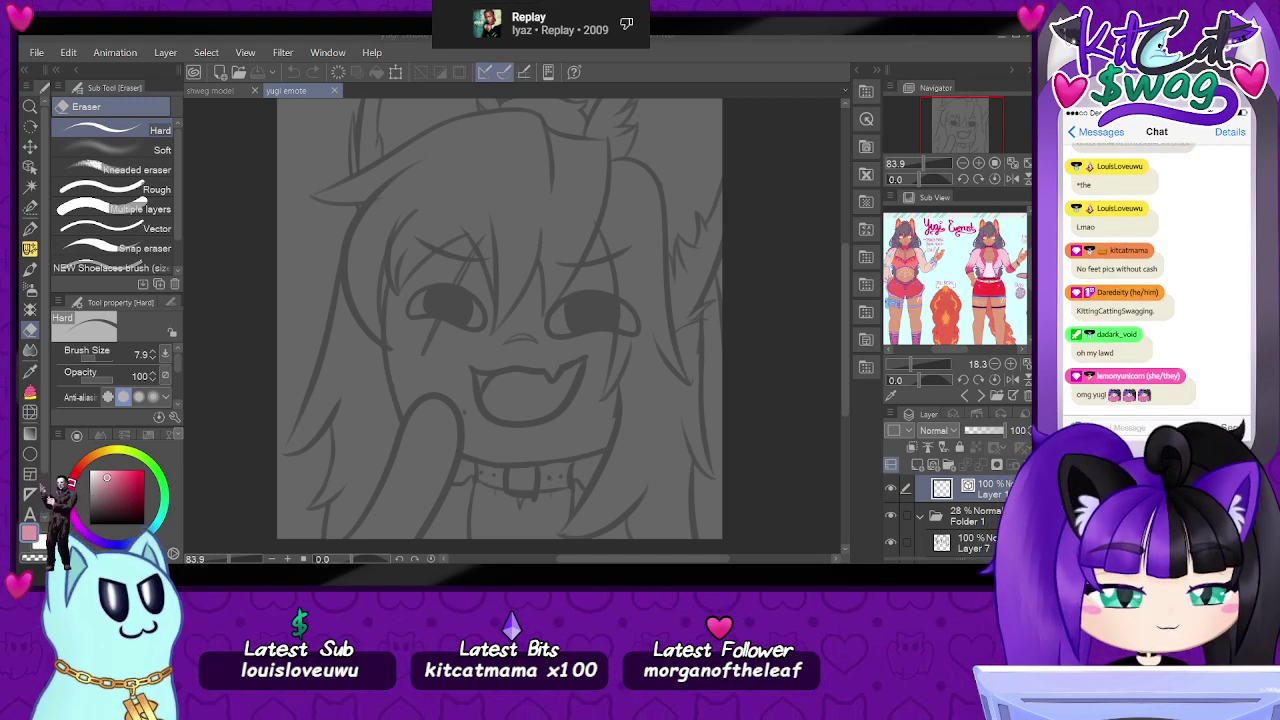
# - Group the empty vector layer above the sketch folder into a new layer folder
pyautogui.moveTo(980, 123); pyautogui.dragTo(978, 124)
pyautogui.scroll(-4, 608, 424)
pyautogui.scroll(5, 562, 424)
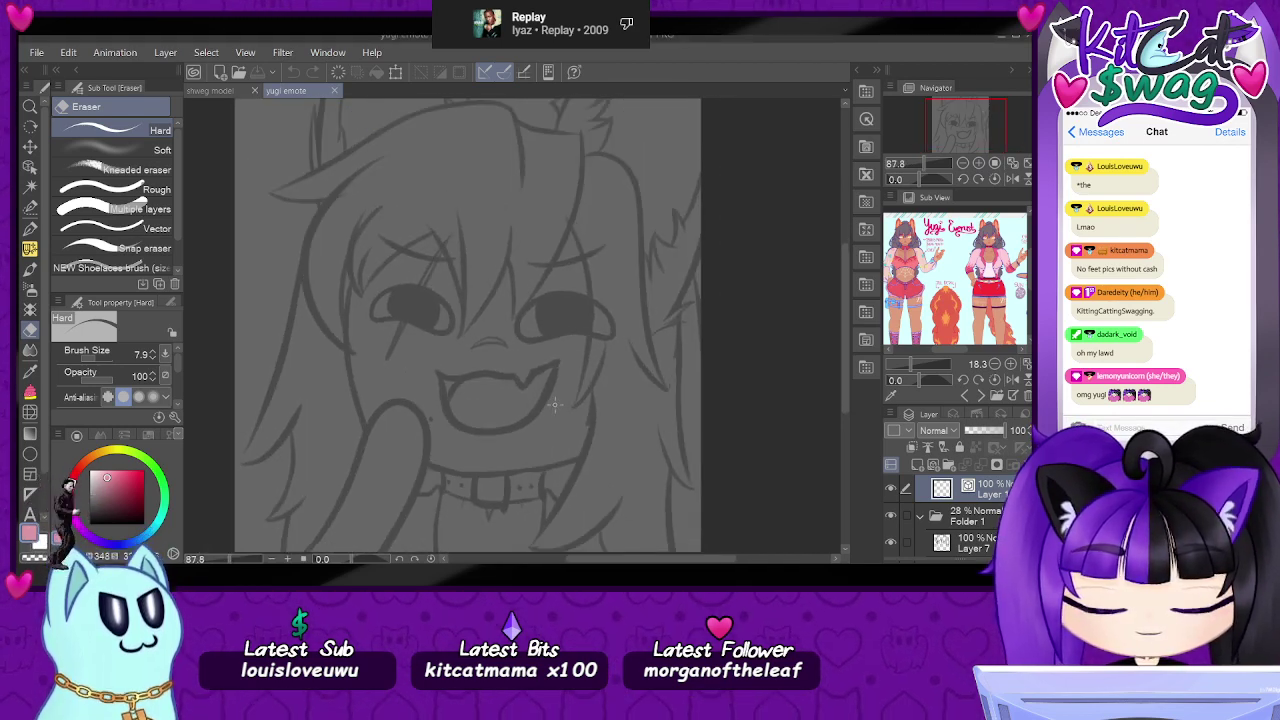
pyautogui.scroll(-2, 545, 422)
pyautogui.scroll(1, 715, 429)
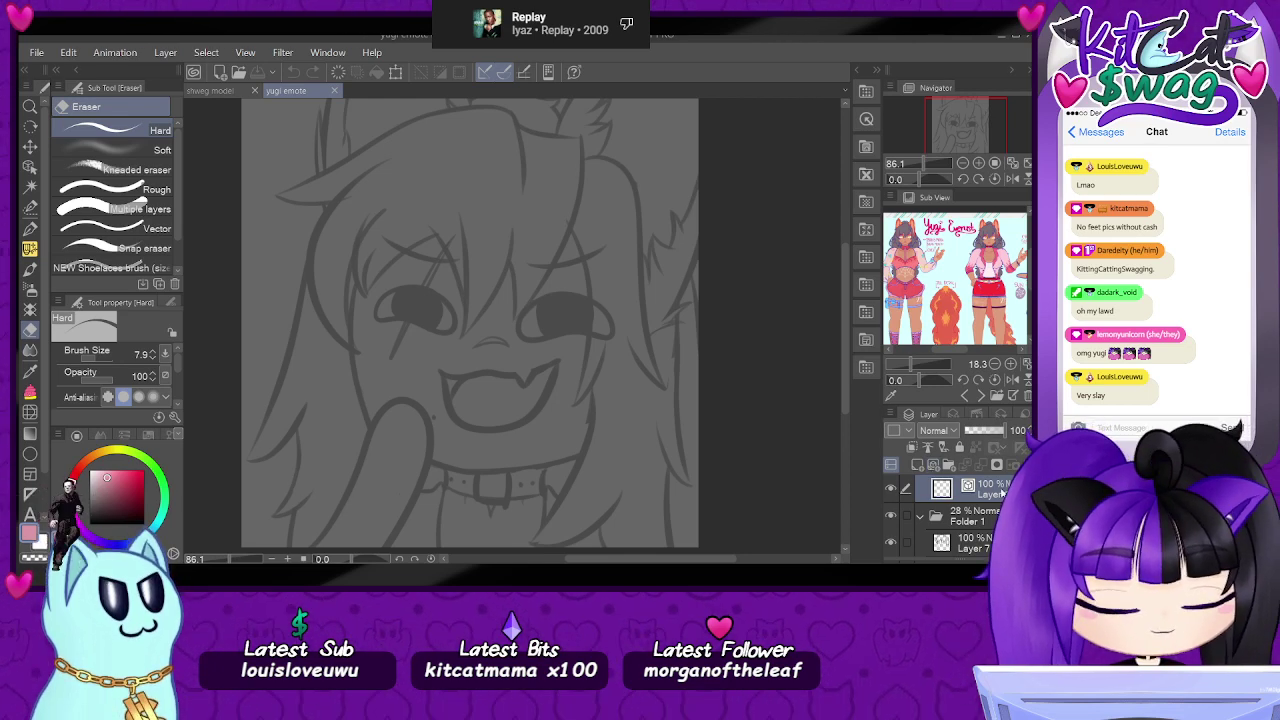
pyautogui.hotkey('ctrl', 'g')
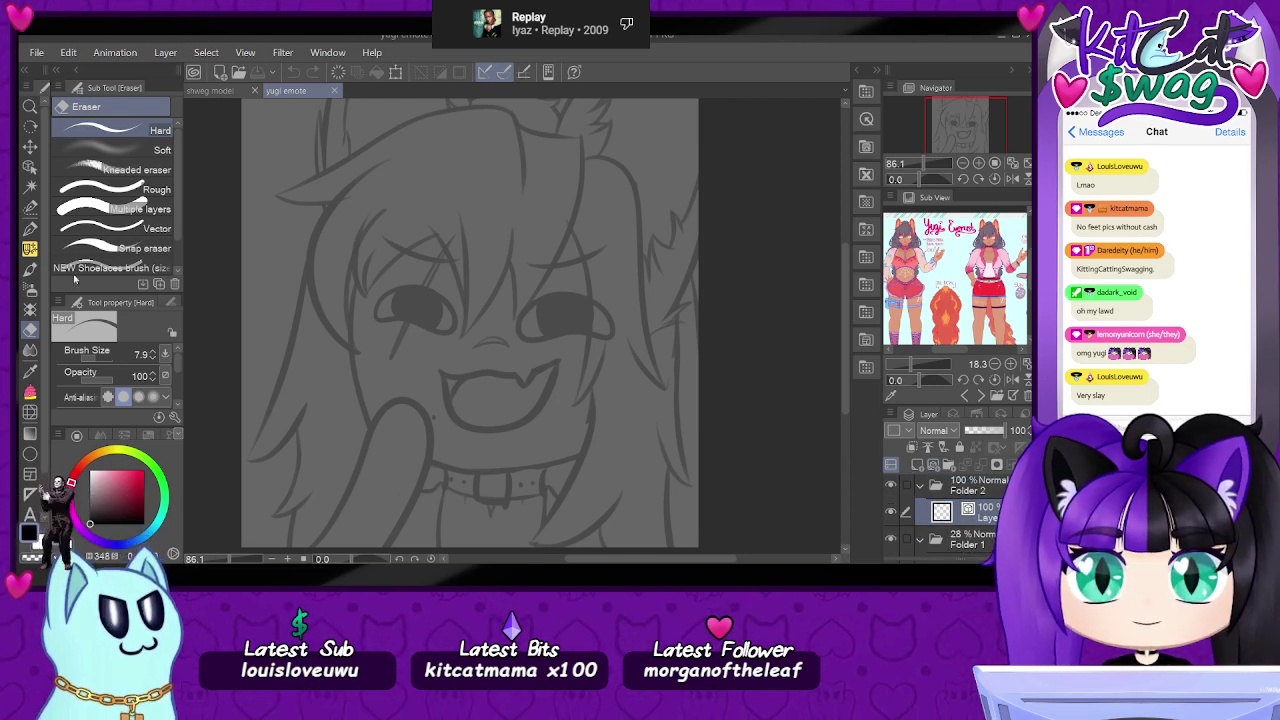
# - Choose the G-pen for inking and set its brush size to 10
pyautogui.press('p')
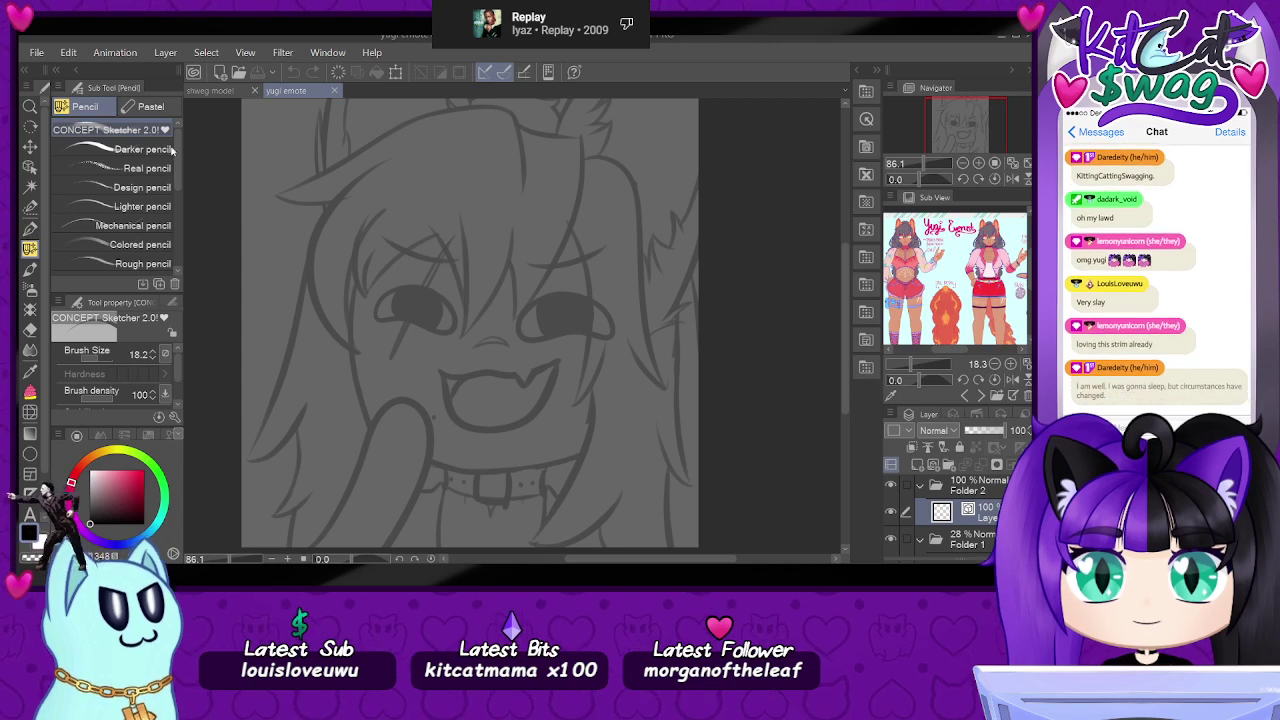
pyautogui.press('p')
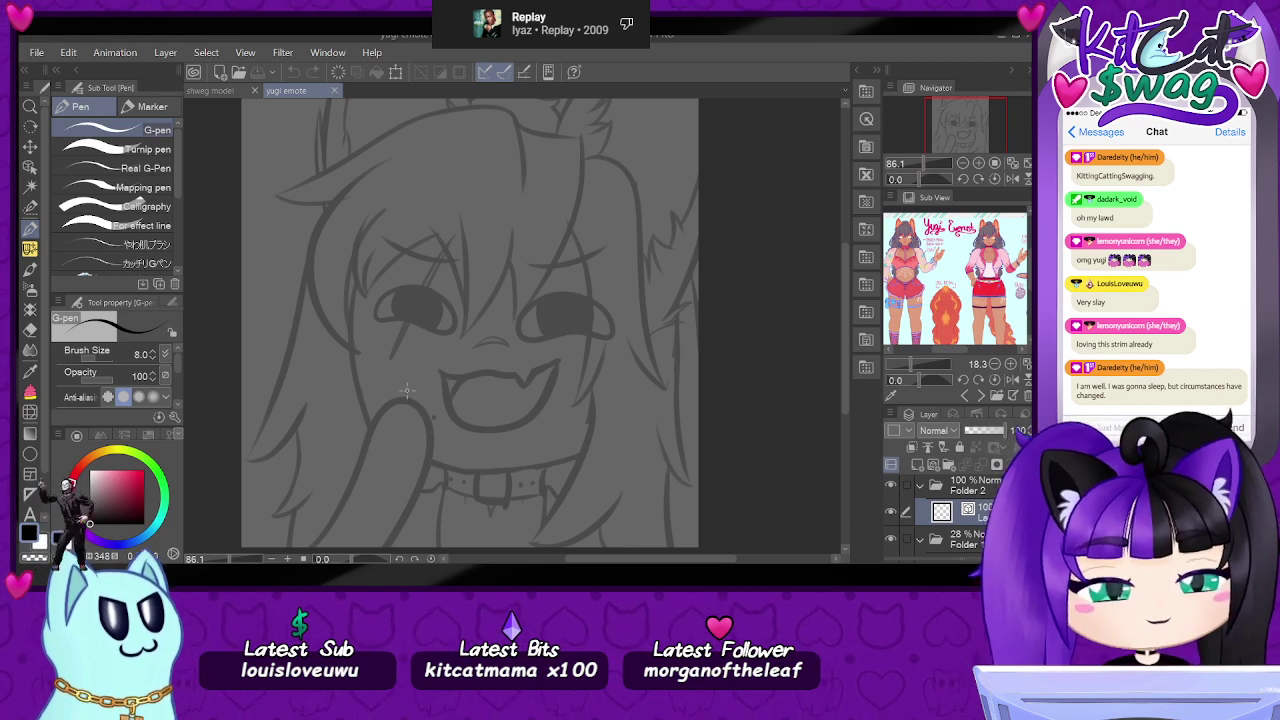
pyautogui.click(153, 351)
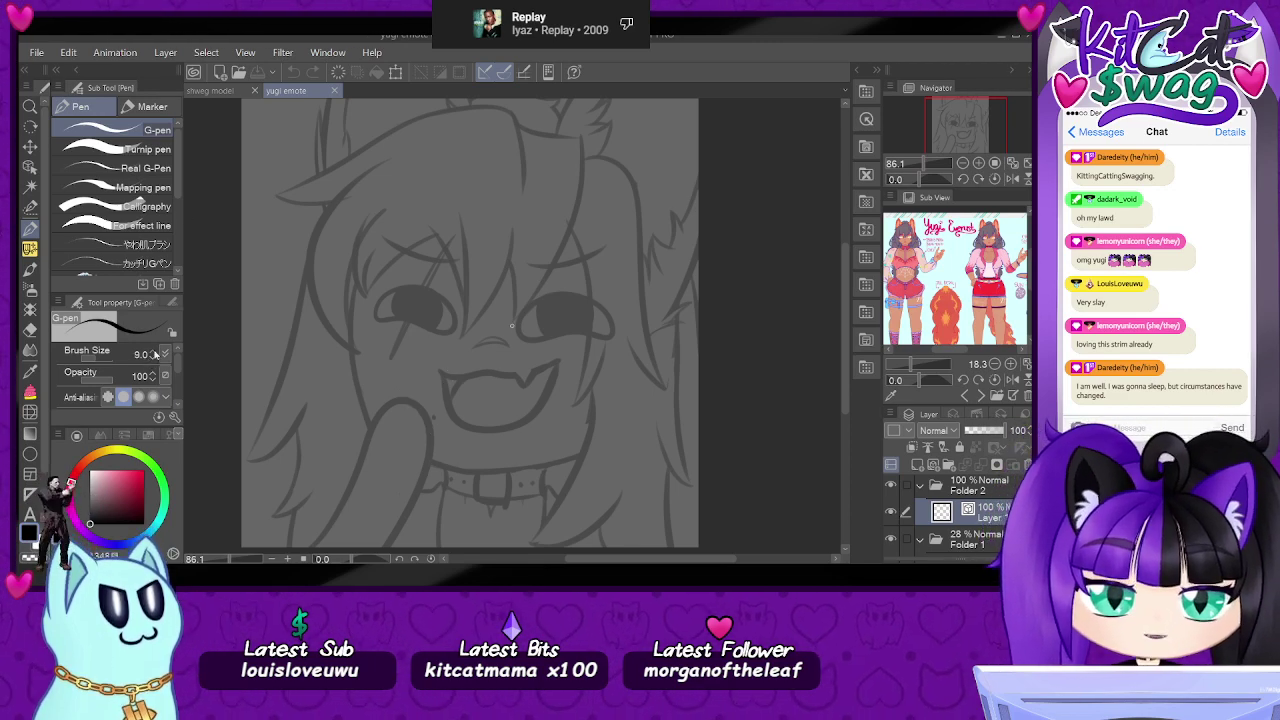
pyautogui.scroll(1, 546, 271)
pyautogui.scroll(1, 546, 271)
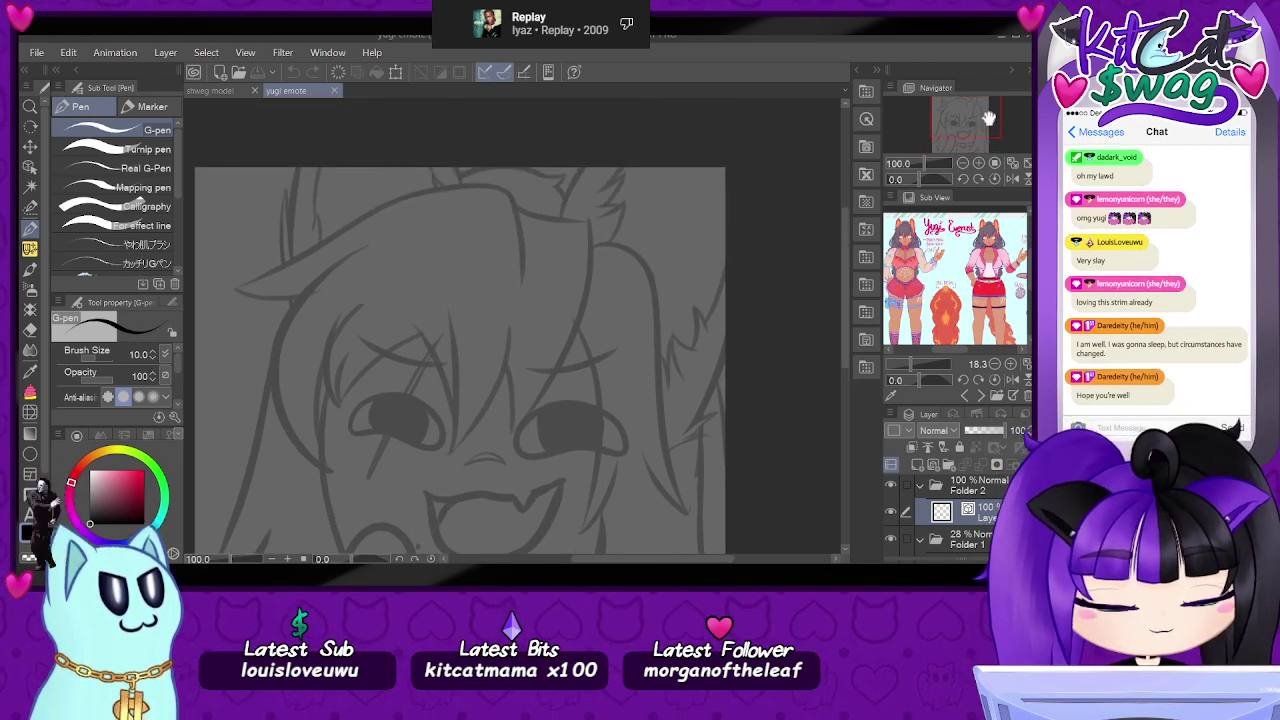
pyautogui.scroll(1, 541, 377)
pyautogui.moveTo(966, 131); pyautogui.dragTo(960, 106)
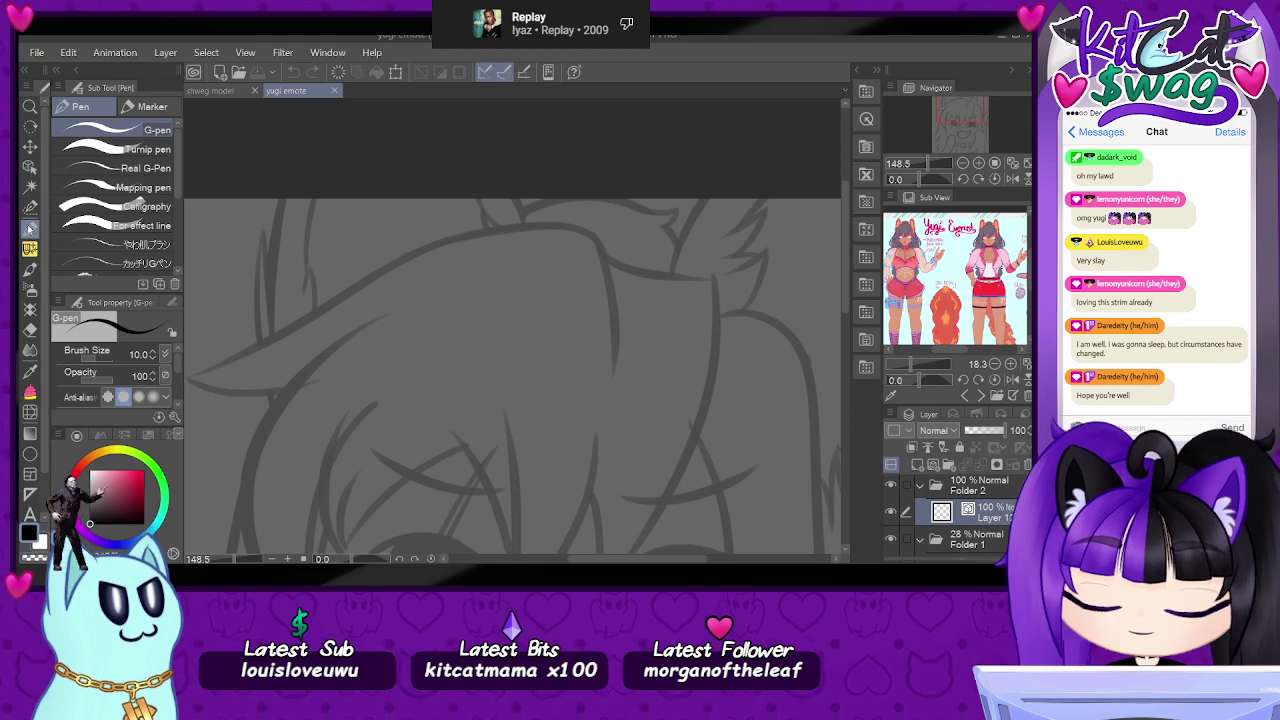
# - Ink the chin line as one smooth curve above the collar, from the raised hand to the opposite hair strand
pyautogui.moveTo(614, 372)
pyautogui.mouseDown()
pyautogui.moveTo(603, 262)
pyautogui.moveTo(538, 226)
pyautogui.moveTo(330, 284)
pyautogui.mouseUp()
pyautogui.moveTo(962, 118); pyautogui.dragTo(970, 137)
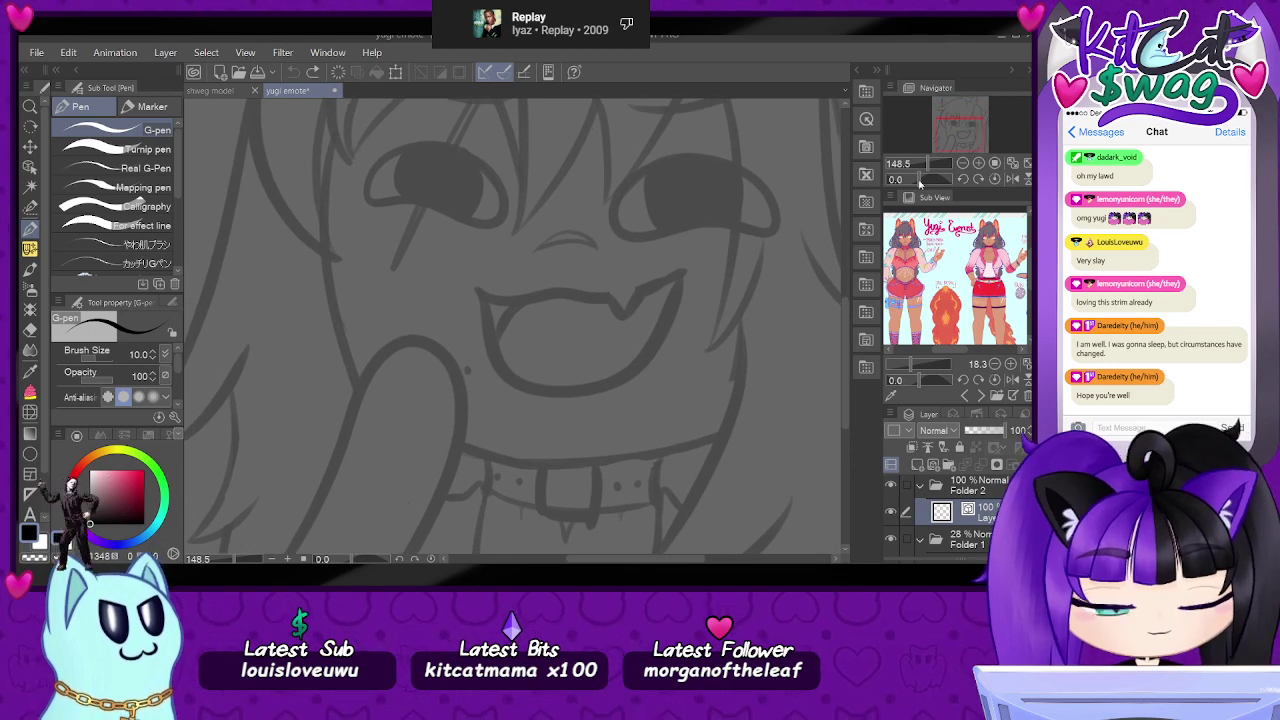
pyautogui.moveTo(920, 180)
pyautogui.mouseDown()
pyautogui.moveTo(913, 163)
pyautogui.moveTo(943, 183)
pyautogui.mouseUp()
pyautogui.click(996, 180)
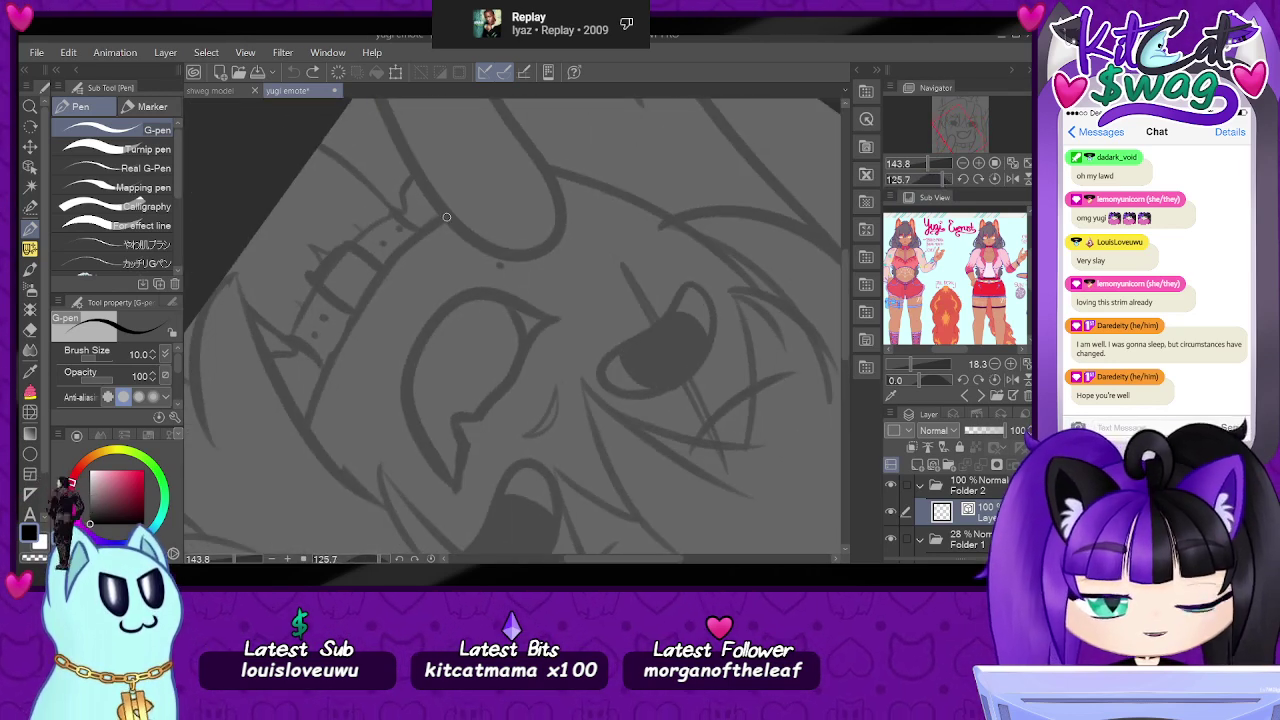
pyautogui.moveTo(447, 214)
pyautogui.mouseDown()
pyautogui.moveTo(385, 270)
pyautogui.moveTo(312, 472)
pyautogui.mouseUp()
pyautogui.hotkey('ctrl', 'z')
pyautogui.moveTo(450, 213)
pyautogui.mouseDown()
pyautogui.moveTo(326, 373)
pyautogui.moveTo(296, 482)
pyautogui.mouseUp()
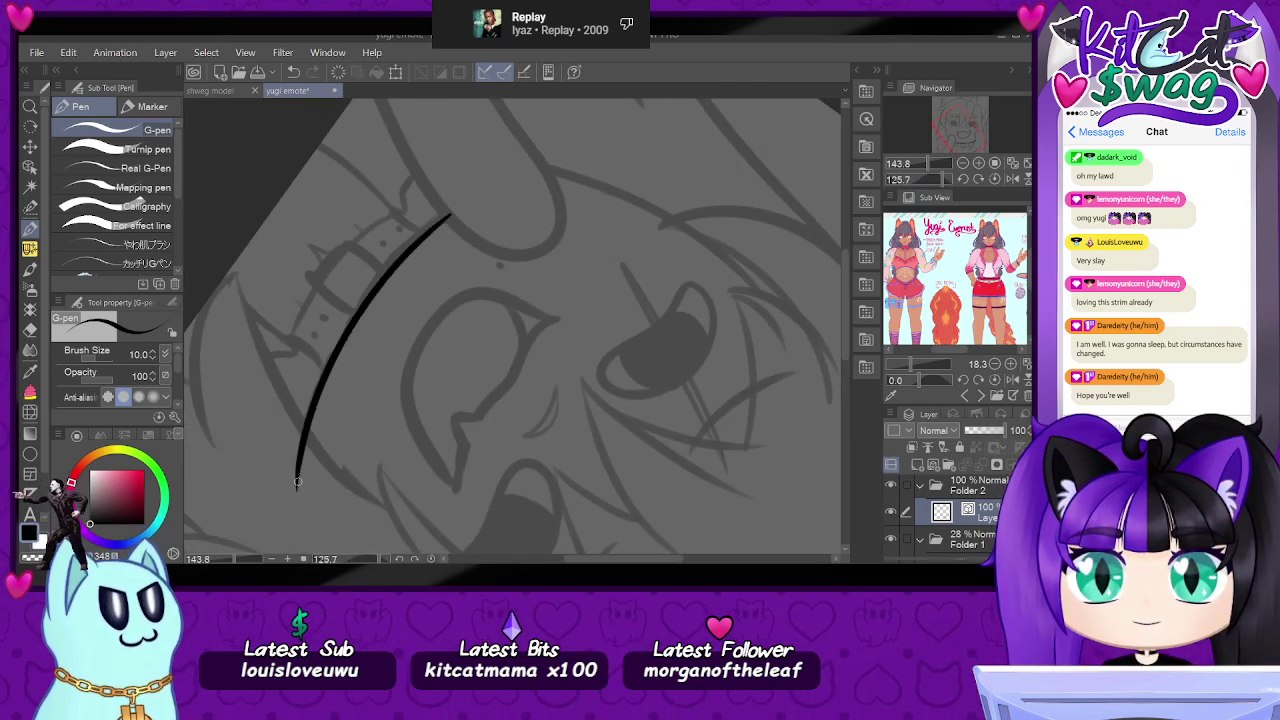
pyautogui.click(995, 180)
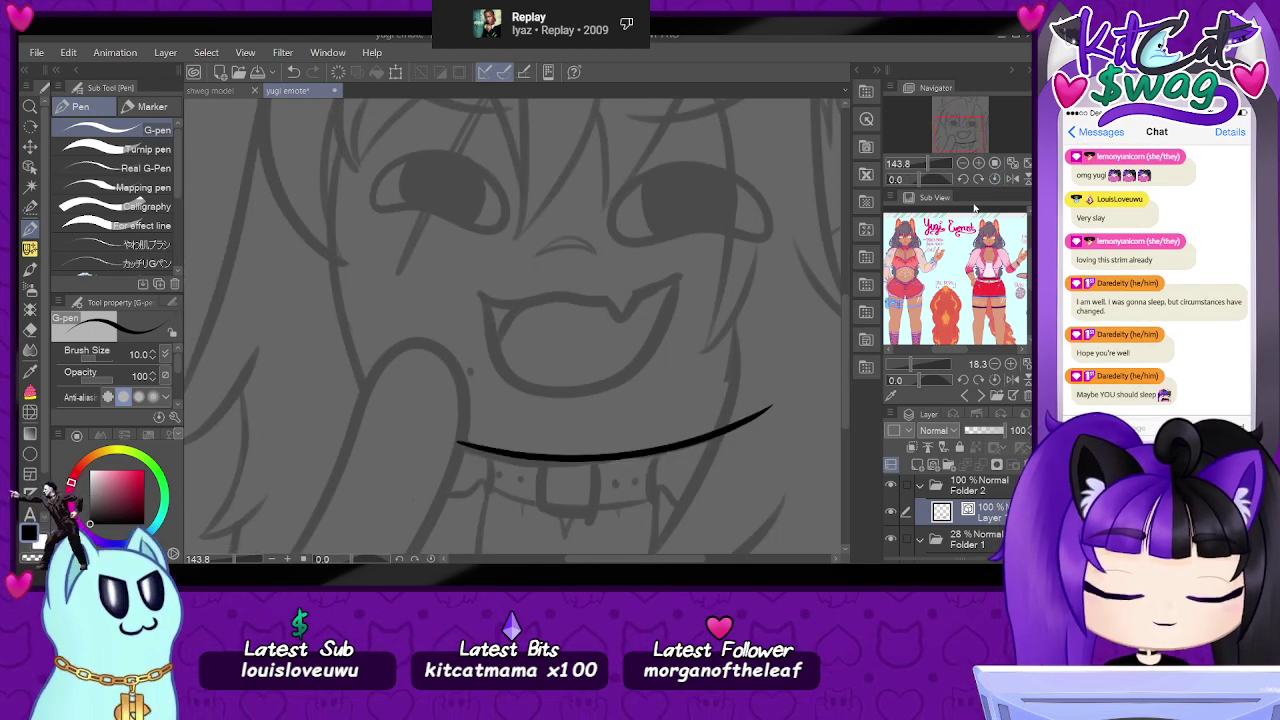
pyautogui.moveTo(967, 130); pyautogui.dragTo(966, 132)
pyautogui.moveTo(410, 300)
pyautogui.mouseDown()
pyautogui.moveTo(482, 306)
pyautogui.moveTo(517, 292)
pyautogui.mouseUp()
pyautogui.hotkey('ctrl', 'z')
pyautogui.moveTo(963, 141); pyautogui.dragTo(934, 164)
pyautogui.moveTo(751, 338)
pyautogui.mouseDown()
pyautogui.moveTo(655, 388)
pyautogui.moveTo(631, 430)
pyautogui.moveTo(591, 397)
pyautogui.moveTo(487, 381)
pyautogui.moveTo(341, 399)
pyautogui.moveTo(498, 377)
pyautogui.moveTo(636, 436)
pyautogui.mouseUp()
pyautogui.hotkey('ctrl', 'z')
pyautogui.hotkey('ctrl', 'z')
pyautogui.moveTo(312, 369)
pyautogui.mouseDown()
pyautogui.moveTo(352, 400)
pyautogui.moveTo(471, 387)
pyautogui.moveTo(562, 401)
pyautogui.moveTo(694, 365)
pyautogui.moveTo(726, 338)
pyautogui.mouseUp()
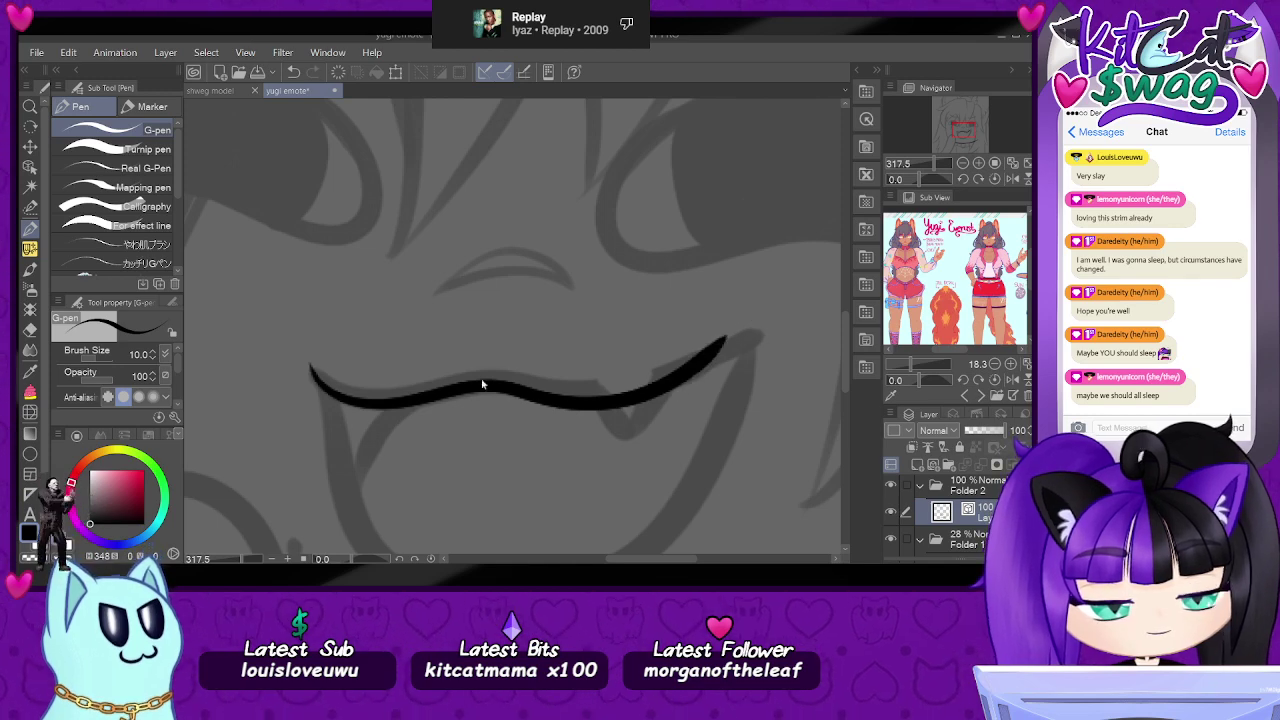
pyautogui.hotkey('ctrl', 'z')
pyautogui.moveTo(313, 368)
pyautogui.mouseDown()
pyautogui.moveTo(364, 397)
pyautogui.moveTo(474, 386)
pyautogui.moveTo(595, 399)
pyautogui.moveTo(718, 371)
pyautogui.moveTo(760, 337)
pyautogui.mouseUp()
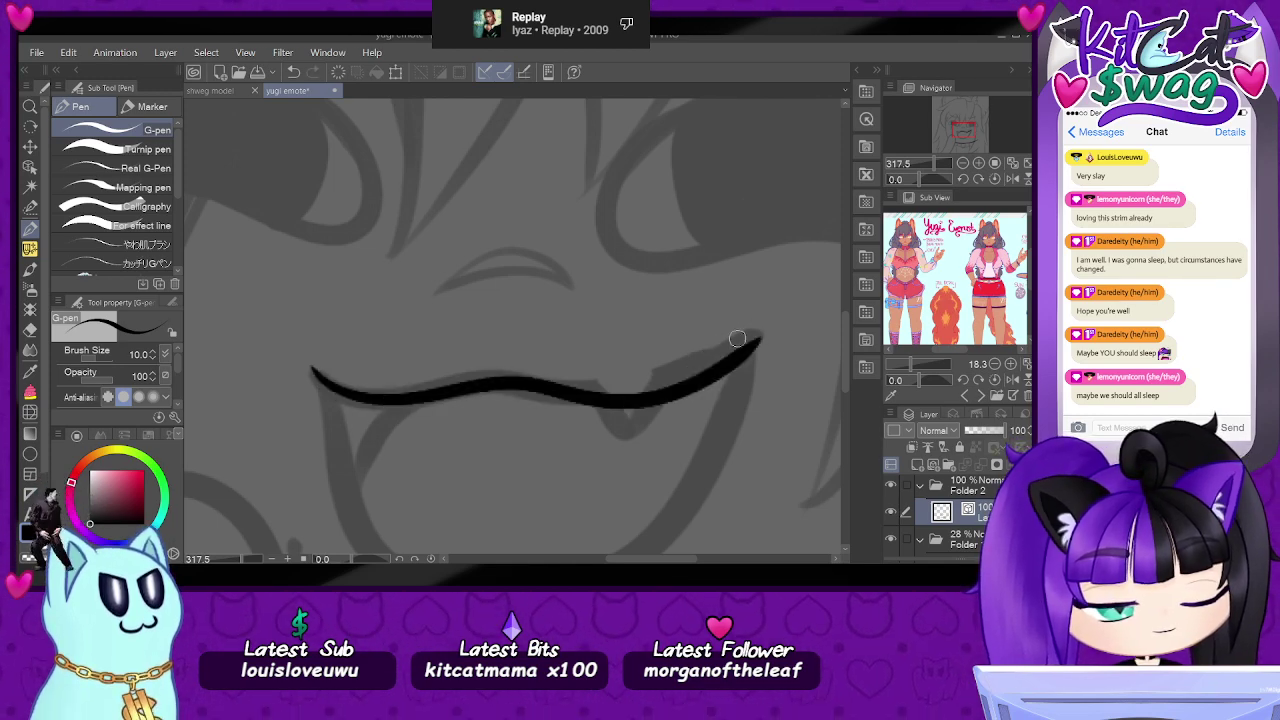
pyautogui.hotkey('ctrl', 'z')
# - Set the pen's brush size to 12 and try out strokes for the mouth's upper line
pyautogui.click(157, 352)
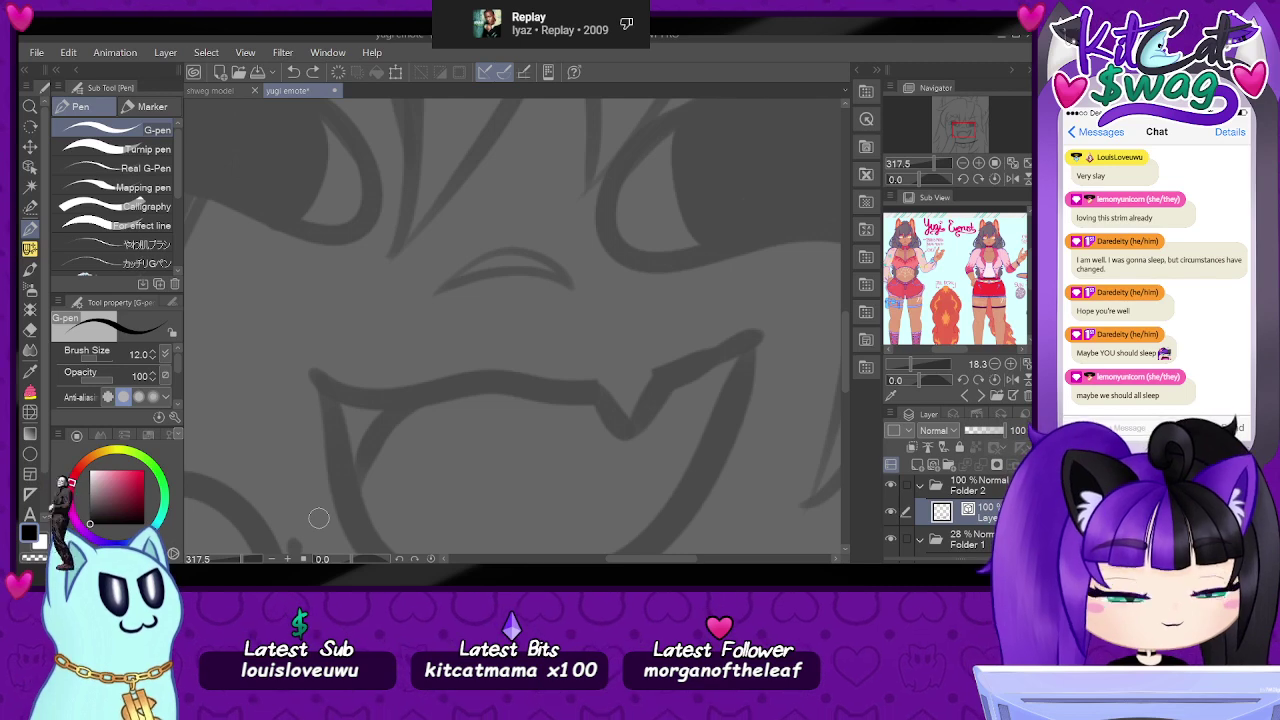
pyautogui.moveTo(314, 372)
pyautogui.mouseDown()
pyautogui.moveTo(351, 388)
pyautogui.moveTo(511, 378)
pyautogui.moveTo(594, 398)
pyautogui.moveTo(675, 383)
pyautogui.moveTo(772, 318)
pyautogui.mouseUp()
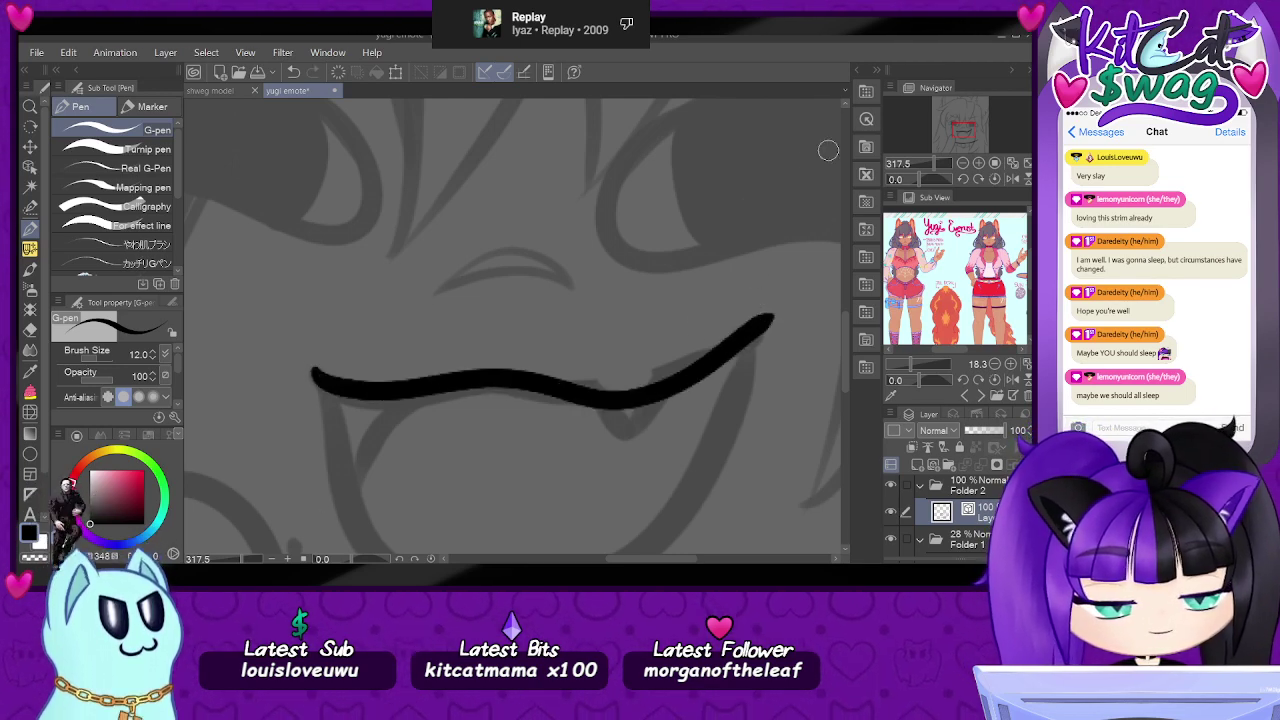
pyautogui.hotkey('ctrl', 'z')
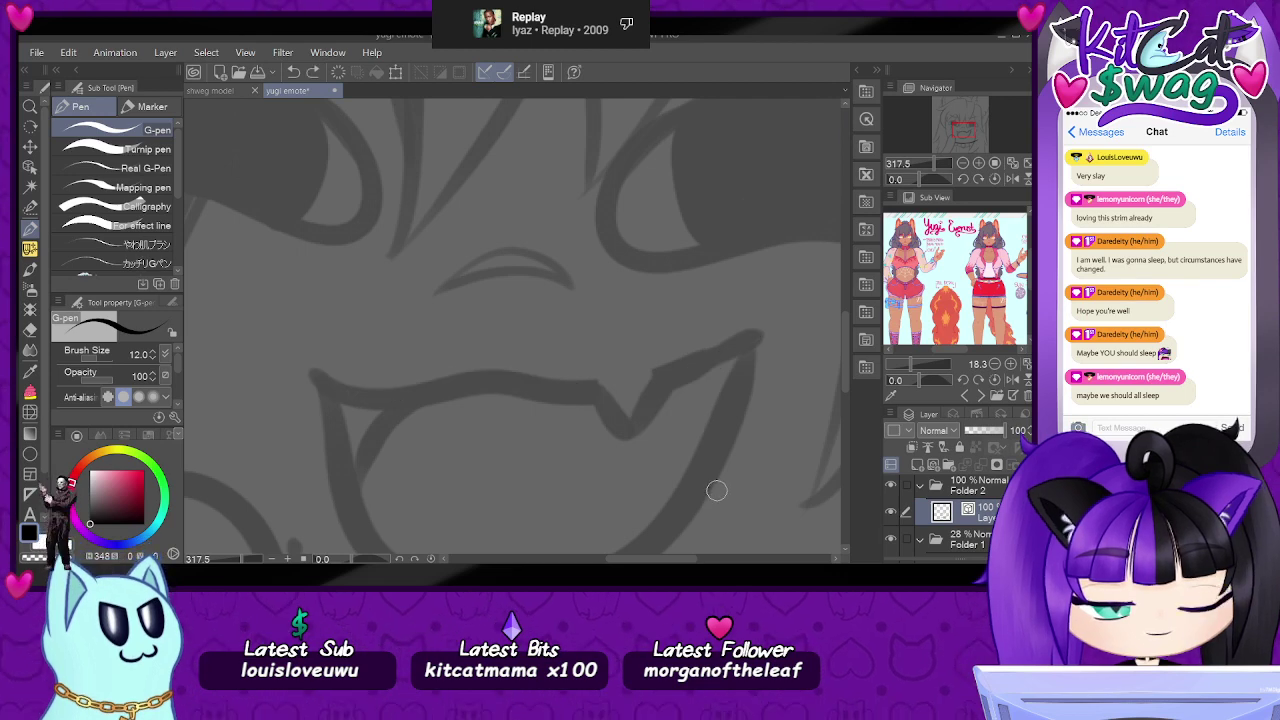
pyautogui.moveTo(312, 372)
pyautogui.mouseDown()
pyautogui.moveTo(352, 396)
pyautogui.moveTo(665, 388)
pyautogui.moveTo(786, 334)
pyautogui.mouseUp()
pyautogui.hotkey('ctrl', 'z')
pyautogui.moveTo(310, 370)
pyautogui.mouseDown()
pyautogui.moveTo(380, 401)
pyautogui.moveTo(680, 392)
pyautogui.moveTo(796, 330)
pyautogui.mouseUp()
pyautogui.hotkey('ctrl', 'z')
pyautogui.moveTo(322, 370)
pyautogui.mouseDown()
pyautogui.moveTo(634, 399)
pyautogui.moveTo(726, 344)
pyautogui.mouseUp()
pyautogui.hotkey('ctrl', 'z')
pyautogui.moveTo(316, 372)
pyautogui.mouseDown()
pyautogui.moveTo(376, 395)
pyautogui.moveTo(551, 399)
pyautogui.moveTo(336, 386)
pyautogui.moveTo(404, 399)
pyautogui.moveTo(479, 386)
pyautogui.moveTo(655, 392)
pyautogui.moveTo(765, 338)
pyautogui.mouseUp()
pyautogui.hotkey('ctrl', 'z')
pyautogui.hotkey('ctrl', 'z')
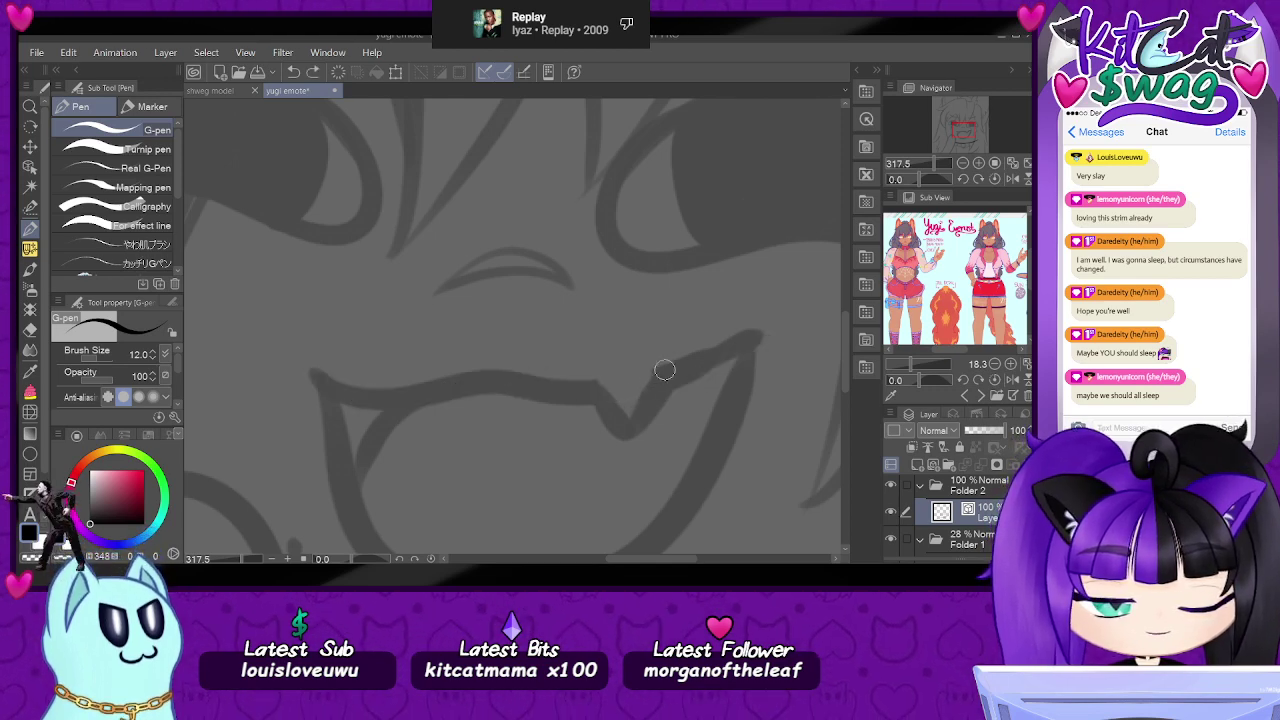
# - Ink the mouth's wavy upper line from corner to corner and add the V-shaped fang below it
pyautogui.moveTo(312, 374)
pyautogui.mouseDown()
pyautogui.moveTo(359, 401)
pyautogui.moveTo(468, 380)
pyautogui.moveTo(554, 389)
pyautogui.moveTo(699, 365)
pyautogui.moveTo(767, 325)
pyautogui.mouseUp()
pyautogui.moveTo(597, 398)
pyautogui.mouseDown()
pyautogui.moveTo(618, 426)
pyautogui.moveTo(661, 381)
pyautogui.moveTo(687, 375)
pyautogui.moveTo(629, 430)
pyautogui.moveTo(668, 383)
pyautogui.mouseUp()
pyautogui.hotkey('ctrl', 'z')
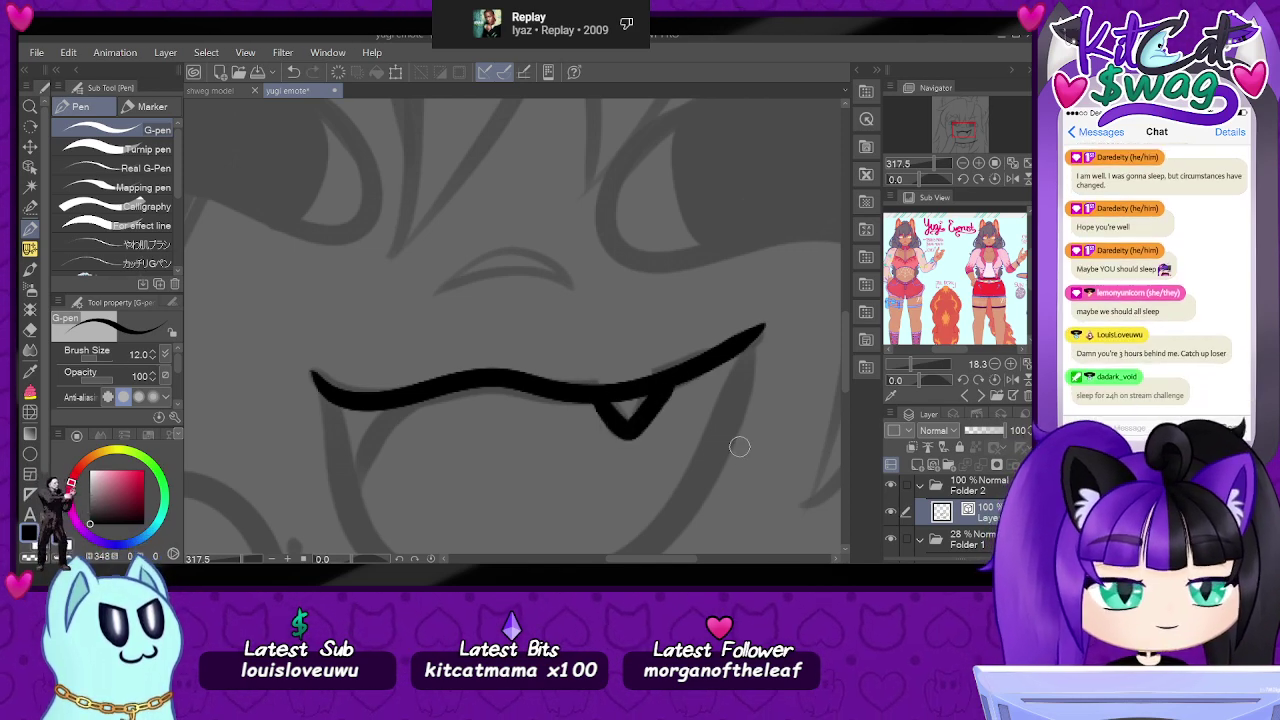
# - Split the mouth's upper vector line at both sides of the fang and delete the segment between them
pyautogui.scroll(1, 737, 447)
pyautogui.scroll(4, 614, 380)
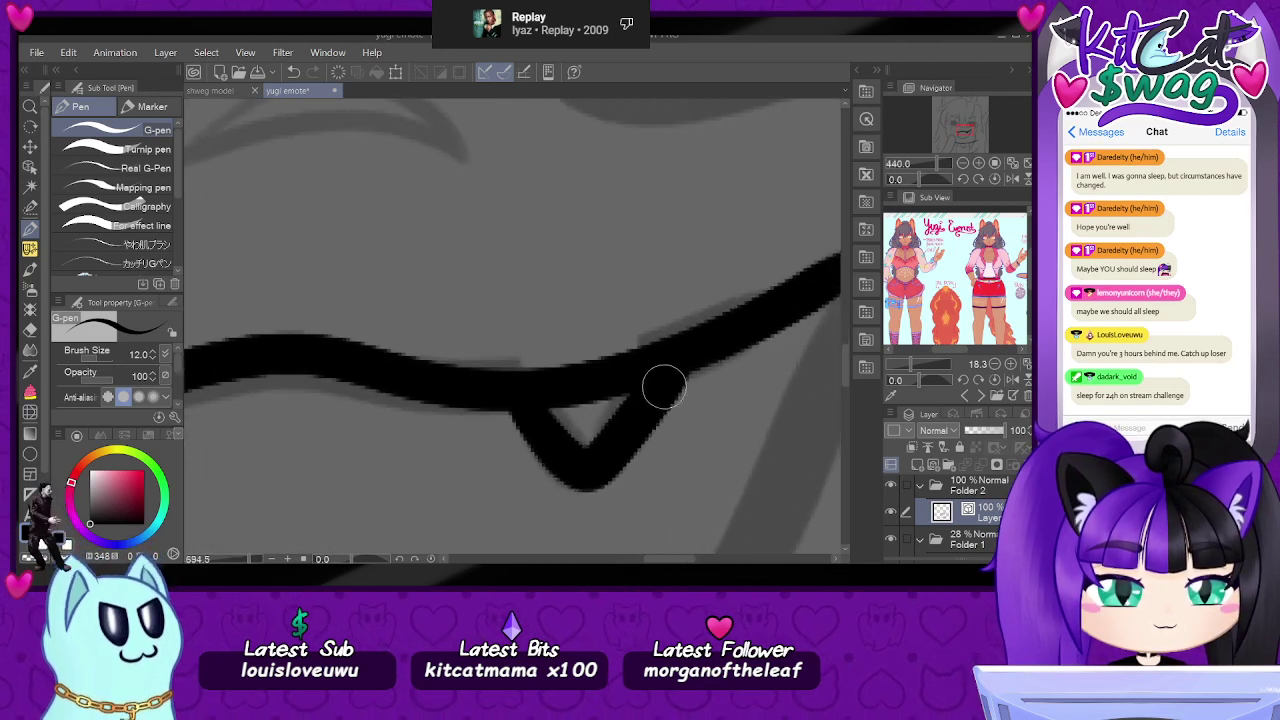
pyautogui.scroll(1, 737, 376)
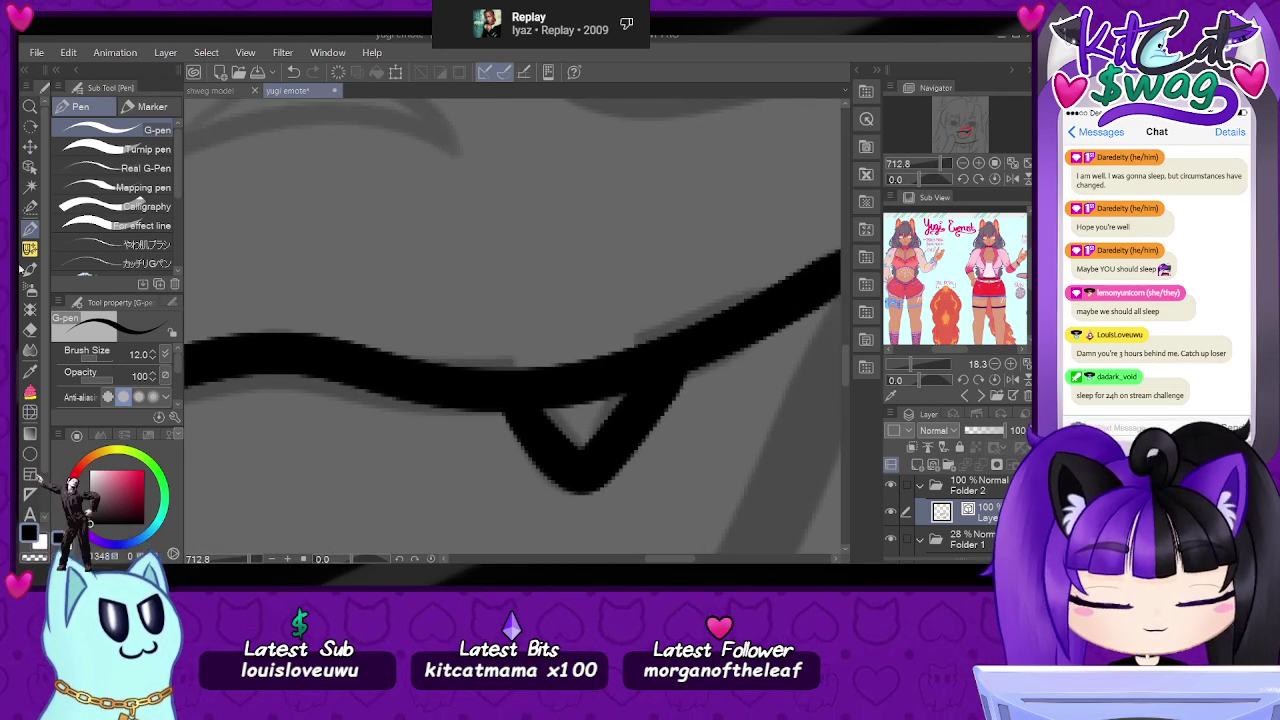
pyautogui.click(31, 168)
pyautogui.click(580, 400)
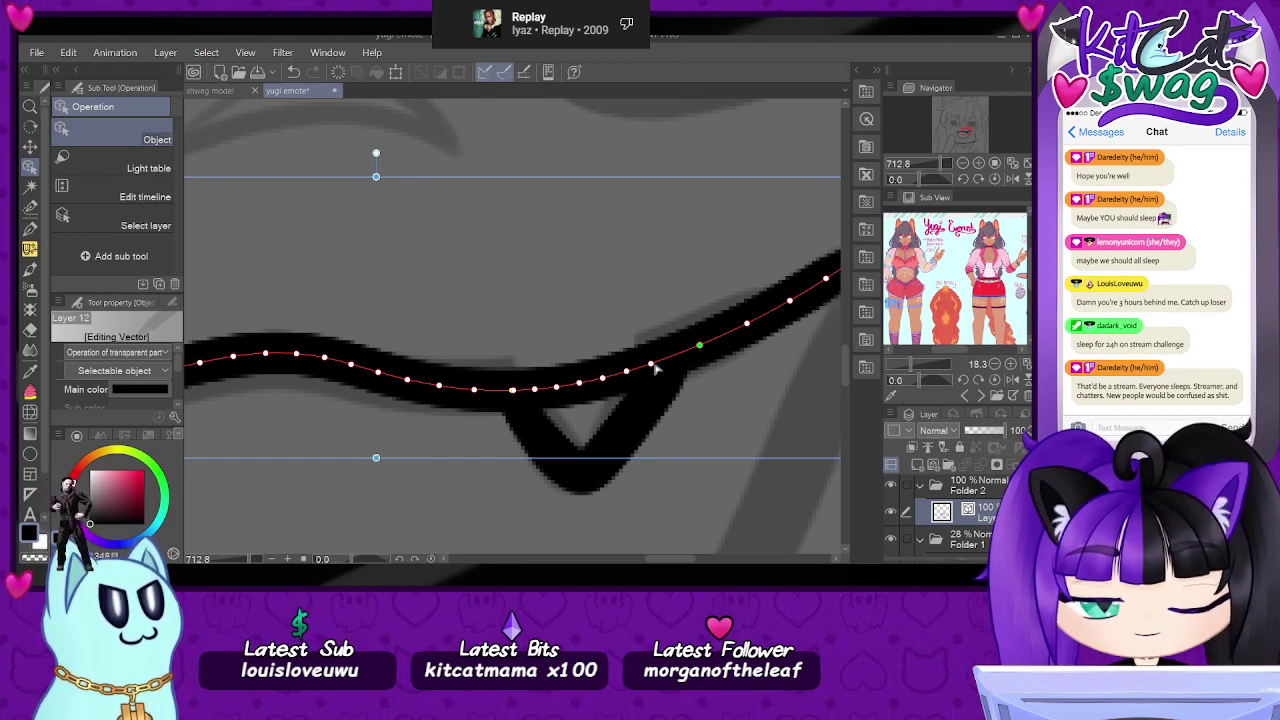
pyautogui.click(717, 229)
pyautogui.click(515, 393)
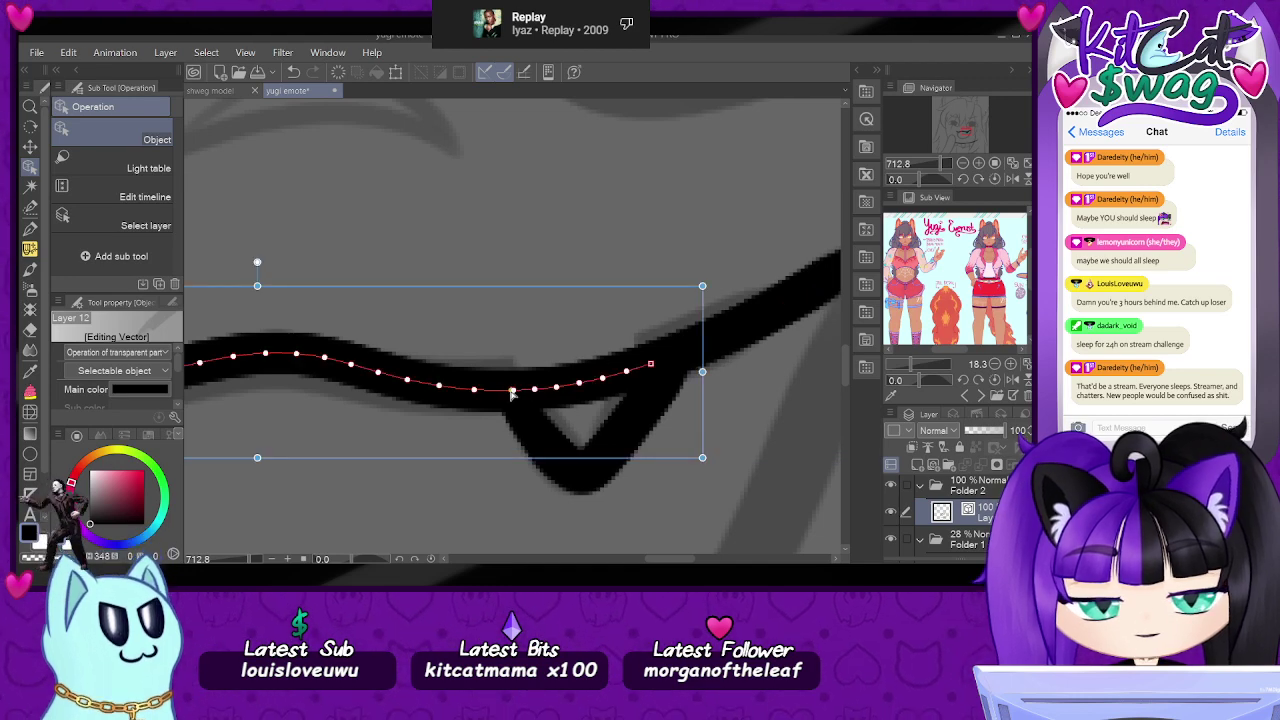
pyautogui.click(572, 256)
pyautogui.click(570, 386)
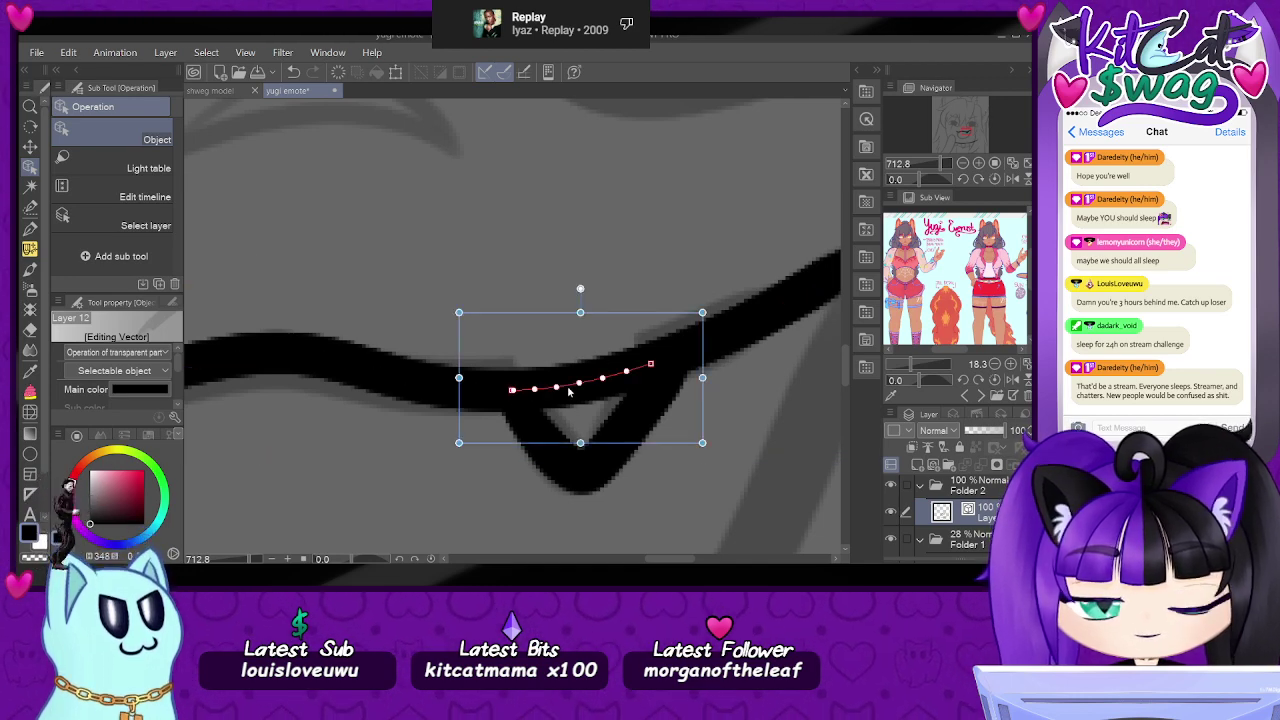
pyautogui.press('Delete')
# - Reshape the fang's right edge by moving two of its control points so it curves into the upper mouth line
pyautogui.click(485, 401)
pyautogui.click(527, 420)
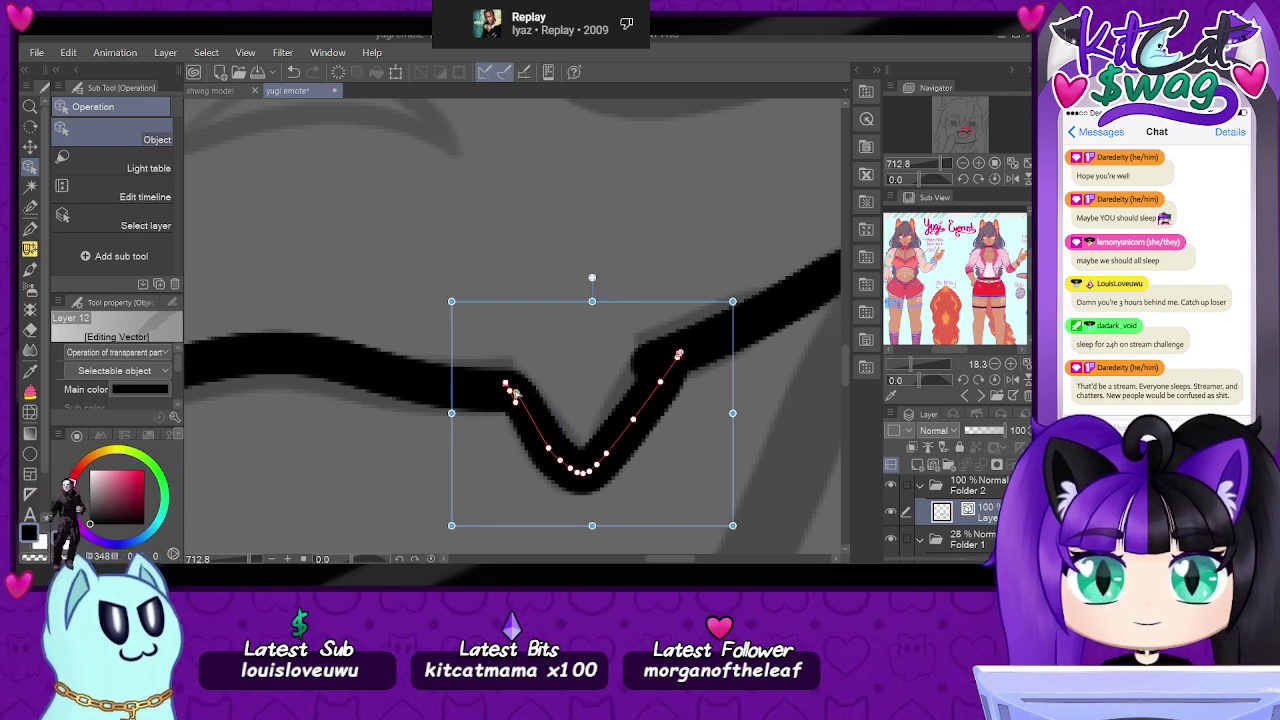
pyautogui.moveTo(662, 385); pyautogui.dragTo(649, 370)
pyautogui.moveTo(633, 418); pyautogui.dragTo(626, 416)
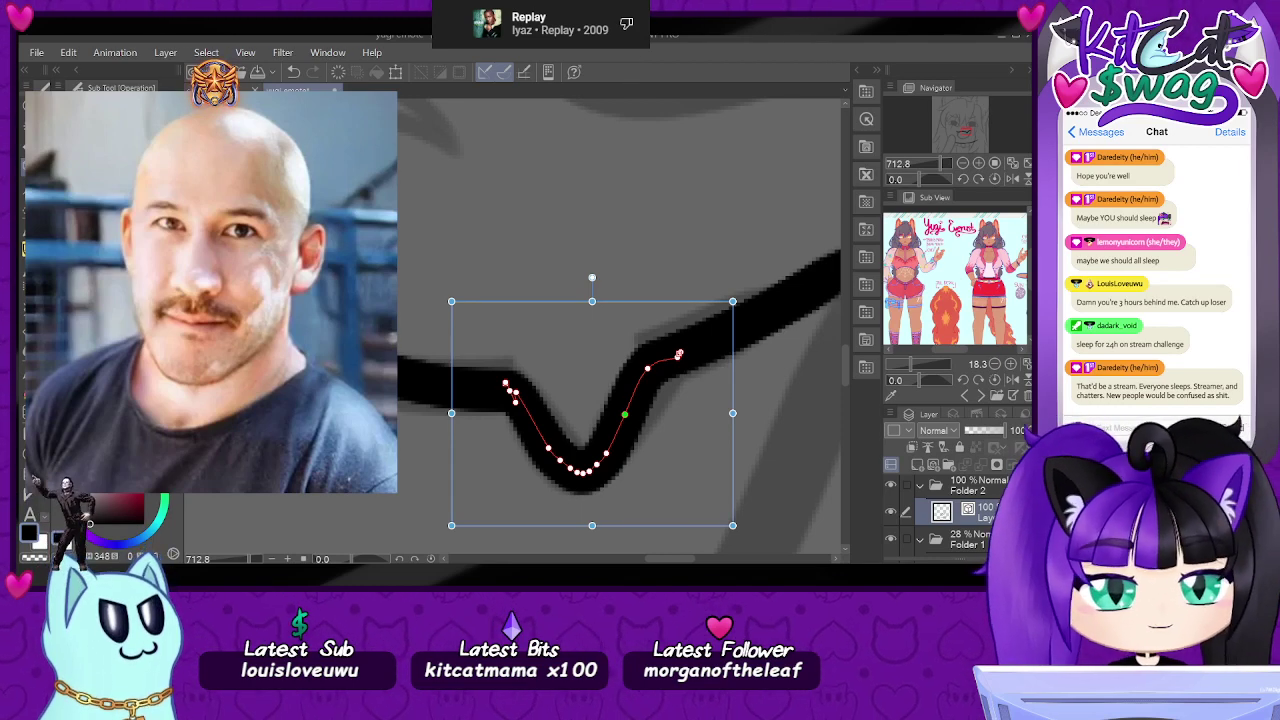
# - Return to the G-pen and try to ink the lower curve of the open mouth
pyautogui.moveTo(942, 163); pyautogui.dragTo(935, 163)
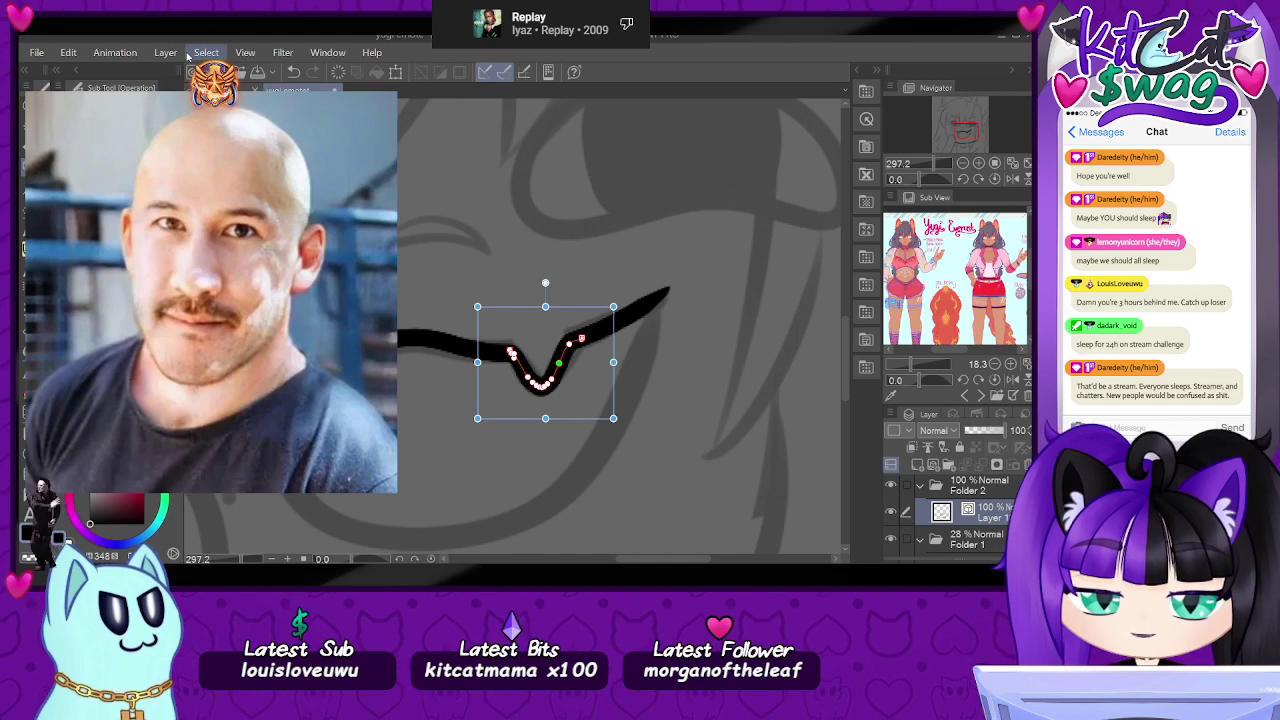
pyautogui.press('p')
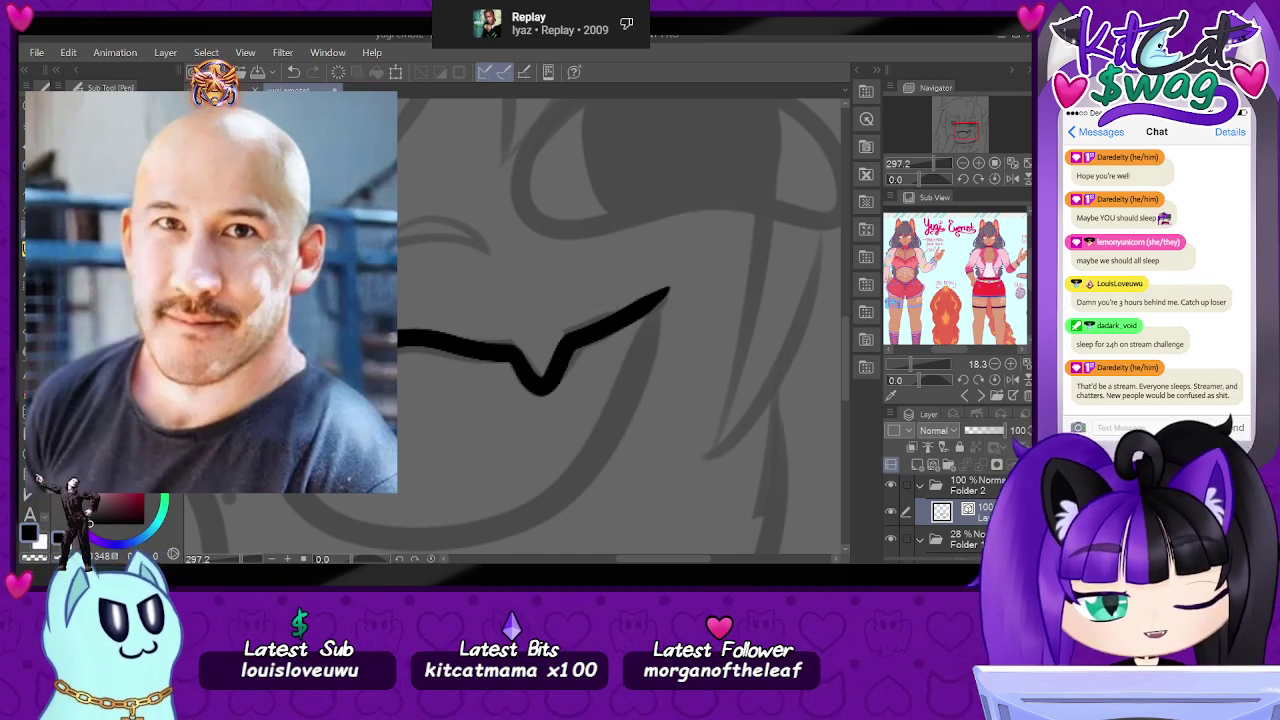
pyautogui.moveTo(300, 495)
pyautogui.mouseDown()
pyautogui.moveTo(407, 537)
pyautogui.moveTo(581, 446)
pyautogui.moveTo(666, 292)
pyautogui.mouseUp()
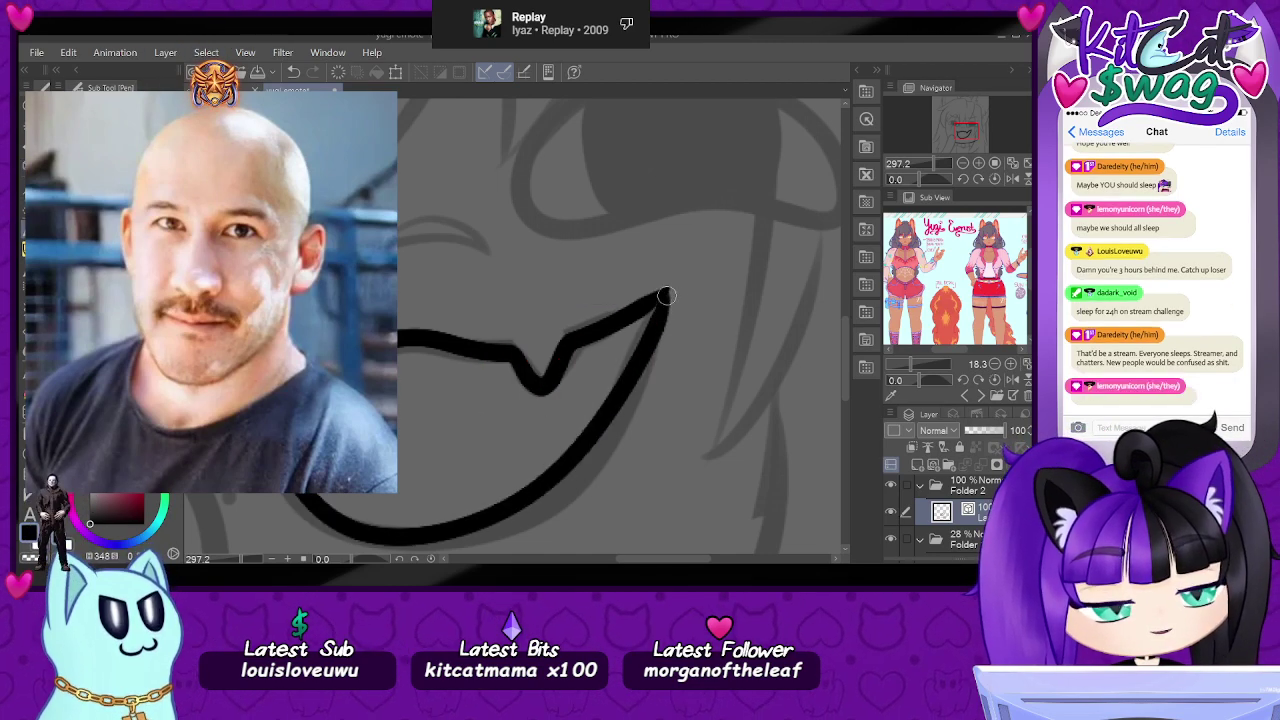
pyautogui.moveTo(919, 181); pyautogui.dragTo(921, 181)
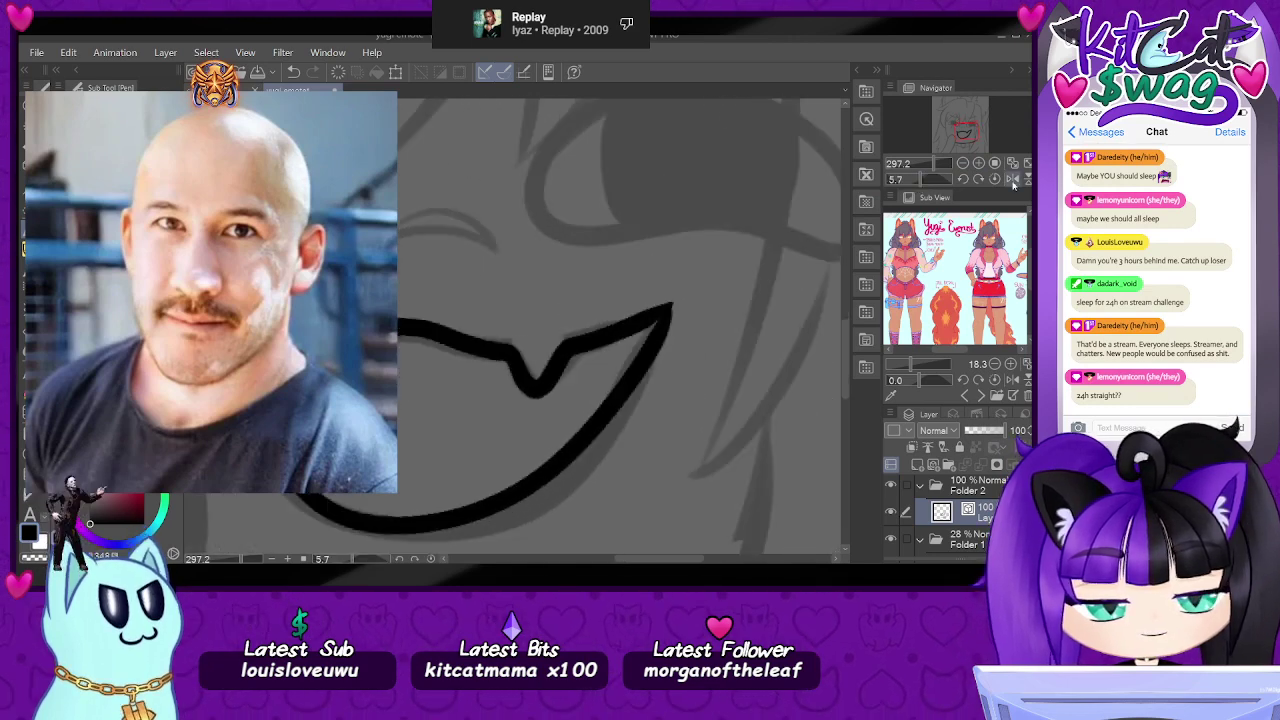
pyautogui.click(995, 180)
pyautogui.click(929, 165)
pyautogui.scroll(2, 928, 170)
pyautogui.hotkey('ctrl', 'z')
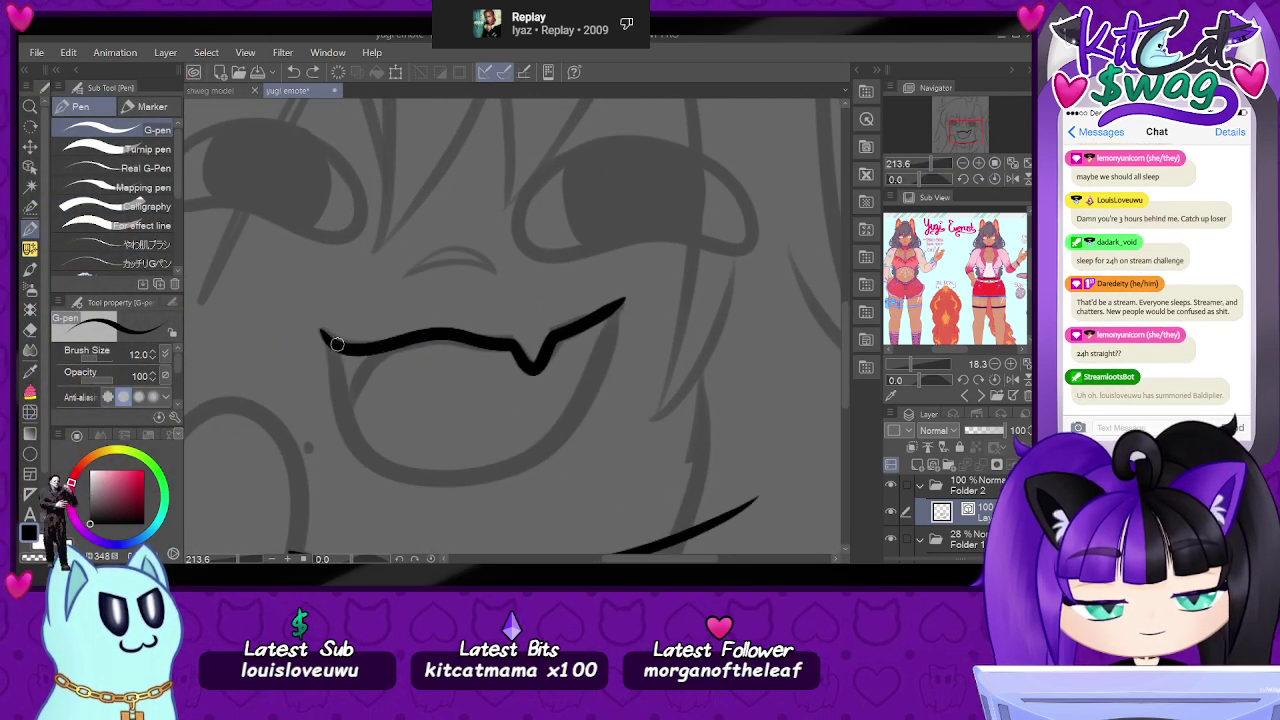
# - Ink the mouth's lower curve from corner to corner, redoing the stroke until it closes the open smile
pyautogui.moveTo(333, 352)
pyautogui.mouseDown()
pyautogui.moveTo(368, 451)
pyautogui.moveTo(452, 475)
pyautogui.moveTo(550, 445)
pyautogui.moveTo(611, 355)
pyautogui.moveTo(630, 300)
pyautogui.mouseUp()
pyautogui.hotkey('ctrl', 'z')
pyautogui.moveTo(325, 336)
pyautogui.mouseDown()
pyautogui.moveTo(343, 405)
pyautogui.moveTo(387, 469)
pyautogui.moveTo(495, 482)
pyautogui.moveTo(598, 352)
pyautogui.moveTo(622, 298)
pyautogui.mouseUp()
pyautogui.hotkey('ctrl', 'z')
pyautogui.moveTo(328, 343)
pyautogui.mouseDown()
pyautogui.moveTo(347, 405)
pyautogui.moveTo(411, 469)
pyautogui.moveTo(578, 416)
pyautogui.moveTo(619, 303)
pyautogui.mouseUp()
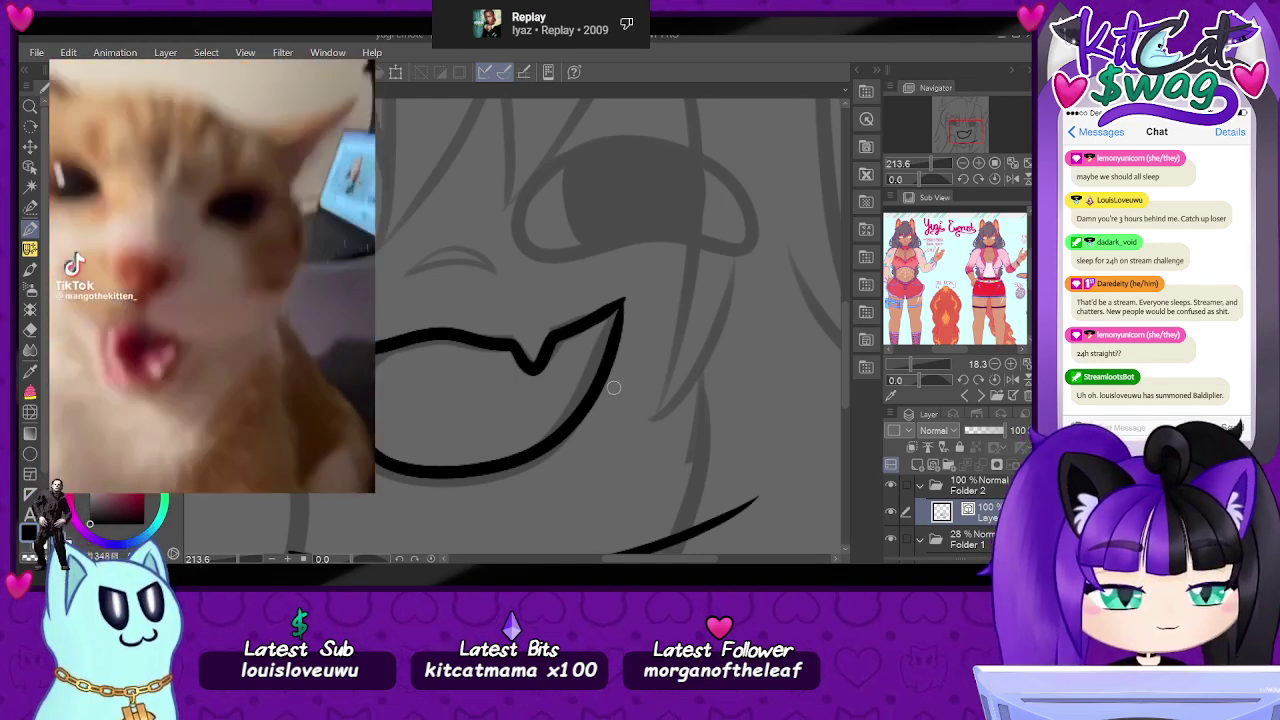
pyautogui.hotkey('ctrl', 'z')
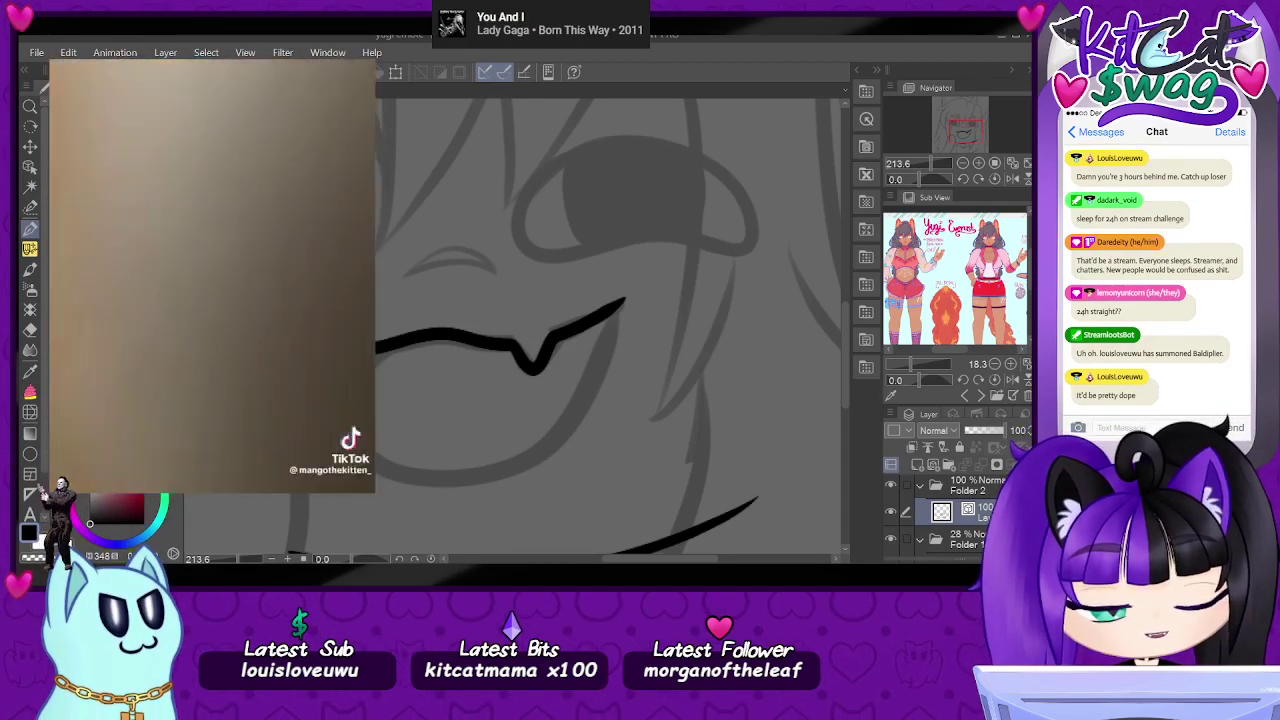
pyautogui.moveTo(321, 331)
pyautogui.mouseDown()
pyautogui.moveTo(381, 462)
pyautogui.moveTo(498, 468)
pyautogui.moveTo(600, 374)
pyautogui.moveTo(622, 303)
pyautogui.mouseUp()
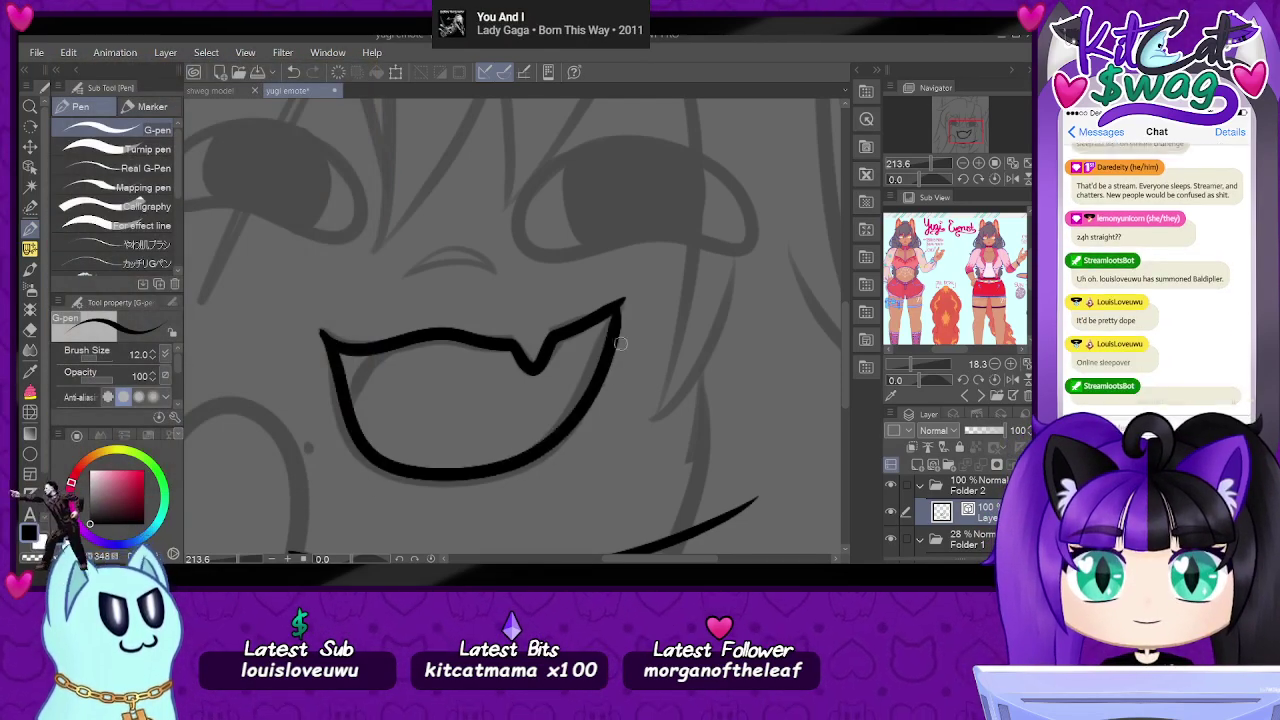
pyautogui.hotkey('ctrl', 'z')
pyautogui.moveTo(322, 331)
pyautogui.mouseDown()
pyautogui.moveTo(351, 430)
pyautogui.moveTo(427, 472)
pyautogui.moveTo(556, 419)
pyautogui.moveTo(620, 300)
pyautogui.mouseUp()
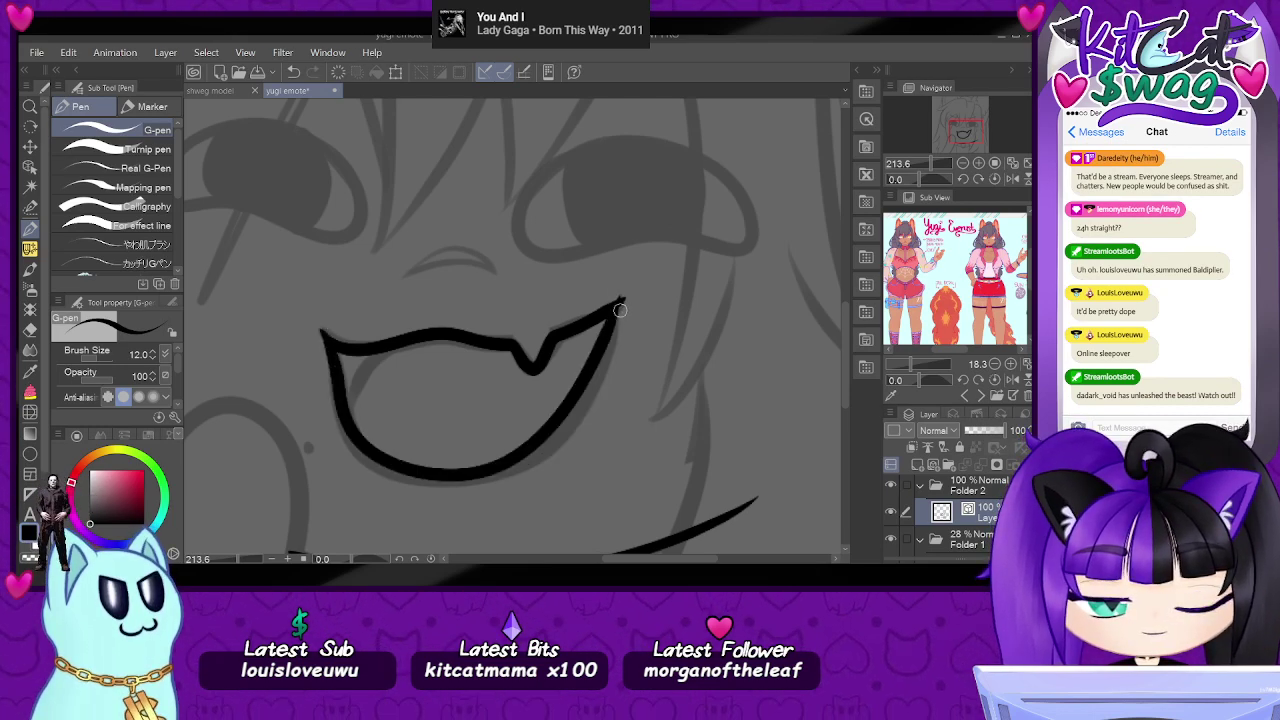
# - Undo and redraw the mouth's lower curve with the G-pen until it sweeps up past the upper line at the right corner
pyautogui.hotkey('ctrl', 'z')
pyautogui.moveTo(333, 351)
pyautogui.mouseDown()
pyautogui.moveTo(404, 487)
pyautogui.moveTo(559, 427)
pyautogui.moveTo(620, 302)
pyautogui.mouseUp()
pyautogui.hotkey('ctrl', 'z')
pyautogui.moveTo(330, 345)
pyautogui.mouseDown()
pyautogui.moveTo(345, 455)
pyautogui.moveTo(576, 372)
pyautogui.mouseUp()
pyautogui.hotkey('ctrl', 'z')
pyautogui.moveTo(331, 348)
pyautogui.mouseDown()
pyautogui.moveTo(379, 466)
pyautogui.moveTo(509, 458)
pyautogui.moveTo(589, 353)
pyautogui.moveTo(606, 296)
pyautogui.mouseUp()
pyautogui.hotkey('ctrl', 'z')
pyautogui.moveTo(328, 341)
pyautogui.mouseDown()
pyautogui.moveTo(357, 436)
pyautogui.moveTo(451, 479)
pyautogui.moveTo(555, 426)
pyautogui.moveTo(607, 307)
pyautogui.mouseUp()
pyautogui.moveTo(931, 163)
pyautogui.mouseDown()
pyautogui.moveTo(919, 164)
pyautogui.moveTo(934, 163)
pyautogui.mouseUp()
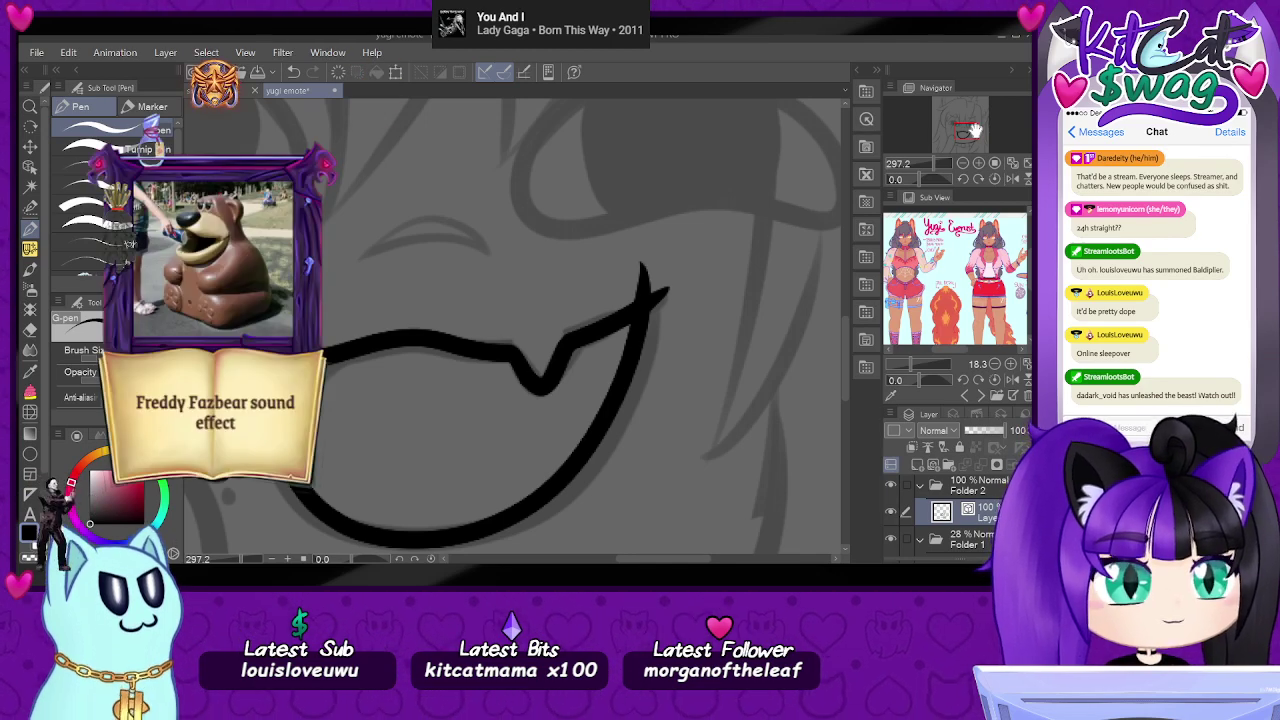
pyautogui.scroll(-2, 735, 362)
pyautogui.scroll(2, 751, 354)
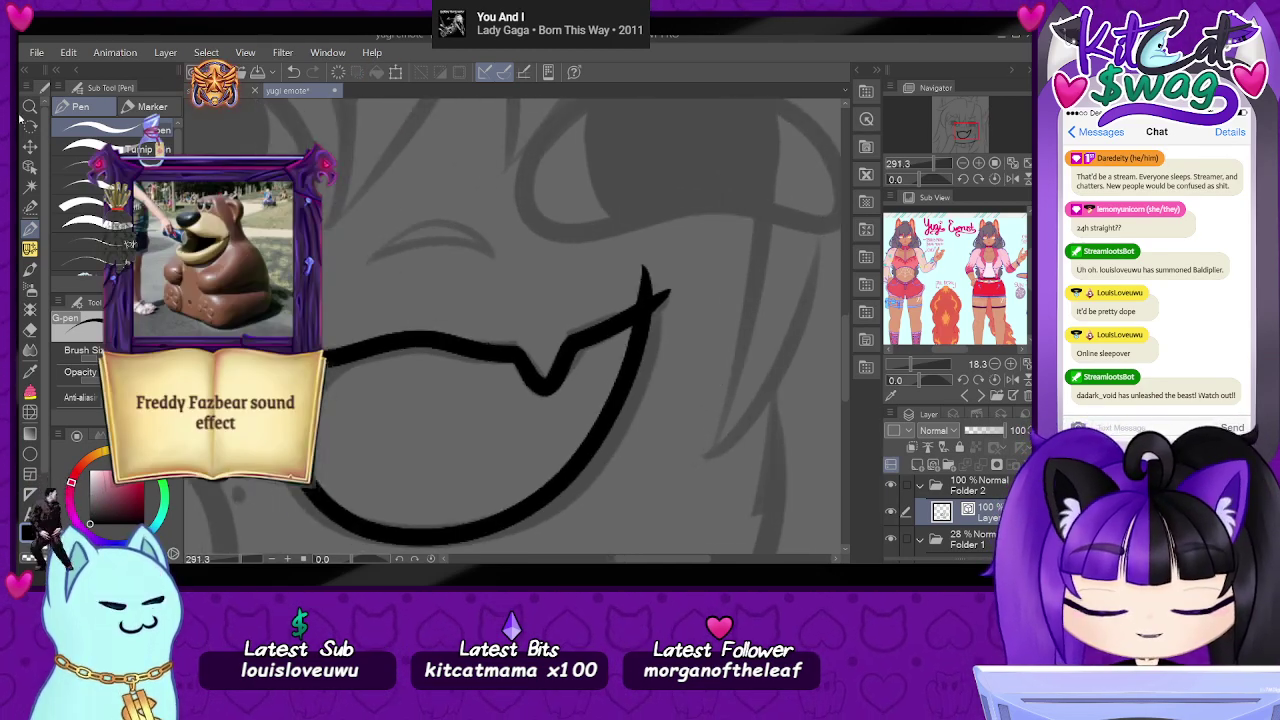
# - Select the mouth's lower curve as a vector object and widen it to the right so it meets the upper line's tip
pyautogui.click(30, 168)
pyautogui.scroll(2, 633, 331)
pyautogui.scroll(1, 632, 331)
pyautogui.click(648, 332)
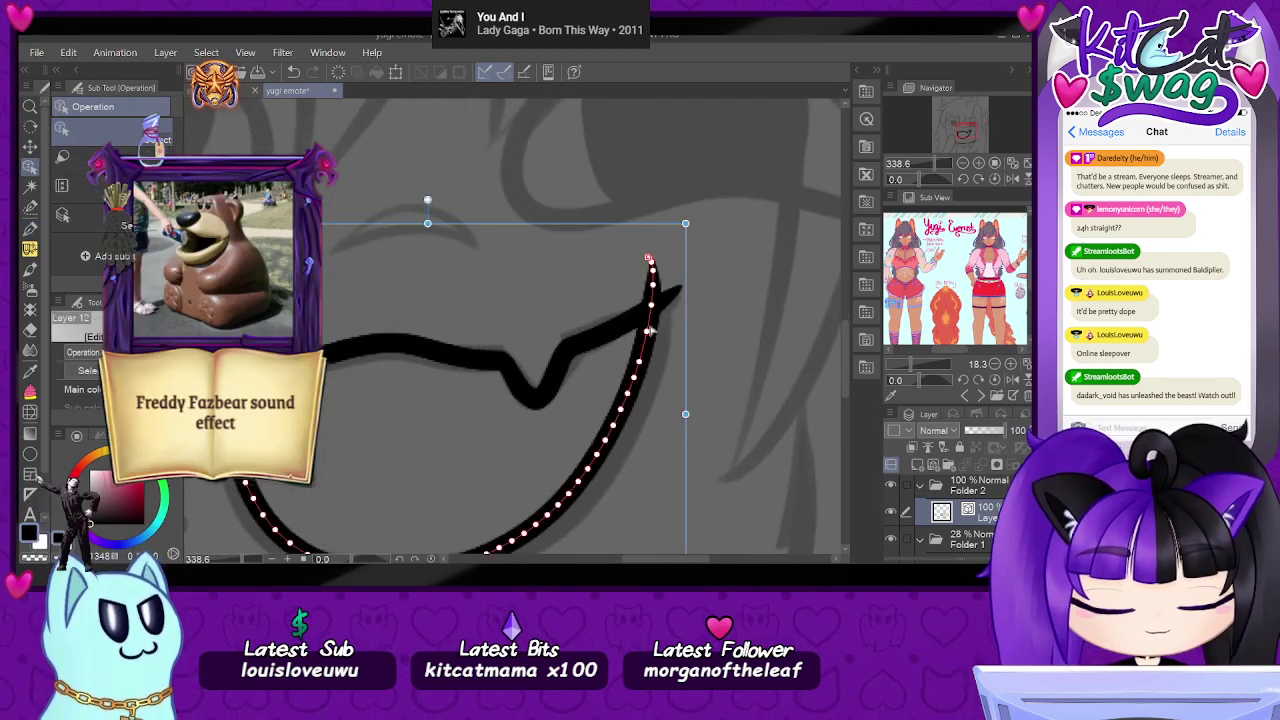
pyautogui.scroll(2, 648, 332)
pyautogui.scroll(1, 650, 330)
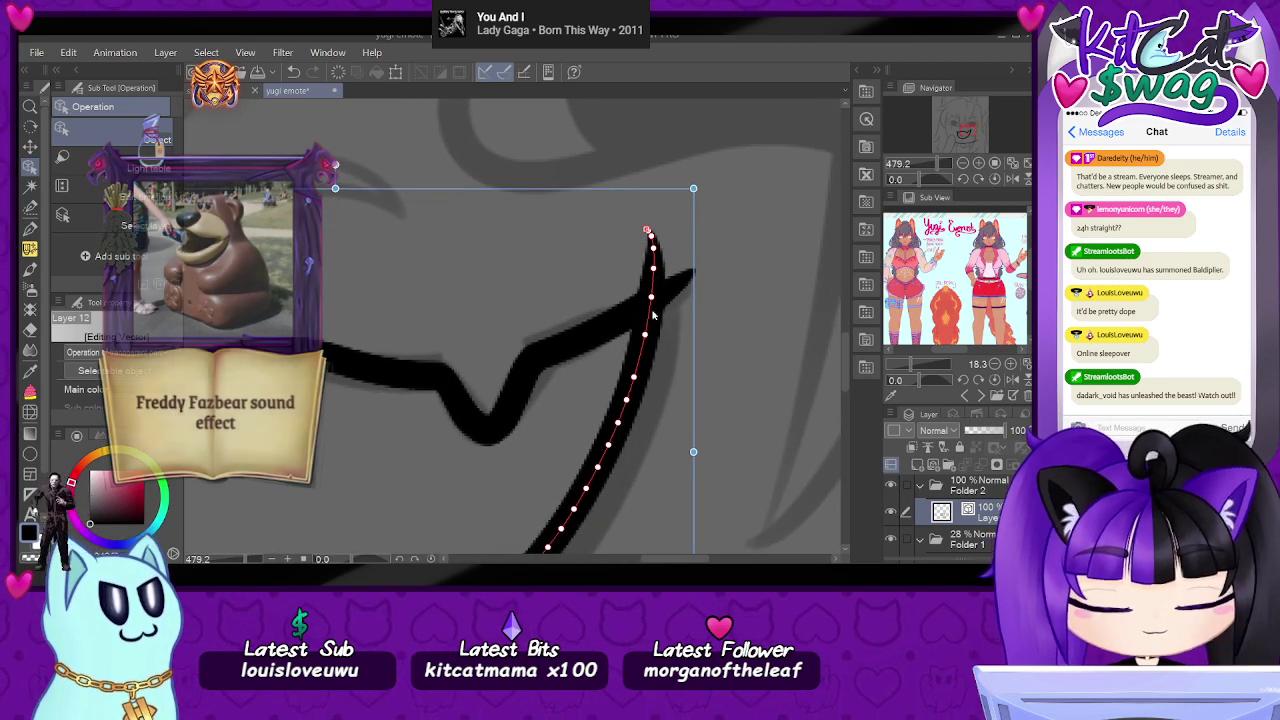
pyautogui.click(660, 305)
pyautogui.click(654, 314)
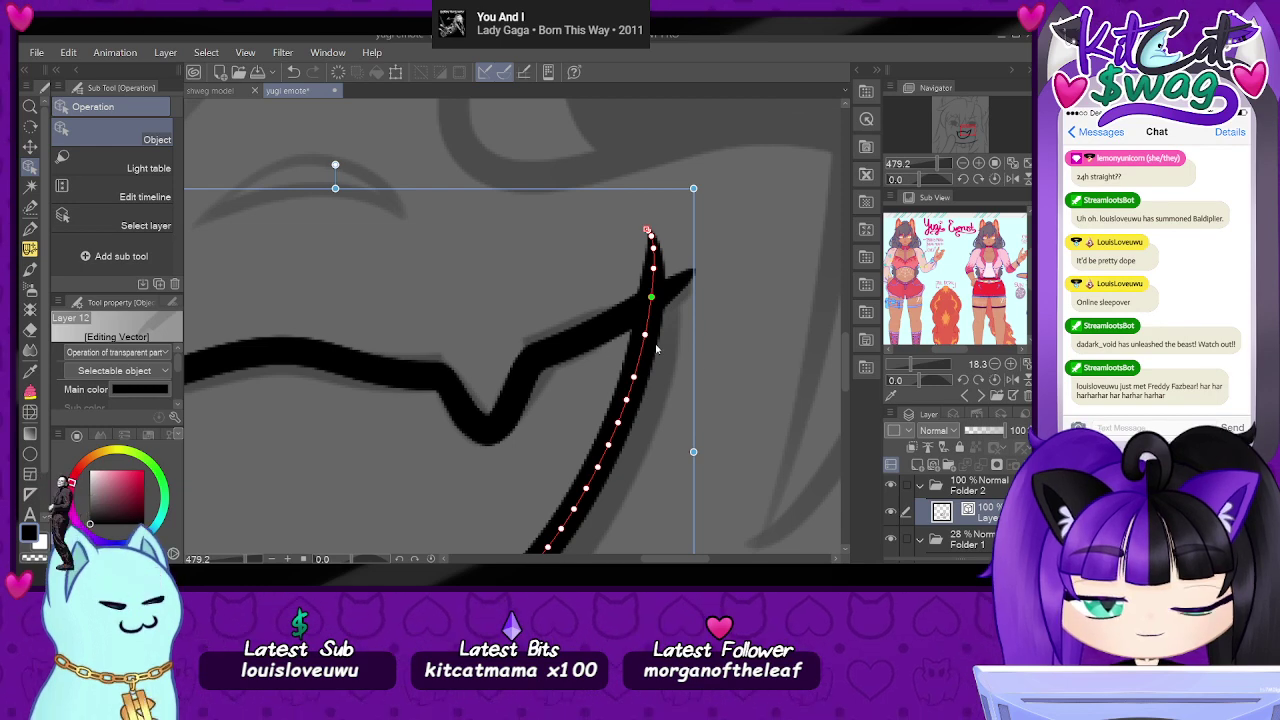
pyautogui.scroll(-4, 652, 345)
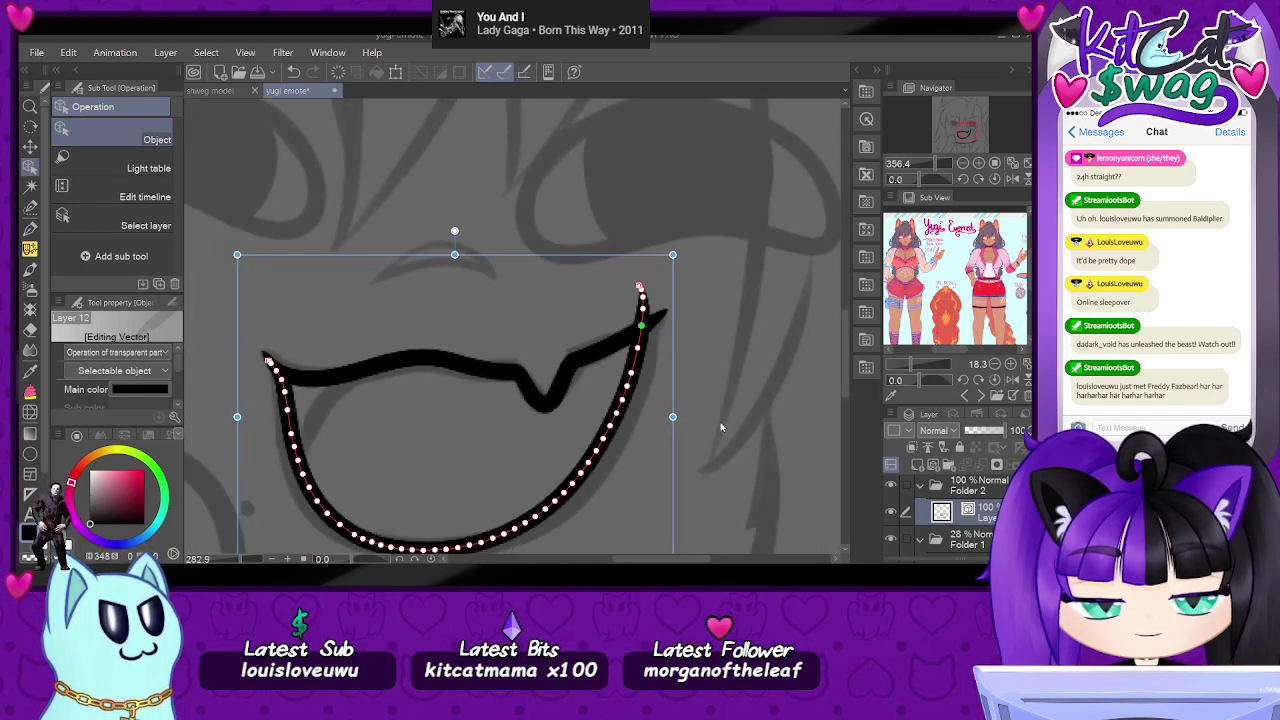
pyautogui.moveTo(674, 416); pyautogui.dragTo(690, 425)
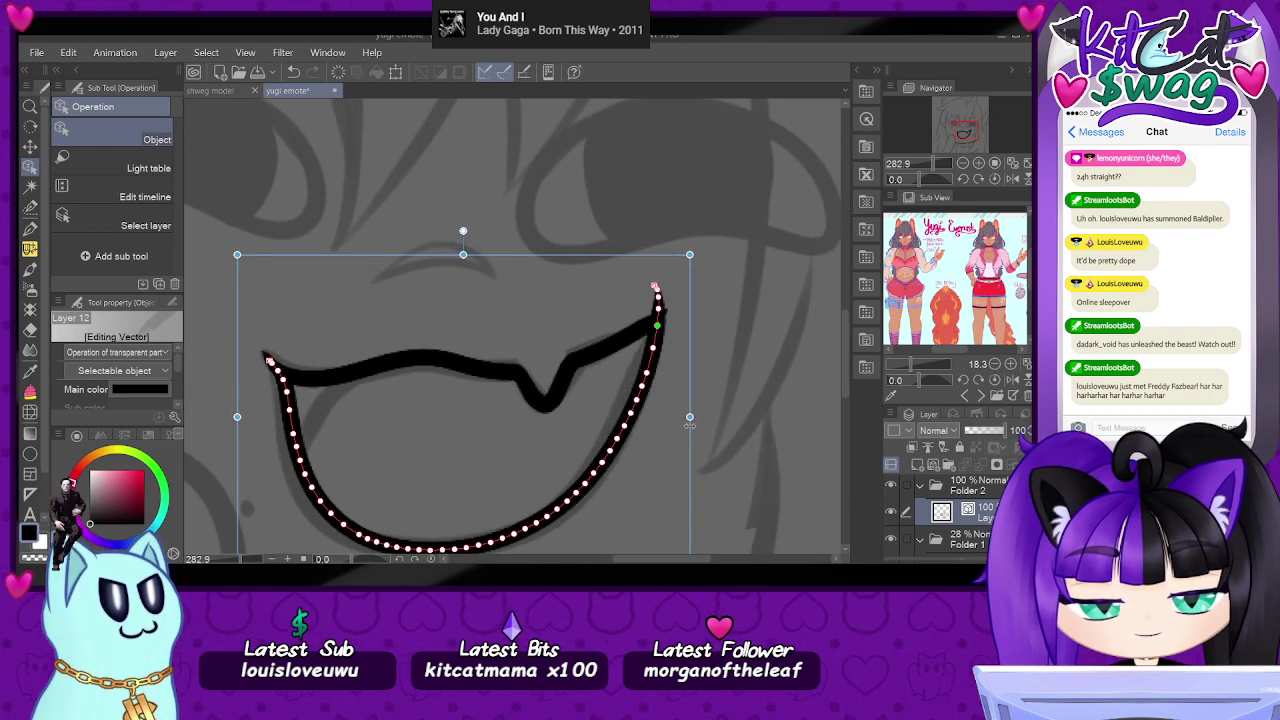
# - Delete the lower curve's control points protruding above the mouth's right corner and nudge the remaining end point into the corner
pyautogui.scroll(5, 673, 316)
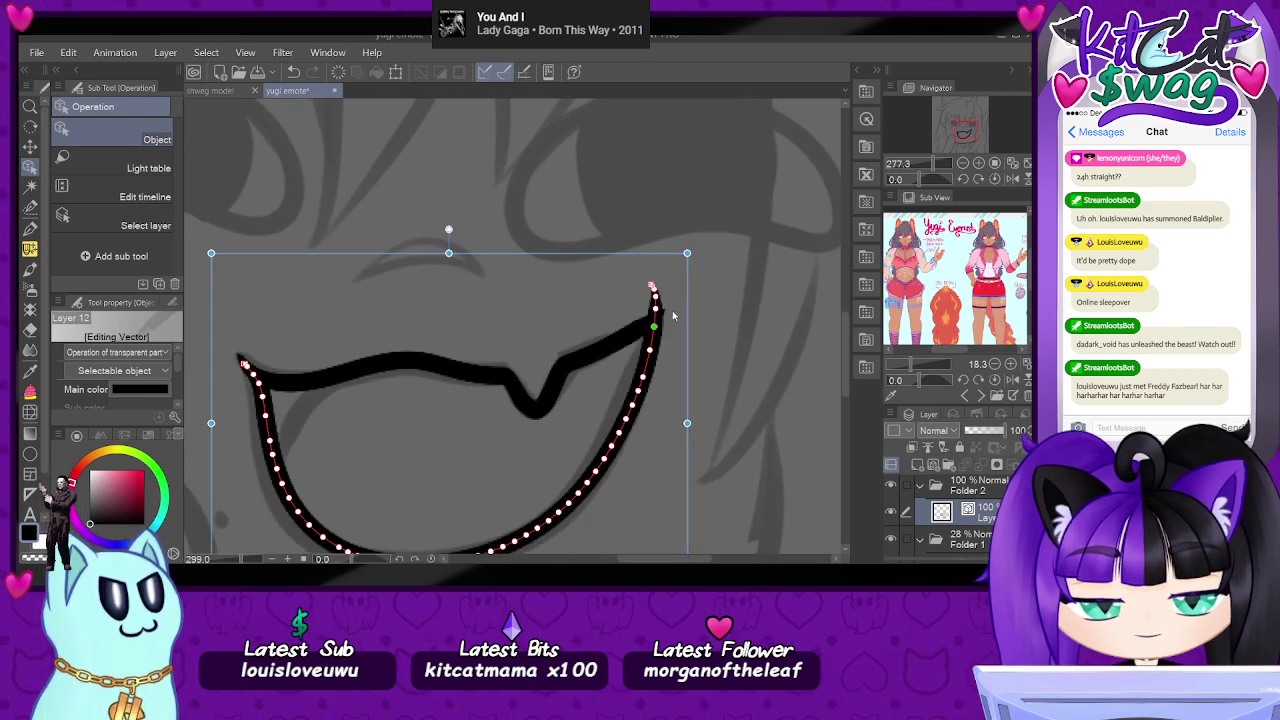
pyautogui.scroll(2, 668, 316)
pyautogui.moveTo(623, 305); pyautogui.dragTo(632, 309)
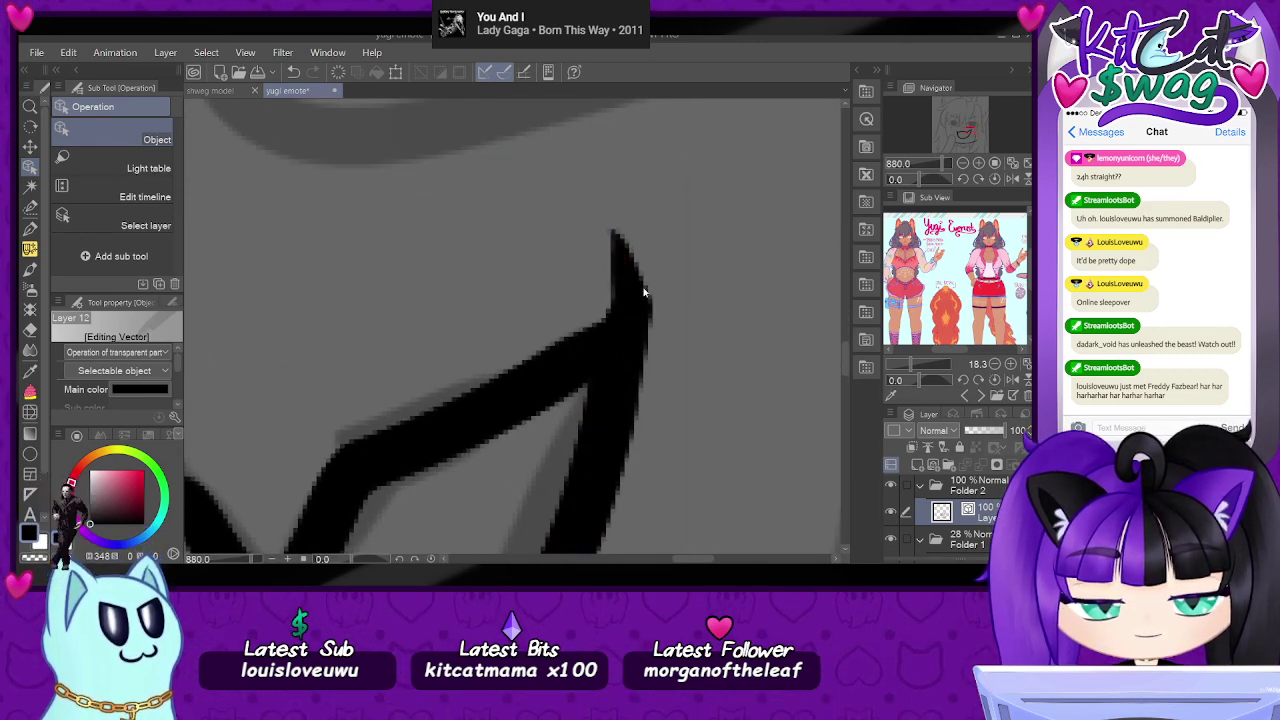
pyautogui.click(620, 270)
pyautogui.press('Delete')
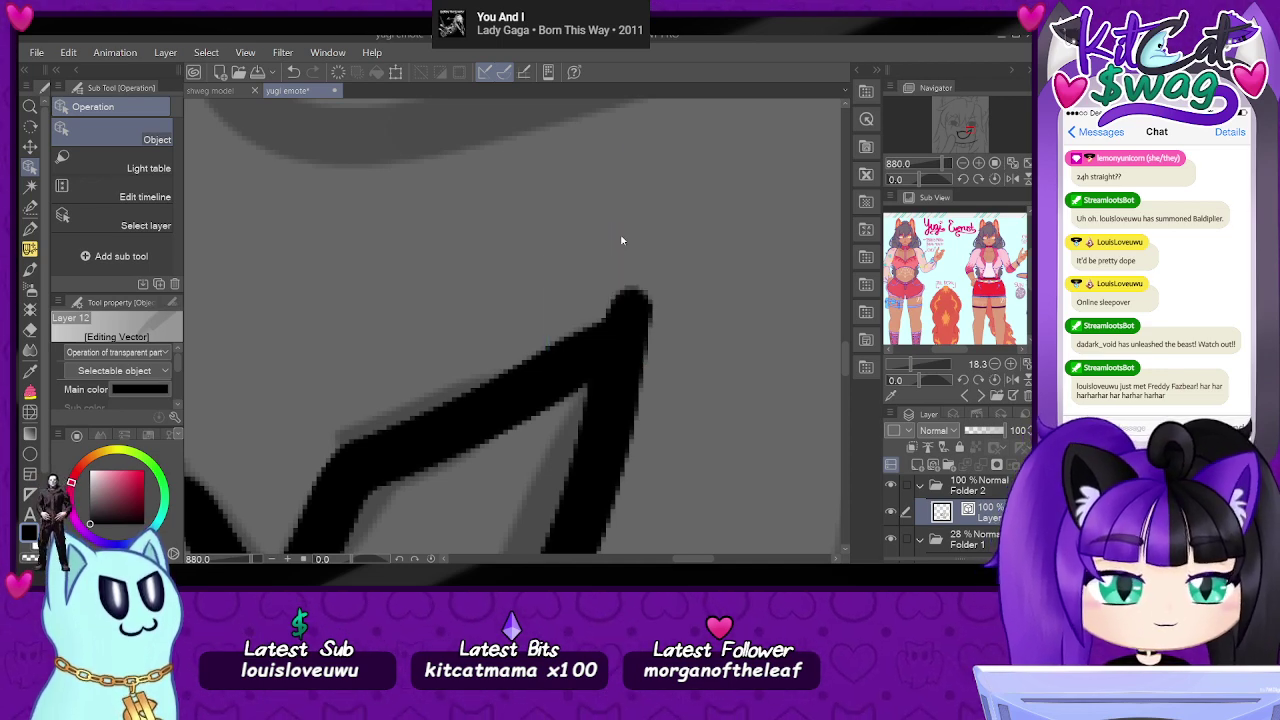
pyautogui.click(634, 302)
pyautogui.moveTo(634, 302)
pyautogui.mouseDown()
pyautogui.moveTo(620, 347)
pyautogui.moveTo(633, 283)
pyautogui.moveTo(622, 340)
pyautogui.moveTo(637, 302)
pyautogui.mouseUp()
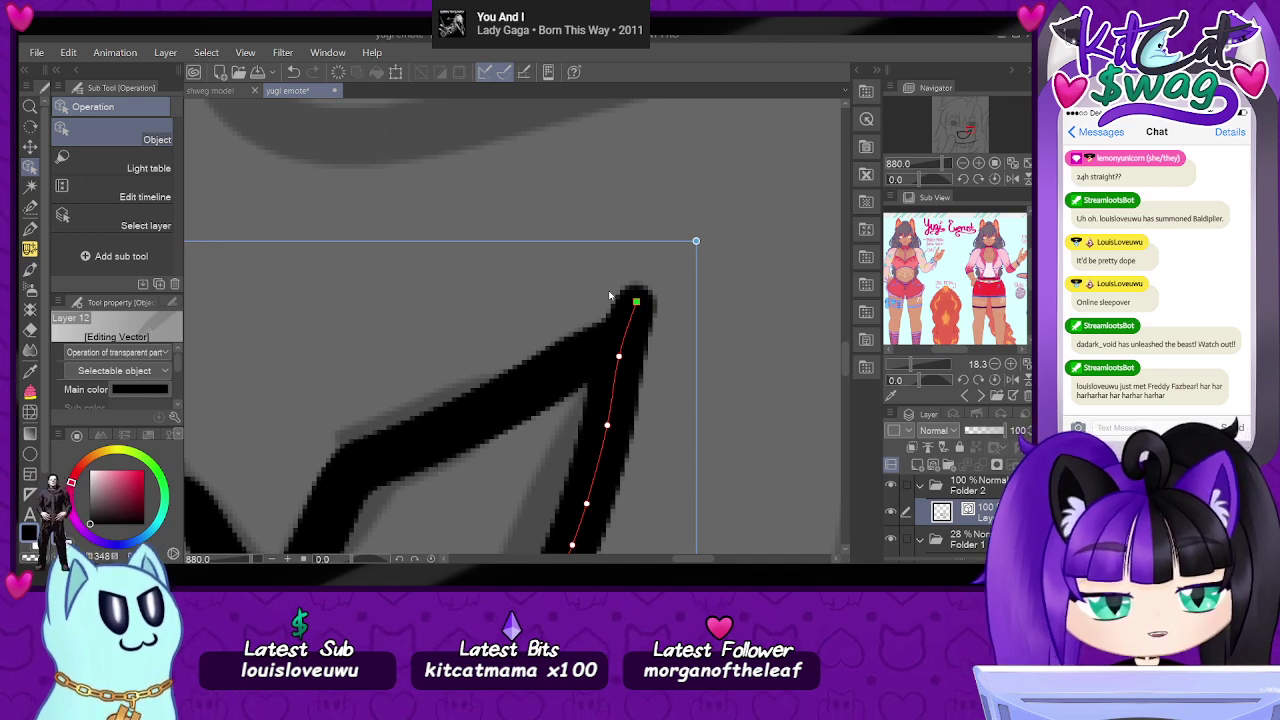
# - Trim the rounded overshoot at the mouth's right corner with the Hard eraser and move its end point in to form a sharp tip
pyautogui.click(36, 333)
pyautogui.moveTo(566, 311); pyautogui.dragTo(741, 252)
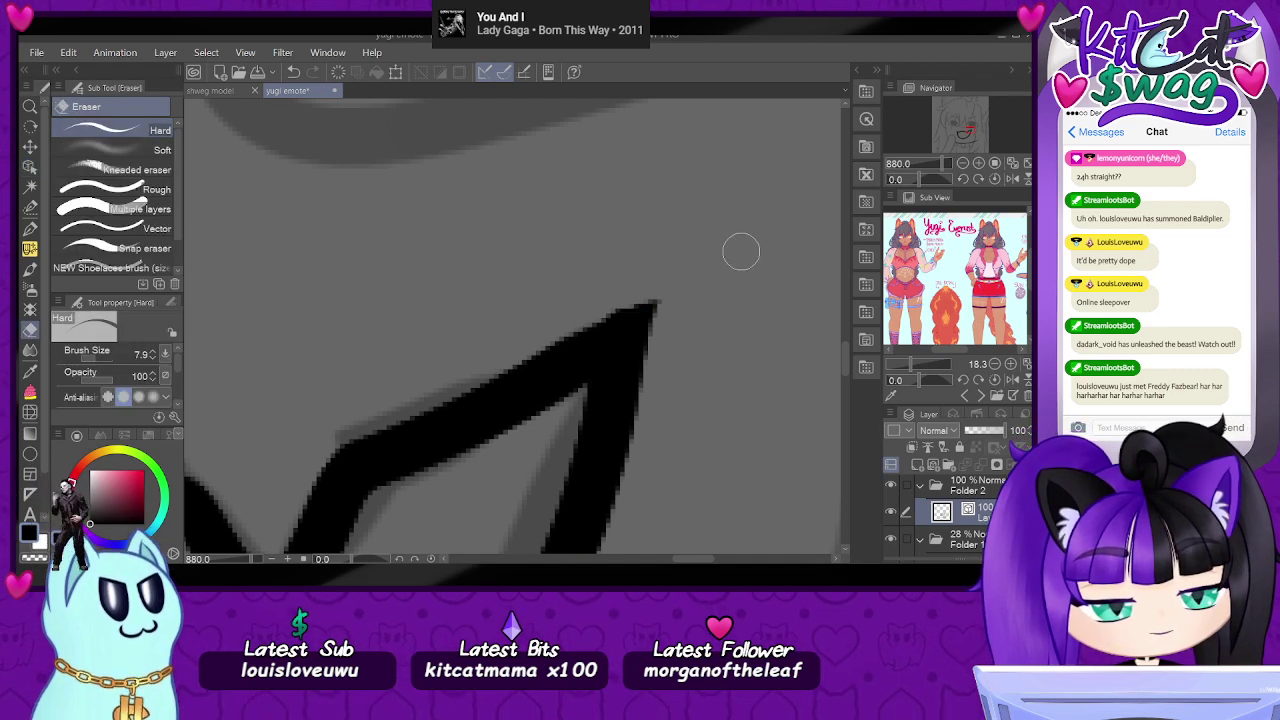
pyautogui.click(30, 166)
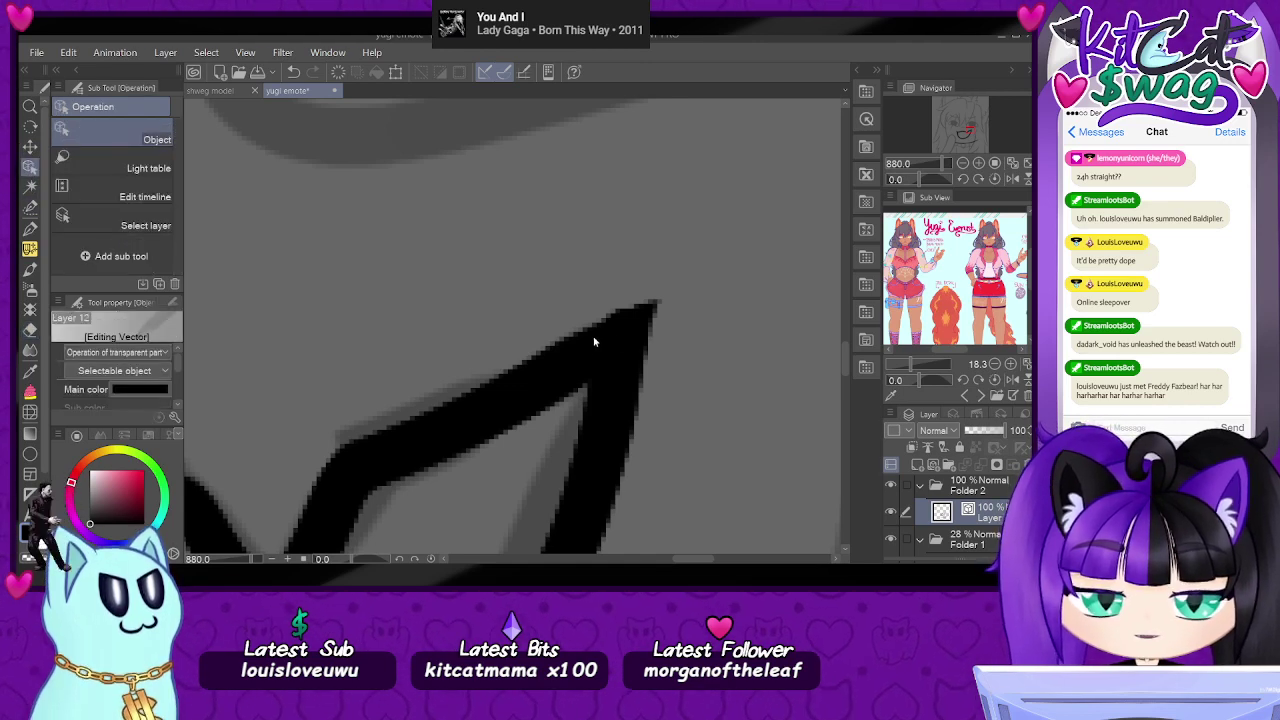
pyautogui.click(609, 338)
pyautogui.moveTo(621, 357); pyautogui.dragTo(620, 346)
pyautogui.moveTo(657, 299)
pyautogui.mouseDown()
pyautogui.moveTo(637, 316)
pyautogui.moveTo(648, 310)
pyautogui.mouseUp()
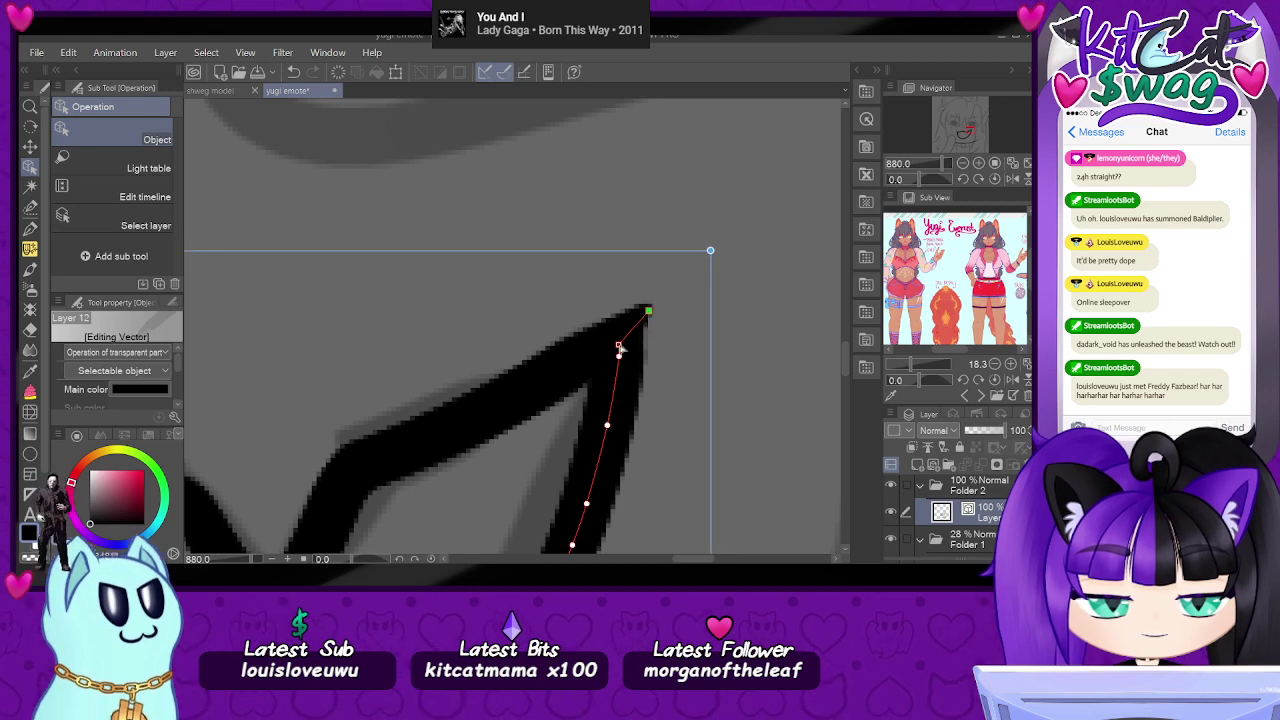
pyautogui.moveTo(948, 163); pyautogui.dragTo(922, 167)
pyautogui.moveTo(977, 125); pyautogui.dragTo(975, 129)
pyautogui.scroll(3, 283, 343)
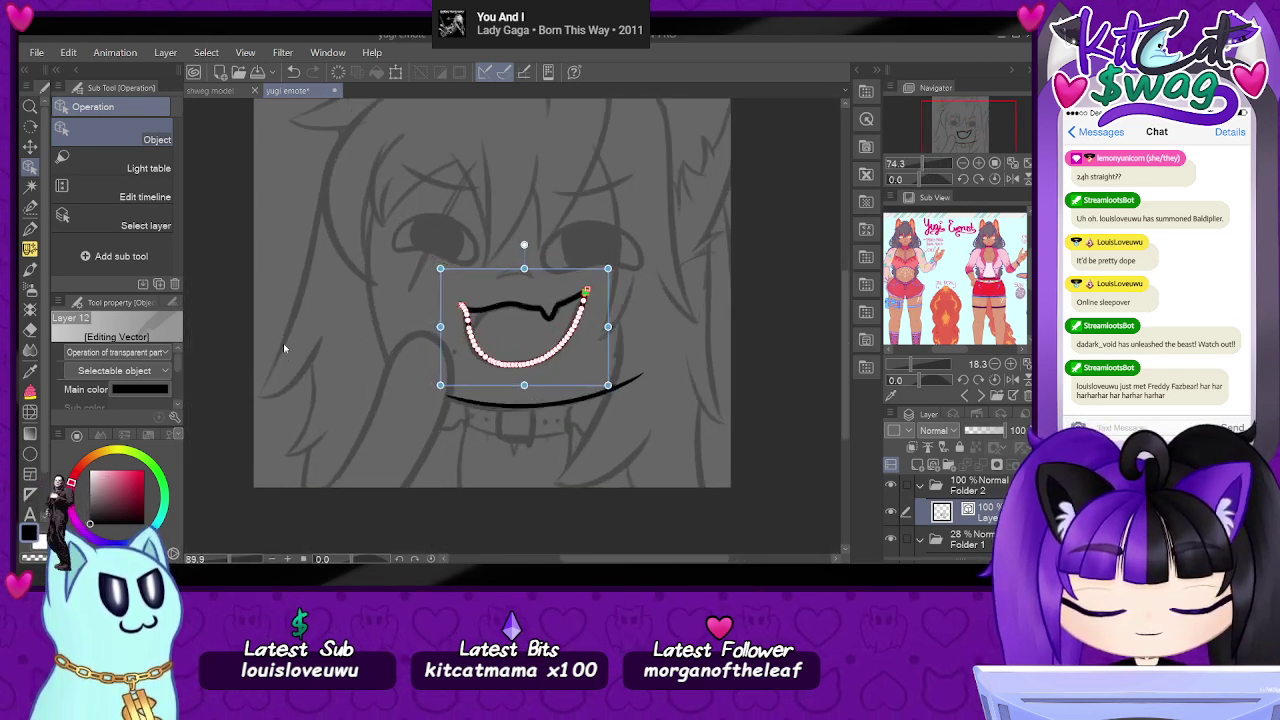
# - Ink the nose with two curved G-pen strokes over the sketch, redoing them until they form a thin, pointed crescent
pyautogui.click(33, 229)
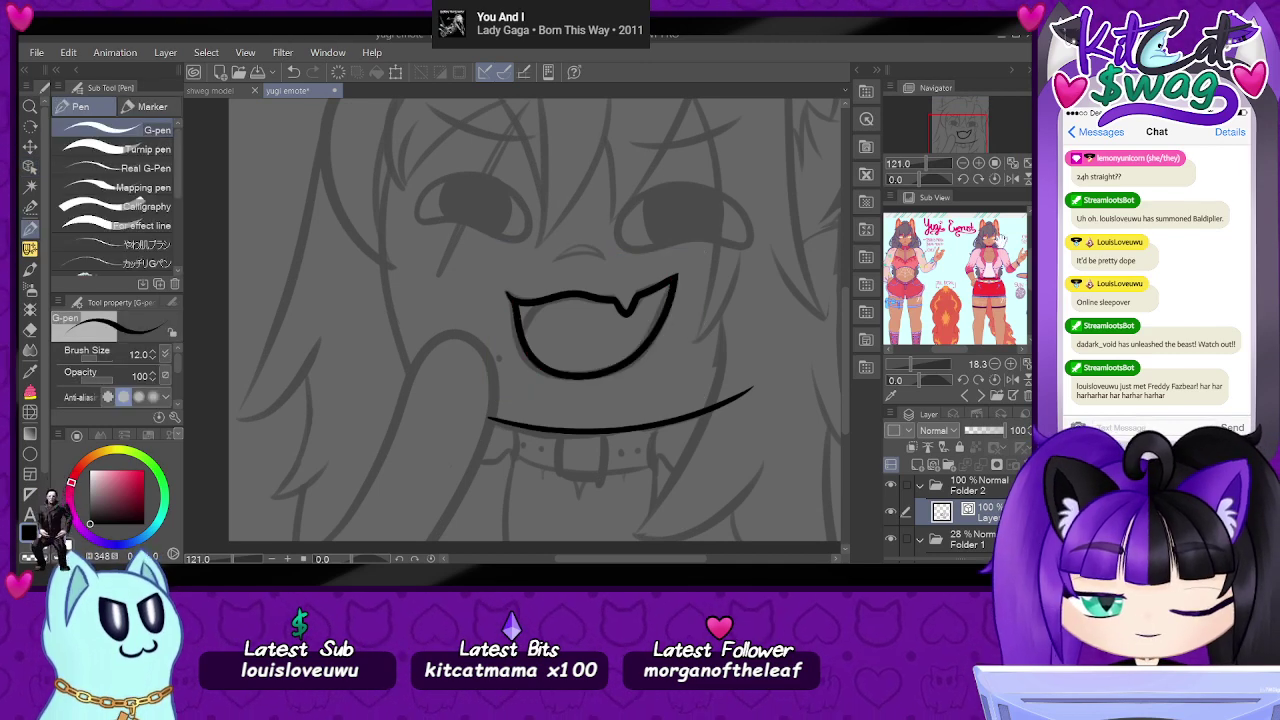
pyautogui.scroll(1, 674, 311)
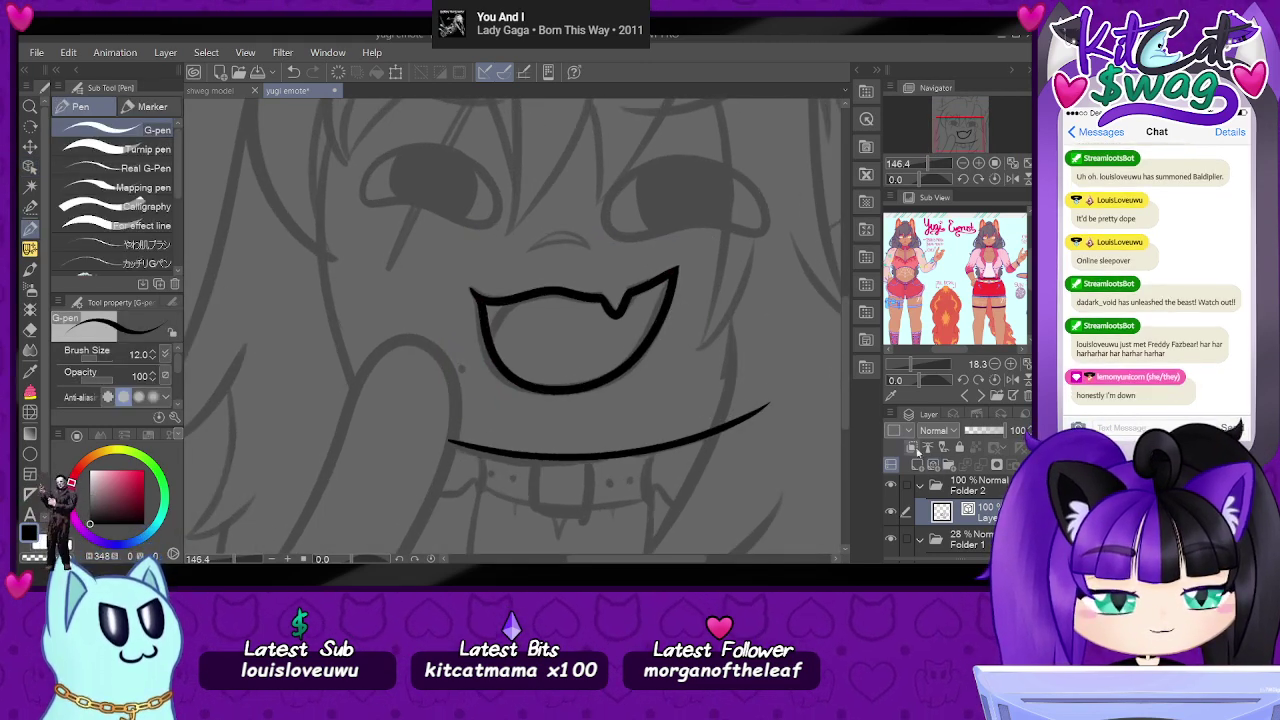
pyautogui.scroll(-1, 561, 210)
pyautogui.scroll(2, 565, 210)
pyautogui.scroll(-1, 575, 210)
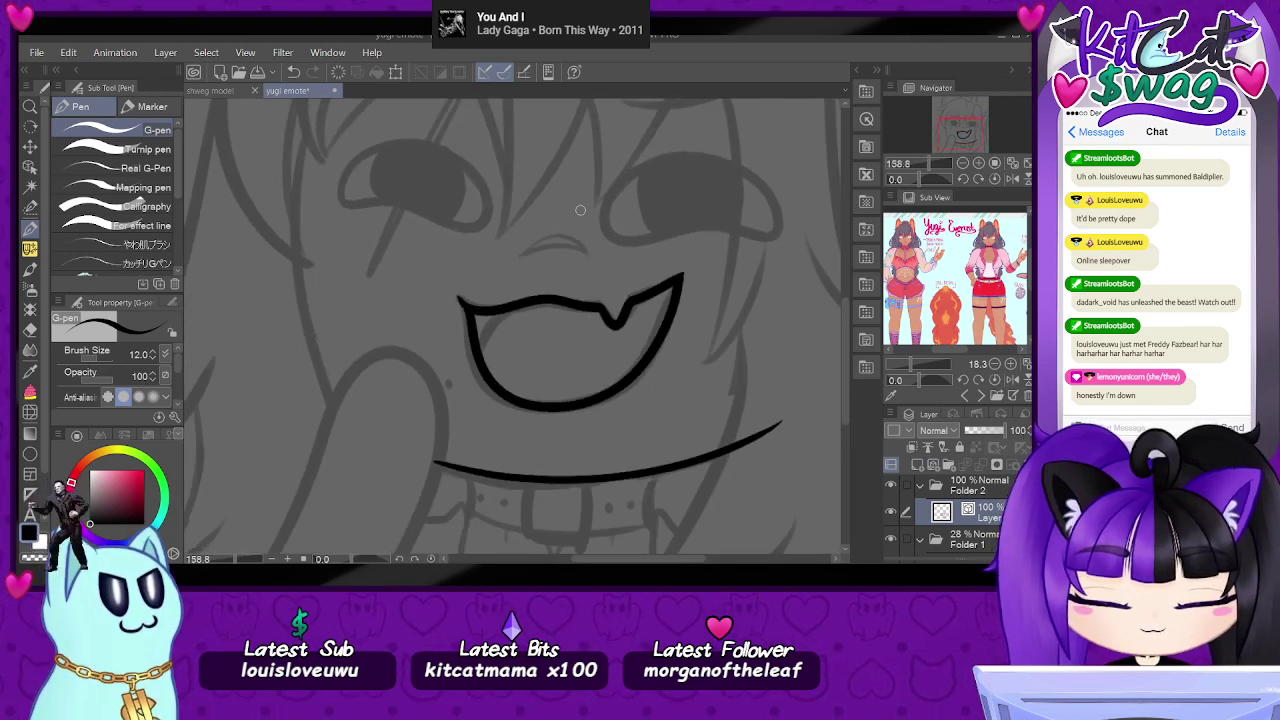
pyautogui.scroll(4, 580, 210)
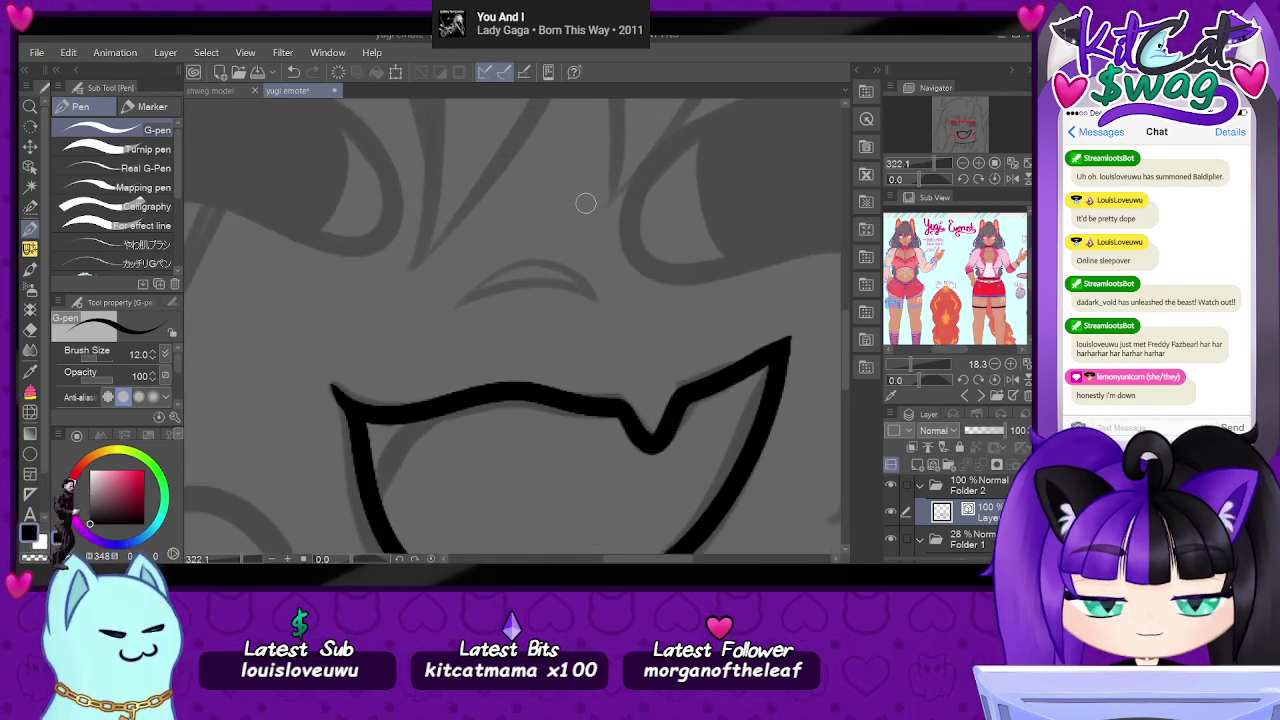
pyautogui.moveTo(912, 181); pyautogui.dragTo(909, 181)
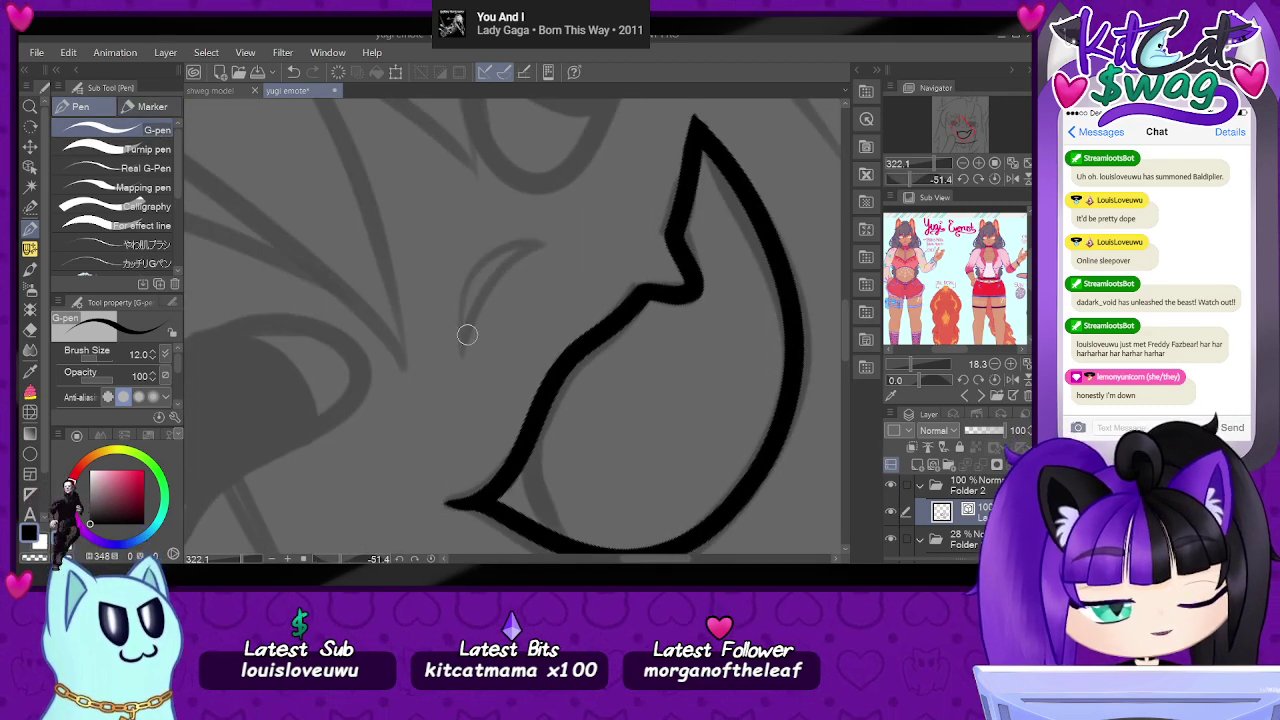
pyautogui.moveTo(463, 354)
pyautogui.mouseDown()
pyautogui.moveTo(476, 309)
pyautogui.moveTo(541, 247)
pyautogui.moveTo(474, 280)
pyautogui.moveTo(463, 357)
pyautogui.moveTo(482, 300)
pyautogui.moveTo(556, 240)
pyautogui.mouseUp()
pyautogui.hotkey('ctrl', 'z')
pyautogui.hotkey('ctrl', 'z')
pyautogui.moveTo(466, 357)
pyautogui.mouseDown()
pyautogui.moveTo(468, 288)
pyautogui.moveTo(566, 241)
pyautogui.mouseUp()
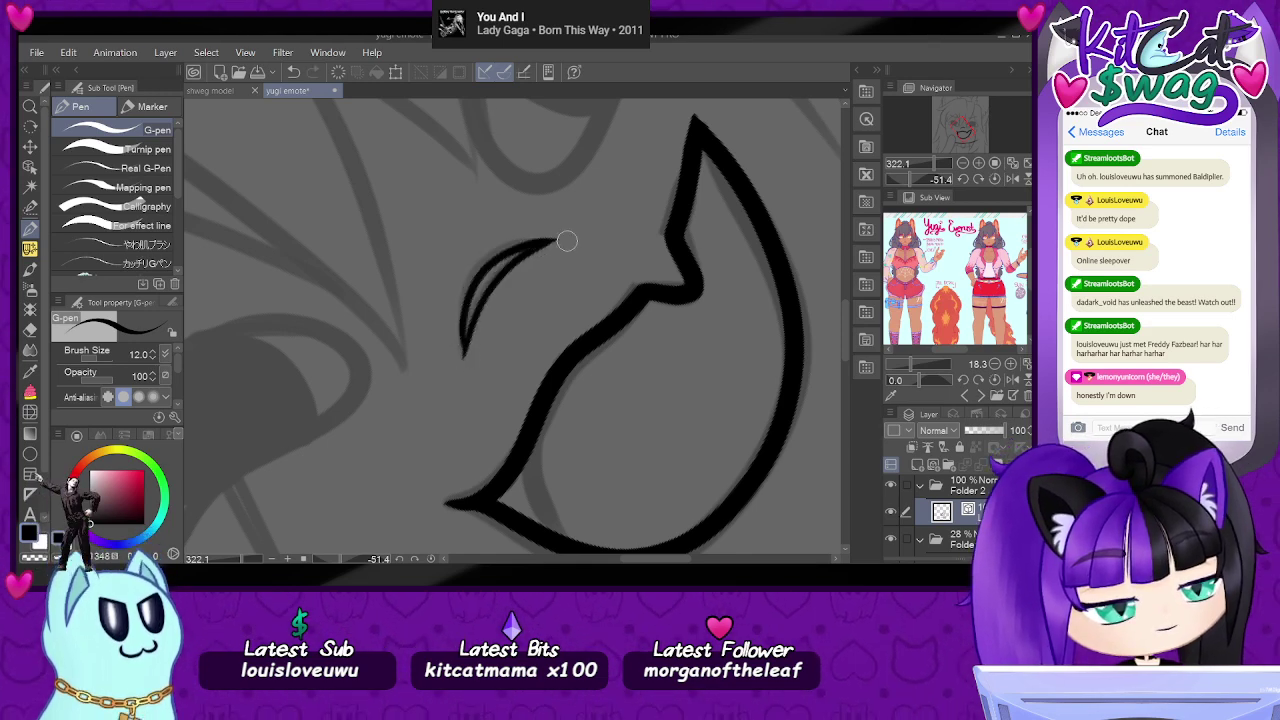
pyautogui.hotkey('ctrl', 'z')
pyautogui.hotkey('ctrl', 'z')
pyautogui.moveTo(460, 358)
pyautogui.mouseDown()
pyautogui.moveTo(468, 289)
pyautogui.moveTo(533, 235)
pyautogui.moveTo(565, 237)
pyautogui.moveTo(463, 327)
pyautogui.moveTo(468, 359)
pyautogui.moveTo(463, 306)
pyautogui.moveTo(504, 255)
pyautogui.moveTo(558, 240)
pyautogui.mouseUp()
pyautogui.hotkey('ctrl', 'z')
pyautogui.moveTo(462, 356)
pyautogui.mouseDown()
pyautogui.moveTo(461, 307)
pyautogui.moveTo(500, 252)
pyautogui.moveTo(555, 241)
pyautogui.mouseUp()
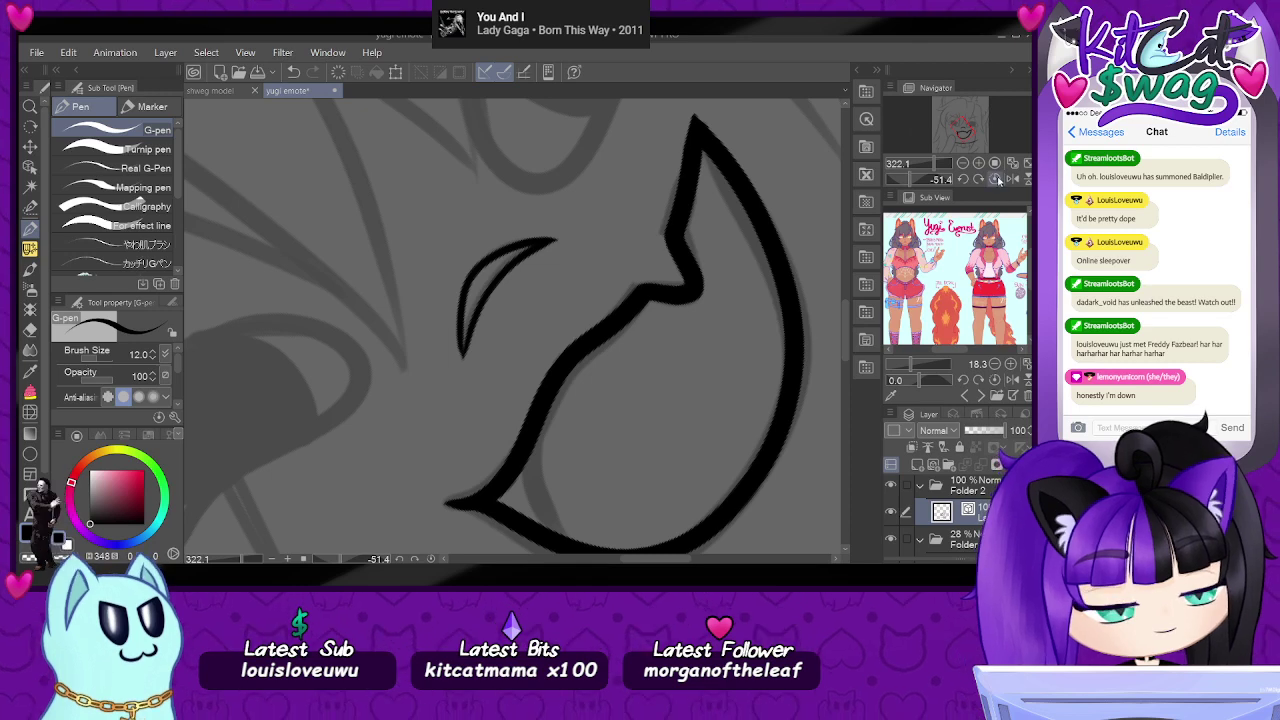
# - Ink the diagonal scar across the eye on the left with two long, tapering strokes from brow to cheek
pyautogui.click(994, 178)
pyautogui.moveTo(934, 163)
pyautogui.mouseDown()
pyautogui.moveTo(918, 166)
pyautogui.moveTo(953, 131)
pyautogui.moveTo(929, 165)
pyautogui.mouseUp()
pyautogui.moveTo(954, 131); pyautogui.dragTo(953, 126)
pyautogui.moveTo(568, 173)
pyautogui.mouseDown()
pyautogui.moveTo(483, 313)
pyautogui.moveTo(558, 192)
pyautogui.mouseUp()
pyautogui.hotkey('ctrl', 'z')
pyautogui.moveTo(567, 172)
pyautogui.mouseDown()
pyautogui.moveTo(465, 376)
pyautogui.moveTo(569, 196)
pyautogui.mouseUp()
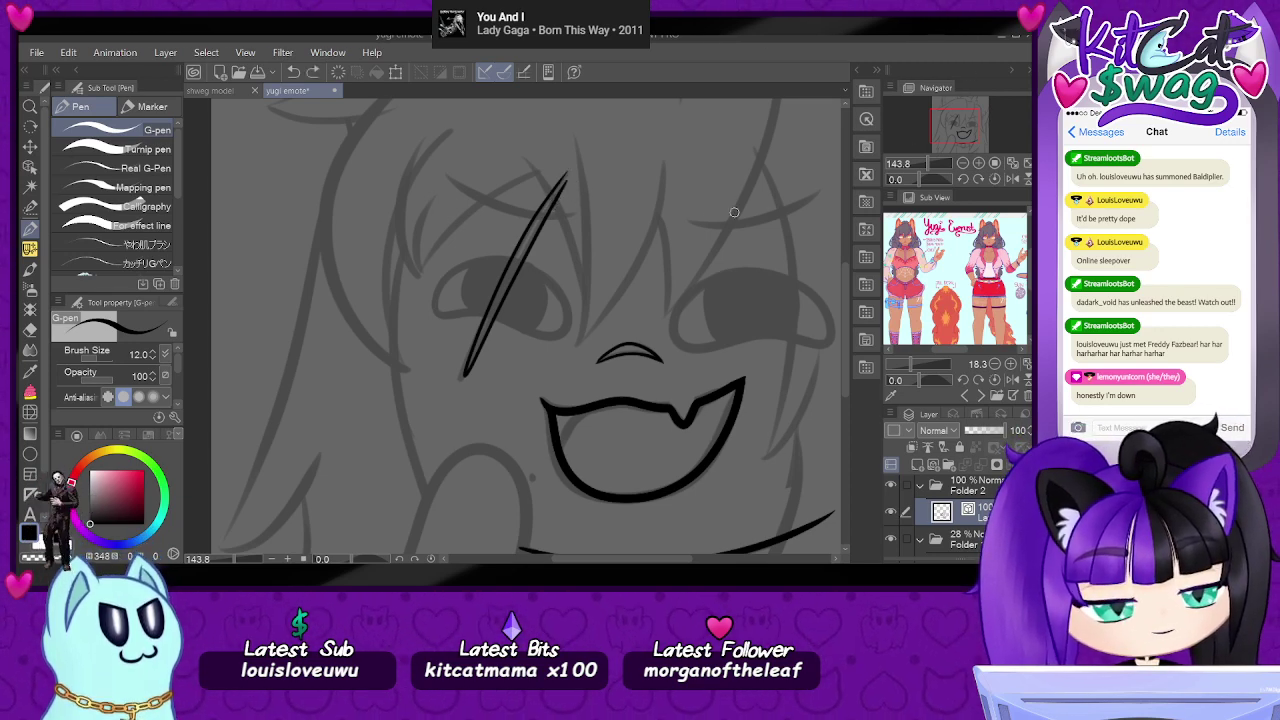
# - Select the scar's vector line, nudge it slightly at the upper end, and return to the G-pen
pyautogui.click(30, 146)
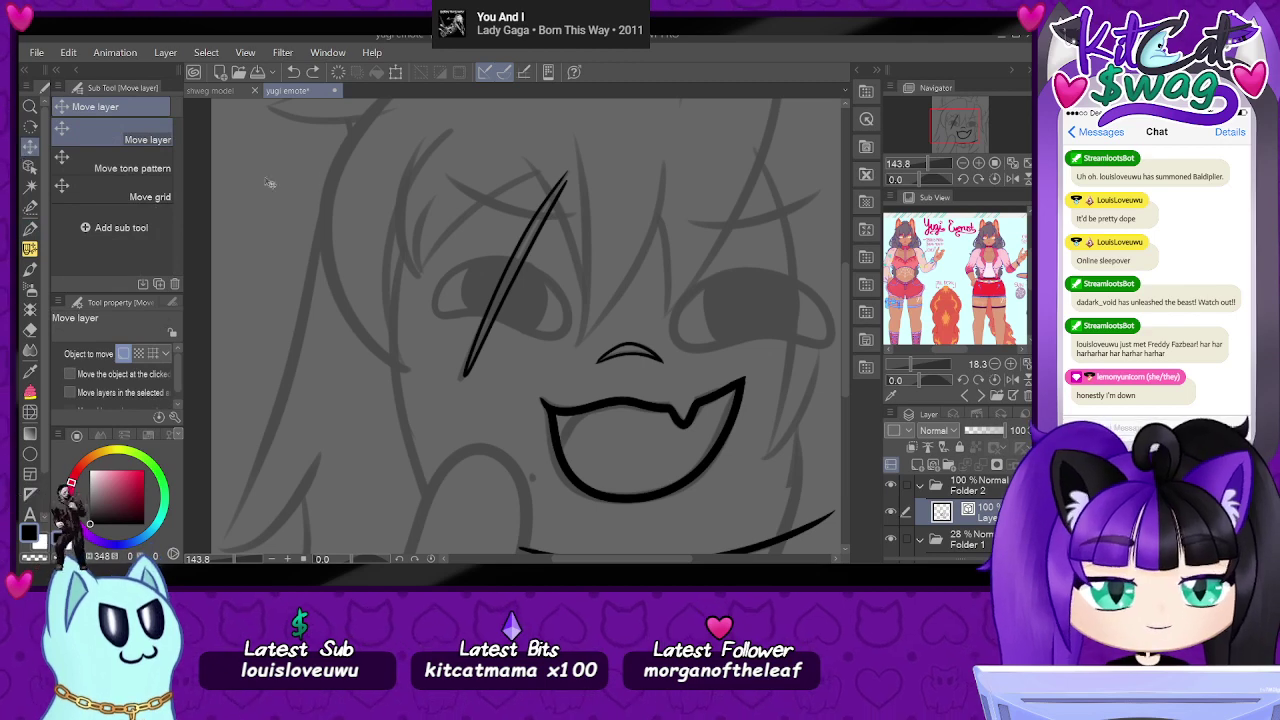
pyautogui.click(29, 168)
pyautogui.click(490, 340)
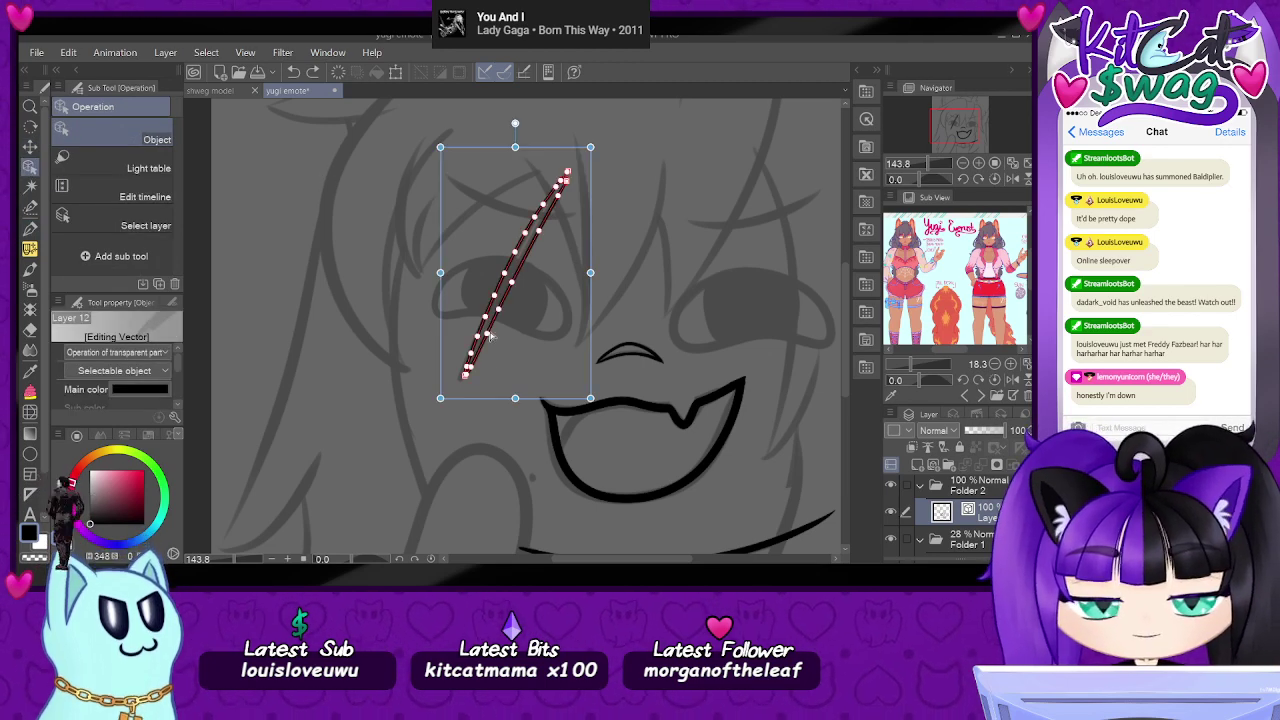
pyautogui.moveTo(566, 157); pyautogui.dragTo(563, 161)
pyautogui.click(30, 229)
pyautogui.scroll(-7, 578, 240)
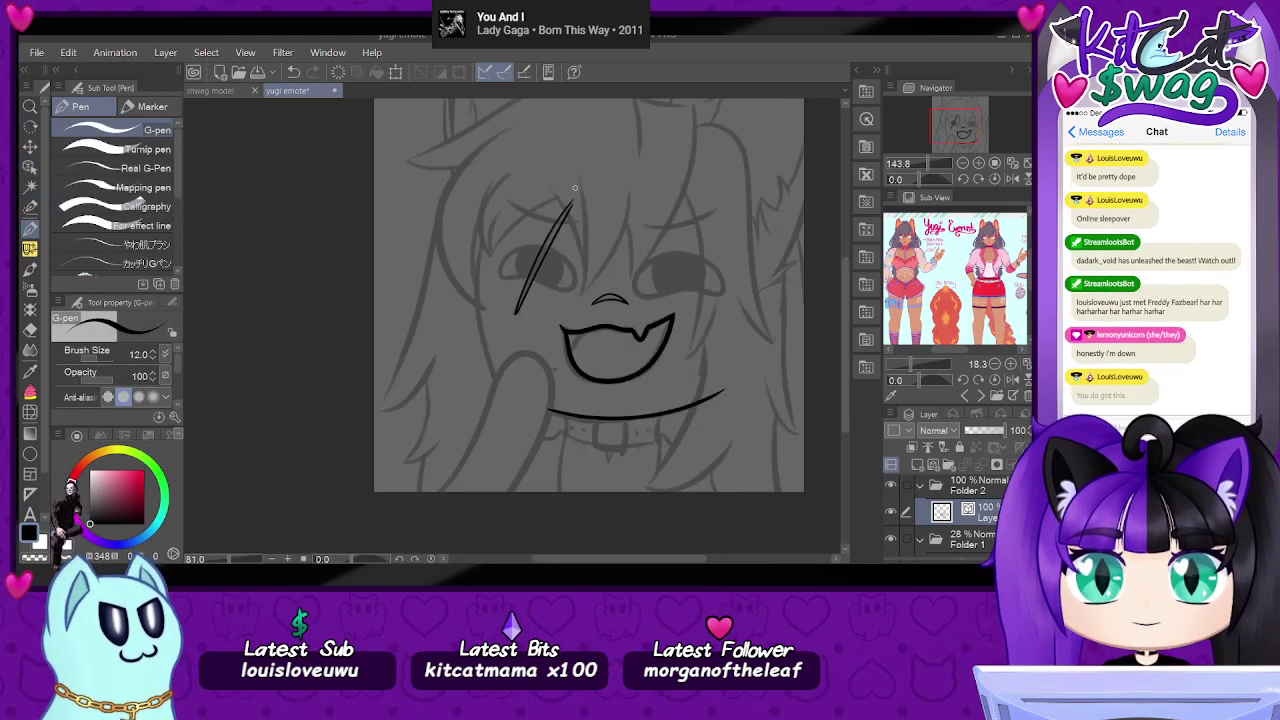
# - Try to join the scar's two upper ends with a G-pen stroke at brush size 12
pyautogui.scroll(4, 578, 240)
pyautogui.scroll(2, 586, 204)
pyautogui.moveTo(938, 131); pyautogui.dragTo(957, 120)
pyautogui.click(937, 164)
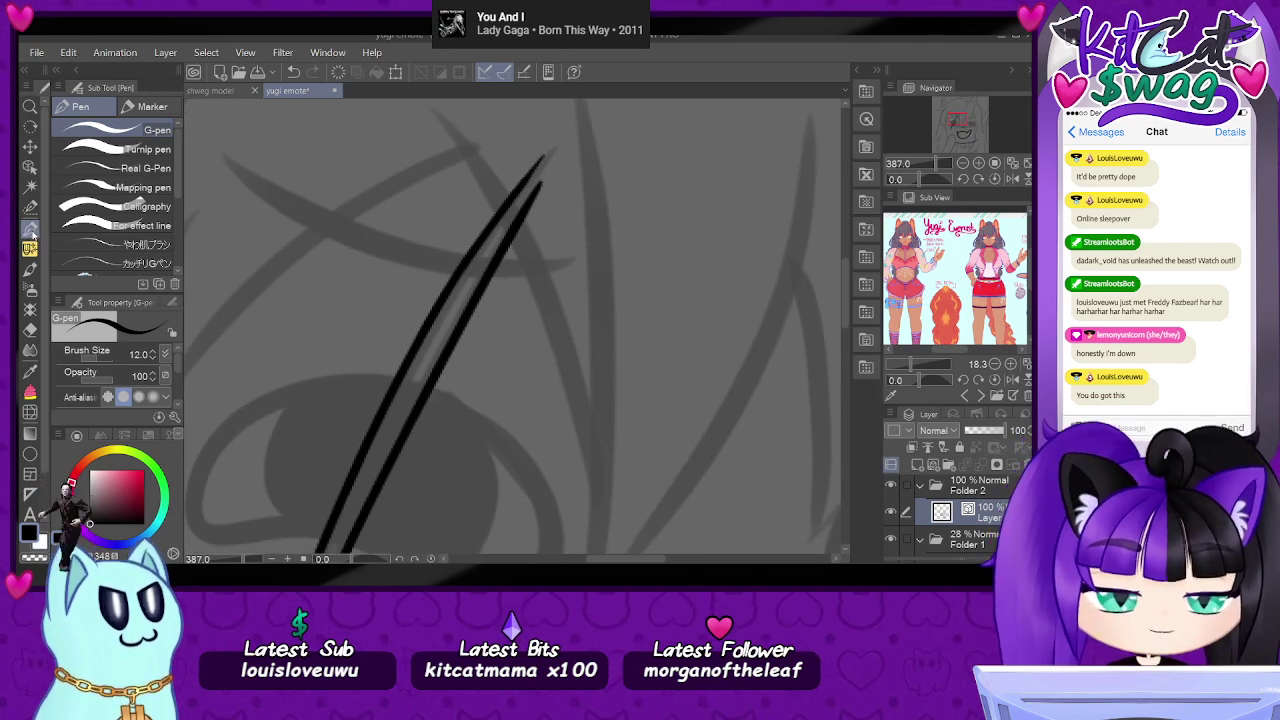
pyautogui.click(30, 230)
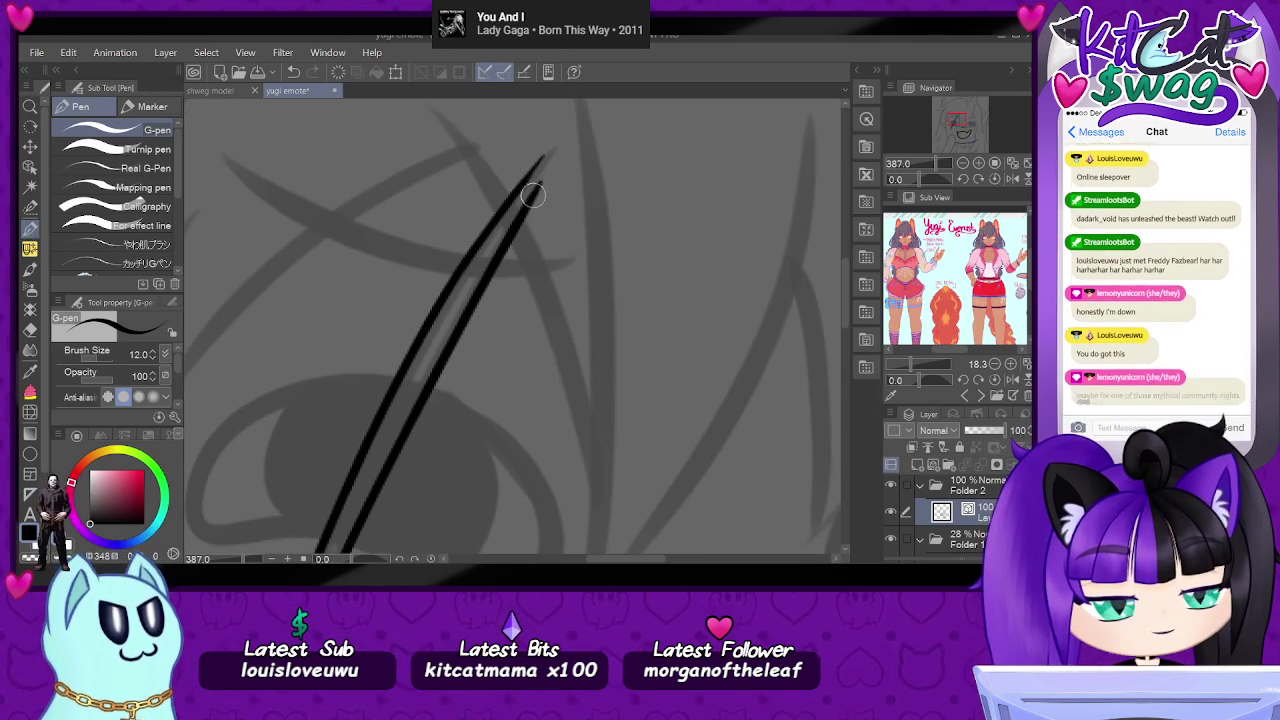
pyautogui.moveTo(527, 190)
pyautogui.mouseDown()
pyautogui.moveTo(560, 142)
pyautogui.moveTo(518, 190)
pyautogui.mouseUp()
pyautogui.hotkey('ctrl', 'z')
pyautogui.hotkey('ctrl', 'z')
pyautogui.hotkey('ctrl', 'z')
# - Reduce the G-pen brush size to 8 and ink the scar's upper ends together into one closed point
pyautogui.press('[')
pyautogui.press('[')
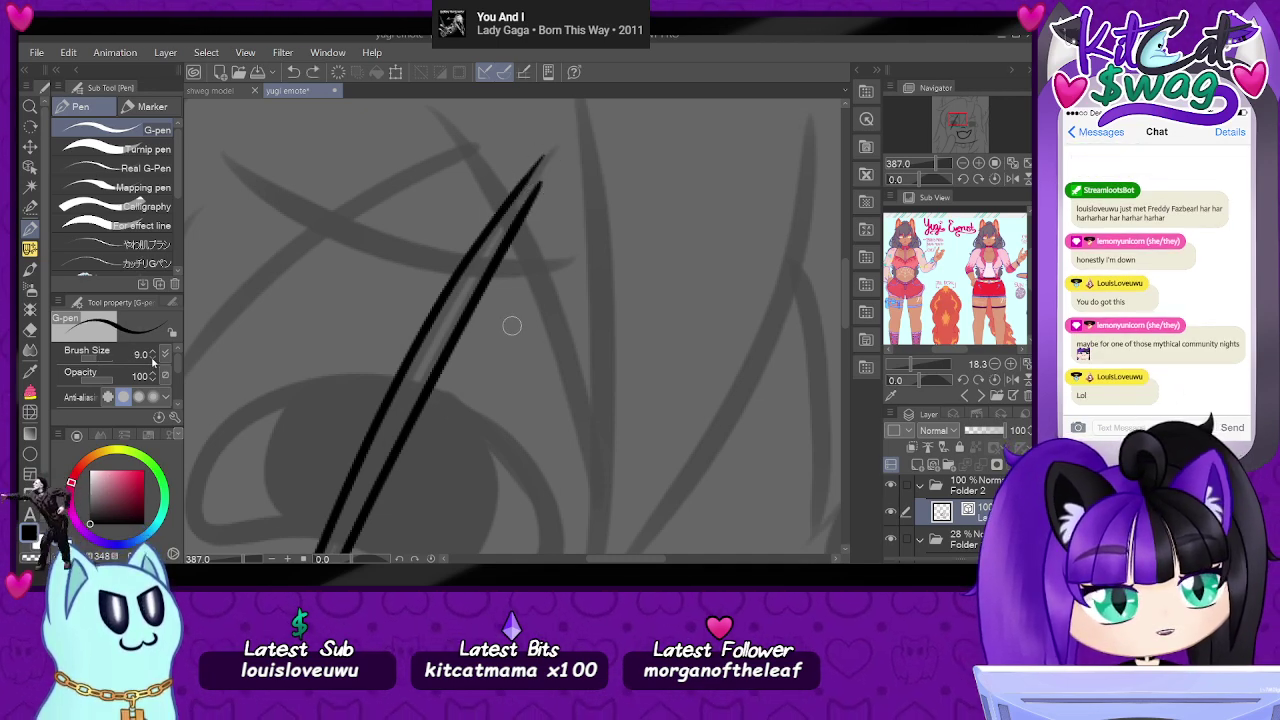
pyautogui.moveTo(535, 194)
pyautogui.mouseDown()
pyautogui.moveTo(555, 140)
pyautogui.moveTo(530, 188)
pyautogui.mouseUp()
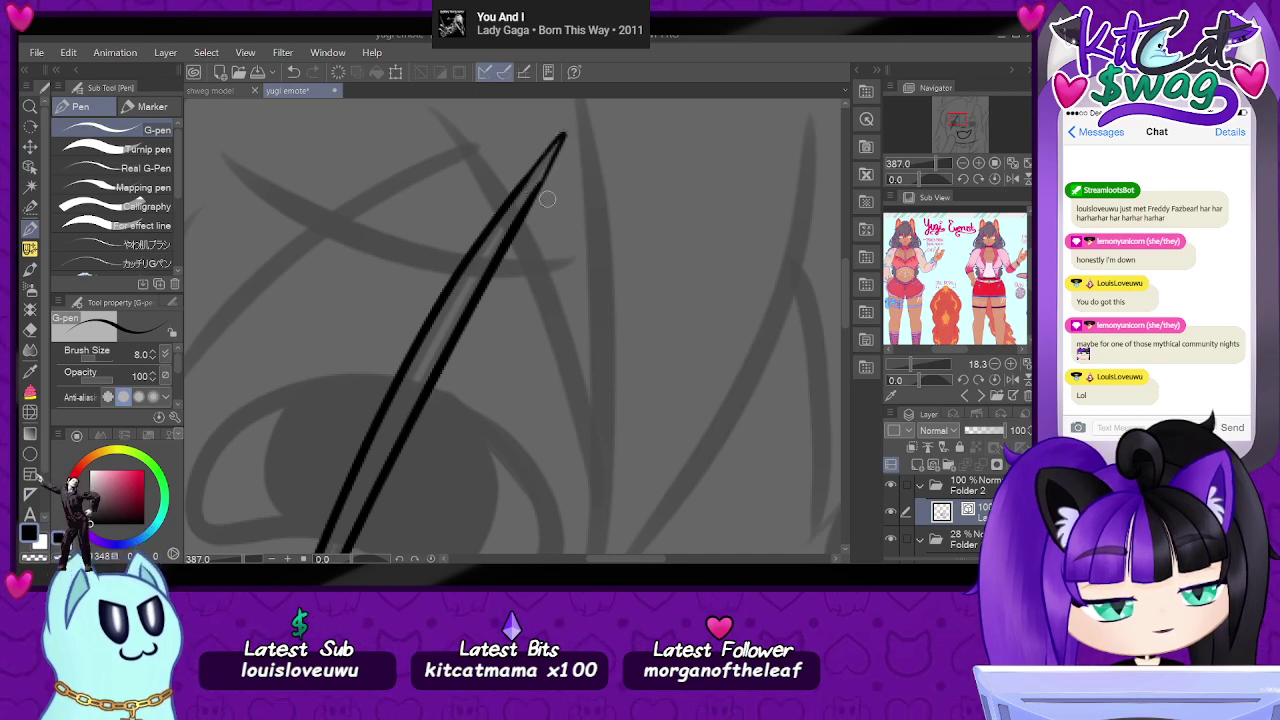
pyautogui.moveTo(940, 165)
pyautogui.mouseDown()
pyautogui.moveTo(923, 168)
pyautogui.moveTo(939, 166)
pyautogui.mouseUp()
pyautogui.moveTo(565, 109); pyautogui.dragTo(529, 186)
pyautogui.hotkey('ctrl', 'z')
pyautogui.moveTo(962, 124); pyautogui.dragTo(963, 117)
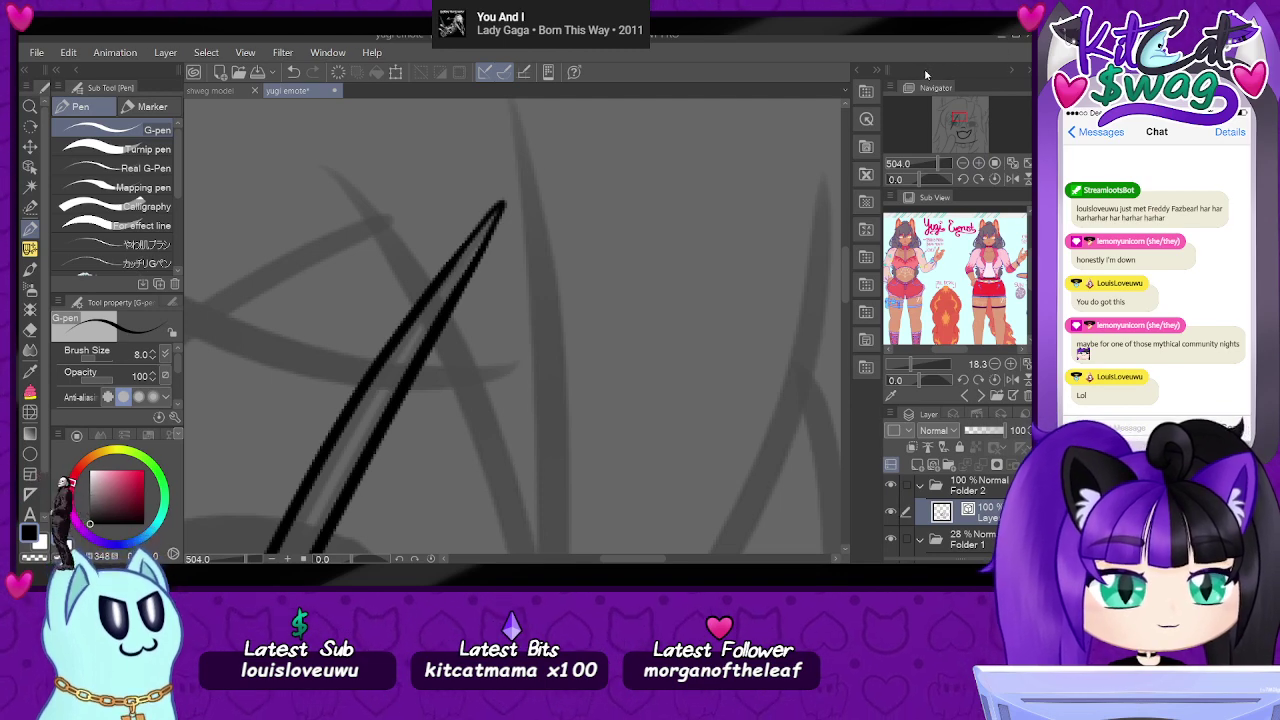
pyautogui.moveTo(938, 164); pyautogui.dragTo(927, 167)
pyautogui.moveTo(974, 101)
pyautogui.mouseDown()
pyautogui.moveTo(976, 124)
pyautogui.moveTo(955, 117)
pyautogui.mouseUp()
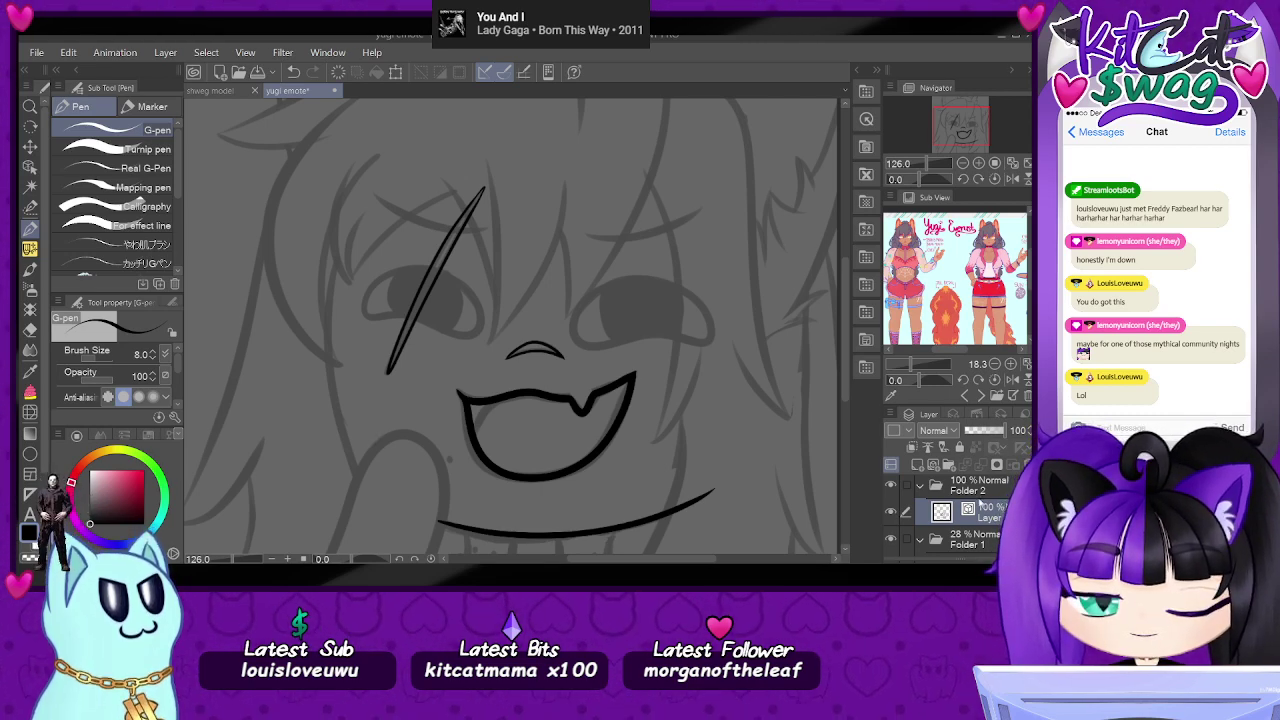
# - Add a new vector layer in the line art folder and increase the G-pen brush size for inking the eye on the right
pyautogui.scroll(-2, 809, 323)
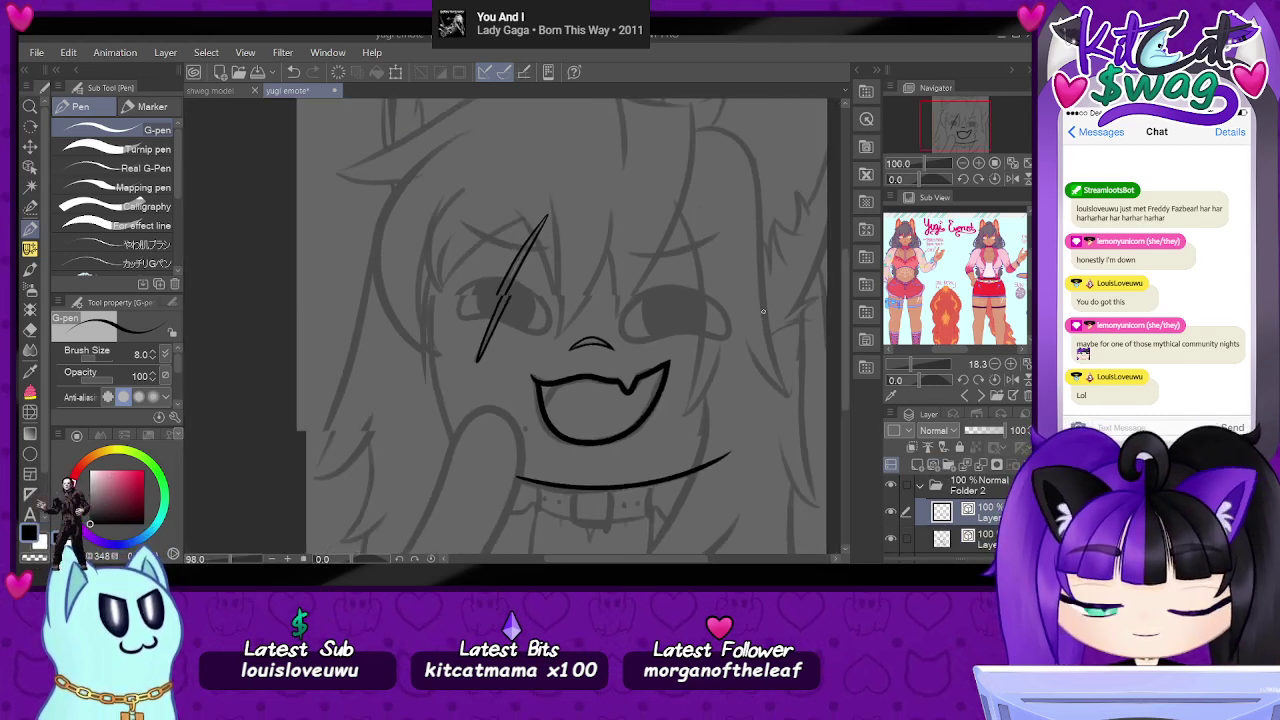
pyautogui.scroll(1, 699, 265)
pyautogui.click(153, 351)
pyautogui.click(153, 351)
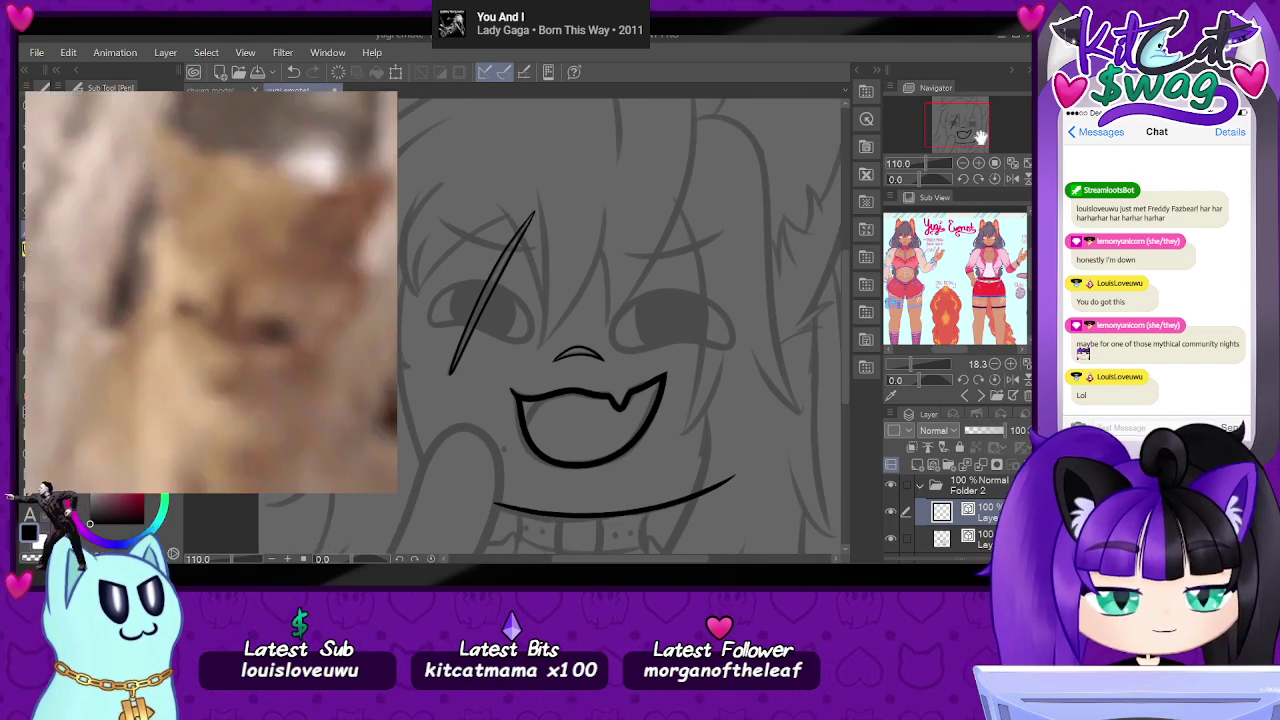
pyautogui.click(974, 123)
pyautogui.scroll(2, 551, 349)
pyautogui.scroll(-1, 436, 400)
pyautogui.scroll(7, 440, 405)
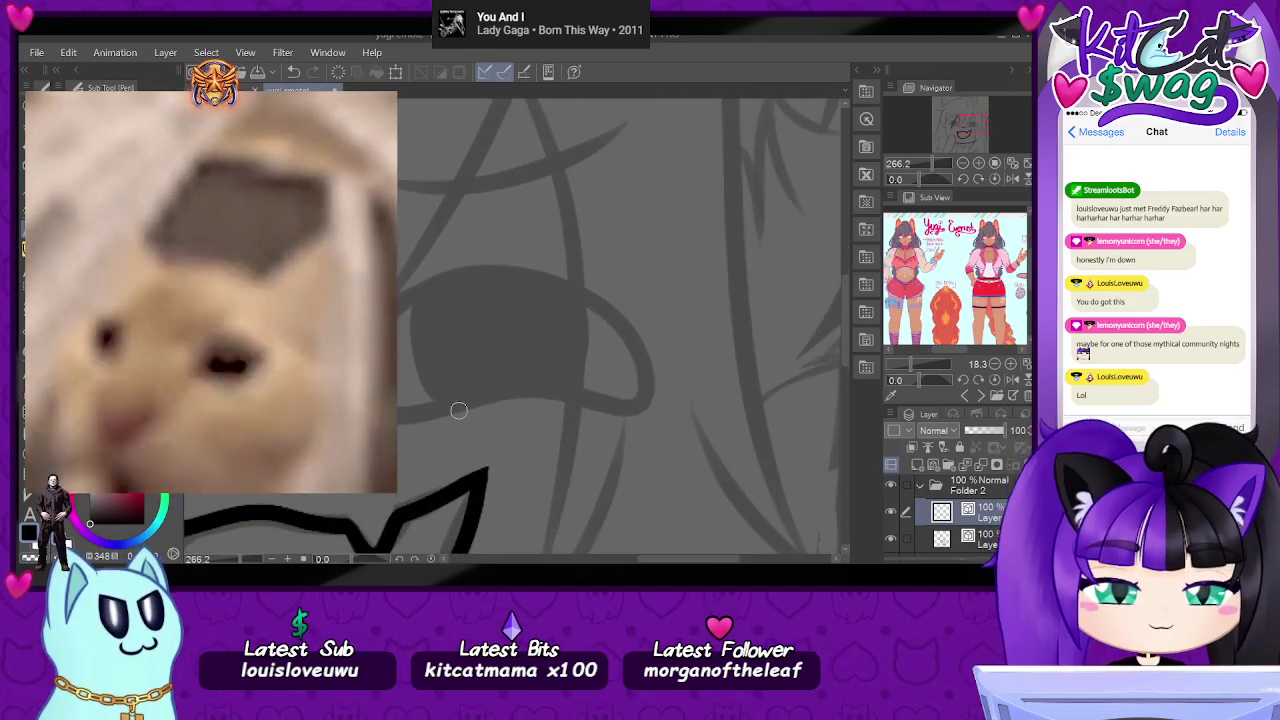
# - Try to ink the outline of the sketched eye on the right with G-pen strokes at brush size 12
pyautogui.moveTo(496, 271); pyautogui.dragTo(427, 287)
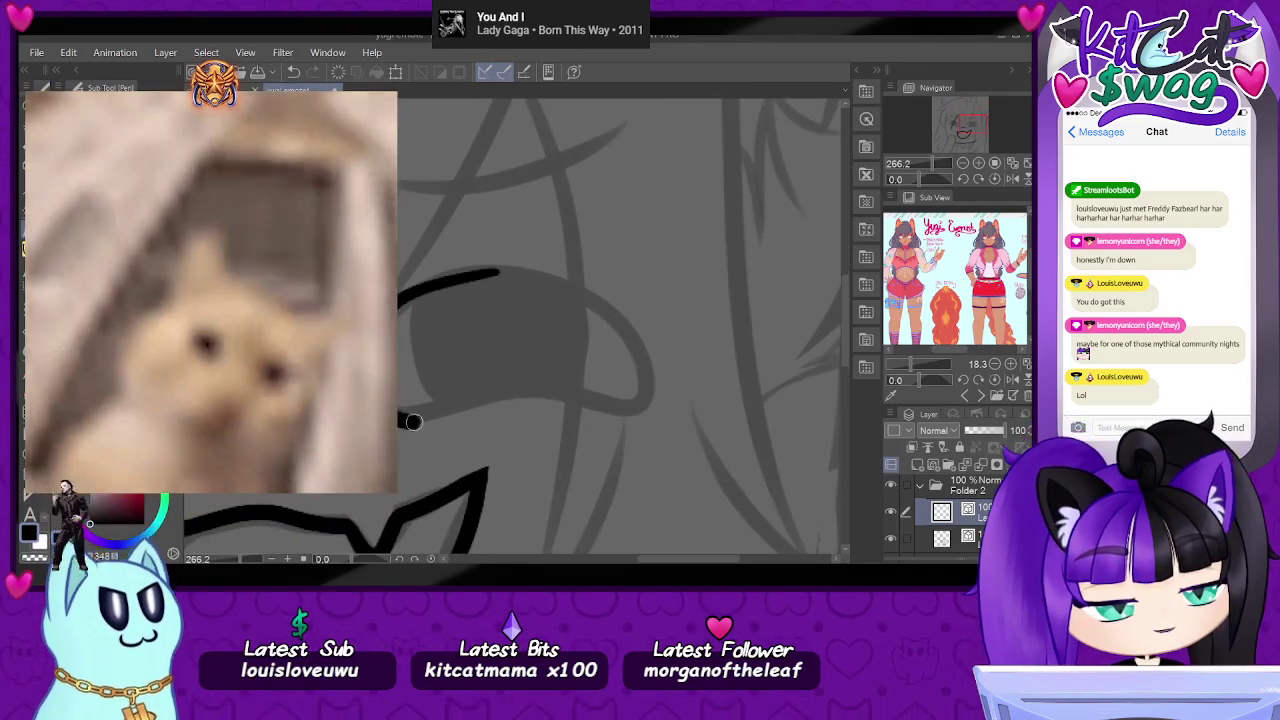
pyautogui.hotkey('ctrl', 'z')
pyautogui.moveTo(452, 276)
pyautogui.mouseDown()
pyautogui.moveTo(387, 312)
pyautogui.moveTo(360, 363)
pyautogui.moveTo(395, 411)
pyautogui.moveTo(493, 396)
pyautogui.moveTo(637, 418)
pyautogui.moveTo(680, 380)
pyautogui.mouseUp()
pyautogui.hotkey('ctrl', 'z')
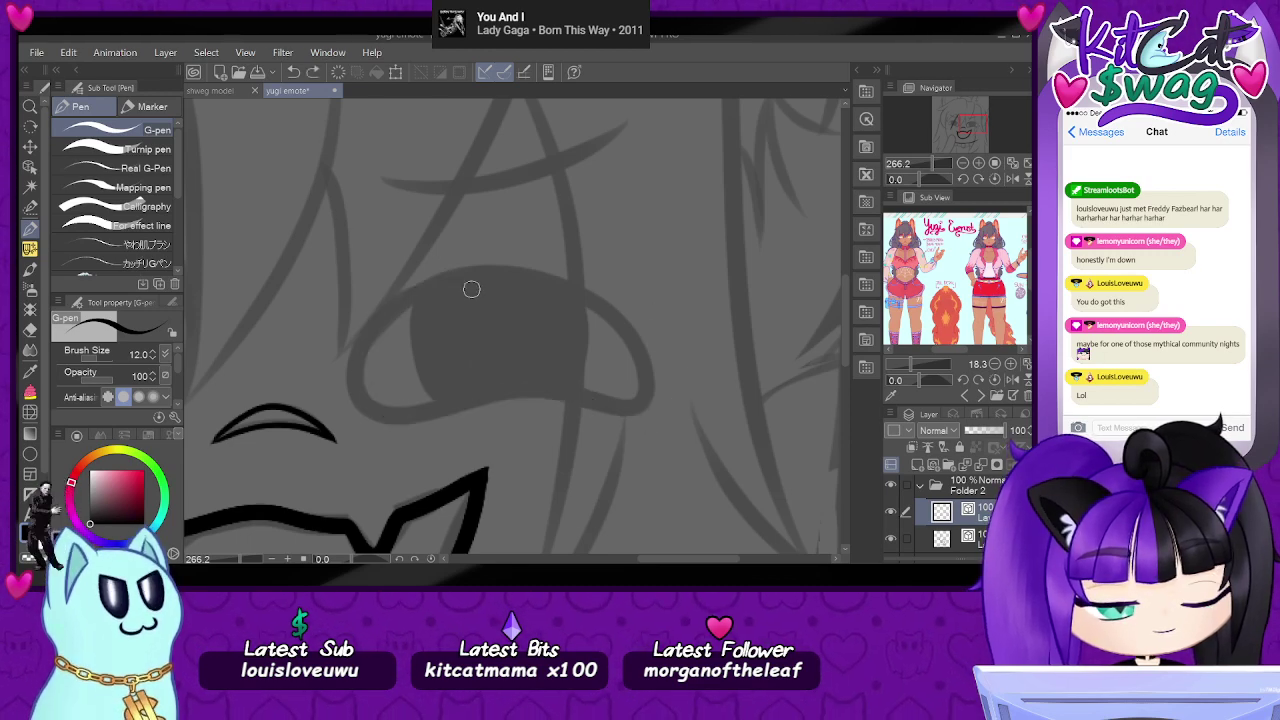
pyautogui.moveTo(458, 273)
pyautogui.mouseDown()
pyautogui.moveTo(366, 400)
pyautogui.moveTo(632, 403)
pyautogui.moveTo(514, 264)
pyautogui.moveTo(478, 256)
pyautogui.moveTo(393, 302)
pyautogui.moveTo(449, 391)
pyautogui.moveTo(634, 374)
pyautogui.moveTo(471, 297)
pyautogui.mouseUp()
pyautogui.hotkey('ctrl', 'z')
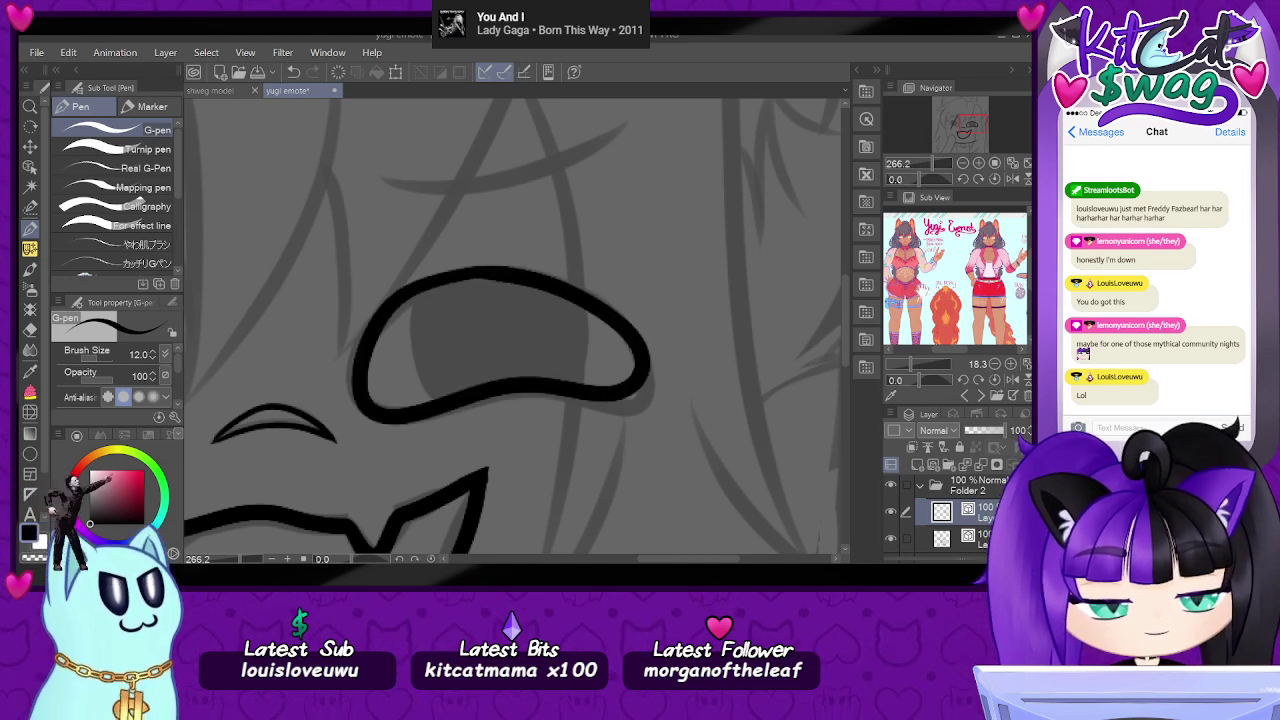
pyautogui.moveTo(930, 163)
pyautogui.mouseDown()
pyautogui.moveTo(914, 172)
pyautogui.moveTo(929, 168)
pyautogui.moveTo(928, 180)
pyautogui.moveTo(933, 167)
pyautogui.mouseUp()
pyautogui.hotkey('ctrl', 'z')
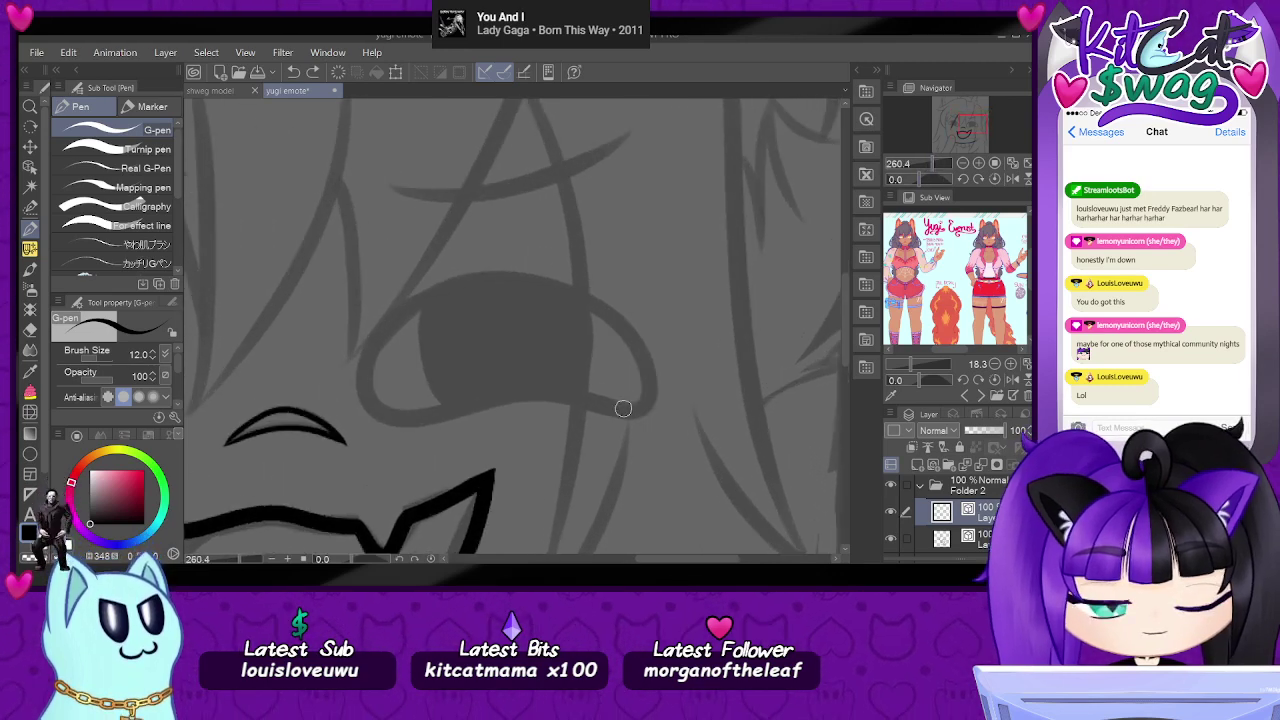
pyautogui.moveTo(520, 395)
pyautogui.mouseDown()
pyautogui.moveTo(452, 411)
pyautogui.moveTo(376, 395)
pyautogui.moveTo(380, 328)
pyautogui.moveTo(483, 273)
pyautogui.moveTo(586, 298)
pyautogui.moveTo(649, 393)
pyautogui.moveTo(505, 398)
pyautogui.mouseUp()
pyautogui.hotkey('ctrl', 'z')
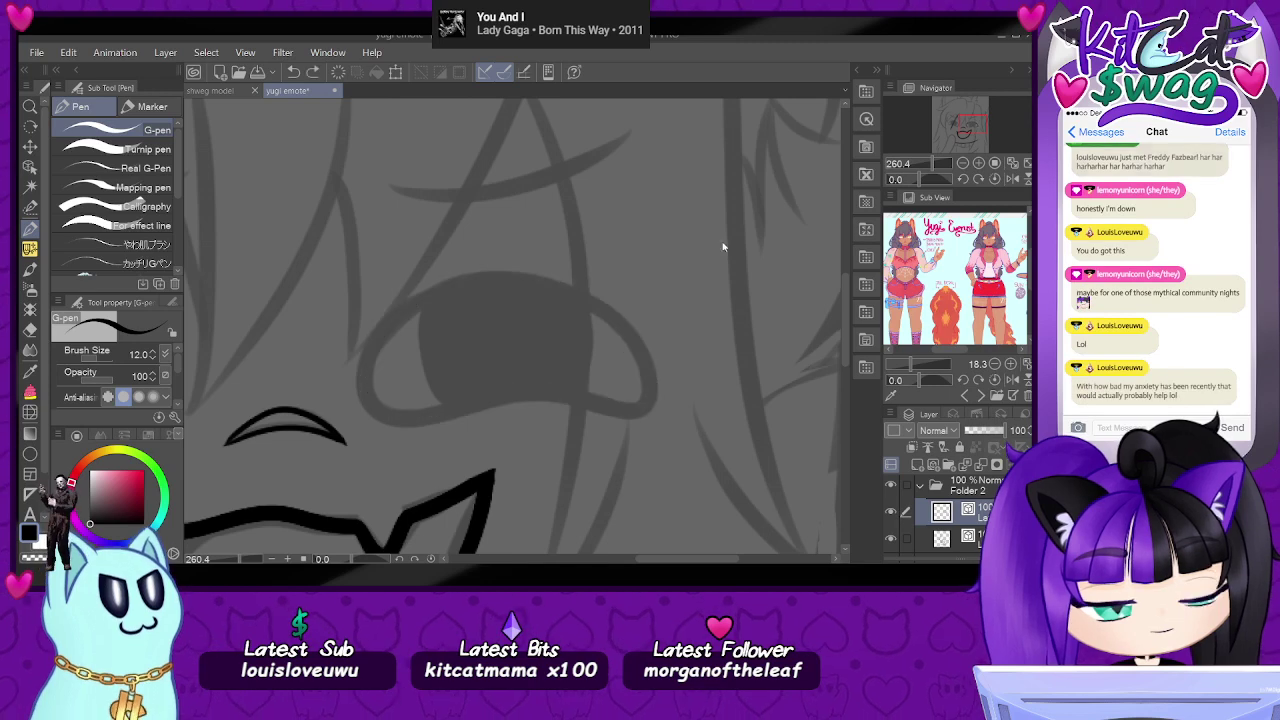
pyautogui.moveTo(472, 286)
pyautogui.mouseDown()
pyautogui.moveTo(362, 375)
pyautogui.moveTo(515, 398)
pyautogui.moveTo(657, 381)
pyautogui.moveTo(478, 284)
pyautogui.mouseUp()
pyautogui.hotkey('ctrl', 'z')
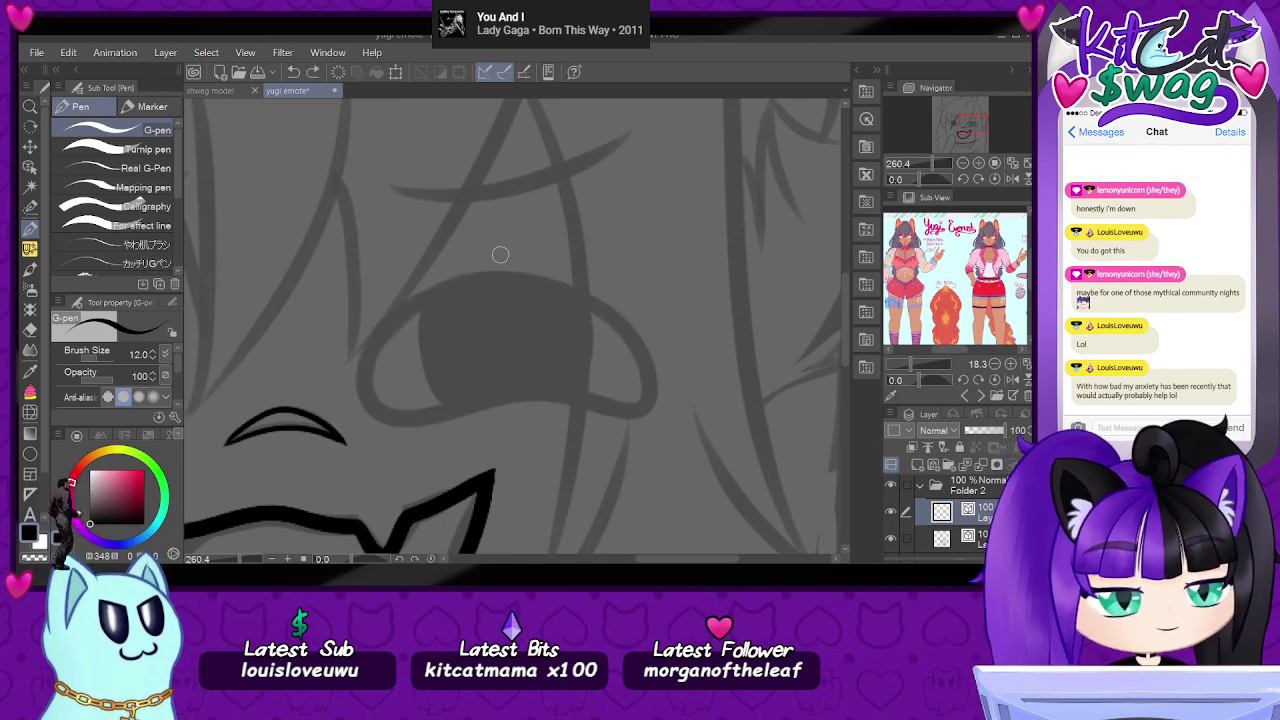
# - Rotate the canvas to -37.1 degrees and ink the eye's lower curve in one G-pen stroke from corner to corner
pyautogui.moveTo(918, 176); pyautogui.dragTo(913, 178)
pyautogui.moveTo(643, 281)
pyautogui.mouseDown()
pyautogui.moveTo(662, 302)
pyautogui.moveTo(452, 466)
pyautogui.moveTo(426, 366)
pyautogui.mouseUp()
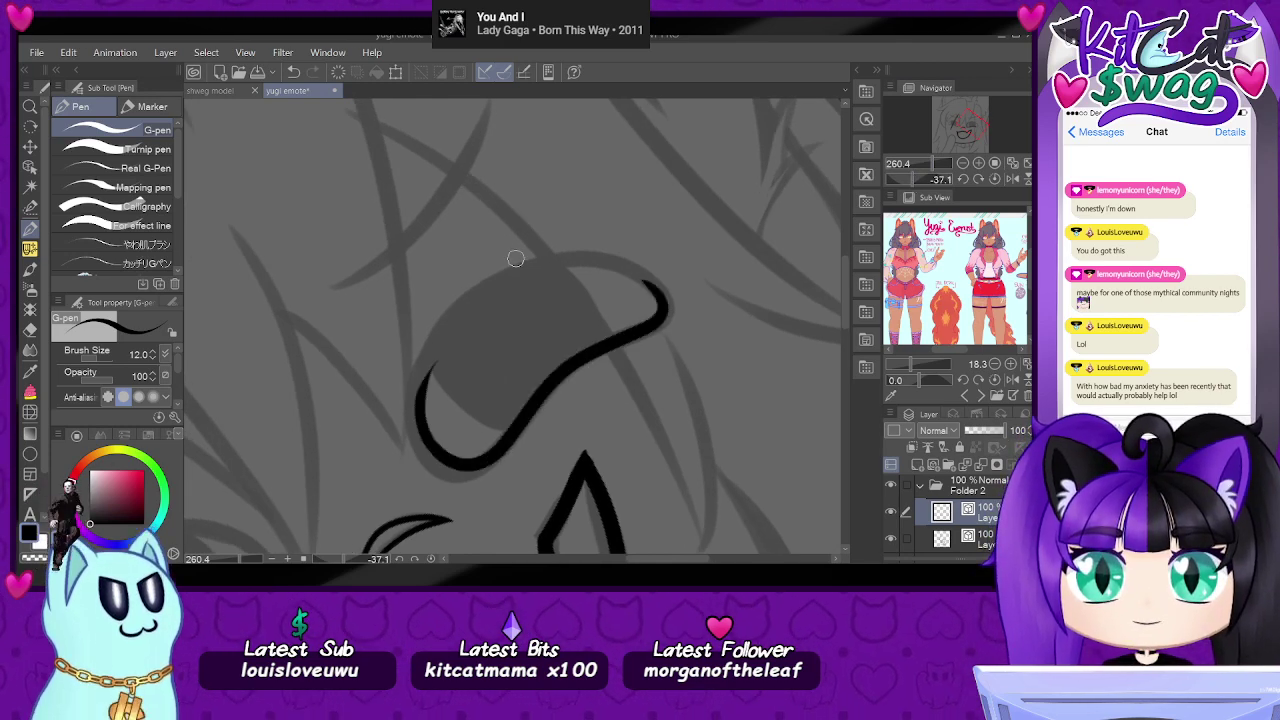
pyautogui.hotkey('ctrl', 'z')
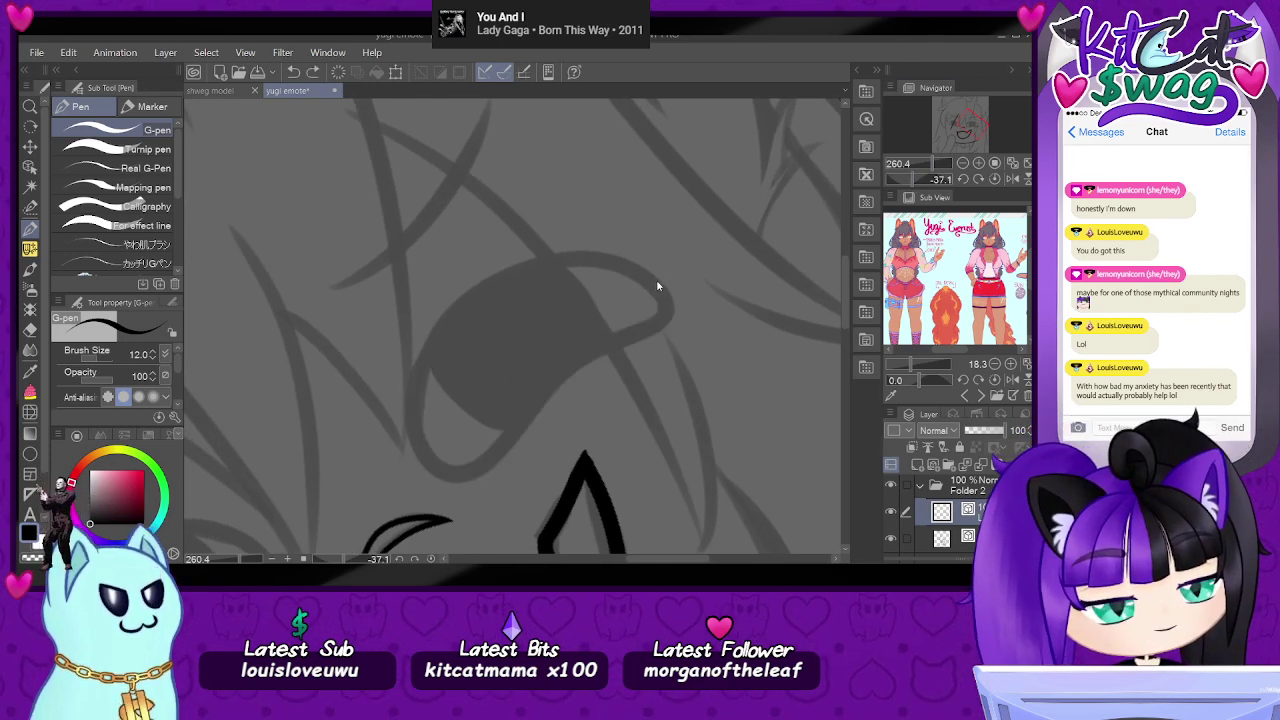
pyautogui.moveTo(643, 273)
pyautogui.mouseDown()
pyautogui.moveTo(628, 334)
pyautogui.moveTo(510, 434)
pyautogui.moveTo(420, 442)
pyautogui.moveTo(504, 288)
pyautogui.moveTo(668, 284)
pyautogui.moveTo(661, 316)
pyautogui.moveTo(522, 422)
pyautogui.moveTo(412, 440)
pyautogui.moveTo(432, 362)
pyautogui.moveTo(530, 262)
pyautogui.moveTo(652, 272)
pyautogui.moveTo(622, 258)
pyautogui.moveTo(466, 312)
pyautogui.moveTo(430, 455)
pyautogui.mouseUp()
pyautogui.hotkey('ctrl', 'z')
pyautogui.hotkey('ctrl', 'z')
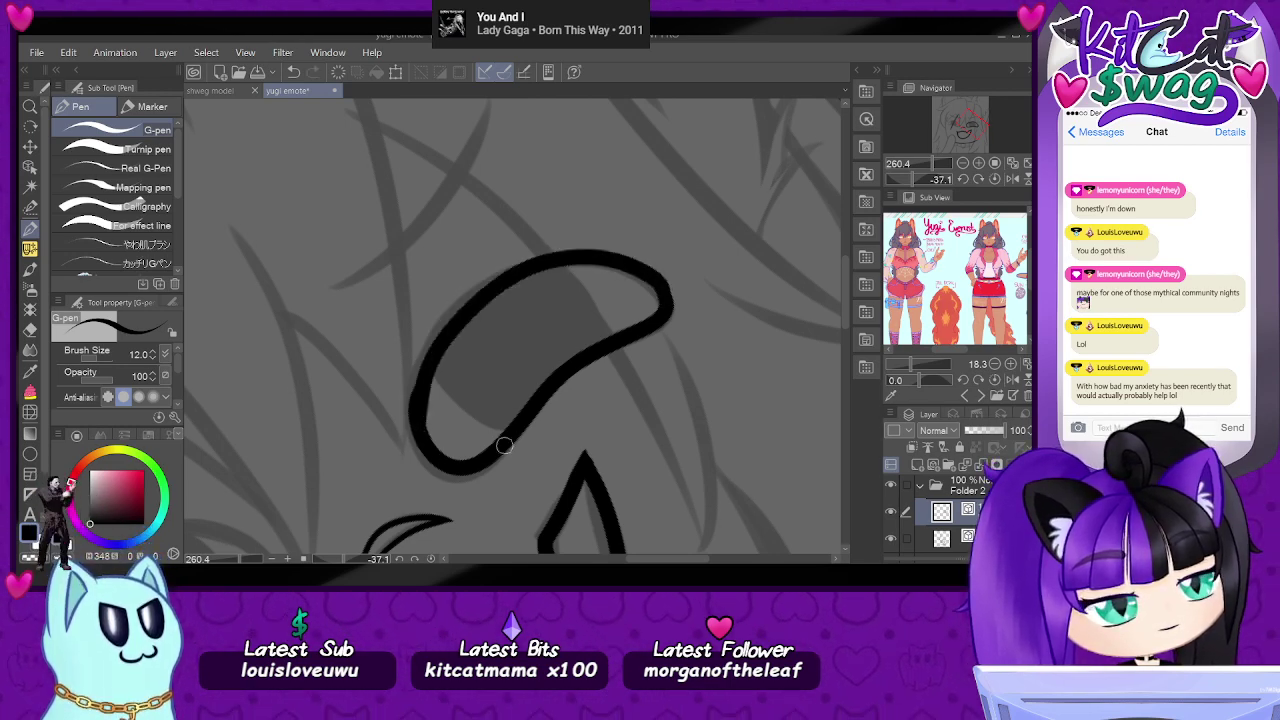
# - Redo the upper lid arc until it closes the eye outline against the lower curve, and restore the canvas rotation to 0
pyautogui.hotkey('ctrl', 'z')
pyautogui.moveTo(664, 290)
pyautogui.mouseDown()
pyautogui.moveTo(622, 268)
pyautogui.moveTo(527, 276)
pyautogui.moveTo(426, 384)
pyautogui.moveTo(615, 266)
pyautogui.moveTo(501, 281)
pyautogui.moveTo(428, 468)
pyautogui.mouseUp()
pyautogui.hotkey('ctrl', 'z')
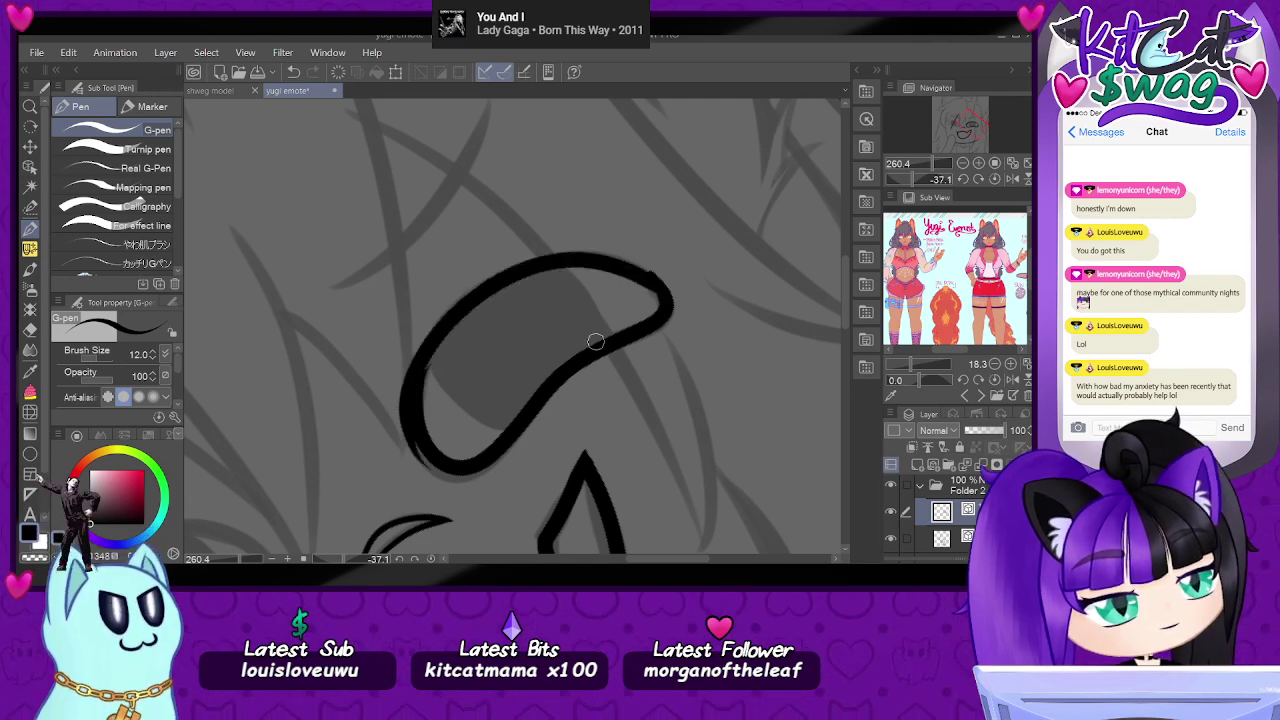
pyautogui.hotkey('ctrl', 'z')
pyautogui.moveTo(664, 303)
pyautogui.mouseDown()
pyautogui.moveTo(648, 276)
pyautogui.moveTo(425, 370)
pyautogui.moveTo(428, 430)
pyautogui.mouseUp()
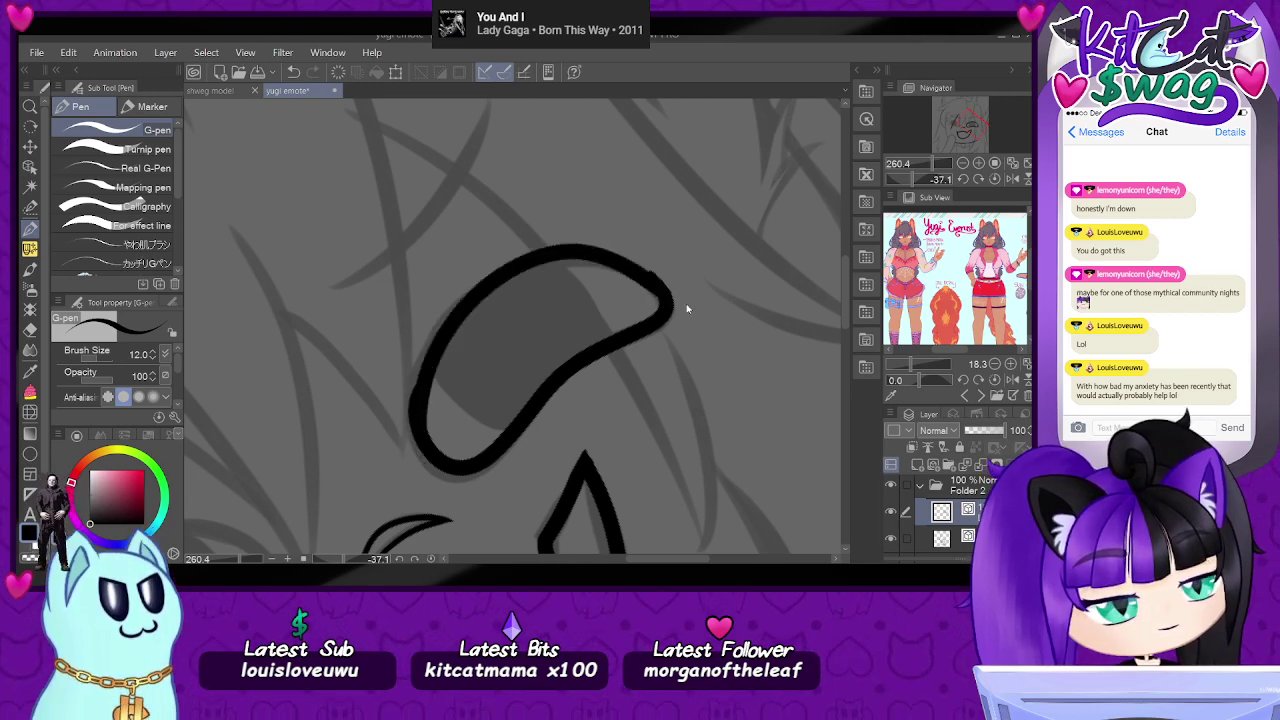
pyautogui.hotkey('ctrl', 'z')
pyautogui.moveTo(663, 305)
pyautogui.mouseDown()
pyautogui.moveTo(627, 264)
pyautogui.moveTo(567, 255)
pyautogui.moveTo(427, 359)
pyautogui.moveTo(445, 458)
pyautogui.mouseUp()
pyautogui.click(979, 181)
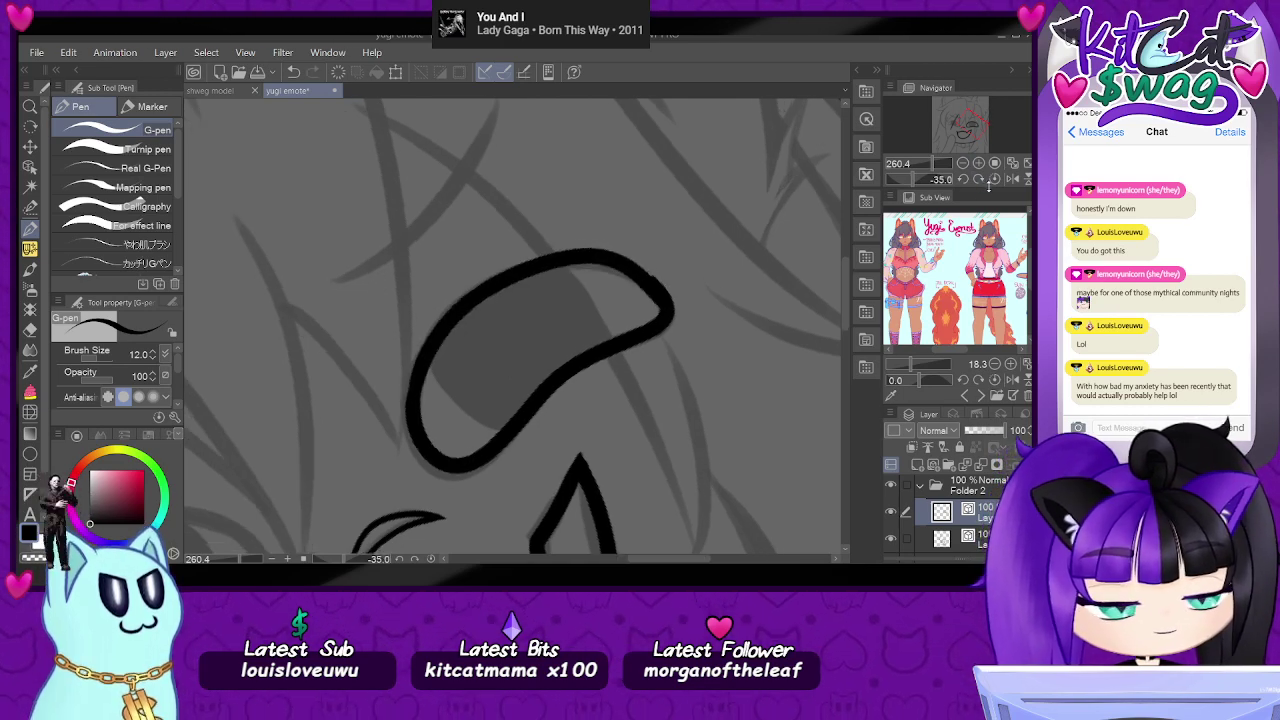
pyautogui.click(992, 181)
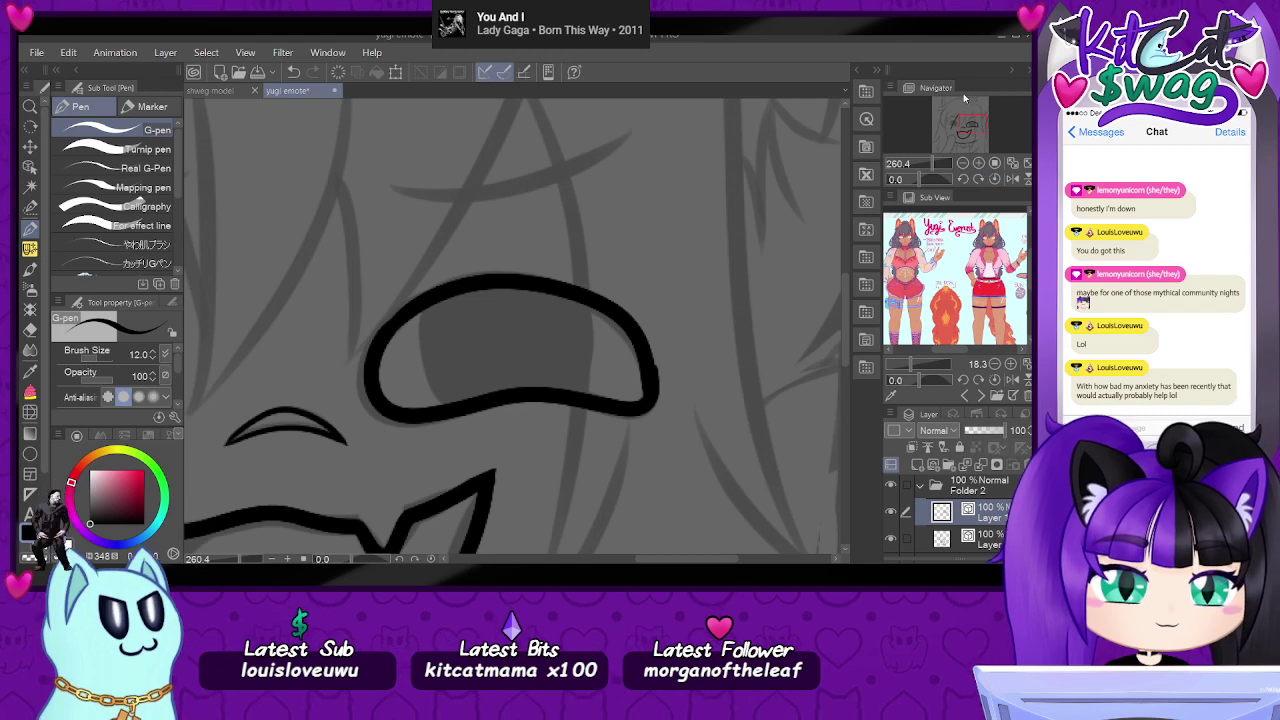
# - Move the lower eye line's control points at the outer corner inward to smooth the bump where it meets the upper line
pyautogui.scroll(5, 771, 306)
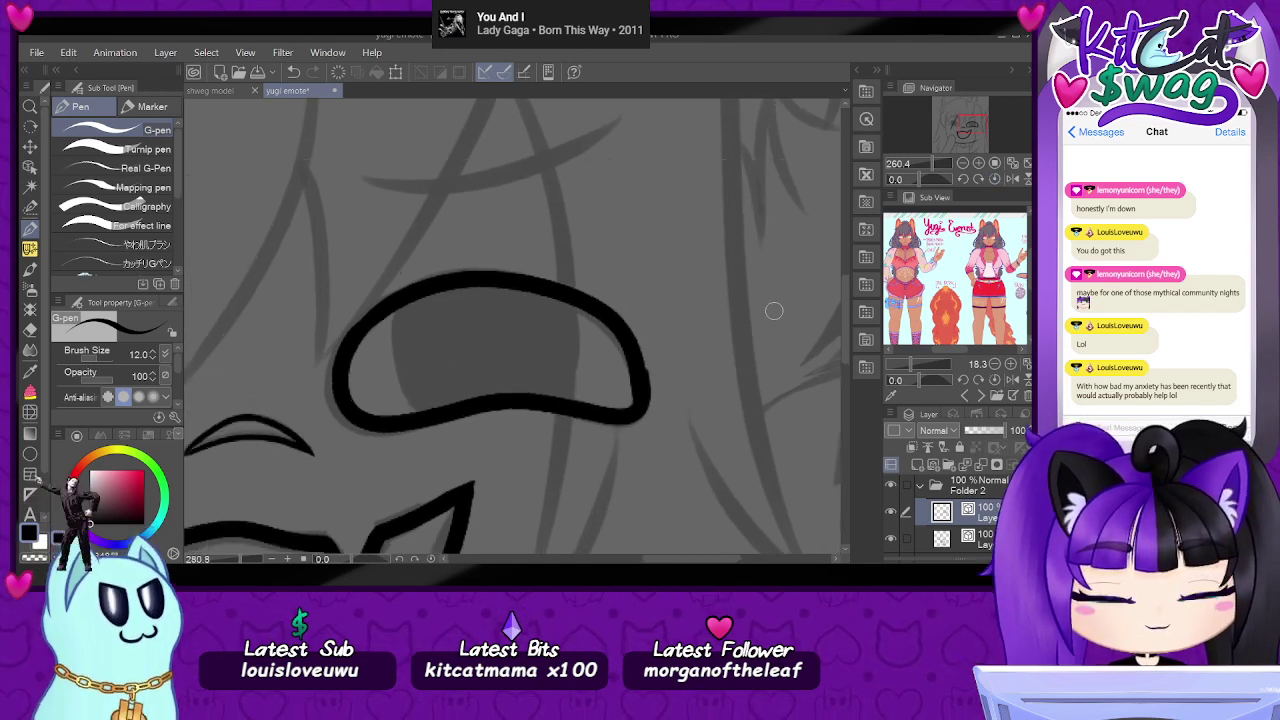
pyautogui.click(31, 189)
pyautogui.click(31, 207)
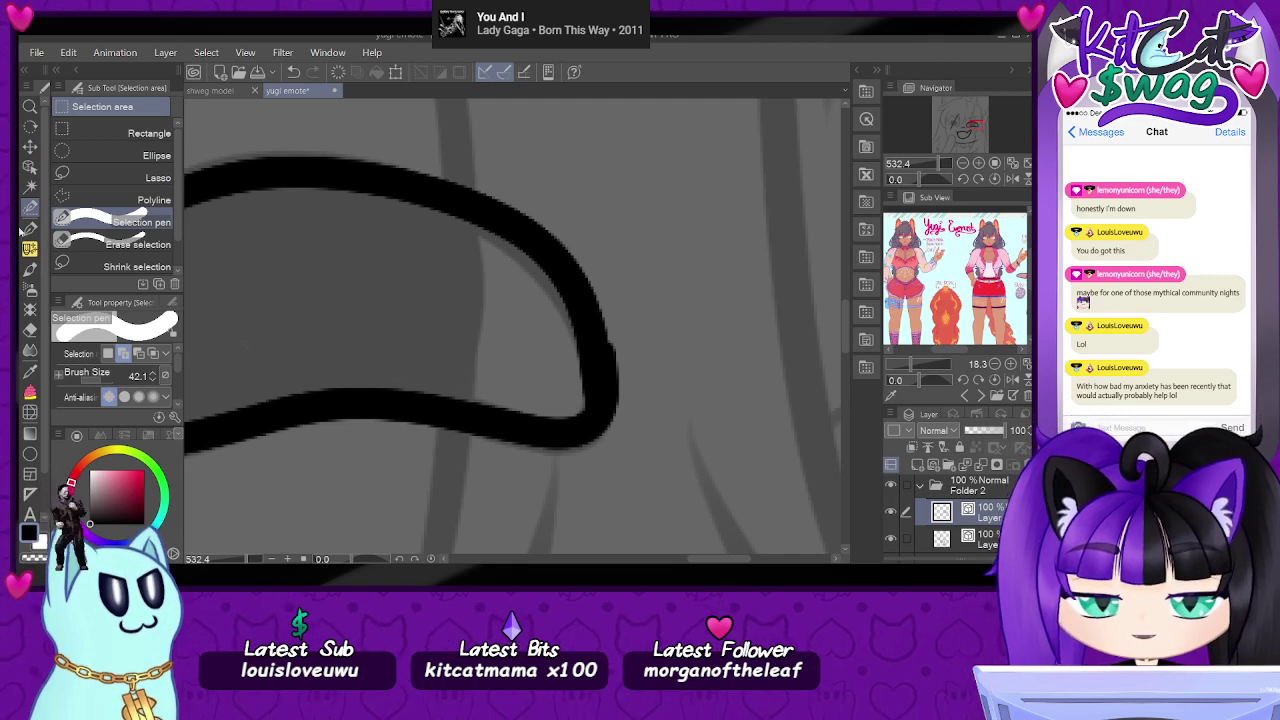
pyautogui.click(30, 166)
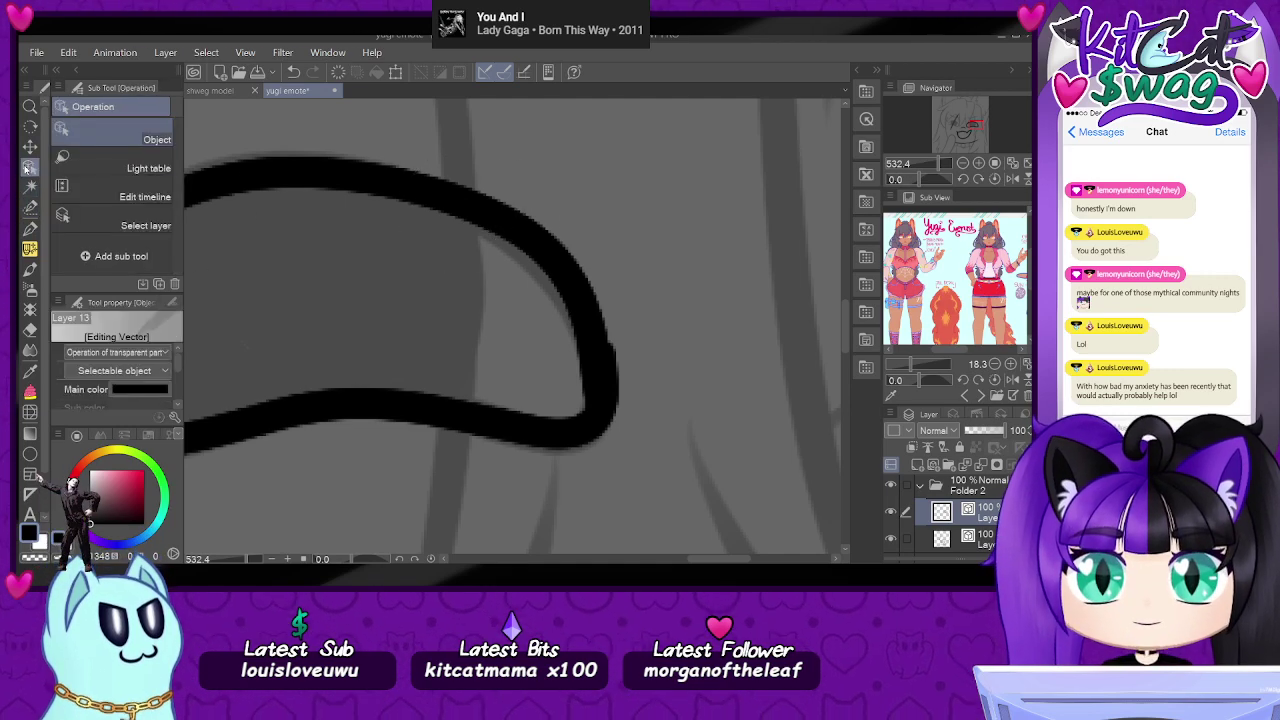
pyautogui.click(450, 201)
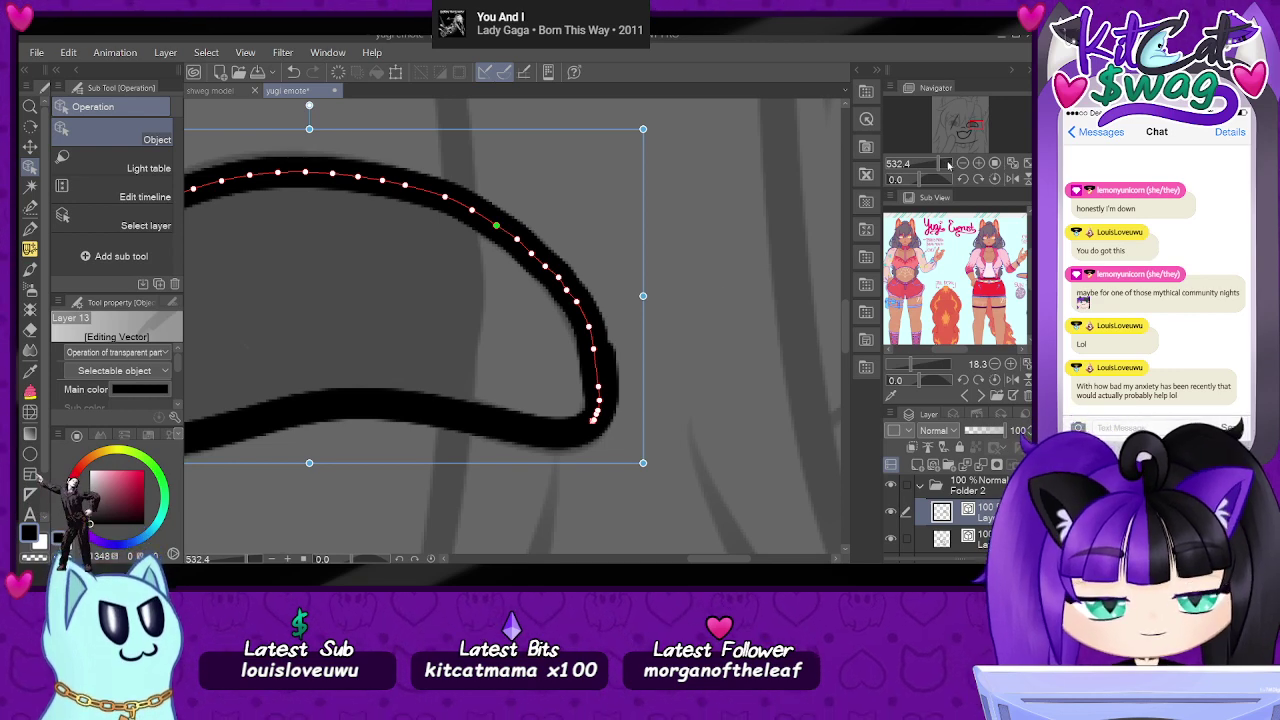
pyautogui.click(608, 388)
pyautogui.moveTo(607, 358); pyautogui.dragTo(590, 339)
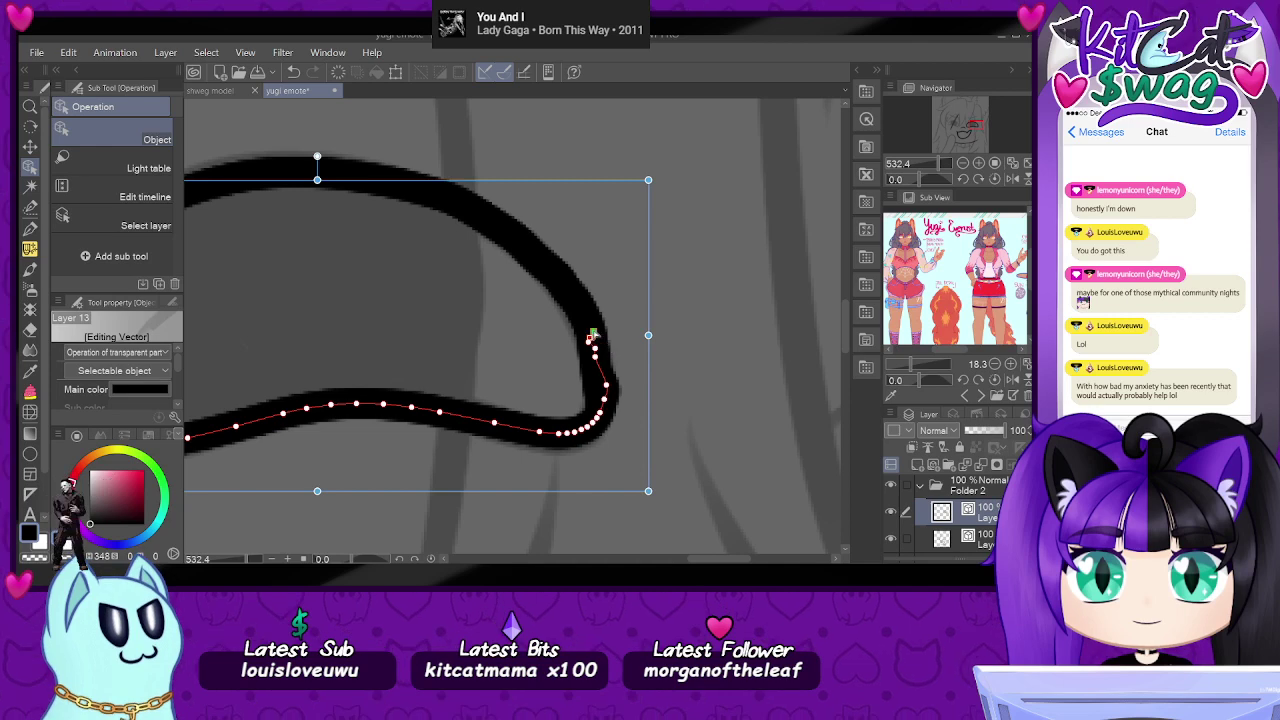
pyautogui.moveTo(607, 385); pyautogui.dragTo(600, 399)
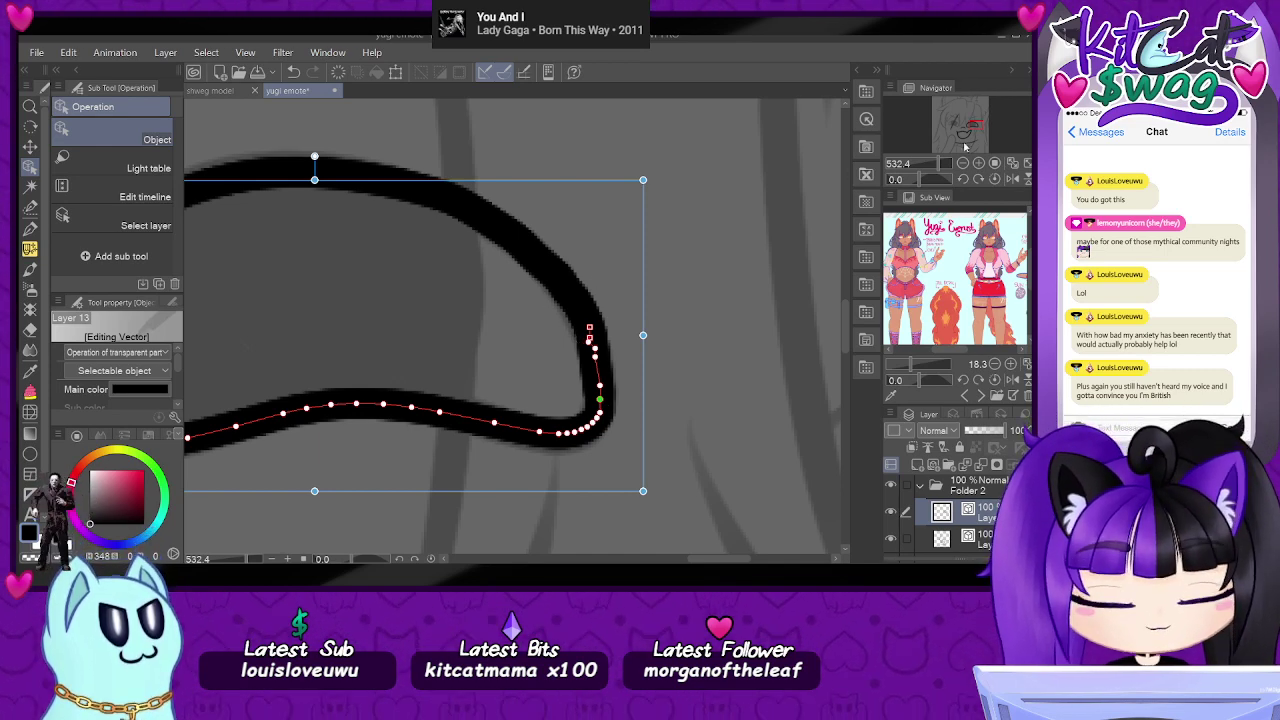
# - Try to smooth the upper lid line near the outer corner by adjusting its vector control points
pyautogui.moveTo(938, 163); pyautogui.dragTo(942, 163)
pyautogui.click(616, 305)
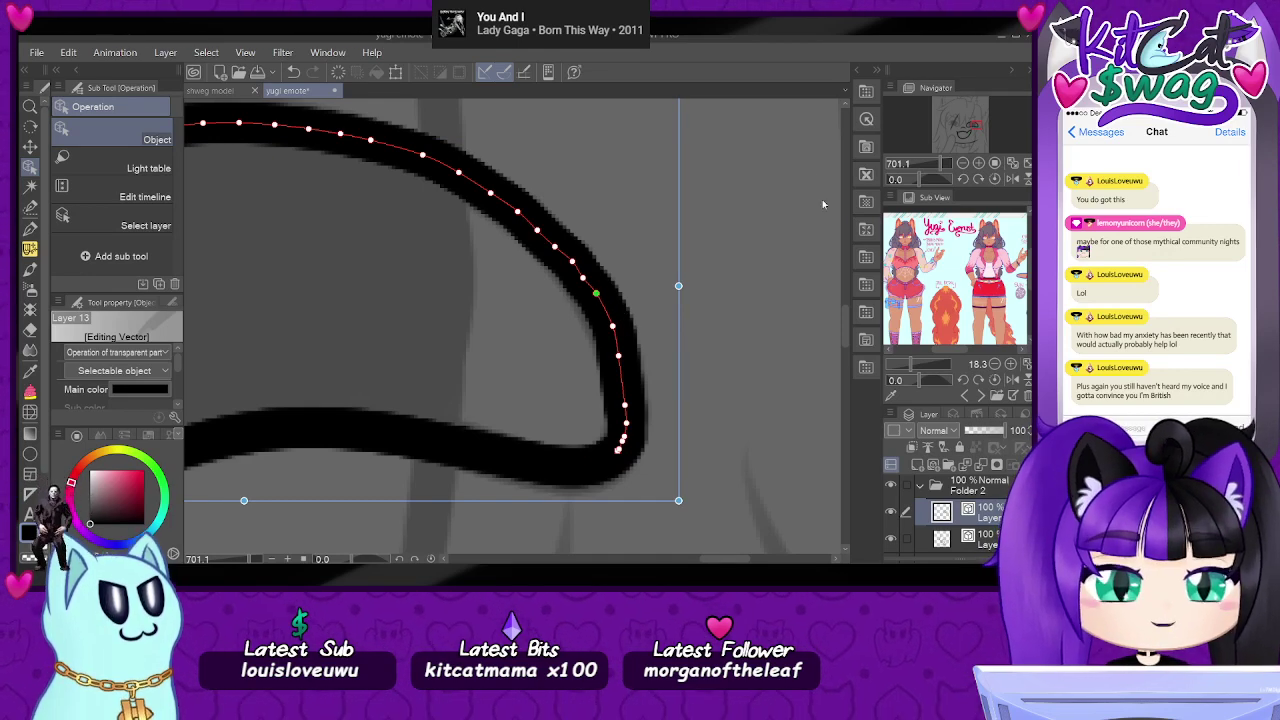
pyautogui.moveTo(943, 165)
pyautogui.mouseDown()
pyautogui.moveTo(930, 166)
pyautogui.moveTo(945, 166)
pyautogui.mouseUp()
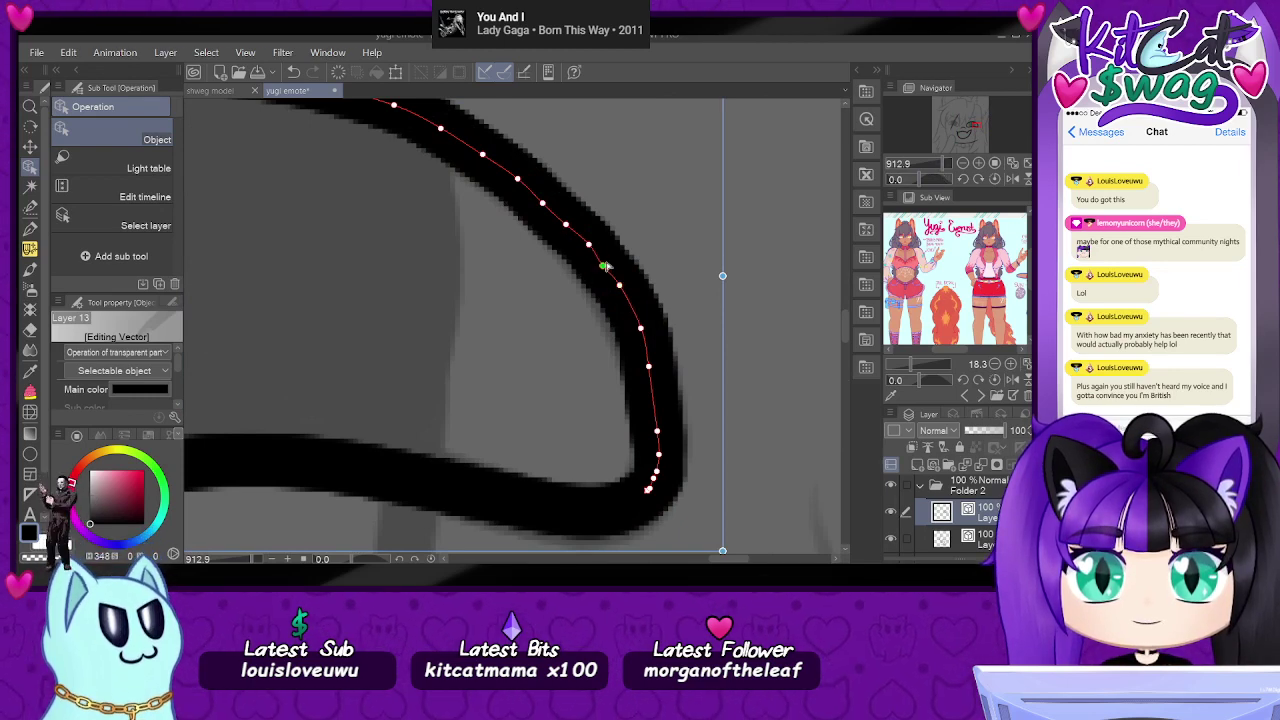
pyautogui.moveTo(947, 163); pyautogui.dragTo(934, 163)
pyautogui.moveTo(992, 130); pyautogui.dragTo(973, 127)
pyautogui.hotkey('ctrl', 'shift', 'a')
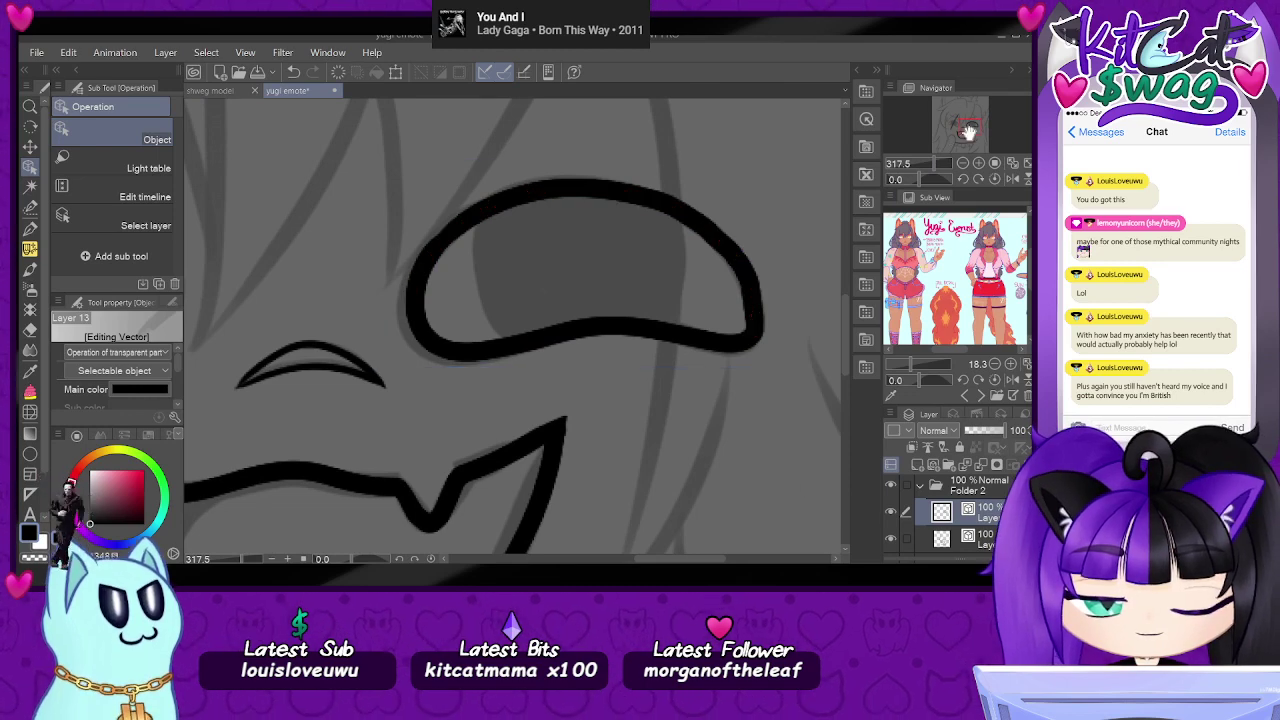
# - Delete the upper lid line's outer section, leaving a gap between the top arc and the eye's outer corner
pyautogui.moveTo(978, 132)
pyautogui.mouseDown()
pyautogui.moveTo(986, 123)
pyautogui.moveTo(972, 121)
pyautogui.mouseUp()
pyautogui.scroll(3, 630, 282)
pyautogui.click(560, 302)
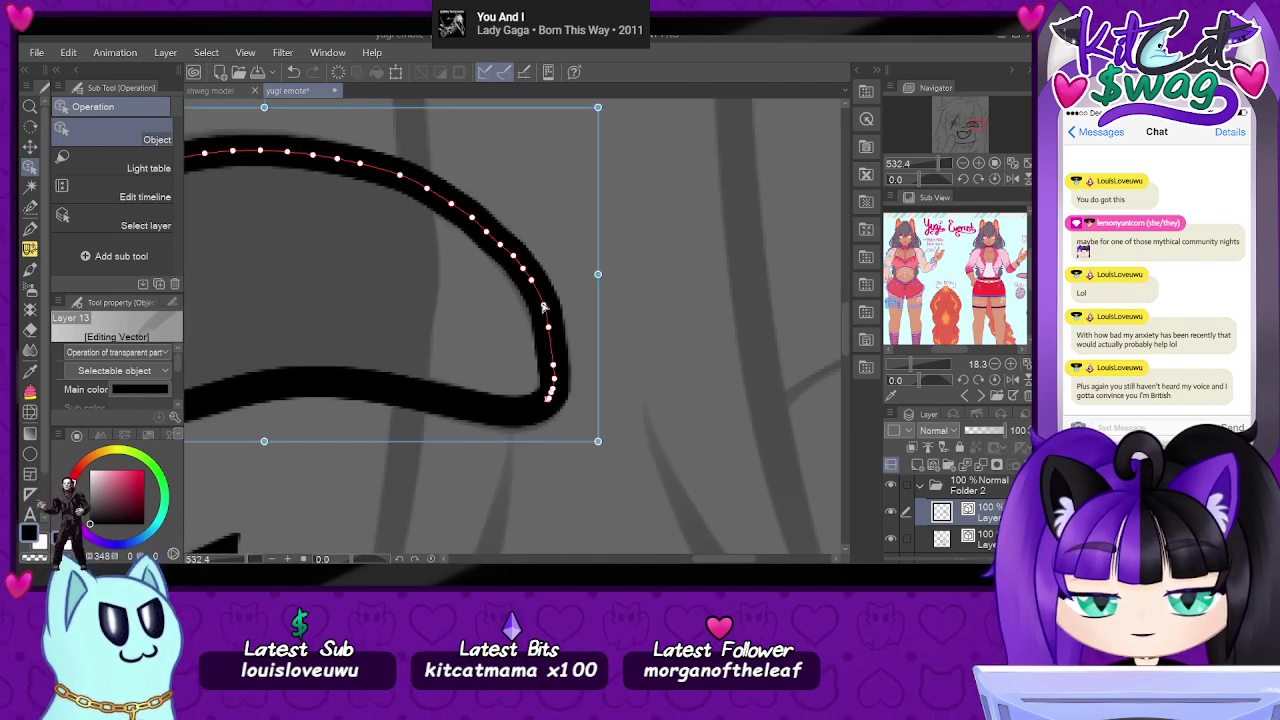
pyautogui.scroll(2, 601, 295)
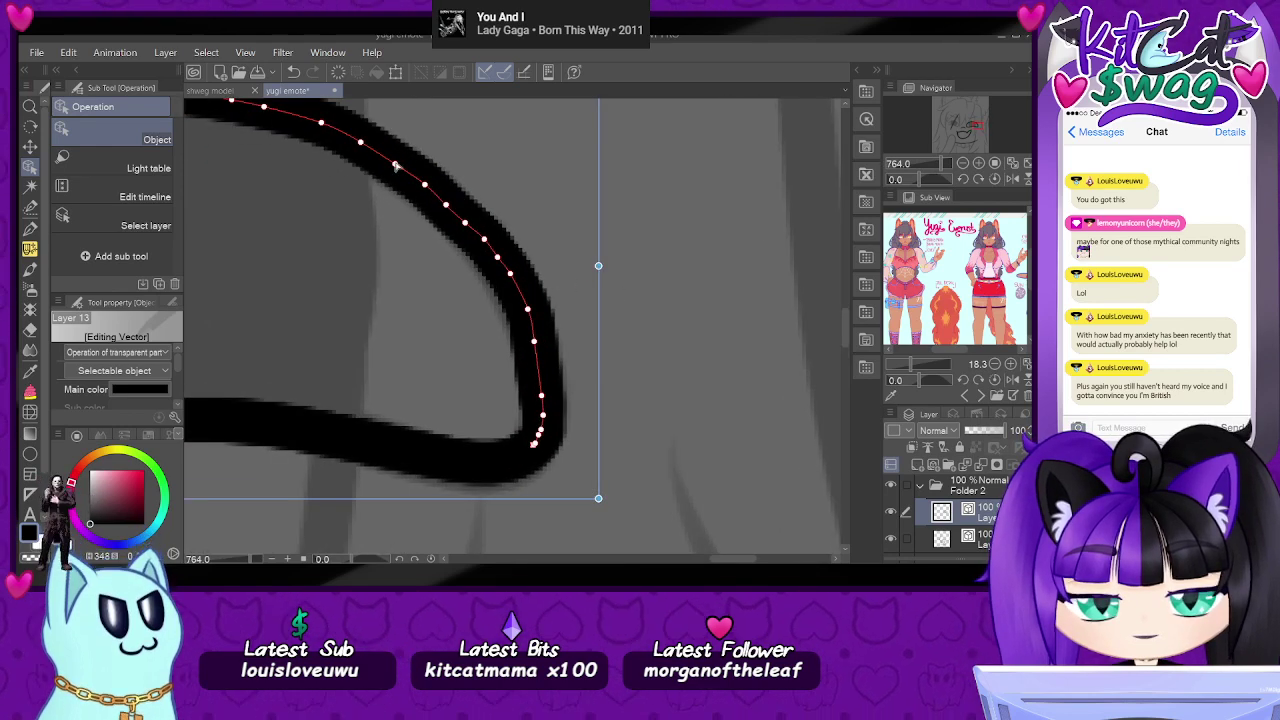
pyautogui.click(549, 399)
pyautogui.click(513, 269)
pyautogui.press('Delete')
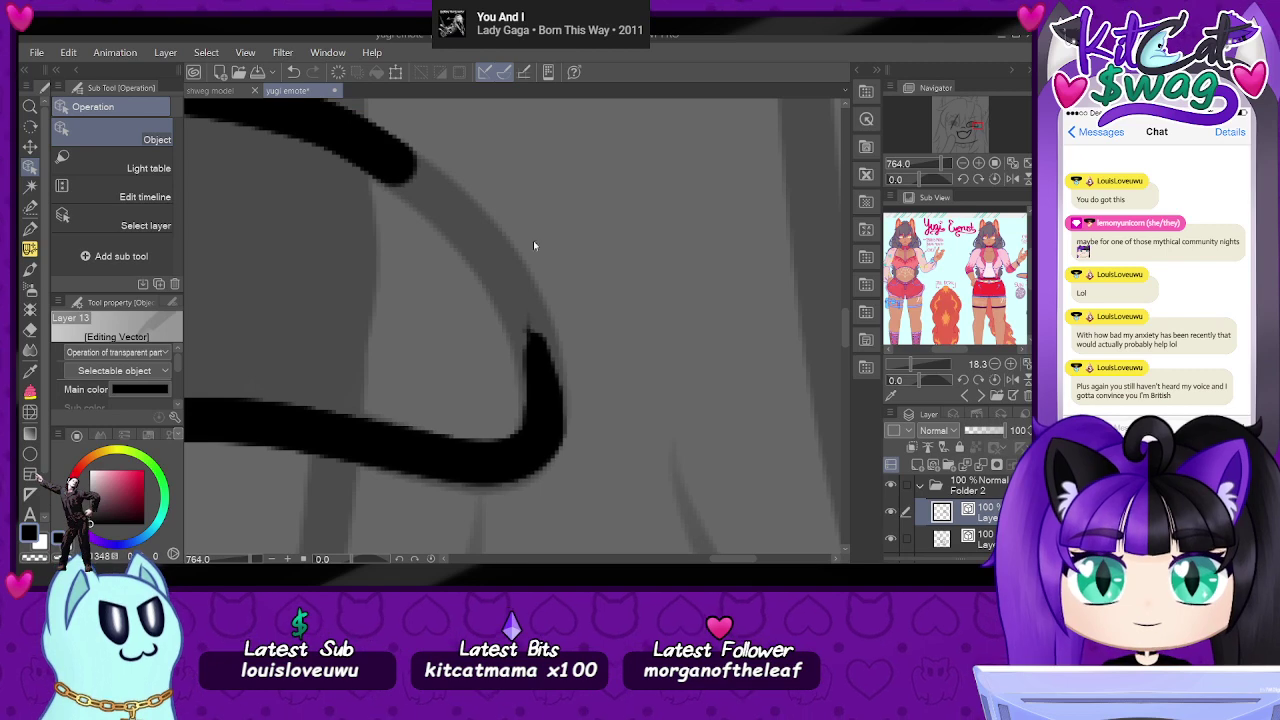
# - Ink a smooth G-pen curve at brush size 12 across the gap at the eye's outer corner, rotating the canvas for the stroke
pyautogui.press('p')
pyautogui.moveTo(390, 148)
pyautogui.mouseDown()
pyautogui.moveTo(448, 205)
pyautogui.moveTo(540, 380)
pyautogui.mouseUp()
pyautogui.hotkey('ctrl', 'z')
pyautogui.moveTo(380, 146)
pyautogui.mouseDown()
pyautogui.moveTo(488, 260)
pyautogui.moveTo(548, 418)
pyautogui.mouseUp()
pyautogui.moveTo(941, 167)
pyautogui.mouseDown()
pyautogui.moveTo(925, 170)
pyautogui.moveTo(943, 170)
pyautogui.mouseUp()
pyautogui.hotkey('ctrl', 'z')
pyautogui.moveTo(548, 470)
pyautogui.mouseDown()
pyautogui.moveTo(541, 377)
pyautogui.moveTo(501, 250)
pyautogui.moveTo(398, 142)
pyautogui.mouseUp()
pyautogui.moveTo(941, 168); pyautogui.dragTo(899, 185)
pyautogui.hotkey('ctrl', 'z')
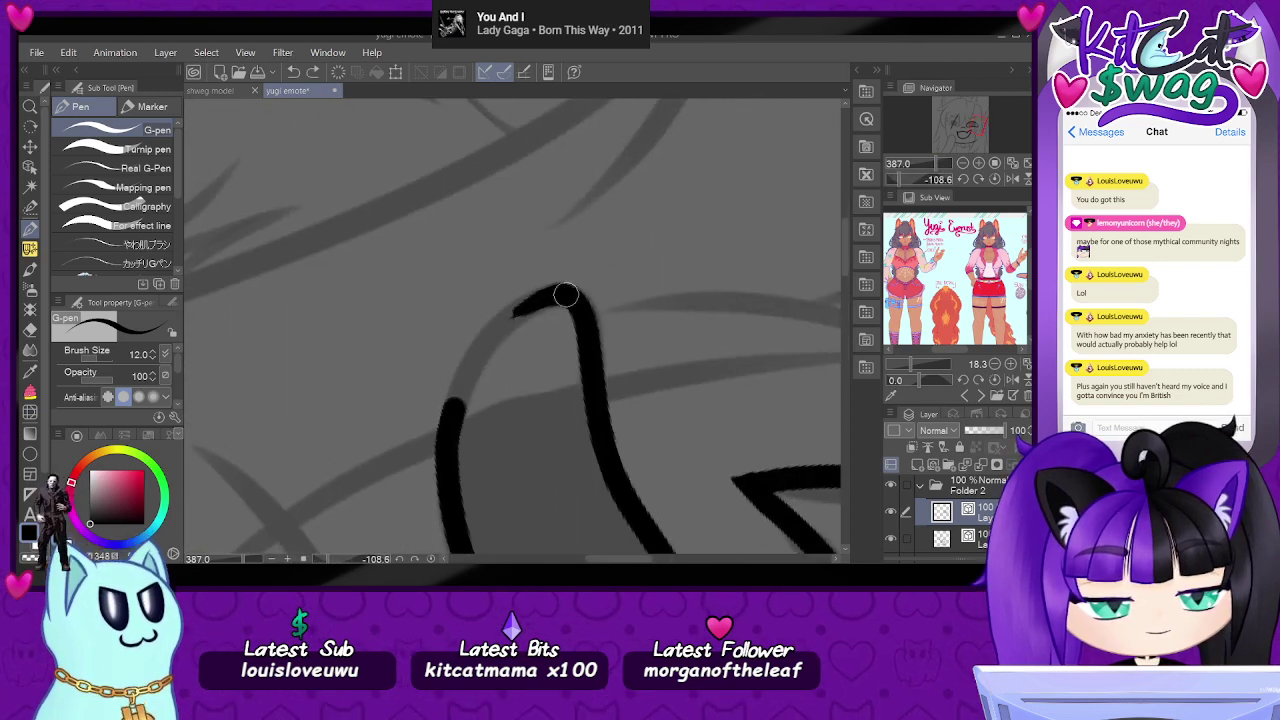
pyautogui.moveTo(572, 290)
pyautogui.mouseDown()
pyautogui.moveTo(463, 379)
pyautogui.moveTo(450, 446)
pyautogui.mouseUp()
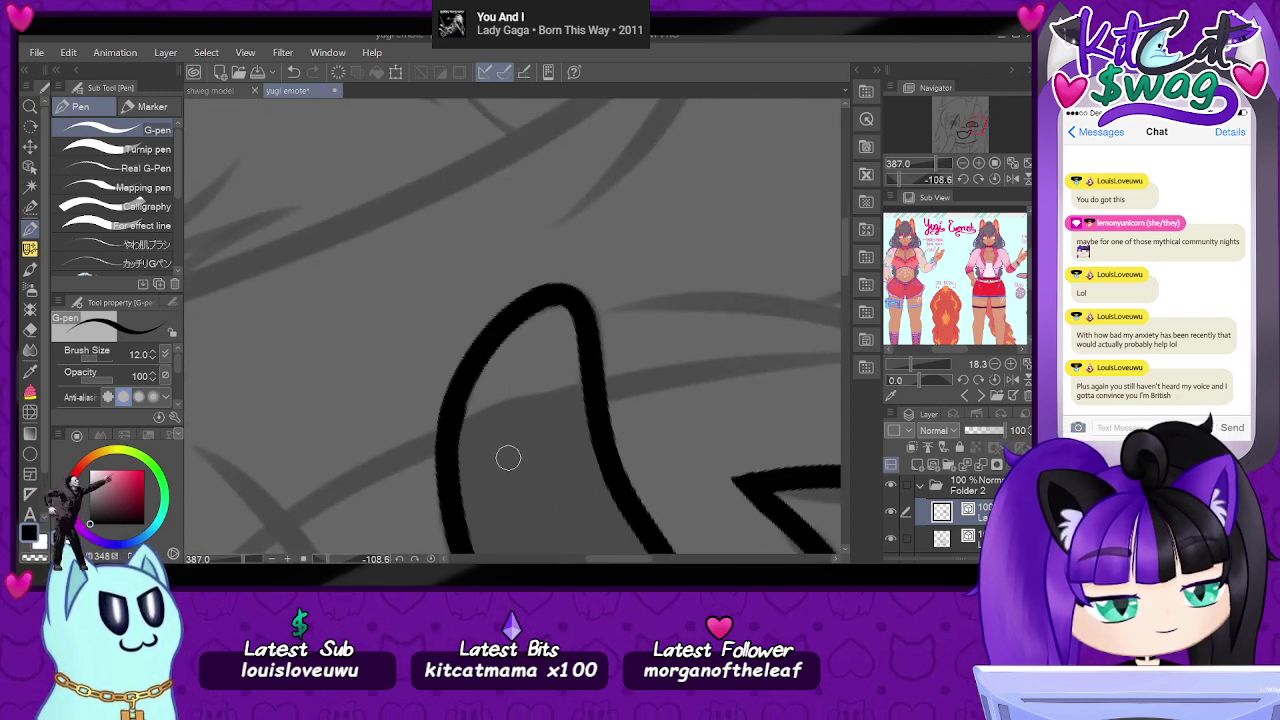
pyautogui.click(994, 180)
pyautogui.moveTo(935, 165)
pyautogui.mouseDown()
pyautogui.moveTo(924, 170)
pyautogui.moveTo(931, 153)
pyautogui.moveTo(928, 163)
pyautogui.mouseUp()
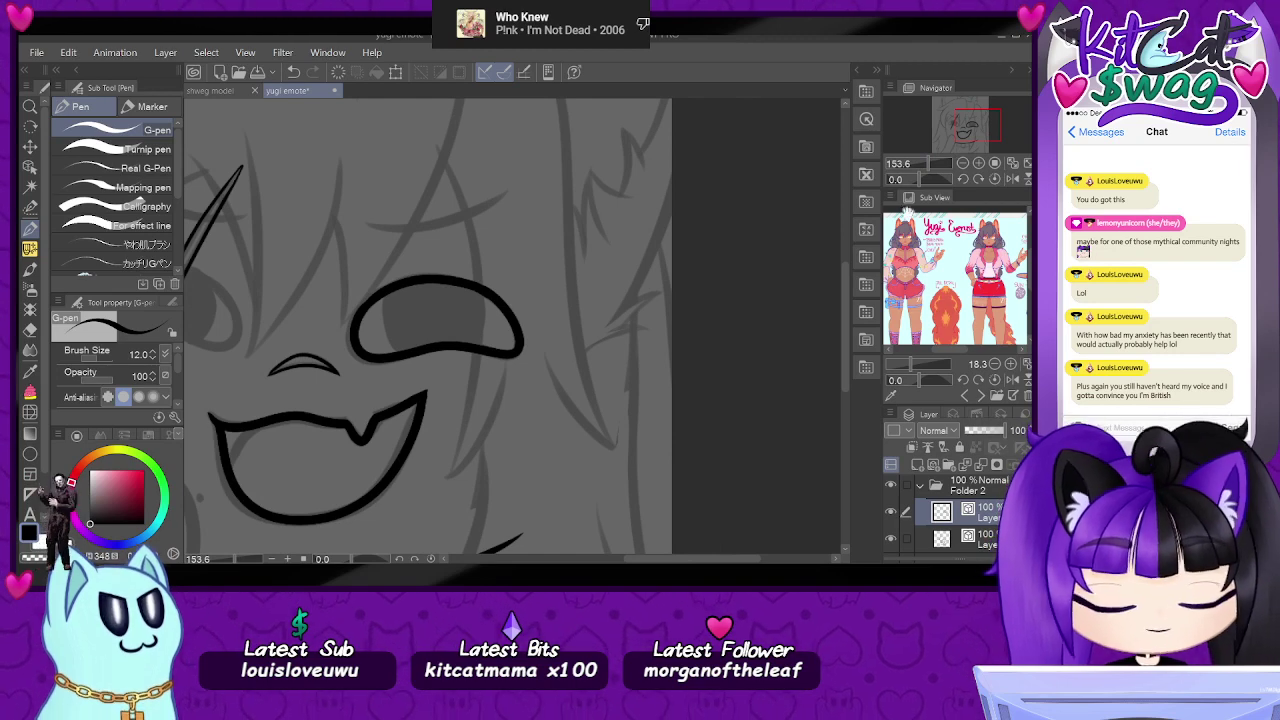
# - Select the whole inked eye outline with the Selection pen at brush size 115.3
pyautogui.moveTo(971, 134); pyautogui.dragTo(960, 136)
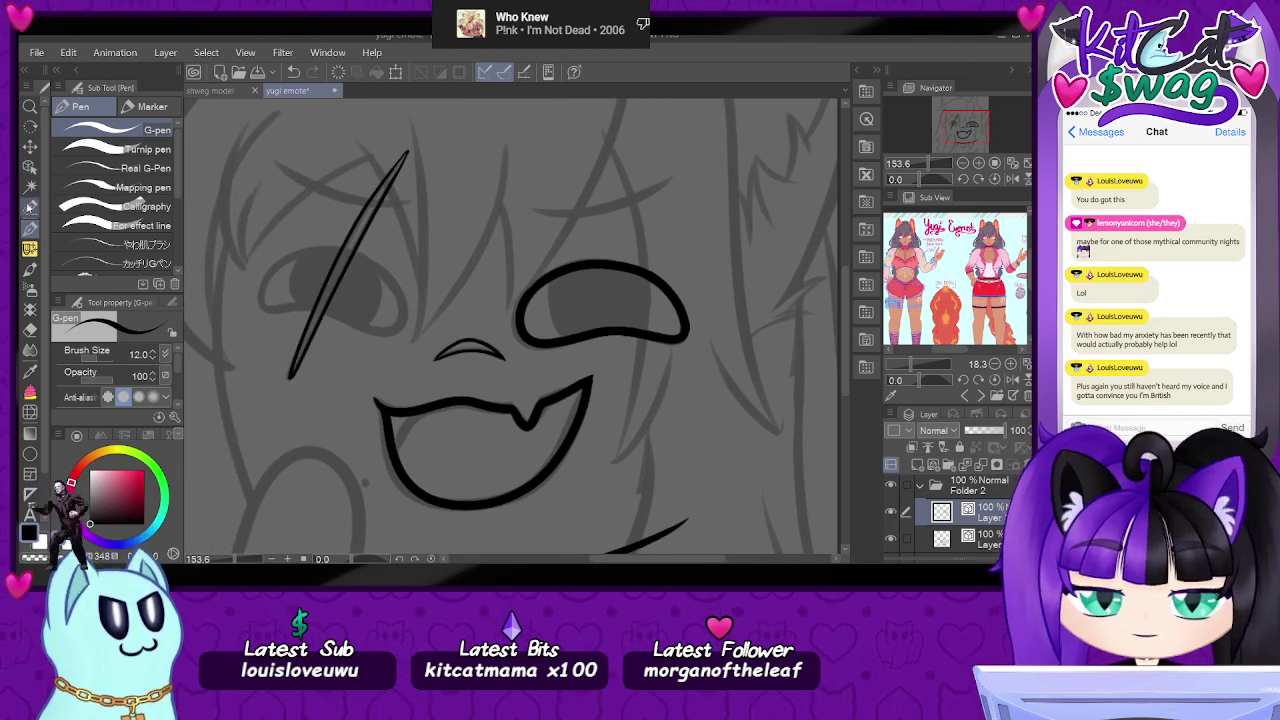
pyautogui.click(30, 168)
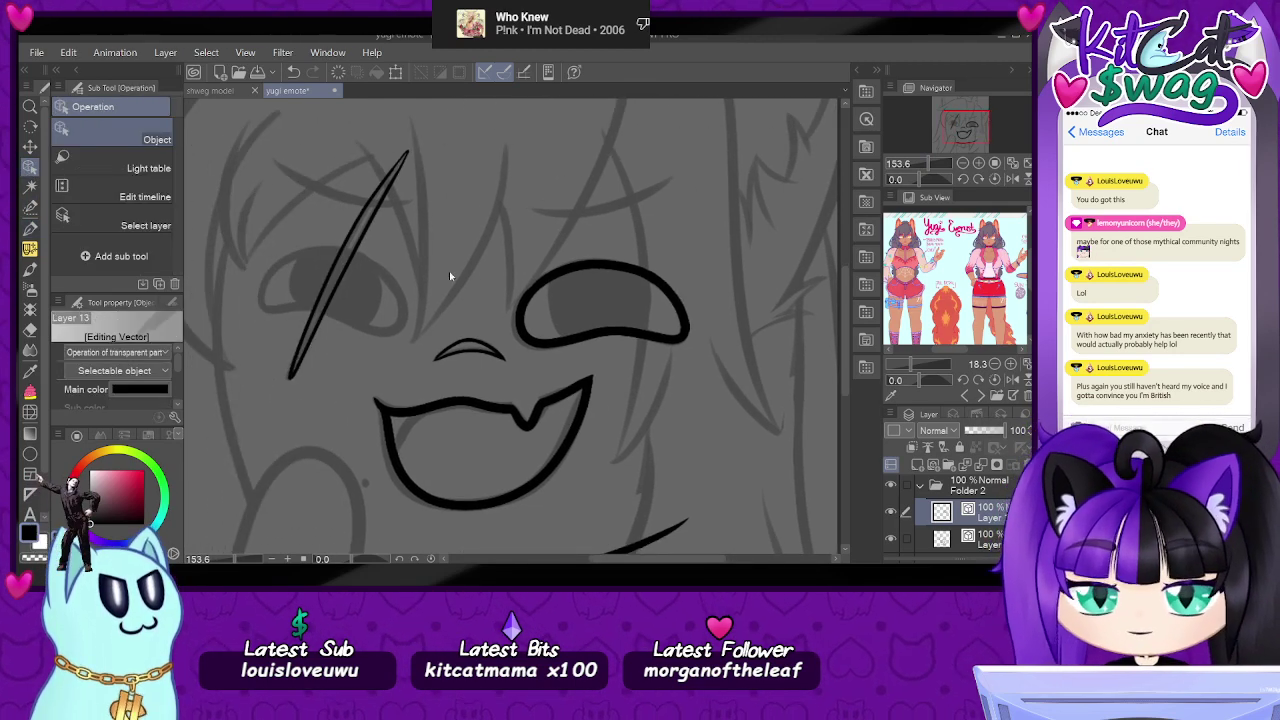
pyautogui.click(536, 287)
pyautogui.click(30, 207)
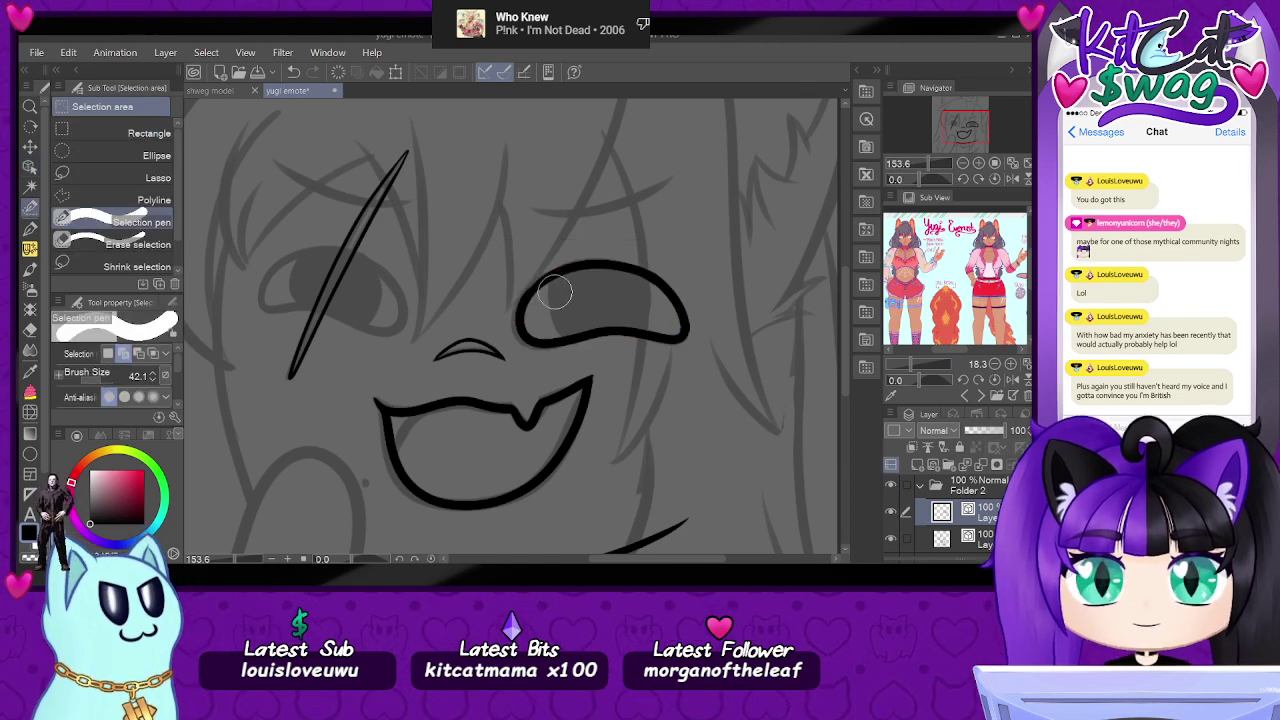
pyautogui.moveTo(109, 380); pyautogui.dragTo(98, 379)
pyautogui.moveTo(545, 318)
pyautogui.mouseDown()
pyautogui.moveTo(685, 305)
pyautogui.moveTo(673, 323)
pyautogui.mouseUp()
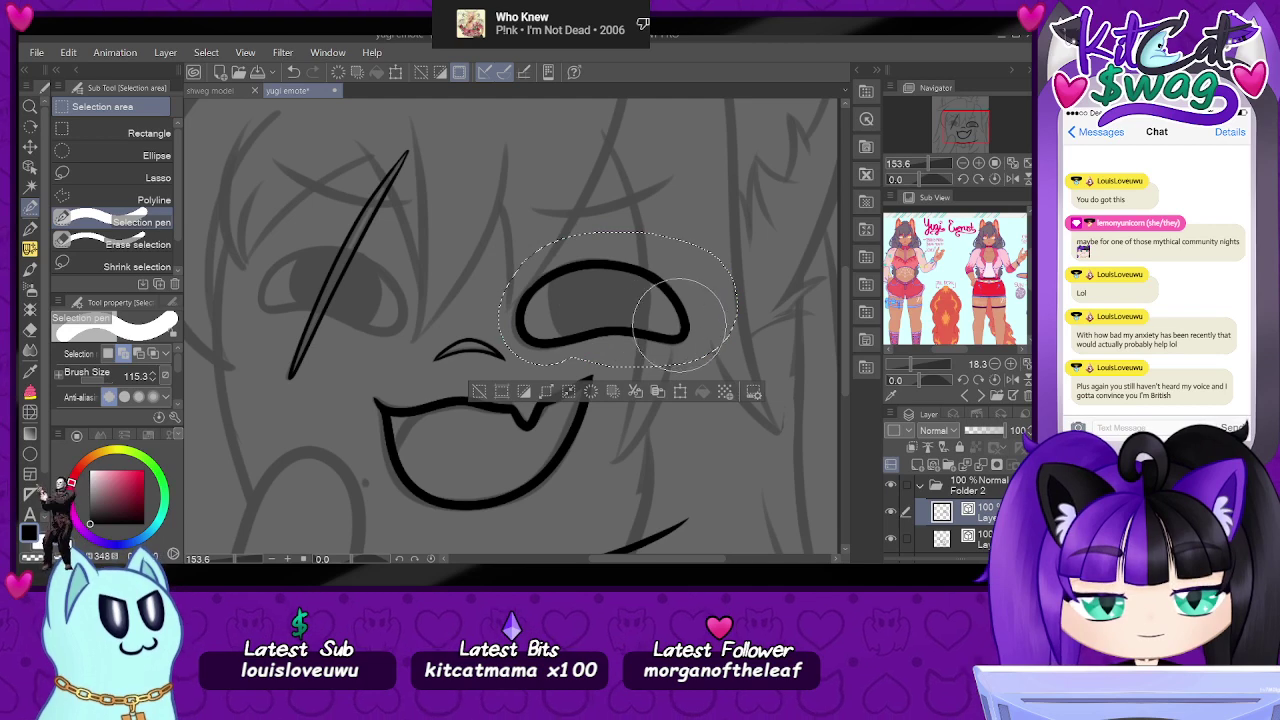
# - Place a copy of the selected eye outline over the other eye's sketch and flip it horizontally
pyautogui.hotkey('ctrl', 't')
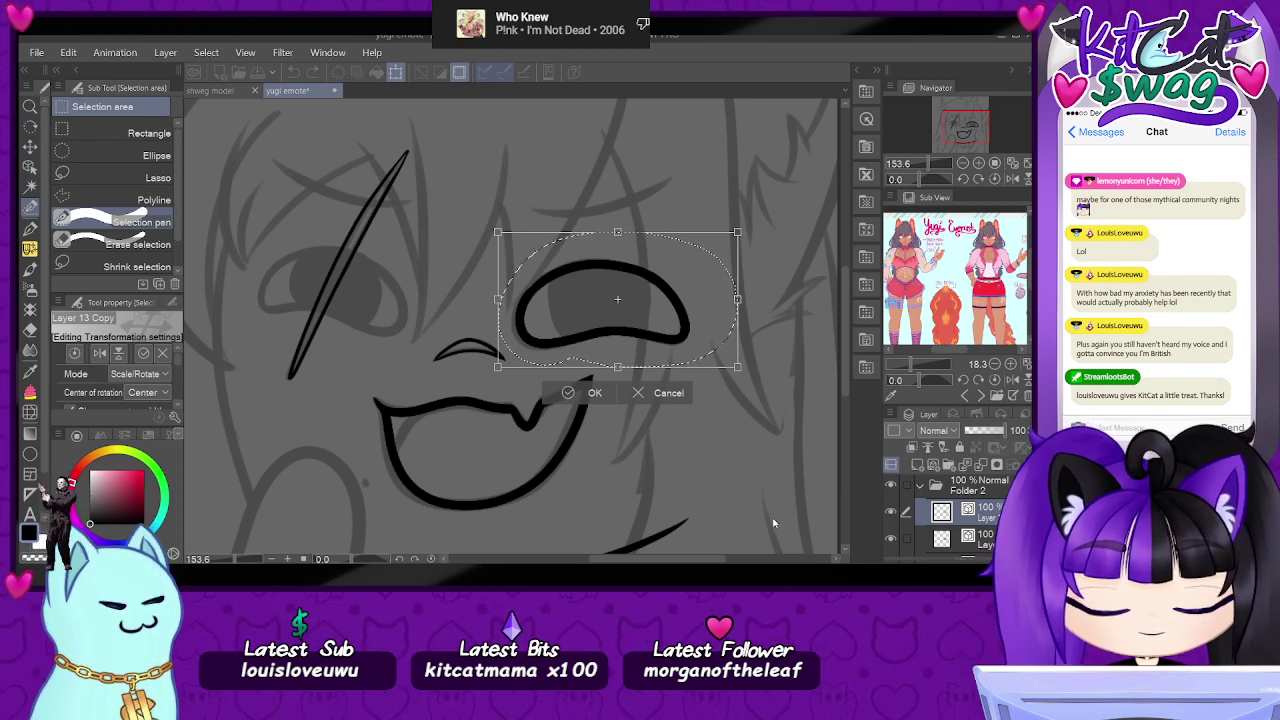
pyautogui.moveTo(685, 332); pyautogui.dragTo(375, 322)
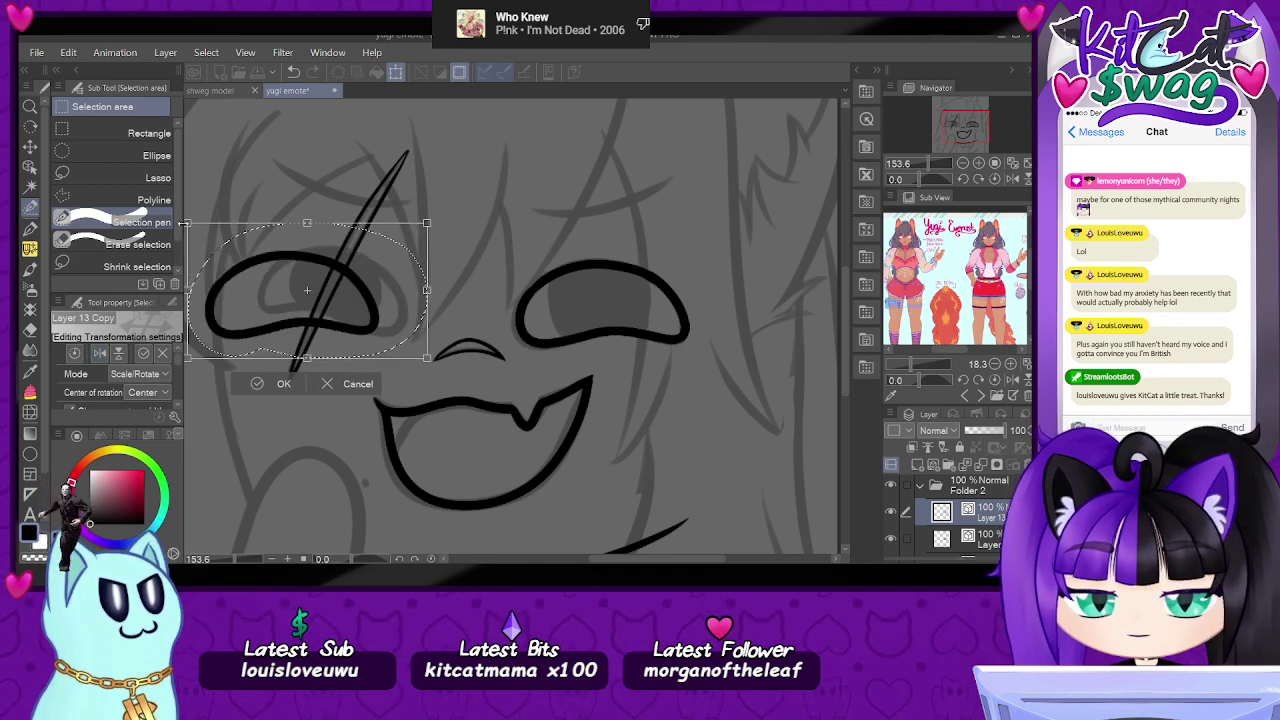
pyautogui.hotkey('ctrl', 'shift', 't')
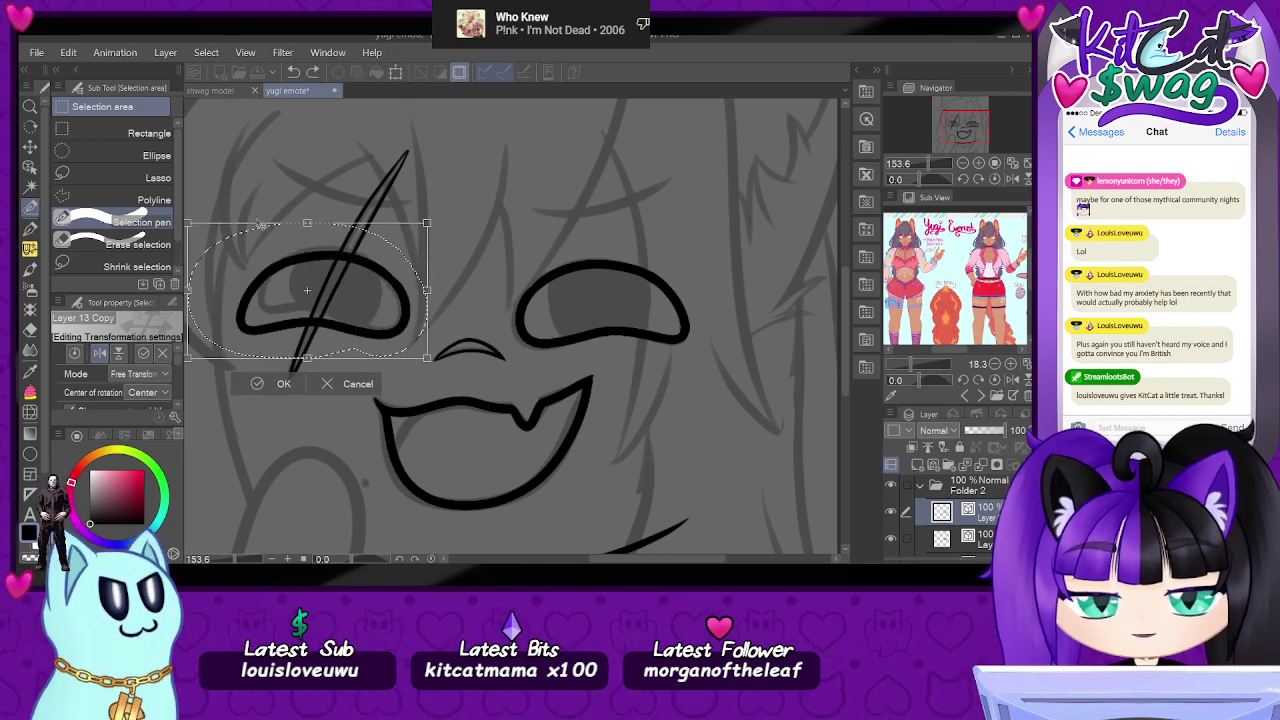
# - Distort the mirrored eye outline with Free Transform to fit the sketched eye, apply it and clear the selection
pyautogui.moveTo(187, 223); pyautogui.dragTo(206, 213)
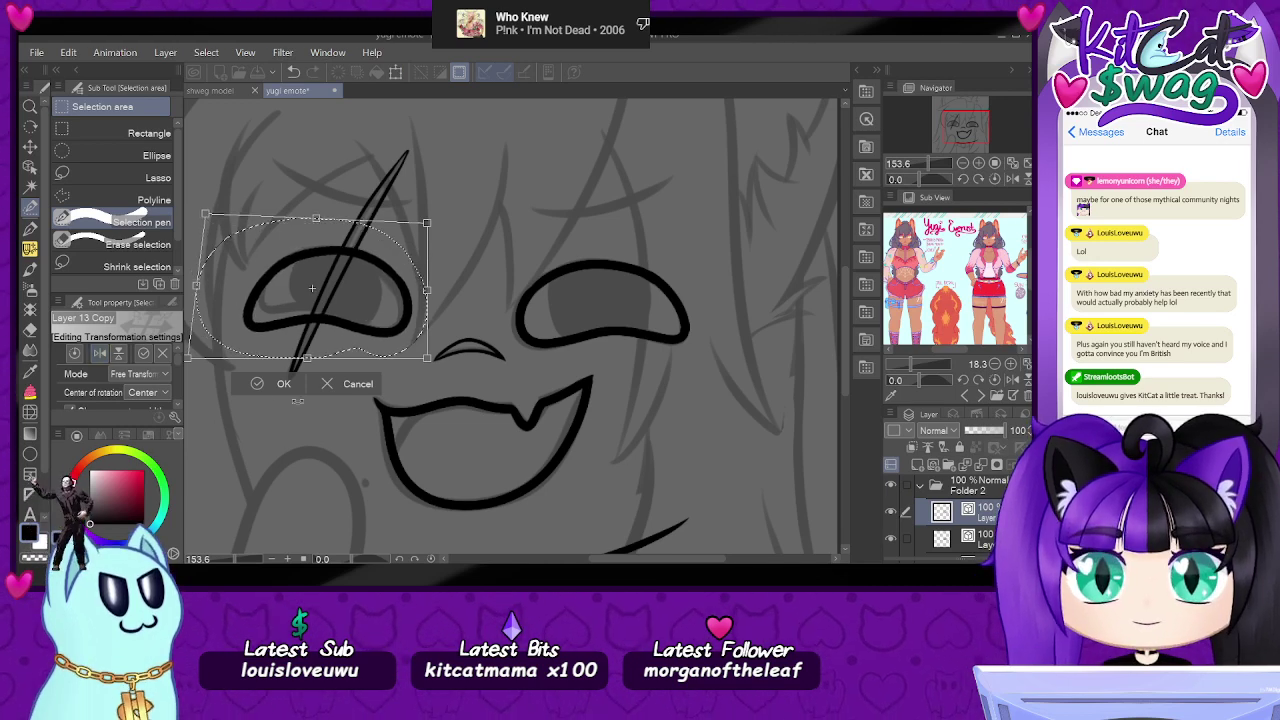
pyautogui.moveTo(191, 356); pyautogui.dragTo(233, 327)
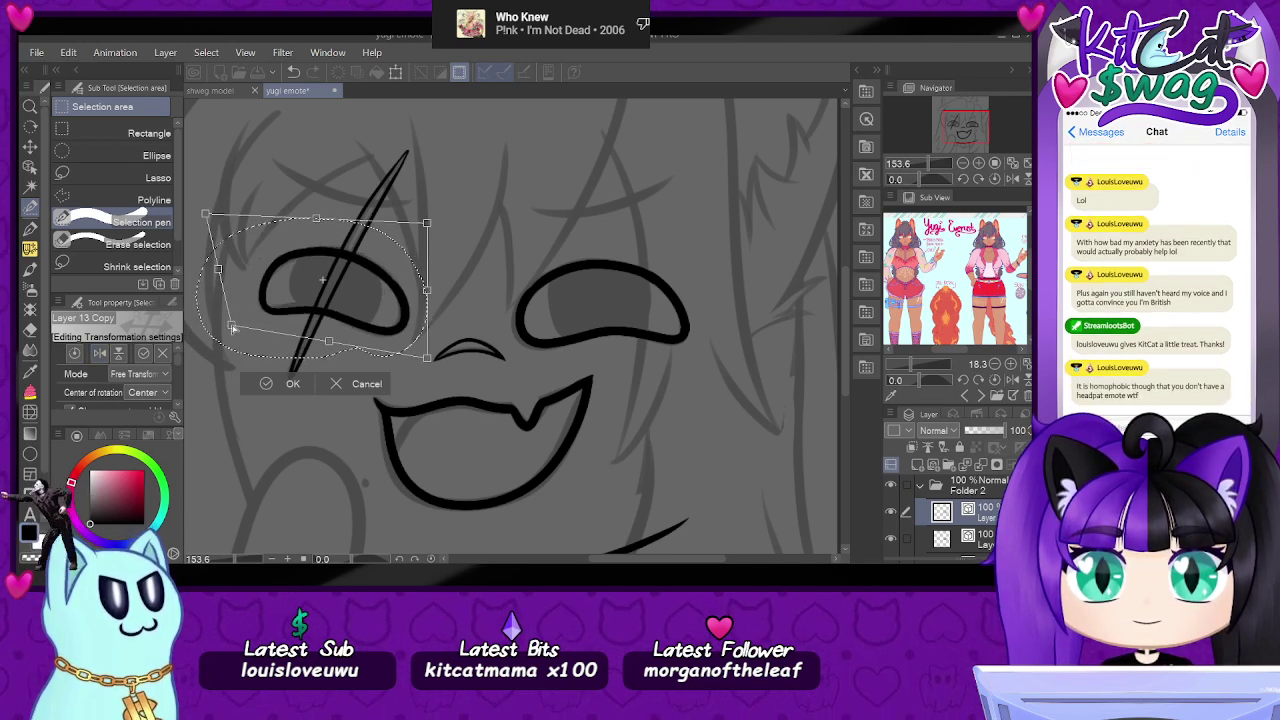
pyautogui.moveTo(317, 219); pyautogui.dragTo(320, 217)
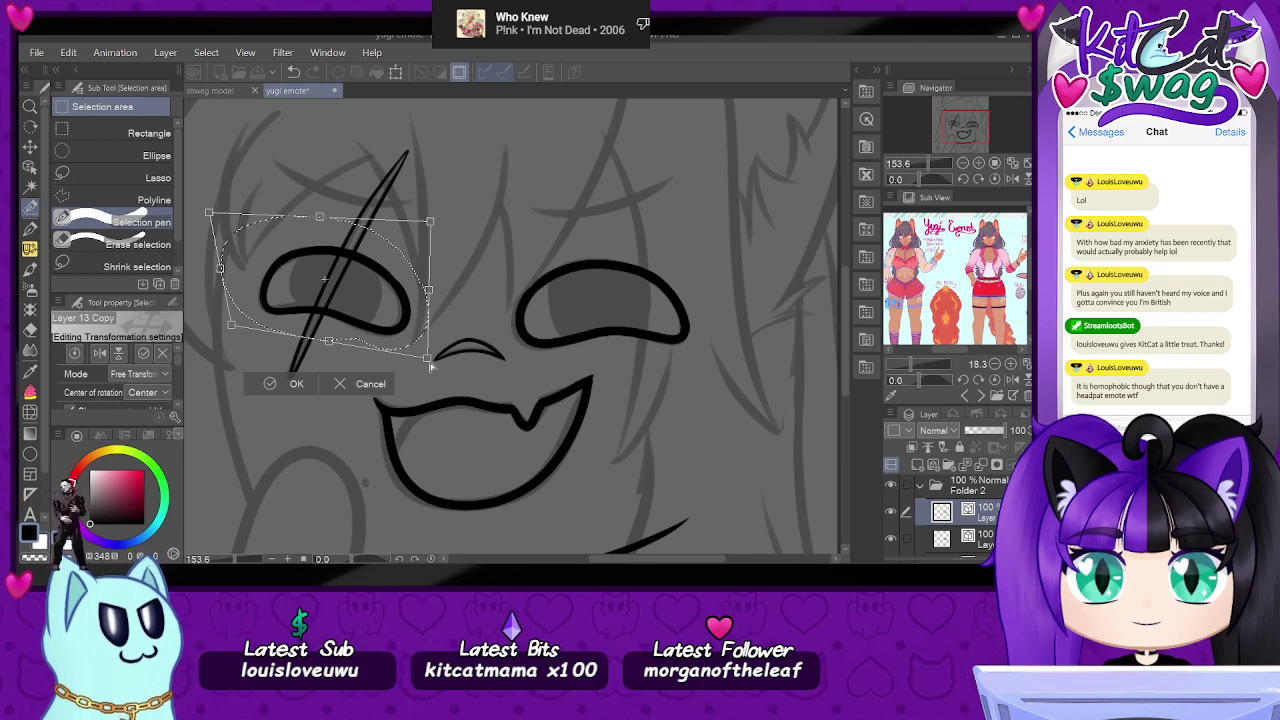
pyautogui.press('Return')
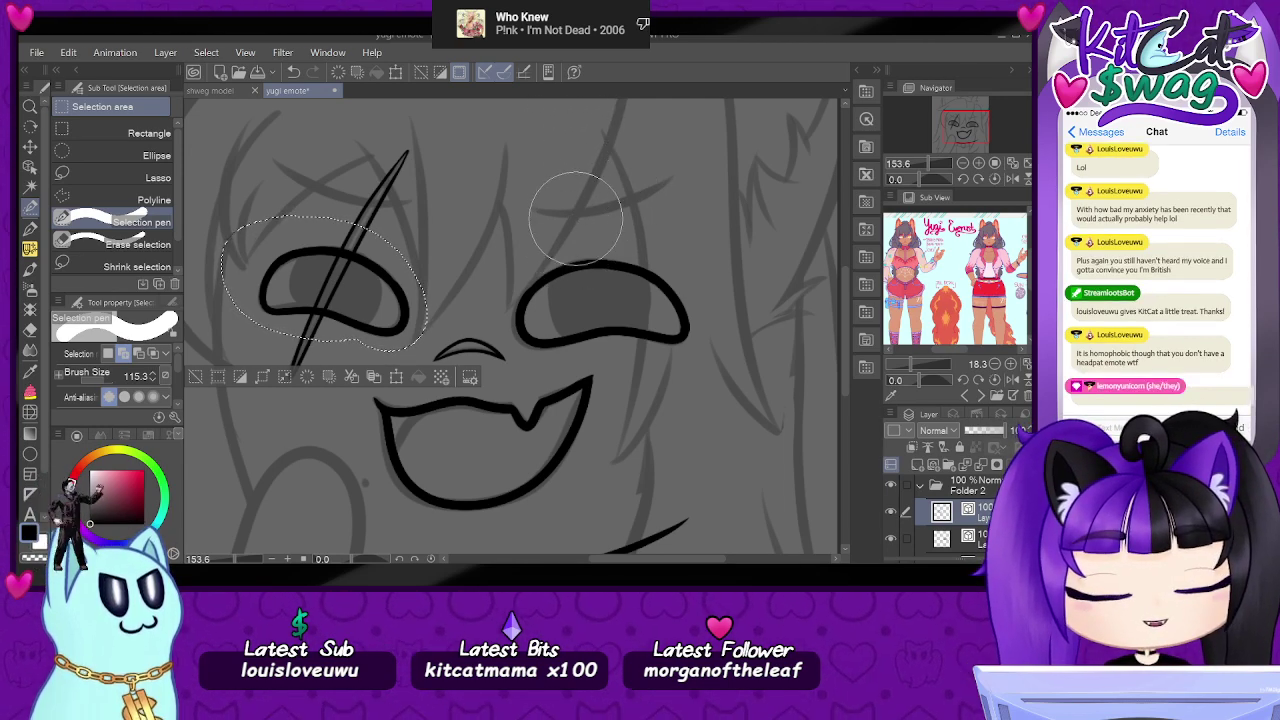
pyautogui.moveTo(967, 128); pyautogui.dragTo(960, 125)
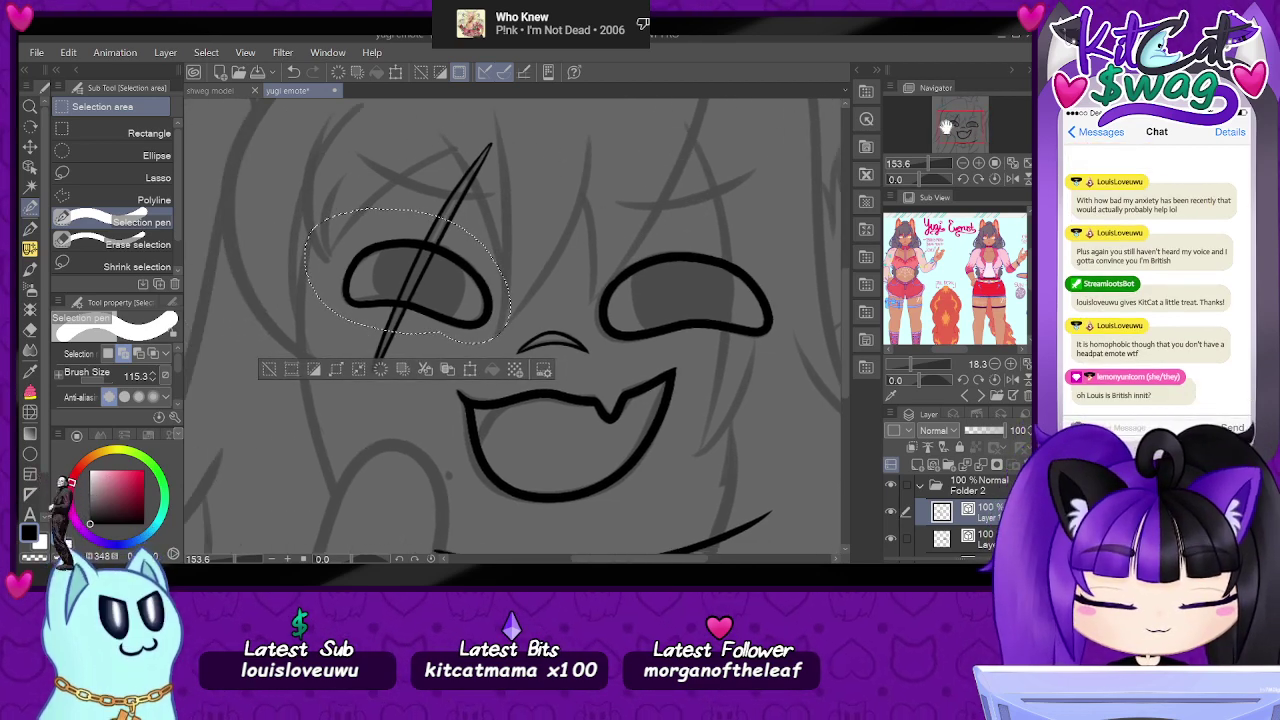
pyautogui.hotkey('ctrl', 'd')
# - Move a control point of each scar line onto the lower lid line and split both lines there
pyautogui.scroll(1, 432, 320)
pyautogui.click(30, 166)
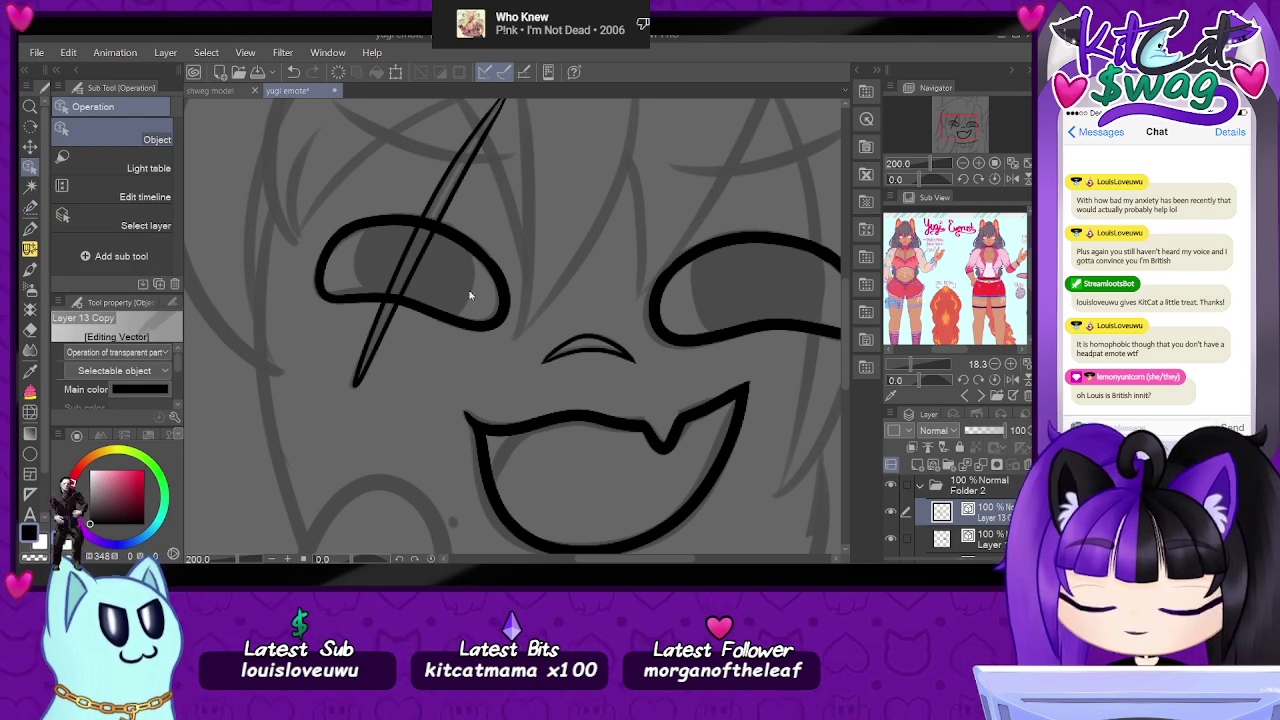
pyautogui.click(409, 280)
pyautogui.scroll(3, 409, 276)
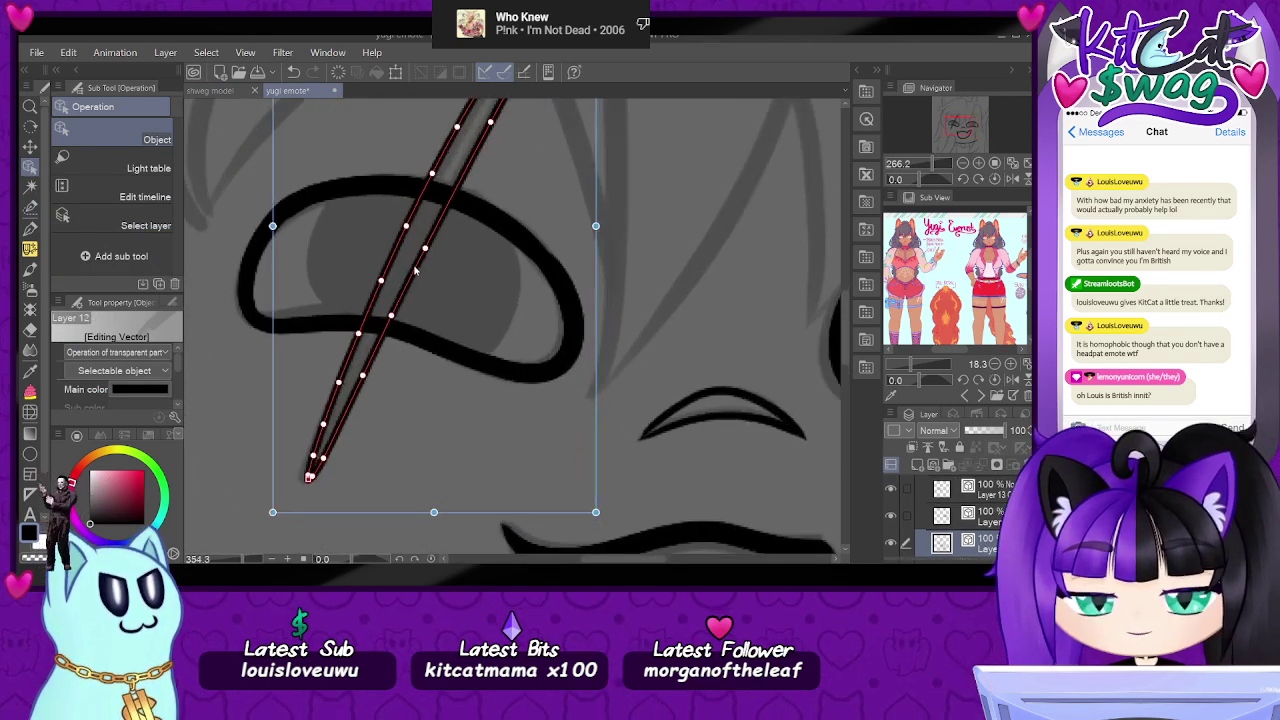
pyautogui.scroll(1, 410, 272)
pyautogui.scroll(1, 420, 297)
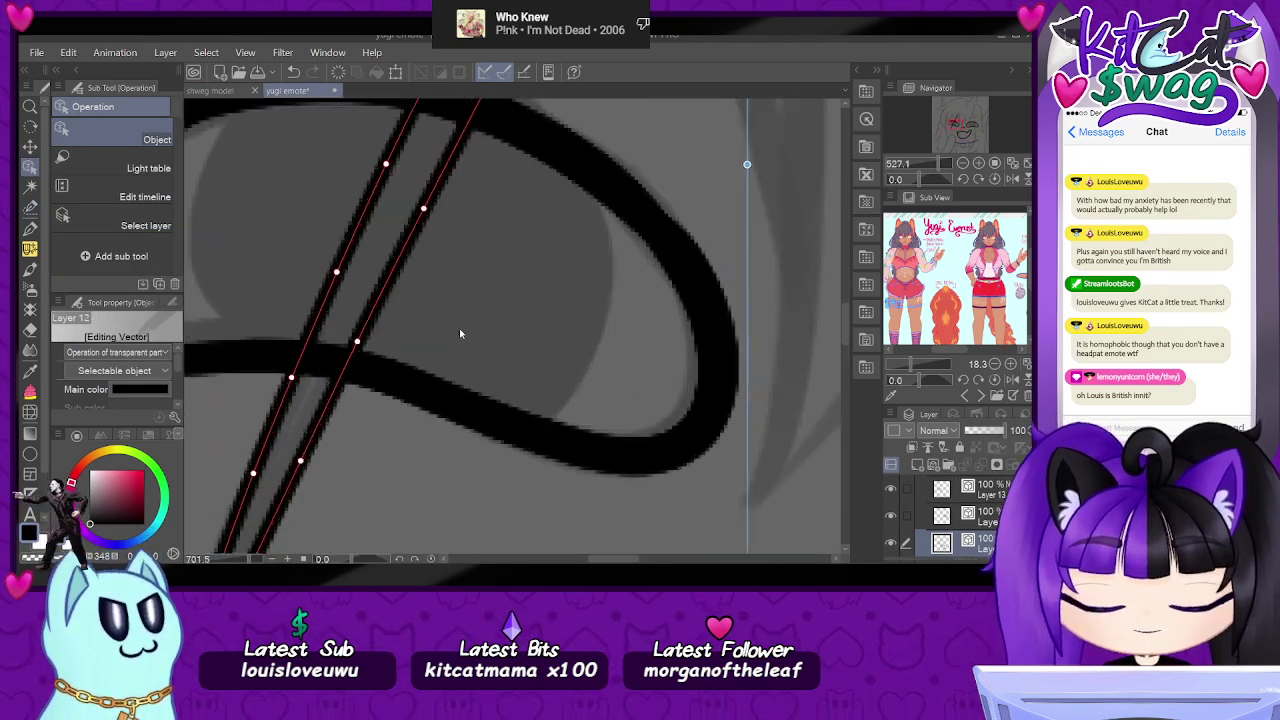
pyautogui.moveTo(358, 341); pyautogui.dragTo(350, 361)
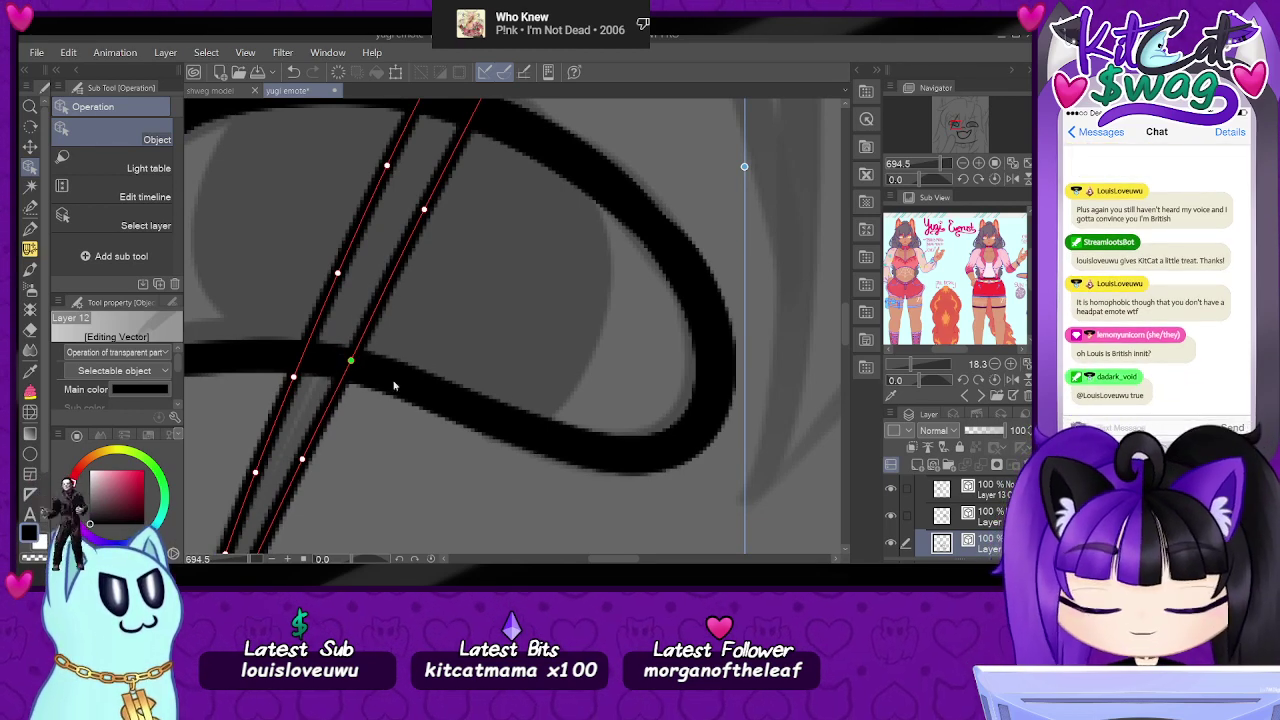
pyautogui.click(431, 425)
pyautogui.click(303, 354)
pyautogui.click(316, 318)
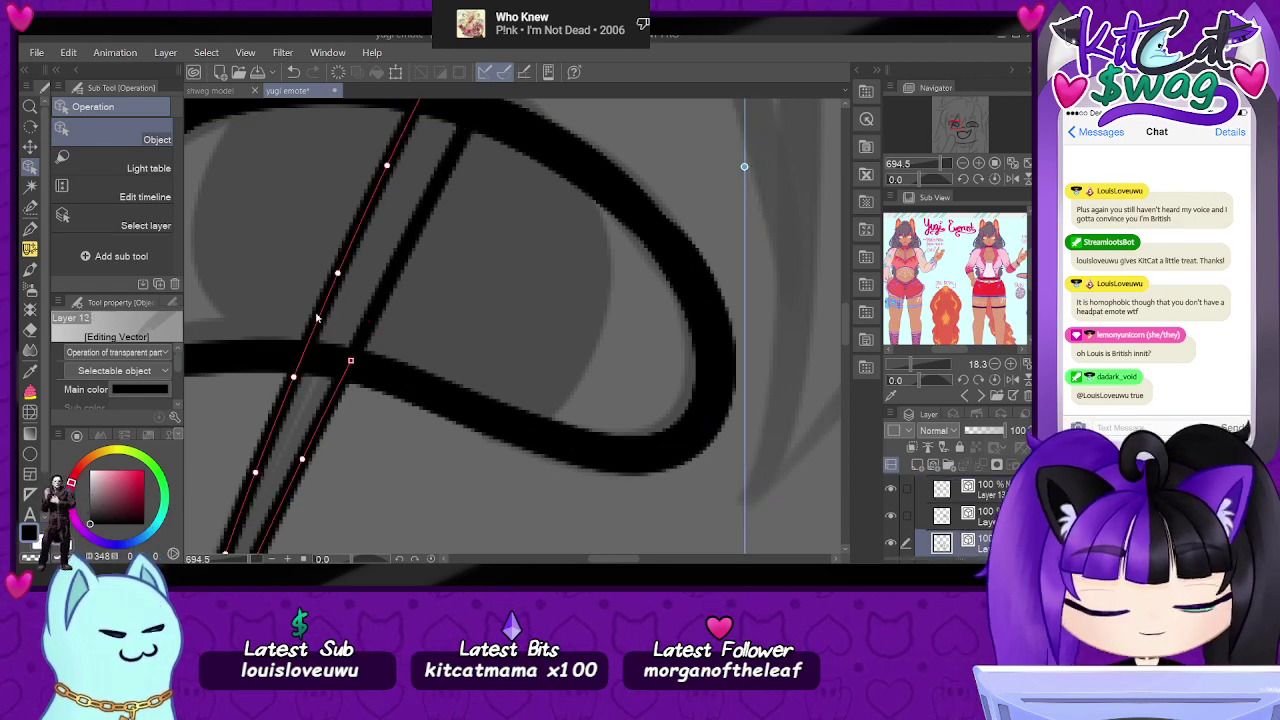
pyautogui.moveTo(293, 378); pyautogui.dragTo(302, 358)
pyautogui.click(351, 424)
pyautogui.click(366, 320)
# - Split both scar lines inside the eye below the upper lid and delete their segments down to the lower lid
pyautogui.moveTo(954, 127); pyautogui.dragTo(952, 125)
pyautogui.click(458, 349)
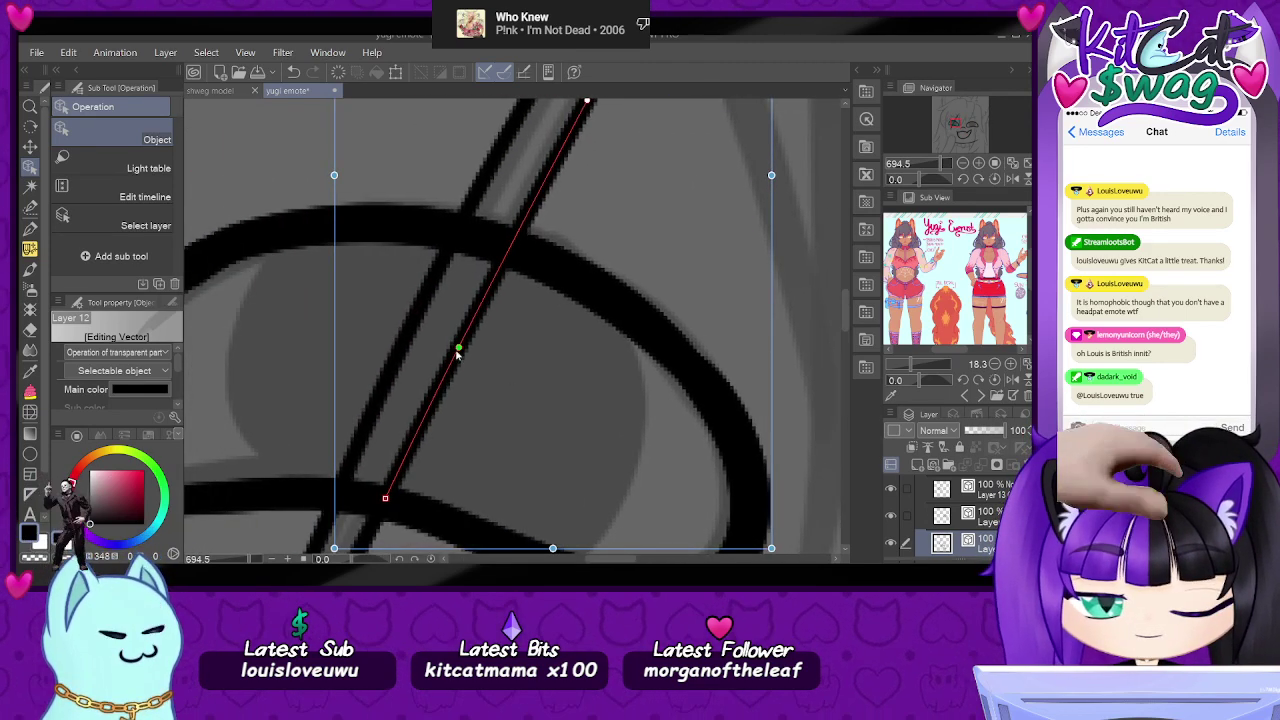
pyautogui.press('Delete')
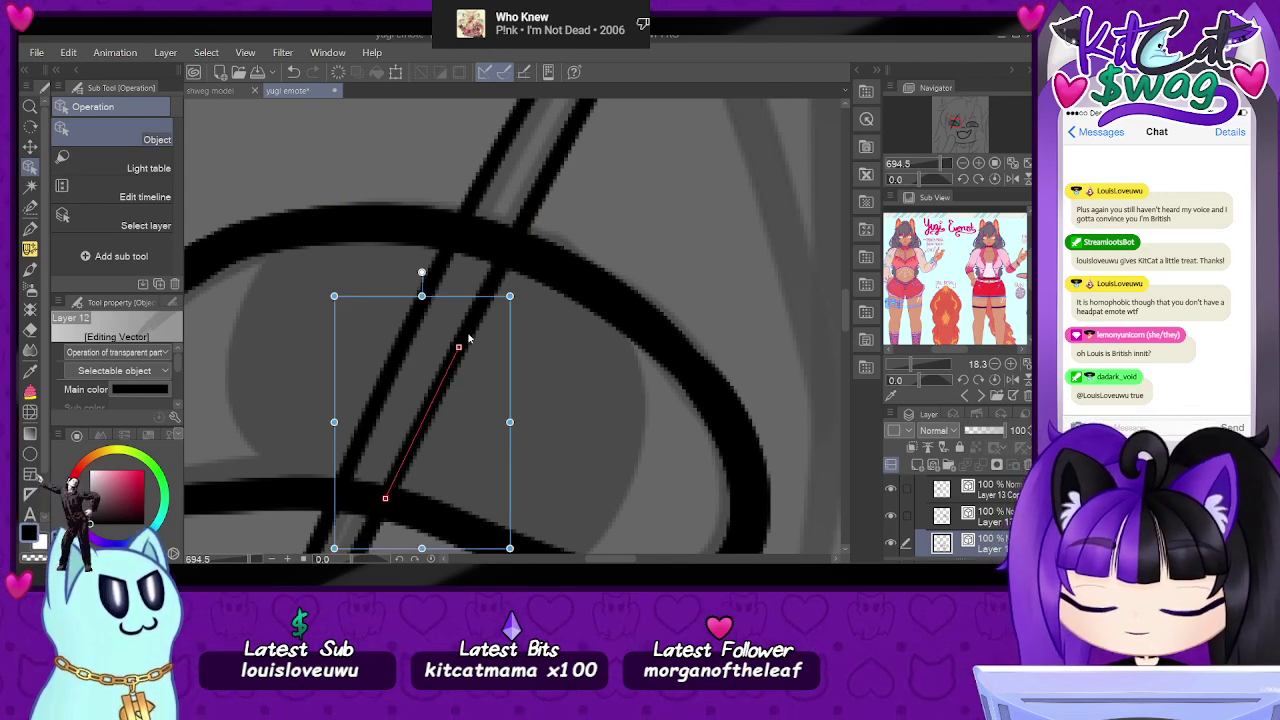
pyautogui.press('Delete')
pyautogui.click(402, 362)
pyautogui.click(422, 305)
pyautogui.press('Delete')
pyautogui.press('Delete')
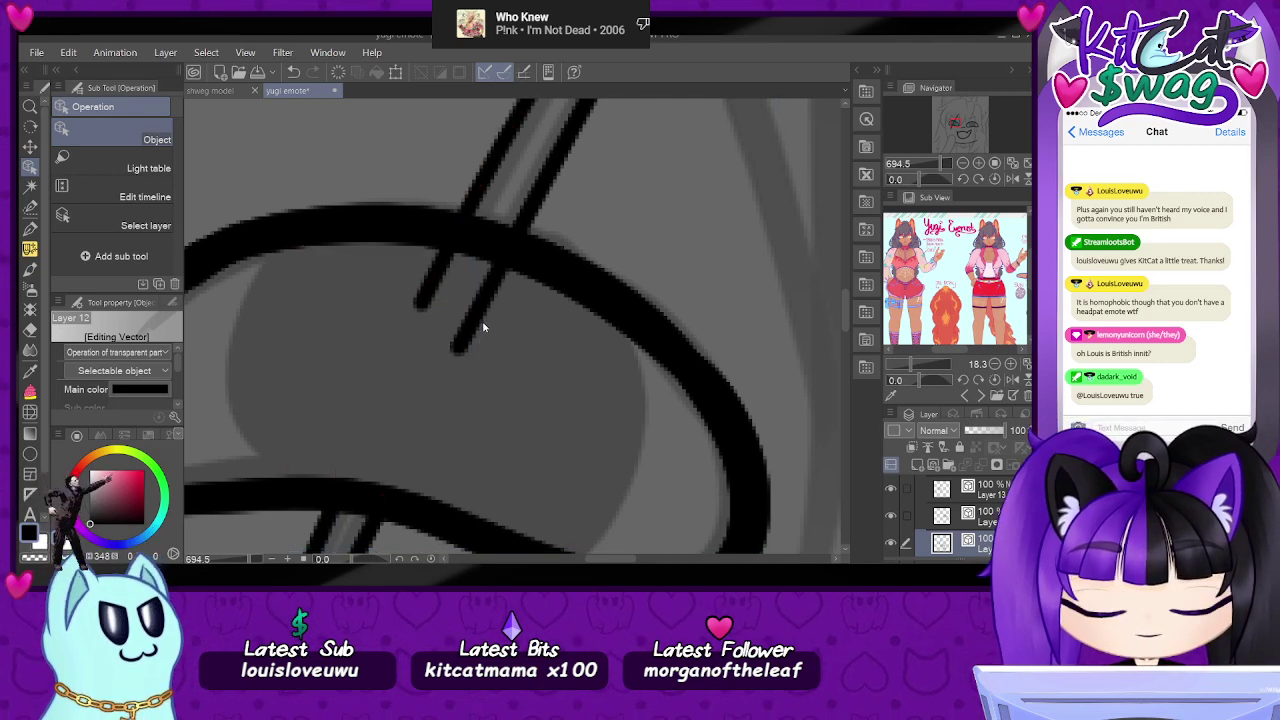
# - Pull the two loose ends of the upper scar lines up onto the upper lid line
pyautogui.click(464, 342)
pyautogui.moveTo(459, 348); pyautogui.dragTo(508, 247)
pyautogui.click(424, 297)
pyautogui.moveTo(424, 298); pyautogui.dragTo(452, 247)
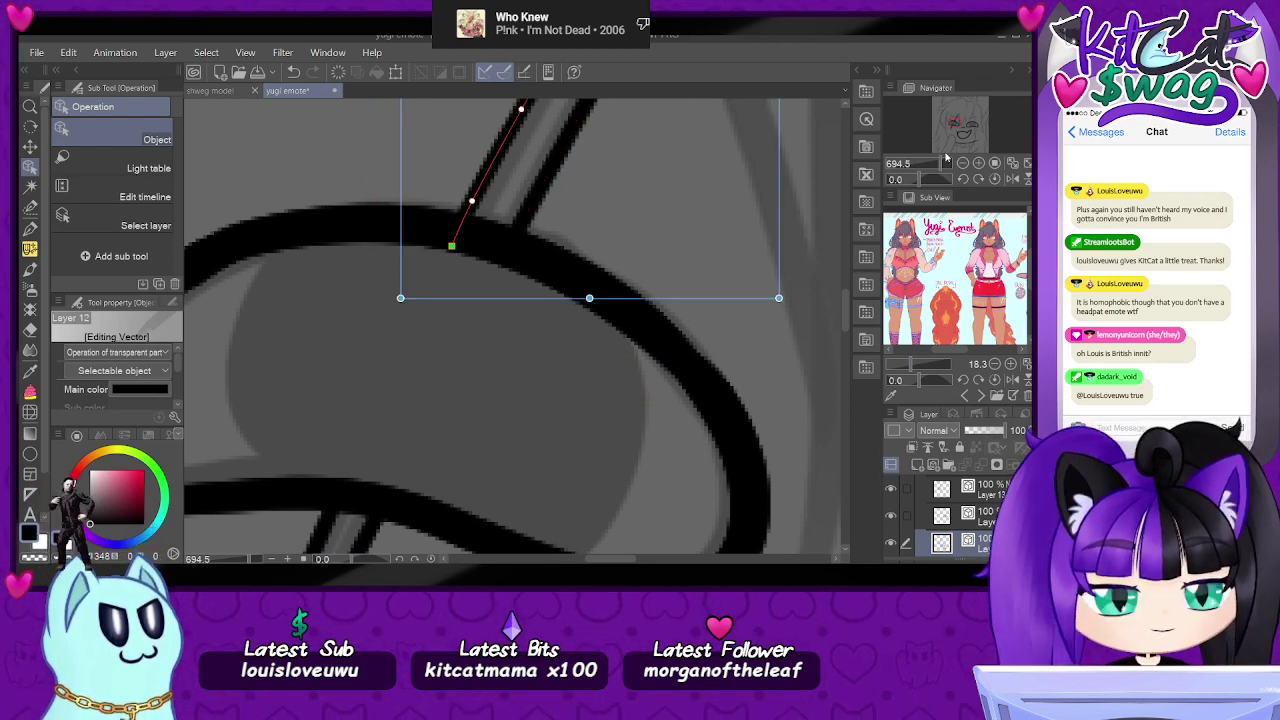
pyautogui.moveTo(944, 156); pyautogui.dragTo(930, 160)
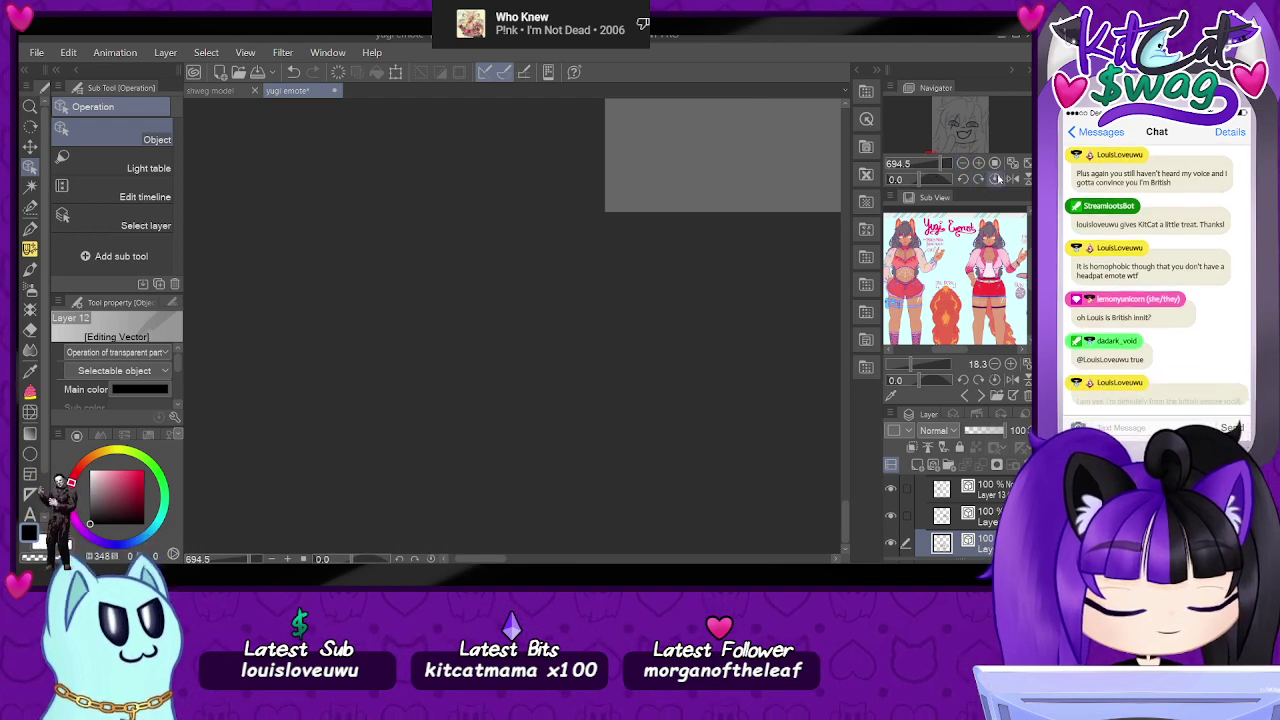
pyautogui.moveTo(957, 132); pyautogui.dragTo(927, 179)
pyautogui.click(310, 367)
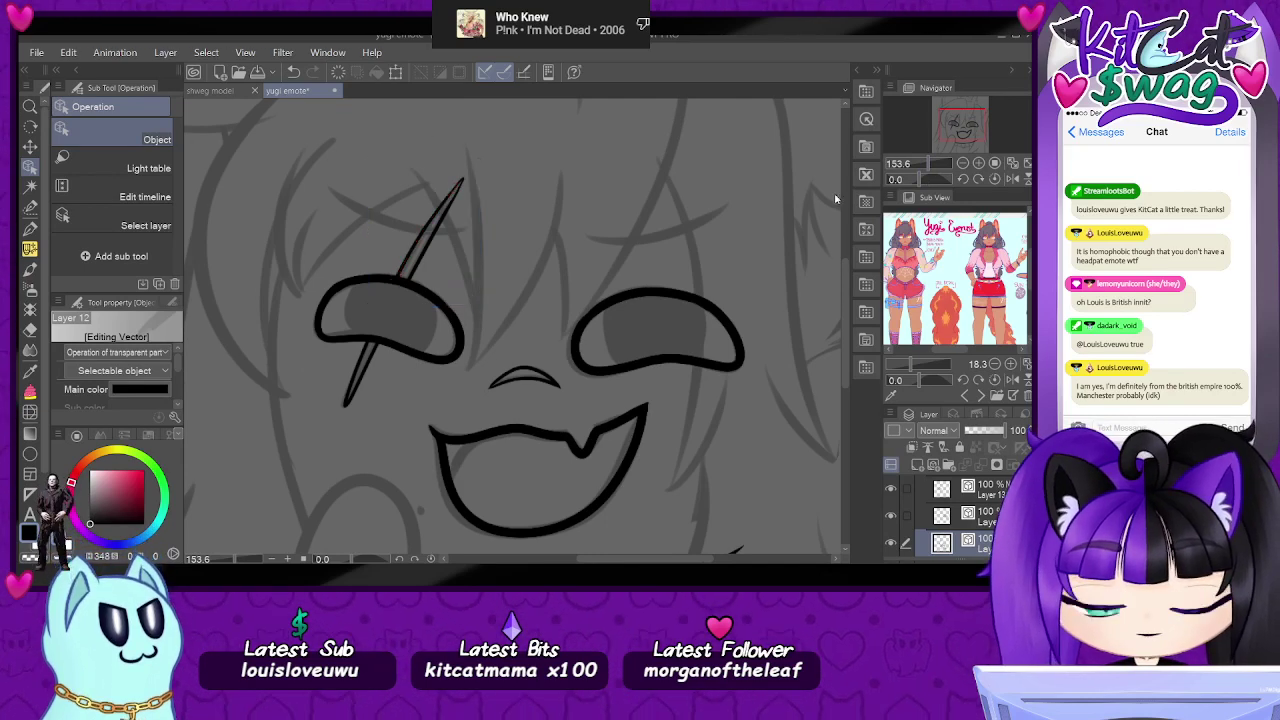
pyautogui.moveTo(959, 121); pyautogui.dragTo(956, 129)
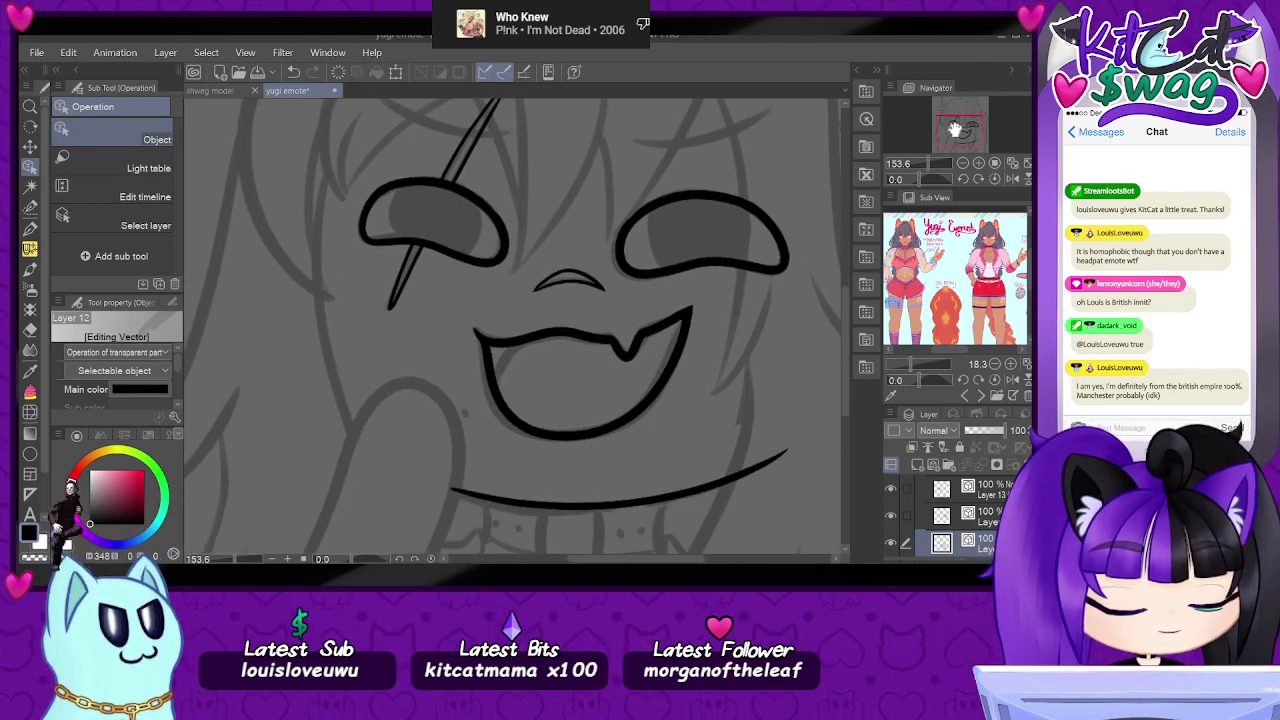
# - Merge the mirrored eye's copy layer with Layer 13 below it
pyautogui.click(988, 517)
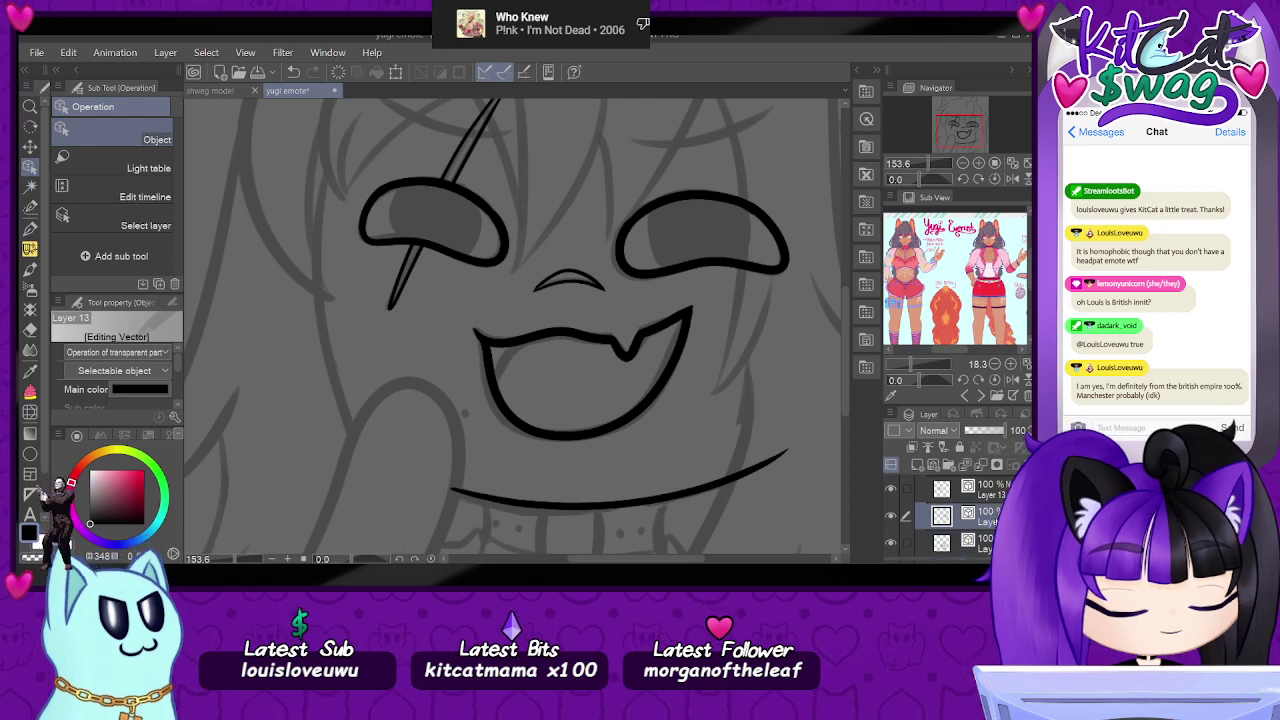
pyautogui.click(982, 466)
pyautogui.hotkey('ctrl', 'z')
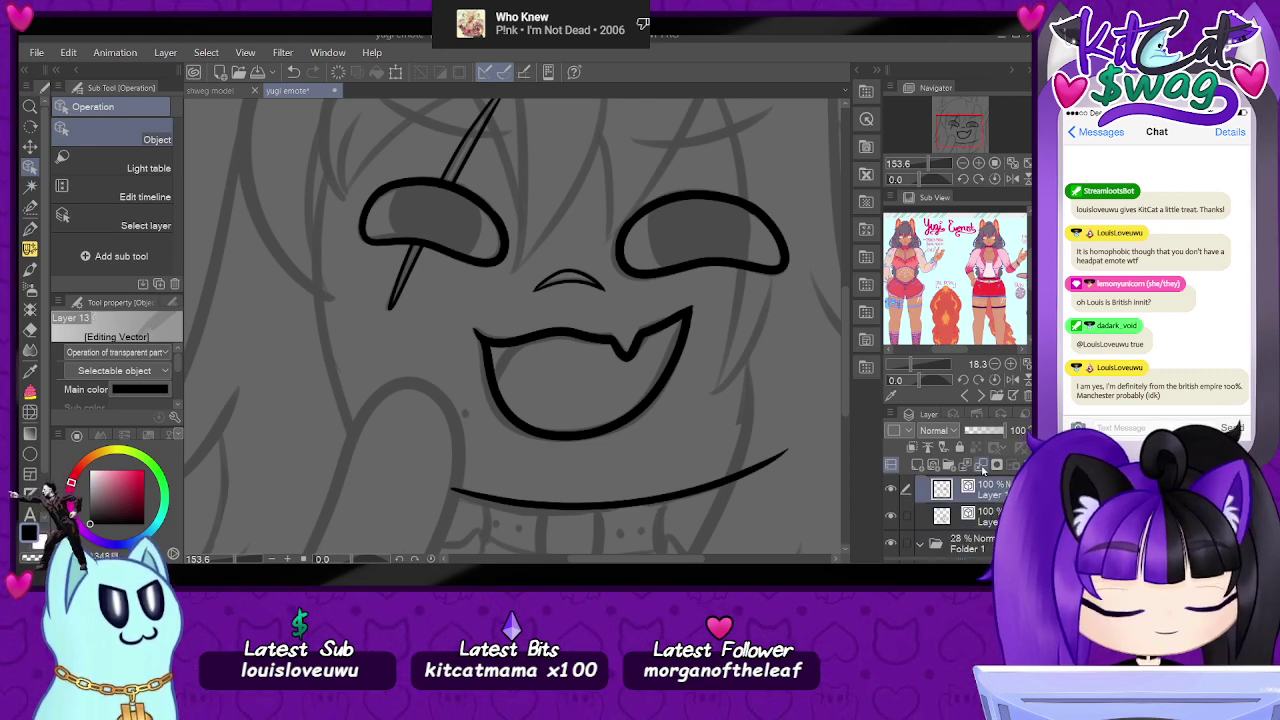
# - Ink the small sketched dot beside the mouth on Layer 12 with the G-pen at brush size 12
pyautogui.click(976, 525)
pyautogui.scroll(4, 349, 413)
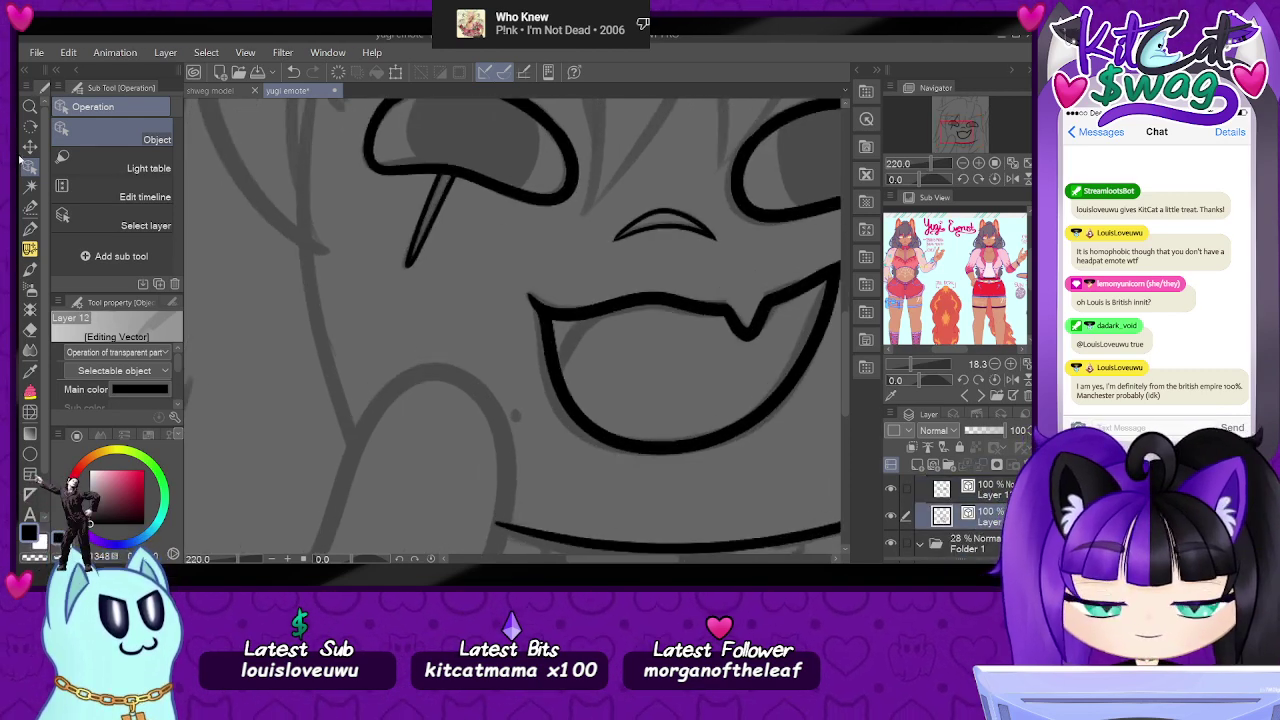
pyautogui.click(30, 229)
pyautogui.scroll(1, 533, 449)
pyautogui.scroll(2, 533, 449)
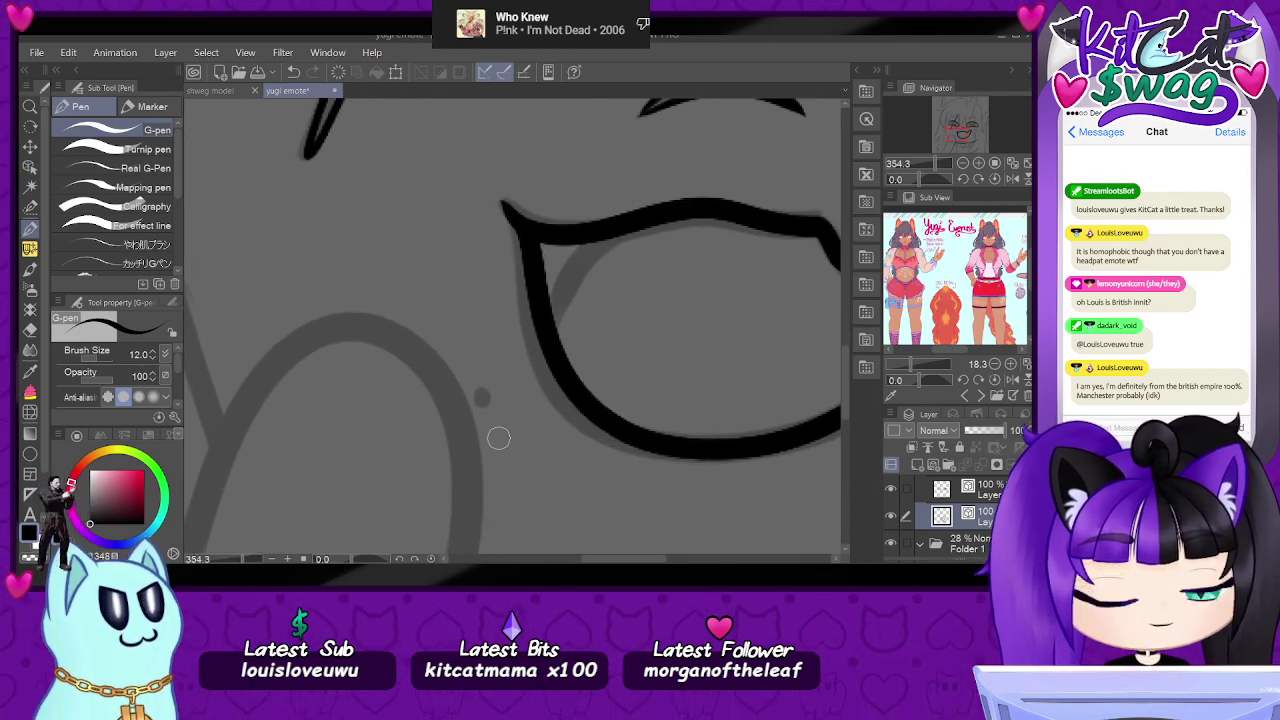
pyautogui.scroll(1, 490, 438)
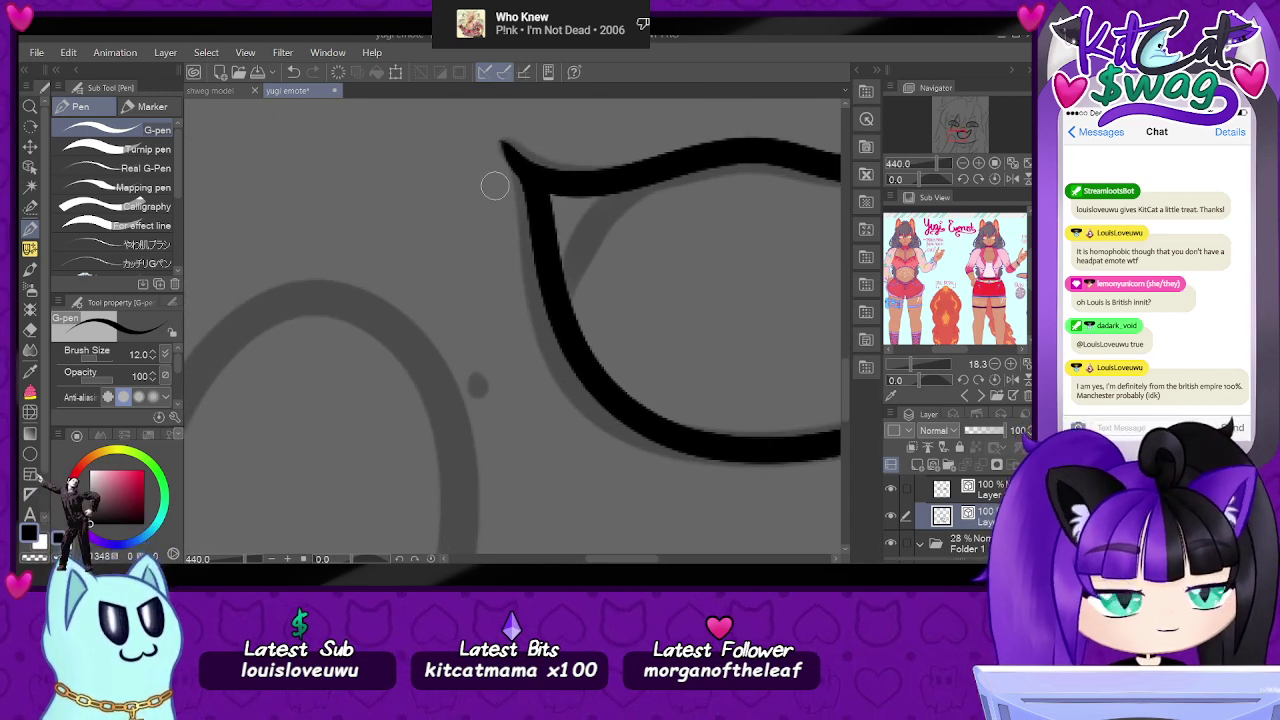
pyautogui.moveTo(476, 378); pyautogui.dragTo(480, 392)
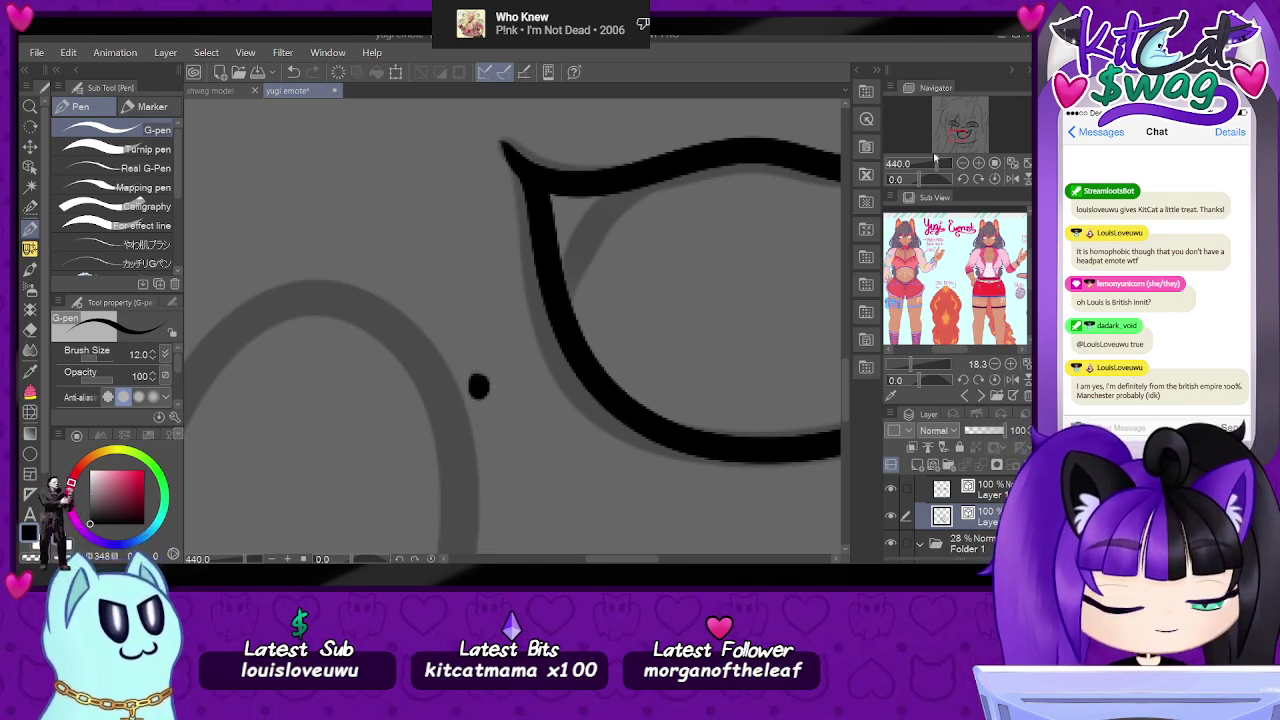
# - Ink a curved eyebrow above the unscarred eye on Layer 13 with the size 12 G-pen, redrawing the stroke until it follows the sketch
pyautogui.moveTo(937, 170); pyautogui.dragTo(962, 108)
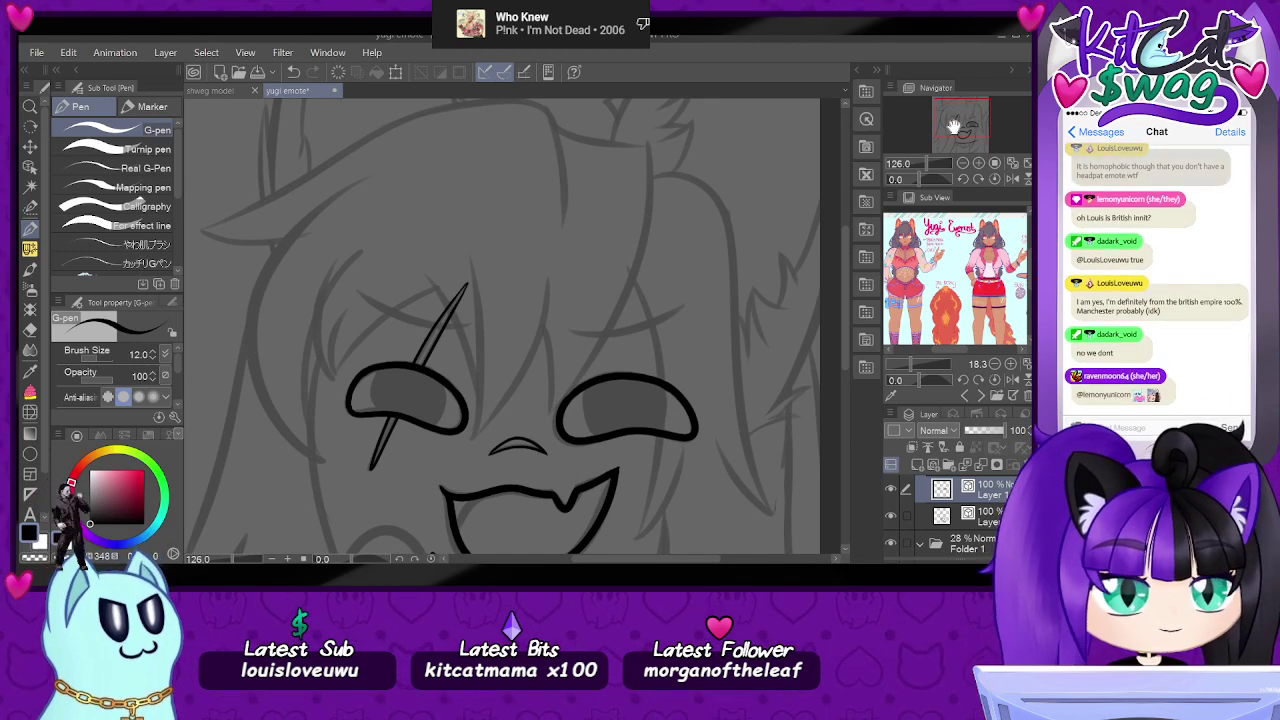
pyautogui.click(30, 228)
pyautogui.moveTo(570, 333)
pyautogui.mouseDown()
pyautogui.moveTo(621, 333)
pyautogui.moveTo(692, 314)
pyautogui.mouseUp()
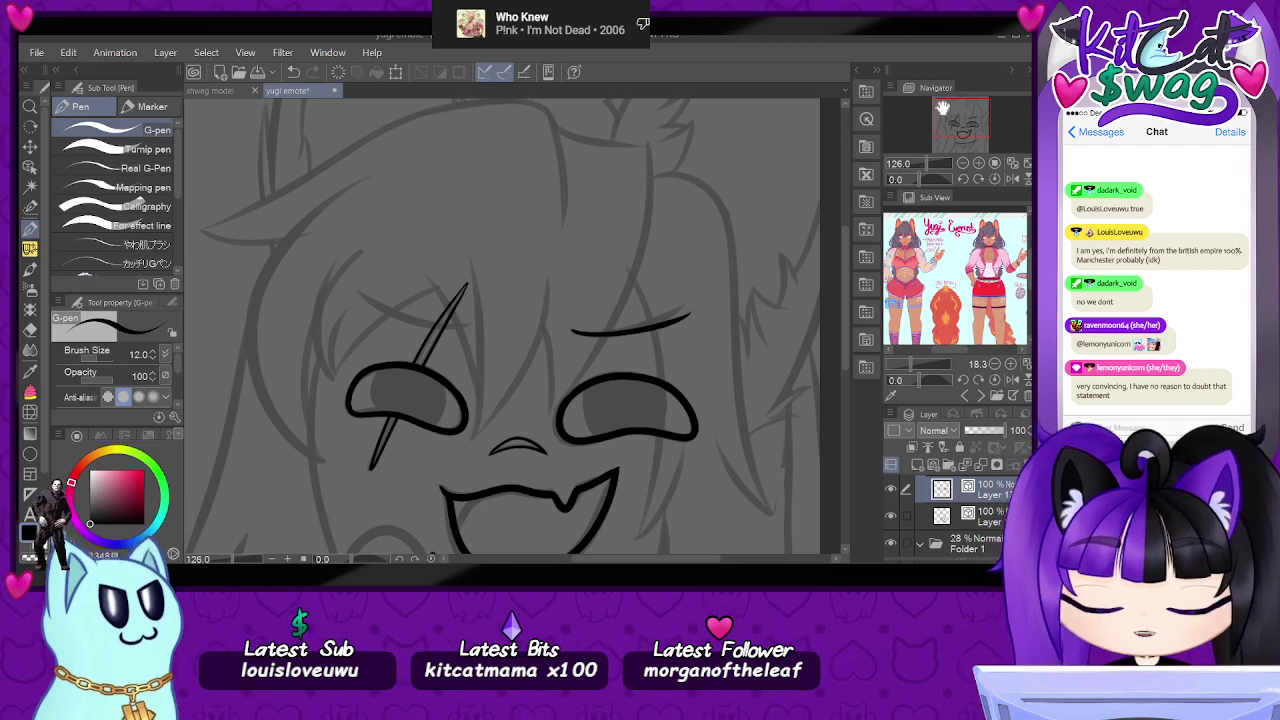
pyautogui.hotkey('ctrl', 'z')
pyautogui.moveTo(571, 333); pyautogui.dragTo(684, 309)
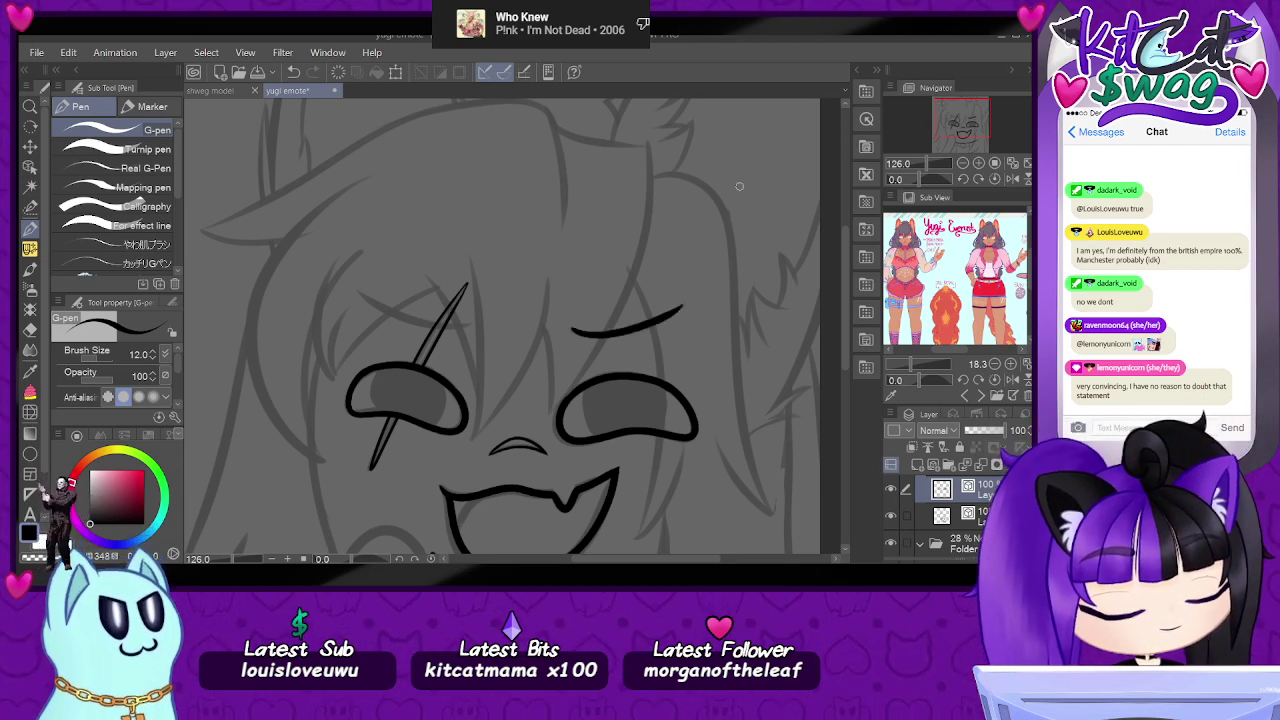
pyautogui.hotkey('ctrl', 'z')
pyautogui.moveTo(572, 334); pyautogui.dragTo(676, 297)
pyautogui.hotkey('ctrl', 'z')
pyautogui.moveTo(568, 334); pyautogui.dragTo(698, 300)
pyautogui.hotkey('ctrl', 'z')
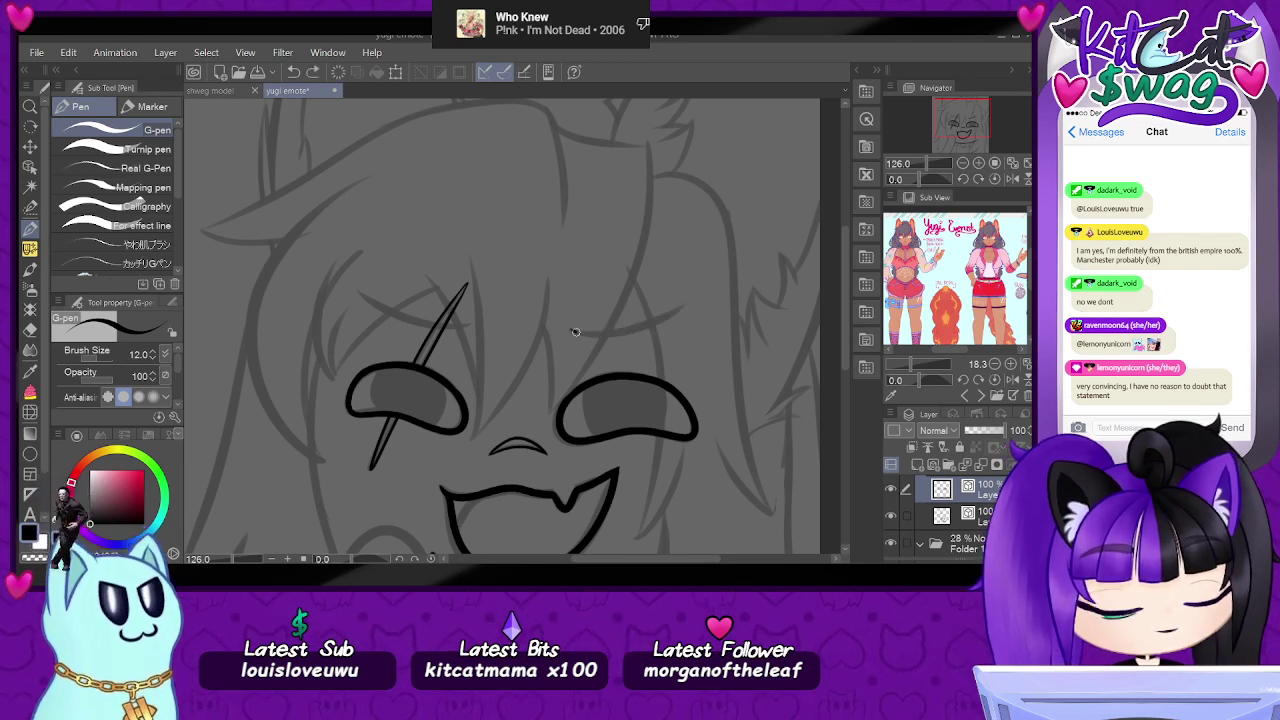
pyautogui.moveTo(575, 332); pyautogui.dragTo(695, 309)
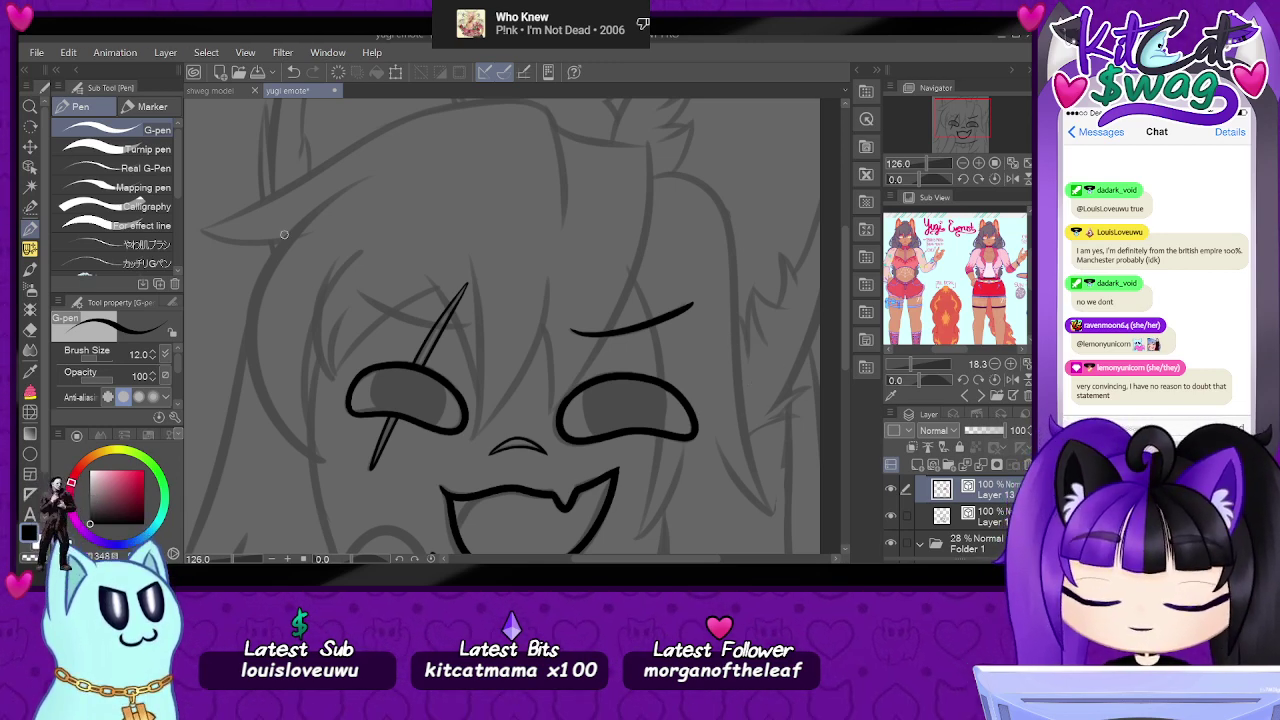
pyautogui.hotkey('ctrl', 'v')
pyautogui.hotkey('ctrl', 't')
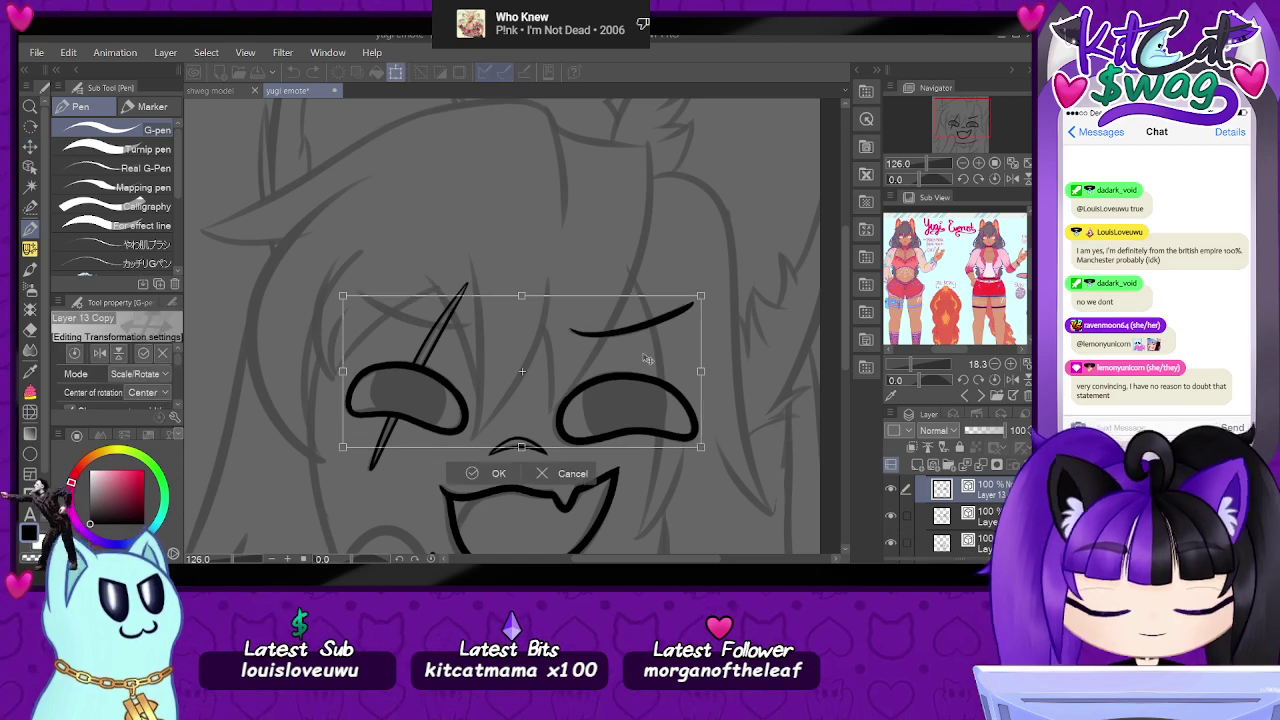
pyautogui.press('Return')
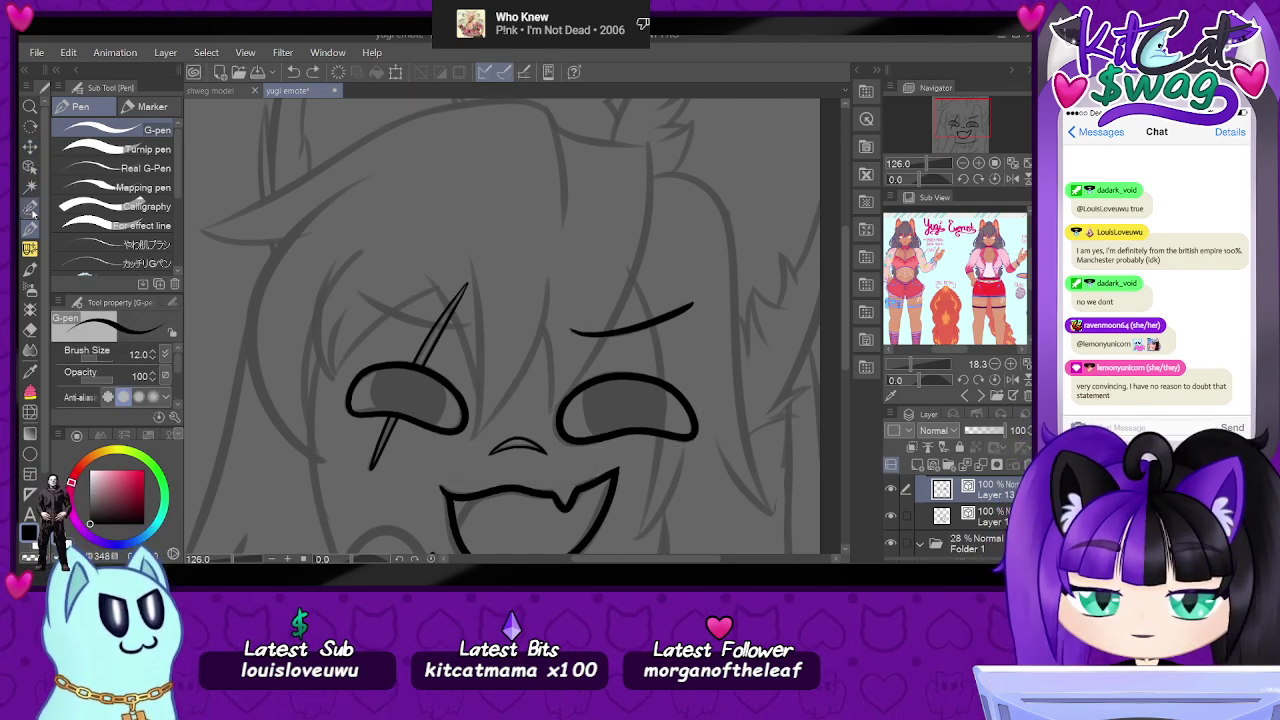
# - Select the inked eyebrow with the selection pen, then flip a copy of it horizontally and place it above the scarred eye
pyautogui.click(30, 207)
pyautogui.moveTo(570, 318); pyautogui.dragTo(740, 302)
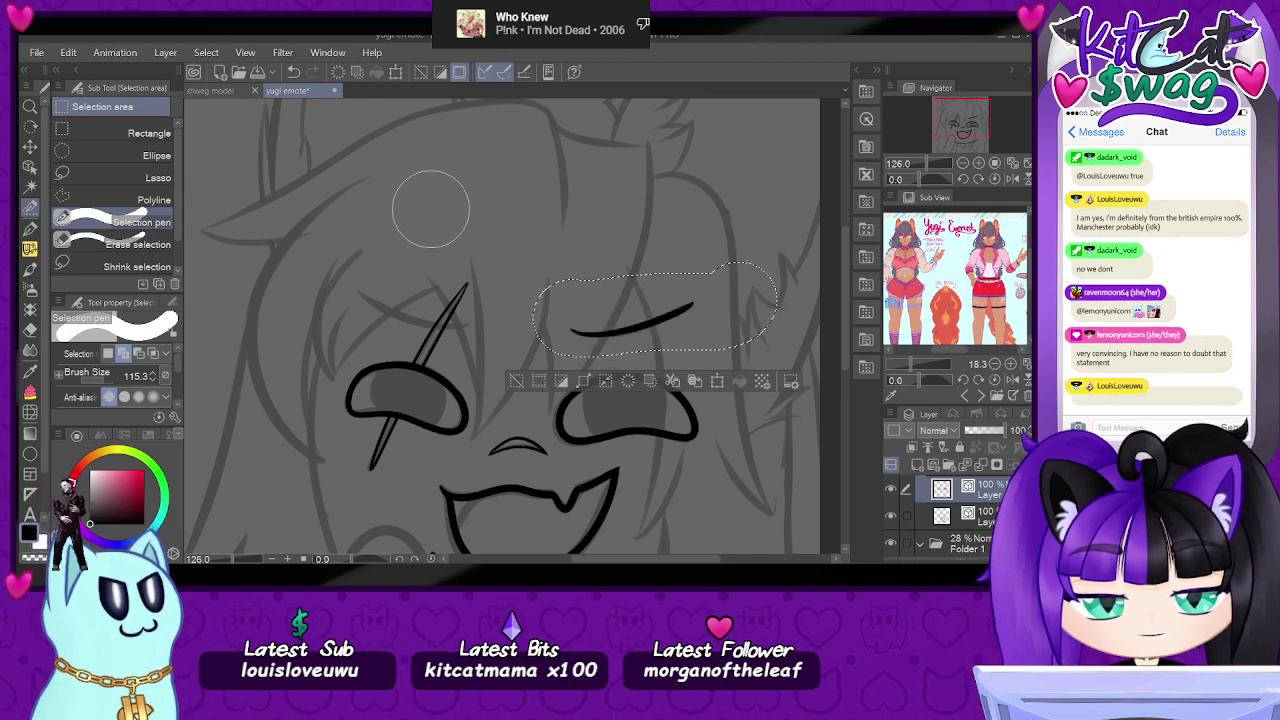
pyautogui.hotkey('ctrl', 't')
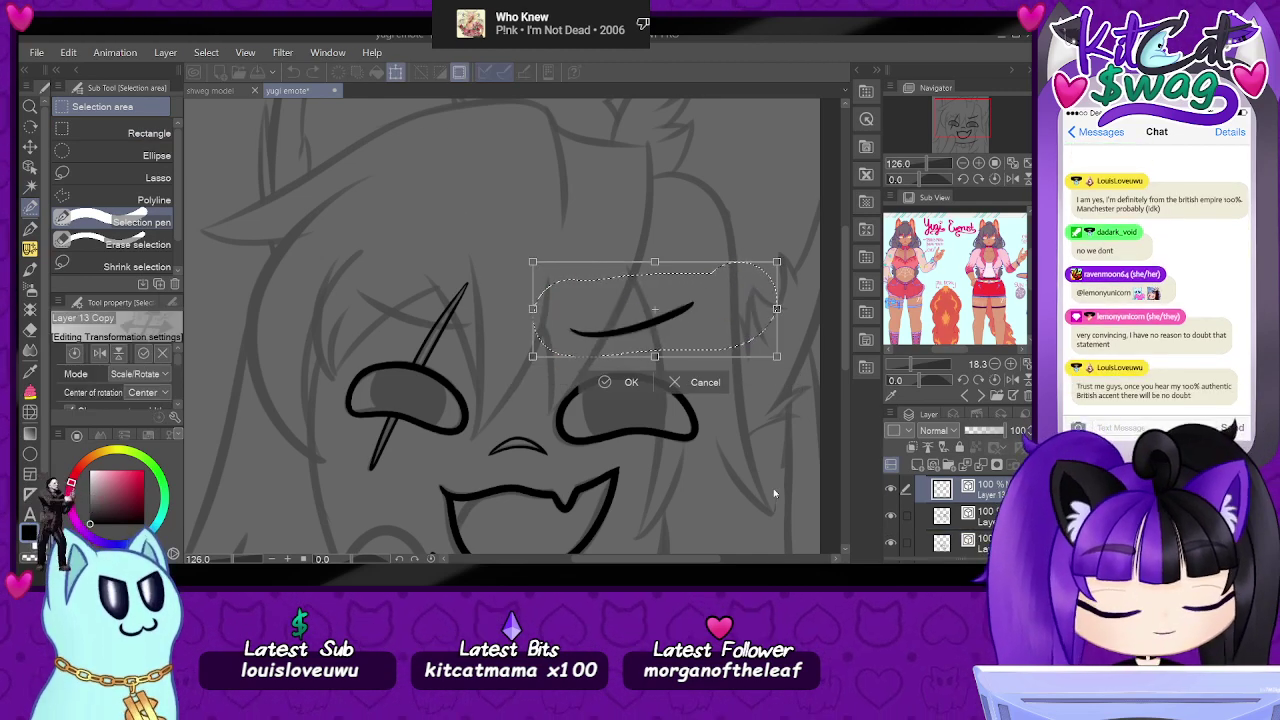
pyautogui.click(99, 353)
pyautogui.moveTo(702, 319); pyautogui.dragTo(432, 313)
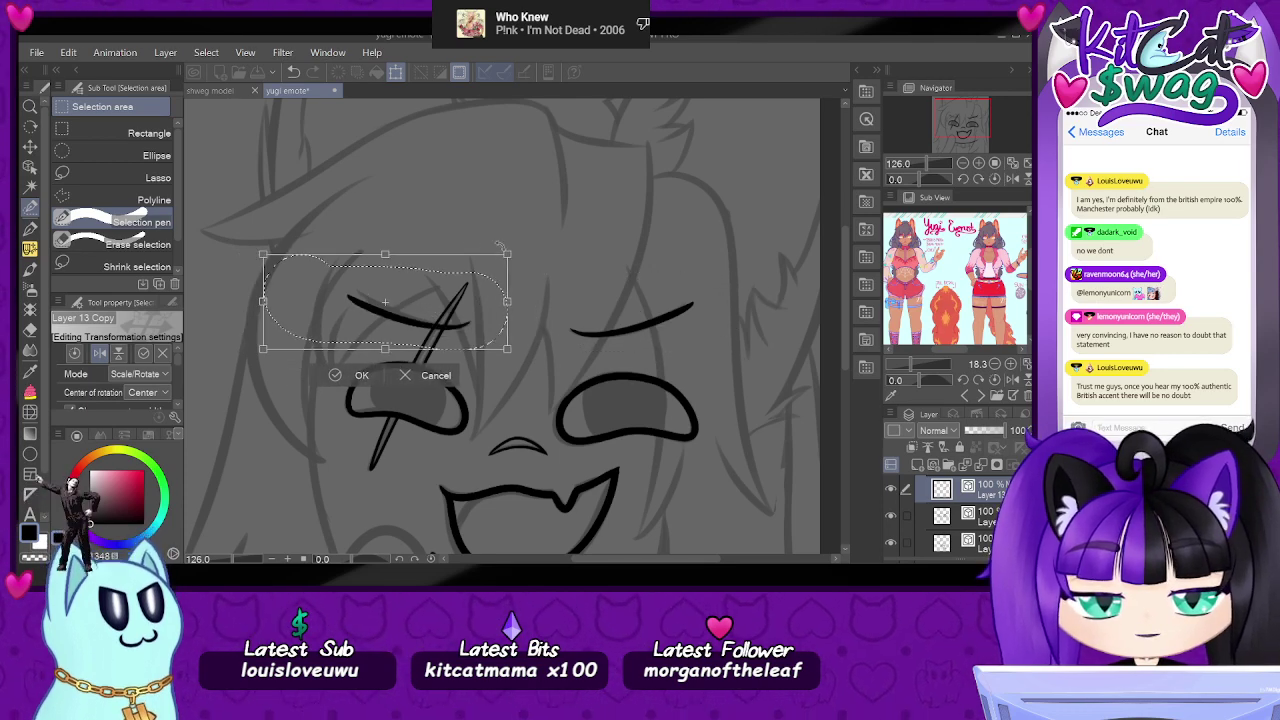
# - Rotate the mirrored eyebrow slightly clockwise to fit the sketch, apply the transformation and clear the selection
pyautogui.moveTo(517, 251); pyautogui.dragTo(519, 263)
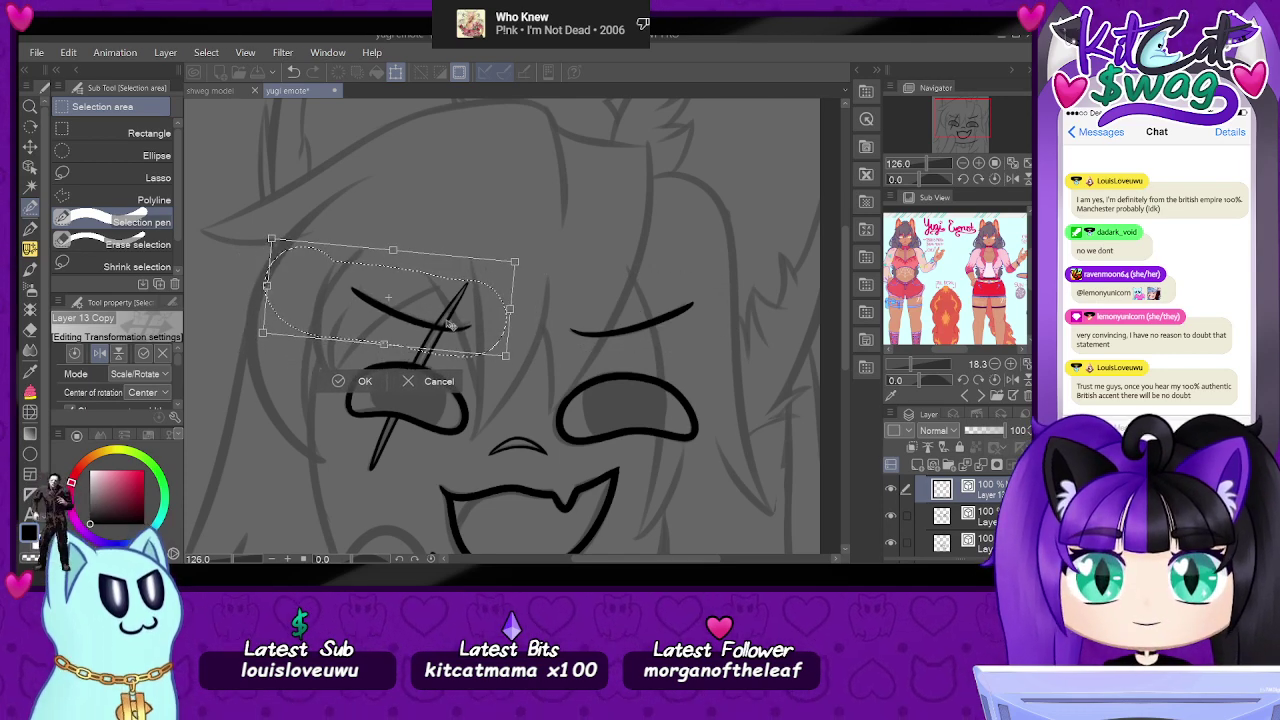
pyautogui.moveTo(337, 246); pyautogui.dragTo(313, 212)
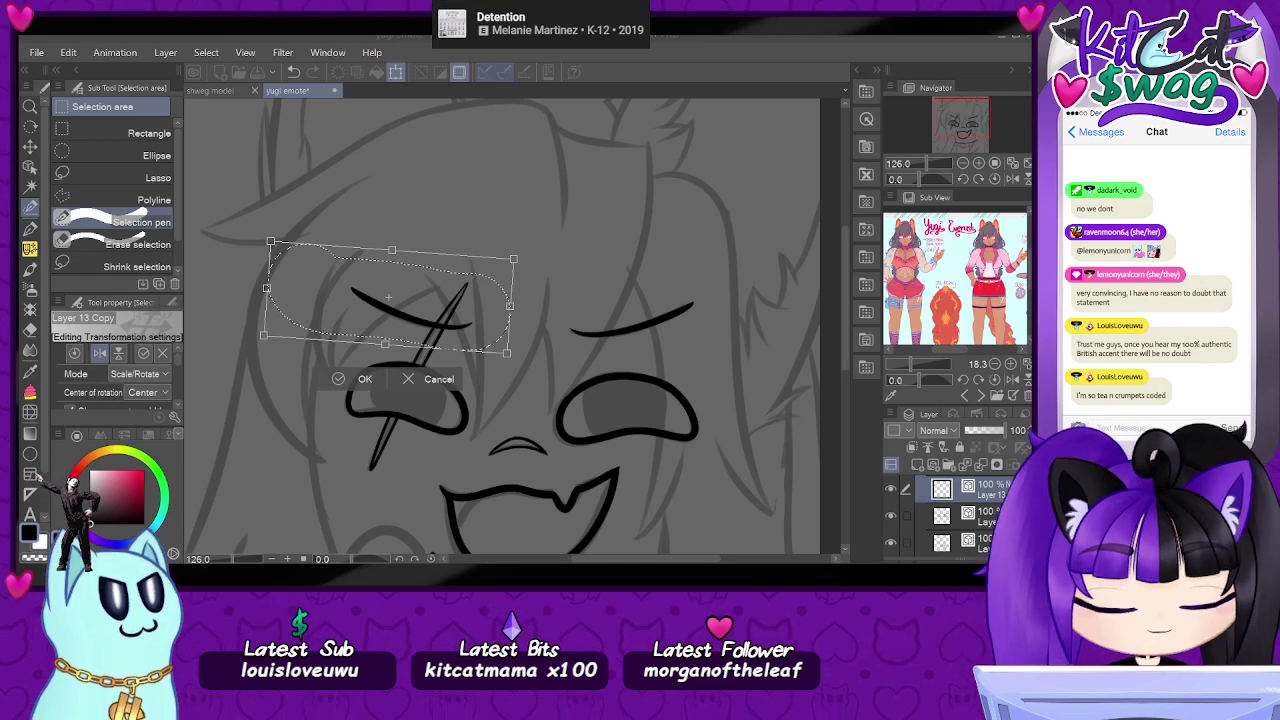
pyautogui.click(365, 379)
pyautogui.scroll(1, 402, 352)
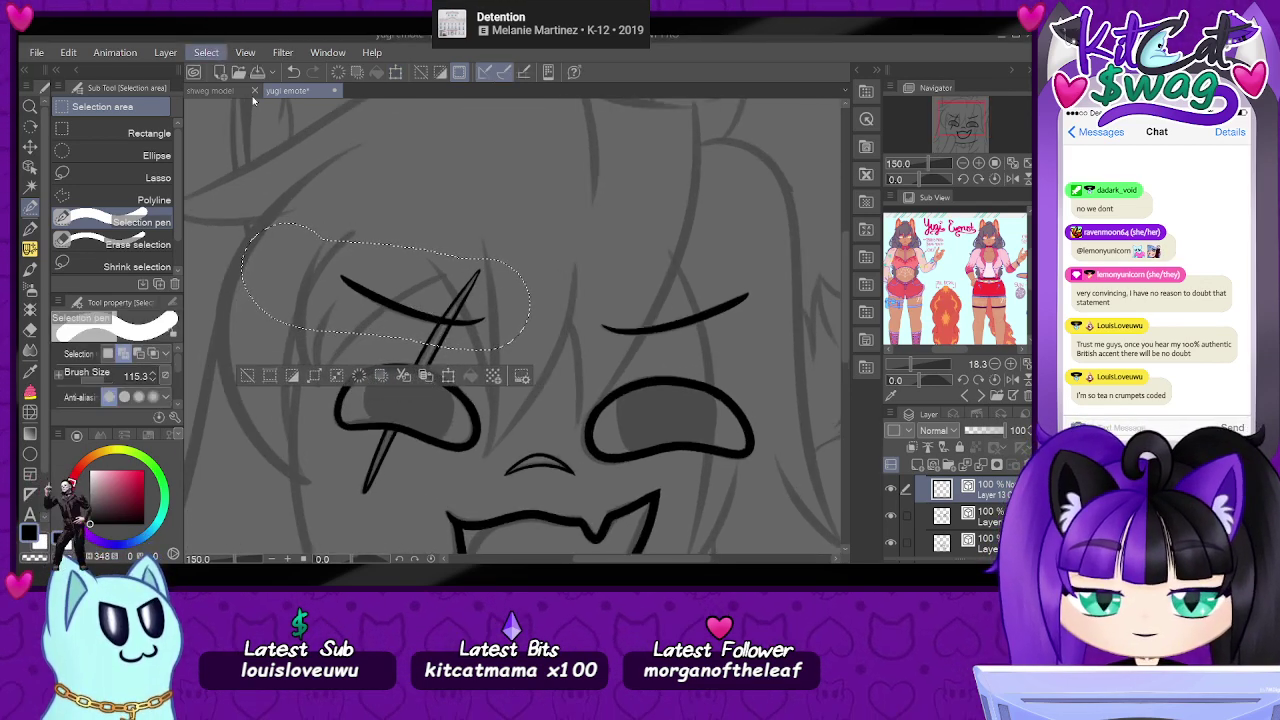
pyautogui.hotkey('ctrl', 'd')
# - Erase the part of the mirrored eyebrow that crosses the inside of the scar with the hard eraser at size 7.9
pyautogui.scroll(2, 420, 315)
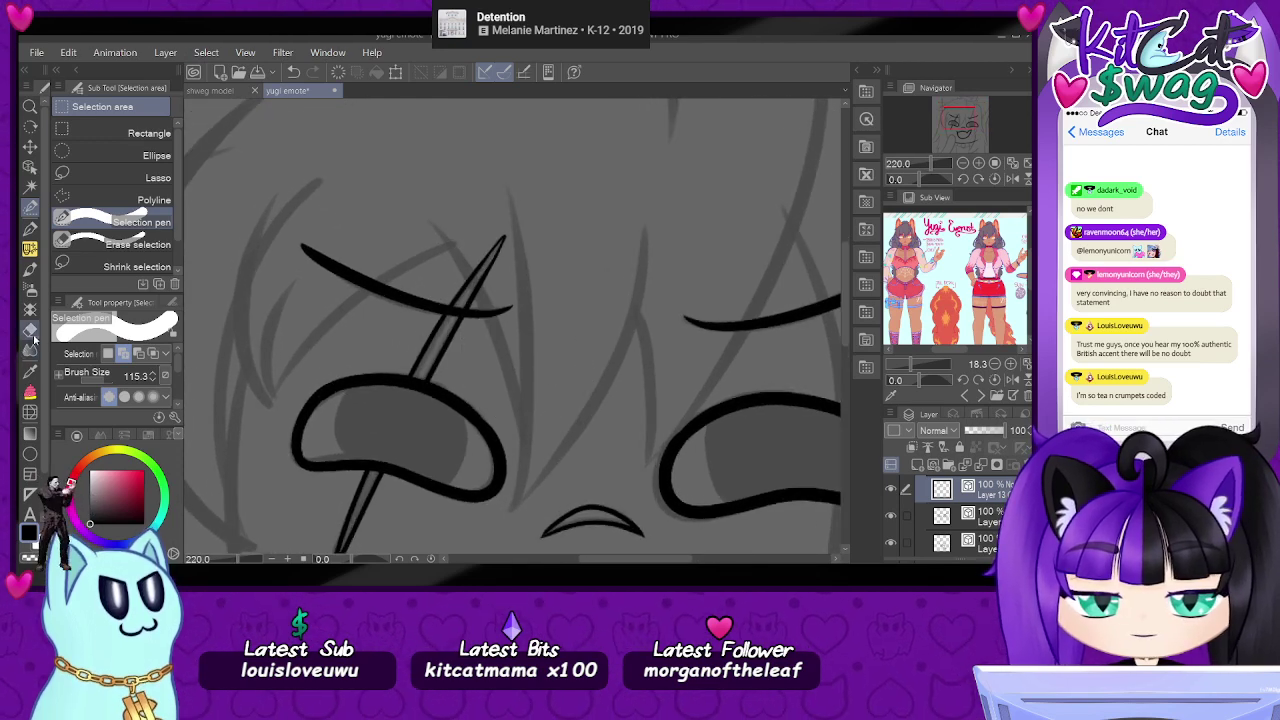
pyautogui.press('e')
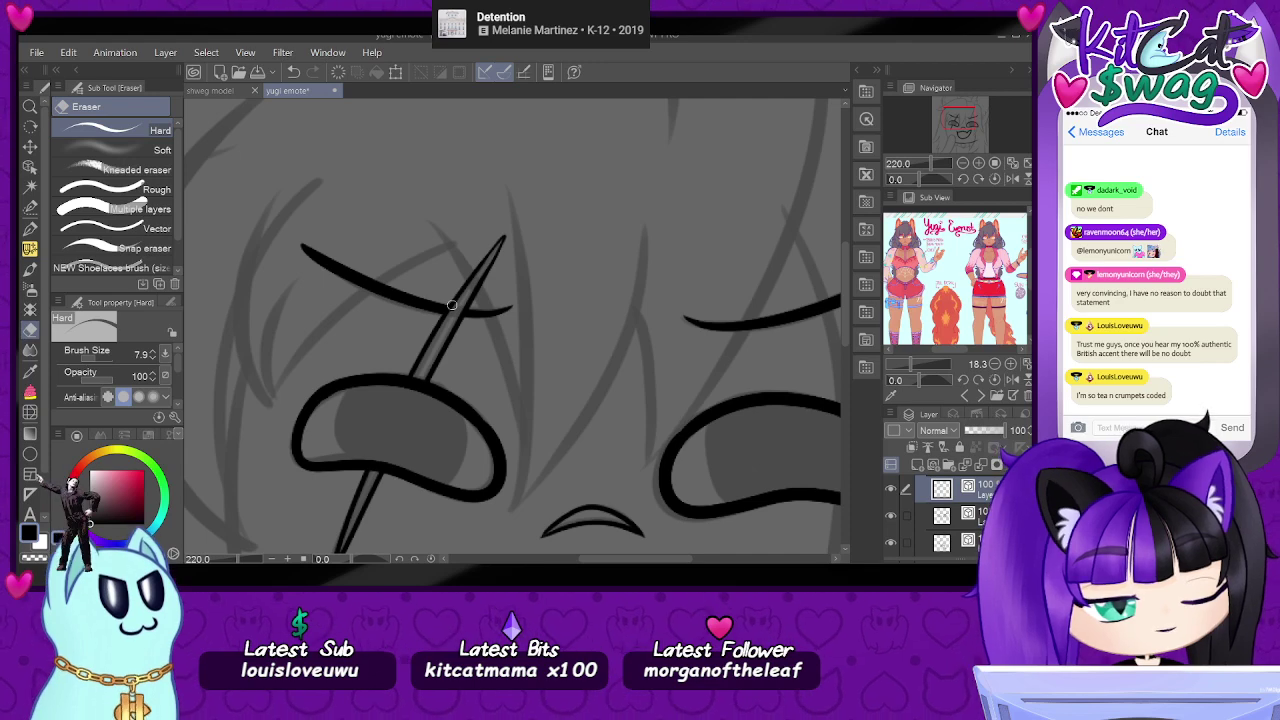
pyautogui.moveTo(946, 167); pyautogui.dragTo(928, 168)
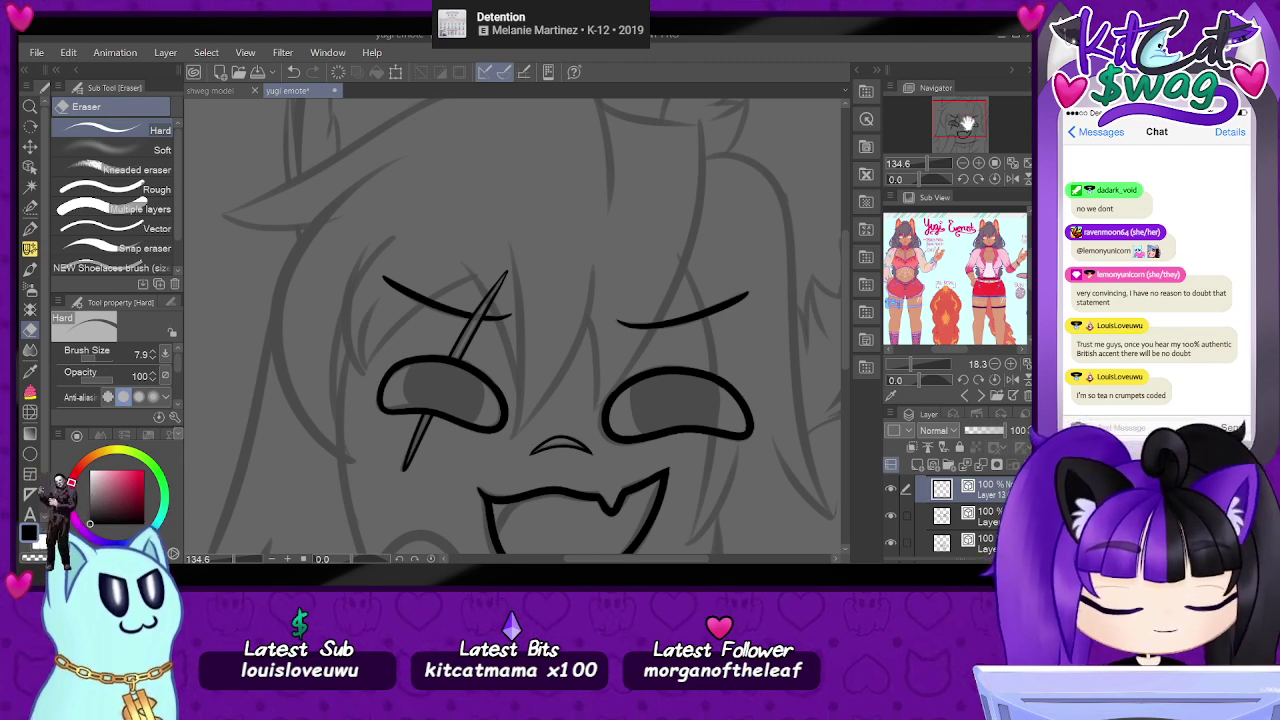
pyautogui.moveTo(926, 165); pyautogui.dragTo(921, 166)
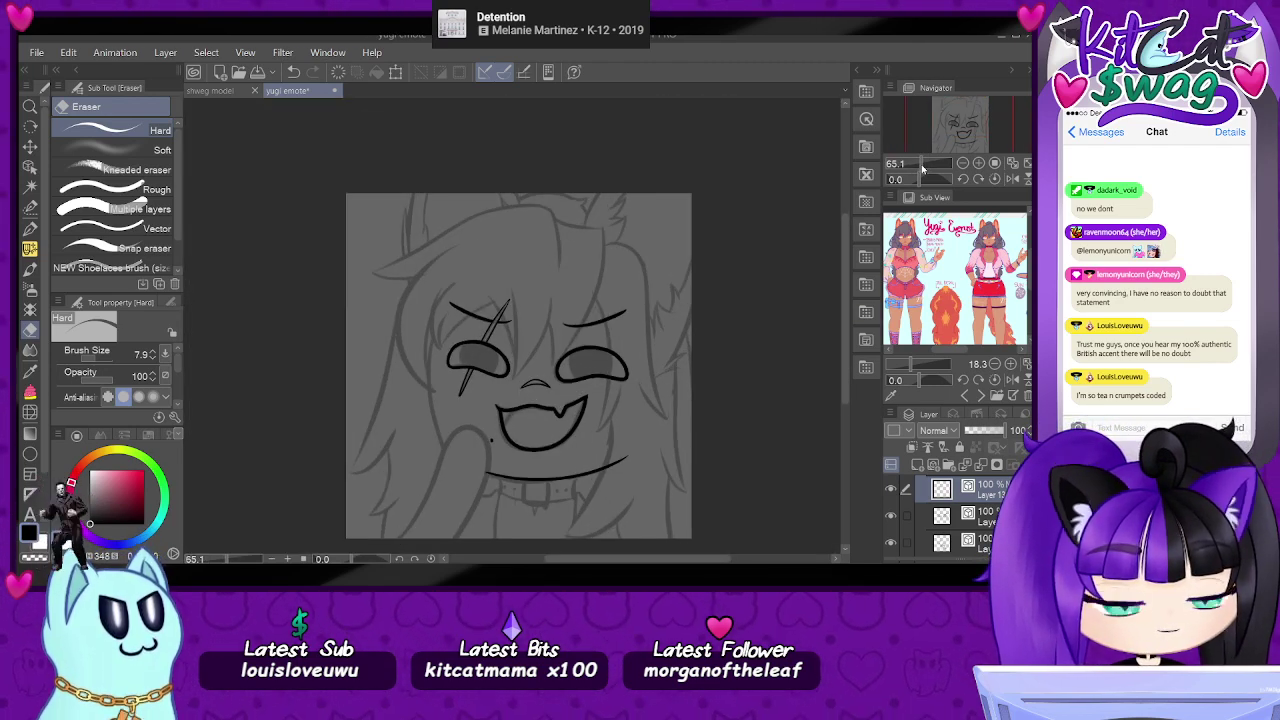
# - Merge the mirrored eyebrow's copy layer with Layer 13 below it
pyautogui.moveTo(954, 117); pyautogui.dragTo(957, 118)
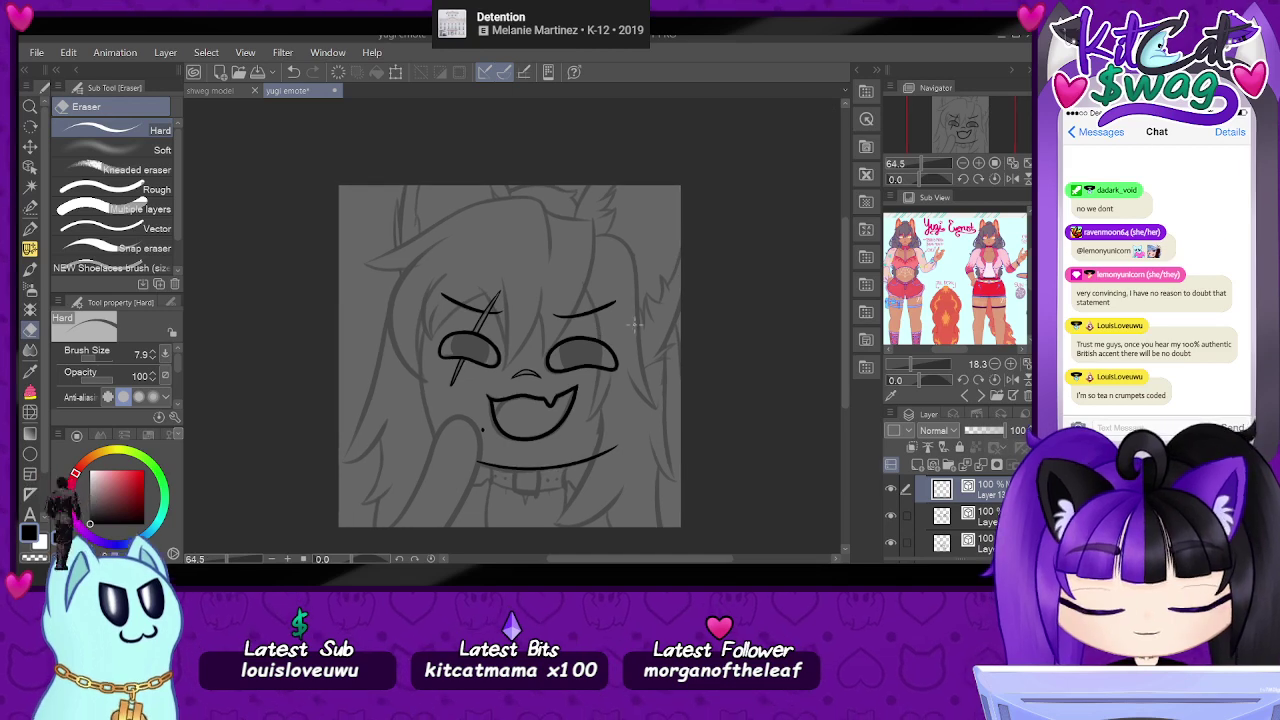
pyautogui.scroll(1, 663, 327)
pyautogui.scroll(2, 663, 327)
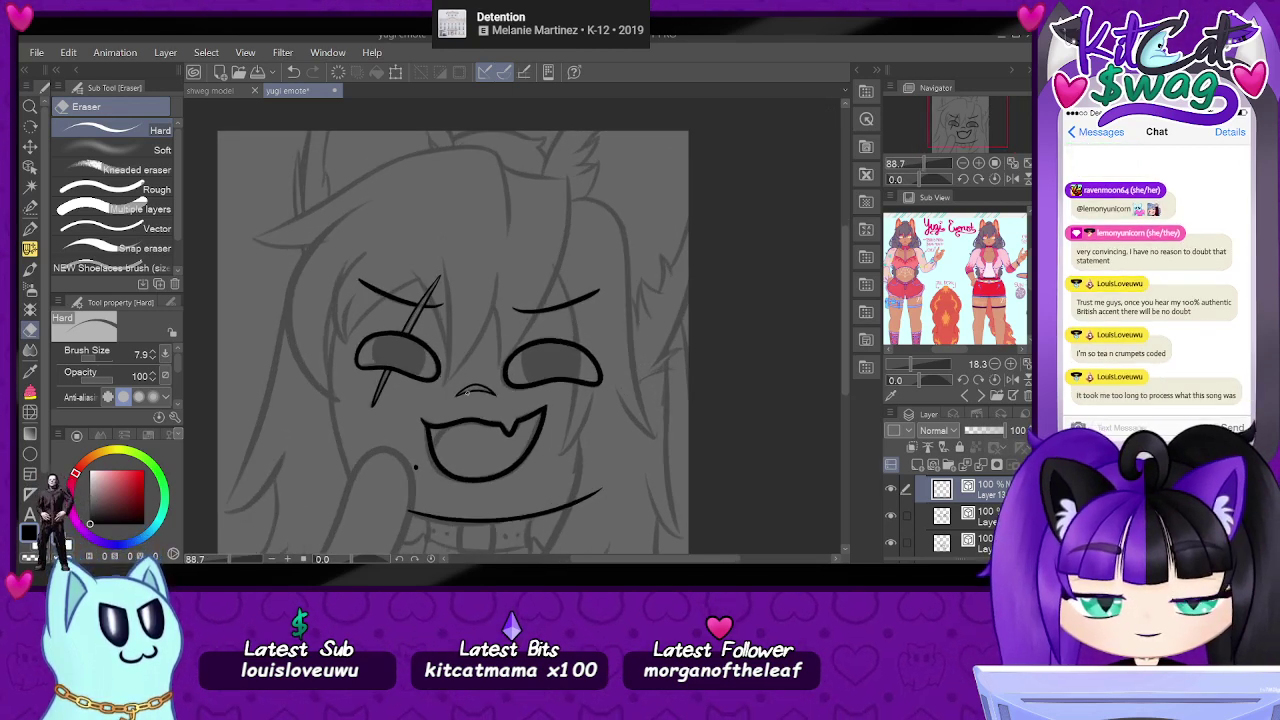
pyautogui.moveTo(964, 130); pyautogui.dragTo(969, 143)
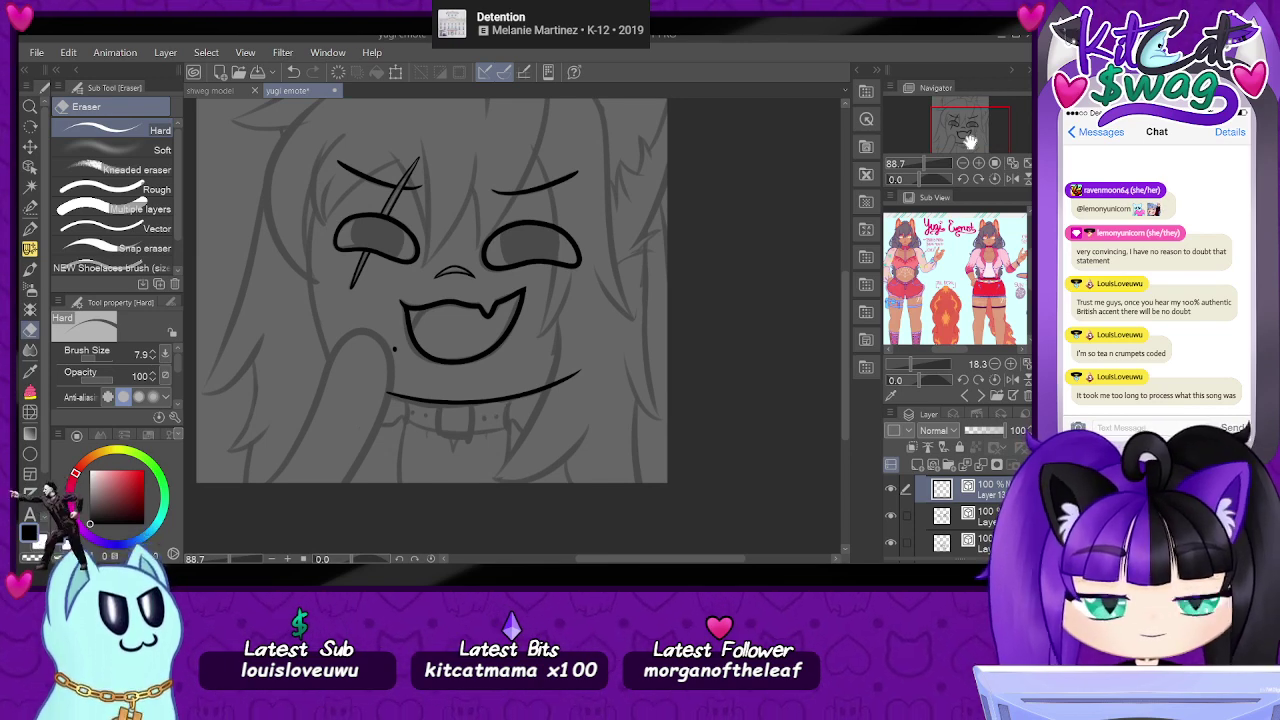
pyautogui.moveTo(969, 143); pyautogui.dragTo(970, 144)
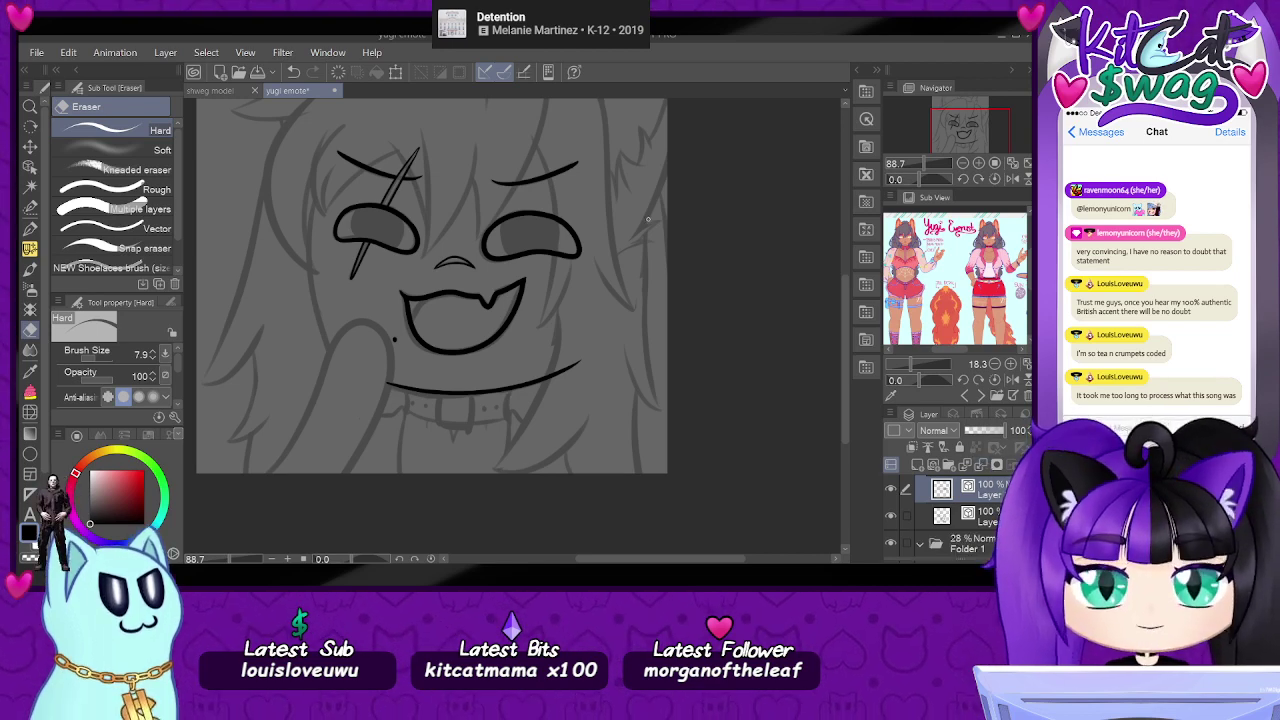
pyautogui.scroll(-2, 648, 219)
pyautogui.scroll(2, 548, 250)
pyautogui.moveTo(994, 126); pyautogui.dragTo(991, 118)
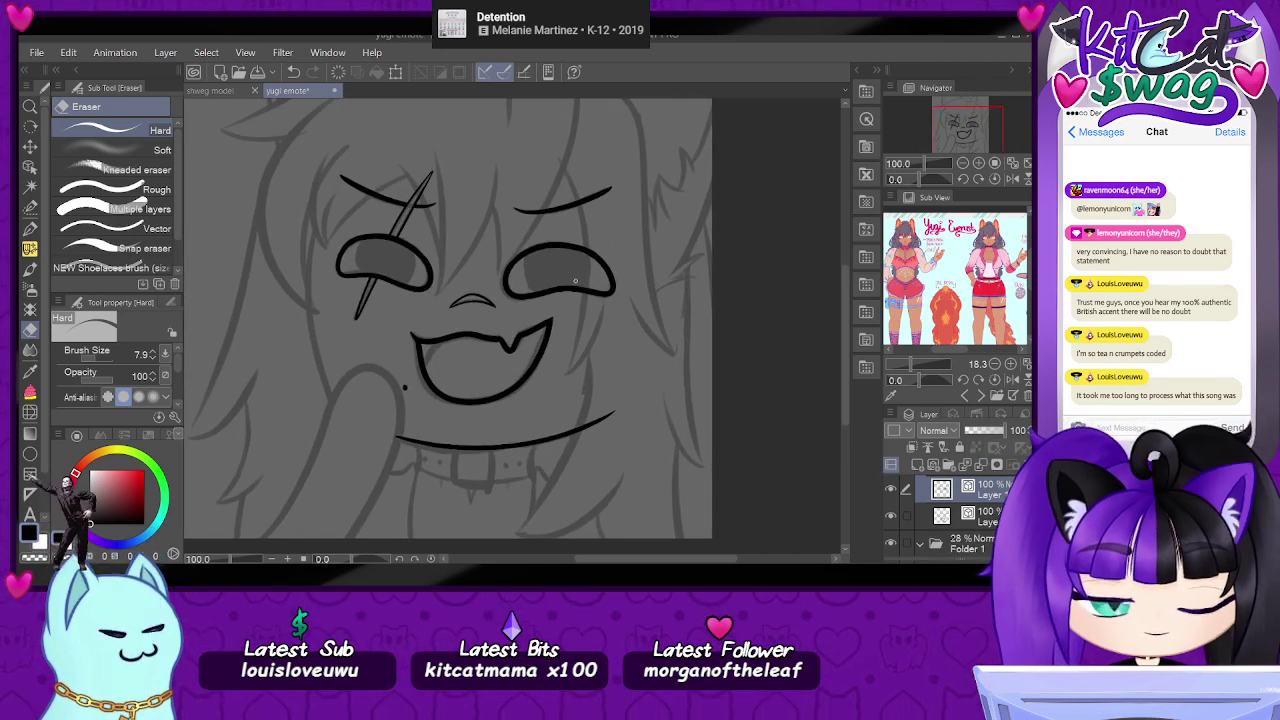
# - Add a raster layer above Layer 12 and ink both iris sides in the unscarred eye with the size 12 G-pen
pyautogui.click(943, 519)
pyautogui.click(917, 465)
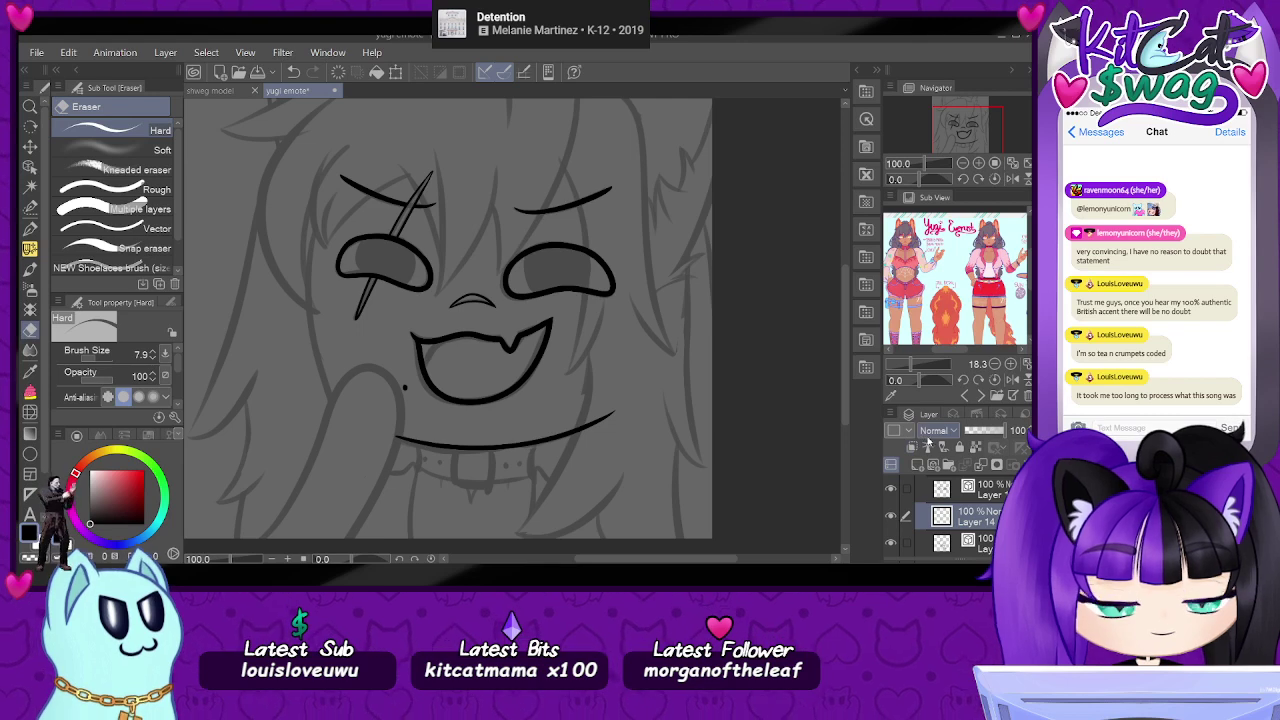
pyautogui.moveTo(918, 165)
pyautogui.mouseDown()
pyautogui.moveTo(937, 163)
pyautogui.moveTo(979, 116)
pyautogui.mouseUp()
pyautogui.click(30, 208)
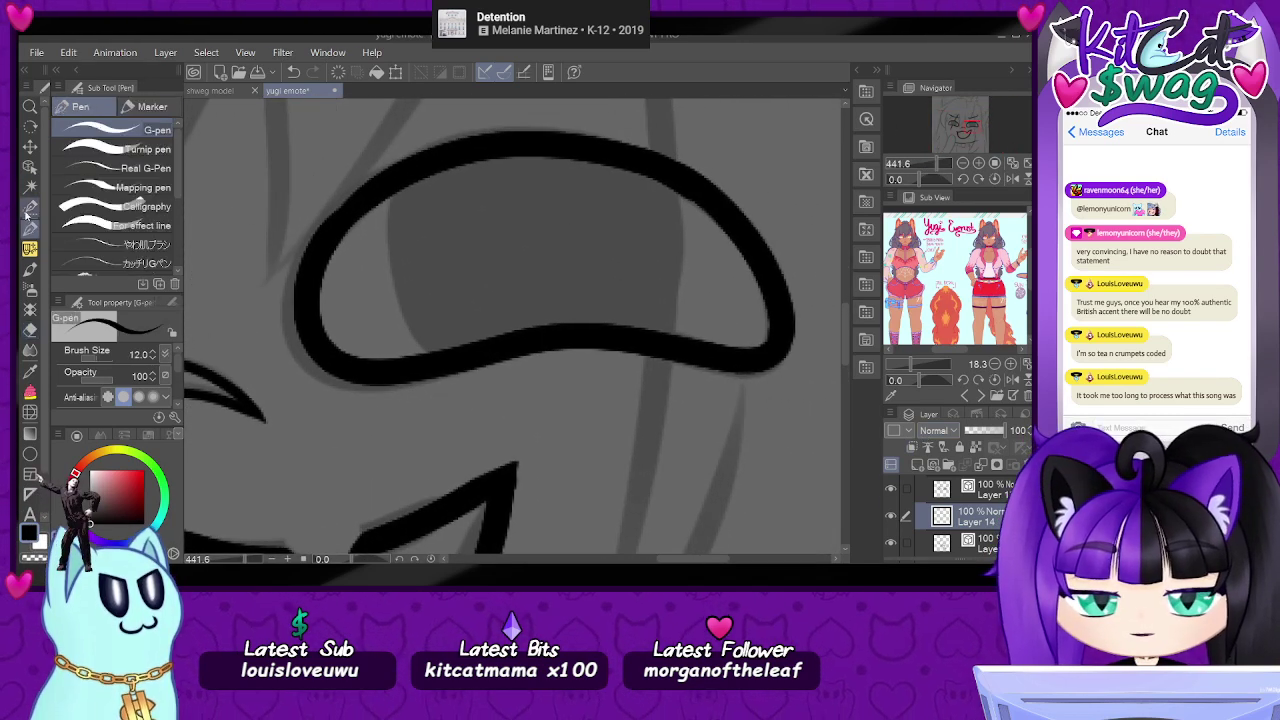
pyautogui.moveTo(408, 176)
pyautogui.mouseDown()
pyautogui.moveTo(440, 346)
pyautogui.moveTo(460, 350)
pyautogui.mouseUp()
pyautogui.moveTo(669, 177)
pyautogui.mouseDown()
pyautogui.moveTo(678, 250)
pyautogui.moveTo(652, 356)
pyautogui.mouseUp()
pyautogui.hotkey('ctrl', 'z')
pyautogui.moveTo(669, 172)
pyautogui.mouseDown()
pyautogui.moveTo(675, 224)
pyautogui.moveTo(652, 352)
pyautogui.mouseUp()
# - Ink the two curved iris sides inside the scarred eye with the size 12 G-pen
pyautogui.moveTo(973, 133); pyautogui.dragTo(956, 122)
pyautogui.moveTo(600, 342)
pyautogui.mouseDown()
pyautogui.moveTo(608, 380)
pyautogui.moveTo(556, 482)
pyautogui.mouseUp()
pyautogui.moveTo(395, 295)
pyautogui.mouseDown()
pyautogui.moveTo(367, 430)
pyautogui.moveTo(408, 437)
pyautogui.mouseUp()
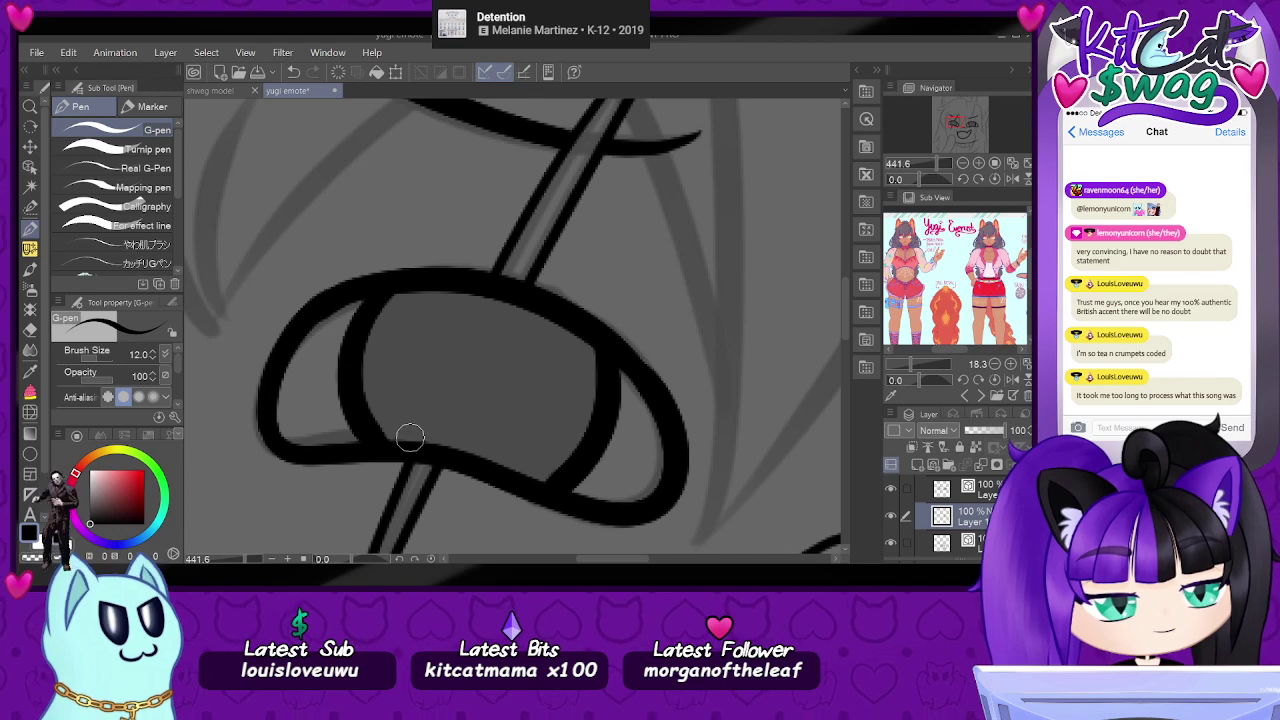
pyautogui.click(913, 166)
pyautogui.moveTo(915, 175); pyautogui.dragTo(919, 163)
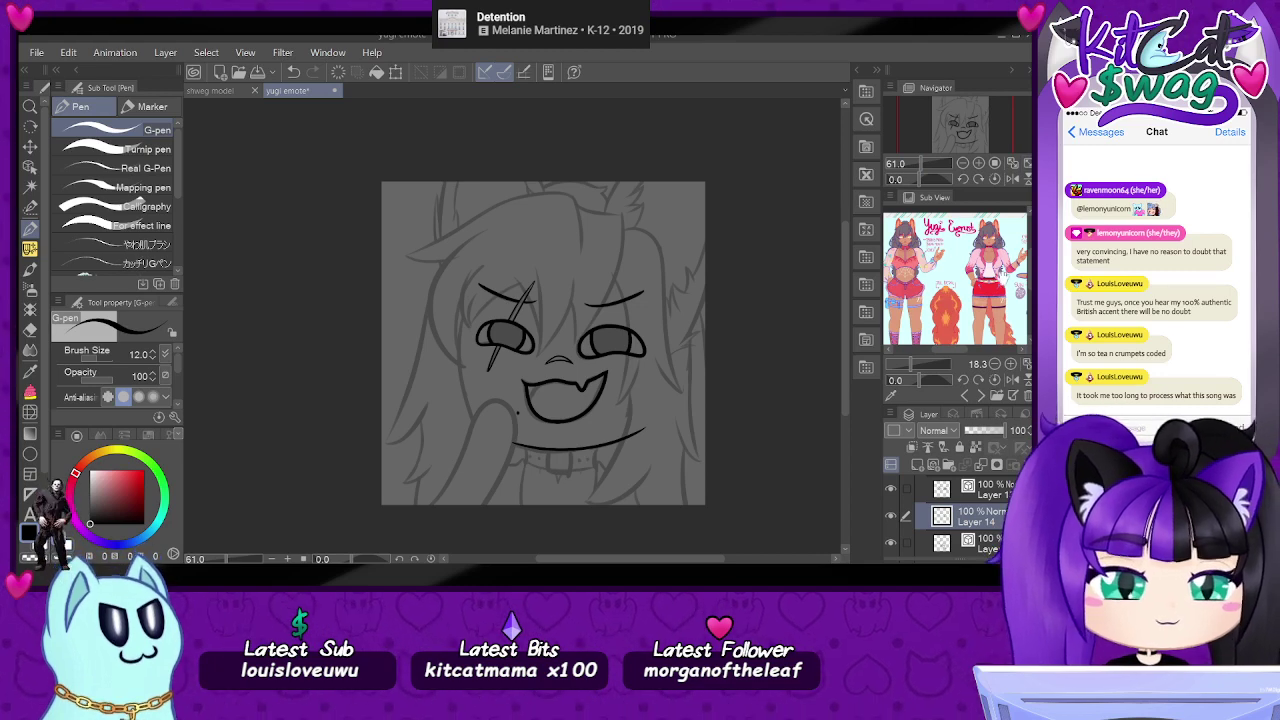
# - Add a new vector layer for the collar and place it beneath Layer 12
pyautogui.moveTo(959, 125); pyautogui.dragTo(966, 126)
pyautogui.scroll(4, 597, 397)
pyautogui.scroll(-4, 615, 403)
pyautogui.scroll(4, 615, 405)
pyautogui.scroll(5, 615, 405)
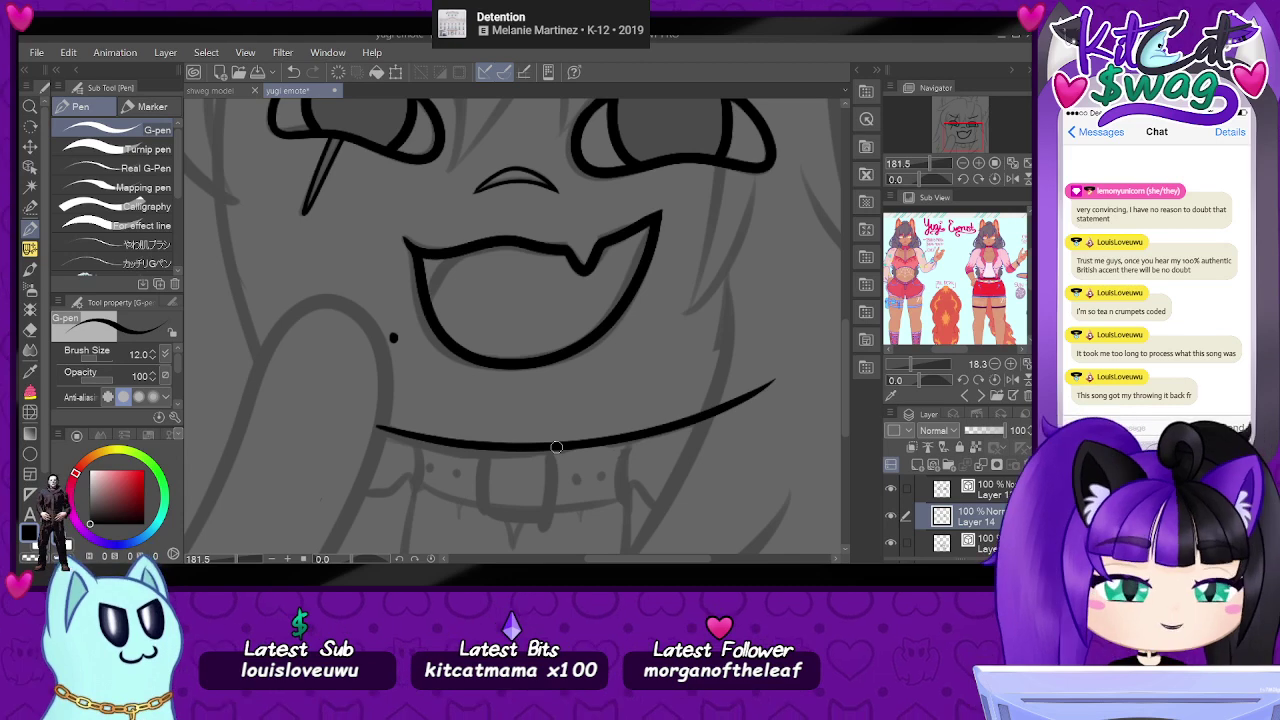
pyautogui.click(967, 138)
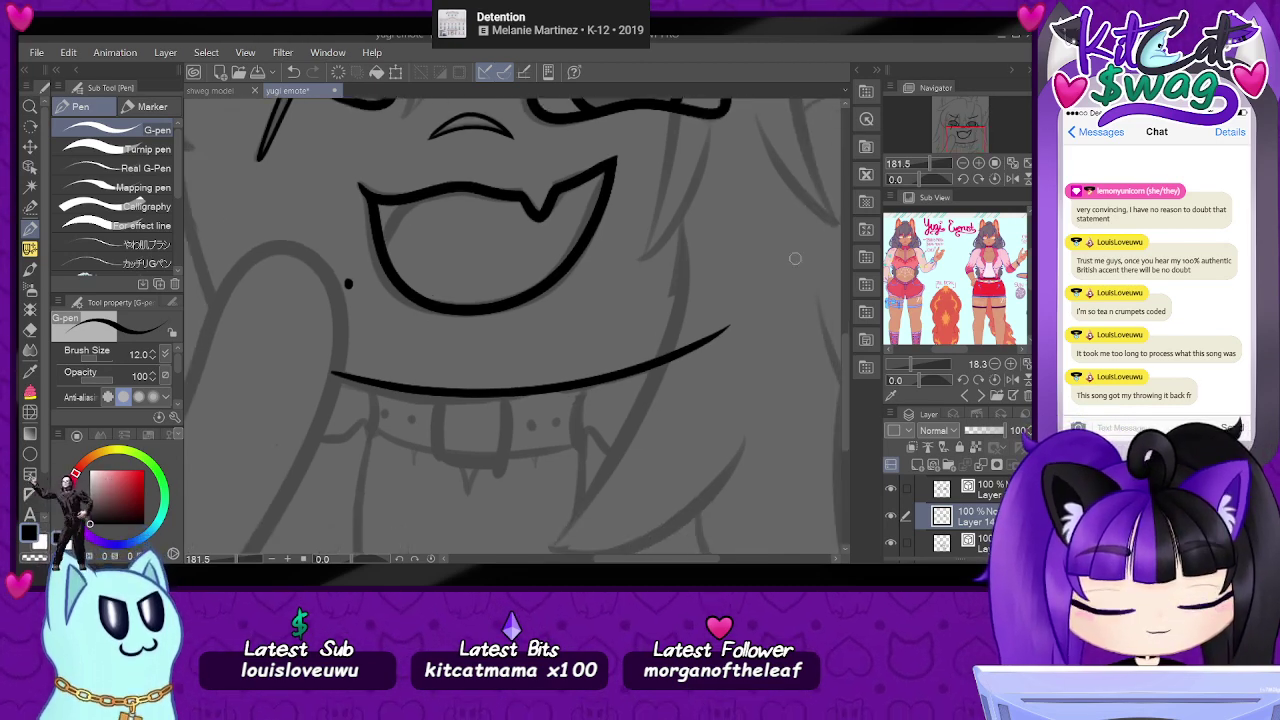
pyautogui.scroll(2, 468, 488)
pyautogui.click(950, 542)
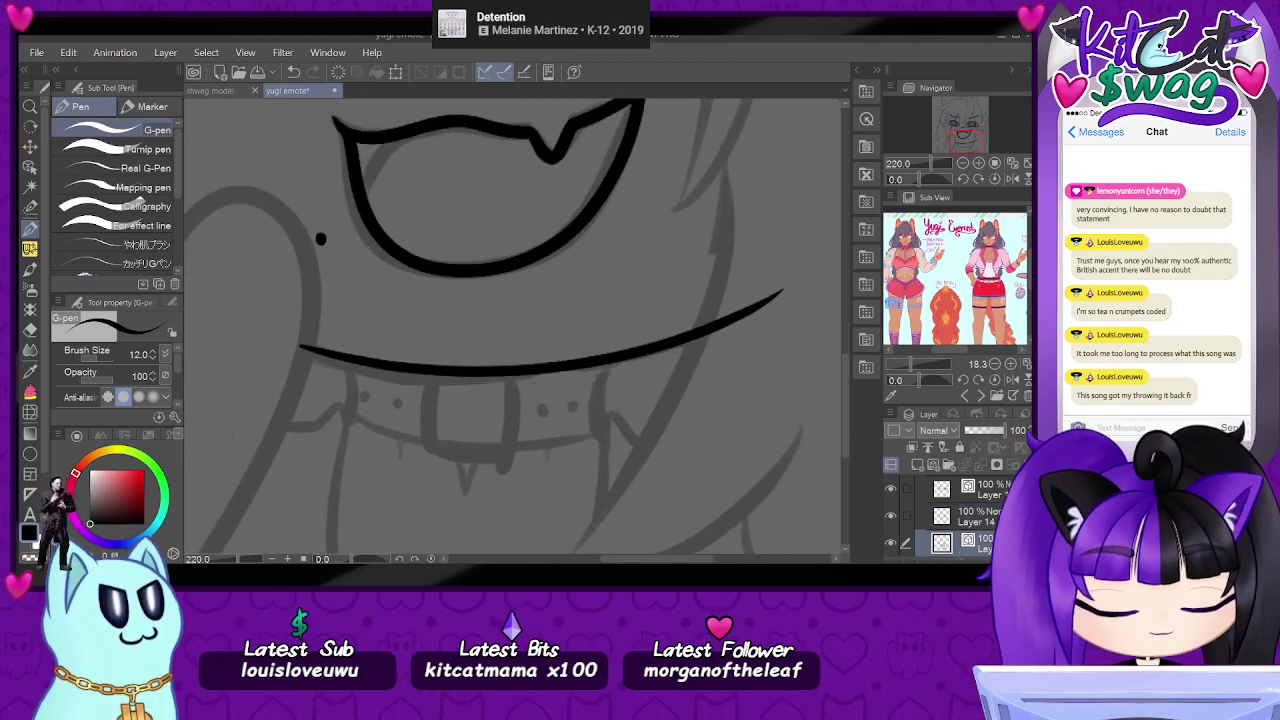
pyautogui.scroll(-2, 945, 520)
pyautogui.click(930, 466)
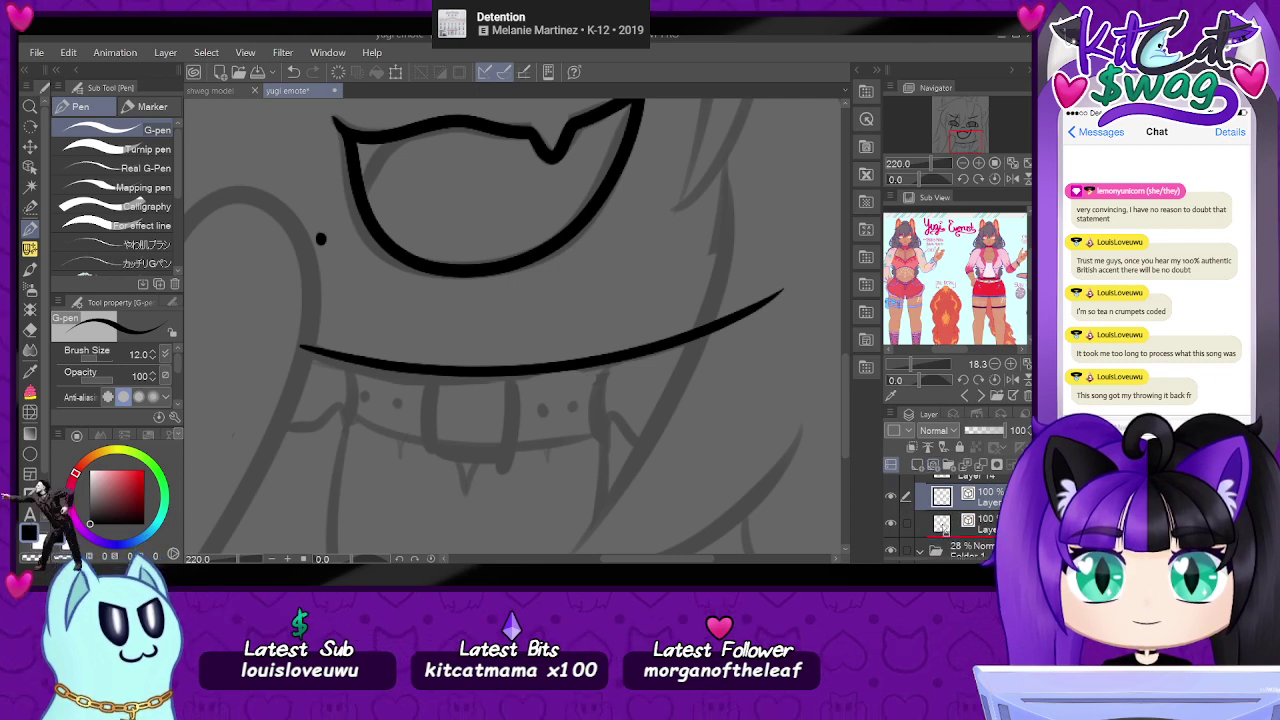
# - Ink the two short side edges of the collar down from the jaw line on Layer 15 with the size 12 G-pen
pyautogui.scroll(3, 374, 427)
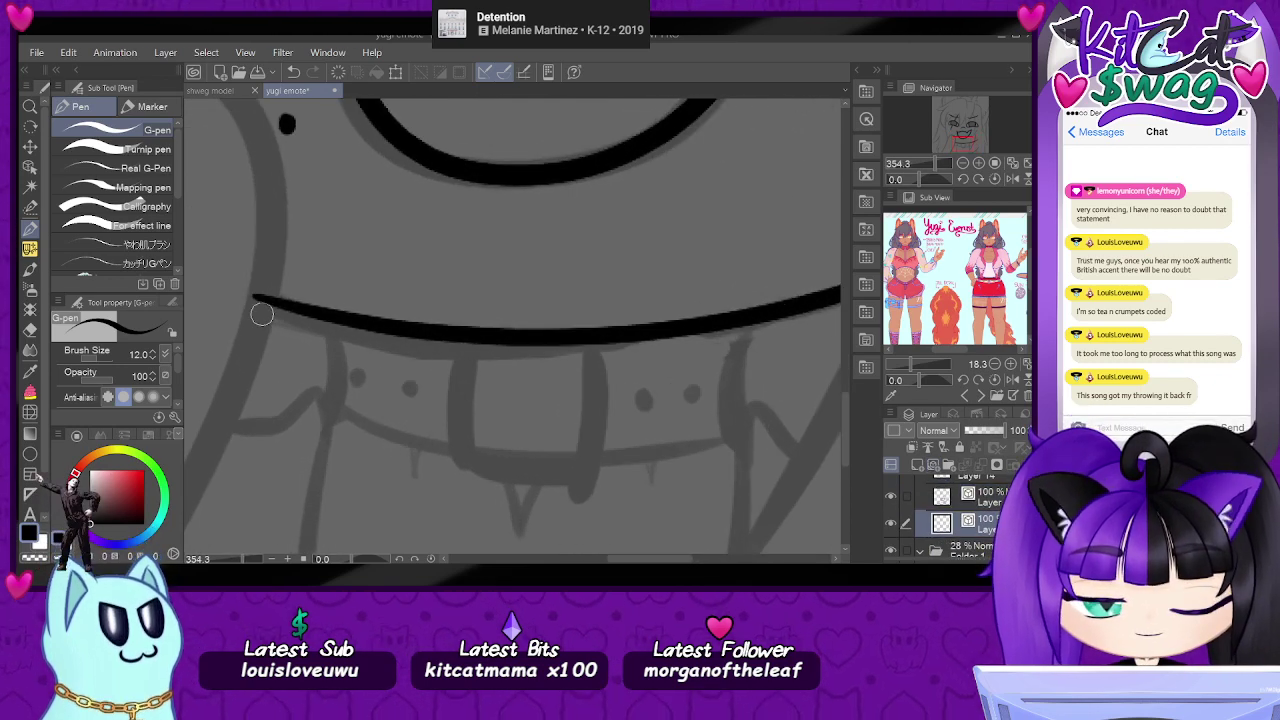
pyautogui.moveTo(330, 323); pyautogui.dragTo(334, 403)
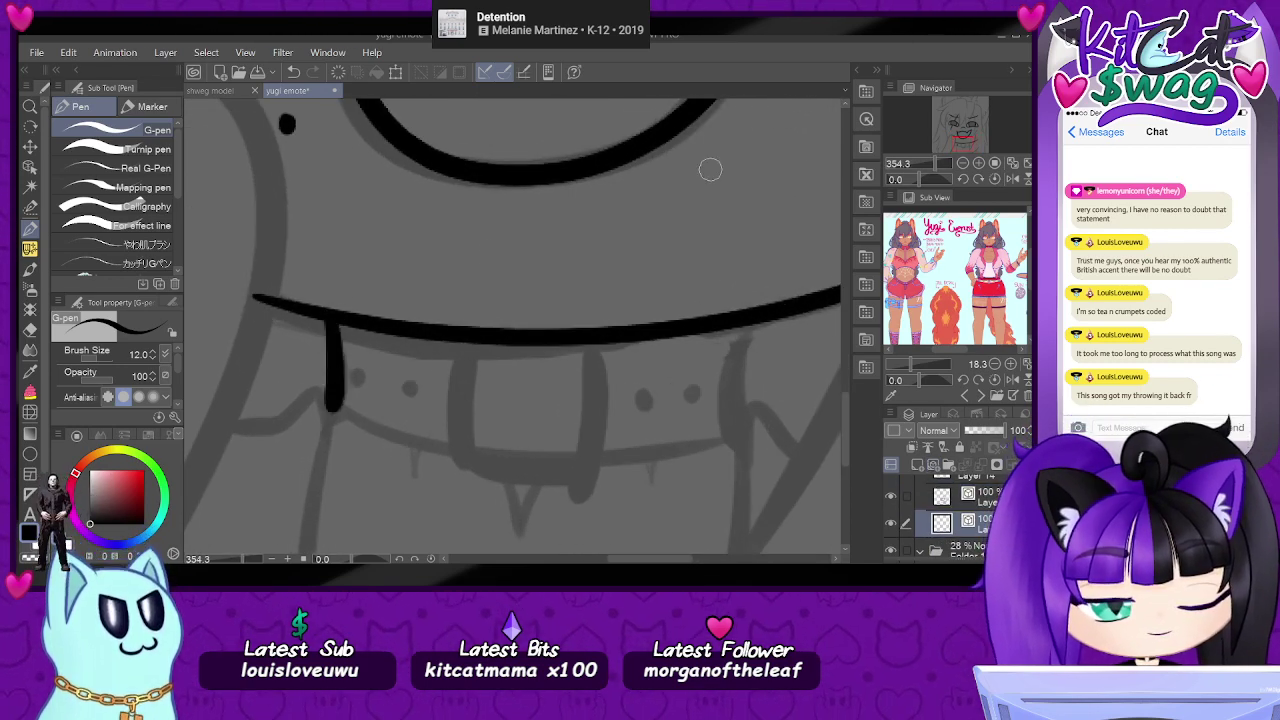
pyautogui.hotkey('ctrl', 'z')
pyautogui.moveTo(331, 312); pyautogui.dragTo(334, 408)
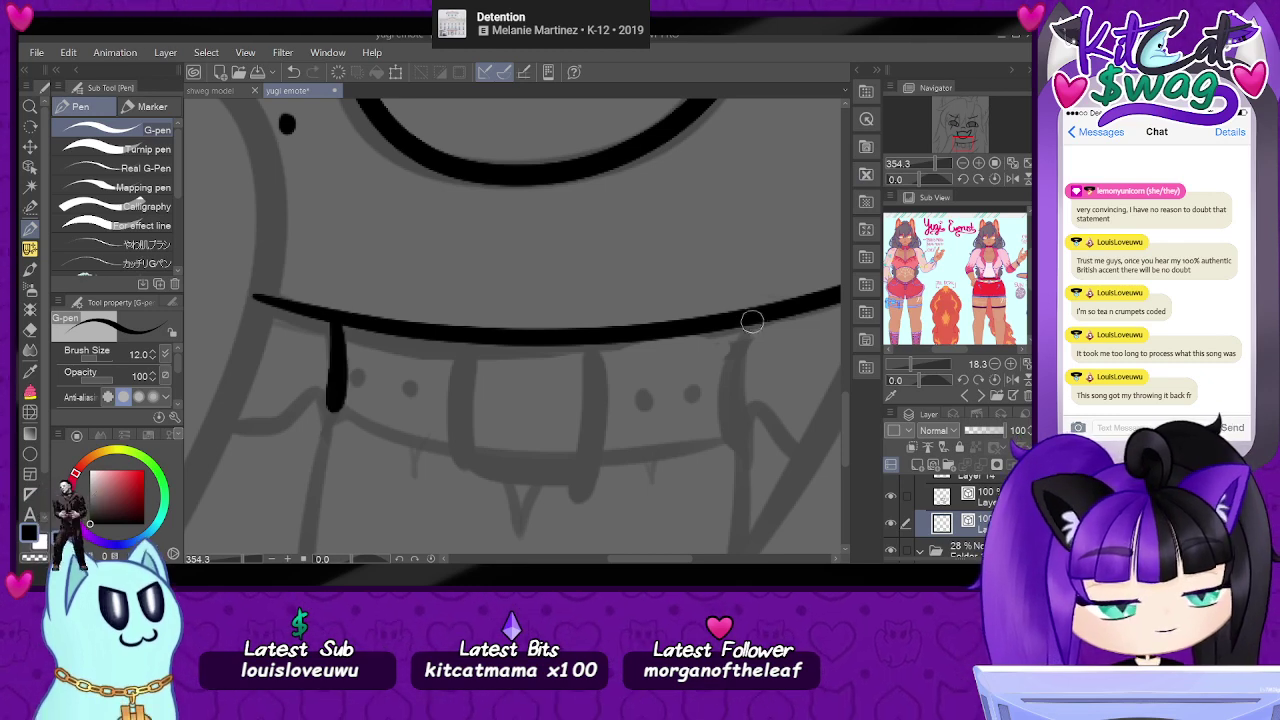
pyautogui.moveTo(752, 320); pyautogui.dragTo(748, 428)
# - Try to ink the collar's lower edge between its two side strokes, first upright and again with the canvas rotated
pyautogui.moveTo(336, 398)
pyautogui.mouseDown()
pyautogui.moveTo(389, 431)
pyautogui.moveTo(603, 446)
pyautogui.moveTo(735, 405)
pyautogui.mouseUp()
pyautogui.hotkey('ctrl', 'z')
pyautogui.moveTo(920, 180); pyautogui.dragTo(940, 164)
pyautogui.moveTo(525, 128)
pyautogui.mouseDown()
pyautogui.moveTo(433, 206)
pyautogui.moveTo(329, 410)
pyautogui.moveTo(315, 503)
pyautogui.mouseUp()
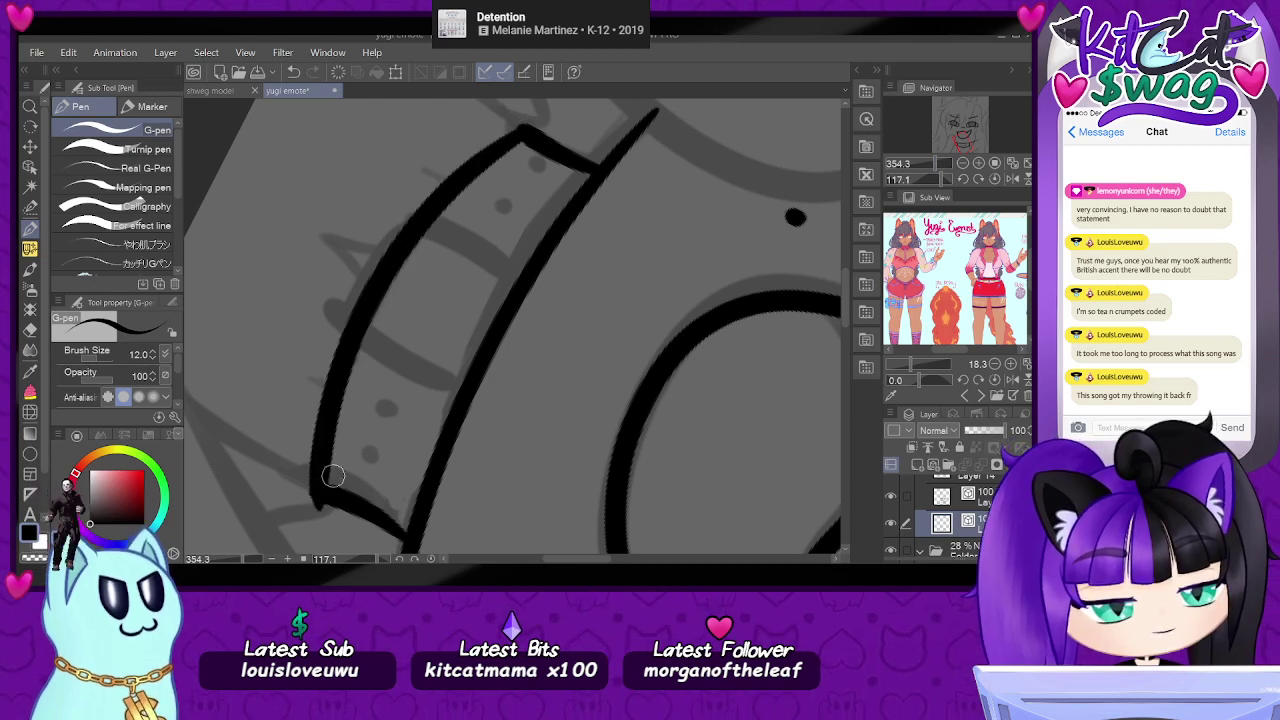
pyautogui.click(995, 180)
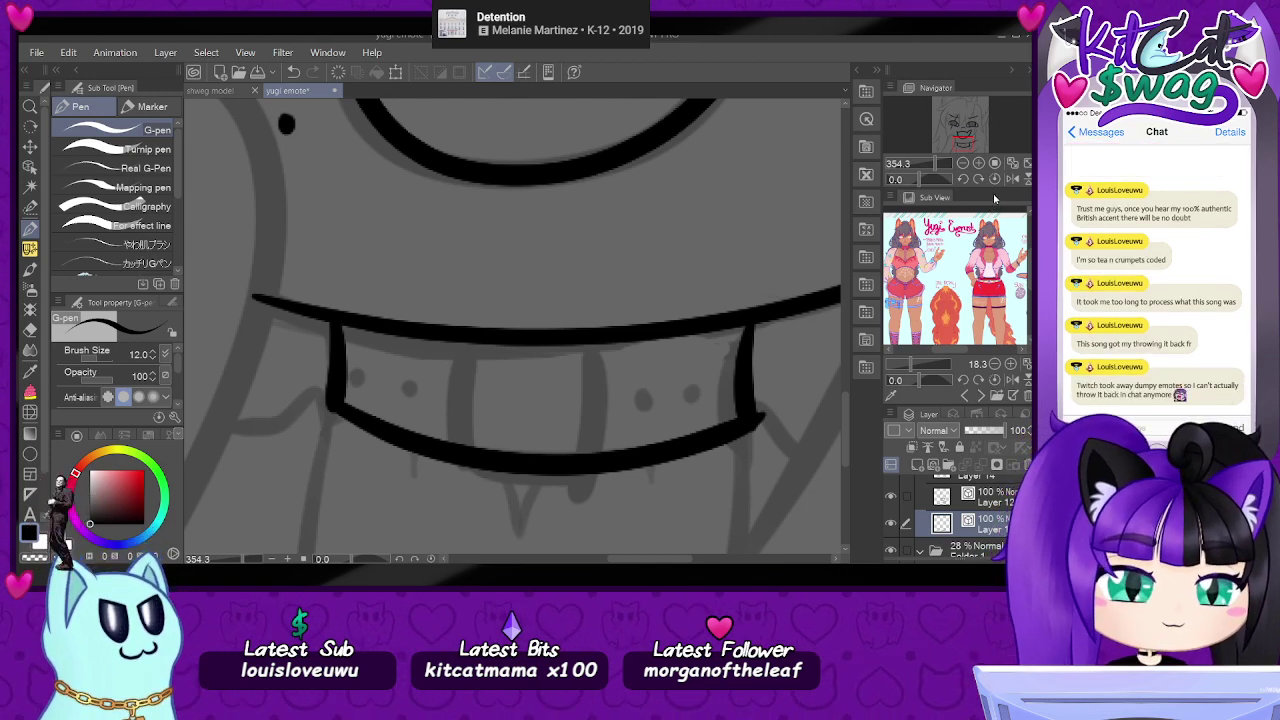
pyautogui.hotkey('ctrl', 'z')
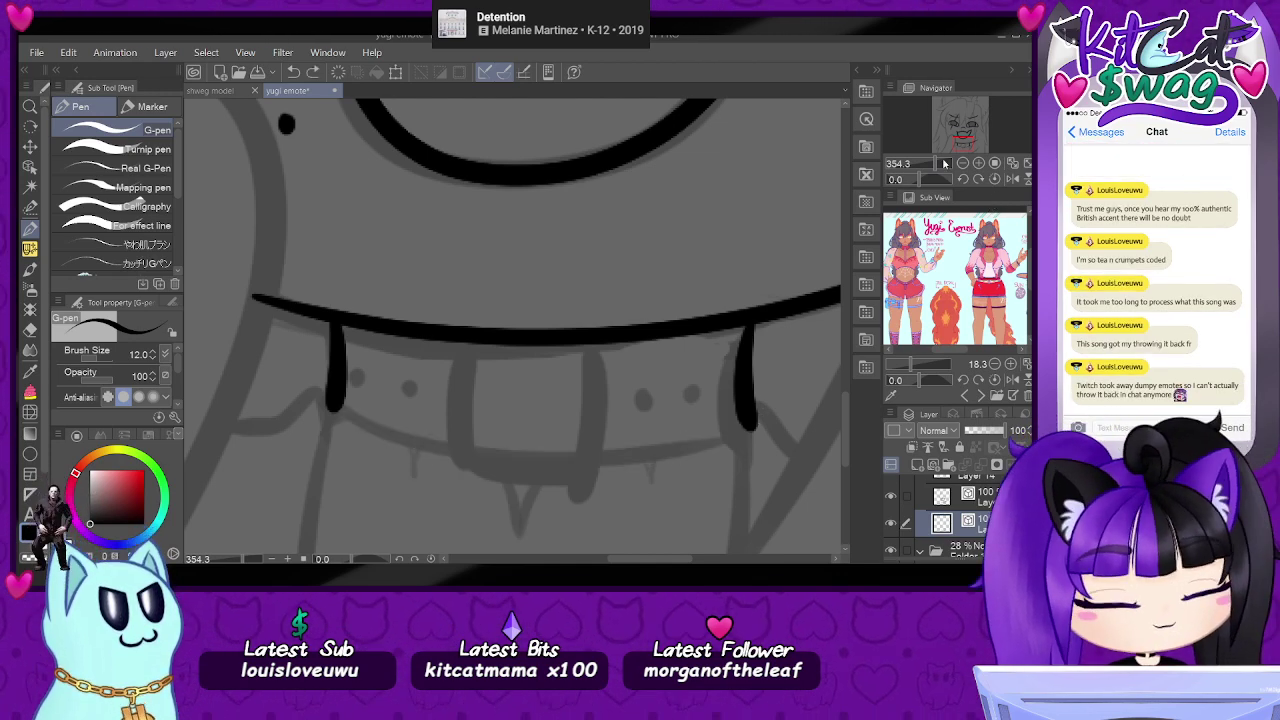
# - Ink the collar's curved lower edge with the canvas rotated to 105.7 degrees, redrawing it once, and reset the rotation
pyautogui.moveTo(921, 180); pyautogui.dragTo(936, 180)
pyautogui.moveTo(428, 150)
pyautogui.mouseDown()
pyautogui.moveTo(395, 490)
pyautogui.moveTo(408, 530)
pyautogui.mouseUp()
pyautogui.hotkey('ctrl', 'z')
pyautogui.moveTo(928, 183); pyautogui.dragTo(940, 185)
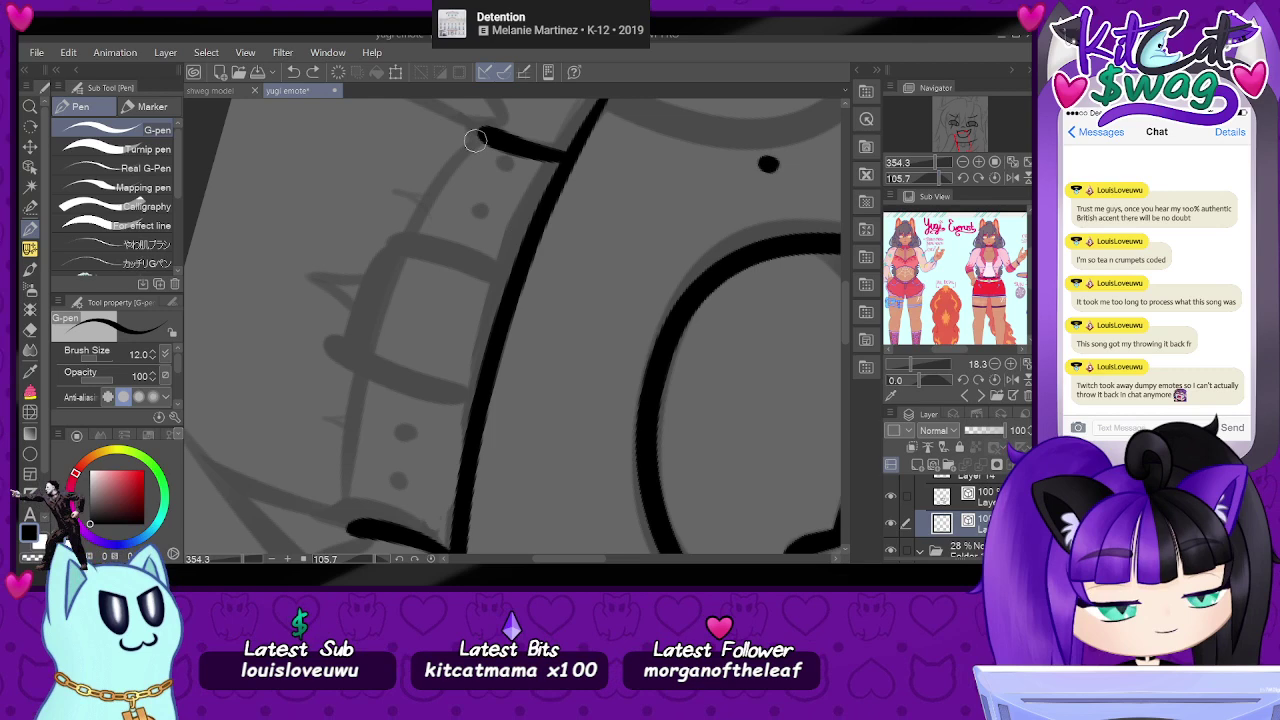
pyautogui.moveTo(475, 140); pyautogui.dragTo(350, 525)
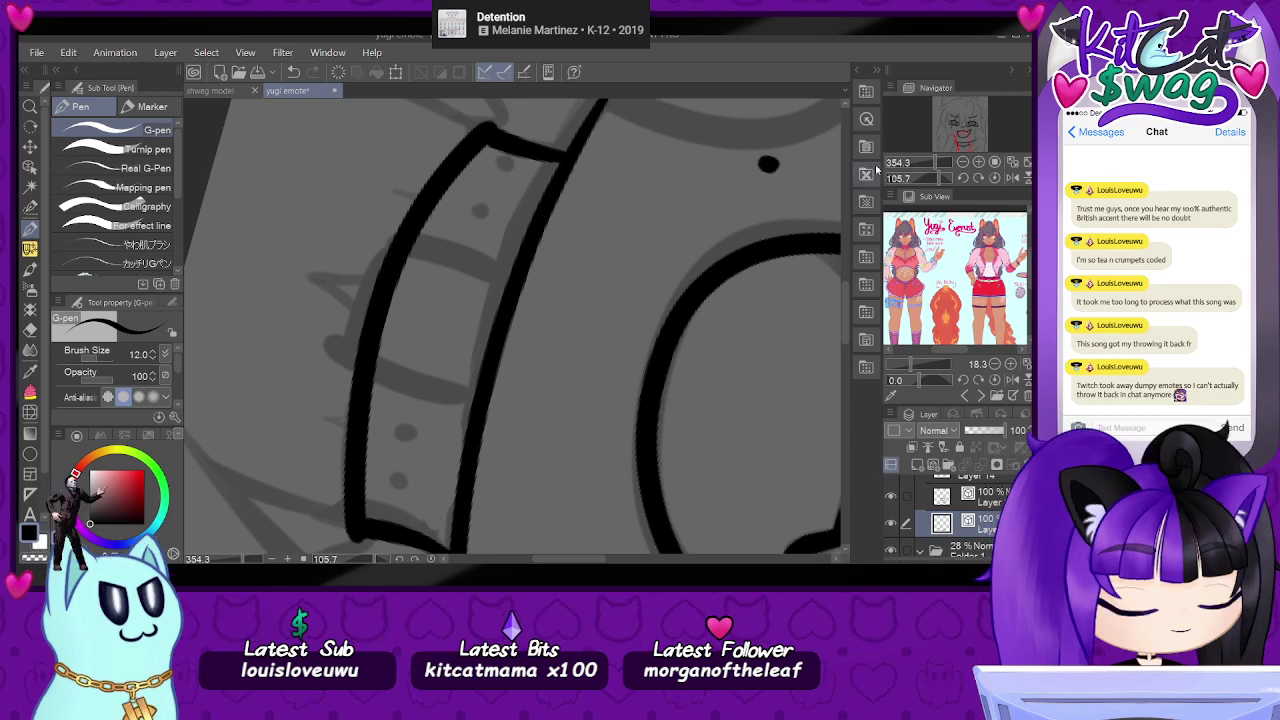
pyautogui.click(995, 178)
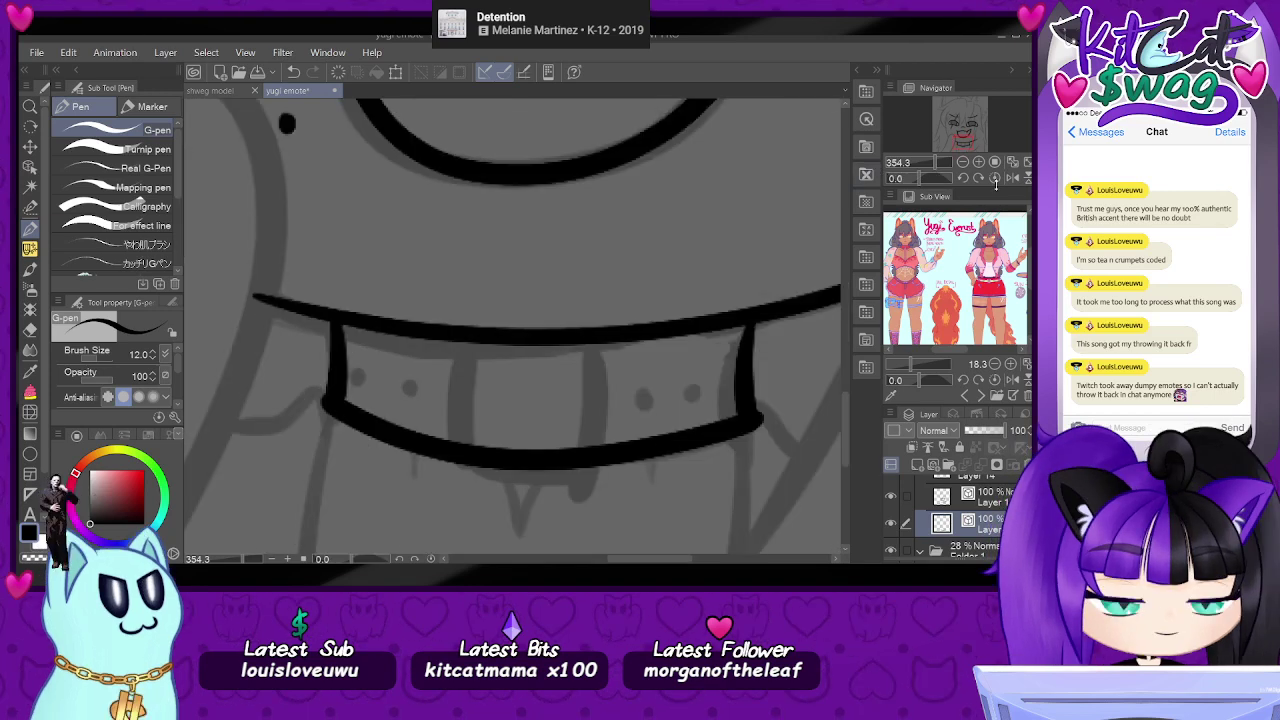
# - Pull both end points of the collar's lower edge inward with the Object tool so they meet the side strokes
pyautogui.press('o')
pyautogui.click(331, 420)
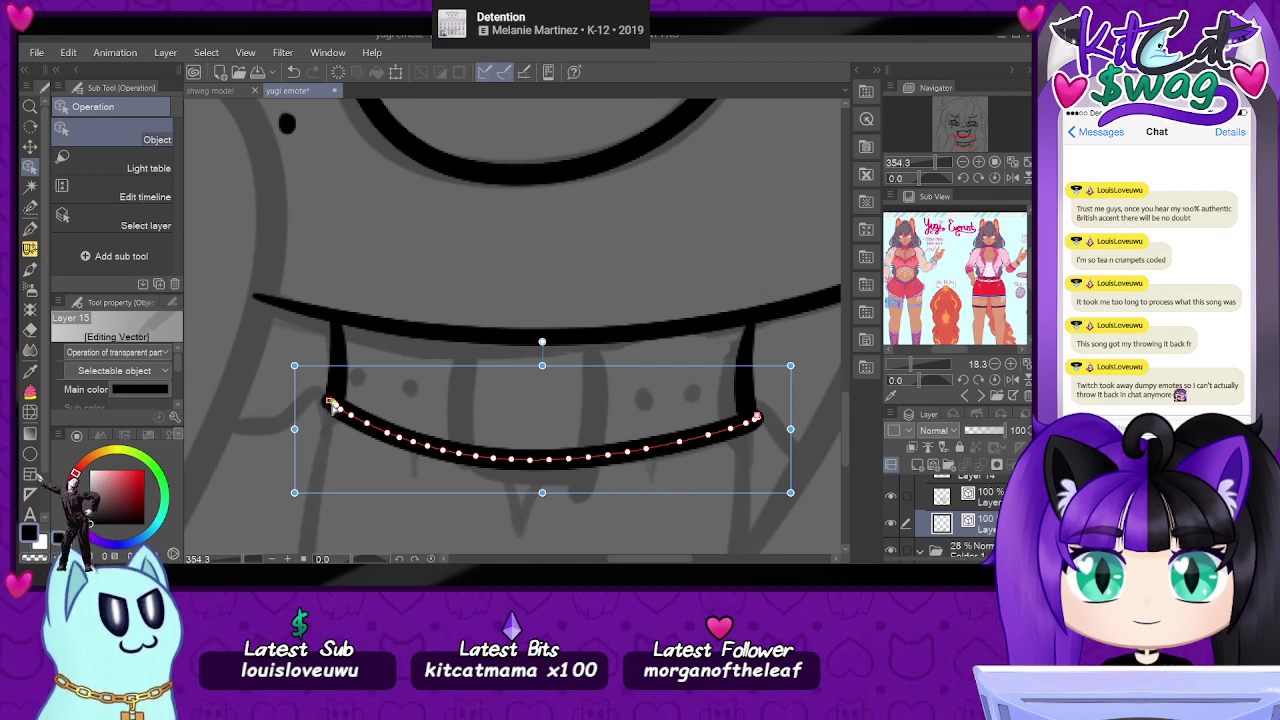
pyautogui.moveTo(333, 405); pyautogui.dragTo(336, 406)
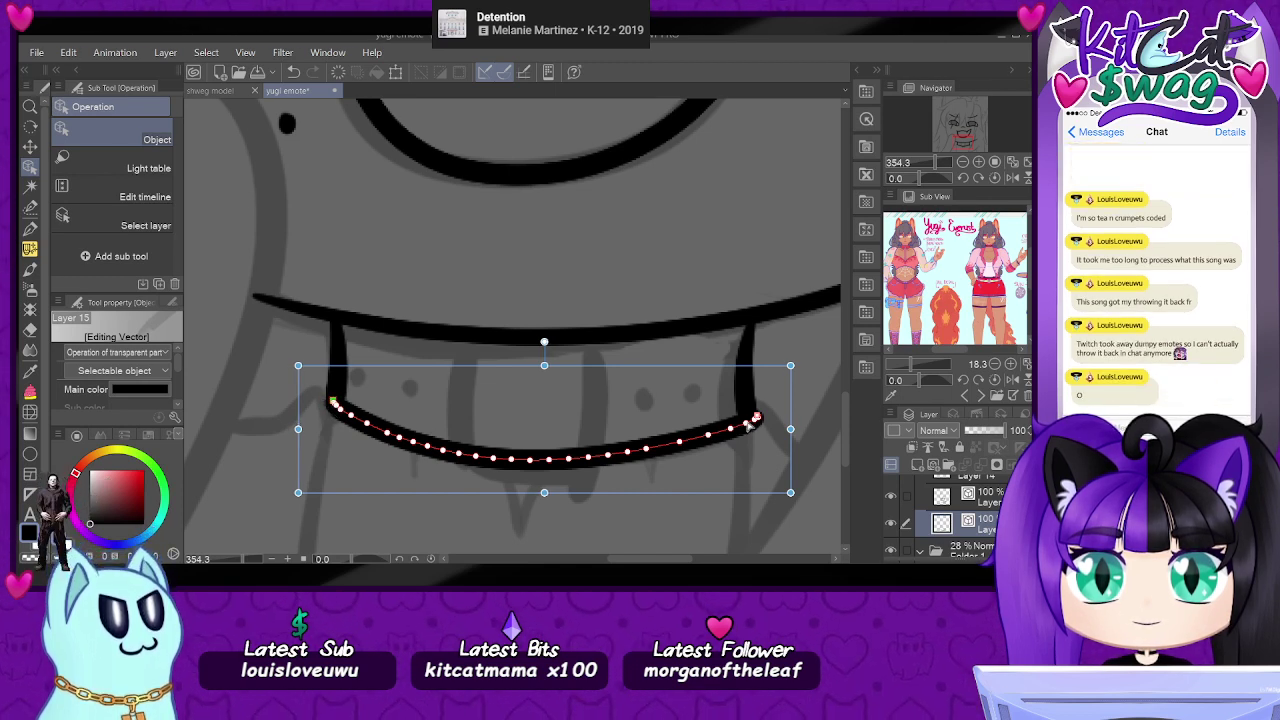
pyautogui.moveTo(755, 419); pyautogui.dragTo(757, 424)
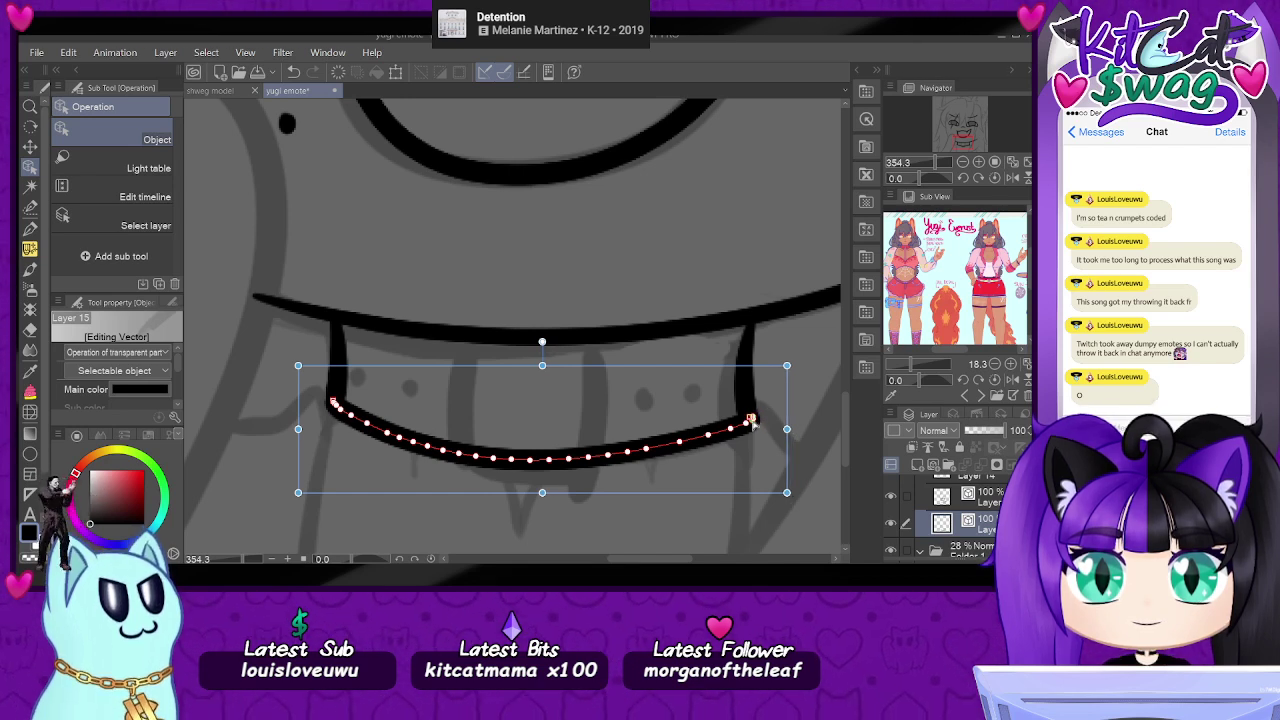
# - Nudge the left end point of the collar's lower edge inward to meet the side stroke, and deselect the line
pyautogui.click(809, 341)
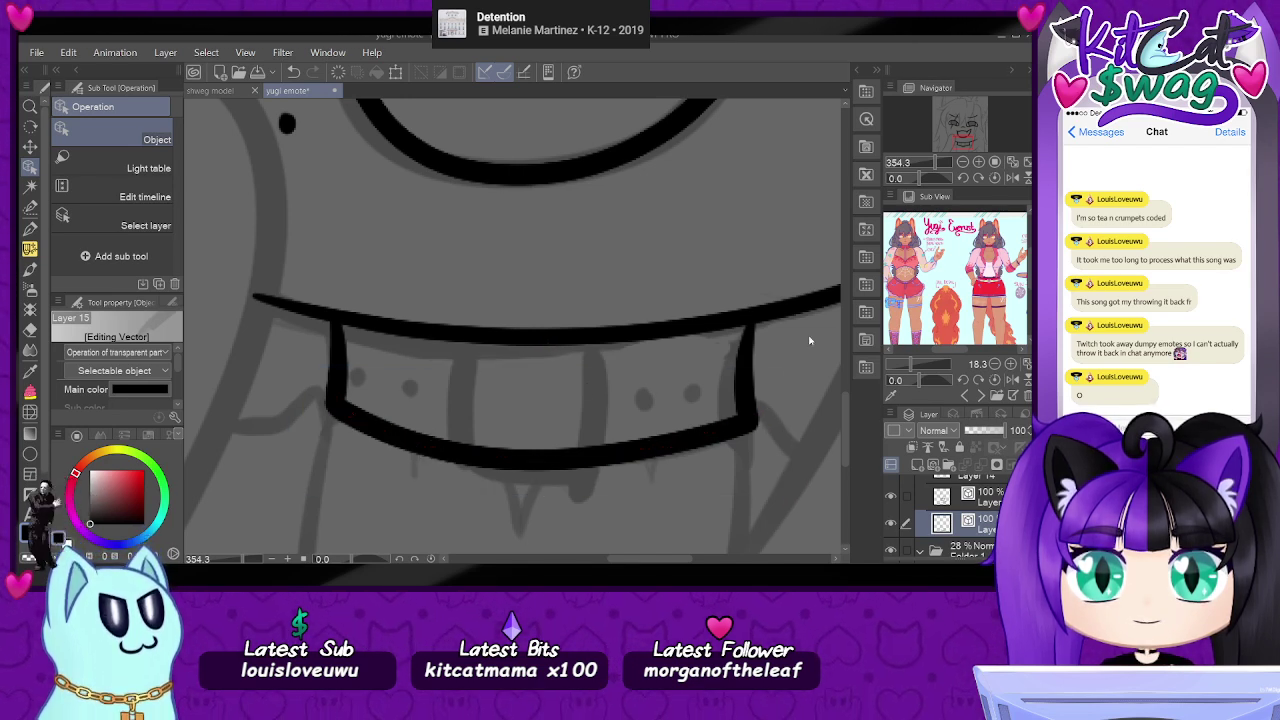
pyautogui.click(335, 408)
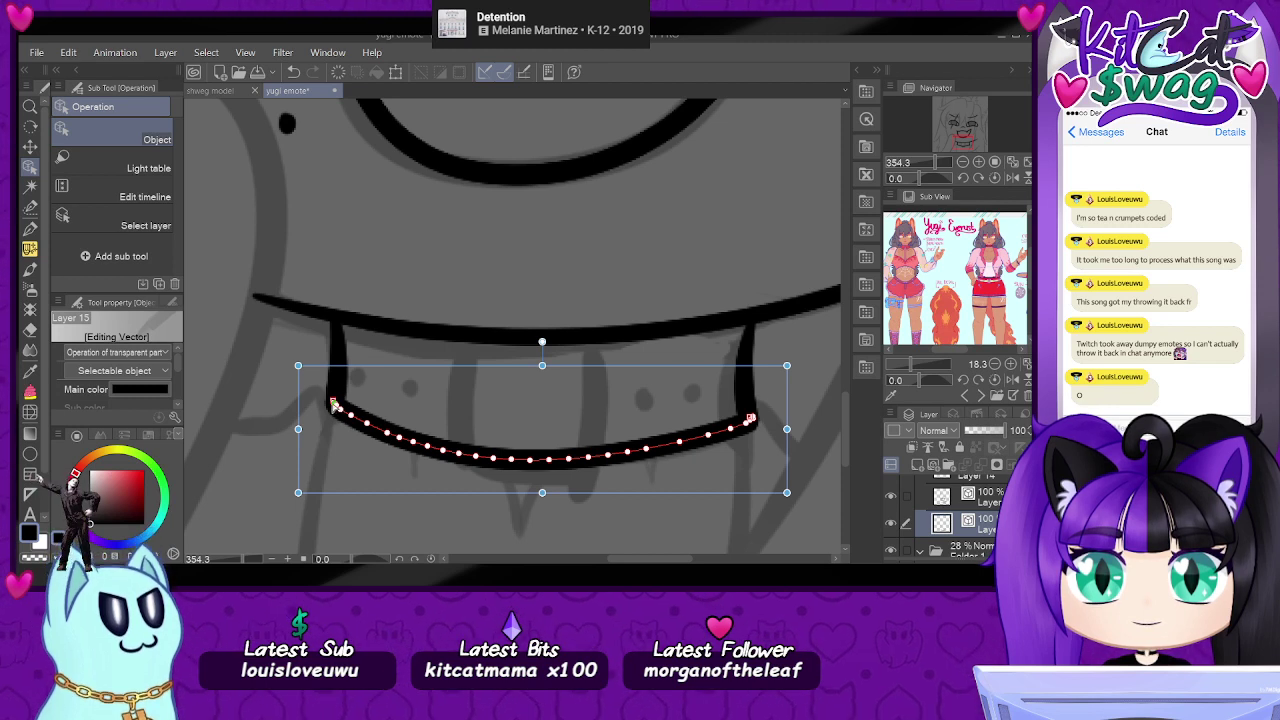
pyautogui.click(335, 402)
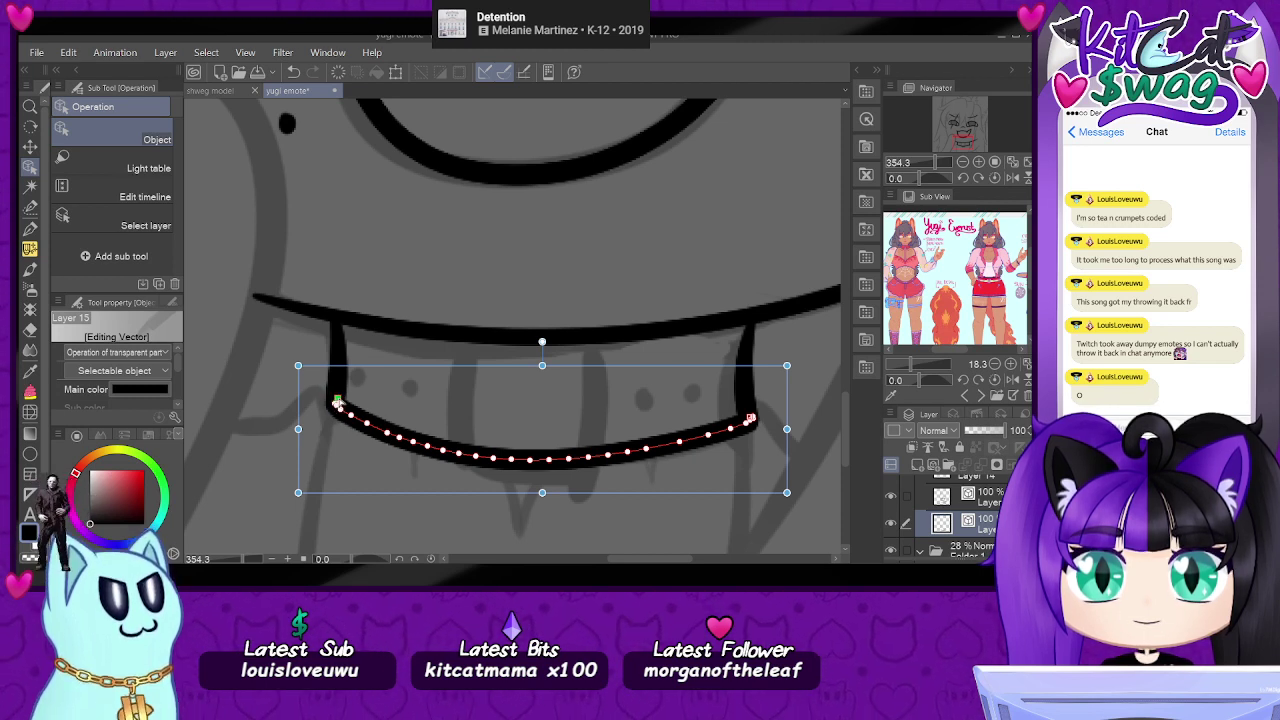
pyautogui.click(415, 405)
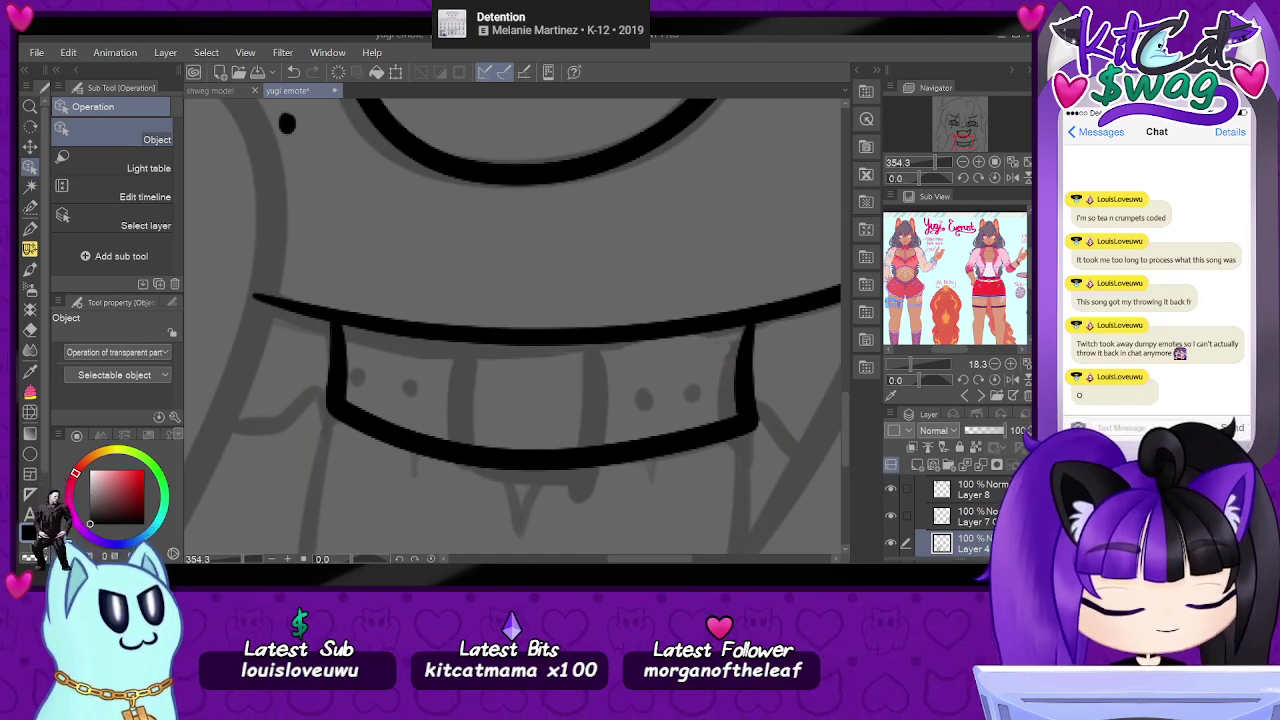
# - Reactivate Layer 15 through its collar strokes, add a vector layer above it and ready the G-pen on the new layer
pyautogui.scroll(-2, 955, 516)
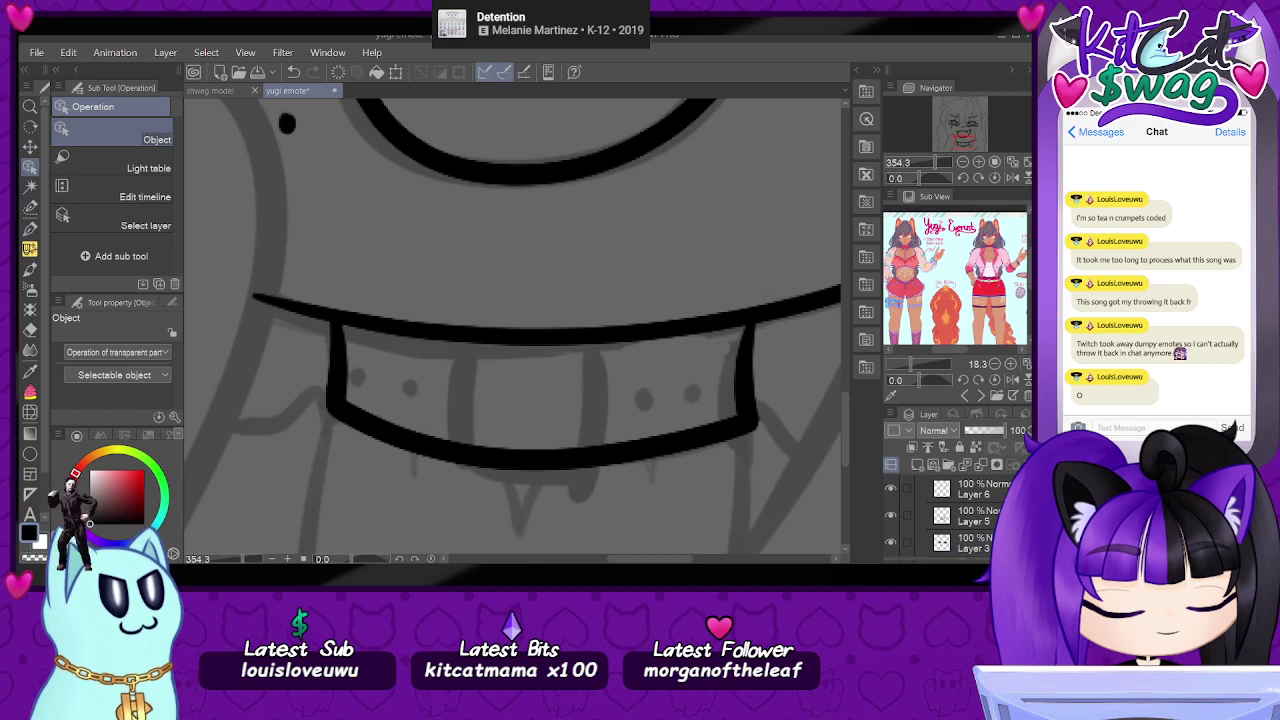
pyautogui.scroll(2, 960, 512)
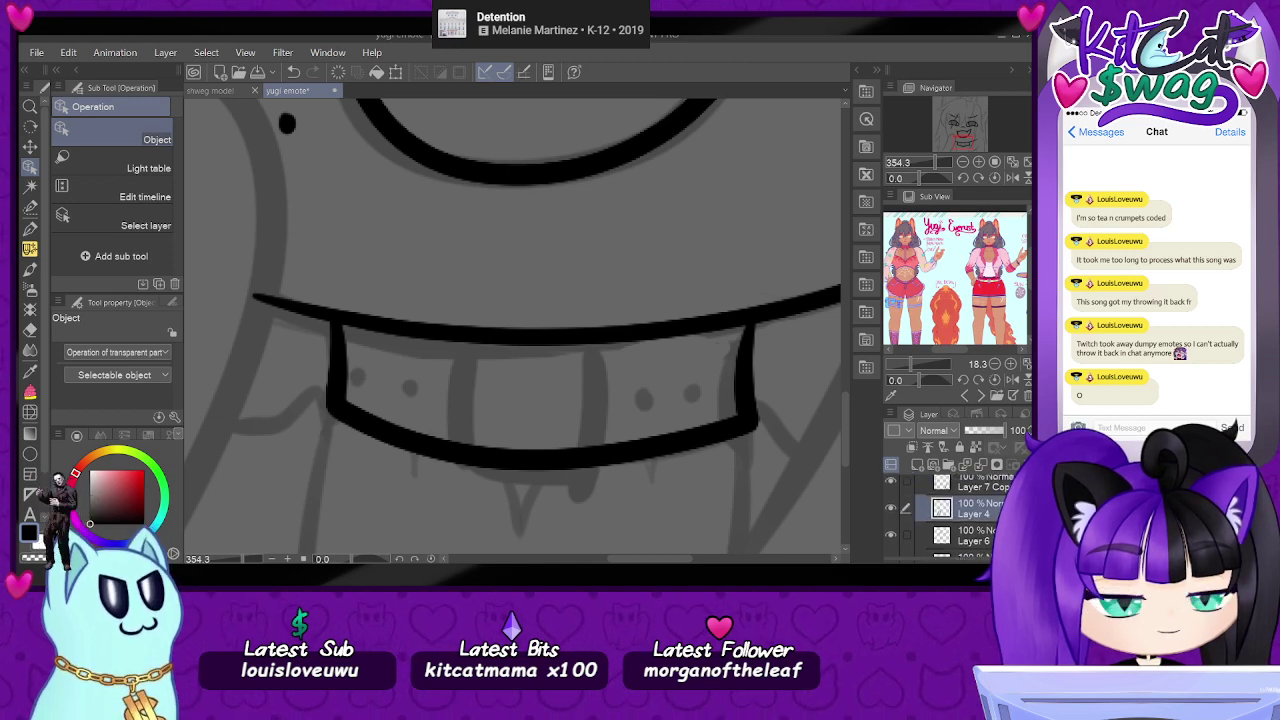
pyautogui.click(940, 487)
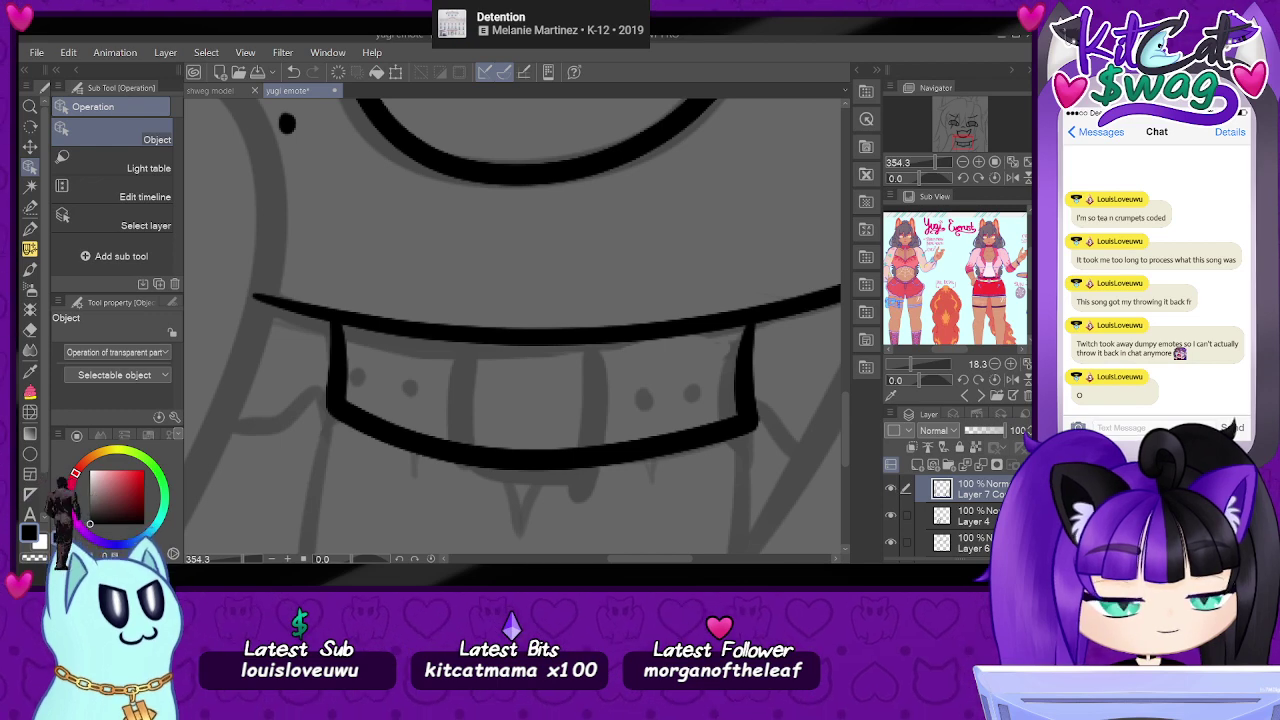
pyautogui.scroll(-2, 940, 500)
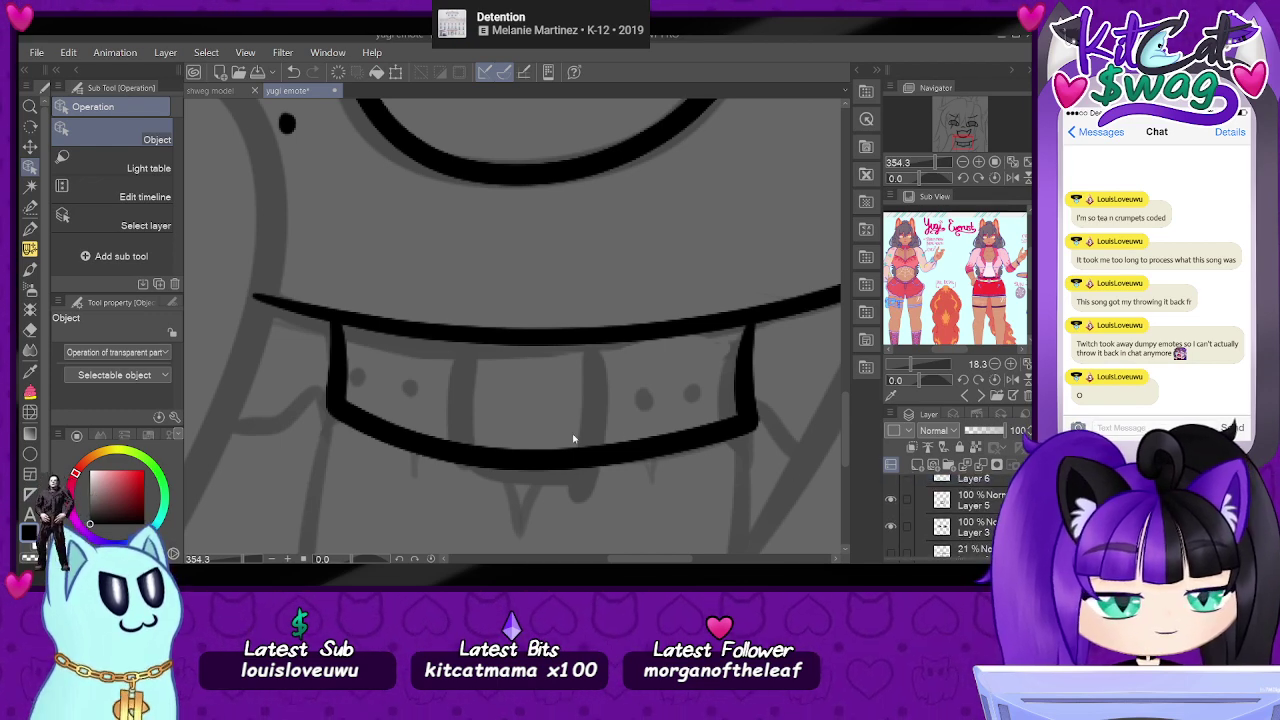
pyautogui.click(585, 456)
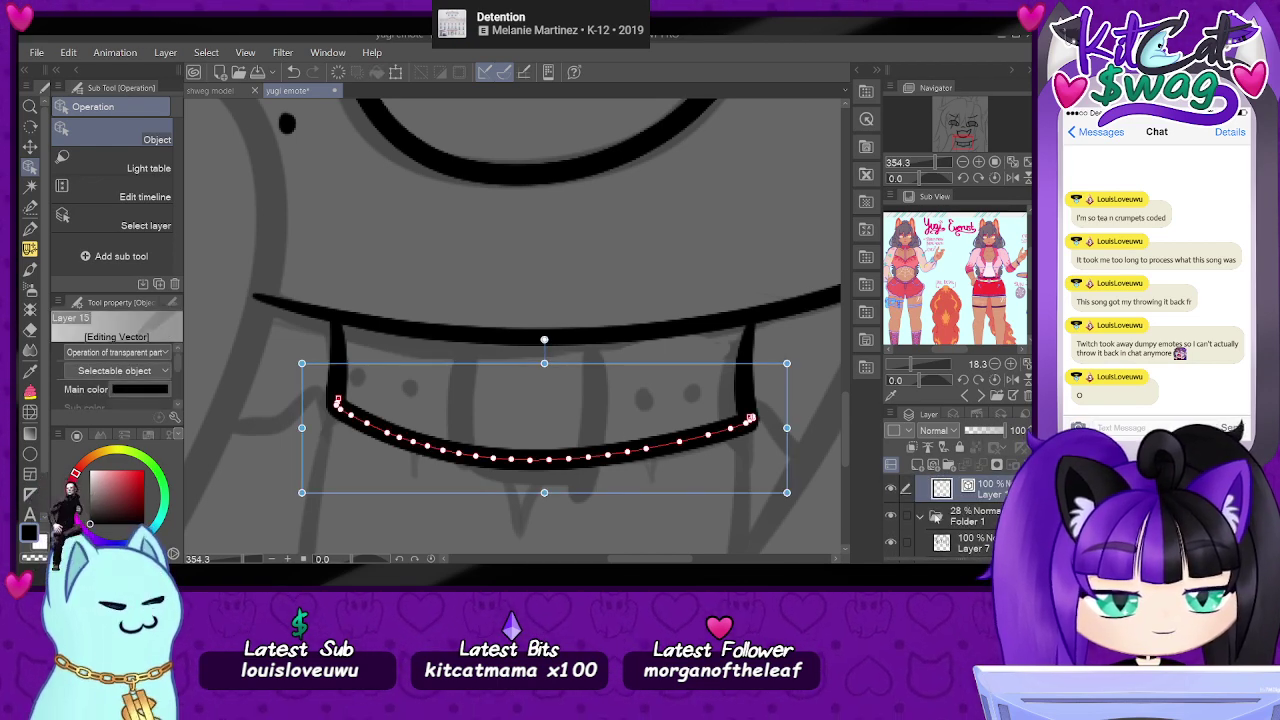
pyautogui.click(741, 389)
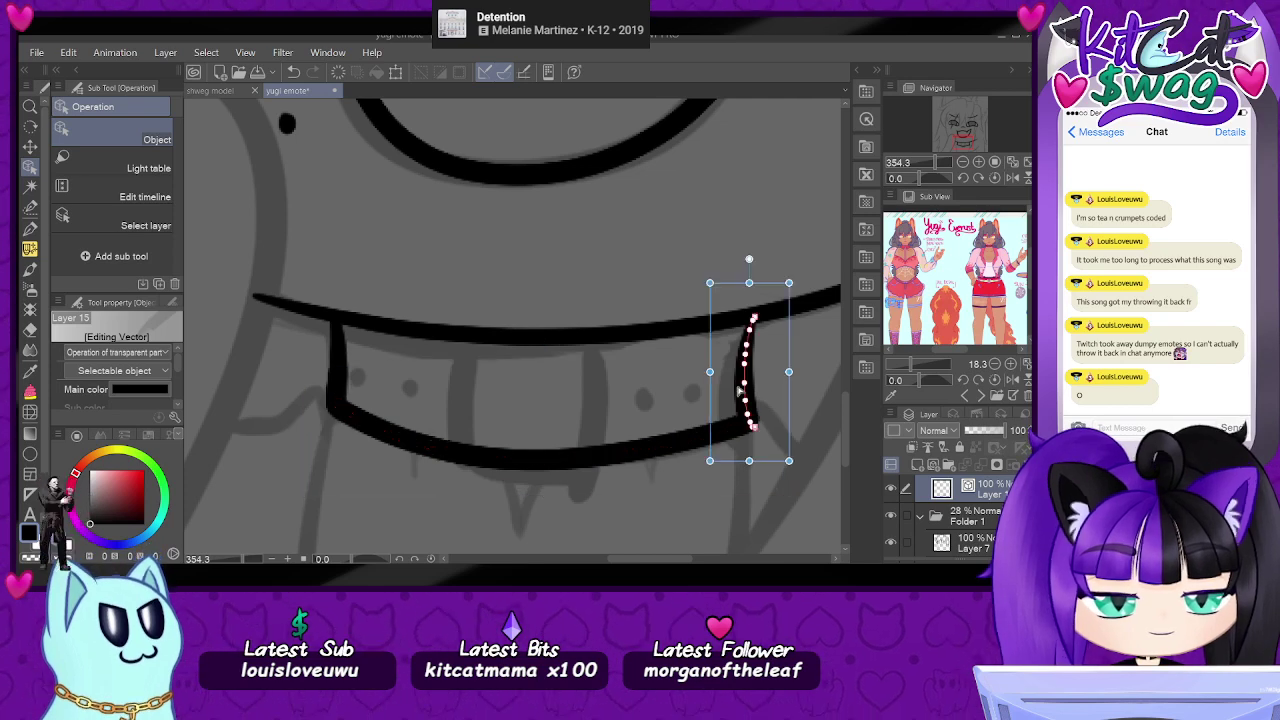
pyautogui.click(644, 446)
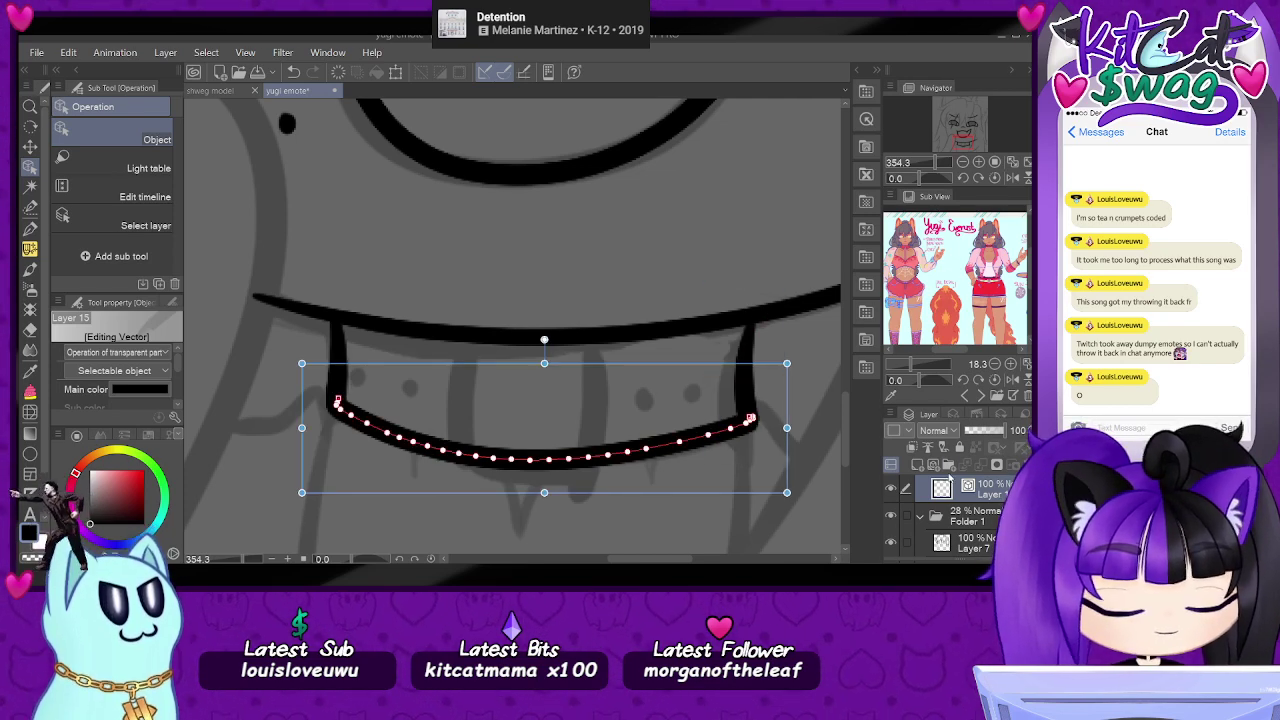
pyautogui.click(932, 464)
pyautogui.scroll(2, 563, 422)
pyautogui.click(953, 514)
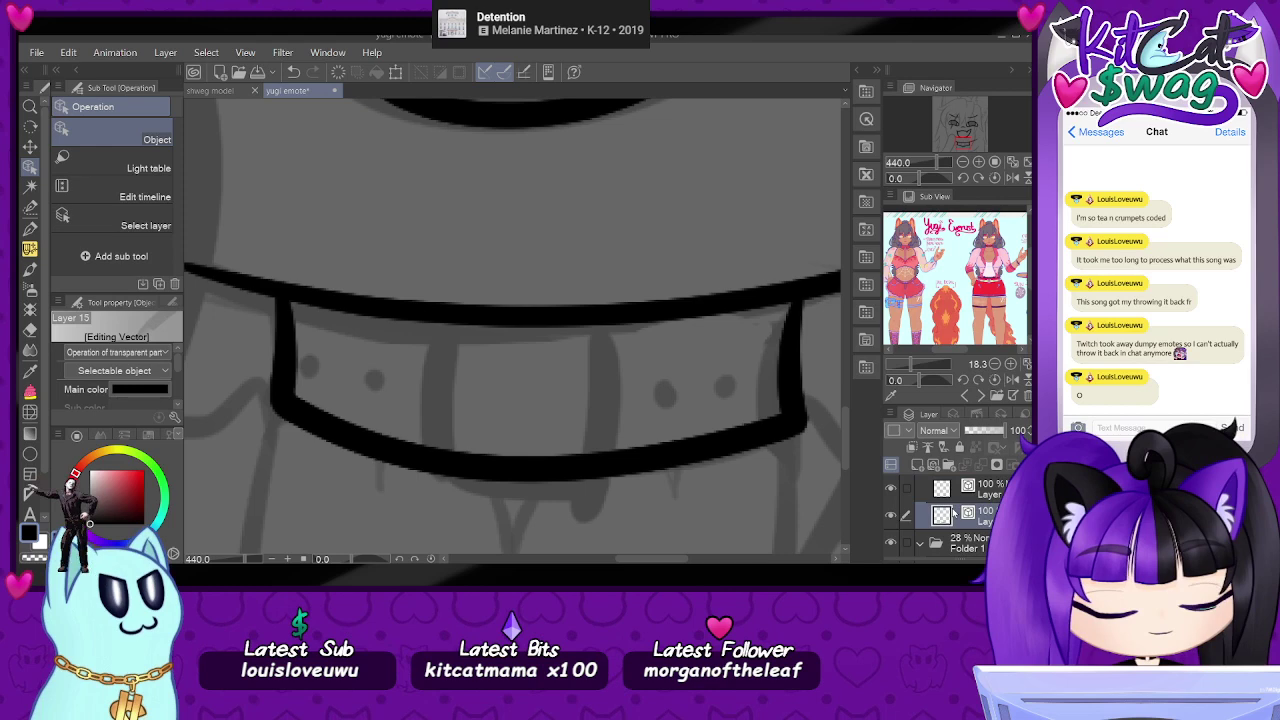
pyautogui.click(30, 229)
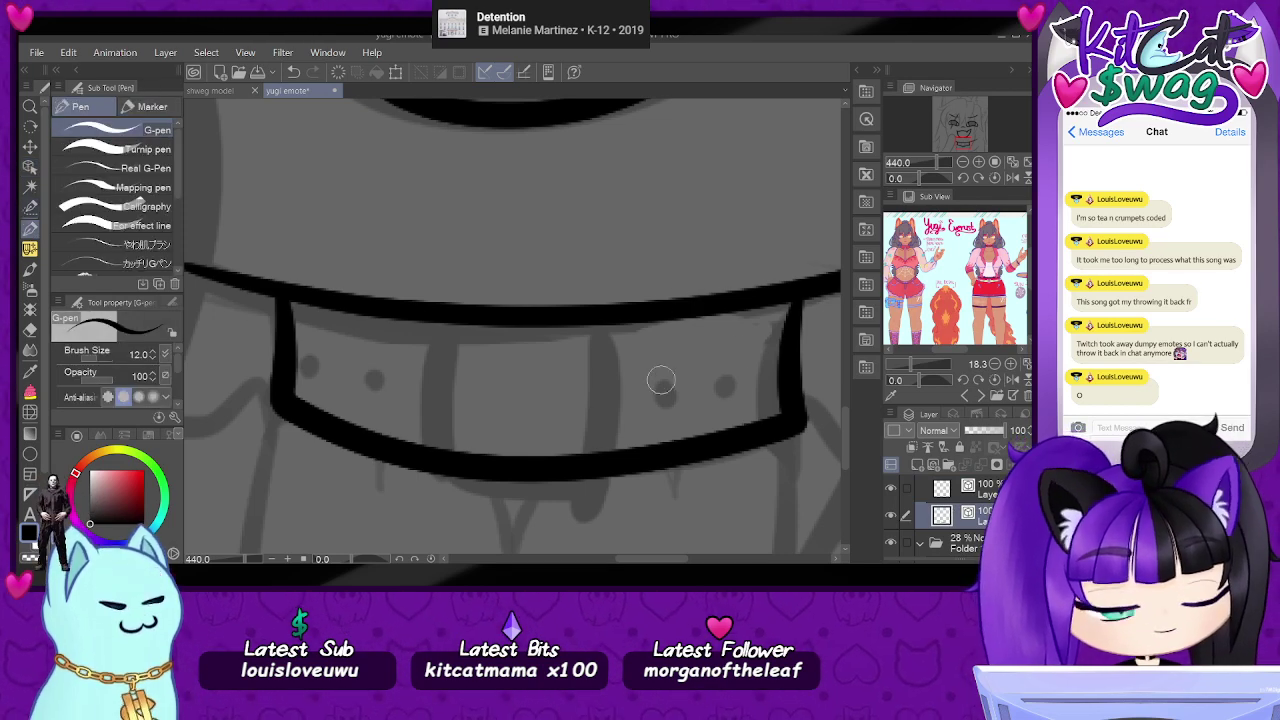
pyautogui.click(978, 493)
# - Ink the U-shaped buckle over the middle of the collar with the size 12 G-pen, redrawing it until the curve fits
pyautogui.moveTo(440, 318)
pyautogui.mouseDown()
pyautogui.moveTo(441, 466)
pyautogui.moveTo(592, 473)
pyautogui.moveTo(603, 309)
pyautogui.mouseUp()
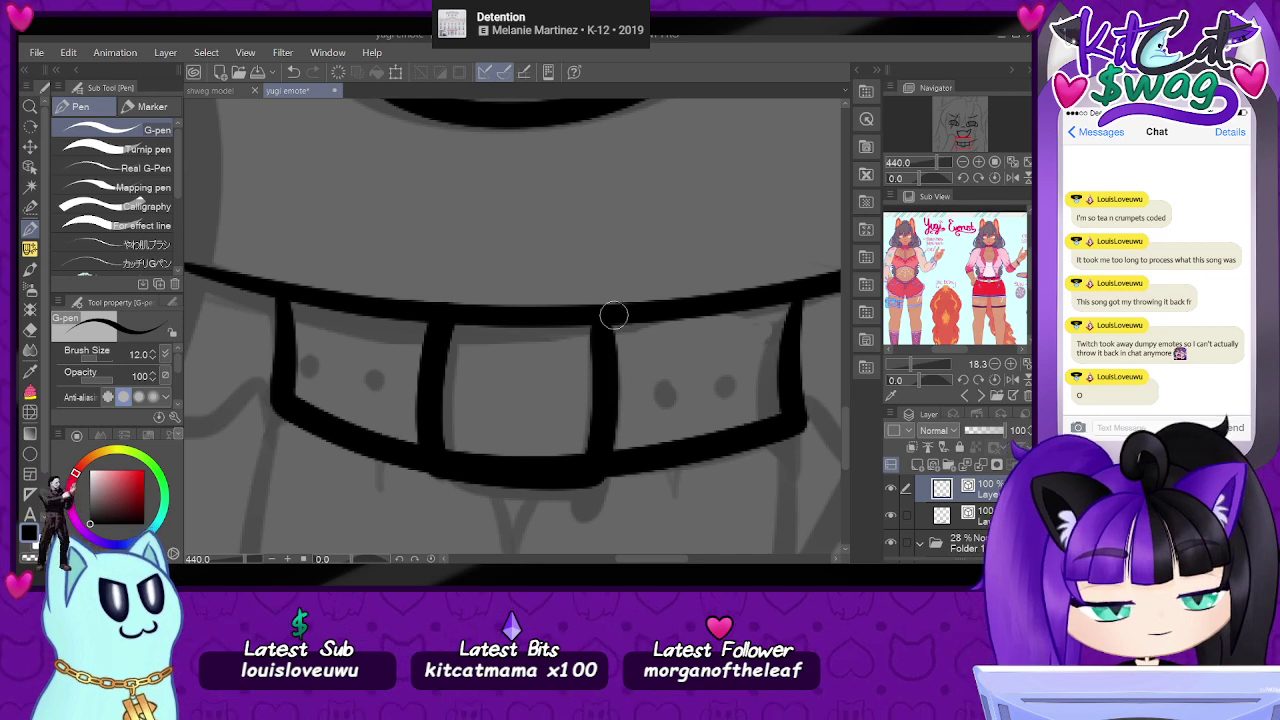
pyautogui.hotkey('ctrl', 'z')
pyautogui.moveTo(451, 305); pyautogui.dragTo(433, 420)
pyautogui.hotkey('ctrl', 'z')
pyautogui.moveTo(449, 311)
pyautogui.mouseDown()
pyautogui.moveTo(439, 478)
pyautogui.moveTo(592, 478)
pyautogui.mouseUp()
pyautogui.hotkey('ctrl', 'z')
pyautogui.moveTo(447, 305)
pyautogui.mouseDown()
pyautogui.moveTo(437, 469)
pyautogui.moveTo(482, 495)
pyautogui.moveTo(595, 500)
pyautogui.moveTo(607, 438)
pyautogui.moveTo(600, 305)
pyautogui.mouseUp()
pyautogui.hotkey('ctrl', 'z')
pyautogui.moveTo(441, 305)
pyautogui.mouseDown()
pyautogui.moveTo(433, 414)
pyautogui.moveTo(492, 489)
pyautogui.moveTo(596, 469)
pyautogui.moveTo(600, 308)
pyautogui.mouseUp()
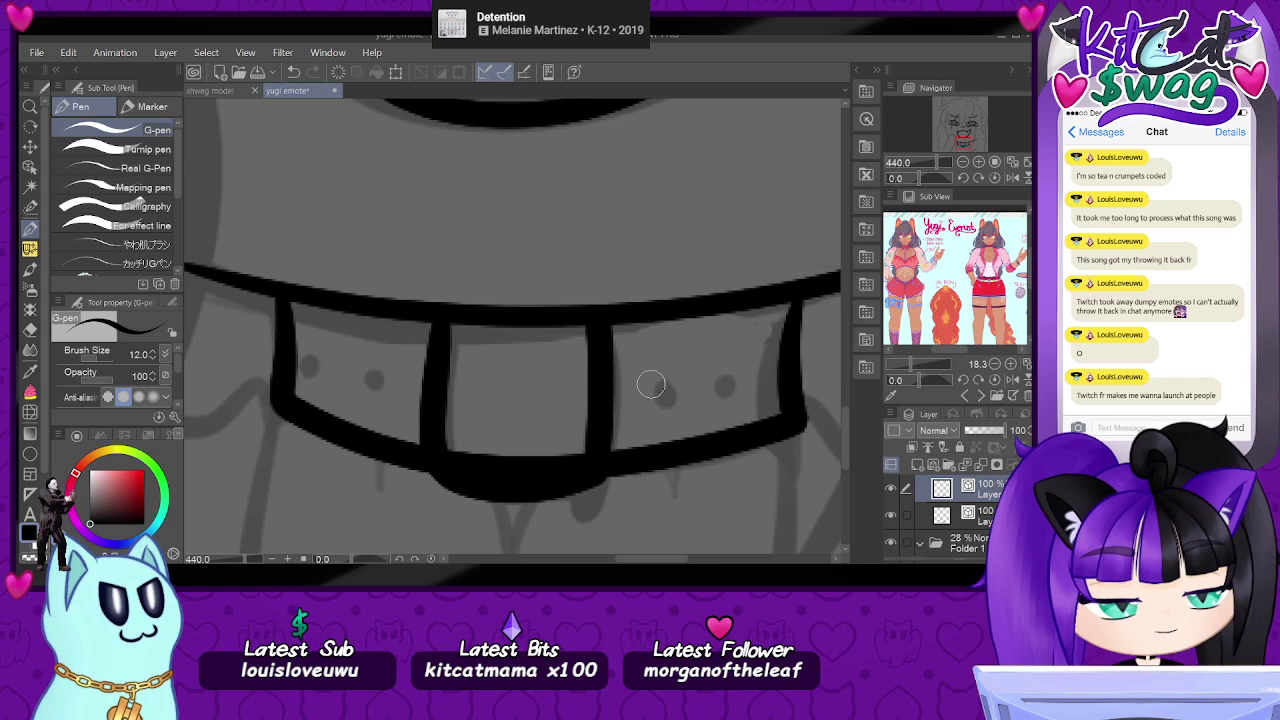
pyautogui.click(664, 394)
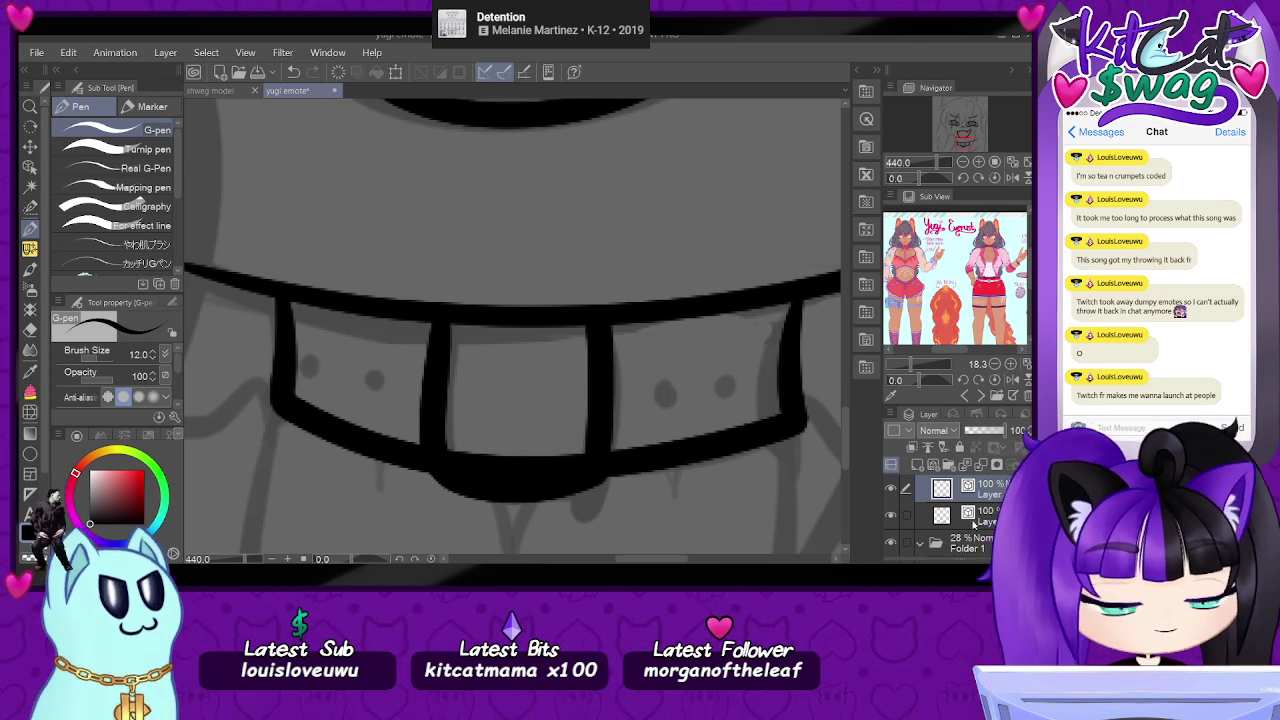
pyautogui.click(917, 463)
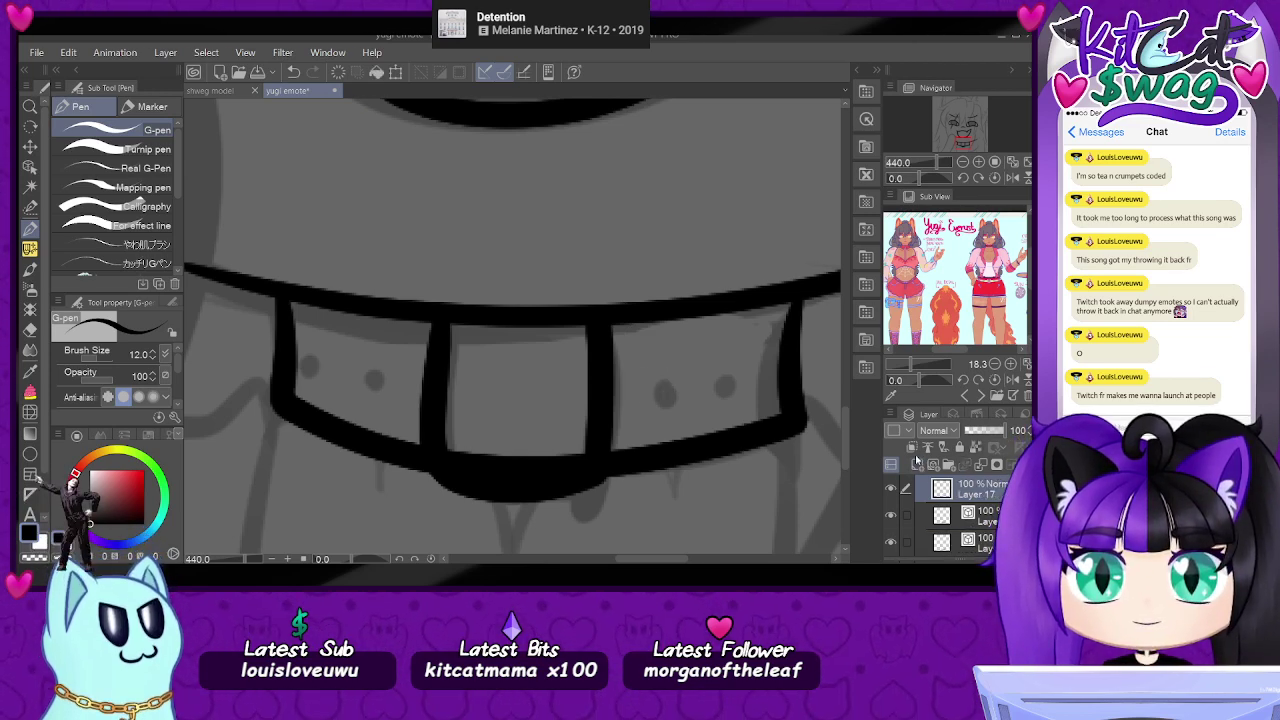
pyautogui.hotkey('ctrl', 'z')
# - Select the buckle stroke with the Object tool and recolor it from black to mid grey
pyautogui.click(33, 205)
pyautogui.click(33, 170)
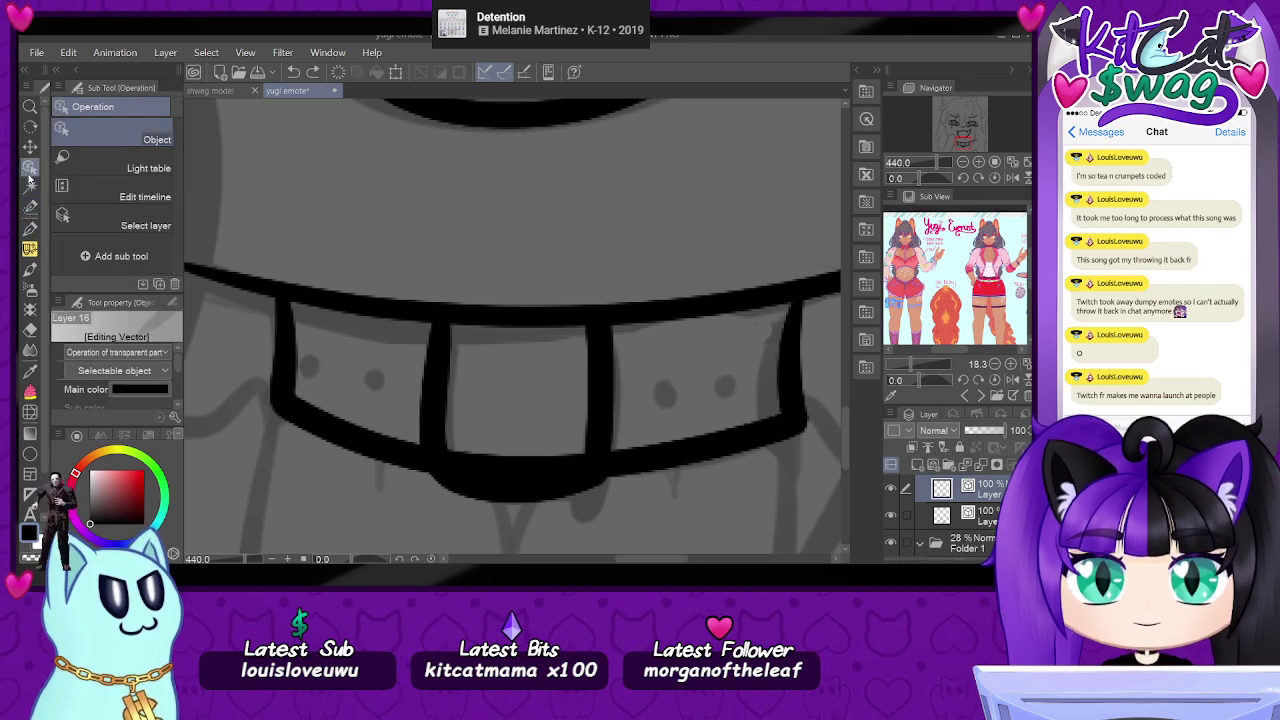
pyautogui.click(437, 440)
pyautogui.moveTo(89, 520); pyautogui.dragTo(93, 494)
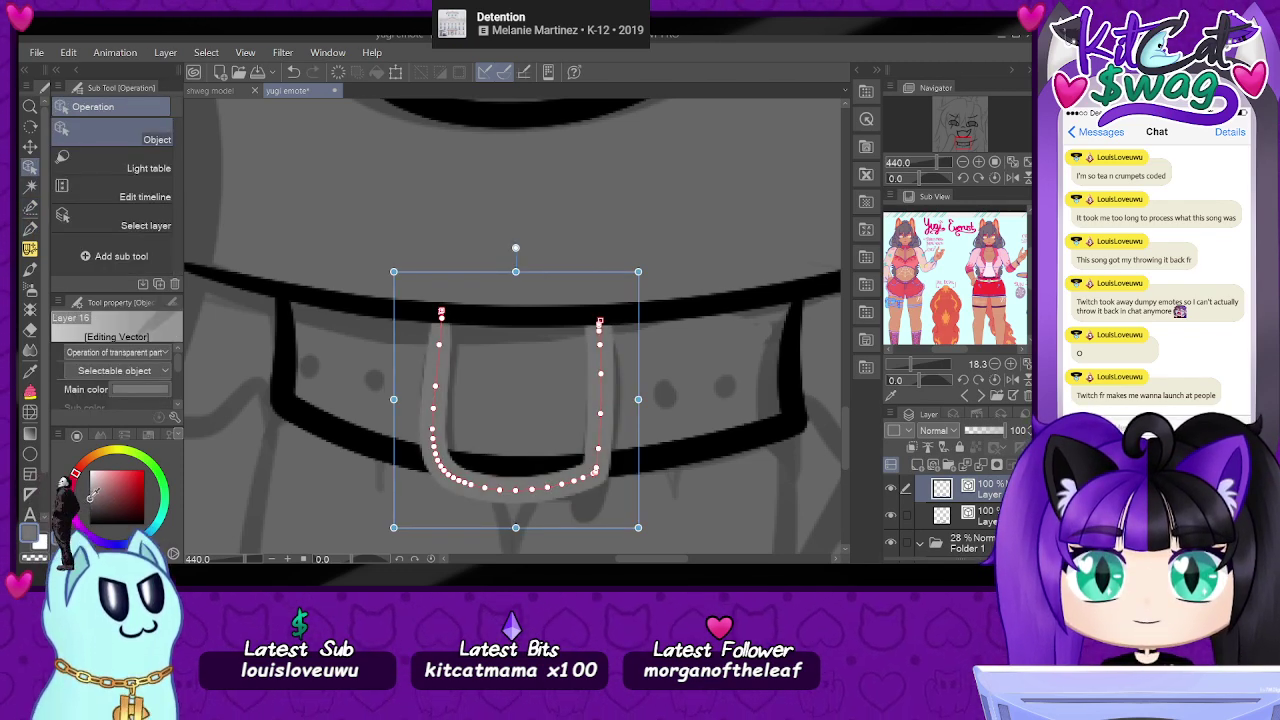
# - Add a clipped Multiply layer above the buckle's Layer 16 and set the Soft airbrush to size 30.1
pyautogui.click(984, 504)
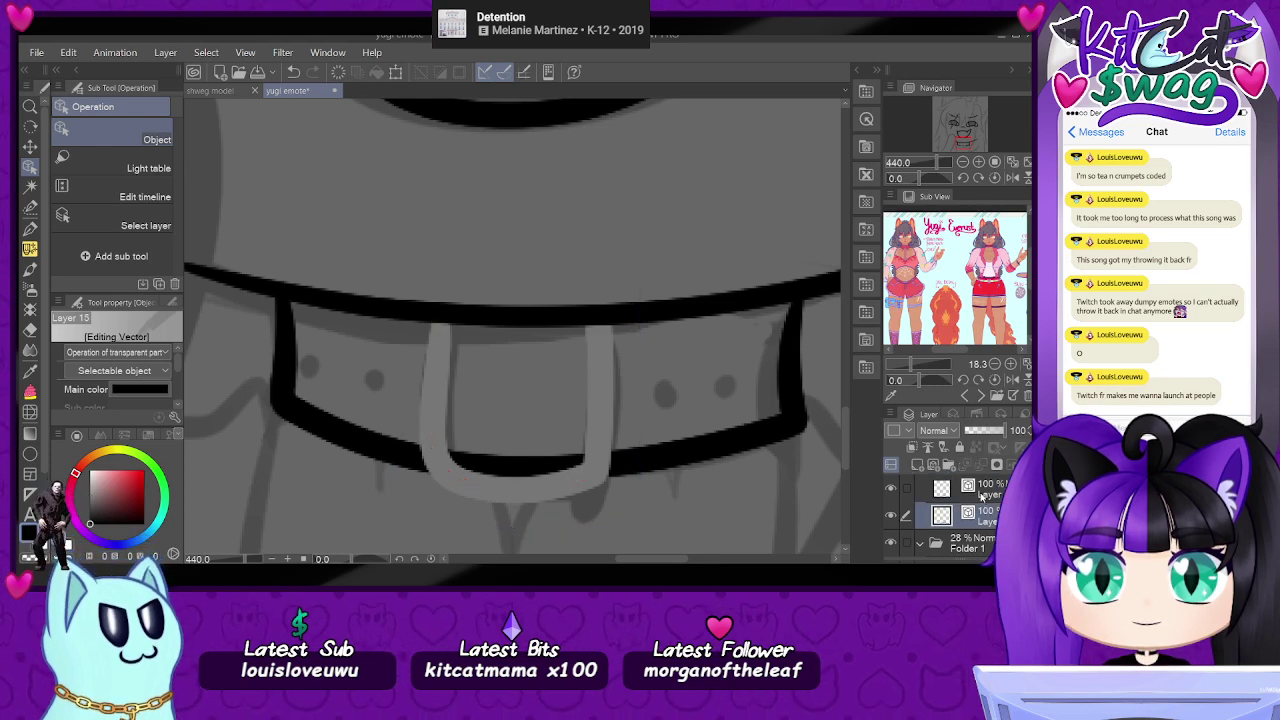
pyautogui.click(975, 488)
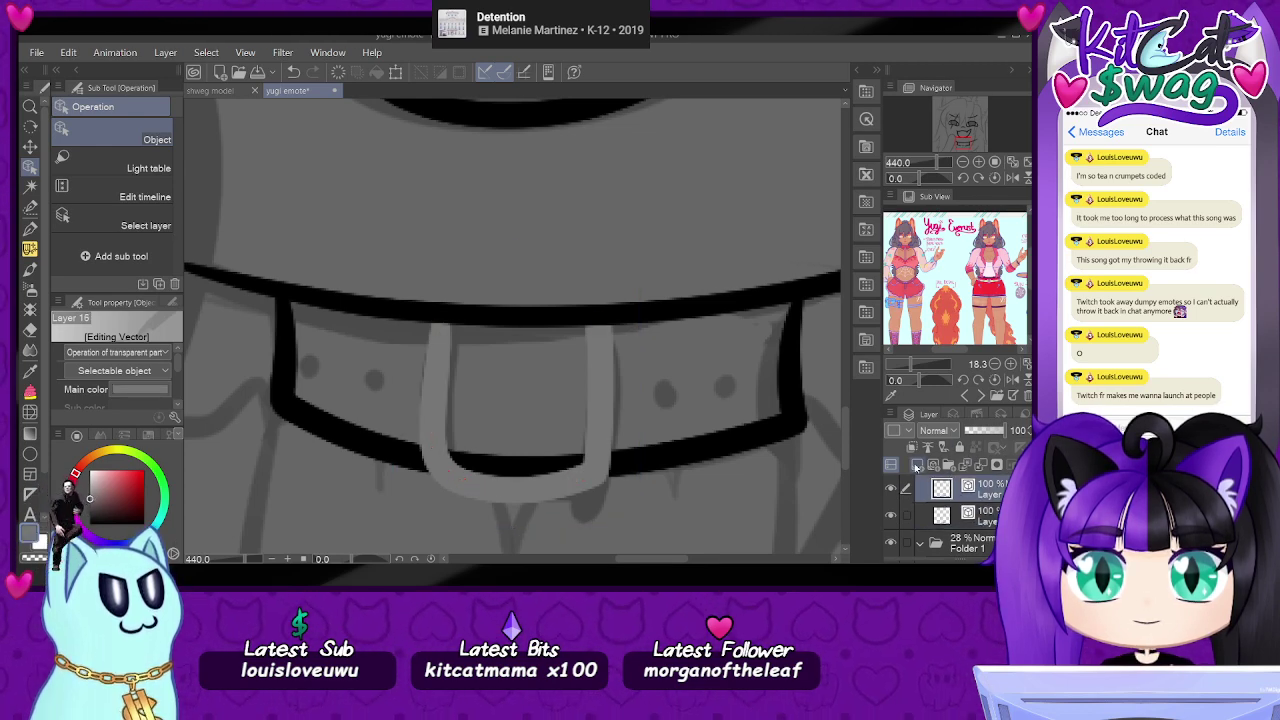
pyautogui.click(916, 466)
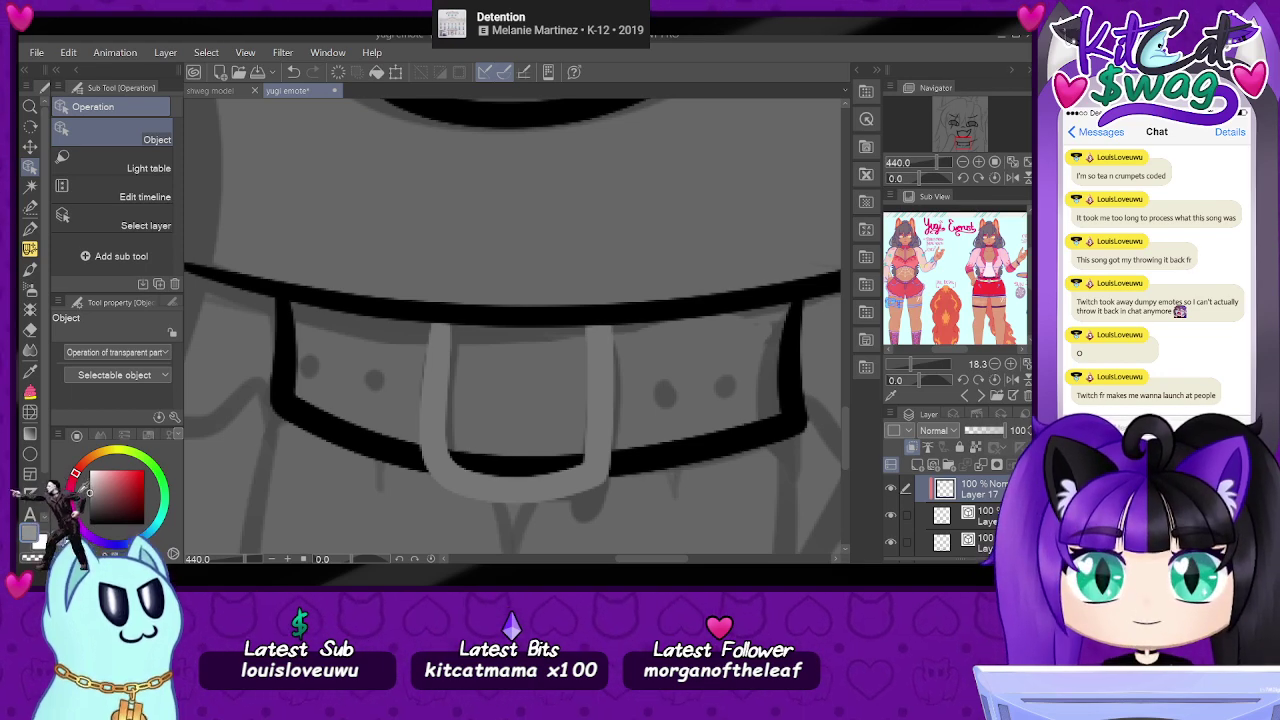
pyautogui.click(30, 349)
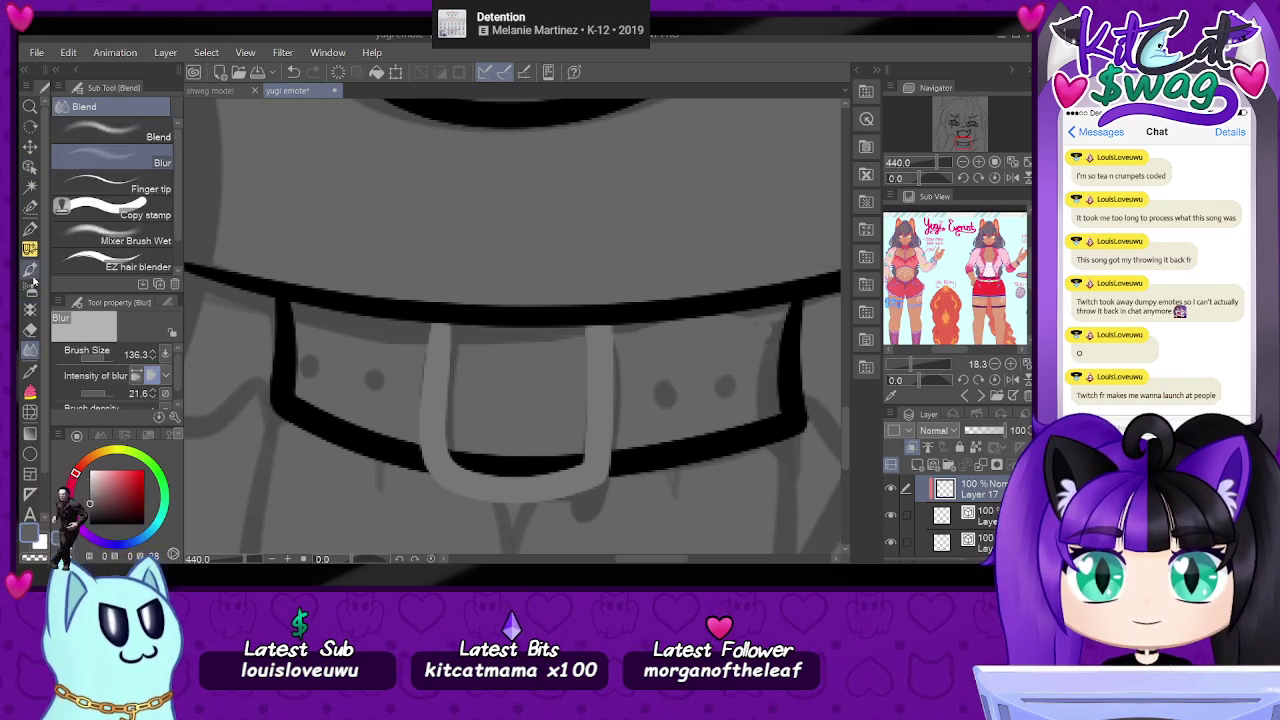
pyautogui.click(30, 287)
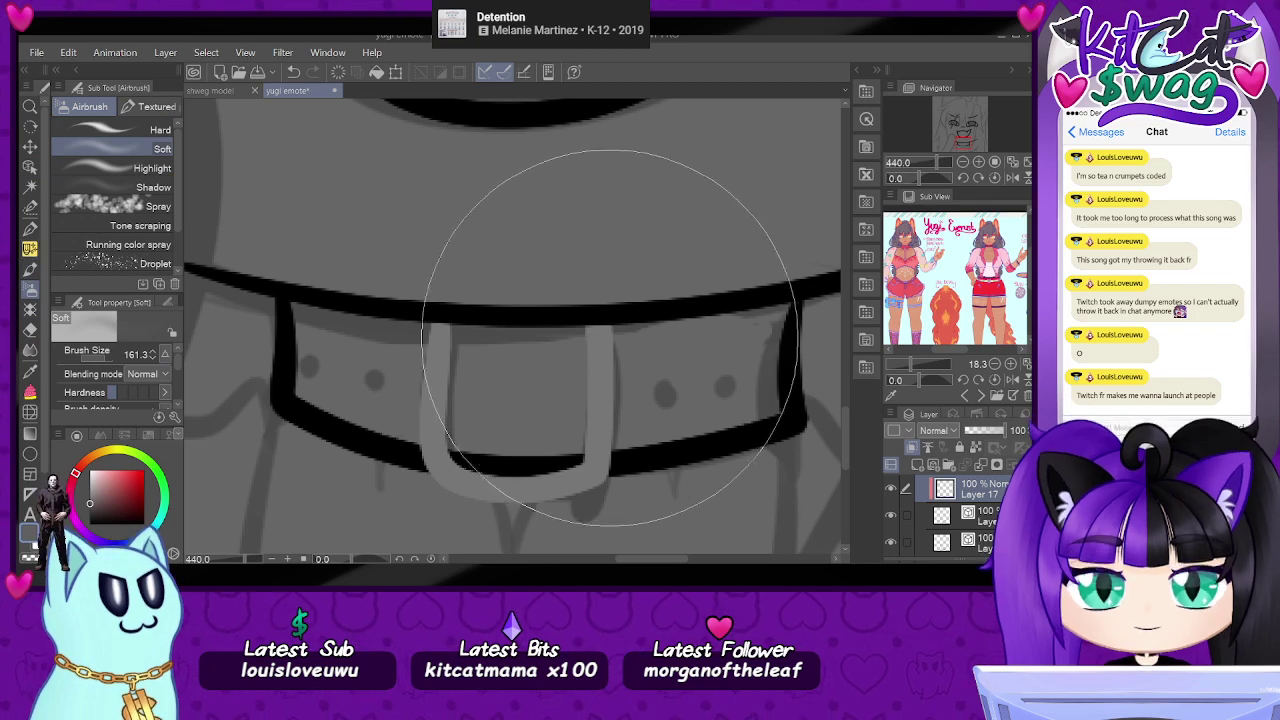
pyautogui.moveTo(110, 358); pyautogui.dragTo(102, 365)
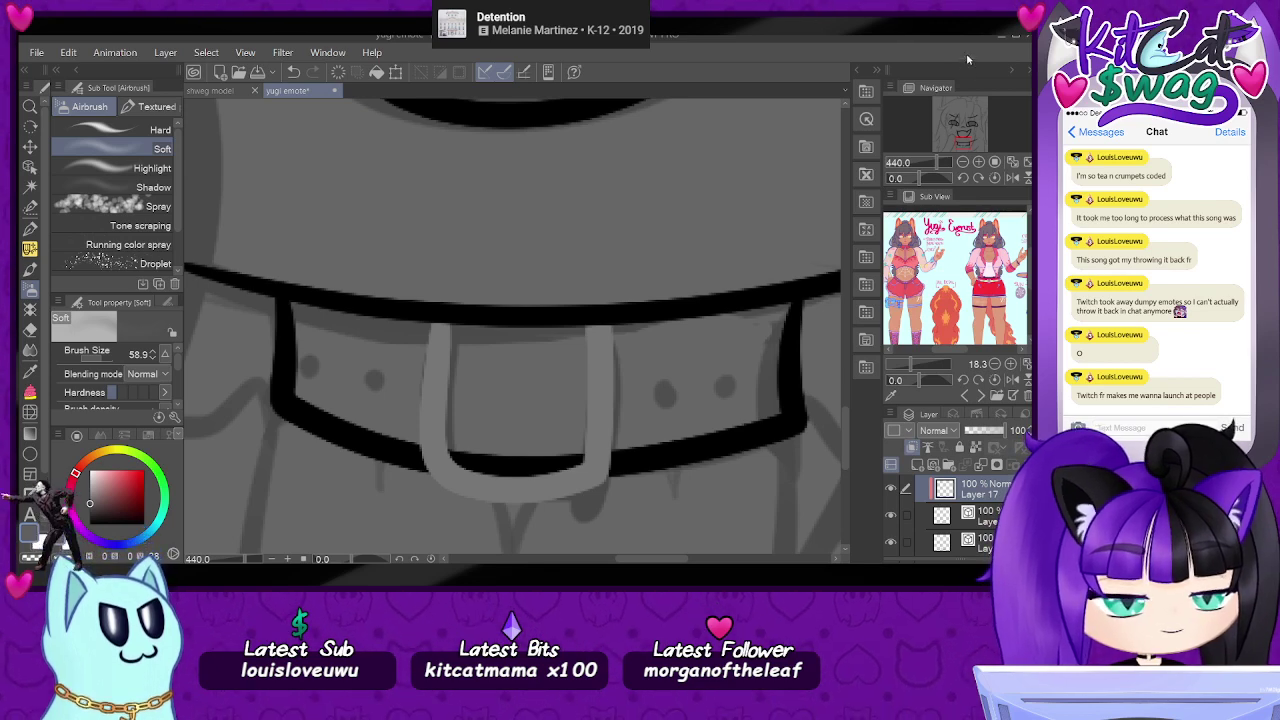
pyautogui.moveTo(104, 358); pyautogui.dragTo(100, 364)
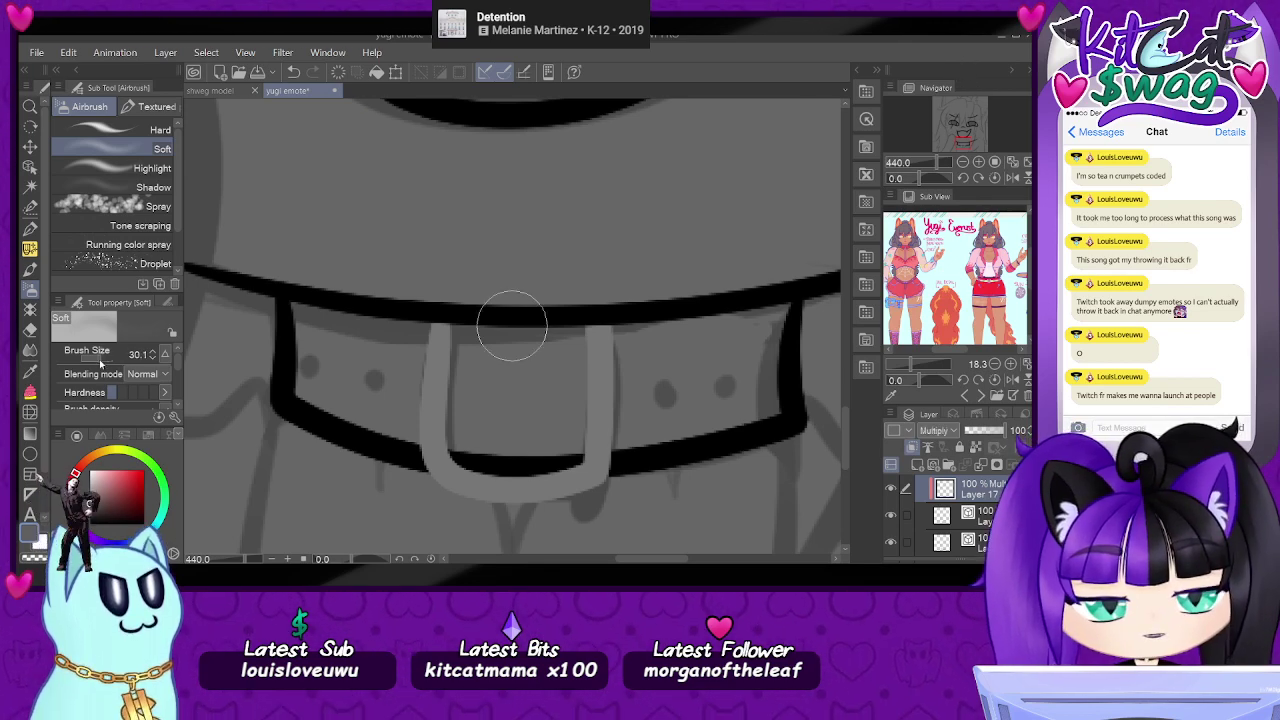
# - Airbrush grey shading down the outer sides of the buckle and lower the shading layer's opacity to 57%
pyautogui.moveTo(629, 334)
pyautogui.mouseDown()
pyautogui.moveTo(634, 457)
pyautogui.moveTo(620, 365)
pyautogui.moveTo(611, 498)
pyautogui.moveTo(597, 464)
pyautogui.moveTo(595, 489)
pyautogui.mouseUp()
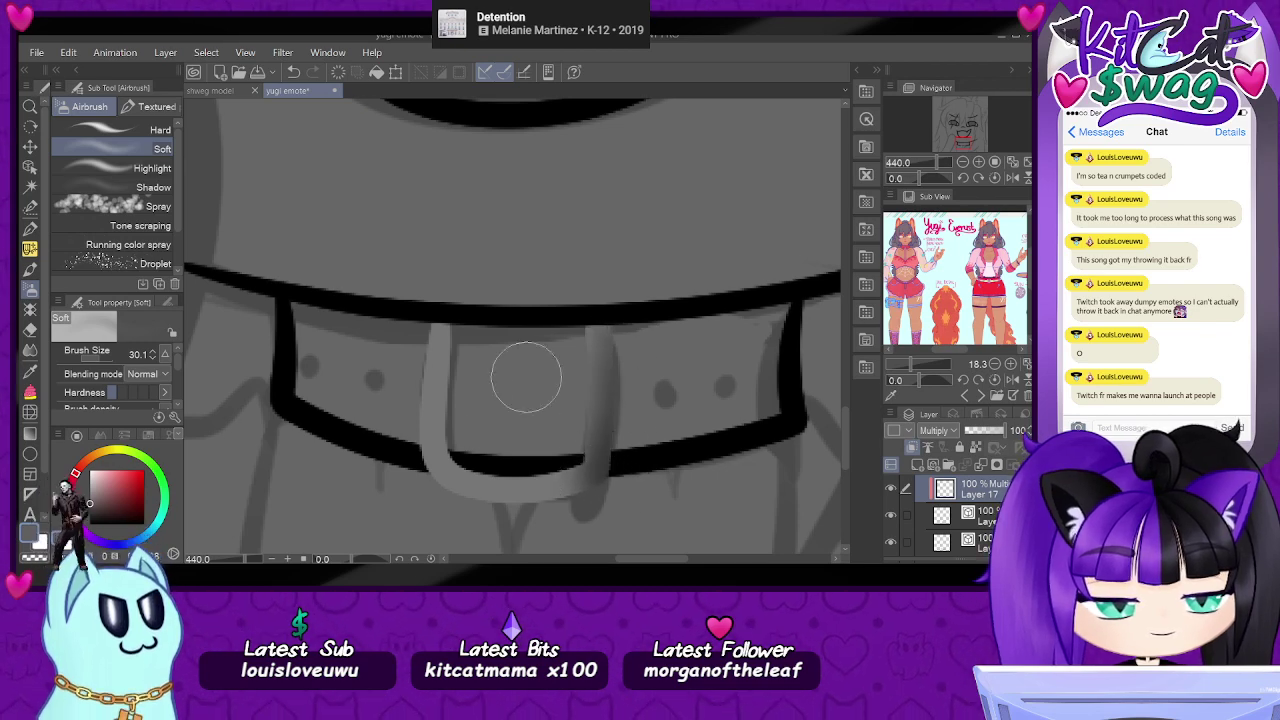
pyautogui.moveTo(425, 292)
pyautogui.mouseDown()
pyautogui.moveTo(410, 454)
pyautogui.moveTo(432, 494)
pyautogui.moveTo(431, 423)
pyautogui.mouseUp()
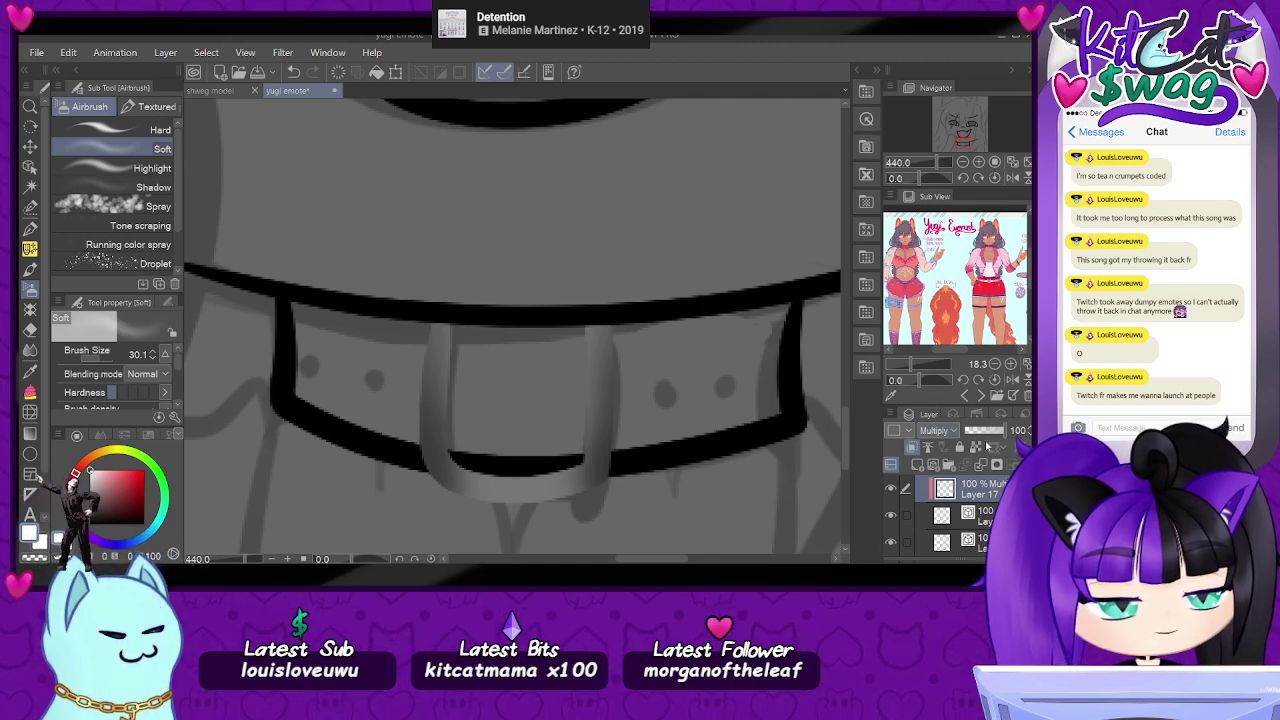
pyautogui.click(988, 433)
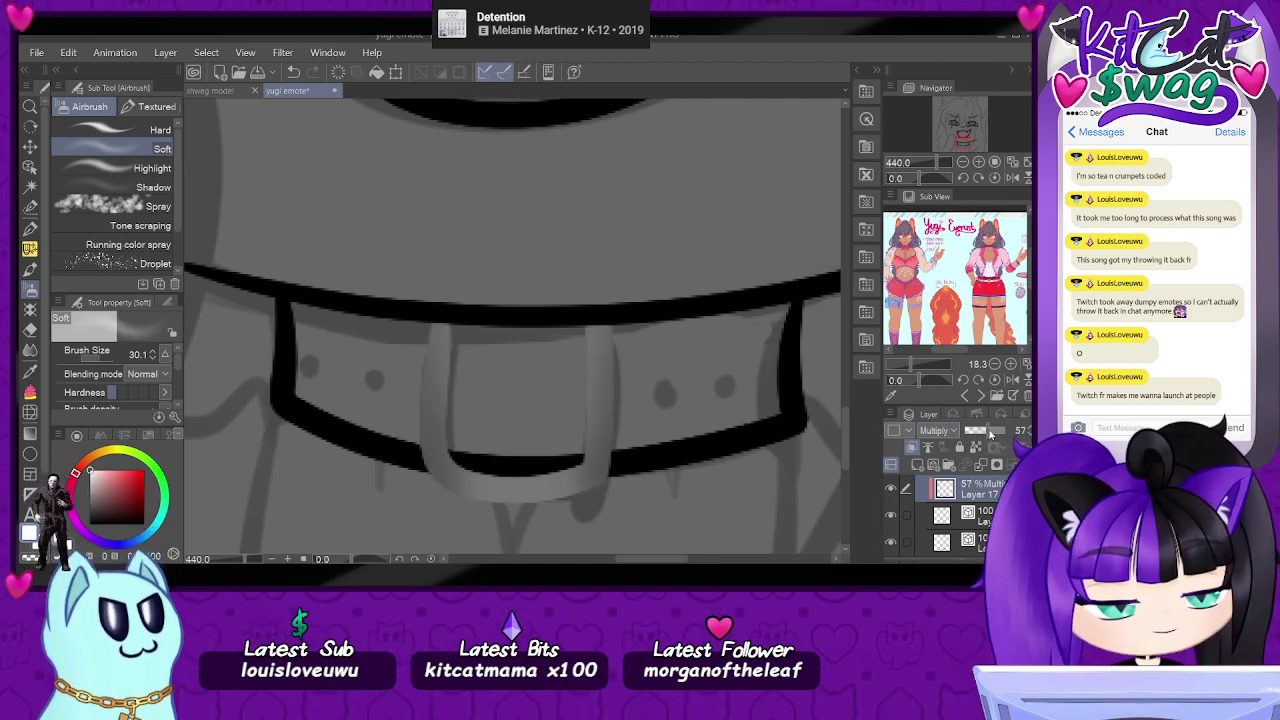
# - Add a clipped Add (Glow) layer and airbrush a white highlight across the middle of the buckle's bottom curve
pyautogui.click(912, 448)
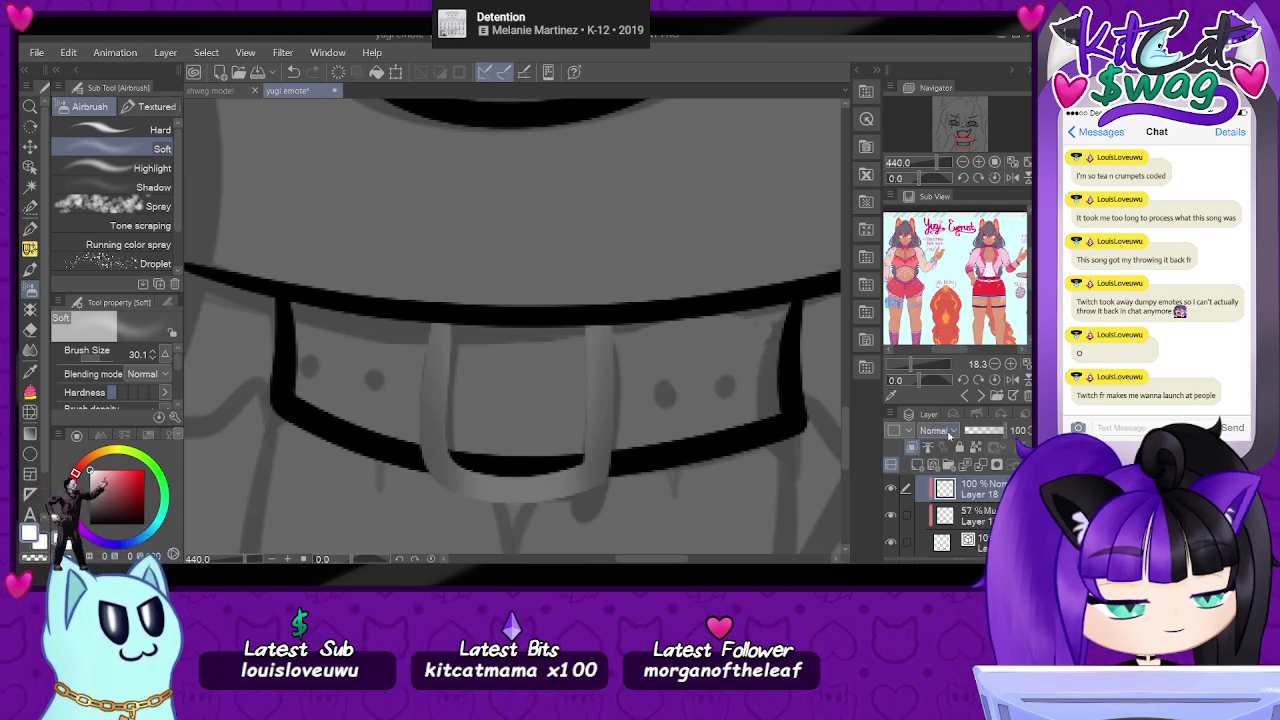
pyautogui.click(959, 236)
pyautogui.moveTo(507, 462); pyautogui.dragTo(515, 498)
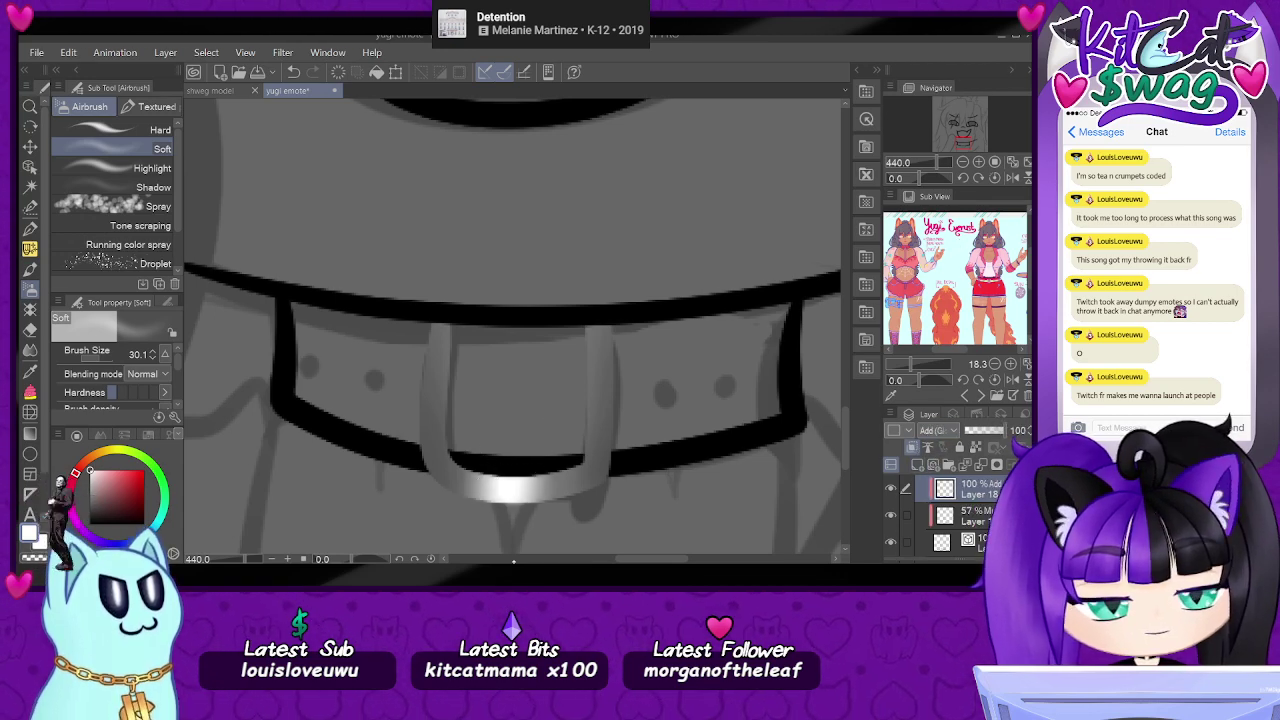
# - Airbrush white highlights along the inner edges of the buckle's two sides and reduce the glow layer's opacity to 61%
pyautogui.moveTo(468, 318); pyautogui.dragTo(478, 391)
pyautogui.hotkey('ctrl', 'z')
pyautogui.moveTo(471, 322); pyautogui.dragTo(472, 446)
pyautogui.moveTo(561, 324); pyautogui.dragTo(565, 437)
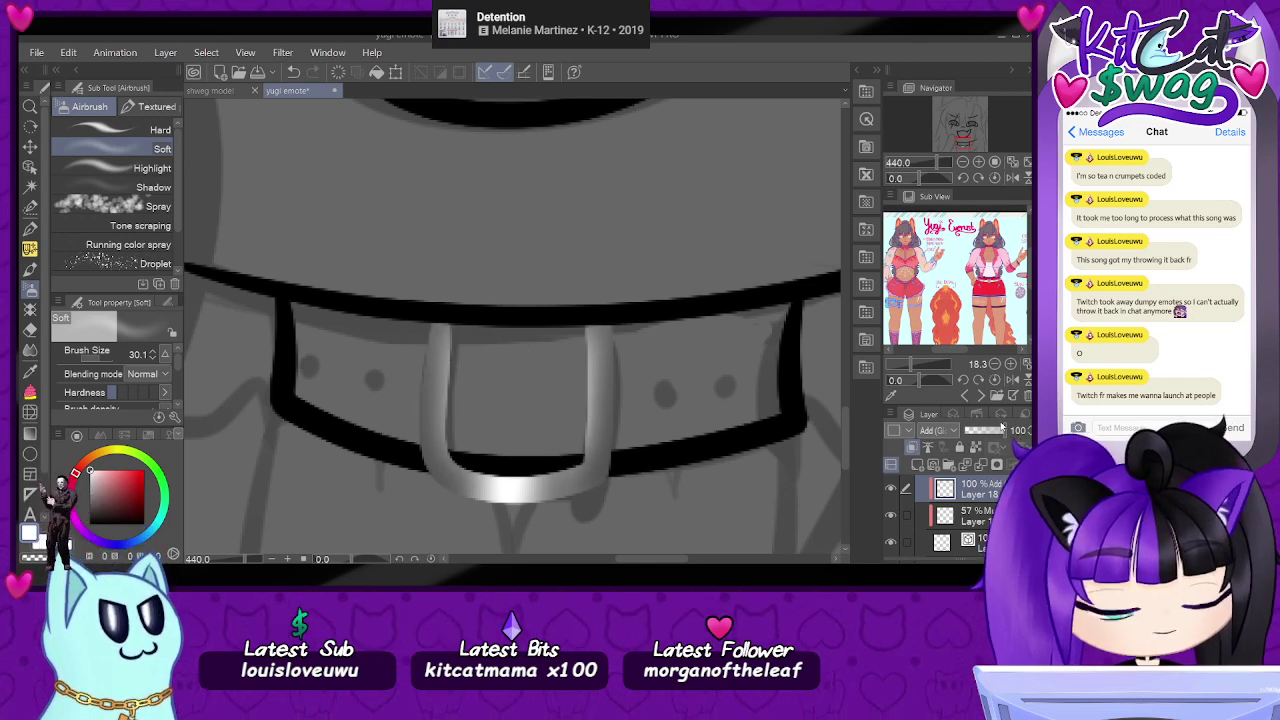
pyautogui.click(990, 430)
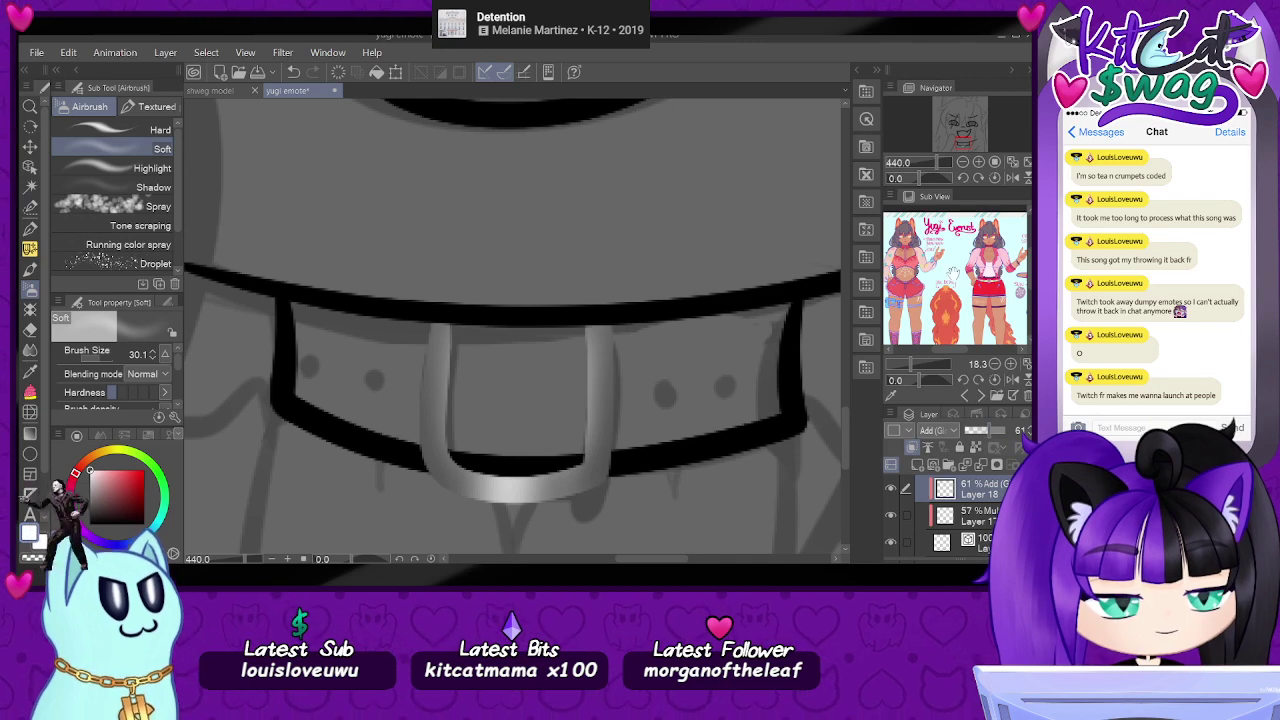
# - Merge the Multiply shading into the buckle's Layer 16 and give the buckle a white border effect with edge thickness 3.0
pyautogui.moveTo(936, 172)
pyautogui.mouseDown()
pyautogui.moveTo(920, 174)
pyautogui.moveTo(934, 171)
pyautogui.mouseUp()
pyautogui.click(968, 515)
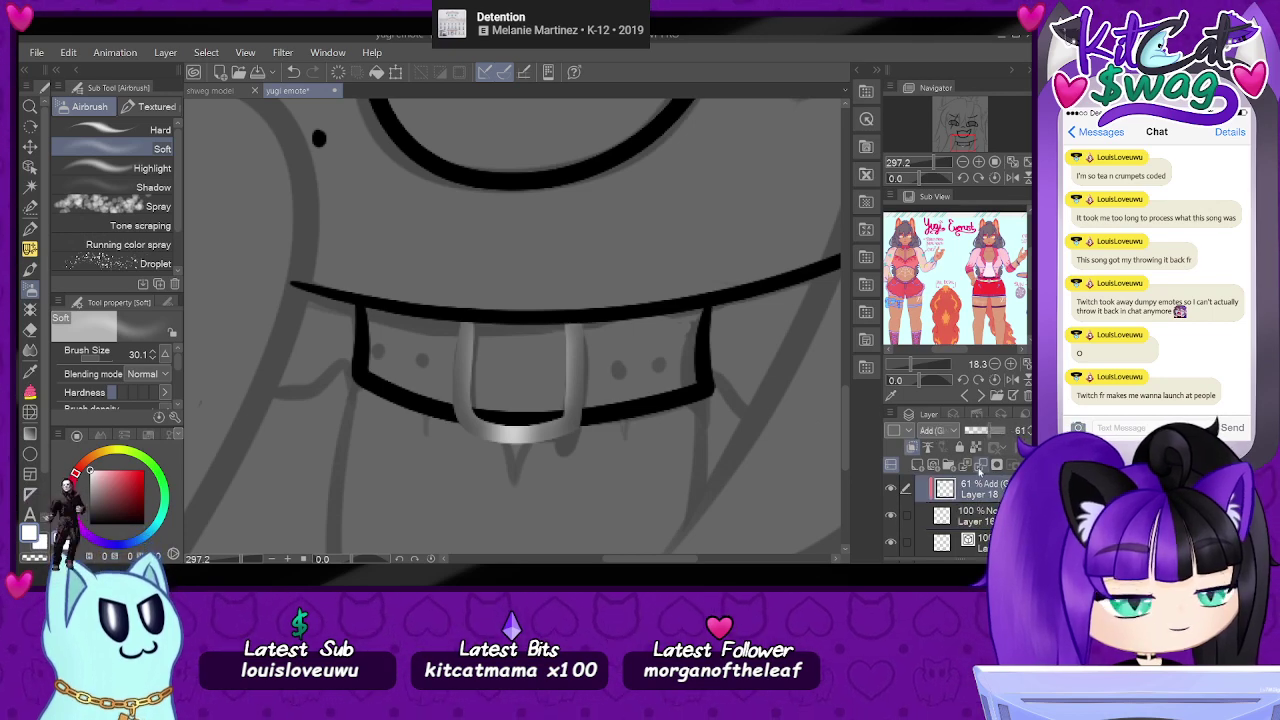
pyautogui.click(979, 416)
pyautogui.click(973, 442)
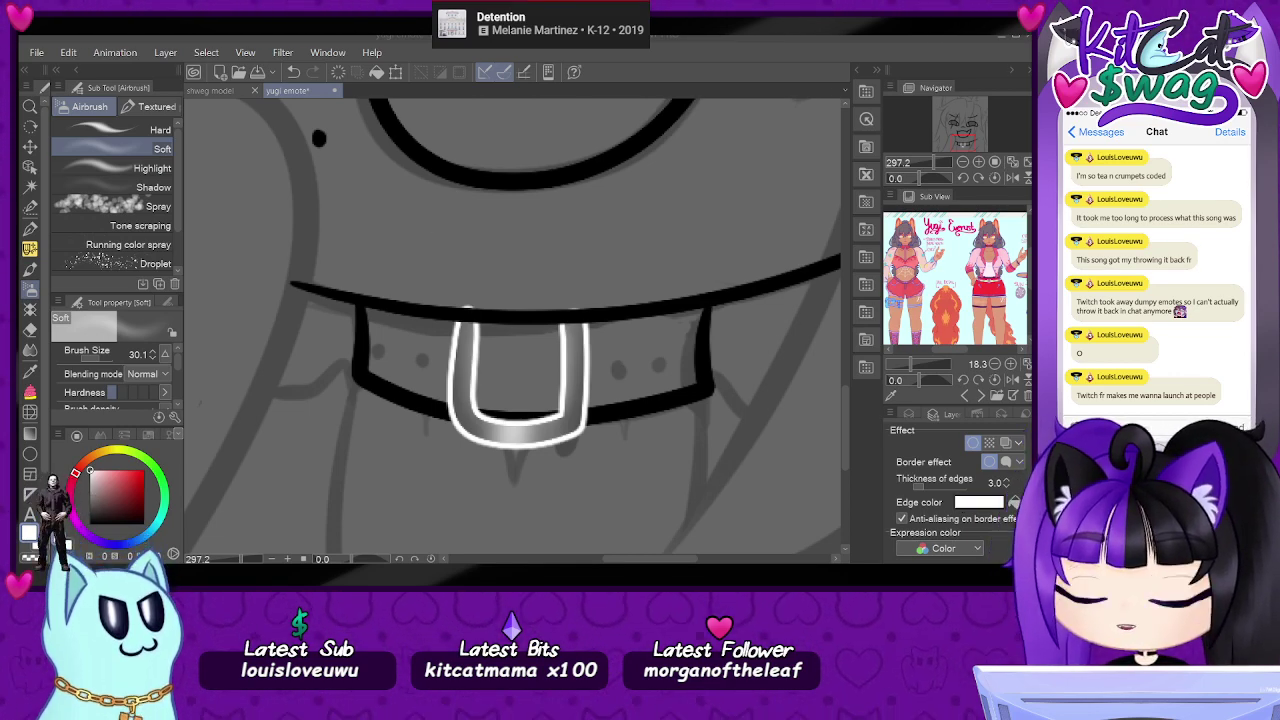
# - Change the buckle's border colour to dark grey and check the outlined buckle against the collar
pyautogui.press('Return')
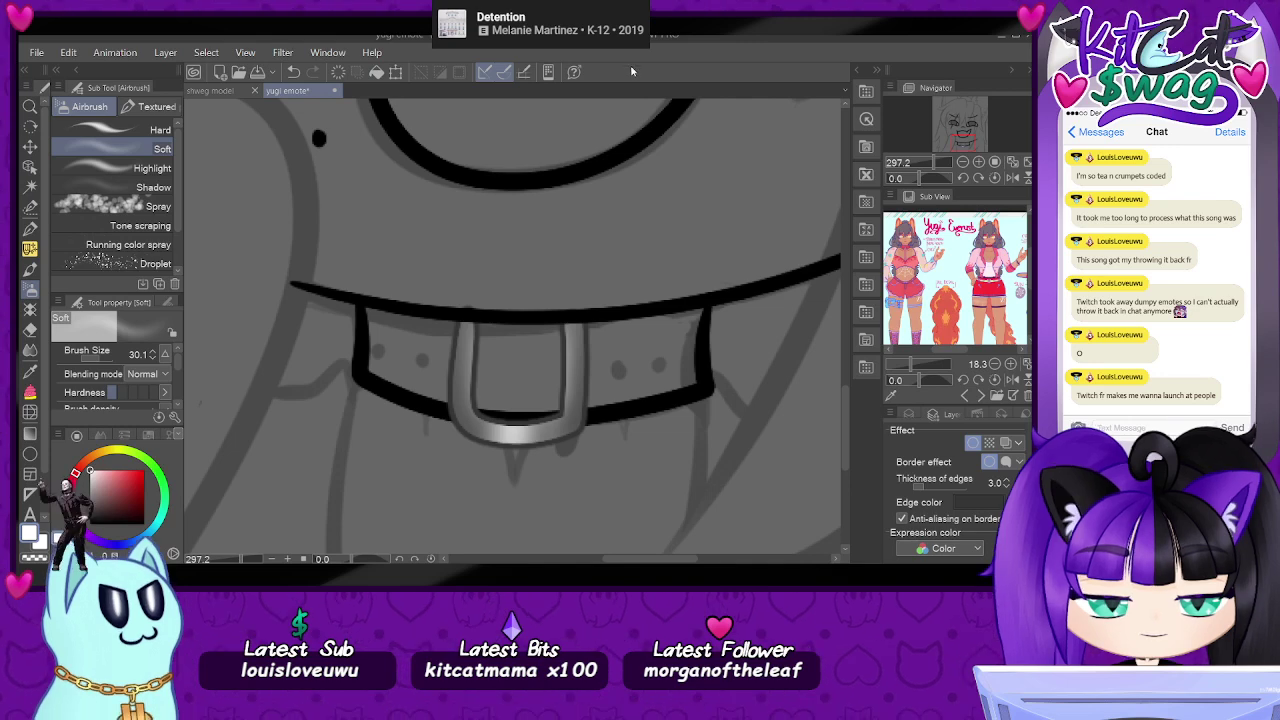
pyautogui.click(907, 178)
pyautogui.scroll(2, 447, 326)
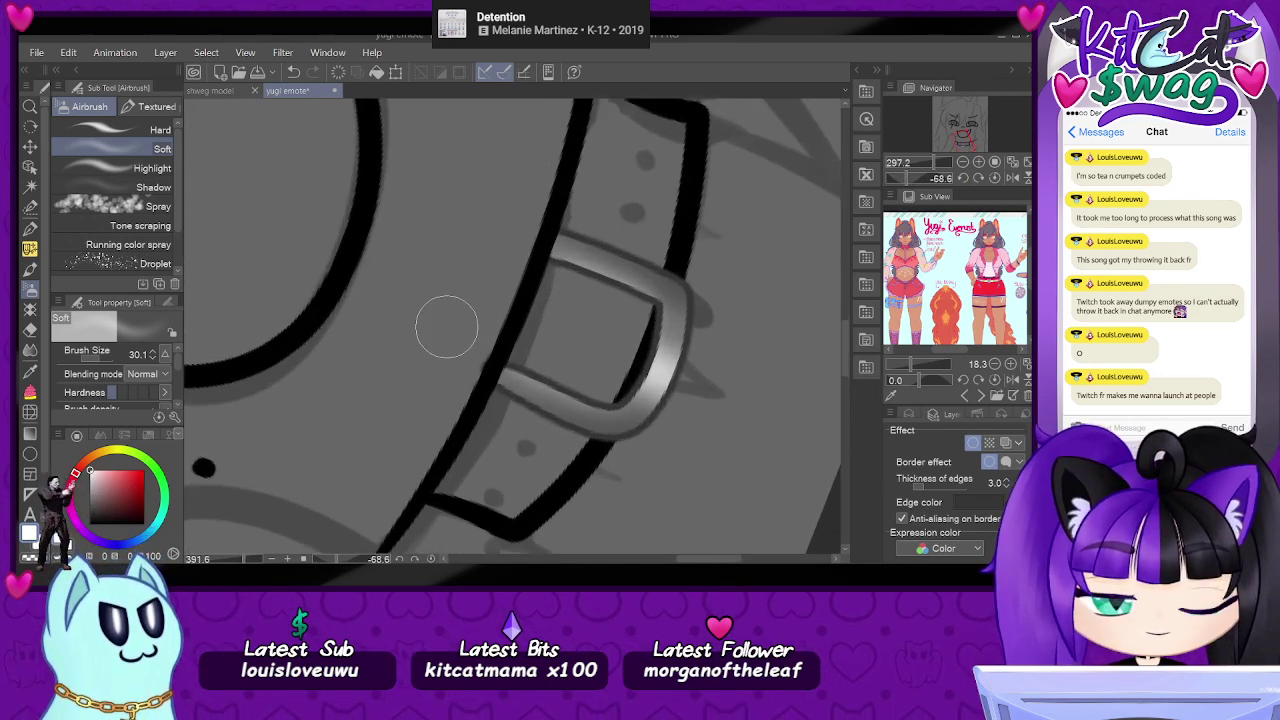
pyautogui.scroll(3, 447, 327)
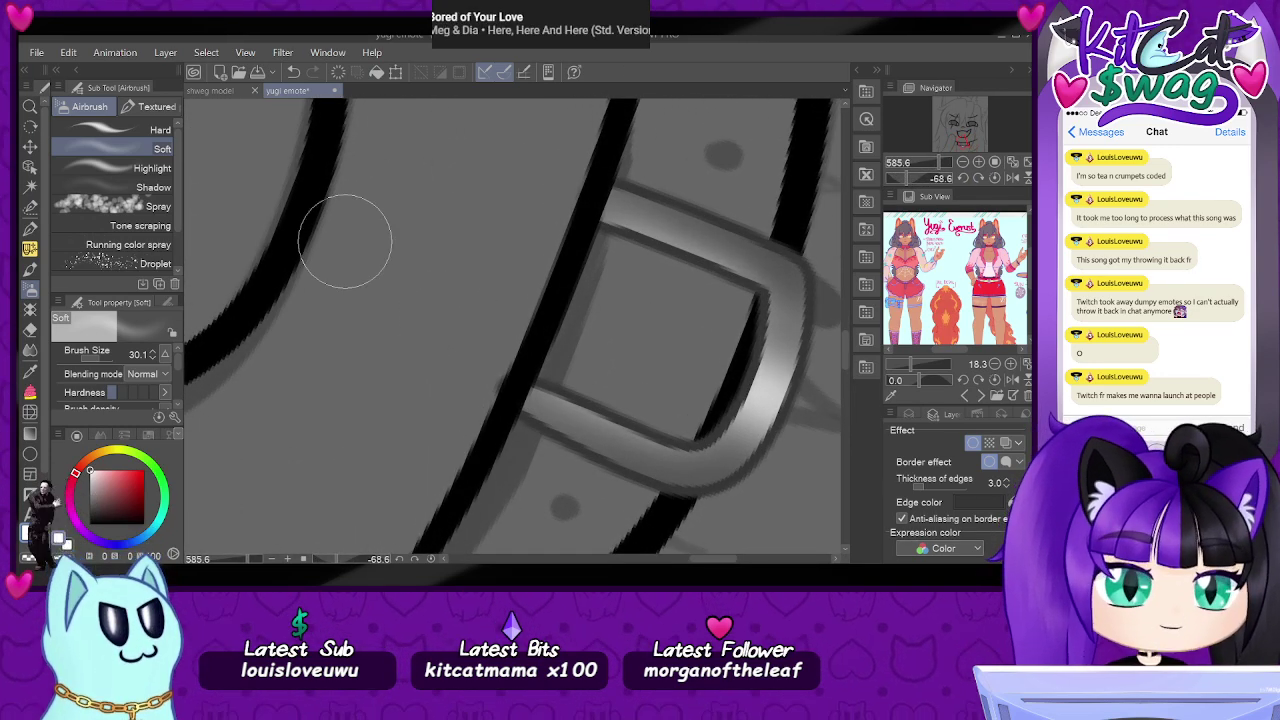
pyautogui.click(918, 414)
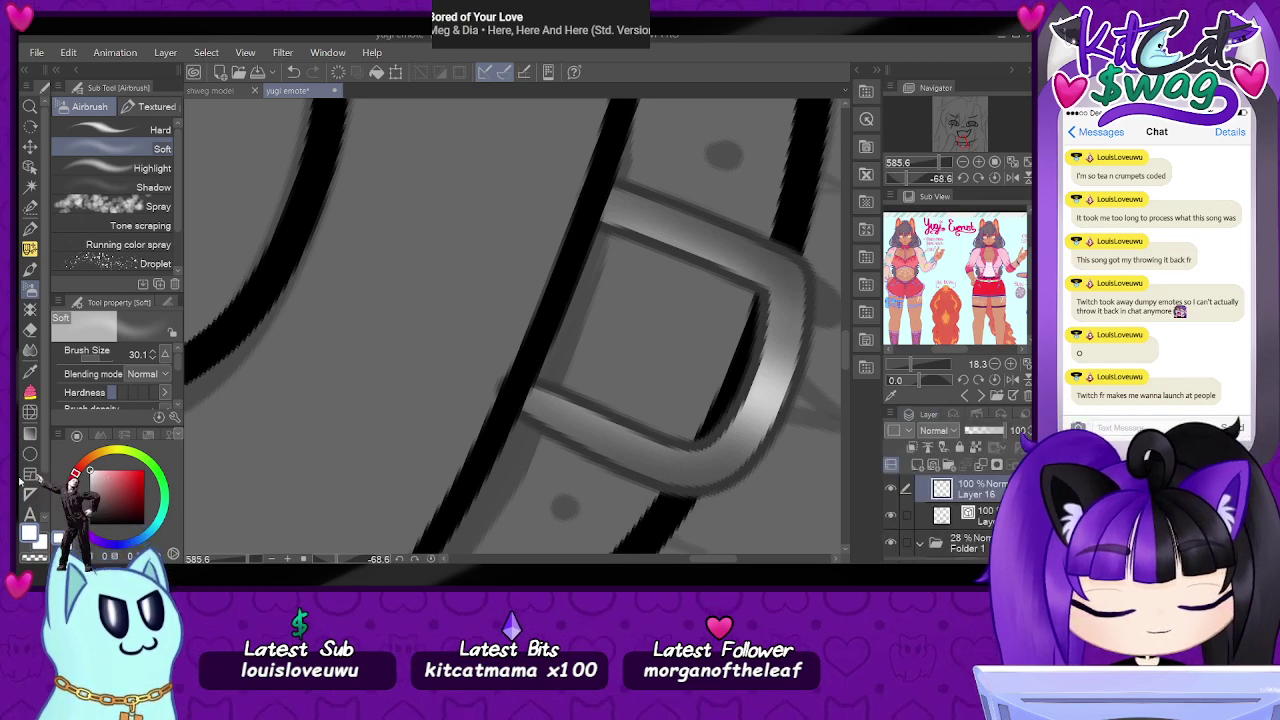
pyautogui.click(30, 328)
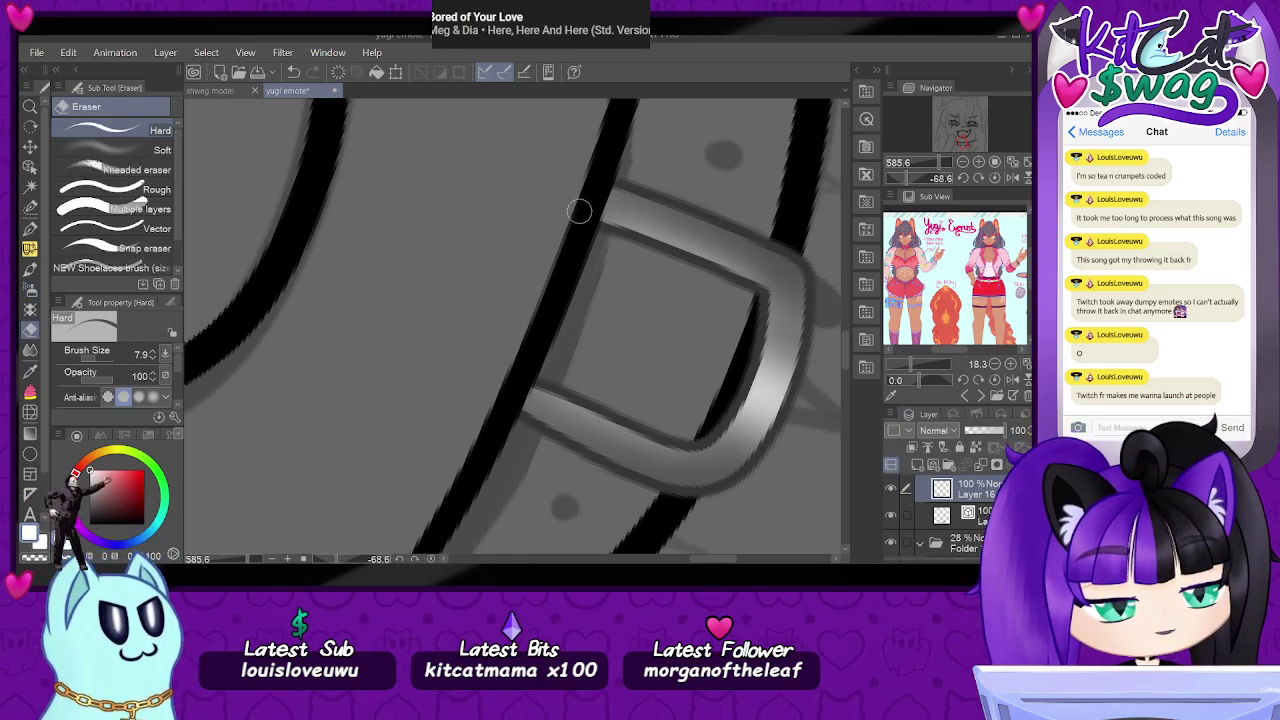
pyautogui.click(993, 179)
pyautogui.moveTo(940, 164); pyautogui.dragTo(930, 168)
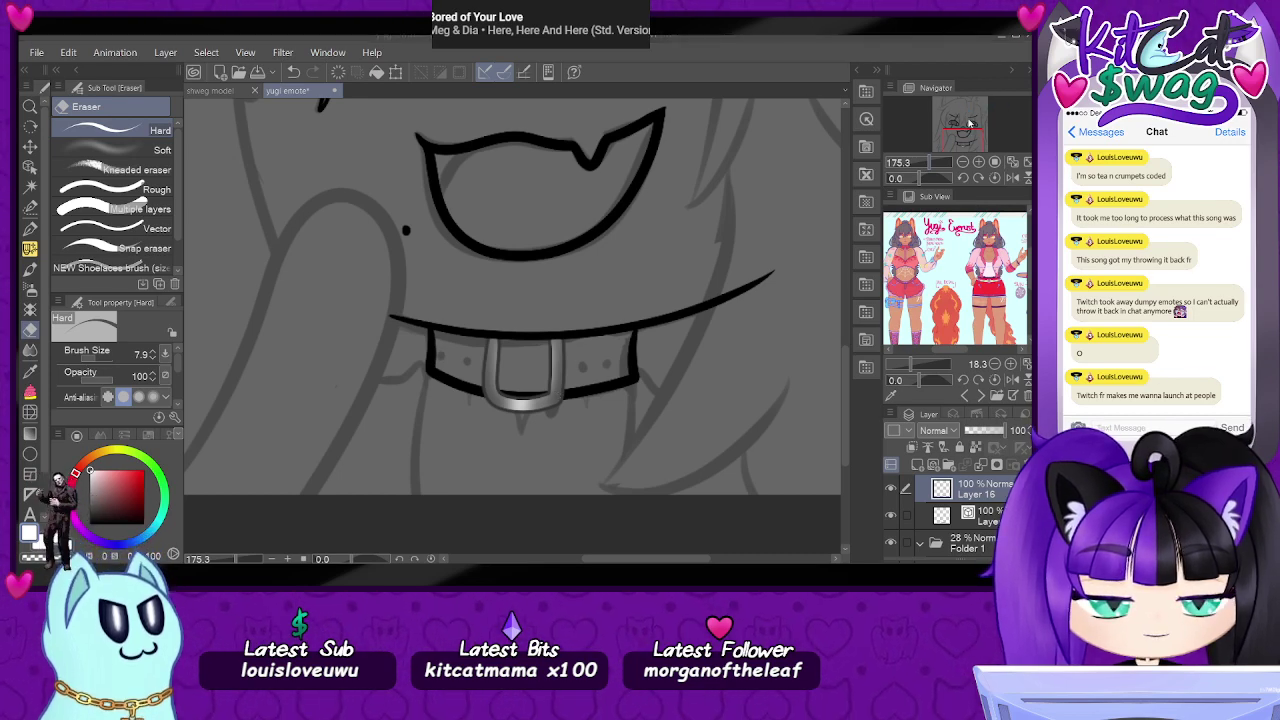
pyautogui.moveTo(957, 147); pyautogui.dragTo(962, 138)
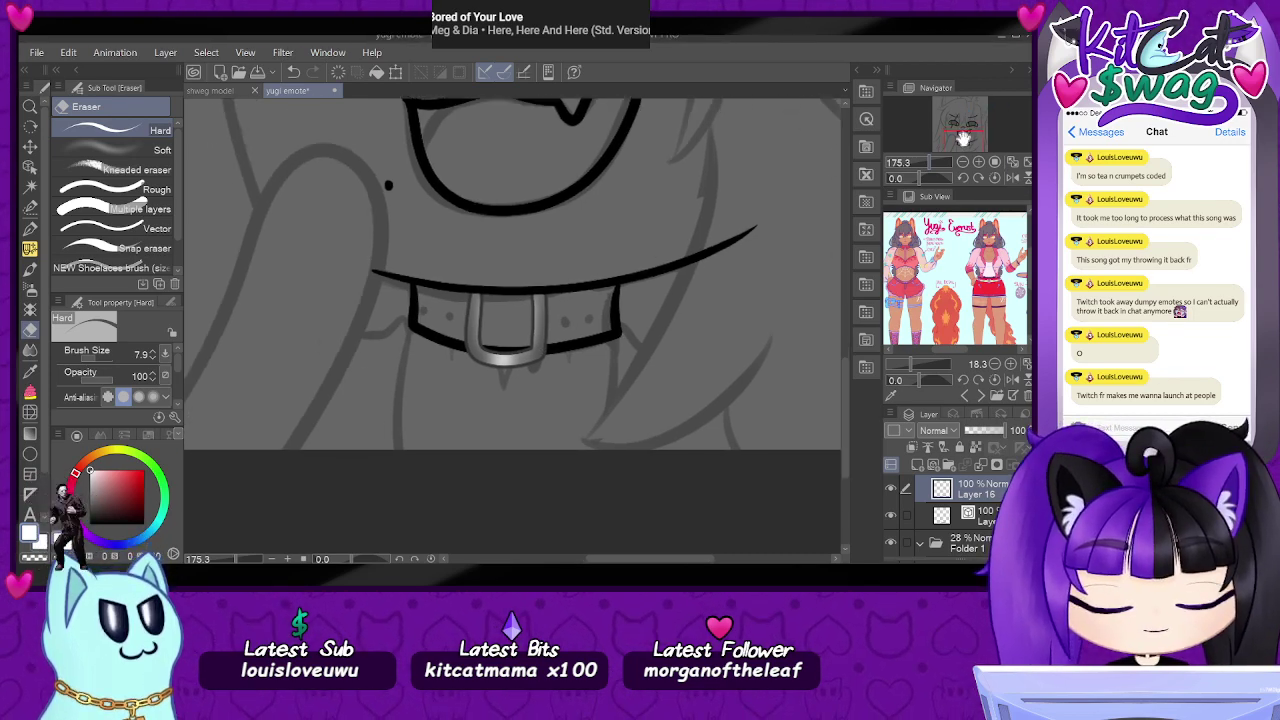
# - Split the collar's lower vector line at both sides of the buckle and delete the segment crossing it
pyautogui.scroll(5, 551, 353)
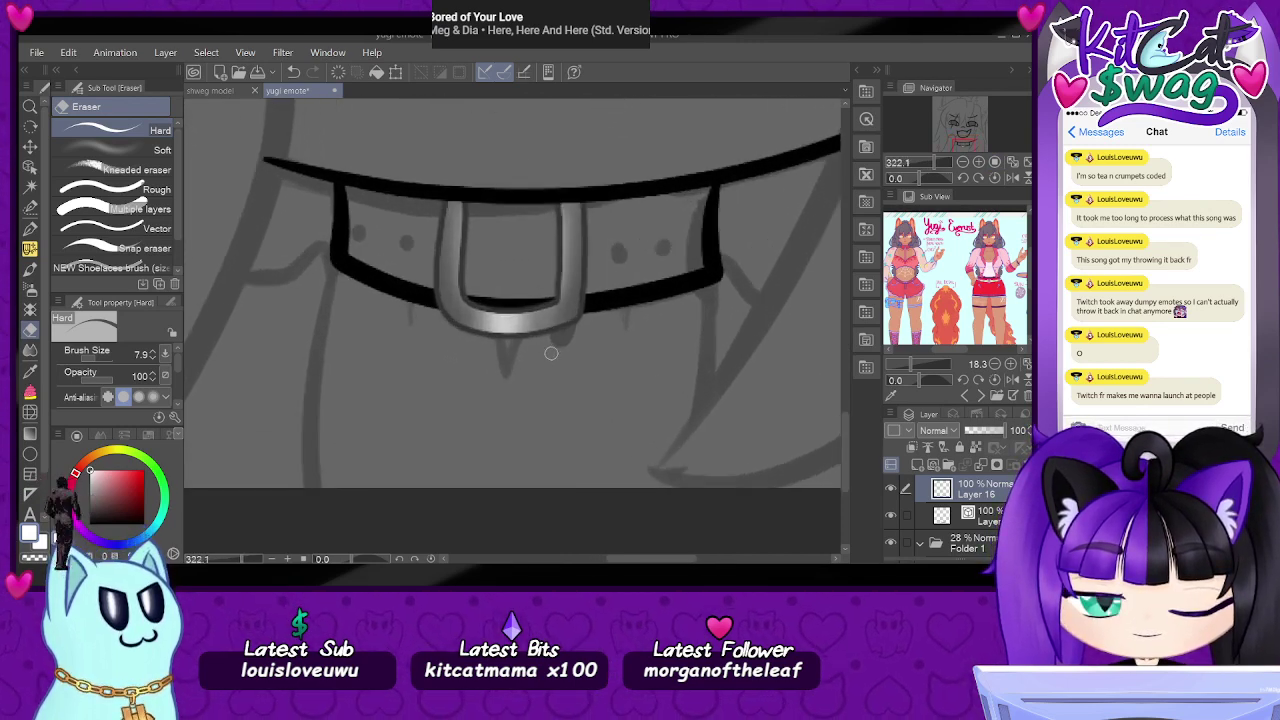
pyautogui.scroll(2, 551, 353)
pyautogui.press('o')
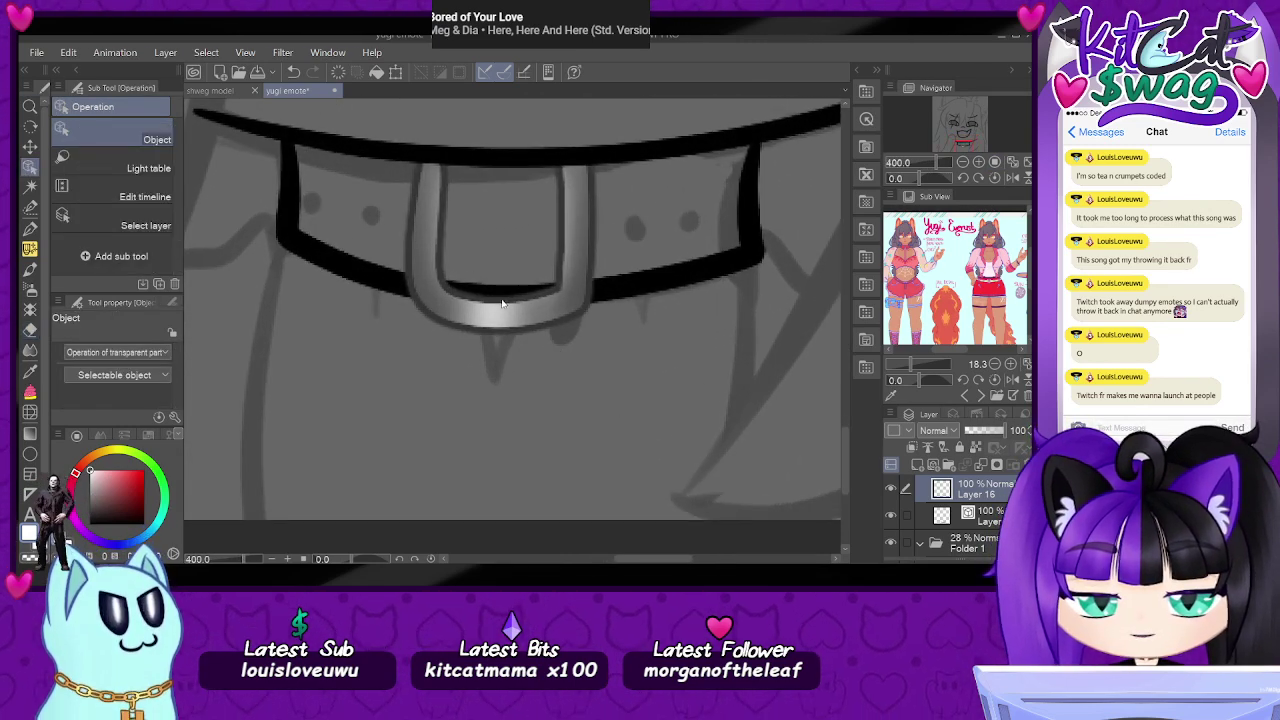
pyautogui.click(503, 296)
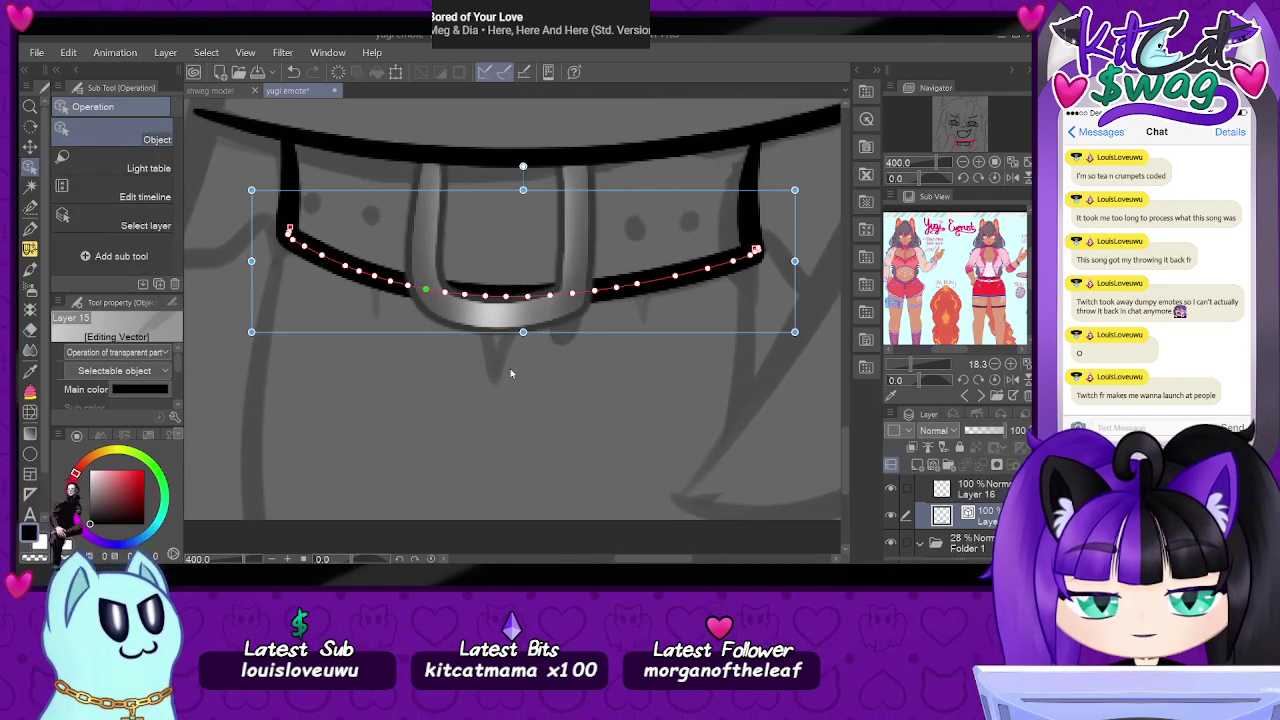
pyautogui.click(514, 321)
pyautogui.click(640, 287)
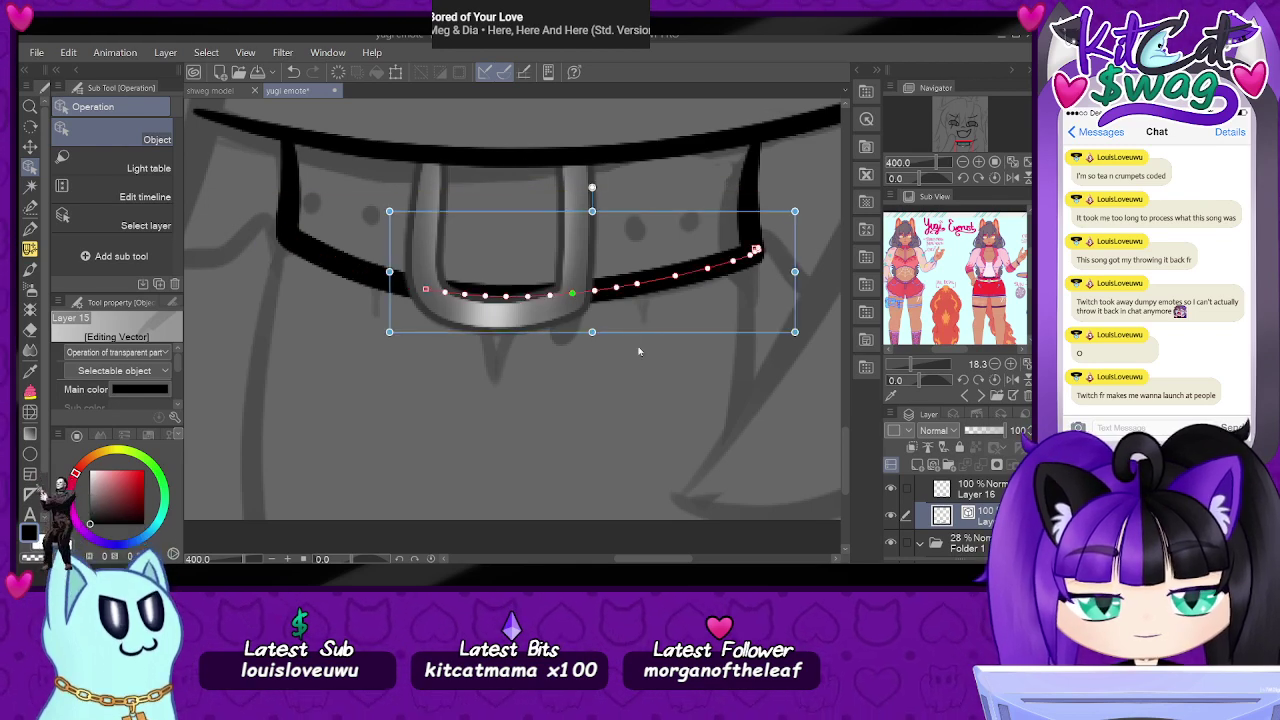
pyautogui.click(508, 295)
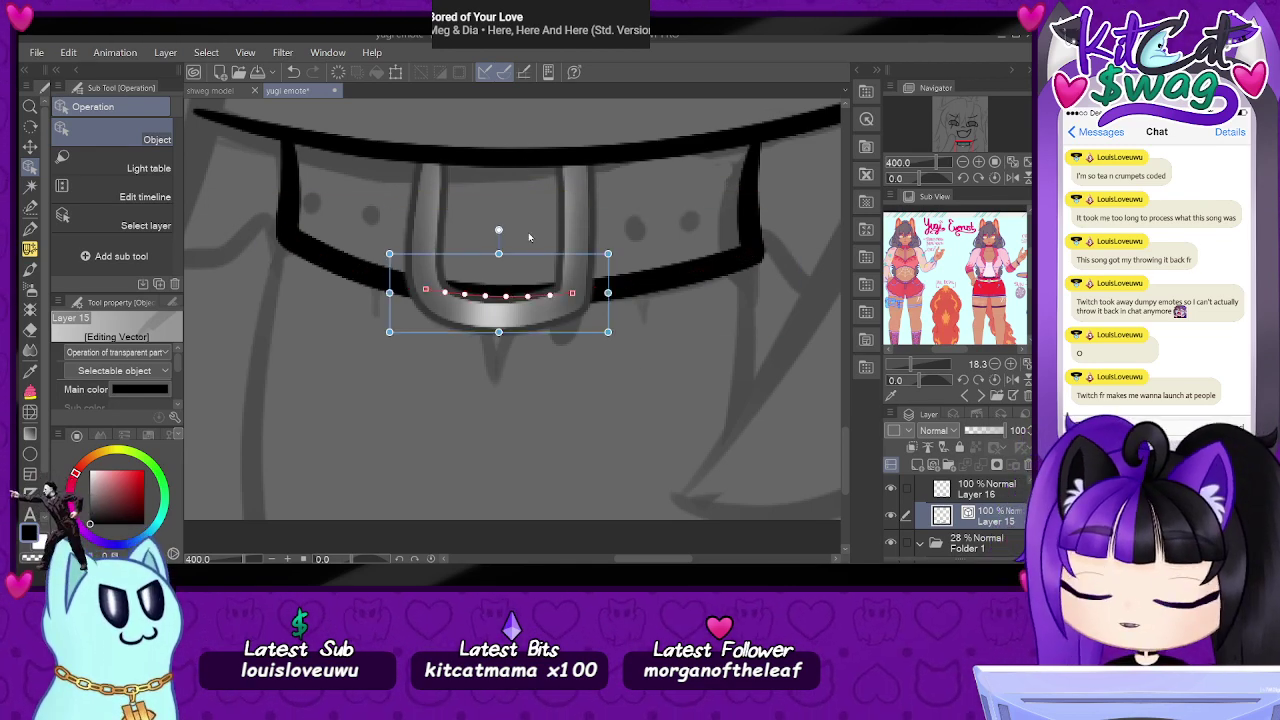
pyautogui.press('Delete')
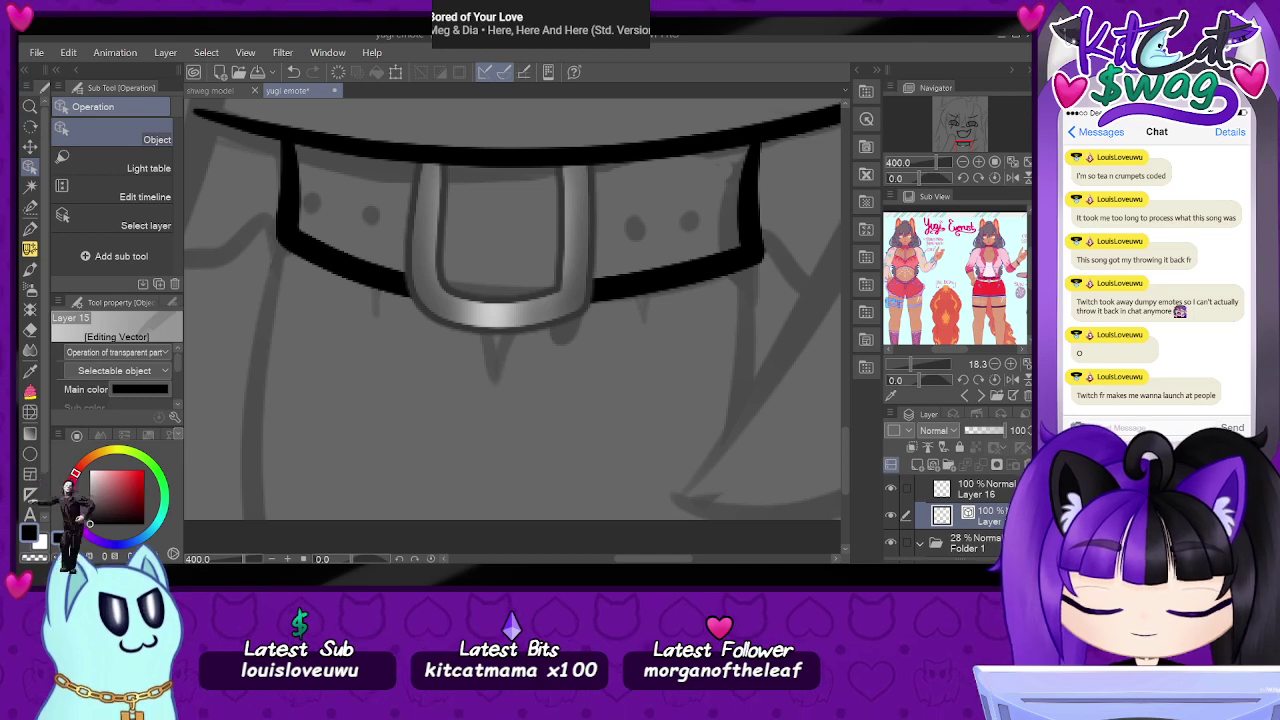
# - Ink four black oval holes on the collar with the size 12 G-pen, two on each side of the buckle
pyautogui.click(30, 228)
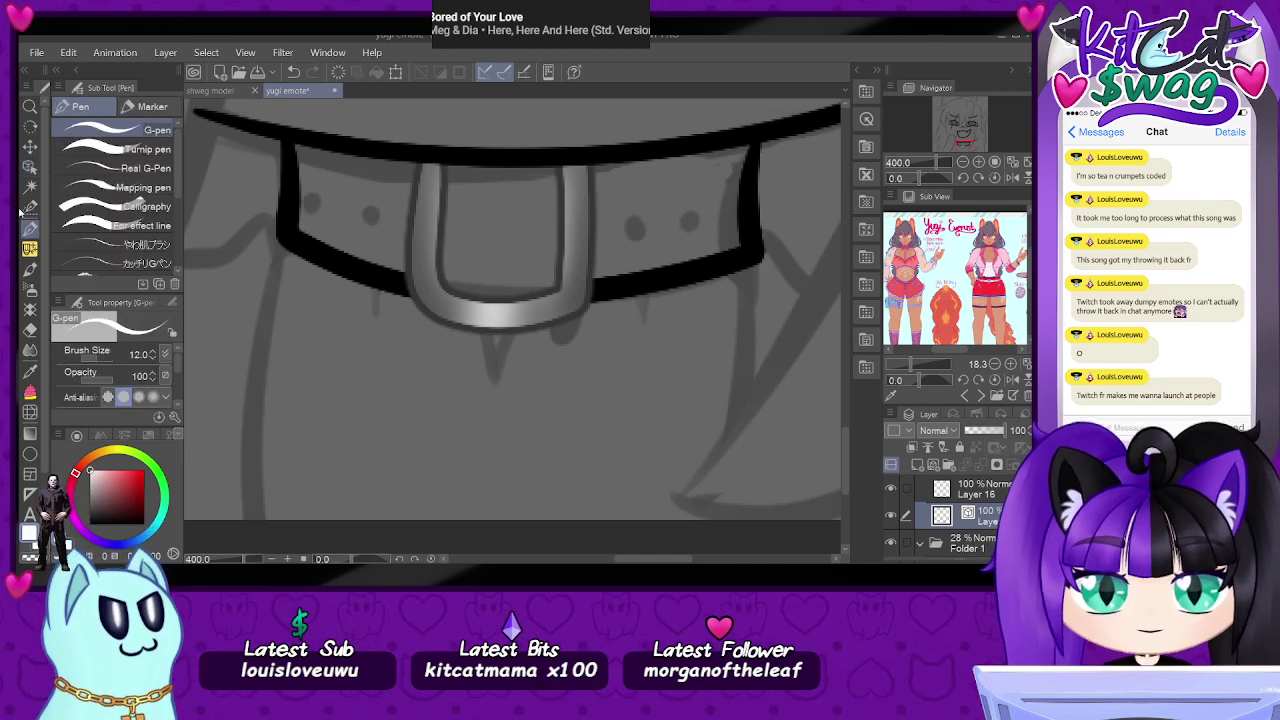
pyautogui.click(634, 224)
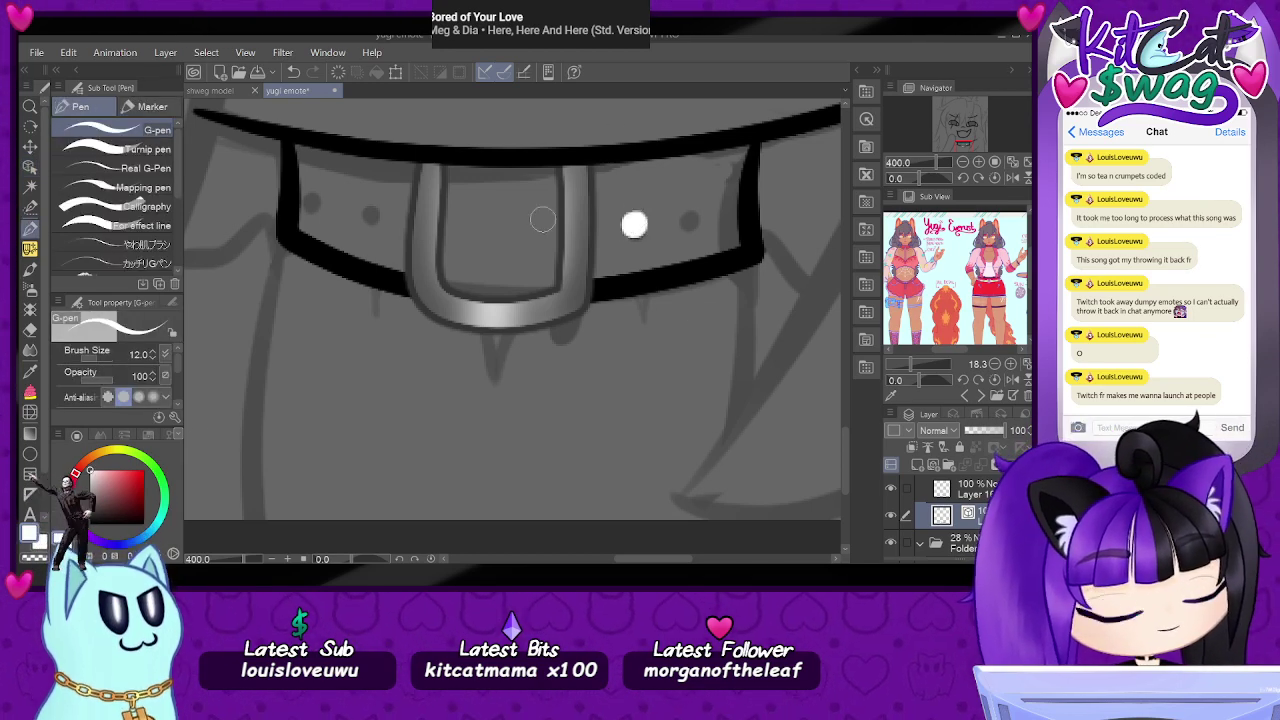
pyautogui.press('x')
pyautogui.hotkey('ctrl', 'z')
pyautogui.moveTo(638, 222); pyautogui.dragTo(642, 222)
pyautogui.hotkey('ctrl', 'z')
pyautogui.click(702, 215)
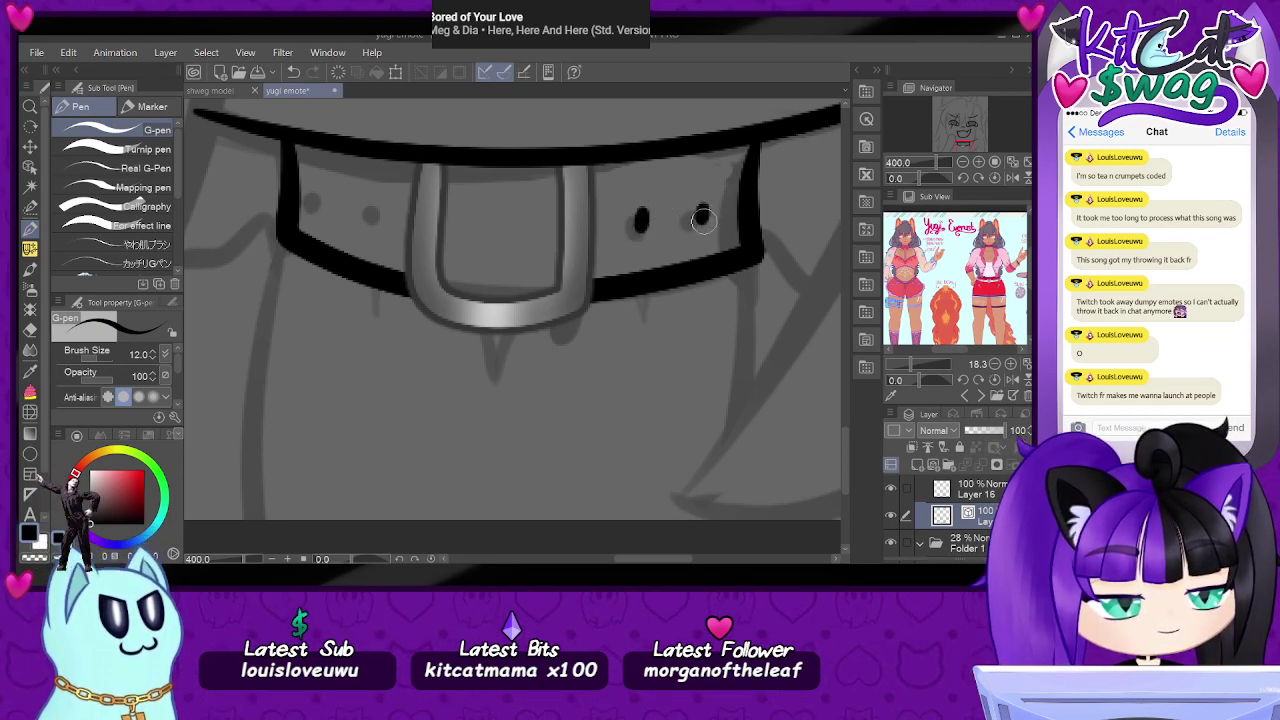
pyautogui.click(370, 213)
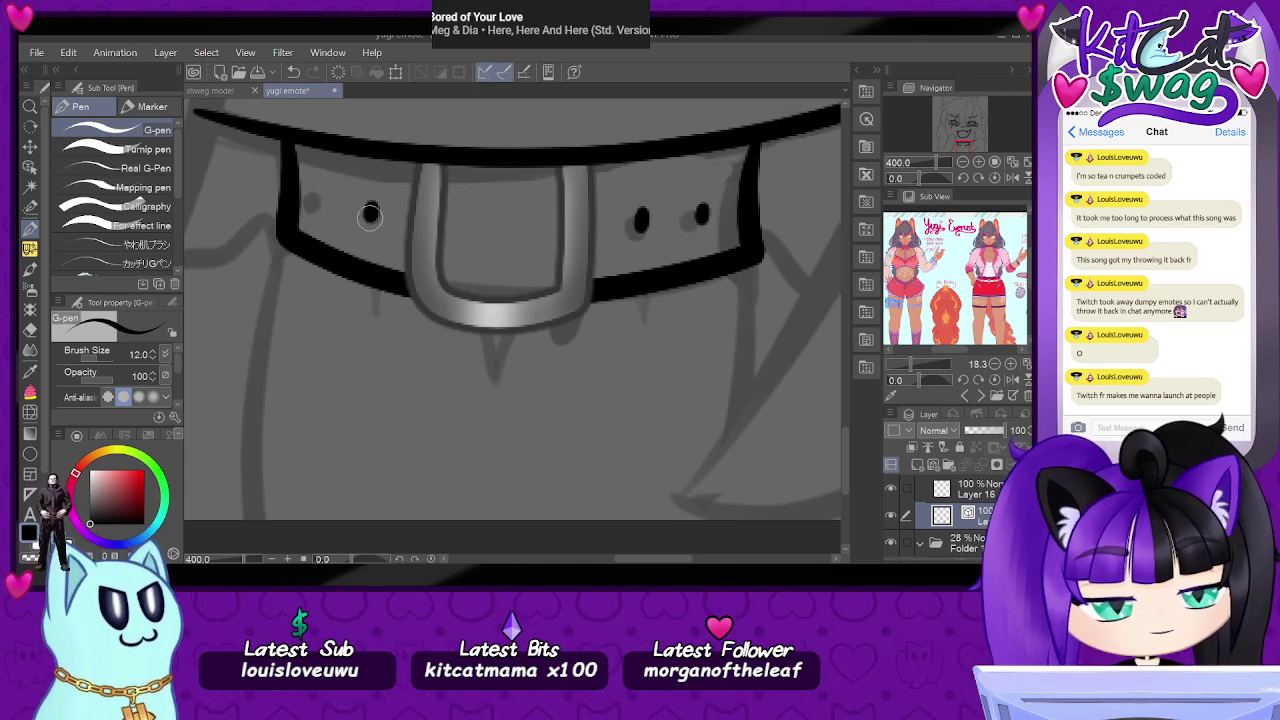
pyautogui.click(308, 197)
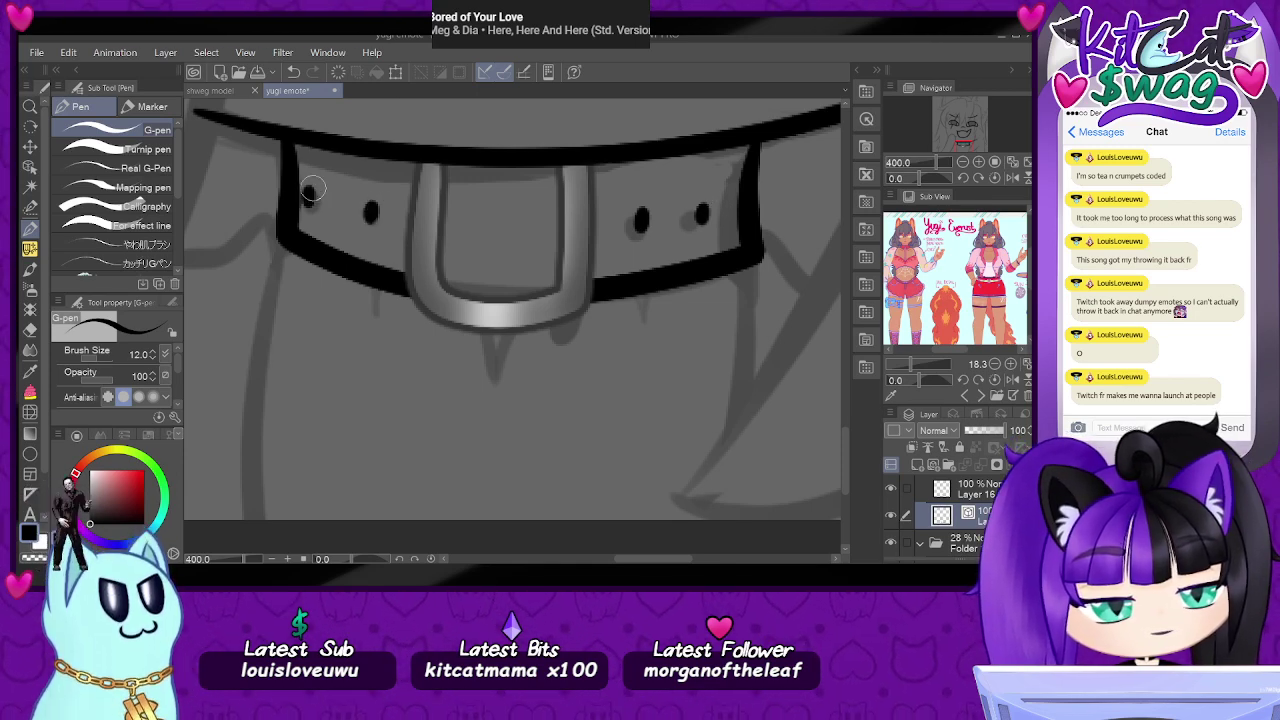
# - Add a vector layer at the top of Folder 2 and ink the rounded, finger-like shape beside the mouth in black
pyautogui.moveTo(940, 161)
pyautogui.mouseDown()
pyautogui.moveTo(918, 170)
pyautogui.moveTo(930, 176)
pyautogui.mouseUp()
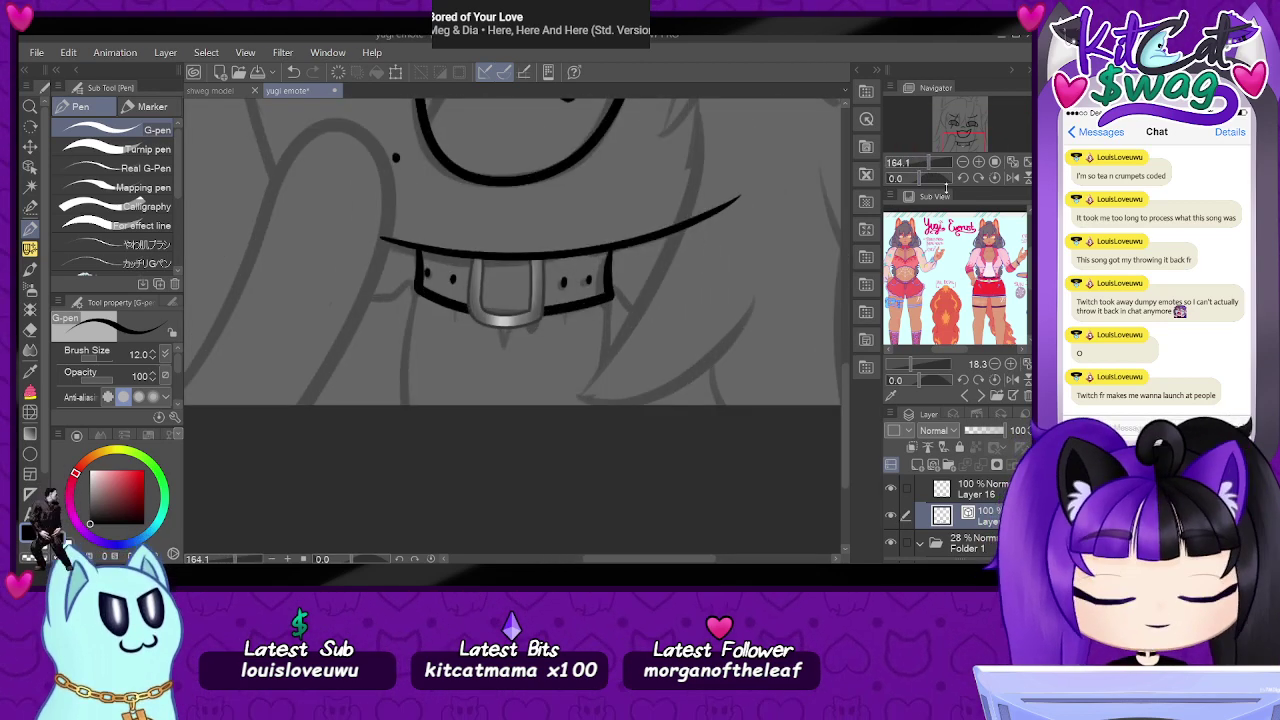
pyautogui.moveTo(963, 134); pyautogui.dragTo(974, 150)
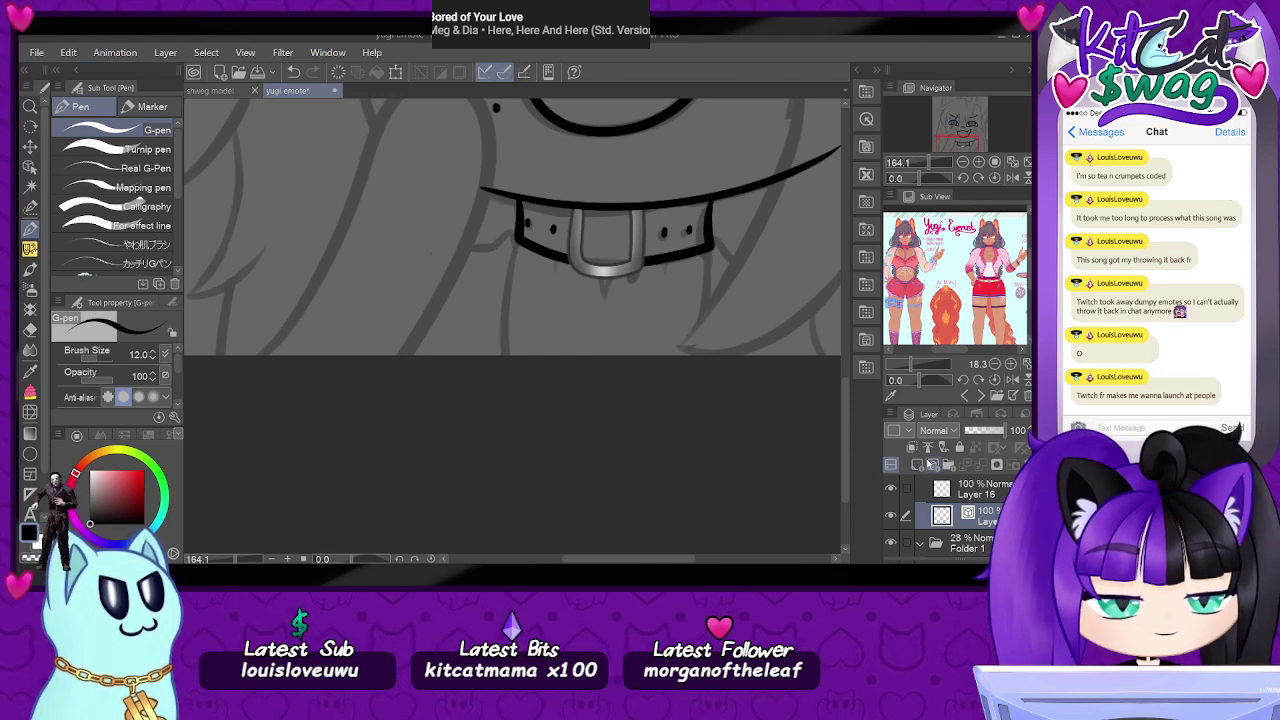
pyautogui.scroll(4, 970, 515)
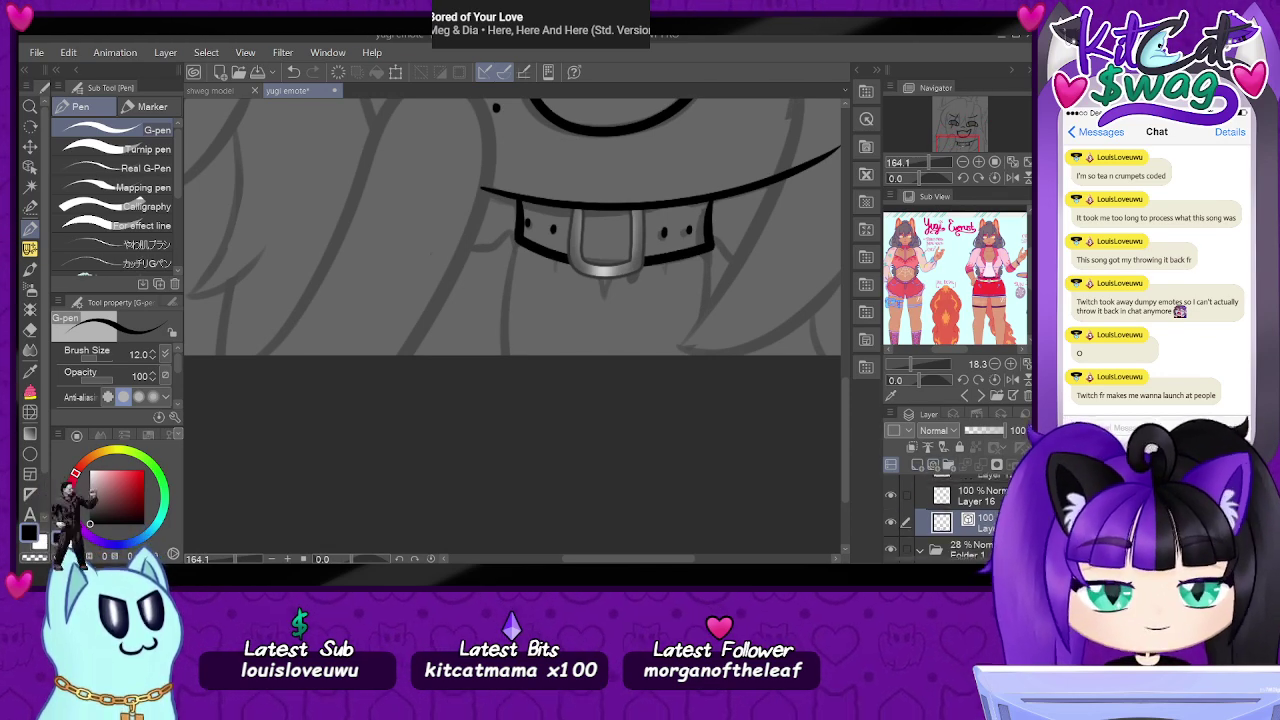
pyautogui.click(972, 524)
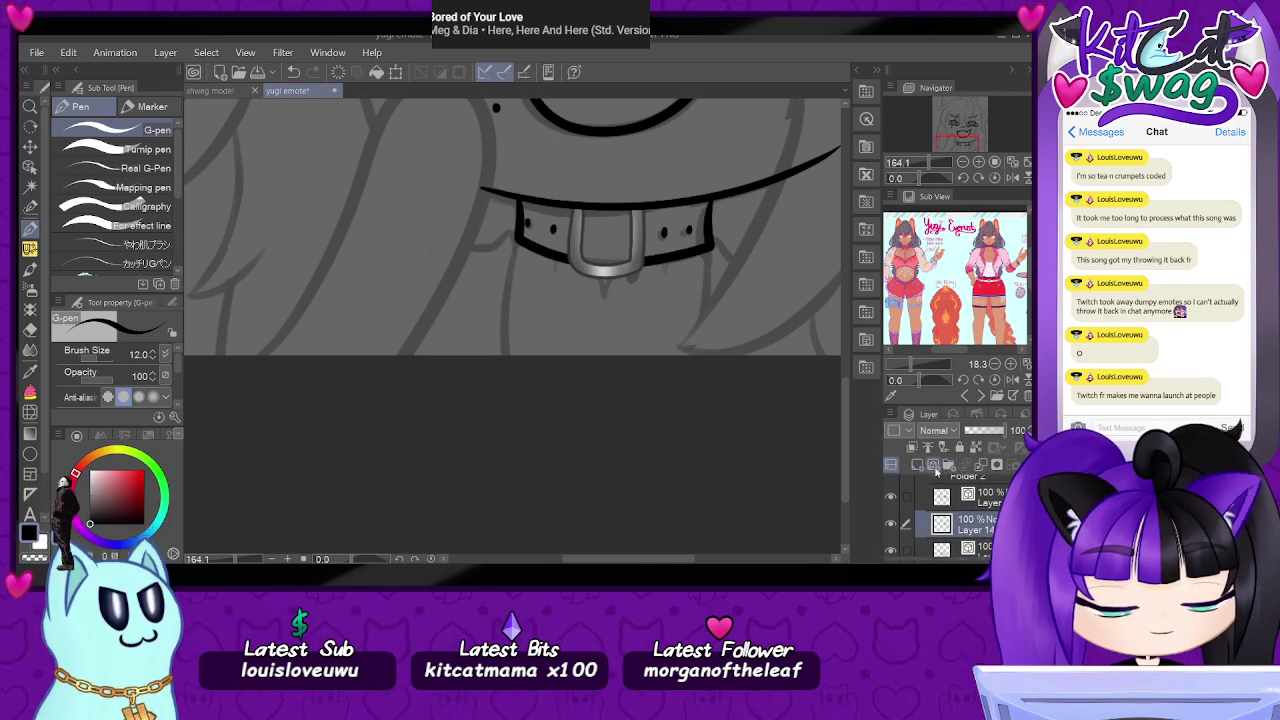
pyautogui.moveTo(940, 498); pyautogui.dragTo(950, 505)
pyautogui.moveTo(965, 145); pyautogui.dragTo(960, 139)
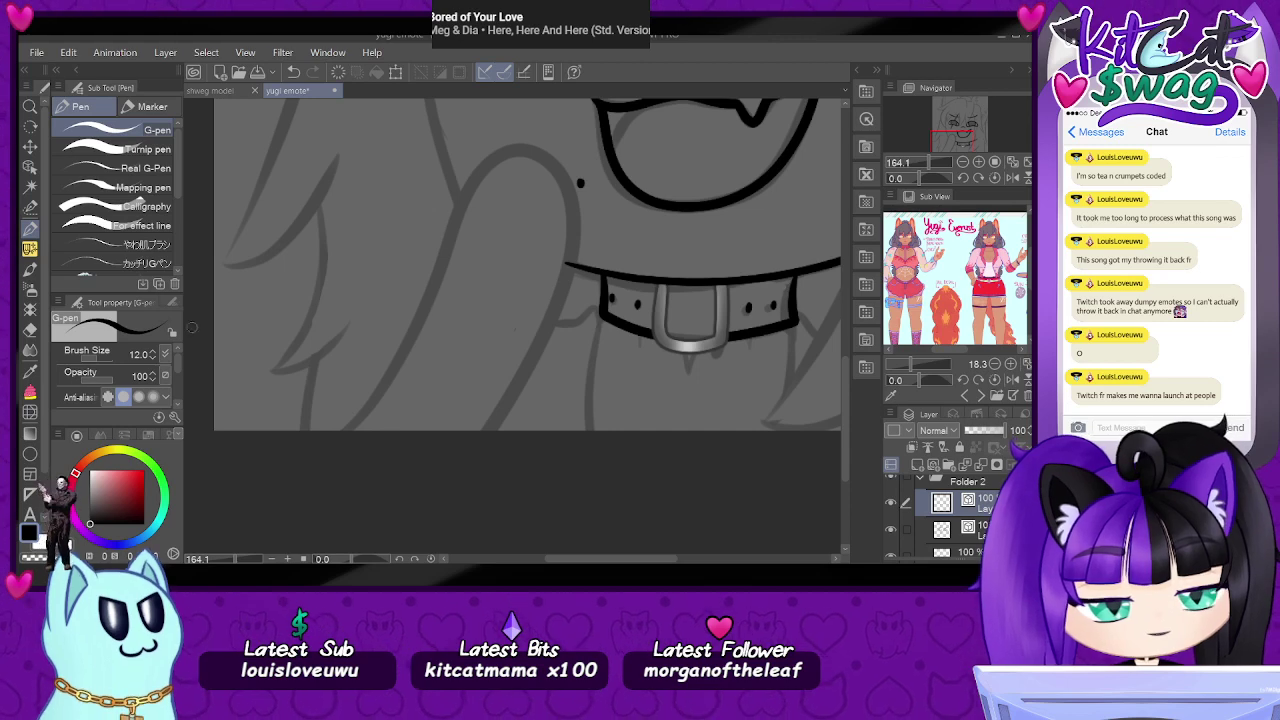
pyautogui.moveTo(339, 428)
pyautogui.mouseDown()
pyautogui.moveTo(463, 232)
pyautogui.moveTo(572, 245)
pyautogui.moveTo(452, 494)
pyautogui.mouseUp()
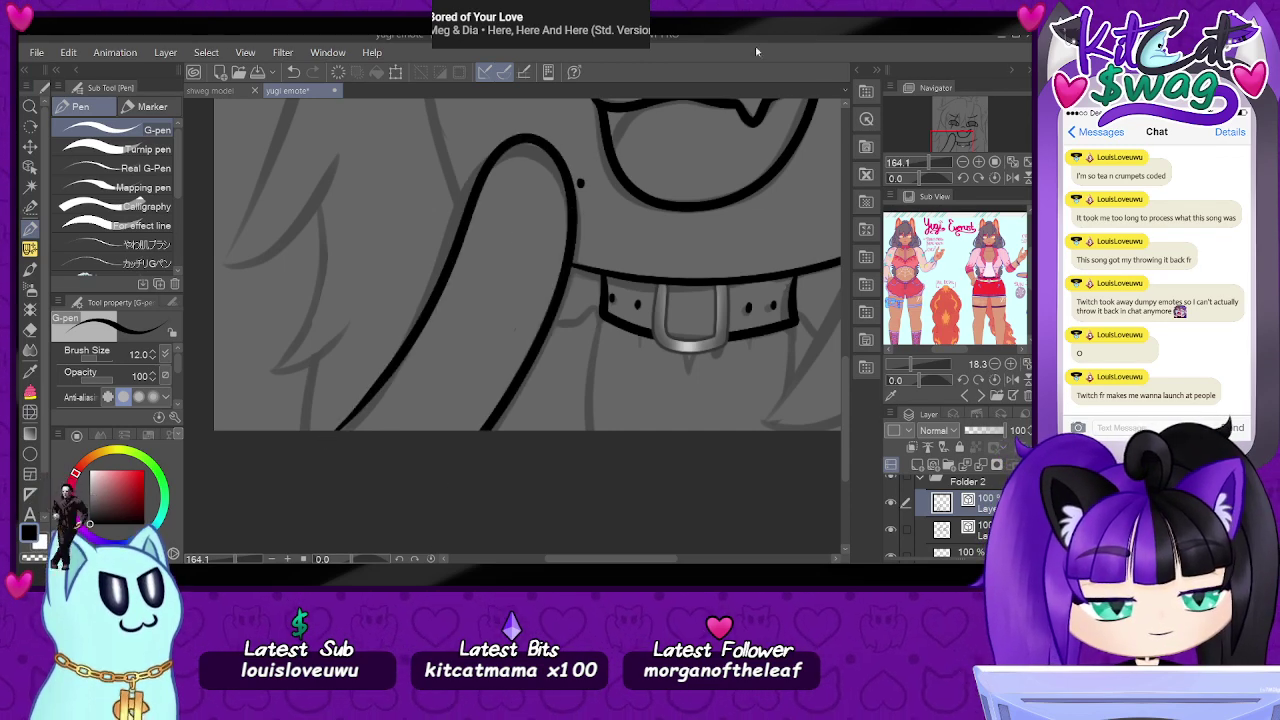
# - Compare the drawing without and with the new finger-like outline, and examine its fit beside the face and collar
pyautogui.moveTo(924, 165); pyautogui.dragTo(922, 168)
pyautogui.hotkey('ctrl', 'z')
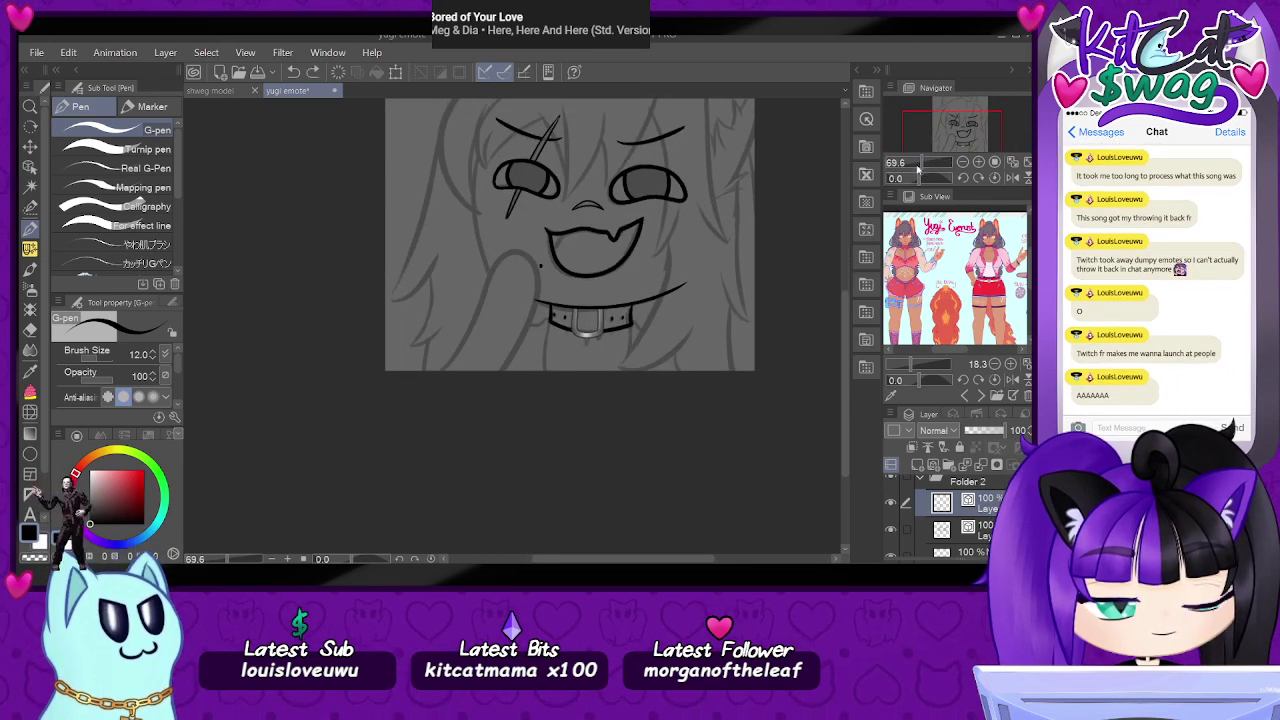
pyautogui.hotkey('ctrl', 'y')
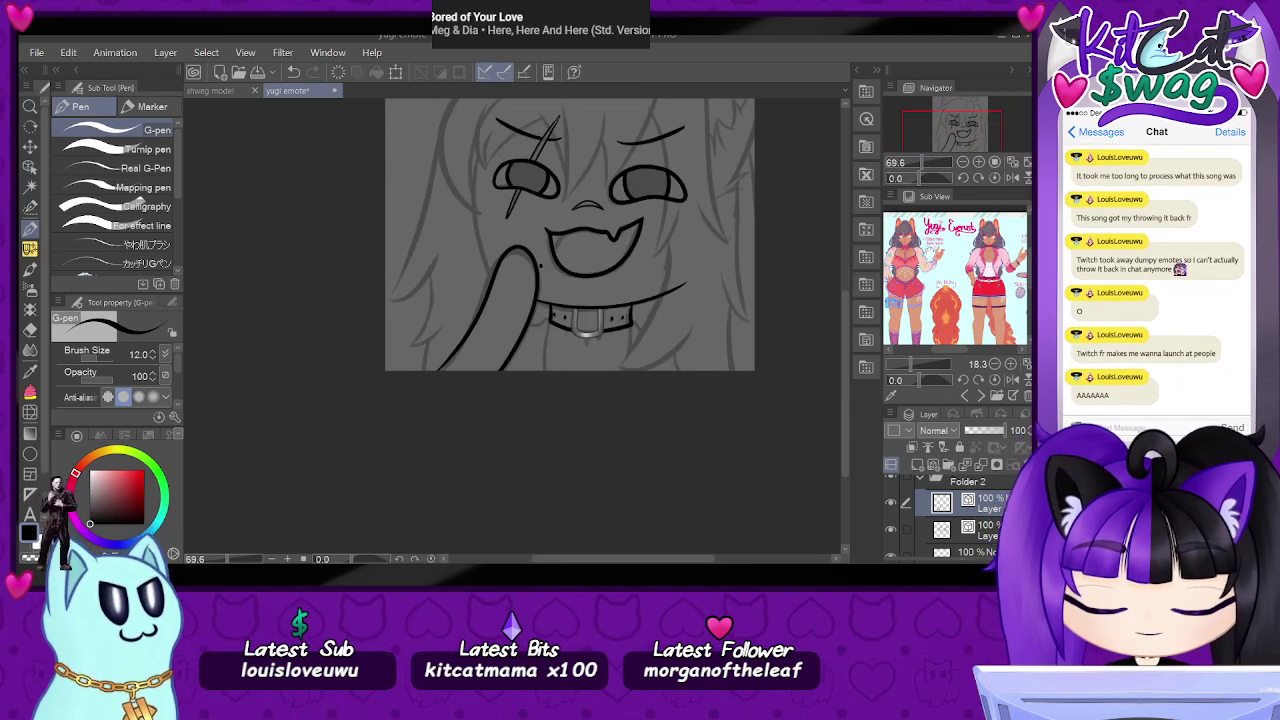
pyautogui.moveTo(926, 162); pyautogui.dragTo(926, 164)
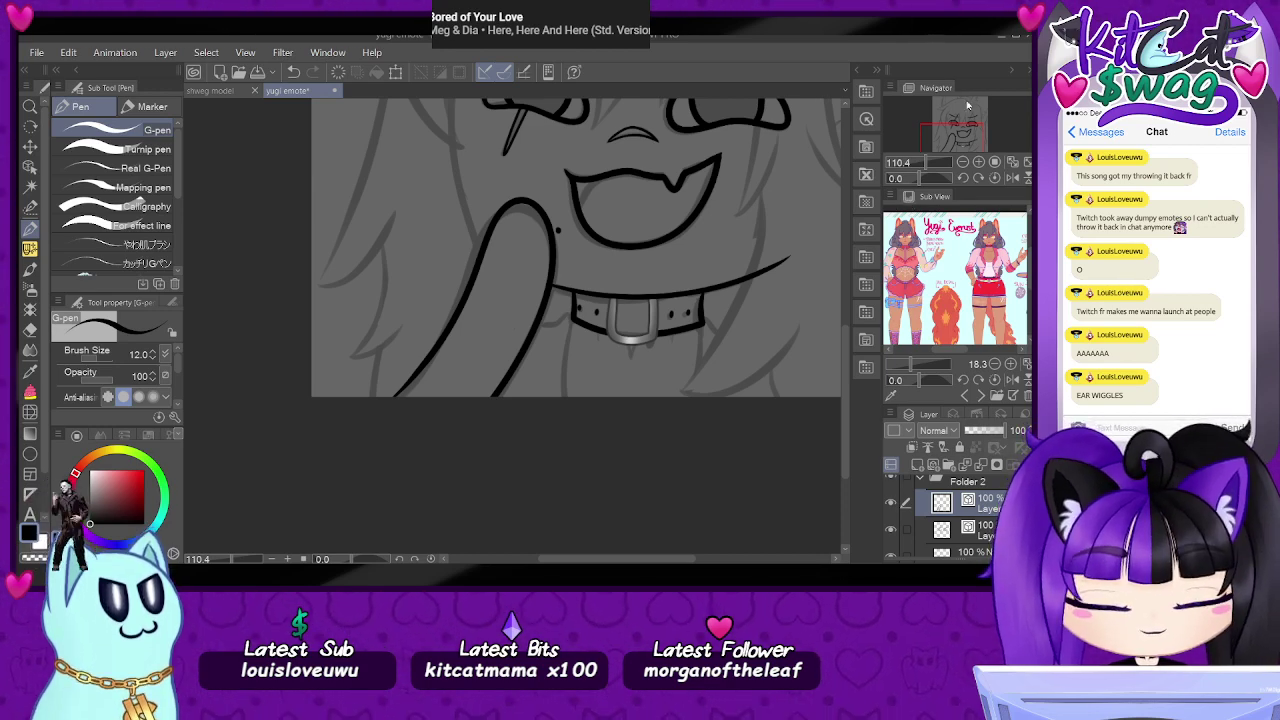
pyautogui.moveTo(947, 134); pyautogui.dragTo(927, 168)
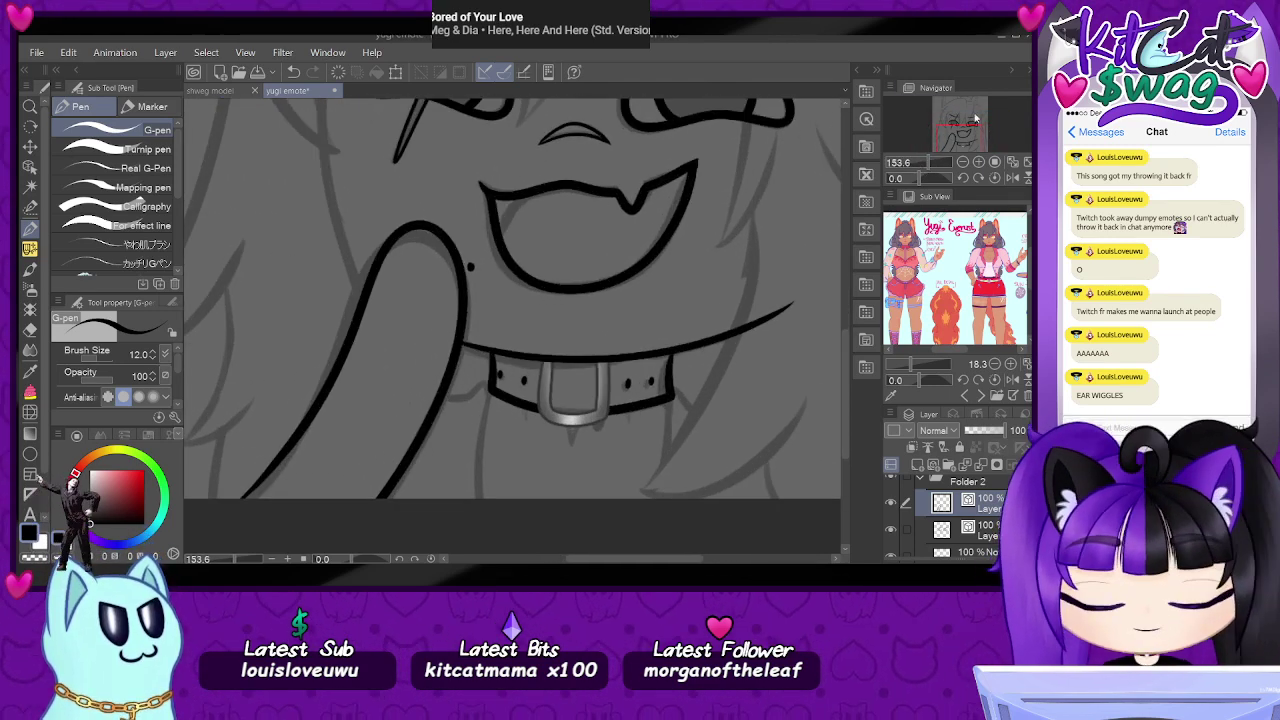
pyautogui.moveTo(975, 119); pyautogui.dragTo(955, 135)
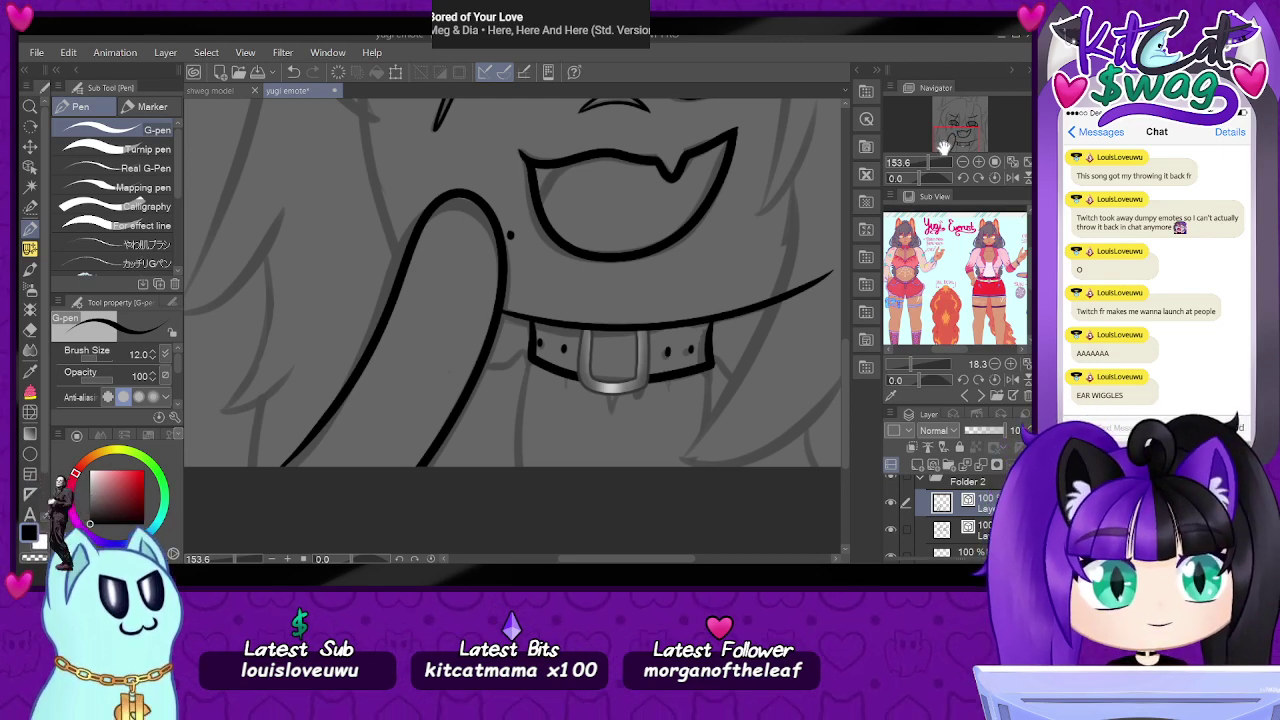
pyautogui.moveTo(952, 138); pyautogui.dragTo(949, 140)
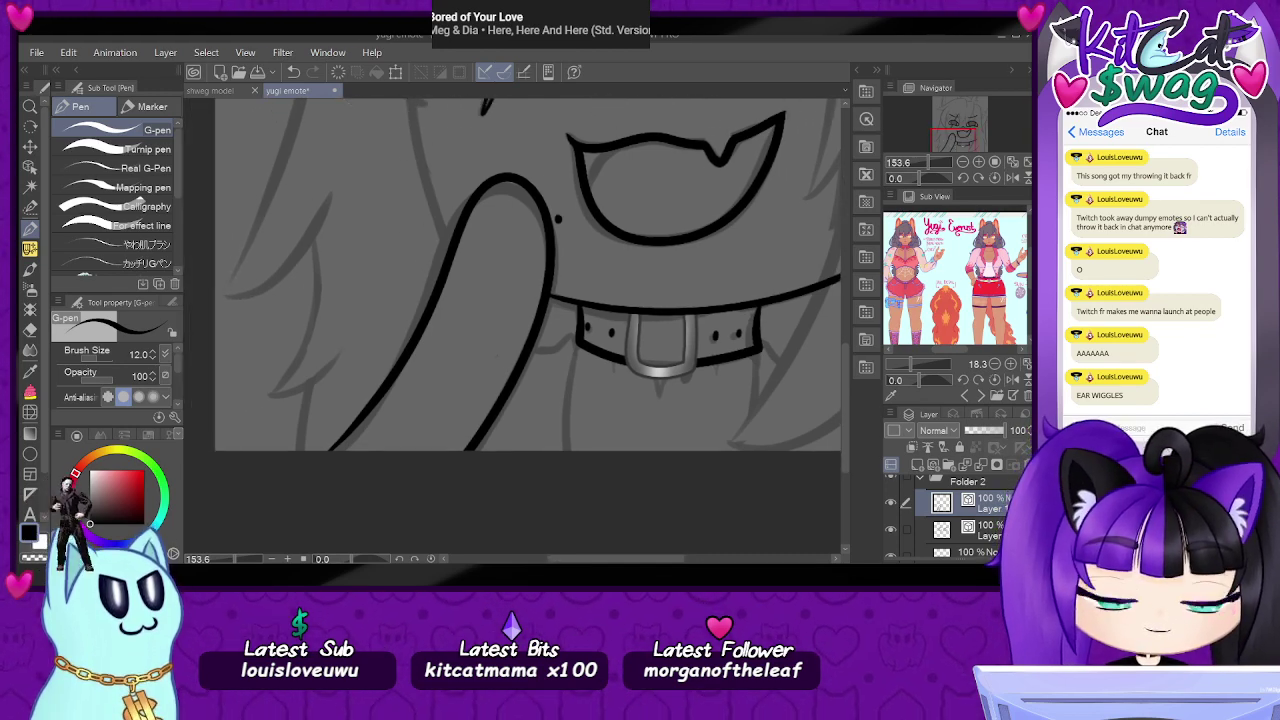
pyautogui.moveTo(933, 170); pyautogui.dragTo(922, 170)
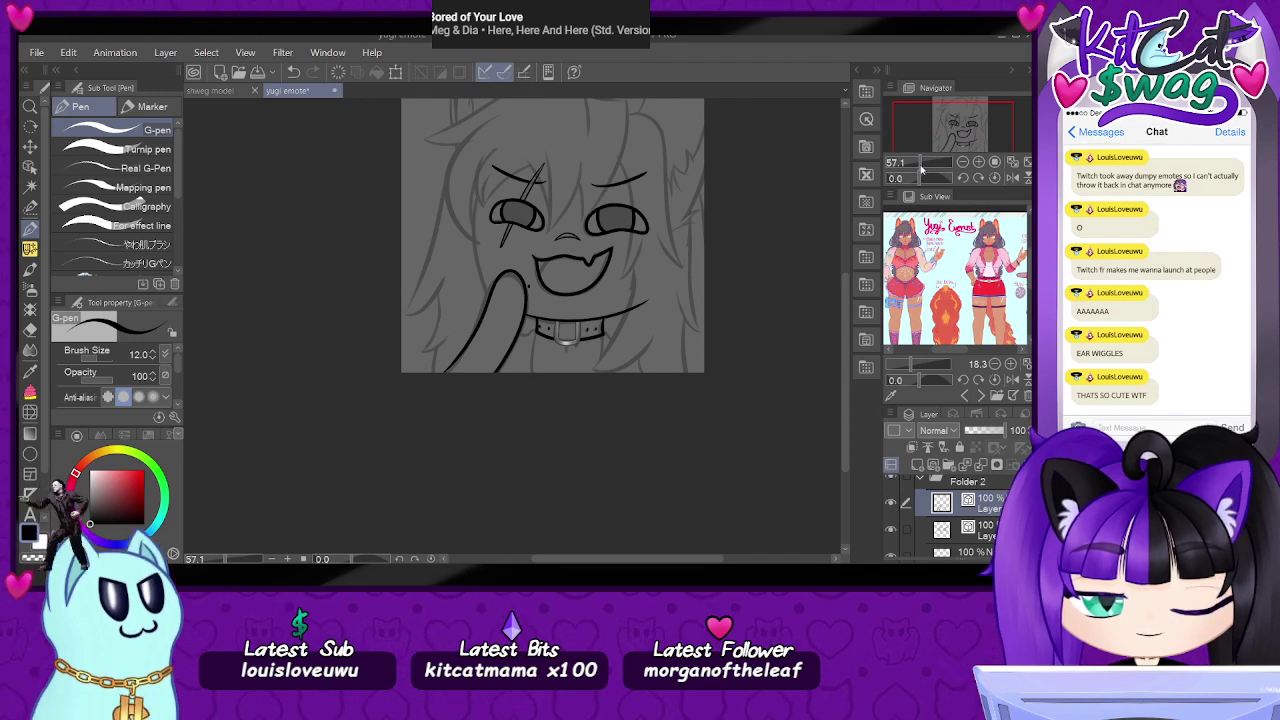
pyautogui.moveTo(922, 170)
pyautogui.mouseDown()
pyautogui.moveTo(936, 170)
pyautogui.moveTo(925, 172)
pyautogui.mouseUp()
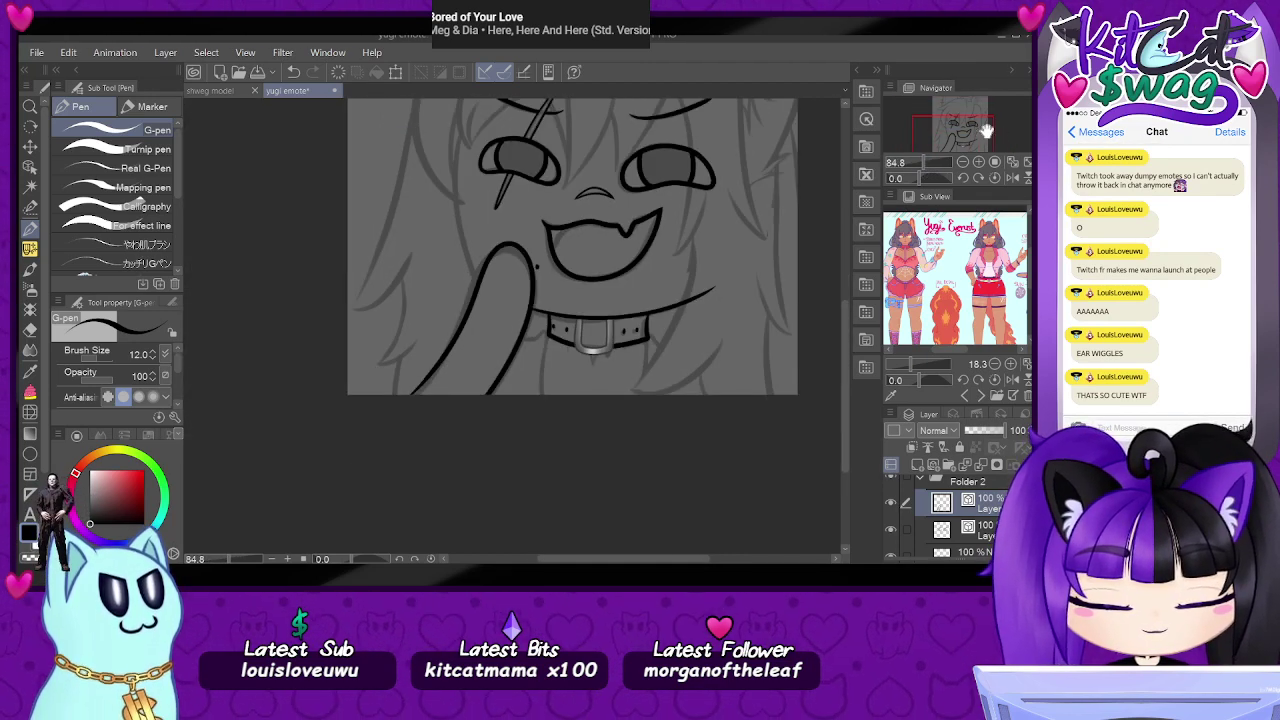
pyautogui.moveTo(983, 131); pyautogui.dragTo(992, 132)
# - Add a vector layer in Folder 2 and place it at the bottom, directly above Folder 1
pyautogui.scroll(6, 485, 388)
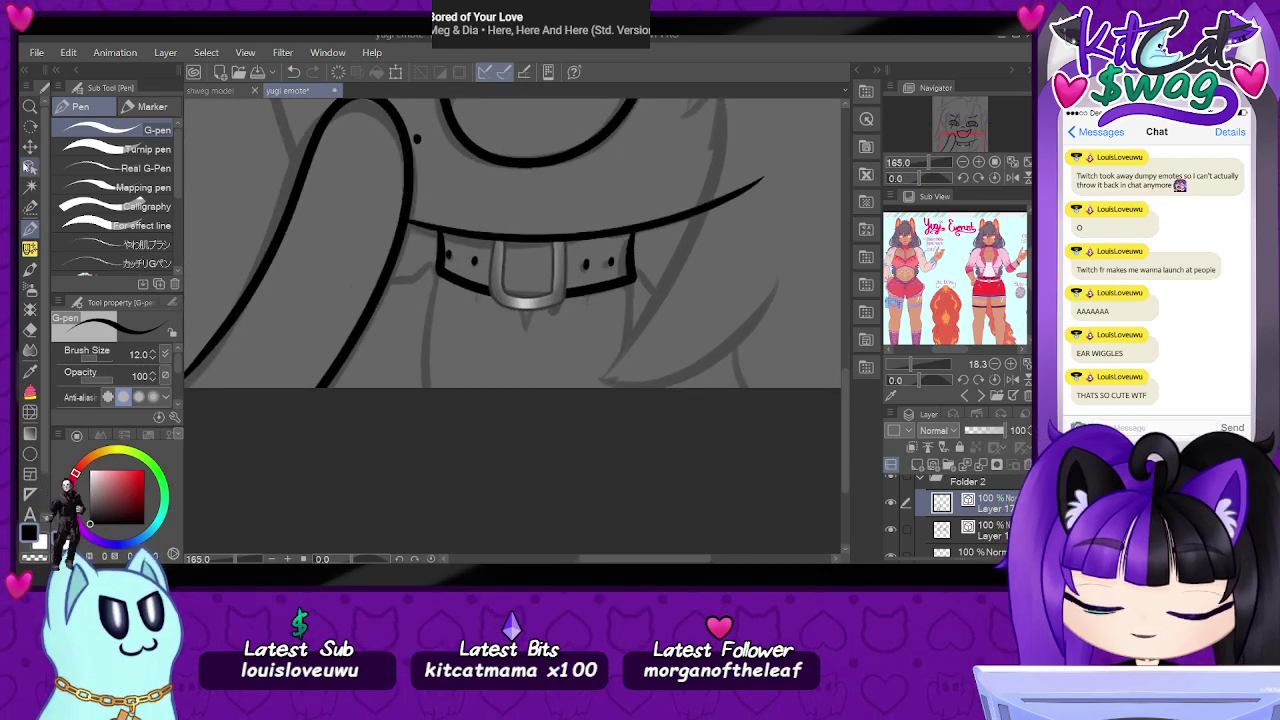
pyautogui.scroll(-10, 955, 515)
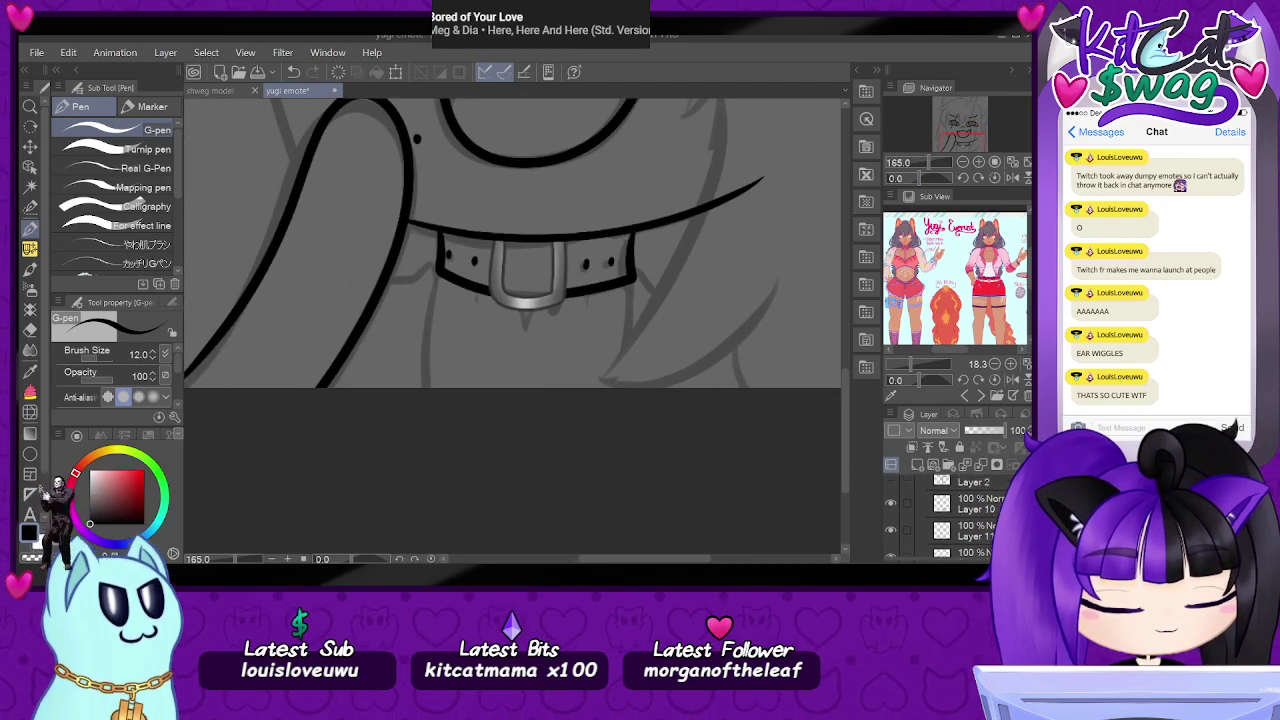
pyautogui.scroll(-3, 950, 510)
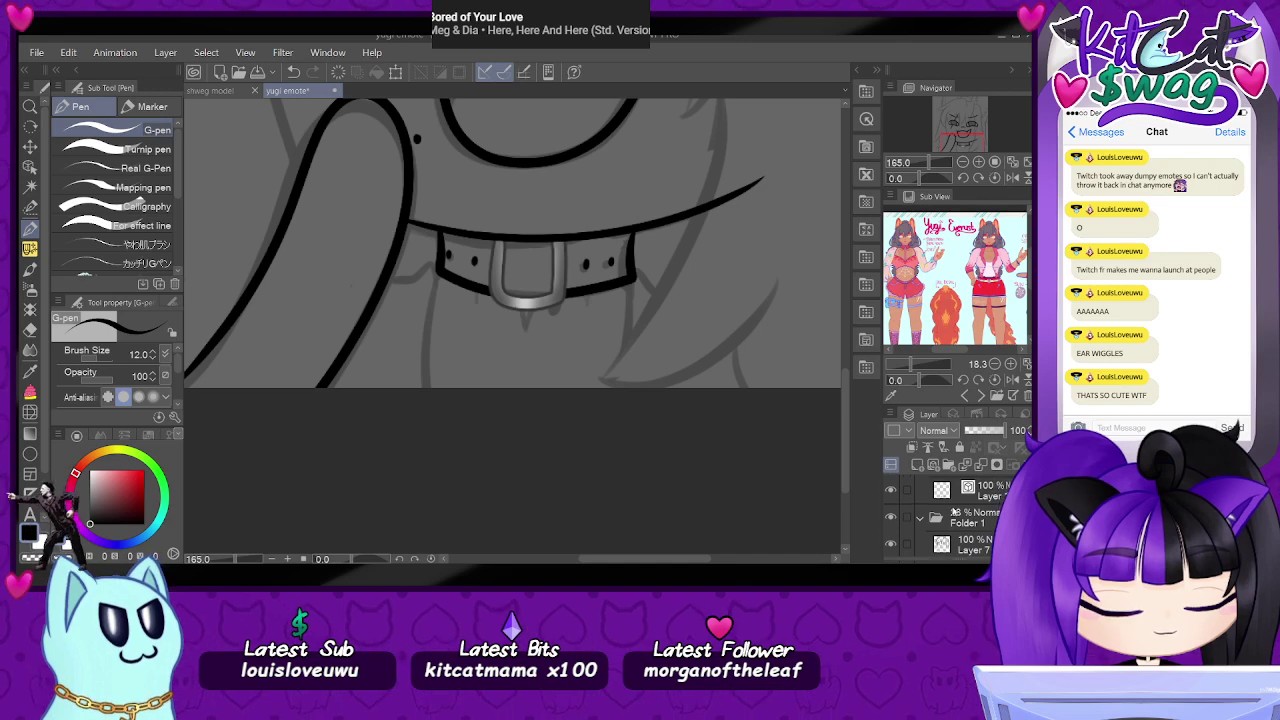
pyautogui.scroll(1, 997, 497)
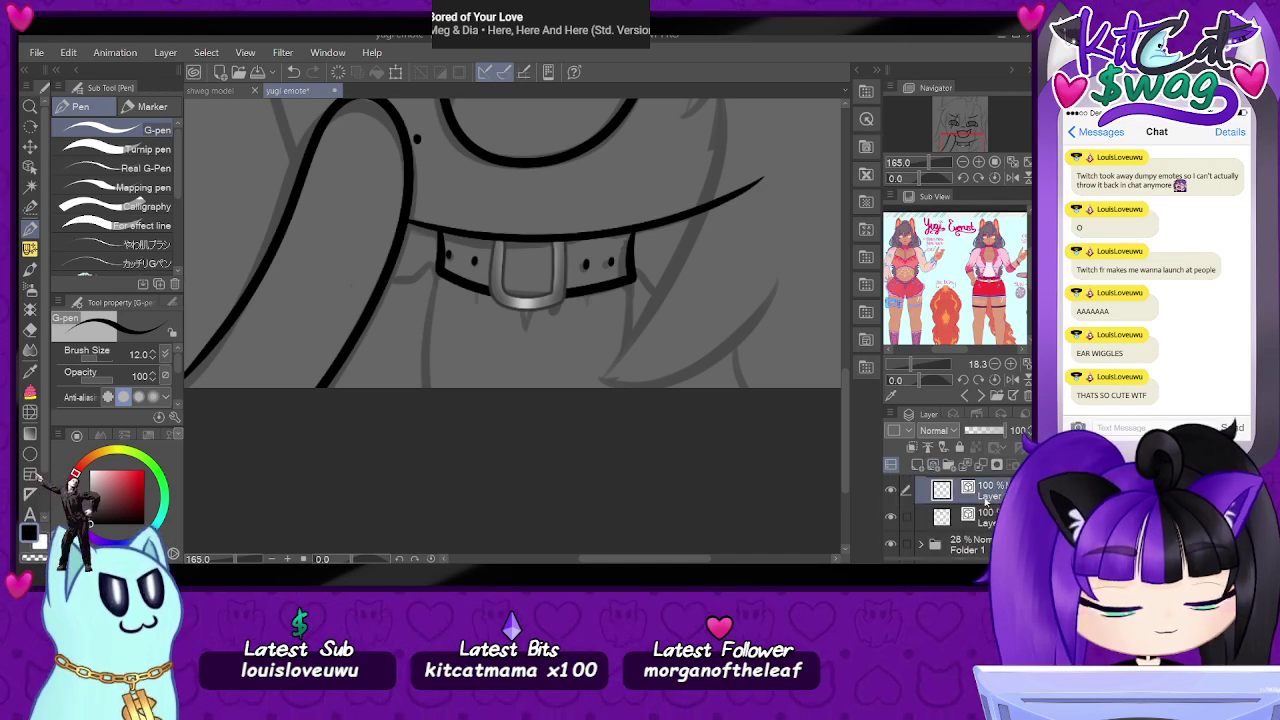
pyautogui.moveTo(995, 527); pyautogui.dragTo(994, 529)
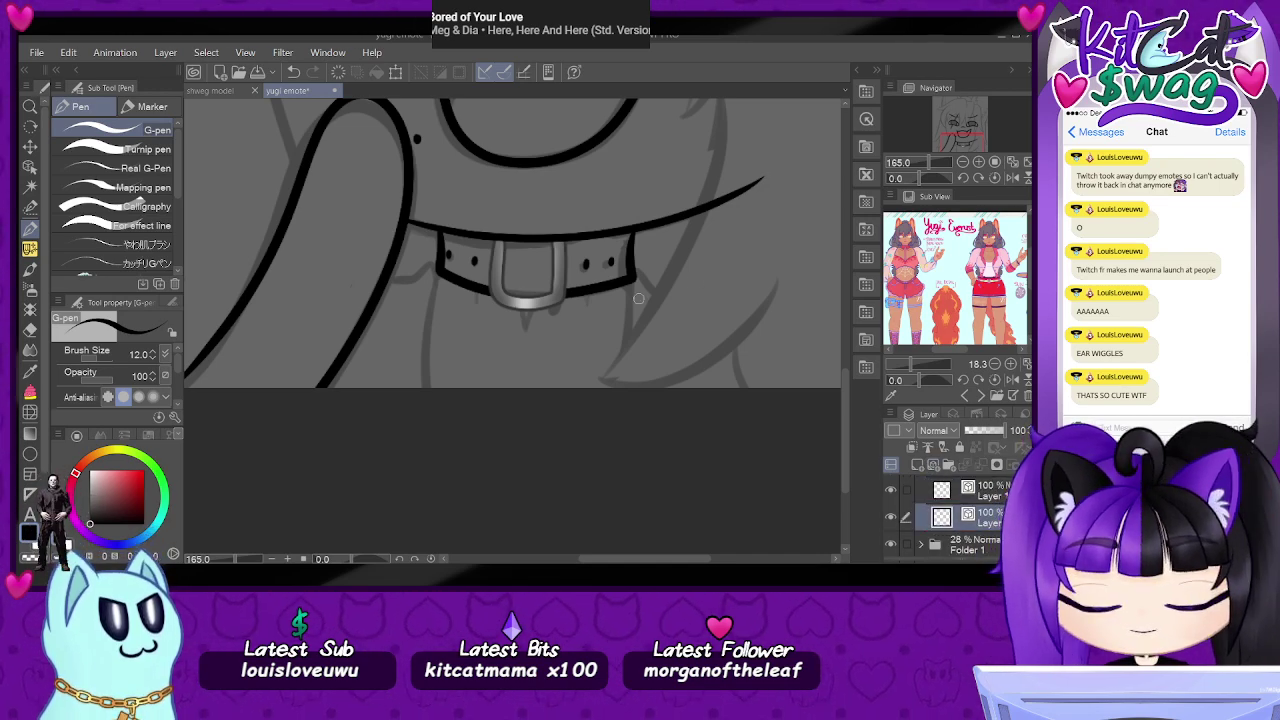
# - Ink the two neck lines below the collar and the short wavy lines at both collar ends with the size 12 G-pen
pyautogui.moveTo(971, 137); pyautogui.dragTo(971, 133)
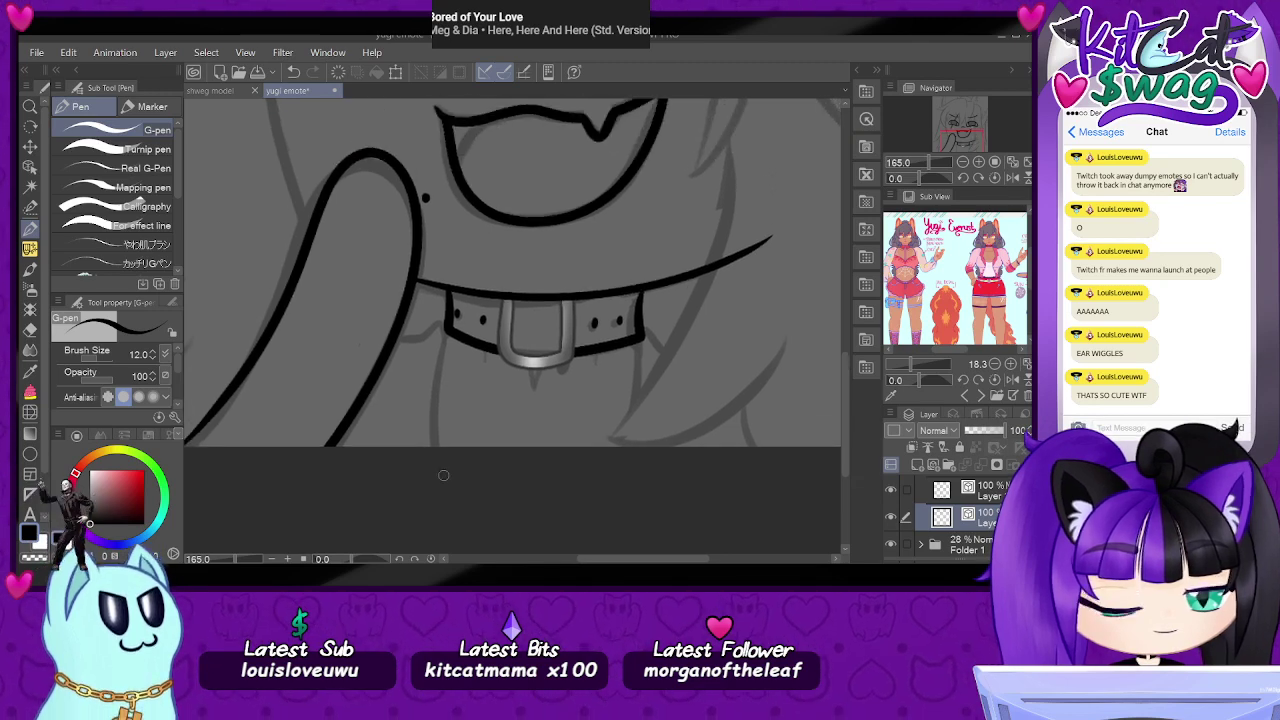
pyautogui.scroll(1, 414, 448)
pyautogui.scroll(2, 414, 448)
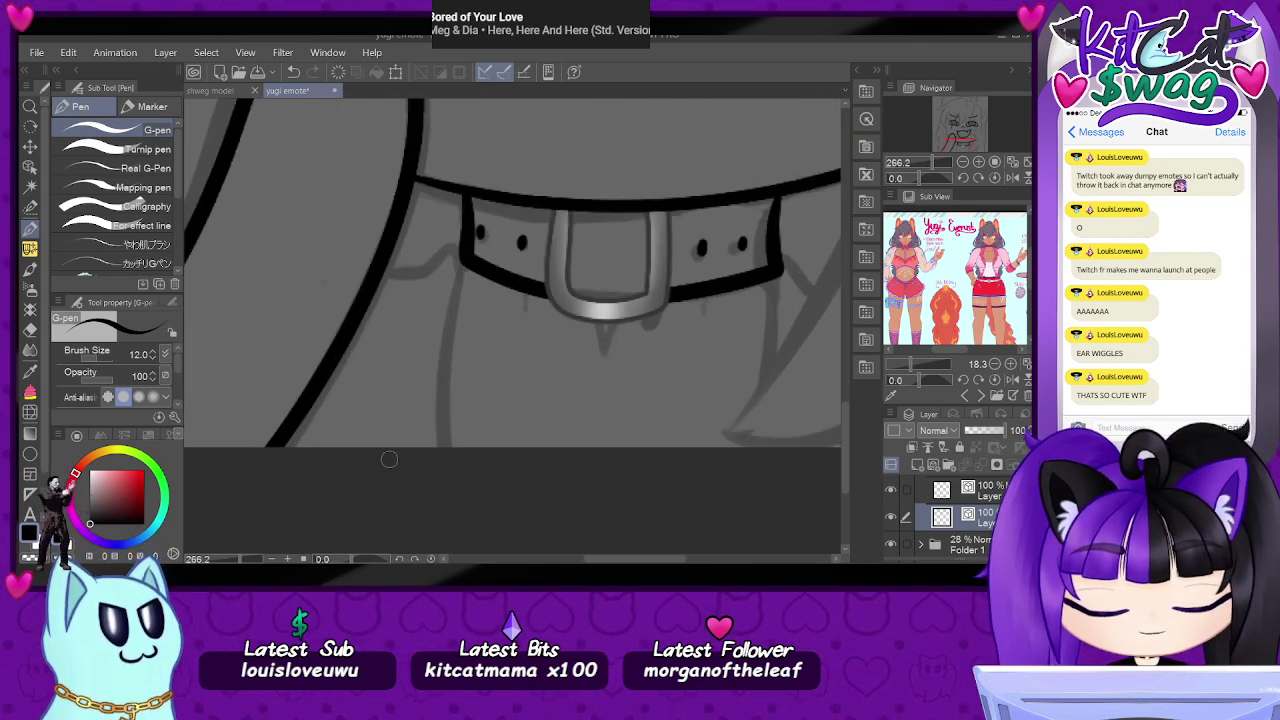
pyautogui.moveTo(462, 264)
pyautogui.mouseDown()
pyautogui.moveTo(441, 438)
pyautogui.moveTo(457, 254)
pyautogui.moveTo(407, 266)
pyautogui.moveTo(390, 238)
pyautogui.mouseUp()
pyautogui.hotkey('ctrl', 'z')
pyautogui.moveTo(959, 140); pyautogui.dragTo(965, 141)
pyautogui.moveTo(593, 461)
pyautogui.mouseDown()
pyautogui.moveTo(608, 308)
pyautogui.moveTo(652, 276)
pyautogui.moveTo(688, 285)
pyautogui.mouseUp()
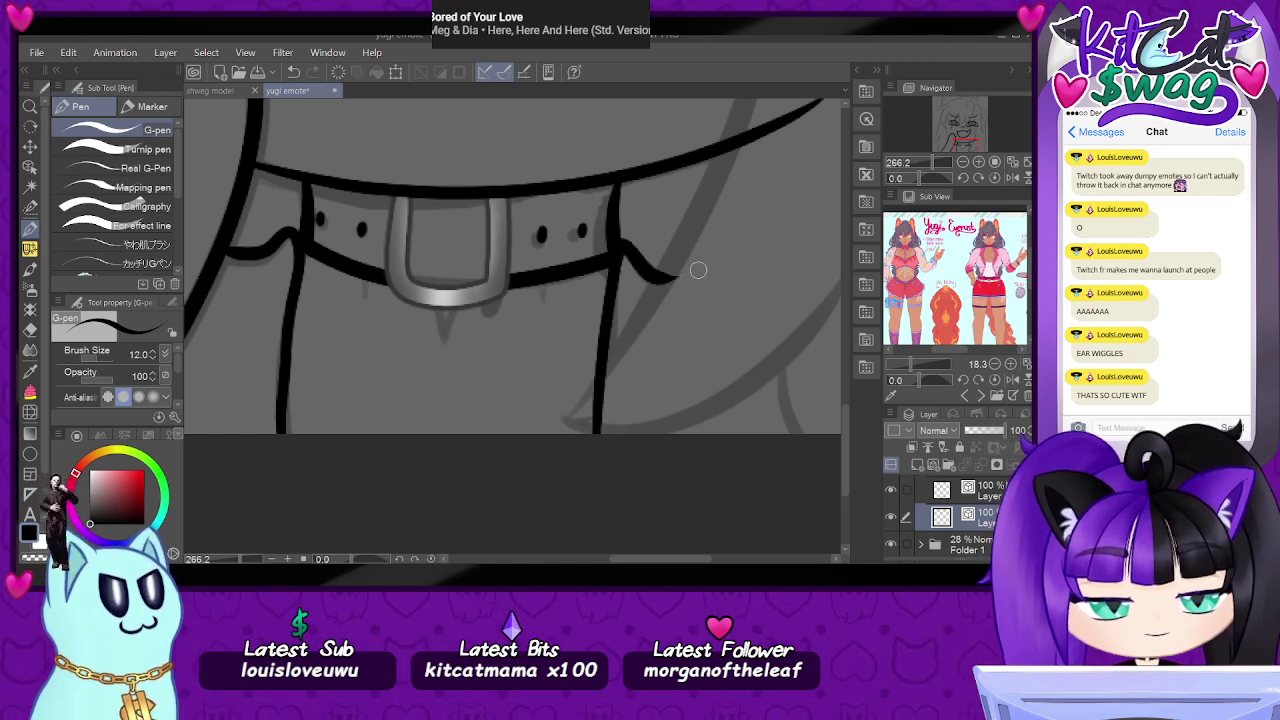
# - Add a vector layer directly beneath the finger outline's layer in Folder 2 and ready the G-pen to ink the hair
pyautogui.press('o')
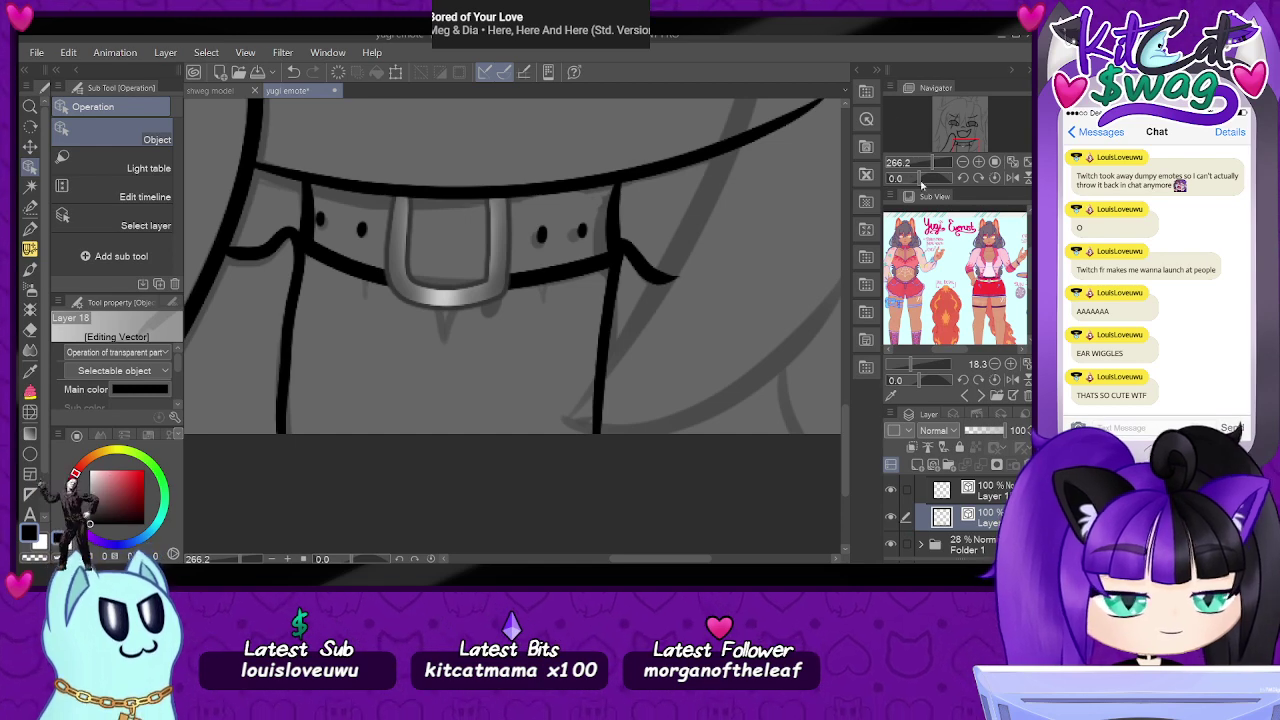
pyautogui.click(921, 163)
pyautogui.moveTo(1006, 112); pyautogui.dragTo(997, 89)
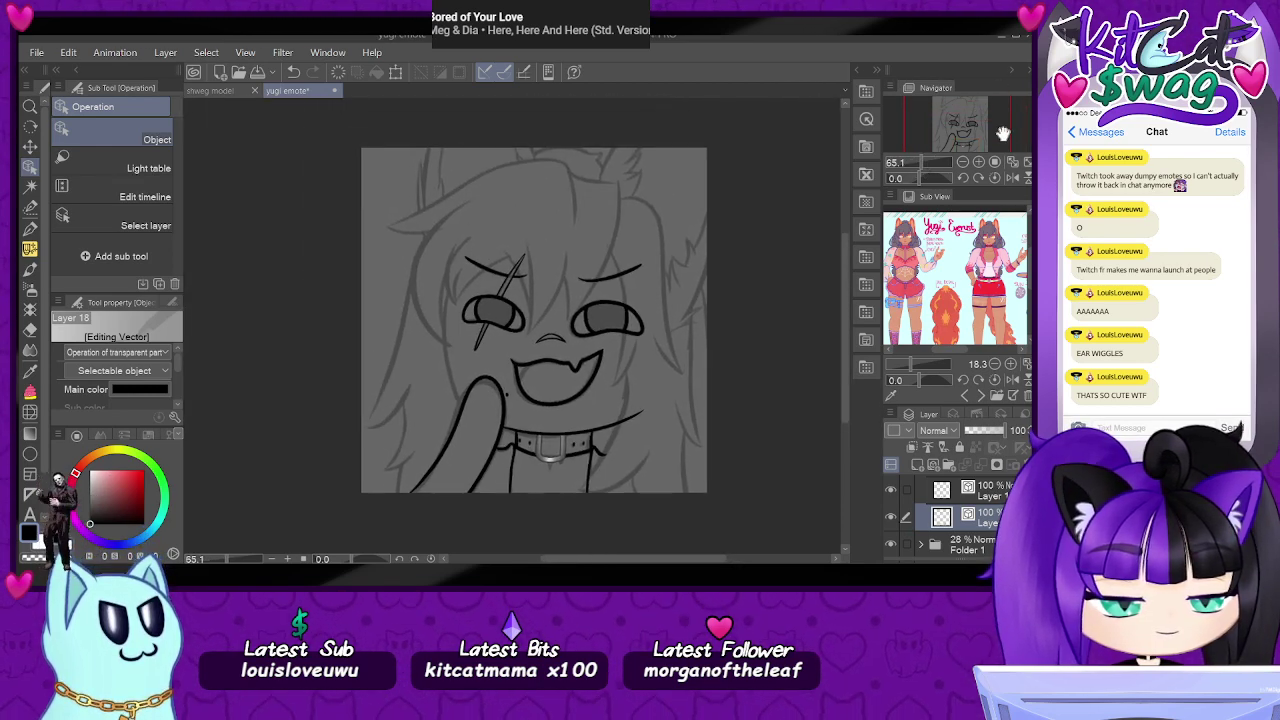
pyautogui.scroll(1, 457, 436)
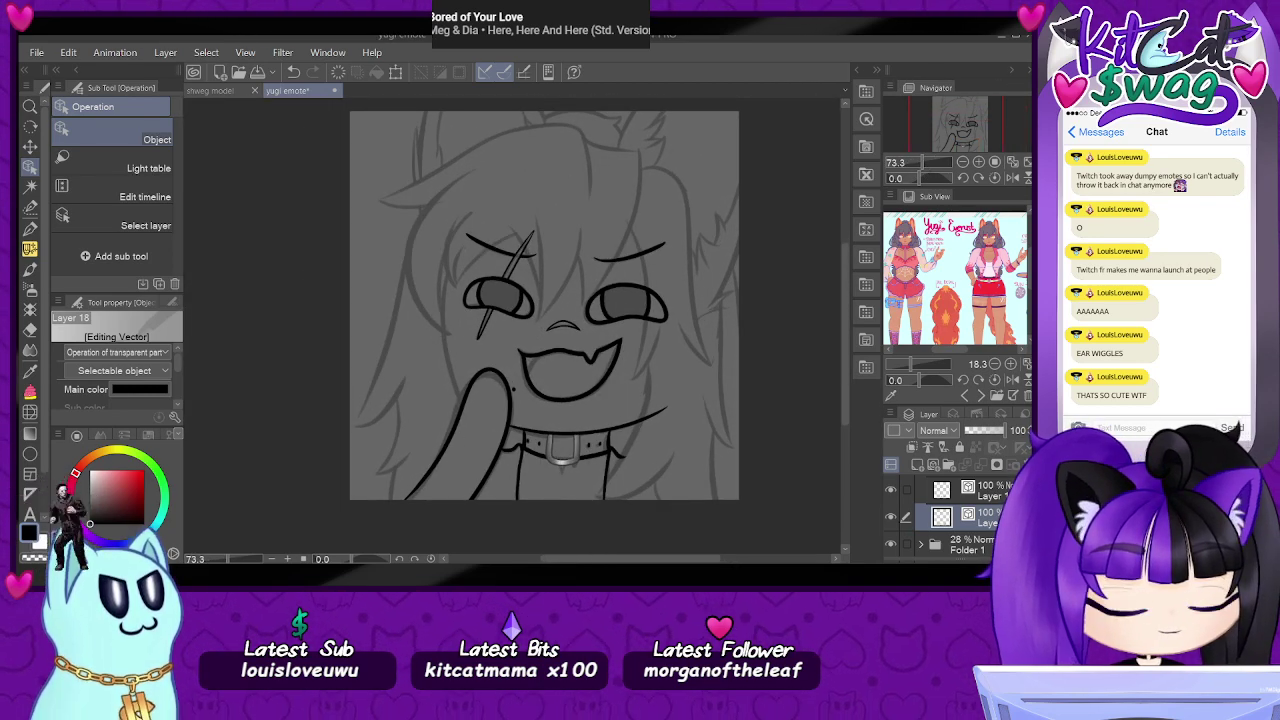
pyautogui.scroll(1, 975, 515)
pyautogui.click(978, 515)
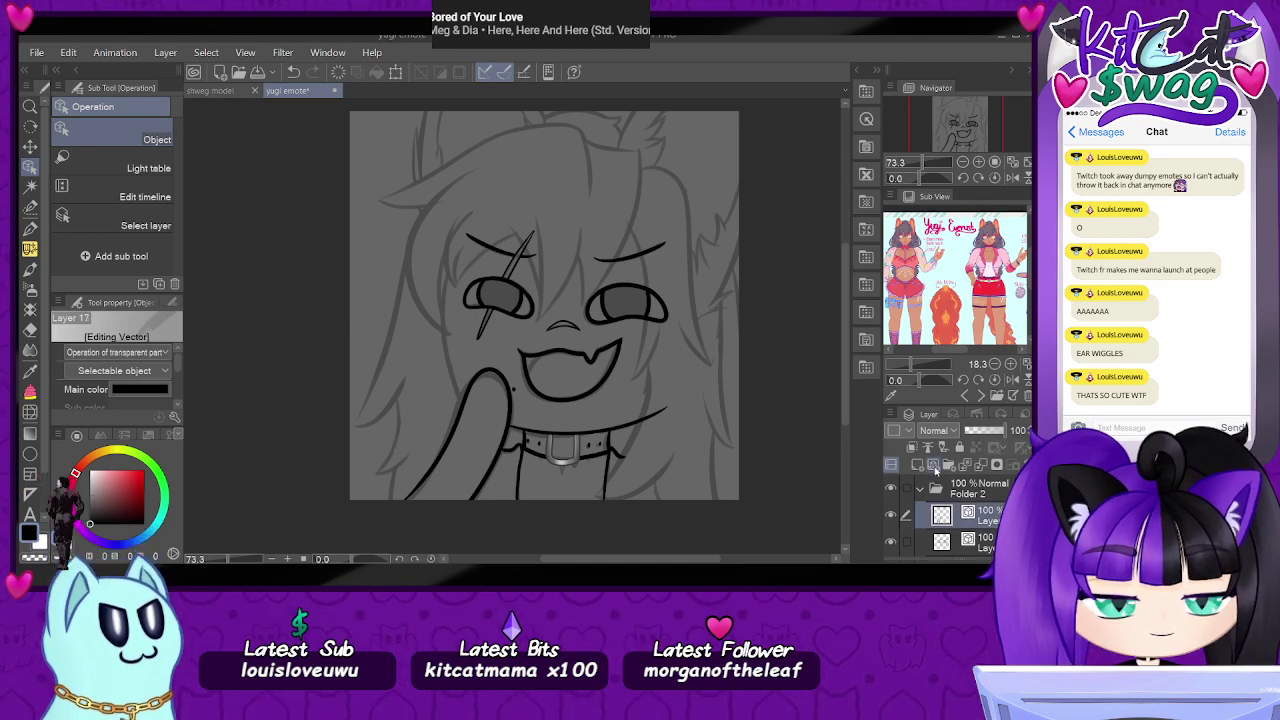
pyautogui.click(935, 466)
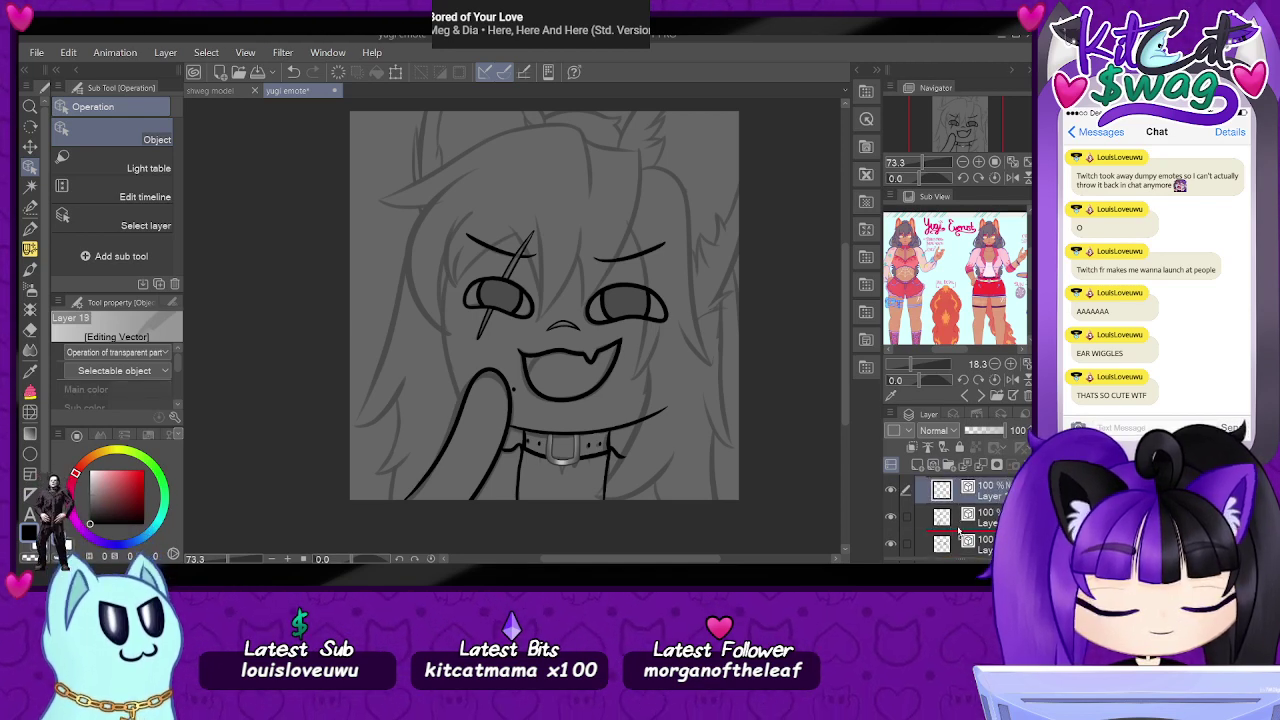
pyautogui.click(953, 515)
pyautogui.scroll(2, 450, 205)
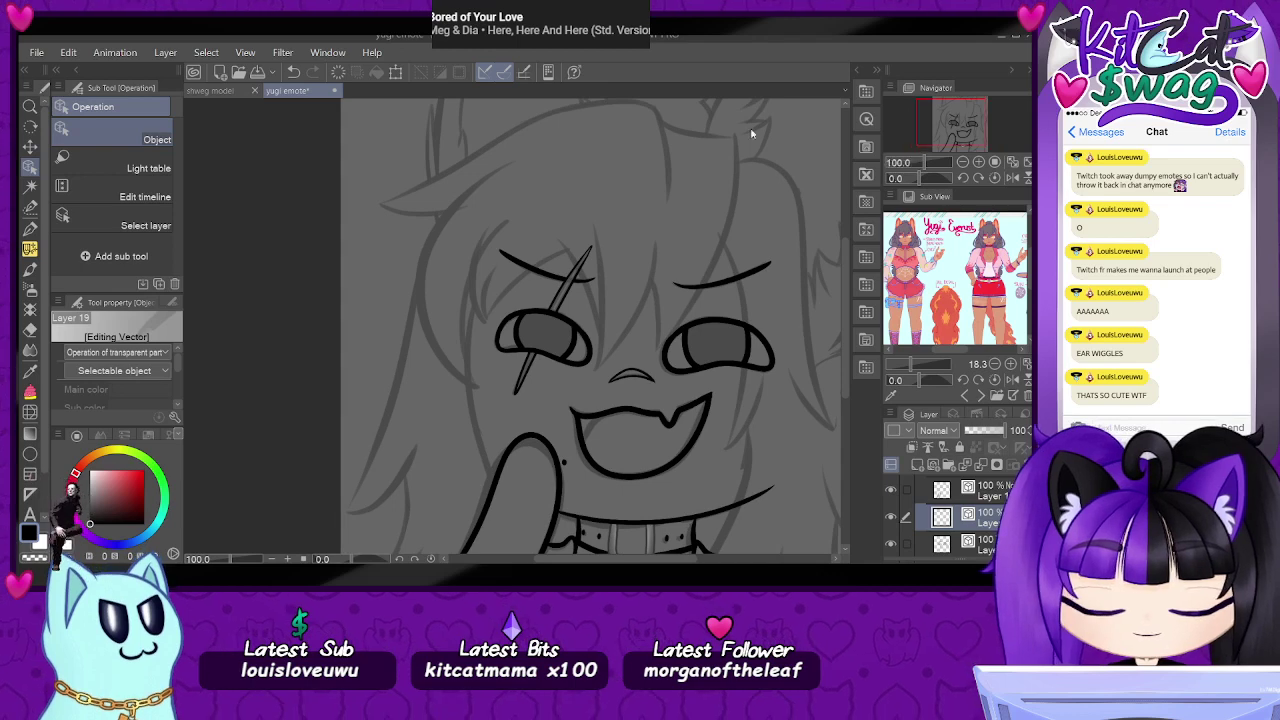
pyautogui.scroll(1, 790, 120)
pyautogui.moveTo(953, 121)
pyautogui.mouseDown()
pyautogui.moveTo(958, 103)
pyautogui.moveTo(956, 122)
pyautogui.mouseUp()
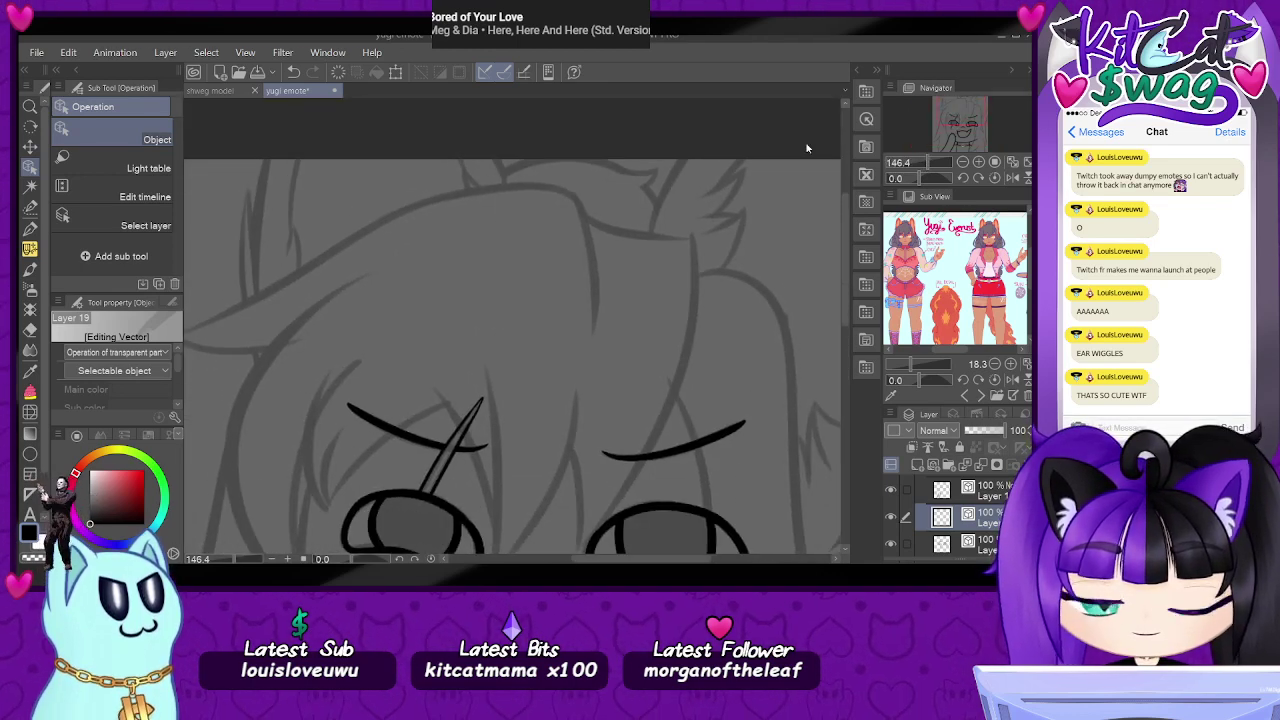
pyautogui.press('p')
pyautogui.moveTo(970, 108); pyautogui.dragTo(970, 118)
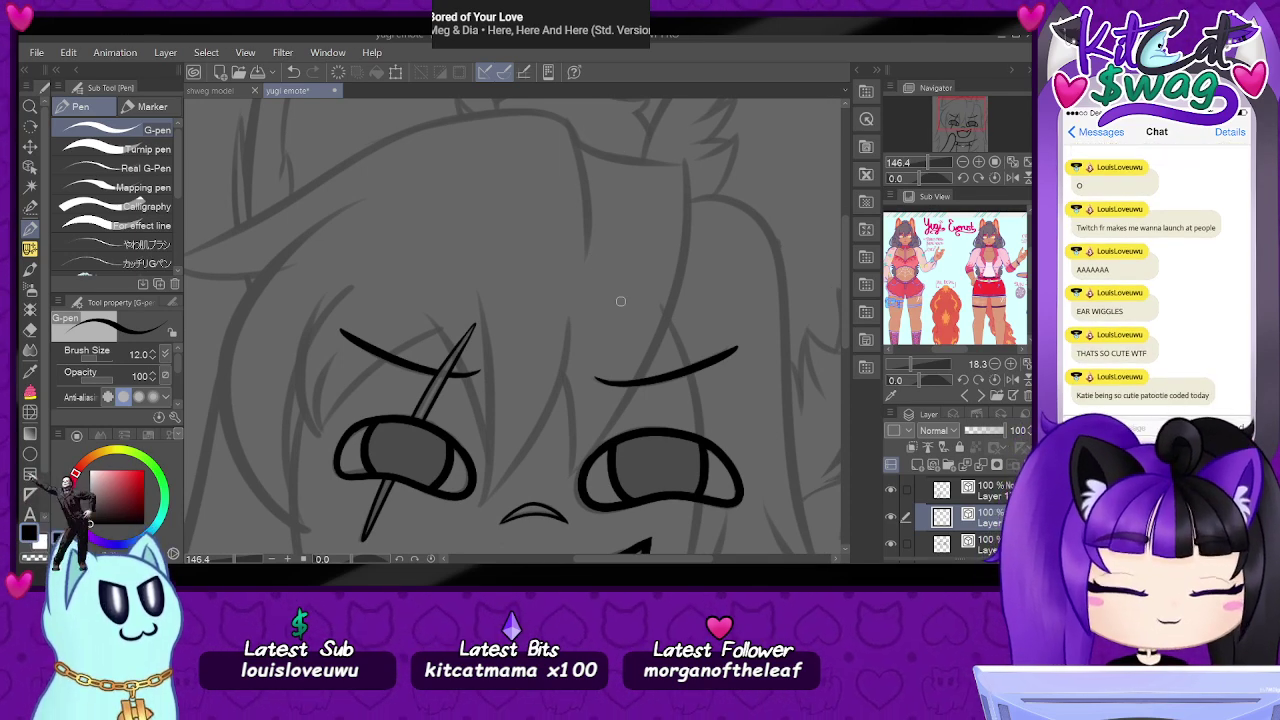
pyautogui.moveTo(920, 180)
pyautogui.mouseDown()
pyautogui.moveTo(905, 180)
pyautogui.moveTo(910, 170)
pyautogui.mouseUp()
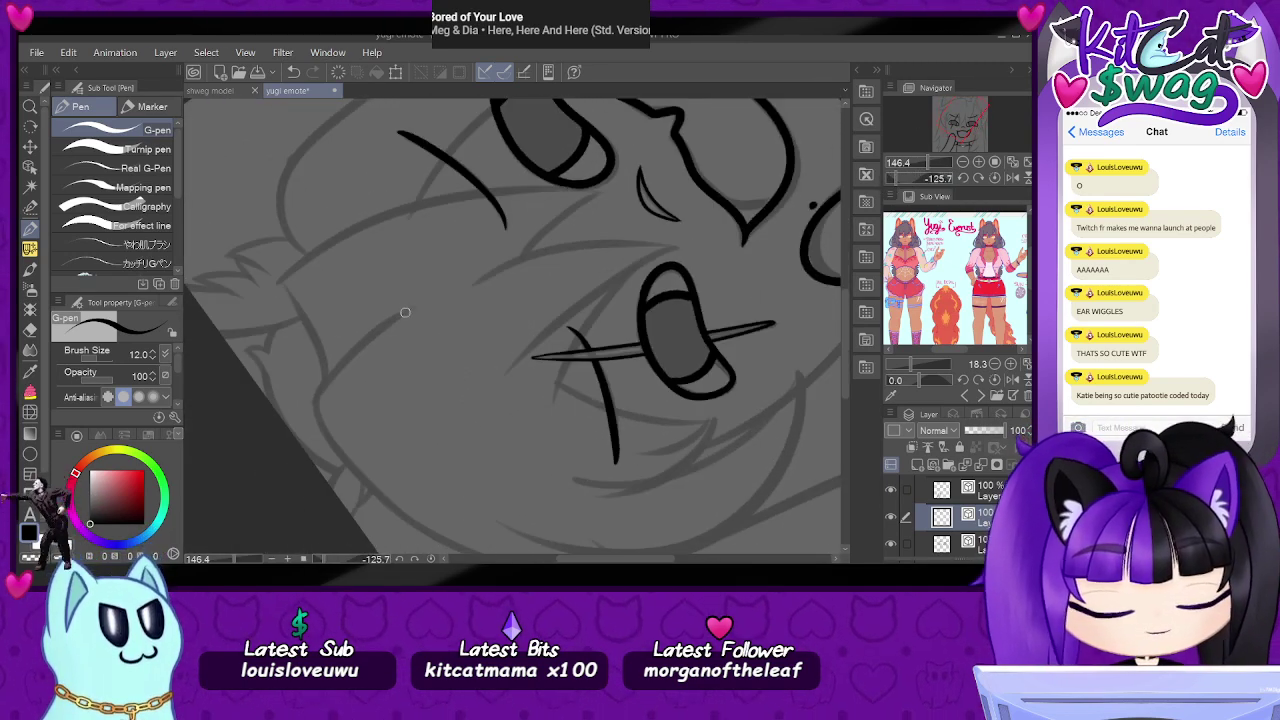
pyautogui.moveTo(418, 304)
pyautogui.mouseDown()
pyautogui.moveTo(332, 382)
pyautogui.moveTo(322, 452)
pyautogui.moveTo(480, 530)
pyautogui.mouseUp()
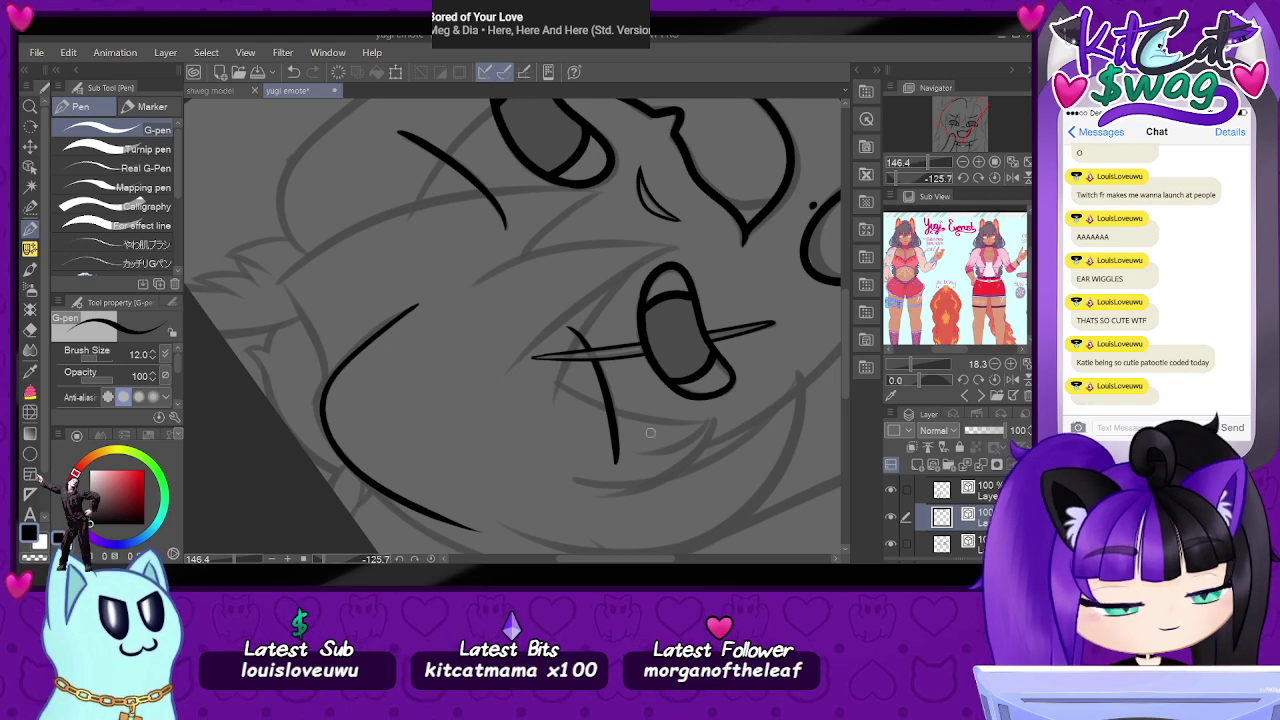
pyautogui.hotkey('ctrl', 'z')
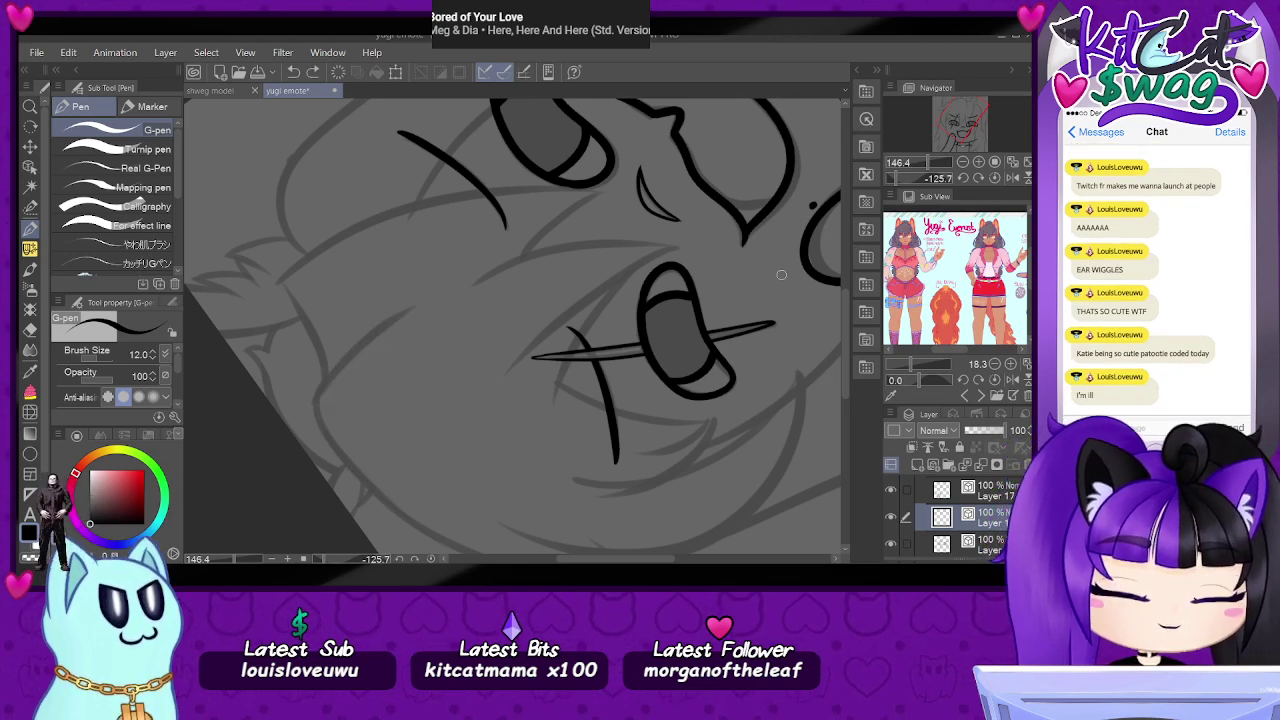
pyautogui.click(994, 177)
pyautogui.moveTo(967, 115); pyautogui.dragTo(965, 104)
pyautogui.moveTo(616, 305)
pyautogui.mouseDown()
pyautogui.moveTo(614, 250)
pyautogui.moveTo(548, 164)
pyautogui.moveTo(466, 154)
pyautogui.mouseUp()
pyautogui.moveTo(919, 178)
pyautogui.mouseDown()
pyautogui.moveTo(898, 148)
pyautogui.moveTo(891, 179)
pyautogui.mouseUp()
pyautogui.moveTo(411, 288)
pyautogui.mouseDown()
pyautogui.moveTo(366, 400)
pyautogui.moveTo(660, 478)
pyautogui.mouseUp()
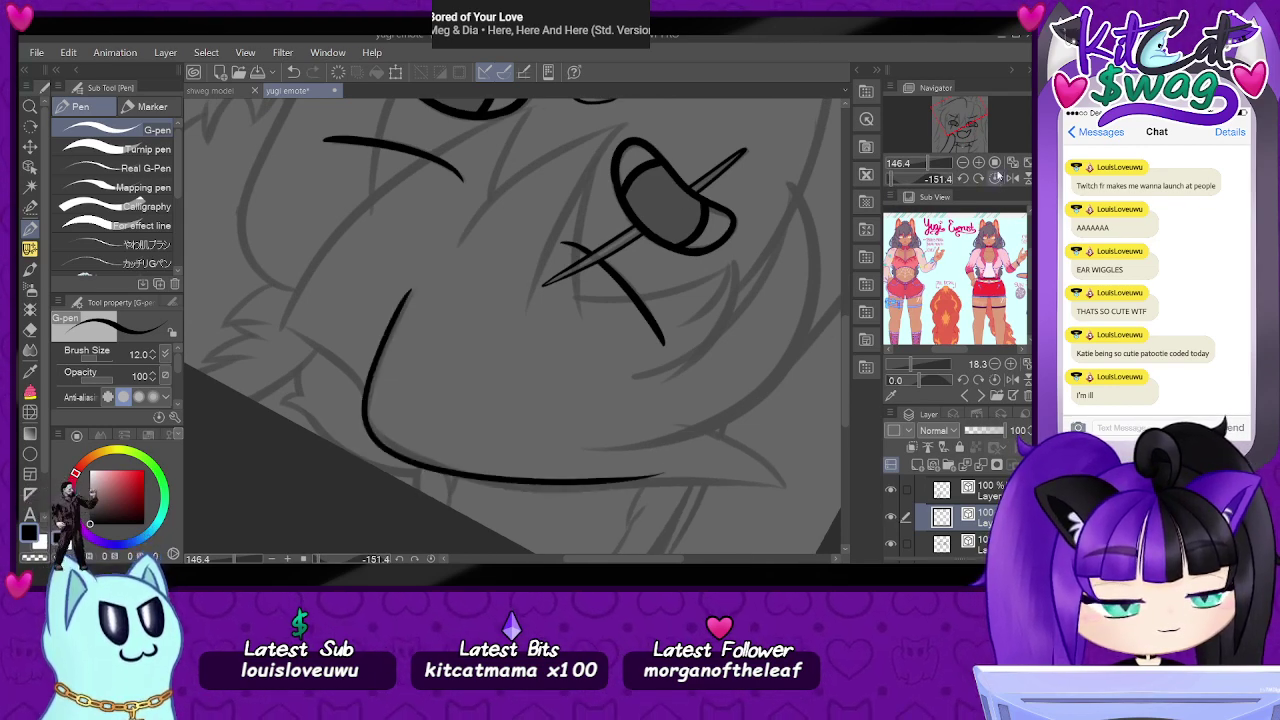
pyautogui.click(995, 178)
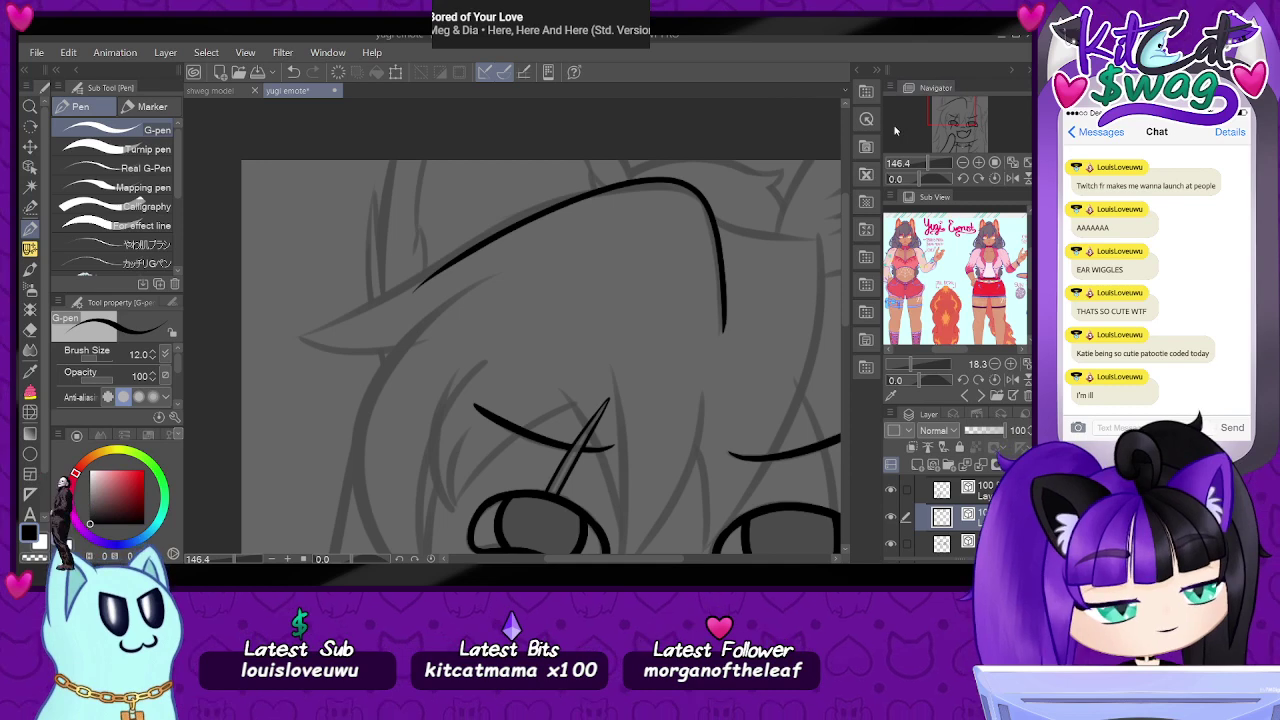
pyautogui.hotkey('ctrl', 'z')
pyautogui.moveTo(720, 337)
pyautogui.mouseDown()
pyautogui.moveTo(708, 205)
pyautogui.moveTo(505, 215)
pyautogui.moveTo(280, 330)
pyautogui.mouseUp()
pyautogui.hotkey('ctrl', 'z')
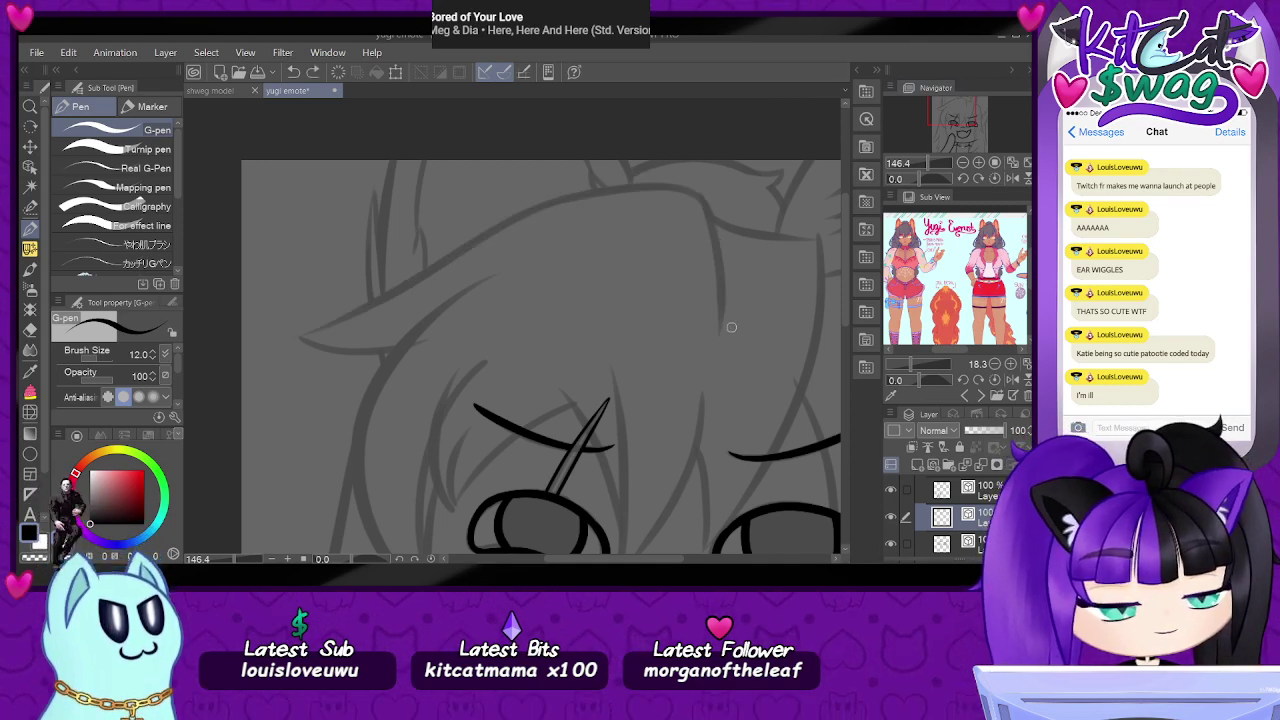
# - Ink the hair's crown outline, the pointed tuft at its side and the curved lock framing the scarred side of the face
pyautogui.moveTo(723, 332)
pyautogui.mouseDown()
pyautogui.moveTo(702, 203)
pyautogui.moveTo(646, 183)
pyautogui.moveTo(499, 229)
pyautogui.moveTo(377, 298)
pyautogui.moveTo(291, 316)
pyautogui.mouseUp()
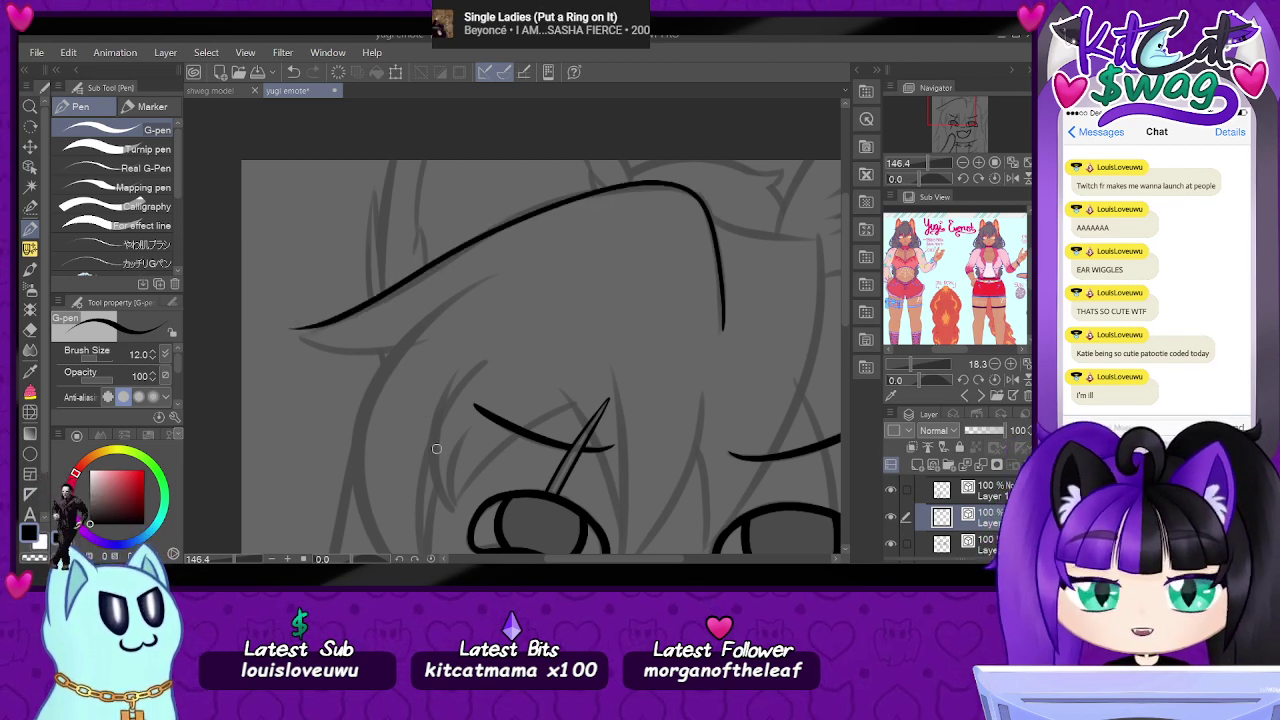
pyautogui.moveTo(290, 328)
pyautogui.mouseDown()
pyautogui.moveTo(386, 348)
pyautogui.moveTo(437, 337)
pyautogui.mouseUp()
pyautogui.moveTo(613, 250); pyautogui.dragTo(673, 168)
pyautogui.moveTo(556, 190)
pyautogui.mouseDown()
pyautogui.moveTo(436, 326)
pyautogui.moveTo(534, 514)
pyautogui.mouseUp()
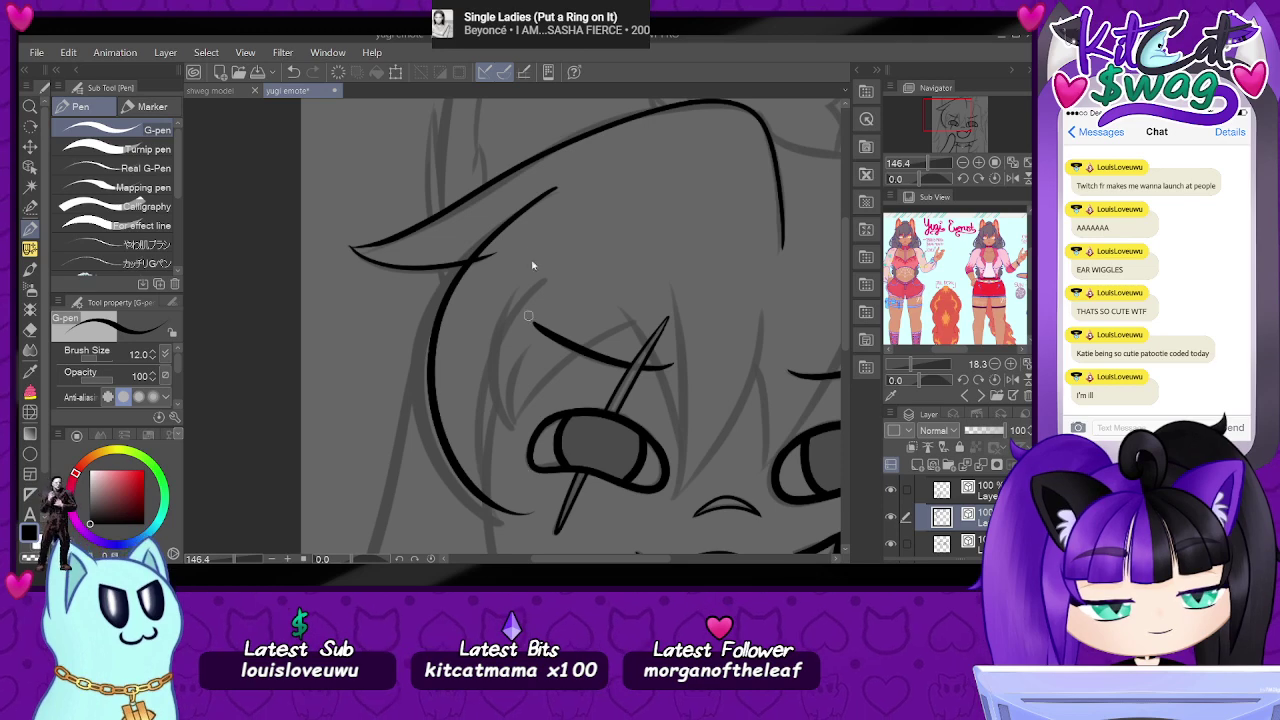
pyautogui.hotkey('ctrl', 'z')
pyautogui.moveTo(555, 194)
pyautogui.mouseDown()
pyautogui.moveTo(497, 236)
pyautogui.moveTo(518, 523)
pyautogui.moveTo(544, 284)
pyautogui.moveTo(577, 262)
pyautogui.mouseUp()
# - Ink the fringe strands that cross the brow and scar above the scarred eye, ending in a point near the nose
pyautogui.moveTo(963, 114); pyautogui.dragTo(971, 117)
pyautogui.moveTo(400, 282)
pyautogui.mouseDown()
pyautogui.moveTo(376, 350)
pyautogui.moveTo(386, 400)
pyautogui.moveTo(518, 312)
pyautogui.mouseUp()
pyautogui.hotkey('ctrl', 'z')
pyautogui.moveTo(396, 398)
pyautogui.mouseDown()
pyautogui.moveTo(460, 329)
pyautogui.moveTo(524, 312)
pyautogui.mouseUp()
pyautogui.hotkey('ctrl', 'z')
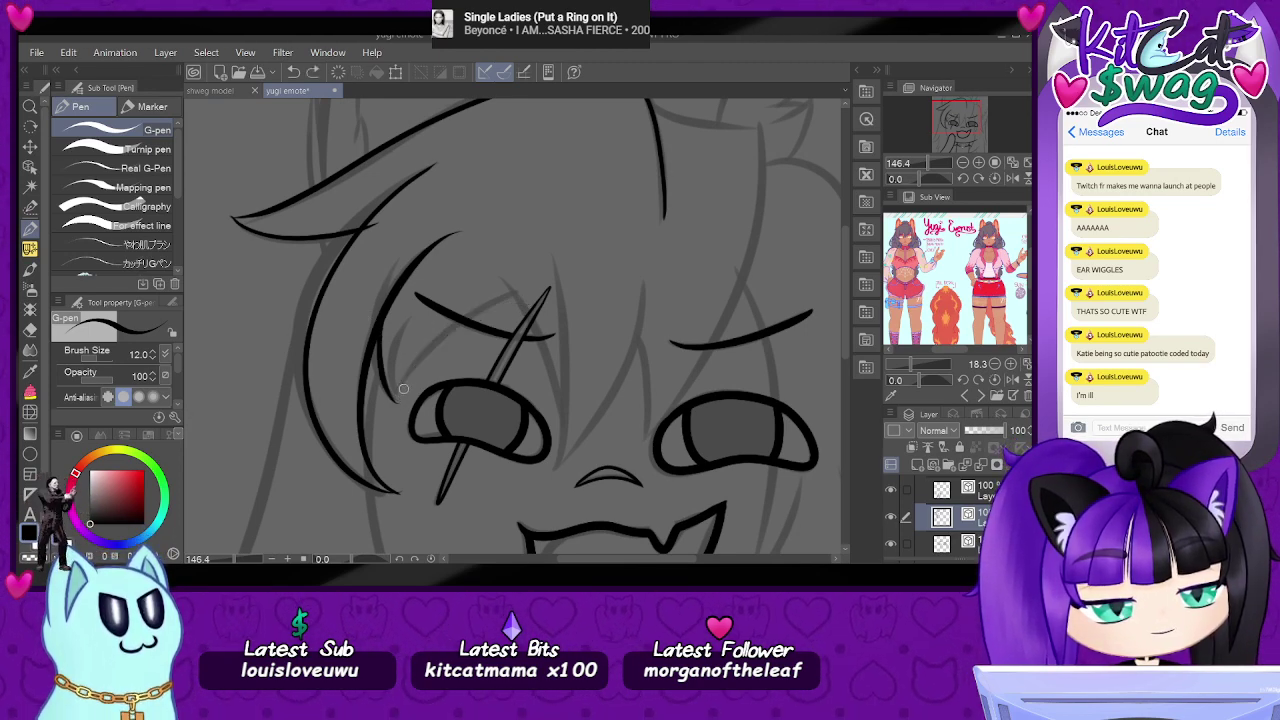
pyautogui.moveTo(397, 400)
pyautogui.mouseDown()
pyautogui.moveTo(477, 319)
pyautogui.moveTo(528, 318)
pyautogui.mouseUp()
pyautogui.hotkey('ctrl', 'z')
pyautogui.moveTo(398, 402)
pyautogui.mouseDown()
pyautogui.moveTo(490, 303)
pyautogui.moveTo(550, 360)
pyautogui.moveTo(564, 465)
pyautogui.mouseUp()
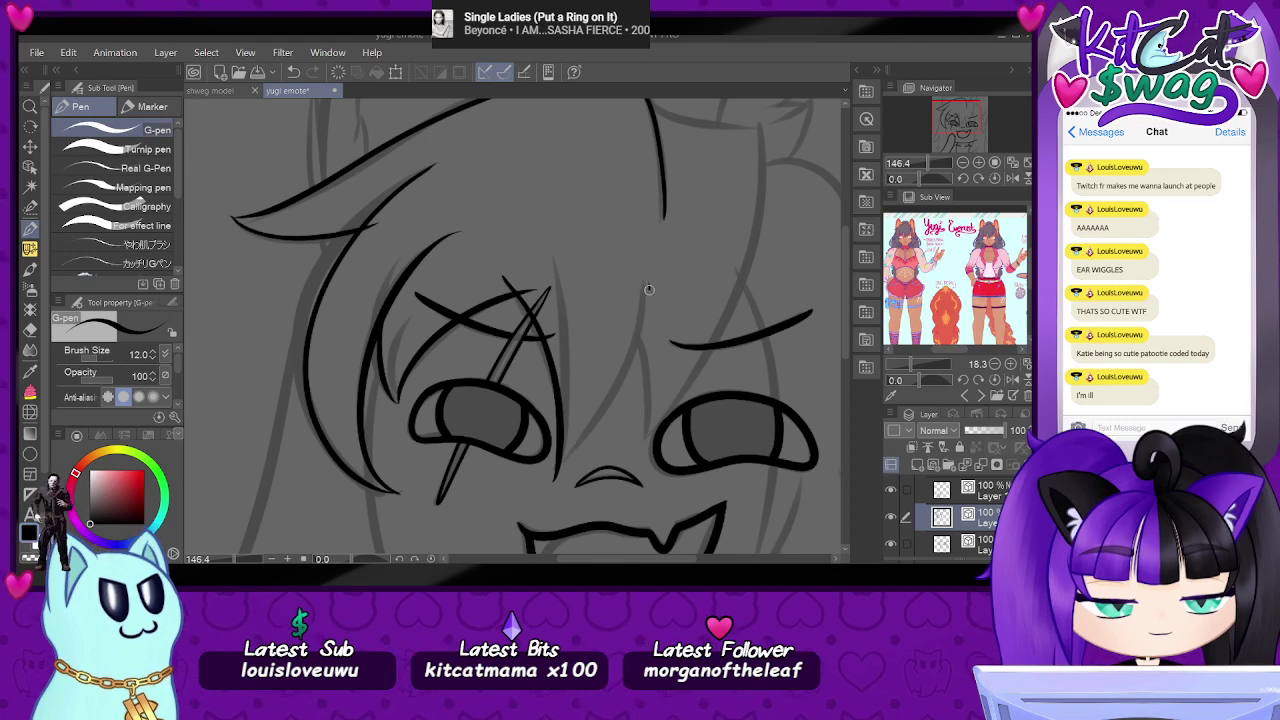
# - Ink the slanting fringe line between the eyes so that it meets the strand tip beside the nose
pyautogui.moveTo(648, 286); pyautogui.dragTo(563, 465)
pyautogui.hotkey('ctrl', 'z')
pyautogui.moveTo(647, 277); pyautogui.dragTo(552, 474)
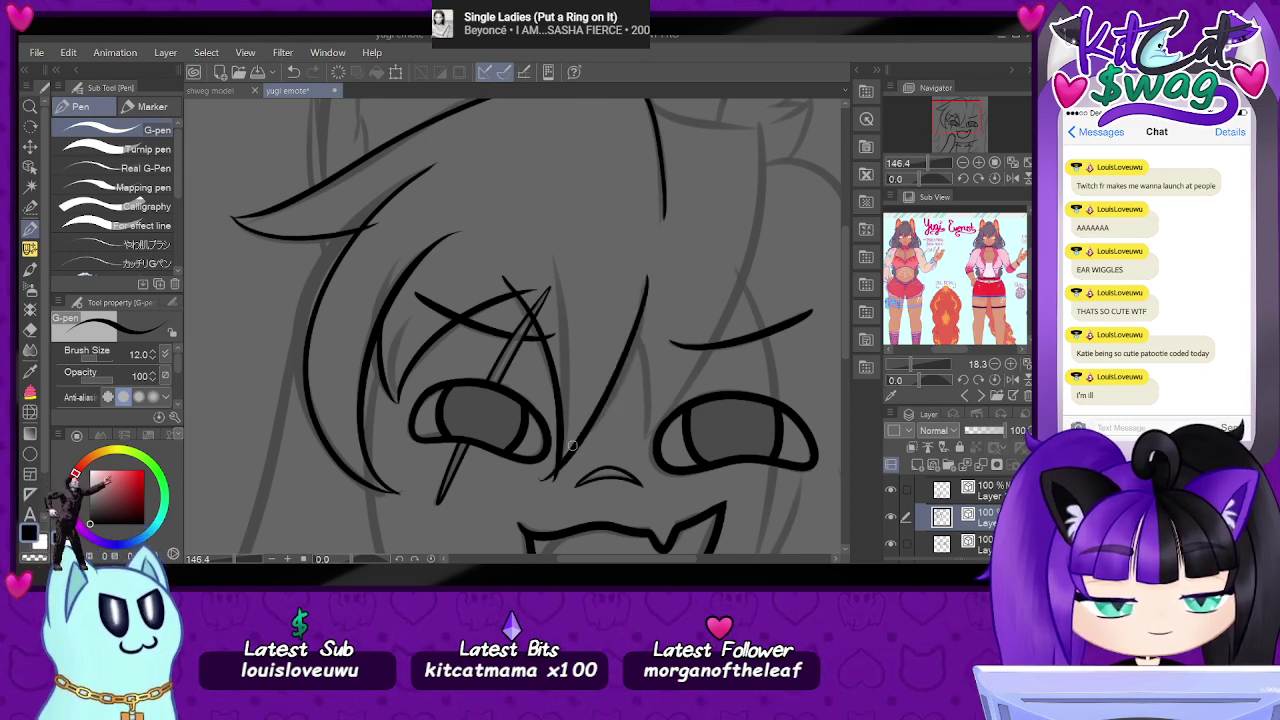
pyautogui.moveTo(950, 113); pyautogui.dragTo(960, 120)
pyautogui.hotkey('ctrl', 'z')
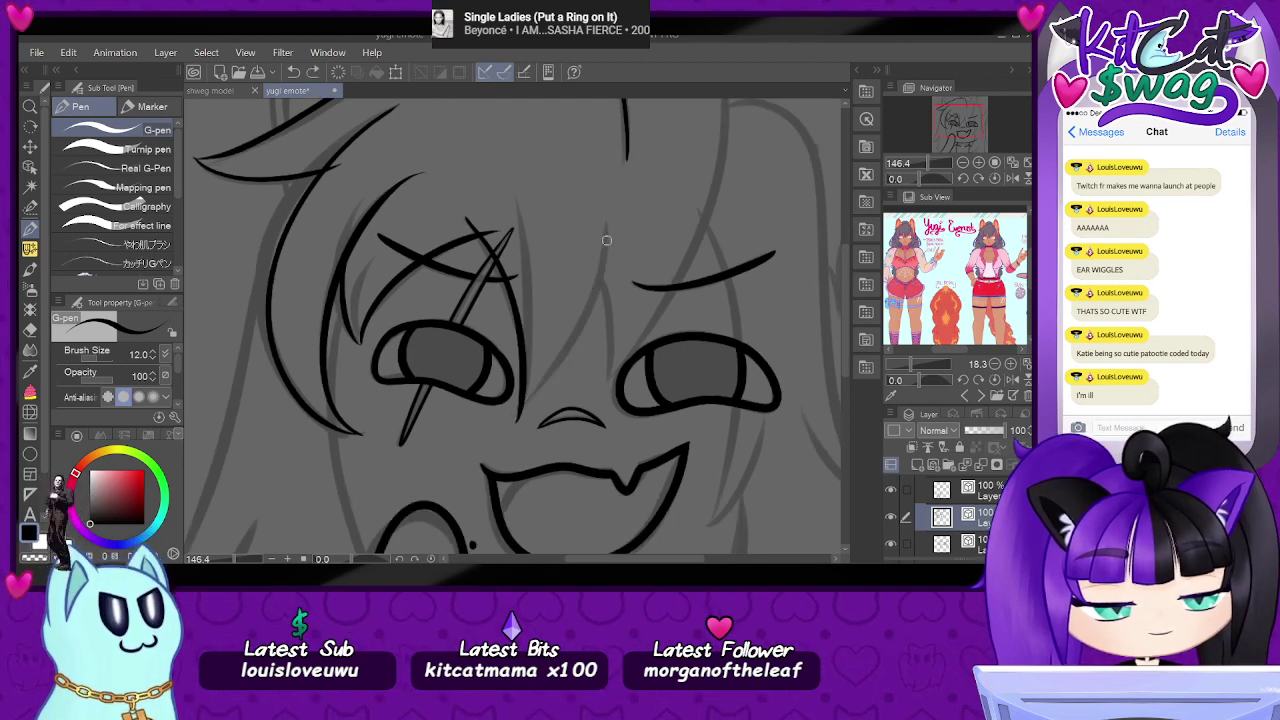
pyautogui.moveTo(605, 224); pyautogui.dragTo(540, 388)
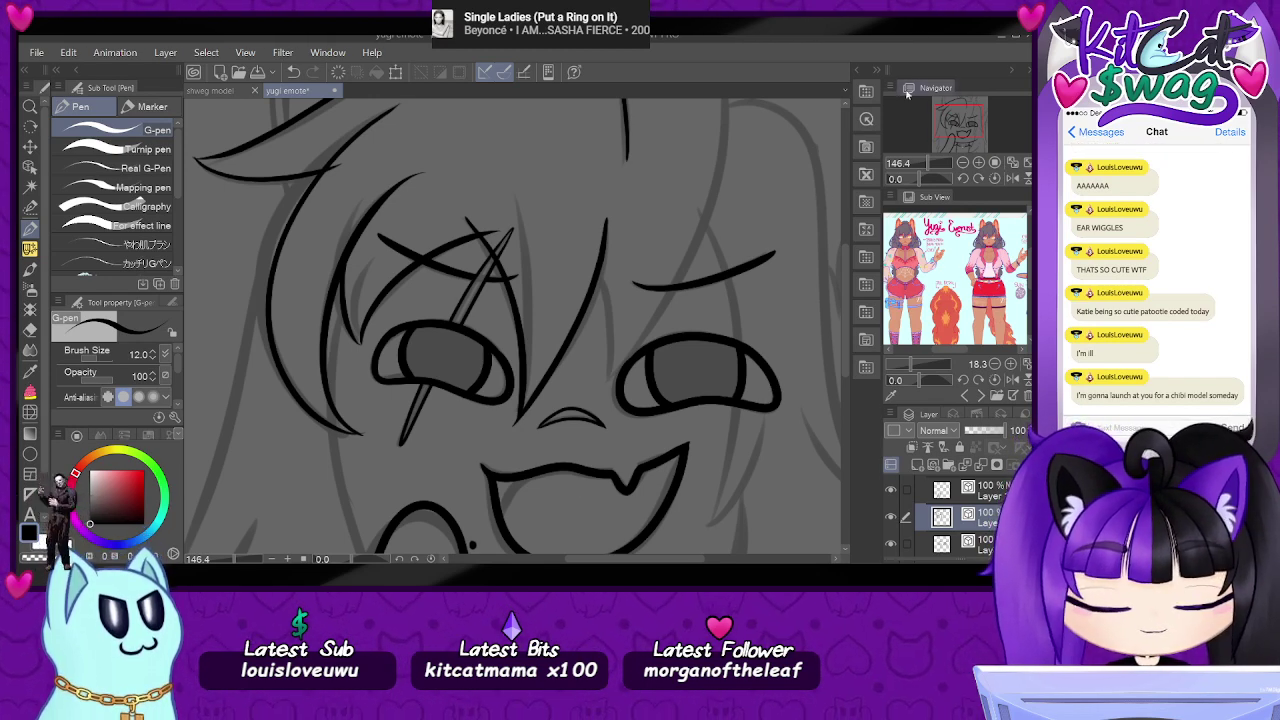
# - Ink the short strand line beside the unscarred eye and the long outer fringe edge running from the crown across its brow
pyautogui.moveTo(979, 118); pyautogui.dragTo(982, 118)
pyautogui.moveTo(560, 274); pyautogui.dragTo(566, 380)
pyautogui.hotkey('ctrl', 'z')
pyautogui.moveTo(556, 271); pyautogui.dragTo(566, 390)
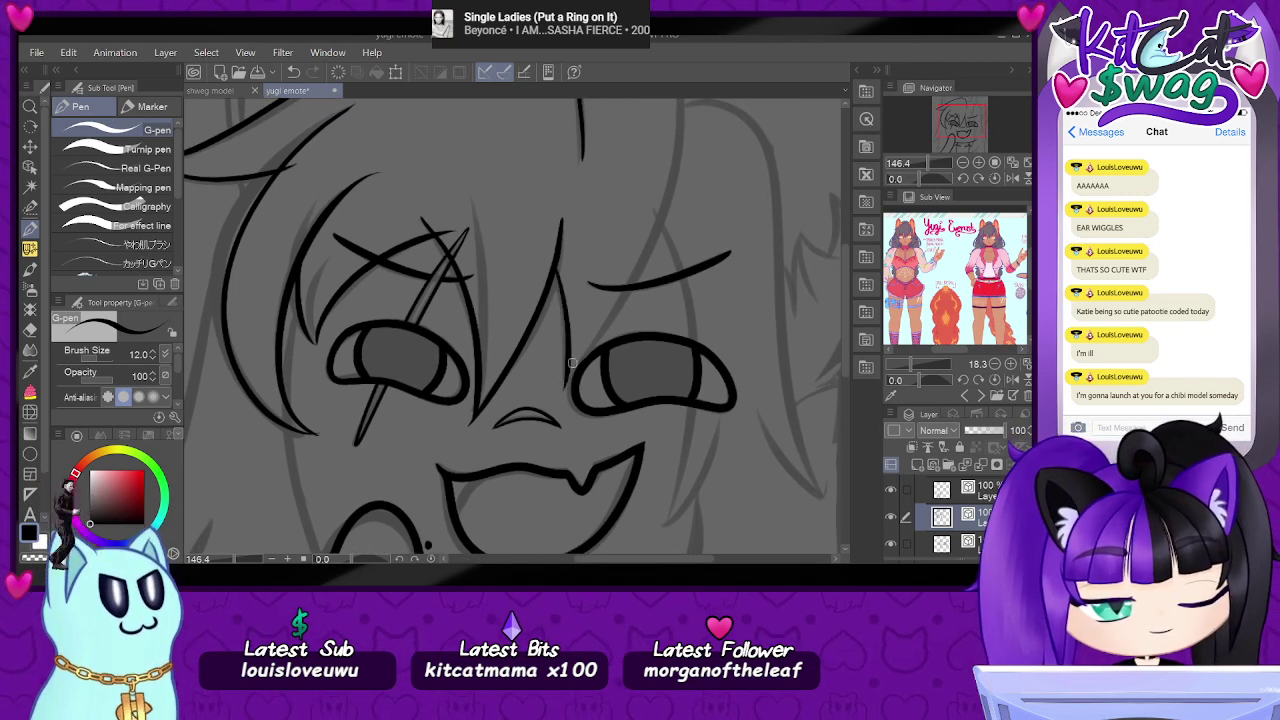
pyautogui.moveTo(967, 123); pyautogui.dragTo(953, 117)
pyautogui.moveTo(549, 175)
pyautogui.mouseDown()
pyautogui.moveTo(640, 186)
pyautogui.moveTo(654, 236)
pyautogui.moveTo(508, 502)
pyautogui.mouseUp()
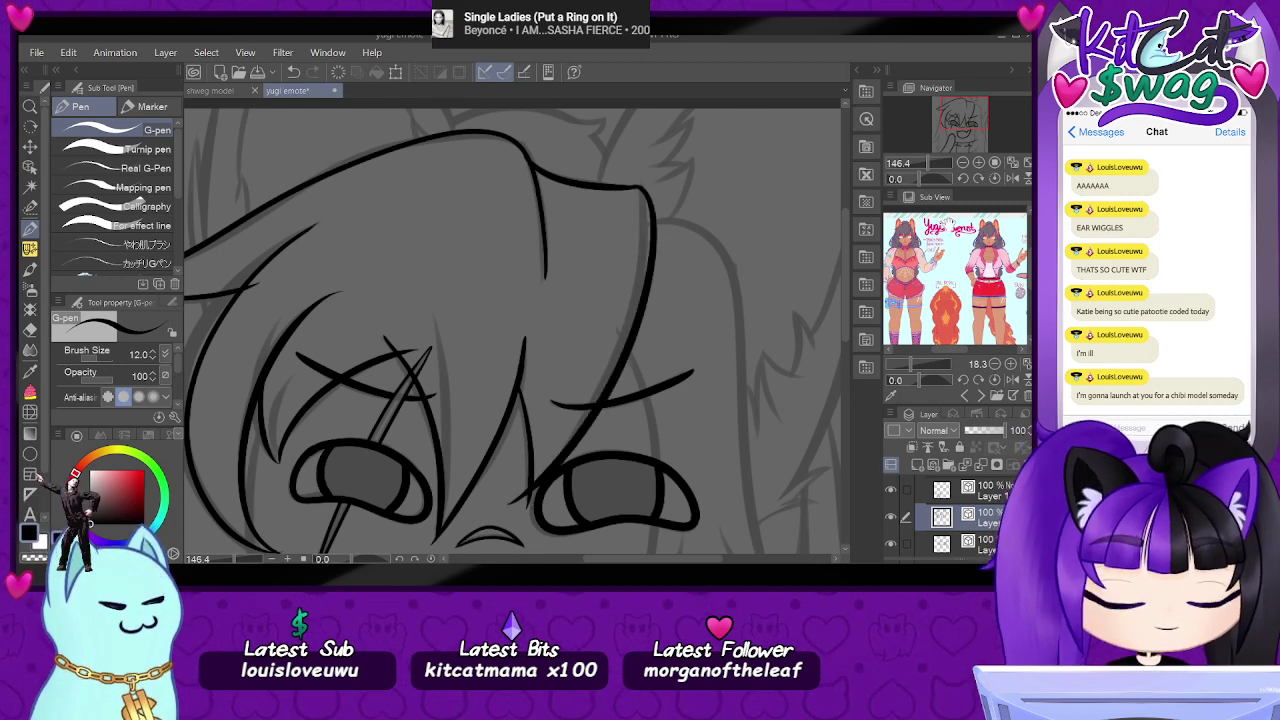
# - Ink the outer and inner edges of the long side lock on the unscarred side of the face
pyautogui.moveTo(968, 110); pyautogui.dragTo(978, 127)
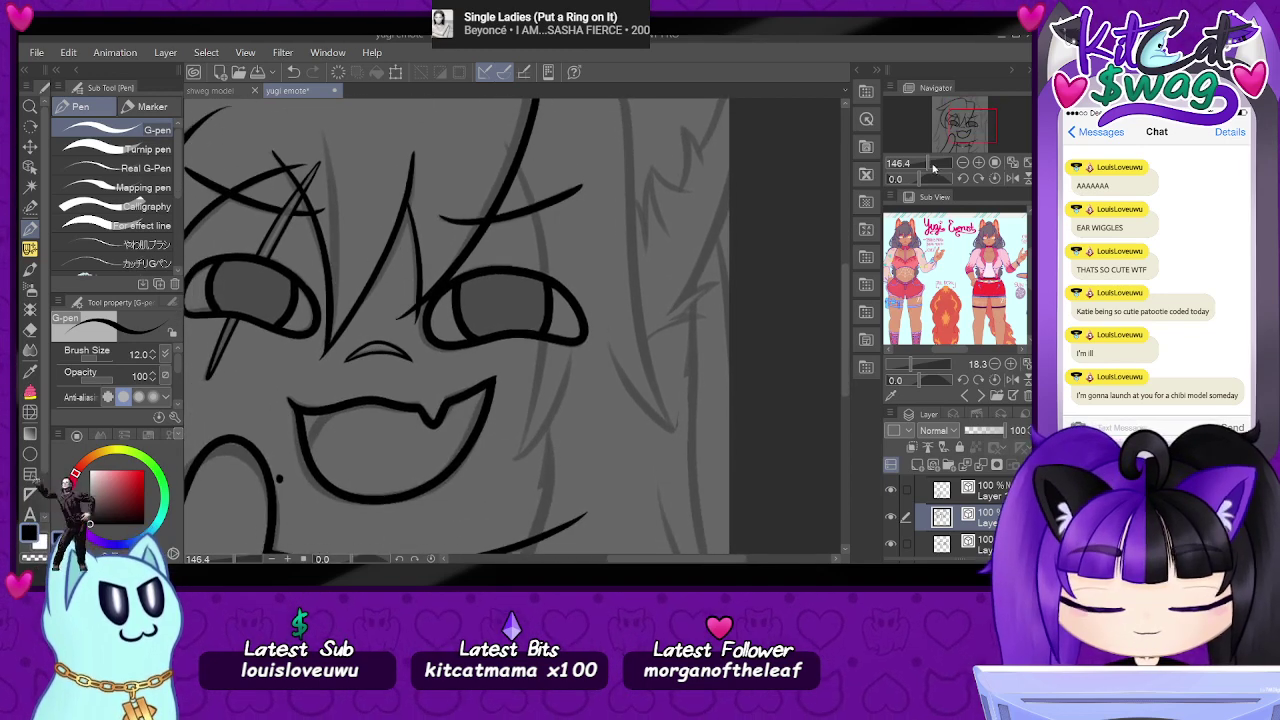
pyautogui.moveTo(933, 167); pyautogui.dragTo(929, 165)
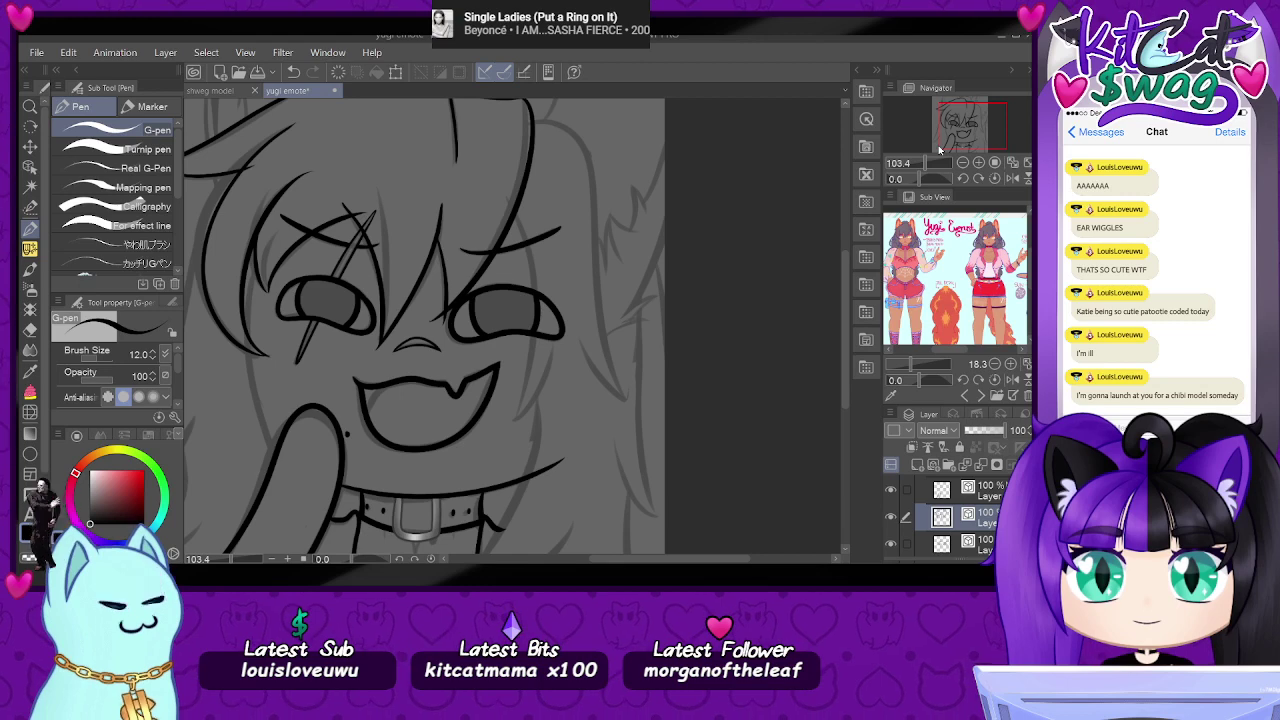
pyautogui.moveTo(975, 117); pyautogui.dragTo(970, 109)
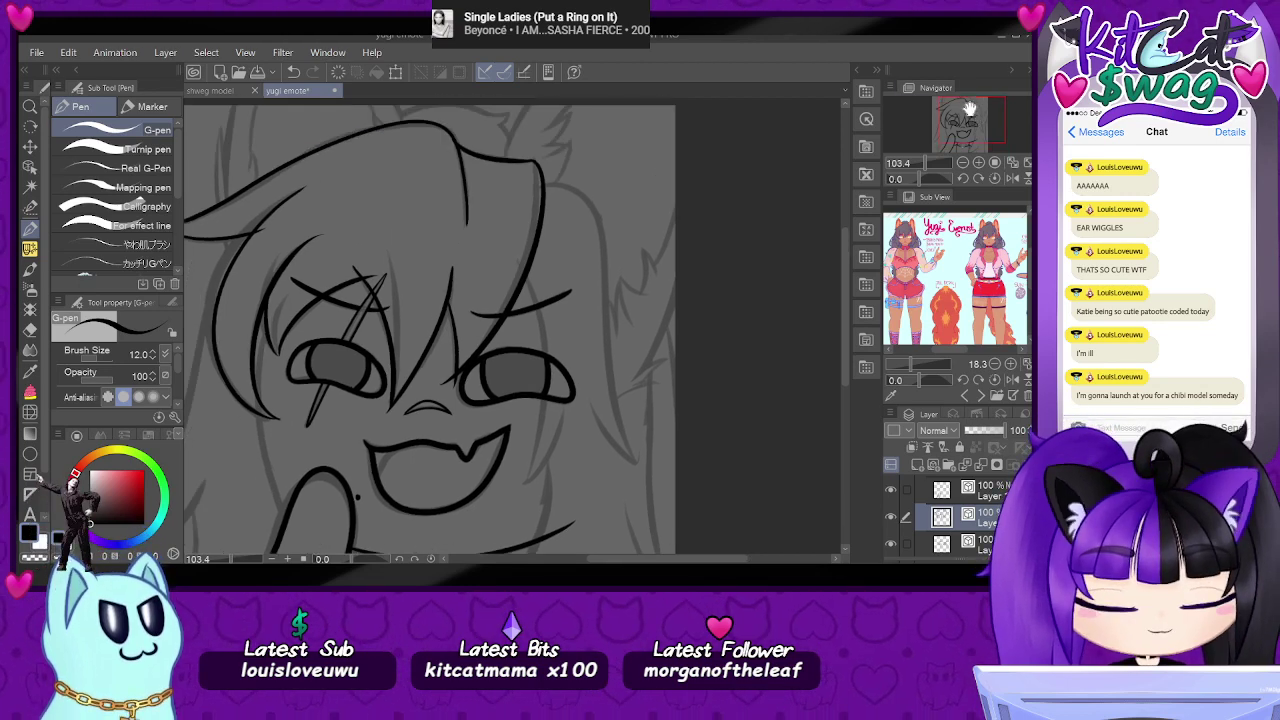
pyautogui.moveTo(546, 183)
pyautogui.mouseDown()
pyautogui.moveTo(604, 269)
pyautogui.moveTo(629, 437)
pyautogui.moveTo(649, 471)
pyautogui.mouseUp()
pyautogui.moveTo(531, 285)
pyautogui.mouseDown()
pyautogui.moveTo(542, 345)
pyautogui.moveTo(530, 470)
pyautogui.mouseUp()
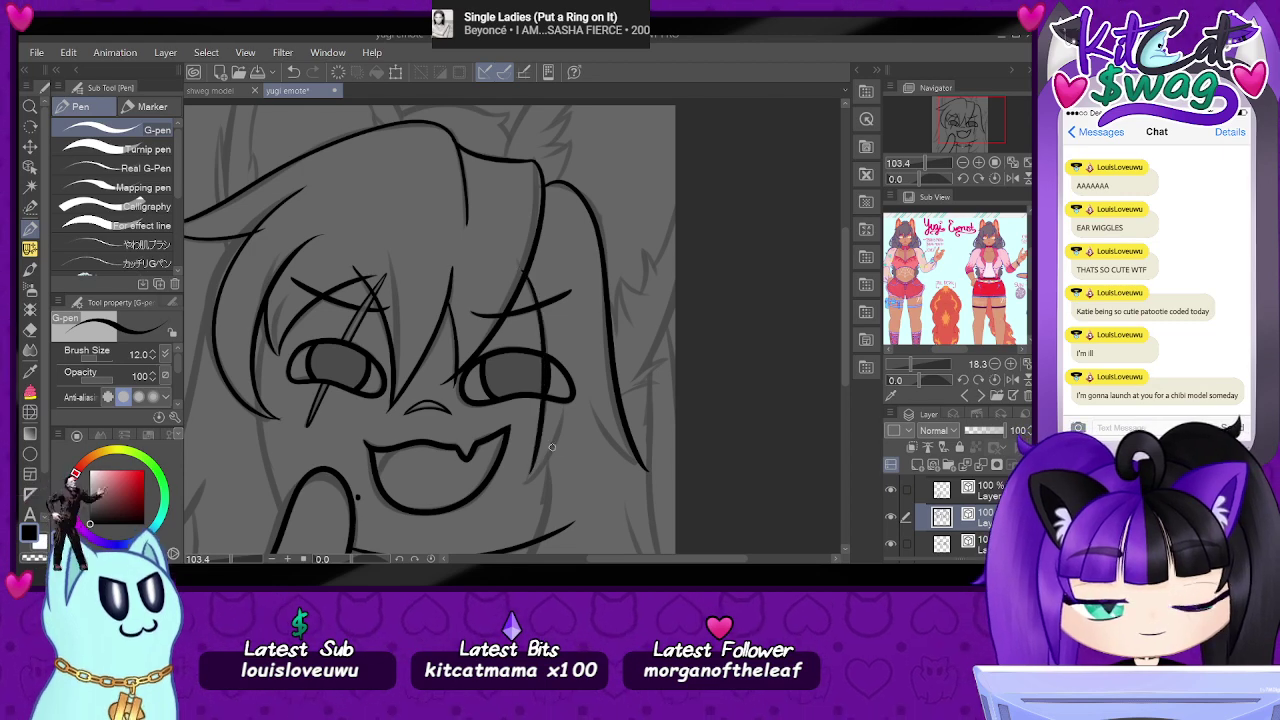
# - Ink both edges of the pointed hair strand that crosses the unscarred eye and ends beside the mouth
pyautogui.moveTo(972, 123); pyautogui.dragTo(972, 134)
pyautogui.hotkey('ctrl', 'z')
pyautogui.moveTo(529, 167); pyautogui.dragTo(525, 386)
pyautogui.moveTo(565, 293); pyautogui.dragTo(516, 398)
pyautogui.hotkey('ctrl', 'z')
pyautogui.moveTo(565, 291); pyautogui.dragTo(527, 390)
# - Ink the short inner edge of the long side lock on the unscarred side, starting from its pointed tip
pyautogui.moveTo(594, 301)
pyautogui.mouseDown()
pyautogui.moveTo(648, 360)
pyautogui.moveTo(600, 317)
pyautogui.moveTo(594, 289)
pyautogui.mouseUp()
pyautogui.hotkey('ctrl', 'z')
pyautogui.hotkey('ctrl', 'z')
pyautogui.moveTo(637, 353); pyautogui.dragTo(598, 274)
pyautogui.hotkey('ctrl', 'z')
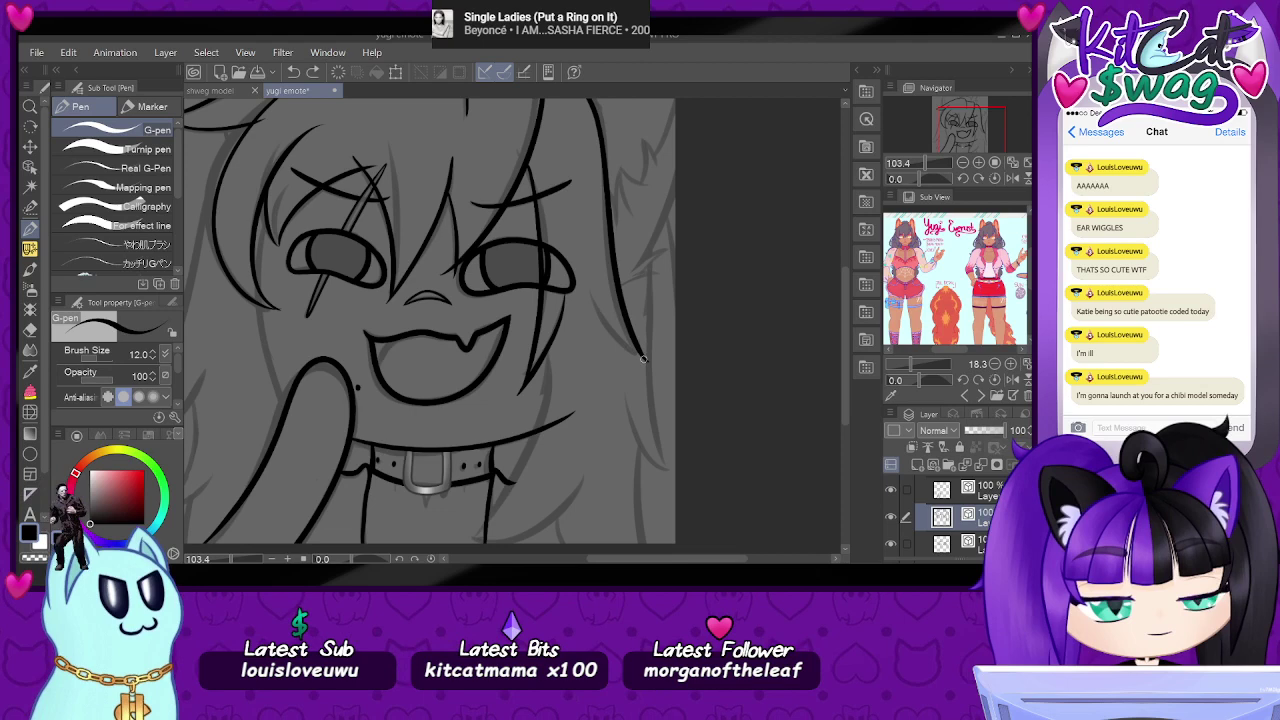
pyautogui.moveTo(646, 361); pyautogui.dragTo(586, 290)
pyautogui.hotkey('ctrl', 'z')
pyautogui.moveTo(646, 361); pyautogui.dragTo(596, 263)
pyautogui.hotkey('ctrl', 'z')
pyautogui.moveTo(920, 179); pyautogui.dragTo(934, 179)
pyautogui.moveTo(508, 462); pyautogui.dragTo(562, 394)
pyautogui.click(995, 179)
# - Ink the fringe strand line over the scar and the short strand edge beside the outer end of the scarred brow
pyautogui.moveTo(962, 124); pyautogui.dragTo(963, 116)
pyautogui.moveTo(508, 405); pyautogui.dragTo(511, 281)
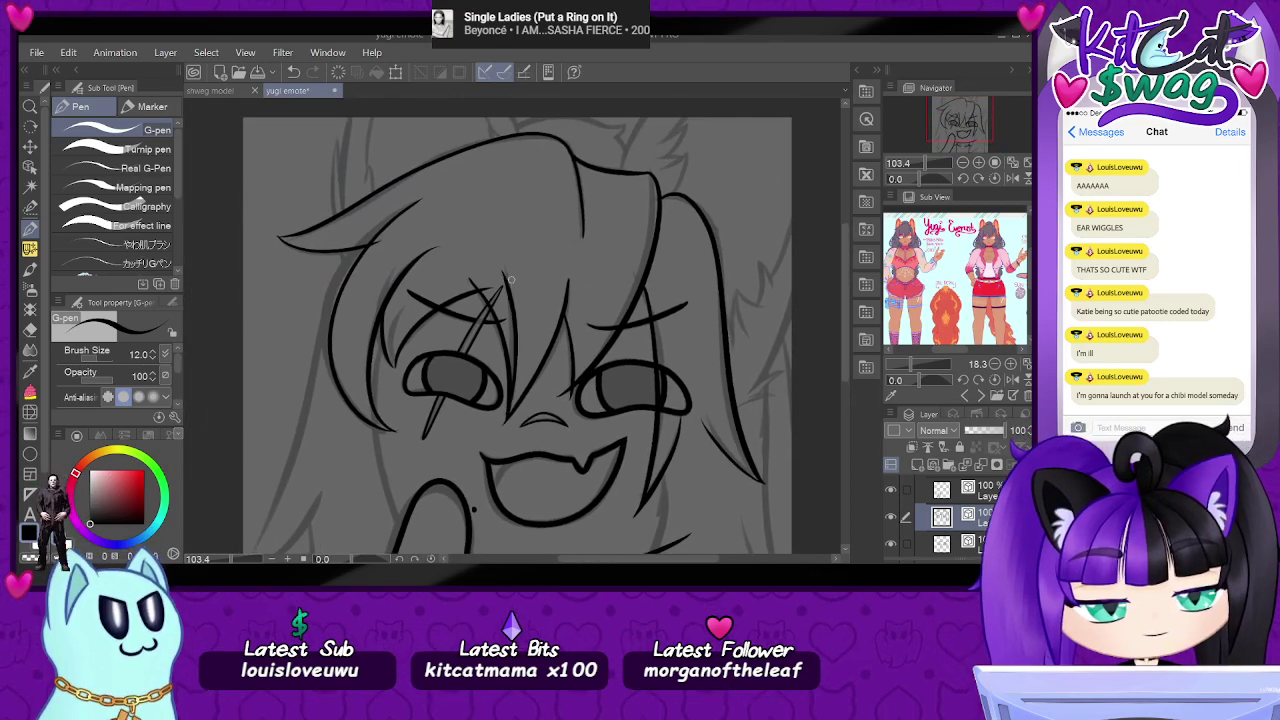
pyautogui.moveTo(395, 365)
pyautogui.mouseDown()
pyautogui.moveTo(388, 340)
pyautogui.moveTo(408, 297)
pyautogui.mouseUp()
pyautogui.hotkey('ctrl', 'z')
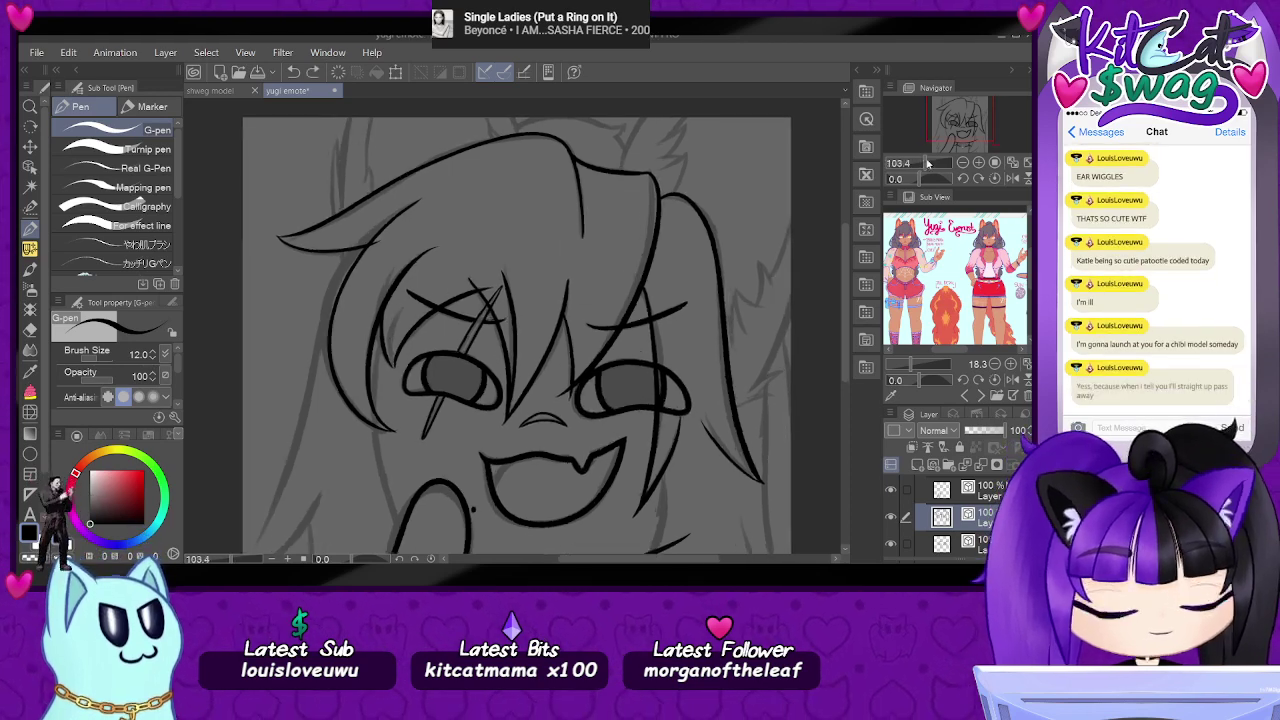
pyautogui.moveTo(926, 162); pyautogui.dragTo(932, 162)
pyautogui.moveTo(982, 128); pyautogui.dragTo(958, 116)
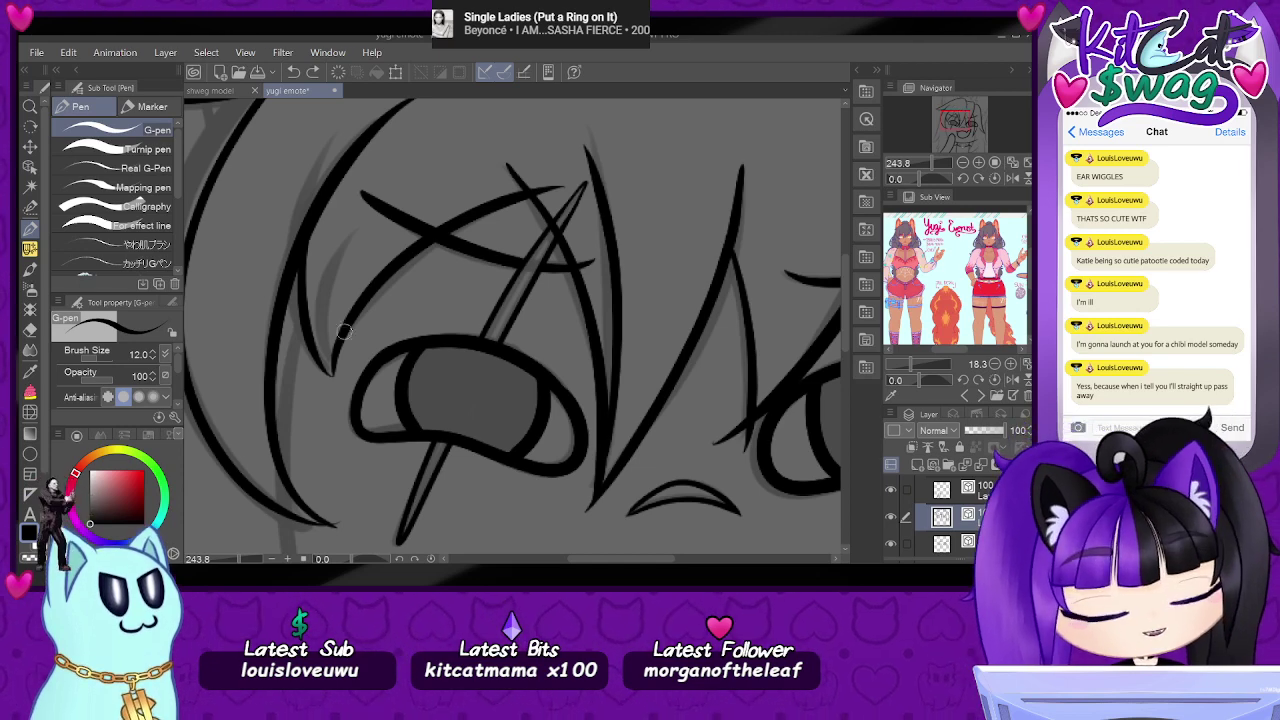
pyautogui.moveTo(331, 374); pyautogui.dragTo(340, 222)
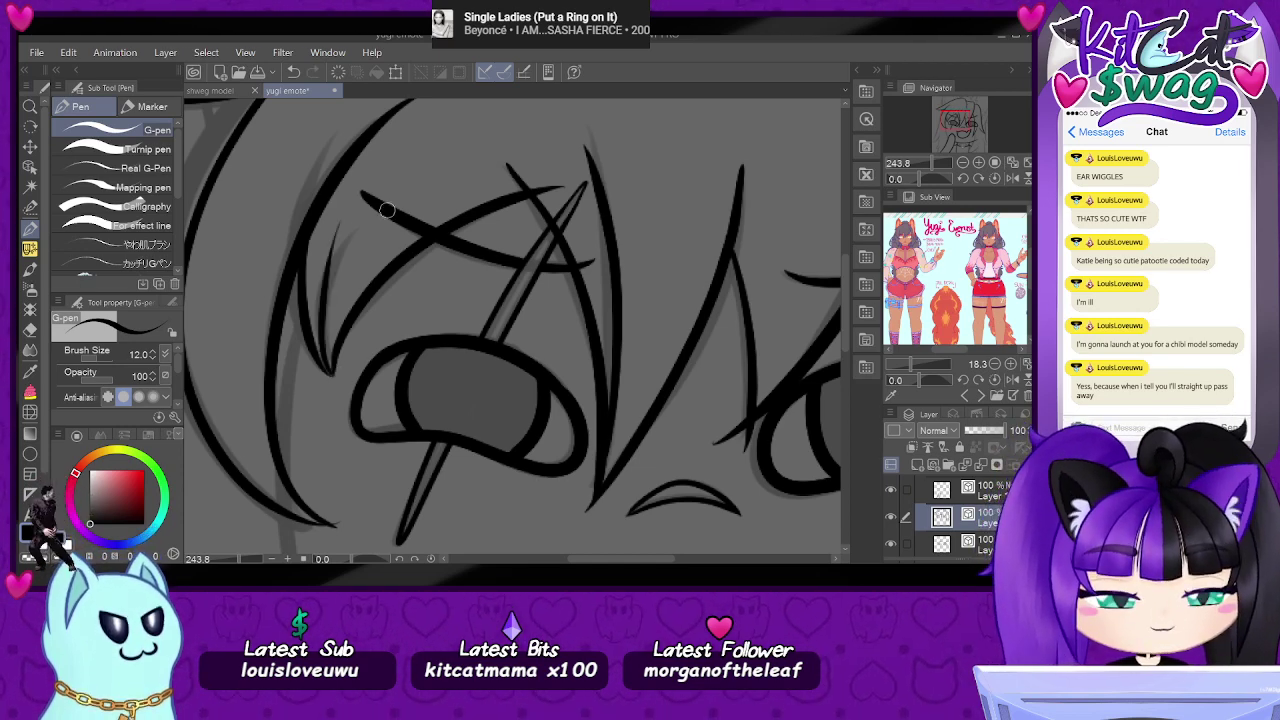
pyautogui.hotkey('ctrl', 'z')
pyautogui.moveTo(330, 378)
pyautogui.mouseDown()
pyautogui.moveTo(316, 322)
pyautogui.moveTo(345, 228)
pyautogui.mouseUp()
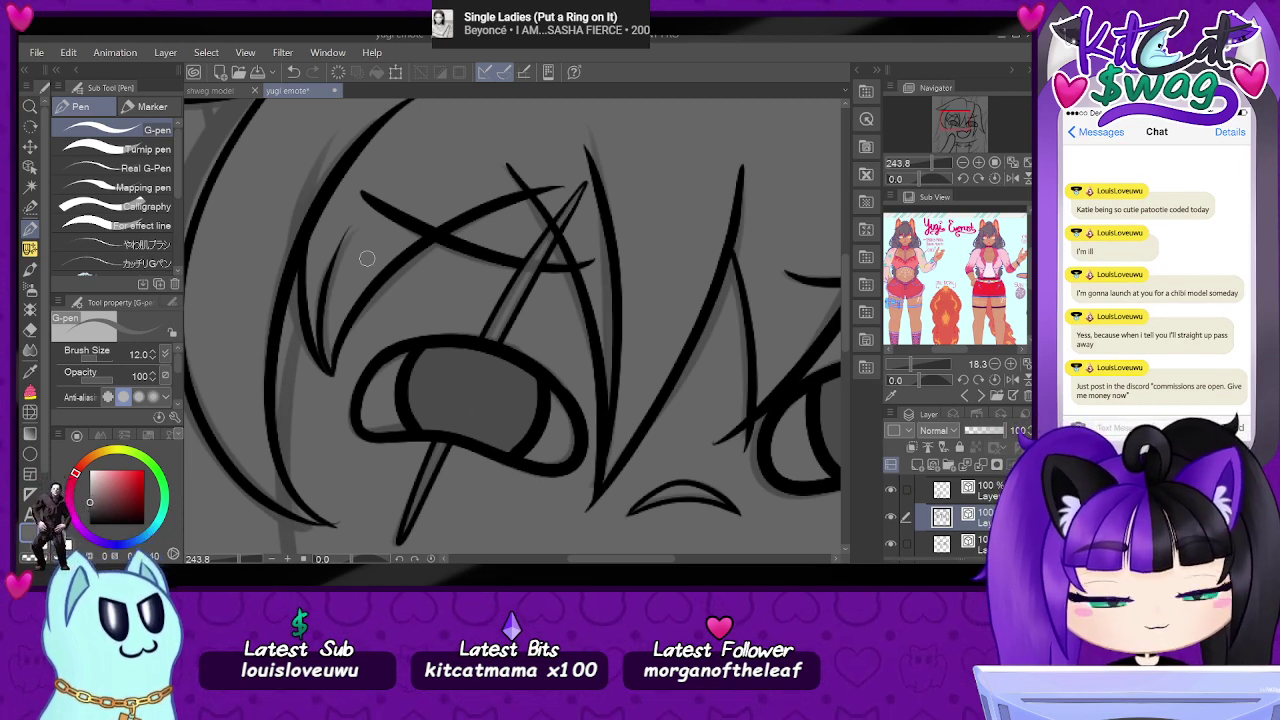
pyautogui.moveTo(932, 165); pyautogui.dragTo(928, 165)
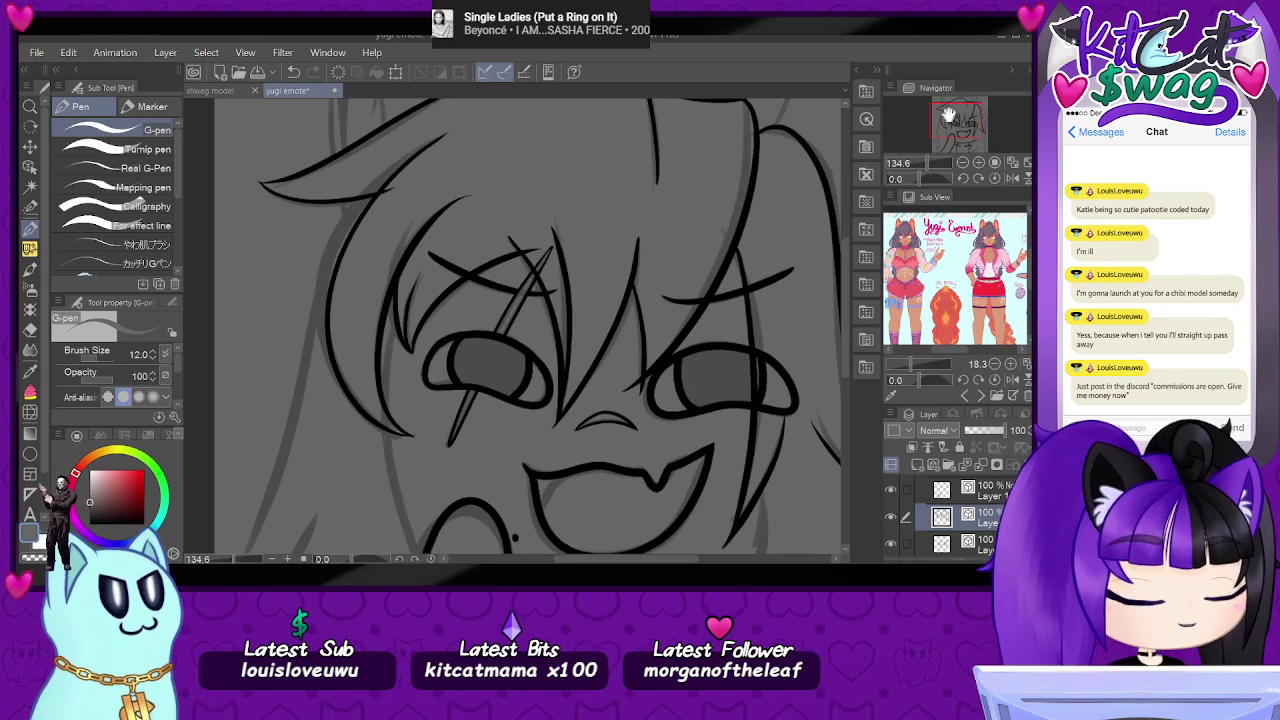
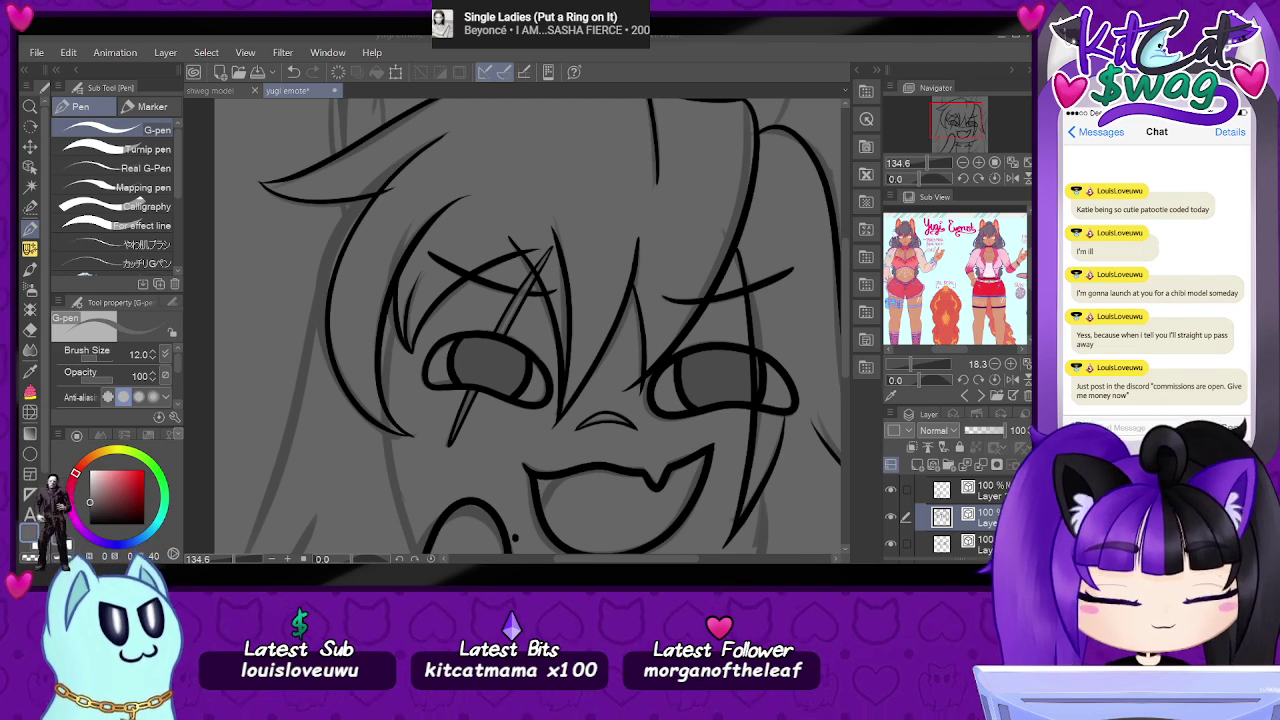
# - View the chibi drawing in 2.png and close that file to return to the emote canvas
pyautogui.scroll(5, 654, 231)
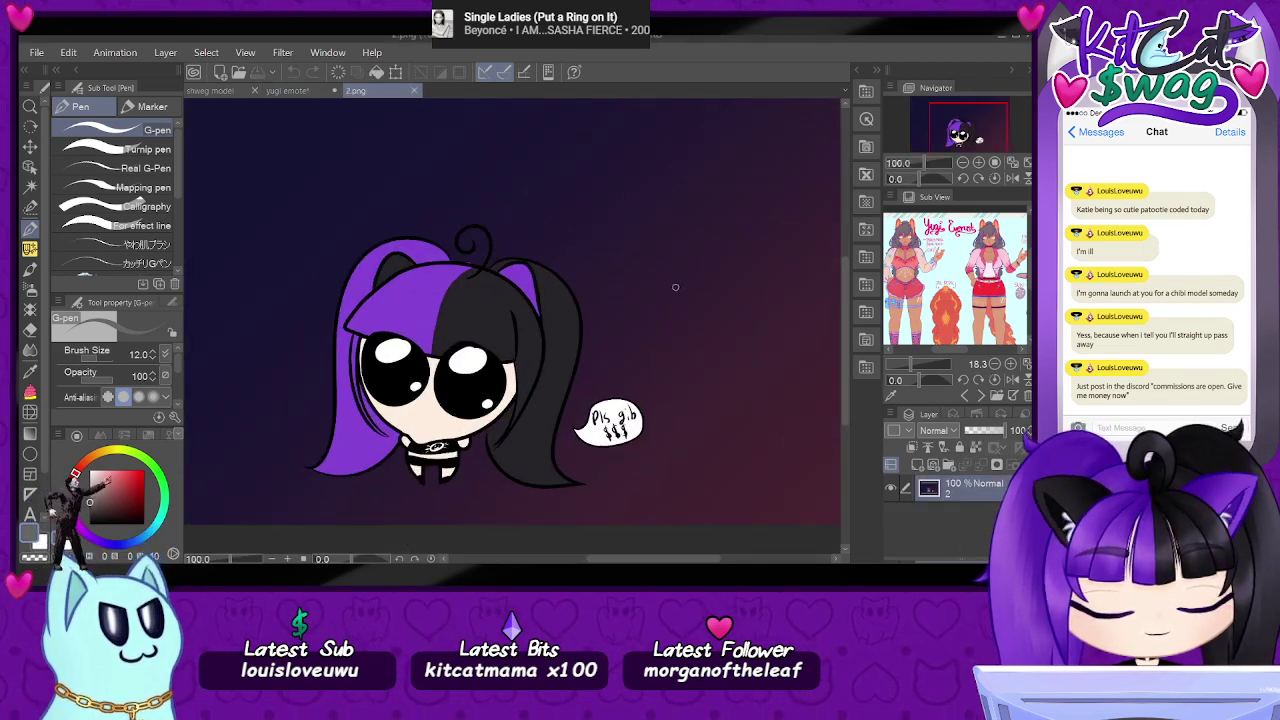
pyautogui.moveTo(961, 138); pyautogui.dragTo(958, 138)
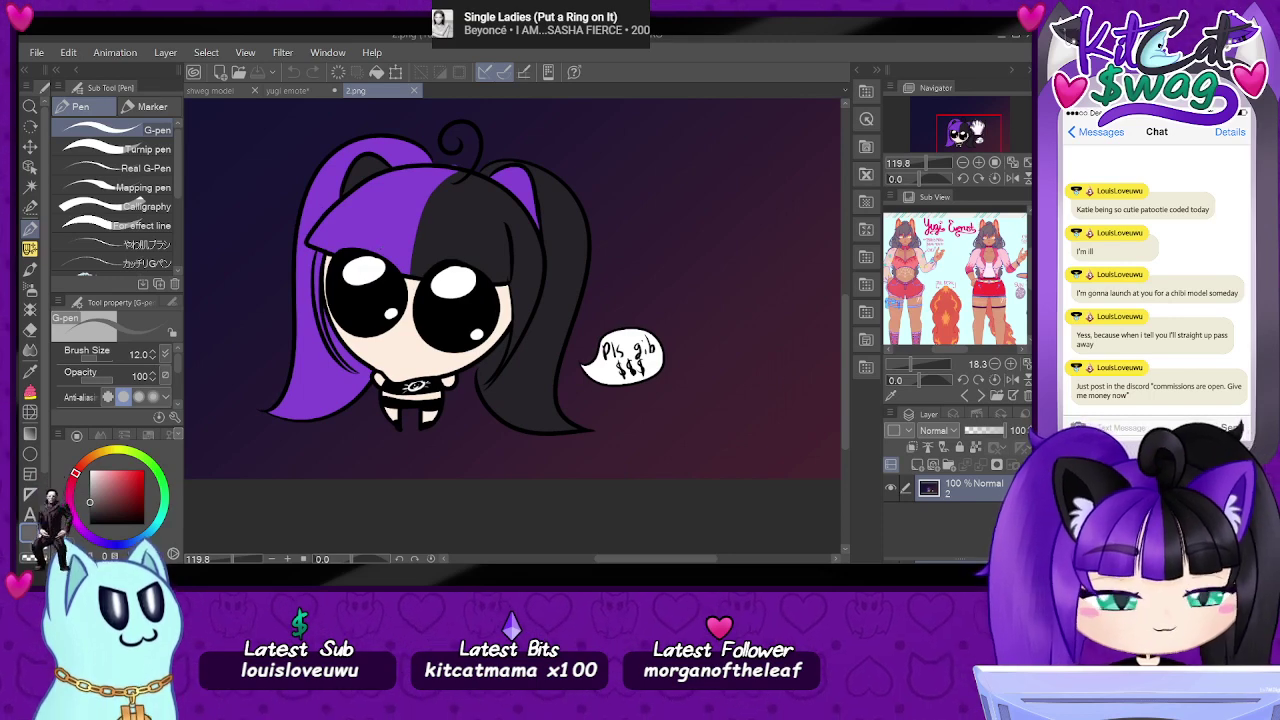
pyautogui.moveTo(964, 135); pyautogui.dragTo(961, 133)
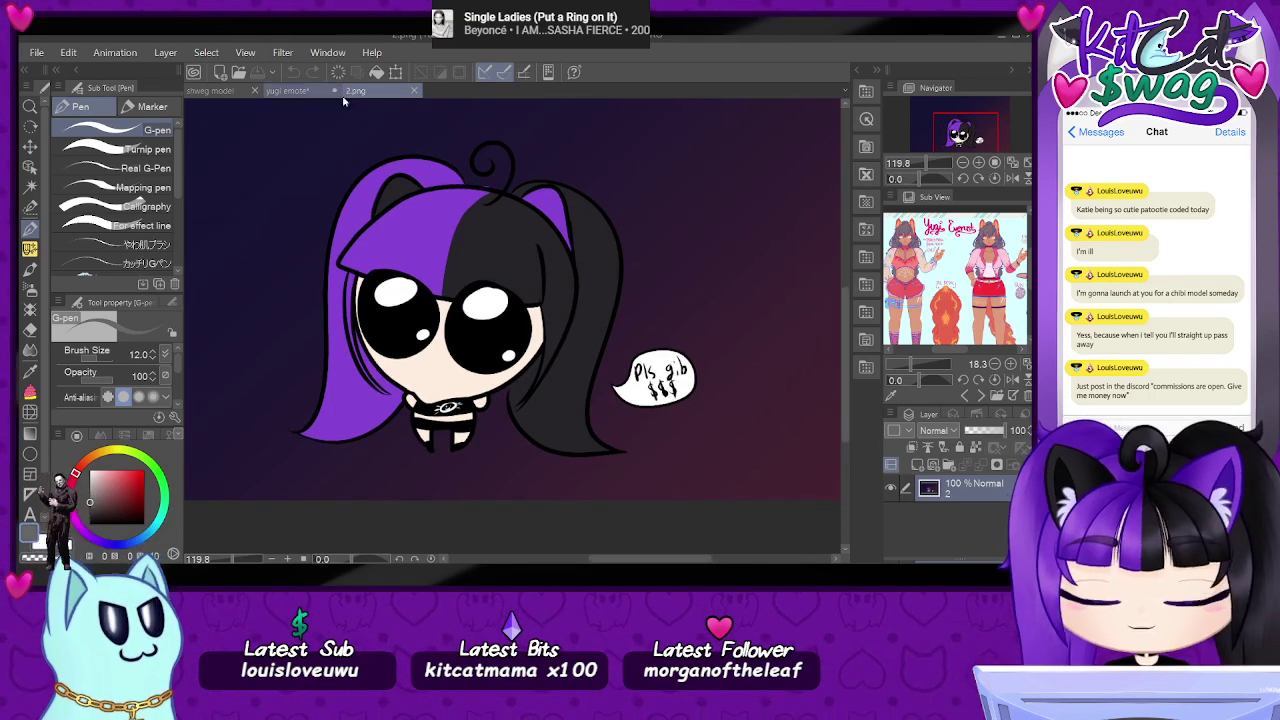
pyautogui.click(414, 90)
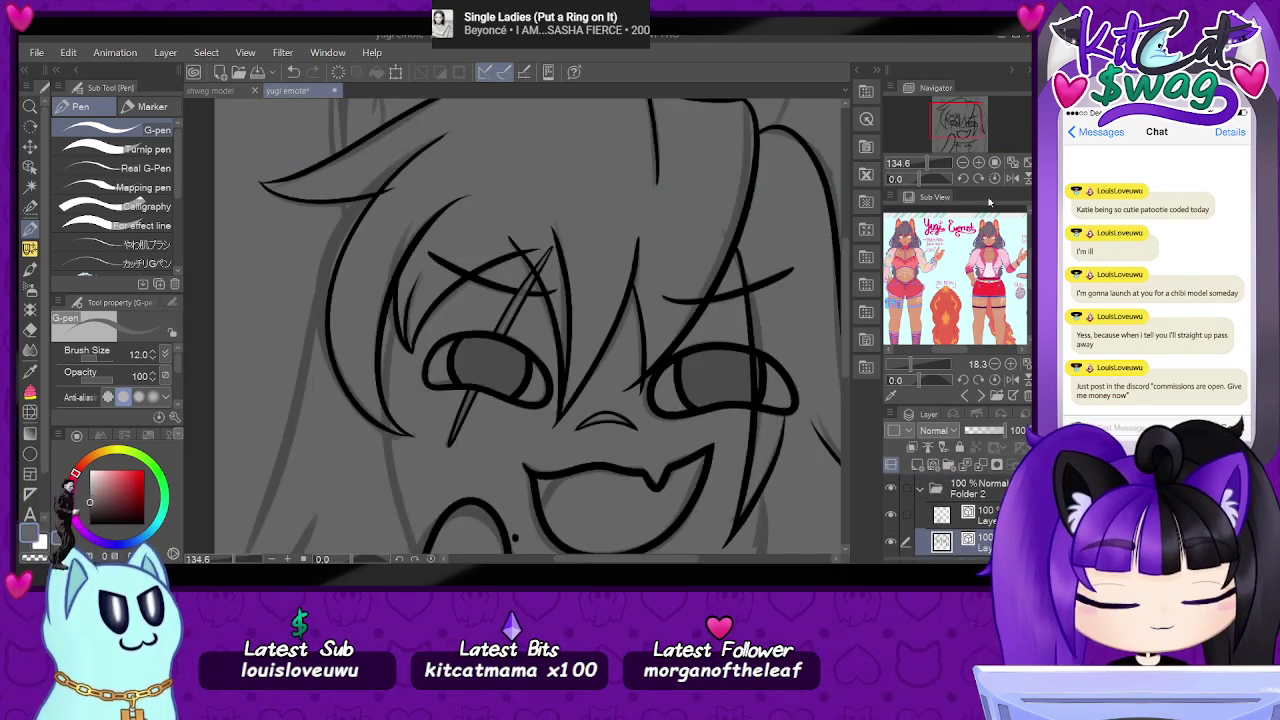
# - Add a new vector layer for the next part of the line art
pyautogui.moveTo(967, 123); pyautogui.dragTo(972, 120)
pyautogui.moveTo(925, 163); pyautogui.dragTo(921, 162)
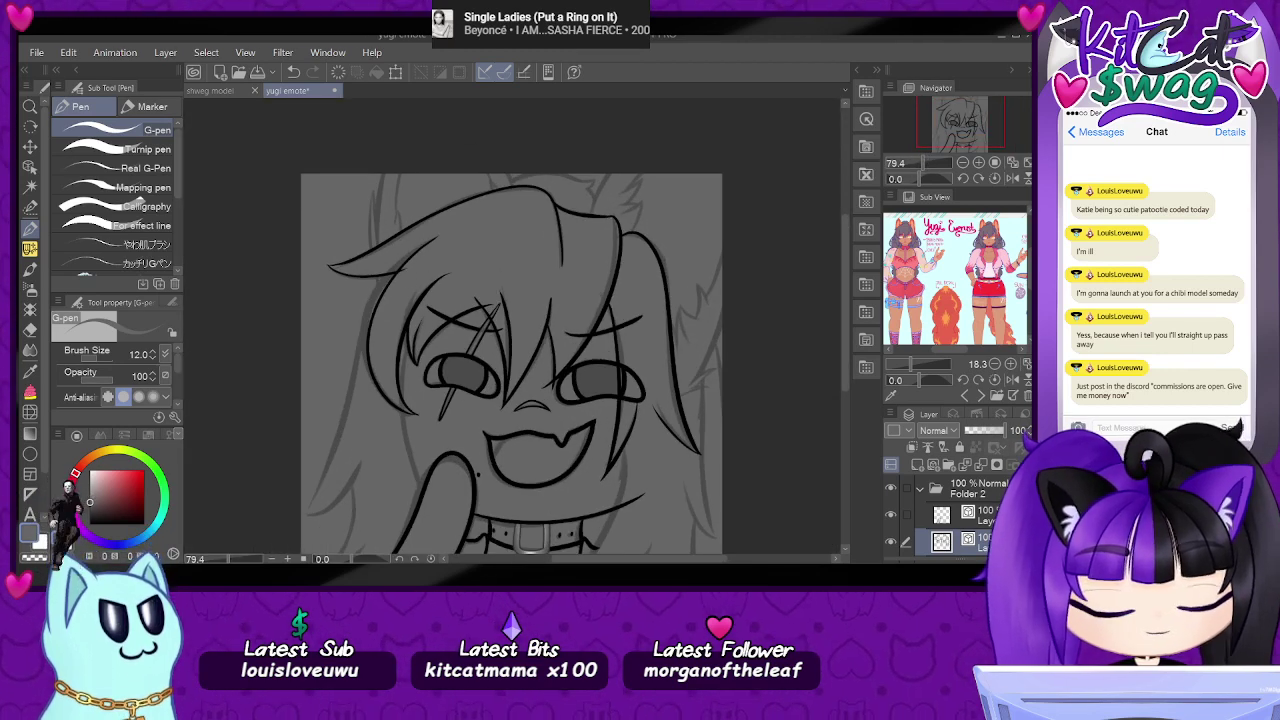
pyautogui.click(948, 466)
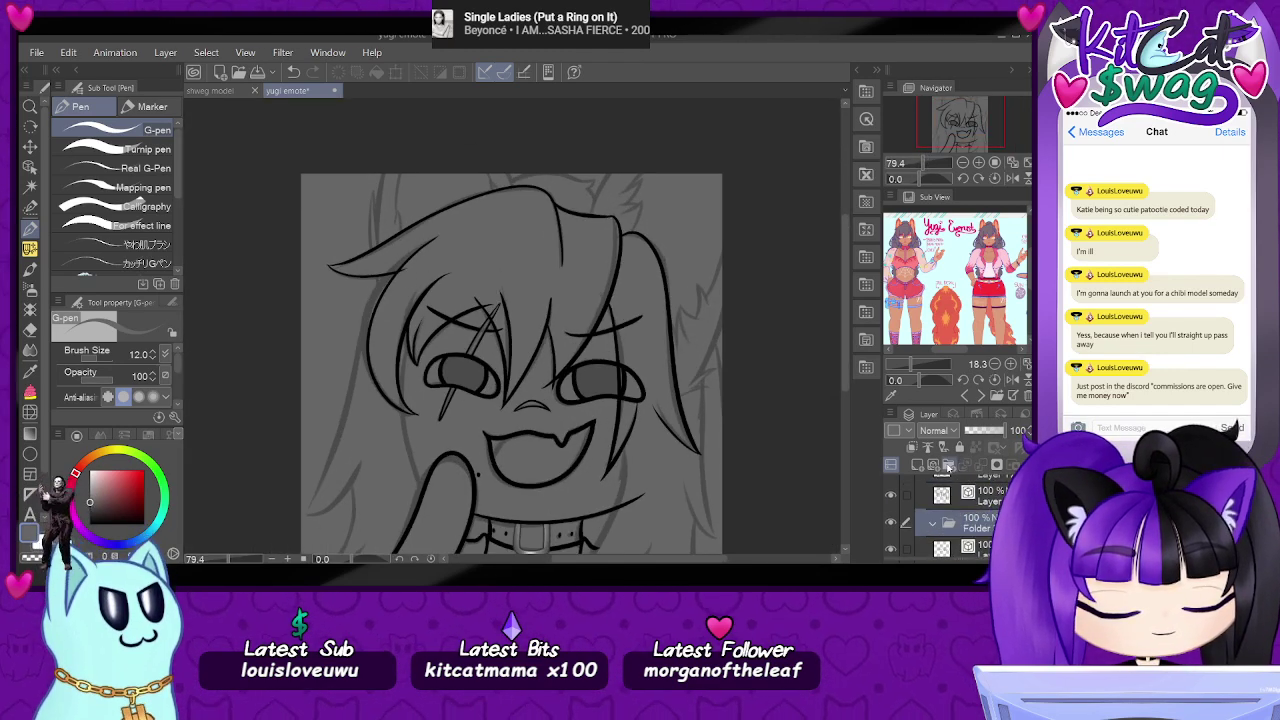
pyautogui.click(932, 466)
# - Ink the short ear edge in black, rising from the top of the hair to the canvas edge
pyautogui.moveTo(963, 121); pyautogui.dragTo(983, 119)
pyautogui.scroll(3, 575, 272)
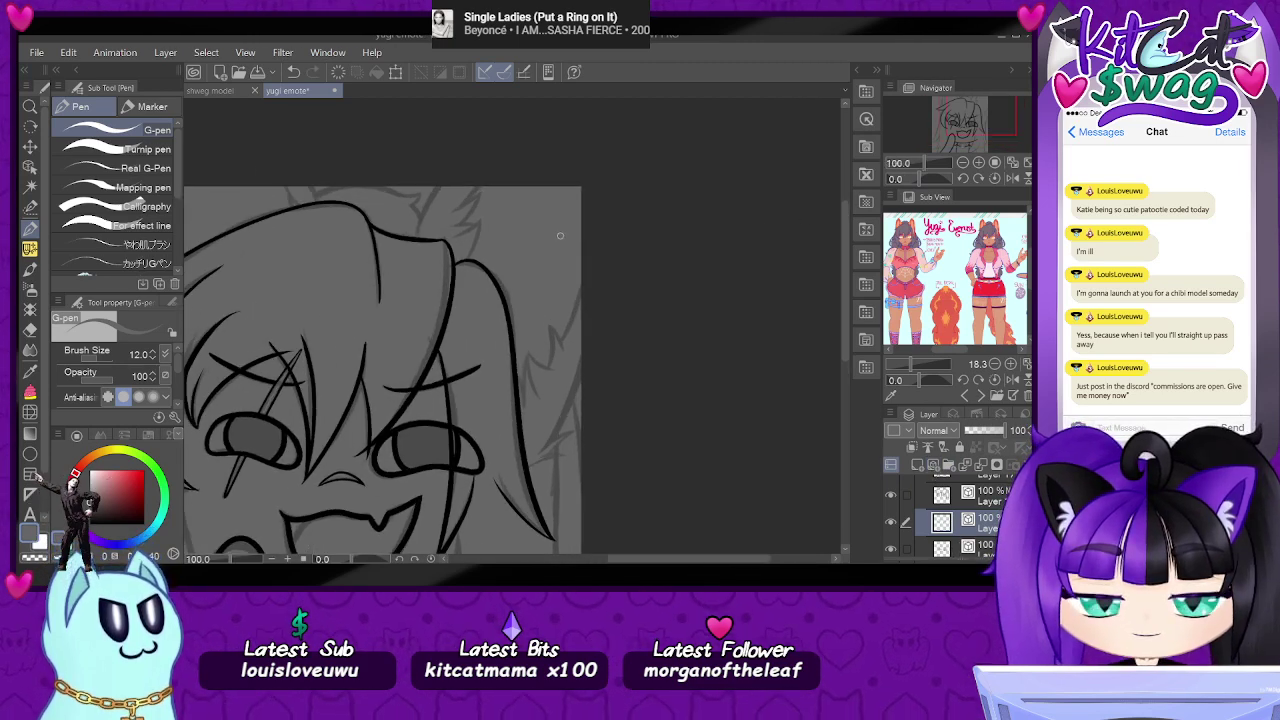
pyautogui.scroll(1, 561, 232)
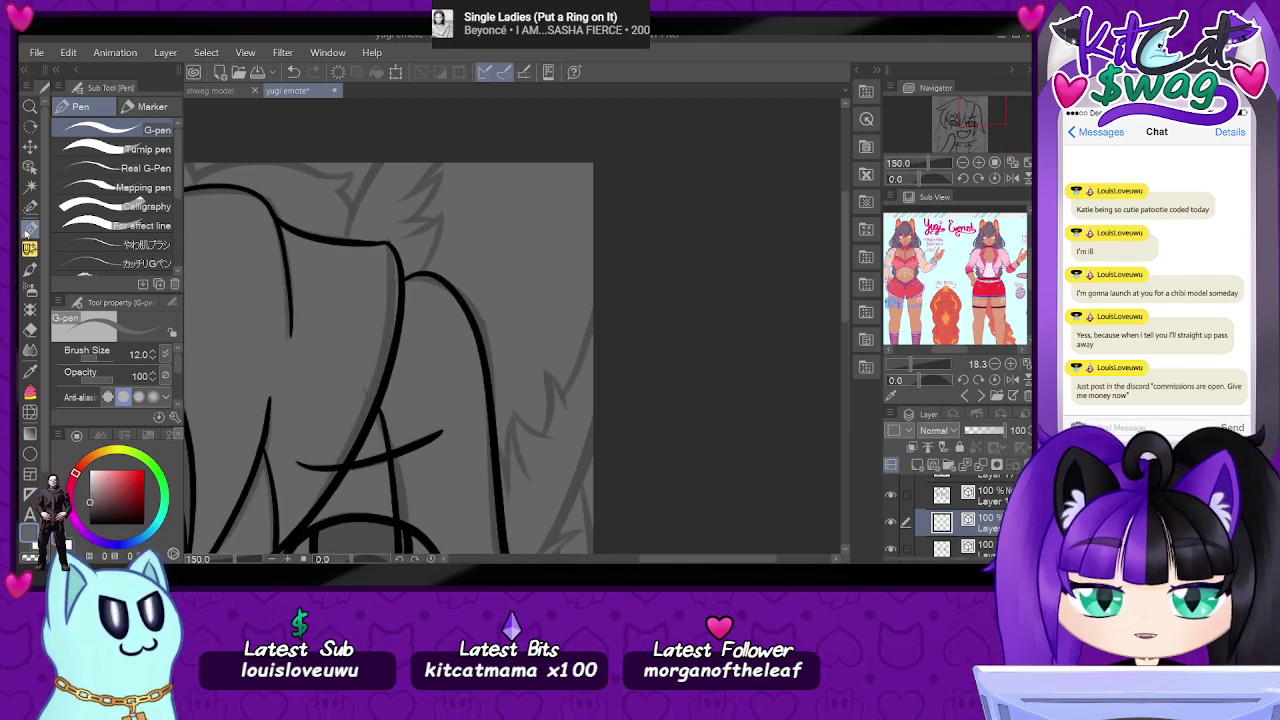
pyautogui.scroll(1, 305, 178)
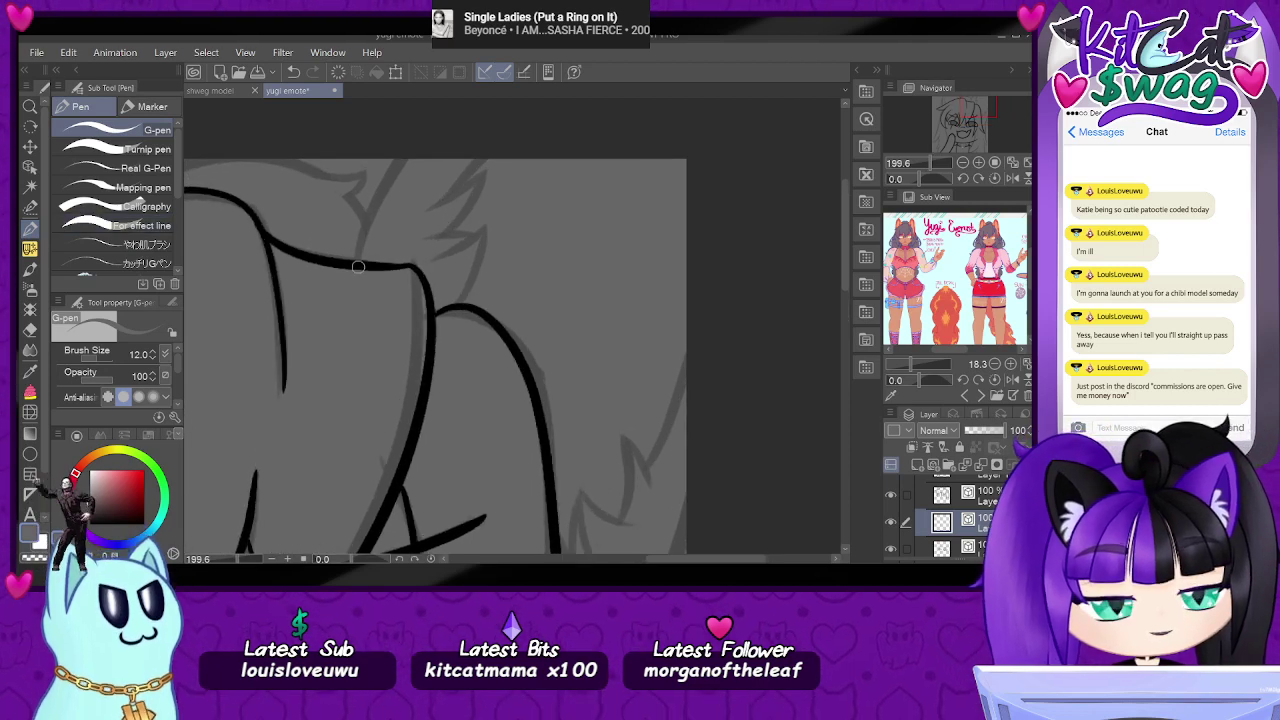
pyautogui.moveTo(360, 258); pyautogui.dragTo(404, 160)
pyautogui.hotkey('ctrl', 'z')
pyautogui.click(91, 522)
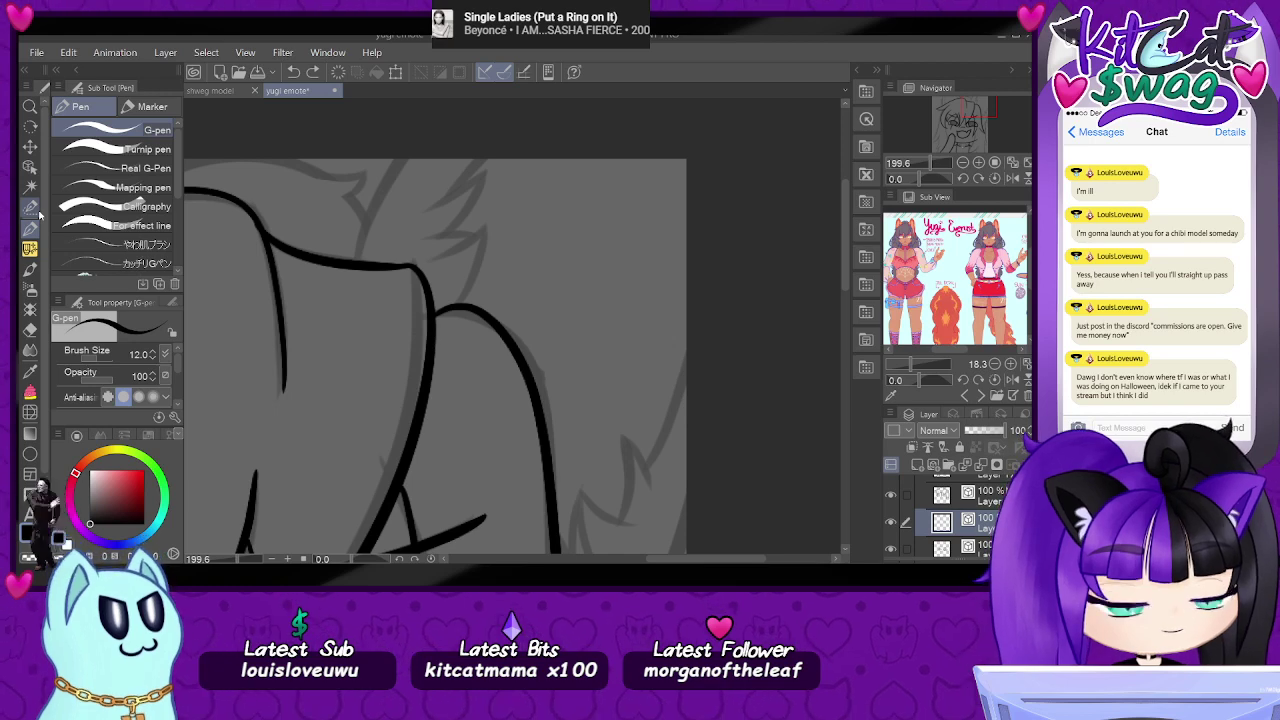
pyautogui.moveTo(357, 262); pyautogui.dragTo(400, 162)
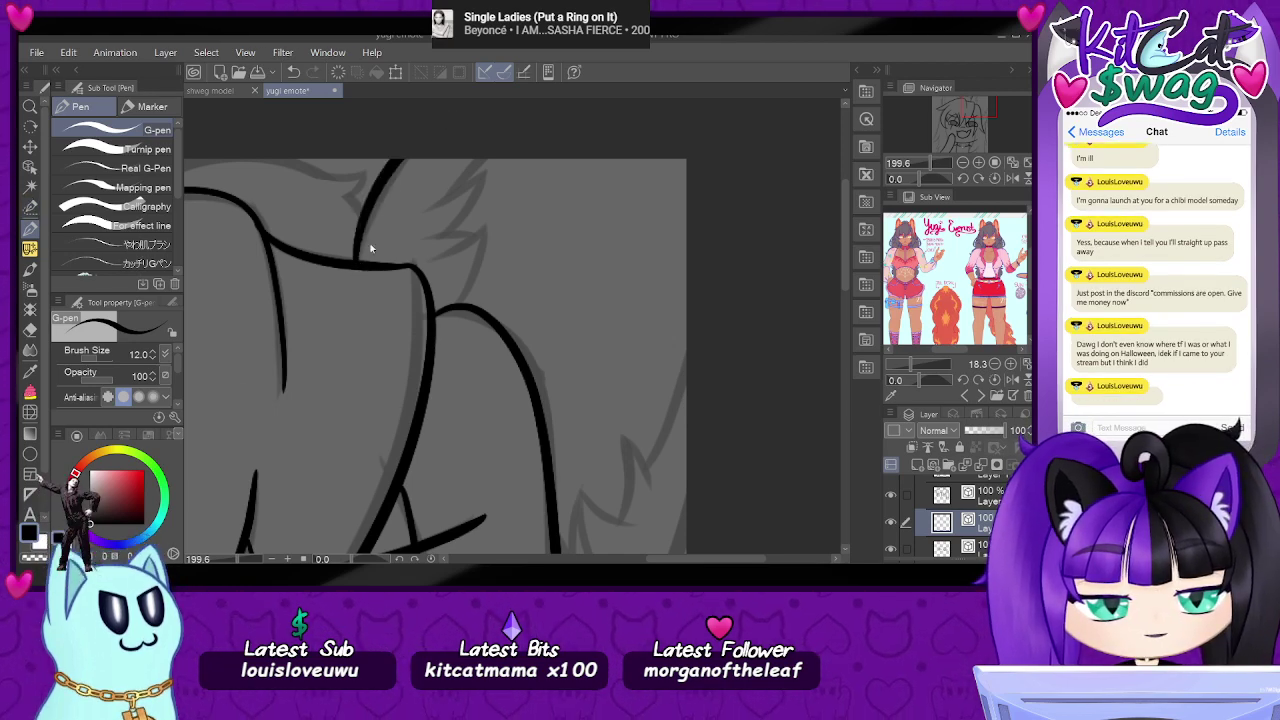
pyautogui.moveTo(356, 266); pyautogui.dragTo(404, 160)
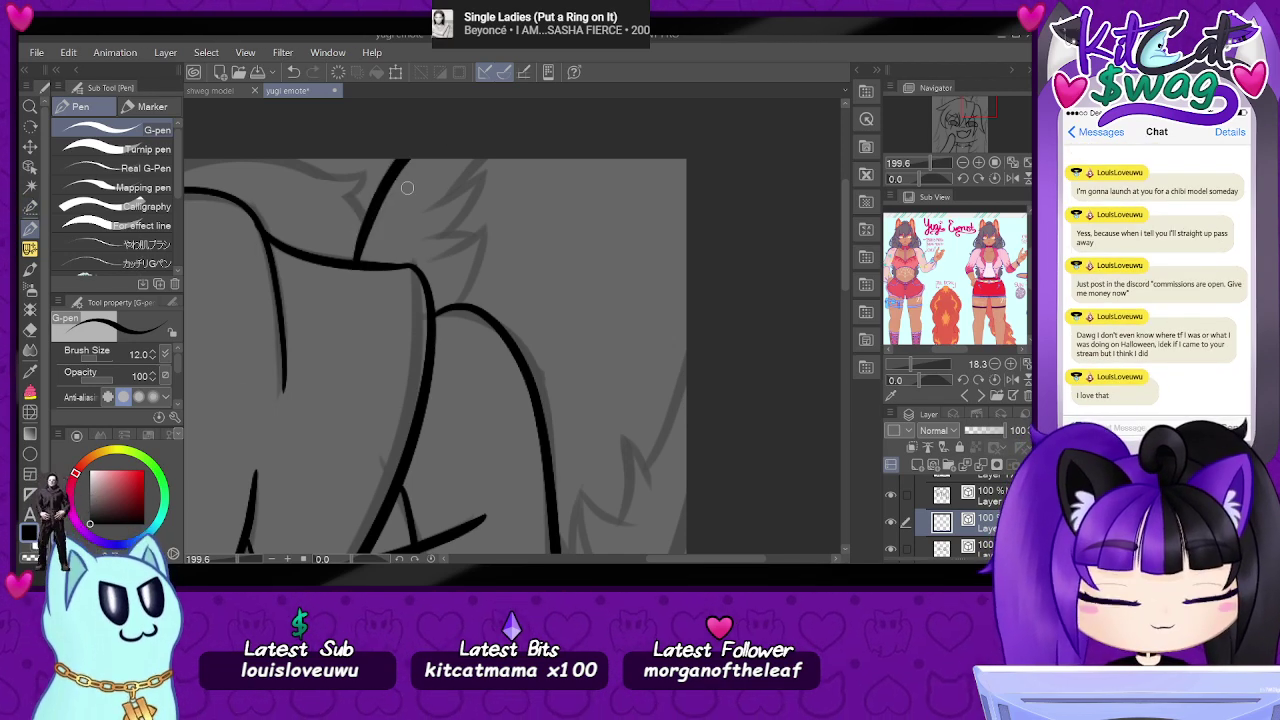
# - Ink the lower curved spike of the fur tuft, starting at the outer edge of the long side lock
pyautogui.moveTo(981, 105); pyautogui.dragTo(980, 120)
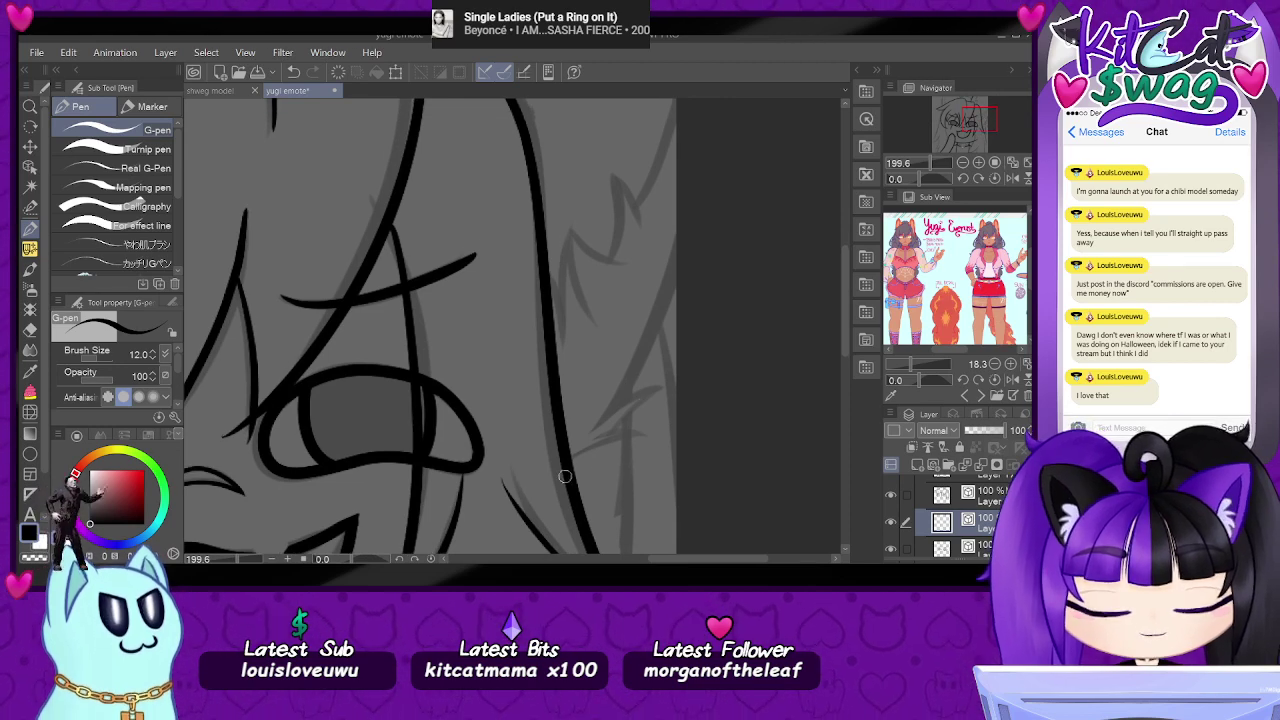
pyautogui.moveTo(571, 462); pyautogui.dragTo(656, 428)
pyautogui.moveTo(919, 180); pyautogui.dragTo(911, 180)
pyautogui.hotkey('ctrl', 'z')
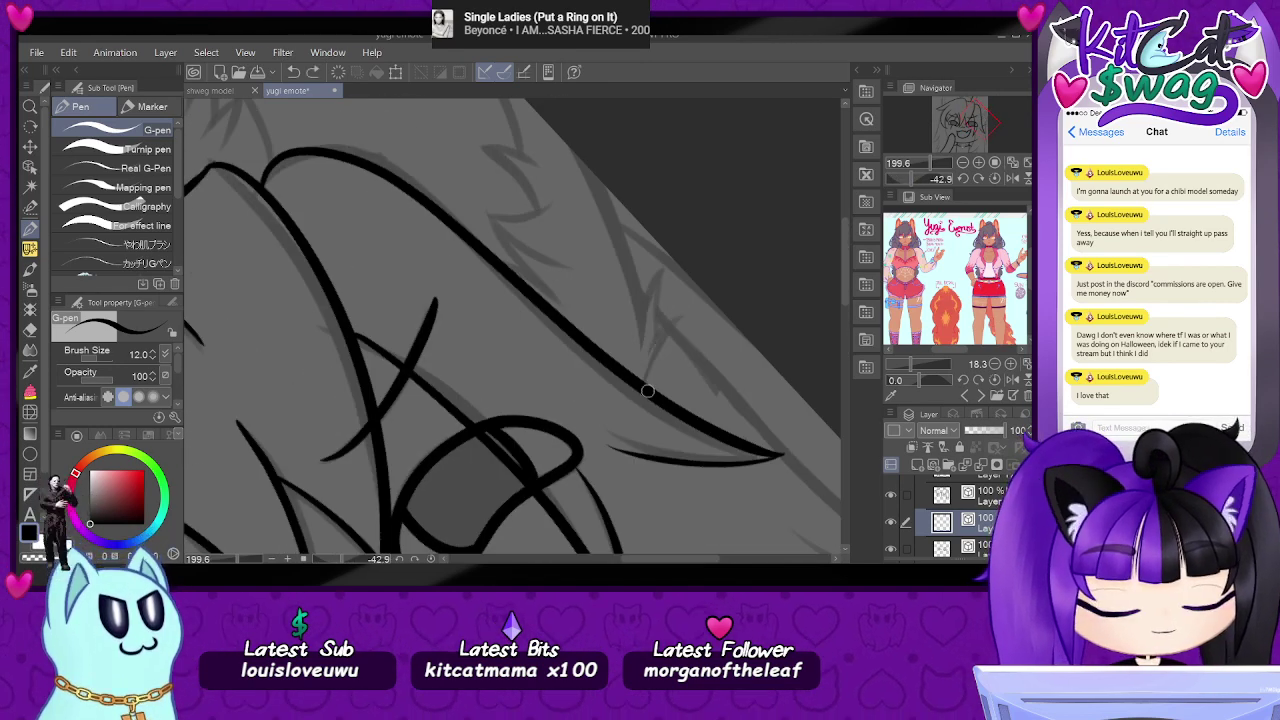
pyautogui.moveTo(686, 317)
pyautogui.mouseDown()
pyautogui.moveTo(649, 381)
pyautogui.moveTo(686, 321)
pyautogui.mouseUp()
pyautogui.hotkey('ctrl', 'z')
pyautogui.hotkey('ctrl', 'z')
pyautogui.moveTo(646, 390); pyautogui.dragTo(678, 320)
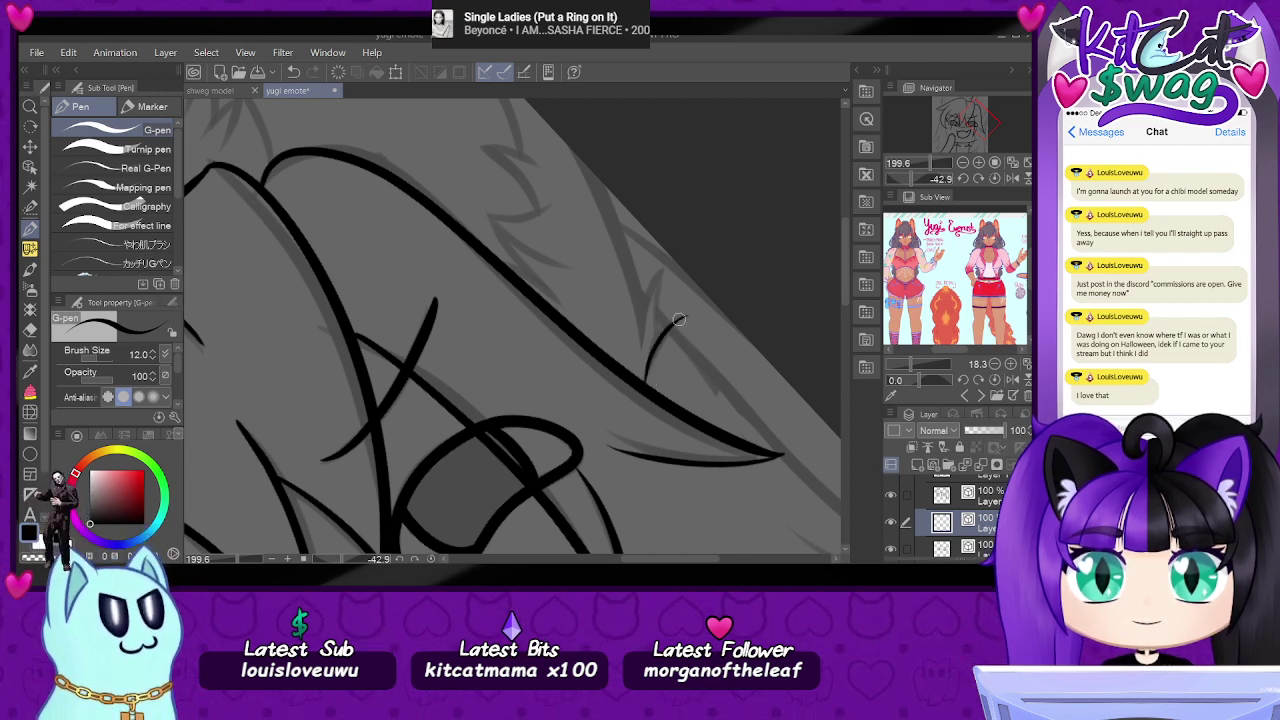
# - Ink the taller pointed spike of the fur tuft above the lower curved spike
pyautogui.moveTo(649, 363); pyautogui.dragTo(662, 264)
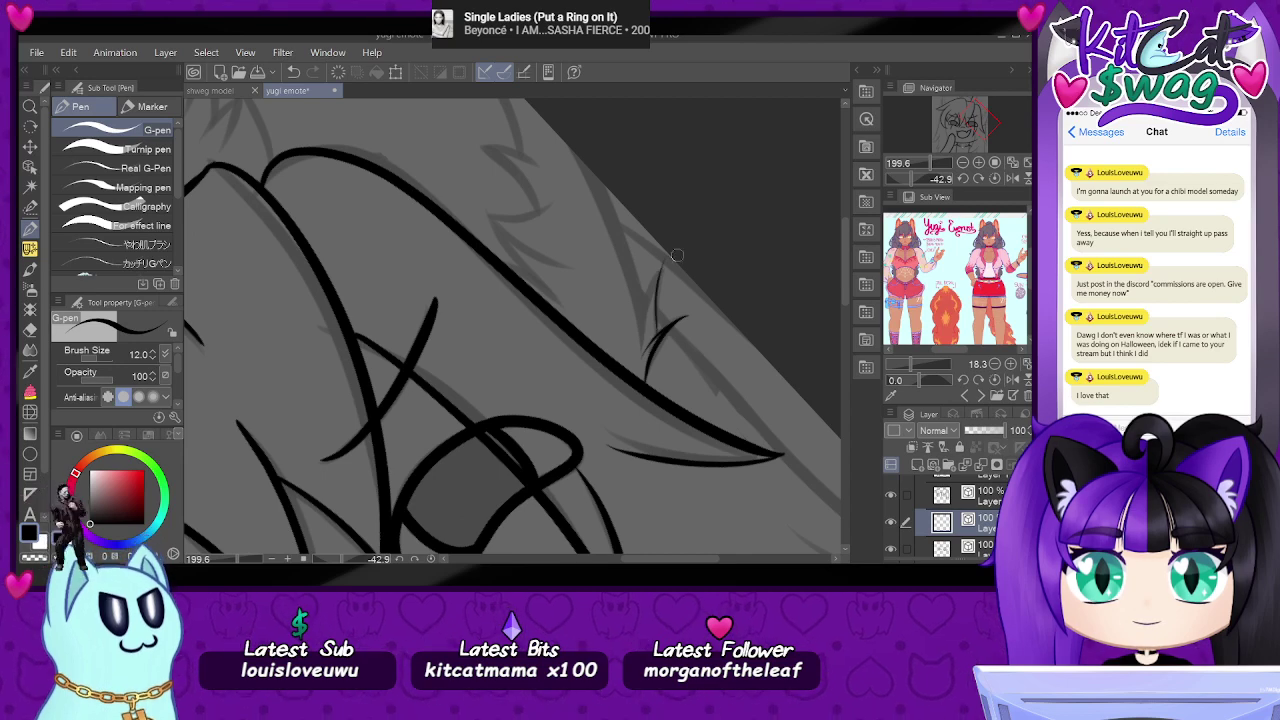
pyautogui.hotkey('ctrl', 'z')
pyautogui.moveTo(652, 346)
pyautogui.mouseDown()
pyautogui.moveTo(660, 266)
pyautogui.moveTo(635, 365)
pyautogui.mouseUp()
pyautogui.hotkey('ctrl', 'z')
pyautogui.moveTo(665, 263); pyautogui.dragTo(640, 356)
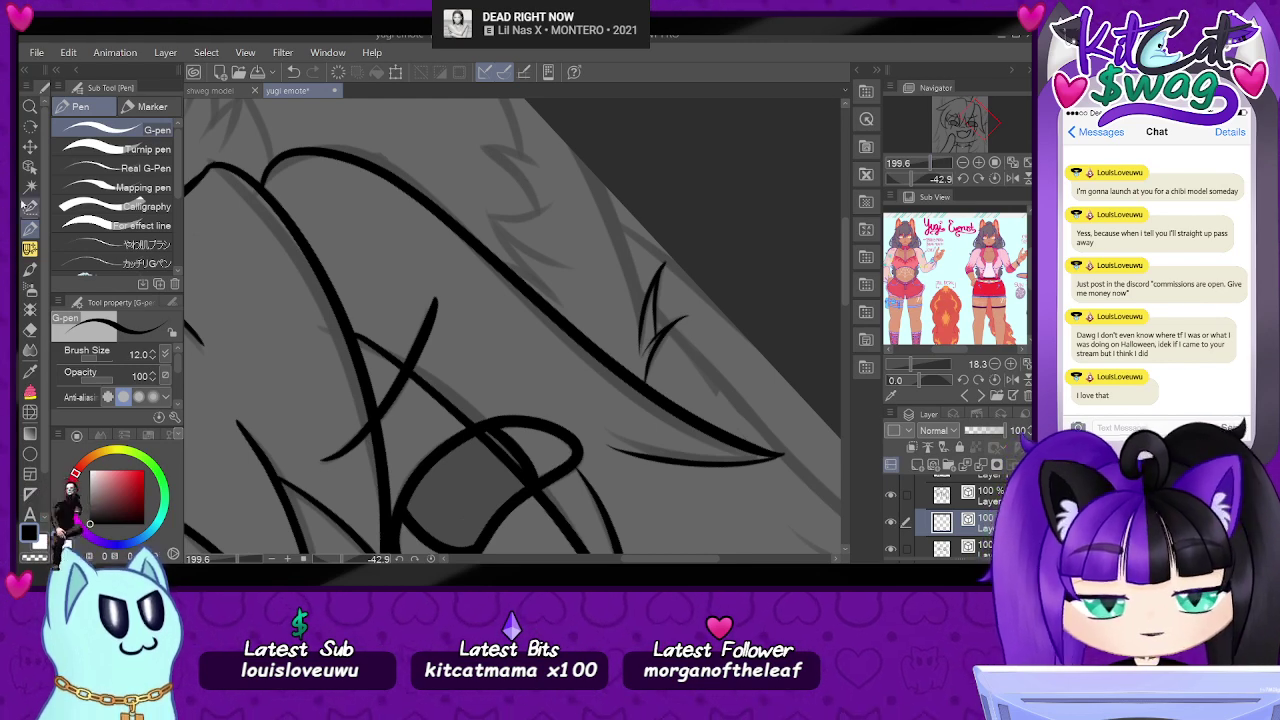
# - Trim the overhanging end of the lower spike's upper line with the Object tool by deleting its excess control points
pyautogui.click(30, 167)
pyautogui.click(652, 346)
pyautogui.scroll(-1, 708, 345)
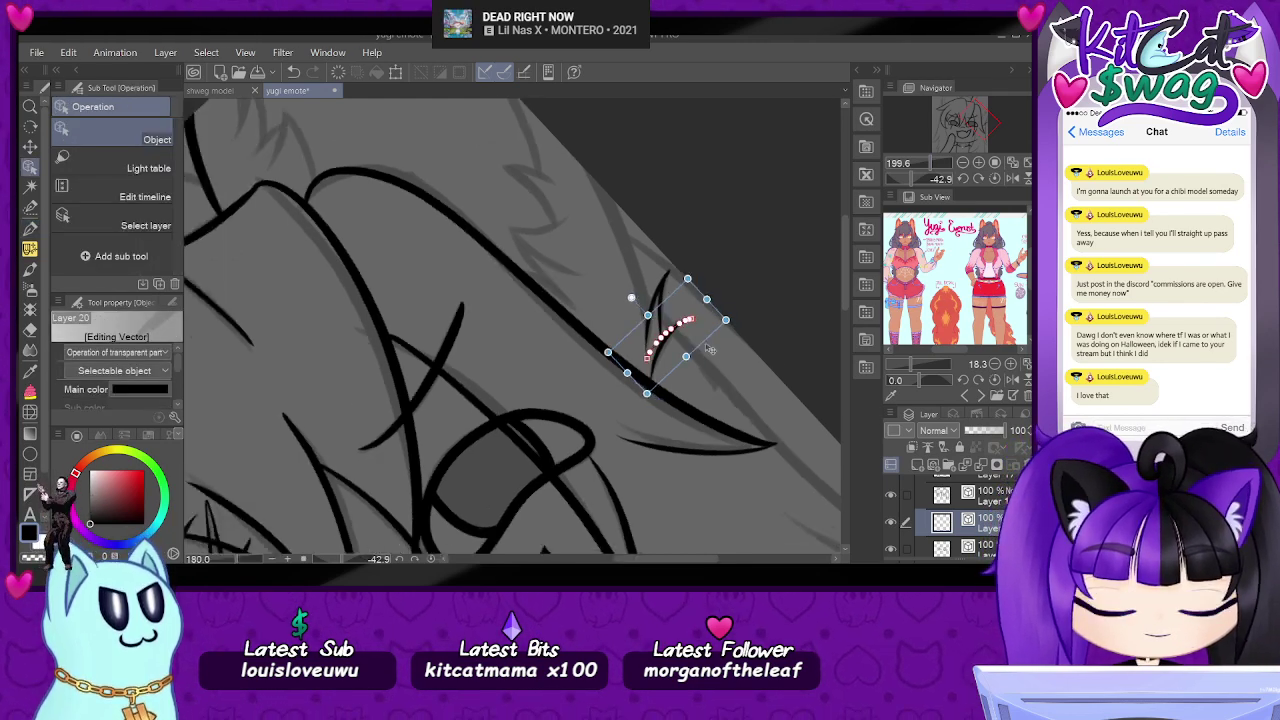
pyautogui.scroll(4, 708, 349)
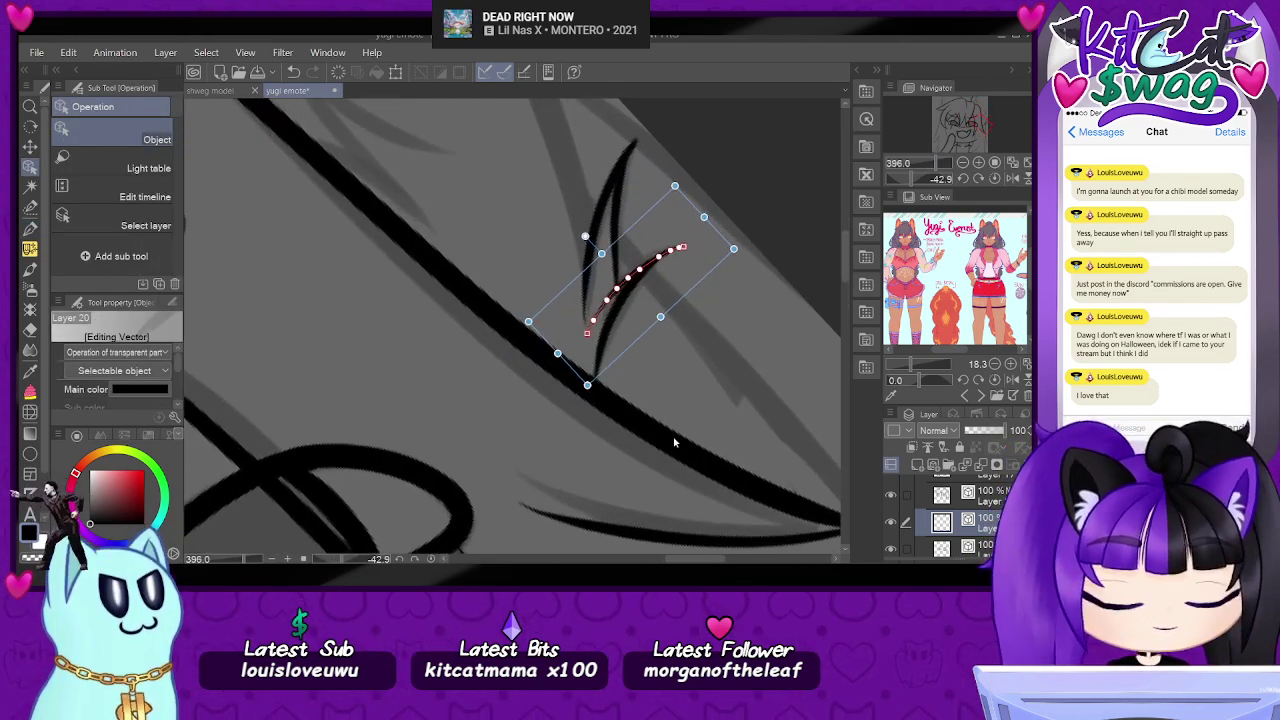
pyautogui.scroll(1, 752, 313)
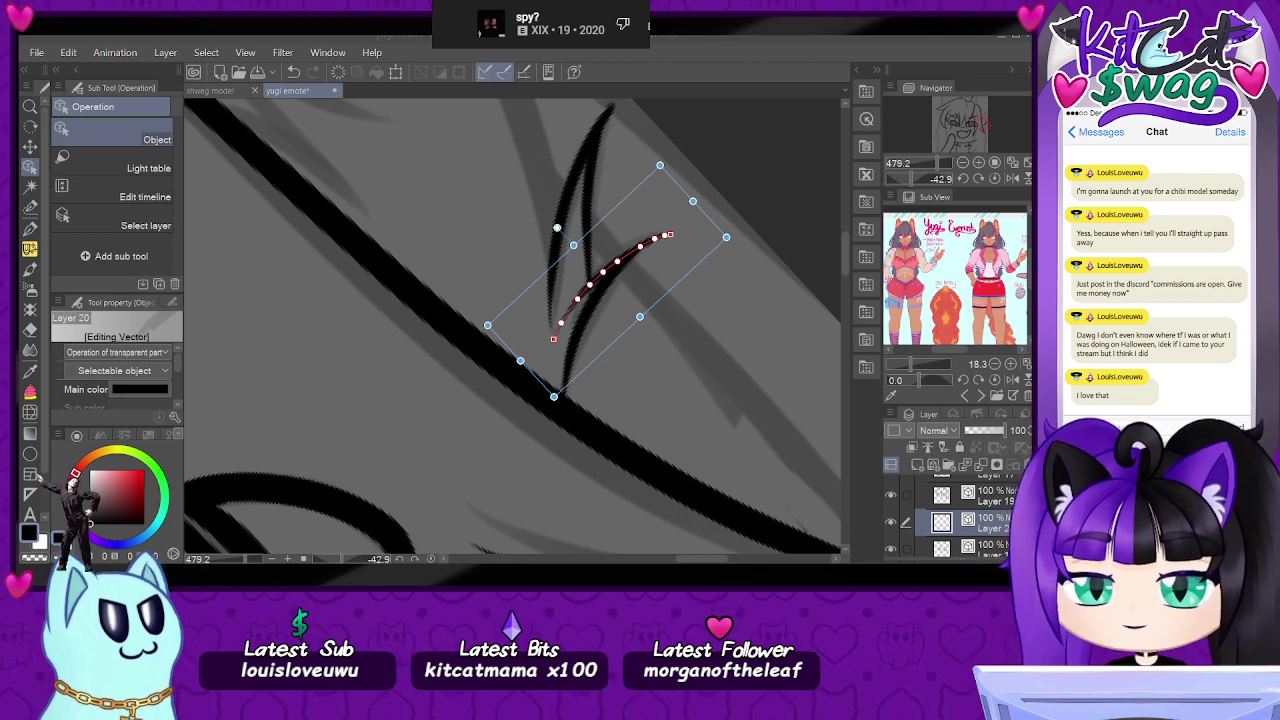
pyautogui.click(571, 305)
pyautogui.press('Delete')
pyautogui.click(610, 272)
pyautogui.click(580, 300)
# - Adjust the end control points of the tall spike's inner line so it joins the lower spike in a clean corner
pyautogui.click(588, 262)
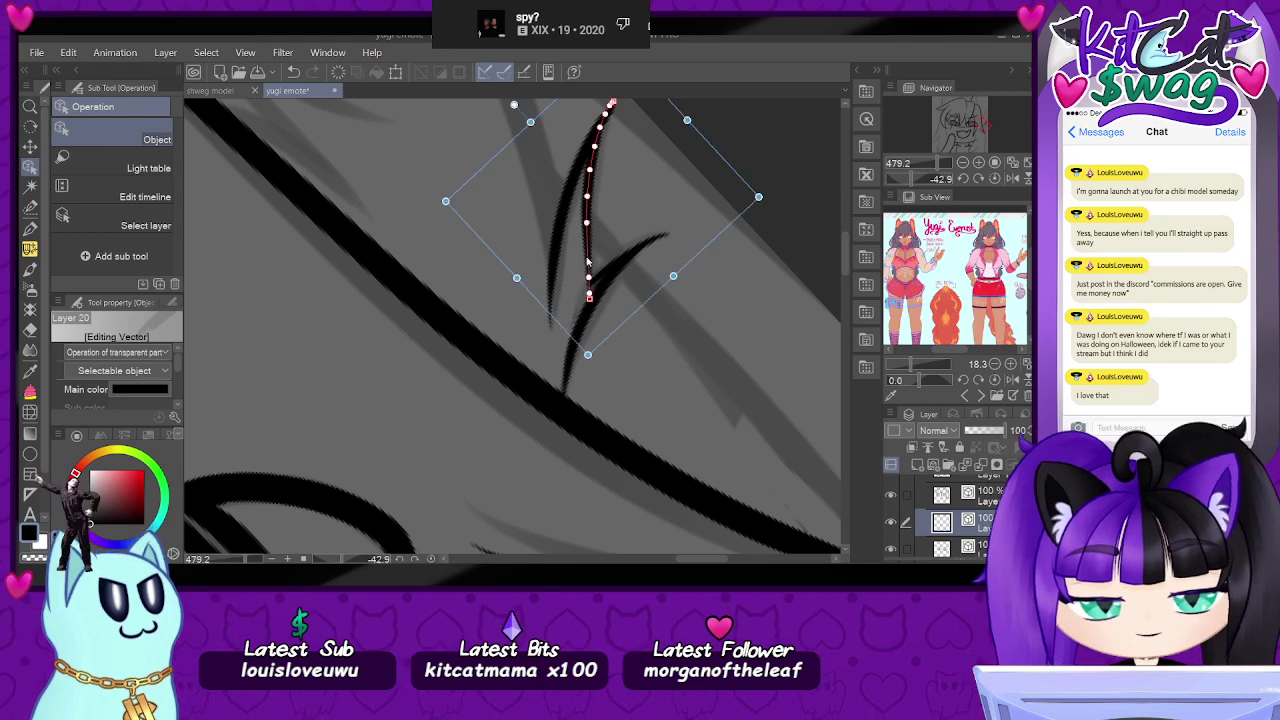
pyautogui.moveTo(588, 279); pyautogui.dragTo(588, 290)
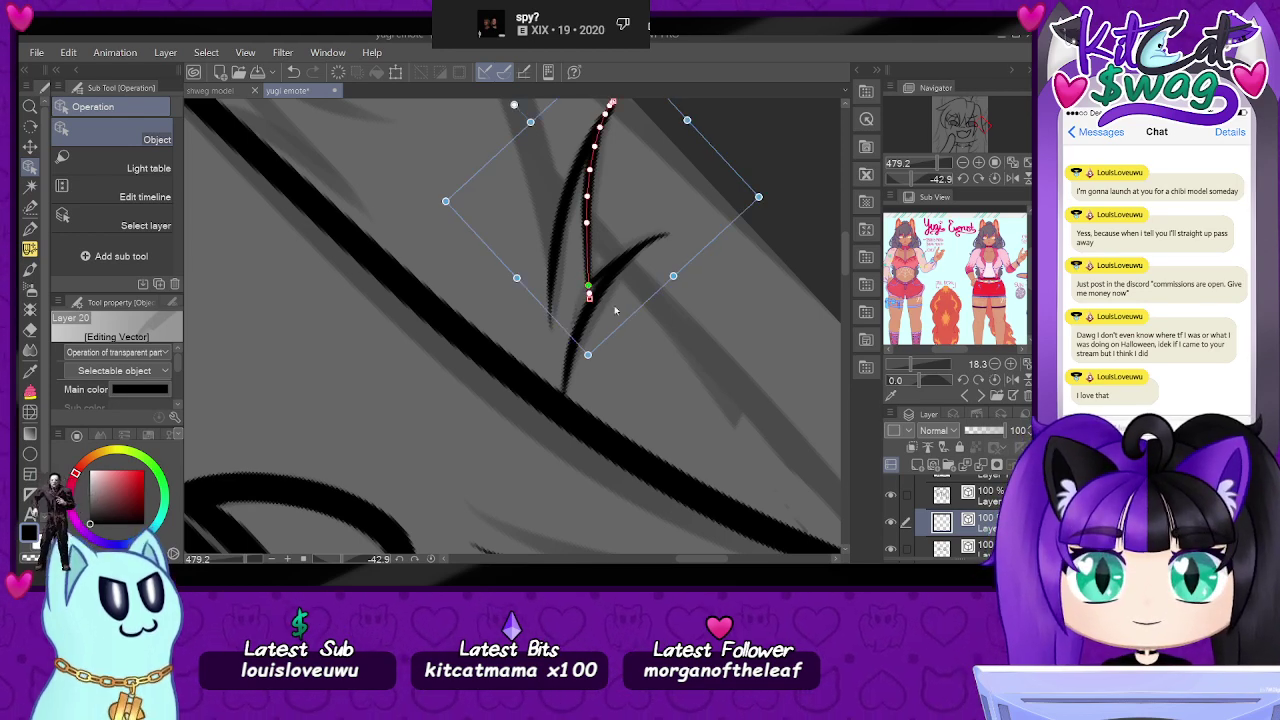
pyautogui.click(630, 349)
pyautogui.click(588, 294)
pyautogui.press('Delete')
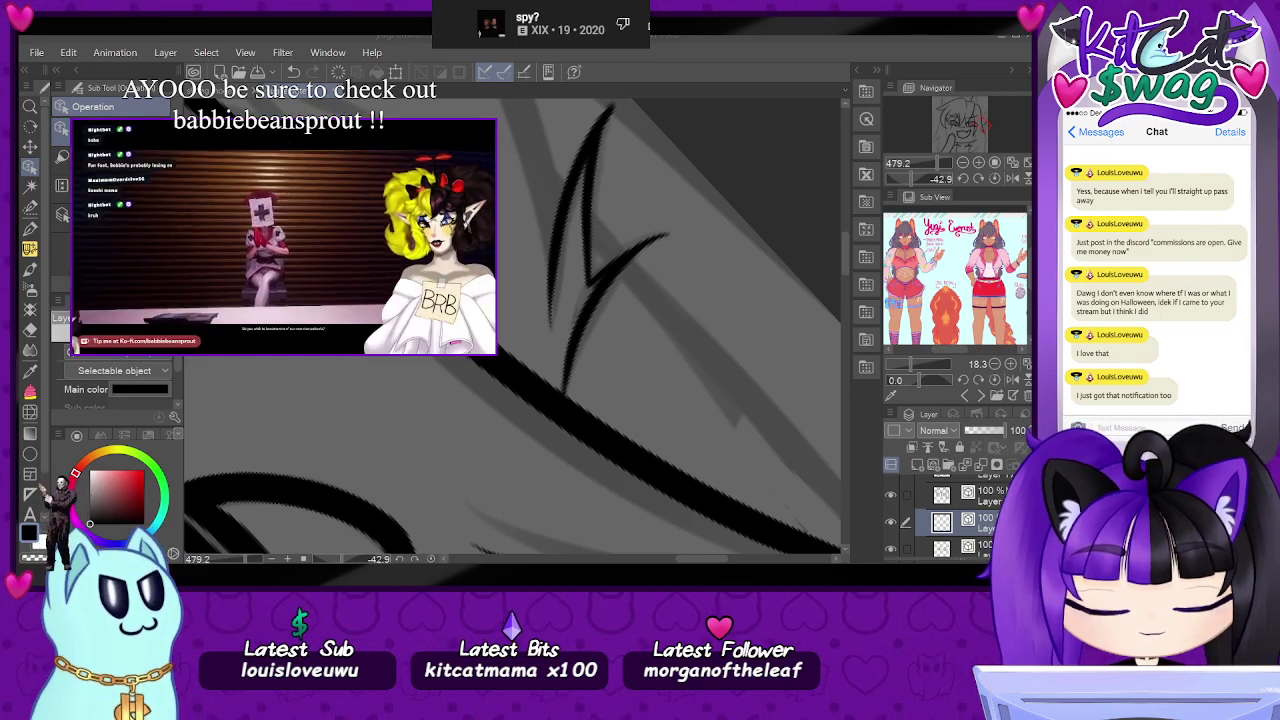
# - Ink the long outline running from the spiky fur tuft to the canvas edge with the G-pen
pyautogui.click(995, 178)
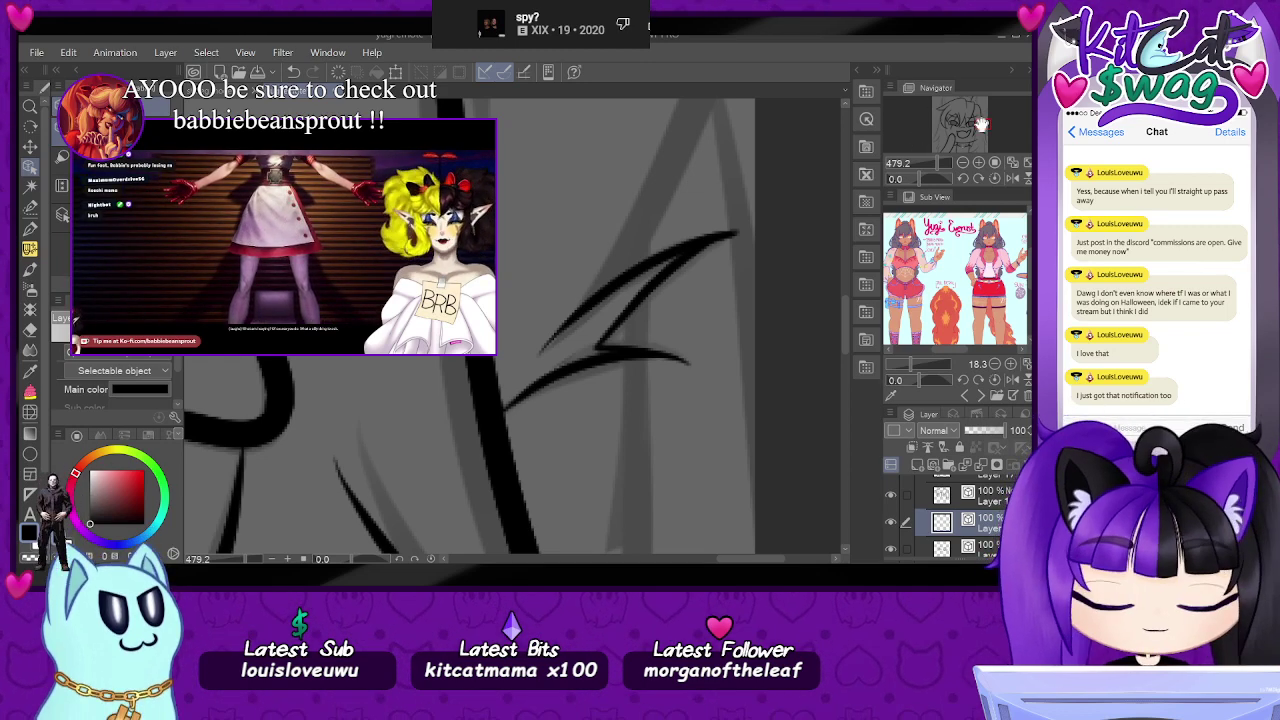
pyautogui.click(981, 120)
pyautogui.moveTo(938, 162)
pyautogui.mouseDown()
pyautogui.moveTo(921, 162)
pyautogui.moveTo(951, 179)
pyautogui.mouseUp()
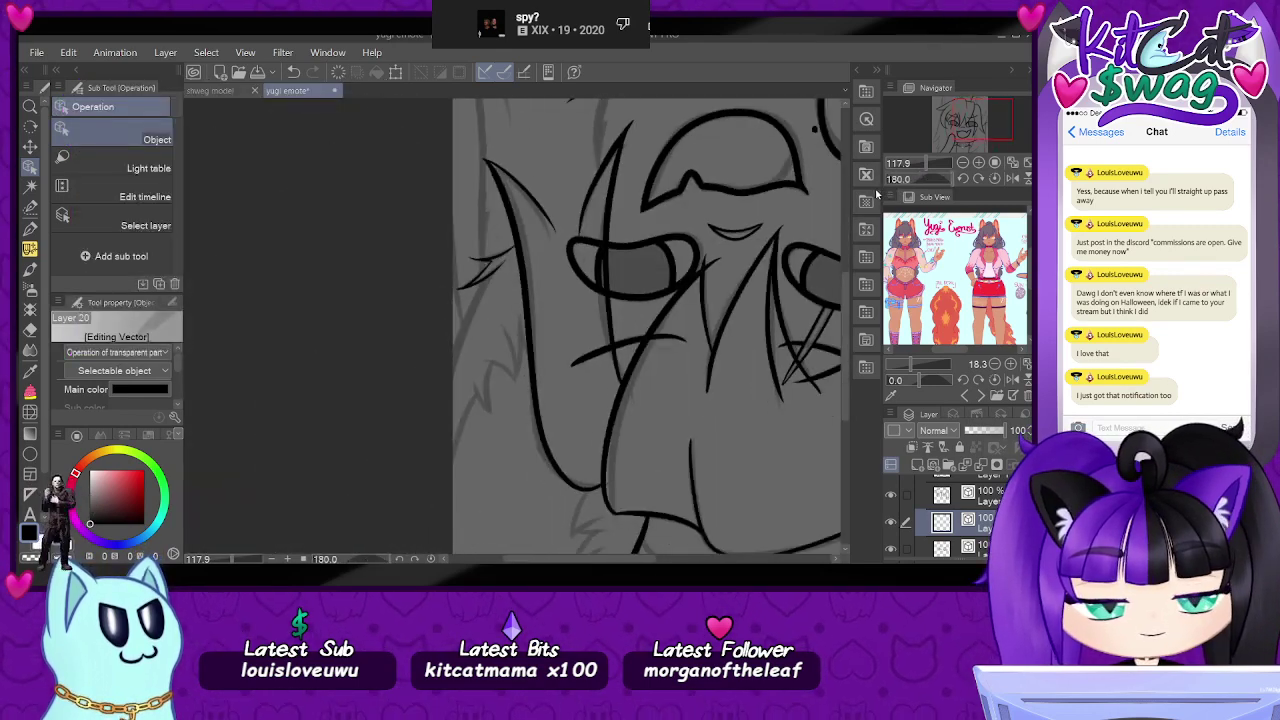
pyautogui.press('p')
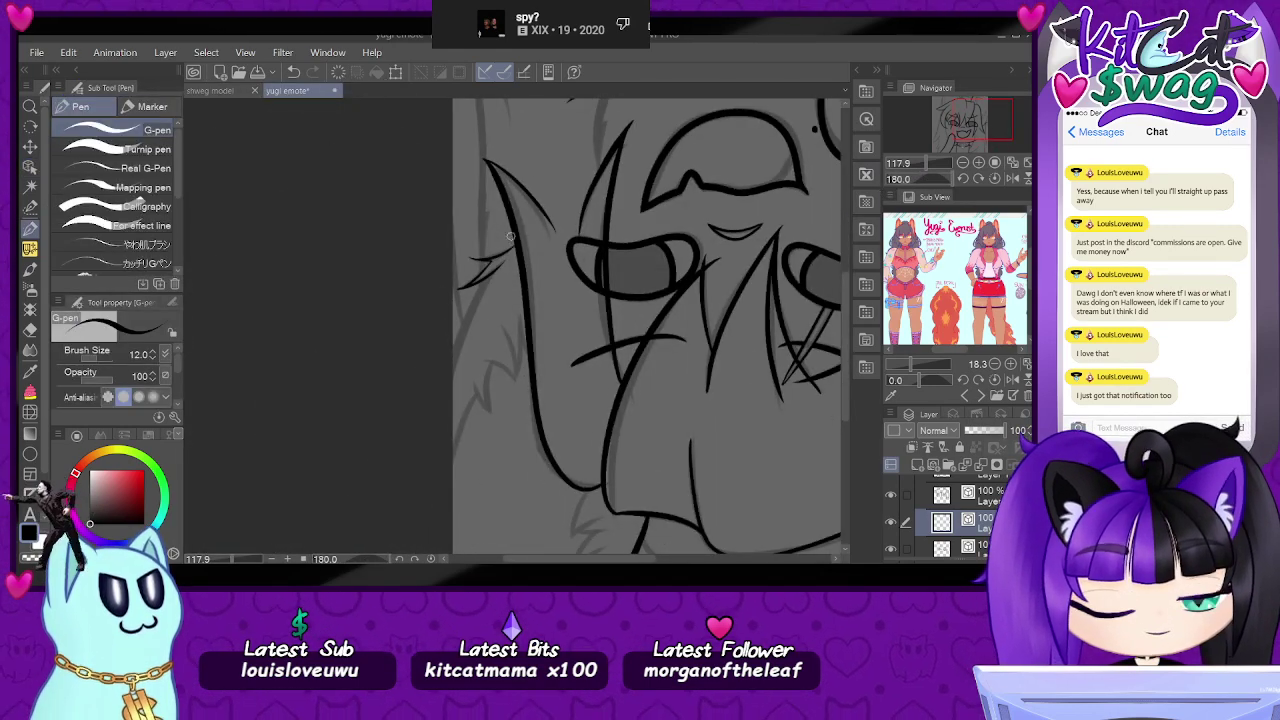
pyautogui.moveTo(488, 276); pyautogui.dragTo(455, 370)
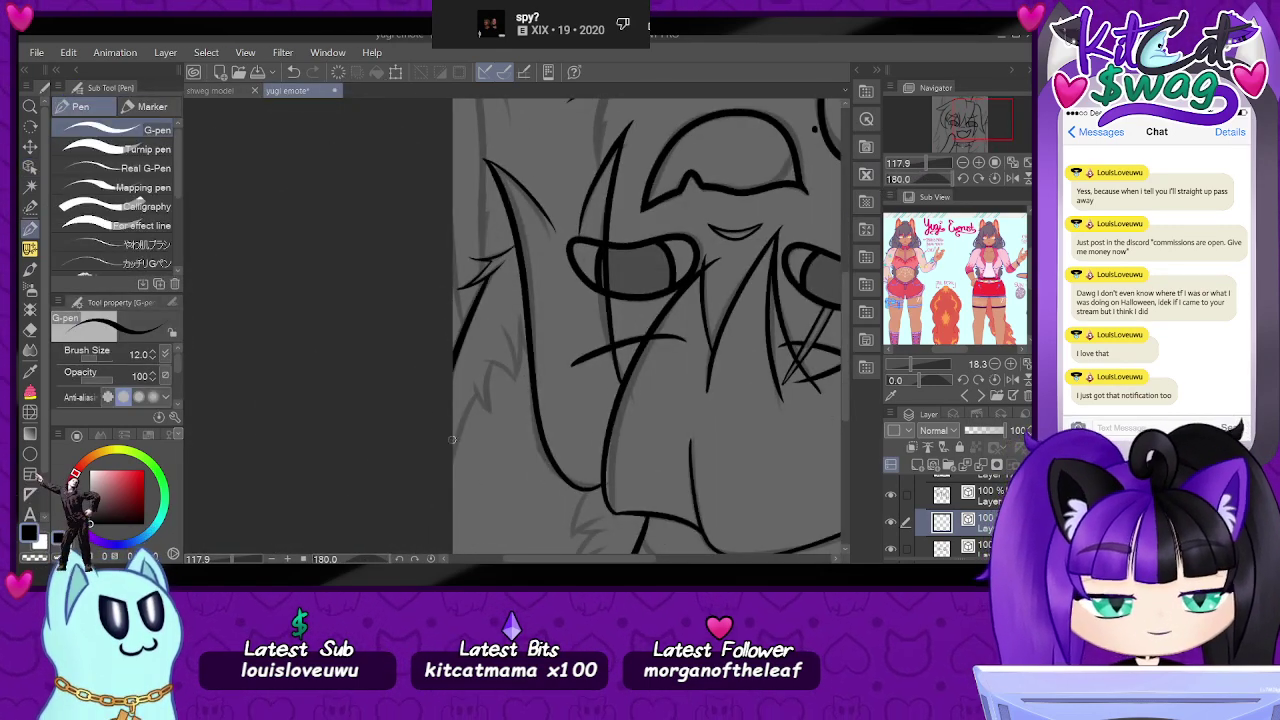
# - Undo the long outline running from the lower spiky tuft to the canvas edge and redraw it with the G-pen
pyautogui.hotkey('ctrl', 'z')
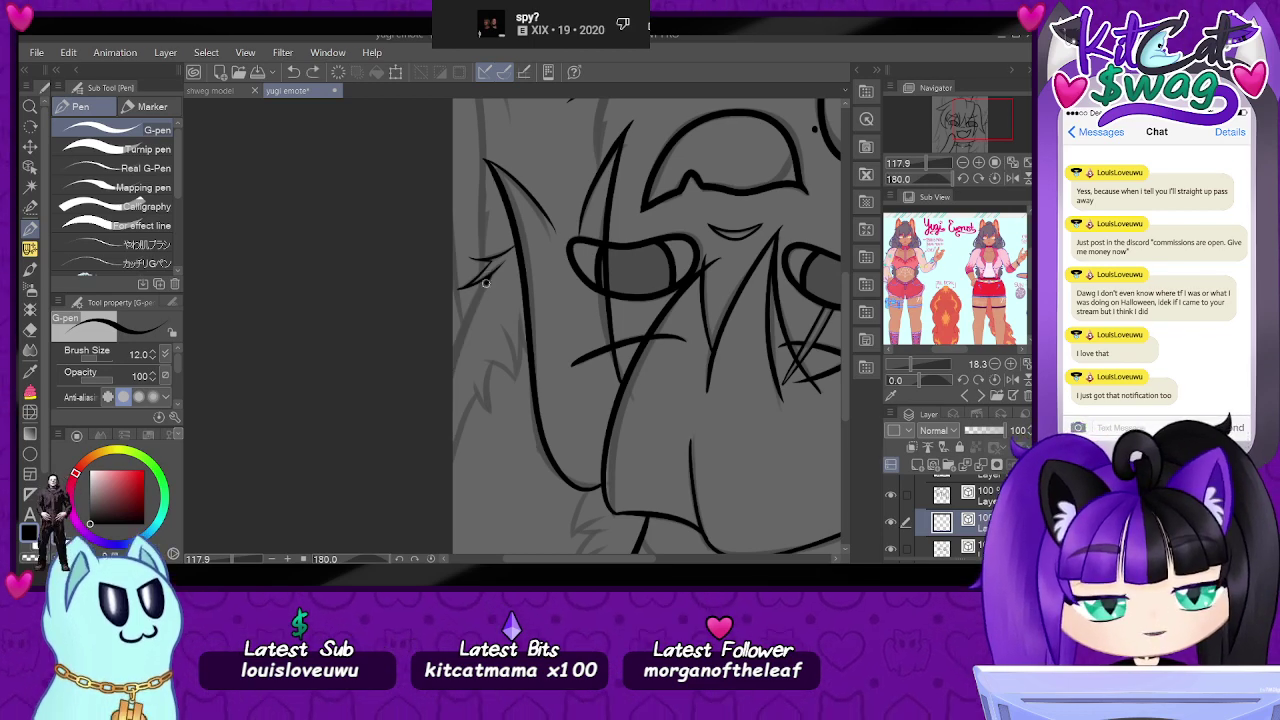
pyautogui.moveTo(488, 278); pyautogui.dragTo(455, 368)
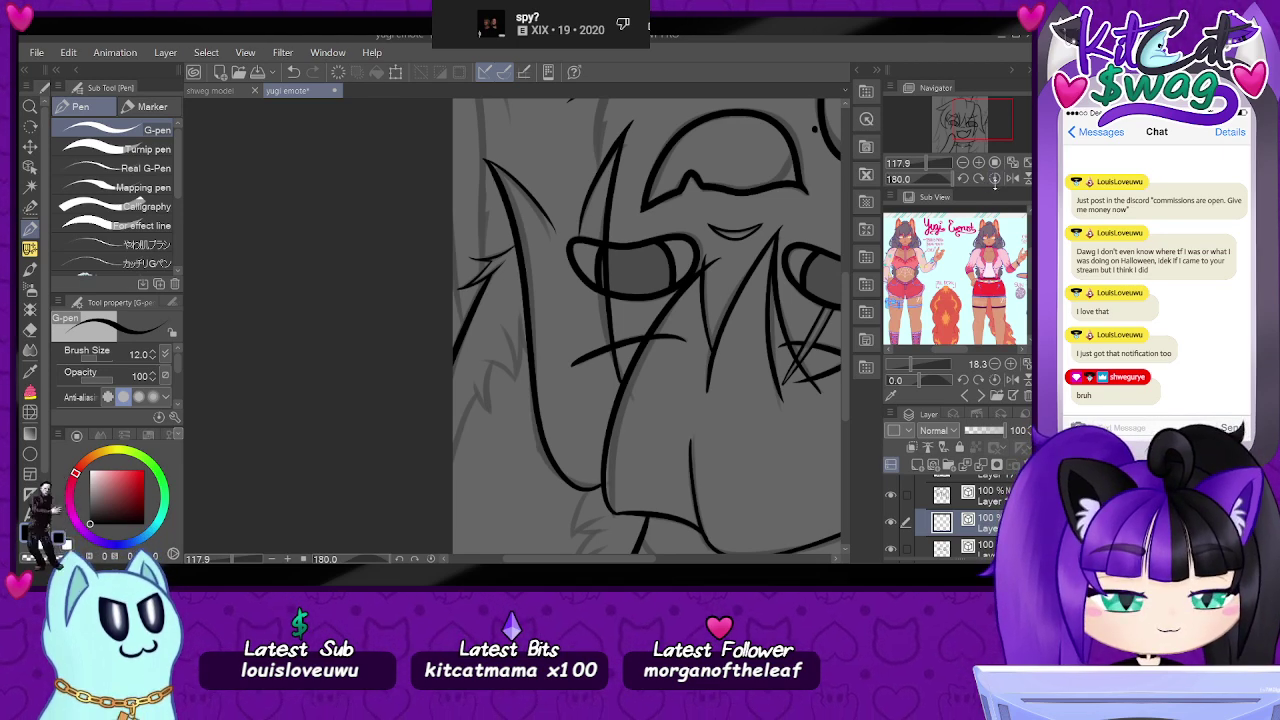
# - Ink the first small fur spike beside the side lock with two short strokes meeting in a point
pyautogui.click(995, 179)
pyautogui.moveTo(980, 118); pyautogui.dragTo(960, 101)
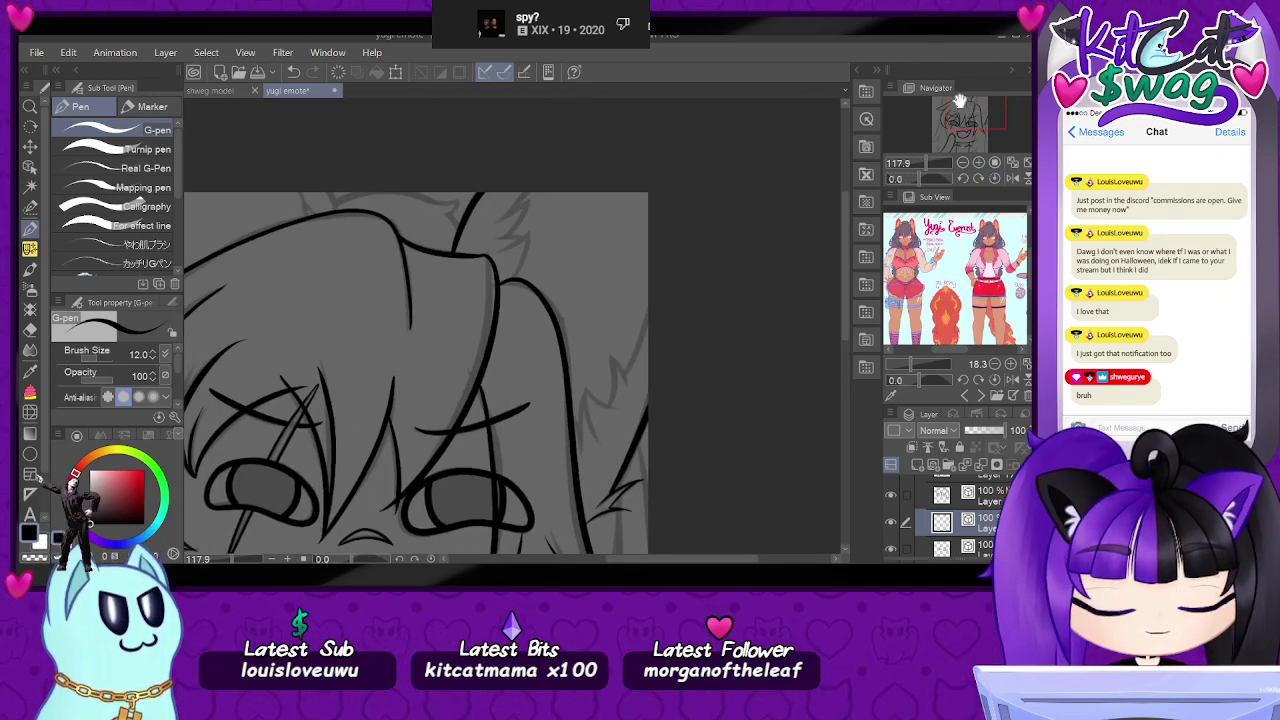
pyautogui.scroll(1, 671, 435)
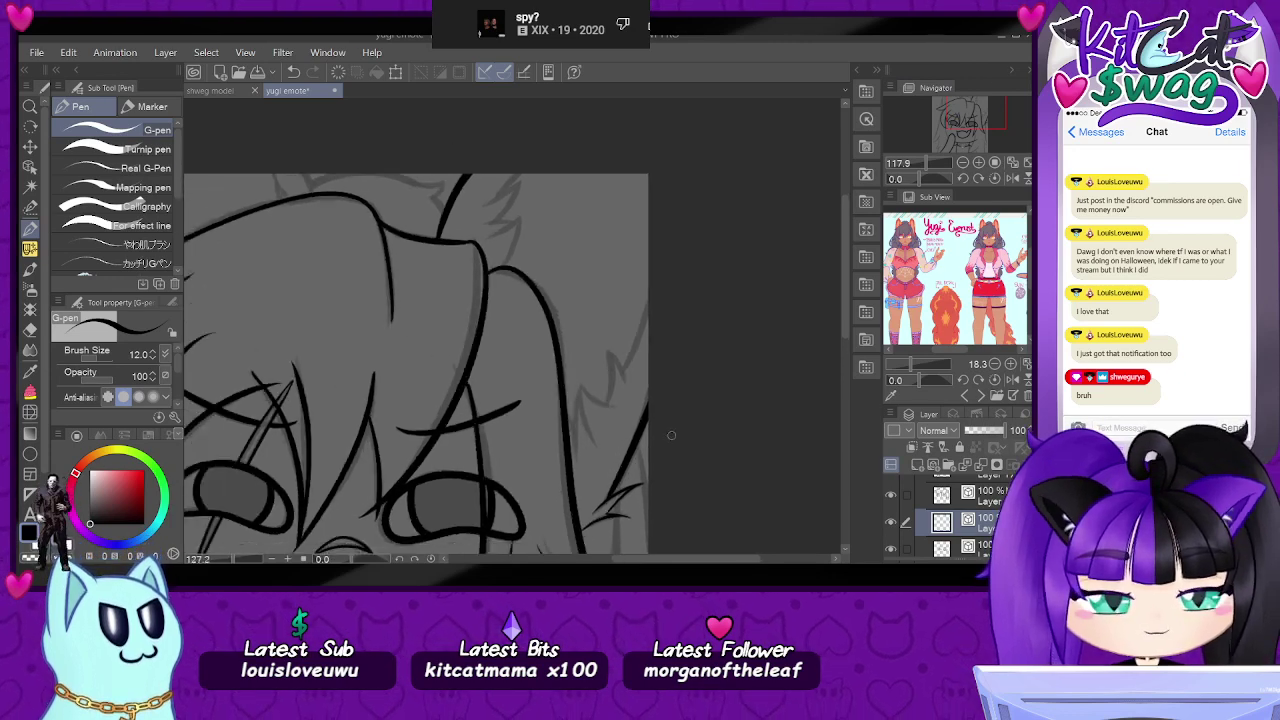
pyautogui.scroll(3, 671, 435)
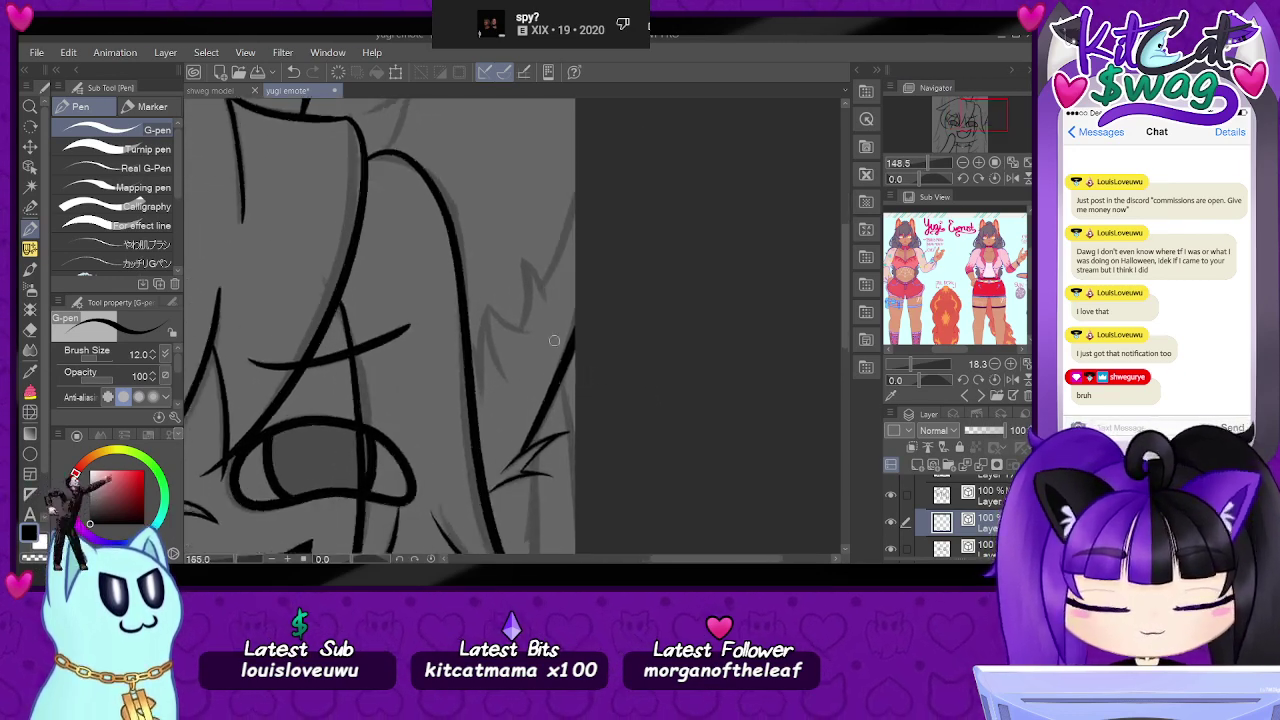
pyautogui.scroll(-3, 484, 374)
pyautogui.scroll(3, 484, 378)
pyautogui.scroll(-1, 485, 384)
pyautogui.scroll(1, 482, 385)
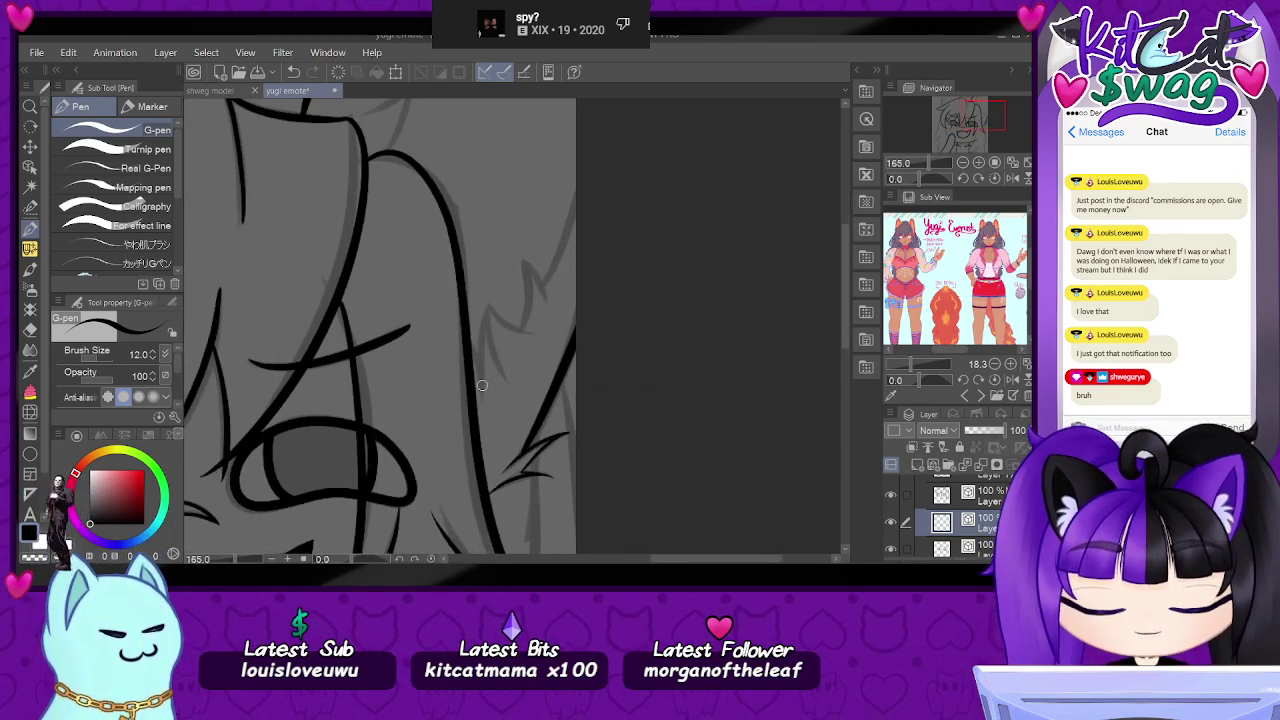
pyautogui.scroll(3, 481, 385)
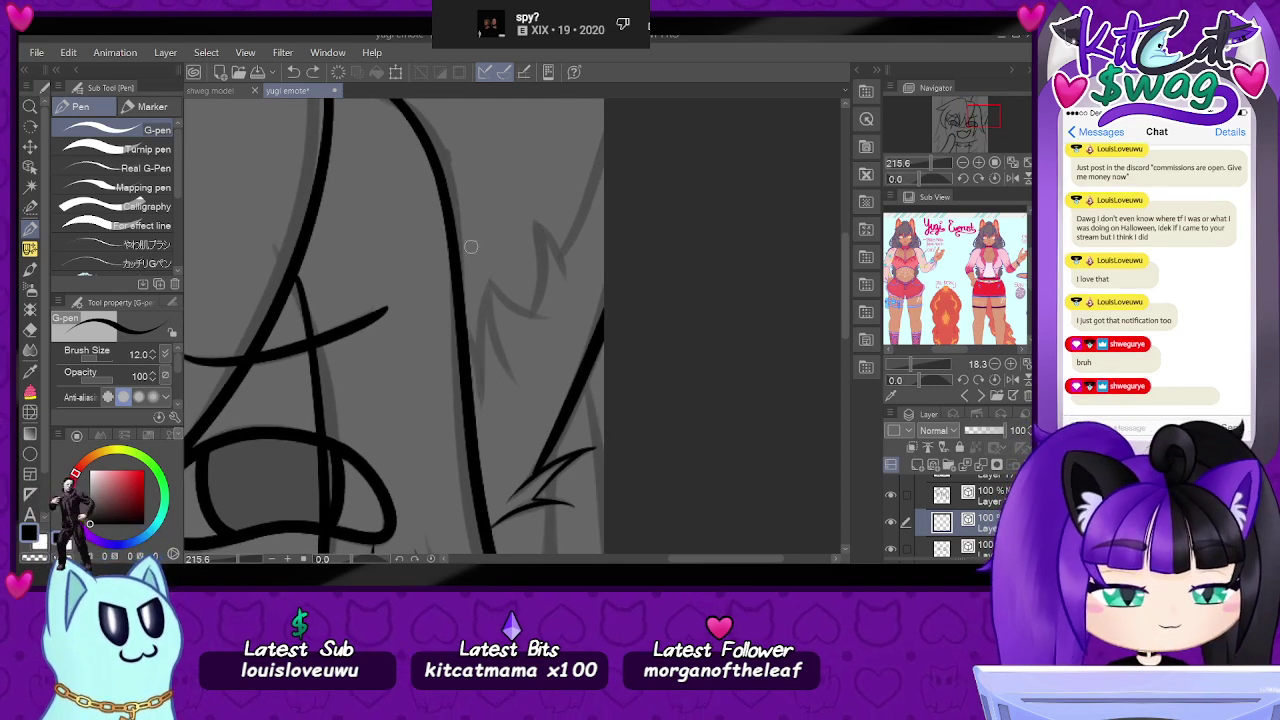
pyautogui.moveTo(468, 334); pyautogui.dragTo(483, 397)
pyautogui.moveTo(489, 298); pyautogui.dragTo(480, 375)
pyautogui.hotkey('ctrl', 'z')
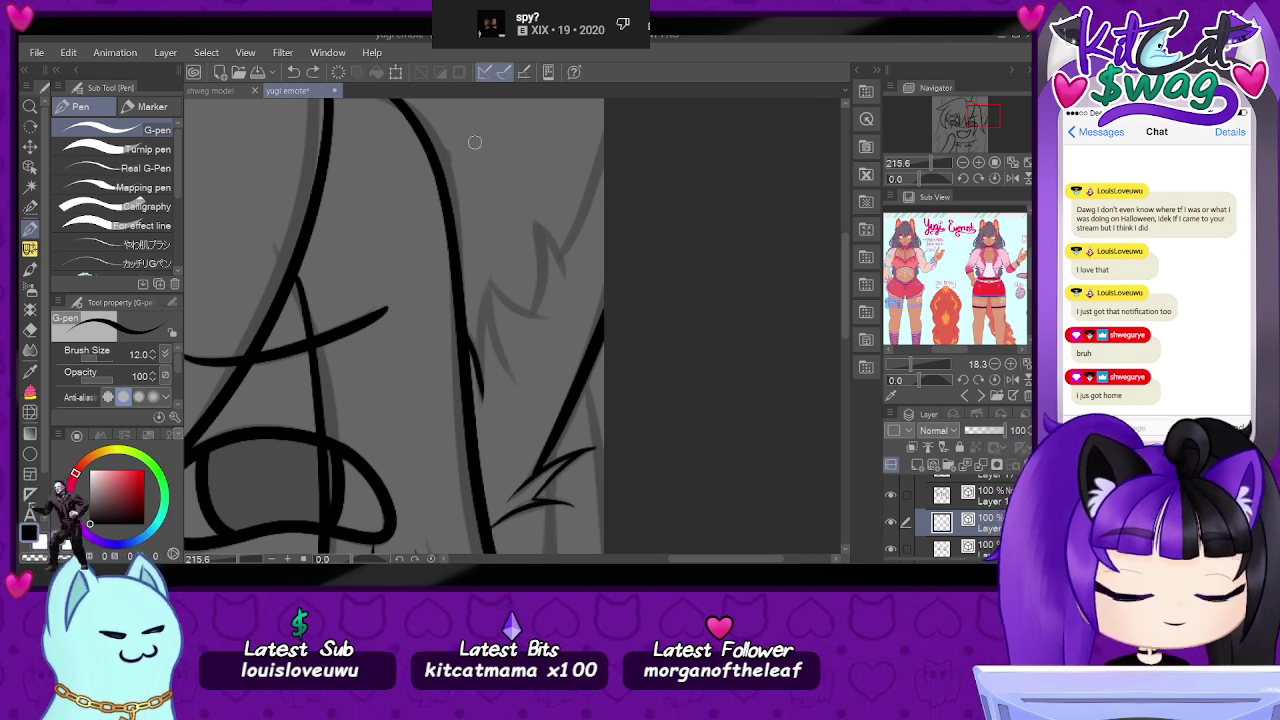
pyautogui.moveTo(488, 289); pyautogui.dragTo(480, 384)
pyautogui.hotkey('ctrl', 'z')
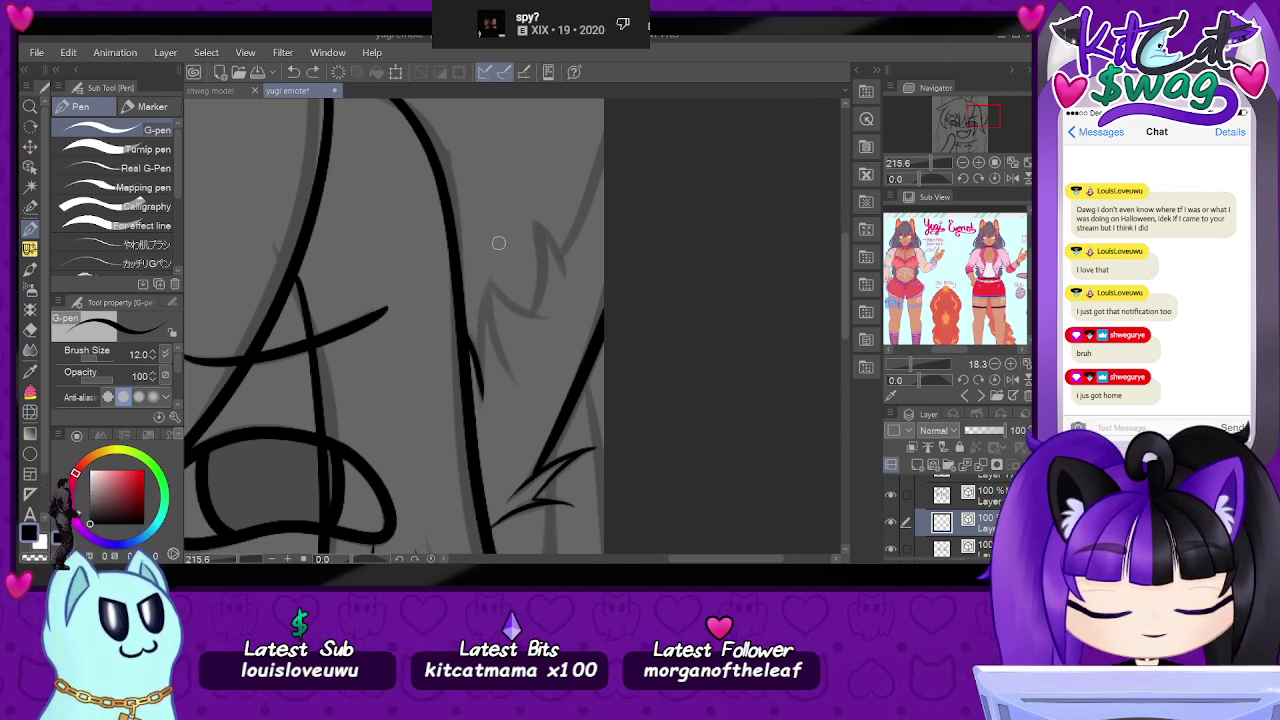
pyautogui.moveTo(492, 287)
pyautogui.mouseDown()
pyautogui.moveTo(476, 336)
pyautogui.moveTo(481, 387)
pyautogui.mouseUp()
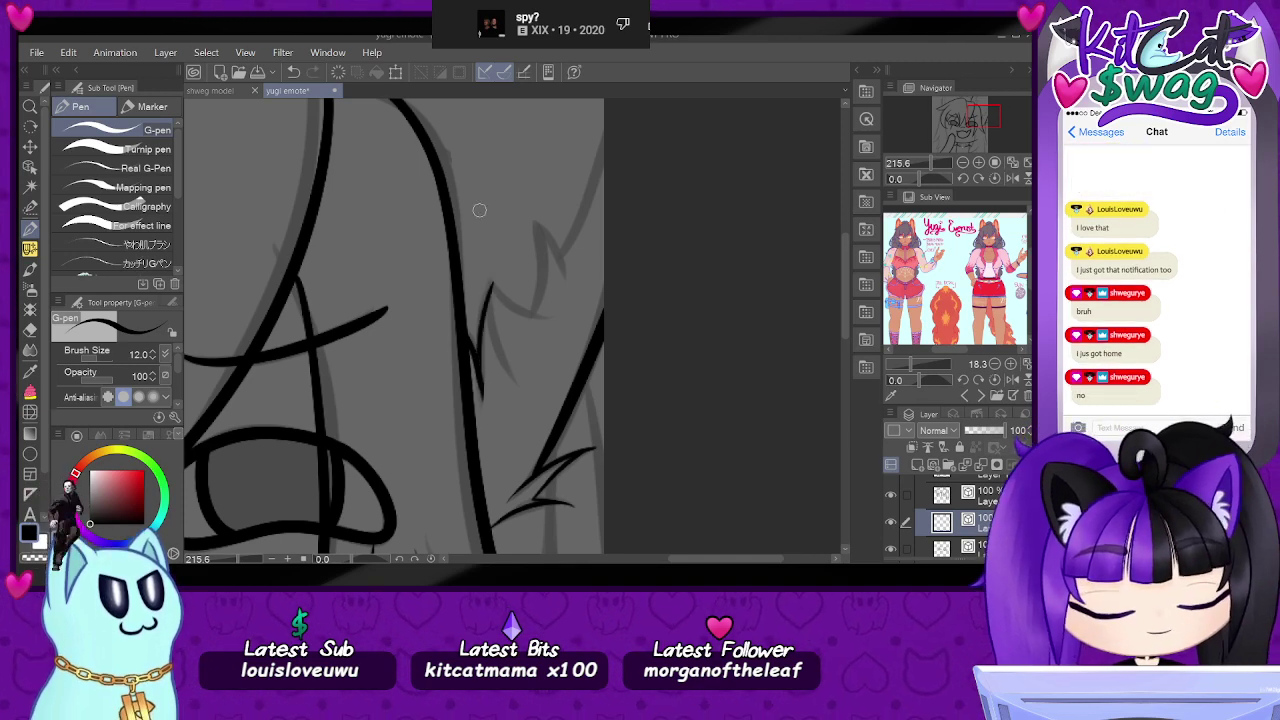
# - Ink two curved fur lines fanning out from the tip of the spike beside the side lock
pyautogui.moveTo(494, 282); pyautogui.dragTo(564, 308)
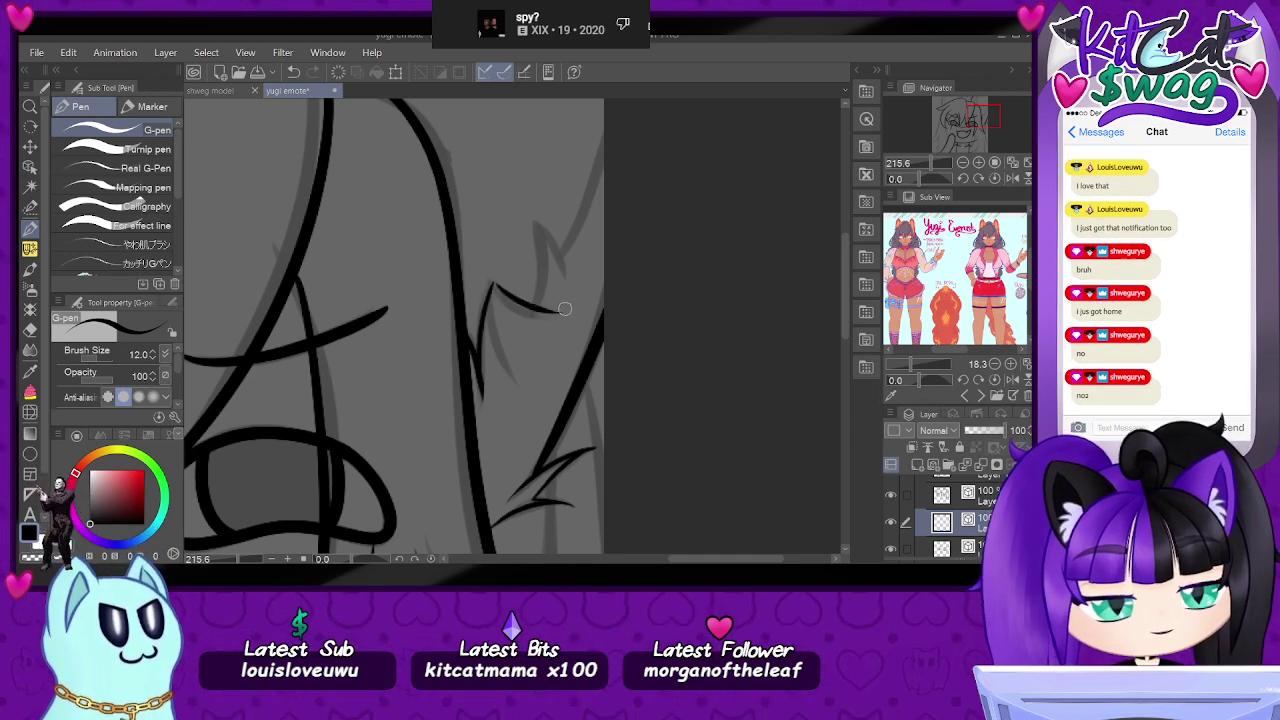
pyautogui.hotkey('ctrl', 'z')
pyautogui.moveTo(493, 288); pyautogui.dragTo(566, 318)
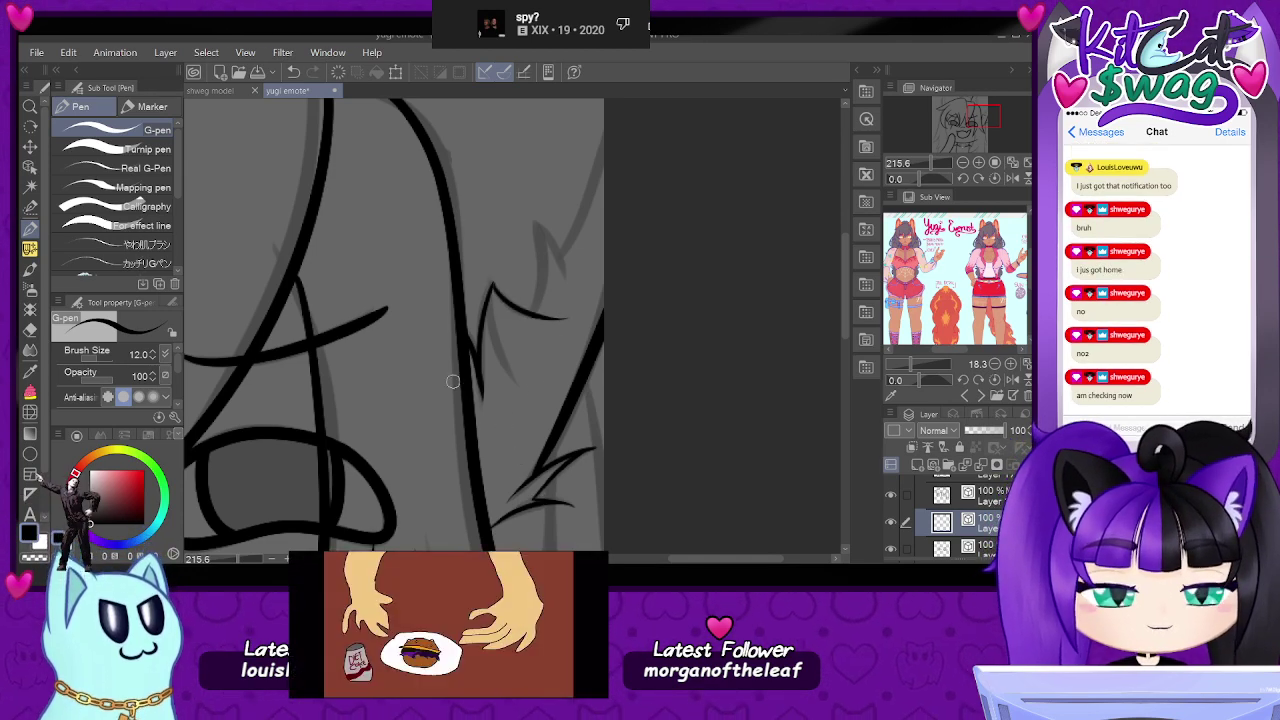
pyautogui.moveTo(493, 283); pyautogui.dragTo(524, 387)
pyautogui.hotkey('ctrl', 'z')
pyautogui.moveTo(493, 283); pyautogui.dragTo(520, 390)
# - Ink the higher pointed spike of the fur tuft, joining it to the curved line below
pyautogui.moveTo(533, 218)
pyautogui.mouseDown()
pyautogui.moveTo(540, 301)
pyautogui.moveTo(529, 214)
pyautogui.mouseUp()
pyautogui.hotkey('ctrl', 'z')
pyautogui.moveTo(562, 271); pyautogui.dragTo(524, 222)
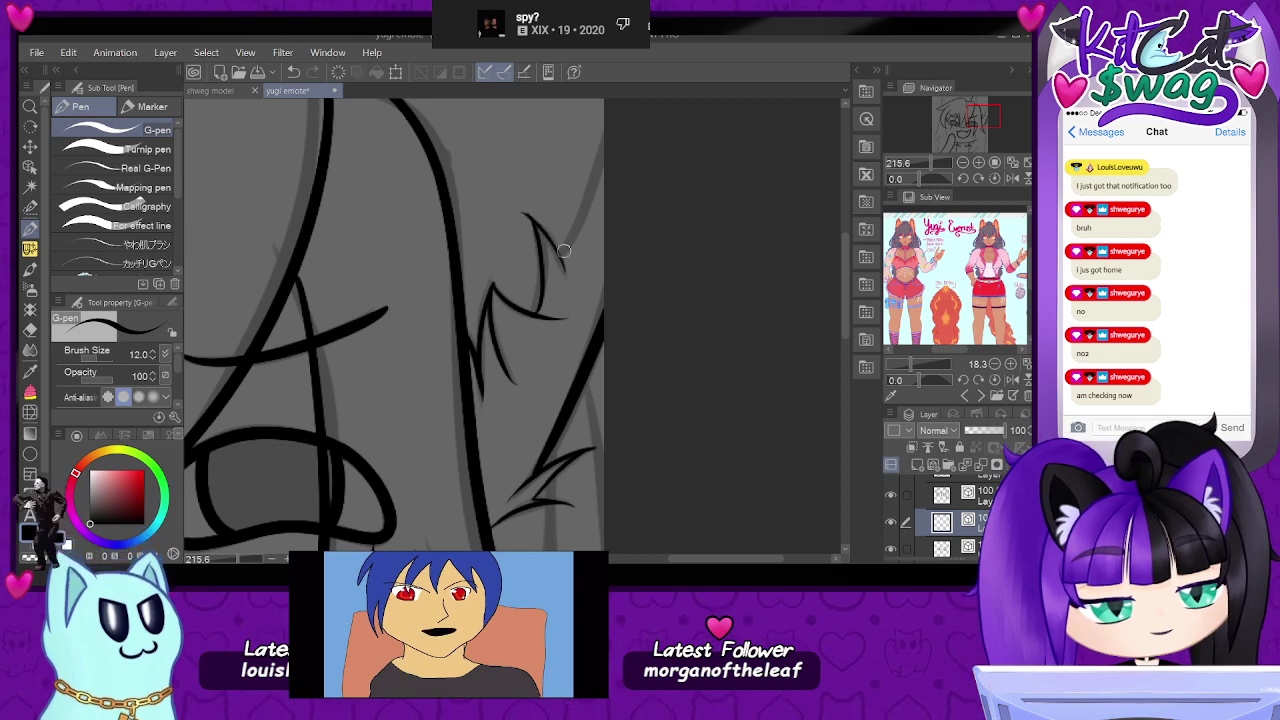
pyautogui.moveTo(984, 117); pyautogui.dragTo(983, 111)
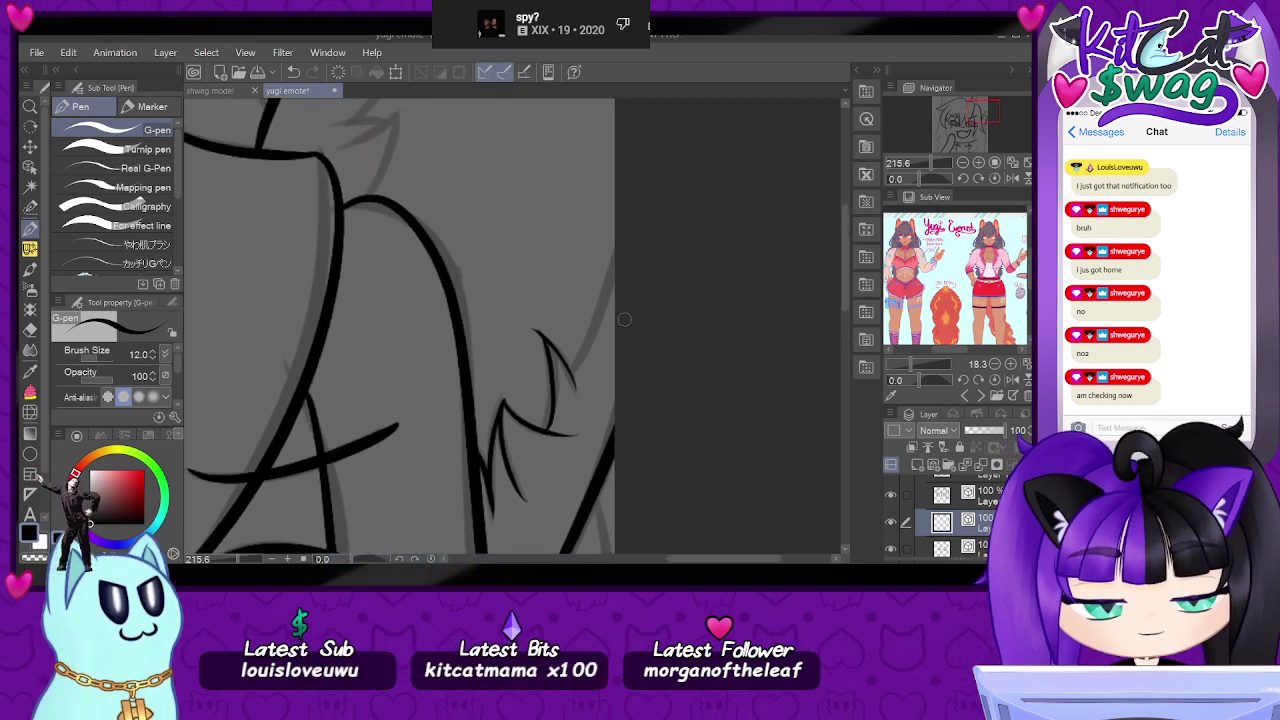
pyautogui.moveTo(572, 368); pyautogui.dragTo(614, 252)
pyautogui.hotkey('ctrl', 'z')
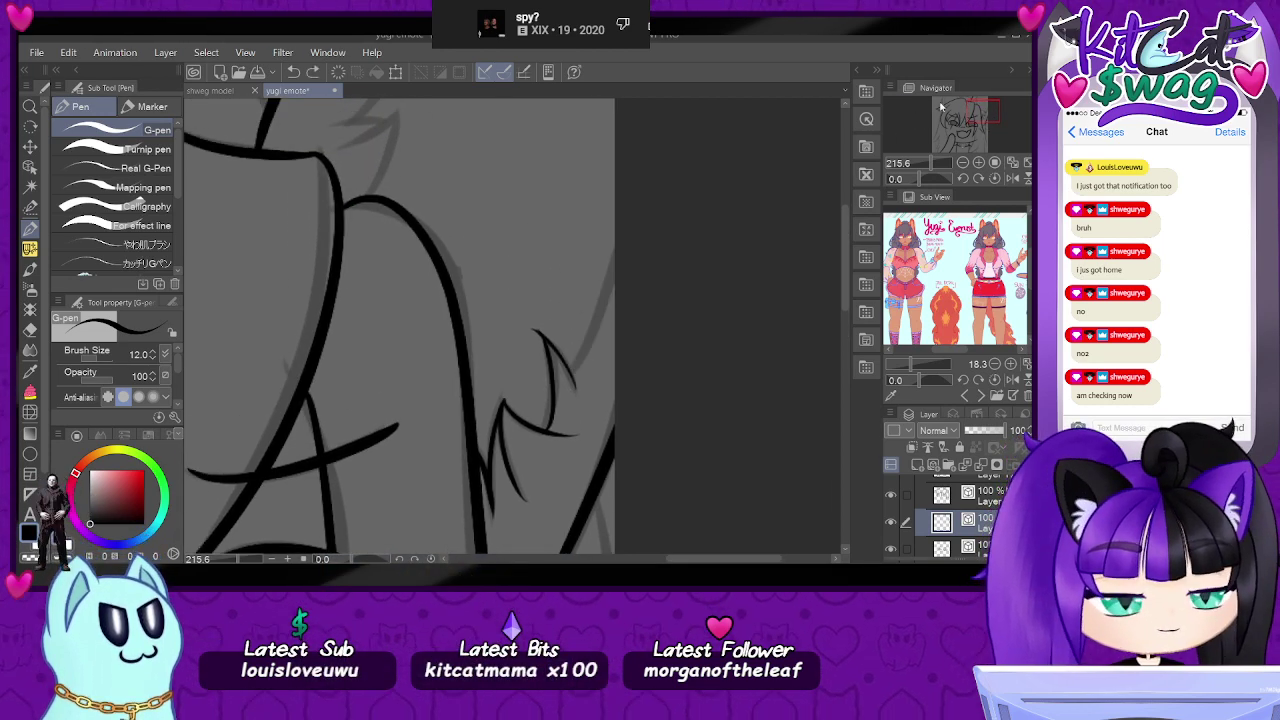
pyautogui.moveTo(925, 180); pyautogui.dragTo(882, 185)
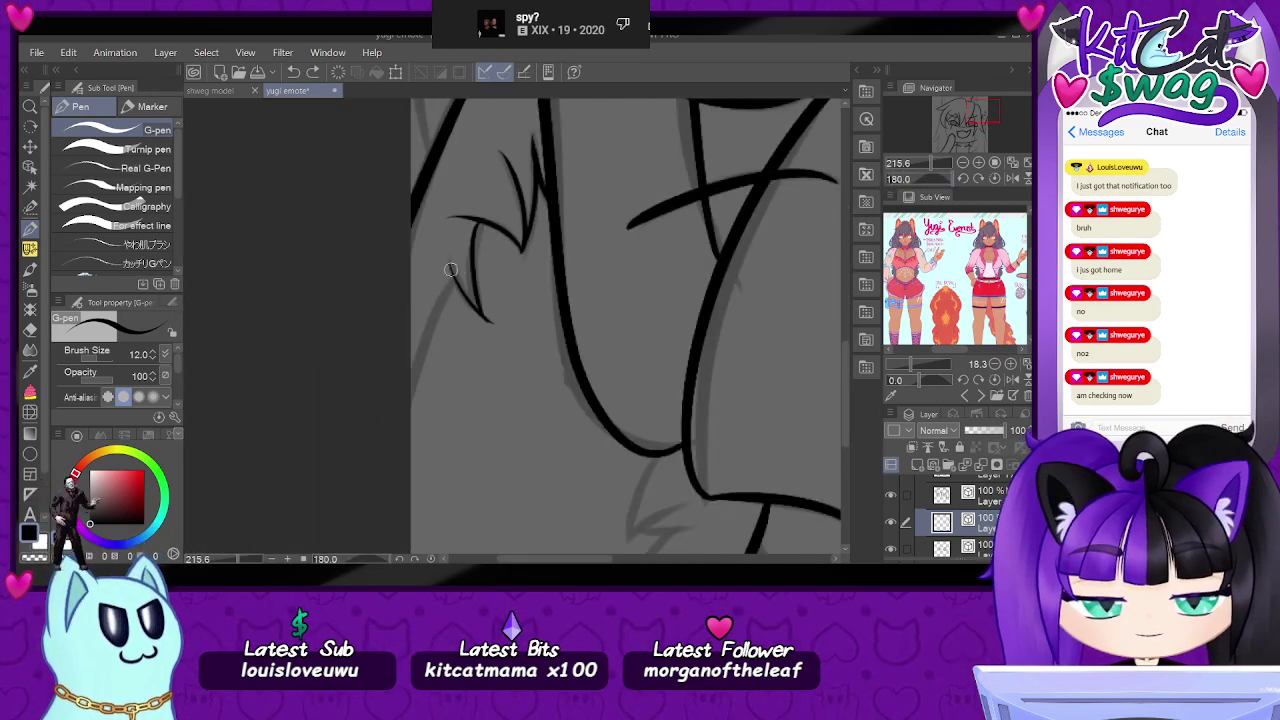
pyautogui.moveTo(458, 270); pyautogui.dragTo(413, 420)
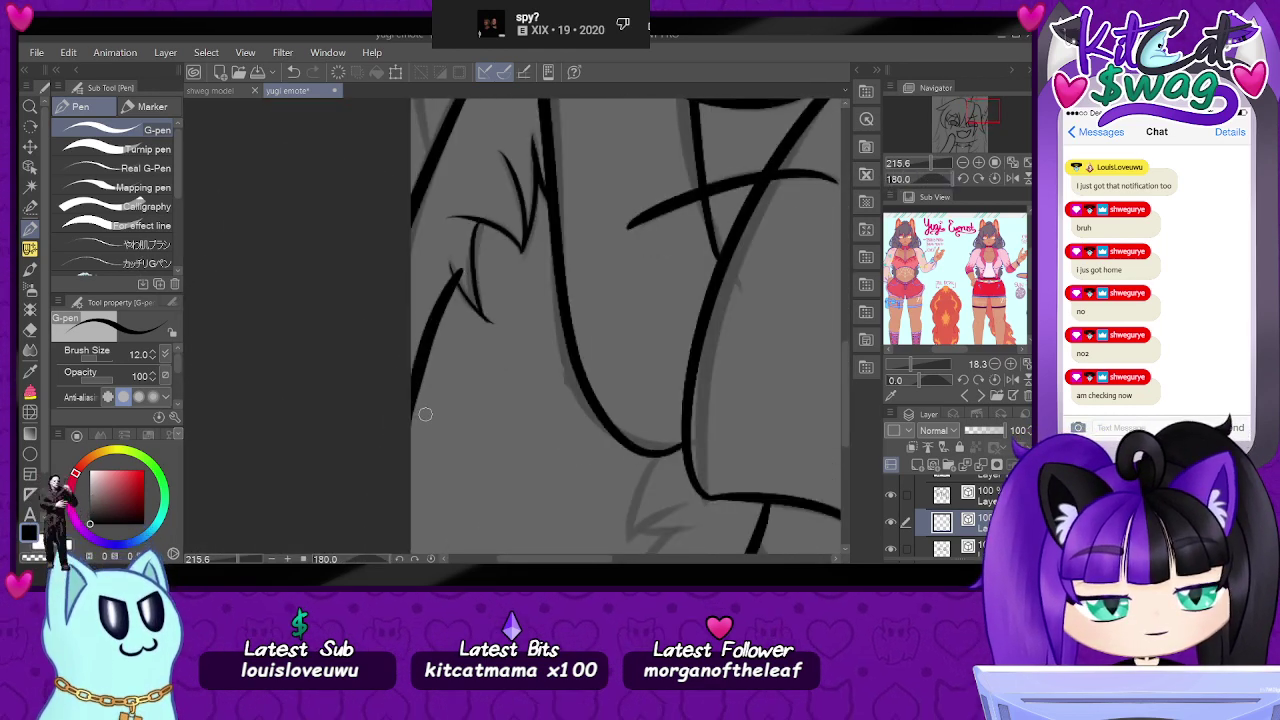
pyautogui.hotkey('ctrl', 'z')
pyautogui.moveTo(460, 272)
pyautogui.mouseDown()
pyautogui.moveTo(432, 312)
pyautogui.moveTo(412, 396)
pyautogui.mouseUp()
pyautogui.hotkey('ctrl', 'z')
pyautogui.moveTo(460, 266); pyautogui.dragTo(410, 400)
pyautogui.hotkey('ctrl', 'z')
pyautogui.moveTo(462, 268)
pyautogui.mouseDown()
pyautogui.moveTo(429, 300)
pyautogui.moveTo(412, 438)
pyautogui.mouseUp()
pyautogui.hotkey('ctrl', 'z')
pyautogui.moveTo(462, 269); pyautogui.dragTo(410, 455)
pyautogui.hotkey('ctrl', 'z')
# - Add a raster layer, ink the outline from the higher spike to the canvas edge, and trim its overhanging tip with the Hard eraser
pyautogui.click(917, 465)
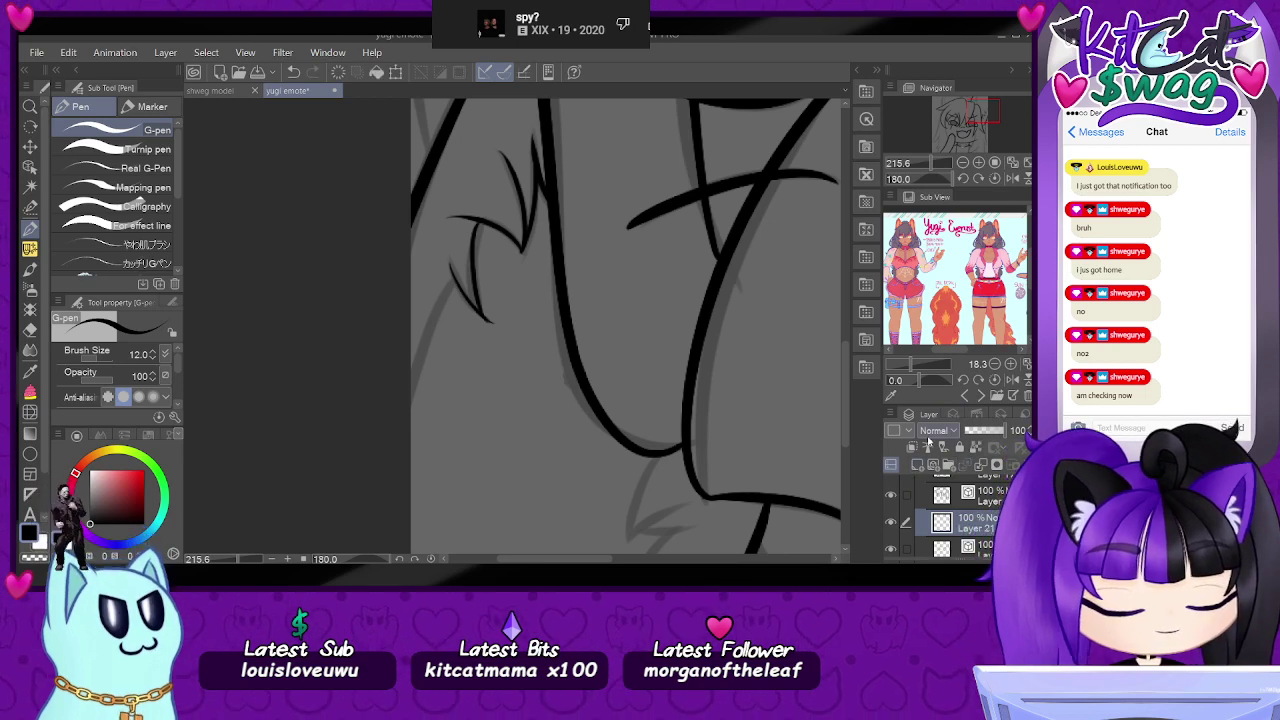
pyautogui.moveTo(461, 270); pyautogui.dragTo(410, 418)
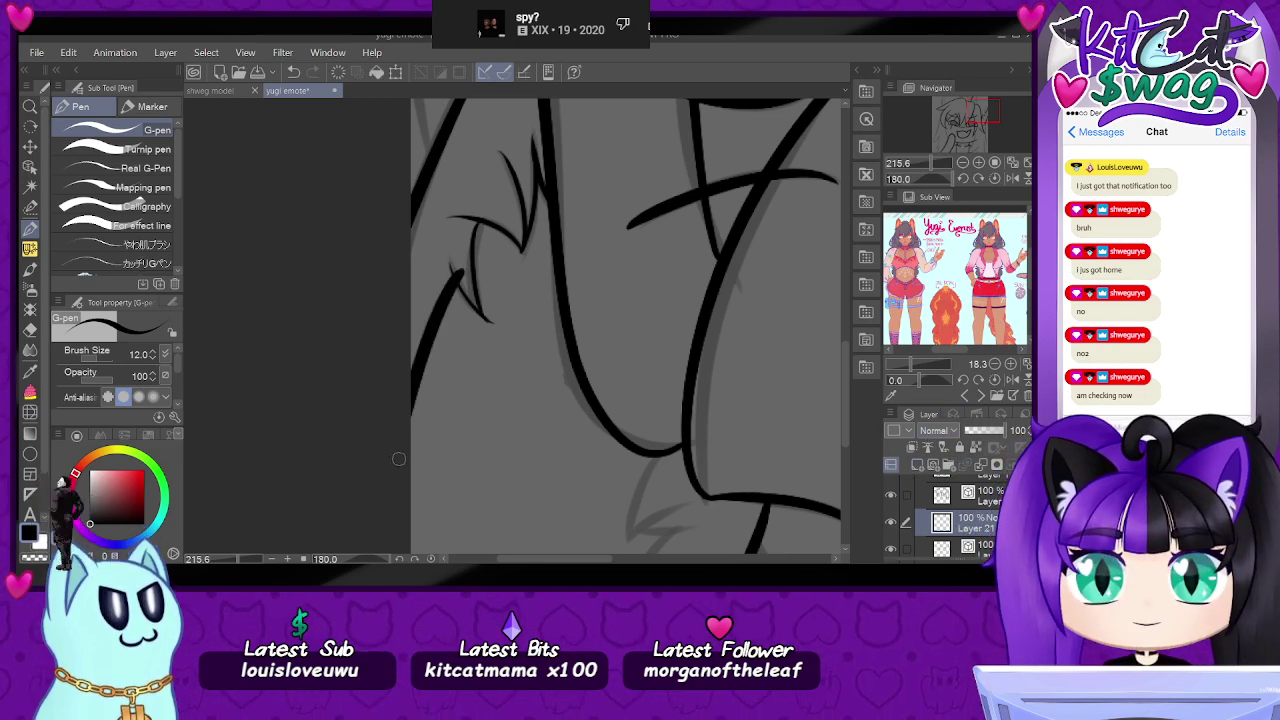
pyautogui.press('e')
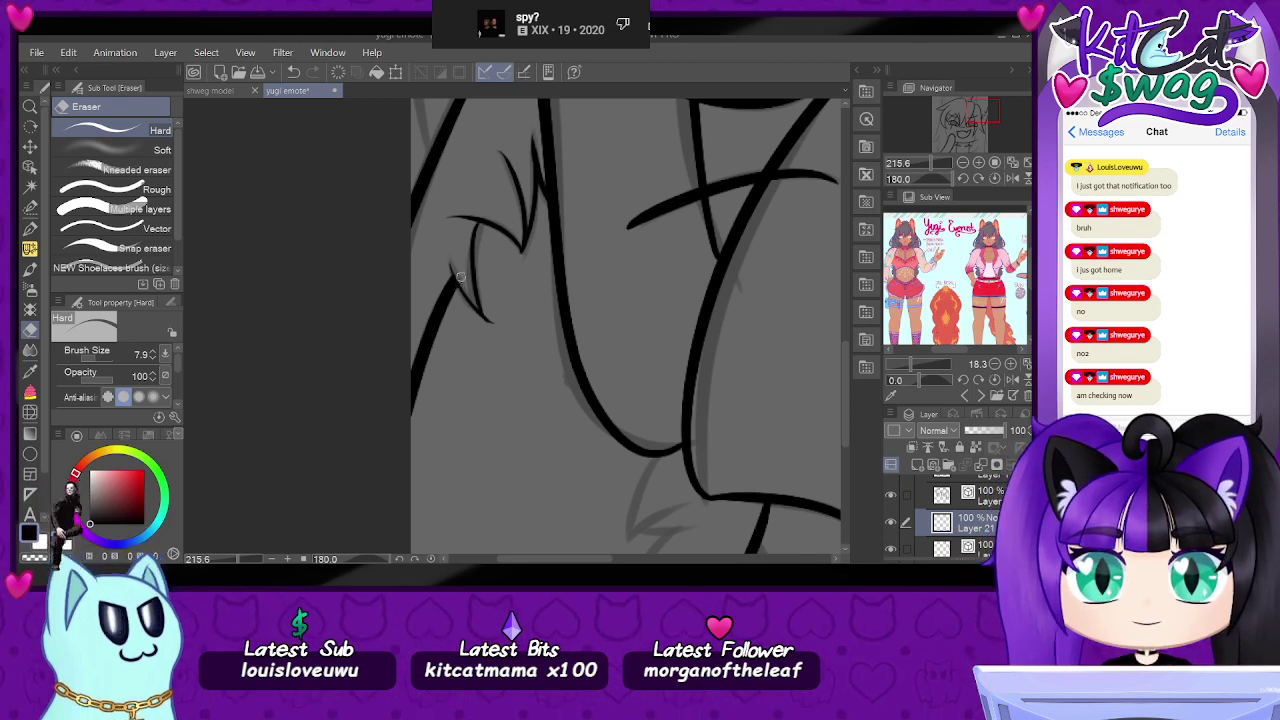
# - On the vector layer below Layer 21, ink the lowest spike of the ear tuft above the hair with the G-pen
pyautogui.click(993, 180)
pyautogui.moveTo(931, 163); pyautogui.dragTo(931, 171)
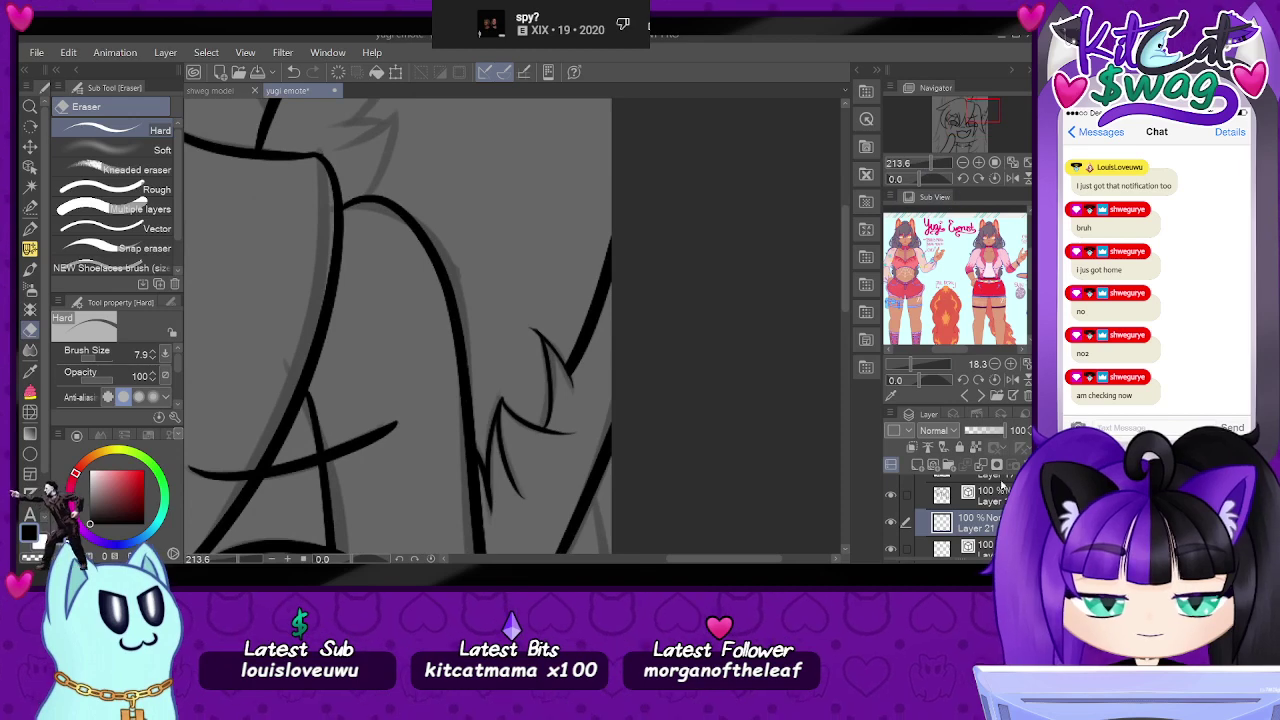
pyautogui.click(988, 546)
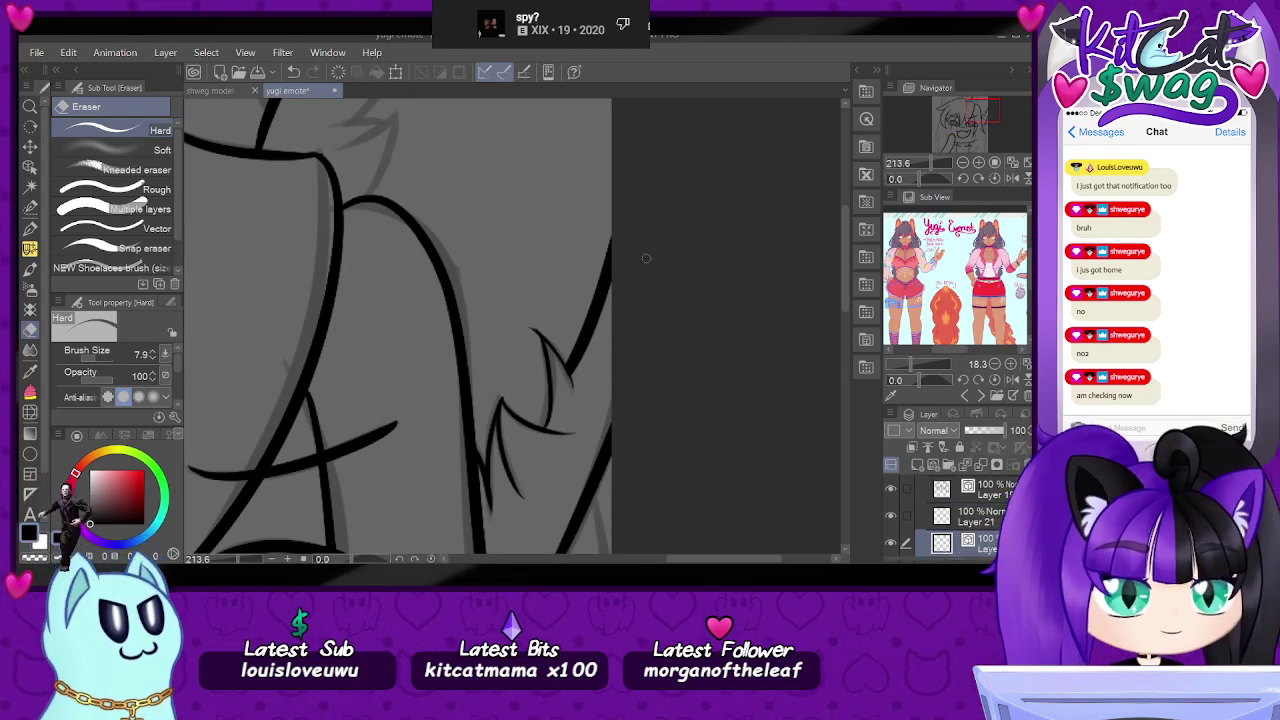
pyautogui.moveTo(979, 112); pyautogui.dragTo(967, 106)
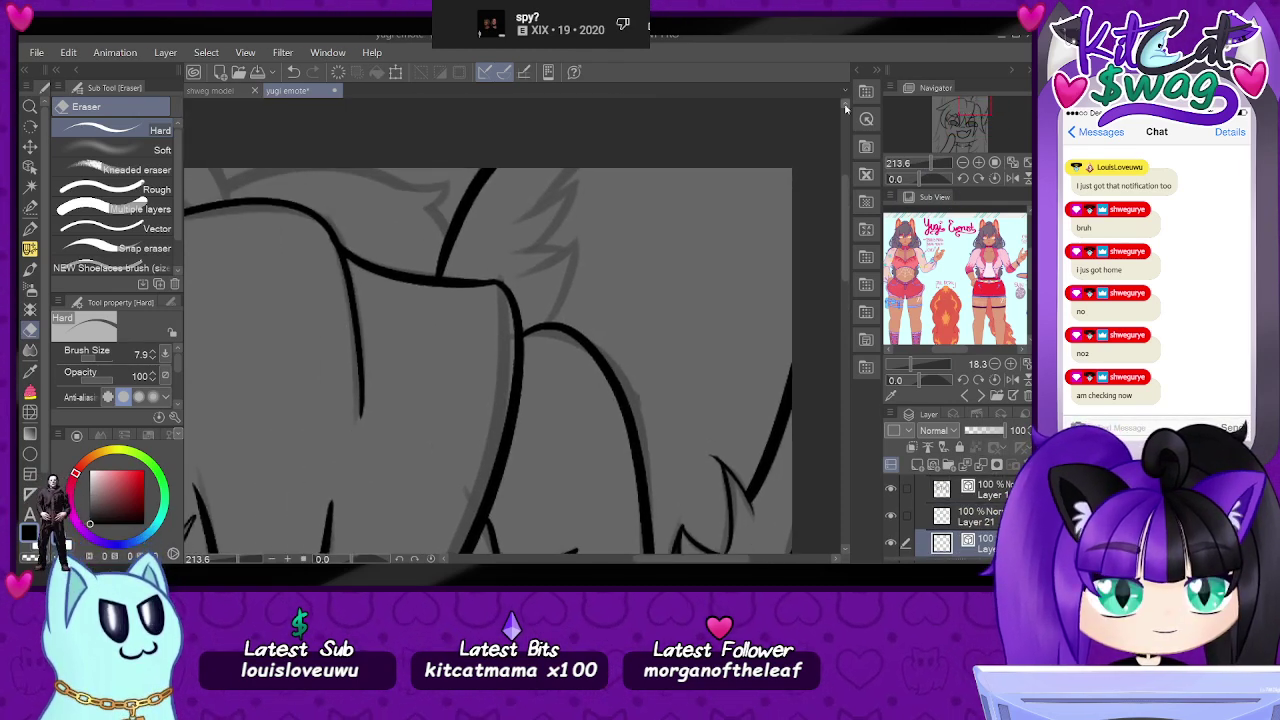
pyautogui.scroll(5, 554, 201)
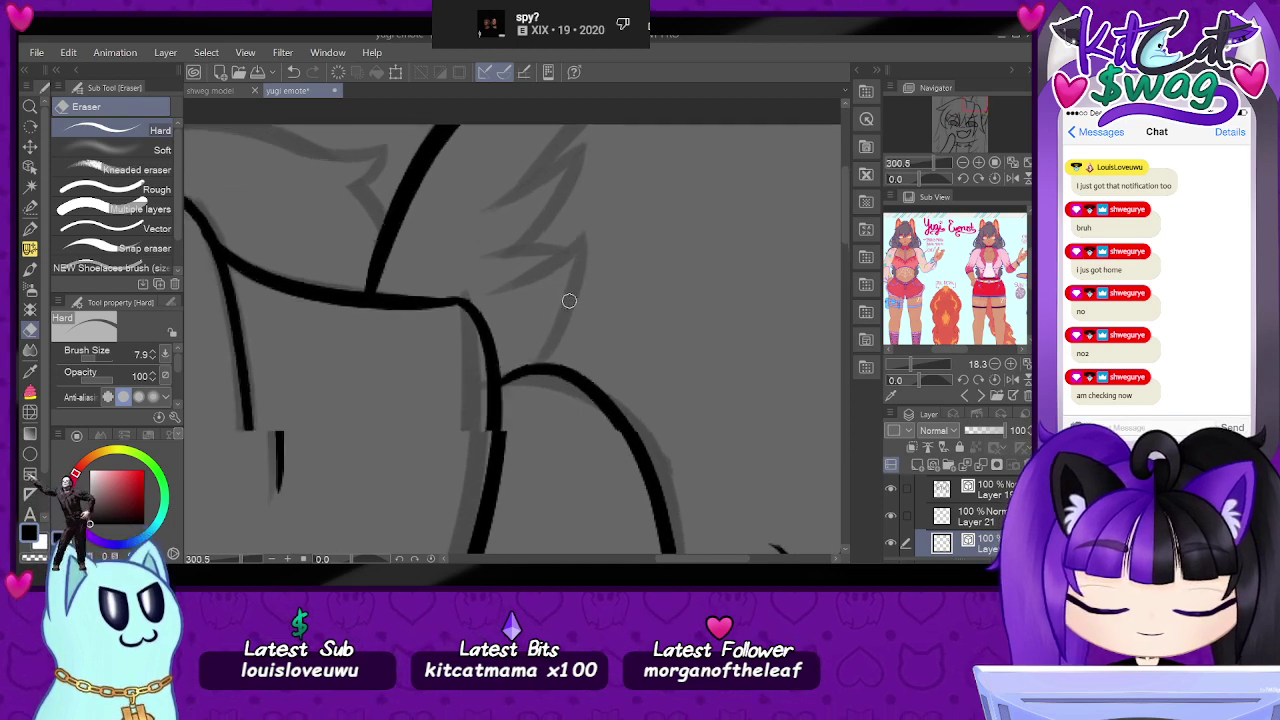
pyautogui.scroll(1, 558, 298)
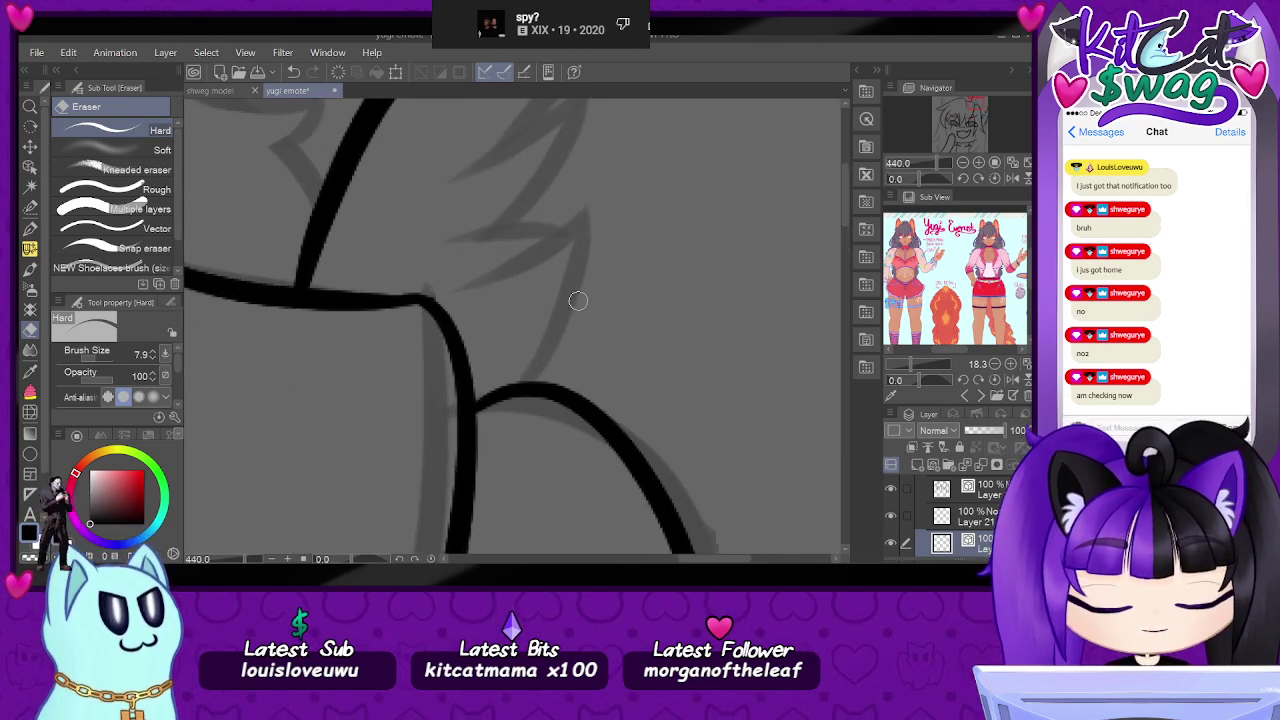
pyautogui.click(30, 228)
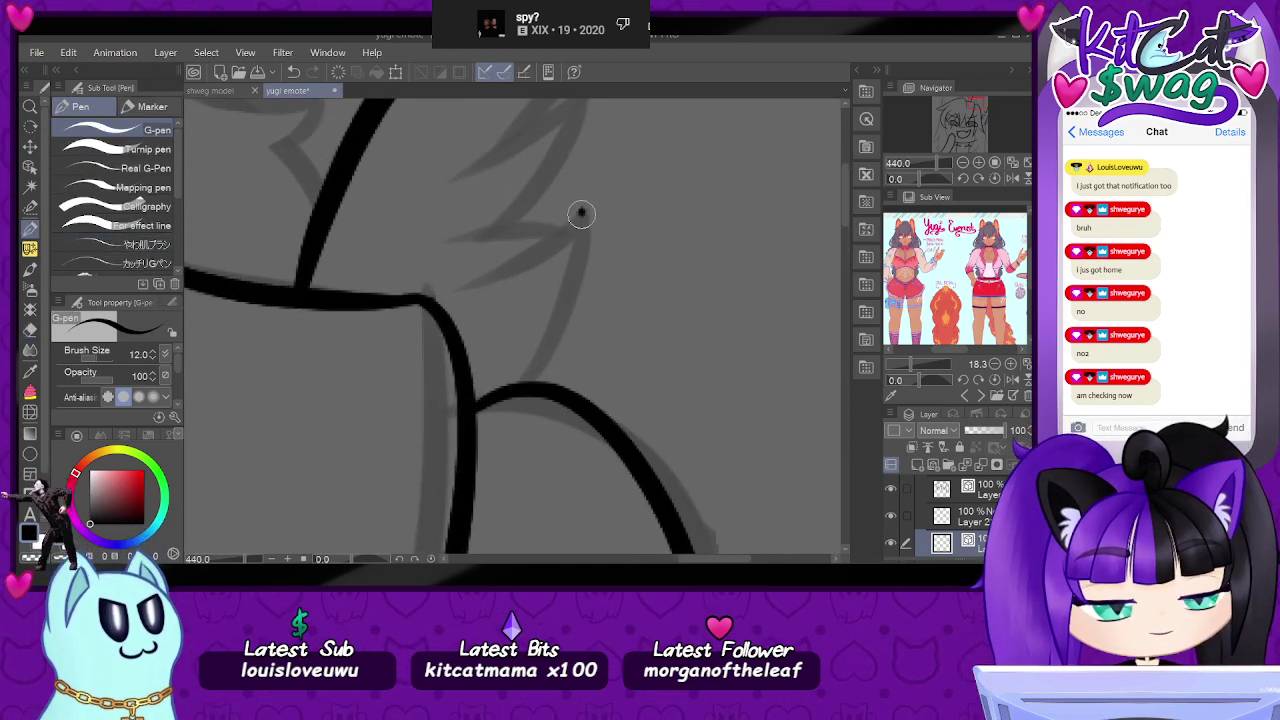
pyautogui.moveTo(582, 210); pyautogui.dragTo(532, 383)
pyautogui.hotkey('ctrl', 'z')
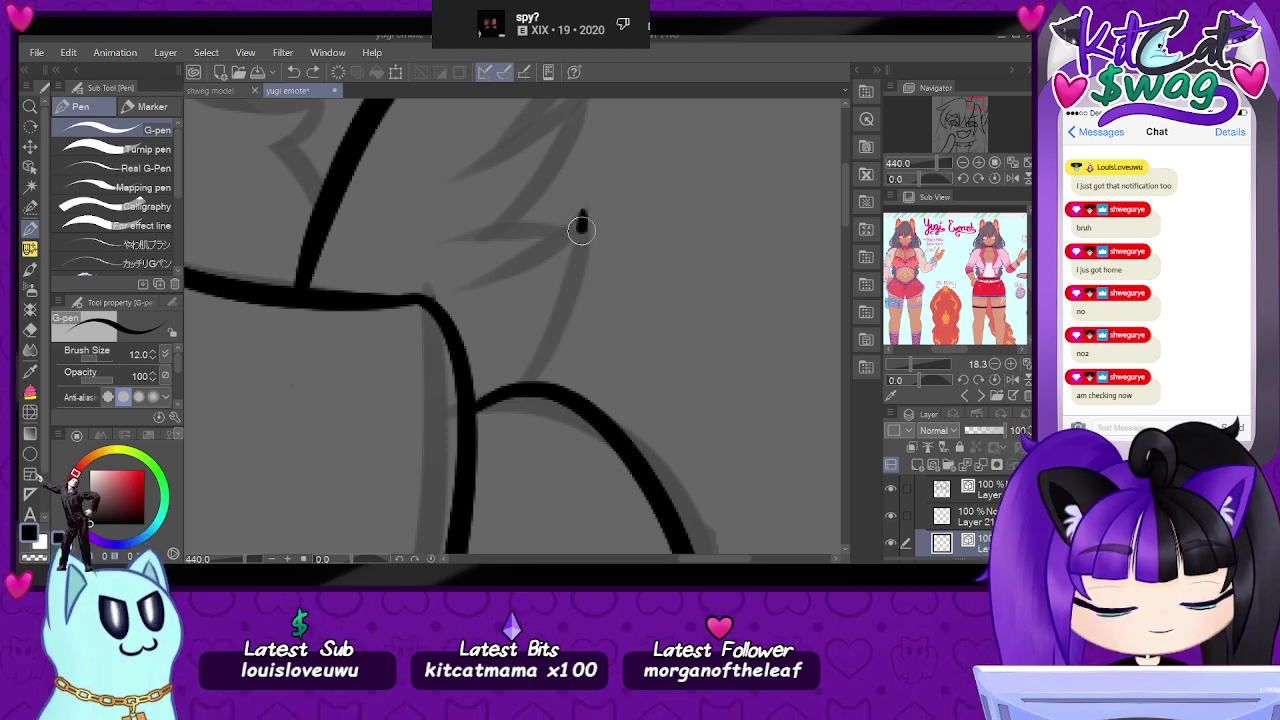
pyautogui.moveTo(583, 212); pyautogui.dragTo(526, 383)
pyautogui.moveTo(581, 209); pyautogui.dragTo(468, 275)
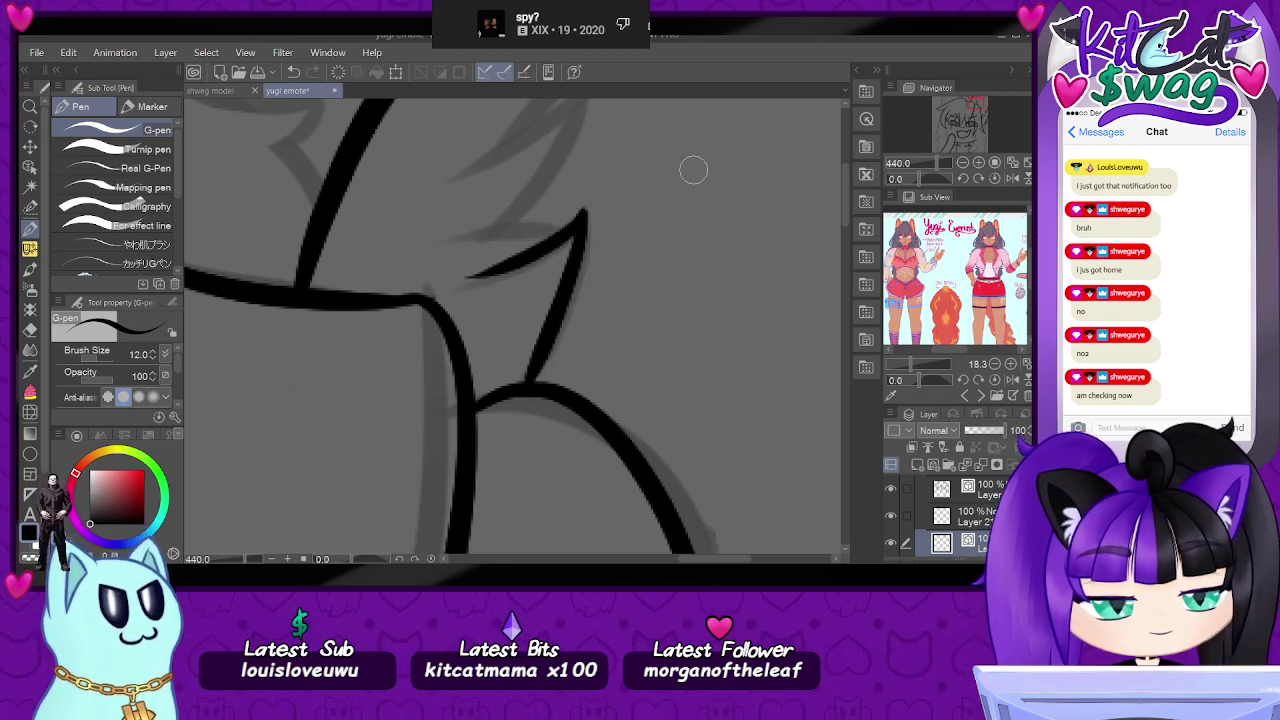
# - Ink the crossing fur line behind the lowest ear spike and both sides of the next pointed spike
pyautogui.moveTo(970, 118); pyautogui.dragTo(970, 104)
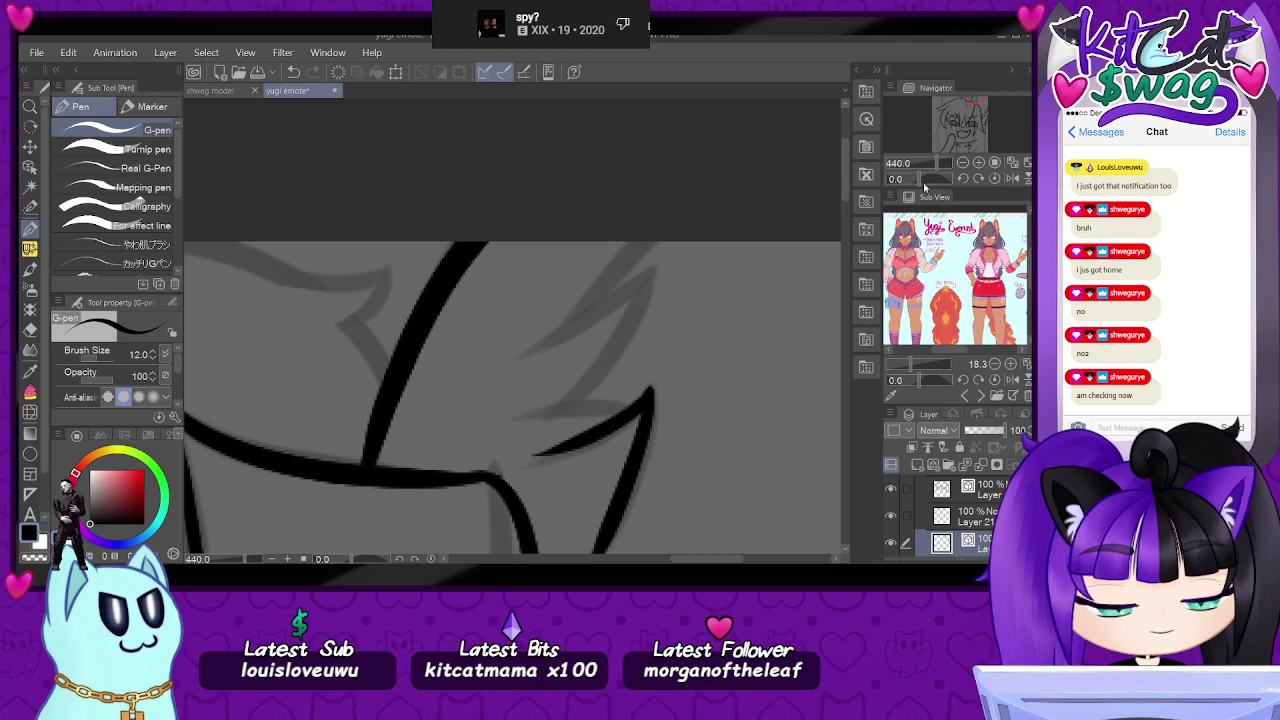
pyautogui.moveTo(925, 183); pyautogui.dragTo(914, 183)
pyautogui.moveTo(604, 212); pyautogui.dragTo(598, 345)
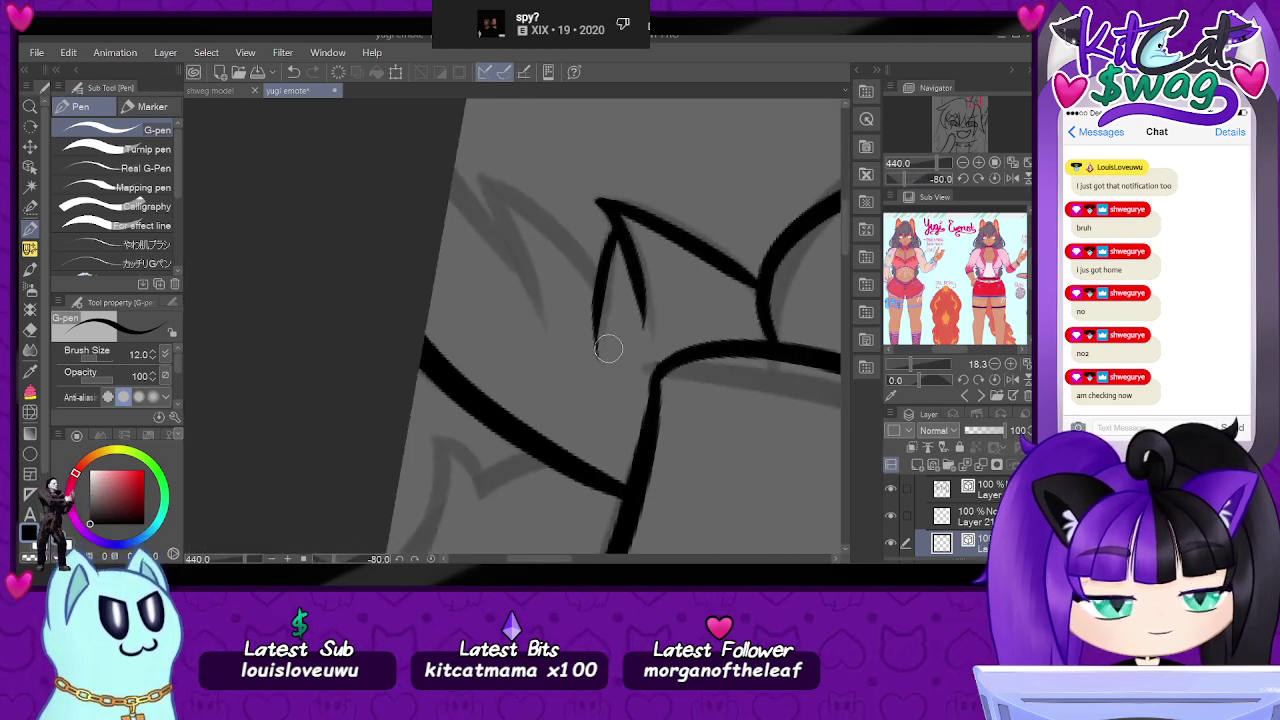
pyautogui.moveTo(484, 181); pyautogui.dragTo(588, 272)
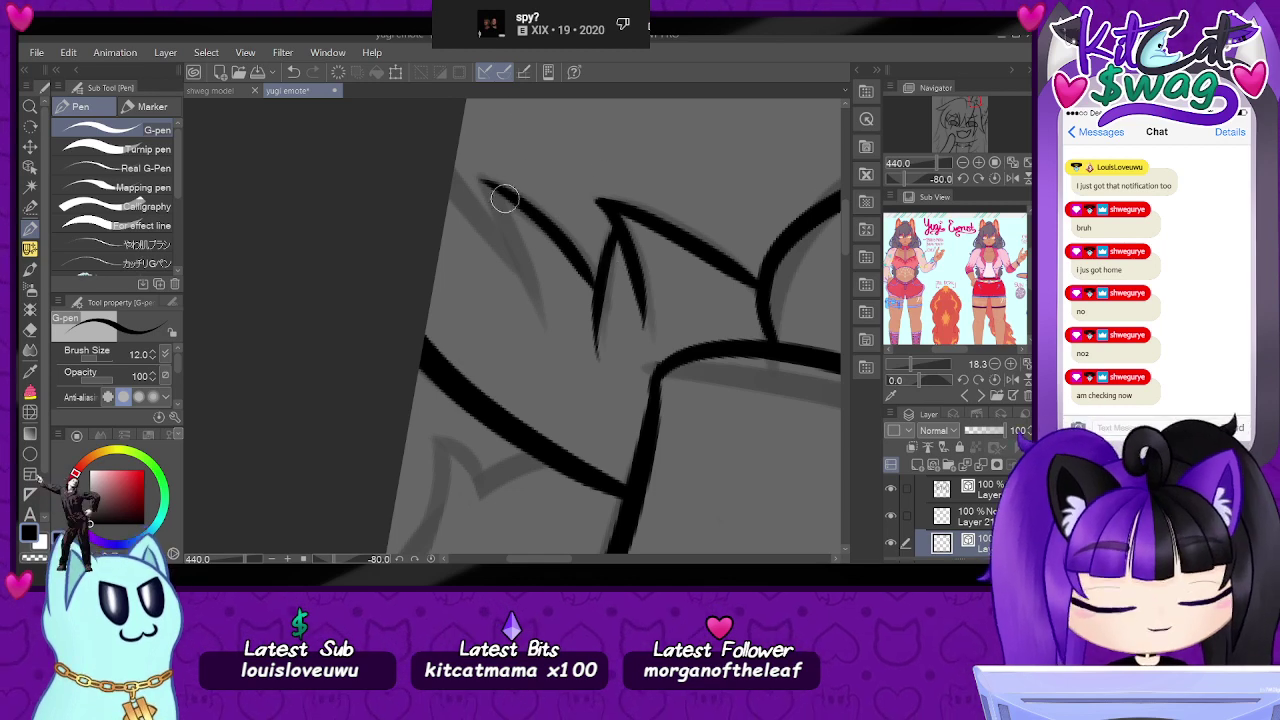
pyautogui.moveTo(484, 182); pyautogui.dragTo(540, 322)
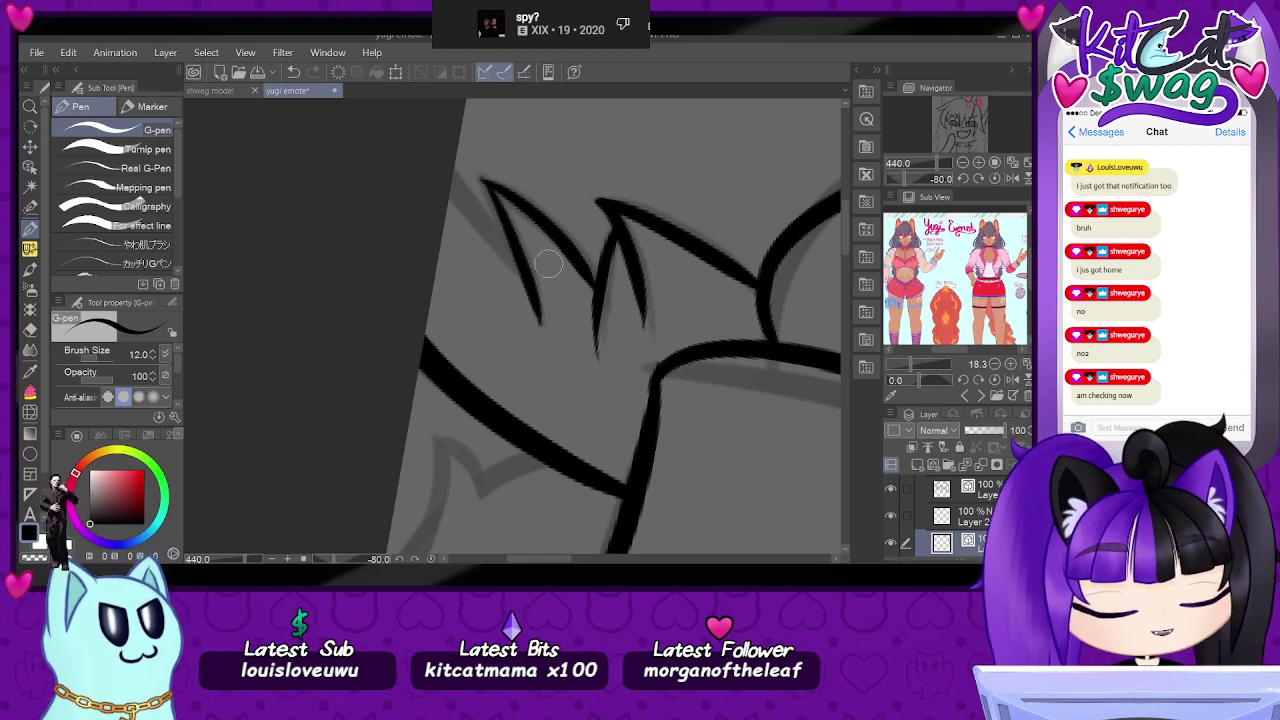
# - Ink the short outline running from the second ear spike to the canvas edge
pyautogui.click(997, 179)
pyautogui.moveTo(626, 268); pyautogui.dragTo(522, 350)
pyautogui.moveTo(652, 226)
pyautogui.mouseDown()
pyautogui.moveTo(602, 297)
pyautogui.moveTo(645, 208)
pyautogui.mouseUp()
pyautogui.hotkey('ctrl', 'z')
pyautogui.hotkey('ctrl', 'z')
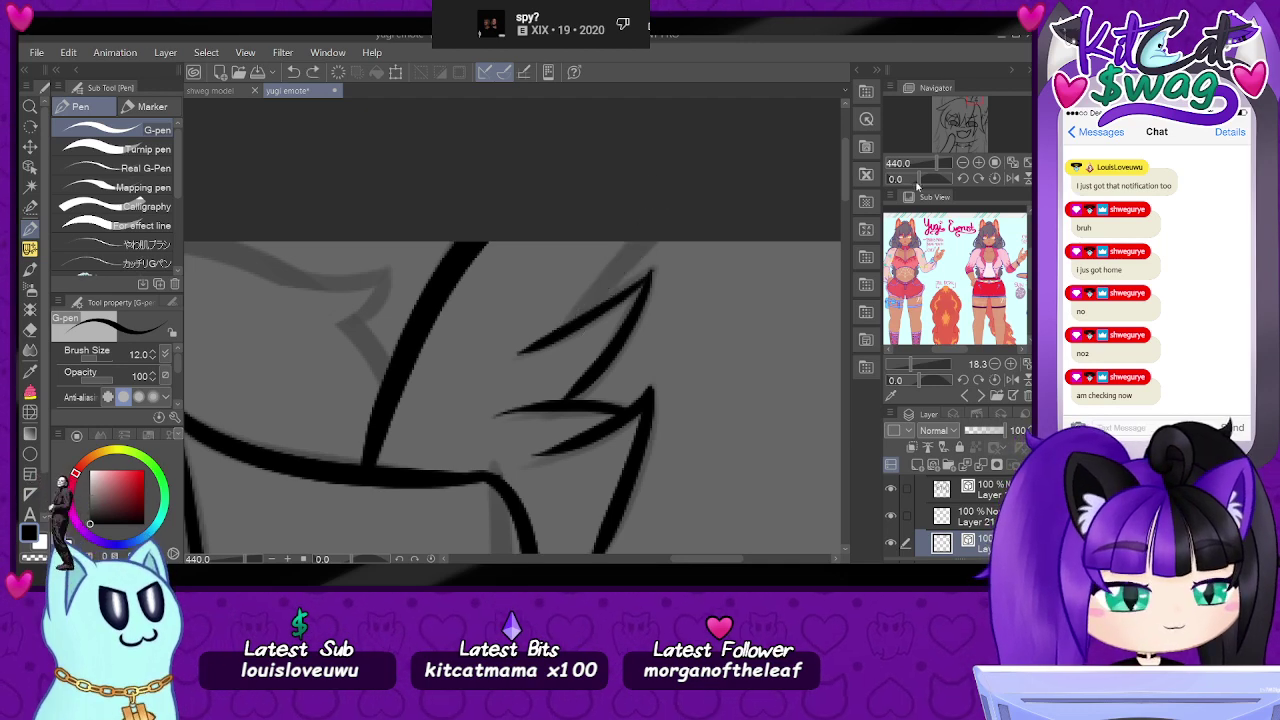
pyautogui.moveTo(917, 182); pyautogui.dragTo(879, 173)
pyautogui.moveTo(456, 318); pyautogui.dragTo(392, 408)
pyautogui.hotkey('ctrl', 'z')
pyautogui.moveTo(462, 316); pyautogui.dragTo(413, 375)
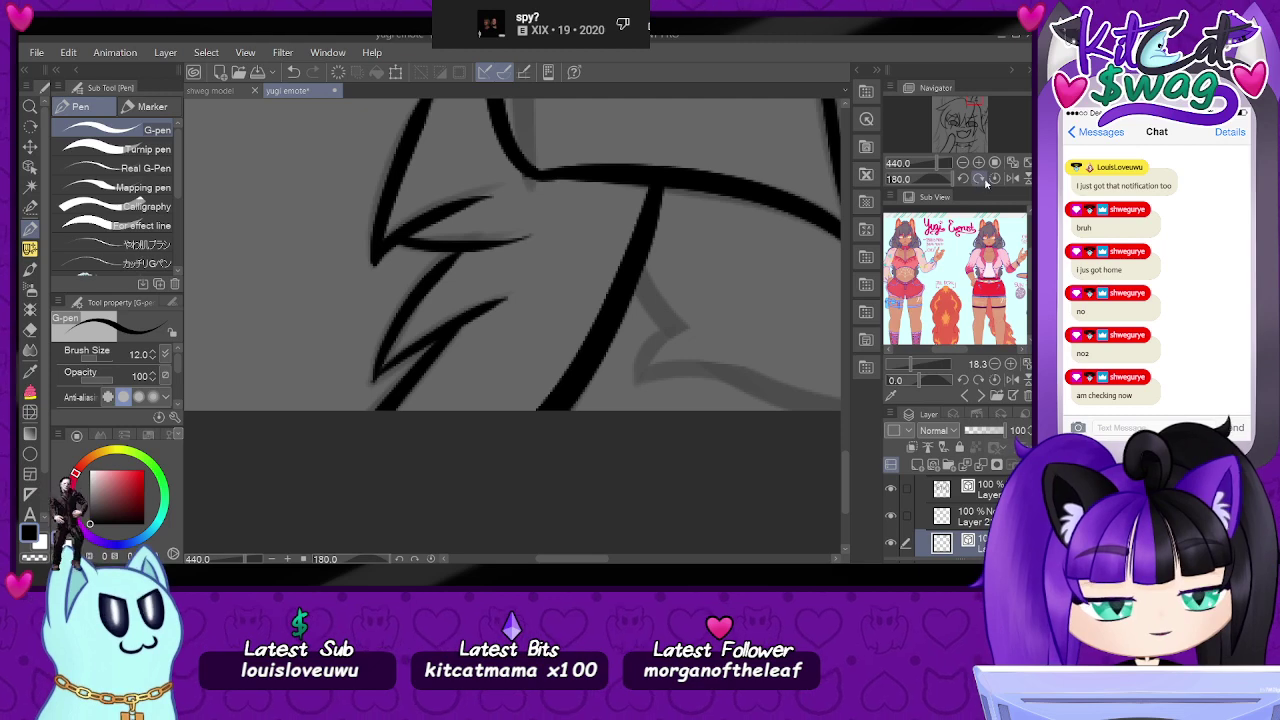
# - Reset the canvas rotation and ink the small curved fold and both lines rising from the hair's crown to the canvas edge
pyautogui.click(995, 178)
pyautogui.moveTo(938, 163); pyautogui.dragTo(929, 165)
pyautogui.moveTo(981, 109); pyautogui.dragTo(961, 119)
pyautogui.moveTo(928, 164); pyautogui.dragTo(936, 172)
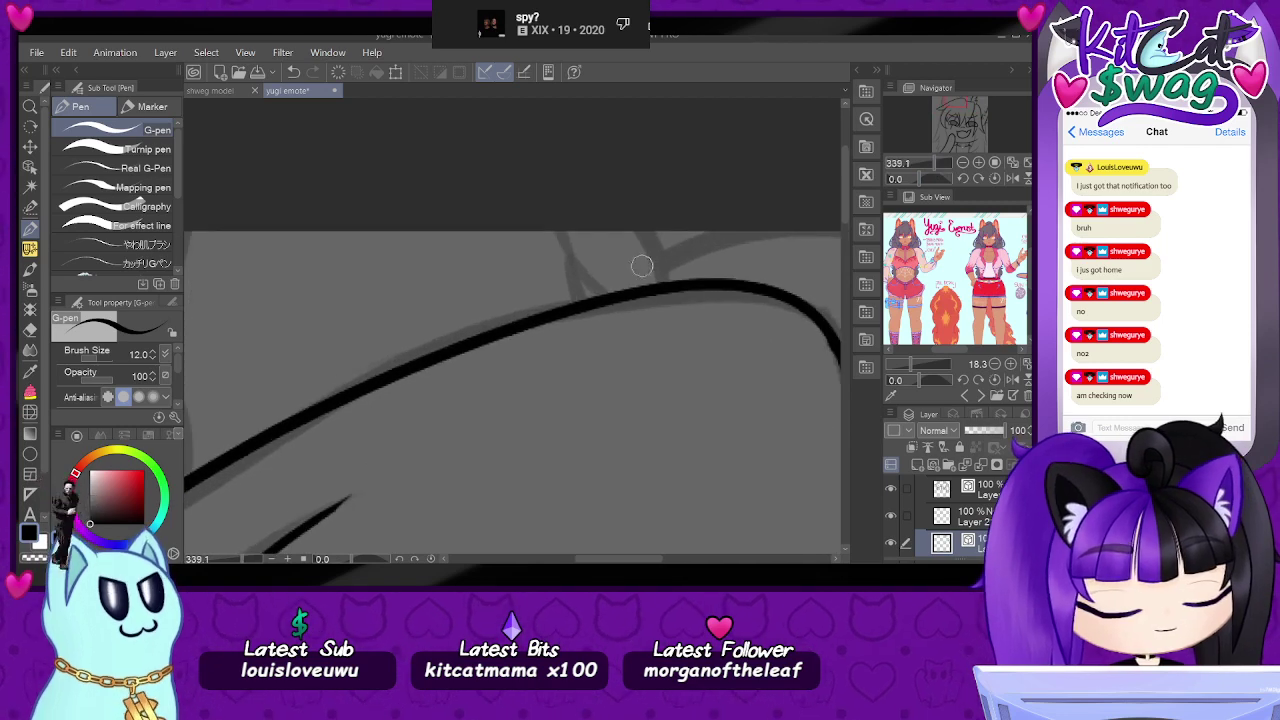
pyautogui.moveTo(574, 261); pyautogui.dragTo(620, 290)
pyautogui.hotkey('ctrl', 'z')
pyautogui.moveTo(569, 257)
pyautogui.mouseDown()
pyautogui.moveTo(617, 279)
pyautogui.moveTo(579, 262)
pyautogui.moveTo(635, 289)
pyautogui.moveTo(569, 259)
pyautogui.moveTo(587, 299)
pyautogui.mouseUp()
pyautogui.hotkey('ctrl', 'z')
pyautogui.moveTo(667, 287); pyautogui.dragTo(638, 214)
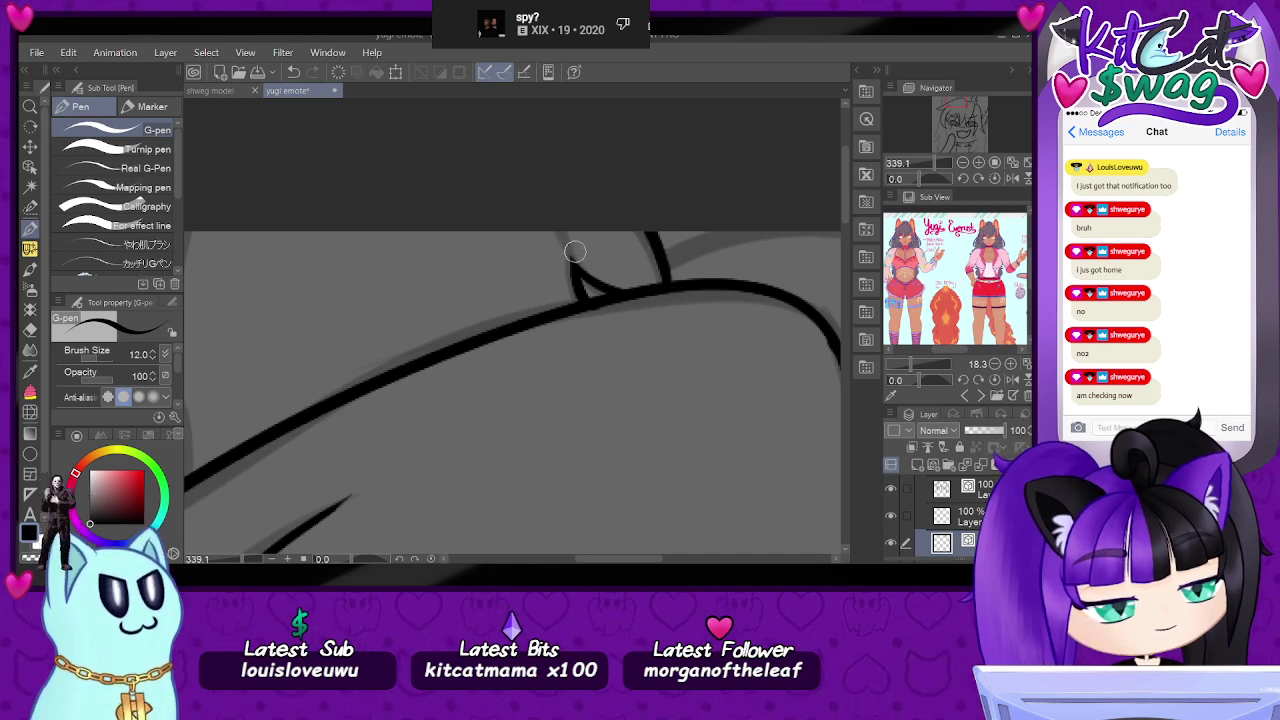
pyautogui.moveTo(583, 283); pyautogui.dragTo(554, 218)
pyautogui.moveTo(933, 164)
pyautogui.mouseDown()
pyautogui.moveTo(923, 168)
pyautogui.moveTo(934, 168)
pyautogui.mouseUp()
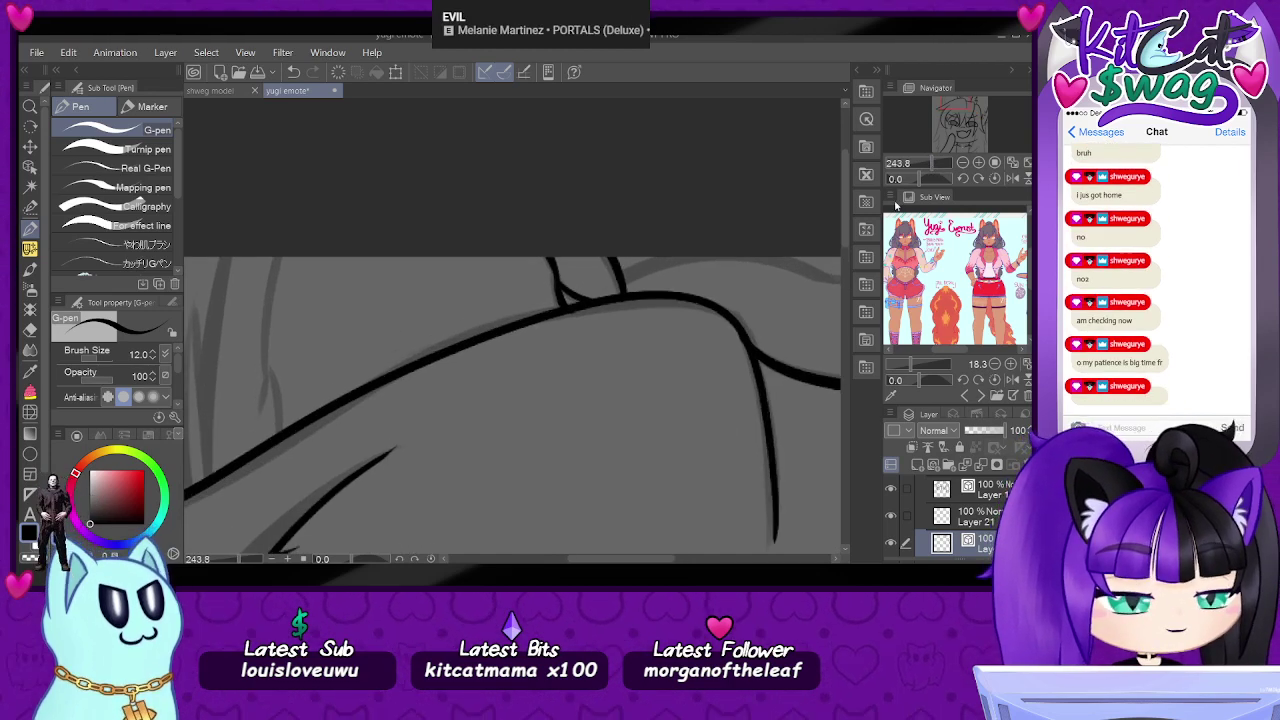
pyautogui.click(953, 118)
pyautogui.moveTo(953, 118); pyautogui.dragTo(944, 113)
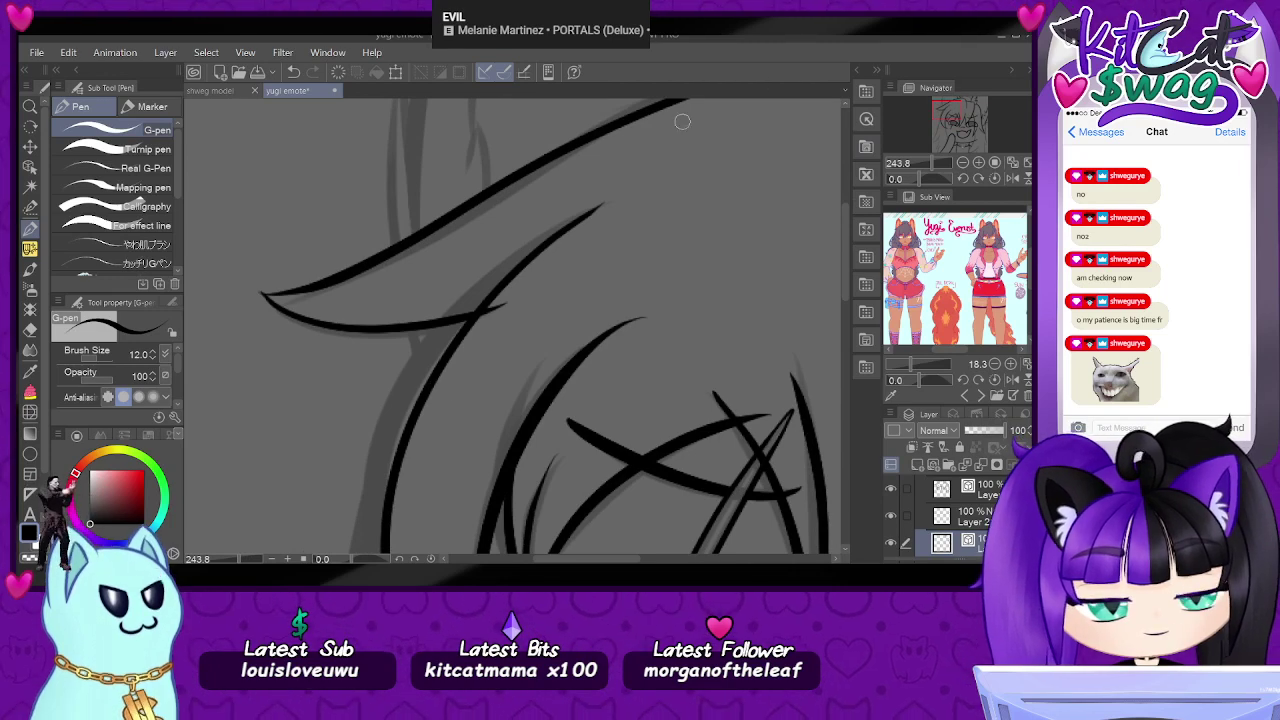
pyautogui.click(926, 168)
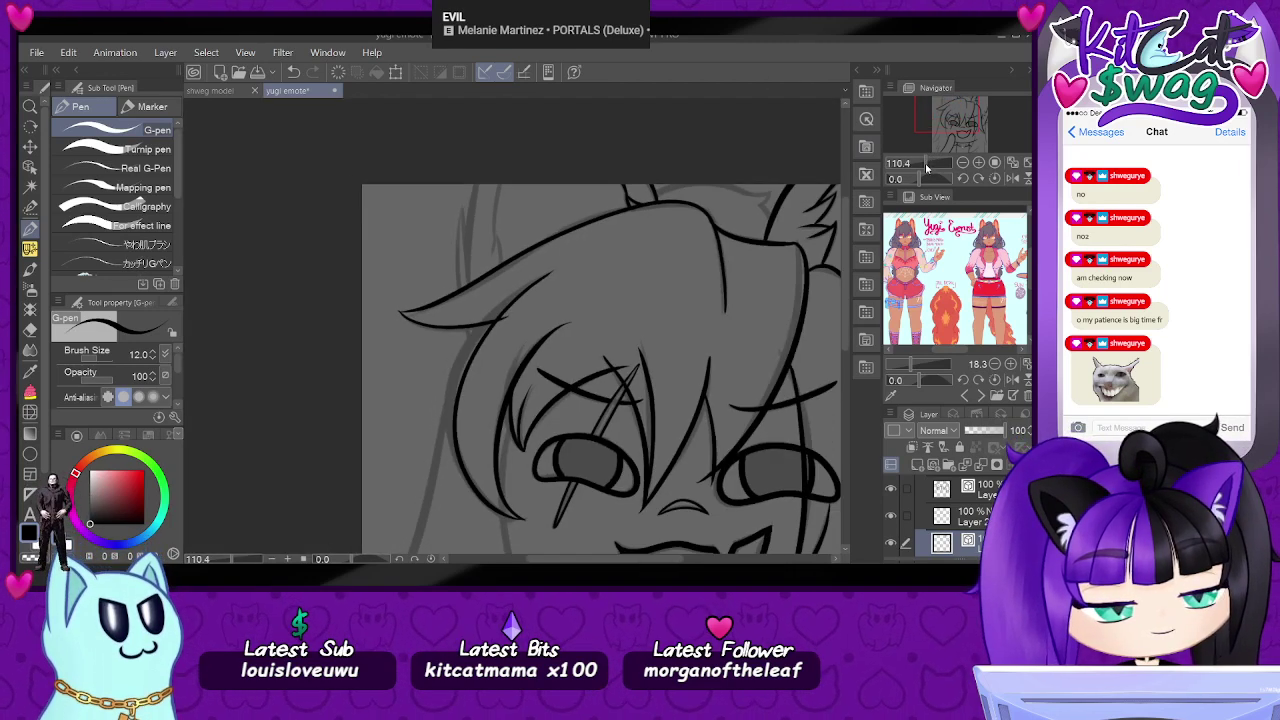
pyautogui.click(946, 117)
pyautogui.moveTo(483, 373)
pyautogui.mouseDown()
pyautogui.moveTo(466, 320)
pyautogui.moveTo(469, 208)
pyautogui.mouseUp()
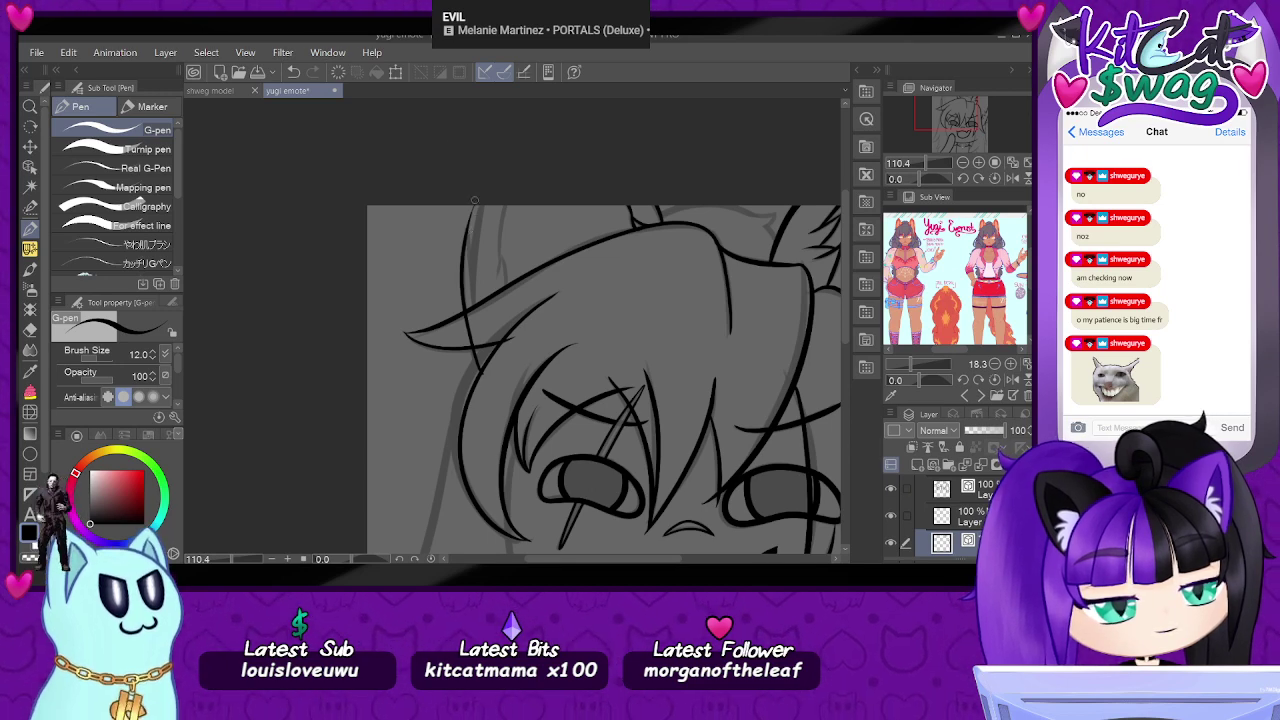
pyautogui.hotkey('ctrl', 'z')
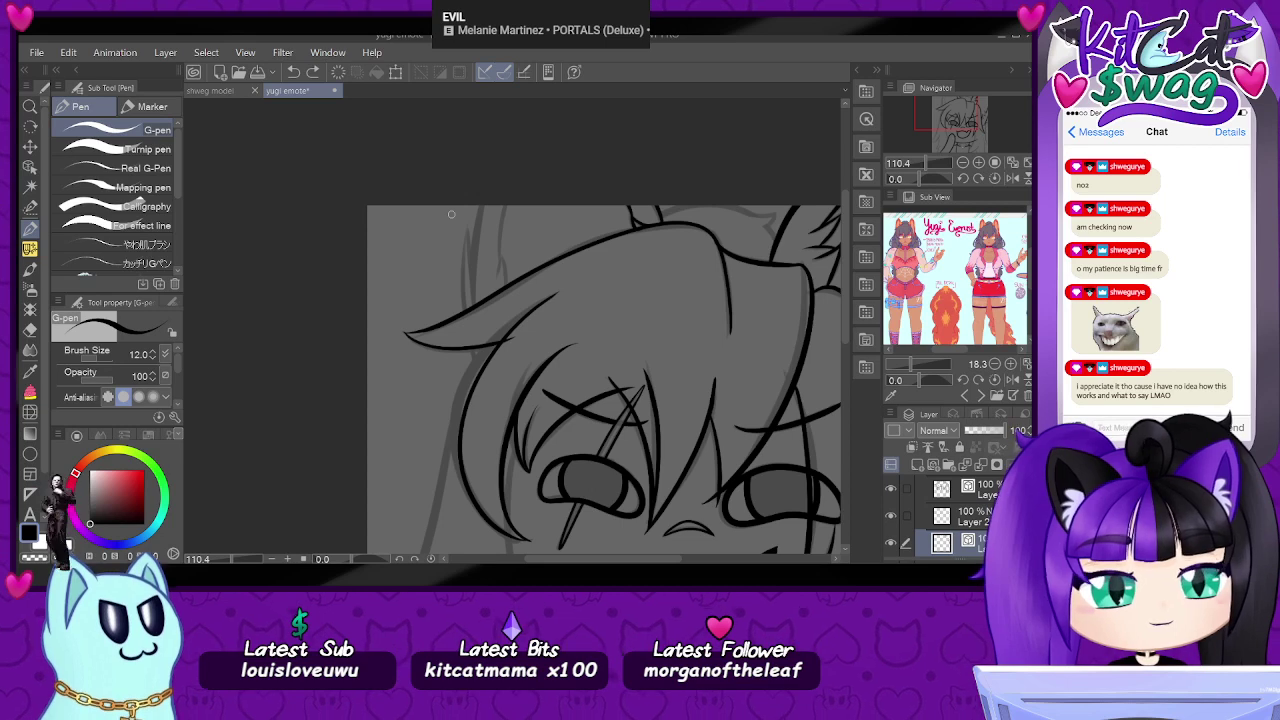
# - Ink both sides of the narrow fur spike crossing the hair outline near the left hair flick
pyautogui.moveTo(930, 161); pyautogui.dragTo(930, 162)
pyautogui.moveTo(436, 160)
pyautogui.mouseDown()
pyautogui.moveTo(446, 356)
pyautogui.moveTo(466, 410)
pyautogui.mouseUp()
pyautogui.moveTo(438, 155); pyautogui.dragTo(483, 350)
pyautogui.hotkey('ctrl', 'z')
pyautogui.moveTo(437, 148); pyautogui.dragTo(462, 322)
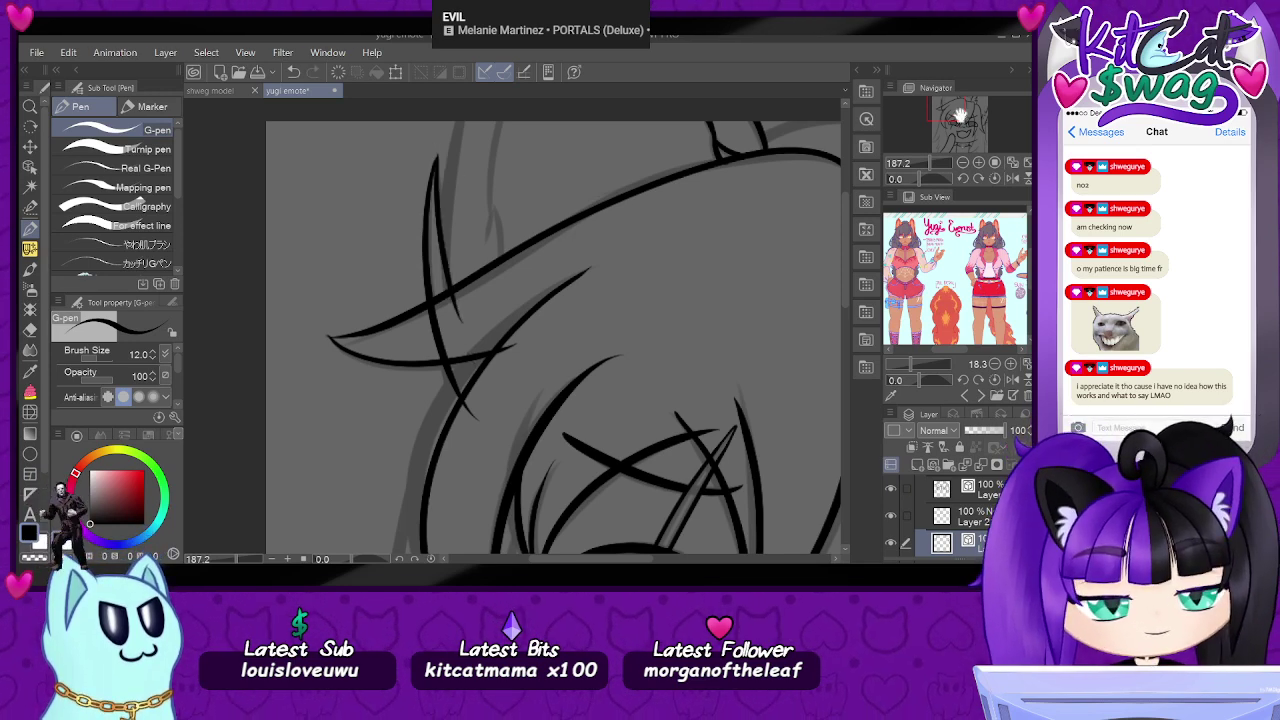
# - Ink the ear's outer edge from the canvas edge down to the fur spike, plus the inner line with its small pointed tip
pyautogui.scroll(4, 932, 160)
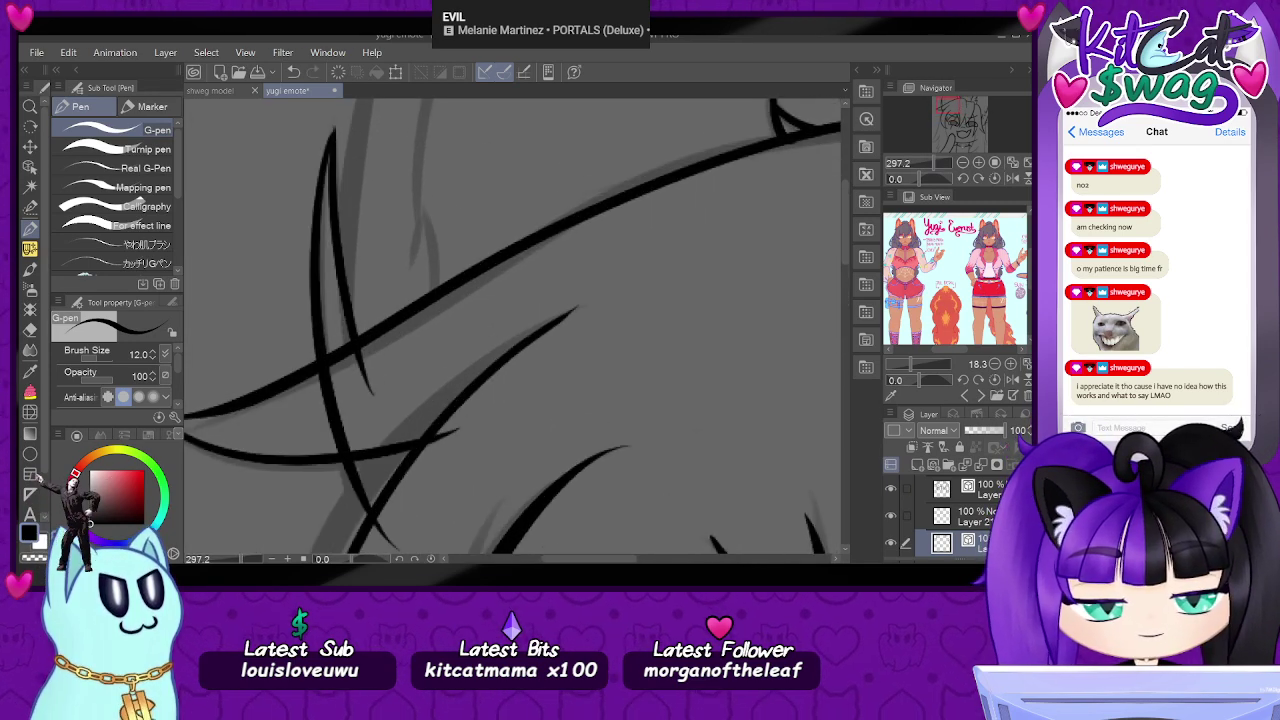
pyautogui.click(948, 106)
pyautogui.moveTo(361, 170); pyautogui.dragTo(330, 400)
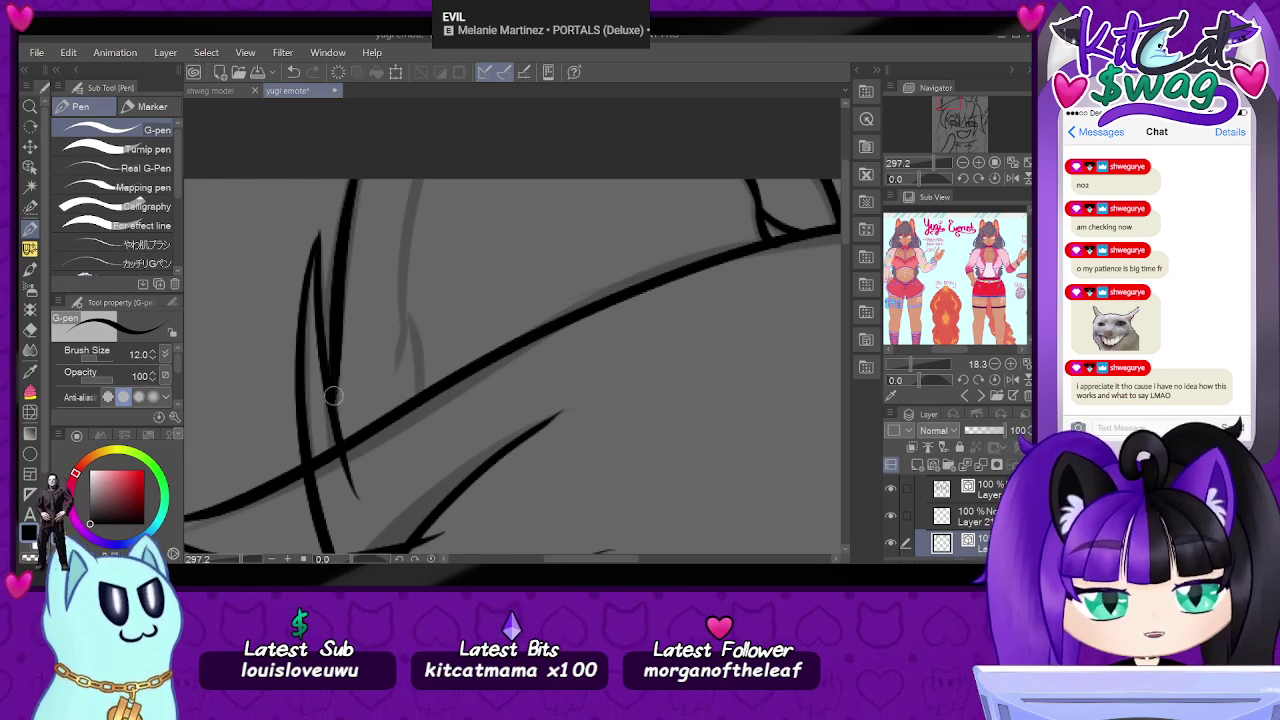
pyautogui.hotkey('ctrl', 'z')
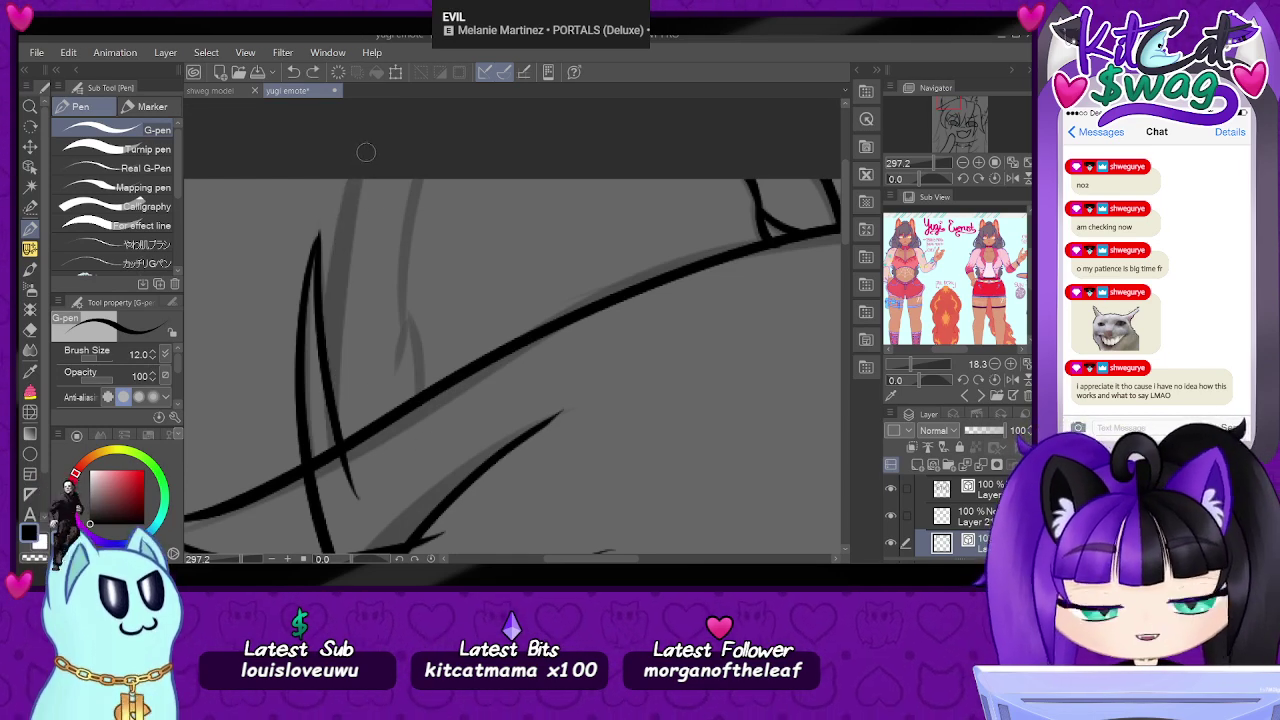
pyautogui.moveTo(361, 178); pyautogui.dragTo(330, 390)
pyautogui.hotkey('ctrl', 'z')
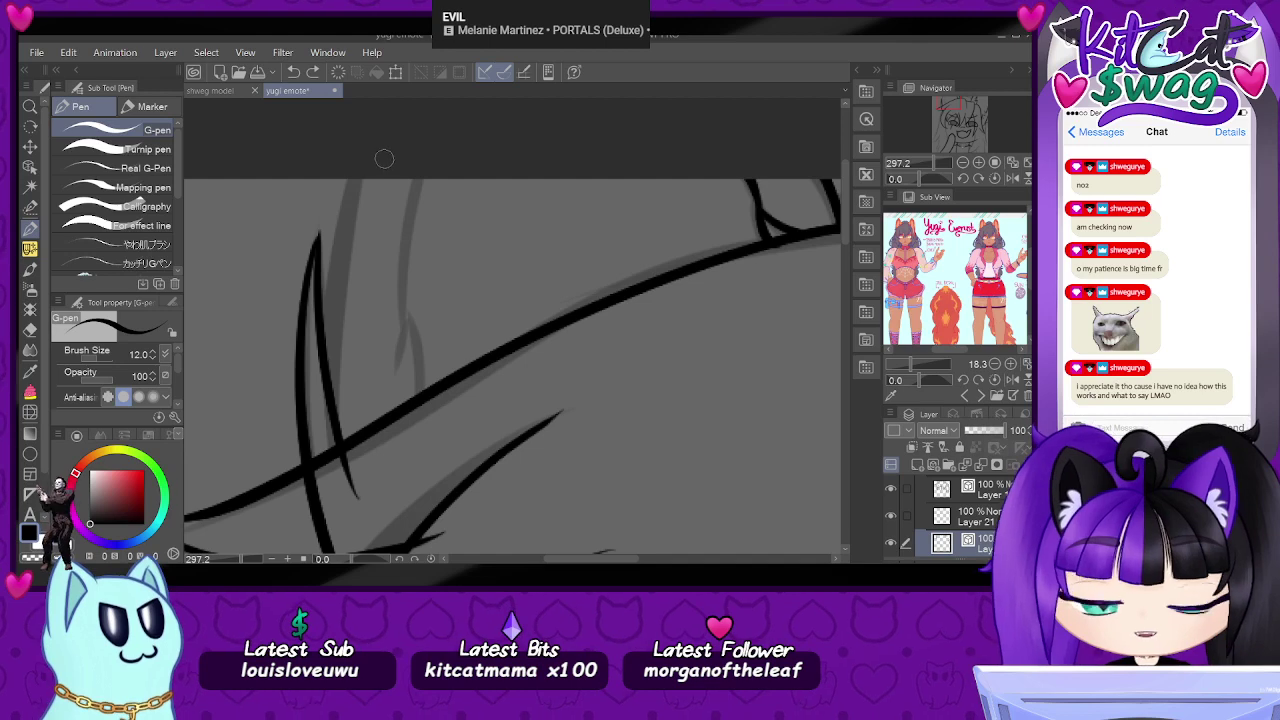
pyautogui.moveTo(360, 155); pyautogui.dragTo(327, 405)
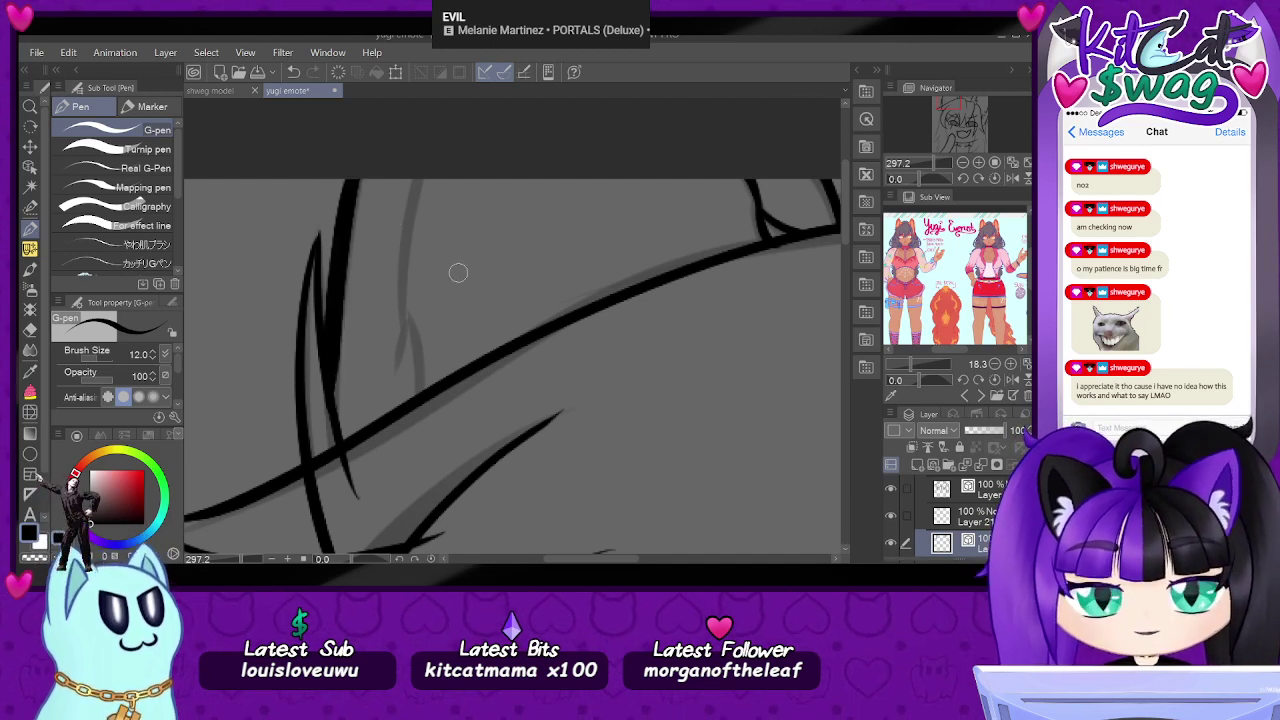
pyautogui.moveTo(410, 308); pyautogui.dragTo(390, 375)
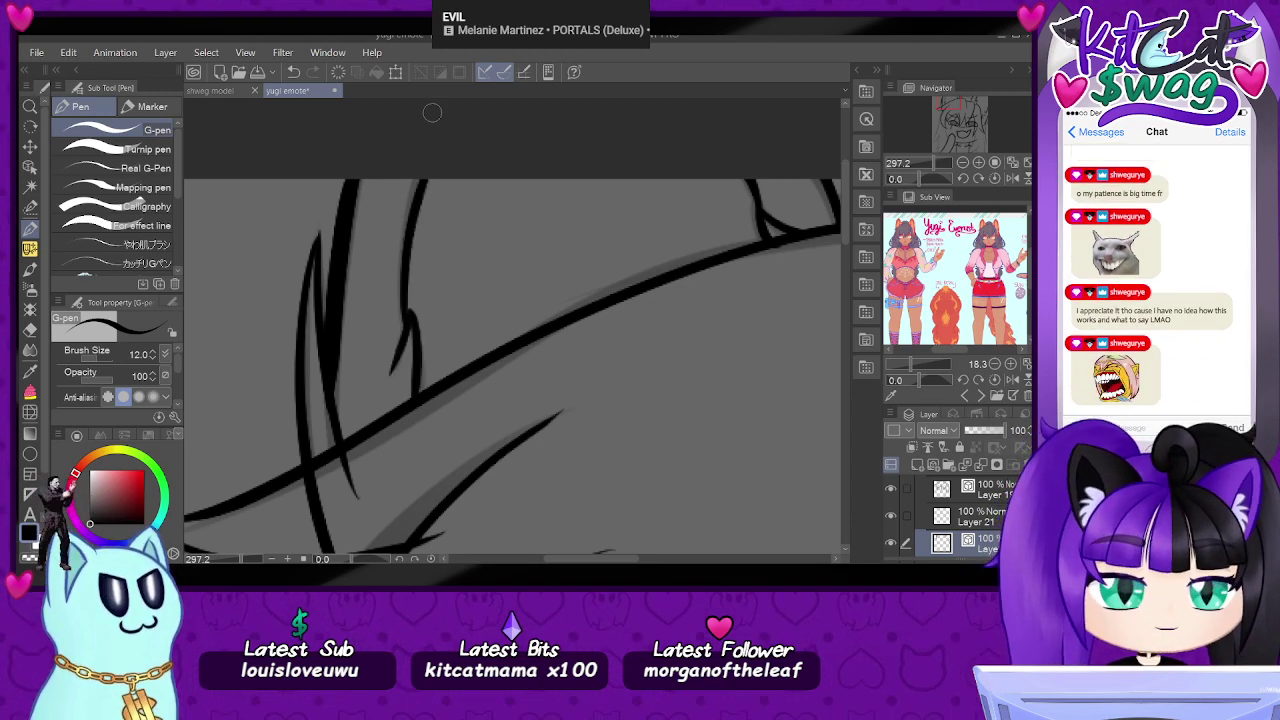
# - Examine the inked line art across the ears, hair and face for remaining gaps against the sketch
pyautogui.scroll(-2, 497, 155)
pyautogui.scroll(2, 522, 150)
pyautogui.scroll(2, 530, 100)
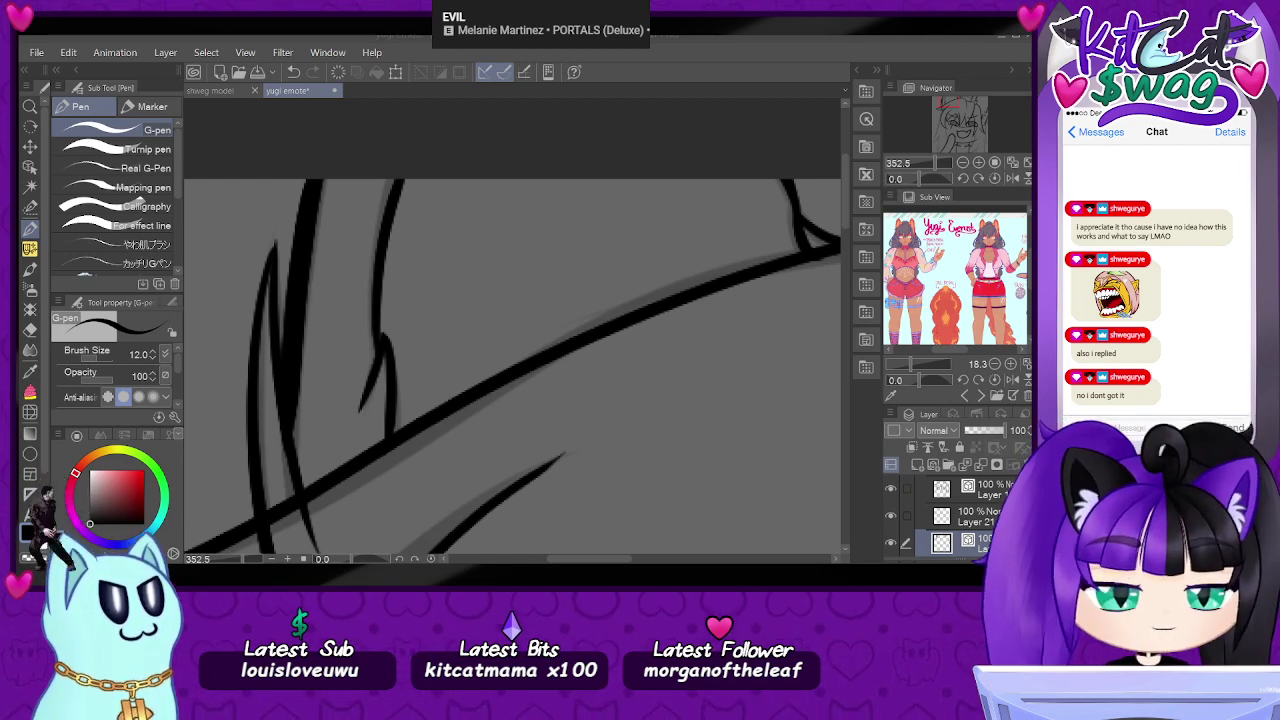
pyautogui.moveTo(967, 117); pyautogui.dragTo(963, 104)
pyautogui.moveTo(929, 164); pyautogui.dragTo(930, 170)
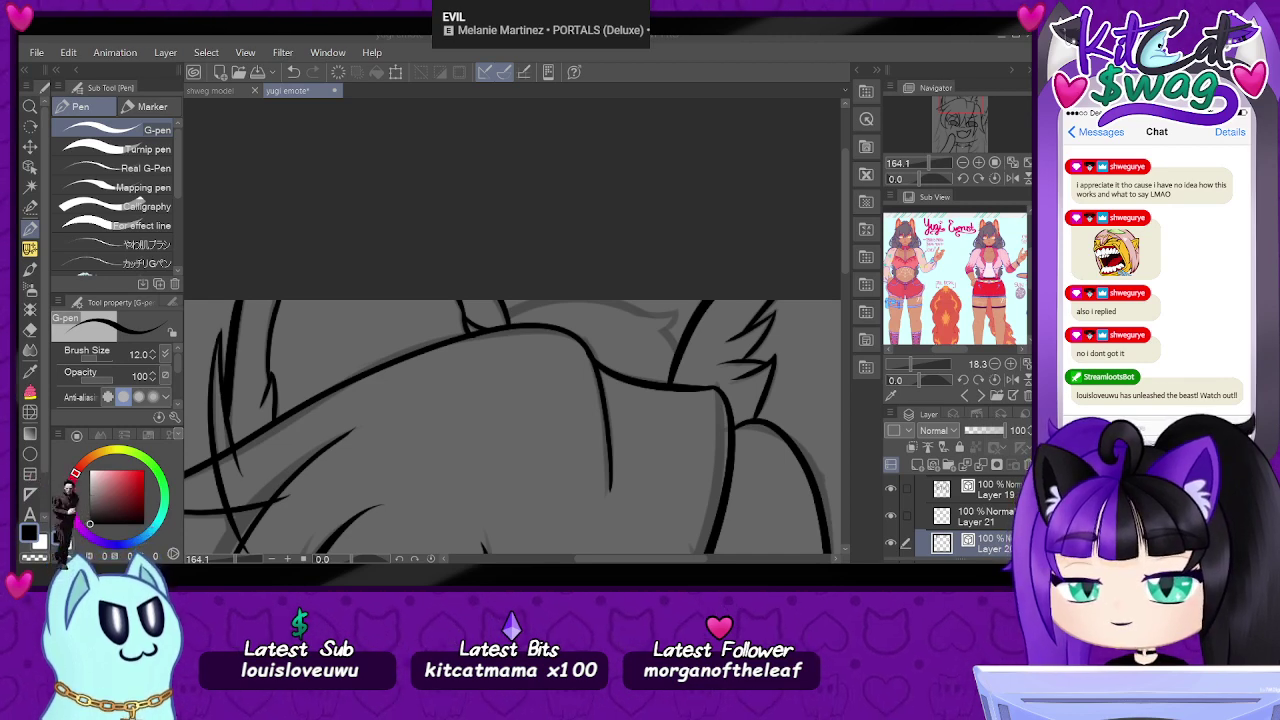
pyautogui.click(962, 124)
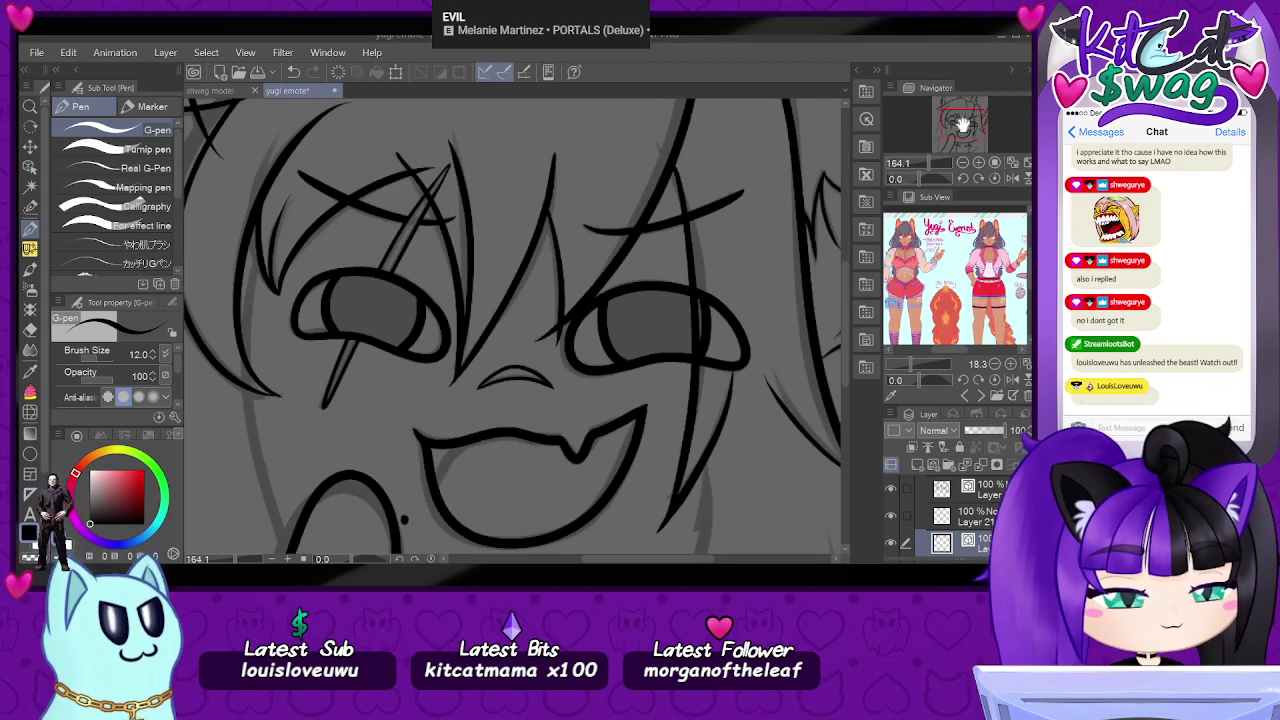
pyautogui.moveTo(962, 124); pyautogui.dragTo(963, 122)
pyautogui.scroll(-2, 500, 167)
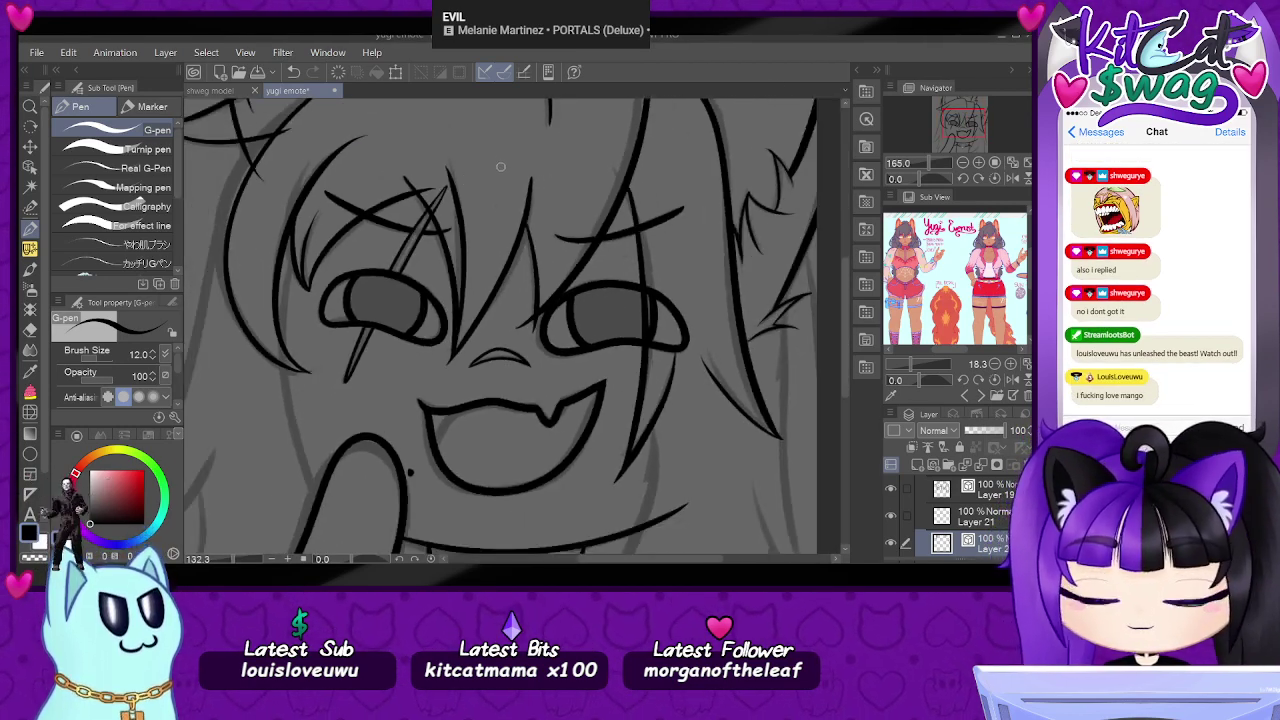
pyautogui.scroll(2, 500, 167)
pyautogui.moveTo(957, 125); pyautogui.dragTo(957, 106)
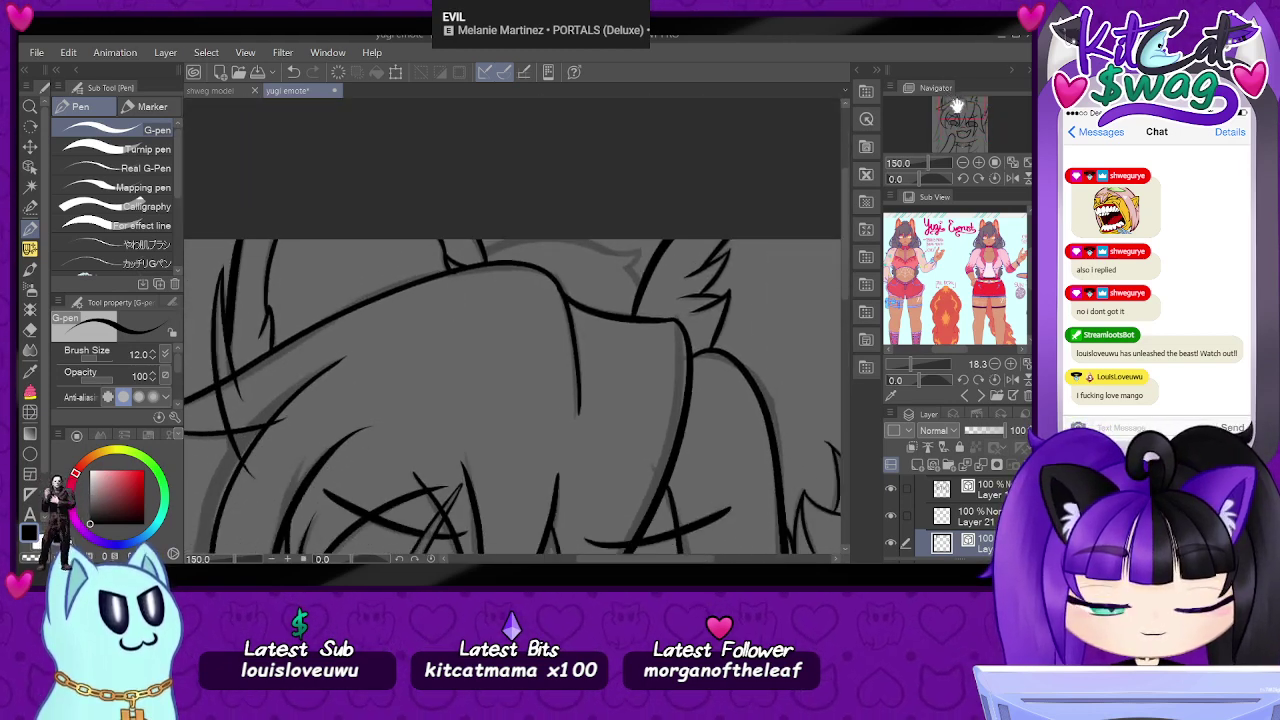
# - Activate the Object operation for editing the vector lines of Layer 20 around the hair's crown
pyautogui.moveTo(925, 163); pyautogui.dragTo(920, 165)
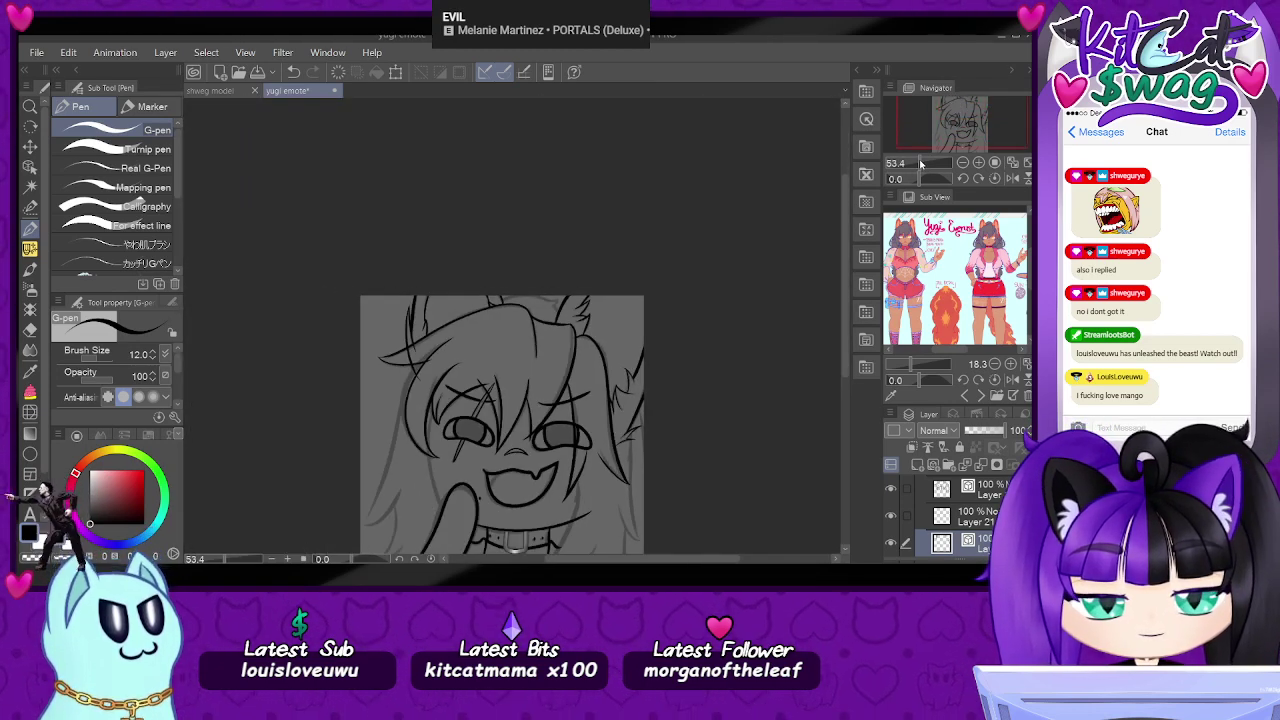
pyautogui.scroll(5, 921, 163)
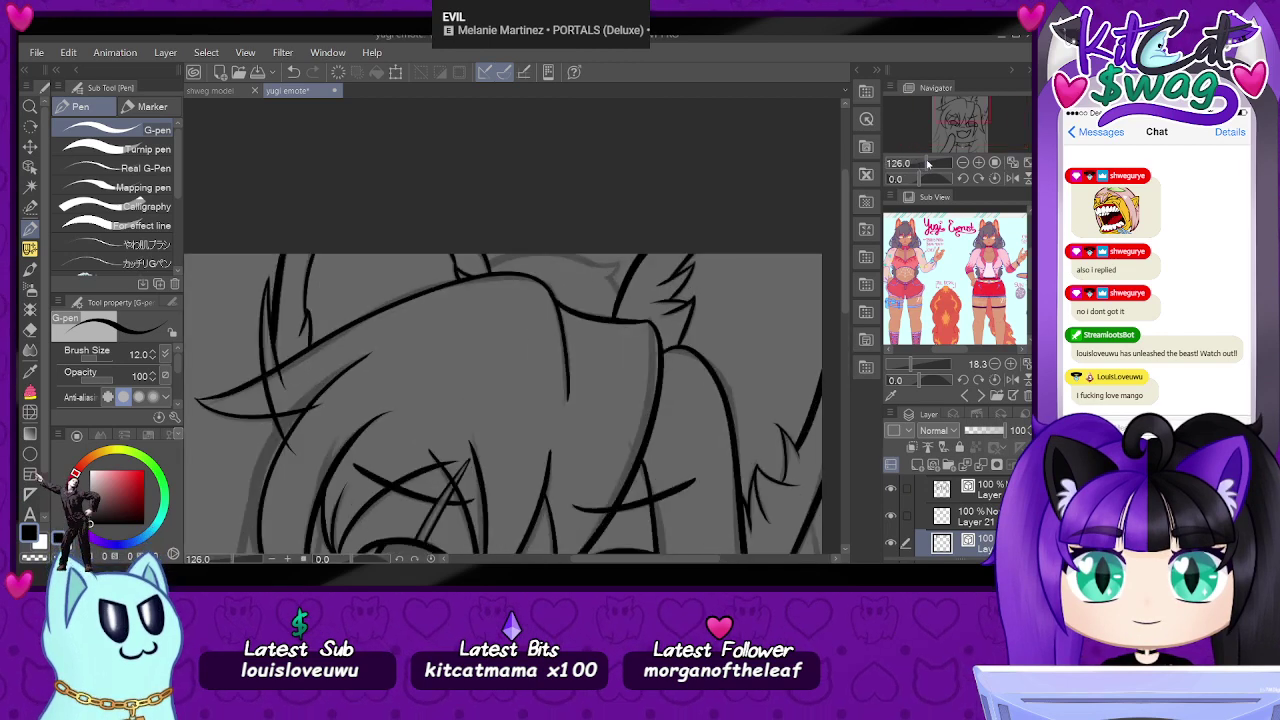
pyautogui.click(30, 166)
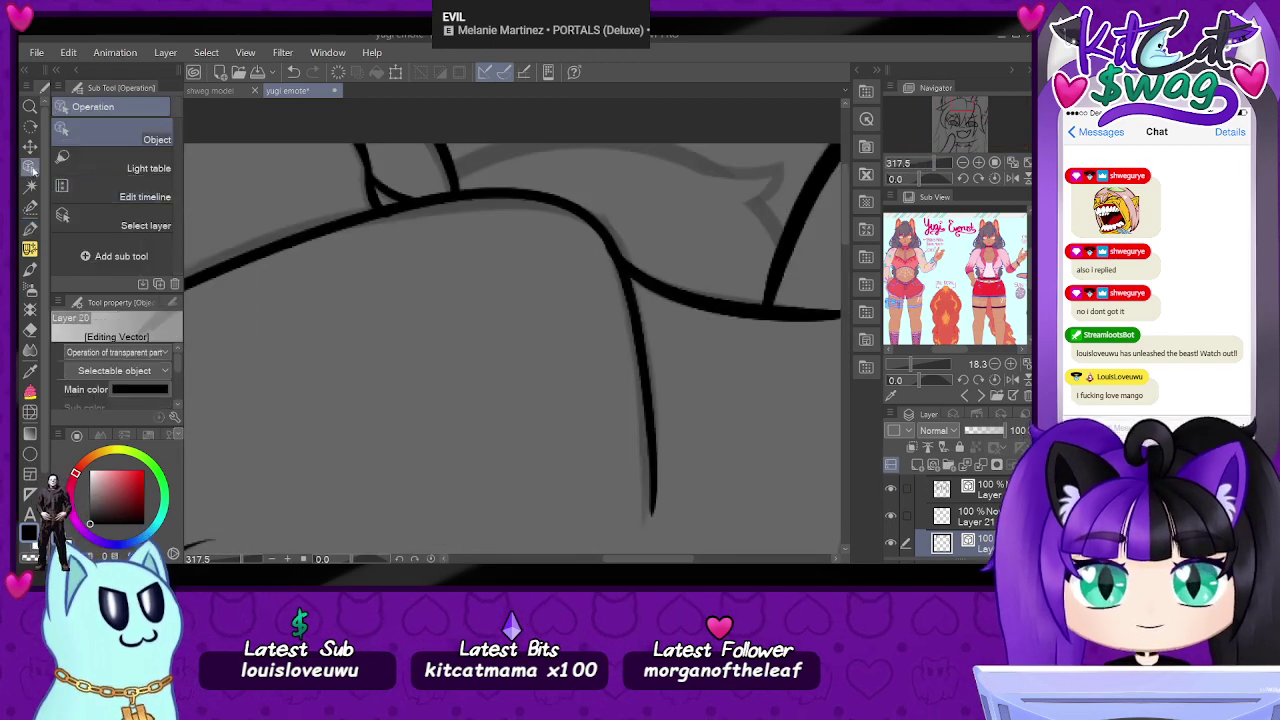
# - Move the two small tuft strokes at the base of the ear slightly left along the head line
pyautogui.click(396, 197)
pyautogui.click(376, 206)
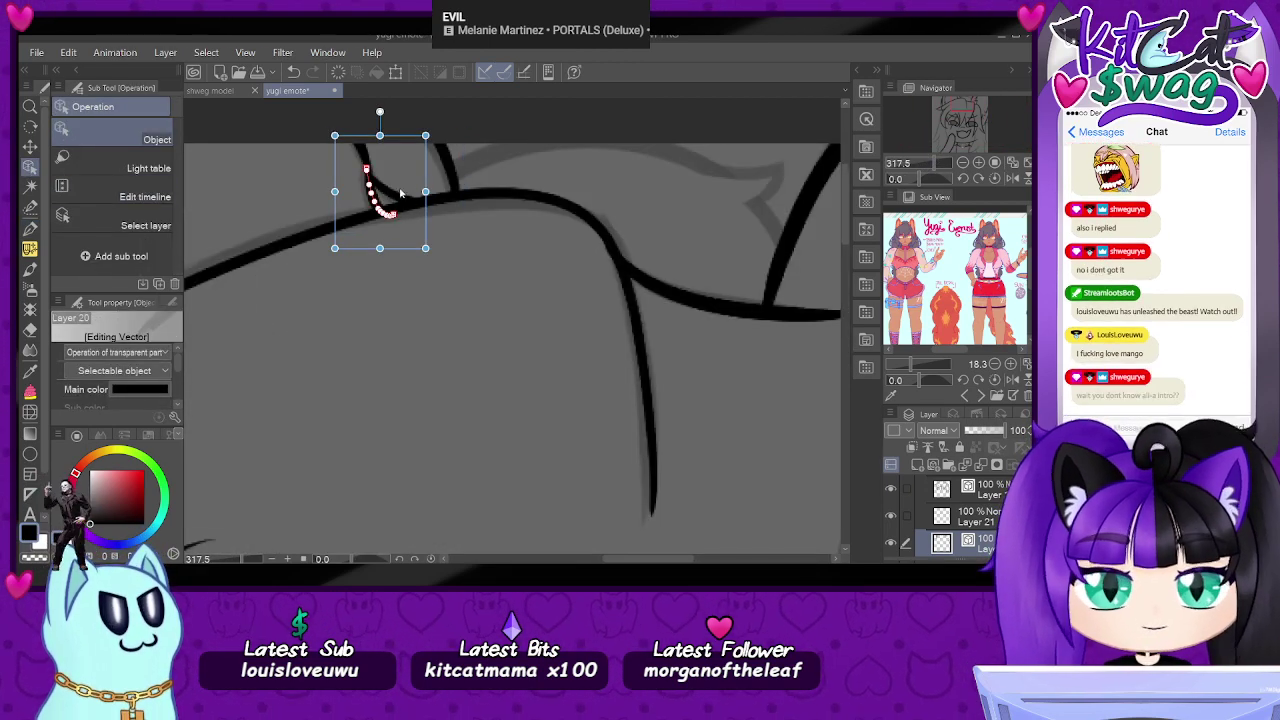
pyautogui.keyDown('shift'); pyautogui.click(387, 192); pyautogui.keyUp('shift')
pyautogui.moveTo(465, 187); pyautogui.dragTo(449, 189)
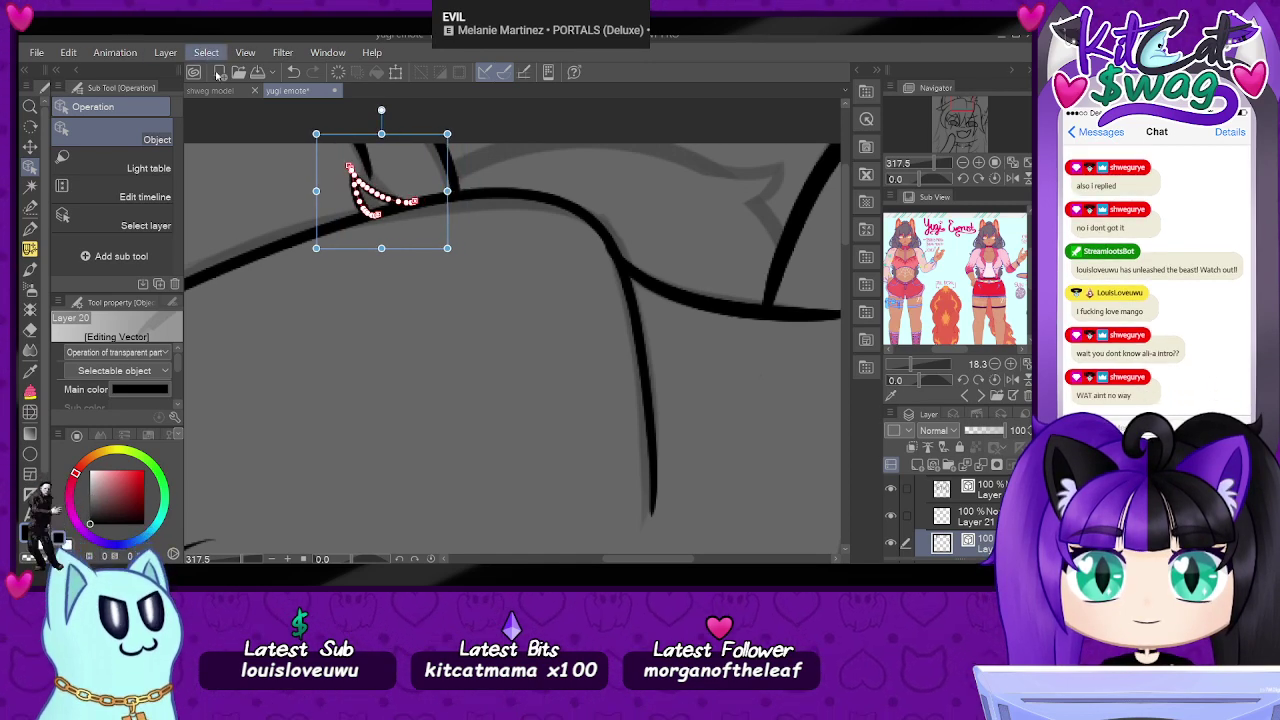
# - Reposition the lower end of the ear outline so that it meets the small tuft at the ear's base
pyautogui.click(30, 228)
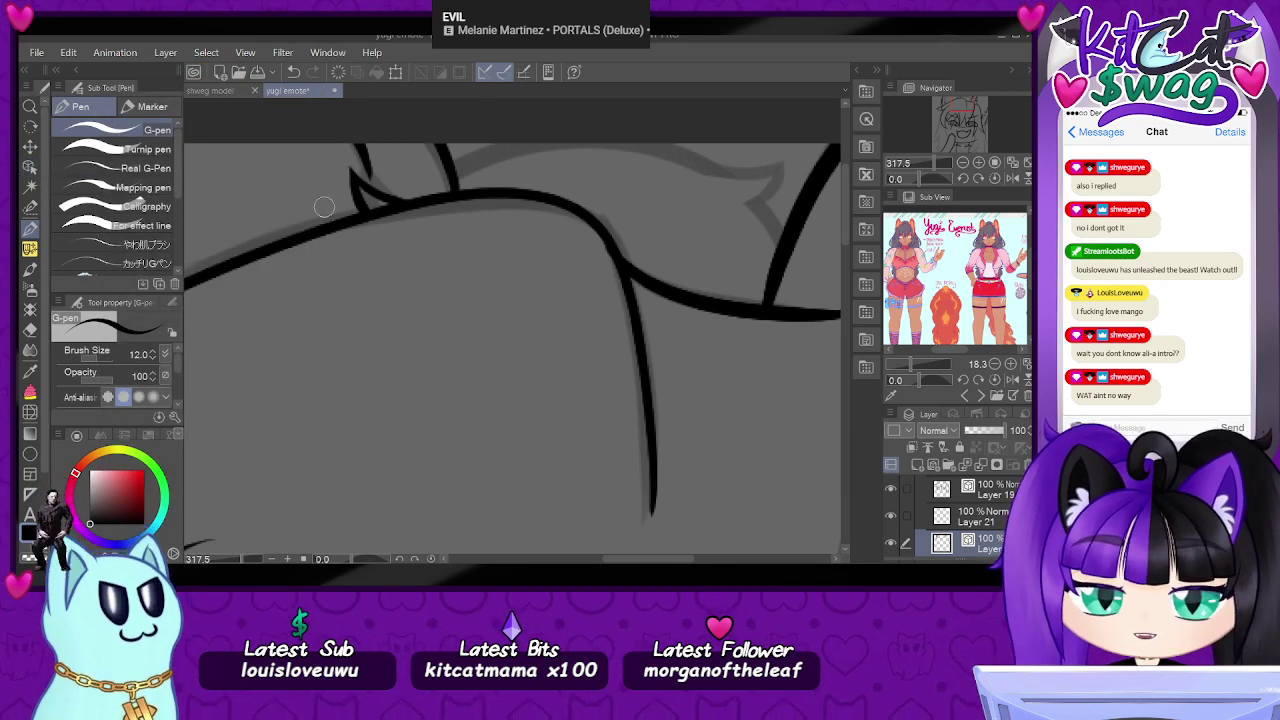
pyautogui.click(31, 166)
pyautogui.click(366, 172)
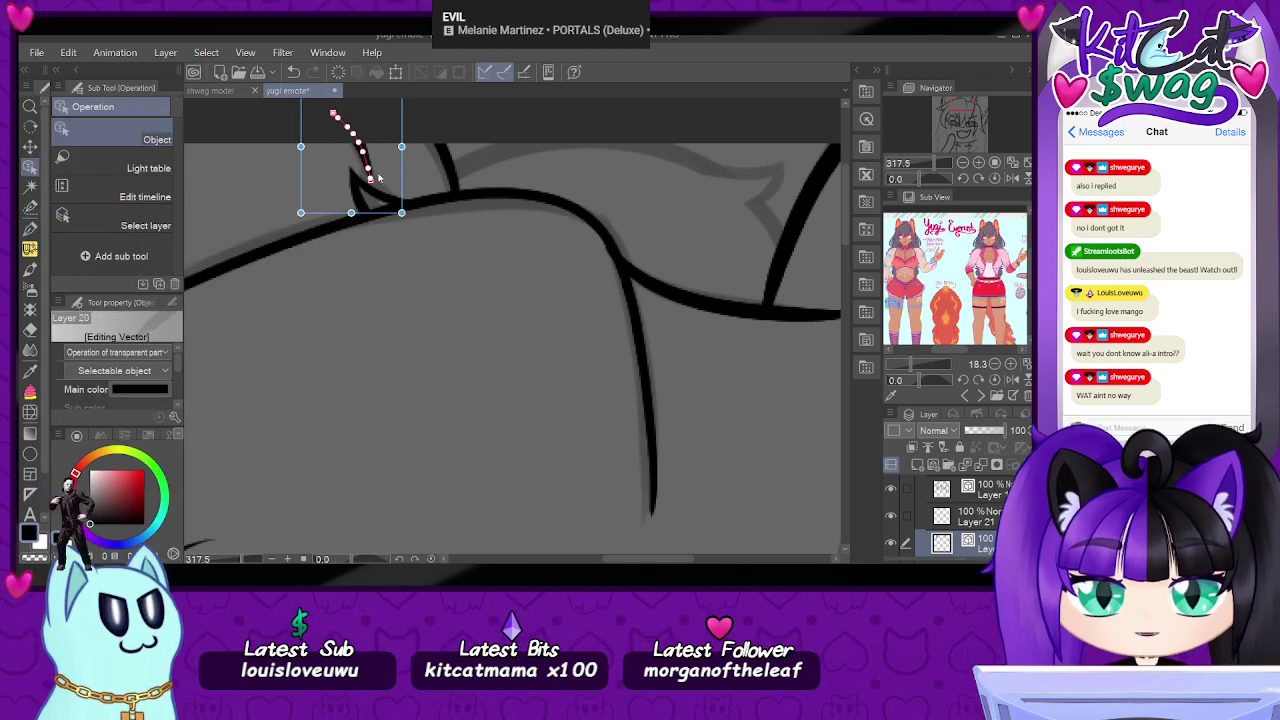
pyautogui.moveTo(369, 176); pyautogui.dragTo(379, 195)
pyautogui.click(548, 165)
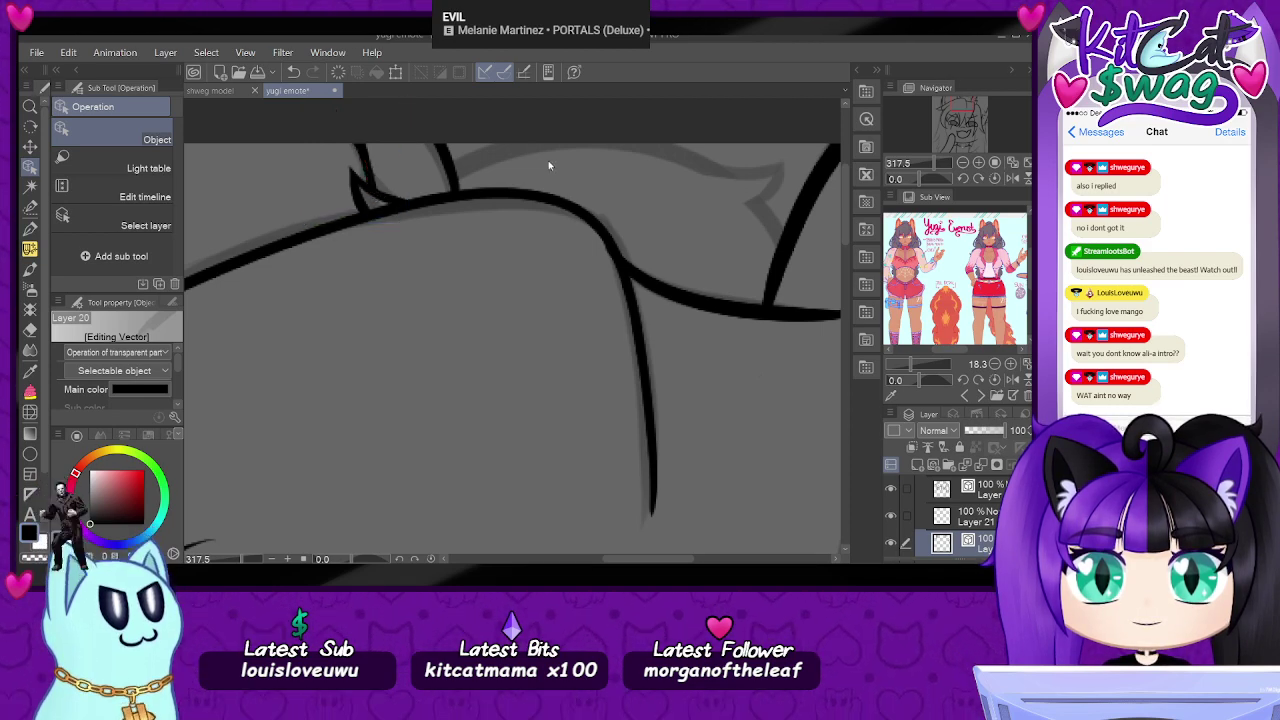
# - Delete the section of the left ear line that crosses the pointed hair lock, between the lock's upper and lower edges
pyautogui.click(922, 164)
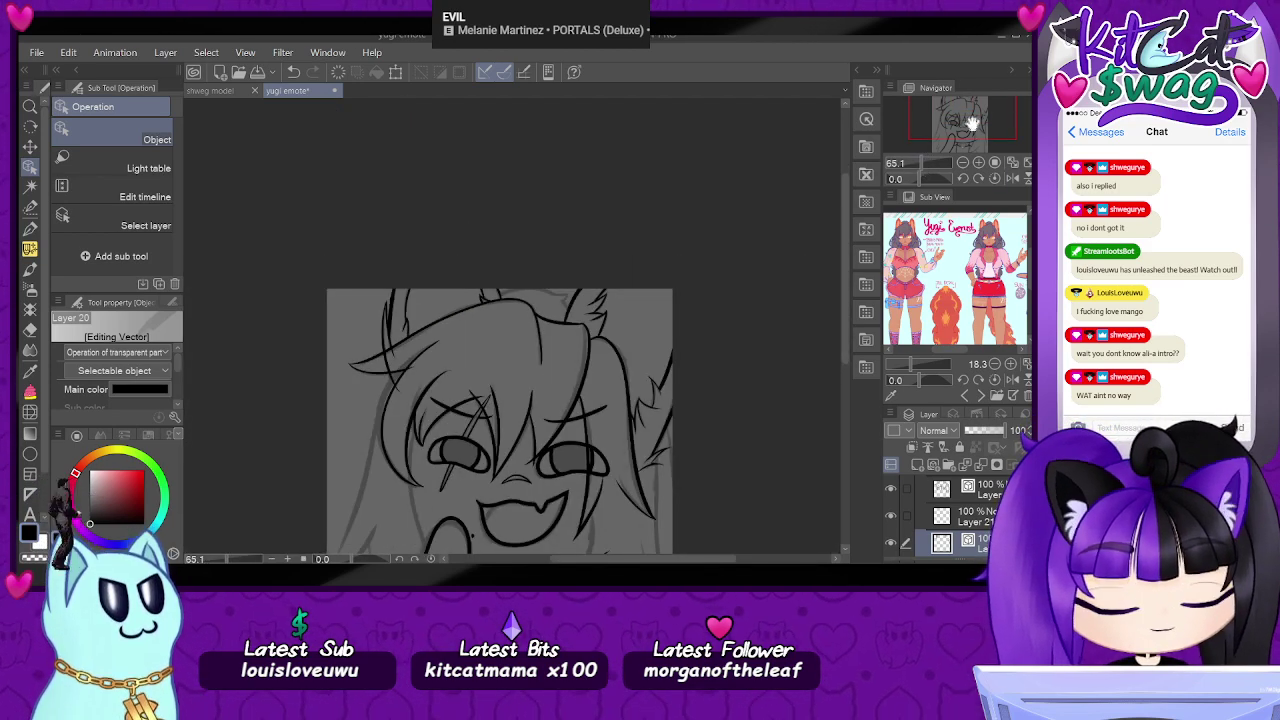
pyautogui.moveTo(975, 102); pyautogui.dragTo(965, 142)
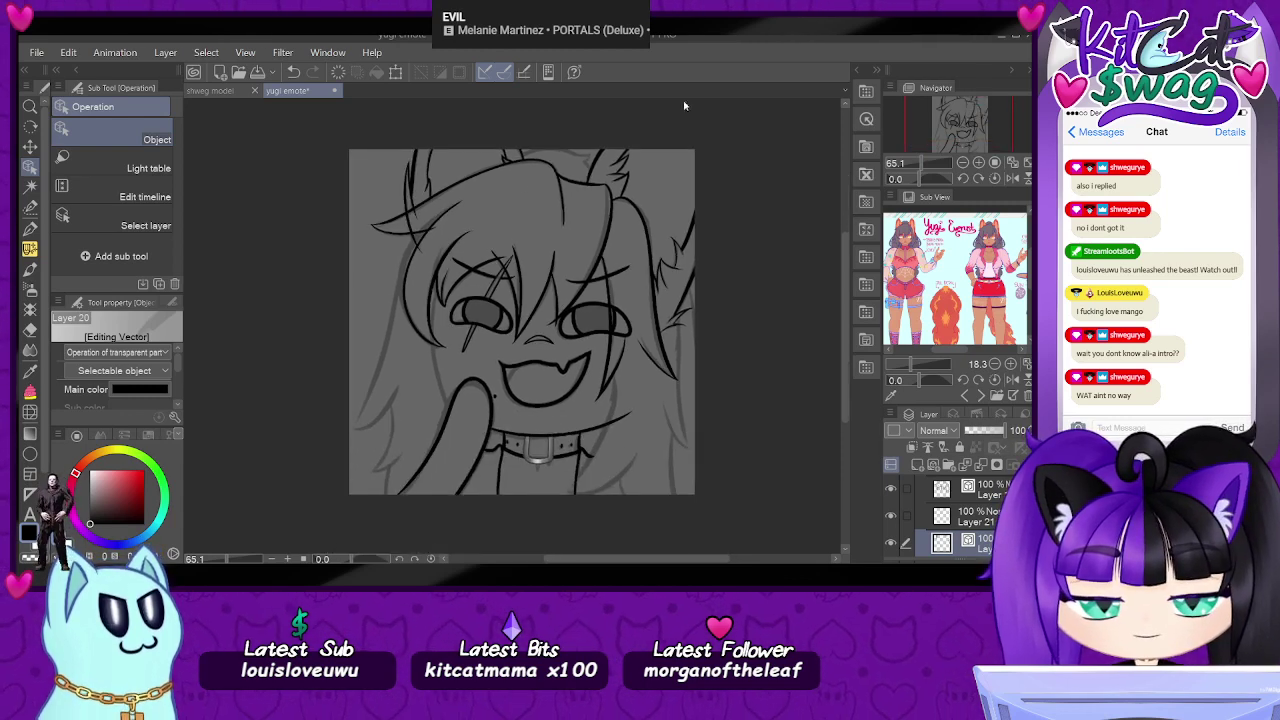
pyautogui.scroll(-1, 471, 190)
pyautogui.scroll(1, 363, 190)
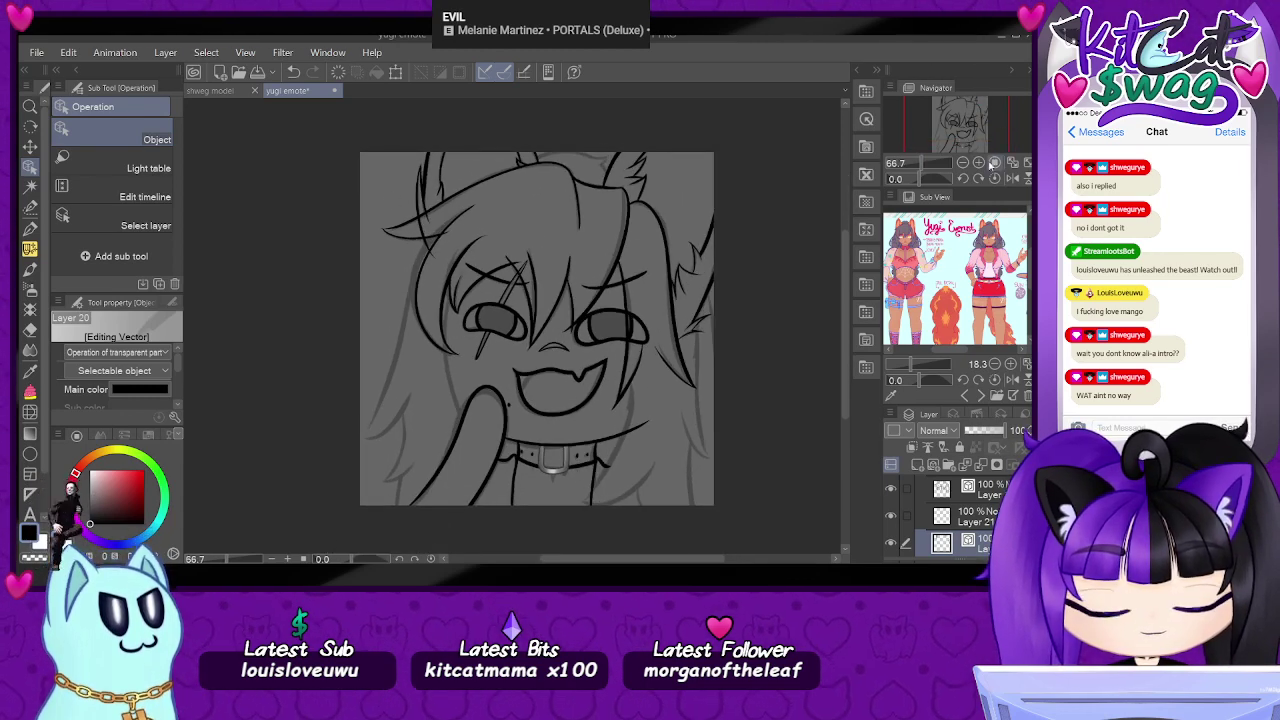
pyautogui.moveTo(933, 163)
pyautogui.mouseDown()
pyautogui.moveTo(951, 136)
pyautogui.moveTo(928, 165)
pyautogui.mouseUp()
pyautogui.moveTo(959, 128); pyautogui.dragTo(947, 110)
pyautogui.scroll(5, 443, 205)
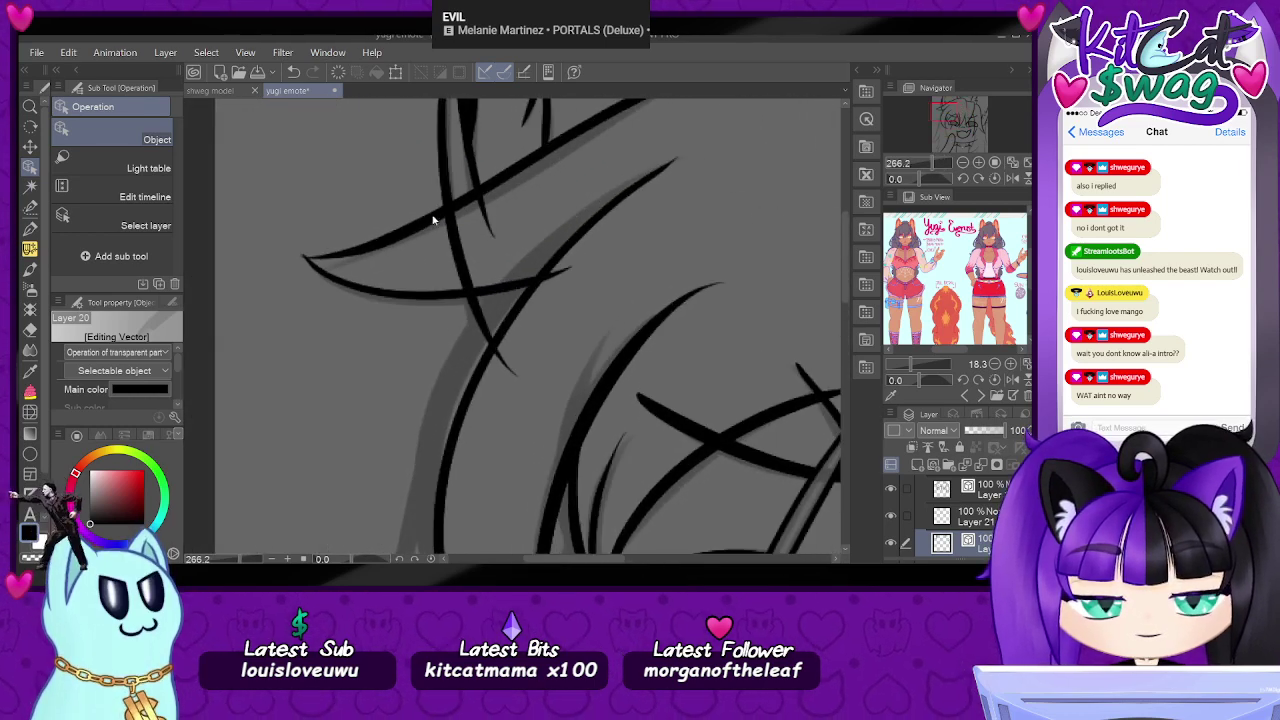
pyautogui.click(450, 197)
pyautogui.click(450, 216)
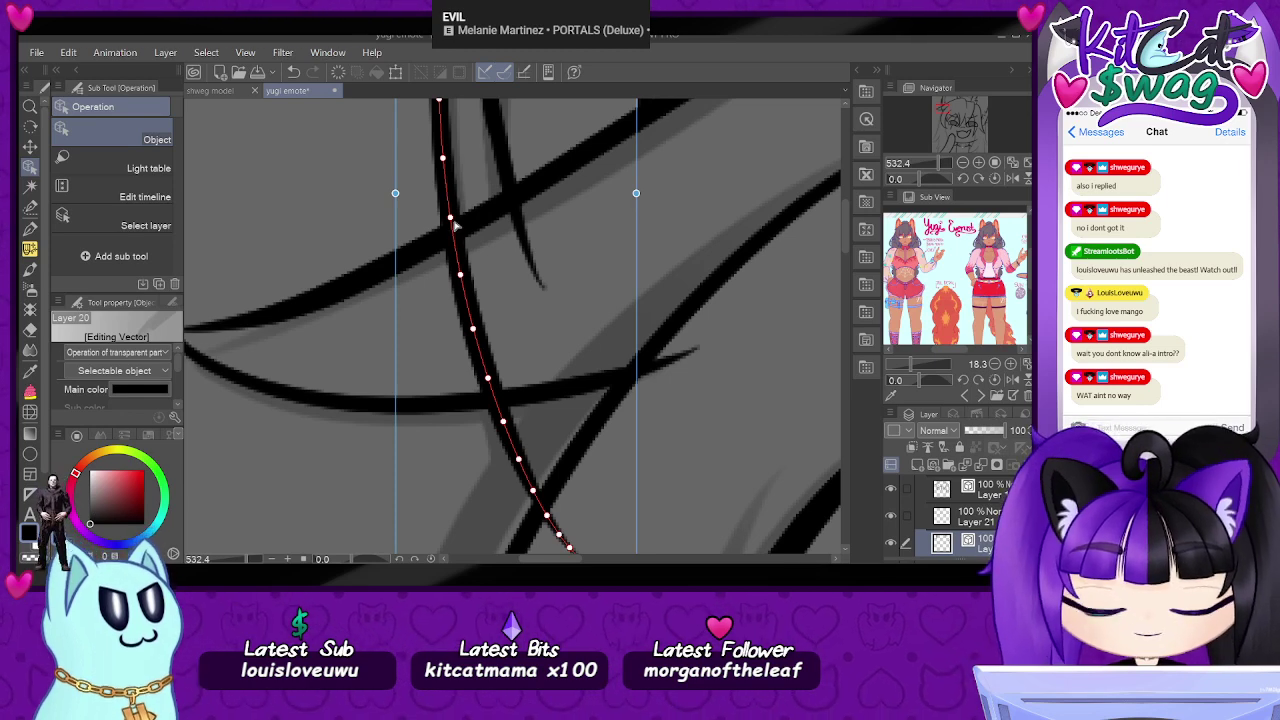
pyautogui.click(522, 293)
pyautogui.click(483, 340)
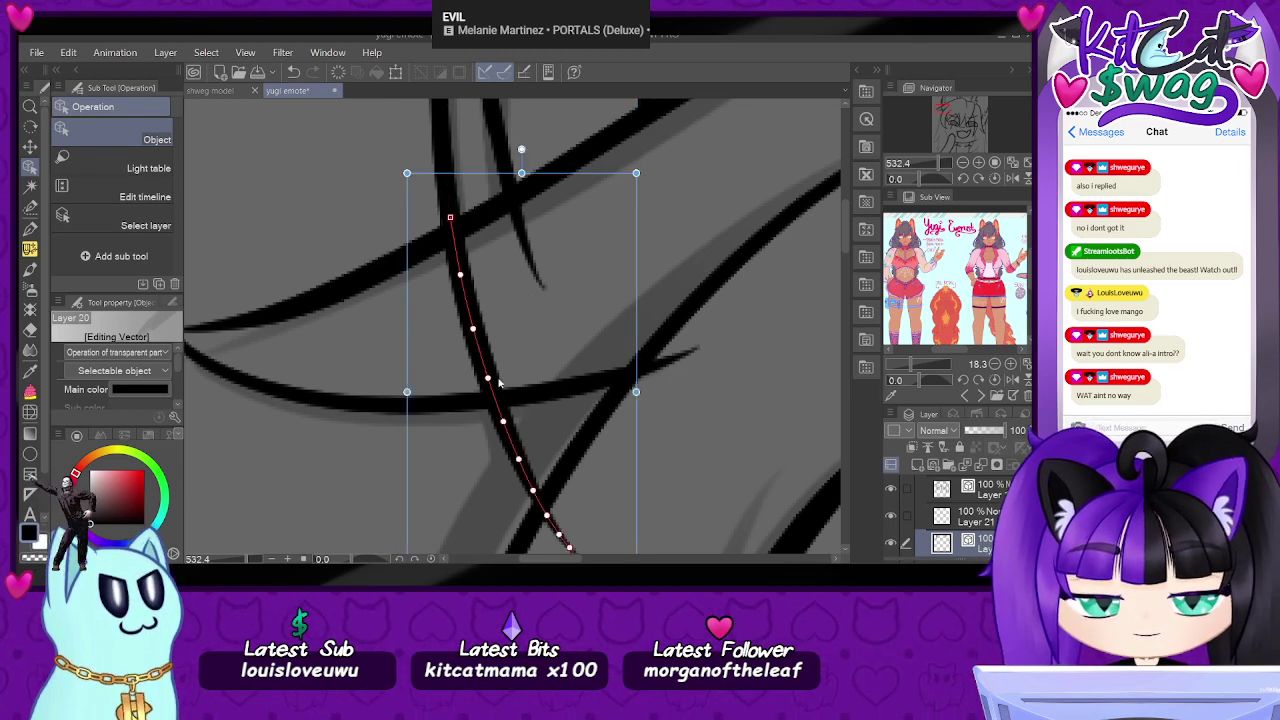
pyautogui.click(566, 250)
pyautogui.click(480, 289)
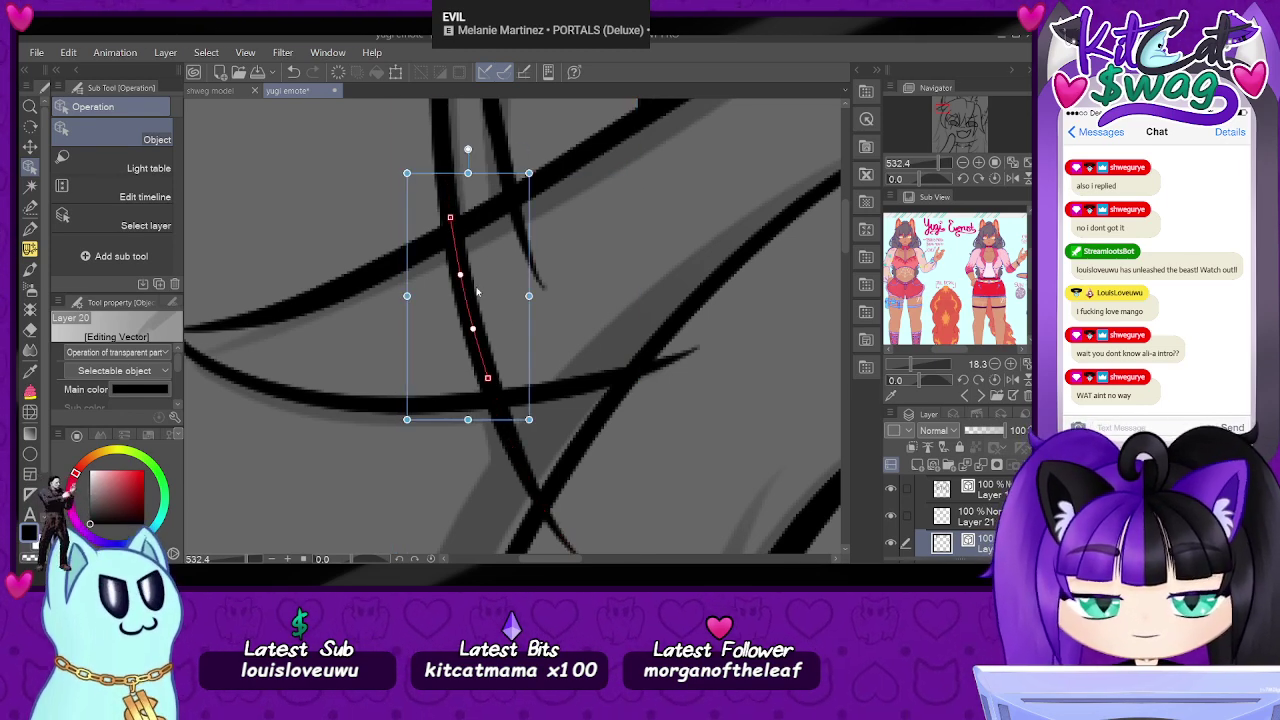
pyautogui.press('Delete')
# - Adjust the two cut ends of the ear line so they sit against the hair lock's upper and lower outlines
pyautogui.click(438, 162)
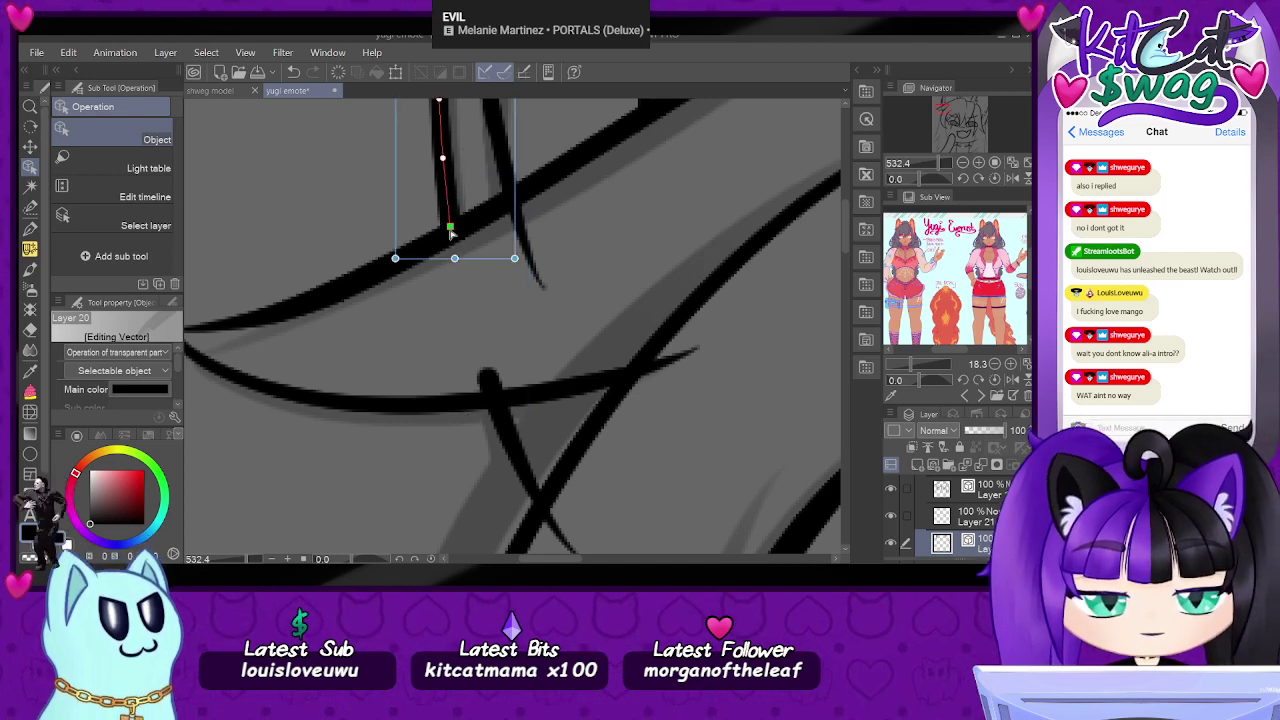
pyautogui.click(507, 448)
pyautogui.moveTo(488, 379); pyautogui.dragTo(494, 402)
# - Delete the tip of the inner ear line that overshoots into the pointed hair lock
pyautogui.click(541, 284)
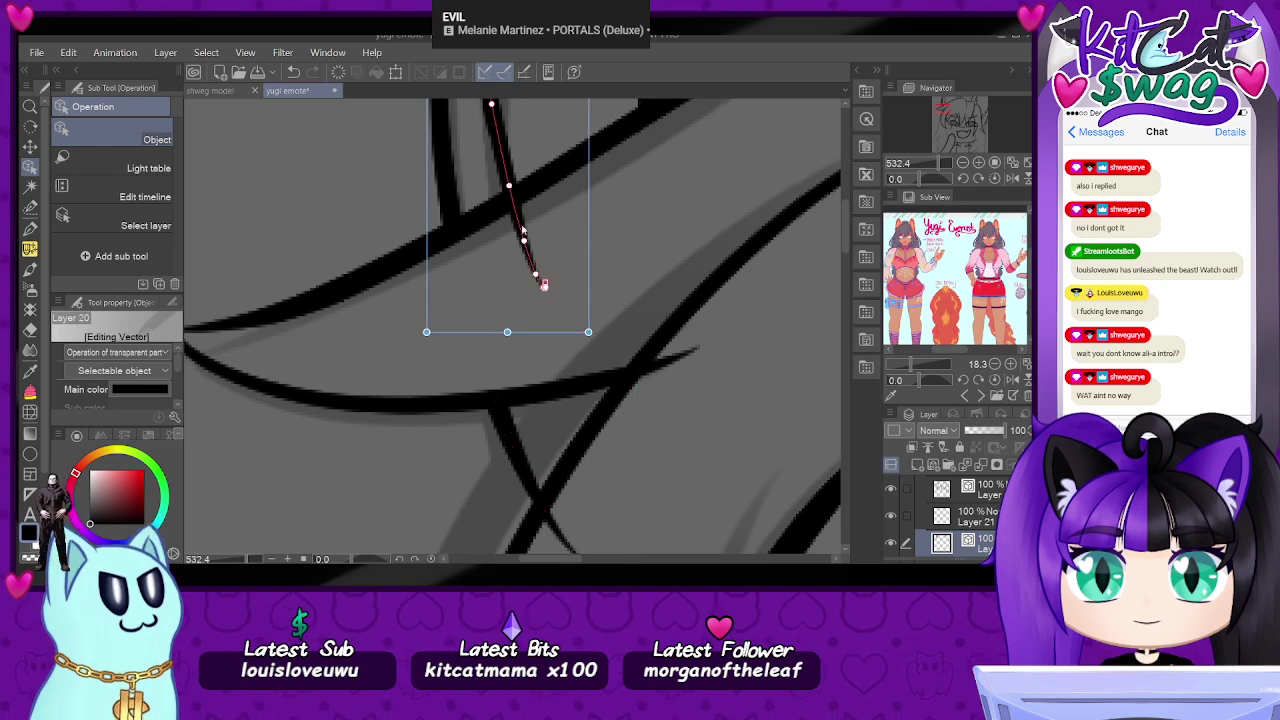
pyautogui.click(522, 232)
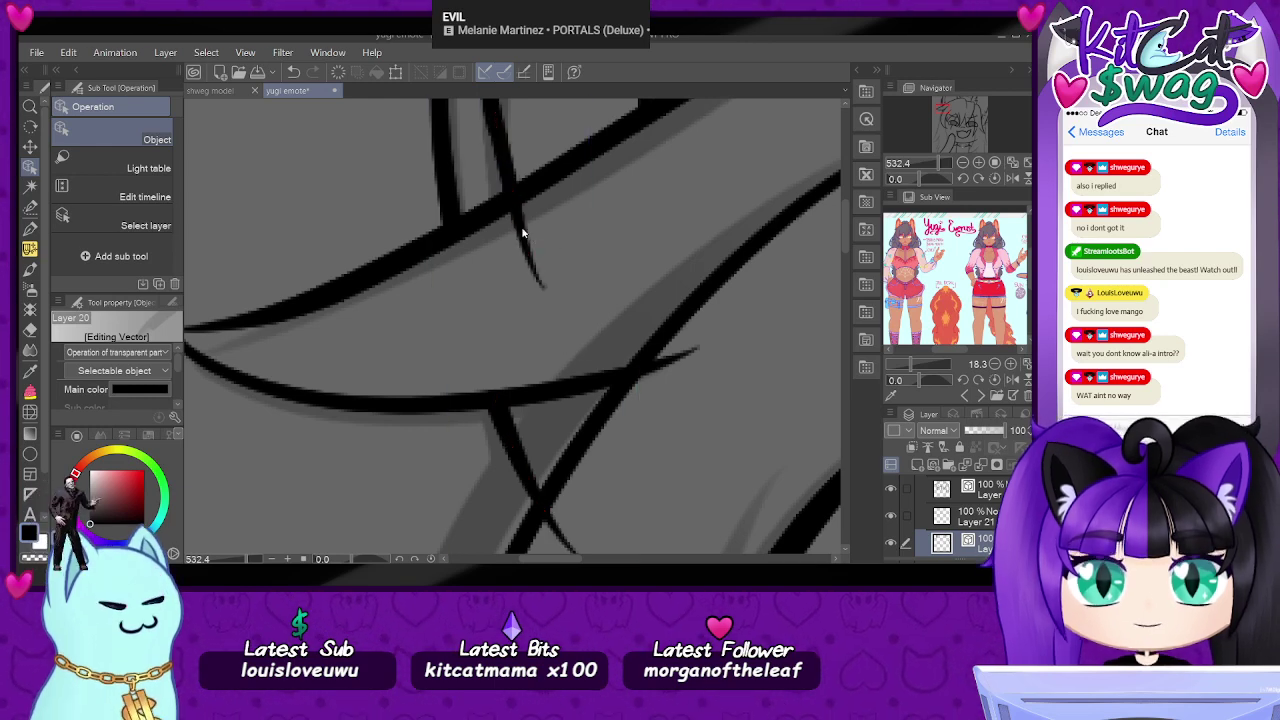
pyautogui.press('Delete')
# - Trim the overshooting ends of the short line below the hair lock and the lock's lower edge at the fringe outline
pyautogui.moveTo(937, 163)
pyautogui.mouseDown()
pyautogui.moveTo(923, 170)
pyautogui.moveTo(937, 171)
pyautogui.mouseUp()
pyautogui.click(527, 446)
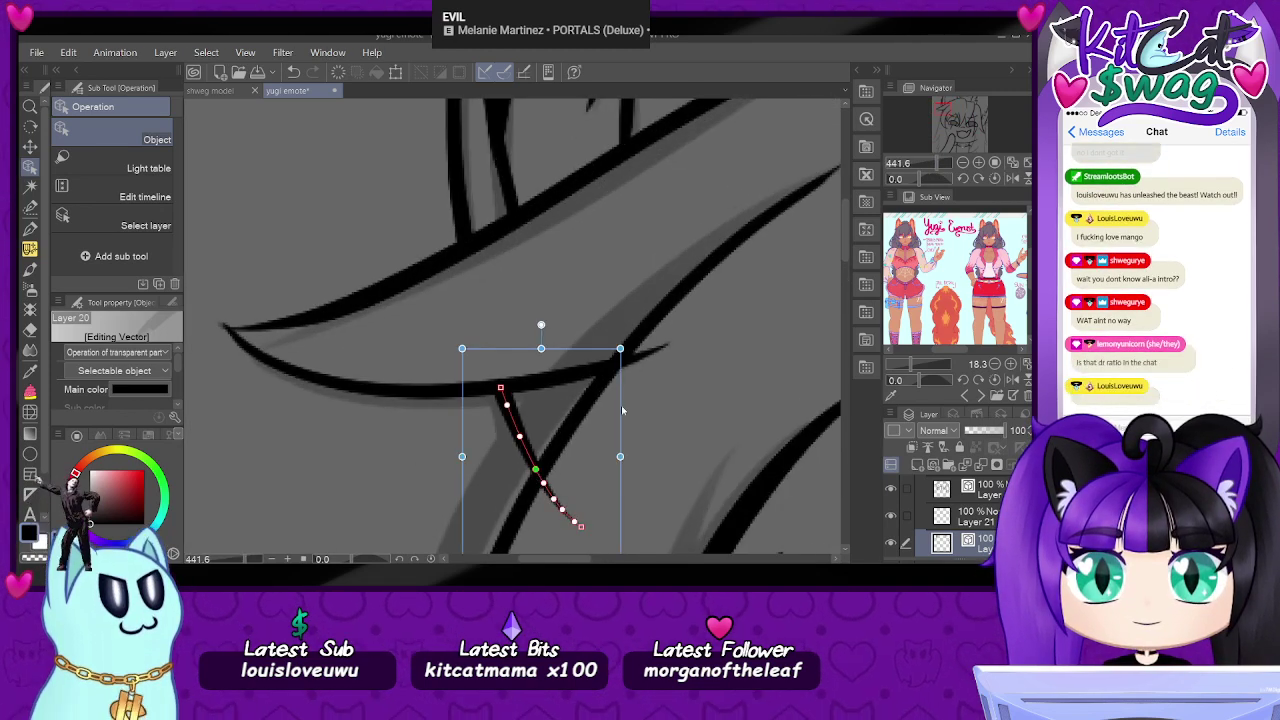
pyautogui.click(627, 345)
pyautogui.click(553, 388)
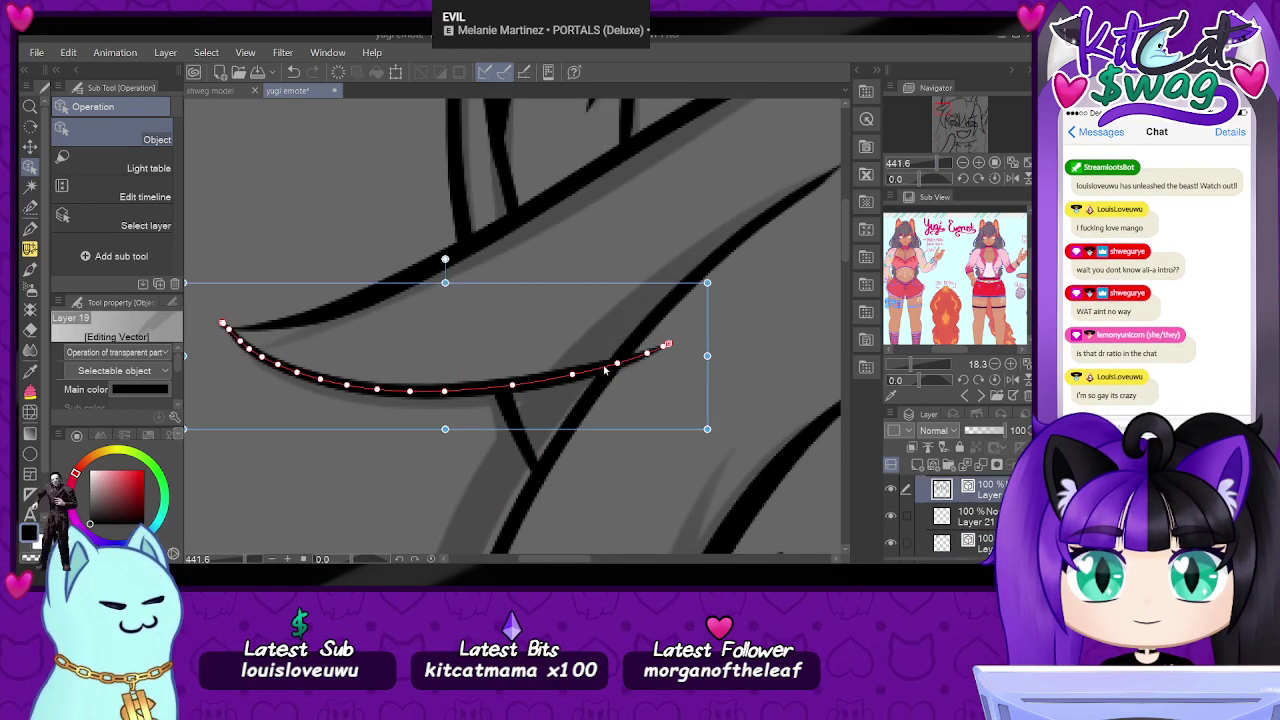
pyautogui.click(662, 343)
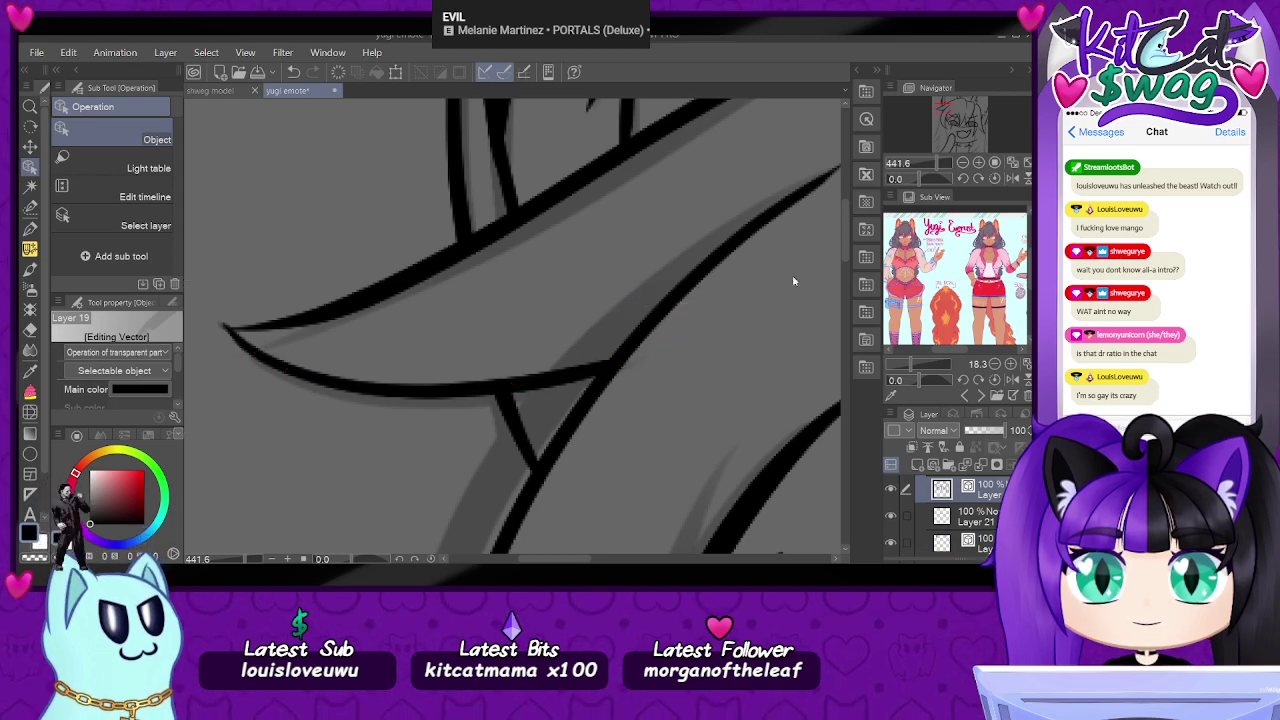
# - Remove the overshooting tip of the outer hair strand where it meets the inner strand below the left eye
pyautogui.click(931, 165)
pyautogui.moveTo(931, 165); pyautogui.dragTo(928, 166)
pyautogui.moveTo(951, 113); pyautogui.dragTo(963, 124)
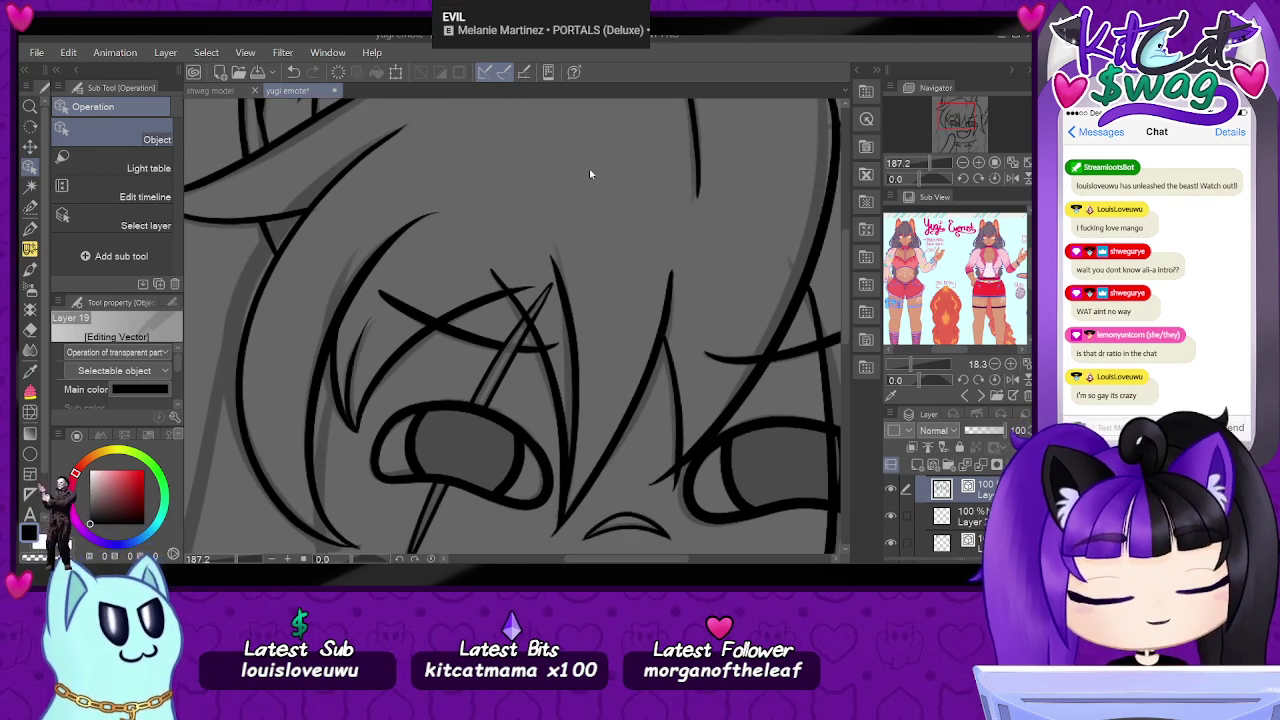
pyautogui.scroll(4, 503, 313)
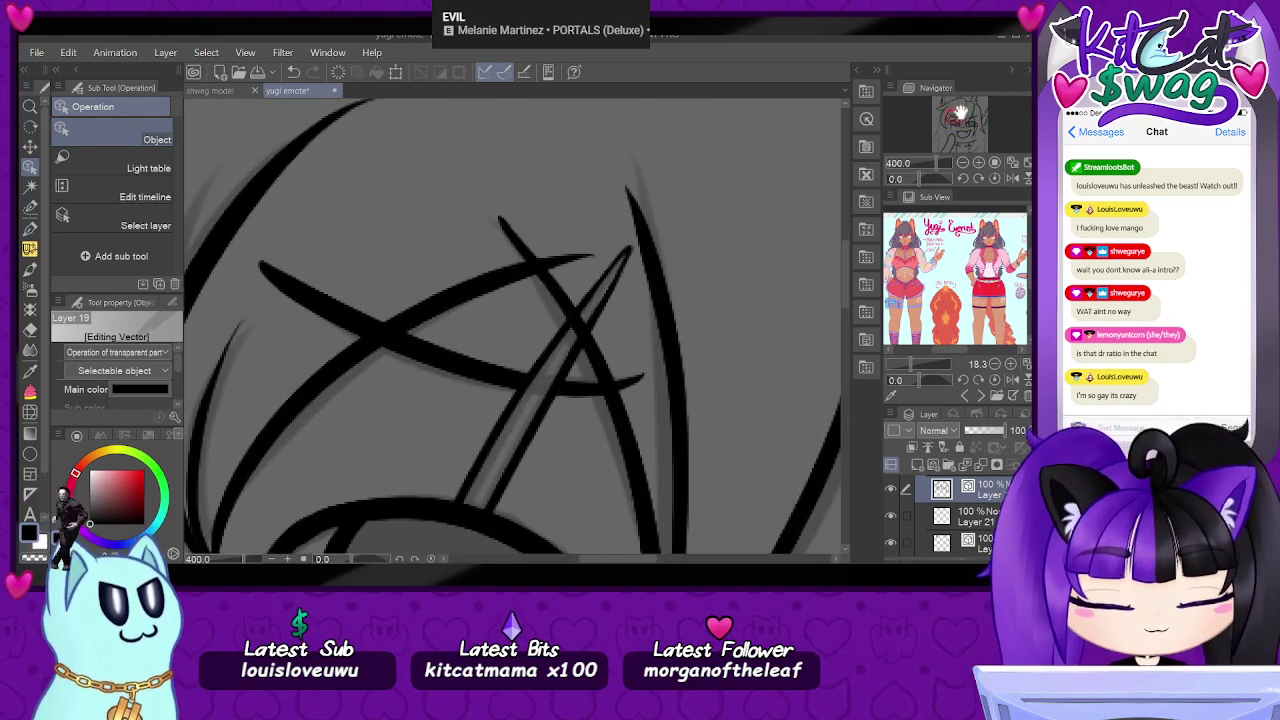
pyautogui.moveTo(947, 142)
pyautogui.mouseDown()
pyautogui.moveTo(952, 126)
pyautogui.moveTo(928, 105)
pyautogui.moveTo(951, 119)
pyautogui.mouseUp()
pyautogui.moveTo(932, 167); pyautogui.dragTo(936, 170)
pyautogui.moveTo(956, 121); pyautogui.dragTo(956, 131)
pyautogui.scroll(4, 477, 362)
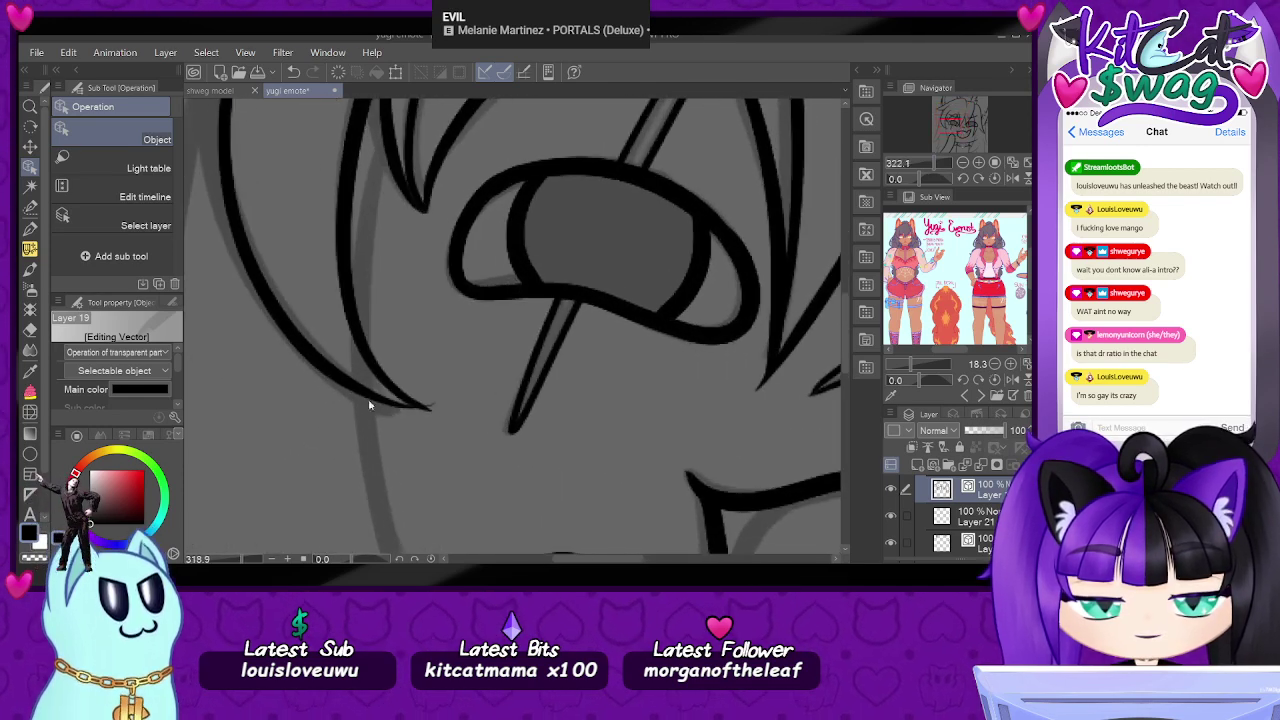
pyautogui.scroll(2, 370, 430)
pyautogui.click(415, 397)
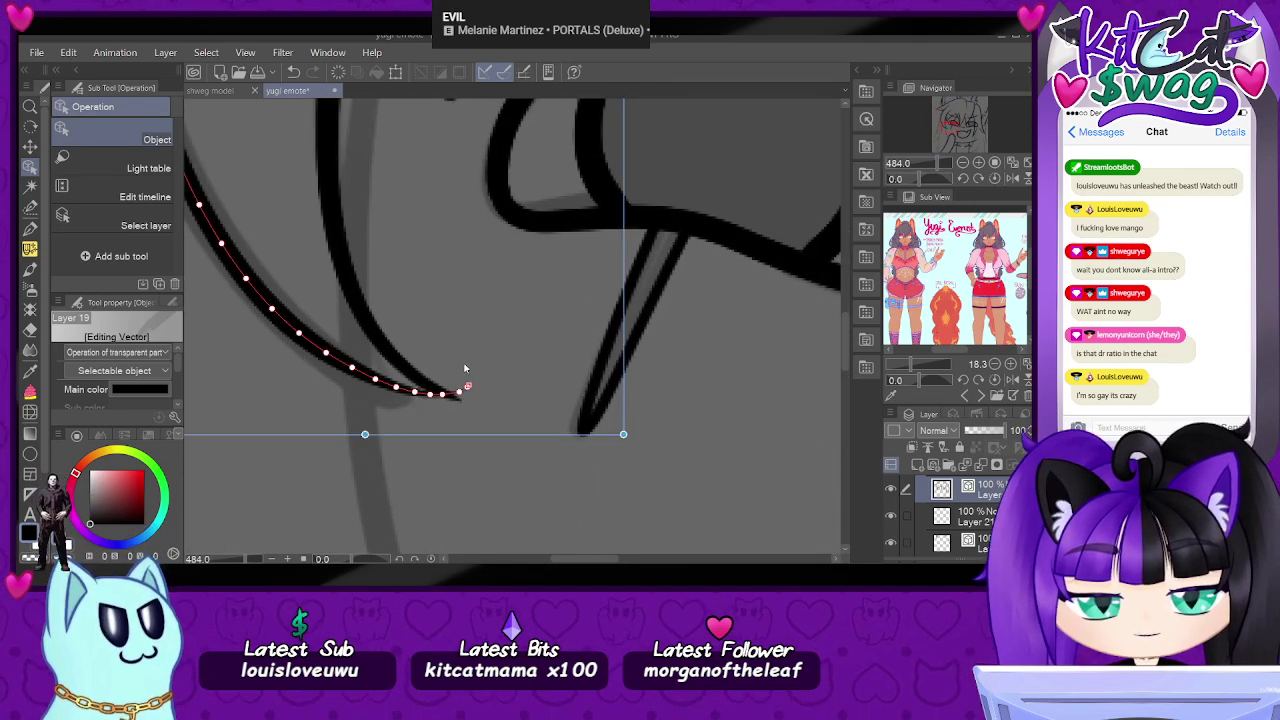
pyautogui.click(446, 394)
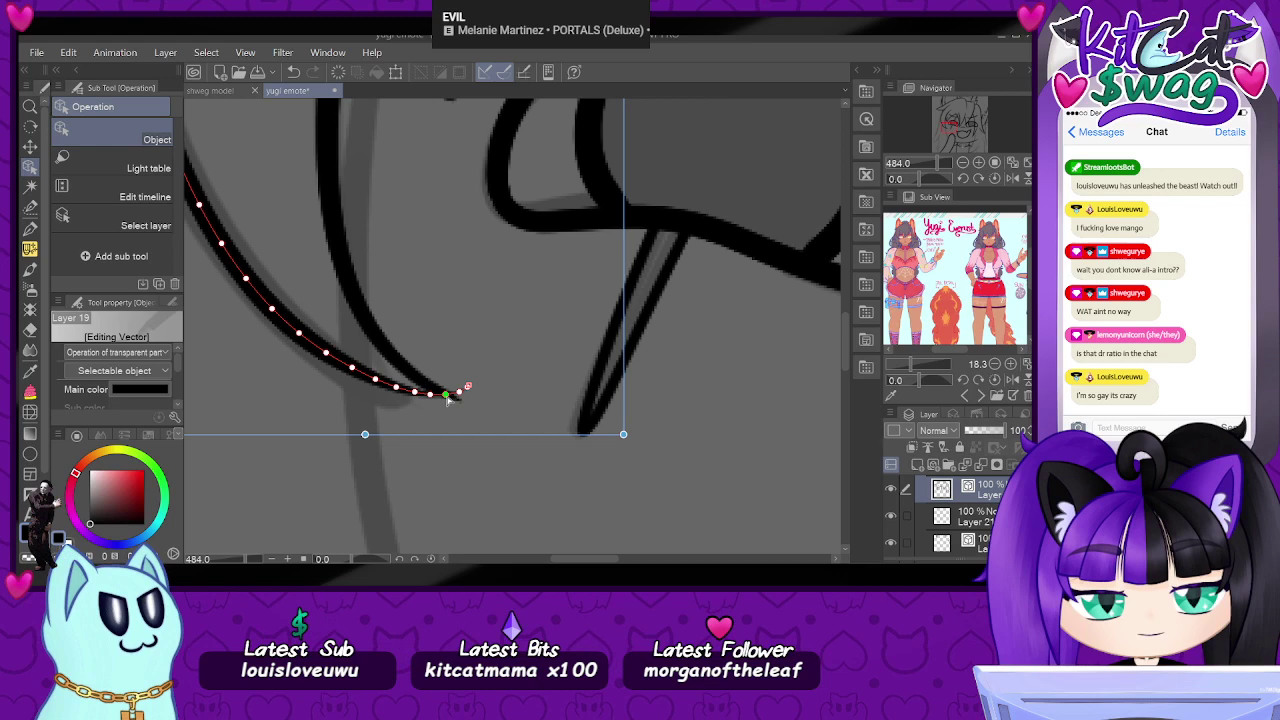
pyautogui.click(500, 252)
pyautogui.click(472, 394)
pyautogui.press('Delete')
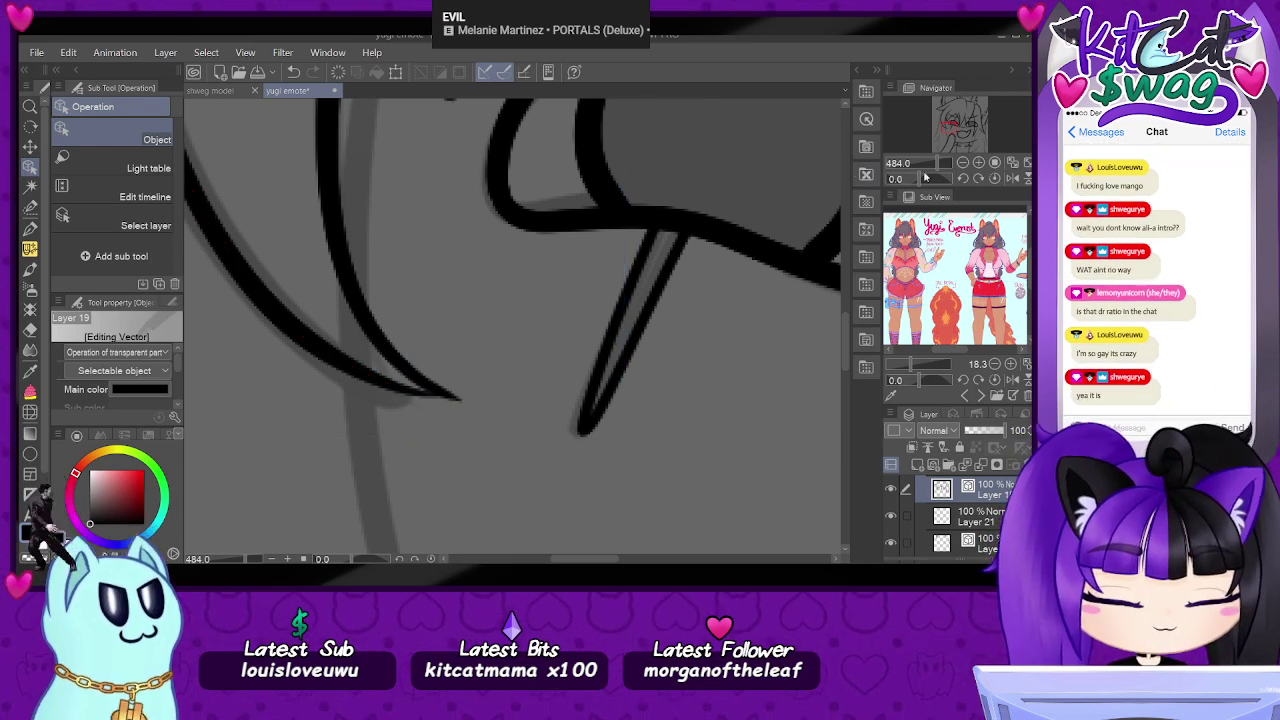
# - Clean up the hooked tip of the diagonal fringe strand beside the right eye by deleting its end control point
pyautogui.moveTo(936, 175)
pyautogui.mouseDown()
pyautogui.moveTo(915, 172)
pyautogui.moveTo(934, 177)
pyautogui.mouseUp()
pyautogui.moveTo(945, 124); pyautogui.dragTo(961, 123)
pyautogui.scroll(-2, 500, 376)
pyautogui.scroll(3, 500, 376)
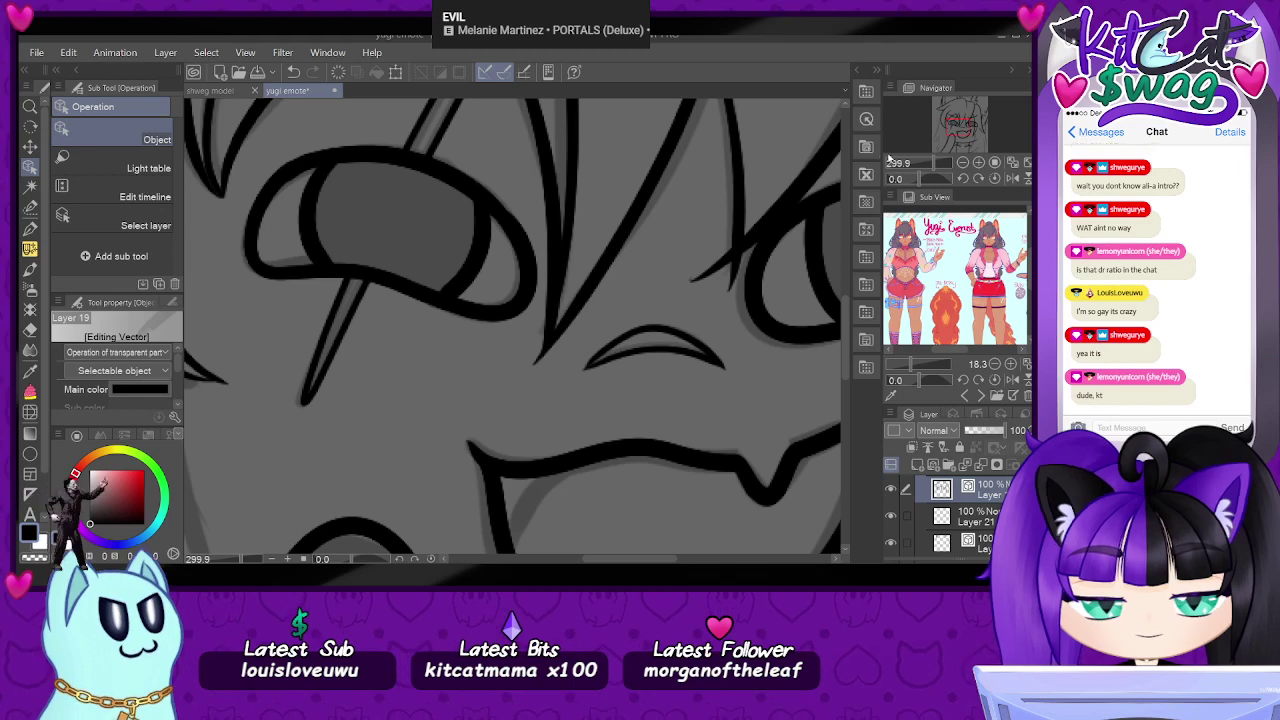
pyautogui.scroll(2, 634, 300)
pyautogui.click(627, 304)
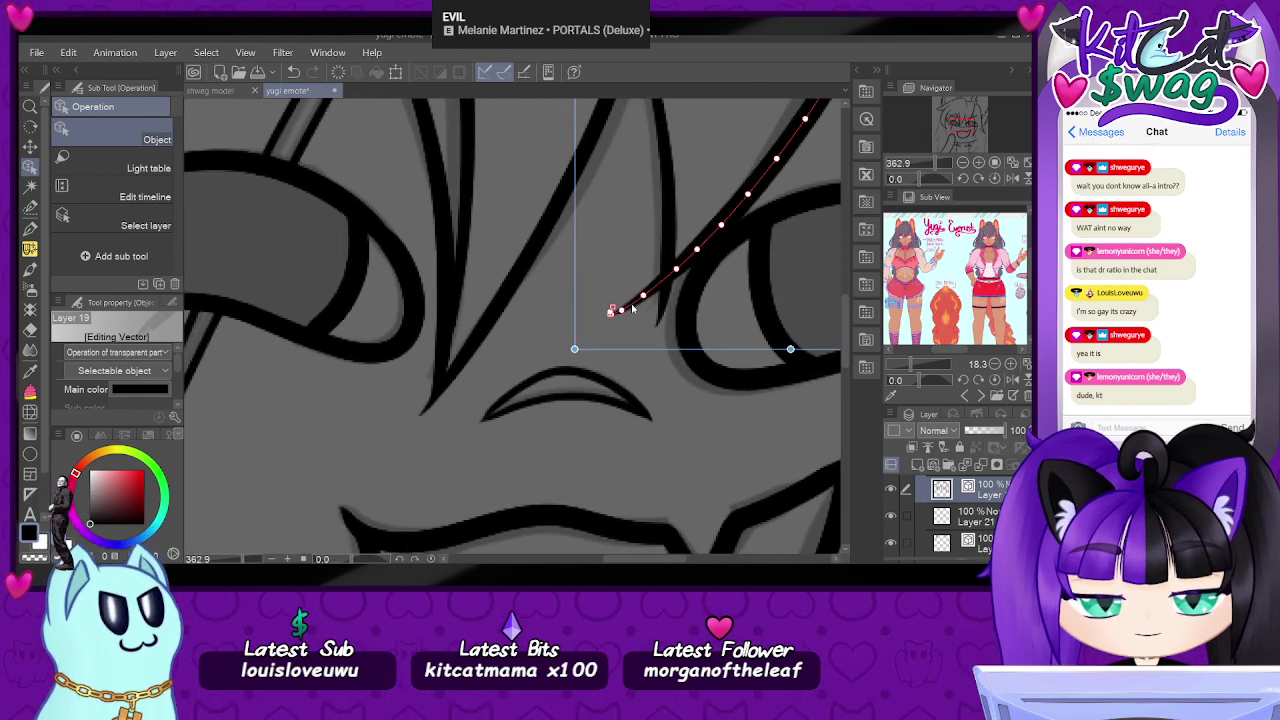
pyautogui.moveTo(612, 314); pyautogui.dragTo(611, 312)
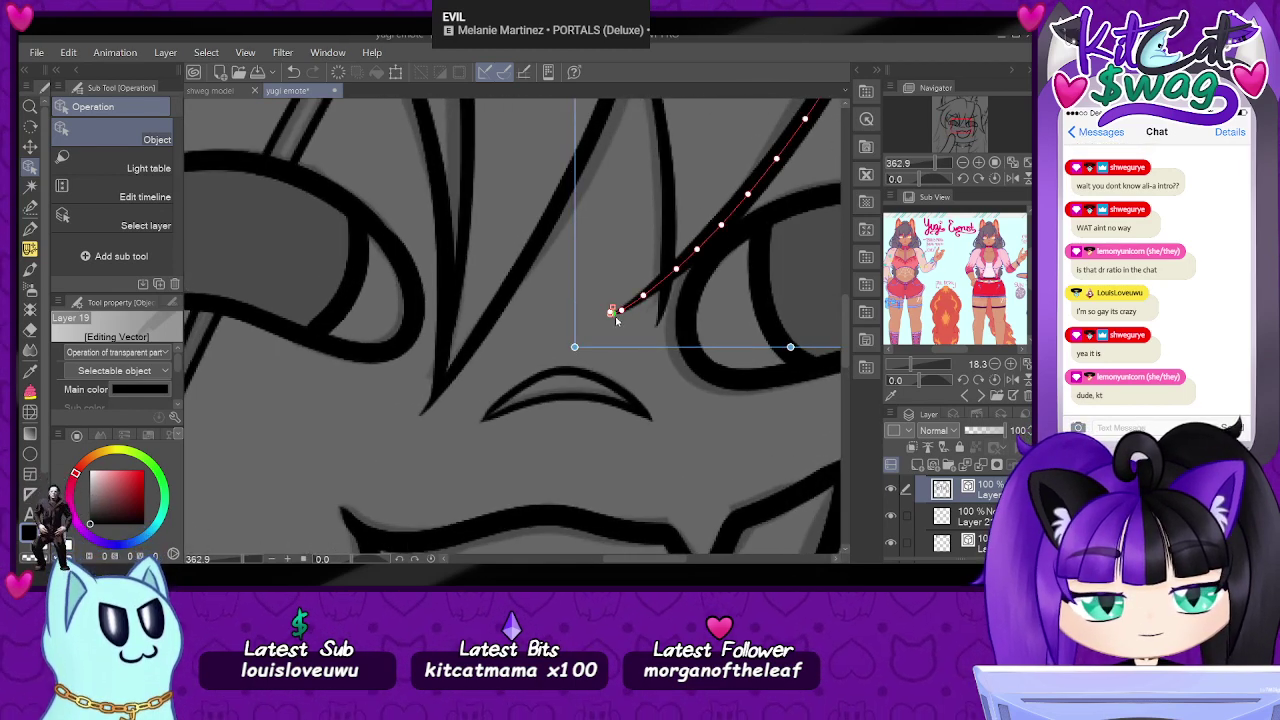
pyautogui.click(611, 310)
pyautogui.press('Delete')
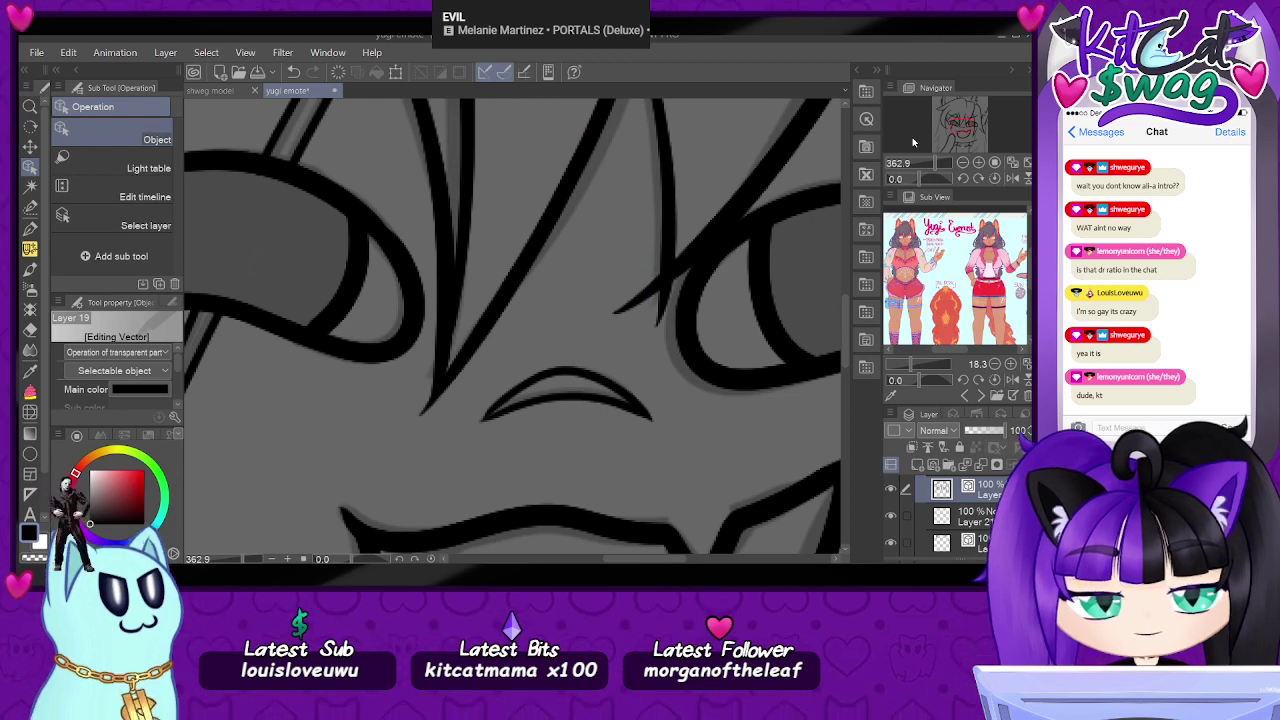
# - Delete the rounded cap joining the two scar lines at their upper tip above the left eye
pyautogui.click(932, 162)
pyautogui.moveTo(932, 162); pyautogui.dragTo(927, 162)
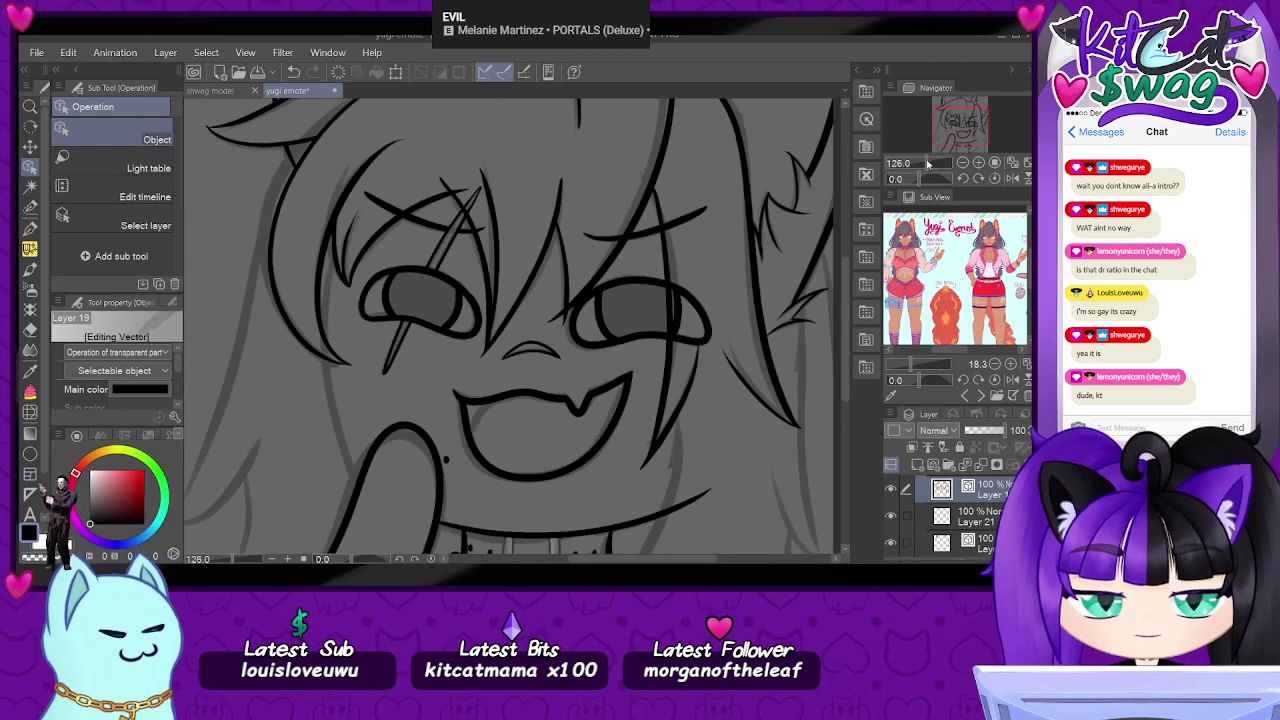
pyautogui.moveTo(951, 136); pyautogui.dragTo(954, 120)
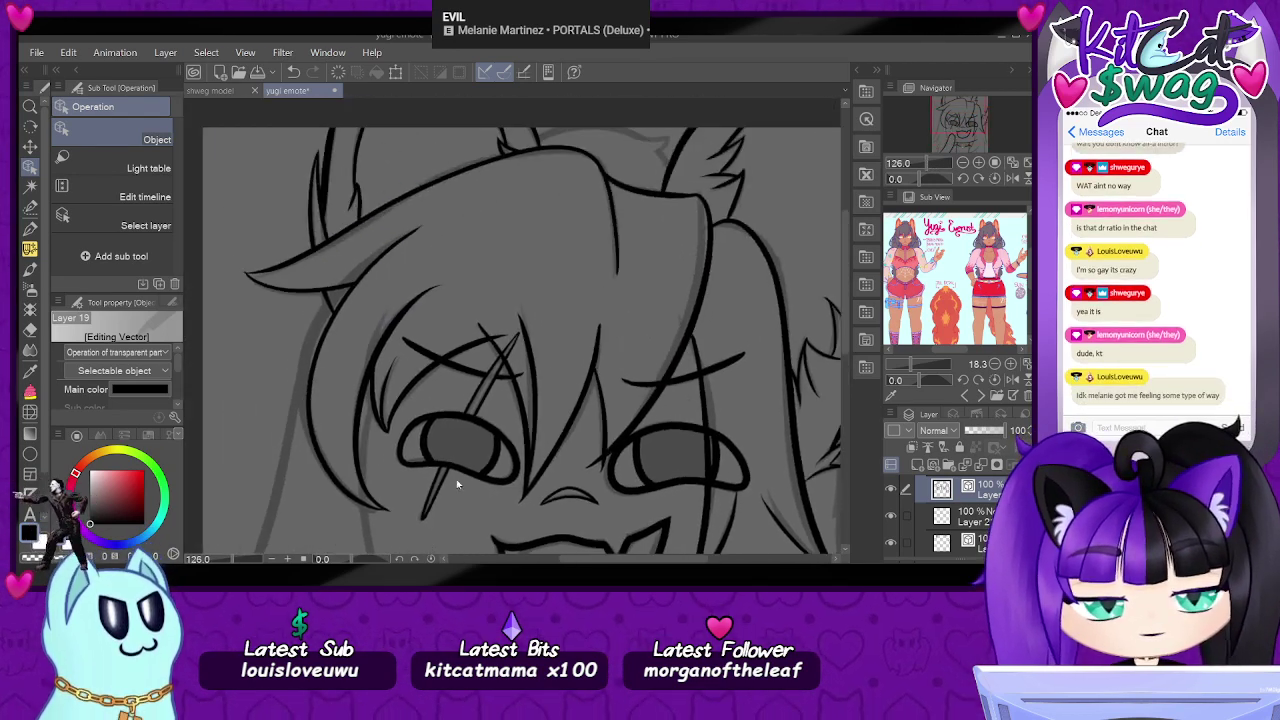
pyautogui.scroll(1, 526, 400)
pyautogui.scroll(5, 525, 316)
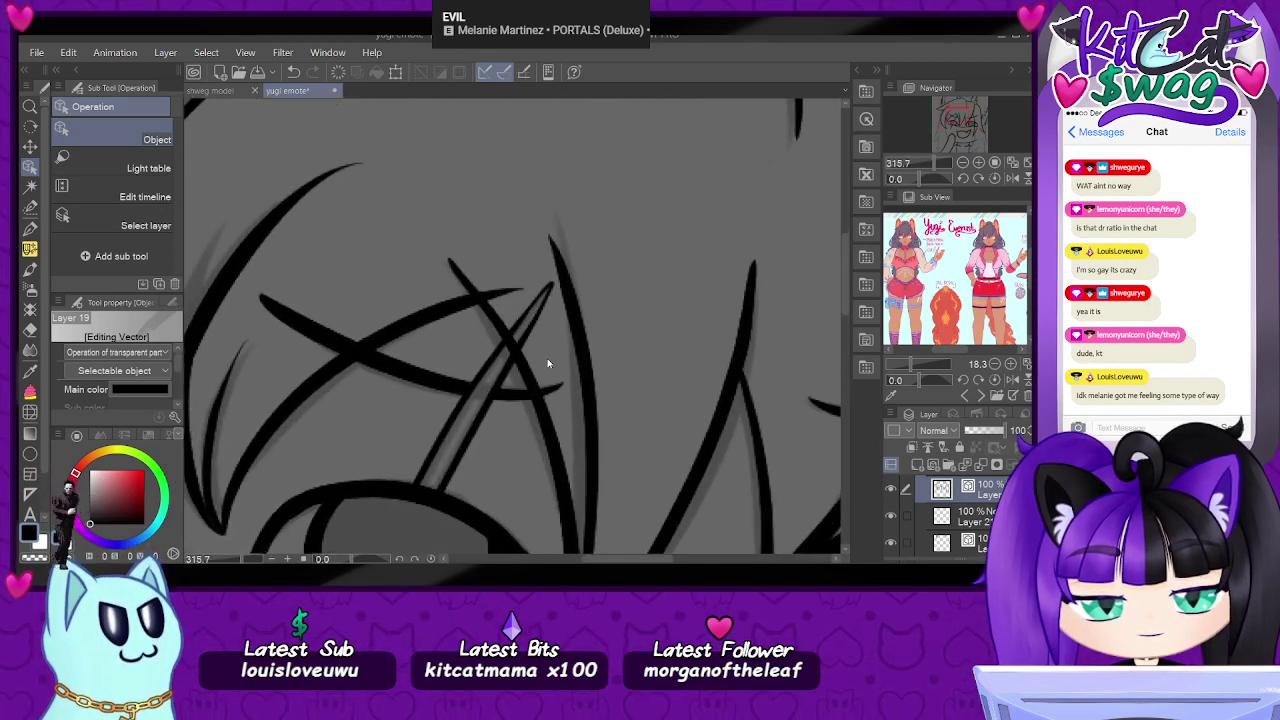
pyautogui.scroll(1, 535, 347)
pyautogui.click(521, 340)
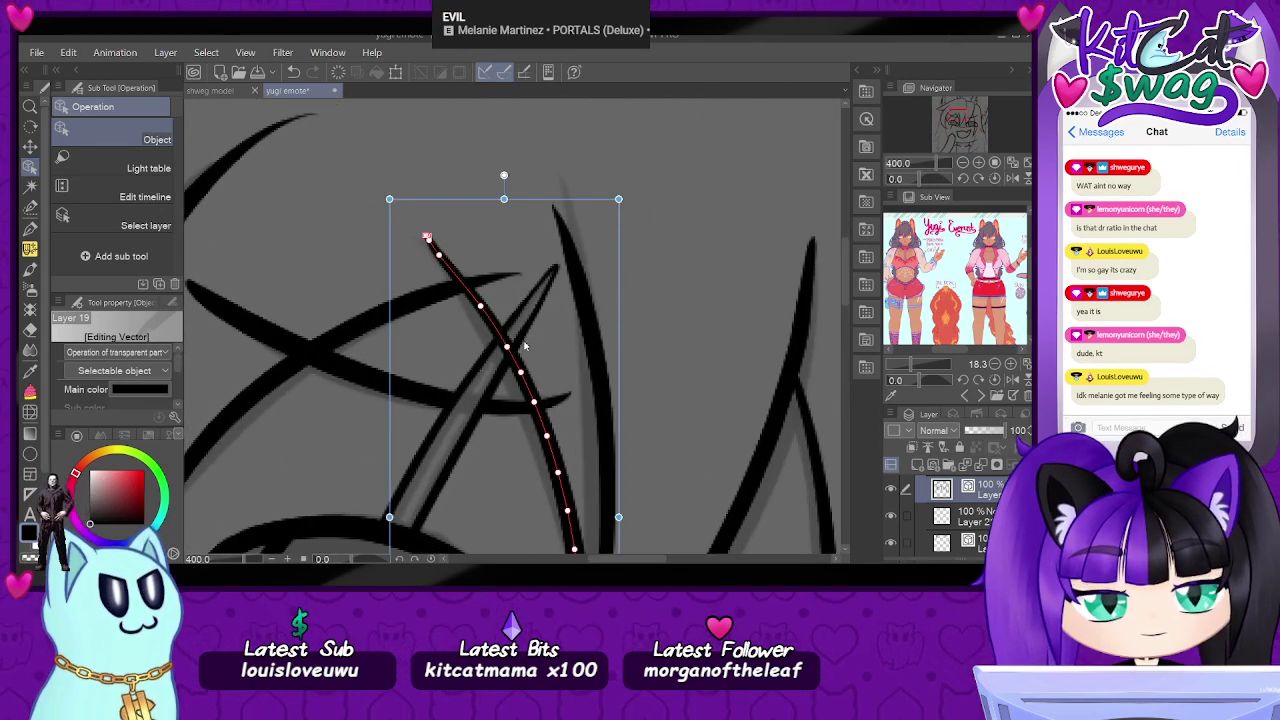
pyautogui.click(525, 323)
pyautogui.click(527, 326)
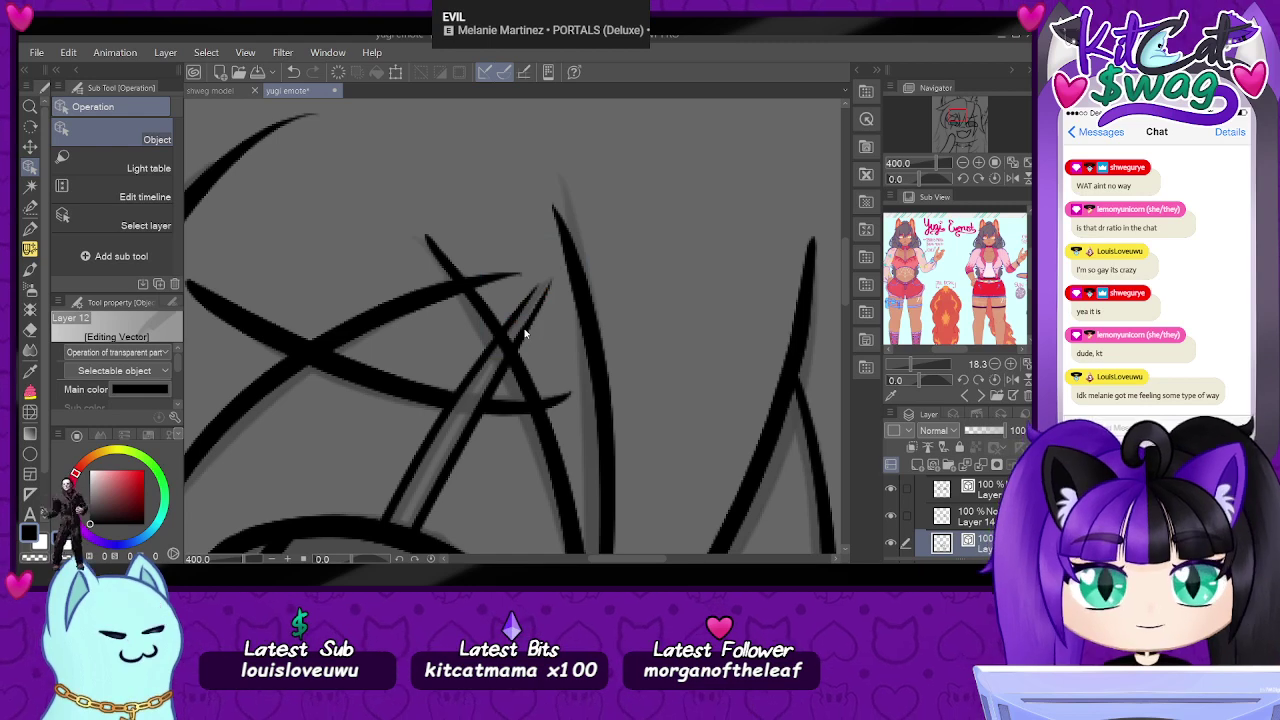
# - Delete the upper end of the right scar line where it extends past the crossing hair strand
pyautogui.click(522, 336)
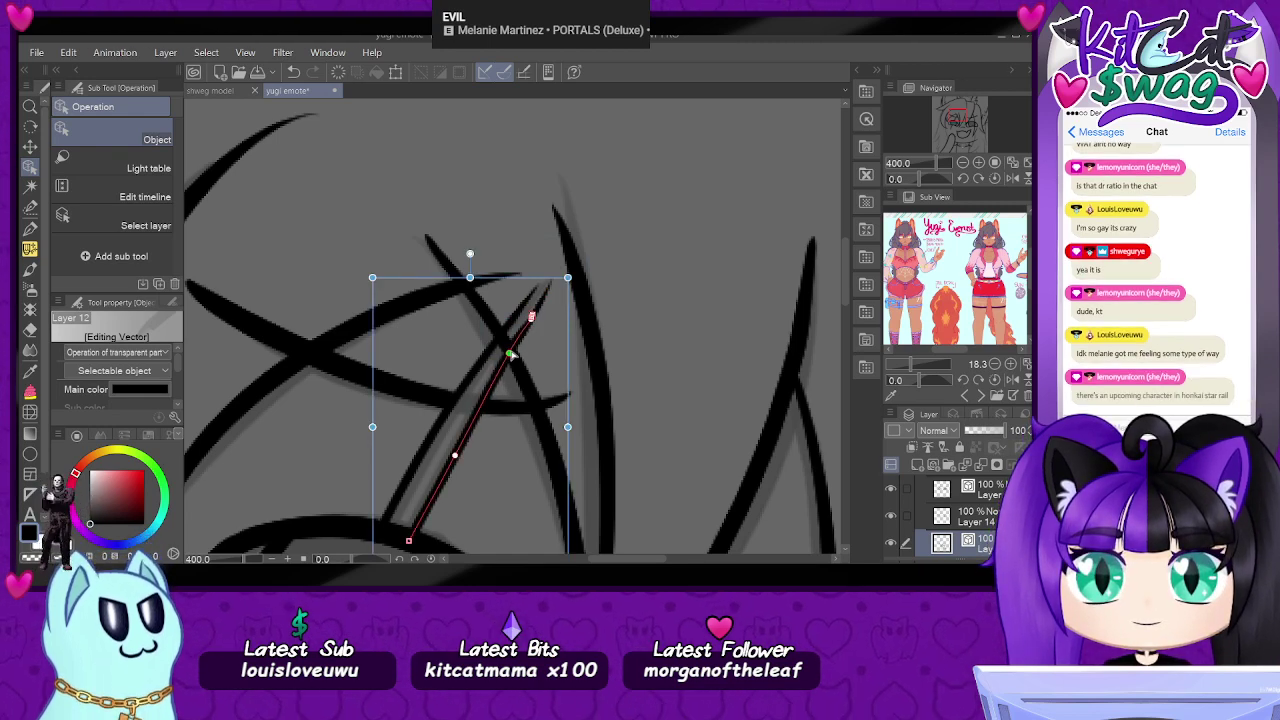
pyautogui.click(531, 318)
pyautogui.click(531, 318)
pyautogui.click(529, 321)
pyautogui.click(530, 313)
pyautogui.click(530, 312)
pyautogui.click(531, 314)
pyautogui.click(531, 315)
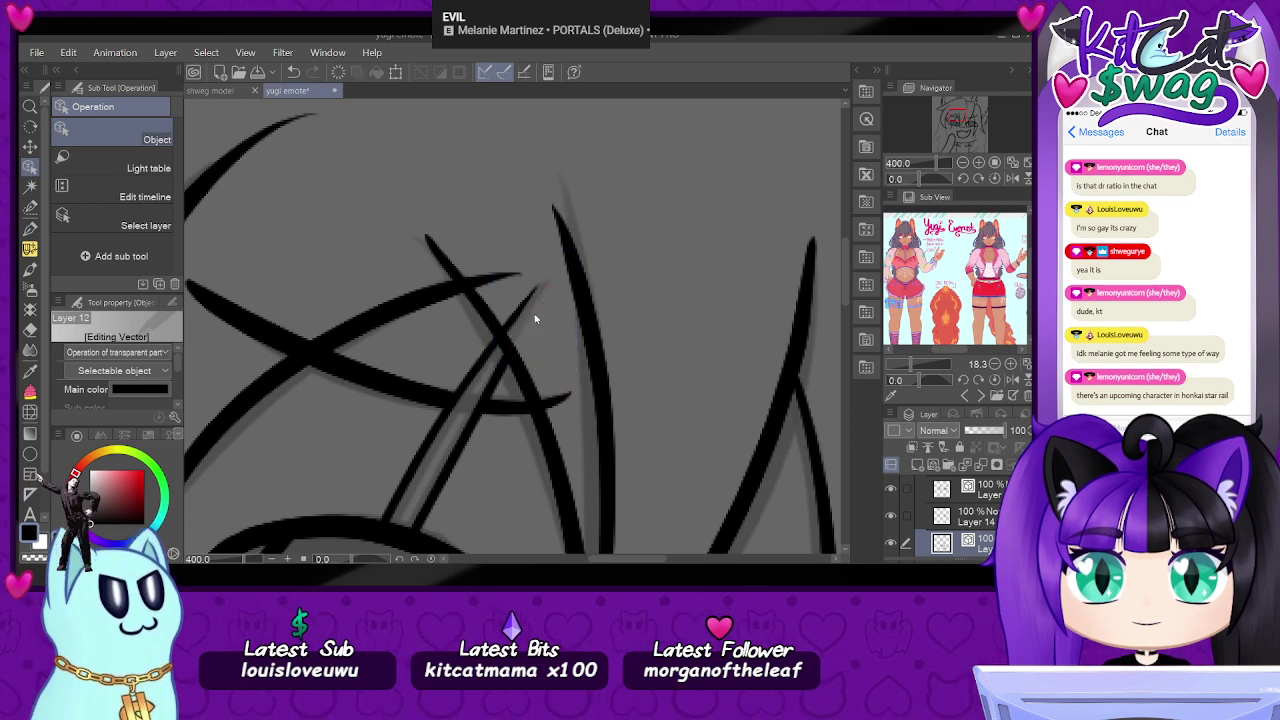
# - Delete the upper end of the left scar line where it extends past the crossing hair strand
pyautogui.click(525, 312)
pyautogui.click(492, 357)
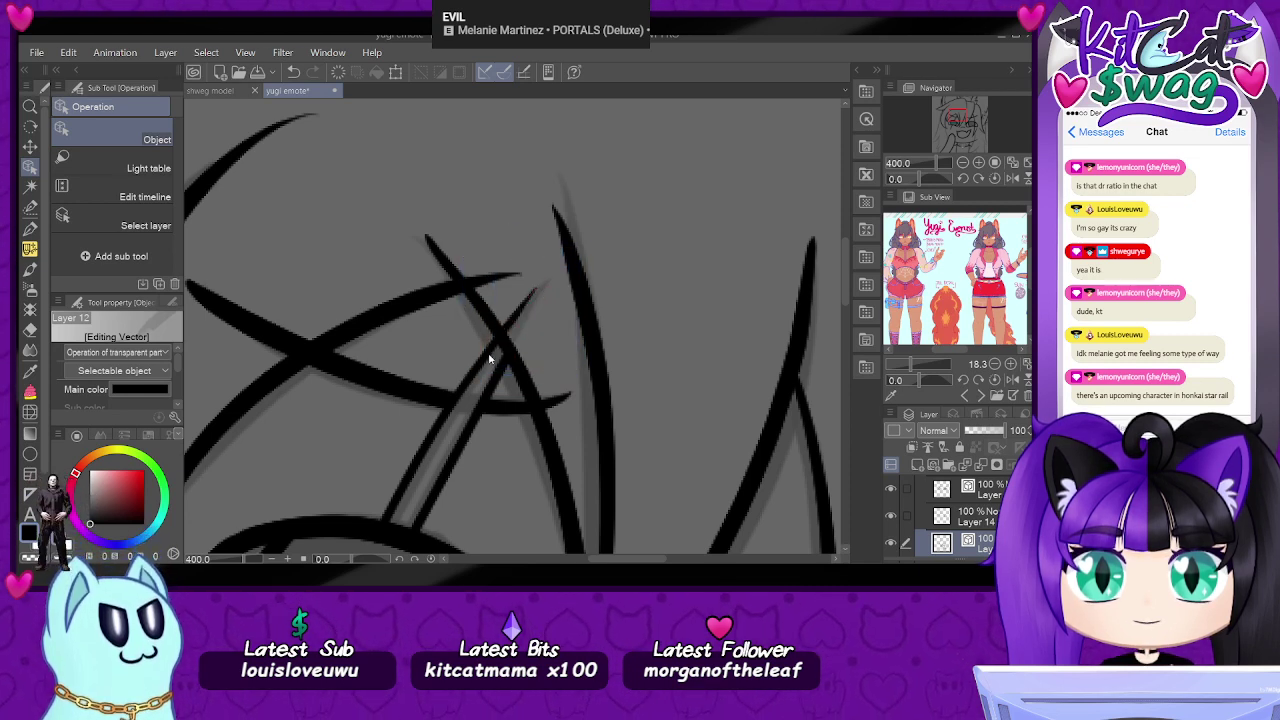
pyautogui.click(507, 323)
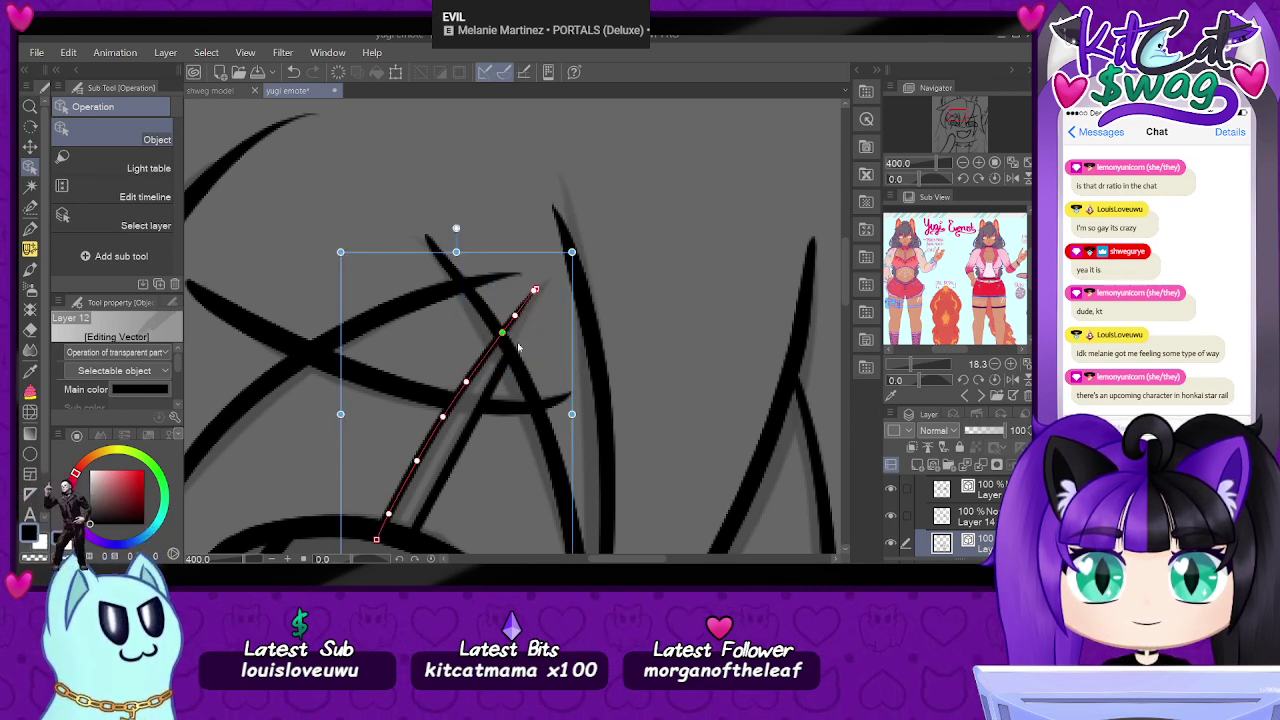
pyautogui.click(547, 389)
pyautogui.click(514, 320)
pyautogui.press('Delete')
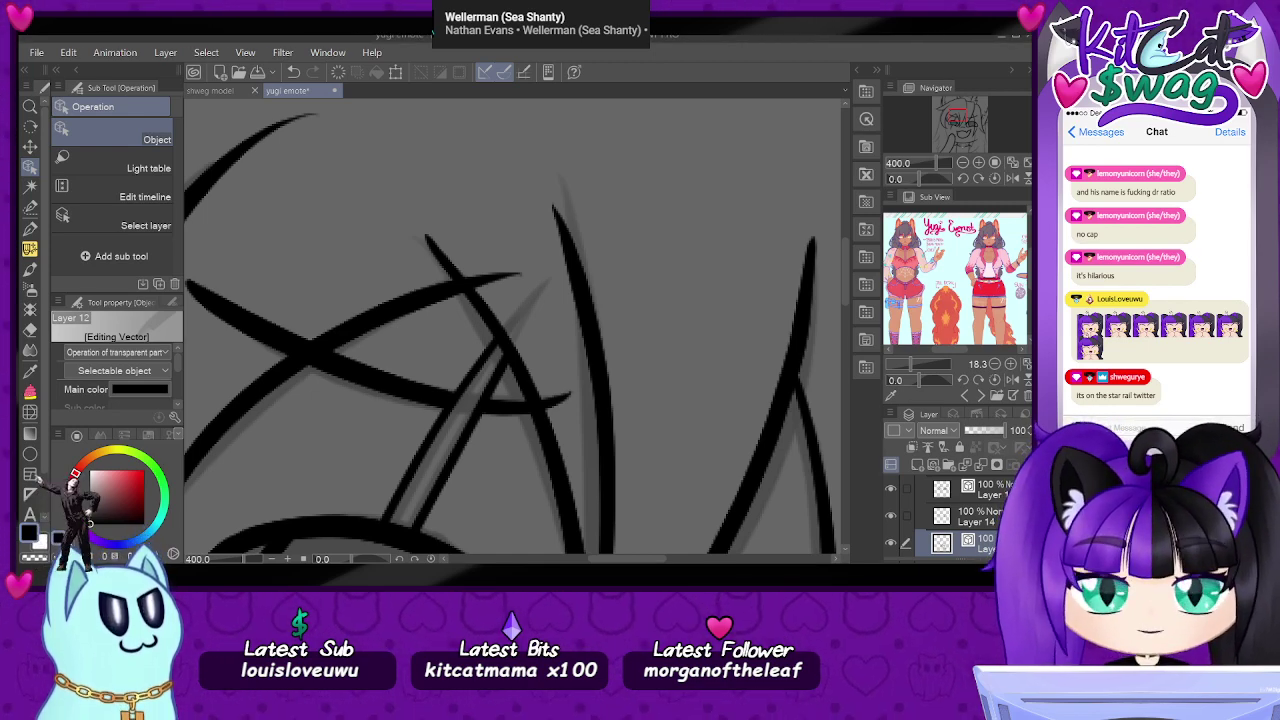
# - Delete the tip of the arched line above the left eye that extends beyond the crossing hair strand, after moving a control point to the crossing
pyautogui.click(437, 331)
pyautogui.scroll(-3, 490, 258)
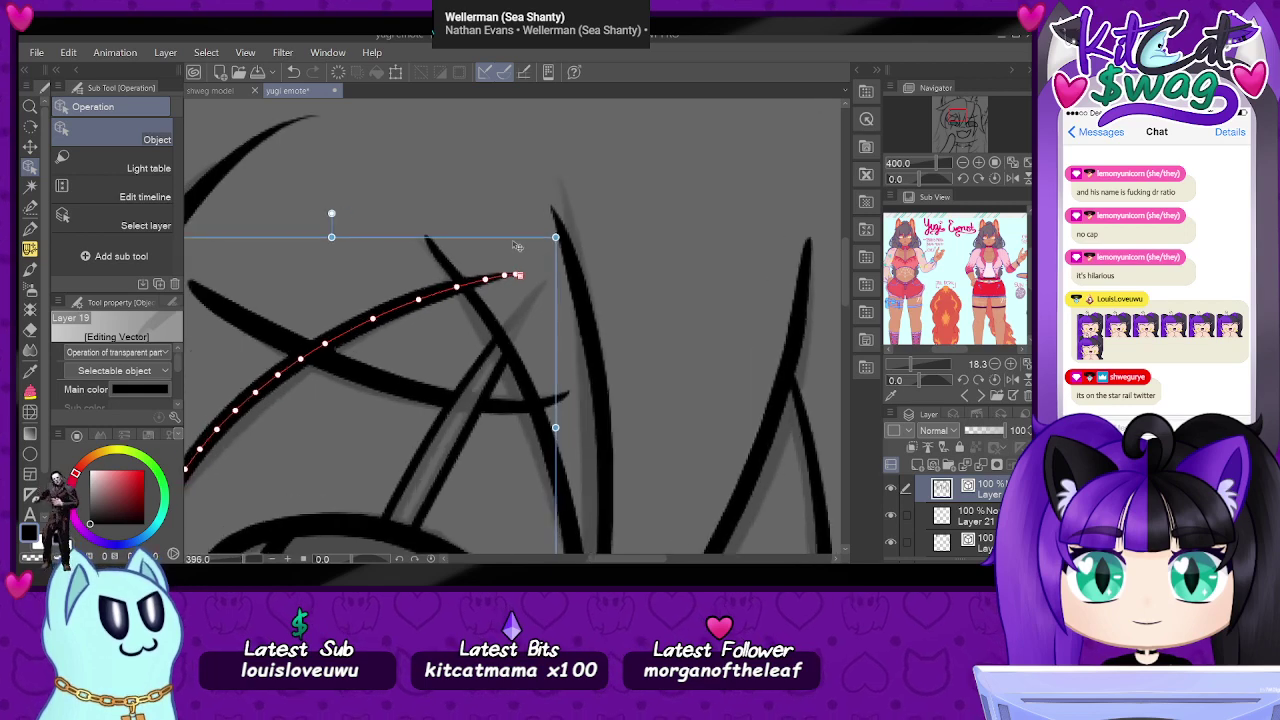
pyautogui.scroll(-2, 540, 222)
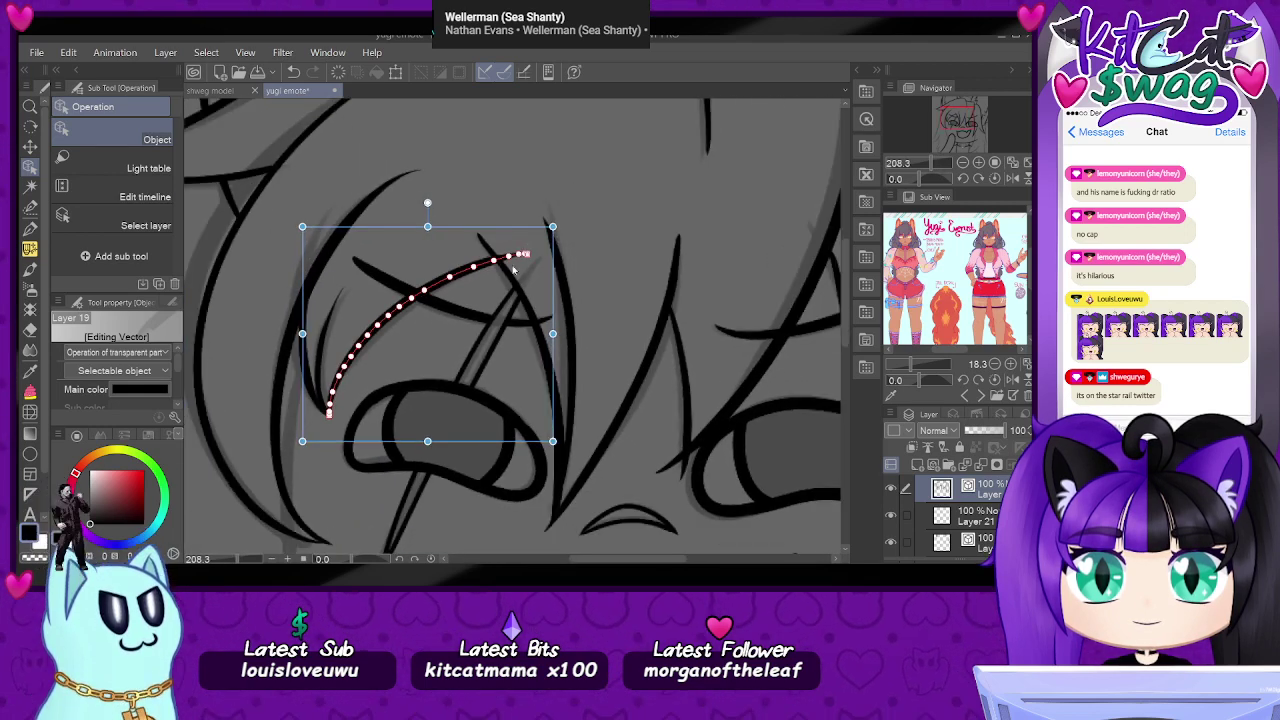
pyautogui.moveTo(931, 163); pyautogui.dragTo(941, 163)
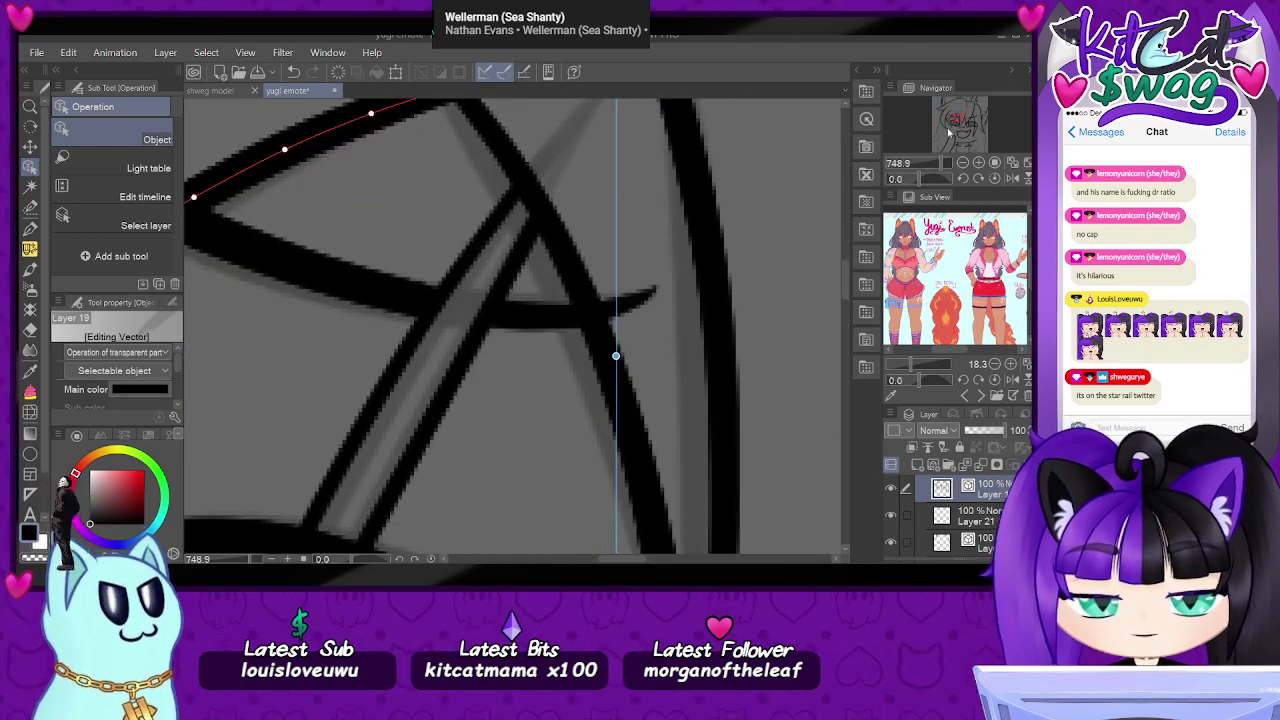
pyautogui.moveTo(955, 118); pyautogui.dragTo(952, 121)
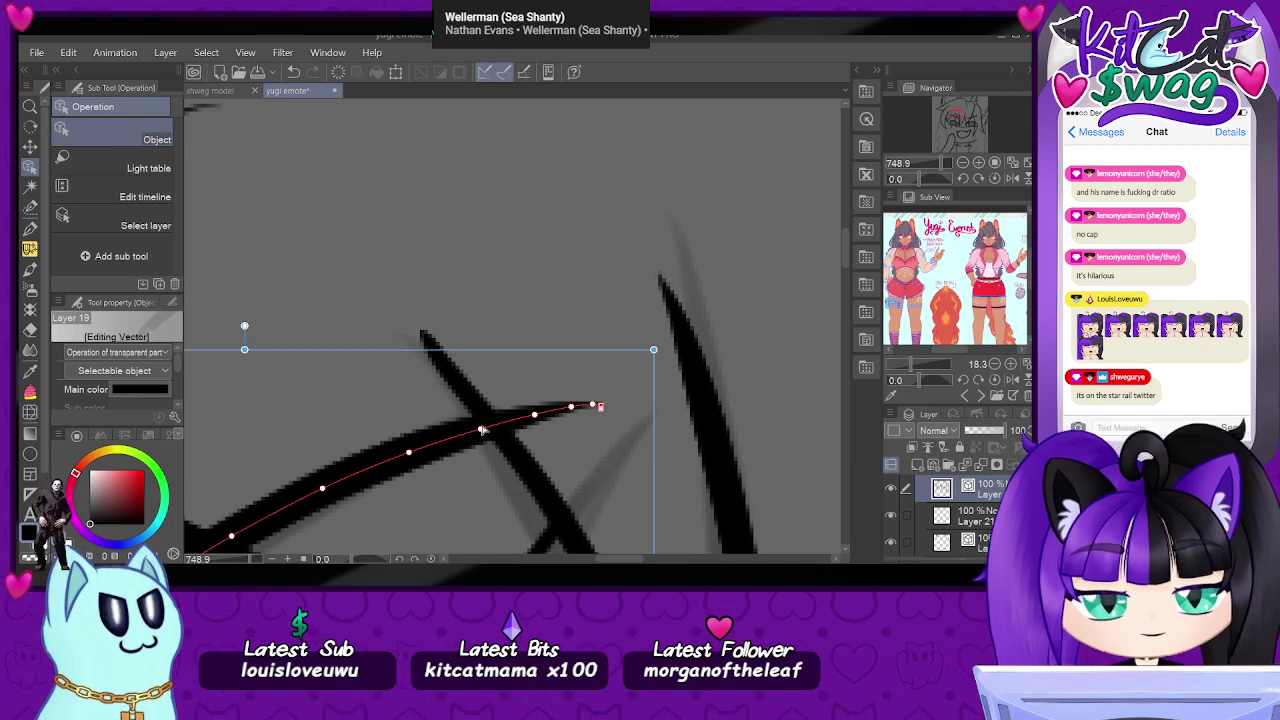
pyautogui.moveTo(537, 416); pyautogui.dragTo(494, 424)
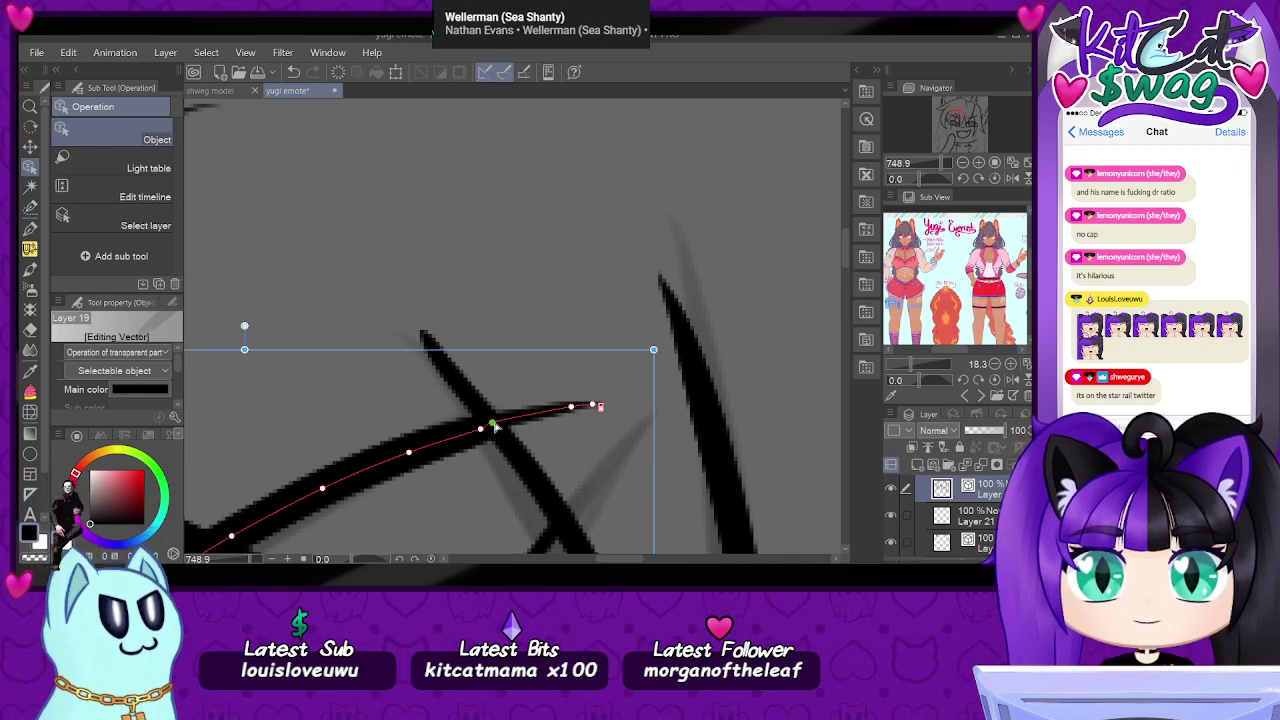
pyautogui.click(577, 298)
pyautogui.click(541, 412)
pyautogui.press('Delete')
# - Remove the lower tip of the short fringe strand where it overshoots the diagonal strand at the right eye's inner corner
pyautogui.moveTo(961, 165); pyautogui.dragTo(934, 168)
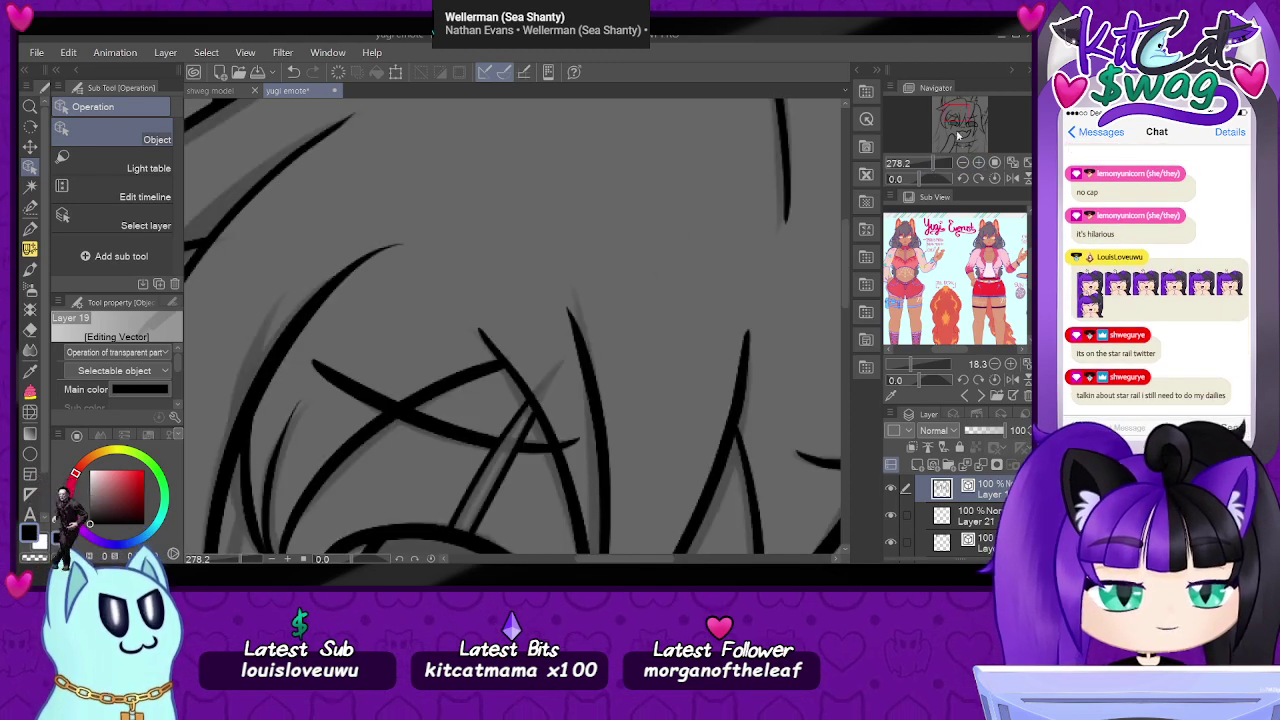
pyautogui.moveTo(938, 166); pyautogui.dragTo(929, 169)
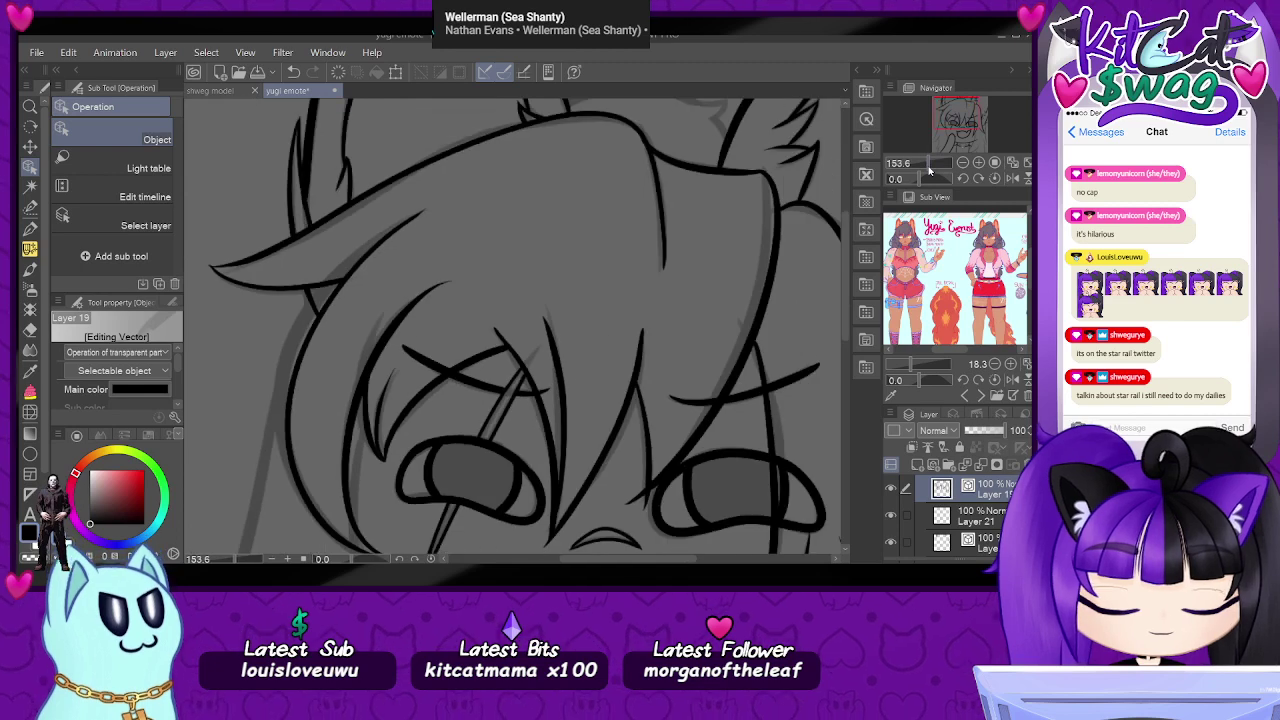
pyautogui.moveTo(970, 115); pyautogui.dragTo(978, 122)
pyautogui.scroll(6, 555, 421)
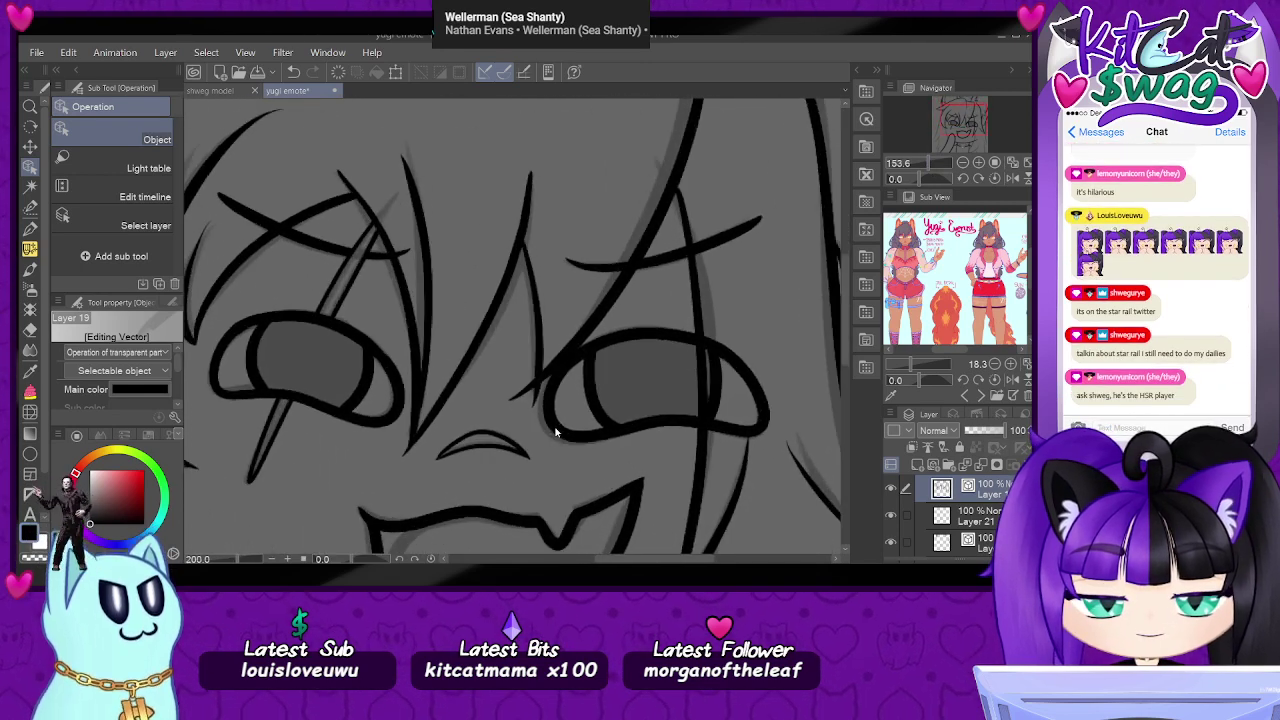
pyautogui.scroll(3, 555, 422)
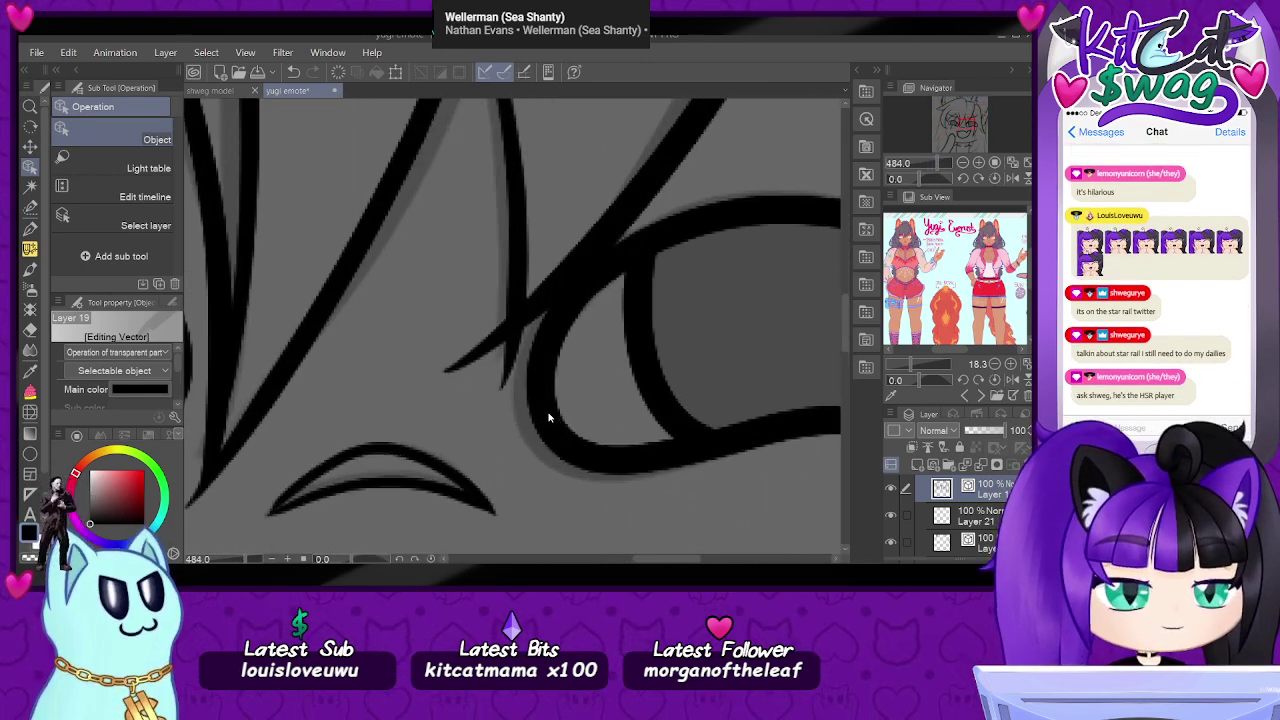
pyautogui.click(517, 278)
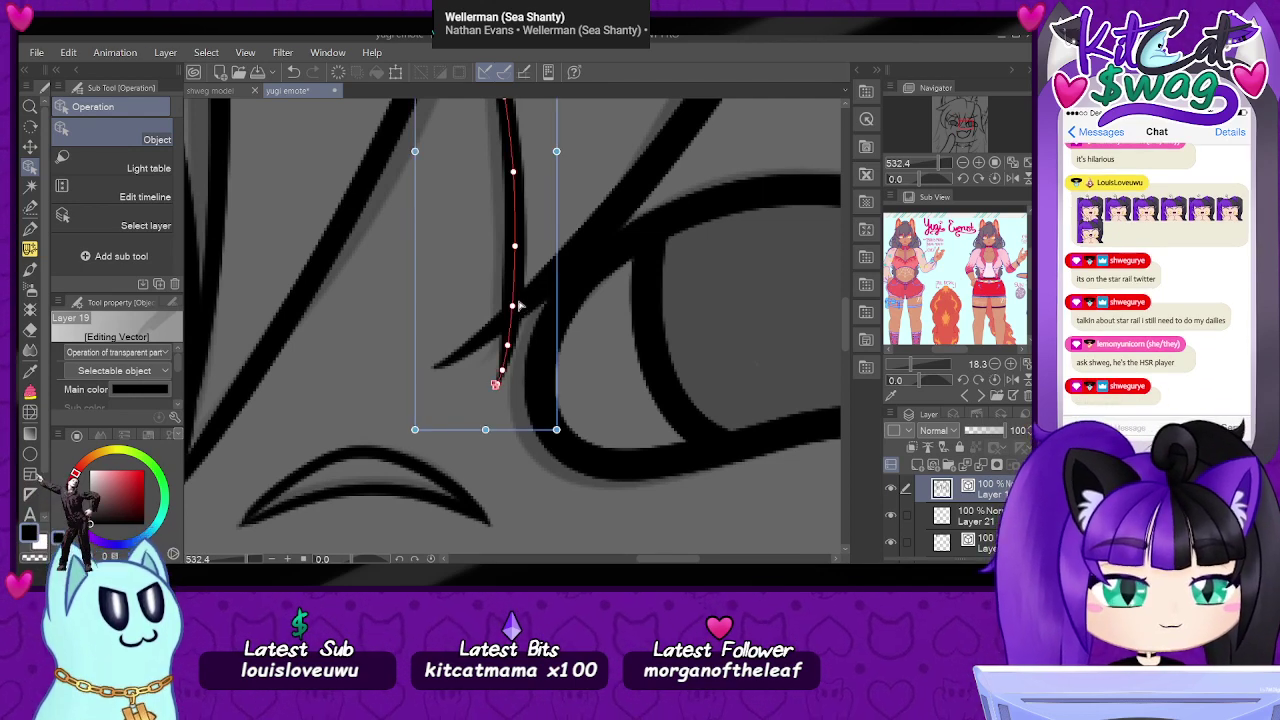
pyautogui.moveTo(934, 164); pyautogui.dragTo(940, 164)
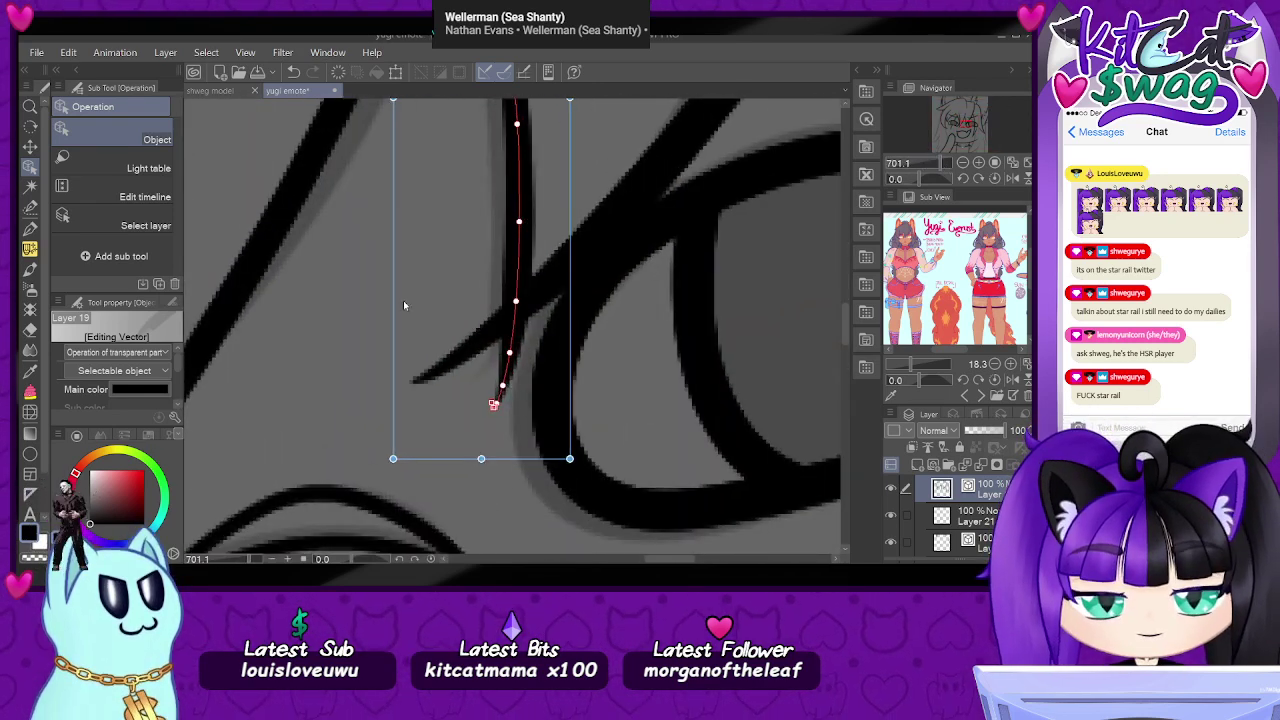
pyautogui.click(549, 280)
pyautogui.click(529, 246)
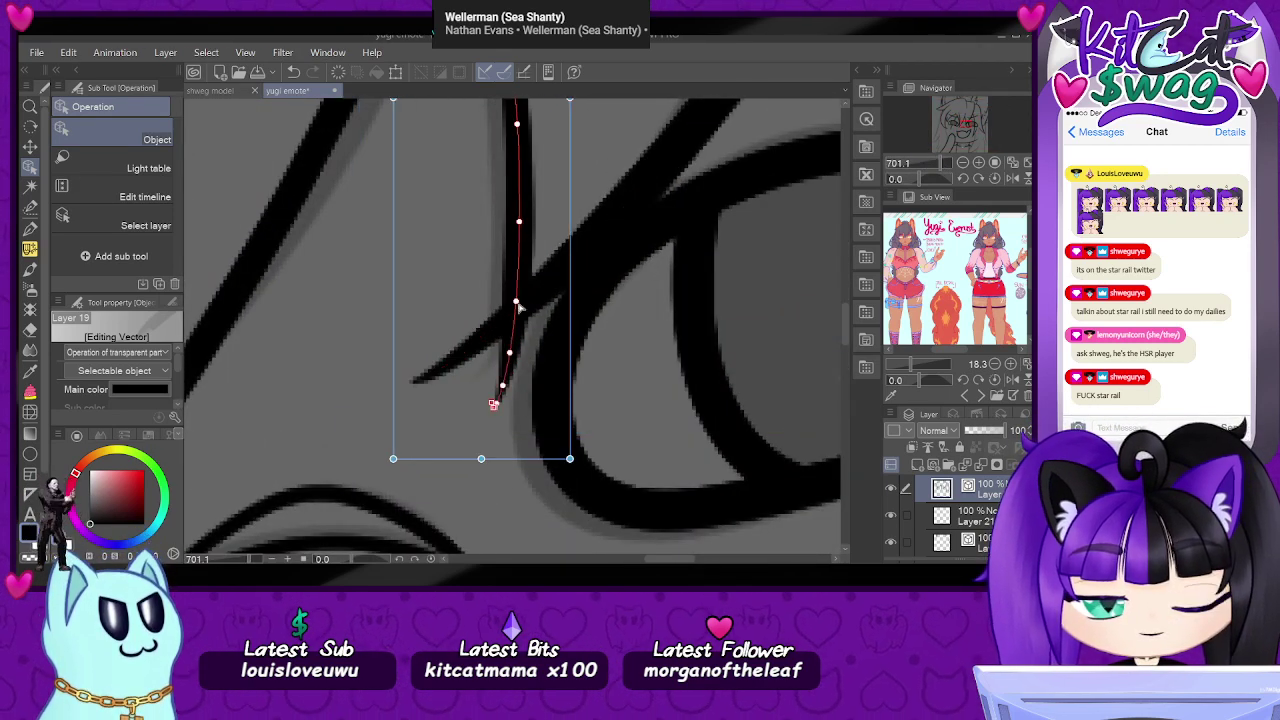
pyautogui.moveTo(509, 352); pyautogui.dragTo(444, 368)
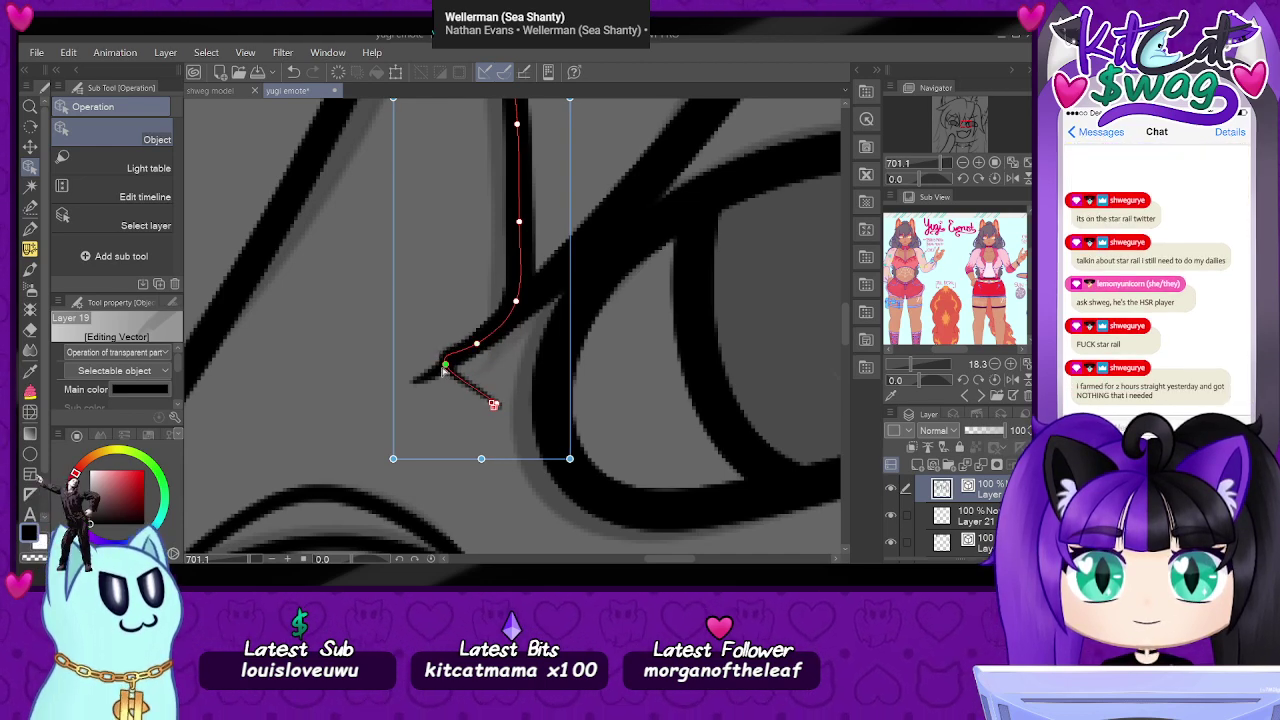
pyautogui.click(477, 389)
pyautogui.press('Delete')
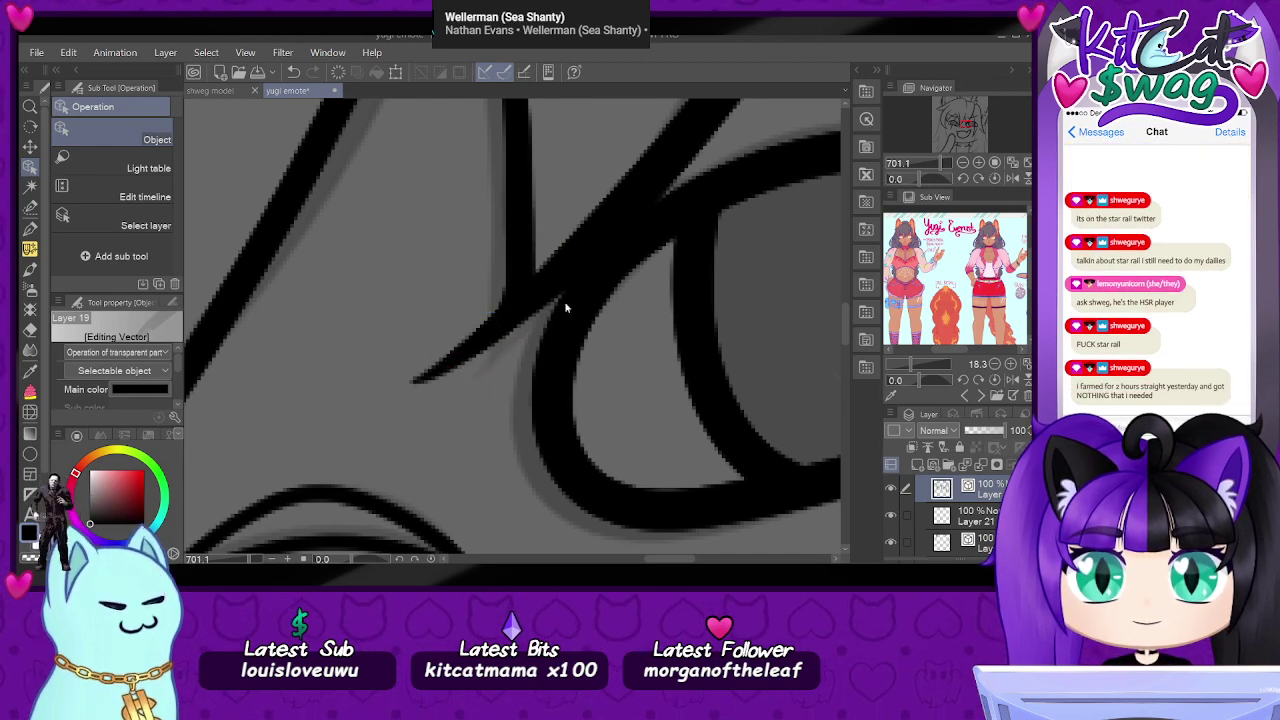
# - Erase the diagonal strand's tip beyond its junction with the short fringe strand beside the right eye, using the Hard eraser
pyautogui.moveTo(945, 170)
pyautogui.mouseDown()
pyautogui.moveTo(915, 168)
pyautogui.moveTo(946, 173)
pyautogui.moveTo(922, 178)
pyautogui.mouseUp()
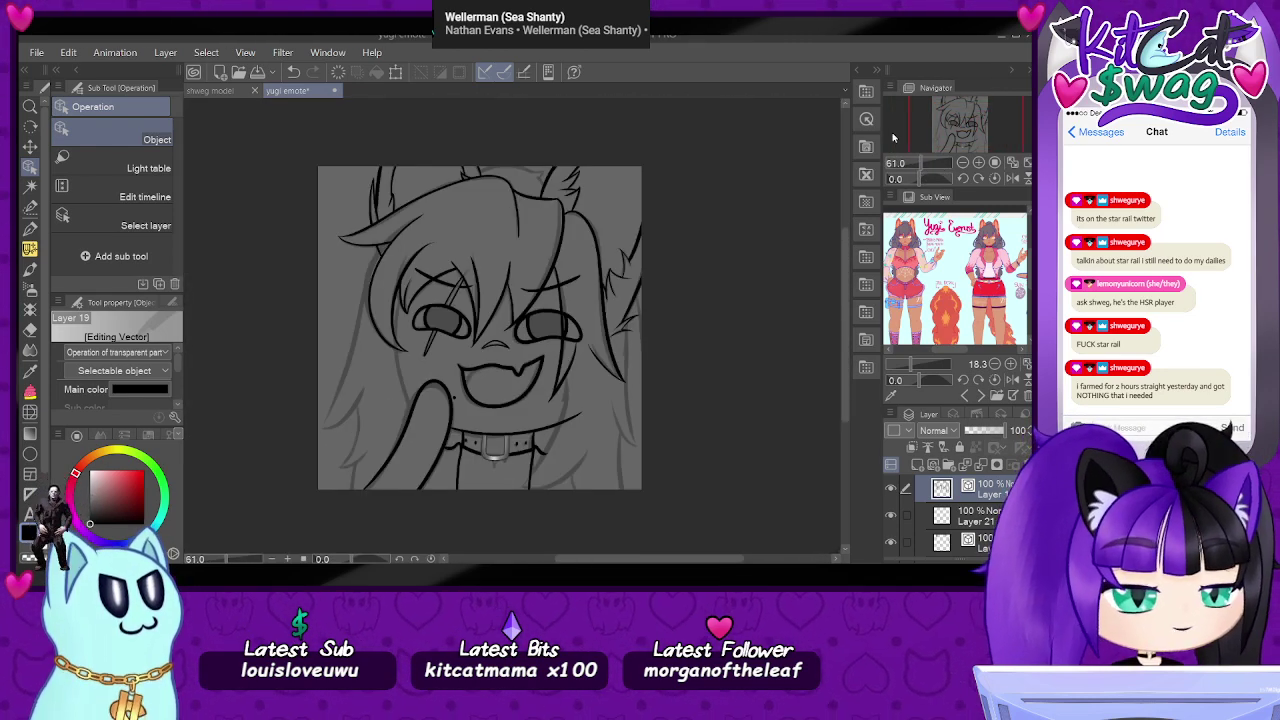
pyautogui.scroll(3, 584, 341)
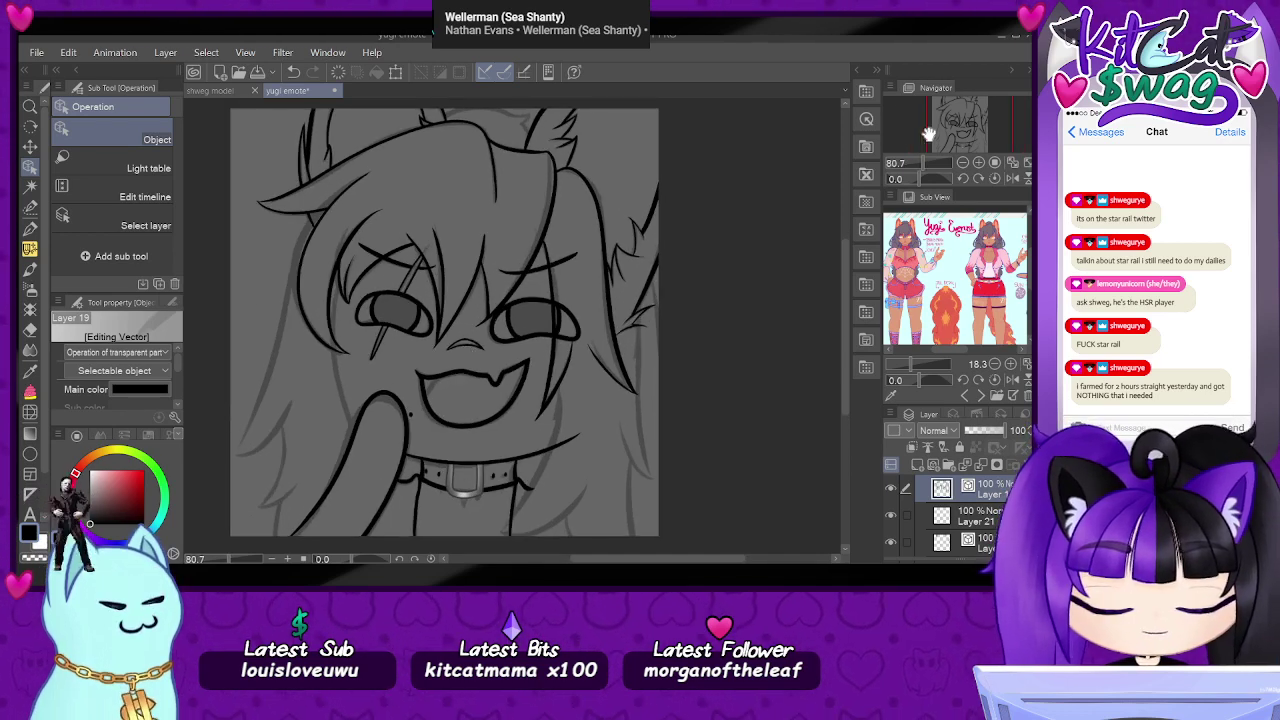
pyautogui.click(930, 161)
pyautogui.moveTo(931, 162); pyautogui.dragTo(993, 103)
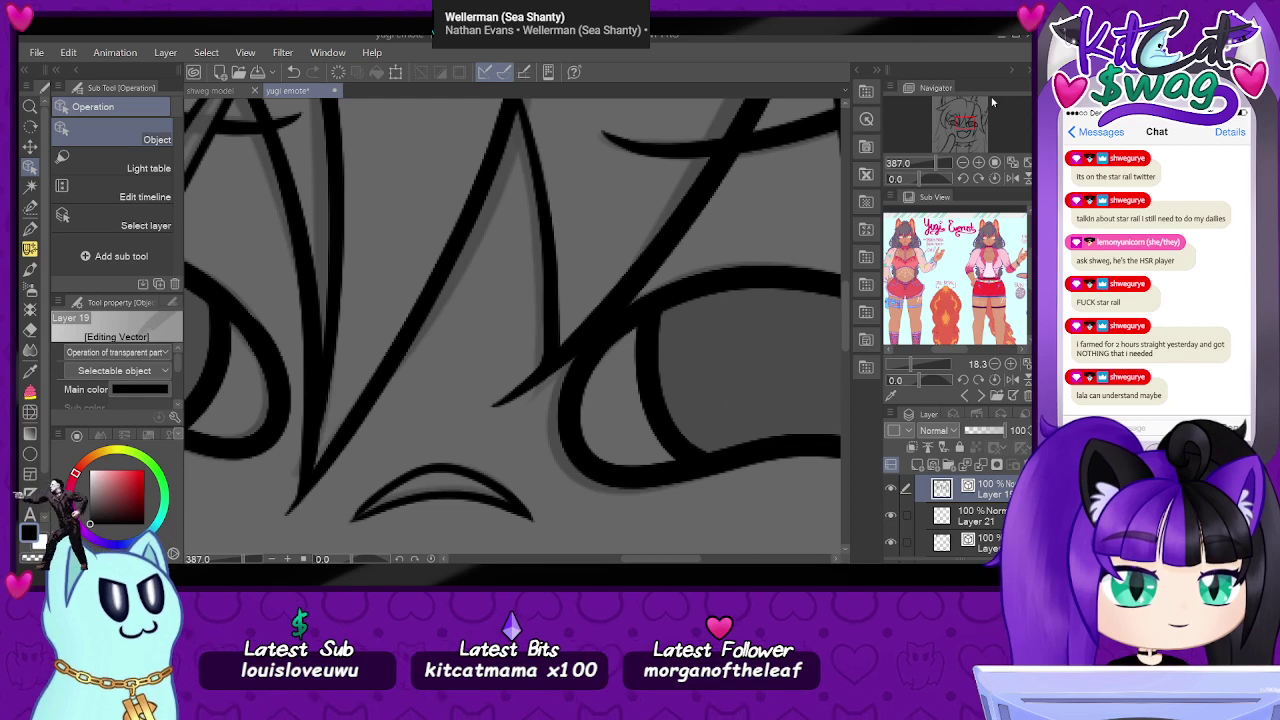
pyautogui.moveTo(920, 182); pyautogui.dragTo(945, 177)
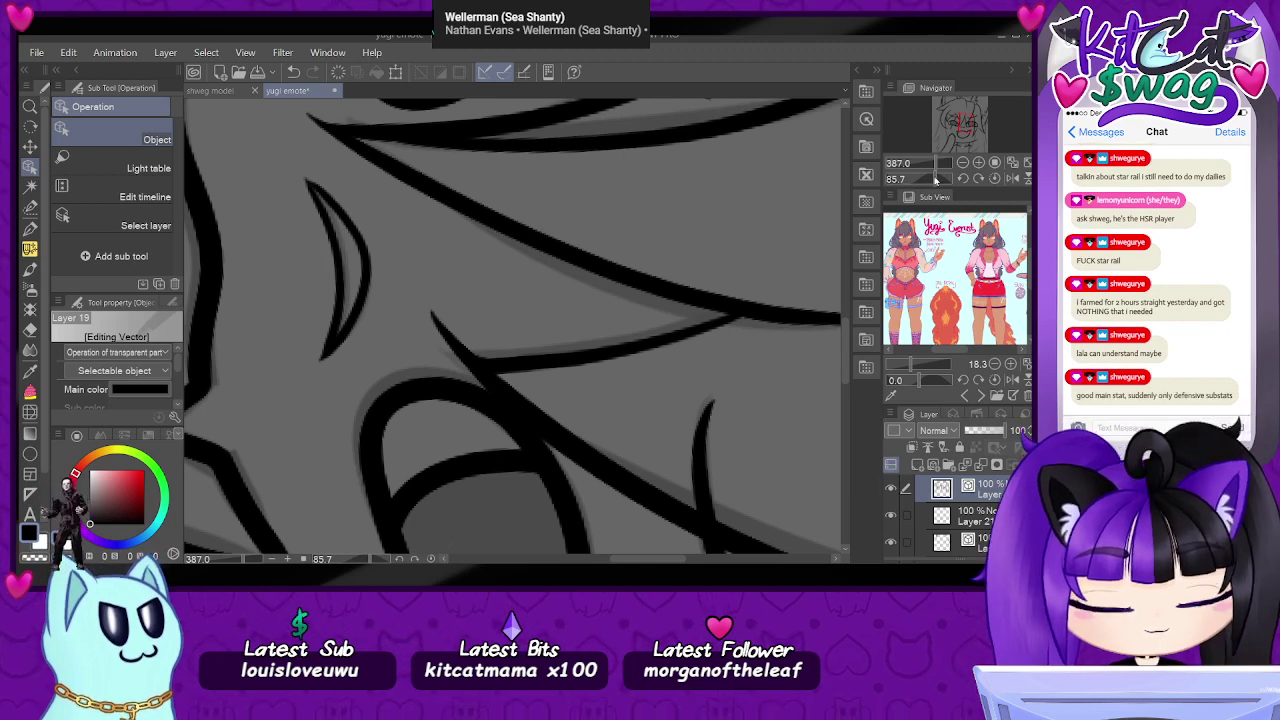
pyautogui.moveTo(936, 180); pyautogui.dragTo(943, 168)
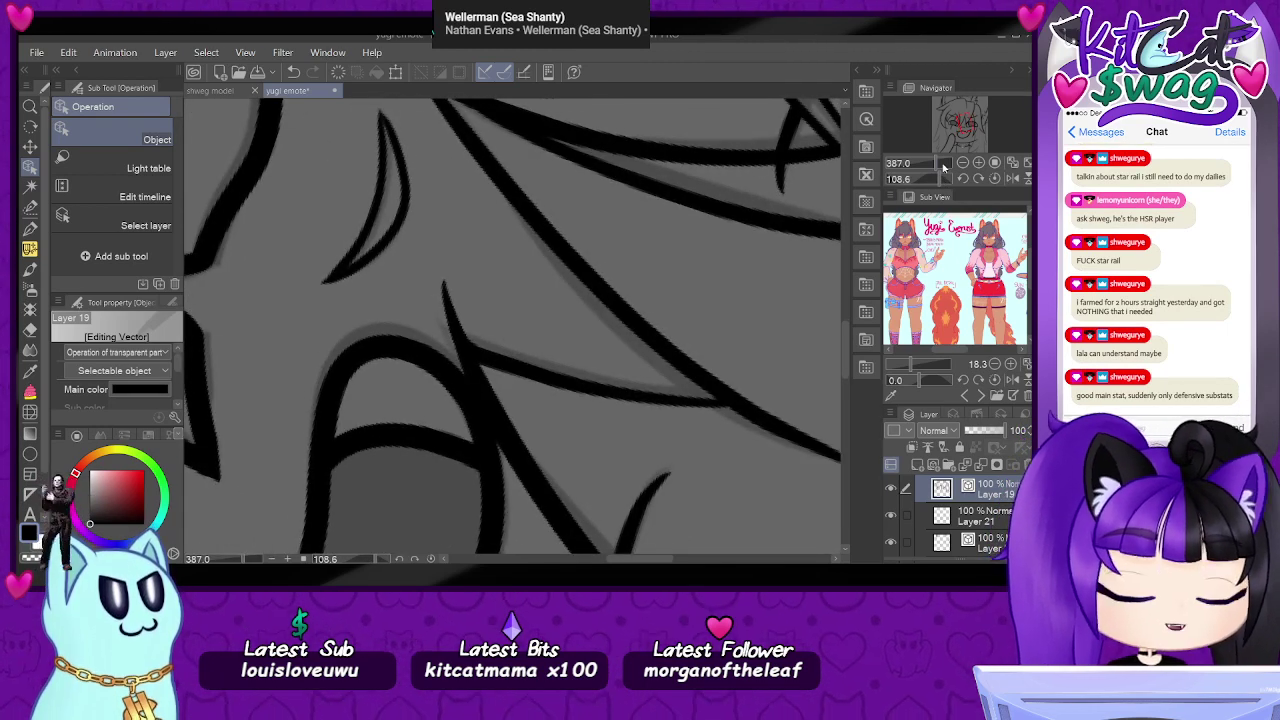
pyautogui.press('e')
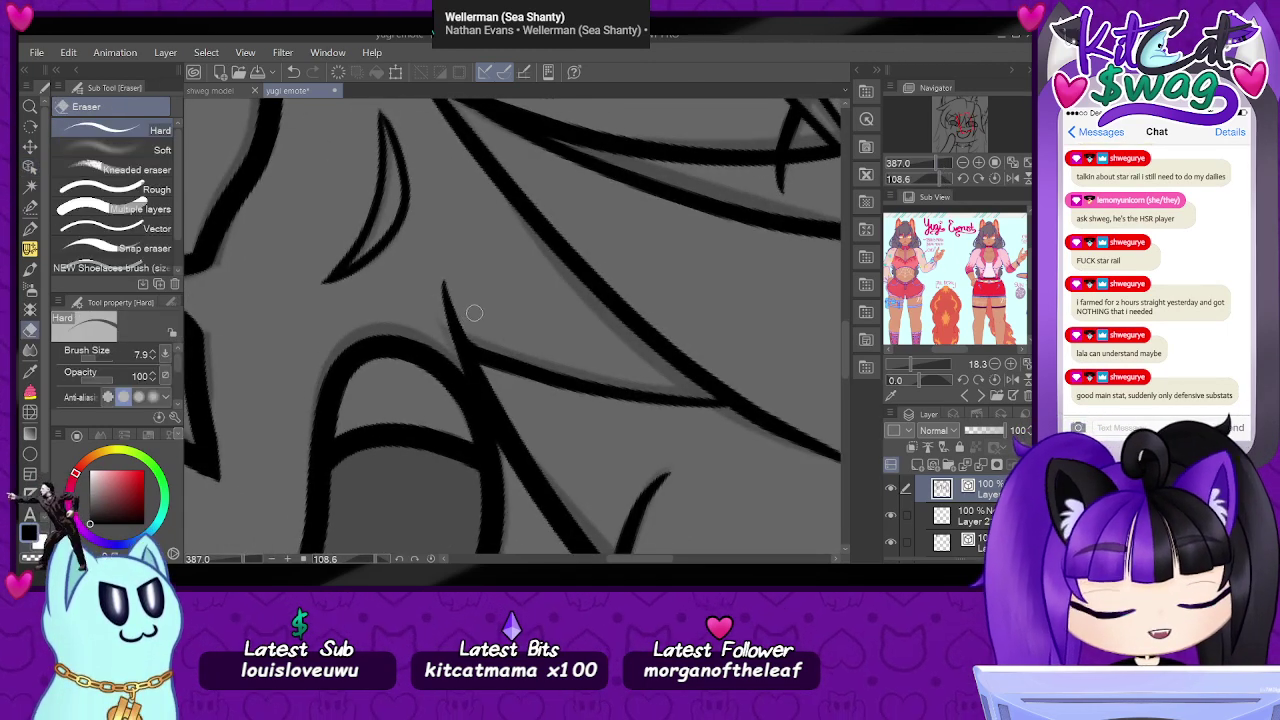
pyautogui.moveTo(466, 315); pyautogui.dragTo(462, 364)
pyautogui.hotkey('ctrl', 'z')
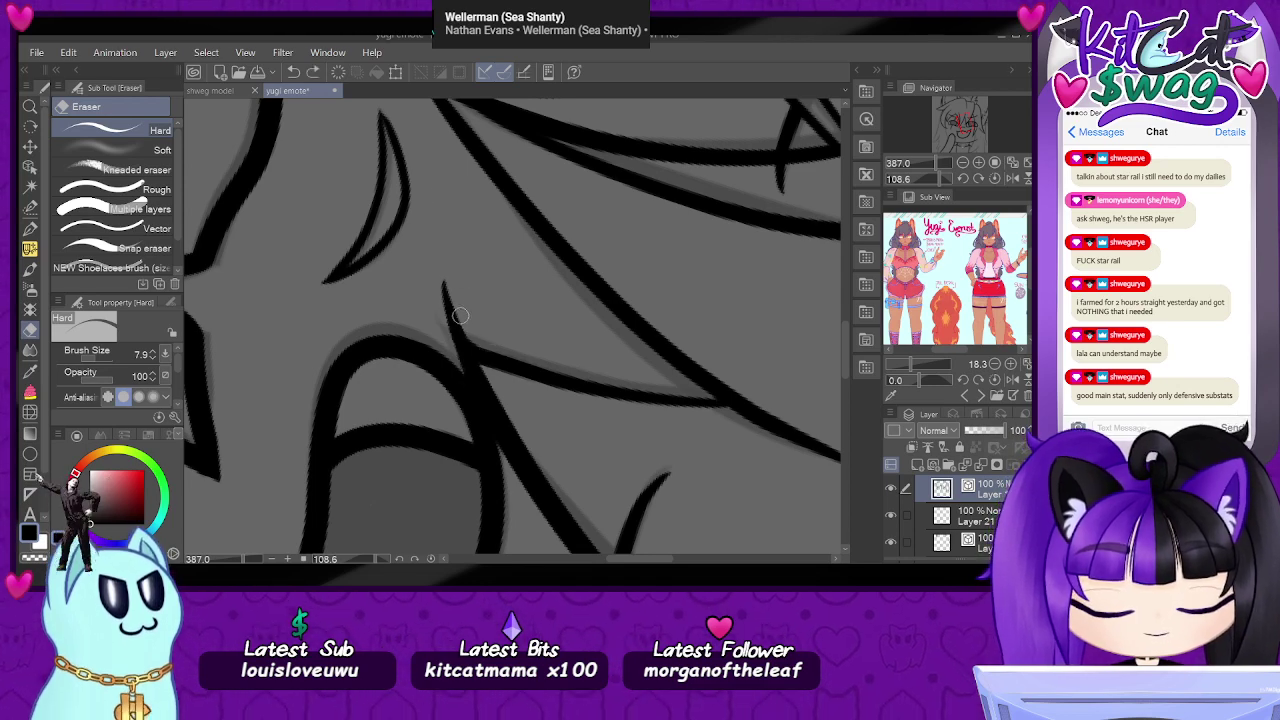
pyautogui.moveTo(462, 304); pyautogui.dragTo(455, 380)
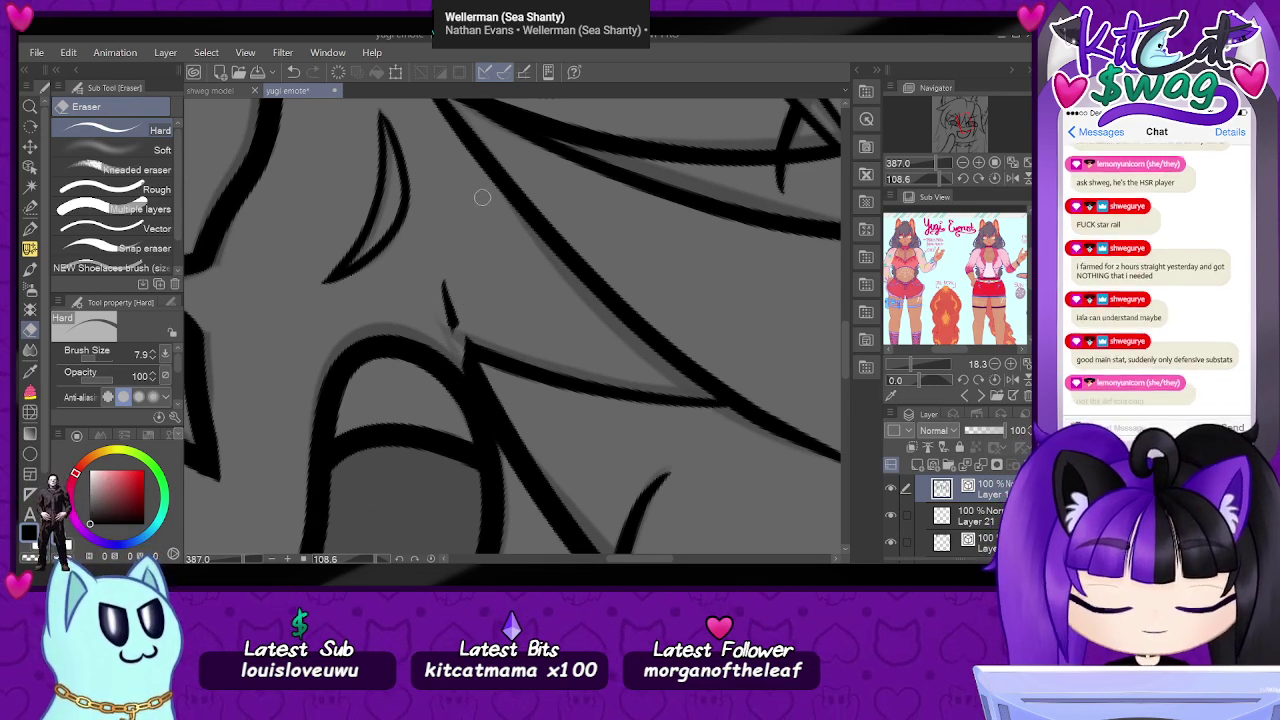
pyautogui.moveTo(441, 255); pyautogui.dragTo(449, 325)
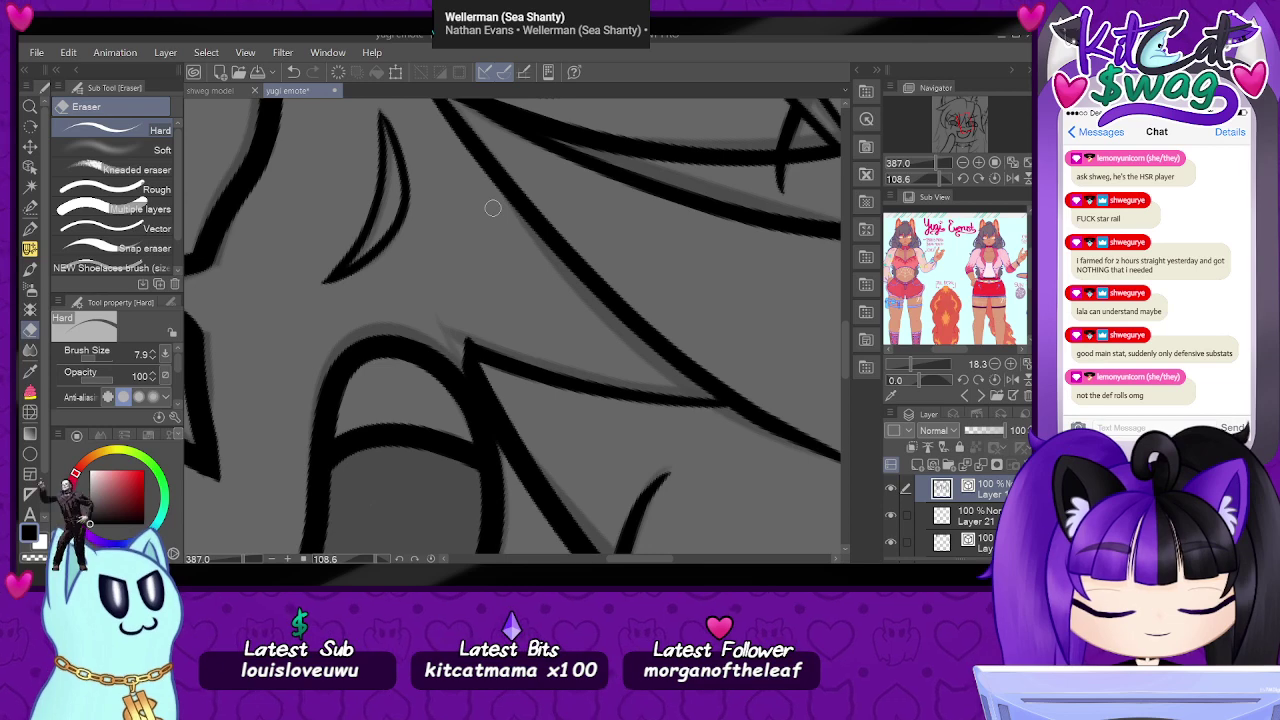
# - Adjust the end control points of the trimmed diagonal strand to form a clean corner with the short fringe strand
pyautogui.click(999, 180)
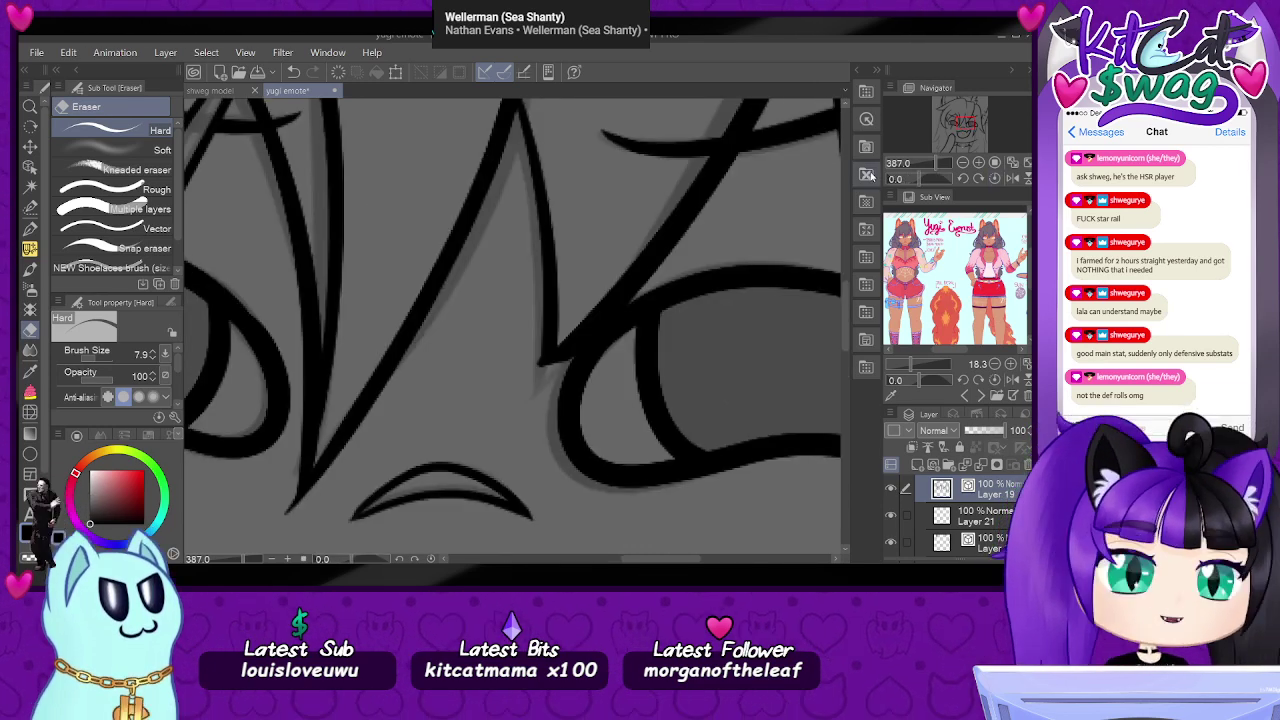
pyautogui.scroll(-1, 535, 416)
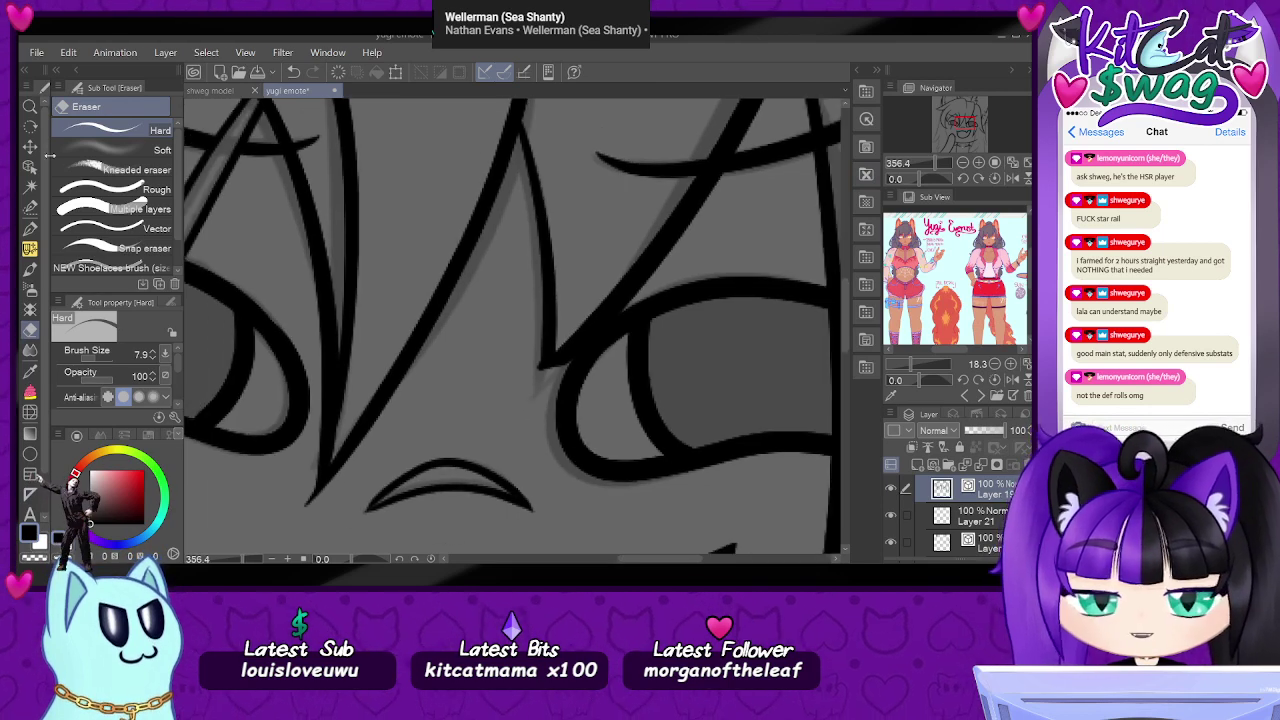
pyautogui.click(30, 168)
pyautogui.scroll(5, 580, 432)
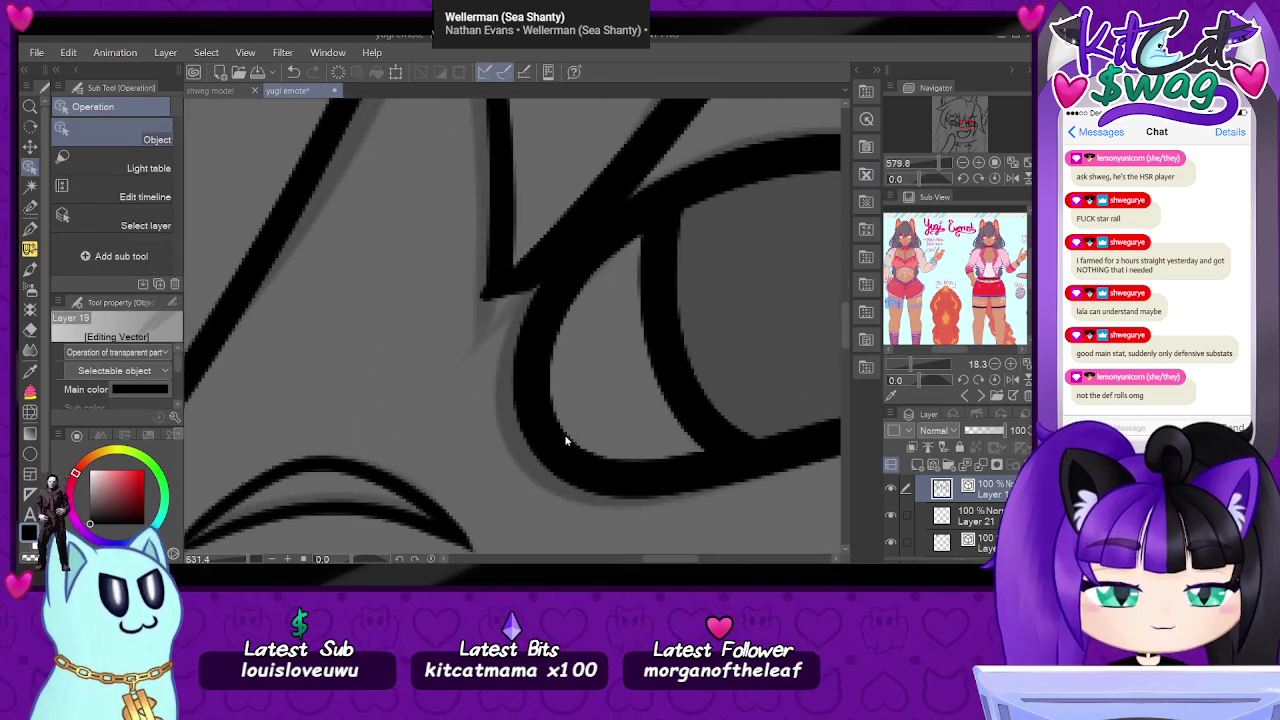
pyautogui.scroll(2, 532, 424)
pyautogui.click(468, 234)
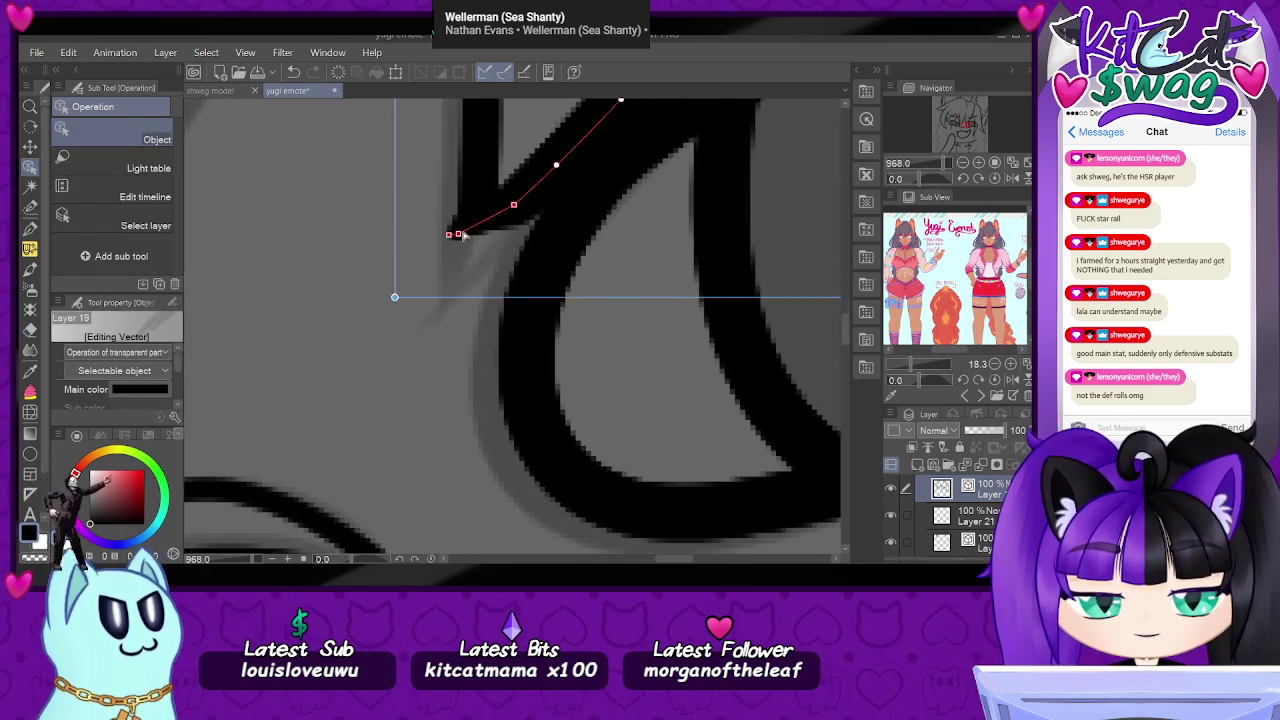
pyautogui.moveTo(474, 237); pyautogui.dragTo(478, 229)
pyautogui.click(469, 209)
pyautogui.click(499, 220)
pyautogui.click(472, 201)
pyautogui.moveTo(479, 229); pyautogui.dragTo(454, 237)
# - Select Layer 13 and add a new vector layer above it
pyautogui.moveTo(948, 165); pyautogui.dragTo(935, 171)
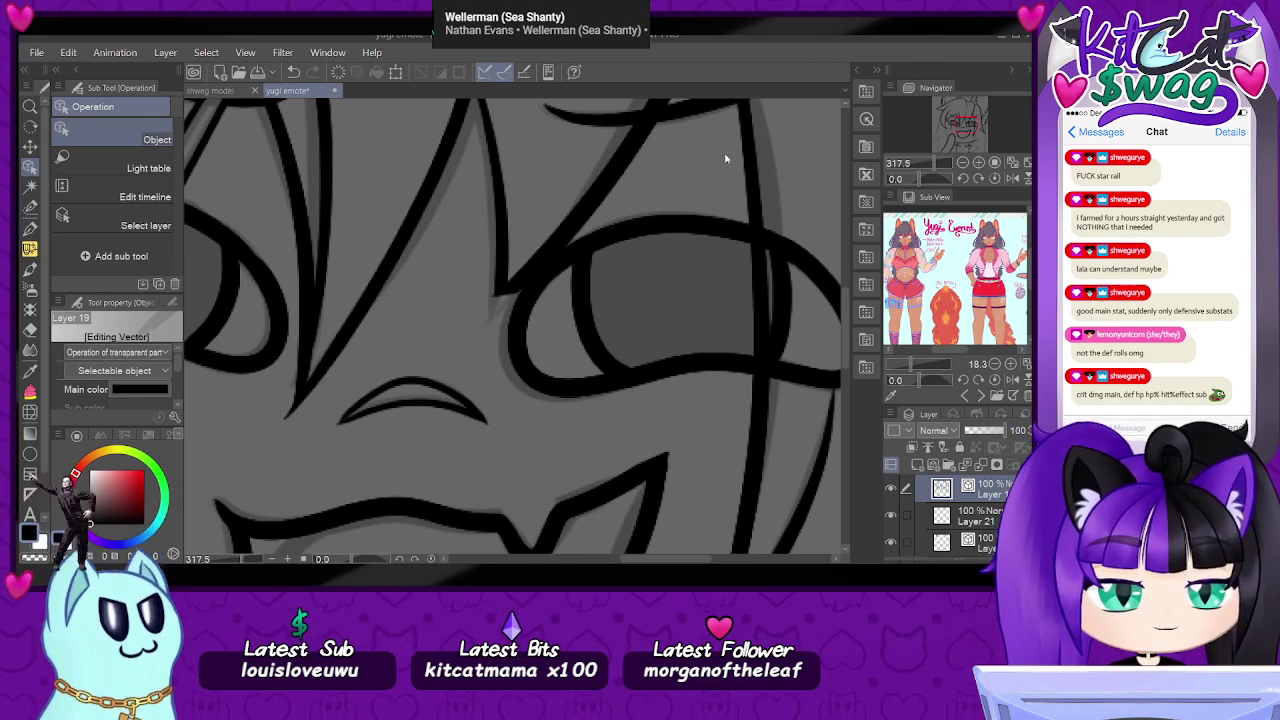
pyautogui.moveTo(957, 124)
pyautogui.mouseDown()
pyautogui.moveTo(981, 111)
pyautogui.moveTo(972, 128)
pyautogui.moveTo(985, 135)
pyautogui.moveTo(972, 129)
pyautogui.moveTo(921, 168)
pyautogui.mouseUp()
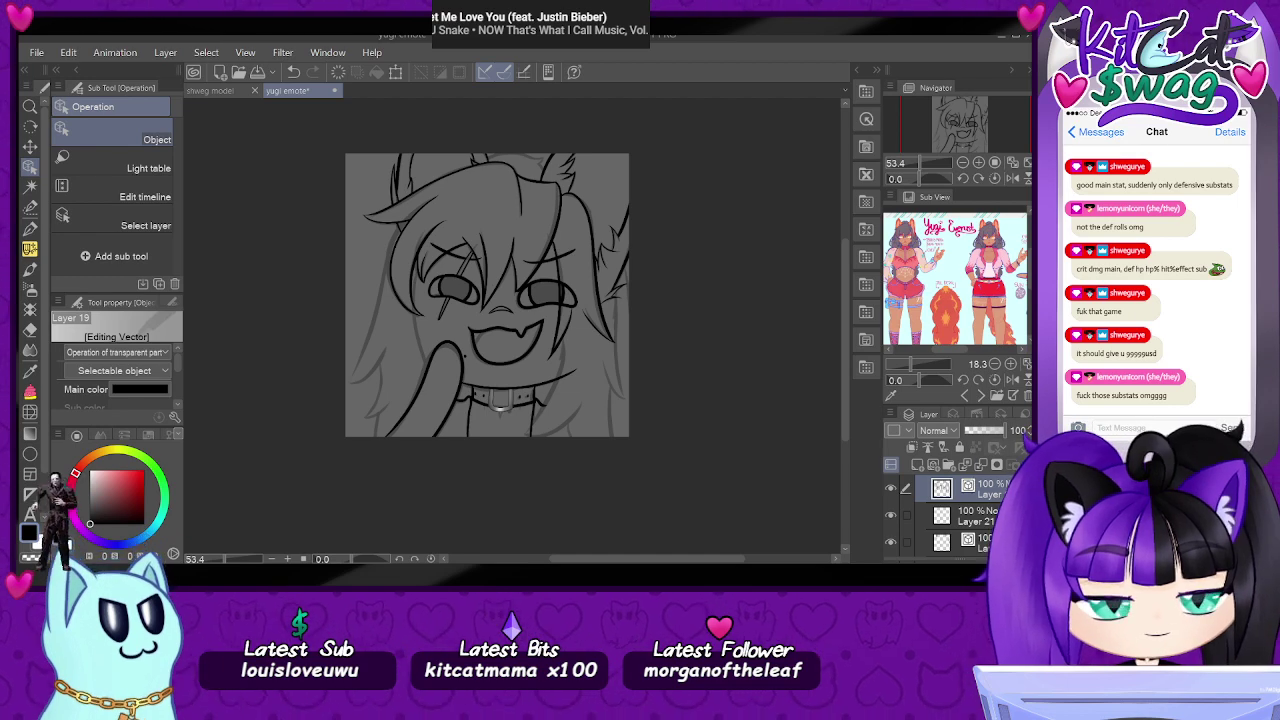
pyautogui.click(948, 518)
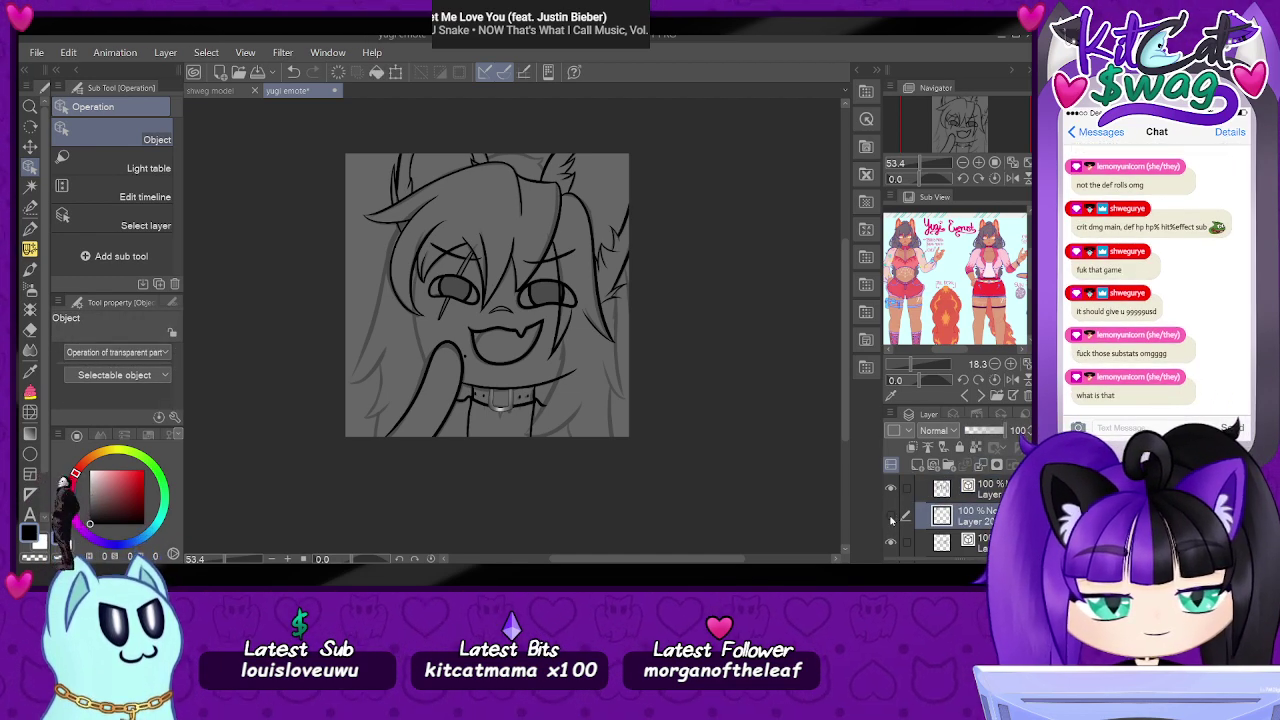
pyautogui.click(955, 541)
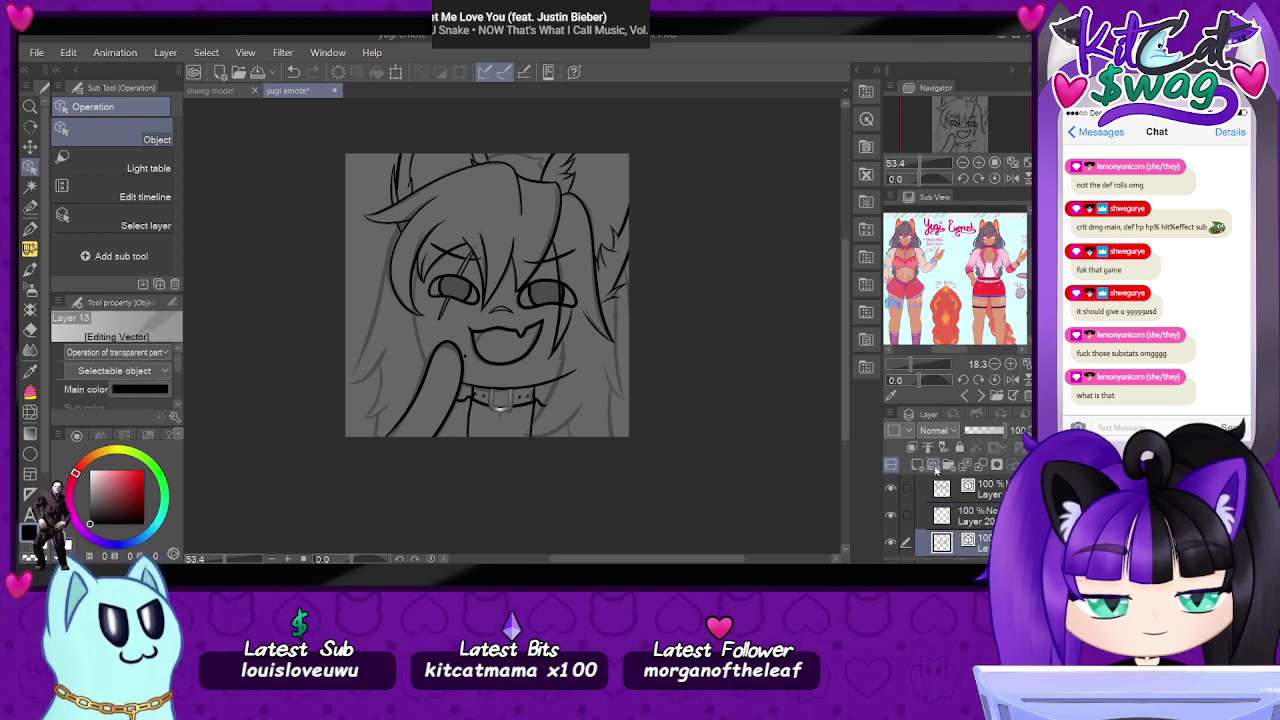
pyautogui.scroll(3, 303, 308)
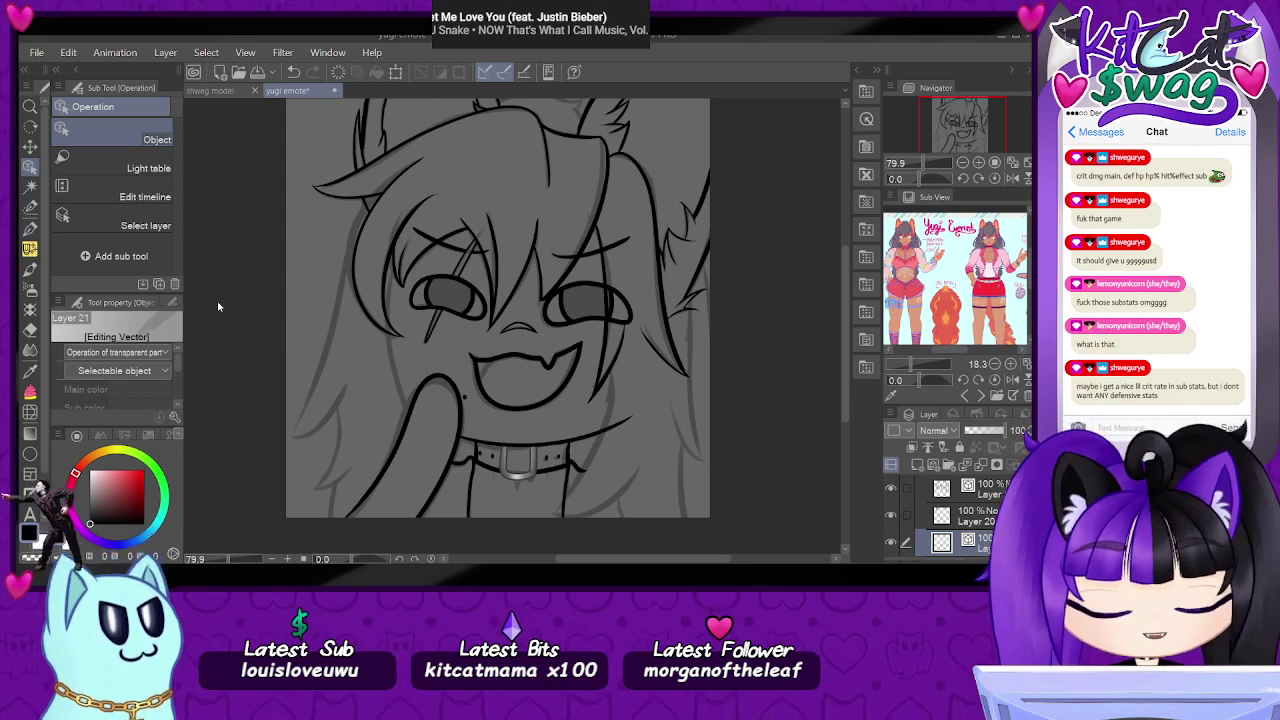
# - Switch to the G-pen to ink the side hair on the new vector layer
pyautogui.click(30, 229)
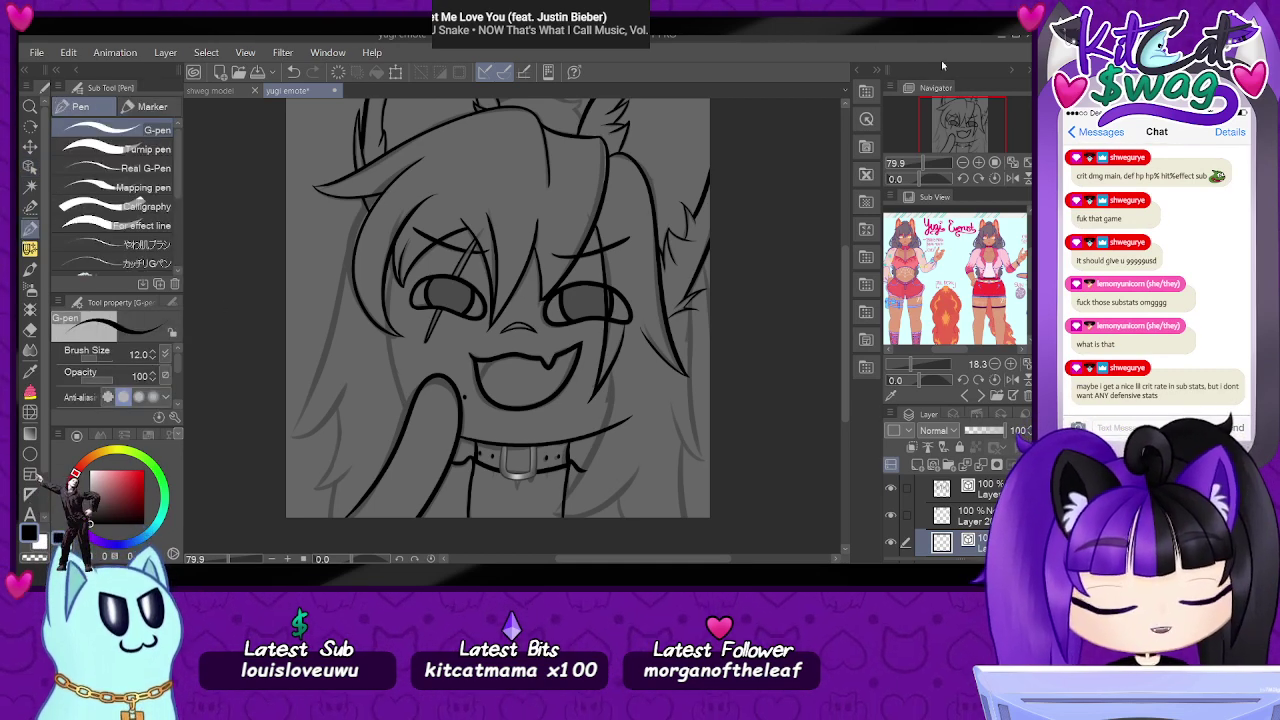
pyautogui.moveTo(961, 118); pyautogui.dragTo(952, 120)
pyautogui.moveTo(918, 163); pyautogui.dragTo(957, 121)
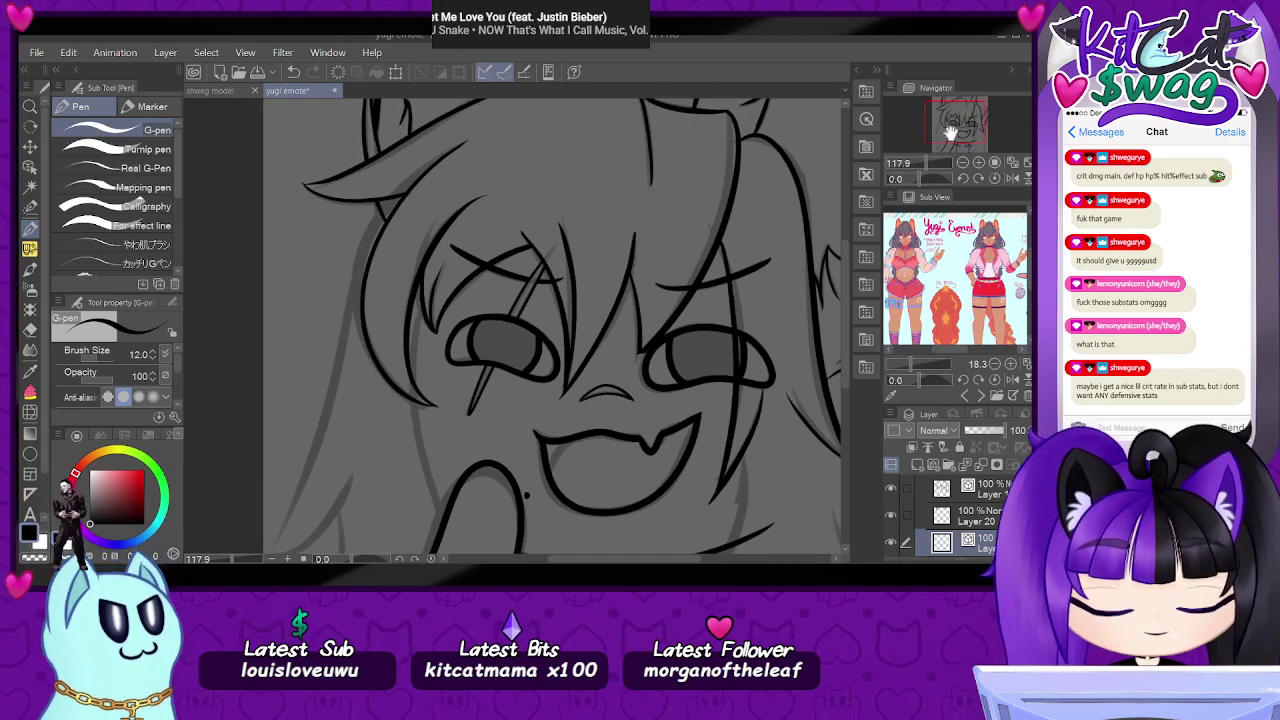
pyautogui.click(960, 125)
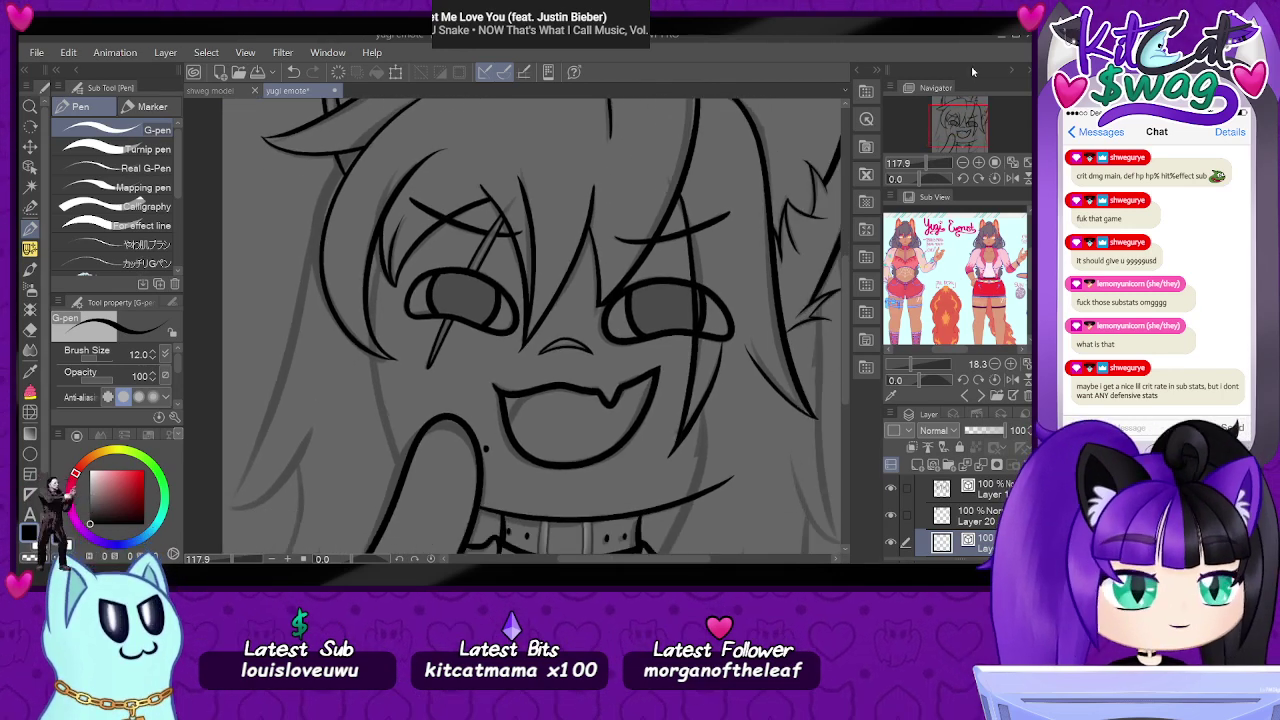
pyautogui.moveTo(932, 163); pyautogui.dragTo(924, 167)
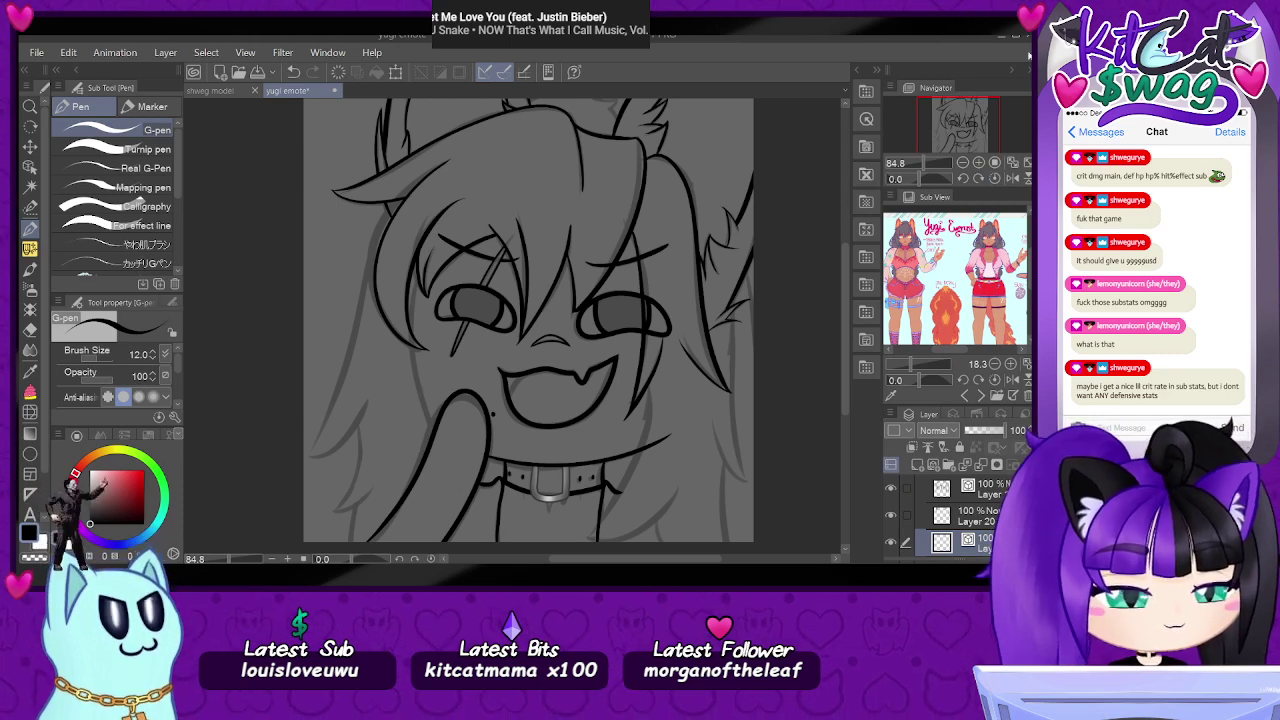
pyautogui.moveTo(960, 122); pyautogui.dragTo(962, 121)
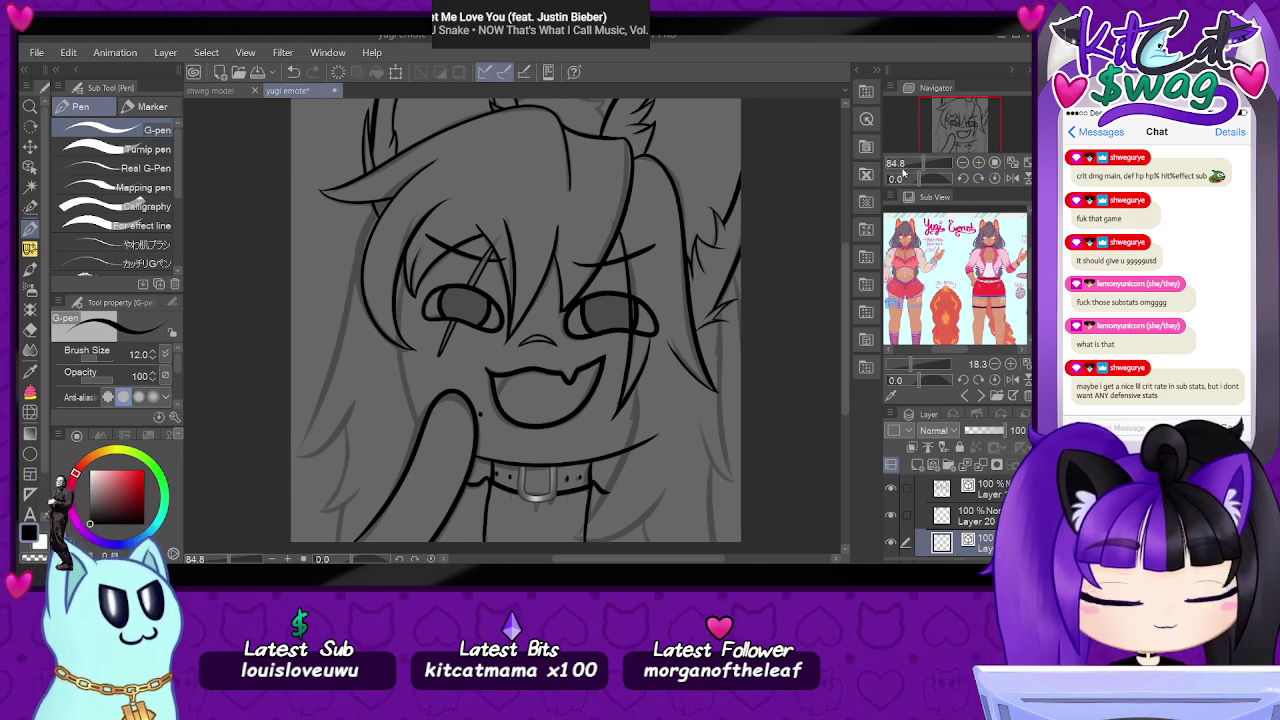
pyautogui.moveTo(960, 125); pyautogui.dragTo(952, 130)
pyautogui.click(926, 162)
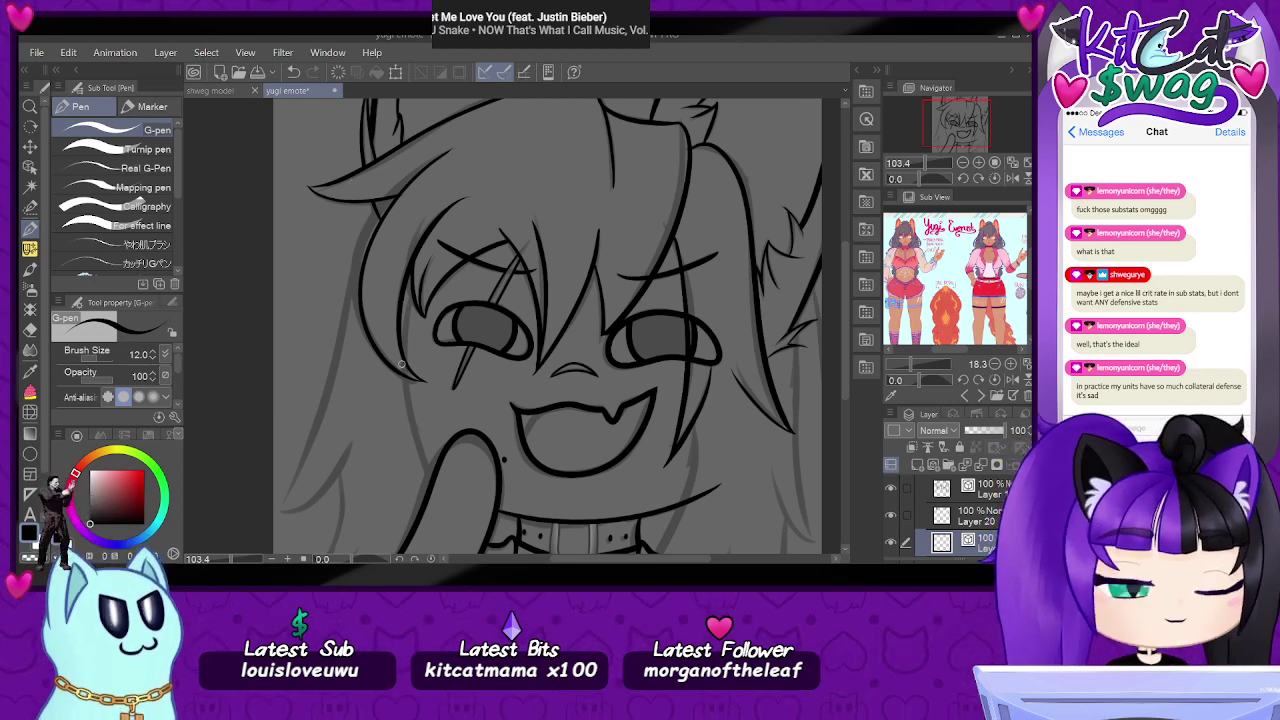
pyautogui.moveTo(970, 123); pyautogui.dragTo(965, 130)
pyautogui.moveTo(414, 157); pyautogui.dragTo(322, 443)
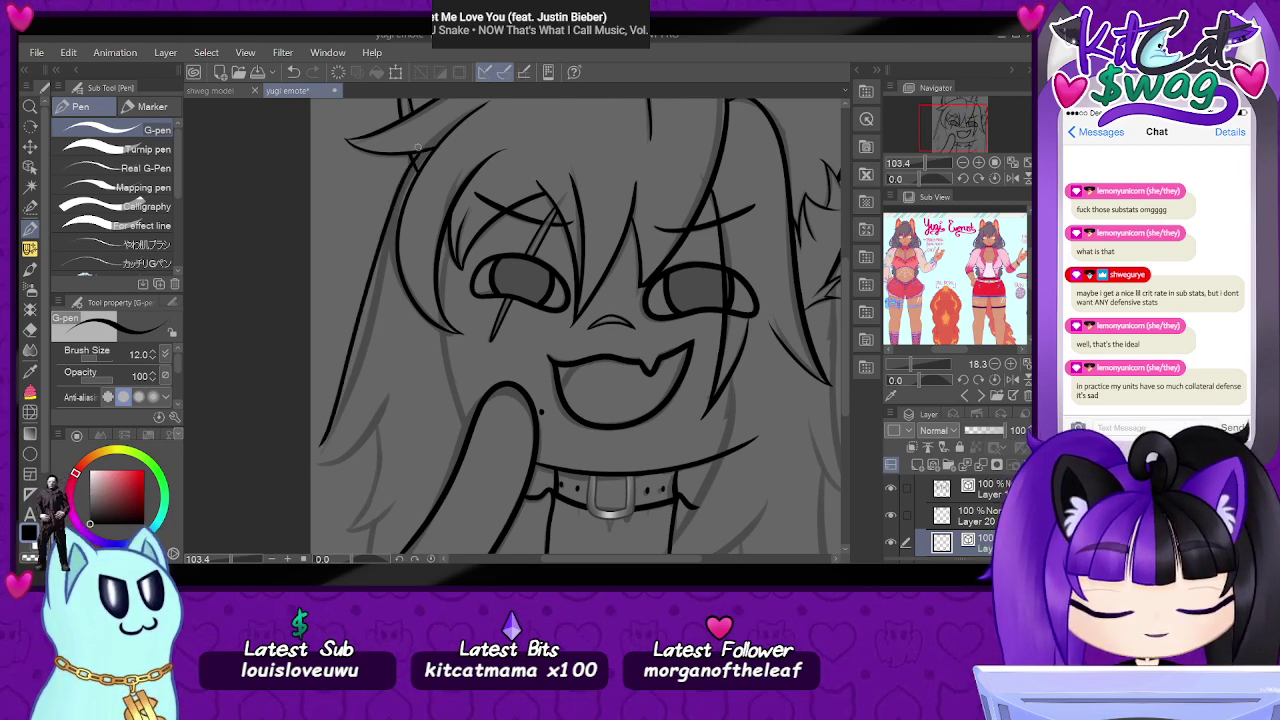
pyautogui.hotkey('ctrl', 'z')
pyautogui.moveTo(420, 156); pyautogui.dragTo(322, 462)
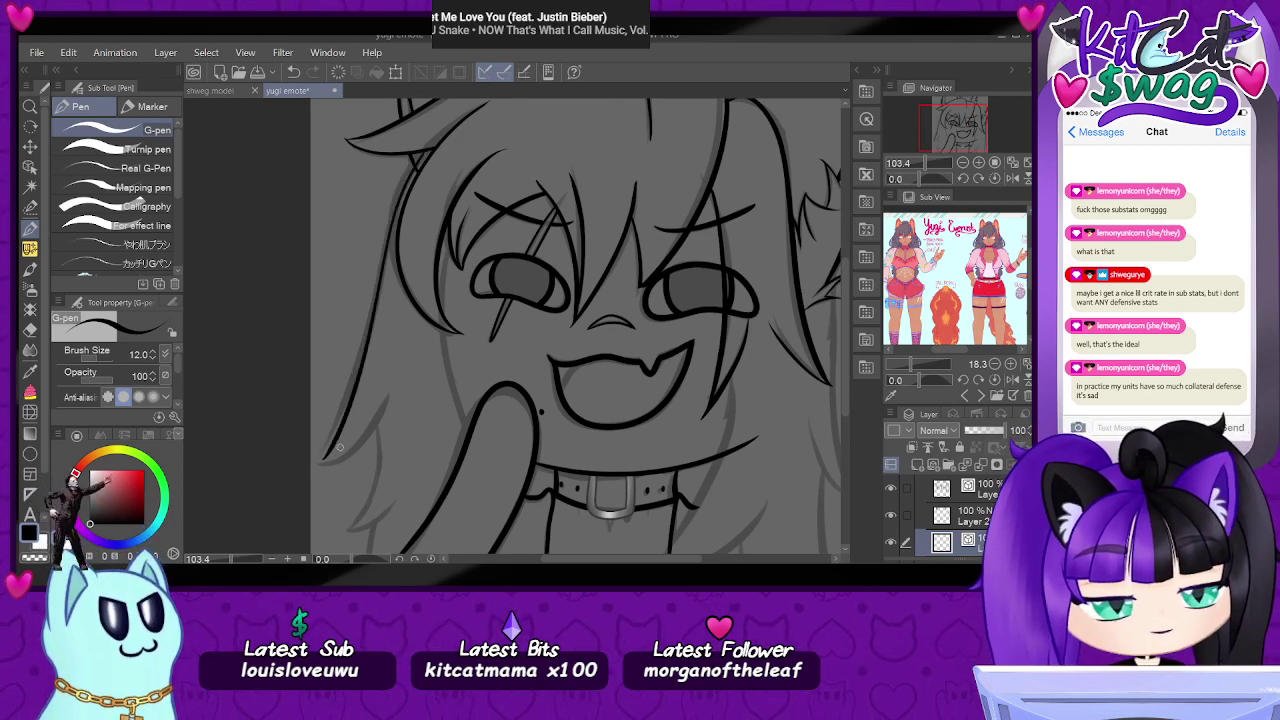
pyautogui.hotkey('ctrl', 'z')
pyautogui.moveTo(445, 130)
pyautogui.mouseDown()
pyautogui.moveTo(400, 189)
pyautogui.moveTo(318, 472)
pyautogui.mouseUp()
pyautogui.hotkey('ctrl', 'z')
pyautogui.moveTo(447, 131)
pyautogui.mouseDown()
pyautogui.moveTo(422, 157)
pyautogui.moveTo(316, 472)
pyautogui.mouseUp()
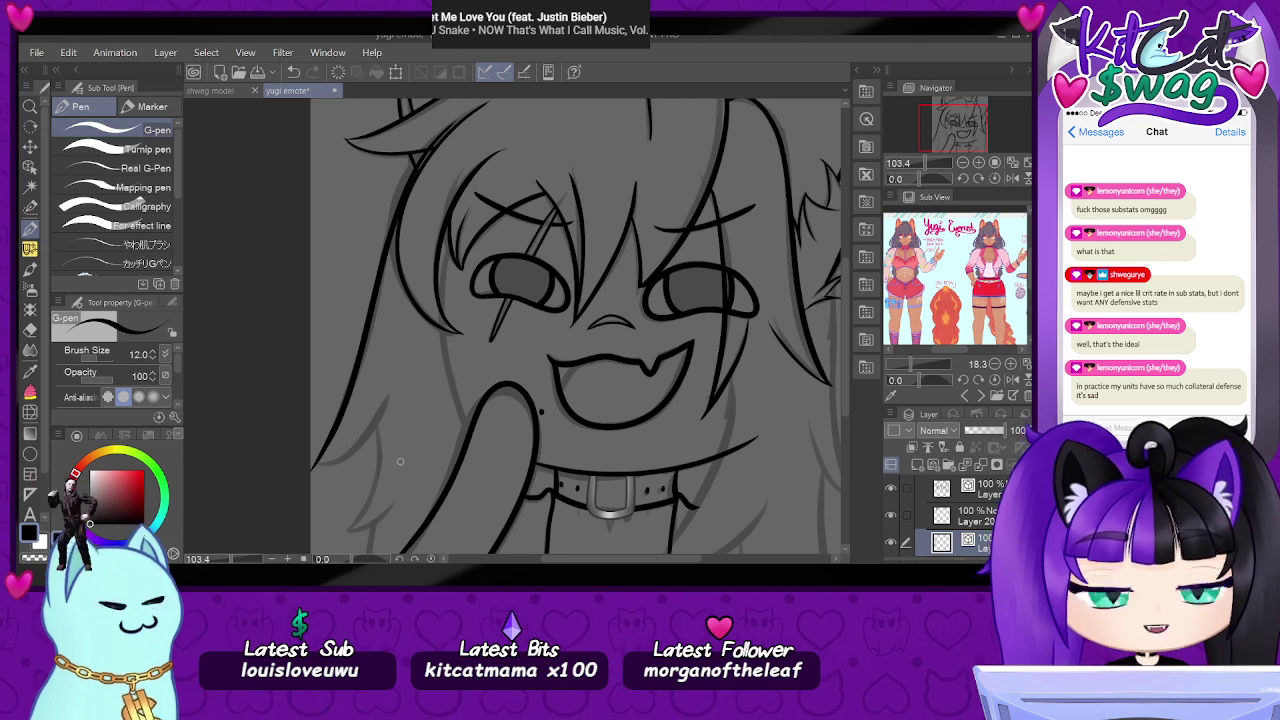
pyautogui.hotkey('ctrl', 'z')
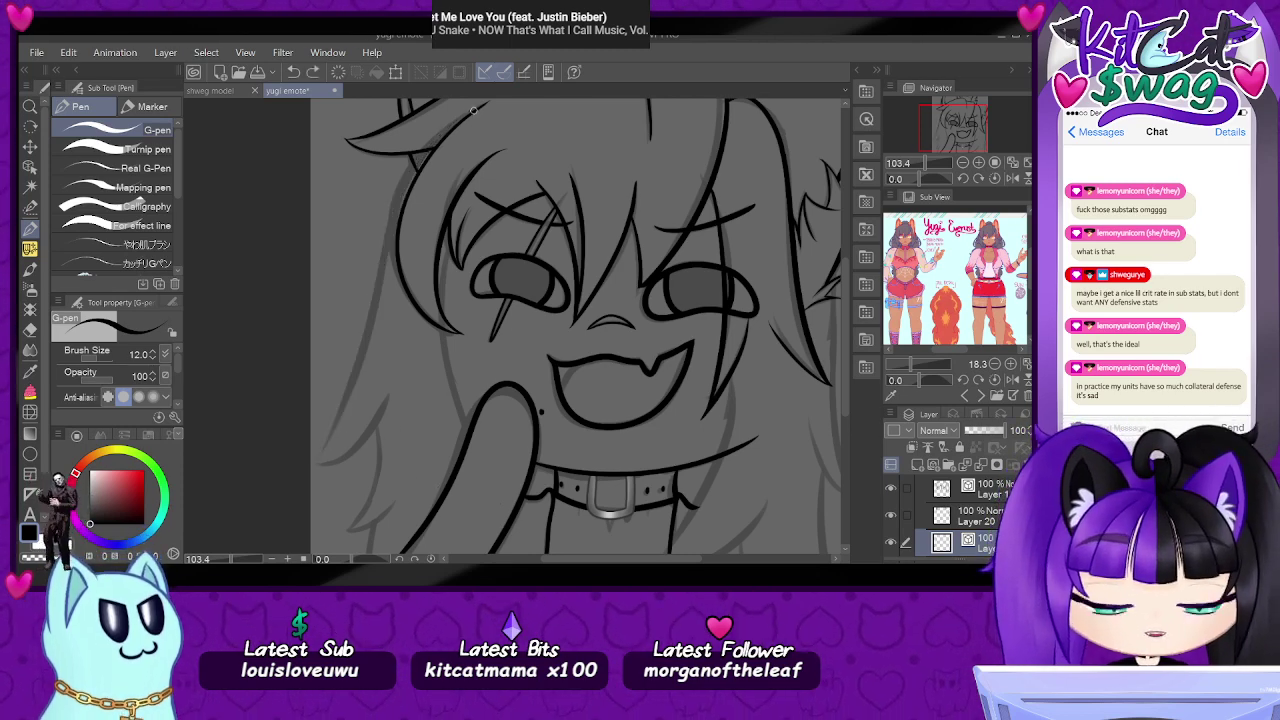
pyautogui.moveTo(470, 113)
pyautogui.mouseDown()
pyautogui.moveTo(402, 191)
pyautogui.moveTo(326, 453)
pyautogui.mouseUp()
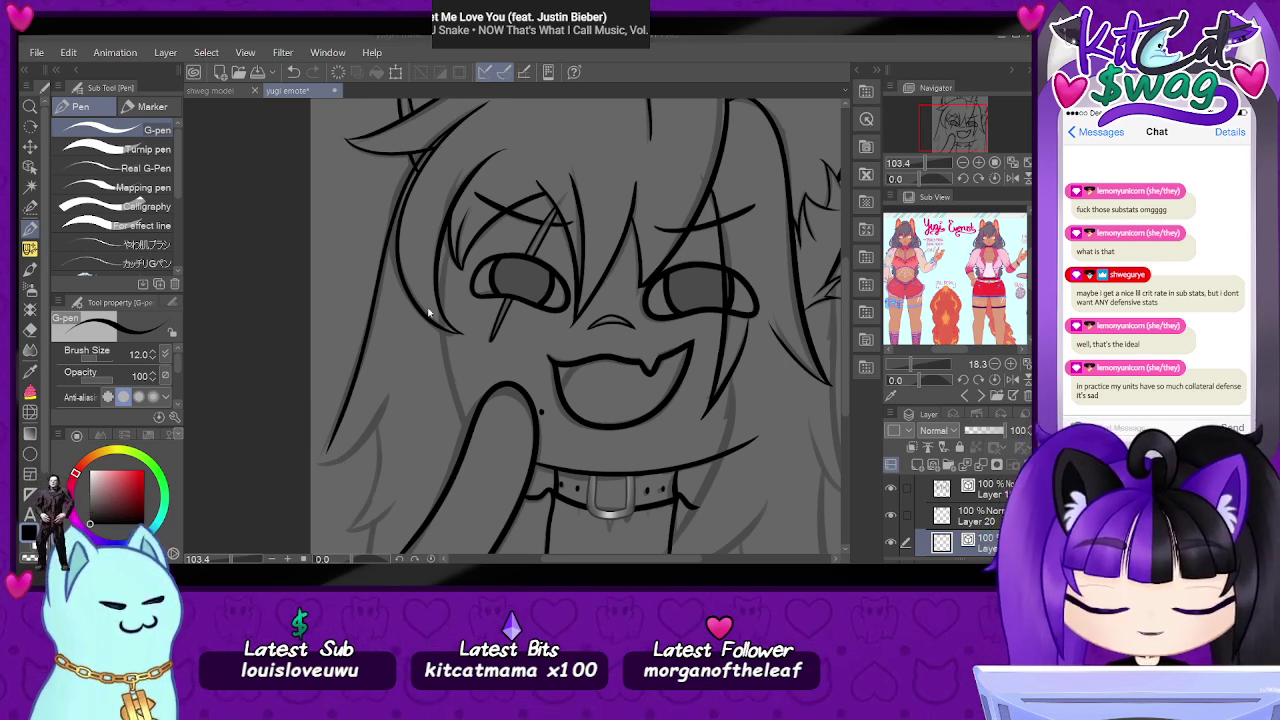
pyautogui.hotkey('ctrl', 'z')
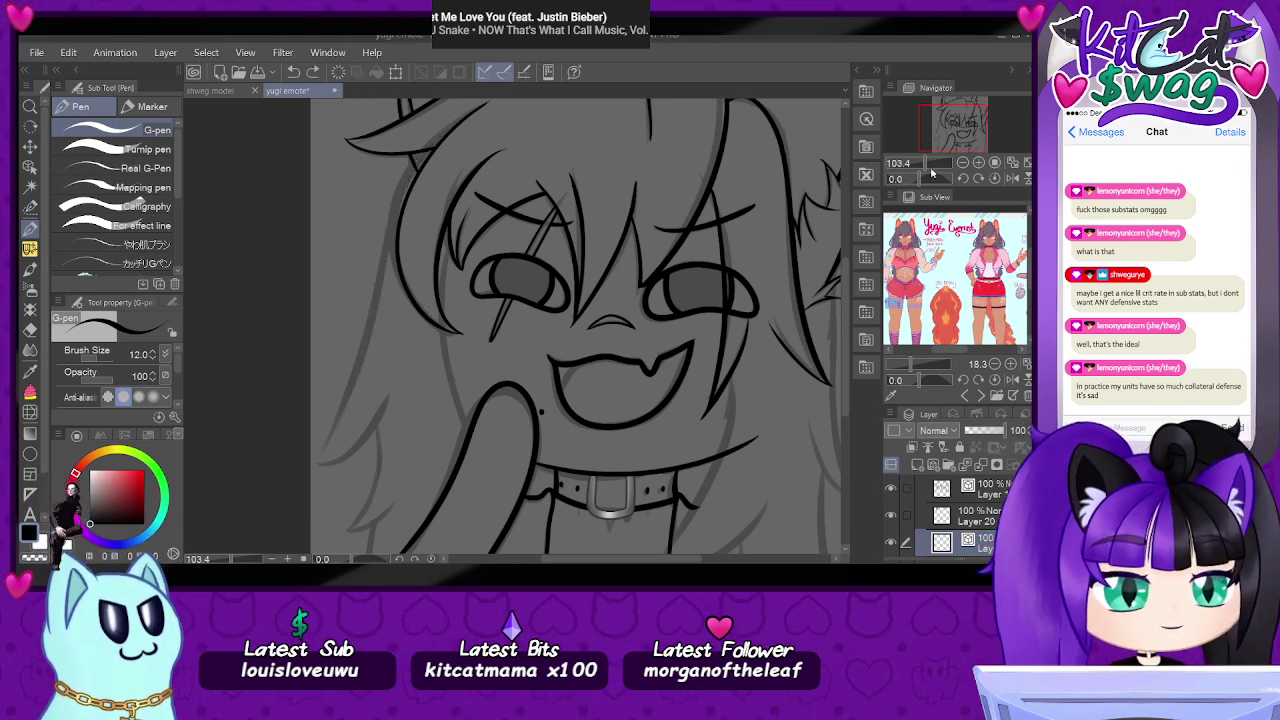
# - Ink the long outer hair line on the image's left side, following the sketch between its pointed tip and the upper fringe
pyautogui.moveTo(924, 180); pyautogui.dragTo(954, 178)
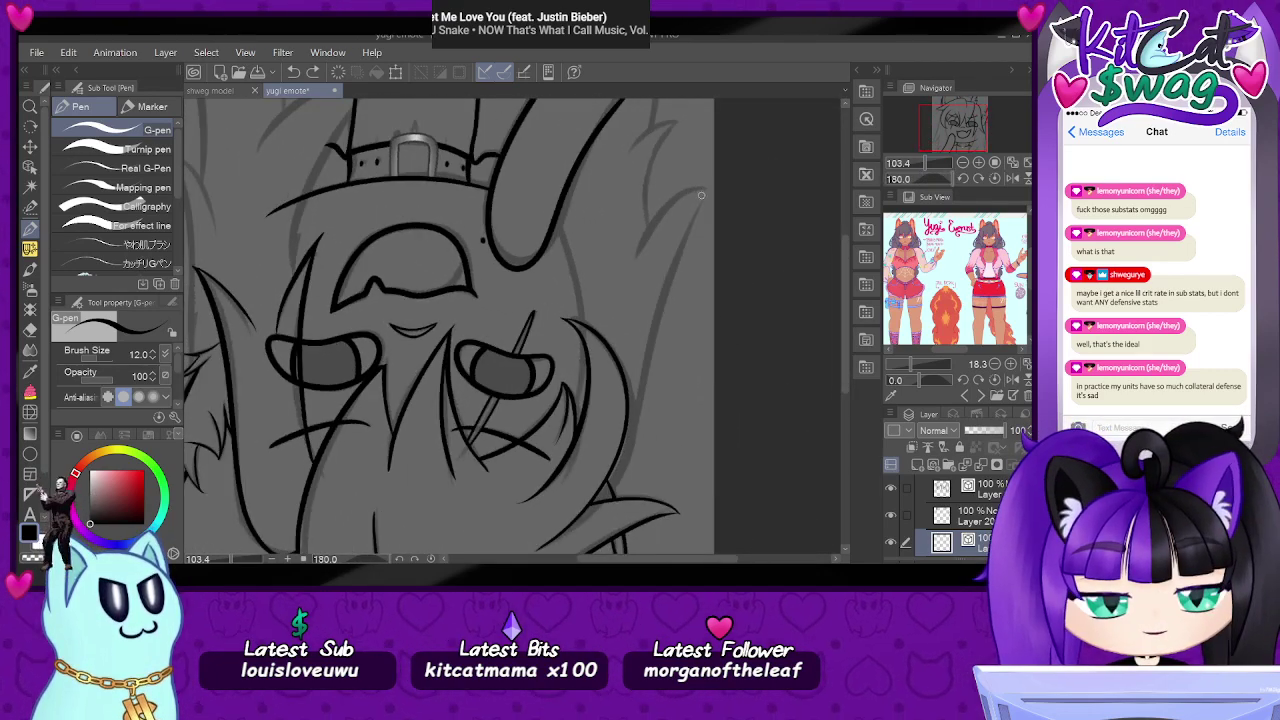
pyautogui.moveTo(707, 189); pyautogui.dragTo(615, 495)
pyautogui.hotkey('ctrl', 'z')
pyautogui.moveTo(708, 183)
pyautogui.mouseDown()
pyautogui.moveTo(686, 216)
pyautogui.moveTo(612, 502)
pyautogui.mouseUp()
pyautogui.hotkey('ctrl', 'z')
pyautogui.moveTo(709, 184)
pyautogui.mouseDown()
pyautogui.moveTo(614, 477)
pyautogui.moveTo(640, 514)
pyautogui.mouseUp()
pyautogui.hotkey('ctrl', 'z')
pyautogui.moveTo(711, 181); pyautogui.dragTo(608, 503)
# - Ink the short curved inner edge running back from the tip of the left outer hair strand
pyautogui.moveTo(711, 183)
pyautogui.mouseDown()
pyautogui.moveTo(669, 209)
pyautogui.moveTo(649, 256)
pyautogui.mouseUp()
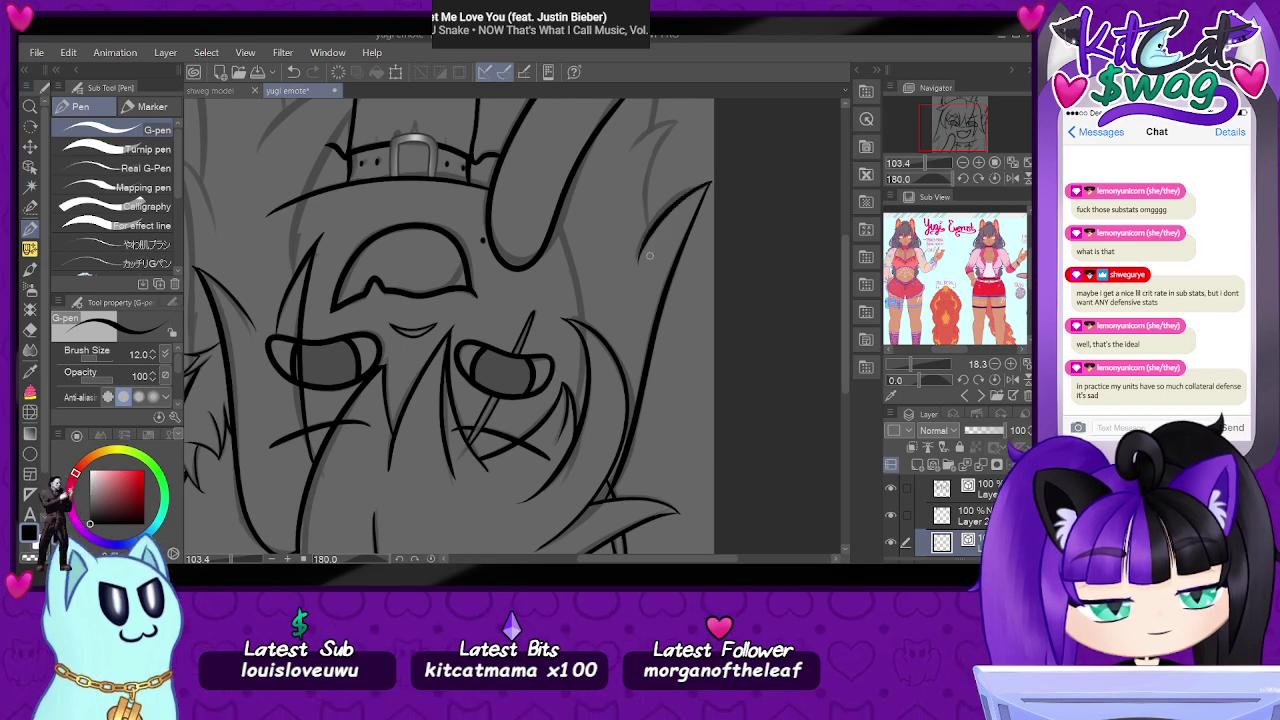
pyautogui.hotkey('ctrl', 'z')
pyautogui.moveTo(711, 183); pyautogui.dragTo(645, 245)
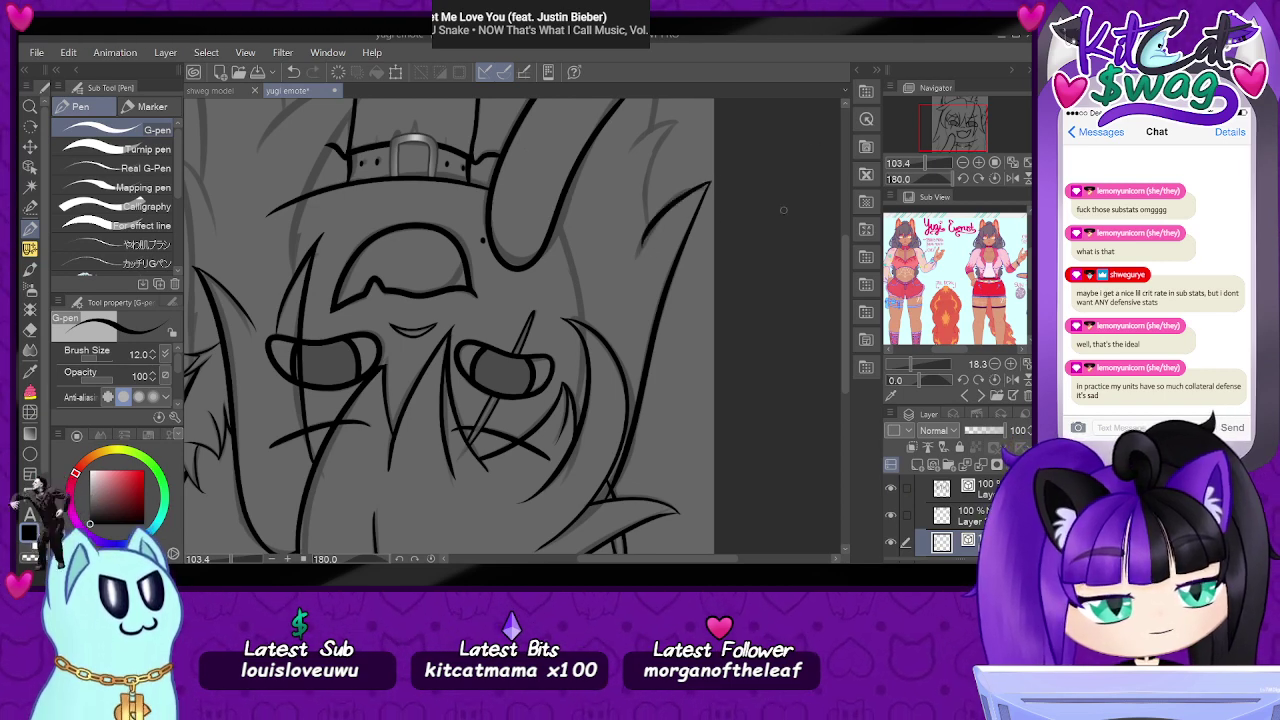
pyautogui.hotkey('ctrl', 'z')
pyautogui.moveTo(711, 183); pyautogui.dragTo(641, 247)
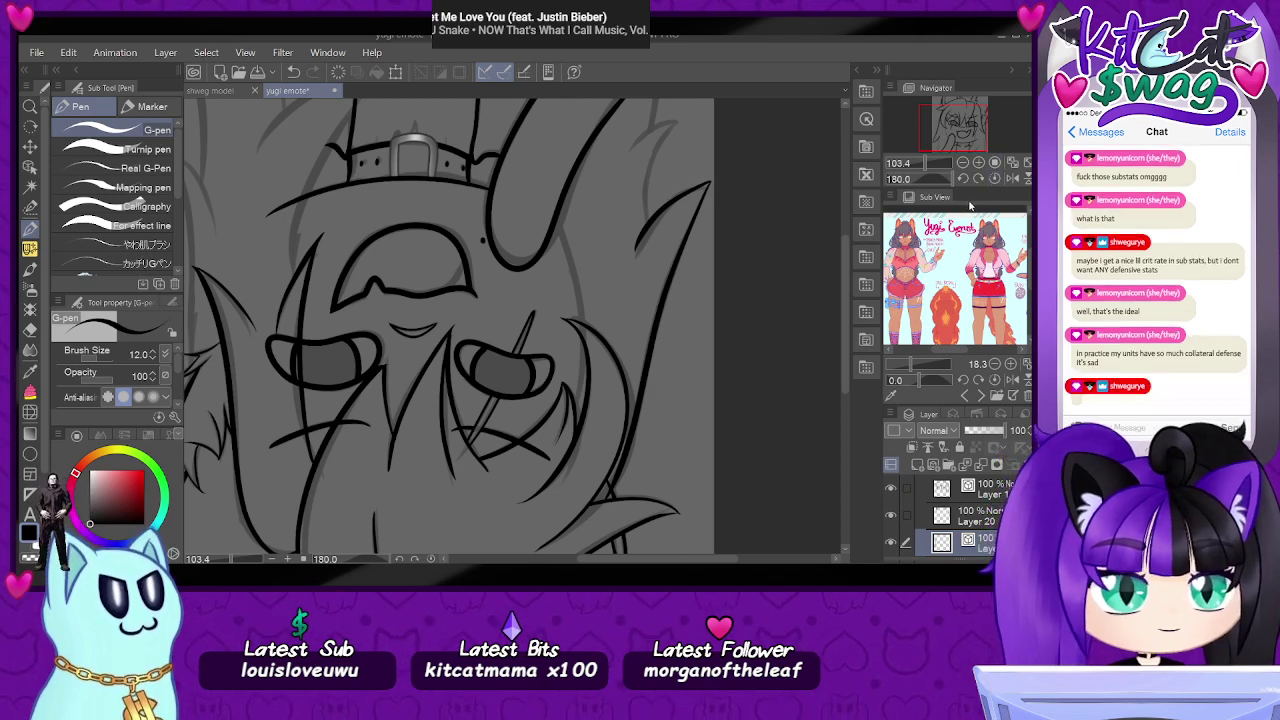
# - Ink the outer curve of the lower left hair lock, from the first lock's inner edge down to the sketched tip
pyautogui.click(995, 179)
pyautogui.moveTo(920, 181); pyautogui.dragTo(948, 137)
pyautogui.click(995, 179)
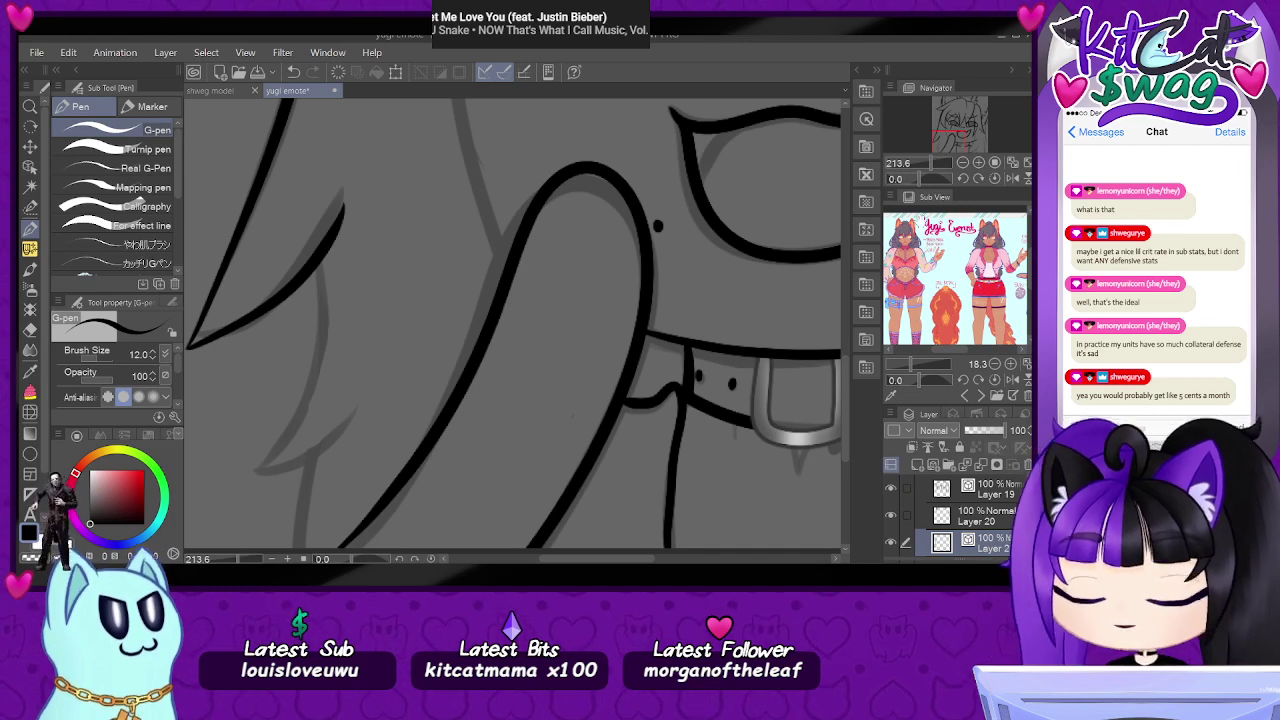
pyautogui.moveTo(320, 268); pyautogui.dragTo(265, 477)
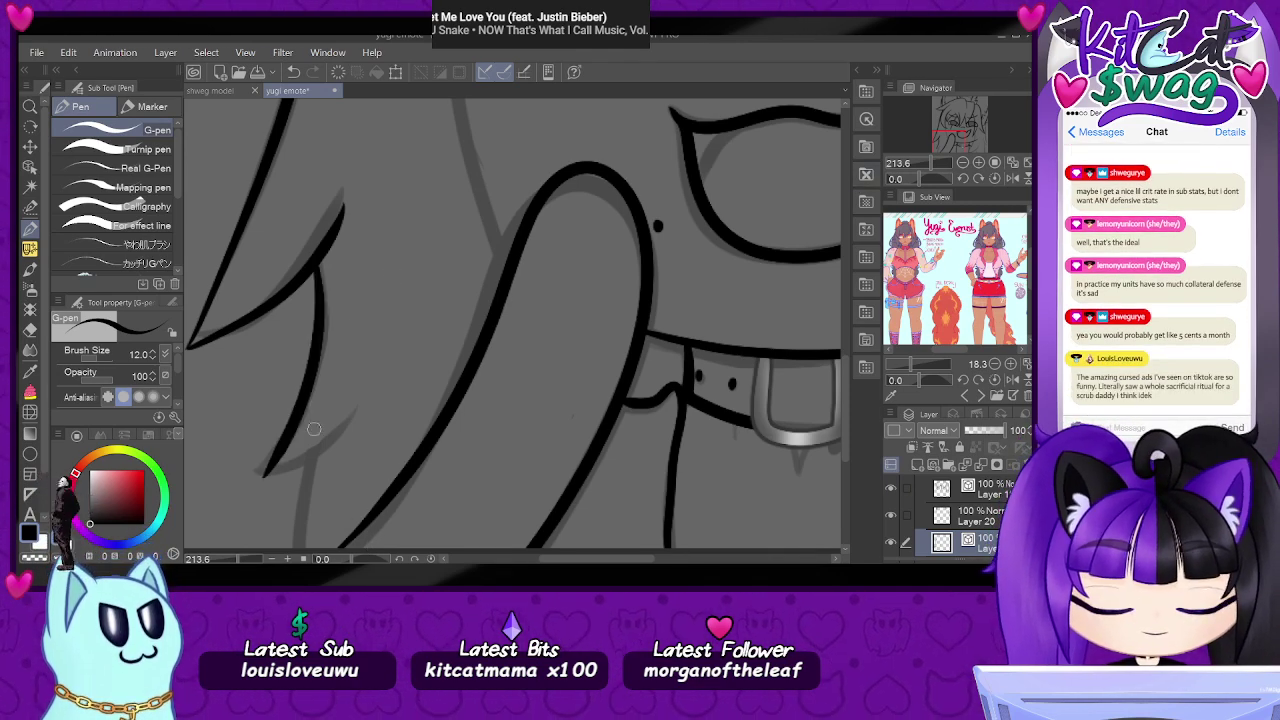
pyautogui.moveTo(266, 475); pyautogui.dragTo(372, 415)
pyautogui.hotkey('ctrl', 'z')
pyautogui.moveTo(265, 476); pyautogui.dragTo(365, 424)
pyautogui.hotkey('ctrl', 'z')
# - Ink the lower left lock's inner edge back from its tip, and the strand line from it to the canvas's bottom edge
pyautogui.moveTo(922, 180); pyautogui.dragTo(947, 181)
pyautogui.moveTo(968, 138); pyautogui.dragTo(944, 138)
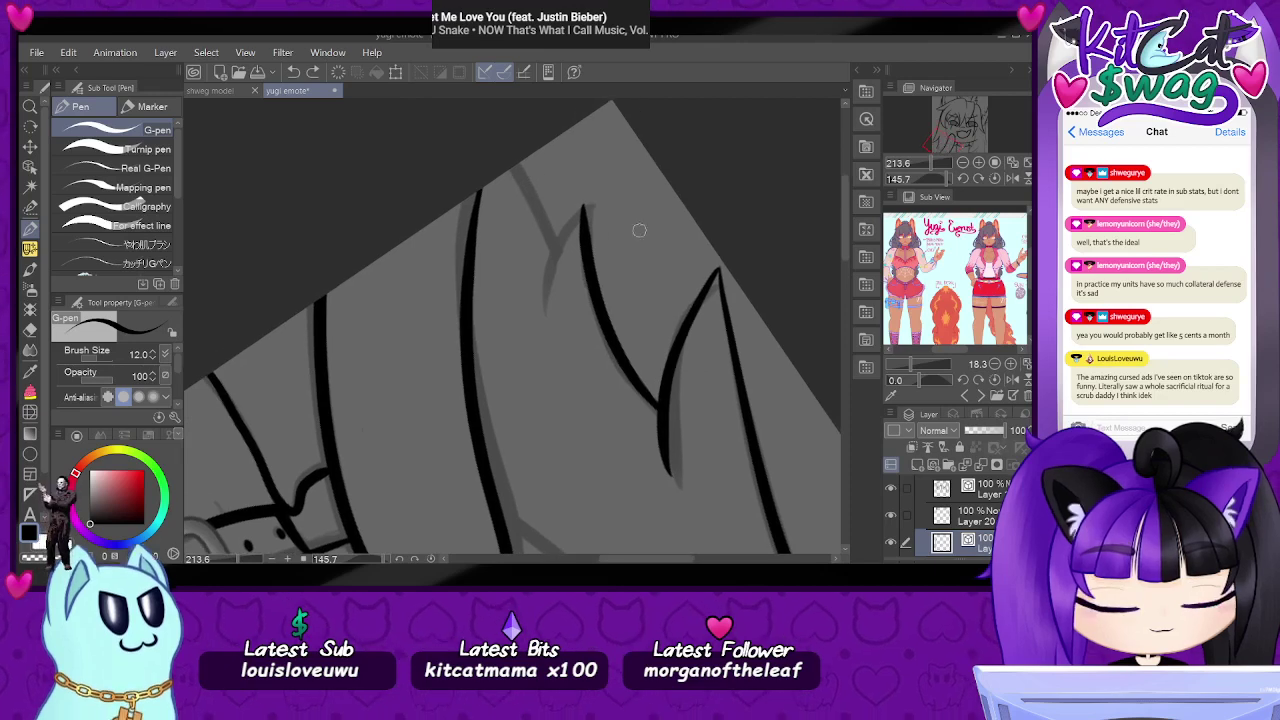
pyautogui.moveTo(585, 208)
pyautogui.mouseDown()
pyautogui.moveTo(544, 288)
pyautogui.moveTo(545, 320)
pyautogui.mouseUp()
pyautogui.hotkey('ctrl', 'z')
pyautogui.moveTo(585, 207)
pyautogui.mouseDown()
pyautogui.moveTo(551, 282)
pyautogui.moveTo(541, 325)
pyautogui.mouseUp()
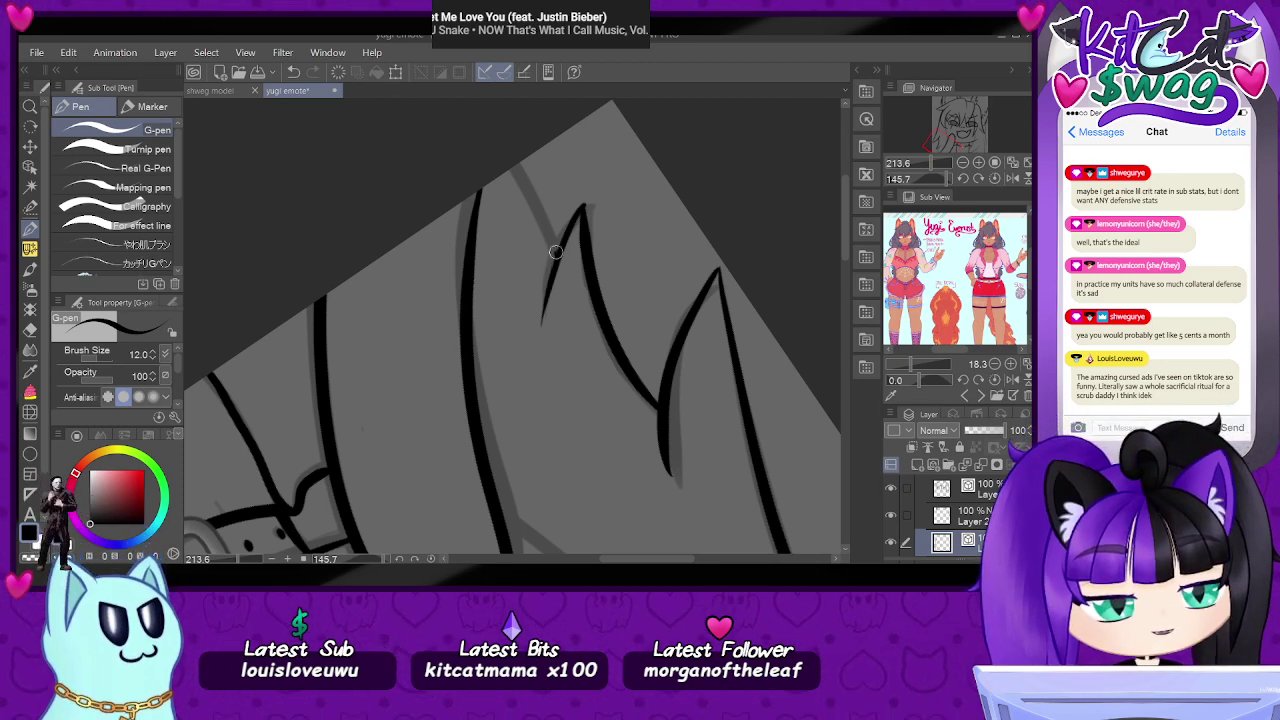
pyautogui.moveTo(556, 252); pyautogui.dragTo(515, 162)
pyautogui.click(995, 178)
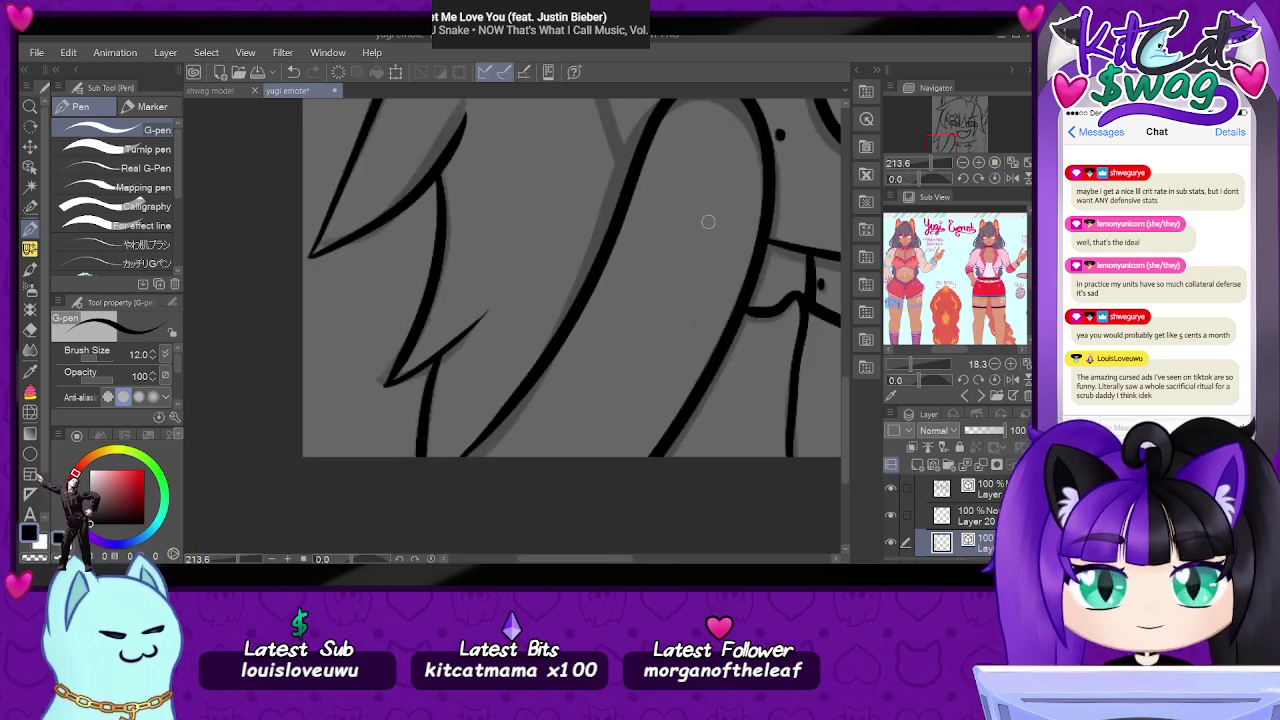
pyautogui.moveTo(930, 164); pyautogui.dragTo(928, 190)
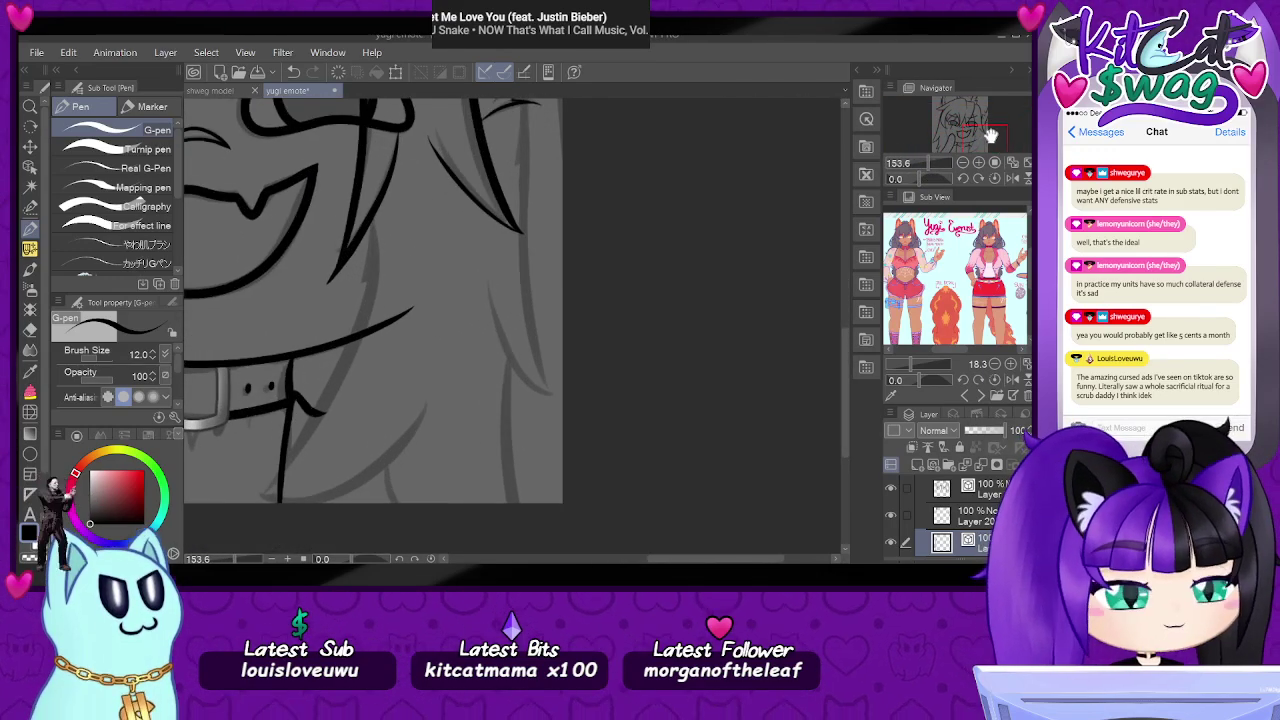
pyautogui.moveTo(991, 137); pyautogui.dragTo(984, 132)
pyautogui.moveTo(537, 126)
pyautogui.mouseDown()
pyautogui.moveTo(544, 430)
pyautogui.moveTo(566, 460)
pyautogui.mouseUp()
pyautogui.hotkey('ctrl', 'z')
pyautogui.moveTo(538, 138)
pyautogui.mouseDown()
pyautogui.moveTo(536, 332)
pyautogui.moveTo(561, 435)
pyautogui.mouseUp()
pyautogui.hotkey('ctrl', 'z')
pyautogui.moveTo(537, 132); pyautogui.dragTo(541, 430)
pyautogui.hotkey('ctrl', 'z')
pyautogui.moveTo(535, 105); pyautogui.dragTo(555, 440)
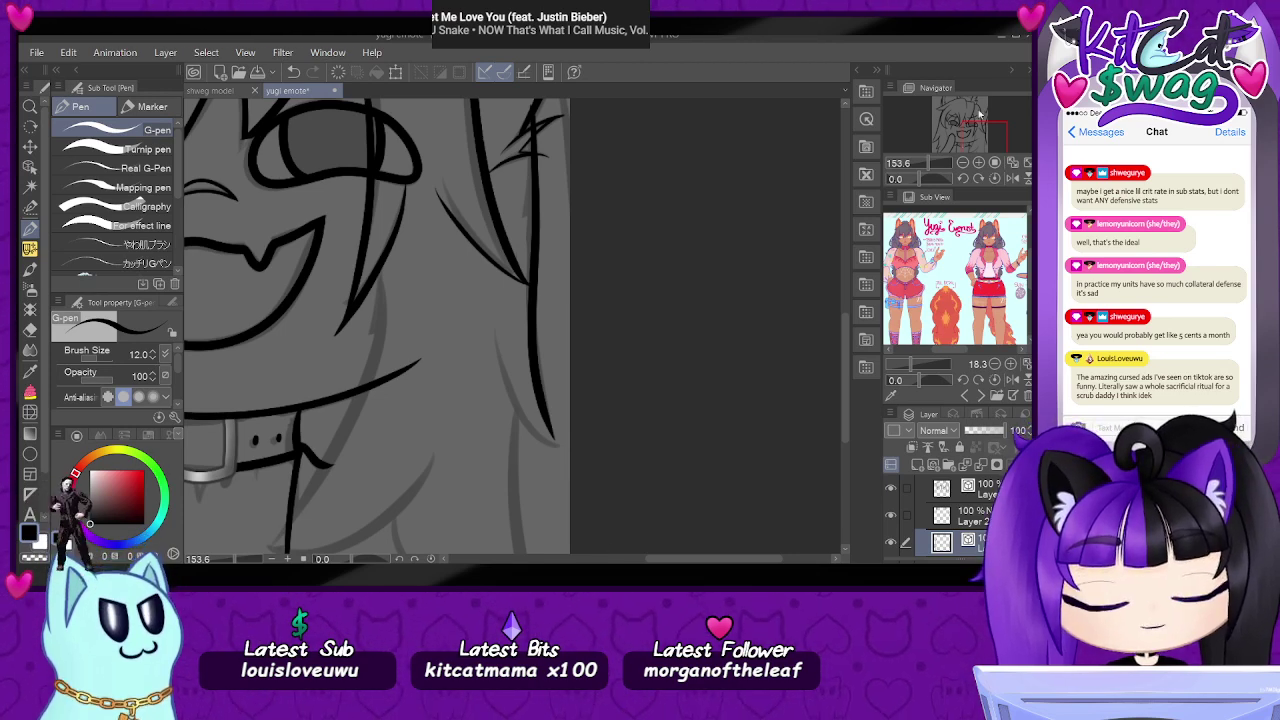
pyautogui.moveTo(920, 179); pyautogui.dragTo(933, 179)
pyautogui.hotkey('ctrl', 'z')
# - Ink the pointed outer lock at the image's right edge and the strand line from it down to the canvas's bottom edge
pyautogui.moveTo(560, 324); pyautogui.dragTo(412, 422)
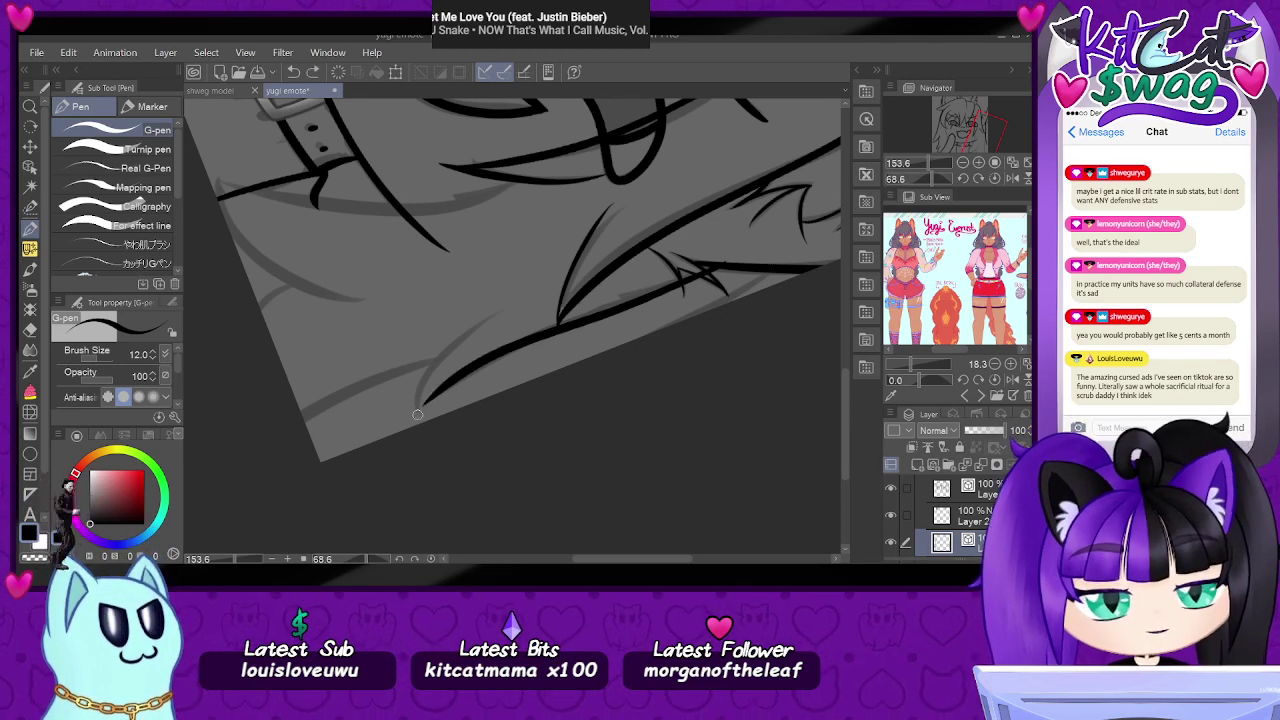
pyautogui.moveTo(417, 414); pyautogui.dragTo(495, 315)
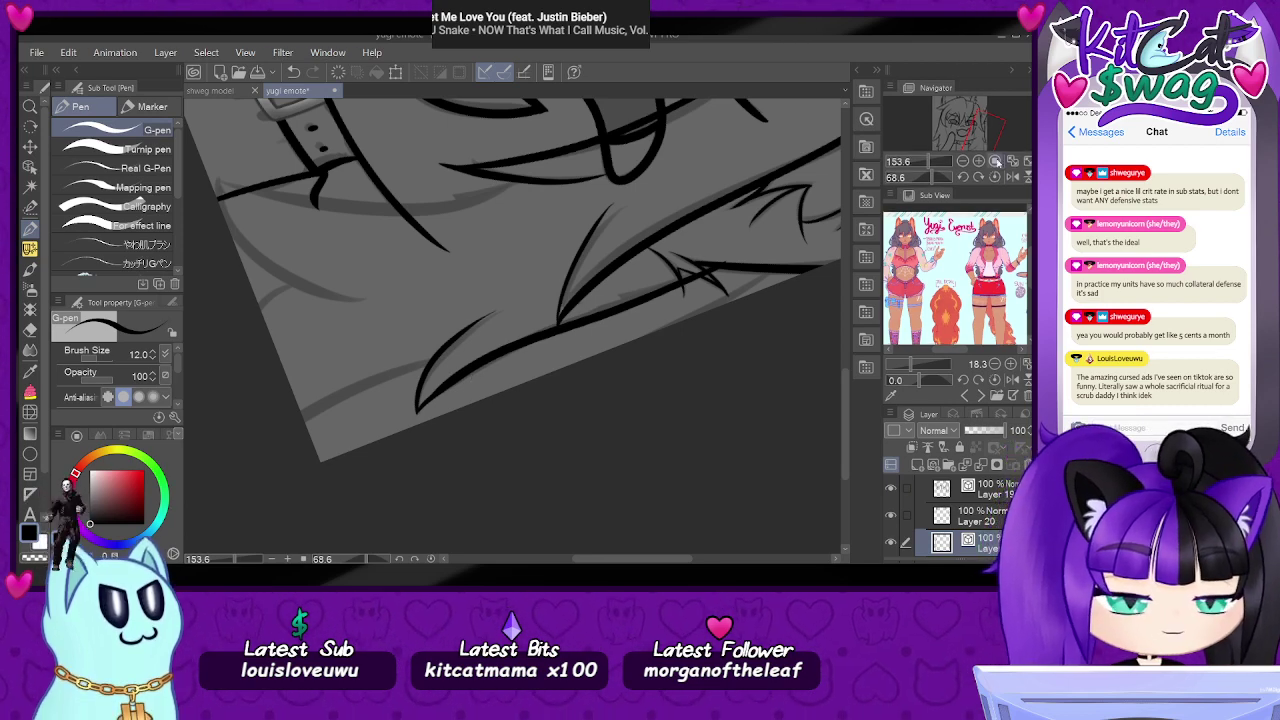
pyautogui.click(994, 177)
pyautogui.moveTo(525, 209); pyautogui.dragTo(540, 417)
pyautogui.hotkey('ctrl', 'z')
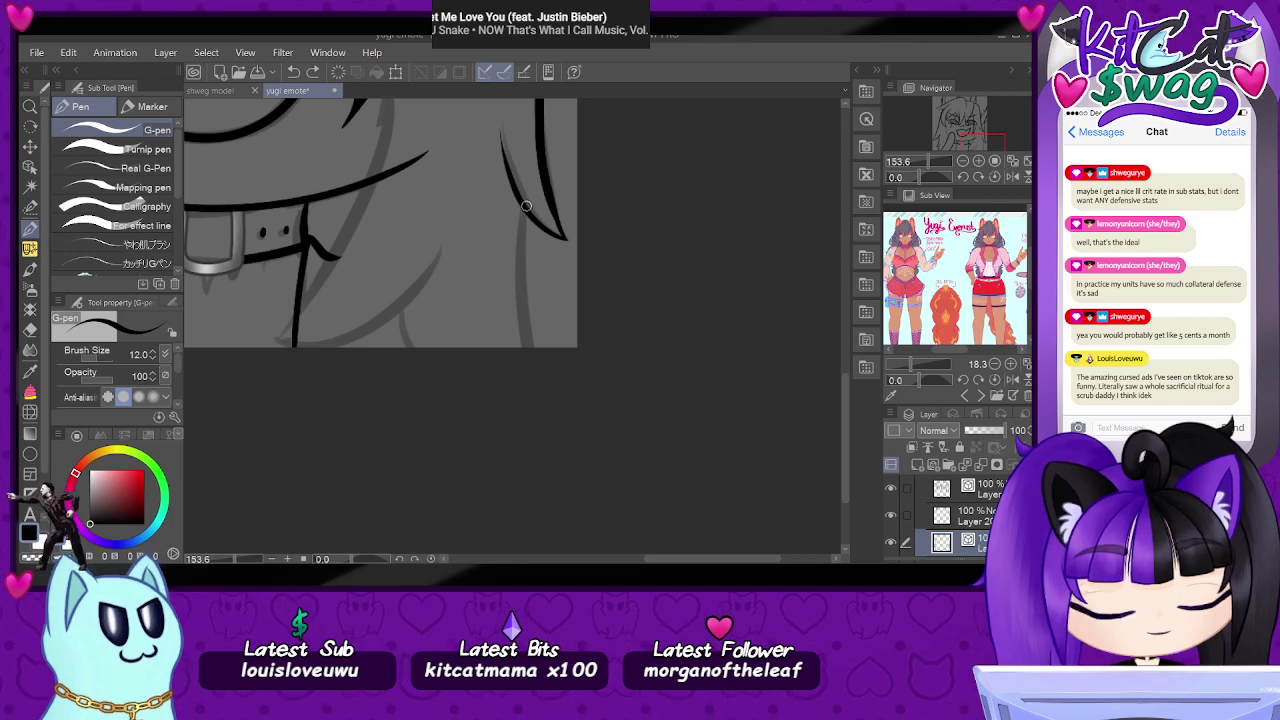
pyautogui.moveTo(526, 205); pyautogui.dragTo(539, 415)
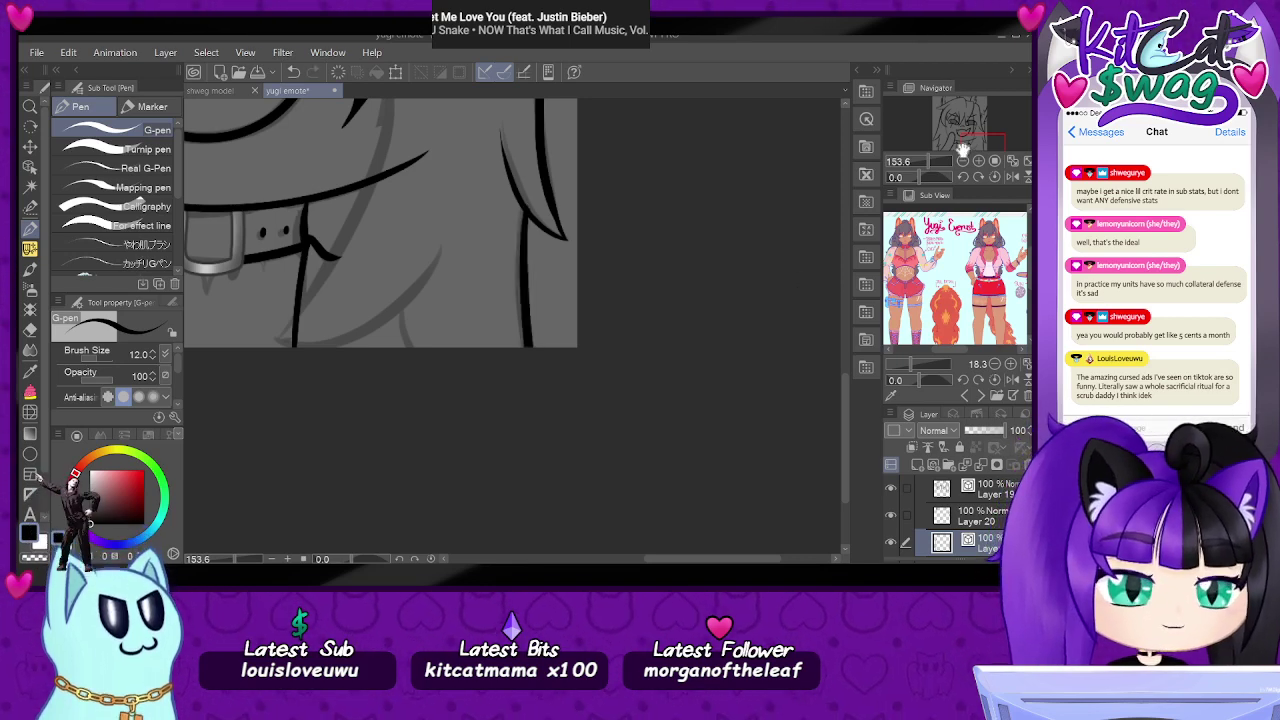
# - Ink the pointed hair lock beside the collar's right side, with its curved lower edge sweeping back up from the tip
pyautogui.scroll(-6, 943, 148)
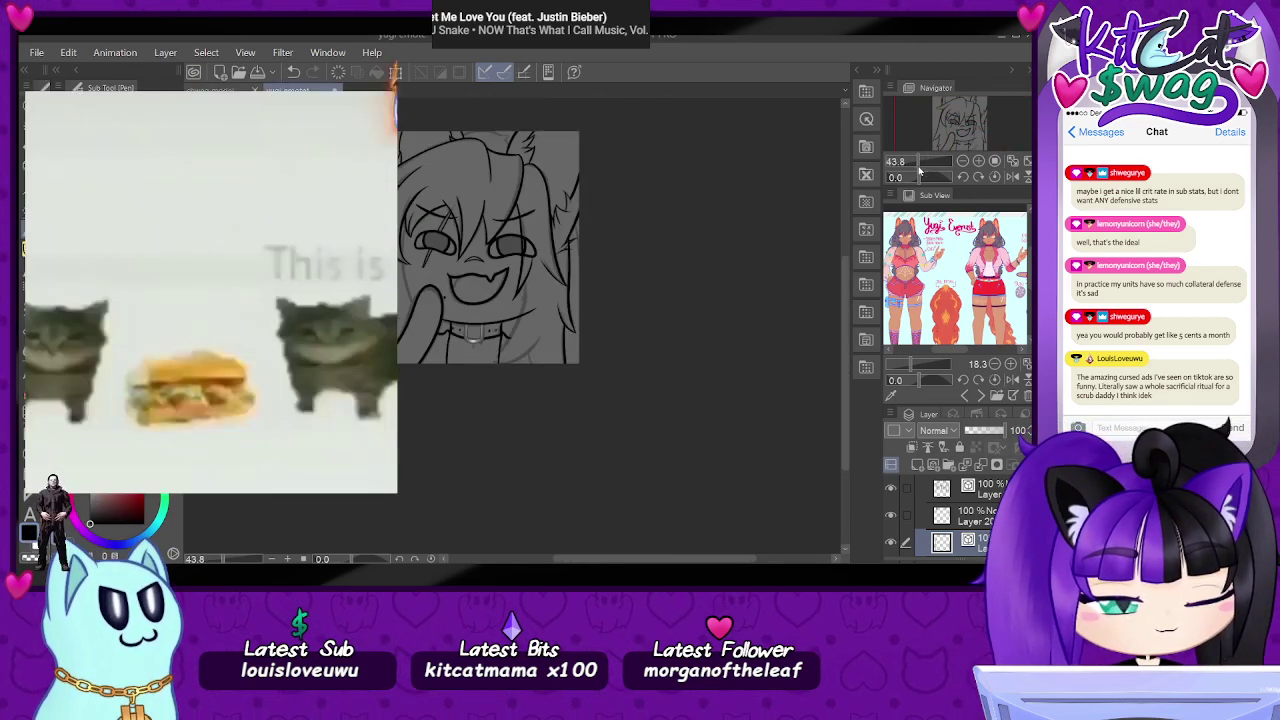
pyautogui.scroll(2, 919, 172)
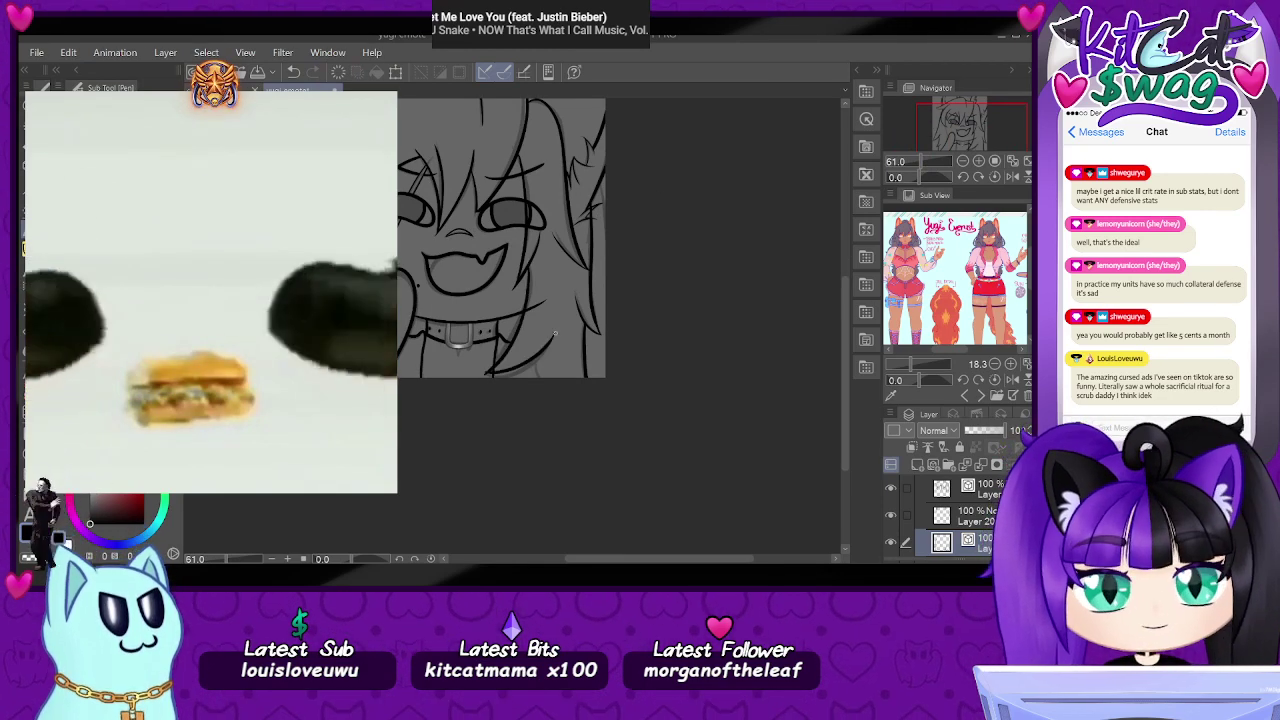
pyautogui.moveTo(922, 161); pyautogui.dragTo(955, 178)
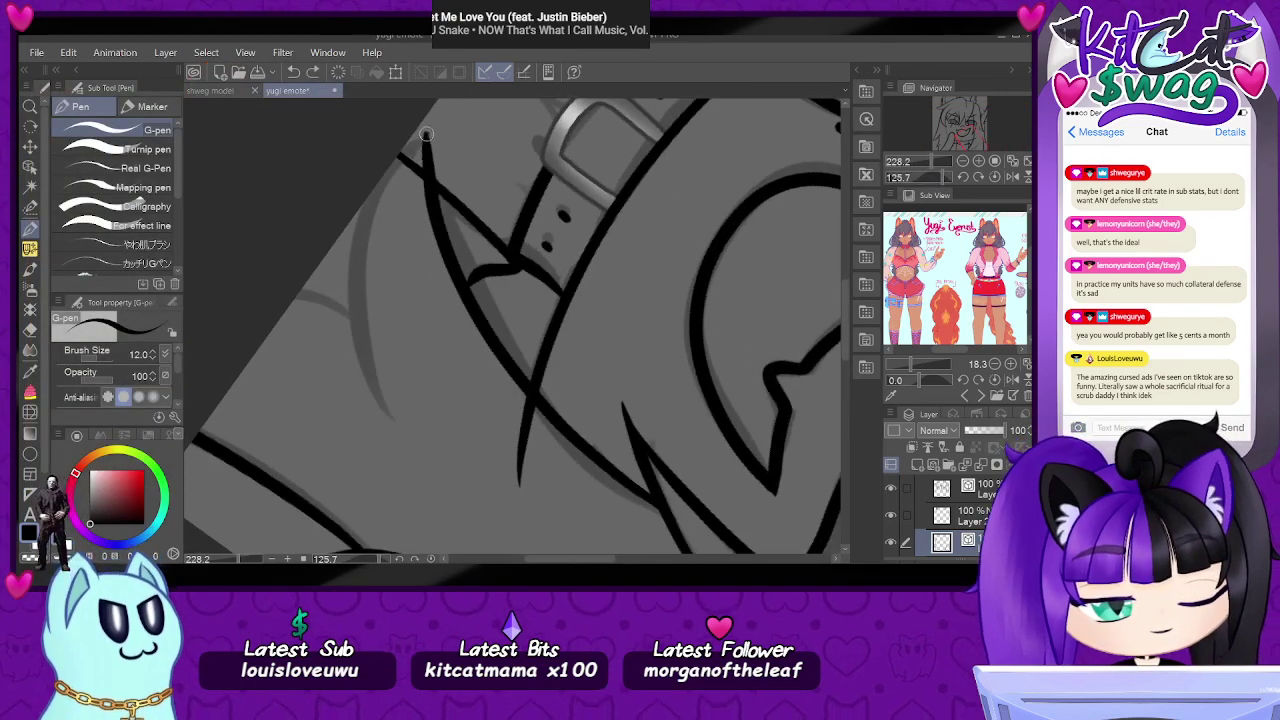
pyautogui.moveTo(426, 133)
pyautogui.mouseDown()
pyautogui.moveTo(392, 178)
pyautogui.moveTo(411, 429)
pyautogui.mouseUp()
pyautogui.hotkey('ctrl', 'z')
pyautogui.moveTo(425, 134)
pyautogui.mouseDown()
pyautogui.moveTo(405, 158)
pyautogui.moveTo(362, 315)
pyautogui.moveTo(388, 420)
pyautogui.mouseUp()
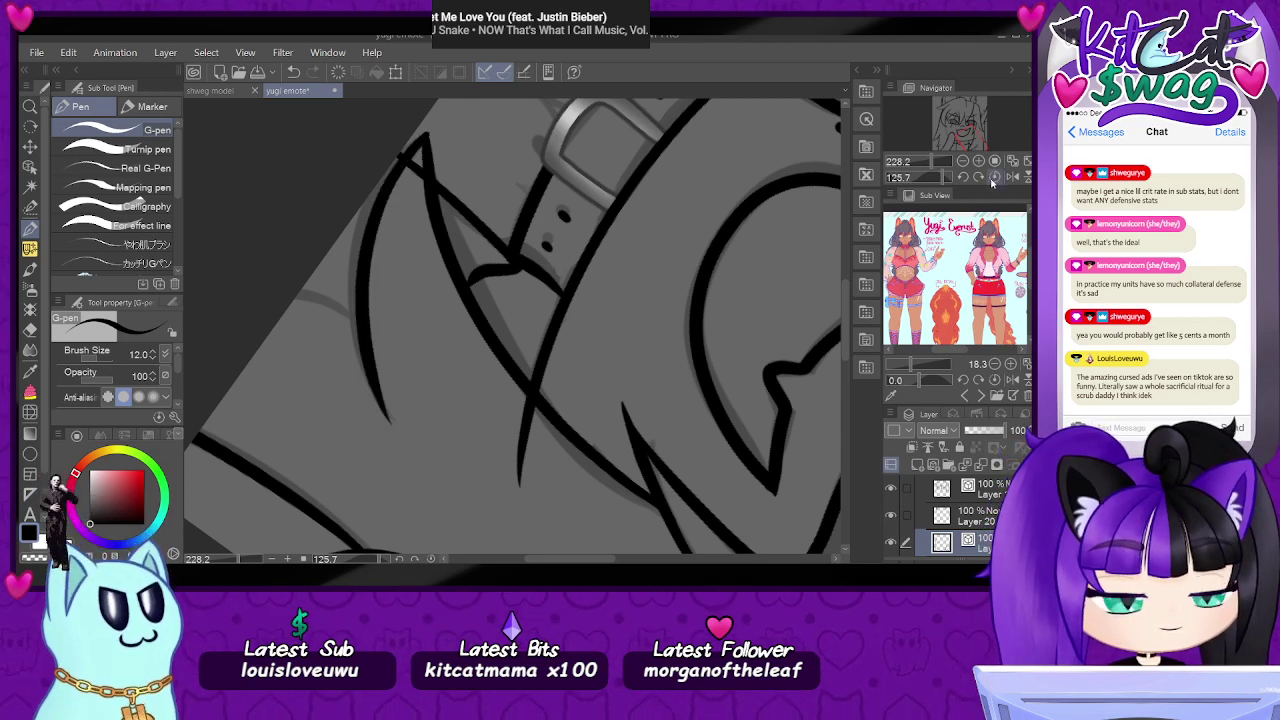
# - Ink the short strand line from the collar-side lock's lower edge down to the canvas's bottom edge
pyautogui.click(994, 177)
pyautogui.moveTo(972, 136); pyautogui.dragTo(975, 153)
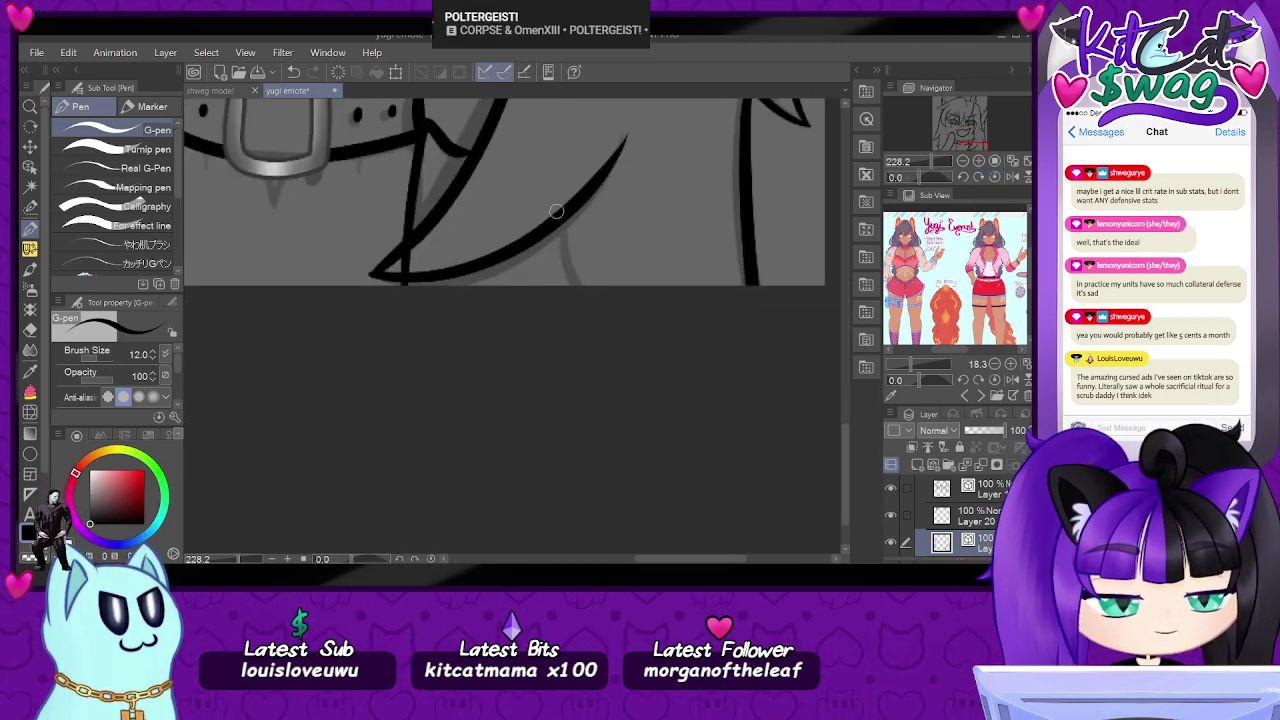
pyautogui.moveTo(556, 211); pyautogui.dragTo(568, 280)
pyautogui.hotkey('ctrl', 'z')
pyautogui.moveTo(566, 206); pyautogui.dragTo(578, 285)
# - Ink the small jagged hair notch between the top hair tuft's tip and the base of the right ear
pyautogui.moveTo(937, 162); pyautogui.dragTo(980, 109)
pyautogui.moveTo(921, 162)
pyautogui.mouseDown()
pyautogui.moveTo(973, 118)
pyautogui.moveTo(962, 102)
pyautogui.mouseUp()
pyautogui.moveTo(334, 273)
pyautogui.mouseDown()
pyautogui.moveTo(371, 247)
pyautogui.moveTo(646, 261)
pyautogui.moveTo(554, 266)
pyautogui.moveTo(465, 242)
pyautogui.moveTo(315, 270)
pyautogui.mouseUp()
pyautogui.hotkey('ctrl', 'z')
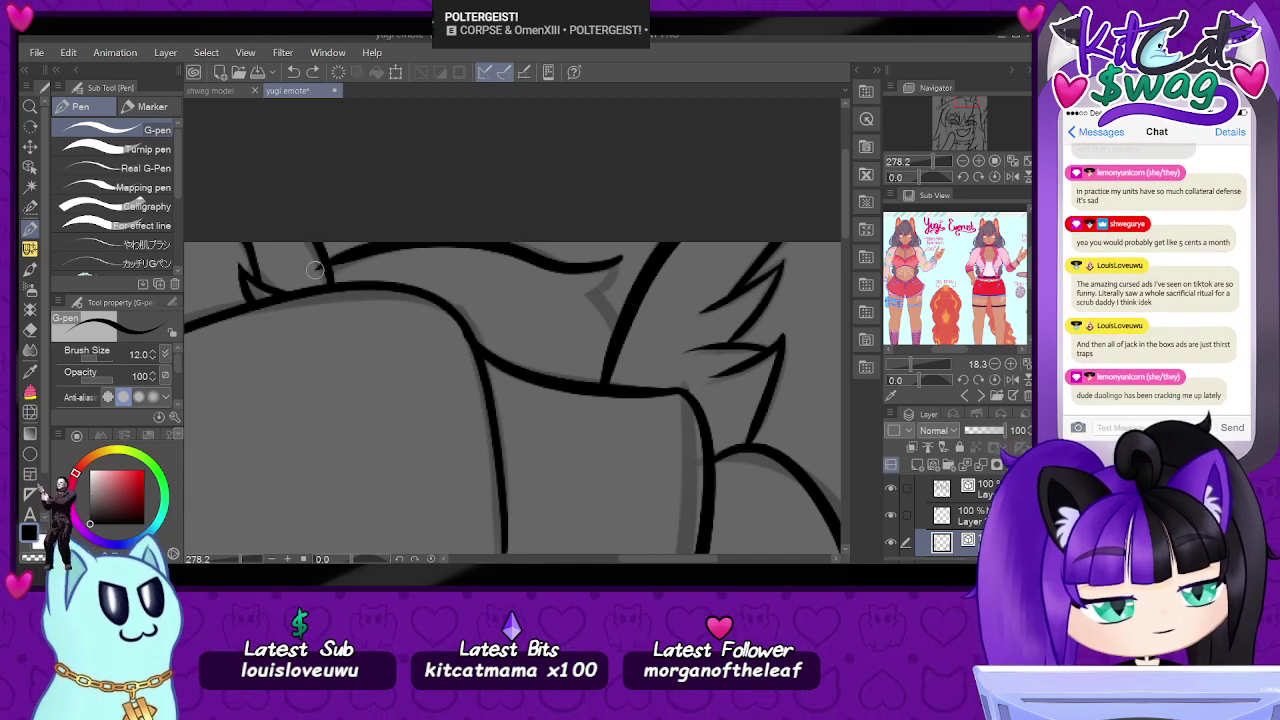
pyautogui.moveTo(620, 258); pyautogui.dragTo(588, 300)
pyautogui.hotkey('ctrl', 'z')
pyautogui.moveTo(620, 258)
pyautogui.mouseDown()
pyautogui.moveTo(590, 298)
pyautogui.moveTo(618, 340)
pyautogui.mouseUp()
pyautogui.hotkey('ctrl', 'z')
pyautogui.moveTo(590, 290); pyautogui.dragTo(622, 345)
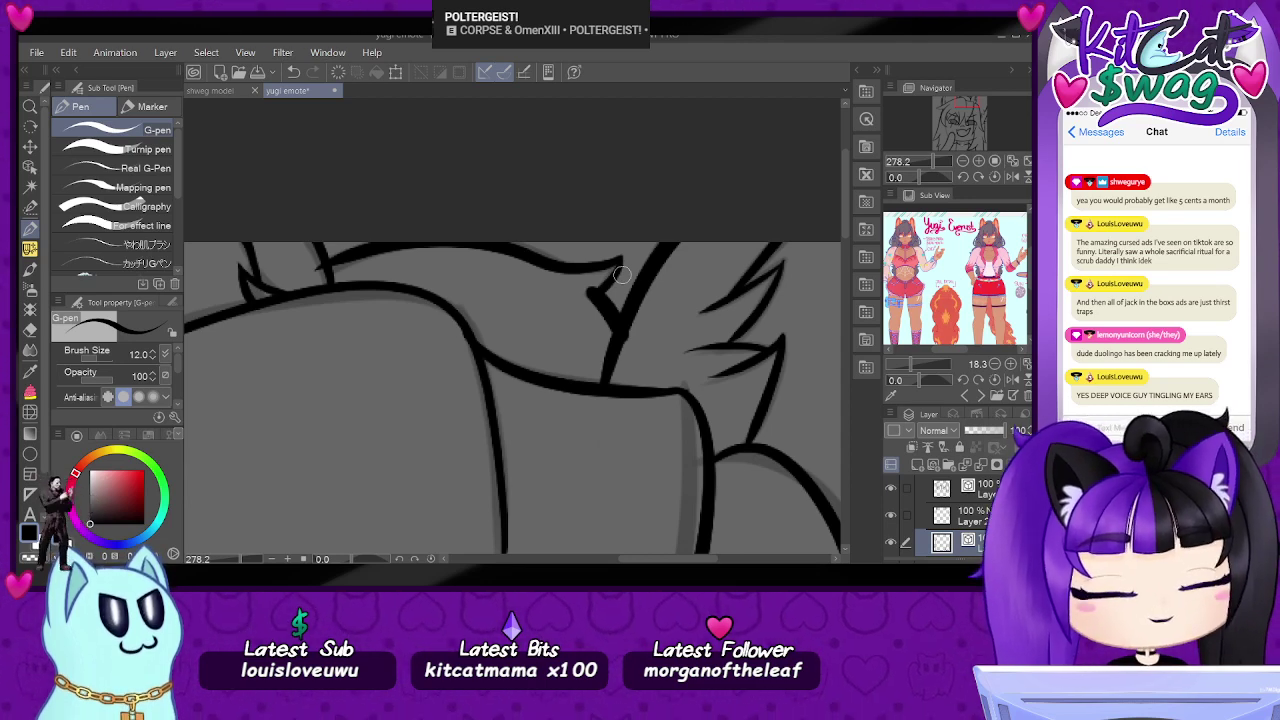
# - Erase the stray ink around the corner of the jagged hair notch beside the right ear's base
pyautogui.click(30, 328)
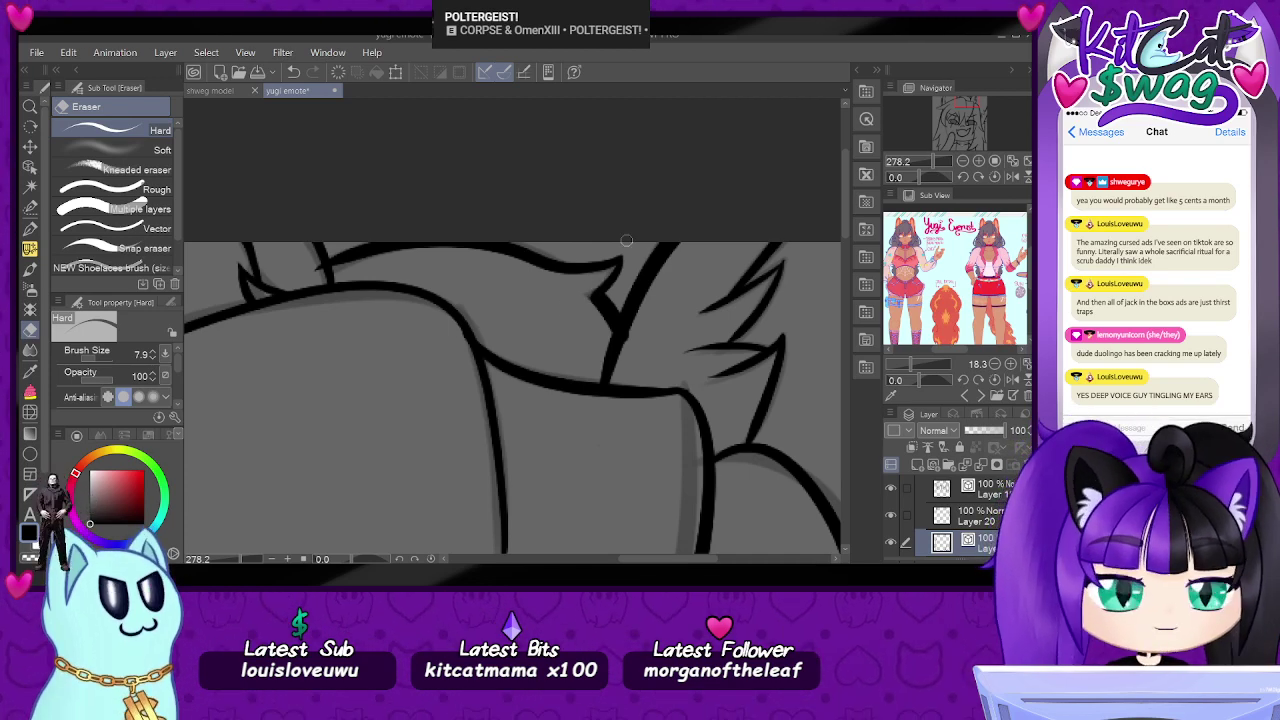
pyautogui.press('p')
pyautogui.moveTo(933, 161); pyautogui.dragTo(931, 161)
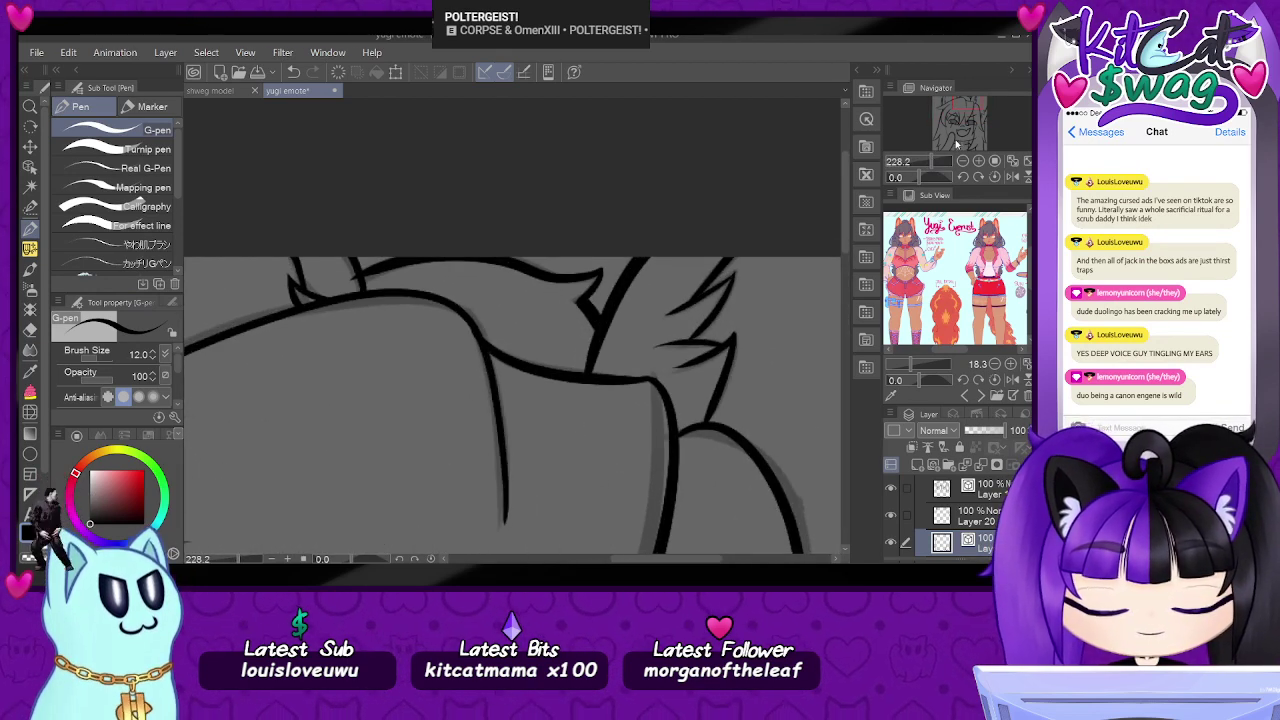
pyautogui.moveTo(968, 108); pyautogui.dragTo(965, 104)
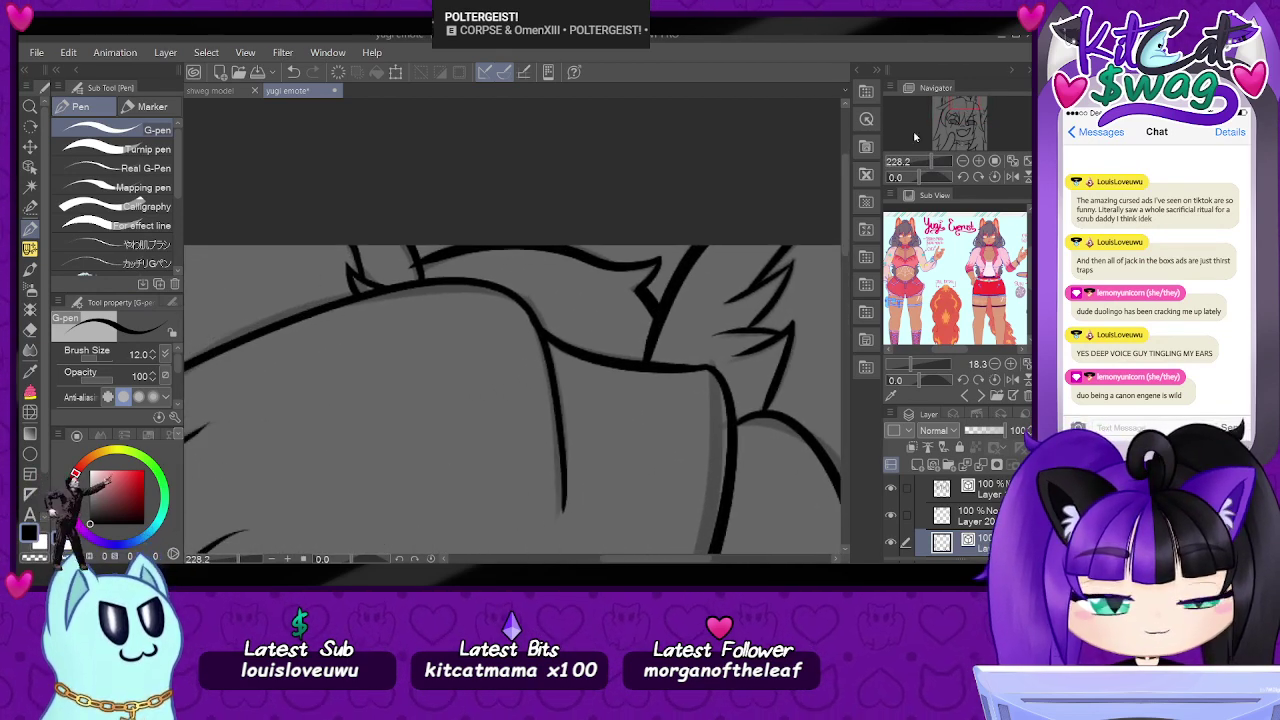
pyautogui.click(30, 333)
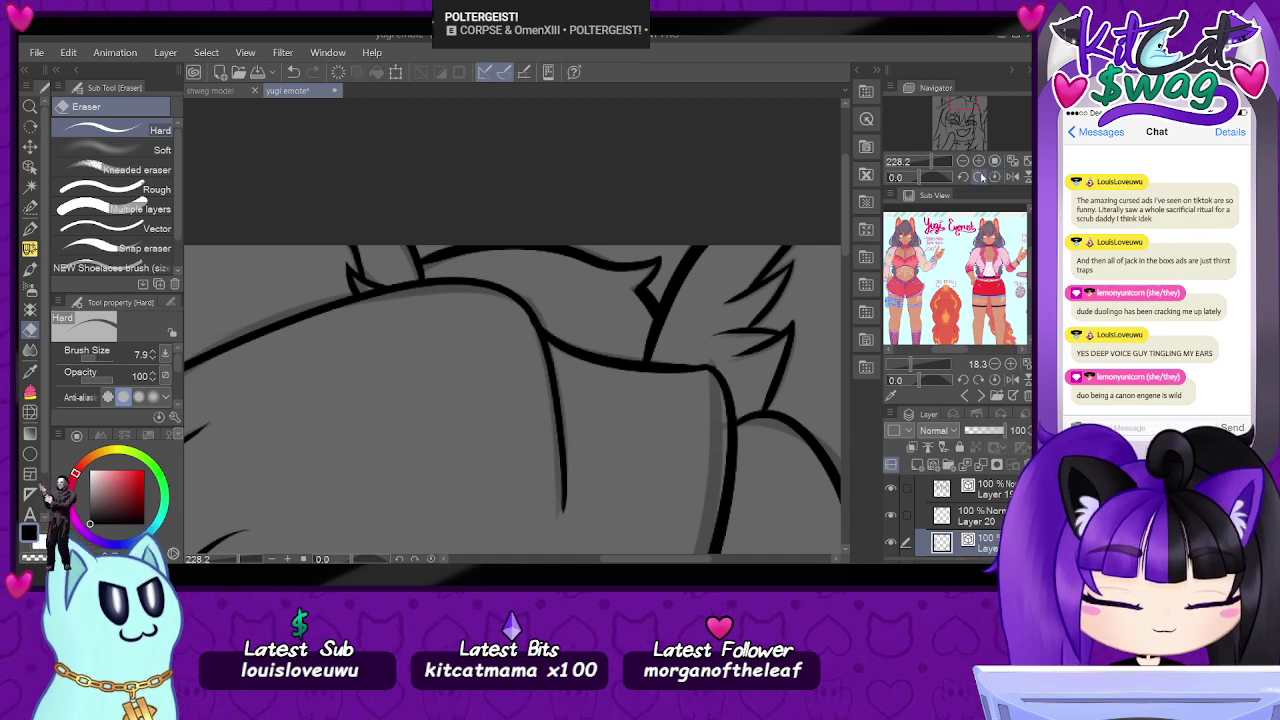
# - Ink the left cheek line from the bangs beside the scarred eye down to the raised hand
pyautogui.moveTo(936, 162); pyautogui.dragTo(921, 174)
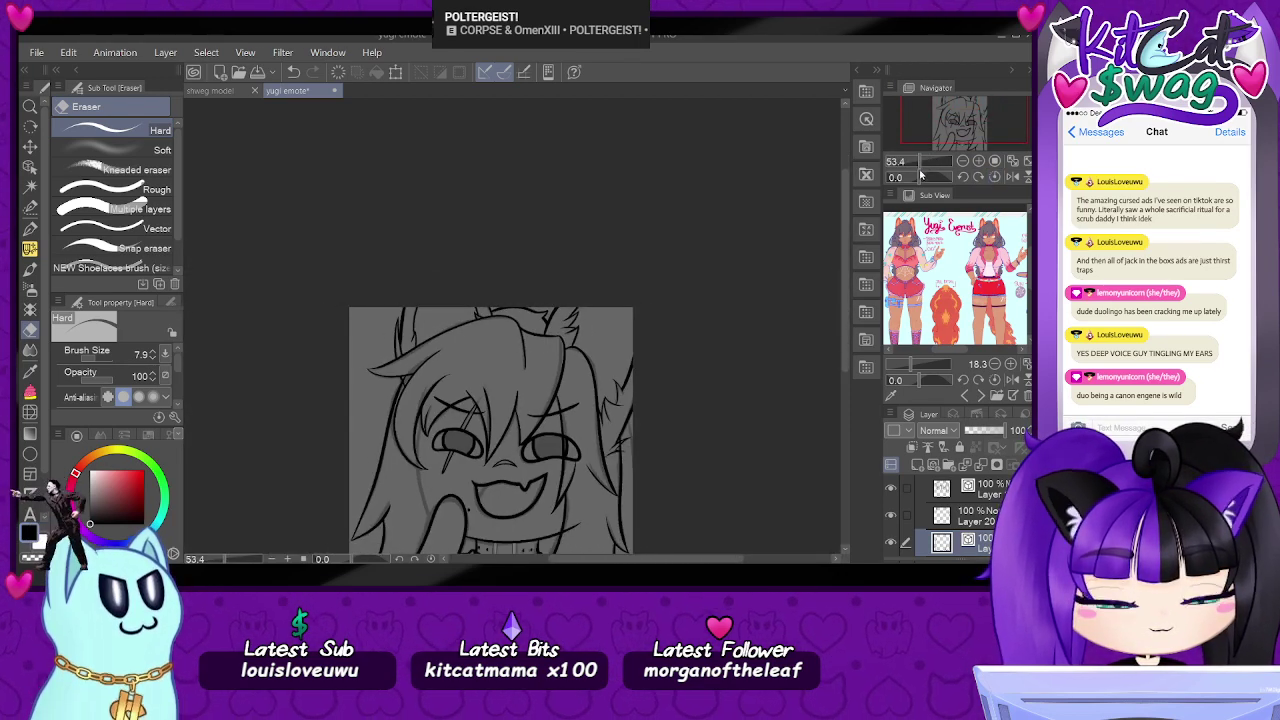
pyautogui.moveTo(951, 125); pyautogui.dragTo(956, 130)
pyautogui.scroll(6, 600, 312)
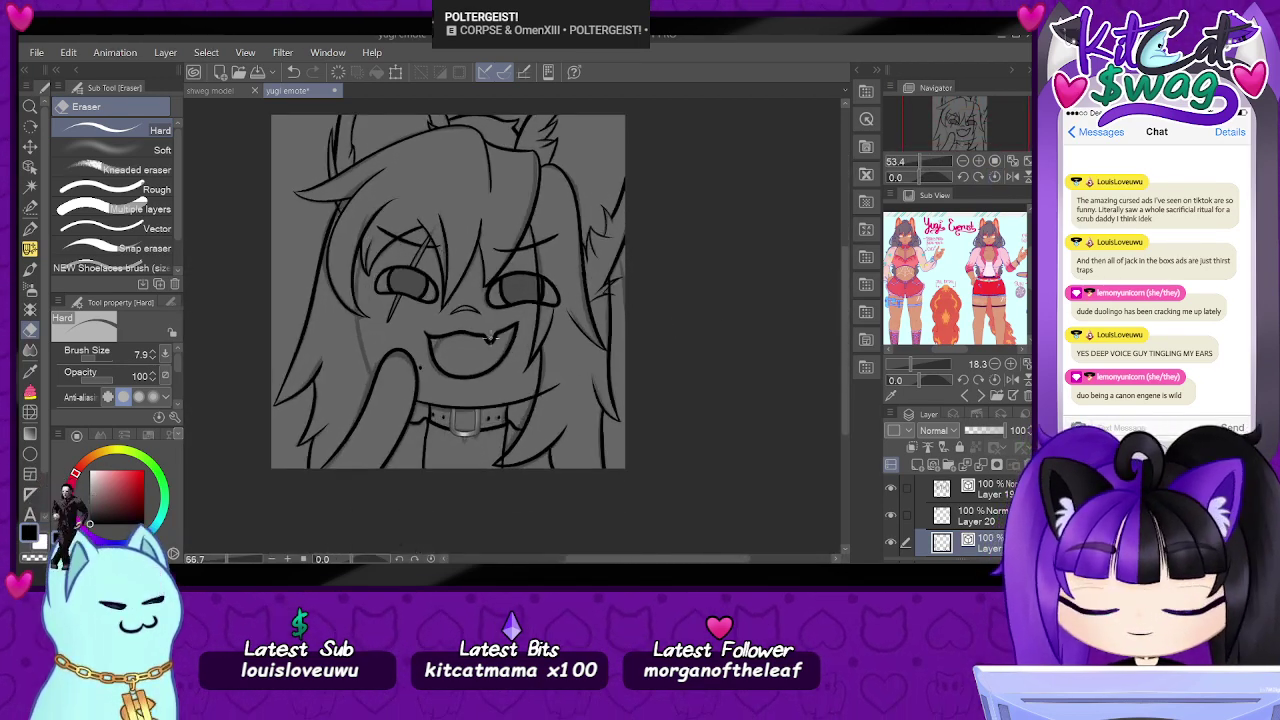
pyautogui.scroll(1, 306, 315)
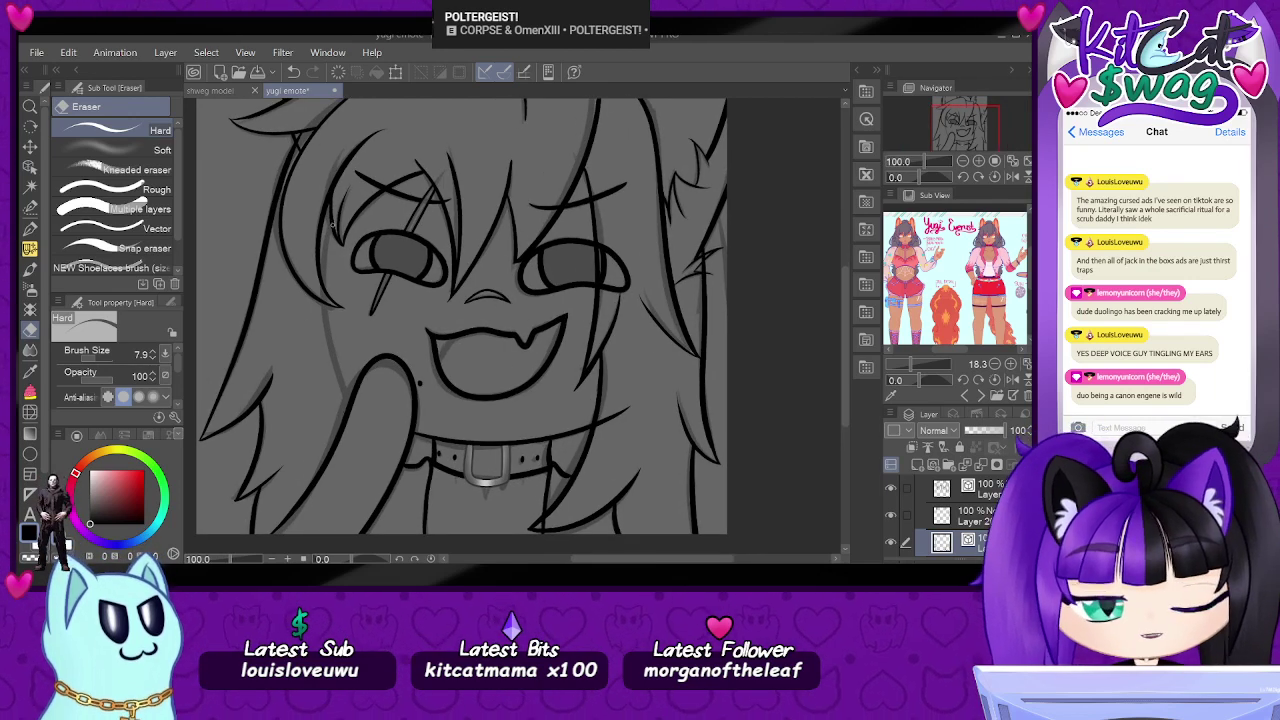
pyautogui.press('p')
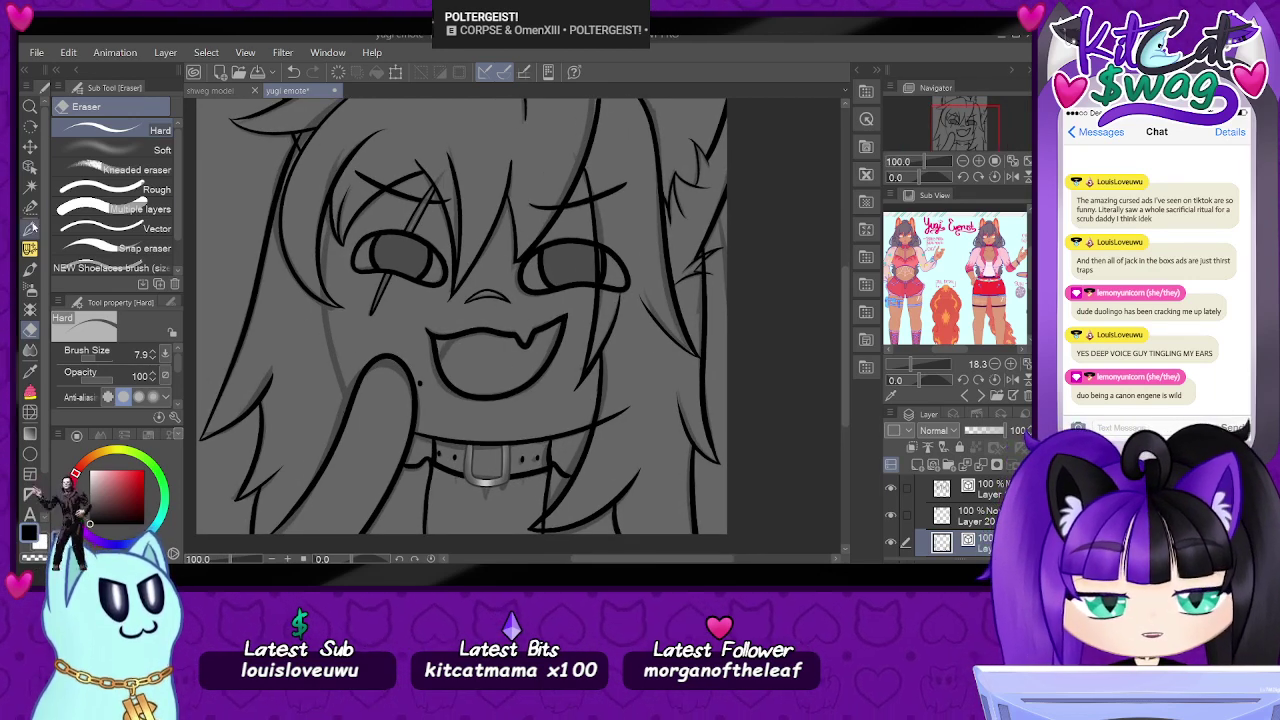
pyautogui.moveTo(333, 215); pyautogui.dragTo(380, 455)
pyautogui.hotkey('ctrl', 'z')
pyautogui.moveTo(336, 212)
pyautogui.mouseDown()
pyautogui.moveTo(328, 251)
pyautogui.moveTo(360, 430)
pyautogui.mouseUp()
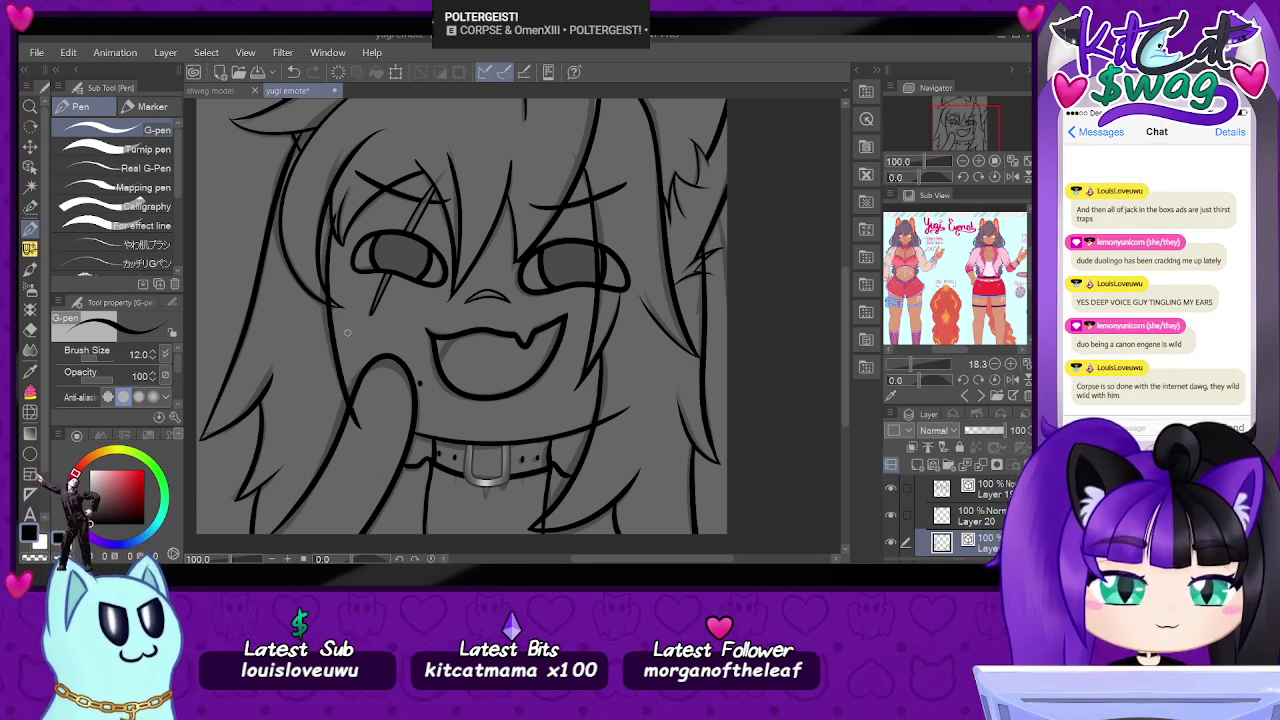
# - Erase the part of the left cheek line that crosses the tip of the pointed side lock
pyautogui.scroll(3, 273, 317)
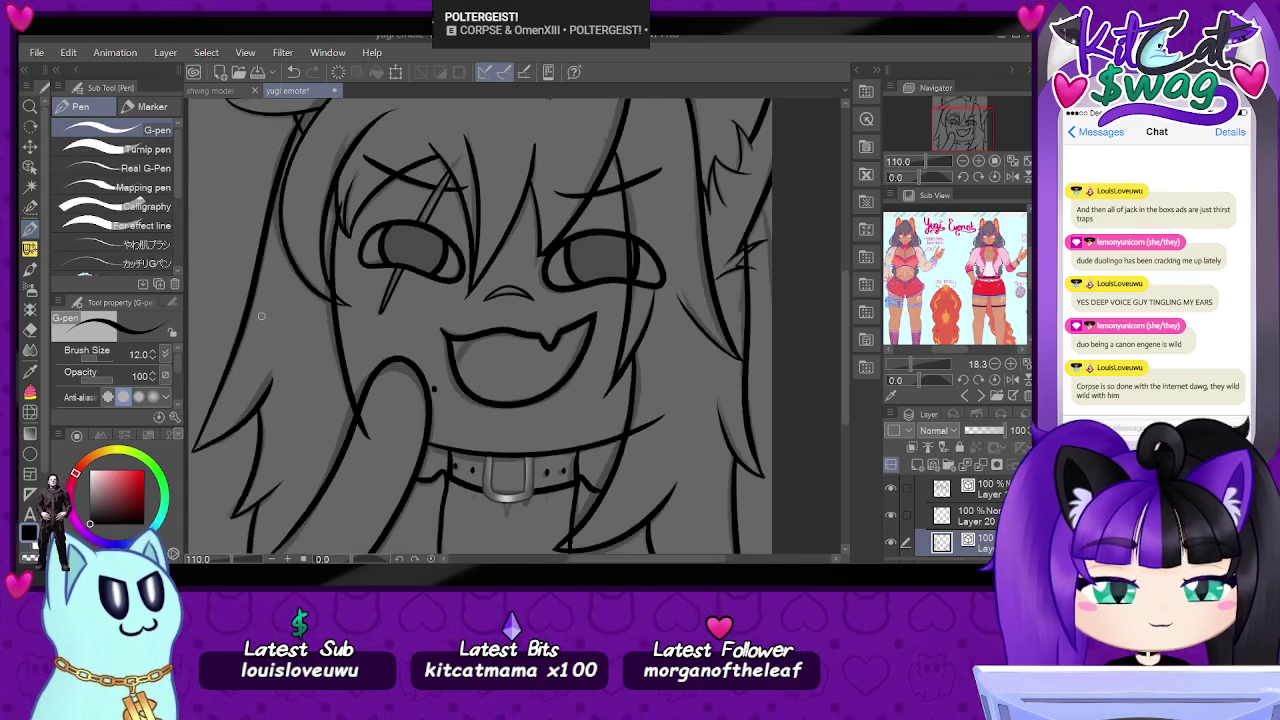
pyautogui.press('o')
pyautogui.scroll(4, 335, 296)
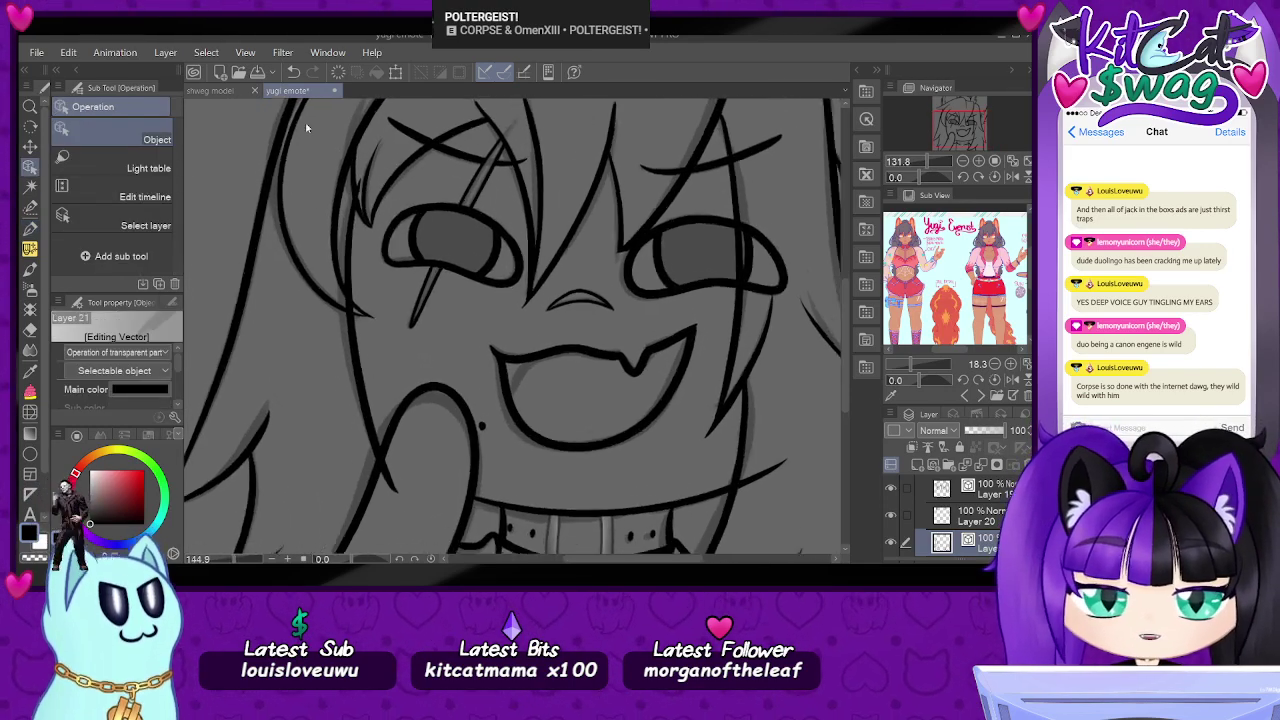
pyautogui.click(372, 296)
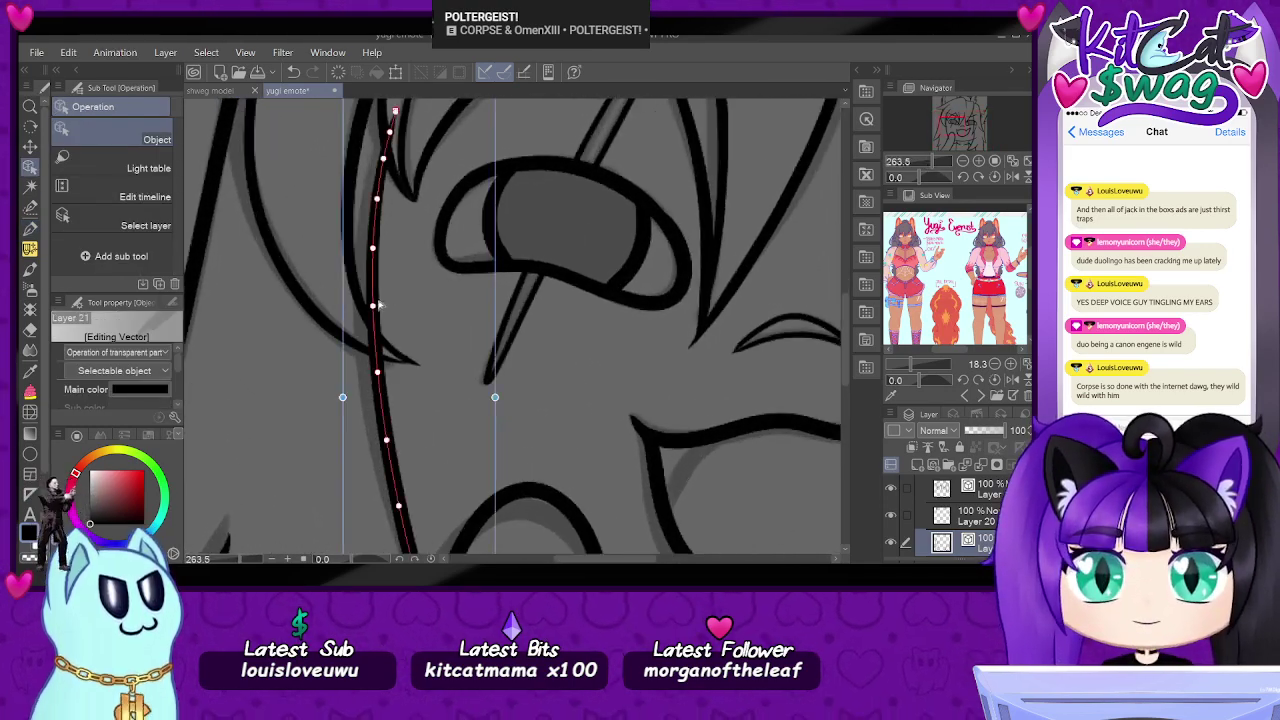
pyautogui.scroll(3, 368, 288)
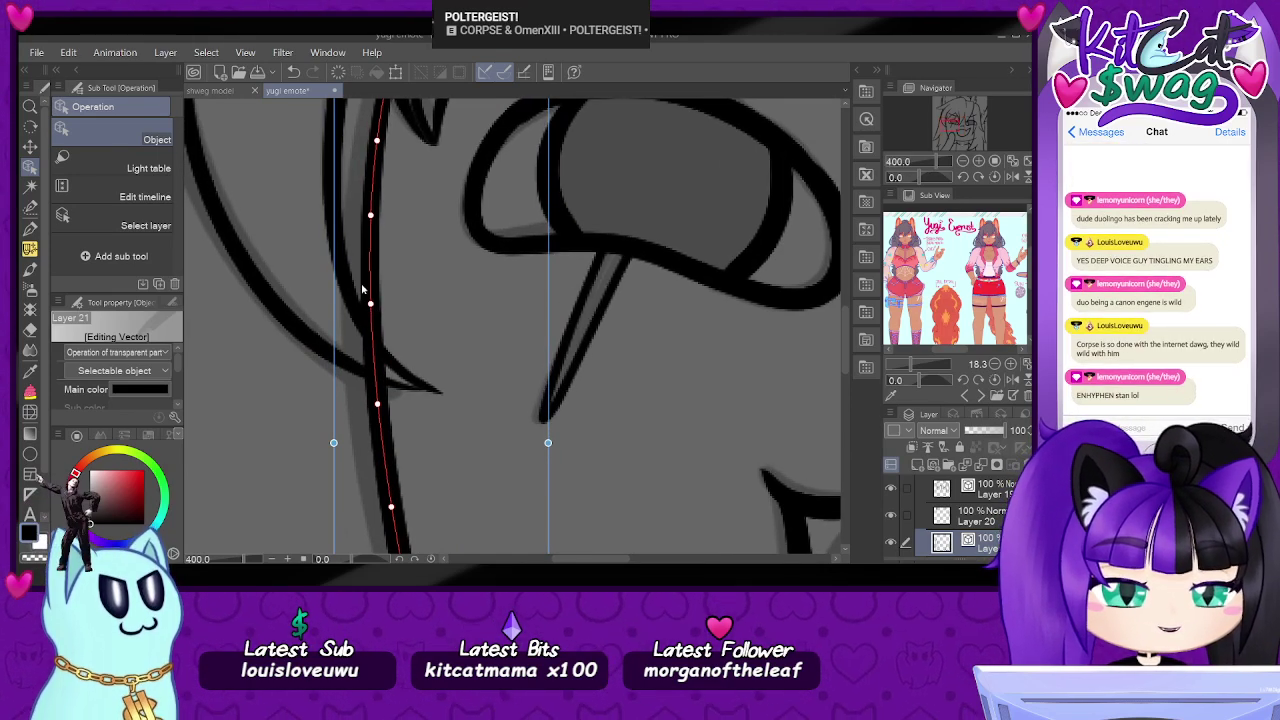
pyautogui.moveTo(922, 177); pyautogui.dragTo(967, 148)
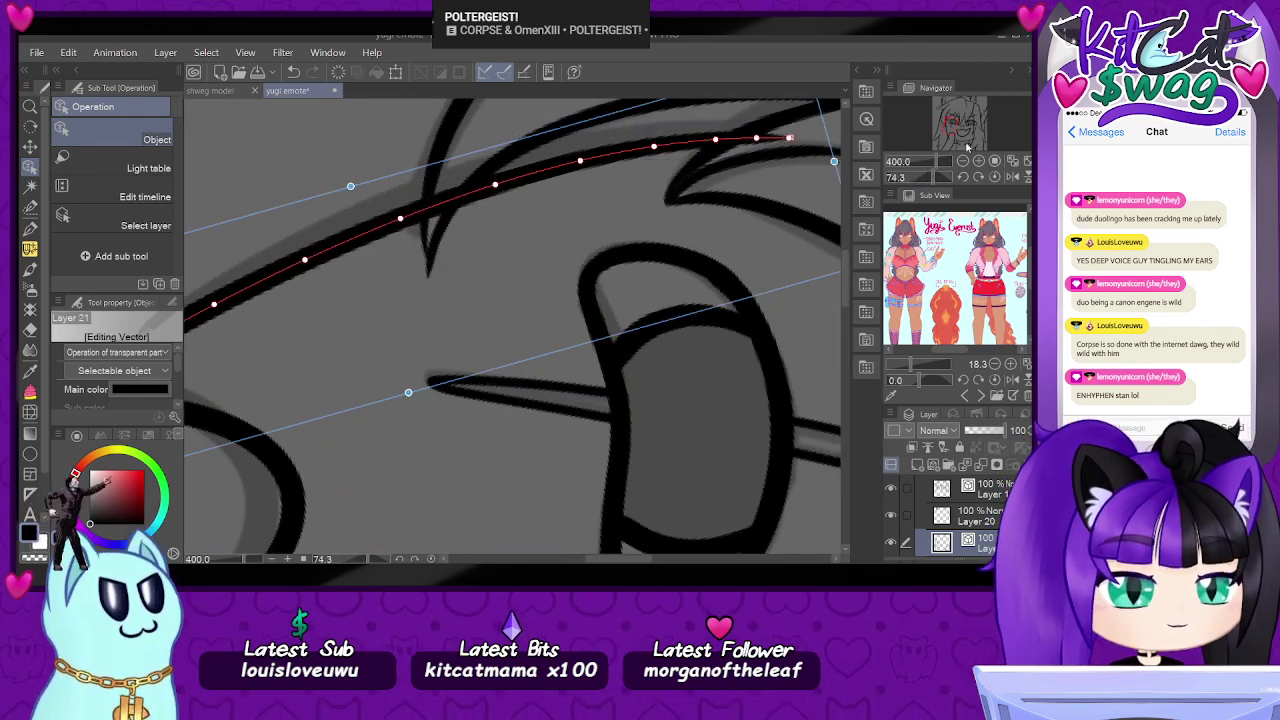
pyautogui.click(31, 310)
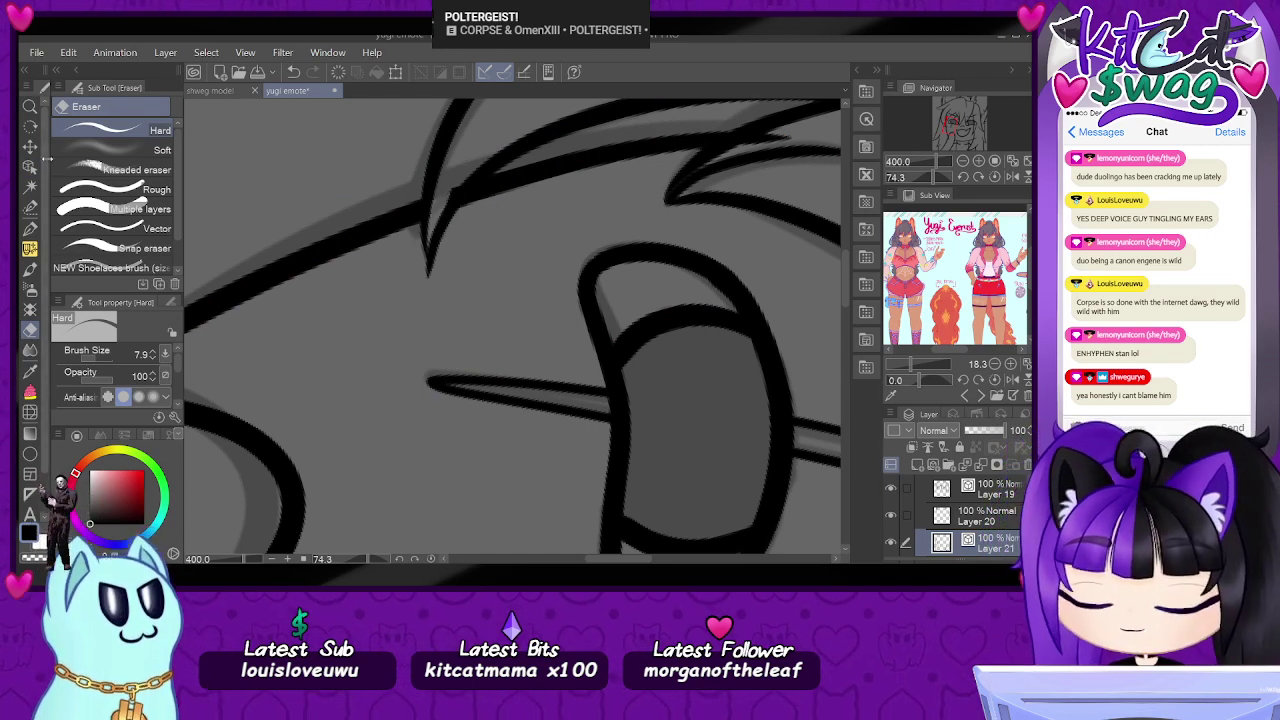
# - Adjust the end points of the cheek line's two cut pieces so they meet the pointed side lock's edges
pyautogui.press('o')
pyautogui.click(515, 196)
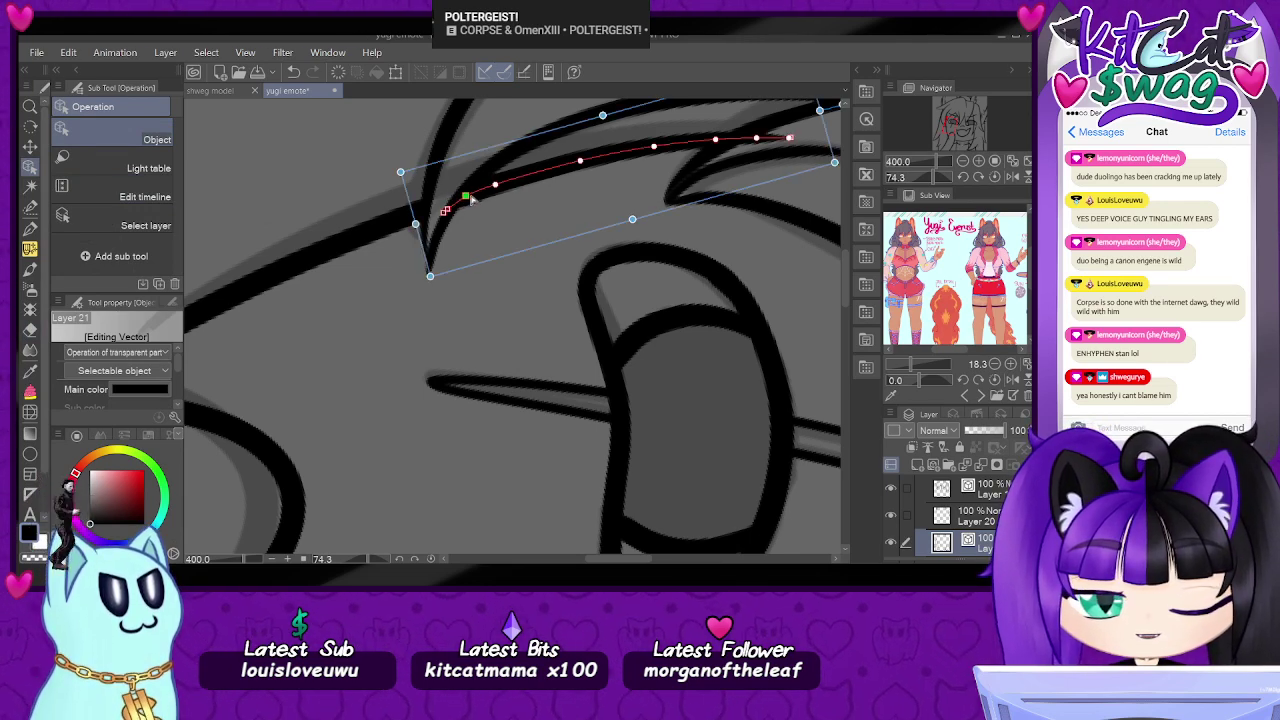
pyautogui.moveTo(447, 211); pyautogui.dragTo(451, 212)
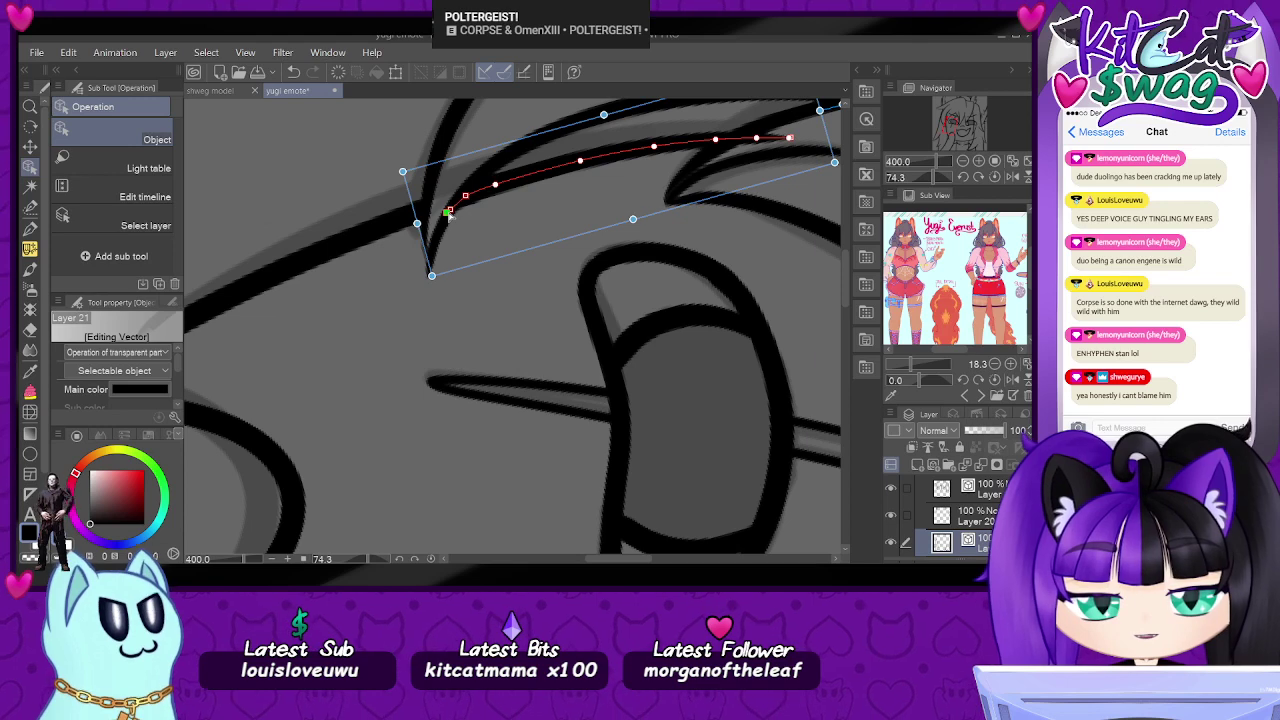
pyautogui.click(373, 230)
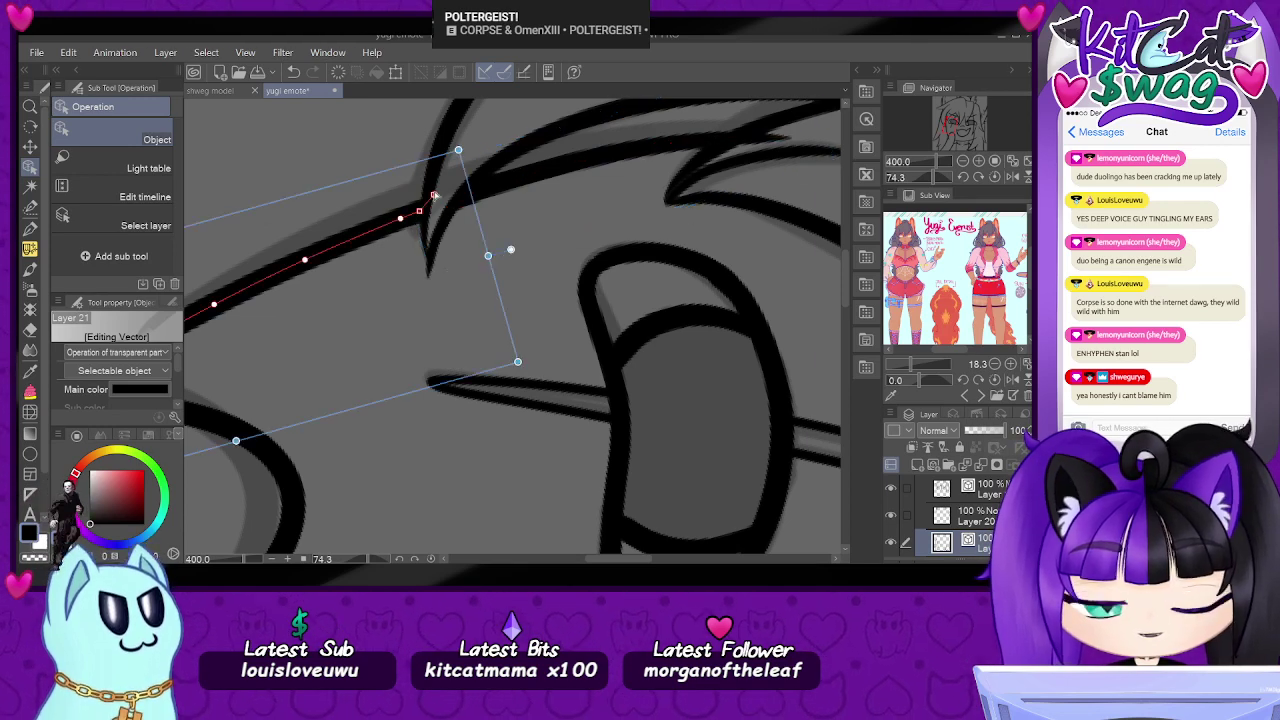
pyautogui.moveTo(433, 195); pyautogui.dragTo(429, 197)
# - Erase the lower end of the cheek line where it overshoots into the raised hand
pyautogui.click(994, 177)
pyautogui.moveTo(935, 161); pyautogui.dragTo(955, 143)
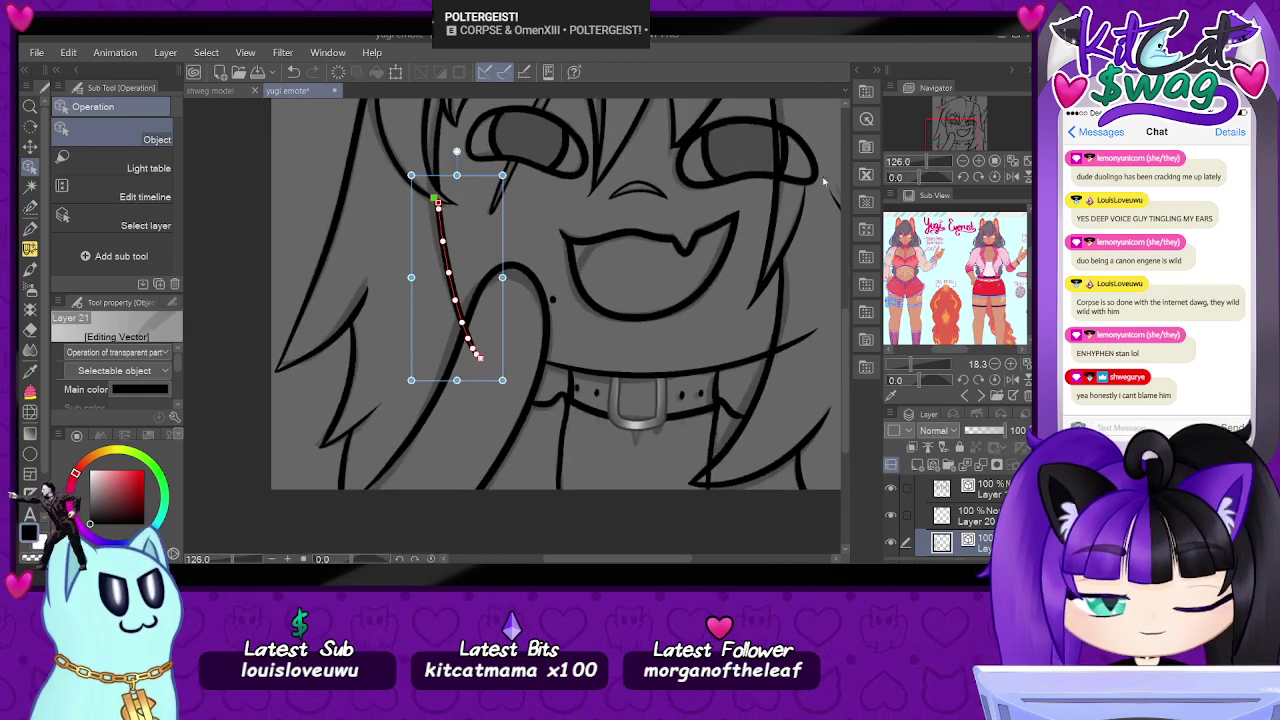
pyautogui.scroll(4, 445, 353)
pyautogui.scroll(-1, 421, 353)
pyautogui.scroll(2, 421, 354)
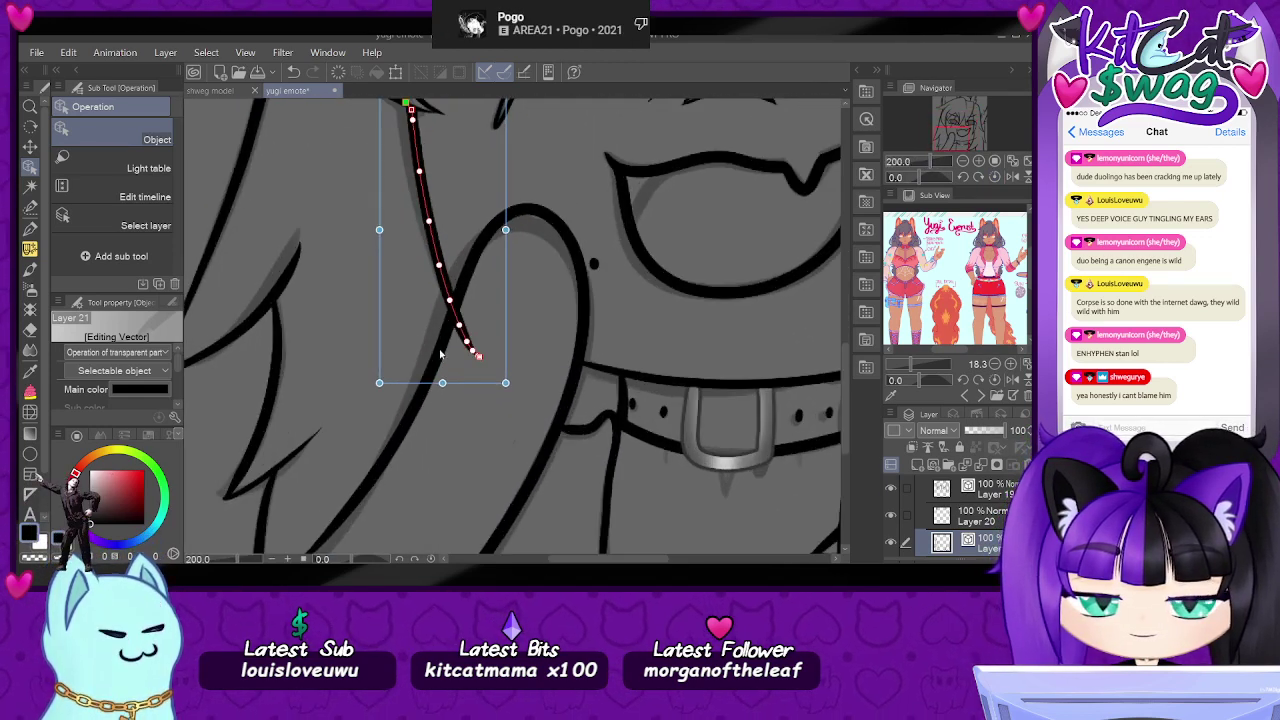
pyautogui.click(31, 330)
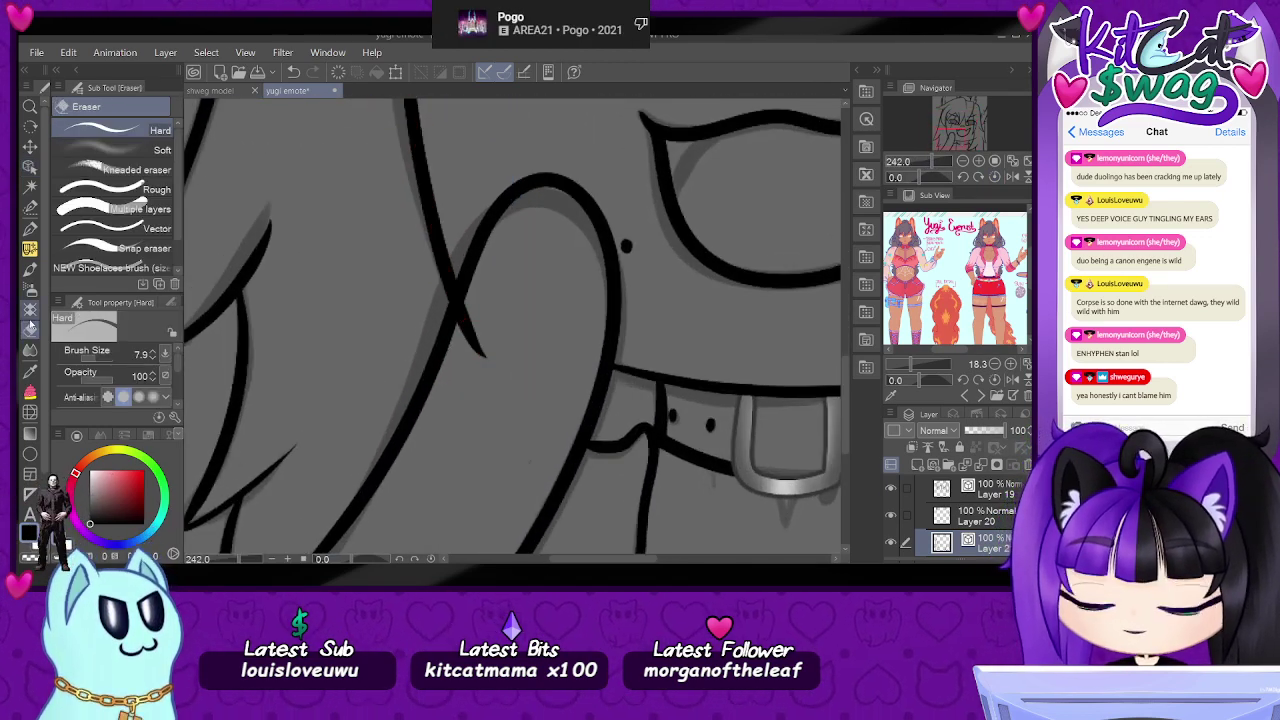
pyautogui.moveTo(476, 286)
pyautogui.mouseDown()
pyautogui.moveTo(458, 322)
pyautogui.moveTo(461, 346)
pyautogui.moveTo(492, 335)
pyautogui.moveTo(476, 348)
pyautogui.mouseUp()
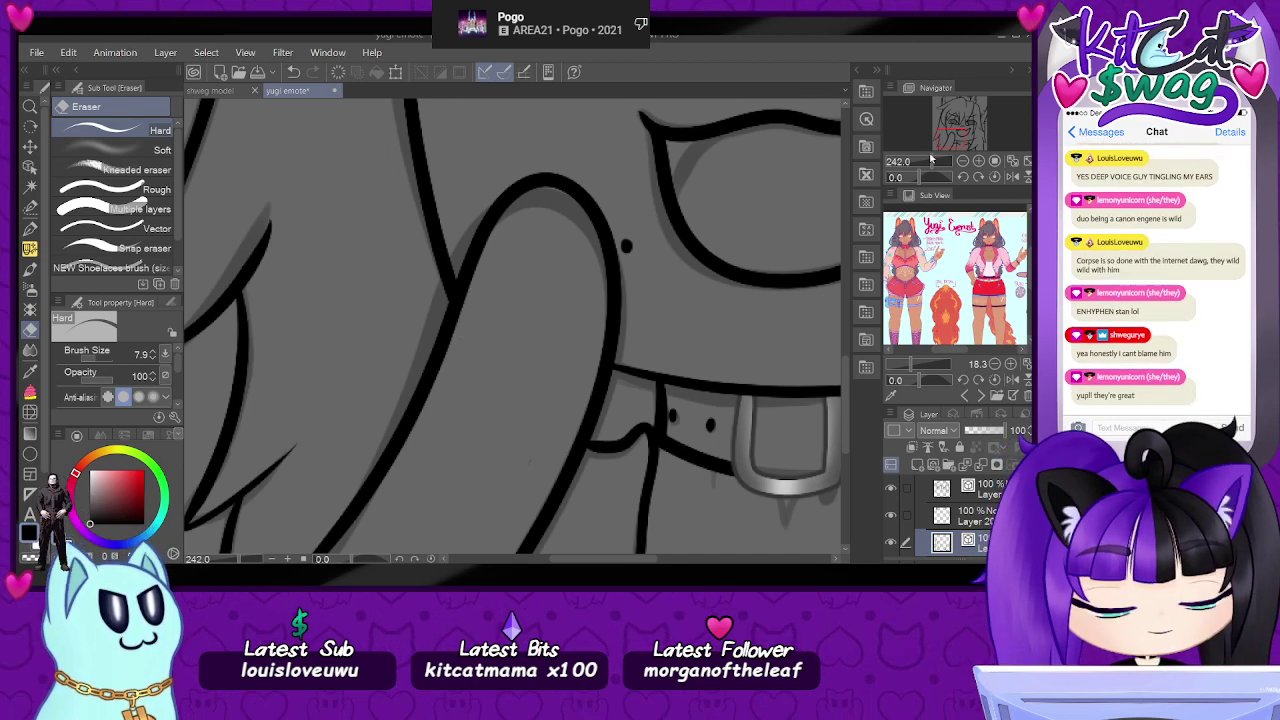
# - Adjust the control points at the upper end of the cheek line's short piece beside the bangs
pyautogui.moveTo(931, 160); pyautogui.dragTo(926, 161)
pyautogui.click(958, 134)
pyautogui.scroll(3, 583, 305)
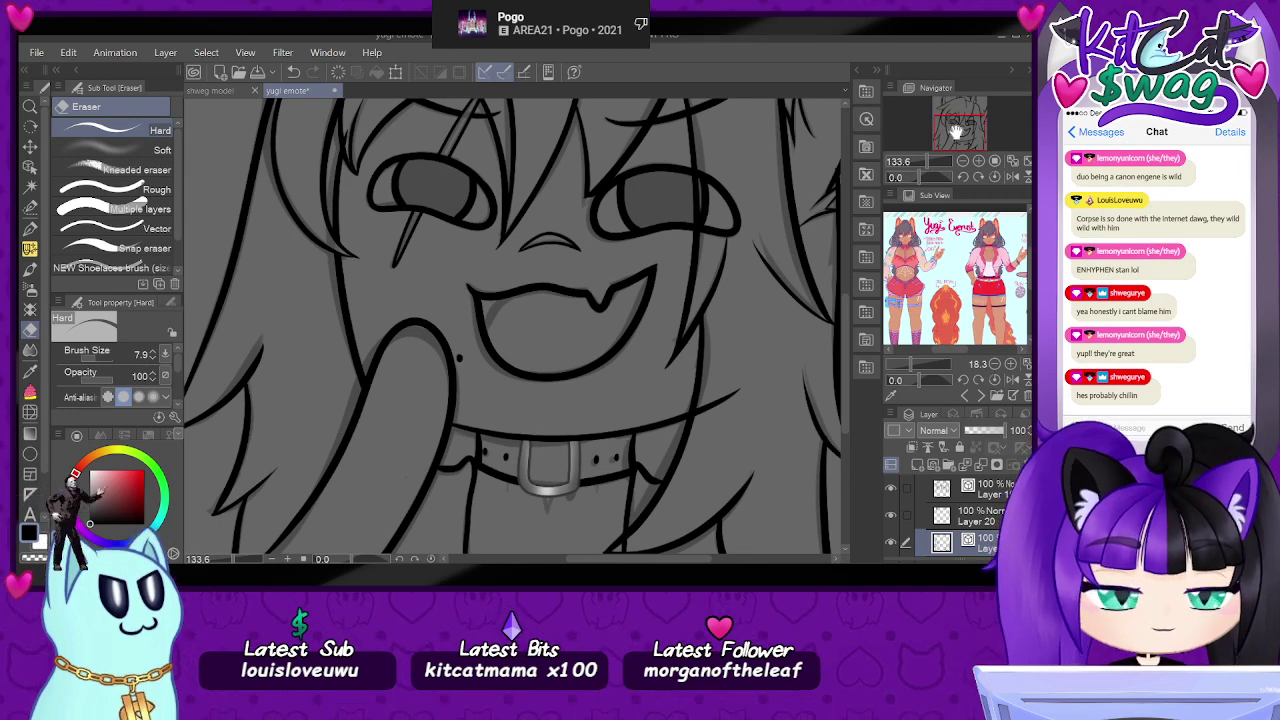
pyautogui.moveTo(956, 132); pyautogui.dragTo(956, 119)
pyautogui.scroll(1, 292, 258)
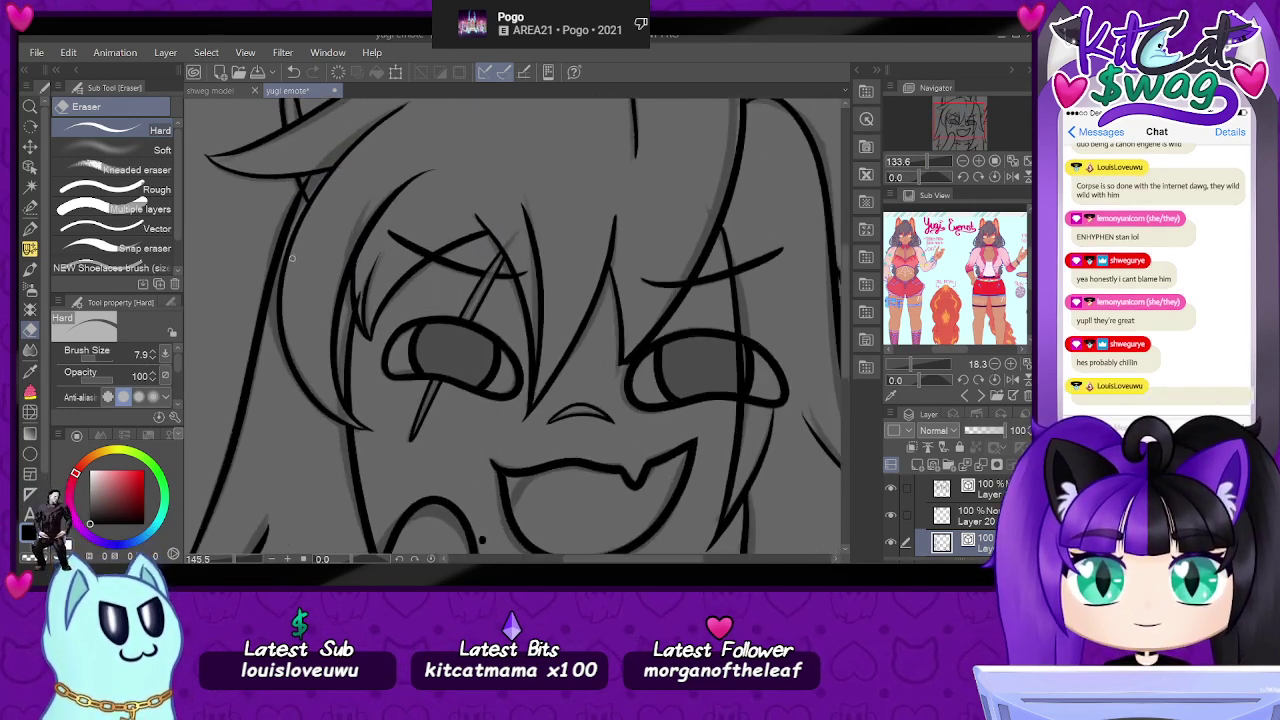
pyautogui.scroll(4, 300, 340)
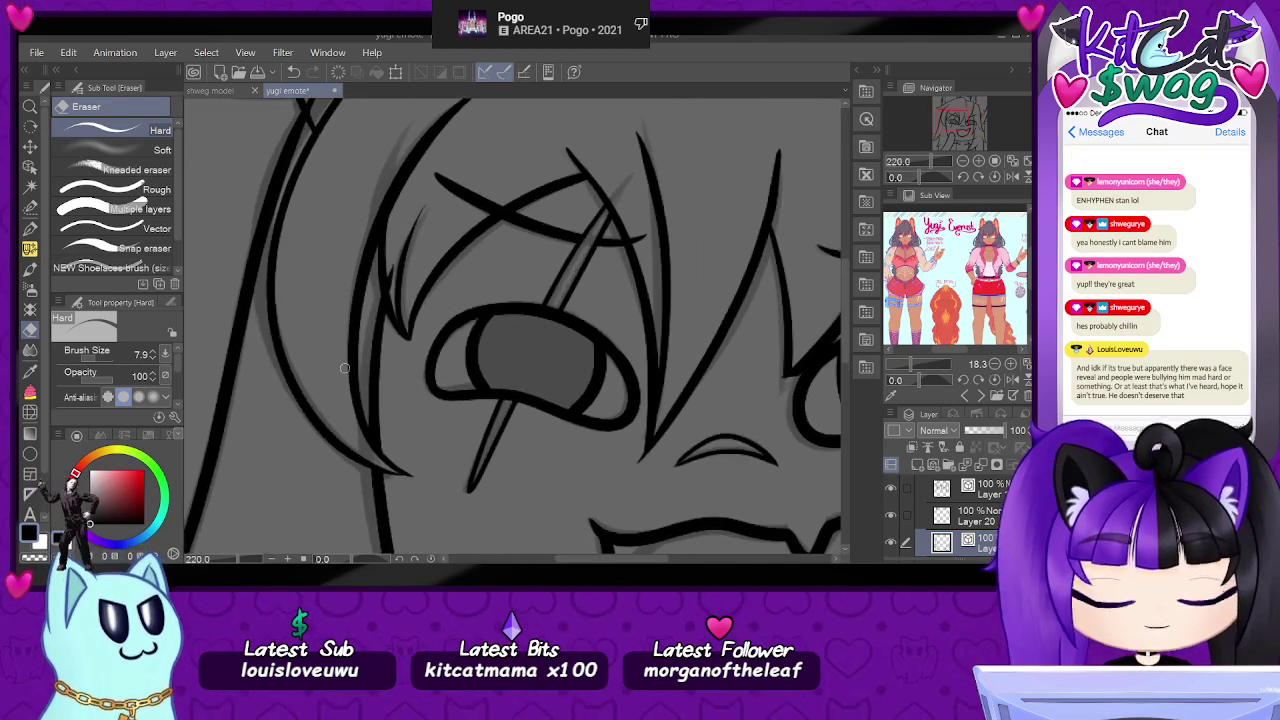
pyautogui.press('o')
pyautogui.scroll(3, 334, 276)
pyautogui.click(388, 354)
pyautogui.click(484, 354)
pyautogui.click(411, 296)
pyautogui.click(402, 369)
pyautogui.click(407, 301)
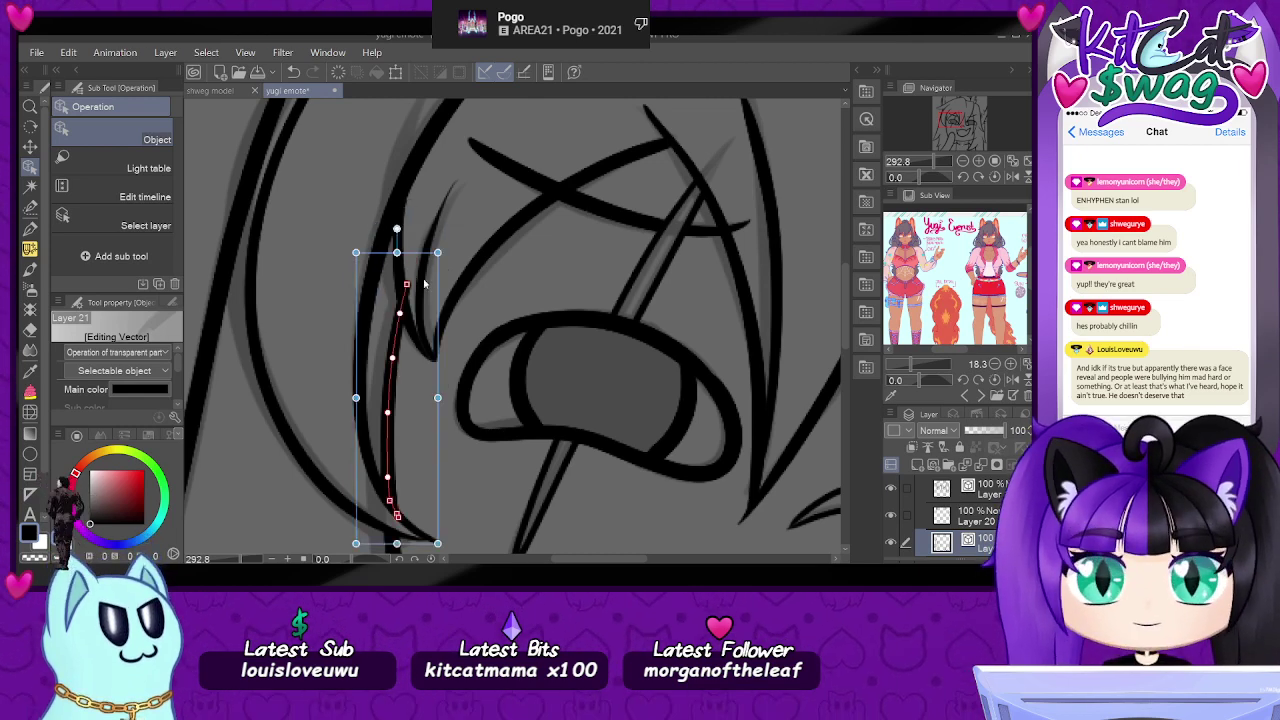
pyautogui.click(642, 305)
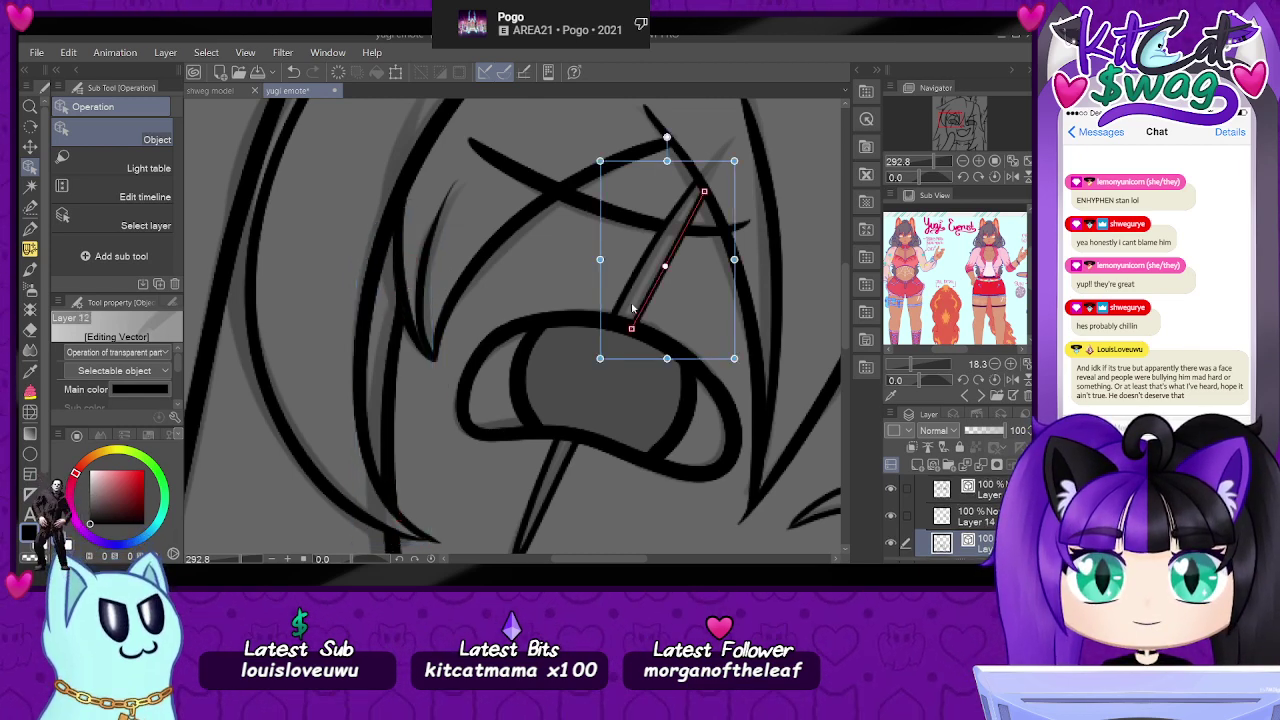
pyautogui.click(709, 328)
pyautogui.moveTo(938, 160); pyautogui.dragTo(923, 162)
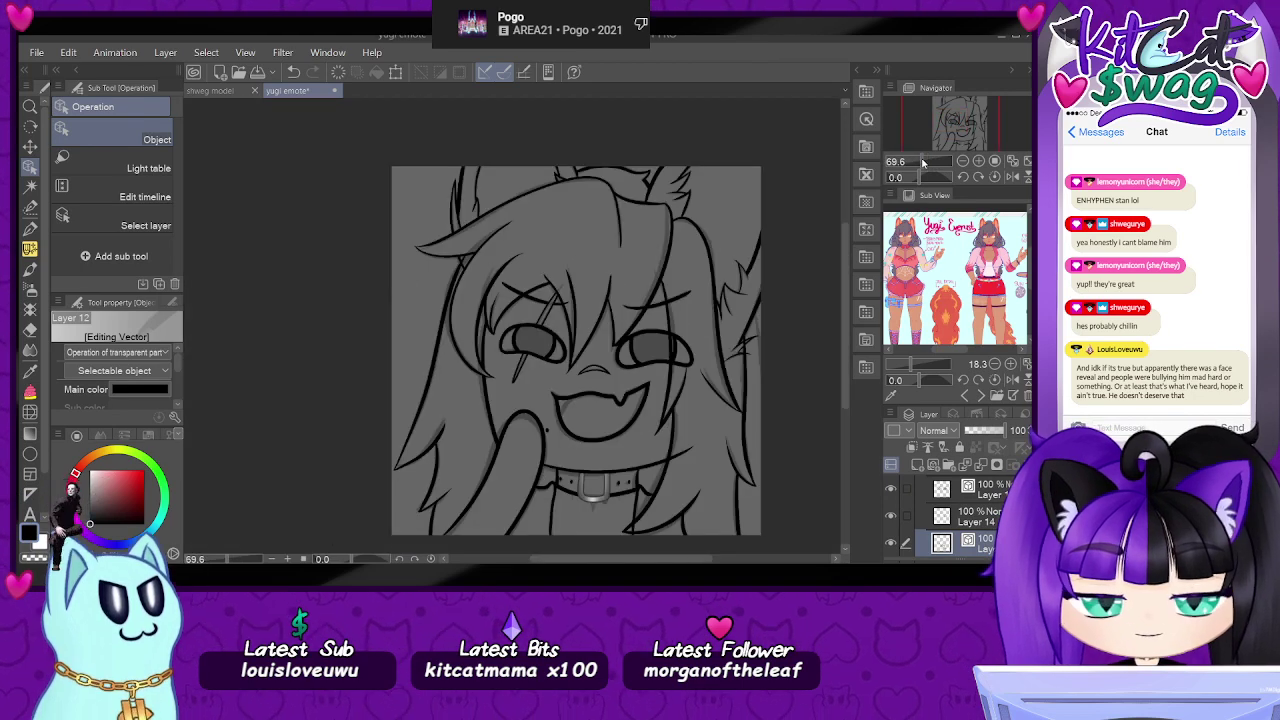
pyautogui.moveTo(1009, 134); pyautogui.dragTo(1000, 124)
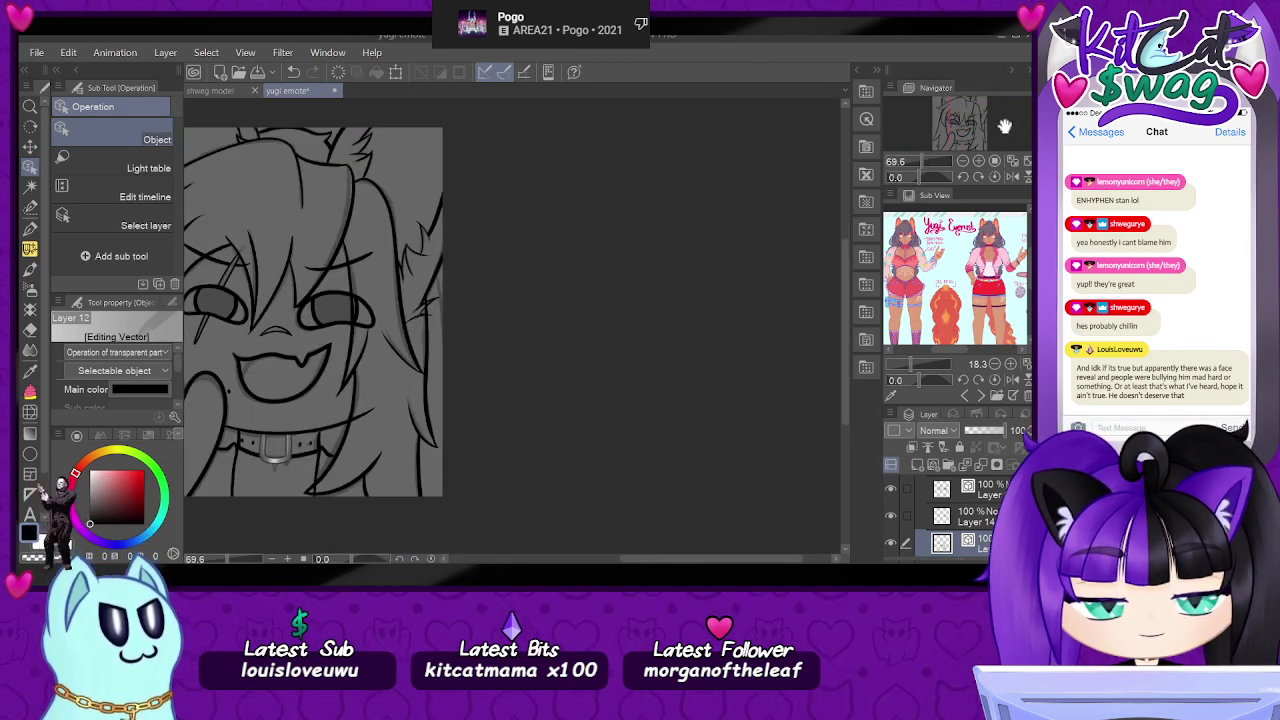
pyautogui.scroll(5, 375, 318)
pyautogui.scroll(-4, 730, 272)
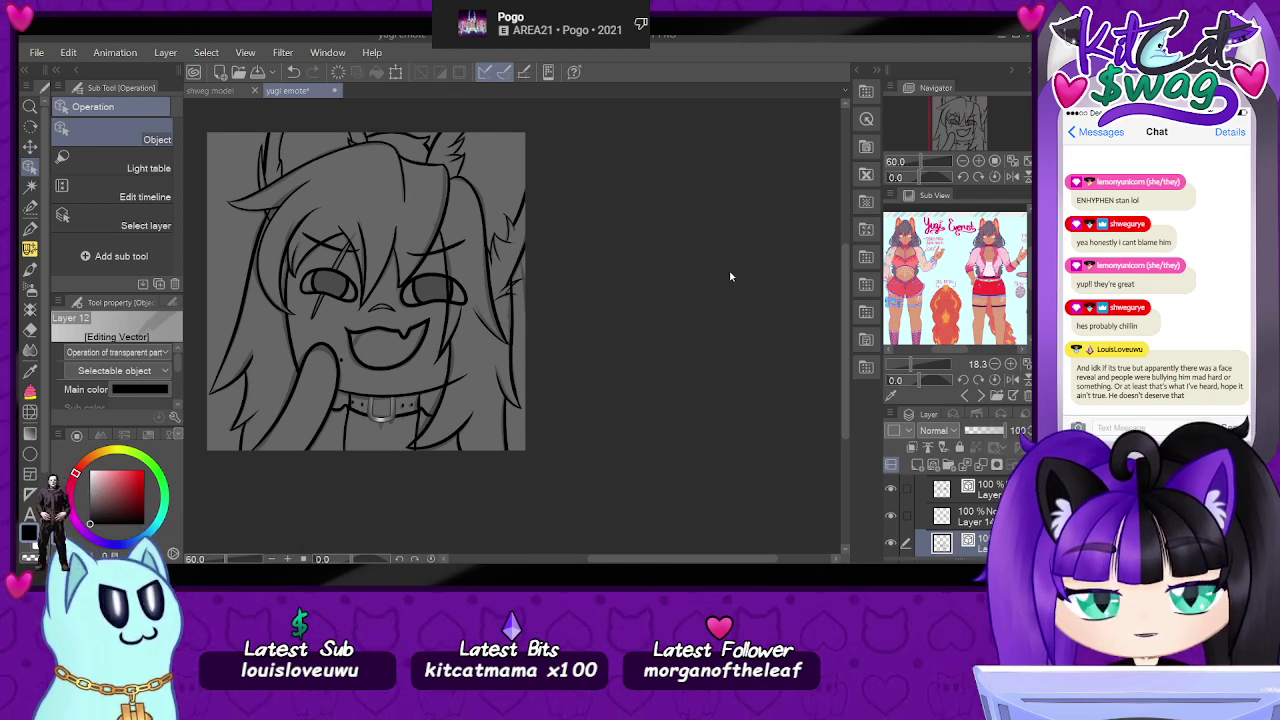
pyautogui.scroll(1, 729, 270)
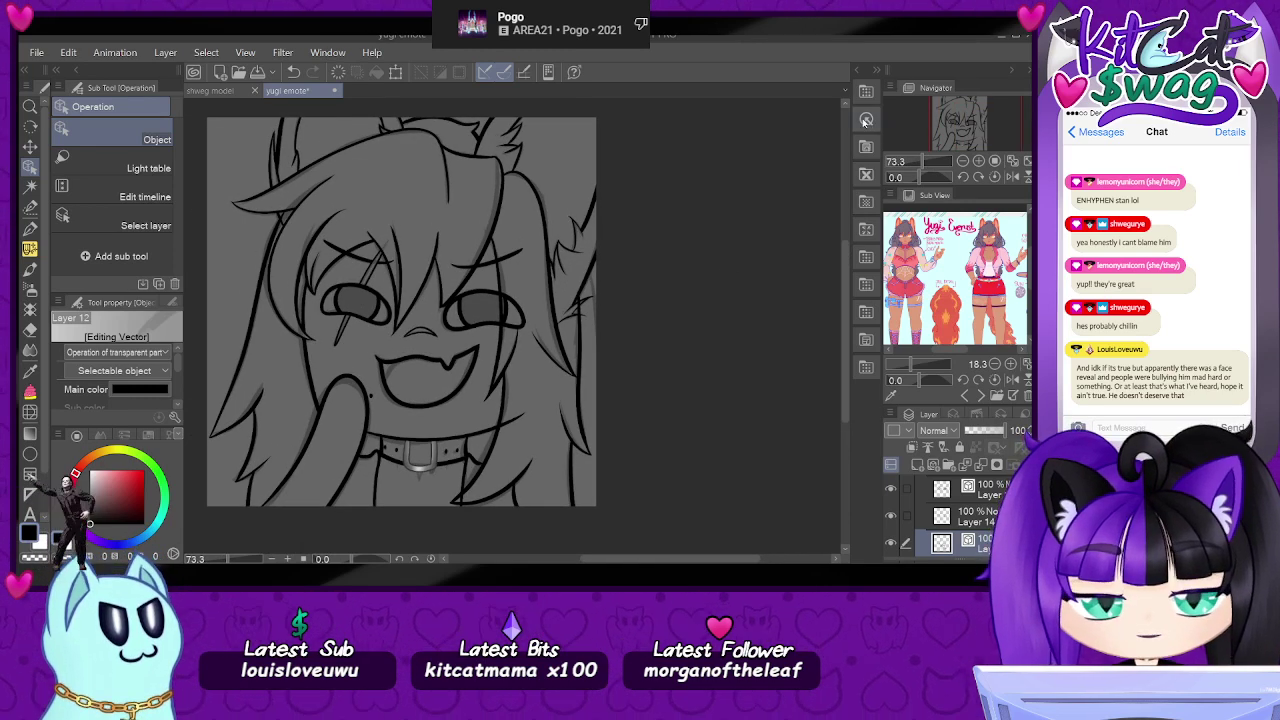
pyautogui.scroll(6, 950, 117)
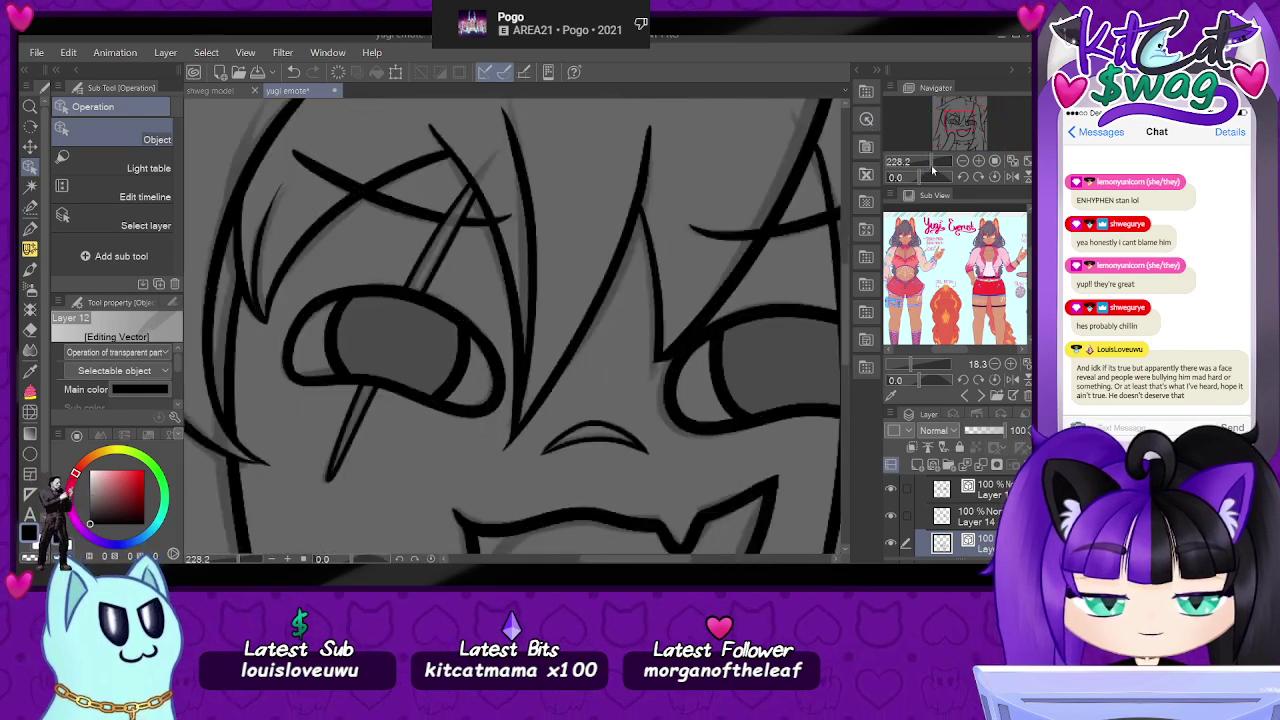
# - Delete the outer hair line's upper end beneath the side-swept bang and pull its cut end onto the short crossing strand
pyautogui.moveTo(952, 113); pyautogui.dragTo(941, 104)
pyautogui.click(406, 342)
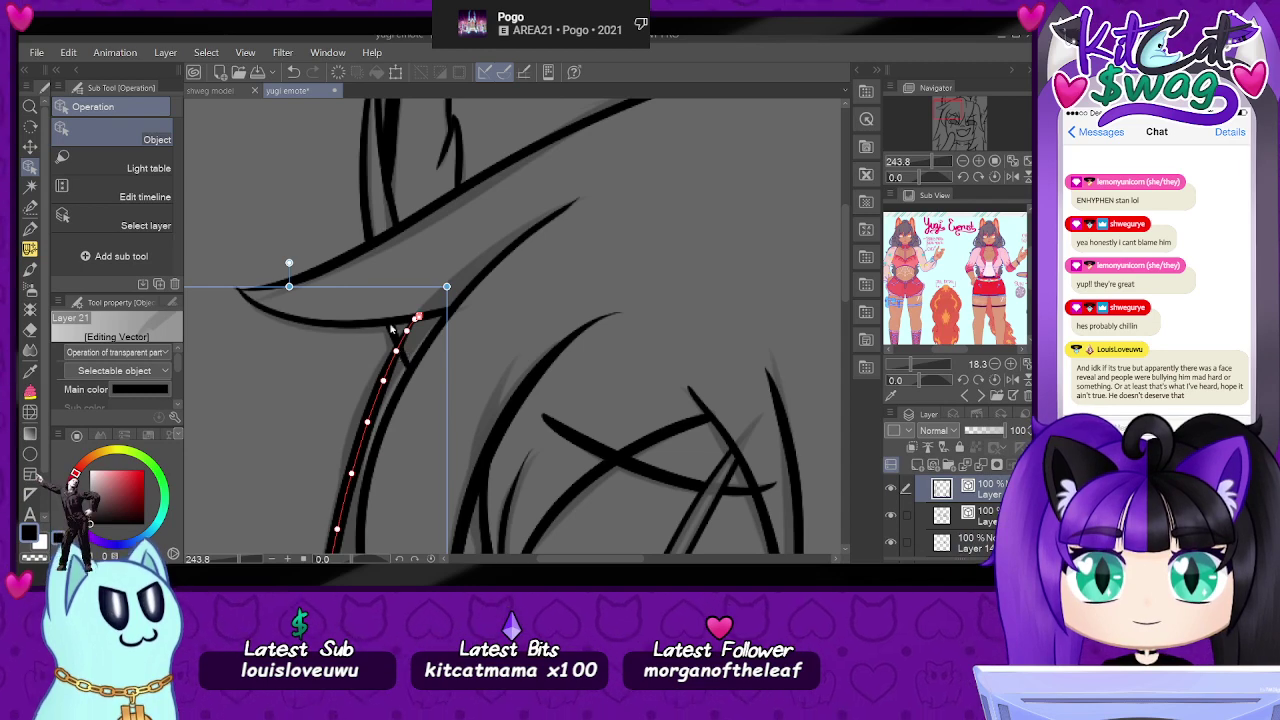
pyautogui.scroll(4, 288, 395)
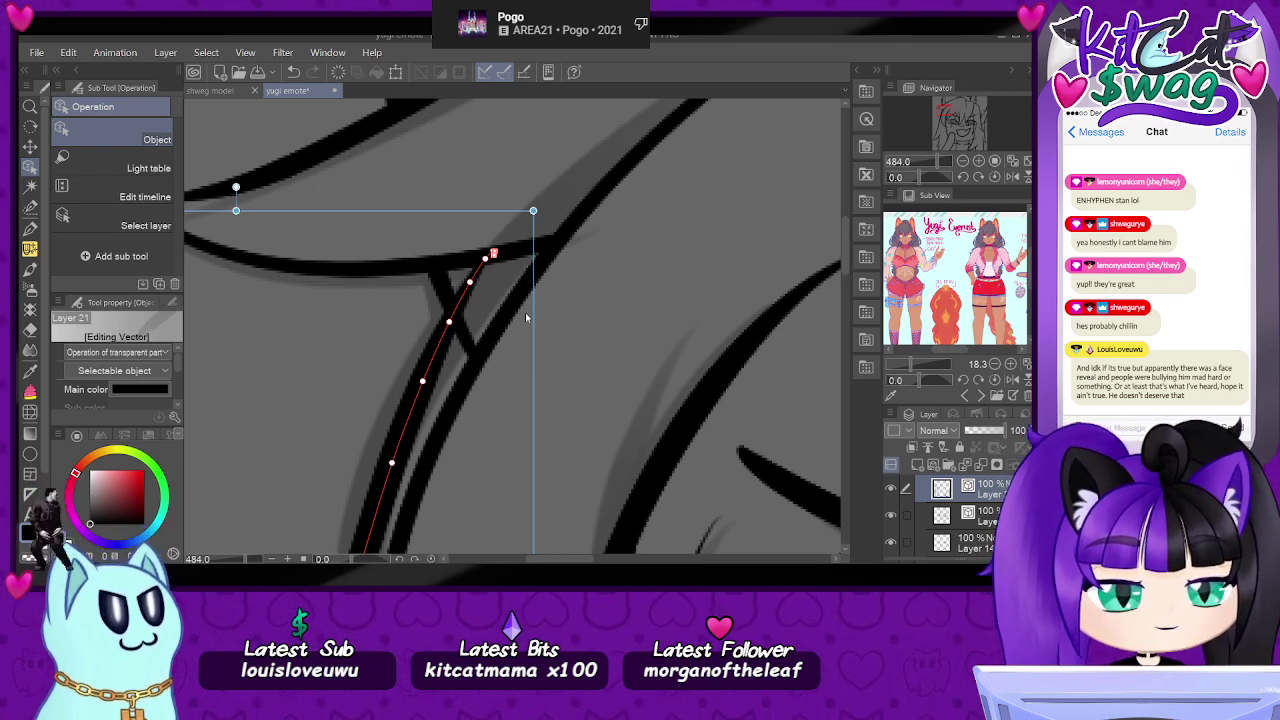
pyautogui.scroll(2, 351, 360)
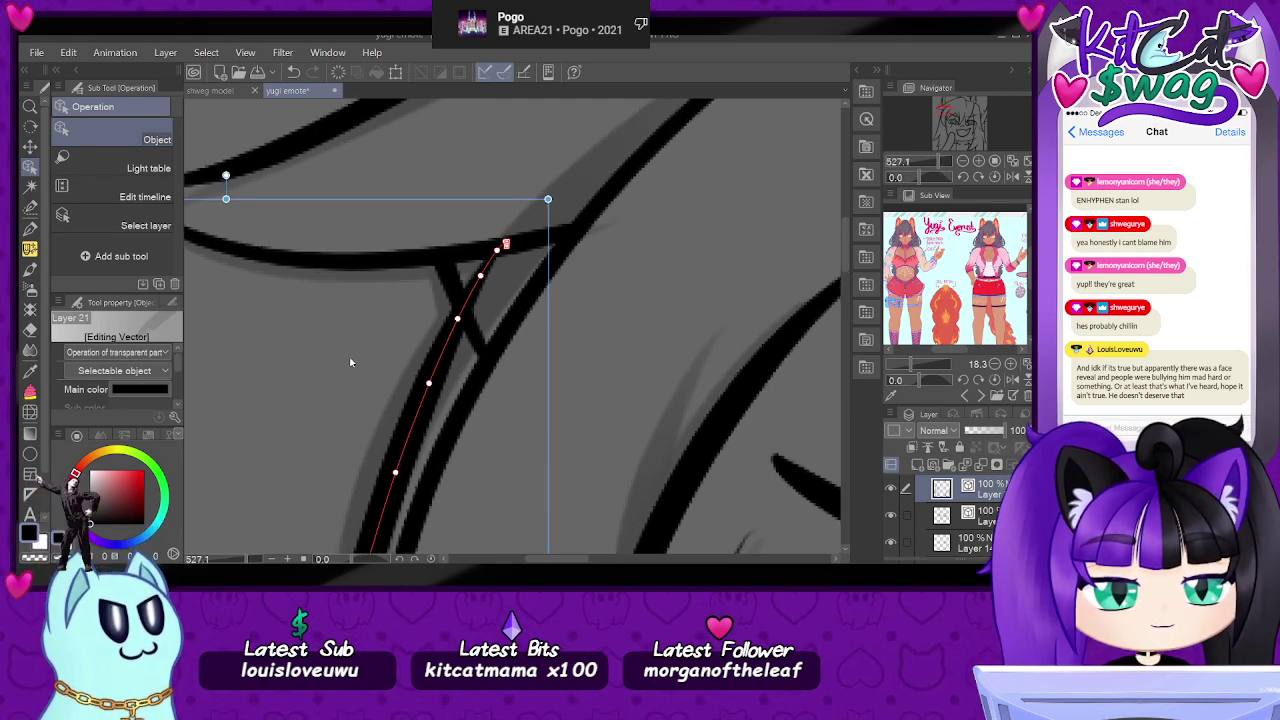
pyautogui.click(515, 255)
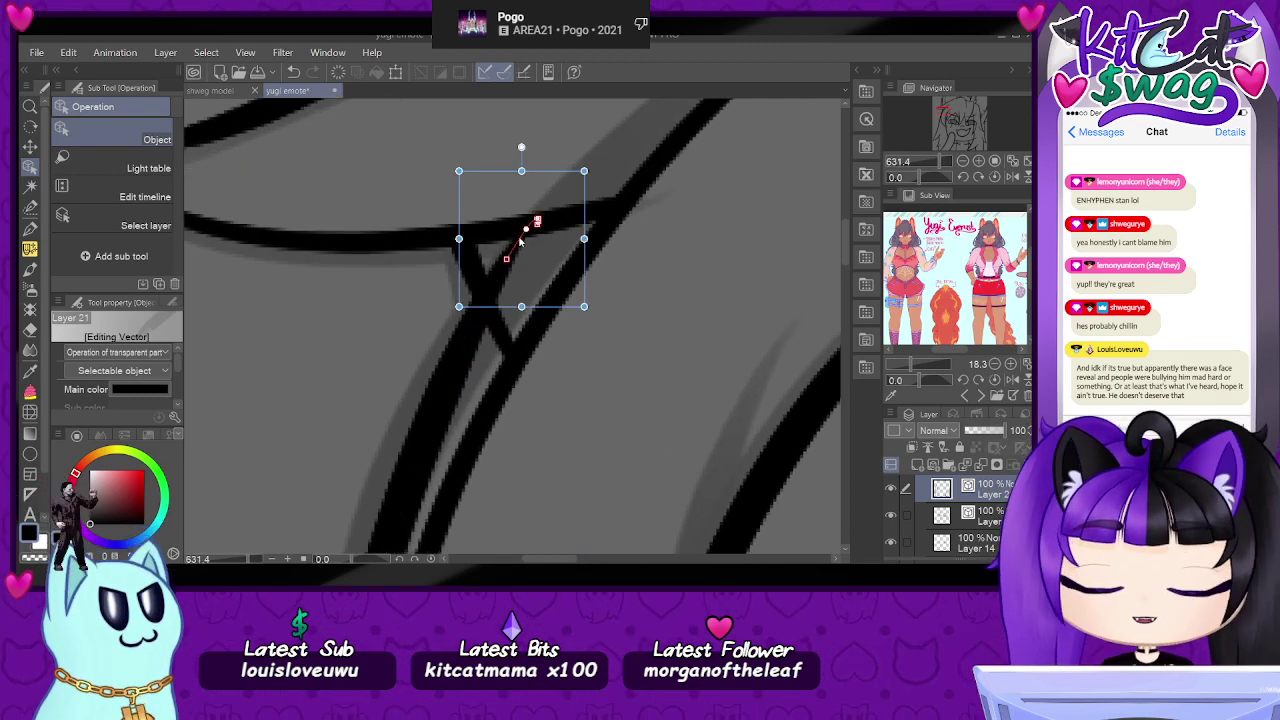
pyautogui.press('Delete')
pyautogui.click(508, 278)
pyautogui.moveTo(503, 261); pyautogui.dragTo(481, 290)
pyautogui.click(698, 249)
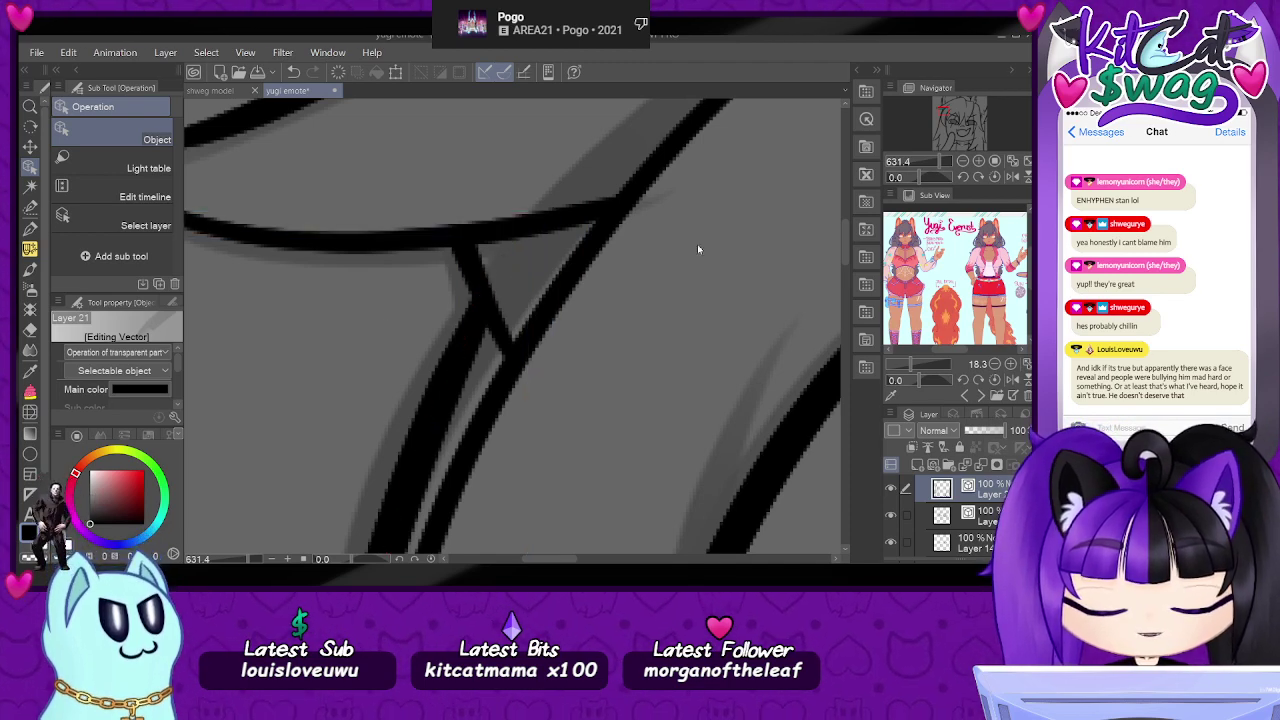
# - Erase the part of the long outer hair line that crosses the jagged ear-fur tuft and adjust its cut end to meet the tuft
pyautogui.moveTo(943, 167); pyautogui.dragTo(930, 170)
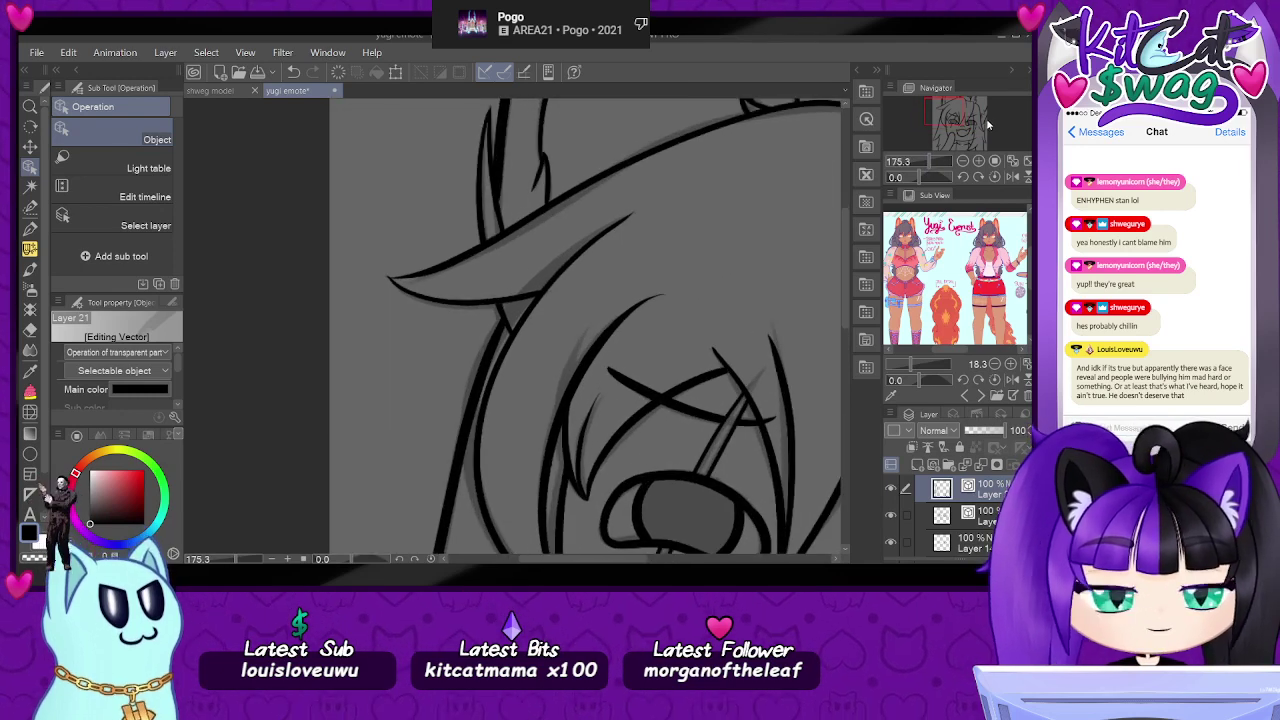
pyautogui.click(952, 109)
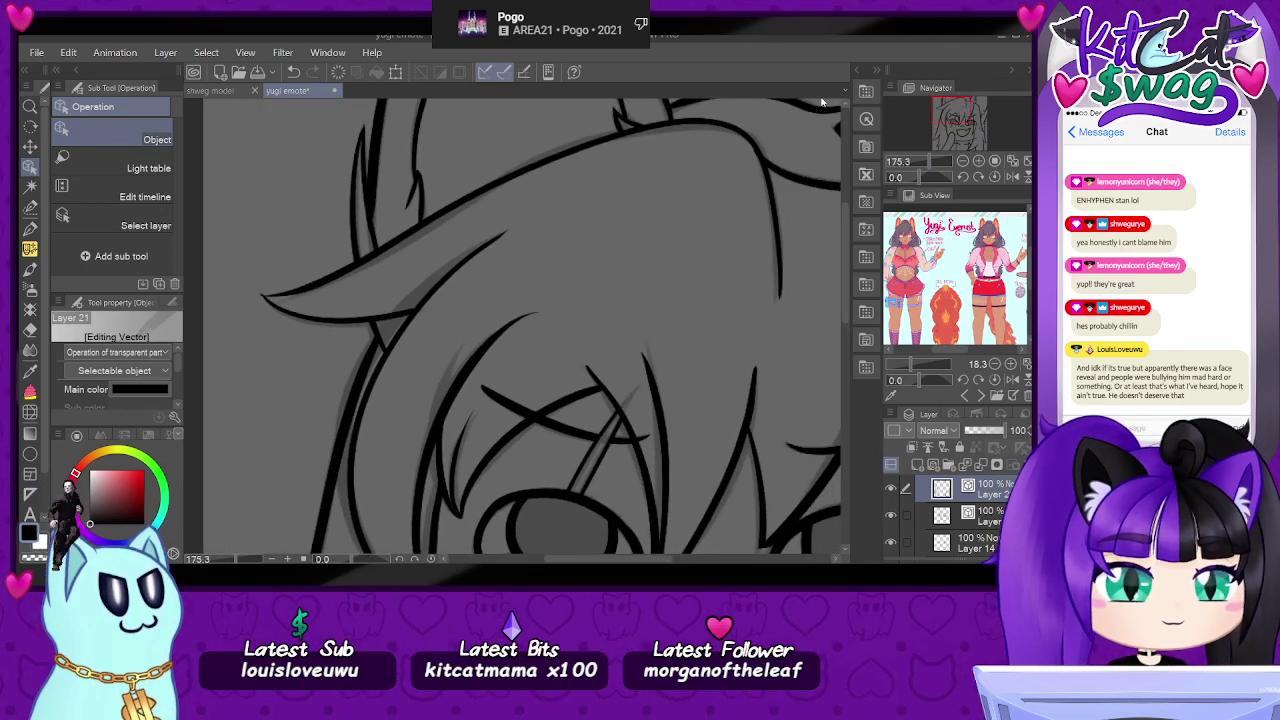
pyautogui.click(956, 110)
pyautogui.moveTo(917, 167); pyautogui.dragTo(977, 143)
pyautogui.click(968, 137)
pyautogui.scroll(4, 713, 268)
pyautogui.scroll(3, 766, 263)
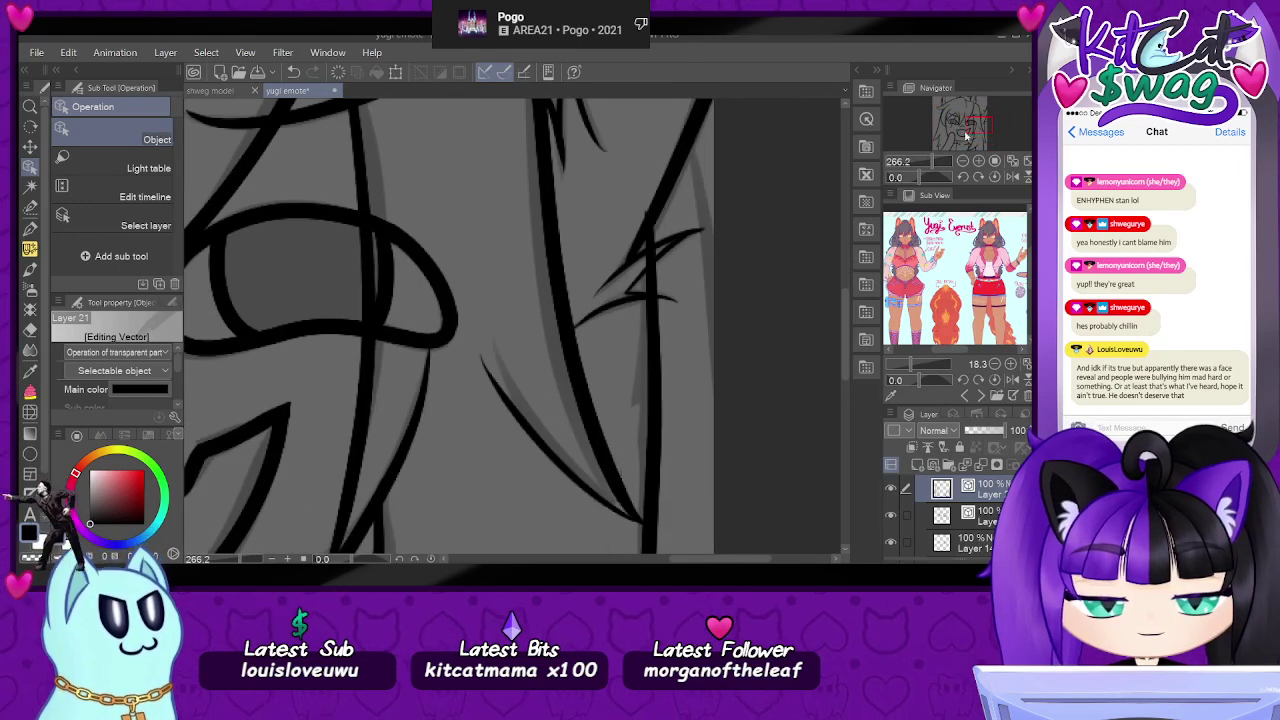
pyautogui.scroll(3, 965, 136)
pyautogui.moveTo(987, 124); pyautogui.dragTo(986, 122)
pyautogui.click(30, 329)
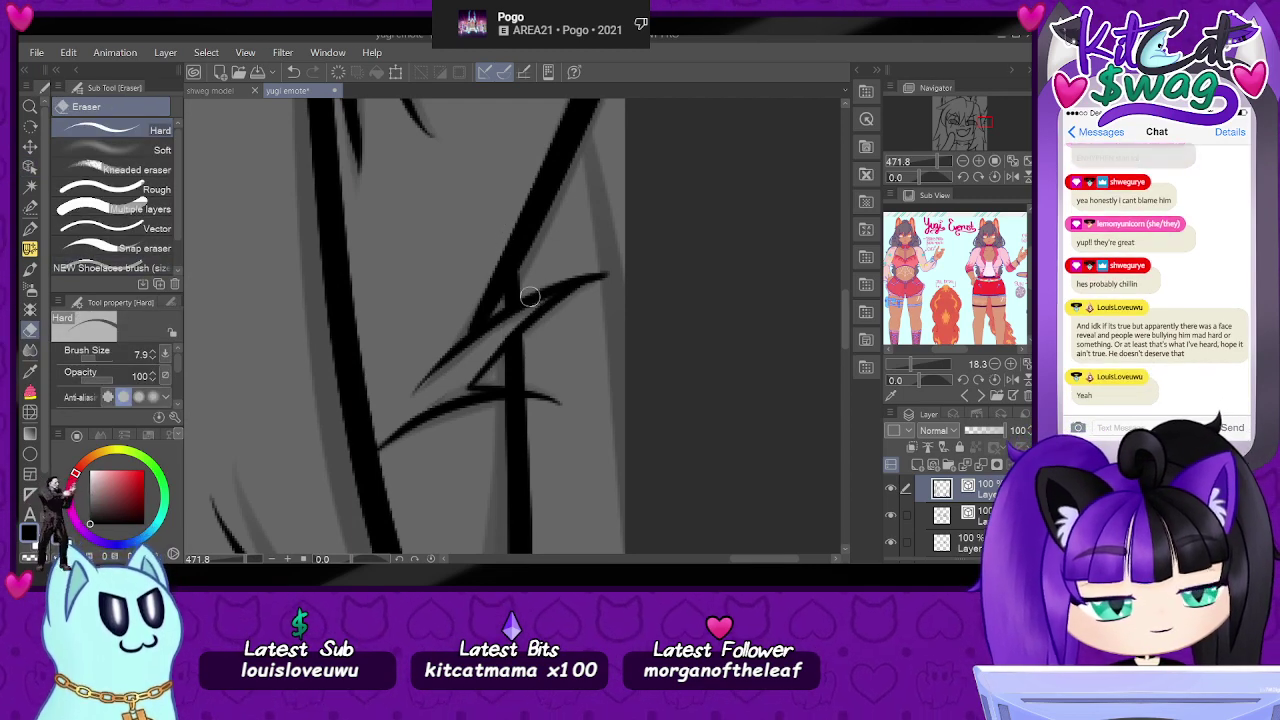
pyautogui.click(30, 166)
pyautogui.click(514, 350)
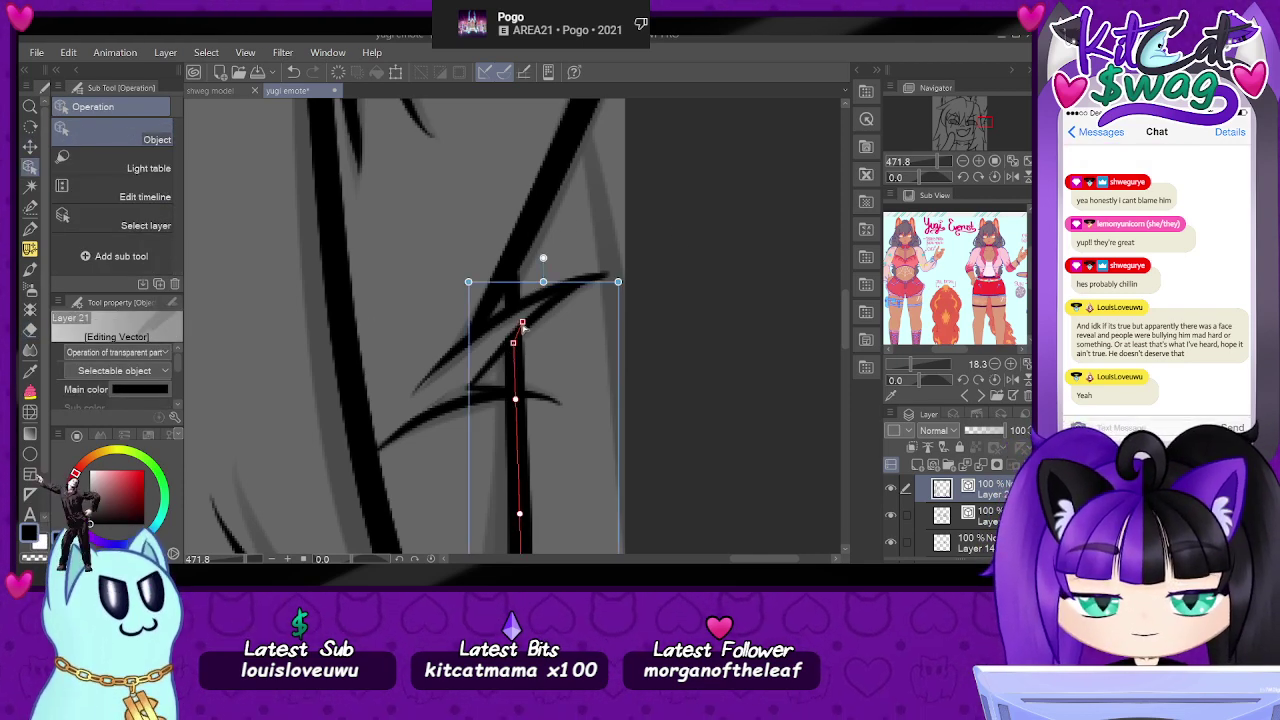
pyautogui.click(729, 358)
# - Delete the section of the clothing line that runs across the tip of the pointed hair lock below the collar
pyautogui.moveTo(936, 163); pyautogui.dragTo(923, 168)
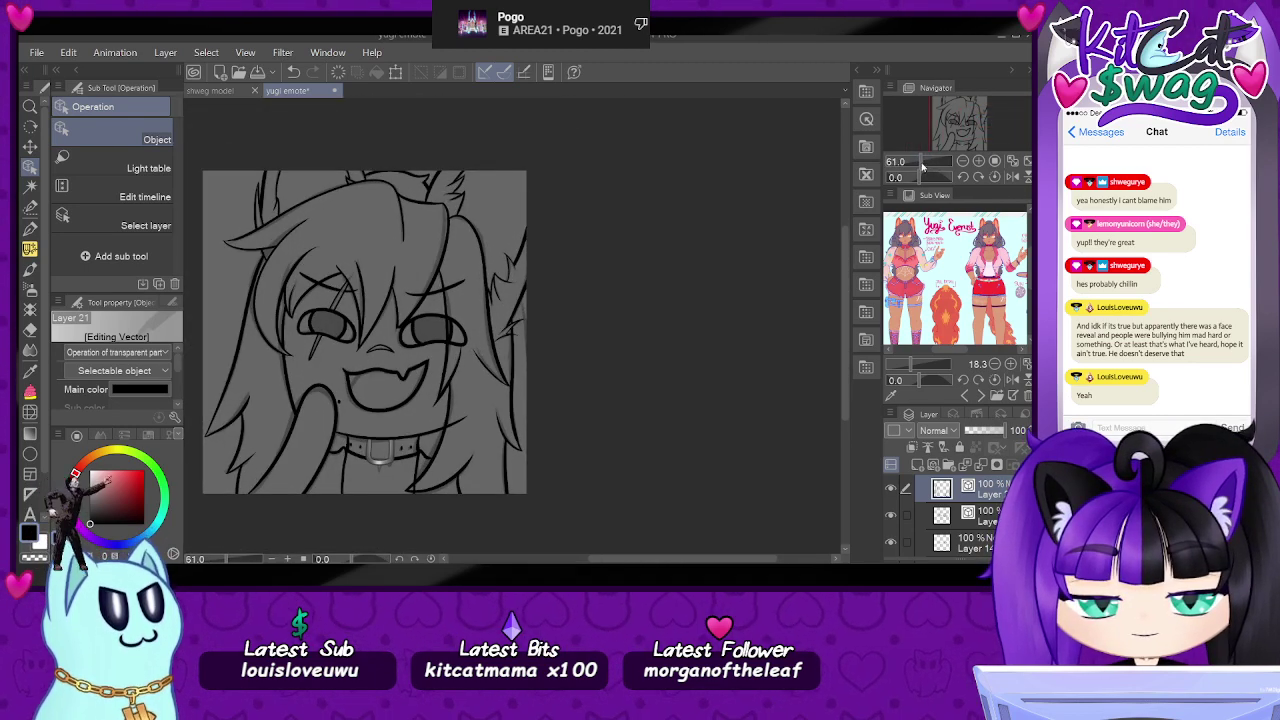
pyautogui.moveTo(970, 127); pyautogui.dragTo(943, 148)
pyautogui.scroll(8, 667, 277)
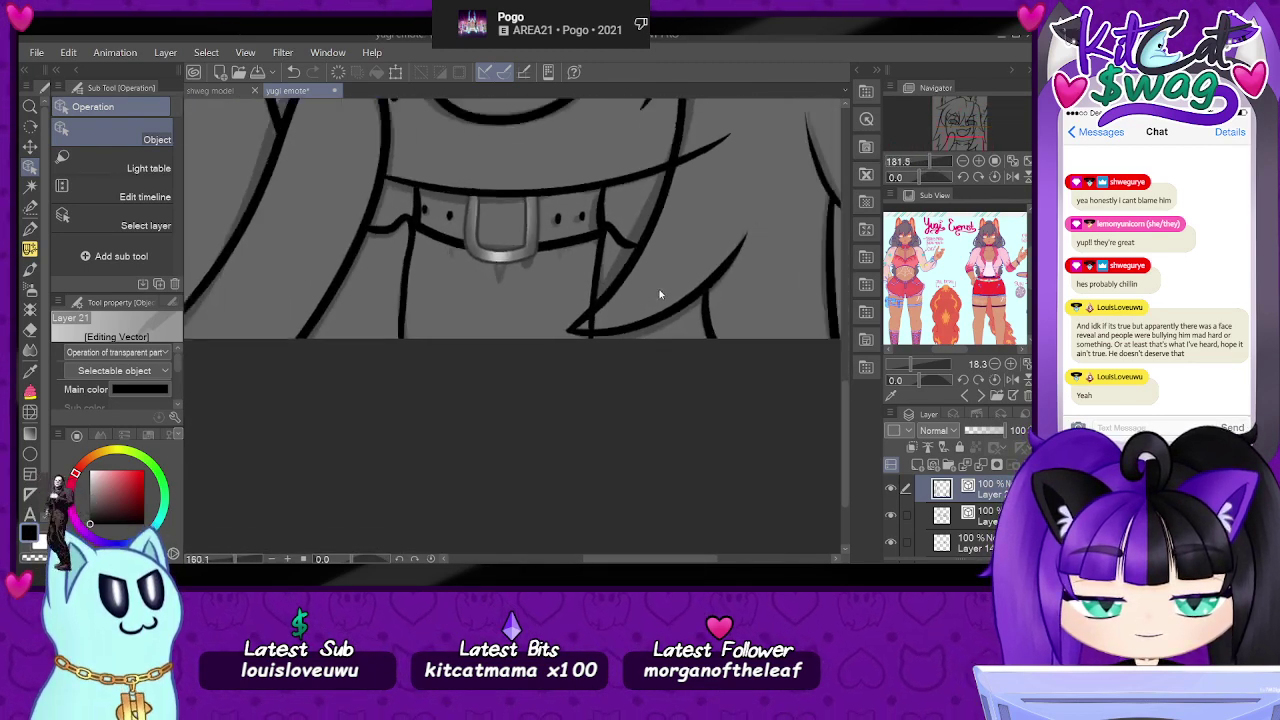
pyautogui.scroll(2, 662, 295)
pyautogui.click(536, 340)
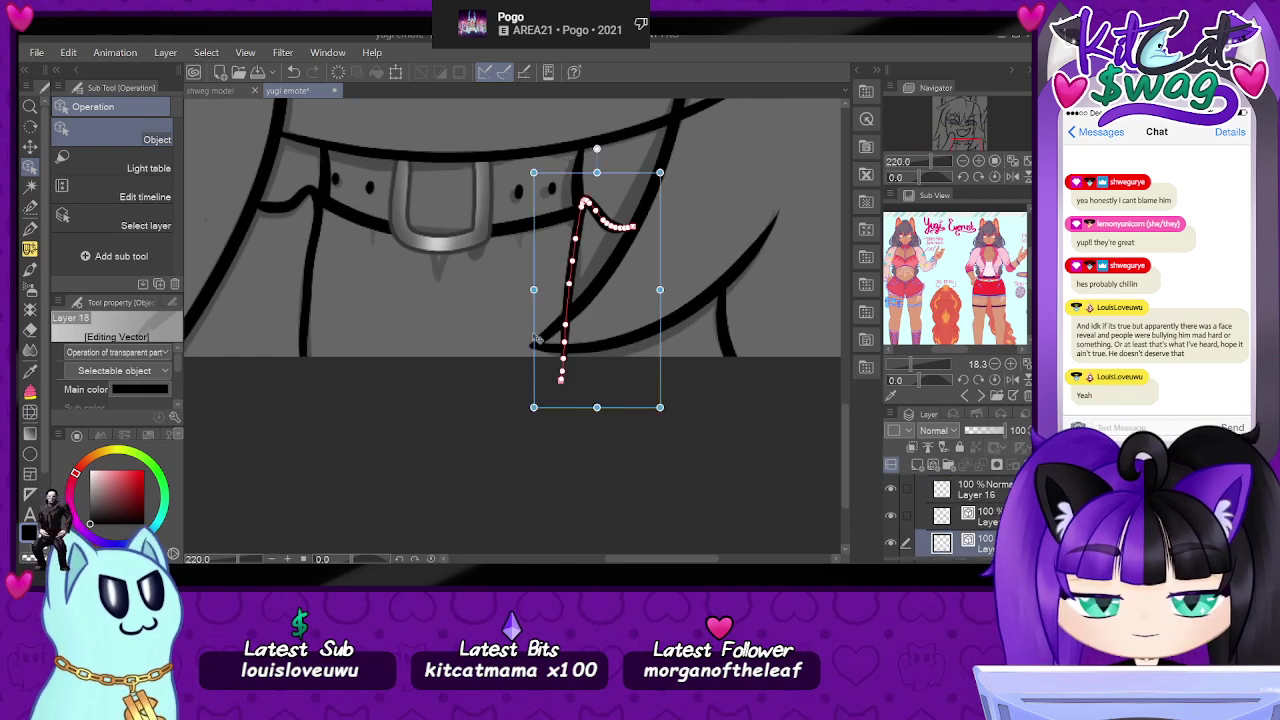
pyautogui.scroll(3, 540, 342)
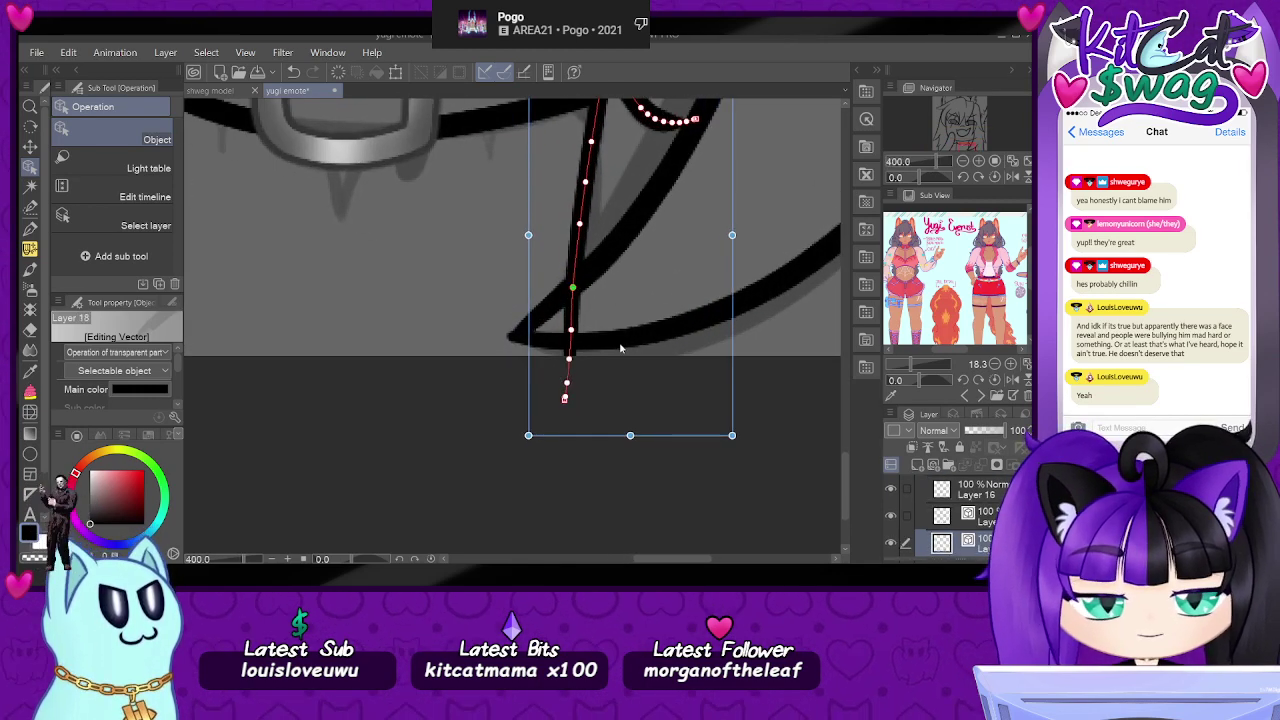
pyautogui.click(574, 345)
pyautogui.moveTo(572, 330); pyautogui.dragTo(573, 341)
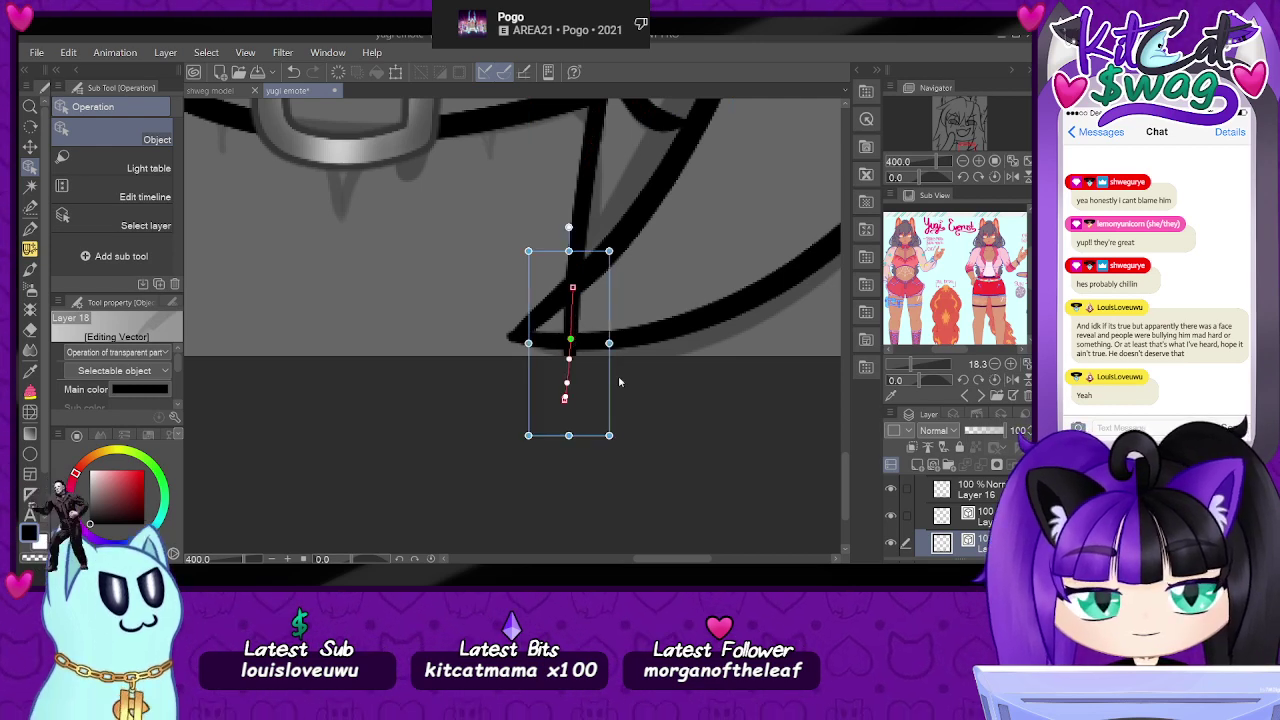
pyautogui.click(613, 368)
pyautogui.click(575, 320)
pyautogui.press('Delete')
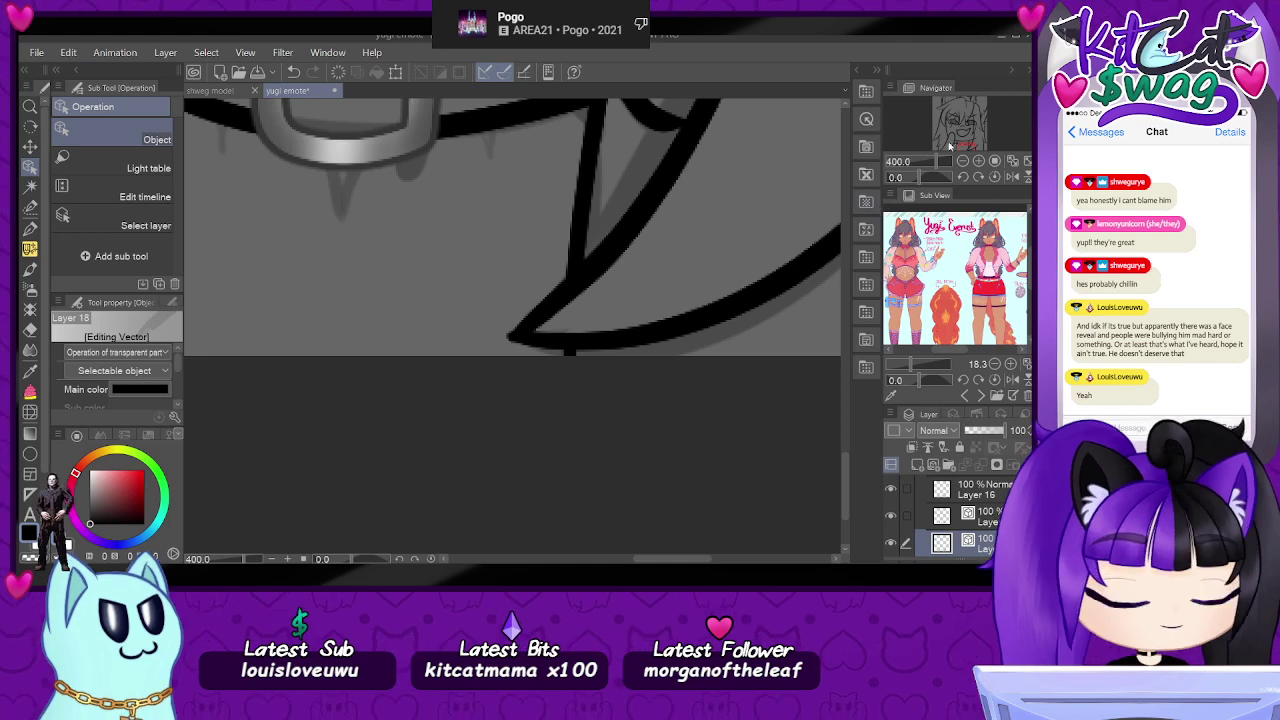
# - Delete the section of the face line that crosses the right eye between its upper and lower edges
pyautogui.moveTo(929, 164); pyautogui.dragTo(920, 168)
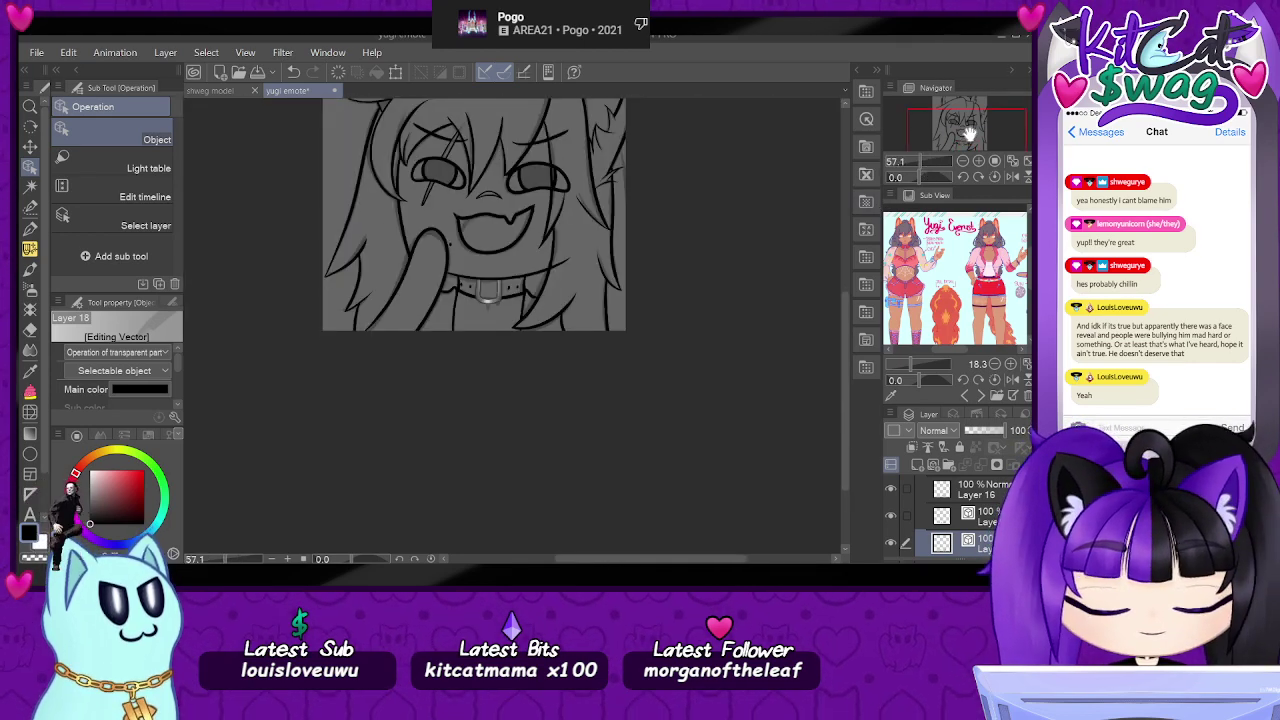
pyautogui.moveTo(969, 134); pyautogui.dragTo(969, 121)
pyautogui.scroll(3, 530, 218)
pyautogui.scroll(-1, 530, 220)
pyautogui.scroll(3, 550, 220)
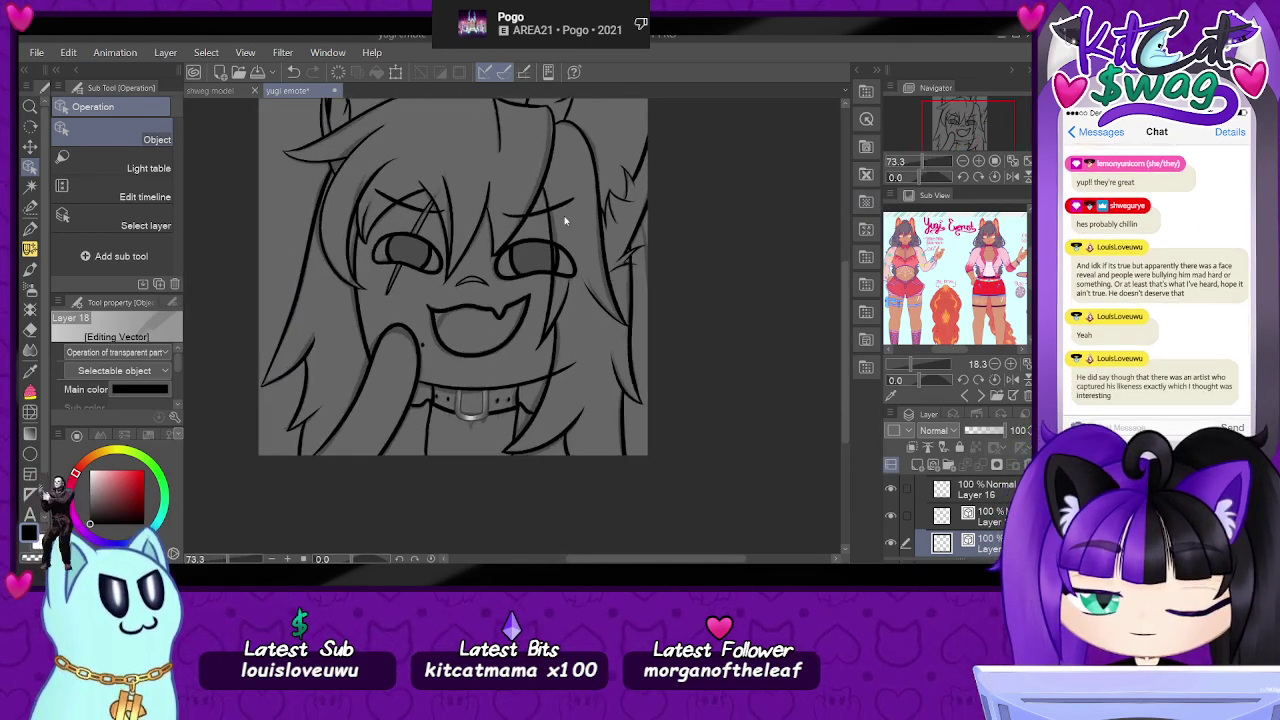
pyautogui.moveTo(925, 162); pyautogui.dragTo(966, 117)
pyautogui.click(598, 347)
pyautogui.moveTo(602, 388); pyautogui.dragTo(604, 383)
pyautogui.click(681, 242)
pyautogui.click(601, 352)
pyautogui.moveTo(969, 119); pyautogui.dragTo(973, 123)
pyautogui.click(557, 468)
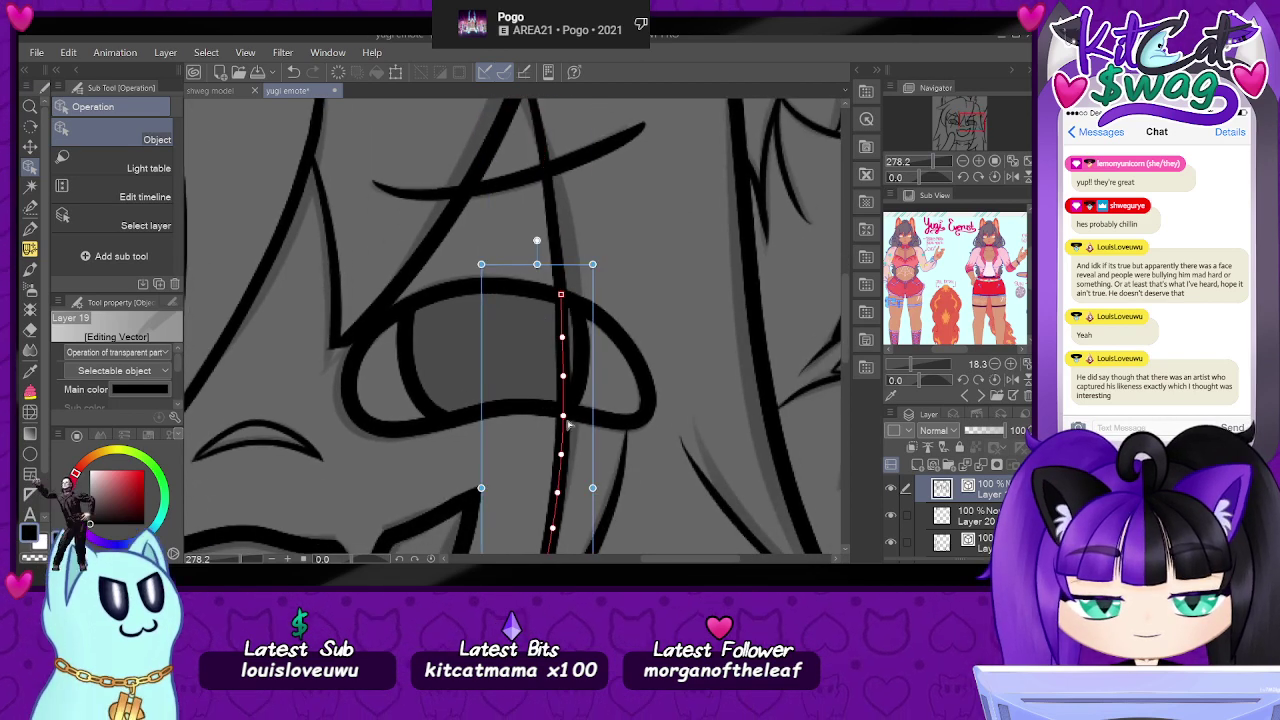
pyautogui.press('Delete')
pyautogui.click(558, 360)
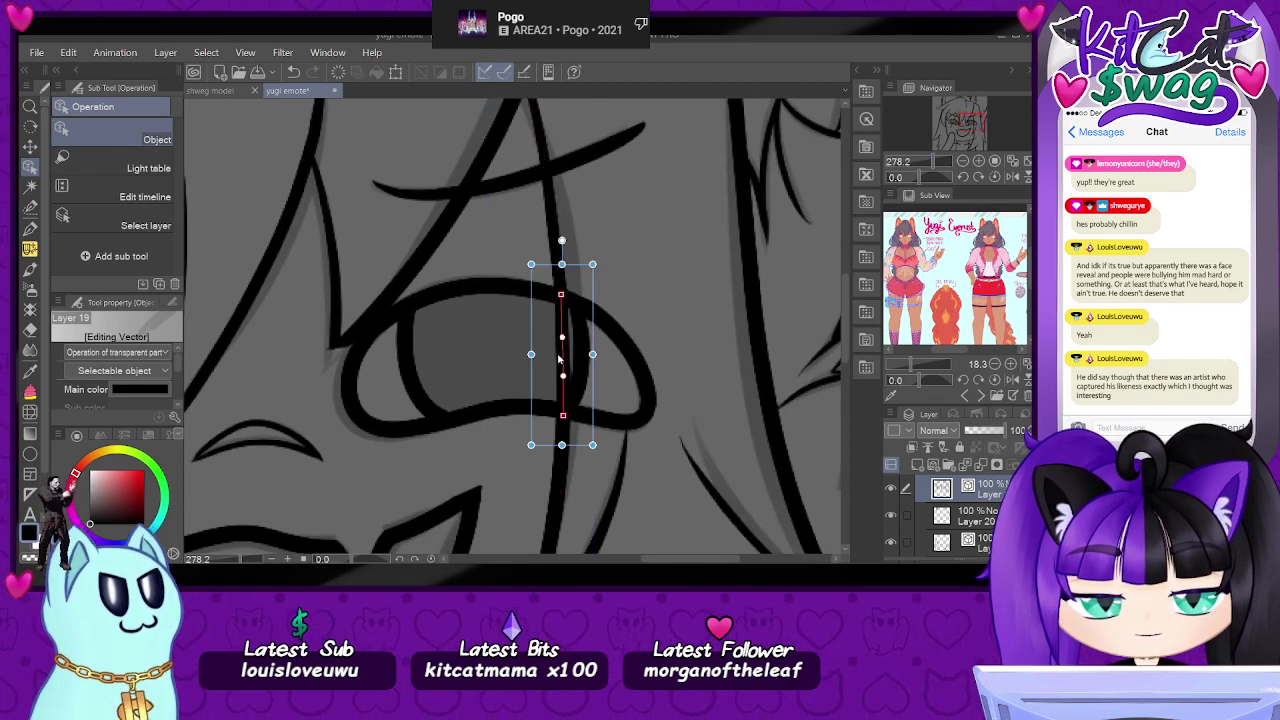
pyautogui.press('Delete')
# - Delete the end of the chin line that overshoots the side hair line above the collar
pyautogui.moveTo(940, 162); pyautogui.dragTo(923, 165)
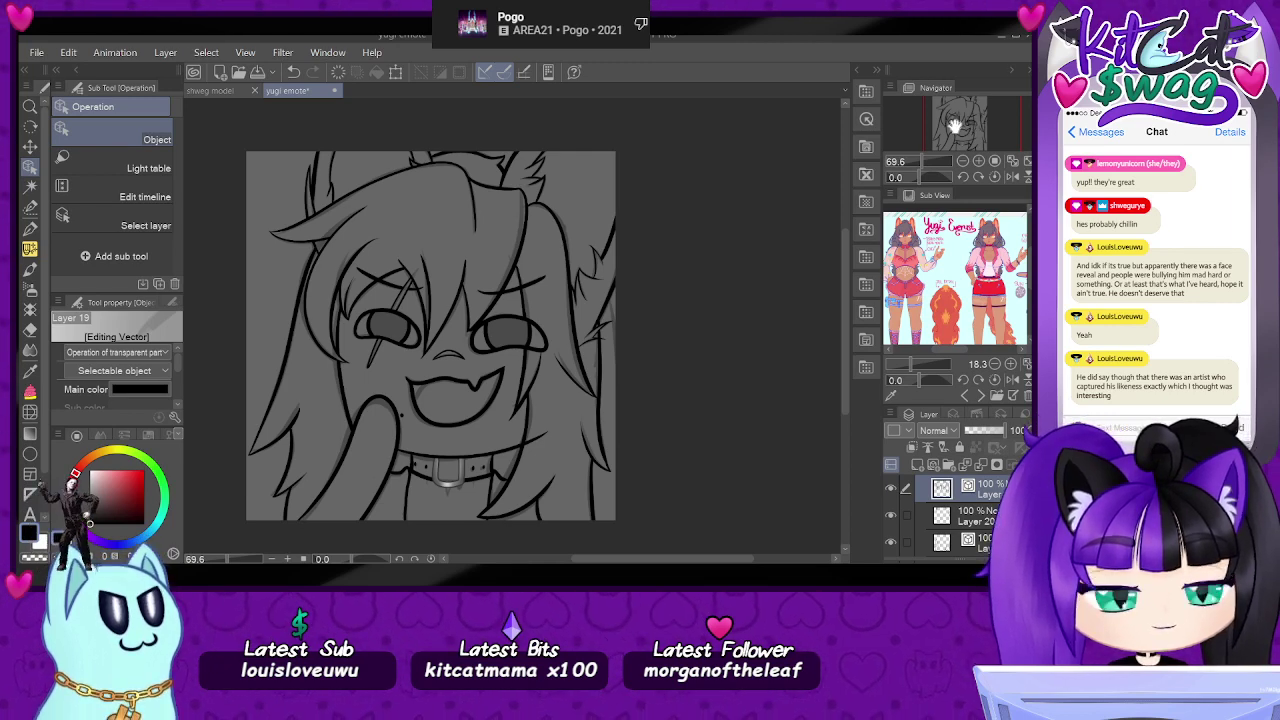
pyautogui.moveTo(950, 121); pyautogui.dragTo(972, 137)
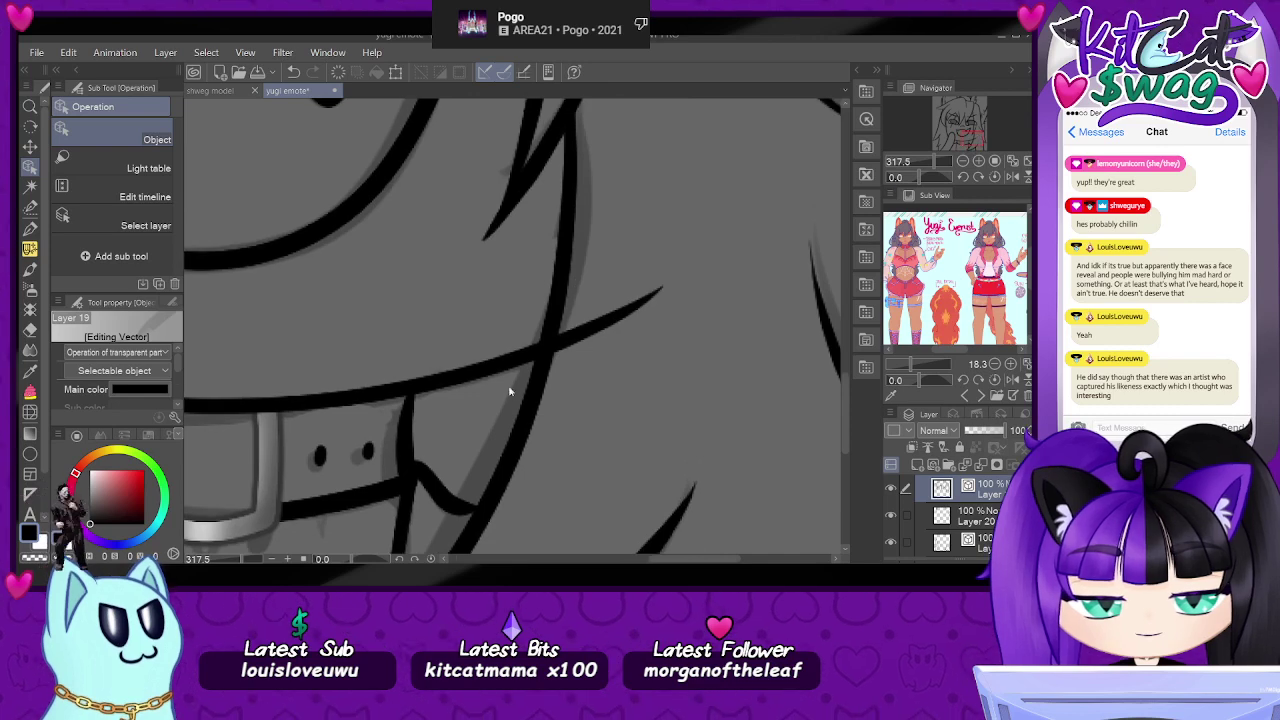
pyautogui.click(529, 361)
pyautogui.click(609, 337)
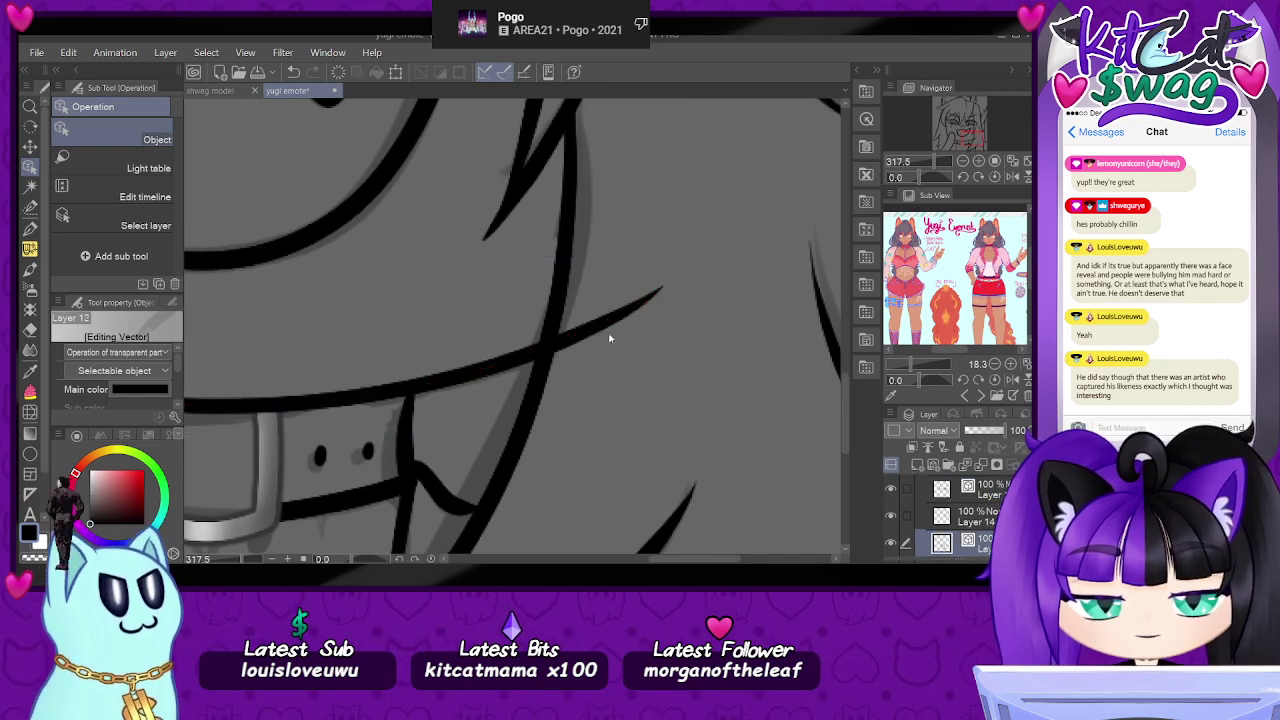
pyautogui.press('Delete')
# - Delete the curved hair line with its pointed end on top of the head between the ears
pyautogui.moveTo(935, 162)
pyautogui.mouseDown()
pyautogui.moveTo(920, 163)
pyautogui.moveTo(959, 118)
pyautogui.mouseUp()
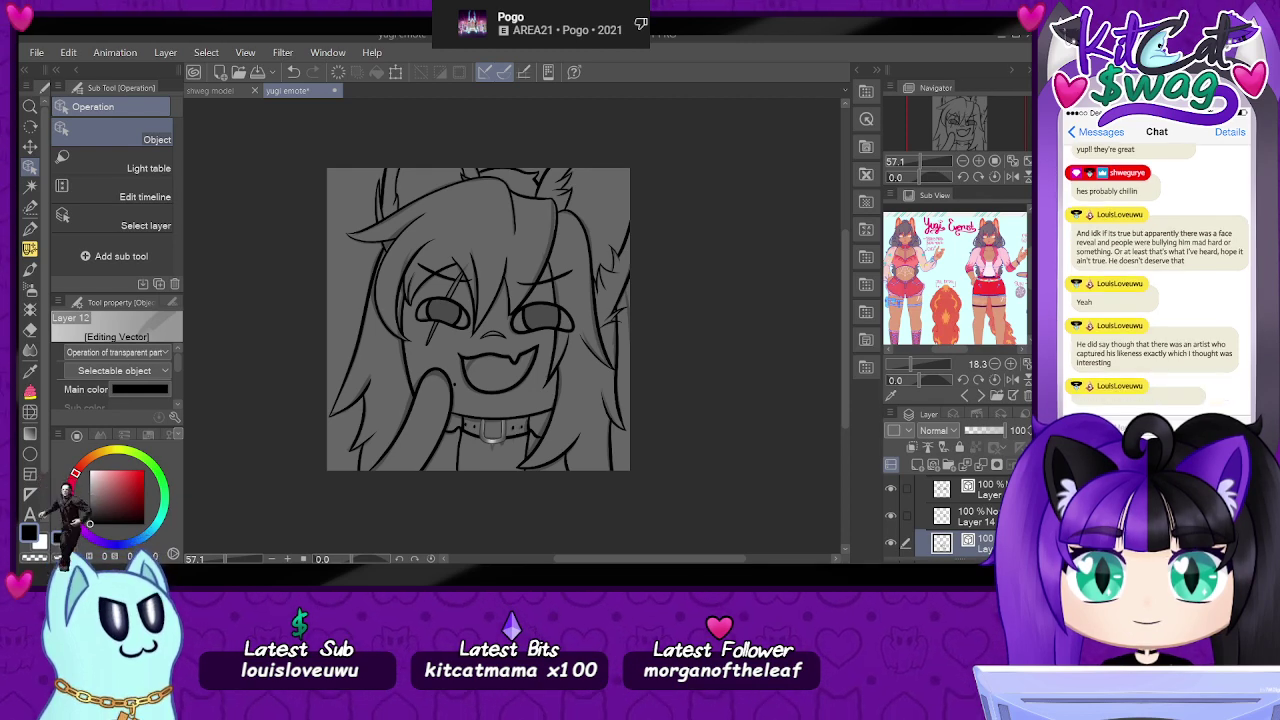
pyautogui.click(948, 466)
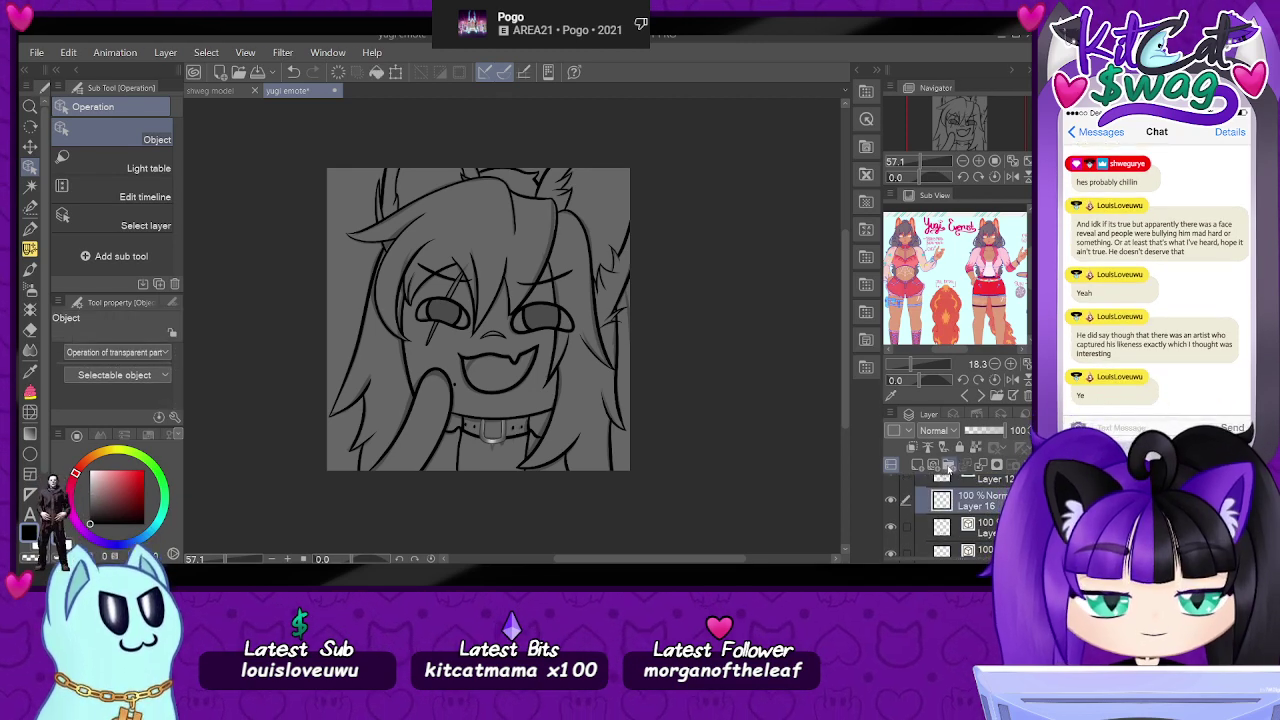
pyautogui.scroll(2, 550, 188)
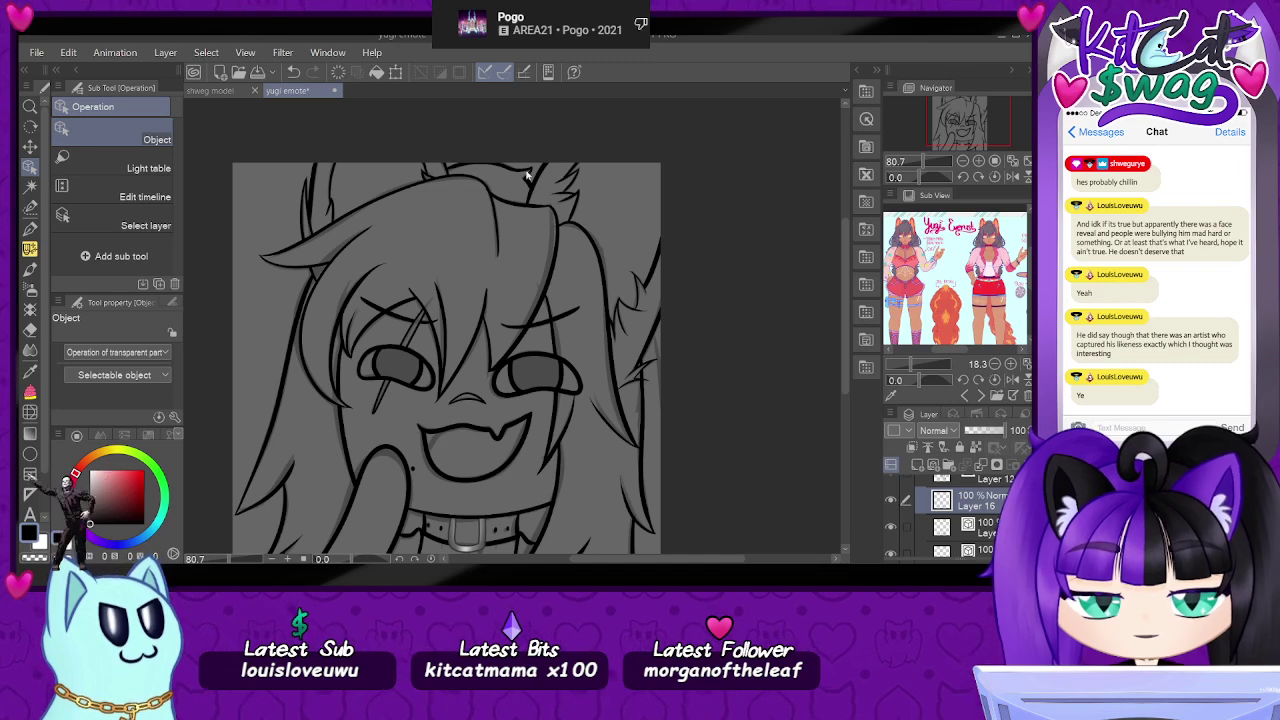
pyautogui.click(530, 178)
pyautogui.keyDown('shift'); pyautogui.click(526, 180); pyautogui.keyUp('shift')
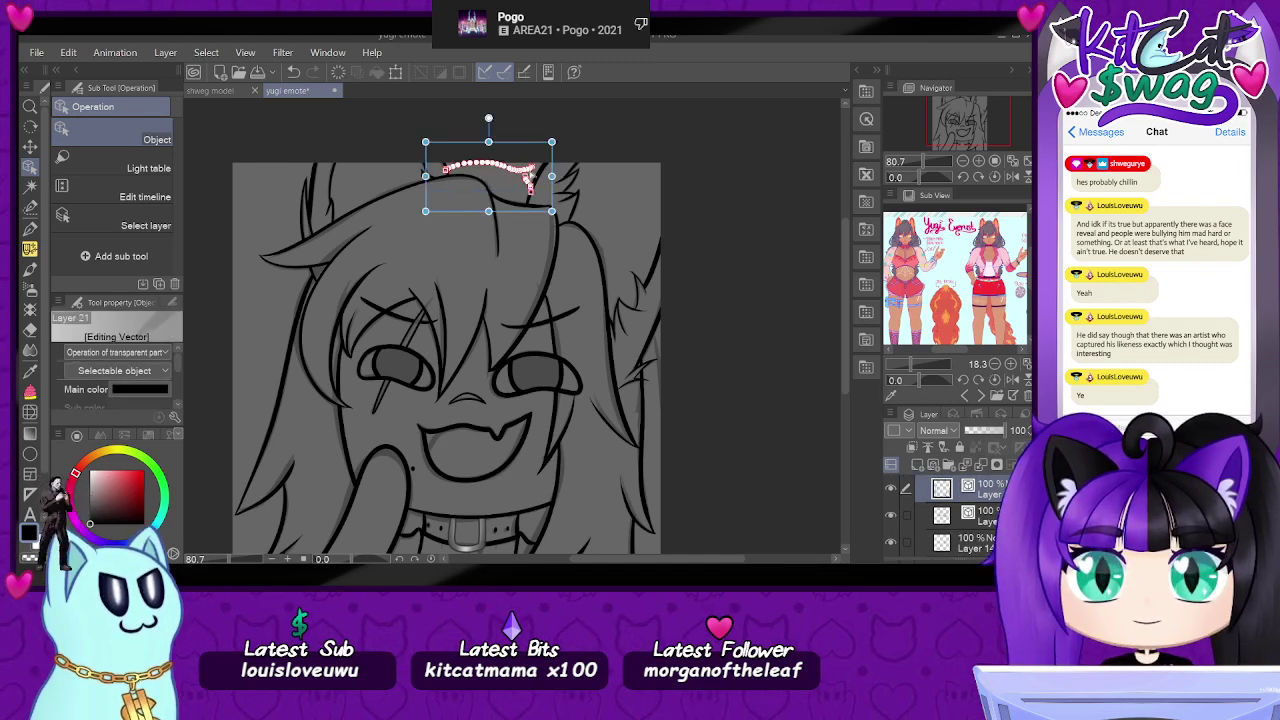
pyautogui.scroll(3, 538, 178)
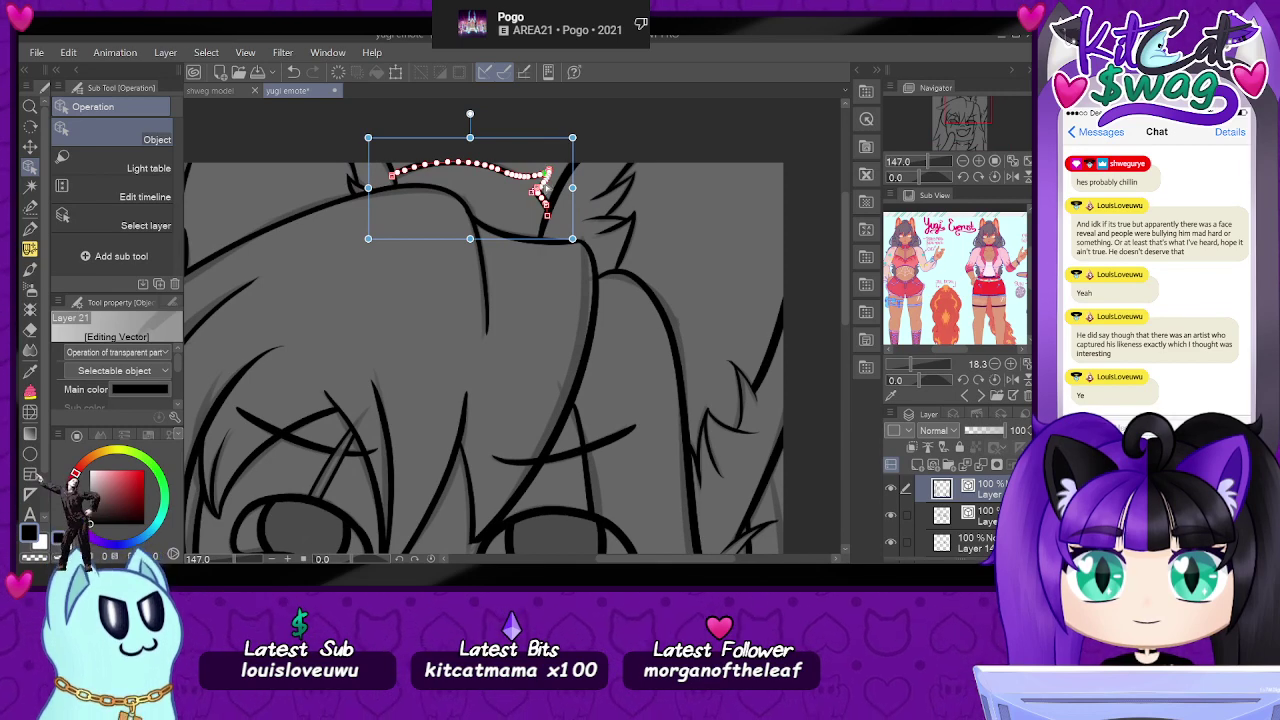
pyautogui.press('Delete')
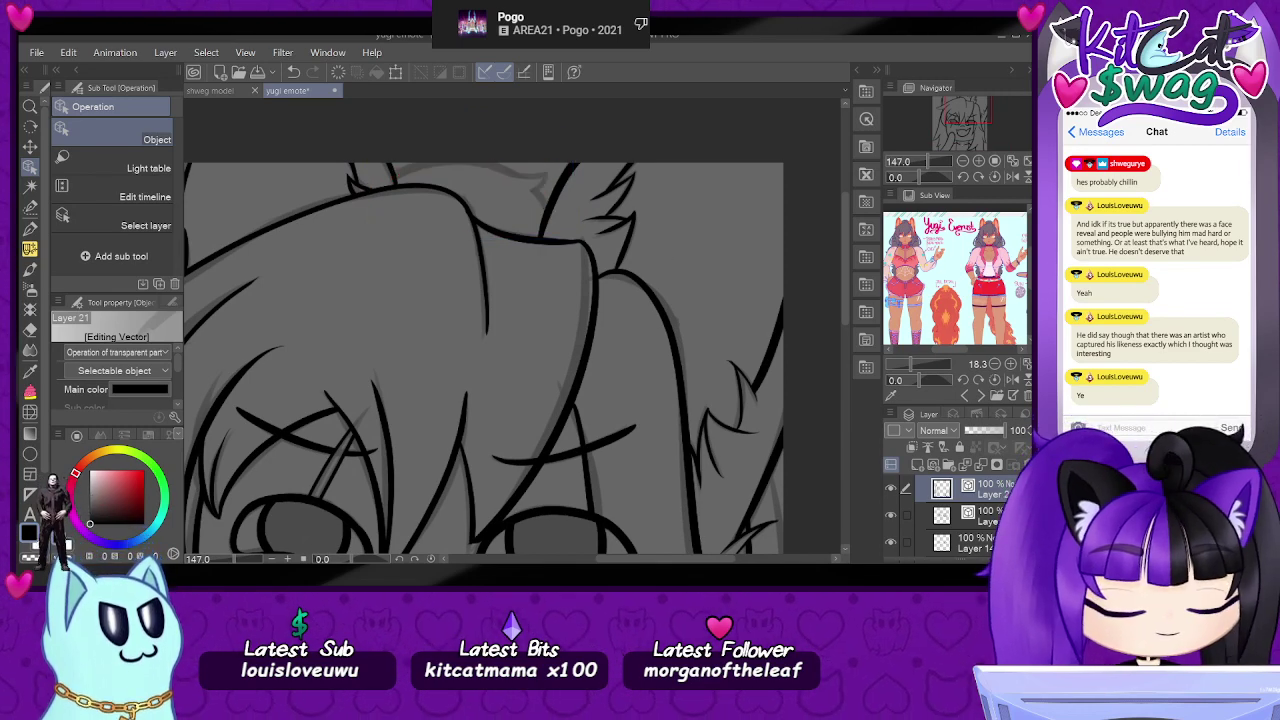
# - Add a new vector layer directly above Layer 13 for additional line art
pyautogui.scroll(-2, 987, 515)
pyautogui.click(987, 520)
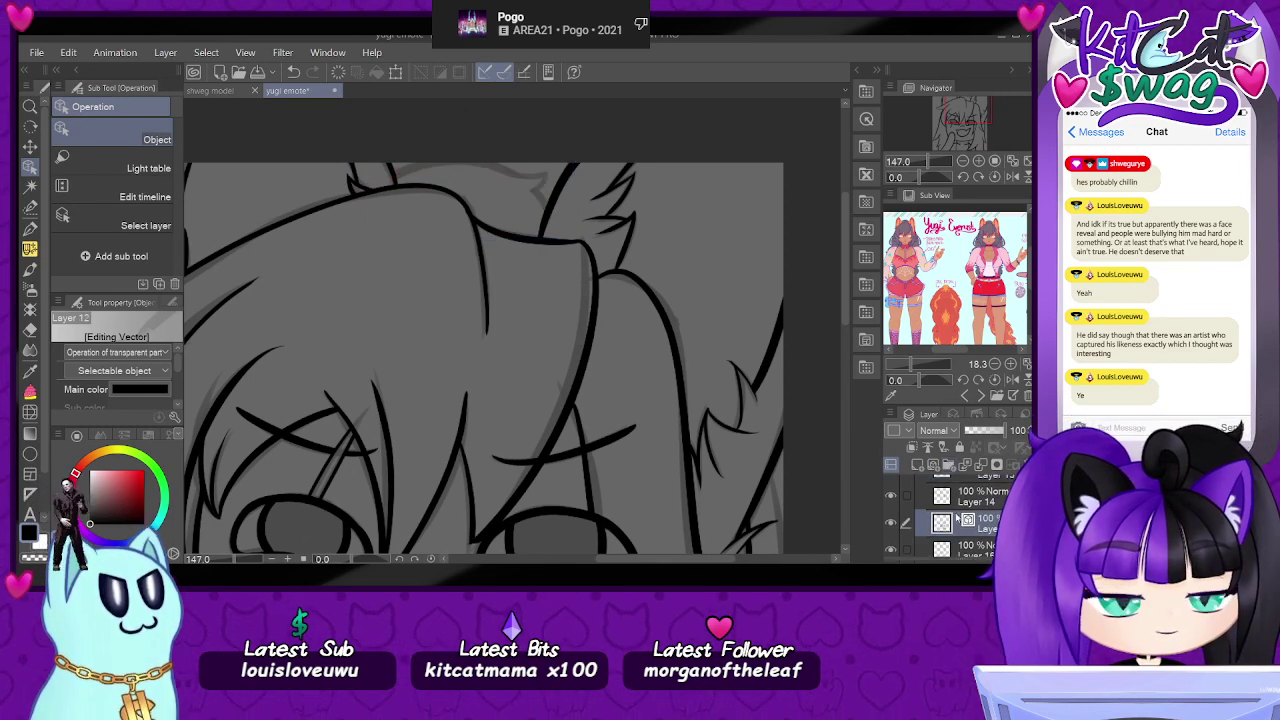
pyautogui.click(938, 503)
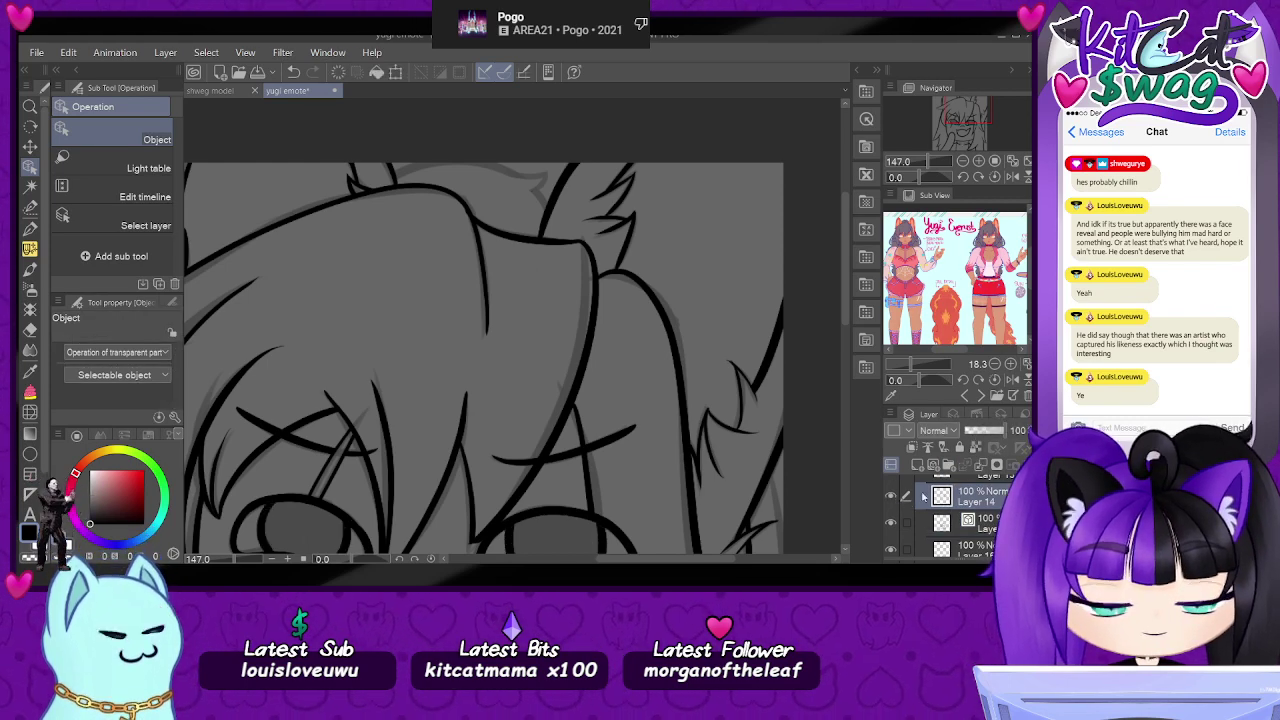
pyautogui.scroll(2, 972, 512)
pyautogui.click(972, 516)
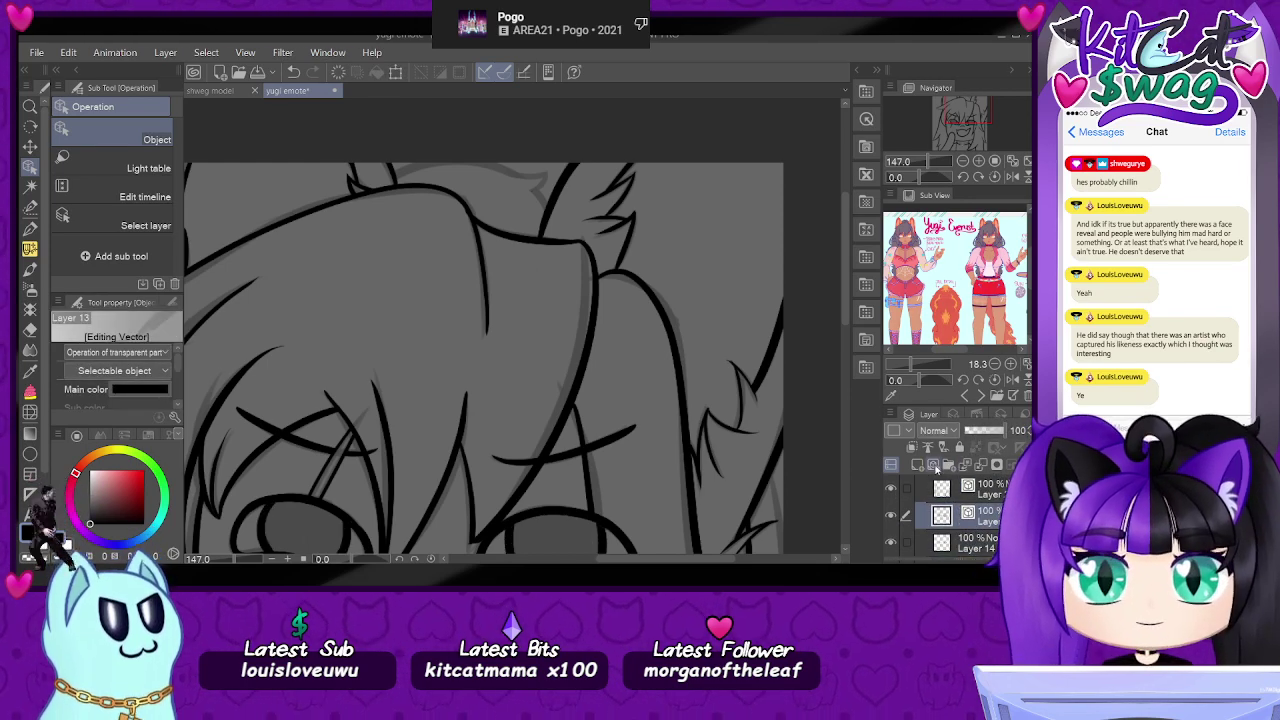
pyautogui.click(936, 467)
pyautogui.hotkey('ctrl', 'v')
# - Draw a short outer hair line with the G-pen running down to the canvas's right edge beside the hair tufts
pyautogui.moveTo(967, 117)
pyautogui.mouseDown()
pyautogui.moveTo(980, 136)
pyautogui.moveTo(984, 126)
pyautogui.mouseUp()
pyautogui.click(32, 228)
pyautogui.moveTo(535, 192); pyautogui.dragTo(552, 370)
pyautogui.hotkey('ctrl', 'z')
pyautogui.moveTo(538, 201); pyautogui.dragTo(553, 307)
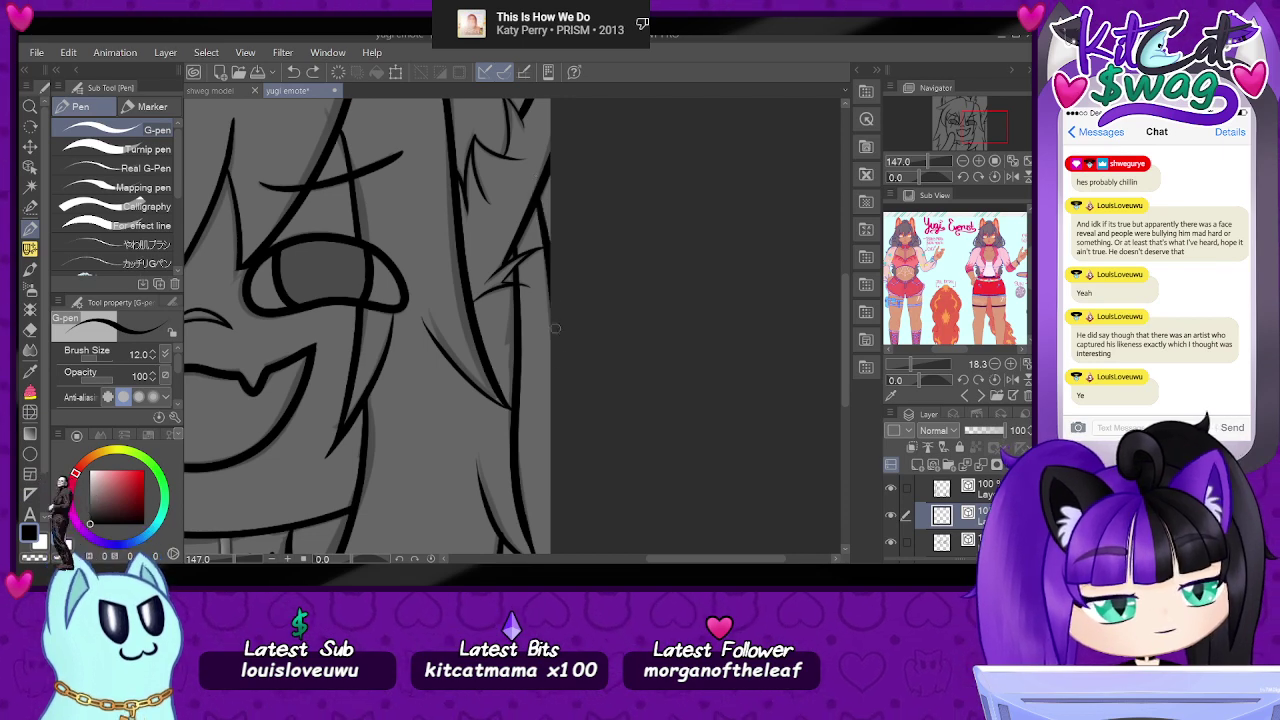
# - Add a new vector layer directly above Layer 18 for the collar details
pyautogui.moveTo(935, 176); pyautogui.dragTo(918, 173)
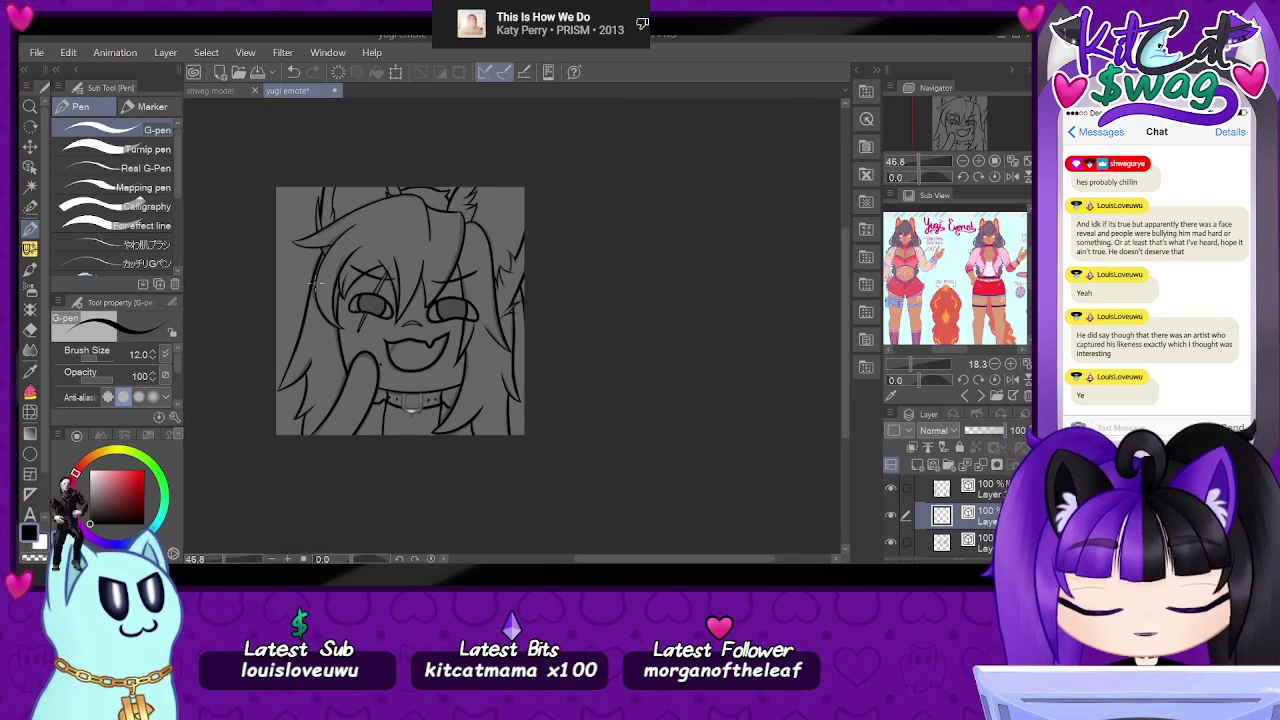
pyautogui.scroll(3, 313, 283)
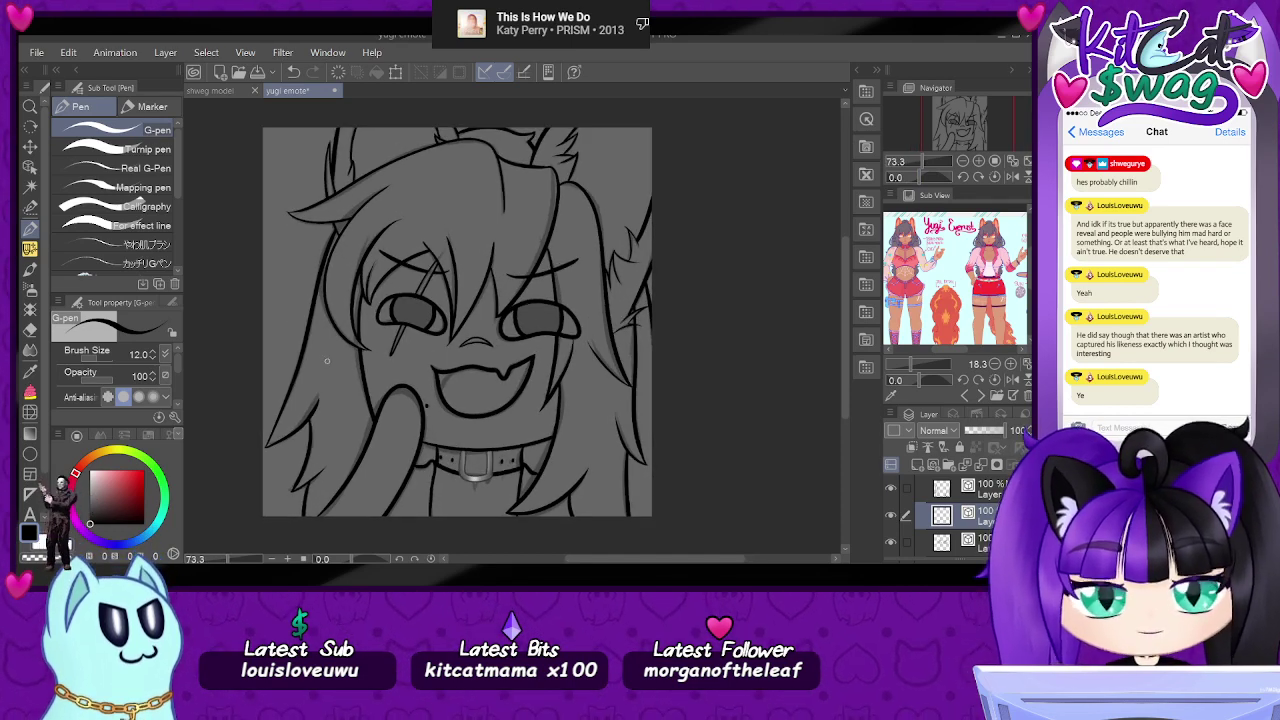
pyautogui.scroll(1, 449, 496)
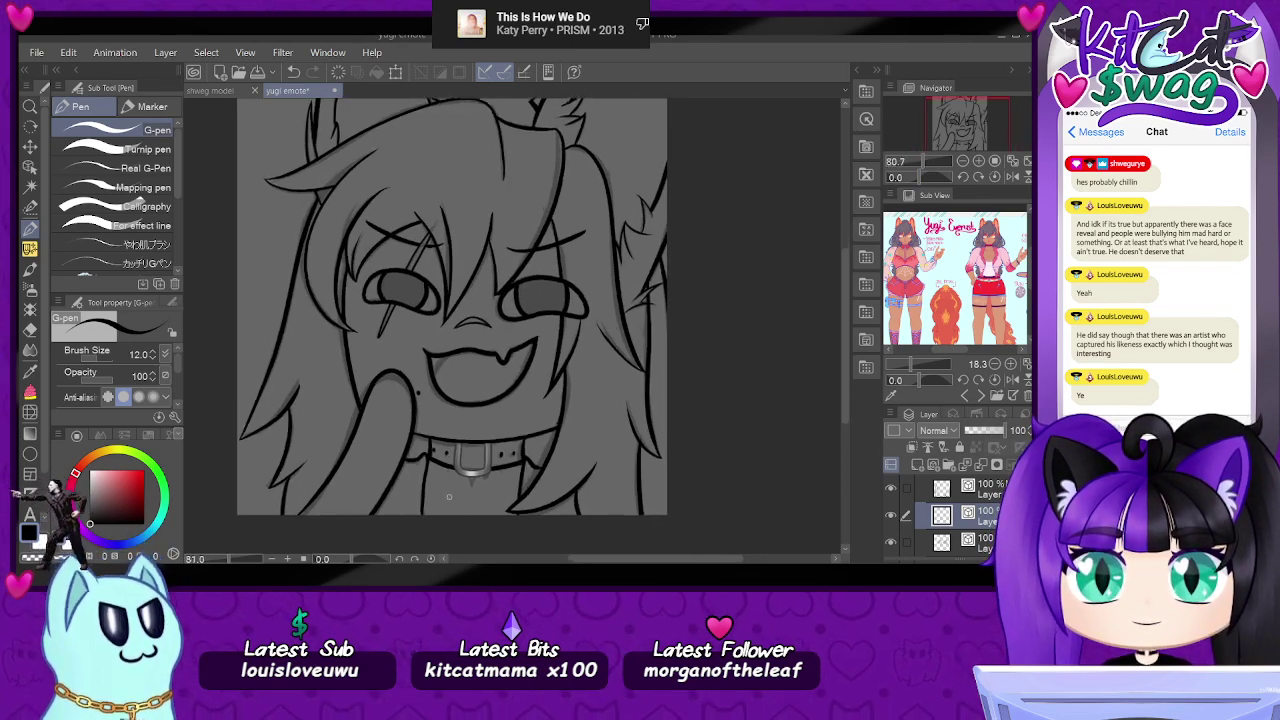
pyautogui.scroll(1, 449, 496)
pyautogui.moveTo(967, 119); pyautogui.dragTo(960, 146)
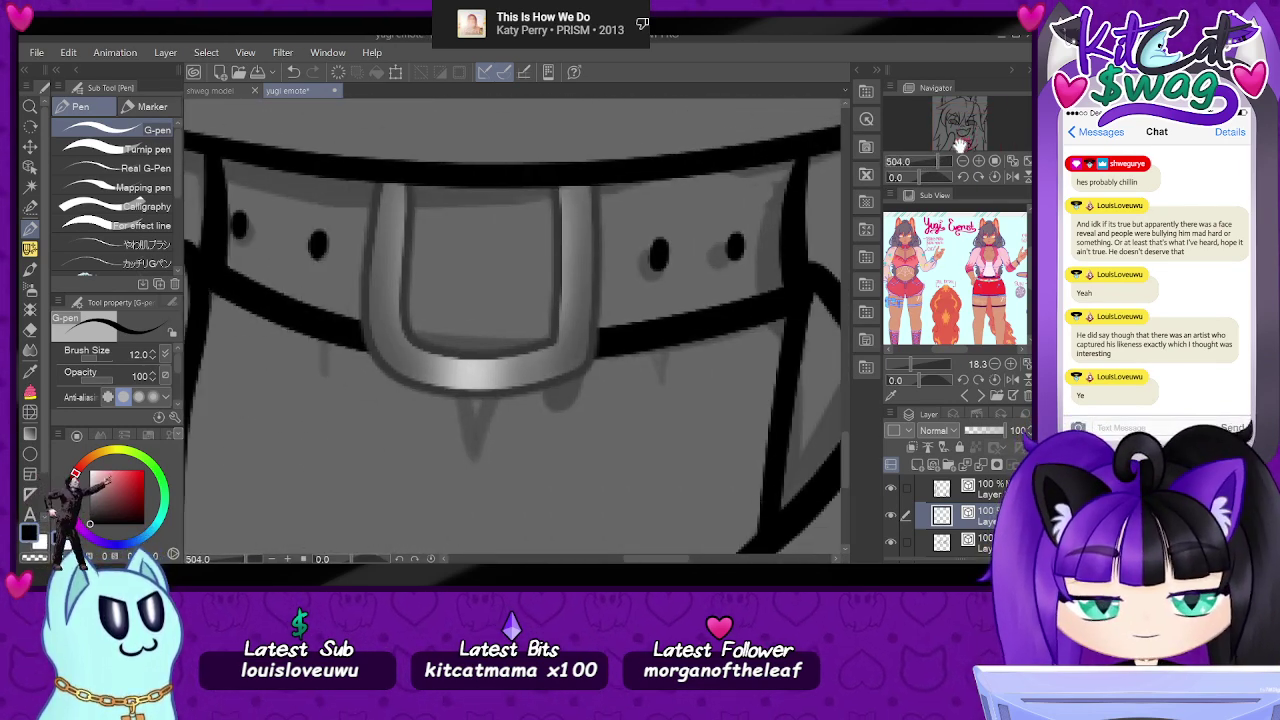
pyautogui.click(30, 167)
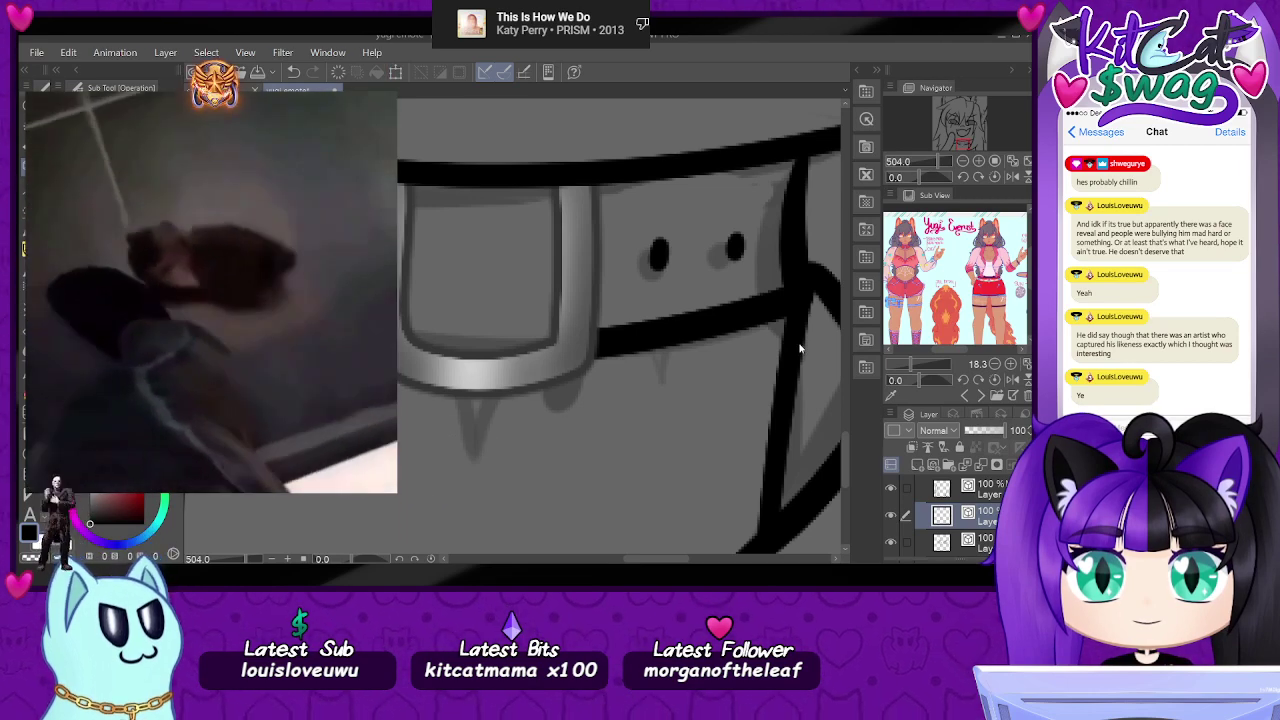
pyautogui.scroll(-3, 985, 532)
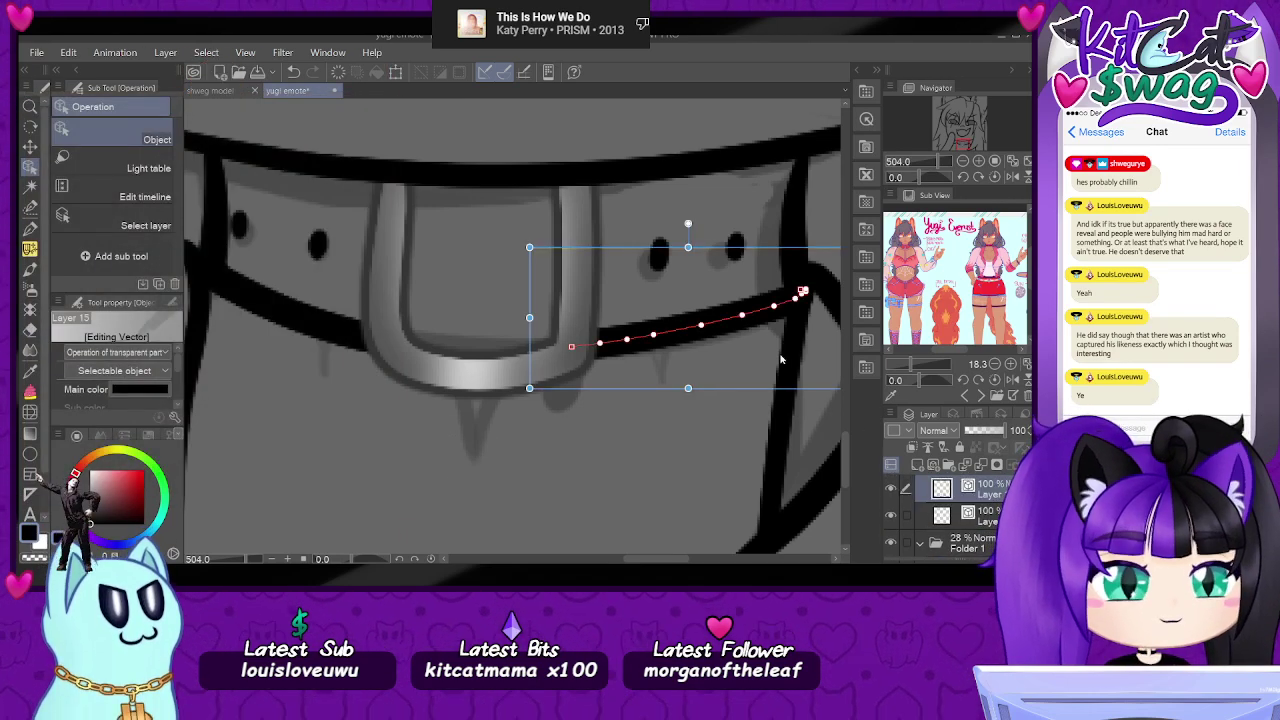
pyautogui.click(985, 520)
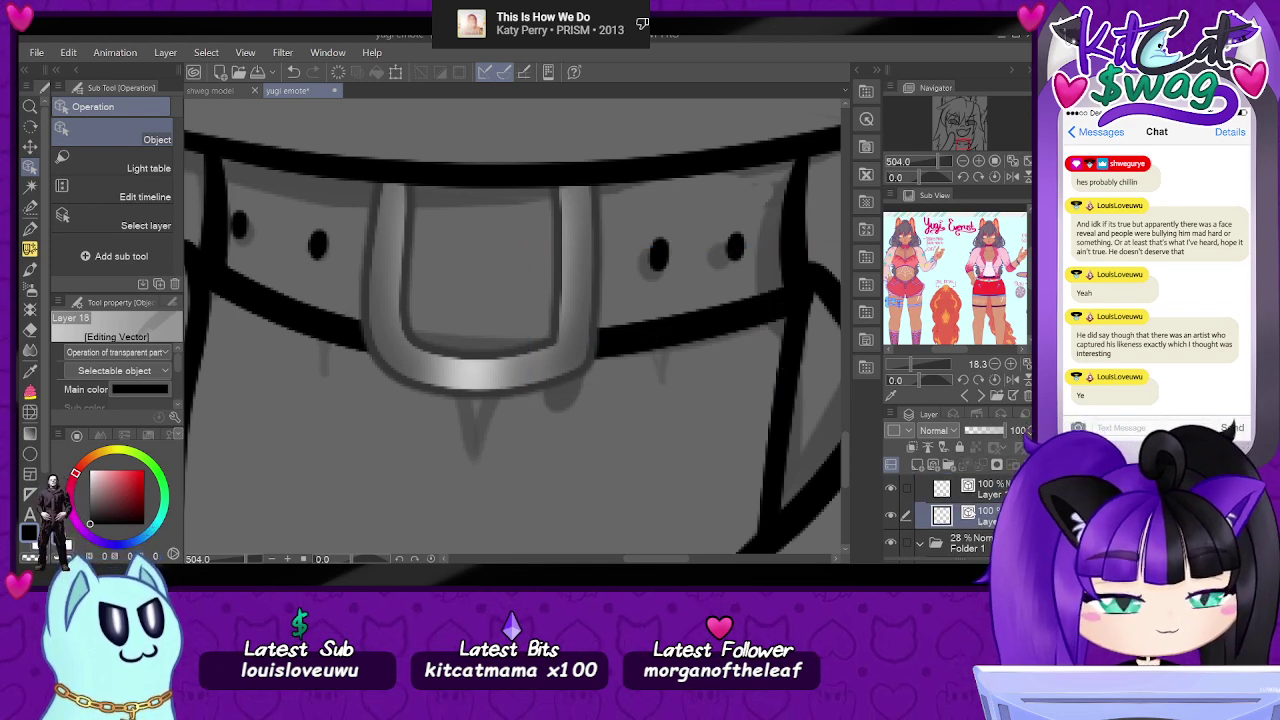
pyautogui.click(932, 467)
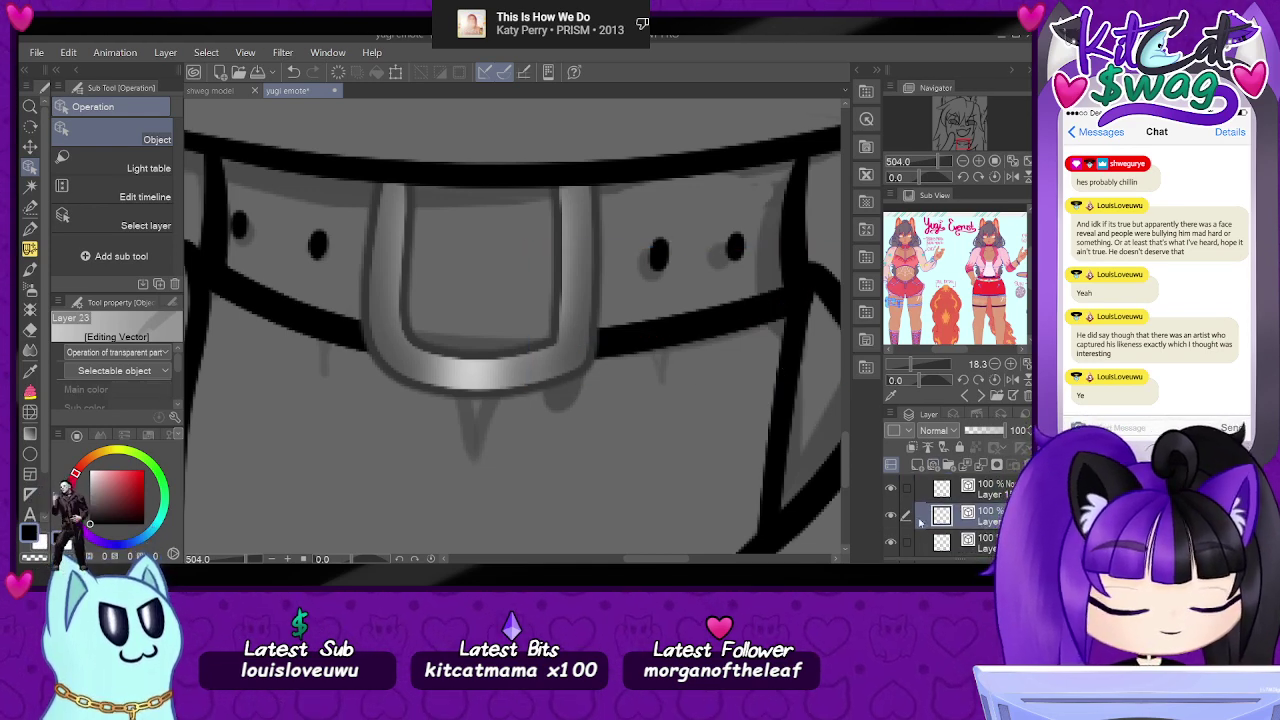
# - Move the new vector layer below the collar line layers, directly above Folder 1
pyautogui.click(889, 544)
pyautogui.click(889, 544)
pyautogui.click(891, 495)
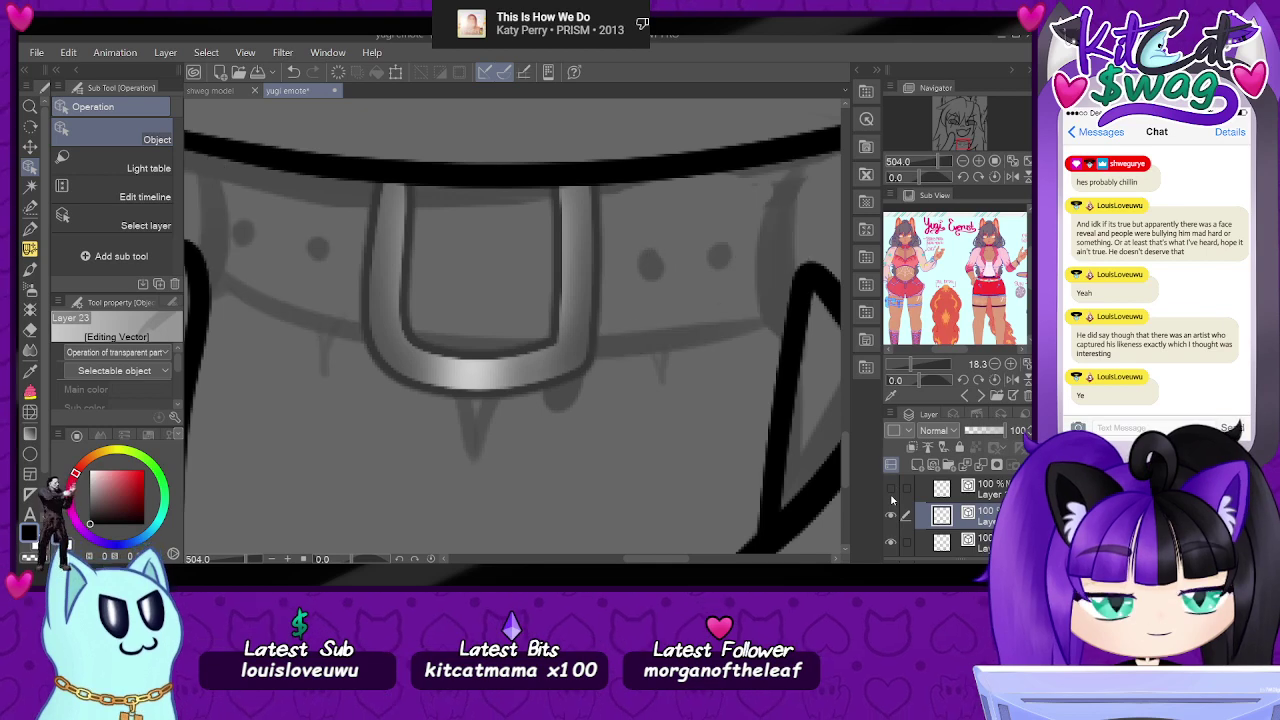
pyautogui.click(891, 495)
pyautogui.moveTo(950, 550); pyautogui.dragTo(980, 512)
# - Draw pointed spikes below the collar with the G-pen: a large one under the buckle and smaller ones along the lower edge
pyautogui.click(30, 228)
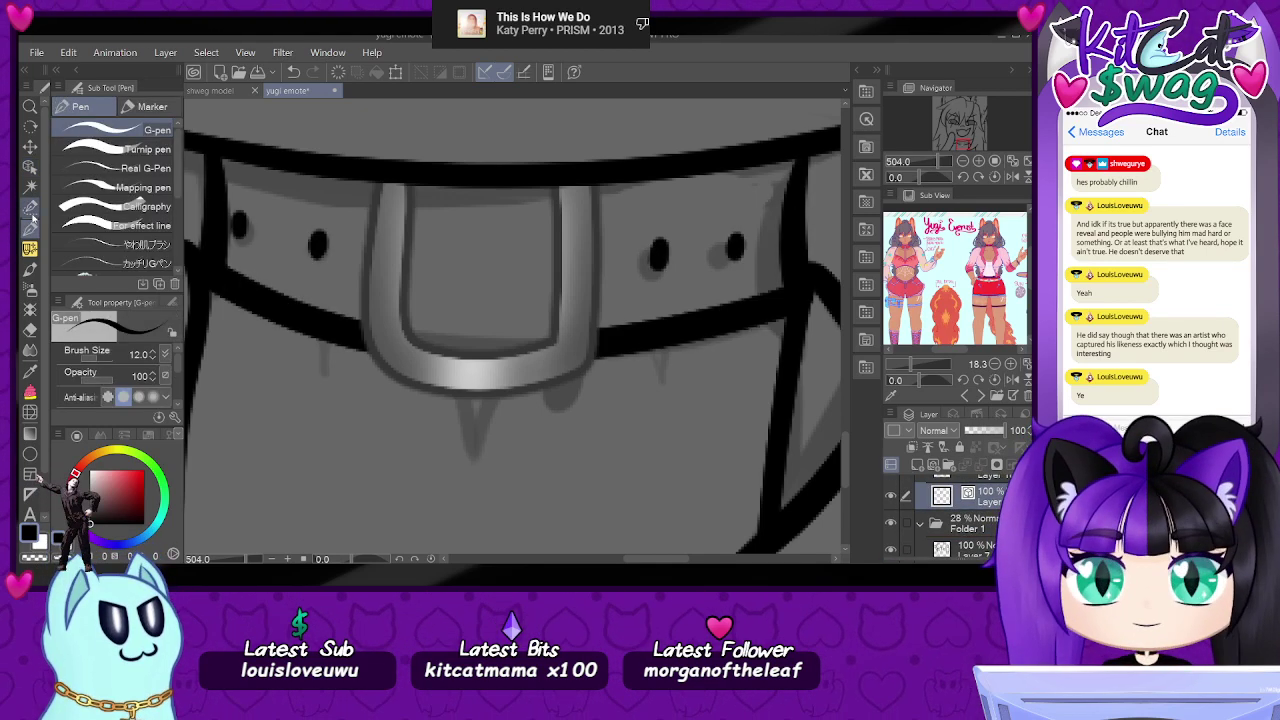
pyautogui.moveTo(477, 459); pyautogui.dragTo(500, 400)
pyautogui.moveTo(475, 458); pyautogui.dragTo(458, 402)
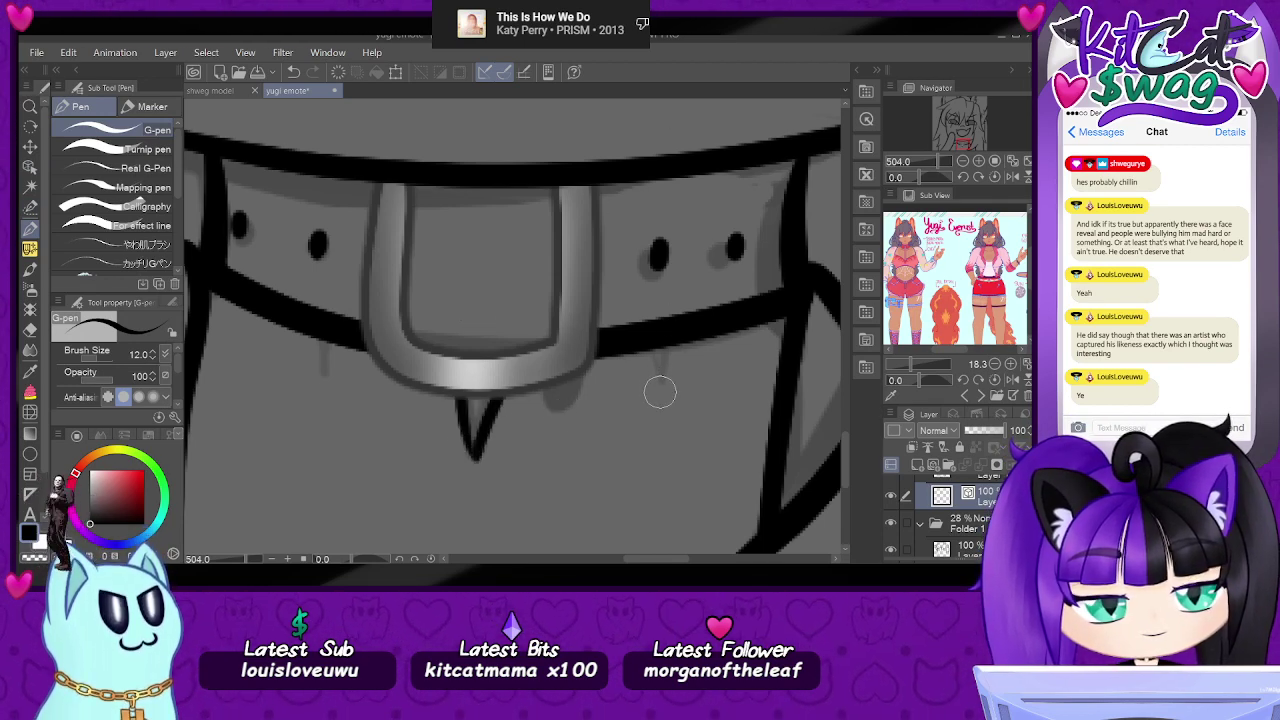
pyautogui.moveTo(660, 387); pyautogui.dragTo(648, 351)
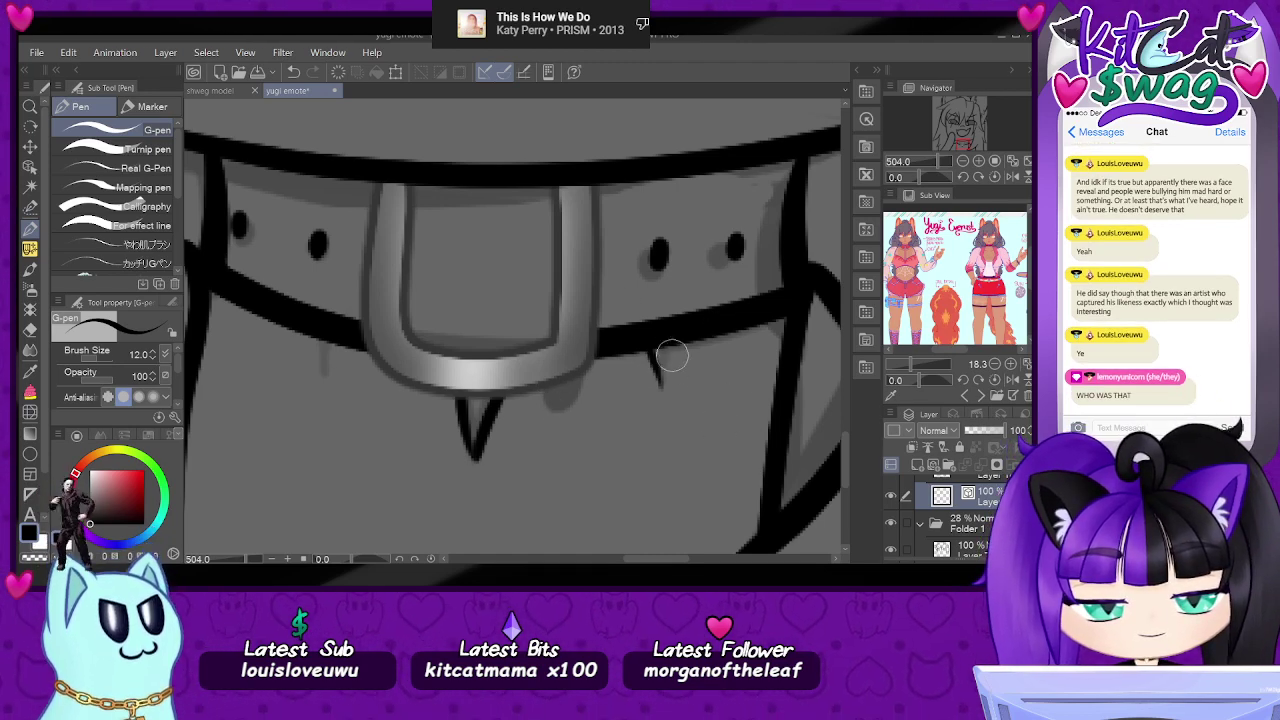
pyautogui.moveTo(660, 389); pyautogui.dragTo(668, 351)
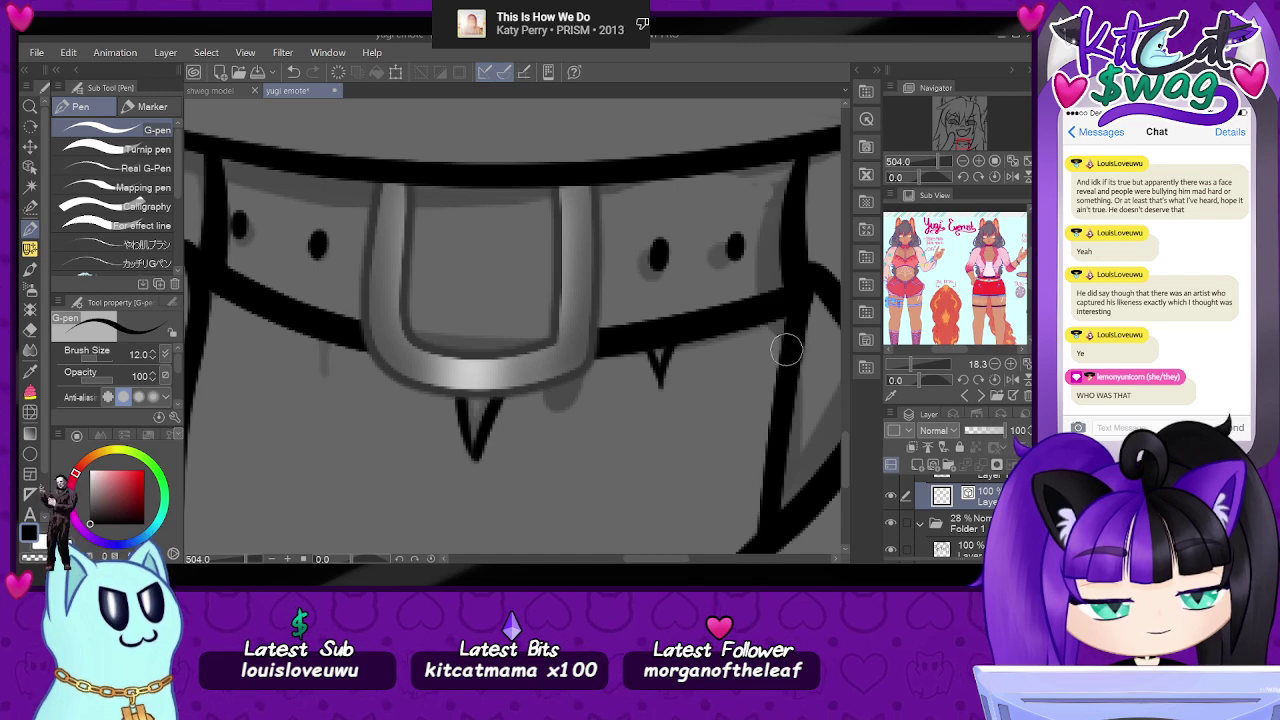
pyautogui.moveTo(786, 346); pyautogui.dragTo(769, 321)
pyautogui.moveTo(338, 343)
pyautogui.mouseDown()
pyautogui.moveTo(327, 374)
pyautogui.moveTo(322, 343)
pyautogui.mouseUp()
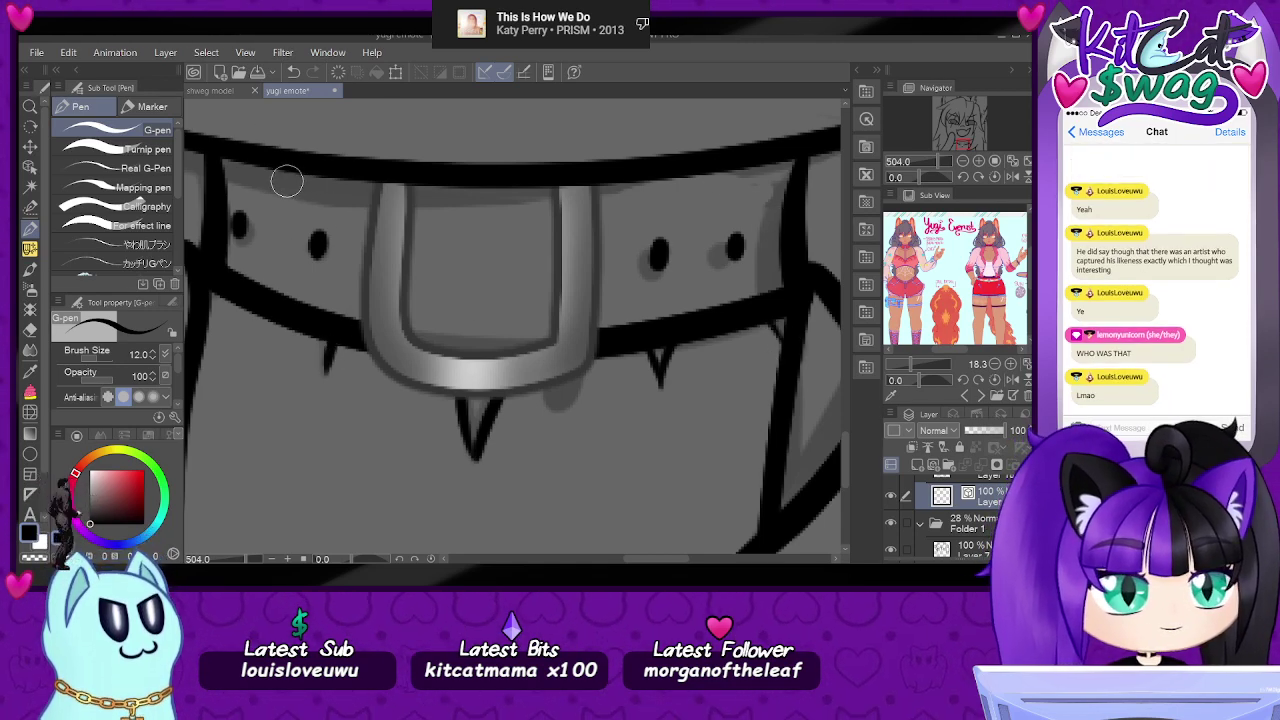
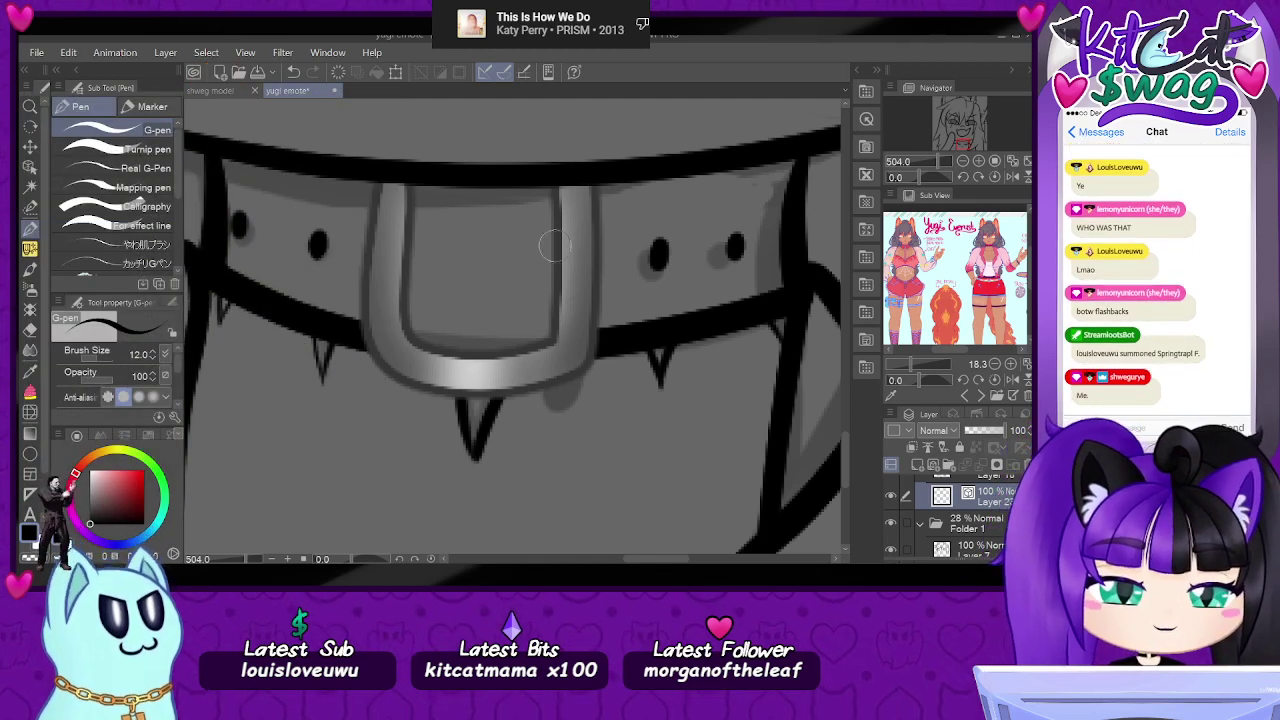
# - Draw a curved inner line with the G-pen from the upper lip down across the left corner of the open mouth
pyautogui.moveTo(937, 158); pyautogui.dragTo(933, 154)
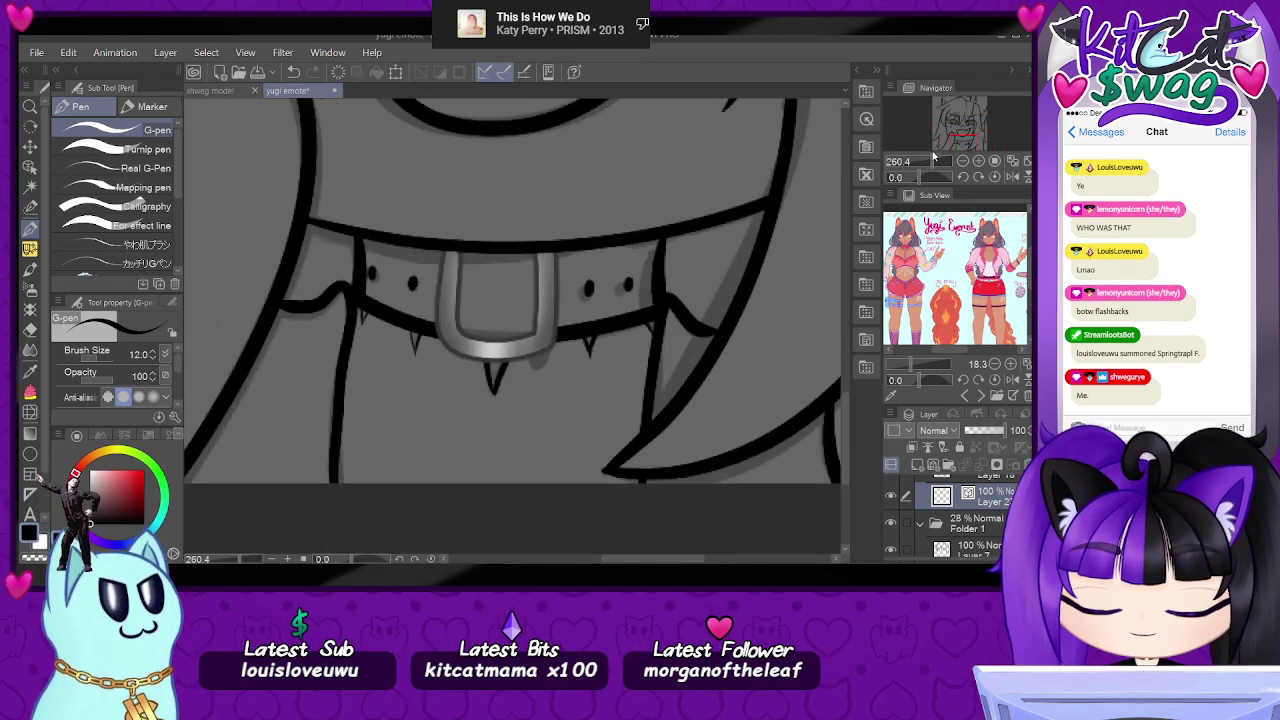
pyautogui.scroll(6, 947, 270)
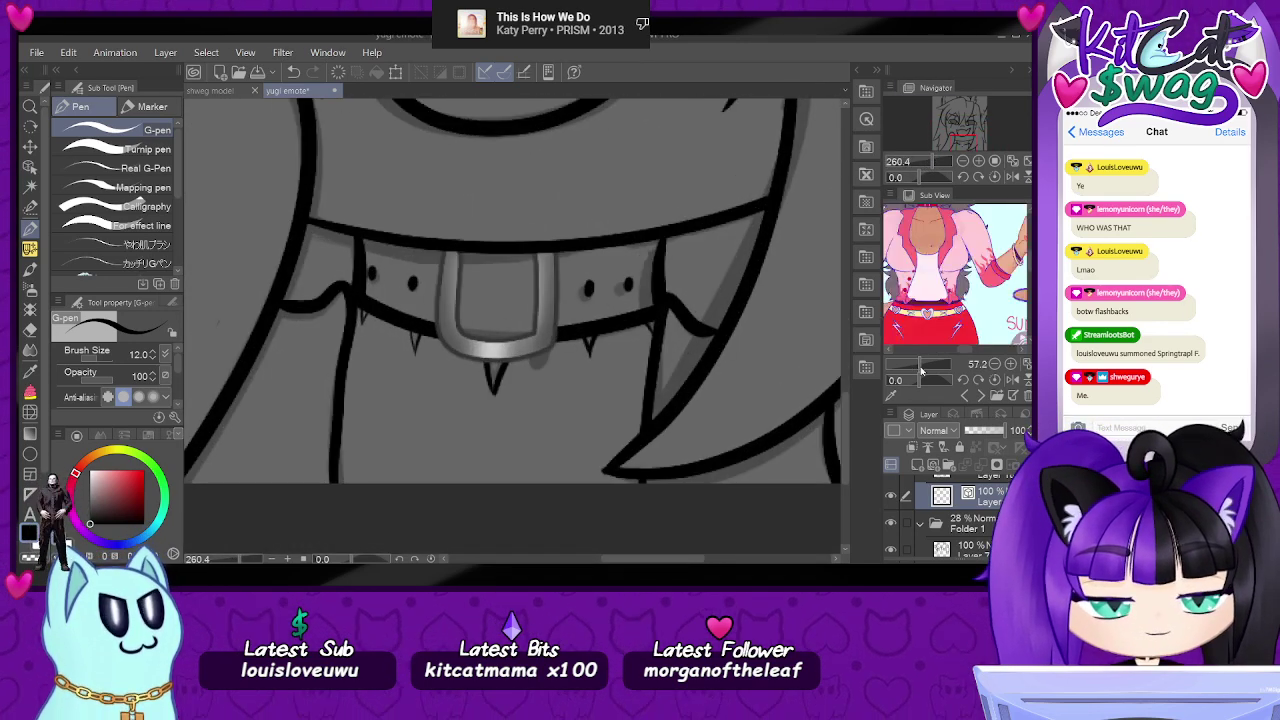
pyautogui.moveTo(947, 270); pyautogui.dragTo(988, 318)
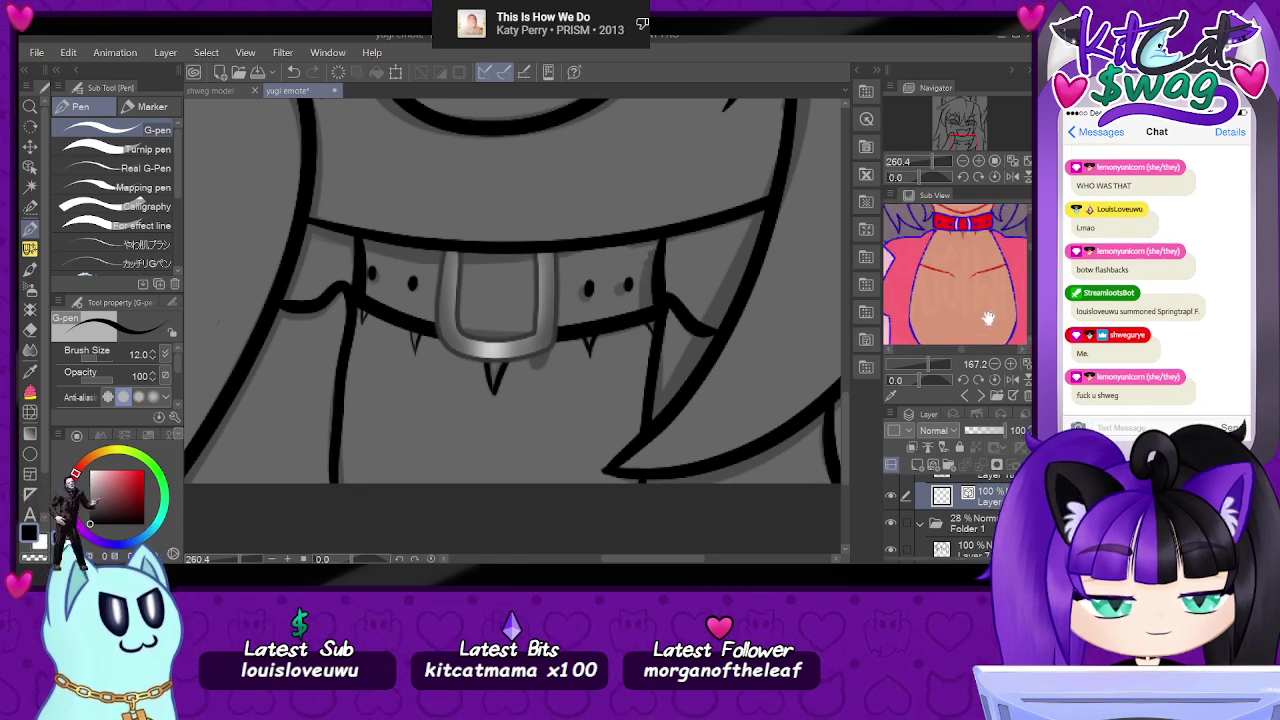
pyautogui.moveTo(924, 362); pyautogui.dragTo(920, 362)
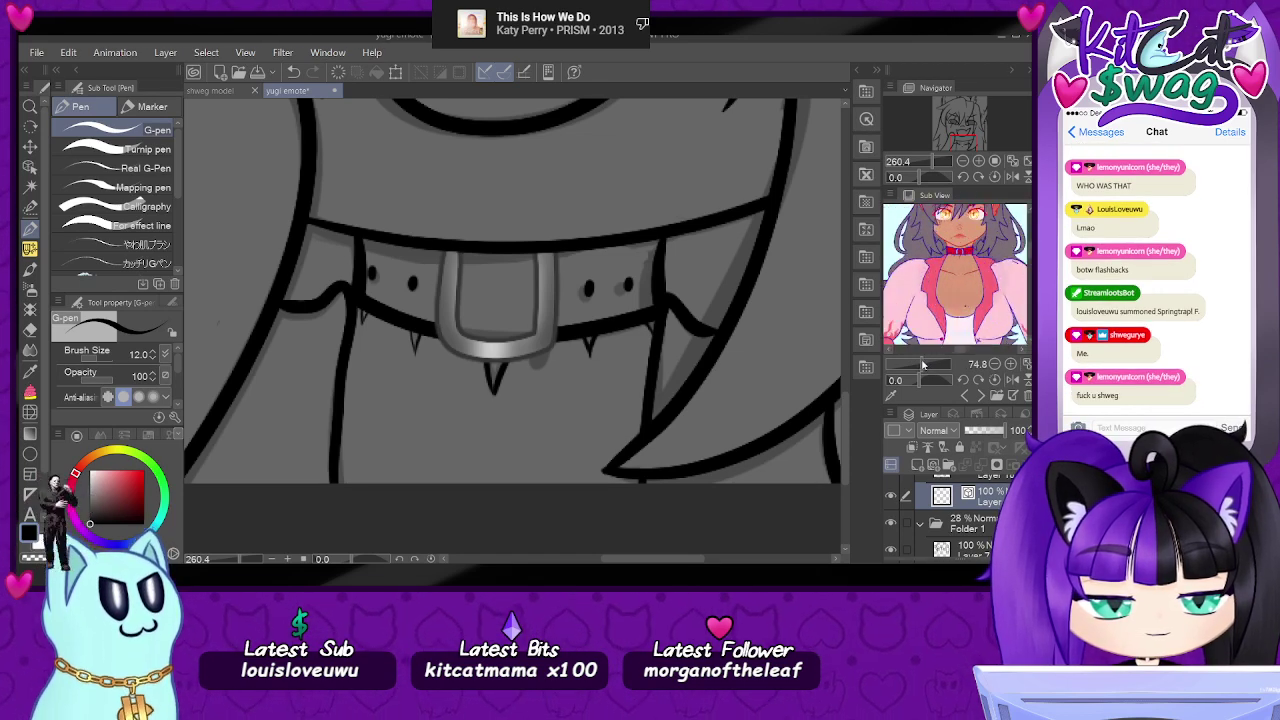
pyautogui.click(957, 129)
pyautogui.moveTo(933, 163); pyautogui.dragTo(926, 174)
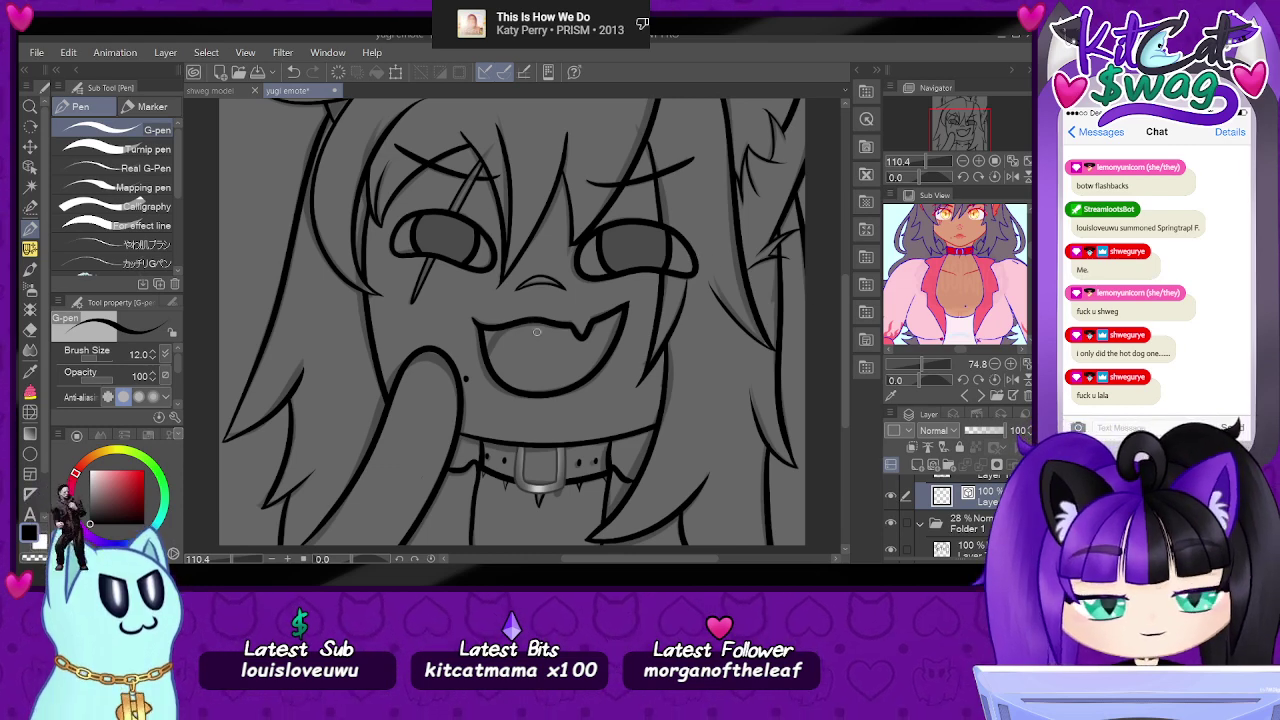
pyautogui.scroll(7, 508, 440)
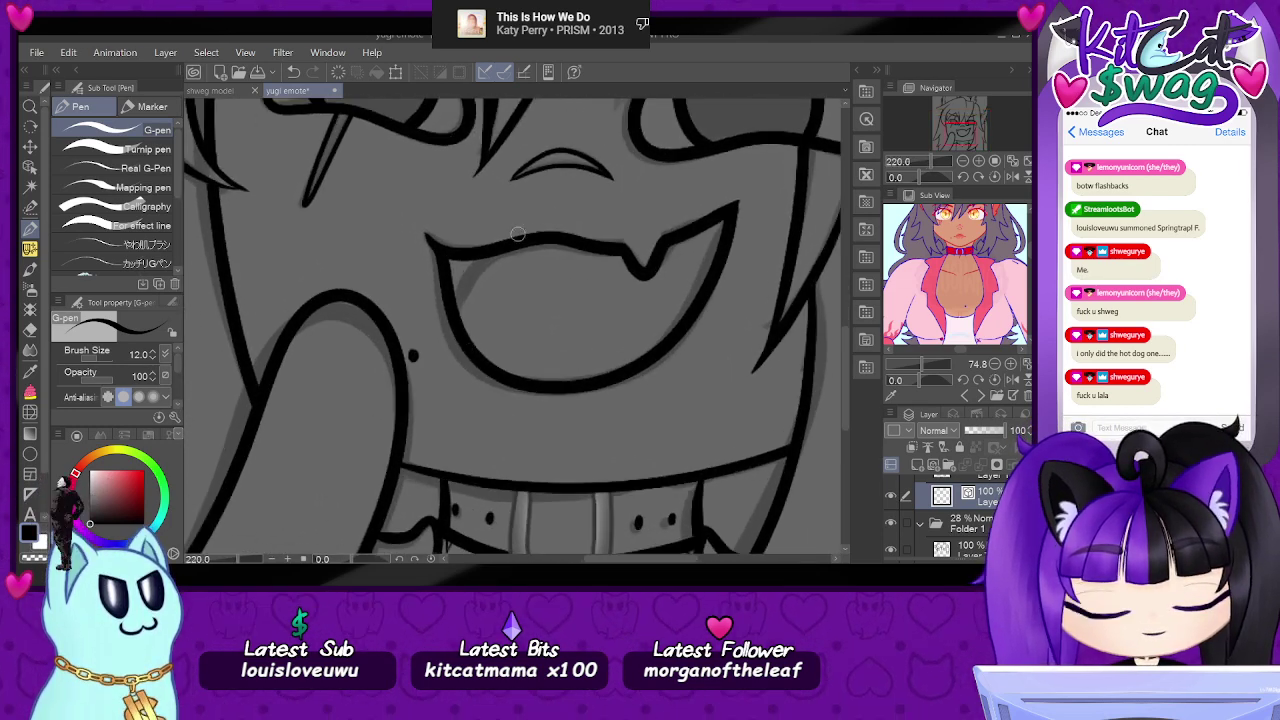
pyautogui.moveTo(513, 242)
pyautogui.mouseDown()
pyautogui.moveTo(473, 269)
pyautogui.moveTo(469, 308)
pyautogui.mouseUp()
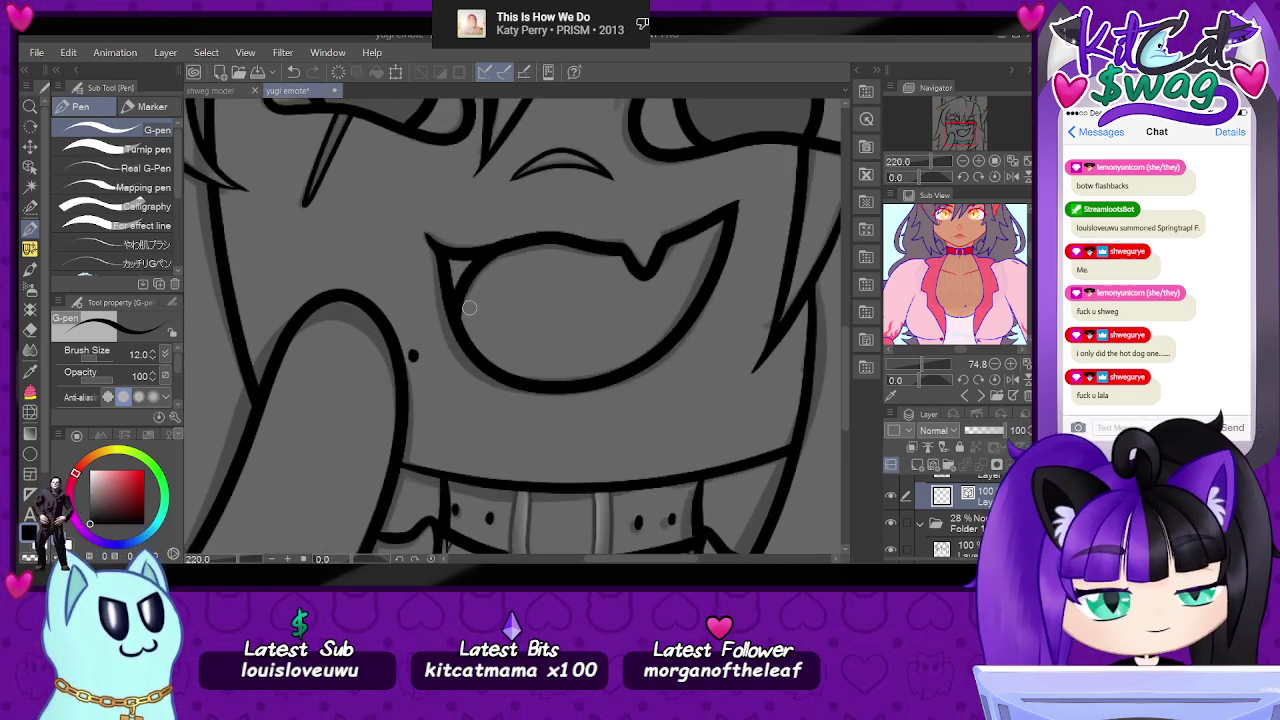
pyautogui.scroll(5, 517, 215)
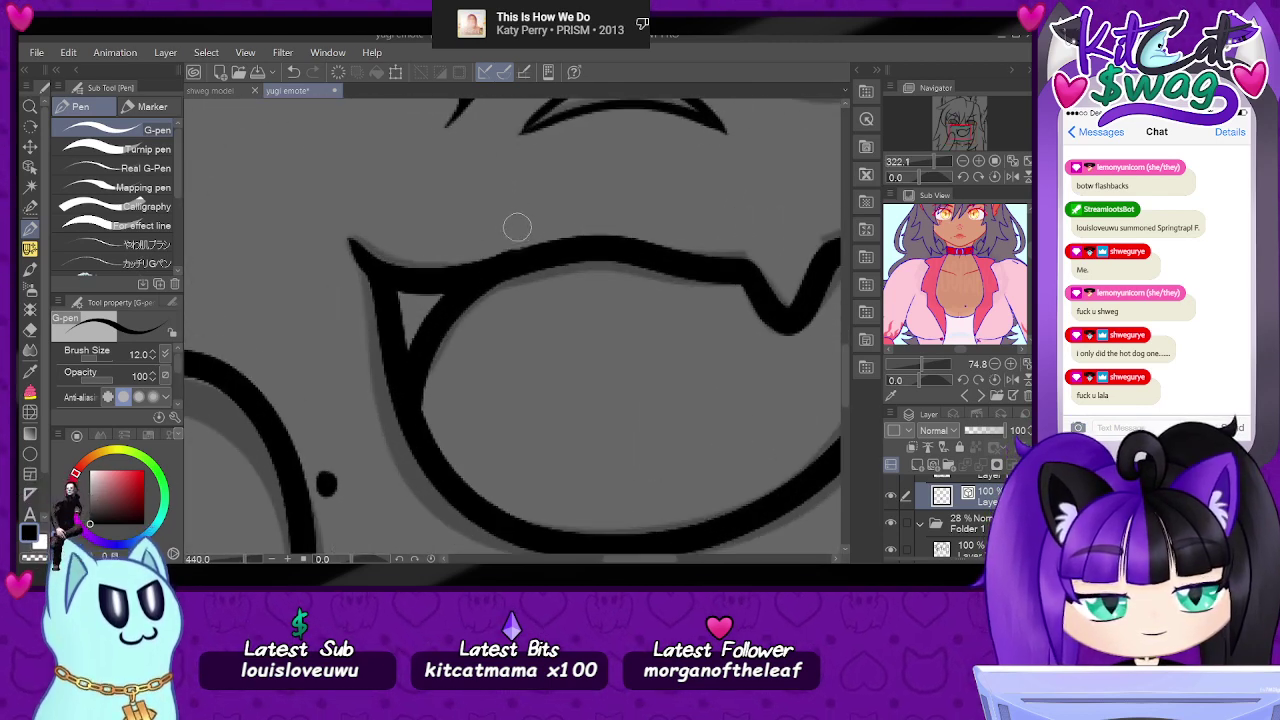
pyautogui.click(30, 126)
pyautogui.click(455, 316)
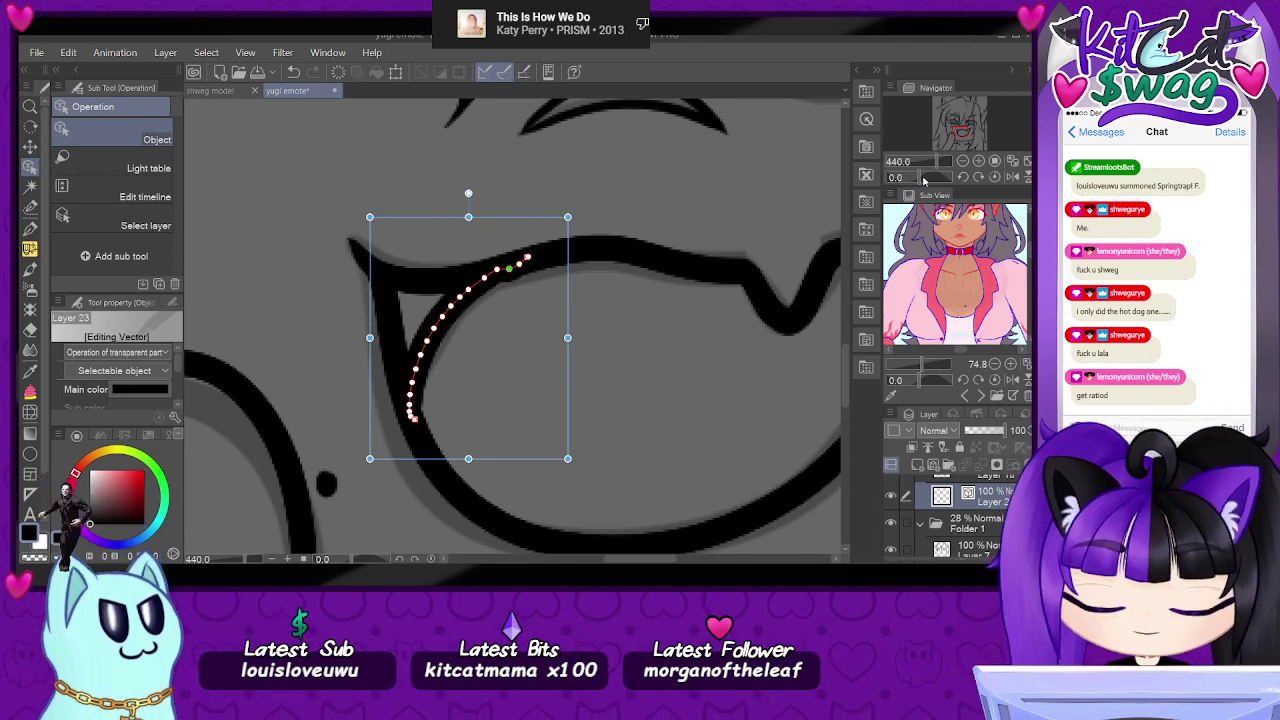
pyautogui.moveTo(922, 178); pyautogui.dragTo(907, 179)
pyautogui.hotkey('ctrl', 'z')
pyautogui.press('e')
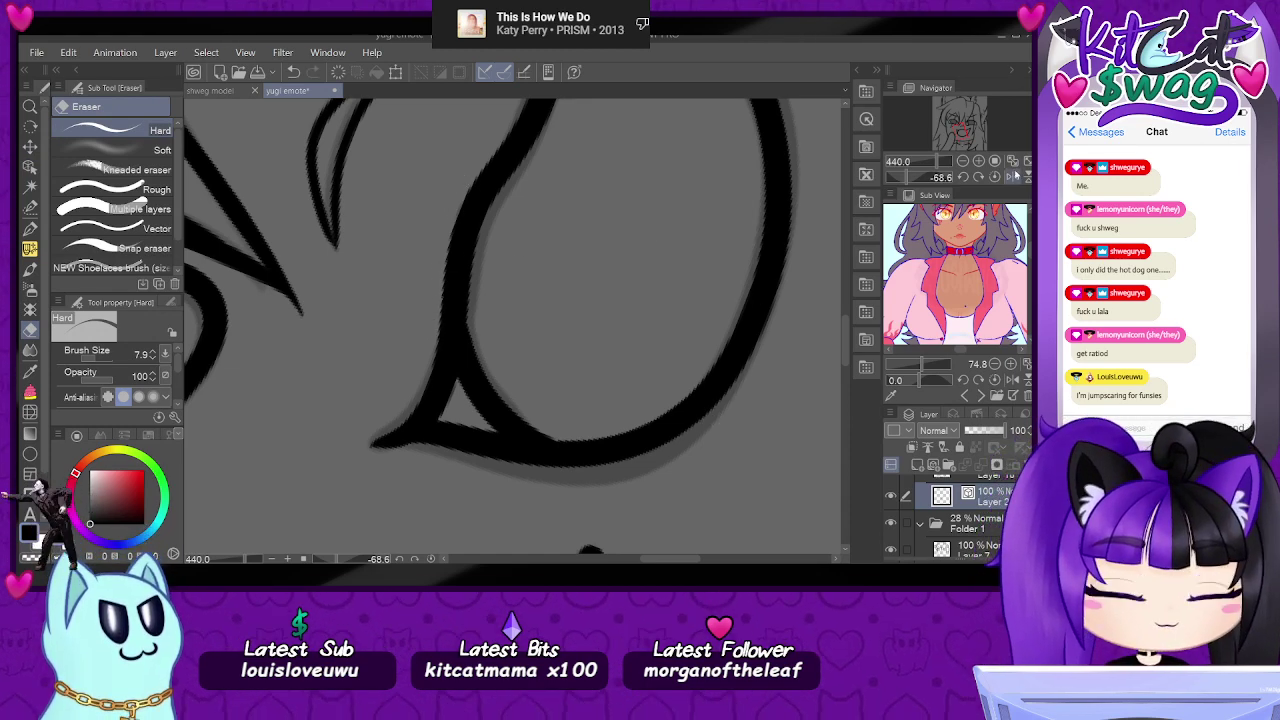
pyautogui.click(995, 177)
# - Hide the sketch in Folder 1 and check the emote's line art on its own at small and large sizes
pyautogui.moveTo(935, 162); pyautogui.dragTo(958, 117)
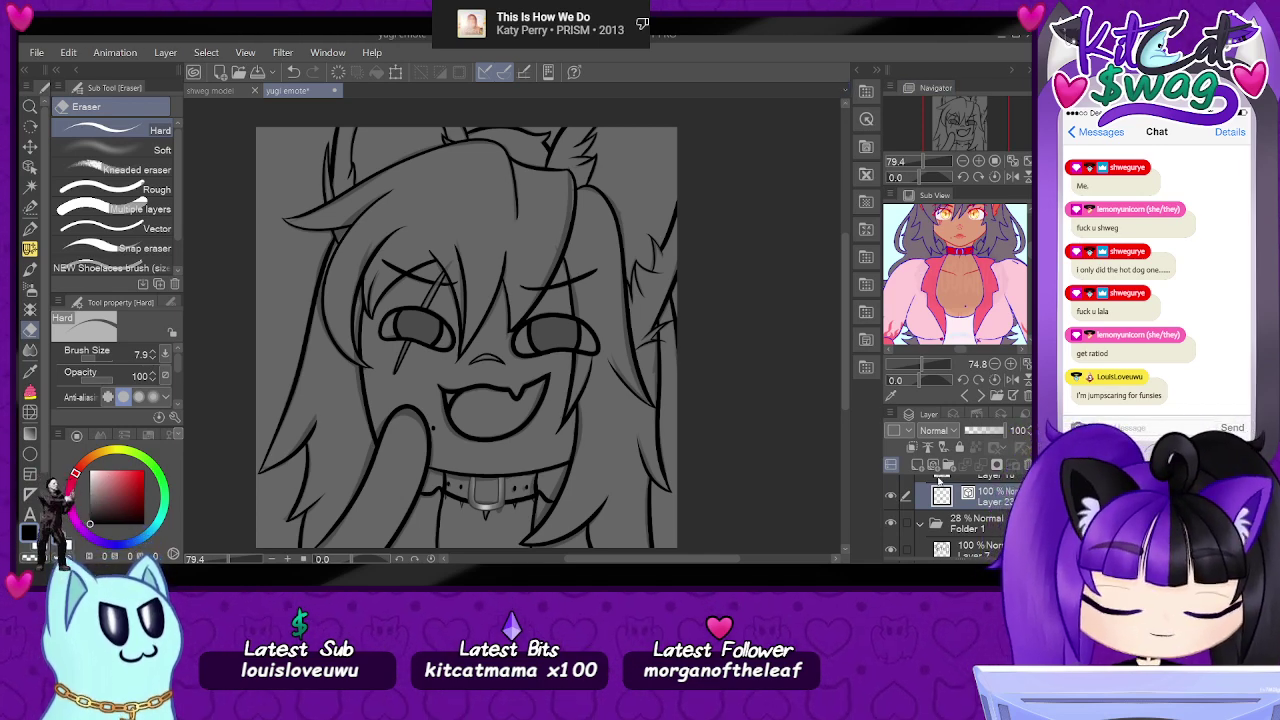
pyautogui.click(891, 523)
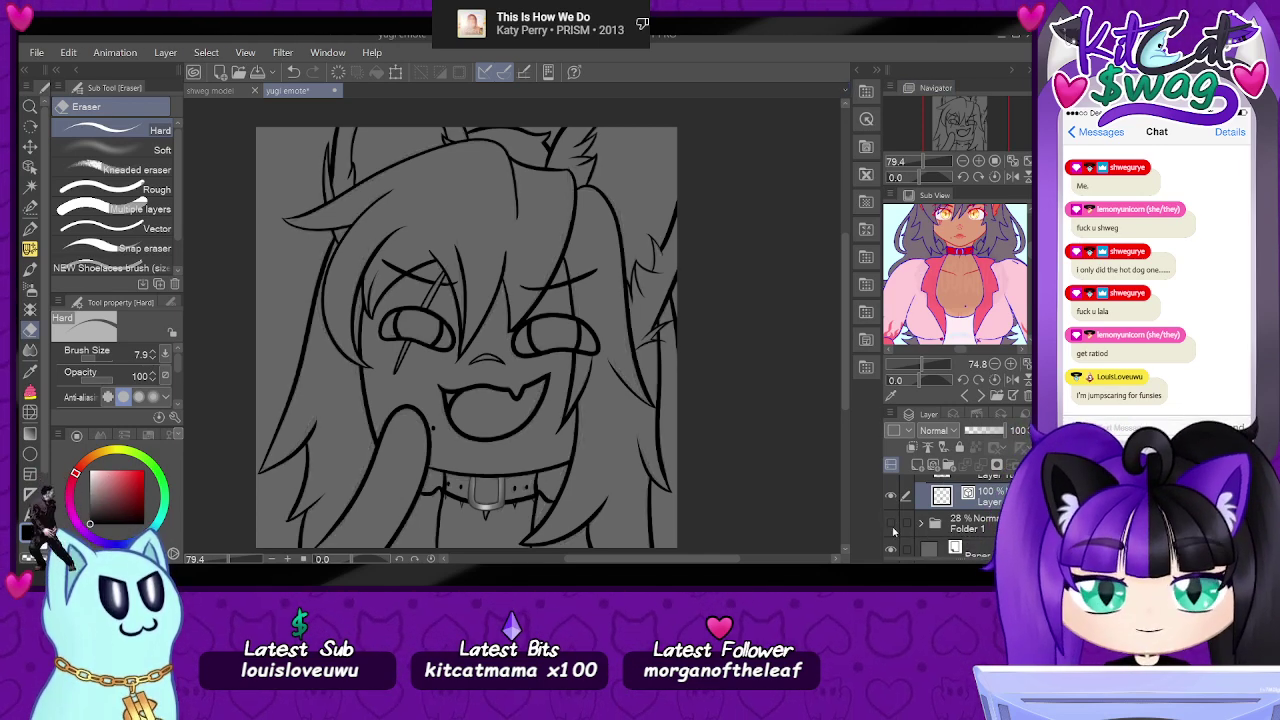
pyautogui.click(891, 523)
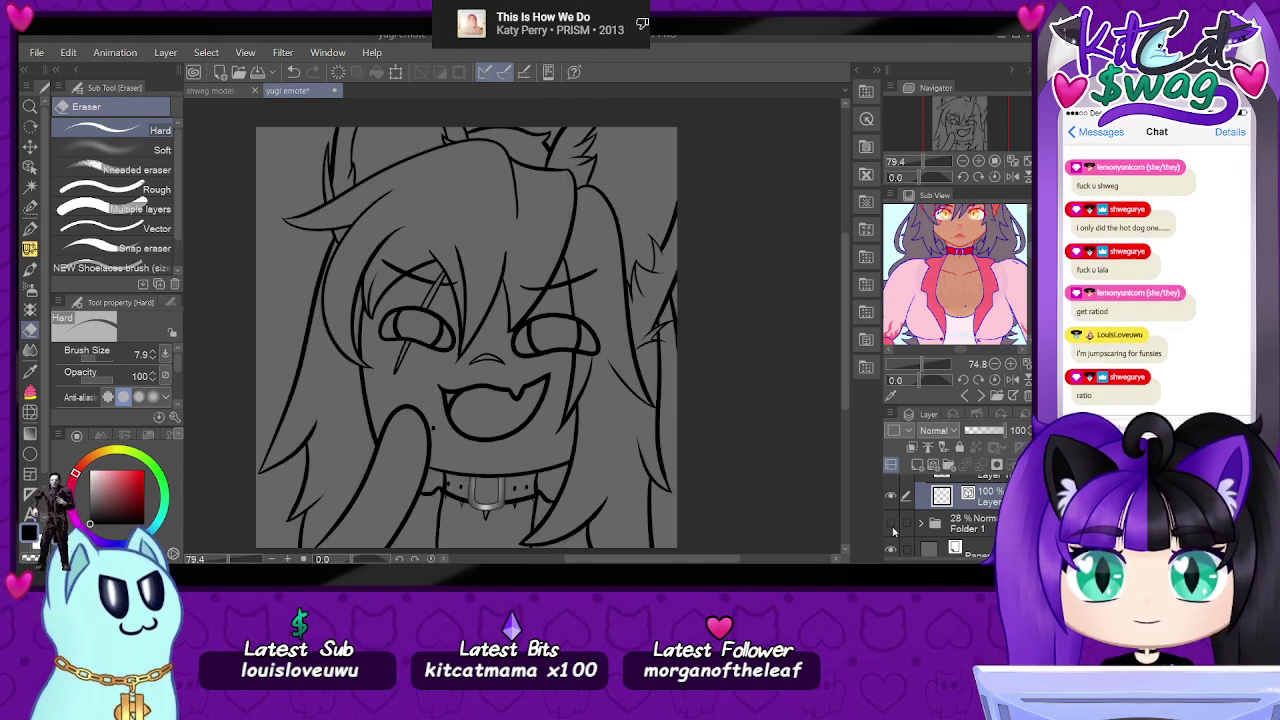
pyautogui.moveTo(932, 162); pyautogui.dragTo(907, 176)
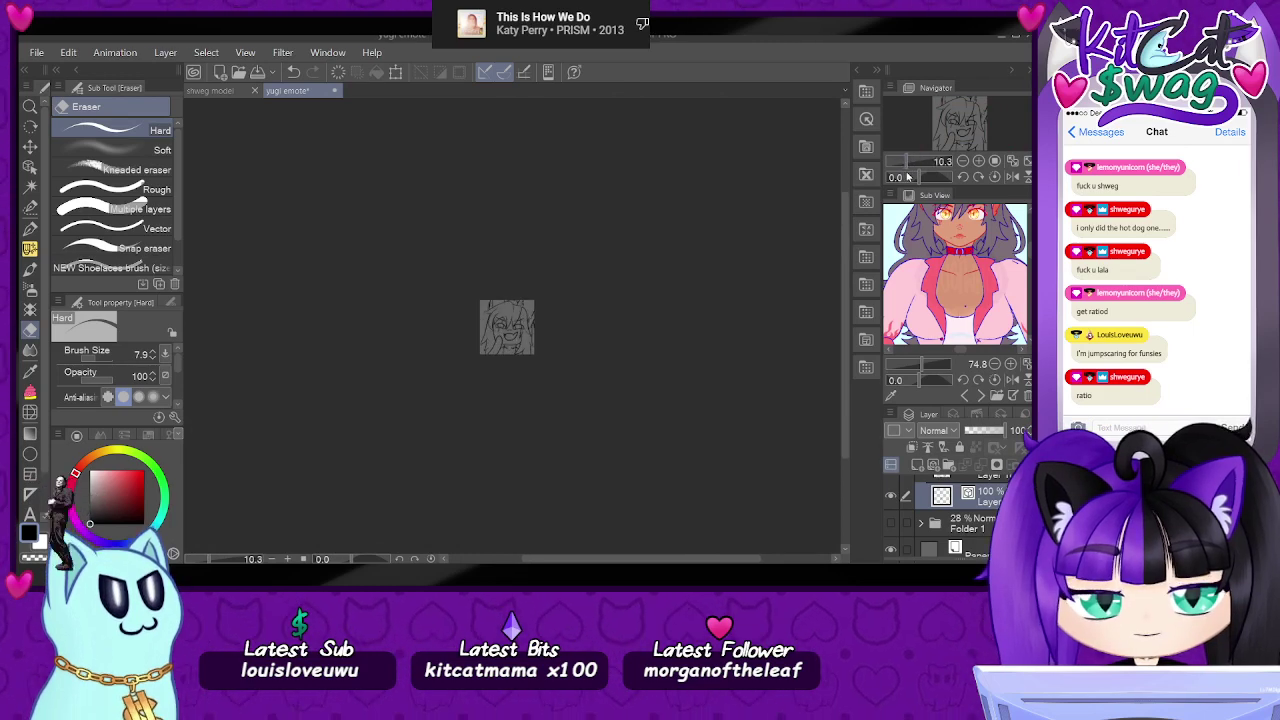
pyautogui.moveTo(907, 176); pyautogui.dragTo(904, 177)
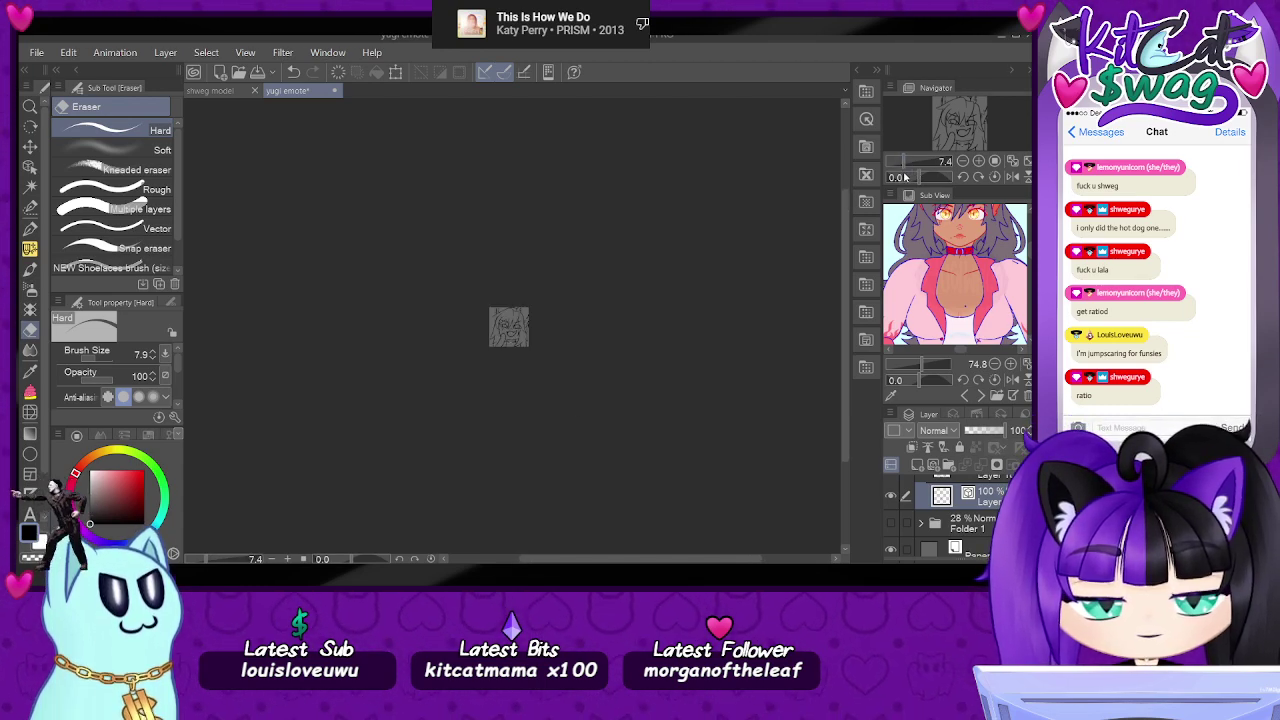
pyautogui.moveTo(904, 177); pyautogui.dragTo(922, 177)
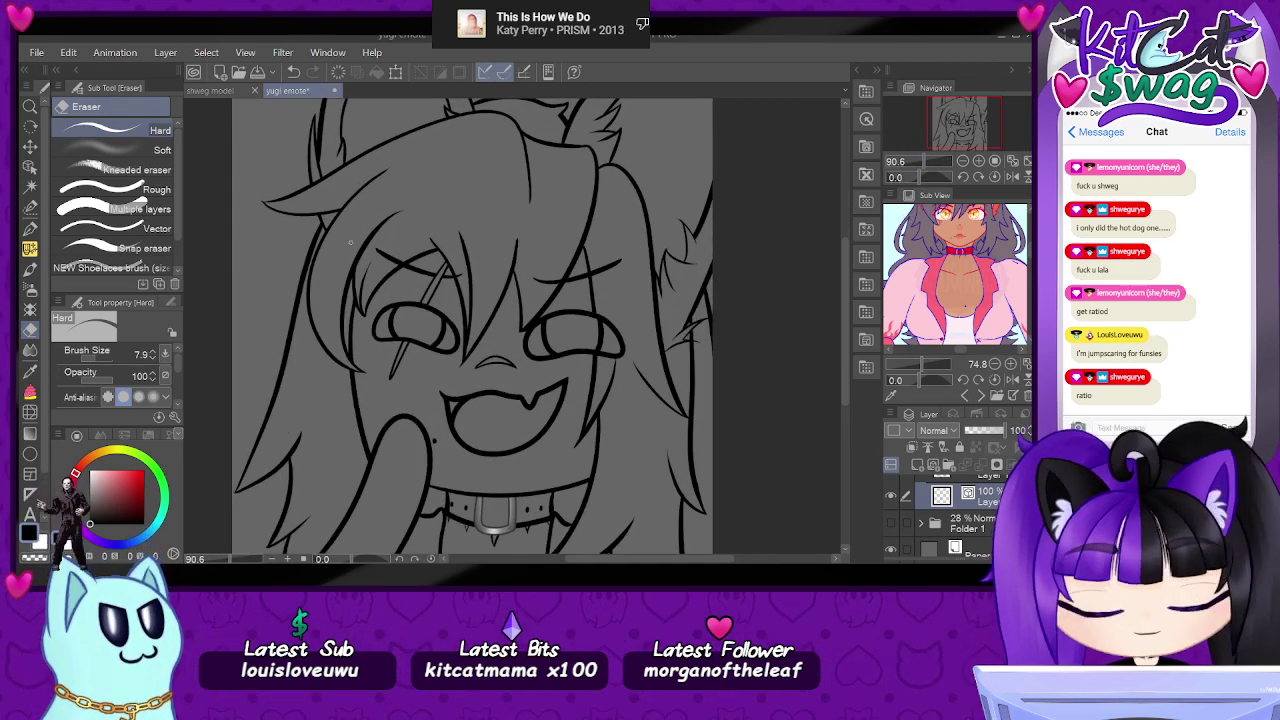
# - Pick the brown skin colour from the character reference picture as the drawing colour
pyautogui.moveTo(958, 286); pyautogui.dragTo(956, 307)
pyautogui.click(31, 370)
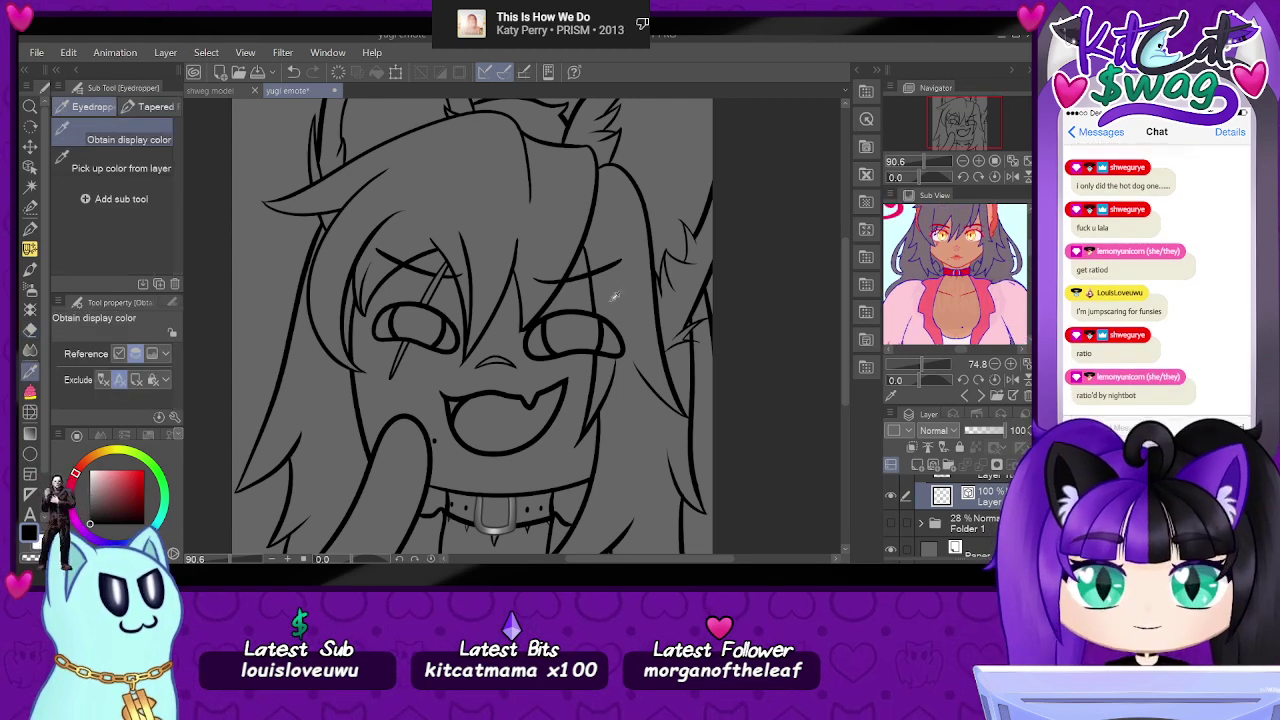
pyautogui.scroll(1, 400, 457)
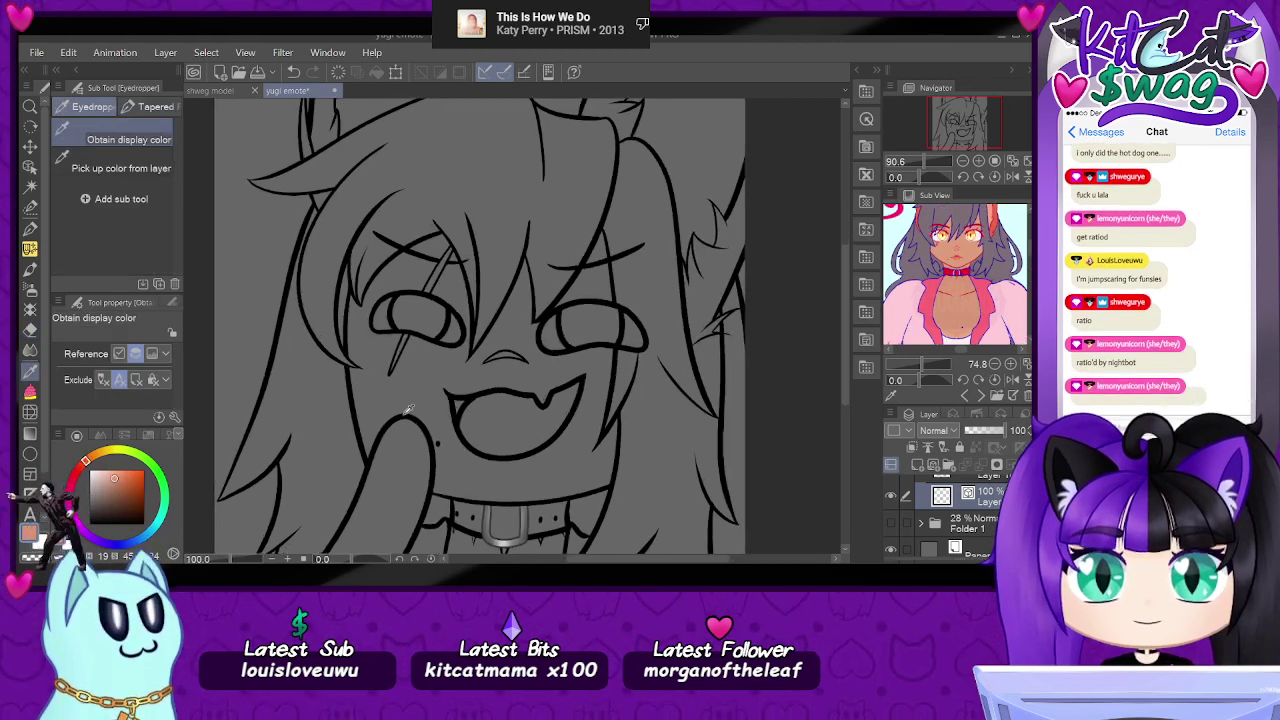
pyautogui.scroll(1, 400, 447)
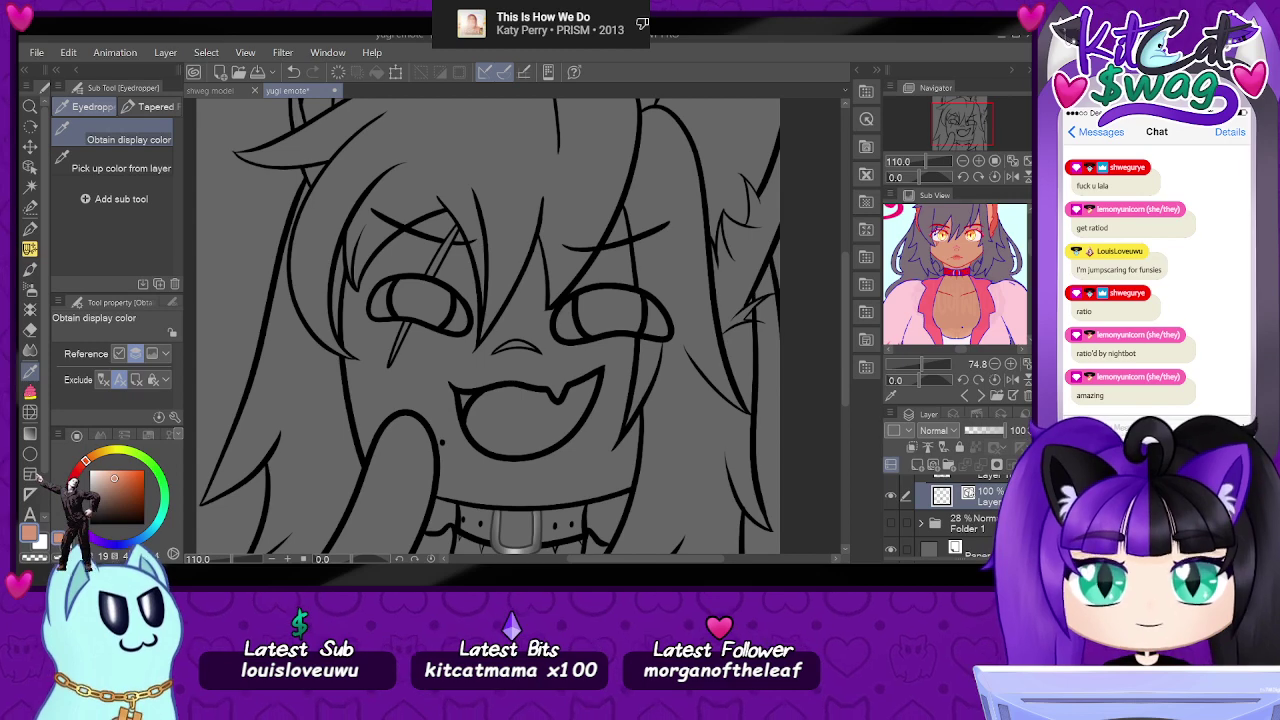
# - Create a new folder directly above Folder 1 and add a new raster layer inside it
pyautogui.click(955, 520)
pyautogui.click(949, 466)
pyautogui.click(917, 467)
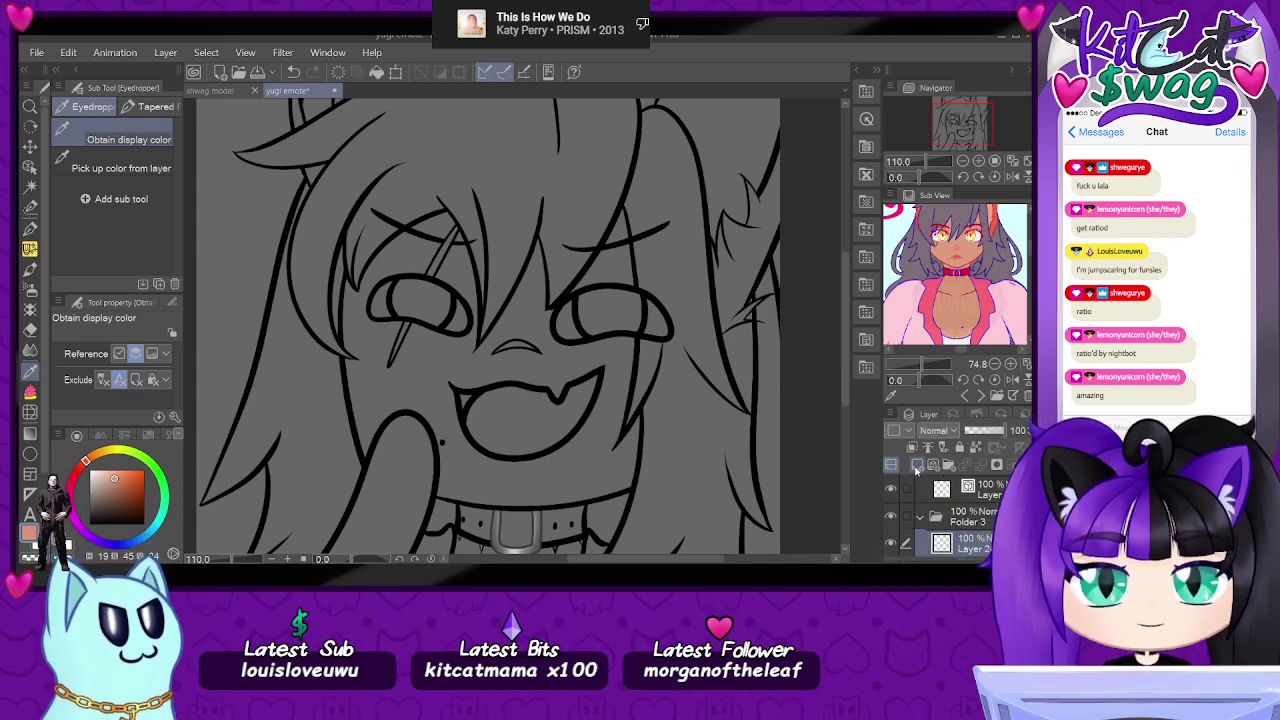
# - Fill the face inside the line art with the skin colour using the gapless enclose-and-fill tool
pyautogui.moveTo(927, 162); pyautogui.dragTo(926, 164)
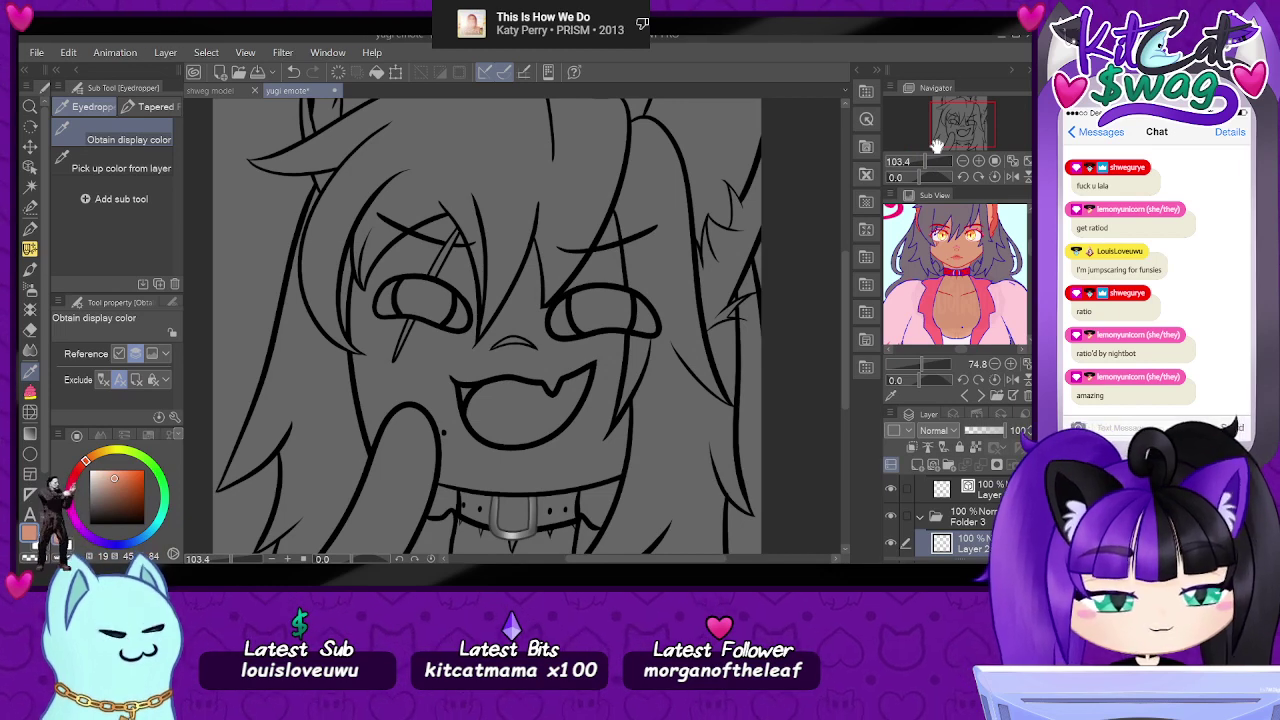
pyautogui.press('g')
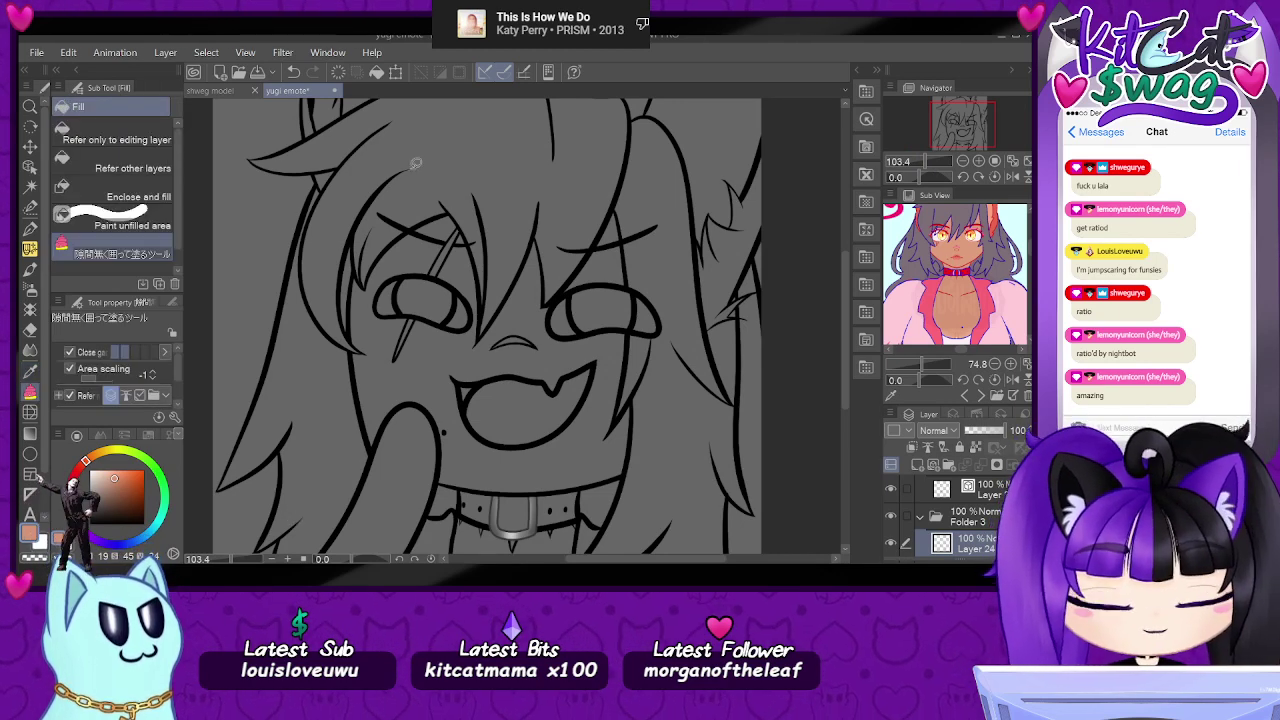
pyautogui.moveTo(455, 197)
pyautogui.mouseDown()
pyautogui.moveTo(380, 241)
pyautogui.moveTo(357, 273)
pyautogui.moveTo(342, 333)
pyautogui.moveTo(364, 387)
pyautogui.mouseUp()
pyautogui.hotkey('ctrl', 'z')
pyautogui.moveTo(455, 192)
pyautogui.mouseDown()
pyautogui.moveTo(399, 213)
pyautogui.moveTo(343, 331)
pyautogui.moveTo(350, 466)
pyautogui.moveTo(414, 509)
pyautogui.moveTo(551, 509)
pyautogui.moveTo(694, 471)
pyautogui.moveTo(708, 396)
pyautogui.moveTo(639, 206)
pyautogui.moveTo(443, 168)
pyautogui.mouseUp()
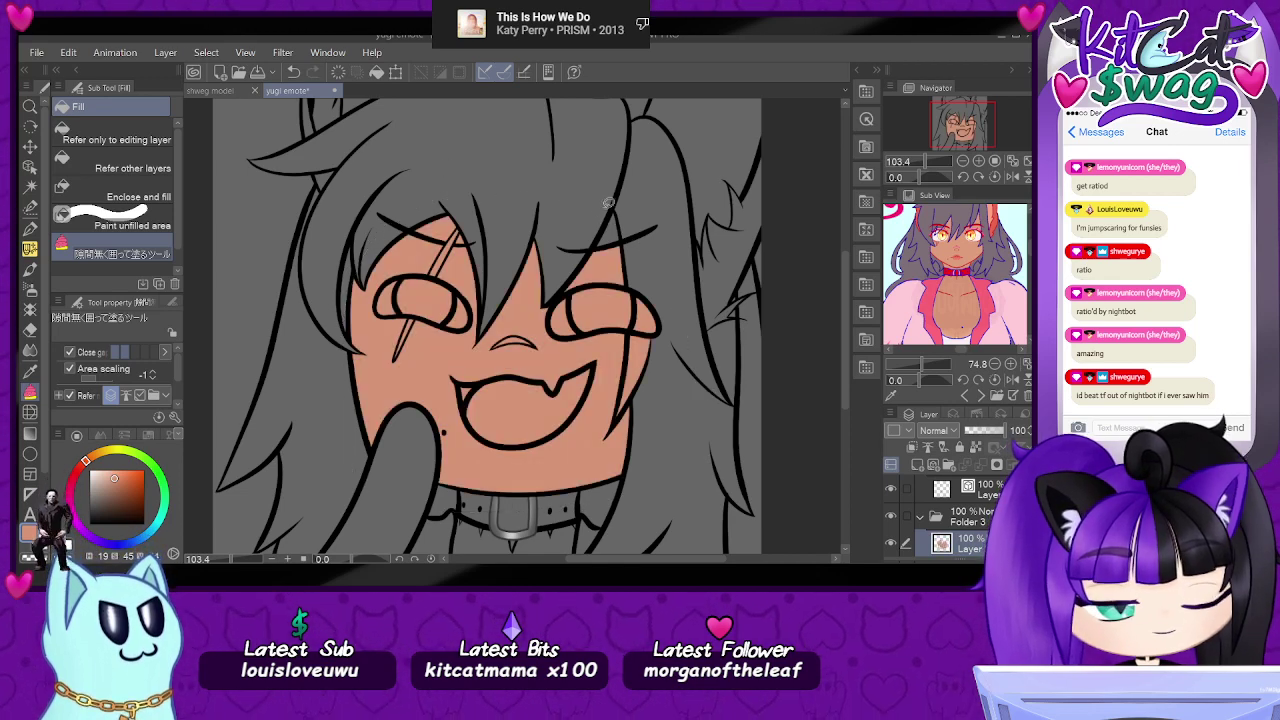
pyautogui.scroll(3, 600, 336)
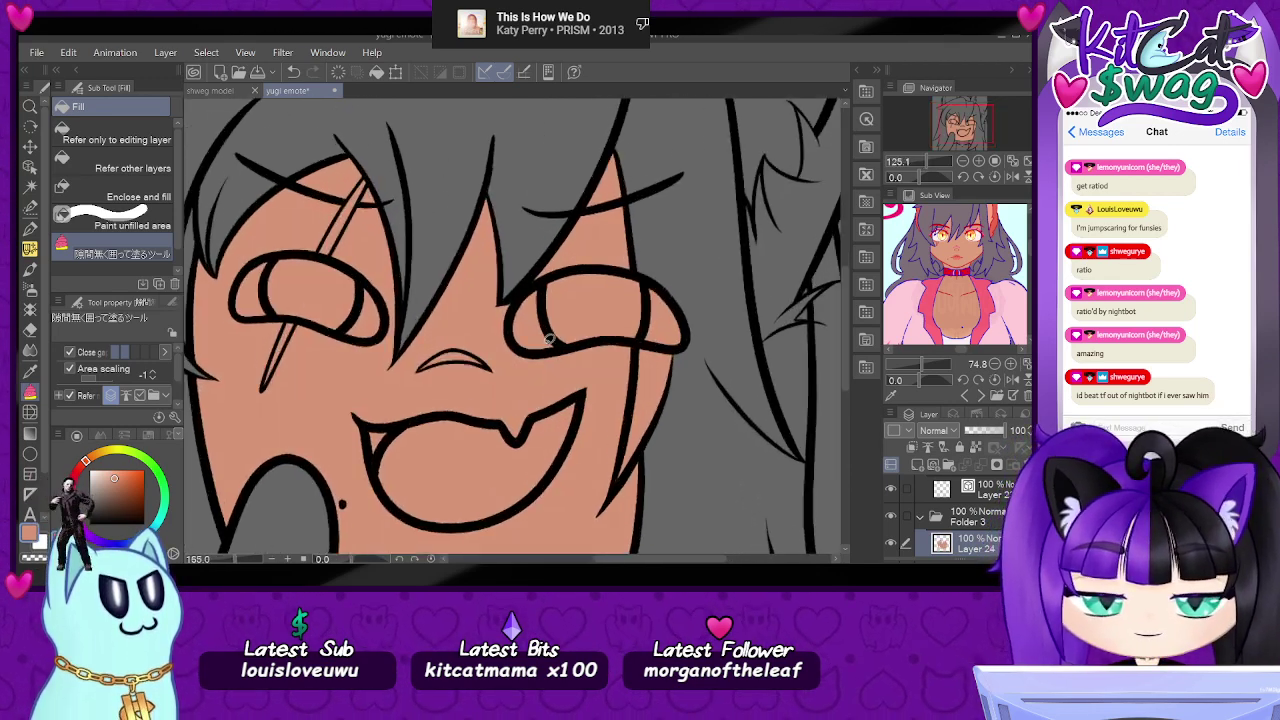
pyautogui.press('w')
pyautogui.click(265, 291)
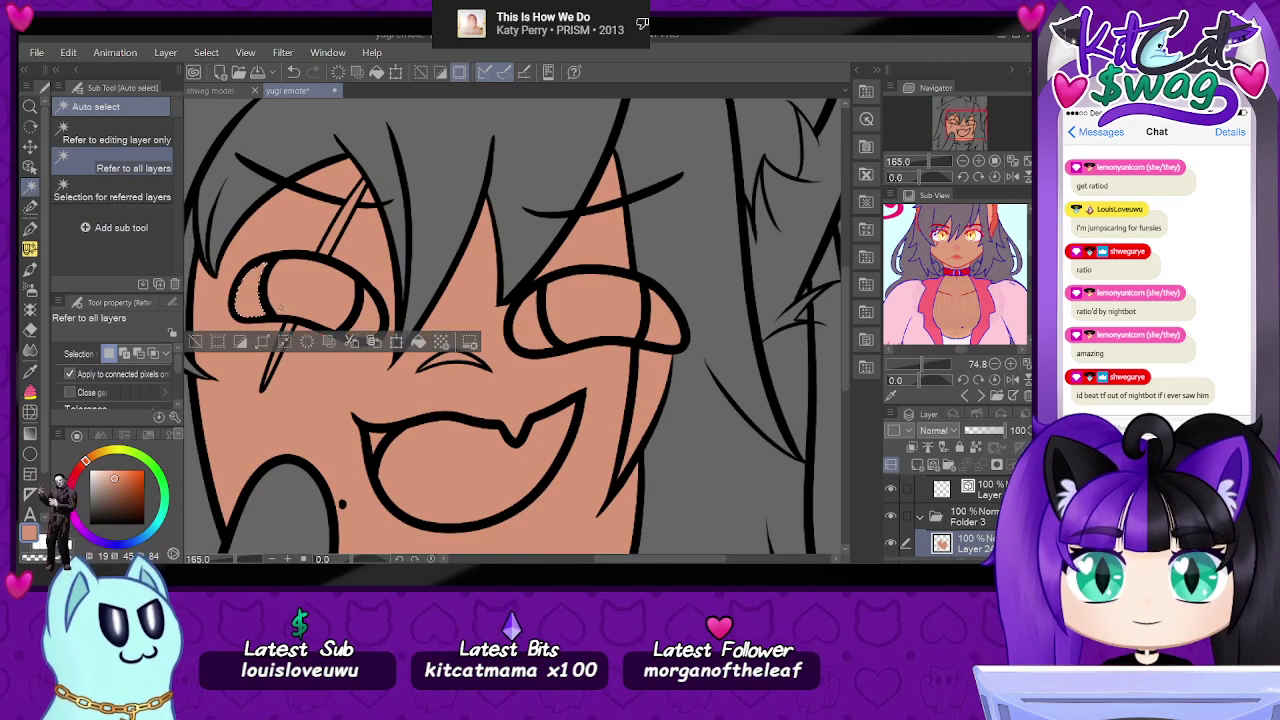
pyautogui.hotkey('ctrl', 'd')
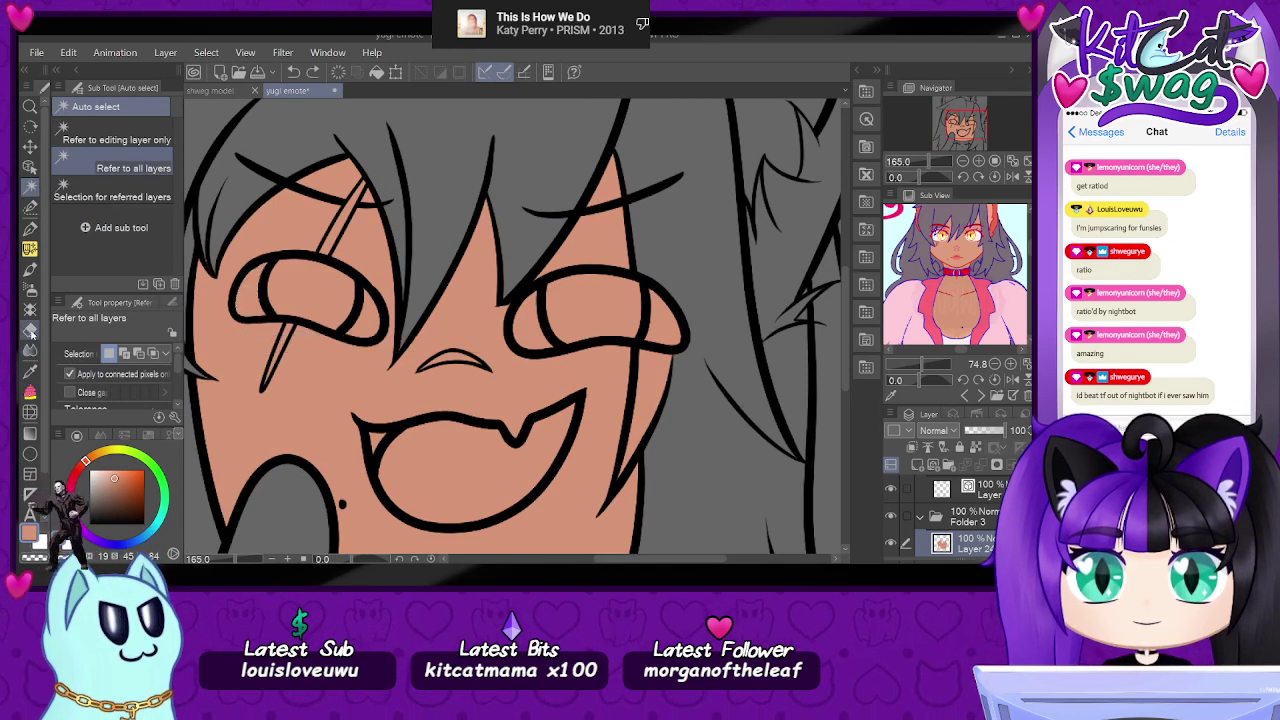
# - Erase the skin fill inside both eyes with the Hard eraser, using brush sizes 15.4 and 49.8
pyautogui.click(31, 329)
pyautogui.click(98, 357)
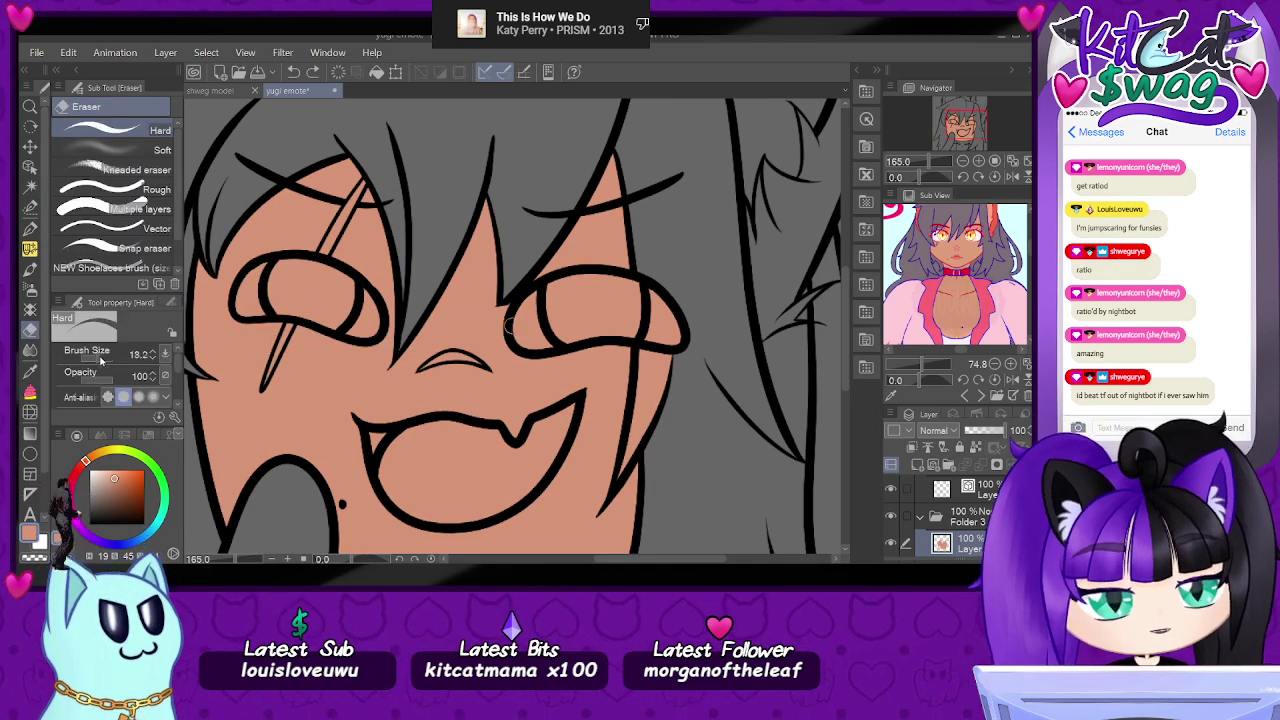
pyautogui.moveTo(99, 358); pyautogui.dragTo(91, 358)
pyautogui.moveTo(262, 265)
pyautogui.mouseDown()
pyautogui.moveTo(244, 290)
pyautogui.moveTo(244, 312)
pyautogui.moveTo(262, 313)
pyautogui.moveTo(264, 280)
pyautogui.moveTo(248, 305)
pyautogui.mouseUp()
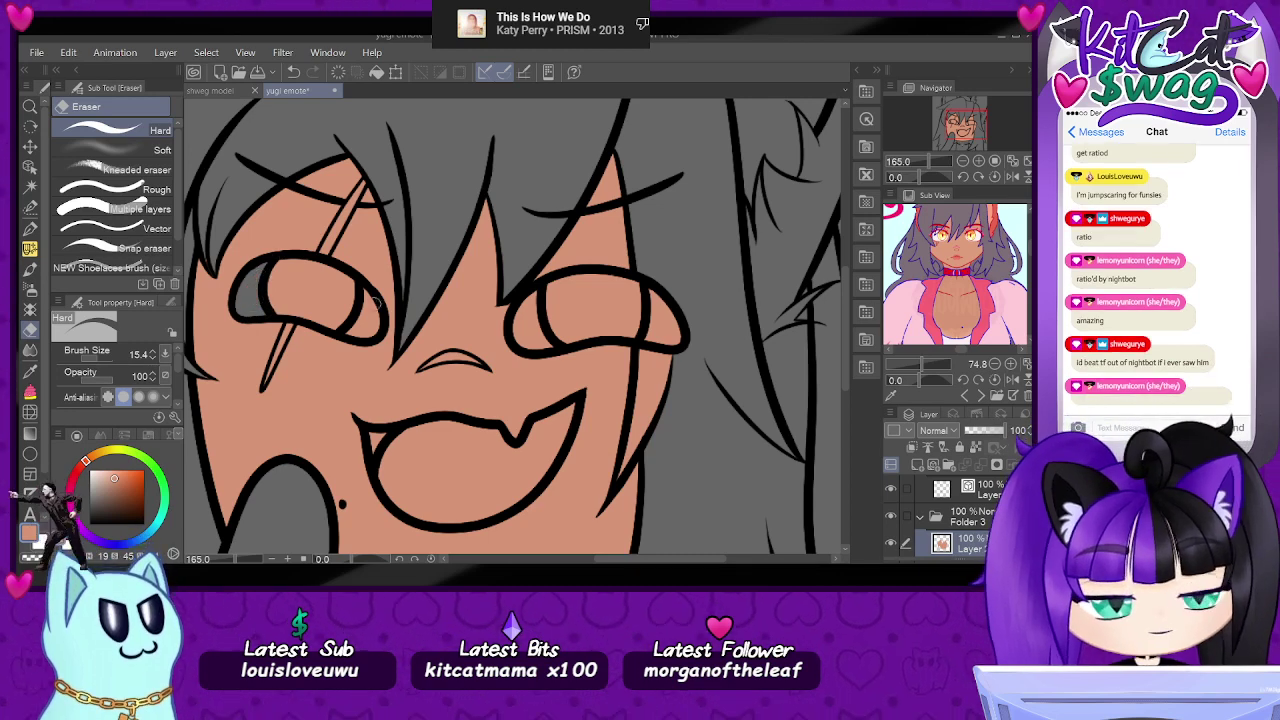
pyautogui.click(99, 358)
pyautogui.moveTo(312, 277)
pyautogui.mouseDown()
pyautogui.moveTo(275, 295)
pyautogui.moveTo(280, 315)
pyautogui.moveTo(355, 320)
pyautogui.moveTo(360, 307)
pyautogui.moveTo(321, 283)
pyautogui.moveTo(336, 287)
pyautogui.mouseUp()
pyautogui.hotkey('ctrl', 'z')
pyautogui.moveTo(585, 292)
pyautogui.mouseDown()
pyautogui.moveTo(545, 300)
pyautogui.moveTo(525, 330)
pyautogui.moveTo(632, 318)
pyautogui.moveTo(665, 335)
pyautogui.moveTo(640, 305)
pyautogui.moveTo(556, 300)
pyautogui.mouseUp()
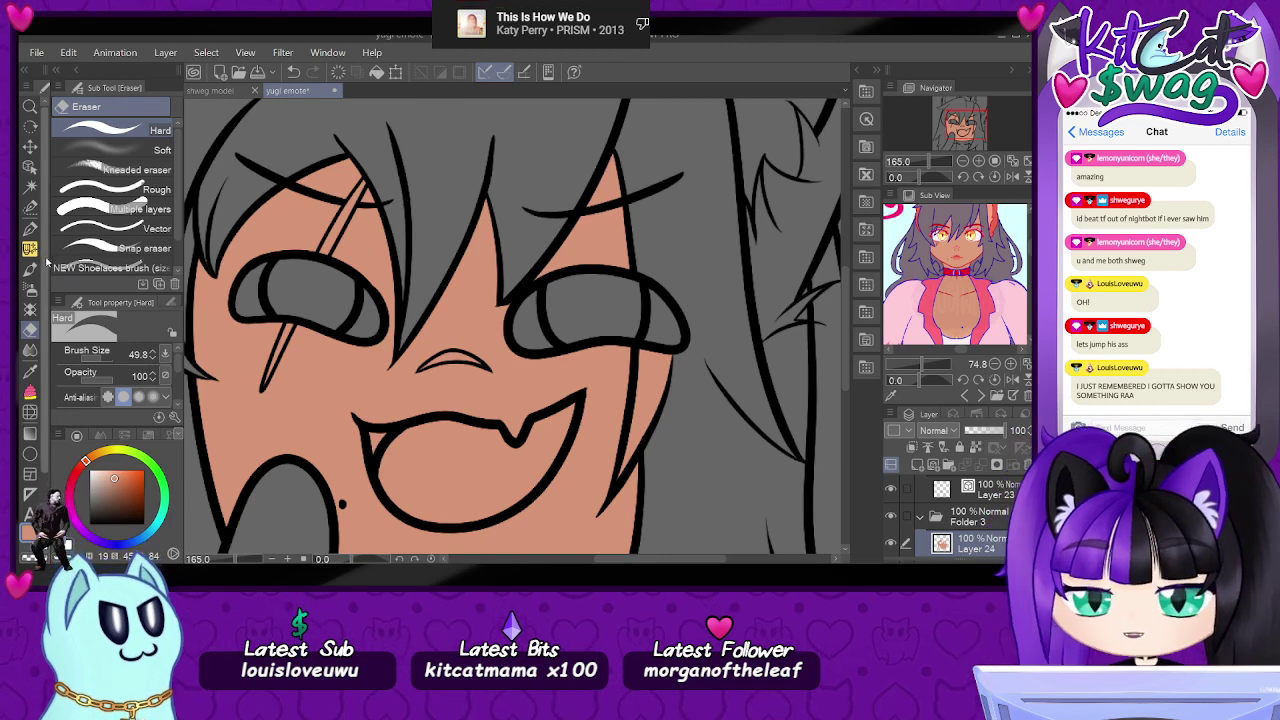
# - Auto-select the hair strand area below the right eye, referring to all layers, and delete its skin fill
pyautogui.click(30, 190)
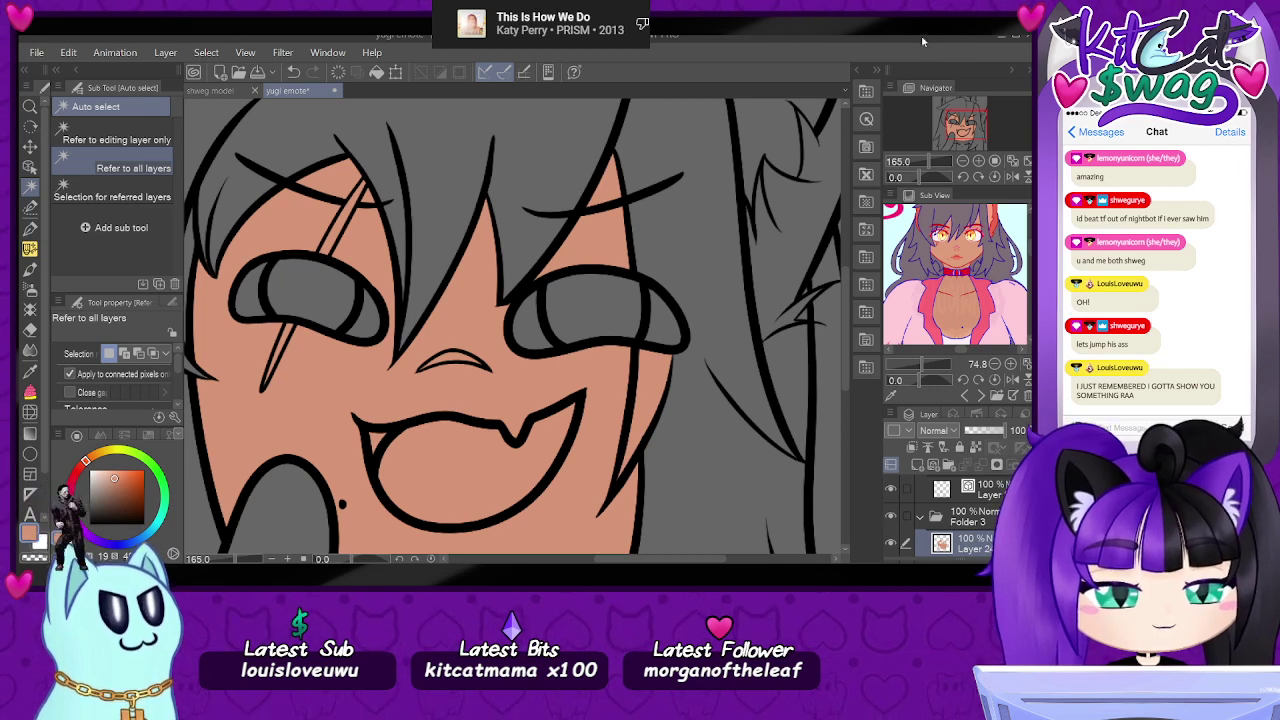
pyautogui.click(640, 378)
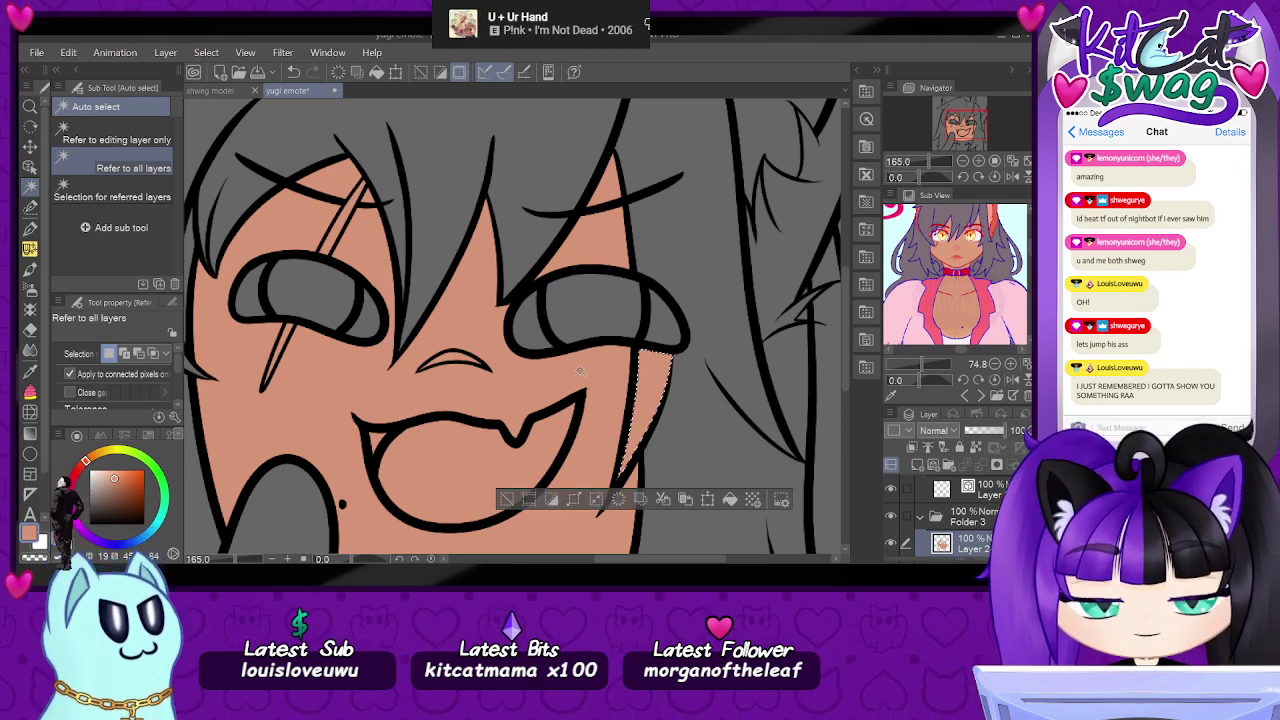
pyautogui.press('Delete')
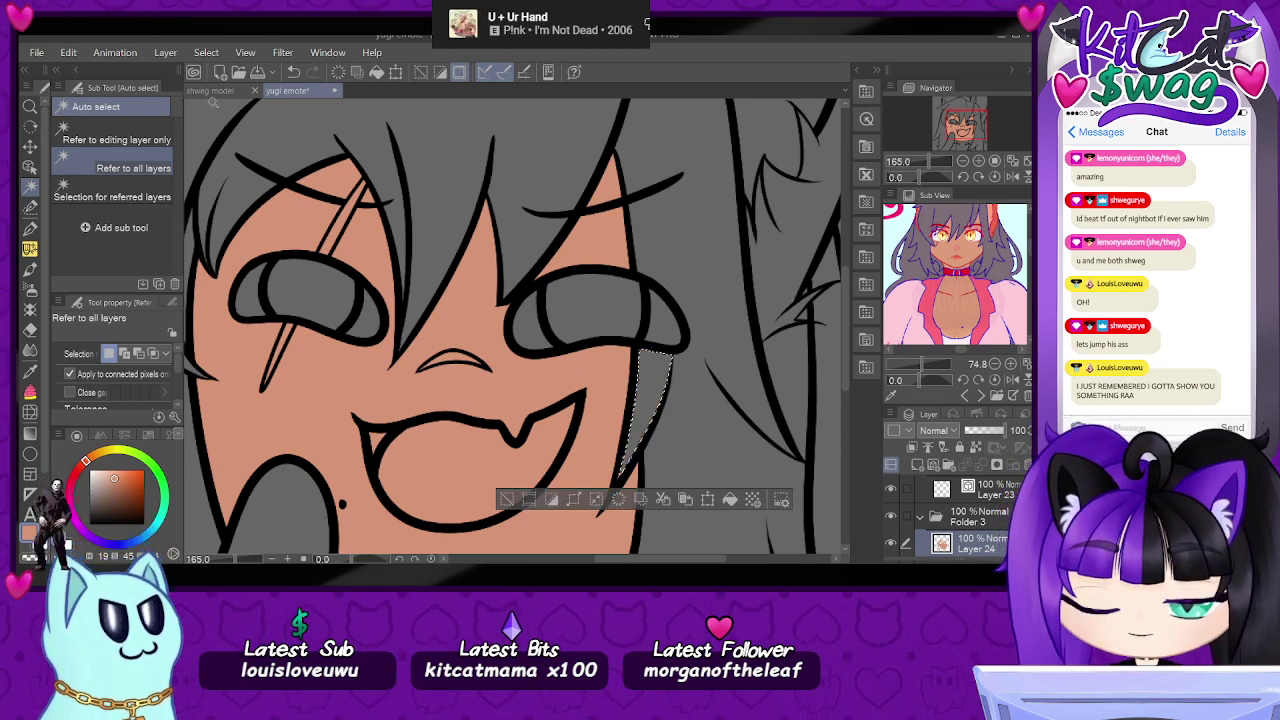
# - Select the mouth interior, the nose mark and both scar segments together, delete their skin fill and clear the selection
pyautogui.click(450, 465)
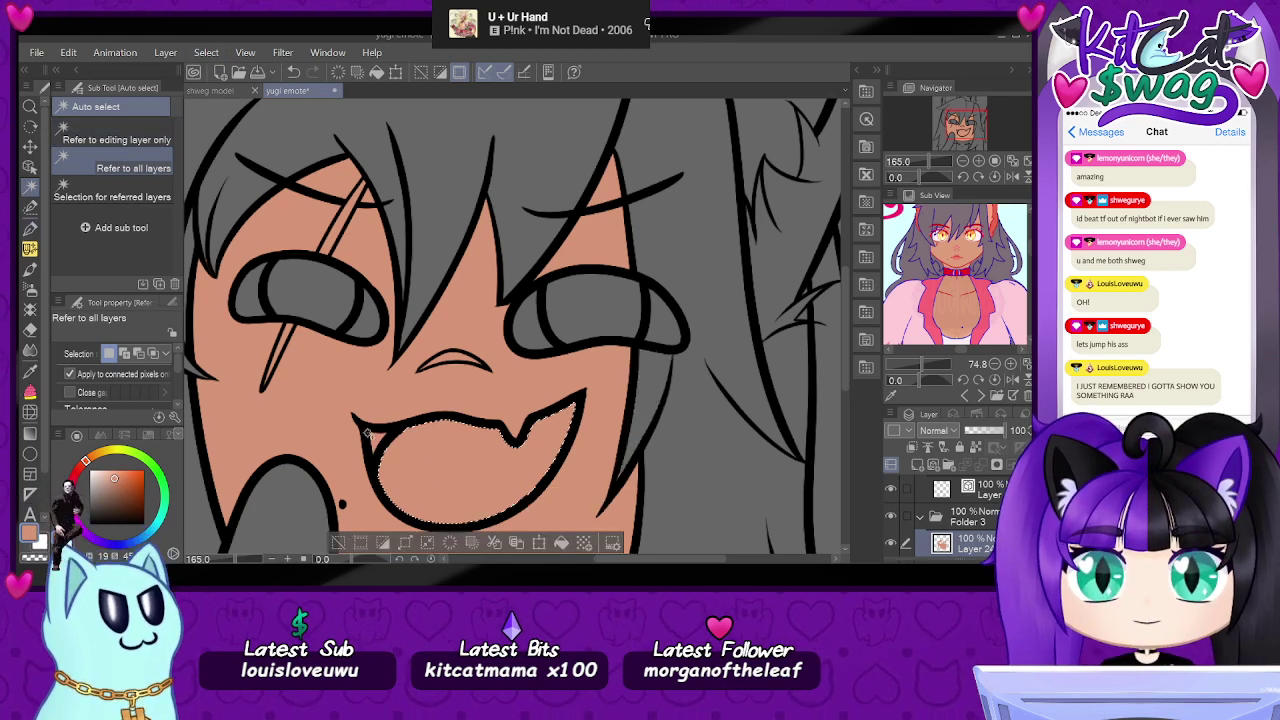
pyautogui.keyDown('shift'); pyautogui.click(453, 361); pyautogui.keyUp('shift')
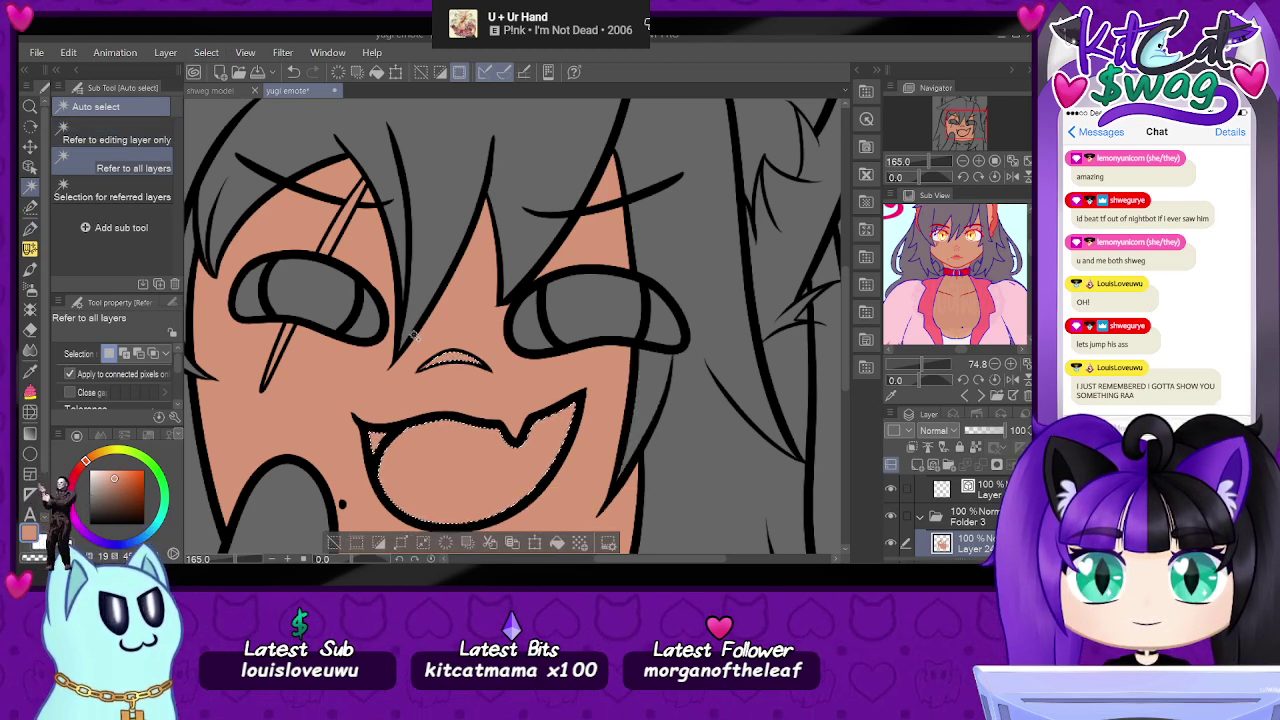
pyautogui.keyDown('shift'); pyautogui.click(333, 234); pyautogui.keyUp('shift')
pyautogui.keyDown('shift'); pyautogui.click(355, 194); pyautogui.keyUp('shift')
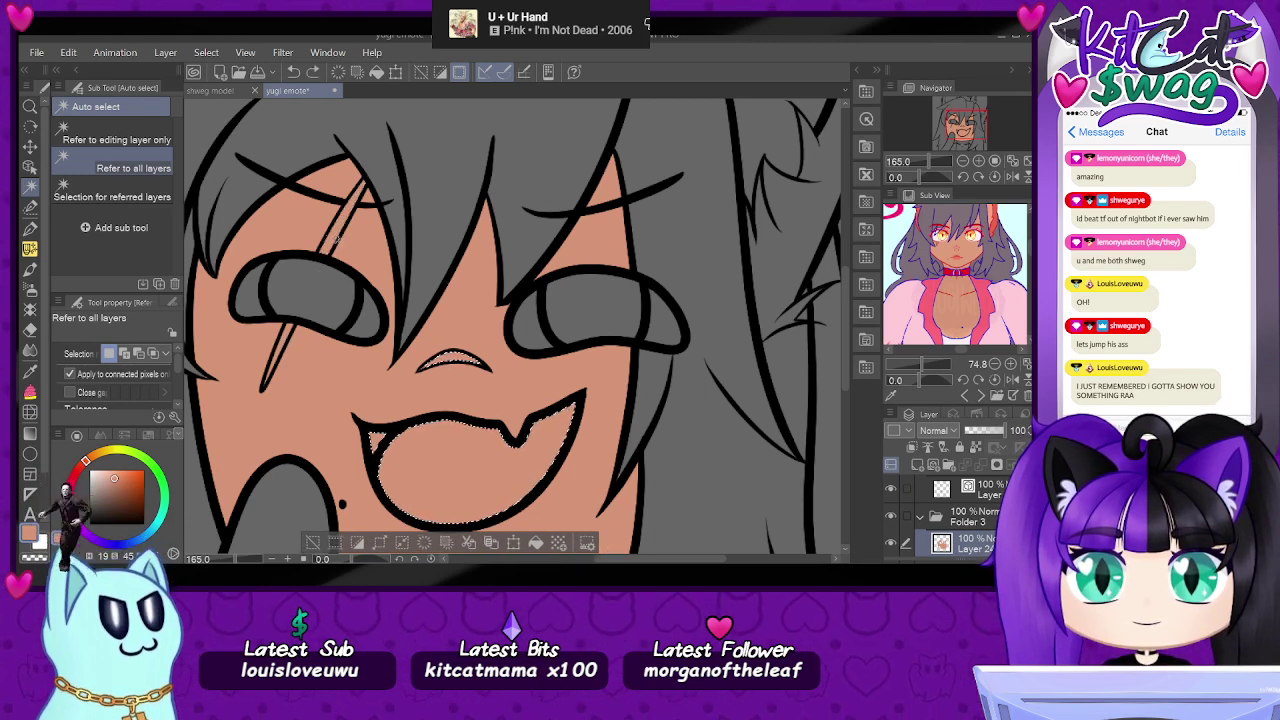
pyautogui.hotkey('ctrl', 'z')
pyautogui.keyDown('shift'); pyautogui.click(340, 224); pyautogui.keyUp('shift')
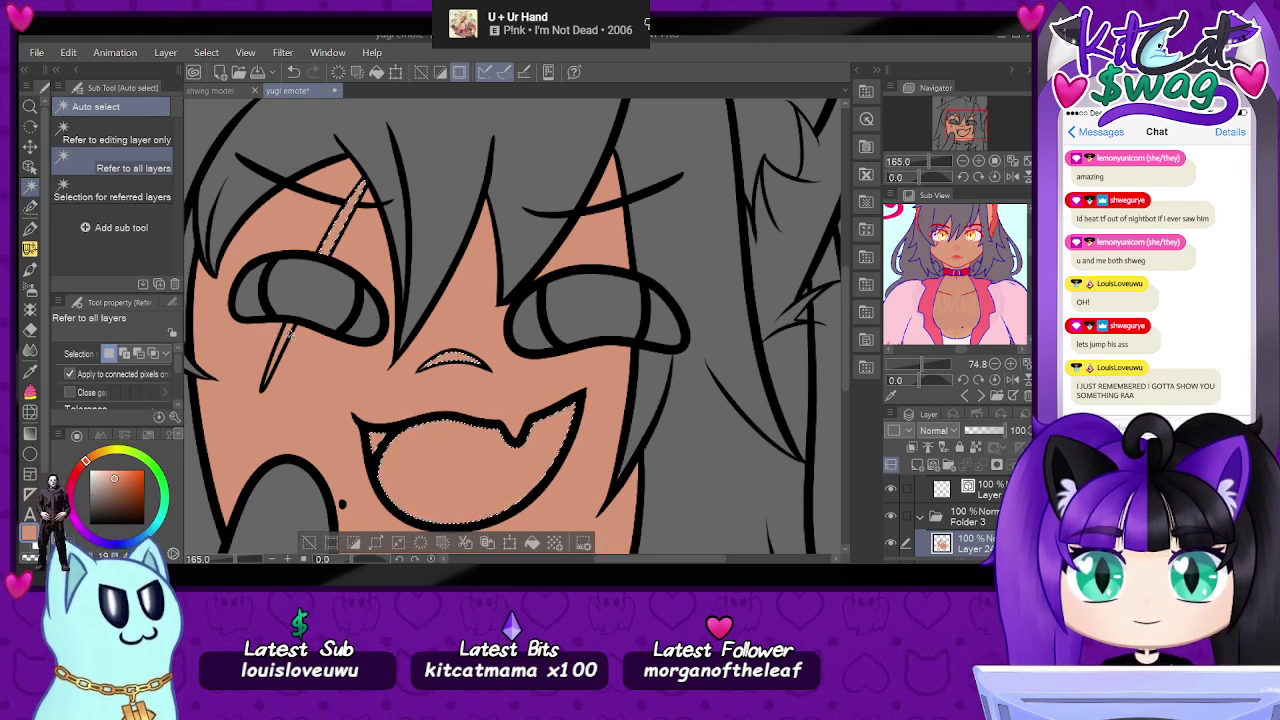
pyautogui.keyDown('shift'); pyautogui.click(288, 332); pyautogui.keyUp('shift')
pyautogui.press('Delete')
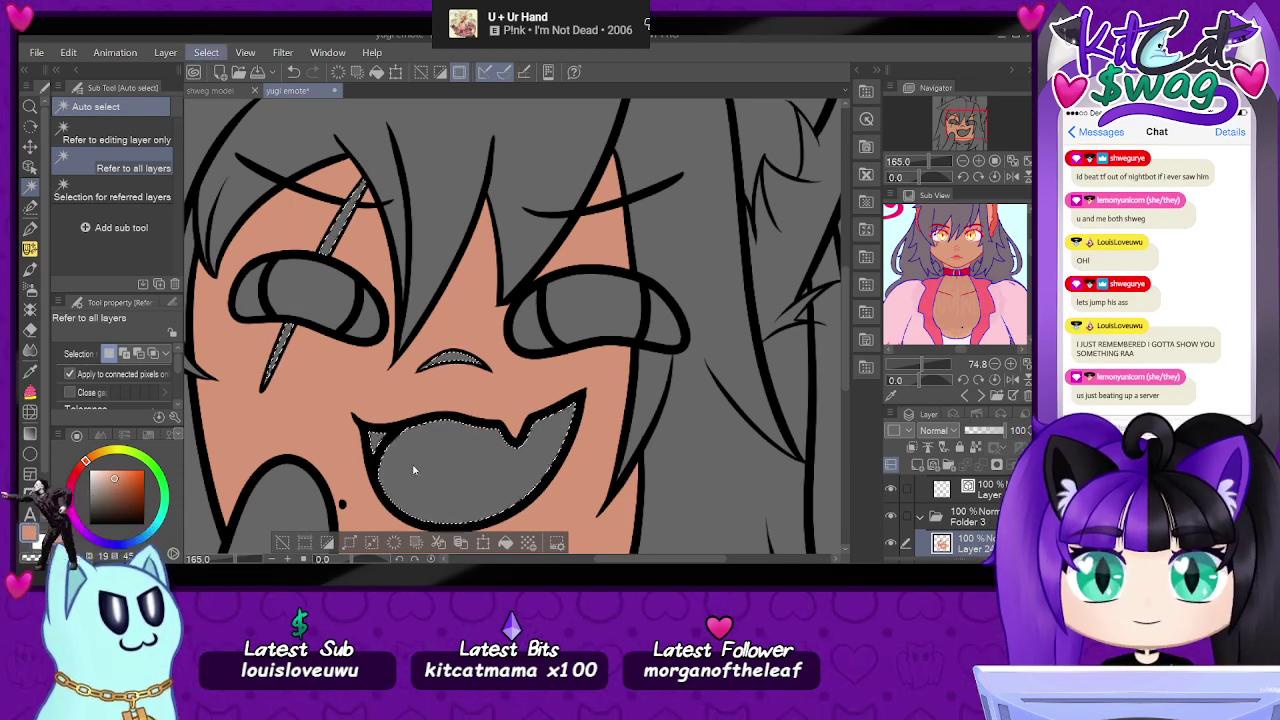
pyautogui.hotkey('ctrl', 'd')
# - Set the Hard eraser's brush size to 4.7
pyautogui.click(30, 328)
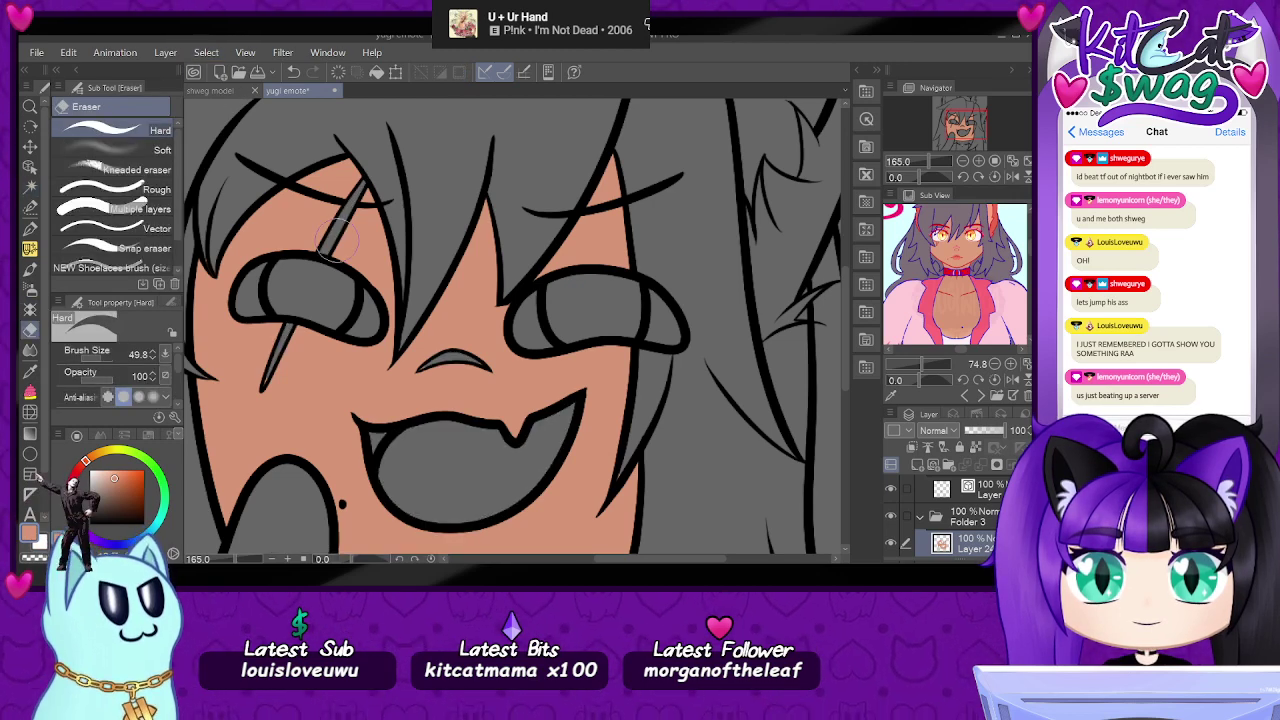
pyautogui.moveTo(105, 363); pyautogui.dragTo(92, 371)
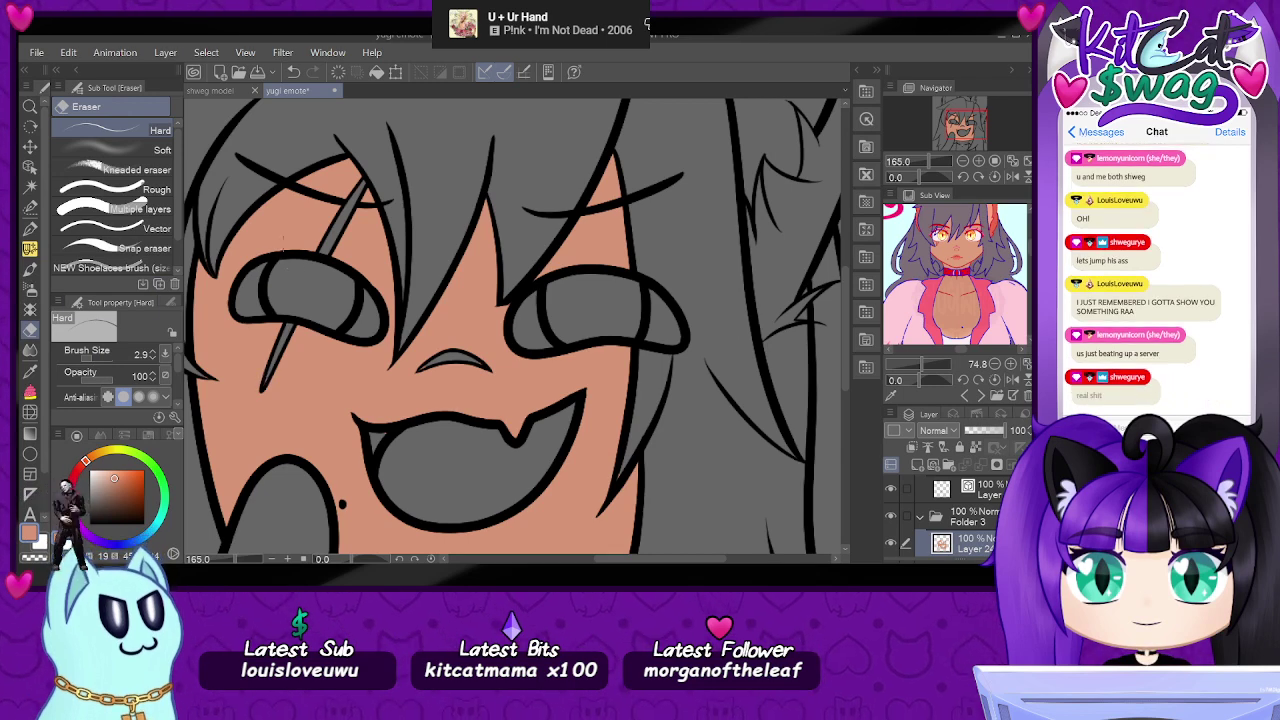
pyautogui.moveTo(91, 360); pyautogui.dragTo(94, 360)
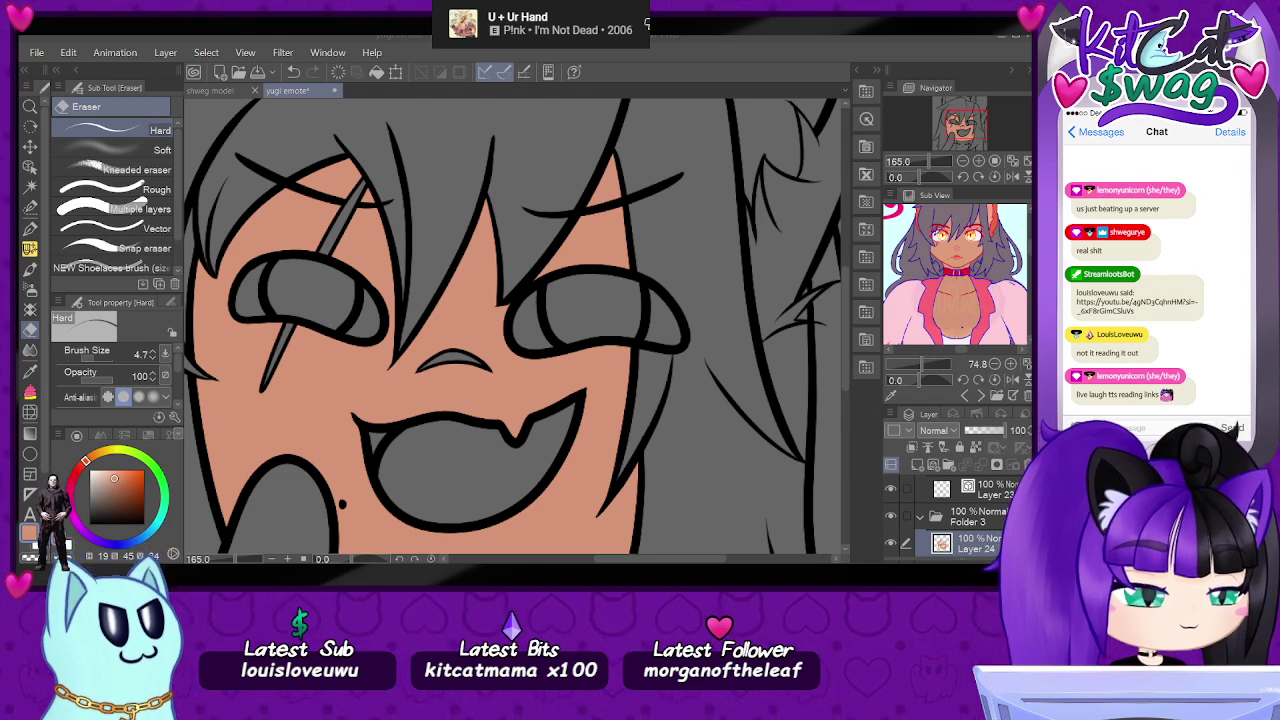
# - Switch to the browser and play the short video that is open there
pyautogui.hotkey('alt', 'Tab')
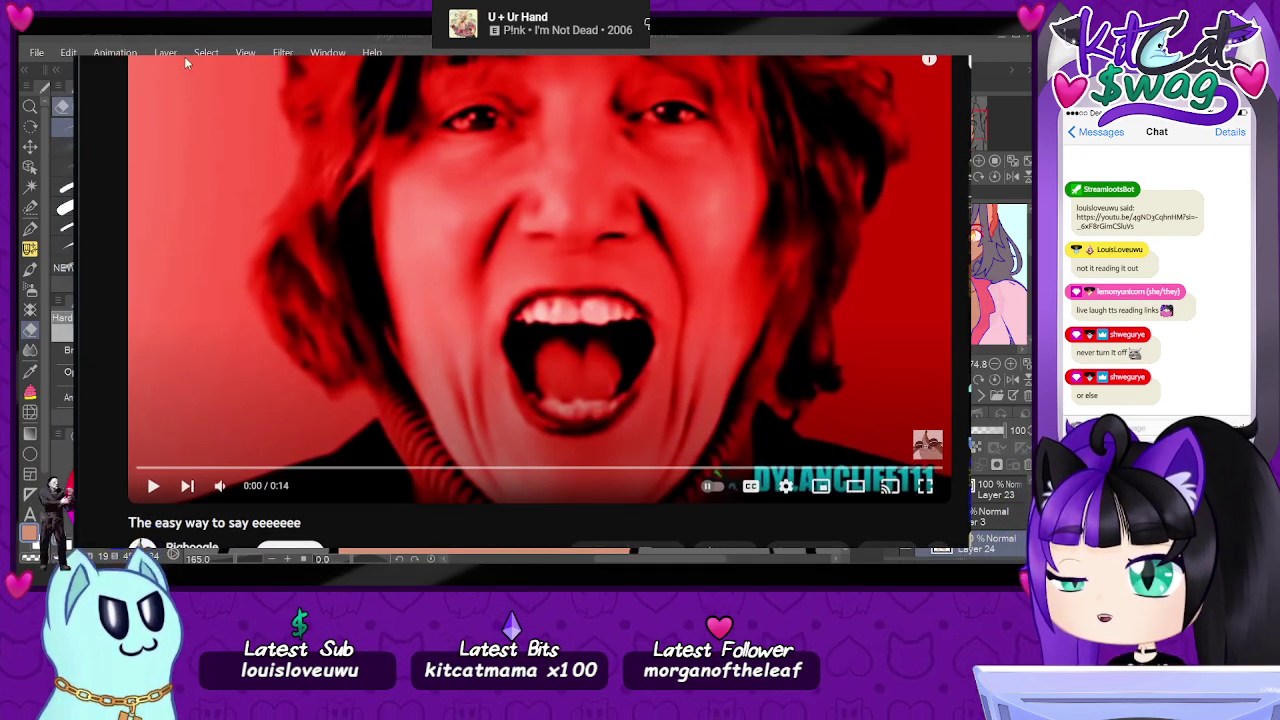
pyautogui.click(462, 367)
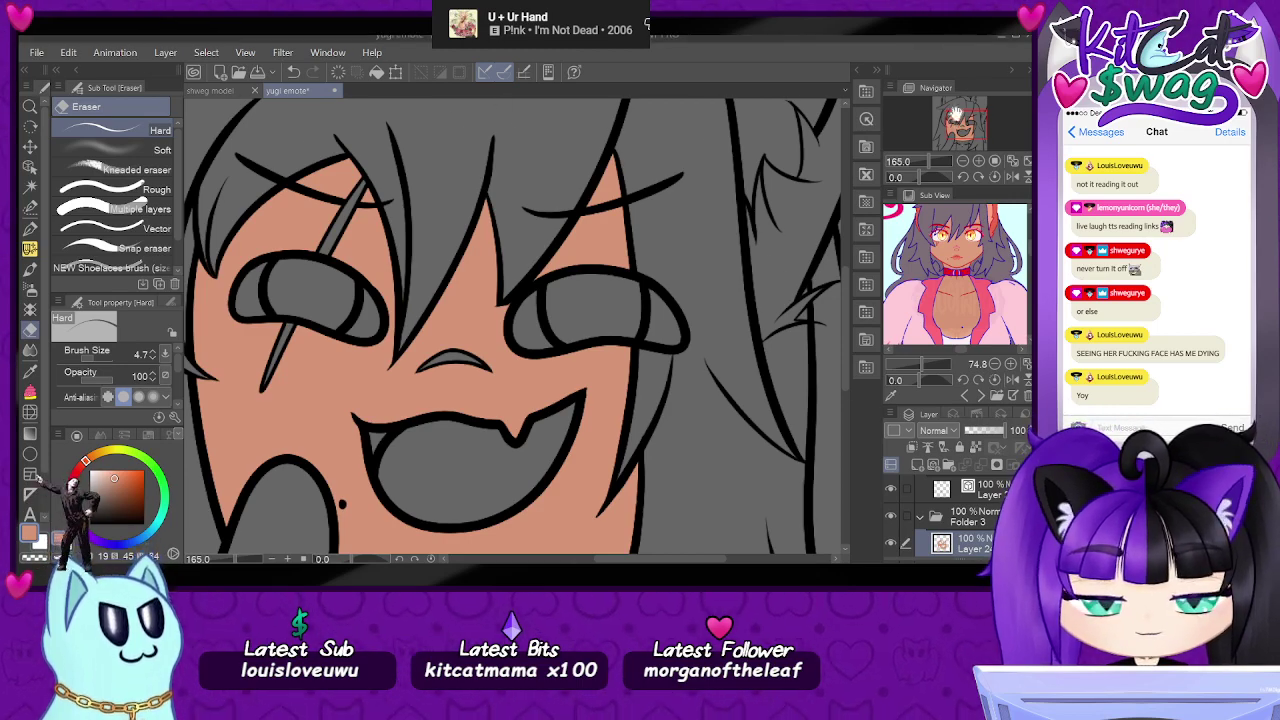
# - Check the face fill at small and large sizes and bring the whole reference sheet into the Sub View
pyautogui.moveTo(953, 124); pyautogui.dragTo(921, 168)
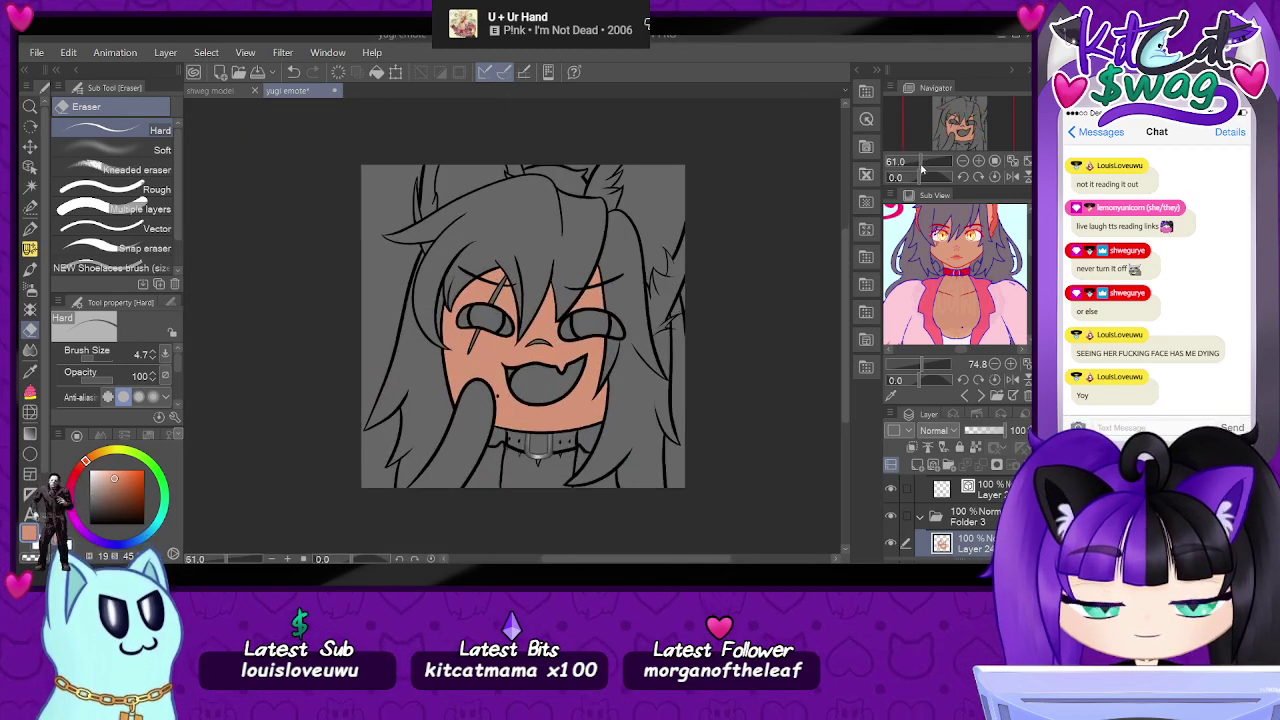
pyautogui.moveTo(960, 138); pyautogui.dragTo(957, 146)
pyautogui.moveTo(925, 161); pyautogui.dragTo(929, 161)
pyautogui.moveTo(960, 116); pyautogui.dragTo(953, 132)
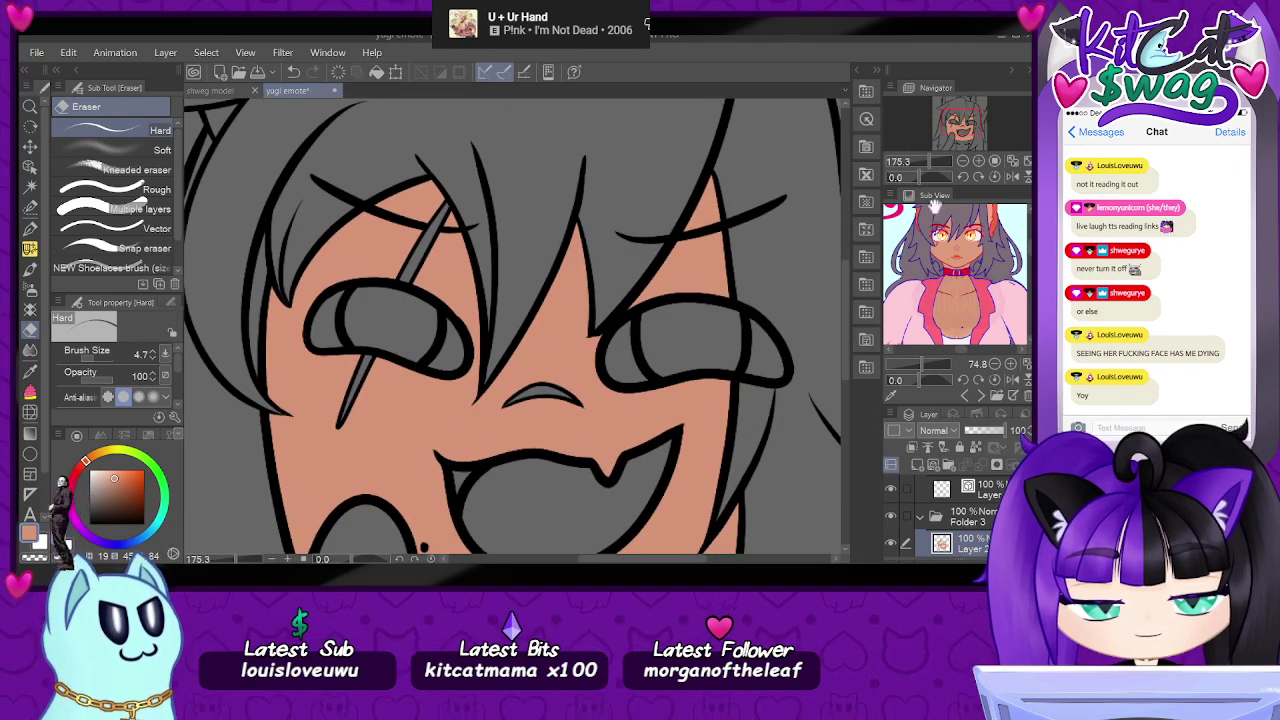
pyautogui.moveTo(931, 365); pyautogui.dragTo(914, 370)
pyautogui.moveTo(929, 161); pyautogui.dragTo(922, 163)
pyautogui.moveTo(924, 267); pyautogui.dragTo(991, 269)
pyautogui.moveTo(967, 128)
pyautogui.mouseDown()
pyautogui.moveTo(925, 163)
pyautogui.moveTo(966, 136)
pyautogui.mouseUp()
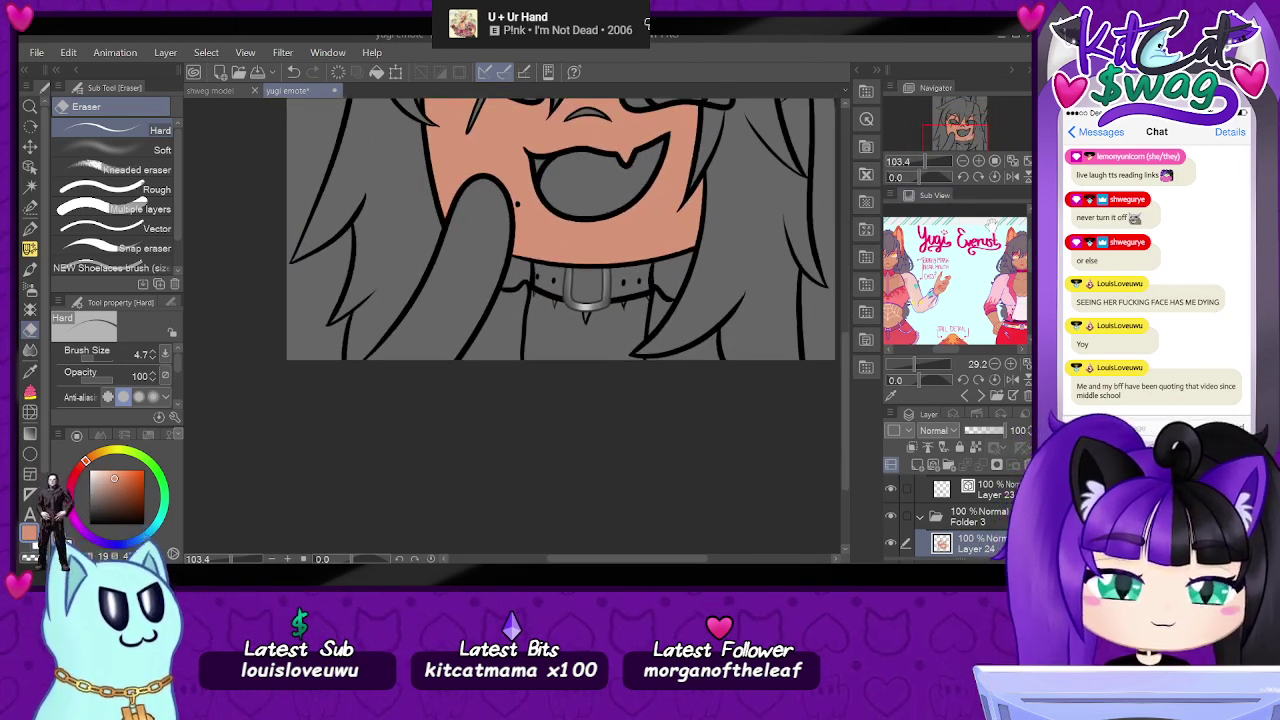
# - Fill the area below the collar with the skin colour using the gapless enclose-and-fill tool
pyautogui.scroll(-4, 924, 162)
pyautogui.moveTo(923, 162); pyautogui.dragTo(963, 144)
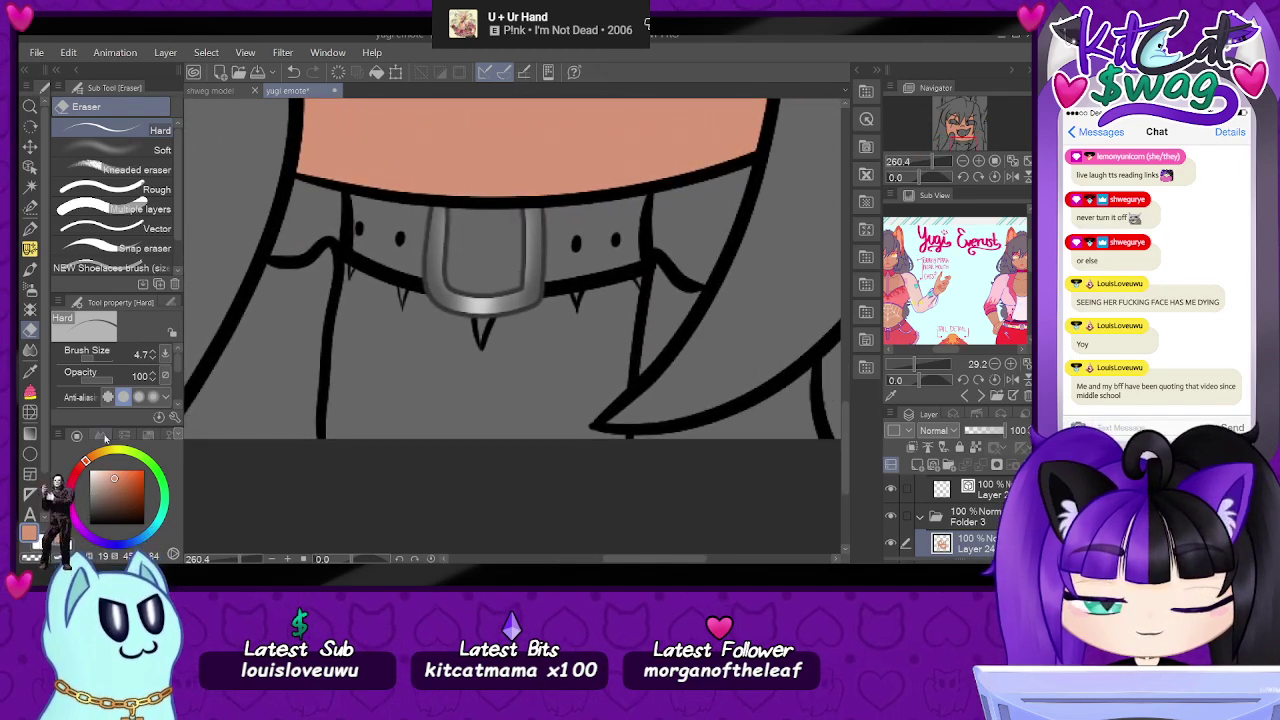
pyautogui.click(36, 392)
pyautogui.moveTo(323, 380)
pyautogui.mouseDown()
pyautogui.moveTo(435, 480)
pyautogui.moveTo(643, 469)
pyautogui.moveTo(636, 401)
pyautogui.moveTo(655, 252)
pyautogui.moveTo(504, 302)
pyautogui.moveTo(434, 292)
pyautogui.moveTo(334, 228)
pyautogui.mouseUp()
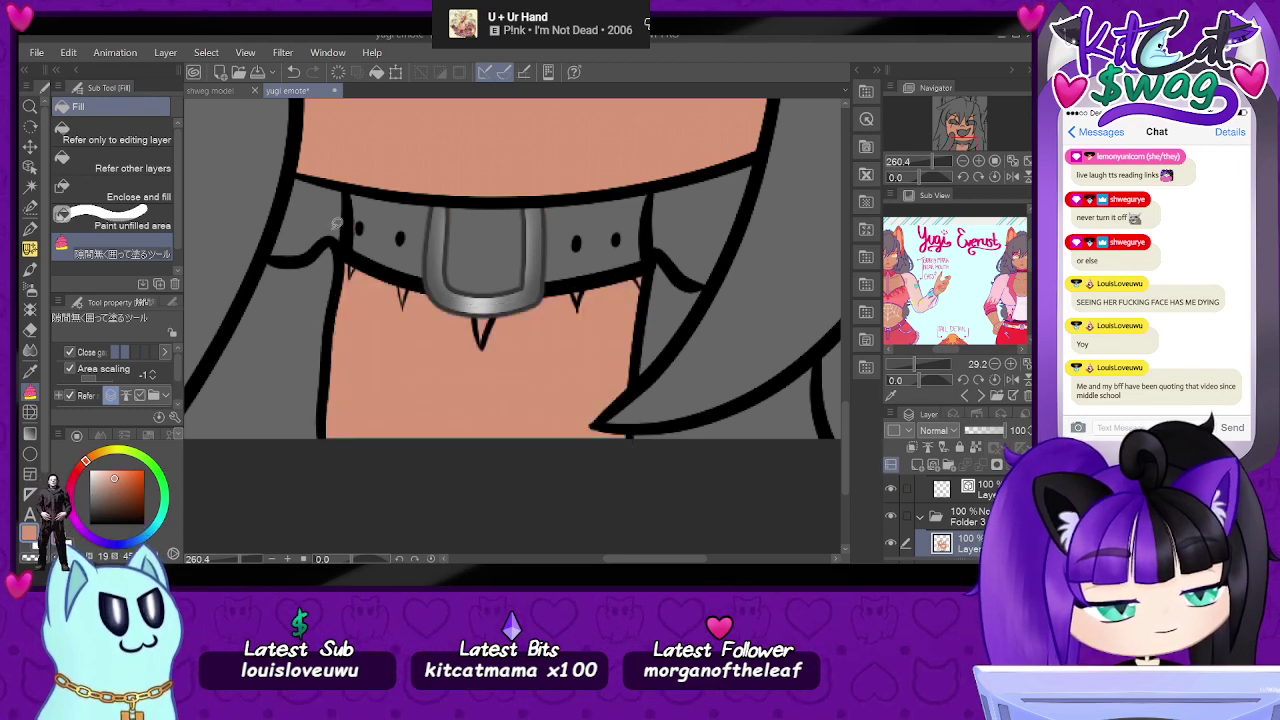
# - Paint the skin colour along the canvas's bottom edge with the G-pen and erase it inside the collar spikes
pyautogui.press('p')
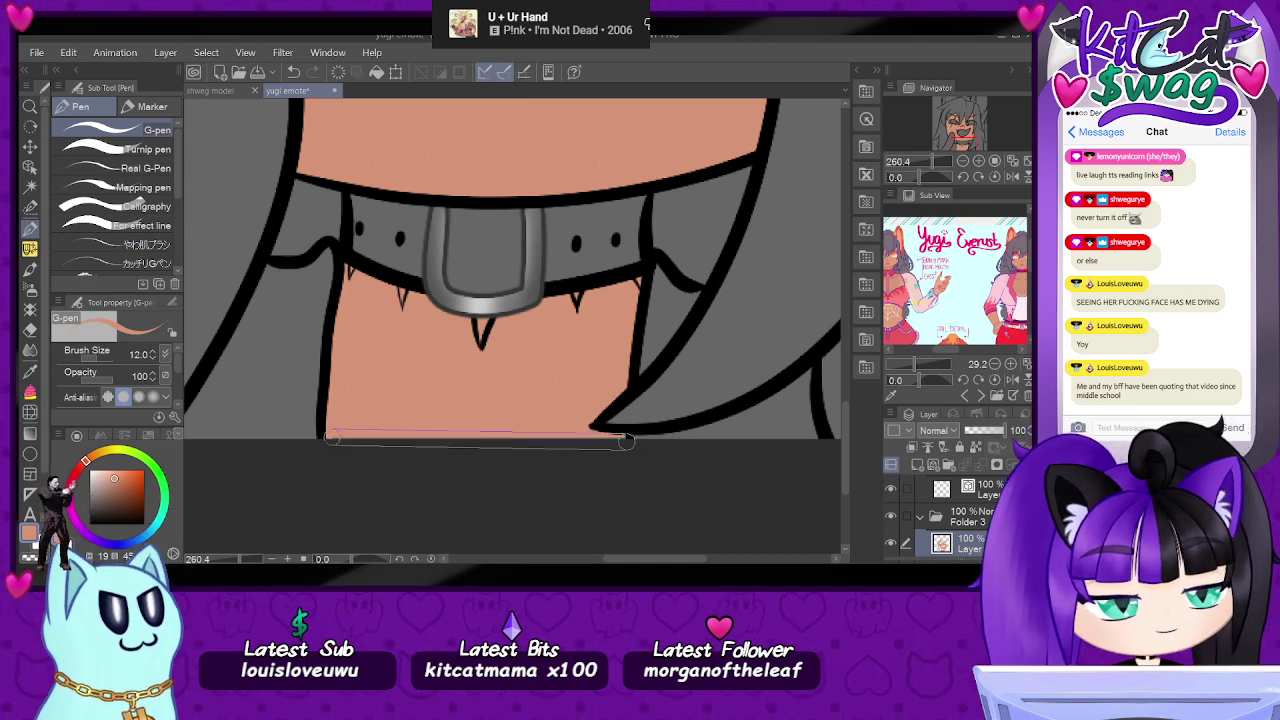
pyautogui.click(31, 328)
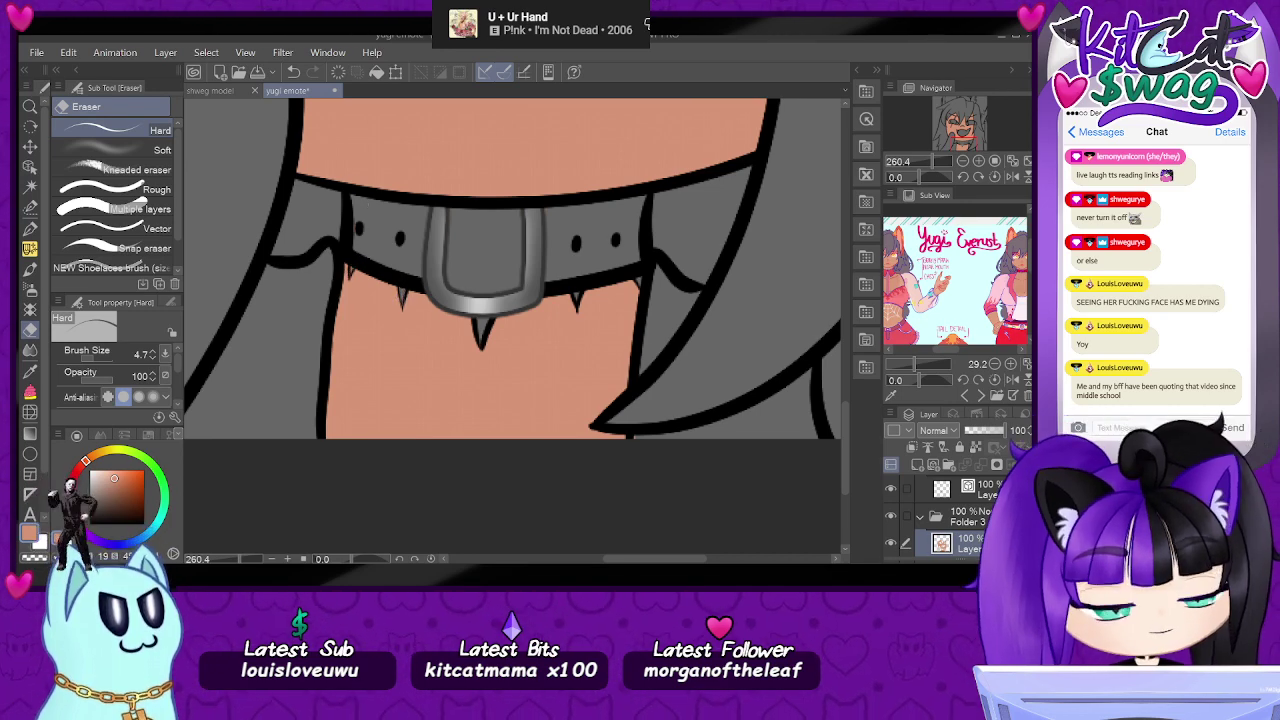
# - Add a new raster layer directly above the face's skin colour layer and bring the raised hand into view
pyautogui.moveTo(940, 170); pyautogui.dragTo(944, 131)
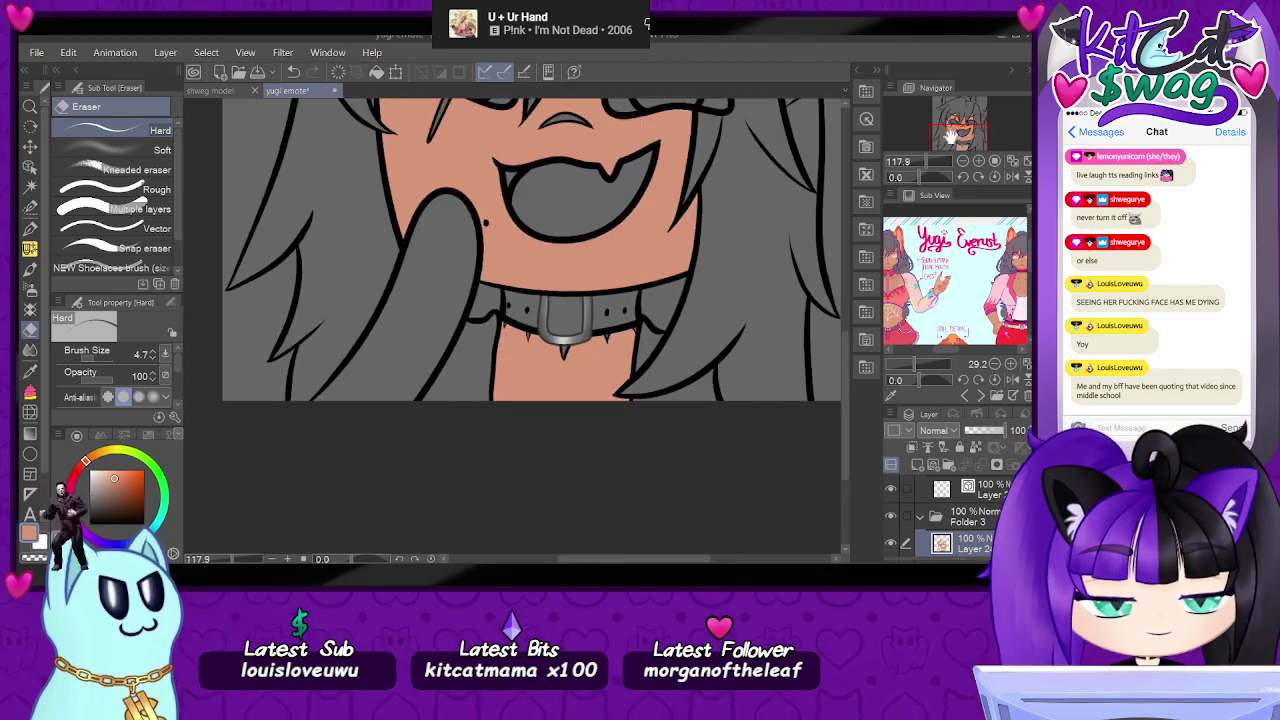
pyautogui.scroll(3, 600, 280)
pyautogui.click(915, 464)
pyautogui.moveTo(462, 377); pyautogui.dragTo(538, 386)
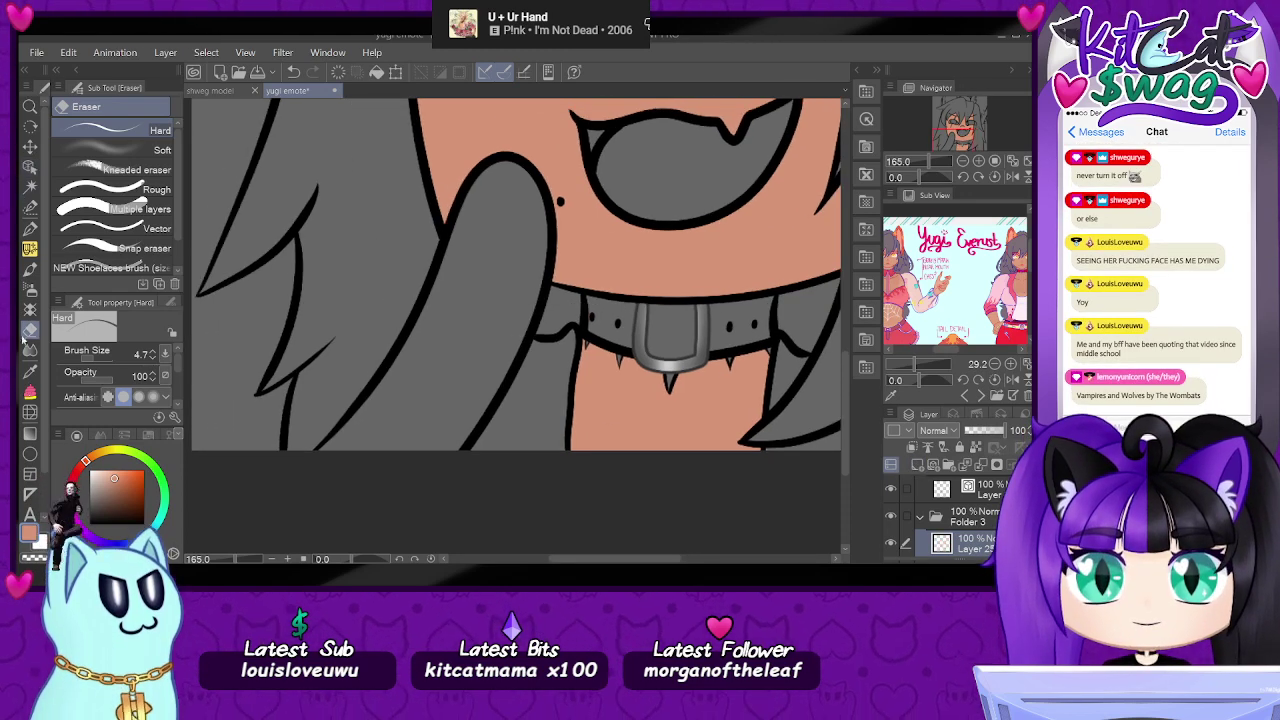
# - Fill the raised hand and forearm with the skin colour using the gapless enclose-and-fill tool, and touch up the canvas-edge end with the Turnip pen at size 13
pyautogui.click(30, 393)
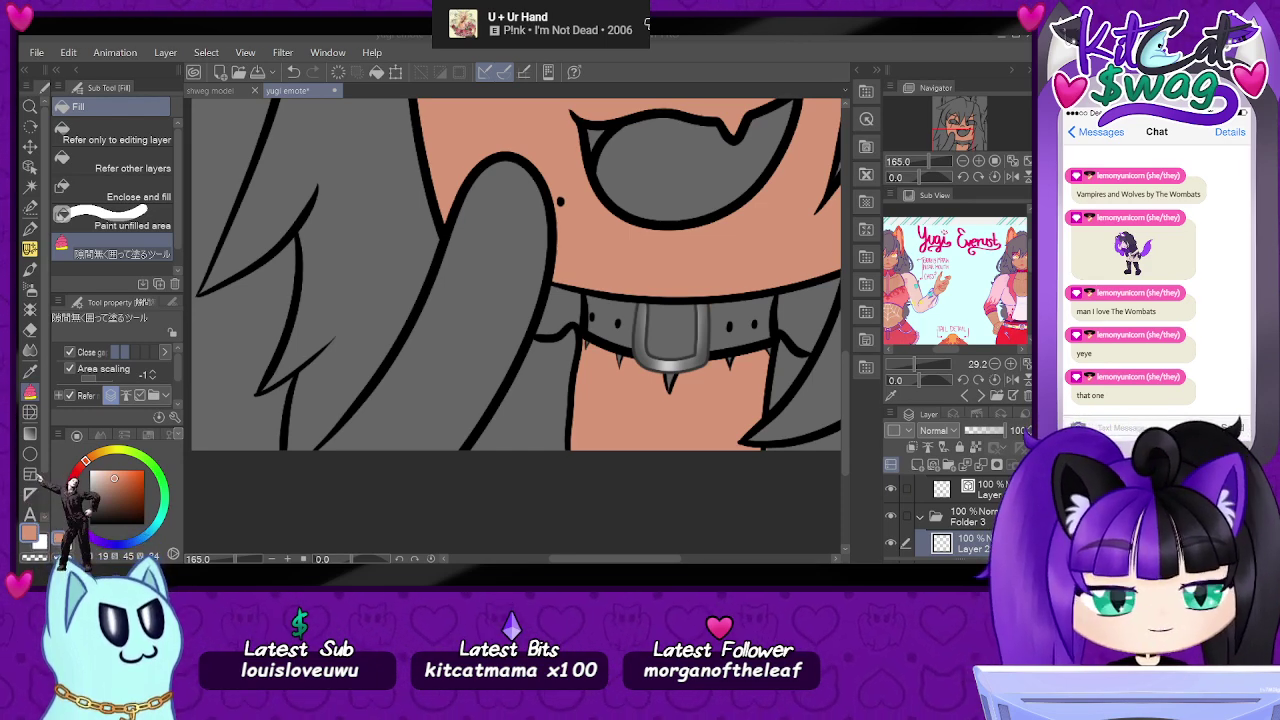
pyautogui.moveTo(466, 455)
pyautogui.mouseDown()
pyautogui.moveTo(552, 272)
pyautogui.moveTo(549, 189)
pyautogui.moveTo(510, 153)
pyautogui.moveTo(486, 160)
pyautogui.moveTo(443, 251)
pyautogui.moveTo(301, 438)
pyautogui.moveTo(493, 474)
pyautogui.moveTo(501, 518)
pyautogui.mouseUp()
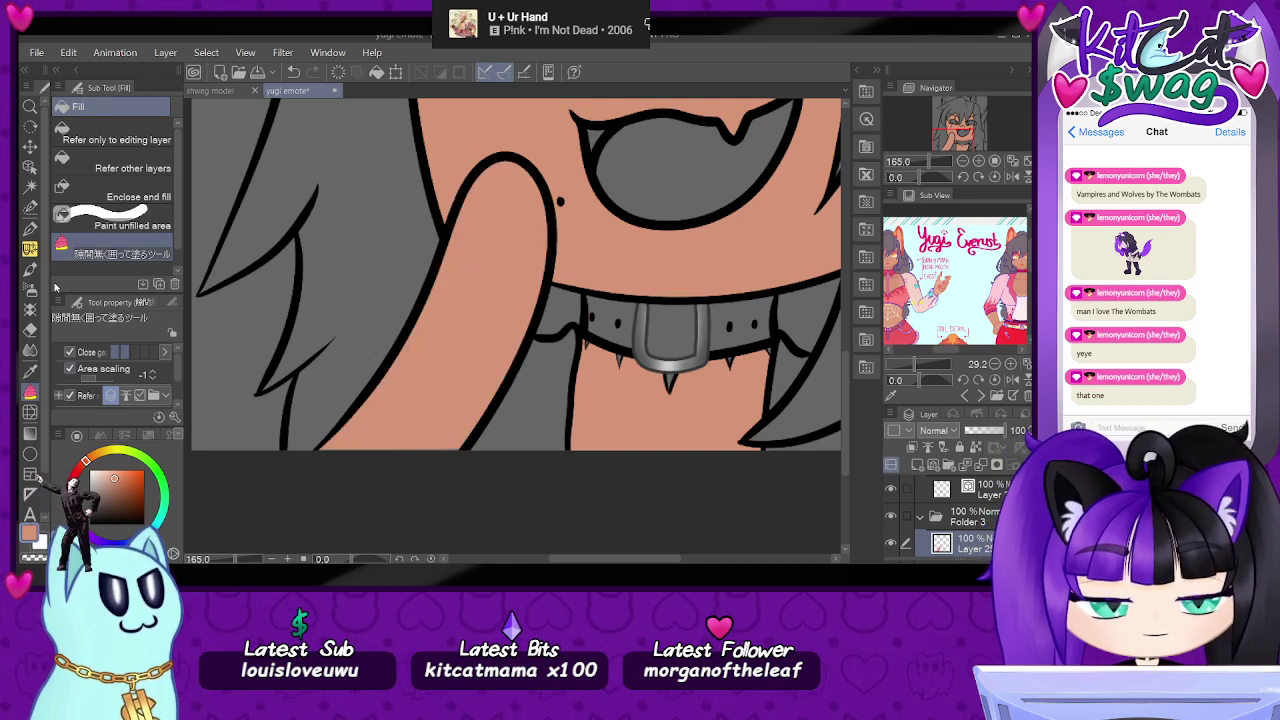
pyautogui.click(30, 228)
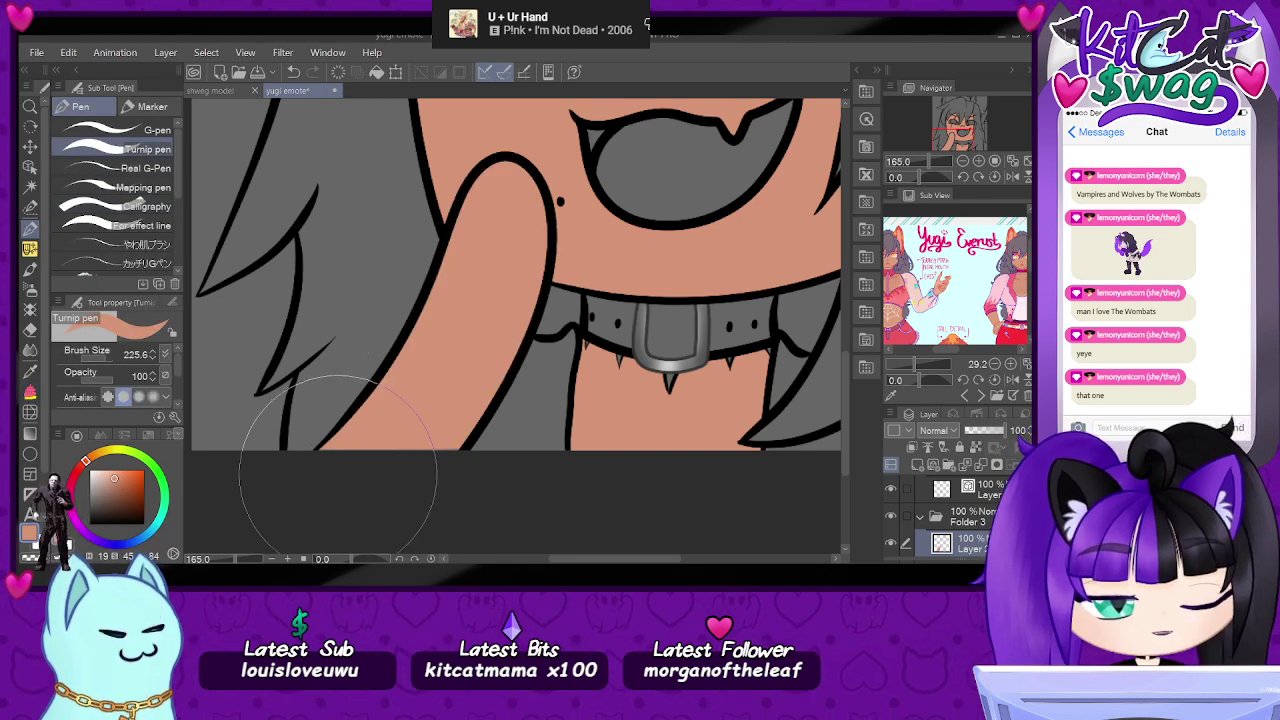
pyautogui.click(115, 130)
pyautogui.click(115, 149)
pyautogui.click(95, 360)
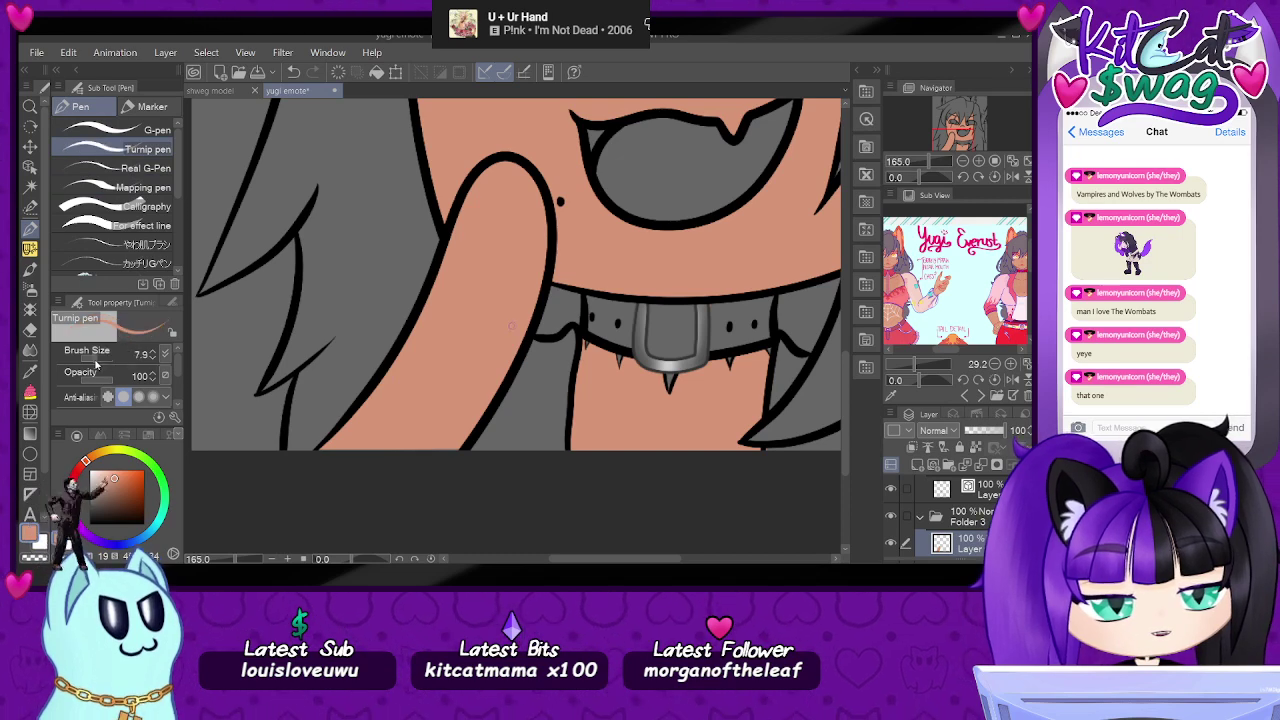
pyautogui.moveTo(95, 361); pyautogui.dragTo(98, 360)
pyautogui.moveTo(324, 453); pyautogui.dragTo(445, 448)
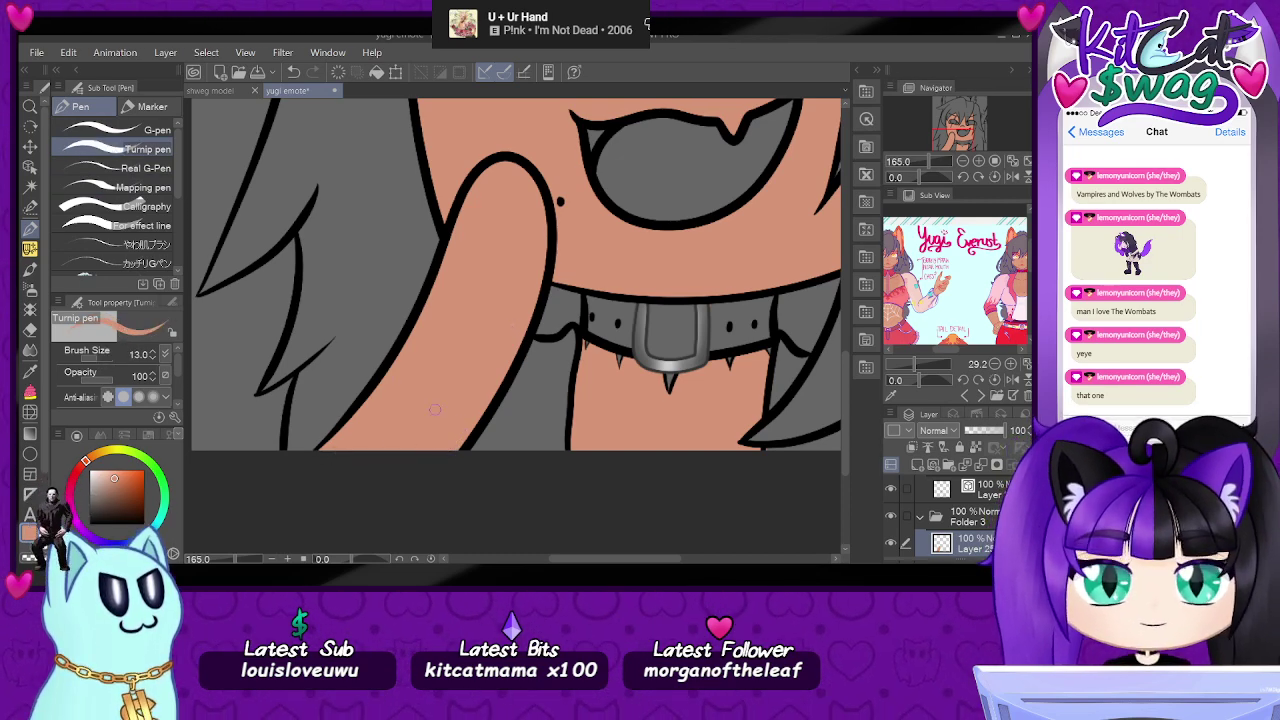
# - Enlarge the reference sheet's face in the Sub View and set the drawing colour to a soft pink, hue 353, saturation 34, value 87
pyautogui.moveTo(967, 137); pyautogui.dragTo(968, 121)
pyautogui.moveTo(939, 163); pyautogui.dragTo(931, 165)
pyautogui.click(959, 130)
pyautogui.scroll(2, 570, 410)
pyautogui.scroll(-2, 605, 445)
pyautogui.scroll(1, 700, 420)
pyautogui.scroll(-3, 640, 370)
pyautogui.scroll(1, 575, 355)
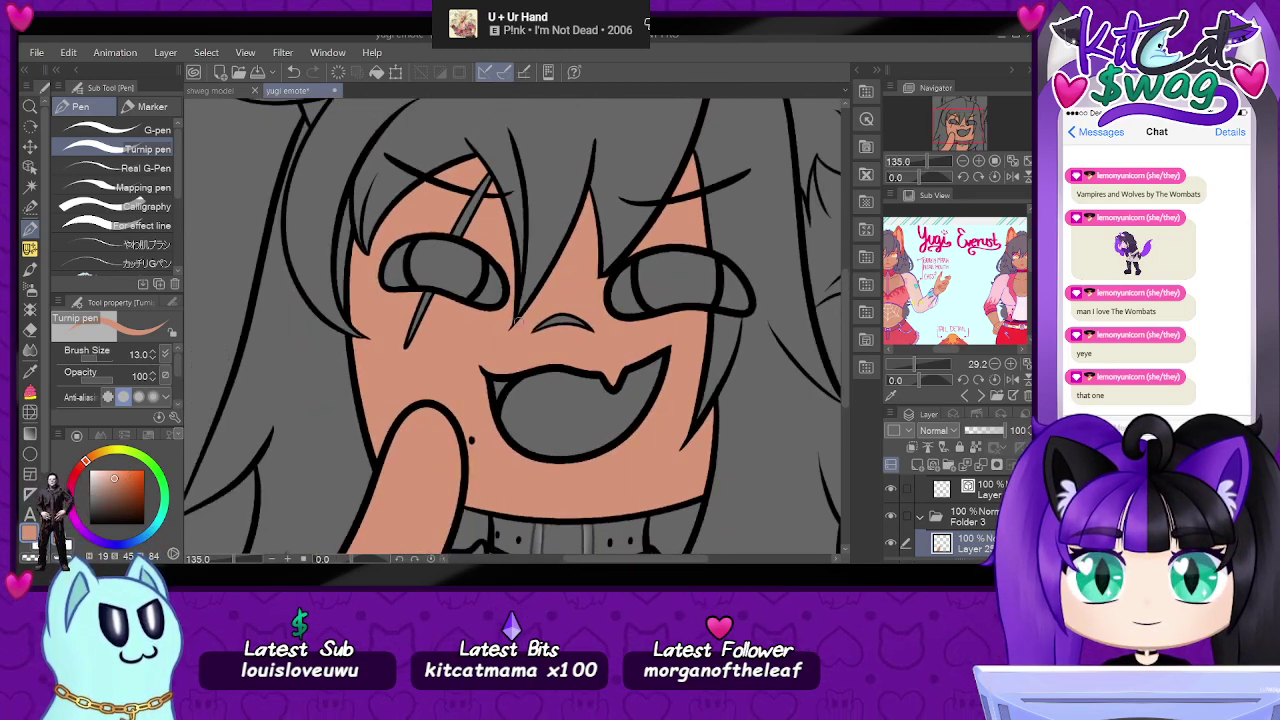
pyautogui.moveTo(1017, 262); pyautogui.dragTo(1011, 345)
pyautogui.scroll(4, 928, 247)
pyautogui.moveTo(918, 299); pyautogui.dragTo(967, 282)
pyautogui.scroll(1, 969, 274)
pyautogui.scroll(2, 975, 276)
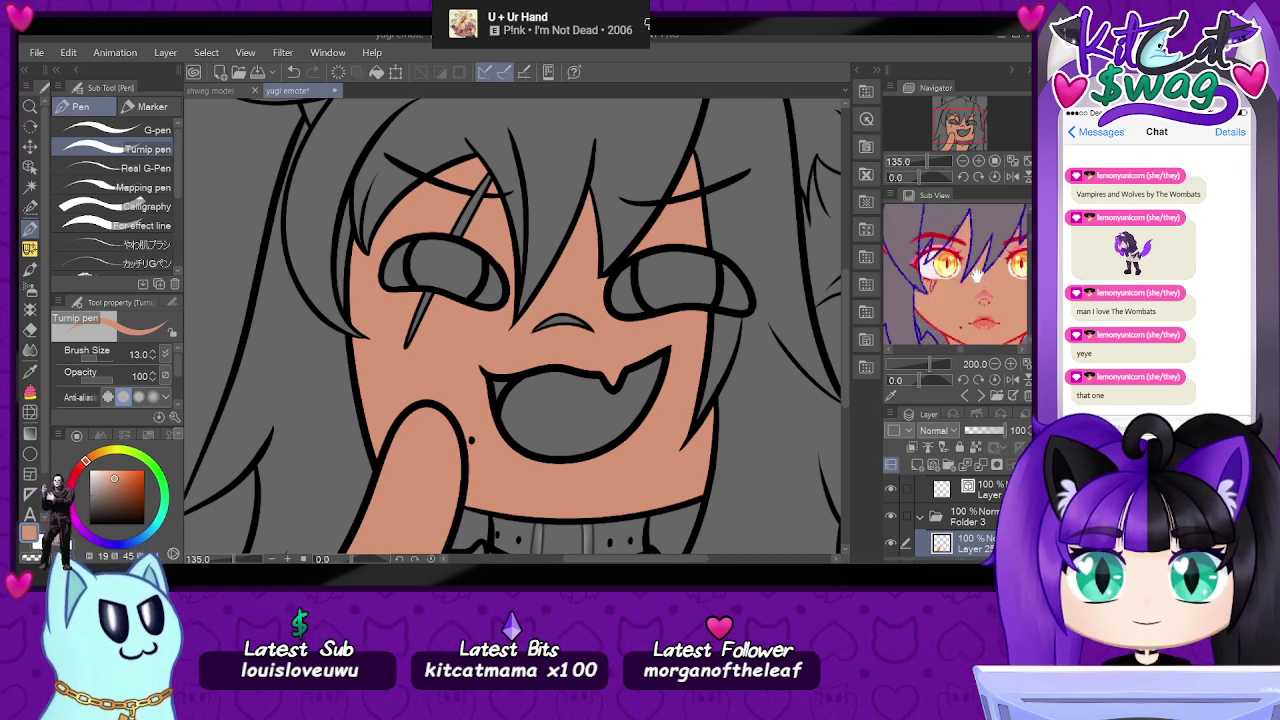
pyautogui.moveTo(90, 460); pyautogui.dragTo(76, 482)
pyautogui.click(109, 477)
# - Add a new raster layer directly above the face's skin colour layer
pyautogui.scroll(3, 550, 286)
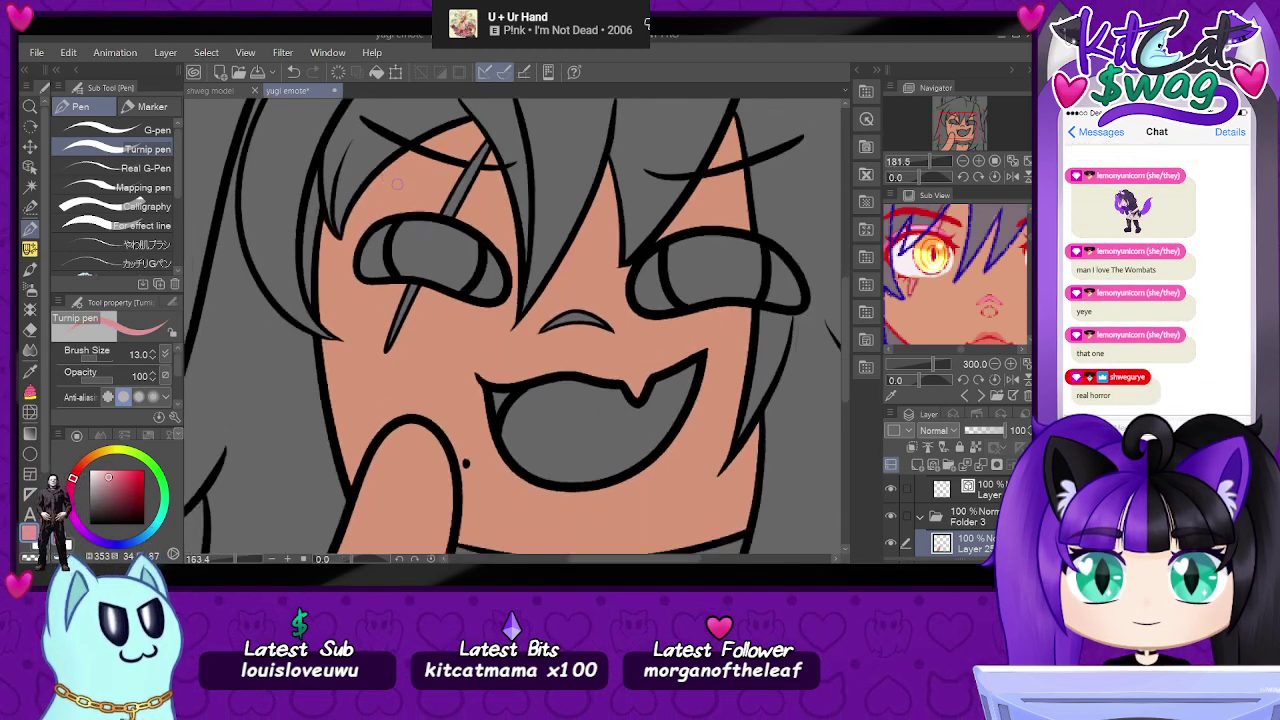
pyautogui.scroll(-1, 958, 520)
pyautogui.click(958, 524)
pyautogui.click(917, 465)
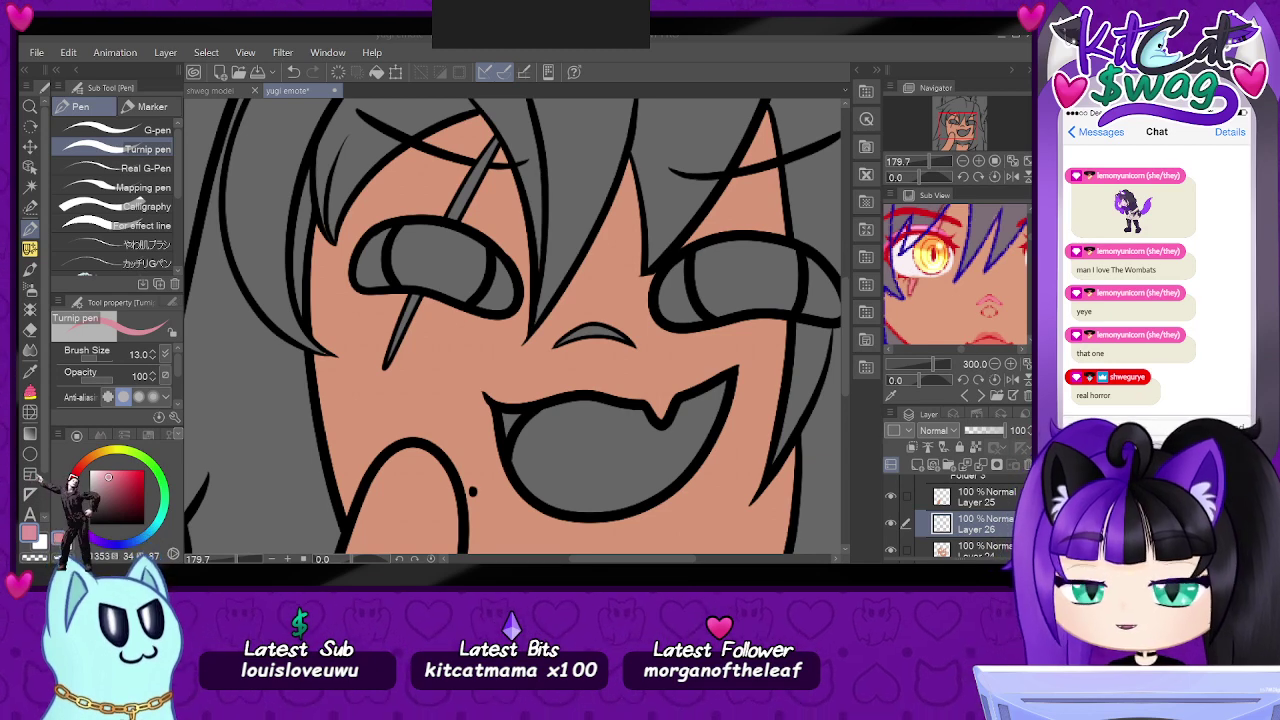
# - Paint both parts of the eye scar pink with the G-pen at size 12
pyautogui.scroll(1, 489, 219)
pyautogui.scroll(1, 489, 219)
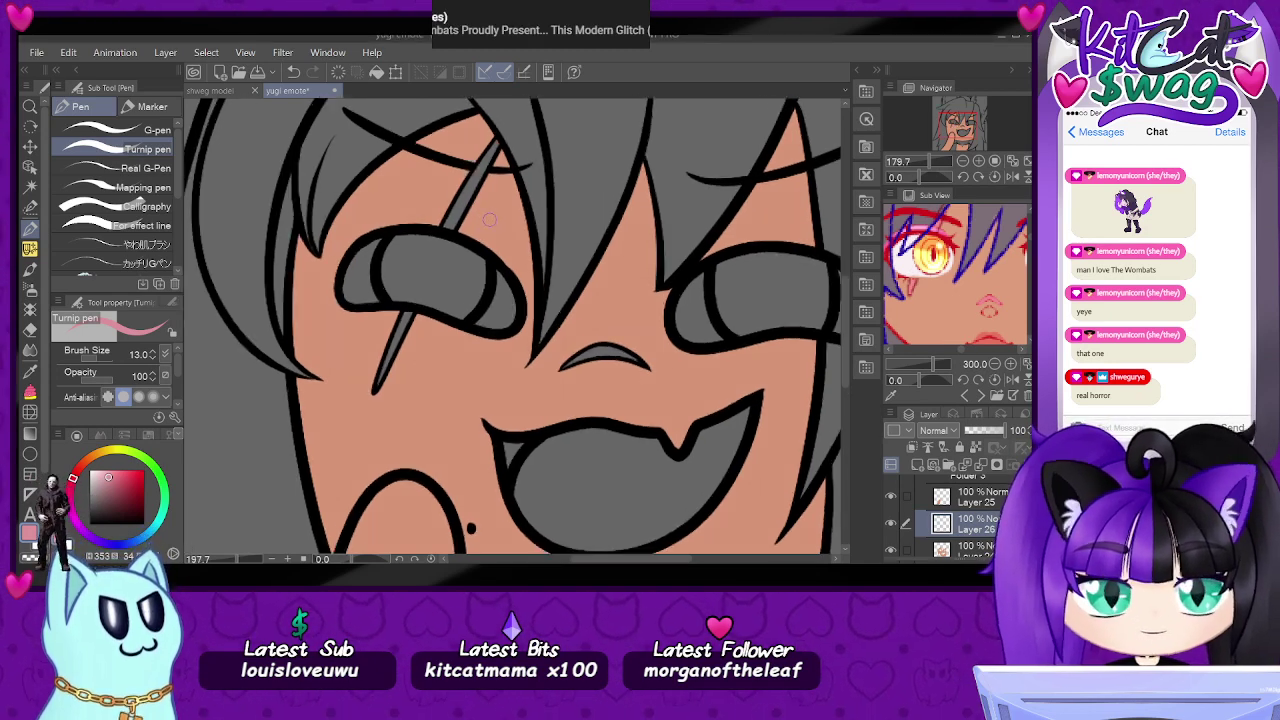
pyautogui.scroll(1, 489, 219)
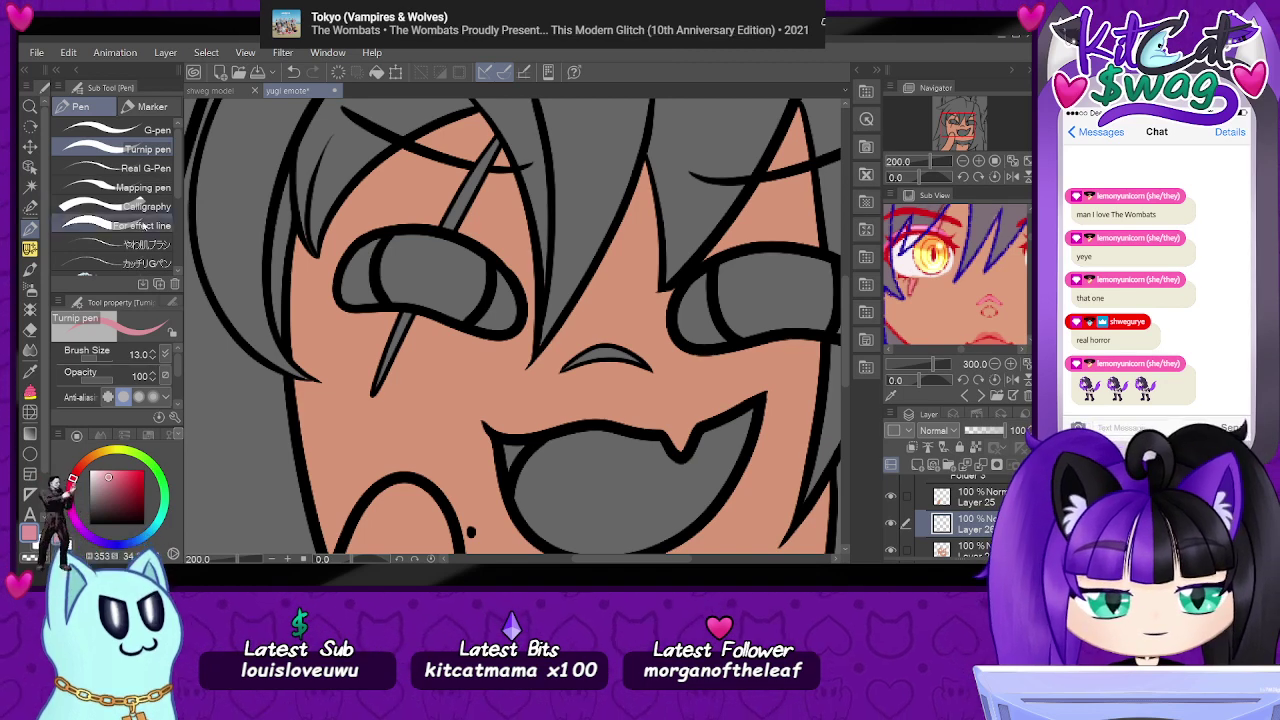
pyautogui.click(112, 131)
pyautogui.moveTo(482, 160)
pyautogui.mouseDown()
pyautogui.moveTo(500, 142)
pyautogui.moveTo(448, 230)
pyautogui.moveTo(495, 145)
pyautogui.mouseUp()
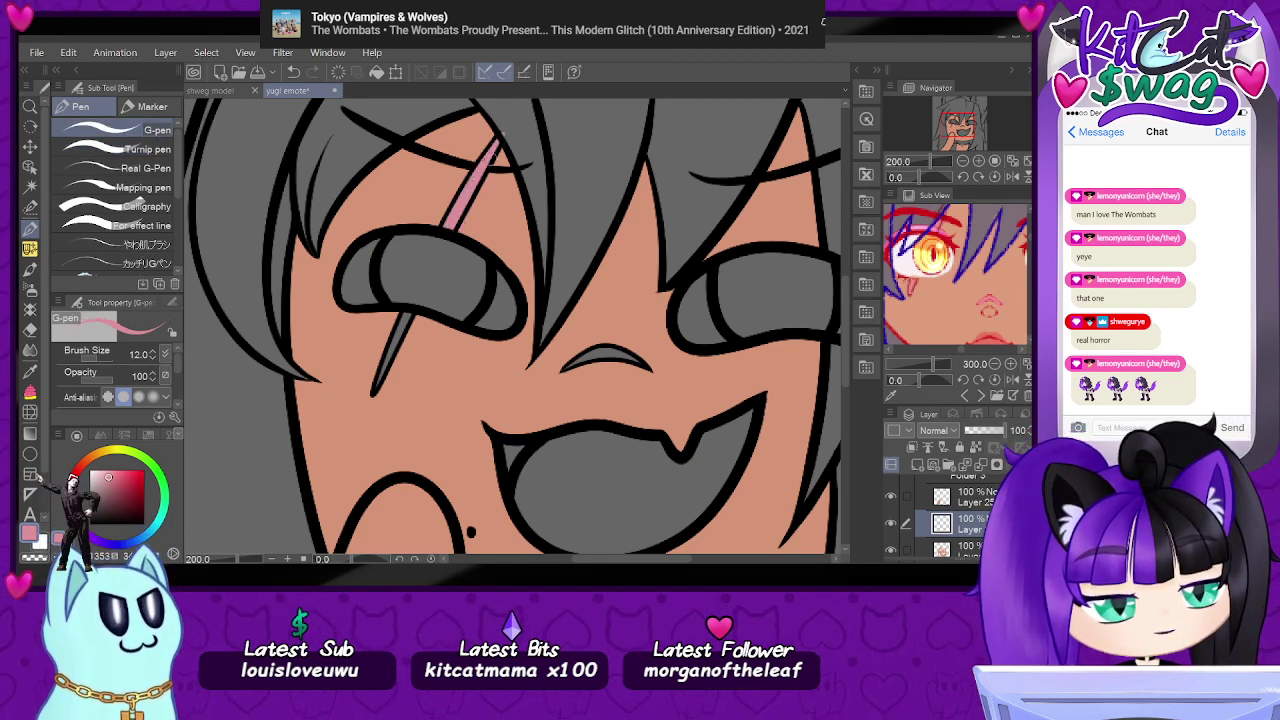
pyautogui.press('e')
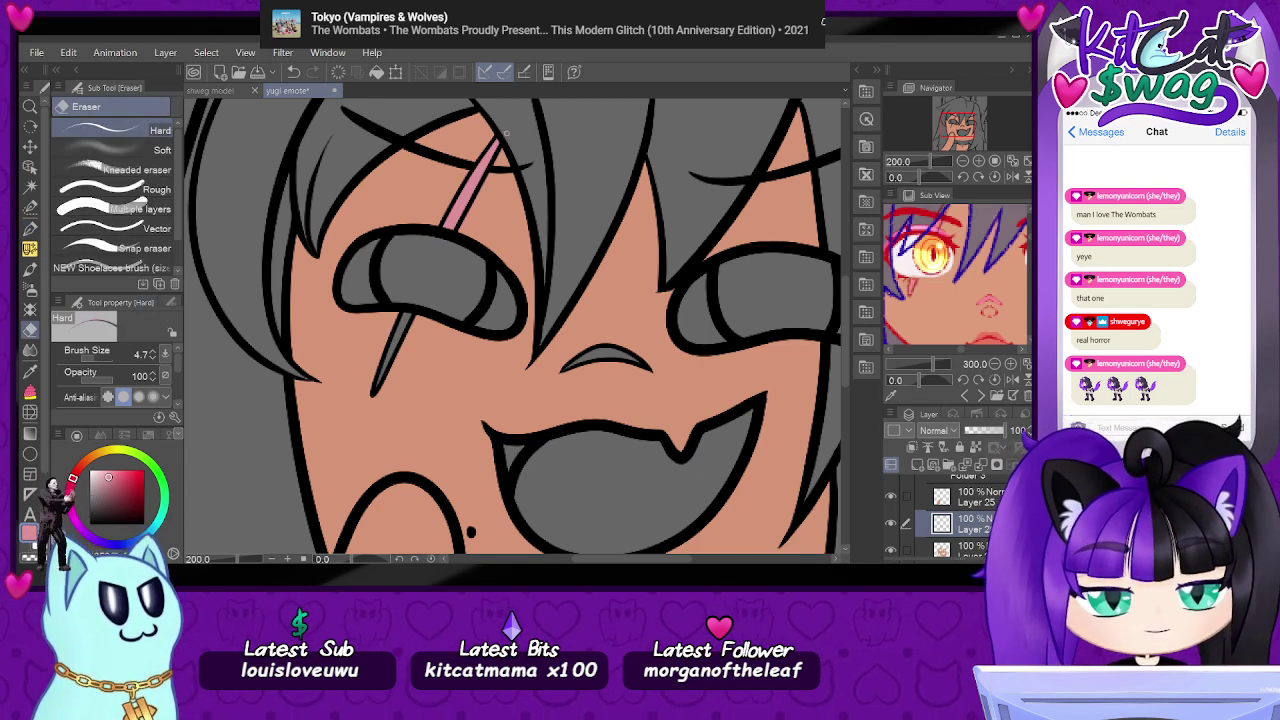
pyautogui.press('p')
pyautogui.moveTo(408, 316); pyautogui.dragTo(372, 393)
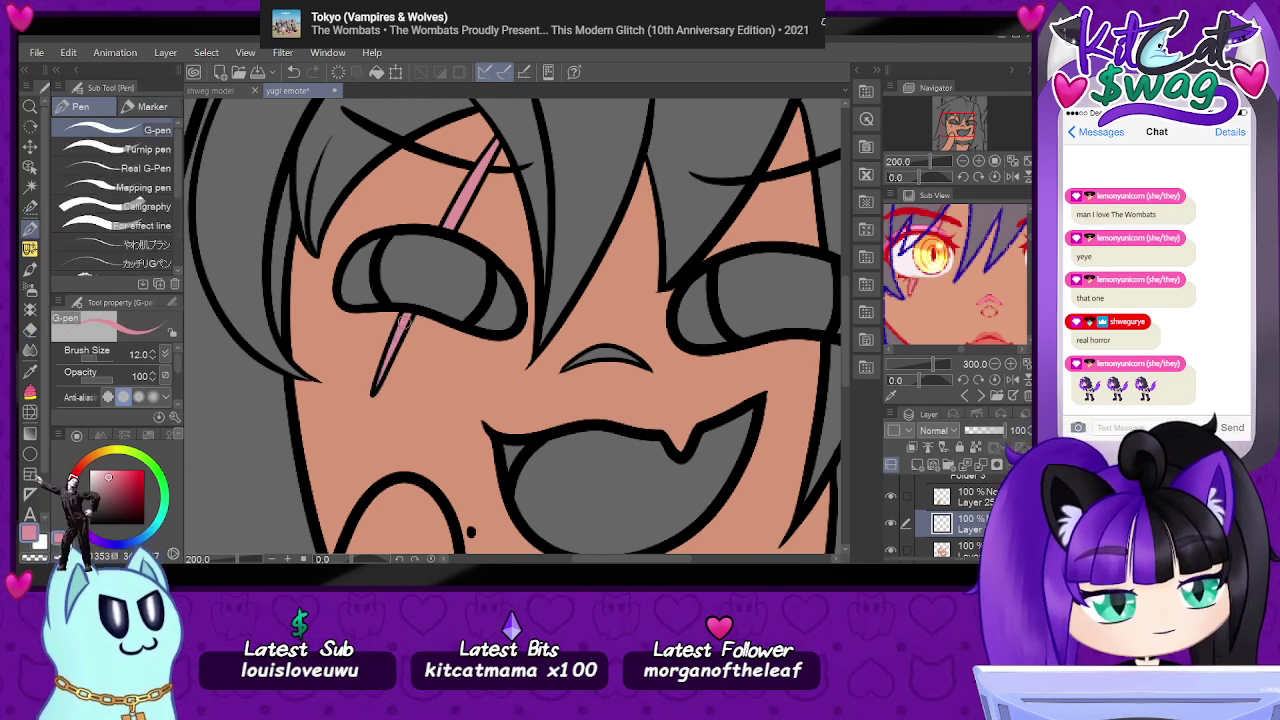
# - Rotate the canvas to paint the nose pink with the G-pen, then return the canvas to its upright angle
pyautogui.moveTo(920, 177); pyautogui.dragTo(907, 177)
pyautogui.click(960, 126)
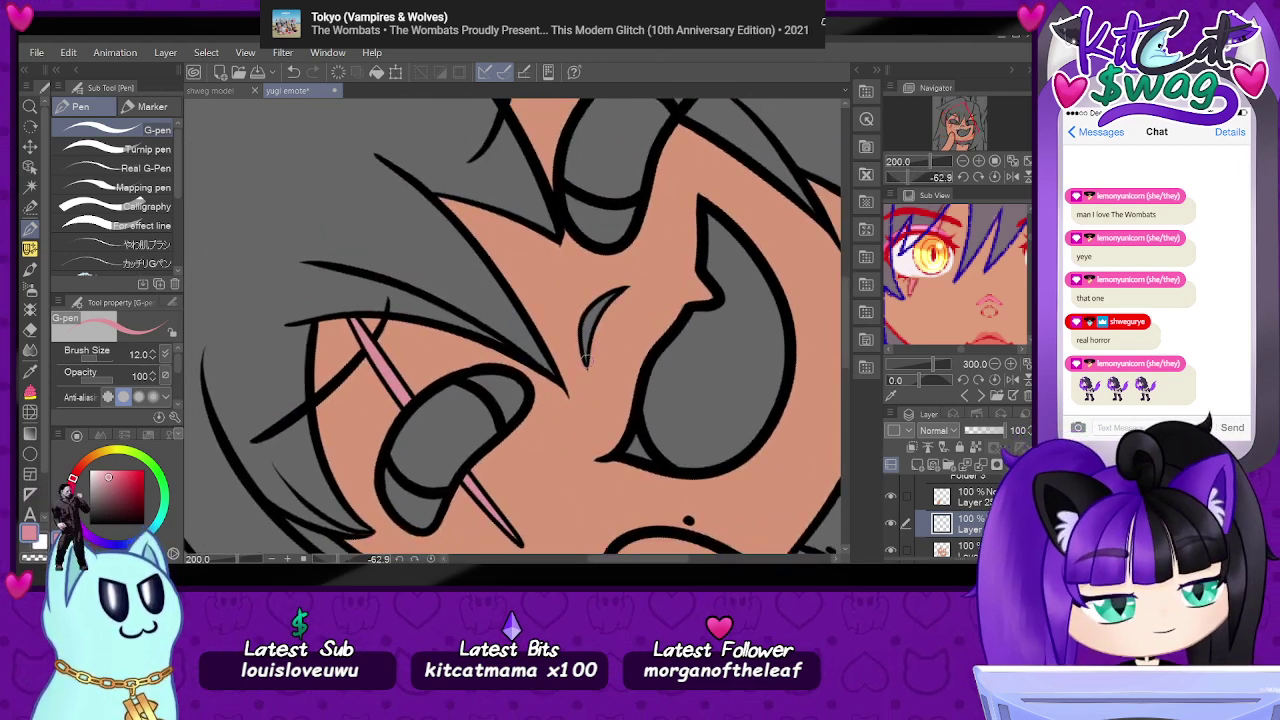
pyautogui.moveTo(587, 350); pyautogui.dragTo(617, 297)
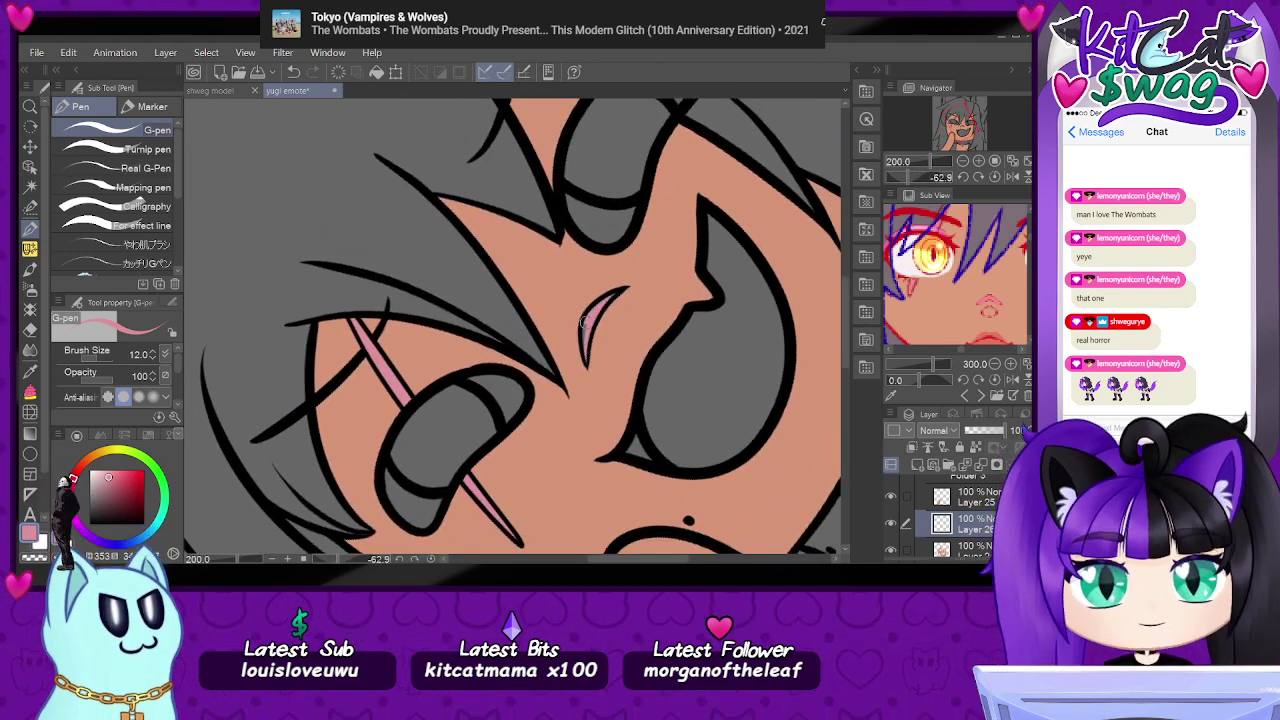
pyautogui.click(30, 331)
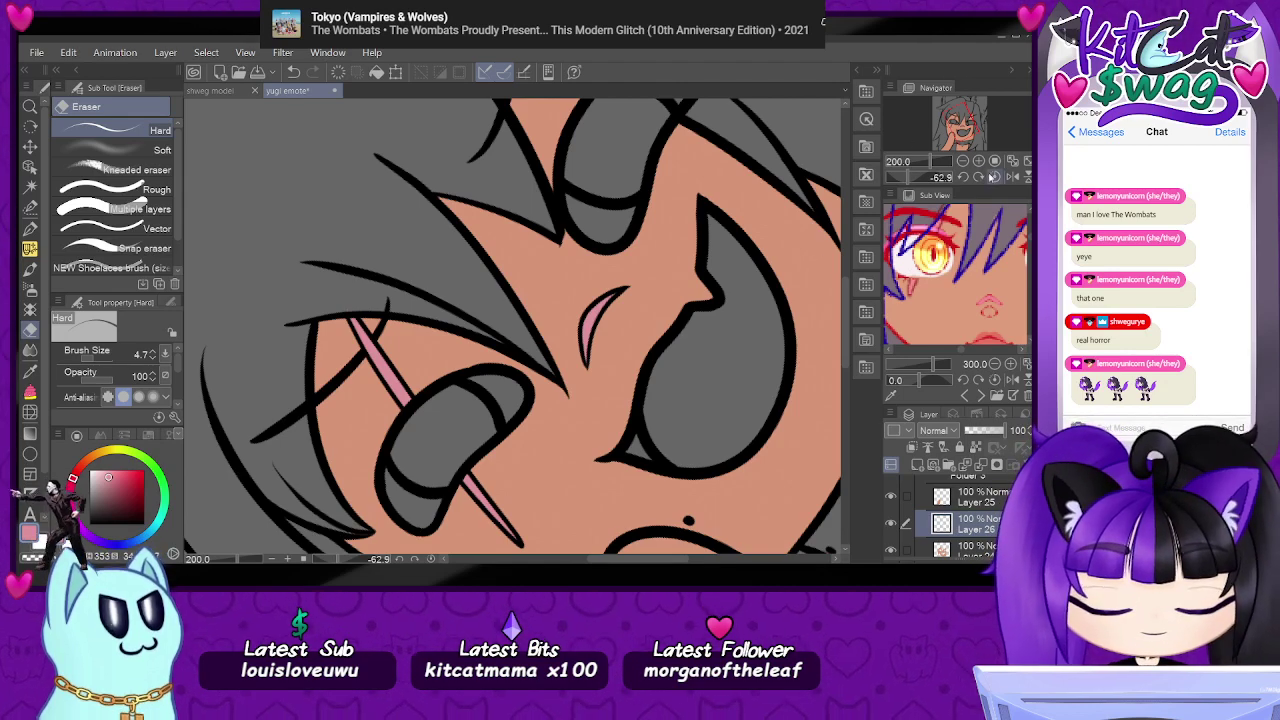
pyautogui.click(995, 176)
# - Paint the inside of the spikes beneath the collar pink with the G-pen at size 12
pyautogui.moveTo(950, 110); pyautogui.dragTo(967, 147)
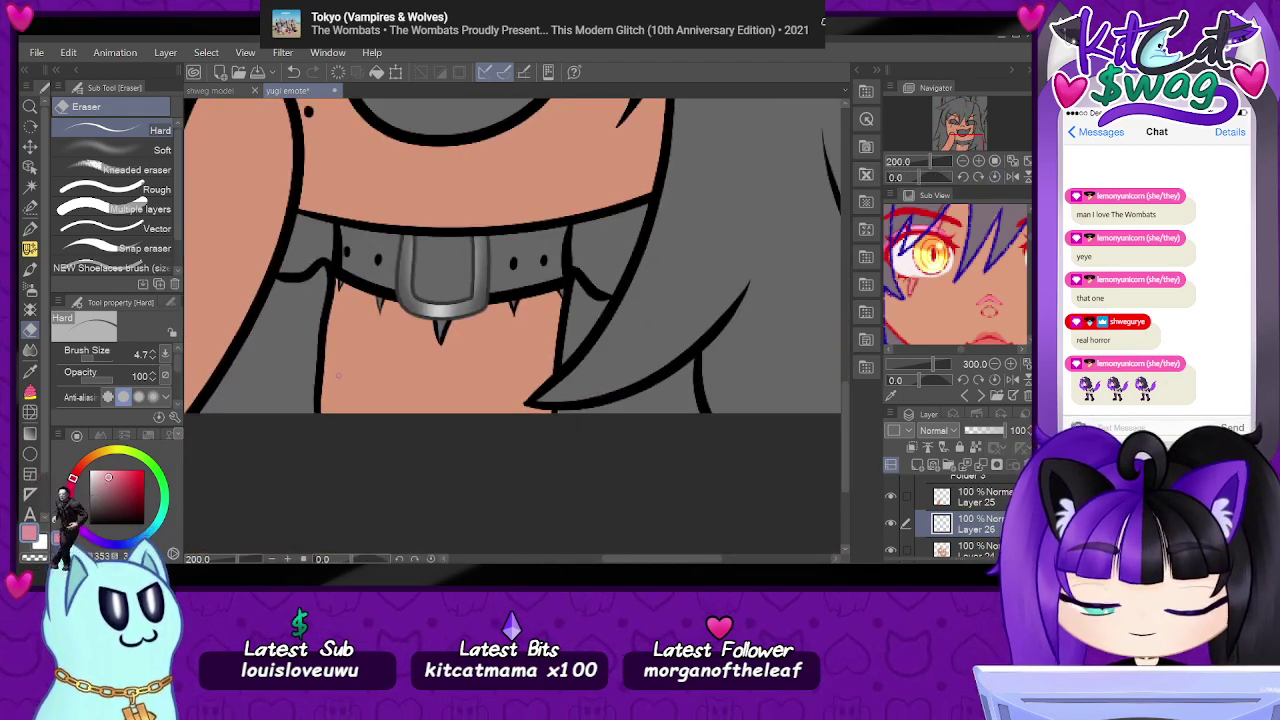
pyautogui.scroll(10, 340, 376)
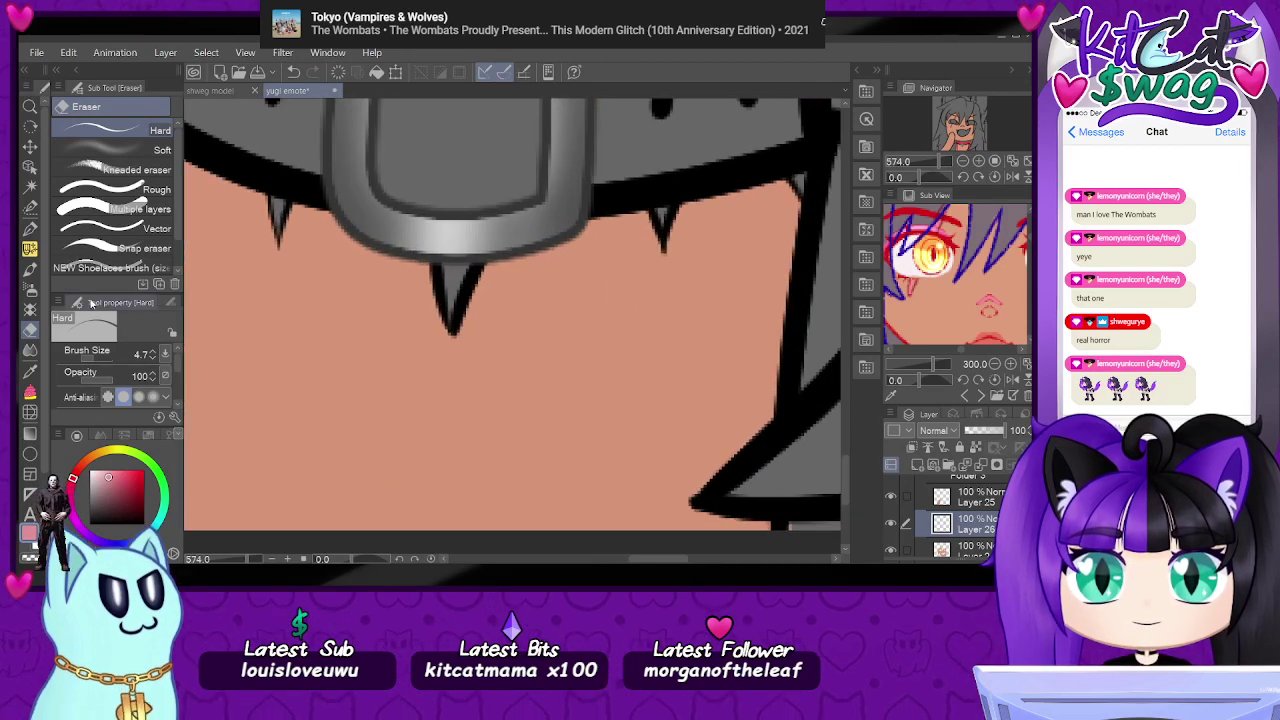
pyautogui.click(30, 228)
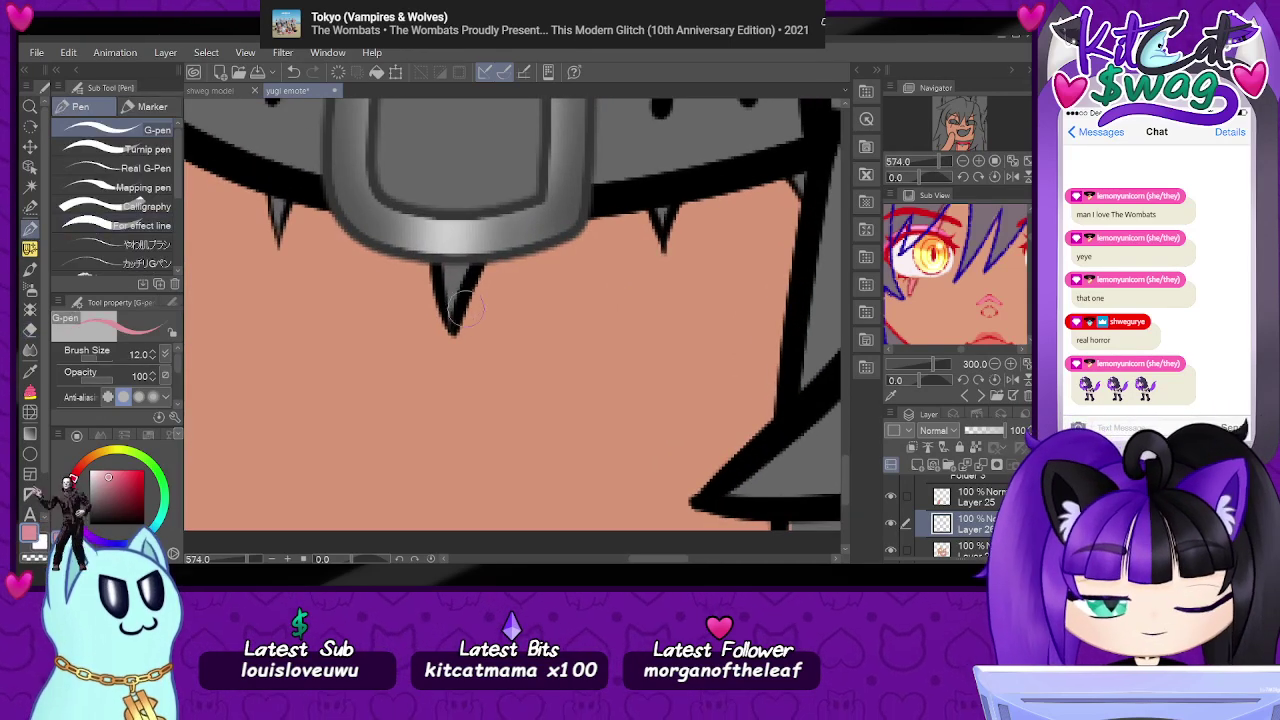
pyautogui.moveTo(452, 302)
pyautogui.mouseDown()
pyautogui.moveTo(470, 268)
pyautogui.moveTo(459, 248)
pyautogui.mouseUp()
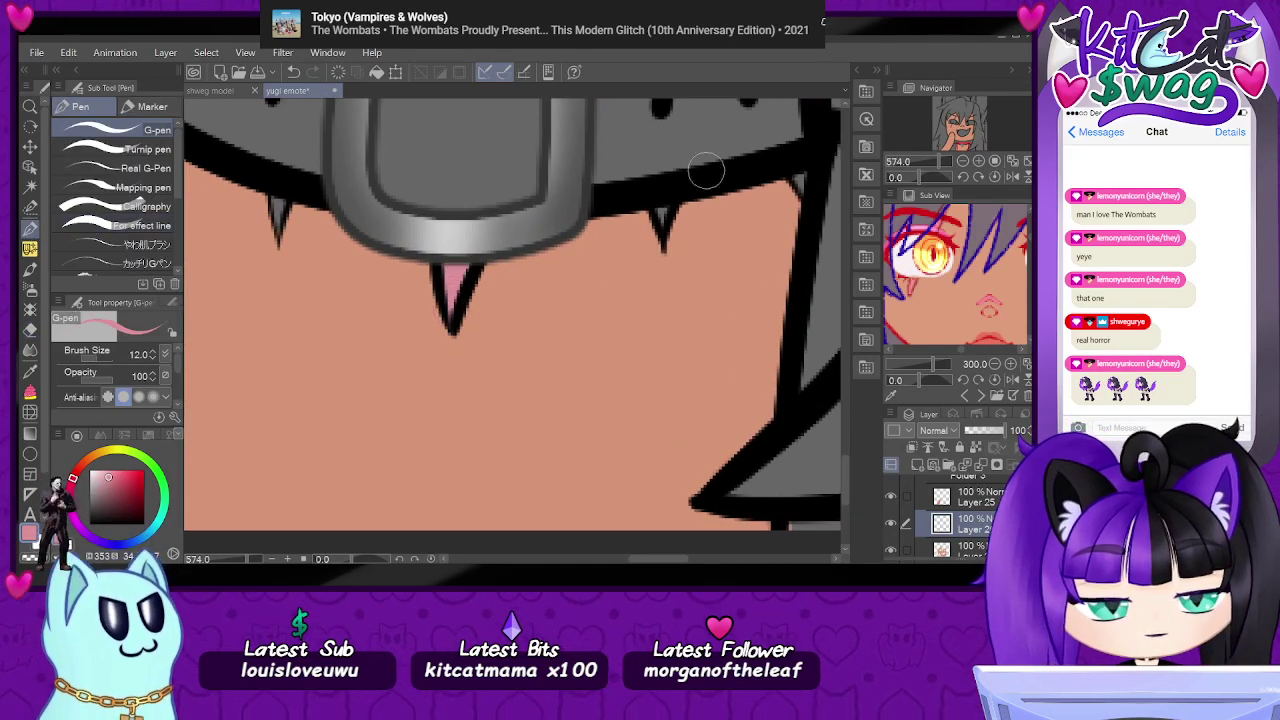
pyautogui.moveTo(665, 220); pyautogui.dragTo(660, 212)
pyautogui.moveTo(800, 180)
pyautogui.mouseDown()
pyautogui.moveTo(806, 190)
pyautogui.moveTo(798, 182)
pyautogui.mouseUp()
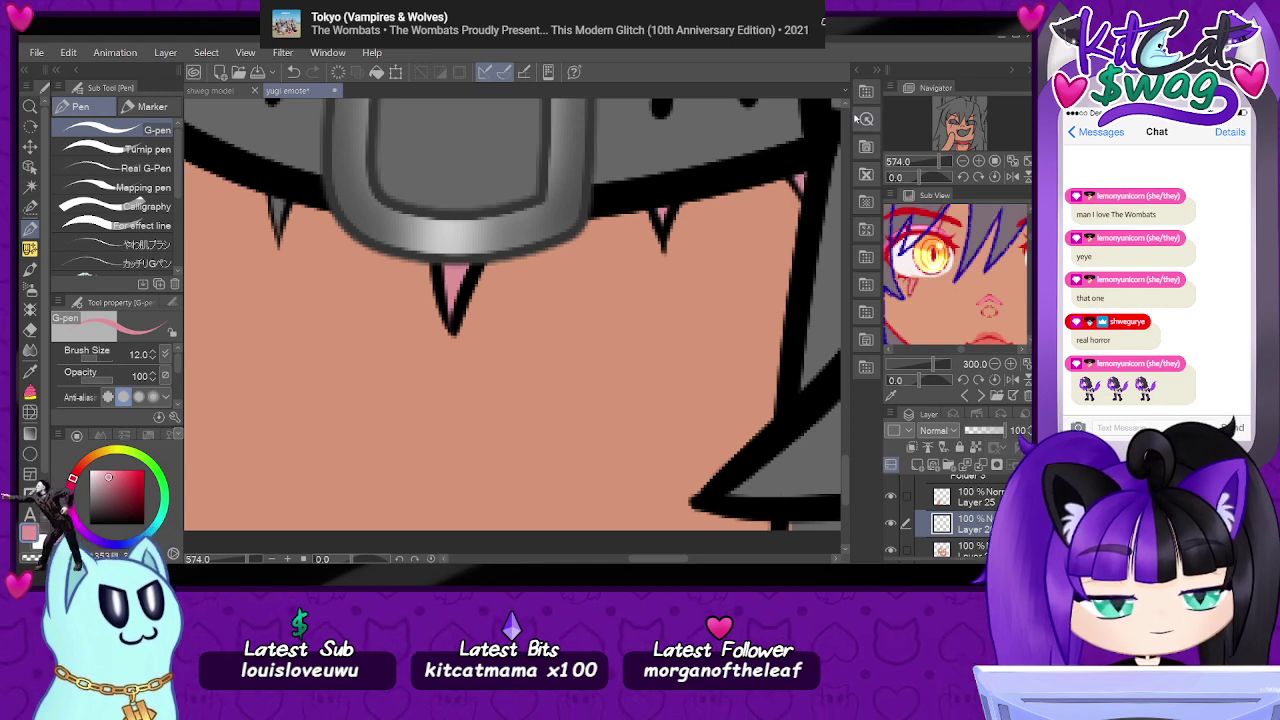
pyautogui.moveTo(982, 130); pyautogui.dragTo(955, 143)
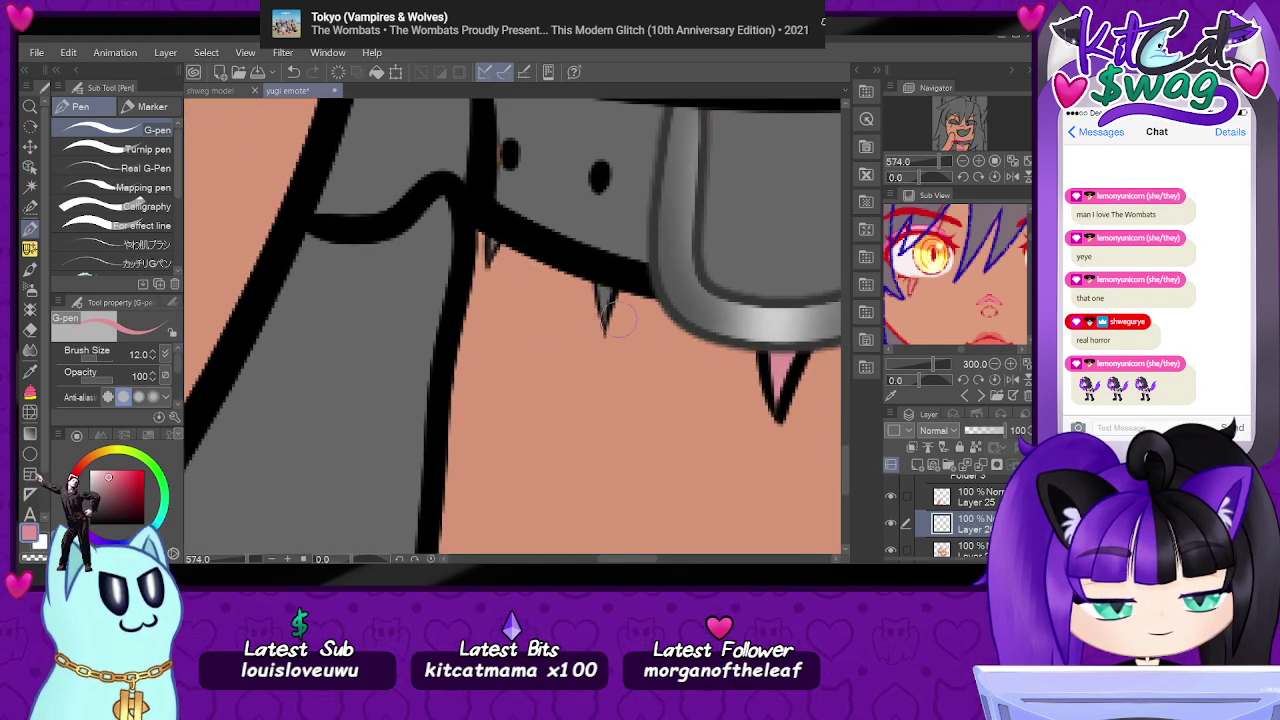
pyautogui.moveTo(606, 320); pyautogui.dragTo(606, 281)
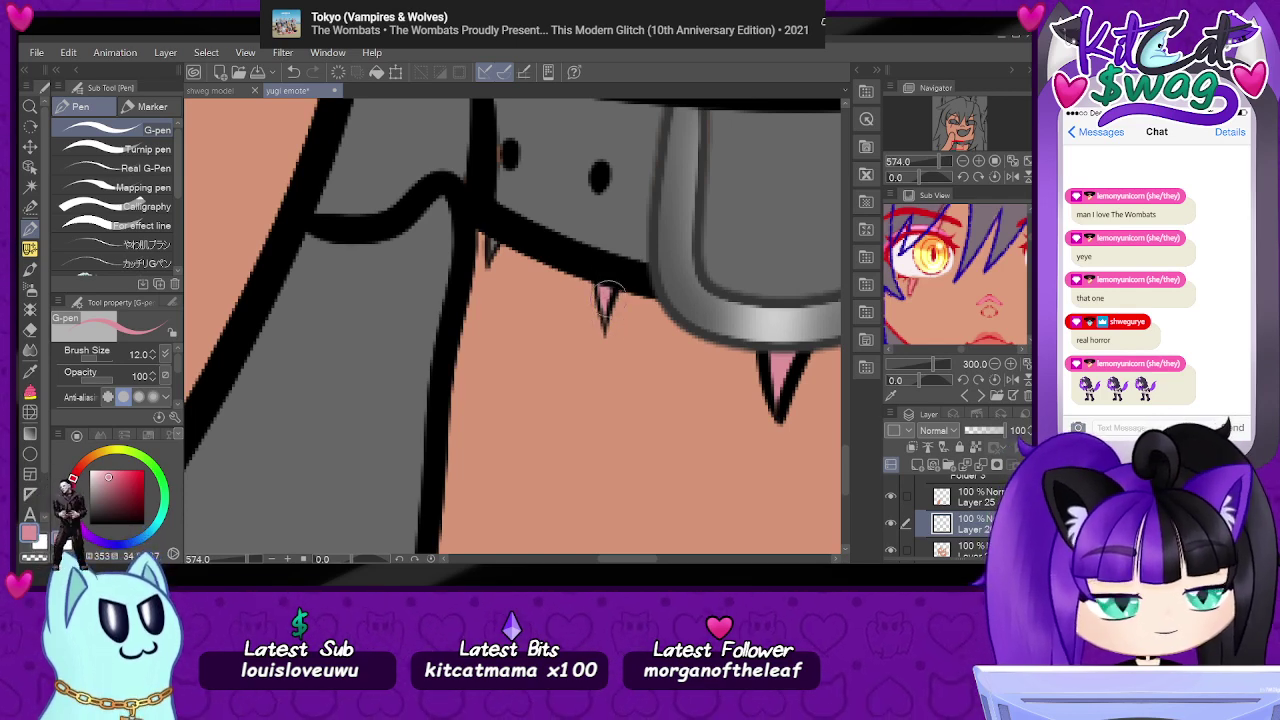
pyautogui.moveTo(501, 240); pyautogui.dragTo(498, 229)
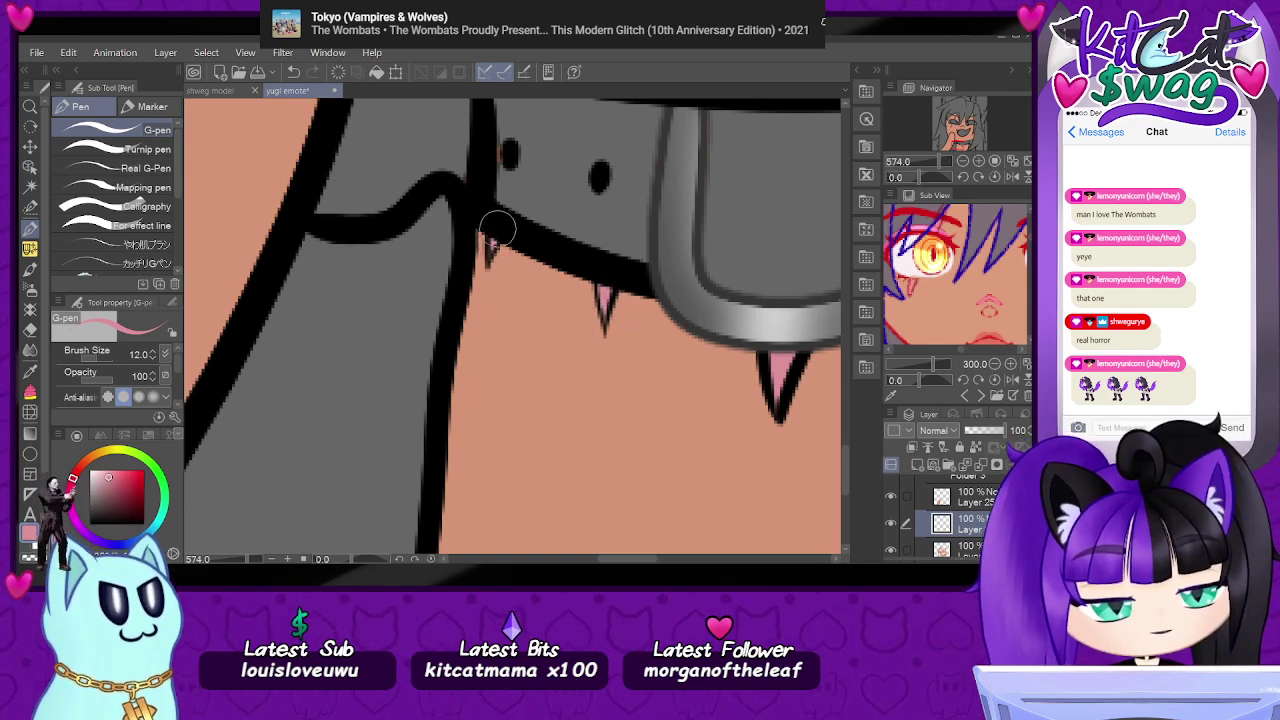
# - Sample the muted purple-grey hair colour from the Sub View reference with the Eyedropper
pyautogui.moveTo(940, 164)
pyautogui.mouseDown()
pyautogui.moveTo(922, 173)
pyautogui.moveTo(951, 122)
pyautogui.mouseUp()
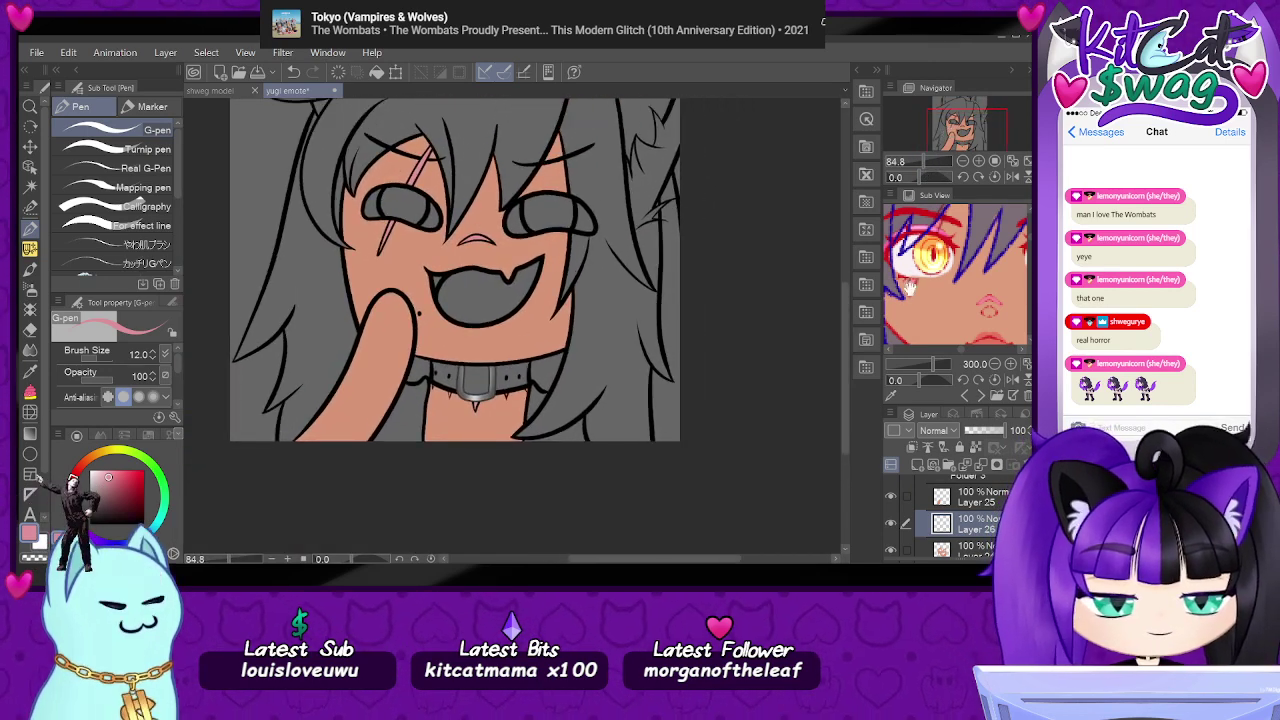
pyautogui.moveTo(936, 368); pyautogui.dragTo(932, 372)
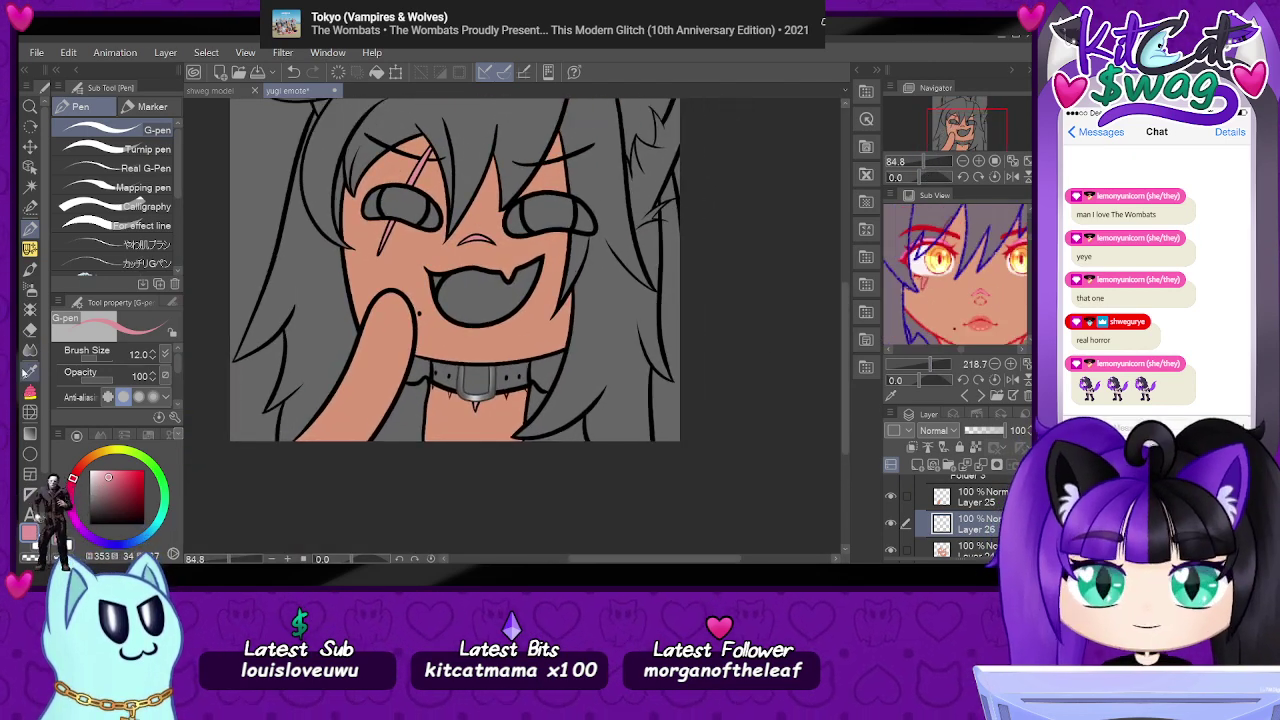
pyautogui.click(30, 371)
pyautogui.click(984, 118)
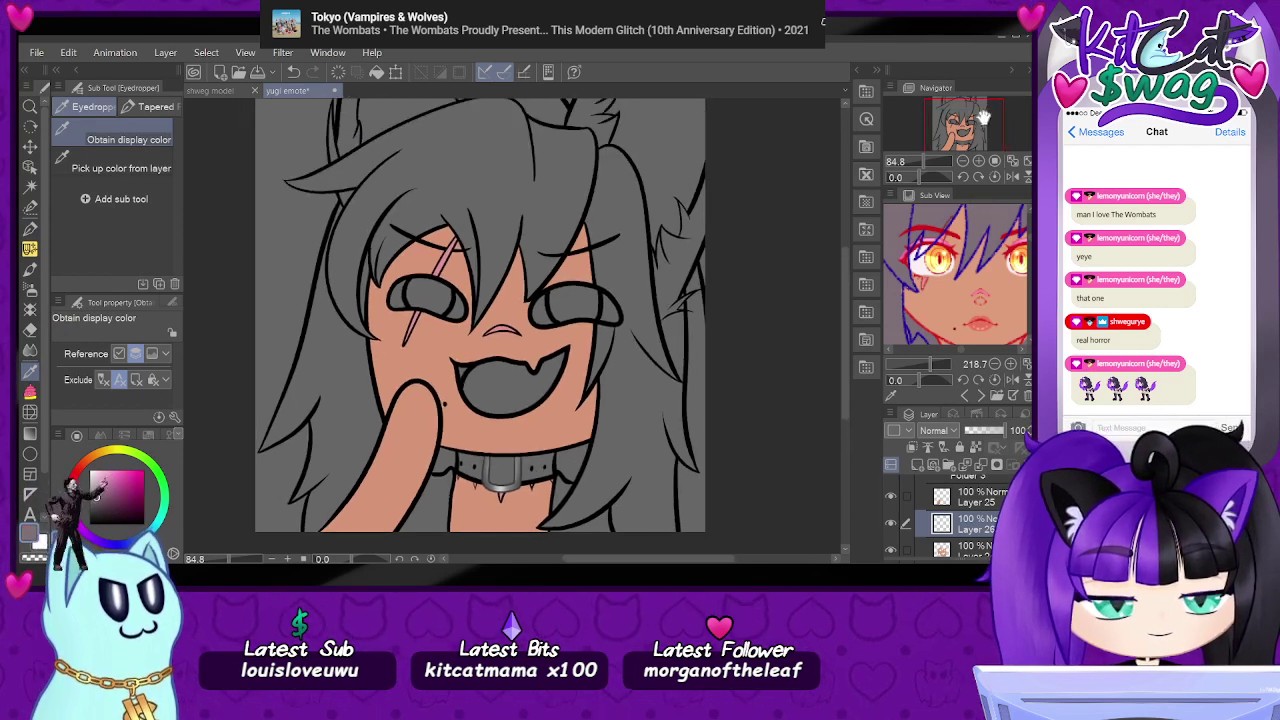
# - Add a new raster layer for the hair and place it between the hand's skin layer and the pink scar layer
pyautogui.click(30, 166)
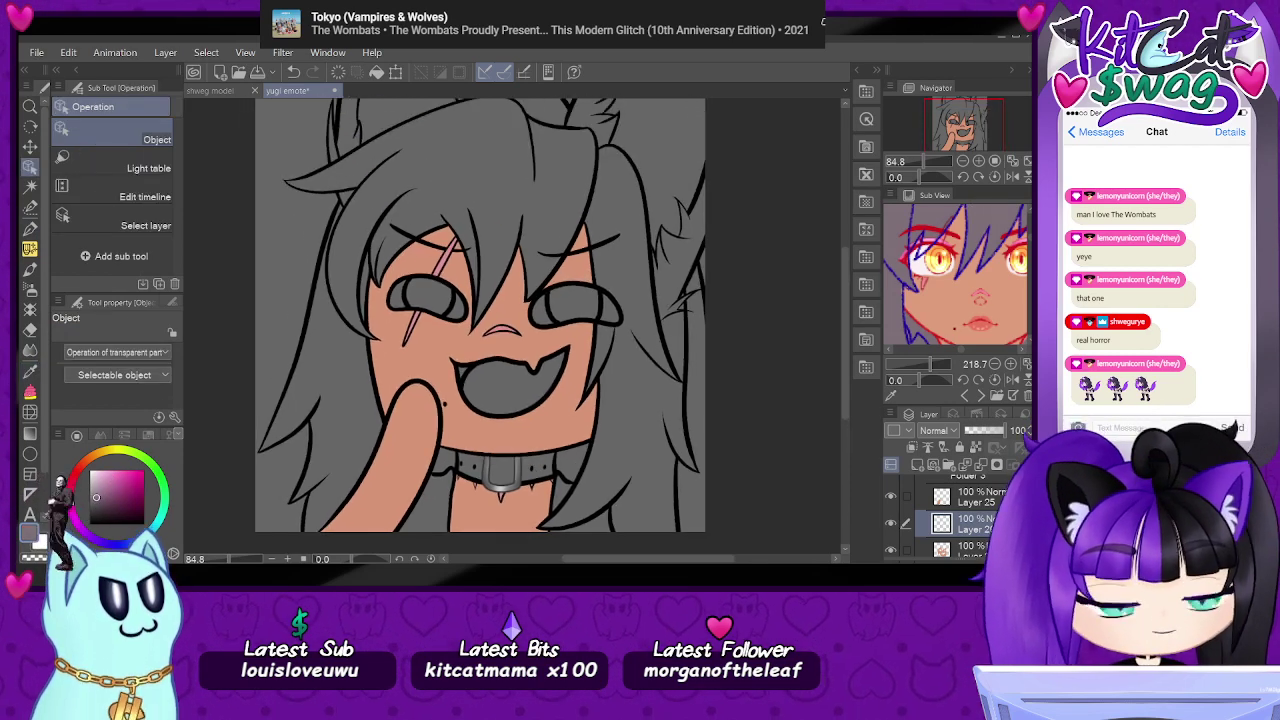
pyautogui.scroll(-2, 965, 510)
pyautogui.click(965, 507)
pyautogui.click(917, 464)
pyautogui.moveTo(972, 508); pyautogui.dragTo(935, 535)
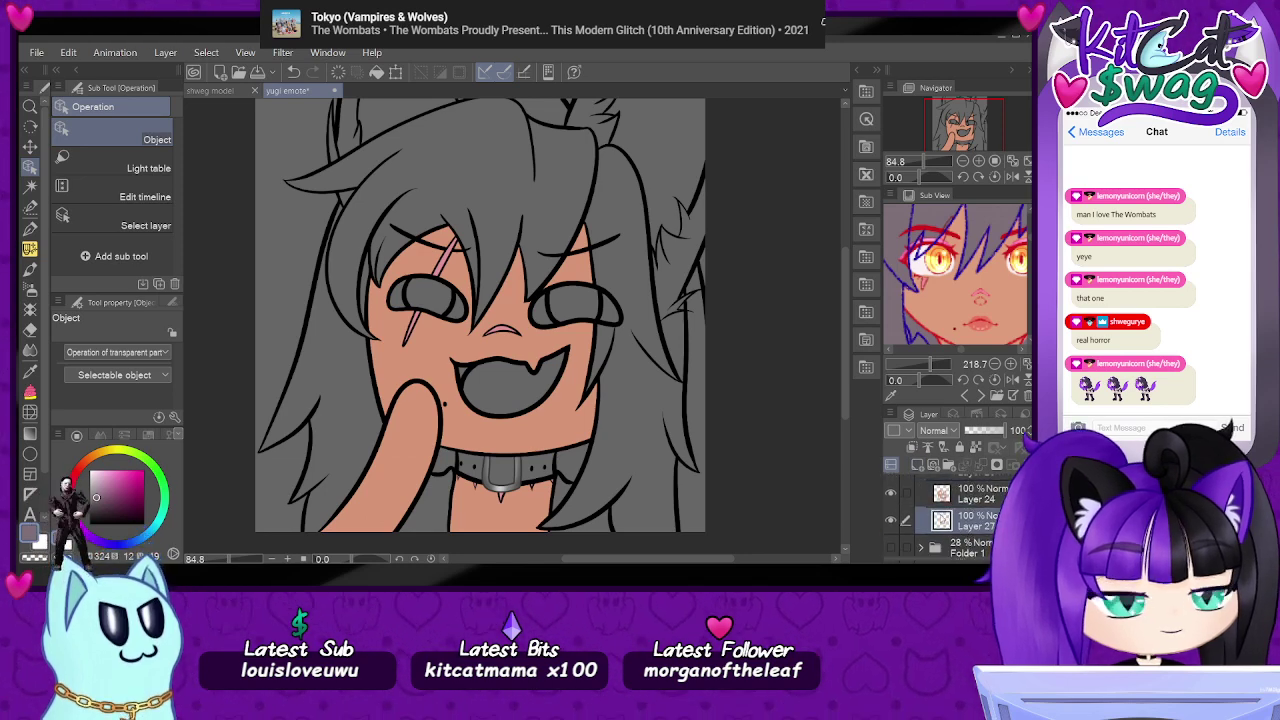
pyautogui.scroll(2, 960, 515)
pyautogui.moveTo(985, 532); pyautogui.dragTo(985, 528)
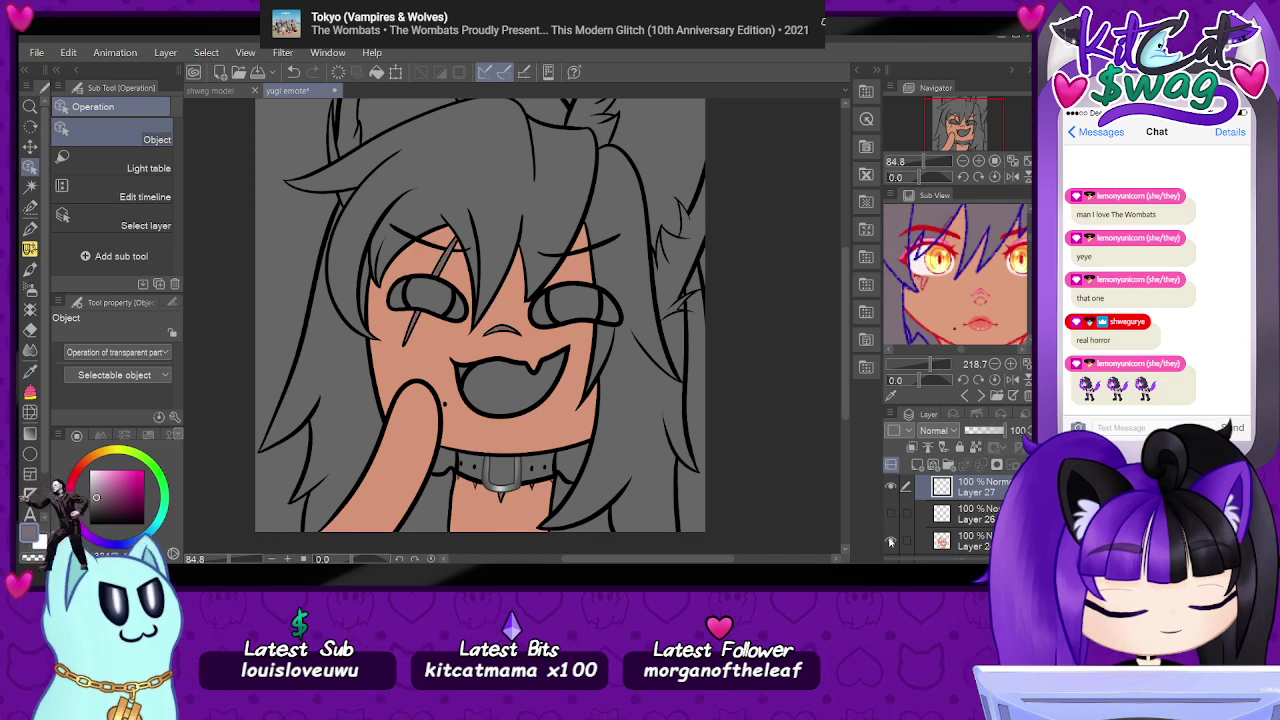
# - Hide the pink detail layer and both skin colour layers so only the line art and the hair layer show
pyautogui.moveTo(890, 513); pyautogui.dragTo(890, 540)
pyautogui.scroll(3, 950, 514)
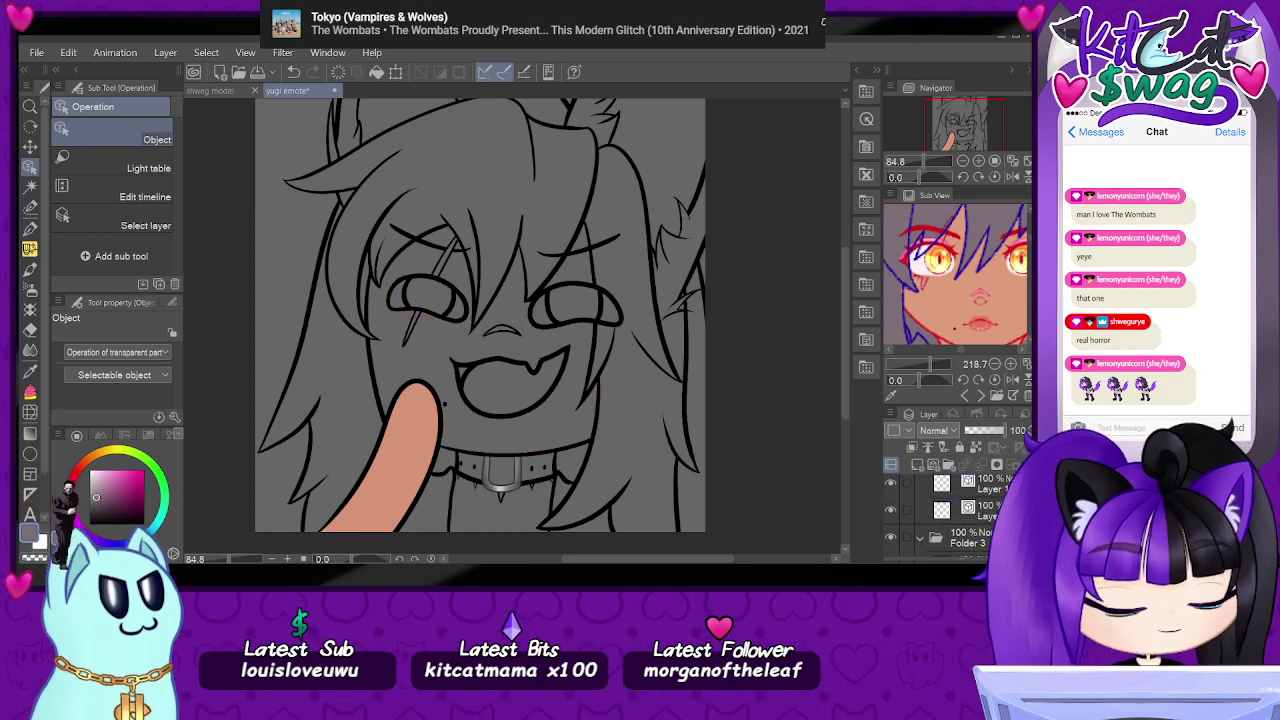
pyautogui.scroll(-2, 960, 510)
pyautogui.click(891, 495)
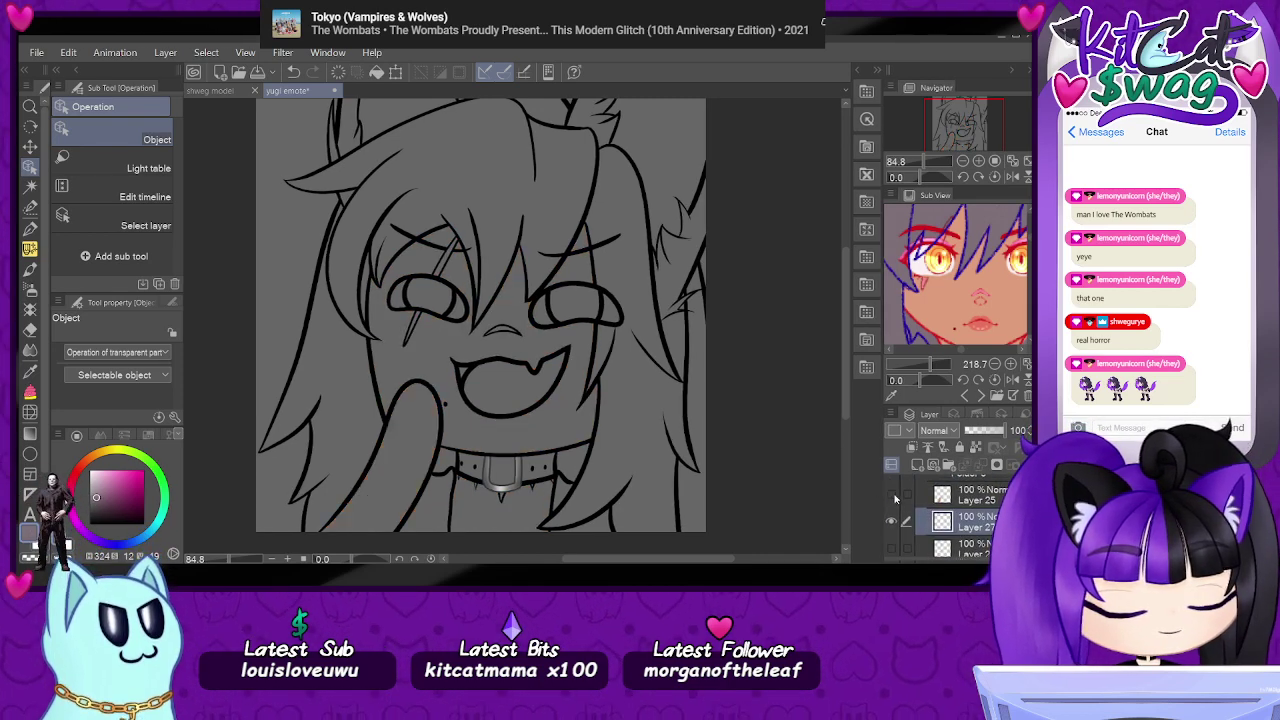
# - Fill the fringe over the forehead with the purple-grey hair colour using the gapless enclose-and-fill tool
pyautogui.click(30, 393)
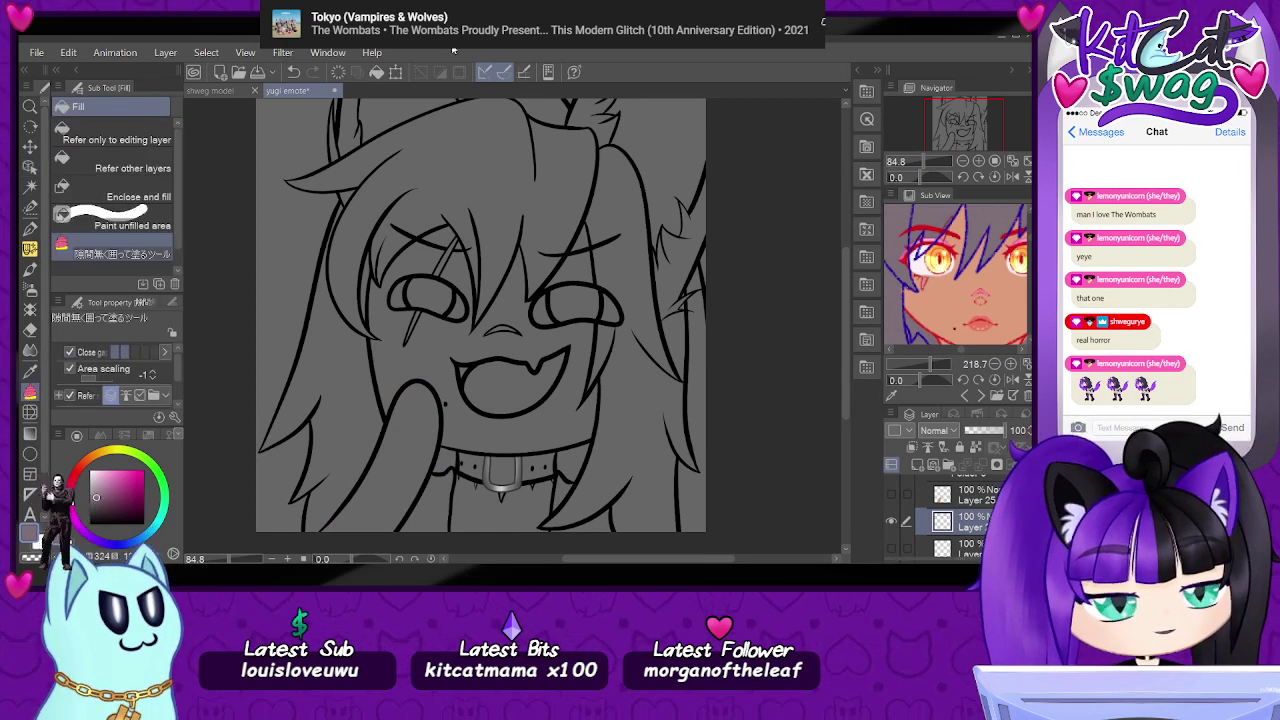
pyautogui.moveTo(964, 117); pyautogui.dragTo(967, 112)
pyautogui.moveTo(560, 150)
pyautogui.mouseDown()
pyautogui.moveTo(613, 161)
pyautogui.moveTo(644, 214)
pyautogui.moveTo(675, 443)
pyautogui.moveTo(608, 408)
pyautogui.moveTo(581, 463)
pyautogui.moveTo(545, 461)
pyautogui.moveTo(560, 366)
pyautogui.mouseUp()
pyautogui.moveTo(557, 301)
pyautogui.mouseDown()
pyautogui.moveTo(514, 360)
pyautogui.moveTo(496, 320)
pyautogui.moveTo(442, 392)
pyautogui.moveTo(420, 277)
pyautogui.moveTo(376, 305)
pyautogui.moveTo(364, 338)
pyautogui.moveTo(393, 402)
pyautogui.moveTo(345, 396)
pyautogui.moveTo(285, 358)
pyautogui.moveTo(299, 258)
pyautogui.moveTo(264, 264)
pyautogui.moveTo(250, 199)
pyautogui.moveTo(492, 104)
pyautogui.moveTo(541, 110)
pyautogui.moveTo(581, 130)
pyautogui.moveTo(613, 170)
pyautogui.moveTo(653, 175)
pyautogui.mouseUp()
pyautogui.scroll(1, 562, 212)
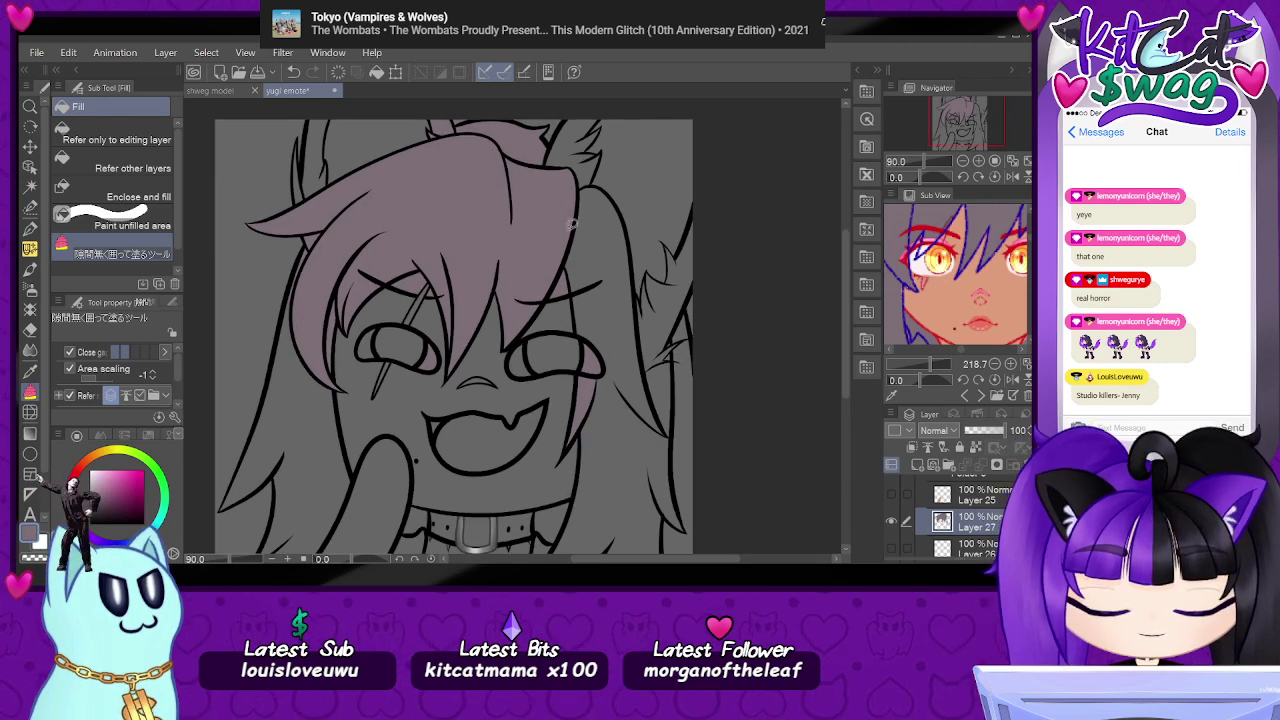
# - Undo the fringe fill and fill the long side locks of hair with the purple-grey colour using the gapless enclose-and-fill tool
pyautogui.hotkey('ctrl', 'z')
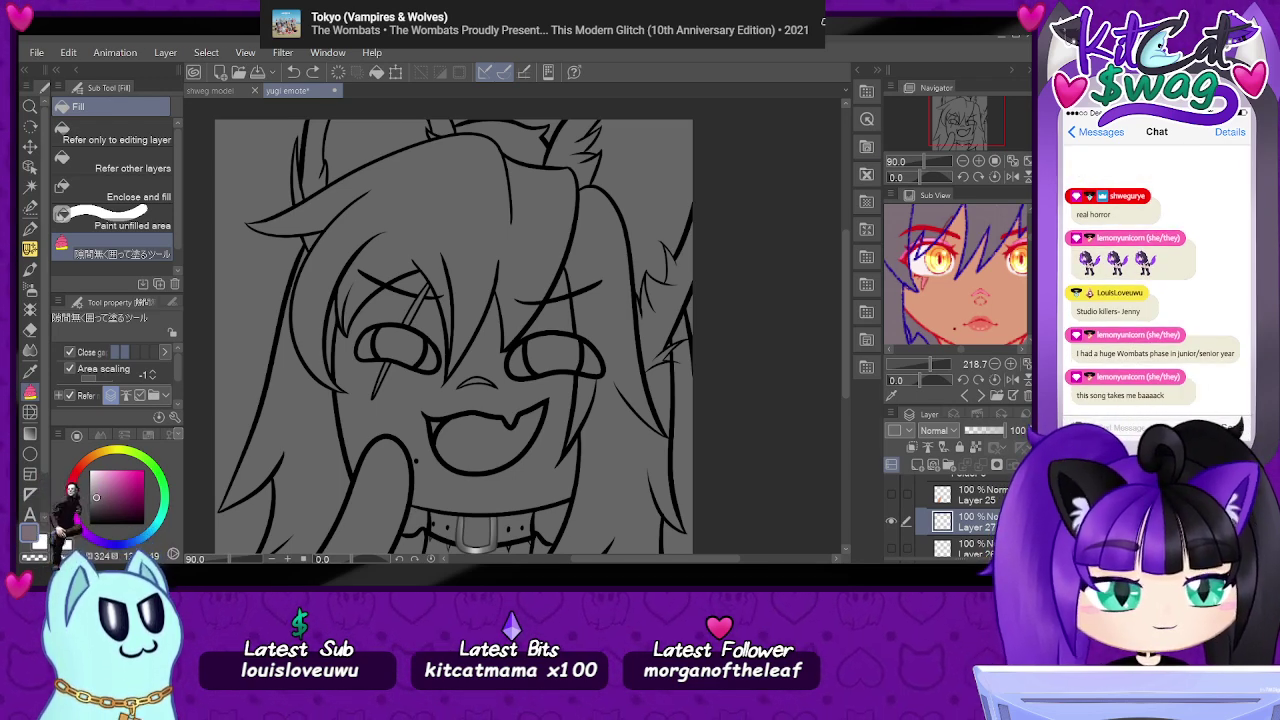
pyautogui.moveTo(970, 117); pyautogui.dragTo(967, 121)
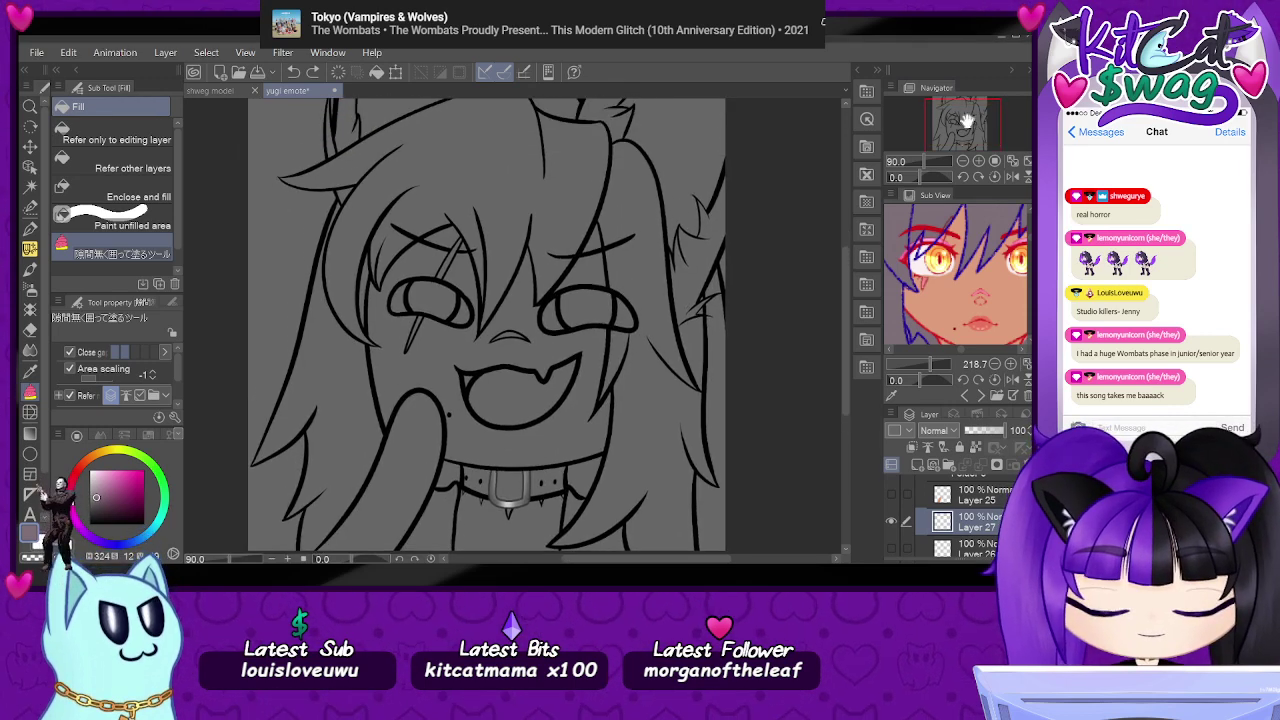
pyautogui.scroll(-1, 466, 378)
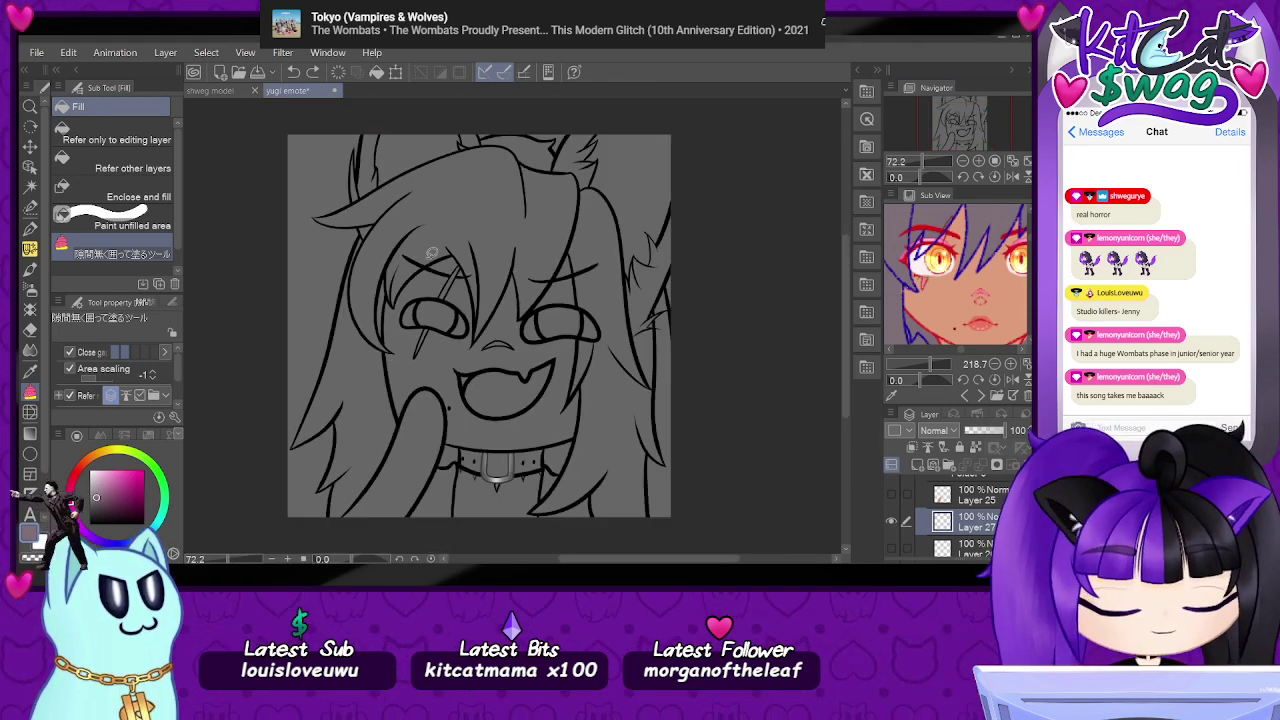
pyautogui.moveTo(502, 134)
pyautogui.mouseDown()
pyautogui.moveTo(346, 152)
pyautogui.moveTo(253, 282)
pyautogui.moveTo(256, 441)
pyautogui.moveTo(297, 533)
pyautogui.moveTo(337, 553)
pyautogui.moveTo(386, 548)
pyautogui.moveTo(404, 379)
pyautogui.moveTo(436, 330)
pyautogui.moveTo(559, 350)
pyautogui.moveTo(508, 487)
pyautogui.moveTo(612, 494)
pyautogui.moveTo(694, 472)
pyautogui.moveTo(710, 384)
pyautogui.moveTo(688, 240)
pyautogui.mouseUp()
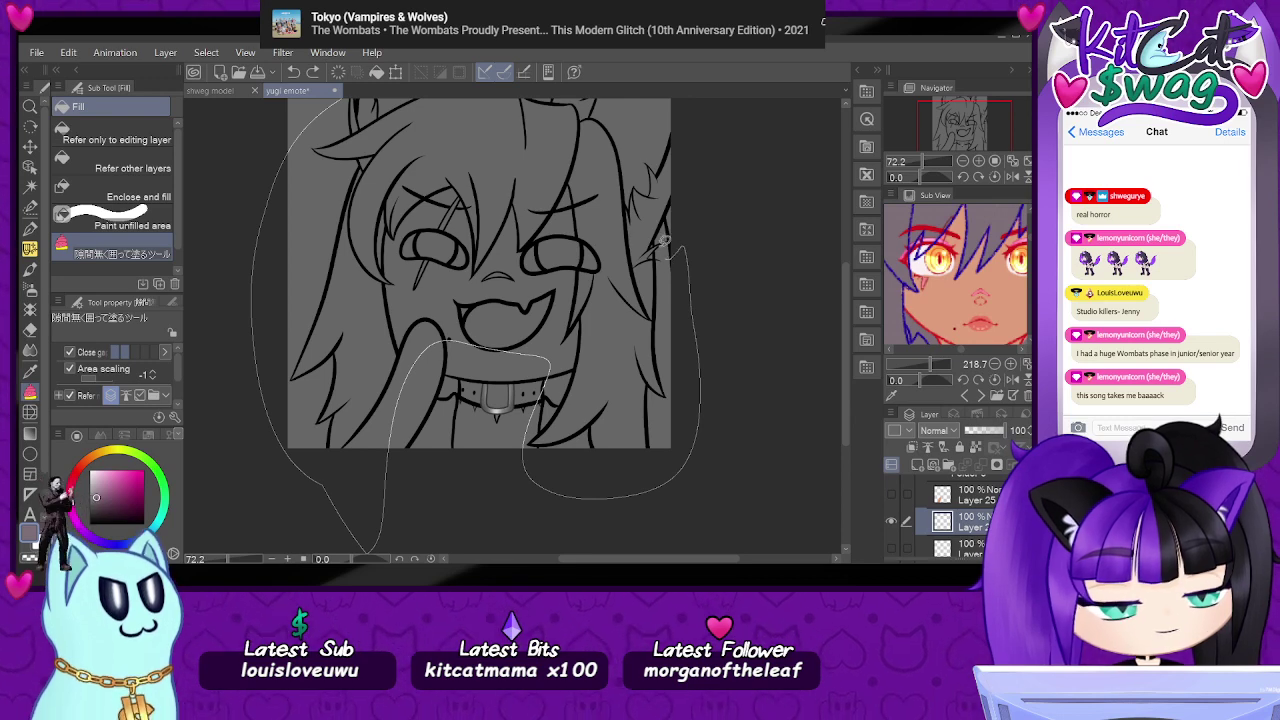
pyautogui.moveTo(639, 157)
pyautogui.mouseDown()
pyautogui.moveTo(600, 105)
pyautogui.moveTo(525, 87)
pyautogui.moveTo(460, 106)
pyautogui.moveTo(362, 188)
pyautogui.moveTo(338, 246)
pyautogui.mouseUp()
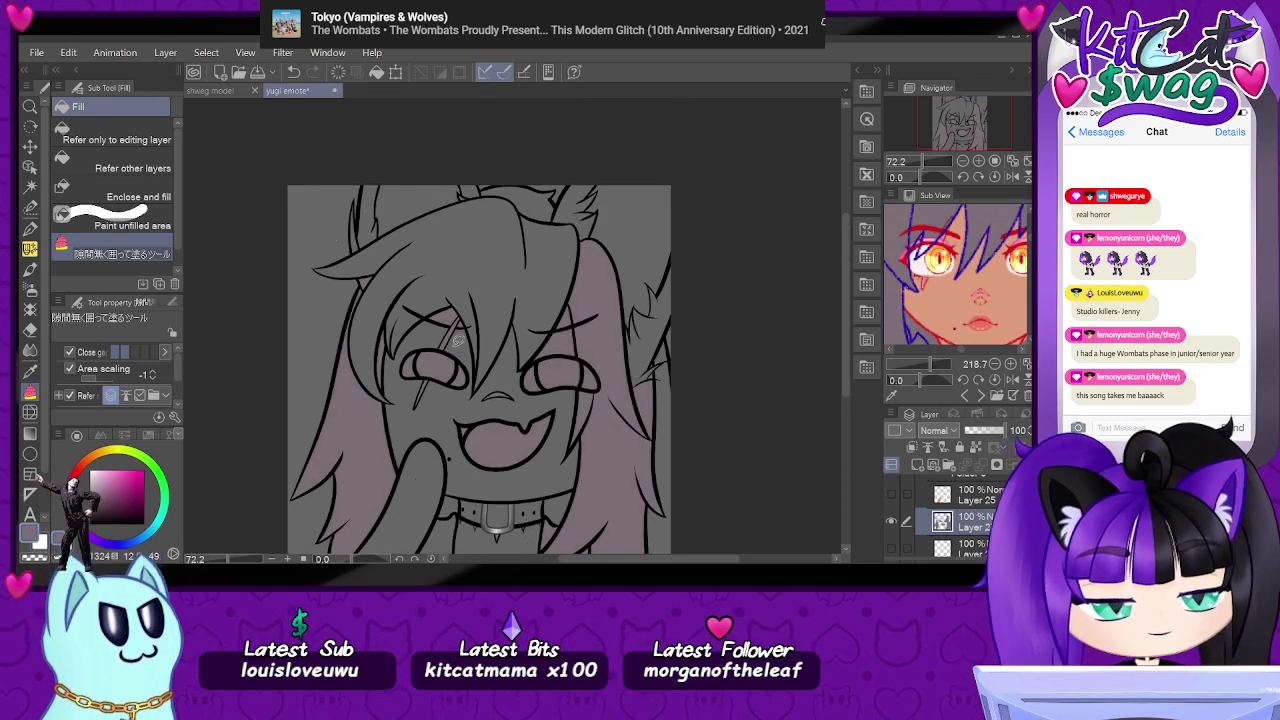
# - Clear the stray hair colour from the gap beneath the outer hair tuft, the eyebrow area and the upper scar using Auto select
pyautogui.moveTo(941, 116); pyautogui.dragTo(940, 135)
pyautogui.scroll(2, 677, 154)
pyautogui.scroll(2, 620, 206)
pyautogui.moveTo(962, 124); pyautogui.dragTo(950, 115)
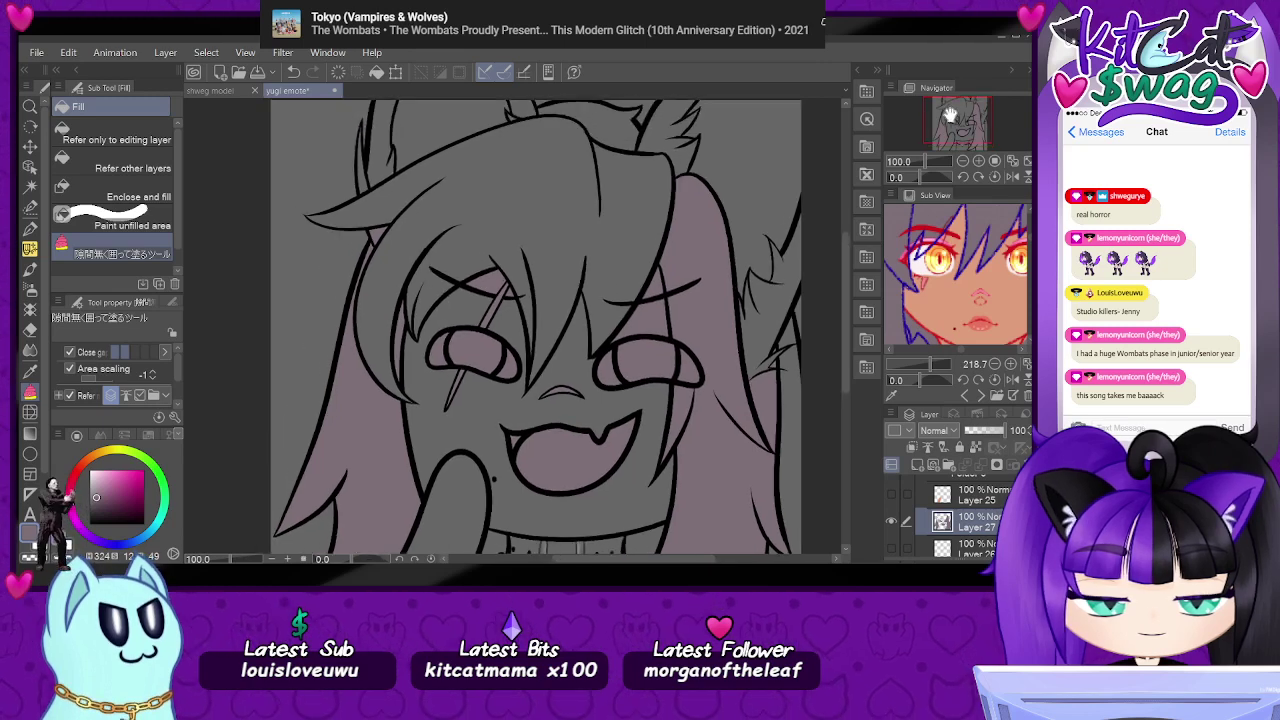
pyautogui.scroll(3, 530, 254)
pyautogui.click(30, 186)
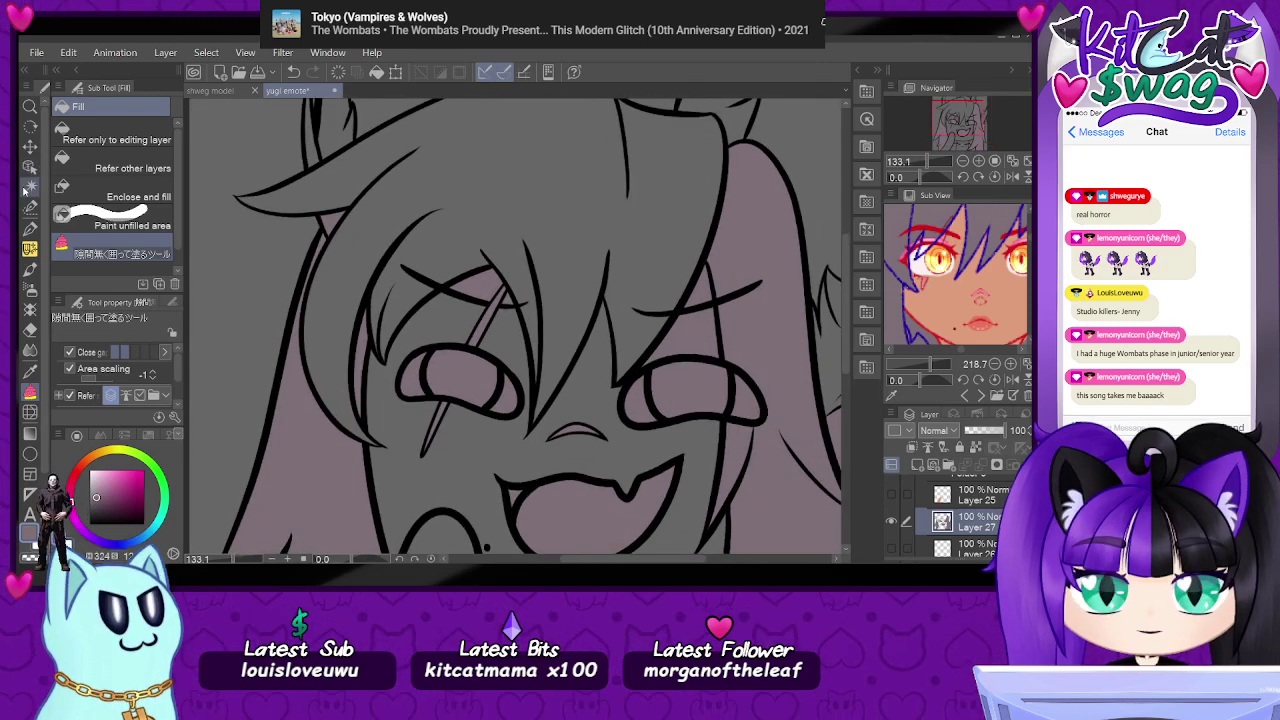
pyautogui.click(333, 222)
pyautogui.click(475, 287)
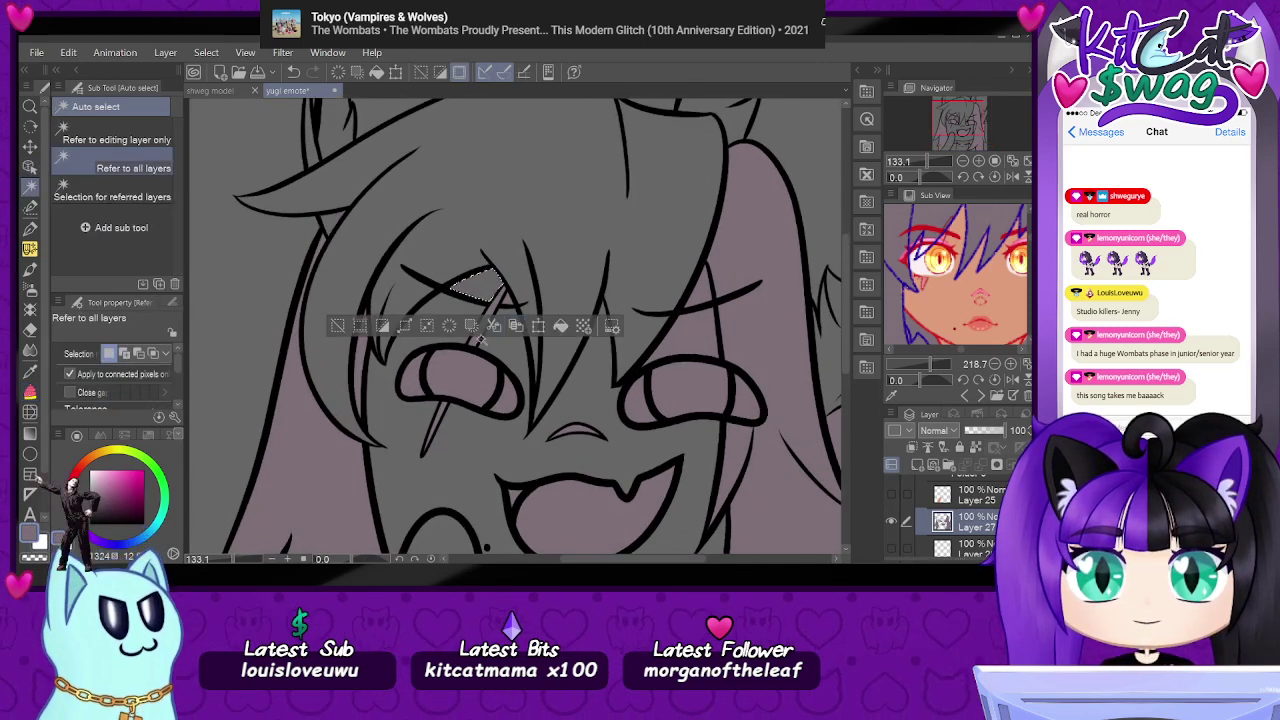
pyautogui.click(476, 339)
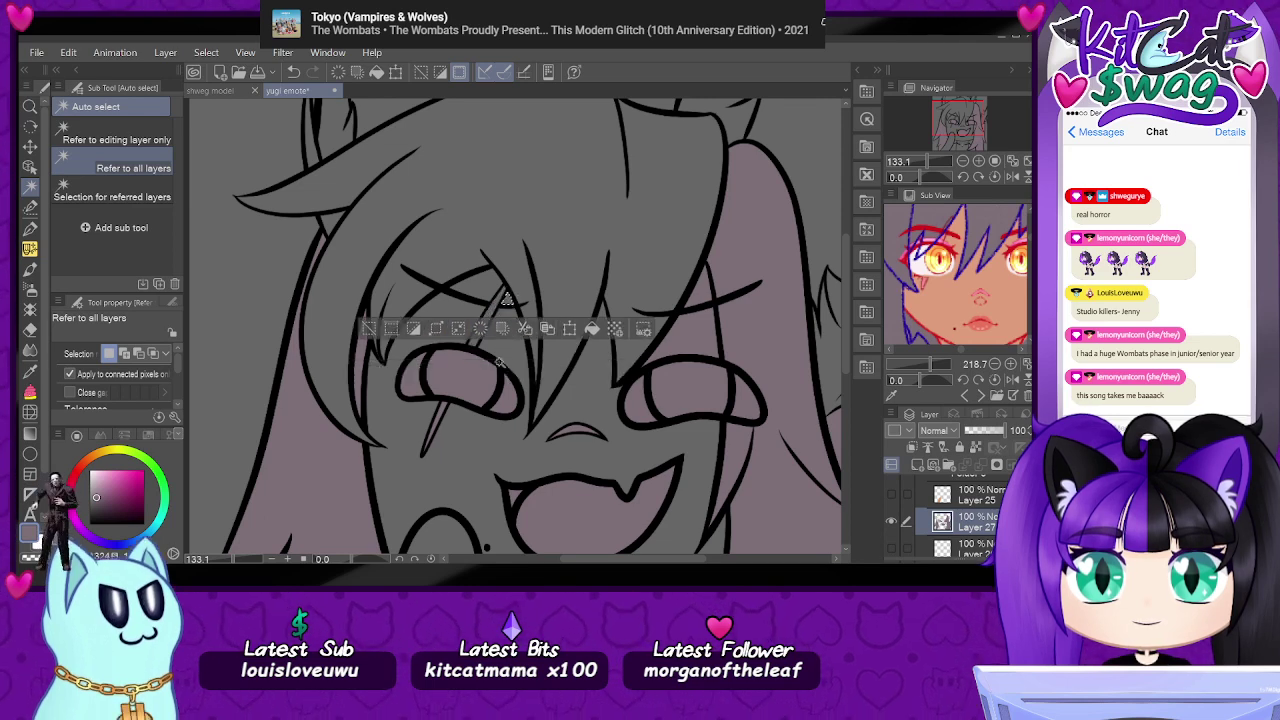
# - Select and clear the stray hair colour in both eyes, the lower scar, nose, mouth, face-side gap and areas below the collar, and deselect
pyautogui.click(478, 393)
pyautogui.keyDown('shift'); pyautogui.click(510, 400); pyautogui.keyUp('shift')
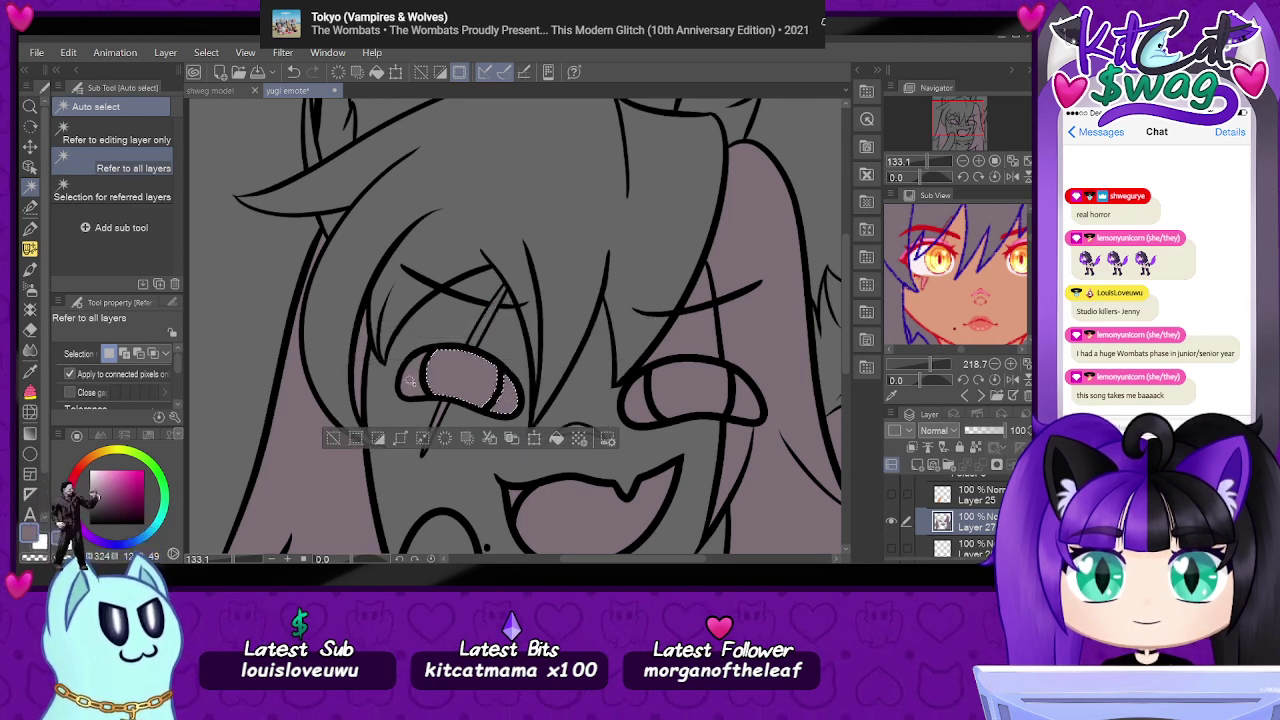
pyautogui.keyDown('shift'); pyautogui.click(410, 383); pyautogui.keyUp('shift')
pyautogui.keyDown('shift'); pyautogui.click(440, 412); pyautogui.keyUp('shift')
pyautogui.keyDown('shift'); pyautogui.click(581, 512); pyautogui.keyUp('shift')
pyautogui.keyDown('shift'); pyautogui.click(514, 493); pyautogui.keyUp('shift')
pyautogui.keyDown('shift'); pyautogui.click(579, 430); pyautogui.keyUp('shift')
pyautogui.keyDown('shift'); pyautogui.click(706, 389); pyautogui.keyUp('shift')
pyautogui.keyDown('shift'); pyautogui.click(640, 402); pyautogui.keyUp('shift')
pyautogui.keyDown('shift'); pyautogui.click(745, 401); pyautogui.keyUp('shift')
pyautogui.keyDown('shift'); pyautogui.click(702, 340); pyautogui.keyUp('shift')
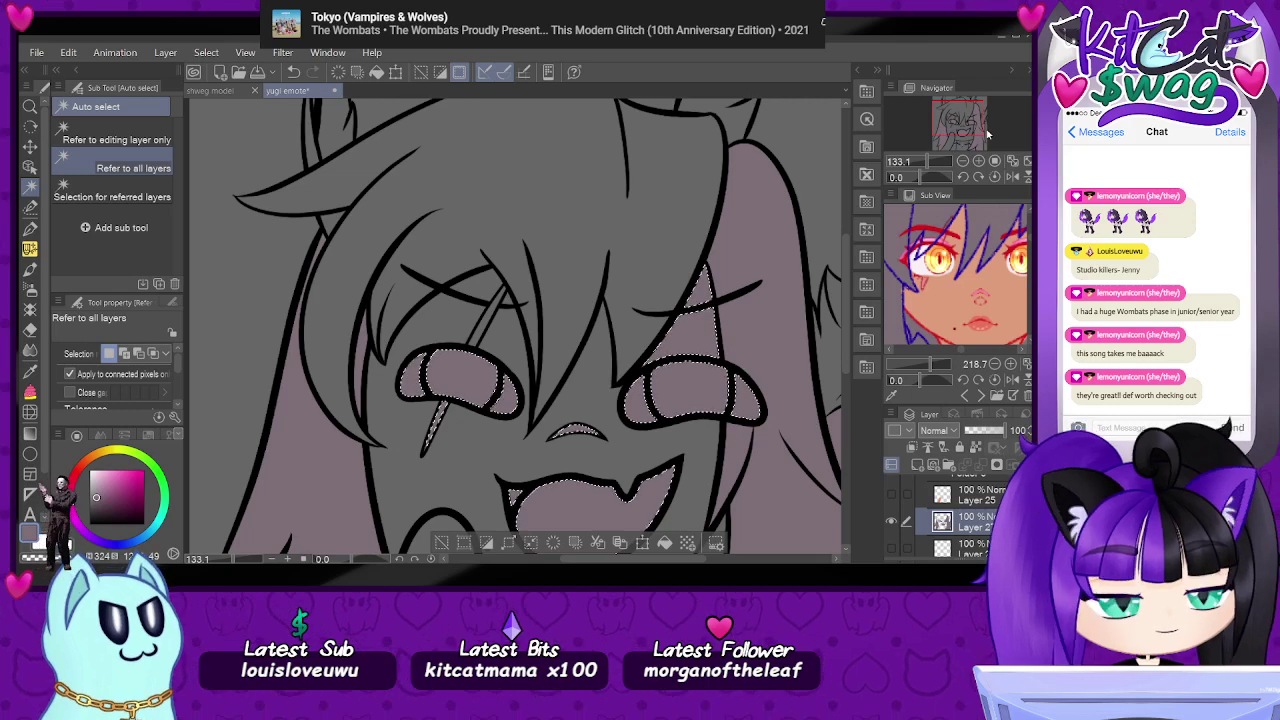
pyautogui.moveTo(966, 124); pyautogui.dragTo(974, 151)
pyautogui.keyDown('shift'); pyautogui.click(567, 367); pyautogui.keyUp('shift')
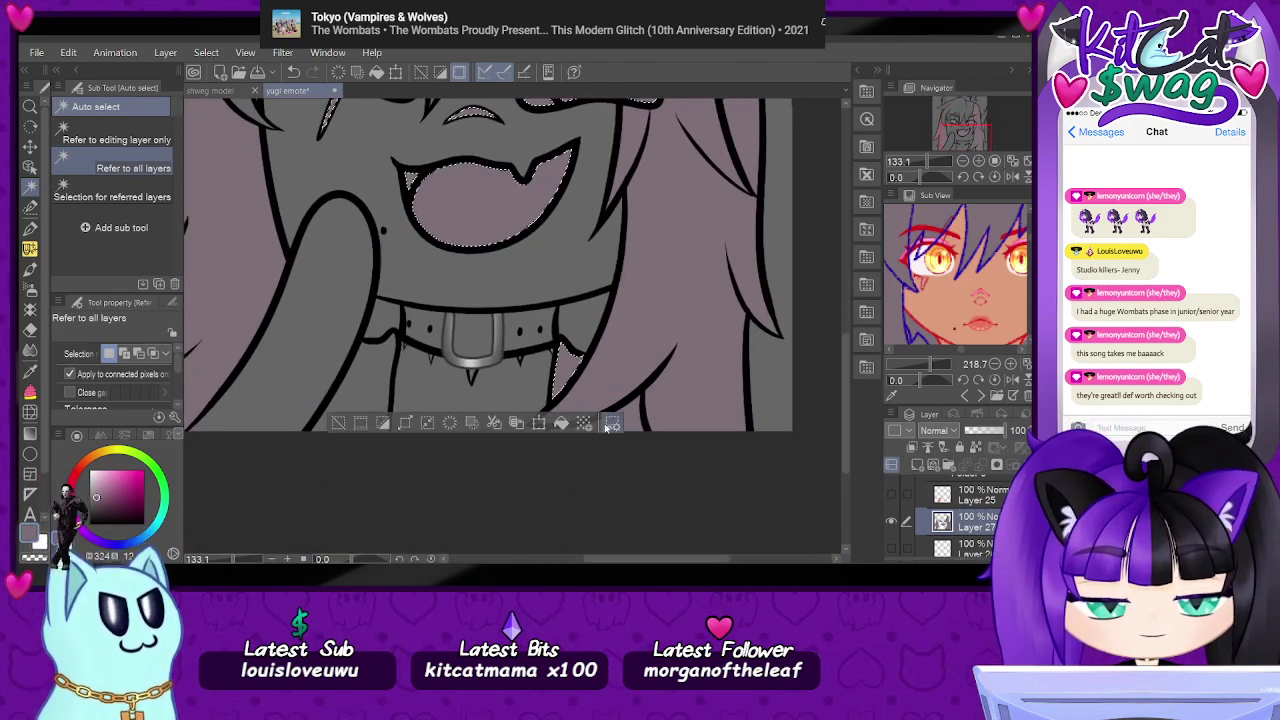
pyautogui.keyDown('shift'); pyautogui.click(631, 412); pyautogui.keyUp('shift')
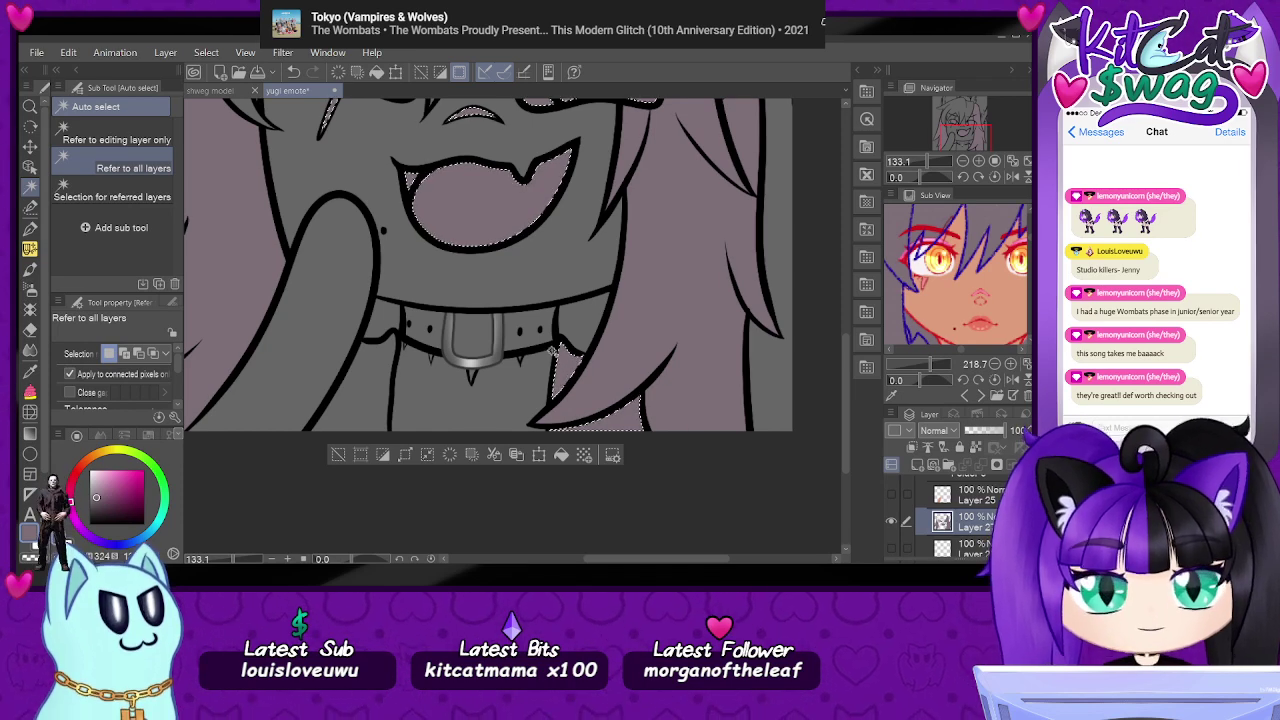
pyautogui.scroll(5, 593, 341)
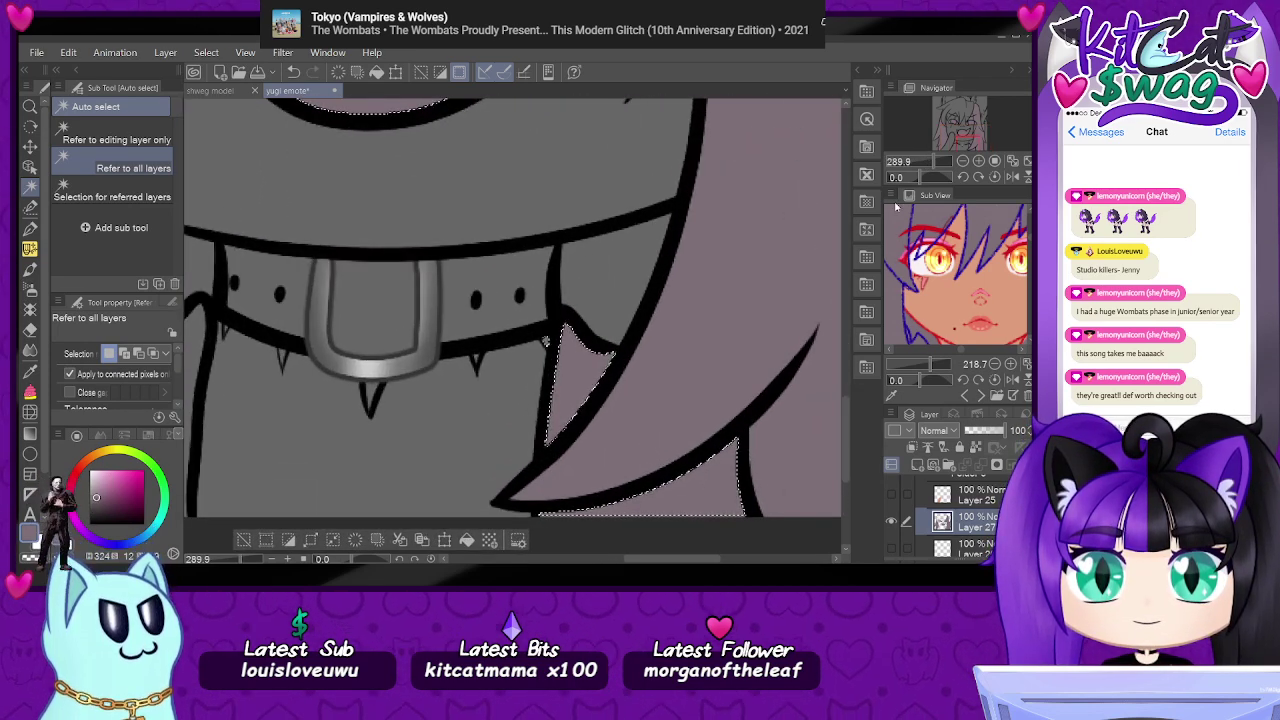
pyautogui.scroll(-5, 546, 341)
pyautogui.scroll(5, 534, 325)
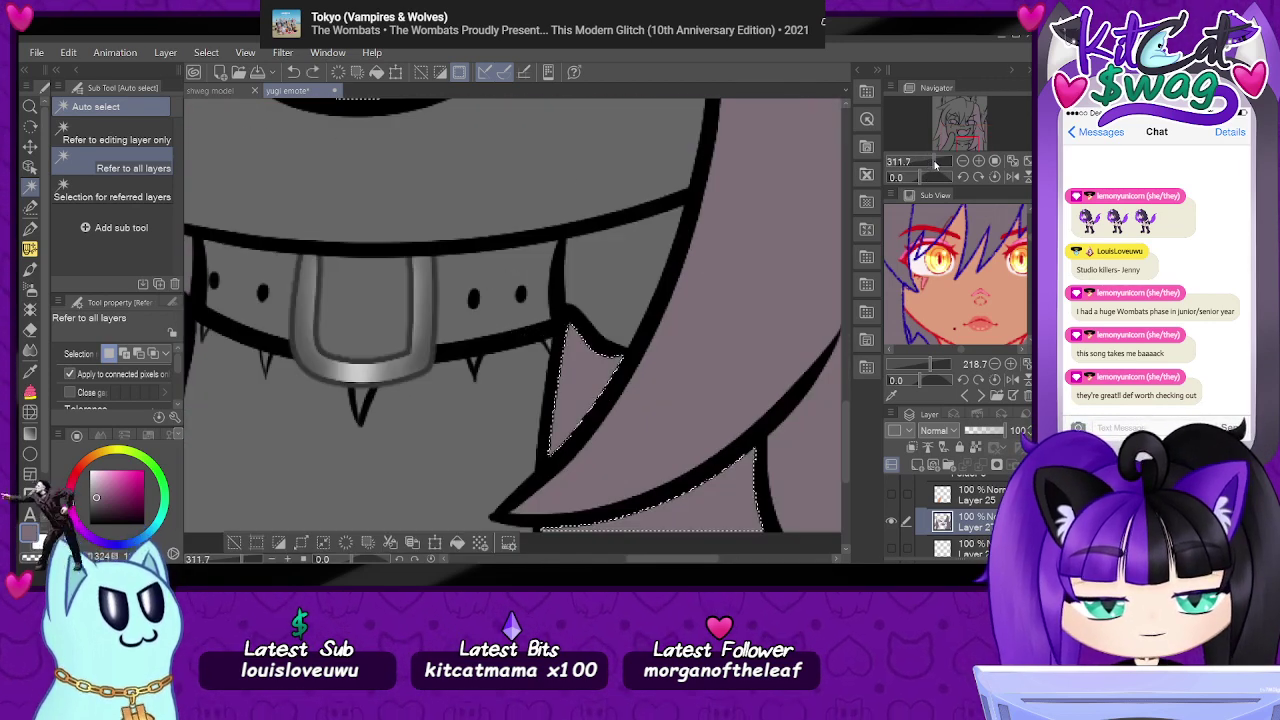
pyautogui.scroll(-10, 522, 324)
pyautogui.hotkey('ctrl', 'z')
pyautogui.moveTo(922, 165); pyautogui.dragTo(926, 164)
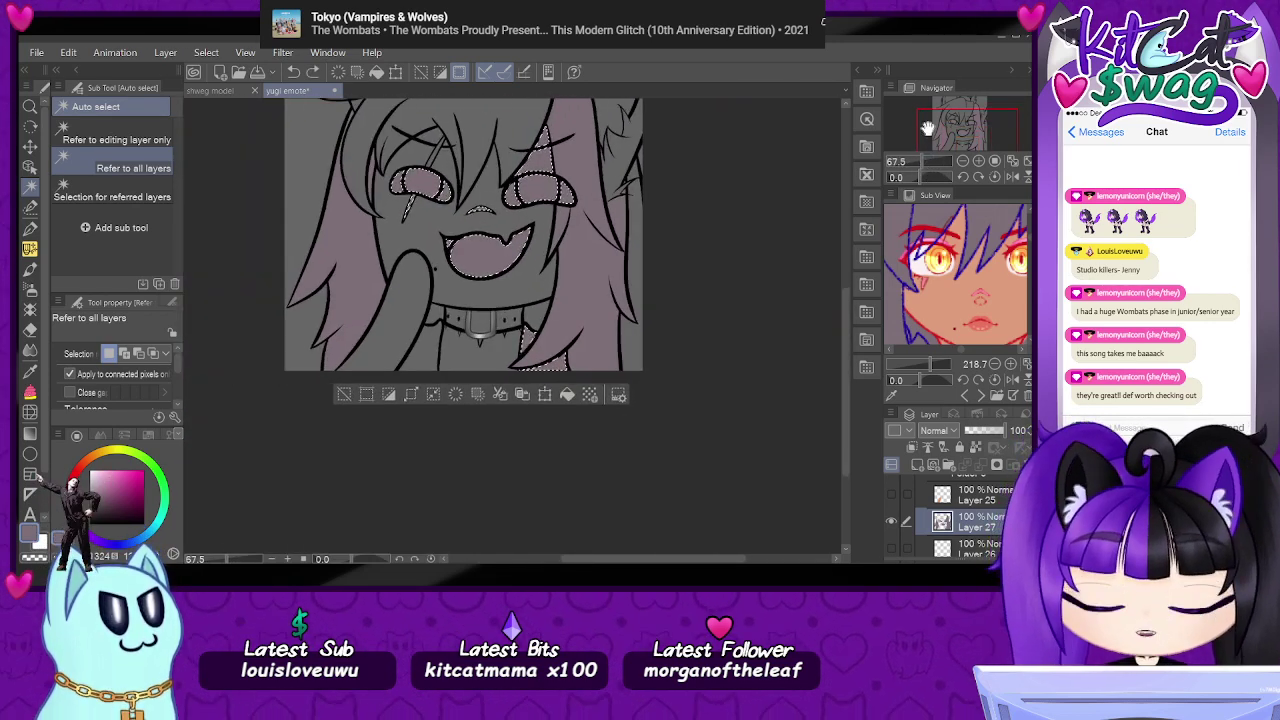
pyautogui.moveTo(980, 123); pyautogui.dragTo(979, 127)
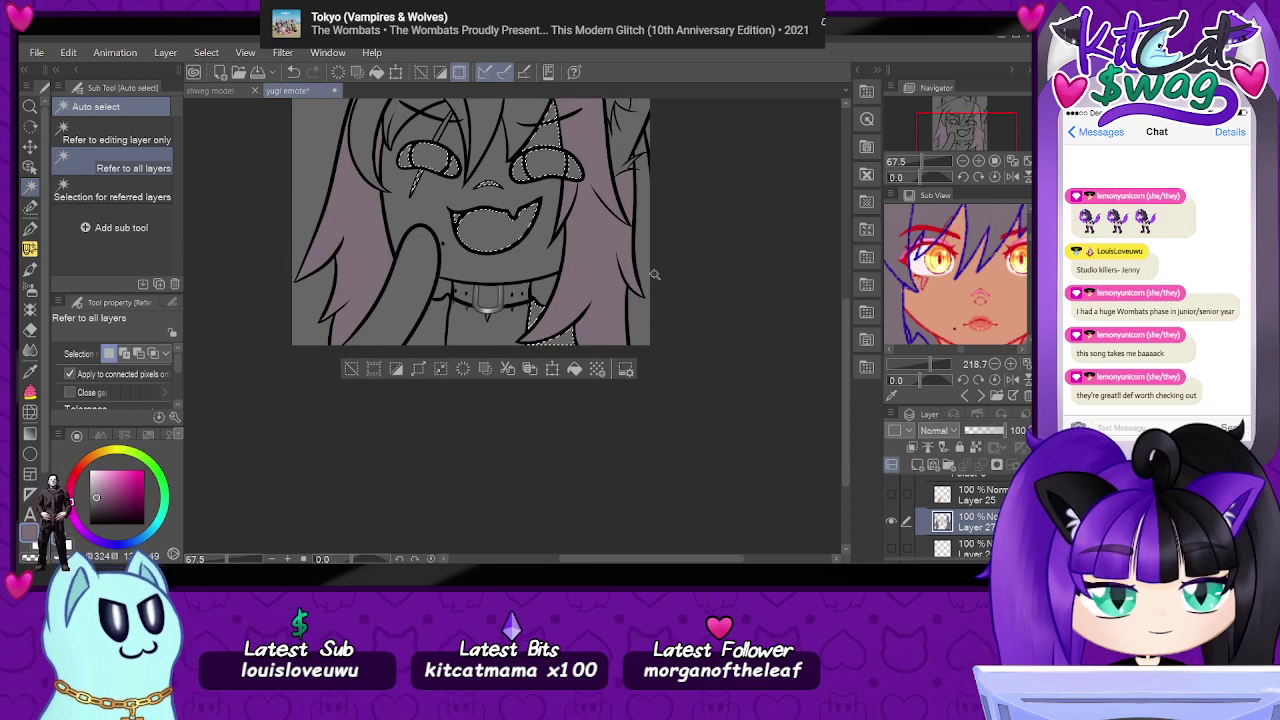
pyautogui.scroll(2, 505, 262)
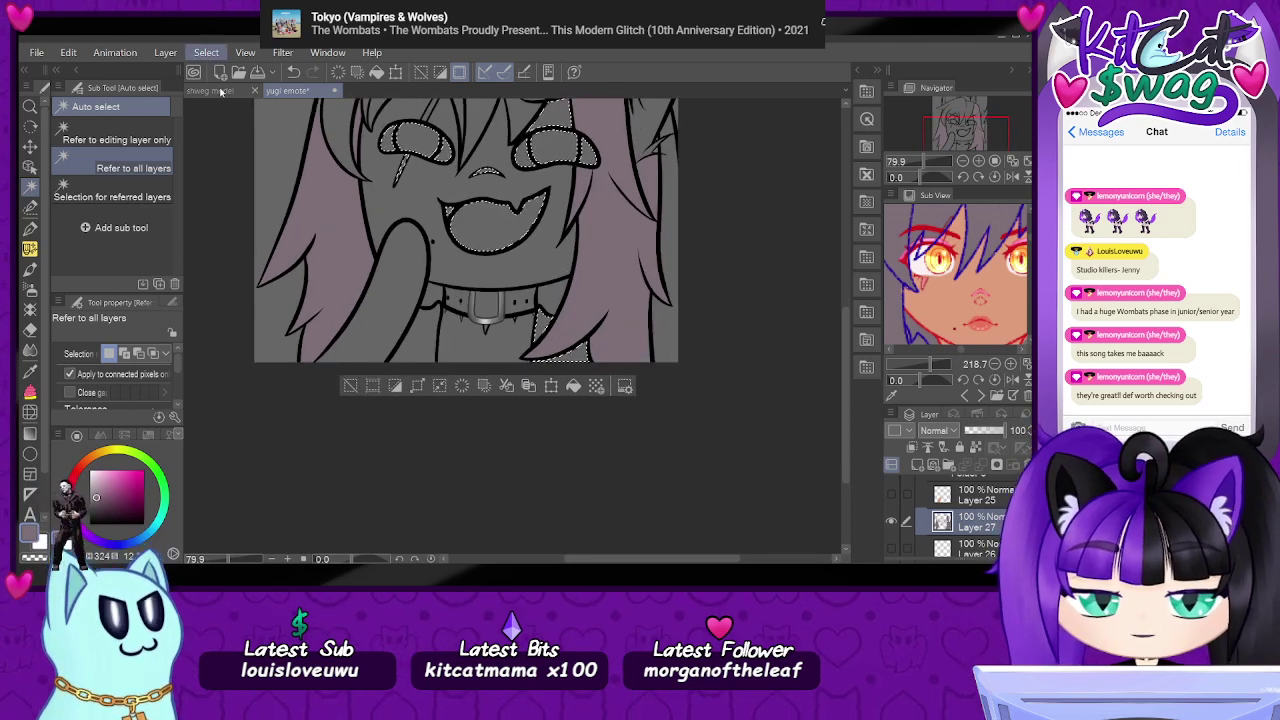
pyautogui.hotkey('ctrl', 'd')
pyautogui.scroll(2, 590, 338)
pyautogui.scroll(3, 590, 338)
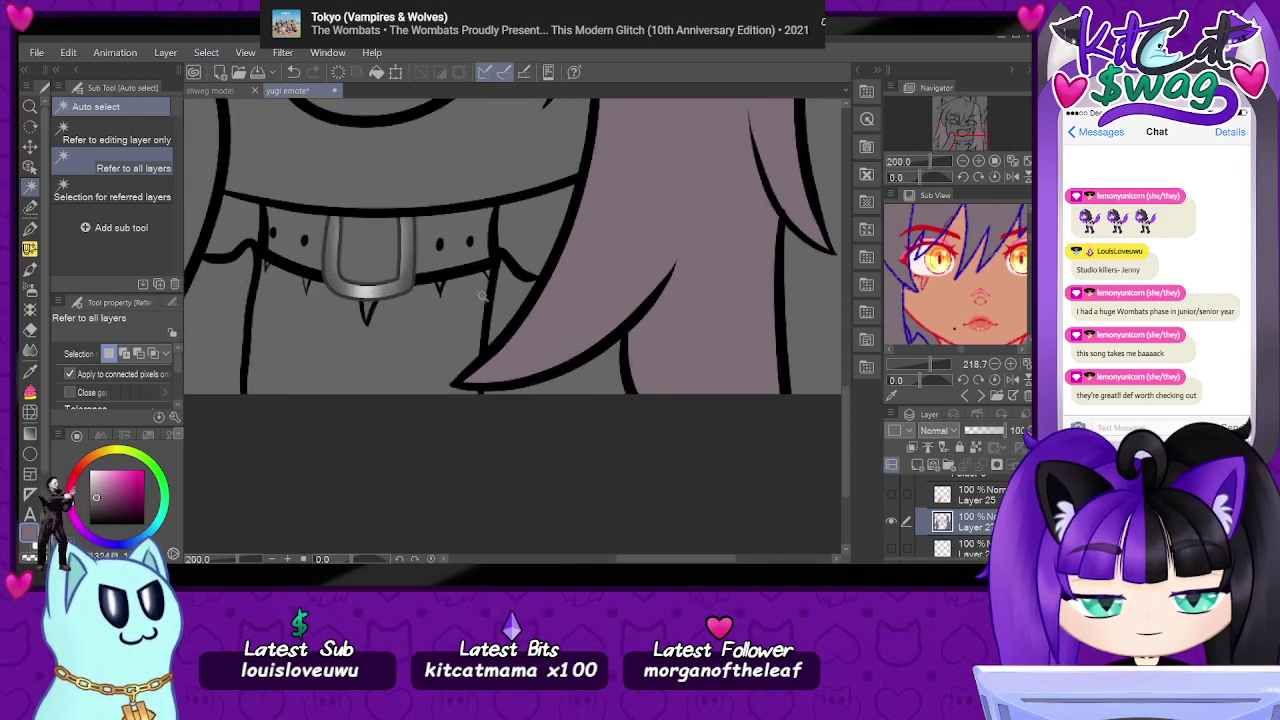
pyautogui.click(30, 329)
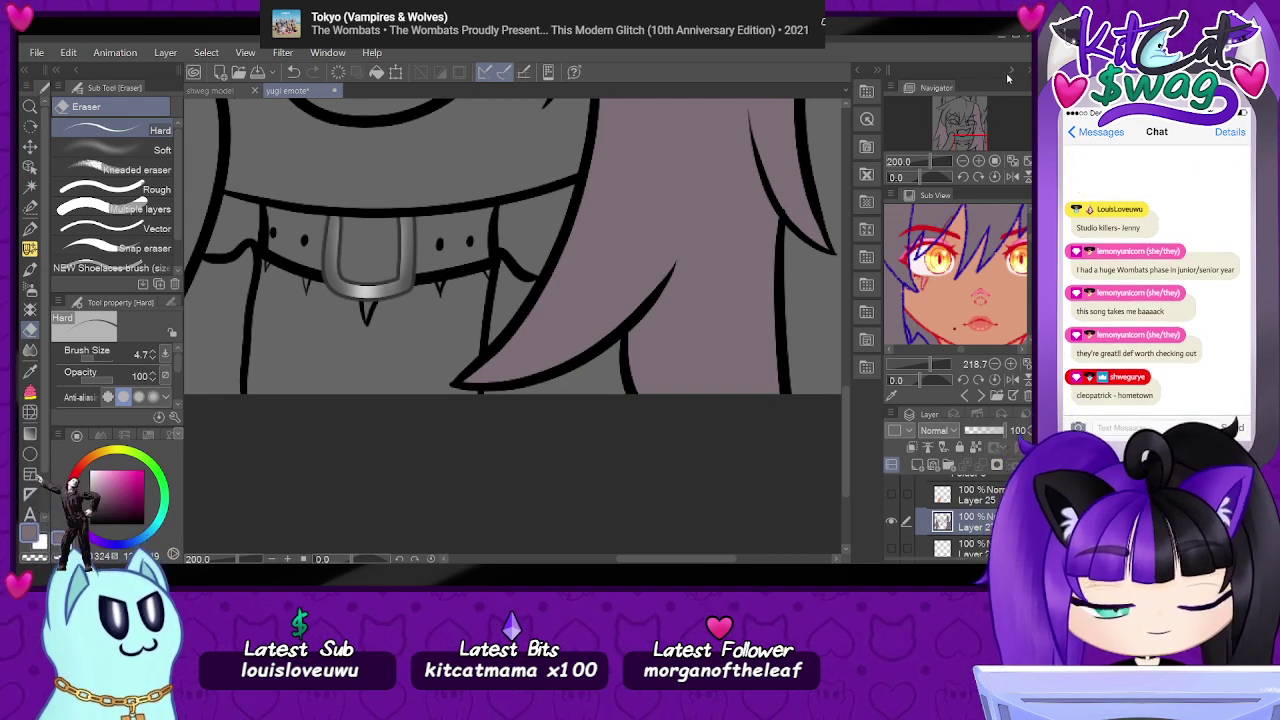
pyautogui.moveTo(940, 168); pyautogui.dragTo(953, 105)
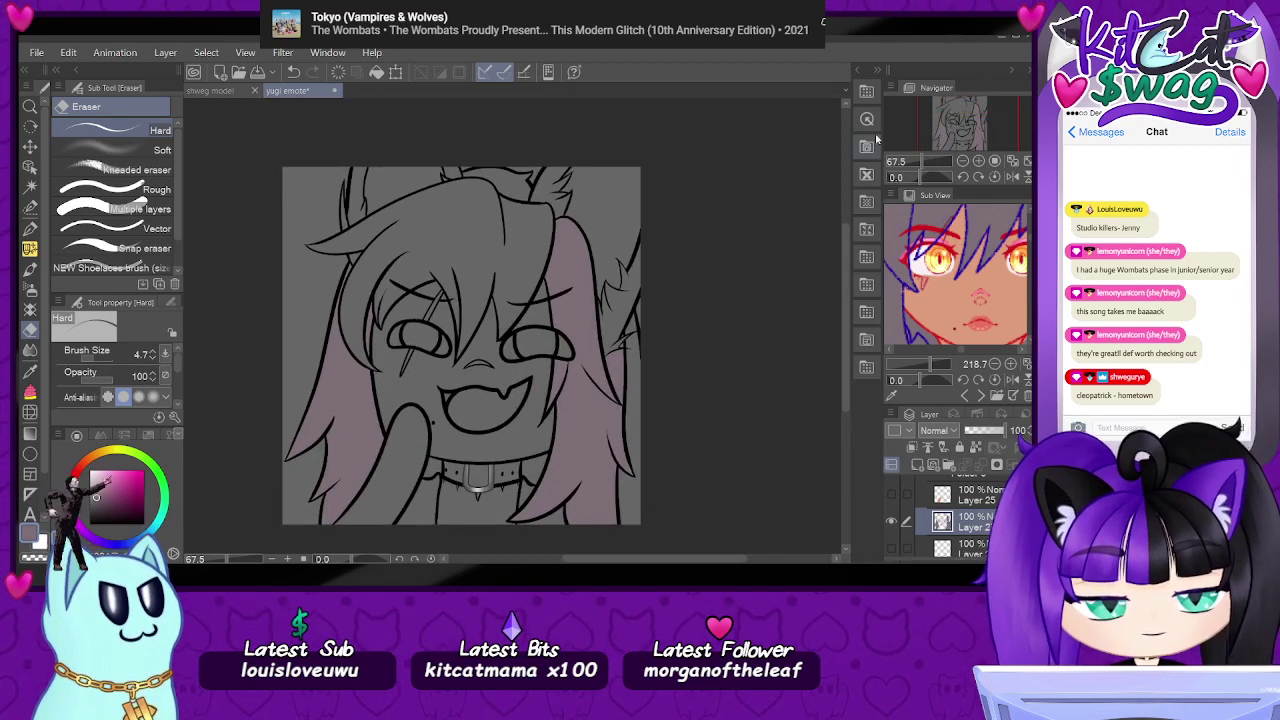
# - Add a new raster layer below the long hair layer and fill the fringe on it with purple-grey using the gapless enclose-and-fill tool
pyautogui.click(918, 466)
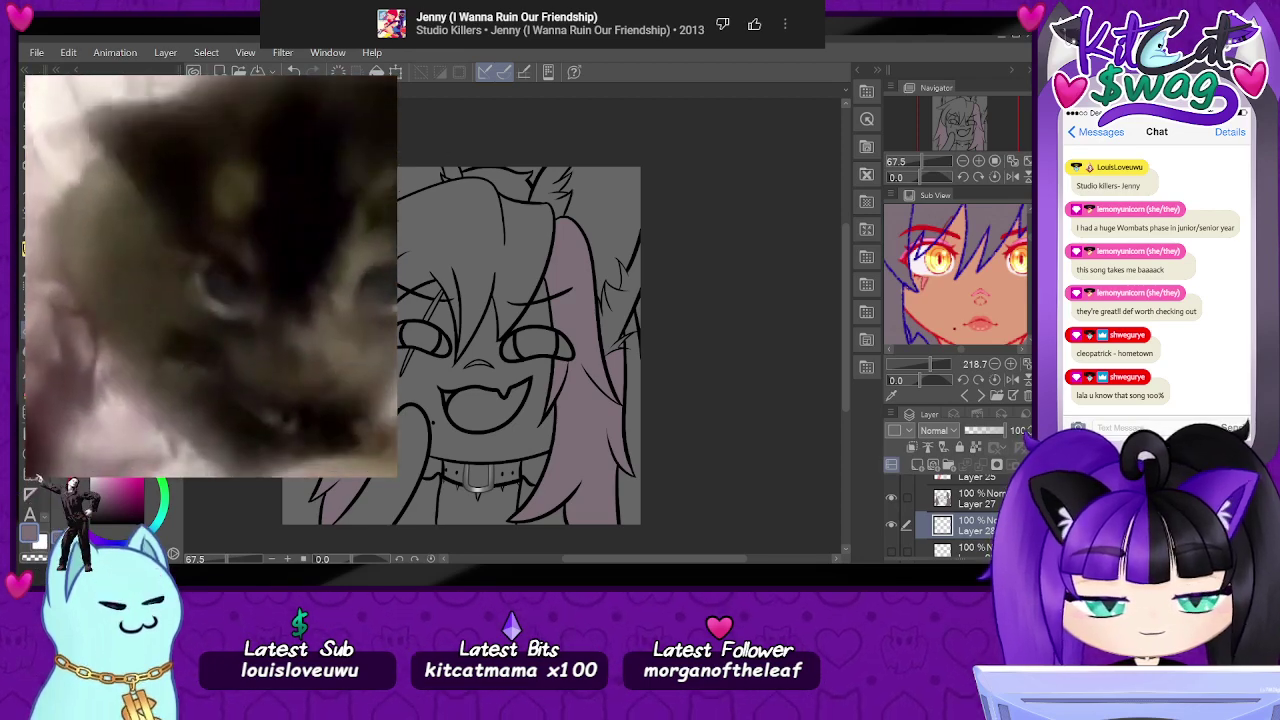
pyautogui.moveTo(981, 132); pyautogui.dragTo(976, 130)
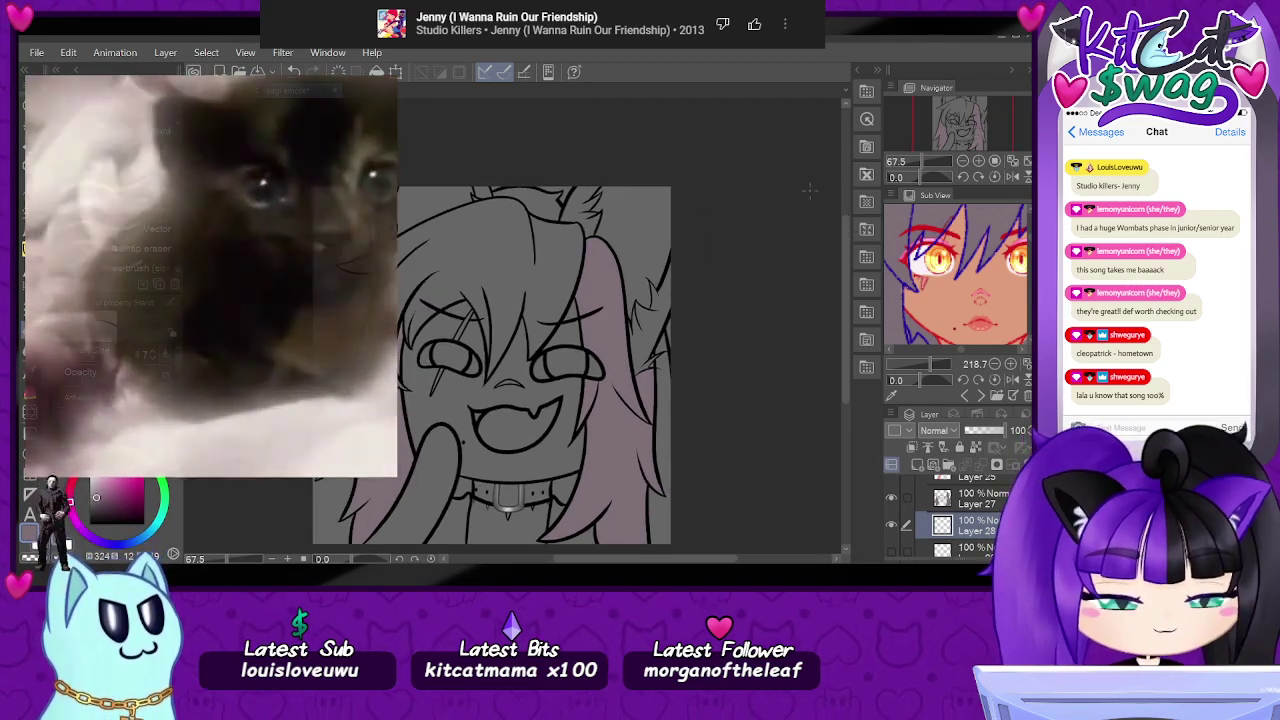
pyautogui.scroll(1, 434, 327)
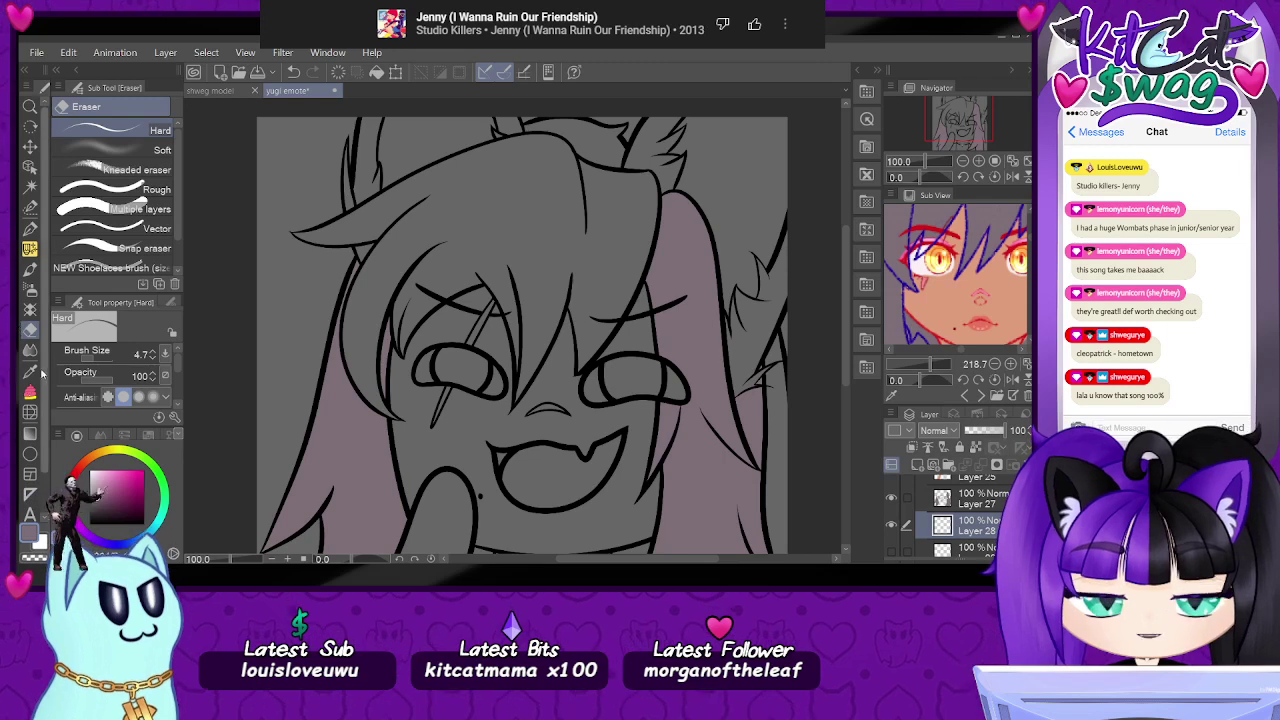
pyautogui.click(31, 392)
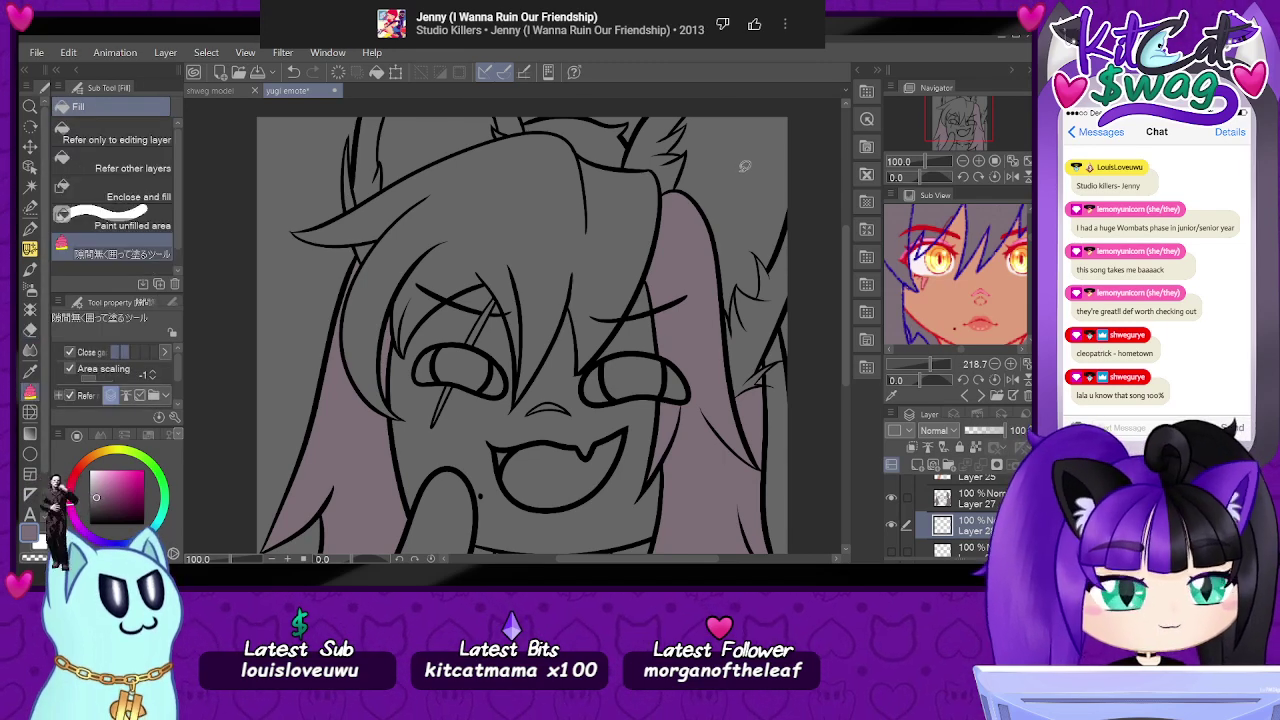
pyautogui.moveTo(602, 138)
pyautogui.mouseDown()
pyautogui.moveTo(693, 186)
pyautogui.moveTo(629, 340)
pyautogui.moveTo(578, 378)
pyautogui.moveTo(561, 349)
pyautogui.moveTo(506, 432)
pyautogui.moveTo(510, 334)
pyautogui.moveTo(490, 290)
pyautogui.mouseUp()
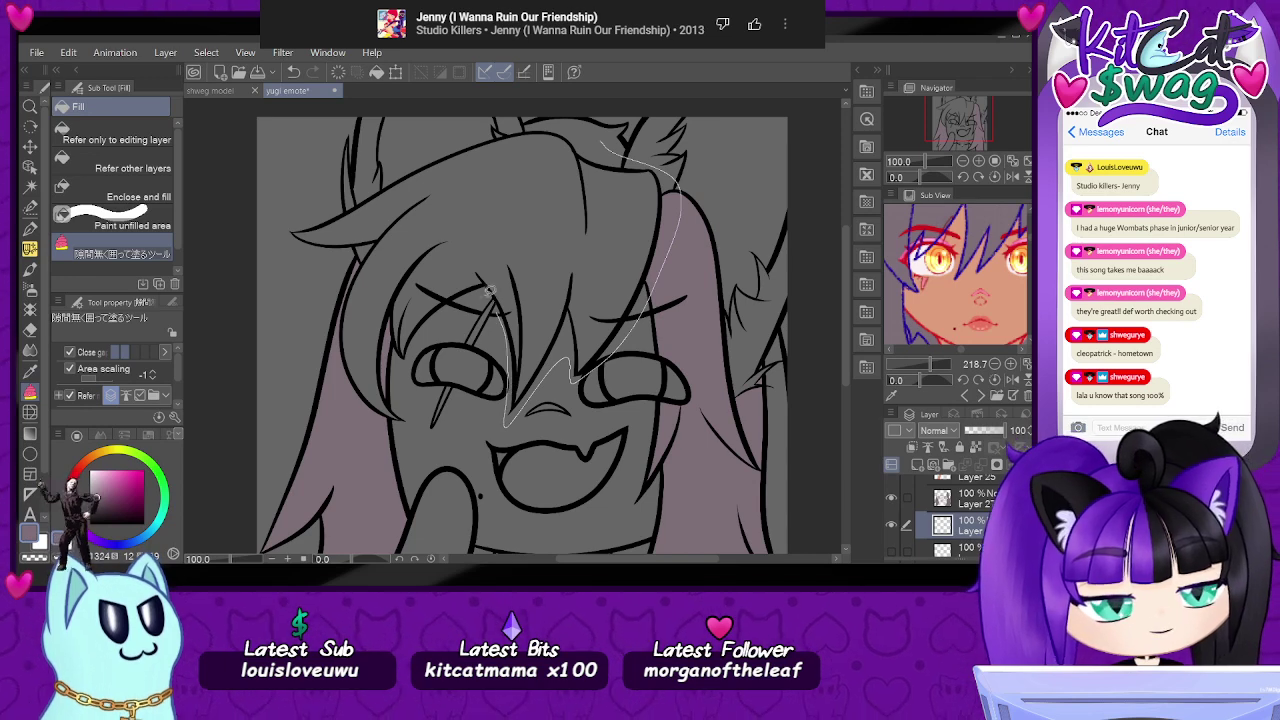
pyautogui.moveTo(420, 342)
pyautogui.mouseDown()
pyautogui.moveTo(416, 434)
pyautogui.moveTo(354, 425)
pyautogui.moveTo(322, 368)
pyautogui.moveTo(329, 300)
pyautogui.moveTo(368, 241)
pyautogui.mouseUp()
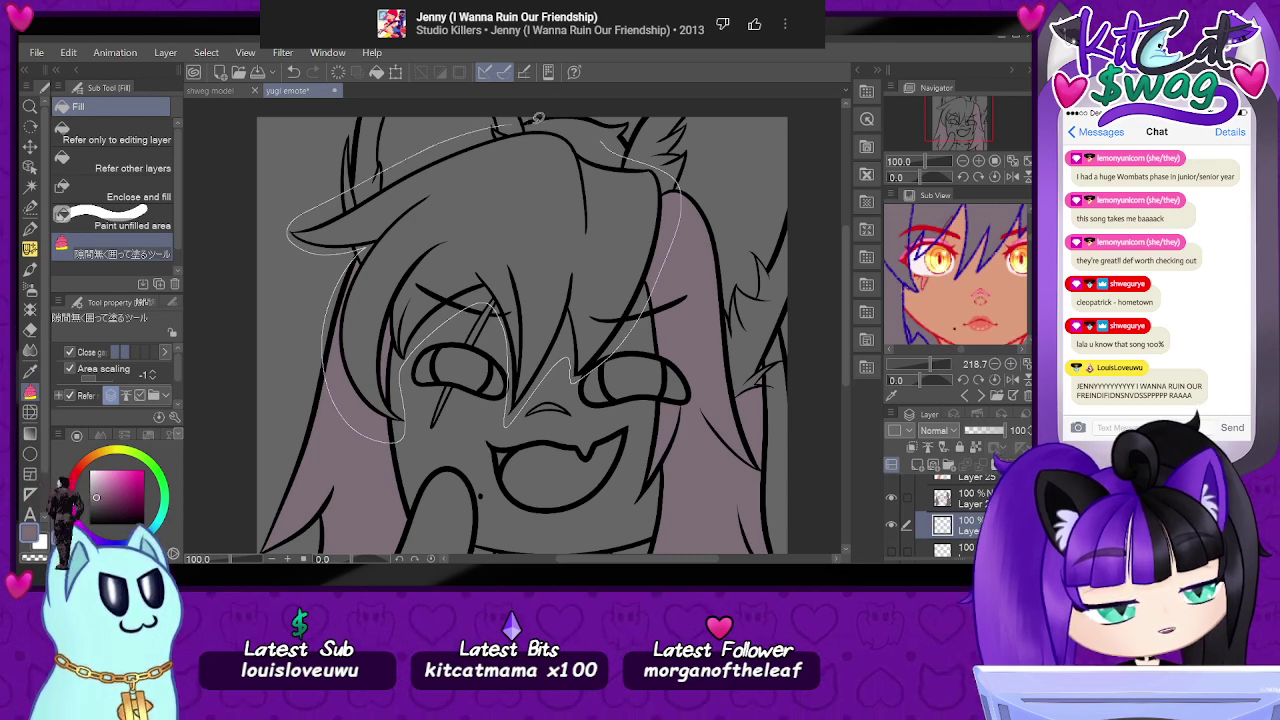
pyautogui.moveTo(627, 156); pyautogui.dragTo(628, 157)
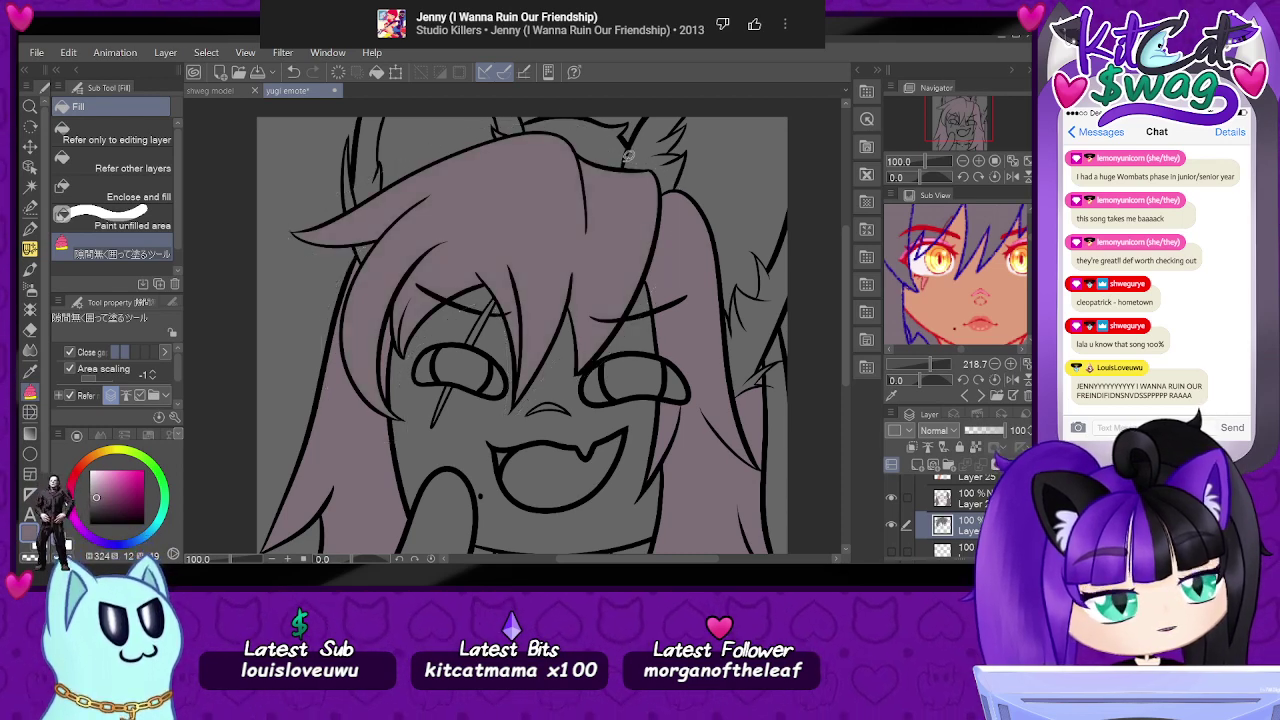
pyautogui.scroll(5, 544, 400)
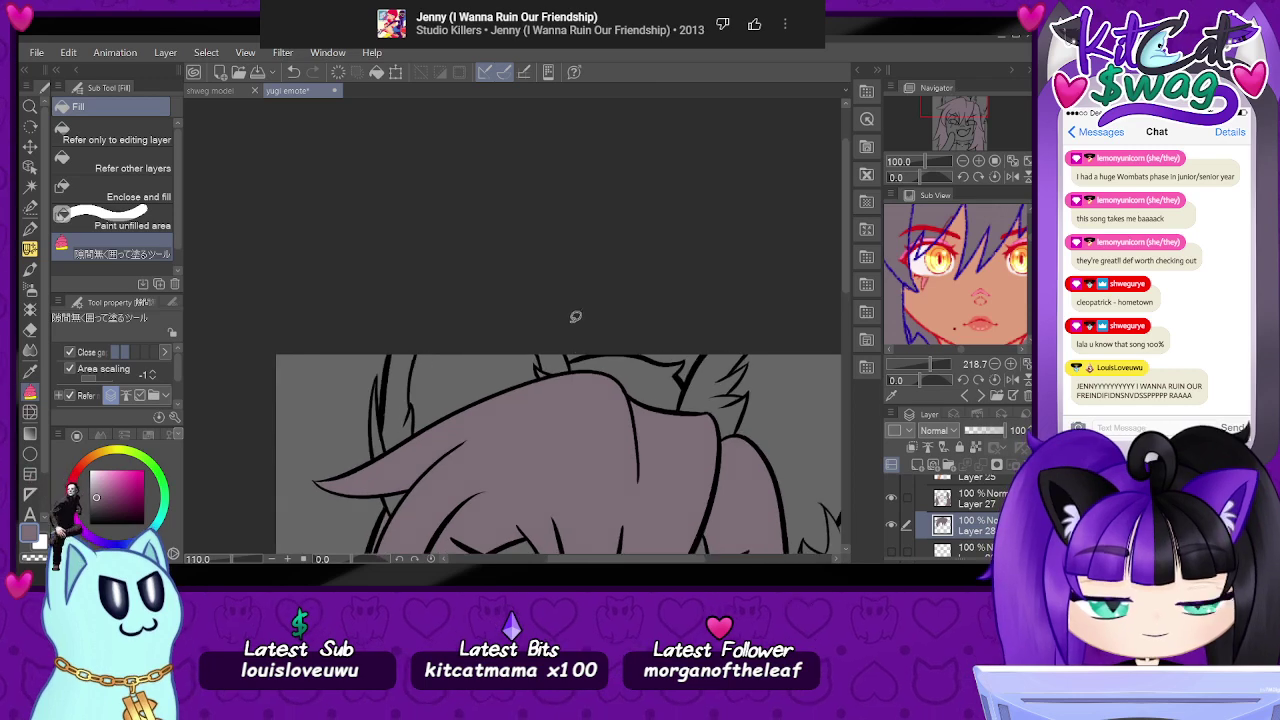
pyautogui.scroll(8, 544, 400)
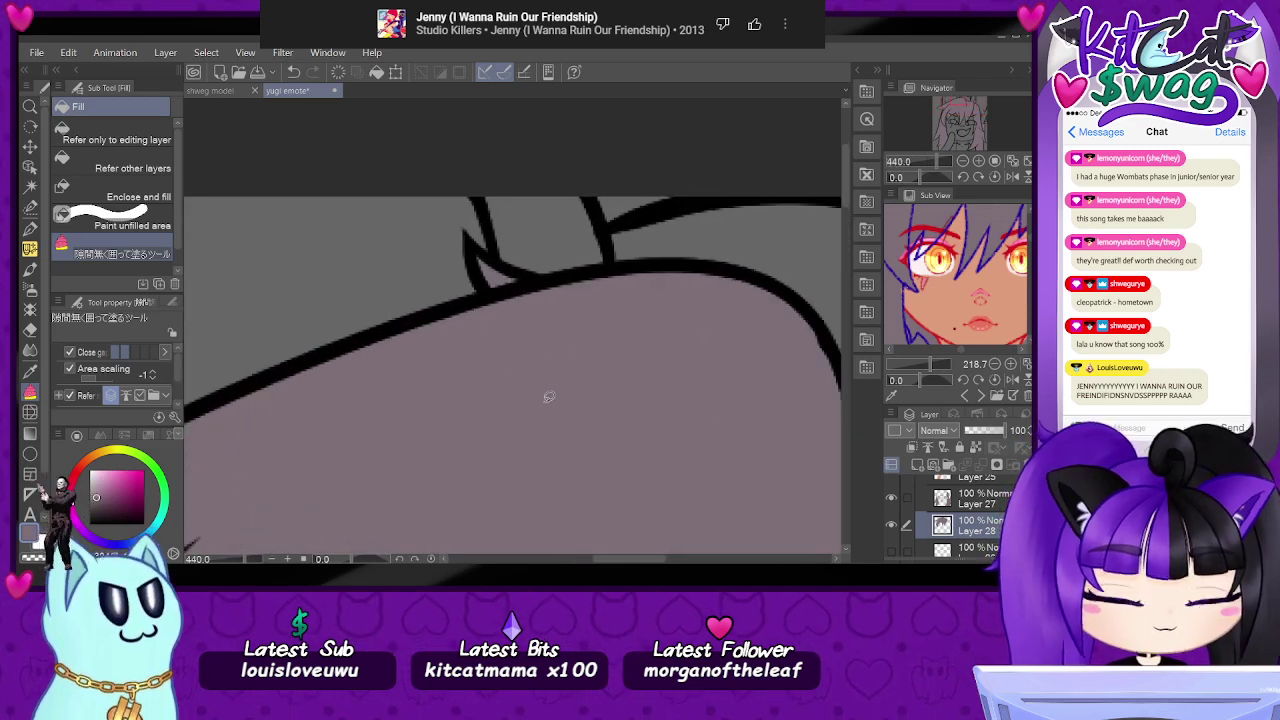
pyautogui.click(31, 333)
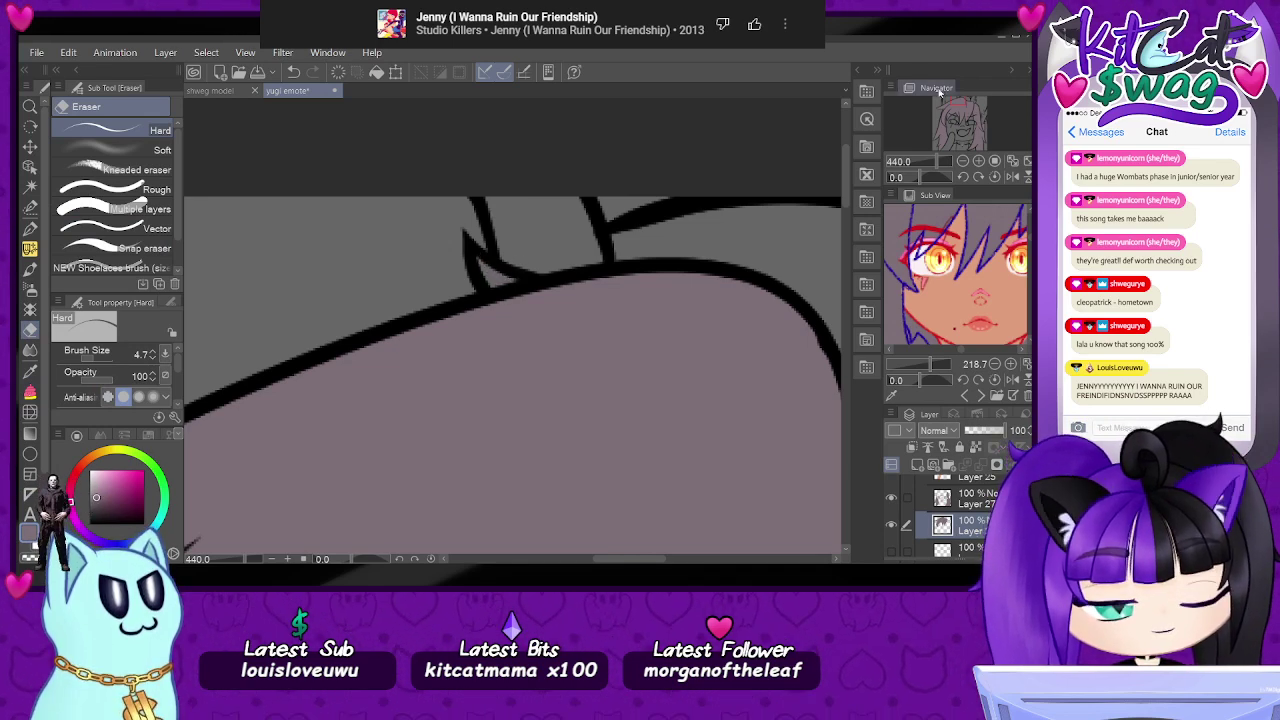
pyautogui.moveTo(960, 104); pyautogui.dragTo(943, 150)
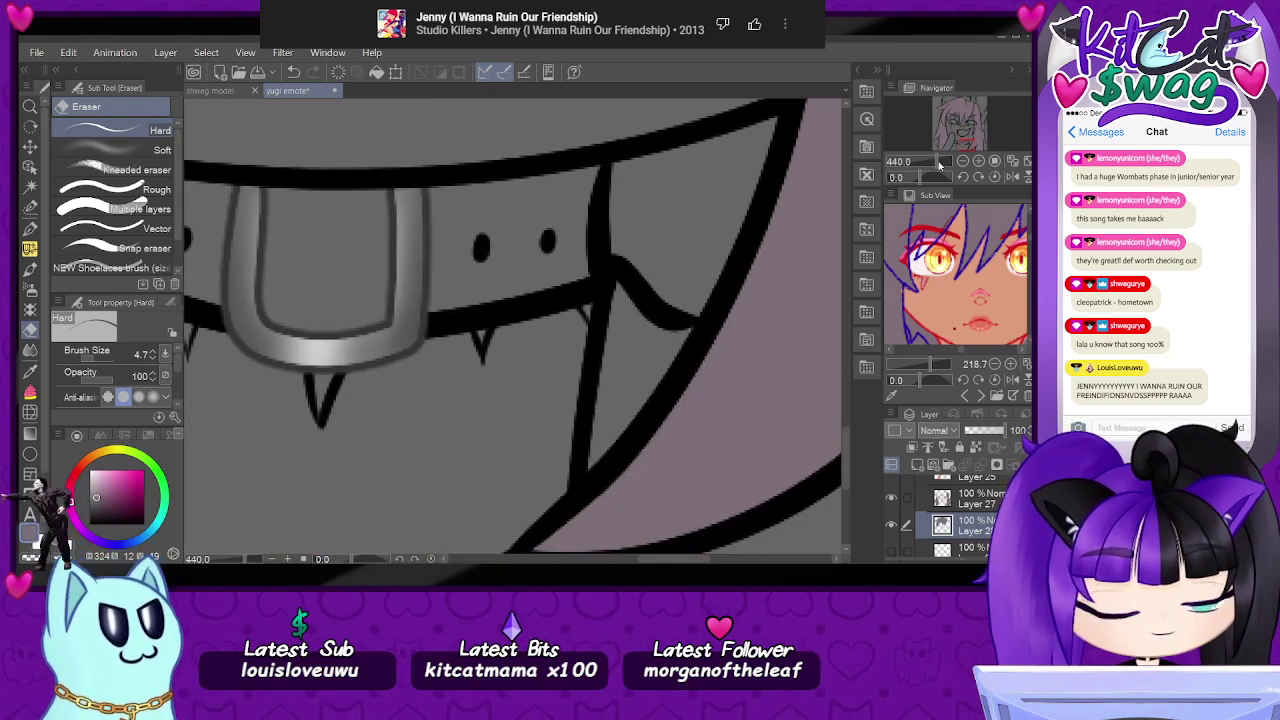
pyautogui.moveTo(940, 165); pyautogui.dragTo(926, 168)
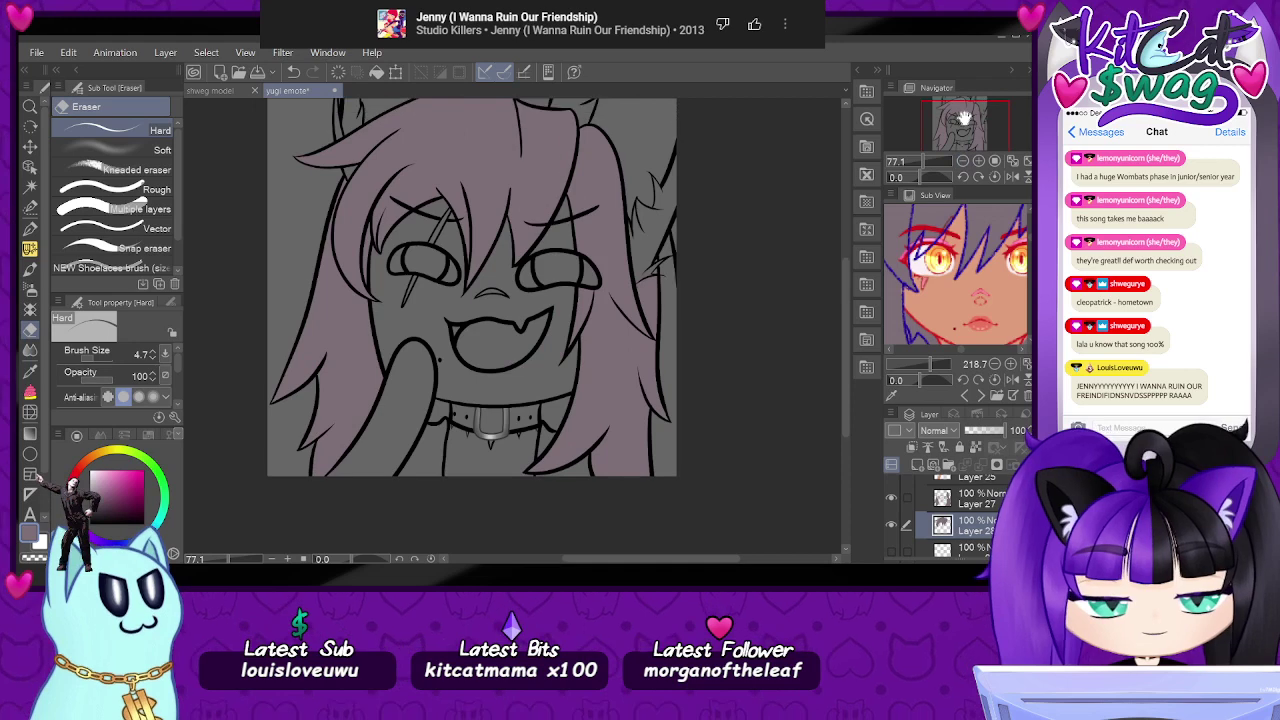
pyautogui.moveTo(964, 118); pyautogui.dragTo(982, 122)
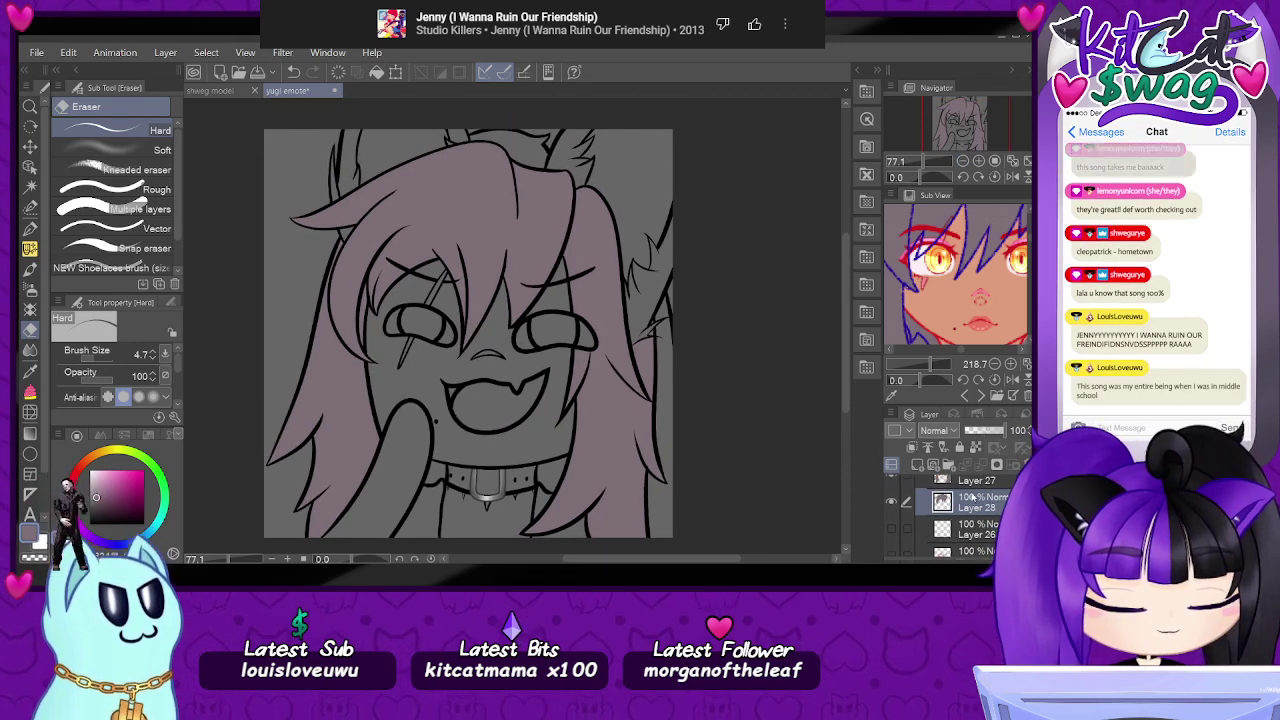
# - Merge the fringe layer with the long hair layer into a single hair colour layer
pyautogui.click(968, 487)
pyautogui.moveTo(952, 519); pyautogui.dragTo(968, 505)
pyautogui.click(993, 466)
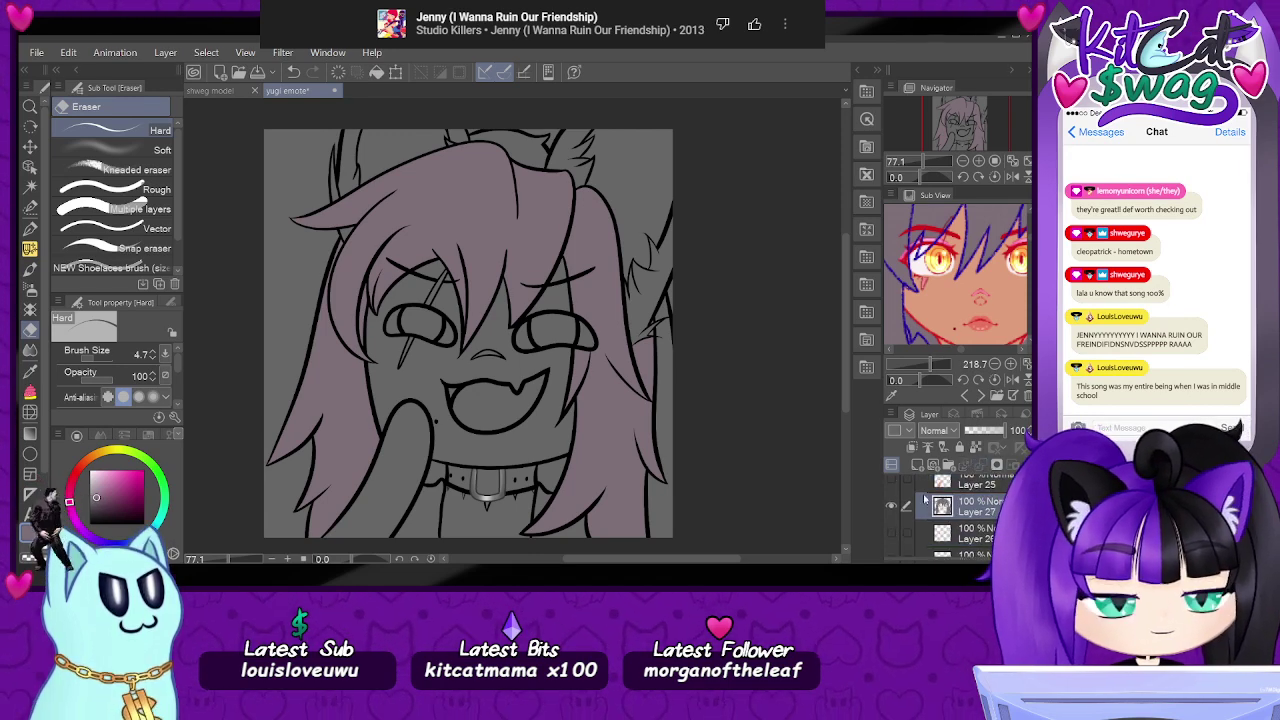
# - Hide the merged hair colour layer and add a new raster layer beneath it for the back hair
pyautogui.click(891, 507)
pyautogui.click(891, 507)
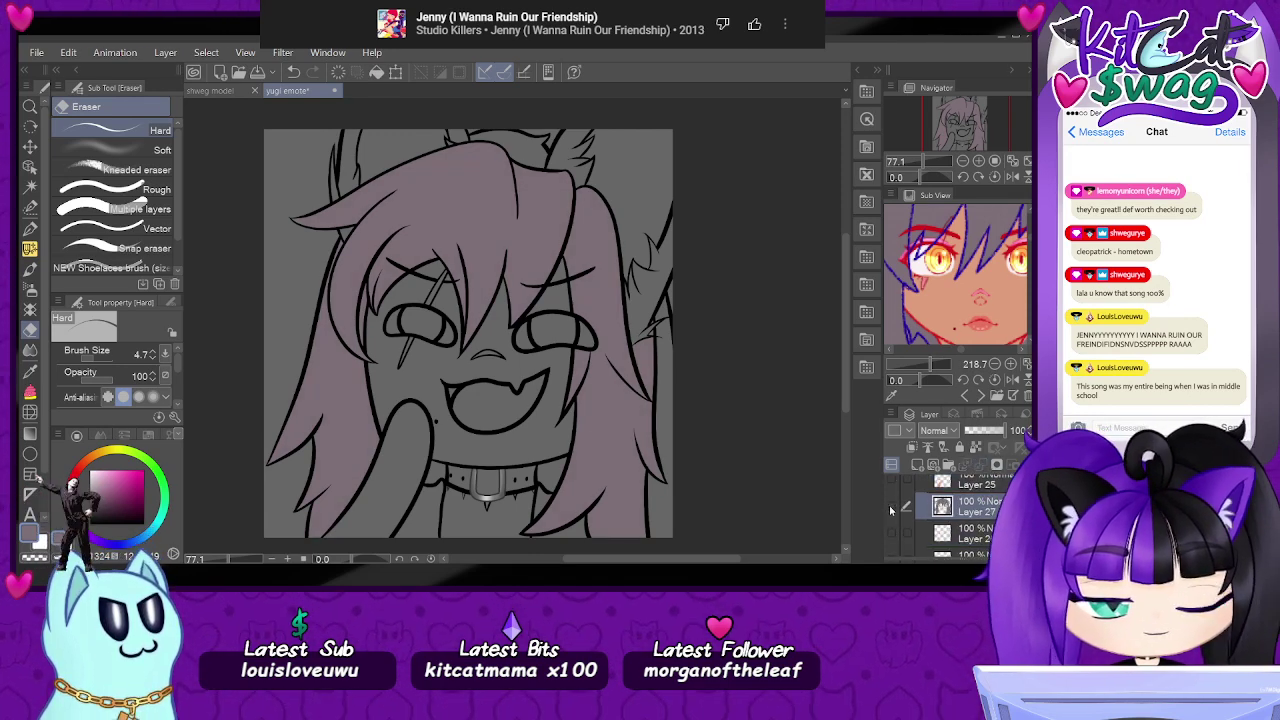
pyautogui.click(891, 507)
pyautogui.click(975, 539)
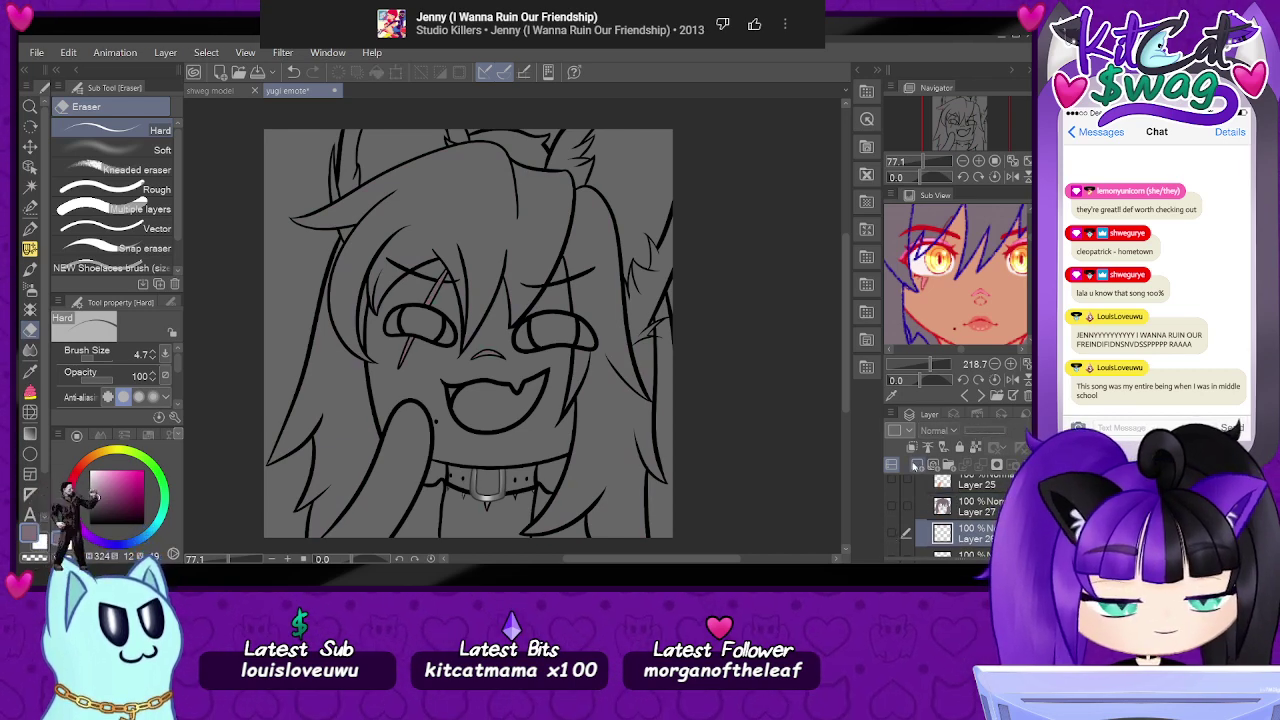
pyautogui.click(916, 465)
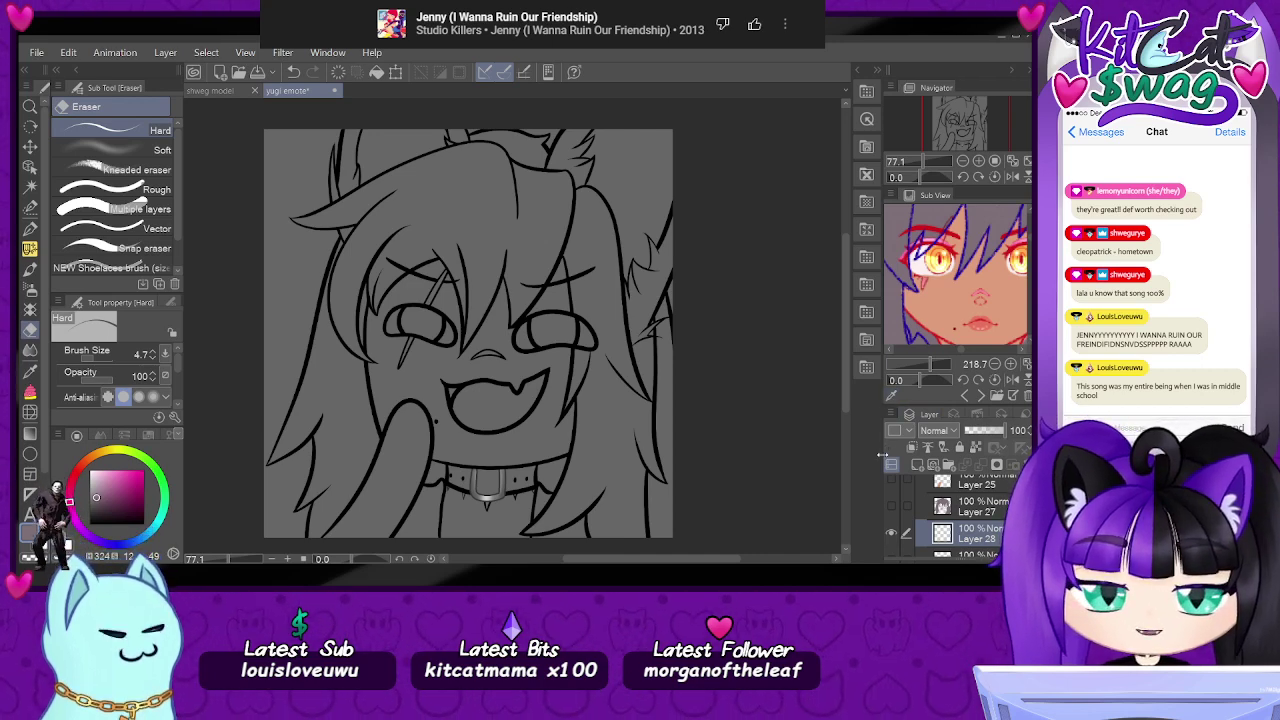
# - Fill the back hair above the crown and along the canvas's right edge with purple-grey using the gapless enclose-and-fill tool
pyautogui.click(30, 393)
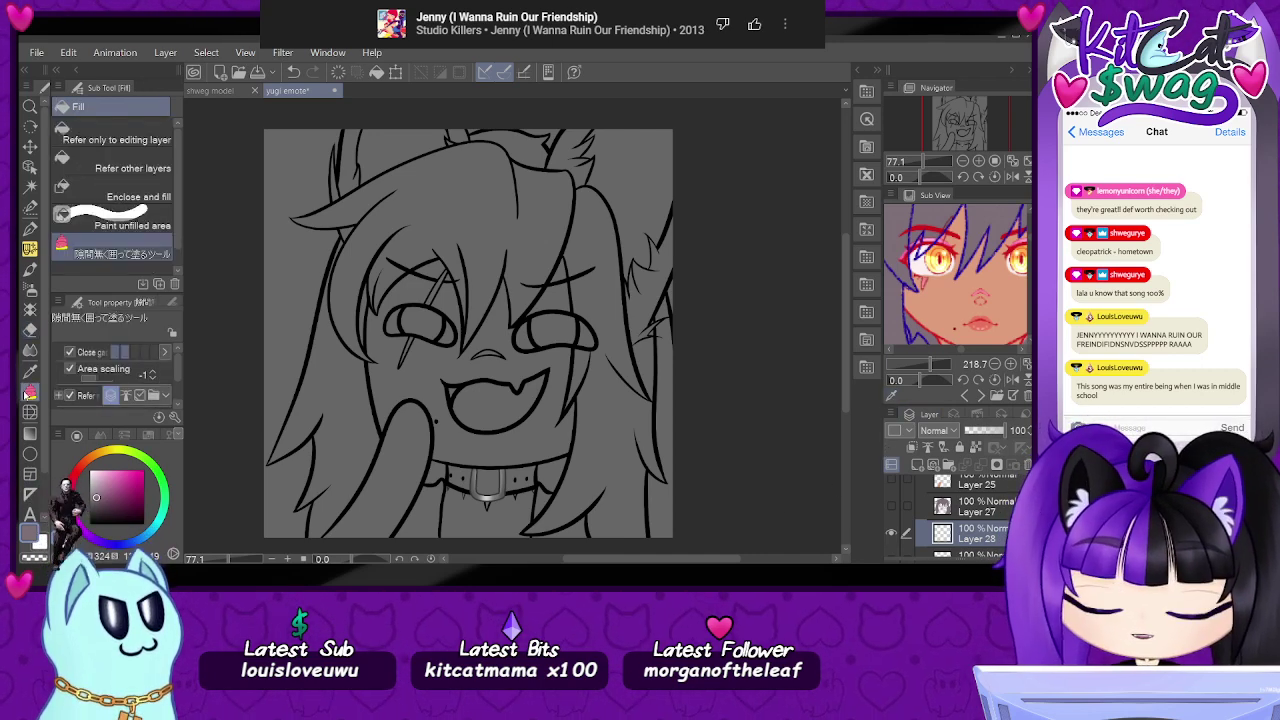
pyautogui.moveTo(672, 281)
pyautogui.mouseDown()
pyautogui.moveTo(637, 516)
pyautogui.moveTo(649, 544)
pyautogui.moveTo(681, 539)
pyautogui.moveTo(686, 510)
pyautogui.moveTo(683, 273)
pyautogui.moveTo(683, 302)
pyautogui.moveTo(673, 273)
pyautogui.mouseUp()
pyautogui.moveTo(966, 124); pyautogui.dragTo(966, 118)
pyautogui.moveTo(533, 168)
pyautogui.mouseDown()
pyautogui.moveTo(554, 218)
pyautogui.moveTo(500, 205)
pyautogui.moveTo(476, 162)
pyautogui.mouseUp()
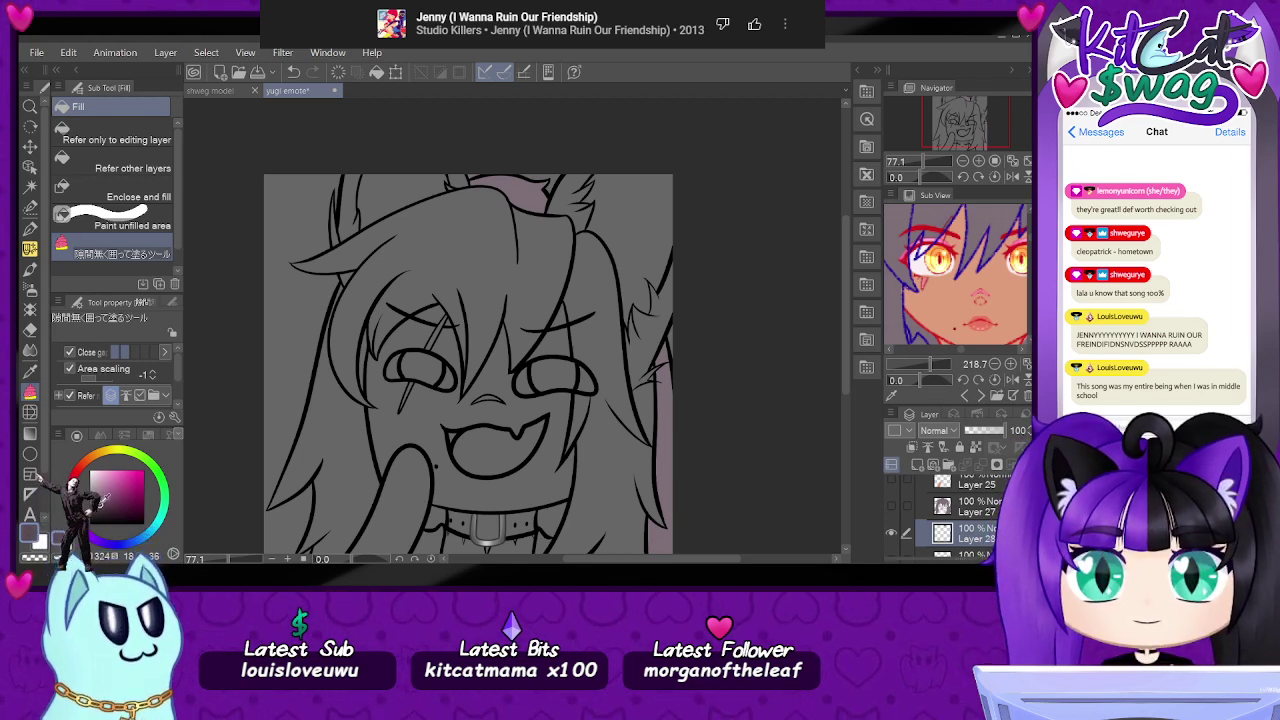
# - Add a raster layer clipped to the back hair and paint it darker purple-grey with the Turnip pen at brush size 136.3
pyautogui.scroll(-1, 930, 505)
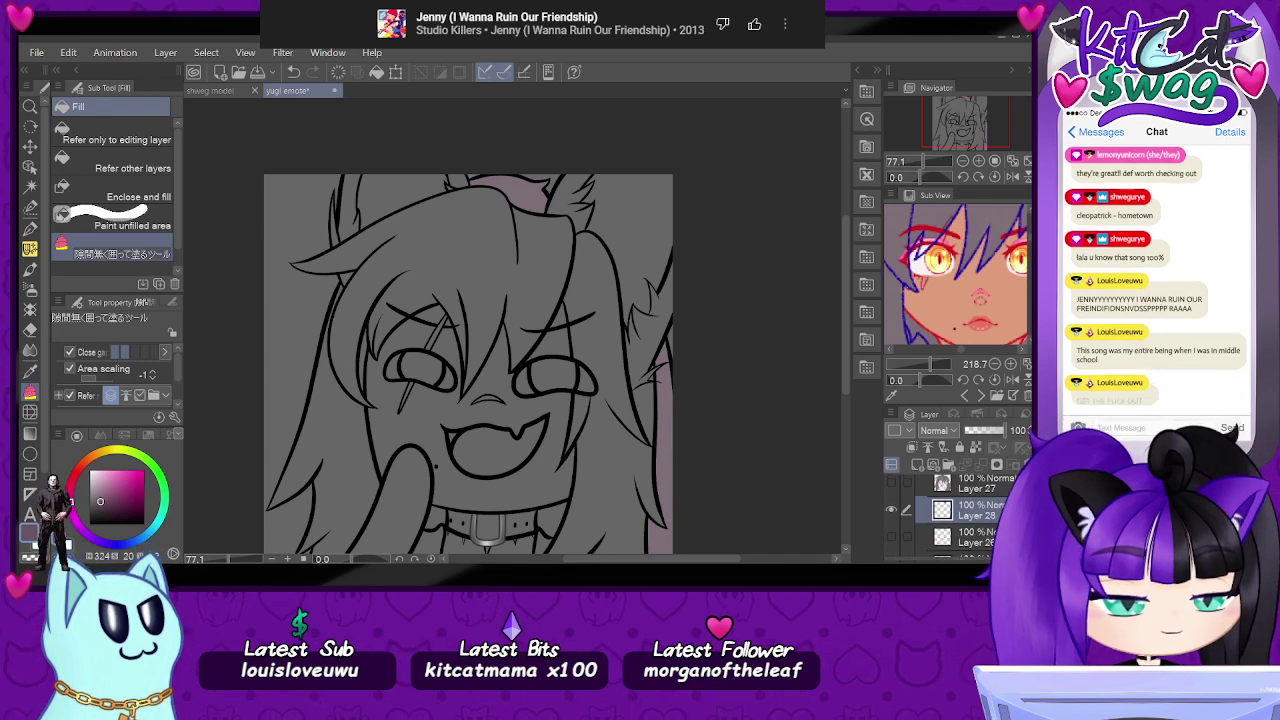
pyautogui.hotkey('ctrl', 'shift', 'n')
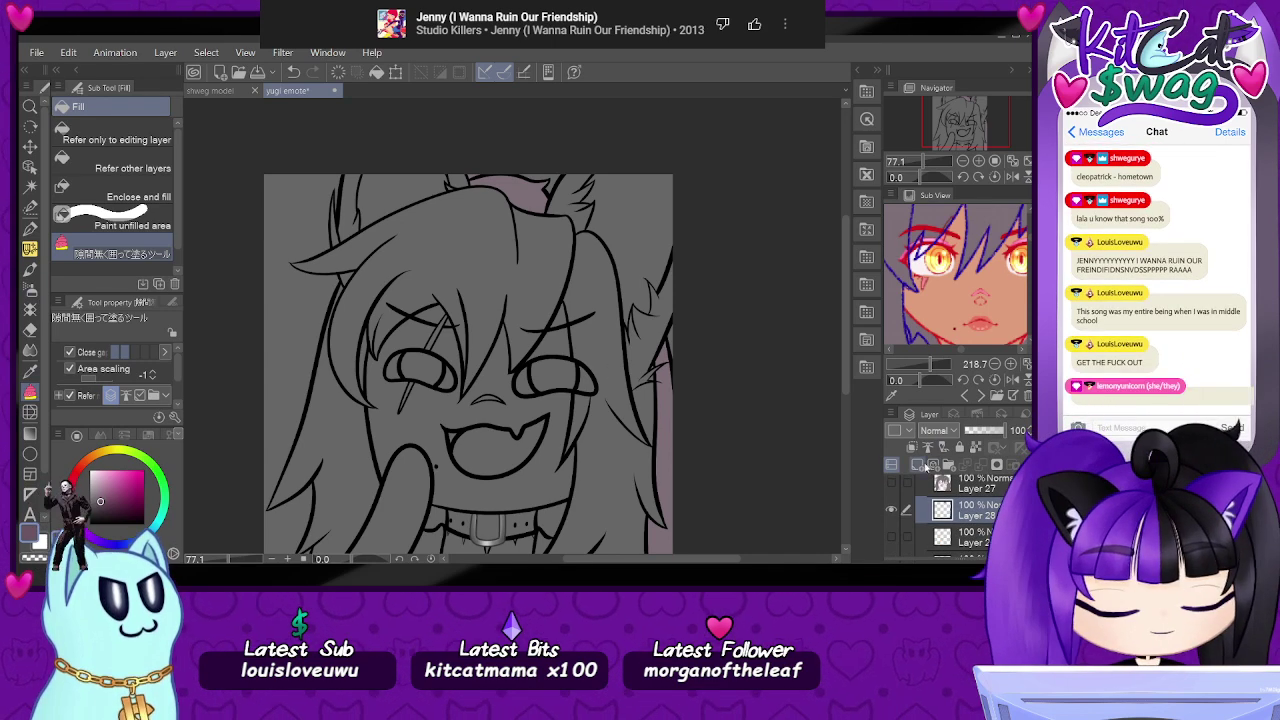
pyautogui.press('p')
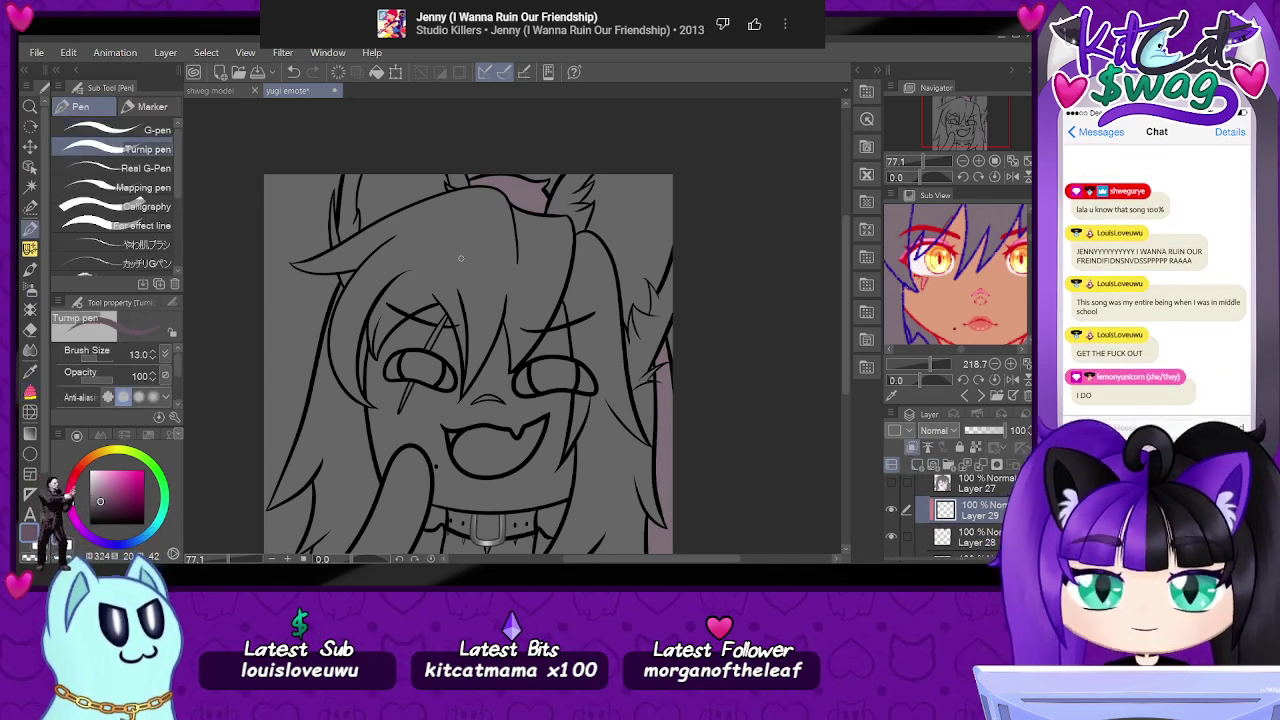
pyautogui.click(100, 358)
pyautogui.moveTo(440, 205); pyautogui.dragTo(530, 196)
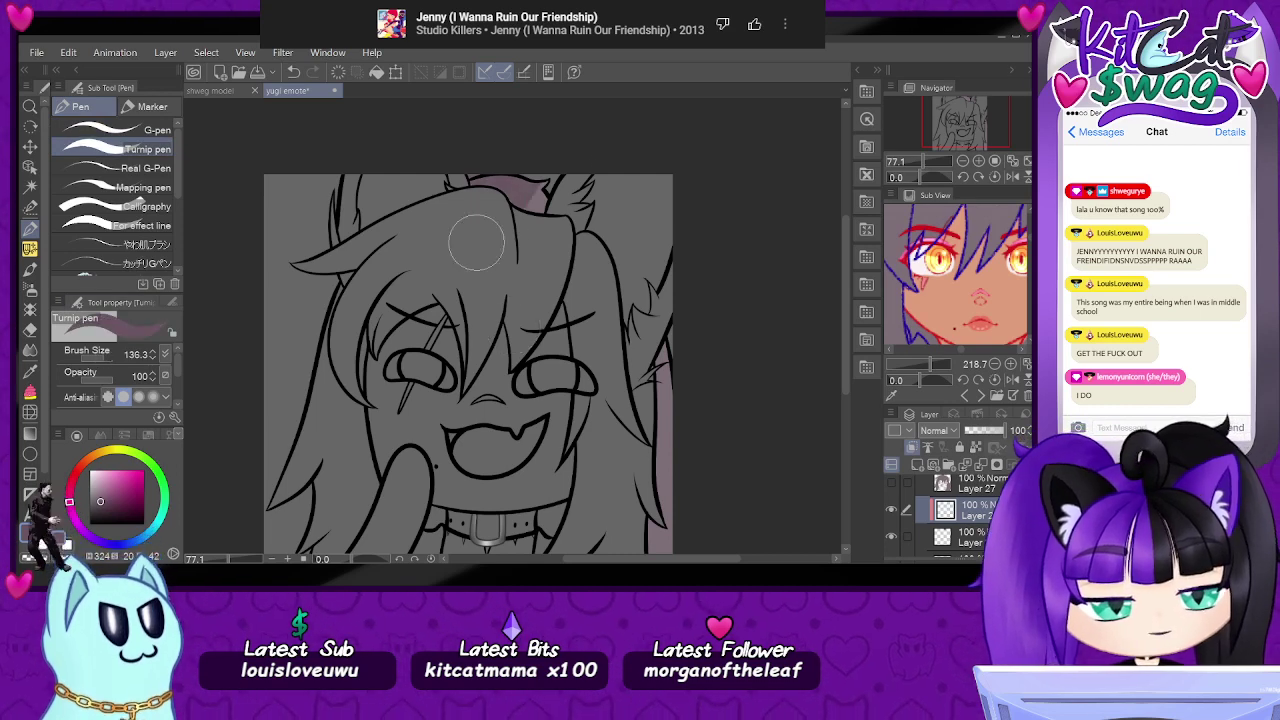
pyautogui.moveTo(655, 378); pyautogui.dragTo(650, 515)
pyautogui.moveTo(966, 118); pyautogui.dragTo(962, 133)
pyautogui.moveTo(681, 428); pyautogui.dragTo(681, 436)
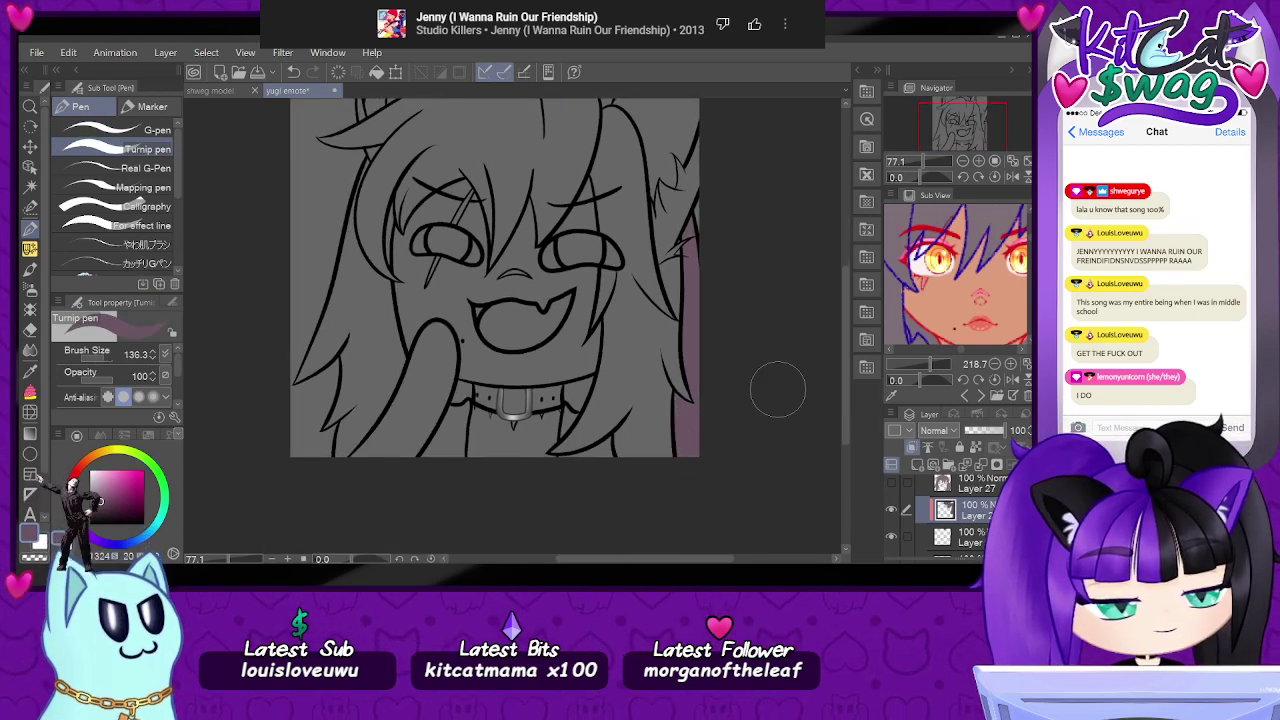
# - Compare the back hair with the front hair colour, merge the clipped layer into the back hair layer, and hide both hair layers
pyautogui.click(891, 484)
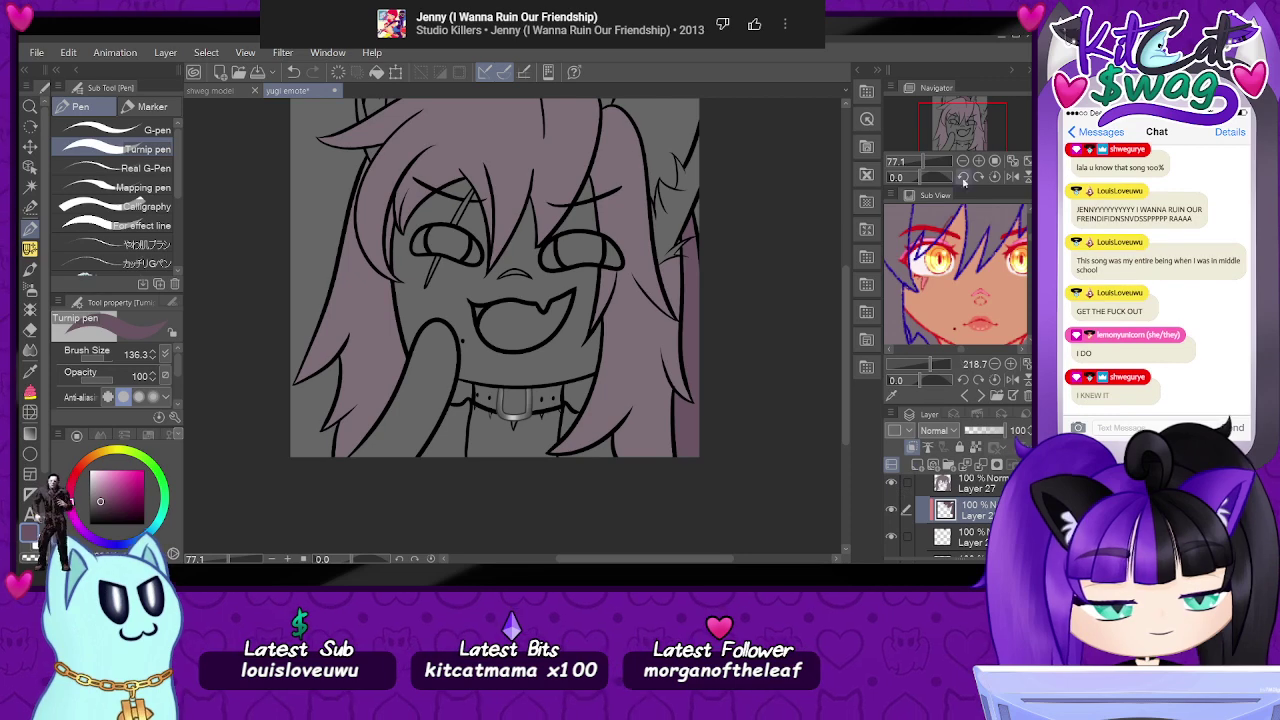
pyautogui.moveTo(966, 124); pyautogui.dragTo(966, 115)
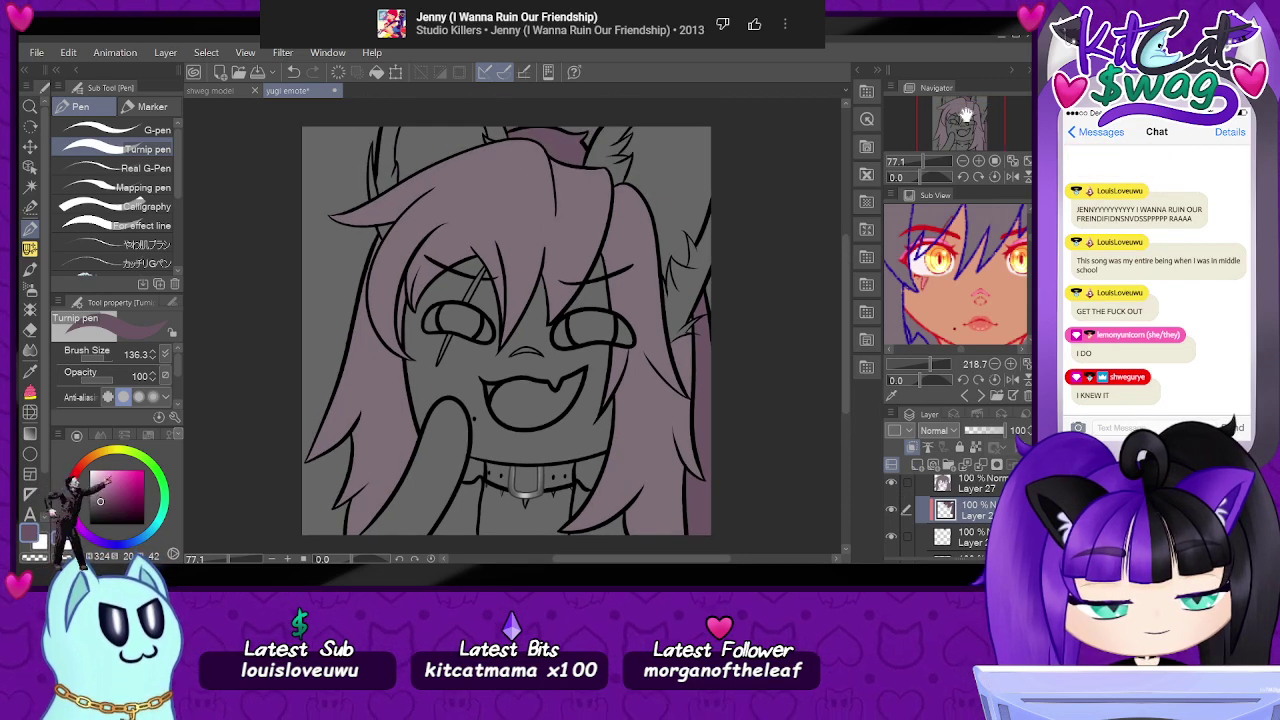
pyautogui.moveTo(922, 161)
pyautogui.mouseDown()
pyautogui.moveTo(900, 162)
pyautogui.moveTo(918, 163)
pyautogui.mouseUp()
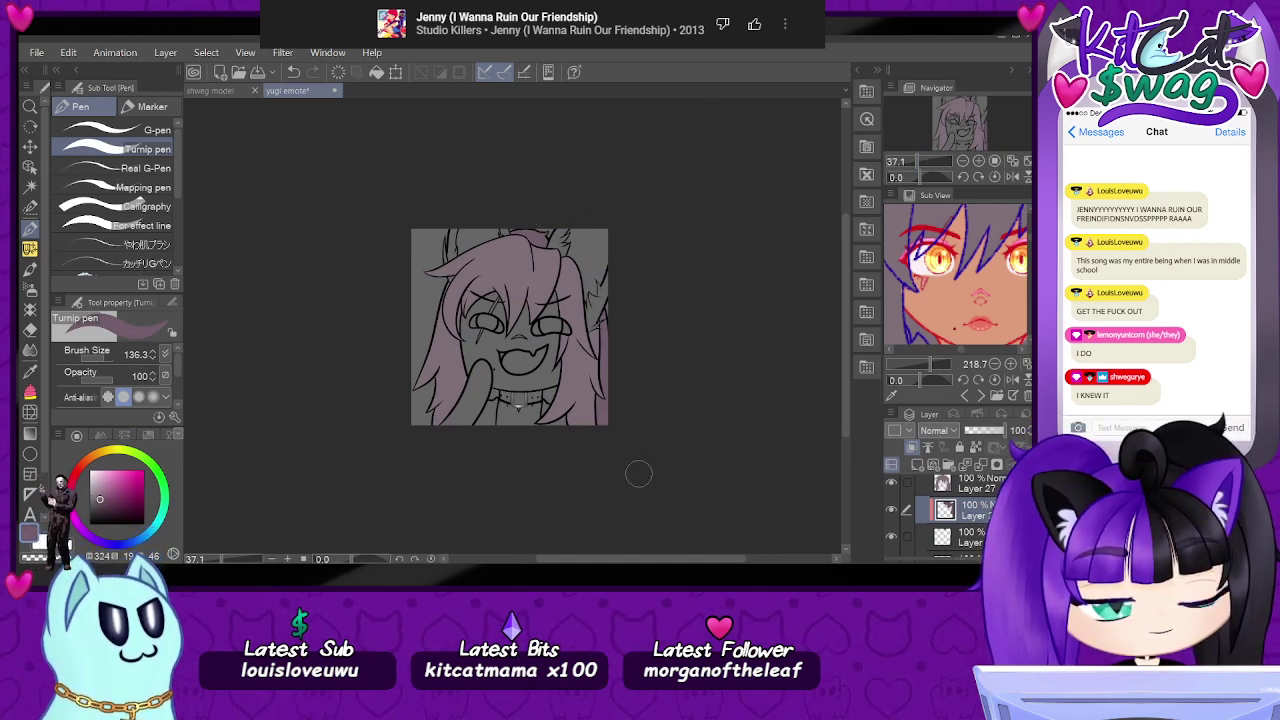
pyautogui.scroll(5, 458, 393)
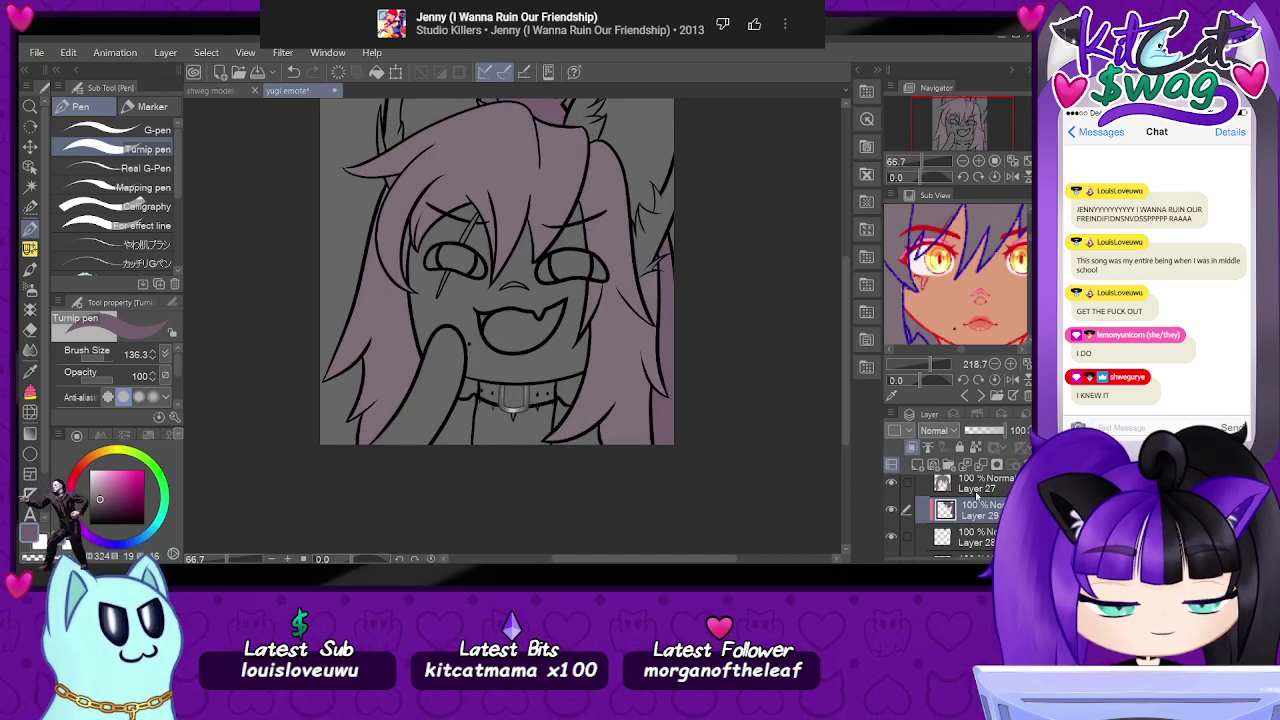
pyautogui.scroll(1, 955, 515)
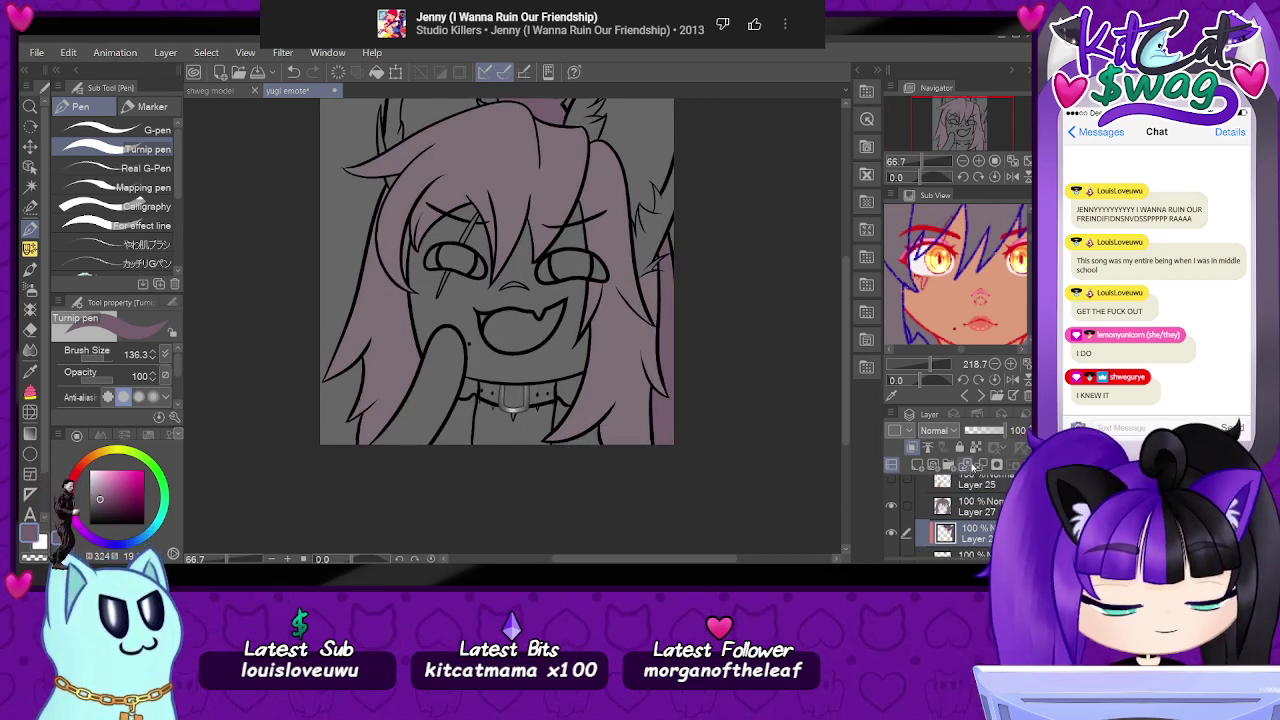
pyautogui.click(893, 512)
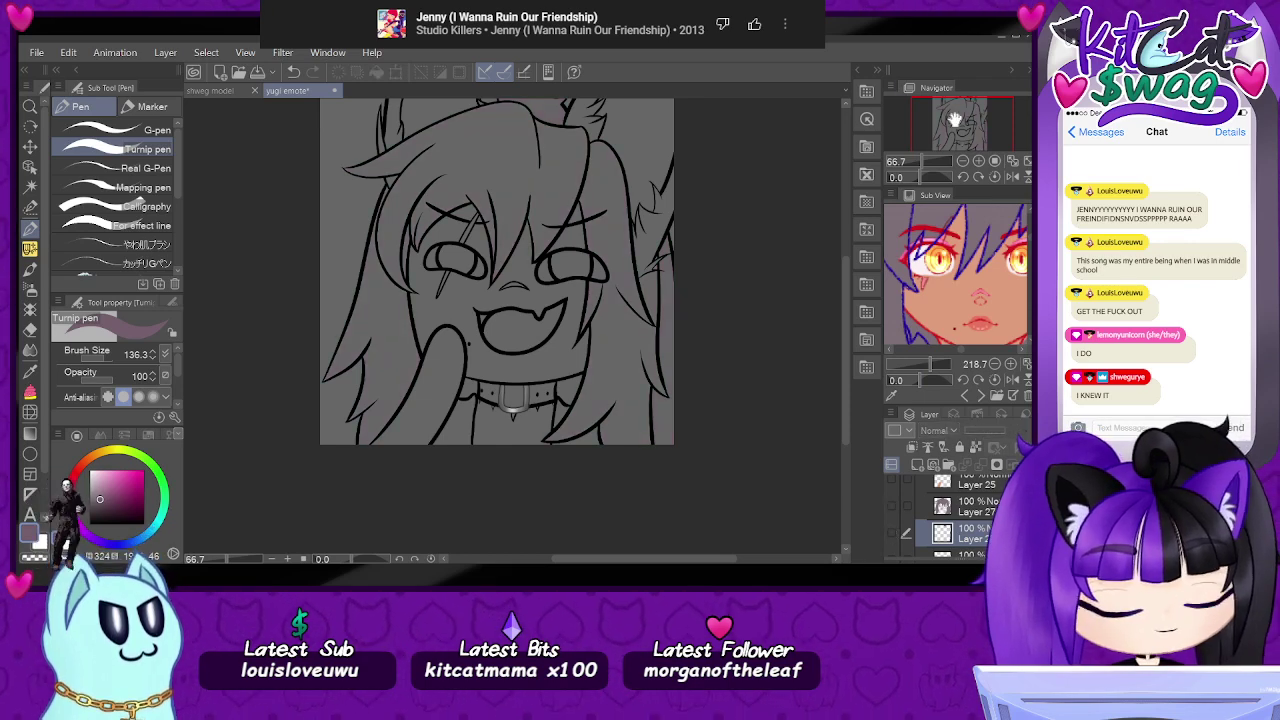
# - Add a new raster layer directly above the back hair layer for the fur colour
pyautogui.scroll(-3, 960, 515)
pyautogui.scroll(3, 960, 515)
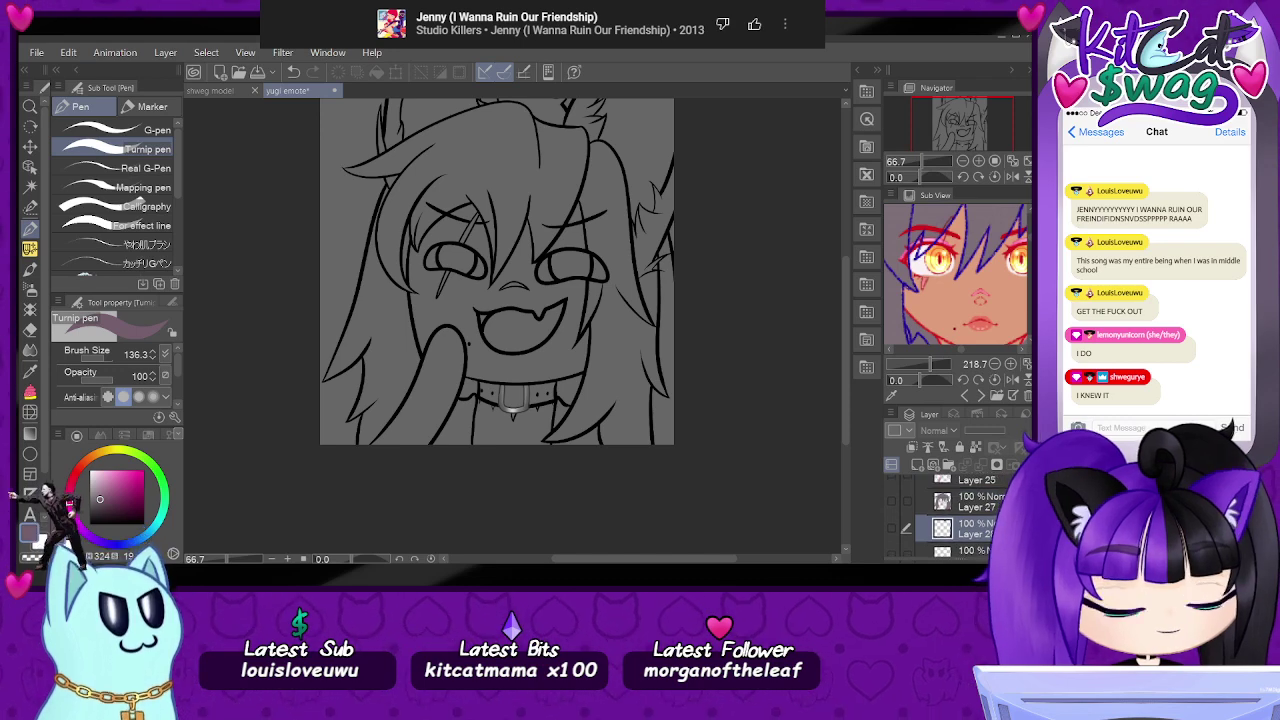
pyautogui.scroll(-1, 960, 515)
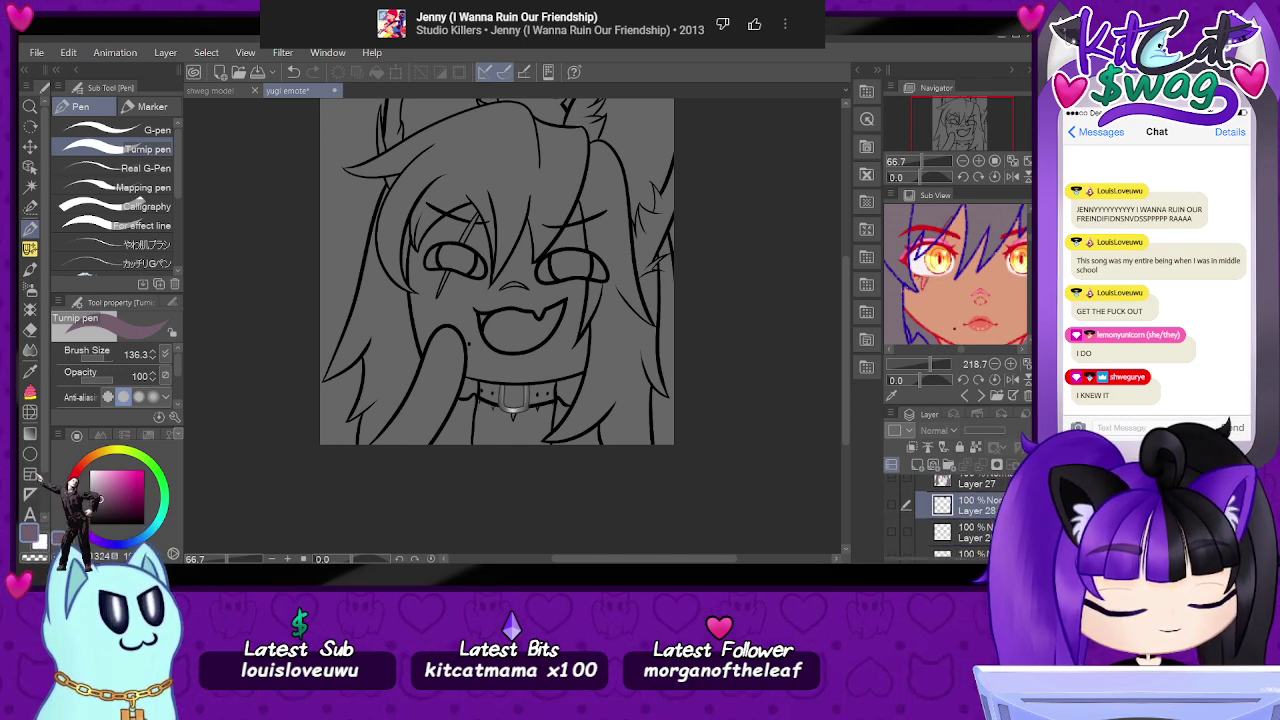
pyautogui.click(917, 464)
# - Zoom the reference view out to 88.8 and sample the red-orange ear colour from the character reference with the Eyedropper
pyautogui.moveTo(974, 134); pyautogui.dragTo(974, 132)
pyautogui.scroll(2, 614, 285)
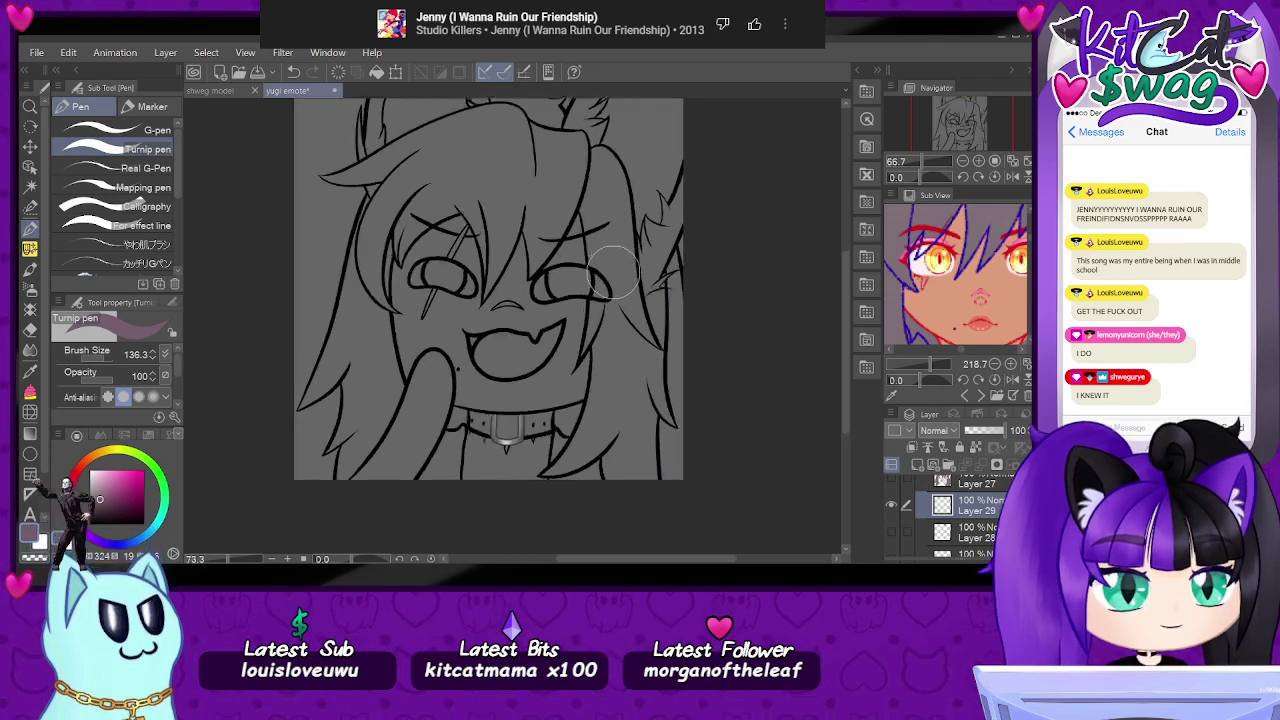
pyautogui.scroll(1, 606, 284)
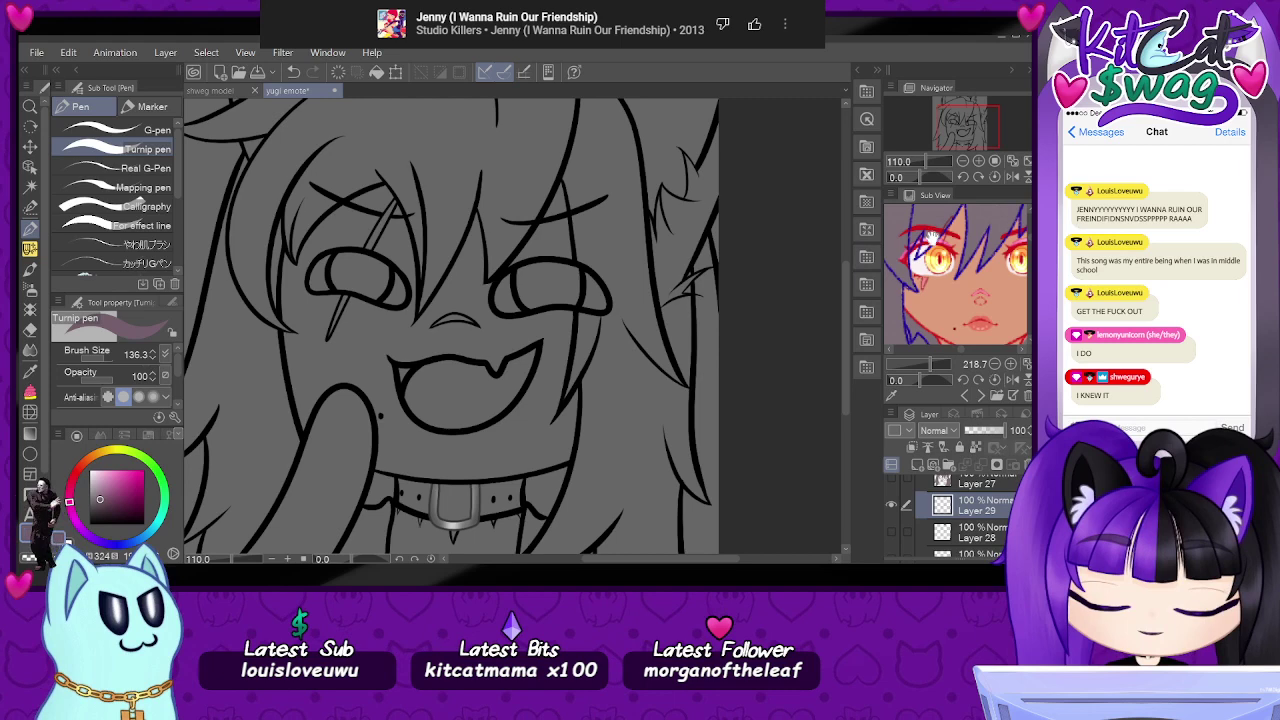
pyautogui.moveTo(951, 143); pyautogui.dragTo(969, 110)
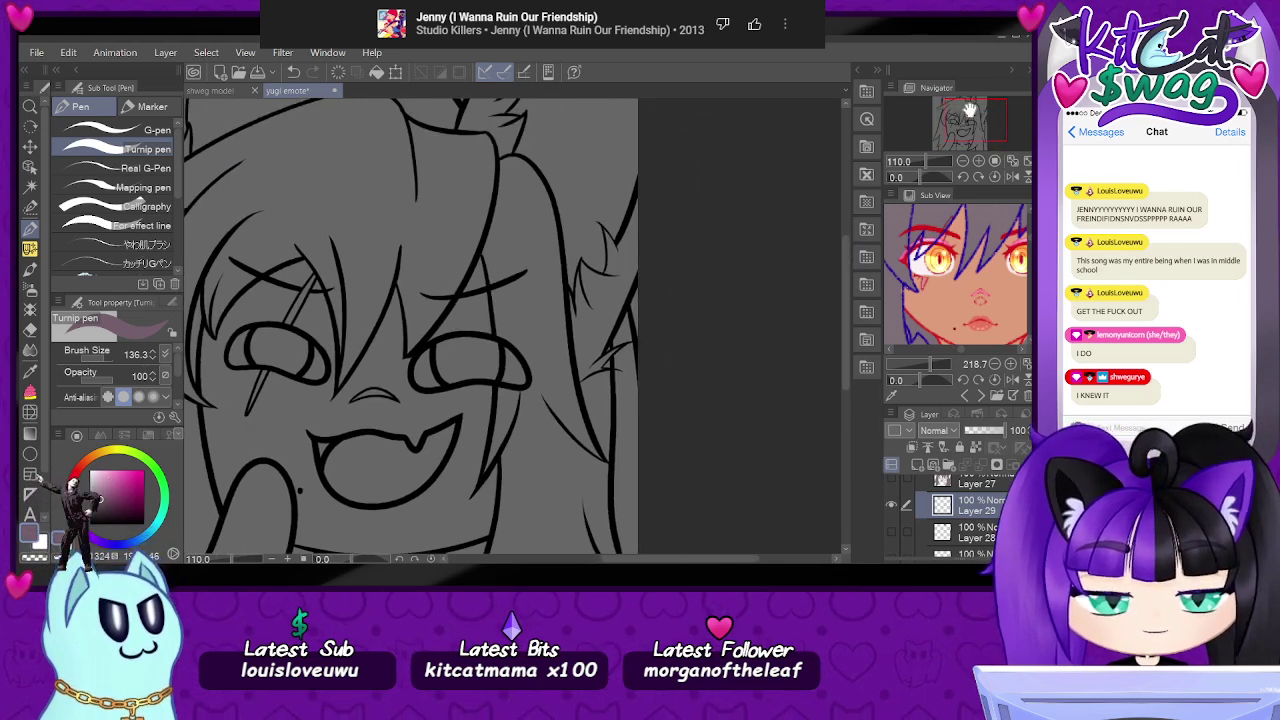
pyautogui.scroll(3, 514, 186)
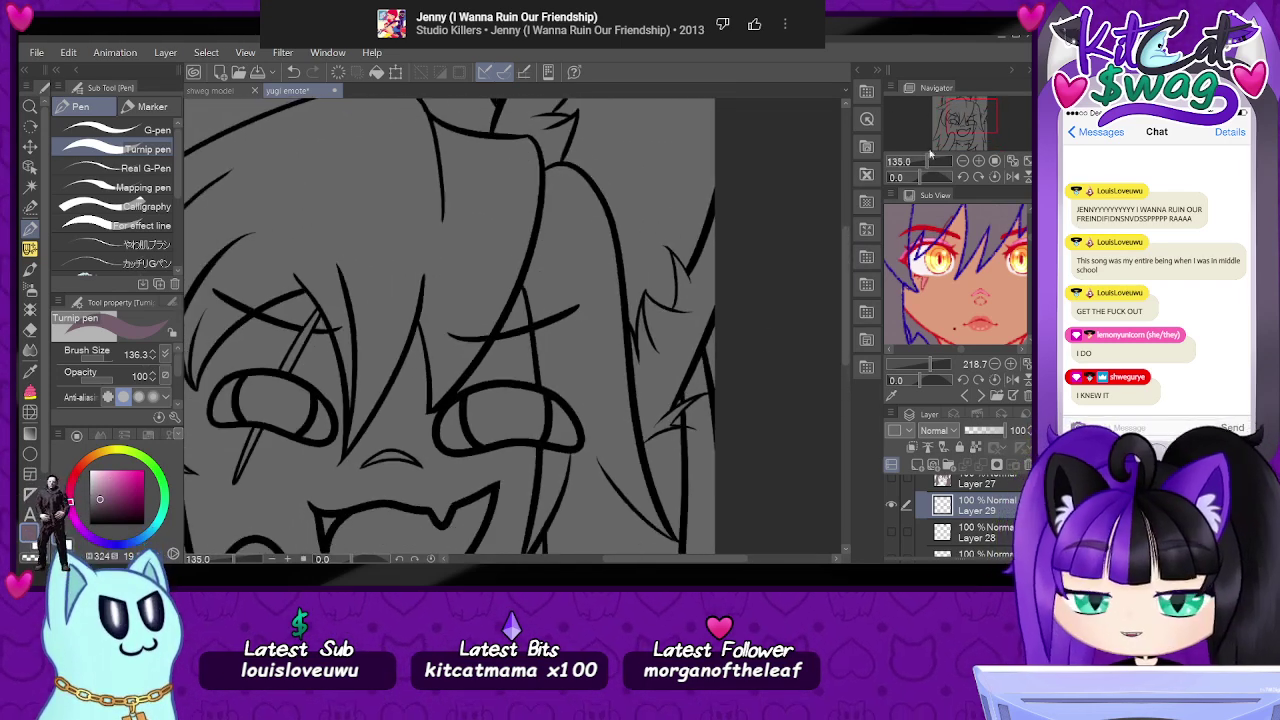
pyautogui.moveTo(937, 360); pyautogui.dragTo(923, 363)
pyautogui.press('i')
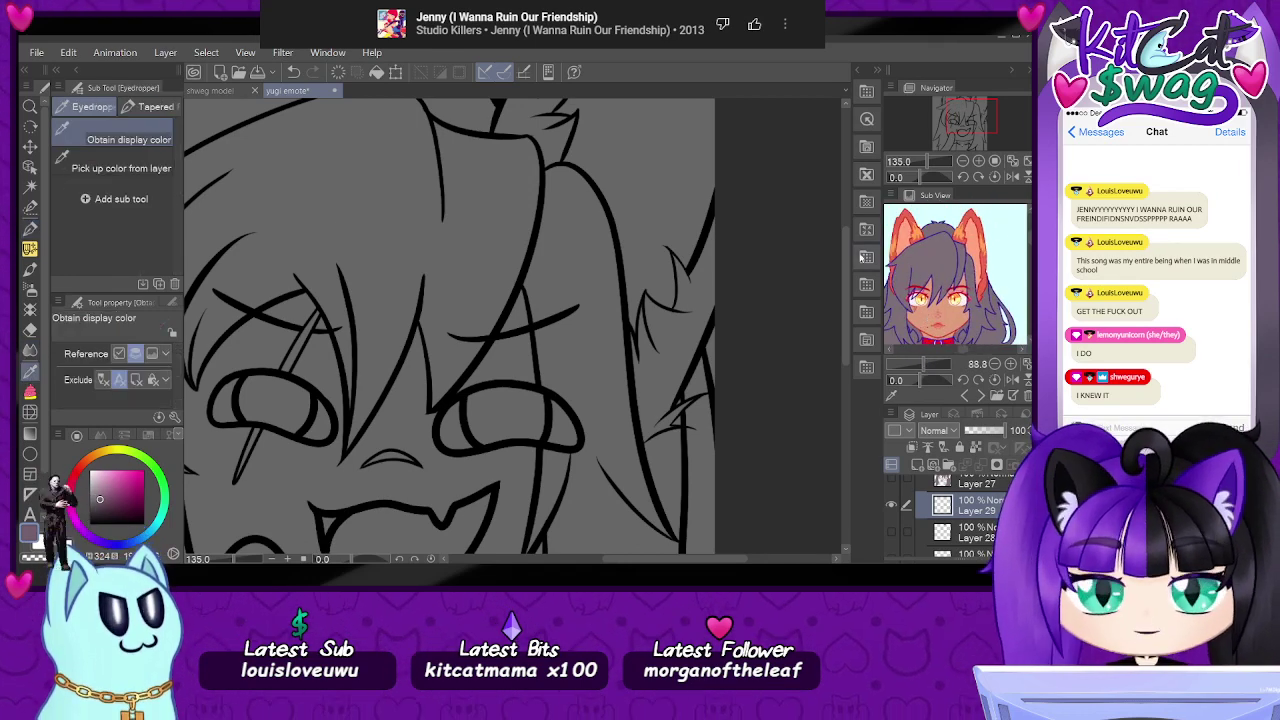
pyautogui.click(975, 210)
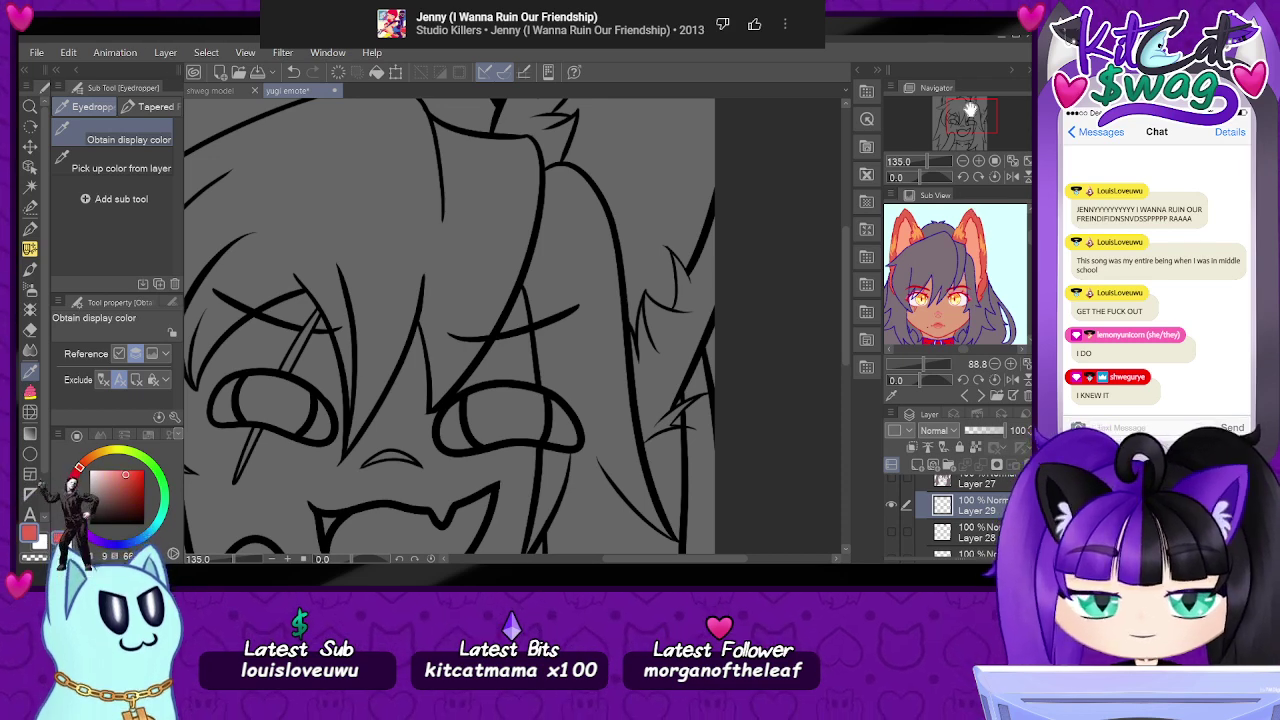
# - Fill the ear above the hair and the furry area at the canvas's right edge with red-orange using the gapless enclose-and-fill tool
pyautogui.moveTo(970, 112); pyautogui.dragTo(970, 100)
pyautogui.click(32, 394)
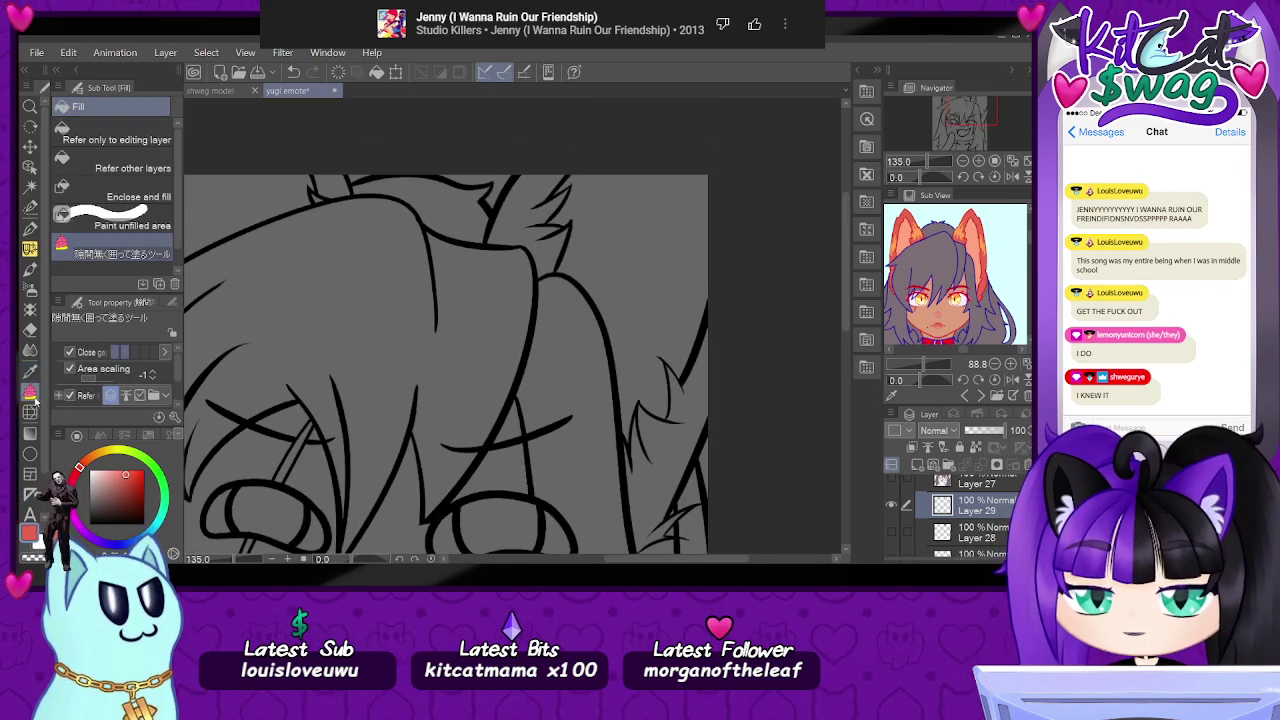
pyautogui.moveTo(529, 151)
pyautogui.mouseDown()
pyautogui.moveTo(485, 278)
pyautogui.moveTo(556, 295)
pyautogui.moveTo(580, 290)
pyautogui.moveTo(598, 198)
pyautogui.moveTo(540, 148)
pyautogui.mouseUp()
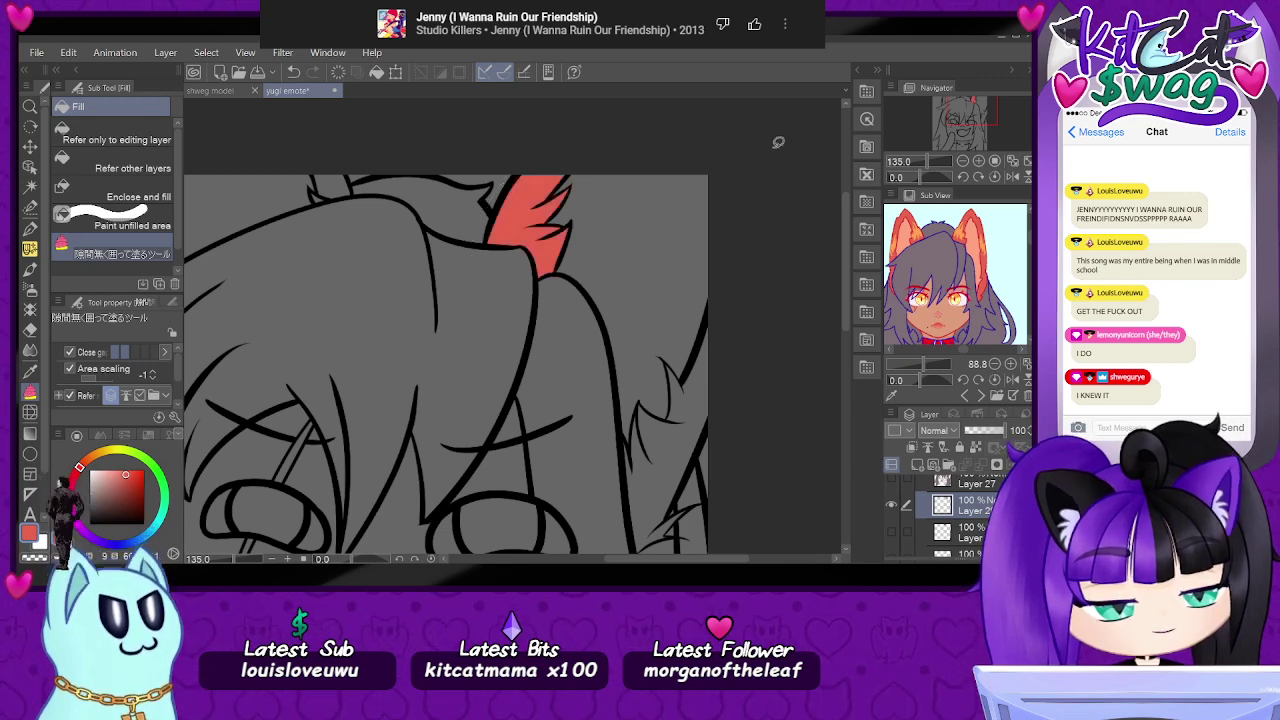
pyautogui.moveTo(714, 270)
pyautogui.mouseDown()
pyautogui.moveTo(628, 375)
pyautogui.moveTo(607, 508)
pyautogui.moveTo(621, 556)
pyautogui.moveTo(661, 539)
pyautogui.moveTo(710, 415)
pyautogui.moveTo(724, 346)
pyautogui.moveTo(715, 237)
pyautogui.mouseUp()
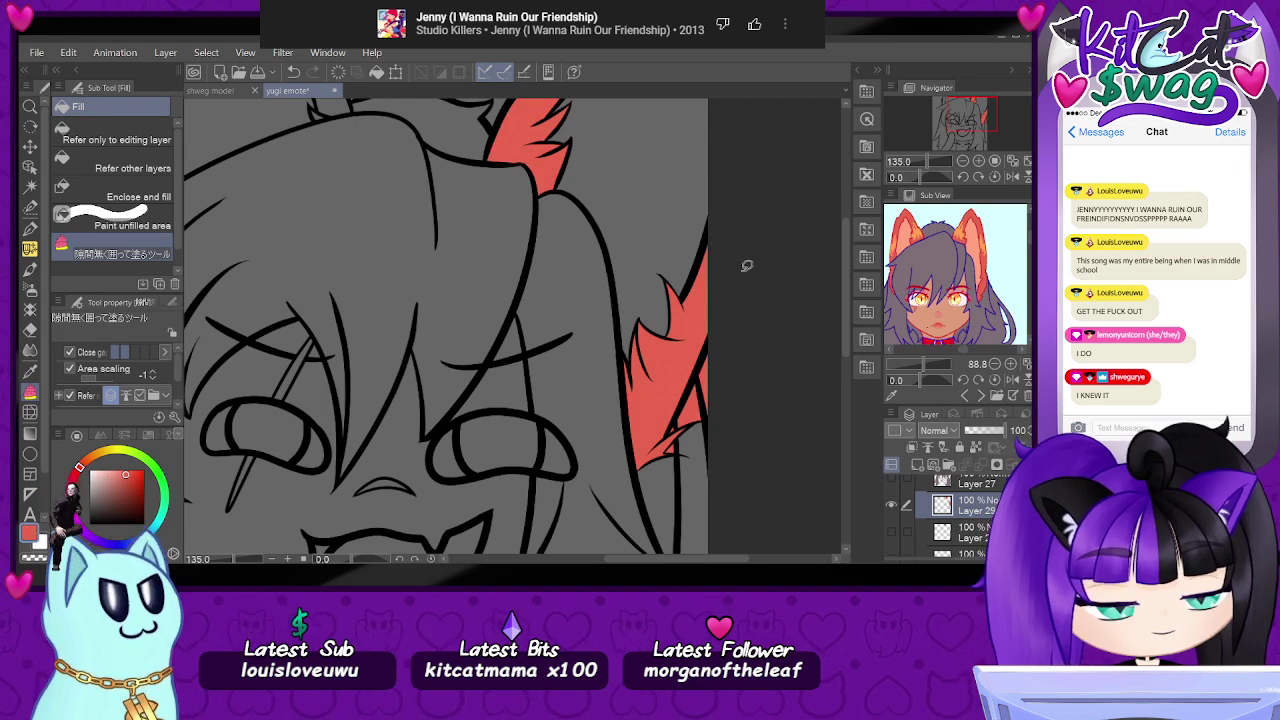
# - Select and clear the stray red-orange from the gaps below the right-edge fur using Auto select referring to all layers
pyautogui.scroll(3, 732, 246)
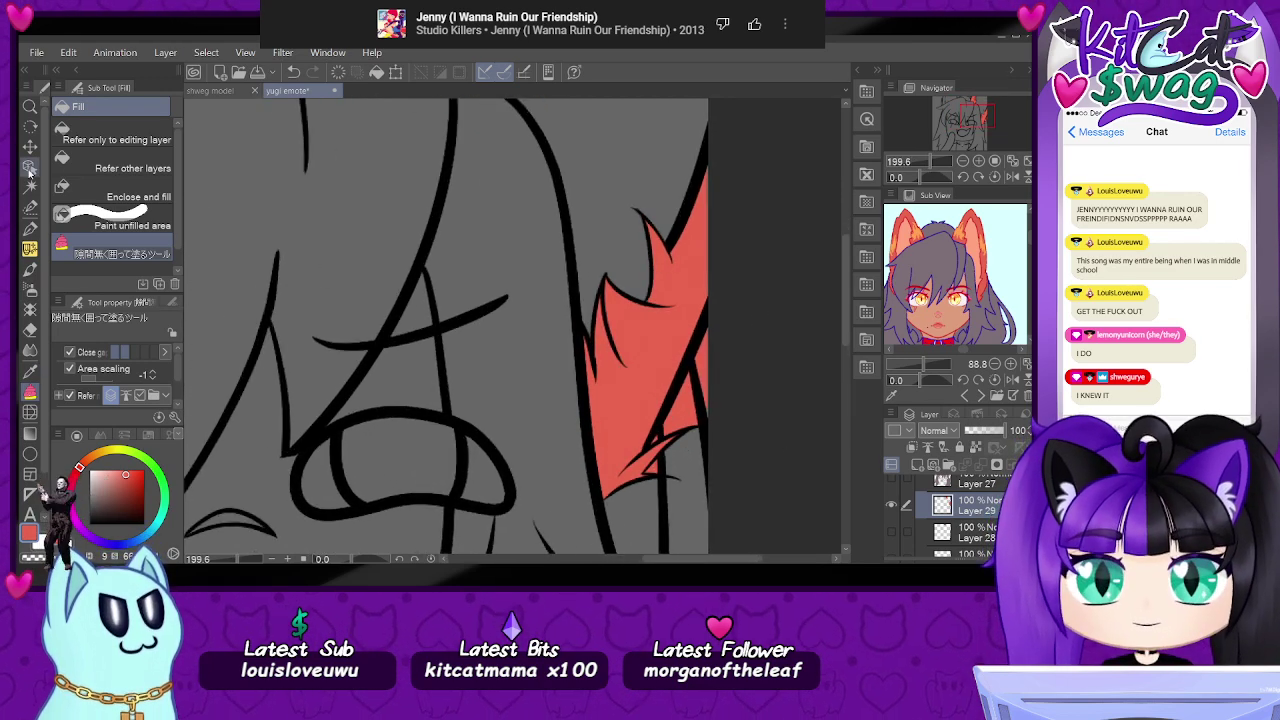
pyautogui.click(30, 186)
pyautogui.click(690, 400)
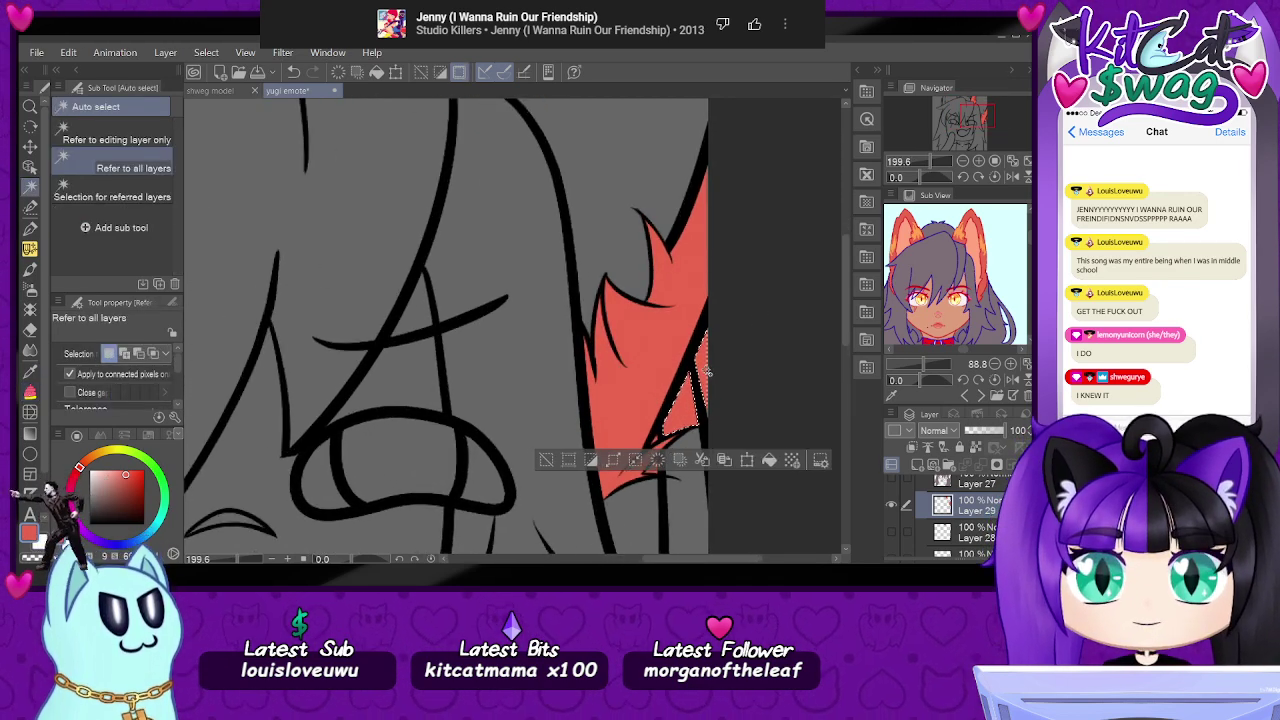
pyautogui.press('Delete')
pyautogui.click(655, 512)
pyautogui.hotkey('alt', 'Delete')
pyautogui.click(652, 468)
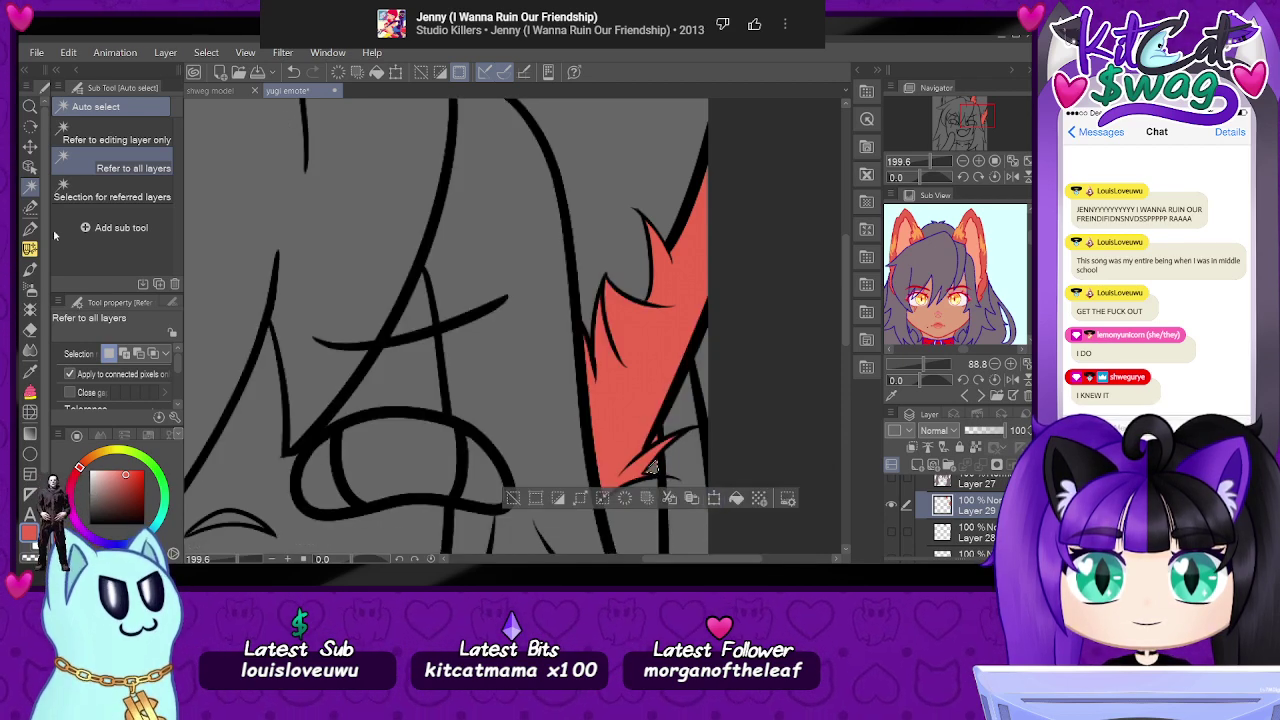
# - Deselect and clean up the leftover red-orange around the lower fur tips with the Hard eraser
pyautogui.click(30, 330)
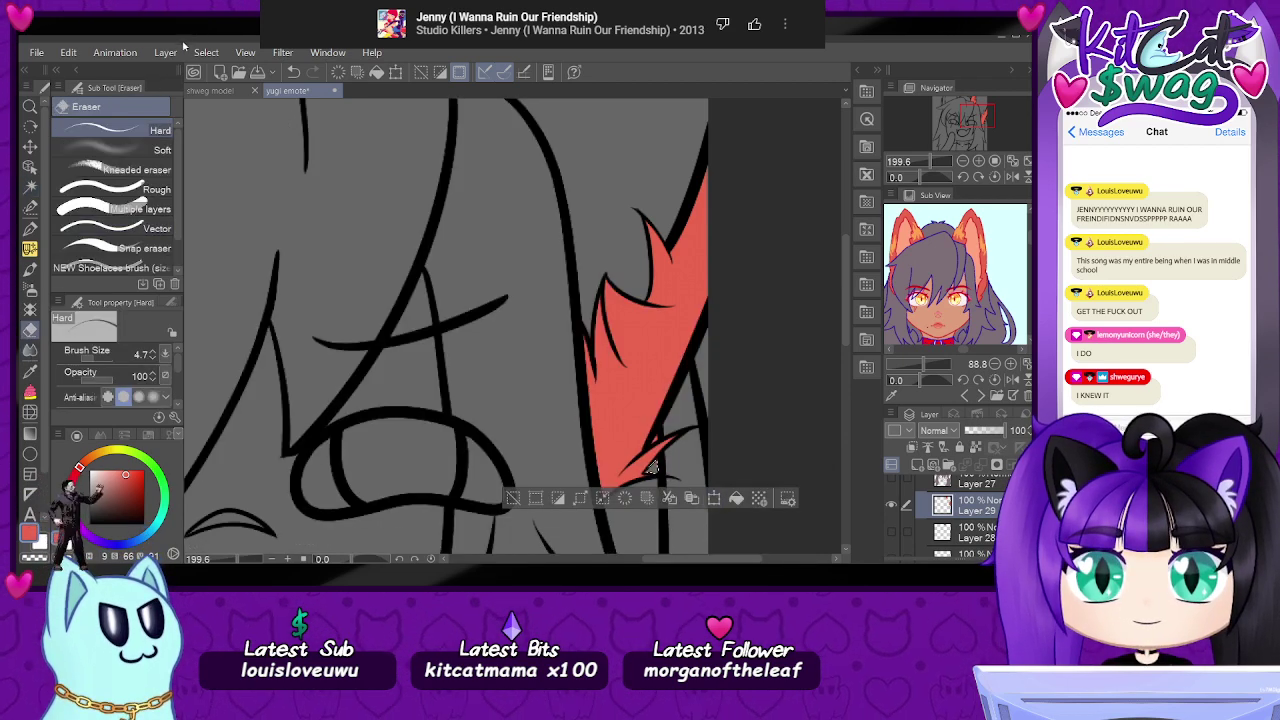
pyautogui.click(226, 88)
pyautogui.scroll(7, 658, 457)
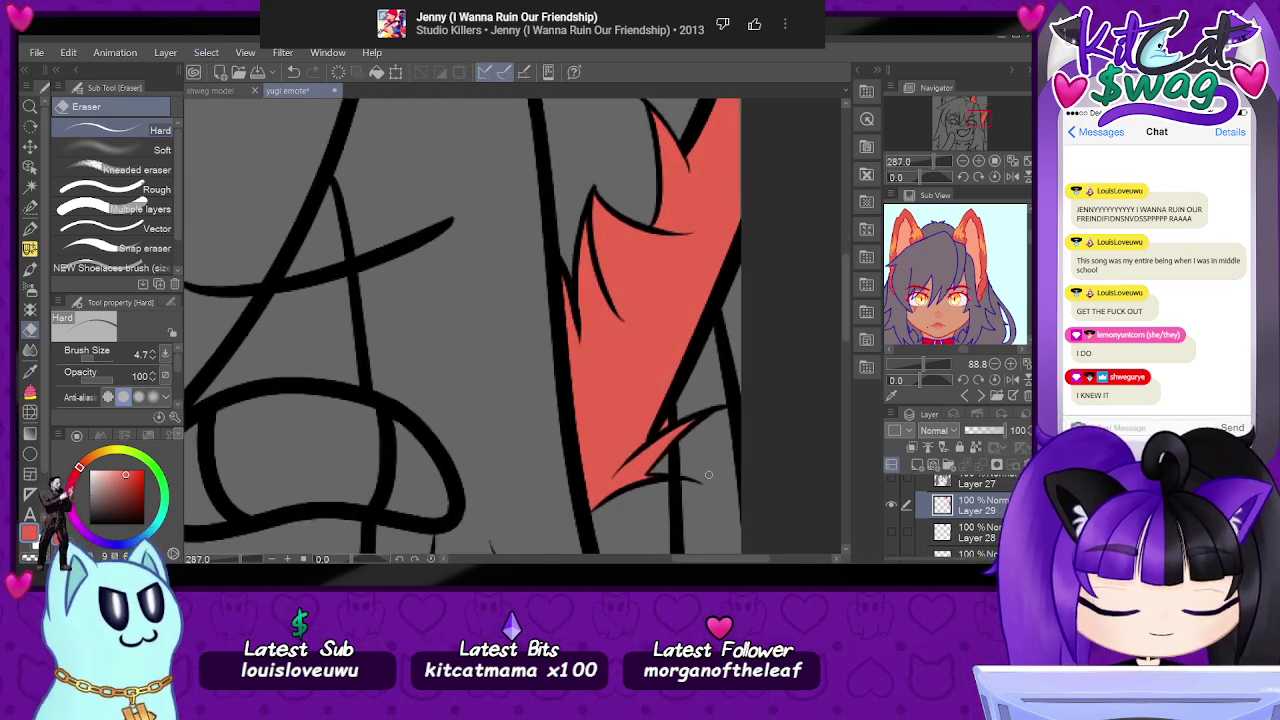
pyautogui.scroll(4, 710, 517)
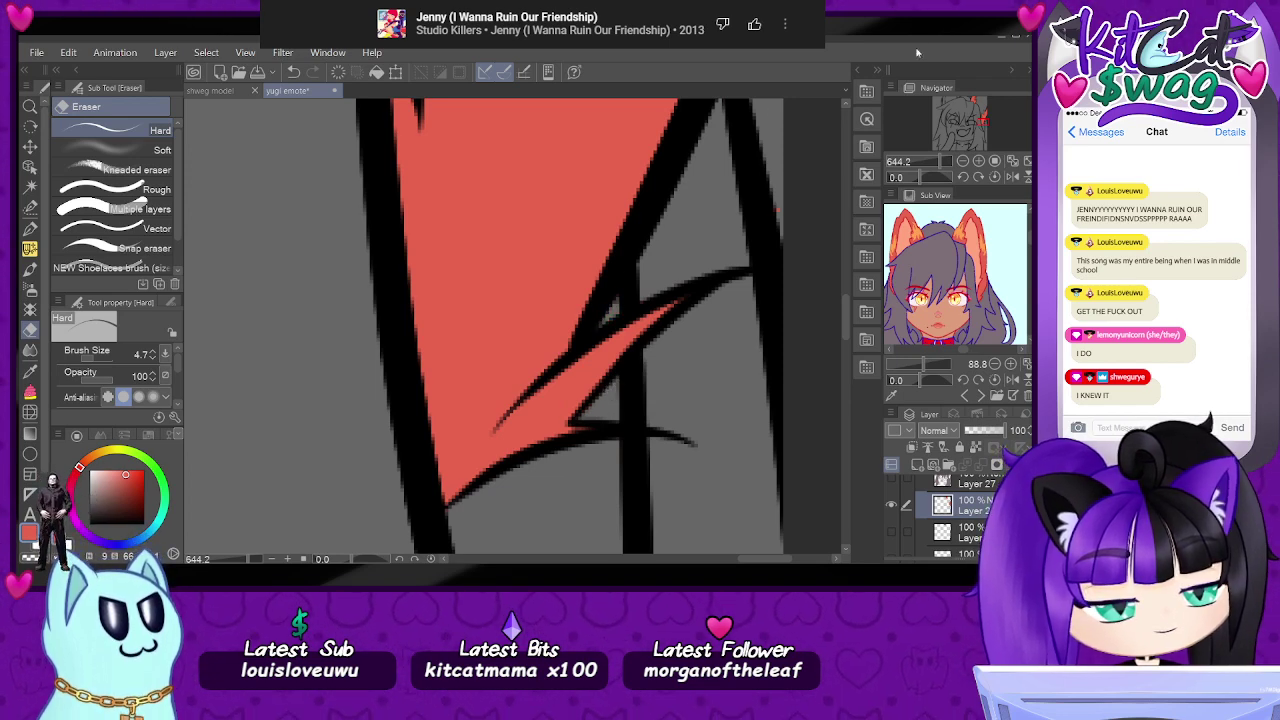
# - Fill the small ear section above the crown of the hair with red-orange using the gapless enclose-and-fill tool
pyautogui.moveTo(980, 123); pyautogui.dragTo(983, 117)
pyautogui.moveTo(939, 161); pyautogui.dragTo(932, 161)
pyautogui.moveTo(980, 125); pyautogui.dragTo(979, 117)
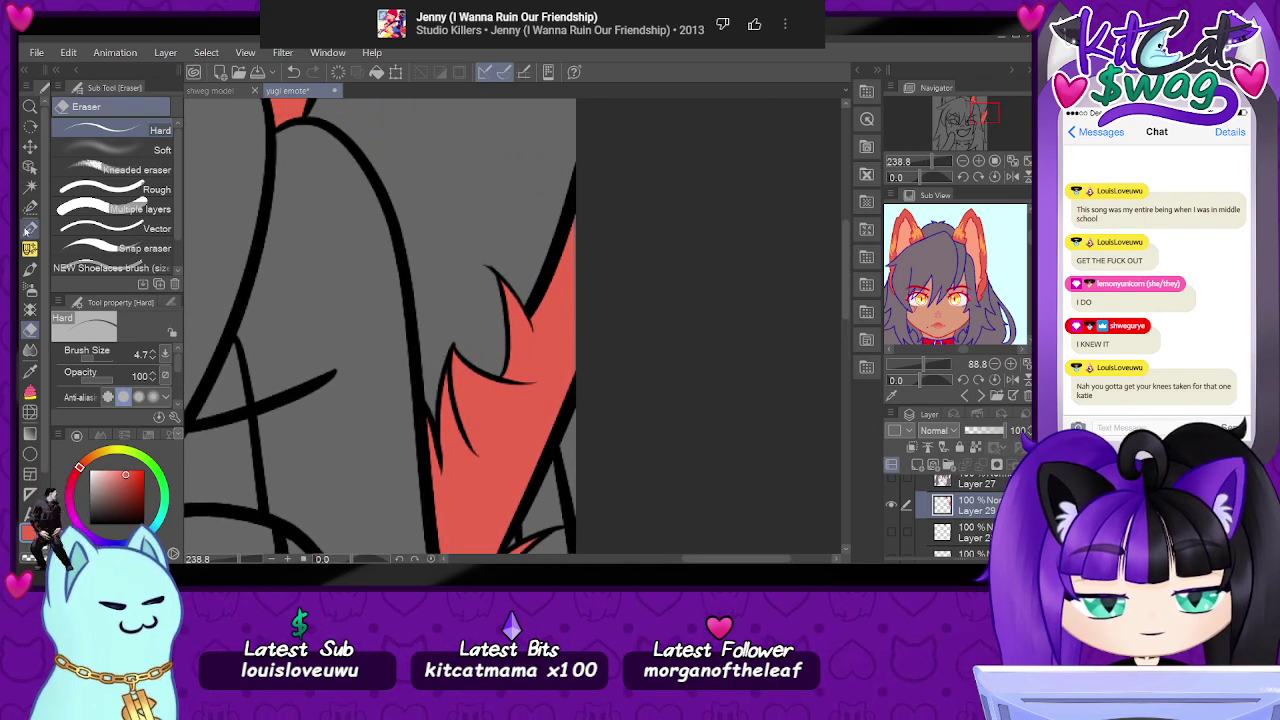
pyautogui.click(29, 229)
pyautogui.moveTo(101, 362); pyautogui.dragTo(98, 362)
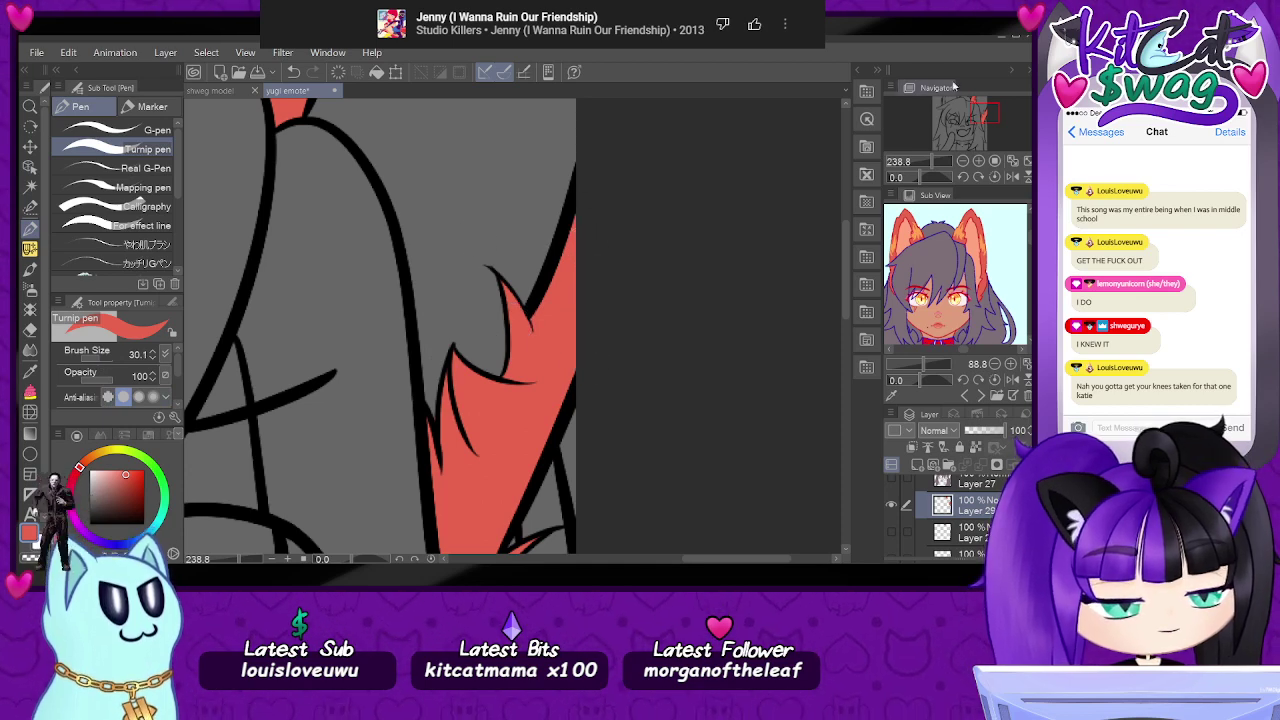
pyautogui.moveTo(956, 133); pyautogui.dragTo(979, 108)
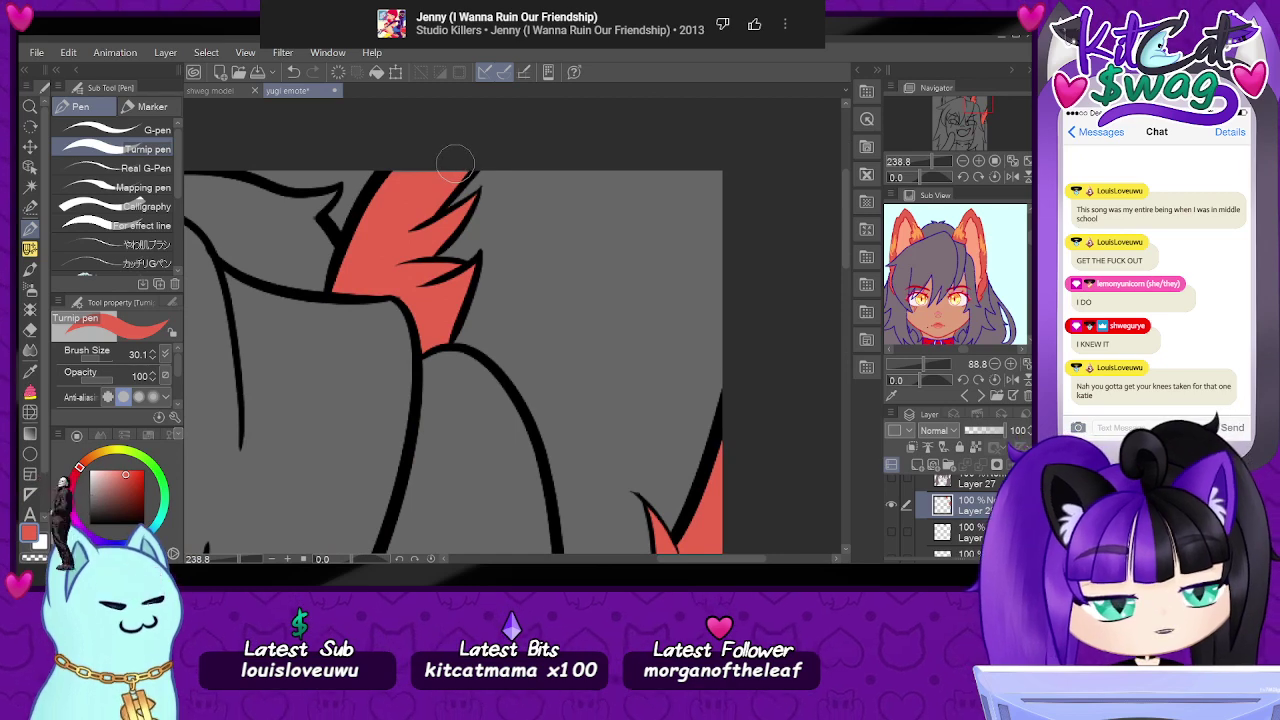
pyautogui.moveTo(979, 110); pyautogui.dragTo(947, 106)
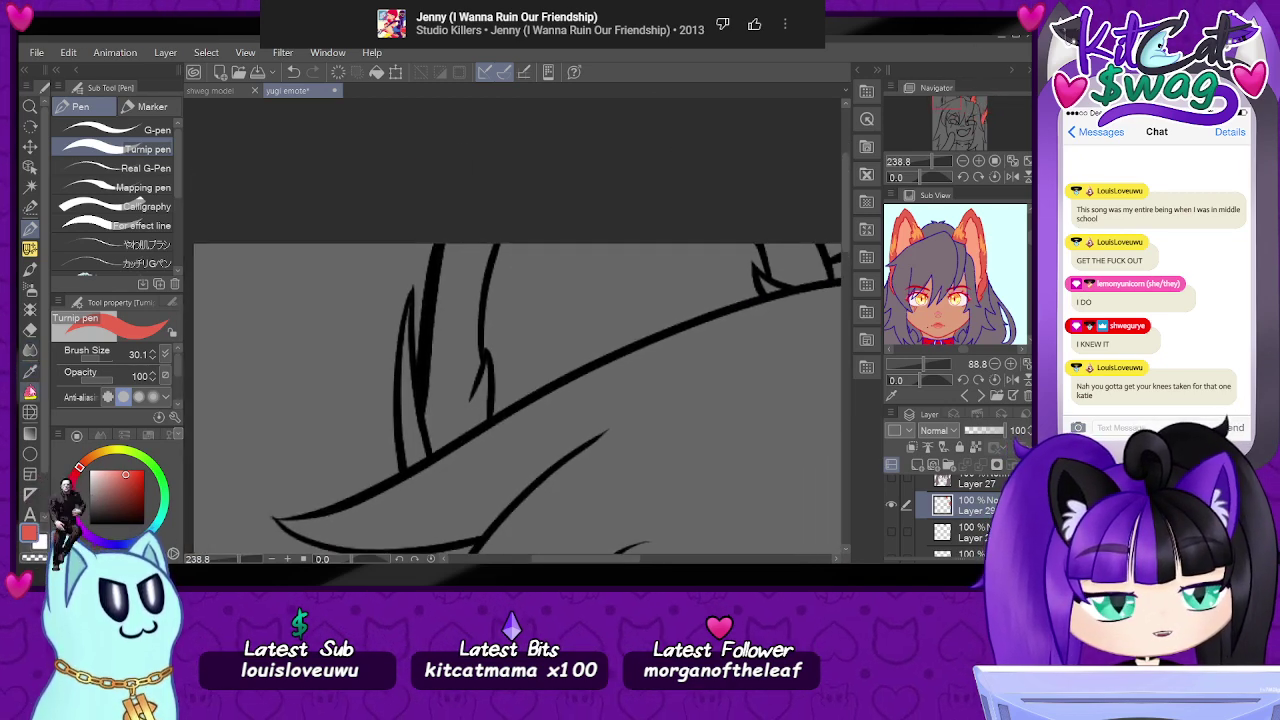
pyautogui.click(30, 390)
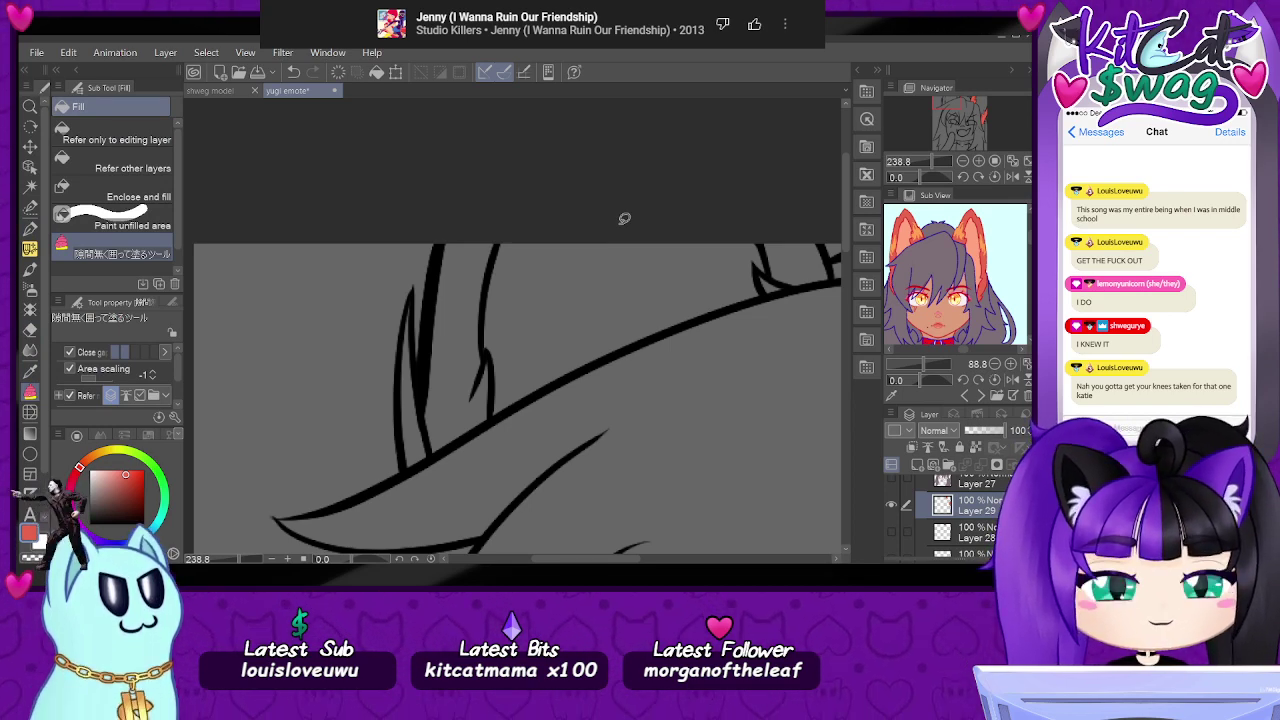
pyautogui.moveTo(955, 130); pyautogui.dragTo(963, 108)
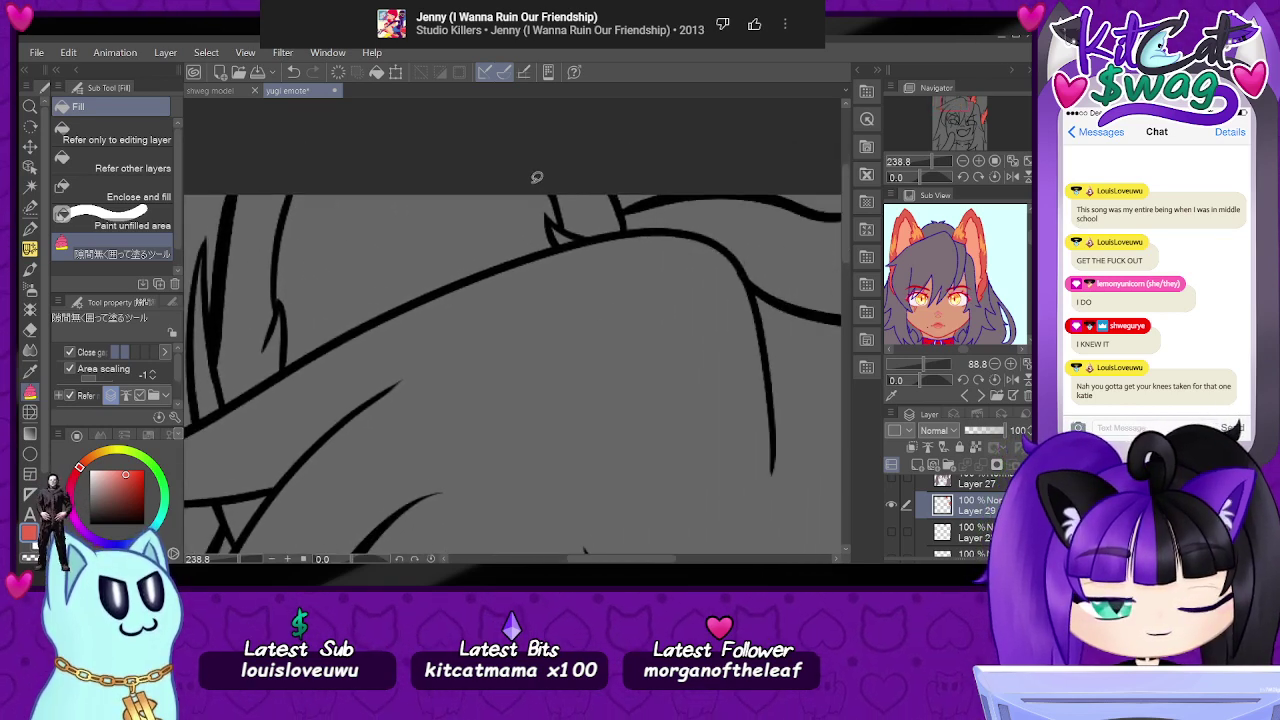
pyautogui.moveTo(536, 177)
pyautogui.mouseDown()
pyautogui.moveTo(525, 294)
pyautogui.moveTo(640, 260)
pyautogui.mouseUp()
pyautogui.moveTo(645, 210)
pyautogui.mouseDown()
pyautogui.moveTo(628, 181)
pyautogui.moveTo(548, 162)
pyautogui.mouseUp()
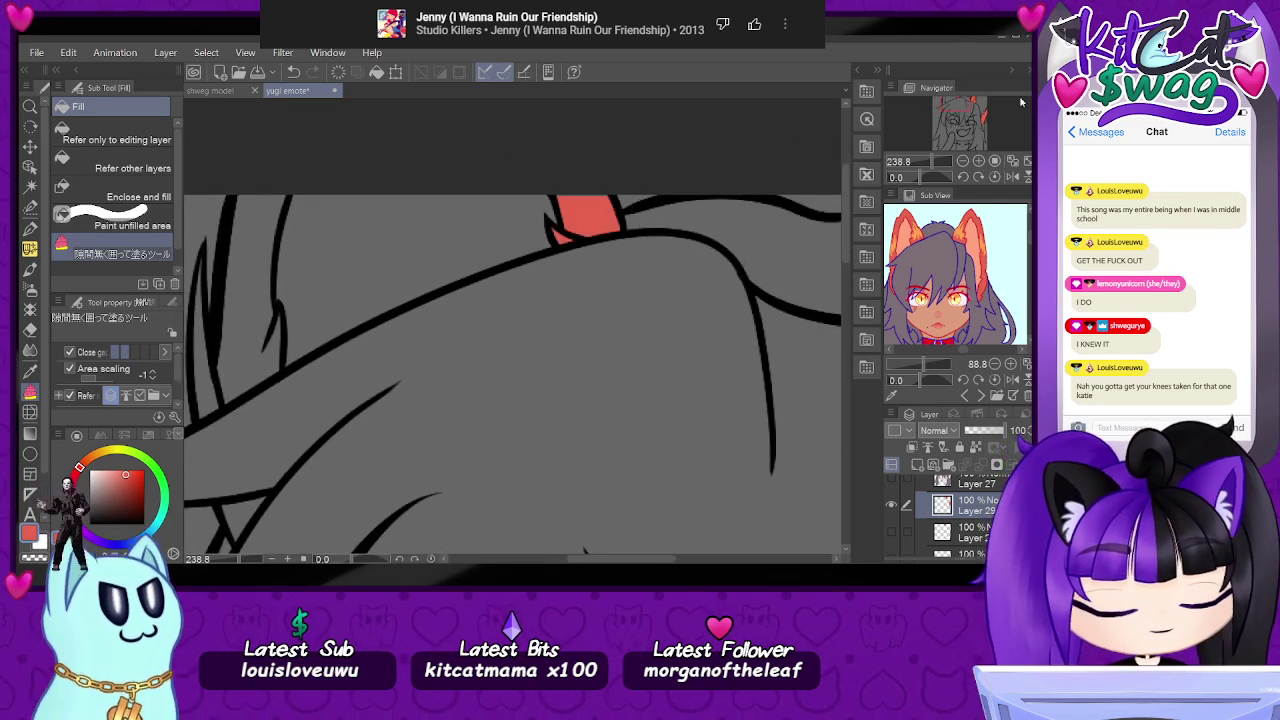
# - Fill the left ear's outer strips and the small ear gap beneath the hair tuft with red-orange, using the gapless fill tool
pyautogui.moveTo(964, 107); pyautogui.dragTo(886, 43)
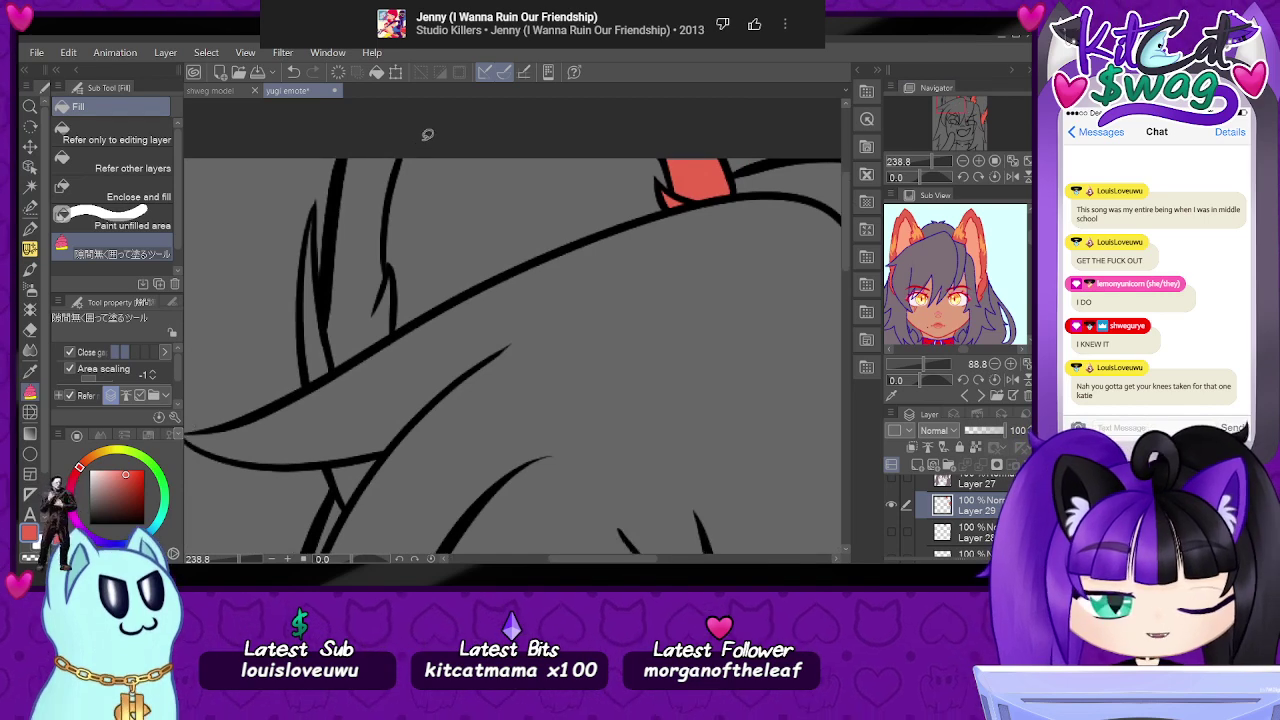
pyautogui.moveTo(427, 134)
pyautogui.mouseDown()
pyautogui.moveTo(413, 364)
pyautogui.moveTo(331, 406)
pyautogui.moveTo(288, 394)
pyautogui.moveTo(273, 277)
pyautogui.moveTo(348, 130)
pyautogui.moveTo(430, 126)
pyautogui.mouseUp()
pyautogui.moveTo(954, 118); pyautogui.dragTo(942, 127)
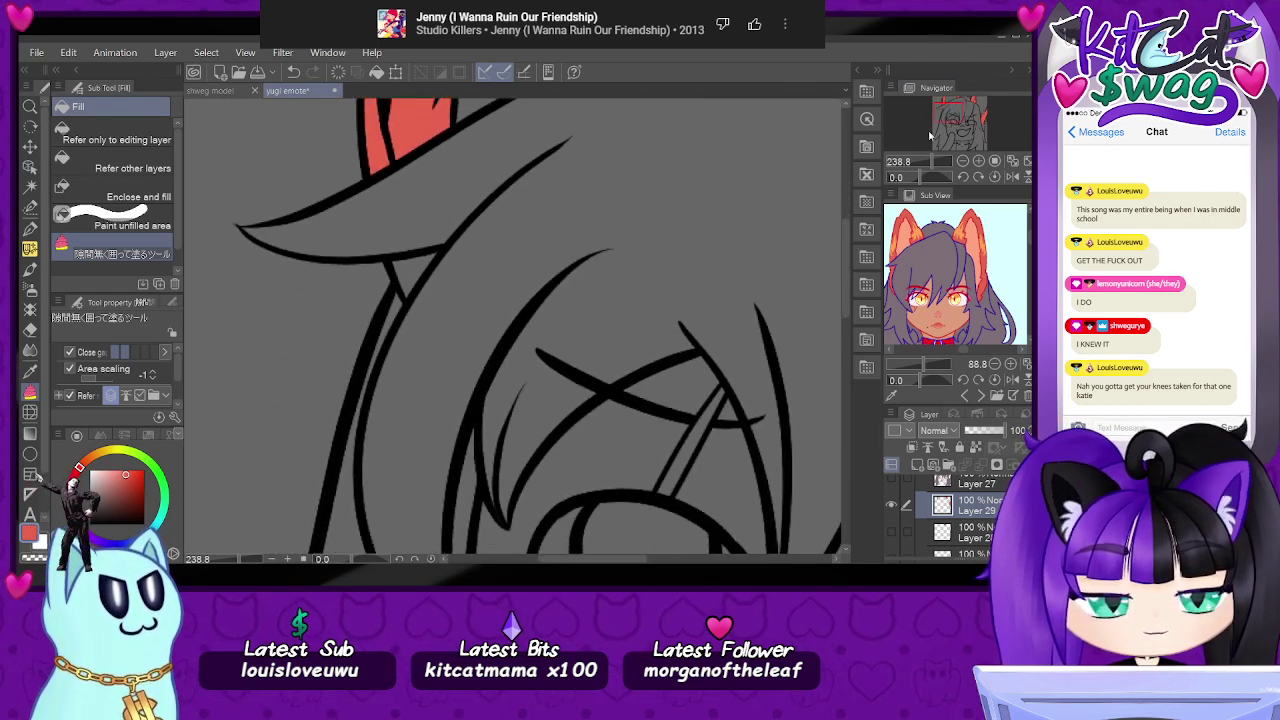
pyautogui.moveTo(381, 250)
pyautogui.mouseDown()
pyautogui.moveTo(474, 270)
pyautogui.moveTo(458, 212)
pyautogui.moveTo(382, 214)
pyautogui.moveTo(382, 183)
pyautogui.mouseUp()
pyautogui.moveTo(956, 118); pyautogui.dragTo(954, 110)
pyautogui.press('p')
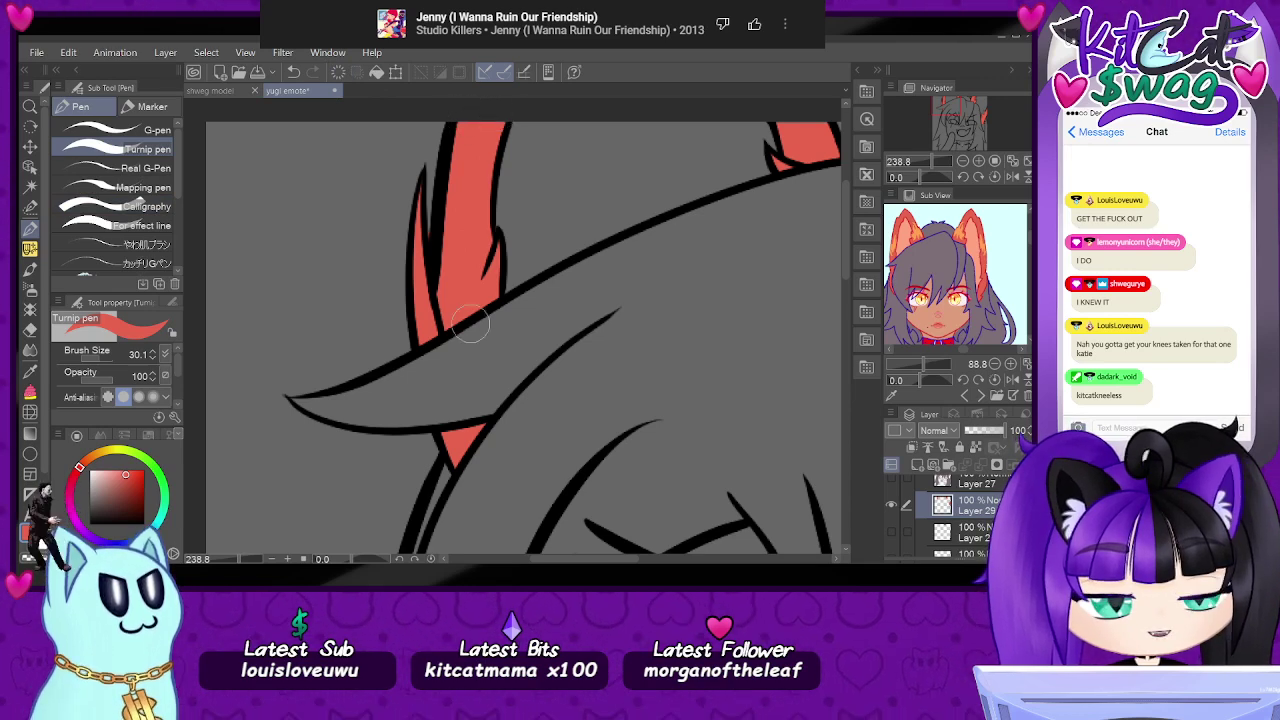
pyautogui.moveTo(947, 105); pyautogui.dragTo(949, 102)
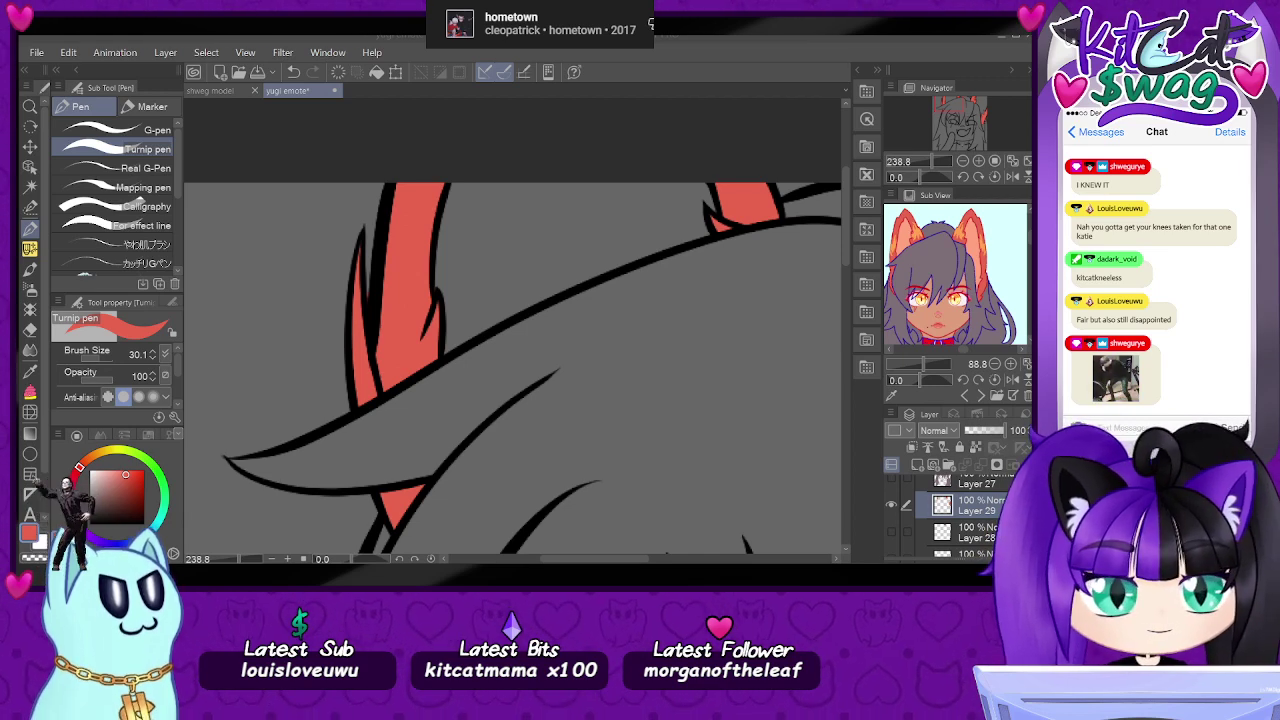
pyautogui.moveTo(955, 112); pyautogui.dragTo(955, 104)
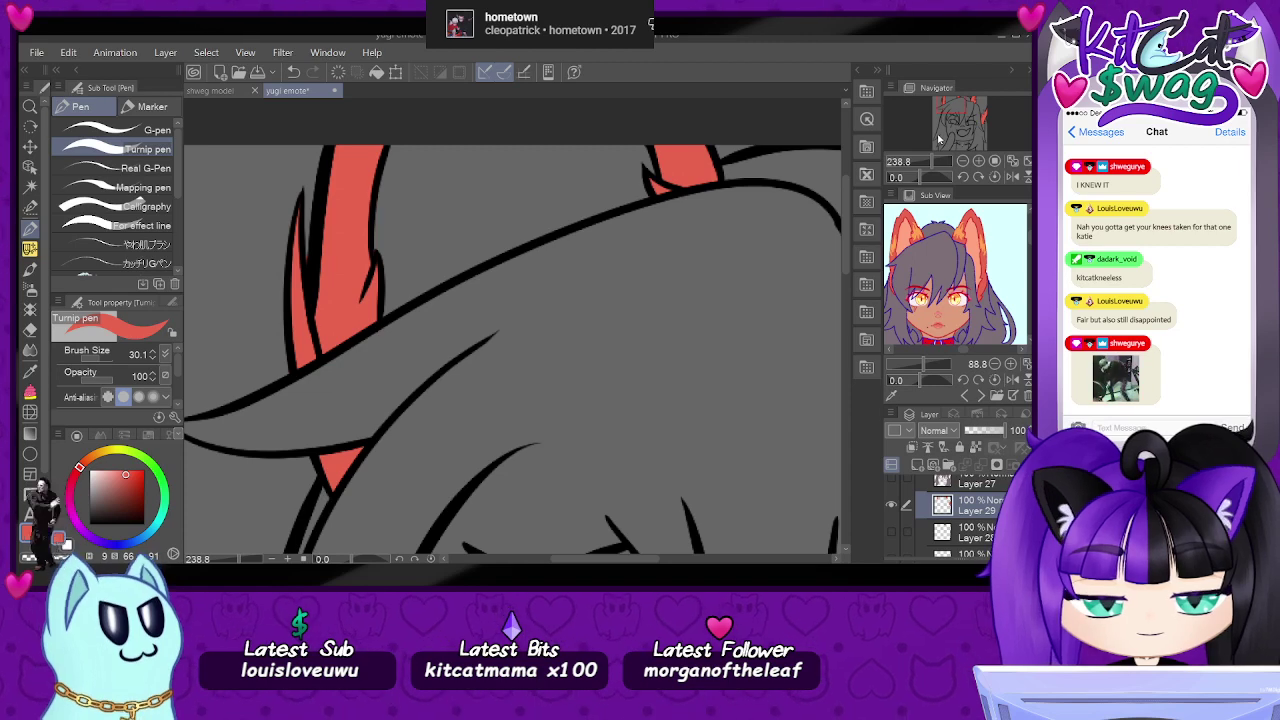
pyautogui.moveTo(931, 161); pyautogui.dragTo(920, 161)
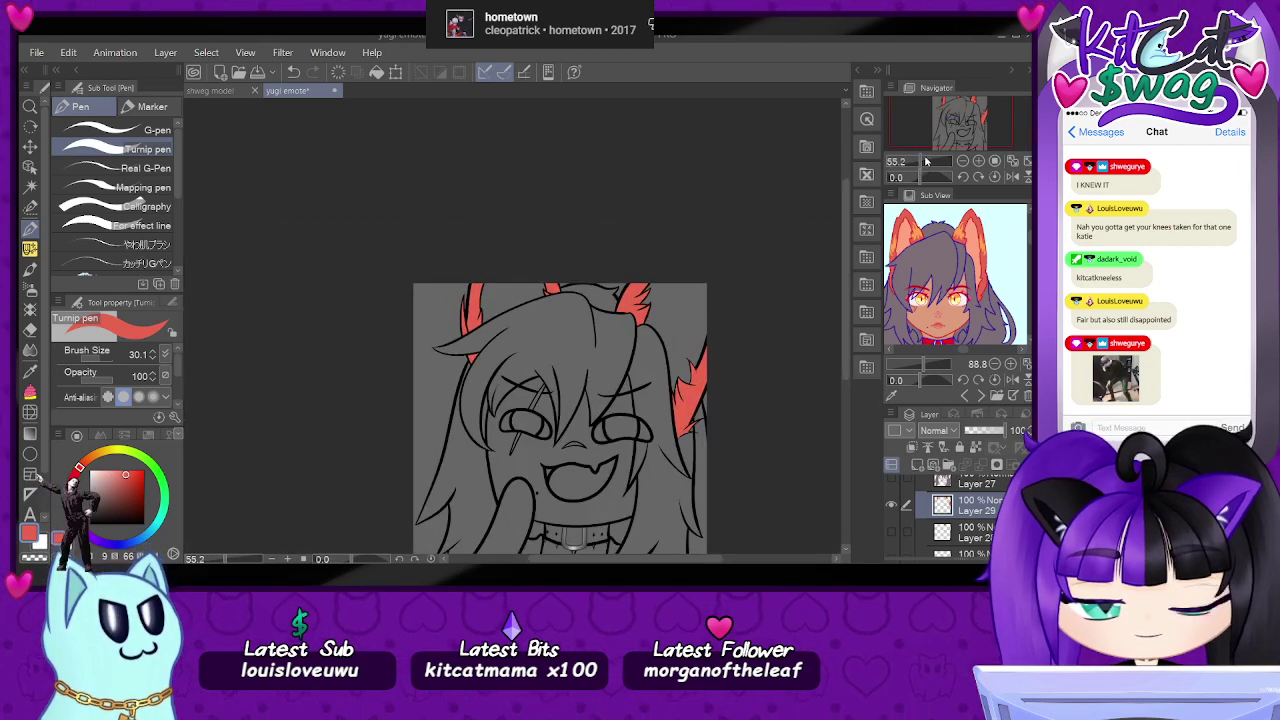
# - Sample the peach inner-ear colour from the character reference, add a new layer below Layer 29, and hide Layer 29
pyautogui.press('i')
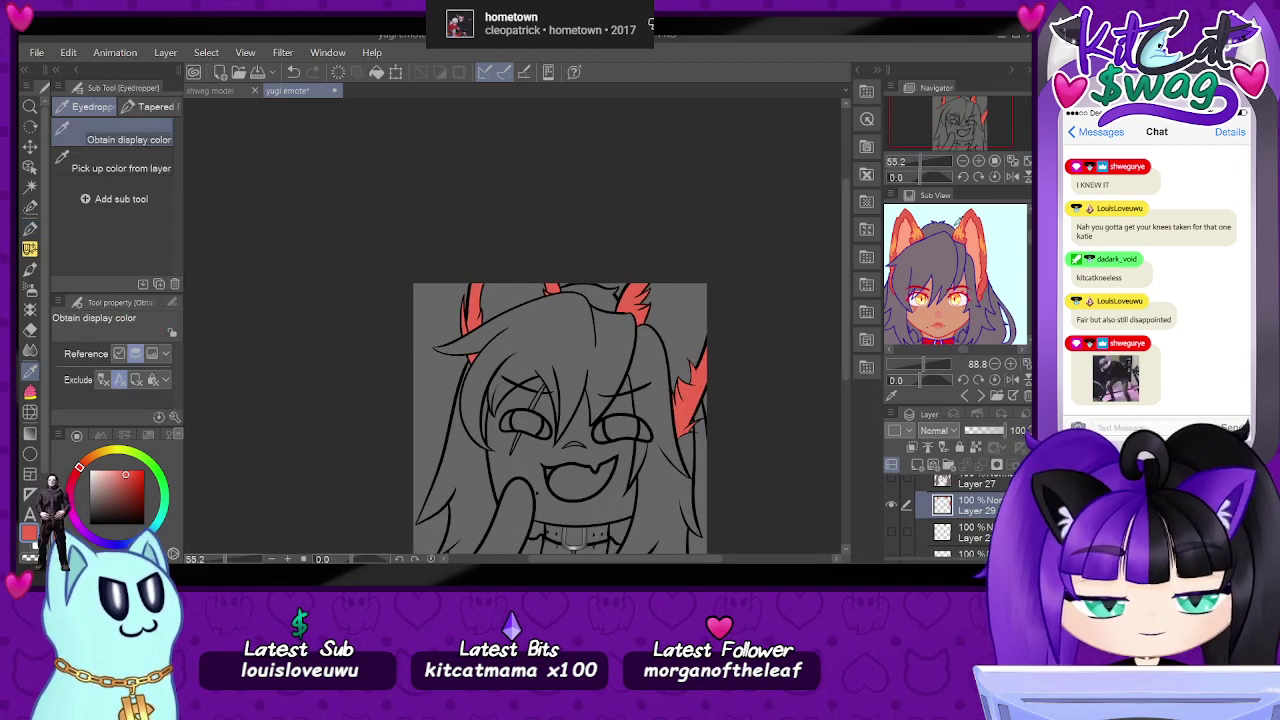
pyautogui.click(972, 533)
pyautogui.click(917, 465)
pyautogui.scroll(-1, 583, 325)
pyautogui.scroll(6, 588, 310)
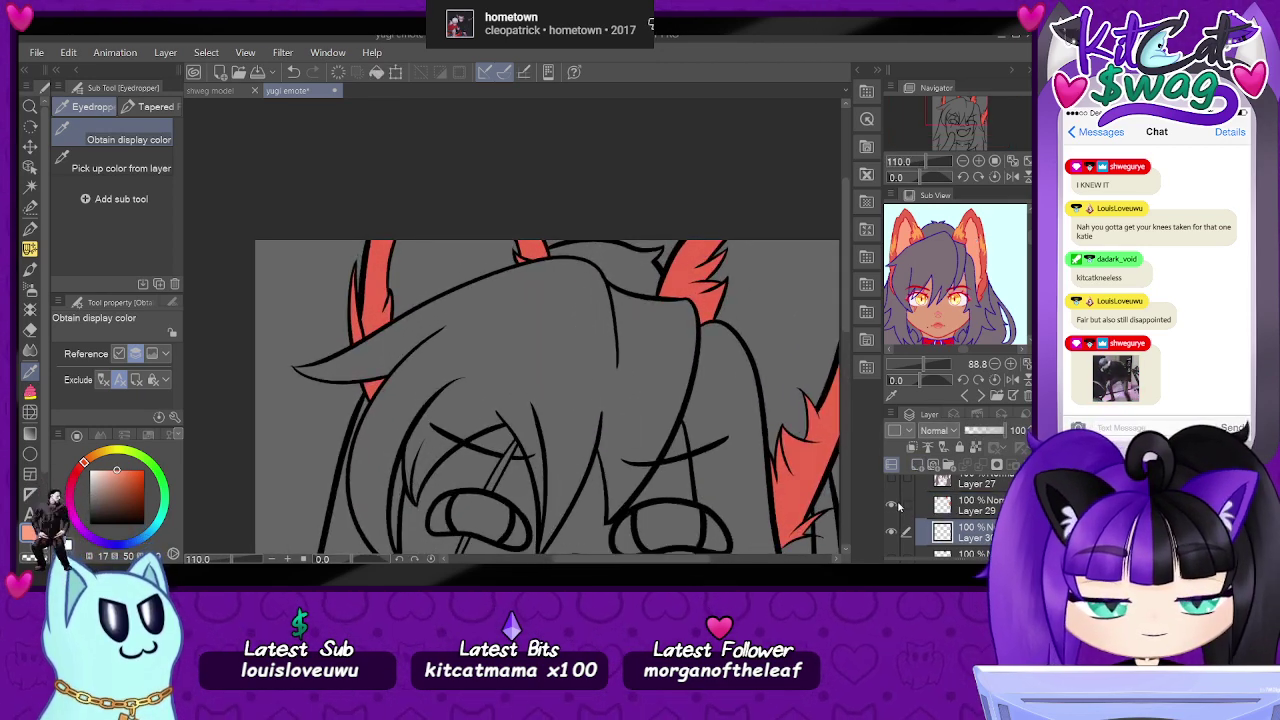
pyautogui.click(892, 505)
# - Fill the left inner ear with peach using the gapless fill tool and erase the spill inside the small fur tuft beside it
pyautogui.click(30, 393)
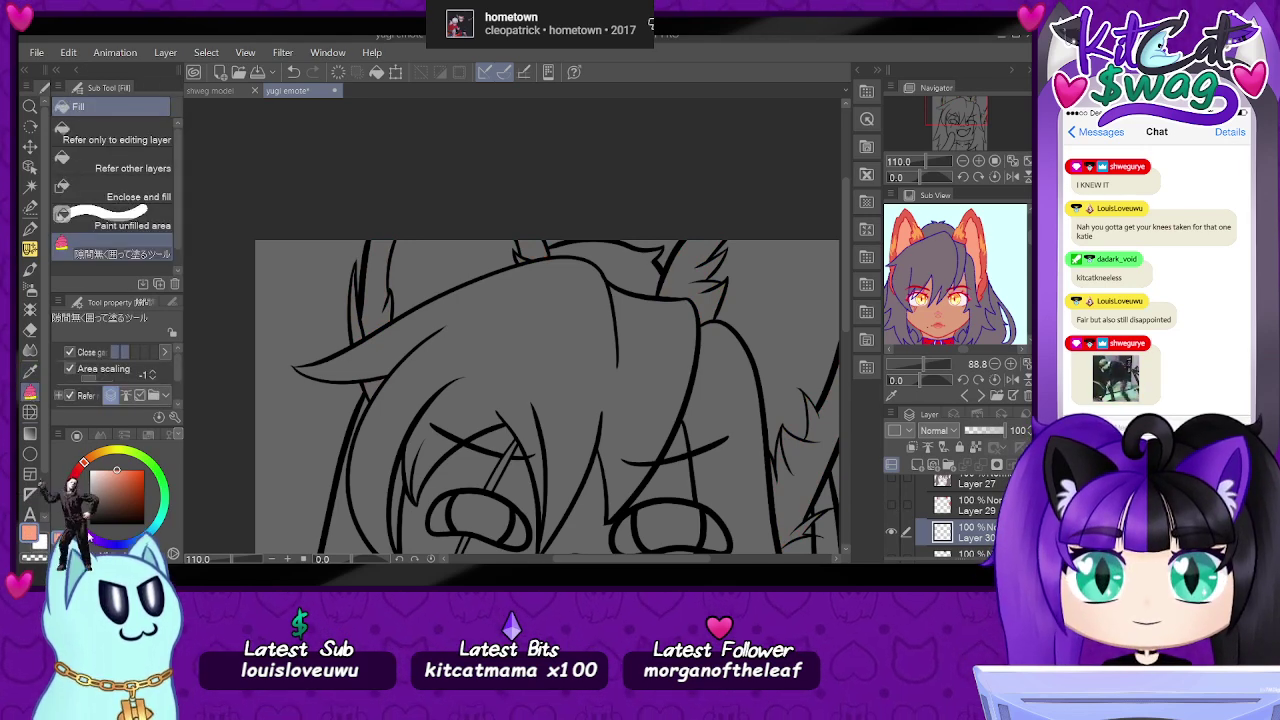
pyautogui.moveTo(392, 325)
pyautogui.mouseDown()
pyautogui.moveTo(384, 268)
pyautogui.moveTo(403, 209)
pyautogui.moveTo(455, 188)
pyautogui.moveTo(527, 204)
pyautogui.moveTo(549, 259)
pyautogui.moveTo(523, 295)
pyautogui.moveTo(415, 315)
pyautogui.mouseUp()
pyautogui.scroll(8, 503, 221)
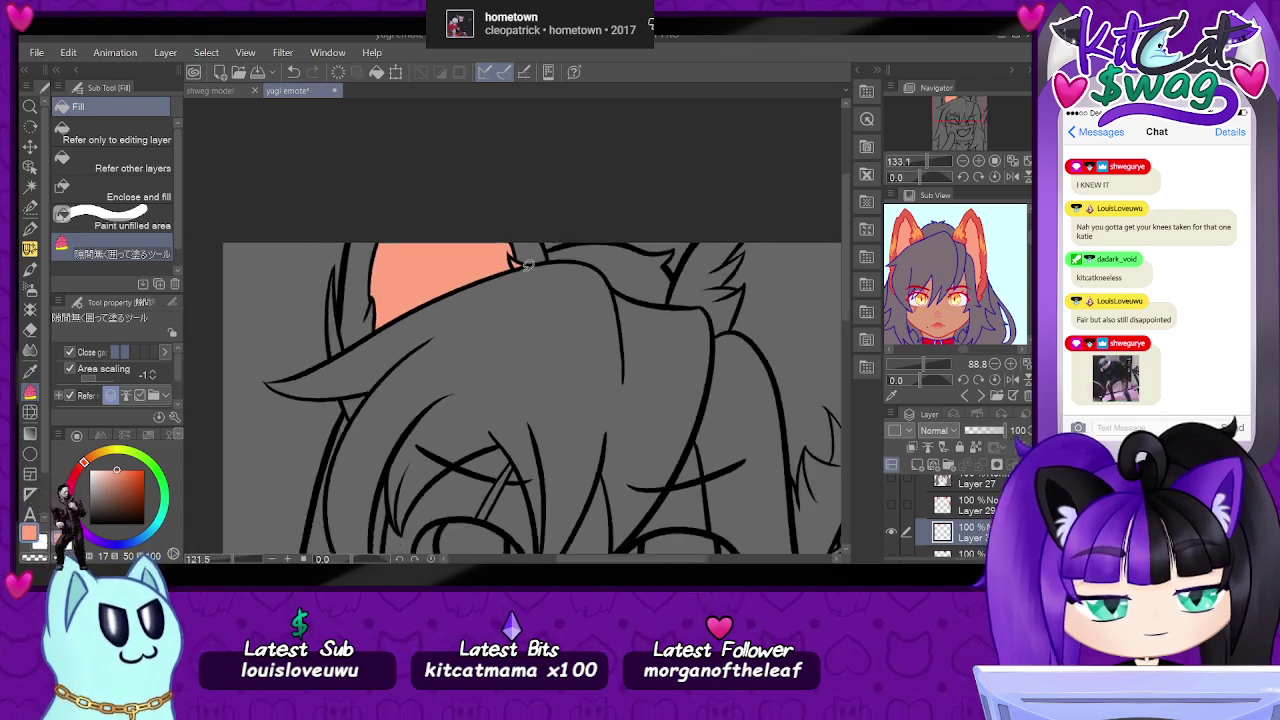
pyautogui.scroll(2, 549, 259)
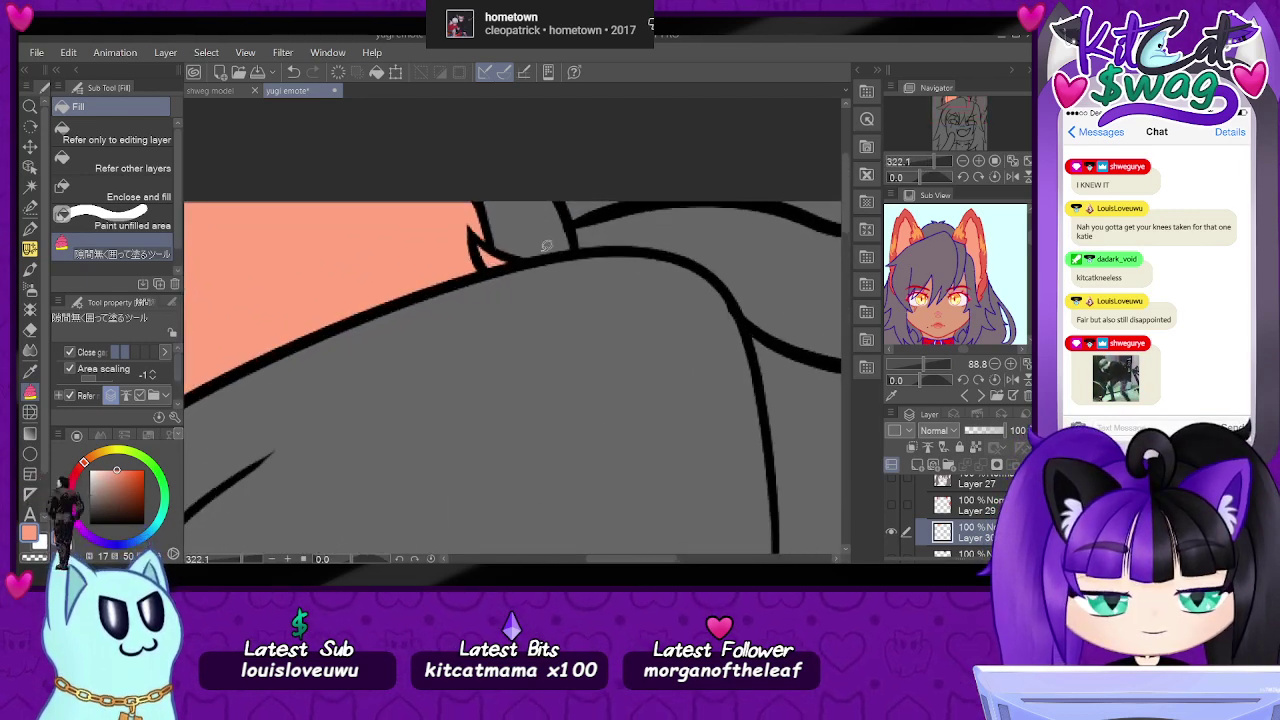
pyautogui.press('e')
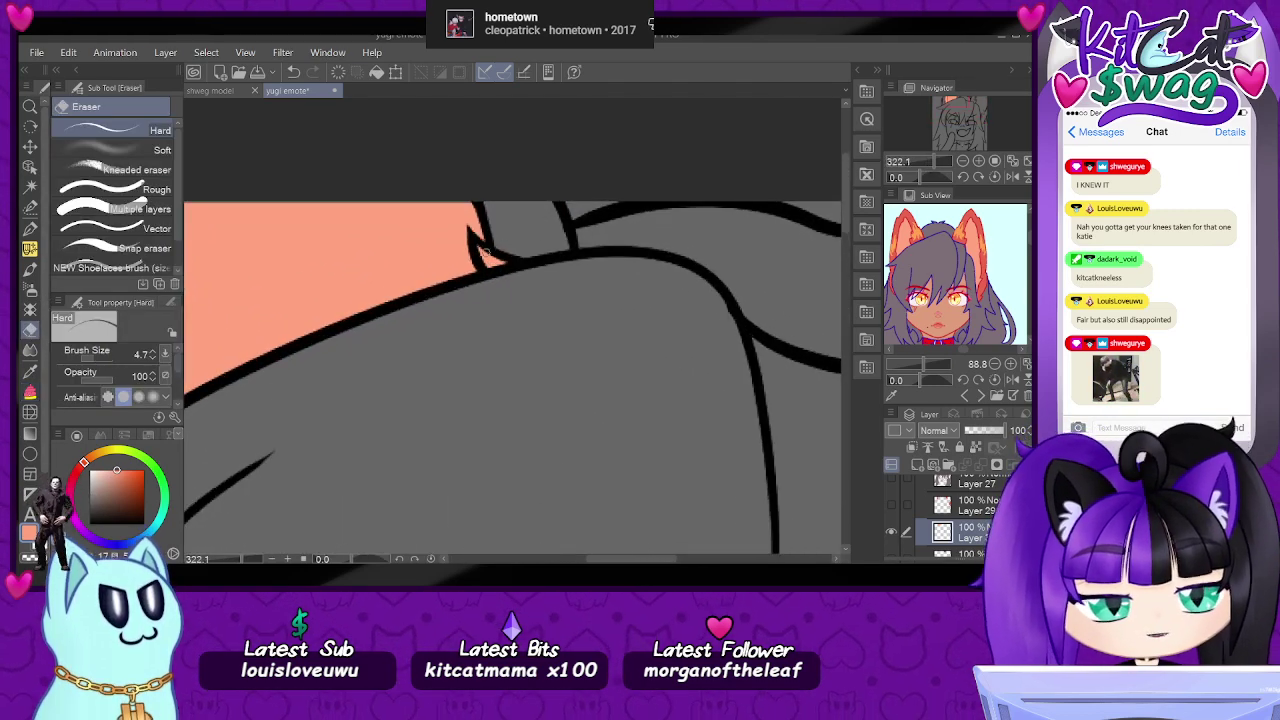
pyautogui.moveTo(478, 247); pyautogui.dragTo(488, 262)
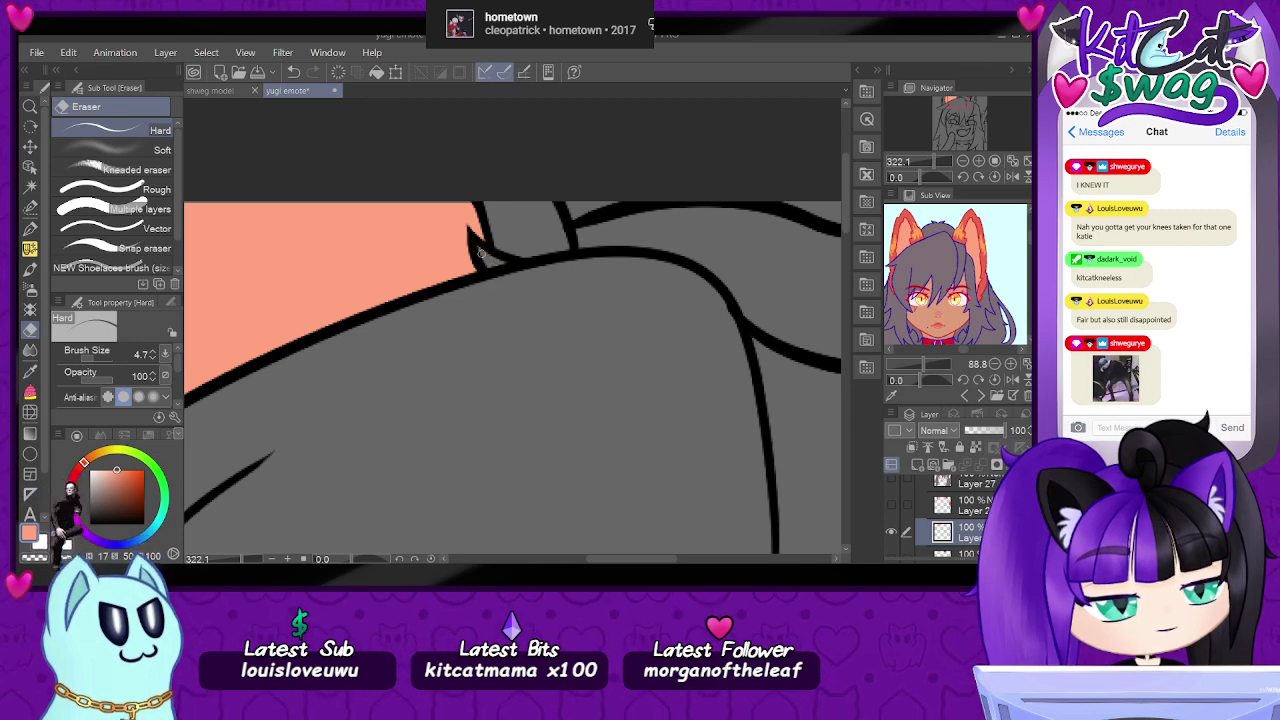
# - Fill the right inner ear between the fur tufts with peach, and clean up its edges with the Hard eraser
pyautogui.moveTo(965, 115); pyautogui.dragTo(981, 107)
pyautogui.moveTo(935, 162); pyautogui.dragTo(932, 163)
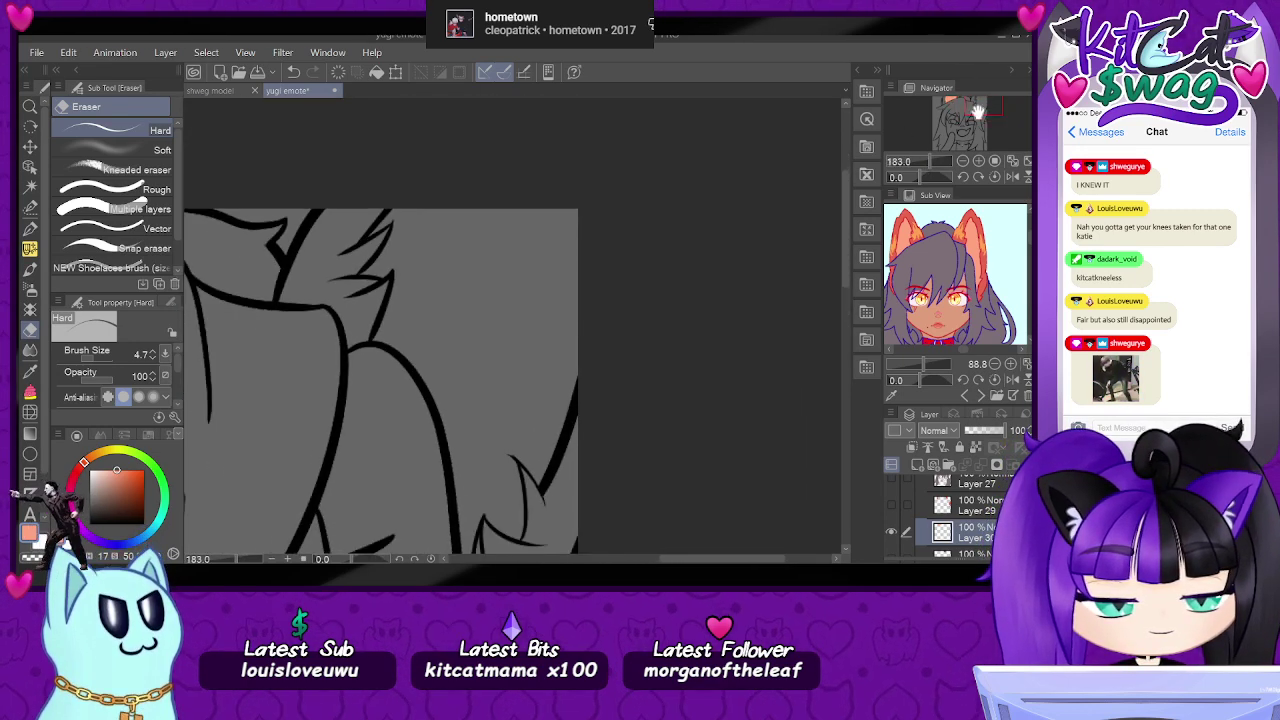
pyautogui.moveTo(976, 107); pyautogui.dragTo(978, 110)
pyautogui.press('g')
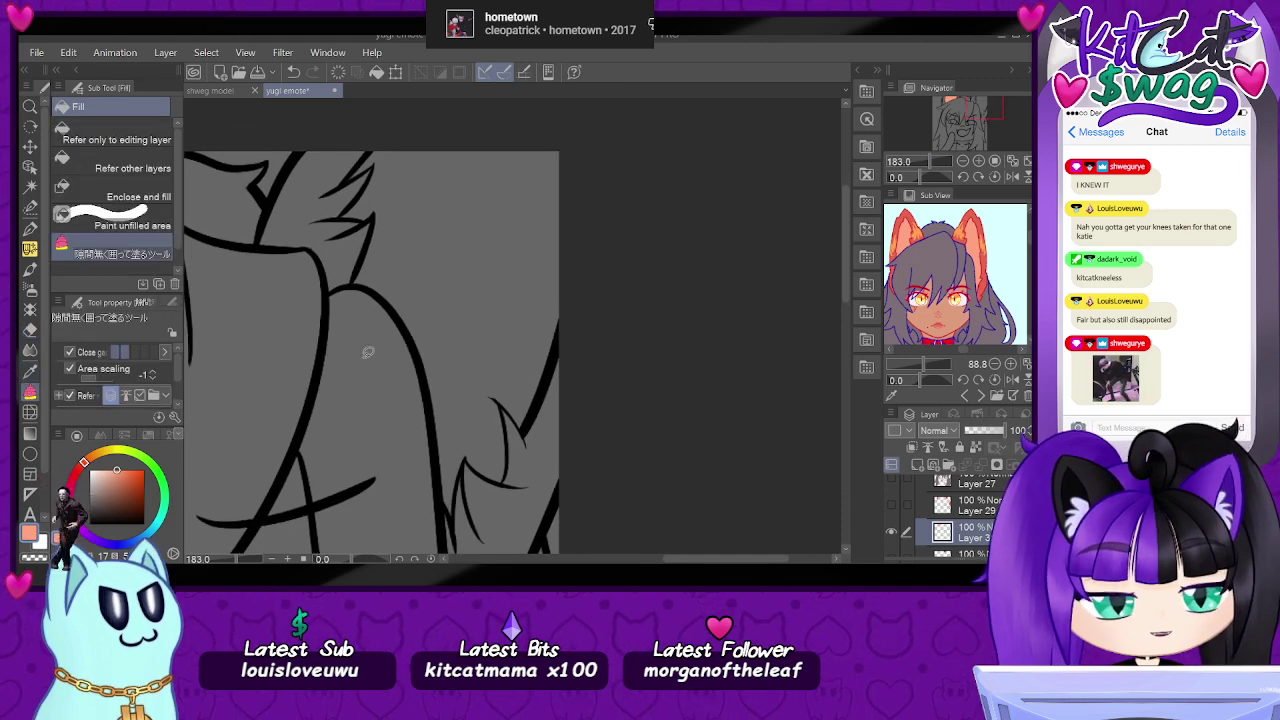
pyautogui.moveTo(350, 312)
pyautogui.mouseDown()
pyautogui.moveTo(369, 232)
pyautogui.moveTo(343, 216)
pyautogui.moveTo(355, 177)
pyautogui.moveTo(330, 196)
pyautogui.moveTo(371, 126)
pyautogui.moveTo(436, 107)
pyautogui.moveTo(553, 119)
pyautogui.moveTo(603, 172)
pyautogui.moveTo(598, 356)
pyautogui.moveTo(465, 537)
pyautogui.moveTo(431, 528)
pyautogui.moveTo(382, 349)
pyautogui.moveTo(347, 297)
pyautogui.moveTo(371, 271)
pyautogui.mouseUp()
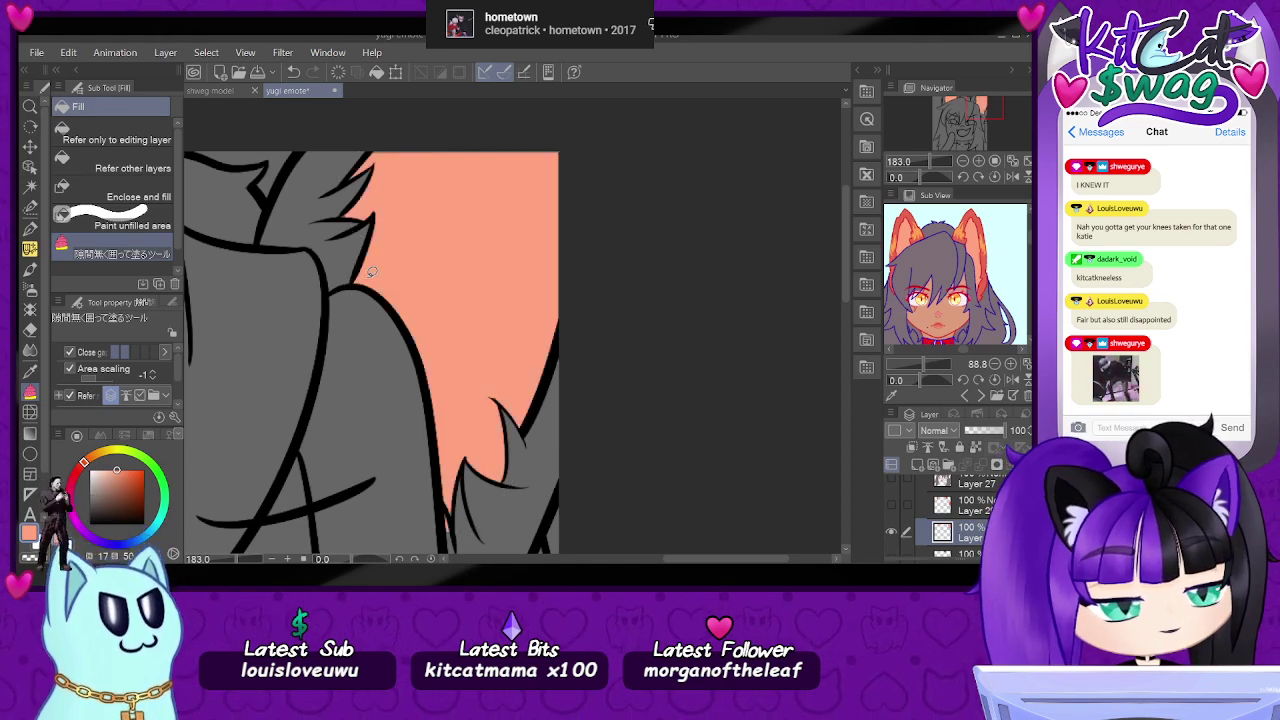
pyautogui.moveTo(976, 112); pyautogui.dragTo(975, 119)
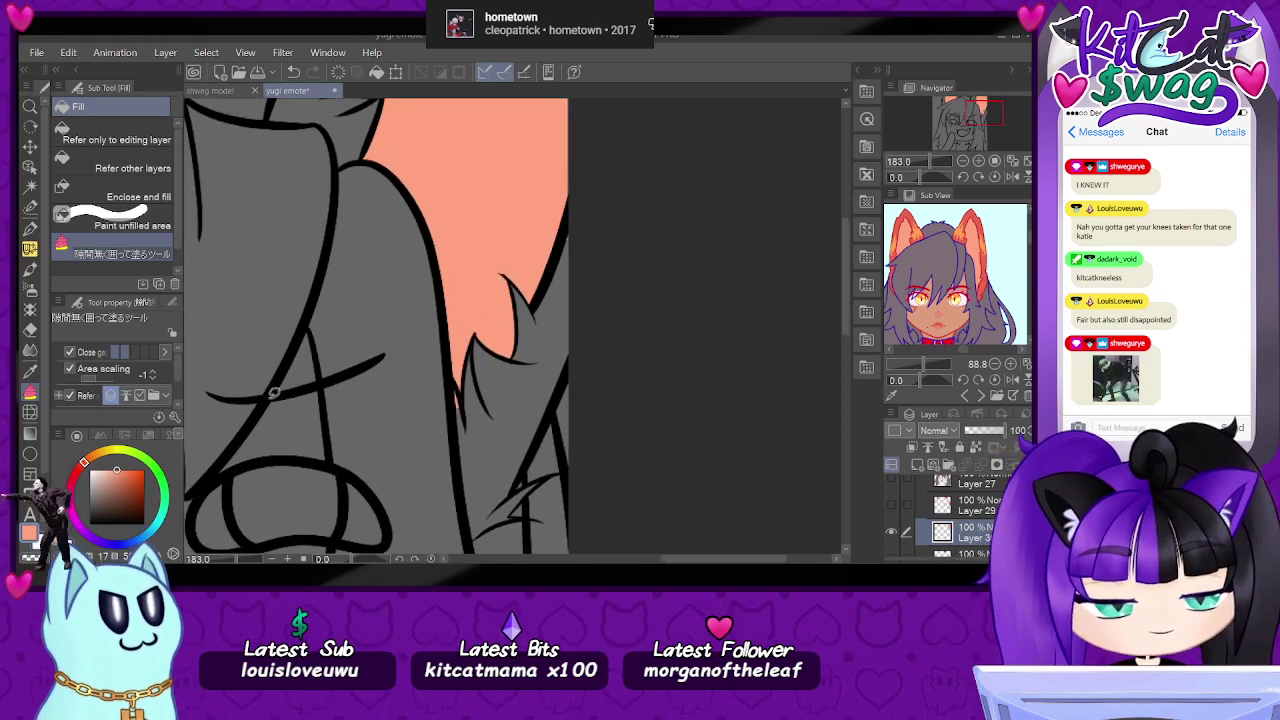
pyautogui.click(30, 330)
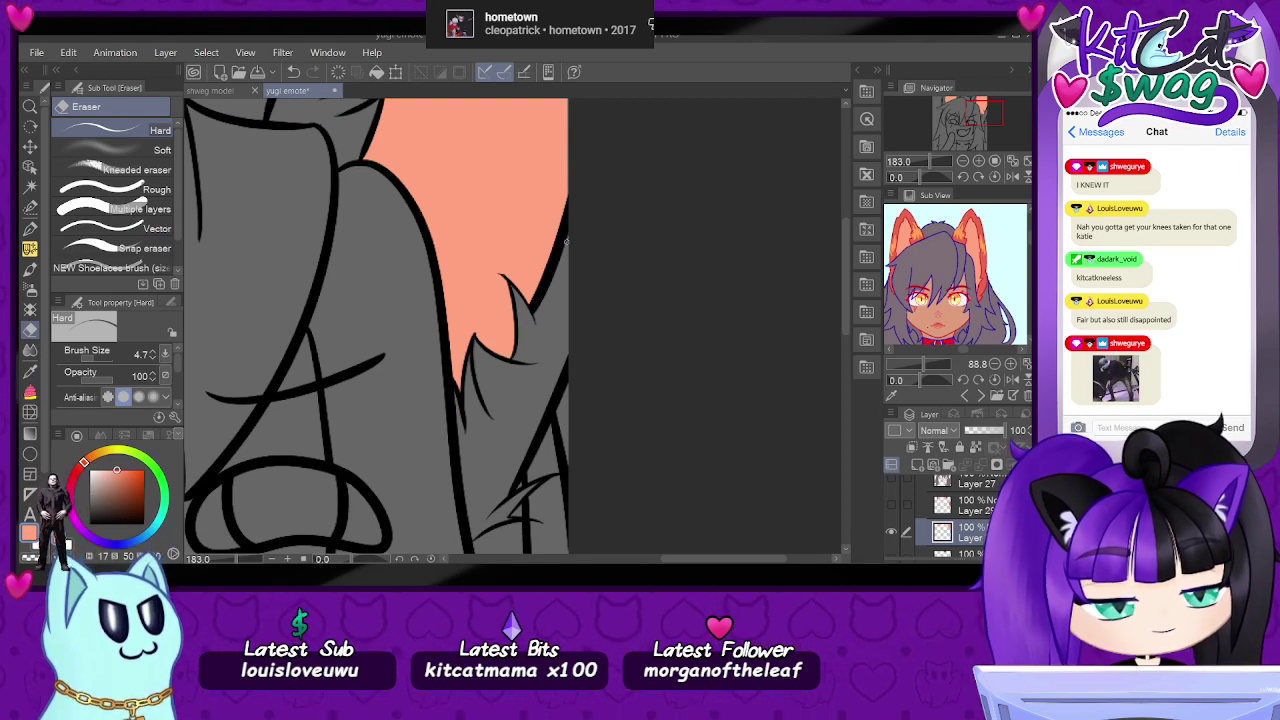
# - Examine the salmon inner-ear fill up close along the fur tufts, with the G-pen selected for touch-ups
pyautogui.moveTo(966, 128); pyautogui.dragTo(968, 106)
pyautogui.moveTo(930, 162); pyautogui.dragTo(905, 181)
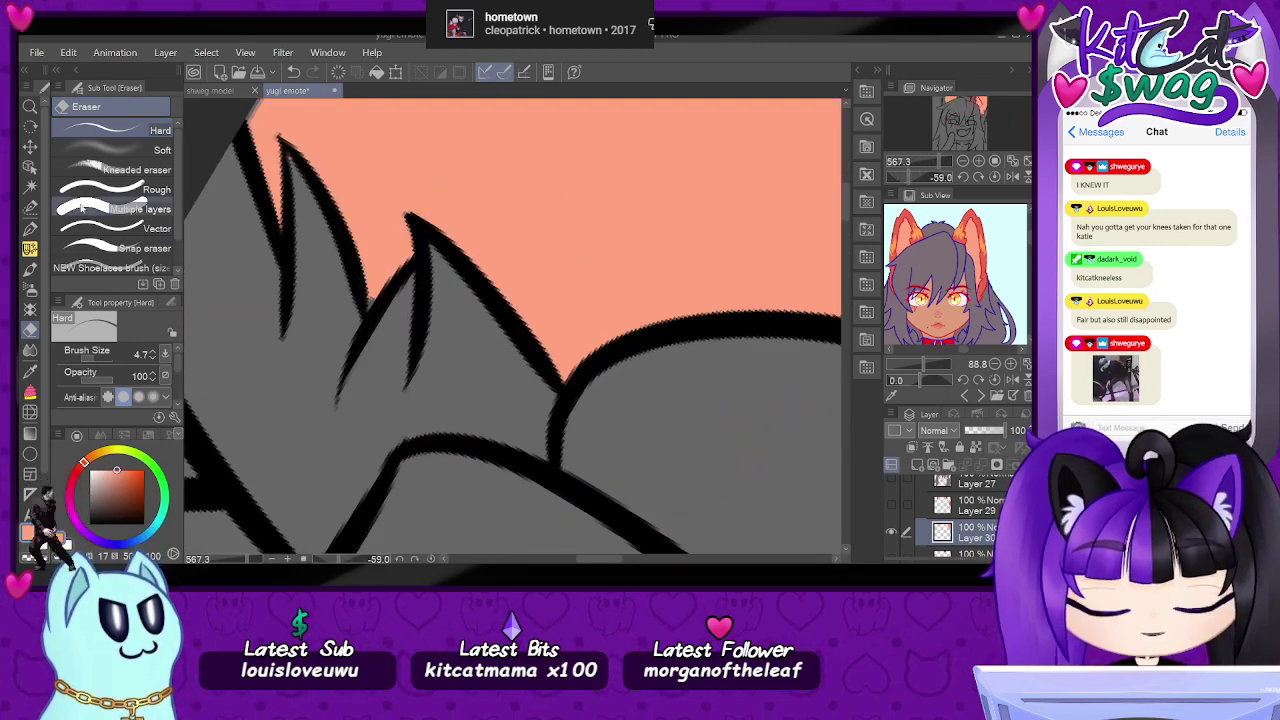
pyautogui.click(30, 228)
pyautogui.click(150, 130)
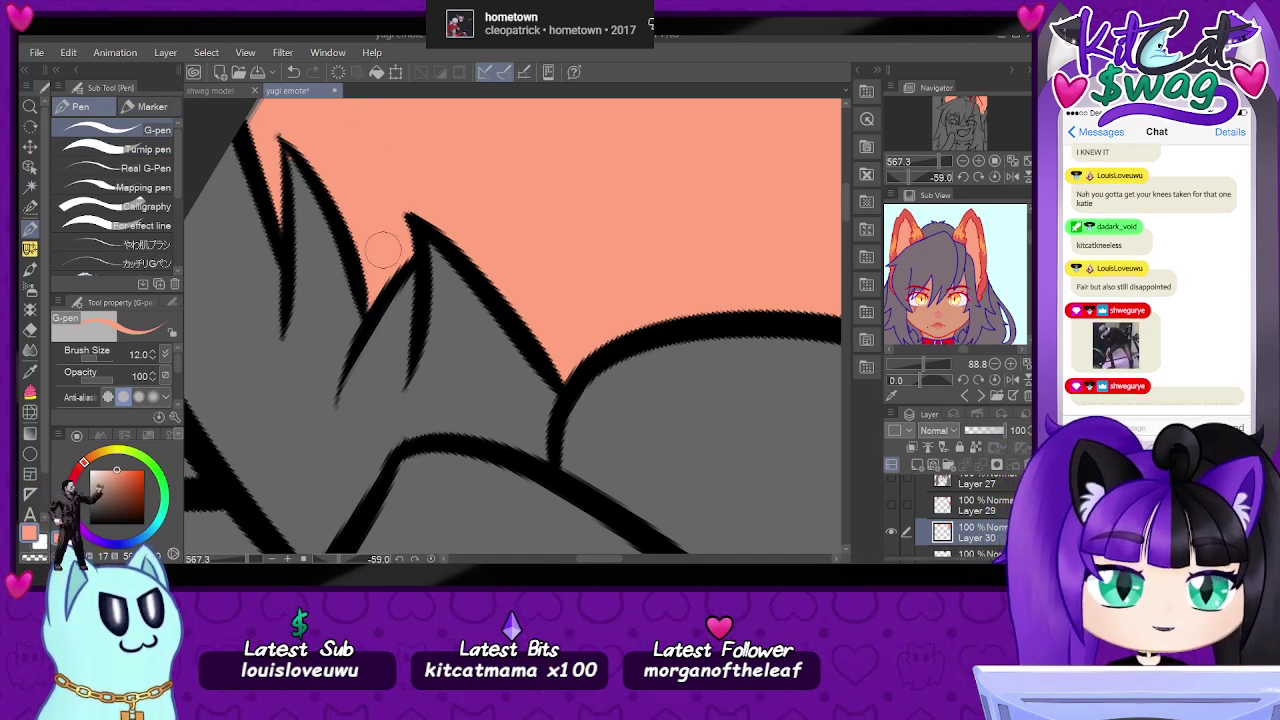
pyautogui.click(992, 178)
pyautogui.moveTo(942, 165); pyautogui.dragTo(927, 168)
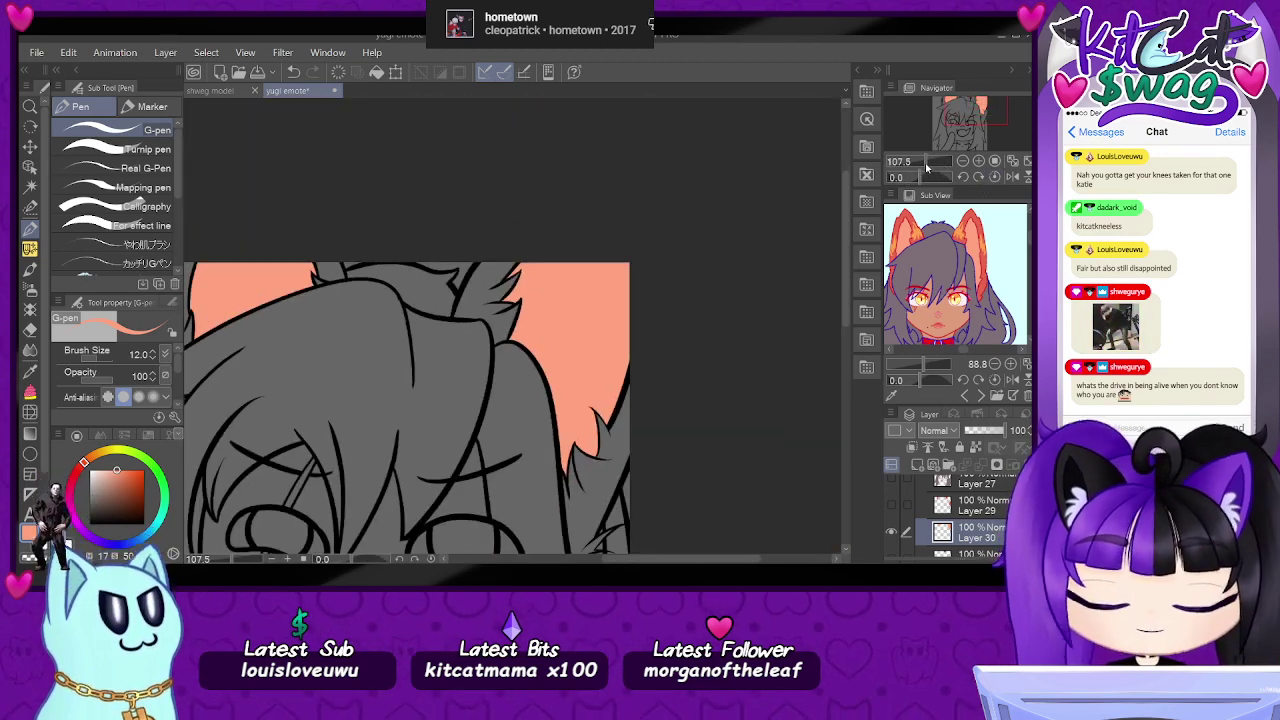
pyautogui.moveTo(972, 112); pyautogui.dragTo(965, 118)
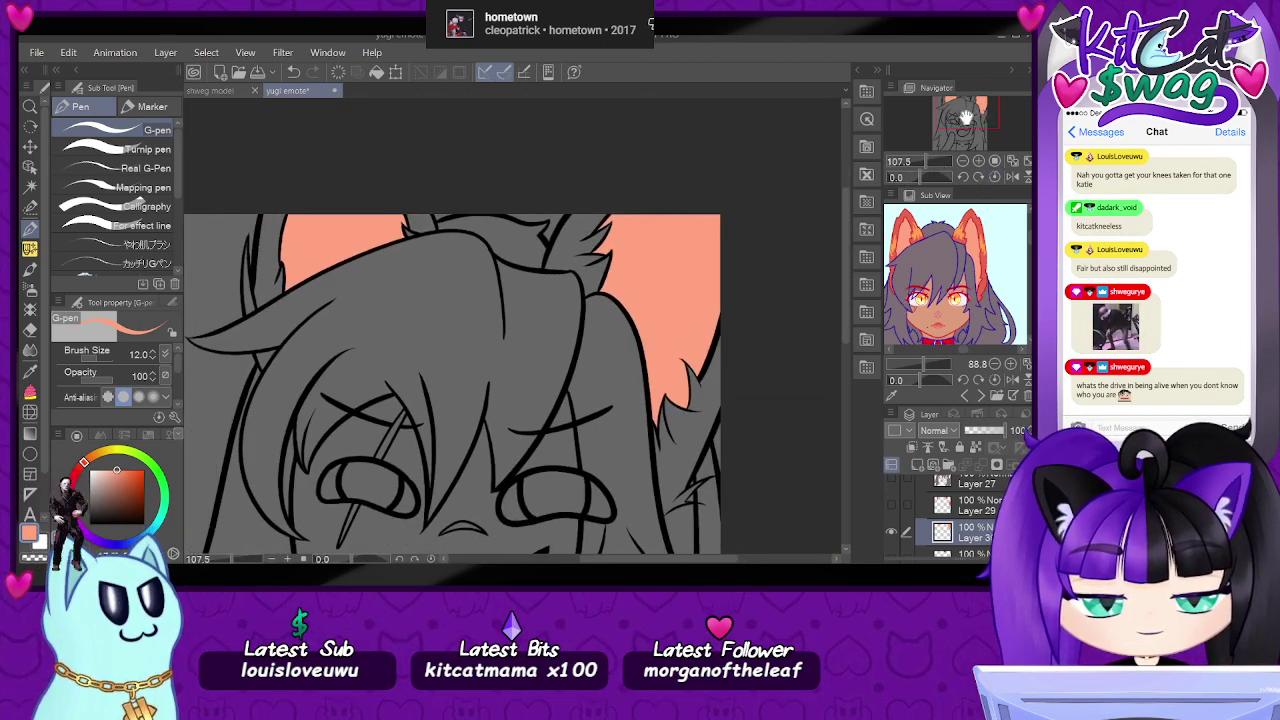
# - Show Layer 29 and review both ear colours against the whole drawing
pyautogui.click(891, 504)
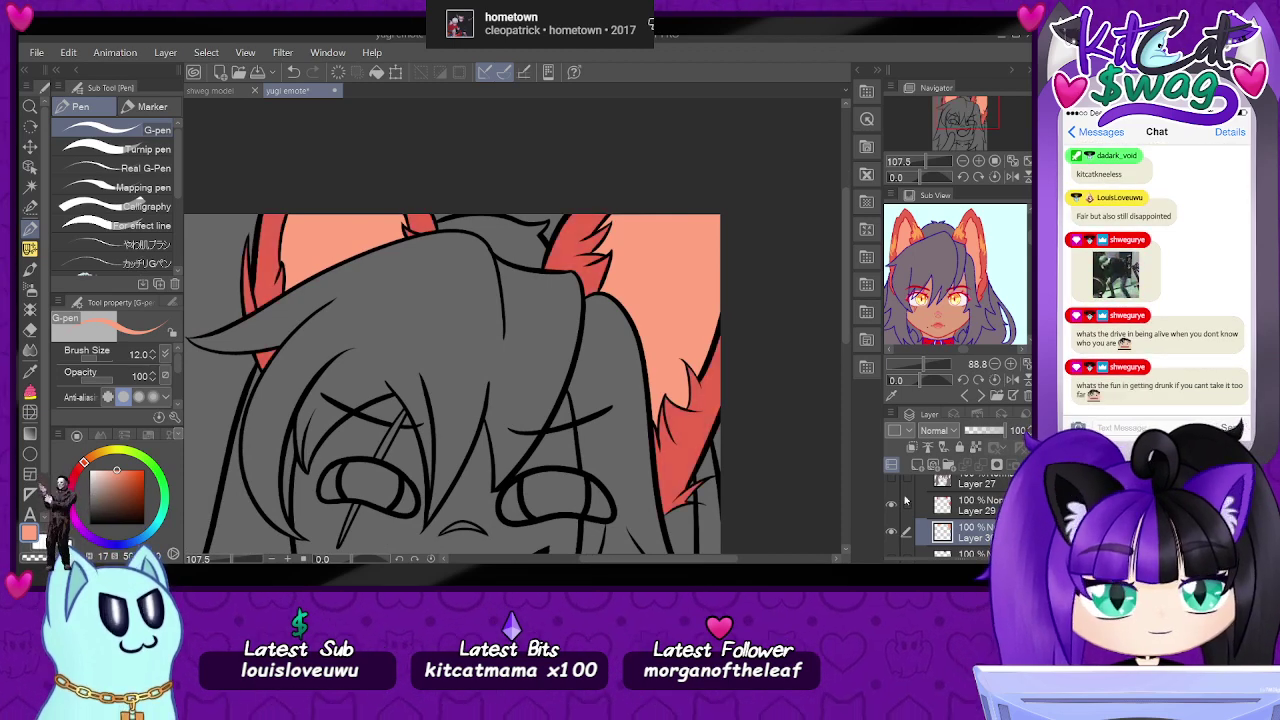
pyautogui.moveTo(909, 170); pyautogui.dragTo(921, 168)
pyautogui.moveTo(968, 120); pyautogui.dragTo(963, 133)
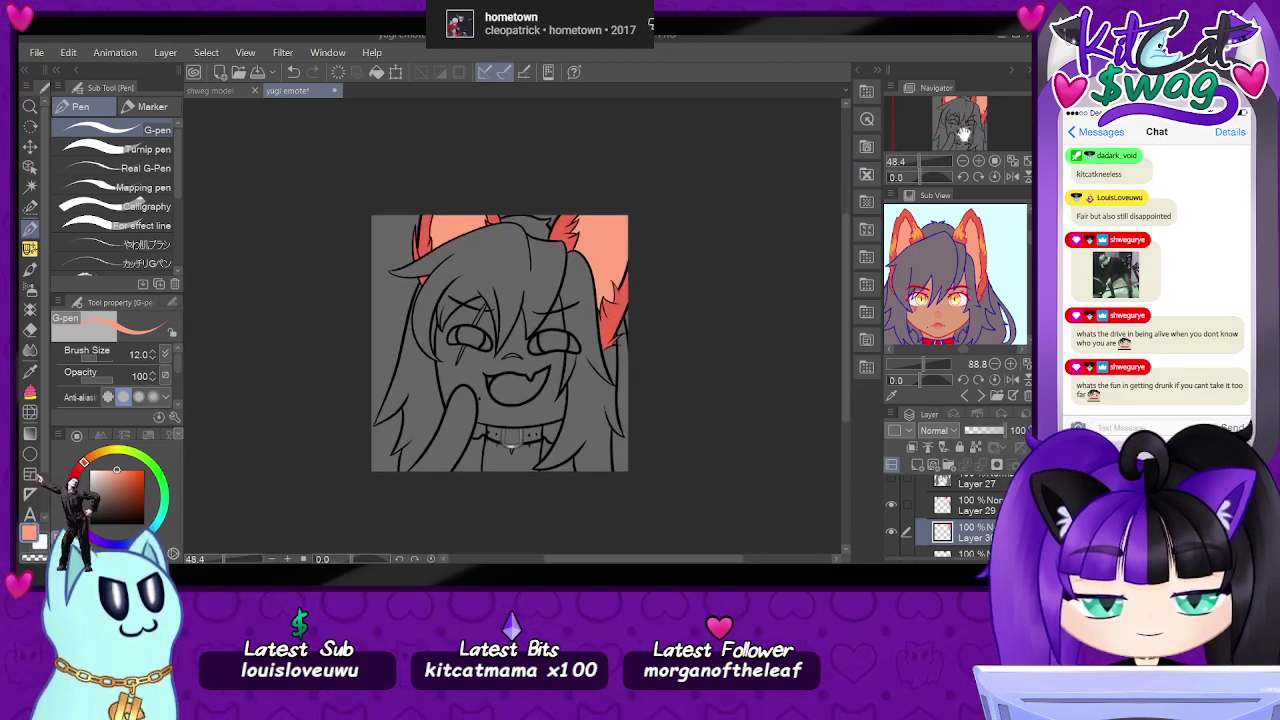
# - Hide the ear colour layers, then add a new raster layer and place it directly beneath Layer 24
pyautogui.click(891, 533)
pyautogui.scroll(-3, 940, 510)
pyautogui.scroll(-1, 940, 515)
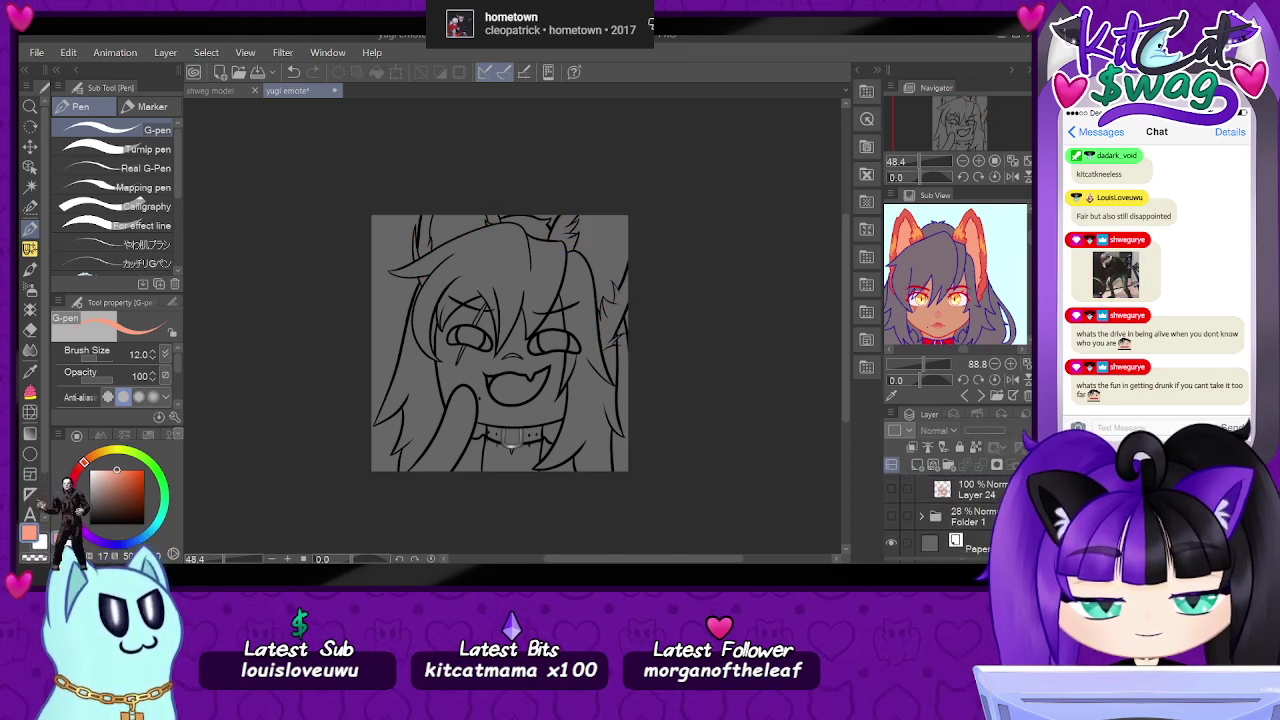
pyautogui.click(921, 466)
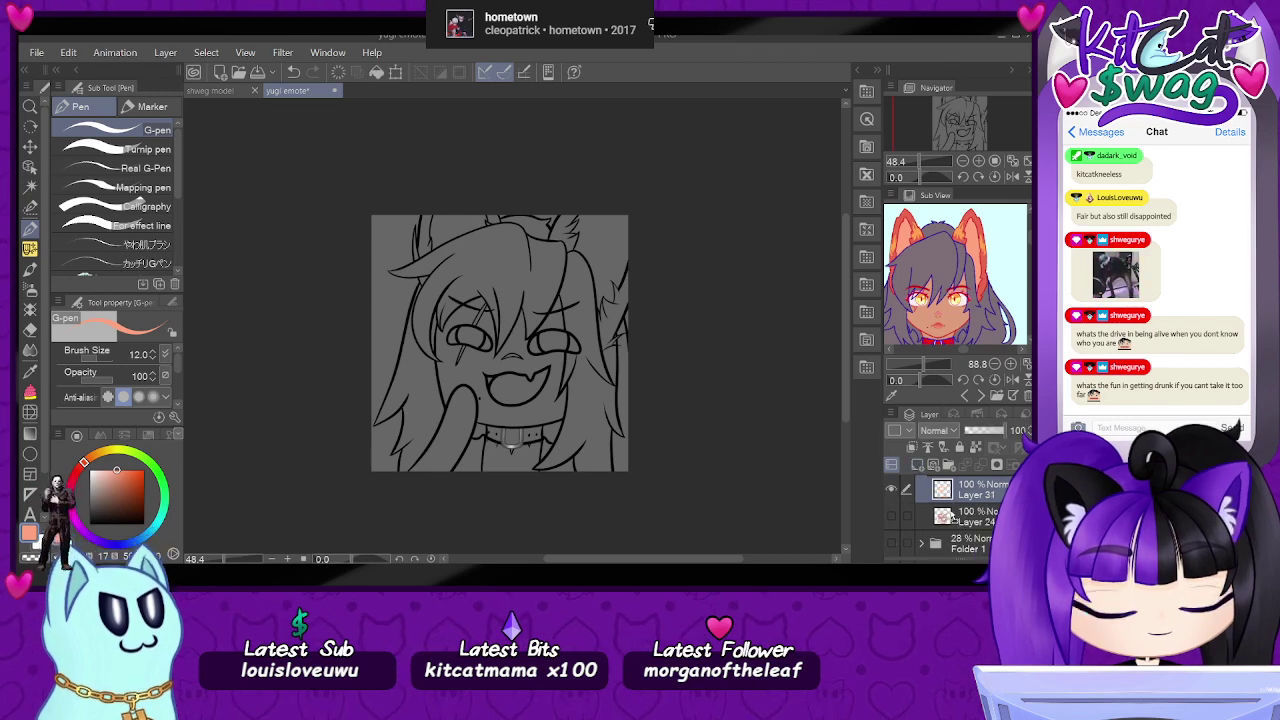
pyautogui.moveTo(952, 521); pyautogui.dragTo(953, 523)
# - Choose a deep red and fill the collar band, including the area inside the buckle, with the enclose-fill tool
pyautogui.scroll(2, 429, 506)
pyautogui.scroll(-1, 614, 508)
pyautogui.scroll(1, 615, 508)
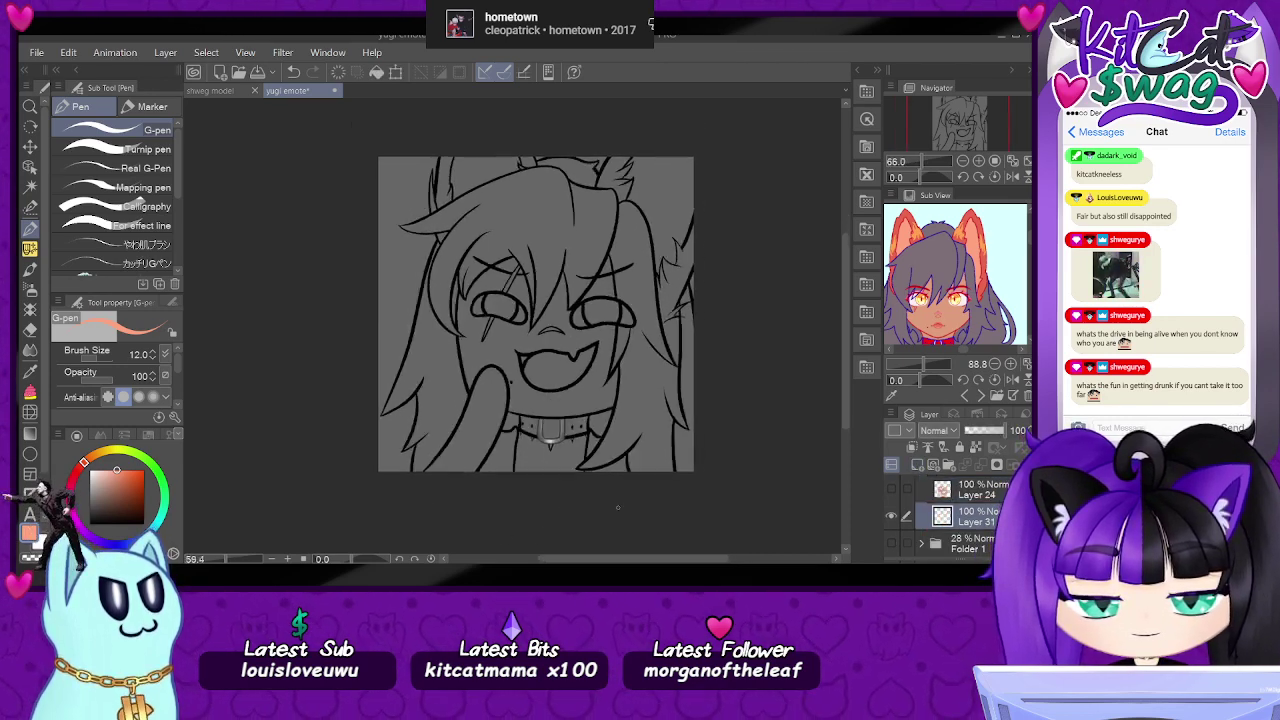
pyautogui.scroll(-1, 618, 507)
pyautogui.scroll(2, 618, 507)
pyautogui.scroll(2, 617, 507)
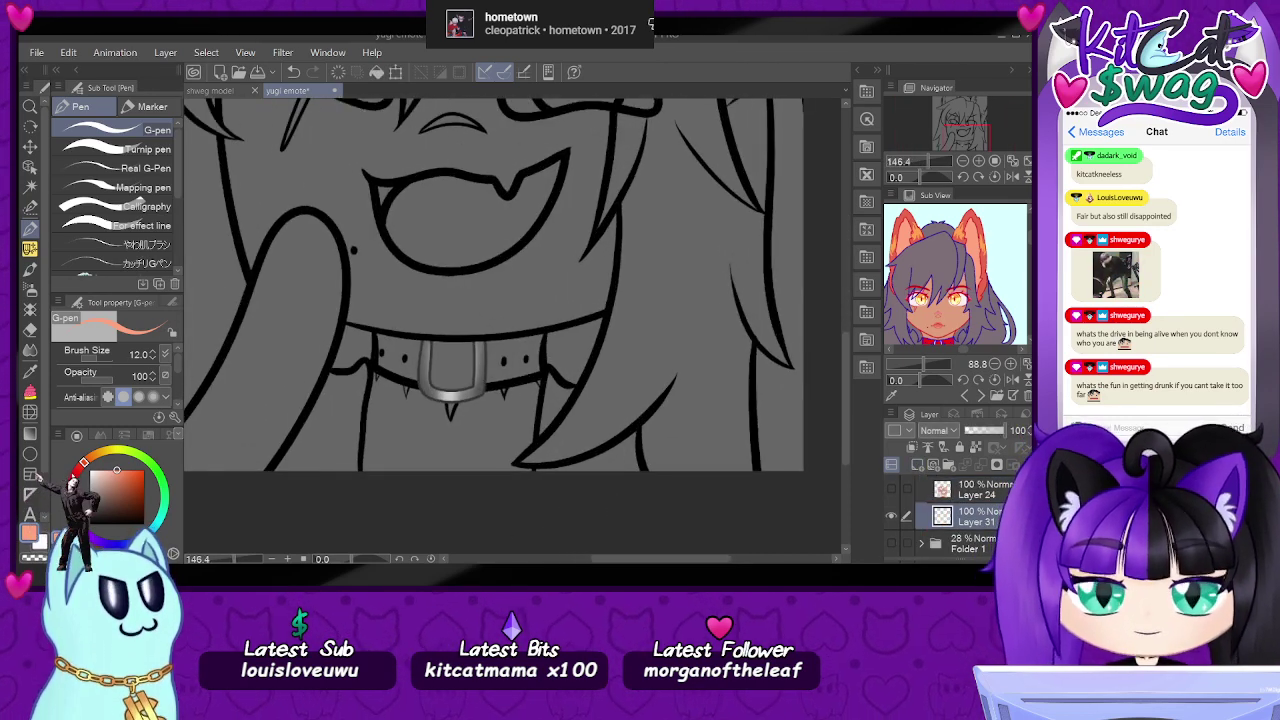
pyautogui.click(76, 478)
pyautogui.moveTo(76, 478); pyautogui.dragTo(81, 466)
pyautogui.click(139, 479)
pyautogui.scroll(1, 510, 435)
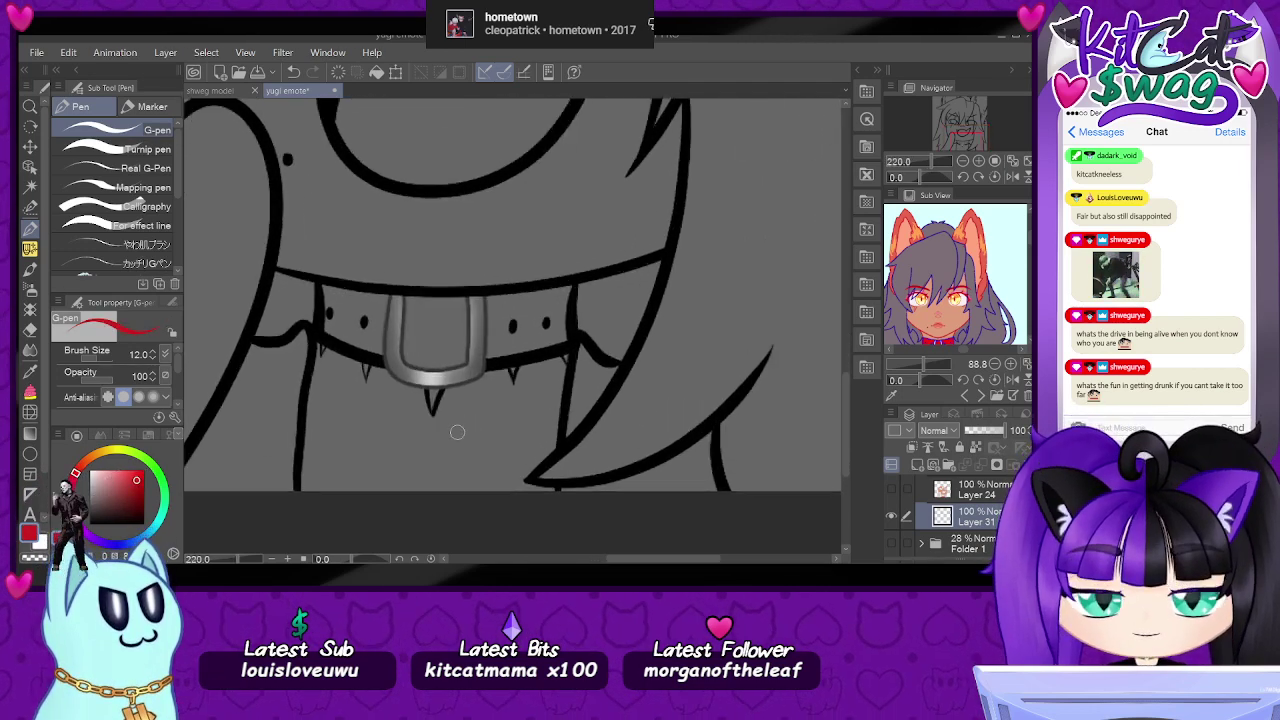
pyautogui.scroll(3, 350, 425)
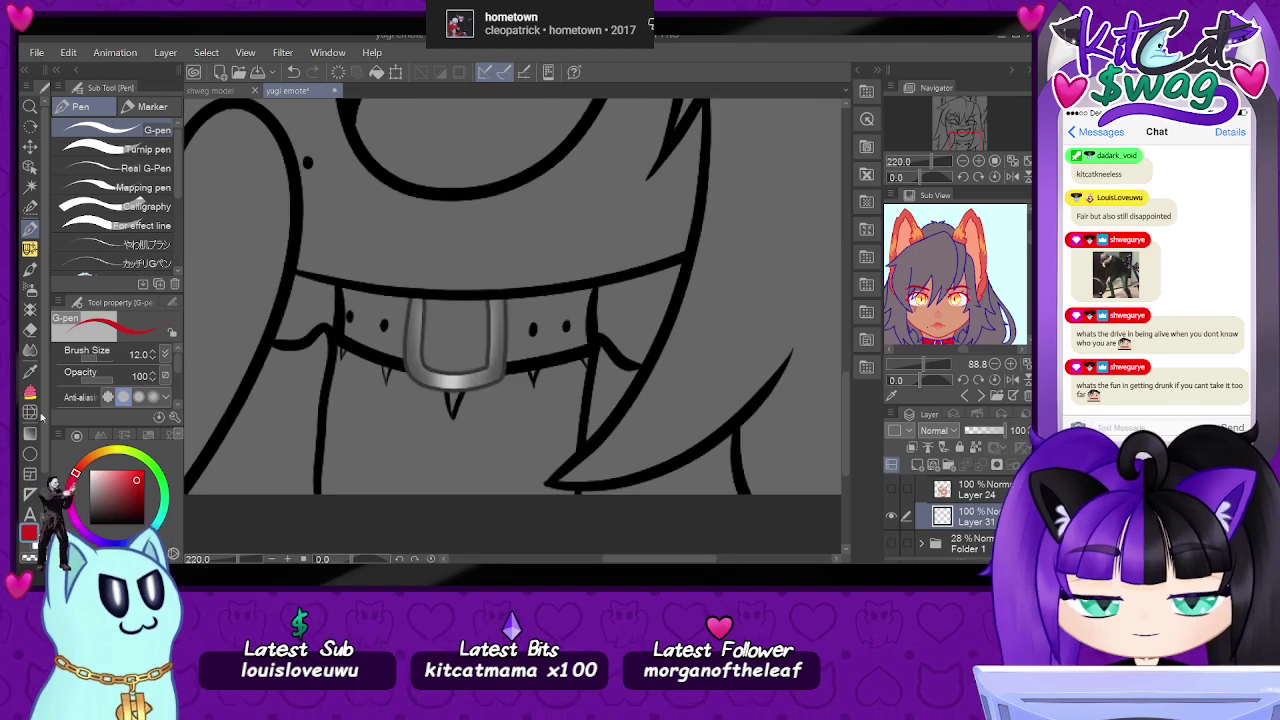
pyautogui.click(30, 391)
pyautogui.moveTo(338, 268)
pyautogui.mouseDown()
pyautogui.moveTo(345, 332)
pyautogui.moveTo(371, 350)
pyautogui.moveTo(522, 364)
pyautogui.mouseUp()
pyautogui.moveTo(343, 280)
pyautogui.mouseDown()
pyautogui.moveTo(345, 338)
pyautogui.moveTo(412, 364)
pyautogui.moveTo(481, 374)
pyautogui.moveTo(583, 355)
pyautogui.moveTo(604, 323)
pyautogui.moveTo(600, 275)
pyautogui.moveTo(344, 282)
pyautogui.mouseUp()
# - Sample the pink of the jacket from the reference image and fill the jacket areas on both sides of the neck
pyautogui.moveTo(929, 162); pyautogui.dragTo(931, 162)
pyautogui.moveTo(950, 318); pyautogui.dragTo(950, 214)
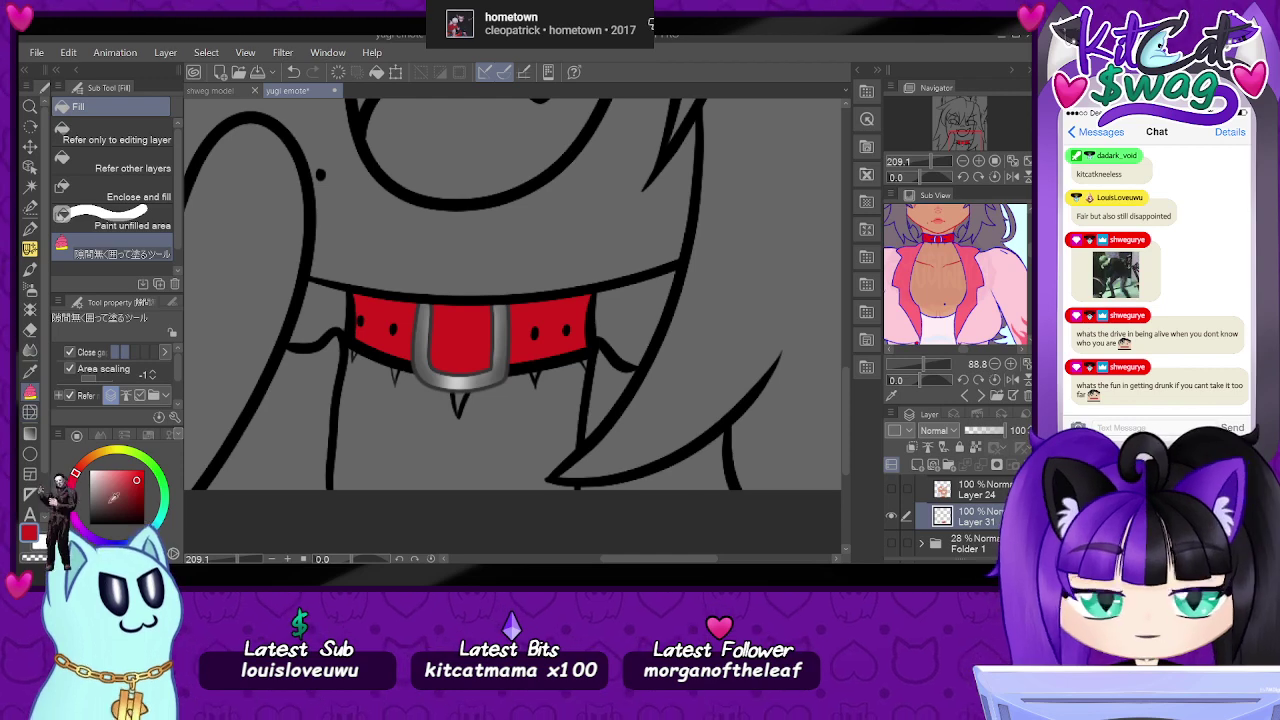
pyautogui.click(31, 371)
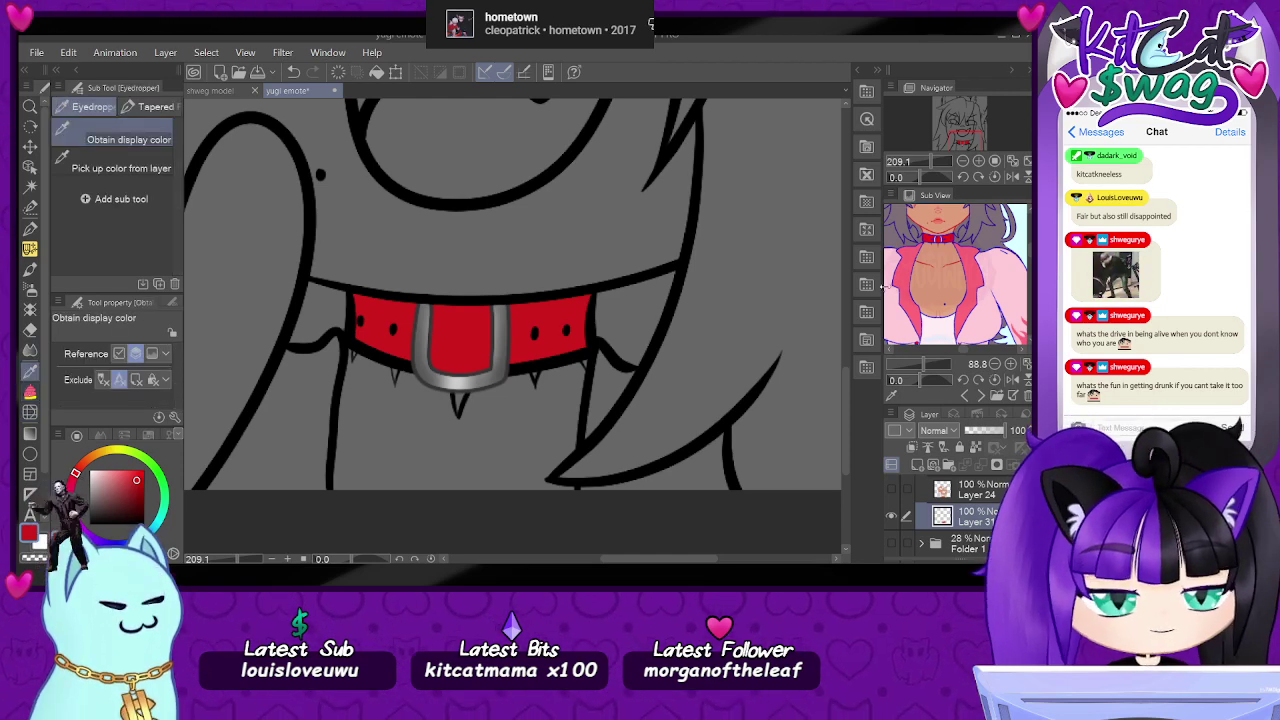
pyautogui.click(910, 267)
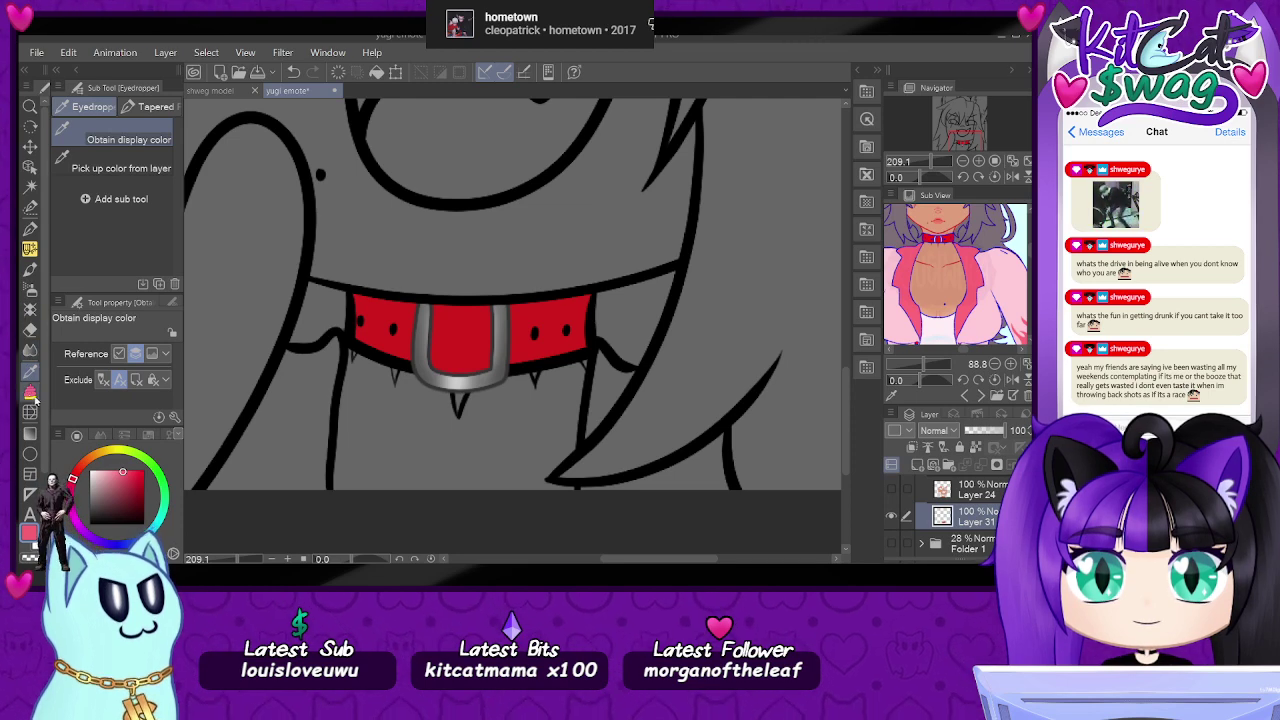
pyautogui.click(31, 393)
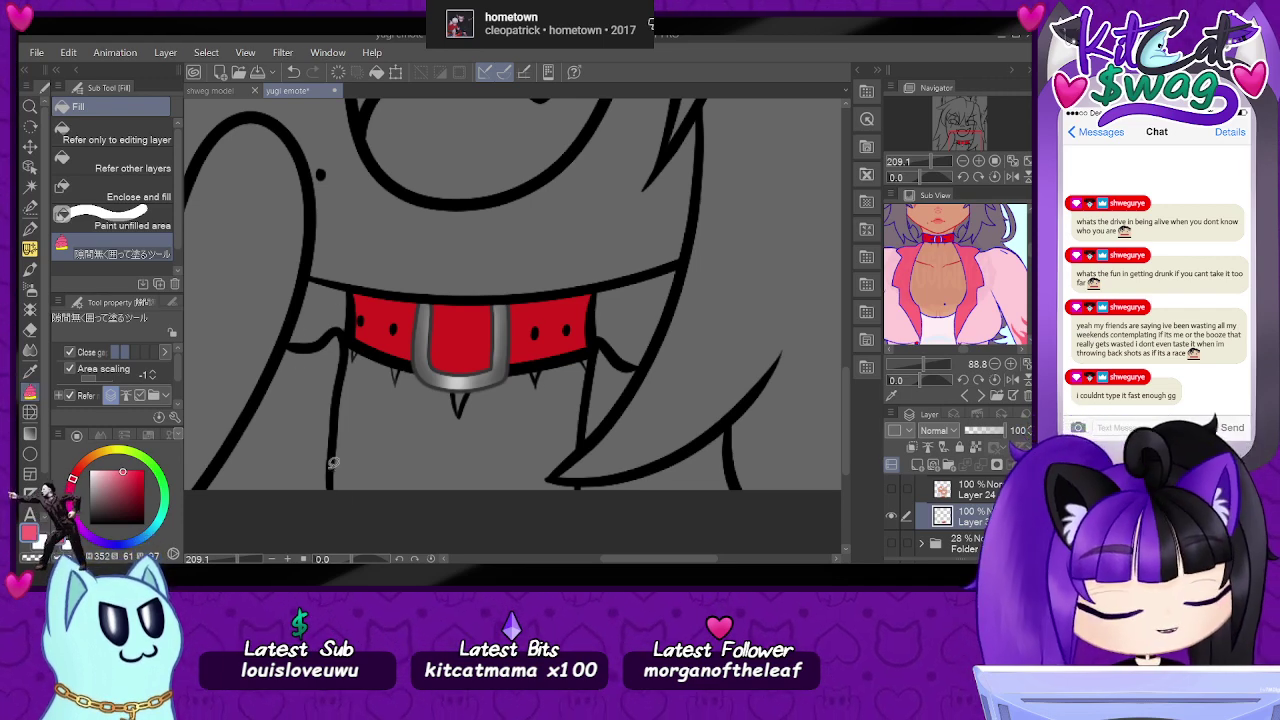
pyautogui.moveTo(338, 502)
pyautogui.mouseDown()
pyautogui.moveTo(331, 454)
pyautogui.moveTo(351, 348)
pyautogui.moveTo(338, 325)
pyautogui.moveTo(320, 343)
pyautogui.moveTo(288, 333)
pyautogui.moveTo(197, 488)
pyautogui.moveTo(330, 505)
pyautogui.mouseUp()
pyautogui.moveTo(600, 333); pyautogui.dragTo(587, 440)
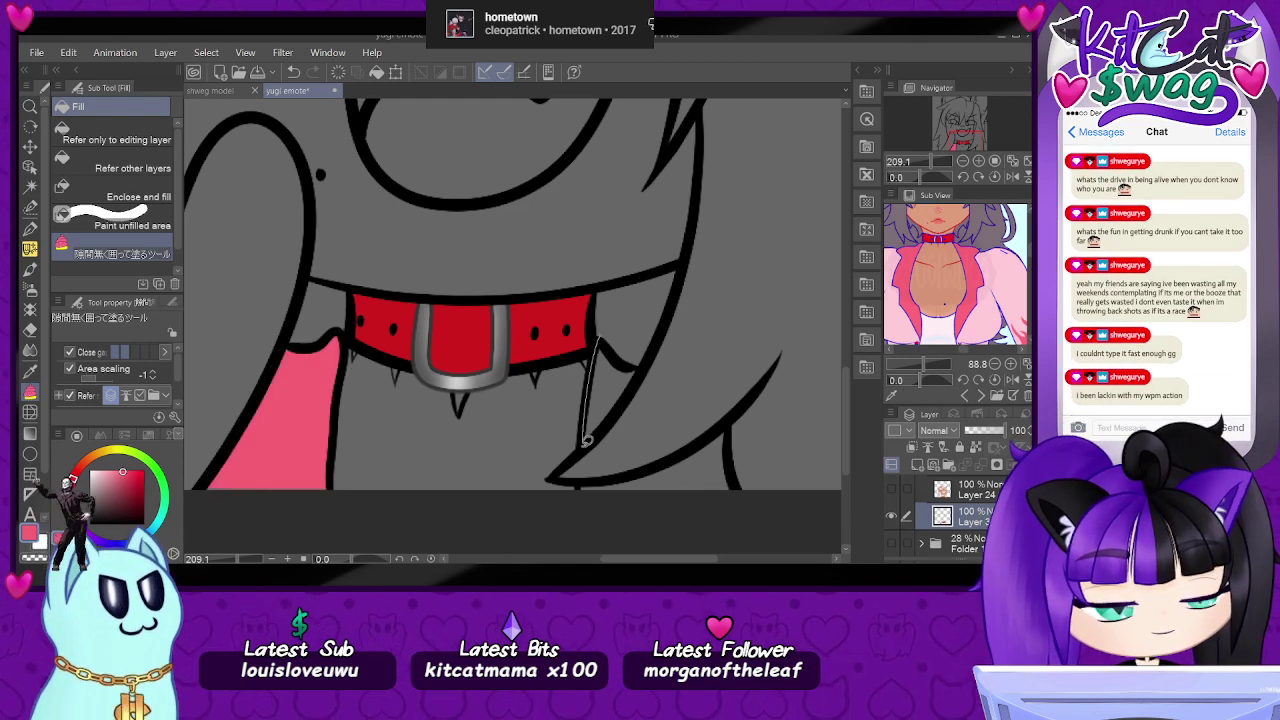
pyautogui.moveTo(631, 383)
pyautogui.mouseDown()
pyautogui.moveTo(638, 364)
pyautogui.moveTo(601, 333)
pyautogui.mouseUp()
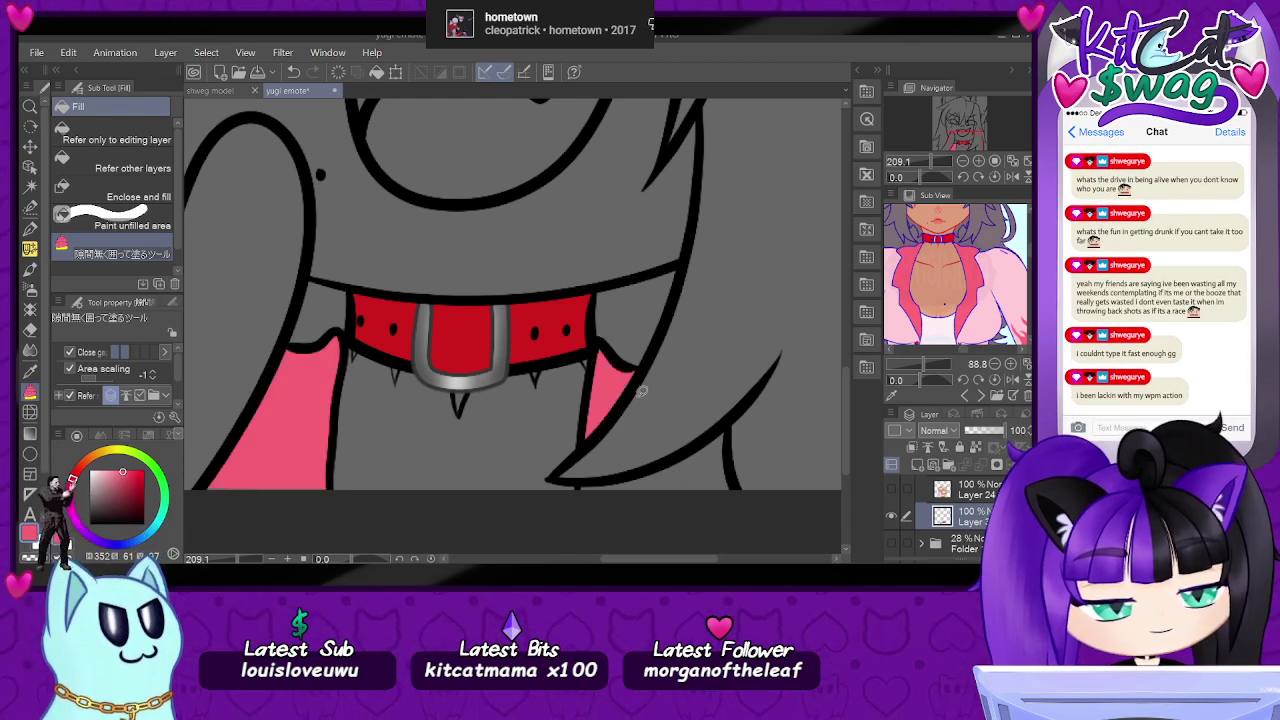
pyautogui.moveTo(583, 476)
pyautogui.mouseDown()
pyautogui.moveTo(588, 507)
pyautogui.moveTo(742, 486)
pyautogui.mouseUp()
pyautogui.moveTo(733, 430)
pyautogui.mouseDown()
pyautogui.moveTo(615, 473)
pyautogui.moveTo(577, 472)
pyautogui.mouseUp()
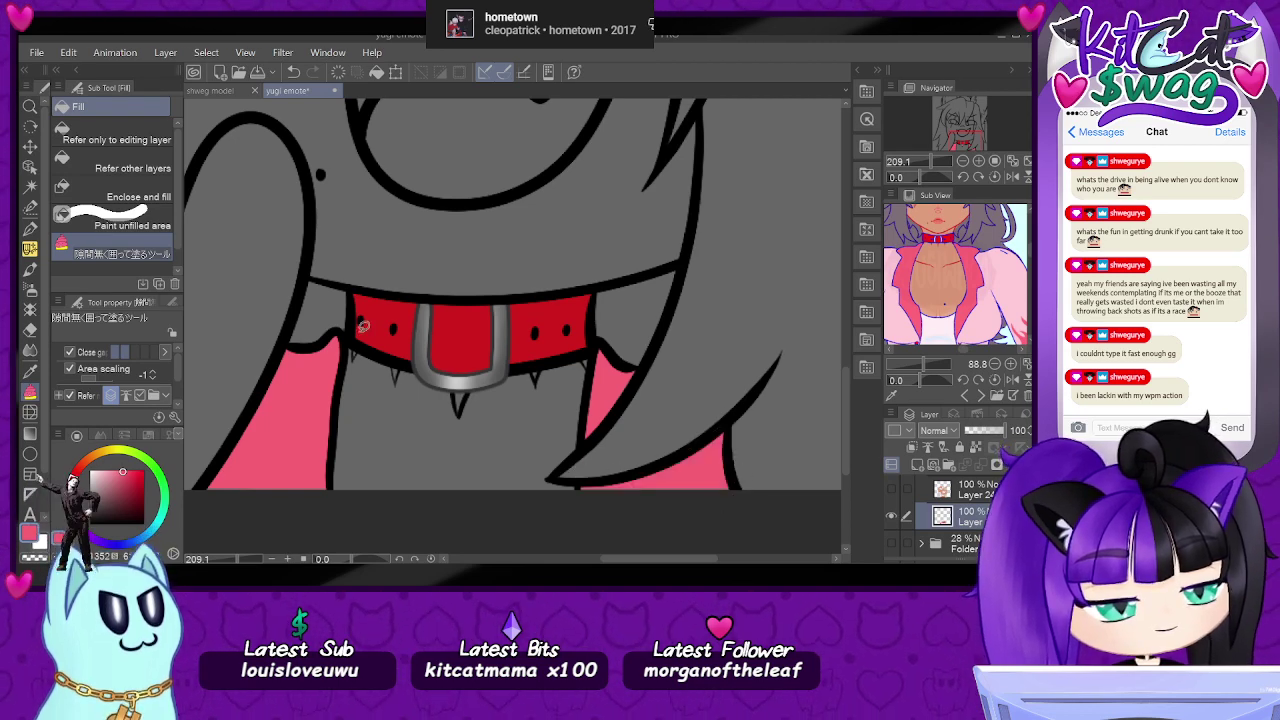
# - Select the Turnip pen and make the skin, hair, ear and hand colour layers visible again
pyautogui.click(32, 229)
pyautogui.click(119, 149)
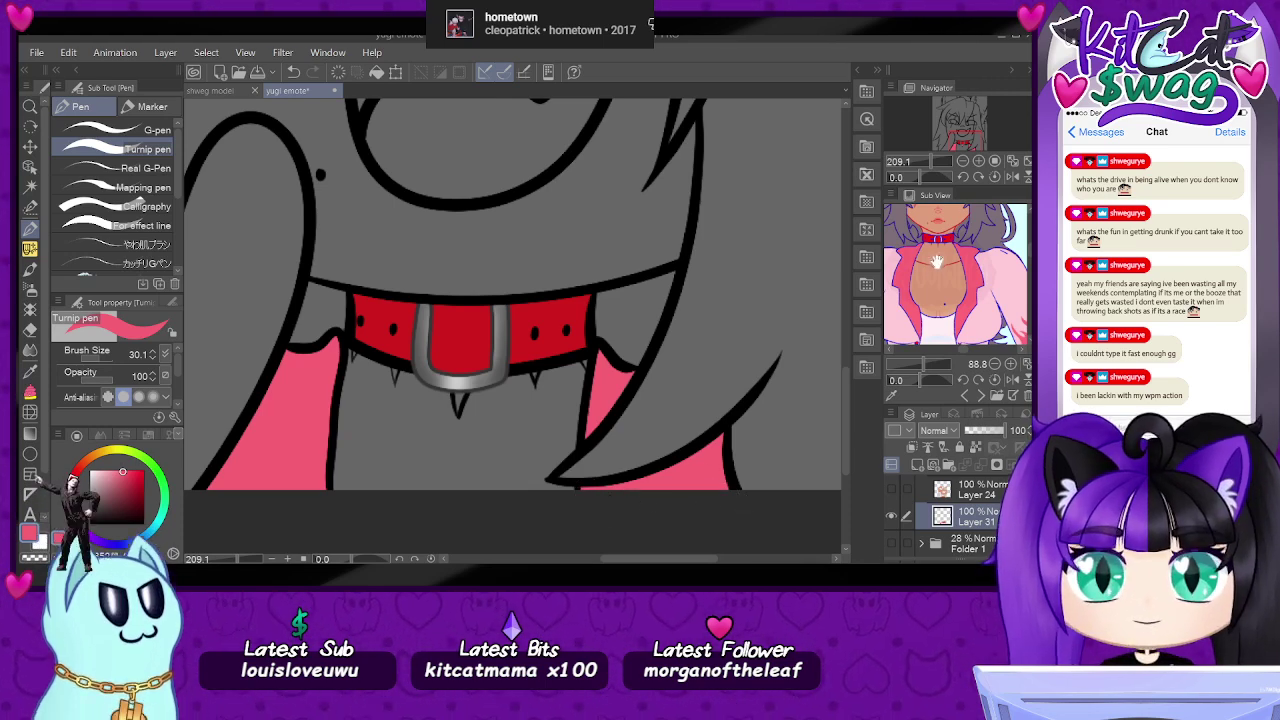
pyautogui.moveTo(936, 172); pyautogui.dragTo(923, 165)
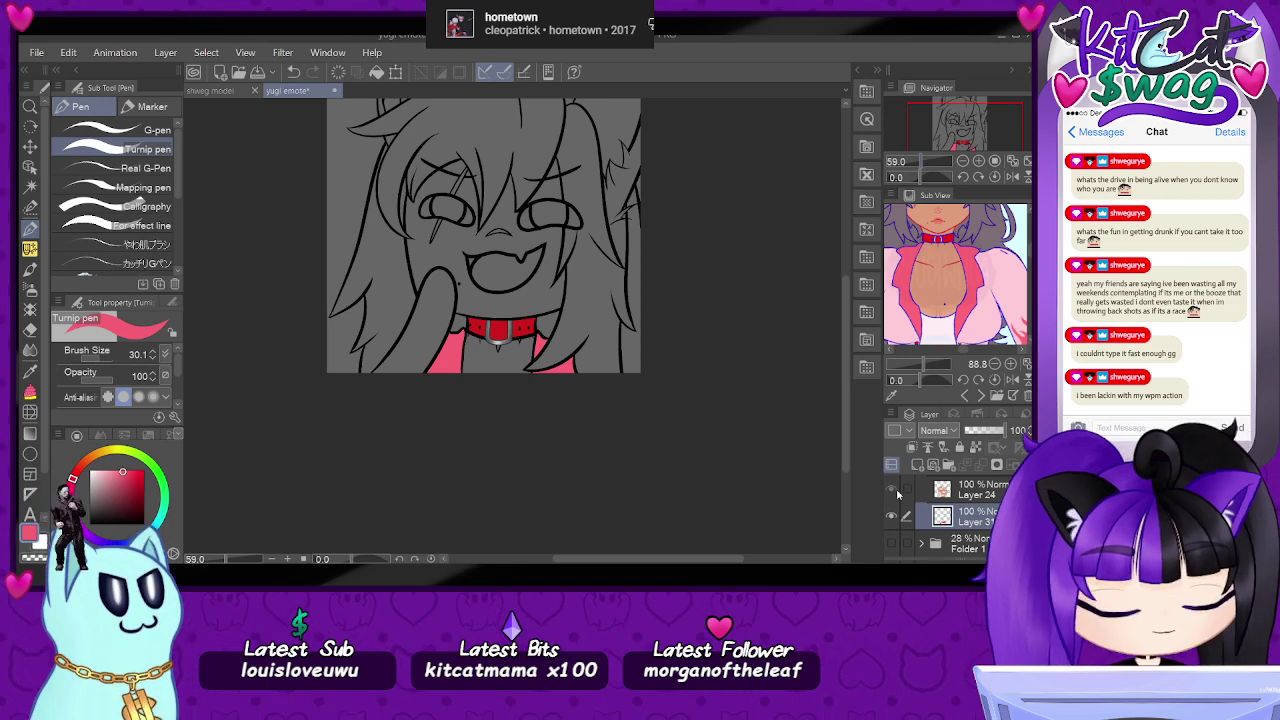
pyautogui.click(893, 489)
pyautogui.scroll(2, 930, 500)
pyautogui.click(891, 509)
pyautogui.scroll(2, 940, 510)
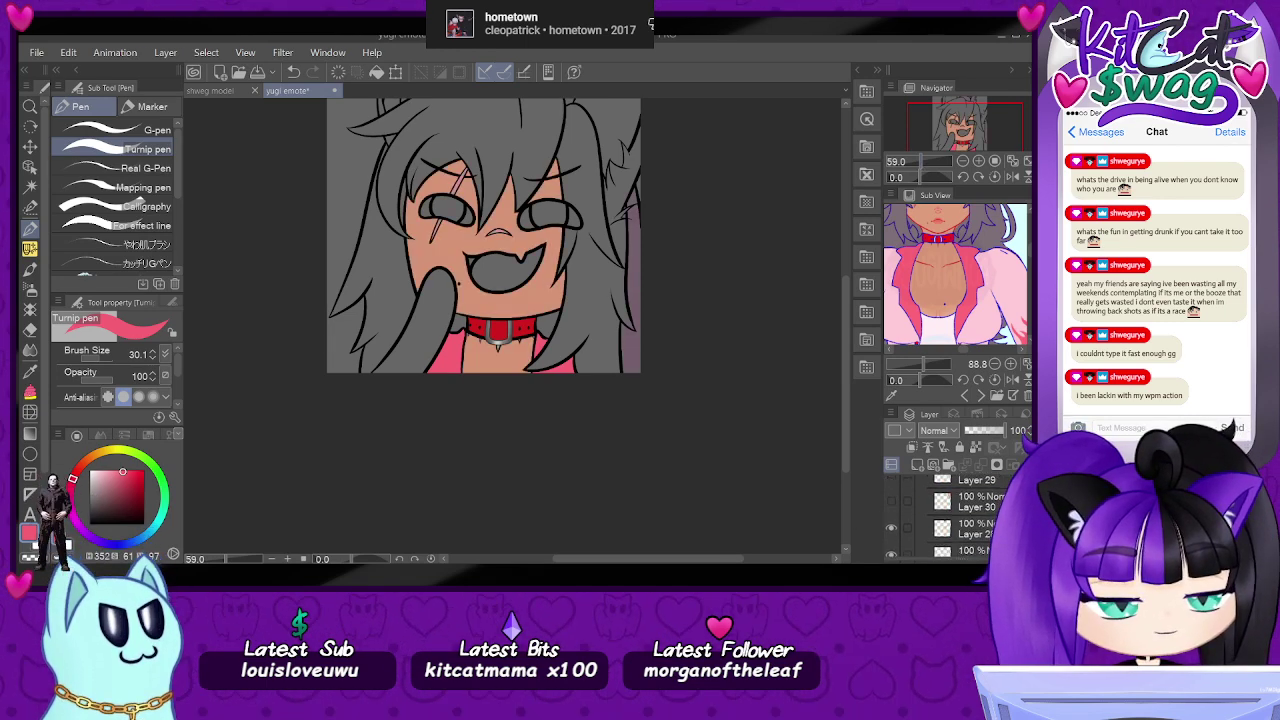
pyautogui.click(891, 508)
pyautogui.click(893, 482)
pyautogui.scroll(4, 940, 515)
pyautogui.click(891, 512)
pyautogui.click(891, 540)
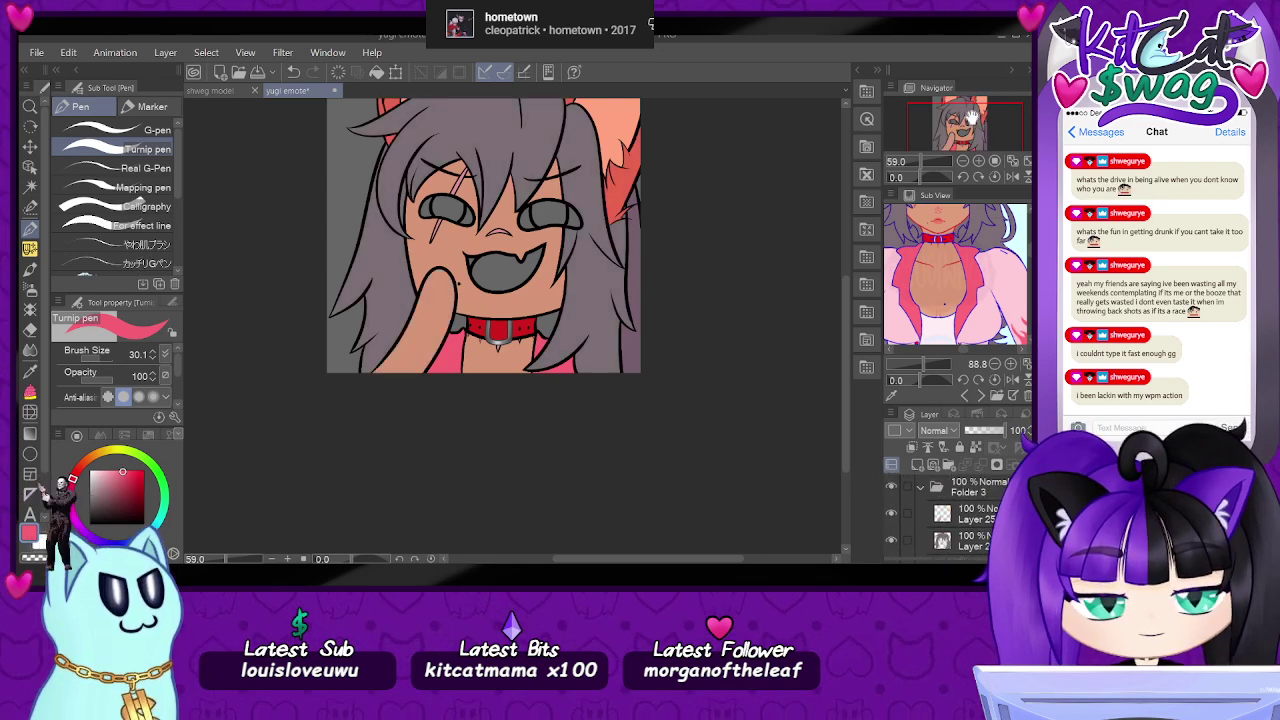
# - Add a new layer for the eye whites and place it directly beneath the collar and jacket colour layer
pyautogui.moveTo(952, 139); pyautogui.dragTo(928, 170)
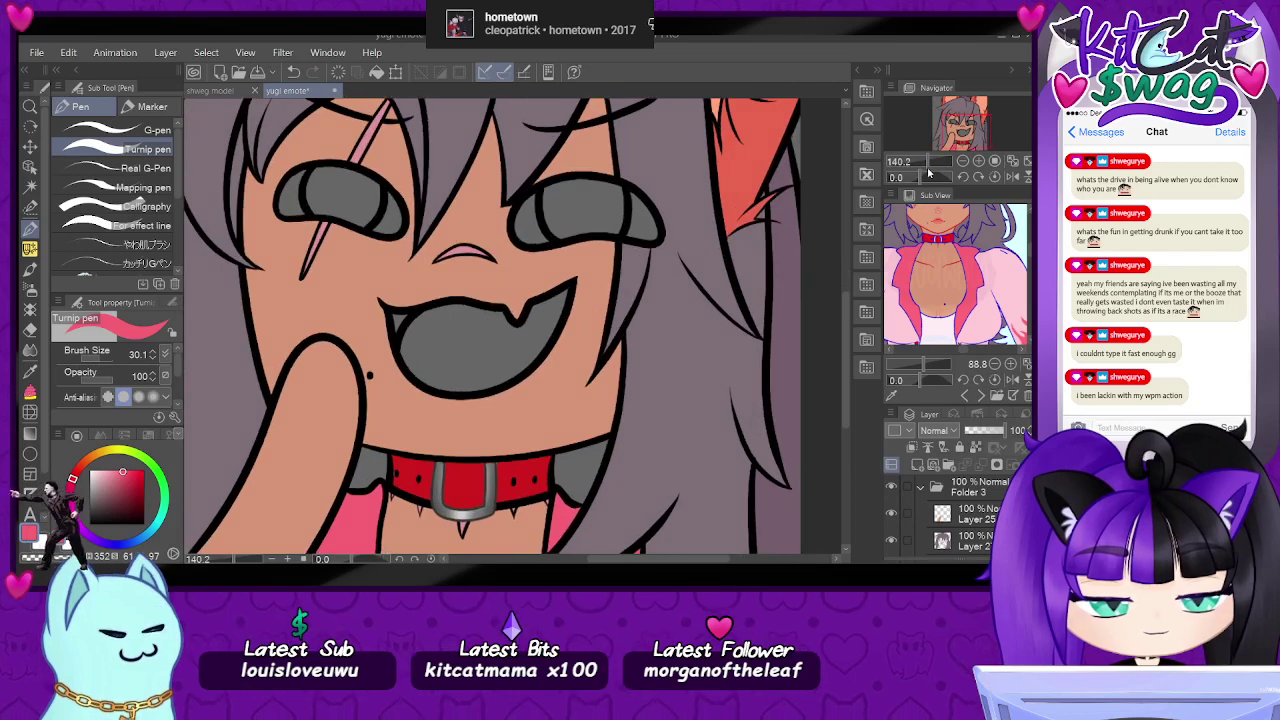
pyautogui.click(980, 510)
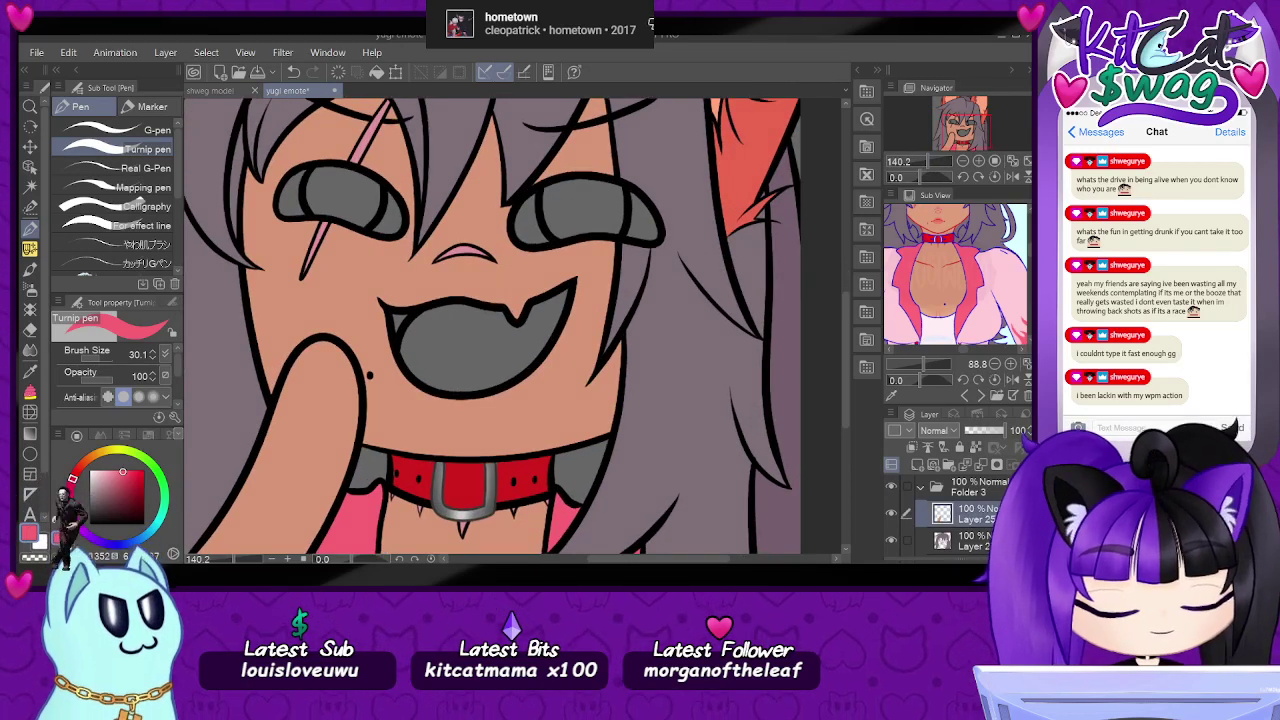
pyautogui.scroll(-5, 966, 500)
pyautogui.hotkey('ctrl', 'shift', 'n')
pyautogui.moveTo(967, 527); pyautogui.dragTo(968, 532)
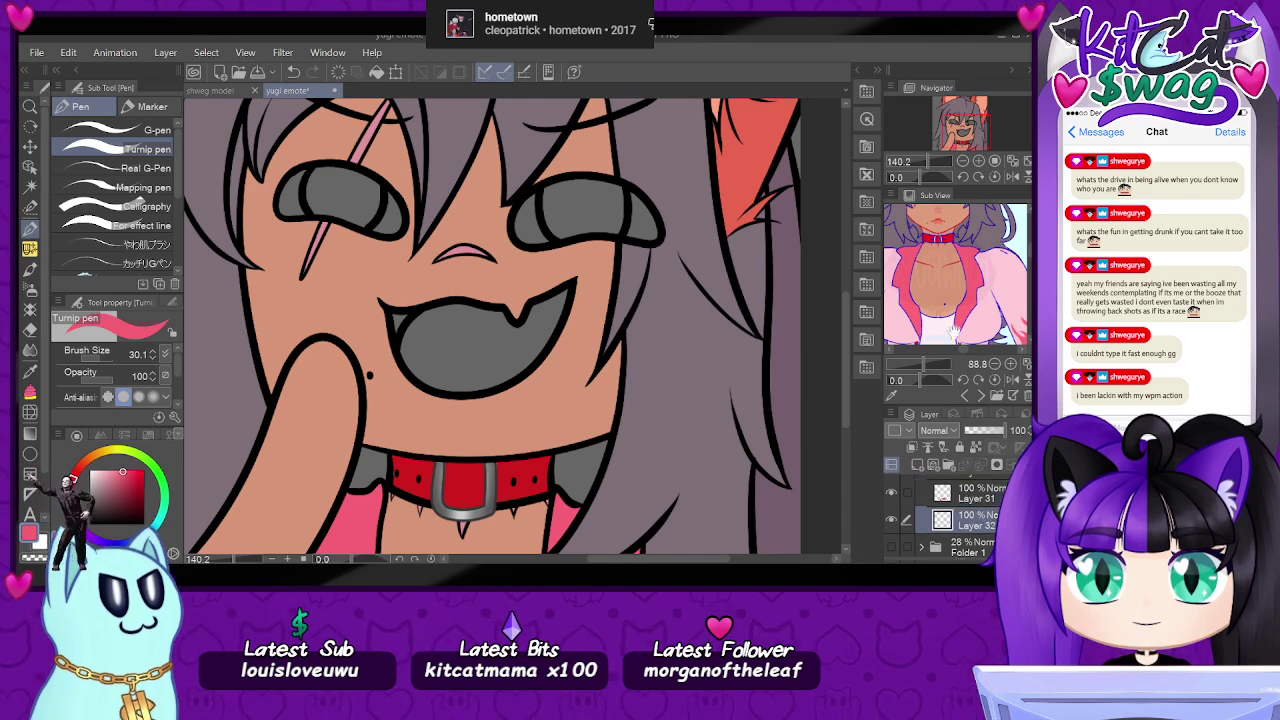
# - Paint the whites of both eyes on either side of the irises in white with the Turnip pen
pyautogui.press('x')
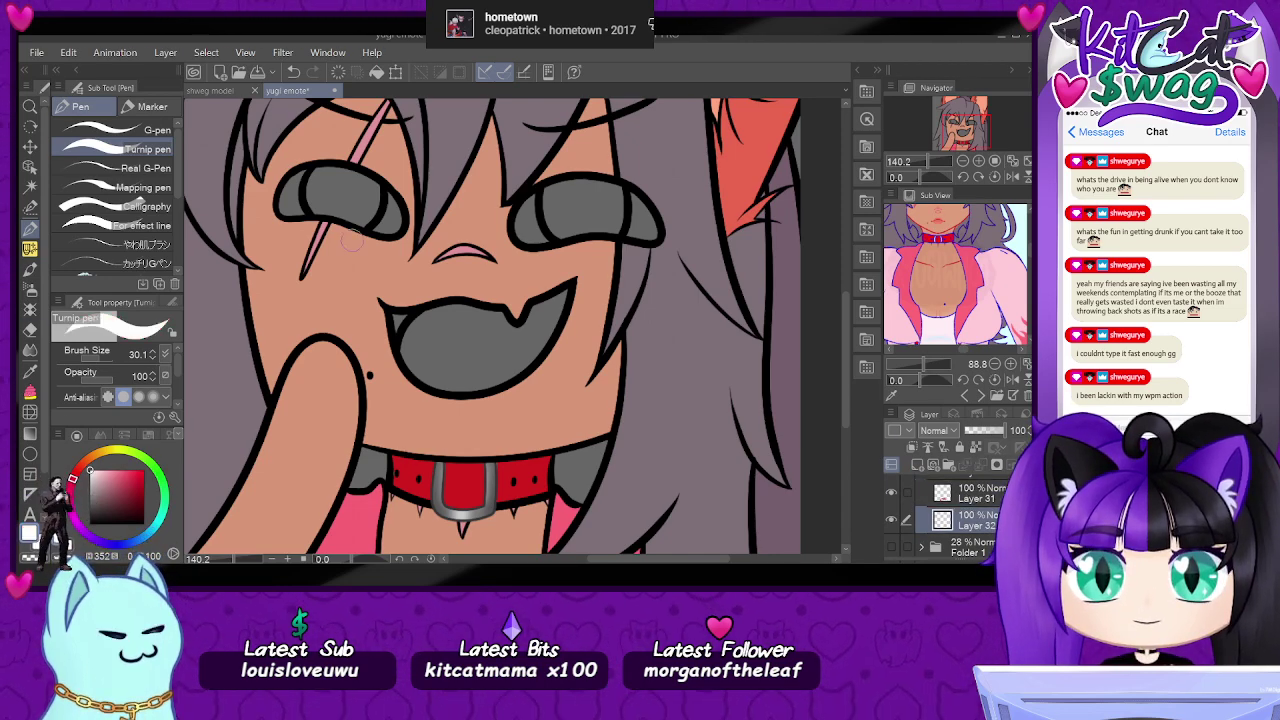
pyautogui.scroll(3, 487, 257)
pyautogui.moveTo(568, 147)
pyautogui.mouseDown()
pyautogui.moveTo(550, 172)
pyautogui.moveTo(547, 215)
pyautogui.moveTo(581, 228)
pyautogui.moveTo(561, 147)
pyautogui.moveTo(570, 210)
pyautogui.mouseUp()
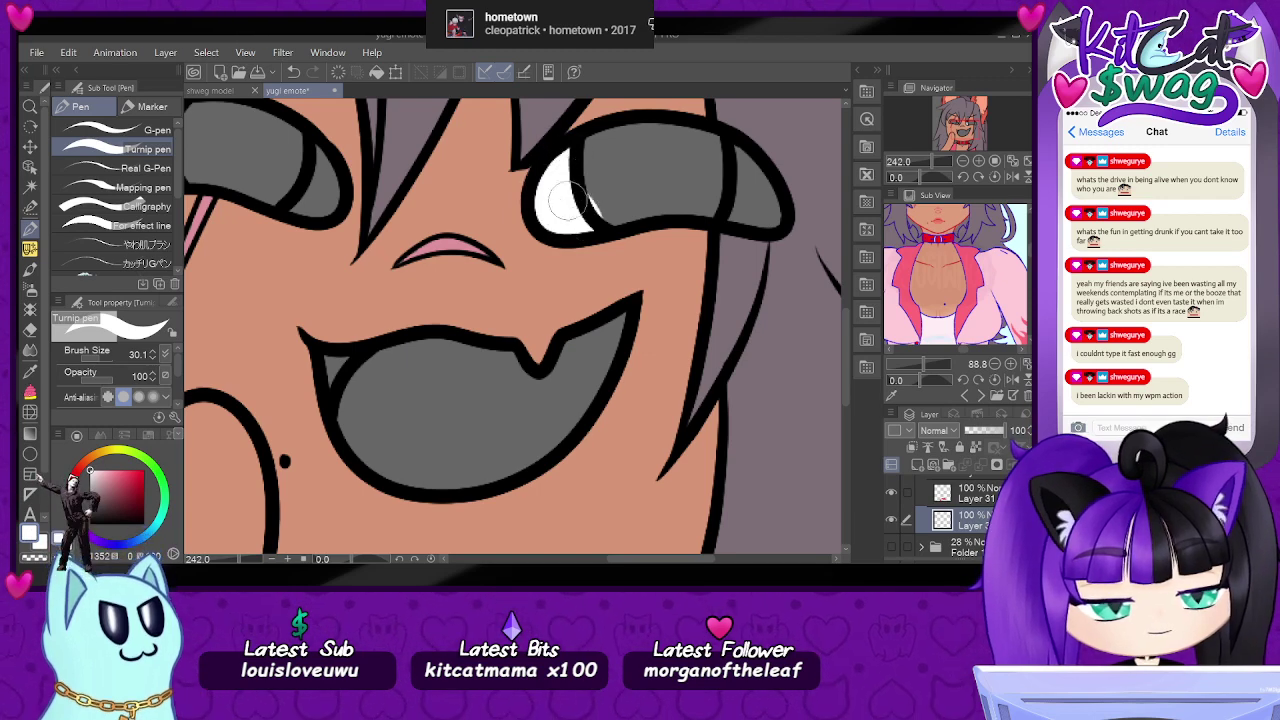
pyautogui.moveTo(968, 122); pyautogui.dragTo(968, 122)
pyautogui.moveTo(698, 335)
pyautogui.mouseDown()
pyautogui.moveTo(697, 404)
pyautogui.moveTo(728, 409)
pyautogui.moveTo(706, 350)
pyautogui.moveTo(722, 378)
pyautogui.mouseUp()
pyautogui.moveTo(964, 122); pyautogui.dragTo(959, 125)
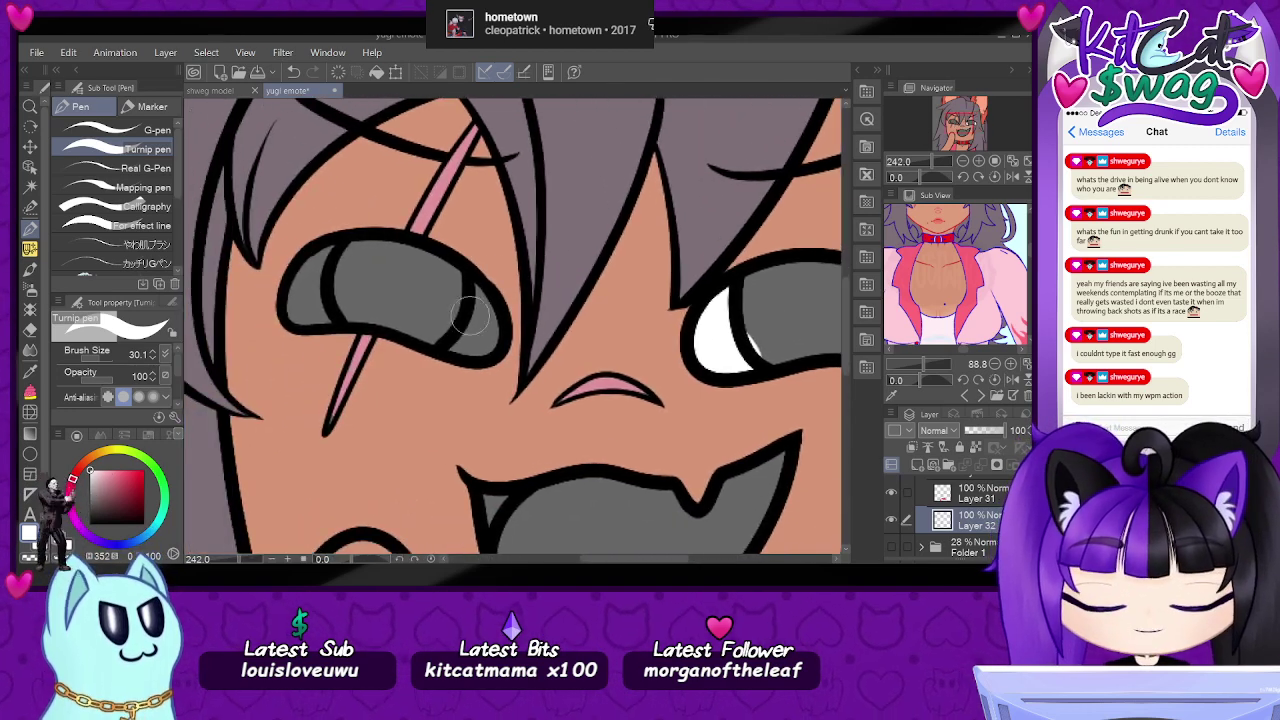
pyautogui.moveTo(482, 282)
pyautogui.mouseDown()
pyautogui.moveTo(458, 343)
pyautogui.moveTo(495, 300)
pyautogui.moveTo(498, 325)
pyautogui.mouseUp()
pyautogui.moveTo(333, 250)
pyautogui.mouseDown()
pyautogui.moveTo(305, 275)
pyautogui.moveTo(297, 321)
pyautogui.moveTo(320, 266)
pyautogui.moveTo(310, 320)
pyautogui.mouseUp()
# - Set the Hard eraser to size 10 and clean stray white off the iris edges
pyautogui.press('e')
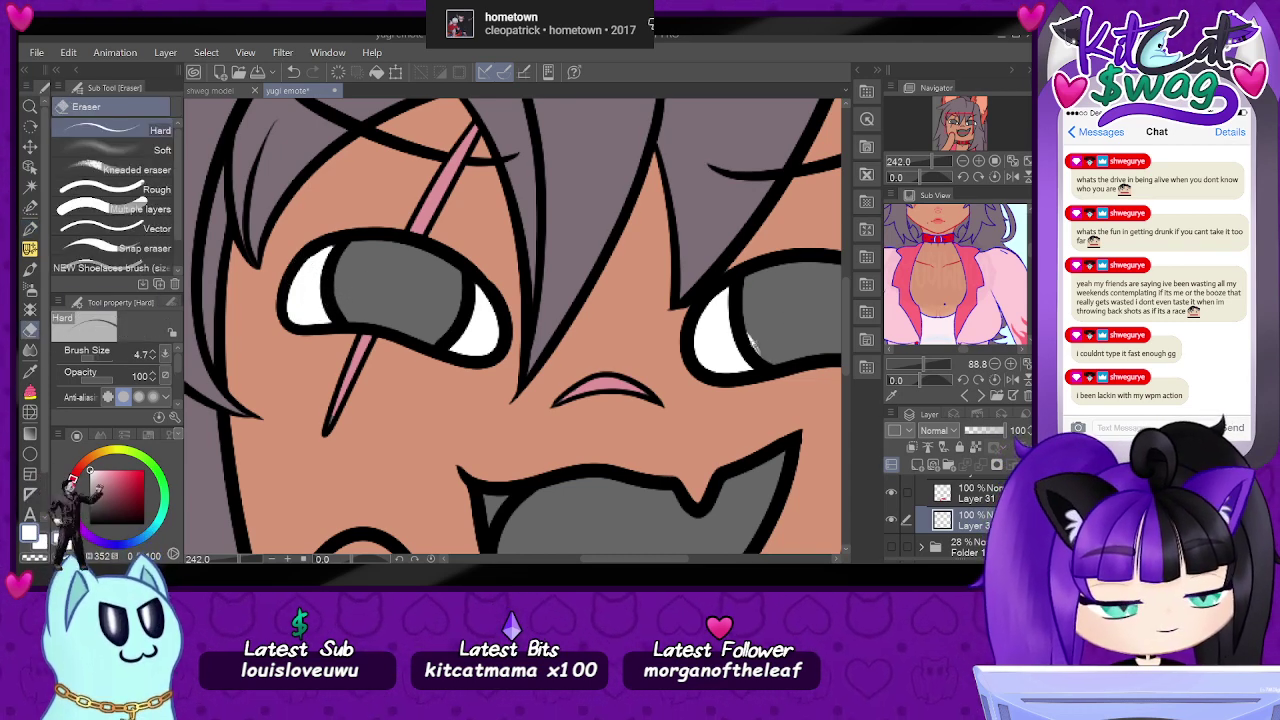
pyautogui.click(155, 354)
pyautogui.click(155, 353)
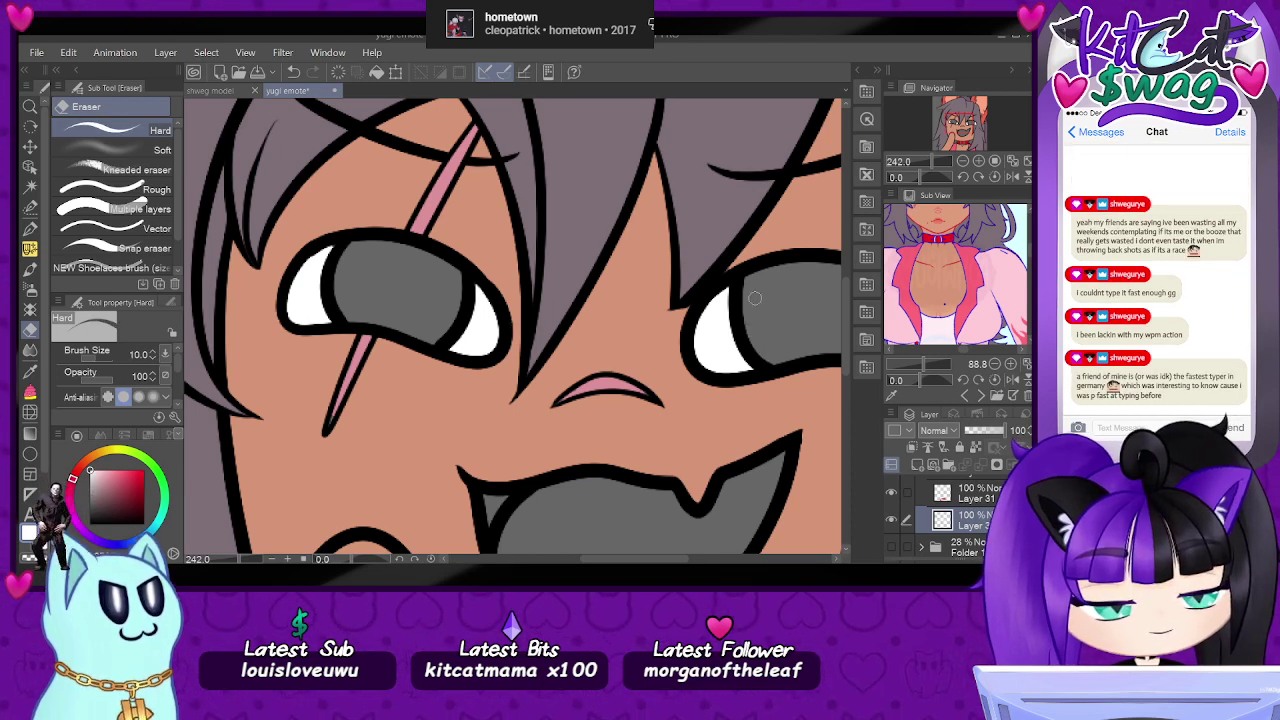
pyautogui.moveTo(965, 128); pyautogui.dragTo(970, 128)
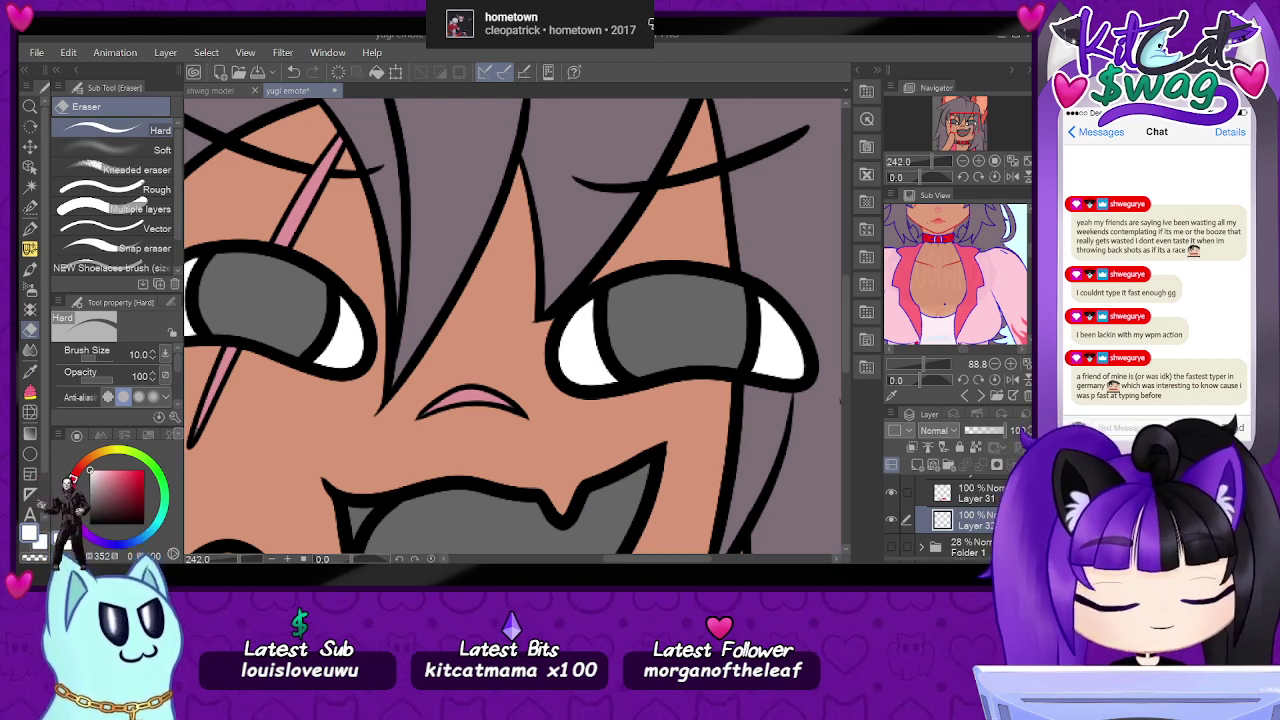
# - Add a new layer above the eye whites and bring the reference character's yellow eye into close view
pyautogui.click(916, 464)
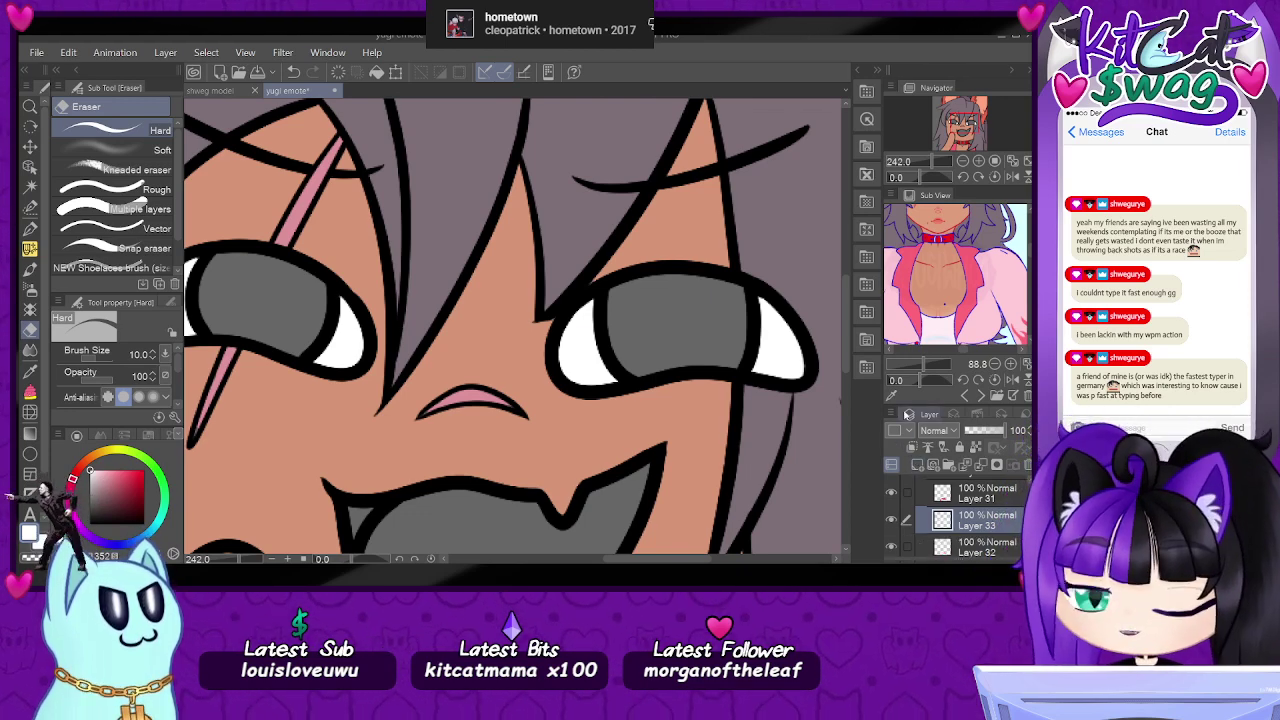
pyautogui.moveTo(993, 230); pyautogui.dragTo(995, 288)
pyautogui.scroll(-5, 965, 306)
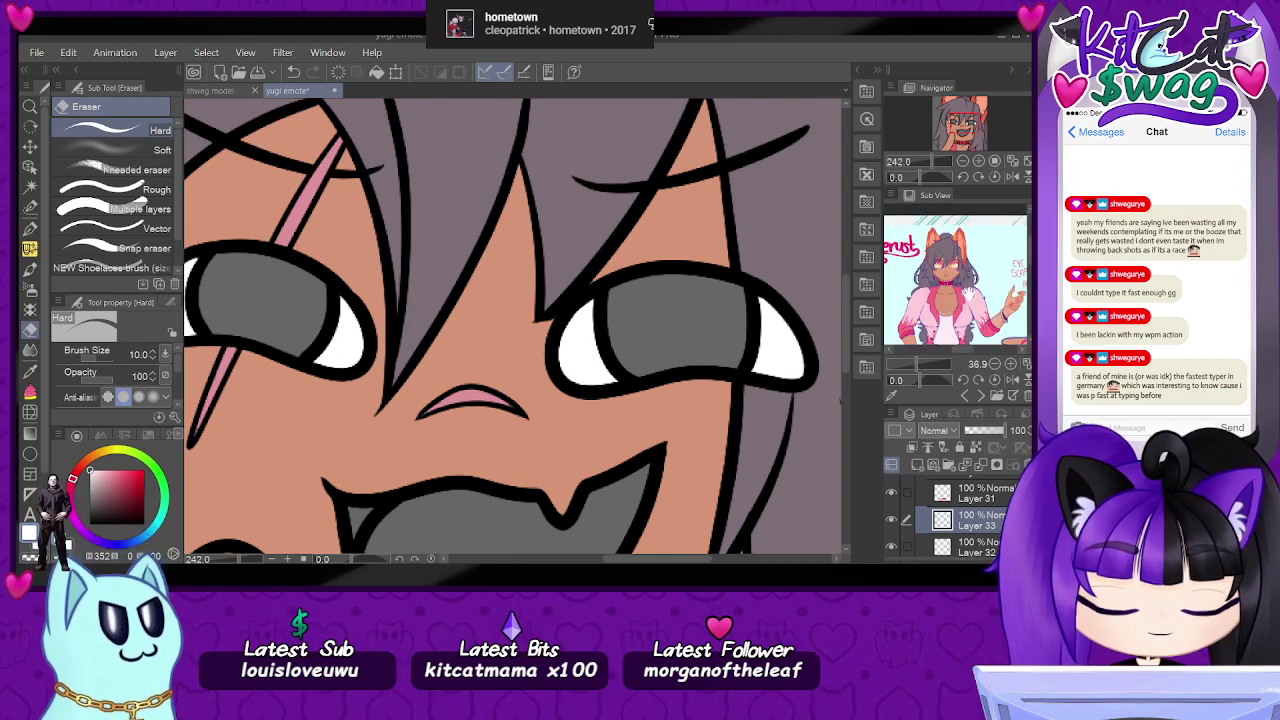
pyautogui.scroll(8, 942, 351)
pyautogui.moveTo(993, 298); pyautogui.dragTo(930, 240)
pyautogui.scroll(2, 955, 291)
pyautogui.moveTo(954, 297); pyautogui.dragTo(950, 288)
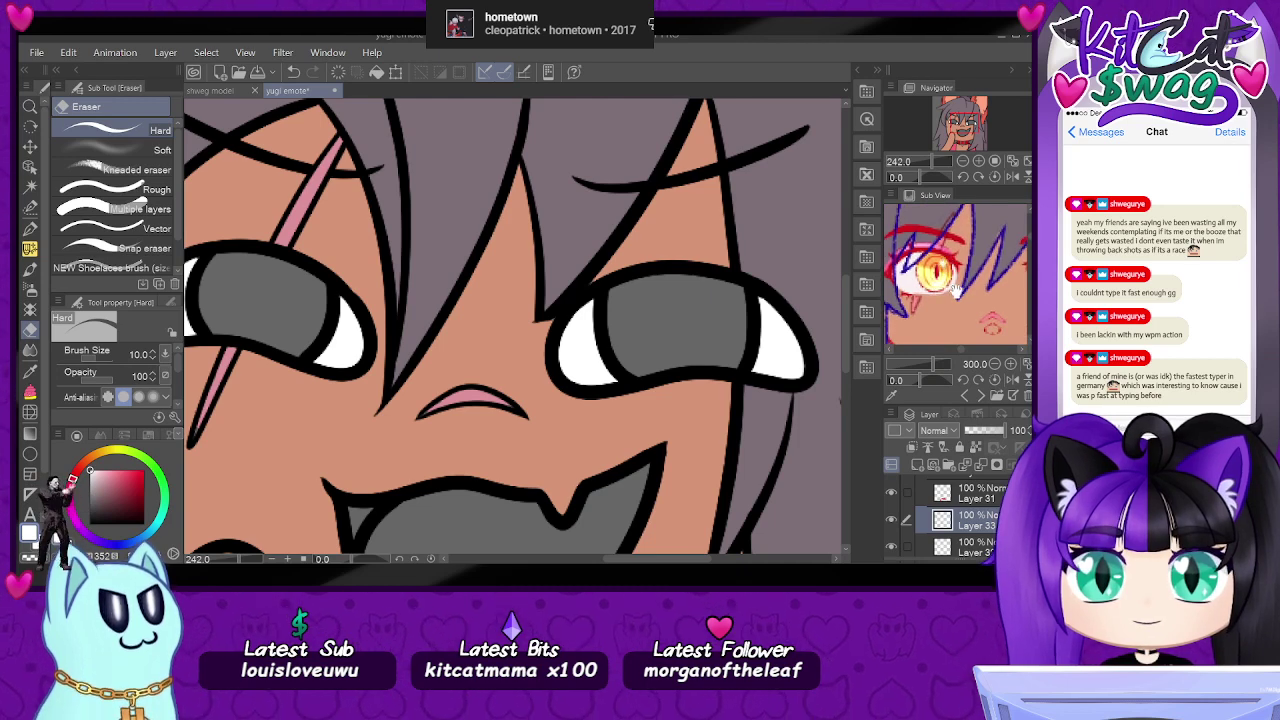
# - Choose orange (H 32, S 66, V 100) to match the reference iris and paint most of the unscarred eye's iris with the Turnip pen
pyautogui.scroll(1, 962, 278)
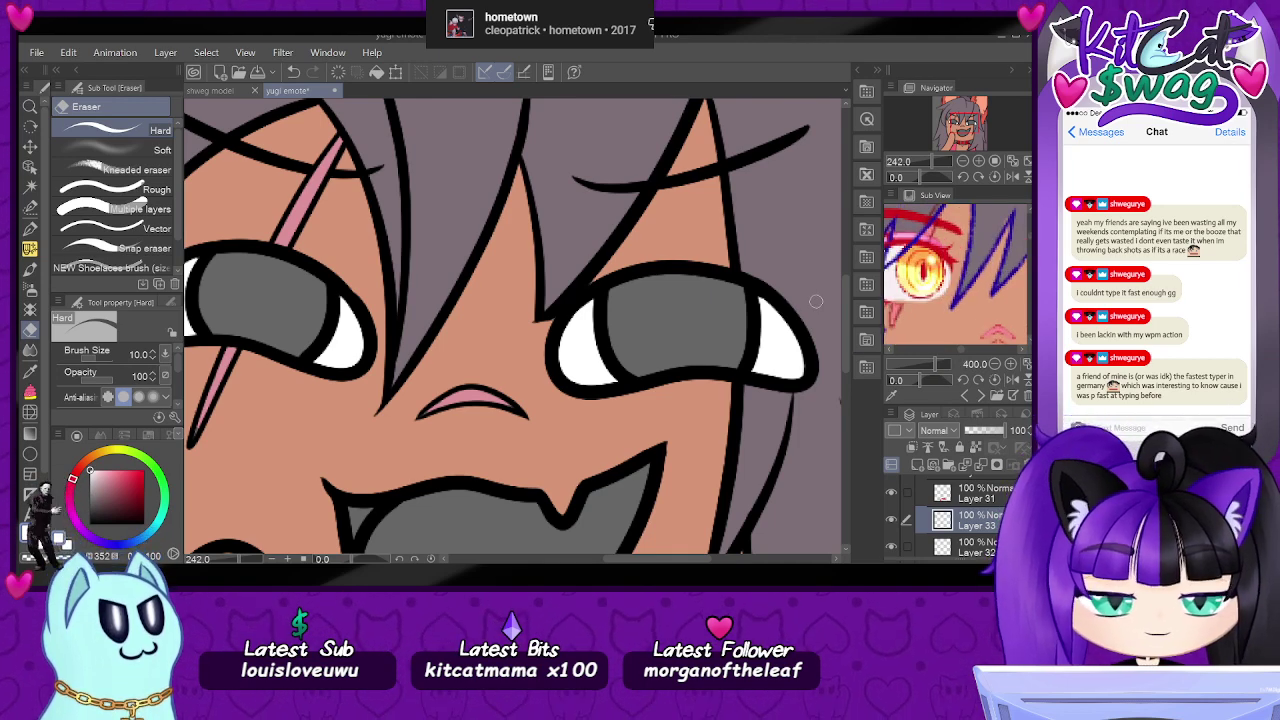
pyautogui.click(28, 371)
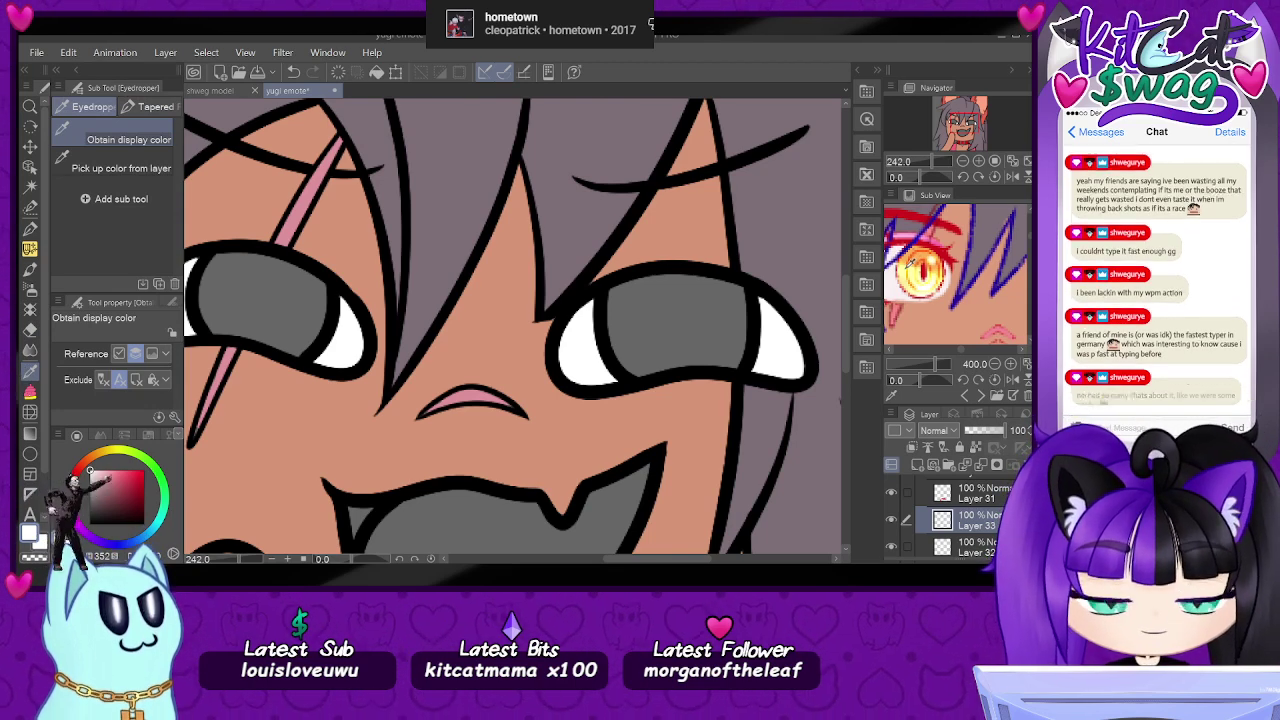
pyautogui.click(909, 265)
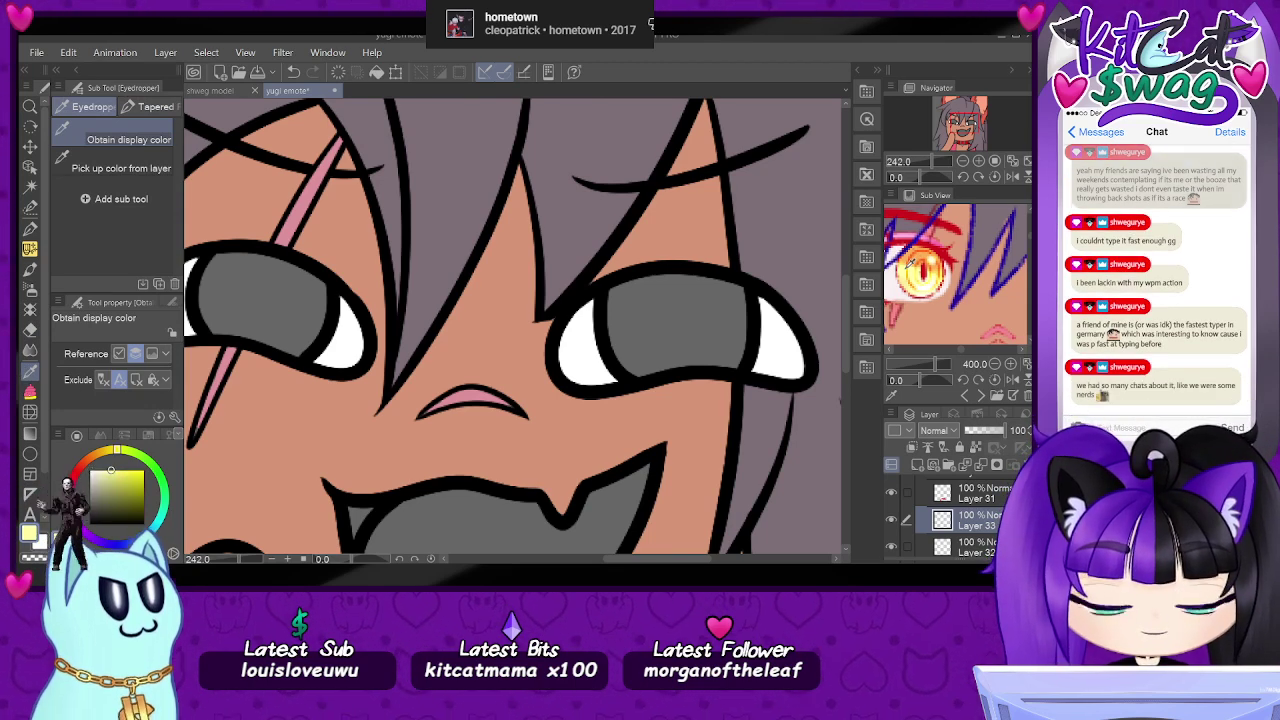
pyautogui.click(114, 452)
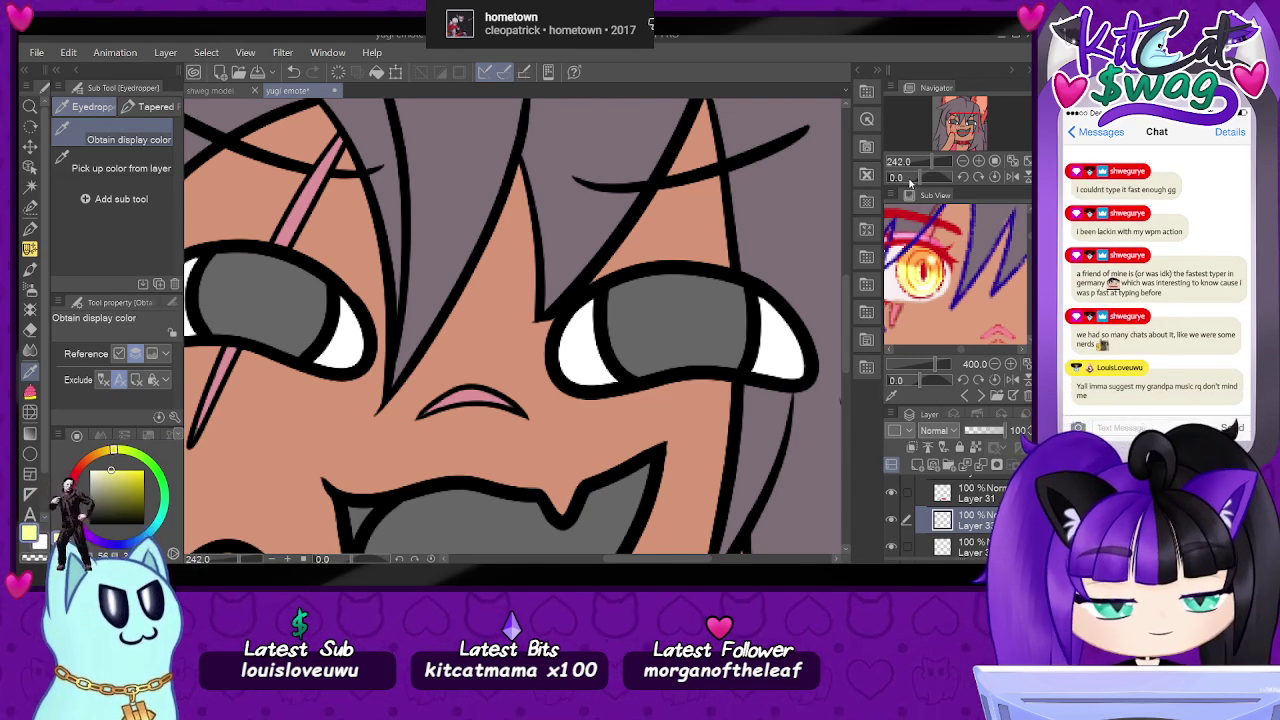
pyautogui.moveTo(910, 182); pyautogui.dragTo(902, 182)
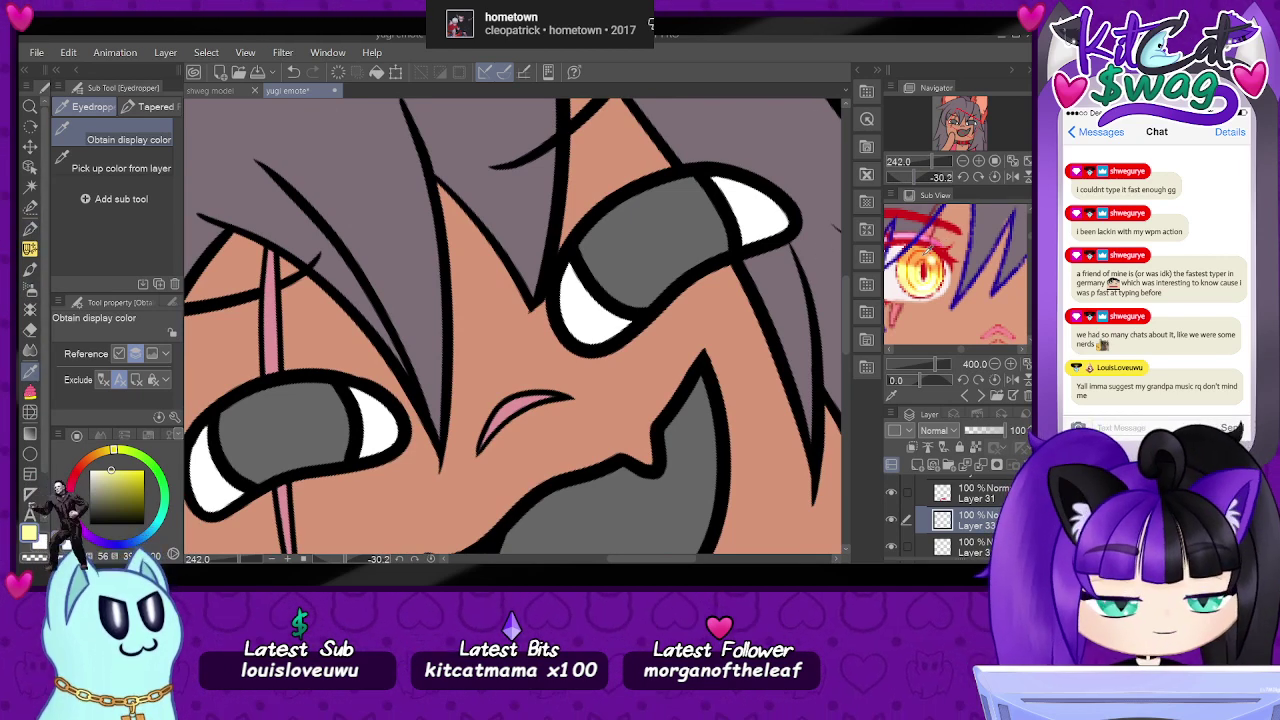
pyautogui.click(30, 228)
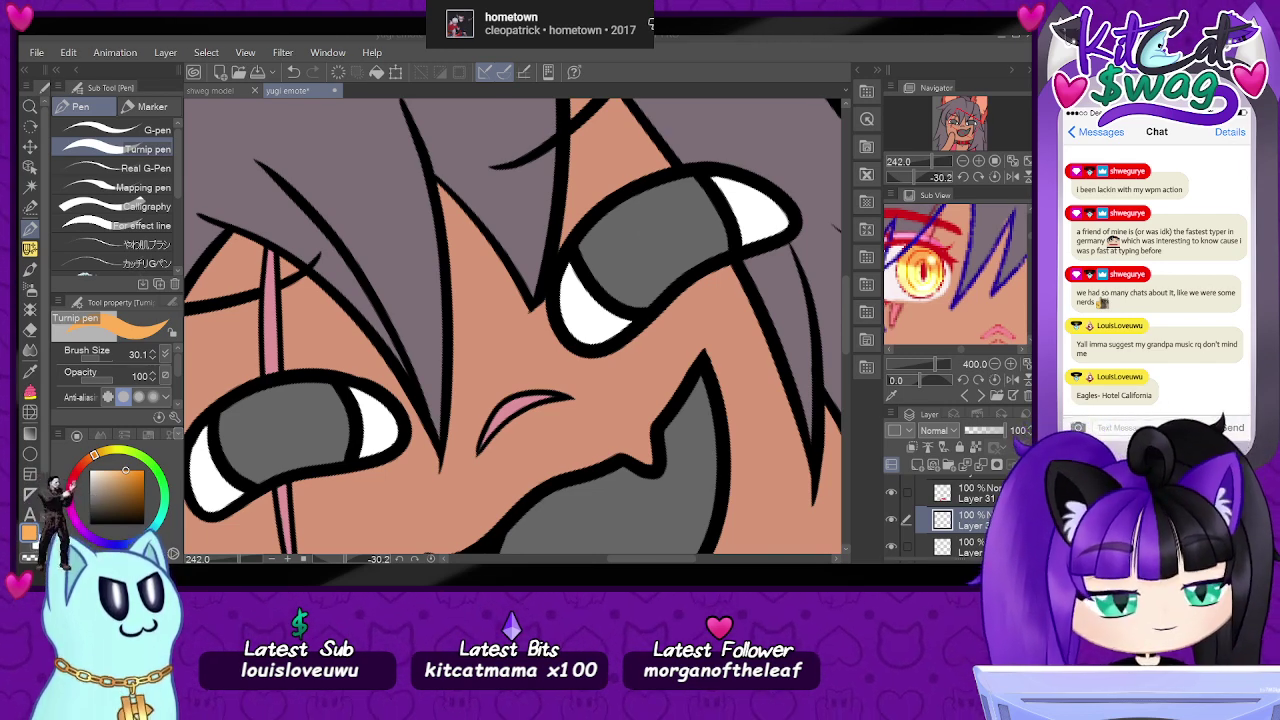
pyautogui.moveTo(640, 215)
pyautogui.mouseDown()
pyautogui.moveTo(648, 228)
pyautogui.moveTo(665, 200)
pyautogui.moveTo(597, 247)
pyautogui.moveTo(630, 295)
pyautogui.moveTo(715, 225)
pyautogui.moveTo(713, 237)
pyautogui.mouseUp()
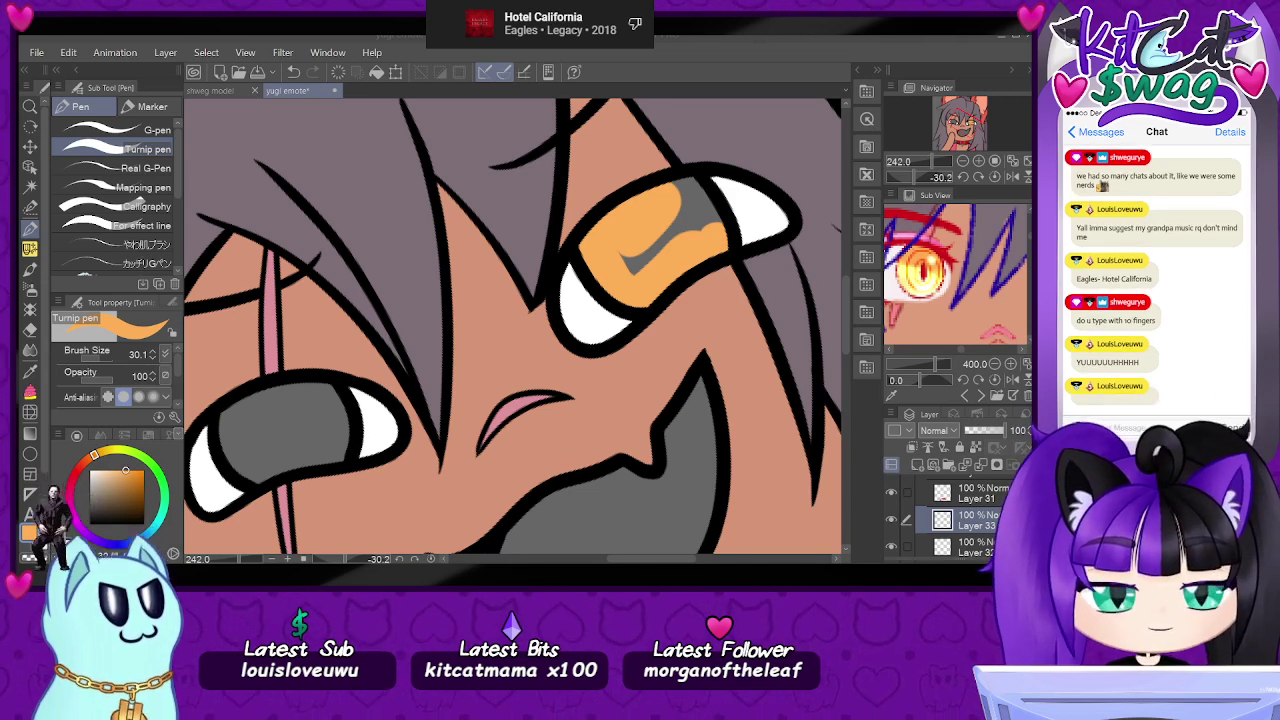
# - Cover the grey gap left in the unscarred eye's iris with orange and fill the scarred eye's iris in the same colour
pyautogui.click(937, 162)
pyautogui.moveTo(936, 162); pyautogui.dragTo(939, 165)
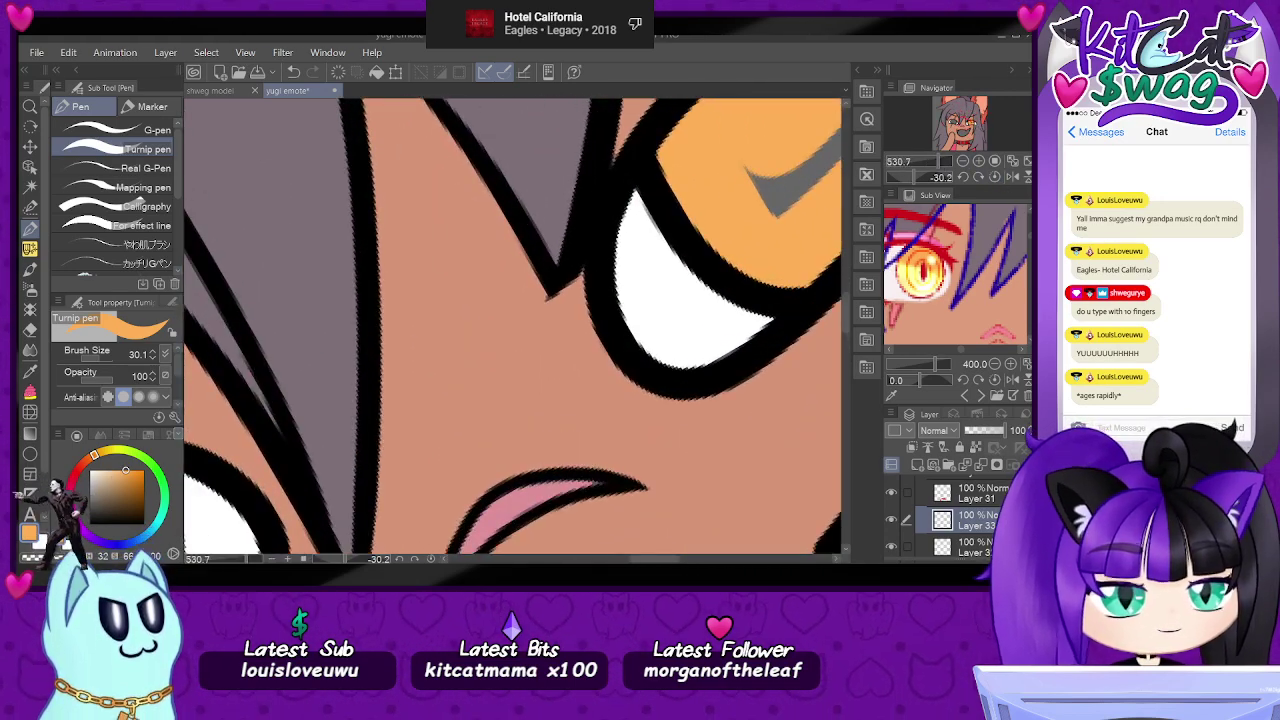
pyautogui.moveTo(966, 120); pyautogui.dragTo(967, 122)
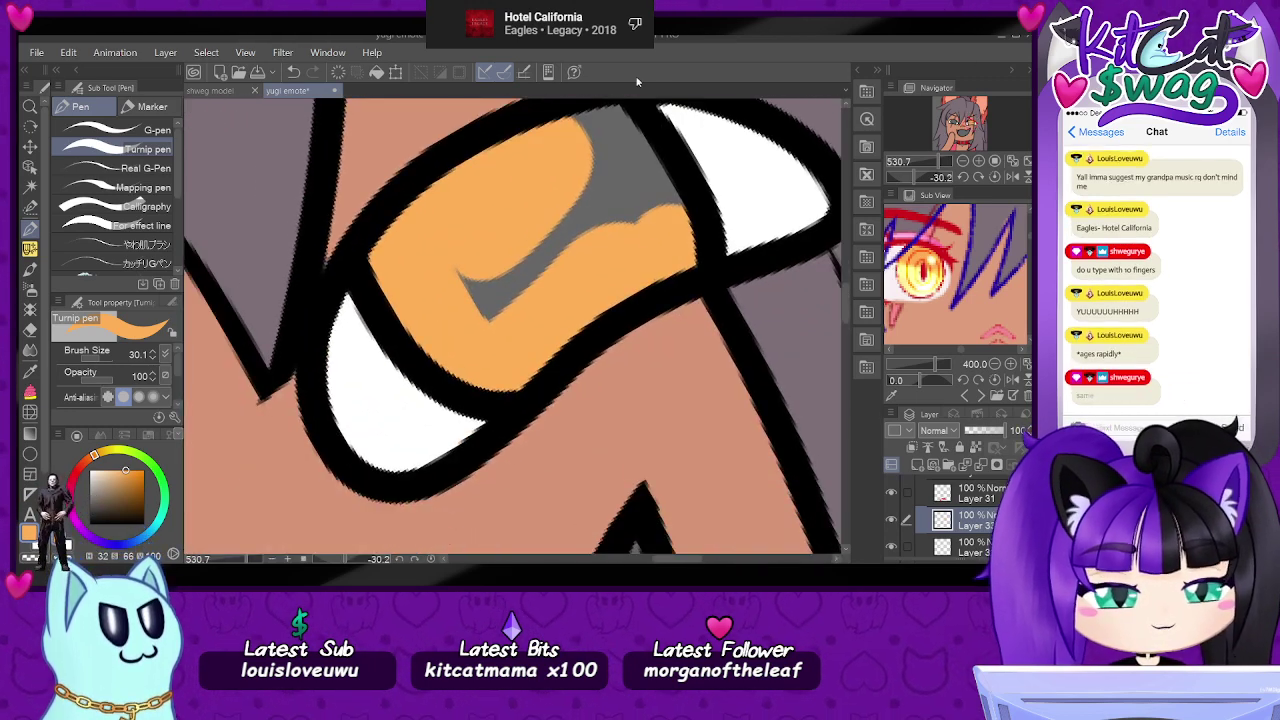
pyautogui.moveTo(490, 300)
pyautogui.mouseDown()
pyautogui.moveTo(519, 236)
pyautogui.moveTo(567, 230)
pyautogui.moveTo(572, 263)
pyautogui.moveTo(566, 145)
pyautogui.moveTo(662, 240)
pyautogui.moveTo(648, 200)
pyautogui.moveTo(597, 149)
pyautogui.moveTo(608, 140)
pyautogui.moveTo(596, 146)
pyautogui.moveTo(668, 130)
pyautogui.mouseUp()
pyautogui.click(993, 177)
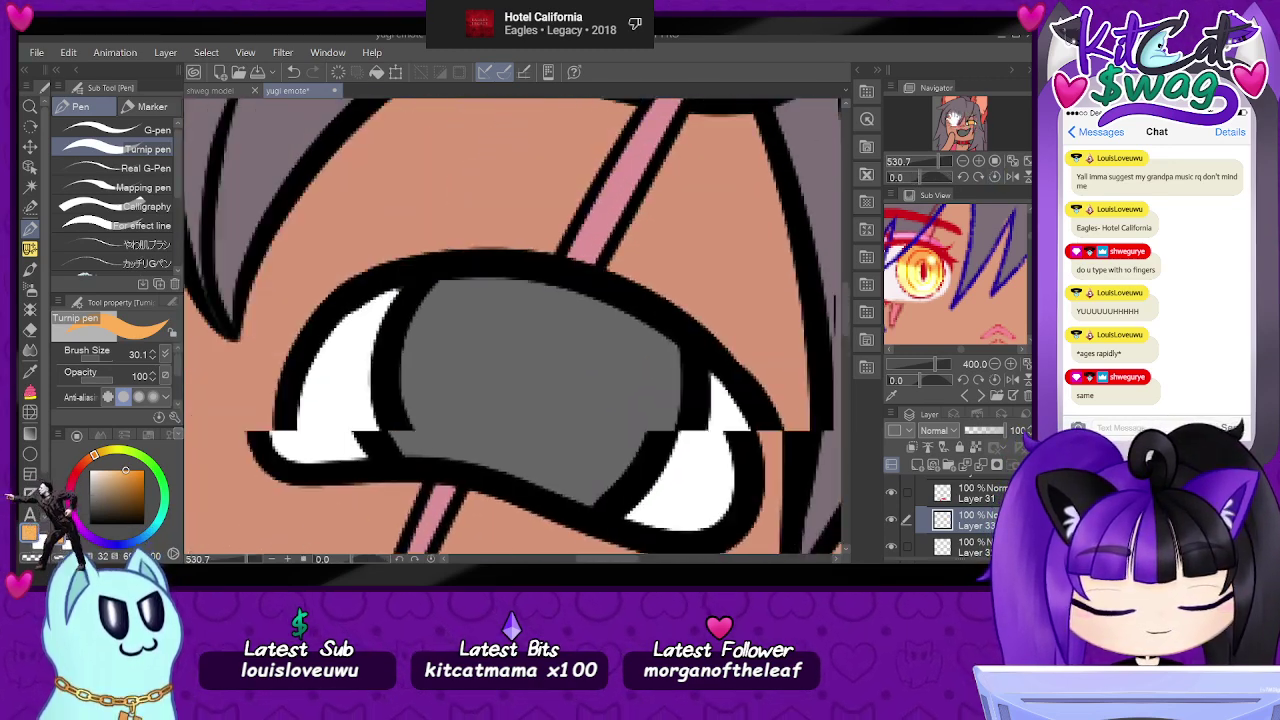
pyautogui.moveTo(540, 295)
pyautogui.mouseDown()
pyautogui.moveTo(453, 314)
pyautogui.moveTo(434, 427)
pyautogui.moveTo(477, 438)
pyautogui.moveTo(517, 428)
pyautogui.moveTo(610, 459)
pyautogui.moveTo(622, 450)
pyautogui.moveTo(616, 468)
pyautogui.moveTo(654, 370)
pyautogui.moveTo(611, 330)
pyautogui.moveTo(579, 336)
pyautogui.moveTo(589, 386)
pyautogui.moveTo(515, 347)
pyautogui.moveTo(518, 384)
pyautogui.moveTo(567, 378)
pyautogui.moveTo(397, 380)
pyautogui.mouseUp()
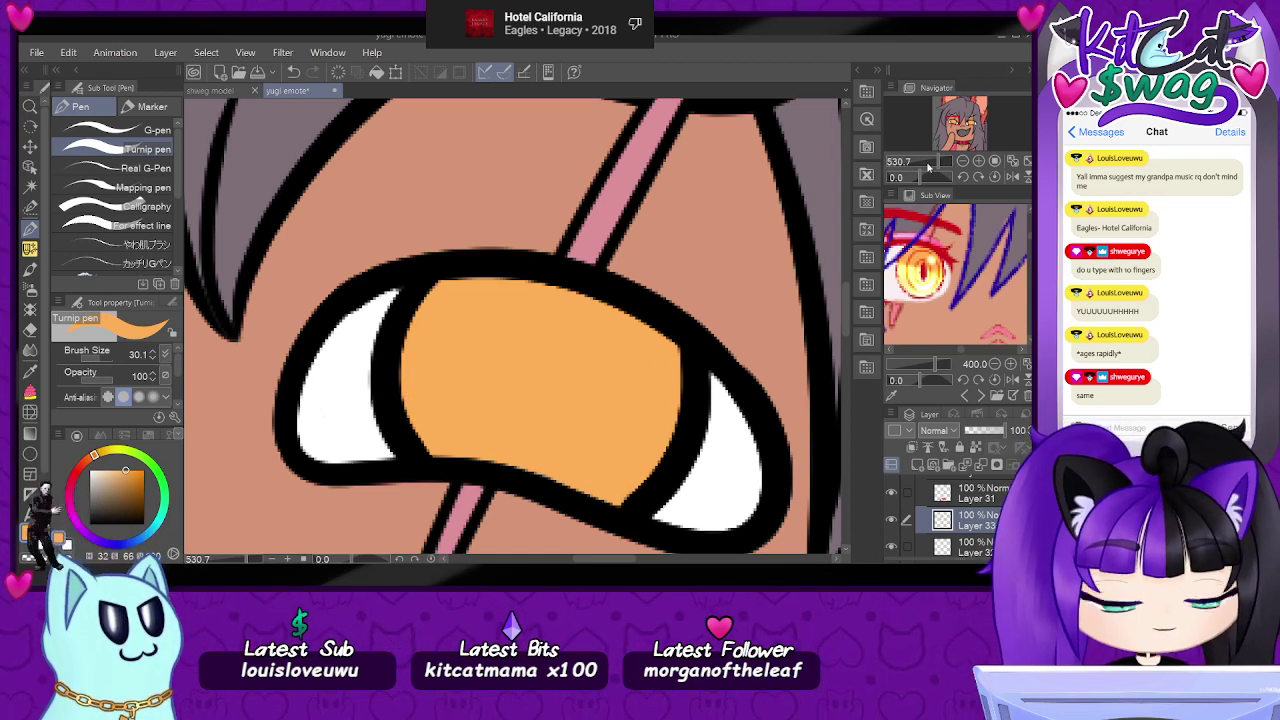
# - Set the iris layer to Add (Glow) and load the Turnip pen with the reference iris's pale yellow at size 190.7
pyautogui.moveTo(938, 168); pyautogui.dragTo(934, 171)
pyautogui.moveTo(967, 127); pyautogui.dragTo(970, 129)
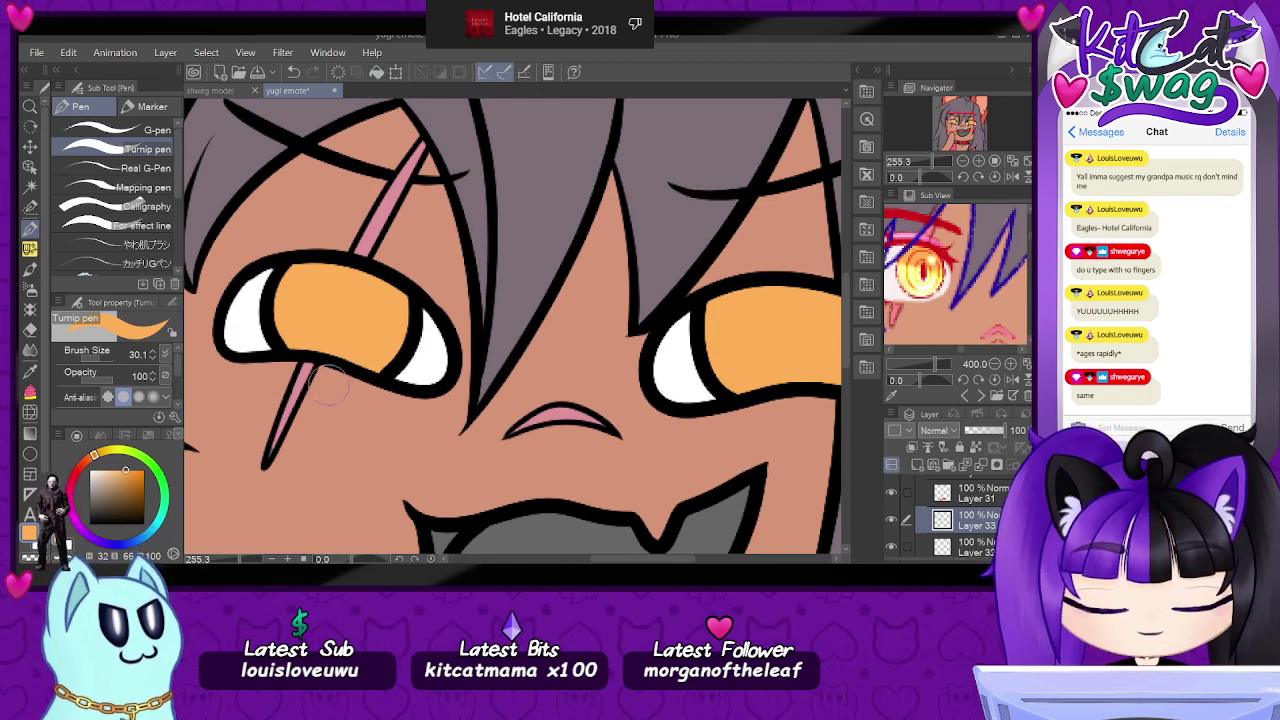
pyautogui.click(30, 370)
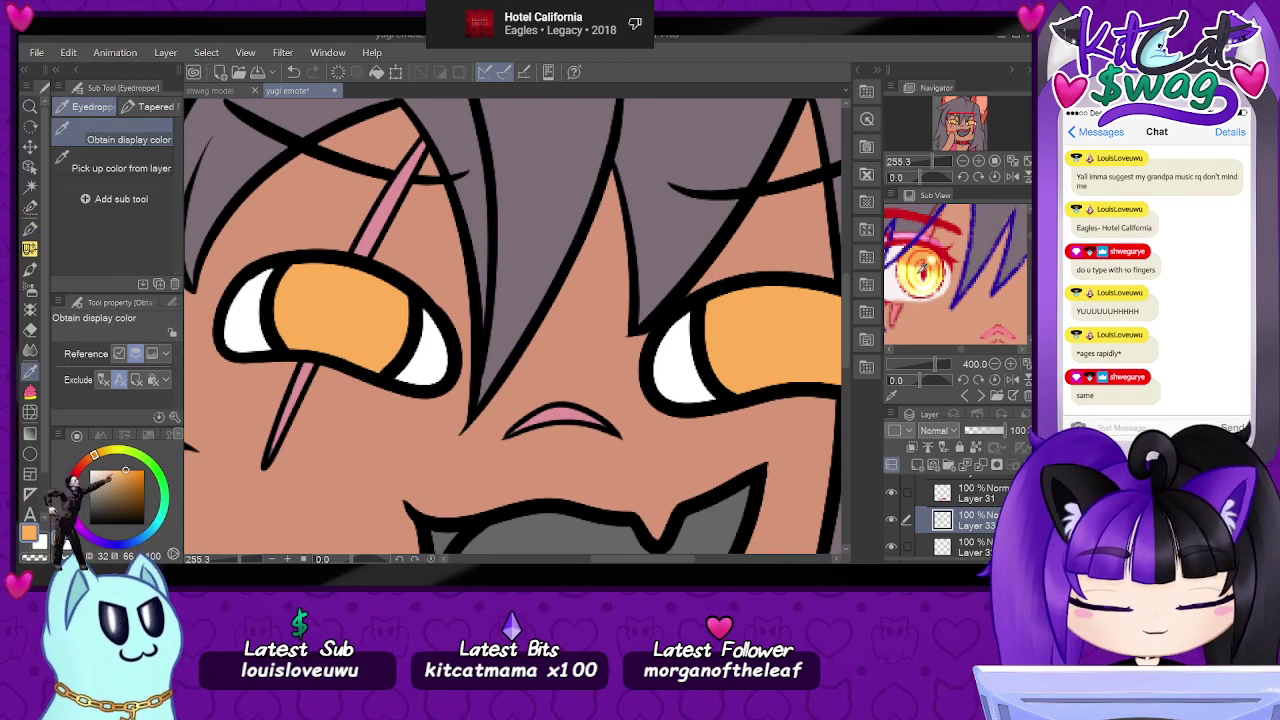
pyautogui.click(906, 266)
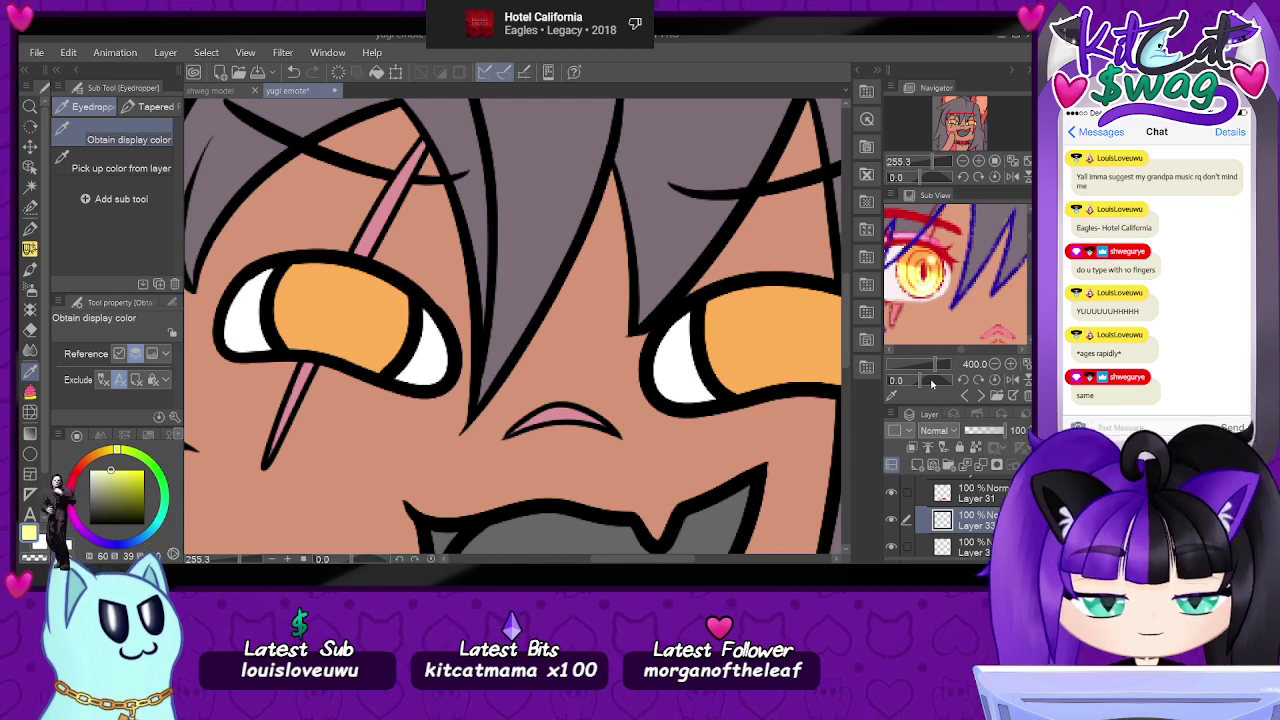
pyautogui.click(946, 179)
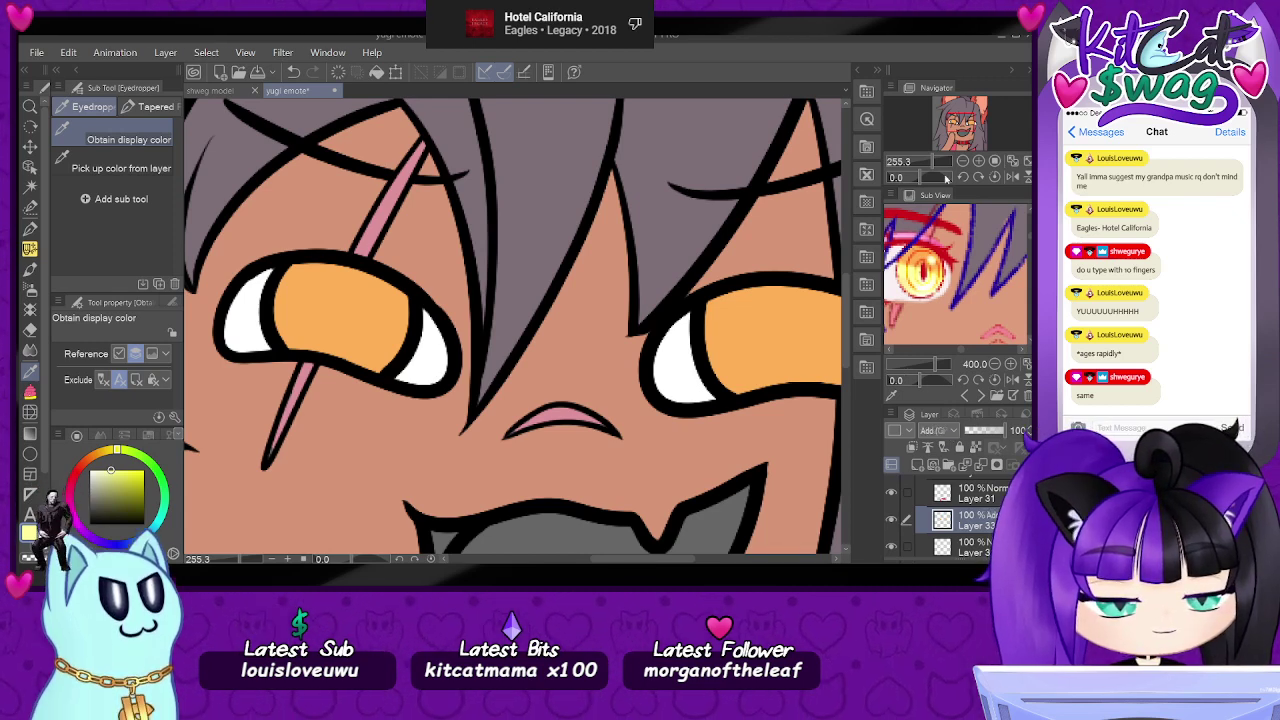
pyautogui.moveTo(919, 178); pyautogui.dragTo(917, 178)
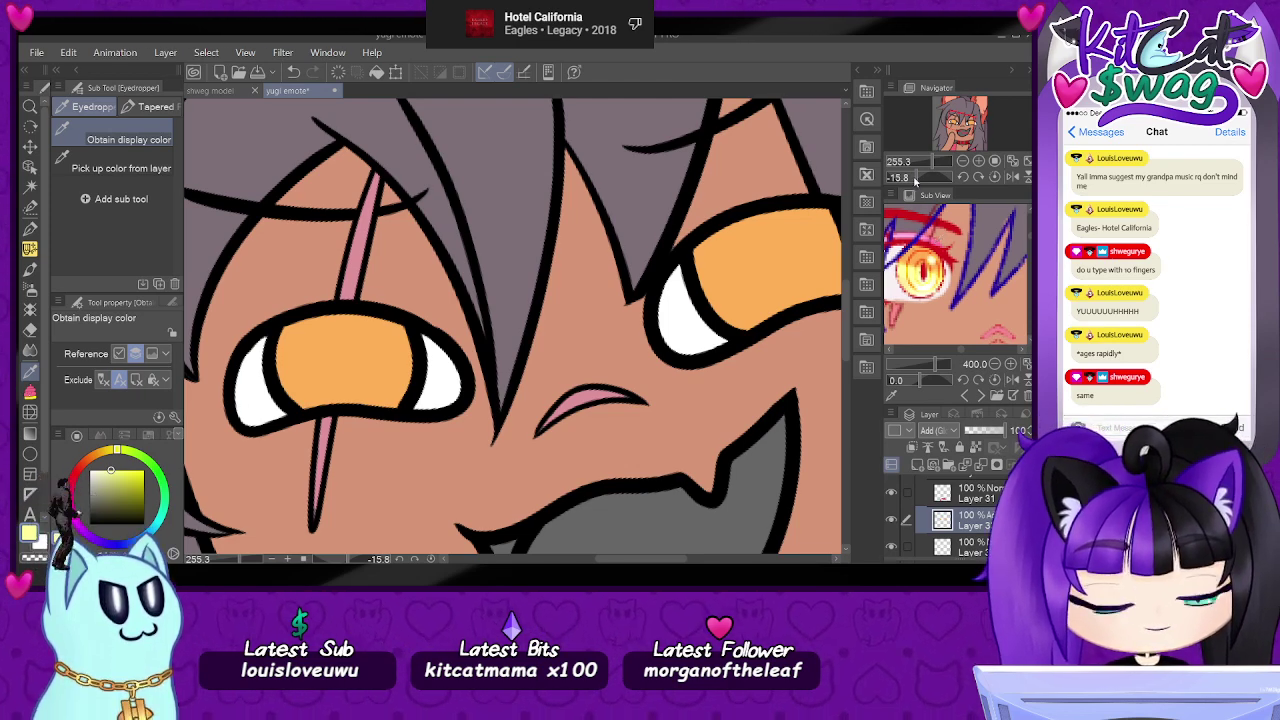
pyautogui.moveTo(916, 178); pyautogui.dragTo(905, 178)
pyautogui.moveTo(955, 117); pyautogui.dragTo(948, 121)
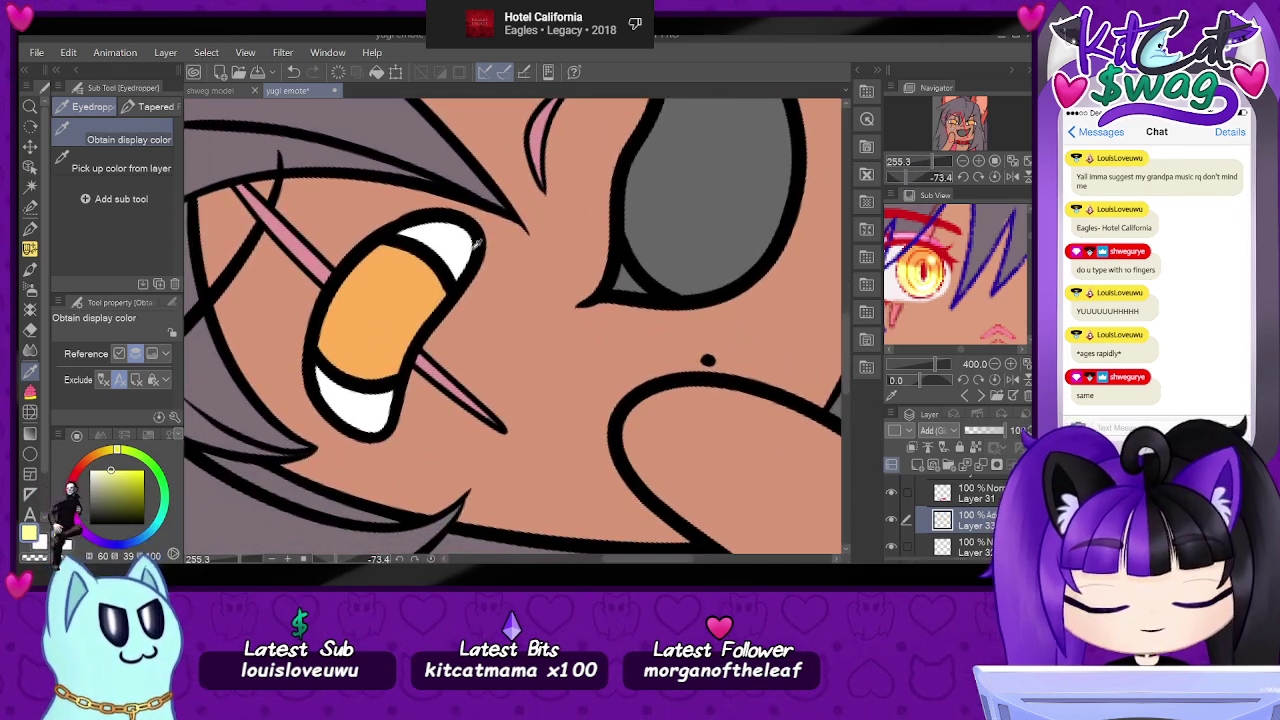
pyautogui.click(31, 228)
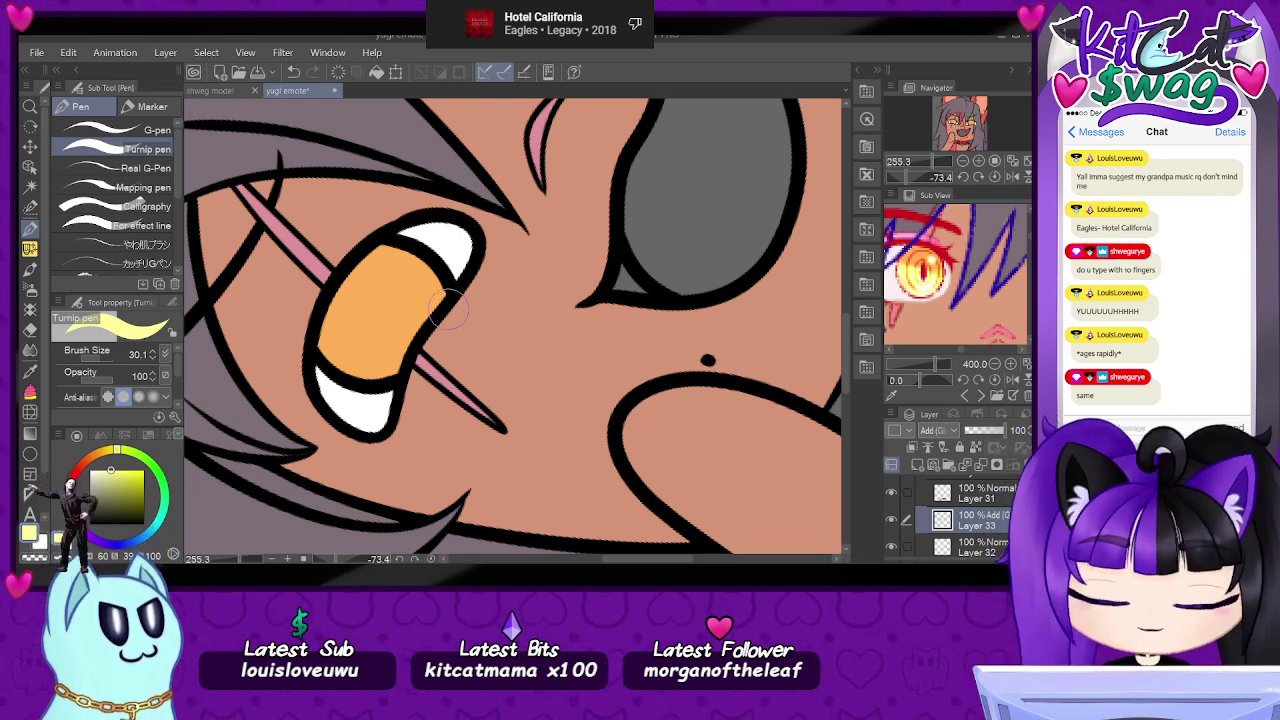
pyautogui.moveTo(101, 361); pyautogui.dragTo(107, 361)
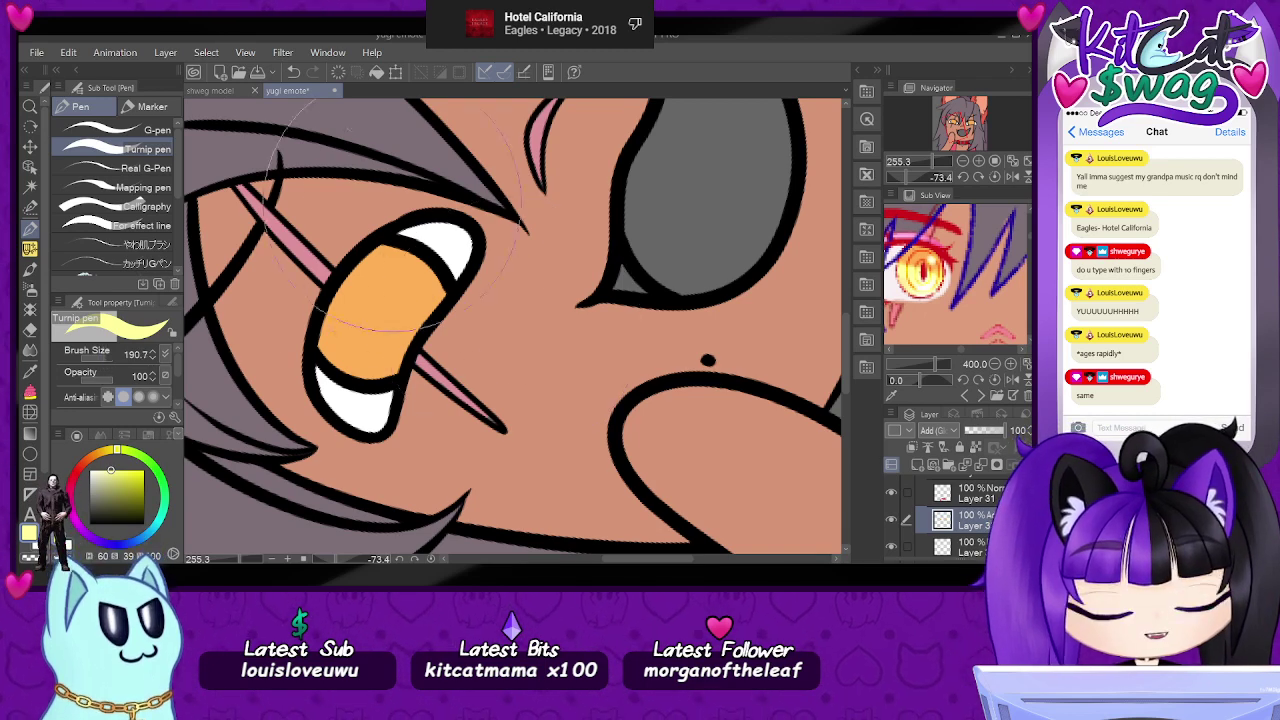
# - Paint pale yellow over the lower half of both irises directly on the orange iris layer
pyautogui.click(481, 380)
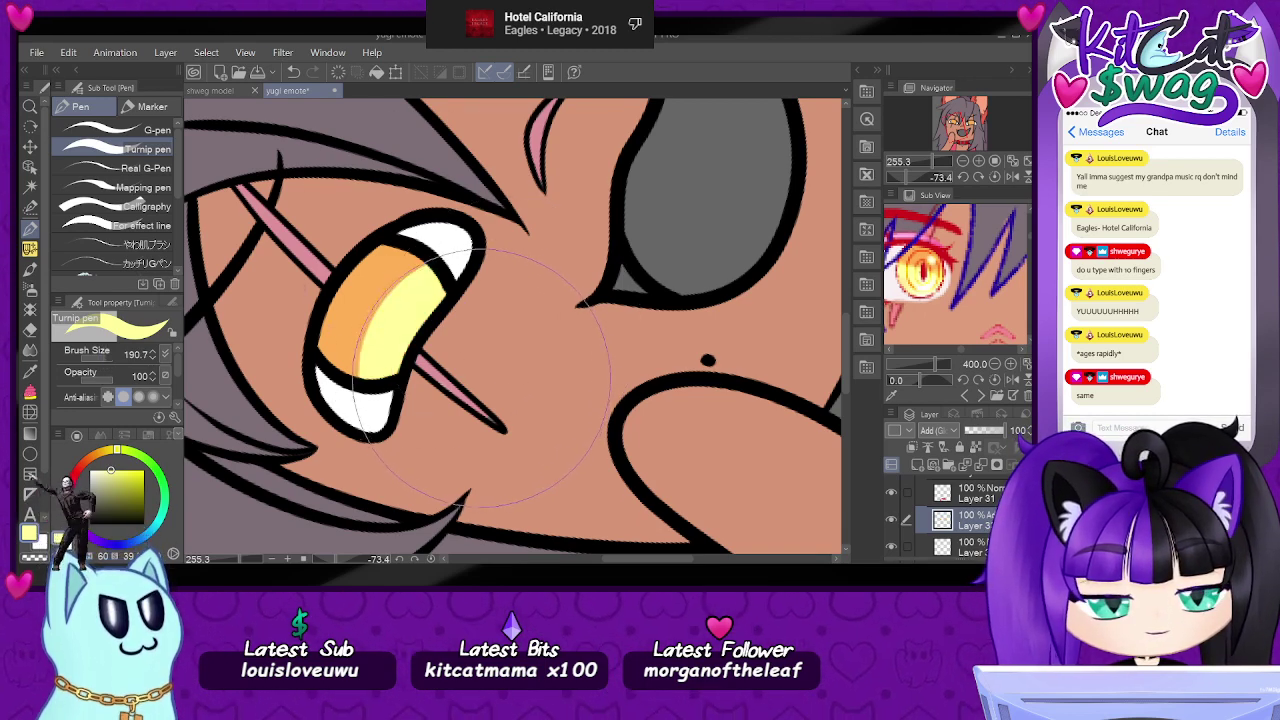
pyautogui.moveTo(955, 121); pyautogui.dragTo(967, 122)
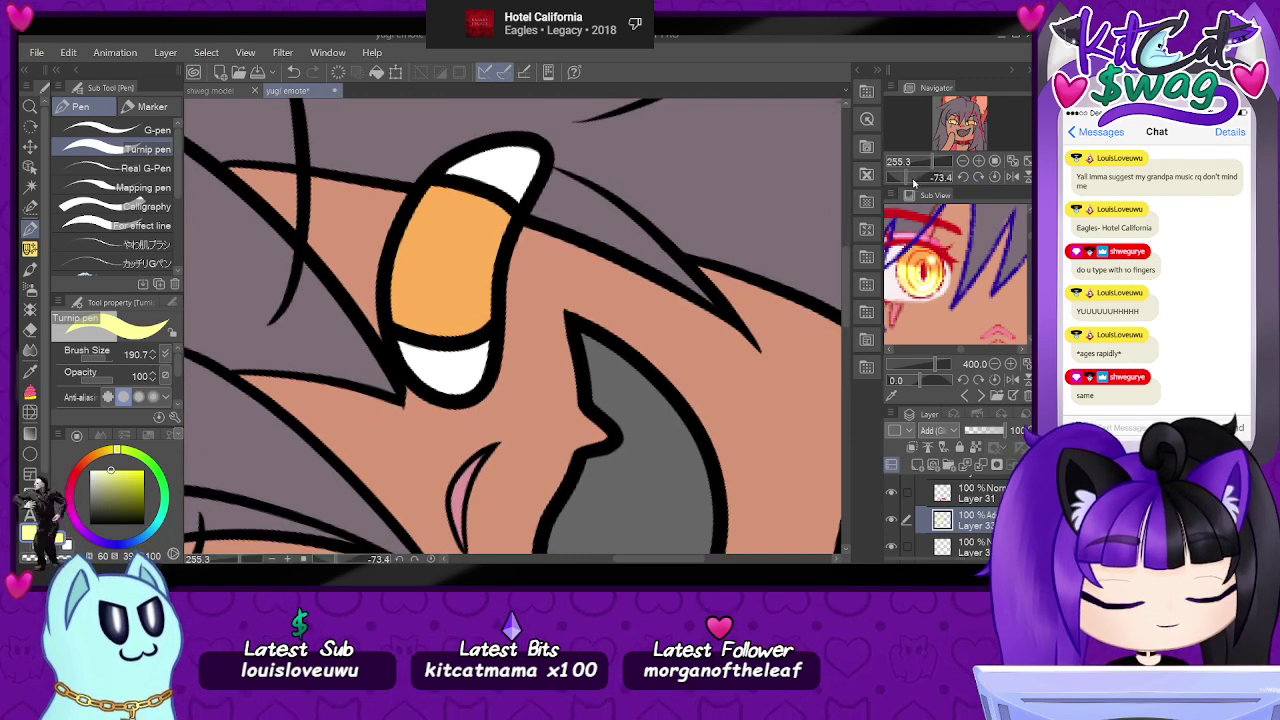
pyautogui.moveTo(907, 181); pyautogui.dragTo(913, 180)
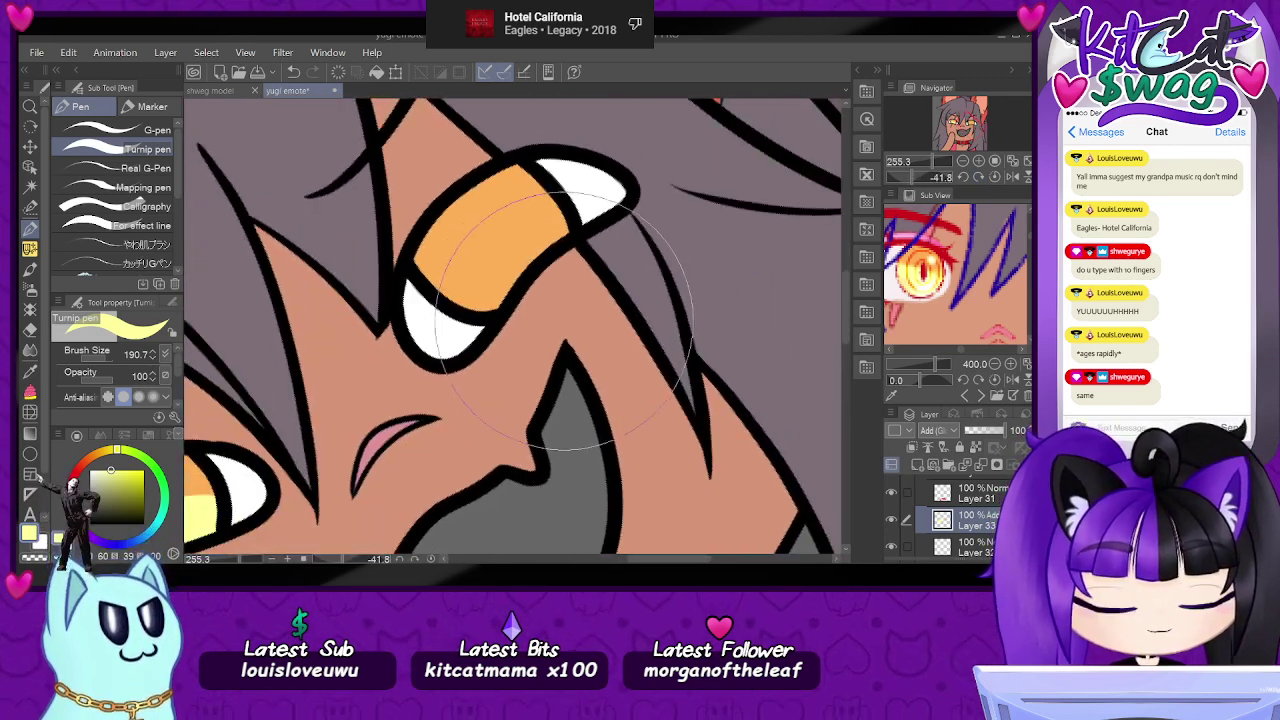
pyautogui.moveTo(580, 325); pyautogui.dragTo(600, 295)
# - Set the Hard eraser to size 30.1 and erase the stray yellow inside the open mouth
pyautogui.press('e')
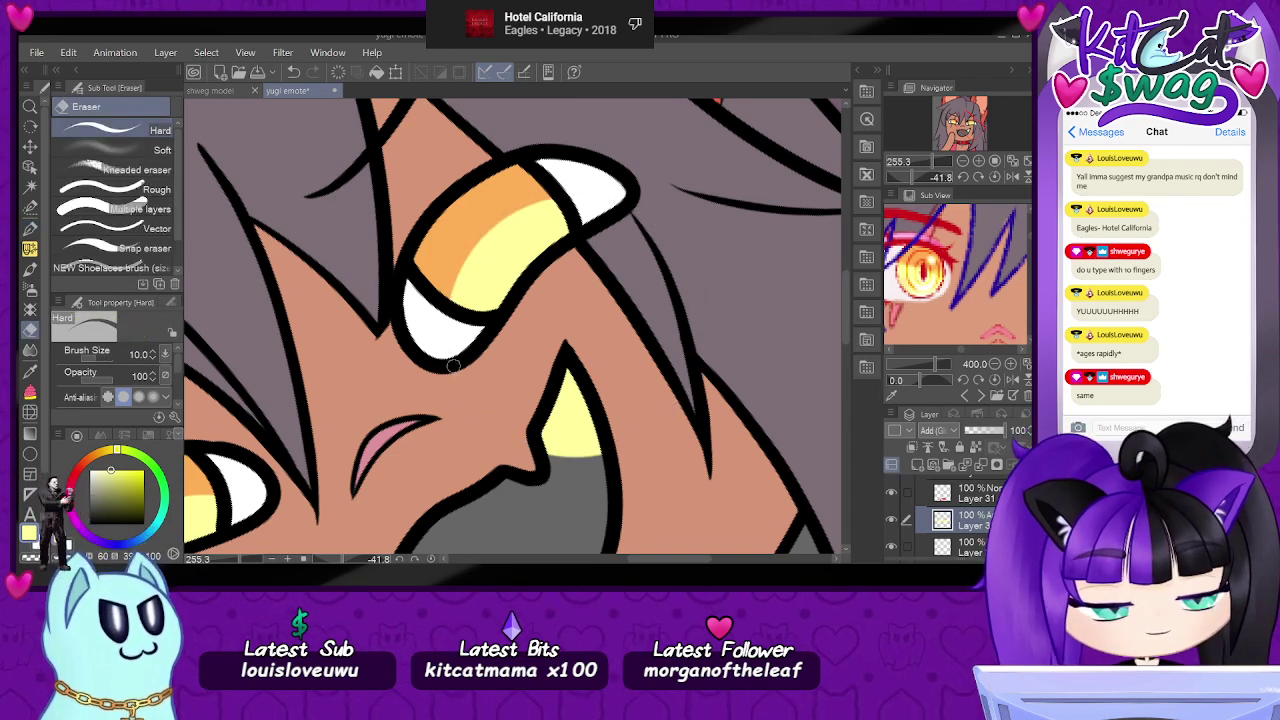
pyautogui.moveTo(100, 357); pyautogui.dragTo(105, 357)
pyautogui.moveTo(545, 398); pyautogui.dragTo(588, 440)
pyautogui.moveTo(957, 123); pyautogui.dragTo(951, 125)
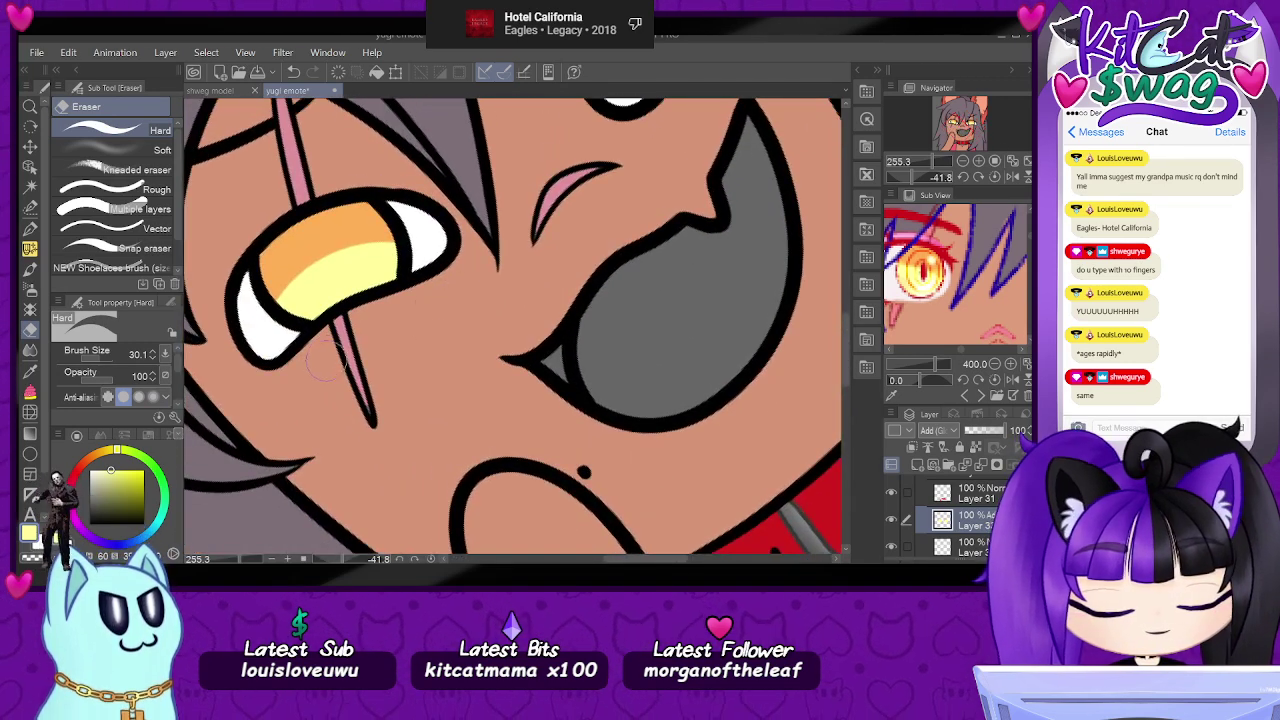
pyautogui.click(995, 176)
pyautogui.moveTo(932, 163); pyautogui.dragTo(928, 166)
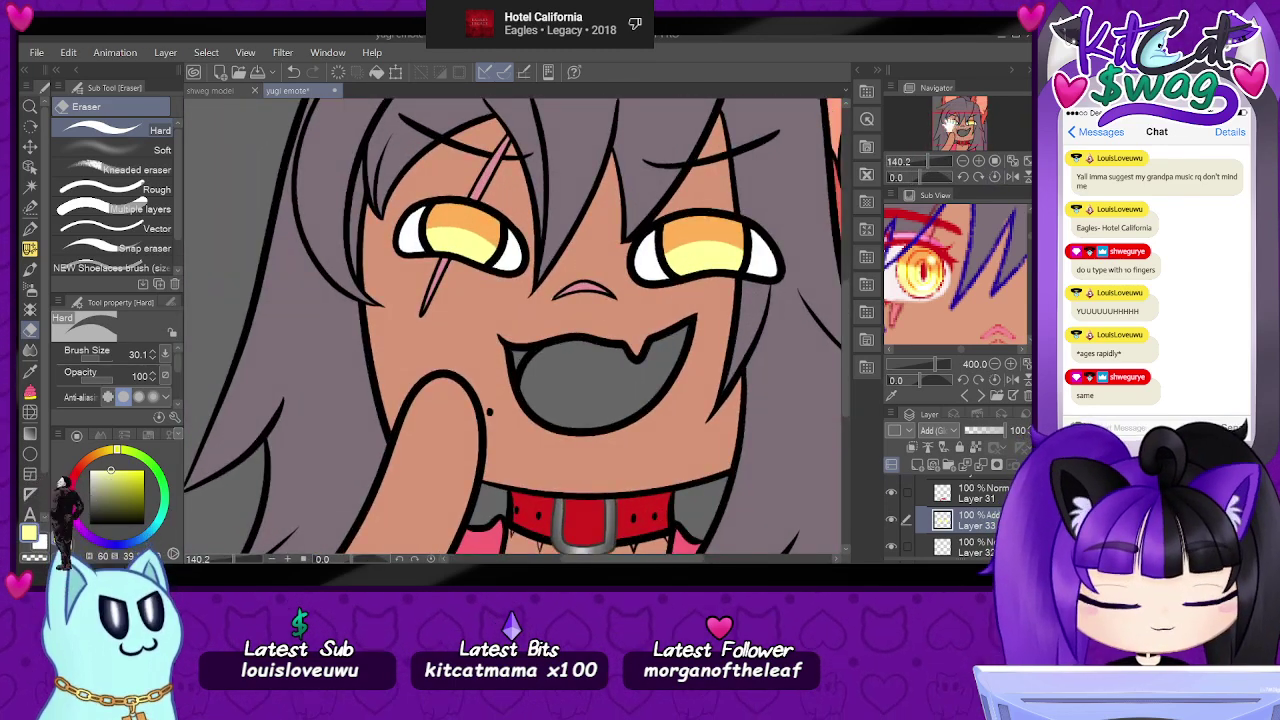
# - Undo the iris layer's clipping and its yellow shading, and add a new layer clipped to the orange iris layer
pyautogui.click(911, 447)
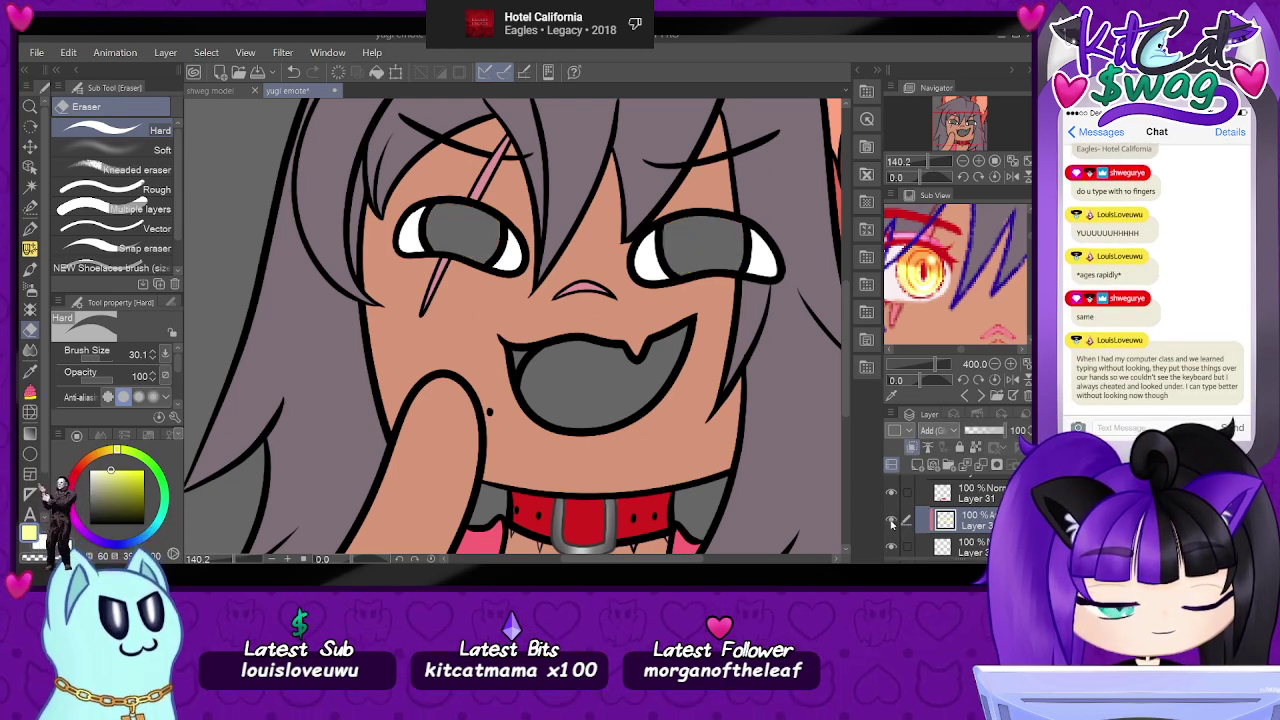
pyautogui.hotkey('ctrl', 'z')
pyautogui.hotkey('ctrl', 'z')
pyautogui.hotkey('ctrl', 'z')
pyautogui.hotkey('ctrl', 'z')
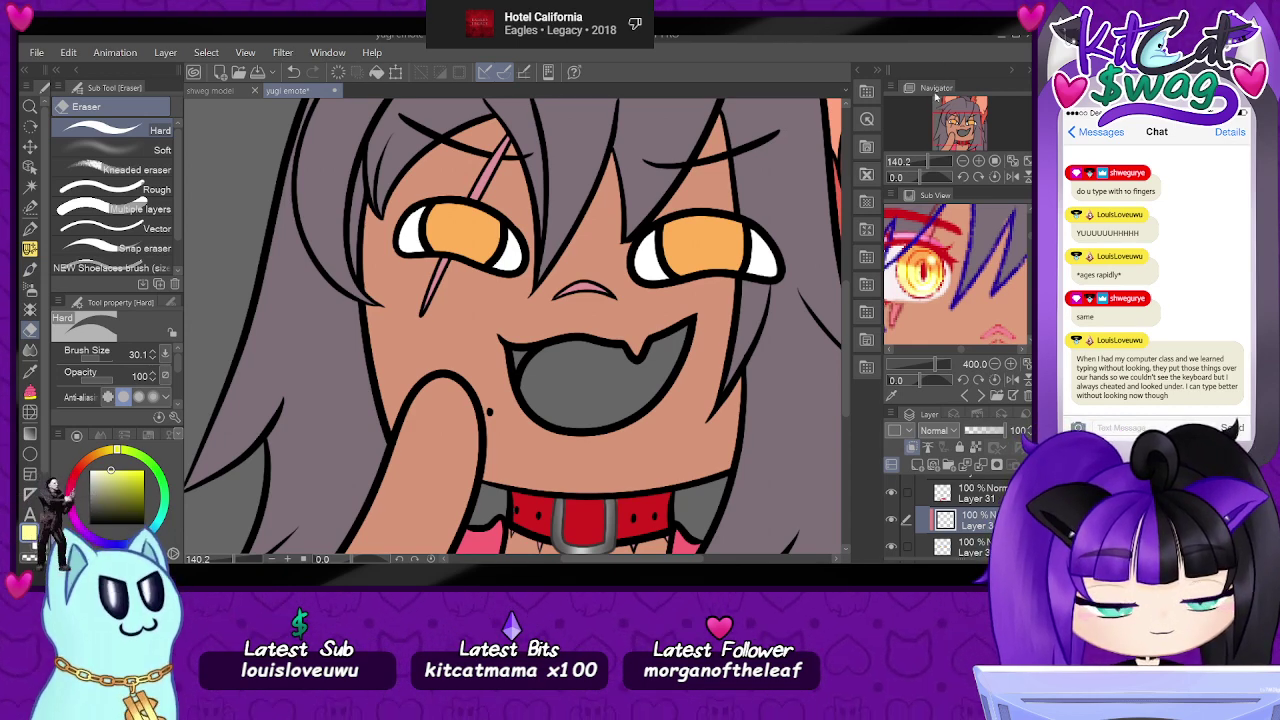
# - Paint pale yellow over the lower half of the scarred eye's iris on the clipped layer with the Turnip pen, and set the layer's blending to Normal
pyautogui.moveTo(457, 208); pyautogui.dragTo(386, 345)
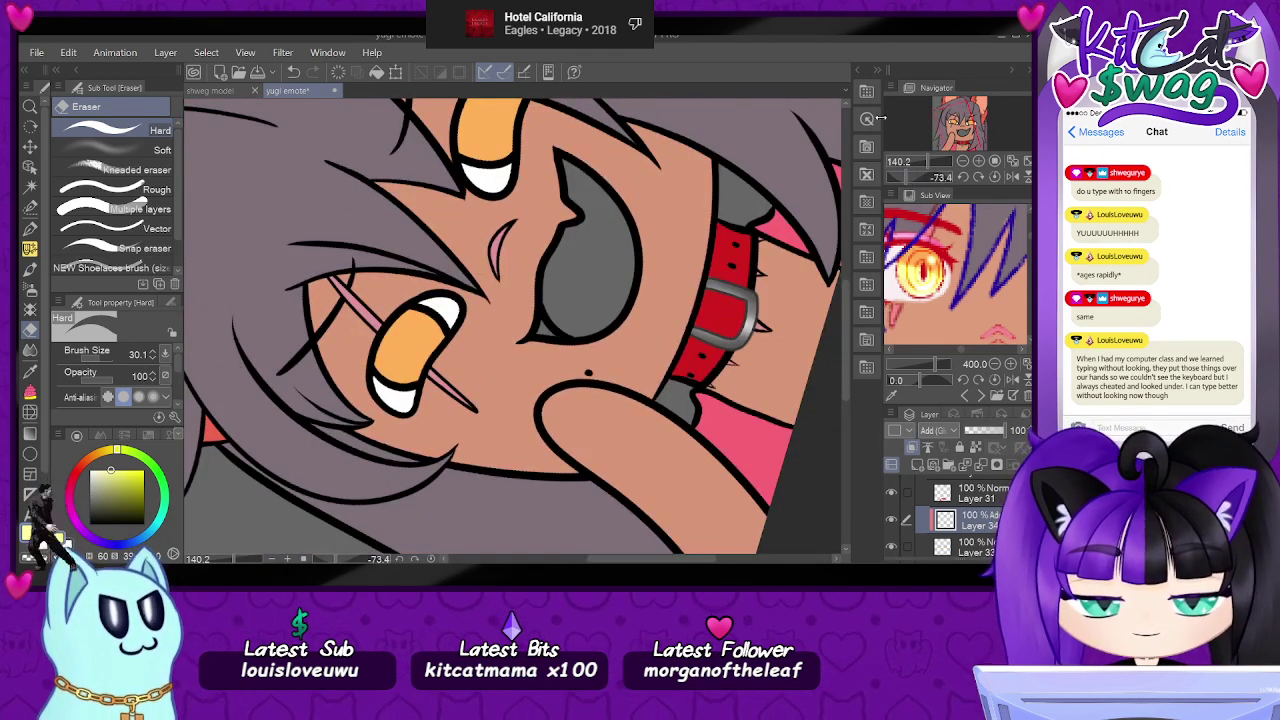
pyautogui.scroll(3, 373, 350)
pyautogui.scroll(2, 370, 345)
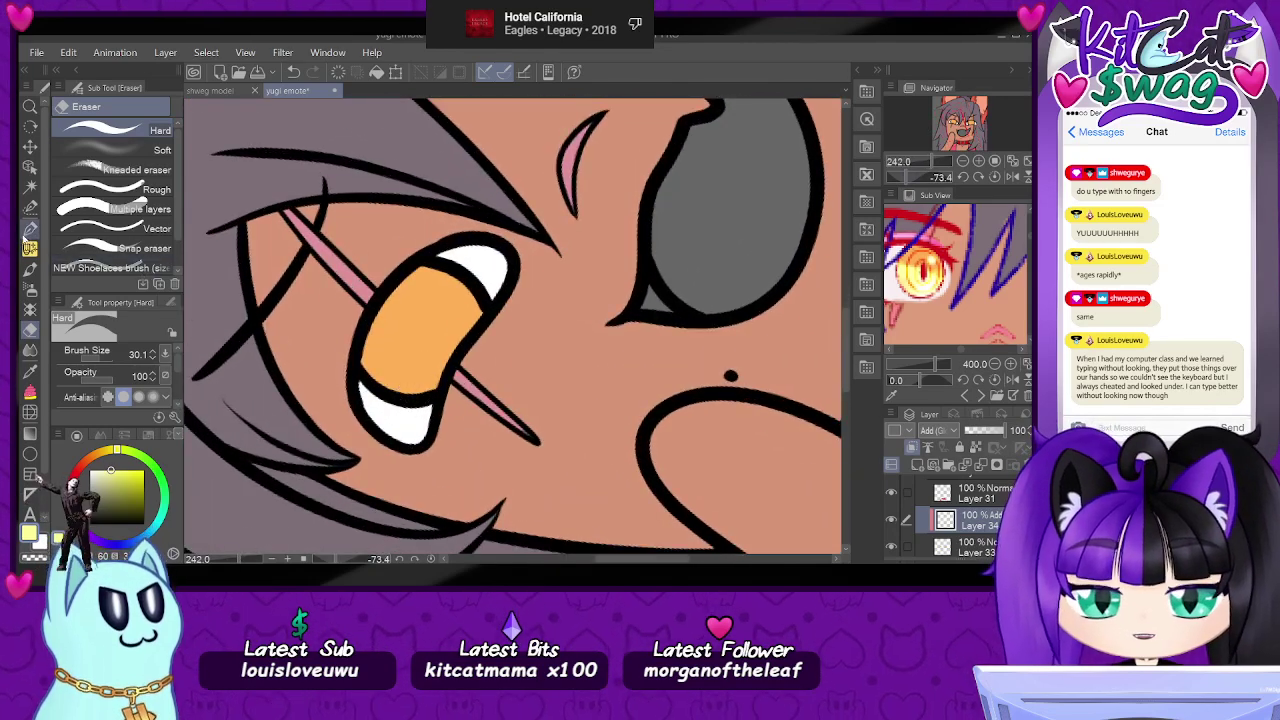
pyautogui.click(30, 228)
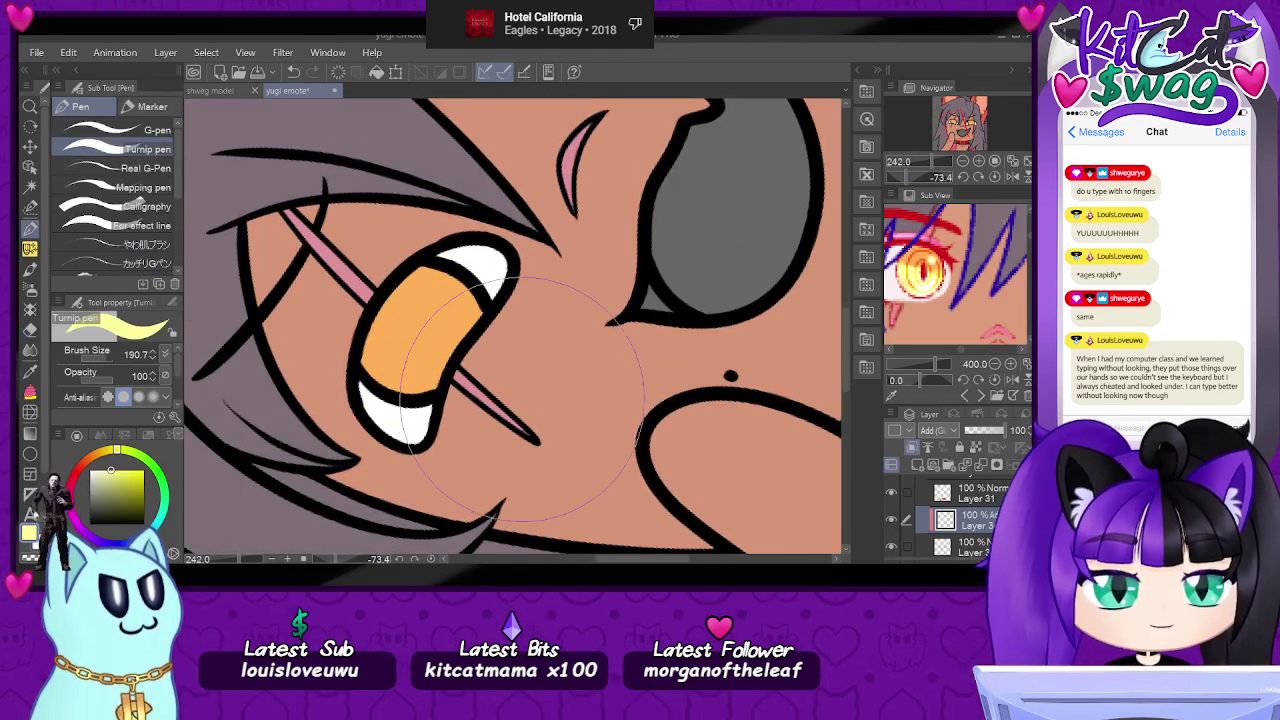
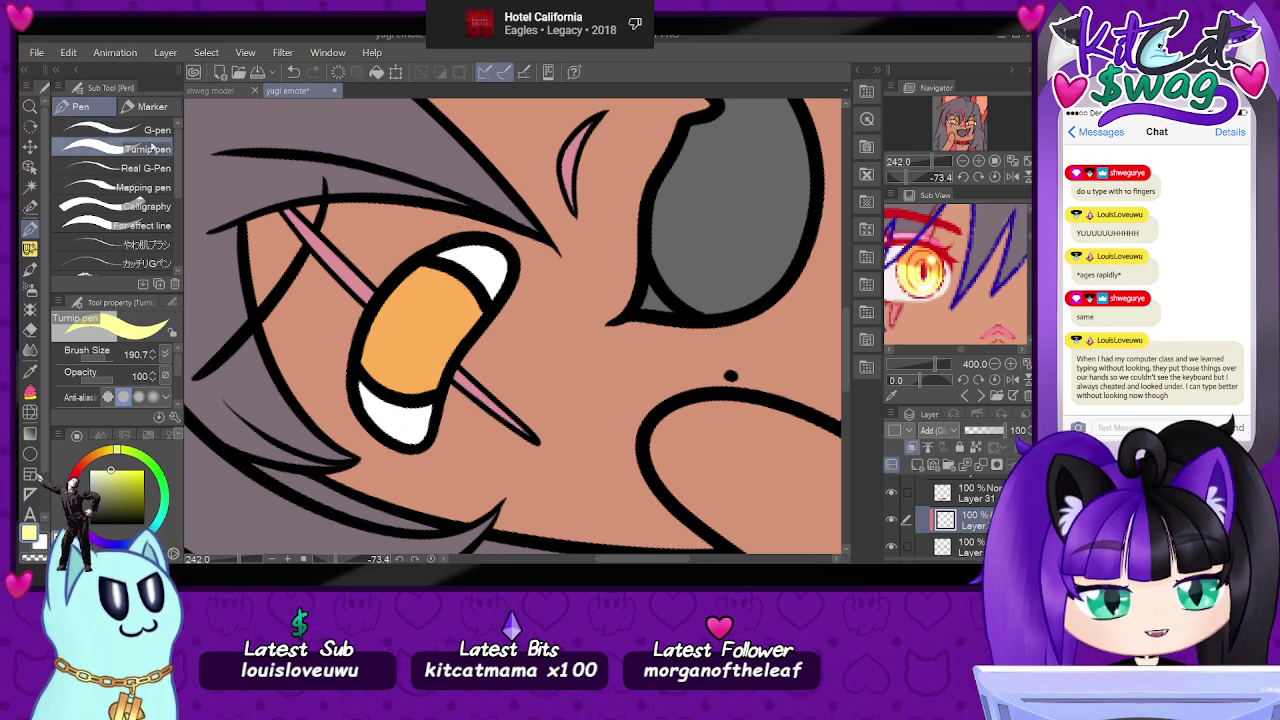
pyautogui.moveTo(475, 290); pyautogui.dragTo(415, 385)
pyautogui.click(513, 389)
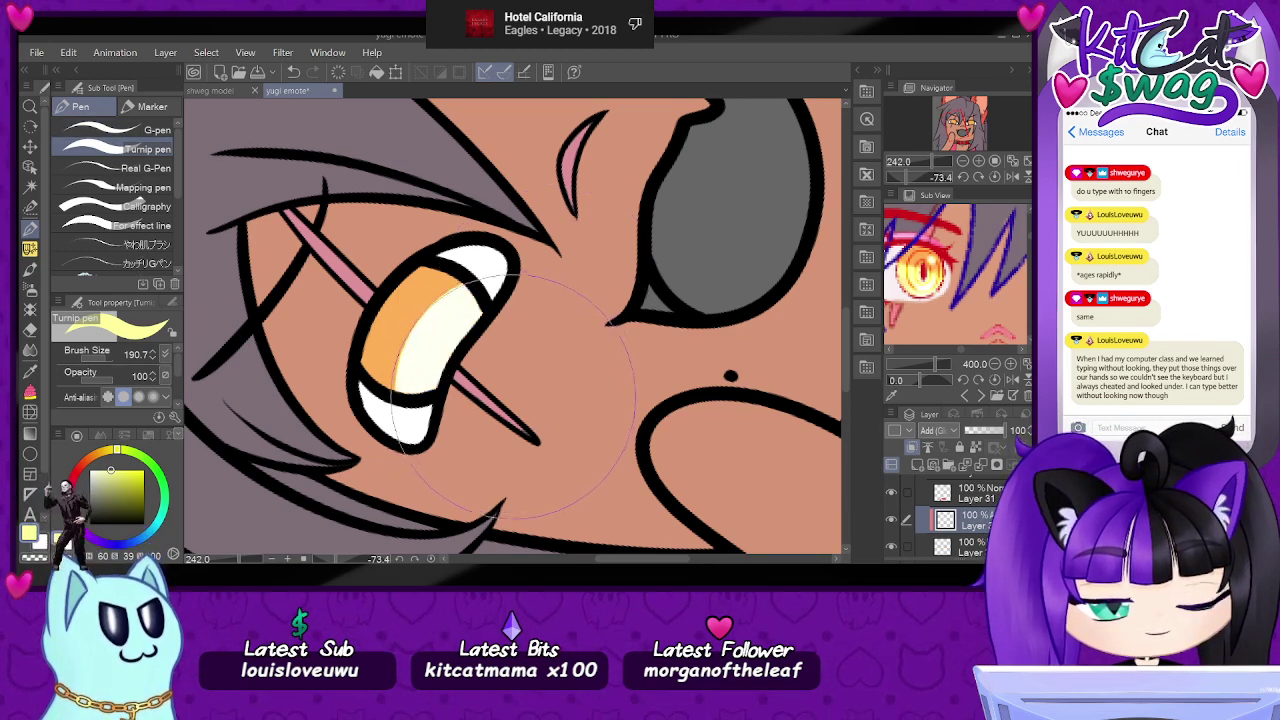
pyautogui.hotkey('ctrl', 'z')
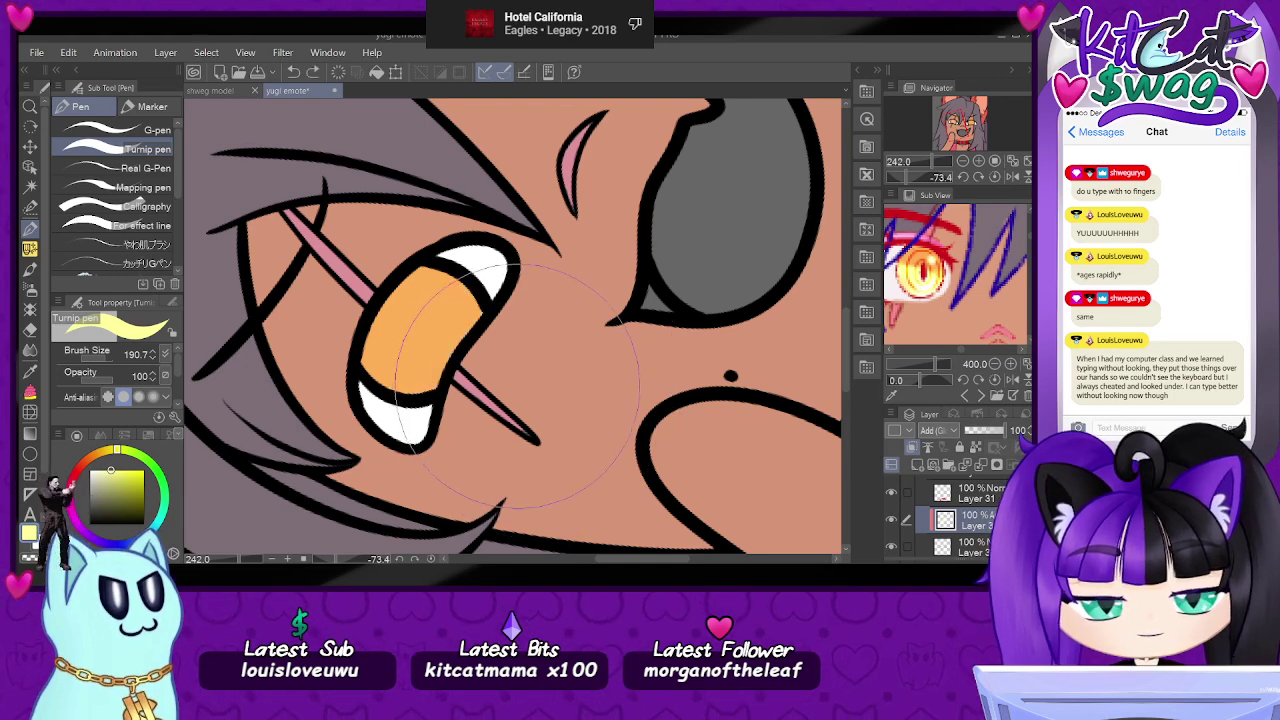
pyautogui.click(511, 398)
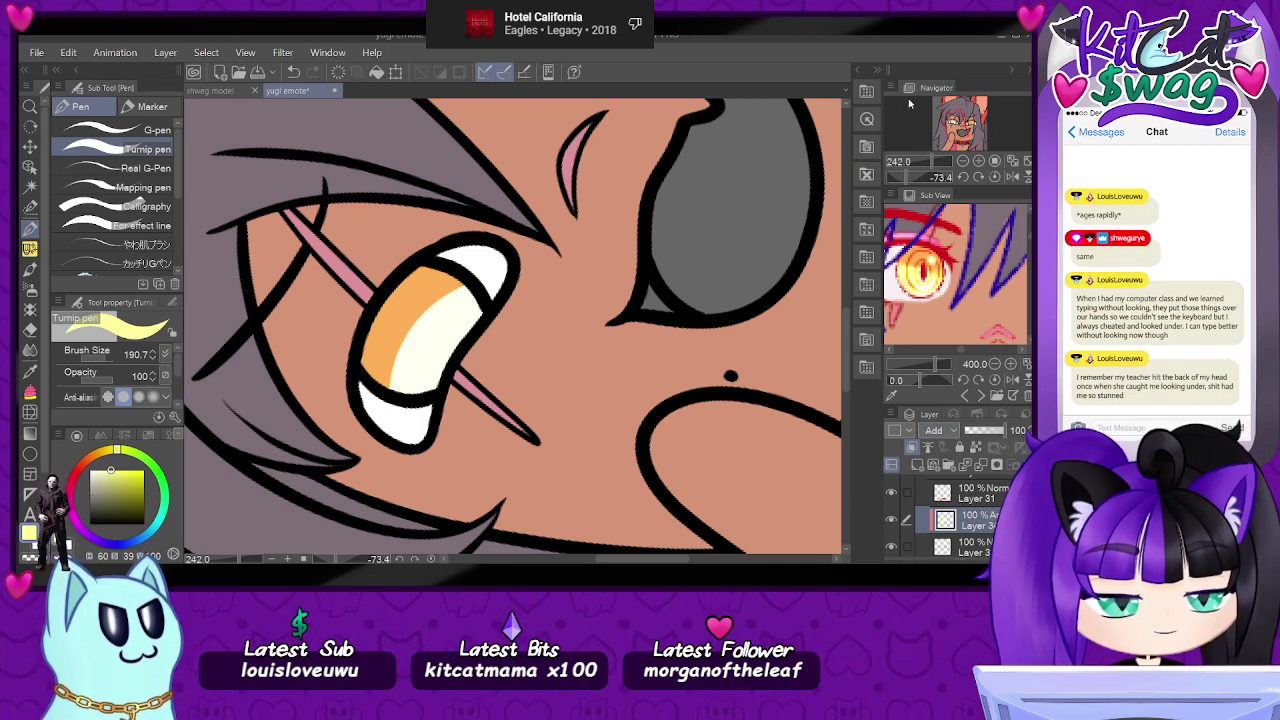
pyautogui.click(932, 52)
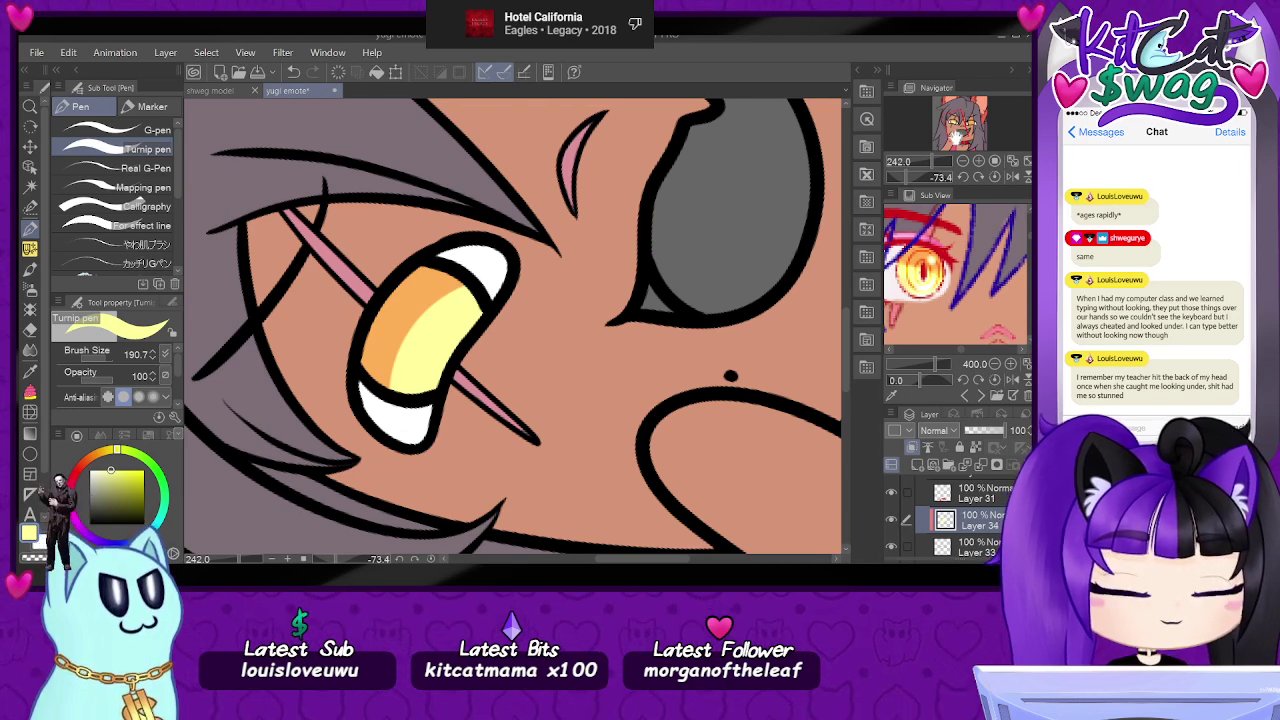
# - Paint pale yellow over the lower half of the unscarred eye's iris on the clipped layer with the Turnip pen
pyautogui.moveTo(960, 125); pyautogui.dragTo(970, 118)
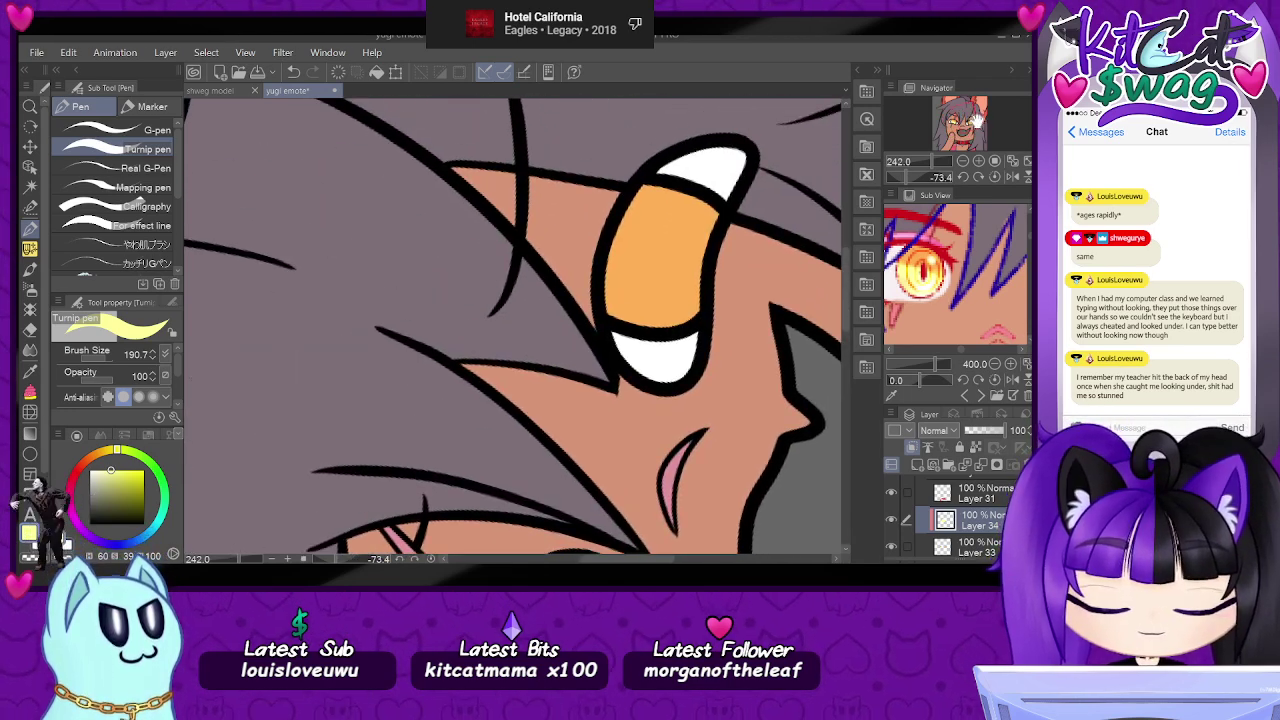
pyautogui.click(781, 280)
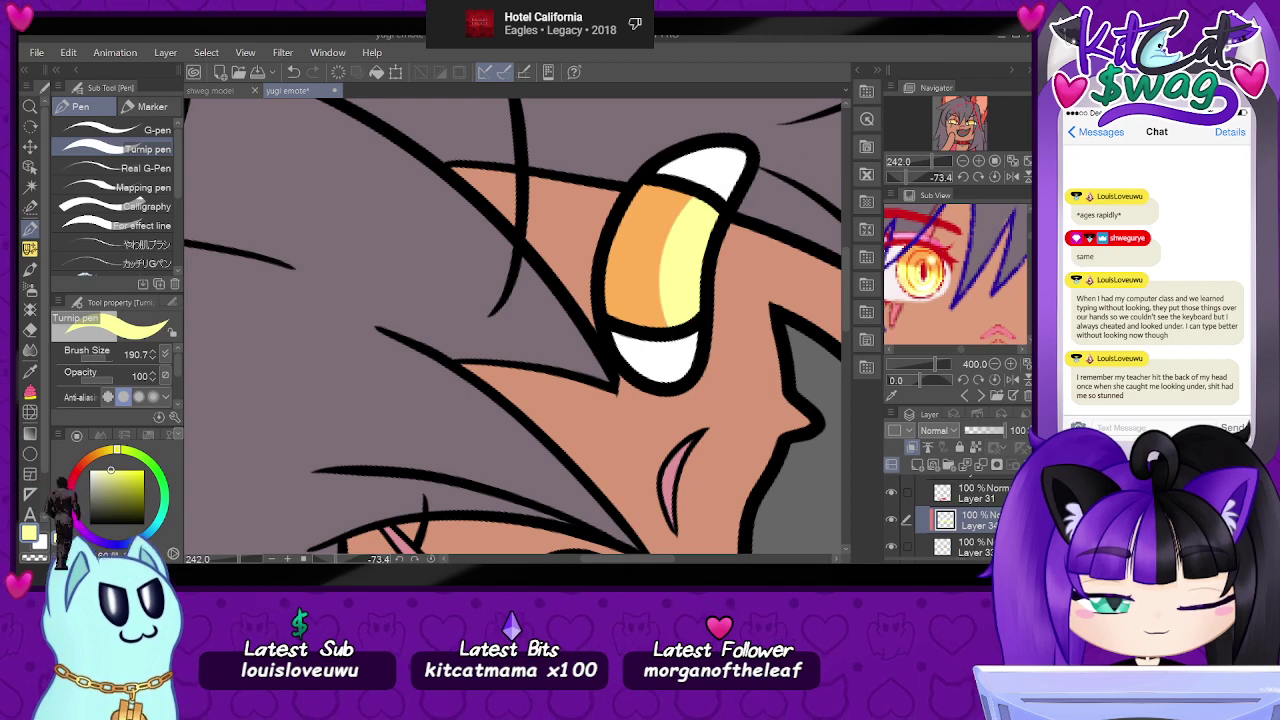
pyautogui.click(995, 177)
pyautogui.moveTo(932, 161); pyautogui.dragTo(928, 168)
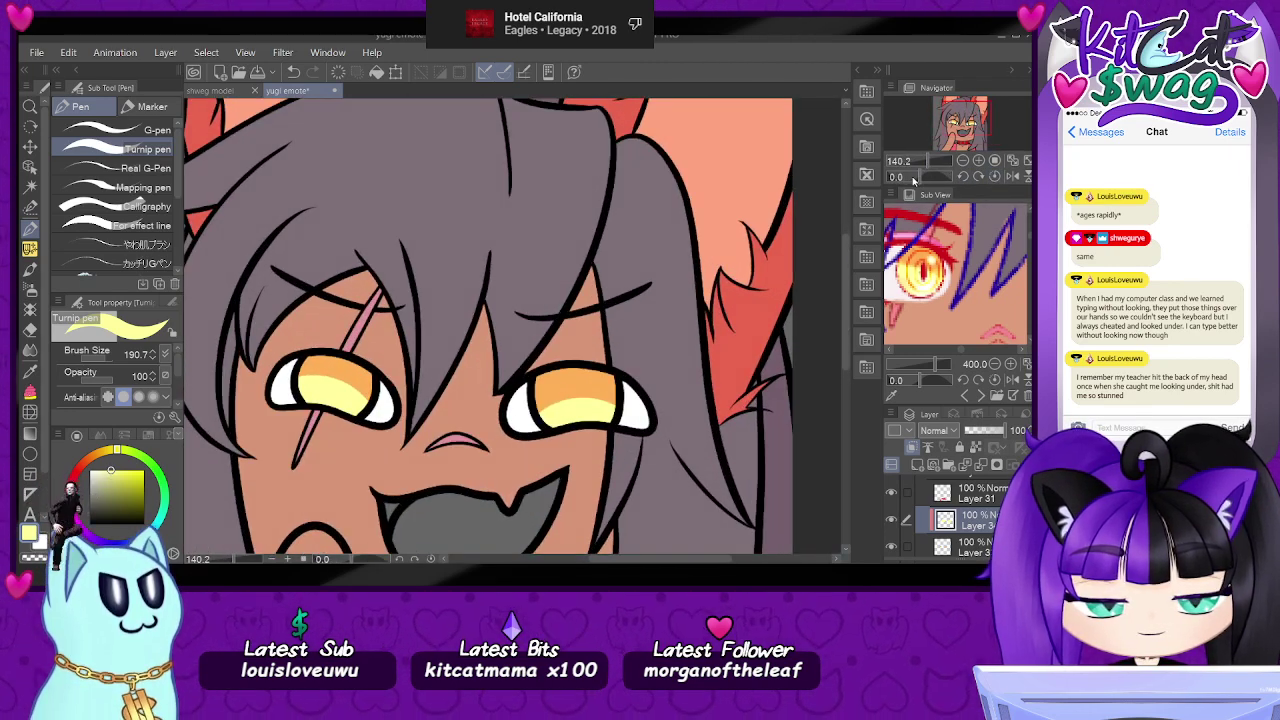
pyautogui.click(912, 179)
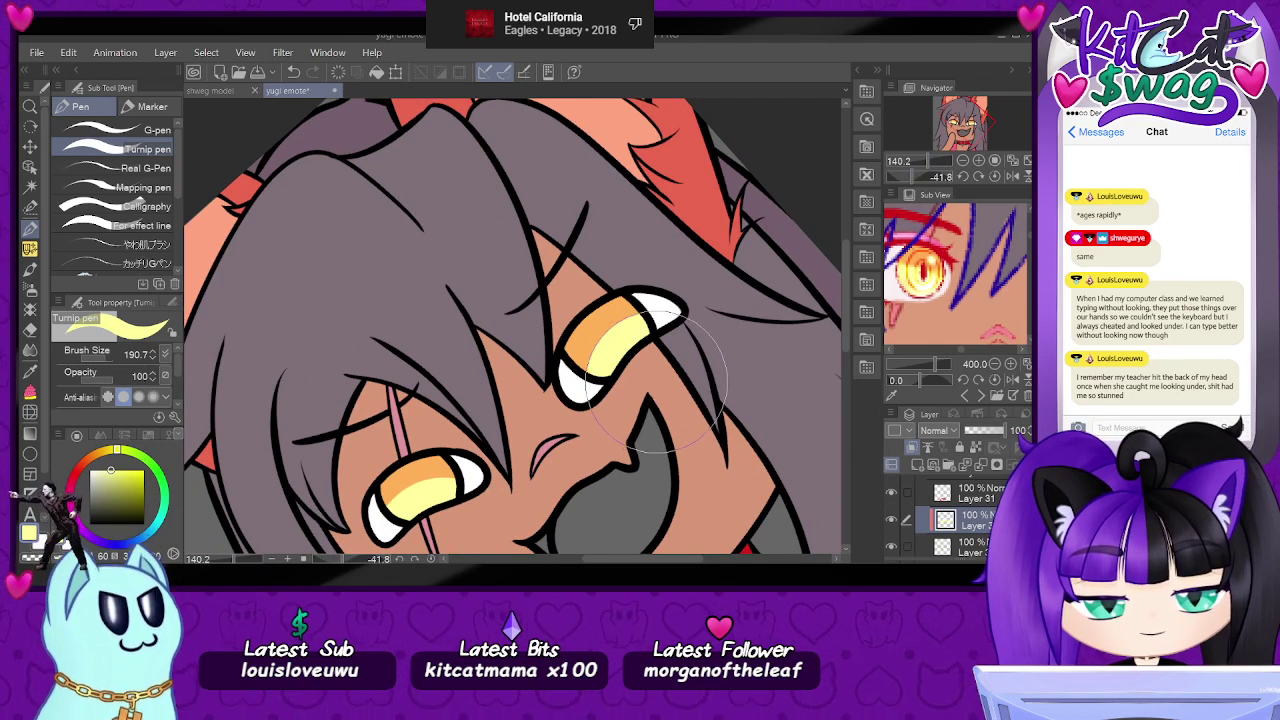
pyautogui.click(994, 176)
pyautogui.moveTo(929, 166)
pyautogui.mouseDown()
pyautogui.moveTo(916, 165)
pyautogui.moveTo(929, 165)
pyautogui.mouseUp()
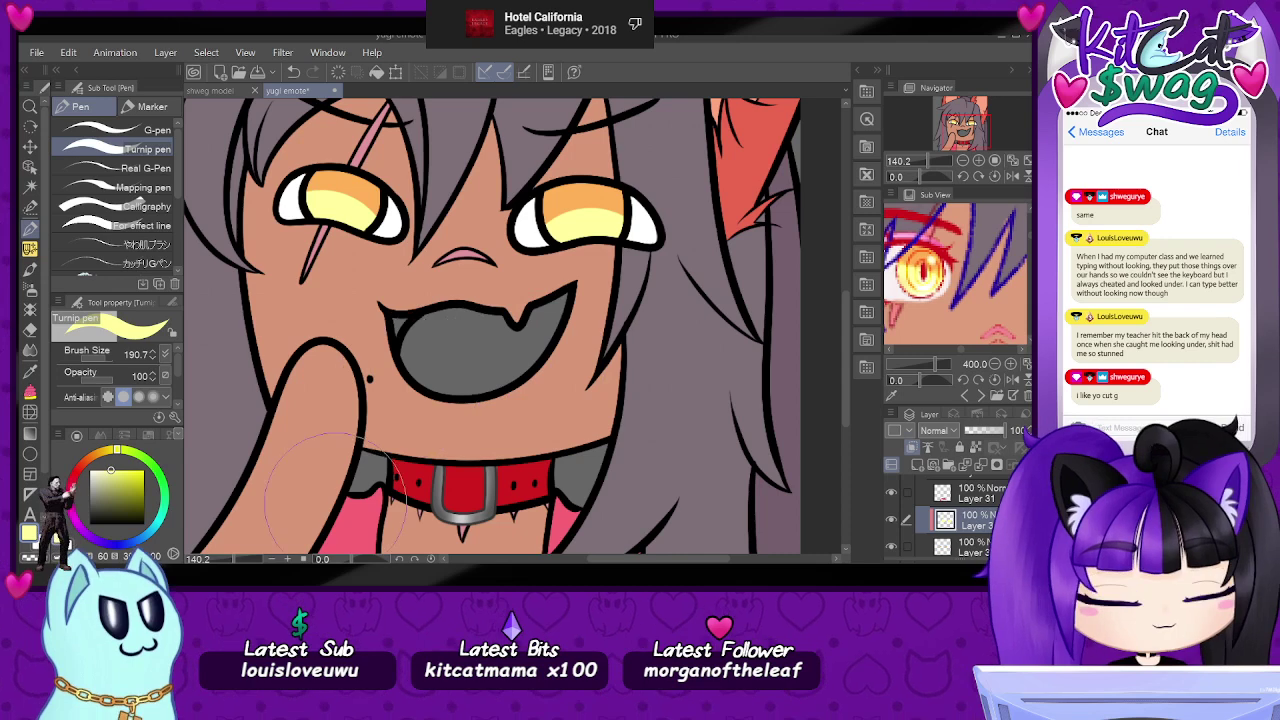
# - Add a new layer directly above Layer 32, near the bottom of the layer stack
pyautogui.scroll(1, 400, 490)
pyautogui.scroll(-1, 937, 510)
pyautogui.scroll(-4, 937, 500)
pyautogui.click(937, 484)
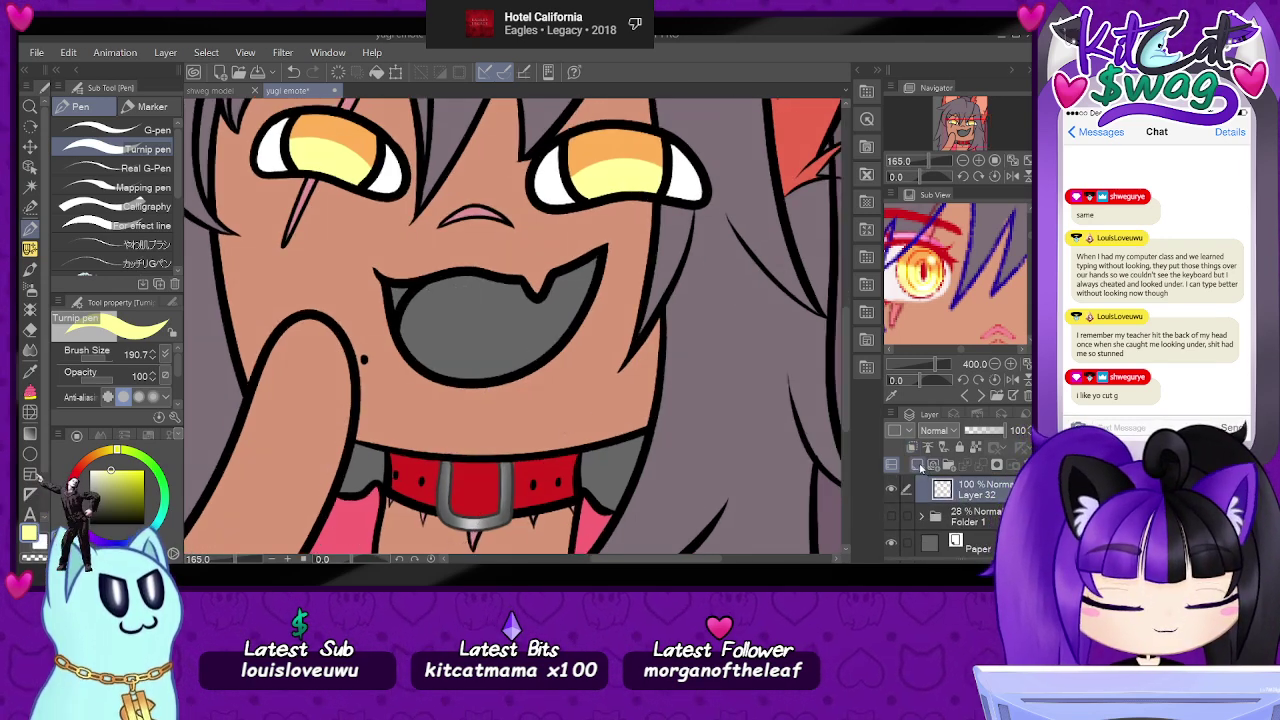
pyautogui.click(918, 464)
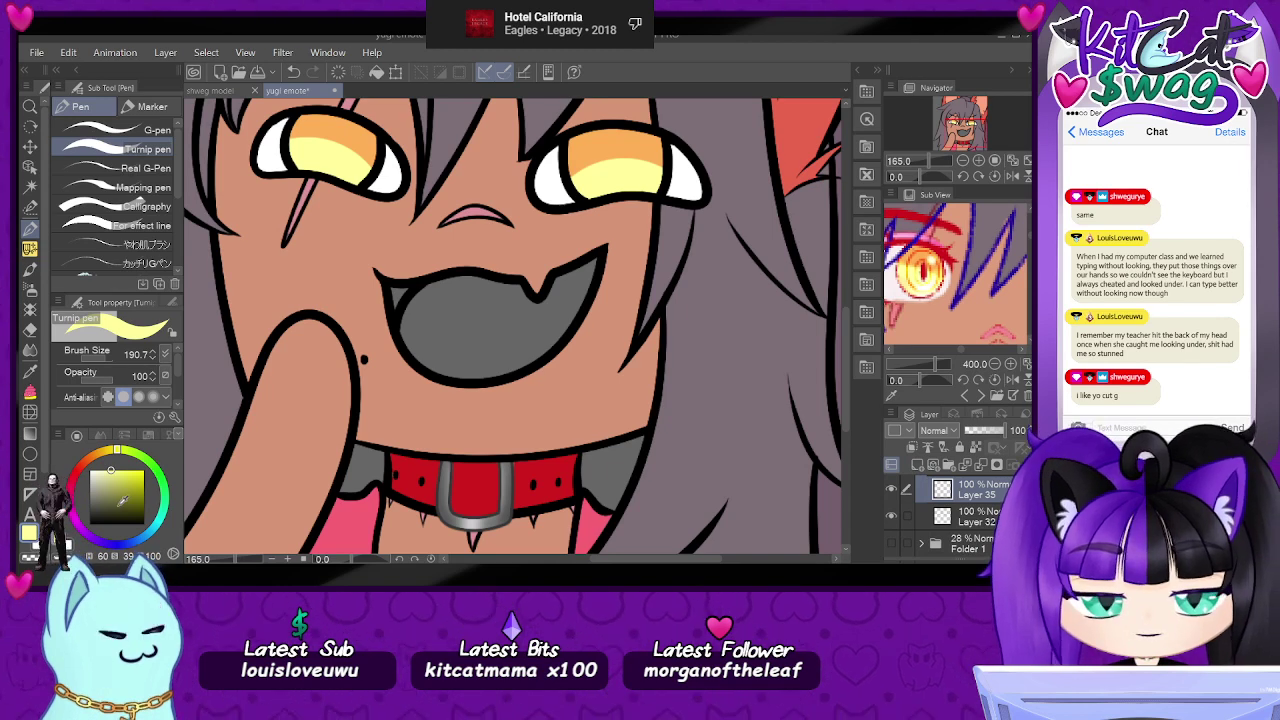
# - Fill the small mouth corner behind the tongue with dark red on the new layer, using the G-pen at size 12
pyautogui.click(78, 474)
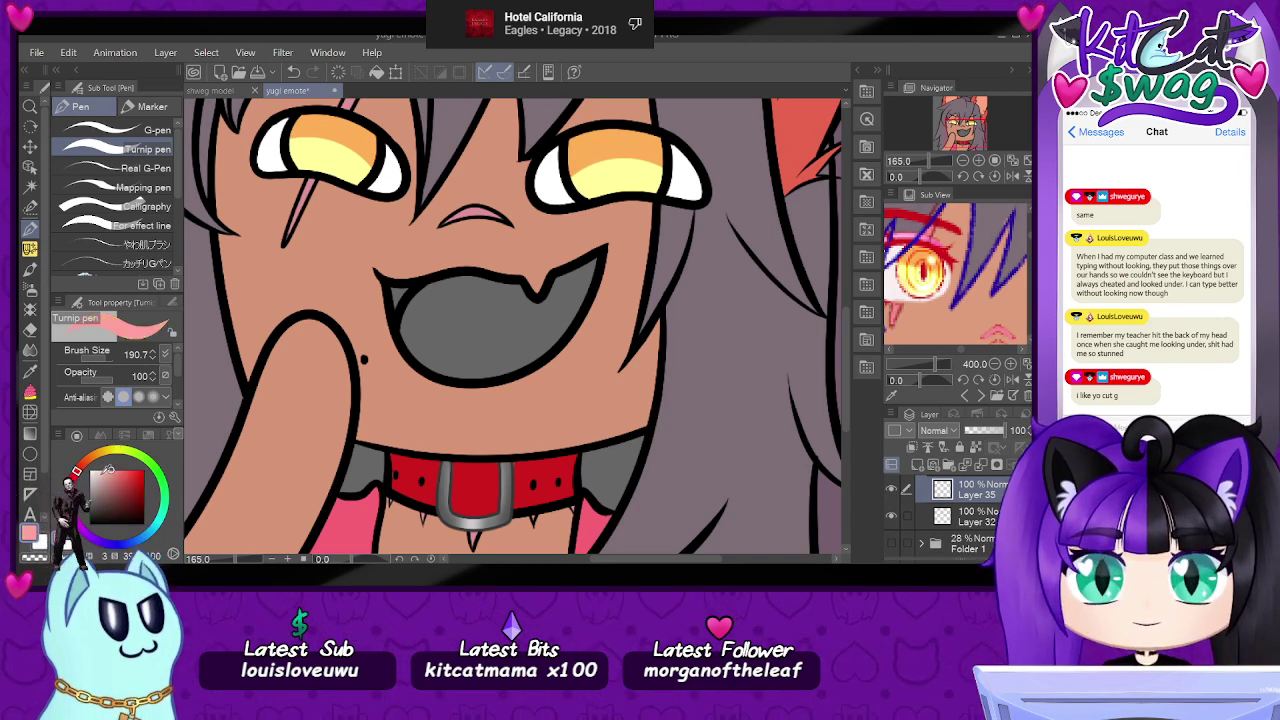
pyautogui.moveTo(111, 468); pyautogui.dragTo(117, 490)
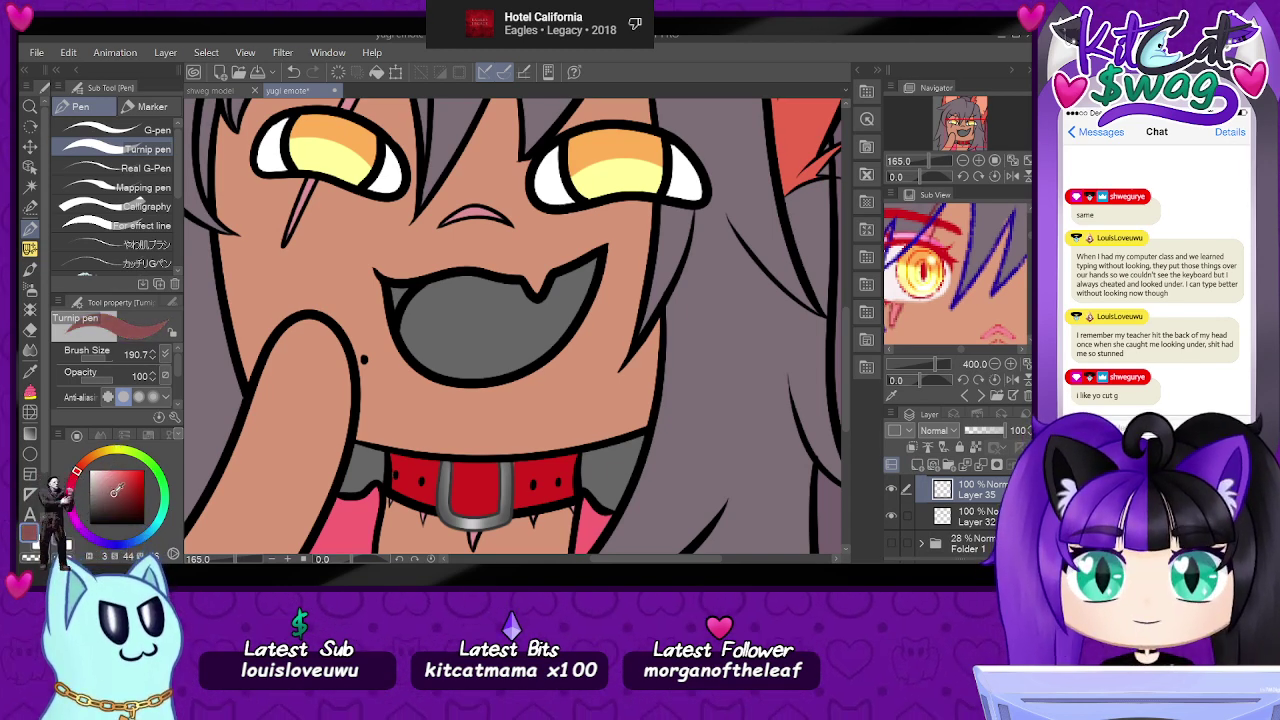
pyautogui.scroll(5, 367, 305)
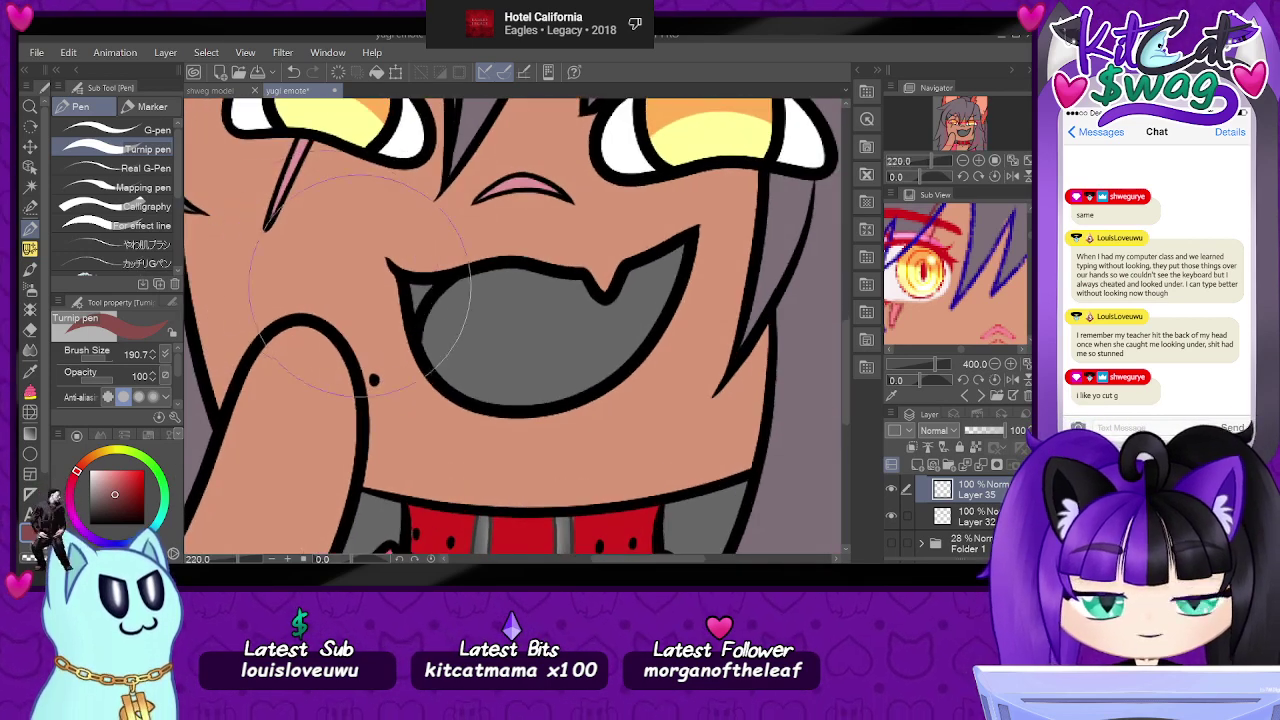
pyautogui.scroll(1, 367, 305)
pyautogui.click(135, 130)
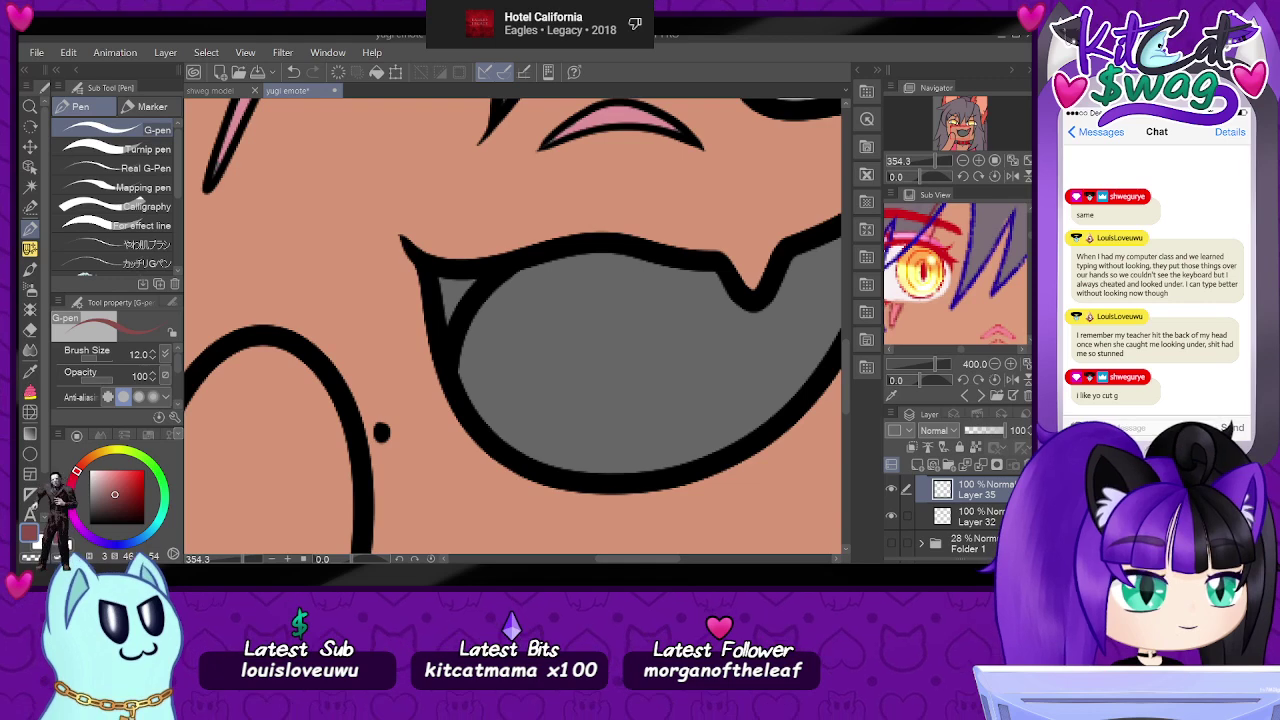
pyautogui.moveTo(461, 300)
pyautogui.mouseDown()
pyautogui.moveTo(453, 309)
pyautogui.moveTo(449, 275)
pyautogui.moveTo(461, 297)
pyautogui.moveTo(443, 288)
pyautogui.moveTo(472, 286)
pyautogui.mouseUp()
# - Try out different pink shades along the tongue's left edge with the G-pen
pyautogui.click(126, 497)
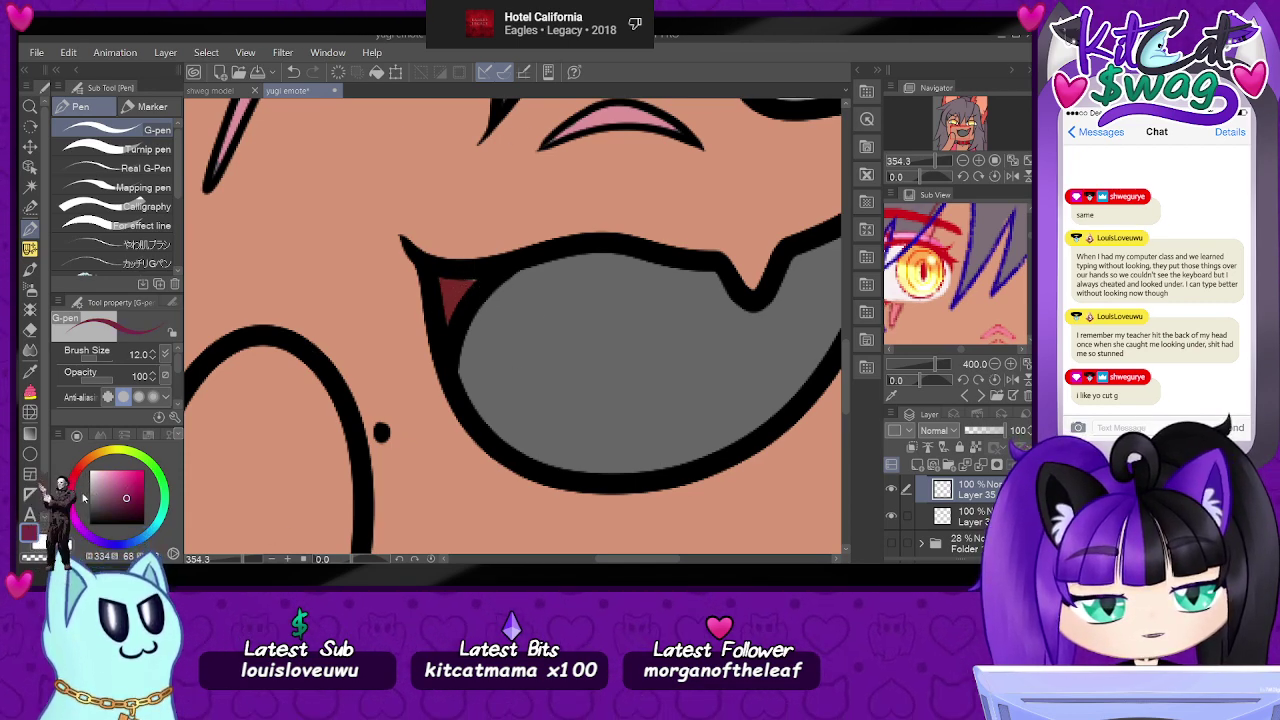
pyautogui.click(114, 480)
pyautogui.moveTo(556, 270)
pyautogui.mouseDown()
pyautogui.moveTo(531, 262)
pyautogui.moveTo(465, 375)
pyautogui.mouseUp()
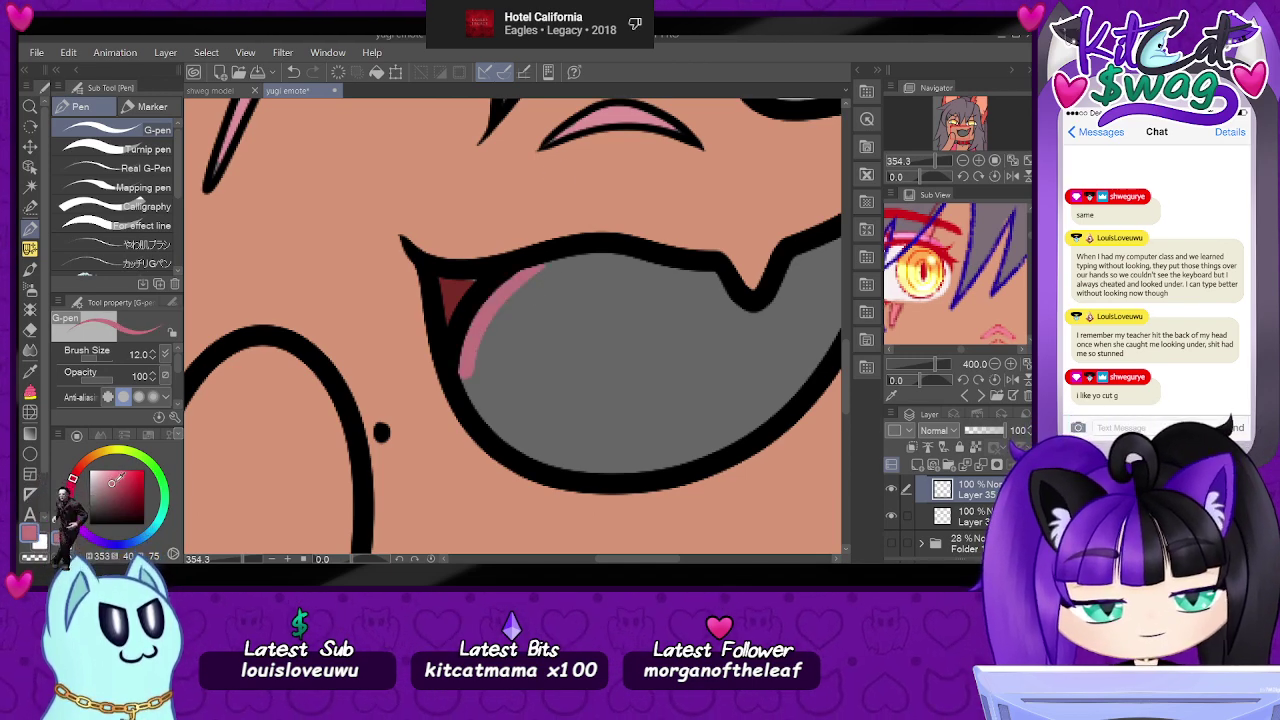
pyautogui.click(112, 476)
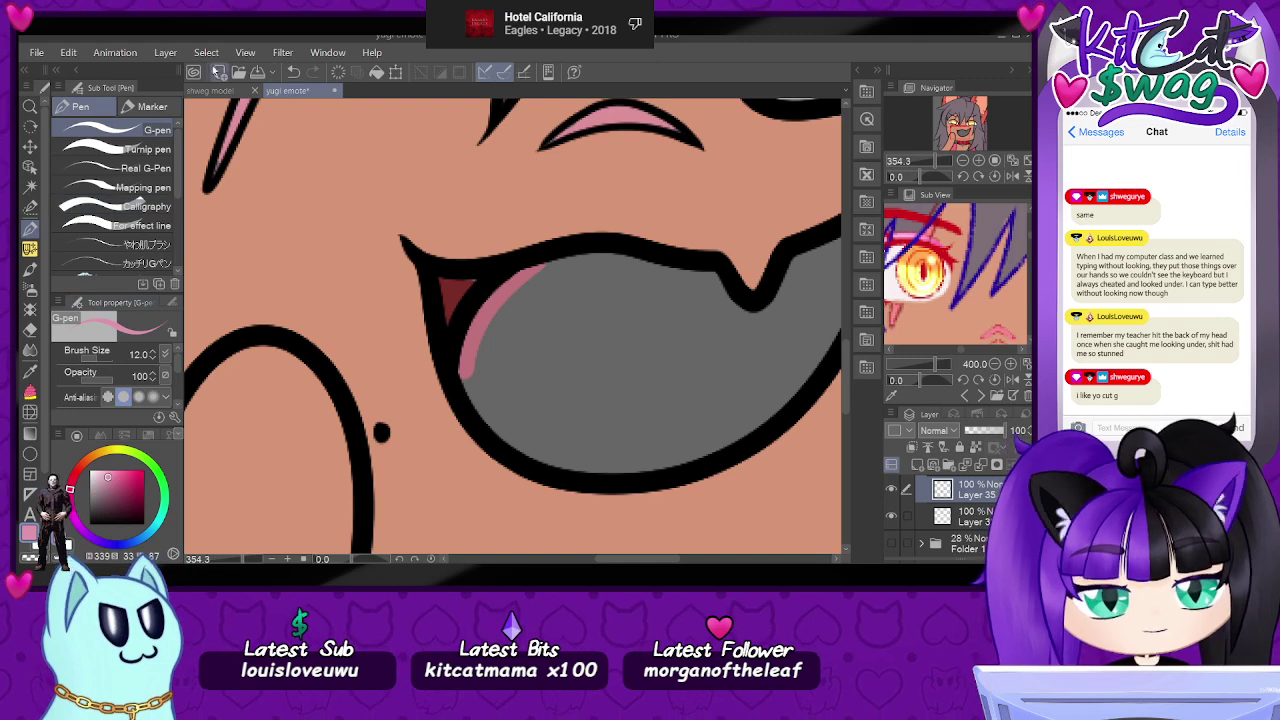
pyautogui.moveTo(531, 282); pyautogui.dragTo(461, 376)
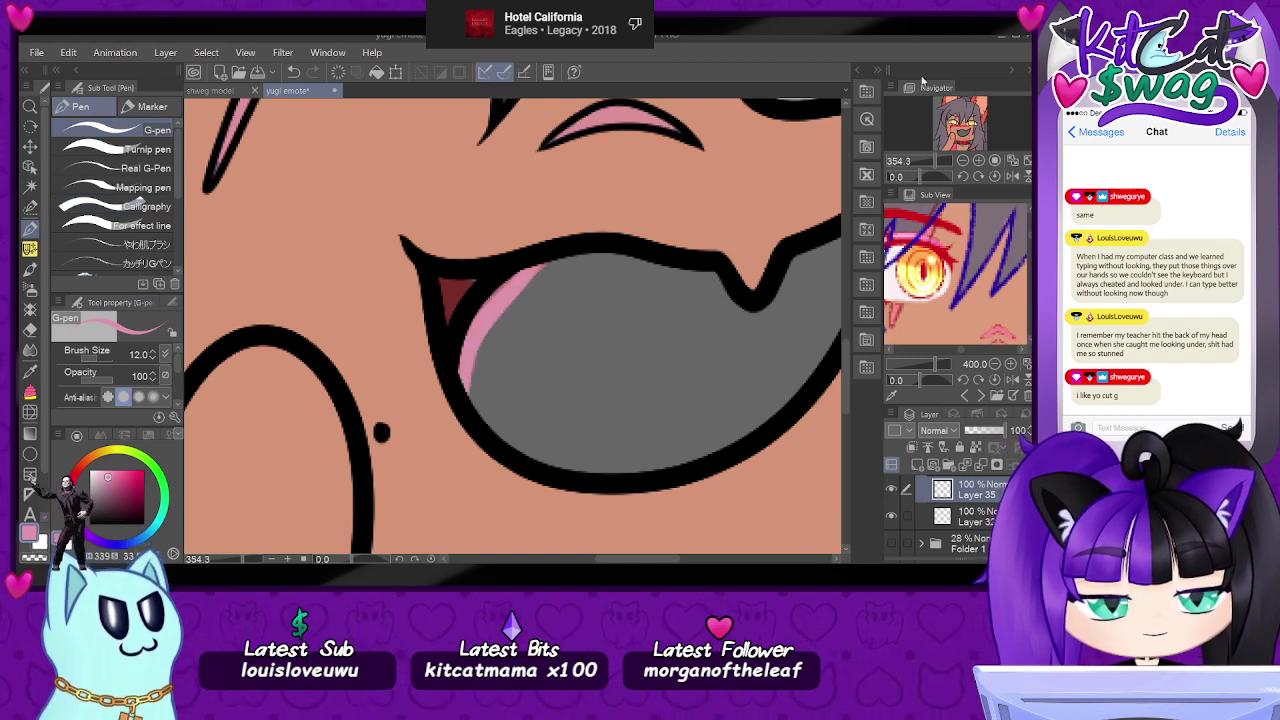
pyautogui.moveTo(932, 162); pyautogui.dragTo(931, 164)
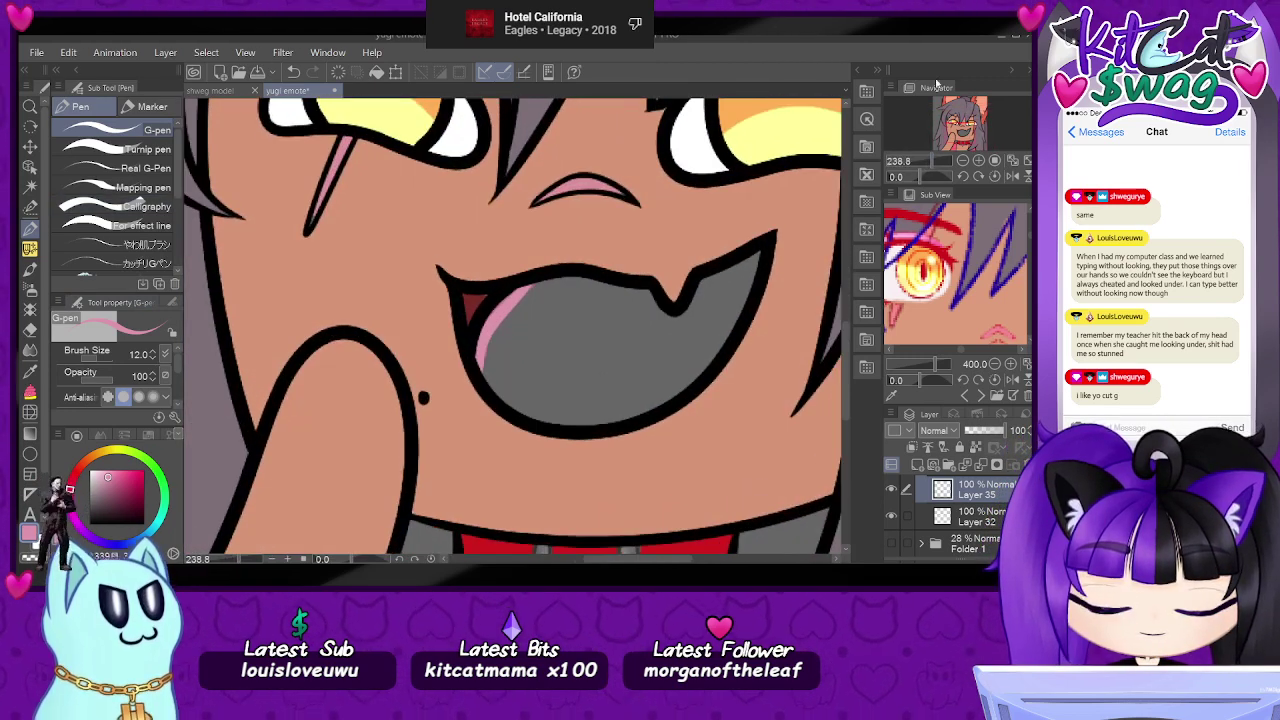
pyautogui.hotkey('ctrl', 'z')
pyautogui.hotkey('ctrl', 'z')
pyautogui.moveTo(532, 286); pyautogui.dragTo(478, 360)
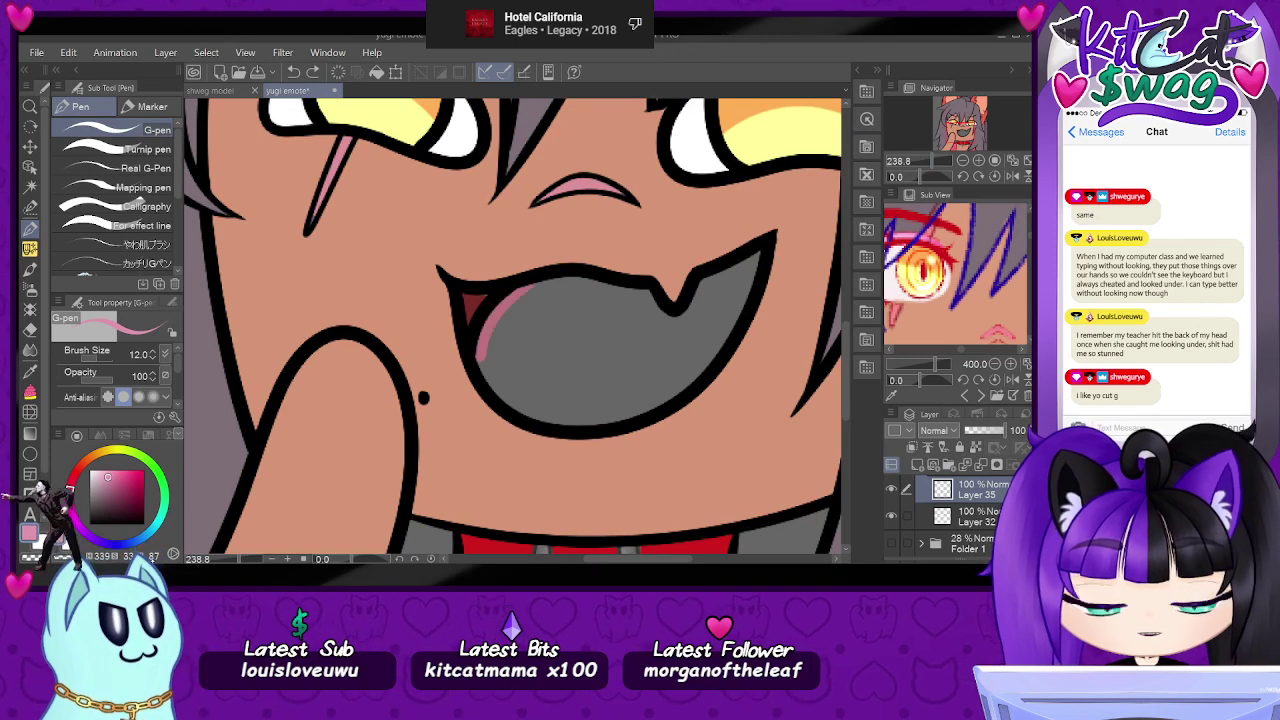
# - Sample a dusty pink from the artwork as the drawing colour and erase the pink test strokes on the tongue with the Hard eraser
pyautogui.press('i')
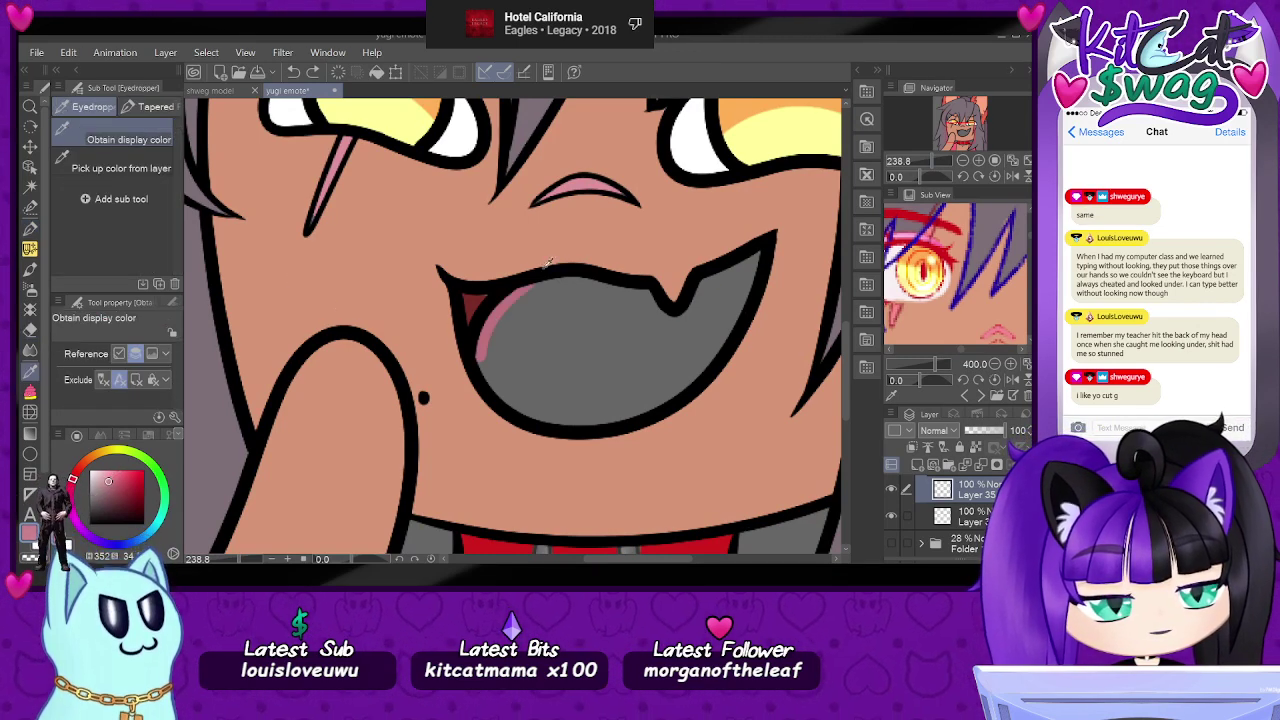
pyautogui.click(32, 229)
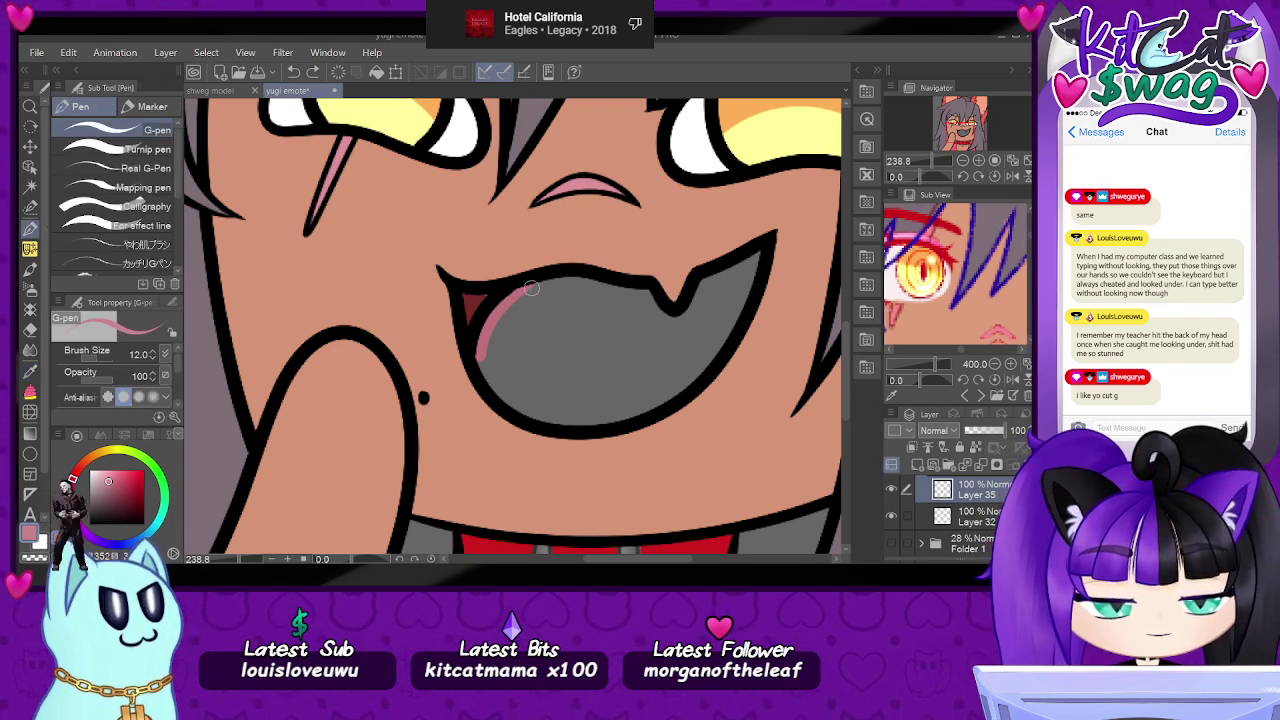
pyautogui.moveTo(532, 288)
pyautogui.mouseDown()
pyautogui.moveTo(501, 316)
pyautogui.moveTo(487, 361)
pyautogui.mouseUp()
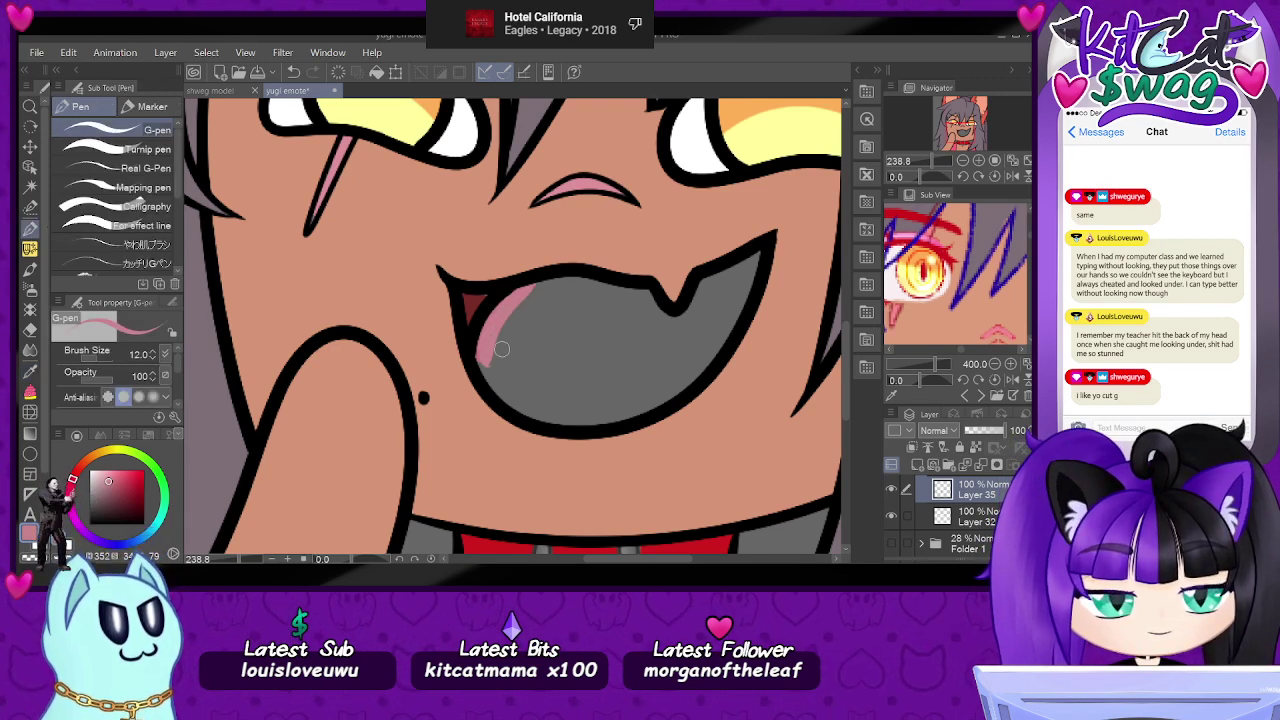
pyautogui.click(148, 149)
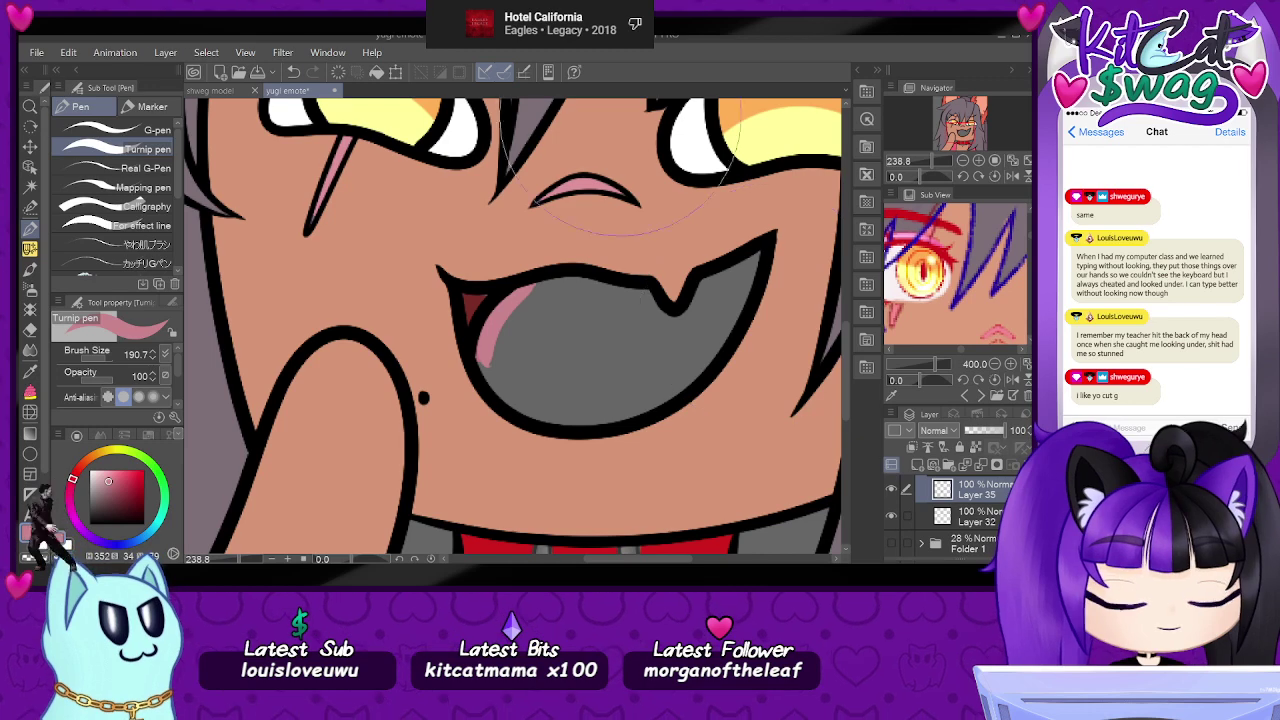
pyautogui.press('e')
pyautogui.moveTo(530, 293)
pyautogui.mouseDown()
pyautogui.moveTo(494, 367)
pyautogui.moveTo(523, 291)
pyautogui.mouseUp()
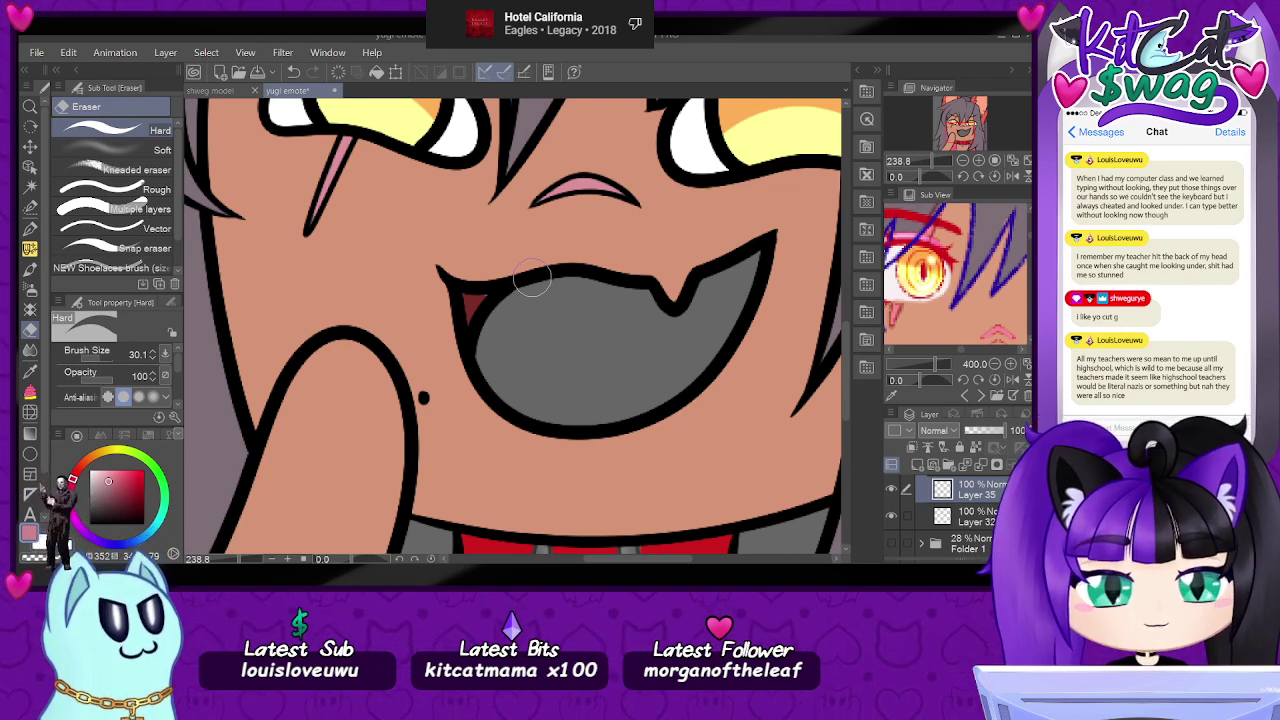
# - Fill the whole tongue area and the space beside the fang with the sampled dusty pink, using the Turnip pen at size 18.2
pyautogui.click(30, 228)
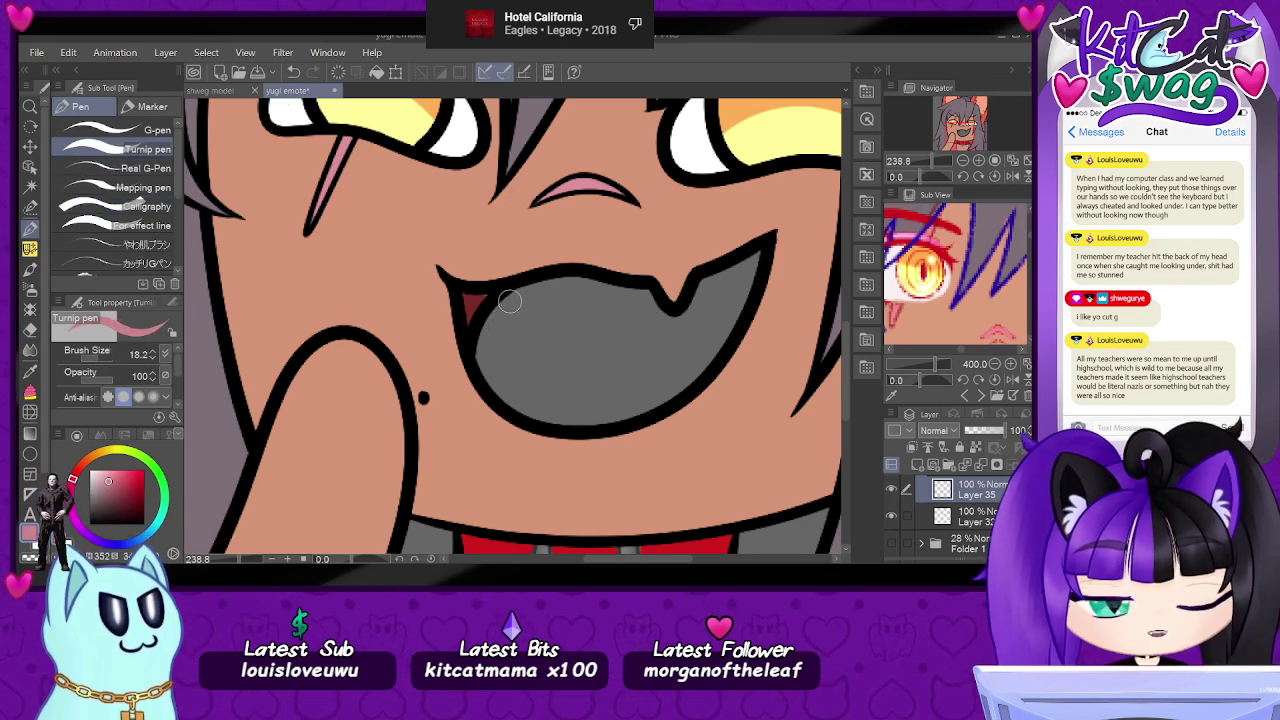
pyautogui.moveTo(545, 288)
pyautogui.mouseDown()
pyautogui.moveTo(488, 334)
pyautogui.moveTo(498, 394)
pyautogui.moveTo(518, 384)
pyautogui.moveTo(501, 367)
pyautogui.moveTo(510, 394)
pyautogui.moveTo(550, 416)
pyautogui.moveTo(596, 420)
pyautogui.moveTo(655, 395)
pyautogui.mouseUp()
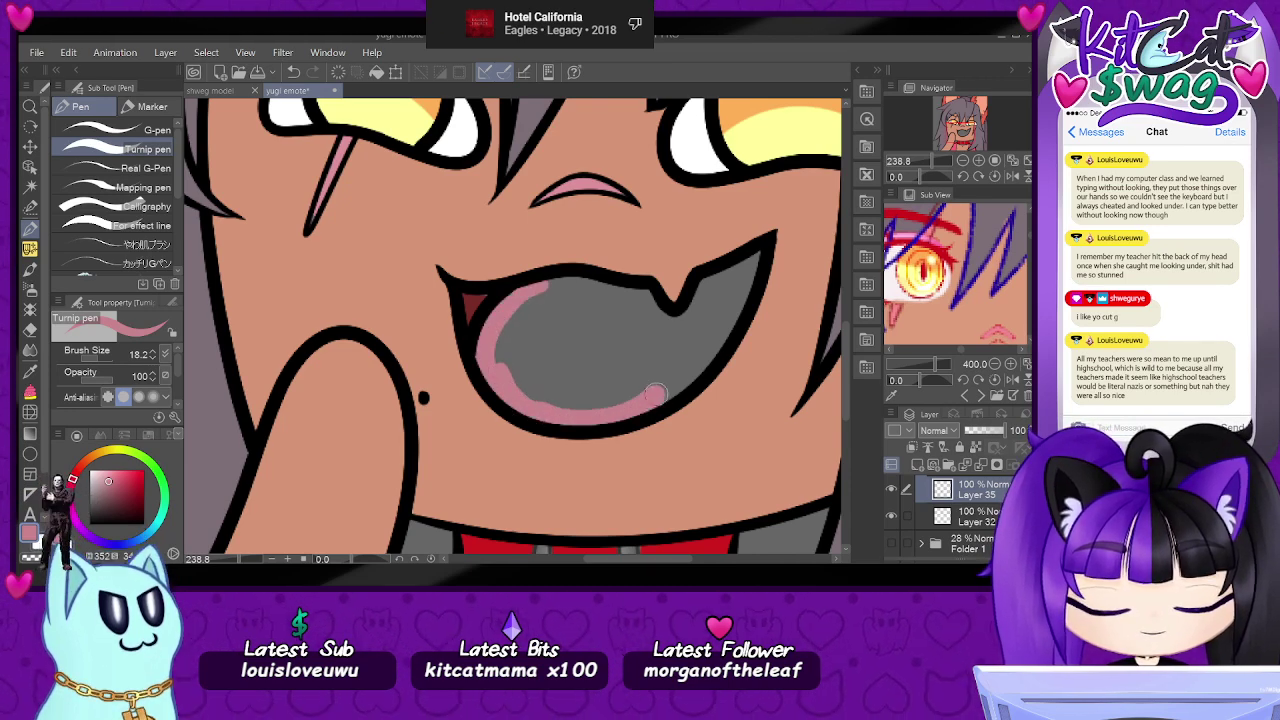
pyautogui.moveTo(755, 248)
pyautogui.mouseDown()
pyautogui.moveTo(703, 292)
pyautogui.moveTo(661, 365)
pyautogui.moveTo(665, 388)
pyautogui.moveTo(713, 334)
pyautogui.moveTo(670, 393)
pyautogui.moveTo(753, 261)
pyautogui.moveTo(677, 359)
pyautogui.moveTo(673, 324)
pyautogui.moveTo(640, 300)
pyautogui.mouseUp()
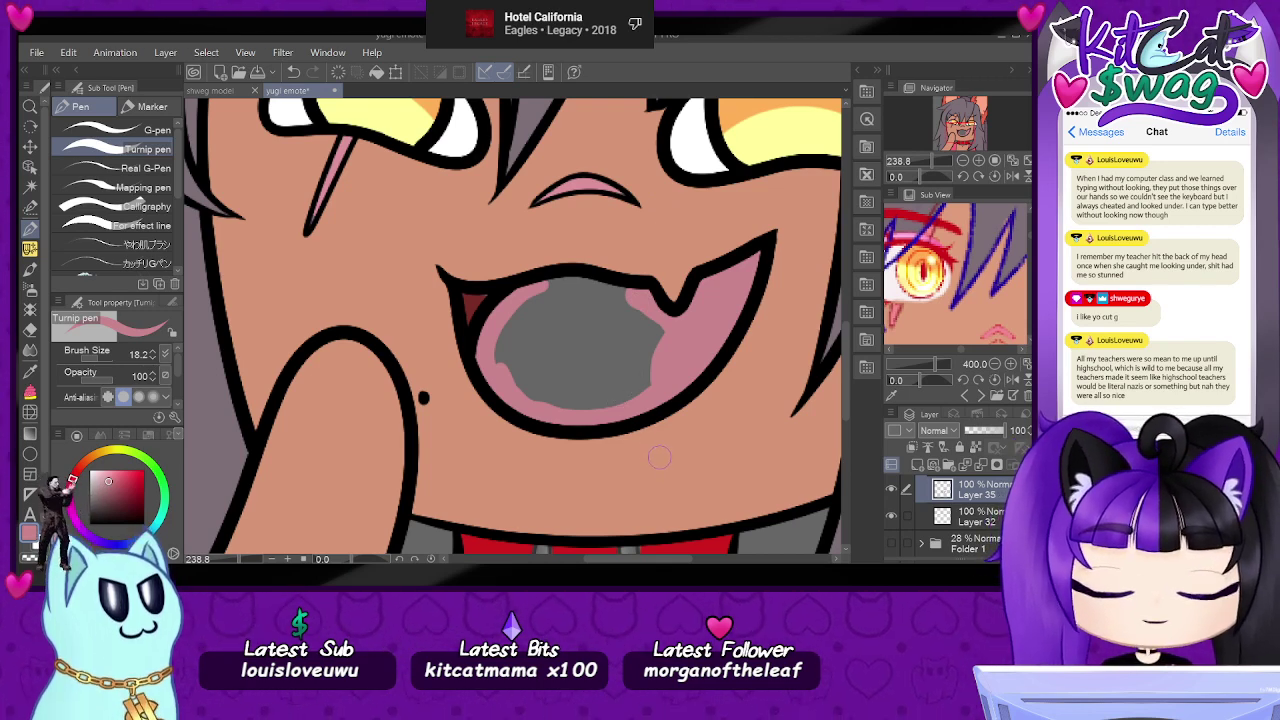
pyautogui.moveTo(919, 177); pyautogui.dragTo(911, 175)
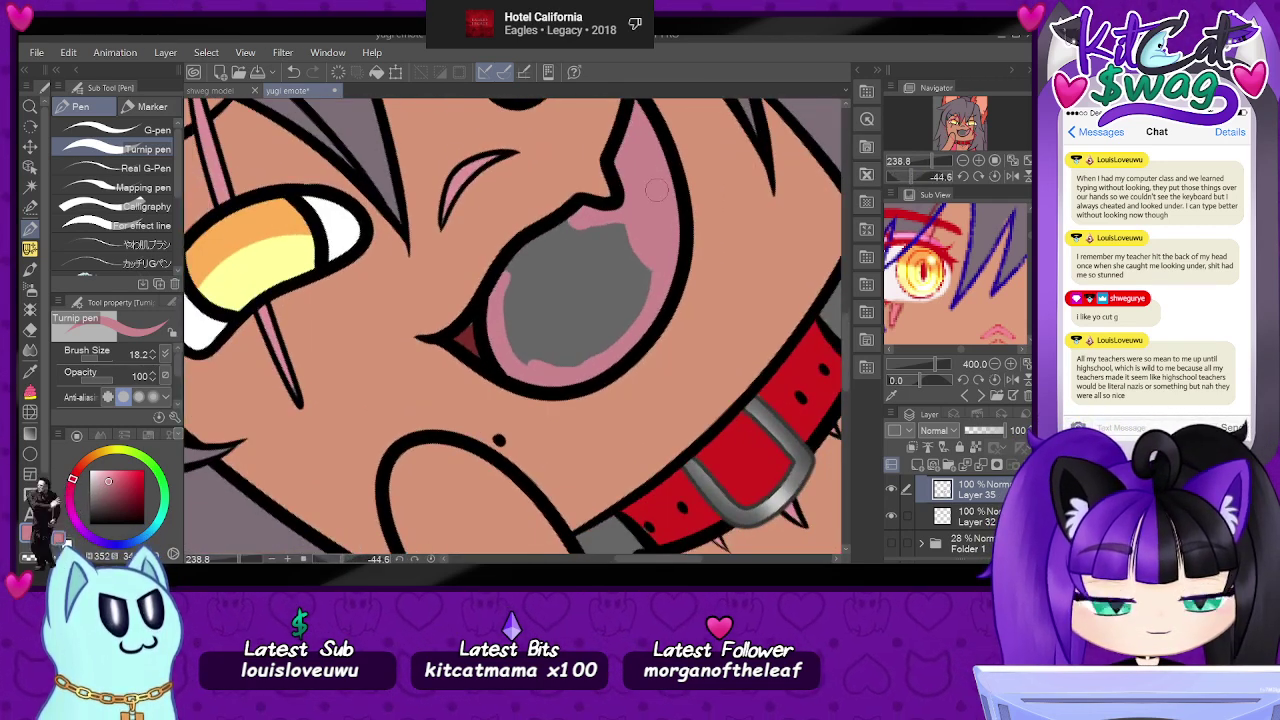
pyautogui.moveTo(573, 222); pyautogui.dragTo(509, 266)
pyautogui.moveTo(616, 226)
pyautogui.mouseDown()
pyautogui.moveTo(518, 280)
pyautogui.moveTo(514, 293)
pyautogui.moveTo(625, 240)
pyautogui.moveTo(530, 330)
pyautogui.moveTo(508, 310)
pyautogui.moveTo(534, 345)
pyautogui.moveTo(549, 332)
pyautogui.moveTo(542, 350)
pyautogui.mouseUp()
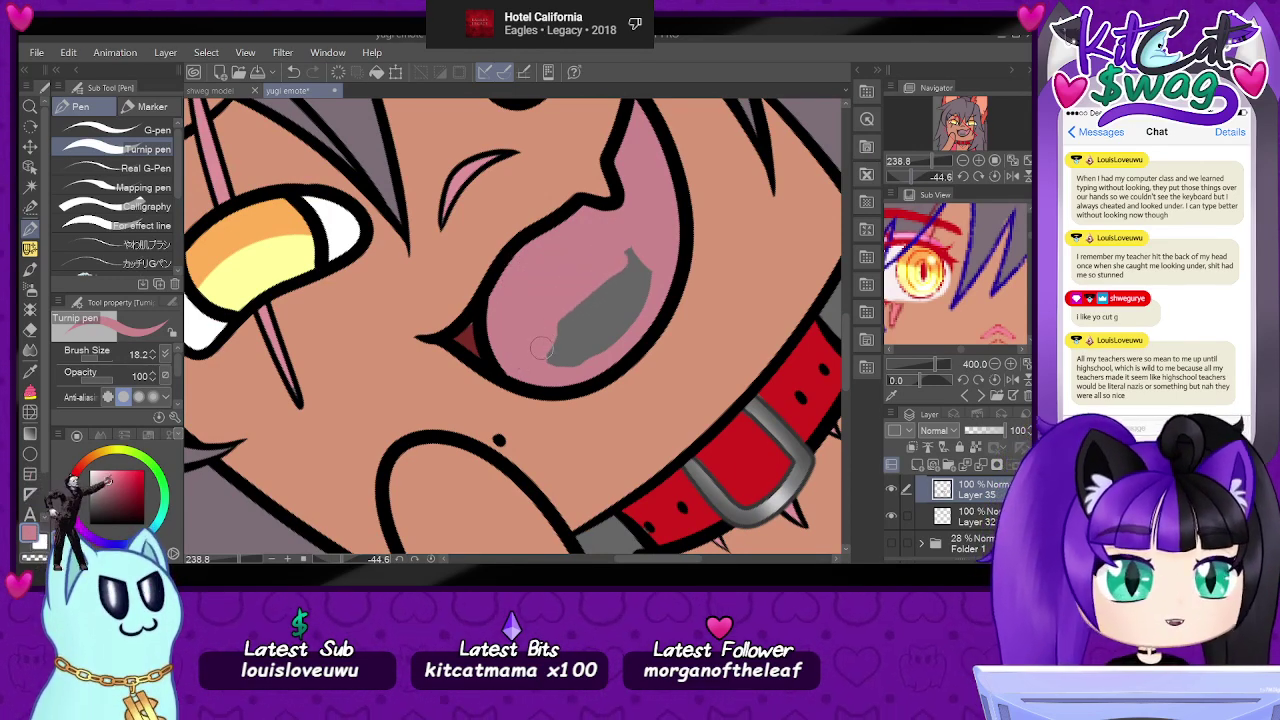
pyautogui.moveTo(625, 265)
pyautogui.mouseDown()
pyautogui.moveTo(558, 348)
pyautogui.moveTo(642, 288)
pyautogui.moveTo(612, 330)
pyautogui.moveTo(630, 320)
pyautogui.moveTo(645, 280)
pyautogui.mouseUp()
pyautogui.click(995, 177)
pyautogui.moveTo(932, 162)
pyautogui.mouseDown()
pyautogui.moveTo(916, 178)
pyautogui.moveTo(934, 175)
pyautogui.moveTo(915, 161)
pyautogui.mouseUp()
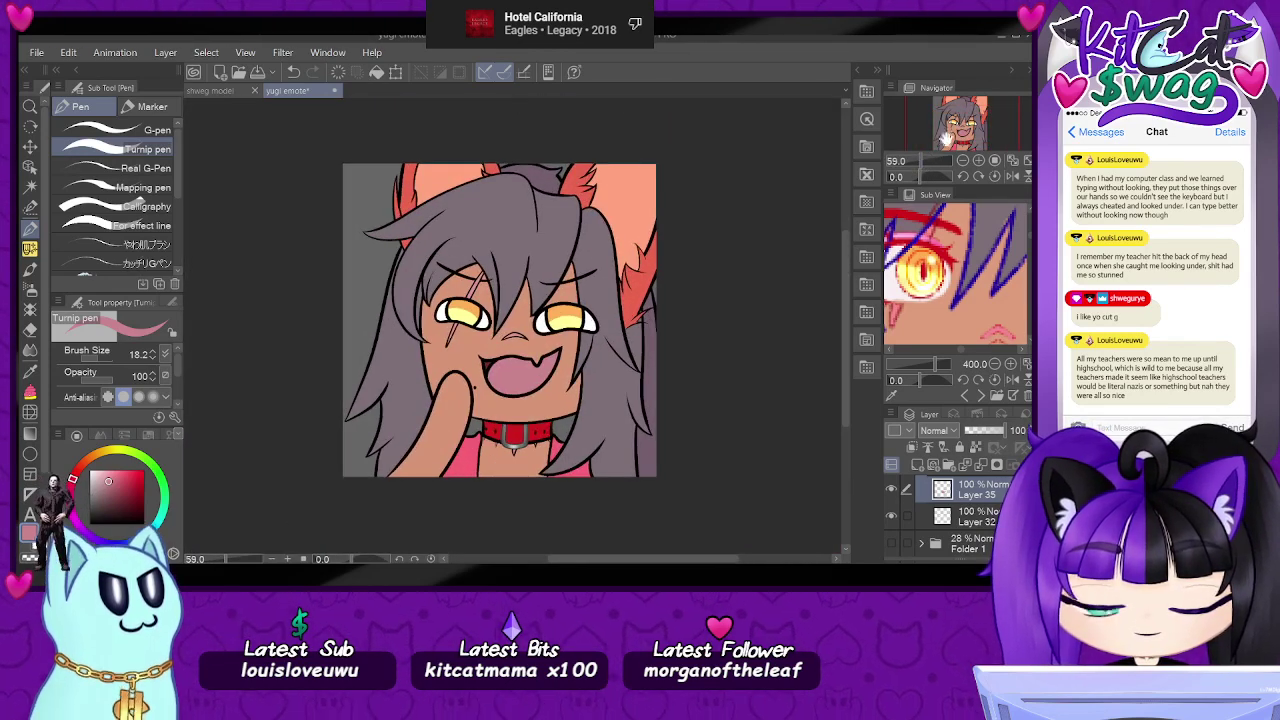
# - Sample the hair's purplish grey as the drawing colour and make the hair's colour layer, Layer 28, active
pyautogui.click(30, 350)
pyautogui.click(30, 370)
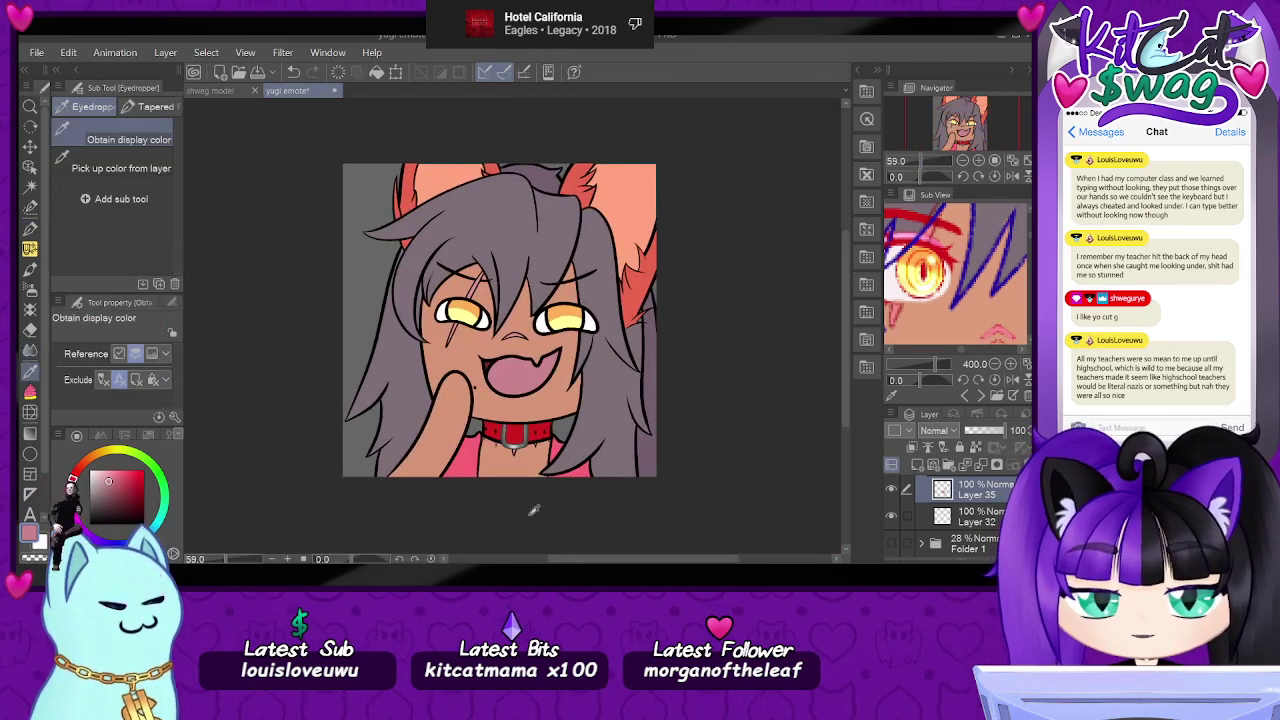
pyautogui.click(650, 450)
pyautogui.click(30, 166)
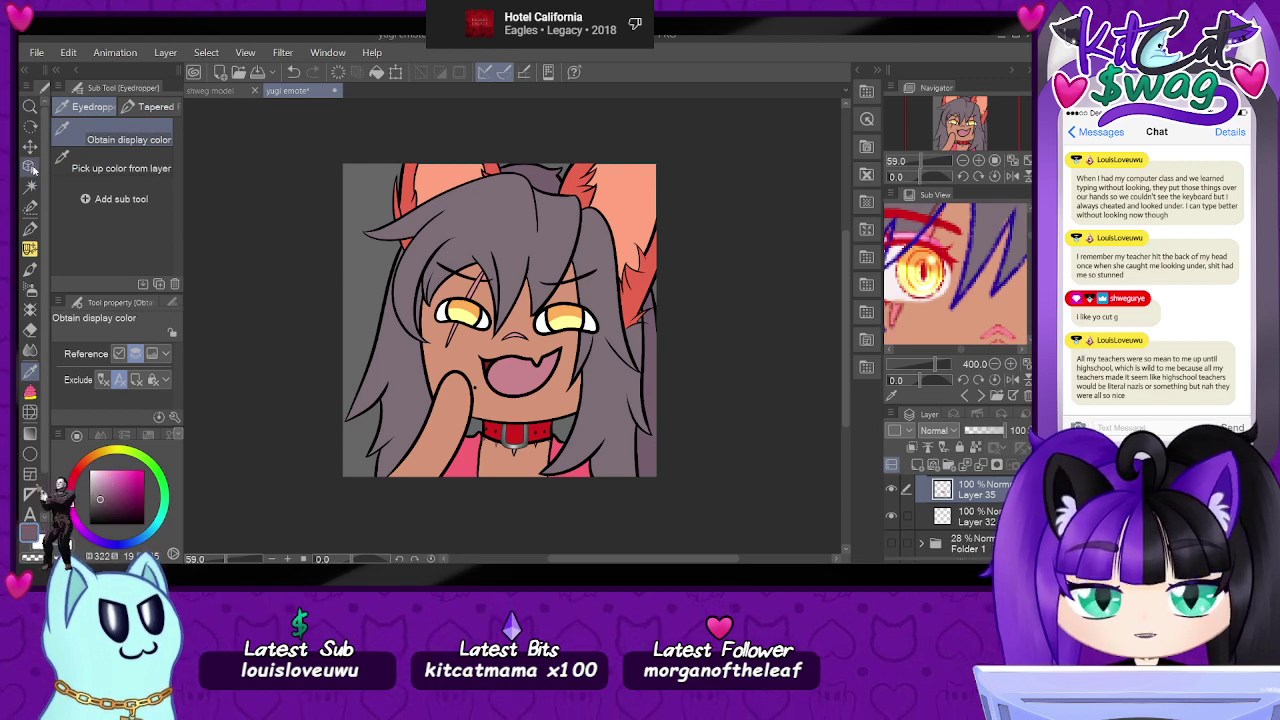
pyautogui.scroll(6, 510, 495)
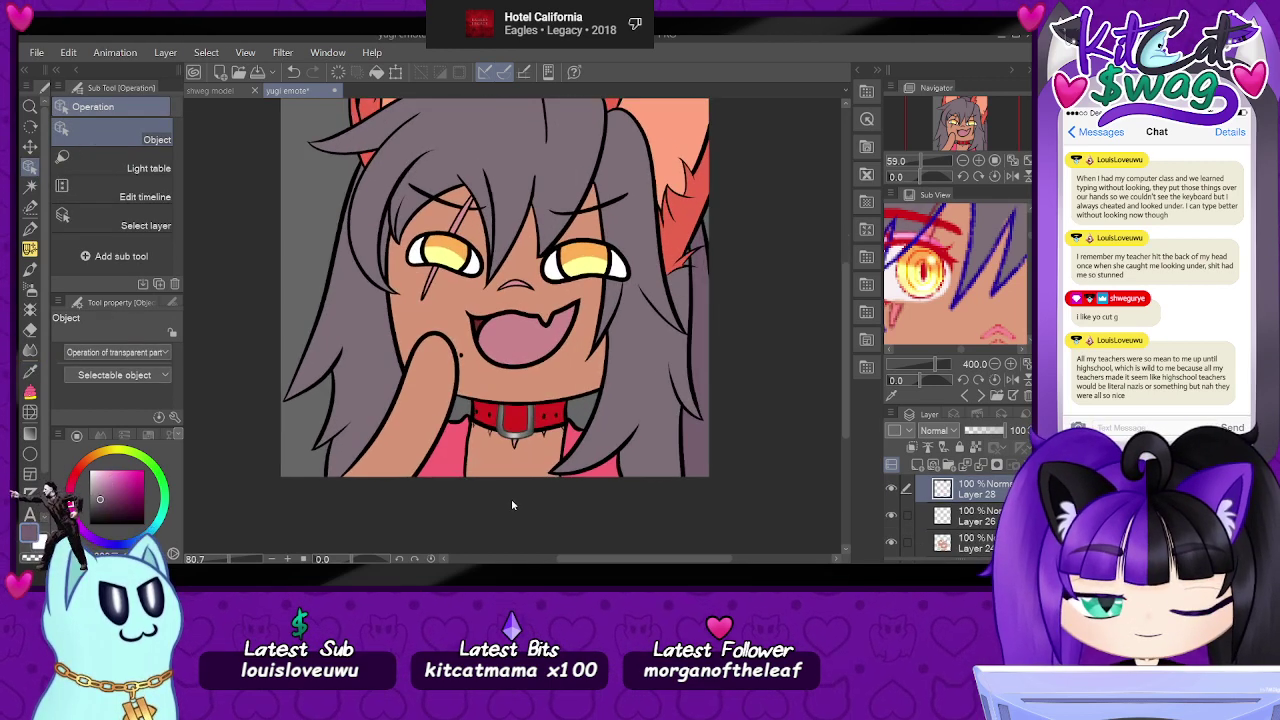
# - Fill the gap between the raised hand and the collar's left end with the hair's purplish grey, using the G-pen at size 12
pyautogui.press('p')
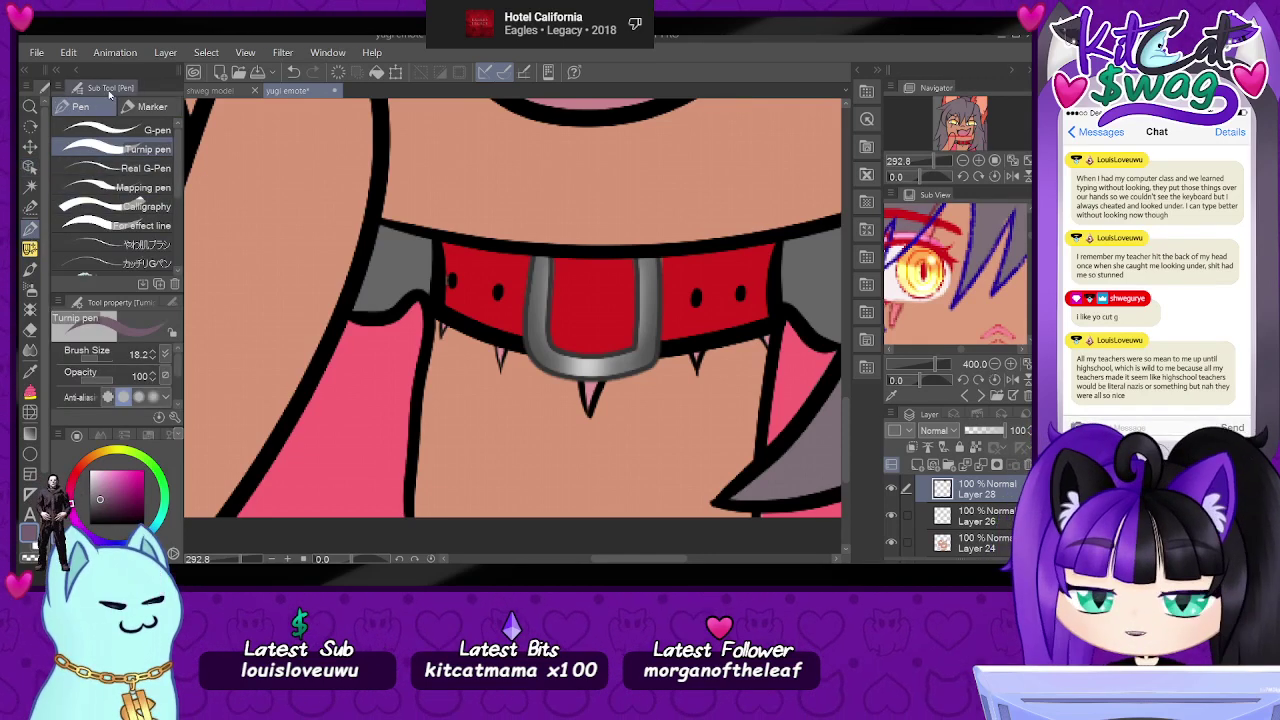
pyautogui.click(115, 134)
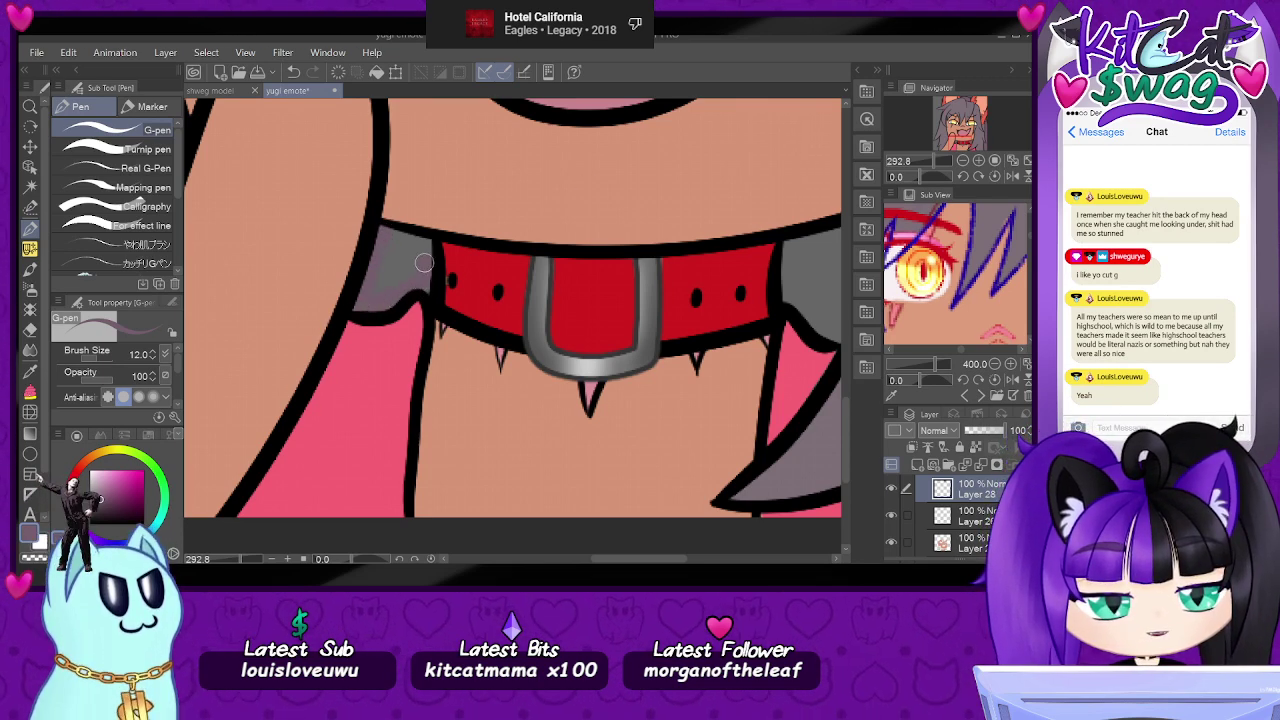
pyautogui.moveTo(423, 242)
pyautogui.mouseDown()
pyautogui.moveTo(397, 238)
pyautogui.moveTo(387, 297)
pyautogui.moveTo(397, 262)
pyautogui.mouseUp()
pyautogui.click(146, 149)
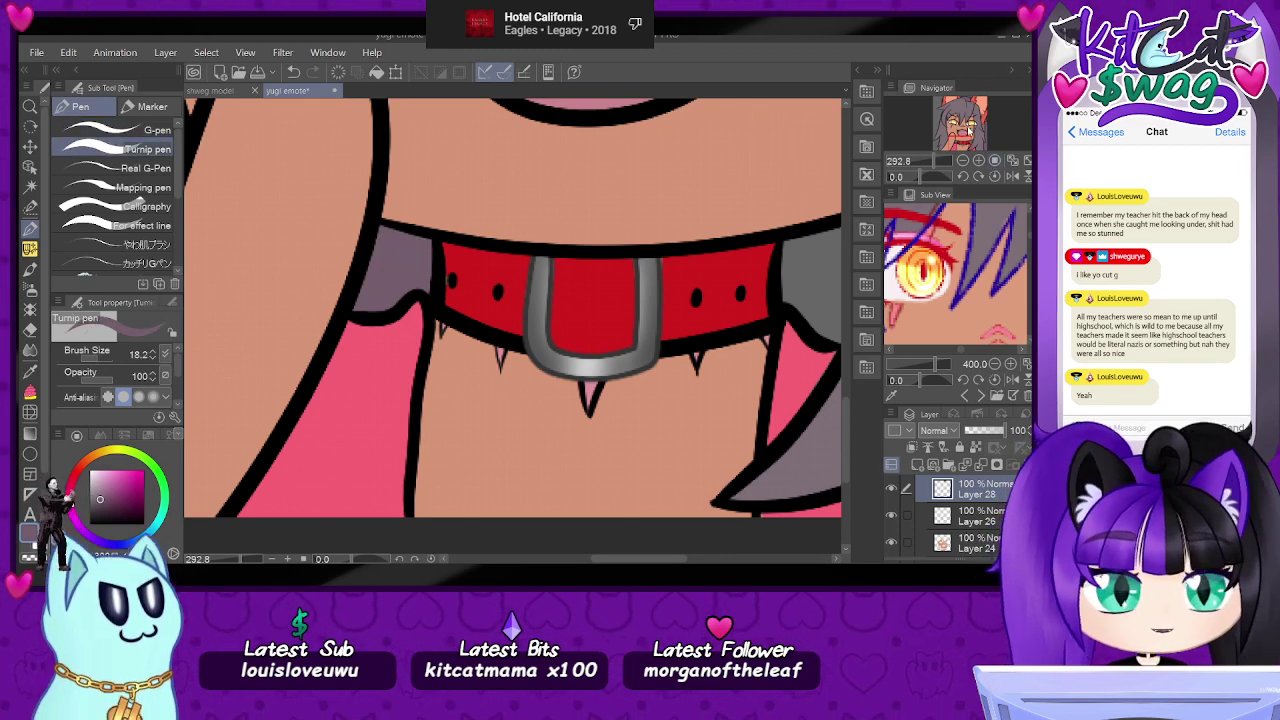
pyautogui.moveTo(953, 144); pyautogui.dragTo(959, 142)
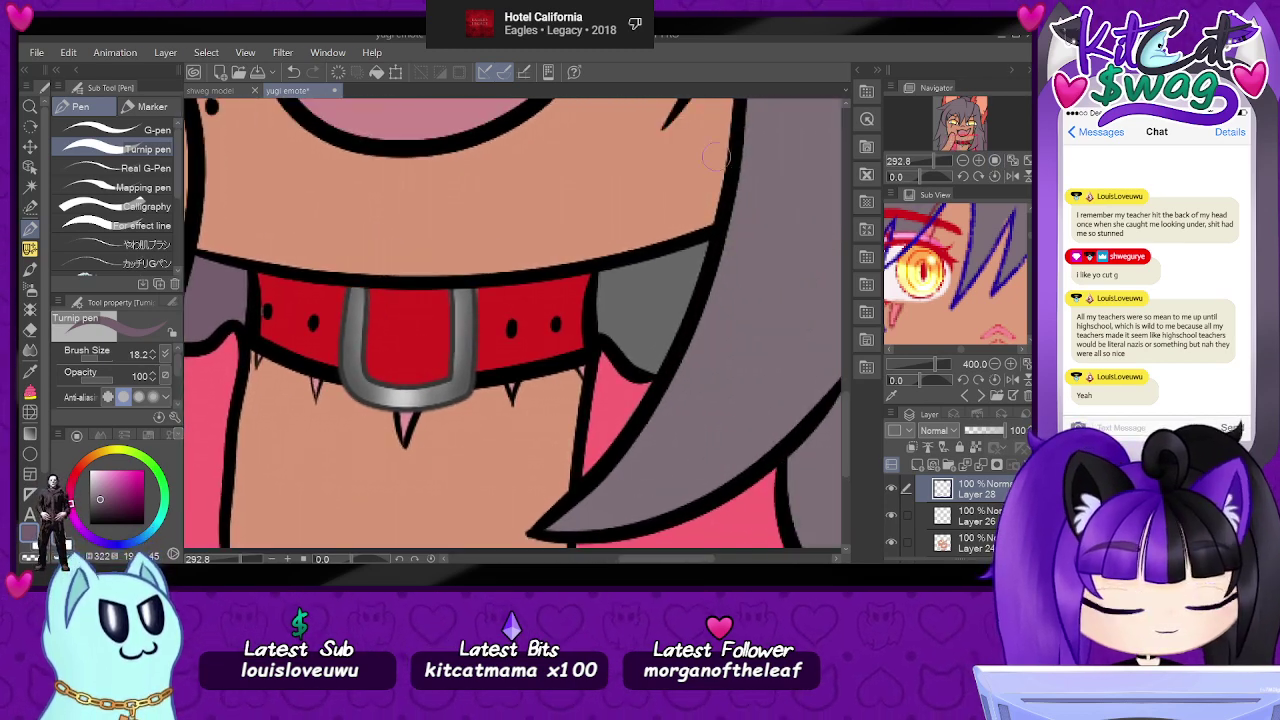
# - Fill the gap between the collar's buckle-side right end and the long hair lock with purplish grey, outlining with the G-pen and filling with the Turnip pen
pyautogui.click(135, 131)
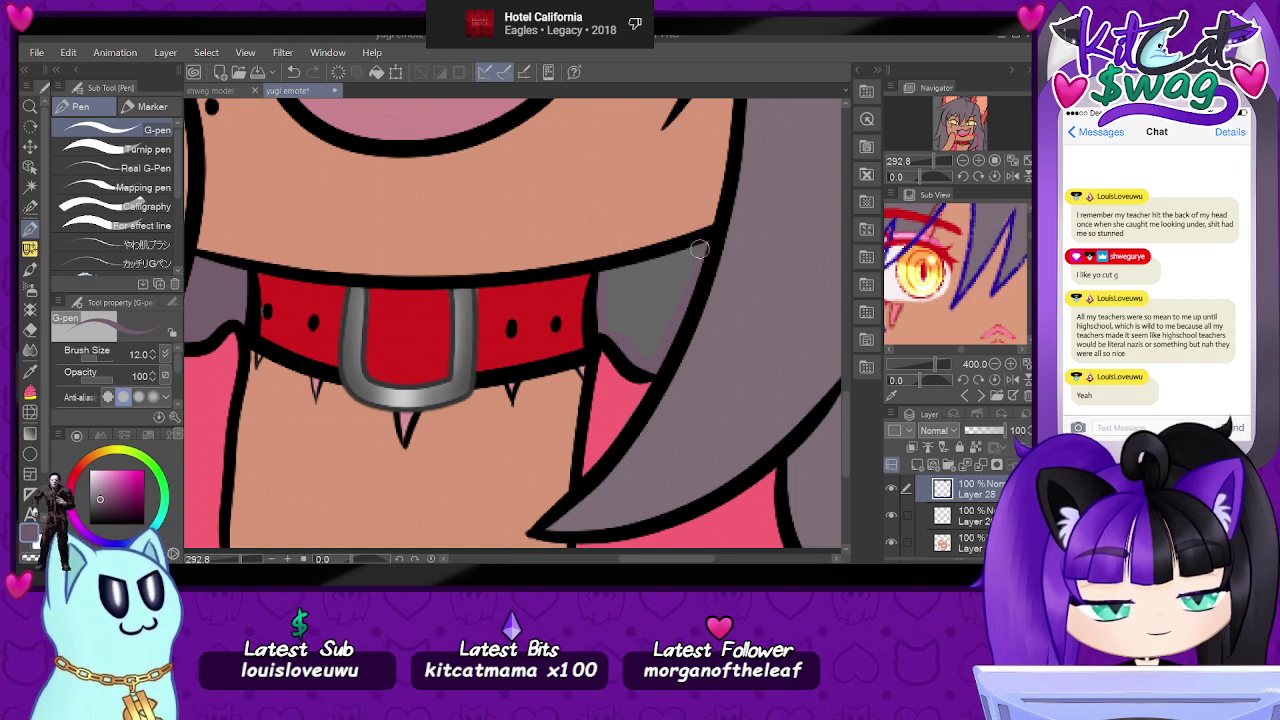
pyautogui.press('.')
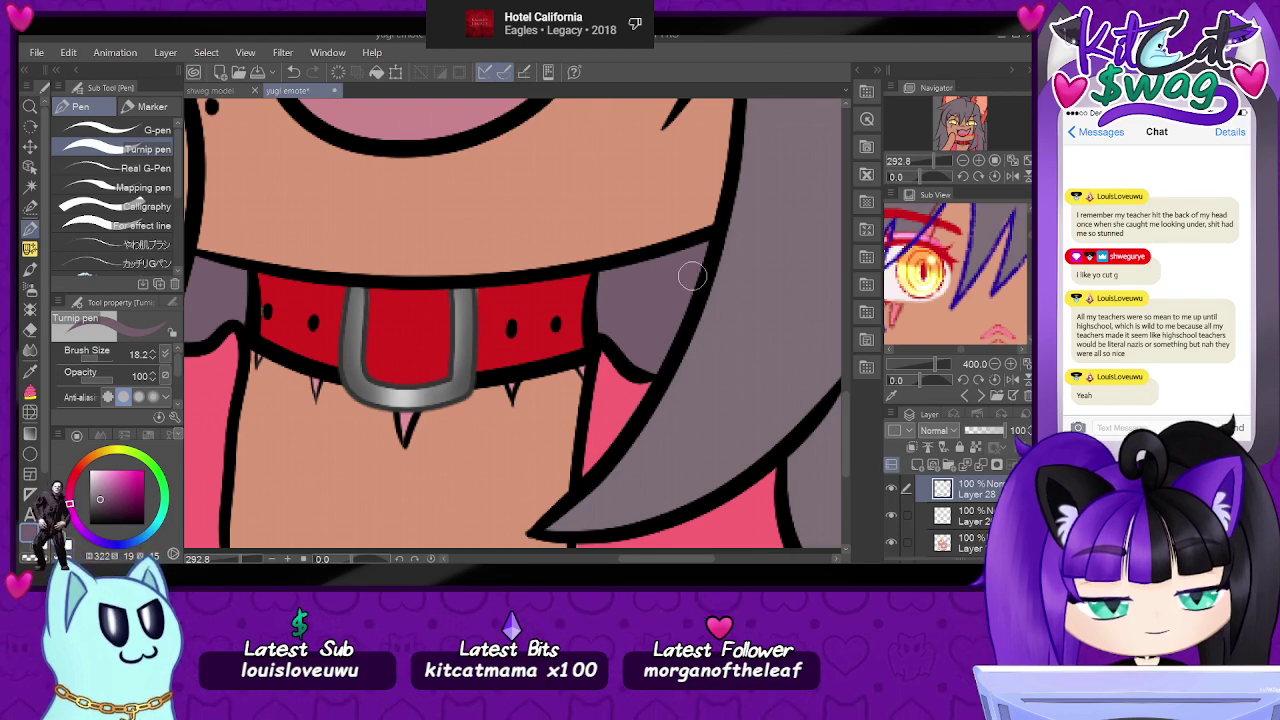
pyautogui.moveTo(928, 162); pyautogui.dragTo(976, 116)
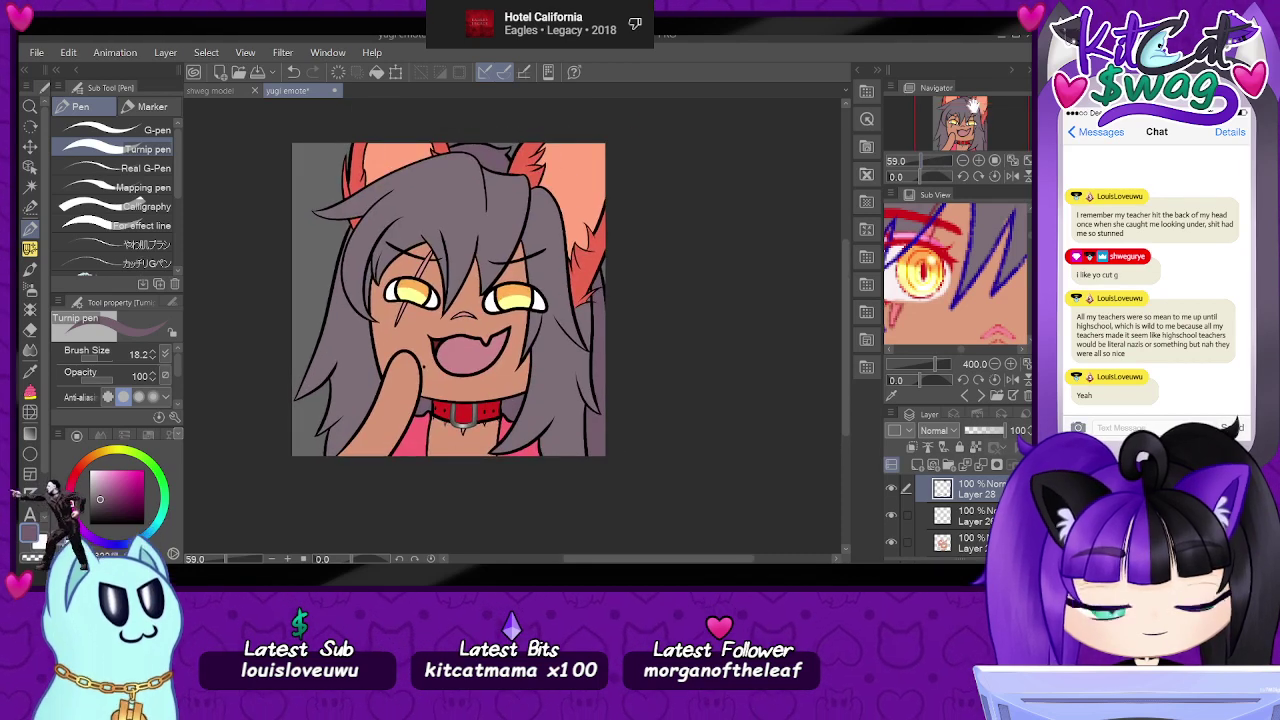
# - Examine the whole coloured emote at small scale against the full reference figure
pyautogui.scroll(2, 657, 251)
pyautogui.scroll(-2, 738, 299)
pyautogui.scroll(1, 730, 298)
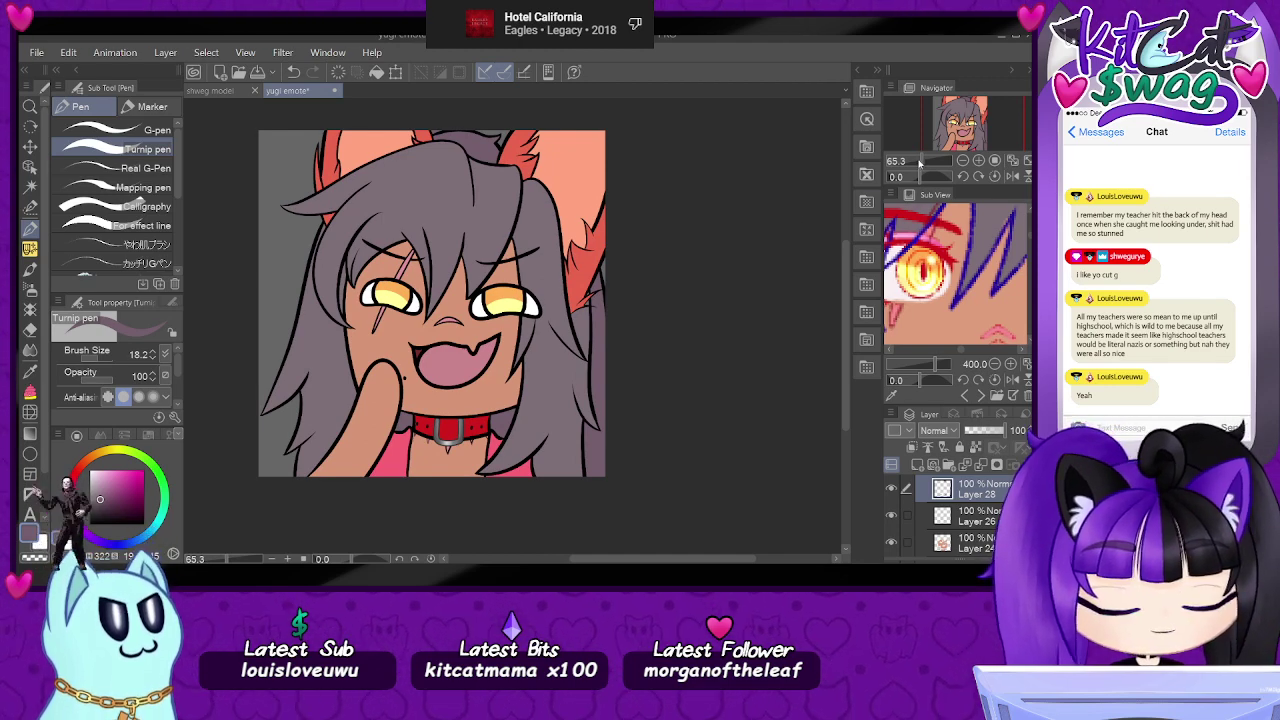
pyautogui.moveTo(924, 165)
pyautogui.mouseDown()
pyautogui.moveTo(913, 166)
pyautogui.moveTo(924, 167)
pyautogui.mouseUp()
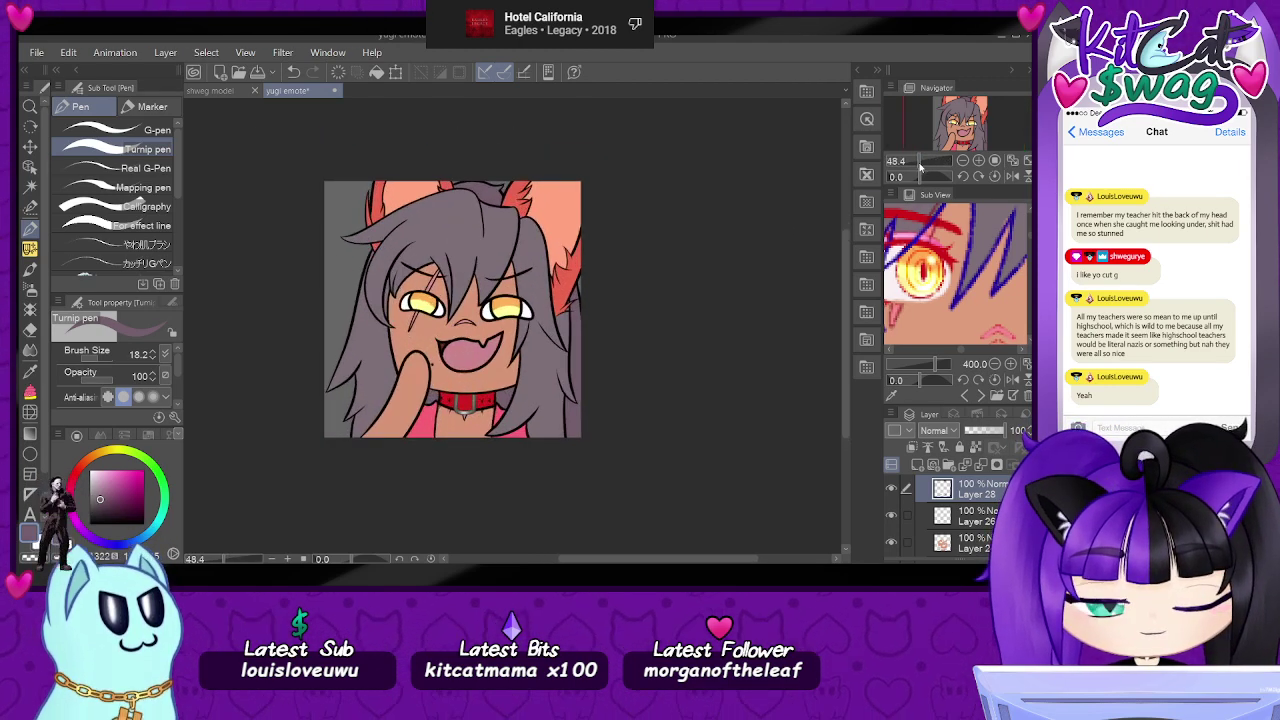
pyautogui.moveTo(936, 366); pyautogui.dragTo(920, 364)
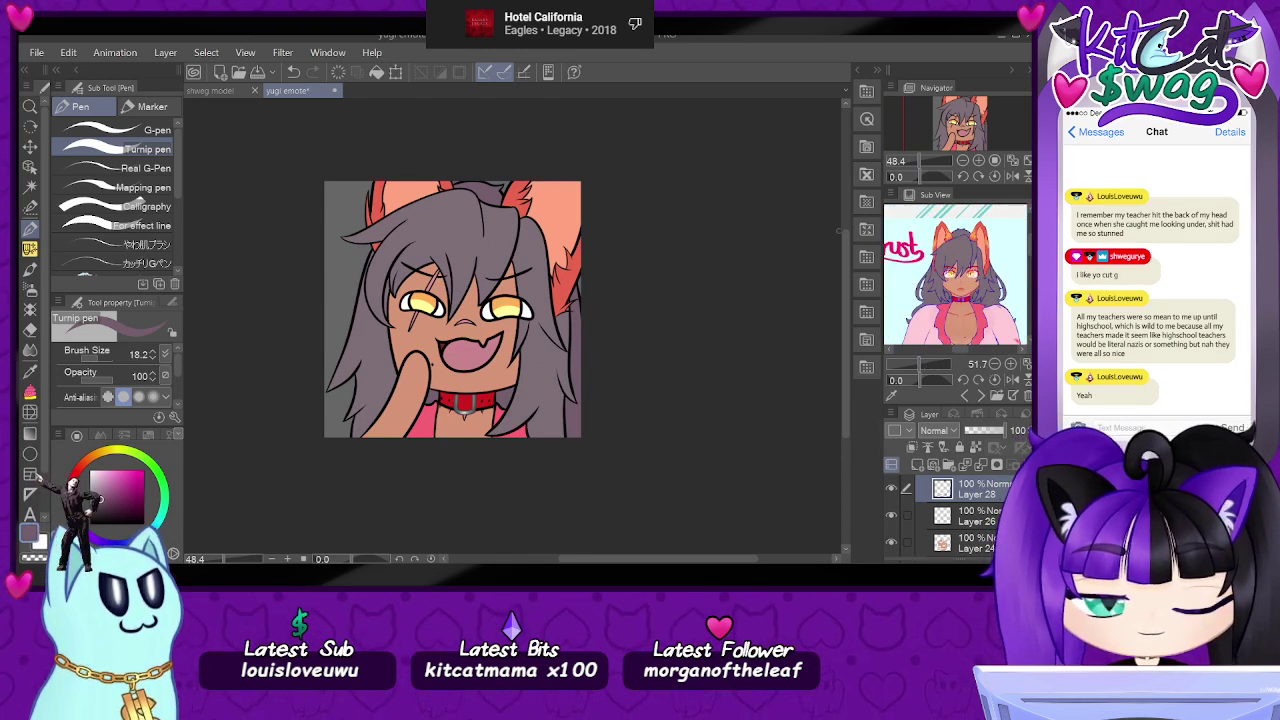
pyautogui.scroll(-3, 611, 380)
pyautogui.scroll(2, 611, 380)
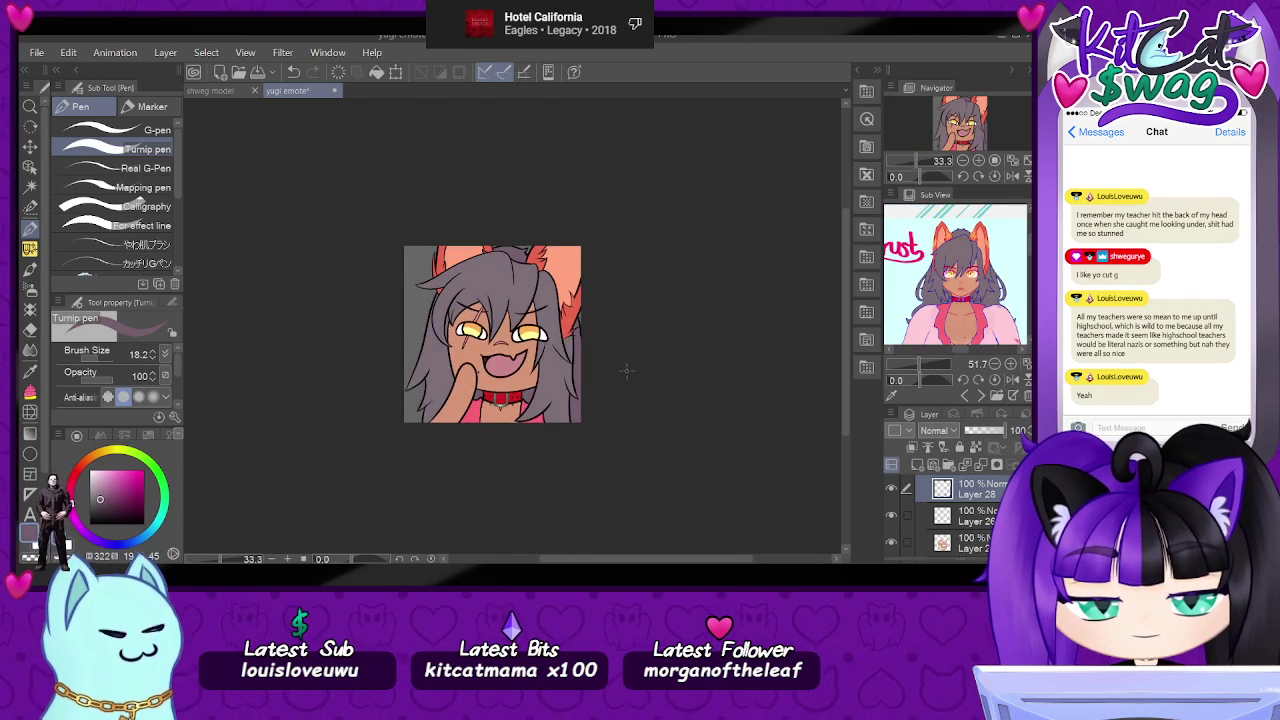
# - Add a new layer just above the paper and paint the background light grey with the Turnip pen at size 315.6
pyautogui.scroll(-10, 960, 515)
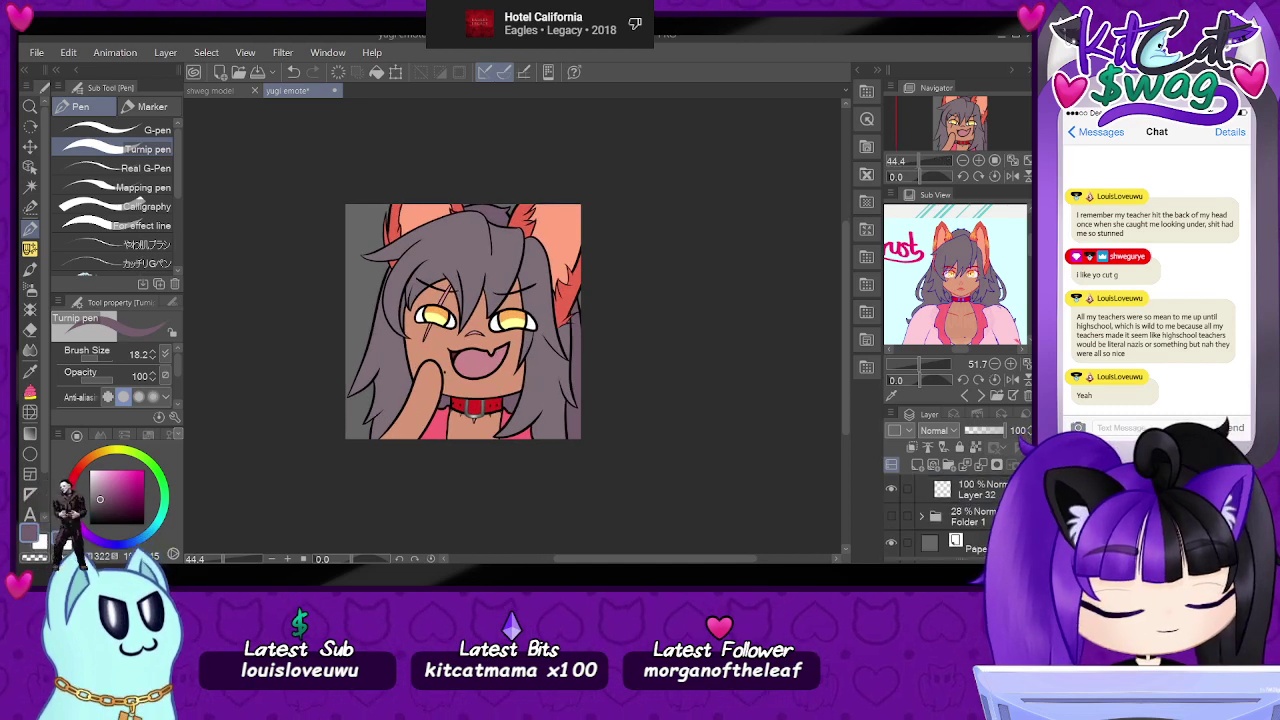
pyautogui.click(965, 542)
pyautogui.click(918, 465)
pyautogui.click(90, 488)
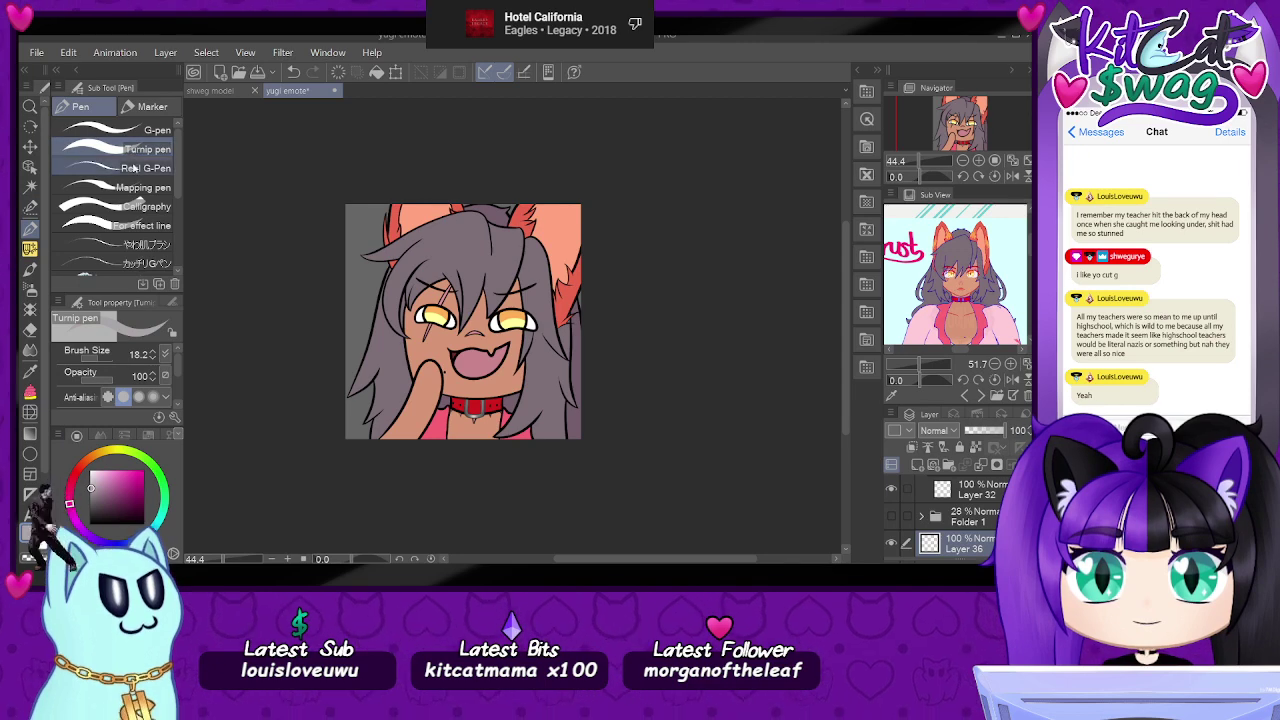
pyautogui.click(118, 356)
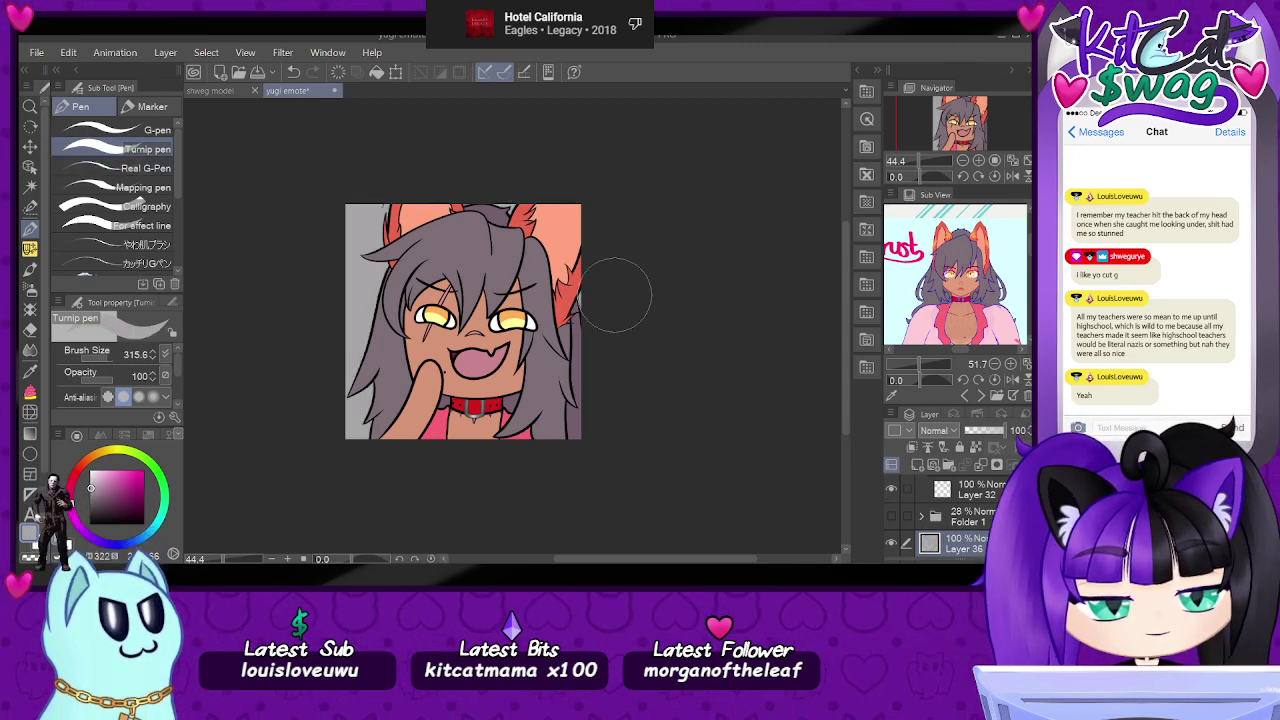
# - Cover the thin gap between the hair and the right canvas edge with a straight purplish-grey G-pen line on the hair's layer, Layer 28
pyautogui.scroll(5, 590, 380)
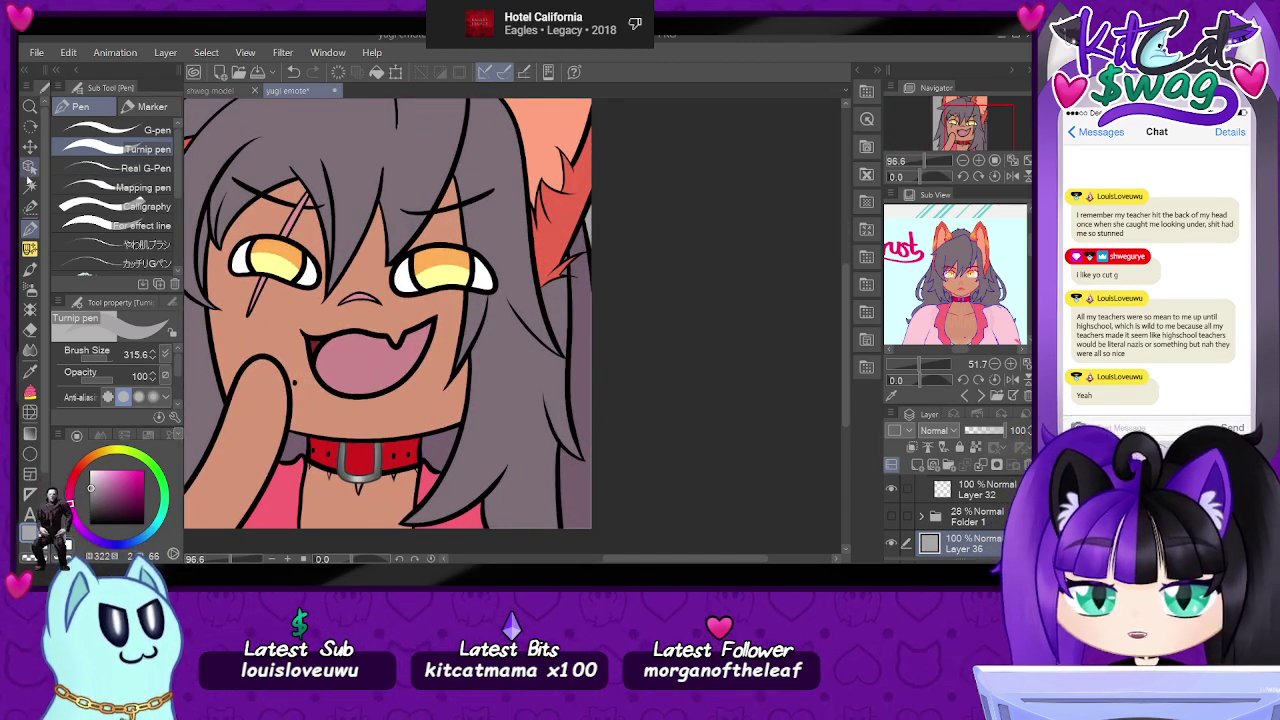
pyautogui.click(30, 166)
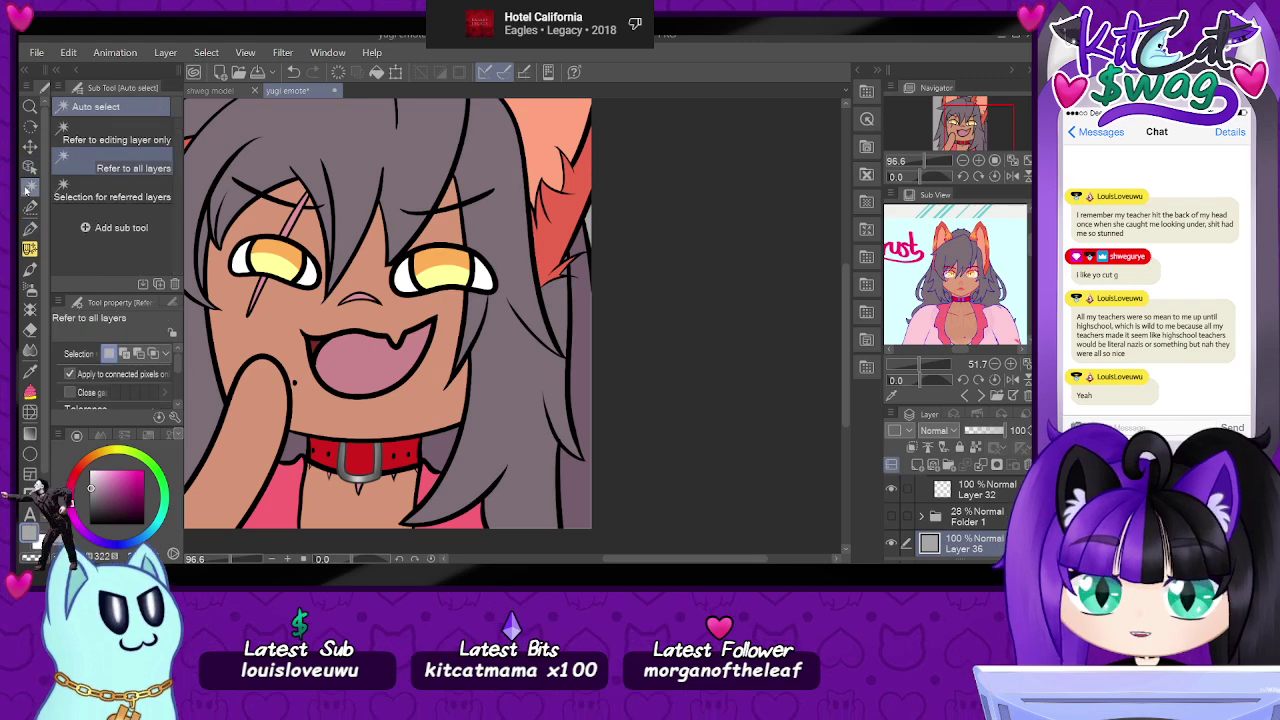
pyautogui.click(584, 374)
pyautogui.click(31, 371)
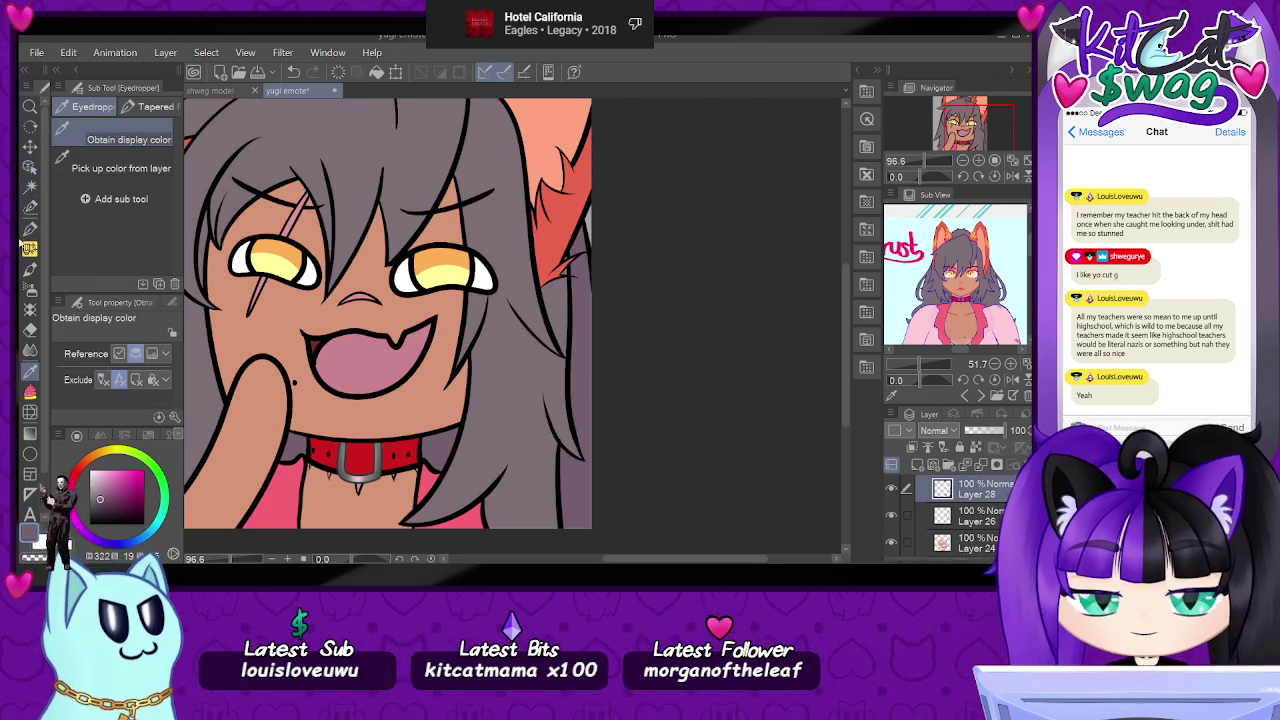
pyautogui.press('p')
pyautogui.click(112, 138)
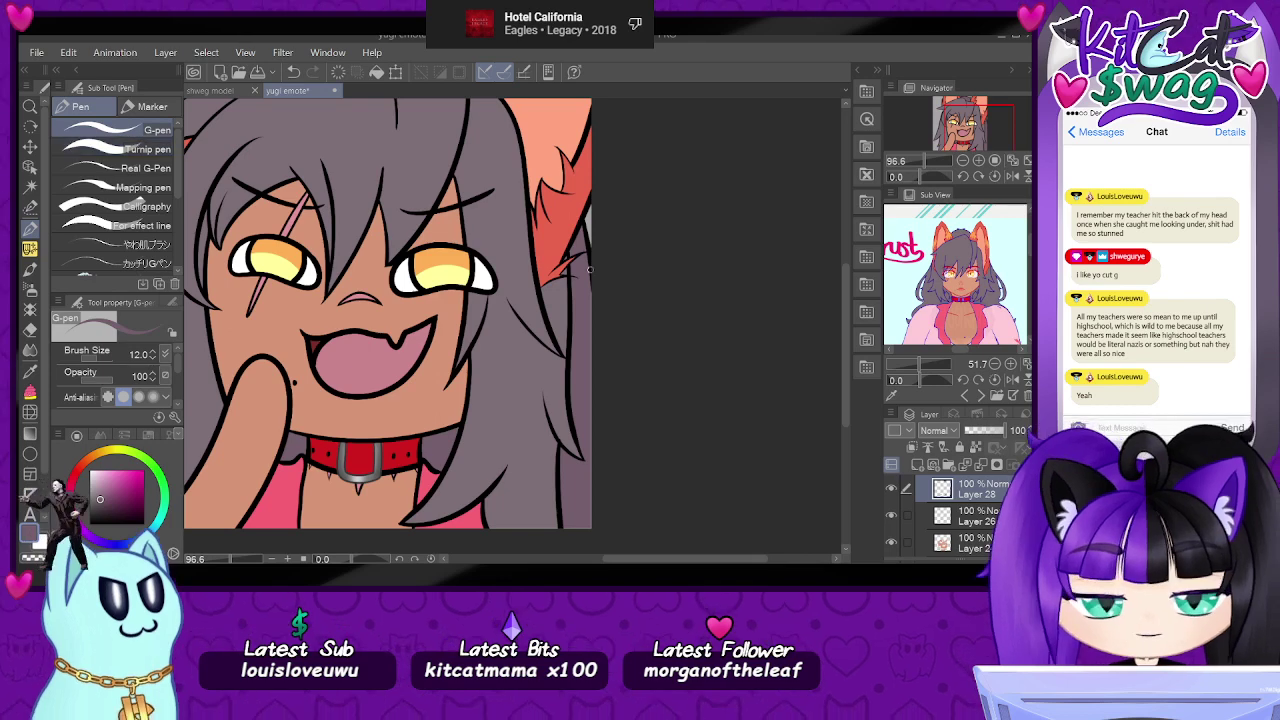
pyautogui.keyDown('shift'); pyautogui.click(591, 530); pyautogui.keyUp('shift')
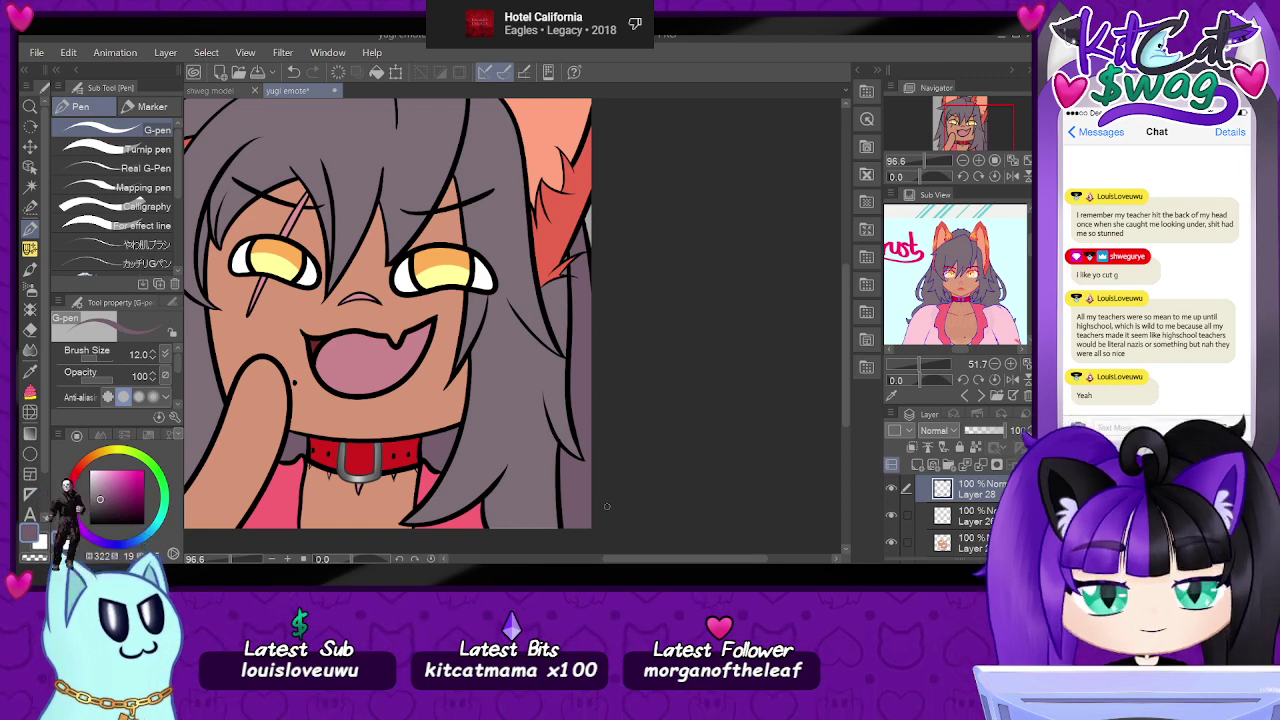
# - Erase the stray hair colour between the left ear and the hair tuft at the upper canvas edge, using the Hard eraser at size 6.6
pyautogui.moveTo(970, 127); pyautogui.dragTo(965, 120)
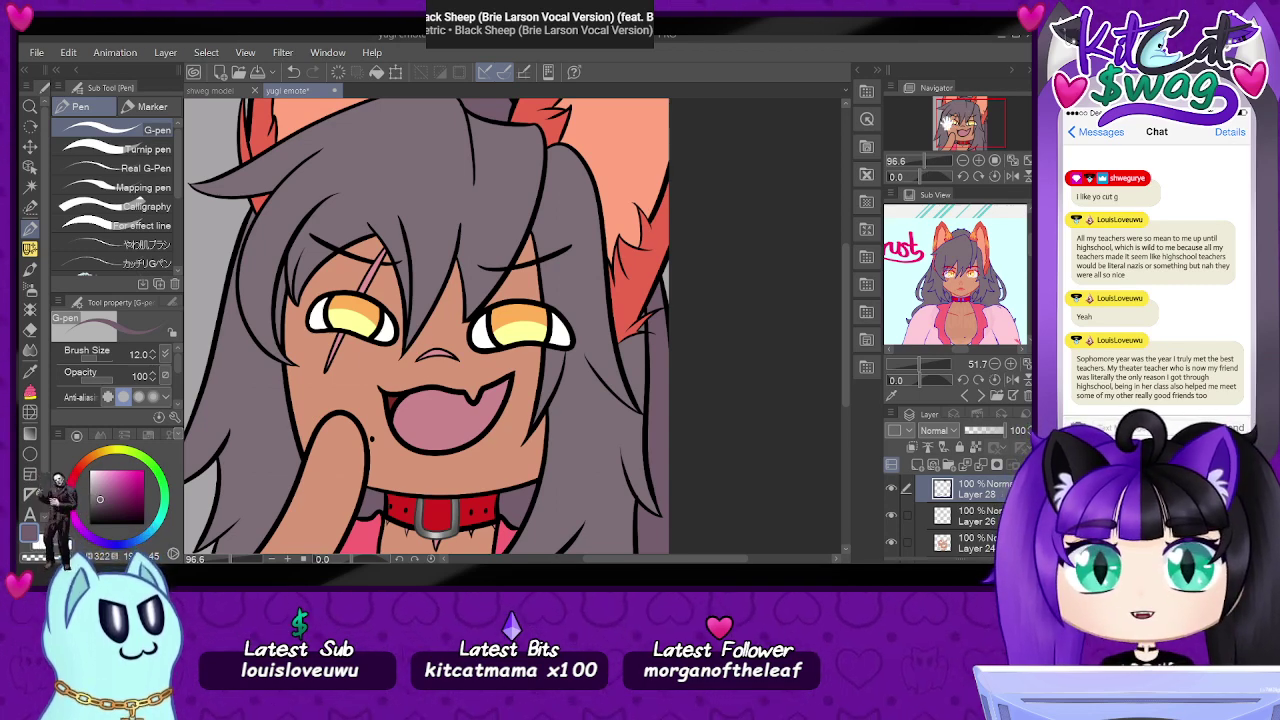
pyautogui.moveTo(920, 161)
pyautogui.mouseDown()
pyautogui.moveTo(932, 170)
pyautogui.moveTo(924, 160)
pyautogui.mouseUp()
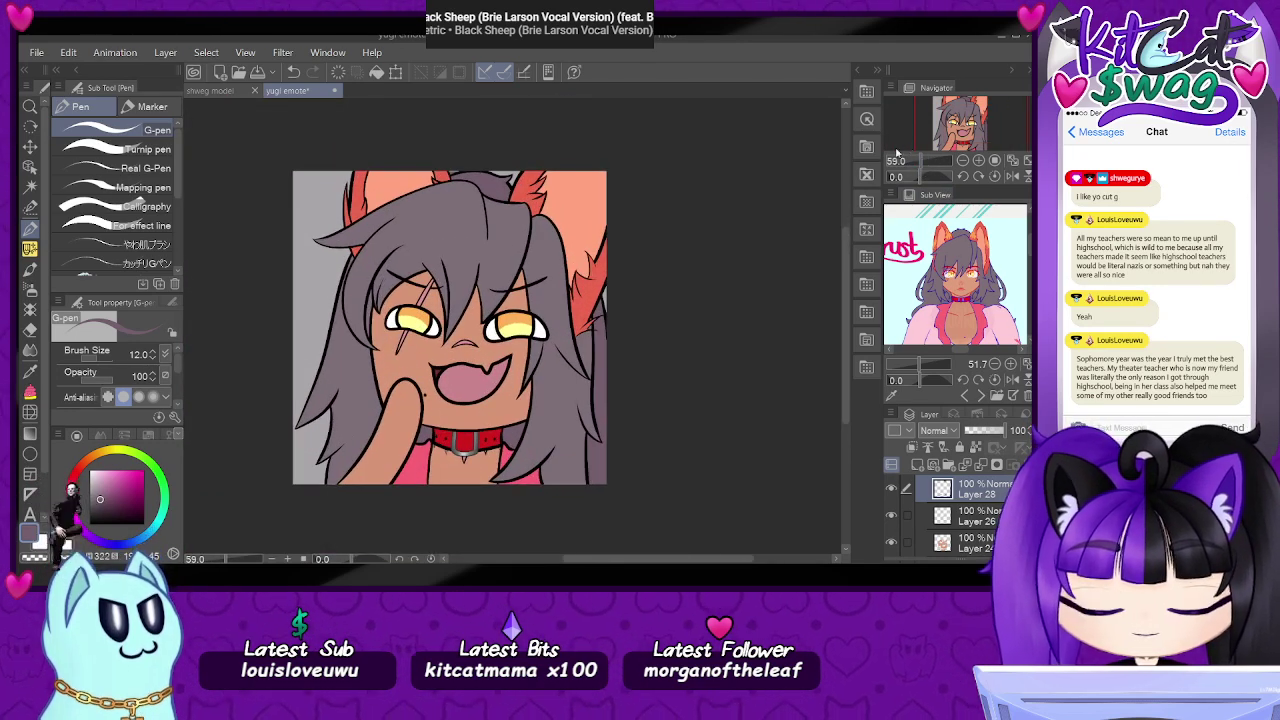
pyautogui.moveTo(934, 136)
pyautogui.mouseDown()
pyautogui.moveTo(914, 124)
pyautogui.moveTo(935, 159)
pyautogui.mouseUp()
pyautogui.moveTo(950, 115); pyautogui.dragTo(958, 102)
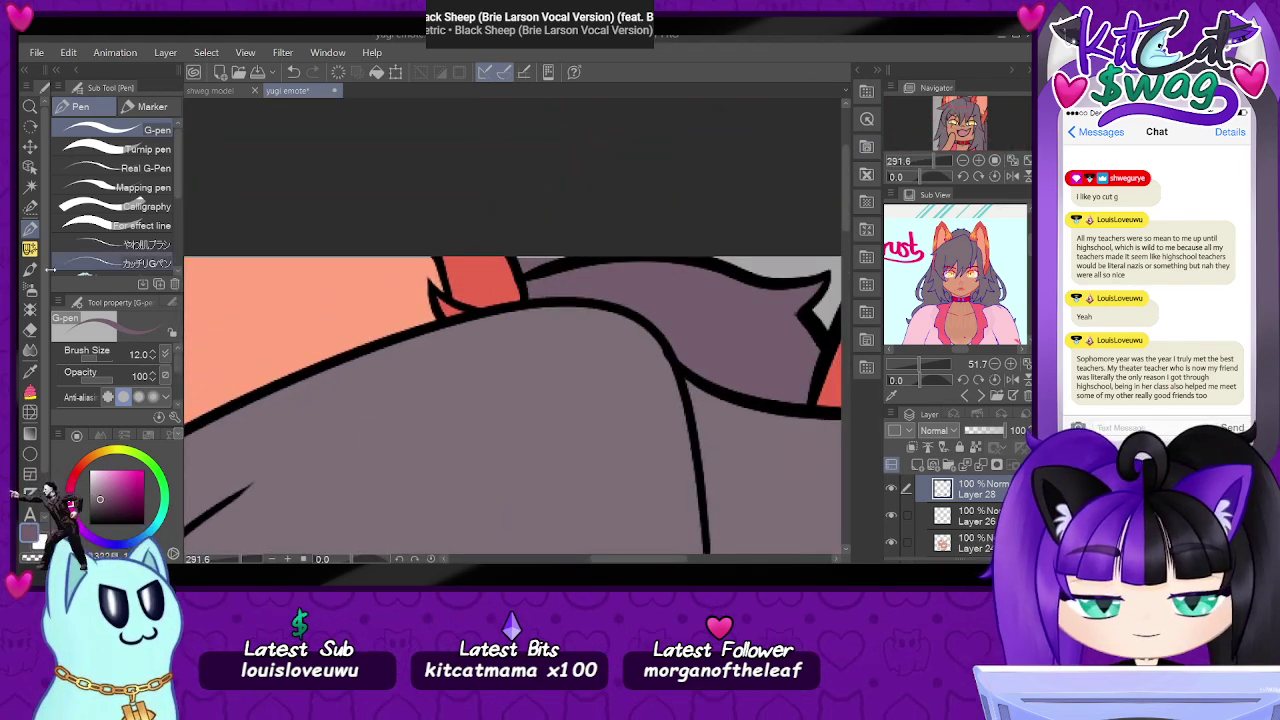
pyautogui.click(30, 329)
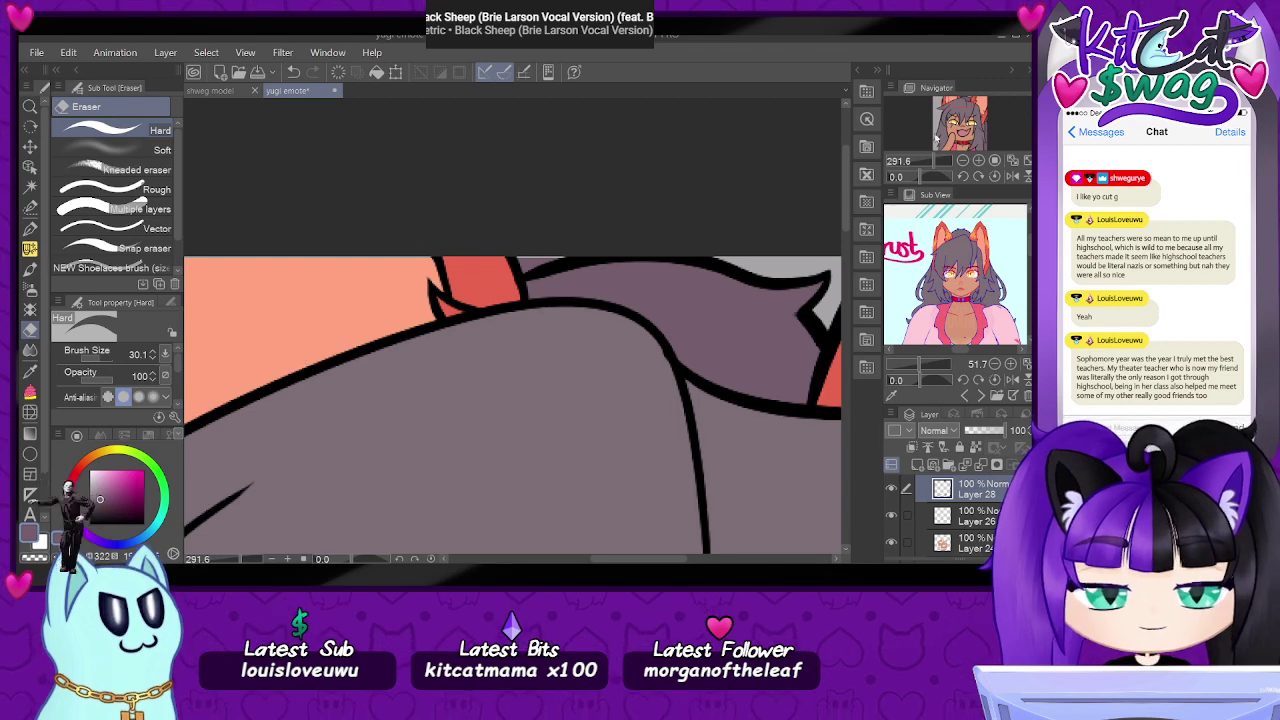
pyautogui.moveTo(944, 175); pyautogui.dragTo(926, 183)
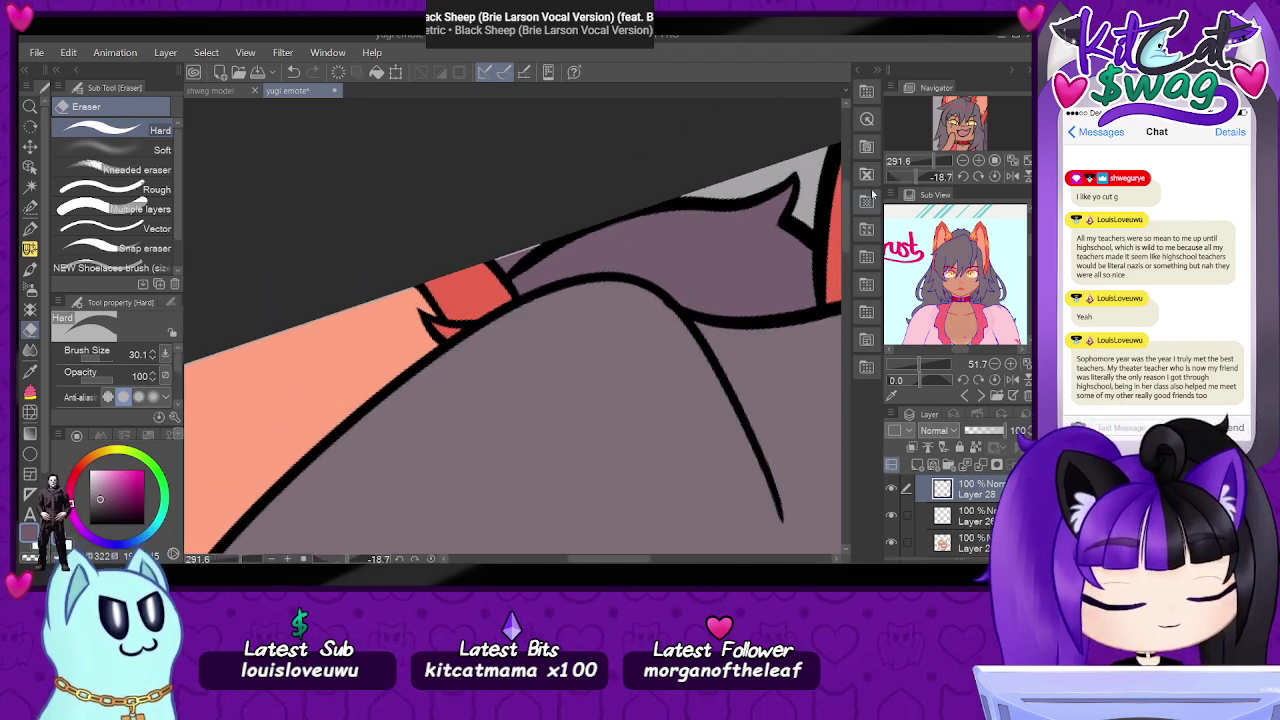
pyautogui.click(100, 364)
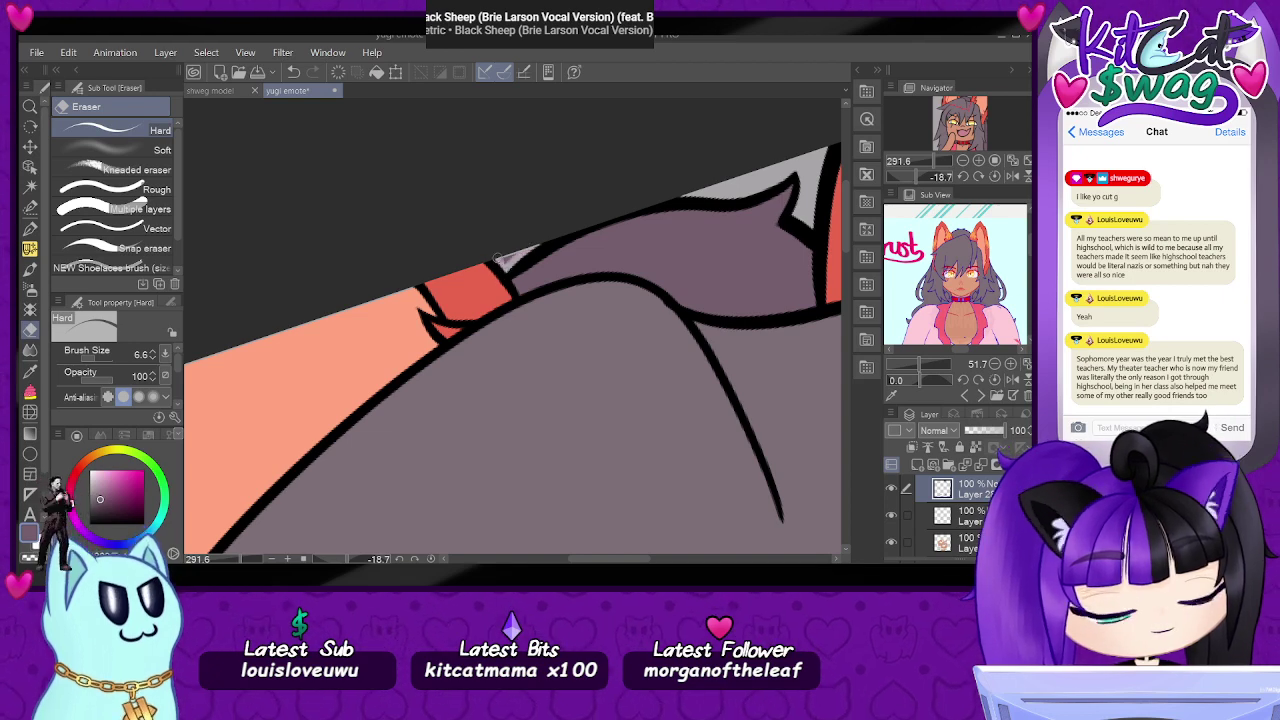
pyautogui.click(995, 177)
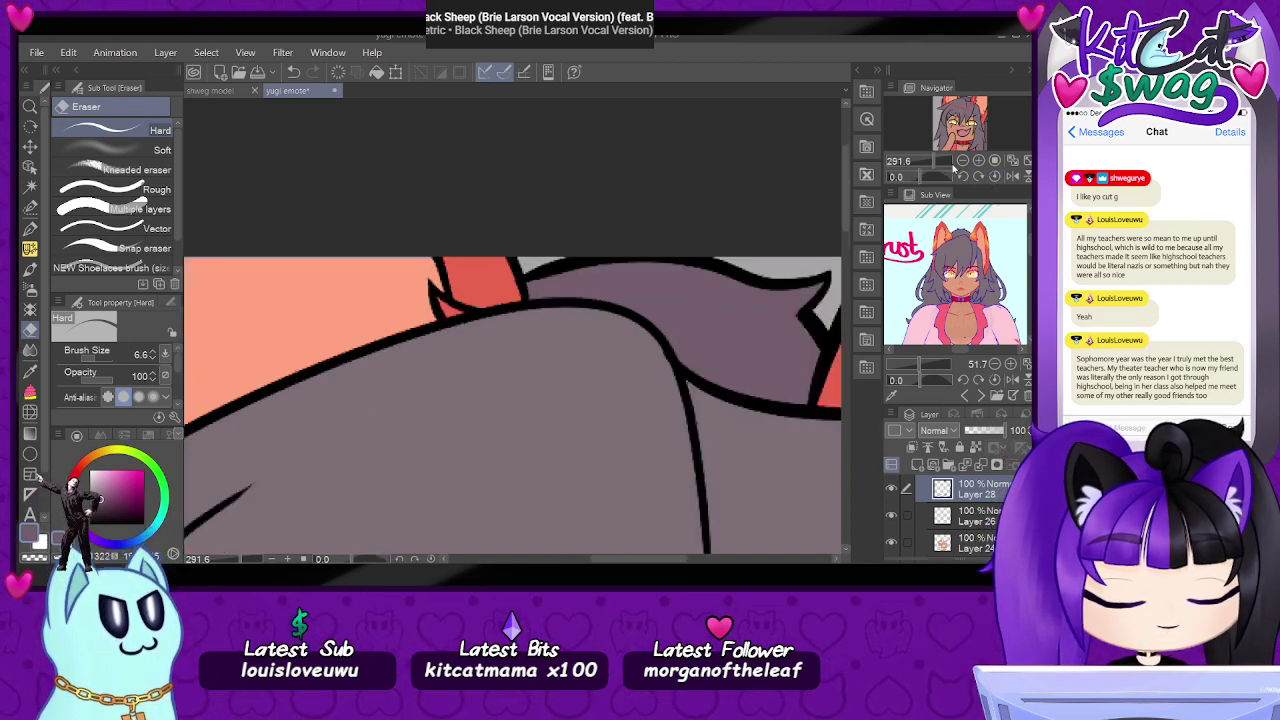
pyautogui.click(940, 166)
pyautogui.moveTo(972, 116); pyautogui.dragTo(975, 130)
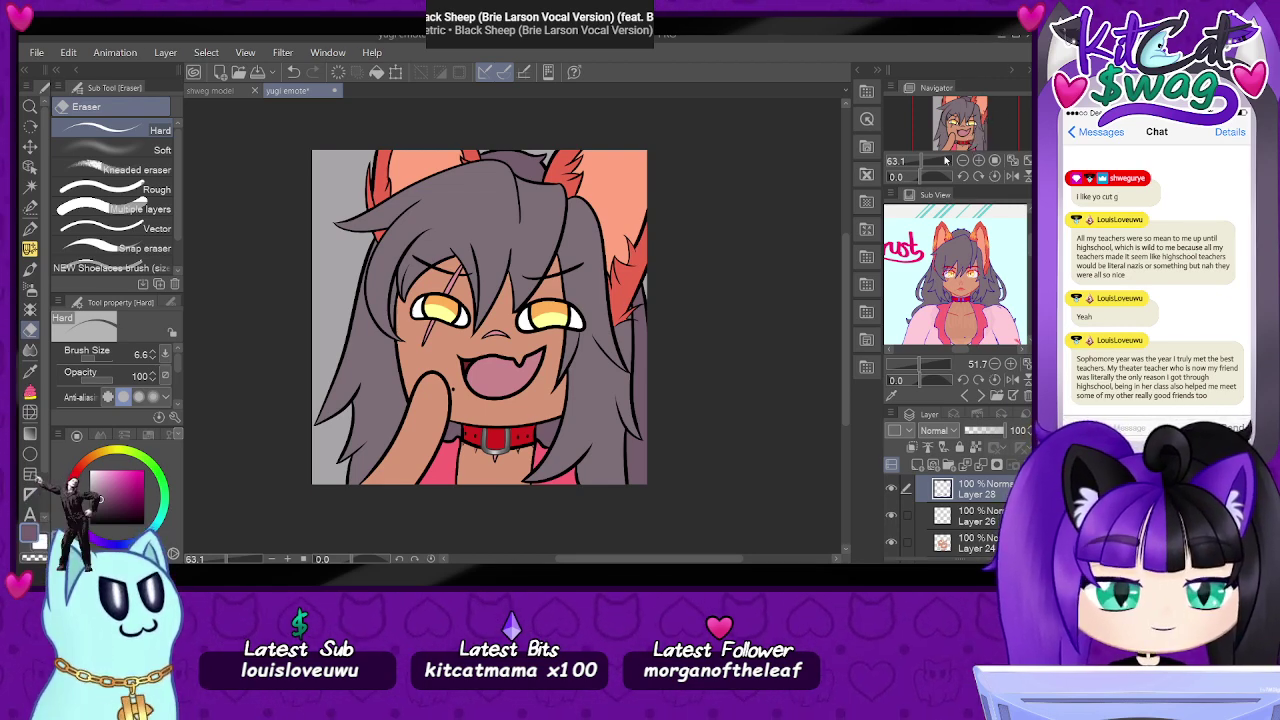
# - Make the ears' colour layer, Layer 30, active and sample the inner ear's salmon as the drawing colour
pyautogui.moveTo(923, 164); pyautogui.dragTo(924, 164)
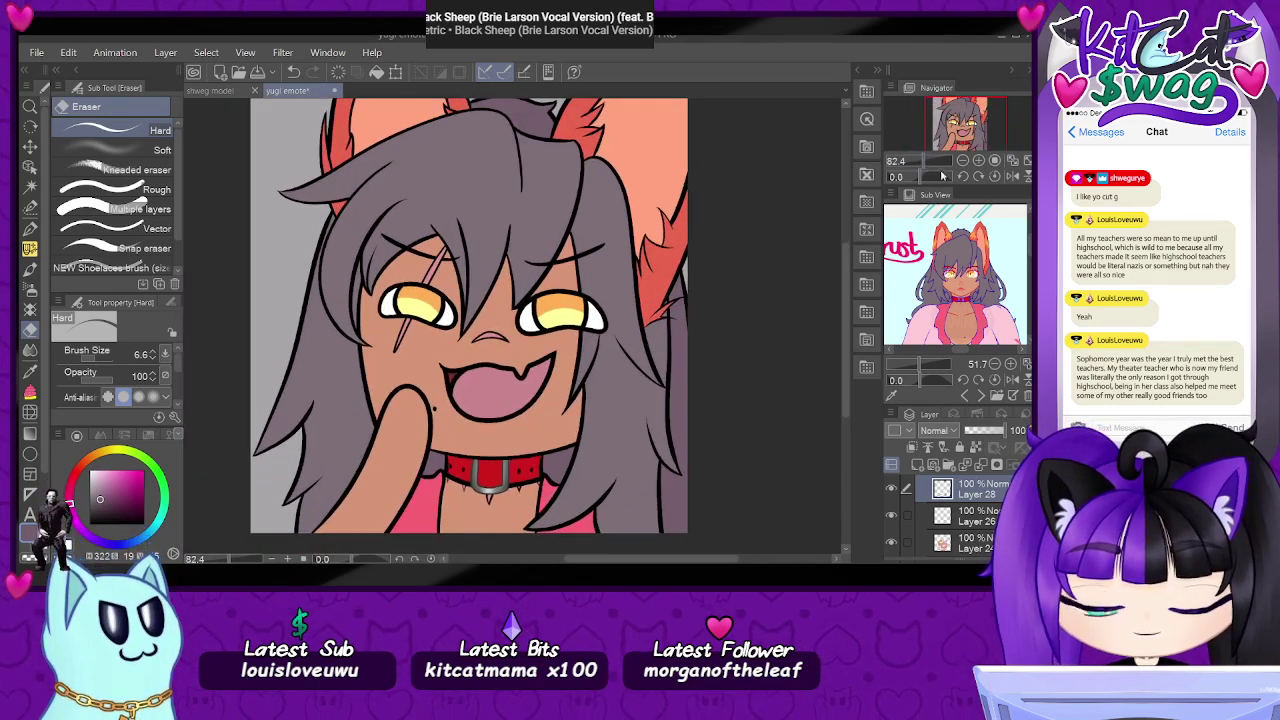
pyautogui.click(918, 166)
pyautogui.moveTo(918, 166); pyautogui.dragTo(928, 160)
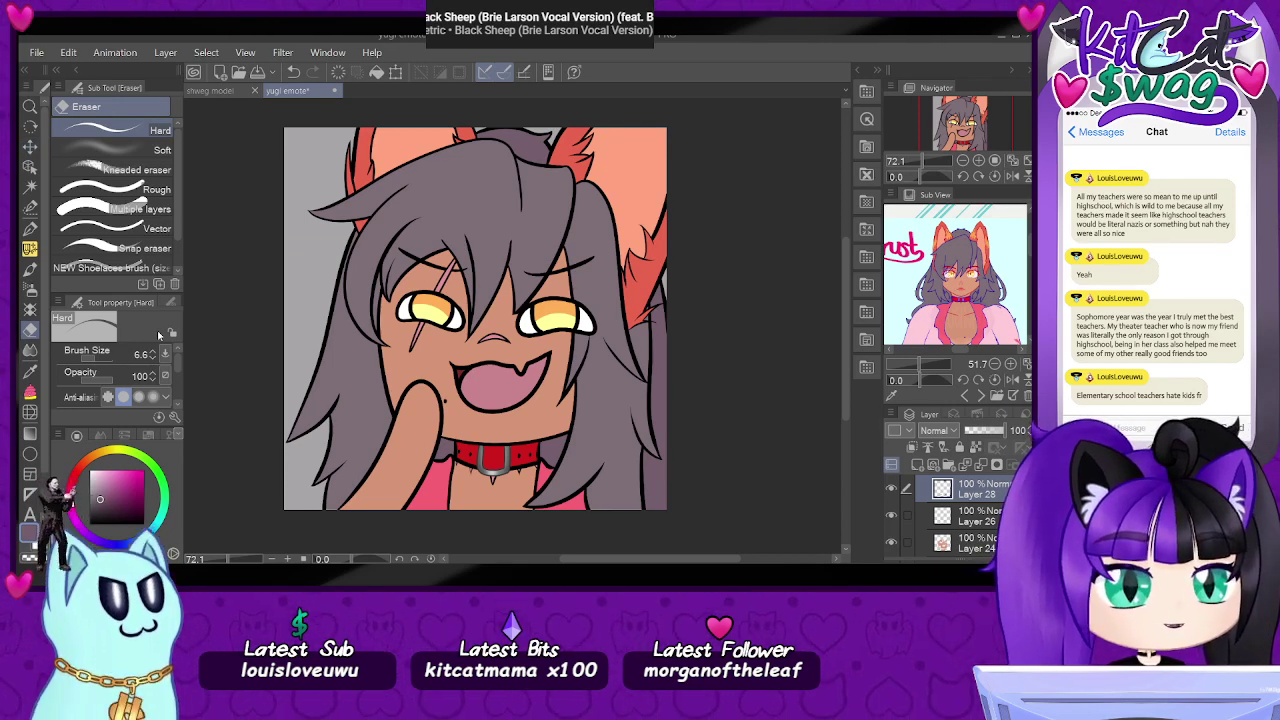
pyautogui.moveTo(994, 120); pyautogui.dragTo(962, 108)
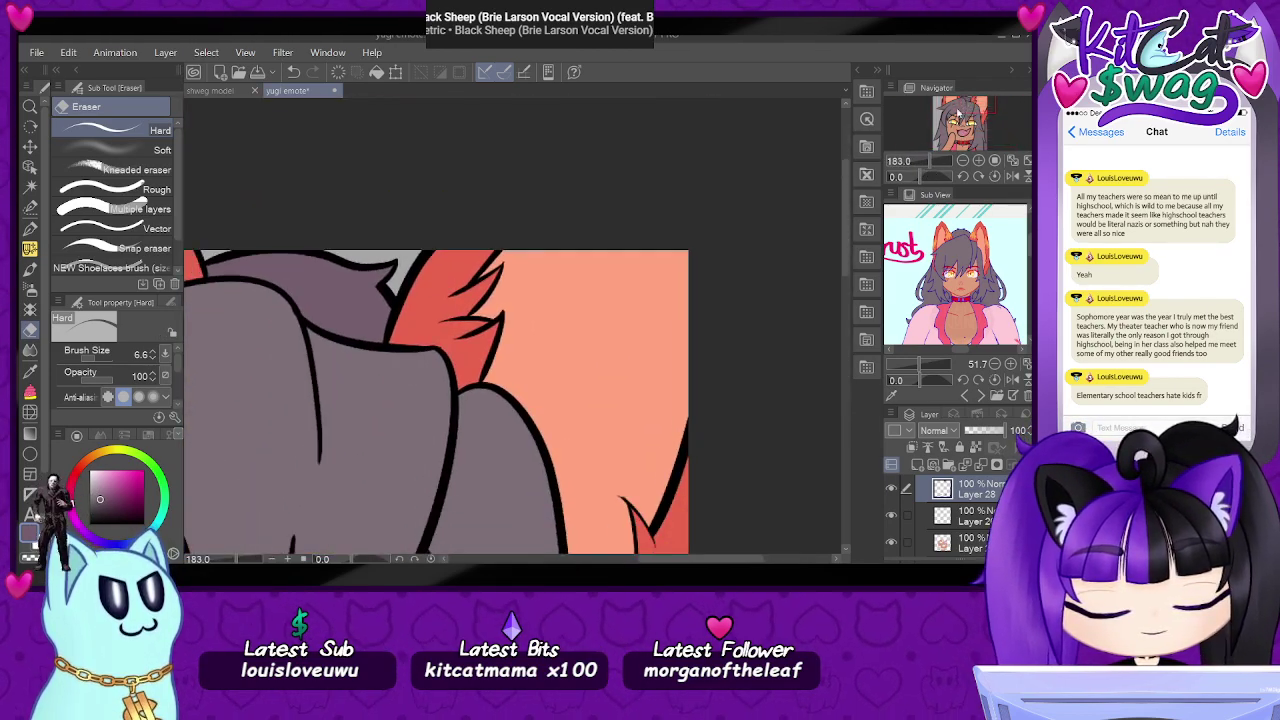
pyautogui.click(24, 168)
pyautogui.click(596, 282)
pyautogui.press('i')
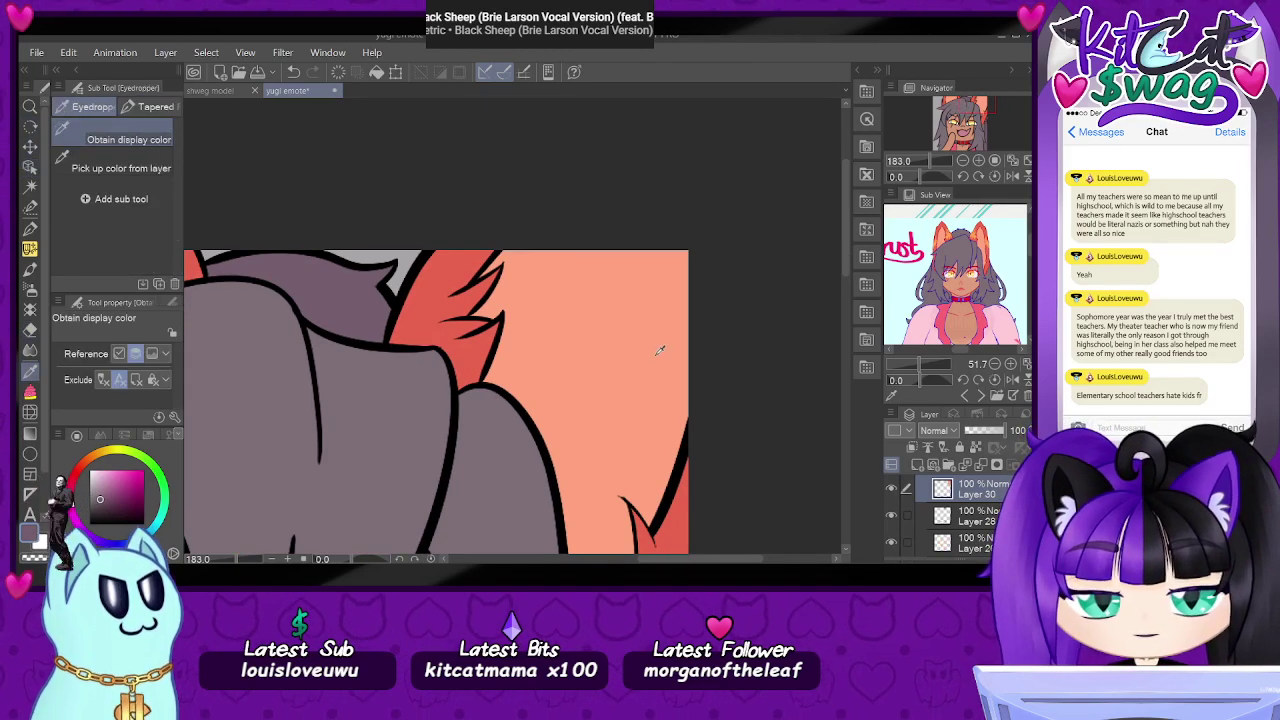
pyautogui.click(645, 348)
# - Extend the salmon of both inner ears fully to the canvas edges with the Turnip pen at size 25.4
pyautogui.click(28, 232)
pyautogui.click(125, 149)
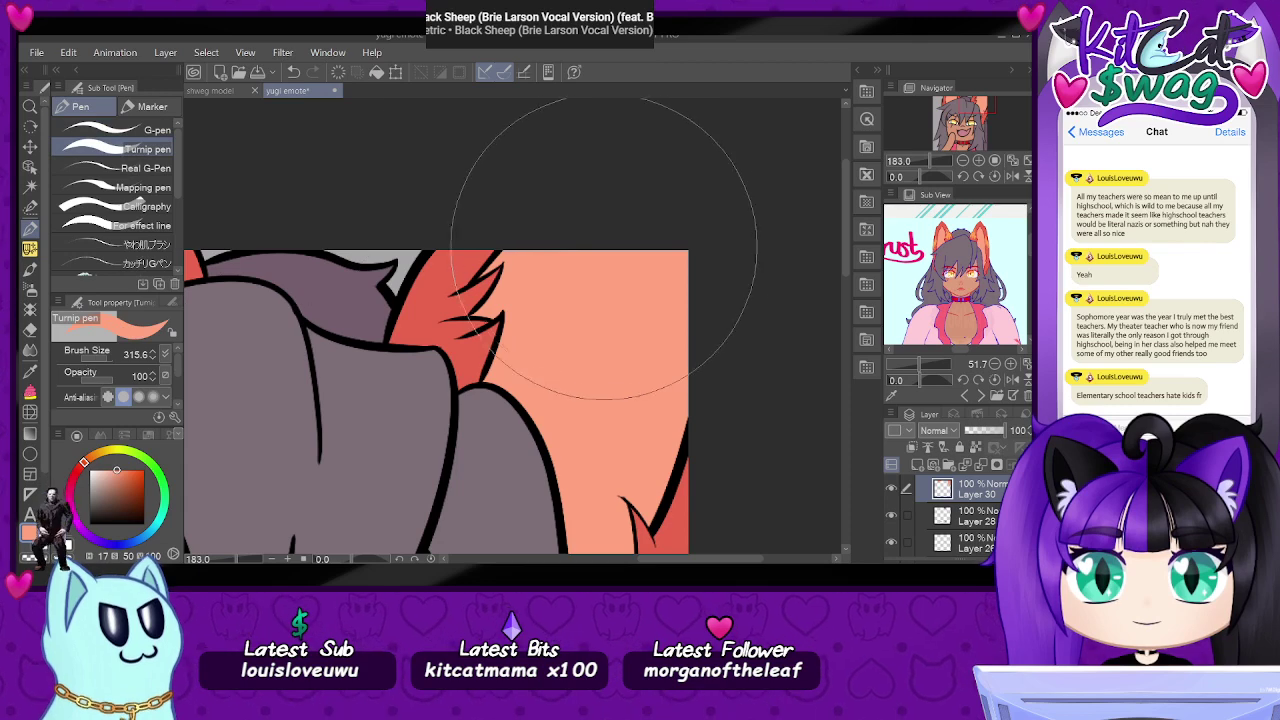
pyautogui.click(104, 361)
pyautogui.click(97, 362)
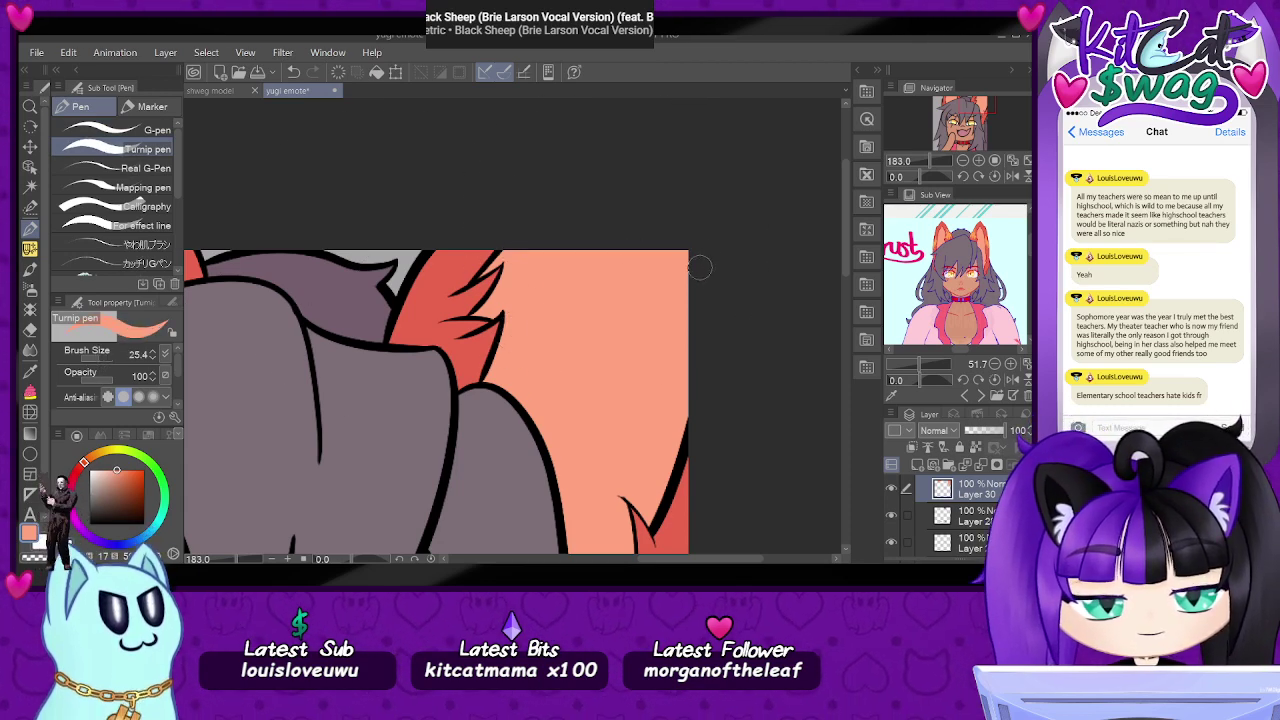
pyautogui.moveTo(974, 107); pyautogui.dragTo(949, 105)
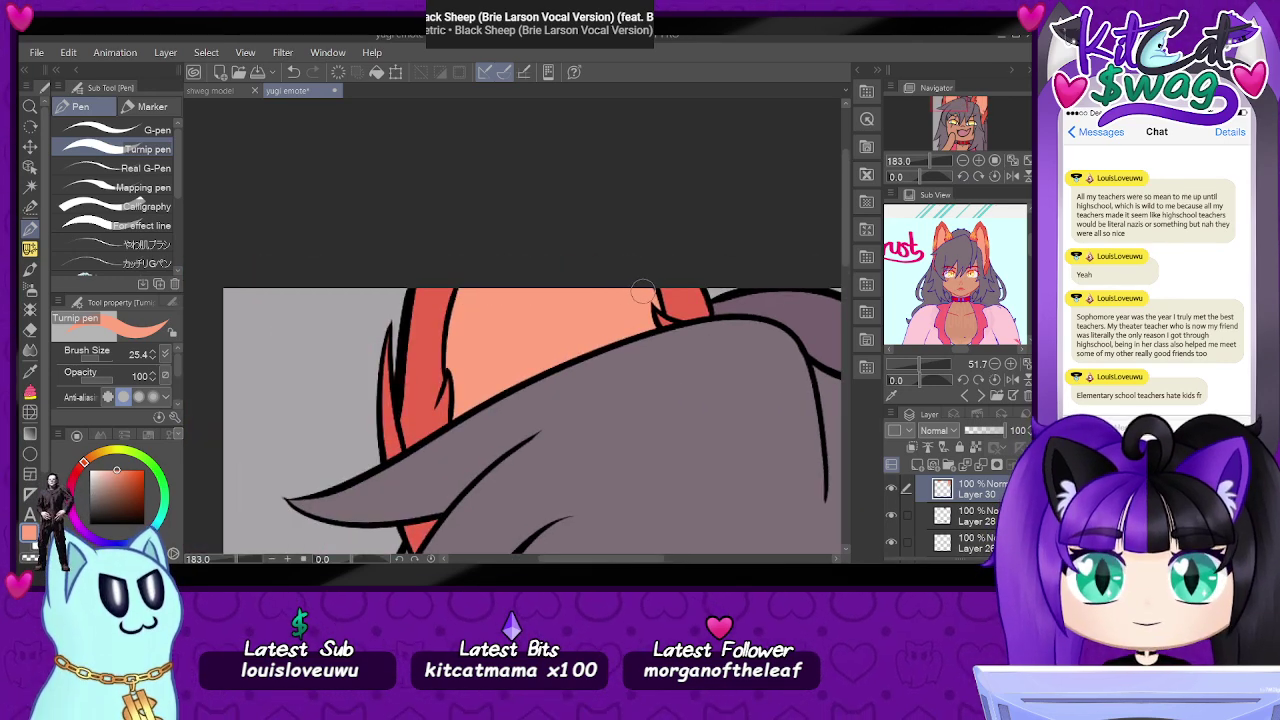
# - Inspect the whole emote for remaining gaps in the flat colours
pyautogui.moveTo(928, 162); pyautogui.dragTo(920, 162)
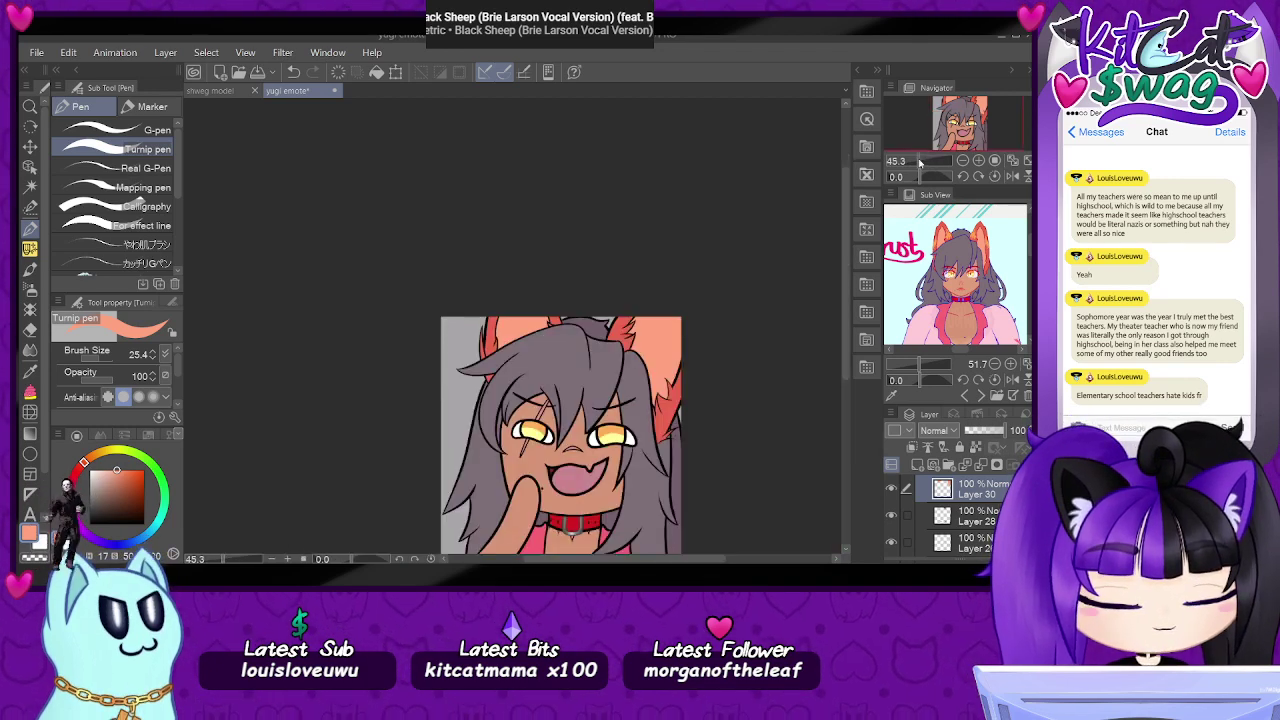
pyautogui.moveTo(982, 106); pyautogui.dragTo(979, 130)
pyautogui.scroll(3, 709, 401)
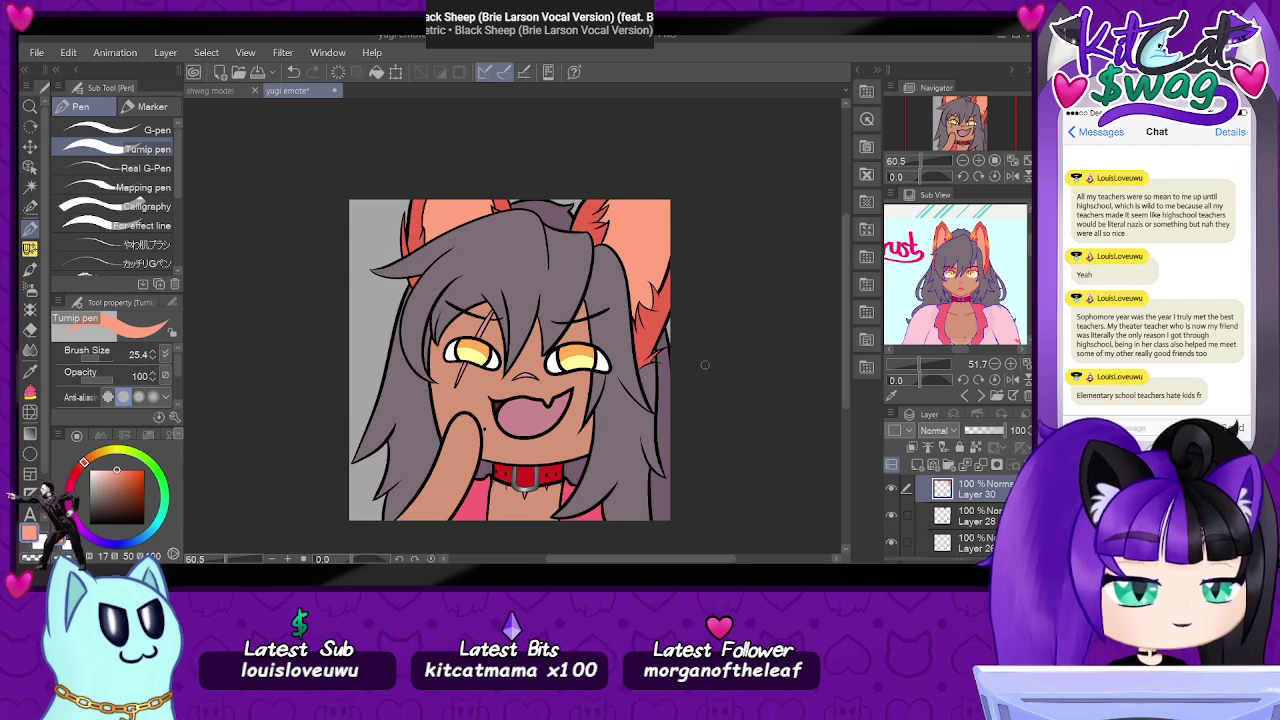
pyautogui.moveTo(683, 387); pyautogui.dragTo(686, 379)
pyautogui.scroll(1, 656, 468)
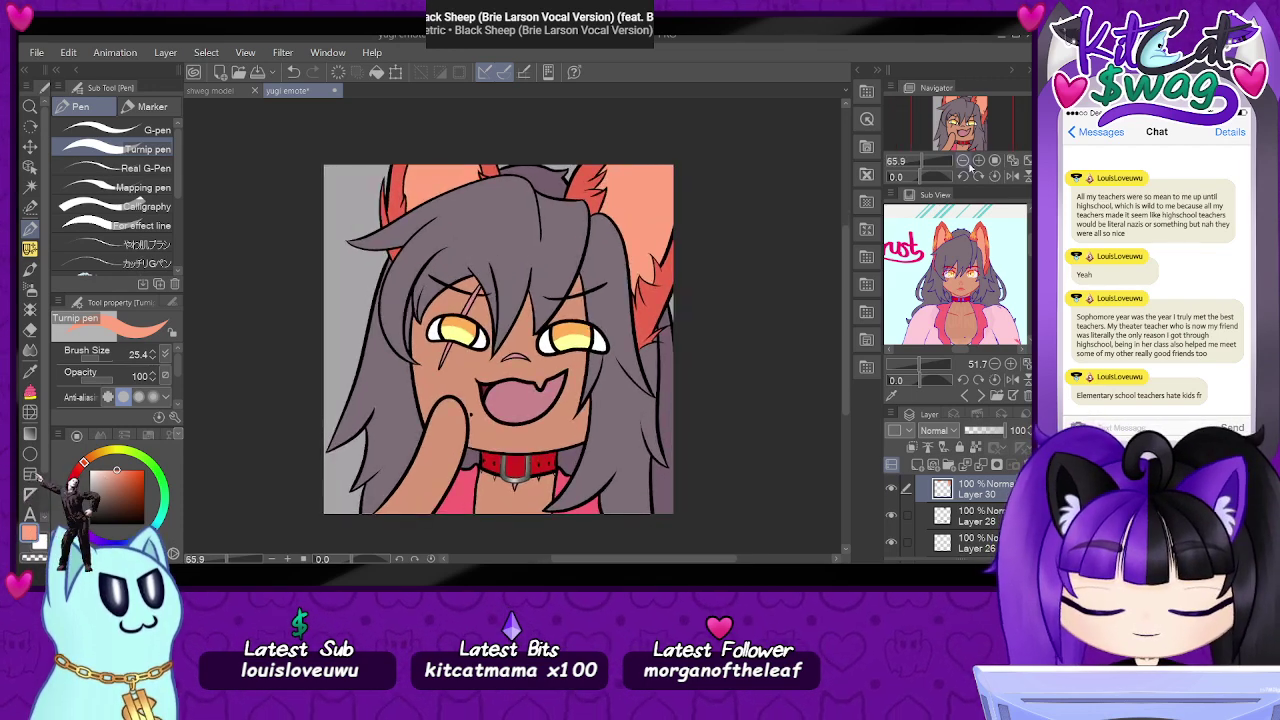
pyautogui.moveTo(988, 127); pyautogui.dragTo(991, 128)
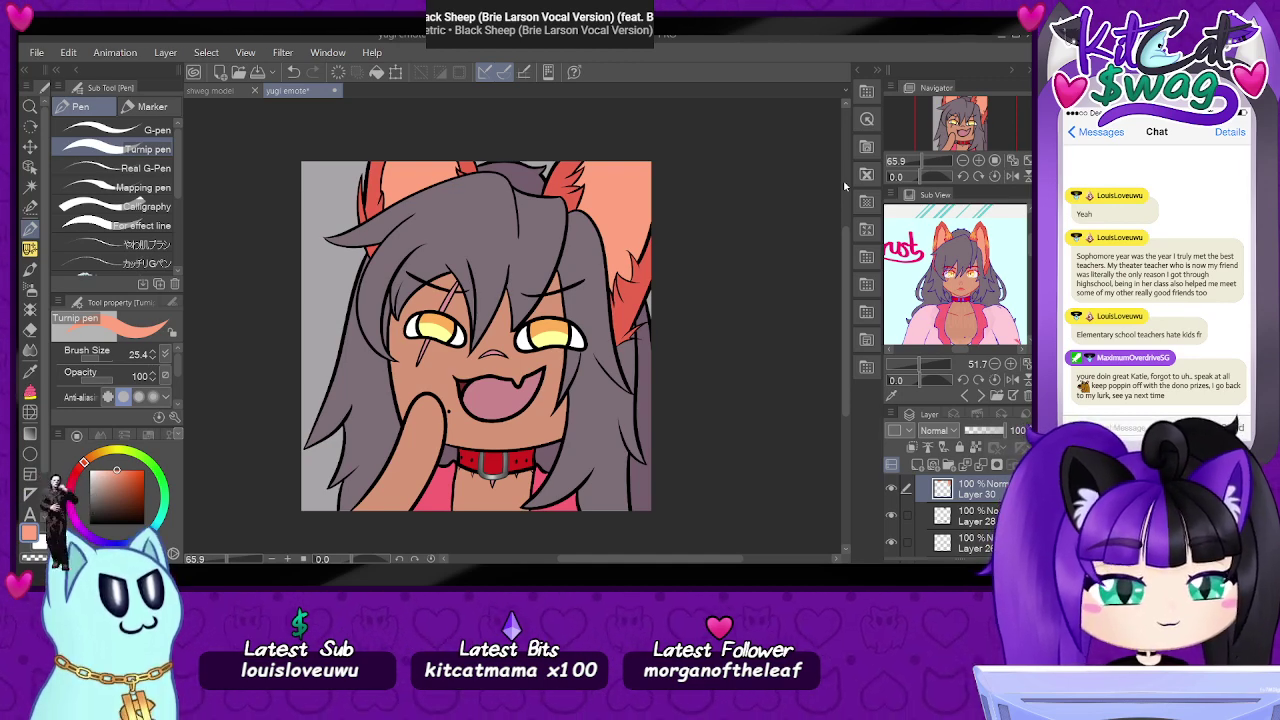
pyautogui.moveTo(950, 121)
pyautogui.mouseDown()
pyautogui.moveTo(917, 159)
pyautogui.moveTo(973, 115)
pyautogui.mouseUp()
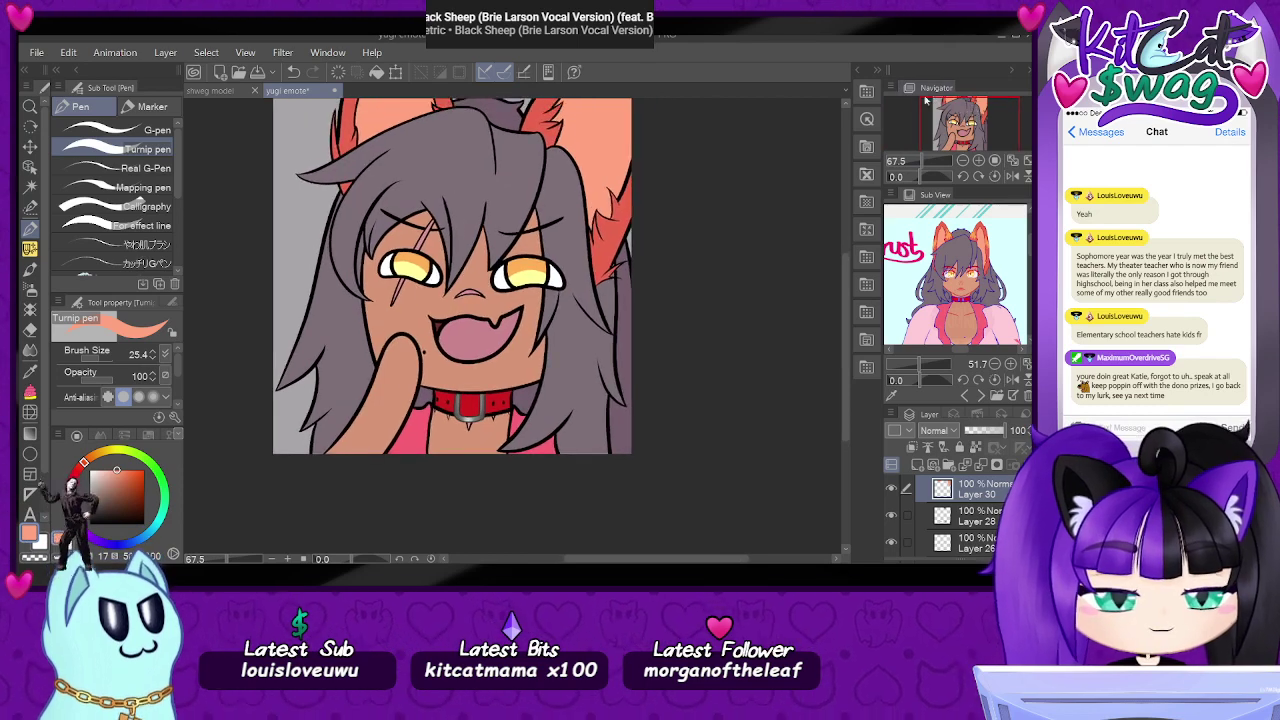
# - Inspect the whole emote's flat colours and compare them with the collar, jacket and skirt in the reference image
pyautogui.scroll(1, 601, 311)
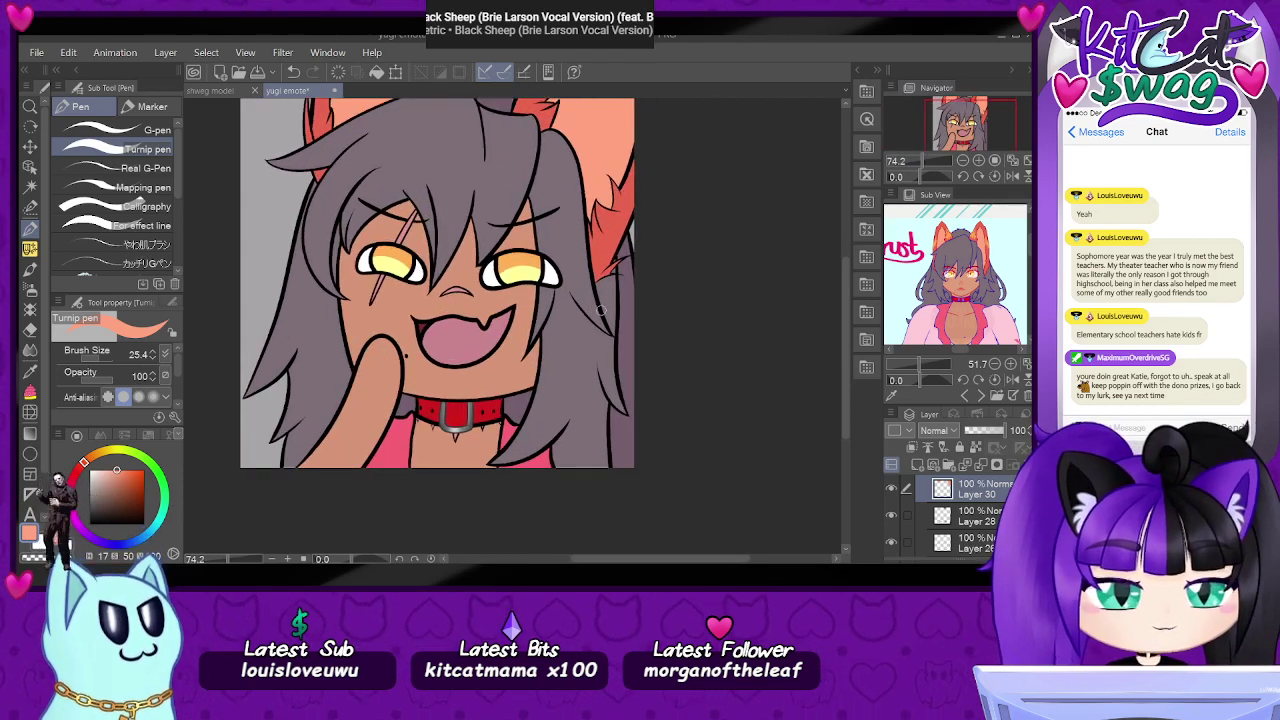
pyautogui.scroll(-2, 677, 272)
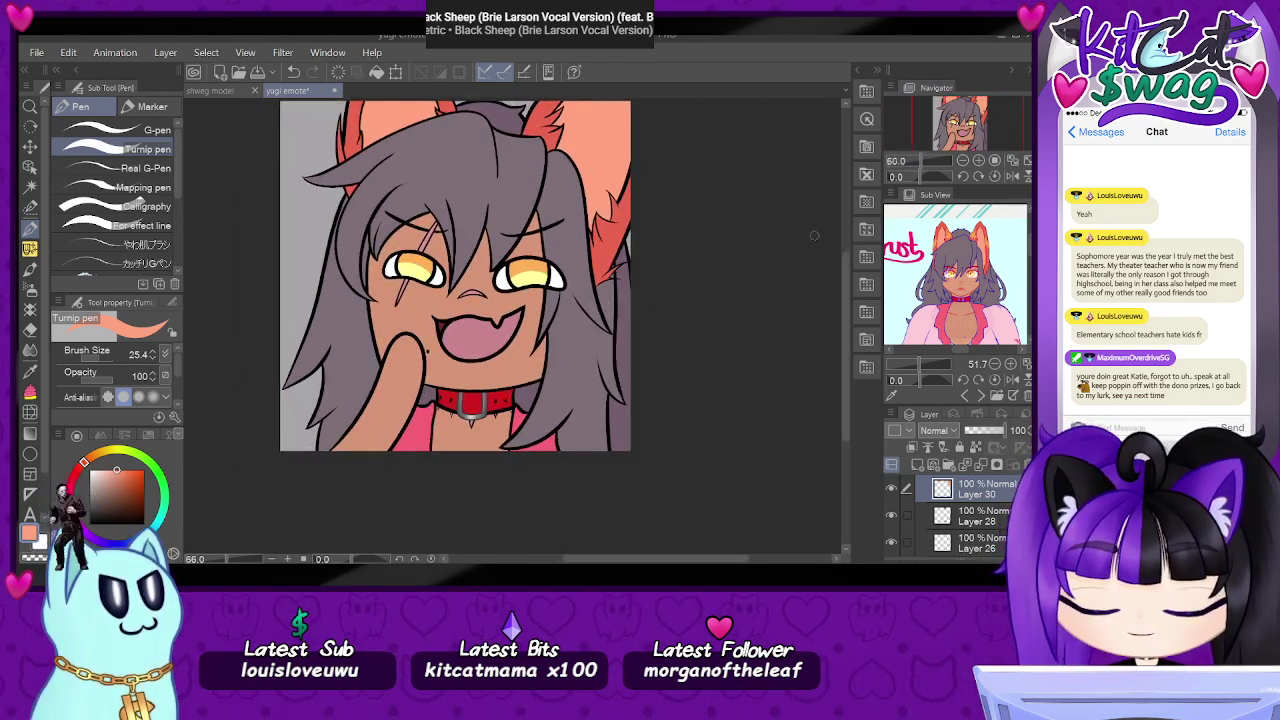
pyautogui.scroll(1, 700, 290)
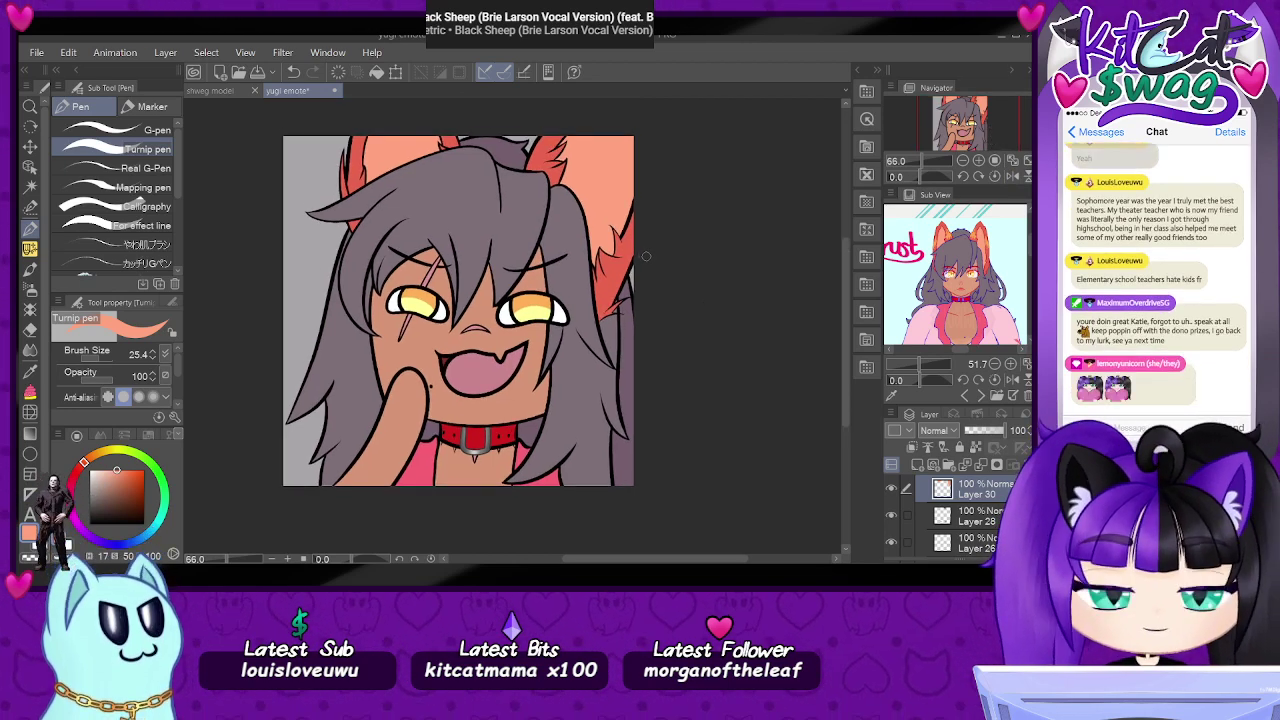
pyautogui.moveTo(995, 316); pyautogui.dragTo(1007, 205)
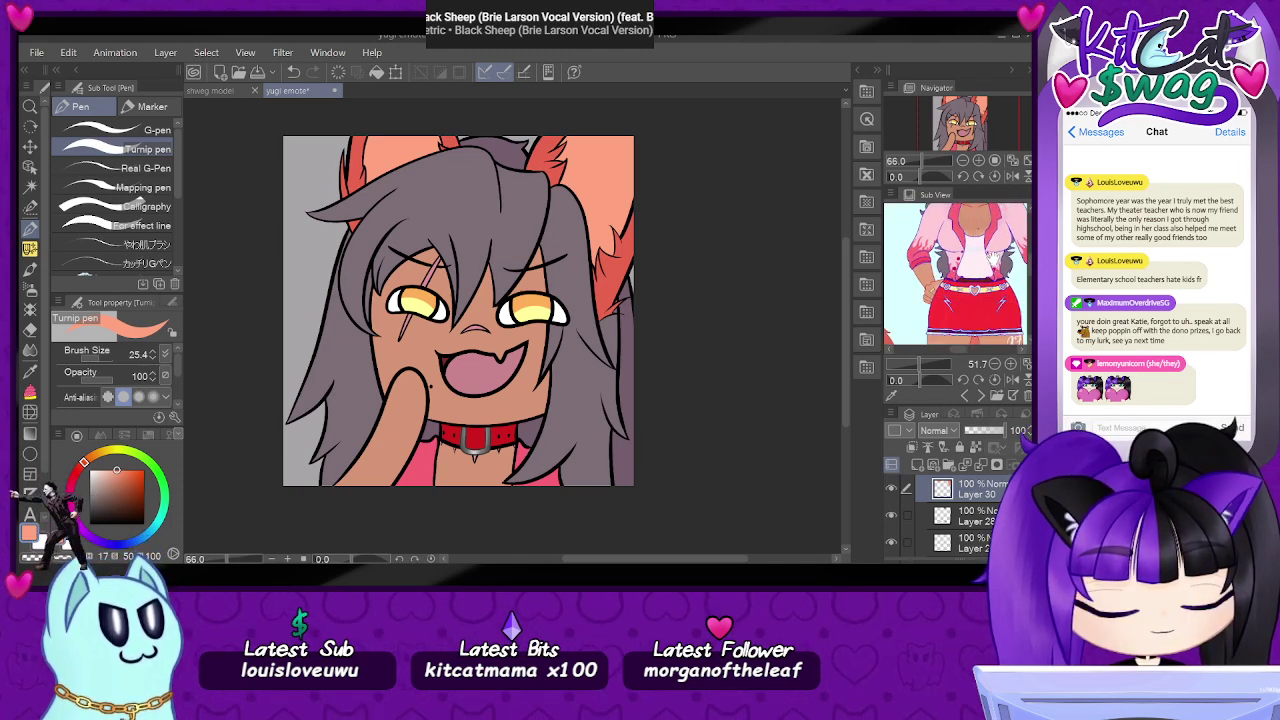
pyautogui.moveTo(968, 262); pyautogui.dragTo(975, 291)
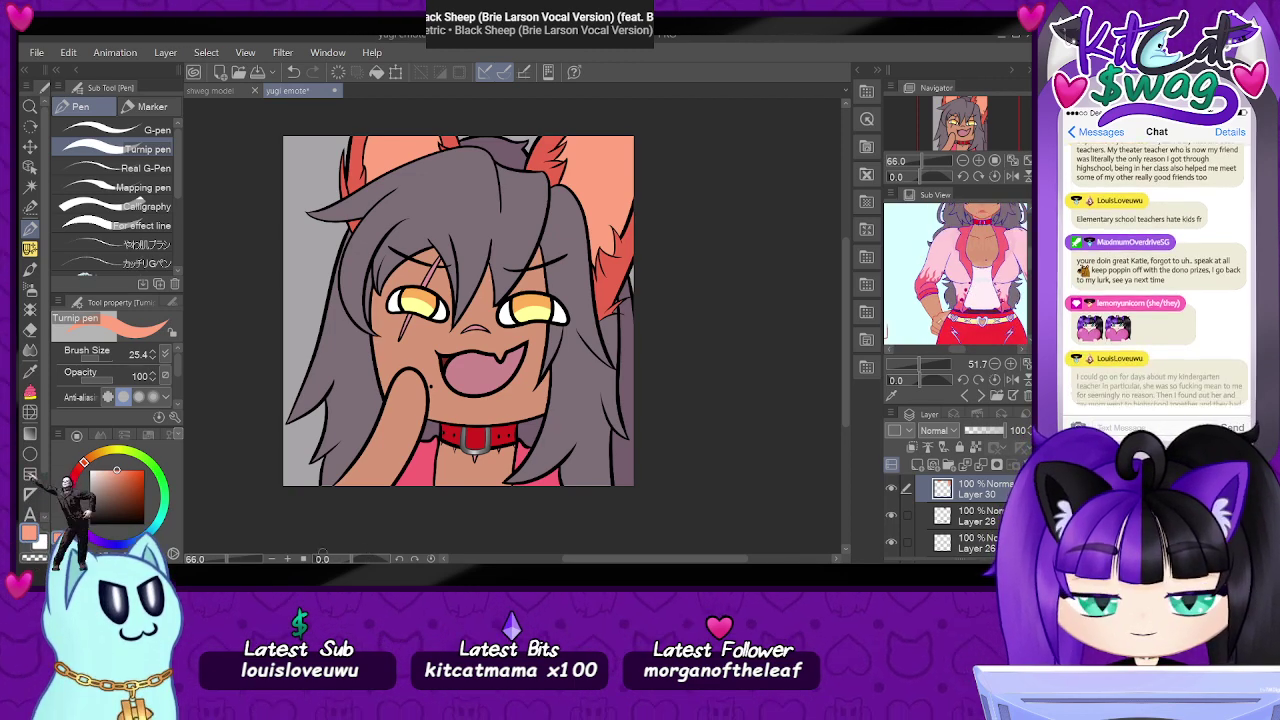
pyautogui.scroll(8, 315, 531)
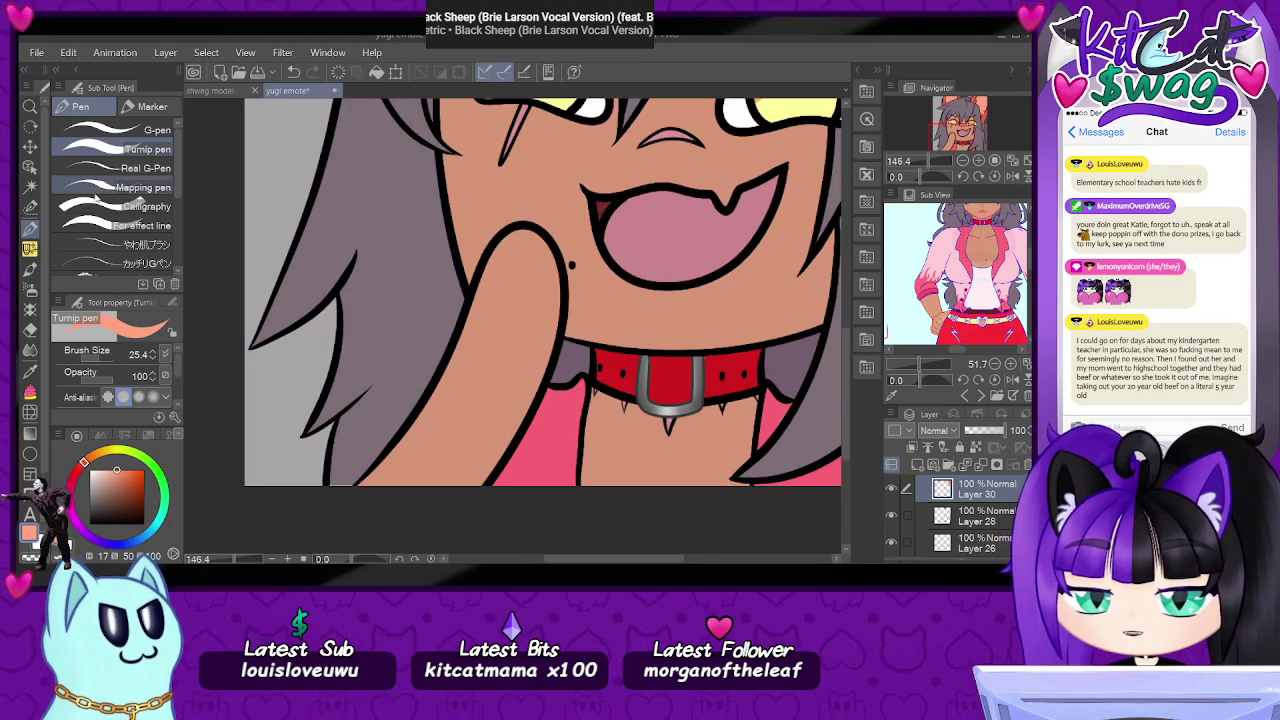
pyautogui.click(31, 168)
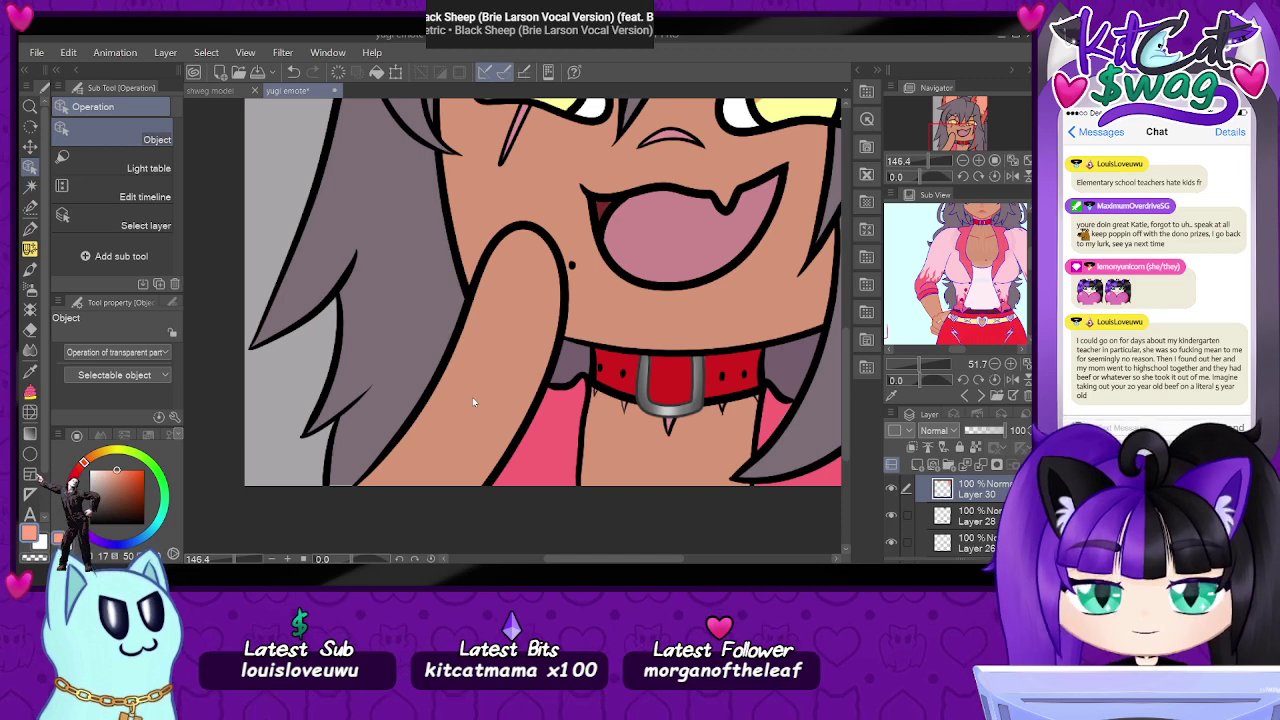
pyautogui.moveTo(922, 162); pyautogui.dragTo(977, 117)
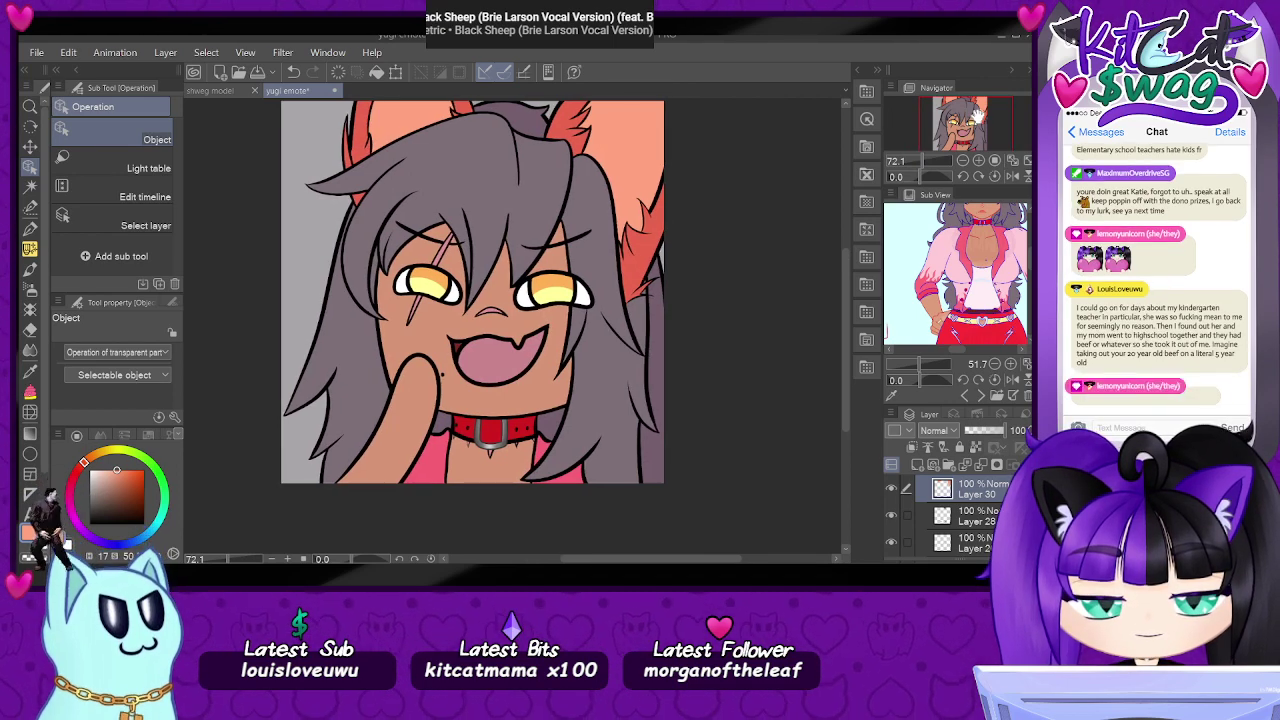
pyautogui.moveTo(977, 117); pyautogui.dragTo(979, 115)
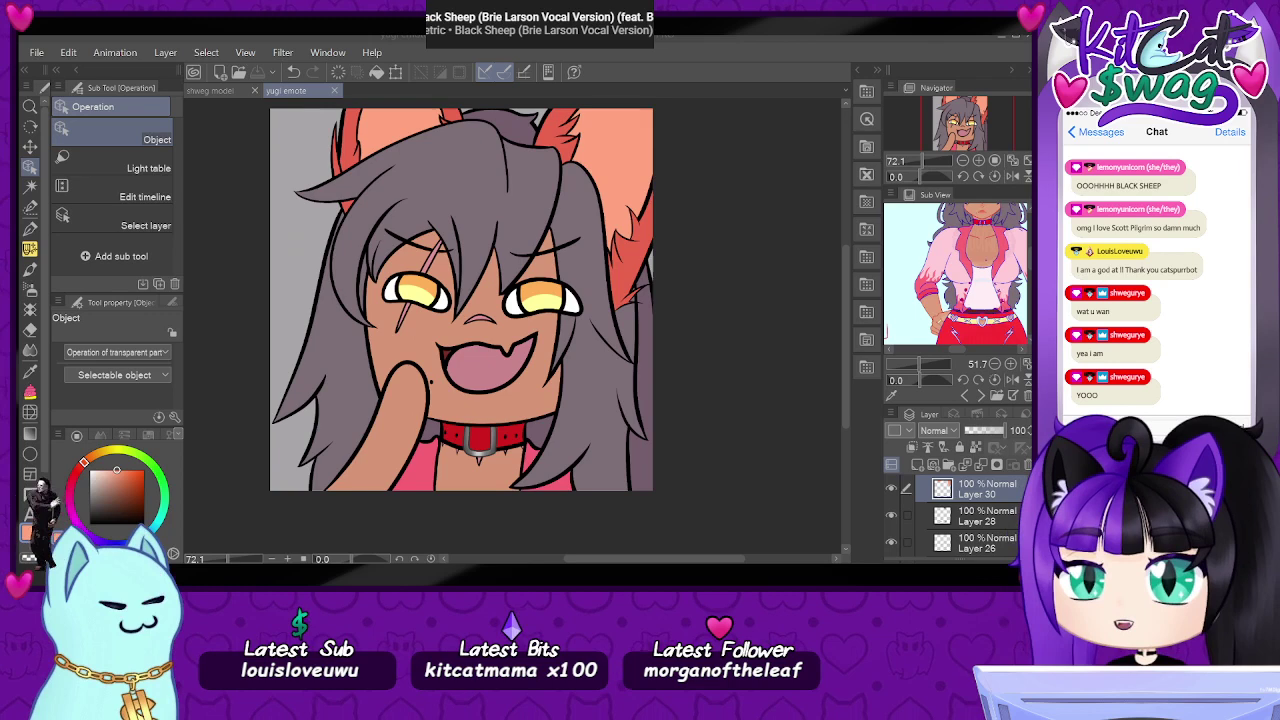
# - In the shweg model document, hide the tail's colour and line layers between the legs
pyautogui.click(210, 90)
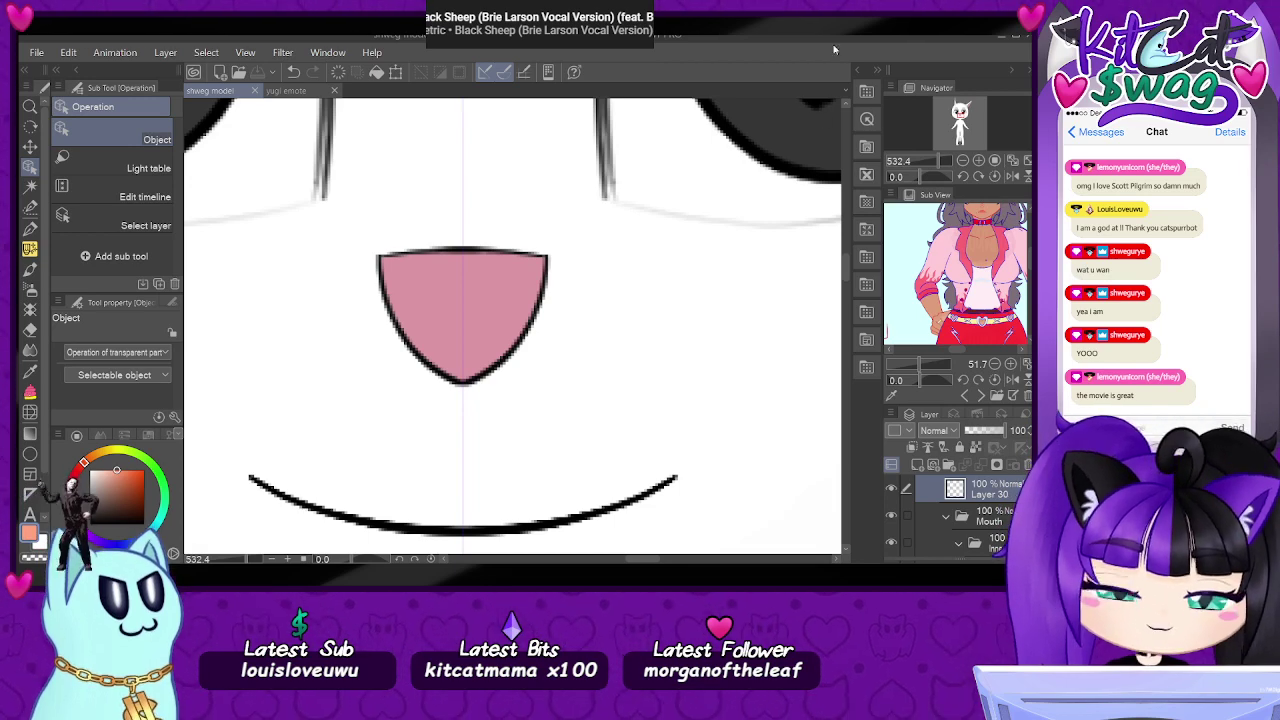
pyautogui.click(931, 164)
pyautogui.moveTo(933, 170); pyautogui.dragTo(924, 171)
pyautogui.moveTo(971, 105); pyautogui.dragTo(970, 122)
pyautogui.scroll(2, 592, 365)
pyautogui.scroll(3, 568, 427)
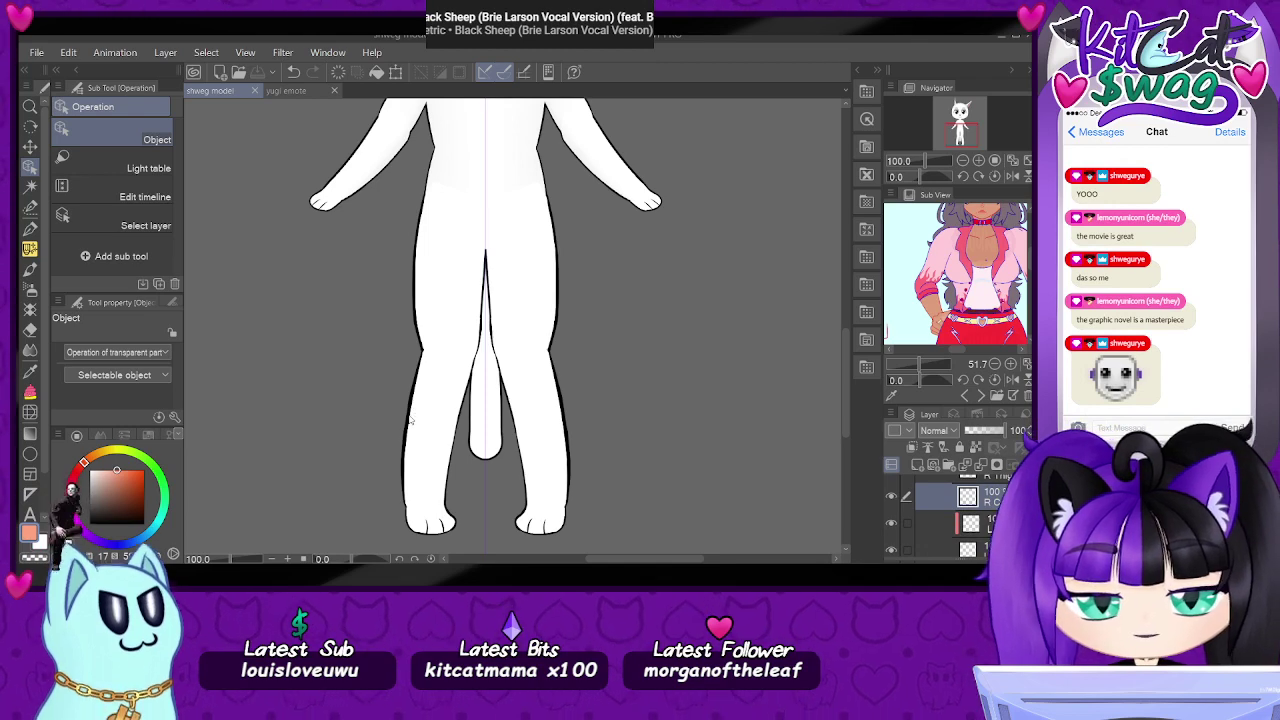
pyautogui.click(484, 418)
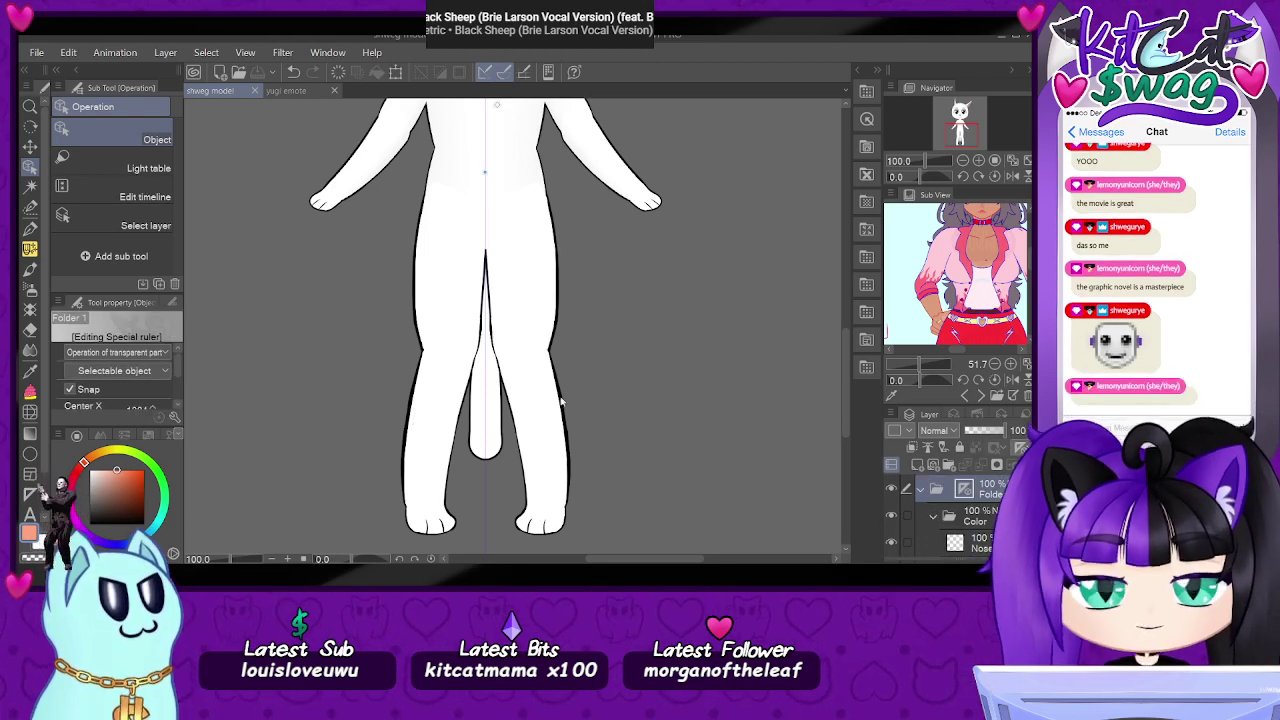
pyautogui.click(912, 488)
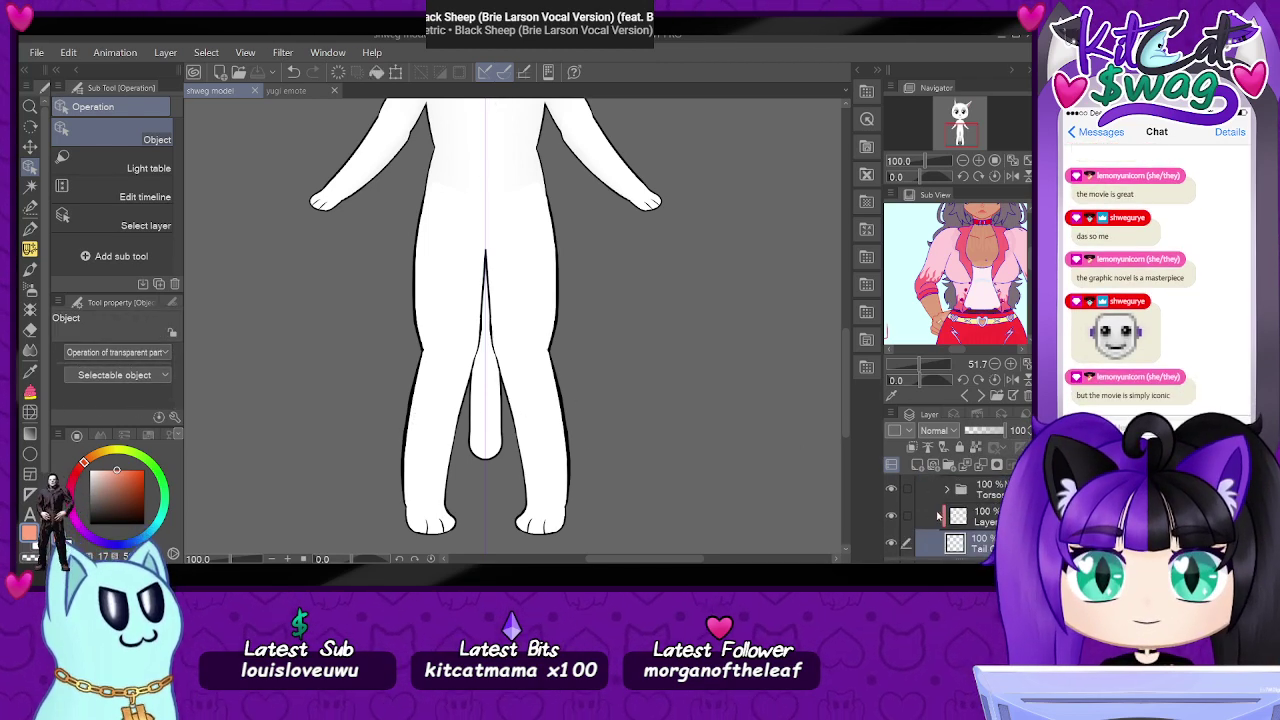
pyautogui.click(891, 541)
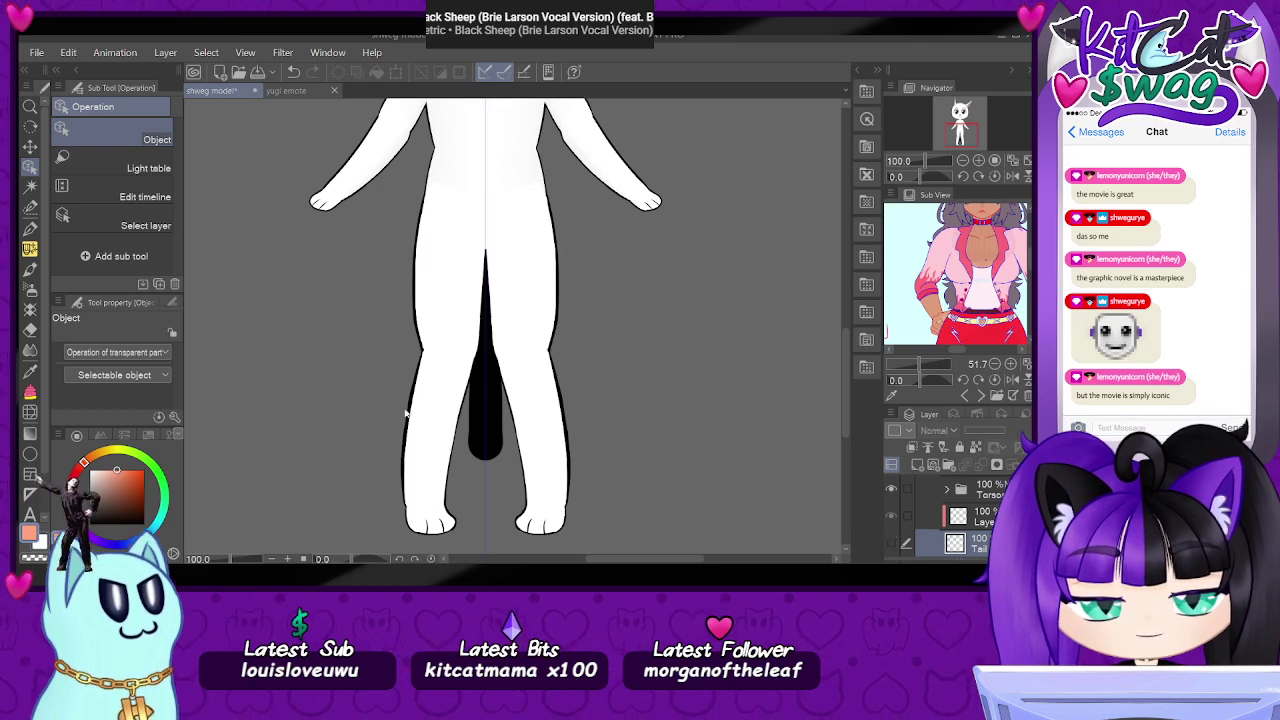
pyautogui.click(480, 420)
pyautogui.click(891, 542)
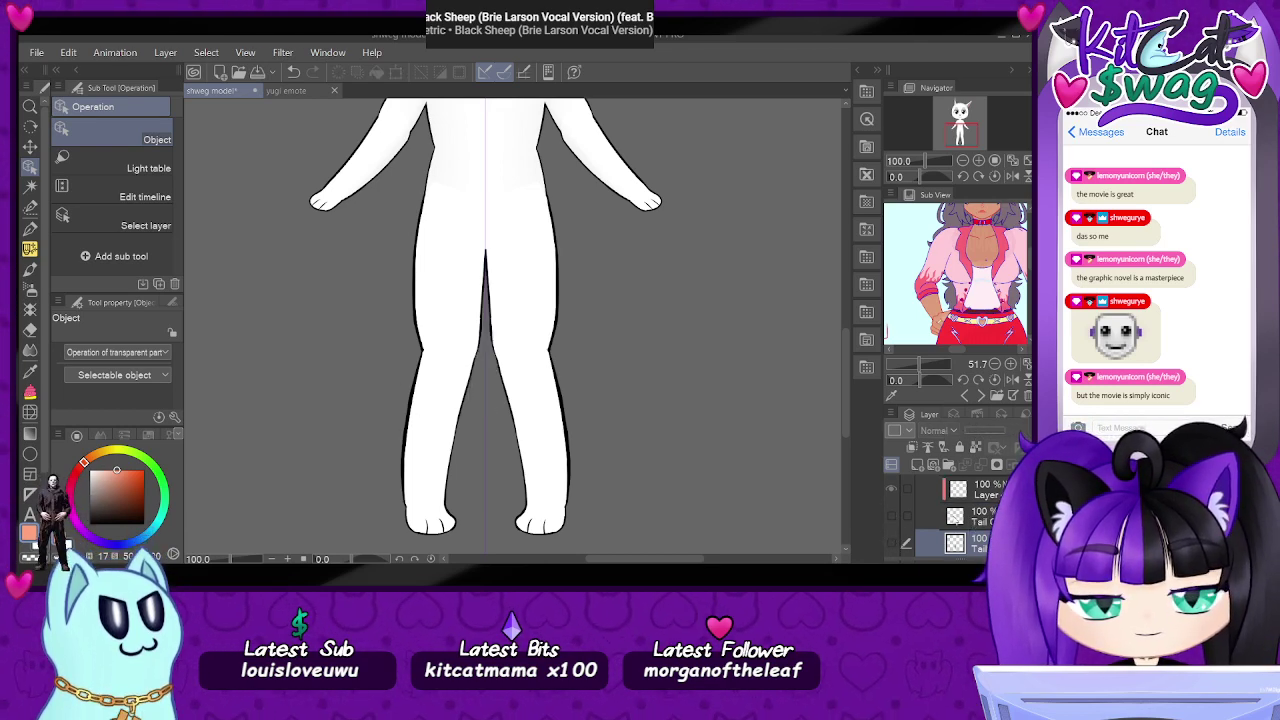
# - Try to rotate the R Calf layer inward around a pivot placed at the knee
pyautogui.click(437, 408)
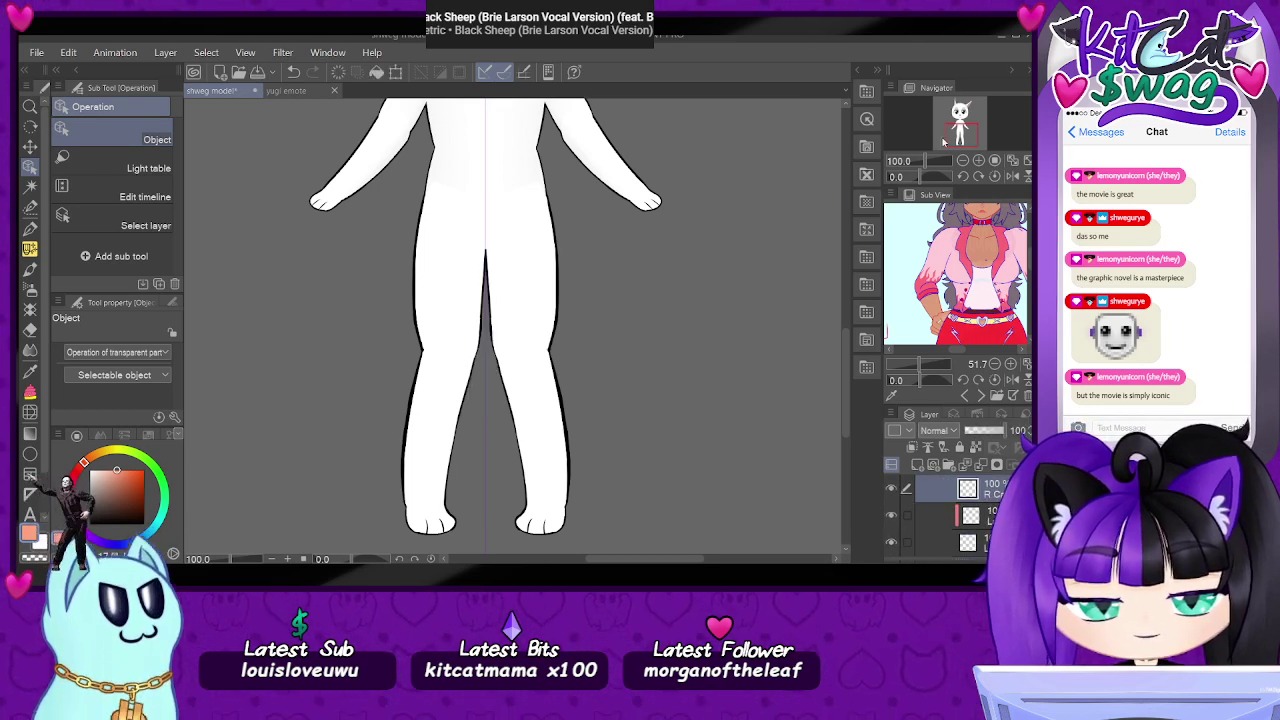
pyautogui.moveTo(950, 135); pyautogui.dragTo(951, 139)
pyautogui.scroll(6, 363, 381)
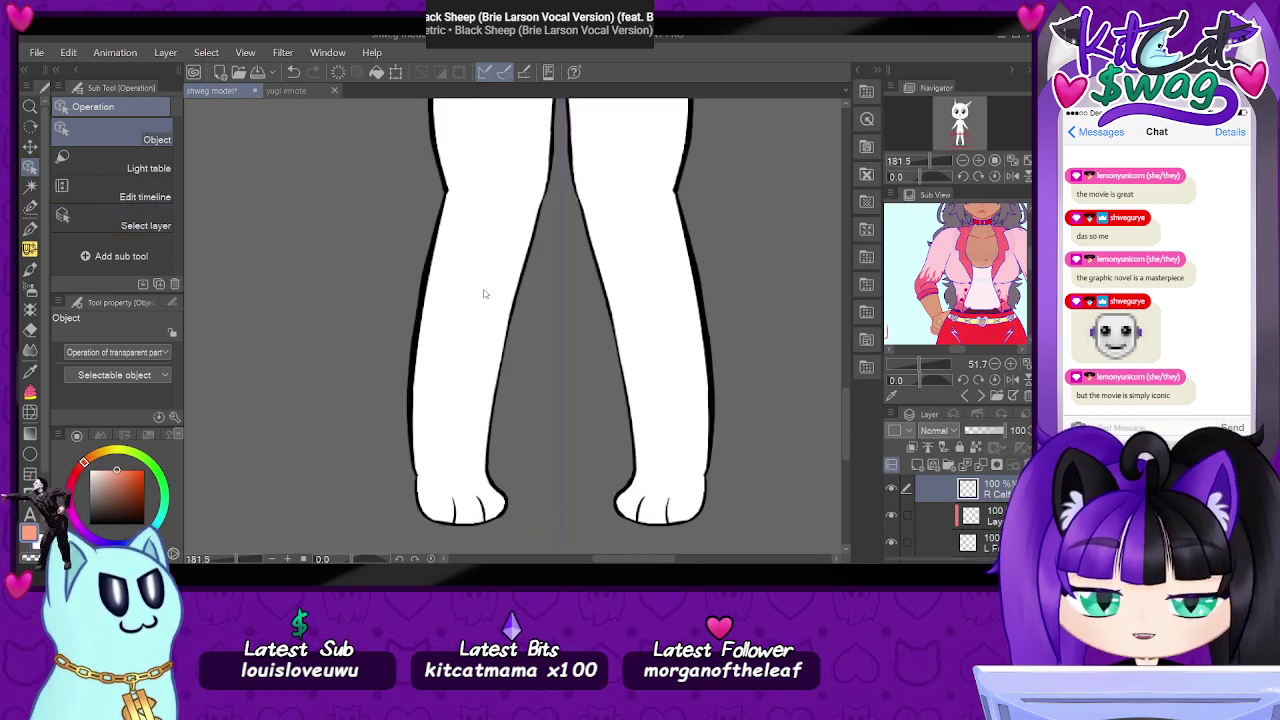
pyautogui.click(477, 320)
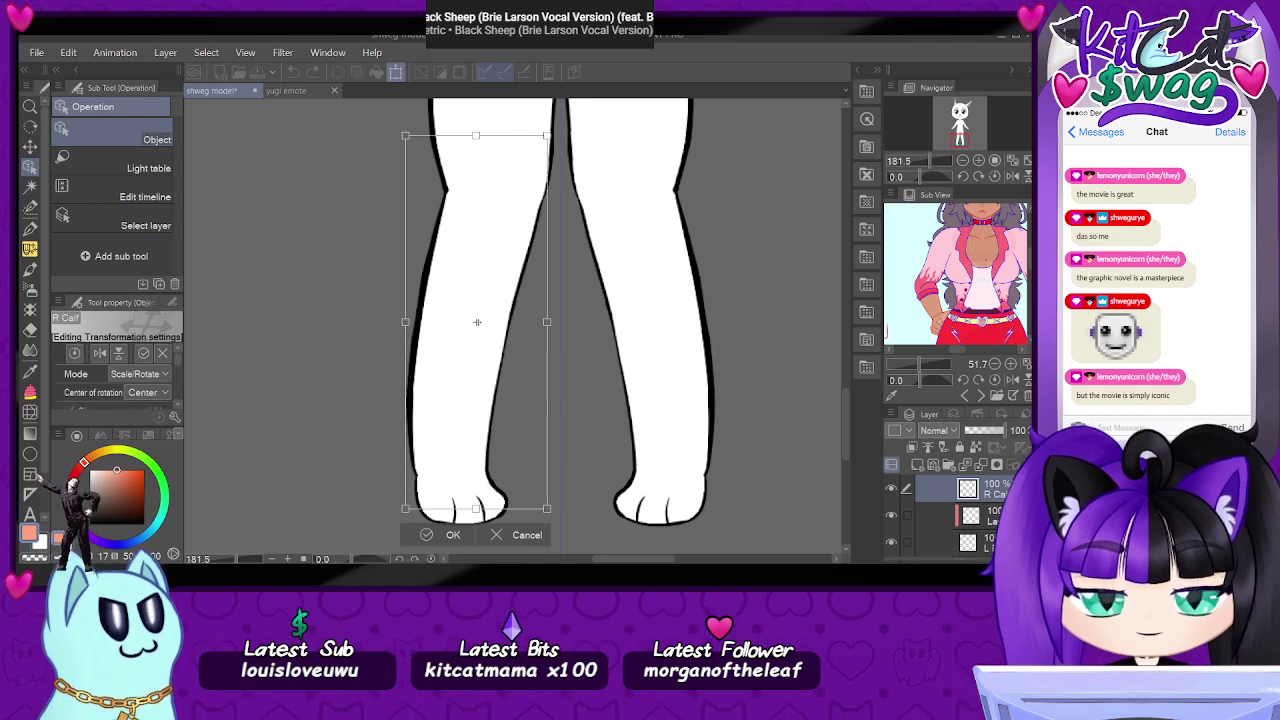
pyautogui.moveTo(502, 166); pyautogui.dragTo(499, 170)
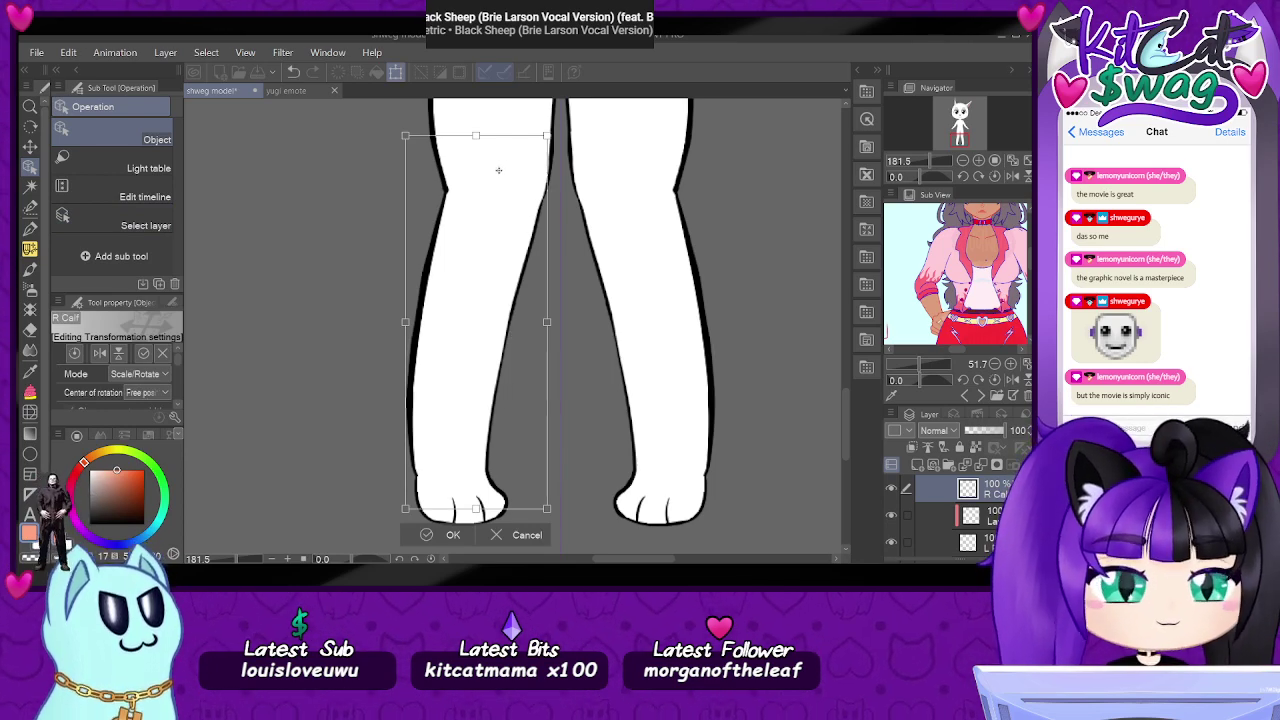
pyautogui.moveTo(568, 136); pyautogui.dragTo(555, 128)
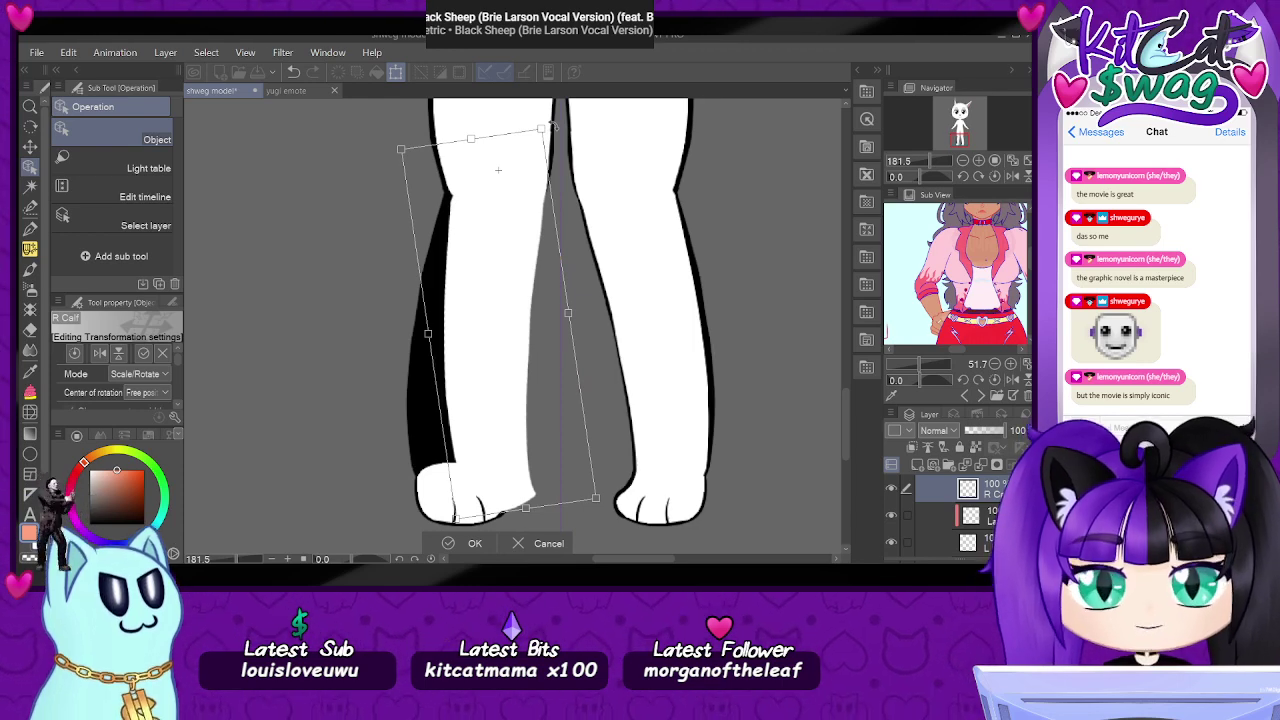
pyautogui.hotkey('ctrl', 'z')
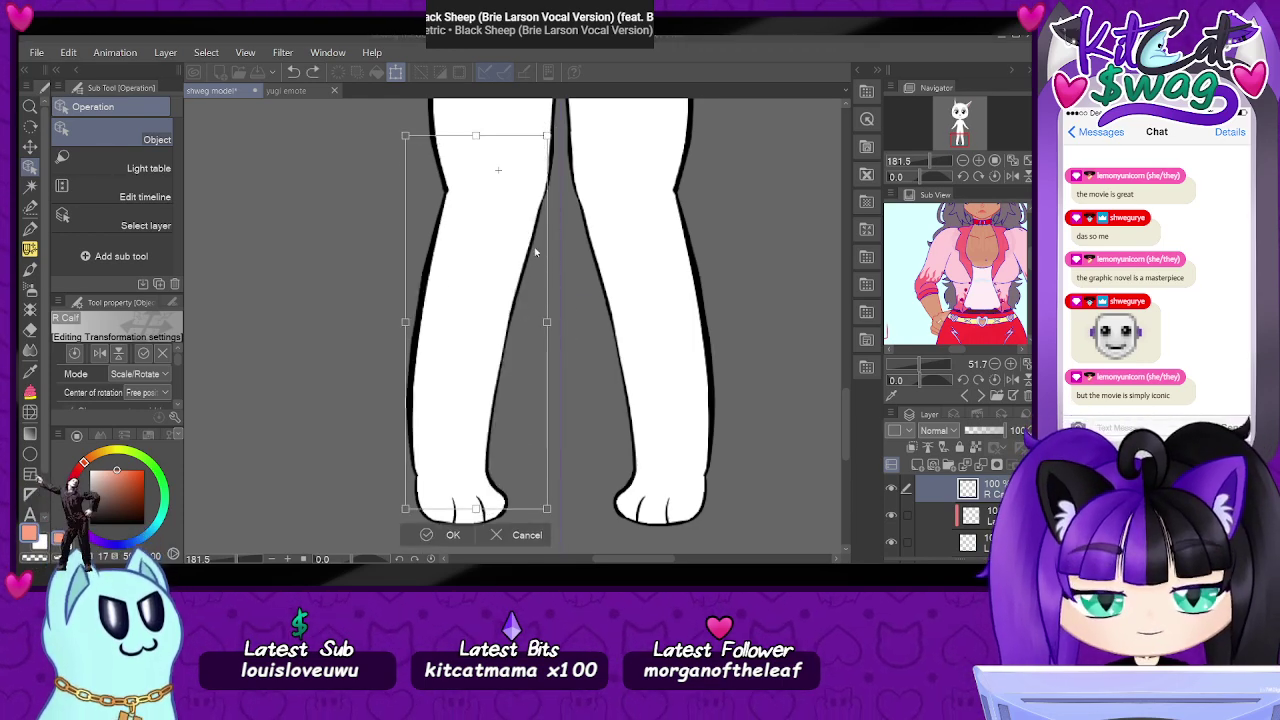
pyautogui.press('Return')
pyautogui.click(906, 542)
pyautogui.hotkey('ctrl', 't')
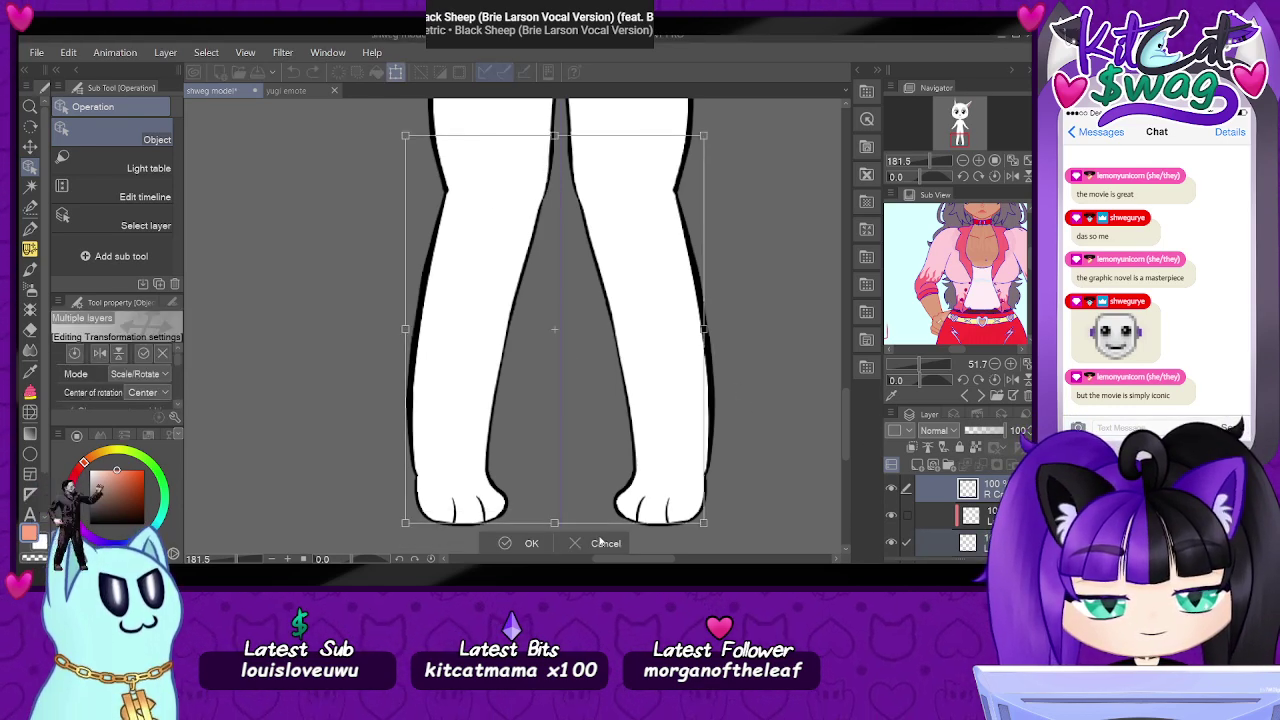
pyautogui.press('Return')
# - Examine the layers in the Legs folder to identify those belonging to the model's right foot
pyautogui.scroll(3, 945, 515)
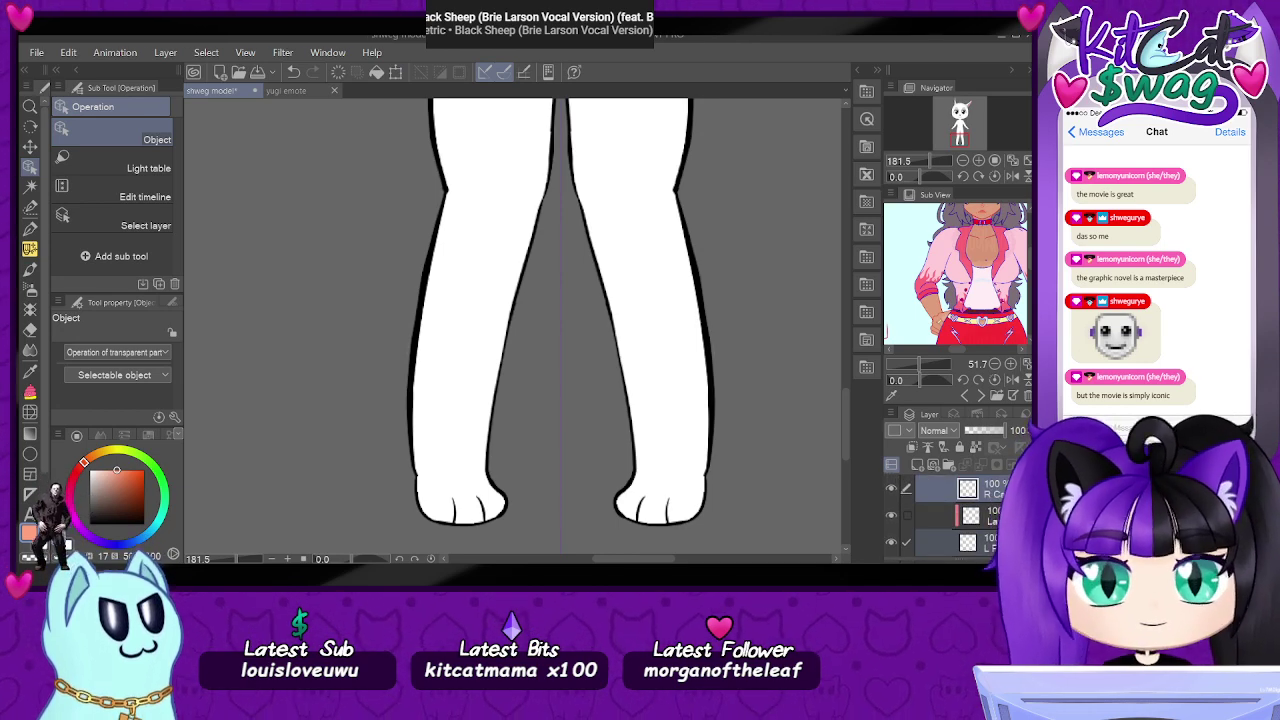
pyautogui.scroll(1, 945, 515)
pyautogui.click(985, 528)
pyautogui.scroll(3, 960, 518)
pyautogui.scroll(-2, 930, 510)
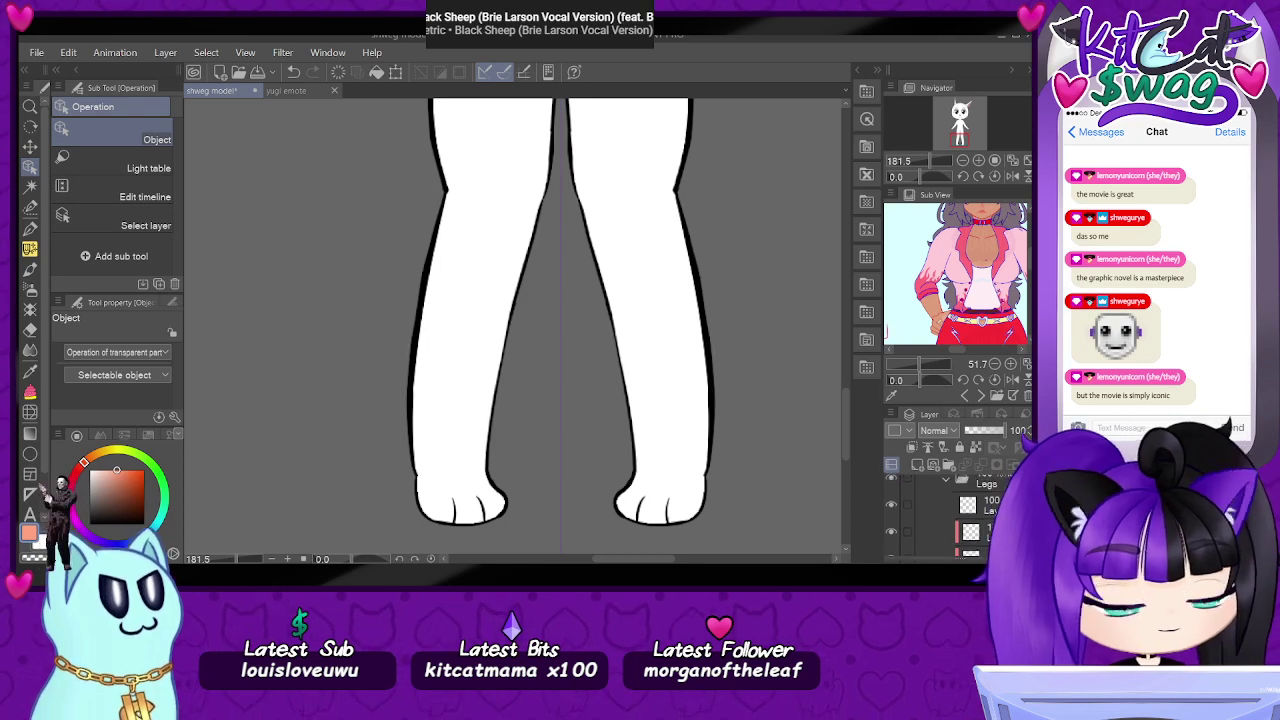
pyautogui.click(892, 535)
pyautogui.click(893, 538)
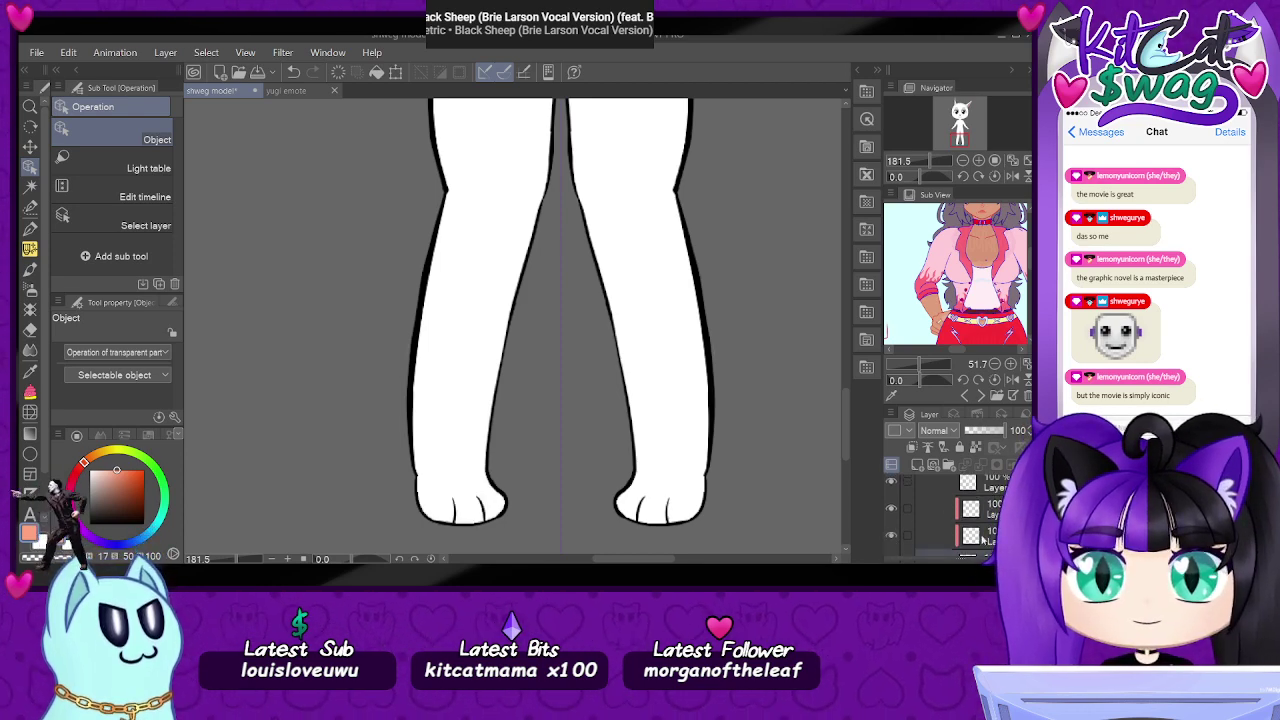
# - Hide the clipped toe lines on the model's right foot and make the R Foot layer active
pyautogui.click(982, 537)
pyautogui.click(978, 469)
pyautogui.click(892, 509)
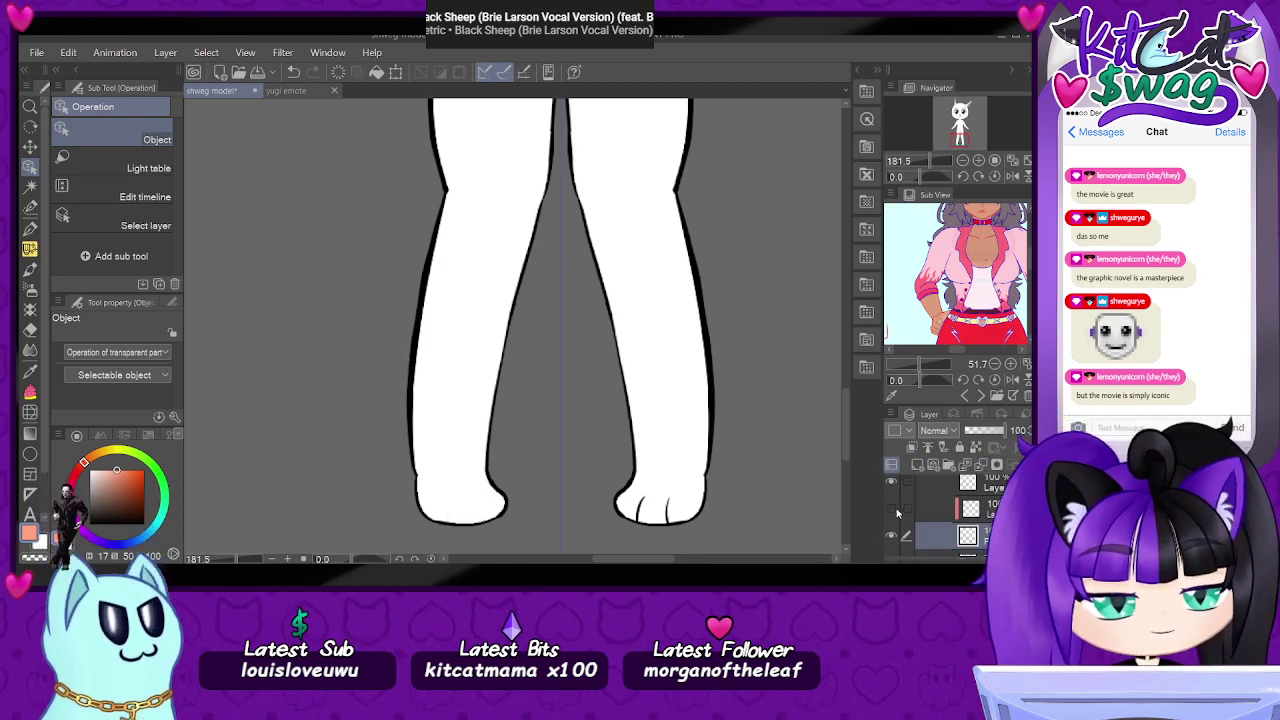
pyautogui.click(893, 509)
pyautogui.click(915, 512)
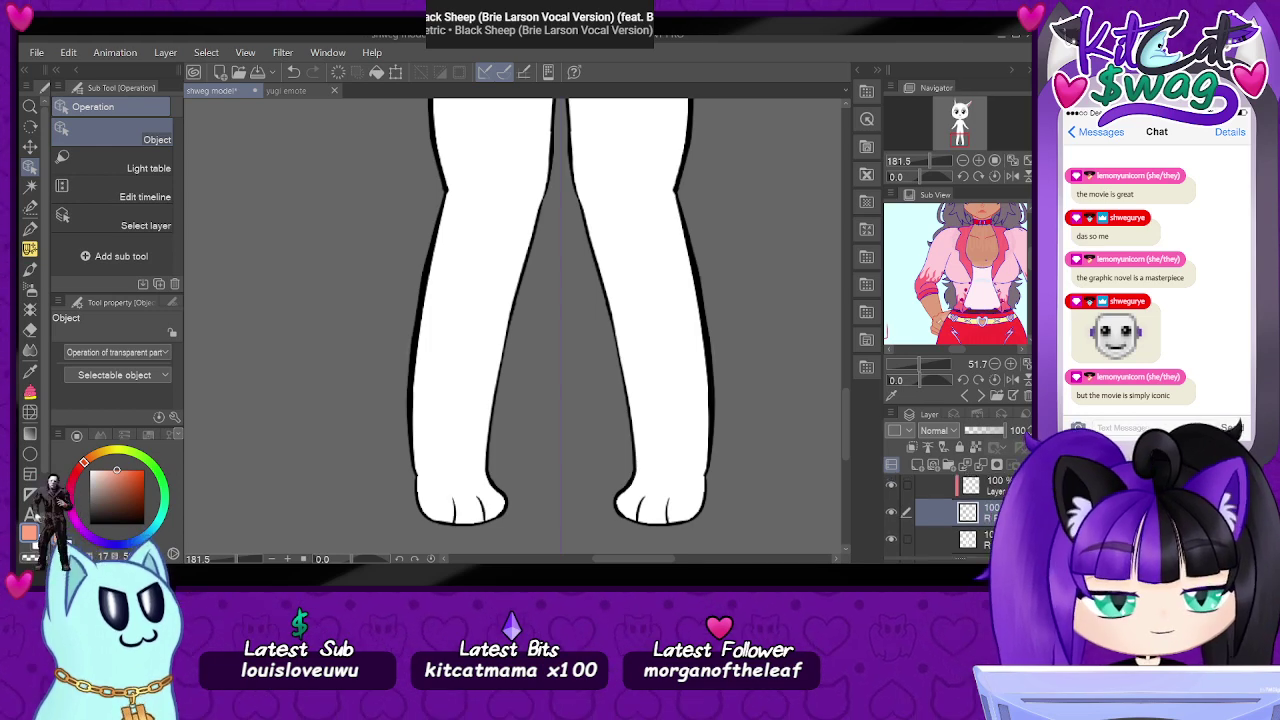
pyautogui.click(895, 489)
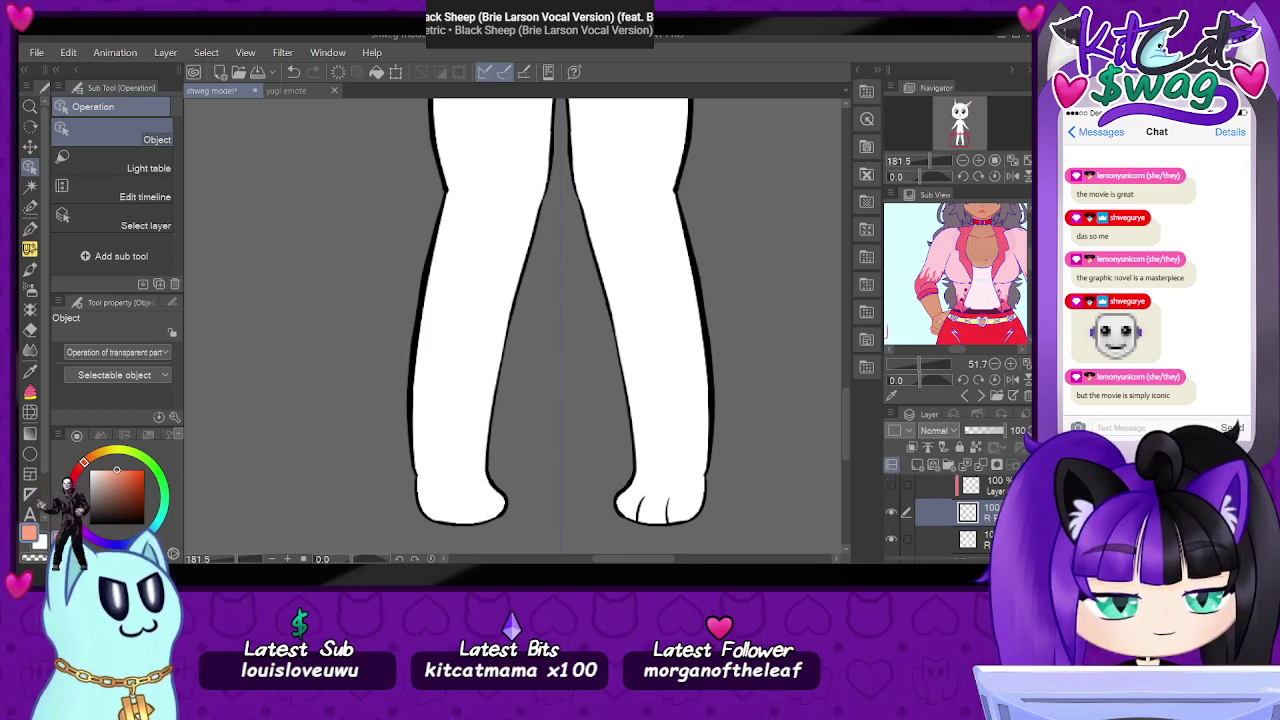
pyautogui.click(985, 487)
pyautogui.click(981, 465)
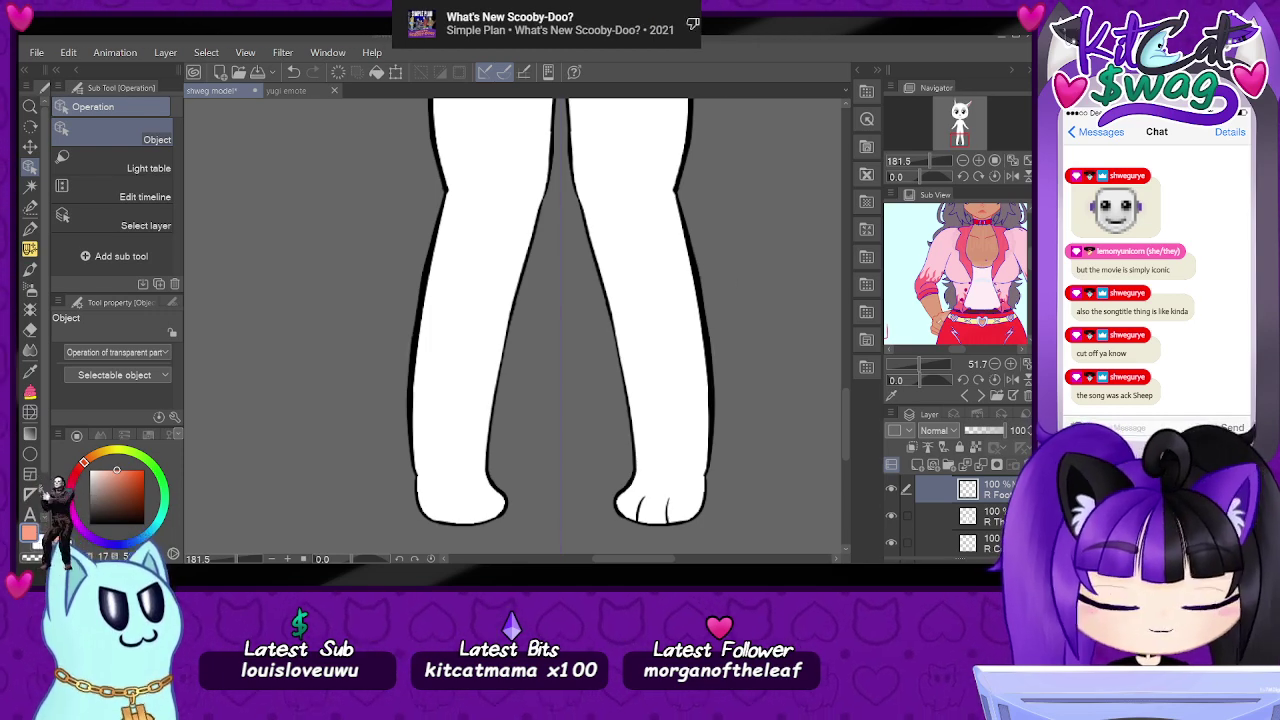
# - Rotate the R Foot and R Calf layers together inward around a pivot at the knee and apply the transformation
pyautogui.scroll(-2, 950, 517)
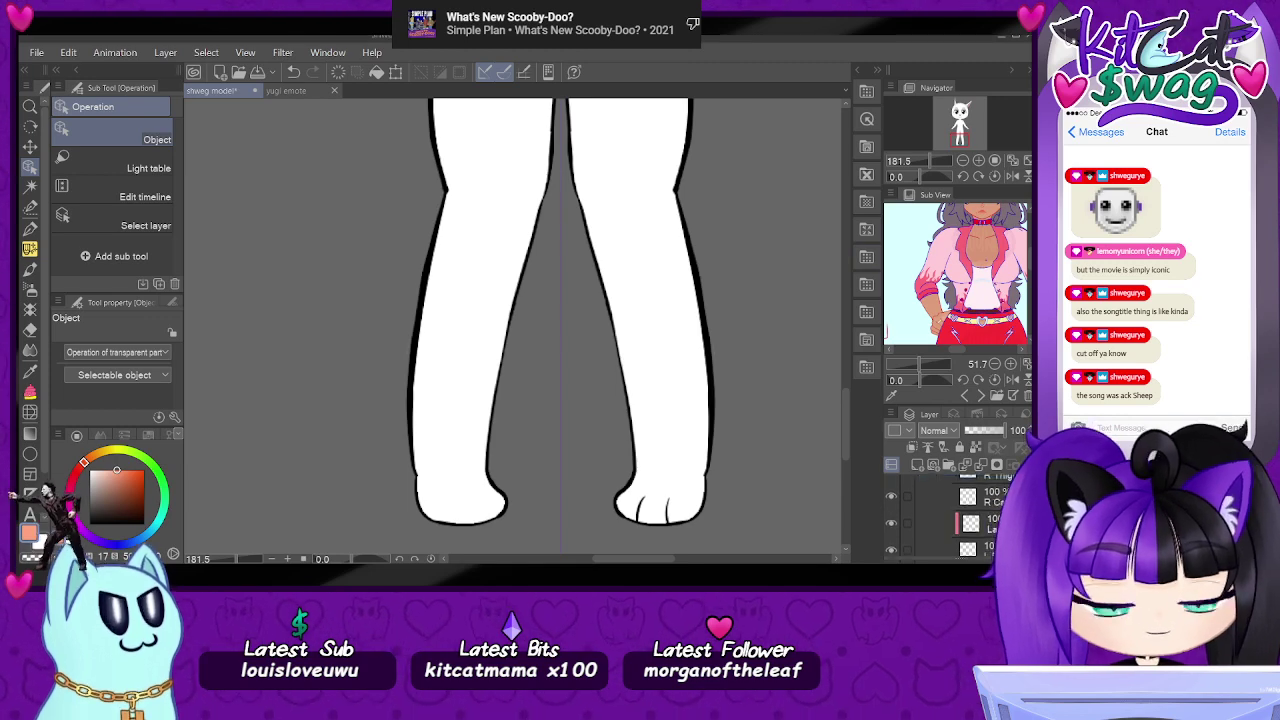
pyautogui.scroll(1, 955, 515)
pyautogui.click(907, 543)
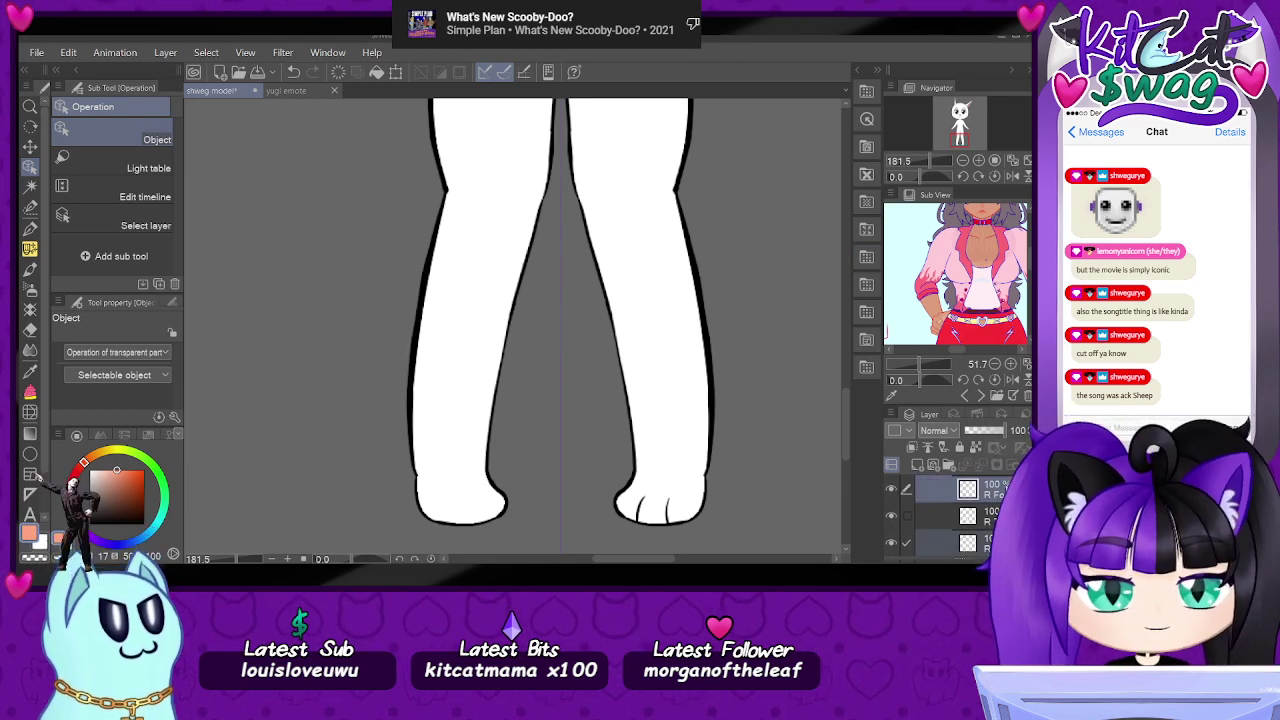
pyautogui.hotkey('ctrl', 't')
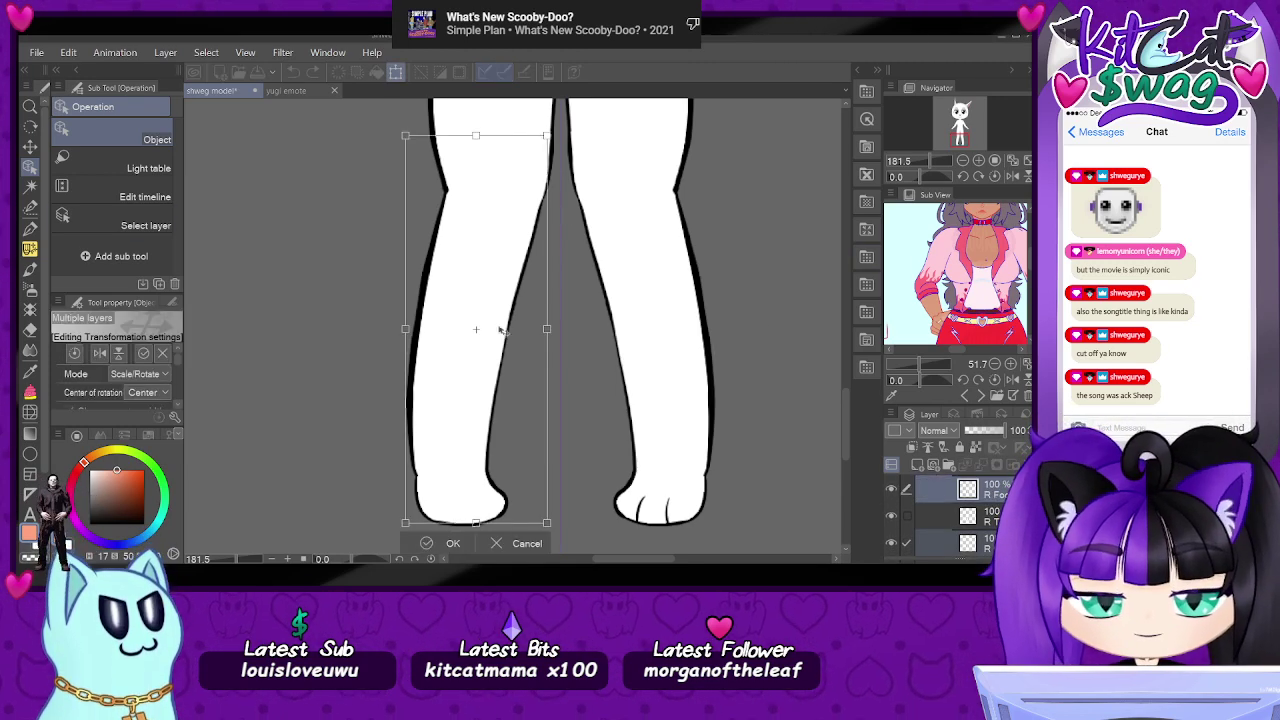
pyautogui.moveTo(558, 126); pyautogui.dragTo(545, 120)
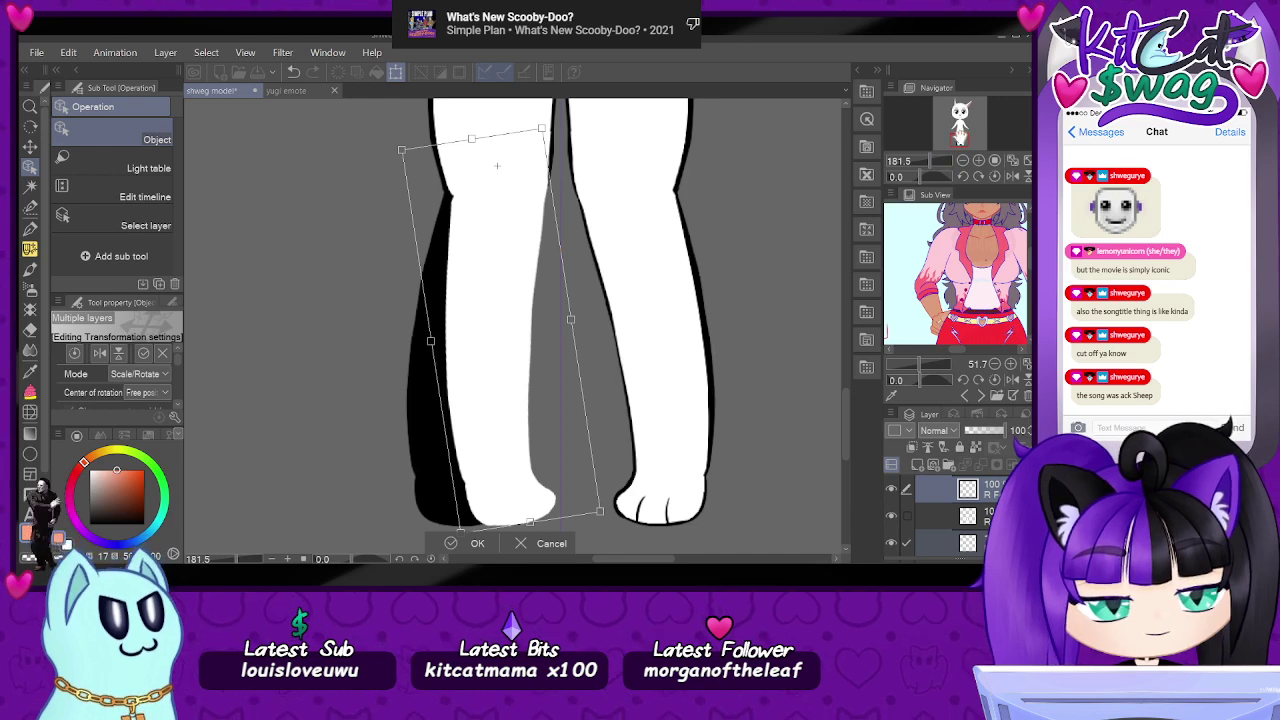
pyautogui.moveTo(958, 136); pyautogui.dragTo(960, 139)
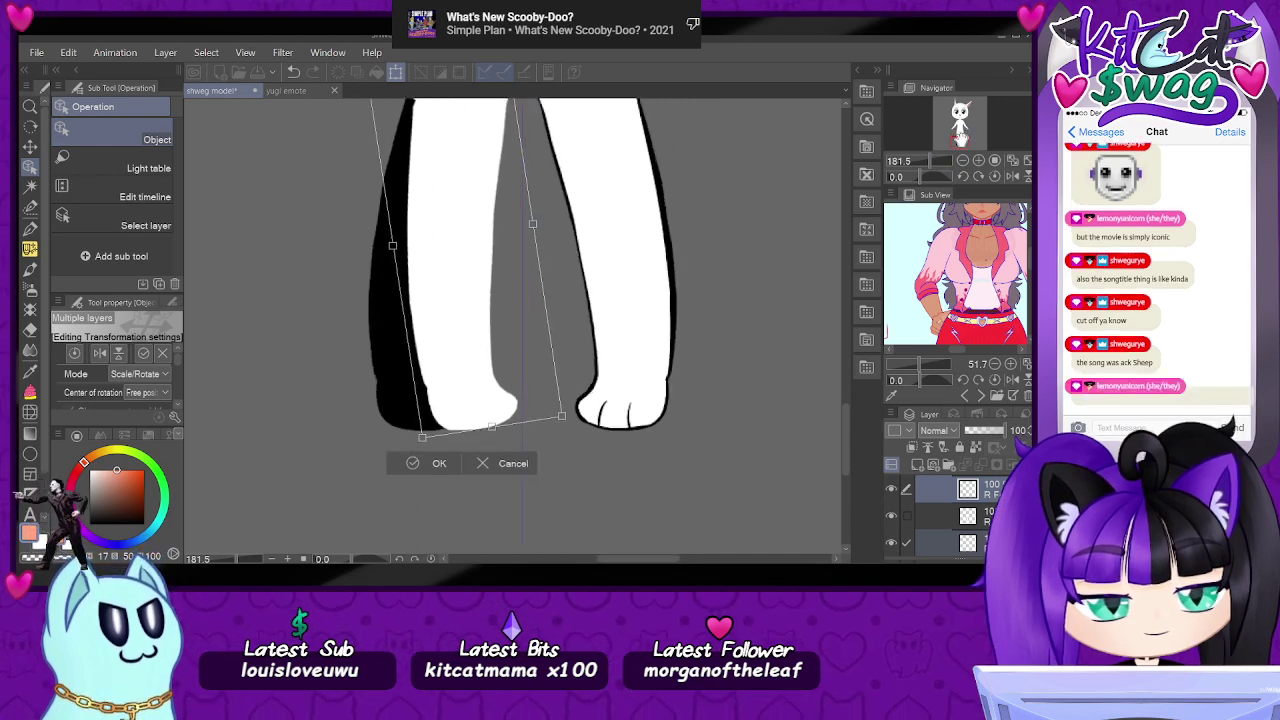
pyautogui.click(435, 463)
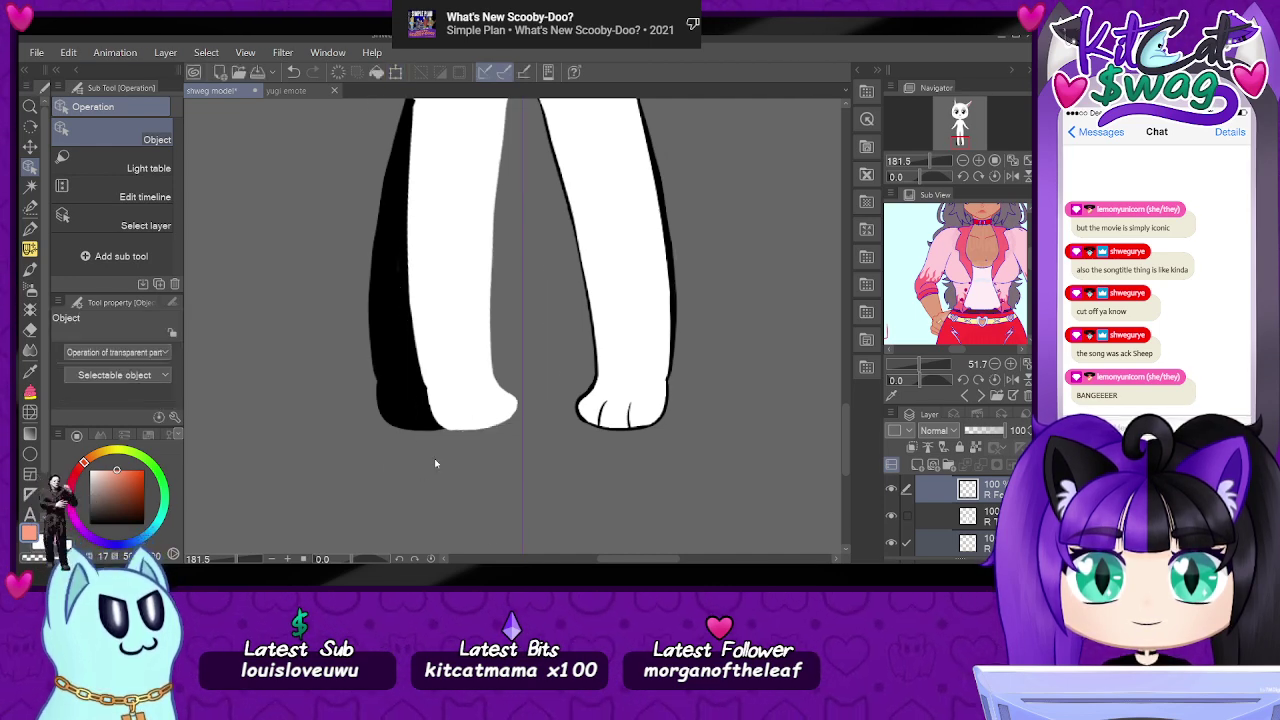
# - Rotate the right calf and foot outline layers together around a pivot at the knee to match the leg, and remove those outlines
pyautogui.click(396, 294)
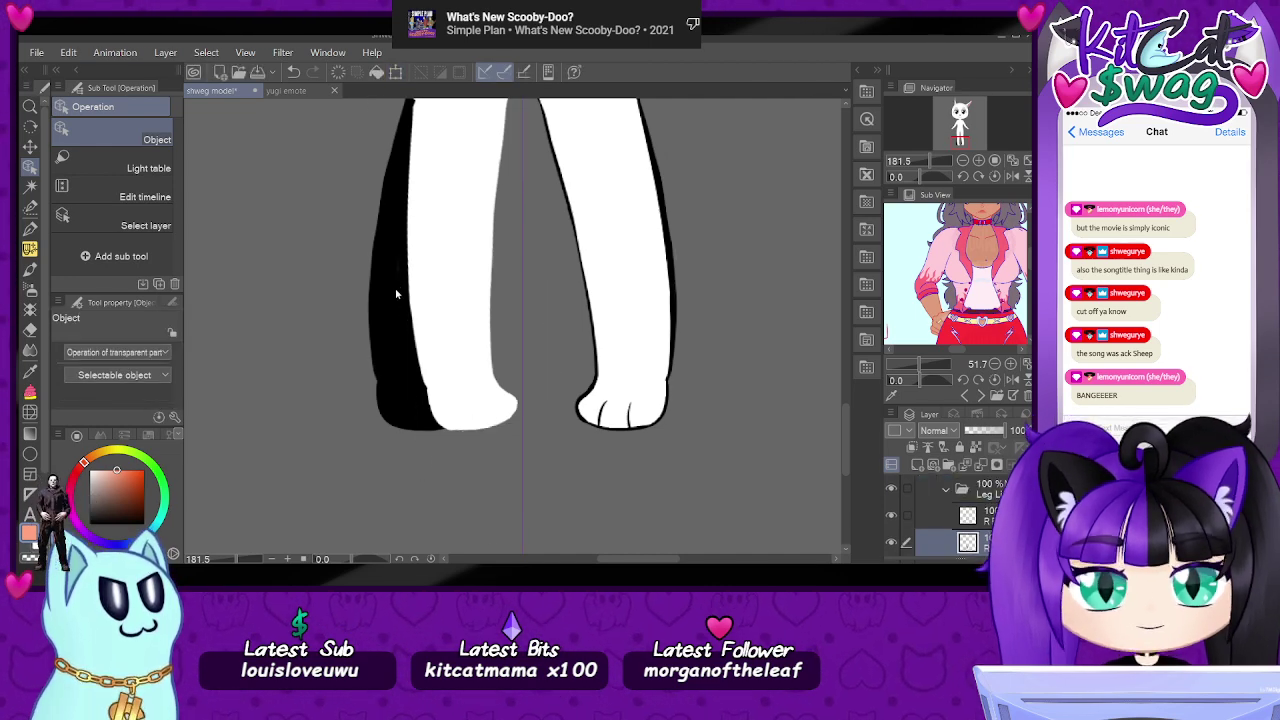
pyautogui.click(409, 407)
pyautogui.click(908, 541)
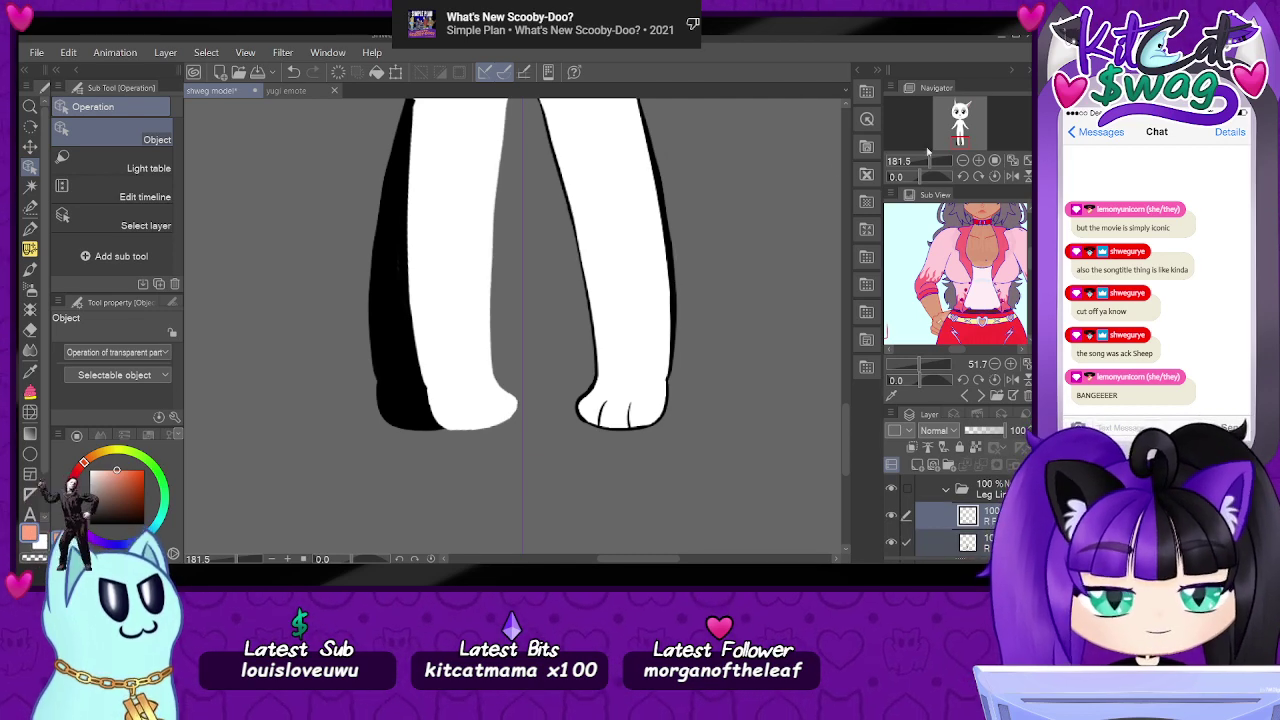
pyautogui.hotkey('ctrl', 't')
pyautogui.moveTo(960, 141); pyautogui.dragTo(959, 137)
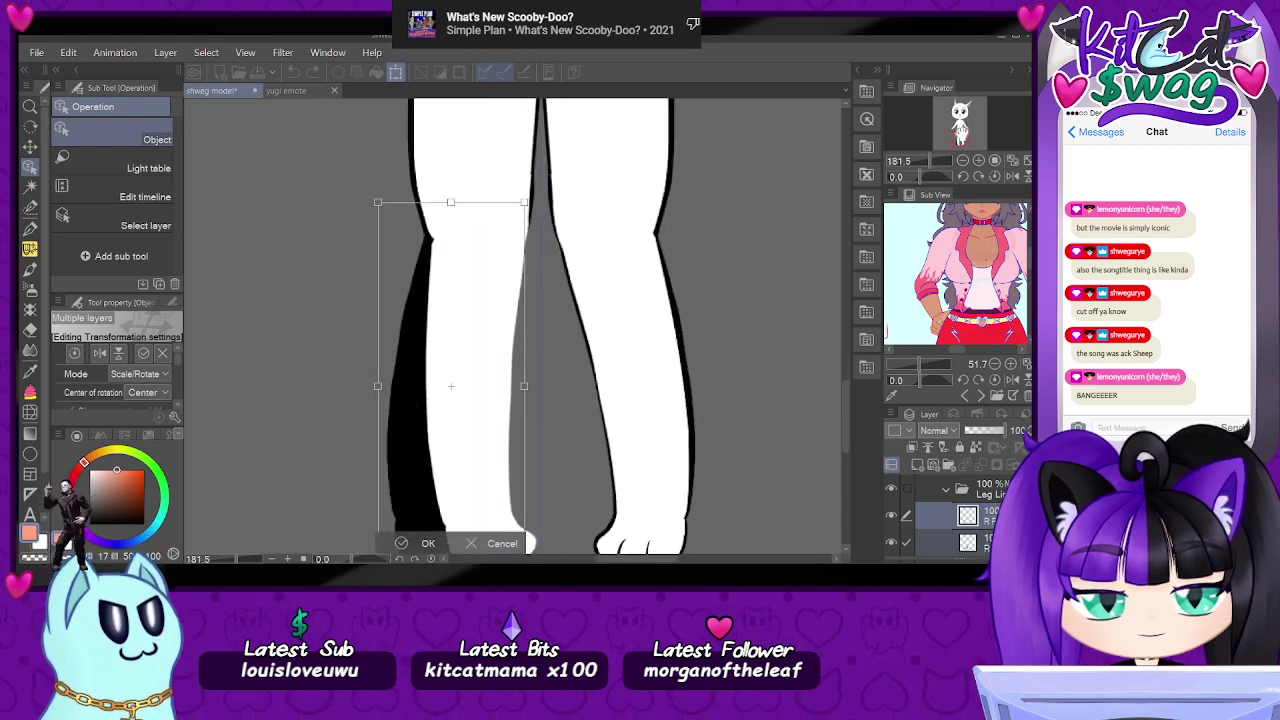
pyautogui.click(481, 220)
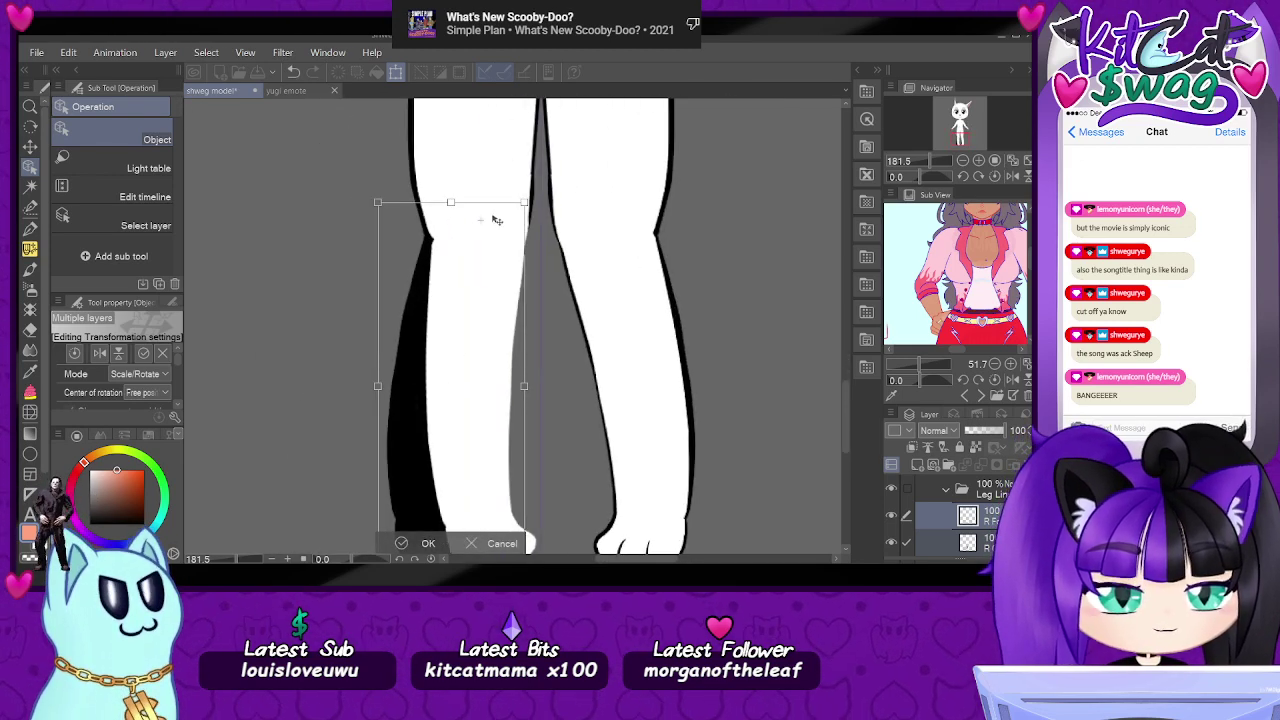
pyautogui.moveTo(545, 190); pyautogui.dragTo(563, 128)
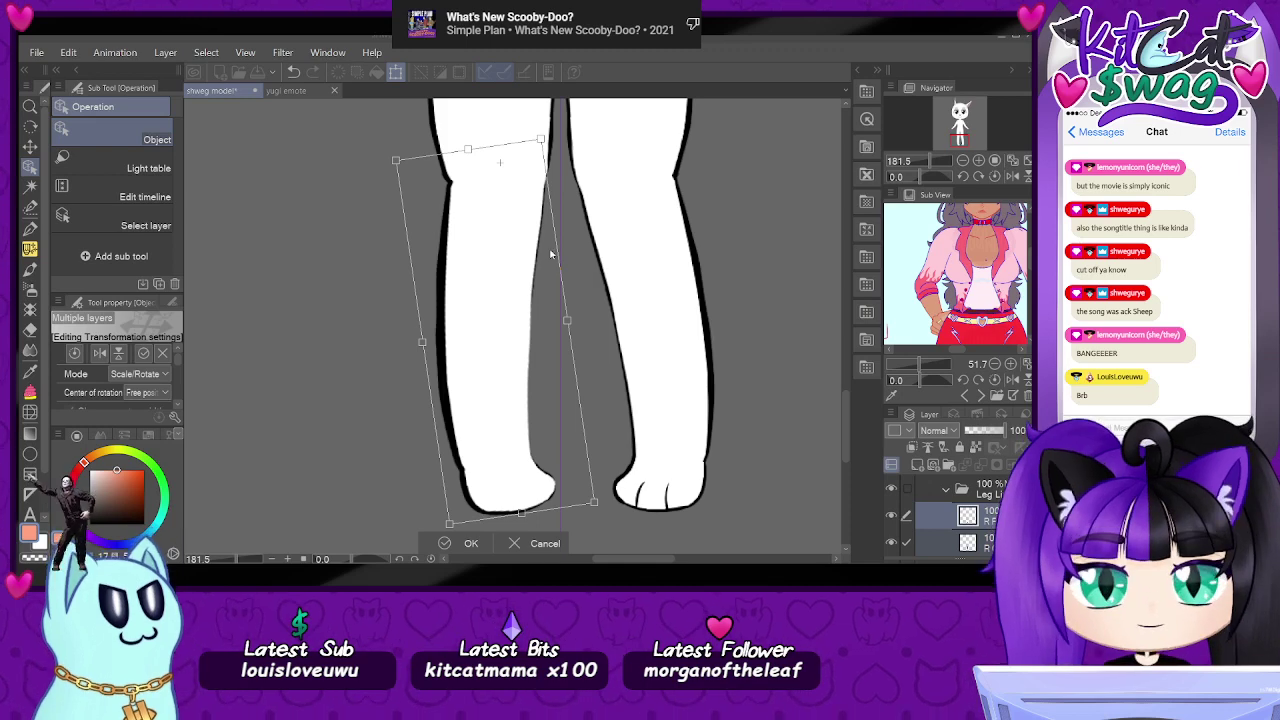
pyautogui.press('Return')
pyautogui.press('Delete')
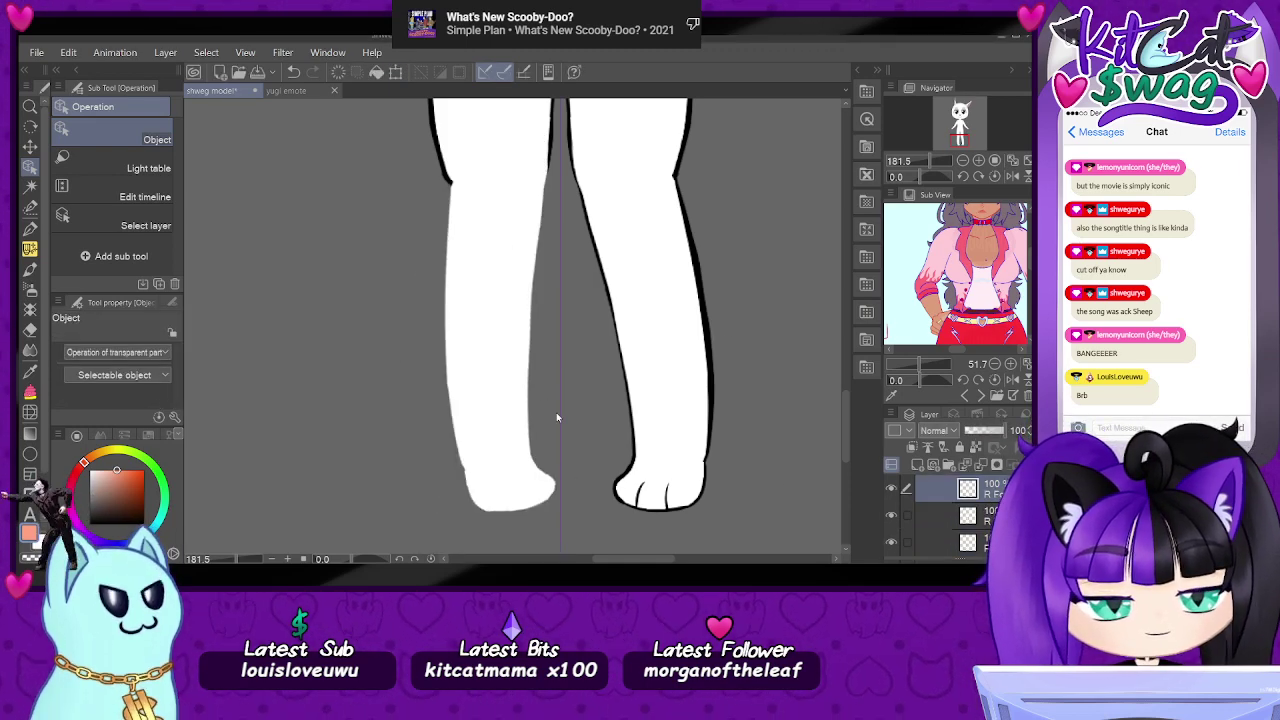
# - Rotate the R Foot layer slightly clockwise around a pivot at the ankle and apply the transformation
pyautogui.hotkey('ctrl', 't')
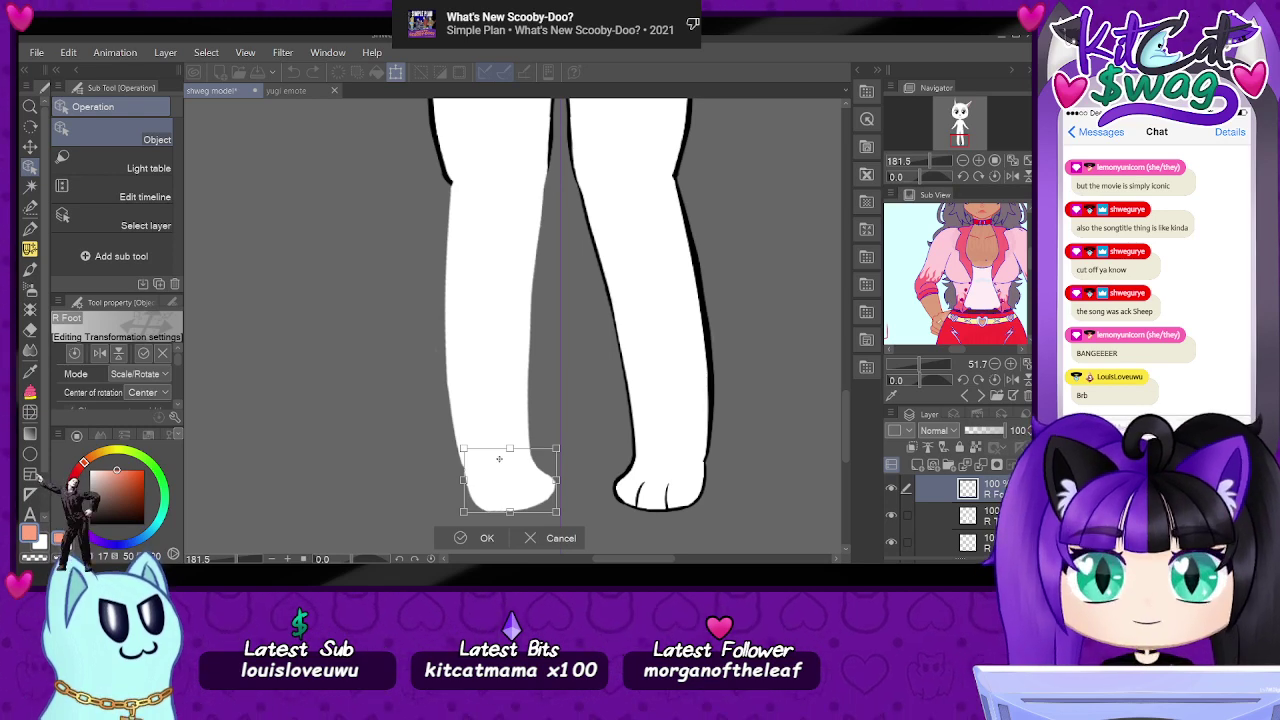
pyautogui.moveTo(564, 442); pyautogui.dragTo(603, 449)
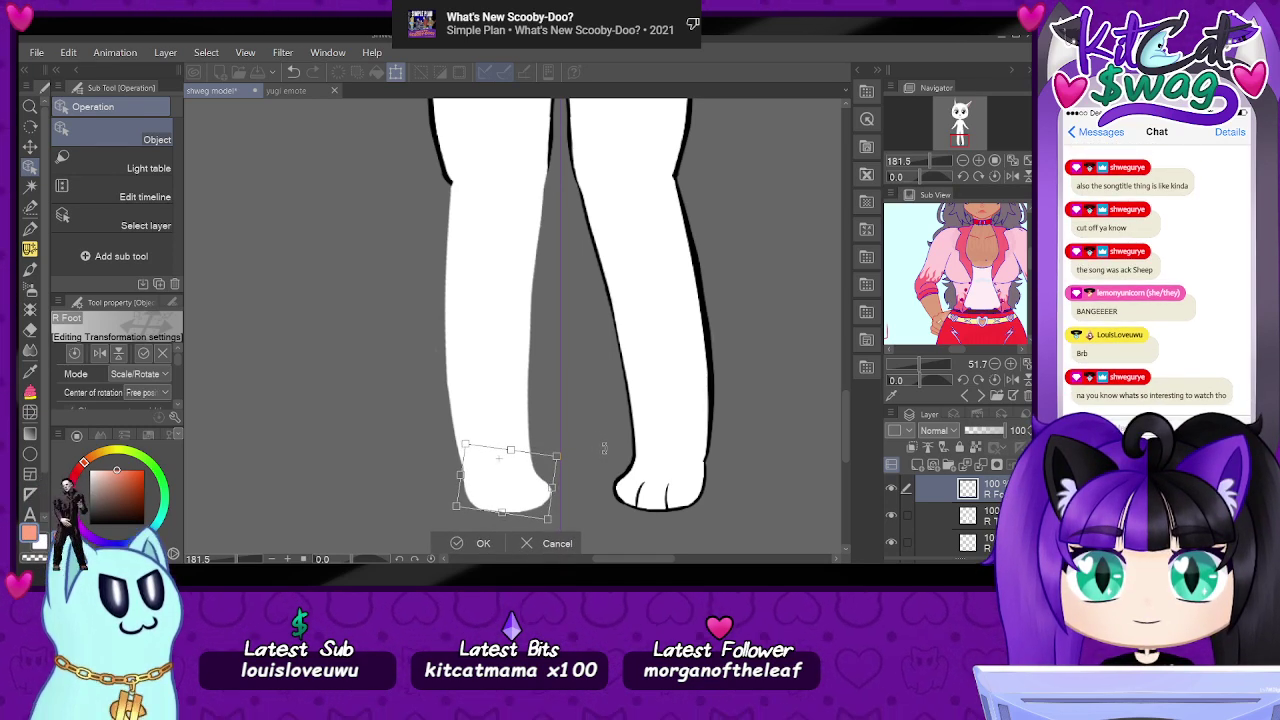
pyautogui.click(462, 544)
# - Hide the left calf and left foot outline layers and the clipped toe lines on the left foot
pyautogui.moveTo(930, 162); pyautogui.dragTo(957, 138)
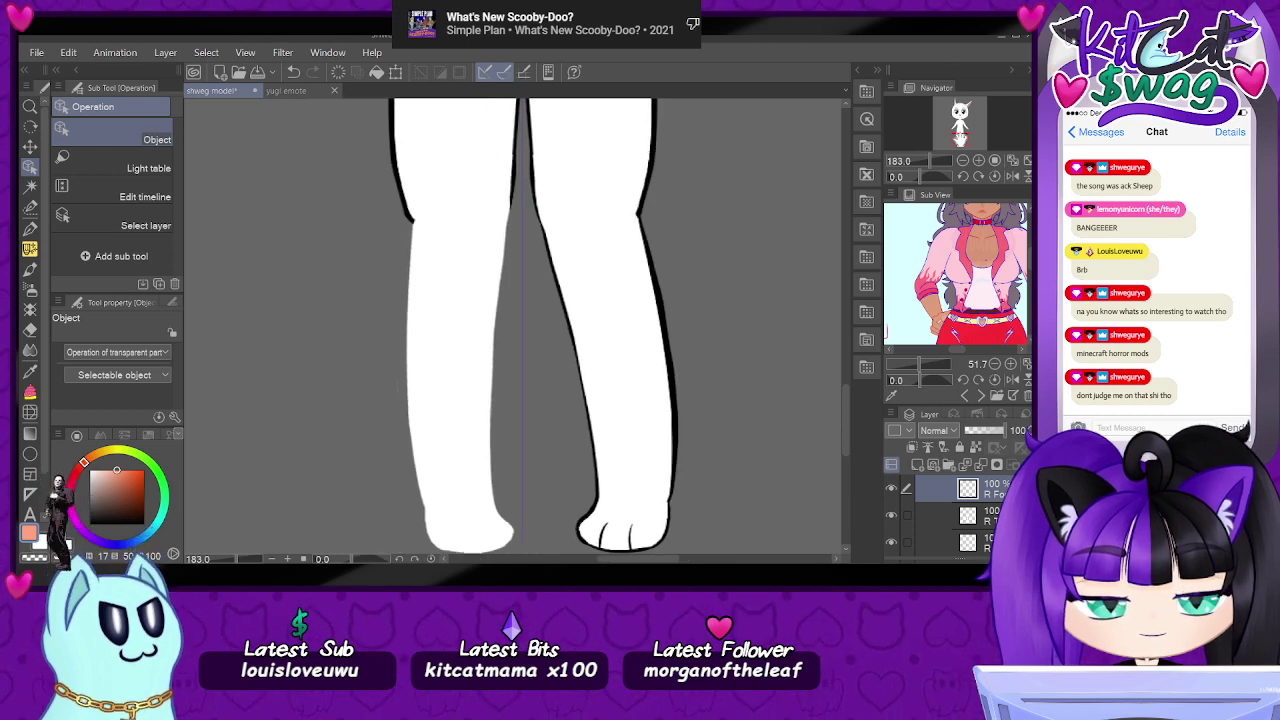
pyautogui.click(669, 337)
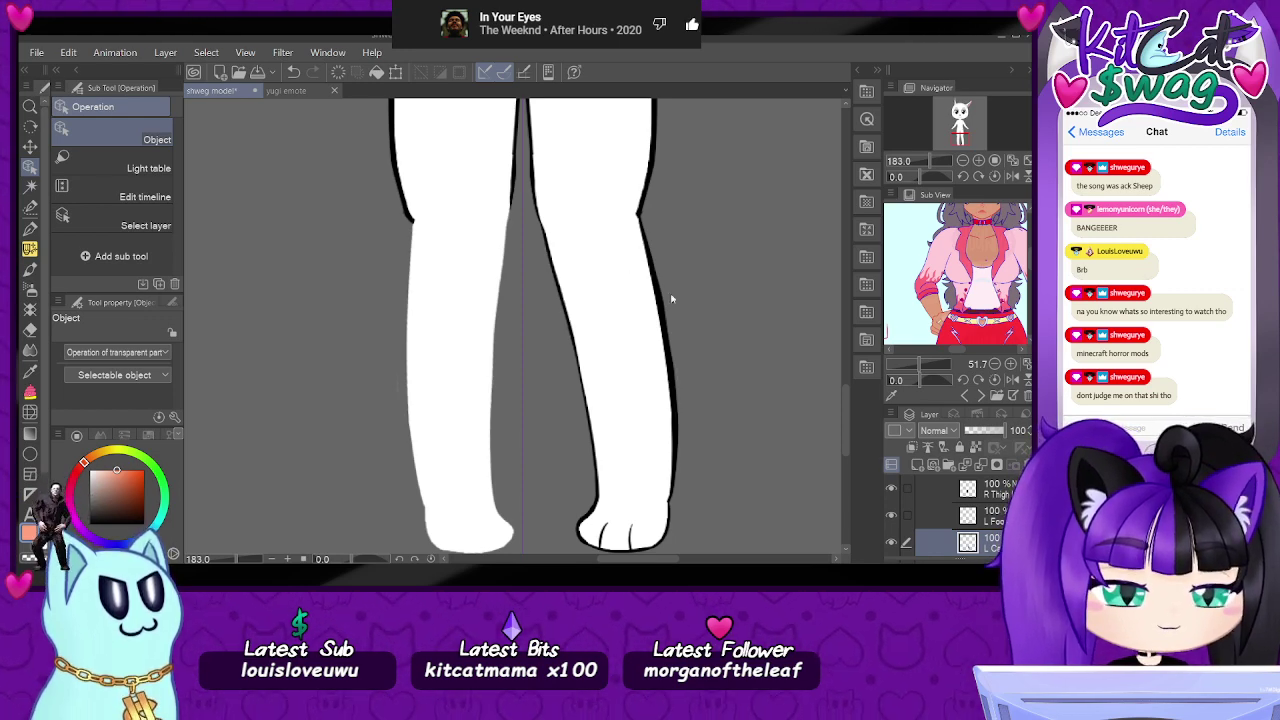
pyautogui.scroll(-1, 918, 526)
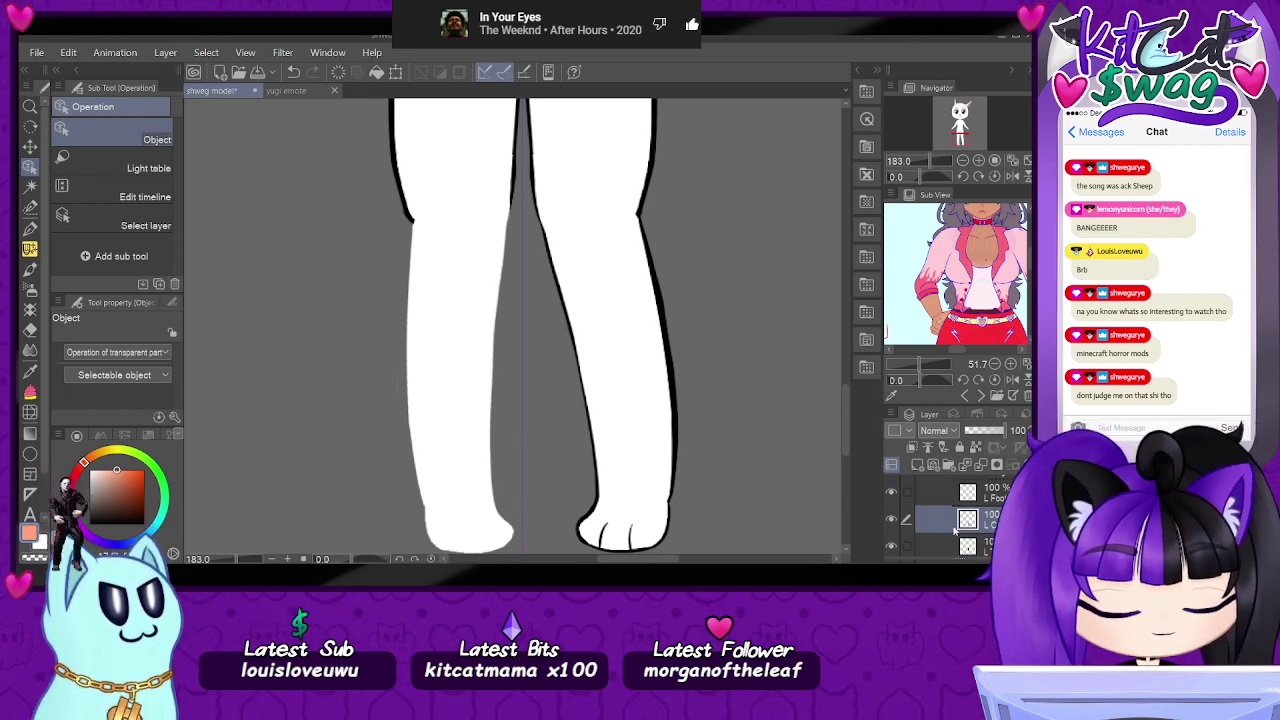
pyautogui.click(892, 520)
pyautogui.click(890, 494)
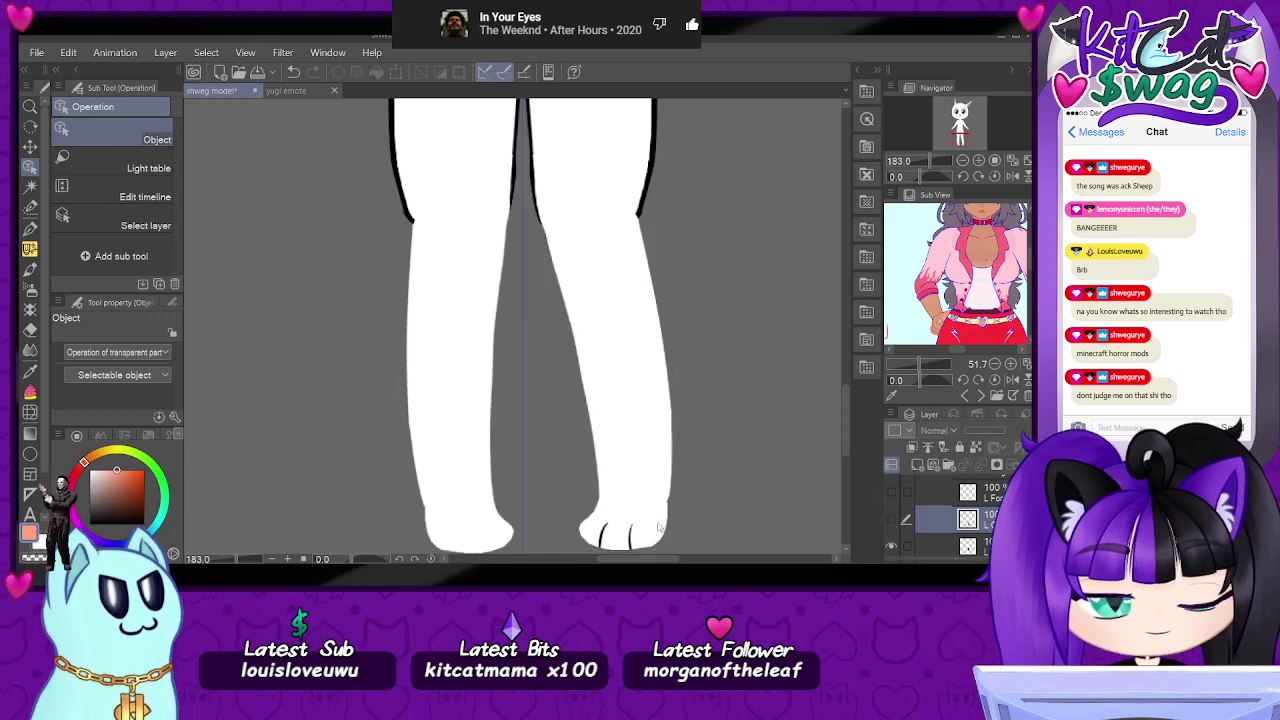
pyautogui.click(631, 543)
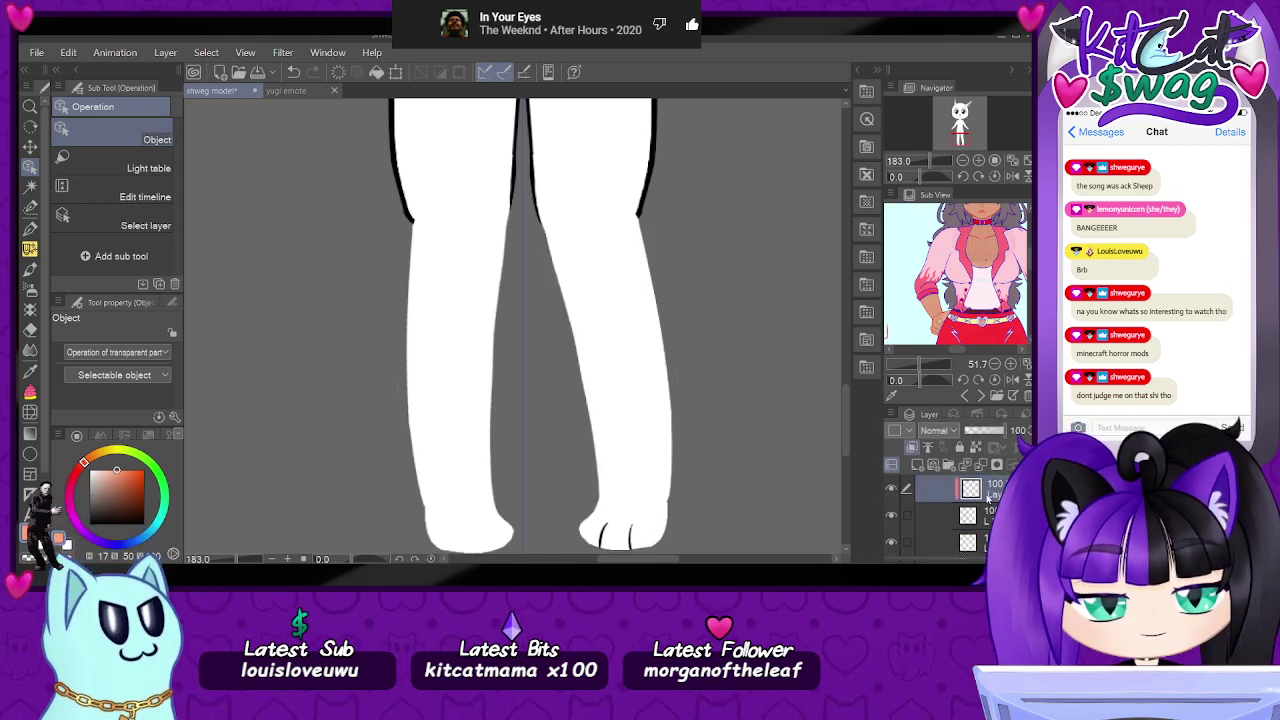
pyautogui.click(894, 487)
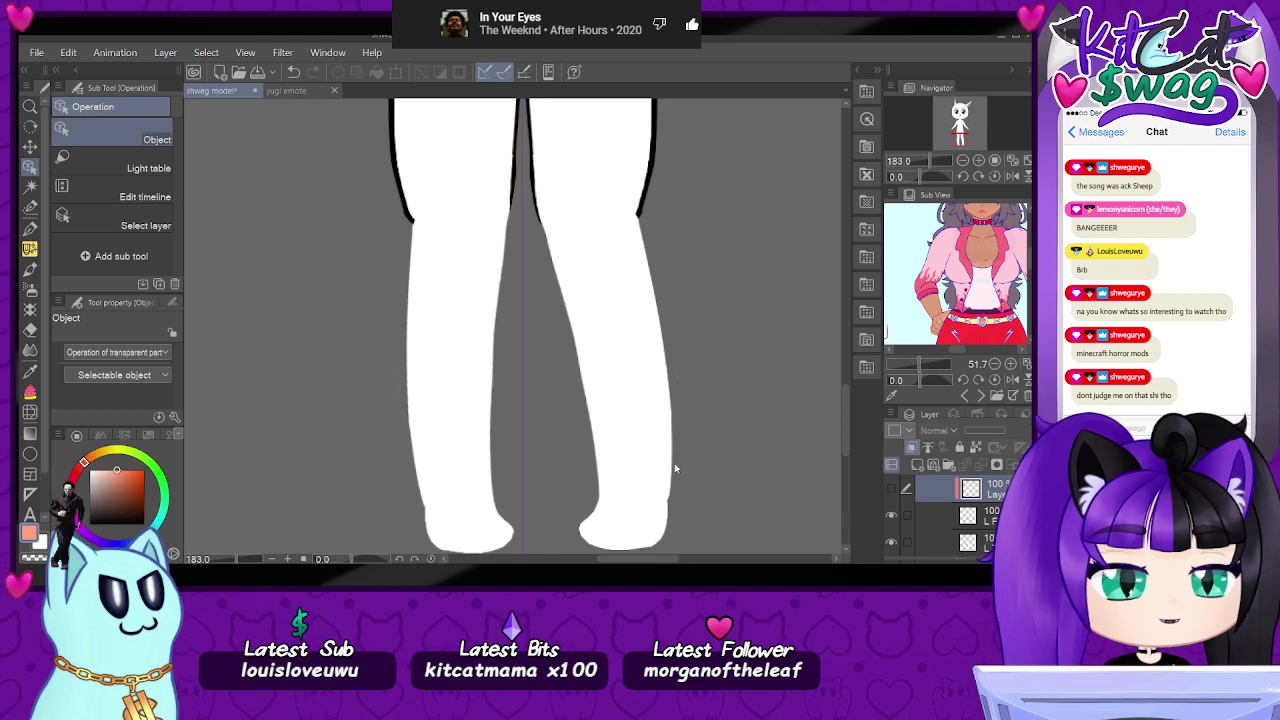
# - Try to rotate the L Foot and L Calf layers together around a pivot at the knee
pyautogui.click(657, 424)
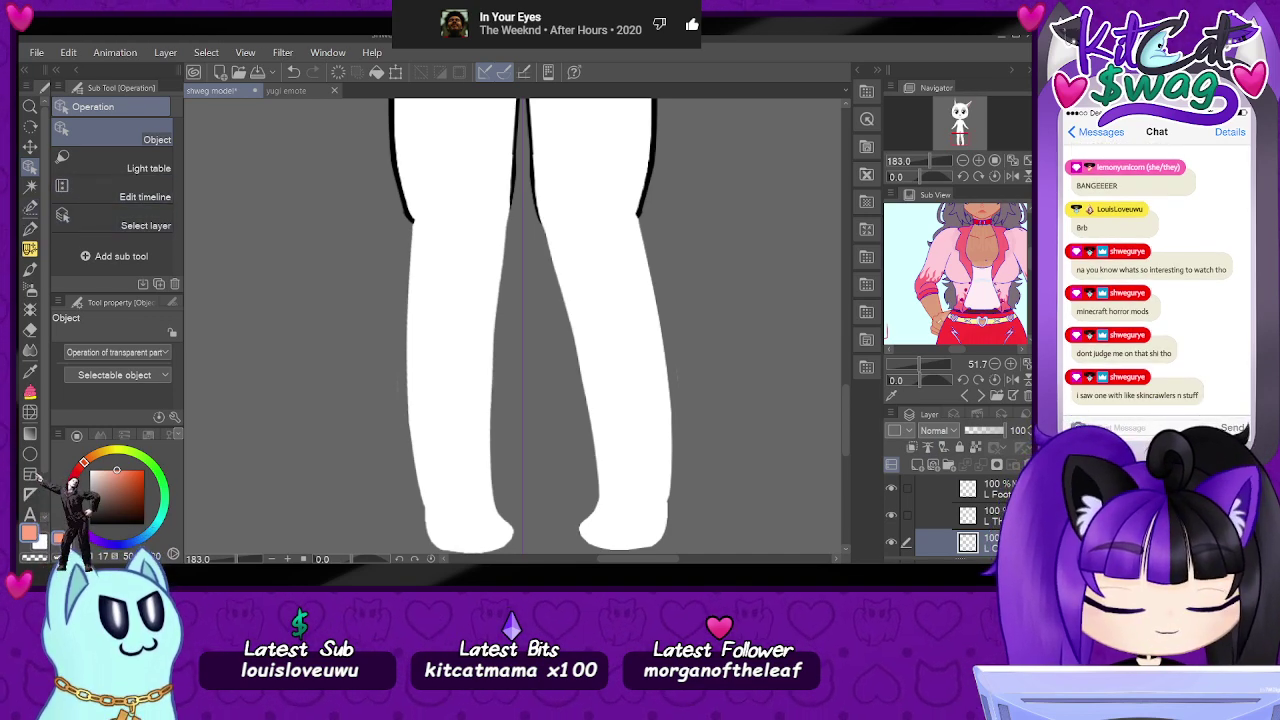
pyautogui.click(907, 488)
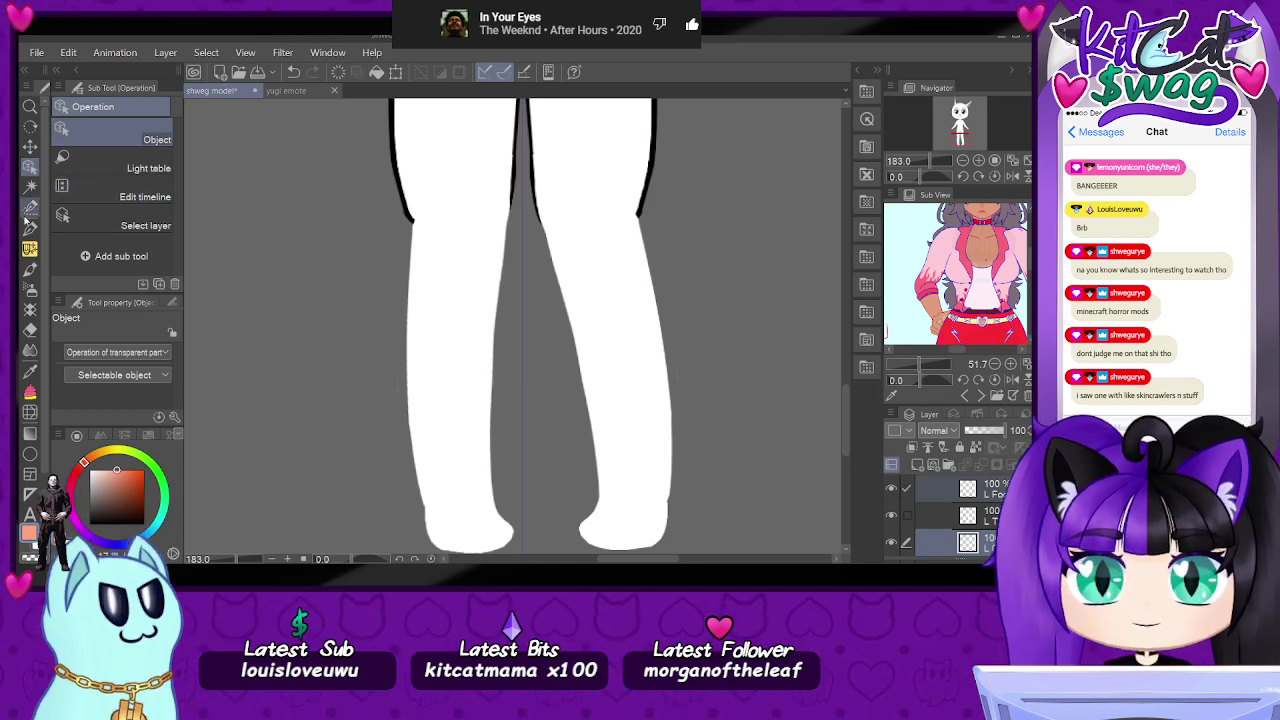
pyautogui.hotkey('ctrl', 't')
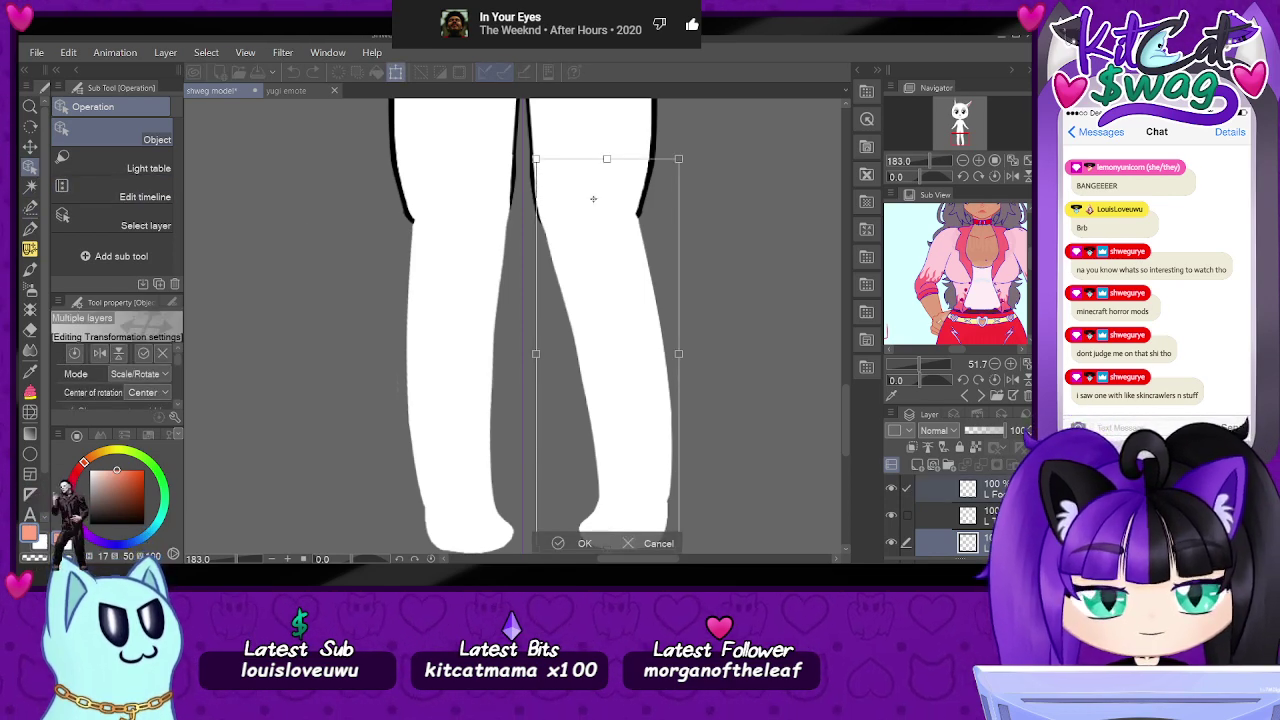
pyautogui.moveTo(588, 193); pyautogui.dragTo(580, 193)
pyautogui.moveTo(703, 139); pyautogui.dragTo(724, 156)
pyautogui.press('Return')
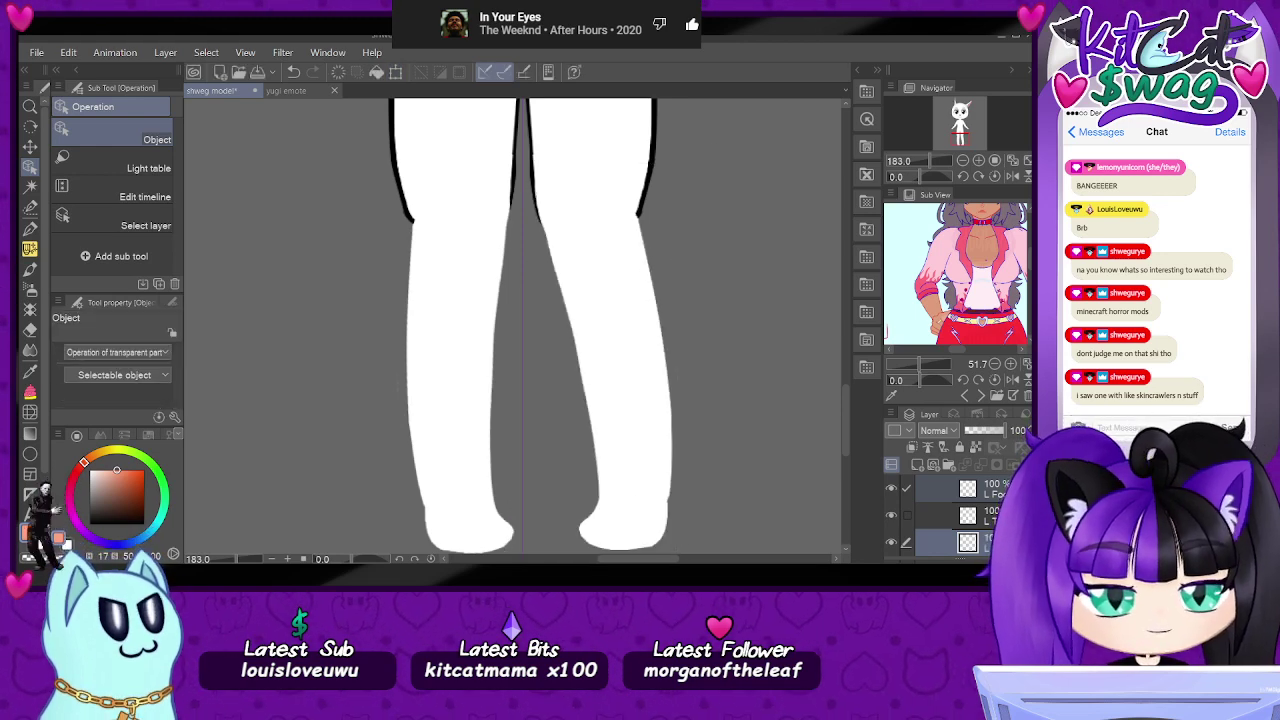
# - Delete the L Foot and L Calf layers and duplicate the R Foot and R Calf layers to replace them
pyautogui.click(1028, 465)
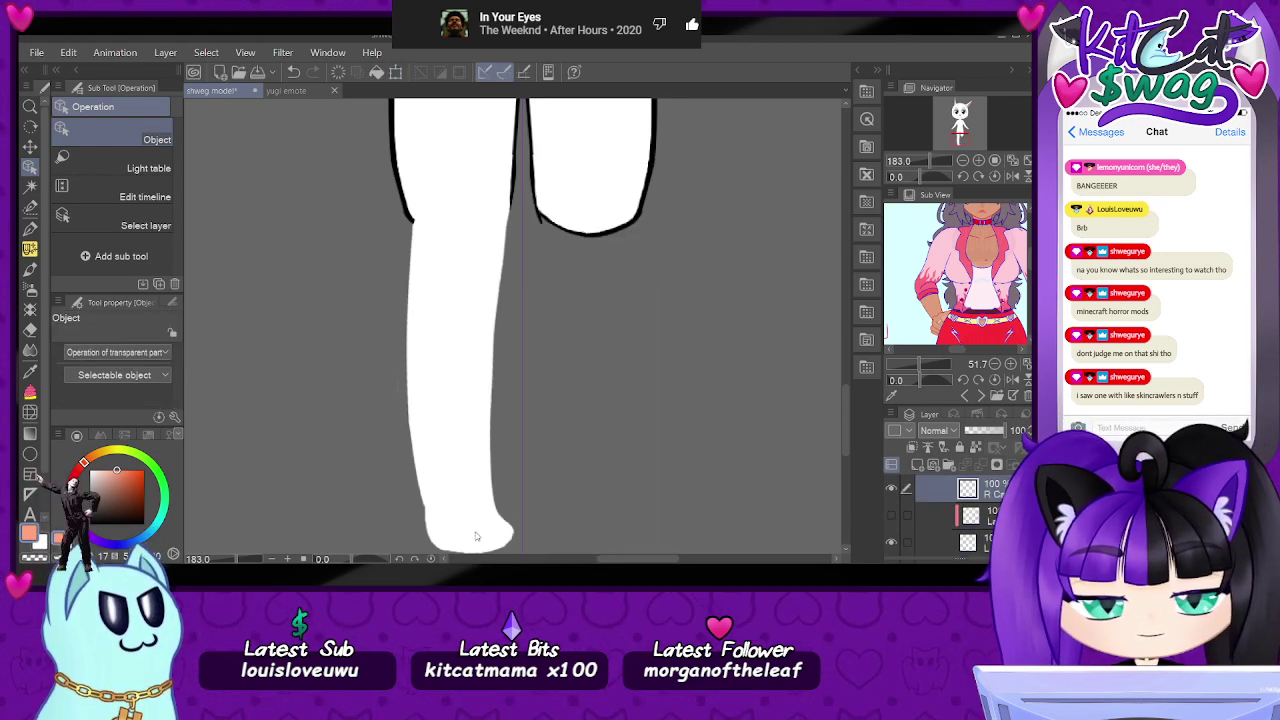
pyautogui.moveTo(985, 542); pyautogui.dragTo(985, 503)
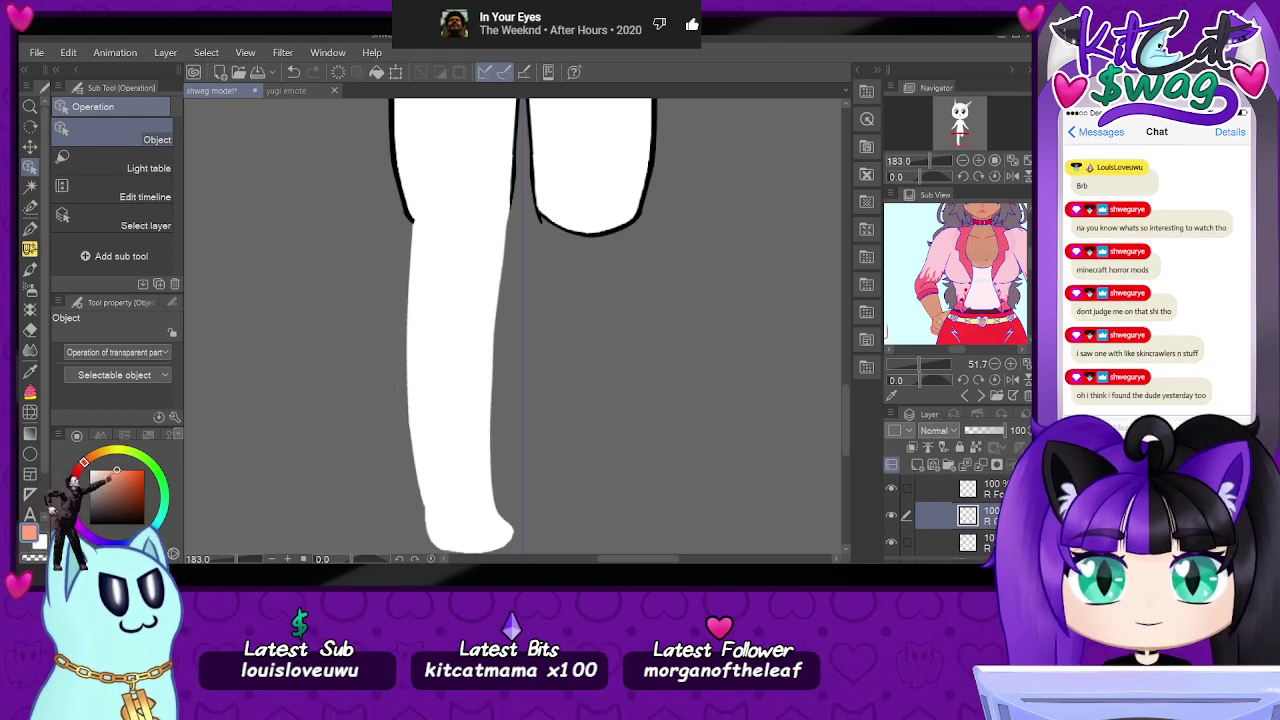
pyautogui.keyDown('ctrl'); pyautogui.click(990, 488); pyautogui.keyUp('ctrl')
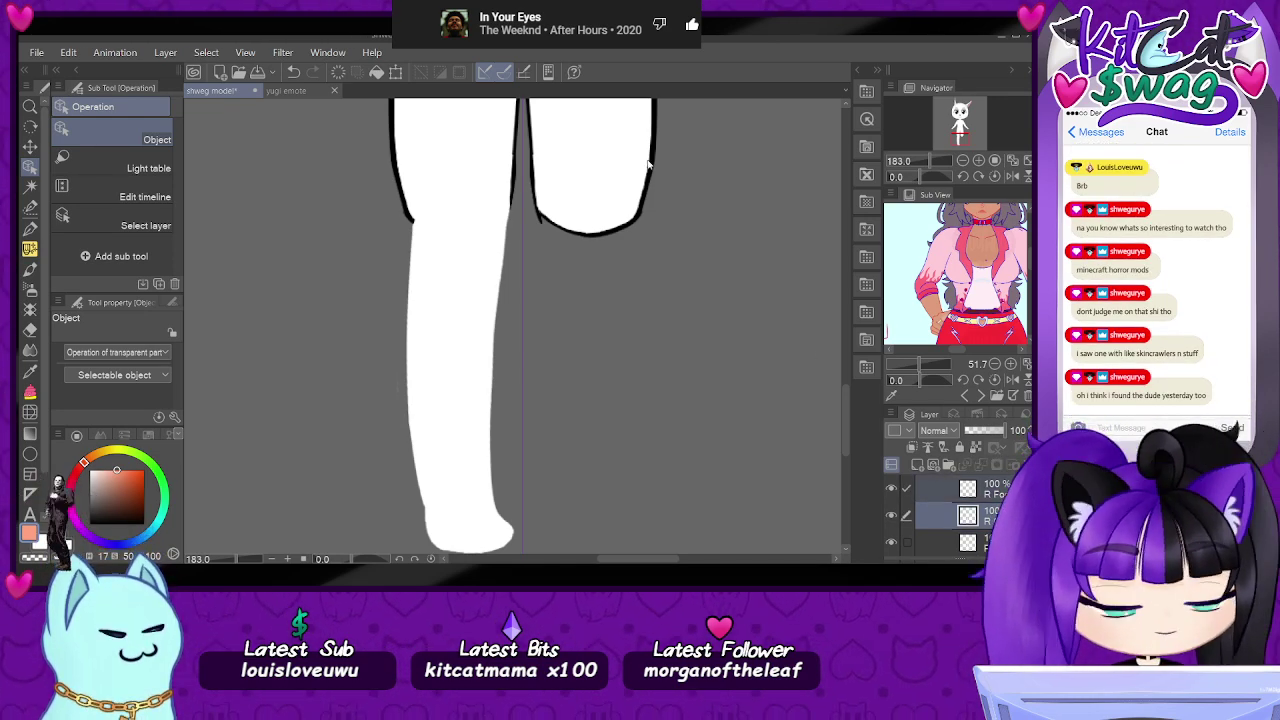
pyautogui.click(590, 173)
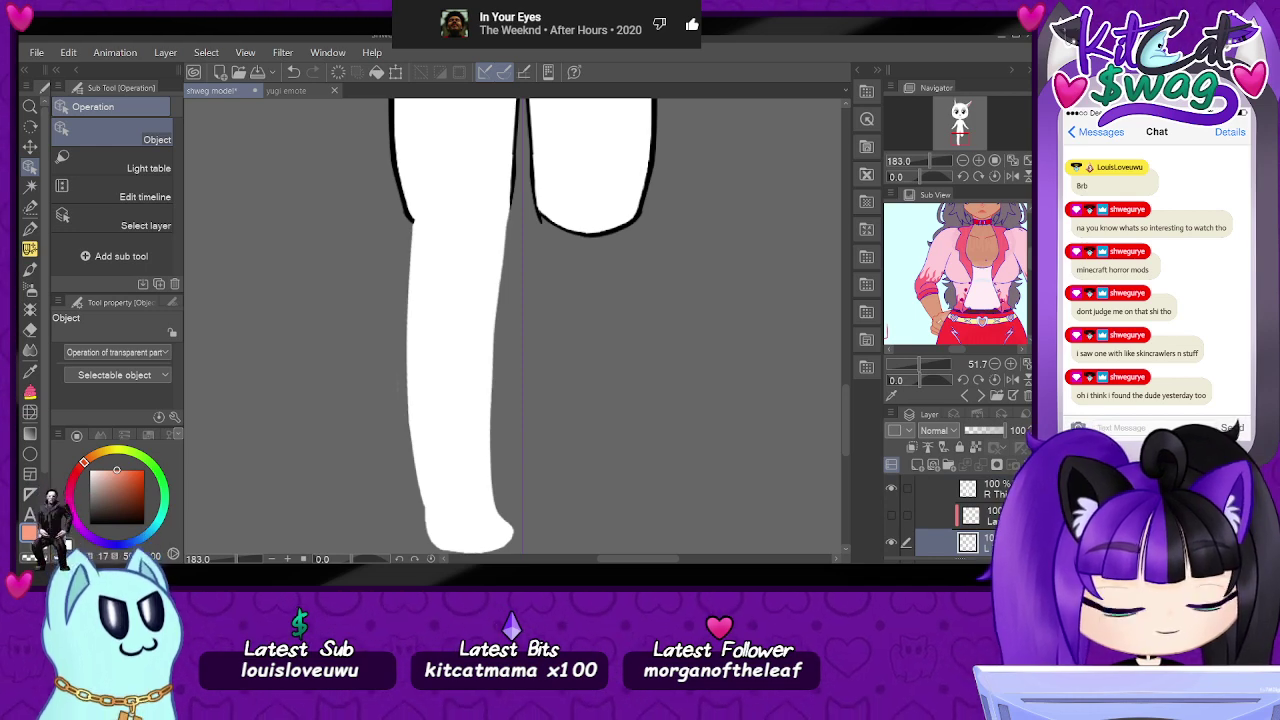
pyautogui.scroll(-1, 985, 520)
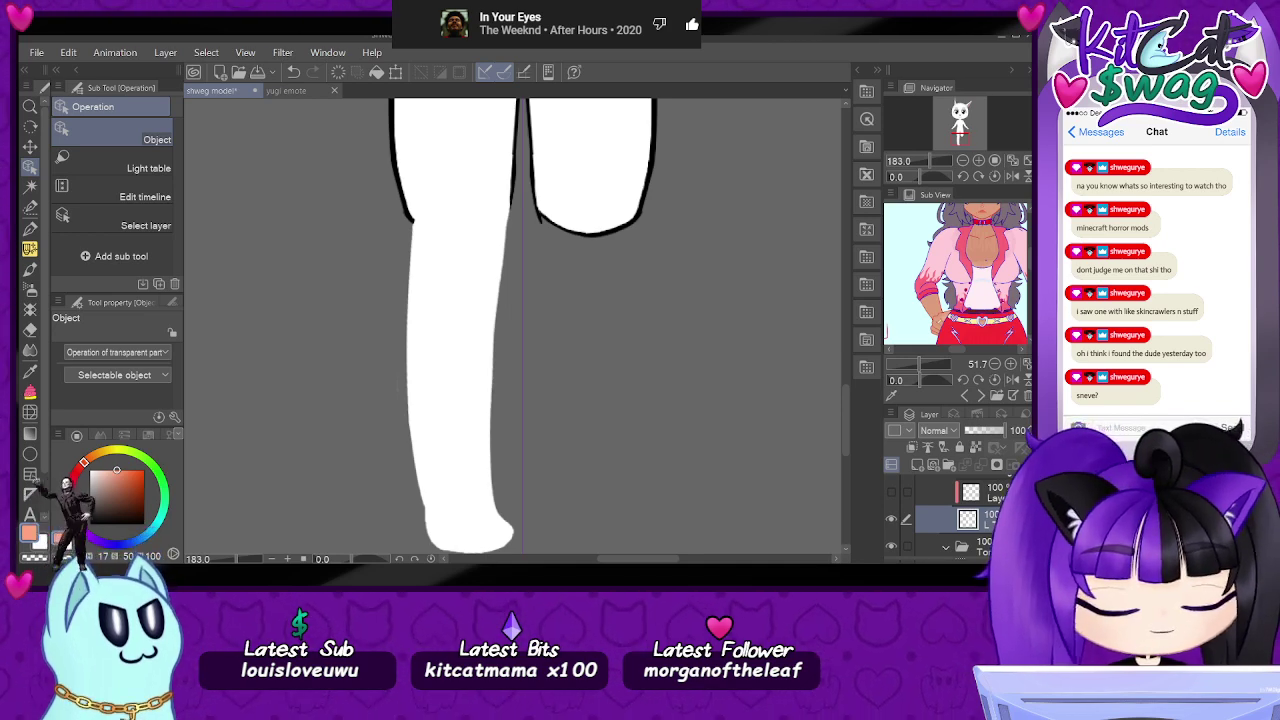
pyautogui.scroll(5, 950, 518)
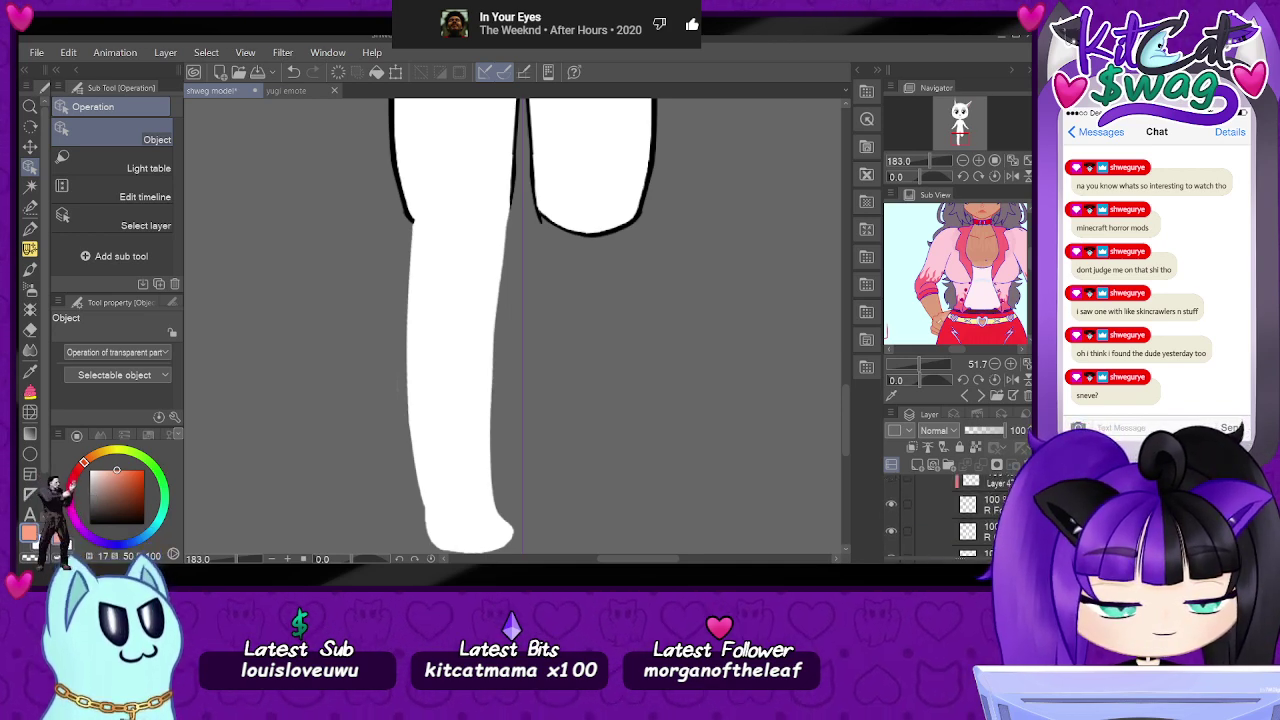
pyautogui.scroll(1, 945, 510)
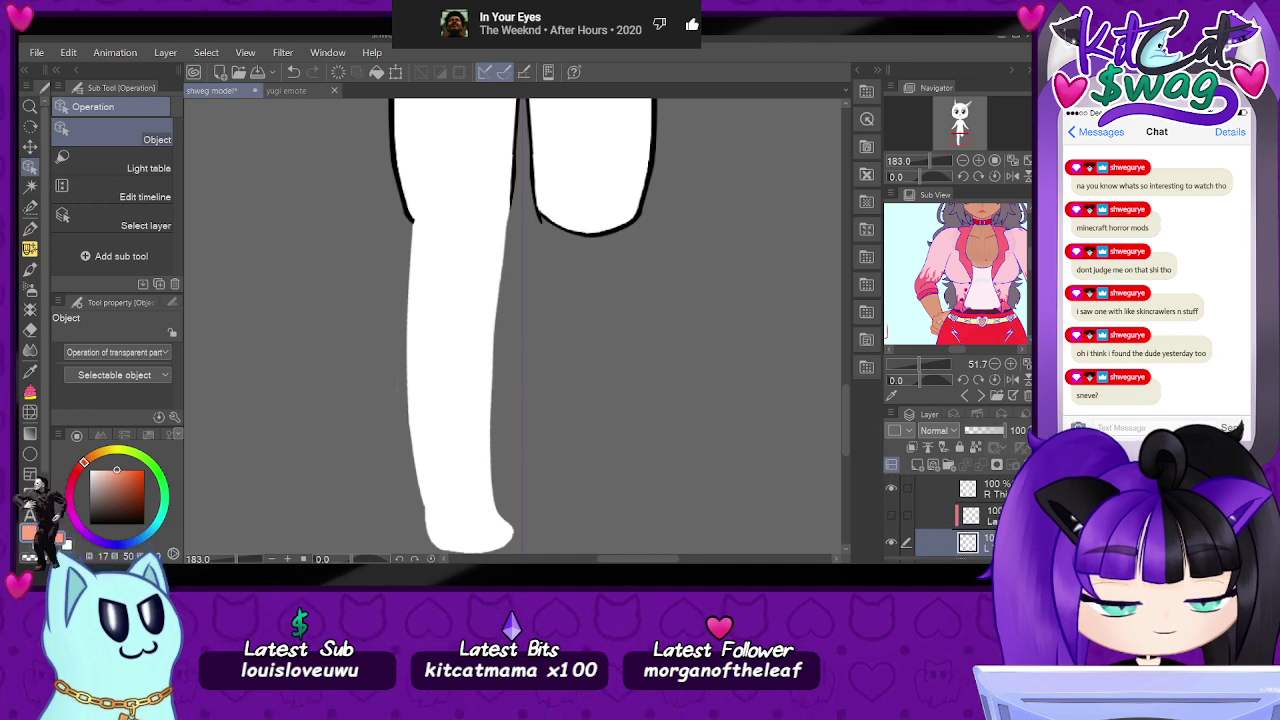
pyautogui.scroll(-5, 960, 518)
pyautogui.click(990, 497)
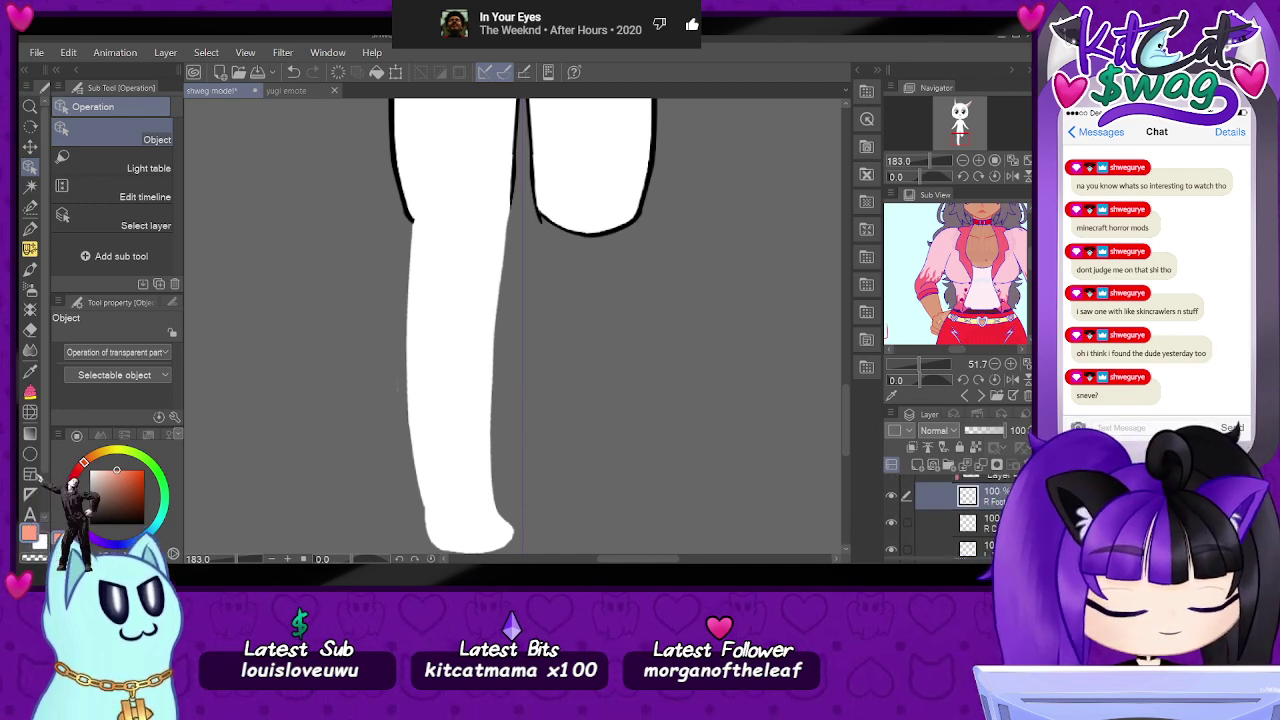
# - Select the whole canvas and flip the R Foot Copy layer horizontally to form the model's left foot
pyautogui.click(206, 52)
pyautogui.click(229, 71)
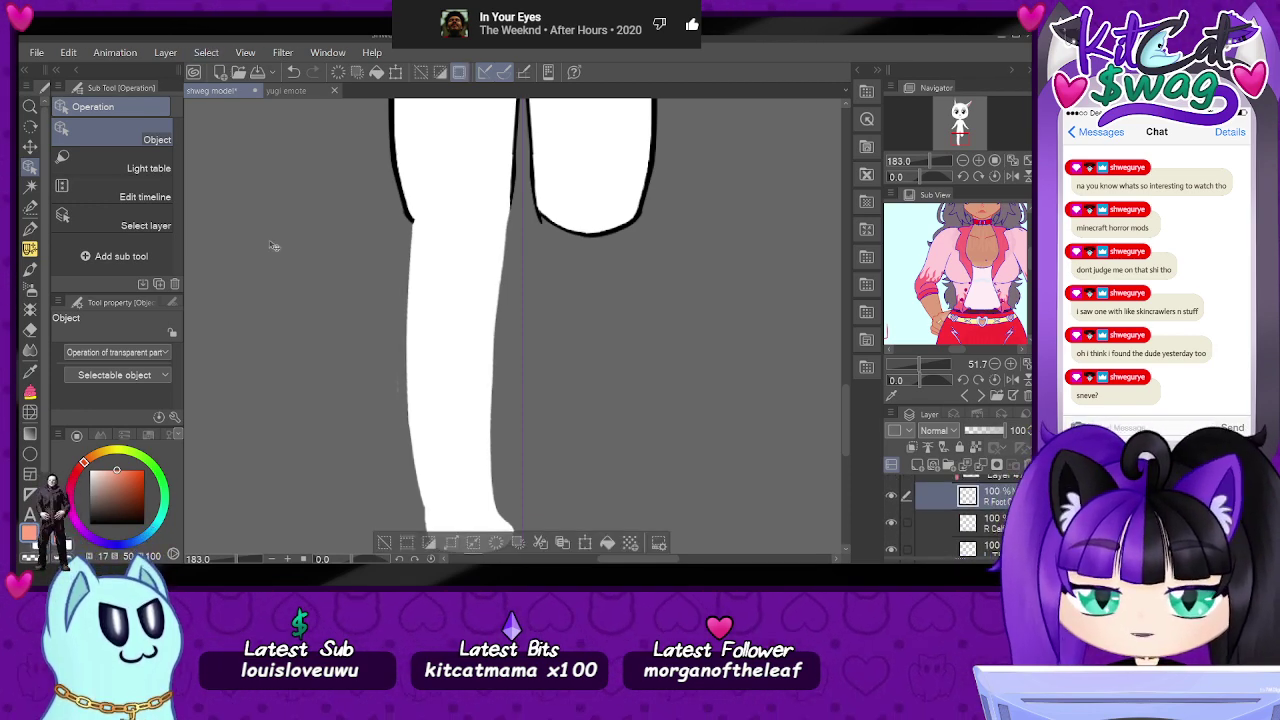
pyautogui.hotkey('ctrl', 't')
pyautogui.click(100, 353)
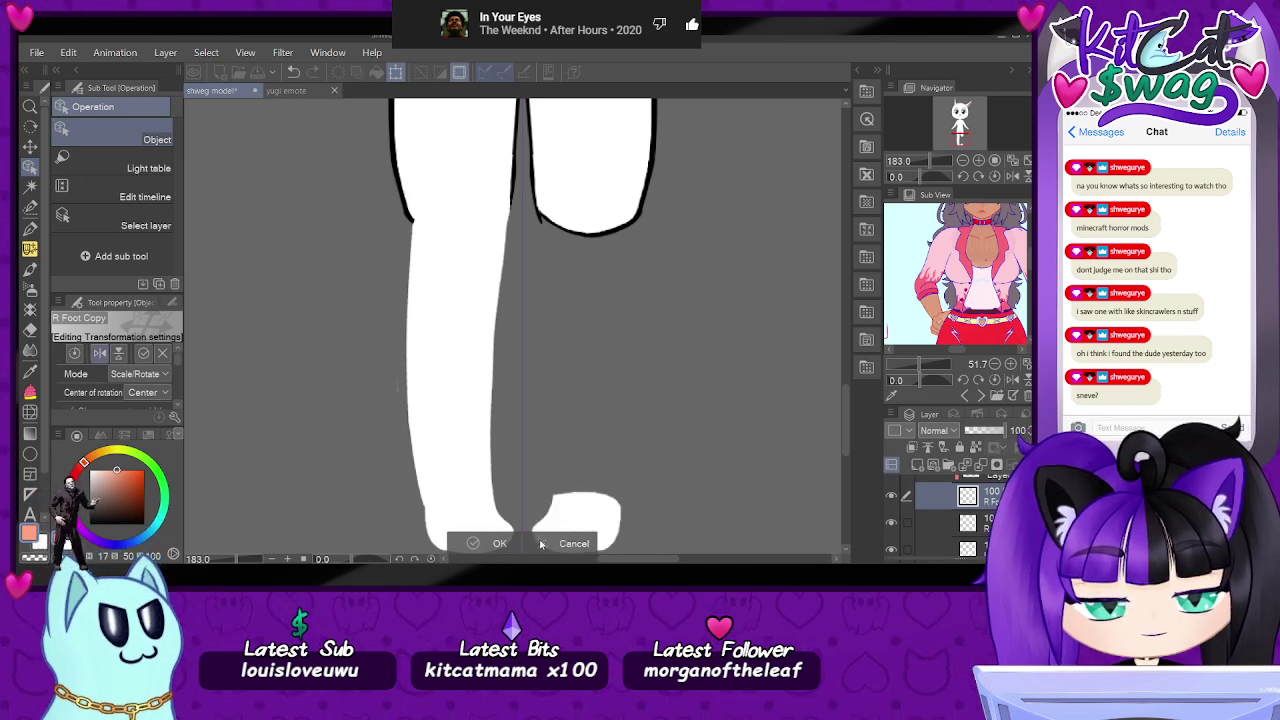
pyautogui.click(495, 549)
# - Flip the R Calf Copy layer horizontally across the canvas to form the model's left calf
pyautogui.click(990, 523)
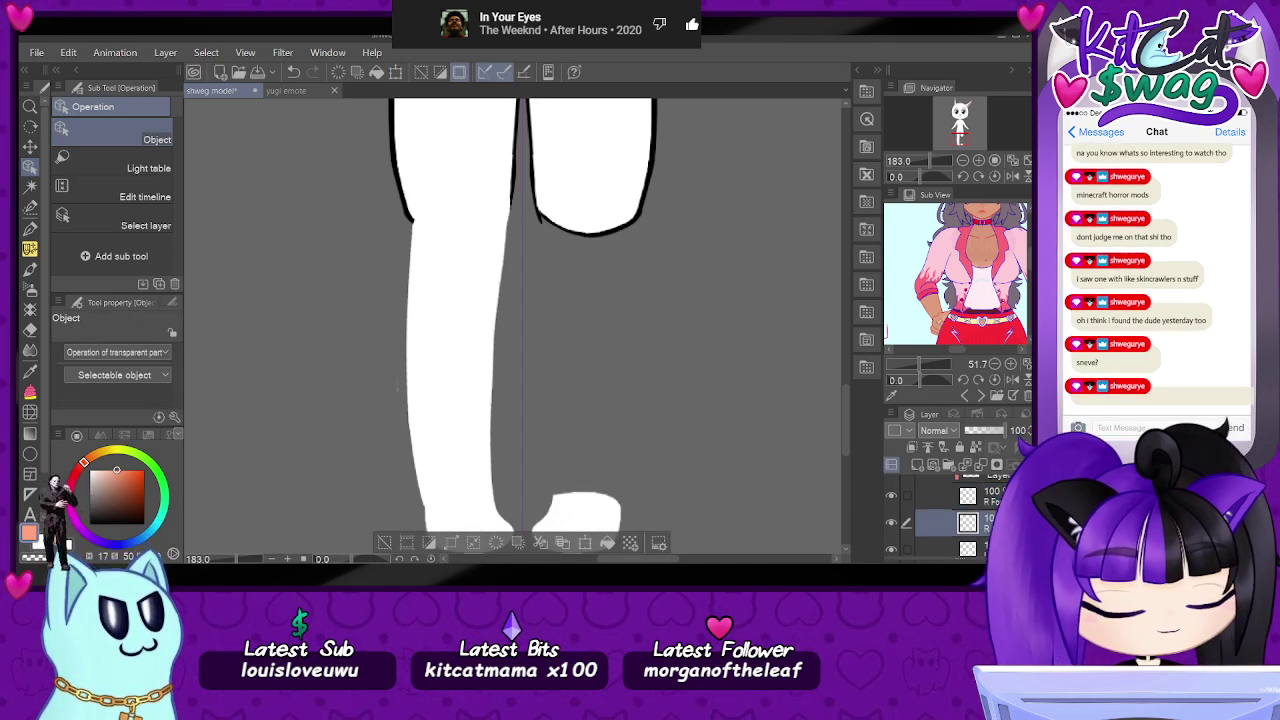
pyautogui.hotkey('ctrl', 't')
pyautogui.click(100, 353)
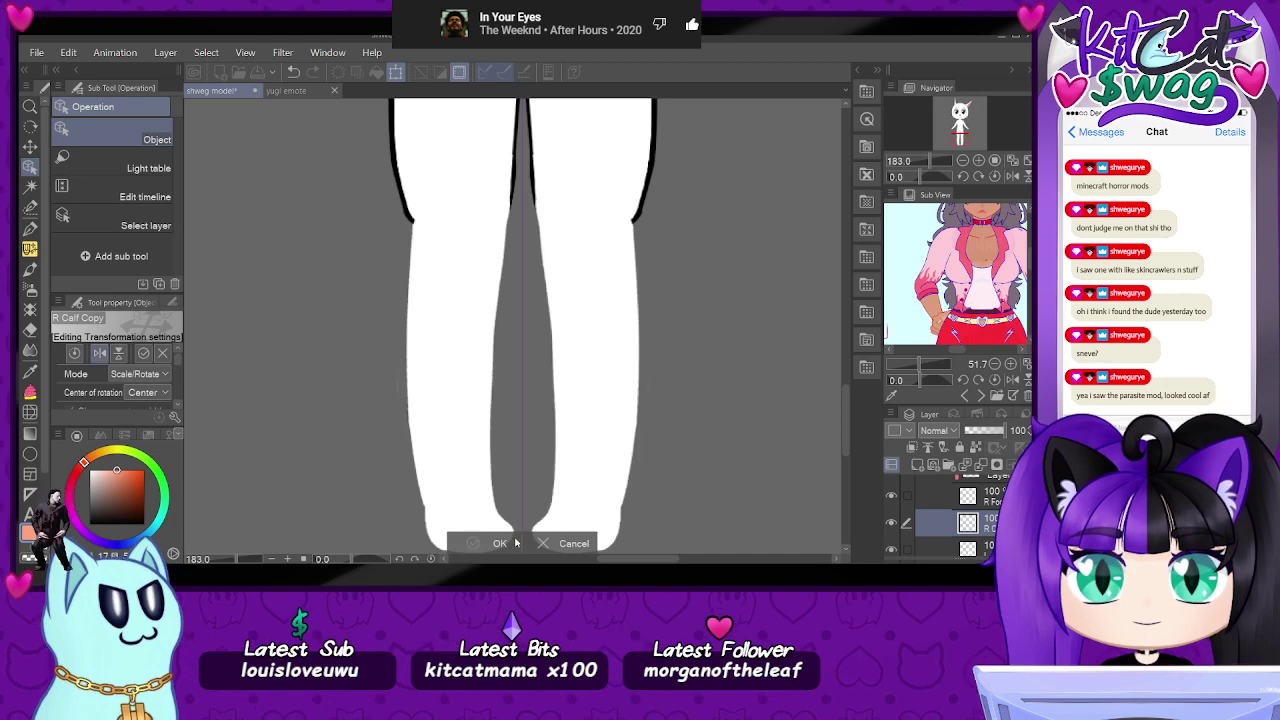
pyautogui.click(499, 543)
# - Examine the symmetry and proportions of the mirrored lower legs against the model's whole body
pyautogui.moveTo(930, 161)
pyautogui.mouseDown()
pyautogui.moveTo(914, 163)
pyautogui.moveTo(930, 166)
pyautogui.mouseUp()
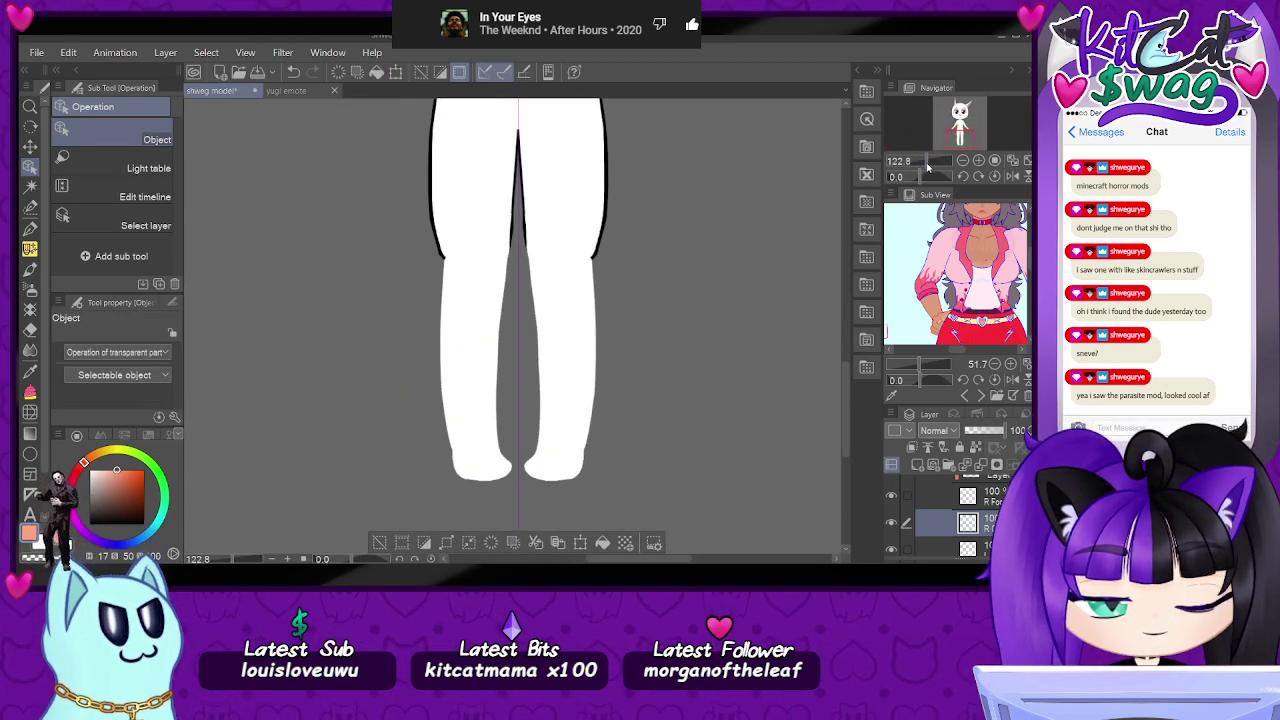
pyautogui.click(952, 137)
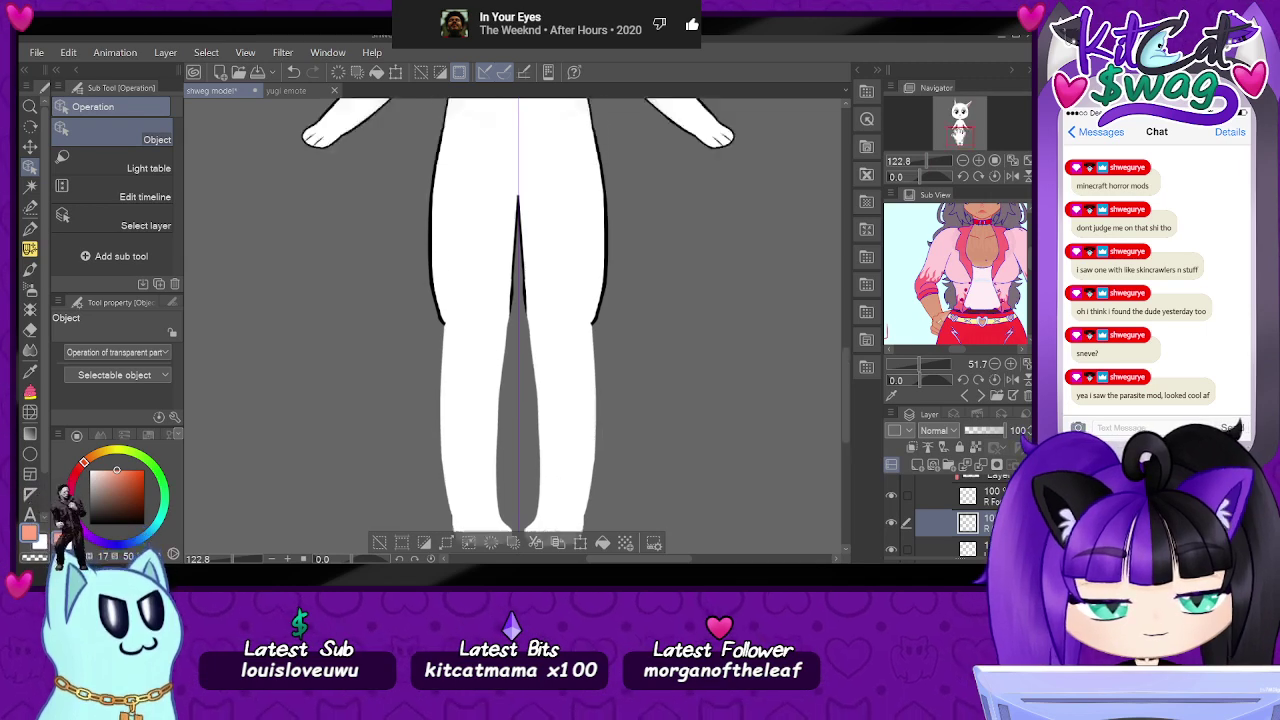
pyautogui.moveTo(958, 139); pyautogui.dragTo(920, 165)
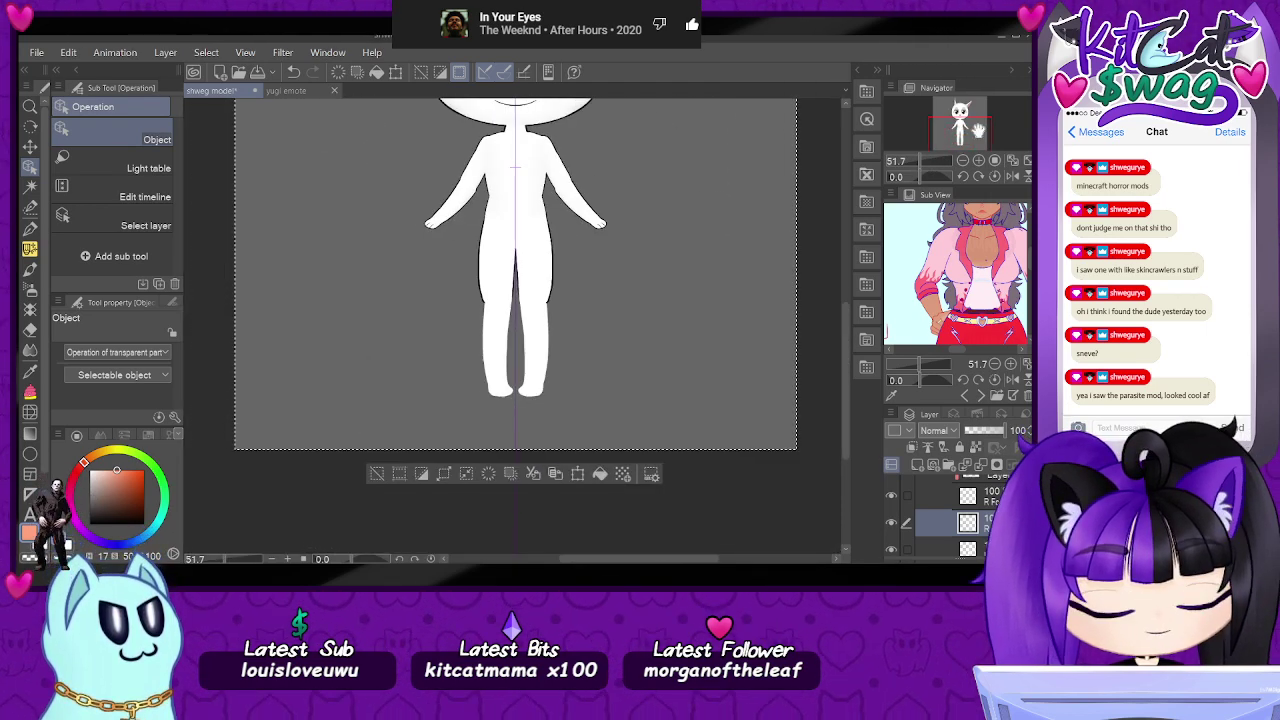
pyautogui.click(976, 129)
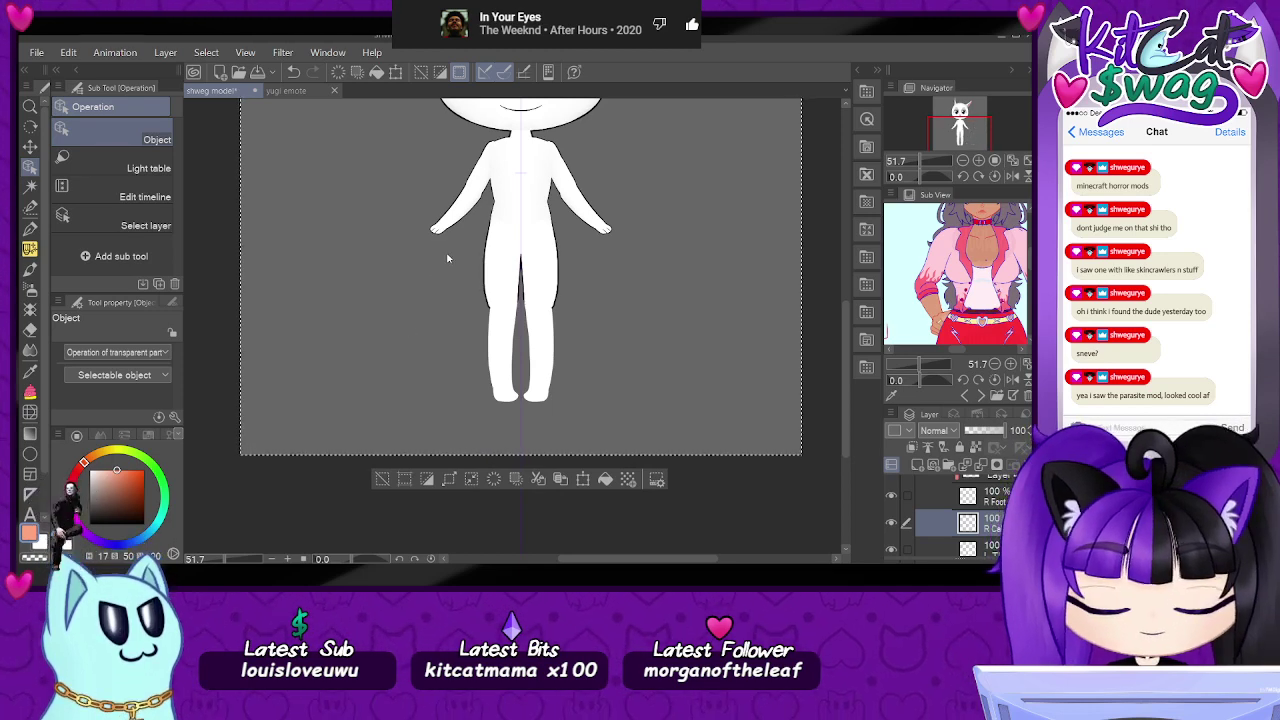
pyautogui.scroll(3, 505, 418)
pyautogui.scroll(3, 505, 418)
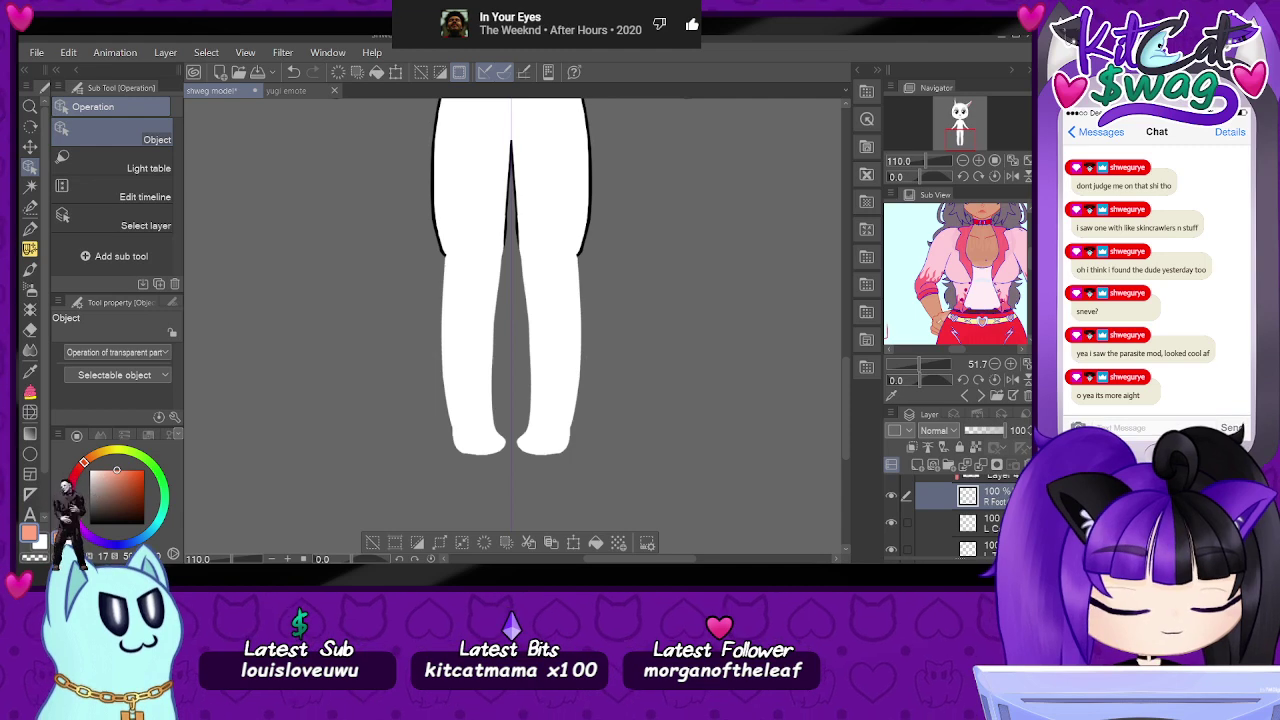
# - Check which layers hold the model's left foot, calf and thigh by selecting them and toggling their visibility
pyautogui.moveTo(956, 128); pyautogui.dragTo(960, 137)
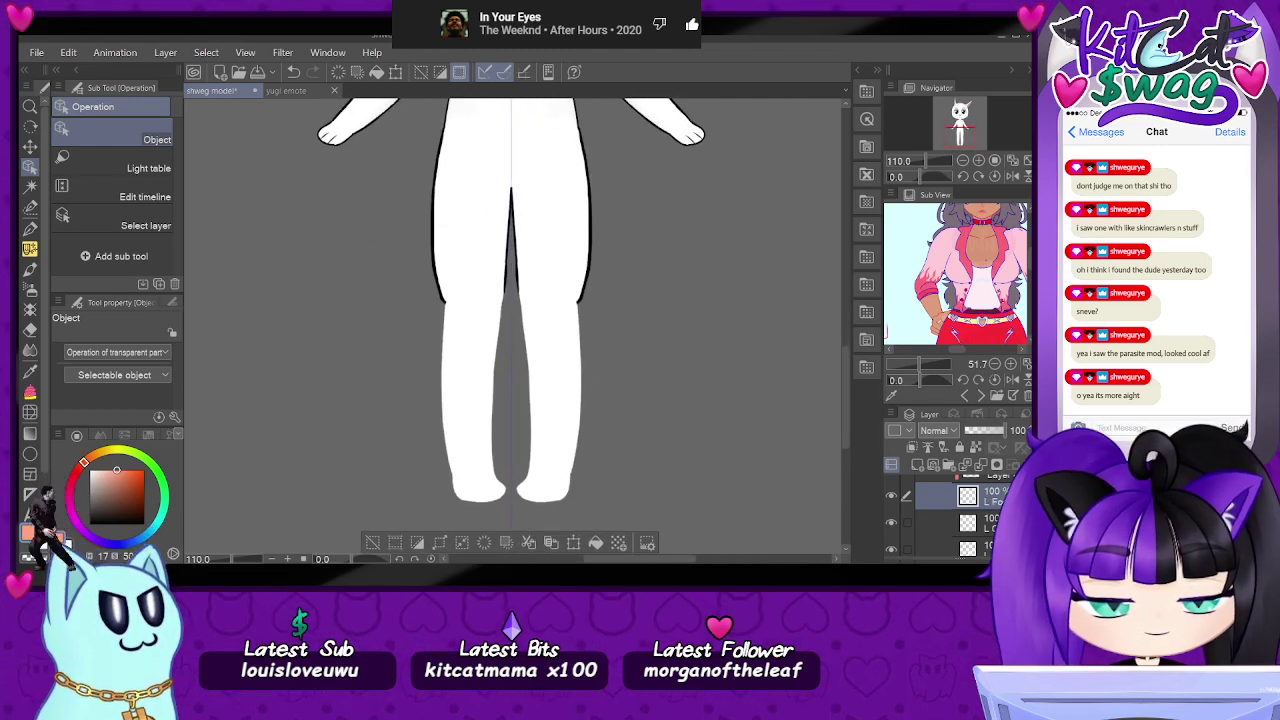
pyautogui.click(907, 522)
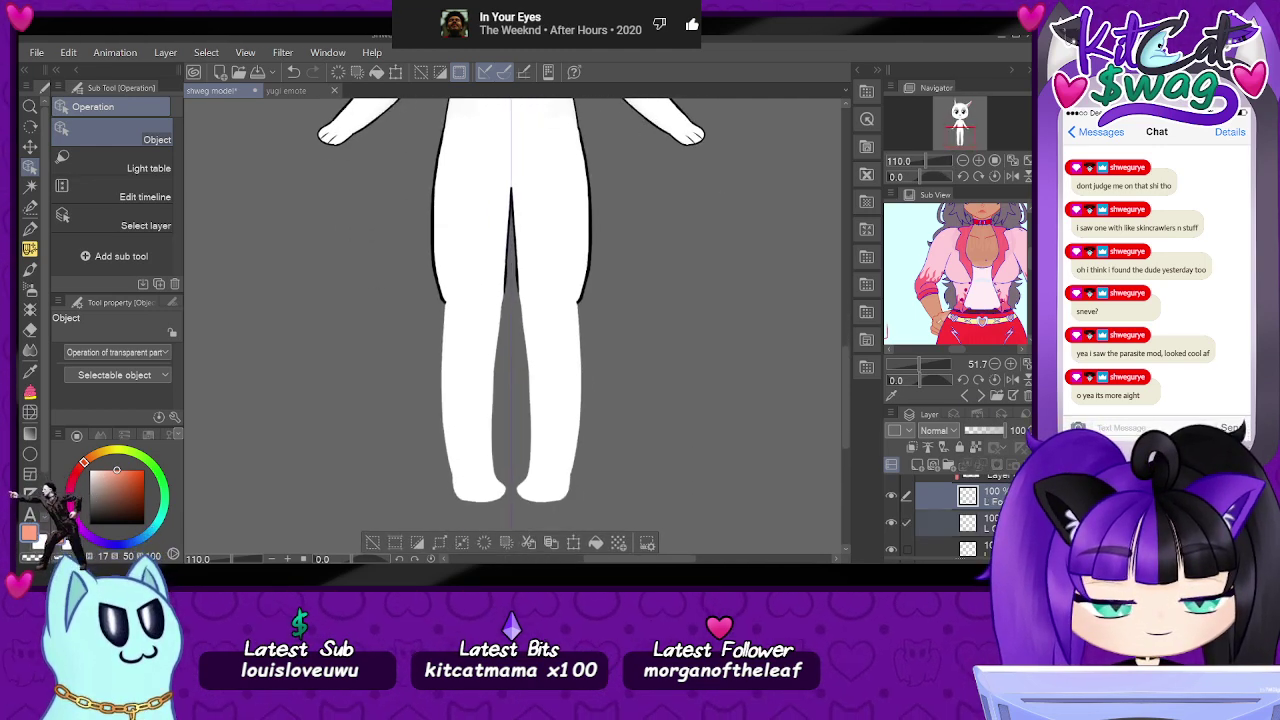
pyautogui.click(575, 336)
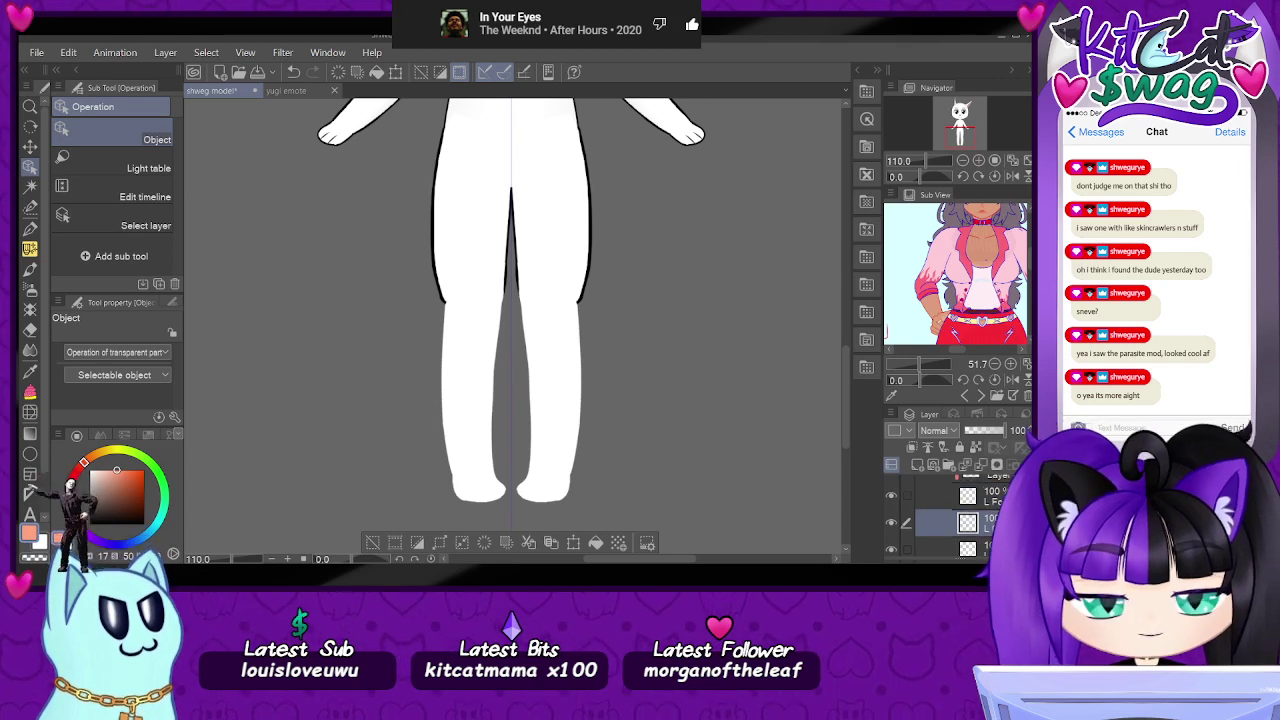
pyautogui.click(582, 299)
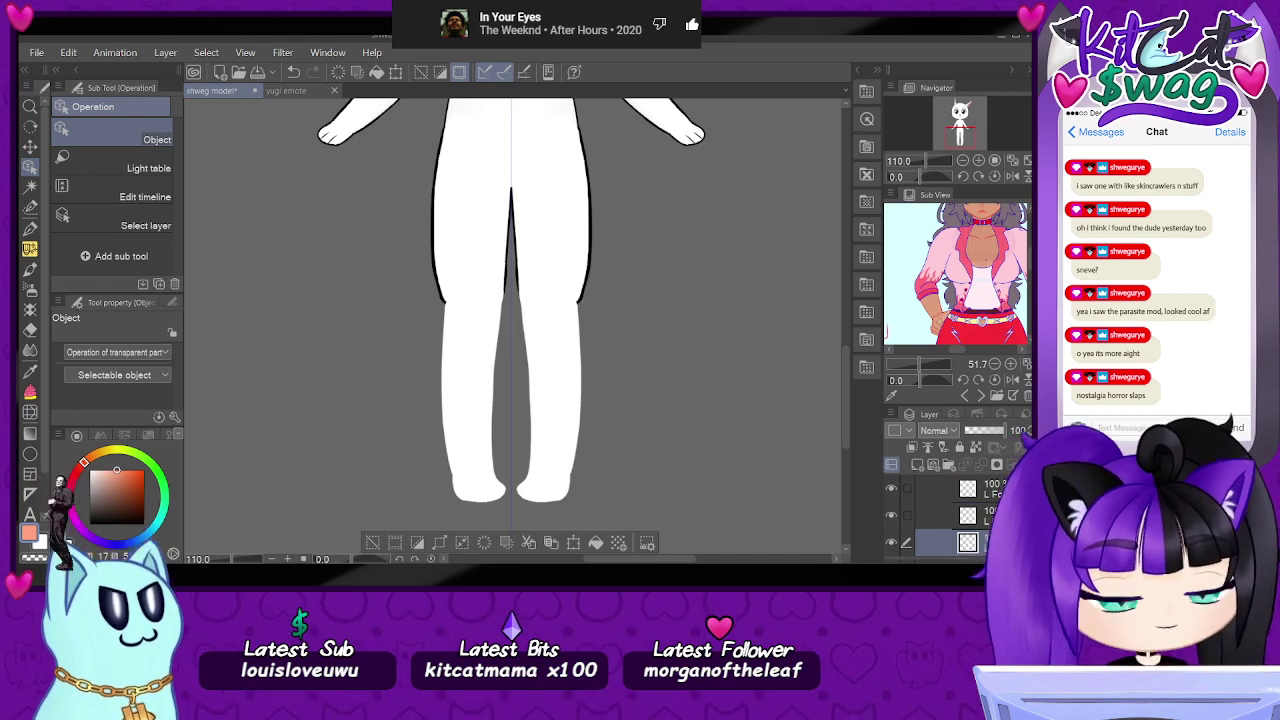
pyautogui.click(990, 516)
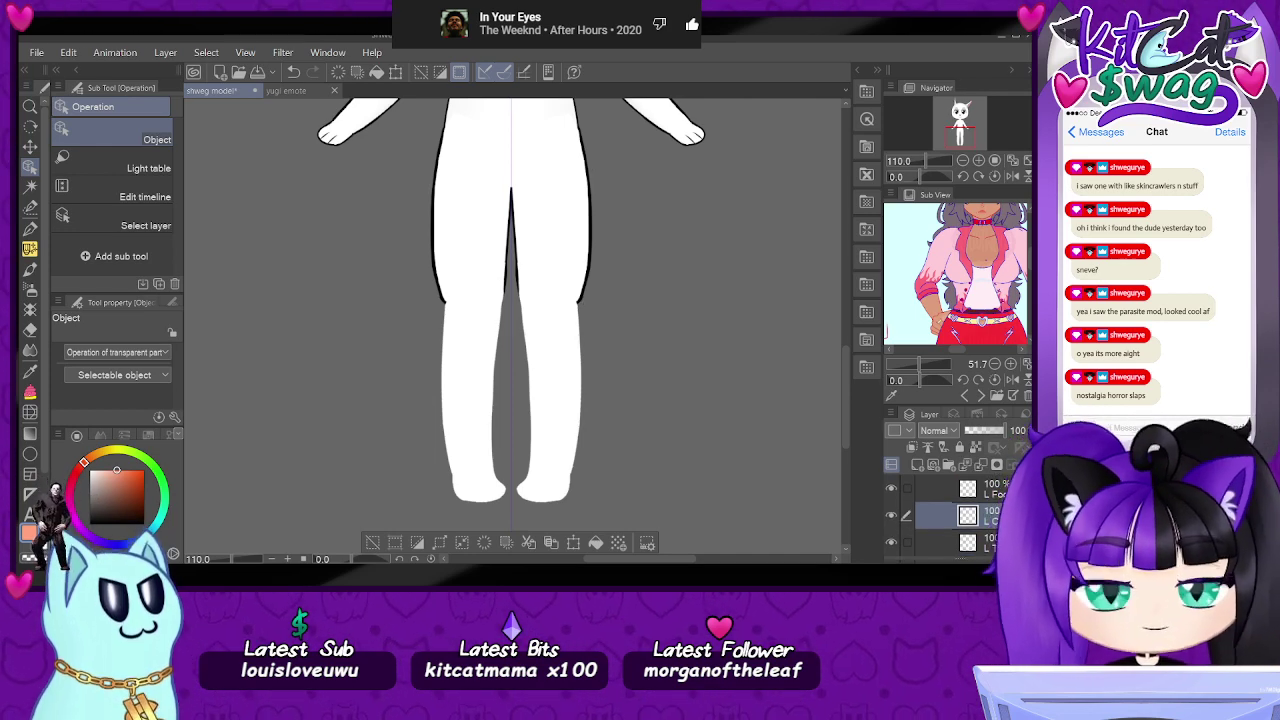
pyautogui.click(891, 516)
pyautogui.click(891, 516)
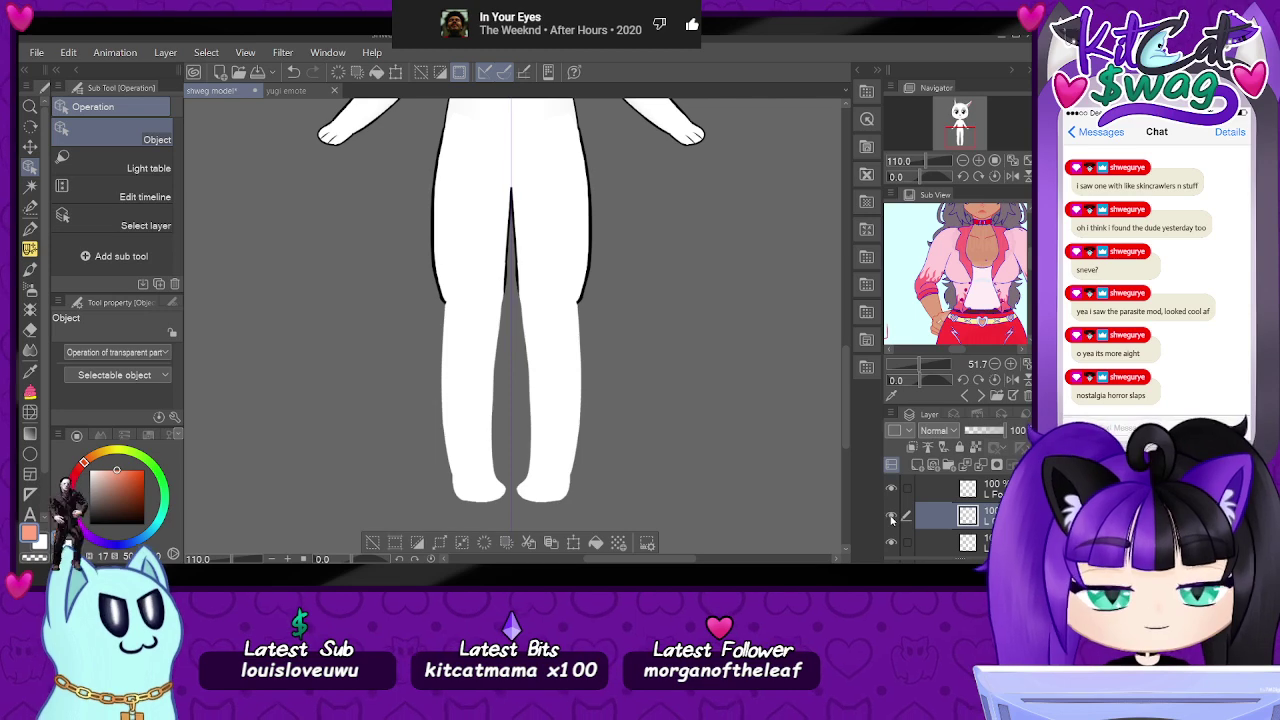
pyautogui.click(590, 255)
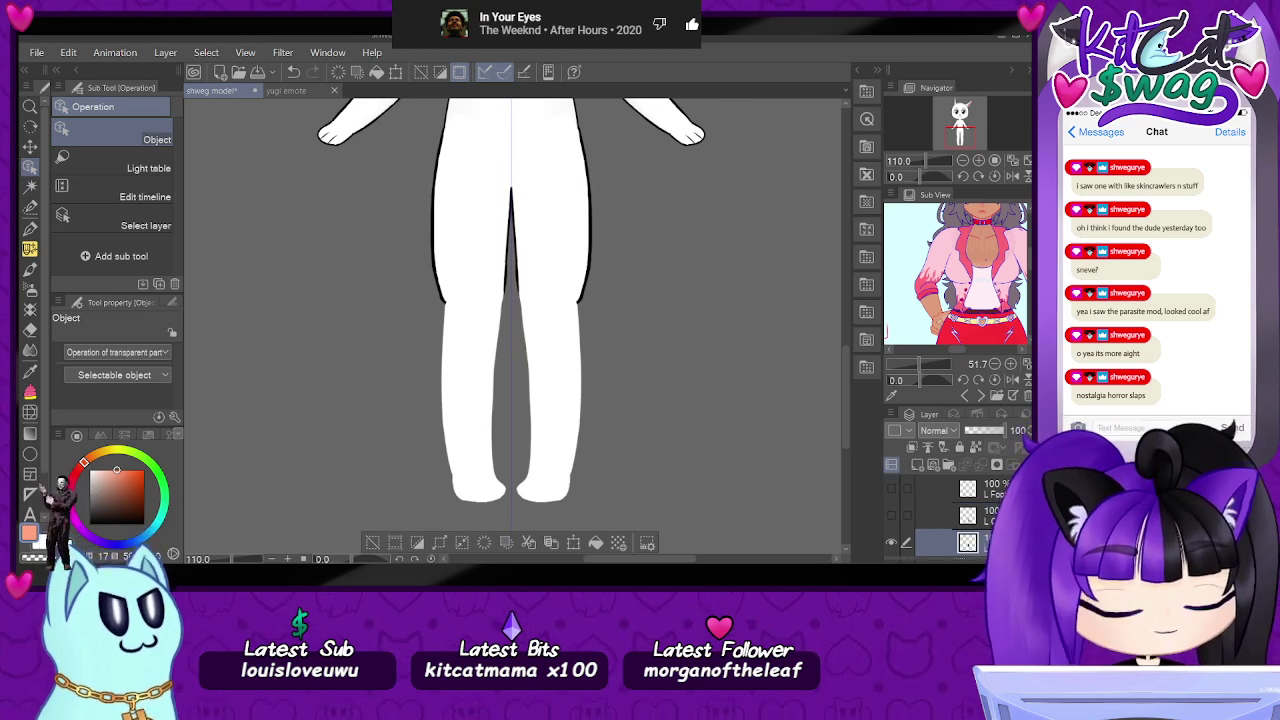
pyautogui.scroll(-2, 950, 511)
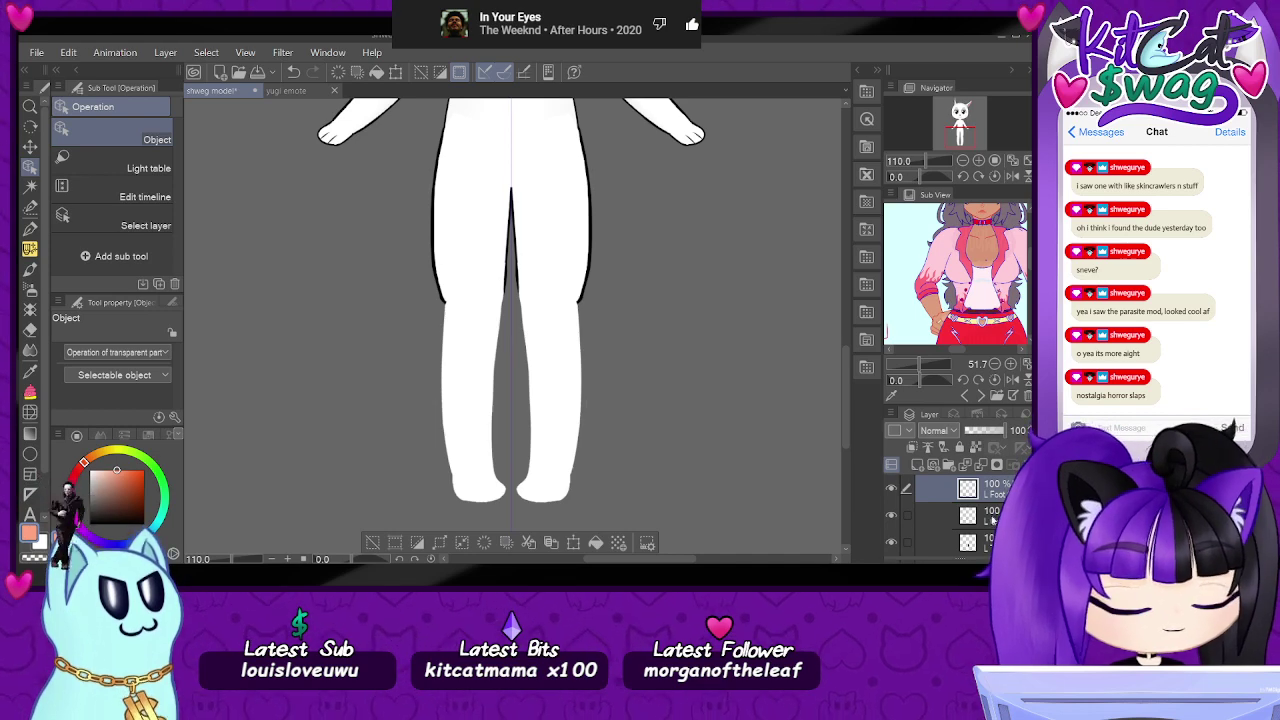
# - Add a layer above the L Calf layer, clip it to the calf, and paint it black with the Turnip pen at size 315.6
pyautogui.click(992, 519)
pyautogui.click(917, 464)
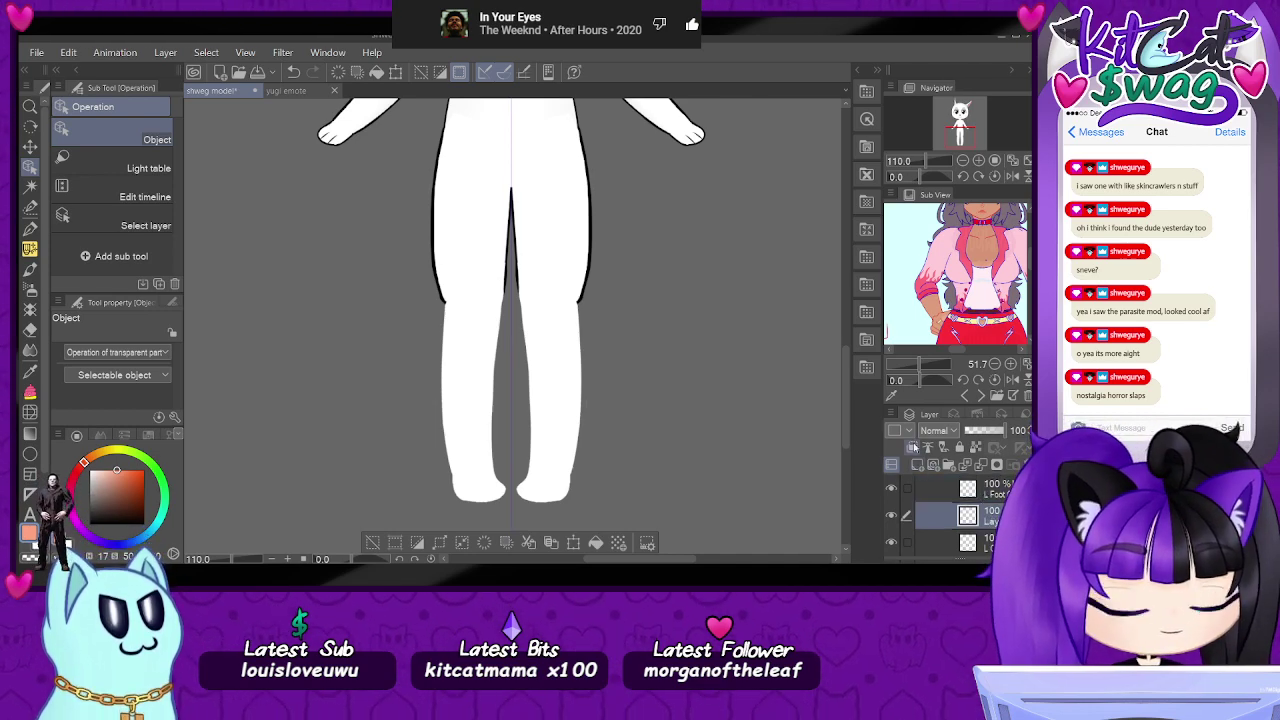
pyautogui.click(31, 248)
pyautogui.click(31, 229)
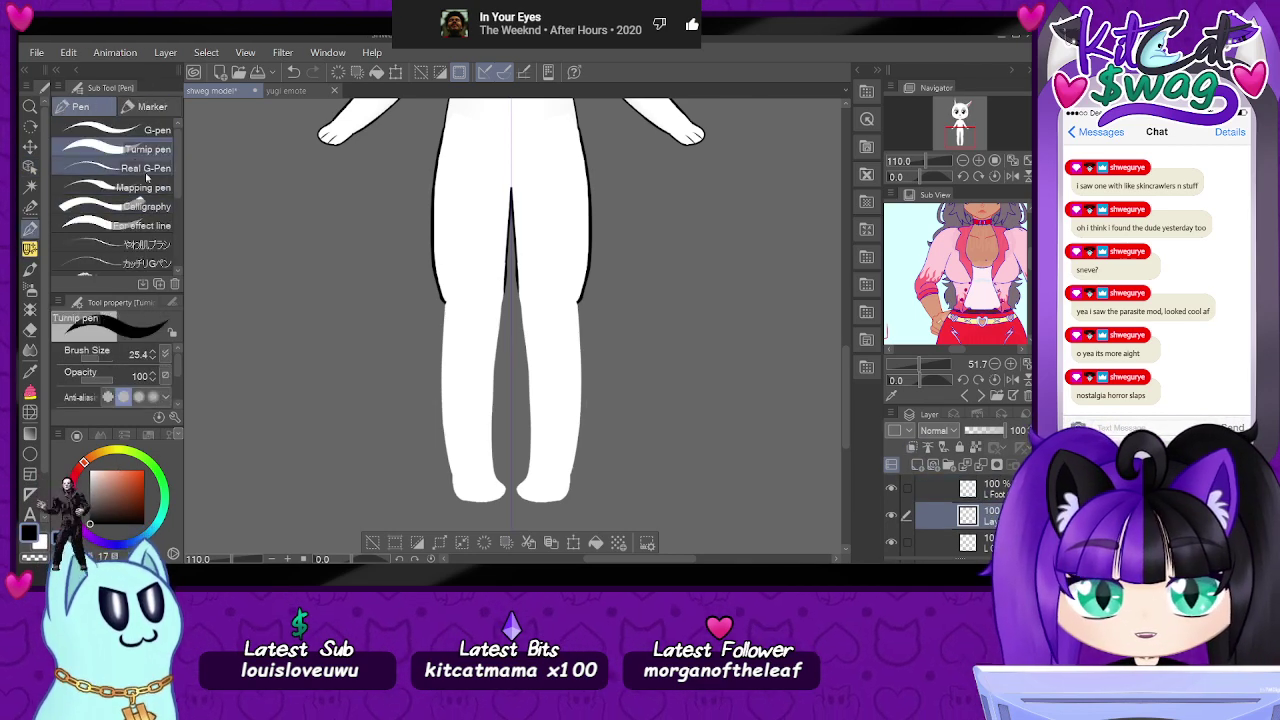
pyautogui.moveTo(88, 357); pyautogui.dragTo(107, 358)
pyautogui.moveTo(600, 165)
pyautogui.mouseDown()
pyautogui.moveTo(479, 339)
pyautogui.moveTo(569, 455)
pyautogui.mouseUp()
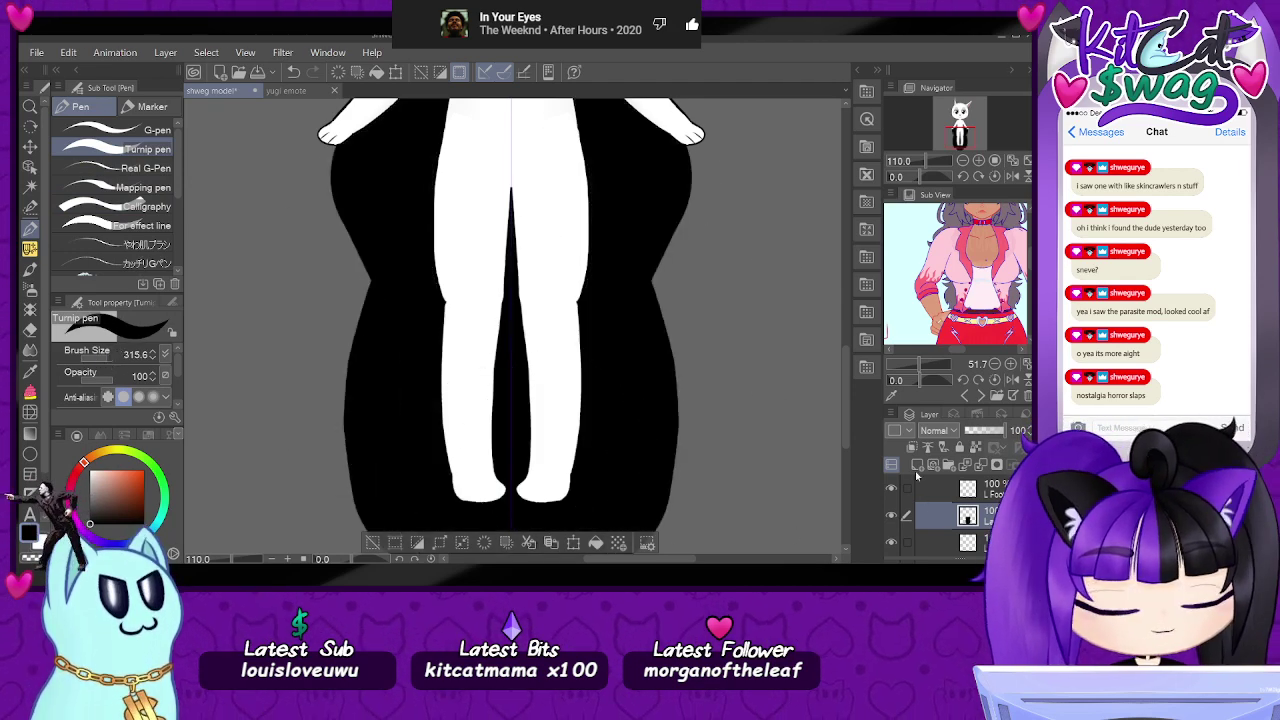
pyautogui.hotkey('ctrl', 'z')
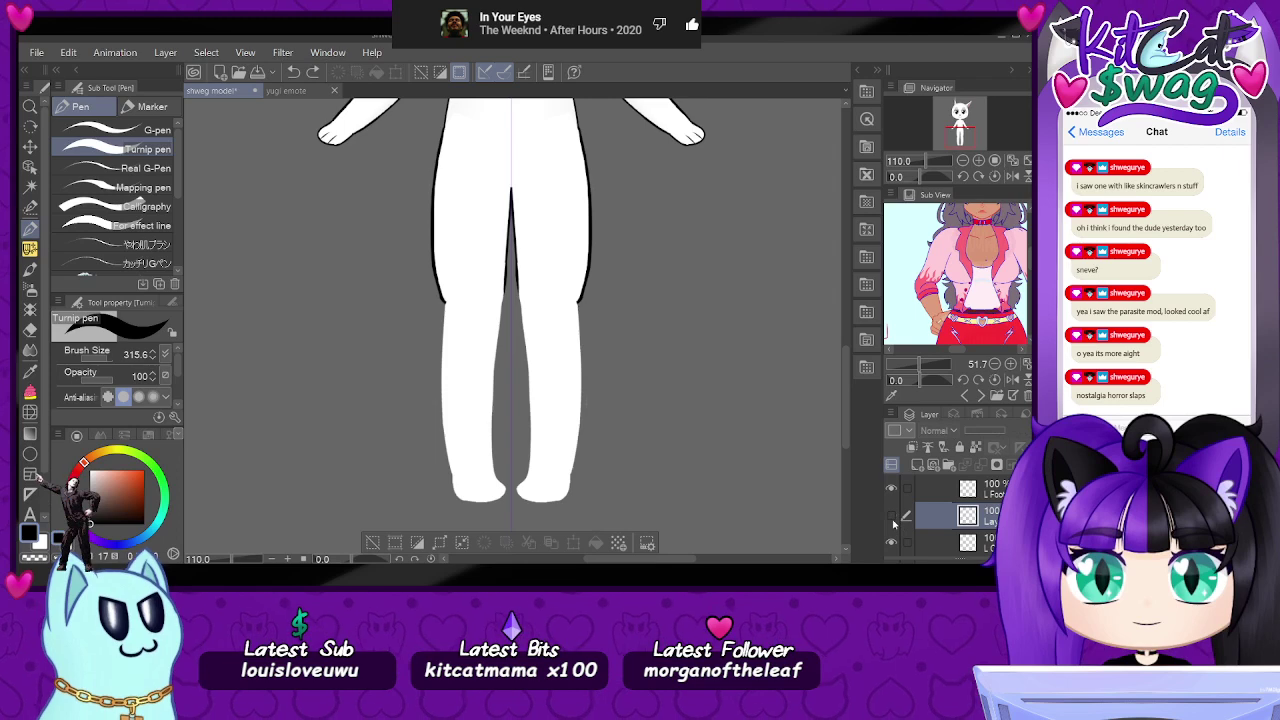
pyautogui.click(912, 447)
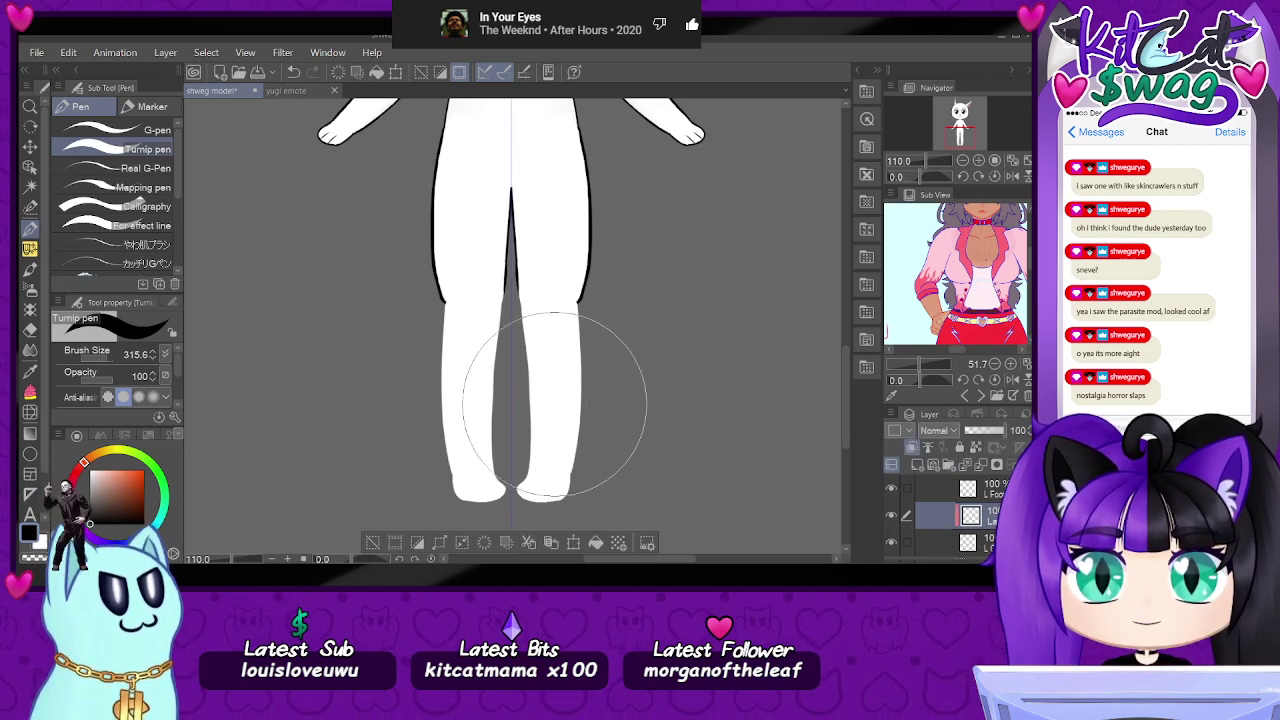
pyautogui.moveTo(557, 403); pyautogui.dragTo(535, 505)
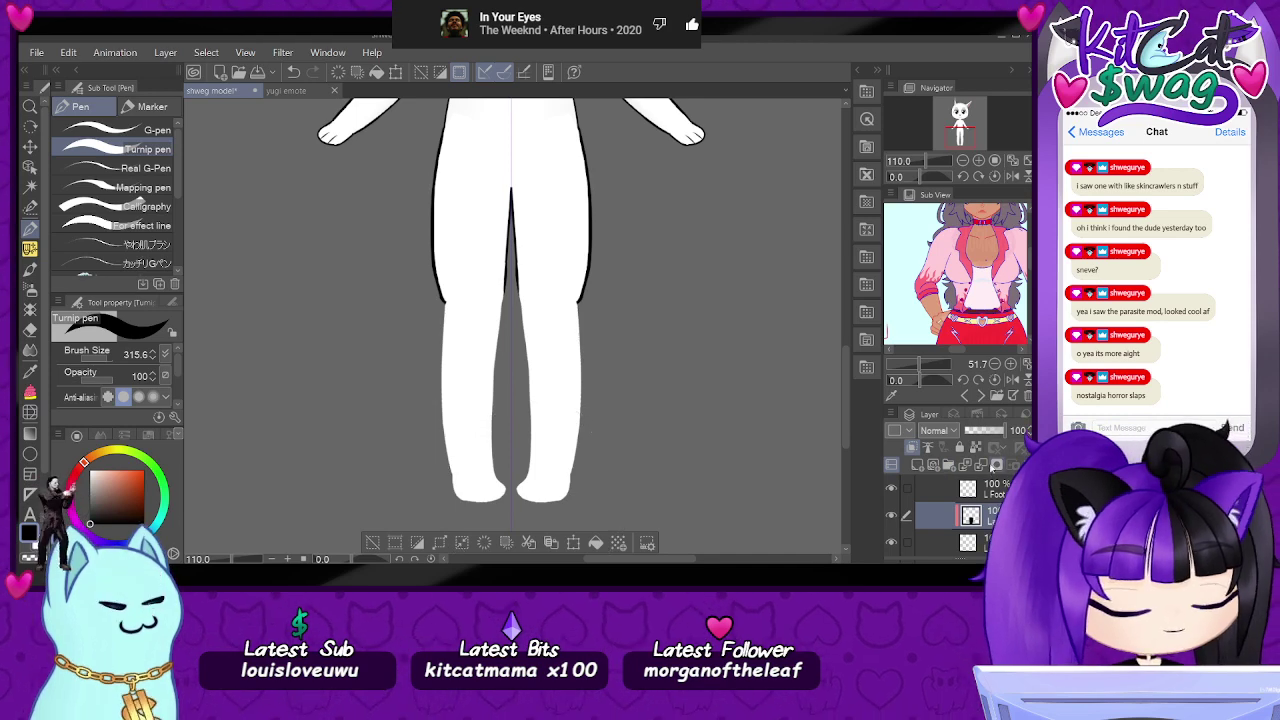
# - Add a clipped layer painted black above the L Foot layer, merge it down, and select the L Calf layer
pyautogui.click(917, 465)
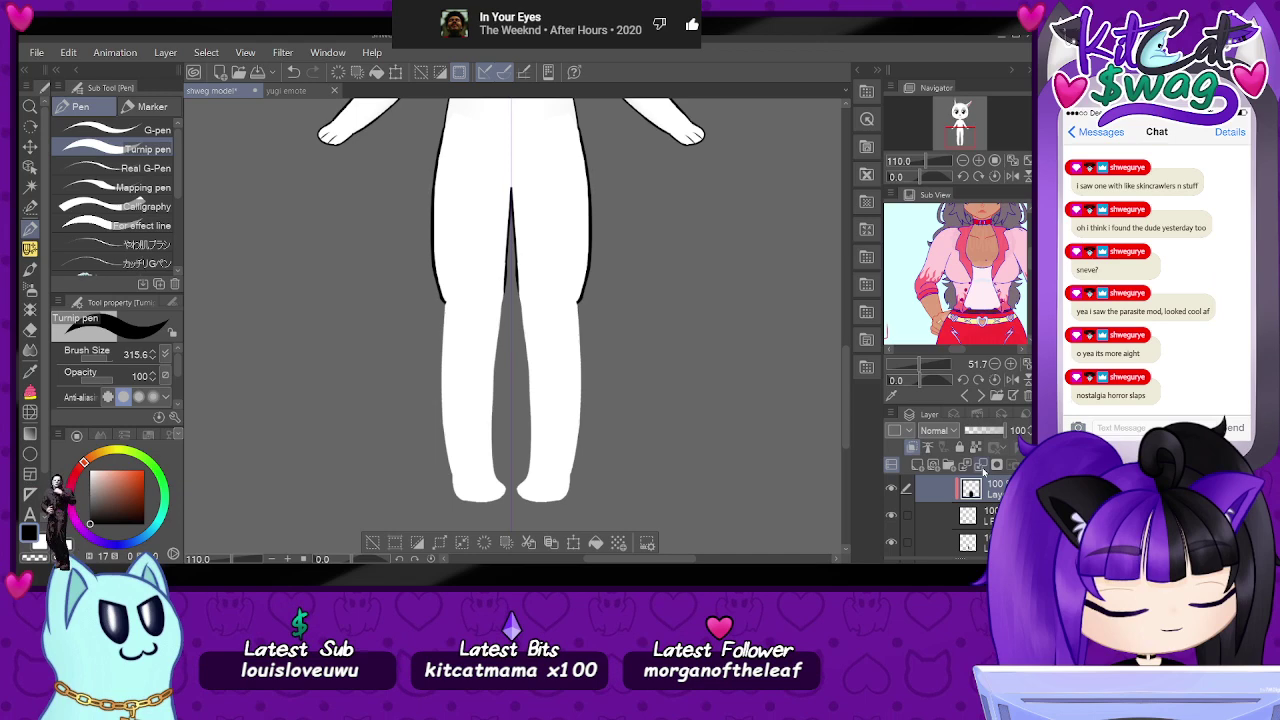
pyautogui.click(981, 466)
pyautogui.click(985, 516)
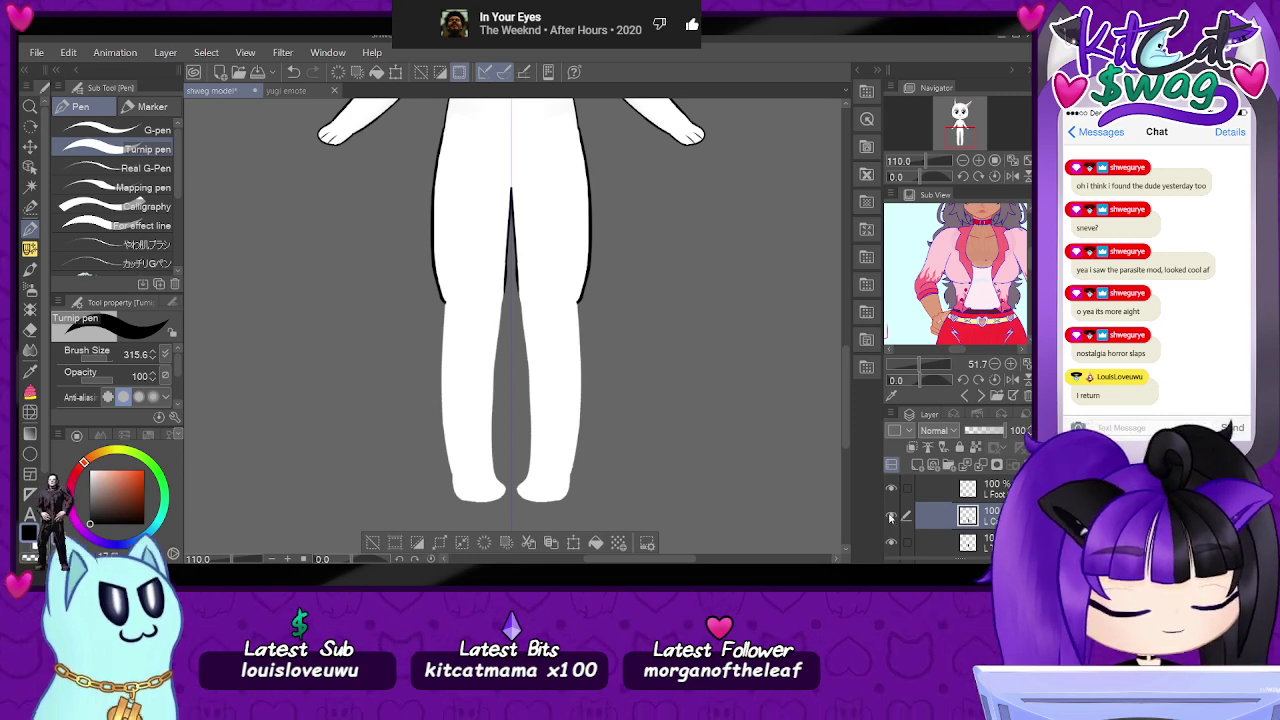
# - Try a border effect with an edge thickness of 3.0 on the L Calf layer, and undo it
pyautogui.click(955, 414)
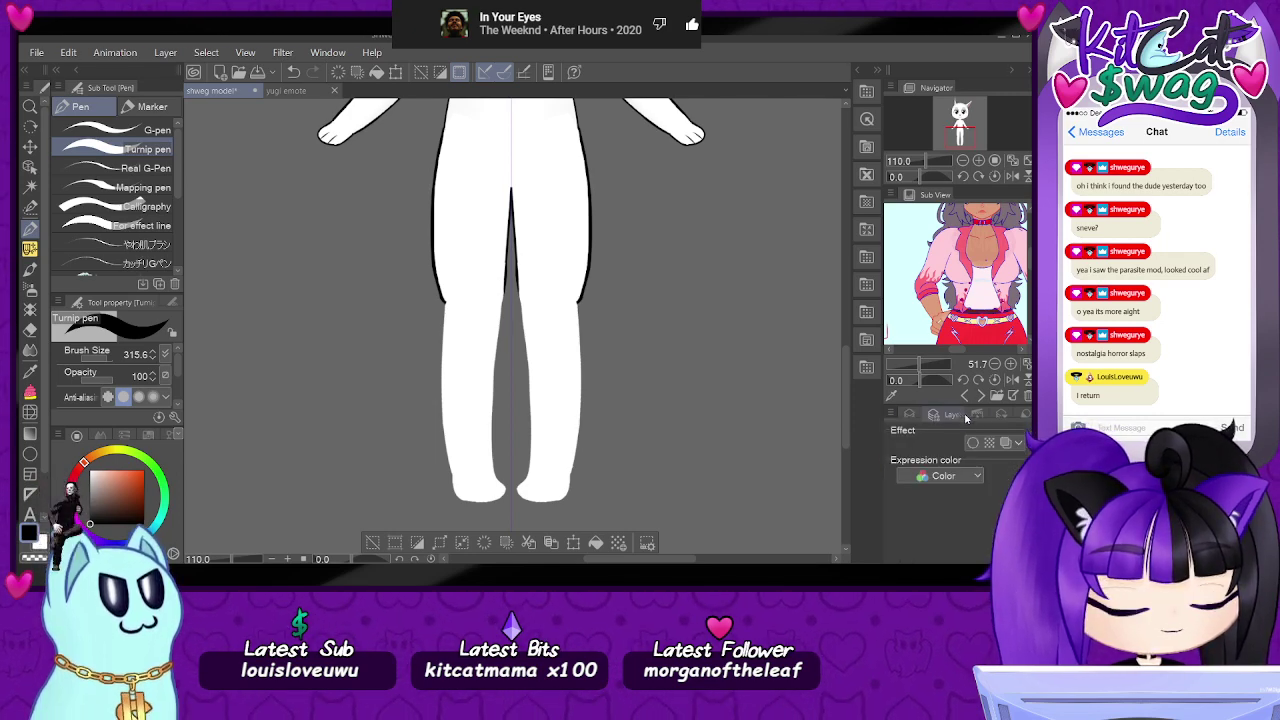
pyautogui.click(972, 443)
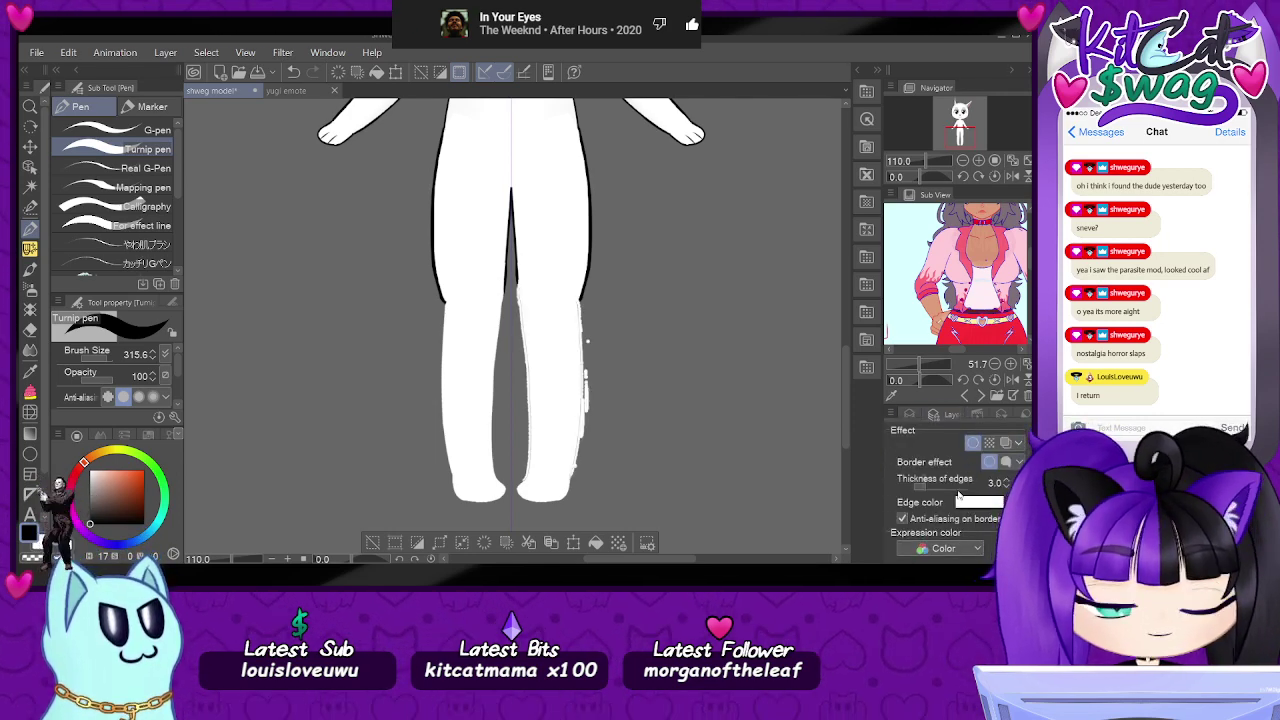
pyautogui.hotkey('ctrl', 'z')
pyautogui.click(909, 415)
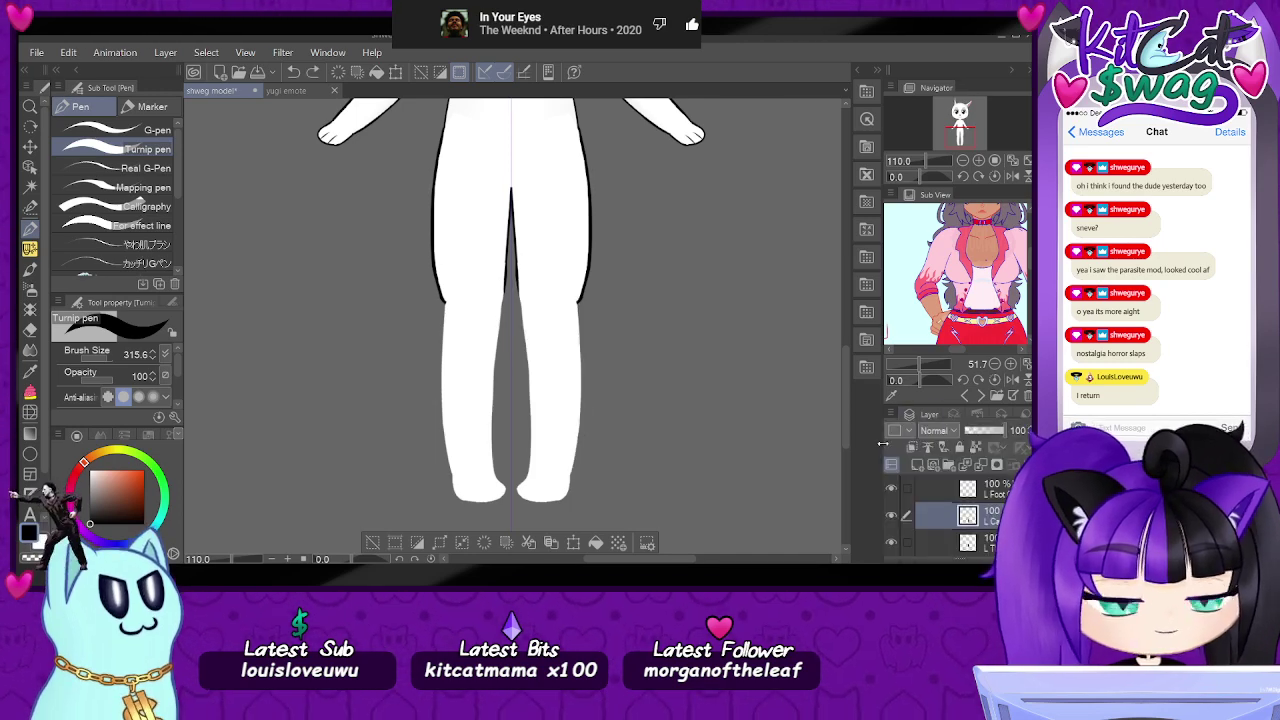
# - Hide the white and black layers of the model's left foot to expose the end of the calf
pyautogui.click(140, 130)
pyautogui.moveTo(923, 161); pyautogui.dragTo(963, 137)
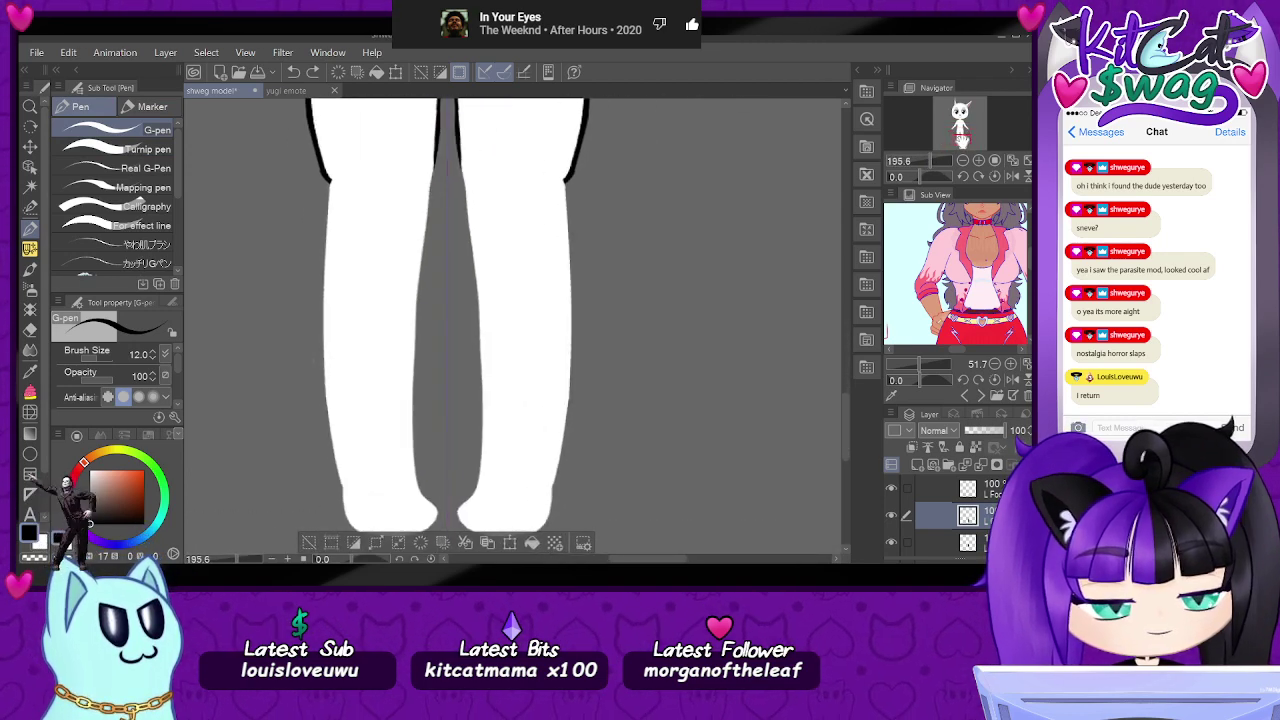
pyautogui.click(31, 166)
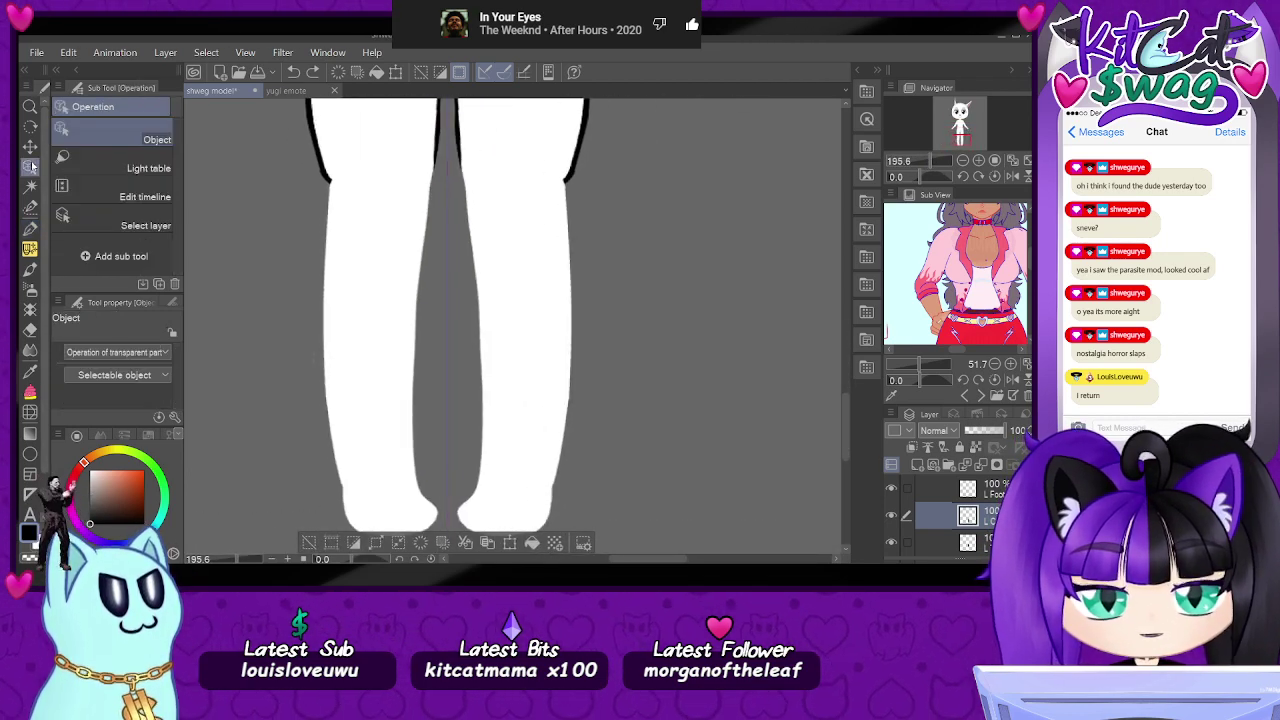
pyautogui.click(981, 491)
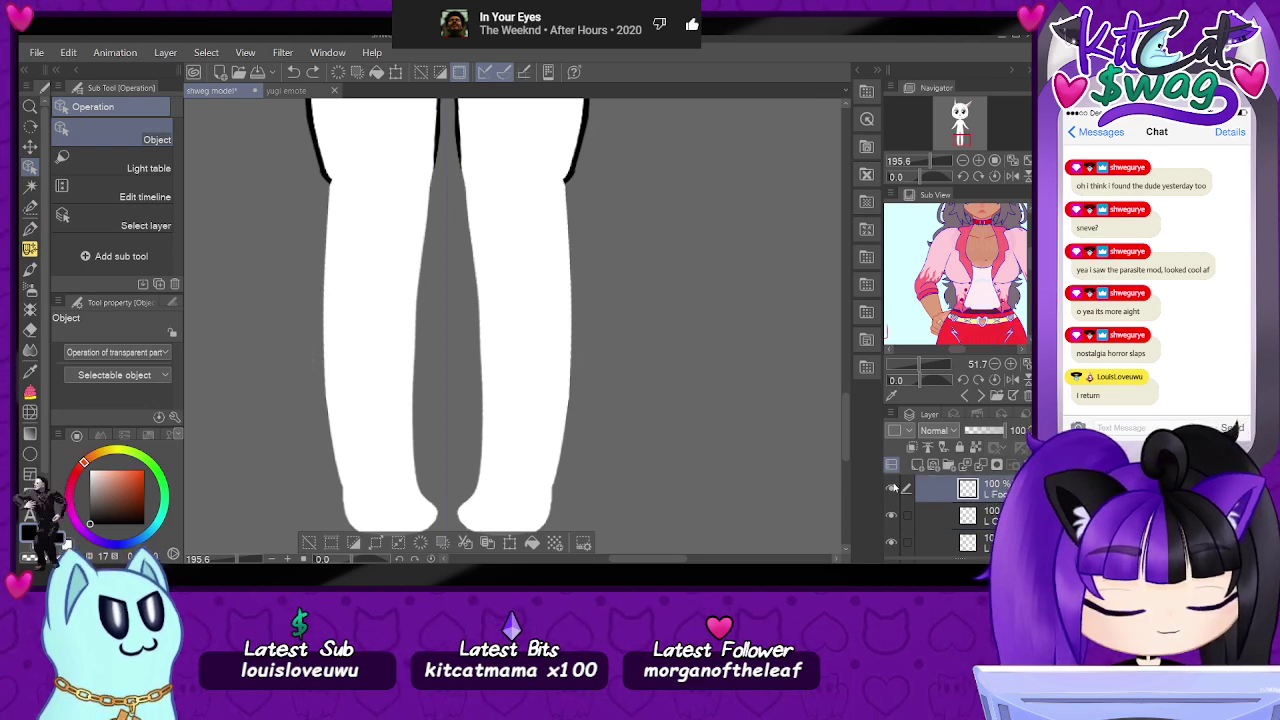
pyautogui.click(891, 487)
pyautogui.click(897, 545)
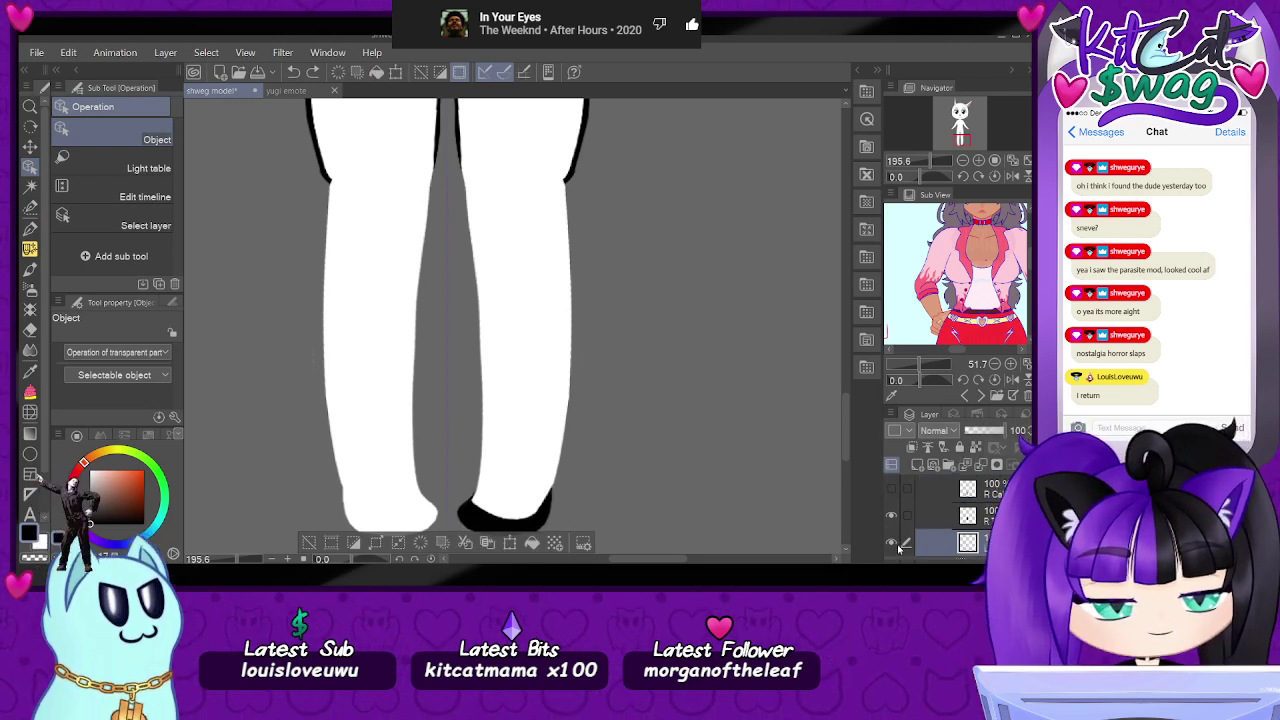
pyautogui.click(891, 545)
# - Outline the upper outer edges of both calves below the knees in black, using the G-pen at size 12.0 on the visible calf layer
pyautogui.click(935, 490)
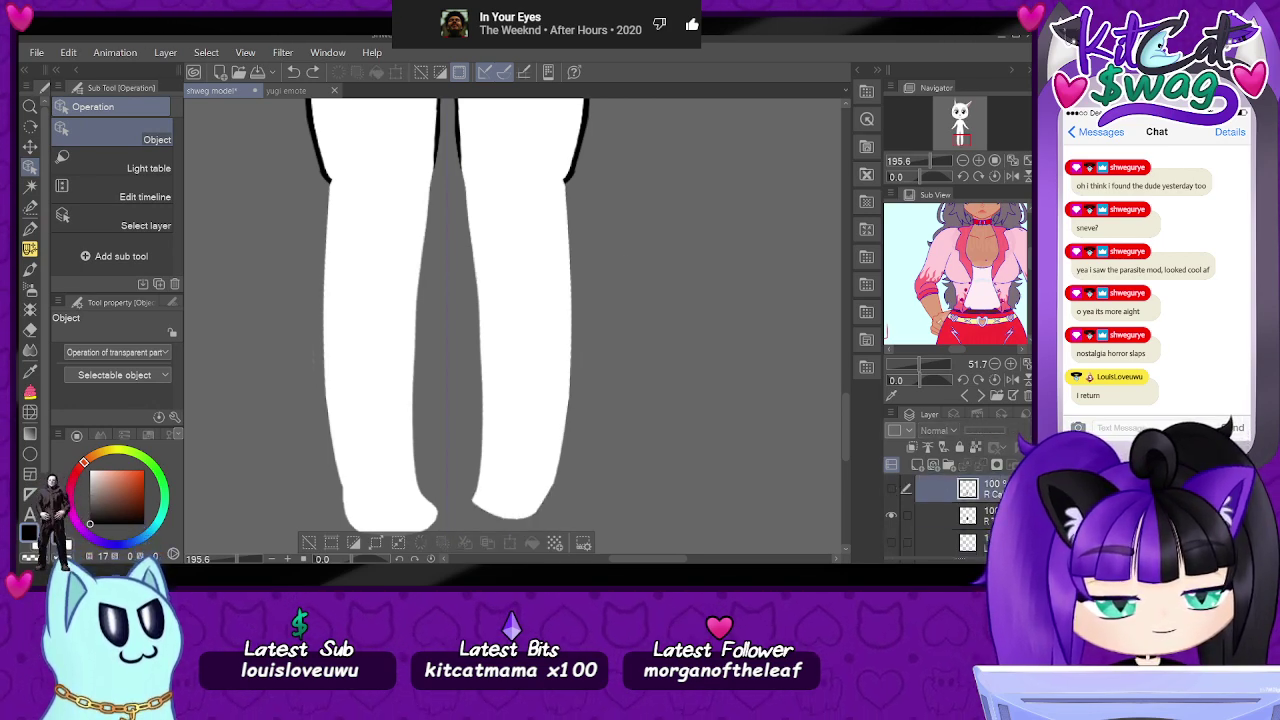
pyautogui.scroll(3, 598, 155)
pyautogui.press('p')
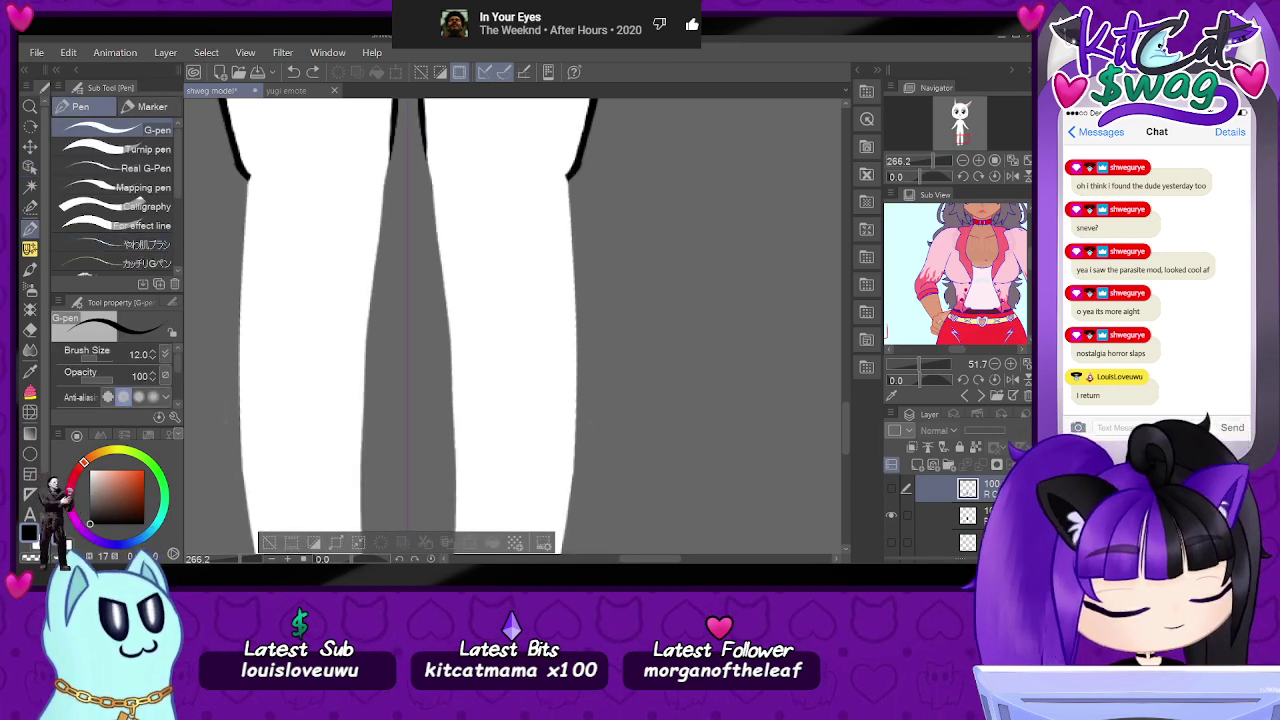
pyautogui.click(892, 489)
pyautogui.click(892, 489)
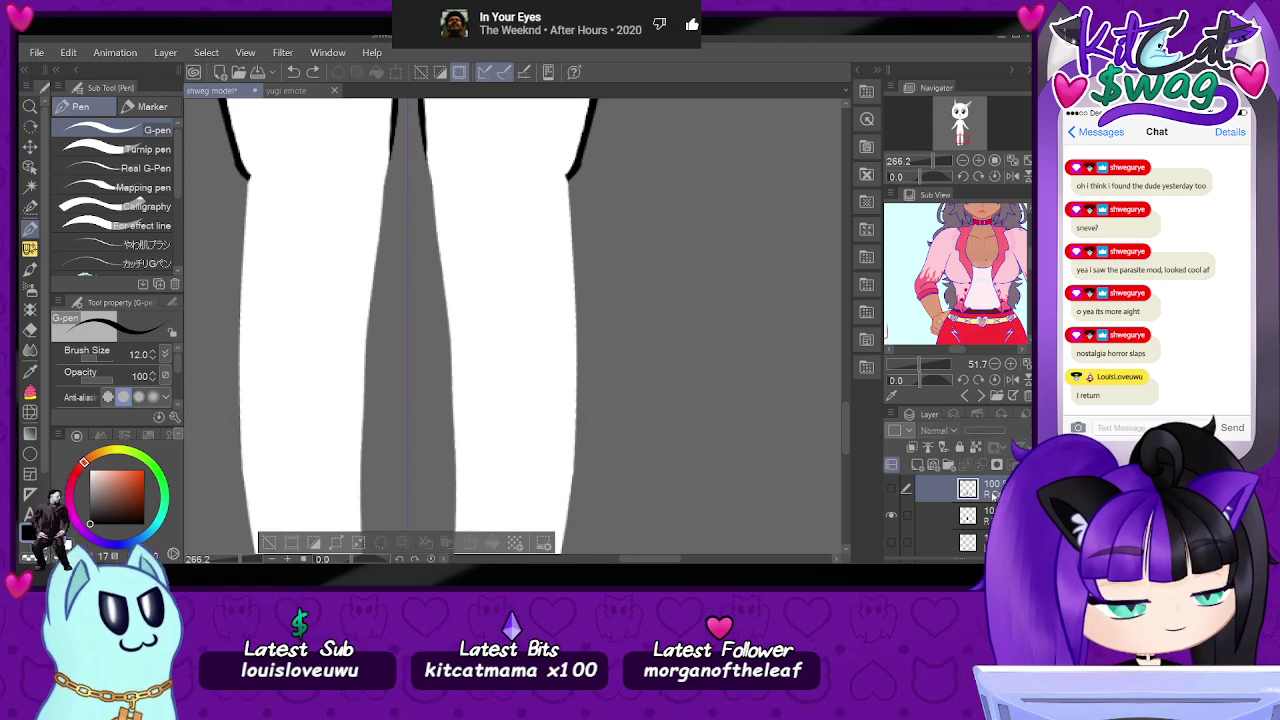
pyautogui.click(938, 516)
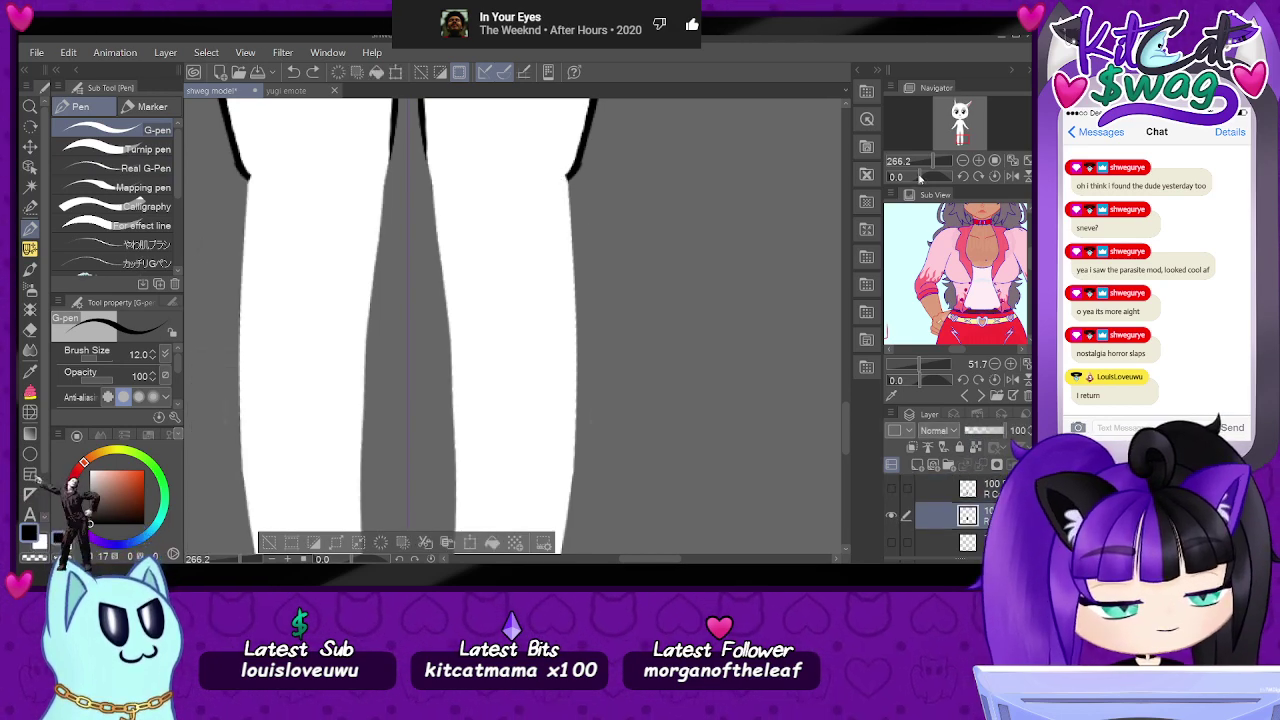
pyautogui.moveTo(920, 177); pyautogui.dragTo(894, 177)
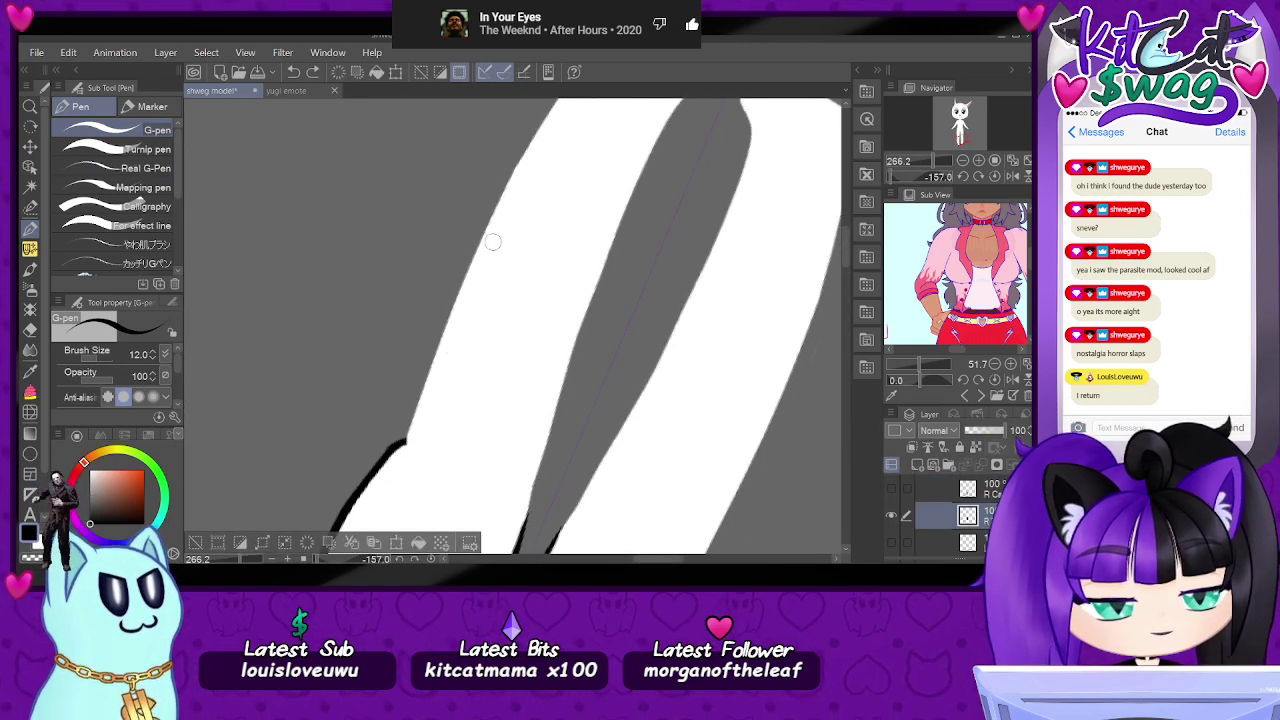
pyautogui.moveTo(405, 448); pyautogui.dragTo(447, 325)
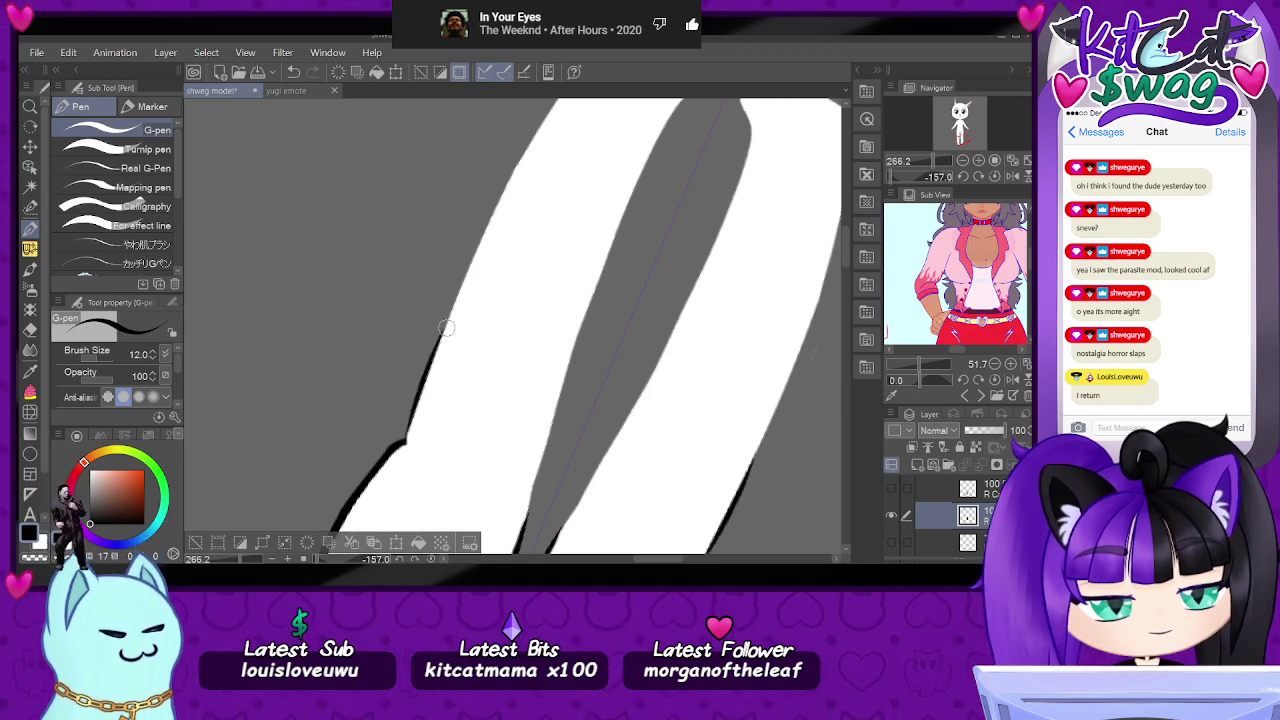
pyautogui.moveTo(460, 290); pyautogui.dragTo(415, 404)
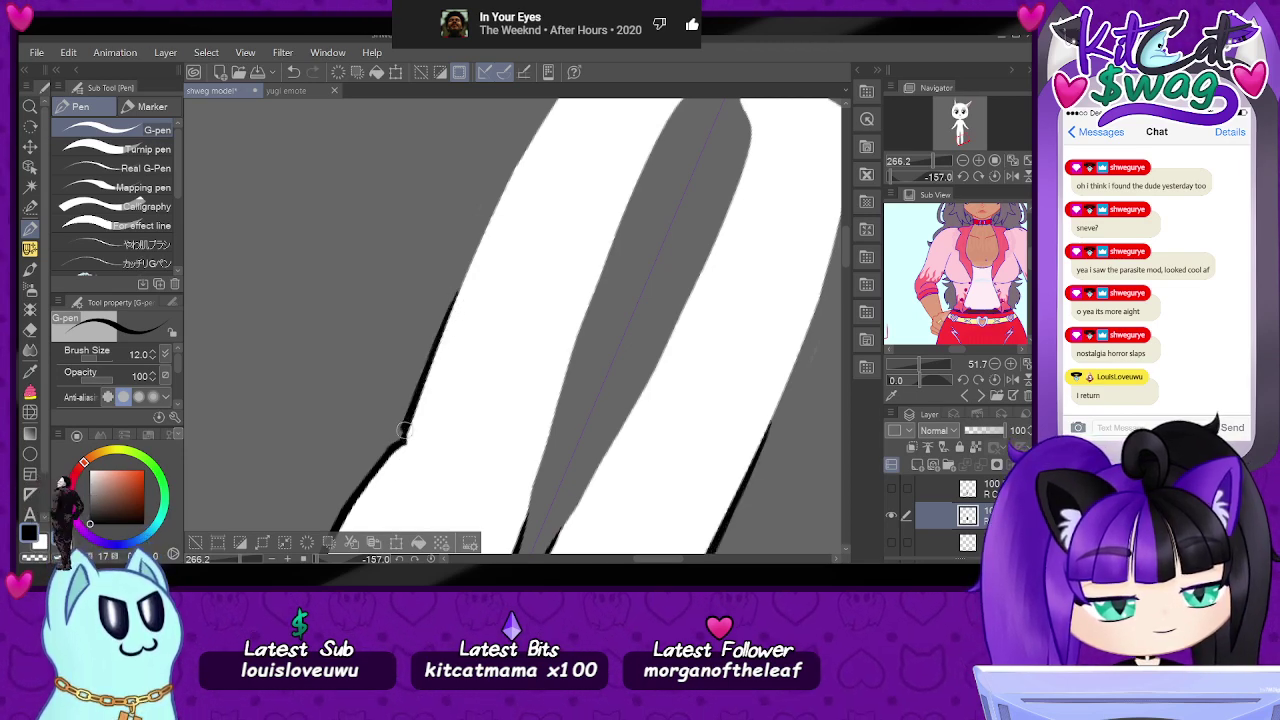
pyautogui.hotkey('ctrl', 'z')
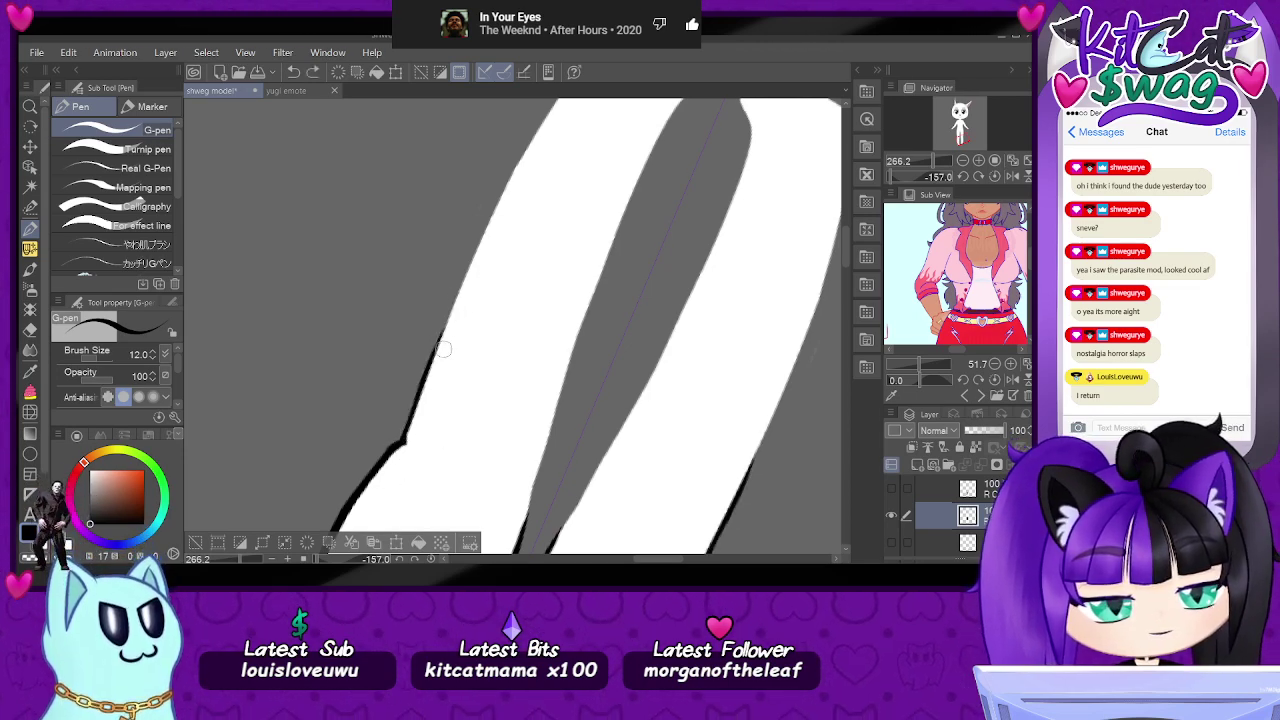
pyautogui.moveTo(458, 298); pyautogui.dragTo(398, 442)
pyautogui.hotkey('ctrl', 'z')
pyautogui.moveTo(458, 298); pyautogui.dragTo(402, 448)
# - Extend the black outline down the outer edges of both calves toward the ankles, redrawing the stroke until it follows the edge smoothly
pyautogui.click(994, 176)
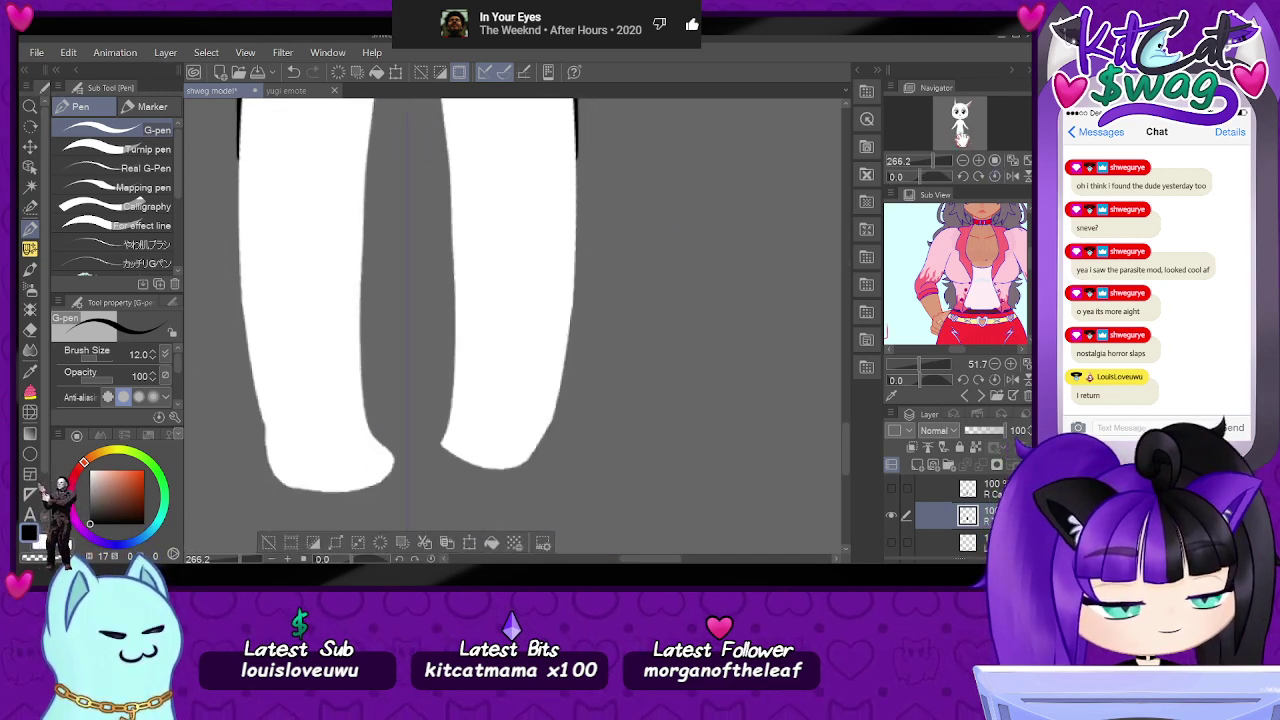
pyautogui.moveTo(922, 178); pyautogui.dragTo(887, 176)
pyautogui.moveTo(517, 288); pyautogui.dragTo(340, 468)
pyautogui.hotkey('ctrl', 'z')
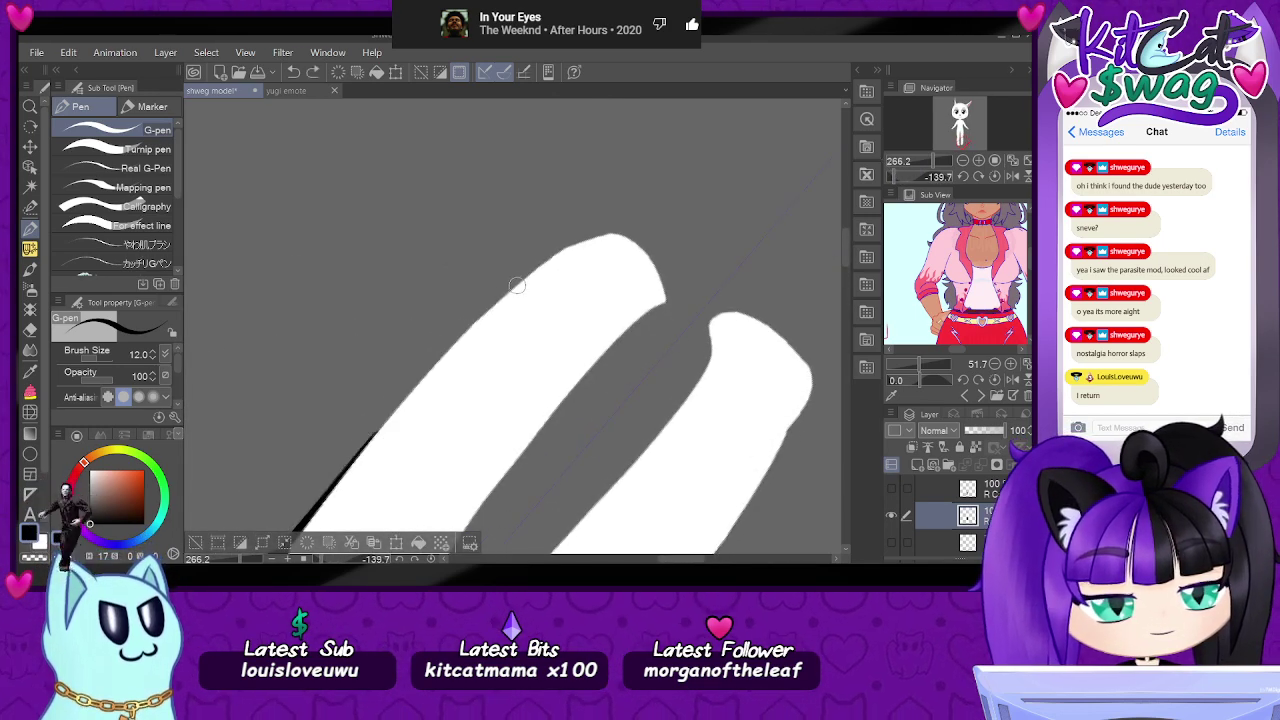
pyautogui.moveTo(517, 286)
pyautogui.mouseDown()
pyautogui.moveTo(394, 402)
pyautogui.moveTo(338, 478)
pyautogui.mouseUp()
pyautogui.hotkey('ctrl', 'z')
pyautogui.moveTo(522, 280); pyautogui.dragTo(340, 472)
pyautogui.hotkey('ctrl', 'z')
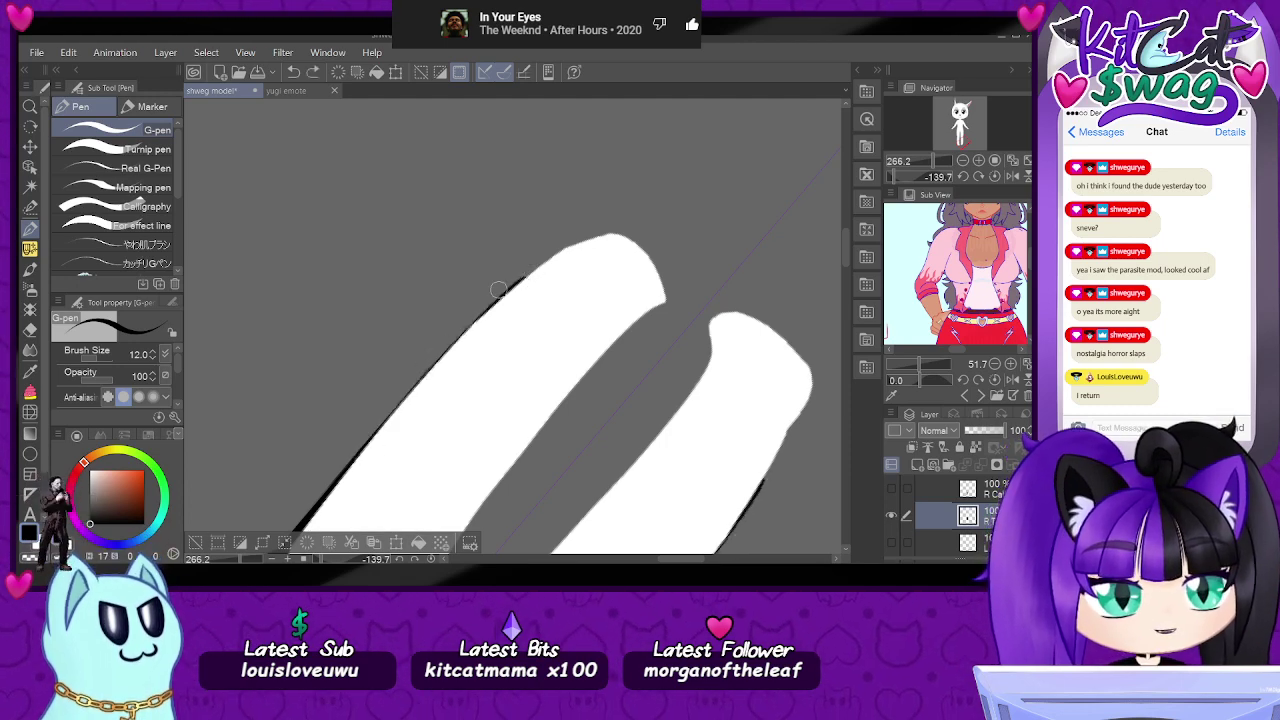
pyautogui.moveTo(528, 276)
pyautogui.mouseDown()
pyautogui.moveTo(392, 414)
pyautogui.moveTo(384, 446)
pyautogui.mouseUp()
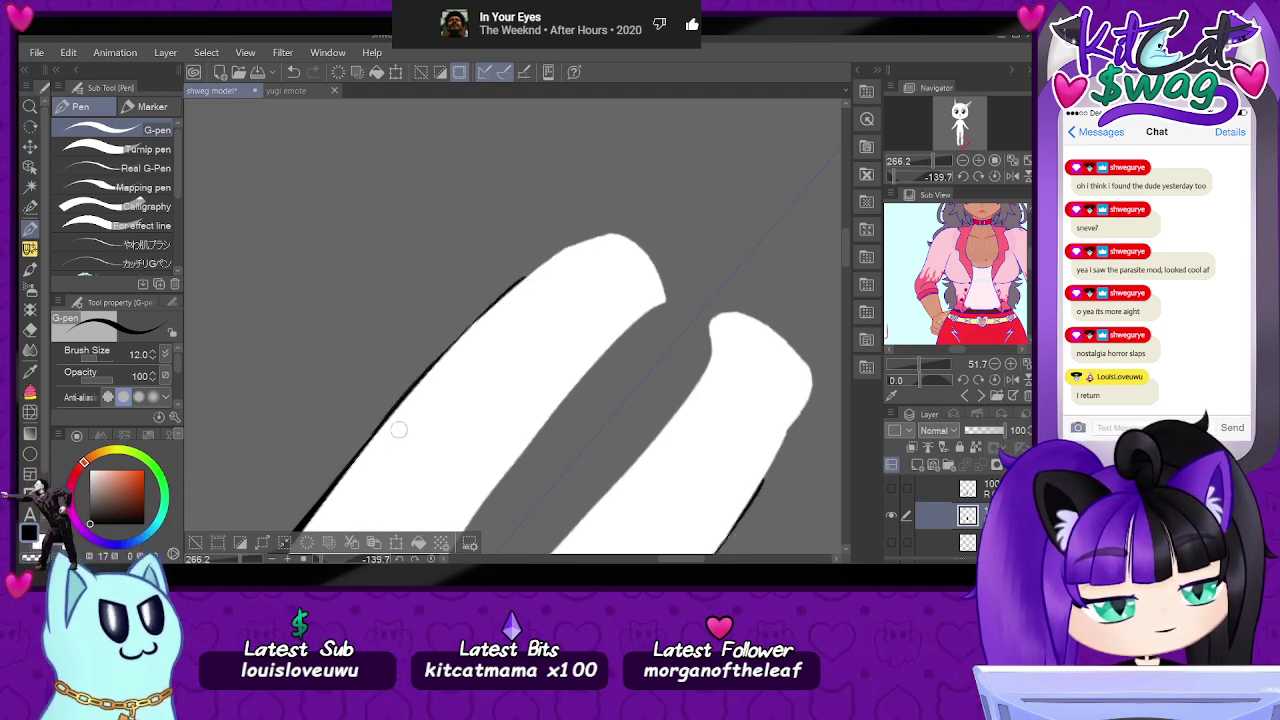
# - Thicken the thin black outline on the left calf's outer edge near the ankle with the G-pen at size 12.0
pyautogui.moveTo(536, 272); pyautogui.dragTo(453, 344)
pyautogui.moveTo(501, 300); pyautogui.dragTo(357, 460)
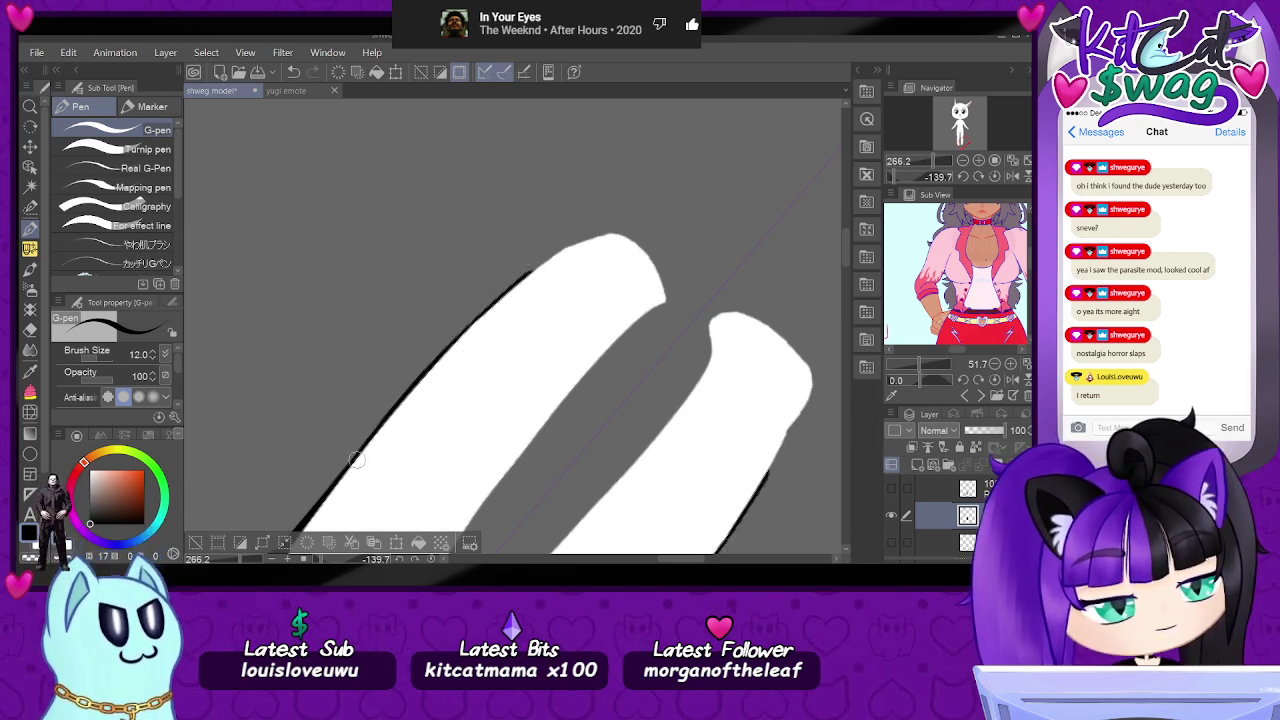
pyautogui.moveTo(390, 414)
pyautogui.mouseDown()
pyautogui.moveTo(322, 518)
pyautogui.moveTo(345, 468)
pyautogui.moveTo(315, 505)
pyautogui.mouseUp()
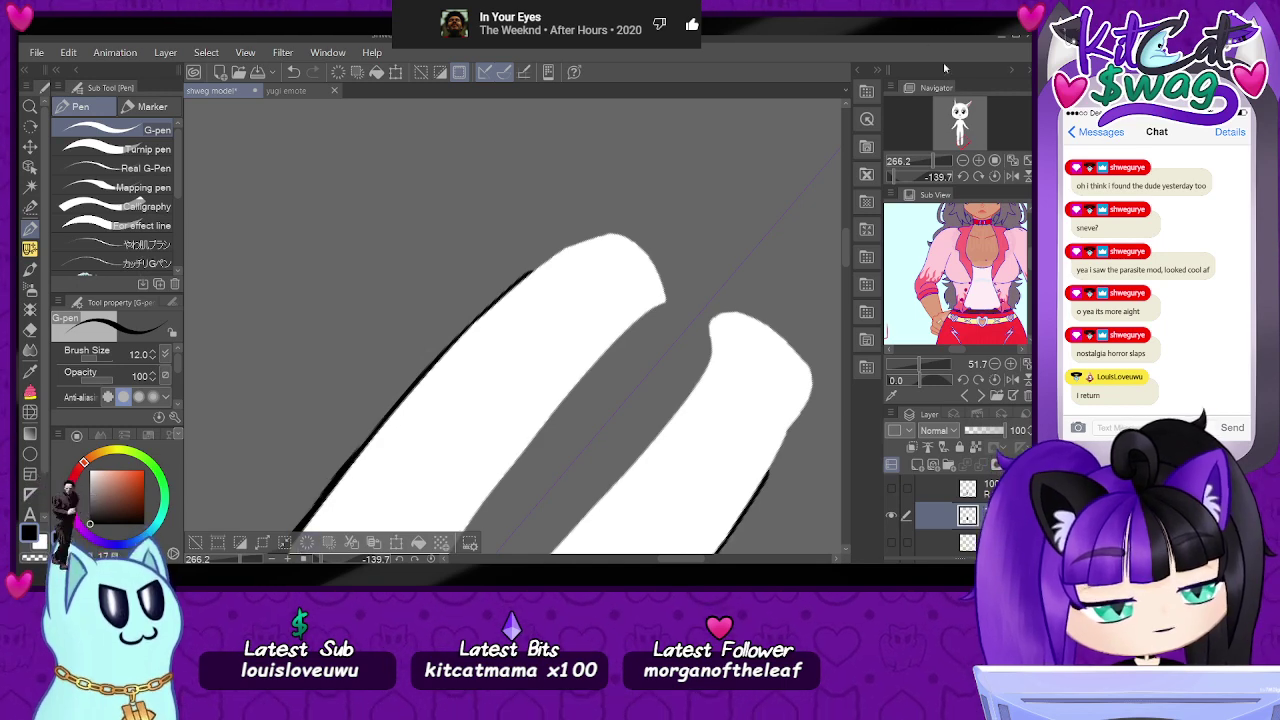
# - Outline the rounded ankle end of the left calf in black, joining it to the outer edge line
pyautogui.click(995, 176)
pyautogui.moveTo(962, 140); pyautogui.dragTo(889, 177)
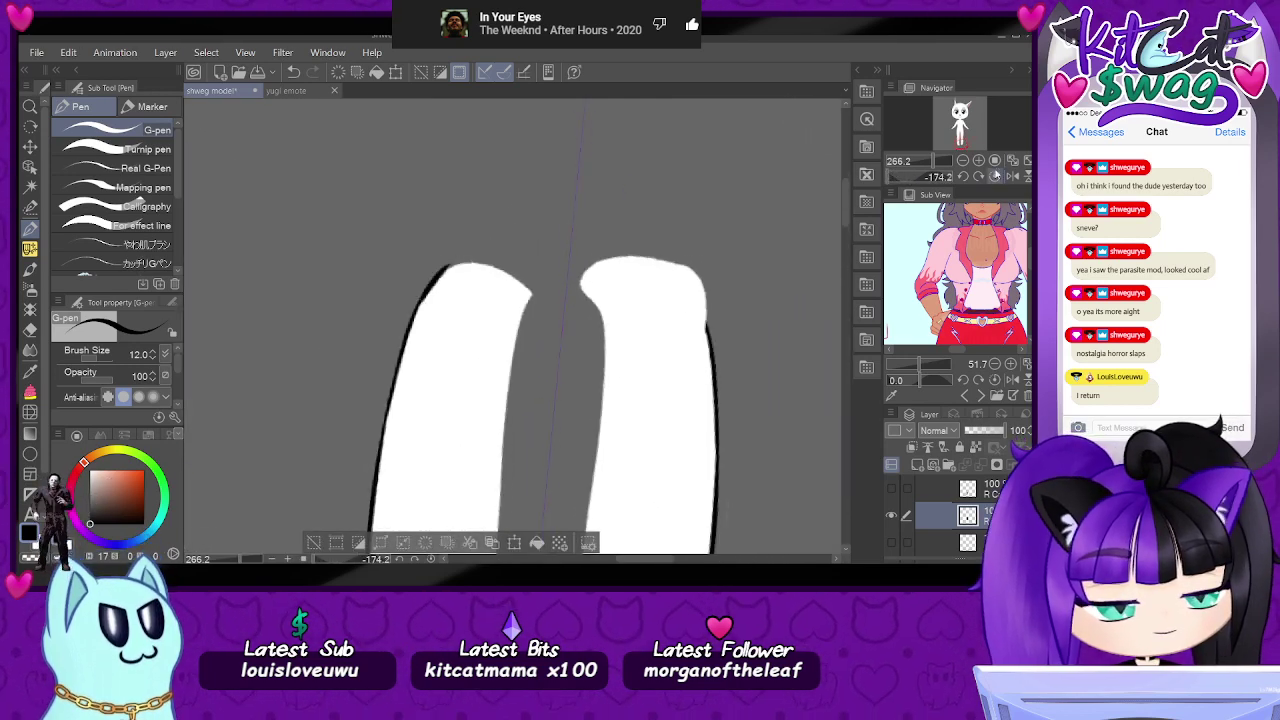
pyautogui.click(995, 176)
pyautogui.hotkey('ctrl', 'z')
pyautogui.moveTo(922, 180)
pyautogui.mouseDown()
pyautogui.moveTo(955, 165)
pyautogui.moveTo(940, 178)
pyautogui.mouseUp()
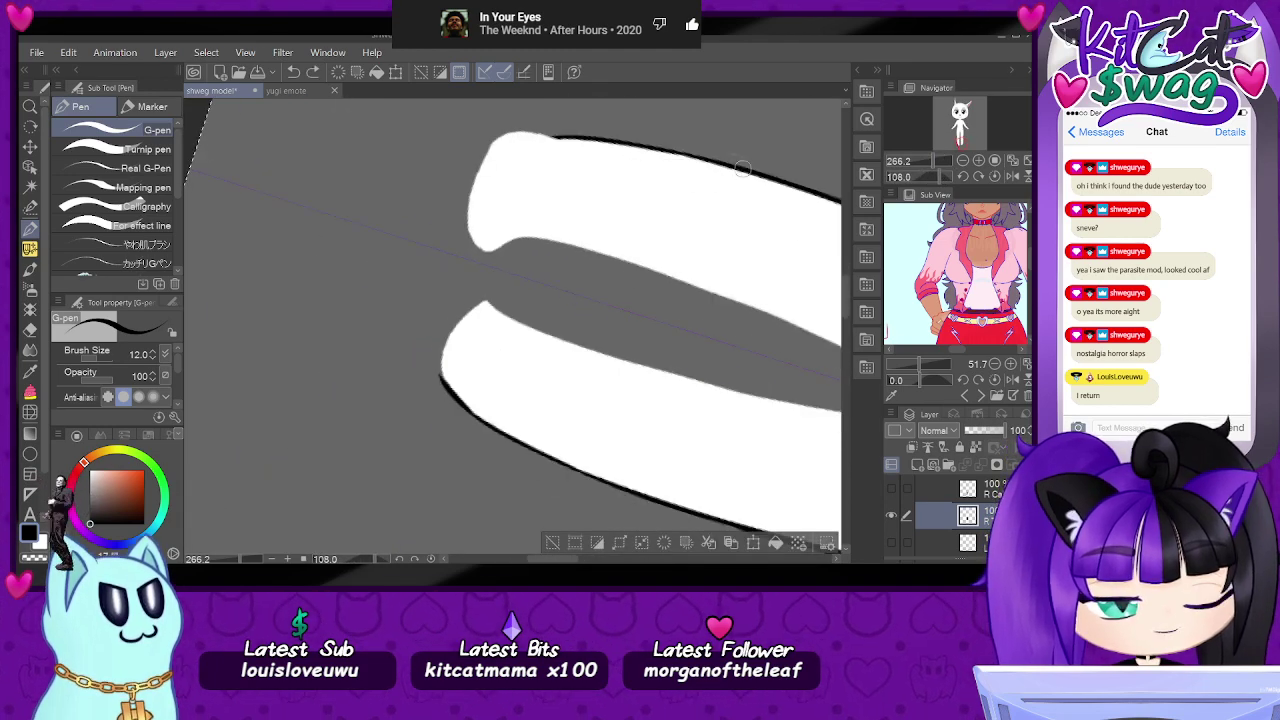
pyautogui.moveTo(487, 300); pyautogui.dragTo(452, 331)
pyautogui.moveTo(448, 382); pyautogui.dragTo(457, 326)
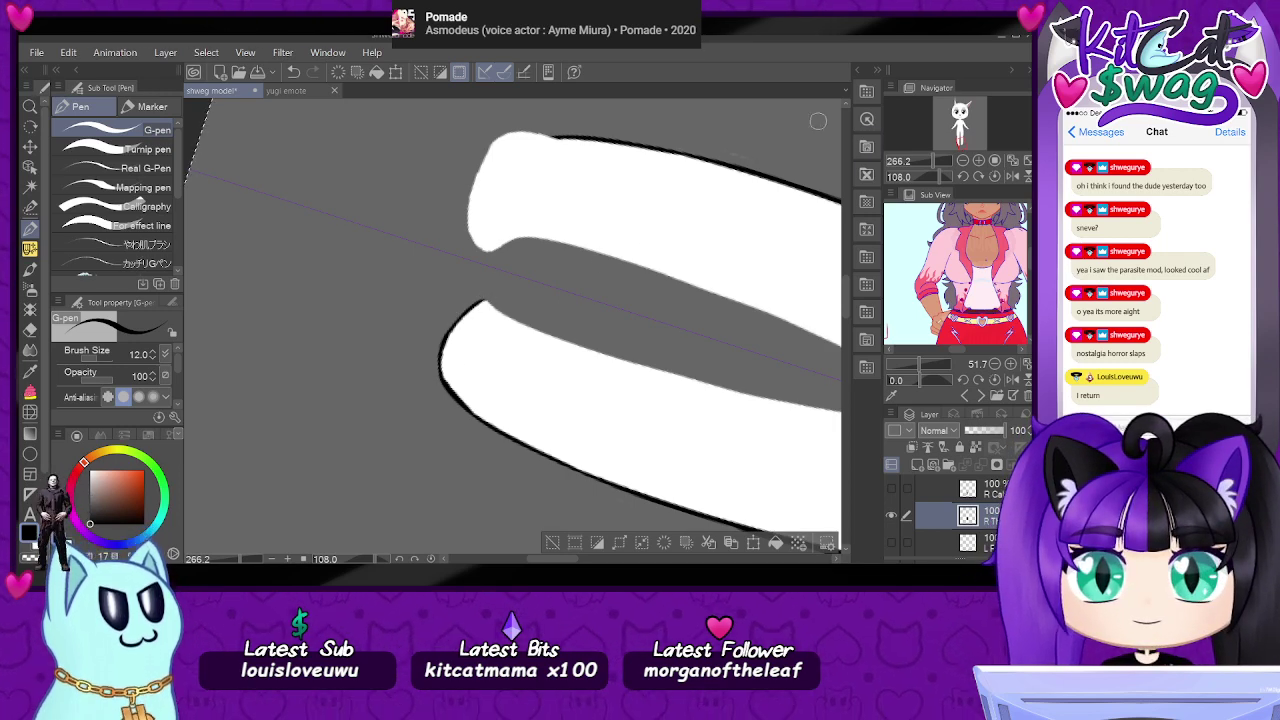
# - Outline the inner edges of both calves in black from the ankles to mid-calf, redrawing the stroke until it follows the edge
pyautogui.click(991, 177)
pyautogui.moveTo(917, 179); pyautogui.dragTo(892, 179)
pyautogui.moveTo(547, 310); pyautogui.dragTo(501, 347)
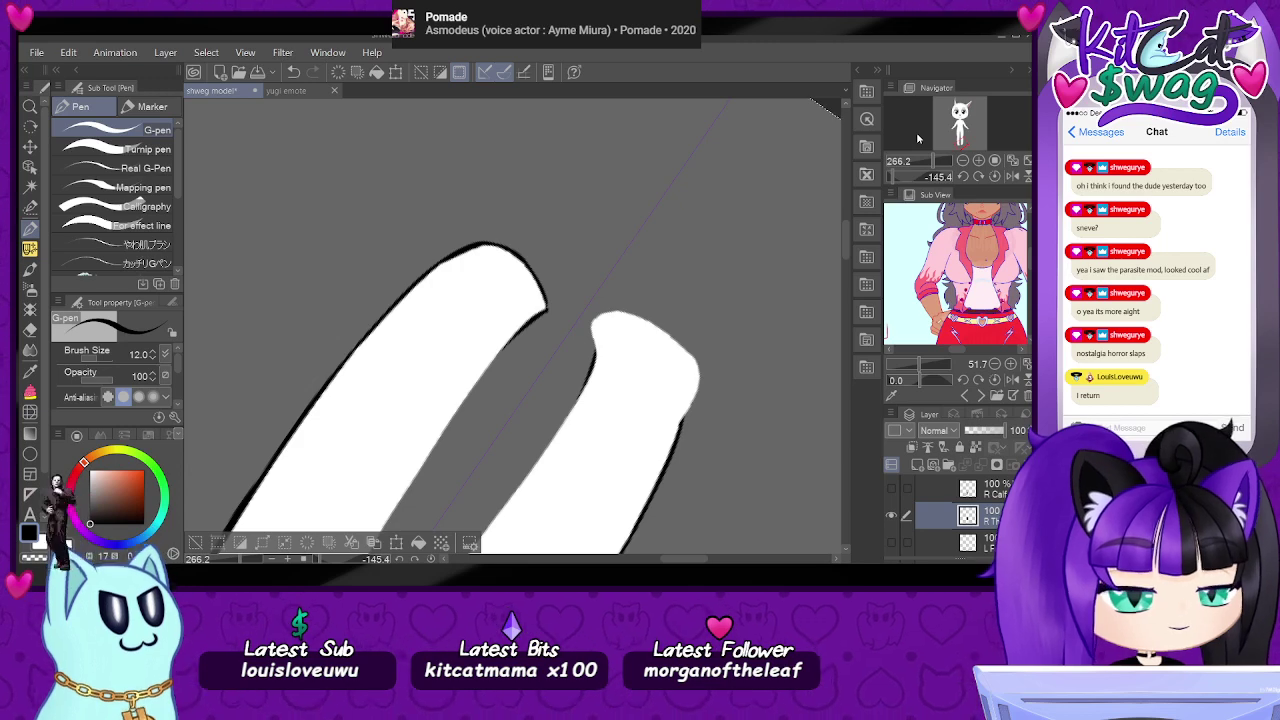
pyautogui.moveTo(894, 181); pyautogui.dragTo(935, 151)
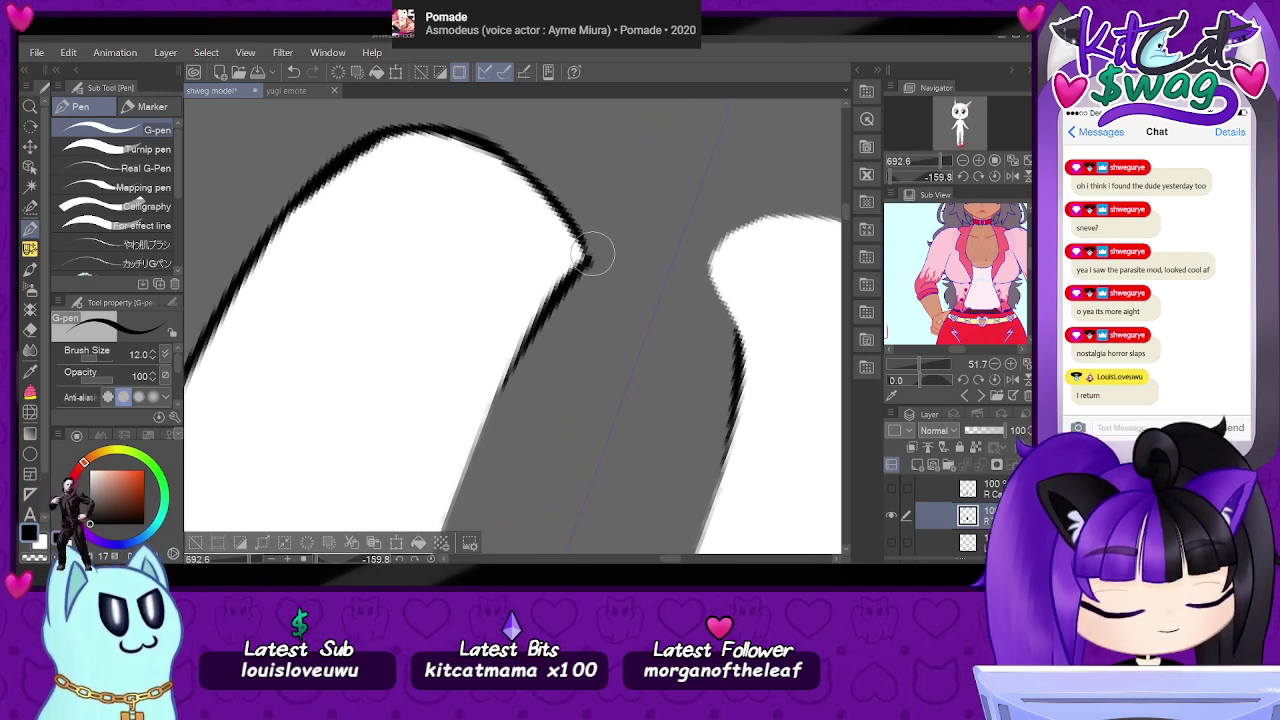
pyautogui.moveTo(555, 297); pyautogui.dragTo(447, 522)
pyautogui.moveTo(962, 146); pyautogui.dragTo(929, 161)
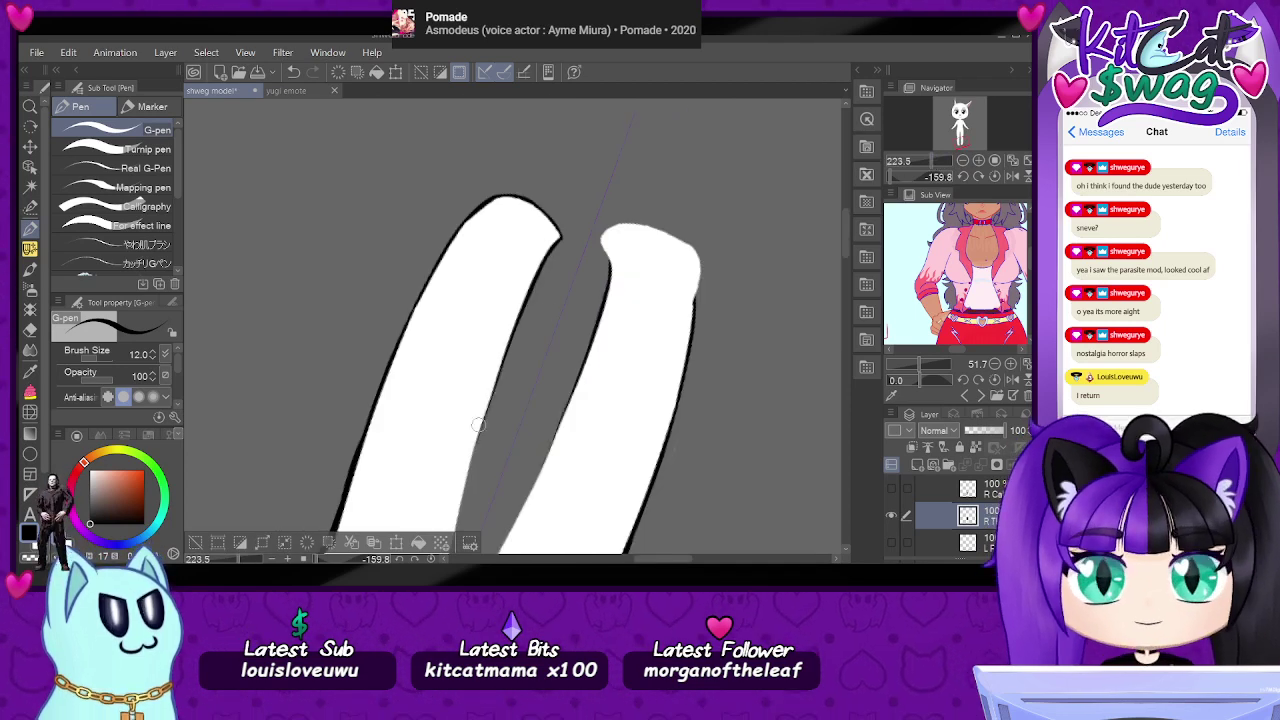
pyautogui.moveTo(534, 280); pyautogui.dragTo(466, 512)
pyautogui.hotkey('ctrl', 'z')
pyautogui.moveTo(518, 332)
pyautogui.mouseDown()
pyautogui.moveTo(523, 309)
pyautogui.moveTo(459, 522)
pyautogui.mouseUp()
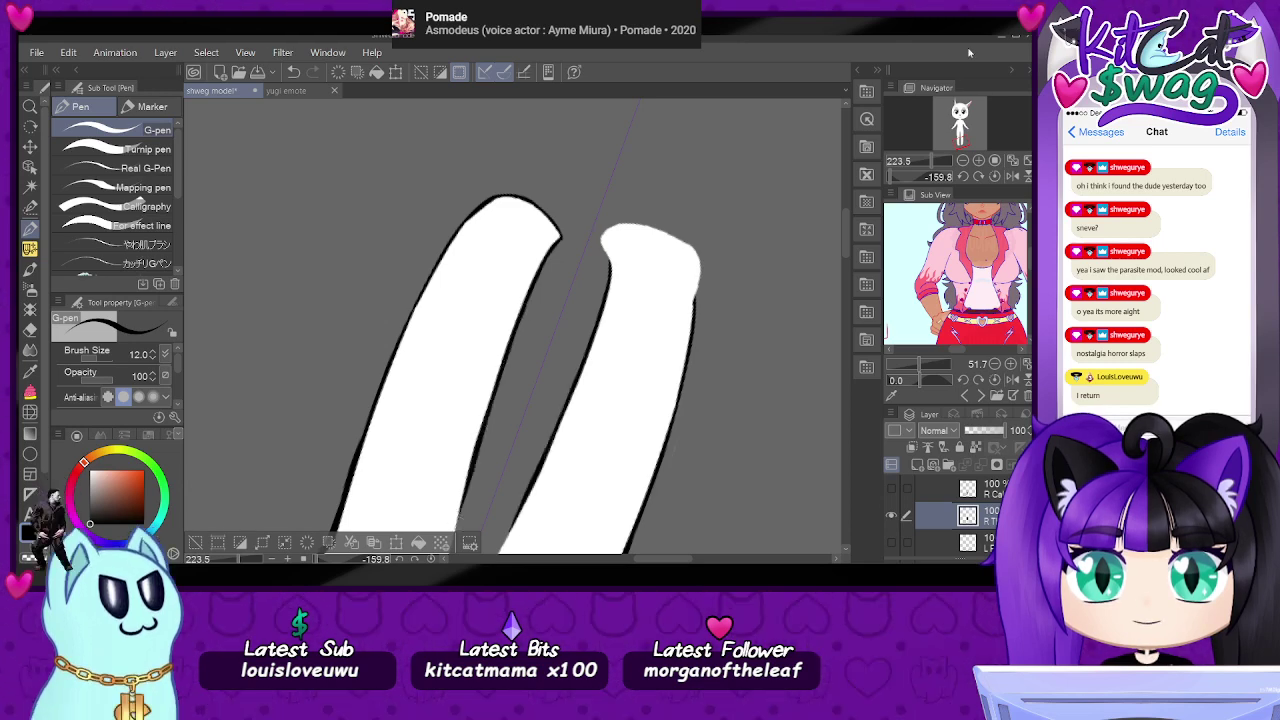
# - Continue the black outline along the inner edges of both calves to the knees, undoing and redrawing uneven strokes
pyautogui.click(956, 144)
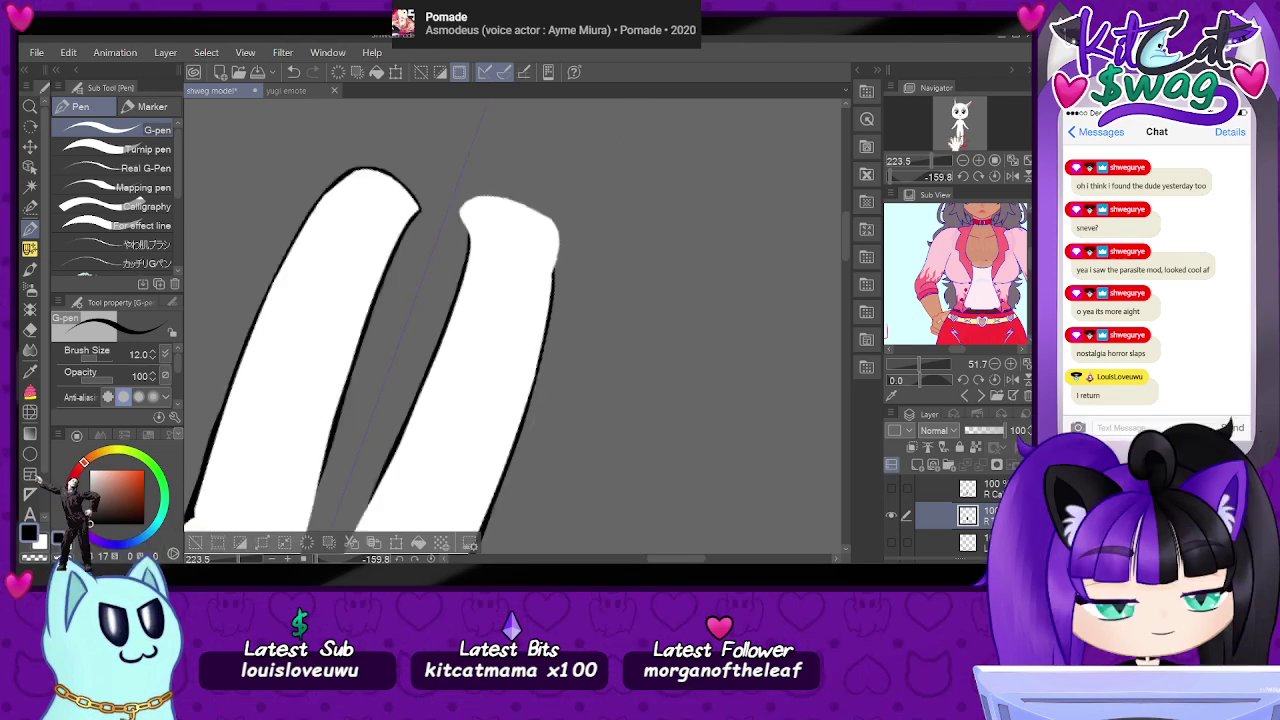
pyautogui.moveTo(955, 141); pyautogui.dragTo(951, 144)
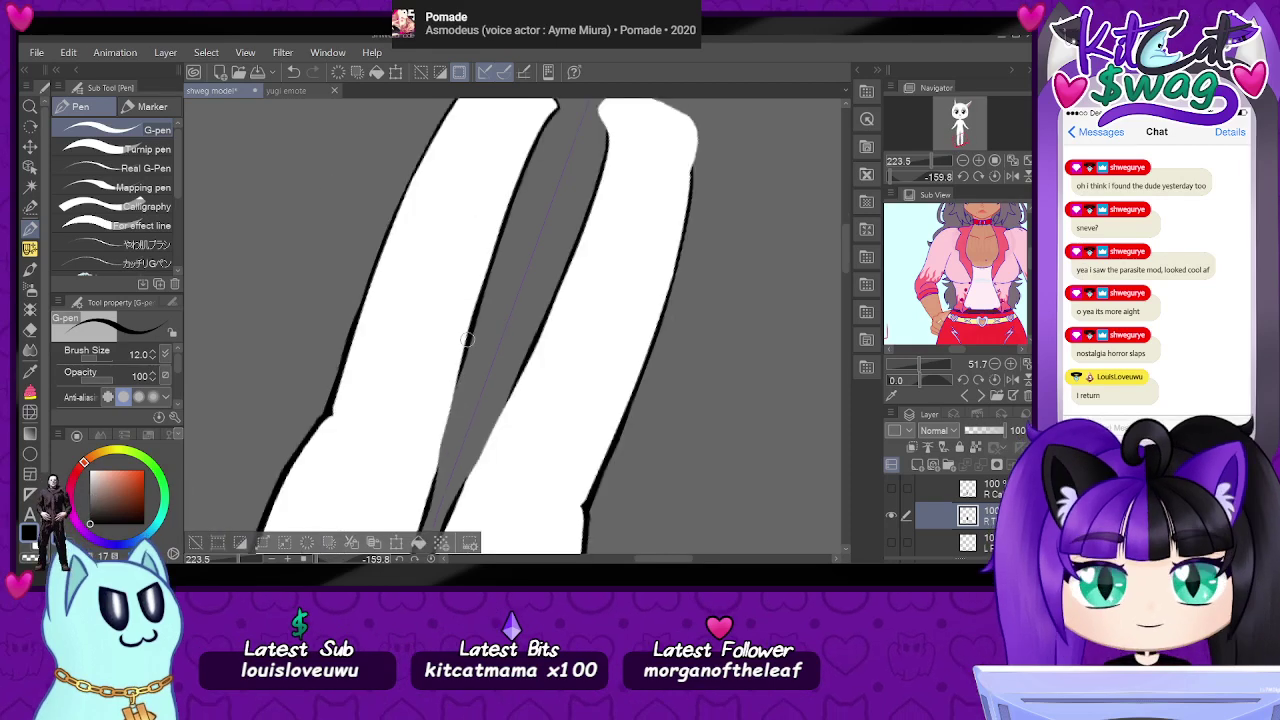
pyautogui.moveTo(455, 385); pyautogui.dragTo(434, 482)
pyautogui.hotkey('ctrl', 'z')
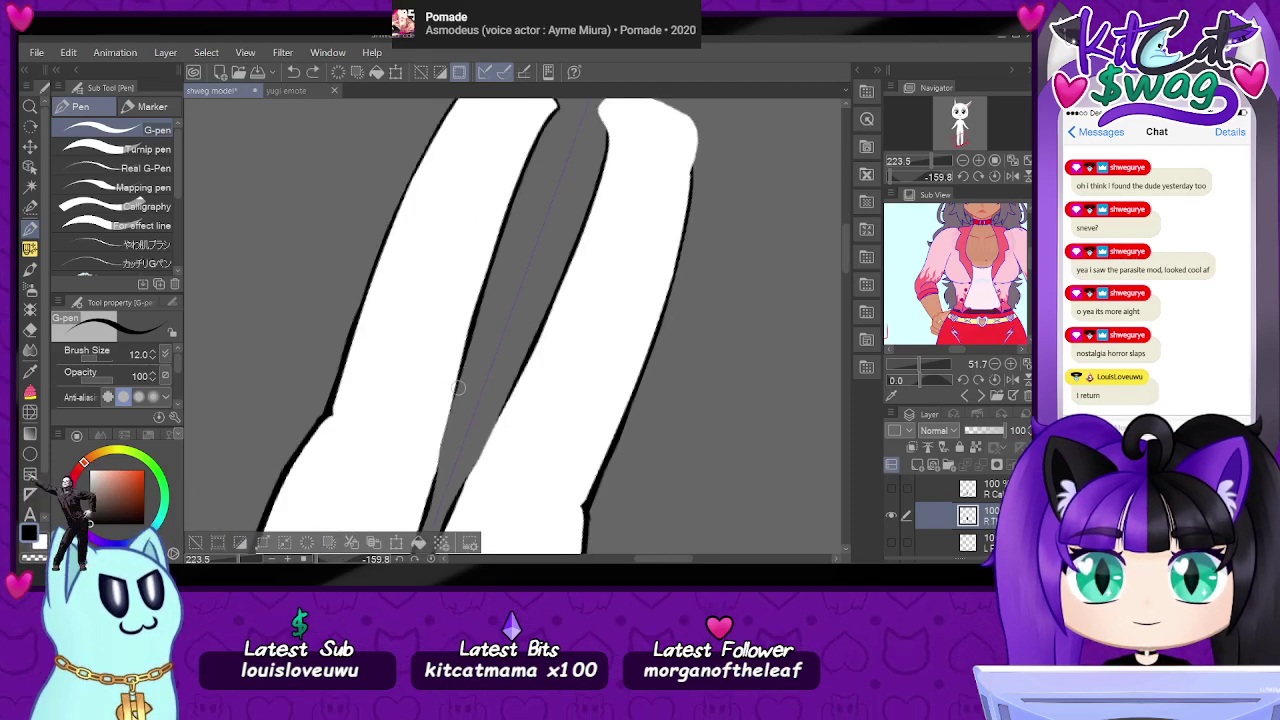
pyautogui.moveTo(450, 404); pyautogui.dragTo(439, 457)
pyautogui.moveTo(459, 380); pyautogui.dragTo(442, 462)
pyautogui.hotkey('ctrl', 'z')
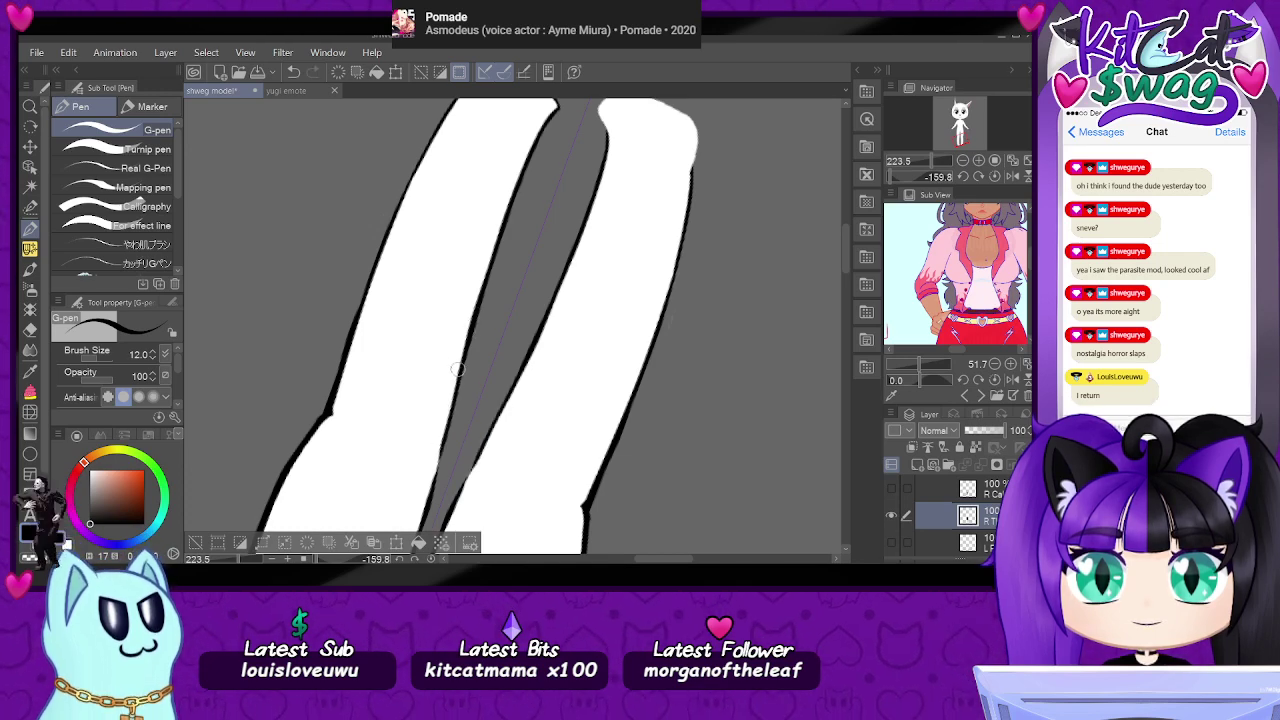
pyautogui.moveTo(437, 458); pyautogui.dragTo(435, 478)
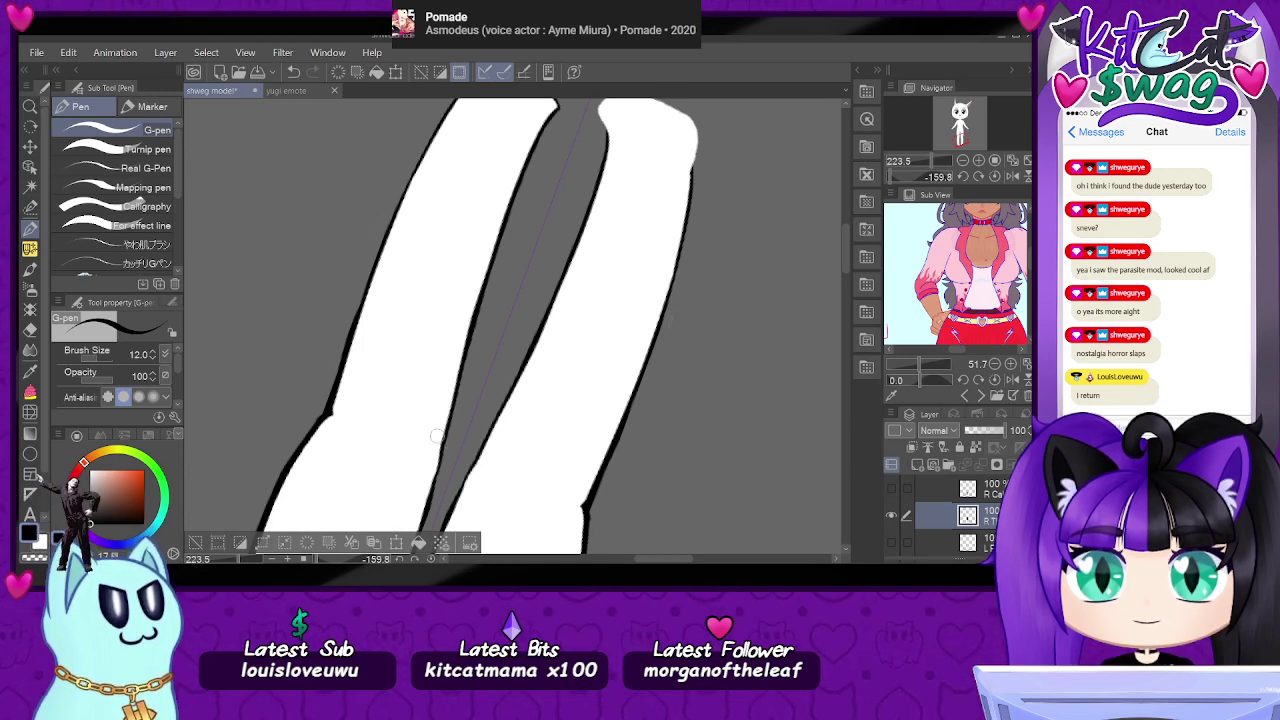
# - Hide the white and black layers of the left thigh to expose the knee end of the left calf
pyautogui.click(994, 176)
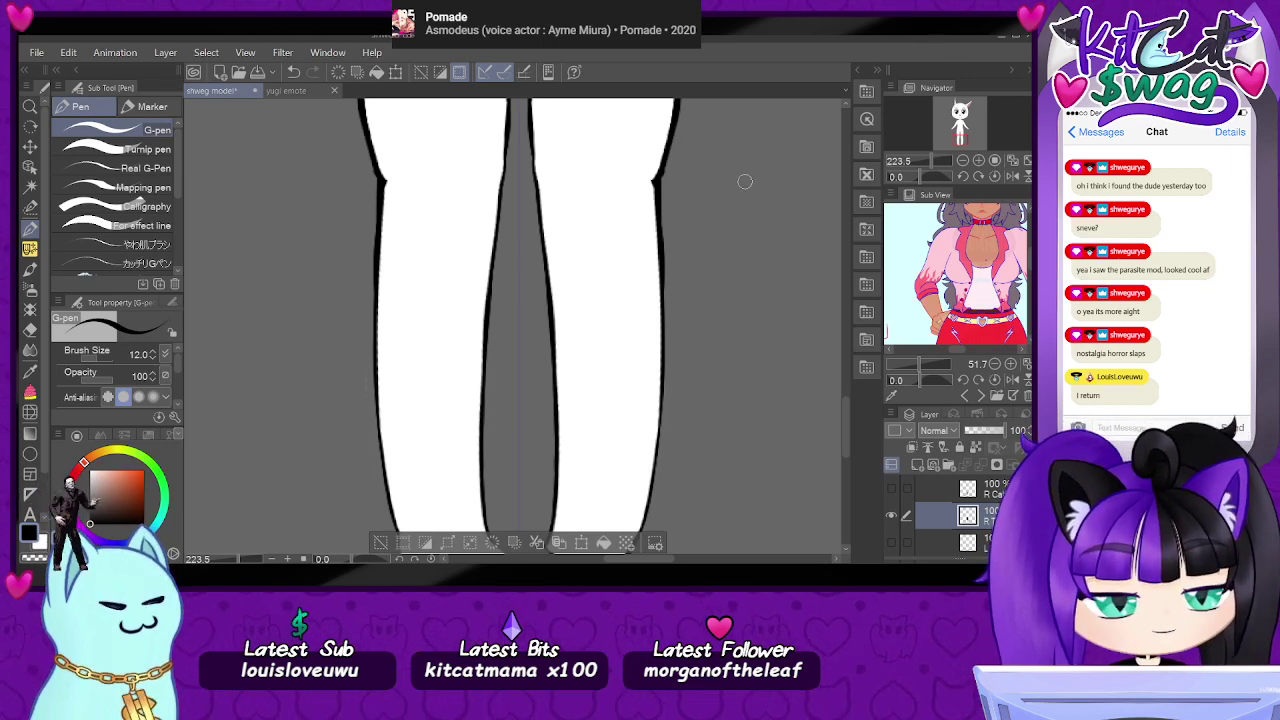
pyautogui.click(30, 146)
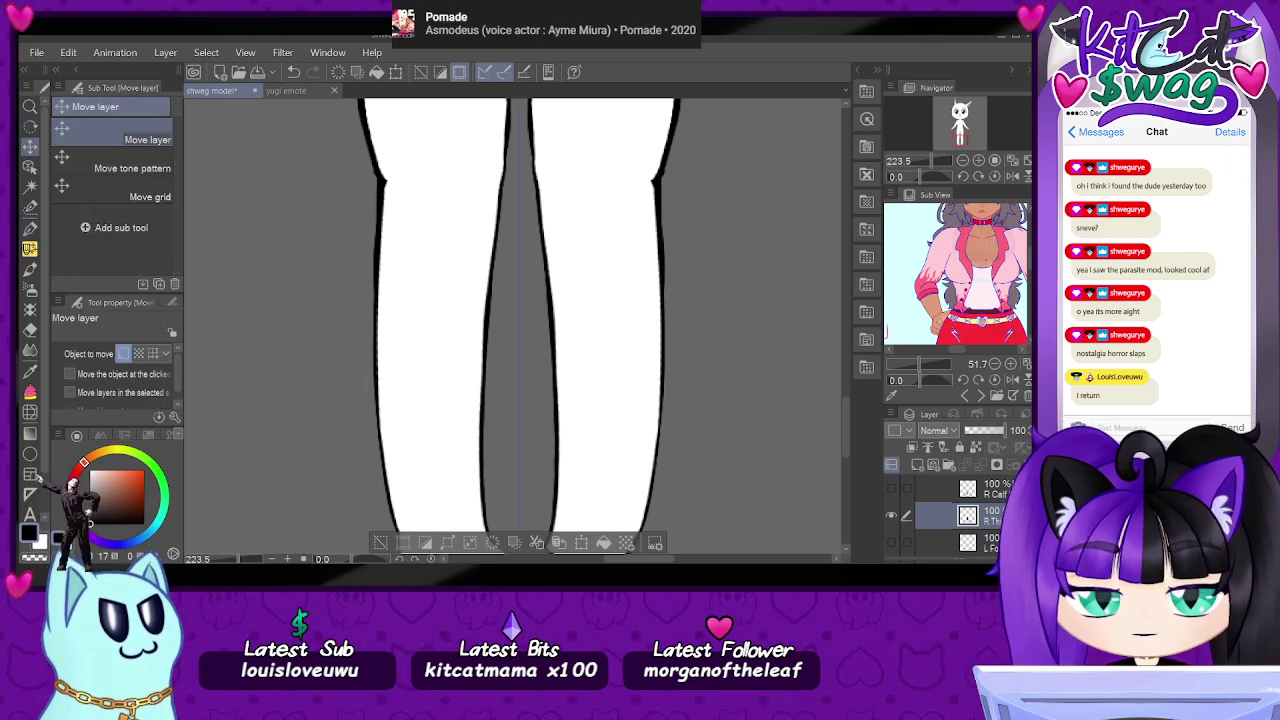
pyautogui.click(30, 166)
pyautogui.click(608, 129)
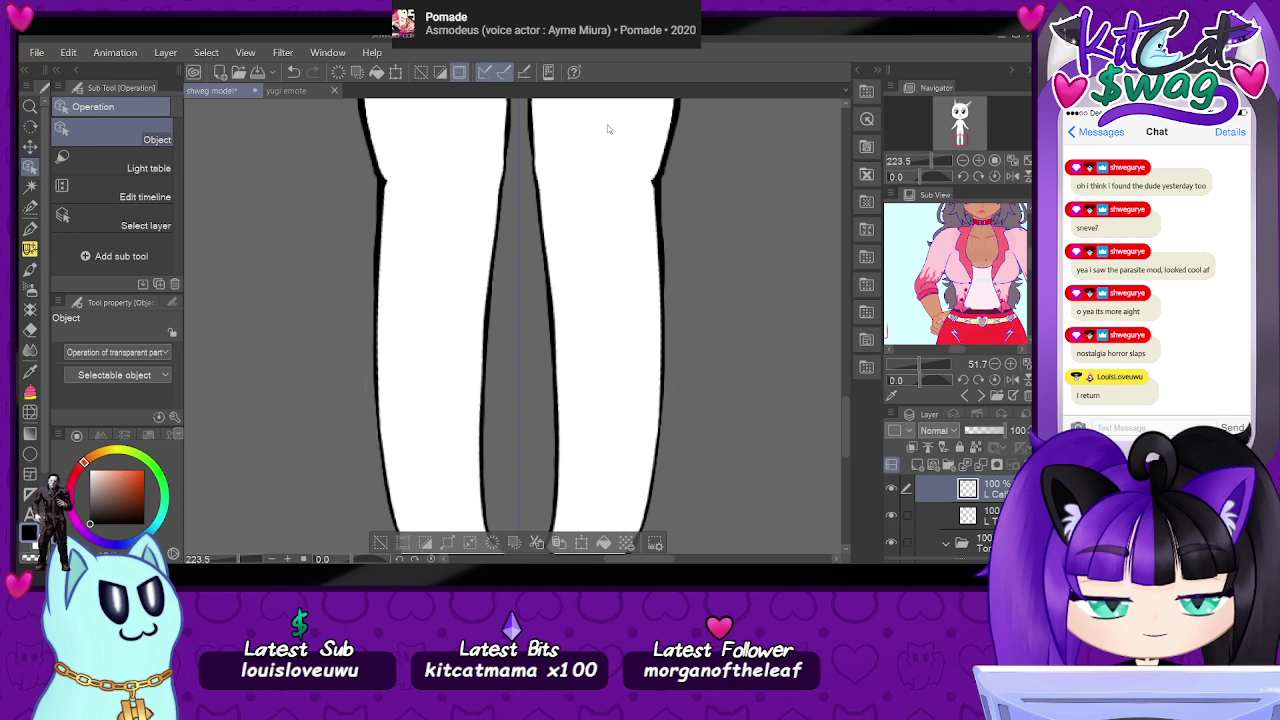
pyautogui.click(892, 489)
pyautogui.click(892, 490)
pyautogui.click(892, 516)
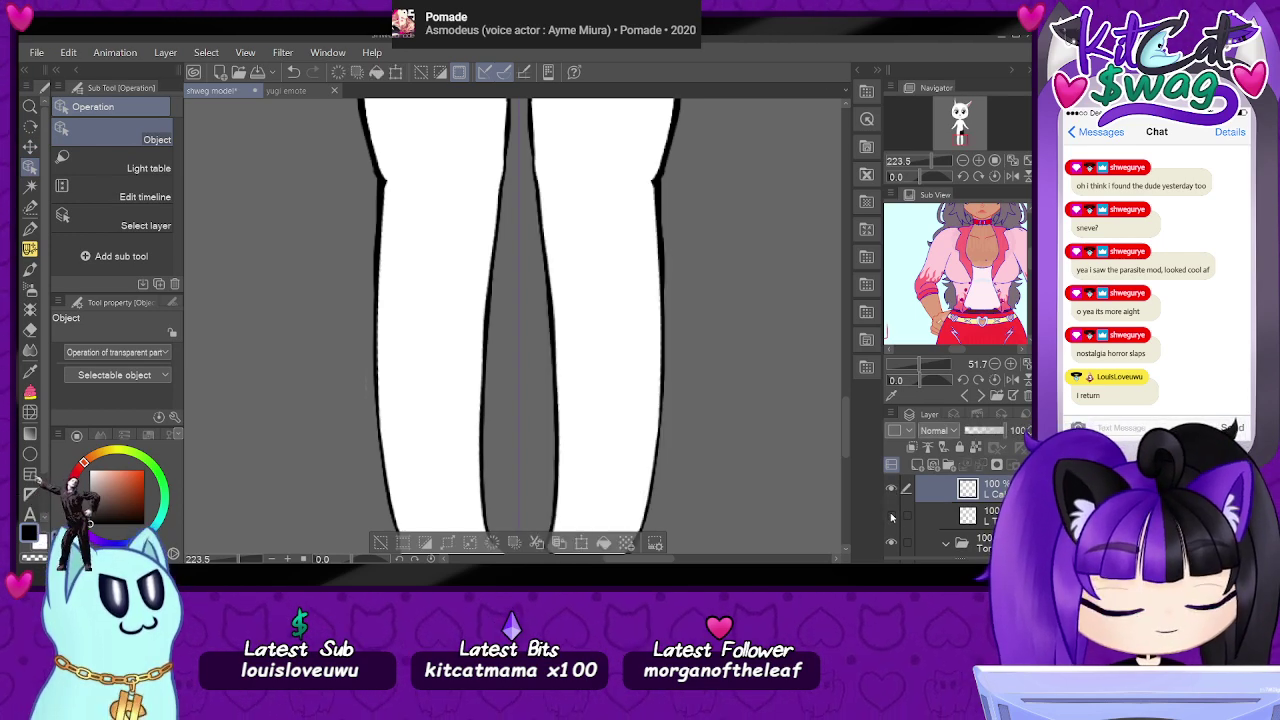
pyautogui.click(659, 118)
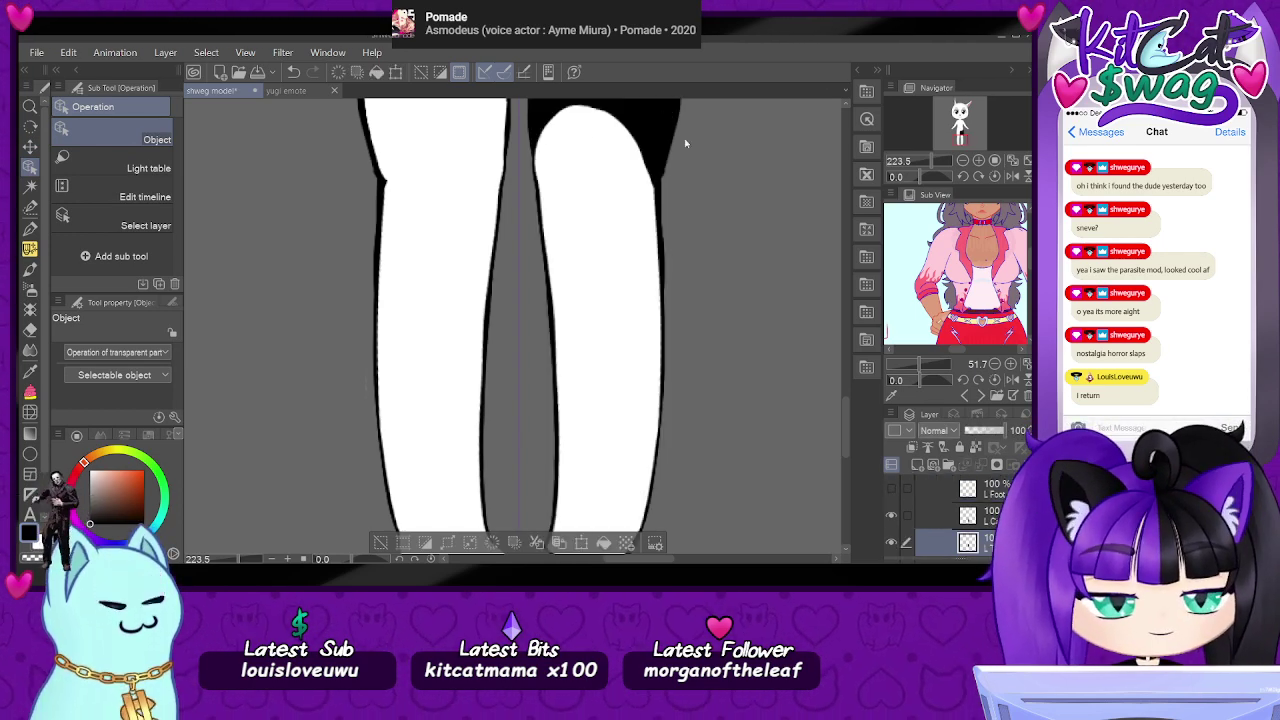
pyautogui.click(891, 542)
# - Check which layers hold the left calf fill, the left thigh and the stray black outline beside the left knee
pyautogui.click(650, 167)
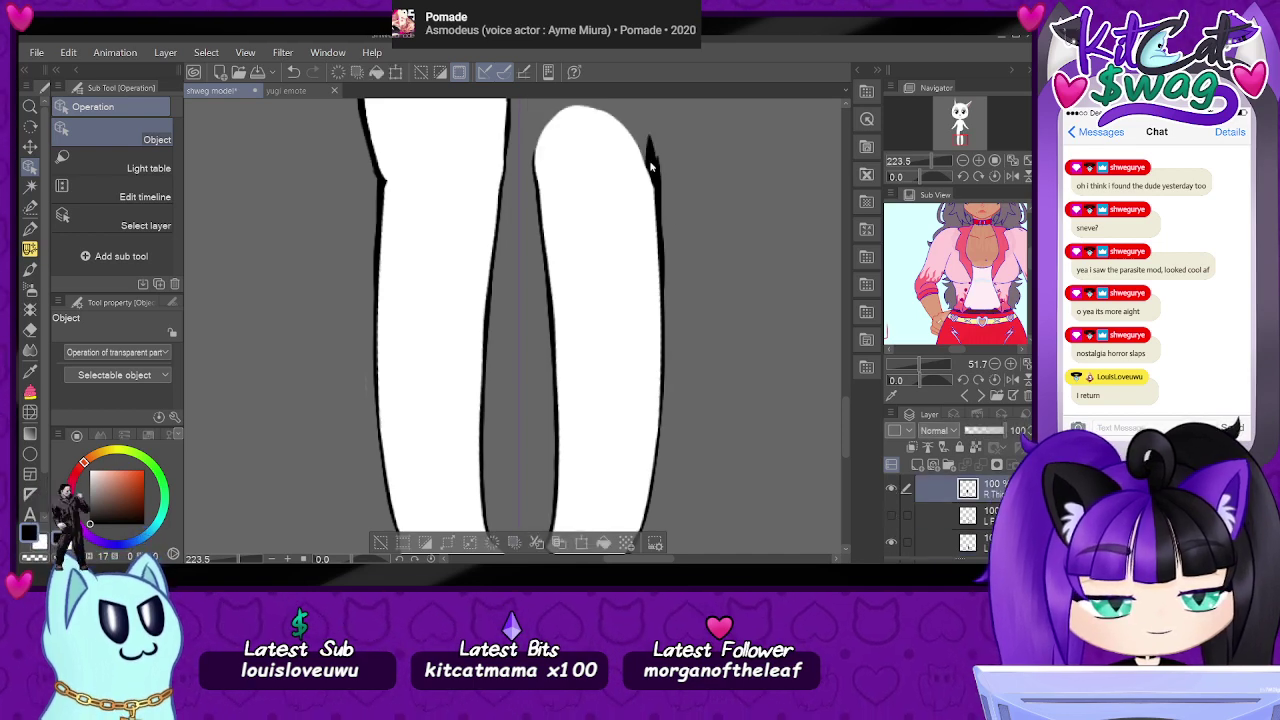
pyautogui.moveTo(650, 167); pyautogui.dragTo(626, 382)
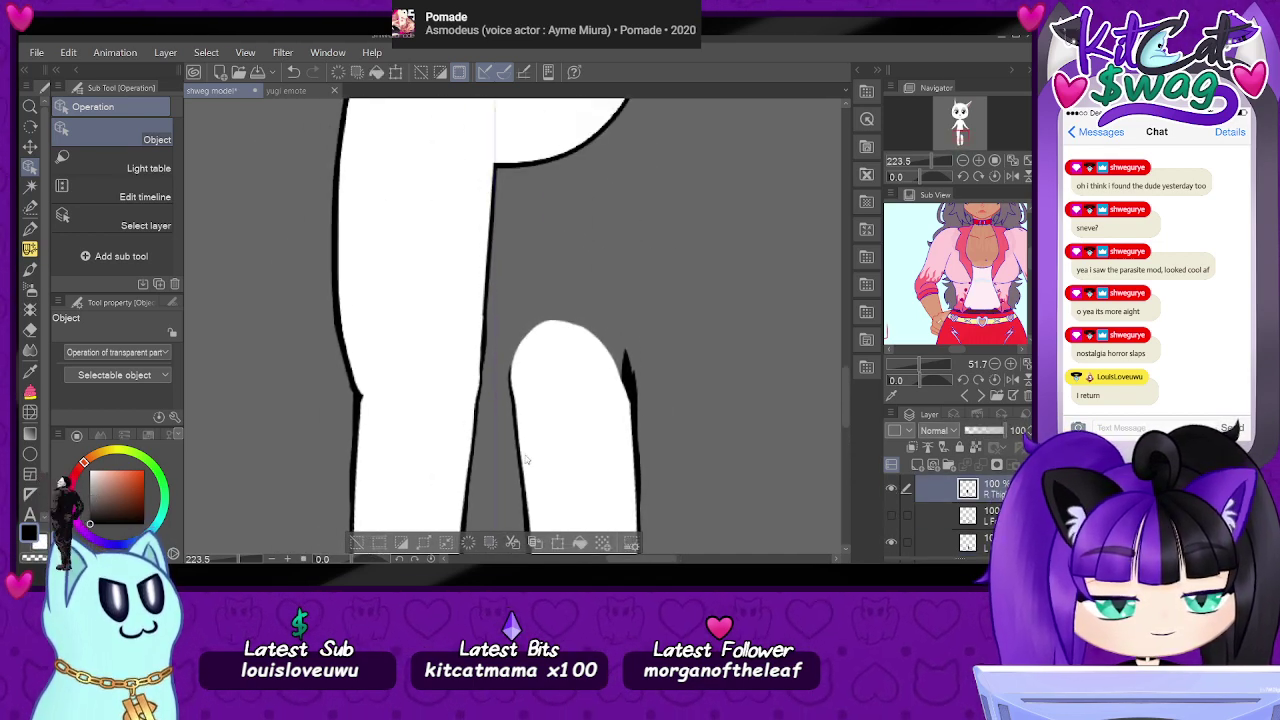
pyautogui.scroll(3, 667, 416)
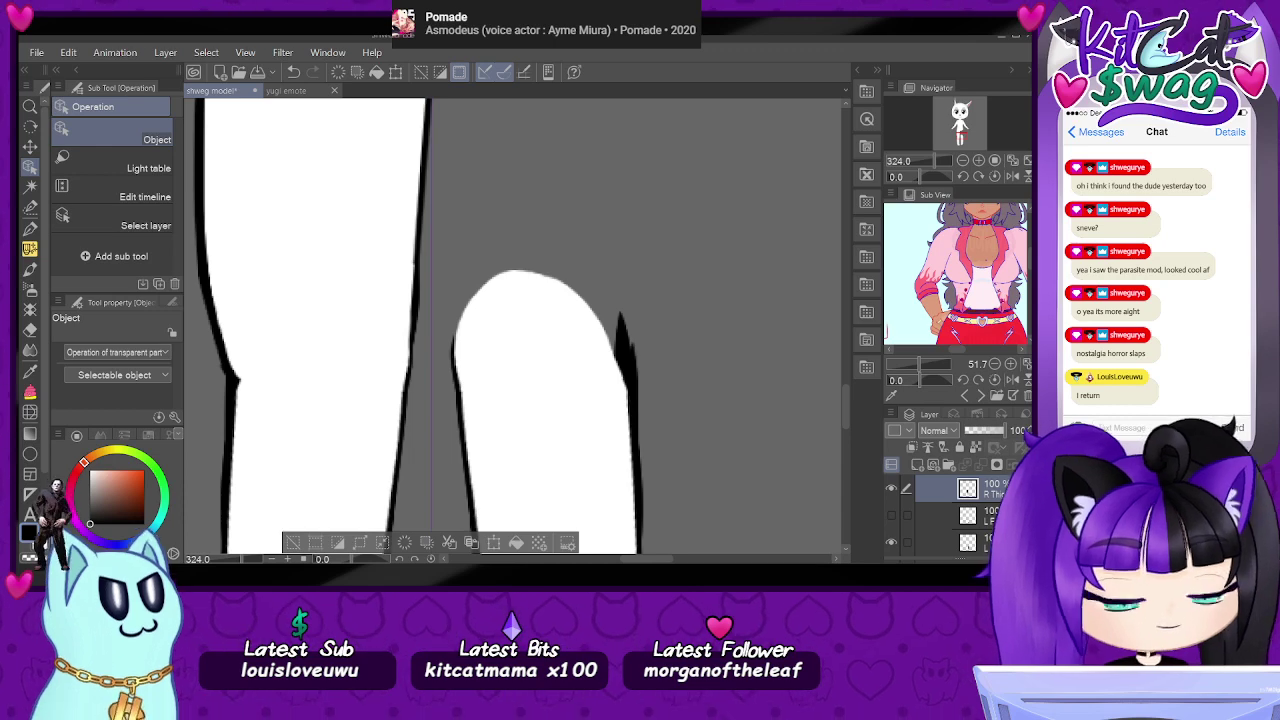
pyautogui.scroll(2, 914, 511)
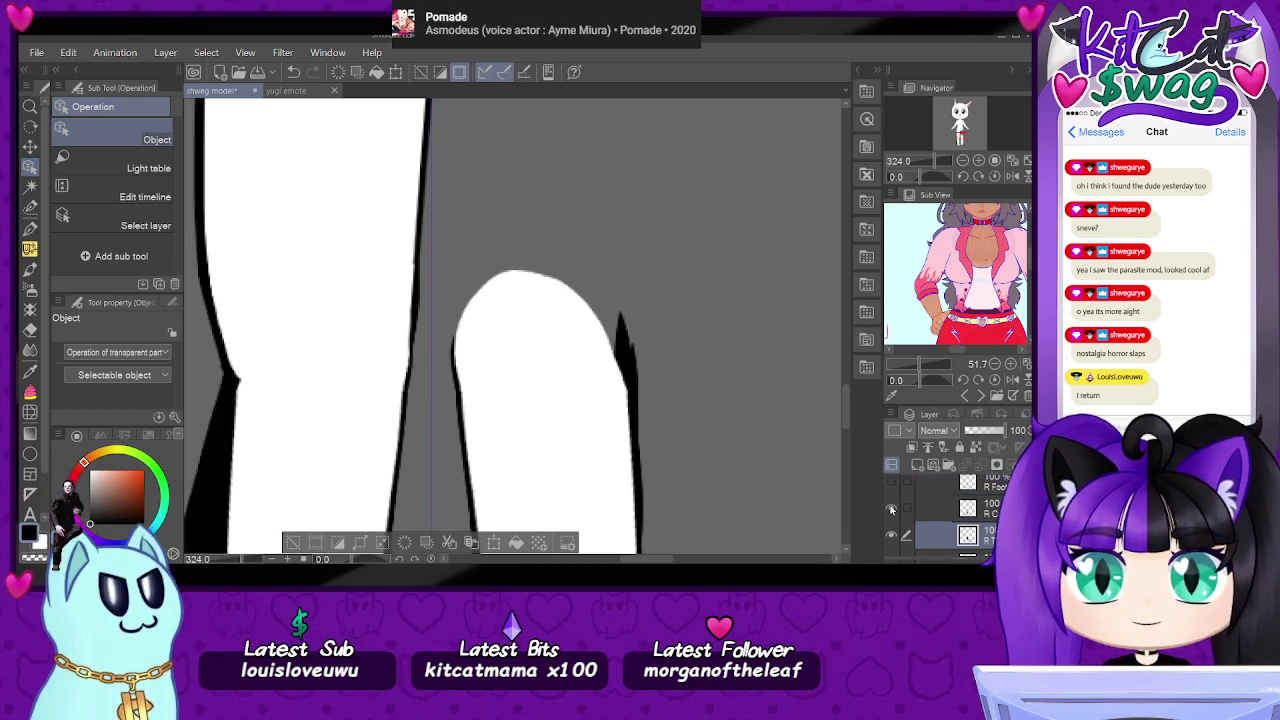
pyautogui.click(588, 357)
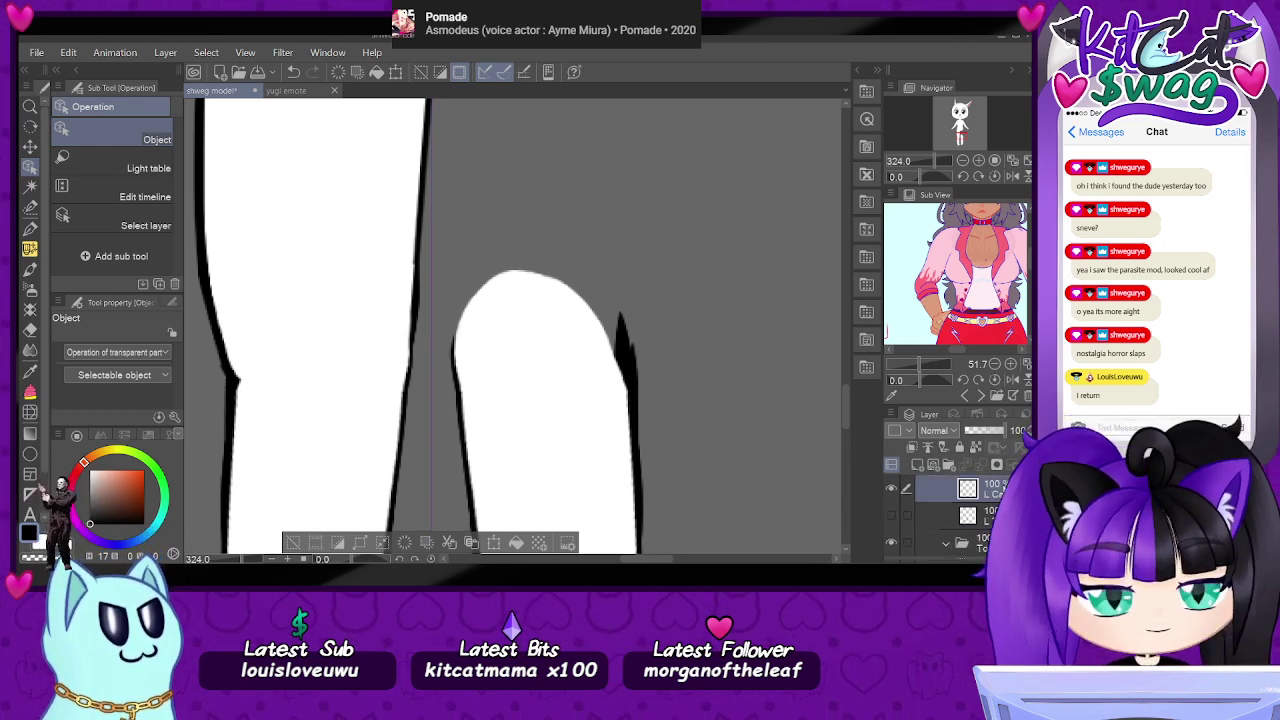
pyautogui.click(892, 516)
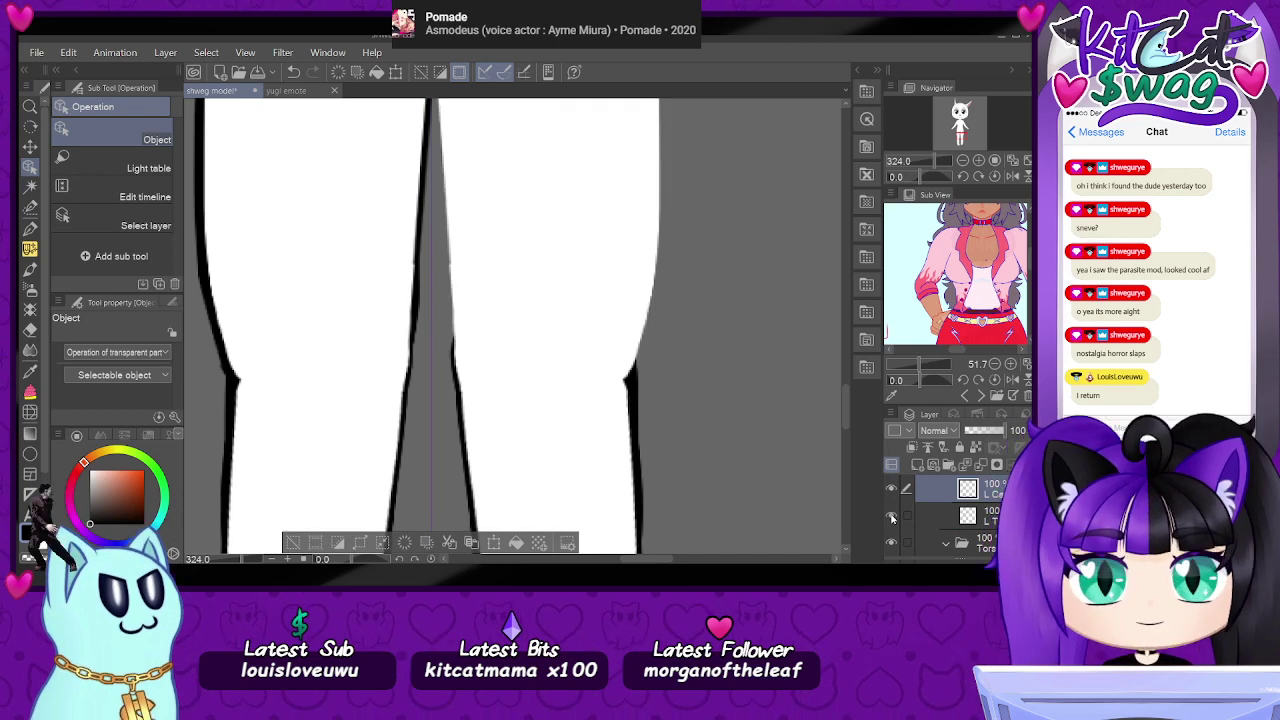
pyautogui.click(892, 516)
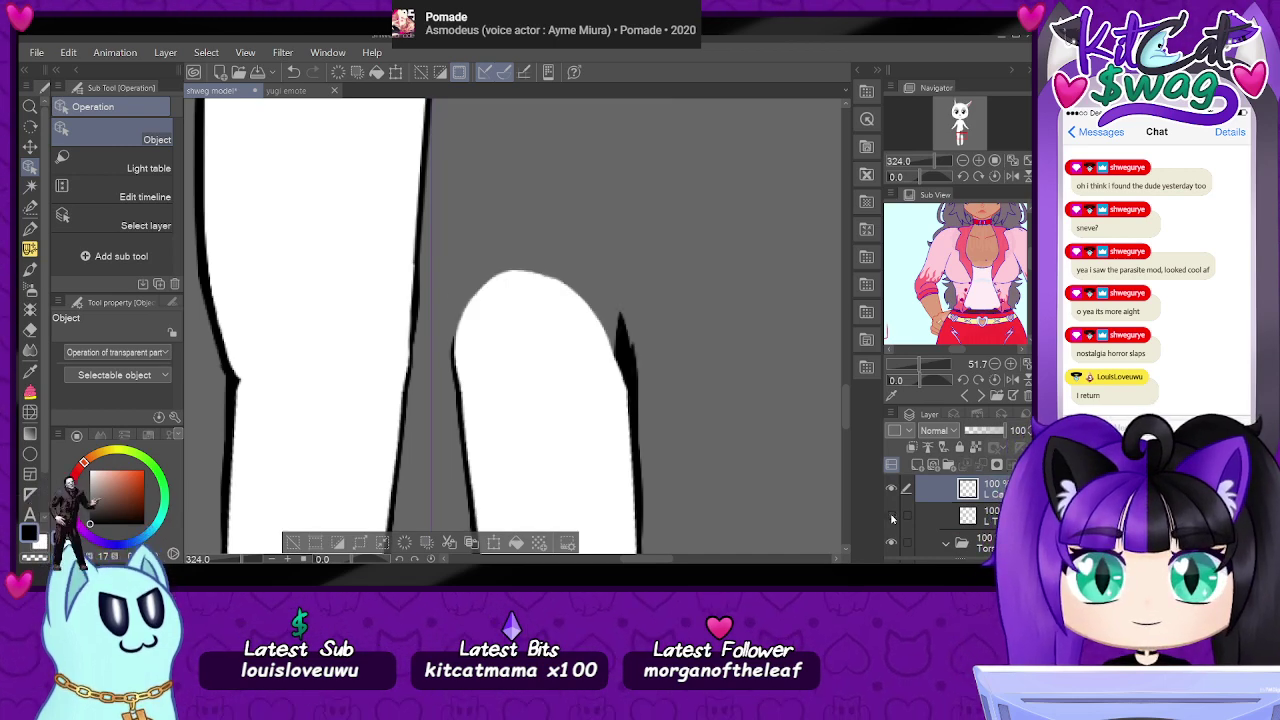
# - Erase the stray black spike and excess line thickness at the left calf's outer knee edge with the Hard eraser at size 6.6
pyautogui.click(630, 367)
pyautogui.scroll(-2, 945, 518)
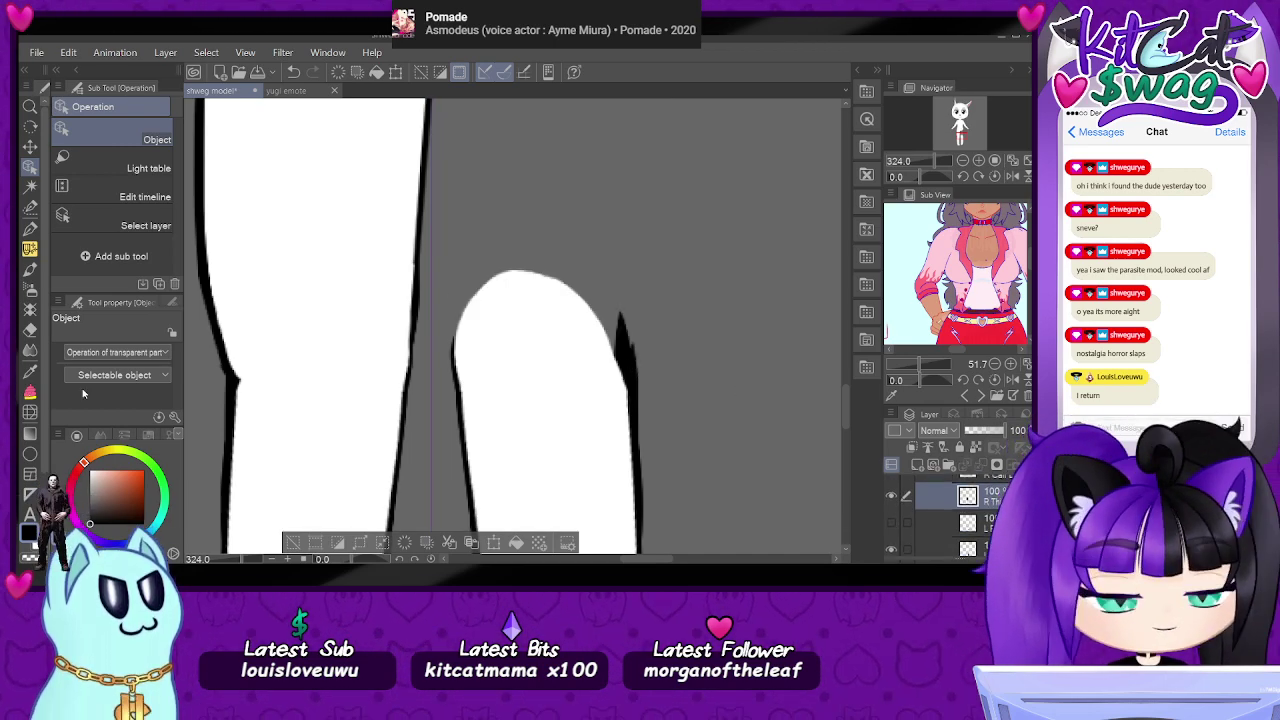
pyautogui.click(31, 331)
pyautogui.scroll(3, 590, 350)
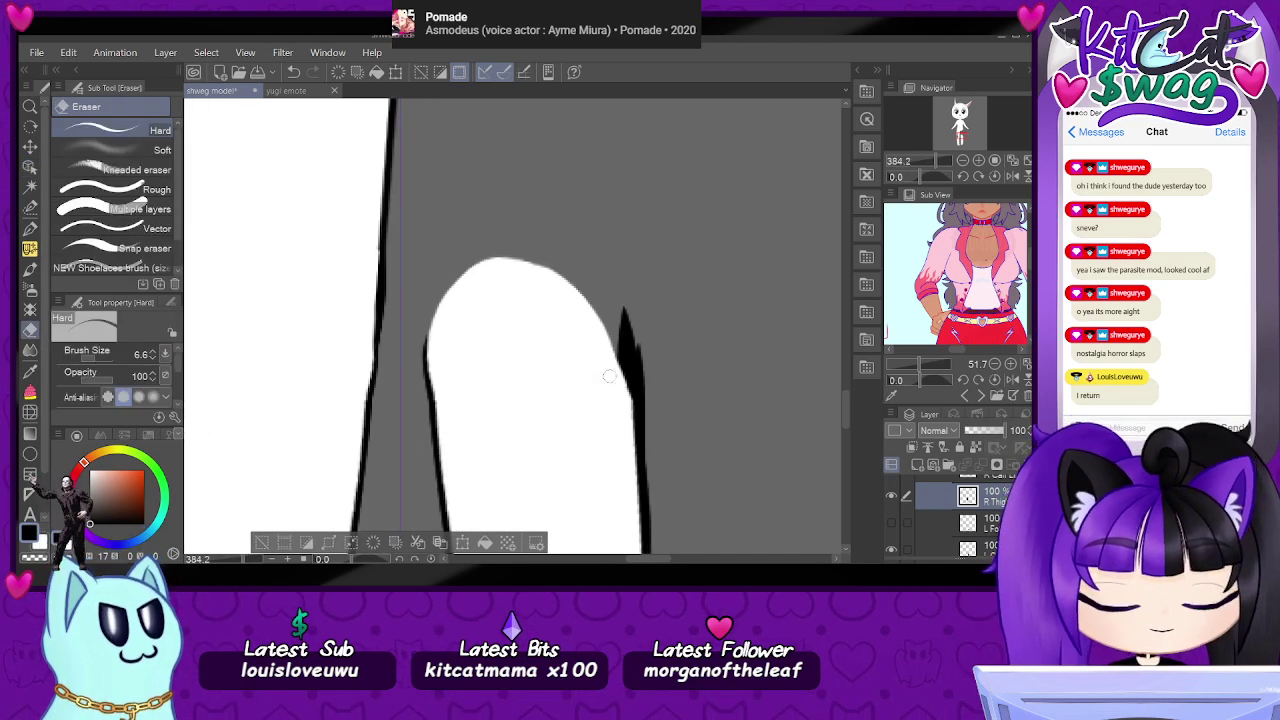
pyautogui.moveTo(622, 289)
pyautogui.mouseDown()
pyautogui.moveTo(661, 406)
pyautogui.moveTo(612, 262)
pyautogui.moveTo(633, 302)
pyautogui.mouseUp()
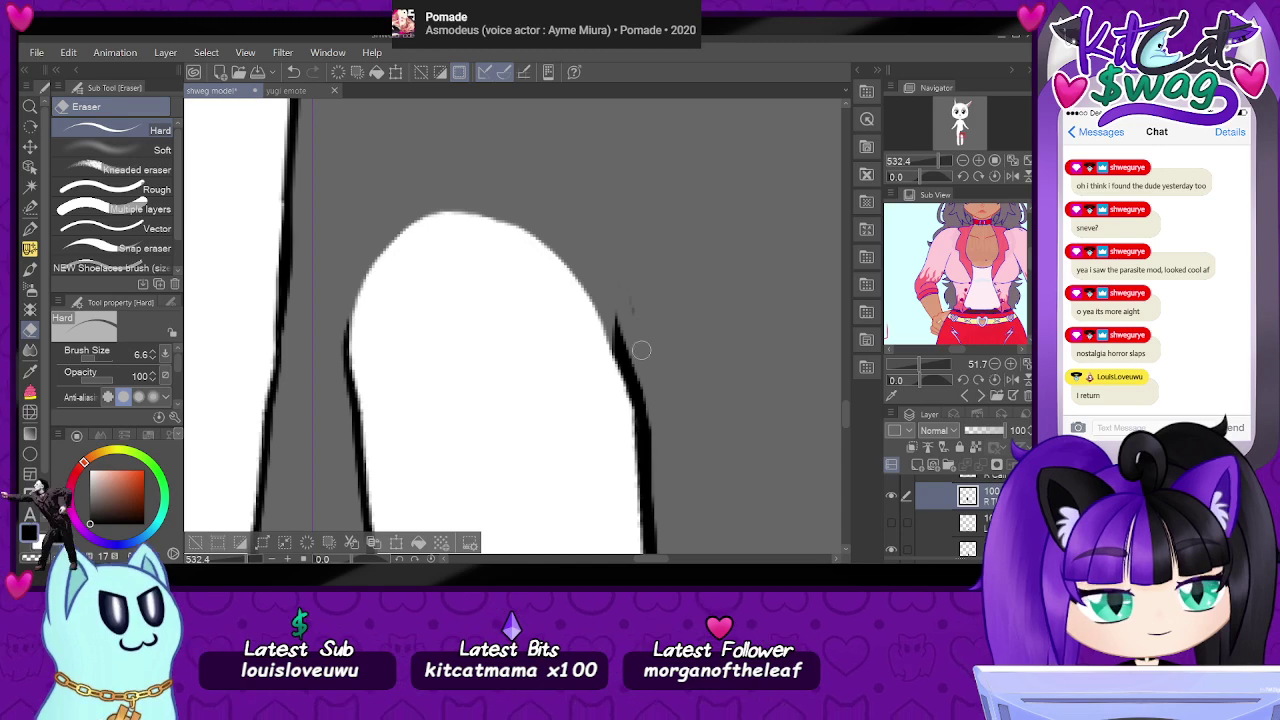
pyautogui.moveTo(620, 335); pyautogui.dragTo(653, 459)
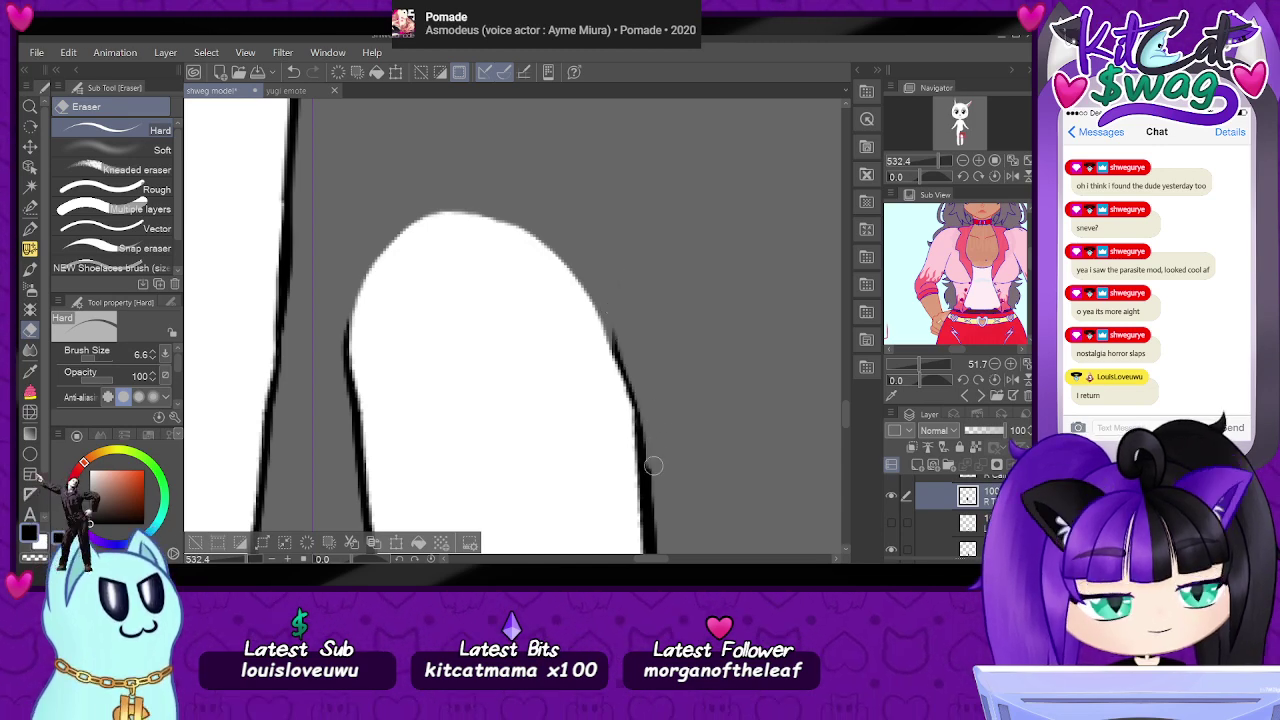
pyautogui.hotkey('ctrl', 'z')
pyautogui.moveTo(616, 302); pyautogui.dragTo(646, 395)
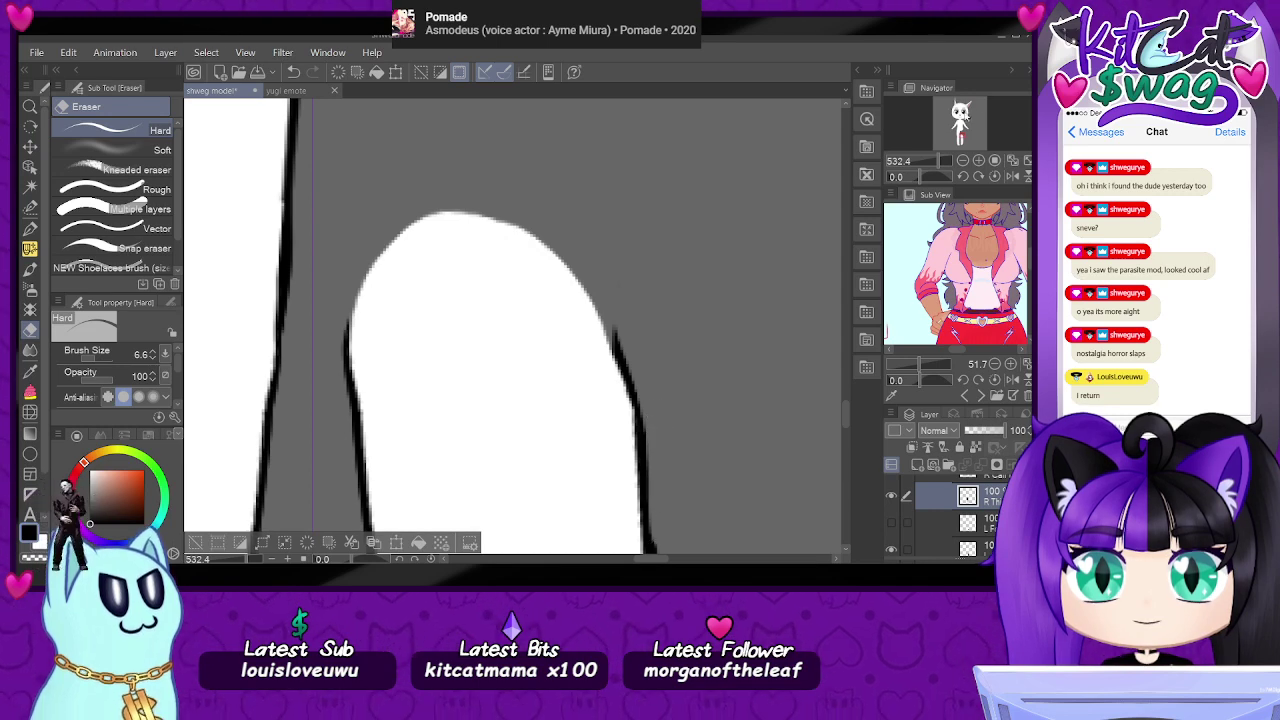
# - Erase the stray tip of the black outline where it meets the left calf's rounded knee end
pyautogui.moveTo(960, 137); pyautogui.dragTo(897, 177)
pyautogui.moveTo(960, 137); pyautogui.dragTo(926, 160)
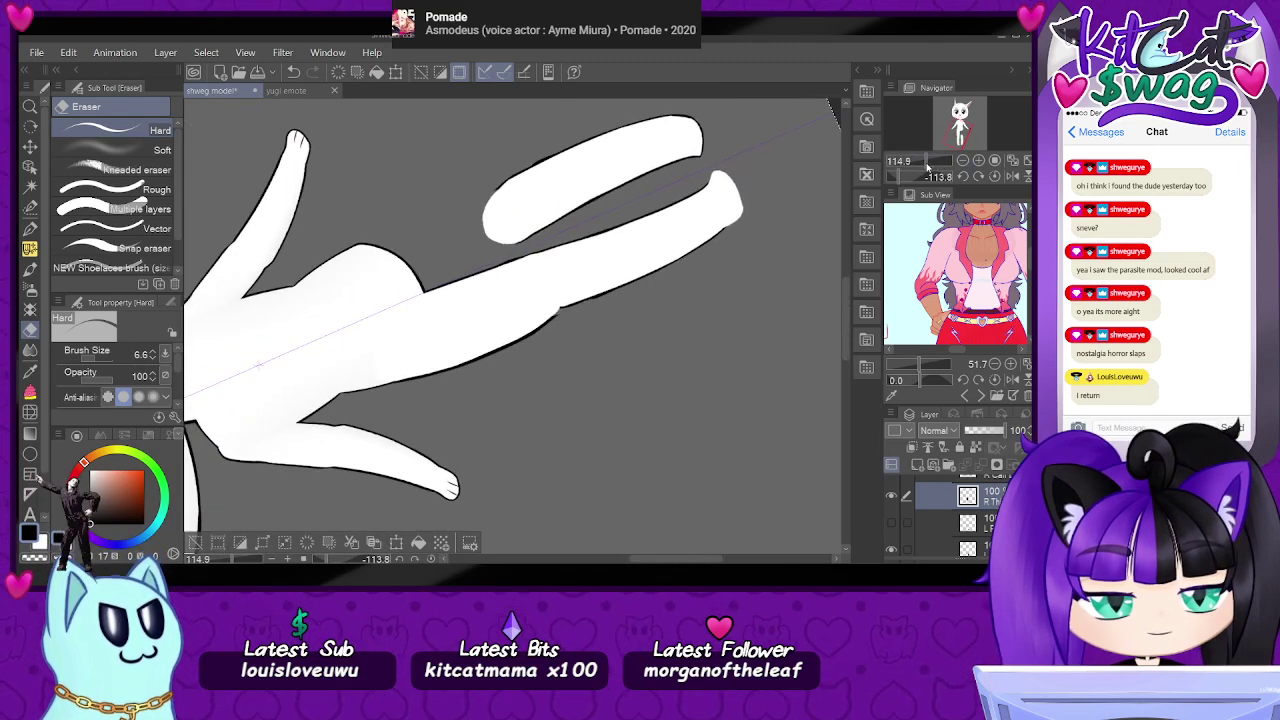
pyautogui.scroll(4, 520, 179)
pyautogui.scroll(-4, 448, 198)
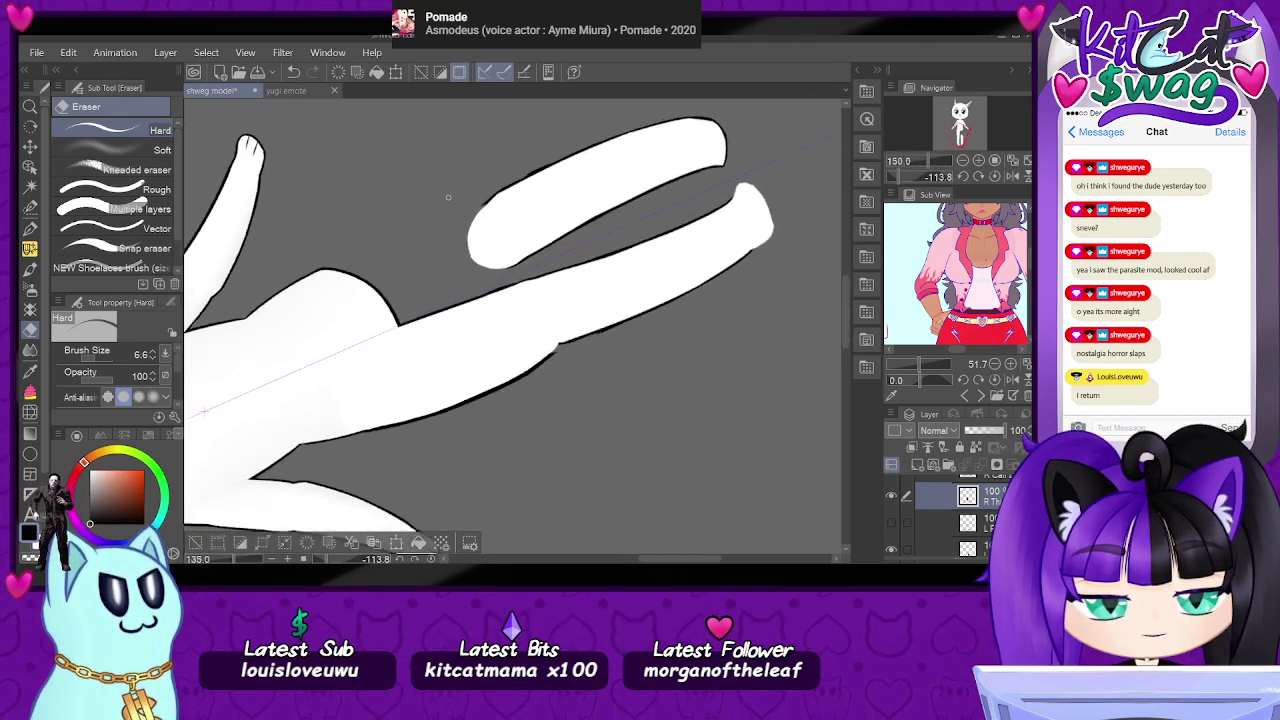
pyautogui.scroll(3, 453, 166)
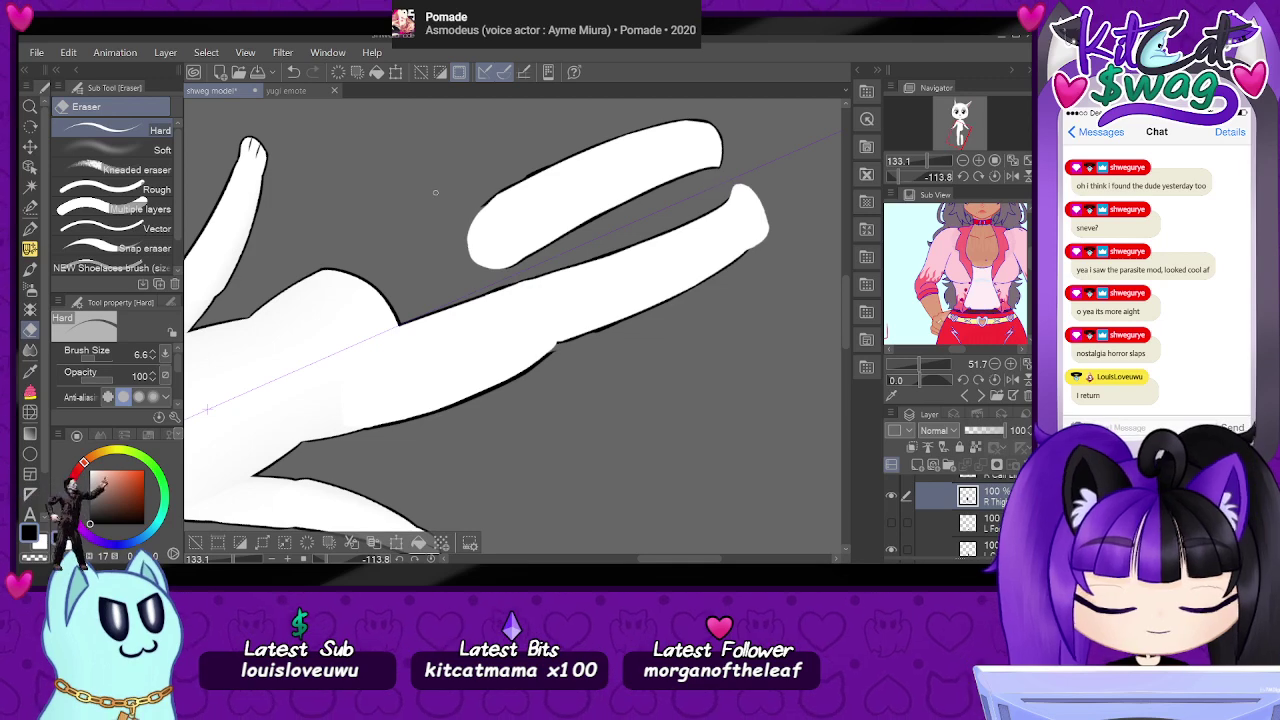
pyautogui.scroll(4, 435, 192)
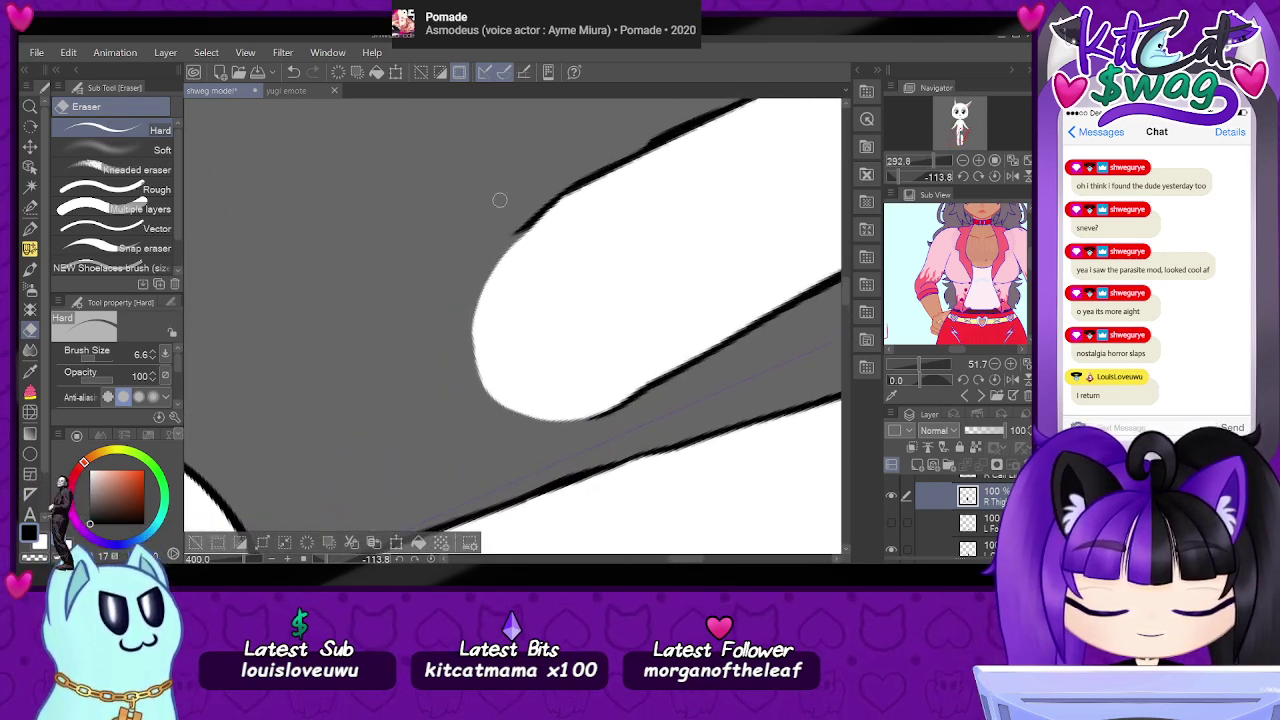
pyautogui.scroll(2, 493, 225)
pyautogui.scroll(1, 495, 262)
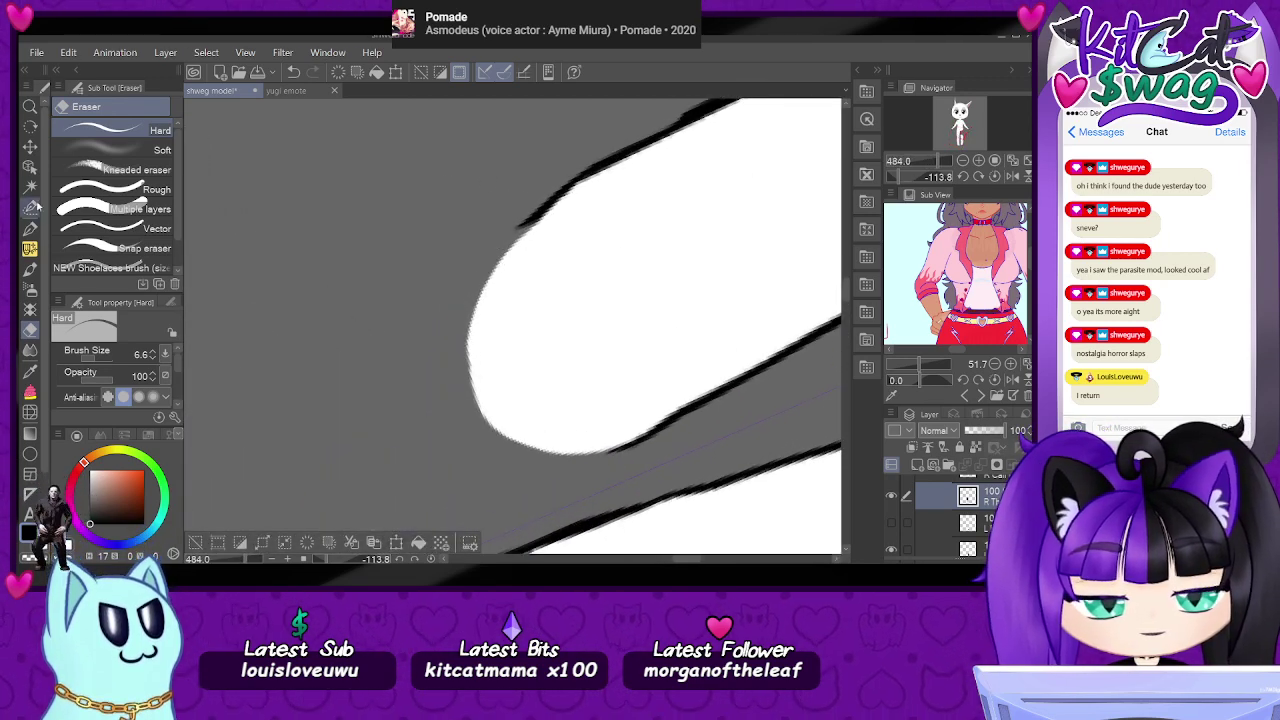
pyautogui.moveTo(563, 176); pyautogui.dragTo(518, 229)
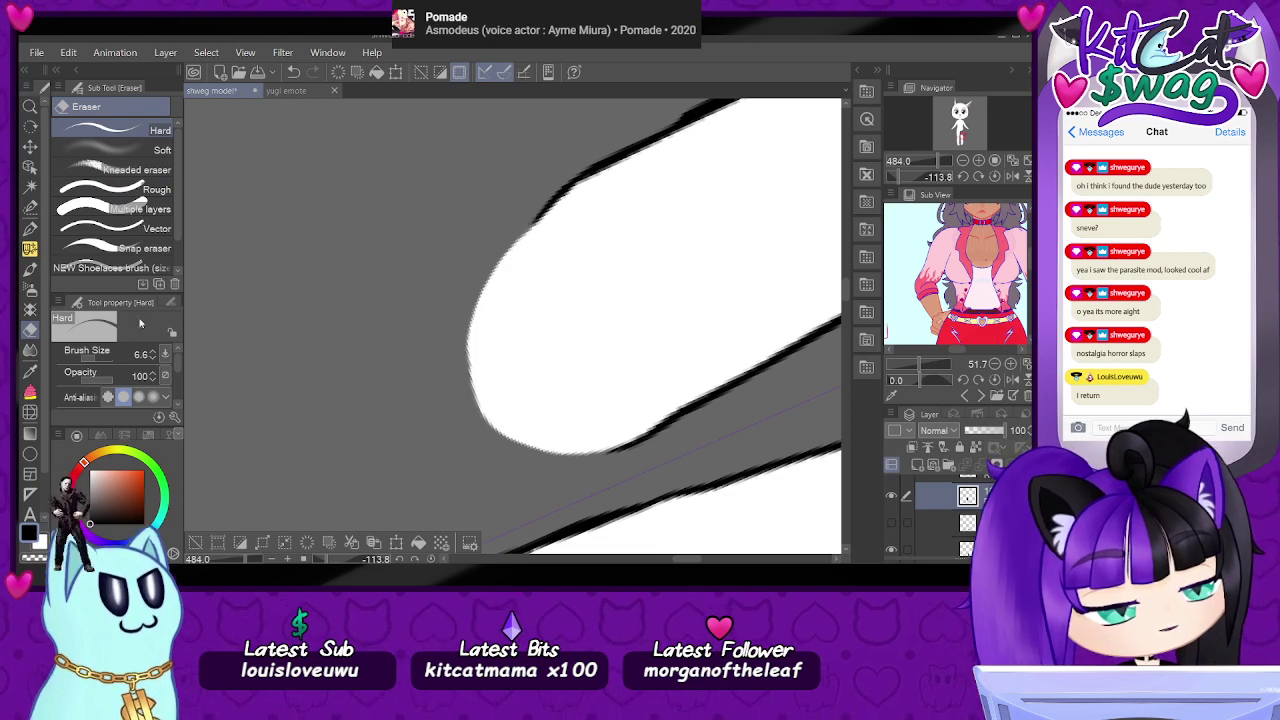
# - Outline the left calf's rounded knee end in black with the G-pen at size 12, joining the inner and outer edge lines
pyautogui.click(30, 229)
pyautogui.moveTo(578, 168); pyautogui.dragTo(528, 243)
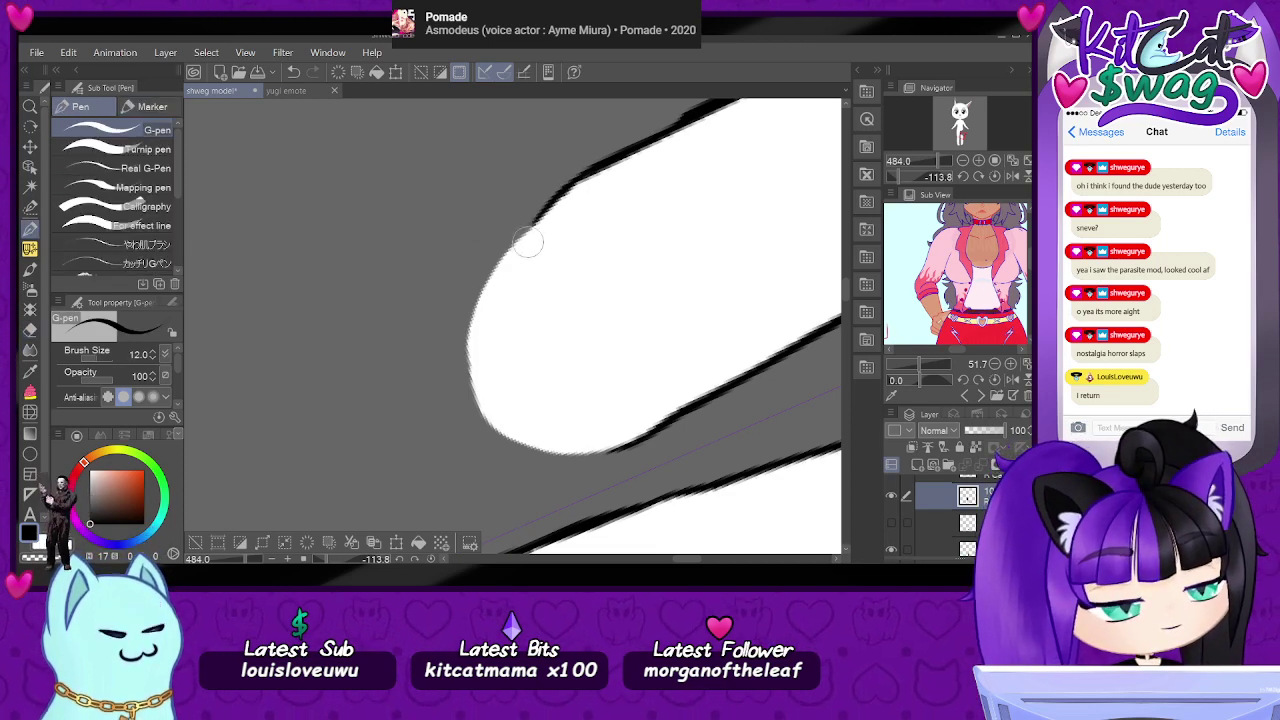
pyautogui.moveTo(570, 182); pyautogui.dragTo(500, 277)
pyautogui.moveTo(543, 206)
pyautogui.mouseDown()
pyautogui.moveTo(485, 293)
pyautogui.moveTo(472, 368)
pyautogui.moveTo(535, 434)
pyautogui.mouseUp()
pyautogui.moveTo(478, 390)
pyautogui.mouseDown()
pyautogui.moveTo(537, 443)
pyautogui.moveTo(588, 454)
pyautogui.moveTo(617, 429)
pyautogui.mouseUp()
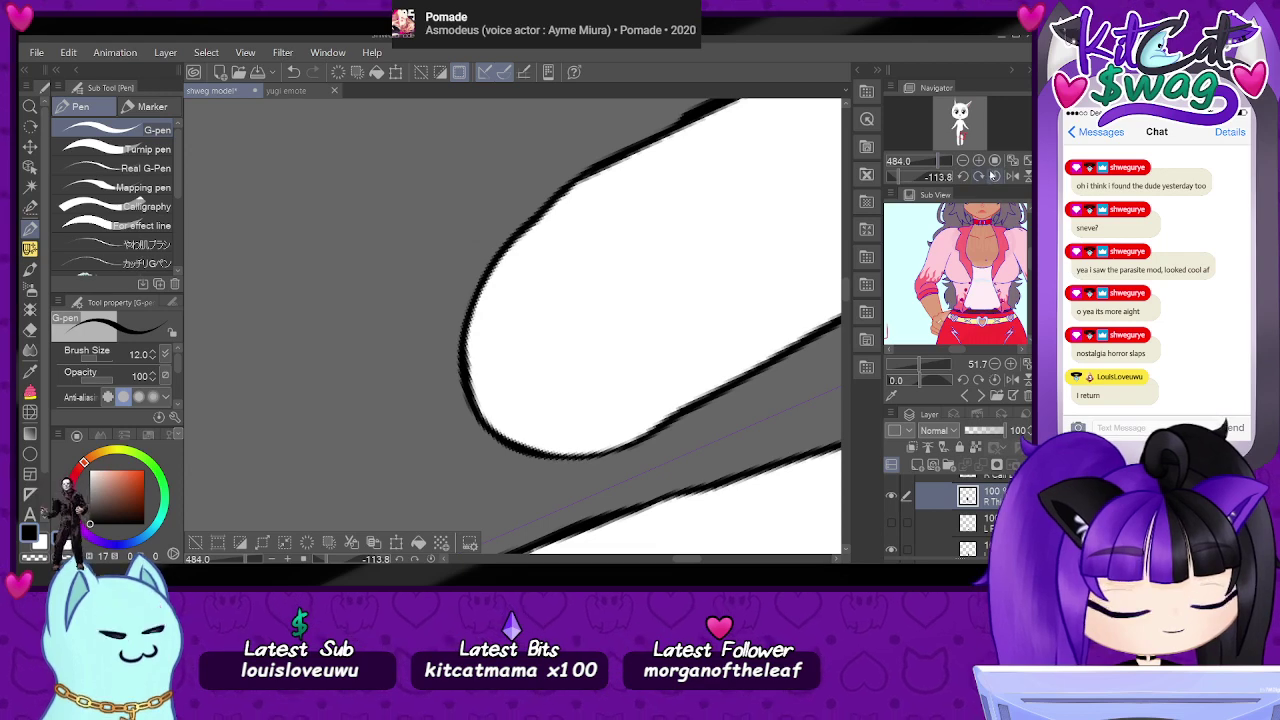
# - Check the black shape beneath the left calf by briefly hiding the calf's white fill layer
pyautogui.click(992, 176)
pyautogui.moveTo(937, 162); pyautogui.dragTo(960, 138)
pyautogui.click(30, 167)
pyautogui.click(530, 346)
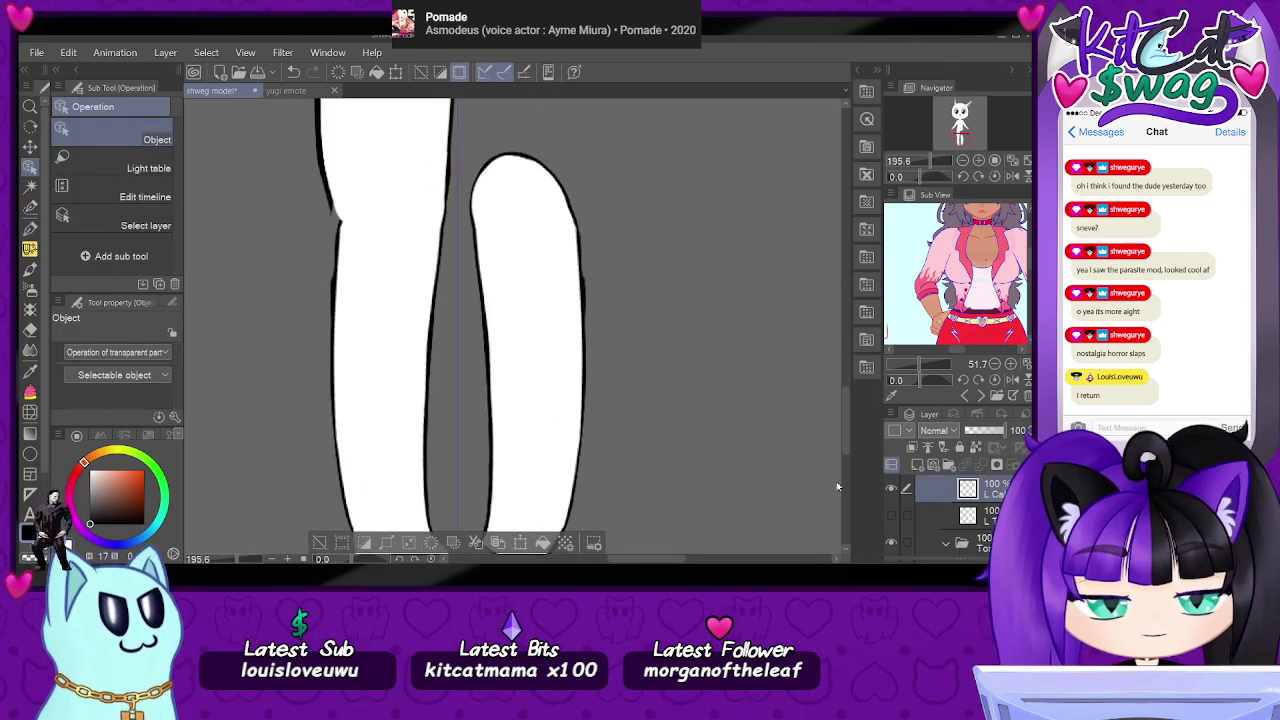
pyautogui.click(900, 491)
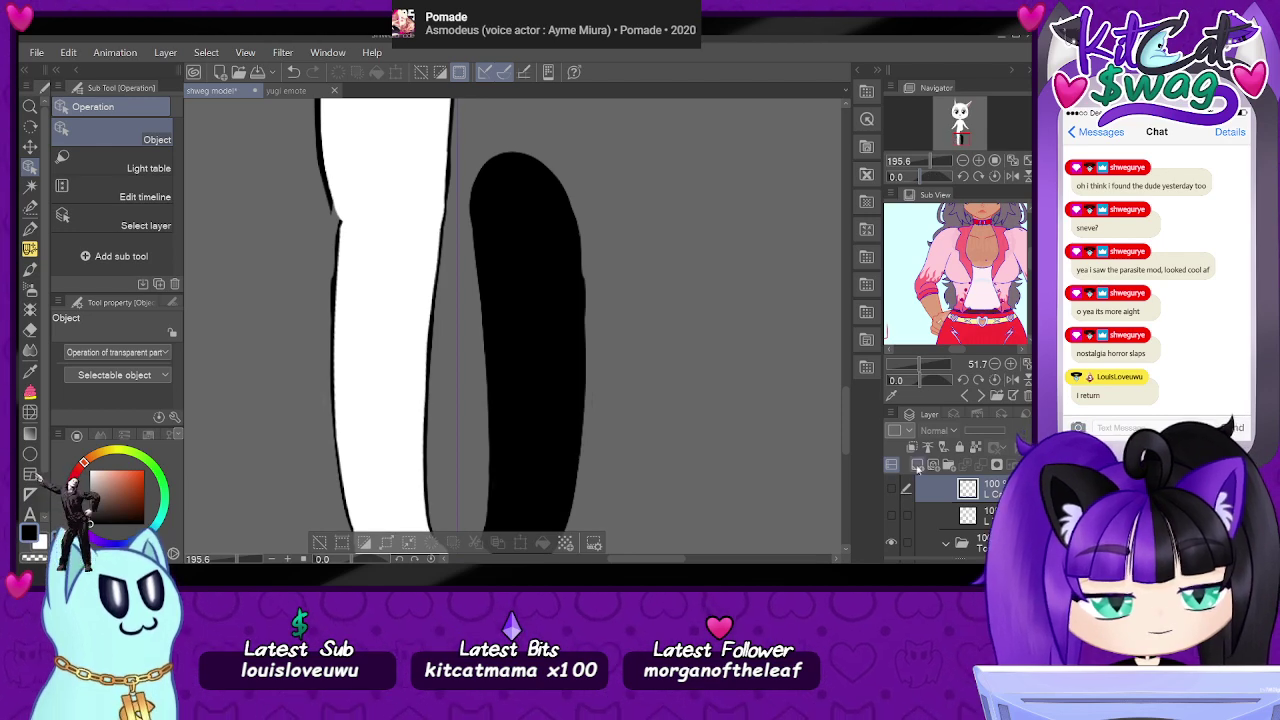
pyautogui.click(893, 514)
pyautogui.click(894, 514)
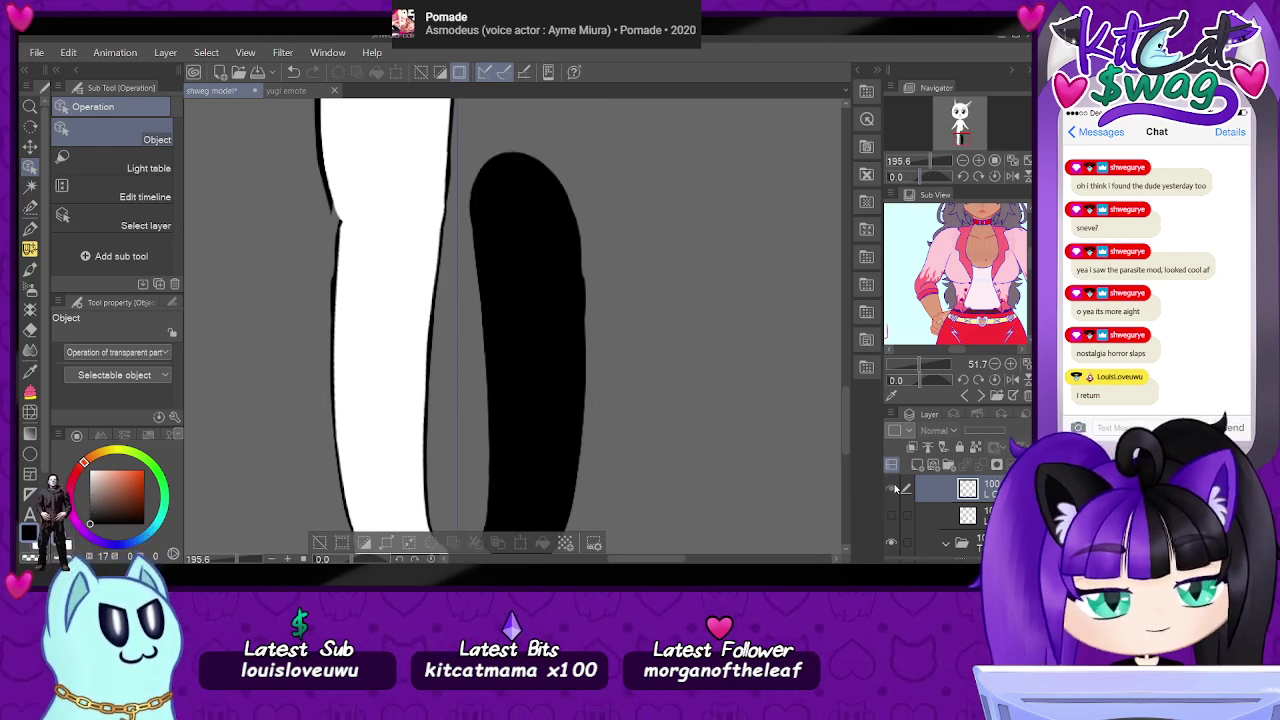
pyautogui.click(893, 488)
# - Erase the excess thickness on the left calf's outer outline below the knee with the Hard eraser at size 6.6
pyautogui.scroll(3, 604, 274)
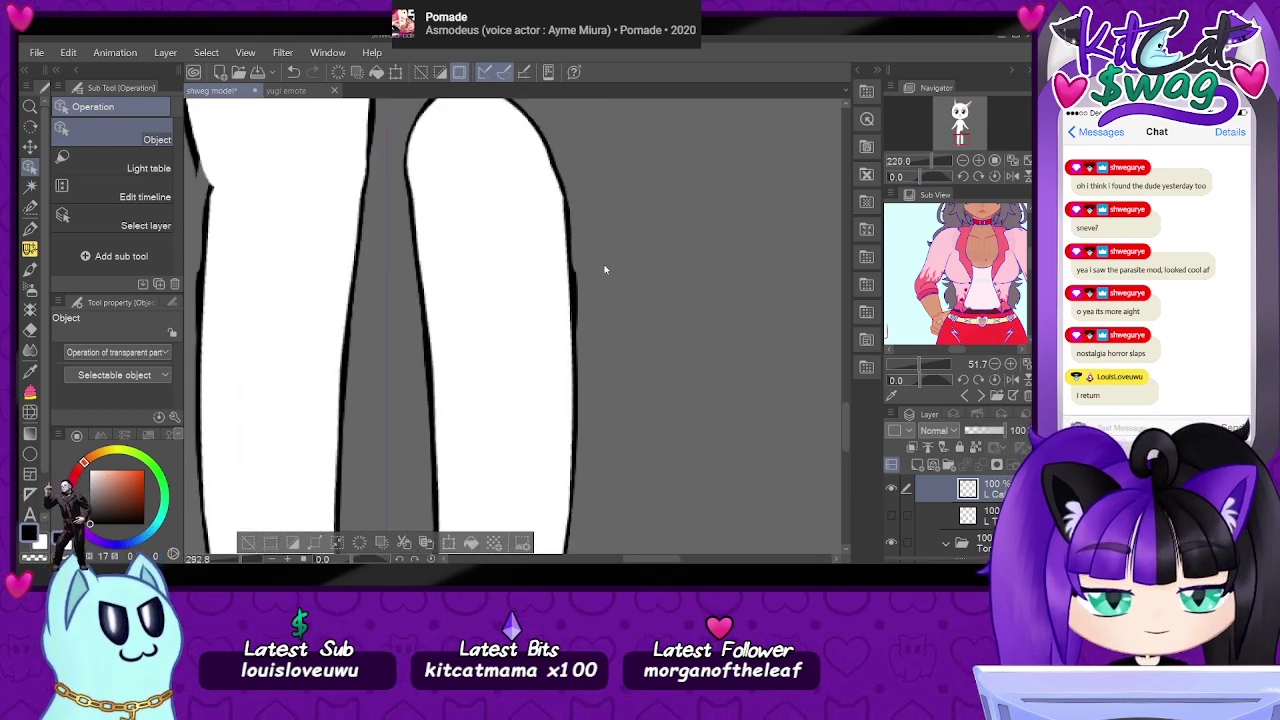
pyautogui.scroll(-2, 583, 300)
pyautogui.scroll(3, 594, 318)
pyautogui.scroll(1, 603, 327)
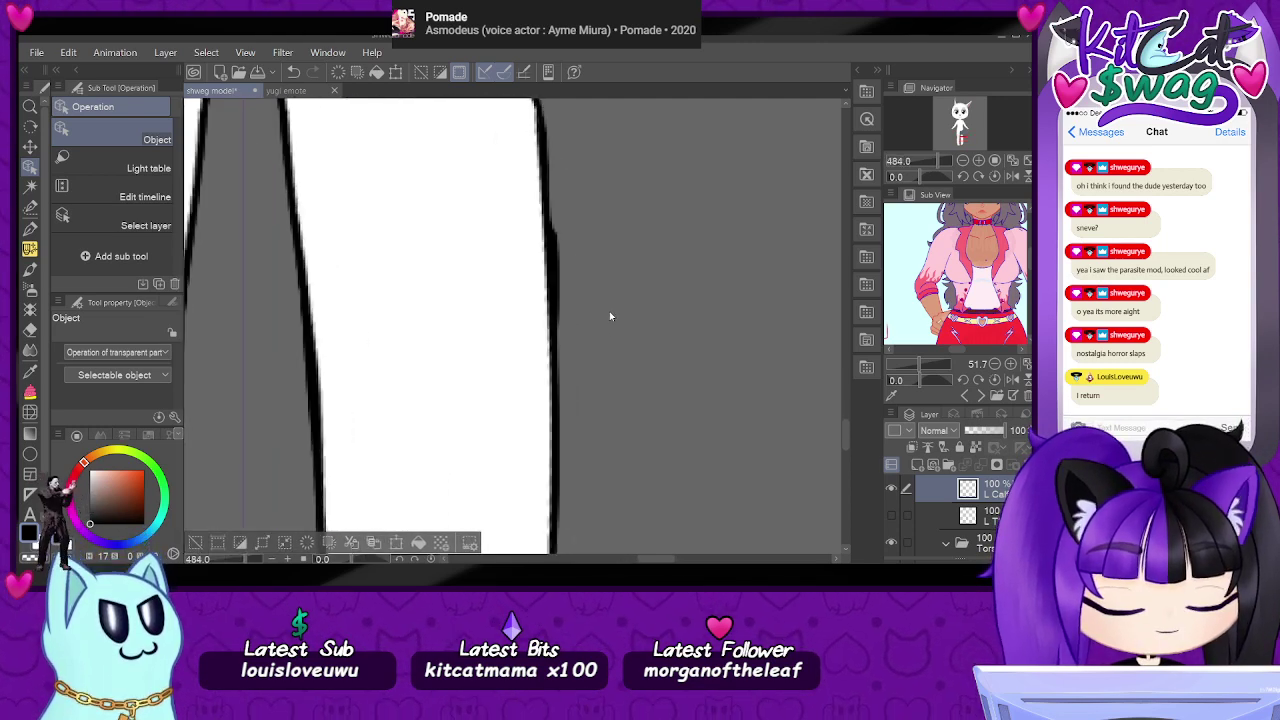
pyautogui.click(560, 264)
pyautogui.moveTo(937, 165); pyautogui.dragTo(962, 136)
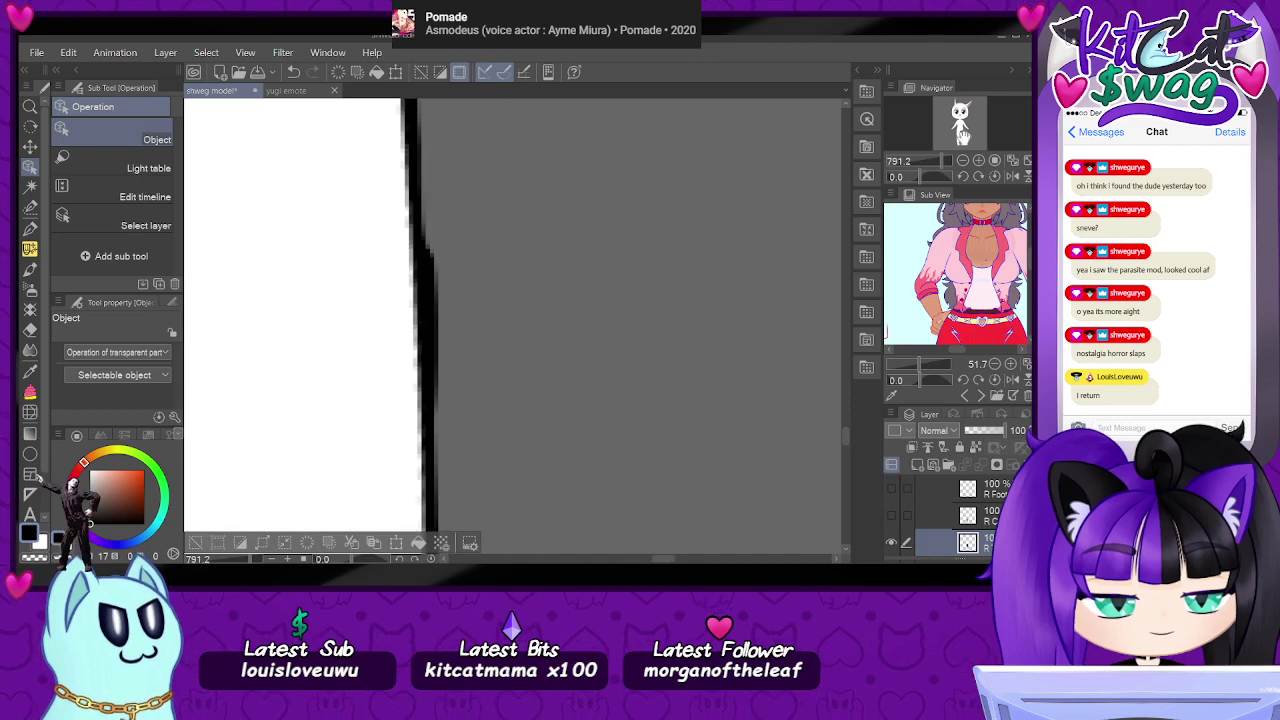
pyautogui.click(31, 332)
pyautogui.moveTo(434, 225); pyautogui.dragTo(446, 434)
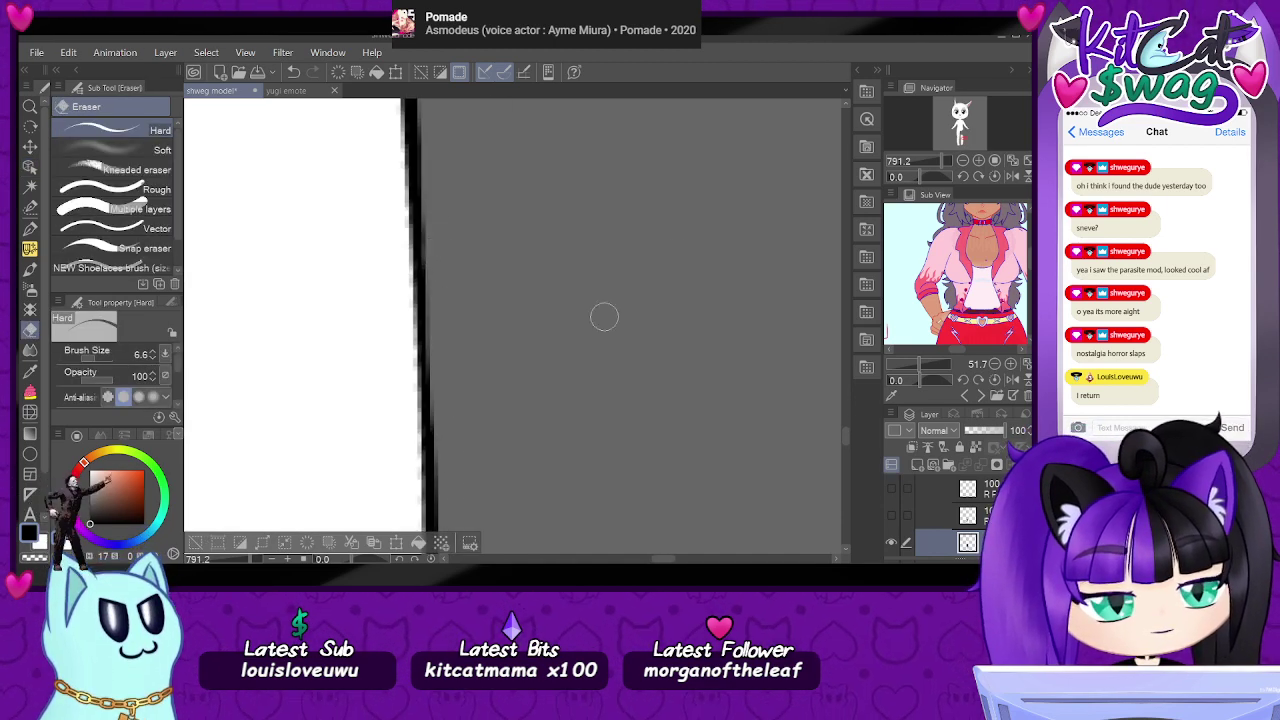
# - Check the cleaned calf outline and show the left thigh's white layer again
pyautogui.moveTo(943, 162); pyautogui.dragTo(959, 140)
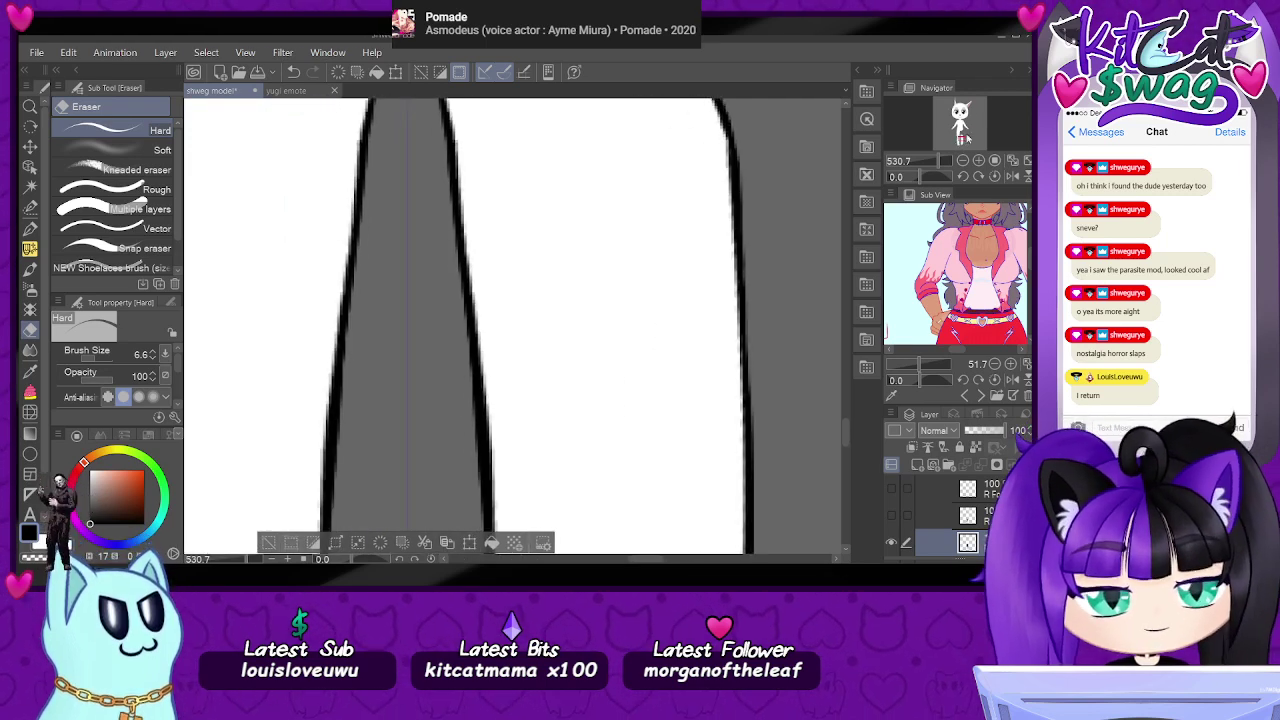
pyautogui.scroll(-1, 771, 180)
pyautogui.scroll(2, 742, 173)
pyautogui.scroll(-2, 718, 171)
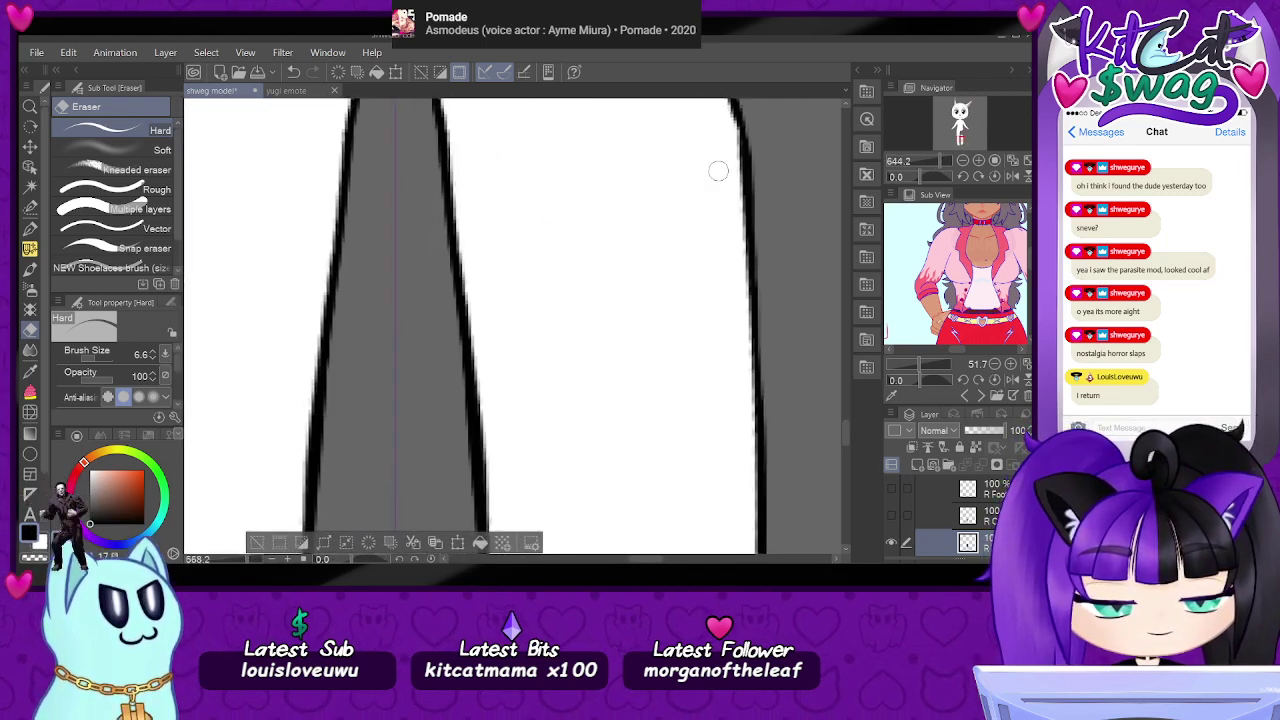
pyautogui.moveTo(945, 162)
pyautogui.mouseDown()
pyautogui.moveTo(912, 161)
pyautogui.moveTo(925, 161)
pyautogui.mouseUp()
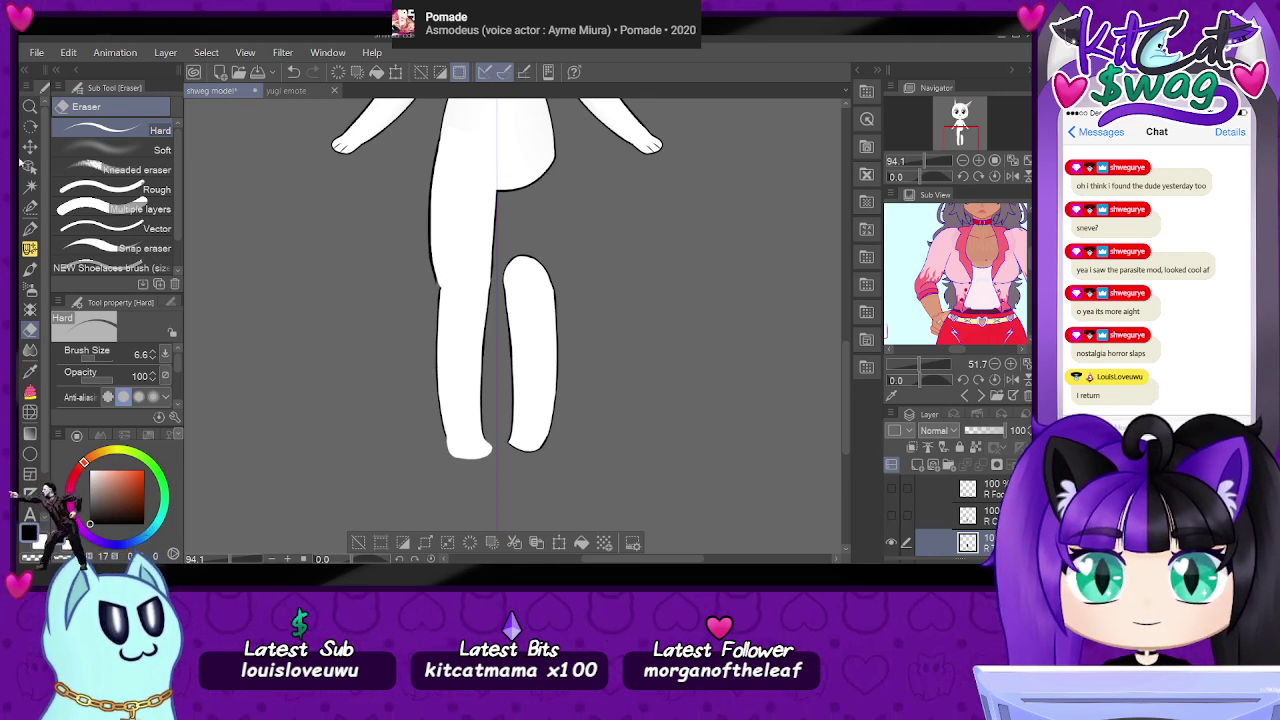
pyautogui.click(29, 166)
pyautogui.click(508, 272)
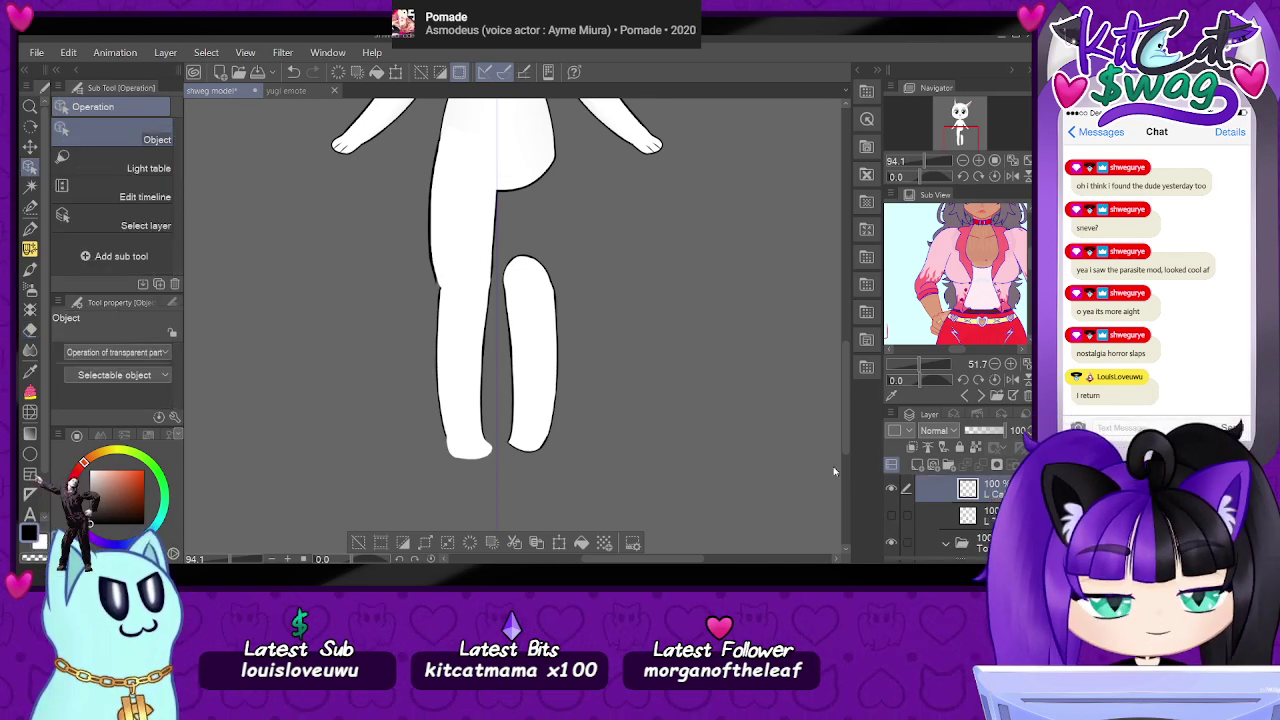
pyautogui.click(892, 516)
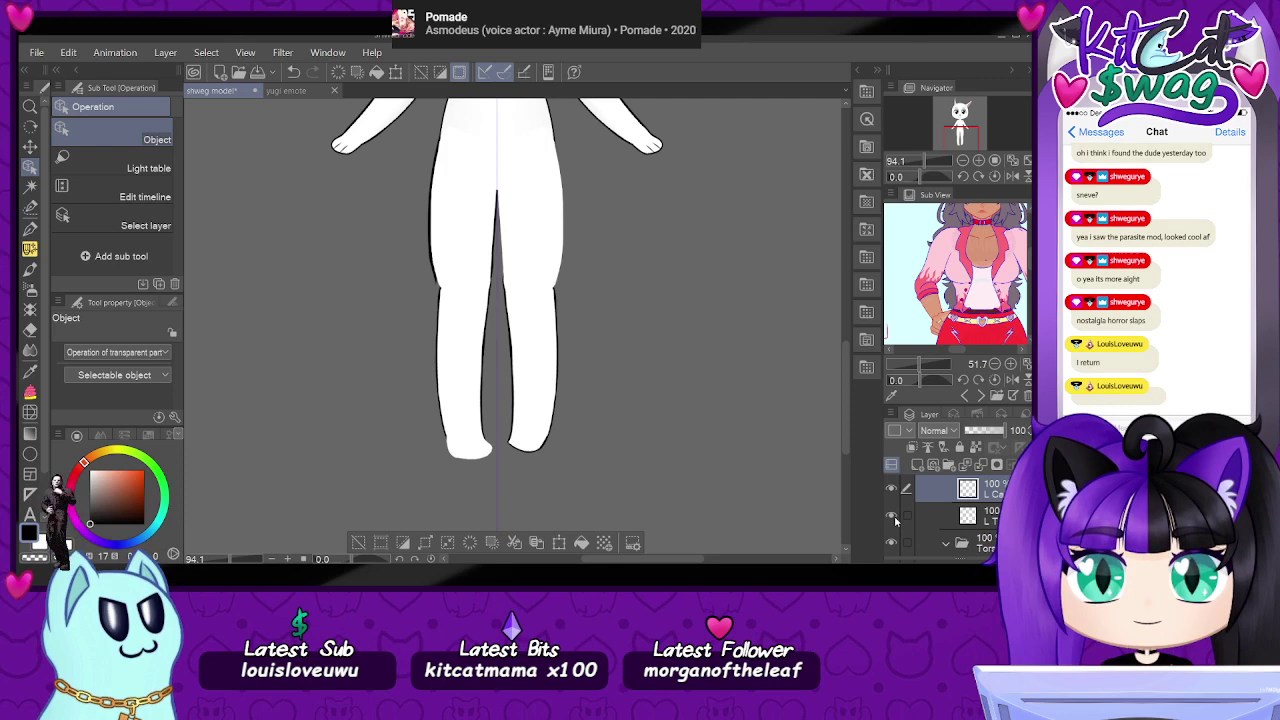
# - Compare the legs with and without the black outline layer, leaving that layer hidden
pyautogui.click(508, 316)
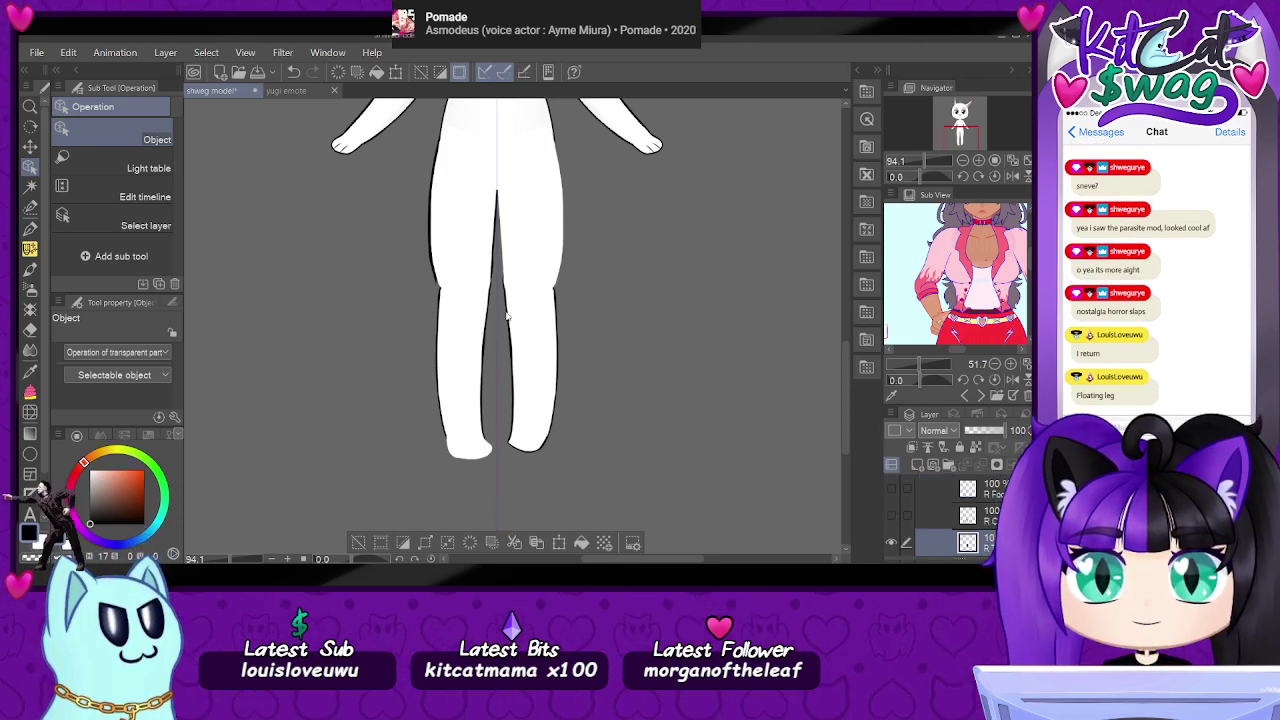
pyautogui.click(889, 543)
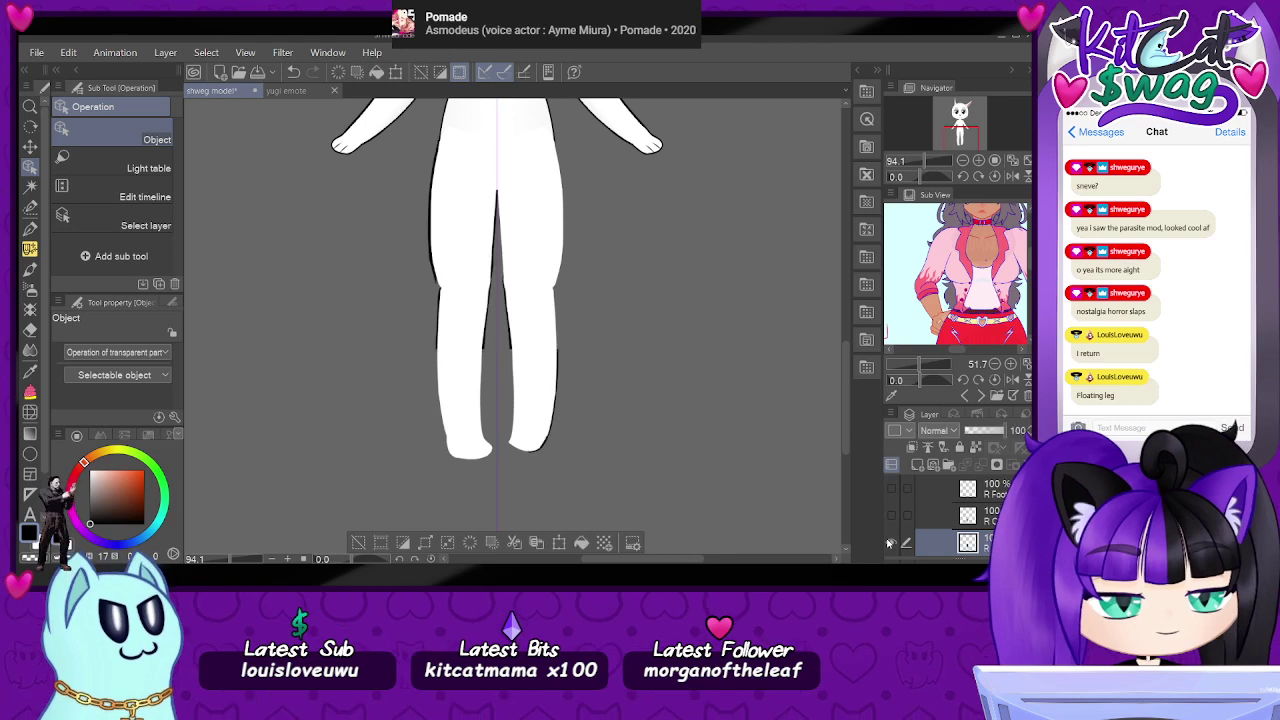
pyautogui.click(891, 543)
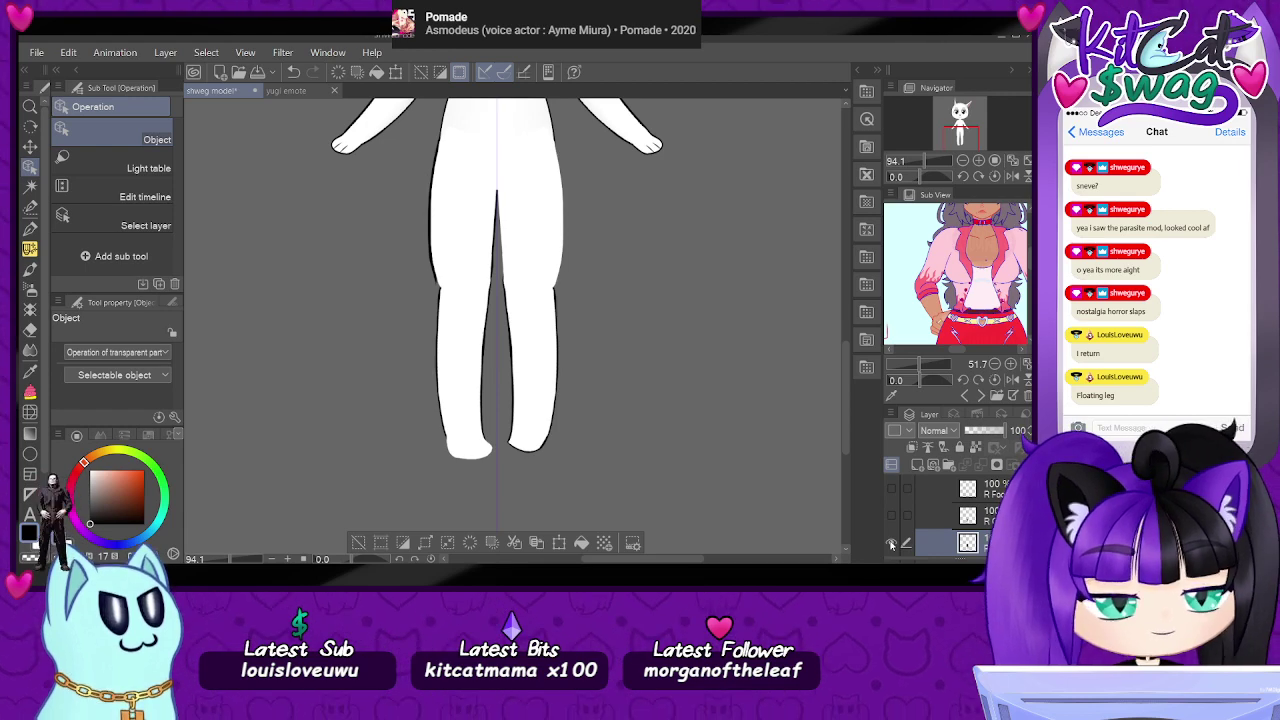
pyautogui.click(891, 543)
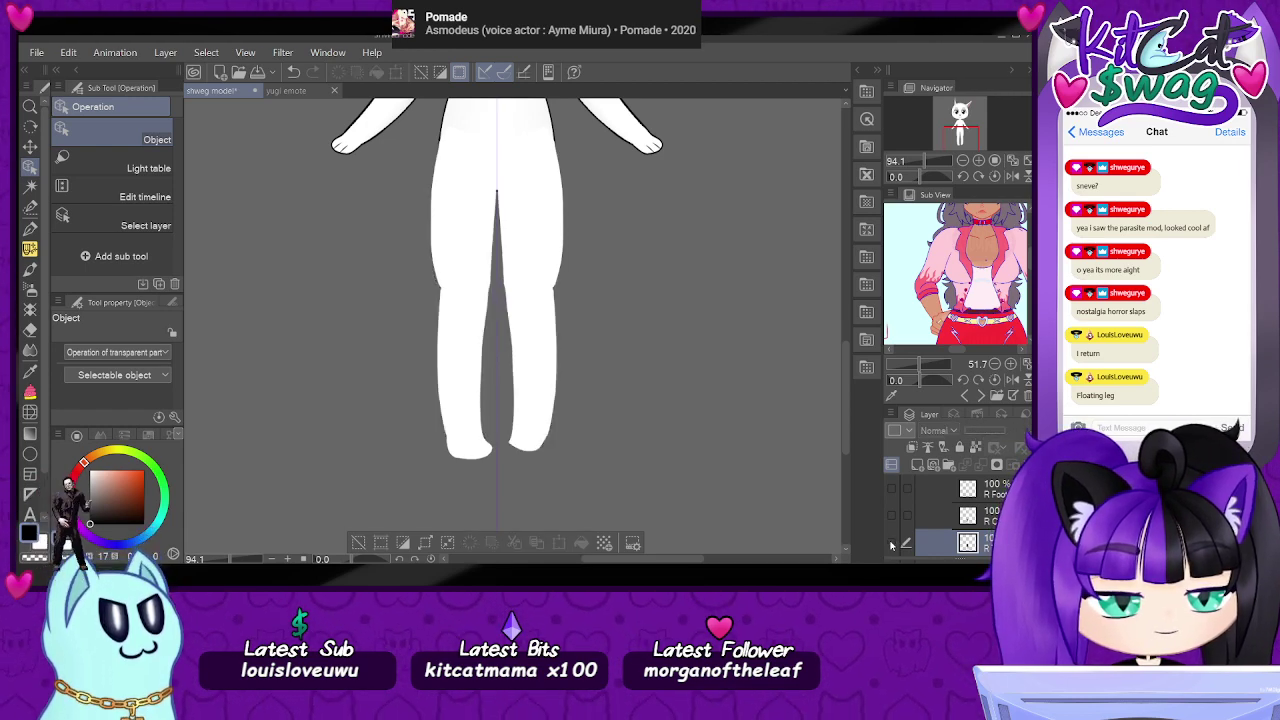
# - Hide the white layers of the left thigh, left calf, right thigh and right calf one after another
pyautogui.click(545, 257)
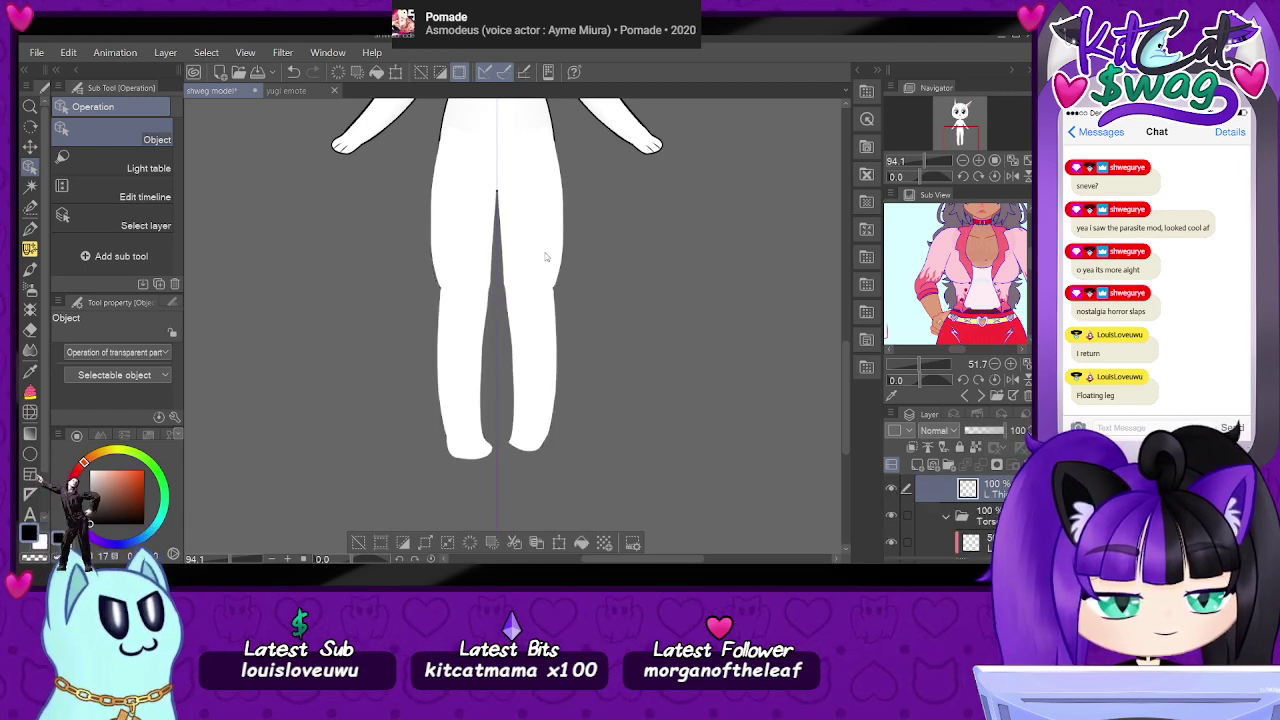
pyautogui.click(887, 489)
pyautogui.click(535, 357)
pyautogui.click(890, 489)
pyautogui.click(552, 316)
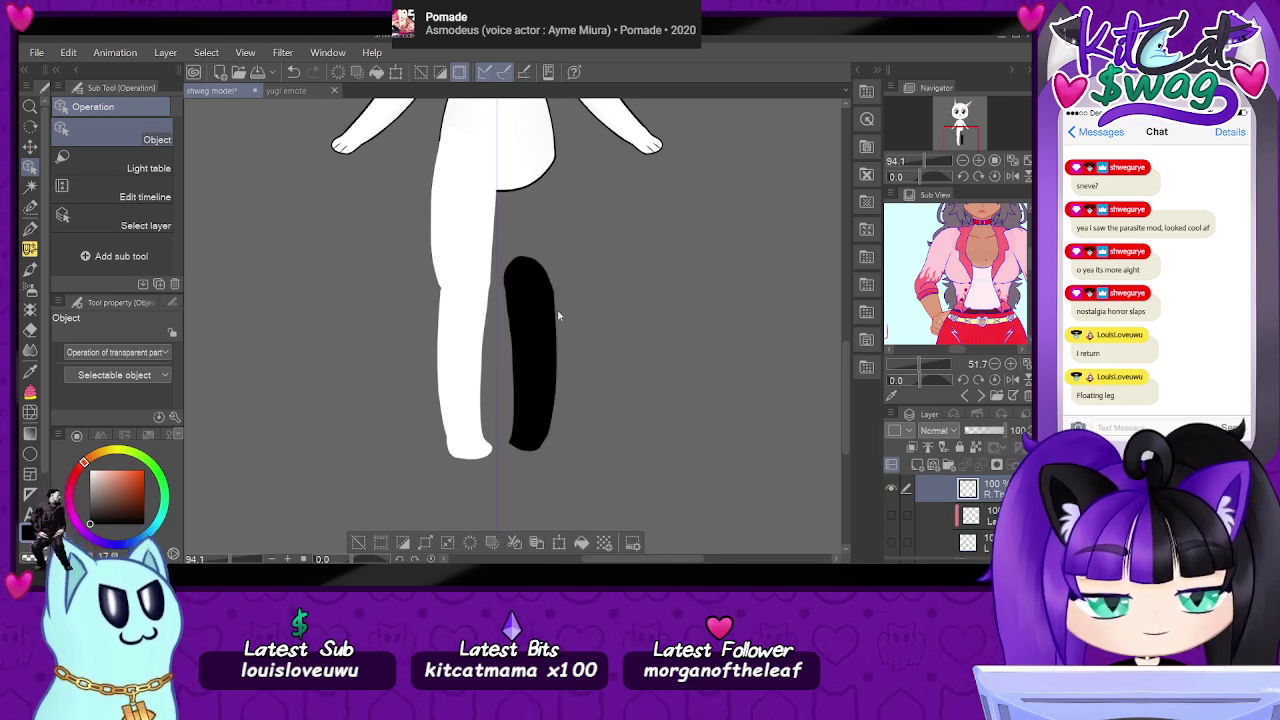
pyautogui.click(893, 490)
pyautogui.click(465, 353)
pyautogui.click(892, 490)
# - Examine which leg parts the black left calf, left thigh and right thigh layers contain by toggling their visibility
pyautogui.click(555, 402)
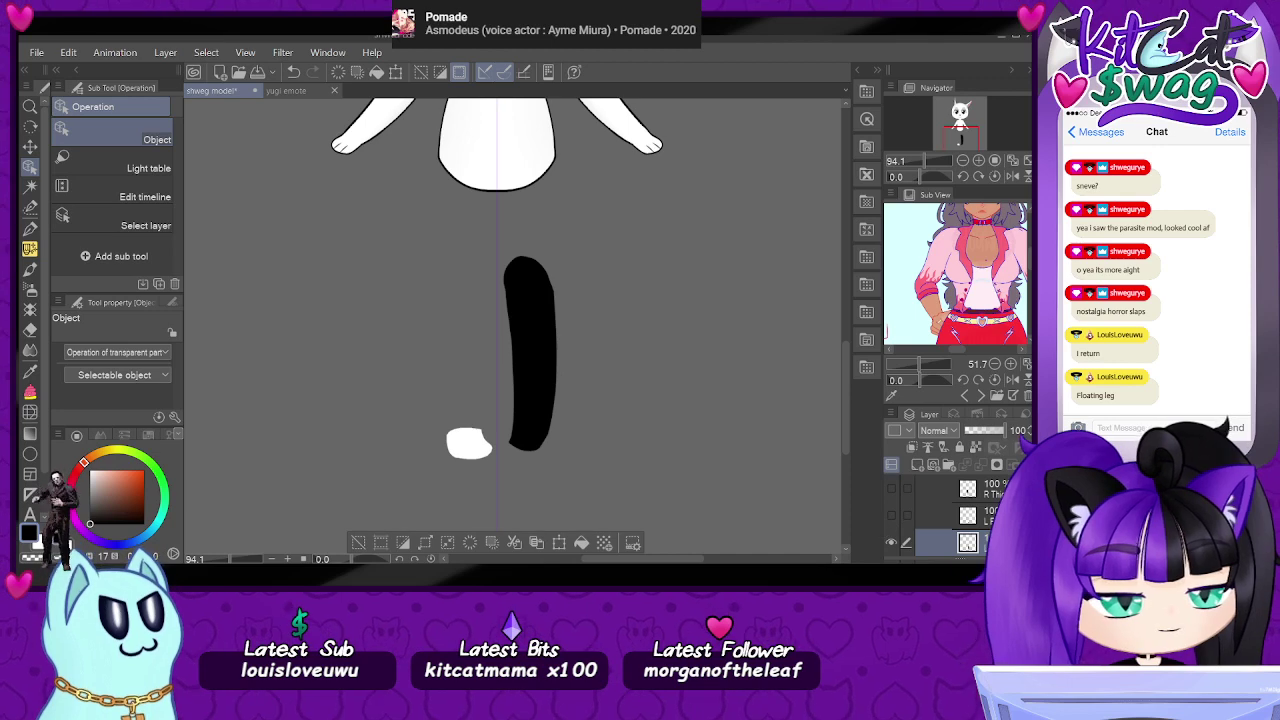
pyautogui.scroll(-2, 910, 538)
pyautogui.click(891, 523)
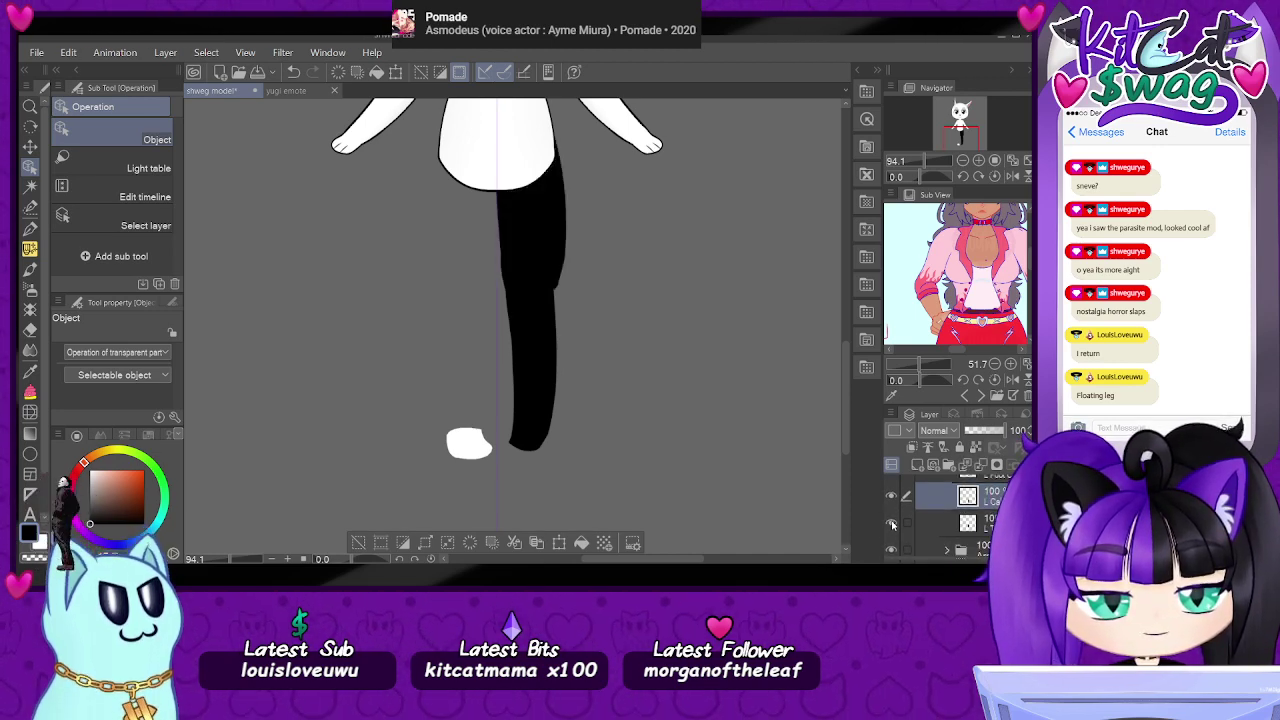
pyautogui.click(891, 523)
pyautogui.scroll(1, 891, 523)
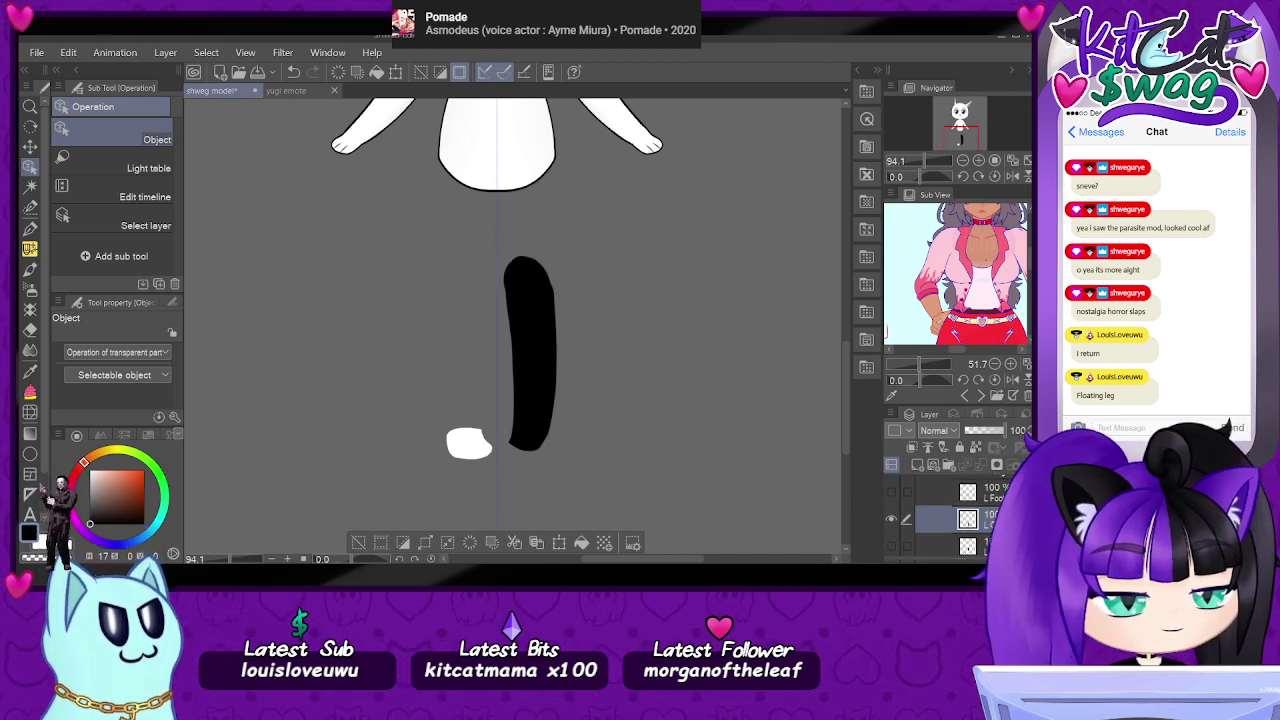
pyautogui.scroll(2, 886, 498)
pyautogui.click(892, 512)
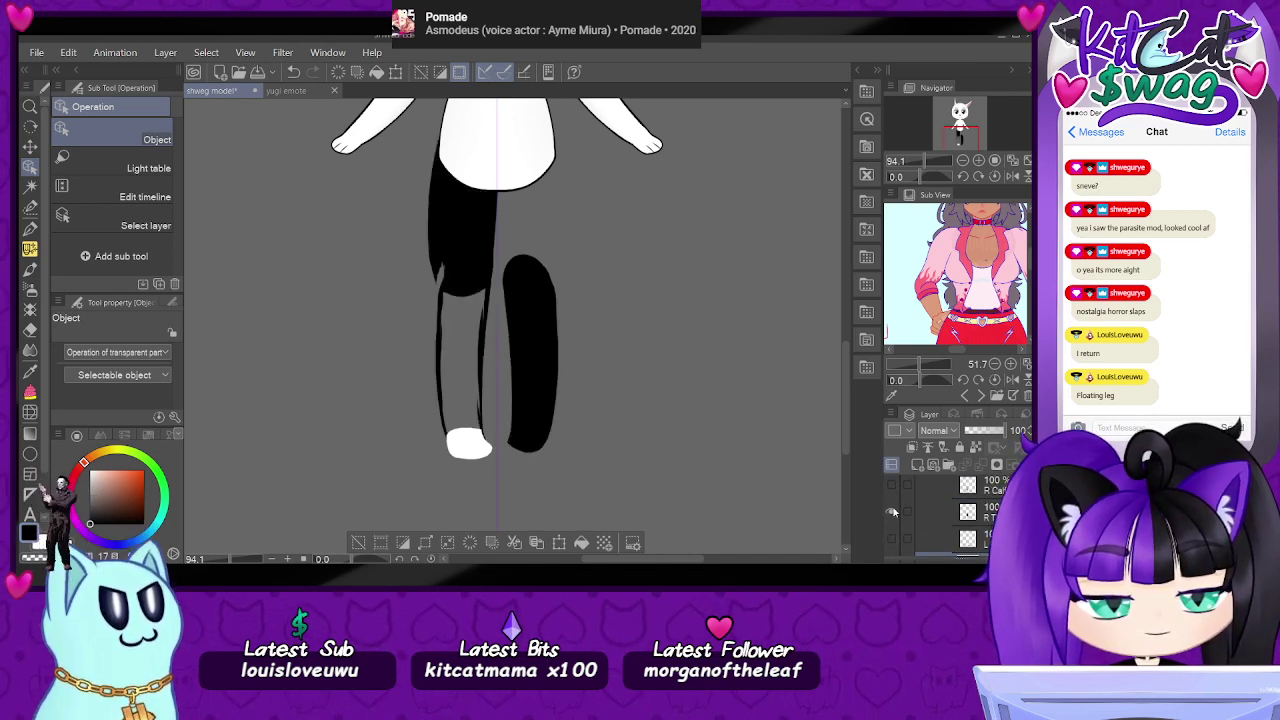
pyautogui.click(892, 512)
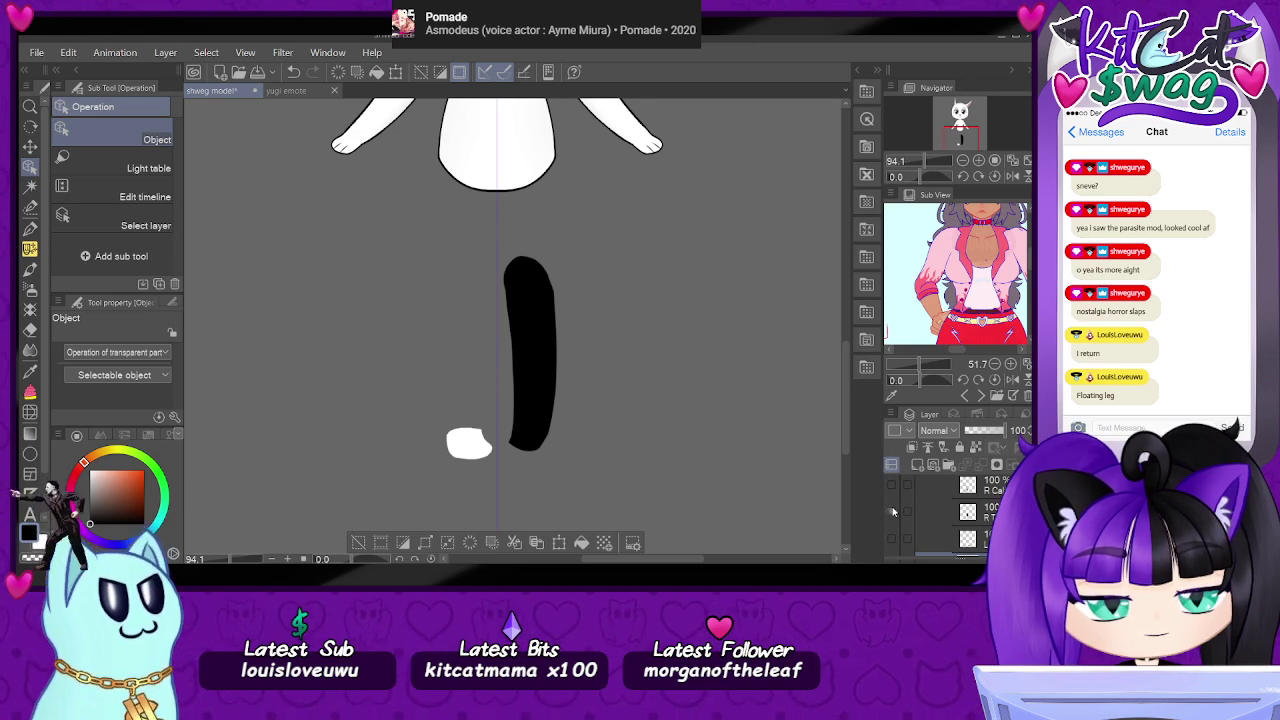
pyautogui.click(892, 512)
# - Delete the black right thigh layer that also holds the outlines of both calves
pyautogui.hotkey('ctrl', '+')
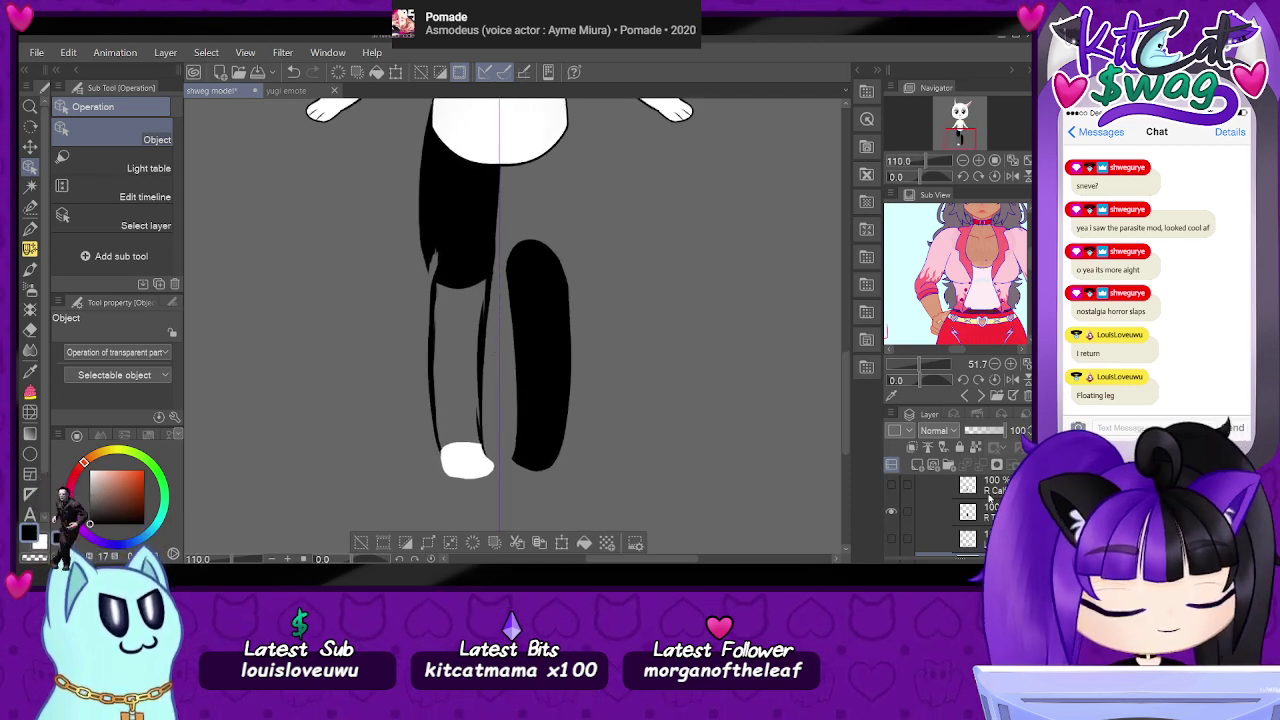
pyautogui.click(985, 508)
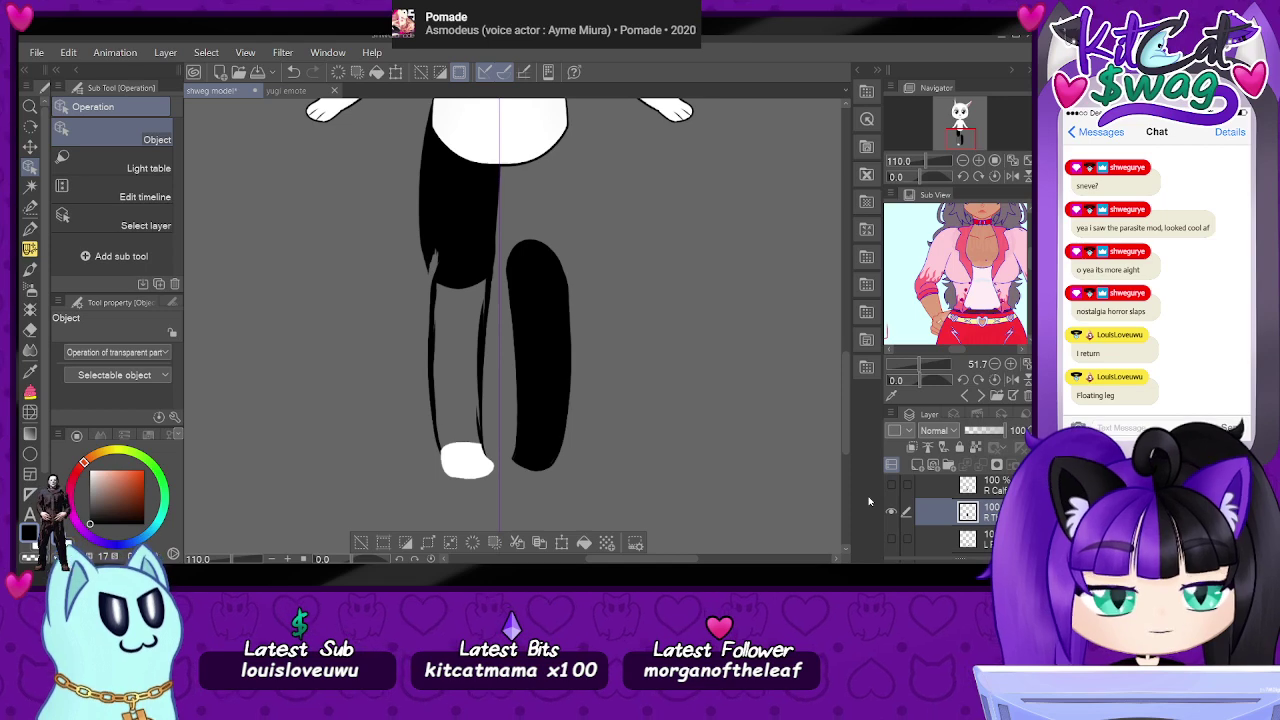
pyautogui.click(31, 371)
pyautogui.click(32, 330)
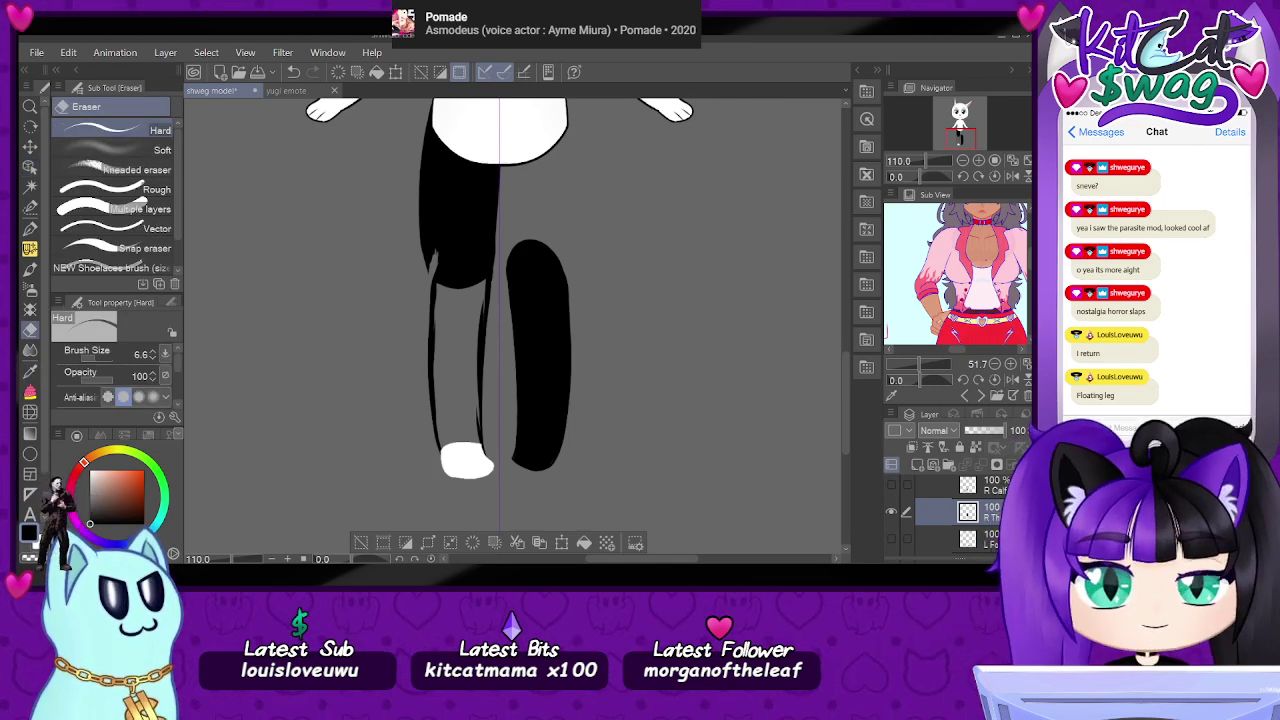
pyautogui.click(1028, 464)
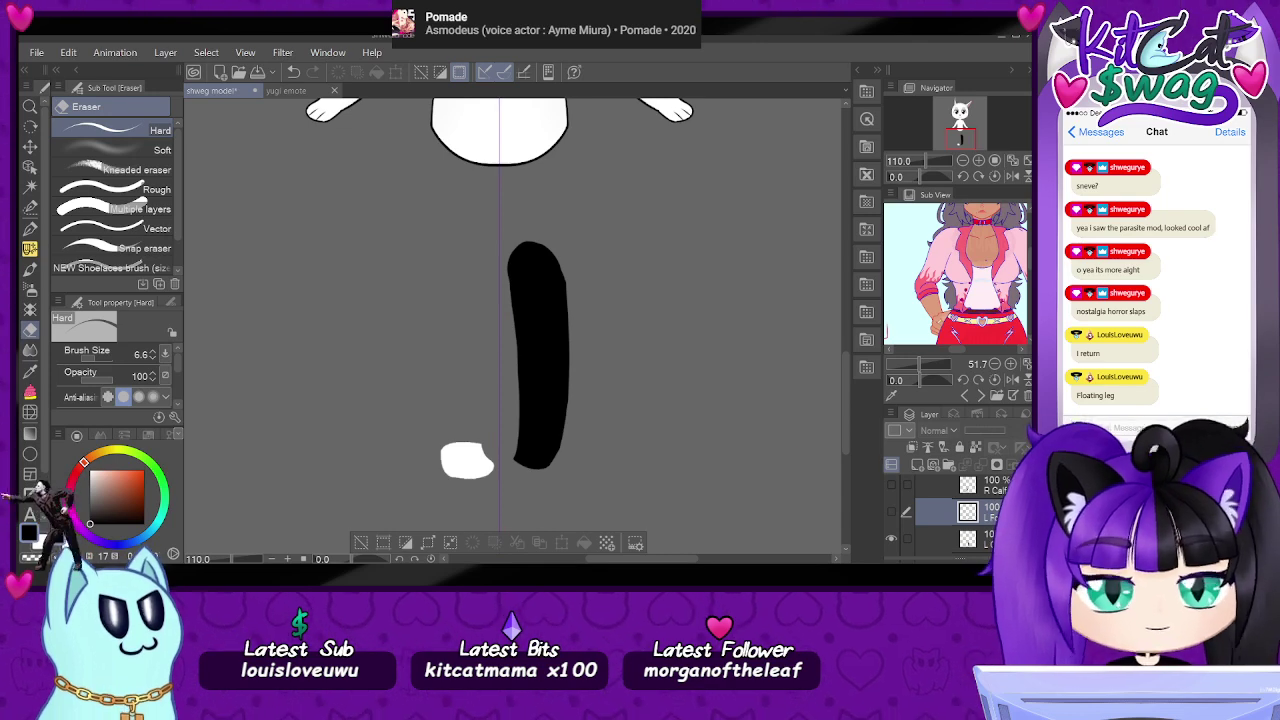
# - Show the white right calf and right thigh layers again
pyautogui.scroll(-8, 955, 512)
pyautogui.click(31, 168)
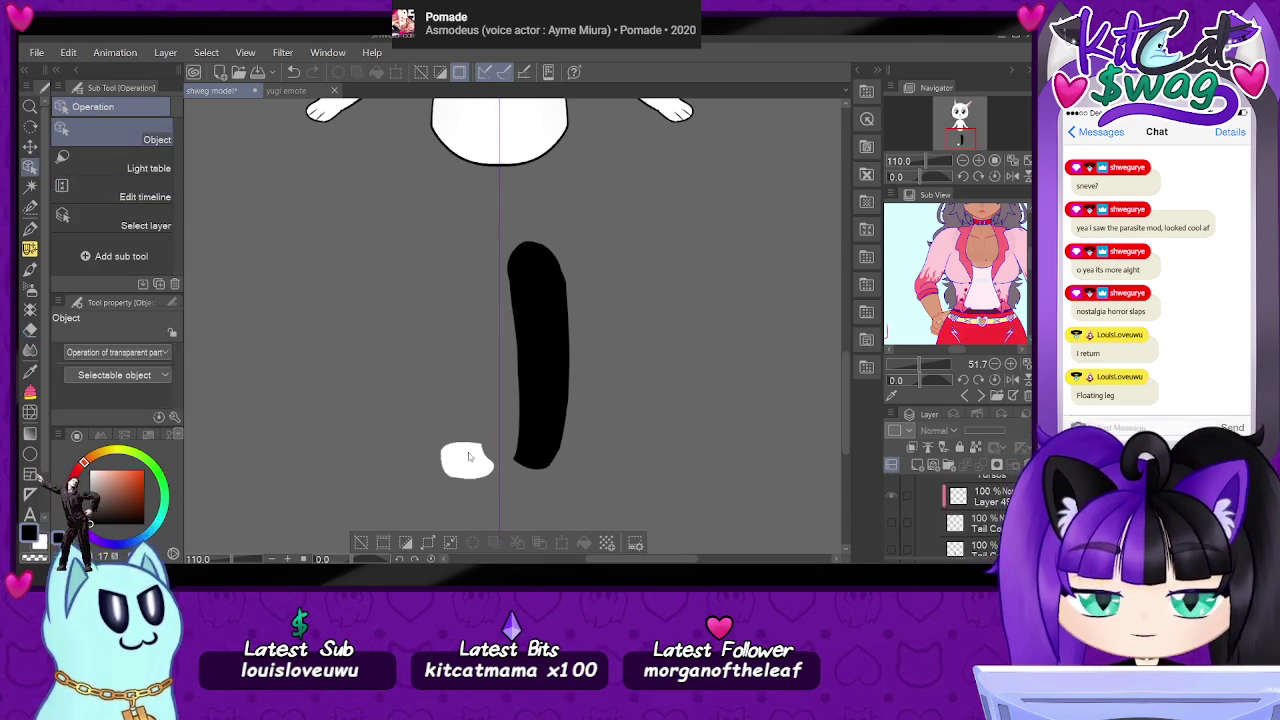
pyautogui.click(893, 516)
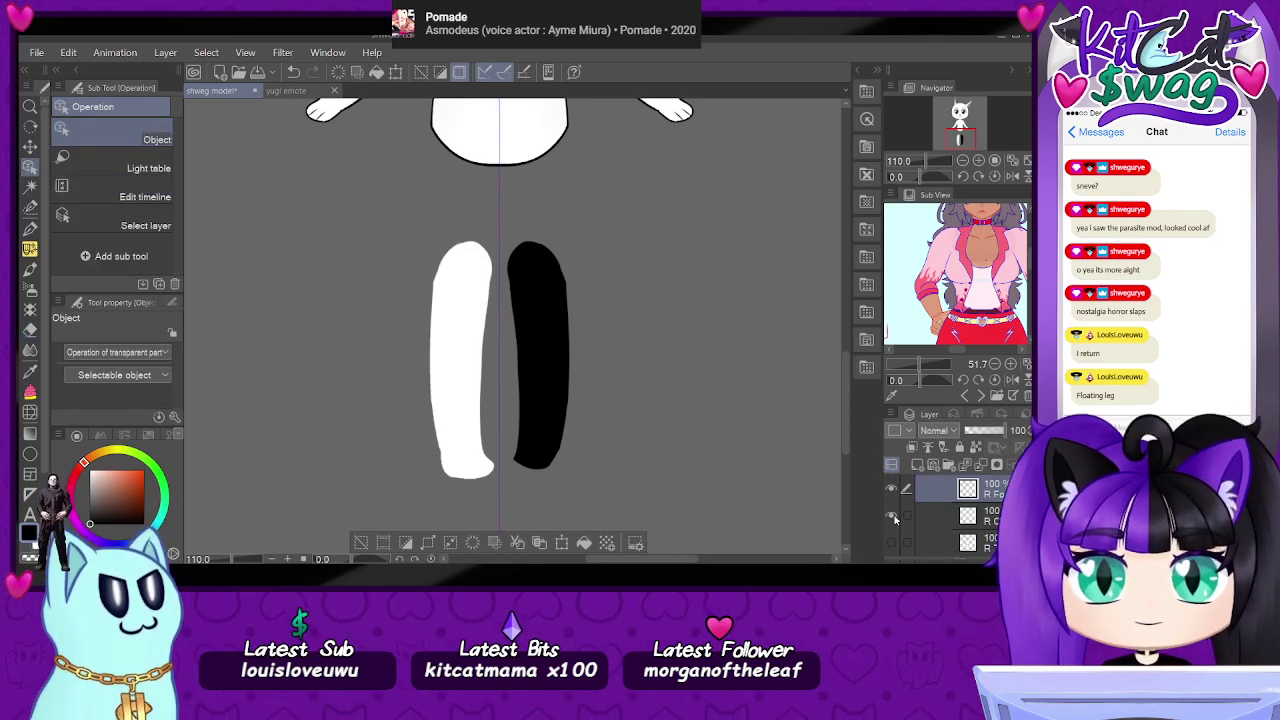
pyautogui.click(894, 545)
pyautogui.scroll(-1, 950, 519)
pyautogui.scroll(2, 950, 519)
pyautogui.scroll(2, 893, 535)
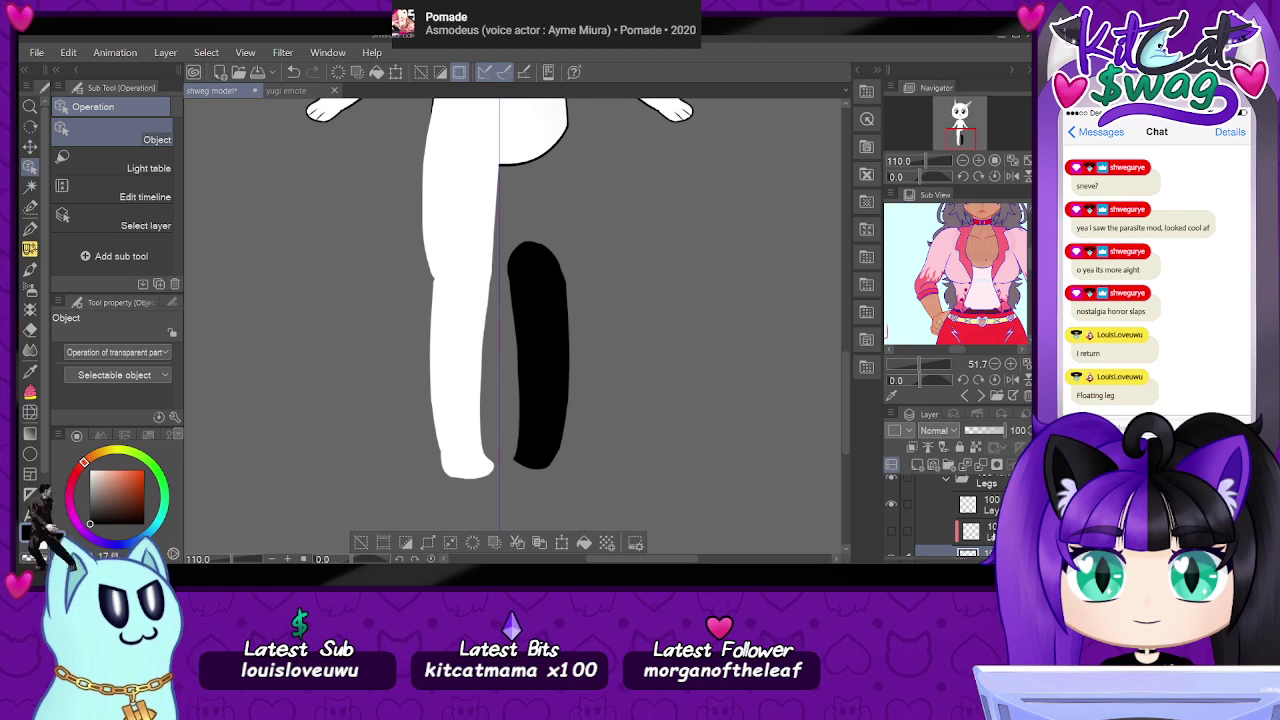
# - Compare the left calf with its white layer shown and hidden, and show the black right thigh layer
pyautogui.scroll(-1, 900, 526)
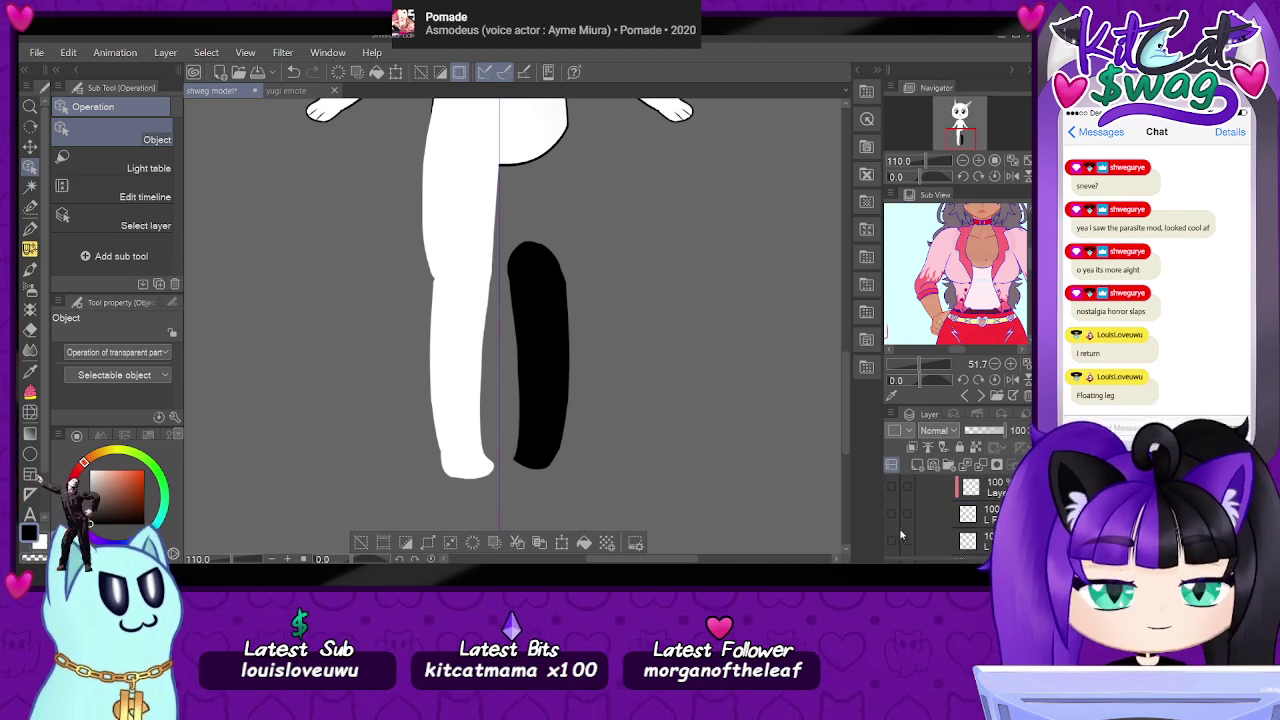
pyautogui.click(892, 541)
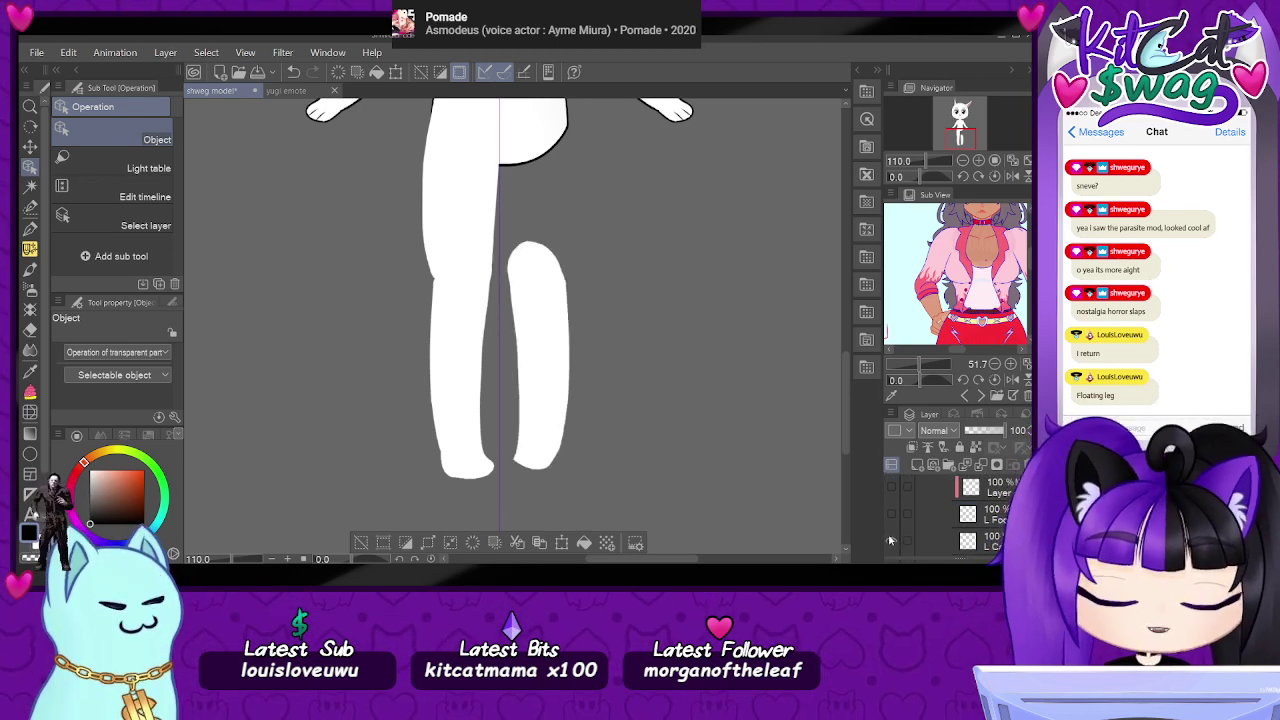
pyautogui.scroll(-1, 893, 536)
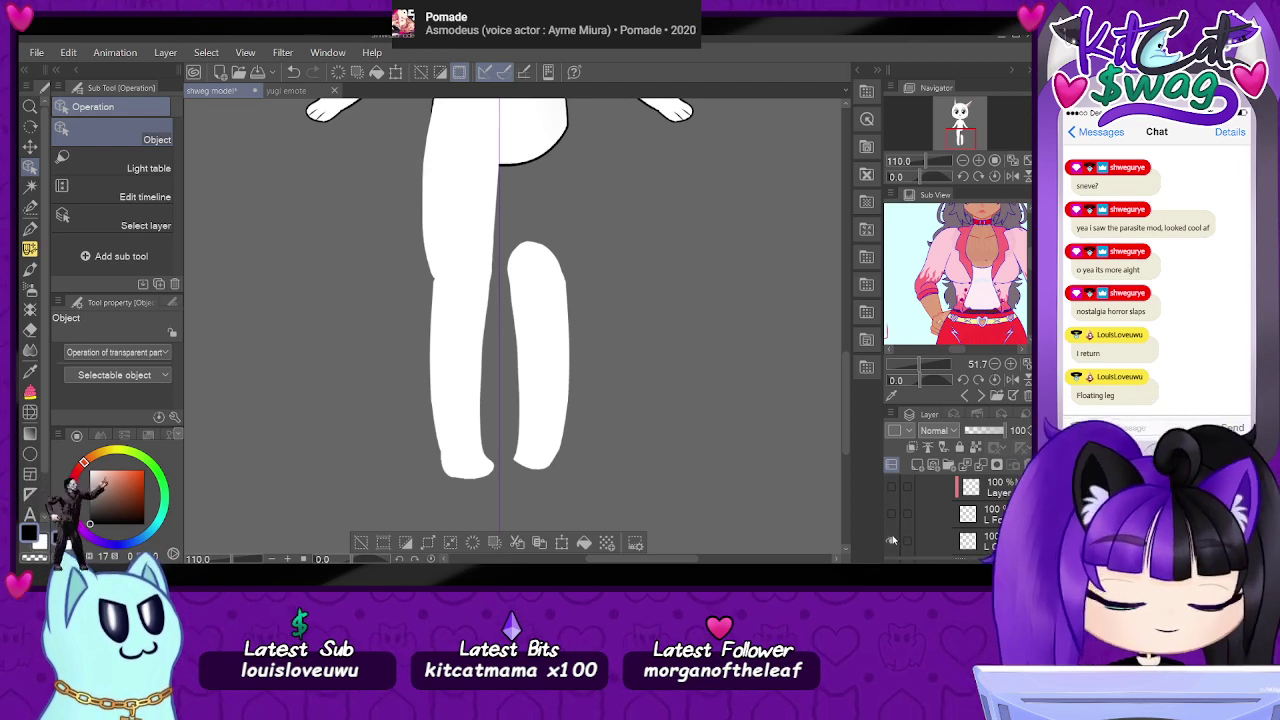
pyautogui.click(892, 541)
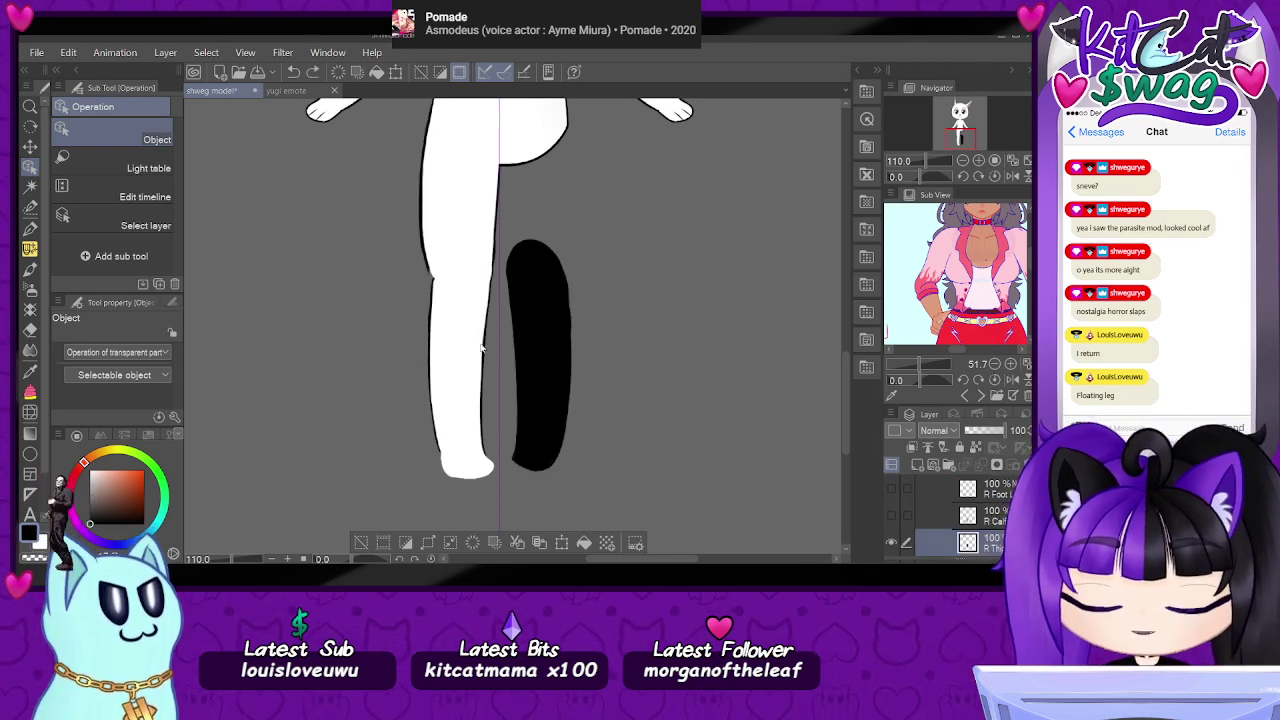
# - Select the left calf's outline on the black right thigh layer with the Selection pen and clear it
pyautogui.press('m')
pyautogui.moveTo(517, 262)
pyautogui.mouseDown()
pyautogui.moveTo(540, 445)
pyautogui.moveTo(545, 415)
pyautogui.mouseUp()
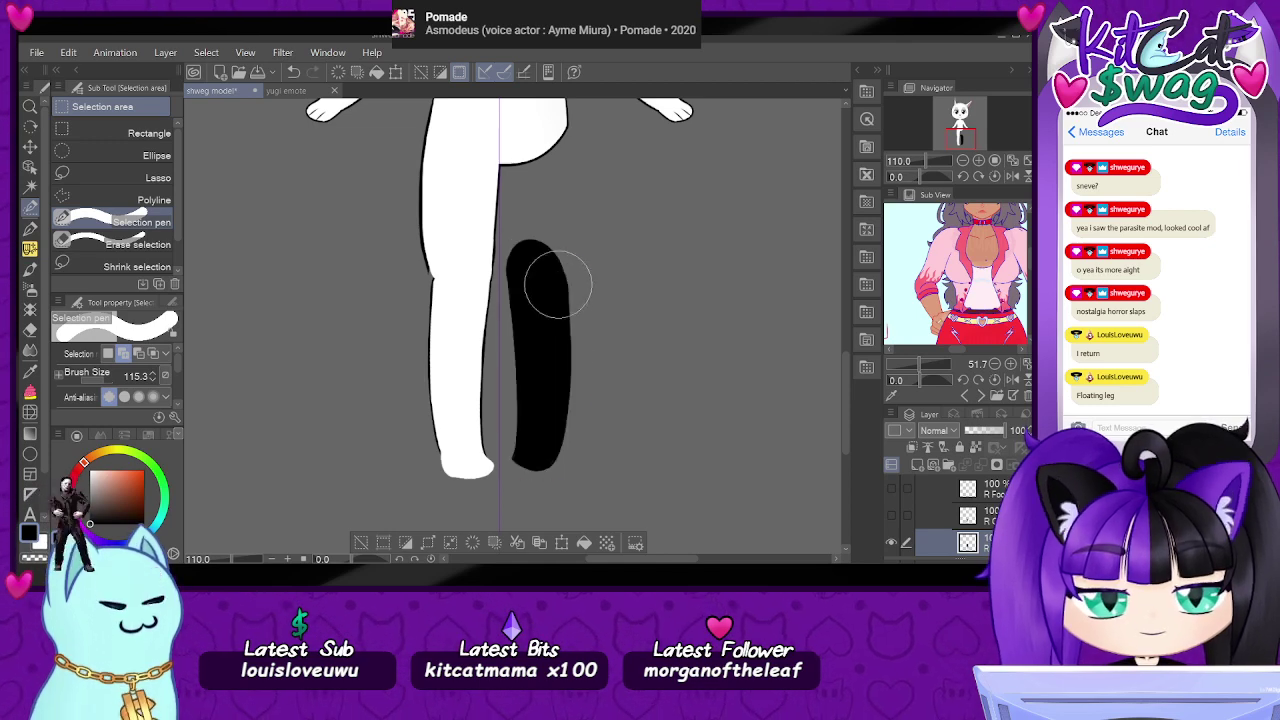
pyautogui.click(219, 76)
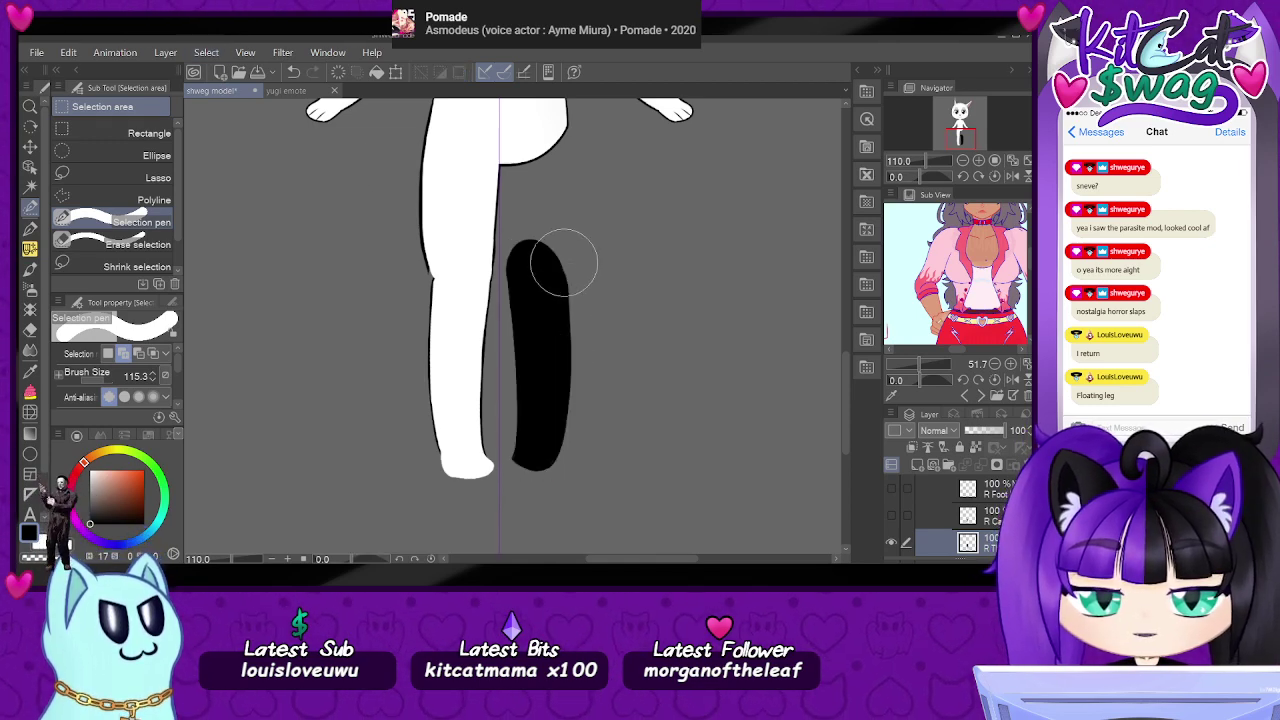
pyautogui.moveTo(535, 245)
pyautogui.mouseDown()
pyautogui.moveTo(536, 447)
pyautogui.moveTo(554, 370)
pyautogui.moveTo(540, 275)
pyautogui.mouseUp()
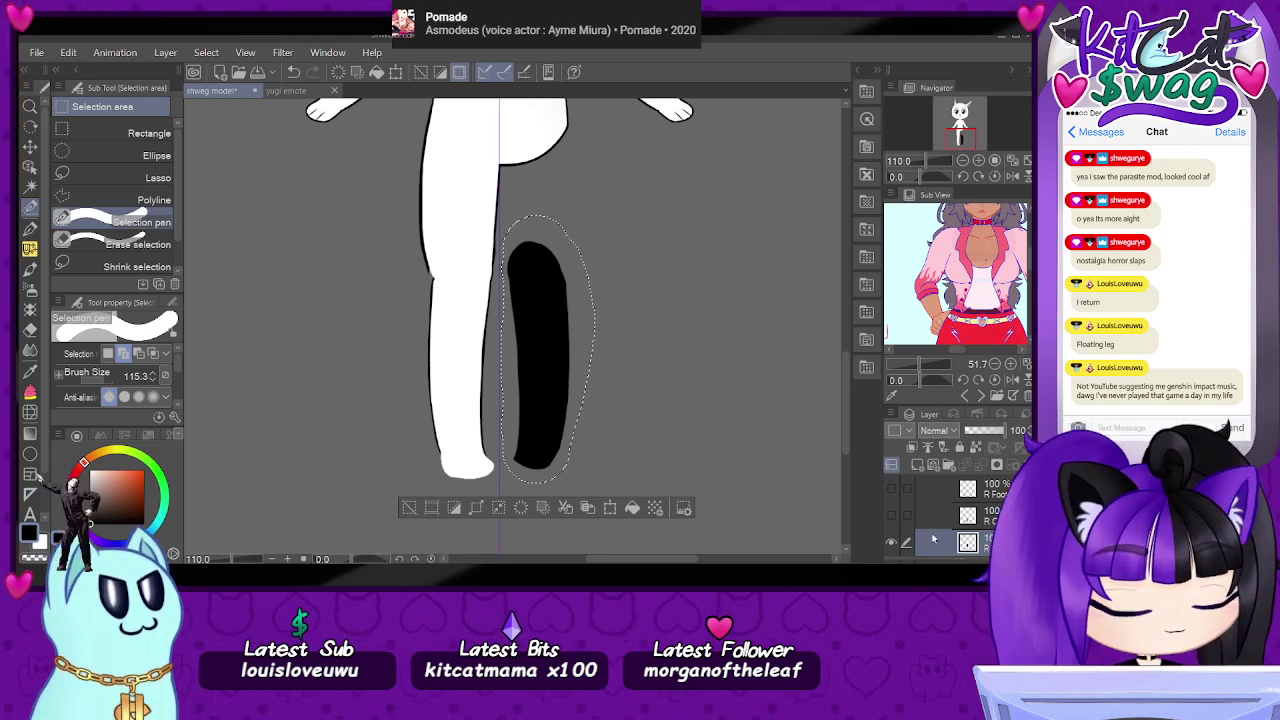
# - Check the contents of the black right thigh layer by toggling its visibility, and delete that layer
pyautogui.click(893, 544)
pyautogui.click(893, 544)
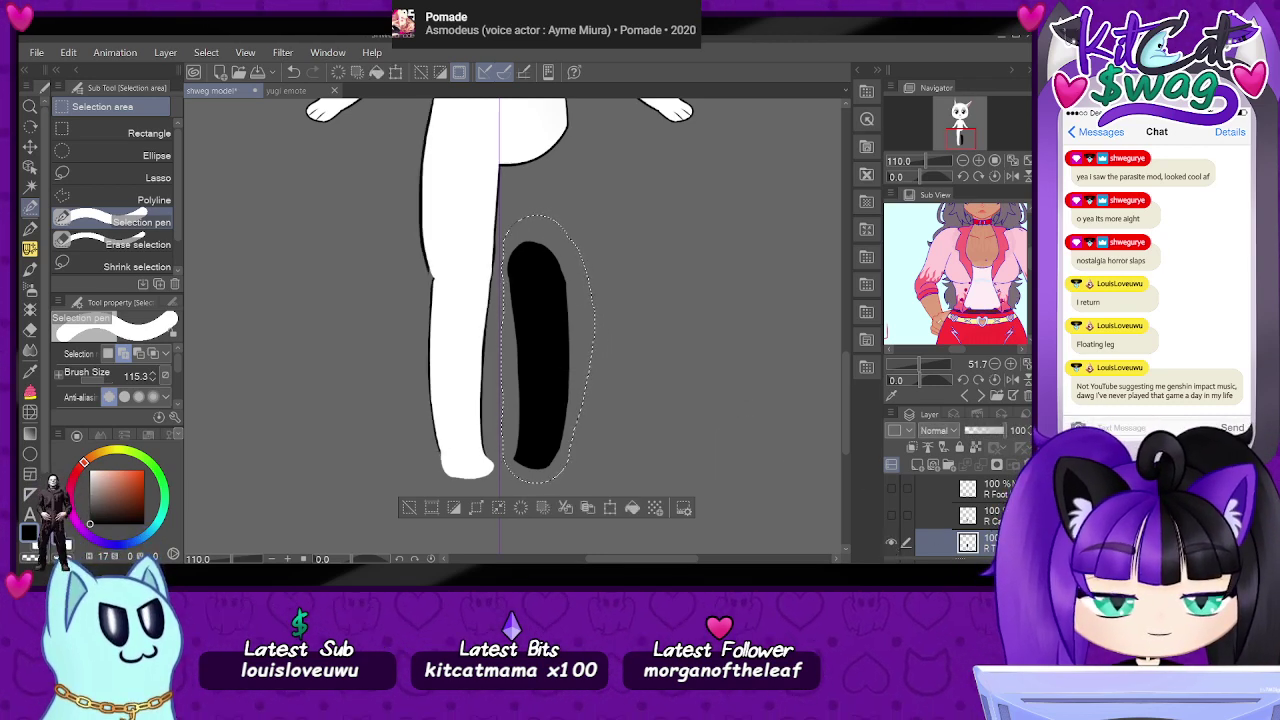
pyautogui.click(1028, 465)
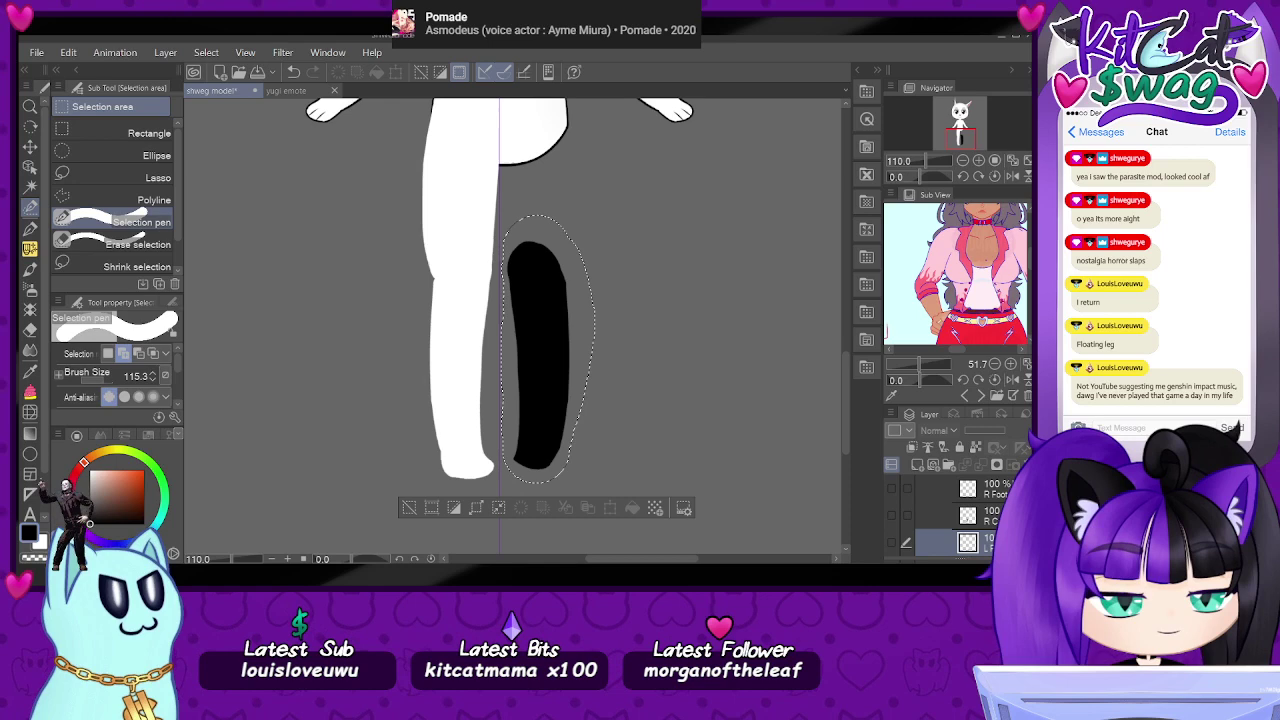
# - Hide the white right calf, right thigh and right foot layers
pyautogui.press('o')
pyautogui.click(547, 308)
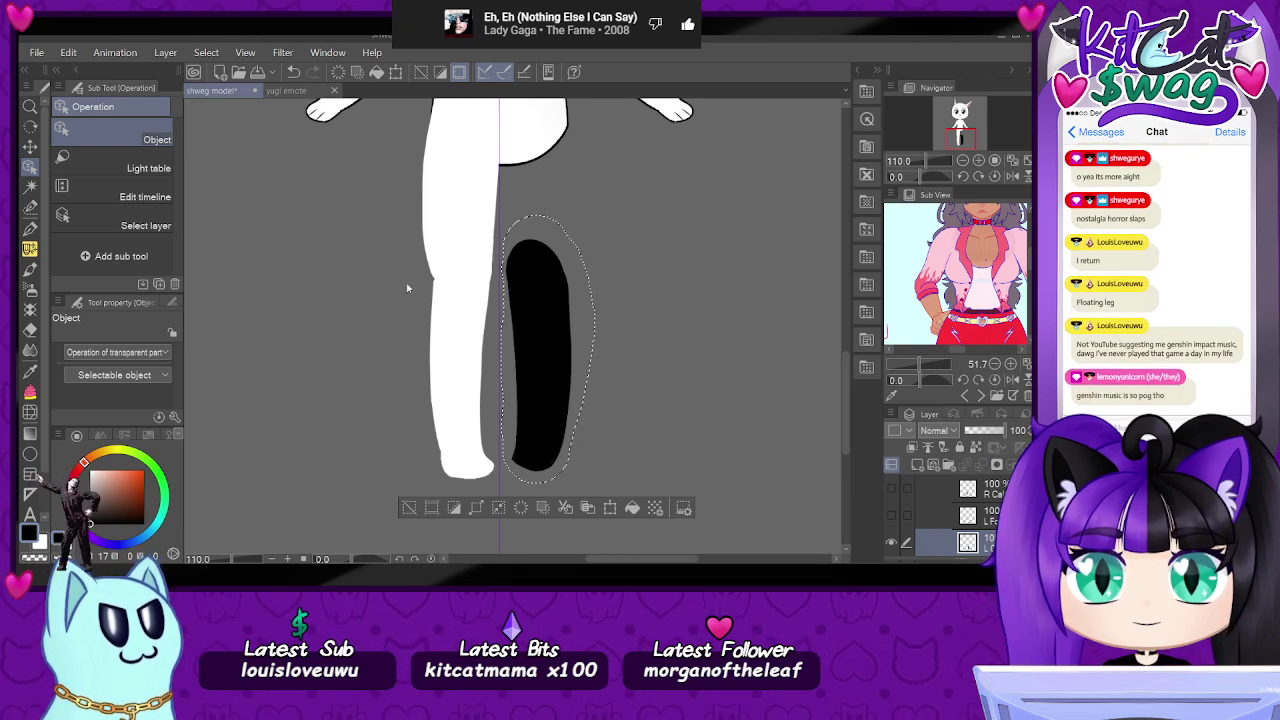
pyautogui.click(463, 360)
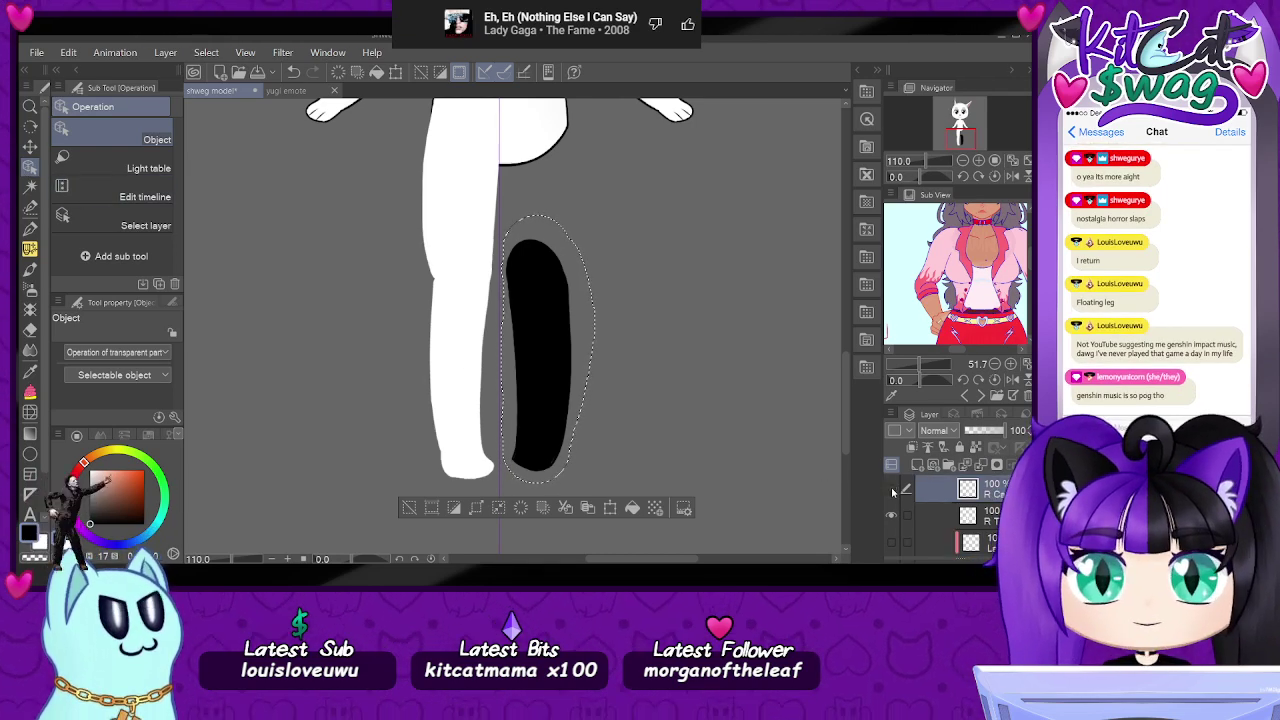
pyautogui.moveTo(891, 488); pyautogui.dragTo(892, 514)
pyautogui.scroll(-2, 897, 511)
pyautogui.scroll(4, 895, 511)
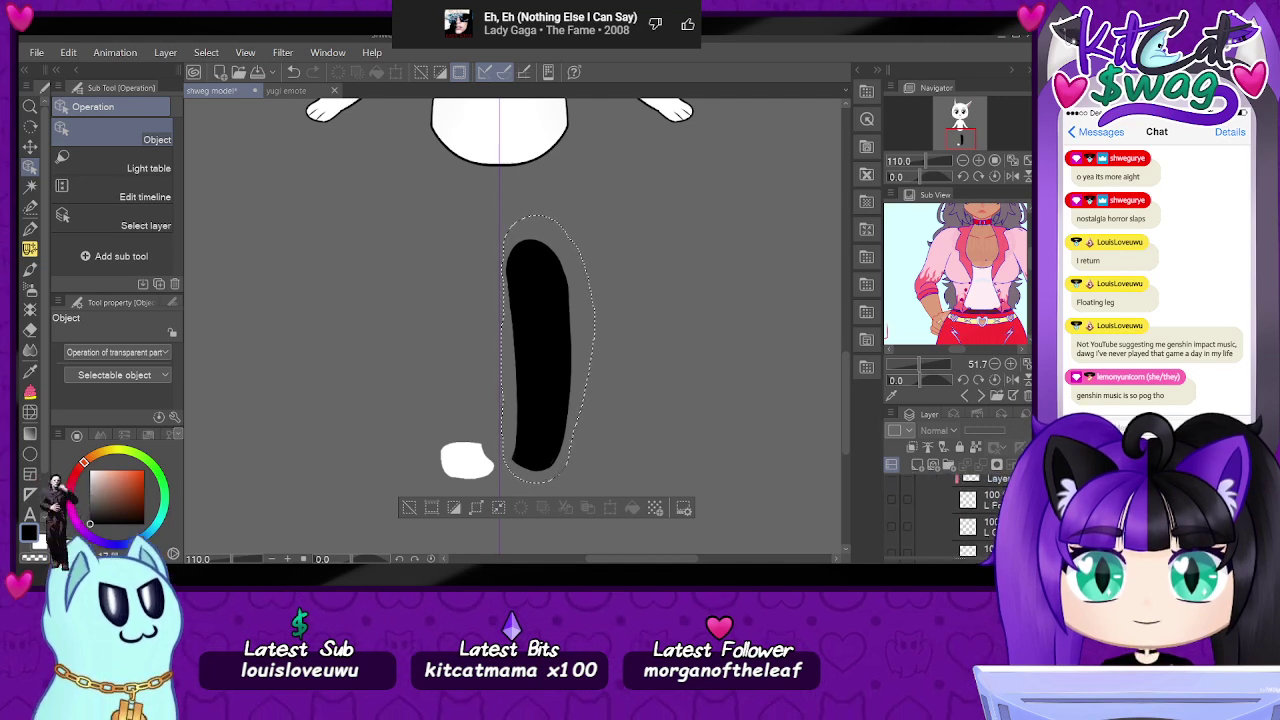
pyautogui.click(891, 486)
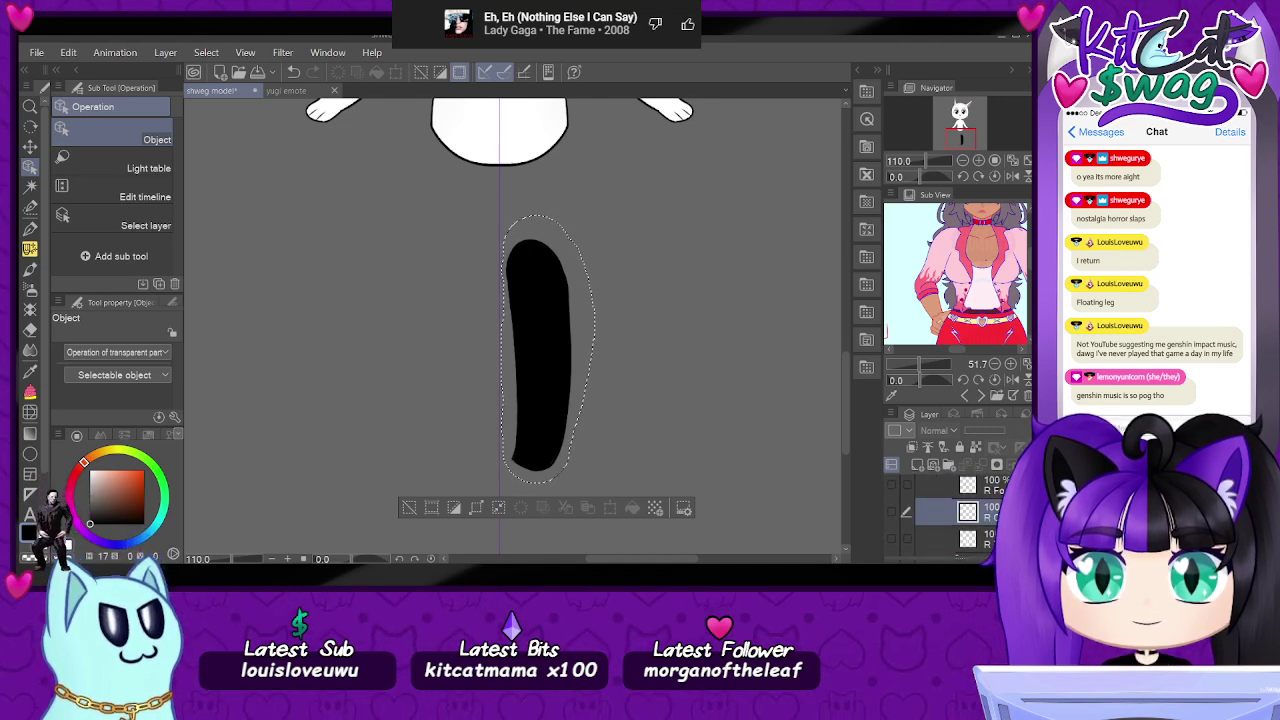
# - Check the white left calf and left thigh layers against the black calf by toggling their visibility
pyautogui.scroll(-4, 893, 511)
pyautogui.scroll(-1, 896, 523)
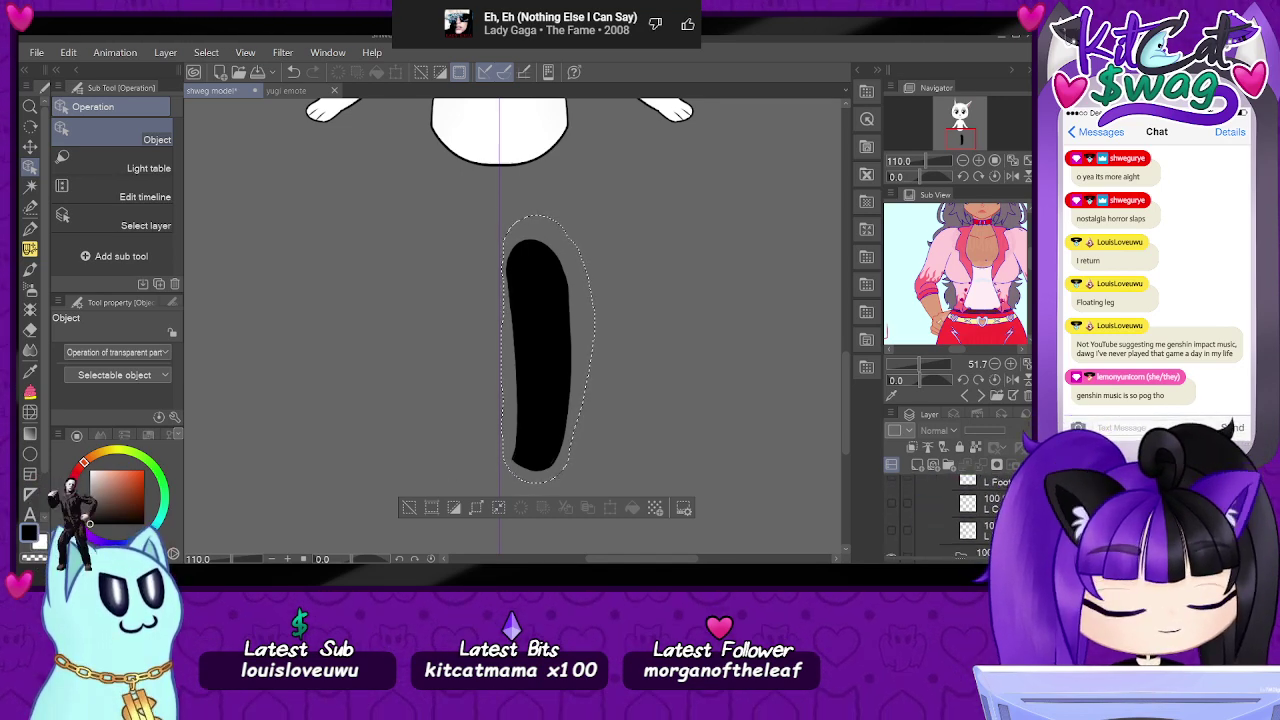
pyautogui.click(891, 505)
pyautogui.click(891, 503)
pyautogui.click(892, 531)
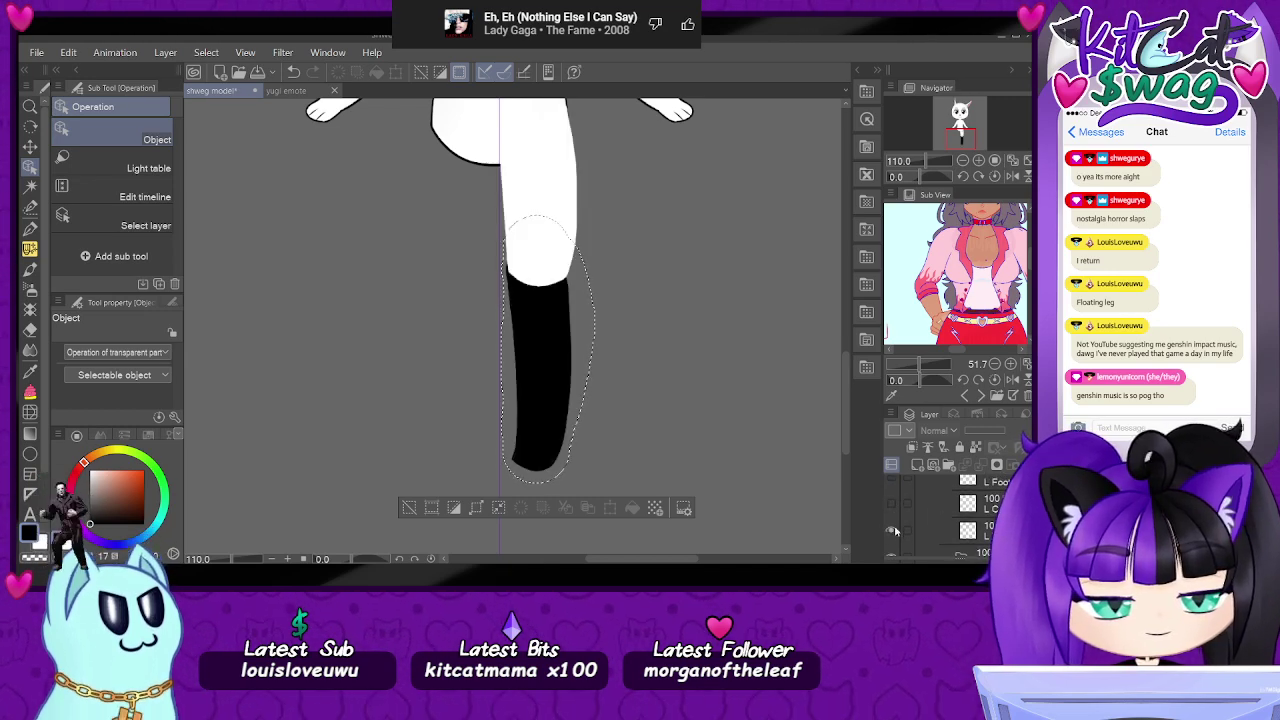
pyautogui.click(892, 531)
# - Clear the selection around the left calf, and show the black left thigh layer in place of the black left calf layer
pyautogui.click(206, 53)
pyautogui.click(222, 89)
pyautogui.click(535, 325)
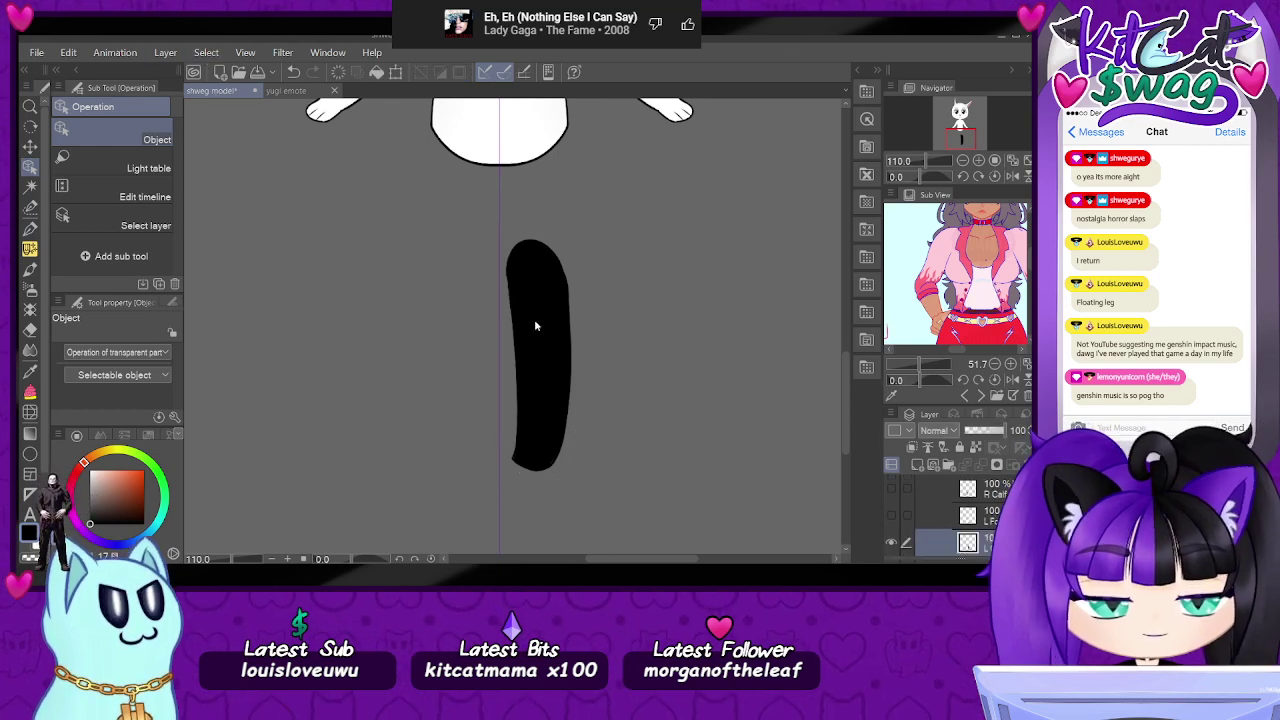
pyautogui.scroll(-2, 909, 525)
pyautogui.click(891, 522)
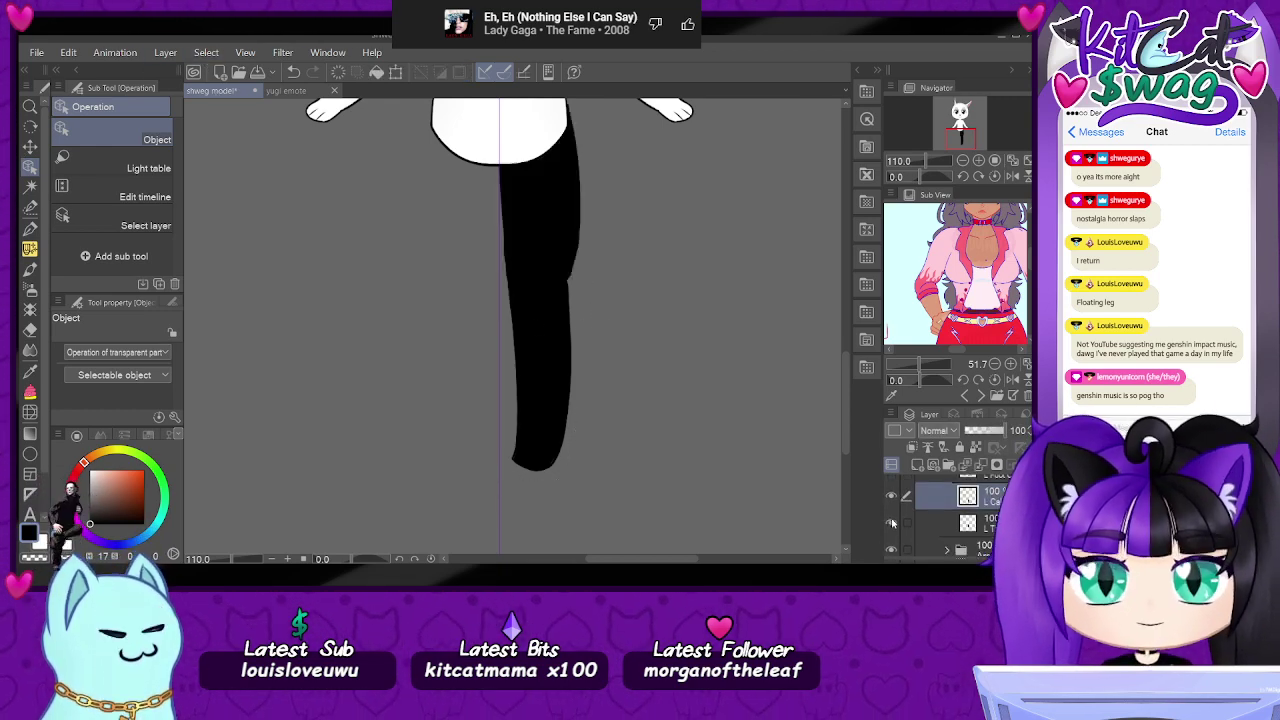
pyautogui.click(891, 497)
# - Find the white left thigh layer in the Legs folder and show it over its black outline shape
pyautogui.scroll(1, 533, 272)
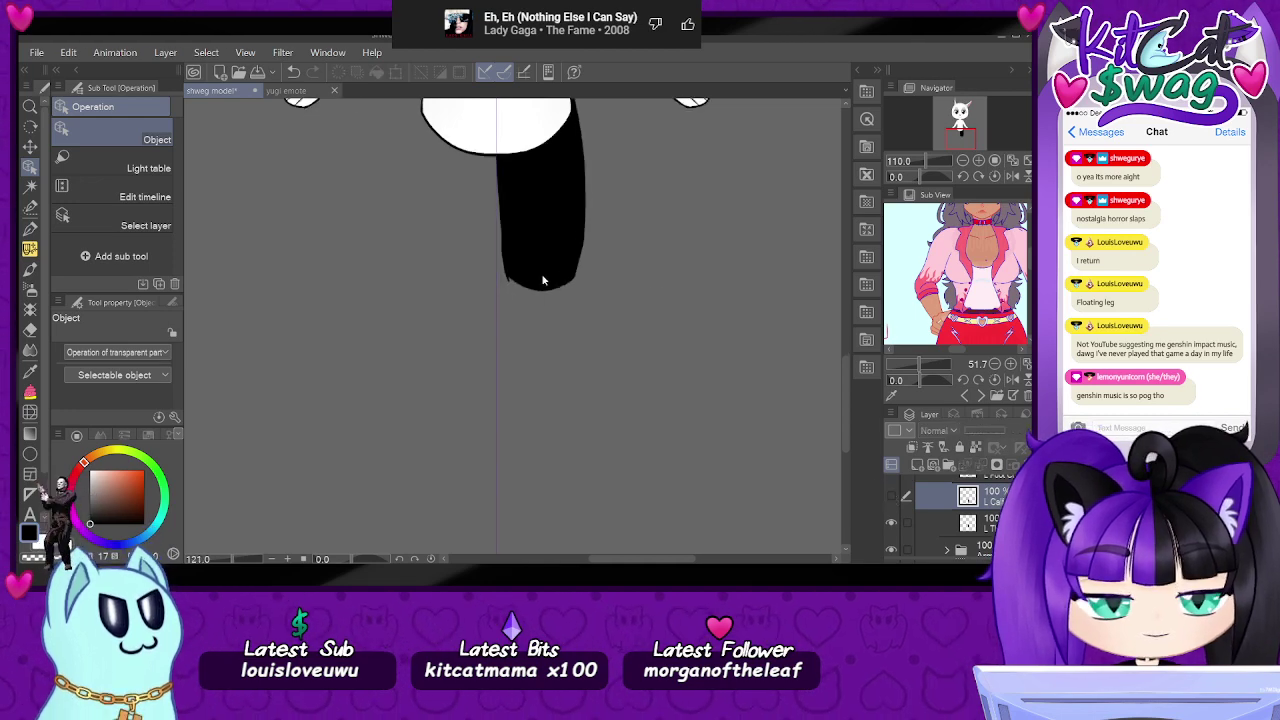
pyautogui.scroll(3, 960, 515)
pyautogui.scroll(1, 960, 515)
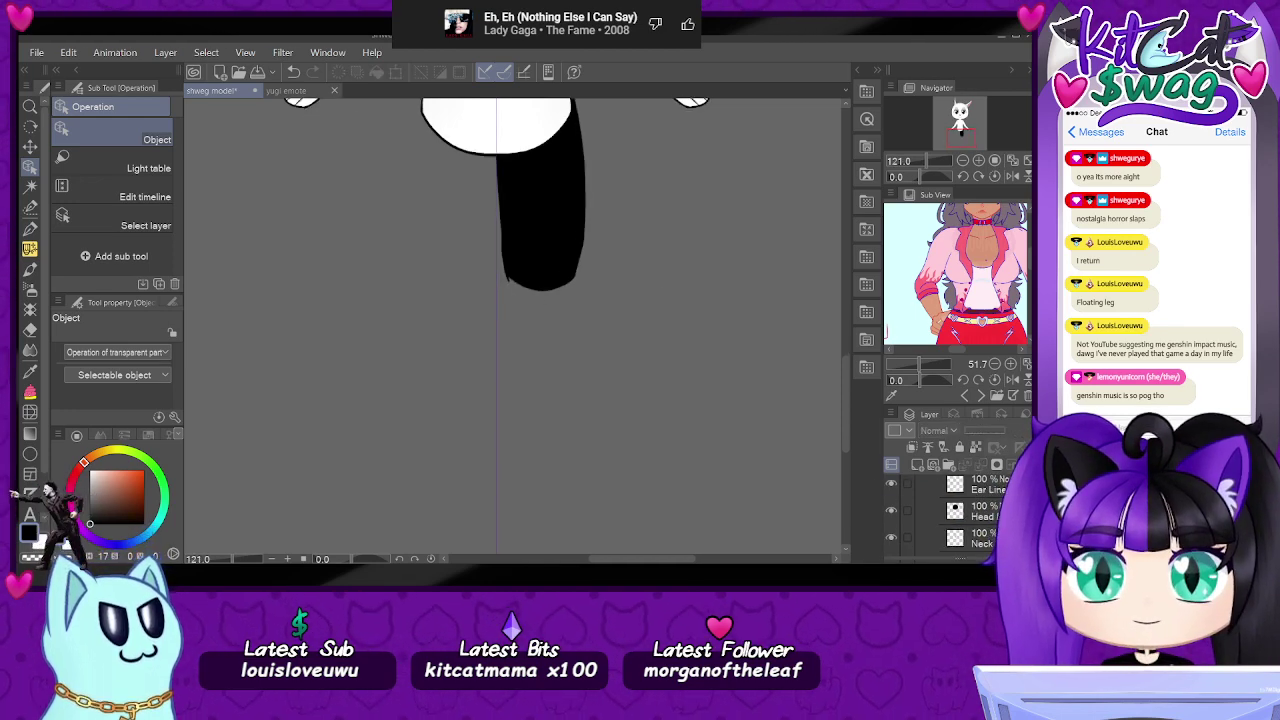
pyautogui.scroll(4, 960, 515)
pyautogui.scroll(-5, 940, 510)
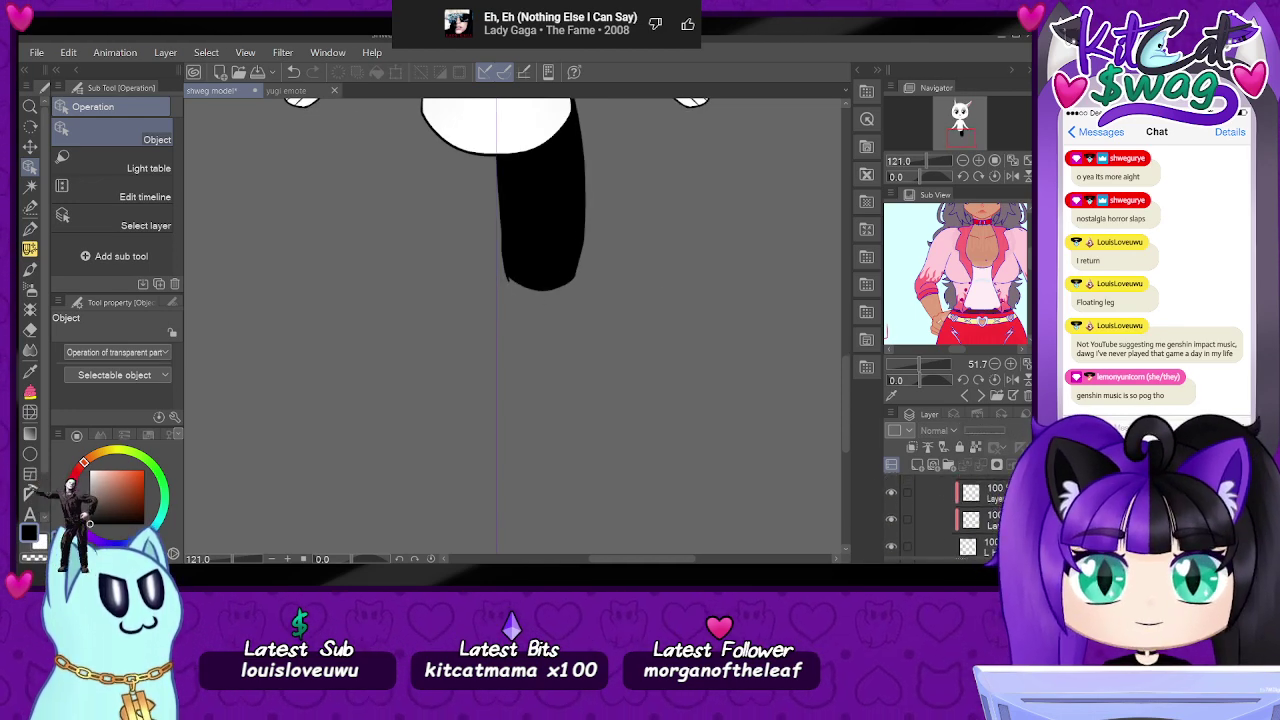
pyautogui.scroll(-1, 940, 510)
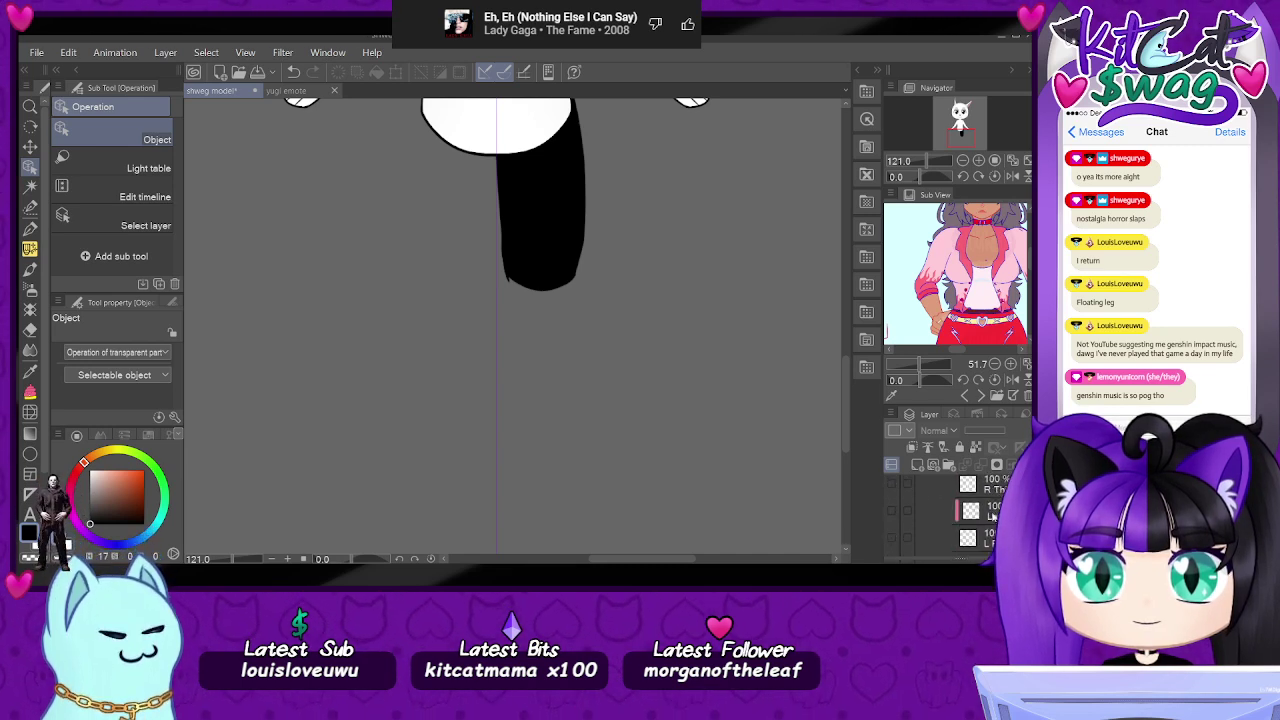
pyautogui.click(892, 485)
pyautogui.click(892, 485)
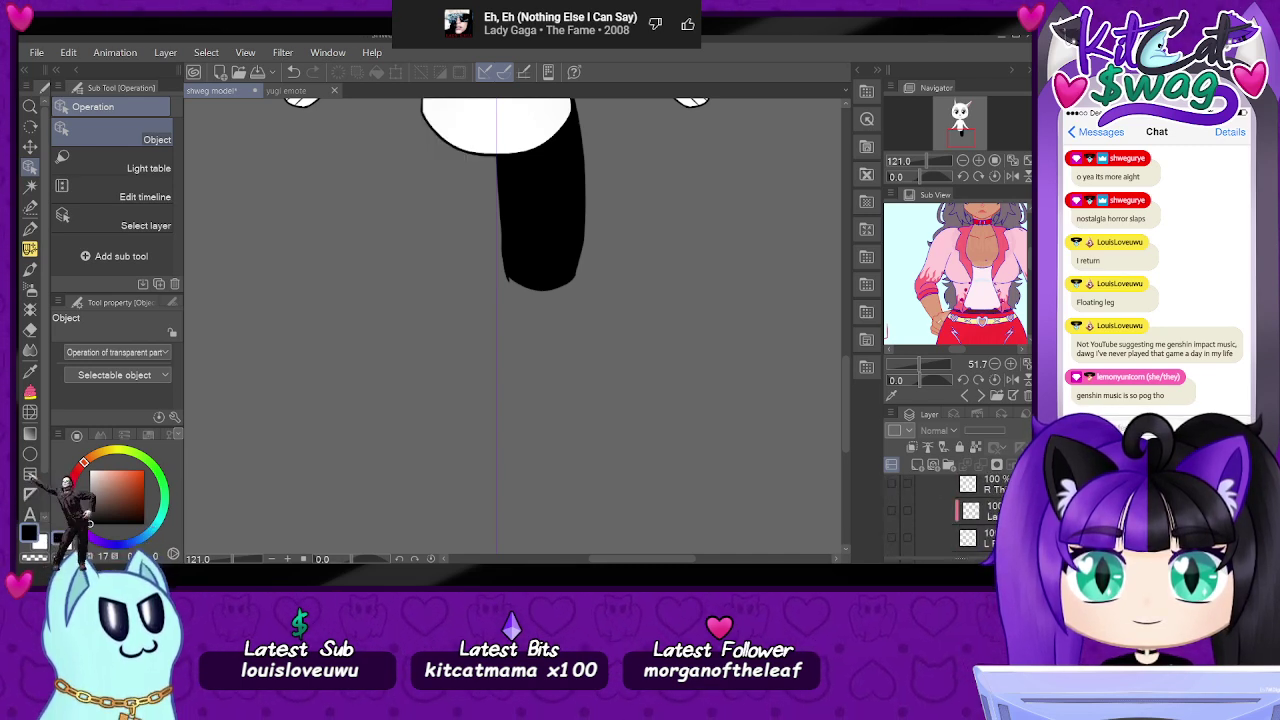
pyautogui.scroll(-3, 895, 522)
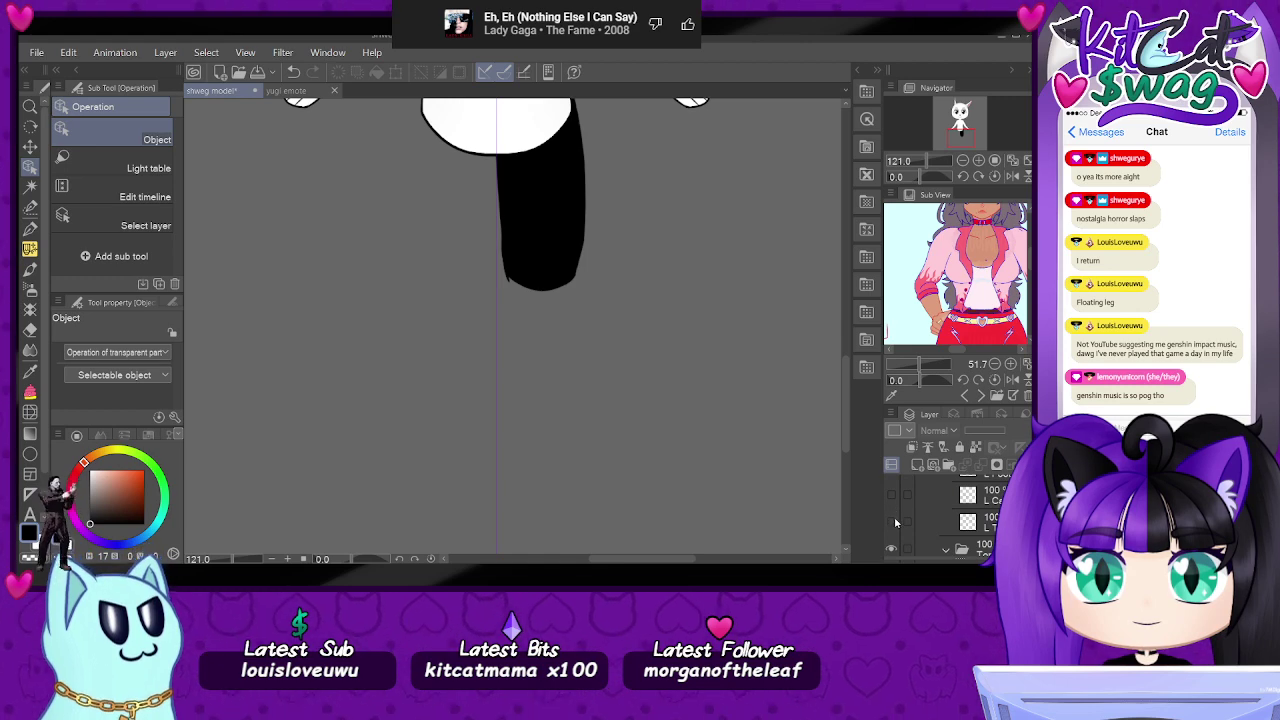
pyautogui.click(892, 522)
# - Erase the stray black spur at the inner knee on the left thigh's outline layer with the Hard eraser
pyautogui.scroll(5, 531, 300)
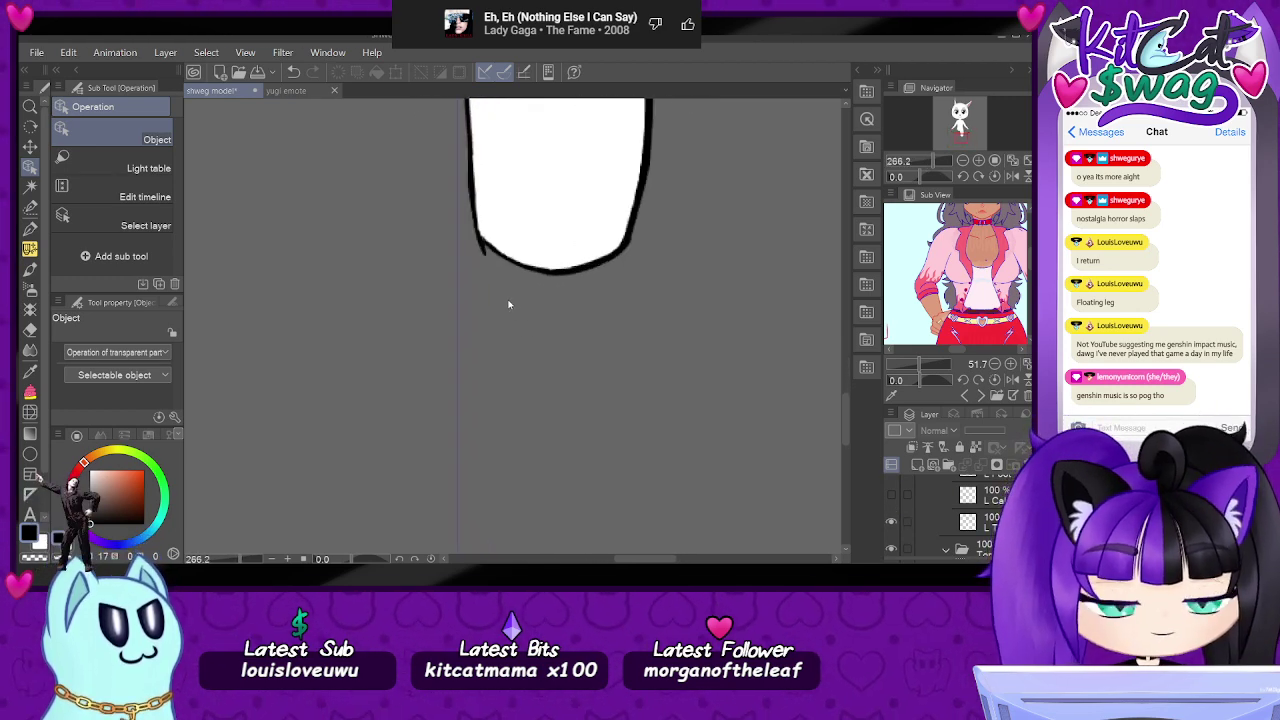
pyautogui.scroll(1, 578, 276)
pyautogui.click(579, 274)
pyautogui.scroll(4, 457, 214)
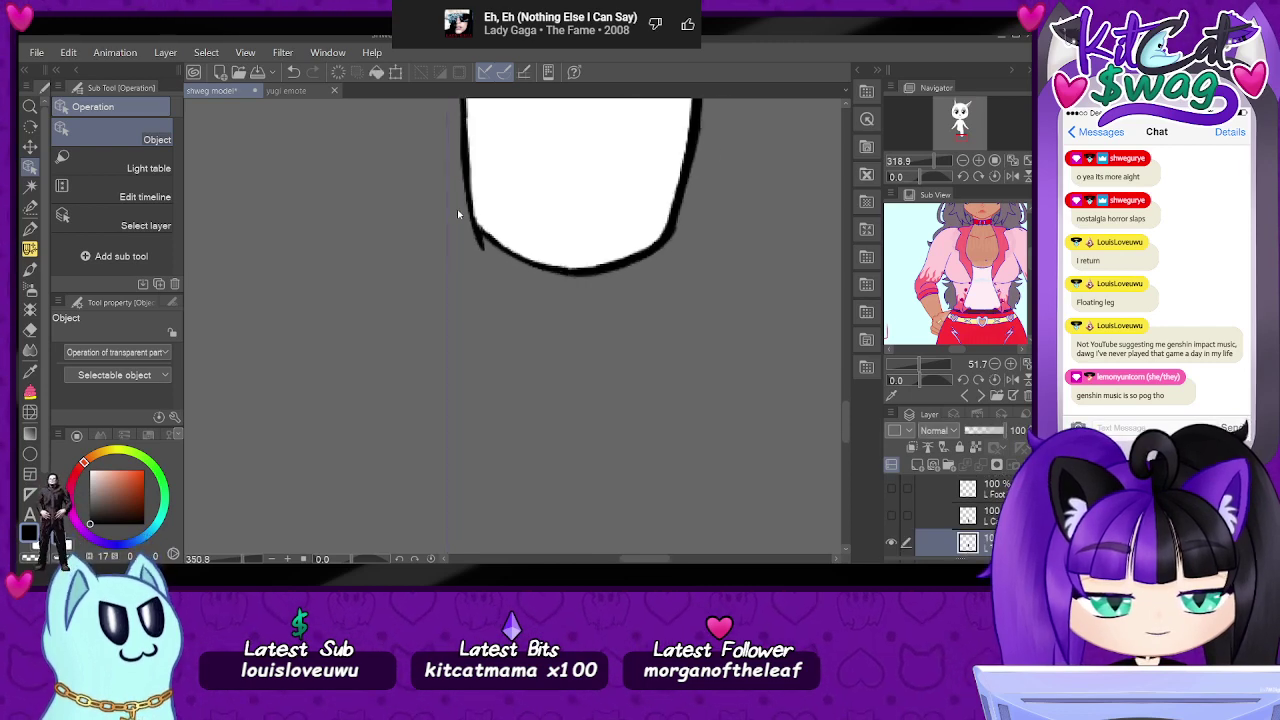
pyautogui.moveTo(920, 177); pyautogui.dragTo(929, 178)
pyautogui.click(30, 330)
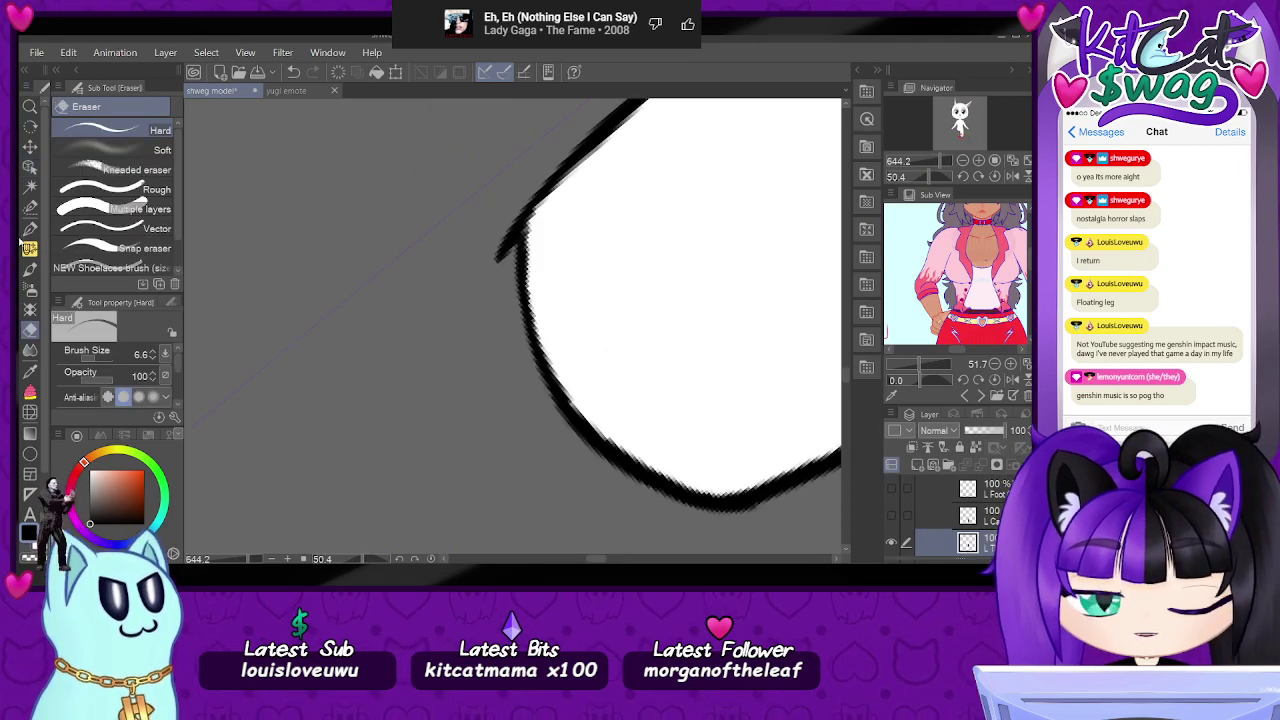
pyautogui.moveTo(523, 209)
pyautogui.mouseDown()
pyautogui.moveTo(512, 208)
pyautogui.moveTo(505, 245)
pyautogui.moveTo(532, 187)
pyautogui.moveTo(505, 298)
pyautogui.mouseUp()
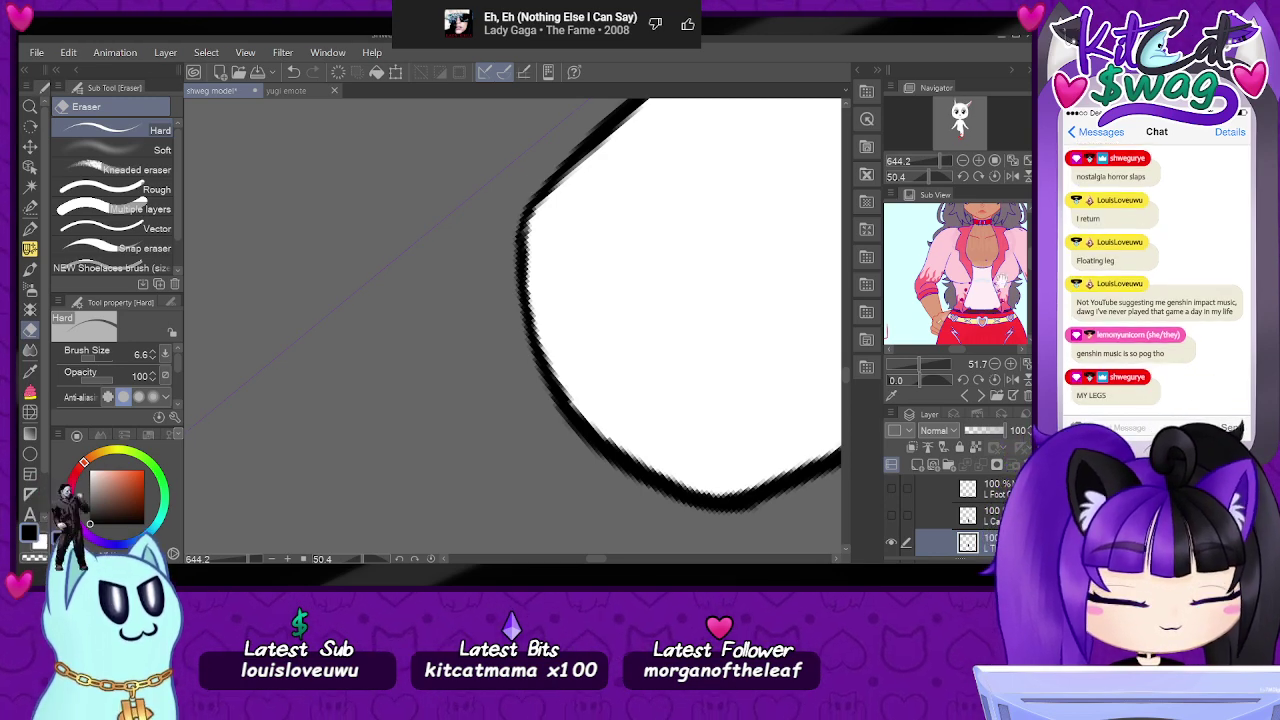
pyautogui.click(995, 176)
pyautogui.moveTo(937, 162); pyautogui.dragTo(929, 173)
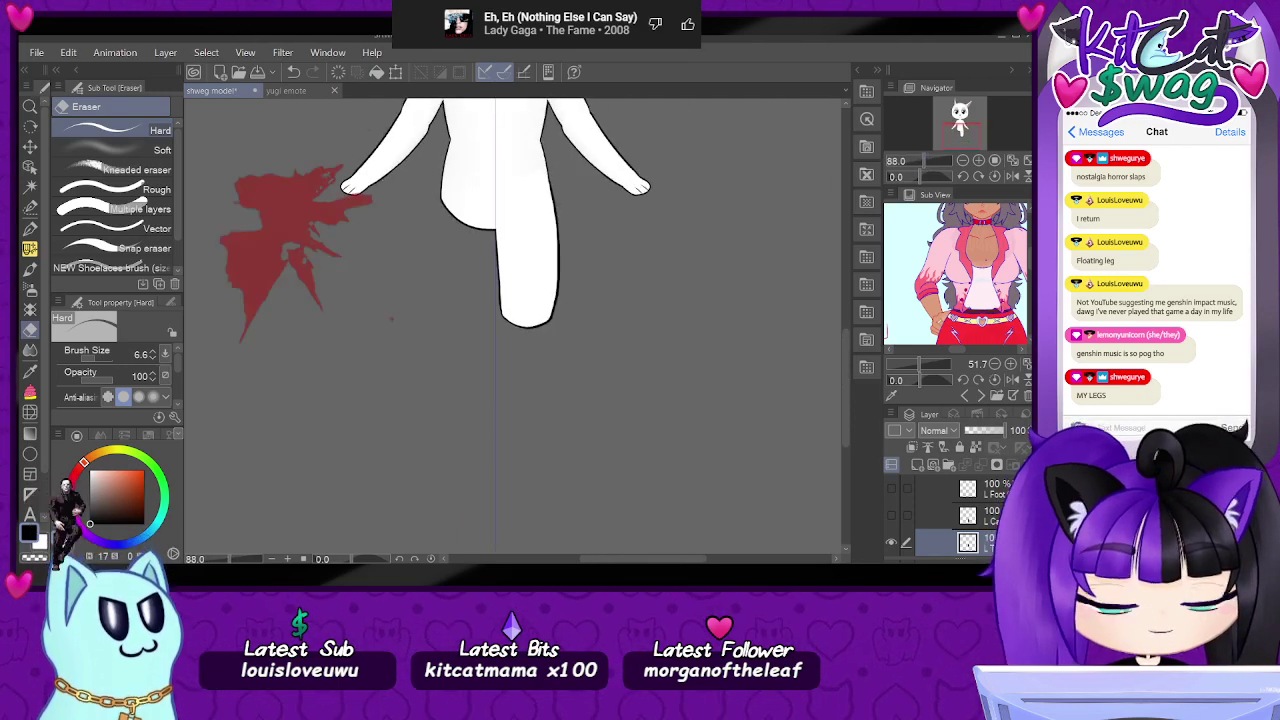
# - Compare the left leg with and without its black calf layer, and select the white left thigh layer
pyautogui.click(891, 515)
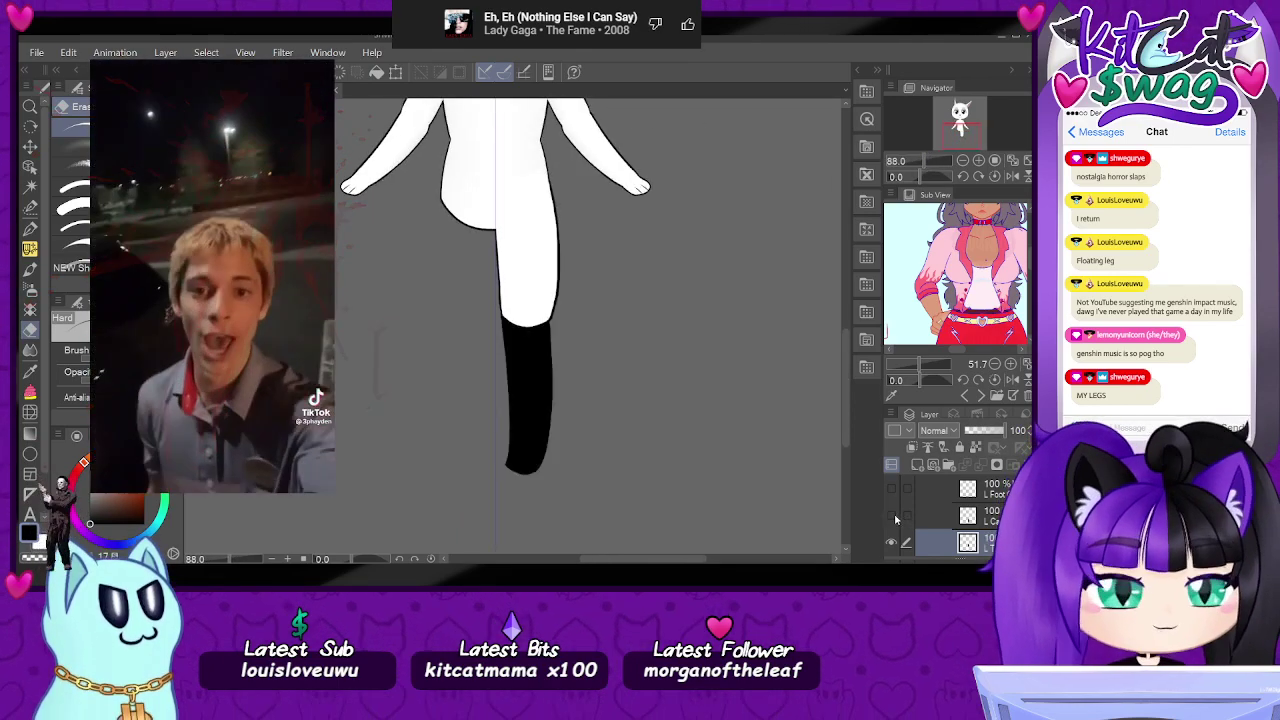
pyautogui.click(891, 515)
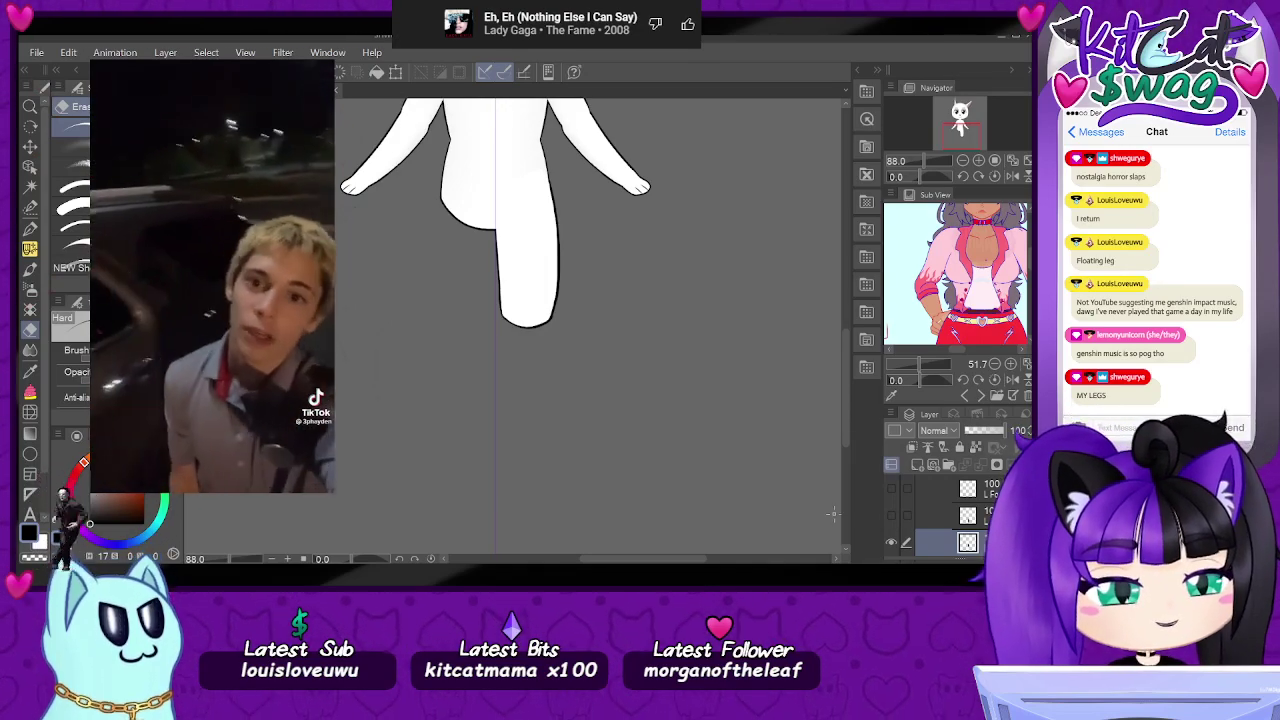
pyautogui.click(24, 166)
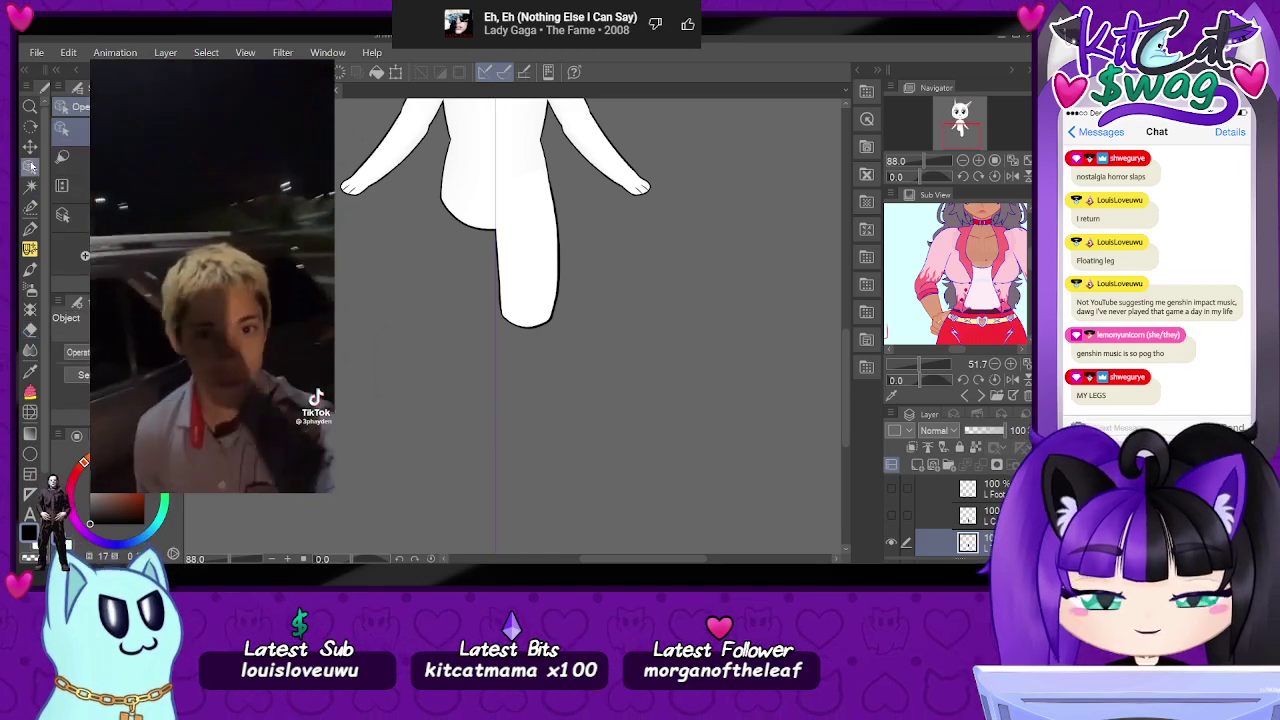
pyautogui.click(532, 299)
pyautogui.scroll(2, 930, 506)
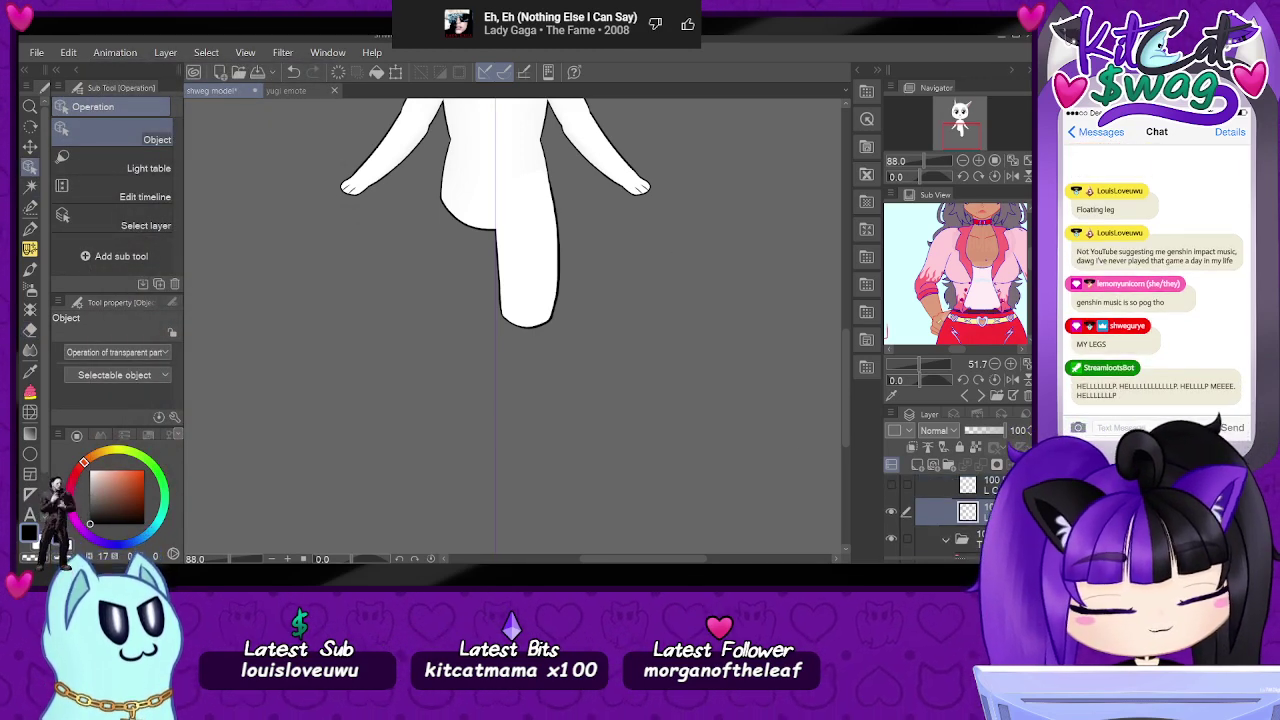
# - Show the white left calf and left foot layers together with the black left calf outline layer
pyautogui.click(892, 508)
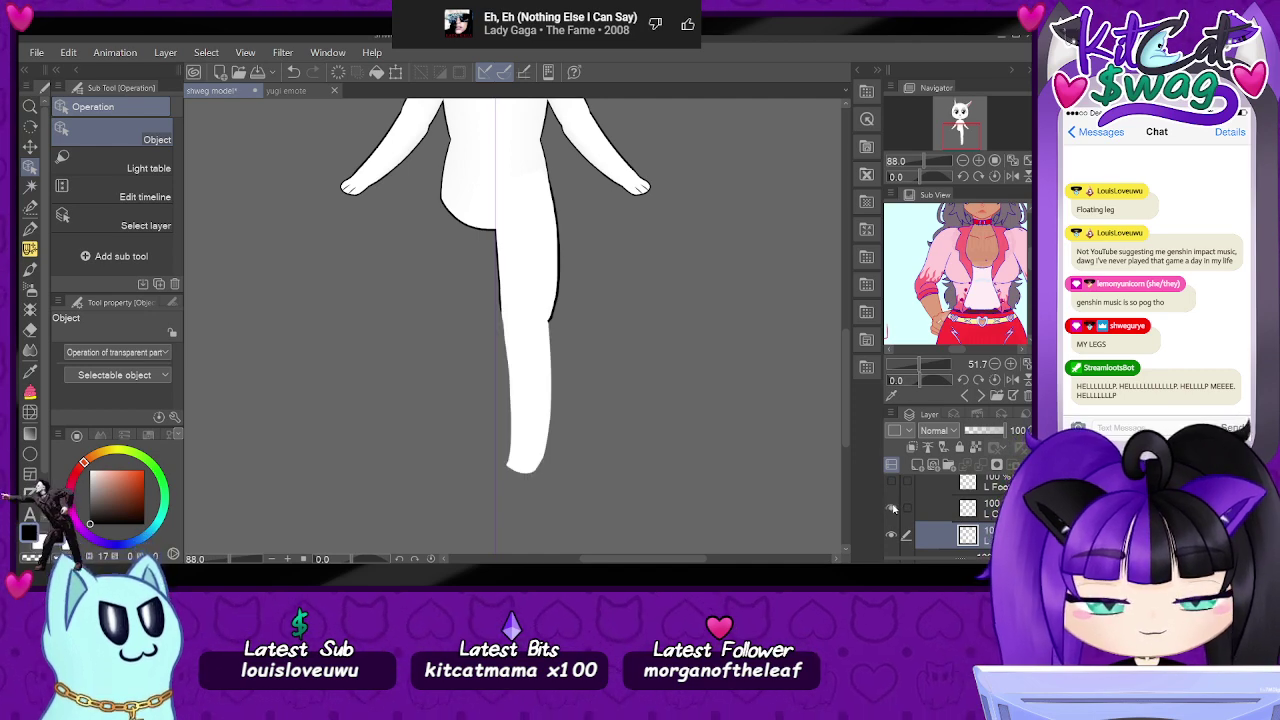
pyautogui.click(891, 481)
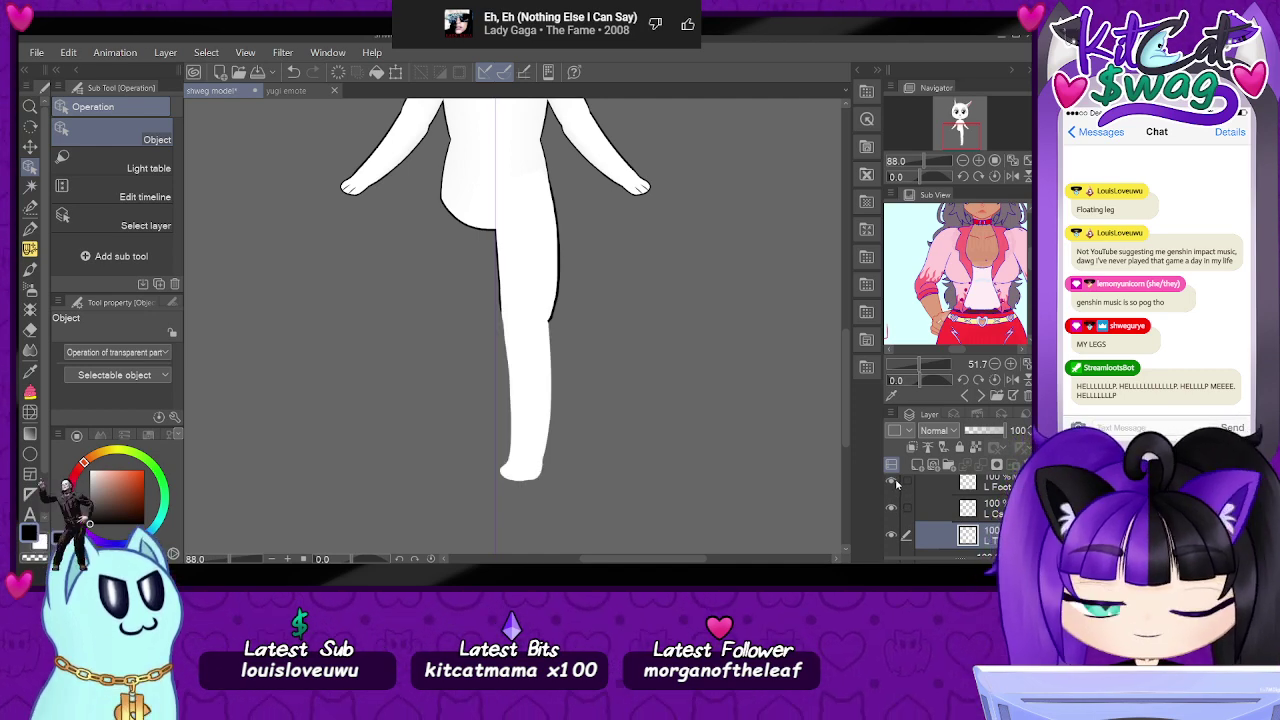
pyautogui.click(556, 307)
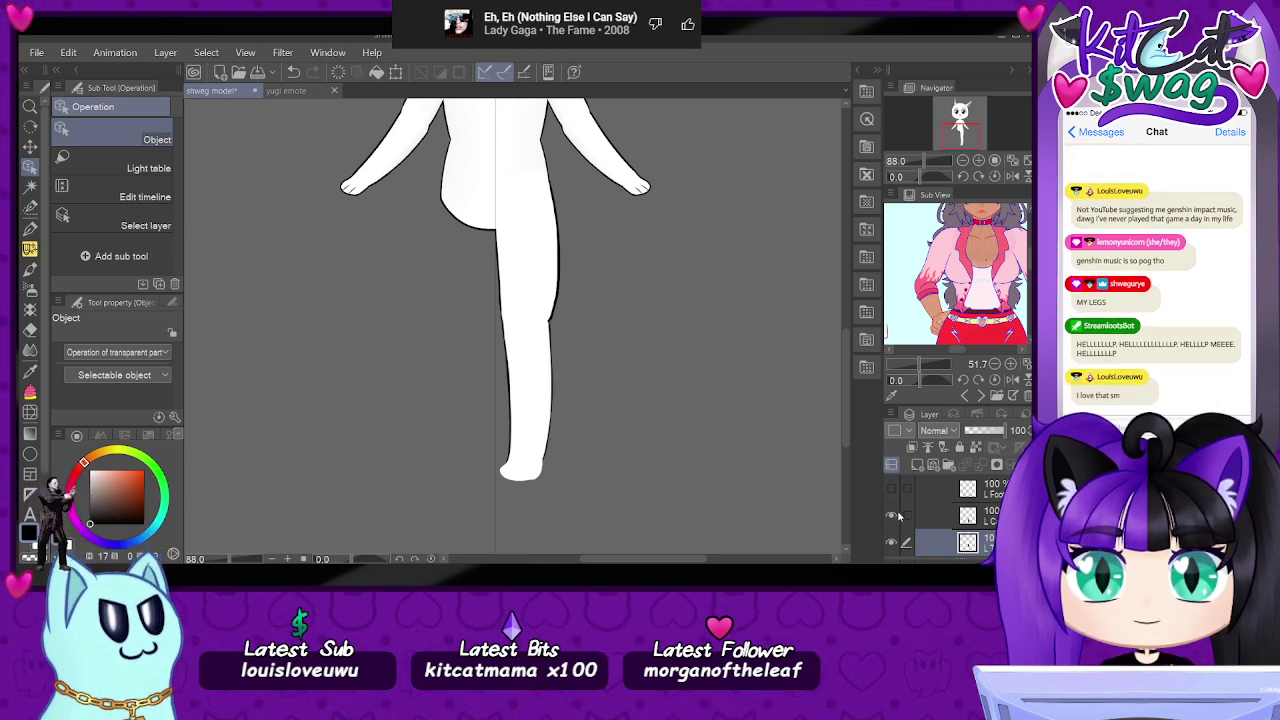
# - Apply a white border effect with an edge thickness of 3.0 to the black left calf layer
pyautogui.scroll(3, 540, 376)
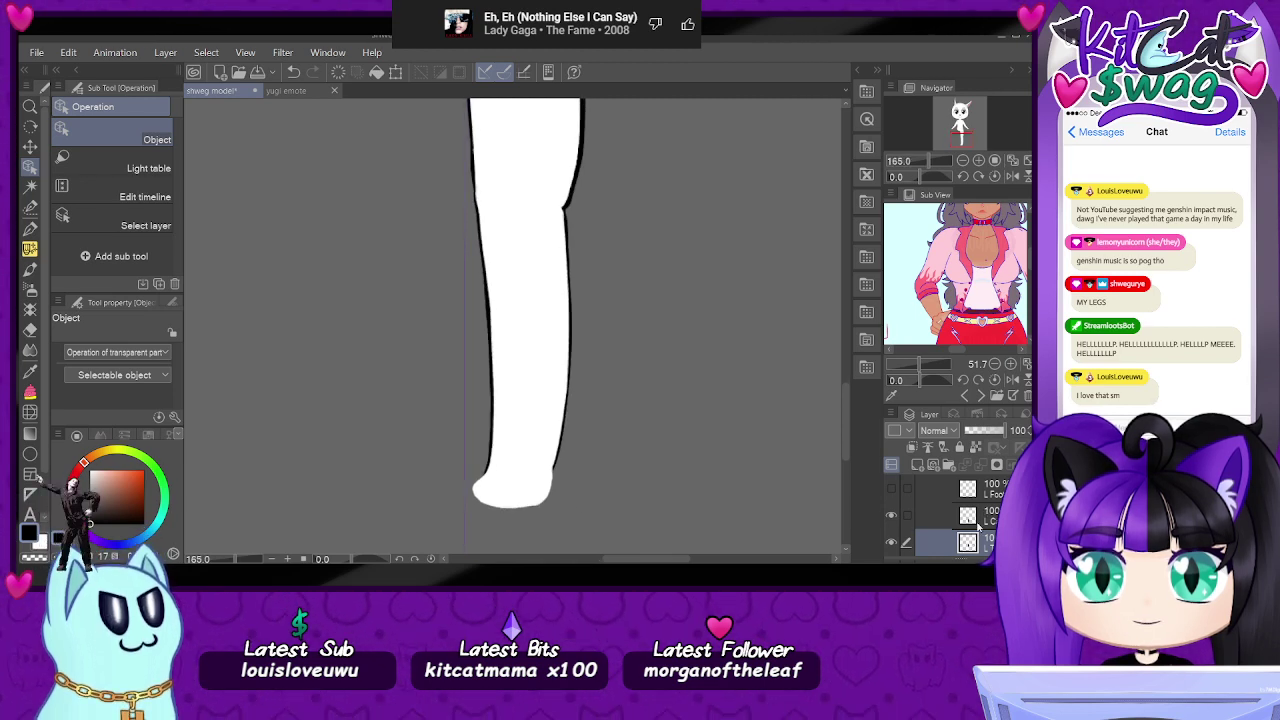
pyautogui.click(940, 414)
pyautogui.click(973, 443)
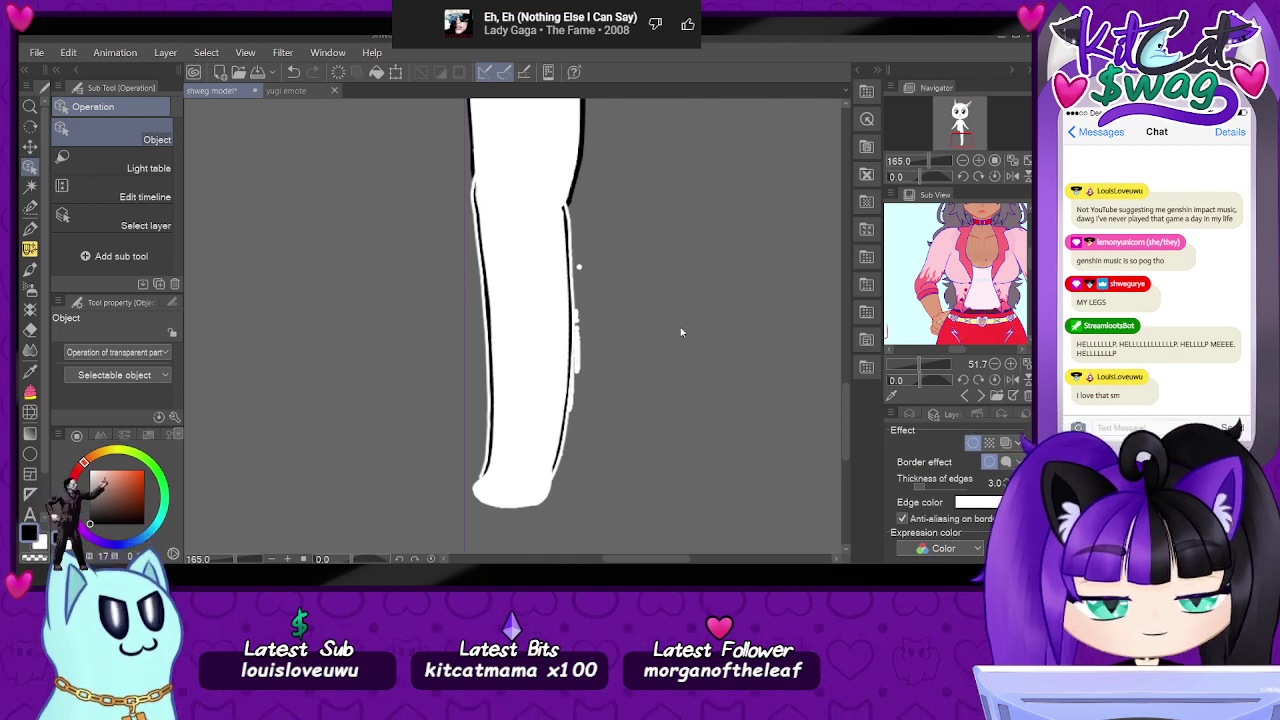
# - Erase the stray marks beside the left calf's outer edge with the Hard eraser, and undo the erasing
pyautogui.press('e')
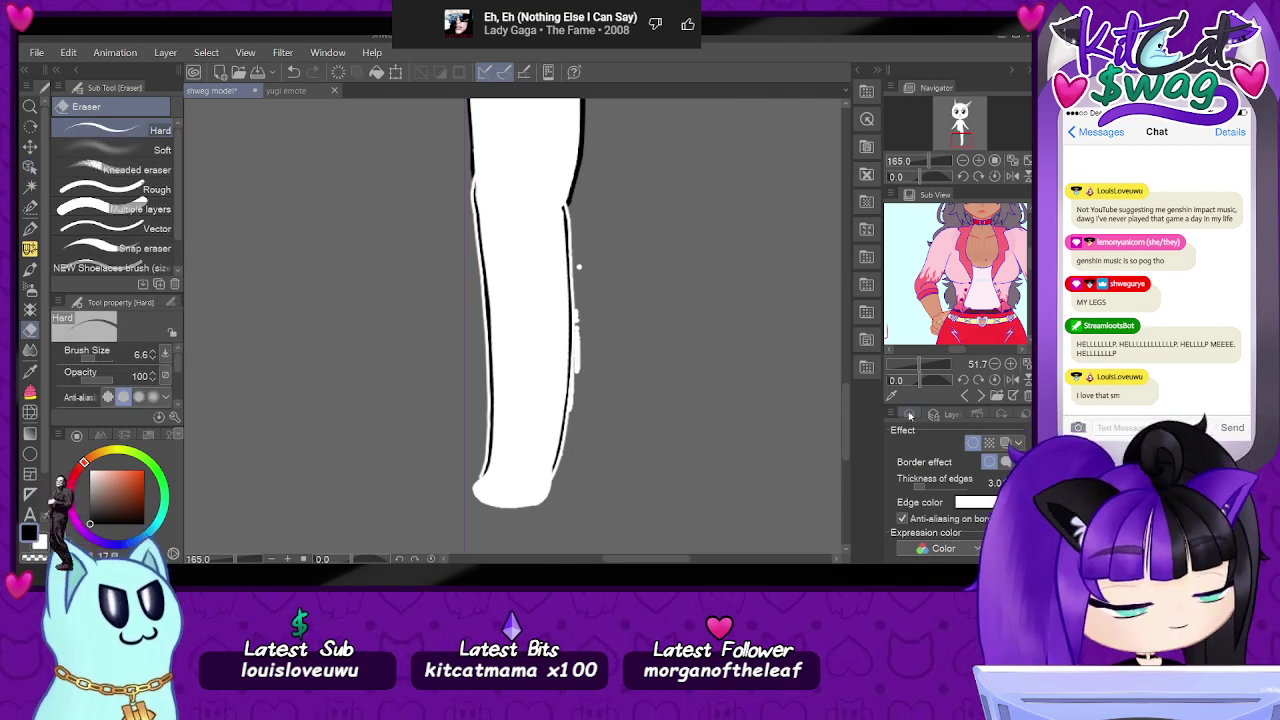
pyautogui.click(912, 413)
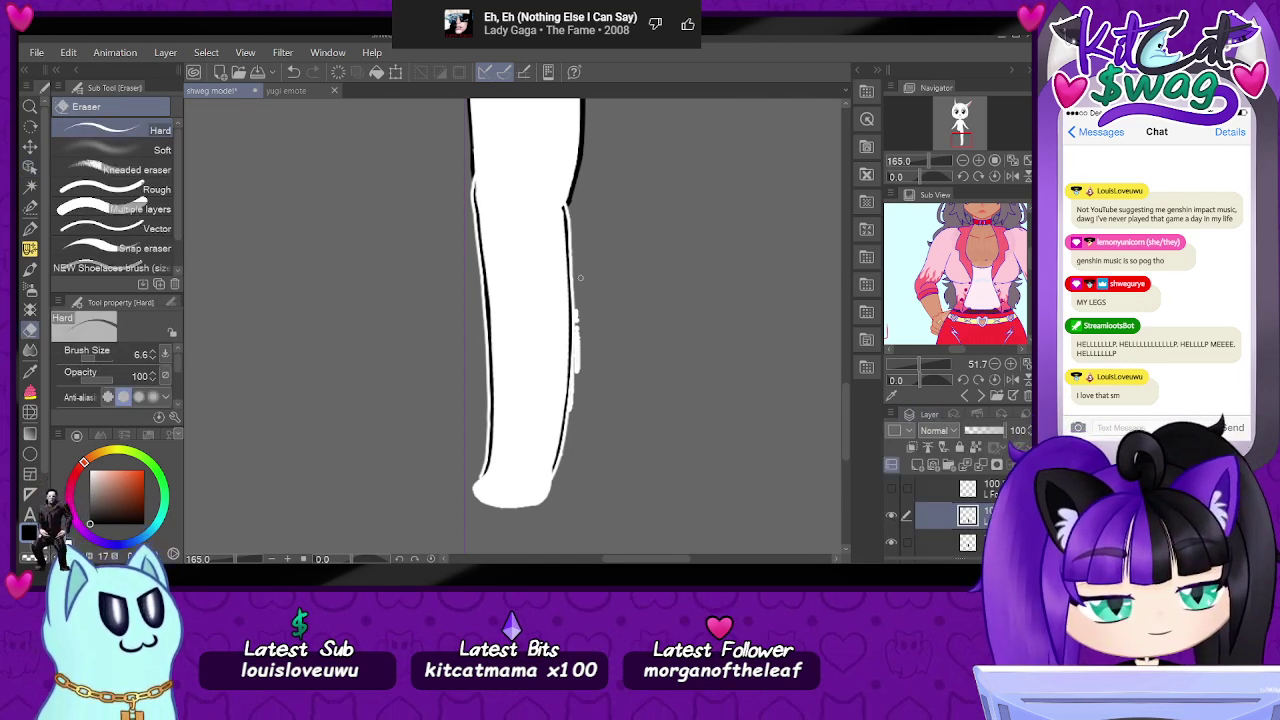
pyautogui.moveTo(577, 306); pyautogui.dragTo(572, 410)
pyautogui.hotkey('ctrl', 'z')
pyautogui.hotkey('ctrl', 'z')
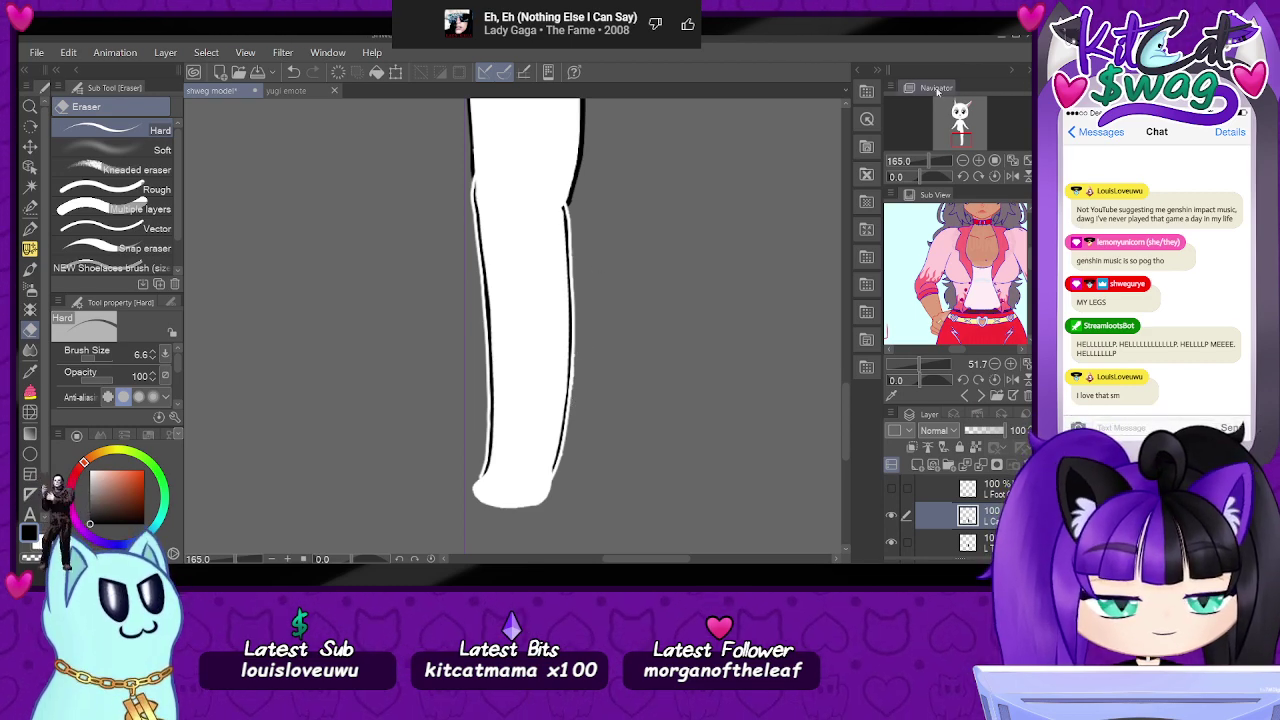
# - Remove the white border effect from the black left calf layer
pyautogui.moveTo(931, 161); pyautogui.dragTo(950, 146)
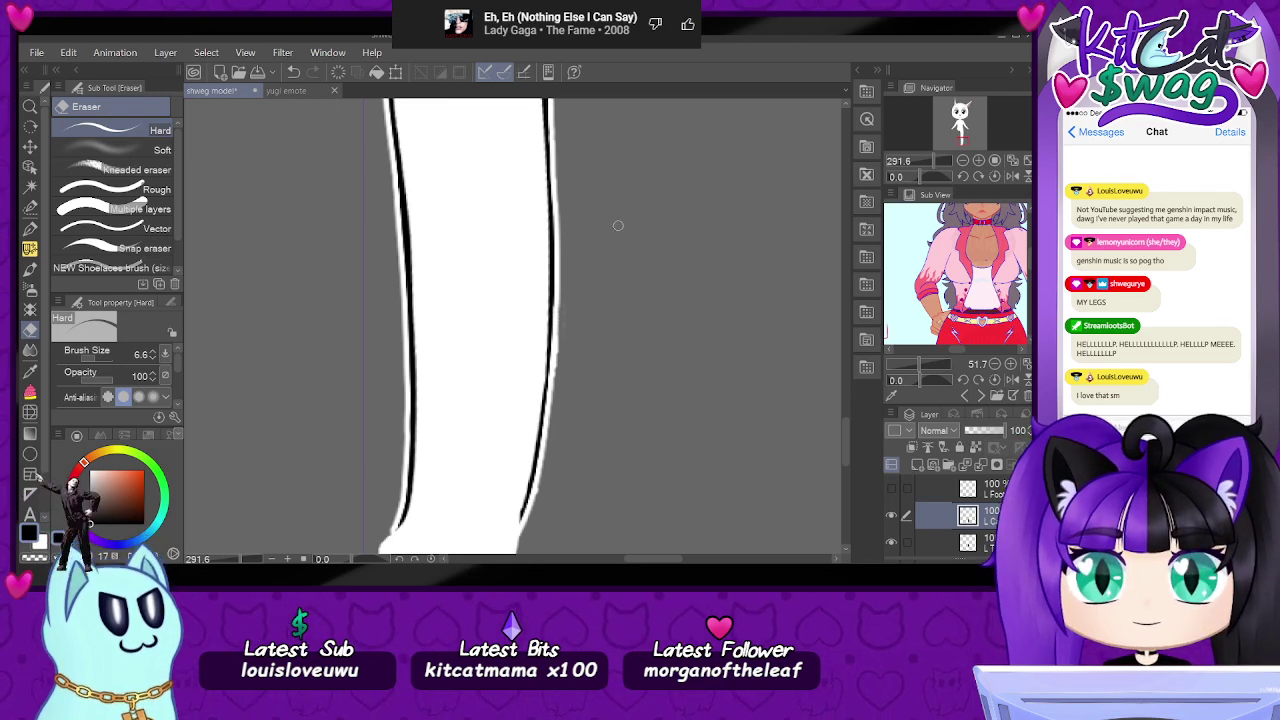
pyautogui.scroll(-2, 576, 284)
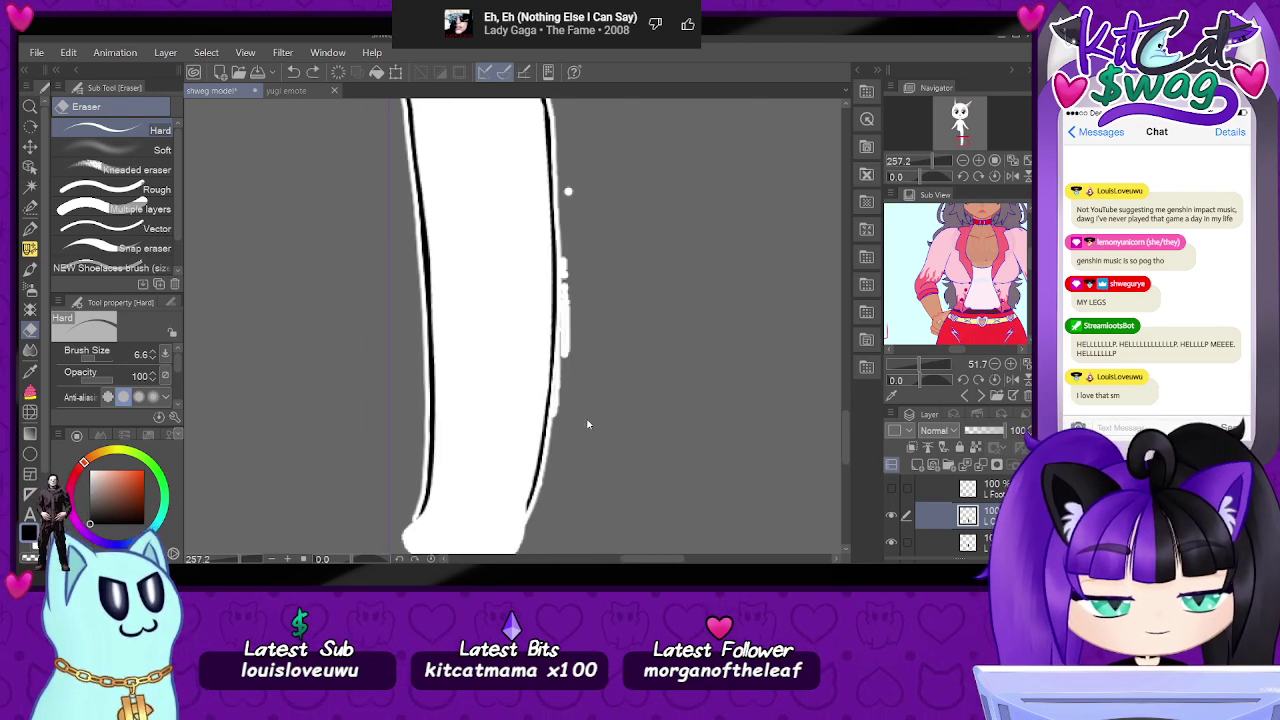
pyautogui.click(954, 415)
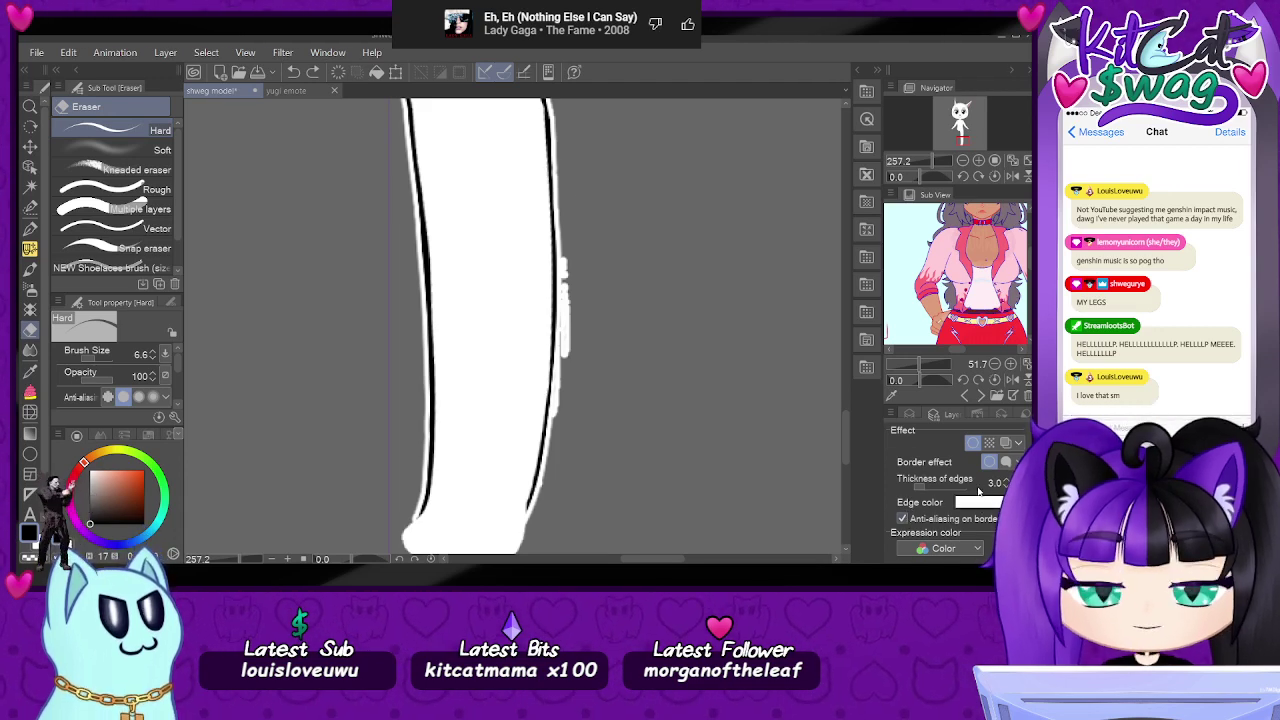
pyautogui.click(910, 414)
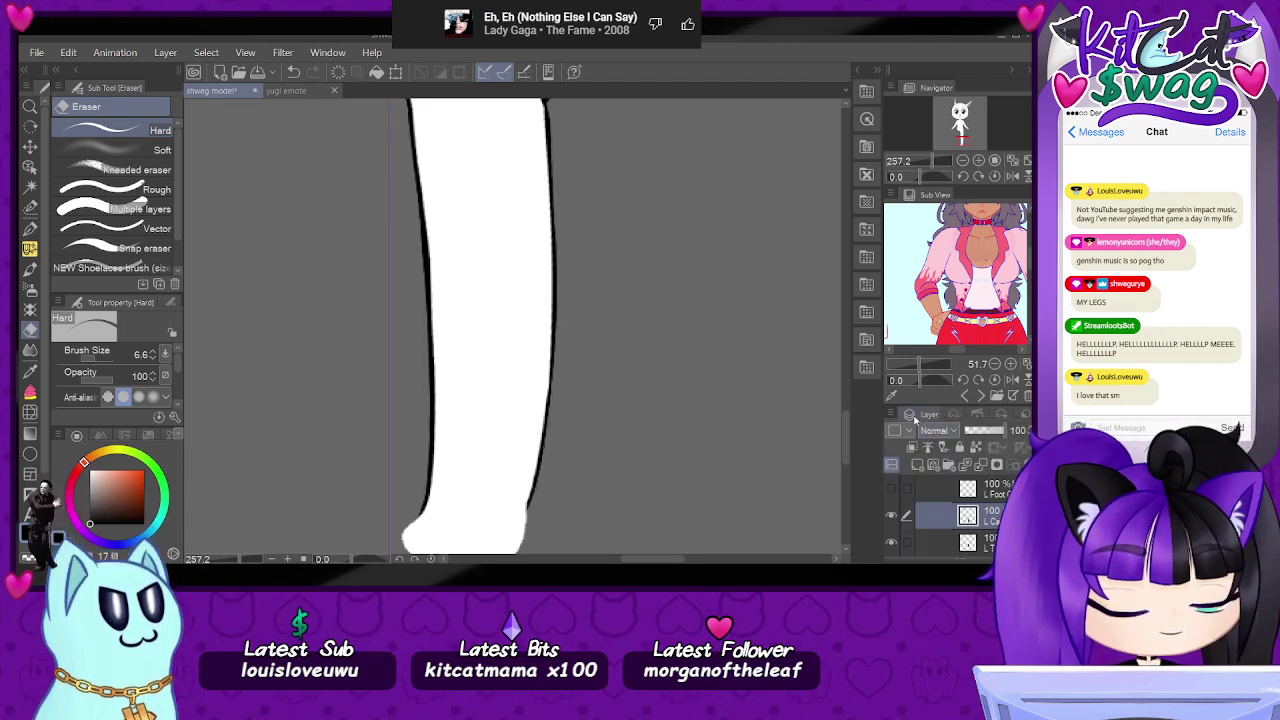
# - Draw a curved black stroke in the empty area beside the left calf with the G-pen at brush size 11
pyautogui.moveTo(943, 185); pyautogui.dragTo(762, 167)
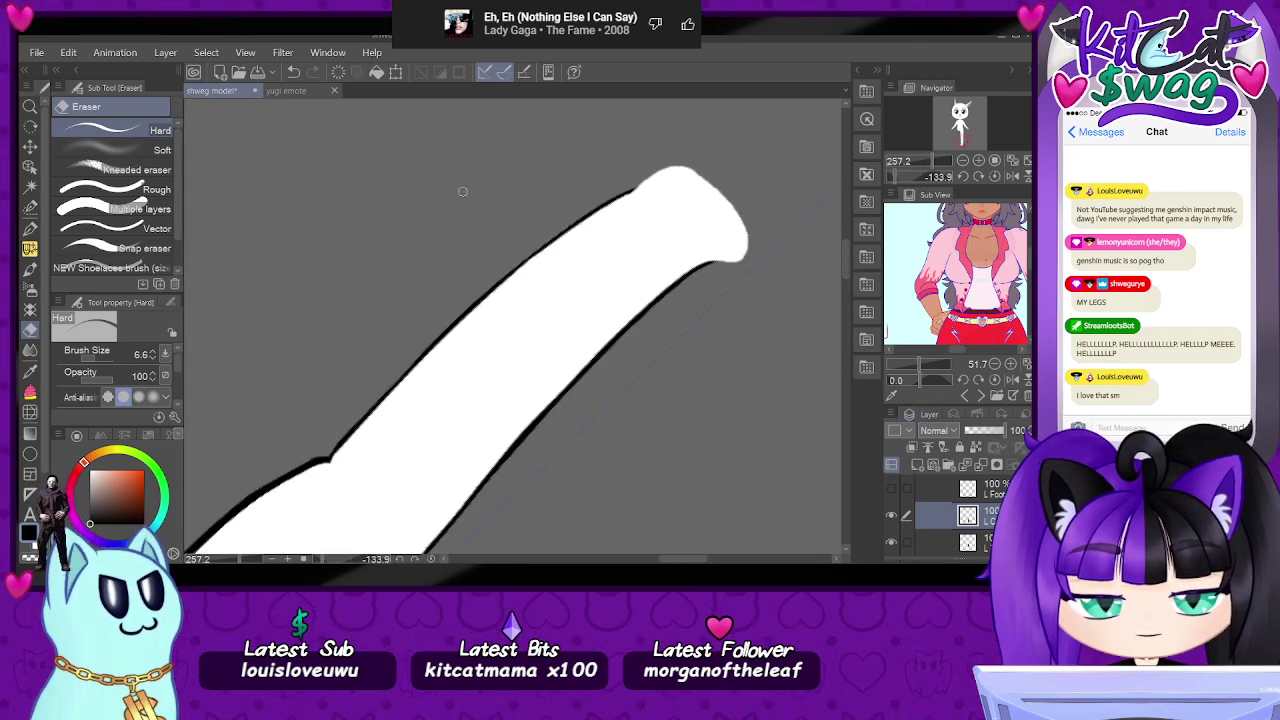
pyautogui.click(30, 228)
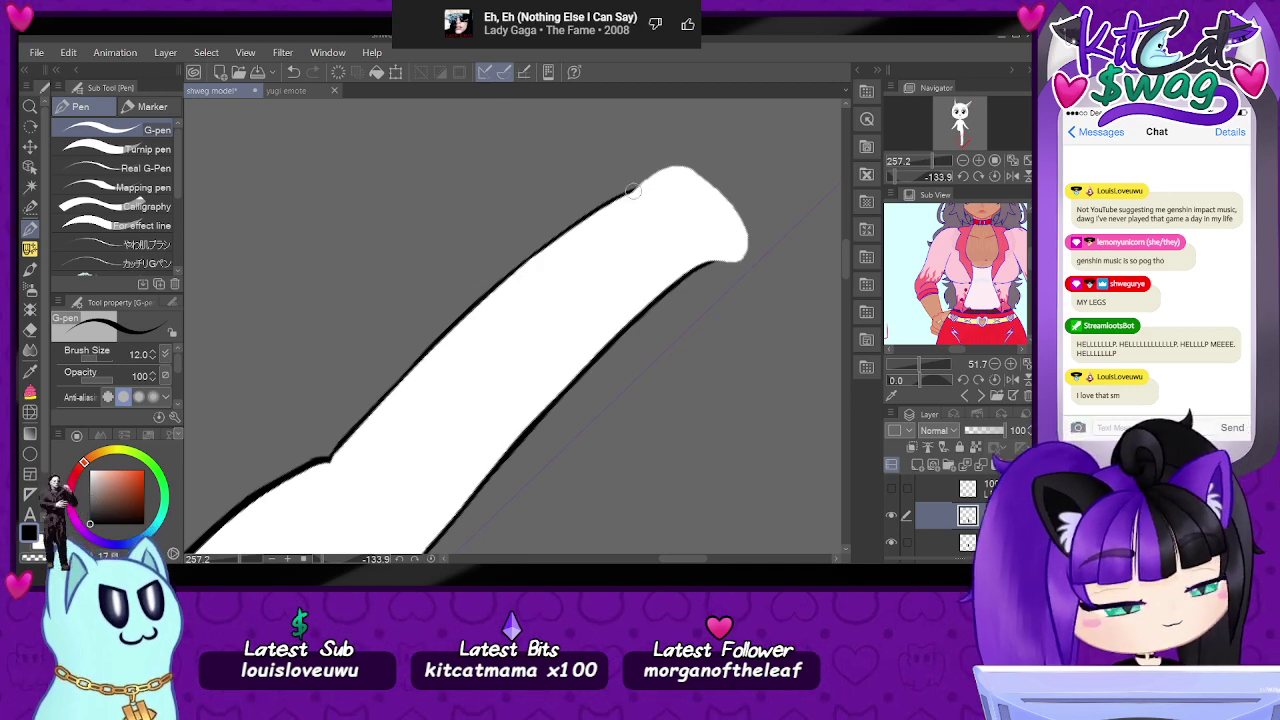
pyautogui.click(153, 357)
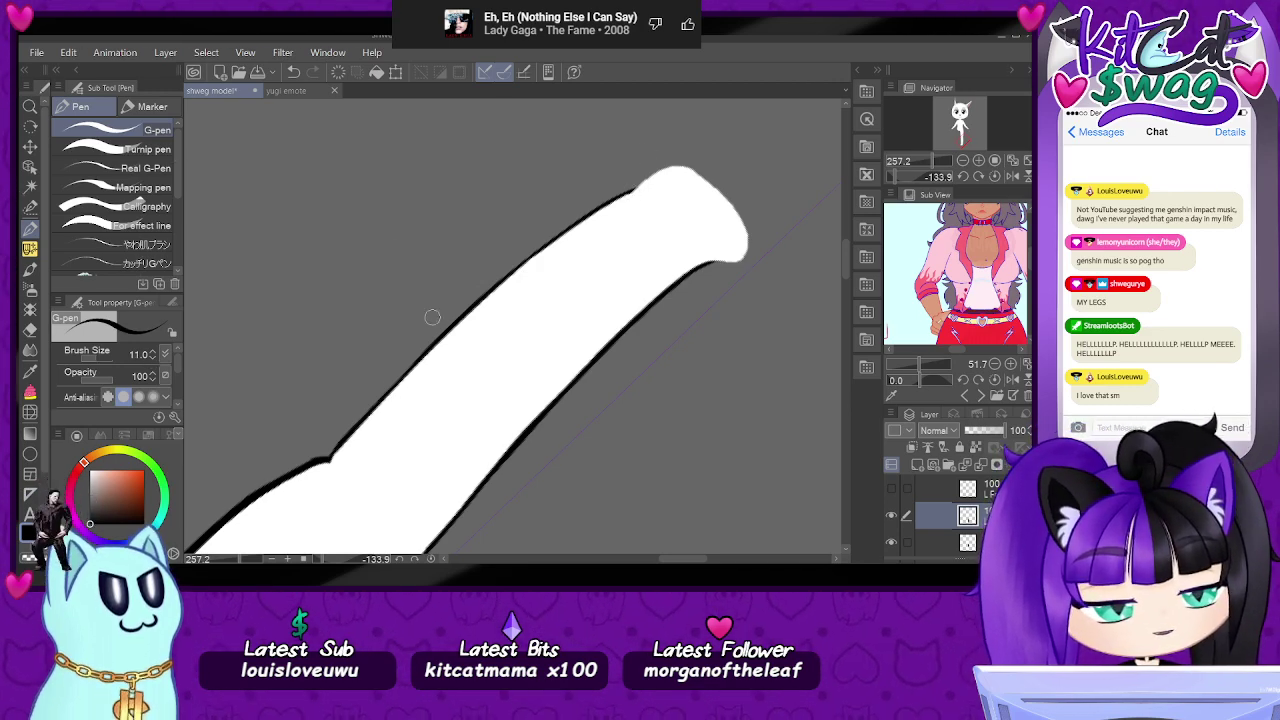
pyautogui.moveTo(826, 384); pyautogui.dragTo(665, 553)
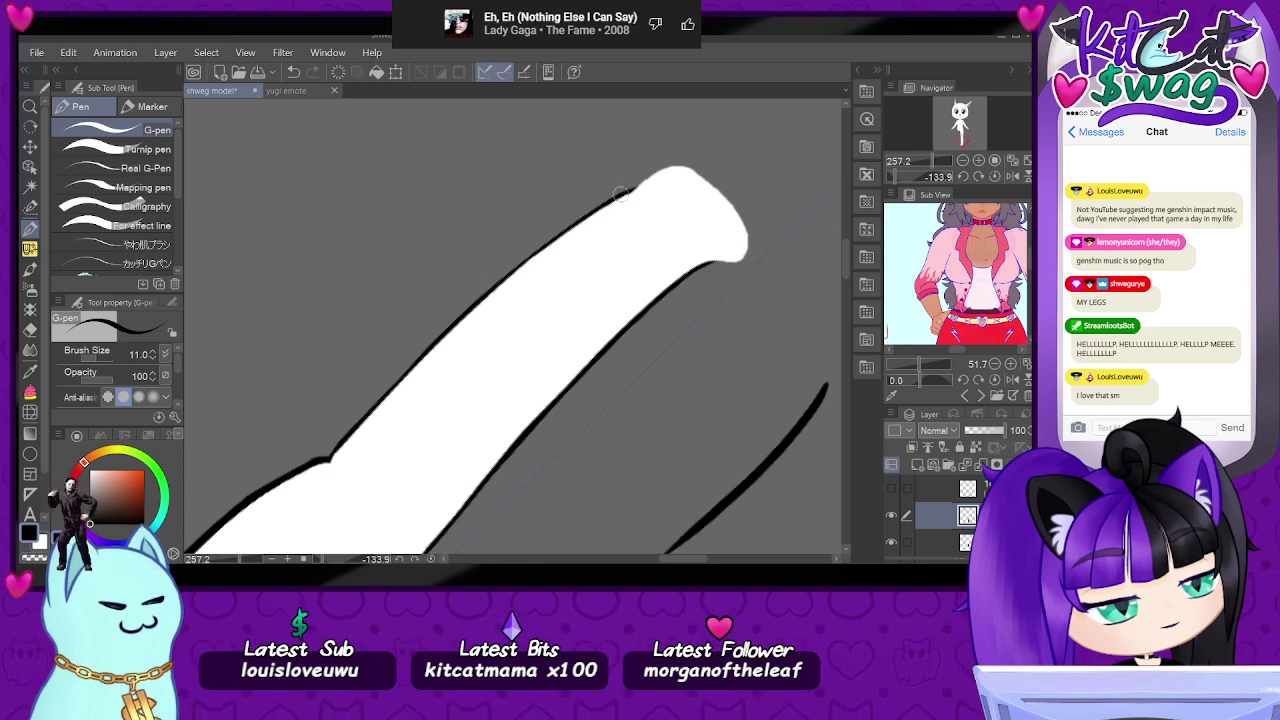
# - Ink the outer edge of the left calf between ankle and knee with the G-pen at brush size 11
pyautogui.moveTo(638, 191)
pyautogui.mouseDown()
pyautogui.moveTo(585, 218)
pyautogui.moveTo(371, 417)
pyautogui.mouseUp()
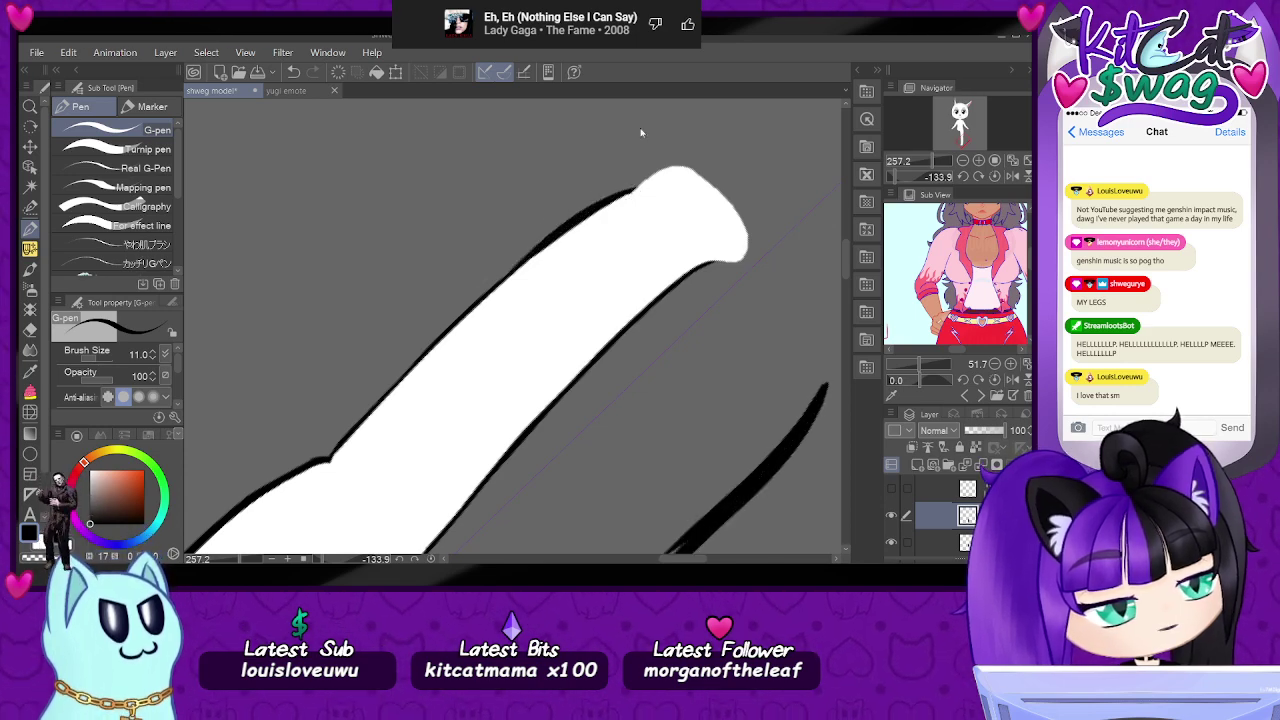
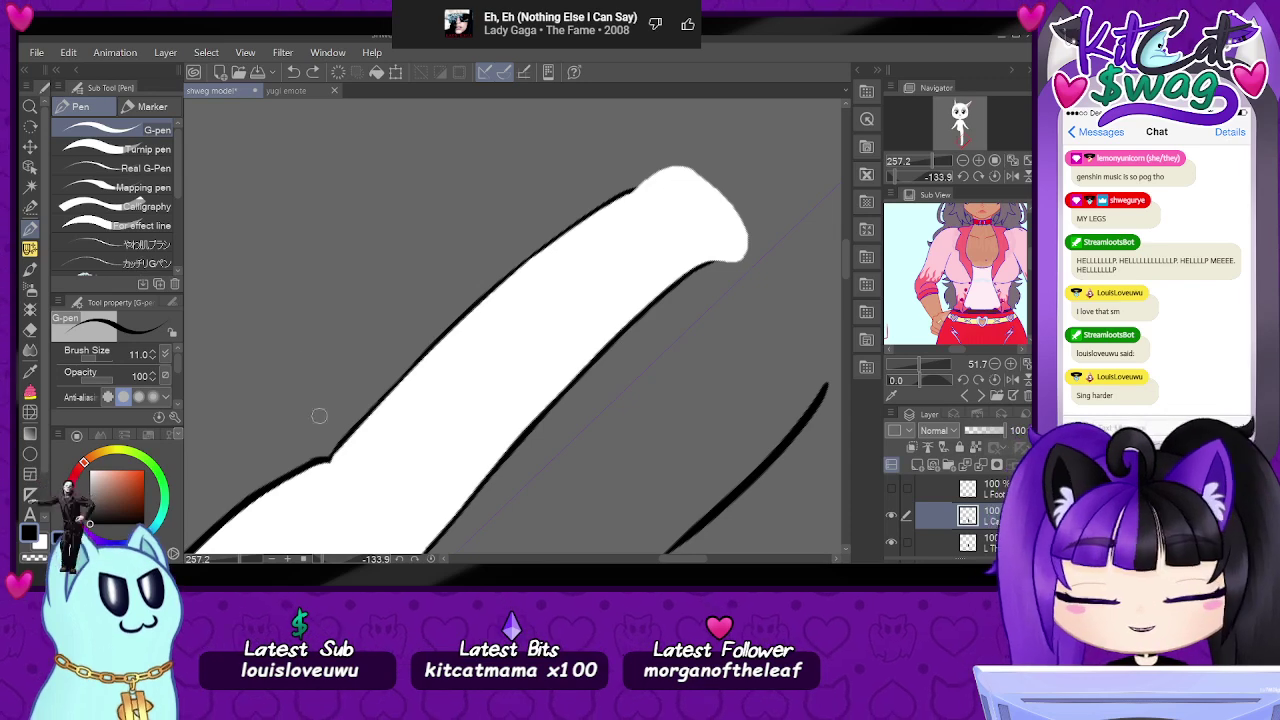
pyautogui.moveTo(344, 446); pyautogui.dragTo(345, 451)
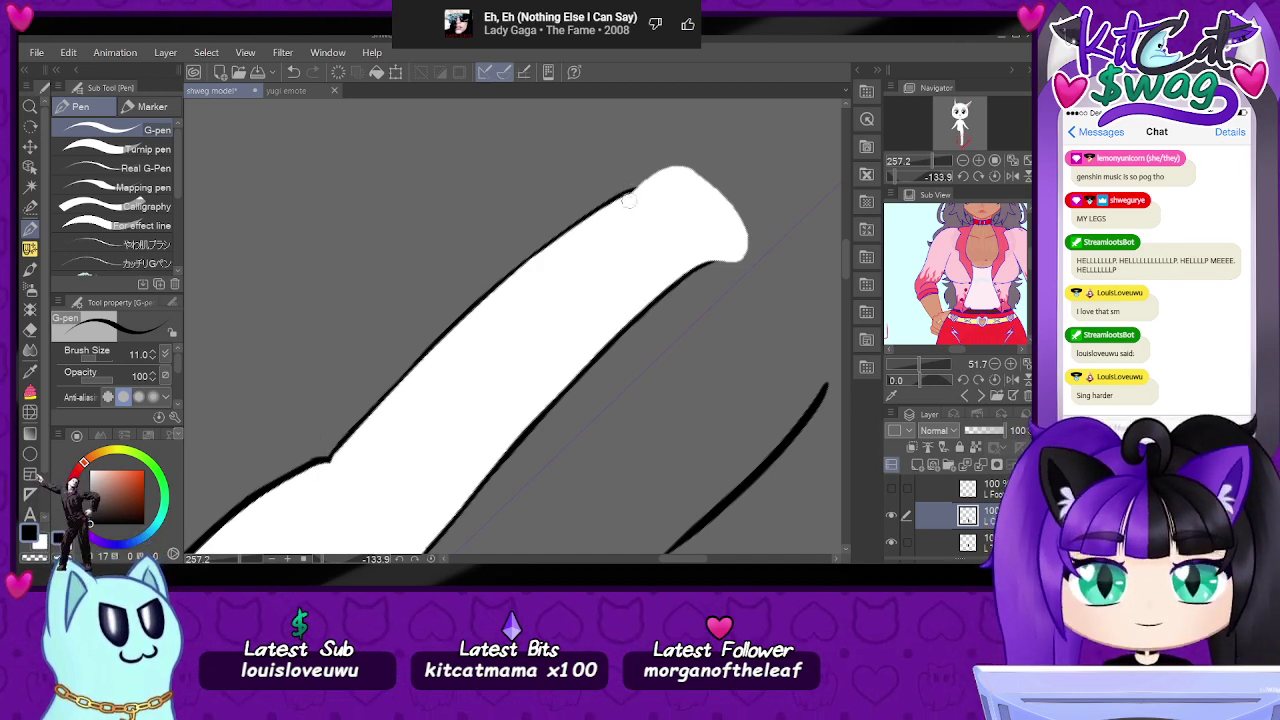
pyautogui.moveTo(633, 189)
pyautogui.mouseDown()
pyautogui.moveTo(560, 237)
pyautogui.moveTo(345, 440)
pyautogui.mouseUp()
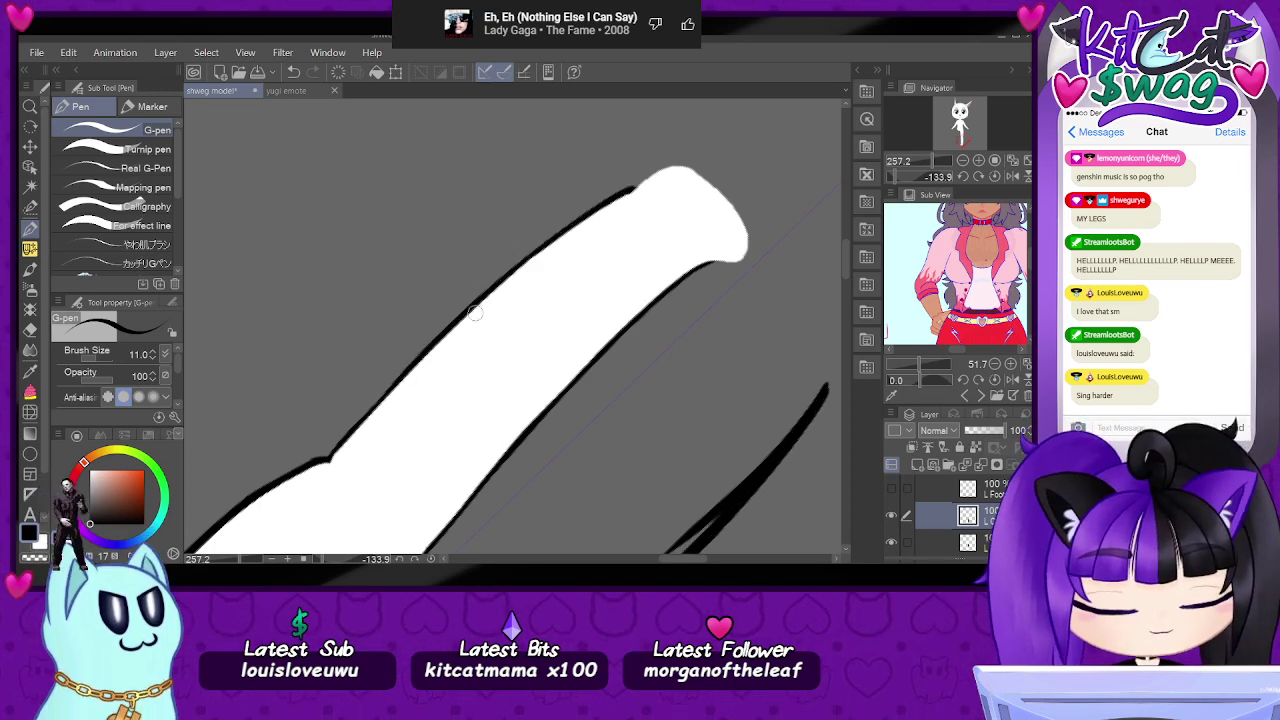
pyautogui.moveTo(489, 296); pyautogui.dragTo(331, 470)
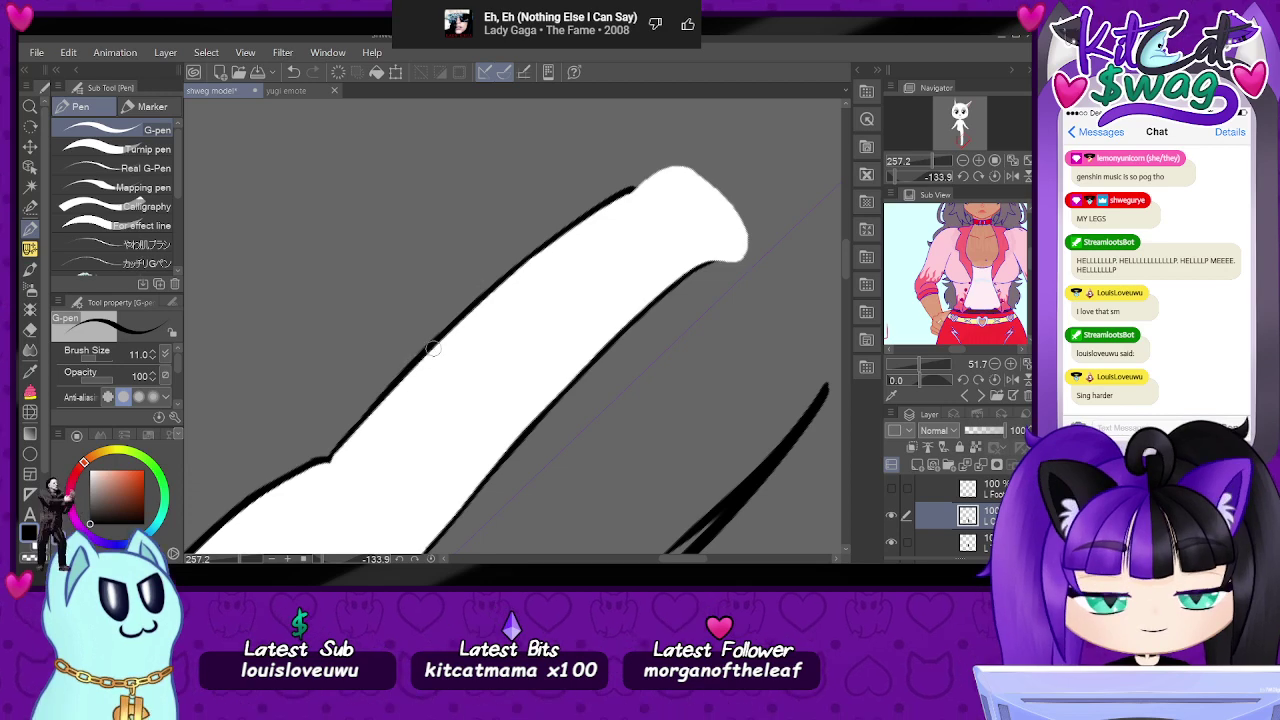
pyautogui.moveTo(443, 339); pyautogui.dragTo(355, 431)
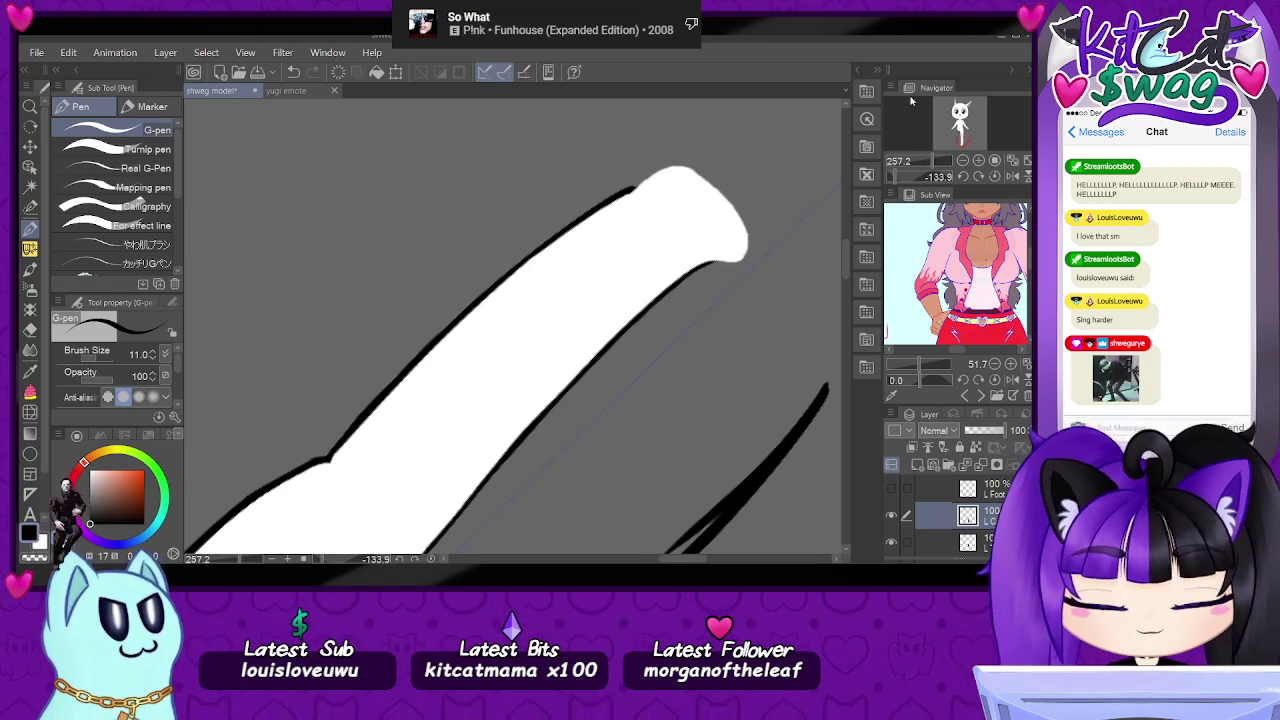
# - Reset the canvas rotation and toggle the L Foot Copy layer's visibility to examine the ankle lines
pyautogui.click(994, 177)
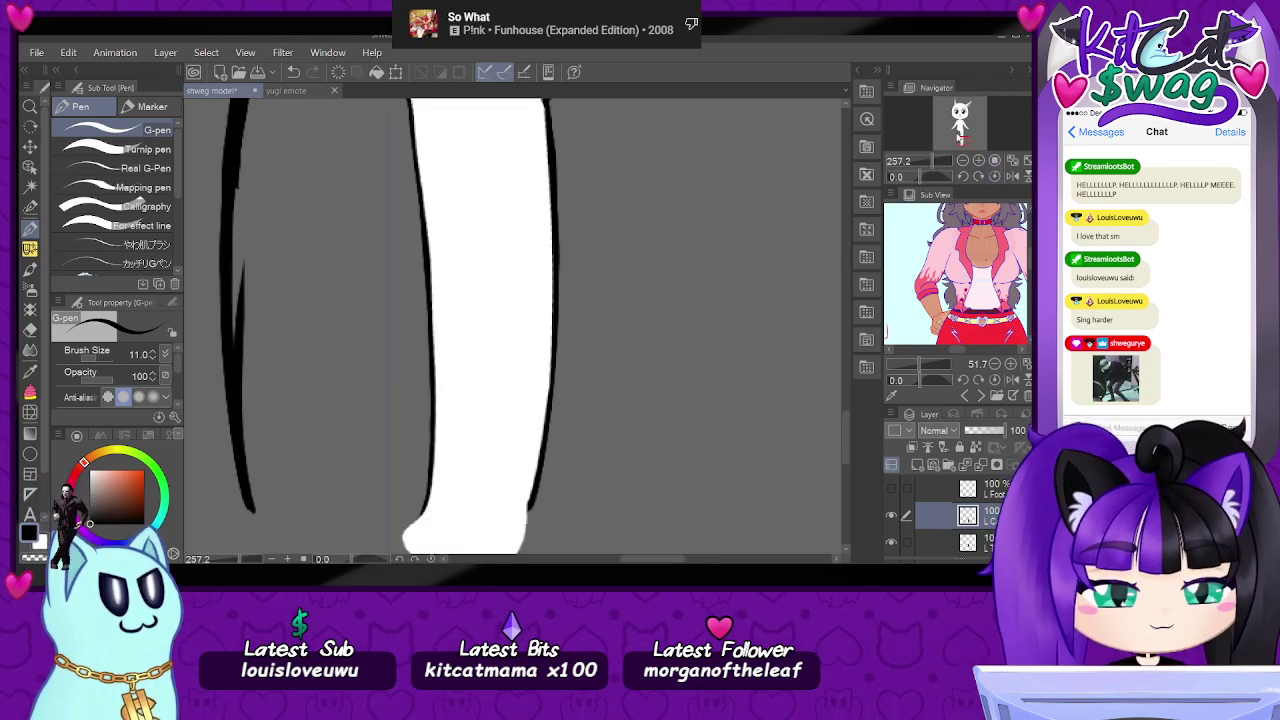
pyautogui.moveTo(961, 139); pyautogui.dragTo(962, 141)
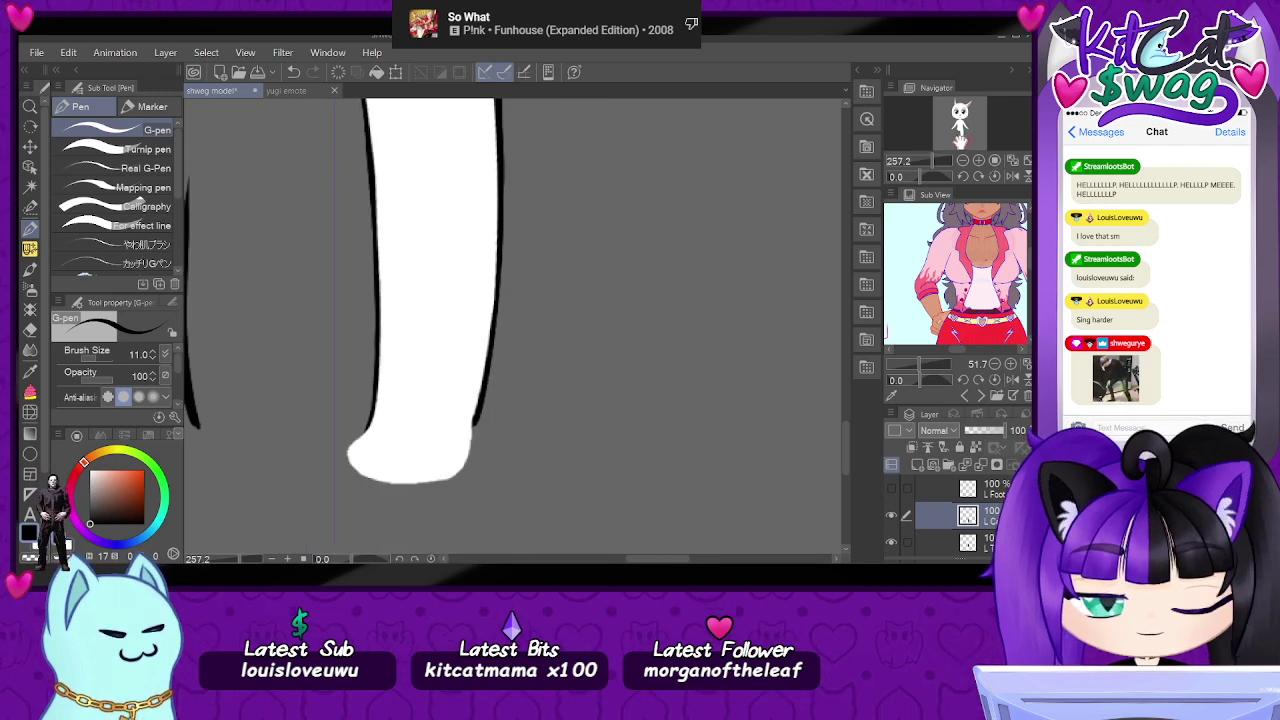
pyautogui.scroll(-1, 388, 525)
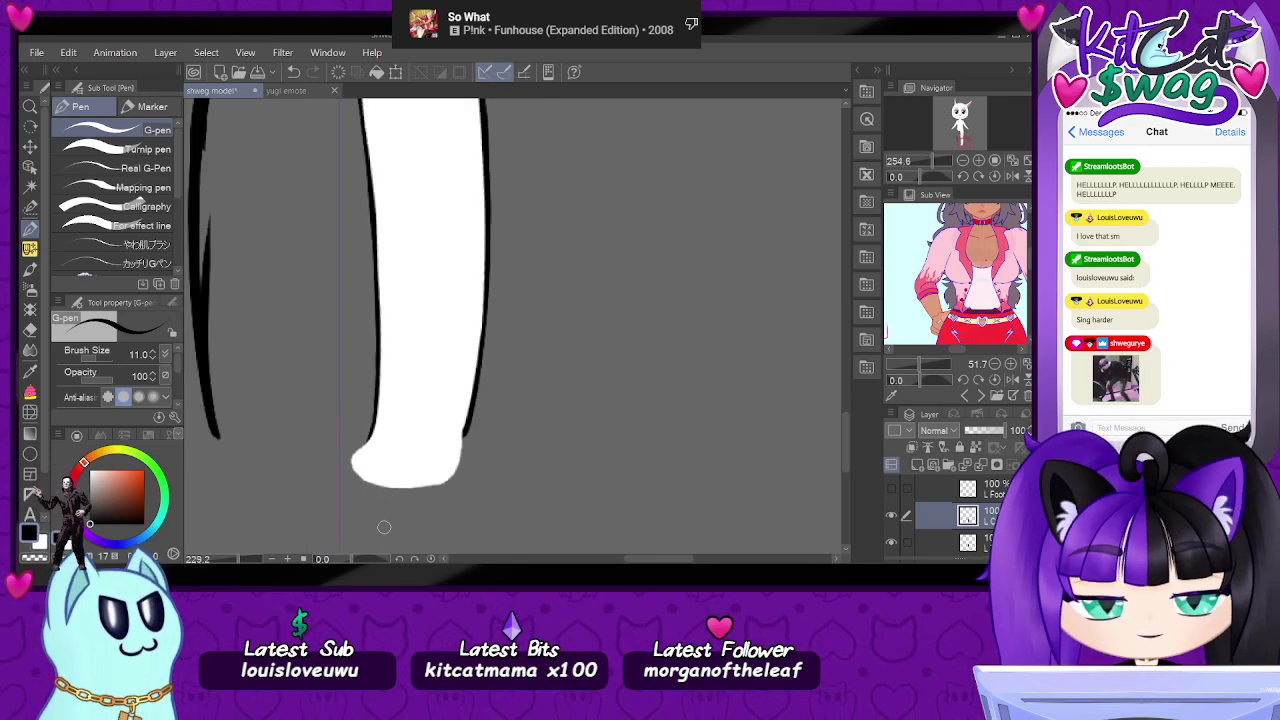
pyautogui.scroll(1, 384, 522)
pyautogui.scroll(-1, 392, 520)
pyautogui.scroll(1, 400, 516)
pyautogui.scroll(4, 389, 503)
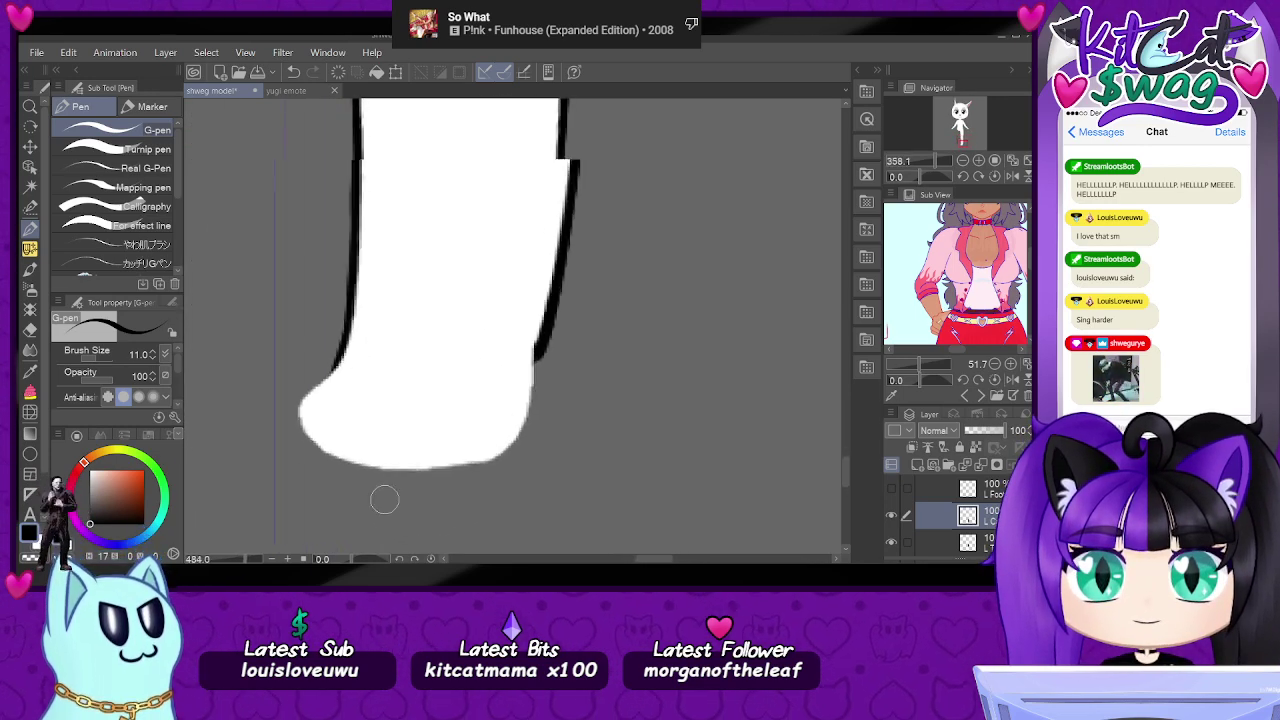
pyautogui.press('o')
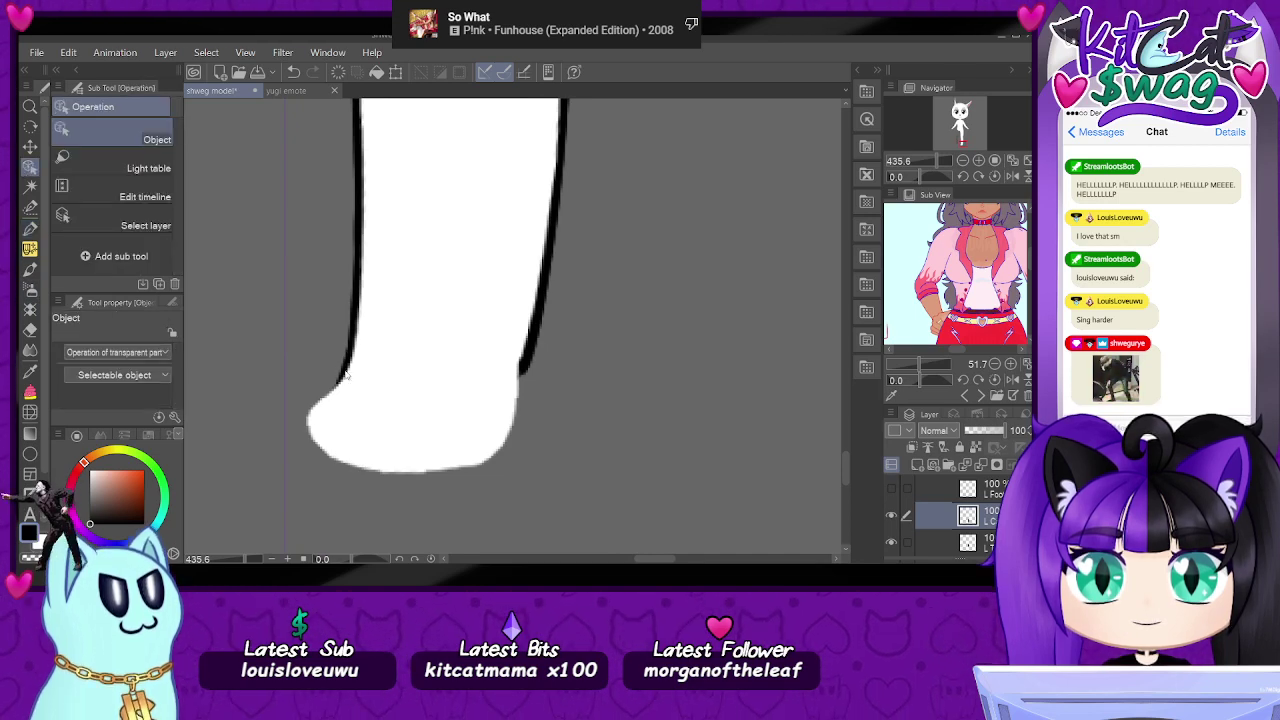
pyautogui.click(345, 372)
pyautogui.click(532, 370)
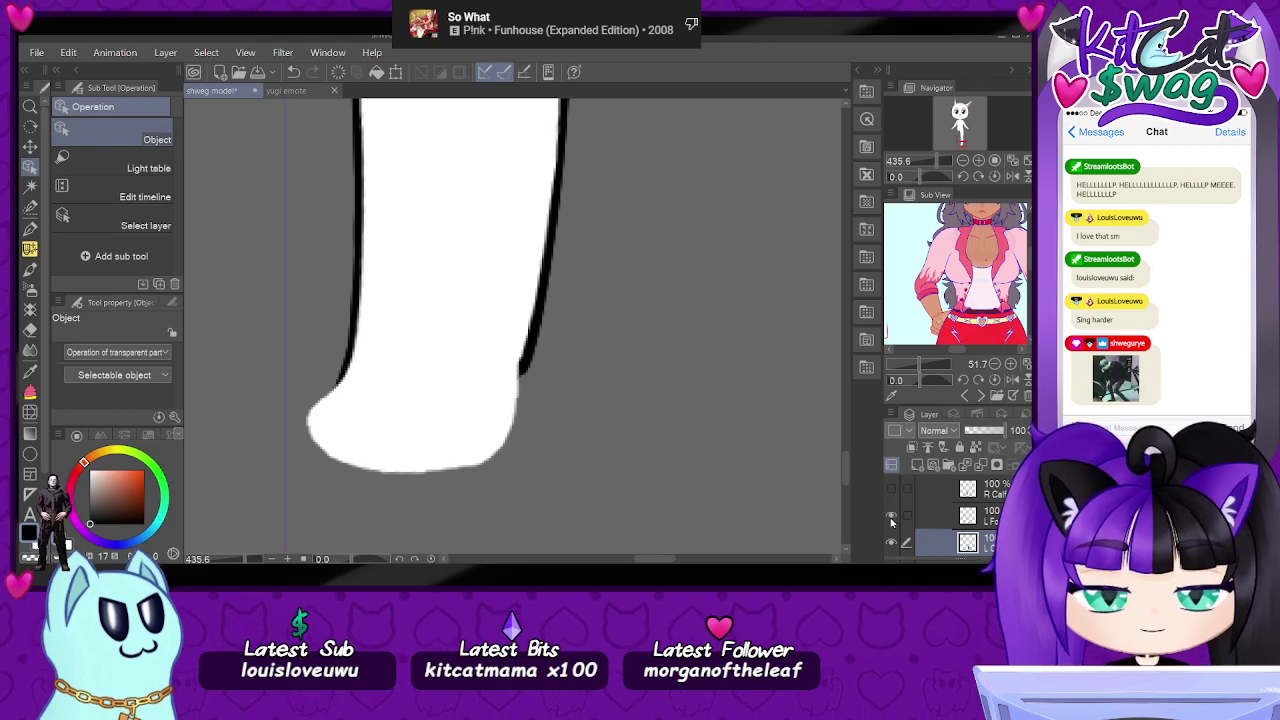
pyautogui.click(891, 516)
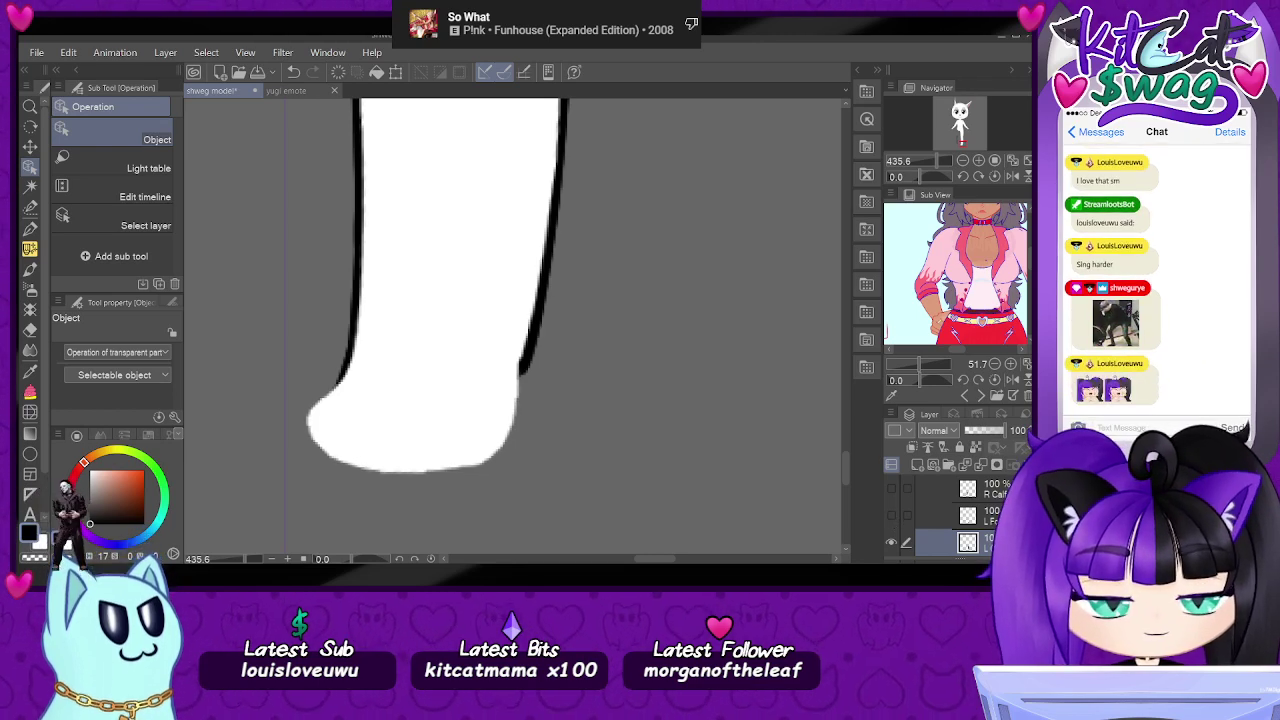
pyautogui.click(891, 516)
pyautogui.click(892, 517)
# - Delete the stray vertical stroke beside the leg on the L Calf Copy layer using a Selection pen selection, and clear the selection
pyautogui.moveTo(935, 163); pyautogui.dragTo(964, 138)
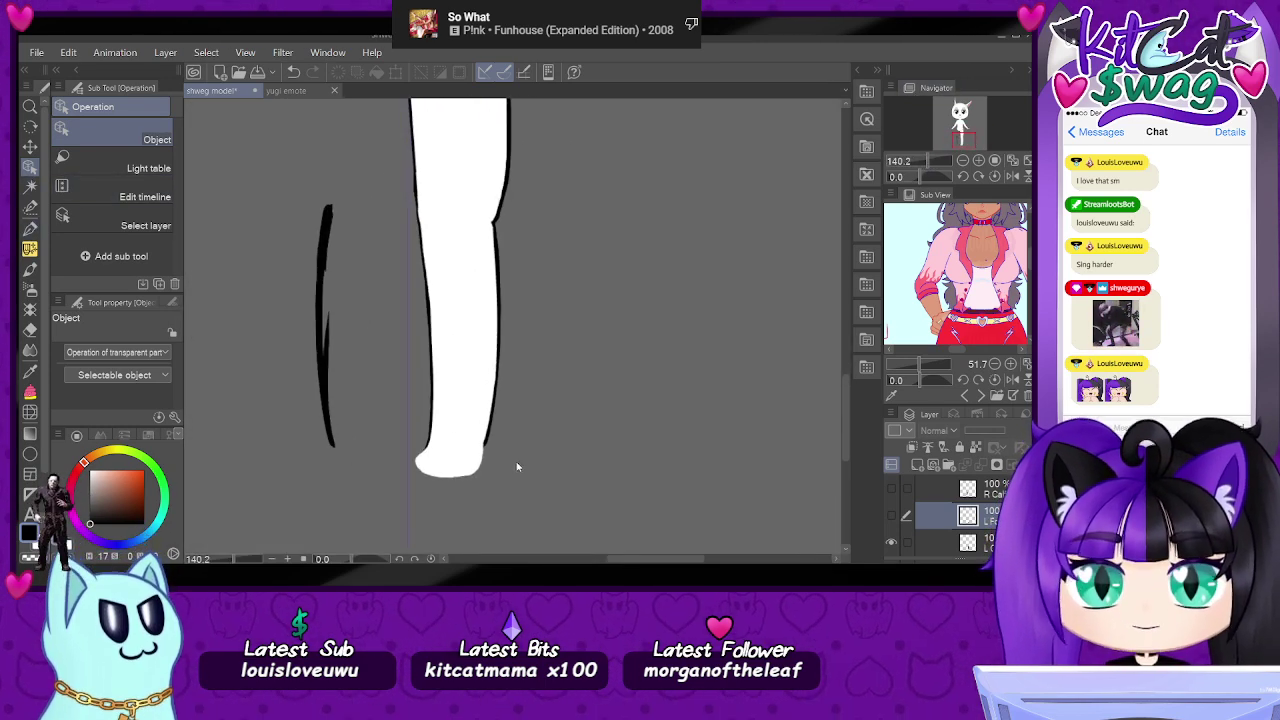
pyautogui.click(488, 441)
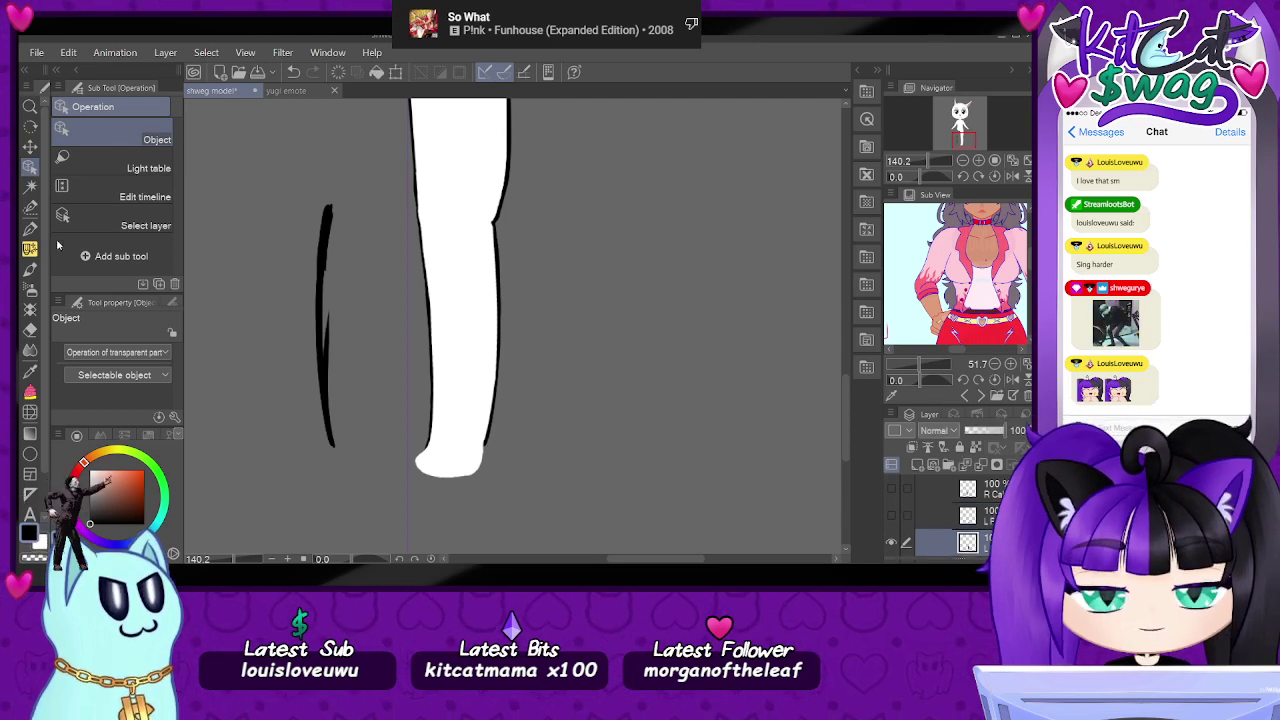
pyautogui.click(31, 205)
pyautogui.moveTo(290, 200)
pyautogui.mouseDown()
pyautogui.moveTo(316, 288)
pyautogui.moveTo(318, 455)
pyautogui.mouseUp()
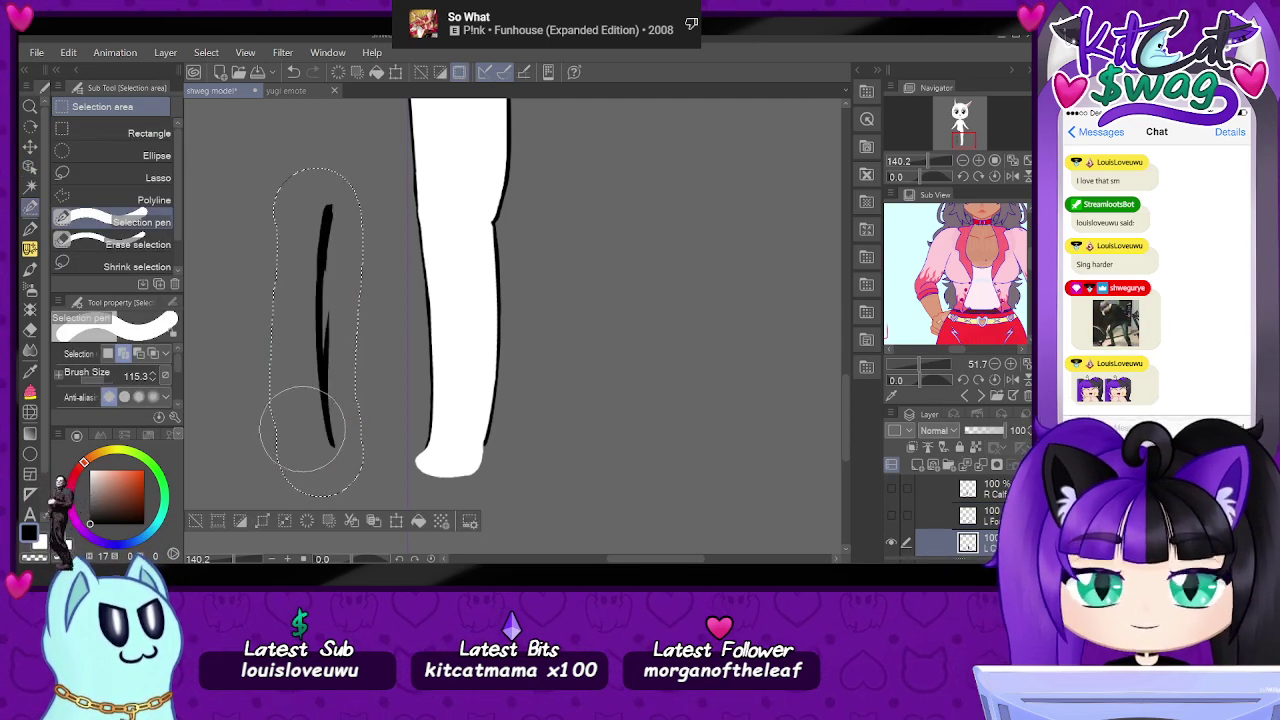
pyautogui.press('Delete')
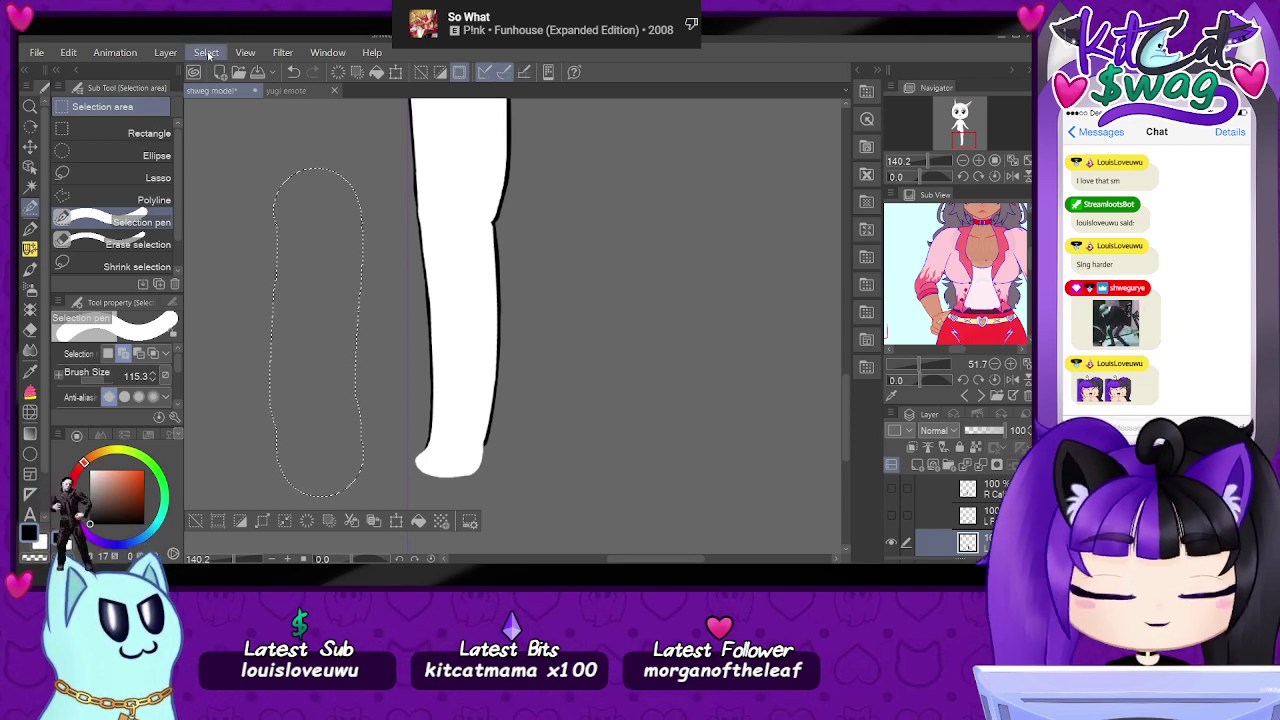
pyautogui.hotkey('ctrl', 'd')
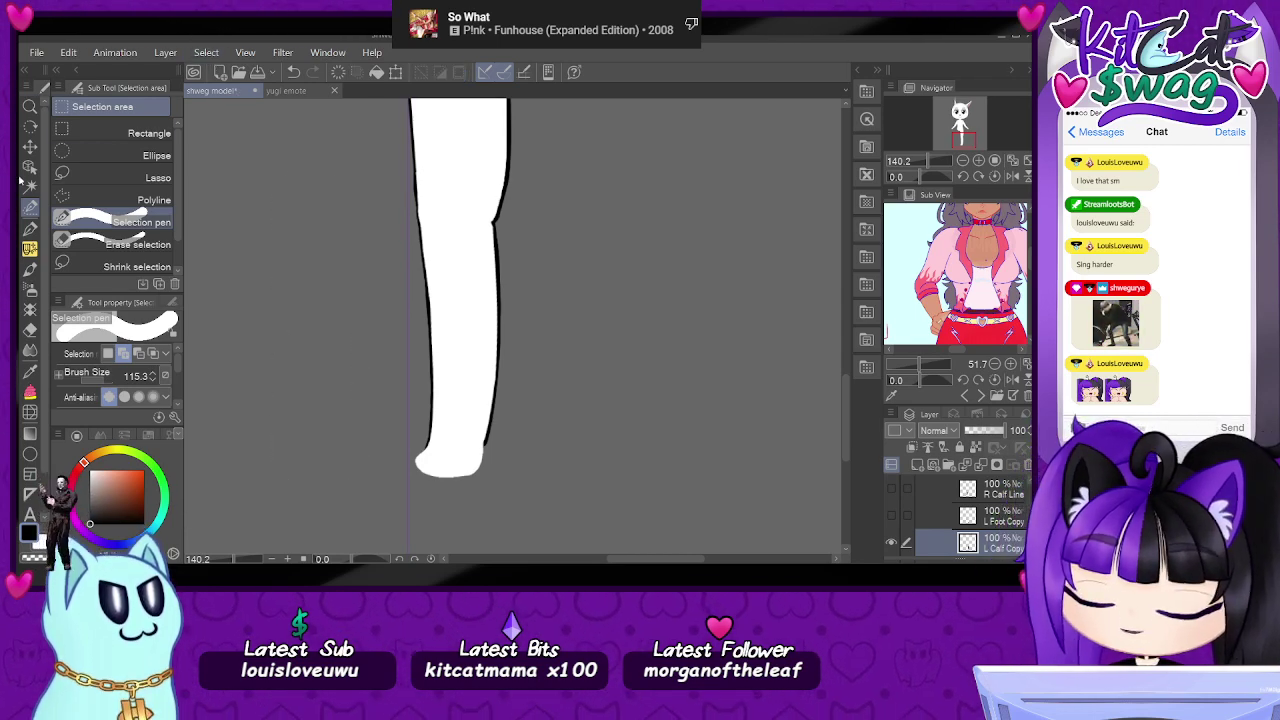
# - Make the L Foot Copy layer active and visible
pyautogui.click(30, 166)
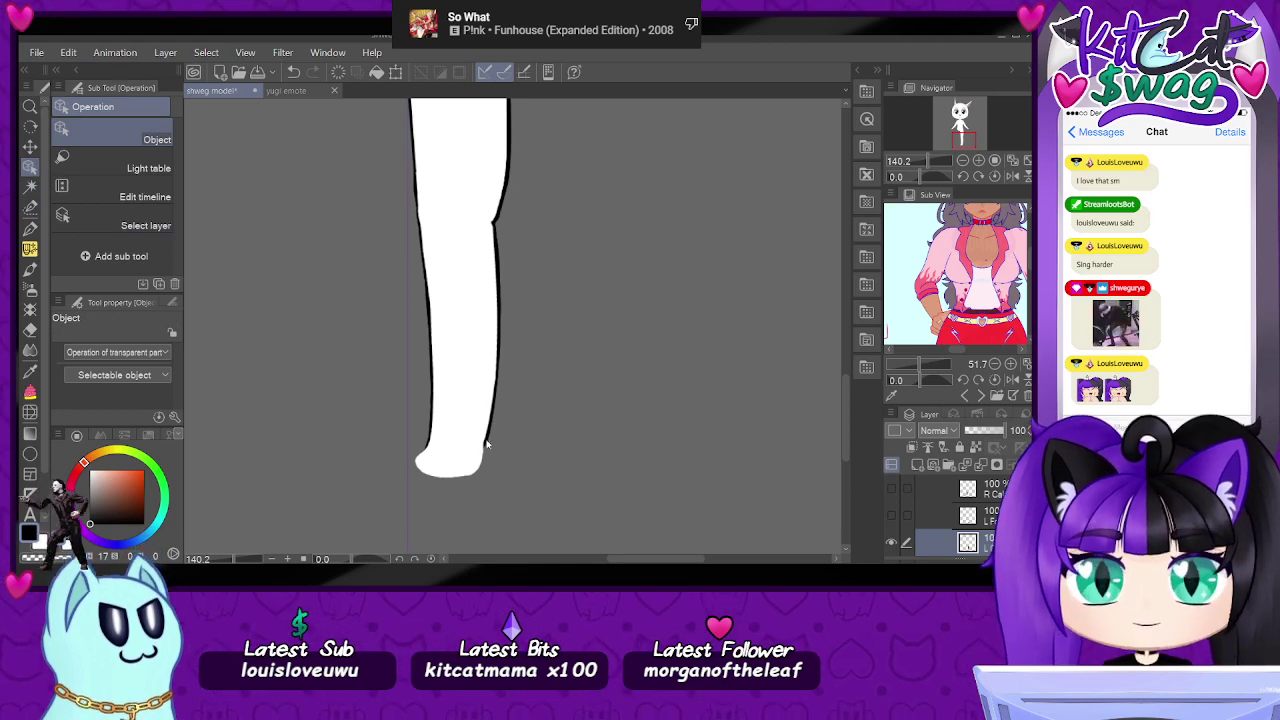
pyautogui.scroll(3, 444, 416)
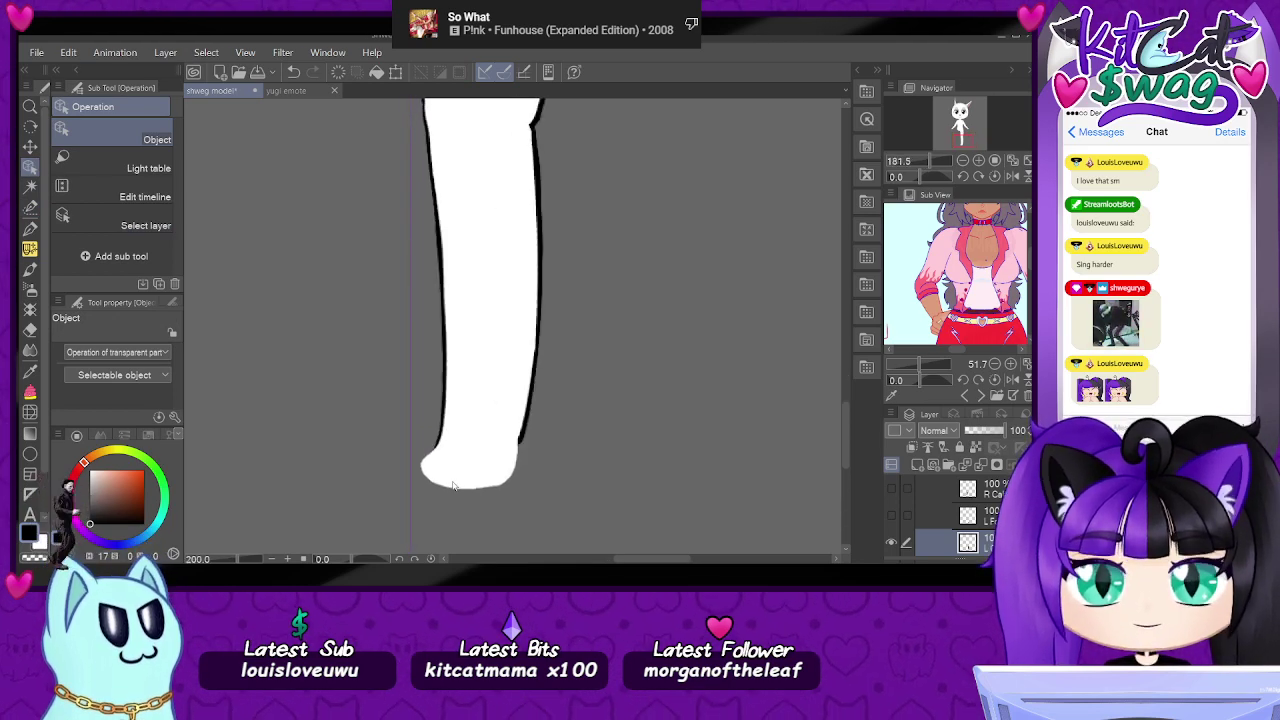
pyautogui.scroll(1, 573, 463)
pyautogui.click(987, 518)
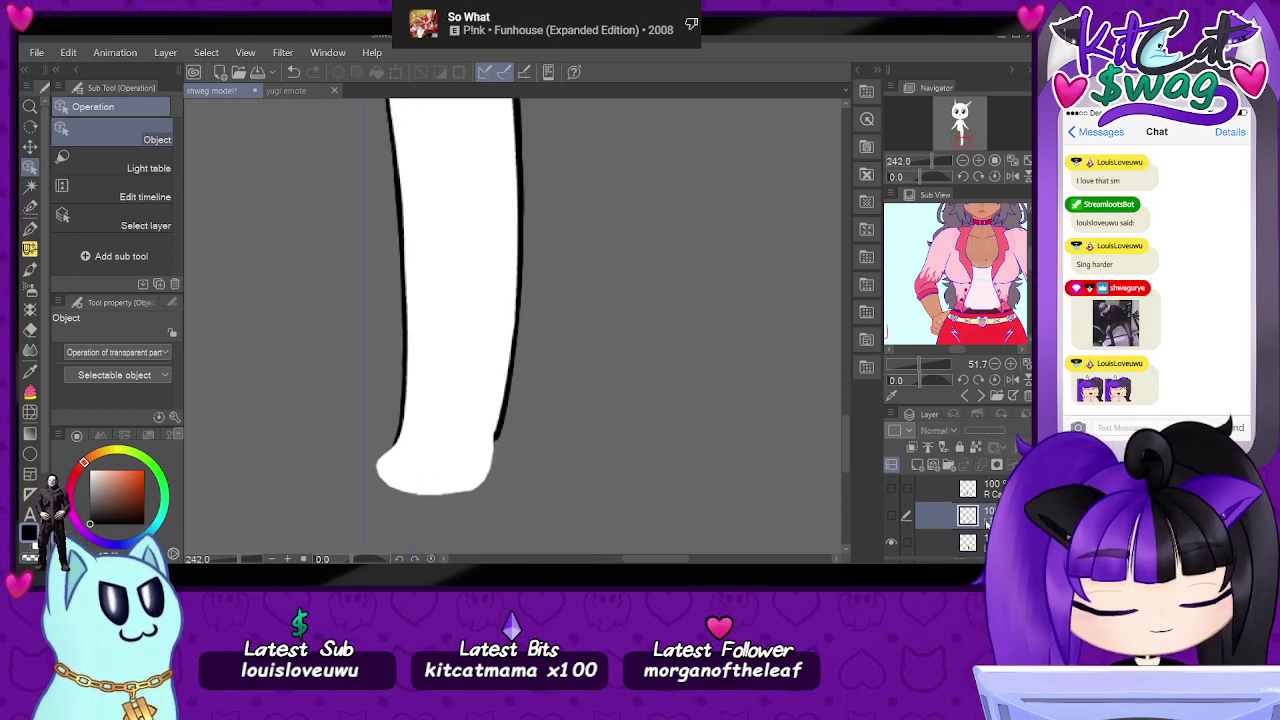
pyautogui.click(895, 517)
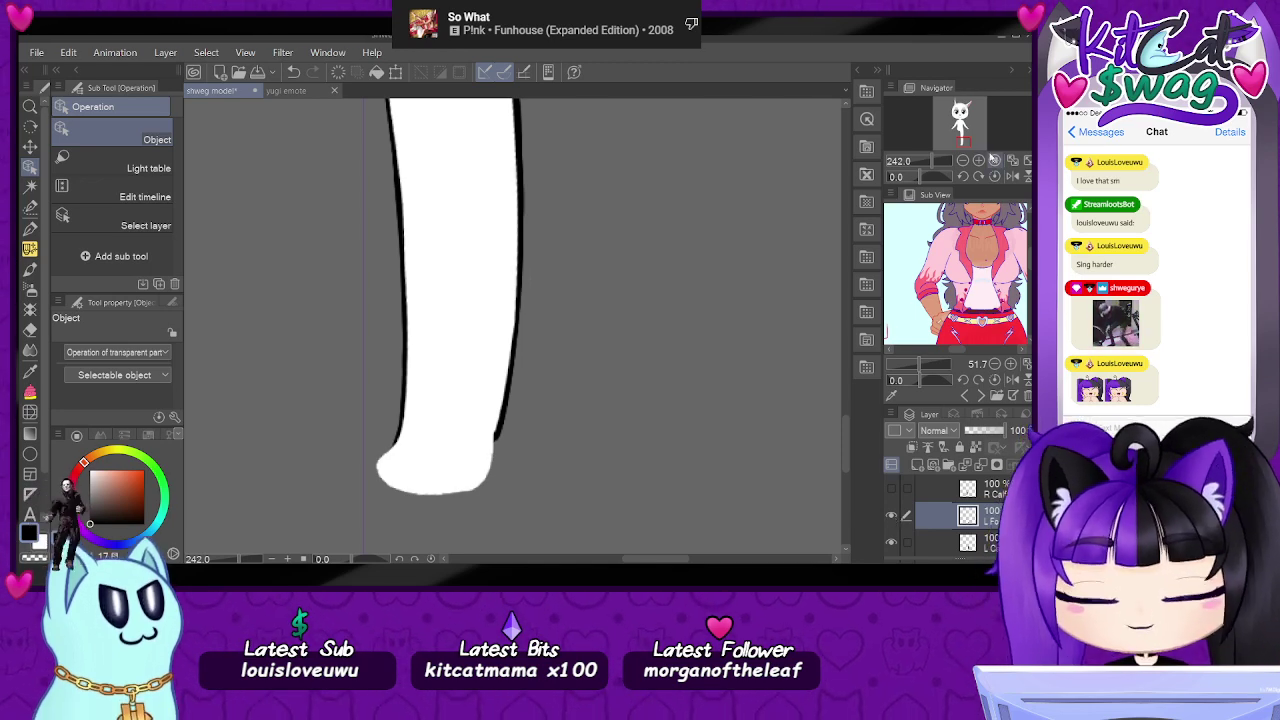
pyautogui.scroll(2, 451, 427)
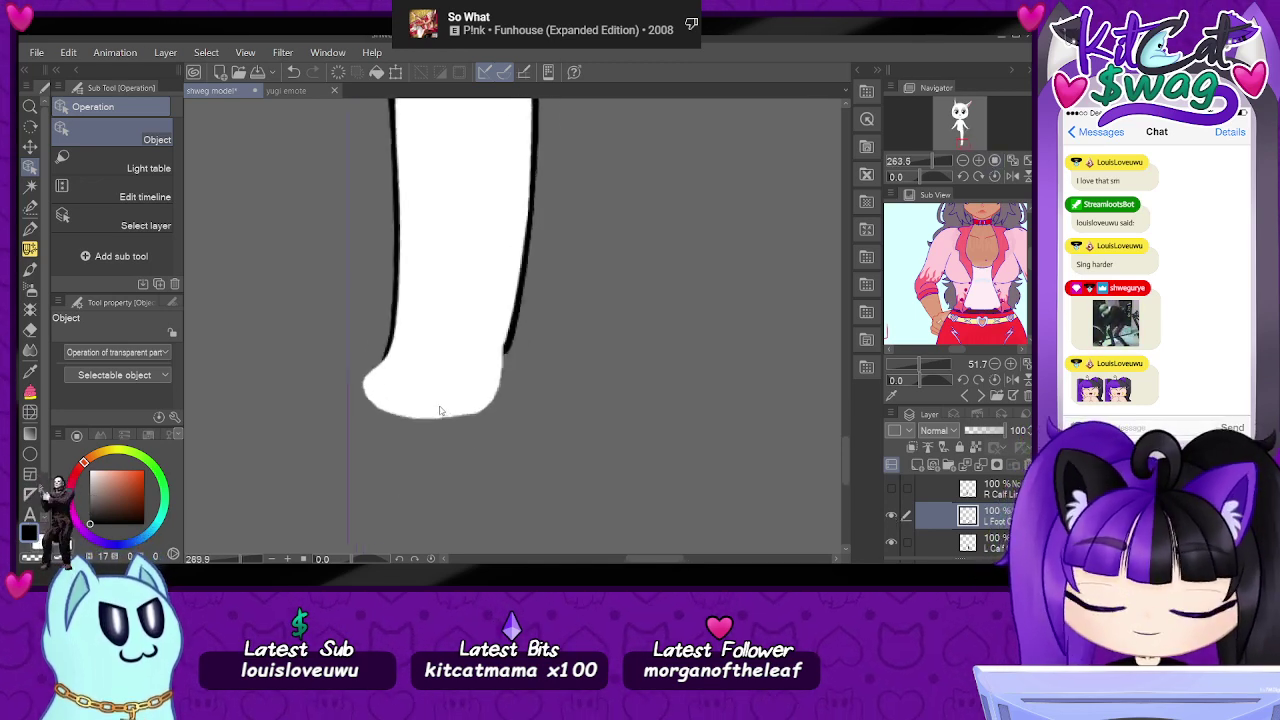
# - Select a circular area enclosing the whole left foot with the Selection pen
pyautogui.click(30, 228)
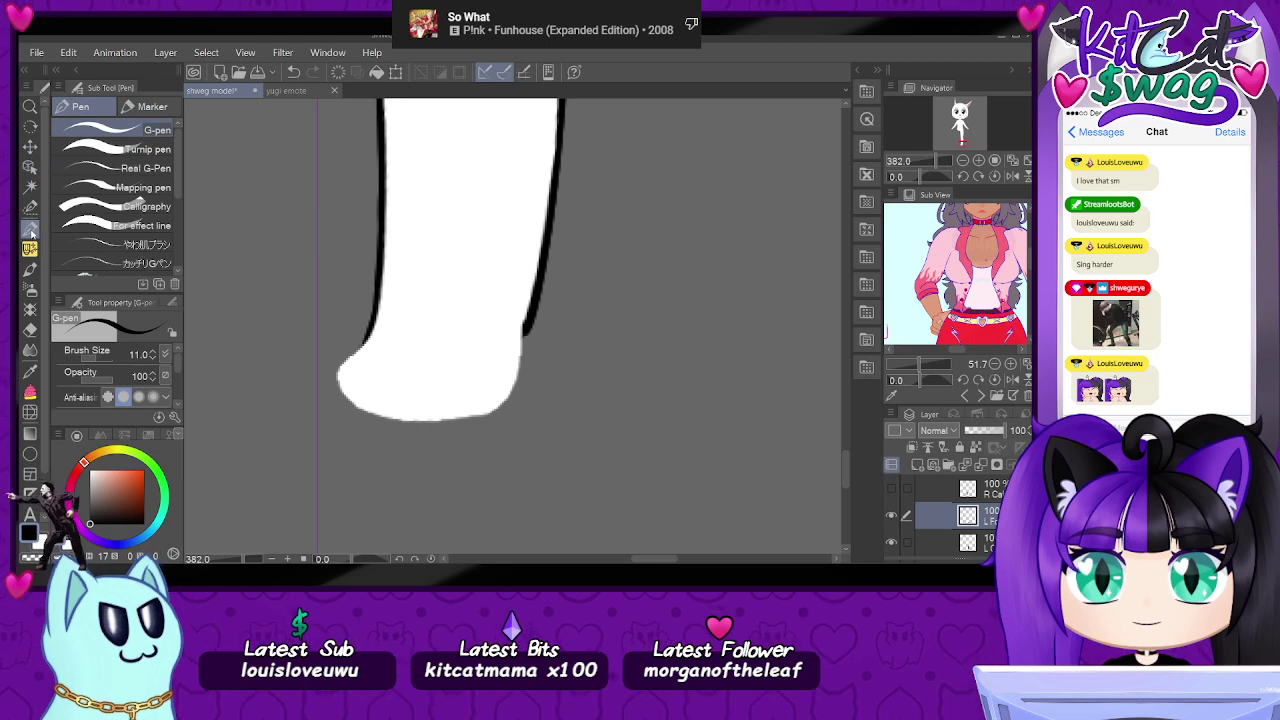
pyautogui.click(30, 146)
pyautogui.click(30, 167)
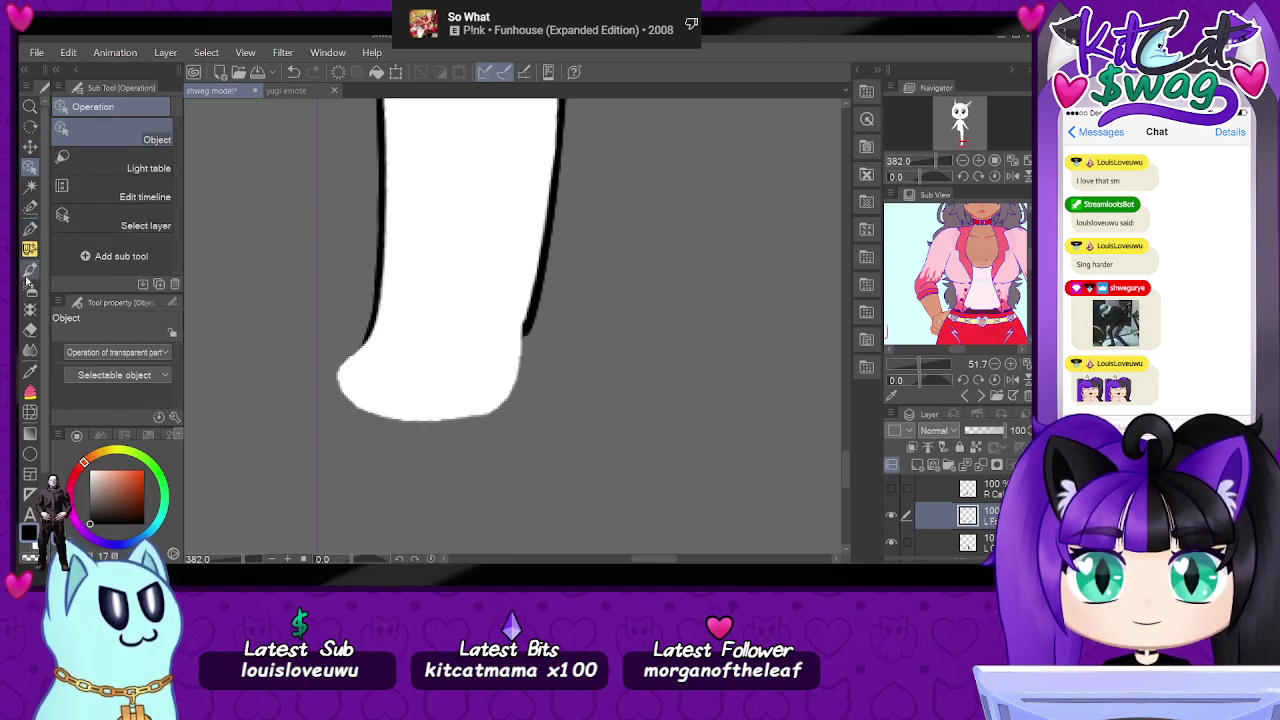
pyautogui.click(30, 228)
pyautogui.scroll(2, 390, 366)
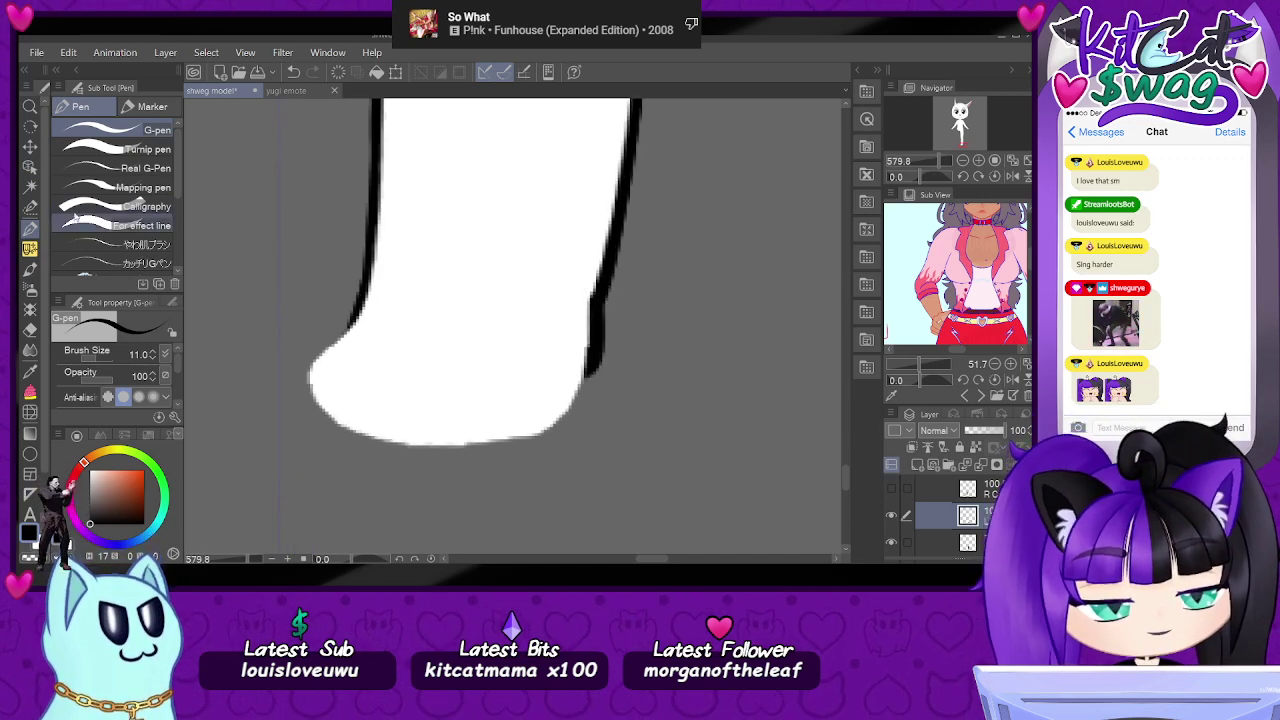
pyautogui.press('m')
pyautogui.click(467, 378)
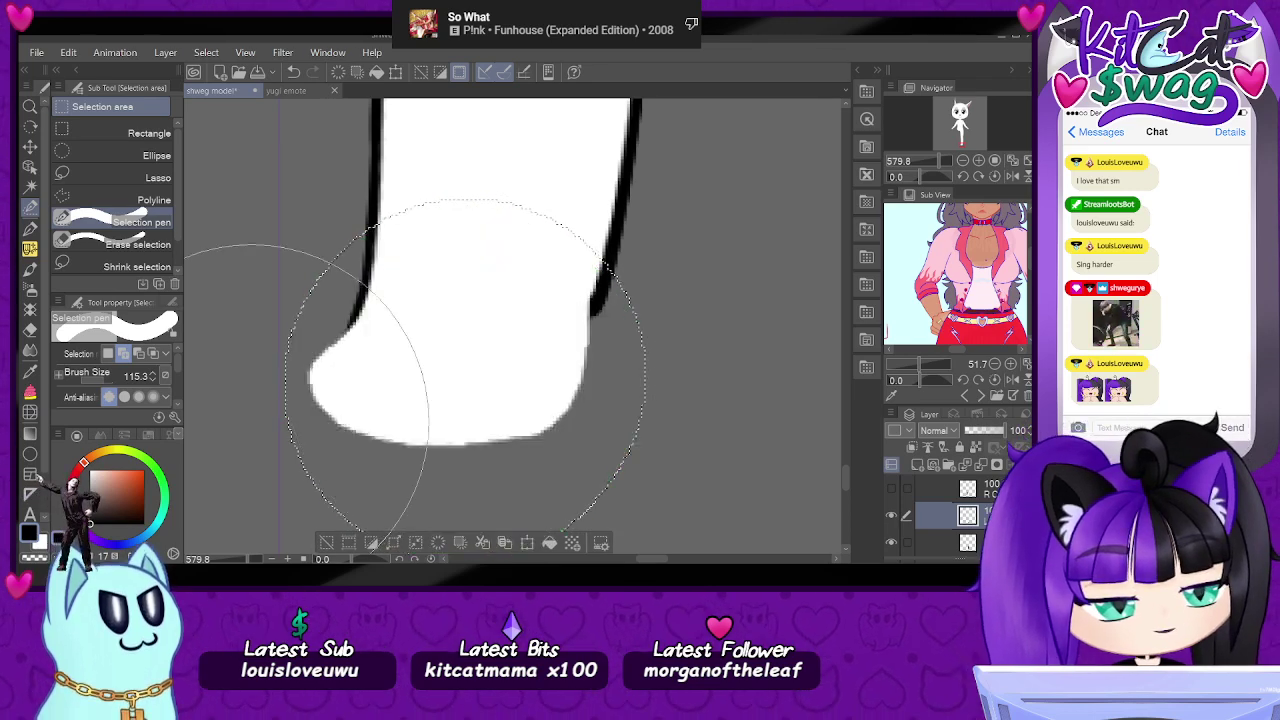
# - Ink the left foot's inner contour from the ankle around the toe with the G-pen at brush size 11
pyautogui.click(30, 228)
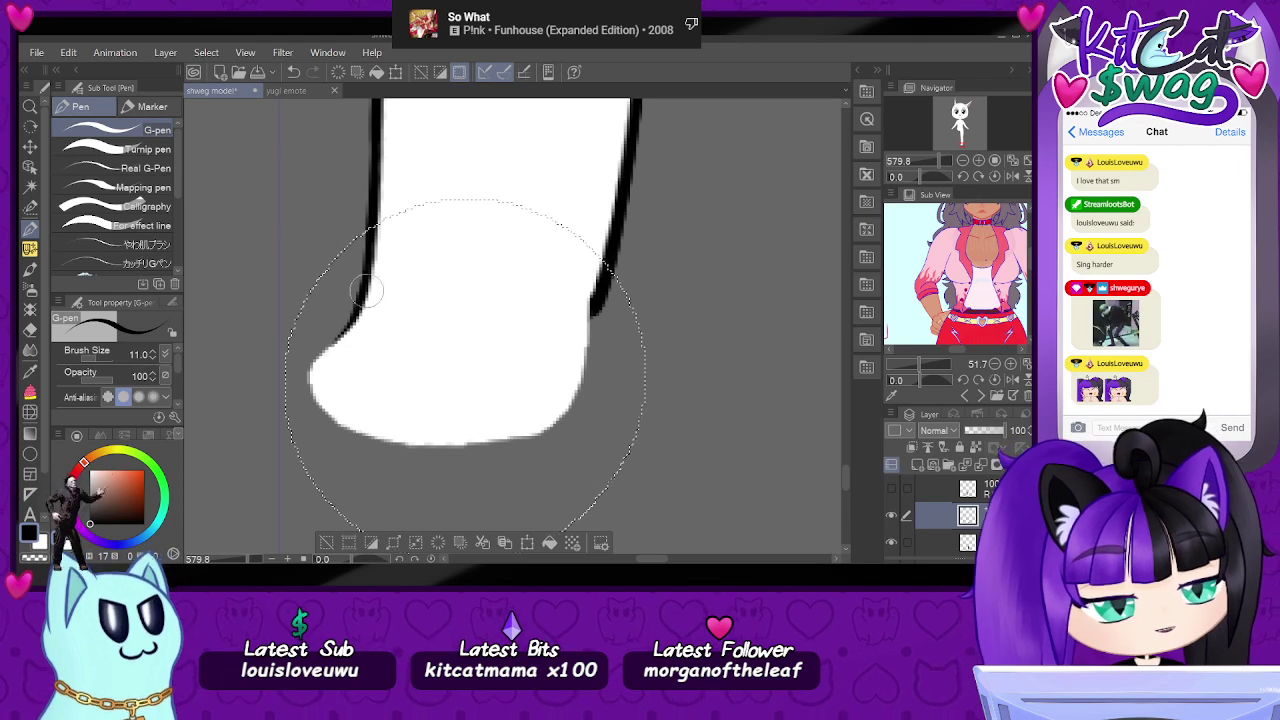
pyautogui.moveTo(334, 341)
pyautogui.mouseDown()
pyautogui.moveTo(311, 365)
pyautogui.moveTo(320, 385)
pyautogui.mouseUp()
pyautogui.moveTo(360, 316)
pyautogui.mouseDown()
pyautogui.moveTo(309, 371)
pyautogui.moveTo(326, 413)
pyautogui.moveTo(318, 370)
pyautogui.mouseUp()
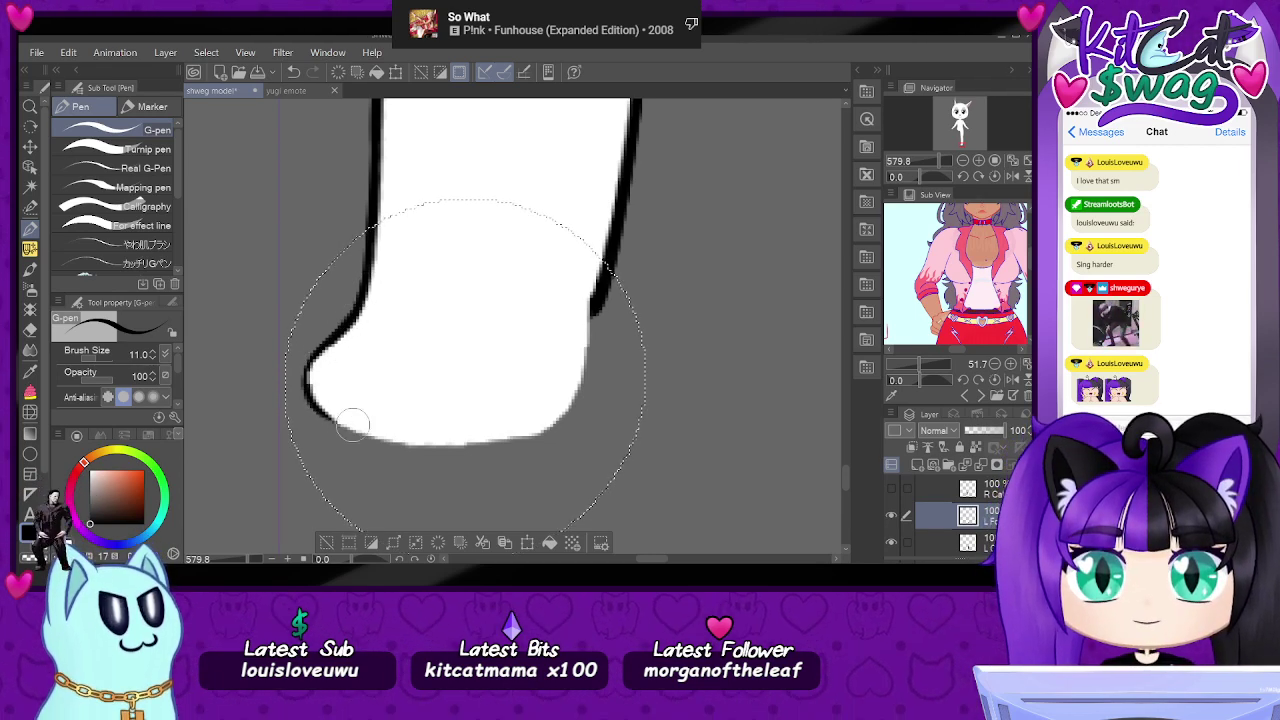
# - Ink the sole of the left foot from the toe to the heel with the G-pen at brush size 8
pyautogui.moveTo(921, 177); pyautogui.dragTo(931, 177)
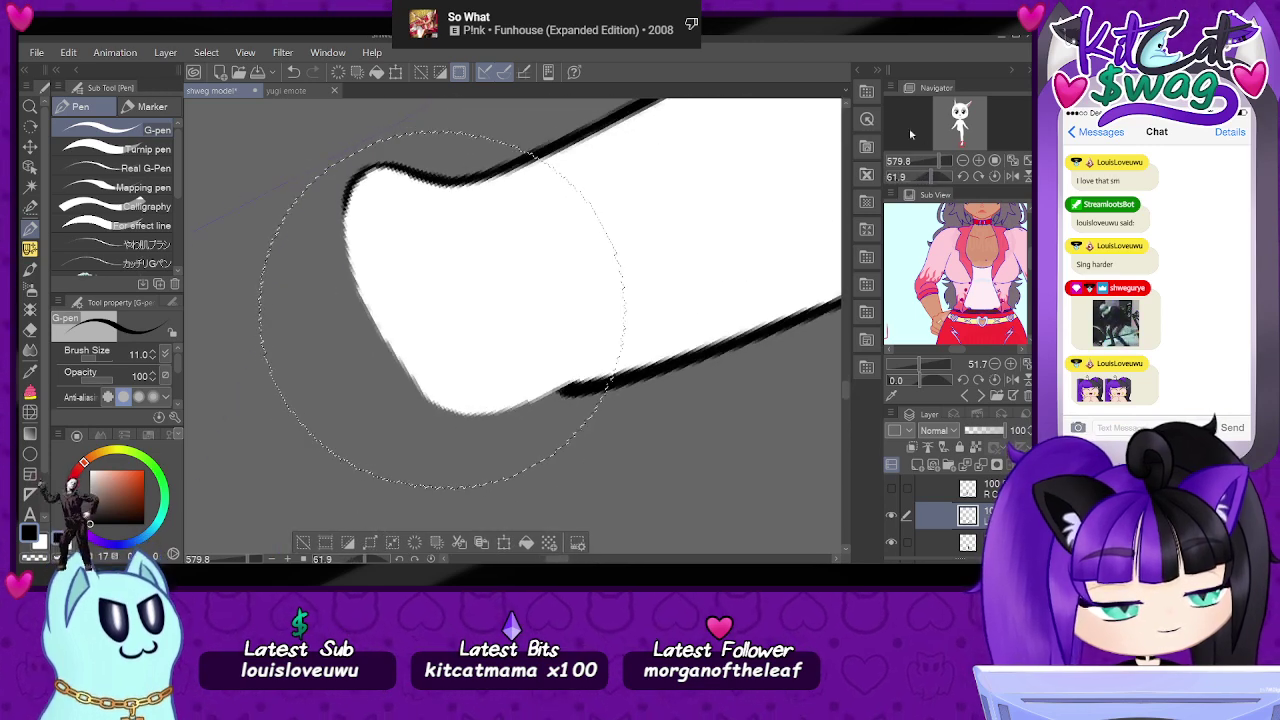
pyautogui.press('[')
pyautogui.press('[')
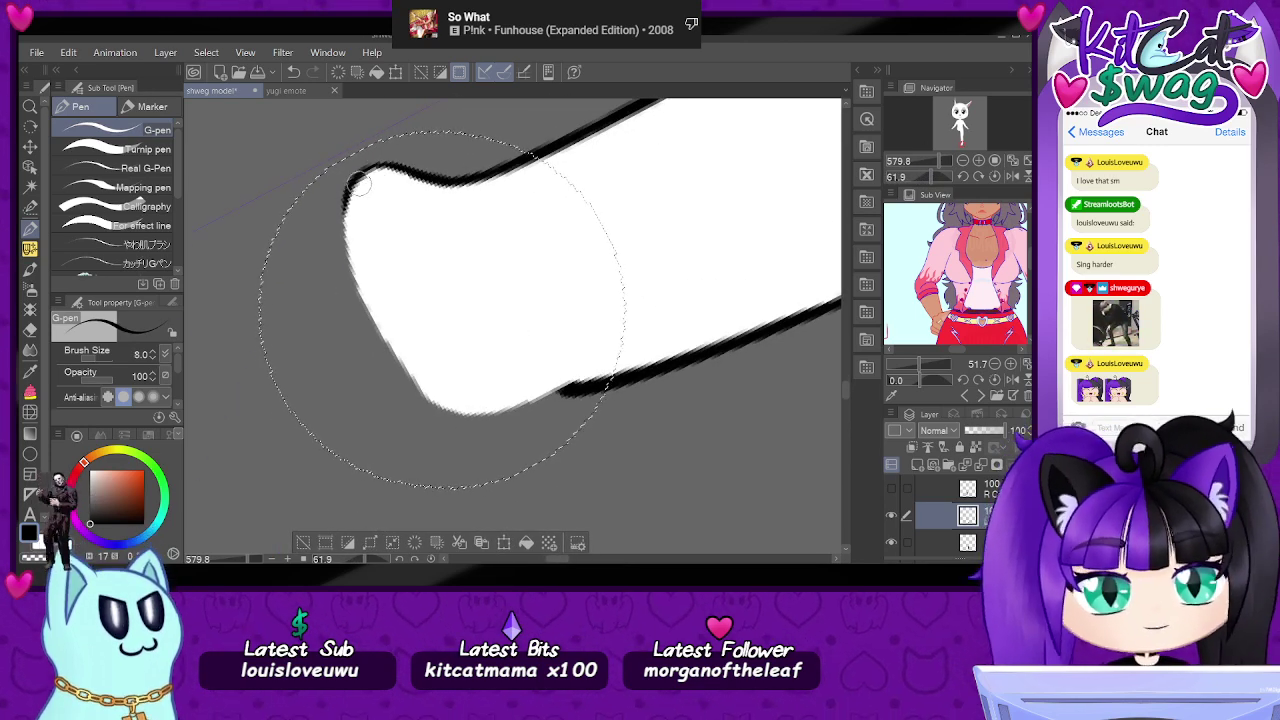
pyautogui.moveTo(347, 220)
pyautogui.mouseDown()
pyautogui.moveTo(352, 287)
pyautogui.moveTo(406, 374)
pyautogui.mouseUp()
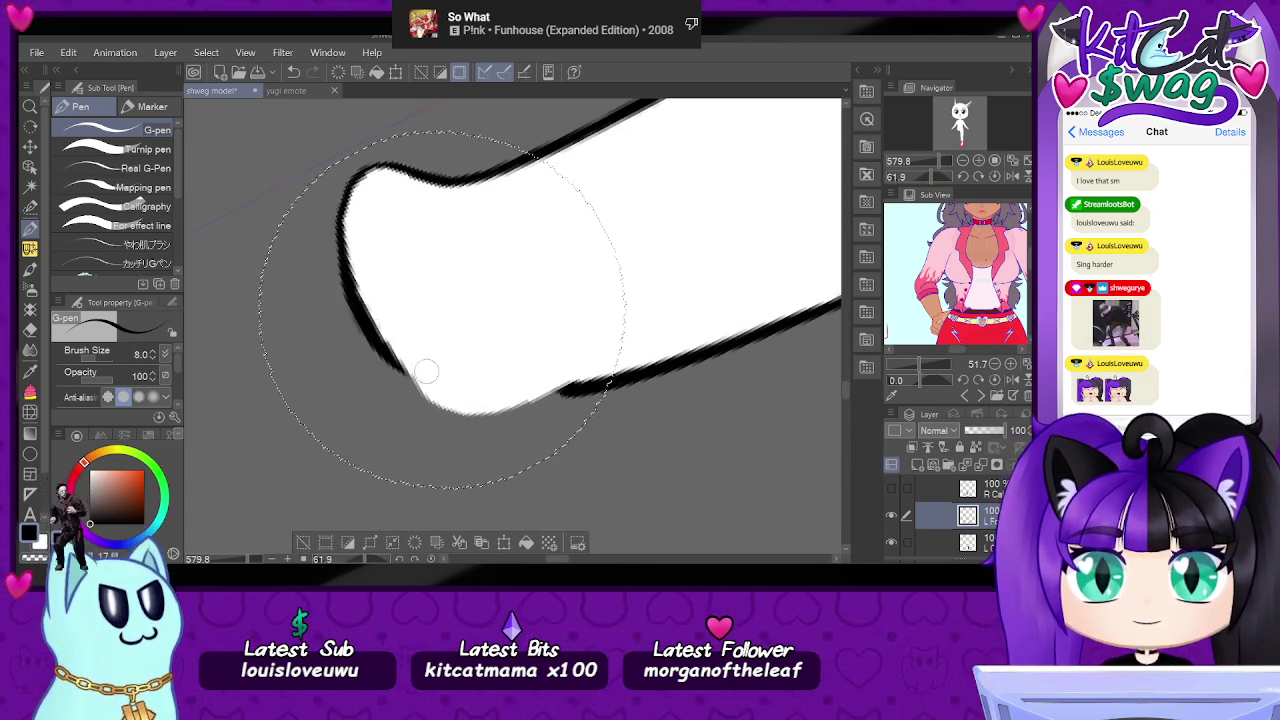
pyautogui.hotkey('ctrl', 'z')
pyautogui.moveTo(343, 200)
pyautogui.mouseDown()
pyautogui.moveTo(420, 395)
pyautogui.moveTo(450, 410)
pyautogui.mouseUp()
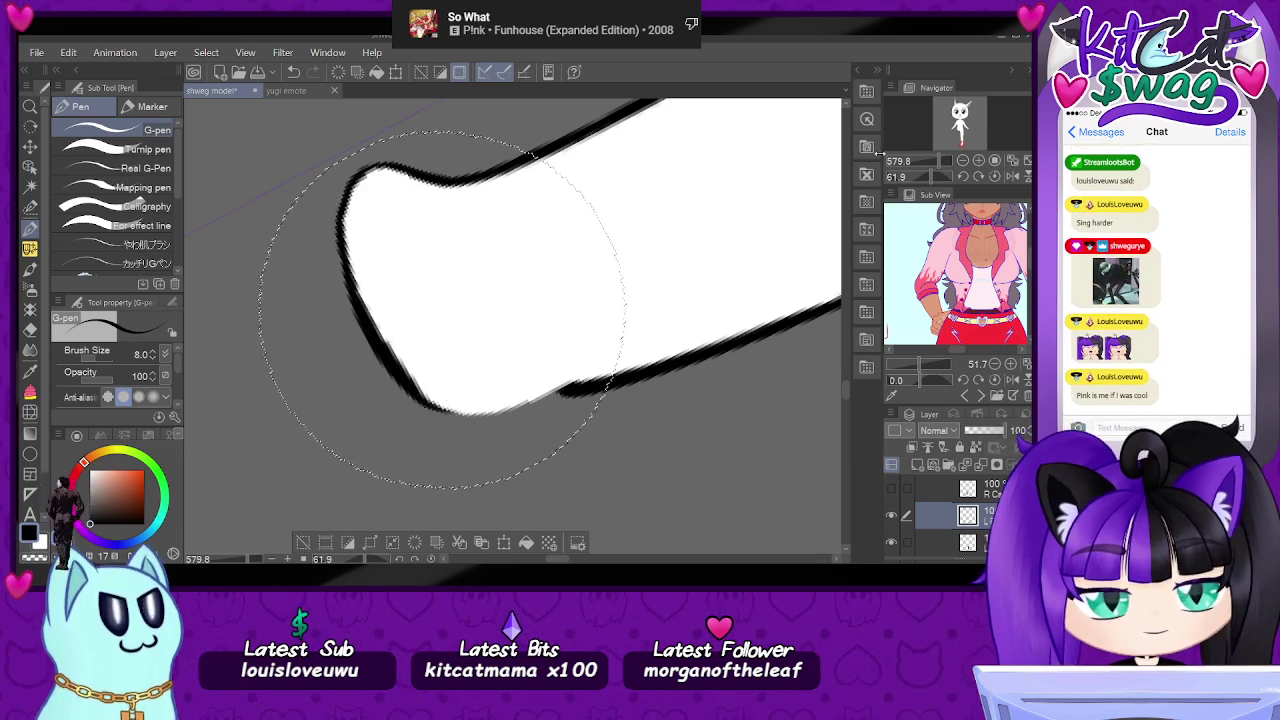
pyautogui.click(995, 176)
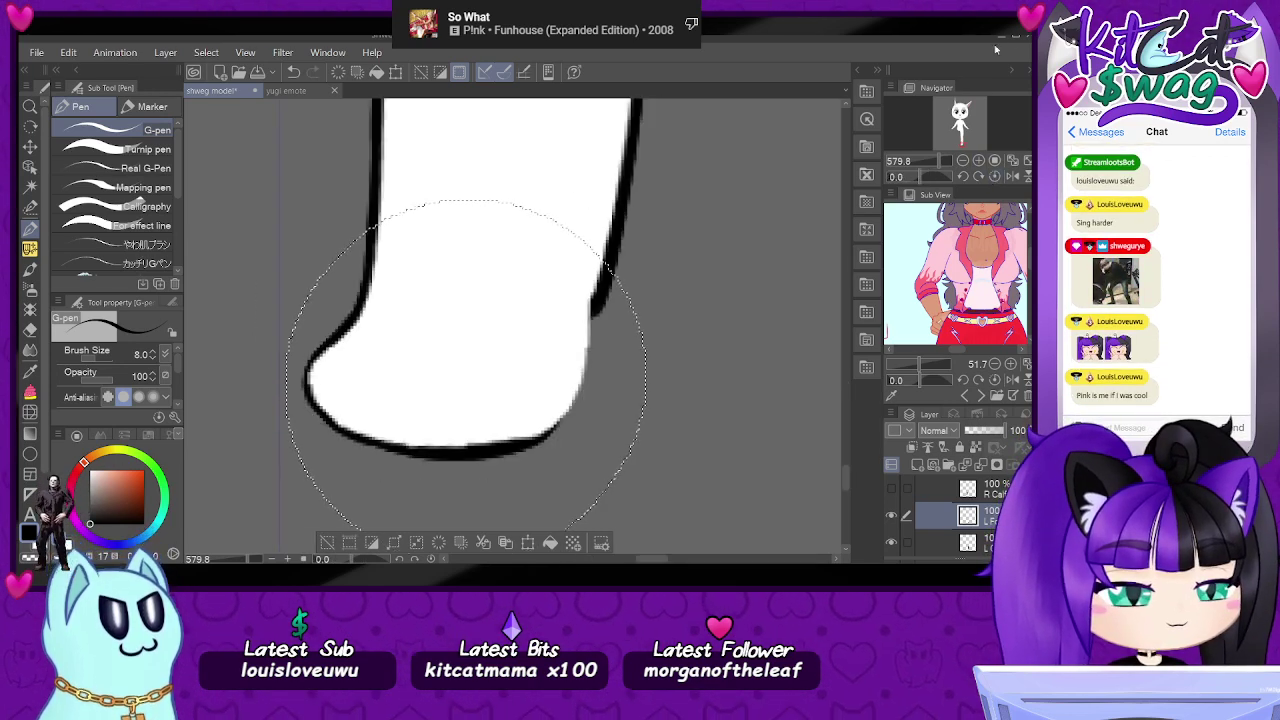
pyautogui.moveTo(935, 176); pyautogui.dragTo(885, 178)
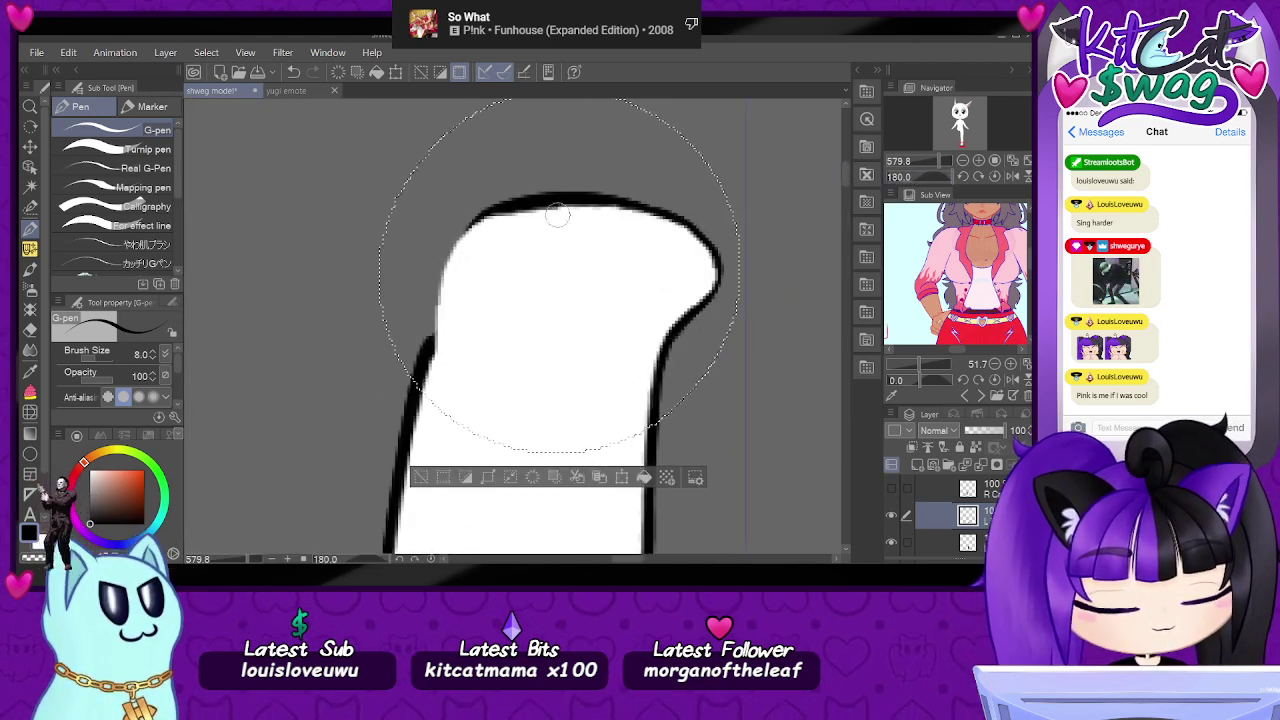
# - Ink the back of the left foot around the heel up to the ankle with the G-pen at brush size 8
pyautogui.moveTo(474, 217); pyautogui.dragTo(440, 323)
pyautogui.moveTo(500, 207); pyautogui.dragTo(432, 338)
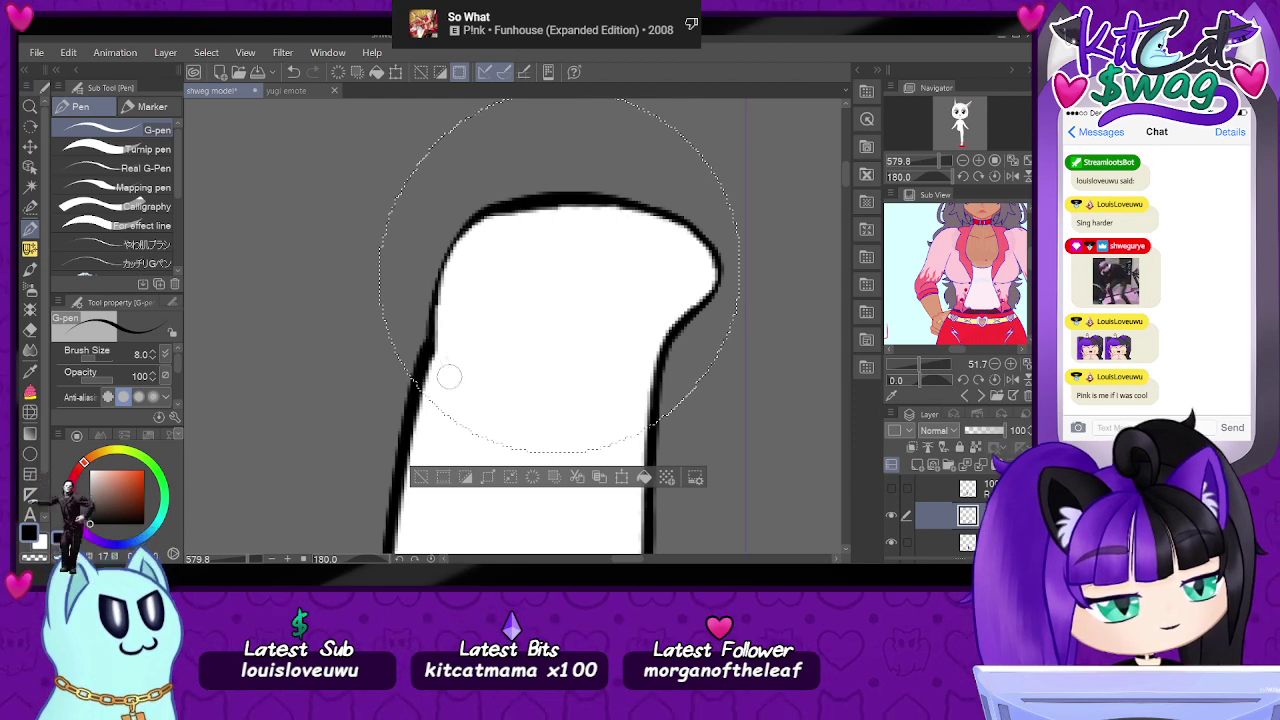
pyautogui.moveTo(502, 207)
pyautogui.mouseDown()
pyautogui.moveTo(436, 300)
pyautogui.moveTo(432, 338)
pyautogui.mouseUp()
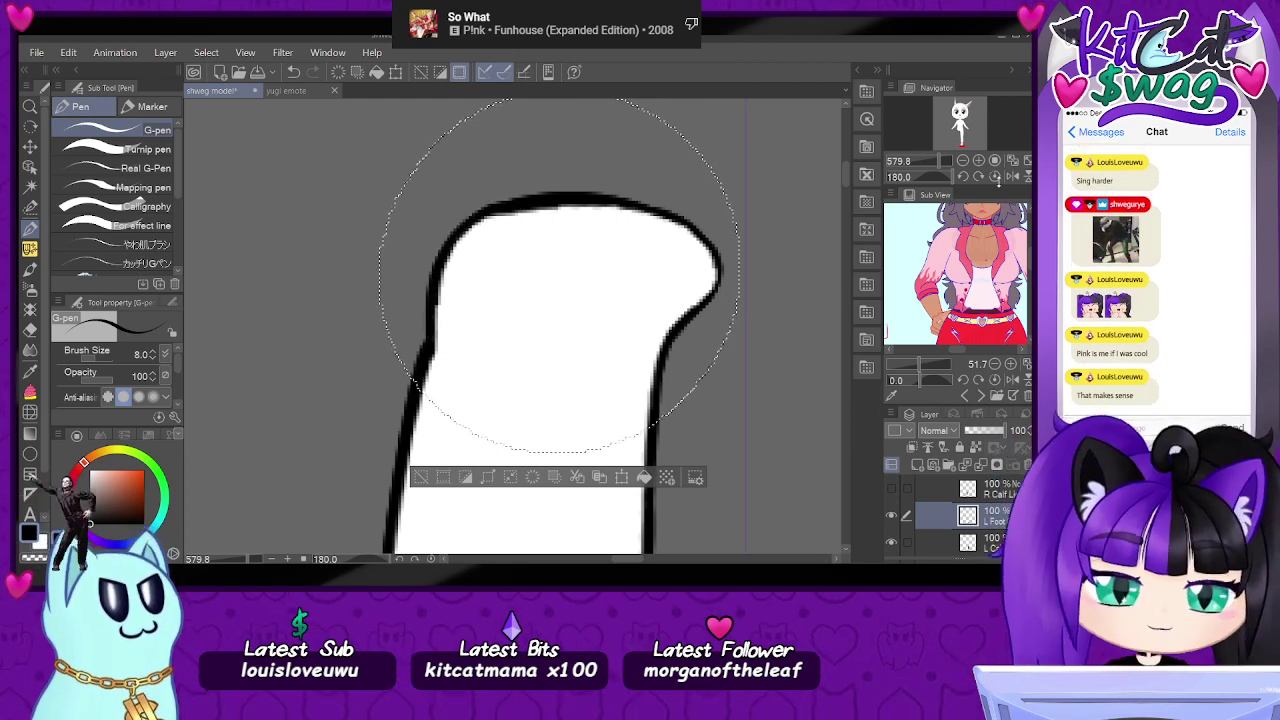
pyautogui.click(993, 178)
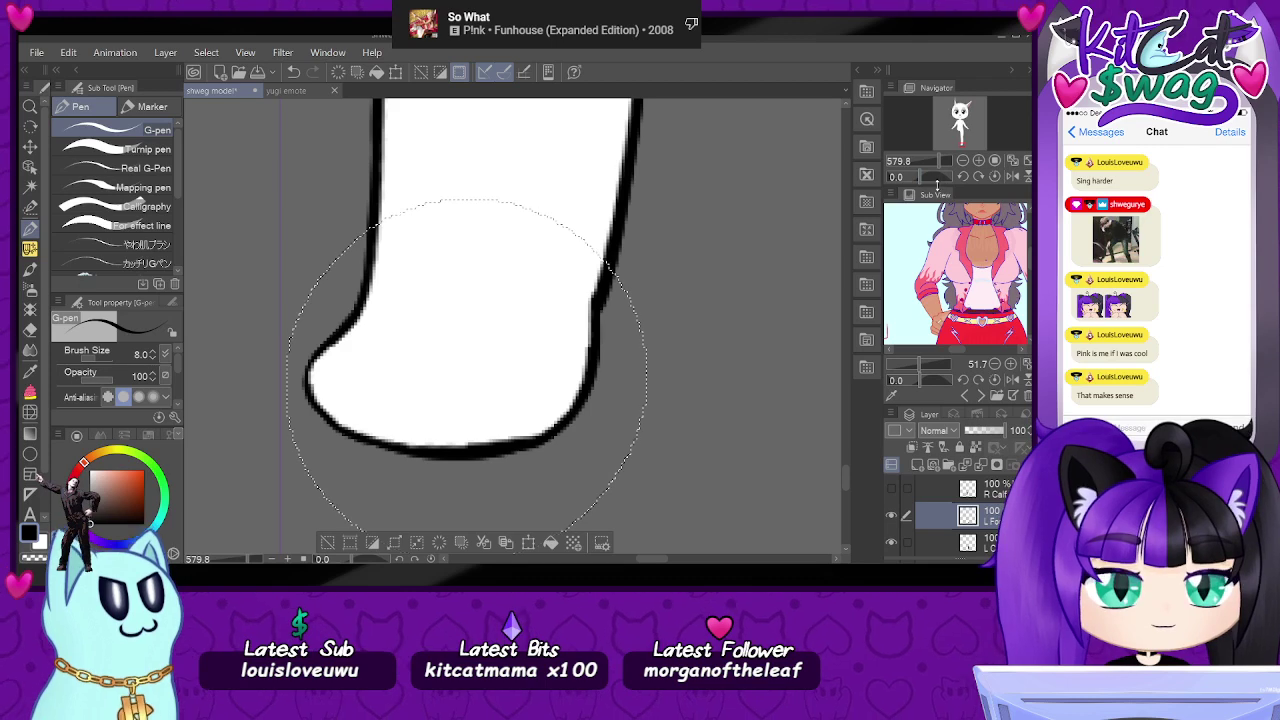
pyautogui.moveTo(955, 163)
pyautogui.mouseDown()
pyautogui.moveTo(925, 163)
pyautogui.moveTo(945, 163)
pyautogui.mouseUp()
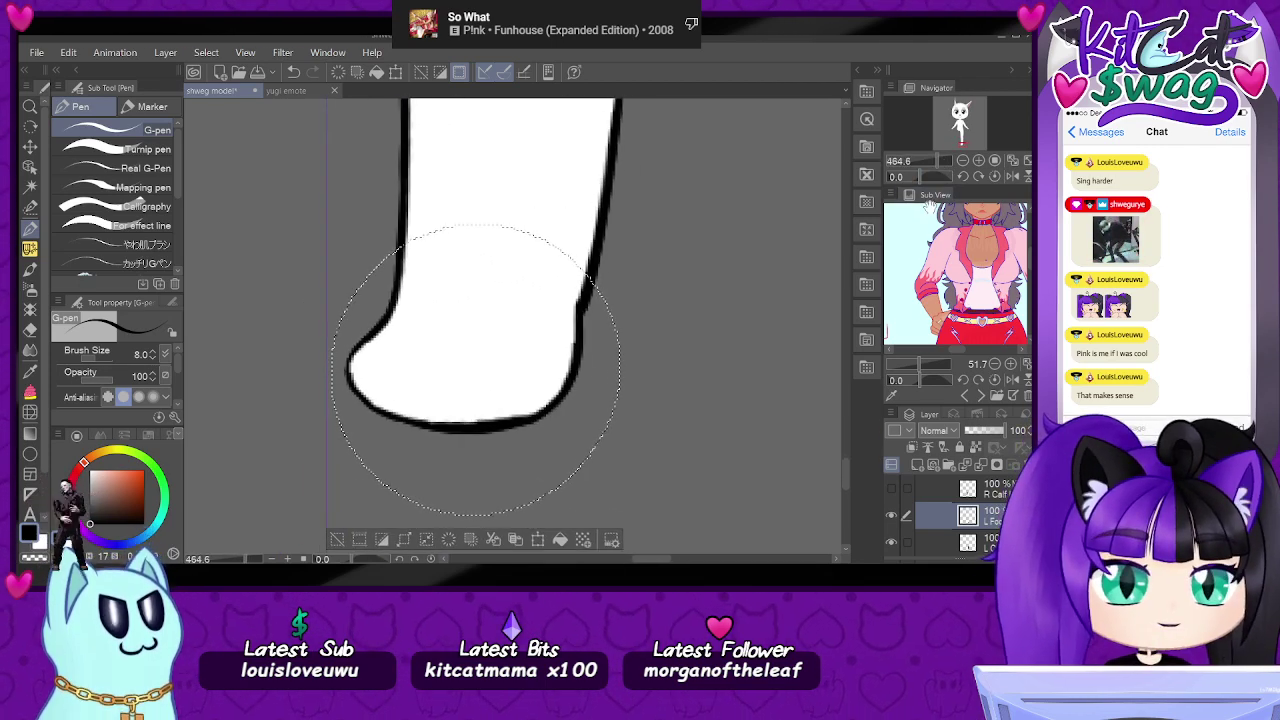
# - Thin the outer edge of the left foot's sole line with the Hard eraser at brush size 6.6
pyautogui.moveTo(916, 176)
pyautogui.mouseDown()
pyautogui.moveTo(928, 177)
pyautogui.moveTo(882, 195)
pyautogui.moveTo(926, 186)
pyautogui.moveTo(923, 167)
pyautogui.moveTo(940, 168)
pyautogui.moveTo(934, 180)
pyautogui.mouseUp()
pyautogui.click(994, 178)
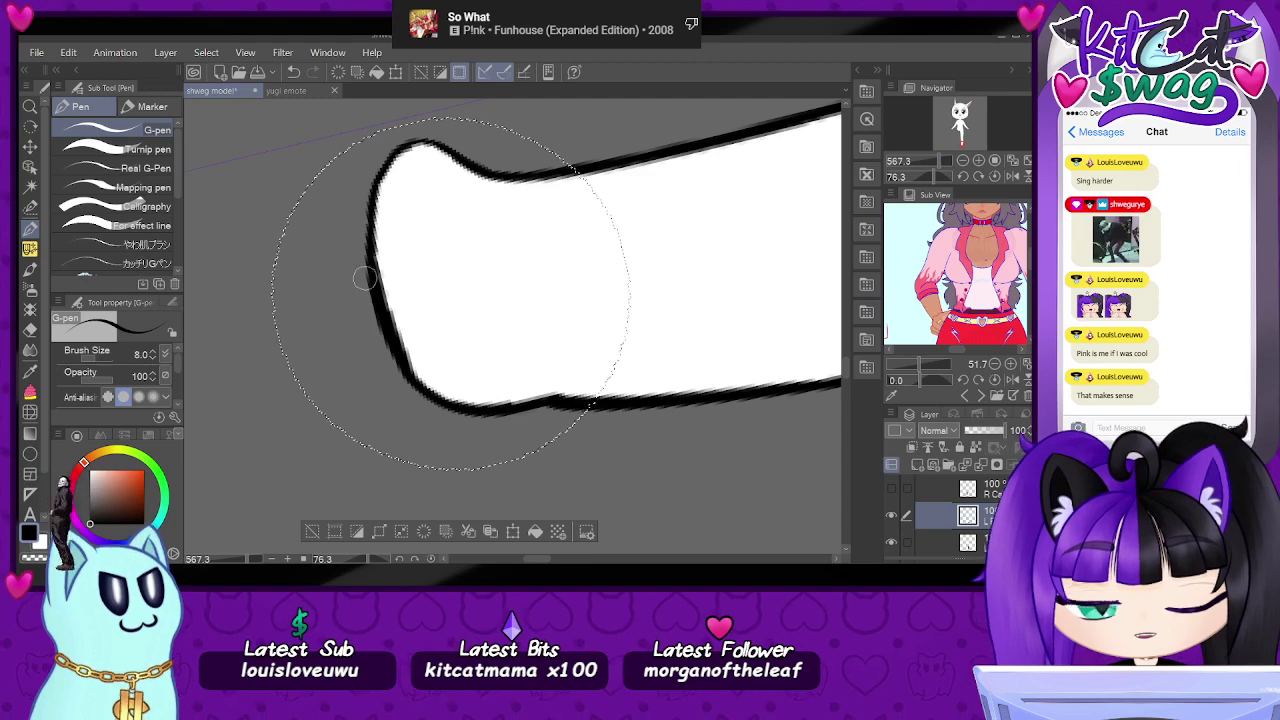
pyautogui.press('e')
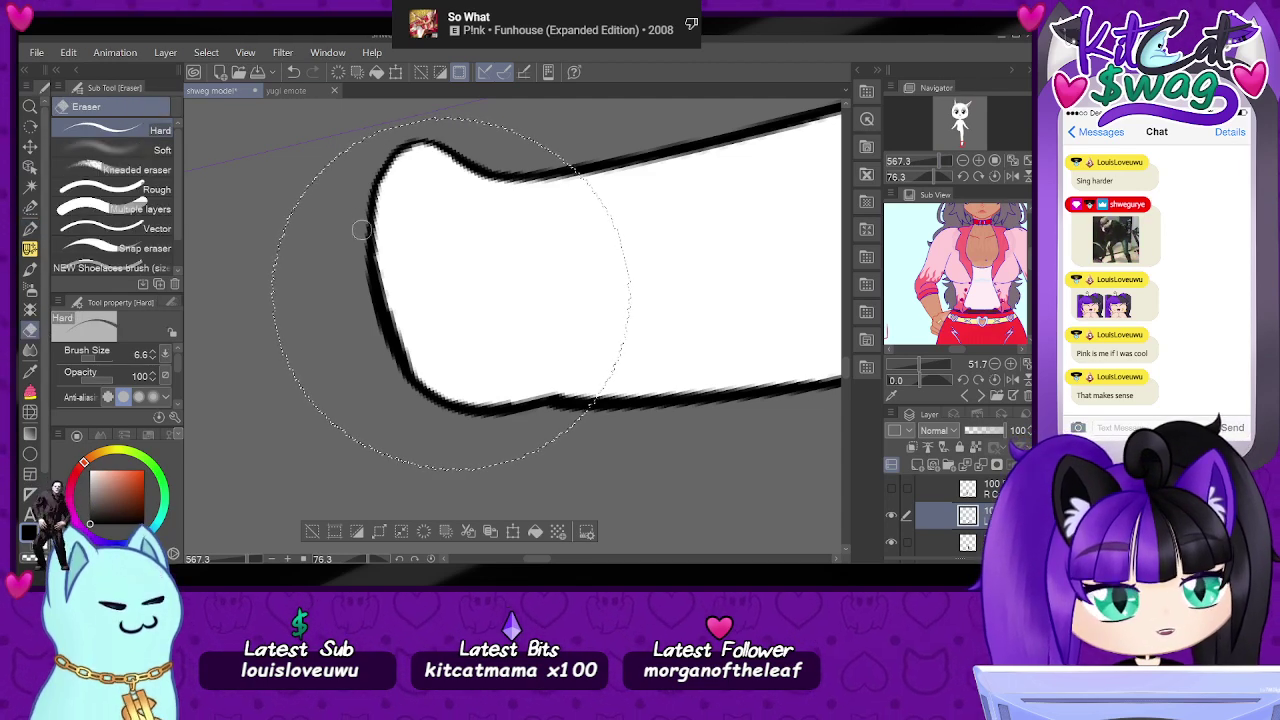
pyautogui.moveTo(365, 271); pyautogui.dragTo(371, 341)
pyautogui.moveTo(363, 231); pyautogui.dragTo(391, 391)
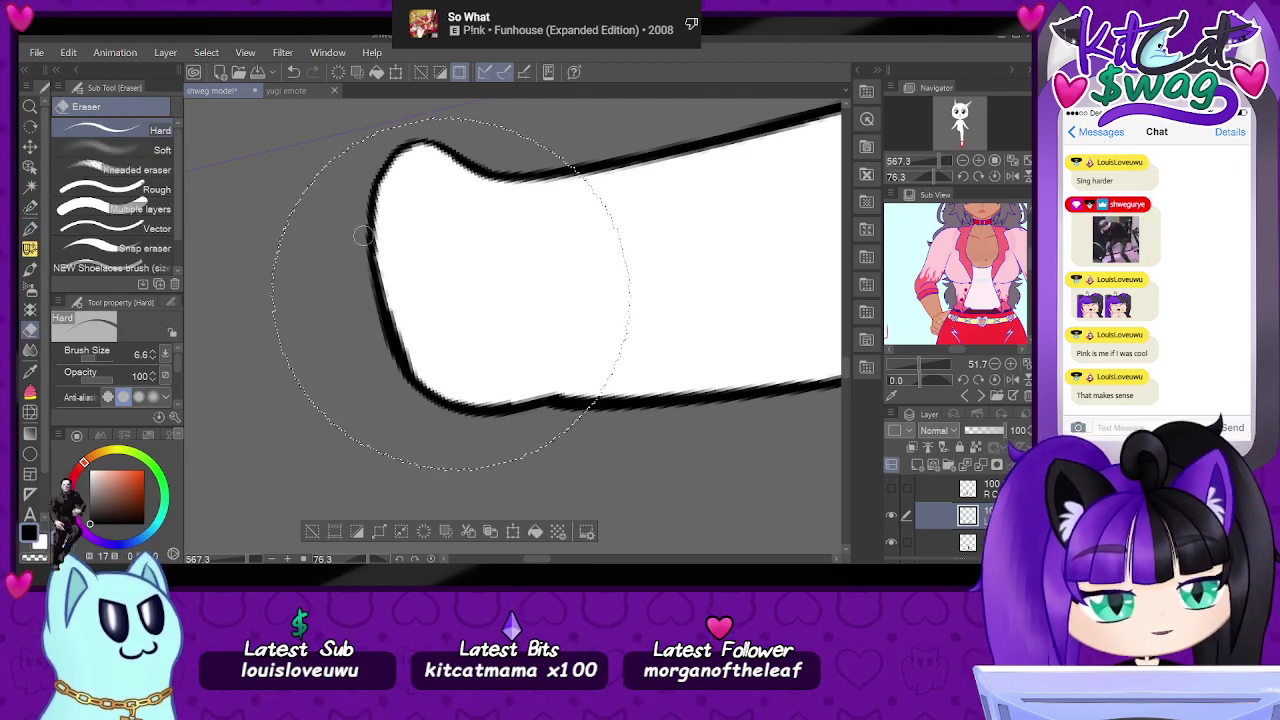
pyautogui.moveTo(363, 229); pyautogui.dragTo(403, 393)
pyautogui.hotkey('ctrl', 'z')
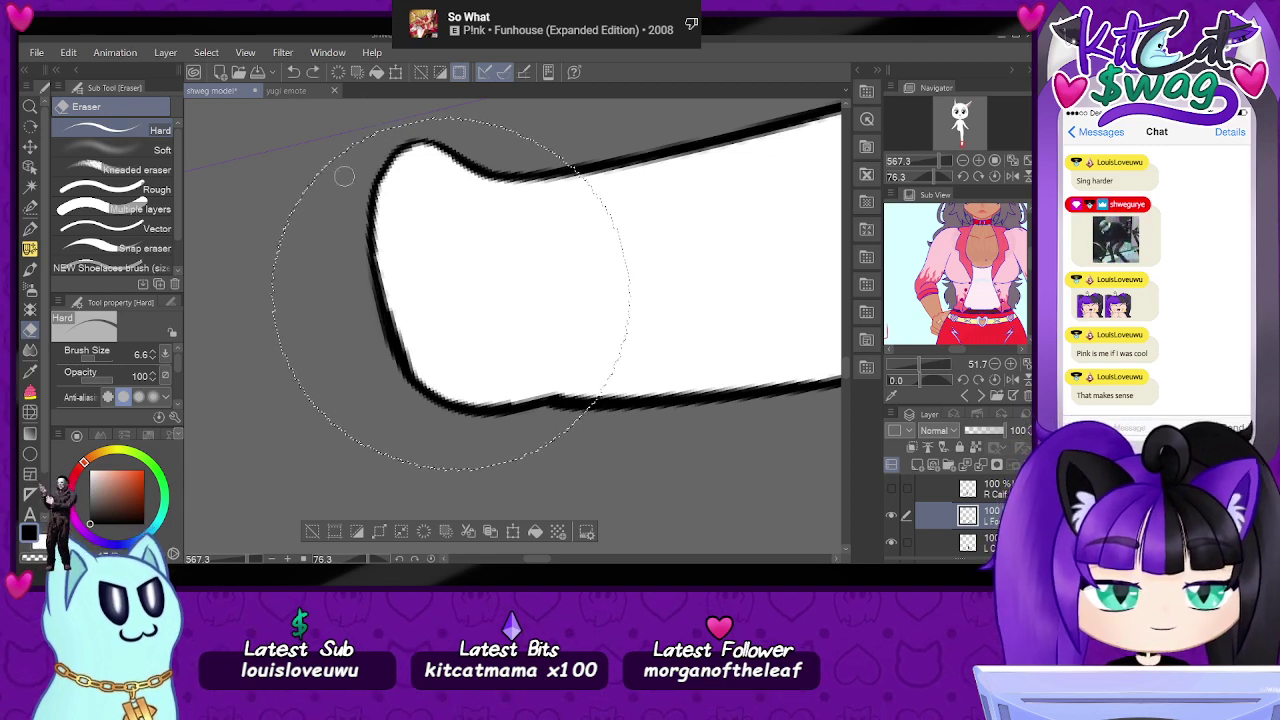
pyautogui.moveTo(375, 298)
pyautogui.mouseDown()
pyautogui.moveTo(363, 266)
pyautogui.moveTo(413, 397)
pyautogui.moveTo(366, 277)
pyautogui.mouseUp()
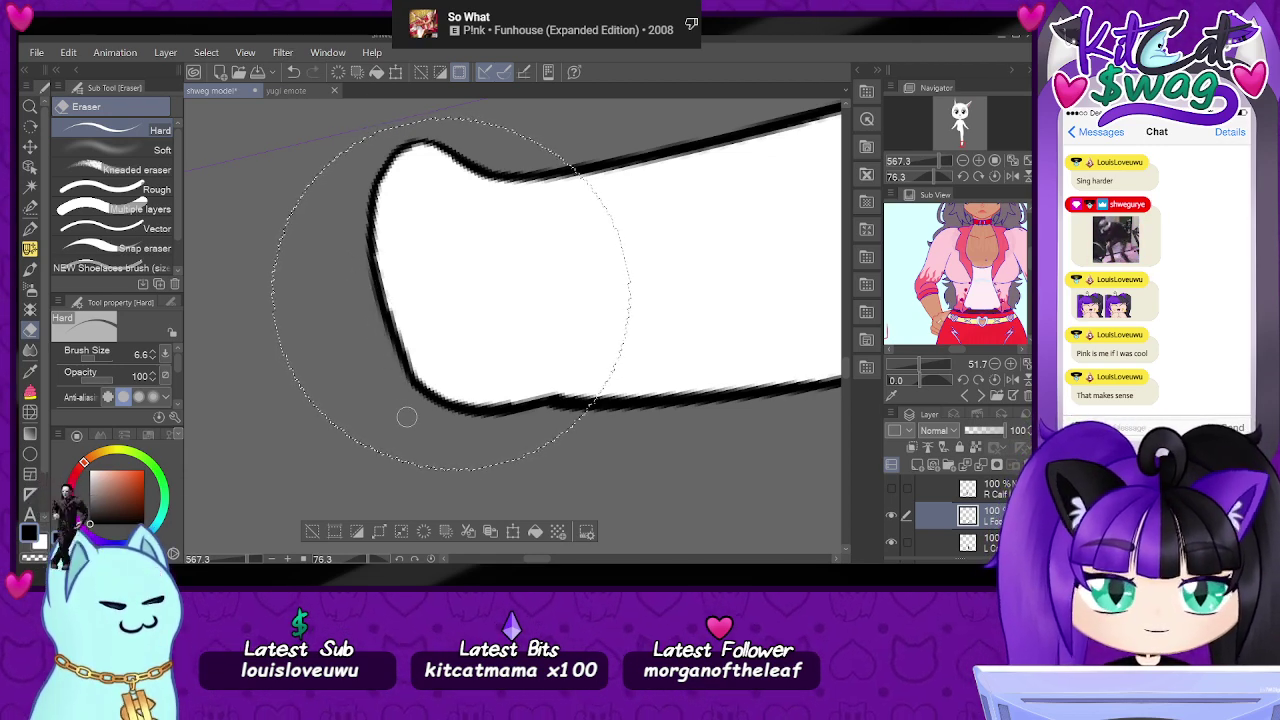
pyautogui.click(996, 177)
pyautogui.moveTo(940, 160)
pyautogui.mouseDown()
pyautogui.moveTo(923, 160)
pyautogui.moveTo(955, 138)
pyautogui.mouseUp()
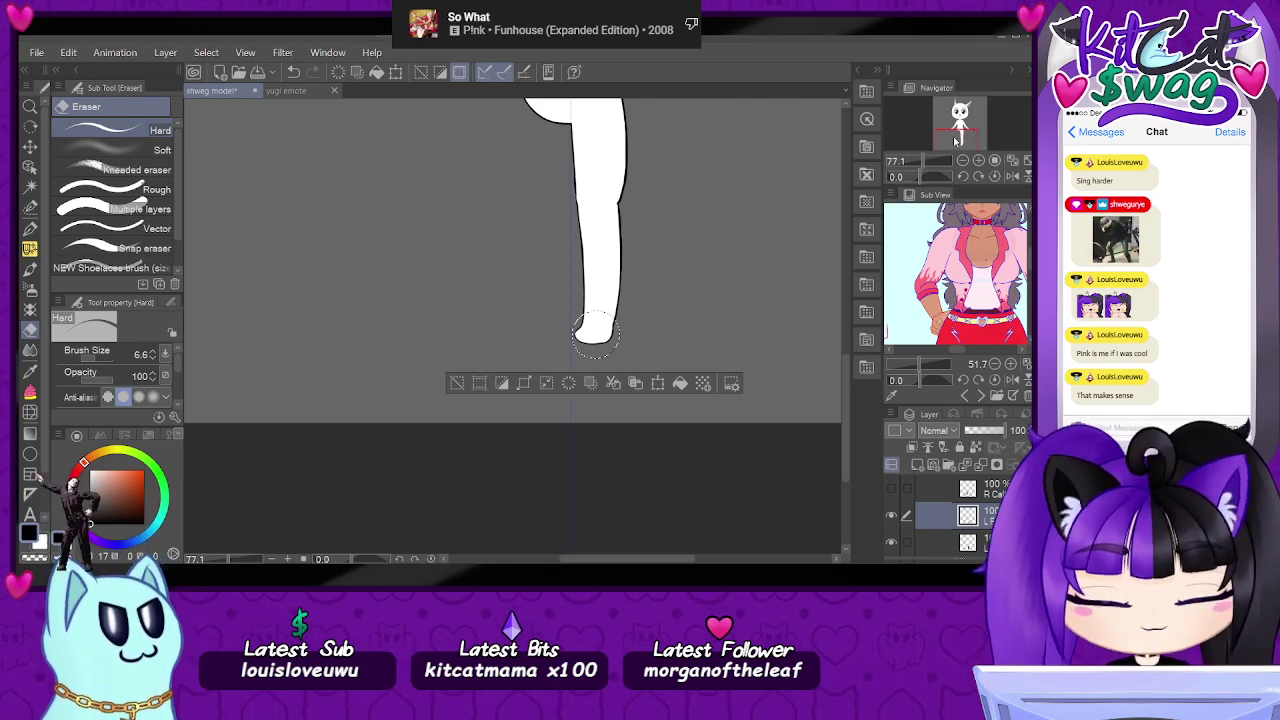
# - Hide the left calf's white fill layer and its line layer so only the left foot is shown
pyautogui.moveTo(960, 138)
pyautogui.mouseDown()
pyautogui.moveTo(922, 162)
pyautogui.moveTo(936, 164)
pyautogui.mouseUp()
pyautogui.click(30, 167)
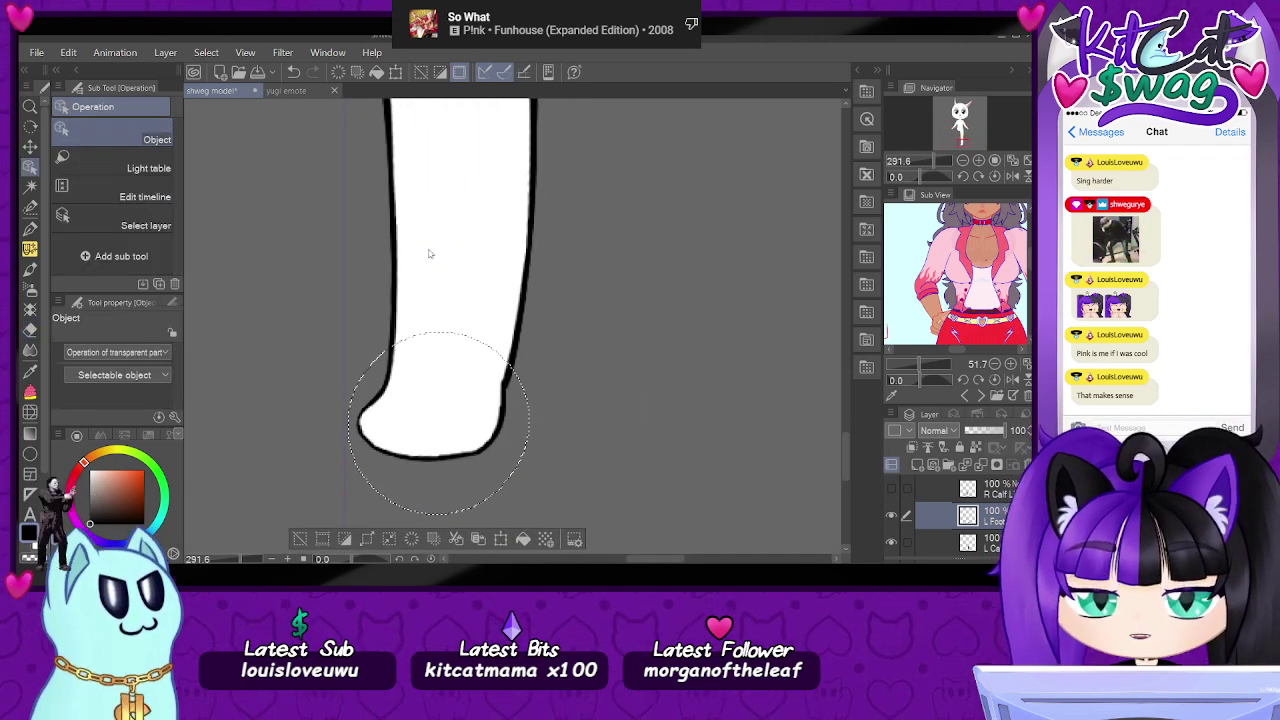
pyautogui.click(431, 252)
pyautogui.click(891, 488)
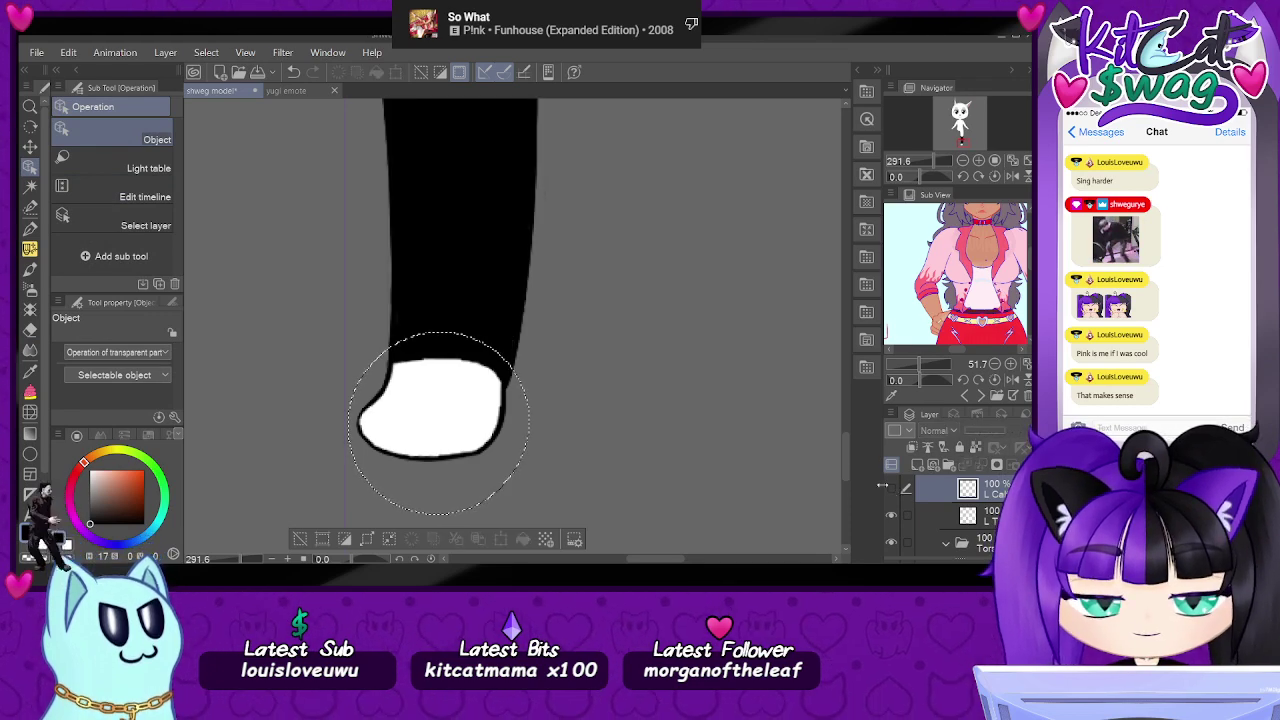
pyautogui.click(918, 541)
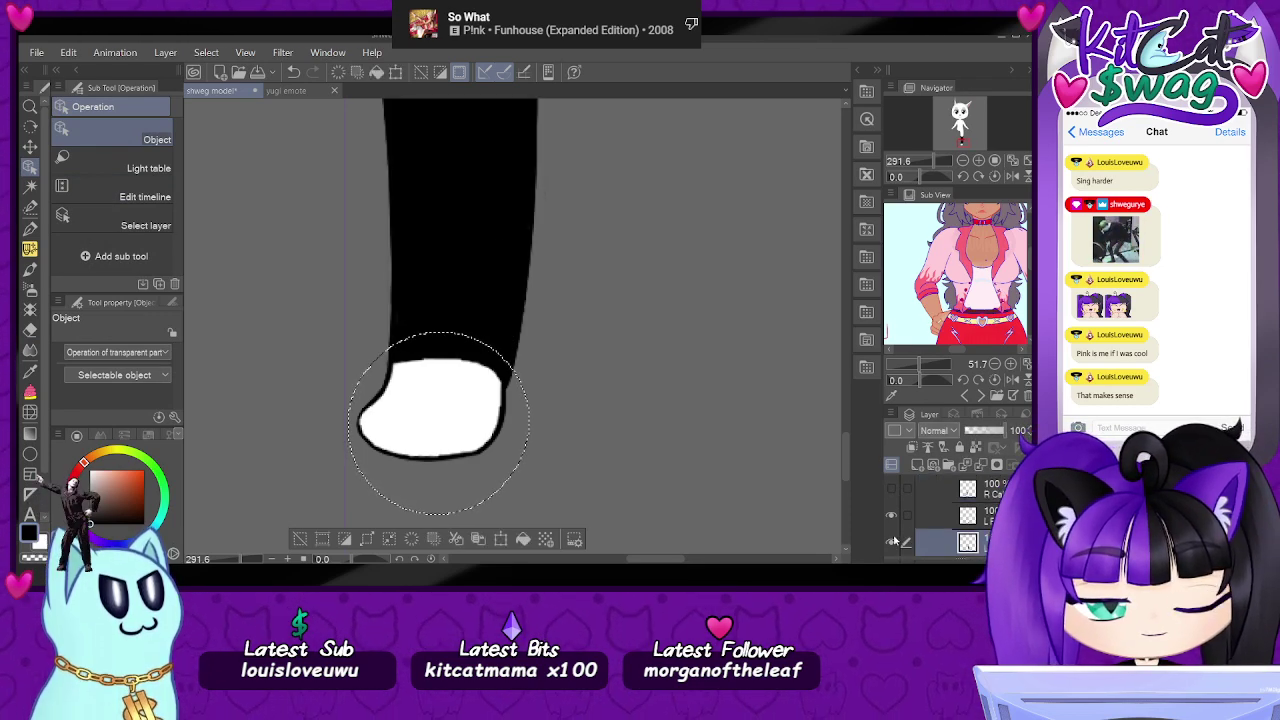
pyautogui.click(892, 544)
pyautogui.scroll(3, 450, 375)
# - Ink the left foot's upper edge from the heel-side corner toward the middle on its line layer with the G-pen at brush size 8
pyautogui.click(492, 417)
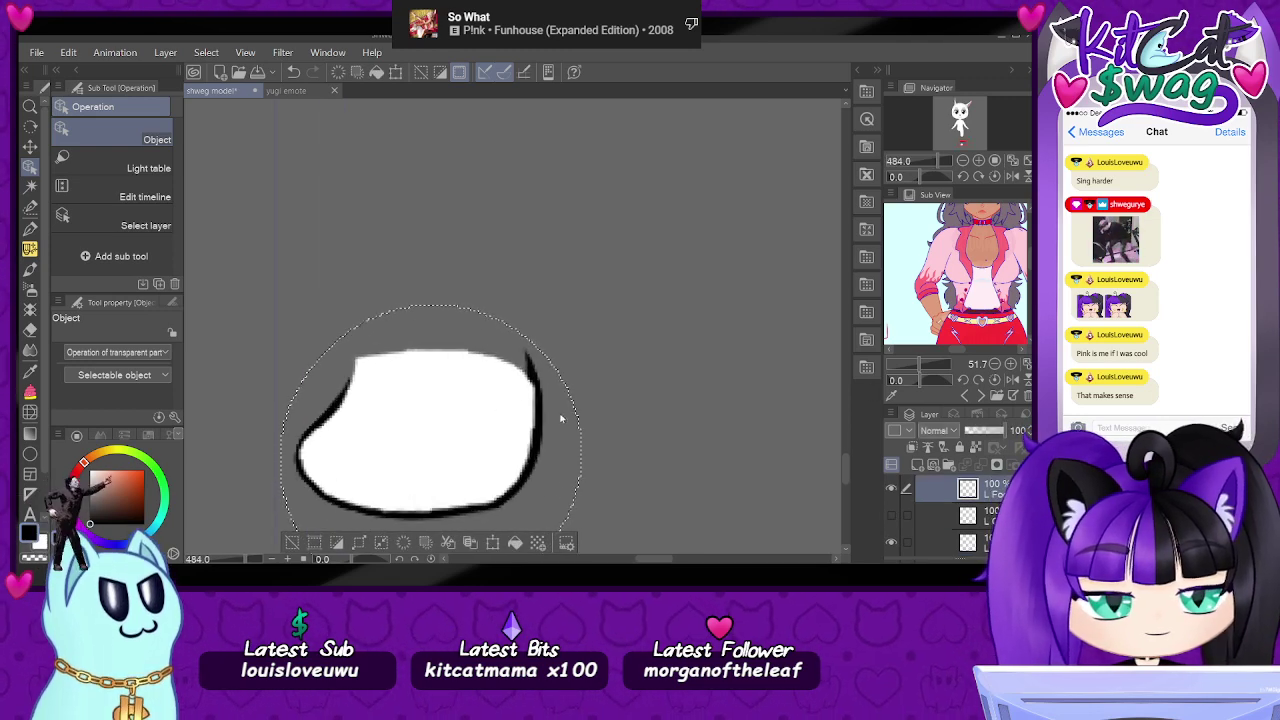
pyautogui.click(541, 415)
pyautogui.press('p')
pyautogui.moveTo(919, 177); pyautogui.dragTo(903, 179)
pyautogui.moveTo(562, 309)
pyautogui.mouseDown()
pyautogui.moveTo(545, 371)
pyautogui.moveTo(564, 309)
pyautogui.moveTo(540, 394)
pyautogui.moveTo(539, 428)
pyautogui.mouseUp()
pyautogui.click(994, 177)
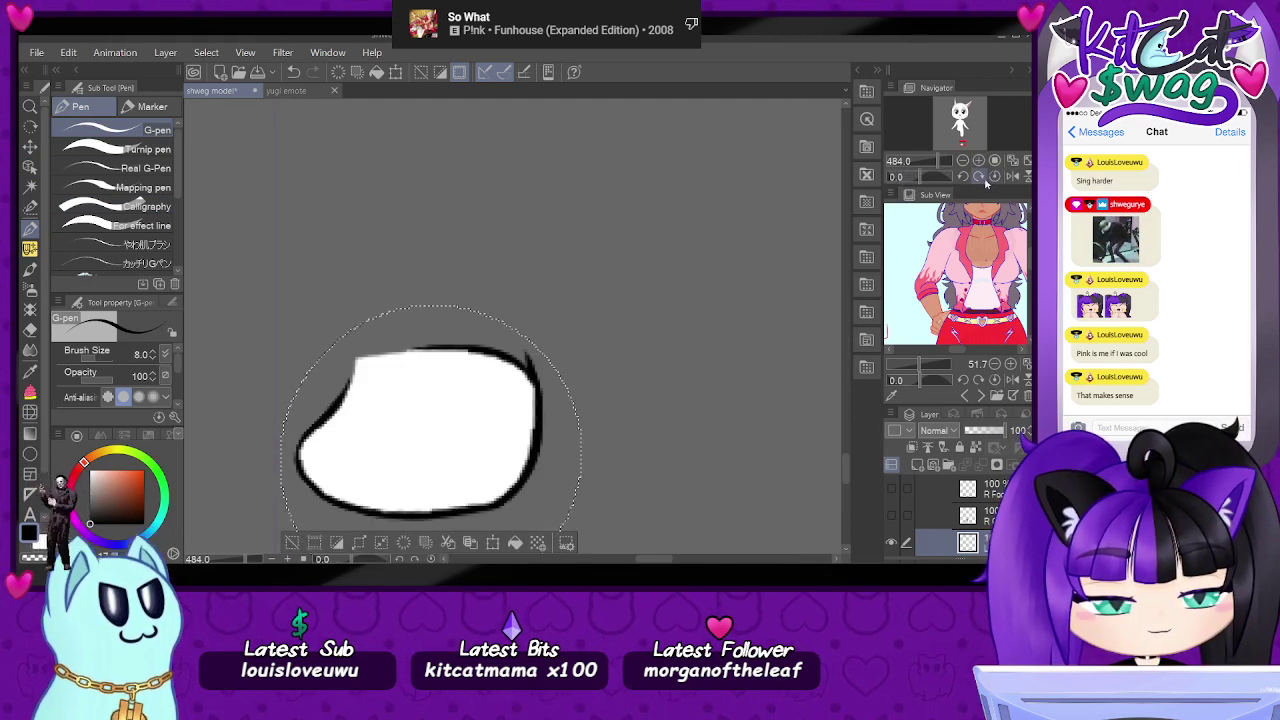
pyautogui.moveTo(918, 177); pyautogui.dragTo(897, 180)
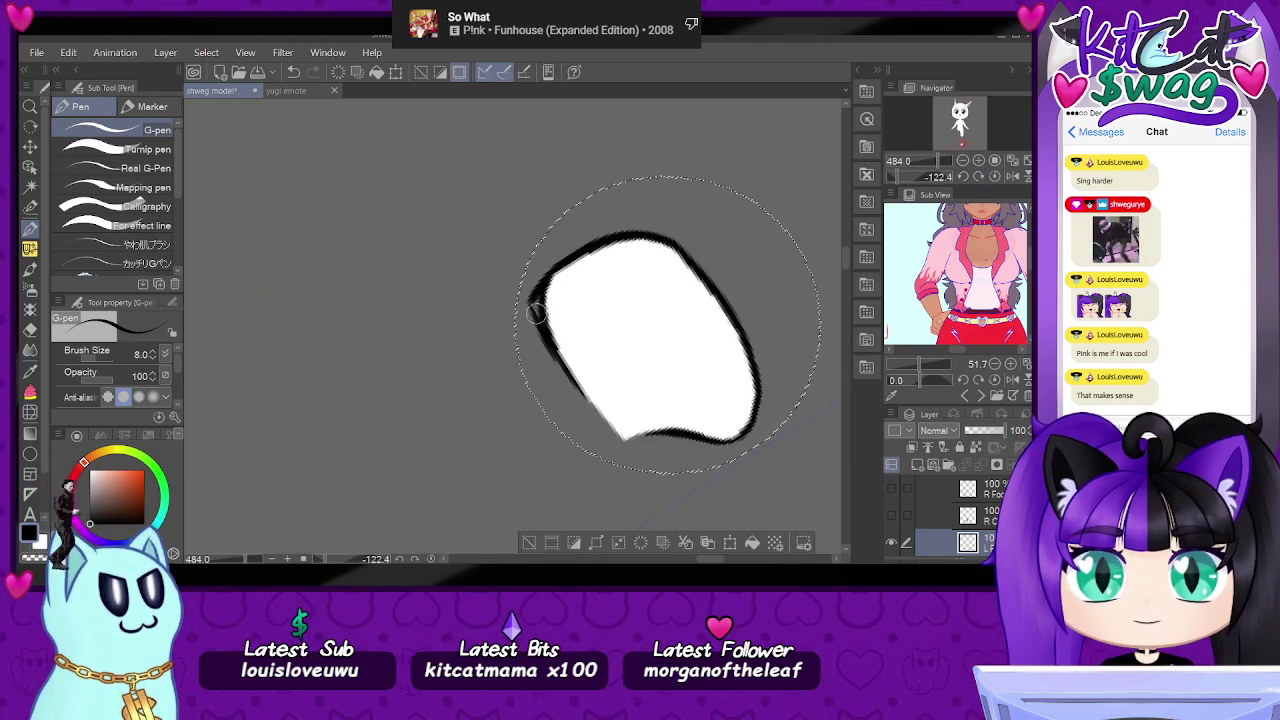
pyautogui.click(994, 177)
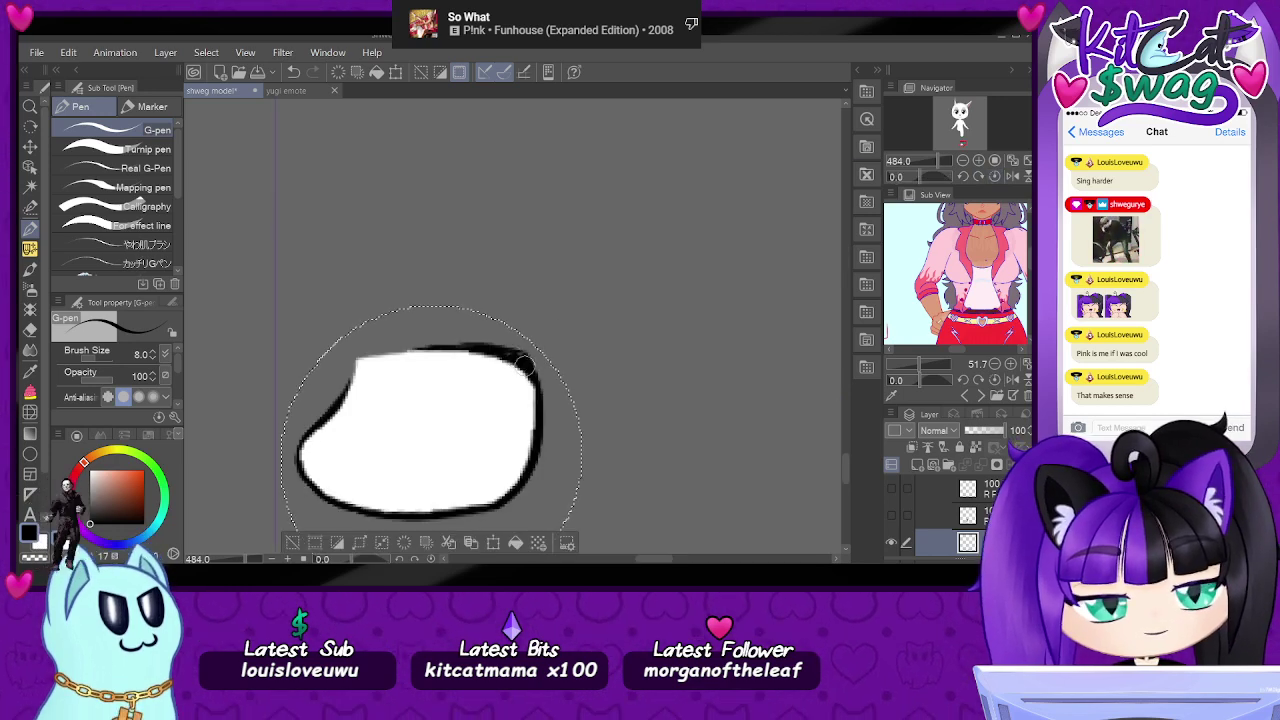
# - Ink the rest of the left foot's upper edge to the front of the ankle, closing the outline
pyautogui.moveTo(917, 178); pyautogui.dragTo(908, 179)
pyautogui.moveTo(962, 145); pyautogui.dragTo(958, 148)
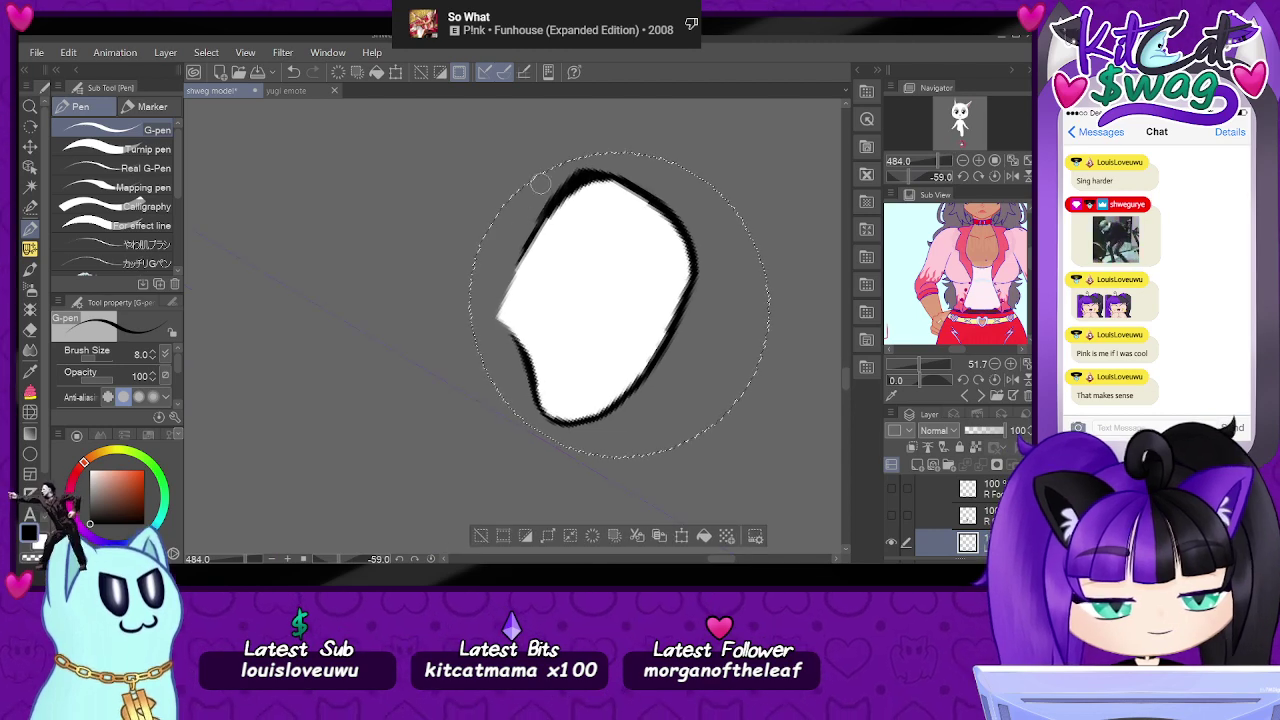
pyautogui.moveTo(560, 195); pyautogui.dragTo(530, 240)
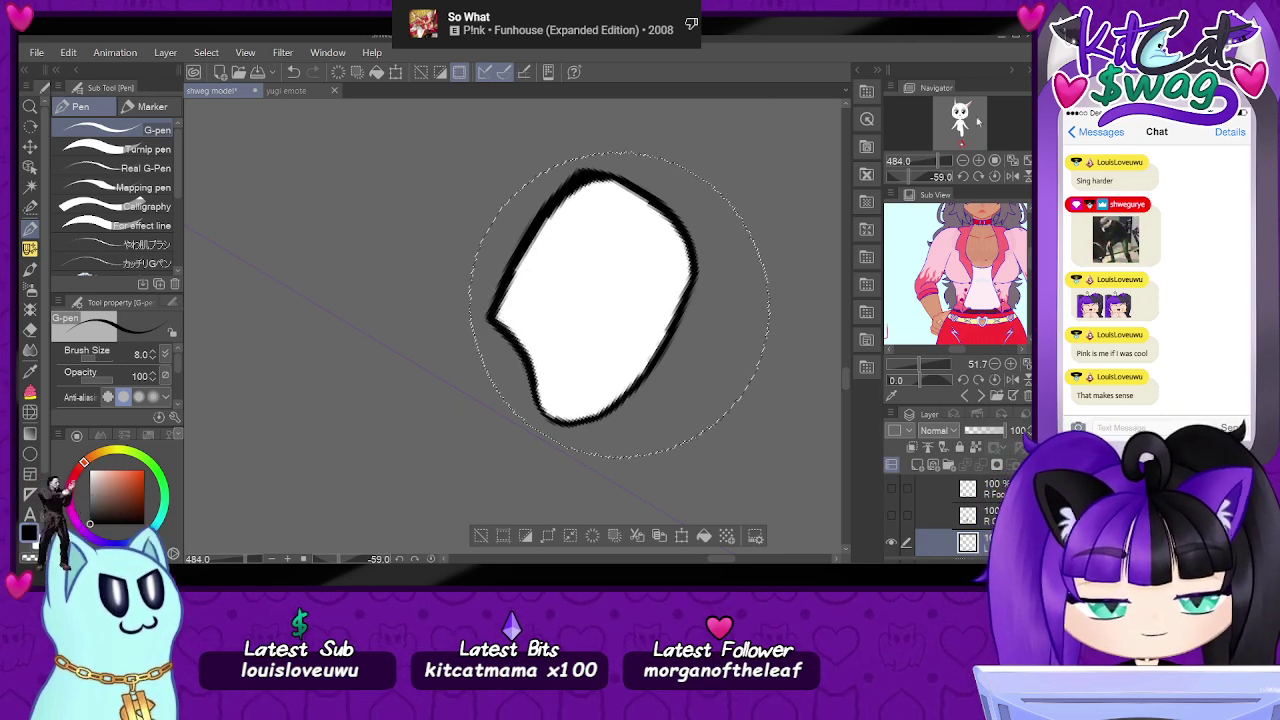
pyautogui.click(995, 176)
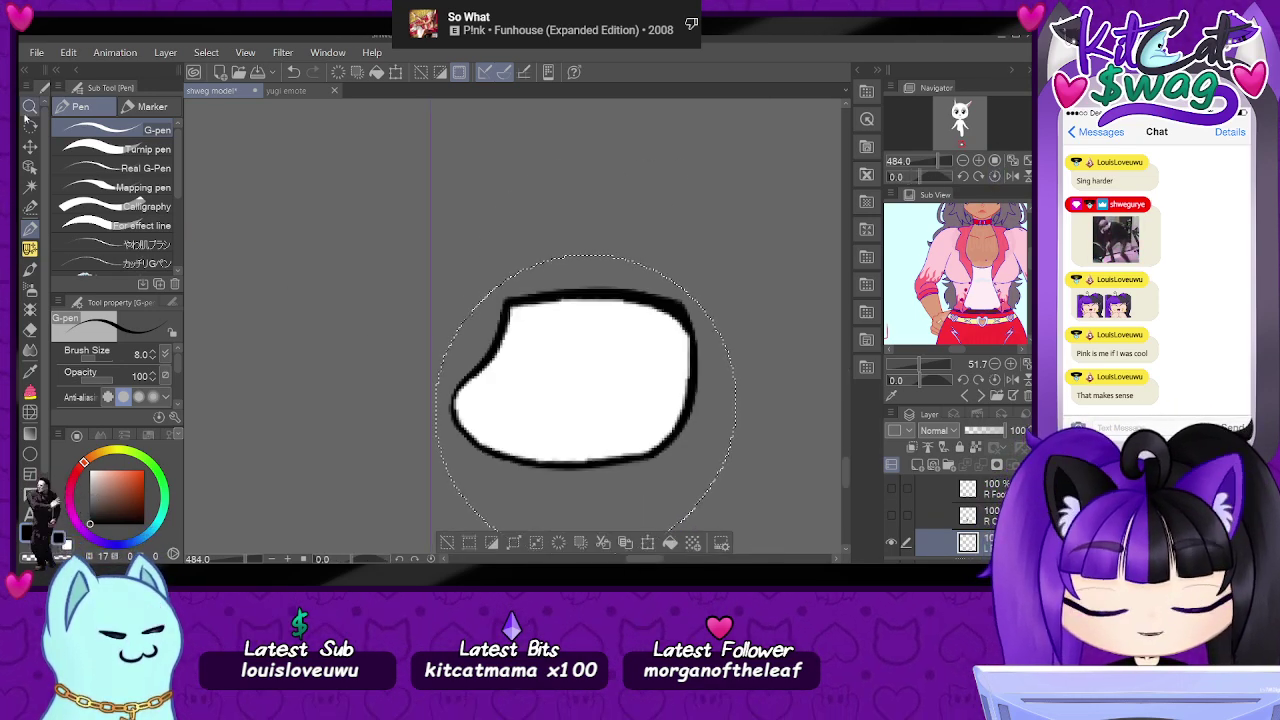
# - Compare the foot with the left calf's fill layer hidden and shown, leave the calf fill visible, and clear the circular selection
pyautogui.click(30, 167)
pyautogui.click(642, 350)
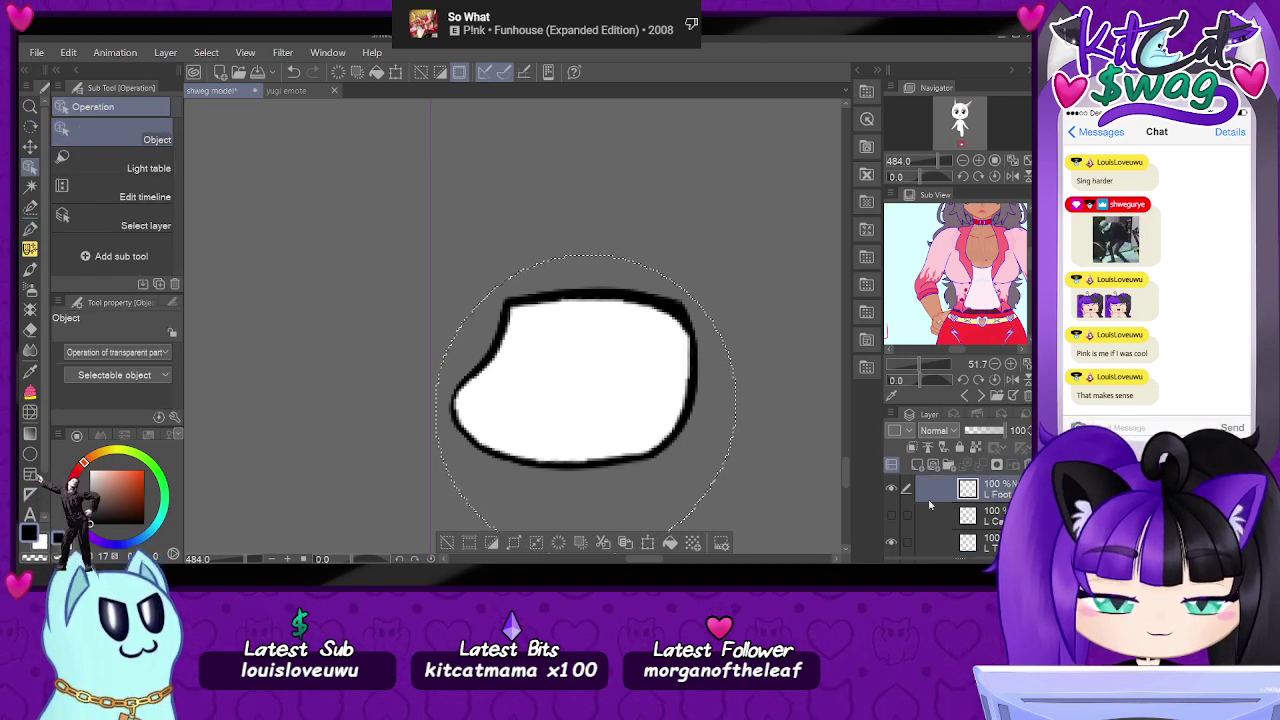
pyautogui.click(891, 527)
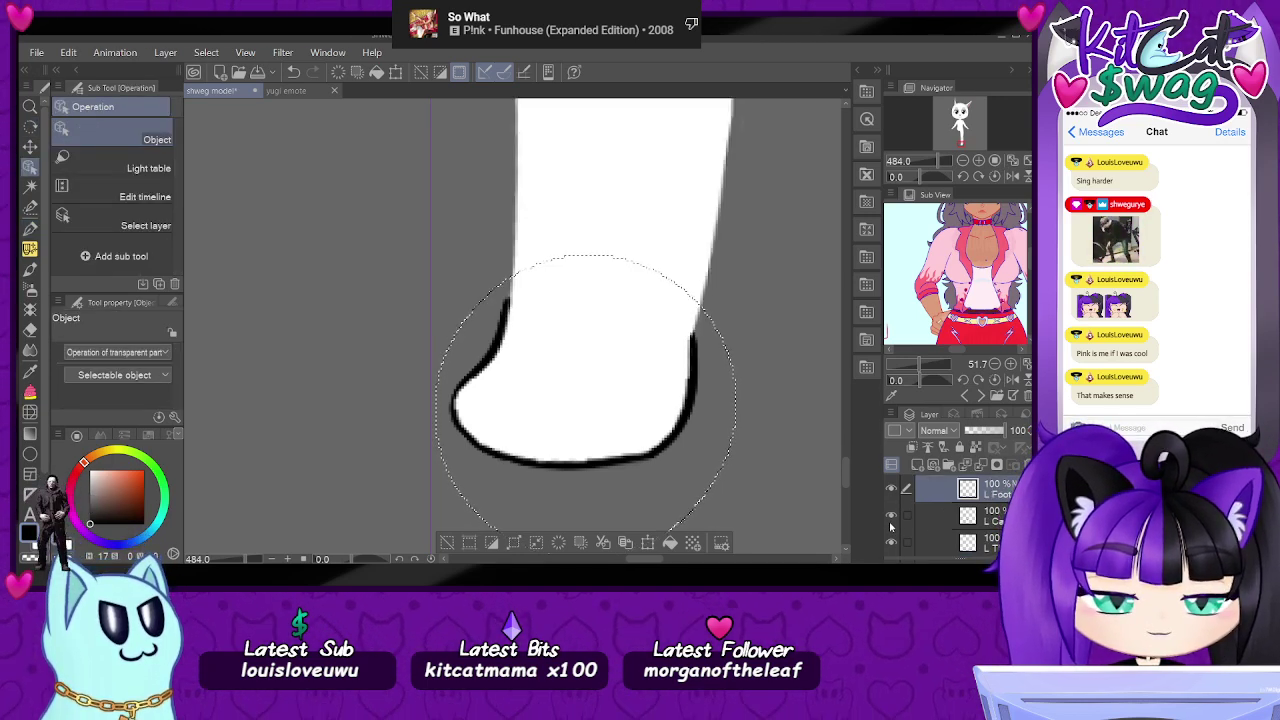
pyautogui.click(891, 525)
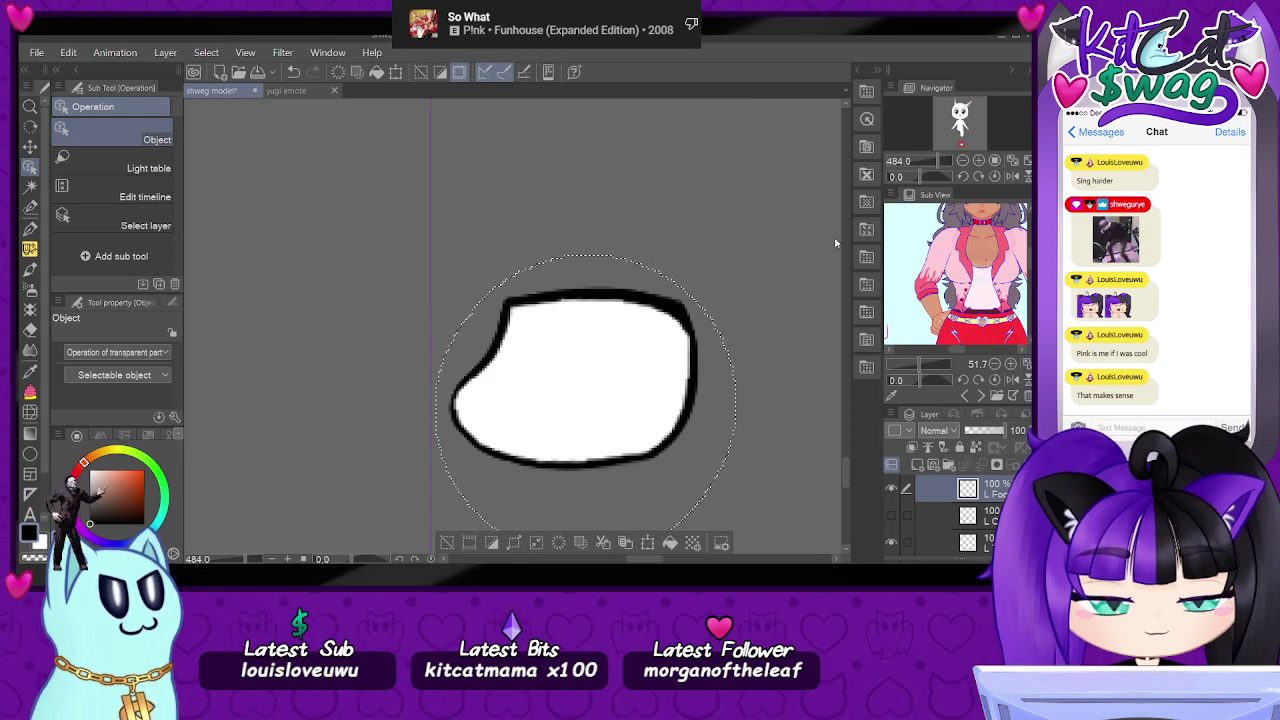
pyautogui.click(892, 518)
pyautogui.click(892, 518)
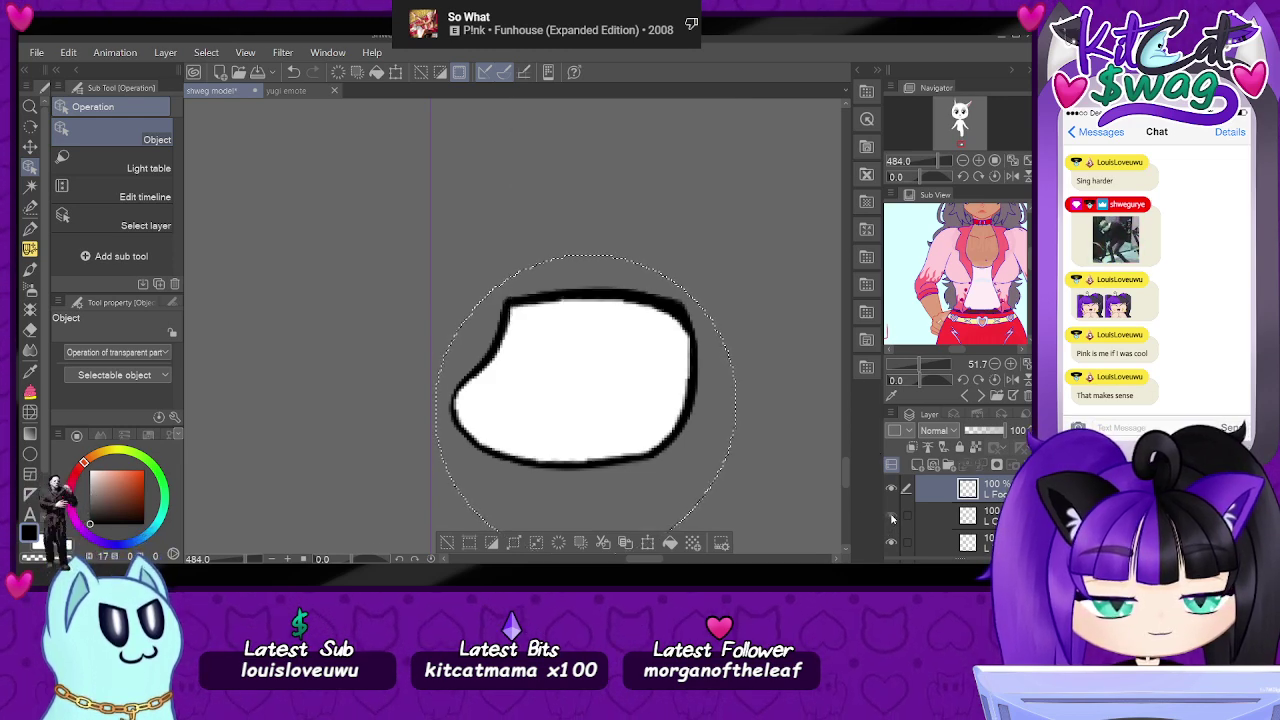
pyautogui.click(892, 518)
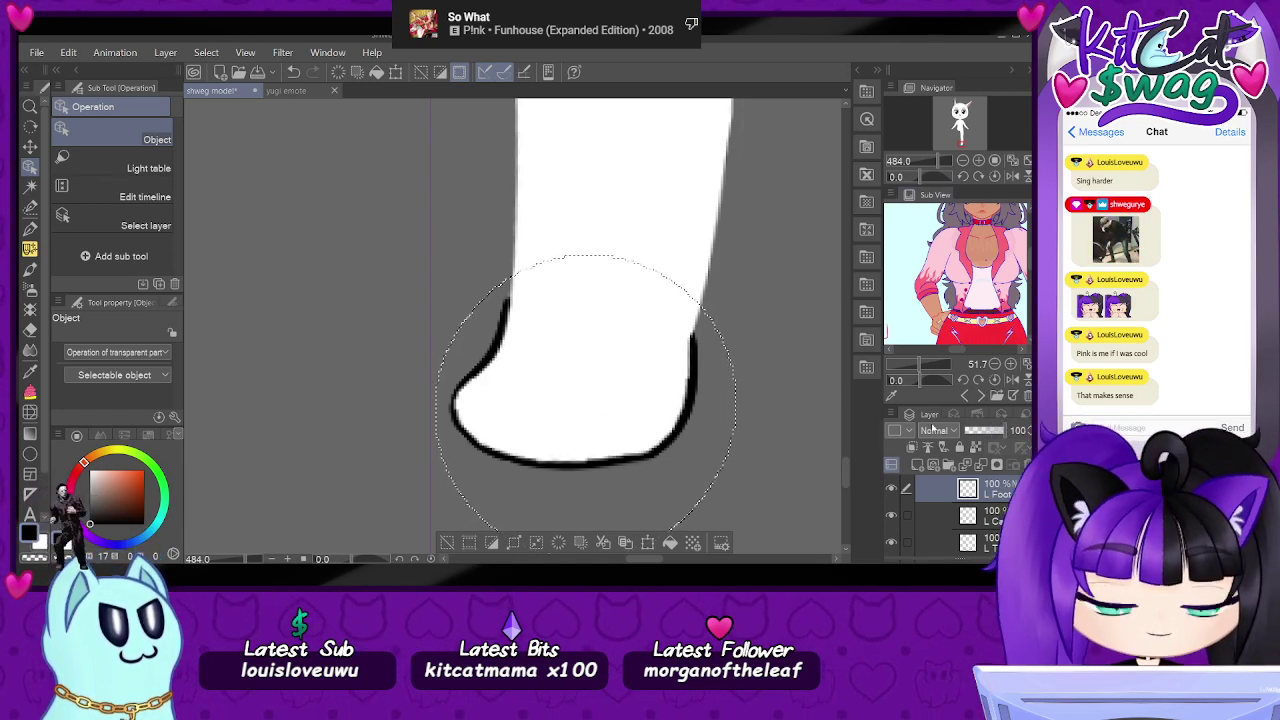
pyautogui.hotkey('ctrl', 'd')
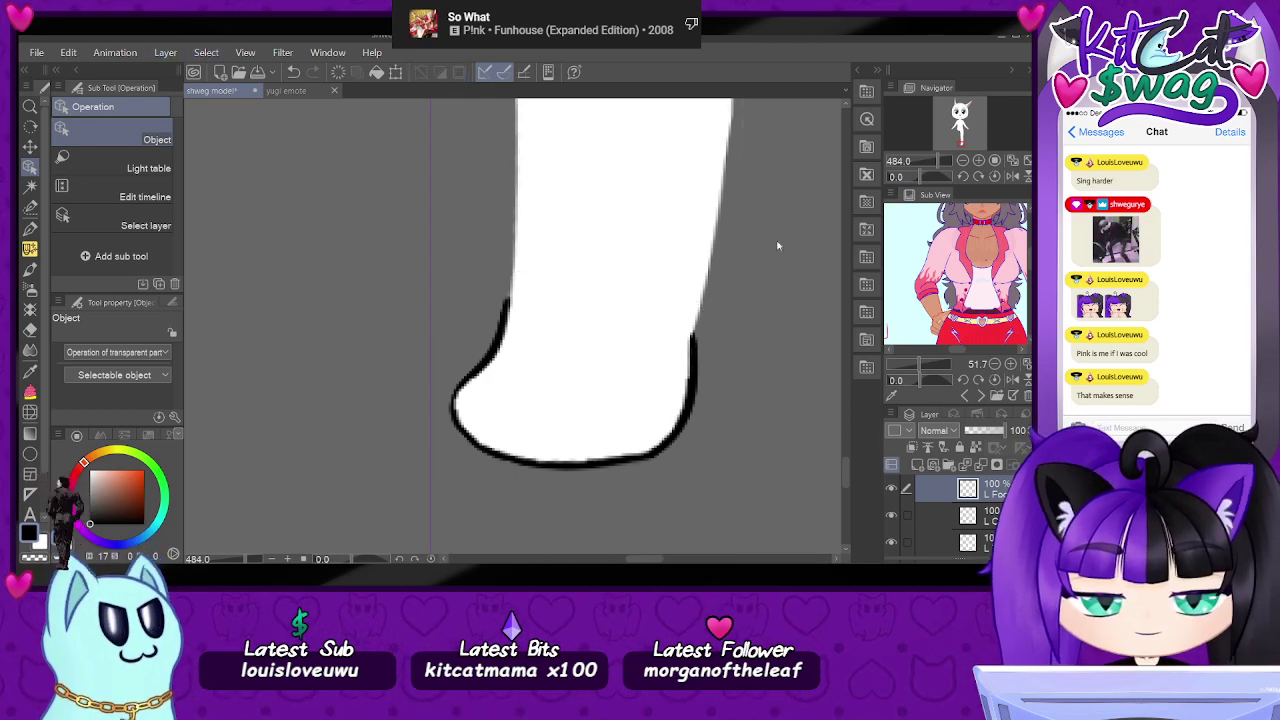
# - Make the left foot's line layer active and show the left calf's line layer
pyautogui.click(696, 370)
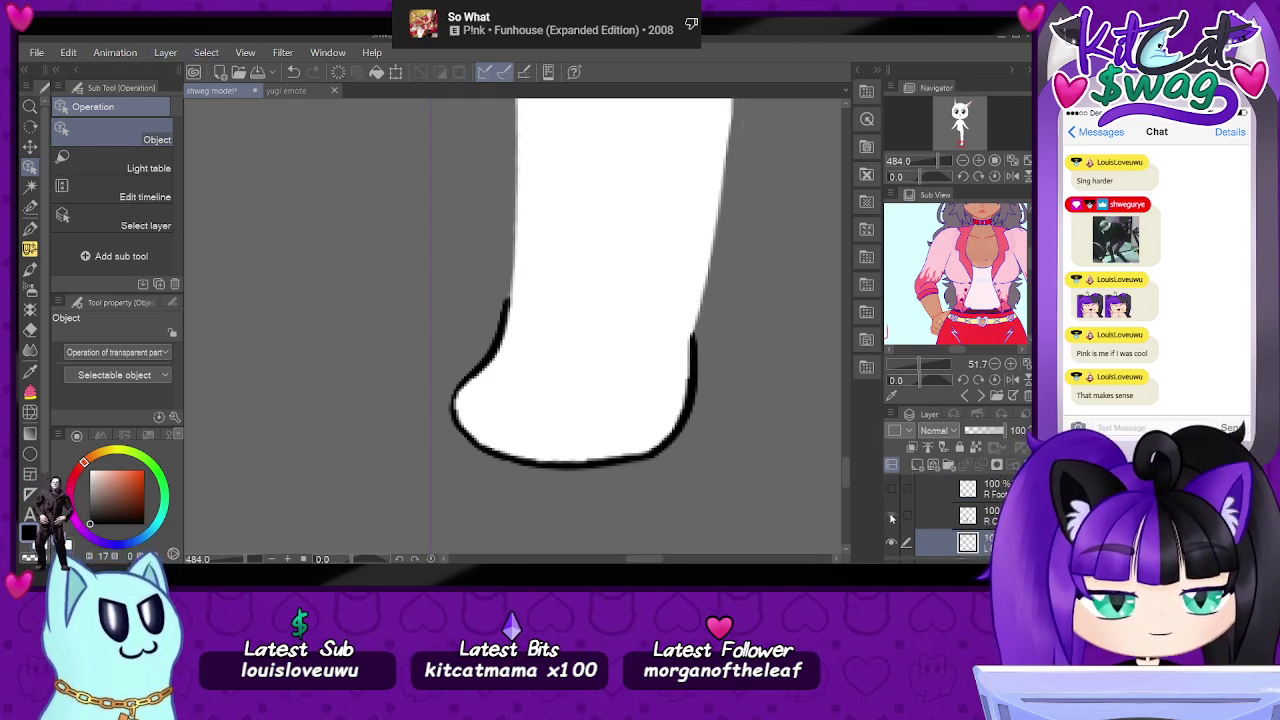
pyautogui.scroll(-2, 894, 525)
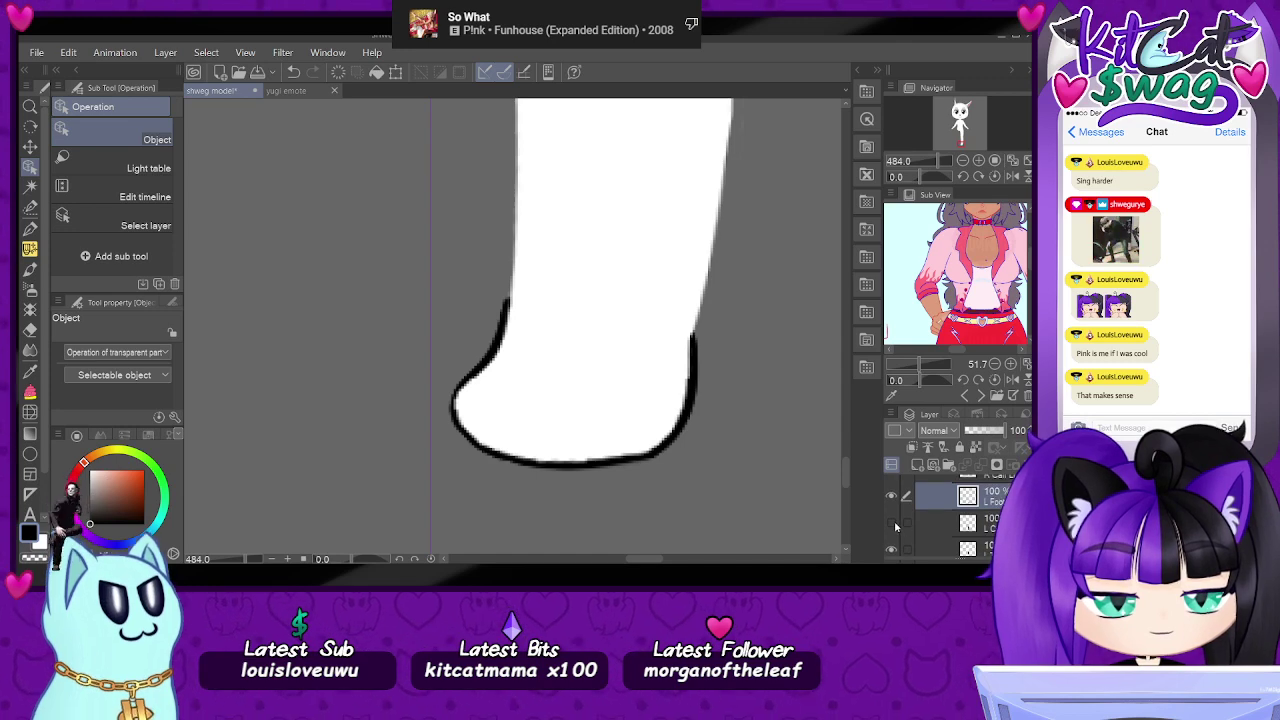
pyautogui.click(892, 524)
# - Remove the R Foot and R Calf layers from the leg line folder
pyautogui.scroll(3, 940, 520)
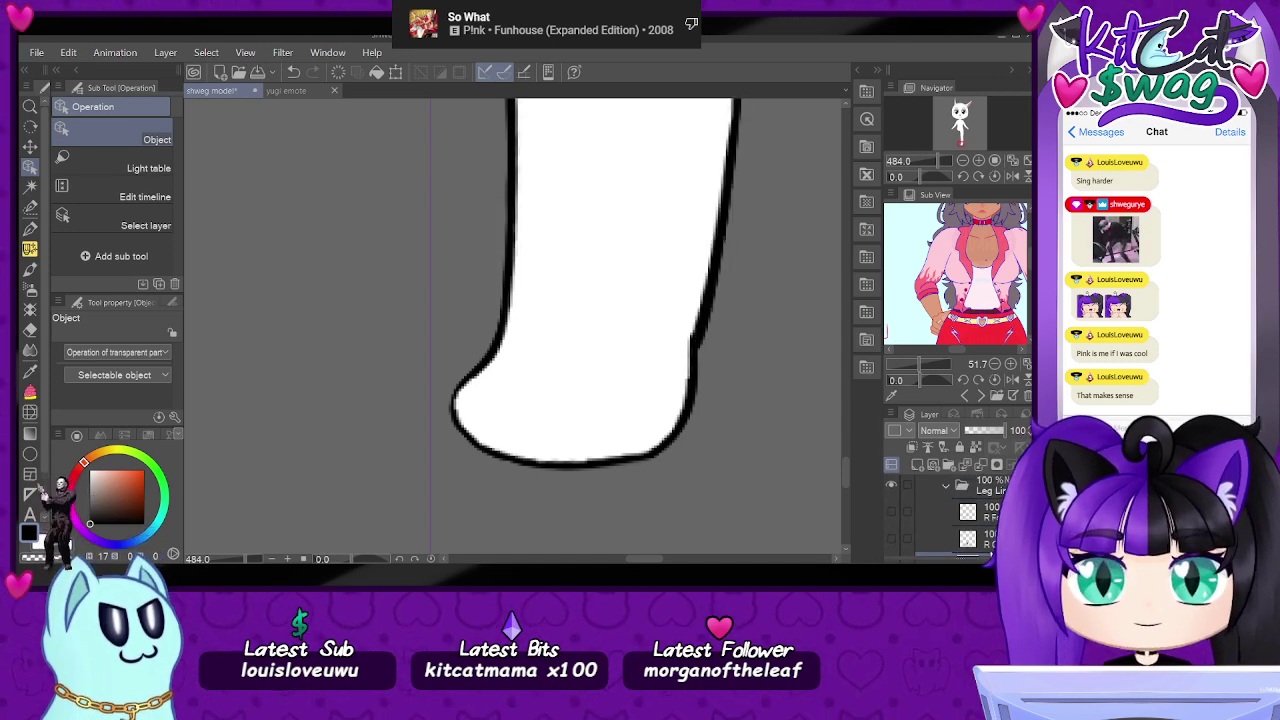
pyautogui.click(968, 539)
pyautogui.keyDown('ctrl'); pyautogui.click(968, 512); pyautogui.keyUp('ctrl')
pyautogui.click(950, 512)
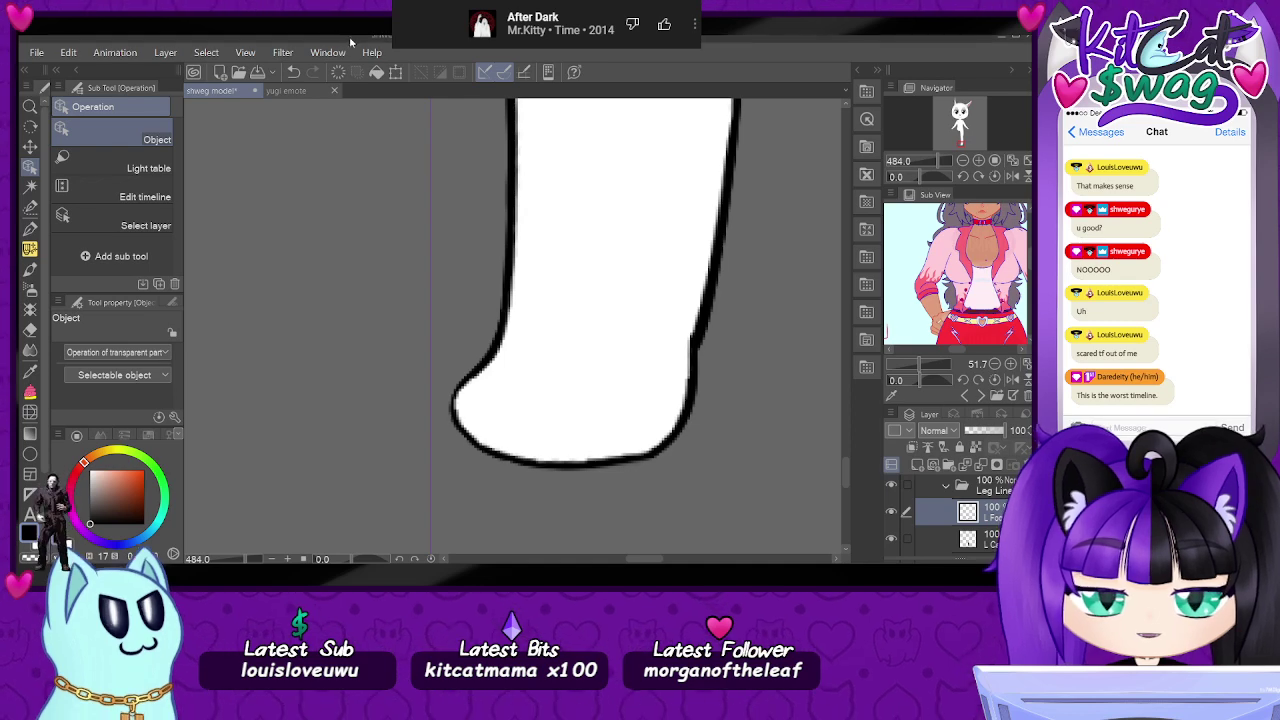
# - Review the inked left leg against the whole figure and up close
pyautogui.scroll(-8, 920, 165)
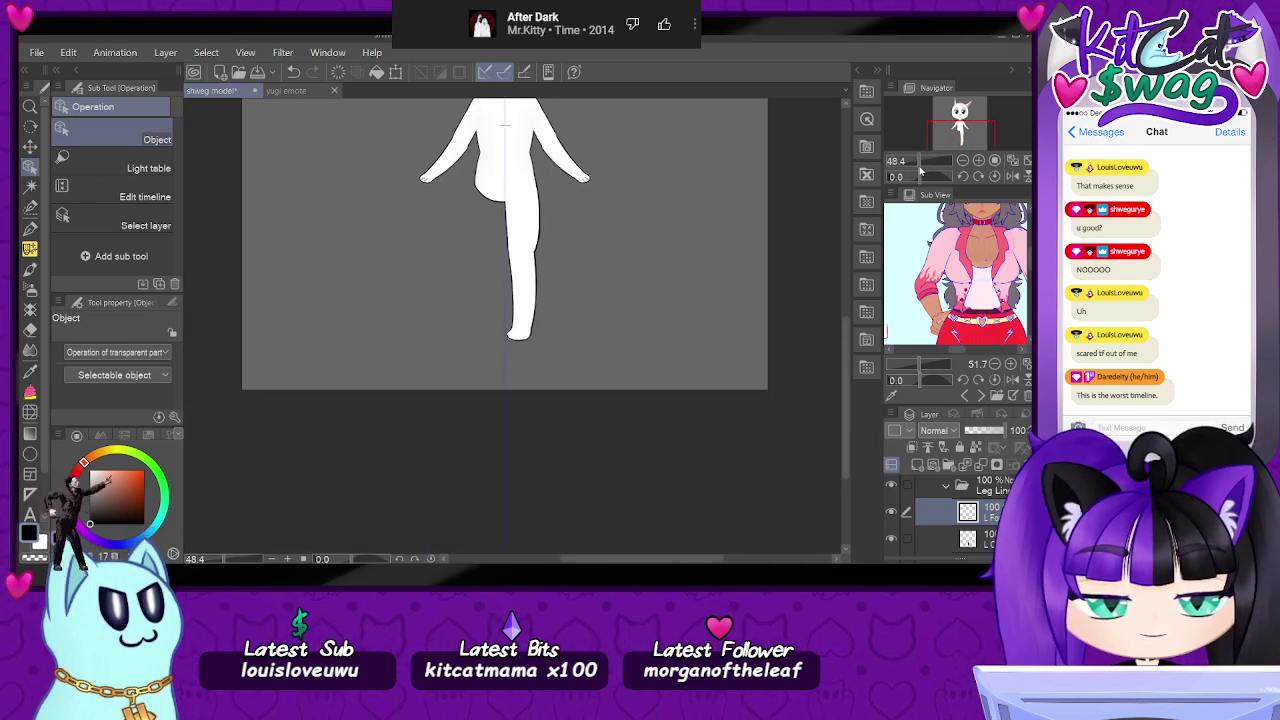
pyautogui.scroll(3, 922, 172)
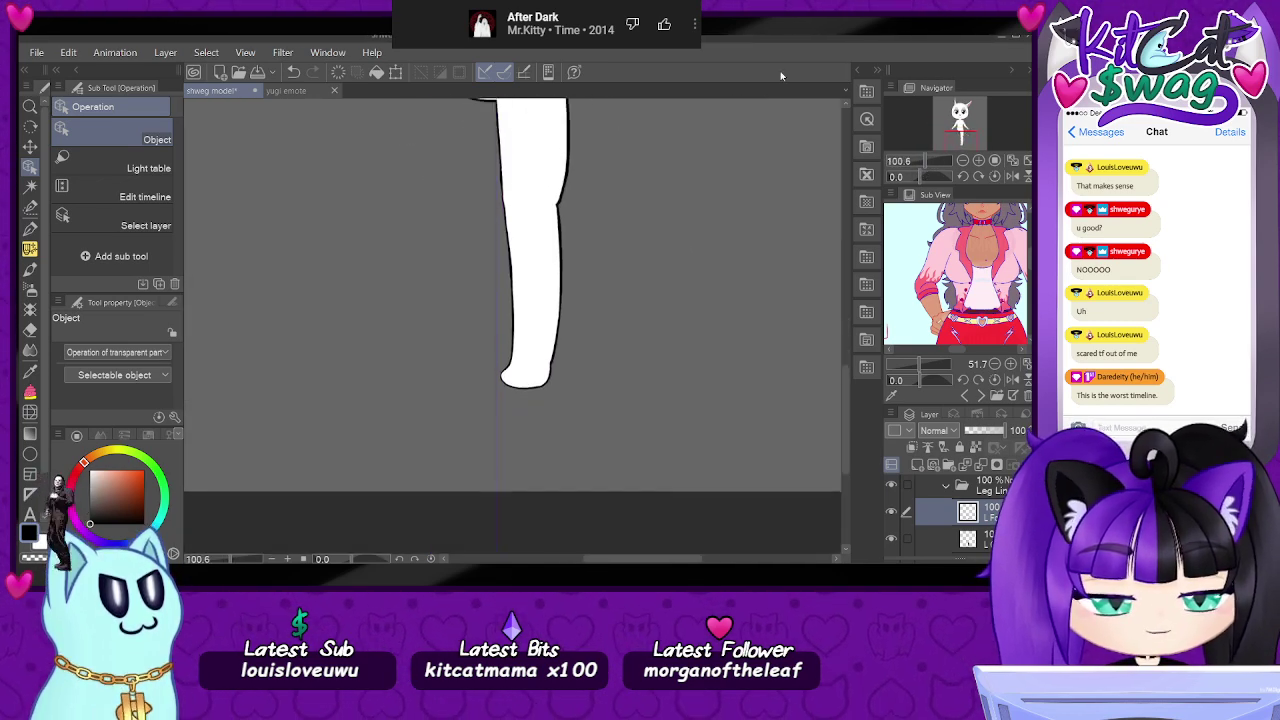
pyautogui.scroll(-4, 924, 165)
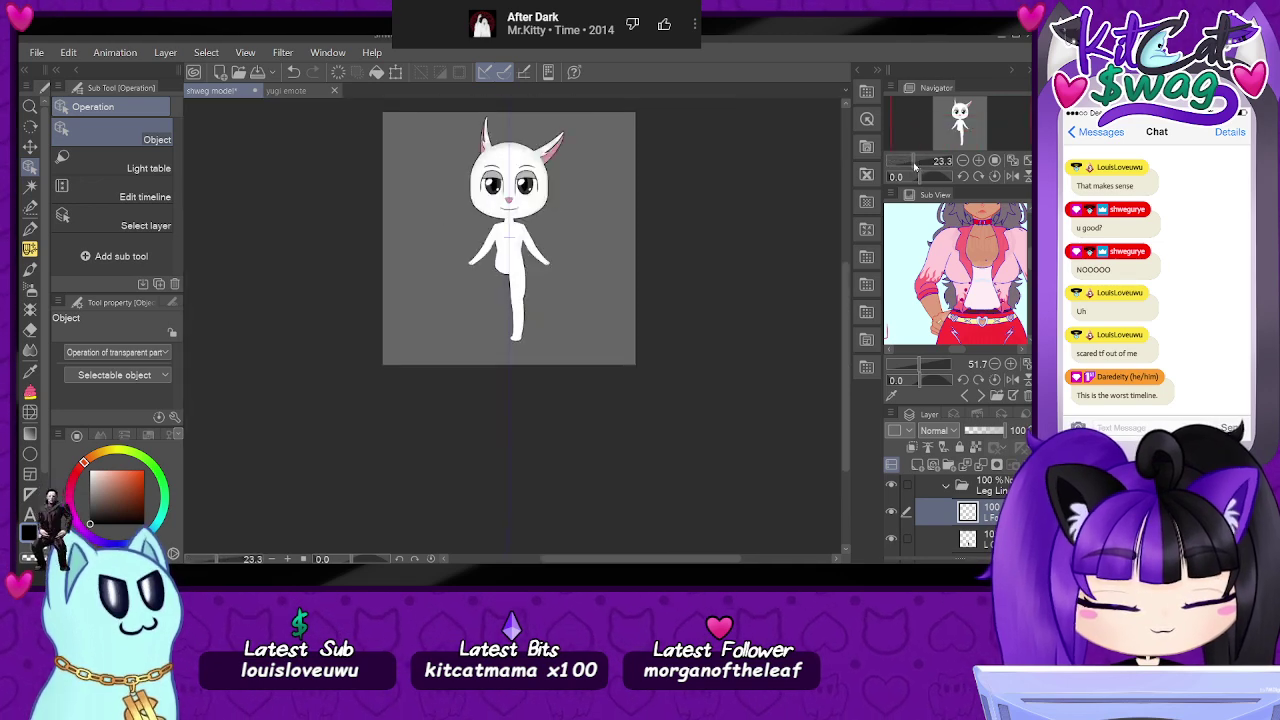
pyautogui.scroll(2, 924, 165)
pyautogui.moveTo(923, 163); pyautogui.dragTo(955, 128)
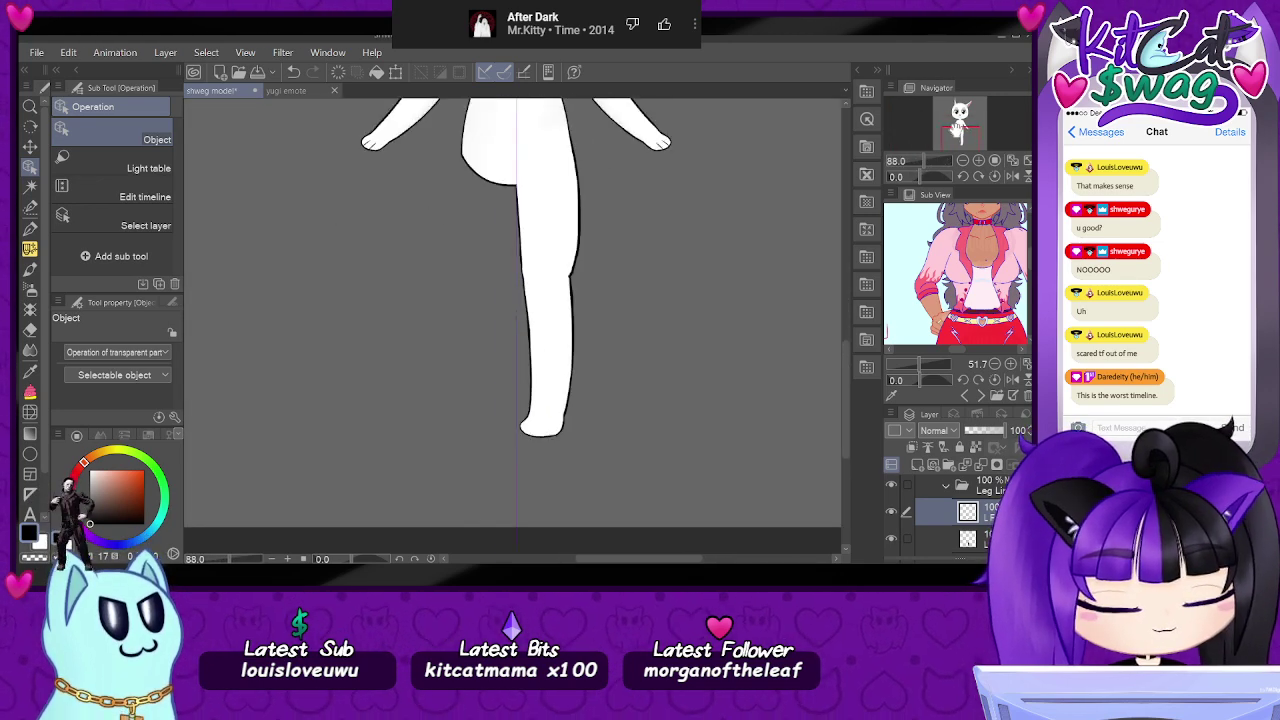
pyautogui.scroll(-2, 1000, 515)
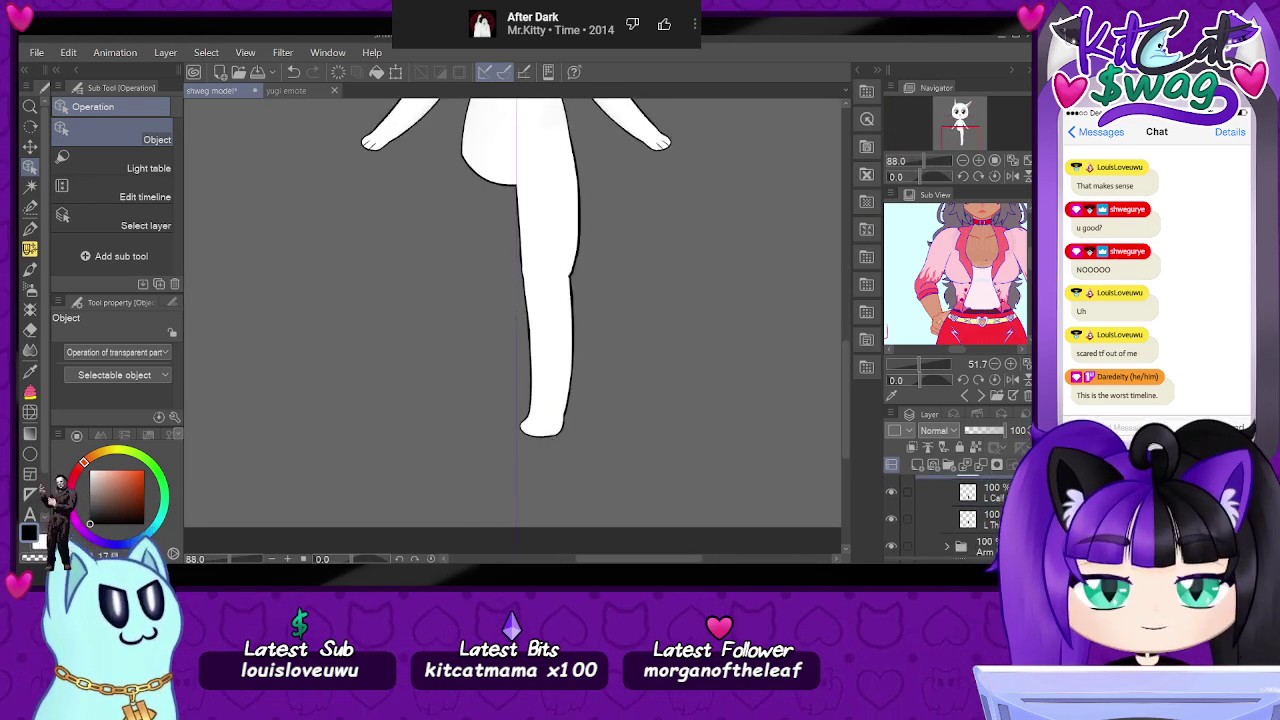
# - Duplicate the left foot, calf and thigh line layers in the leg line folder and select the three copies together
pyautogui.click(1000, 519)
pyautogui.hotkey('alt', ']')
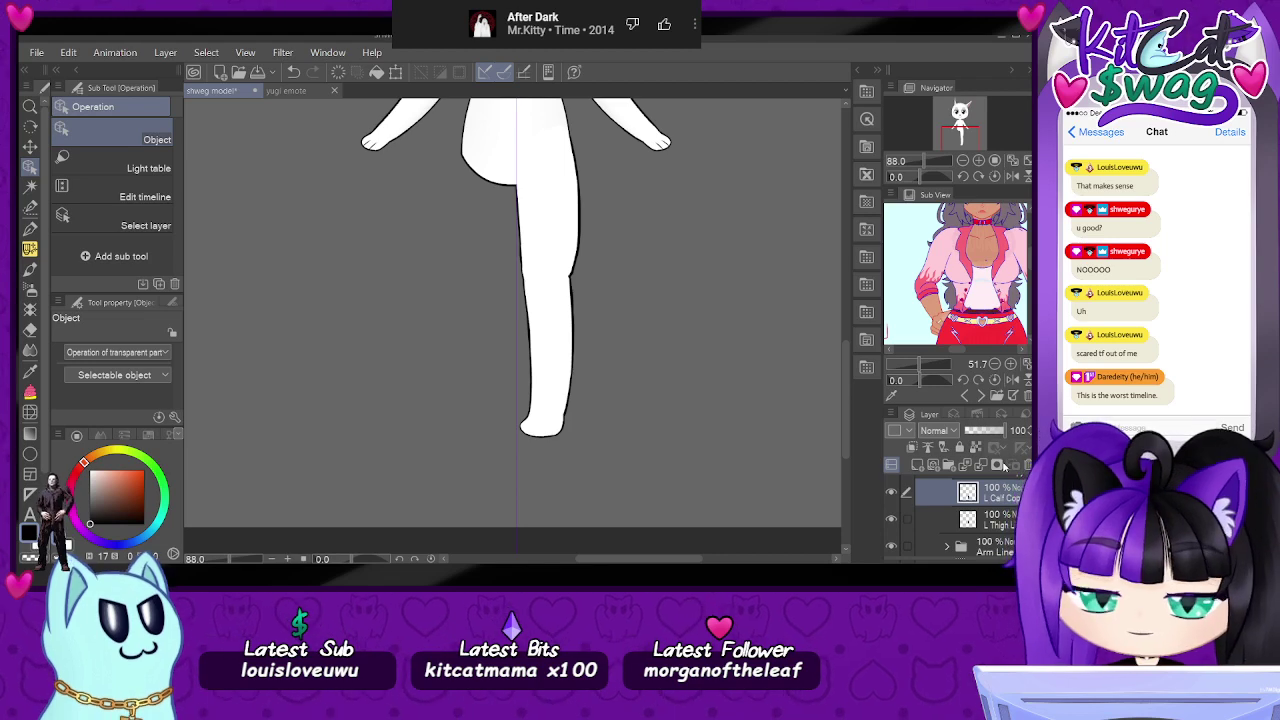
pyautogui.scroll(2, 960, 519)
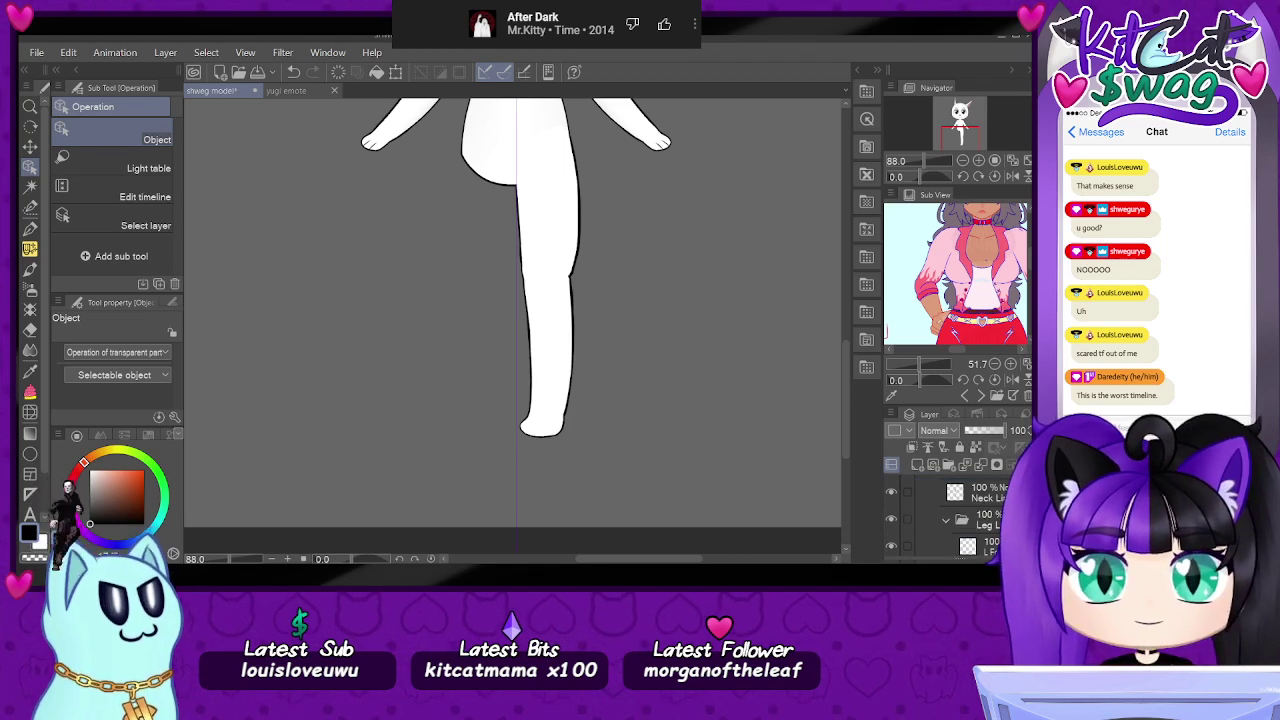
pyautogui.scroll(-1, 960, 519)
pyautogui.click(990, 523)
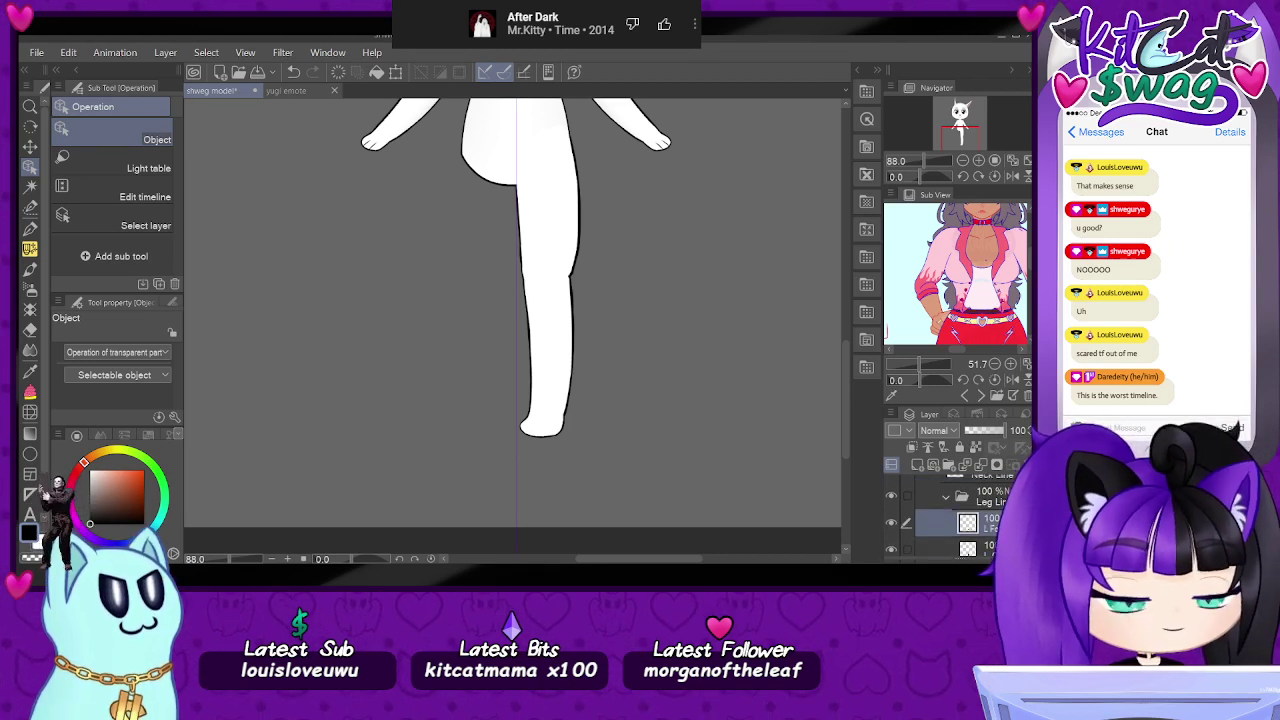
pyautogui.scroll(-2, 960, 515)
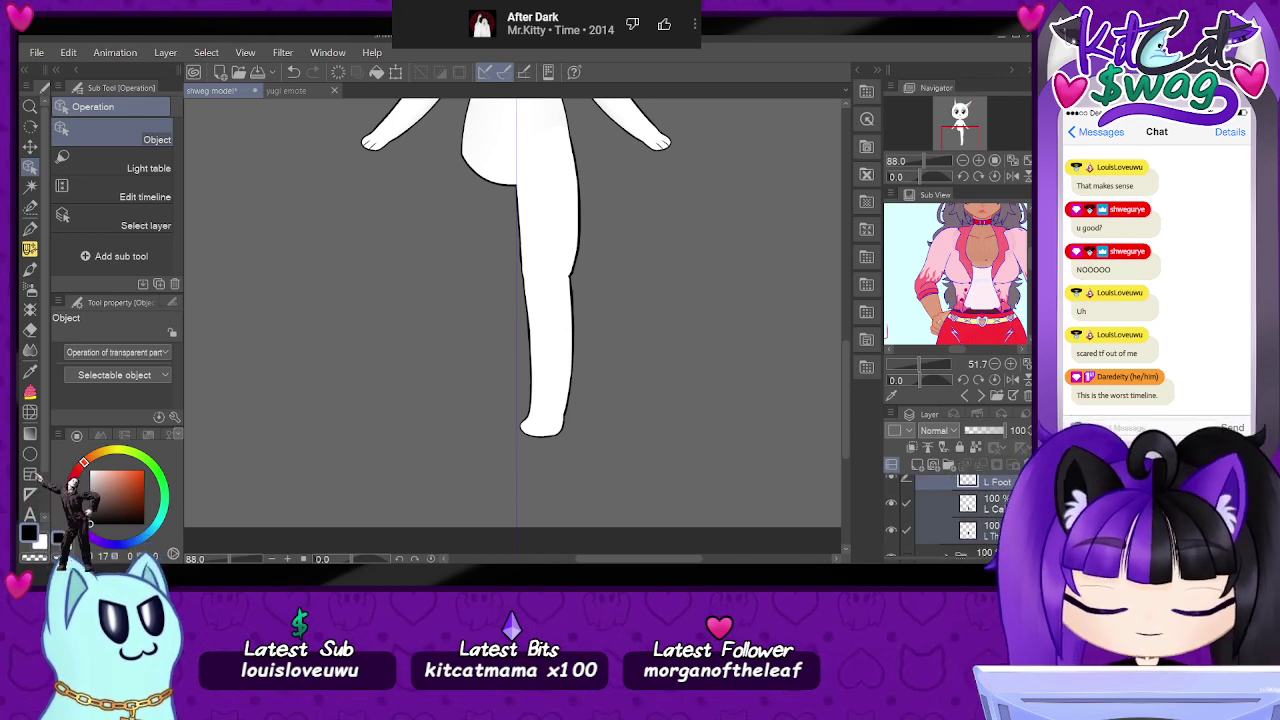
pyautogui.scroll(1, 1005, 487)
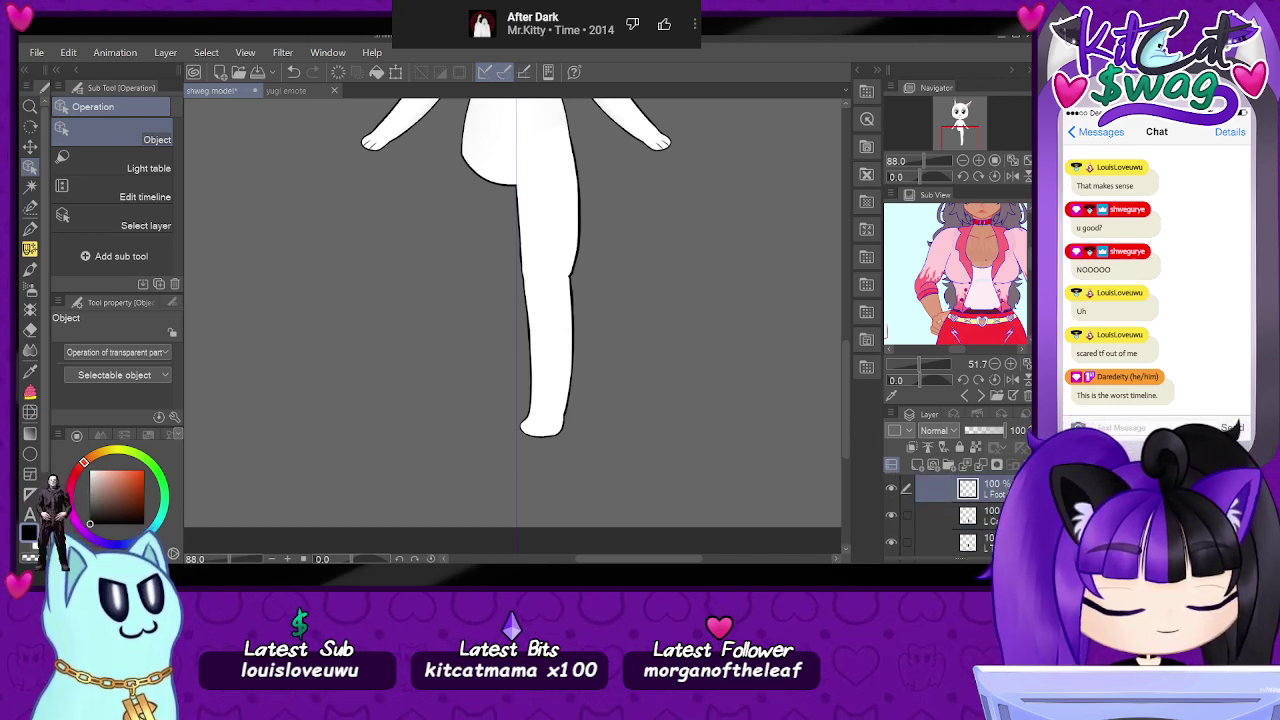
pyautogui.scroll(1, 1005, 487)
pyautogui.scroll(-2, 960, 510)
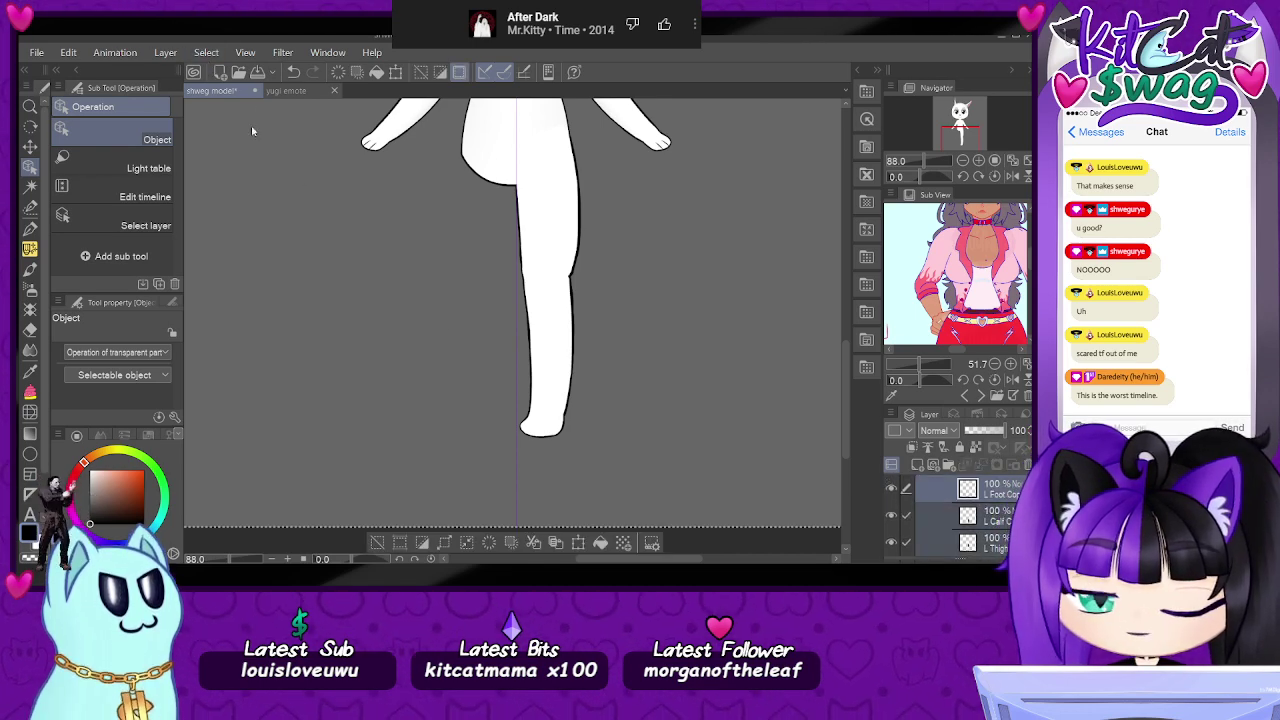
# - Flip the copied foot, calf and thigh line layers horizontally onto the other side of the figure's centre line
pyautogui.hotkey('ctrl', 't')
pyautogui.press('h')
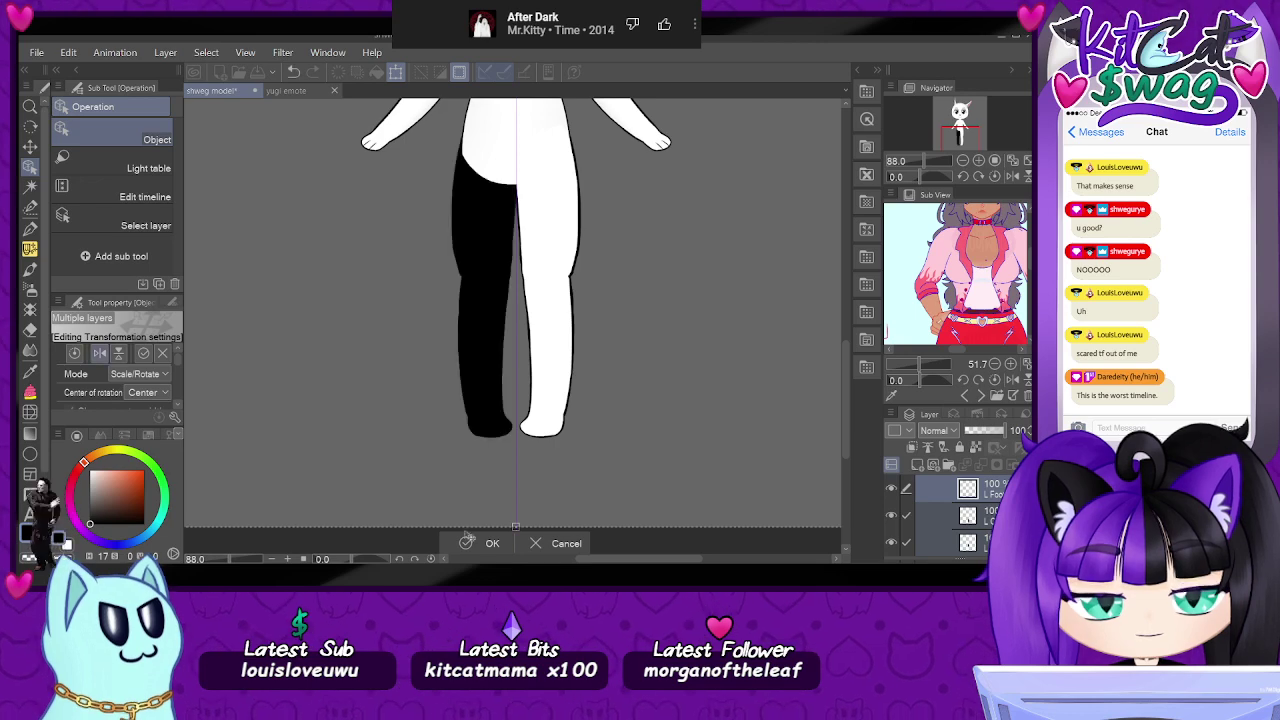
pyautogui.click(489, 543)
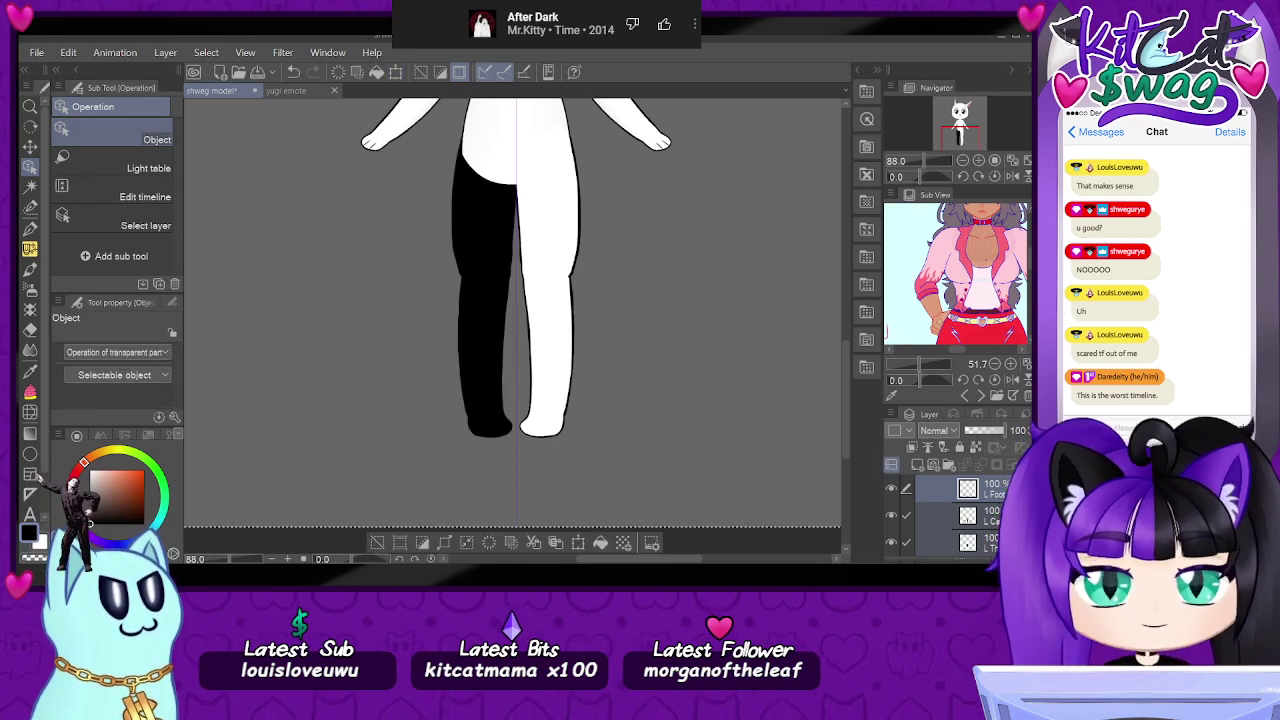
# - Rename the flipped foot, calf and thigh line layers with the R prefix, such as R Foot
pyautogui.click(998, 489)
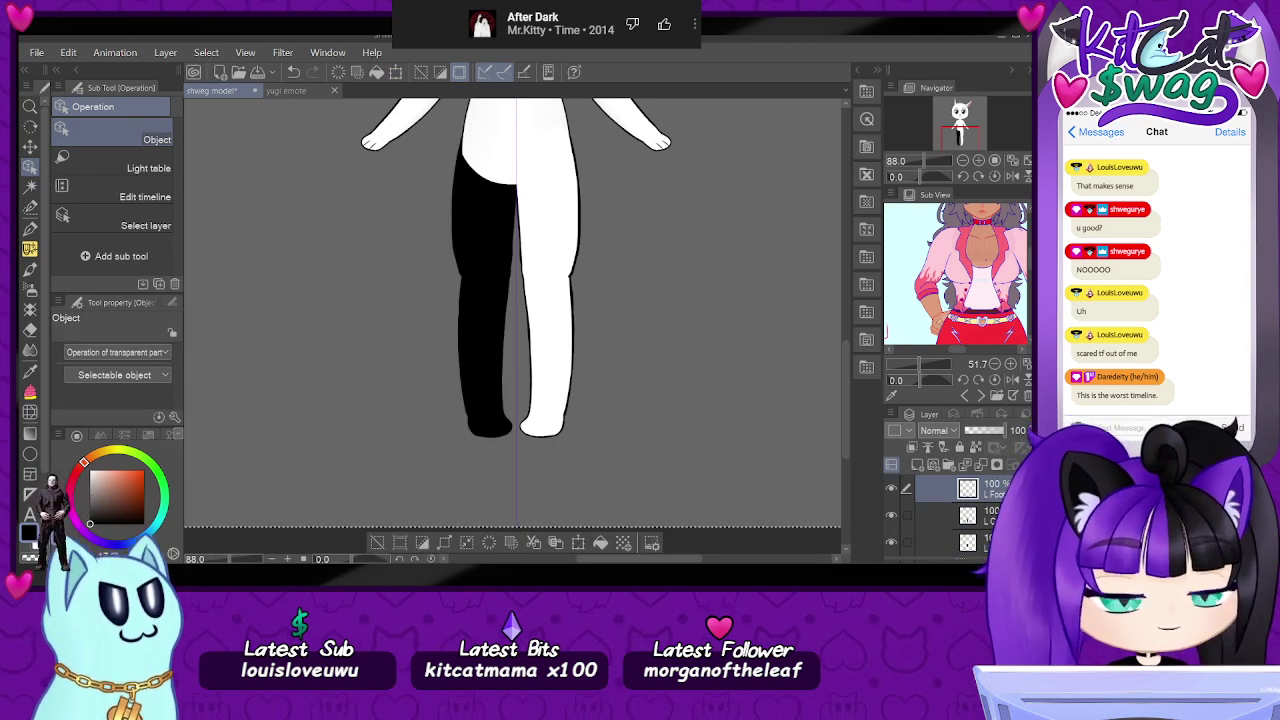
pyautogui.doubleClick(994, 494)
pyautogui.write('R Foot')
pyautogui.click(992, 516)
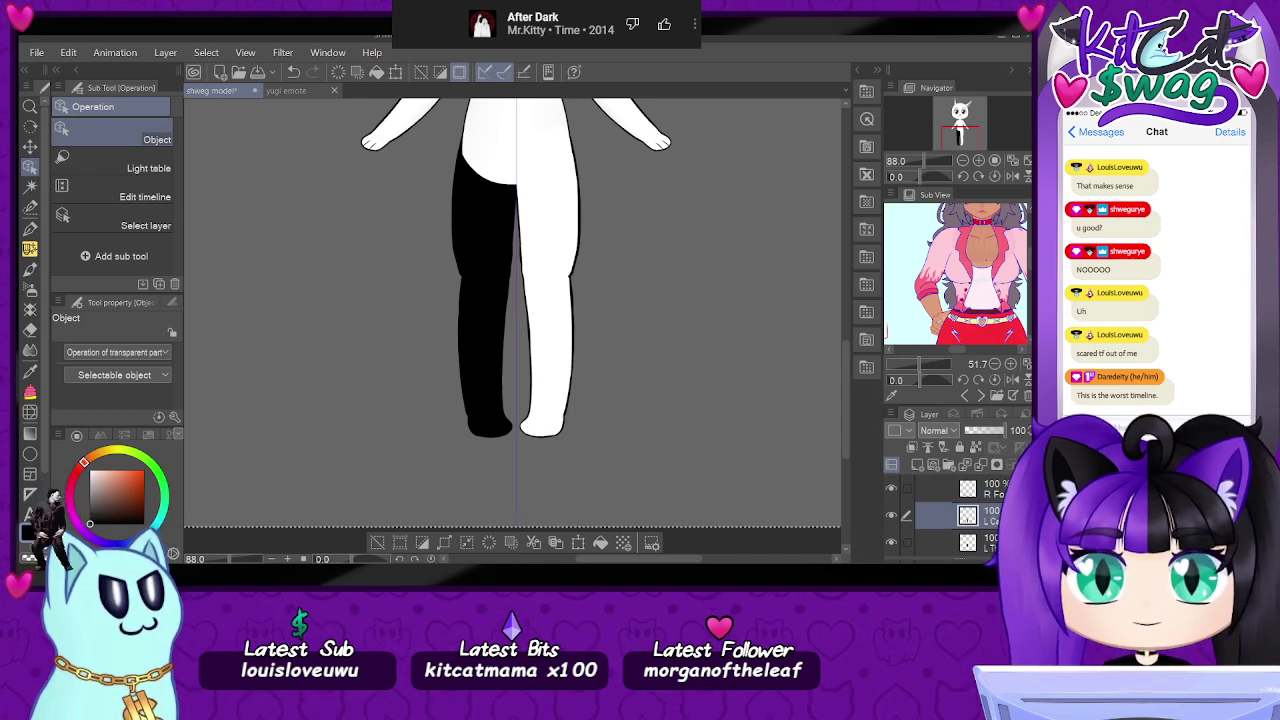
pyautogui.click(990, 543)
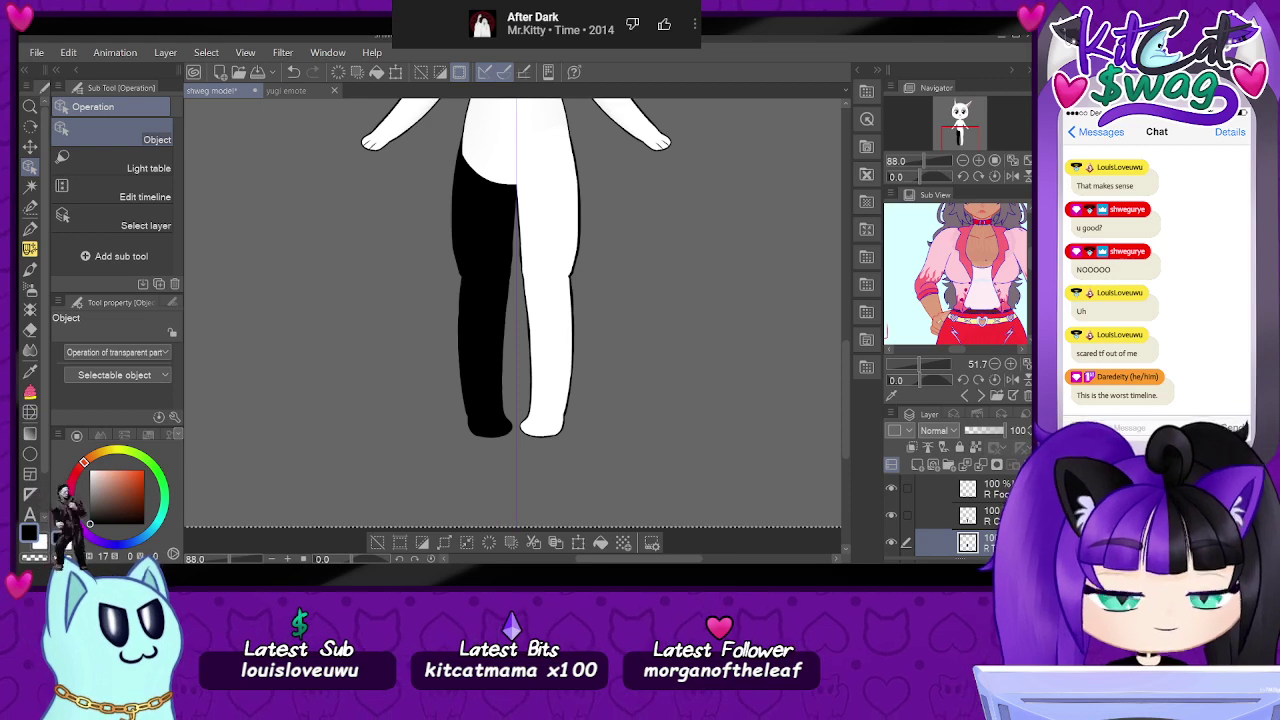
pyautogui.click(556, 218)
pyautogui.scroll(3, 975, 510)
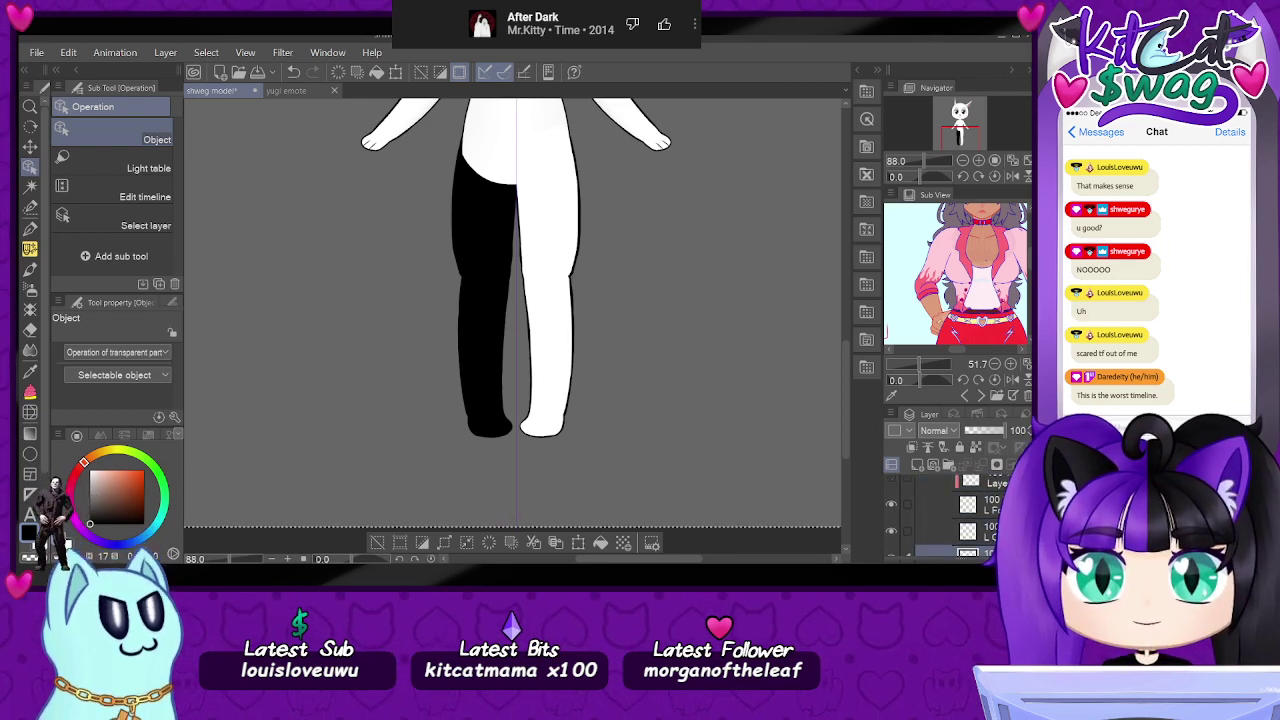
pyautogui.keyDown('shift'); pyautogui.click(980, 506); pyautogui.keyUp('shift')
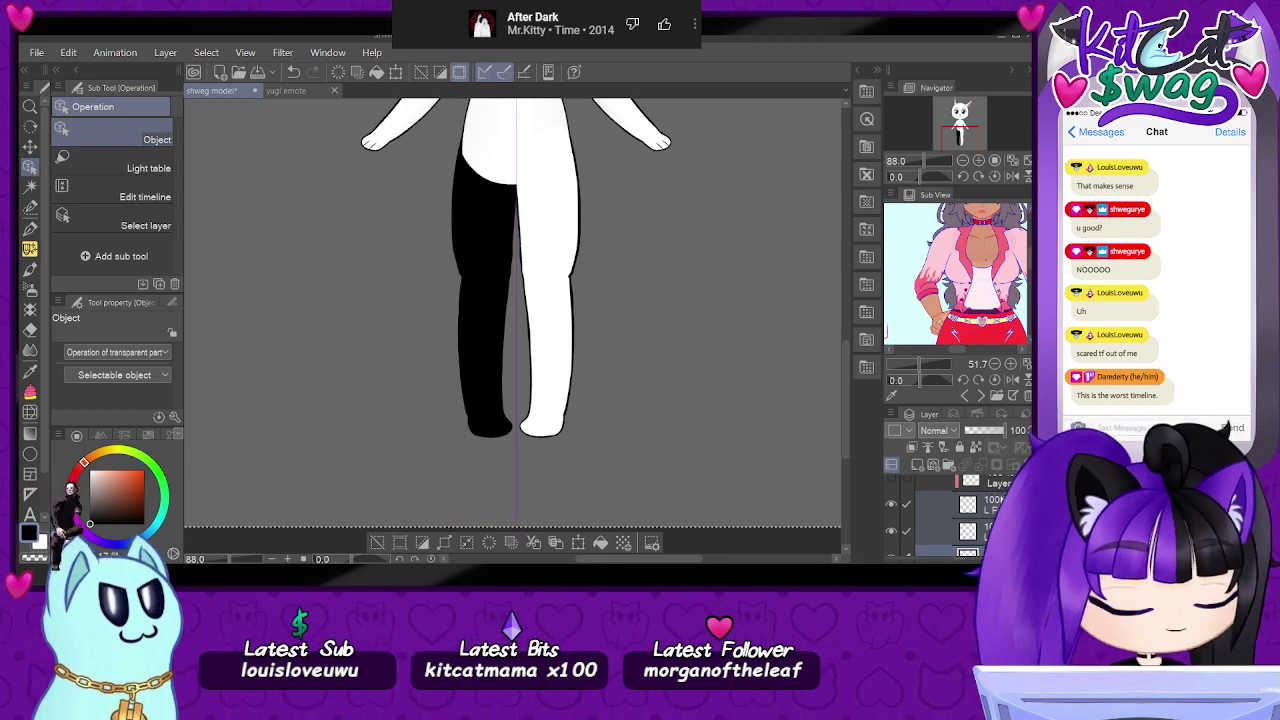
pyautogui.click(1005, 486)
pyautogui.click(996, 522)
pyautogui.scroll(-2, 995, 524)
pyautogui.keyDown('shift'); pyautogui.click(994, 527); pyautogui.keyUp('shift')
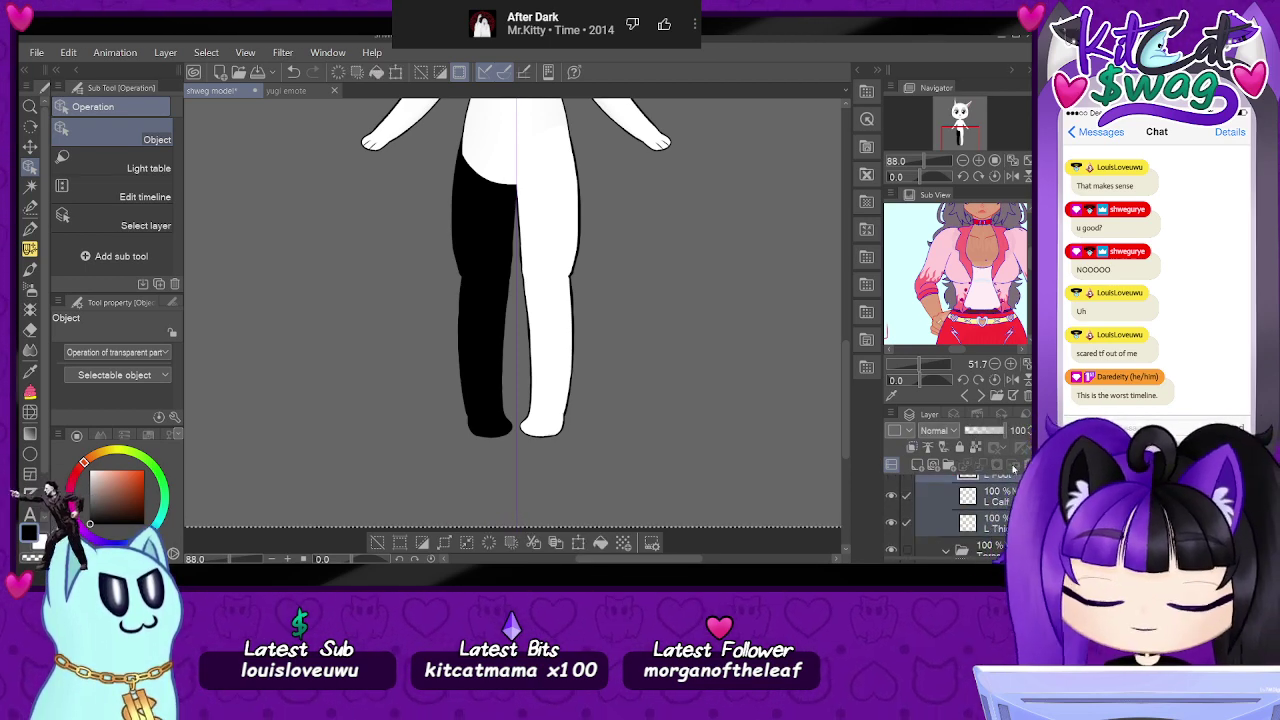
# - Show the hidden fill layers of the right foot, calf and thigh
pyautogui.scroll(4, 1008, 505)
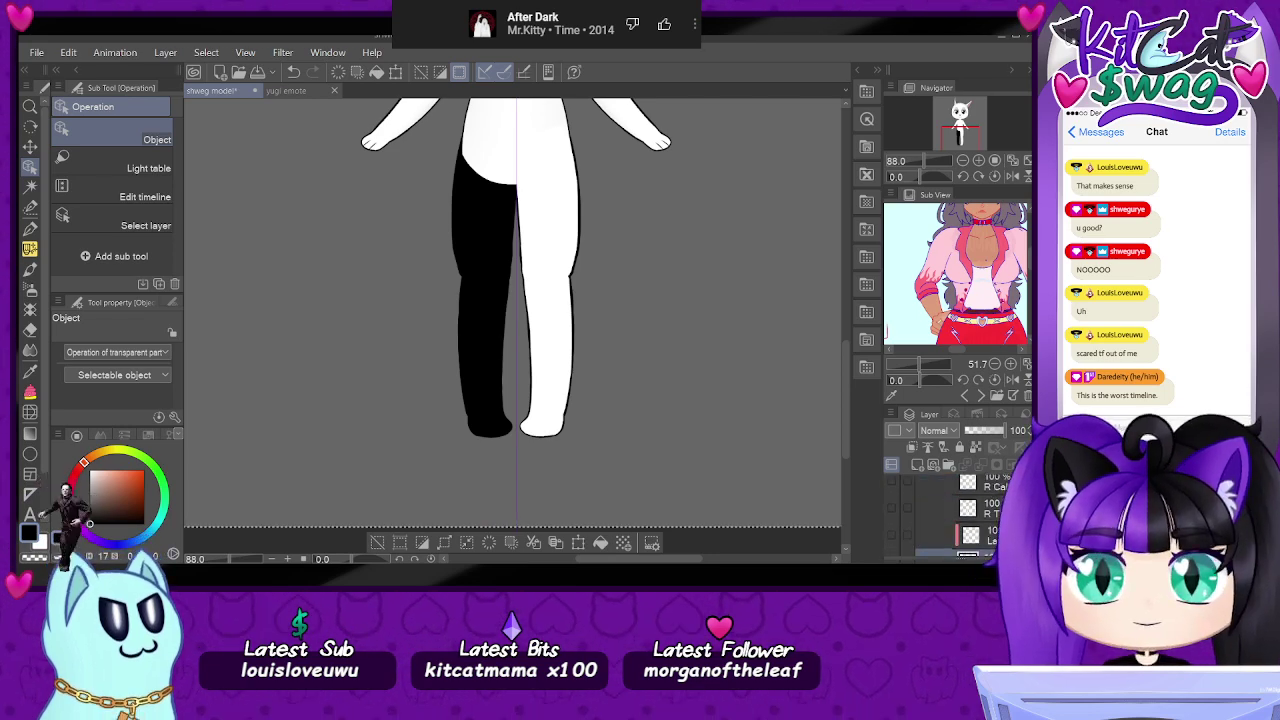
pyautogui.click(994, 508)
pyautogui.scroll(3, 994, 510)
pyautogui.scroll(1, 960, 505)
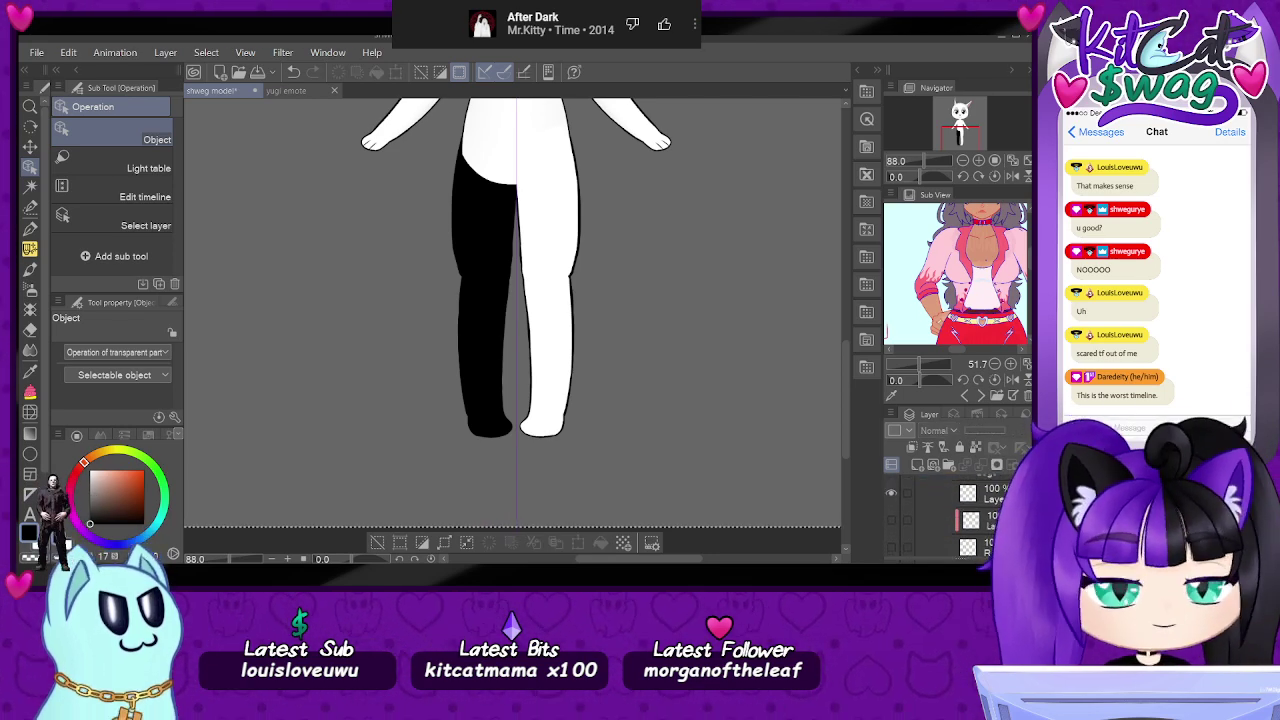
pyautogui.scroll(-2, 960, 510)
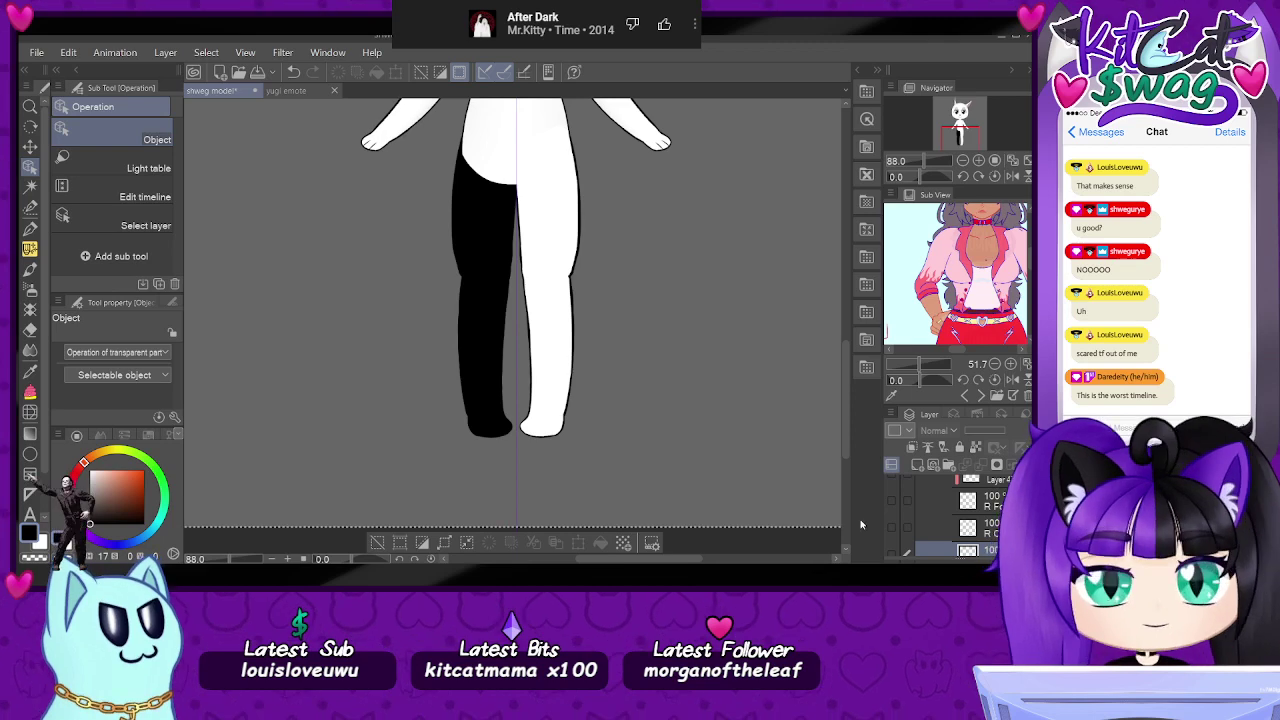
pyautogui.moveTo(888, 551); pyautogui.dragTo(891, 502)
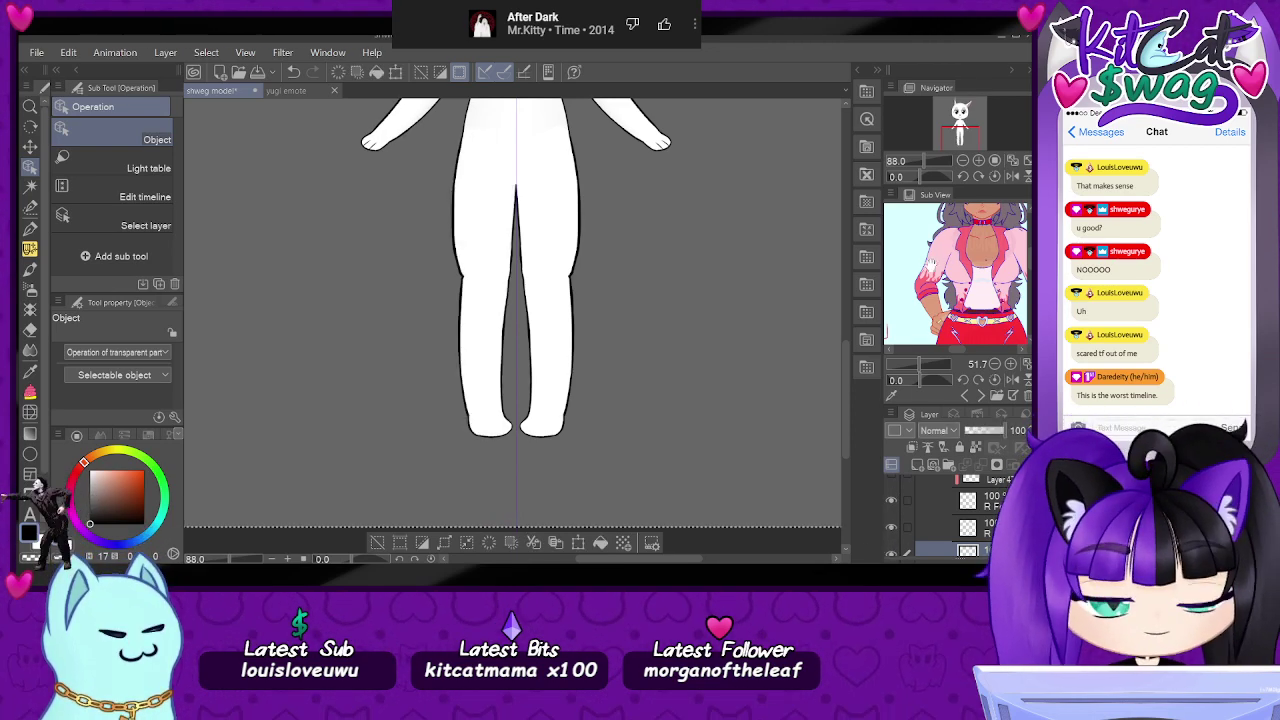
# - Review the mirrored legs with the upper body, and merge the clipped shading layer into the right arm layer beneath it
pyautogui.moveTo(514, 320); pyautogui.dragTo(524, 357)
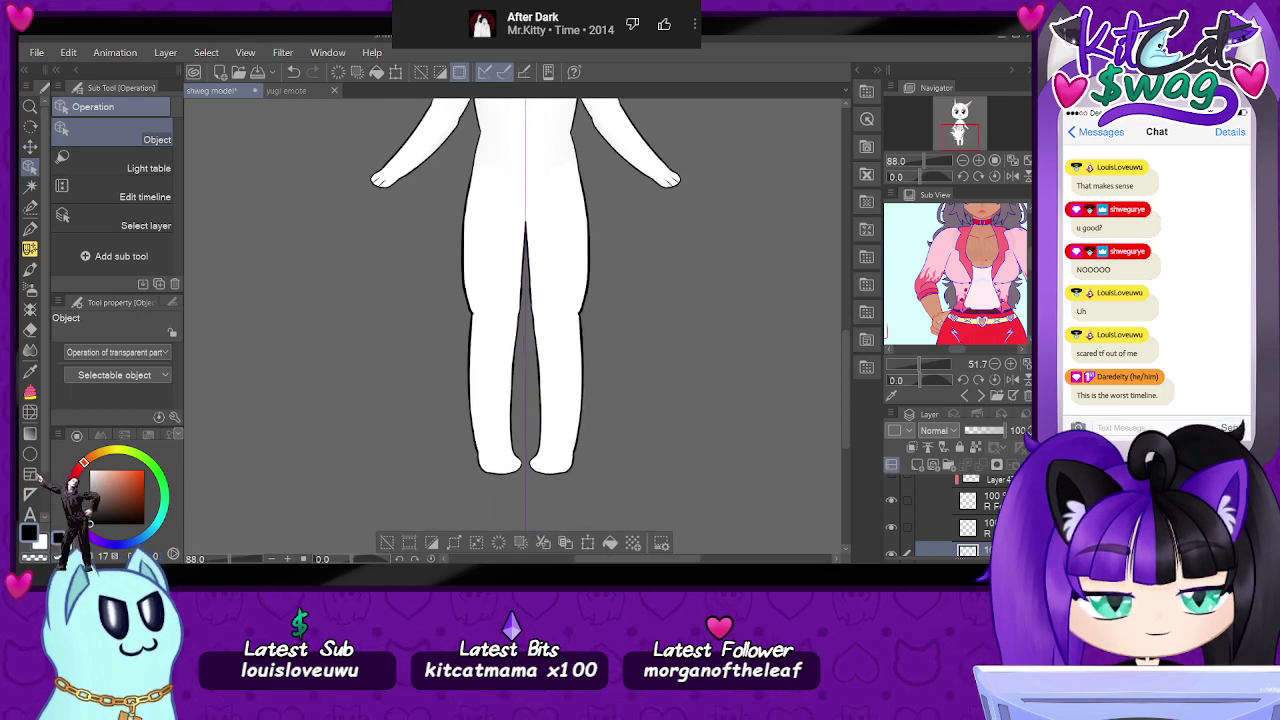
pyautogui.click(961, 131)
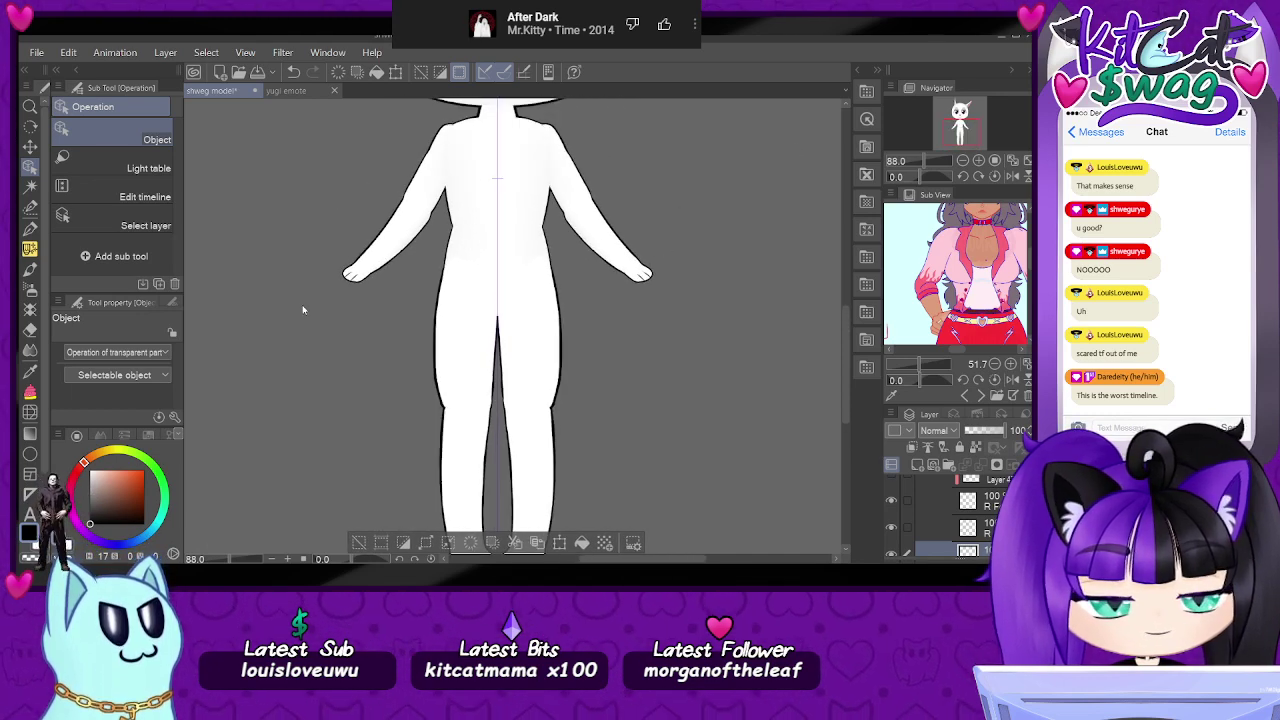
pyautogui.scroll(4, 461, 235)
pyautogui.moveTo(960, 132); pyautogui.dragTo(960, 129)
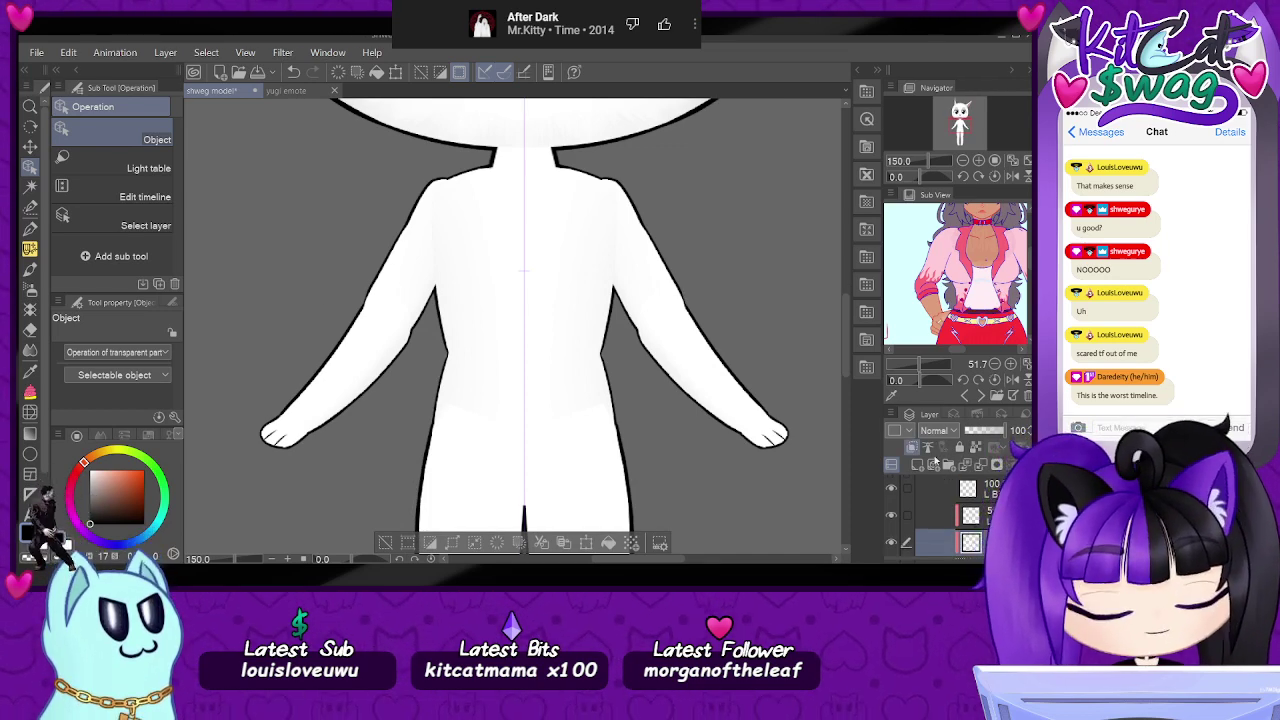
pyautogui.scroll(-1, 940, 515)
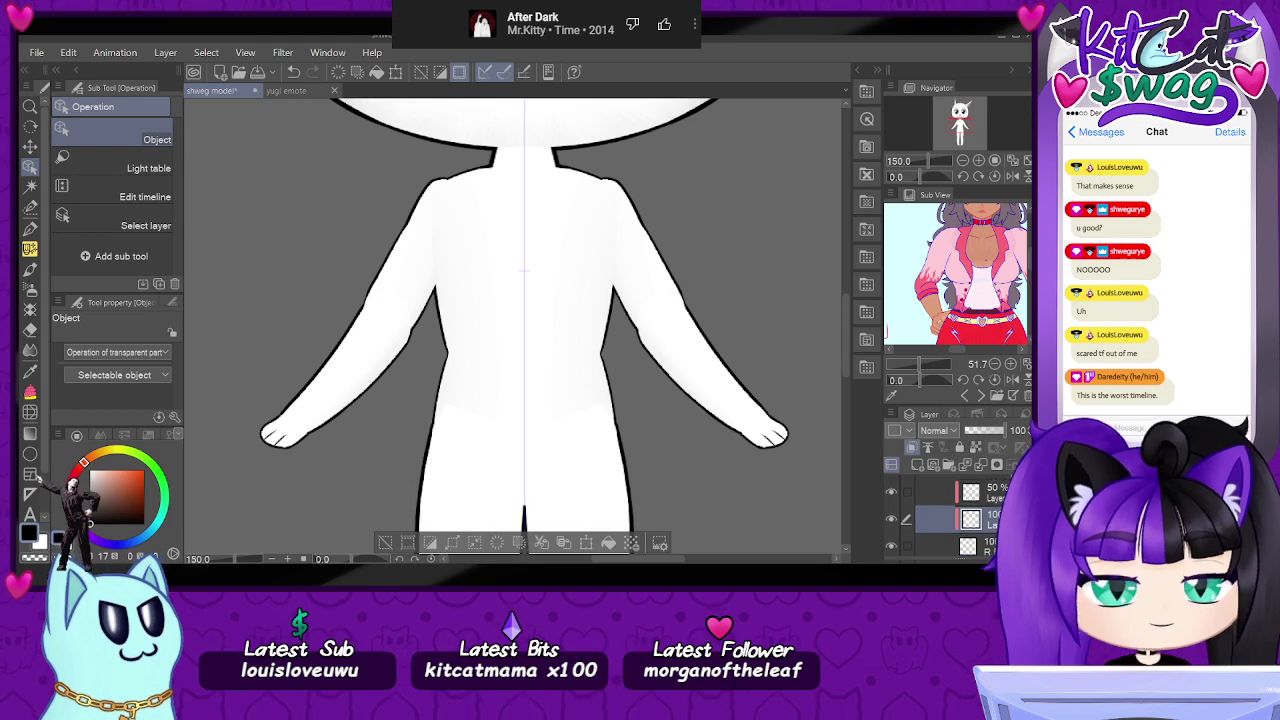
pyautogui.click(975, 511)
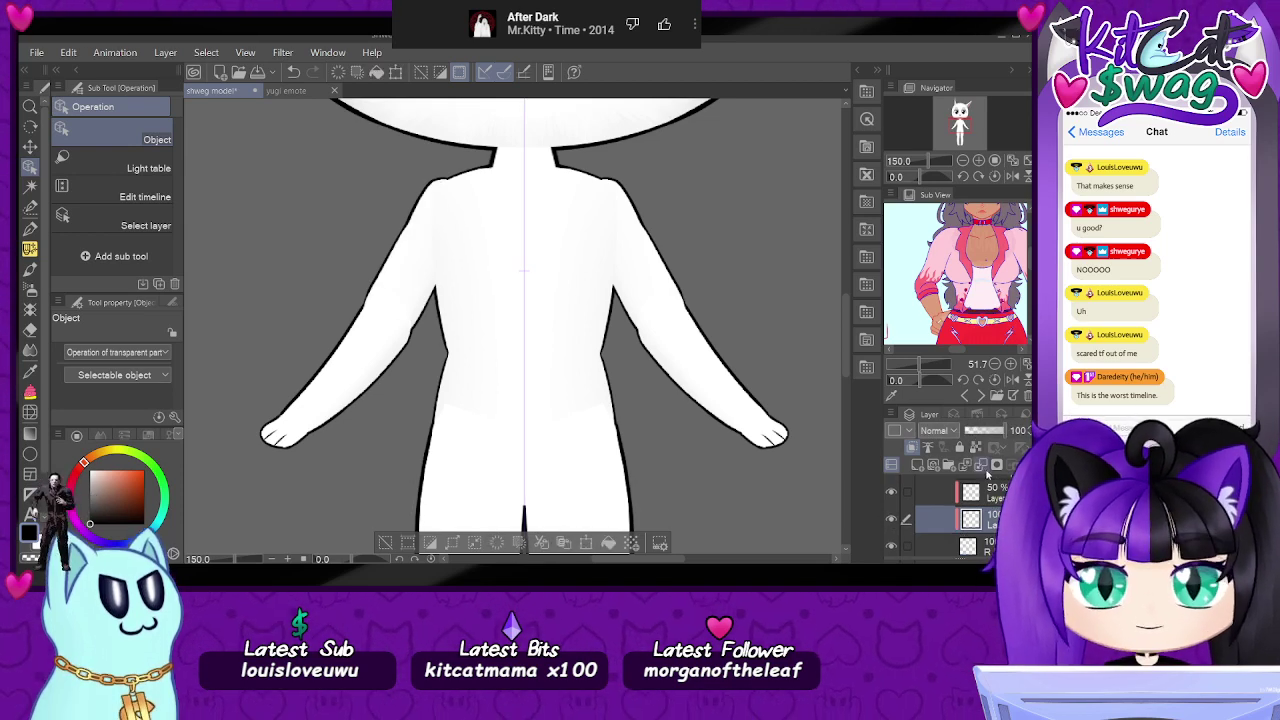
pyautogui.scroll(1, 955, 518)
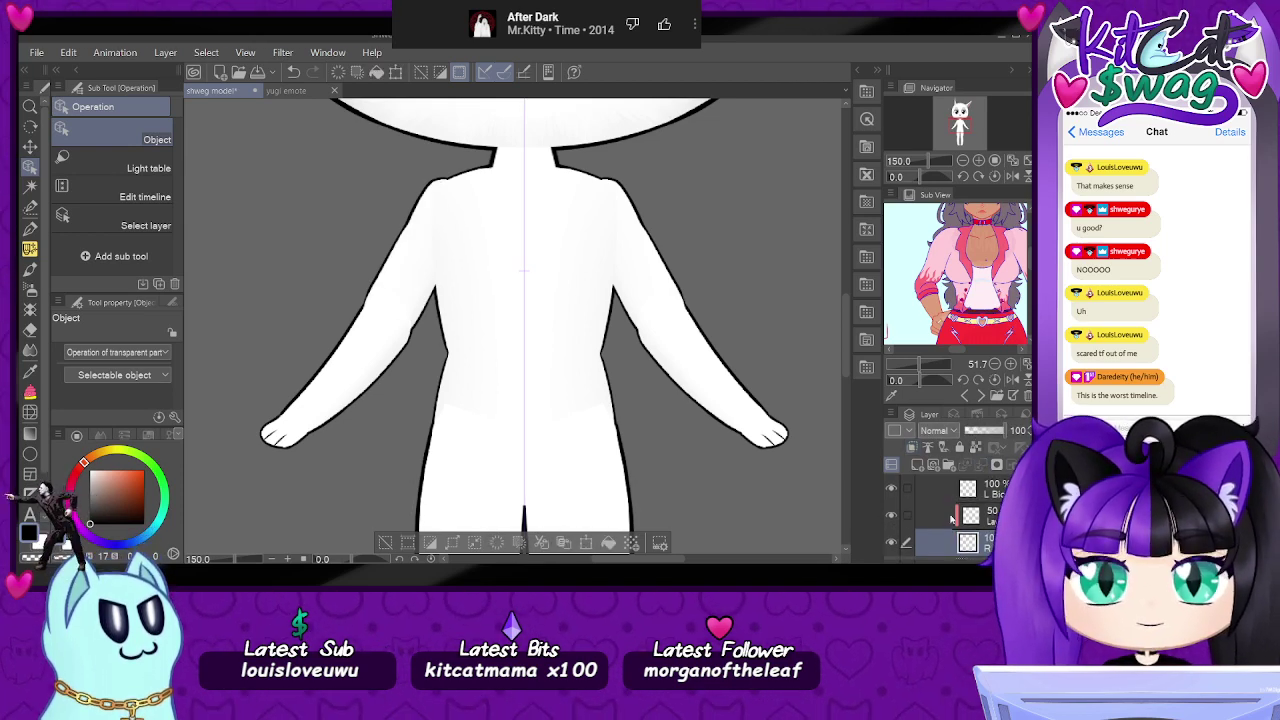
# - Check the clipped shading layers on the arm and torso by hiding and showing them, and merge the torso one down
pyautogui.click(894, 517)
pyautogui.click(895, 518)
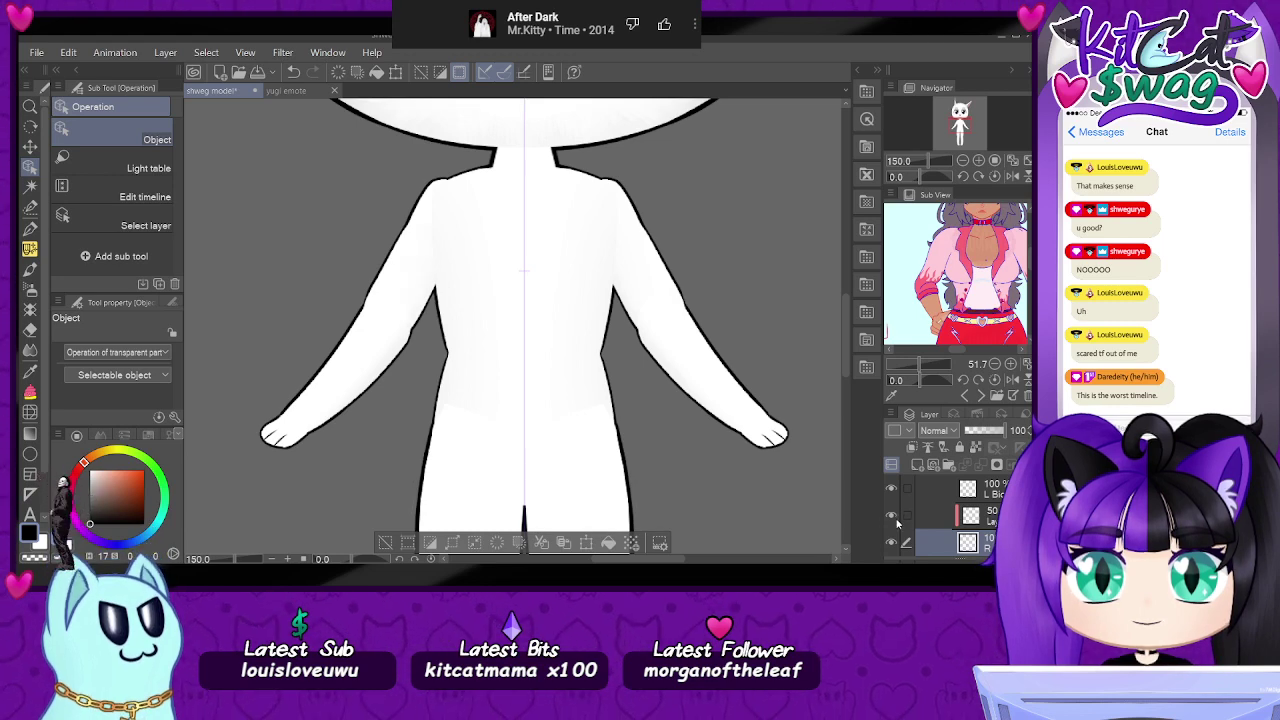
pyautogui.click(1004, 518)
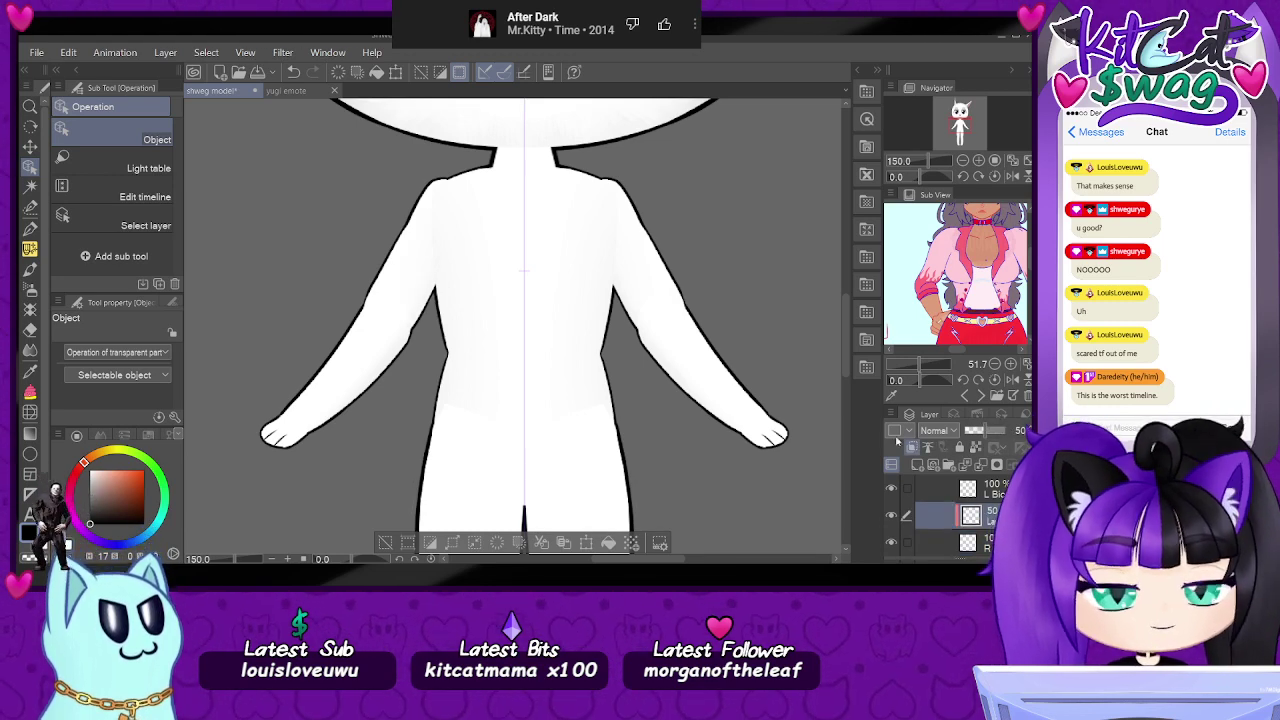
pyautogui.click(446, 269)
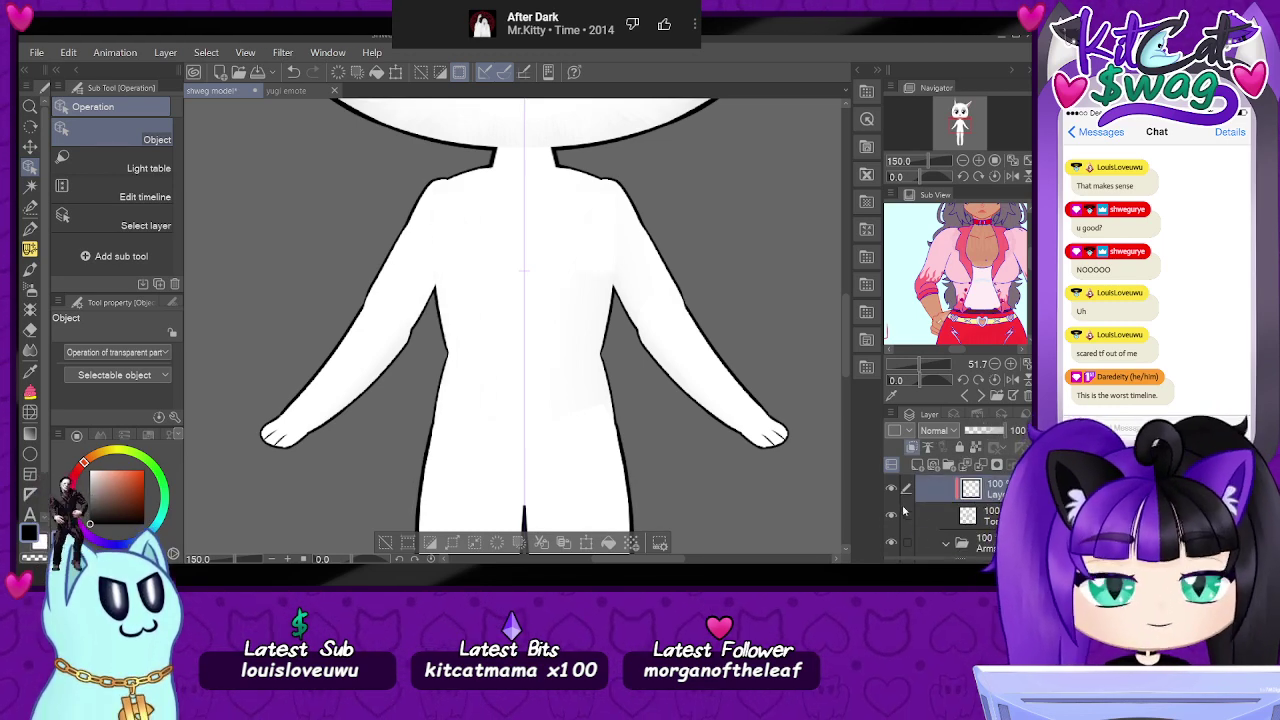
pyautogui.click(892, 489)
pyautogui.click(892, 489)
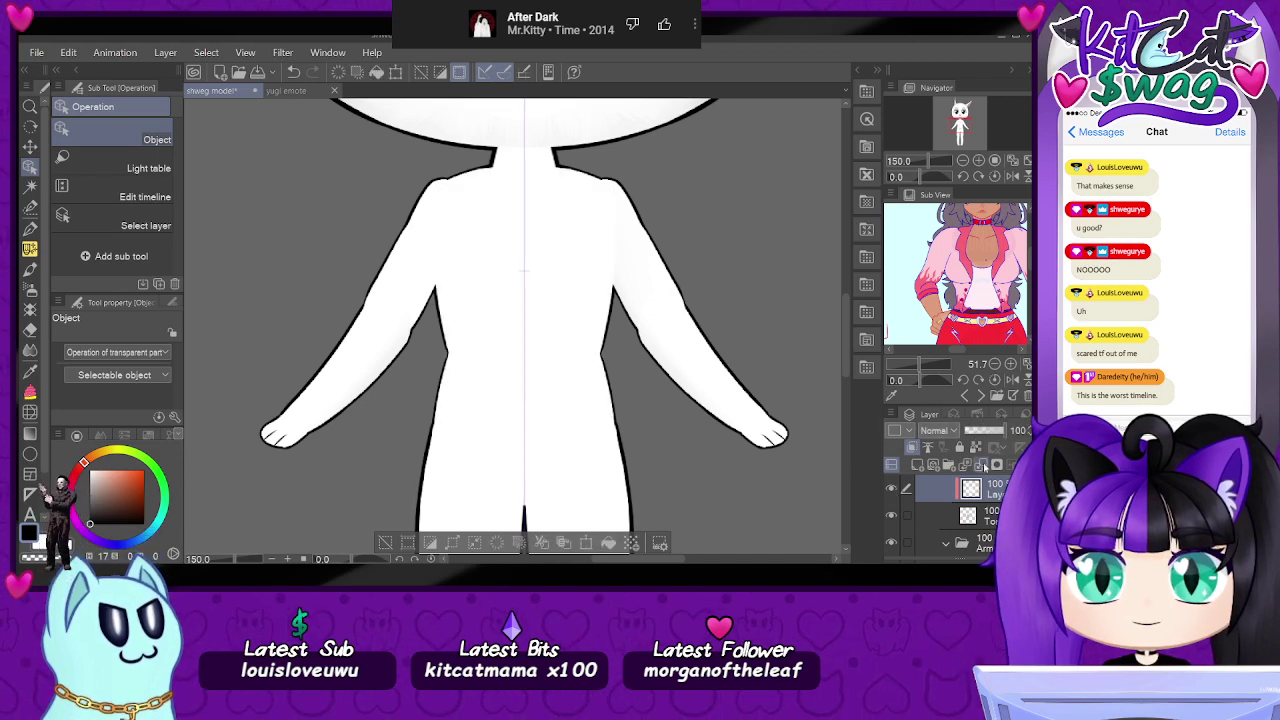
pyautogui.click(979, 466)
# - Merge the clipped shading layer into the left arm layer beneath it and check it by toggling its visibility
pyautogui.click(627, 285)
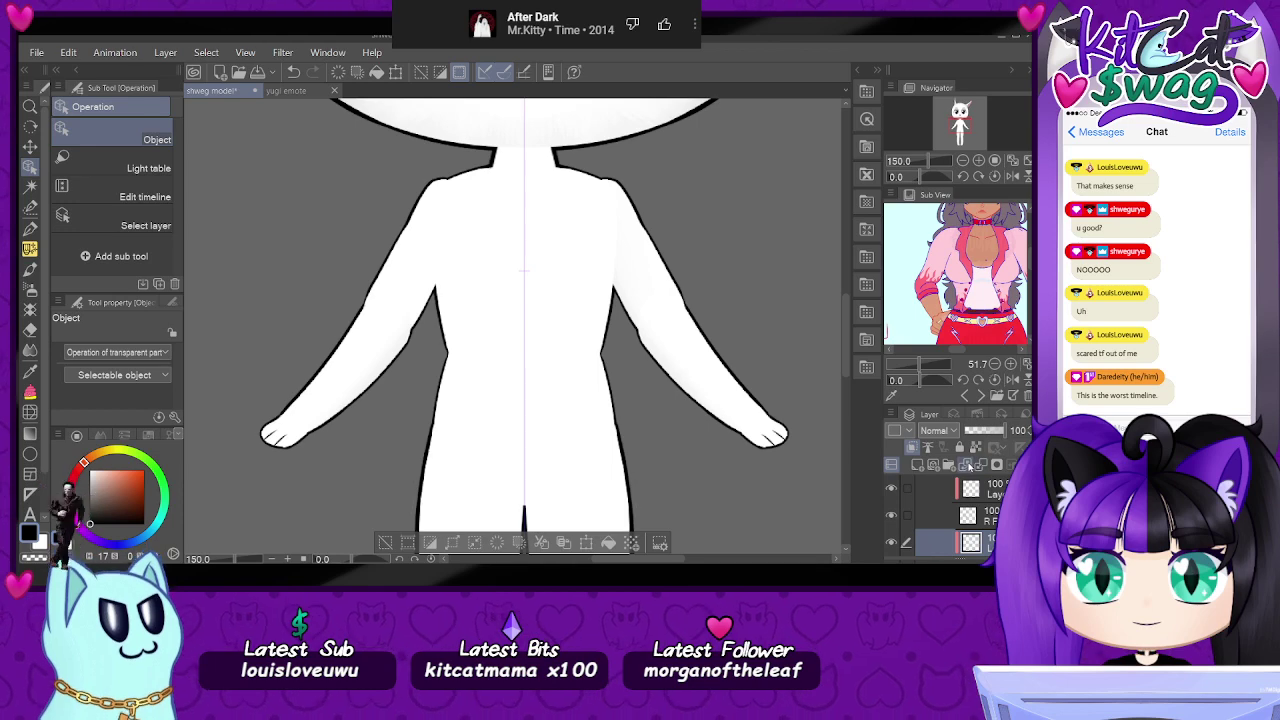
pyautogui.click(994, 488)
pyautogui.click(990, 542)
pyautogui.click(981, 466)
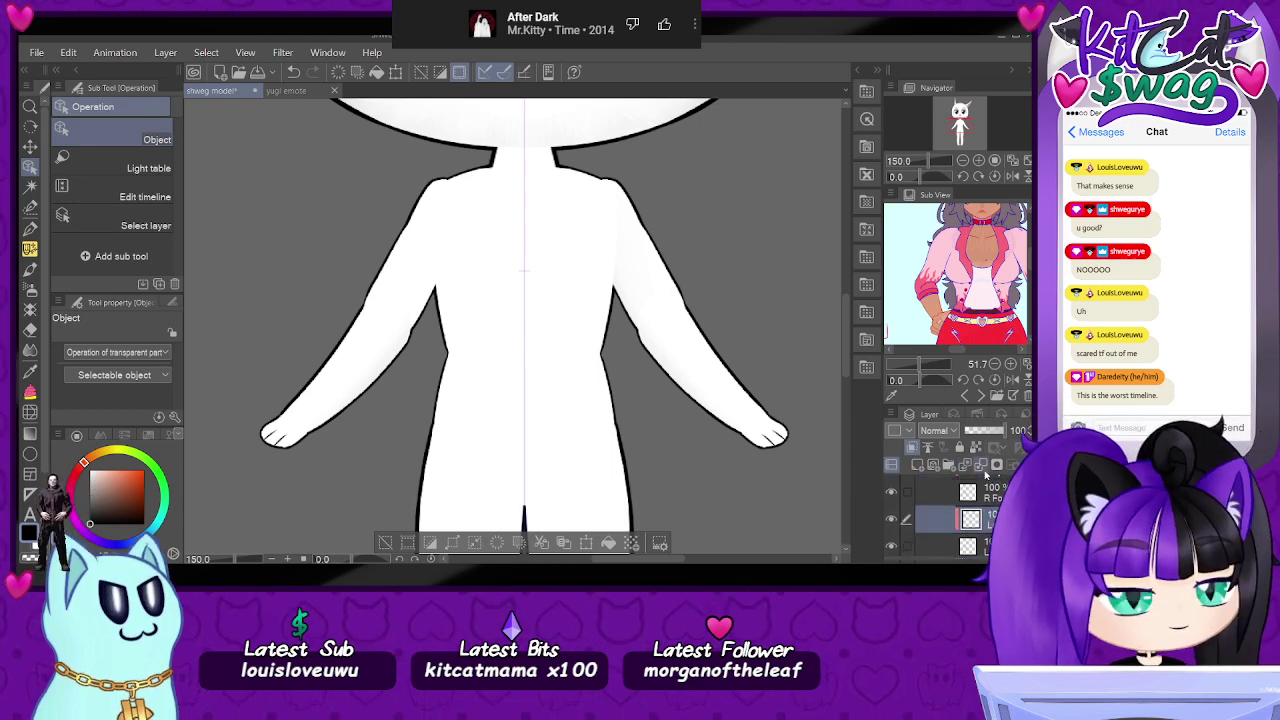
pyautogui.click(891, 523)
pyautogui.click(891, 523)
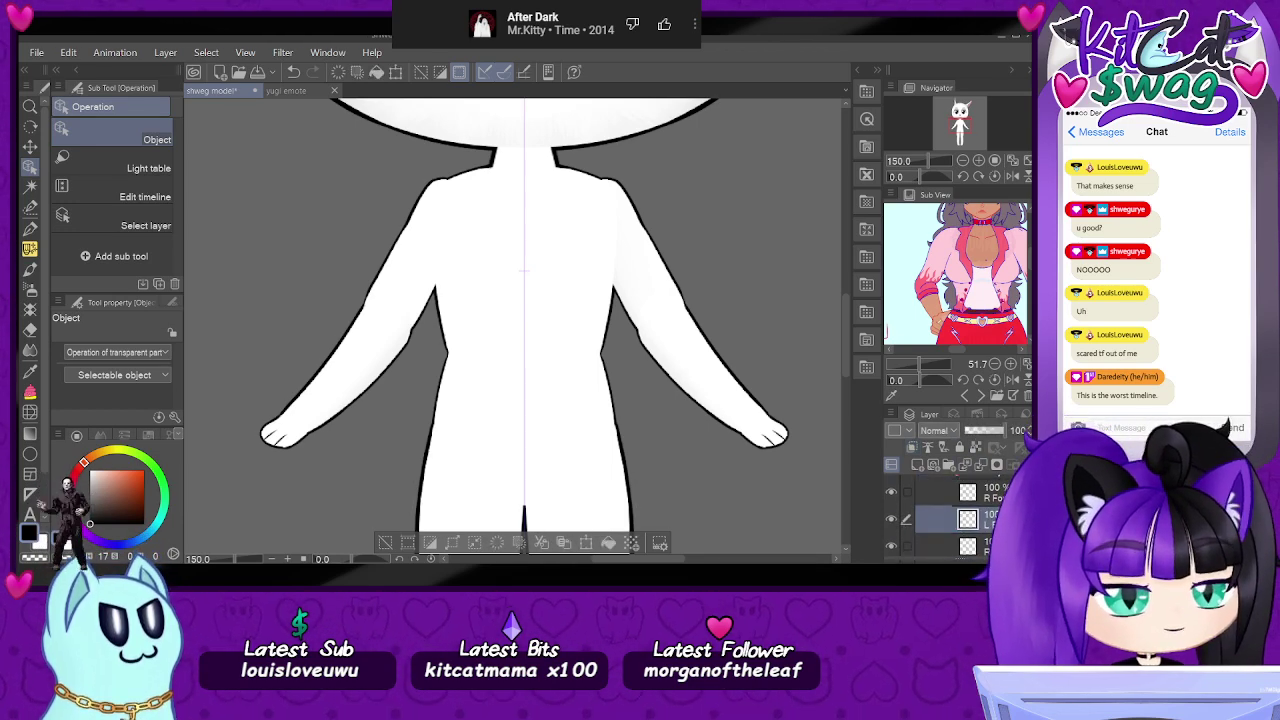
# - Merge the clipped shading into the right forearm layer, then try merging the 50% clipped layer above it and undo that merge
pyautogui.scroll(2, 962, 516)
pyautogui.click(978, 535)
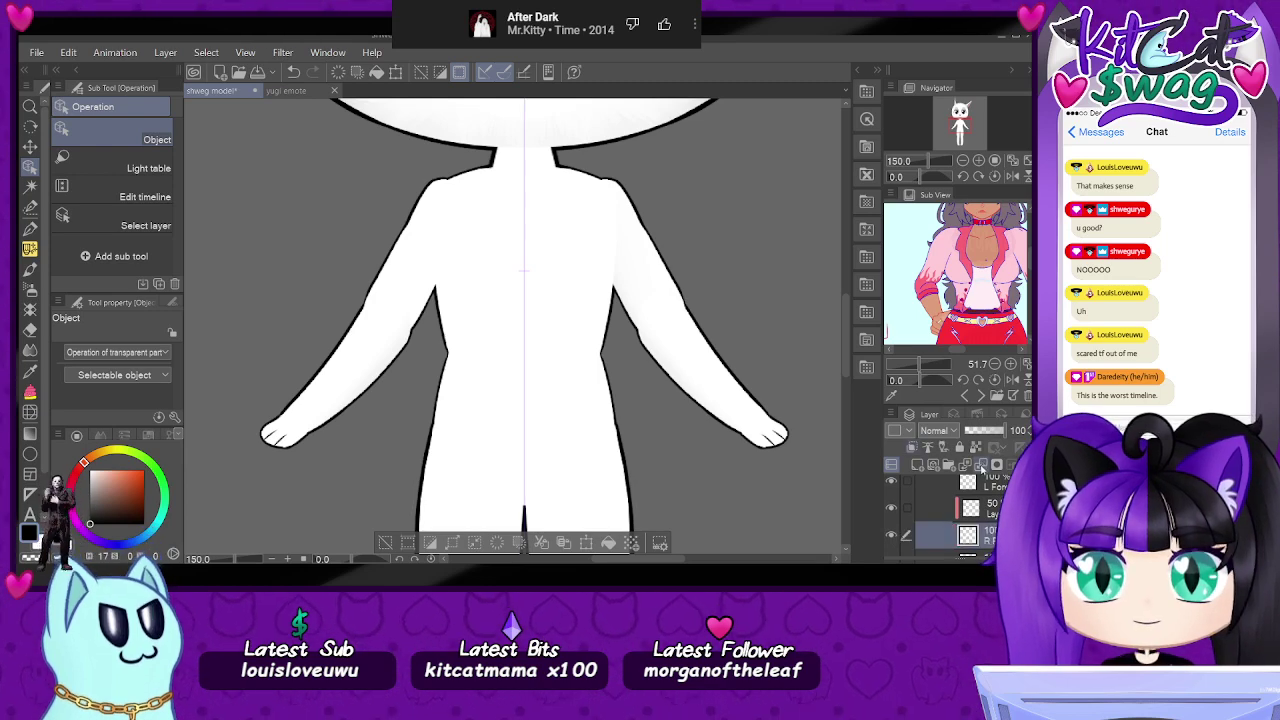
pyautogui.click(981, 466)
pyautogui.click(977, 507)
pyautogui.click(981, 466)
pyautogui.hotkey('ctrl', 'z')
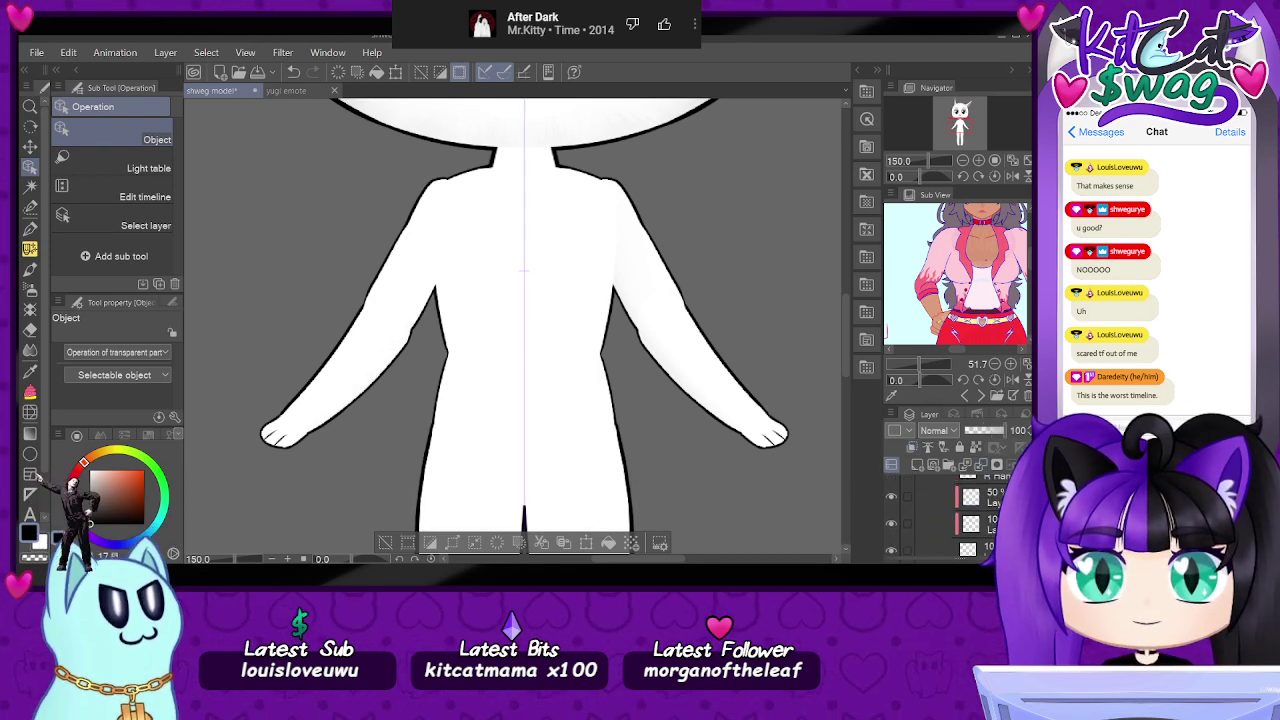
# - Merge the 50% clipped layer below the right hand down, and merge the next clipped shading layer into the layer beneath it
pyautogui.click(998, 499)
pyautogui.click(981, 466)
pyautogui.scroll(-2, 990, 500)
pyautogui.click(993, 511)
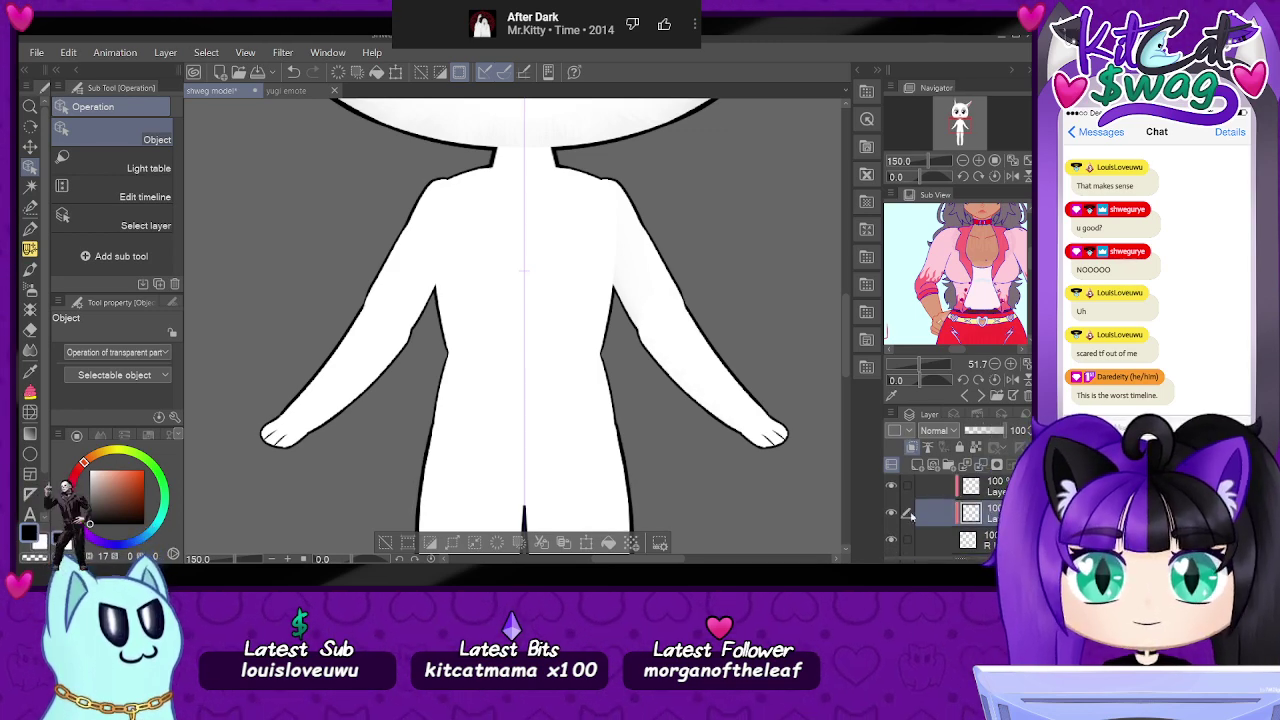
pyautogui.click(981, 468)
pyautogui.scroll(3, 985, 505)
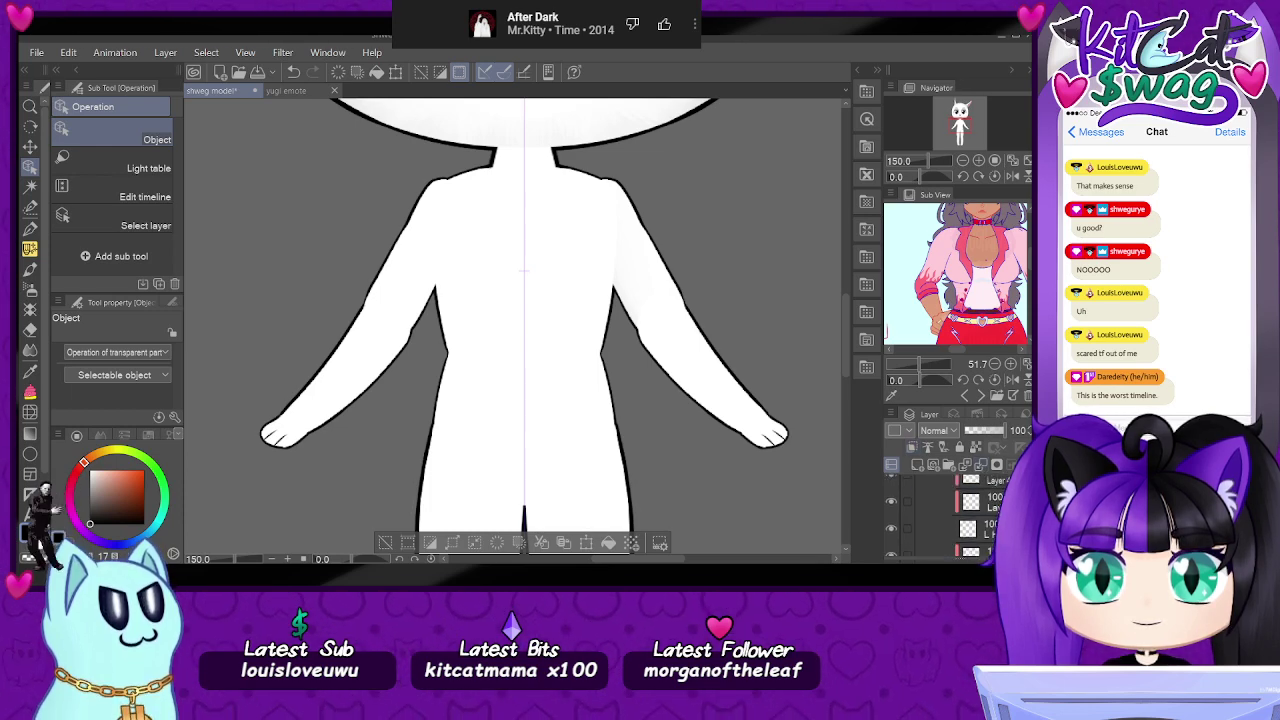
# - Merge the clipped shading layer above the left hand layer into it
pyautogui.click(993, 502)
pyautogui.click(981, 466)
pyautogui.scroll(2, 970, 515)
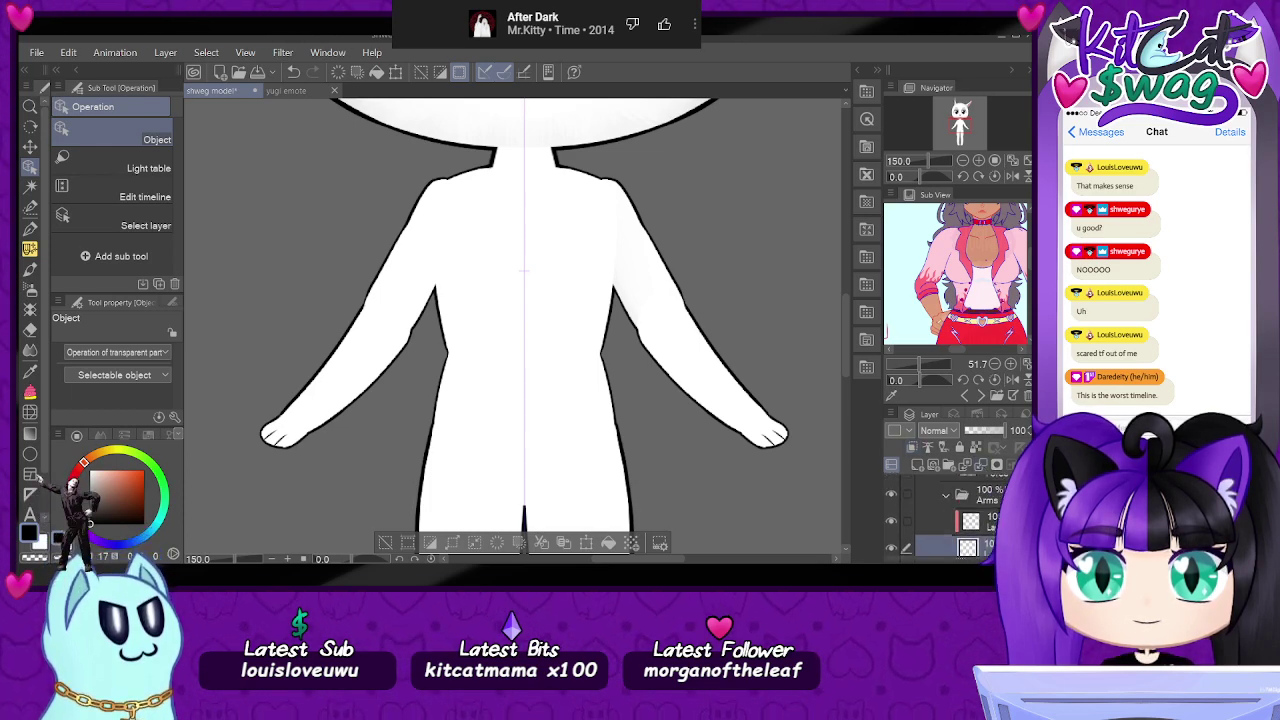
pyautogui.hotkey('ctrl', 'z')
pyautogui.scroll(1, 948, 498)
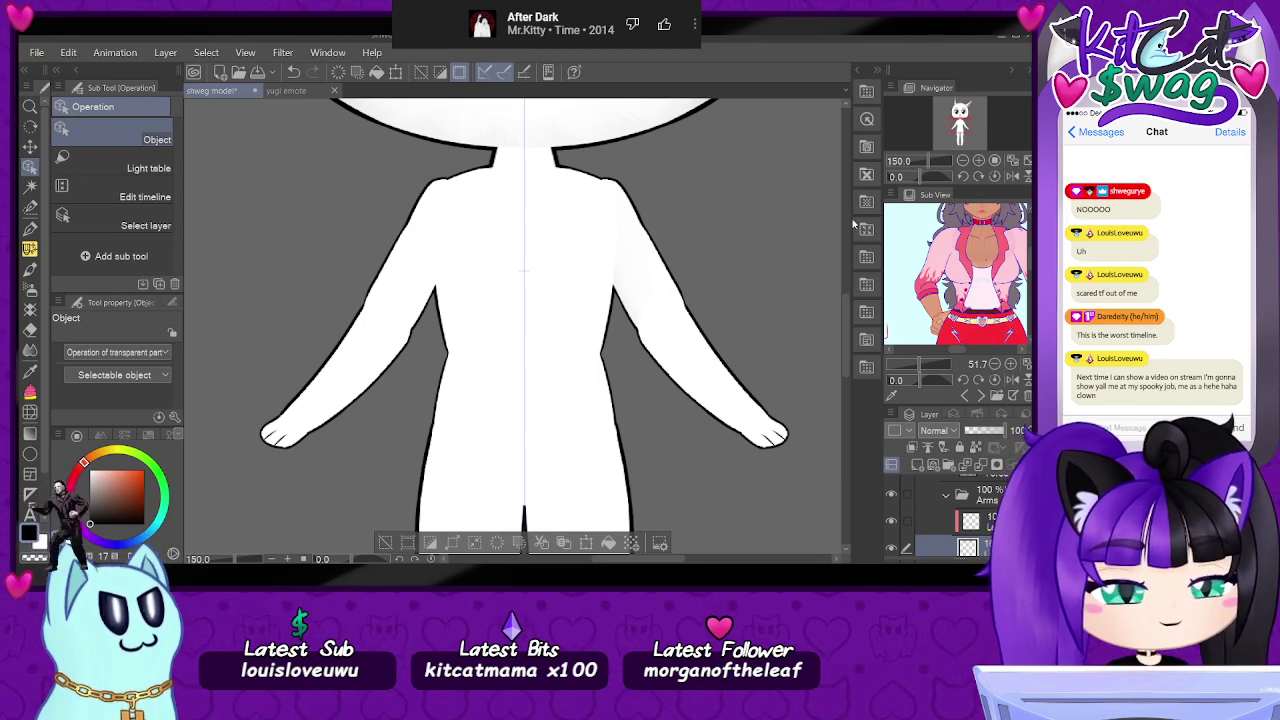
# - Hide the clipped finger line layers above the left and right hand layers
pyautogui.click(930, 521)
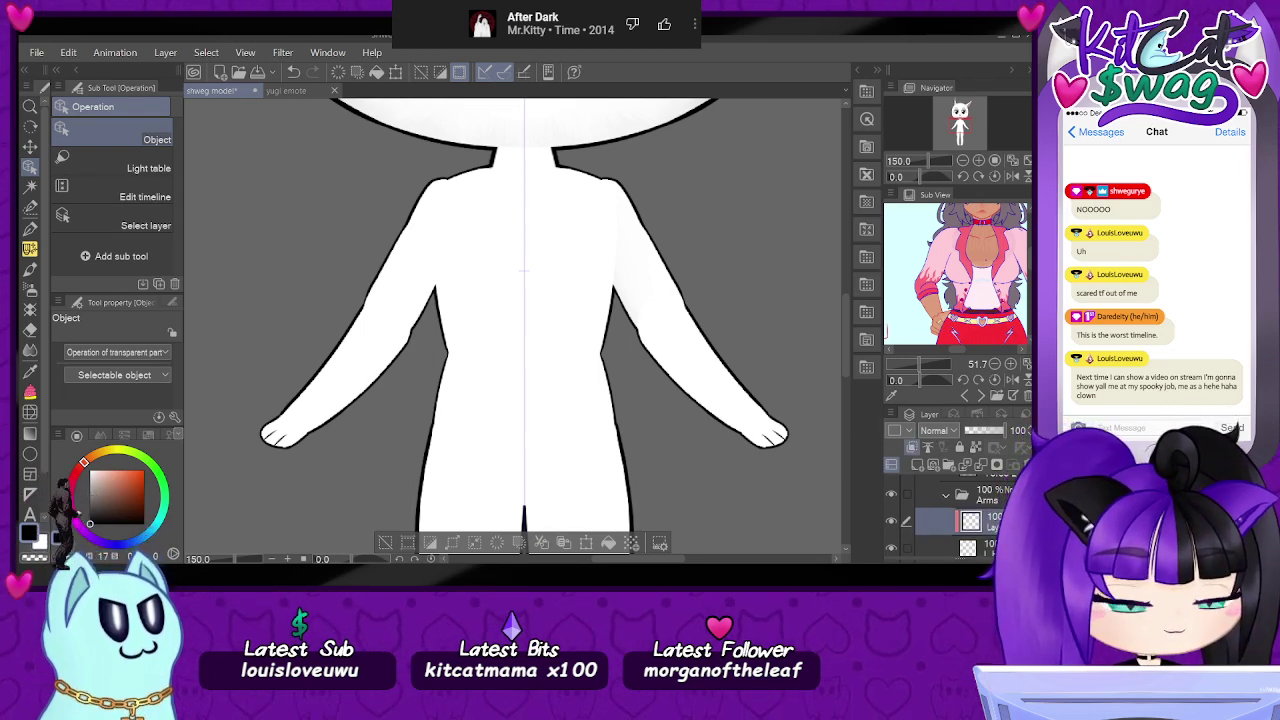
pyautogui.scroll(-1, 940, 521)
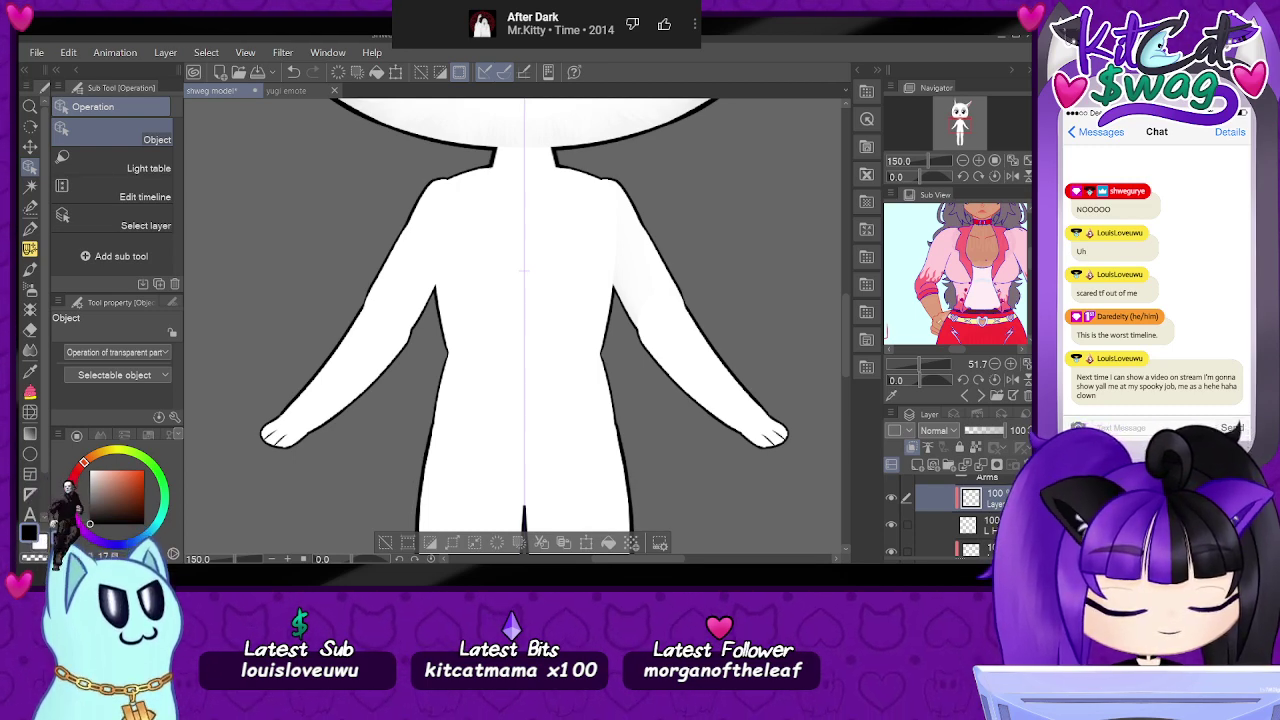
pyautogui.click(894, 499)
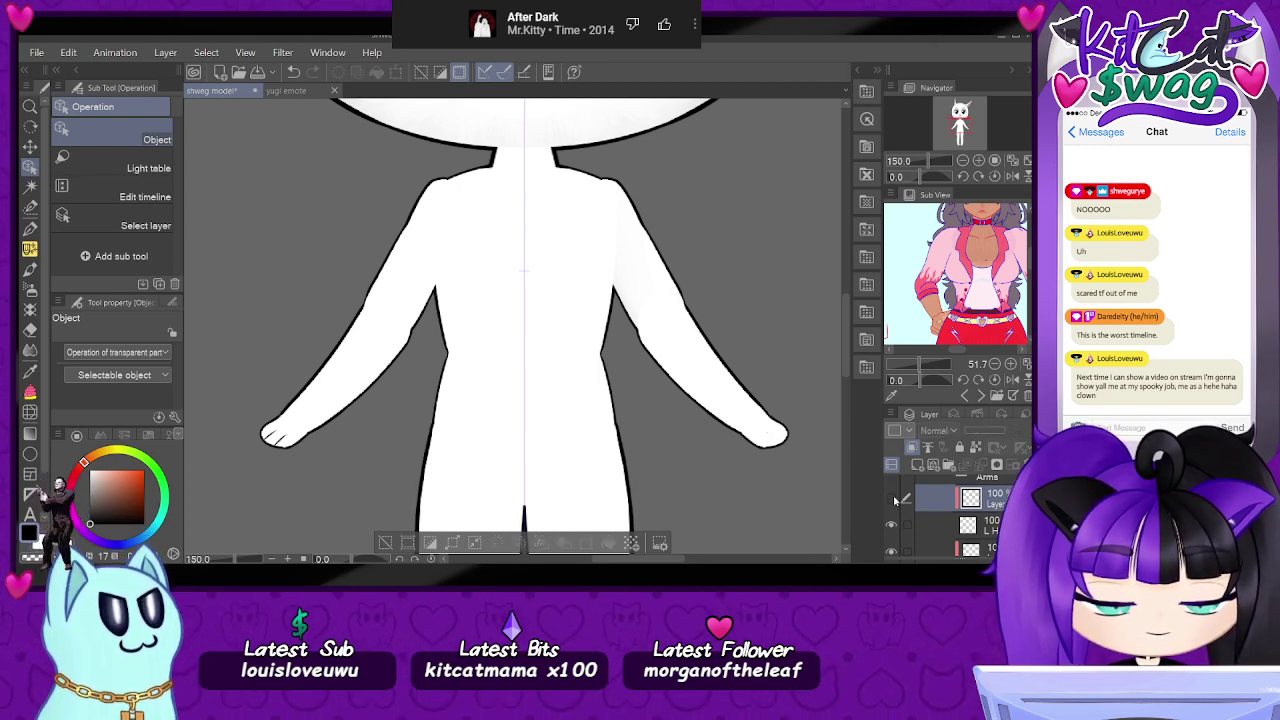
pyautogui.click(279, 442)
pyautogui.click(891, 543)
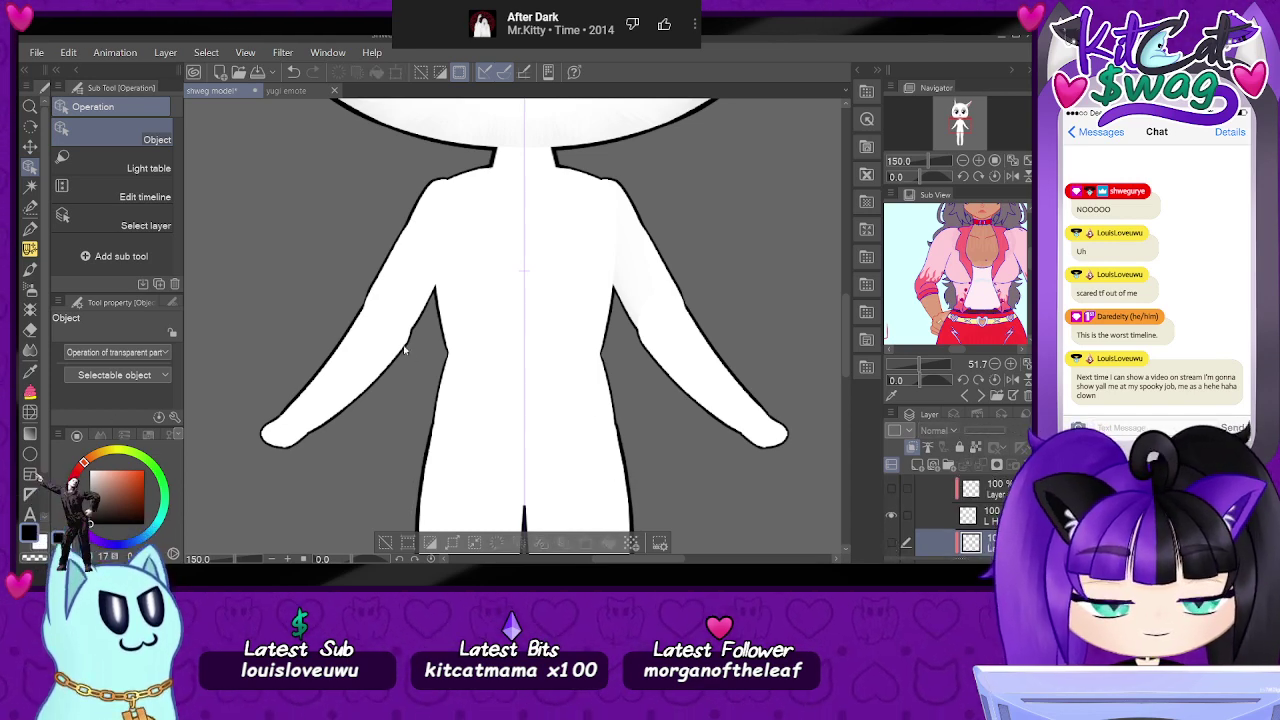
# - Reorder the arm colour layers so that R Bicep sits above L Bicep, directly under R Forearm
pyautogui.click(402, 289)
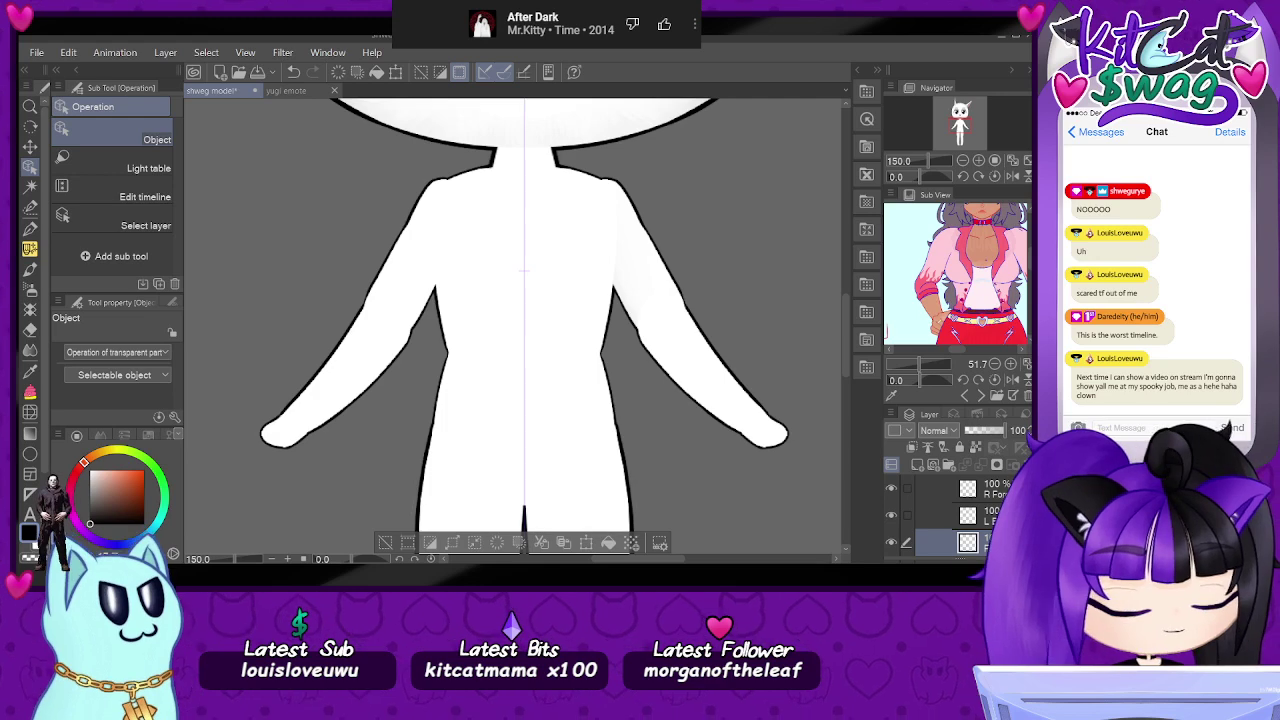
pyautogui.scroll(-1, 960, 518)
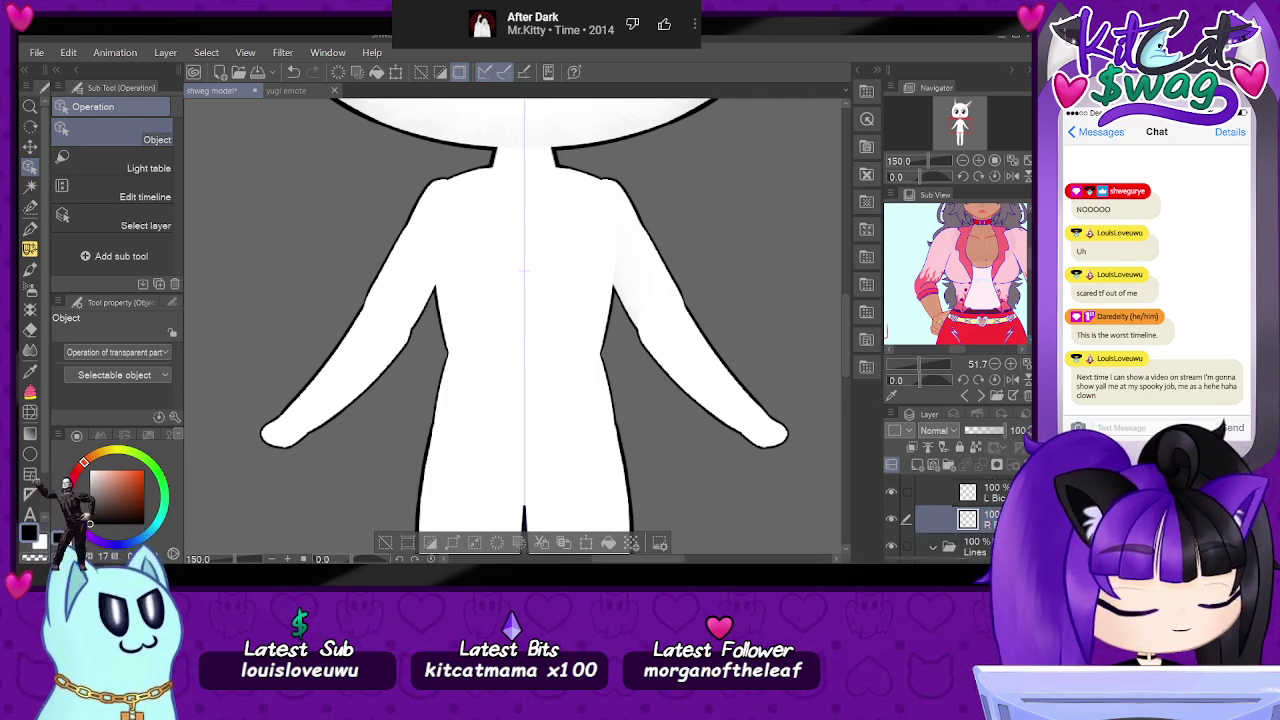
pyautogui.hotkey('ctrl', 'z')
pyautogui.hotkey('ctrl', 'z')
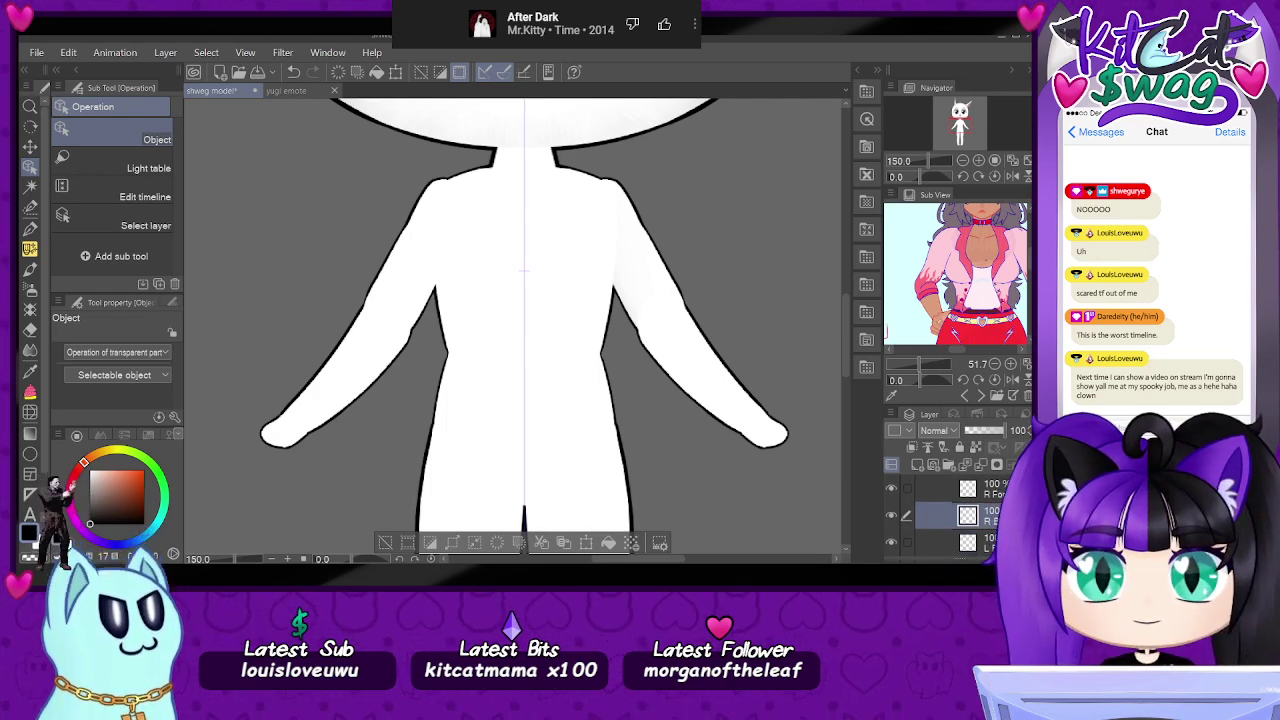
pyautogui.hotkey('ctrl', 'z')
pyautogui.moveTo(997, 490); pyautogui.dragTo(991, 539)
pyautogui.scroll(2, 985, 525)
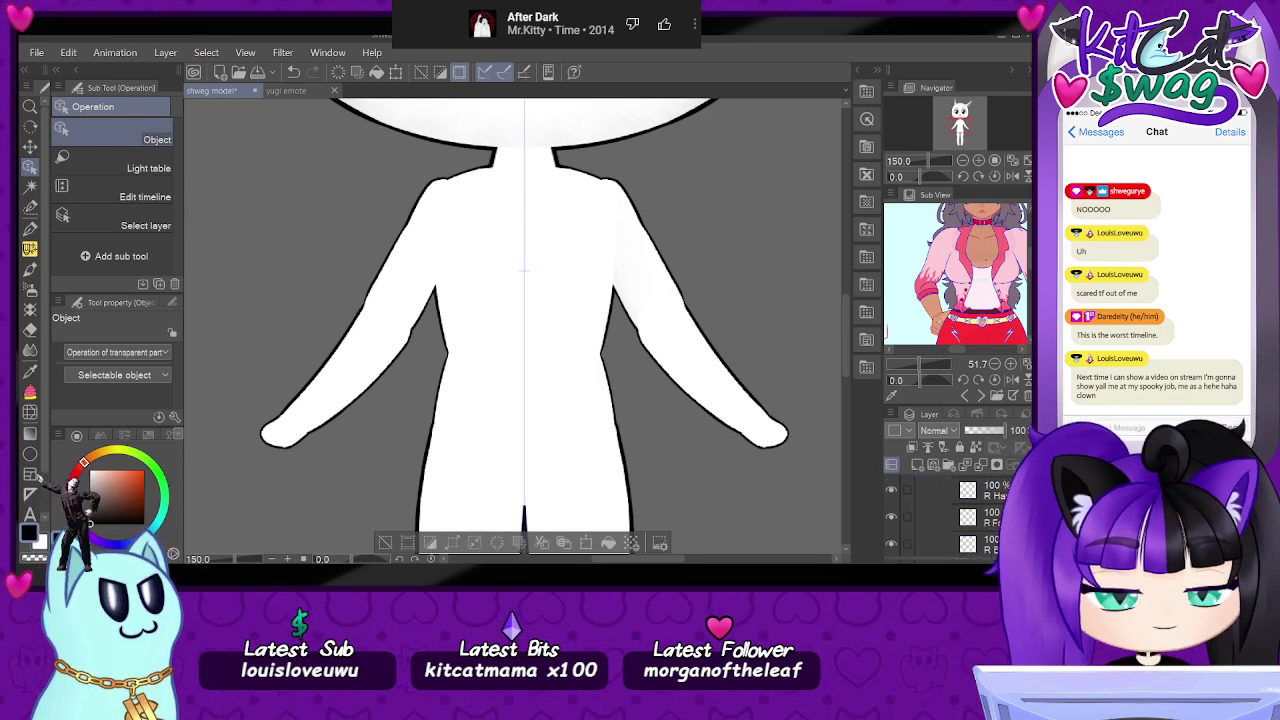
# - Delete the two hidden clipped finger line layers above the hand layers
pyautogui.scroll(4, 985, 525)
pyautogui.click(990, 533)
pyautogui.click(990, 506)
pyautogui.click(990, 482)
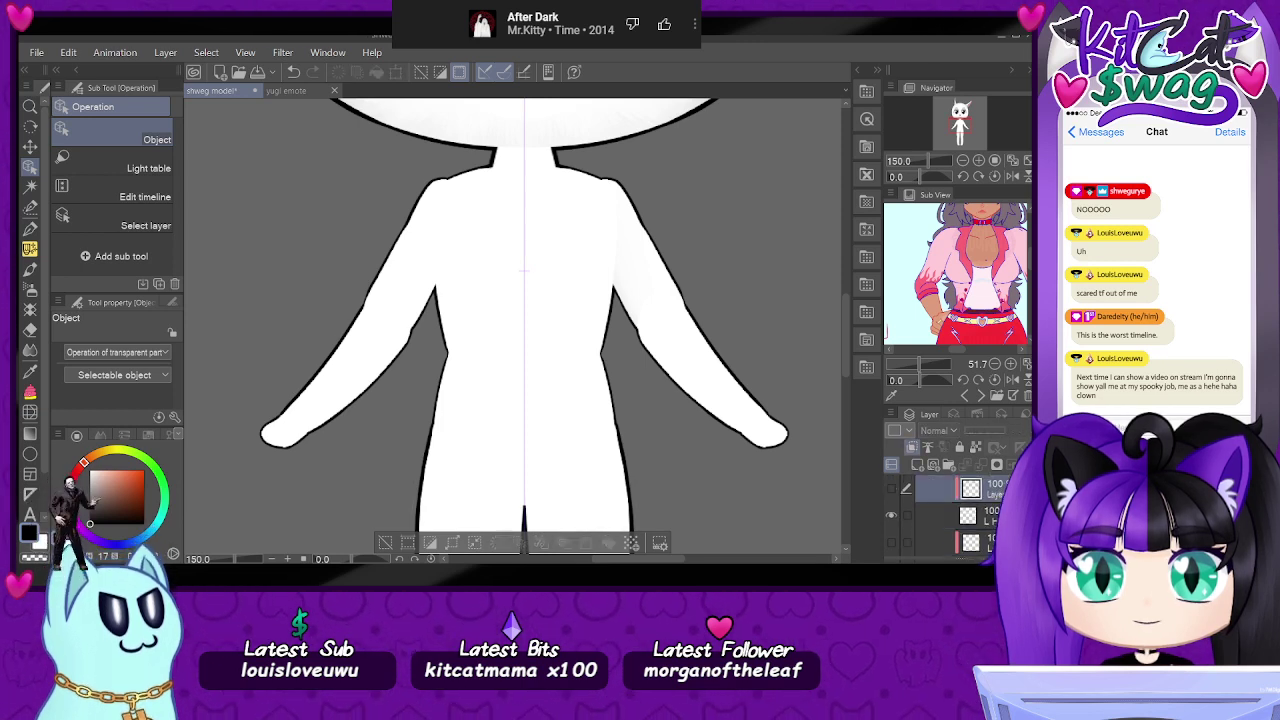
pyautogui.click(1027, 464)
pyautogui.click(990, 542)
pyautogui.click(990, 515)
pyautogui.click(1027, 464)
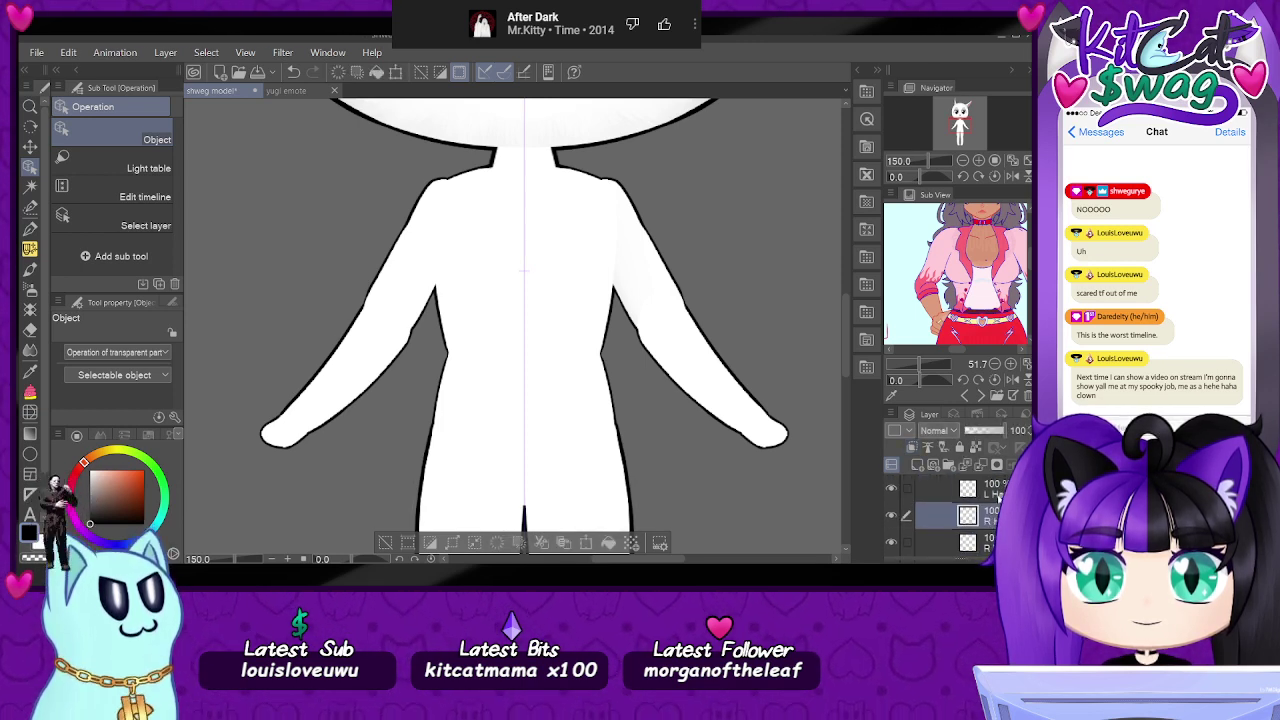
# - Move the L Hand colour layer below the right arm layers so that R Hand is first in the Arms folder
pyautogui.hotkey('ctrl', 'z')
pyautogui.hotkey('ctrl', 'z')
pyautogui.moveTo(950, 487); pyautogui.dragTo(950, 486)
pyautogui.scroll(3, 950, 510)
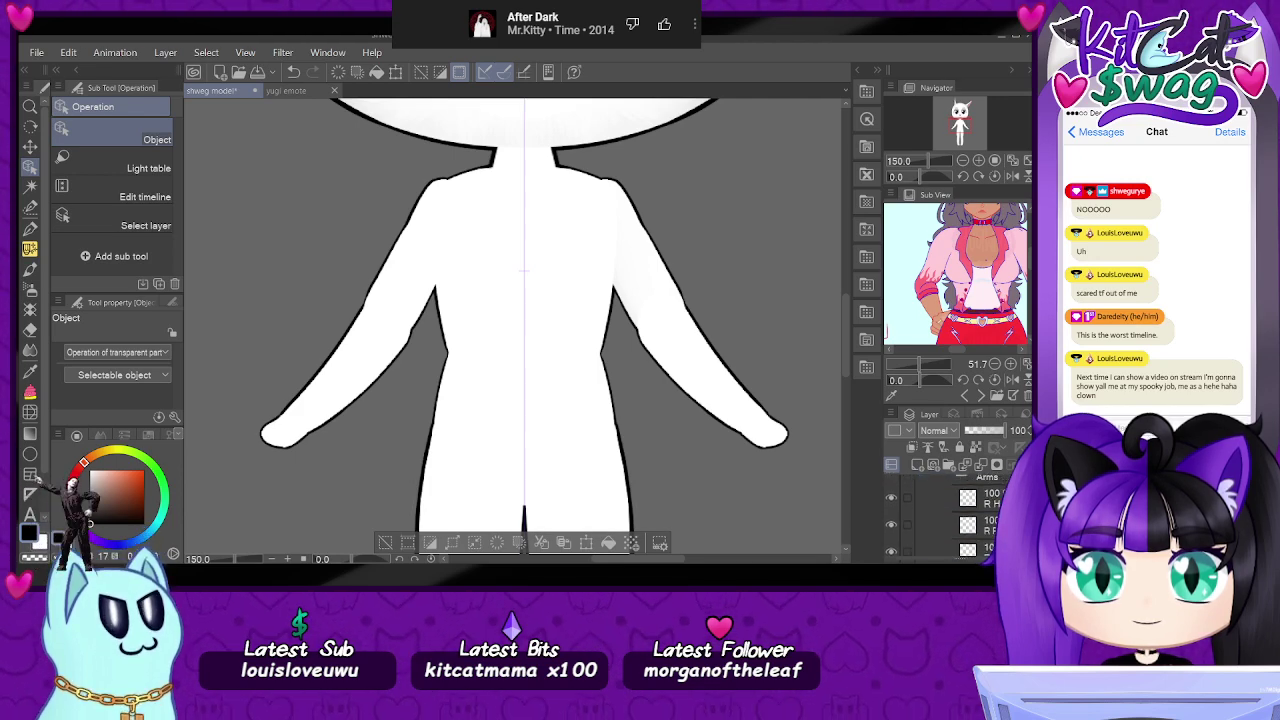
# - Select the R Hand, R Forearm and R Bicep colour layers together with the matching right arm line layers in the other Arms folder
pyautogui.click(985, 549)
pyautogui.keyDown('shift'); pyautogui.click(985, 490); pyautogui.keyUp('shift')
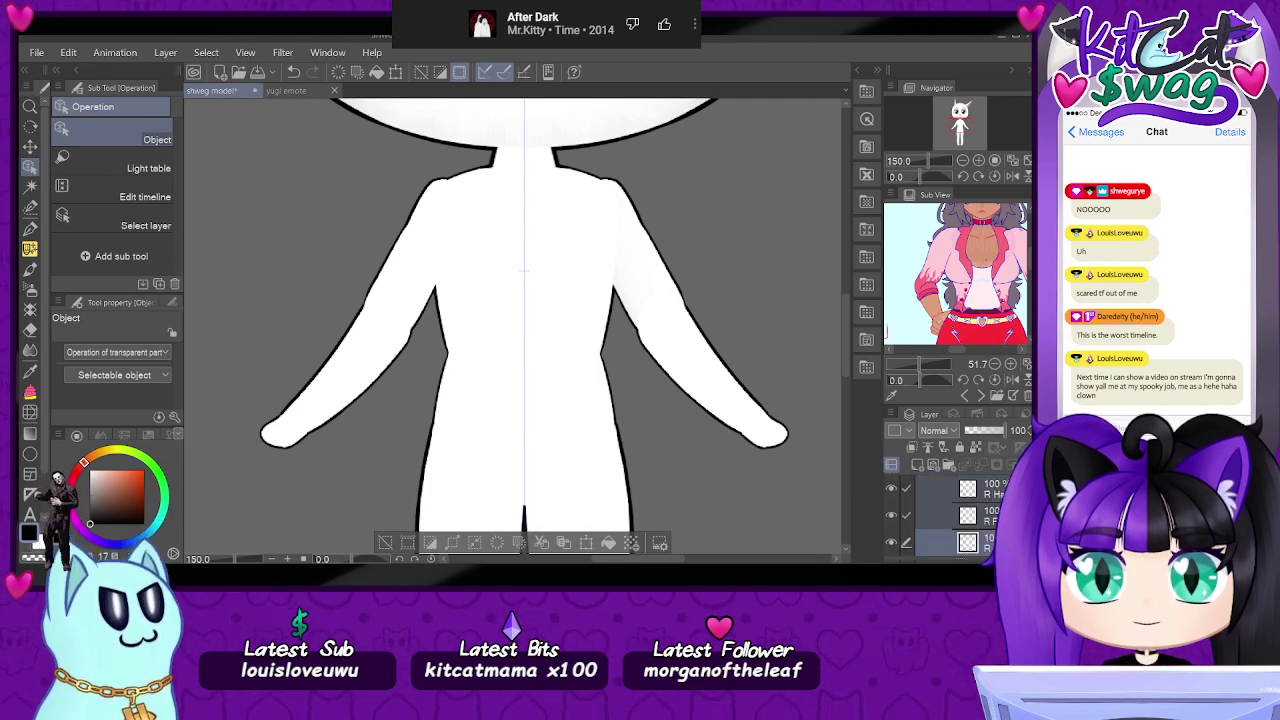
pyautogui.scroll(8, 950, 515)
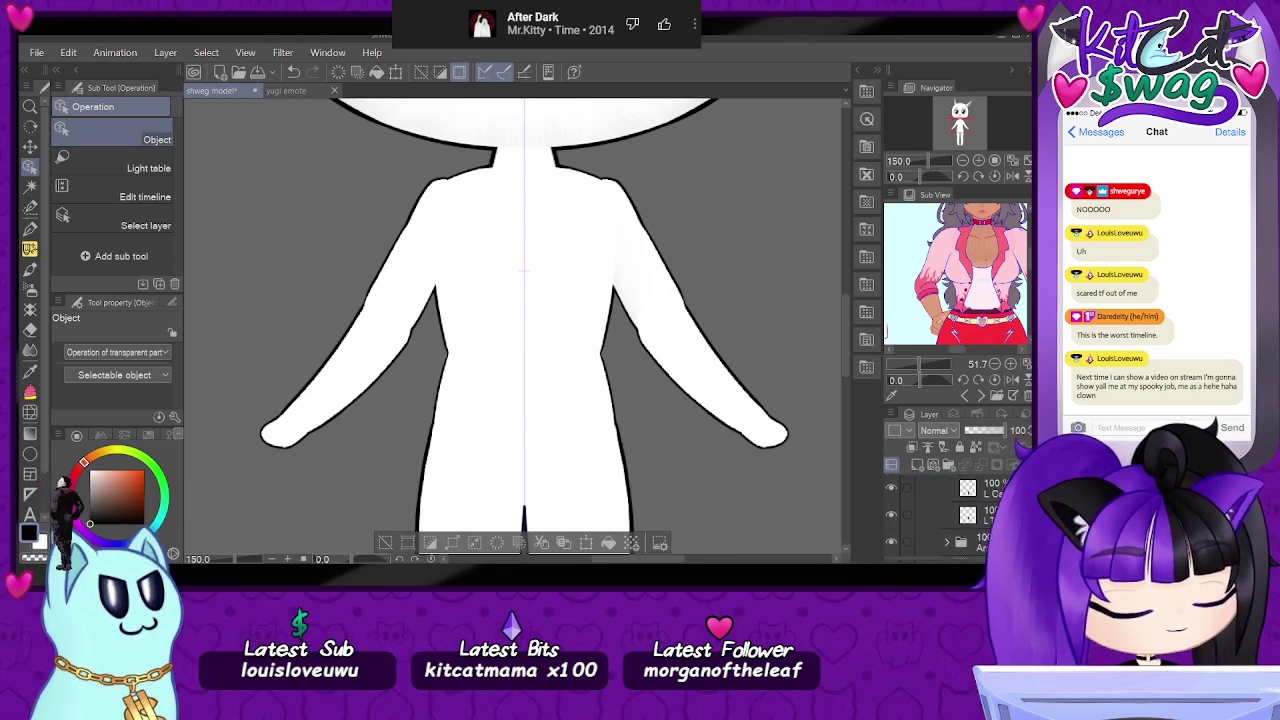
pyautogui.click(947, 502)
pyautogui.scroll(-2, 950, 515)
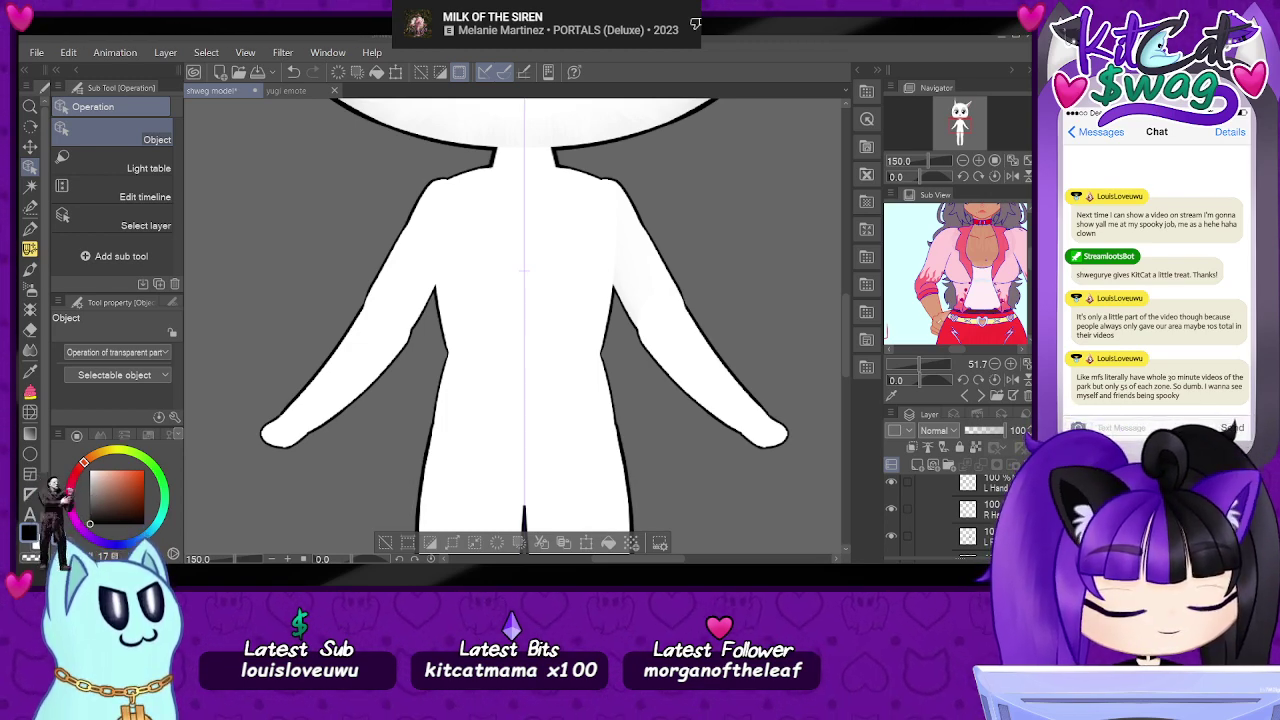
pyautogui.scroll(1, 960, 515)
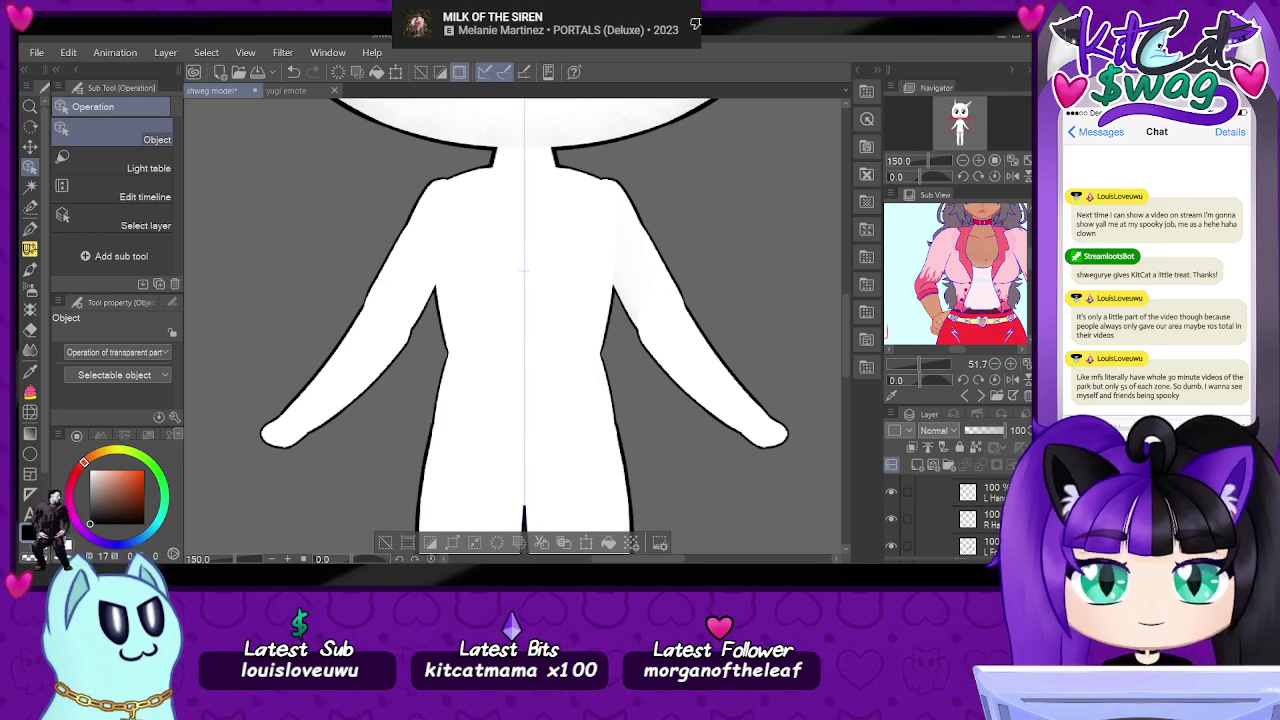
pyautogui.click(907, 519)
pyautogui.scroll(-1, 907, 519)
pyautogui.click(907, 527)
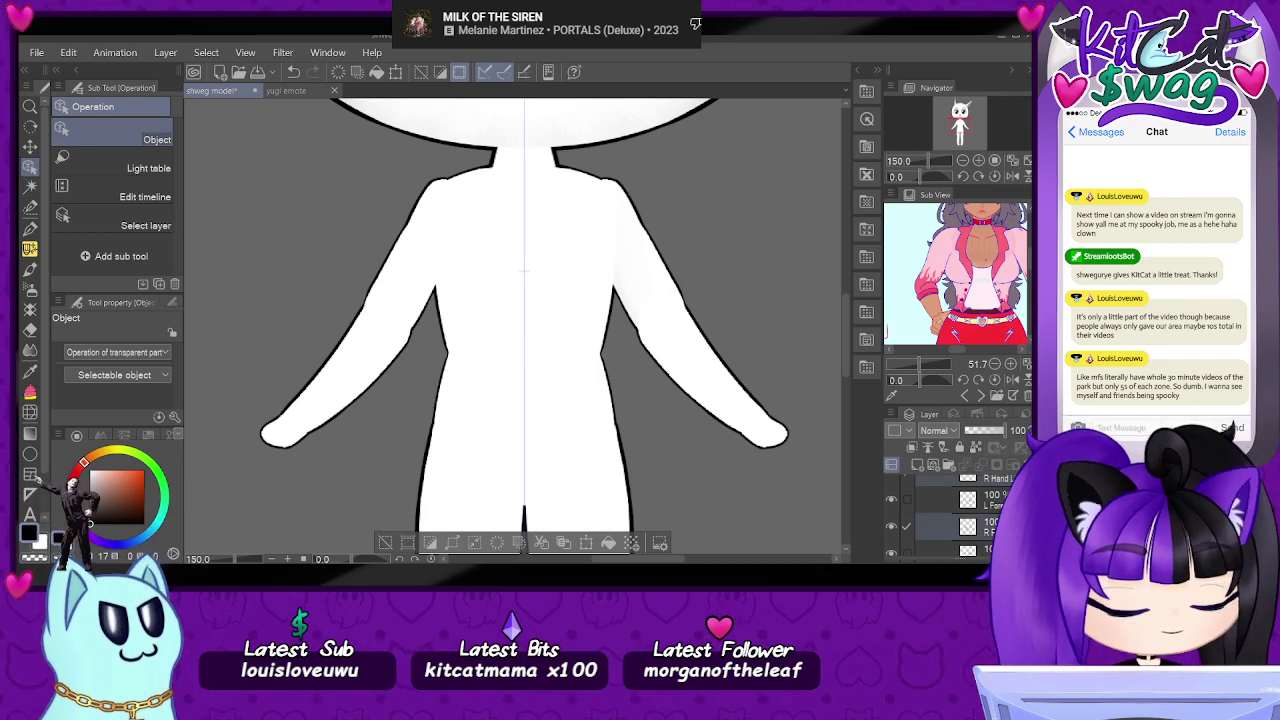
pyautogui.scroll(-1, 907, 527)
pyautogui.click(907, 533)
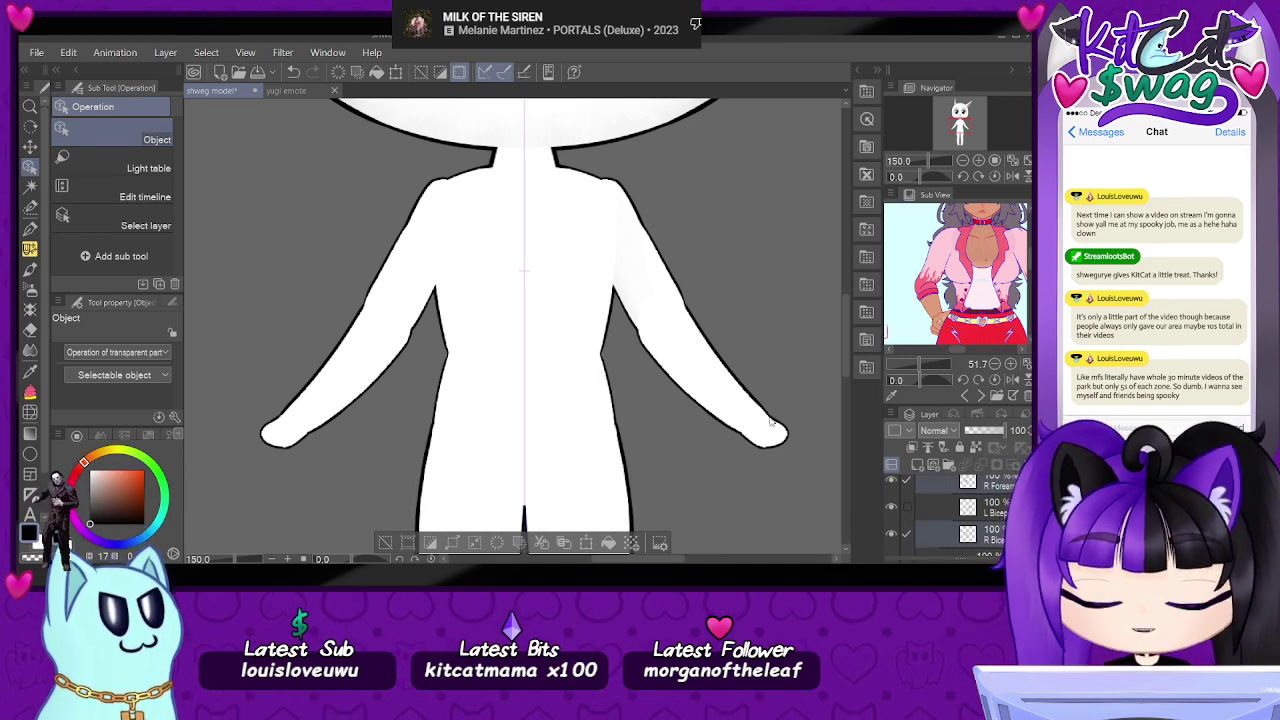
# - Rotate the selected right arm layers about the shoulder so that the arm hangs closer to the body
pyautogui.hotkey('ctrl', 't')
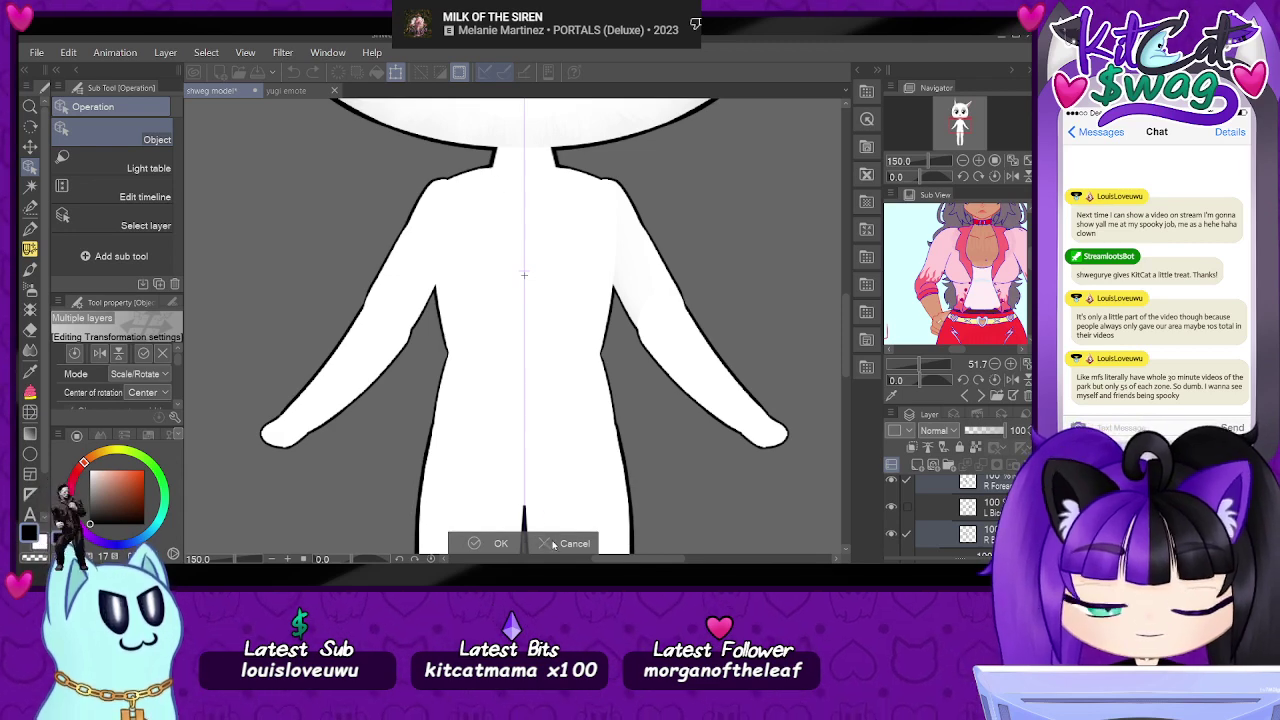
pyautogui.press('Return')
pyautogui.hotkey('ctrl', 't')
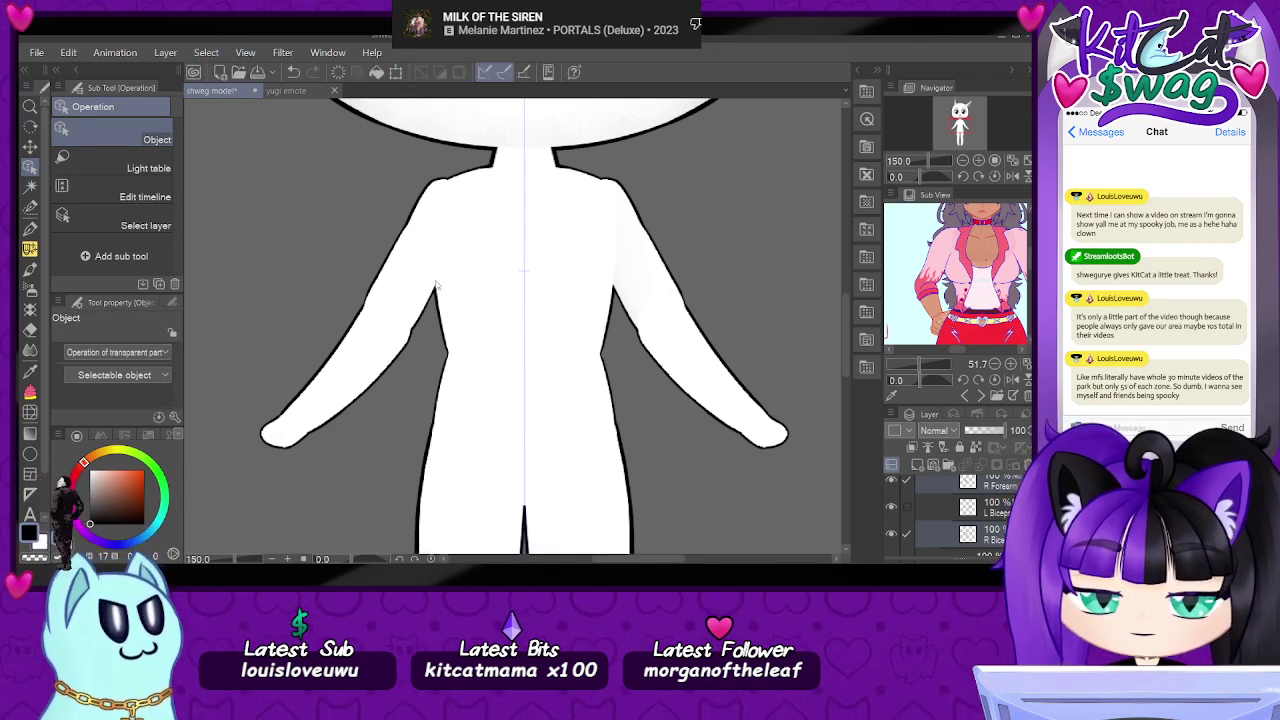
pyautogui.moveTo(371, 326)
pyautogui.mouseDown()
pyautogui.moveTo(442, 222)
pyautogui.moveTo(438, 199)
pyautogui.moveTo(474, 167)
pyautogui.mouseUp()
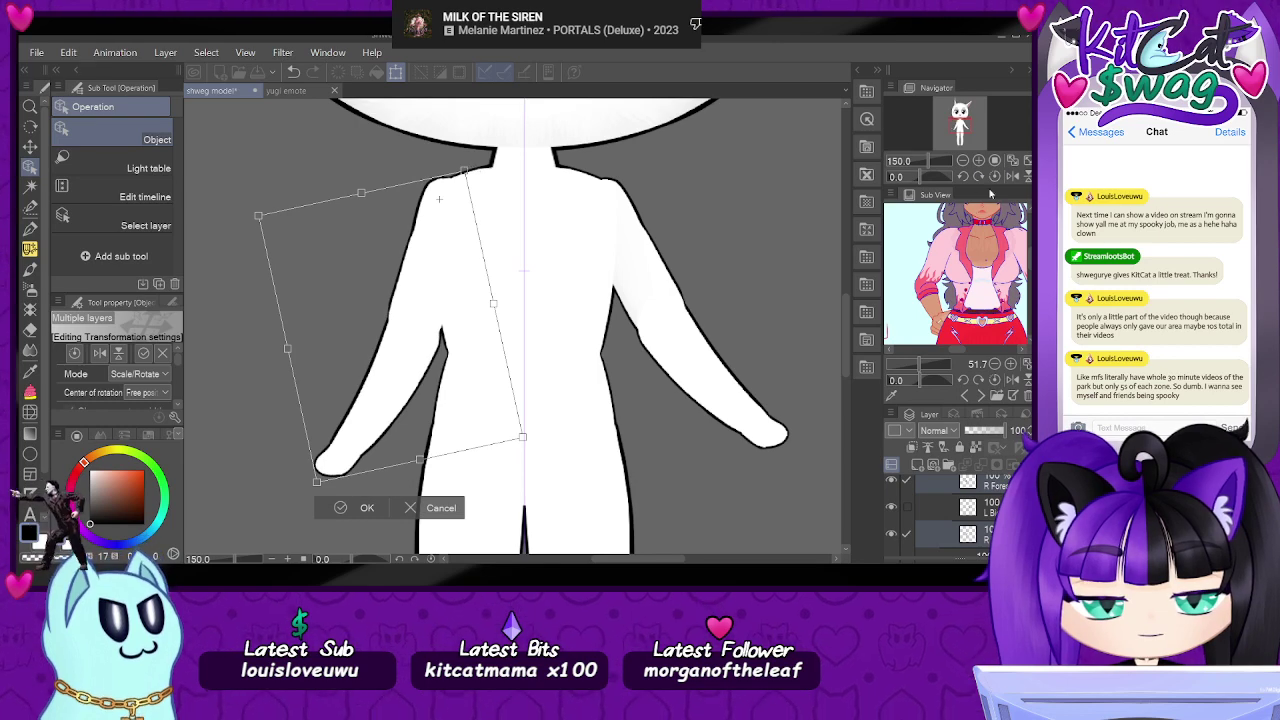
pyautogui.moveTo(931, 163); pyautogui.dragTo(927, 168)
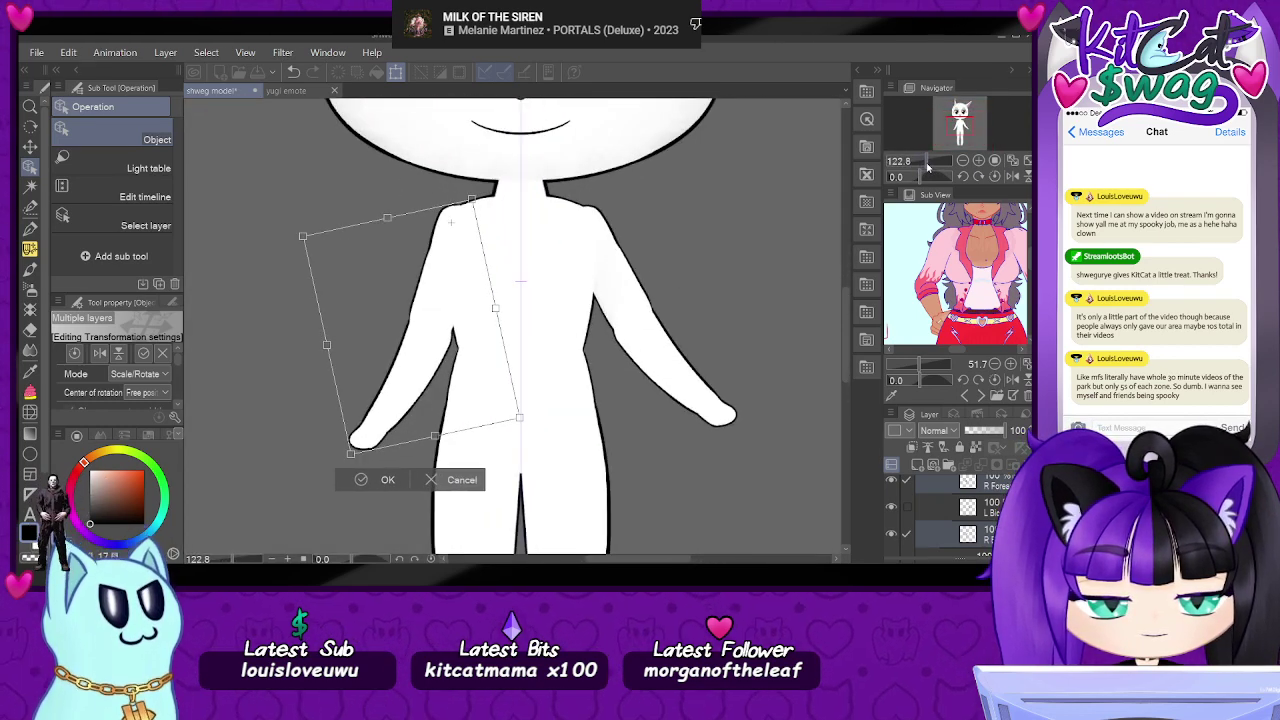
pyautogui.click(380, 480)
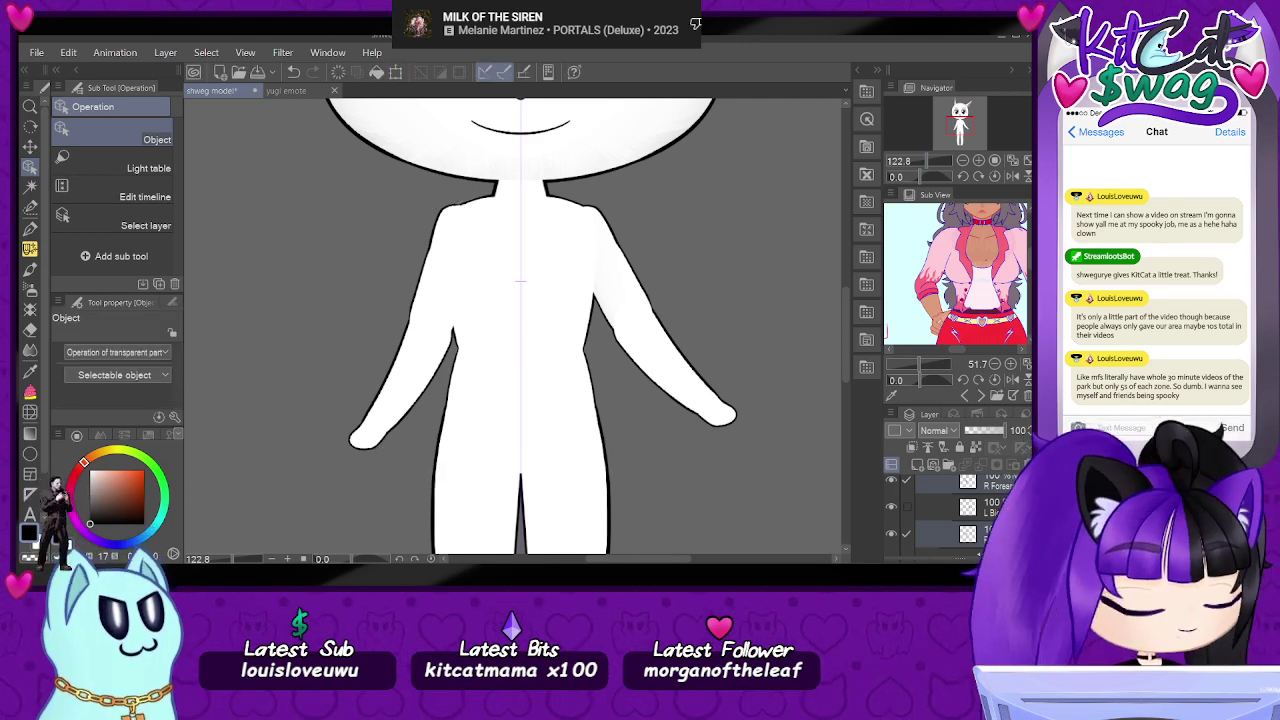
# - Delete the left arm's colour layers for the bicep, forearm and hand
pyautogui.click(690, 350)
pyautogui.click(623, 301)
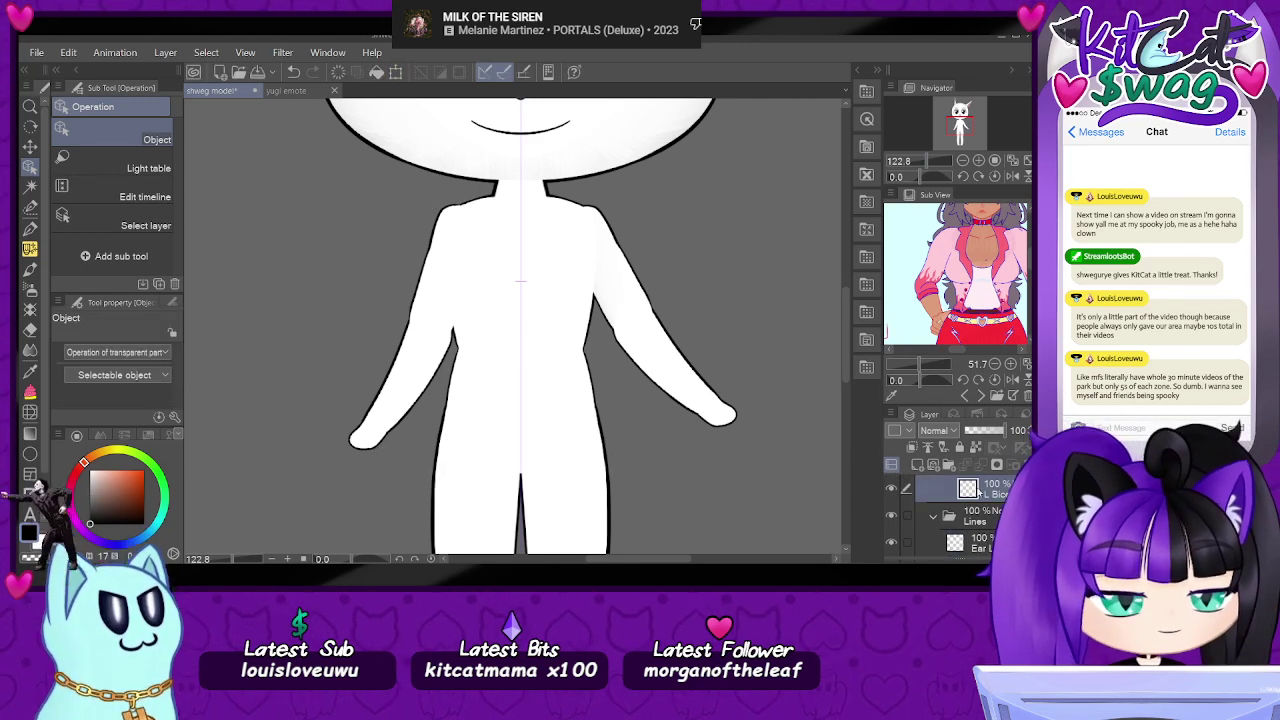
pyautogui.hotkey('alt', 'Delete')
pyautogui.scroll(2, 972, 508)
pyautogui.click(975, 508)
# - Delete the left arm's black line layers for the bicep, forearm and hand
pyautogui.click(626, 295)
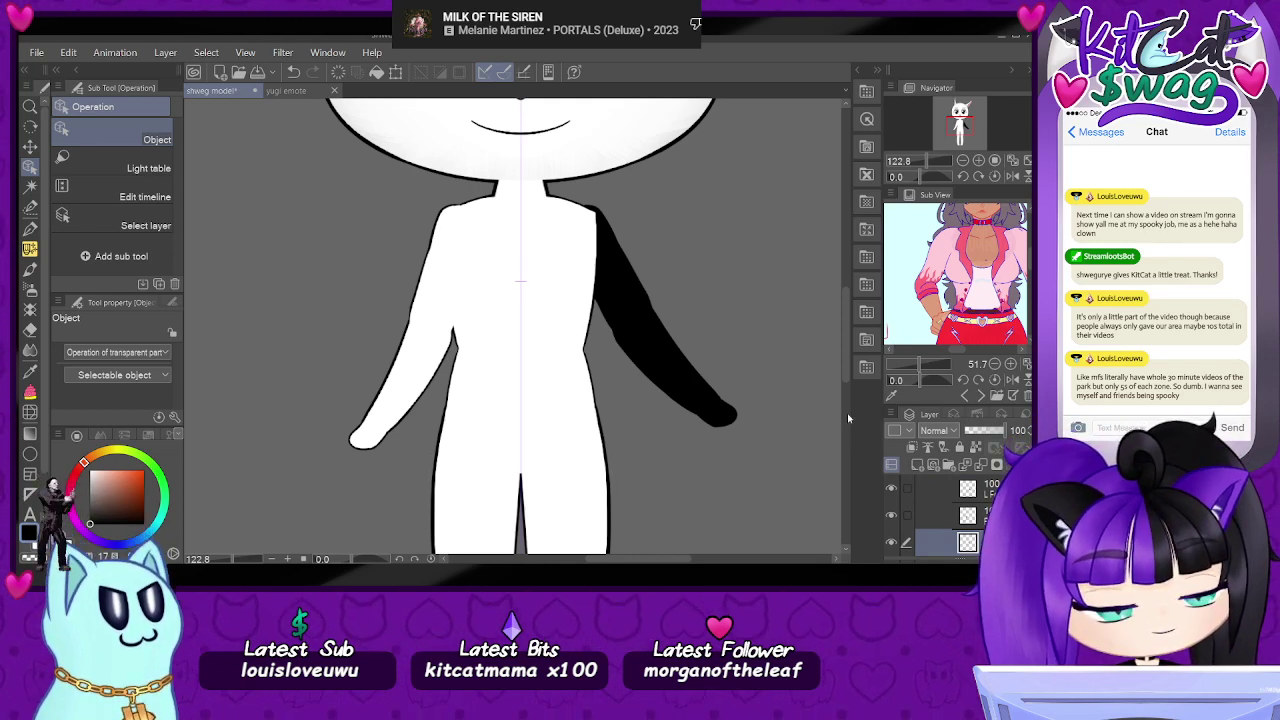
pyautogui.press('Delete')
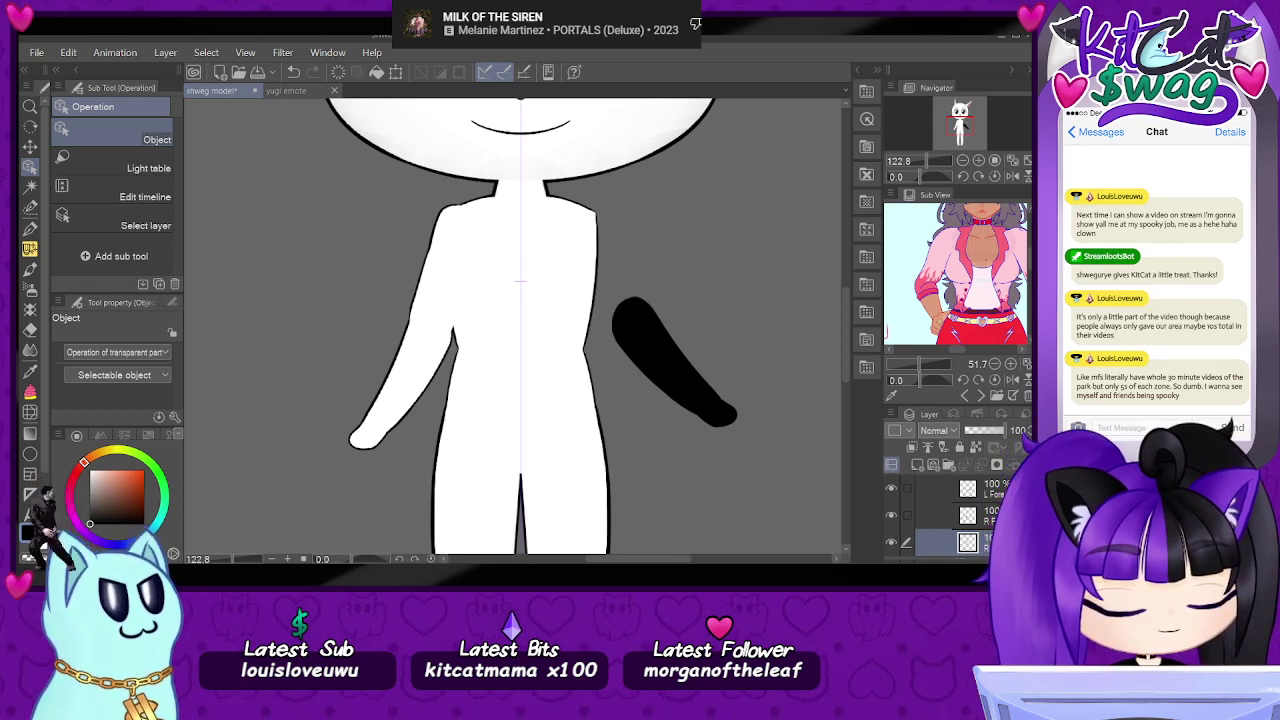
pyautogui.click(716, 412)
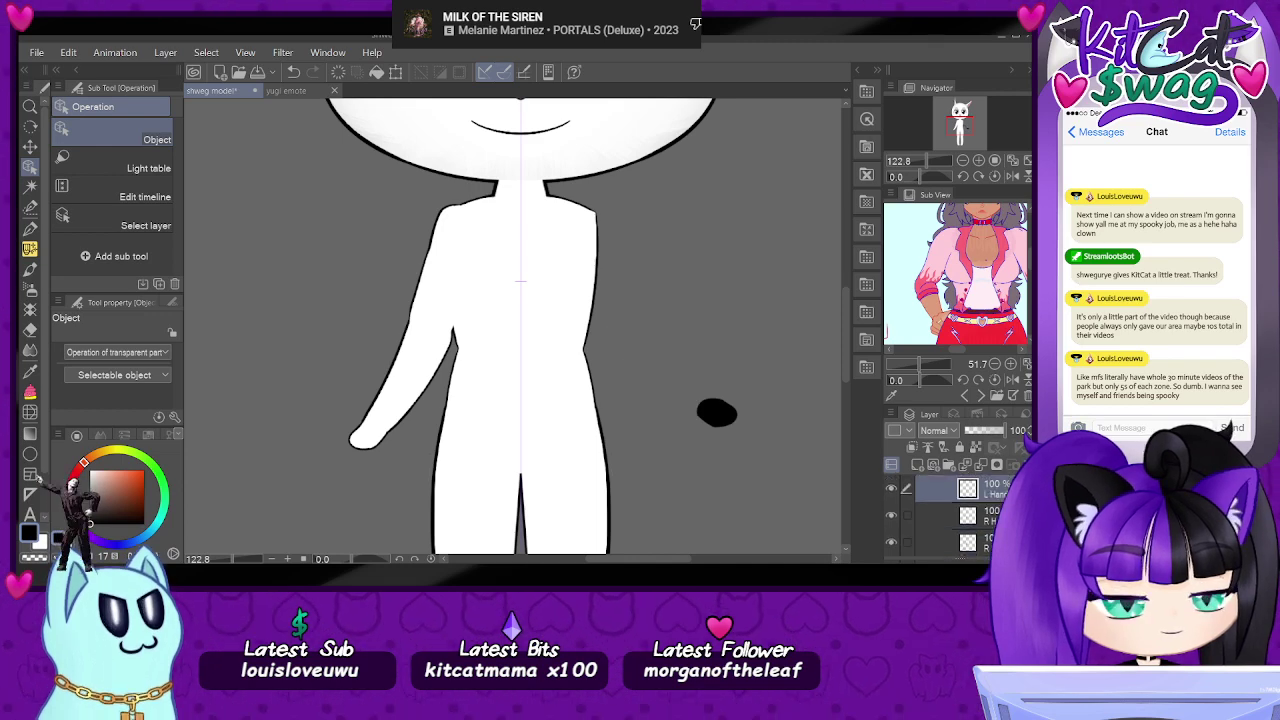
pyautogui.press('Delete')
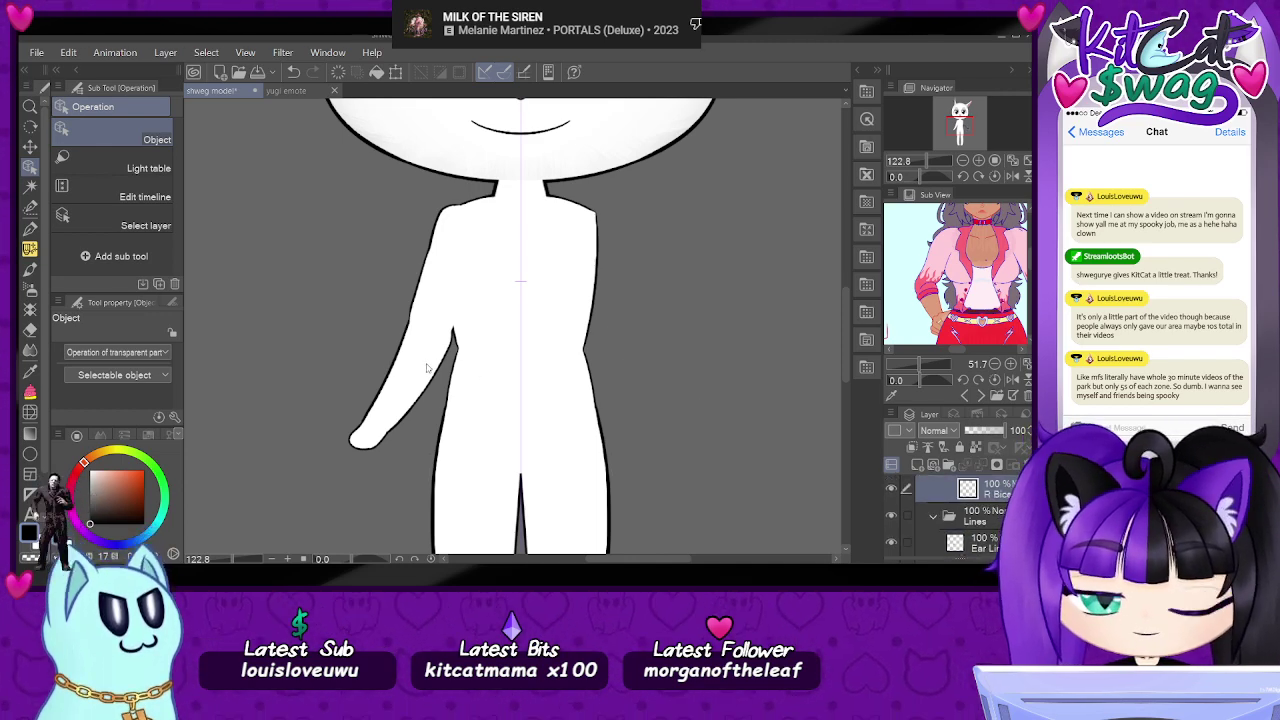
# - Duplicate the R Hand, R Forearm and R Bicep colour layers and flip the copies horizontally to form the opposite arm
pyautogui.click(367, 436)
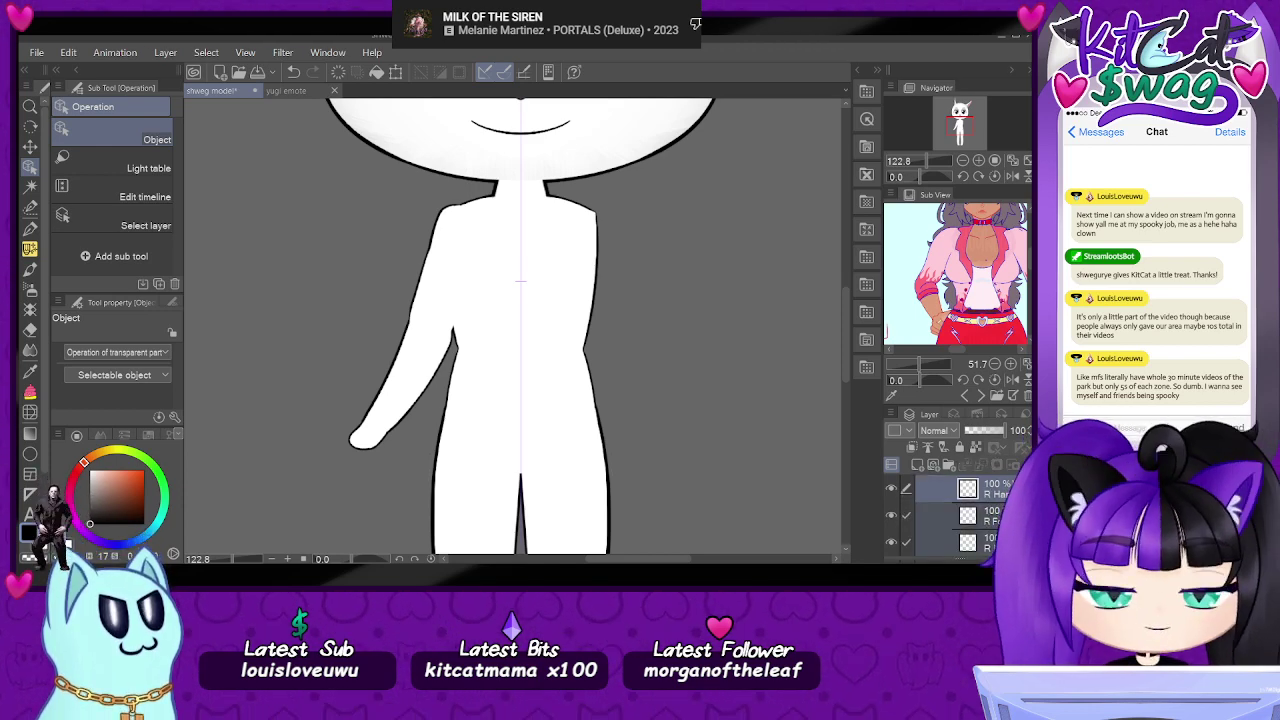
pyautogui.click(1000, 489)
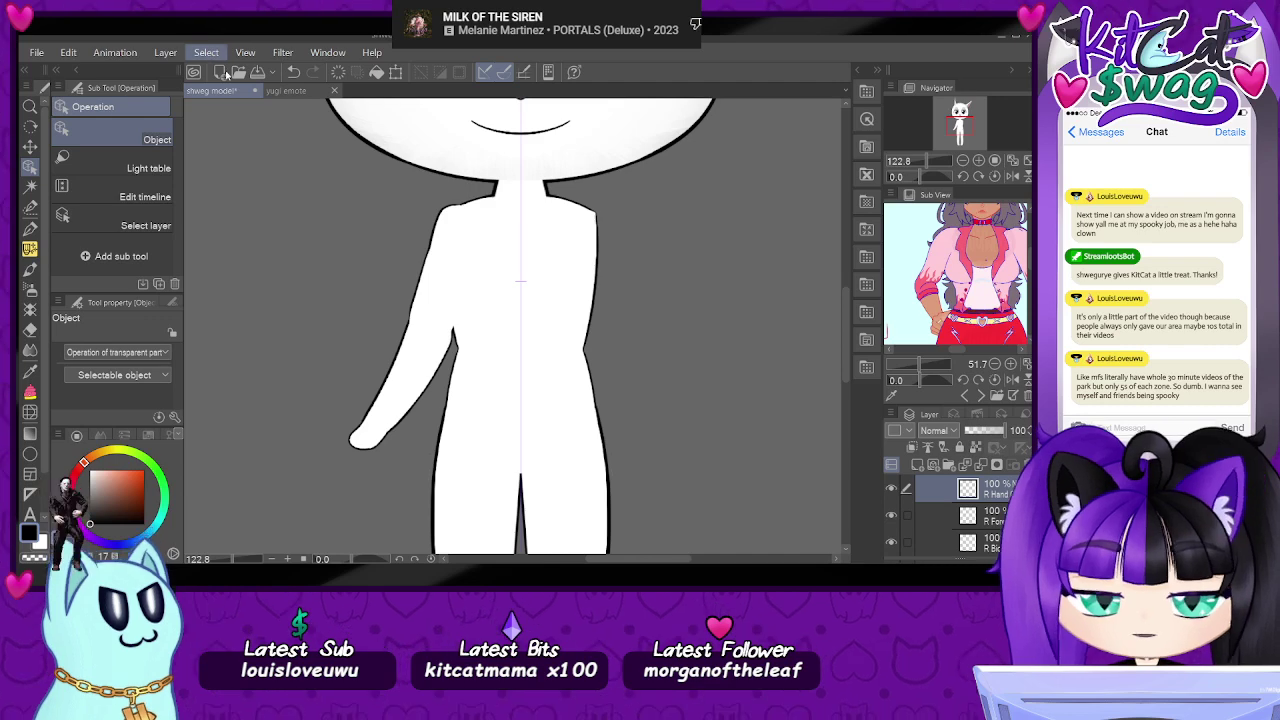
pyautogui.hotkey('ctrl', 'a')
pyautogui.hotkey('ctrl', 't')
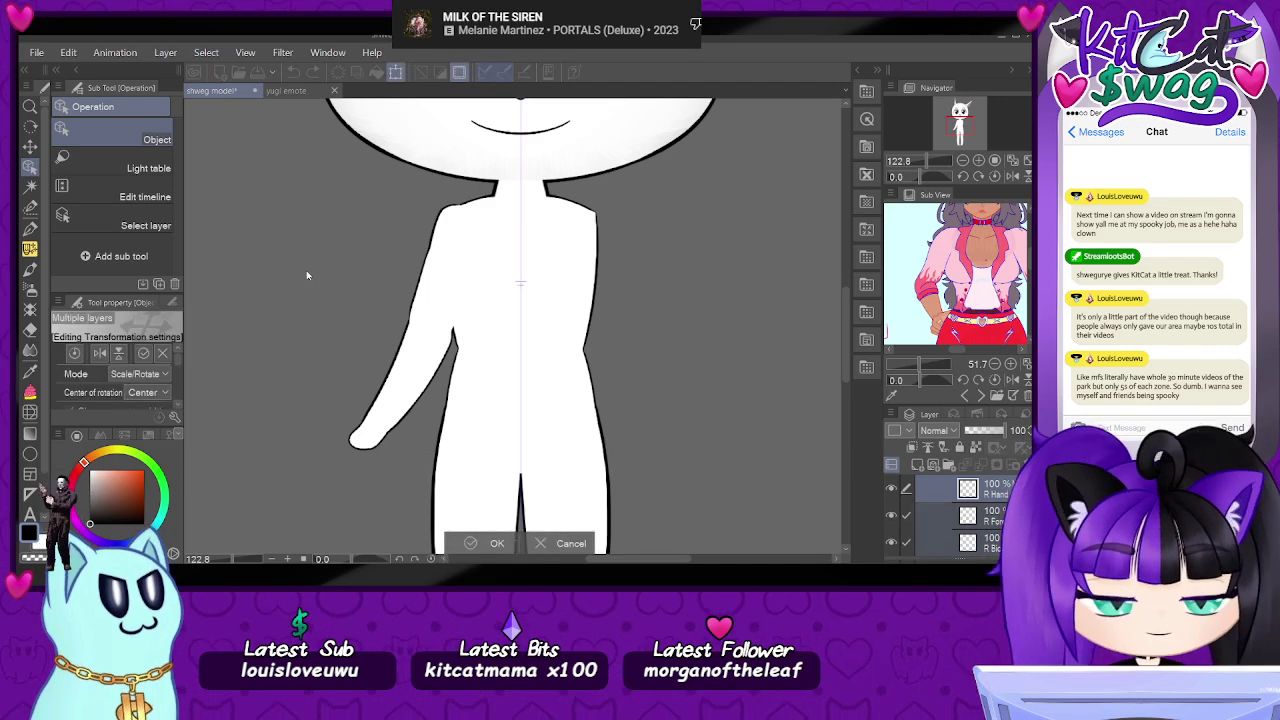
pyautogui.click(498, 543)
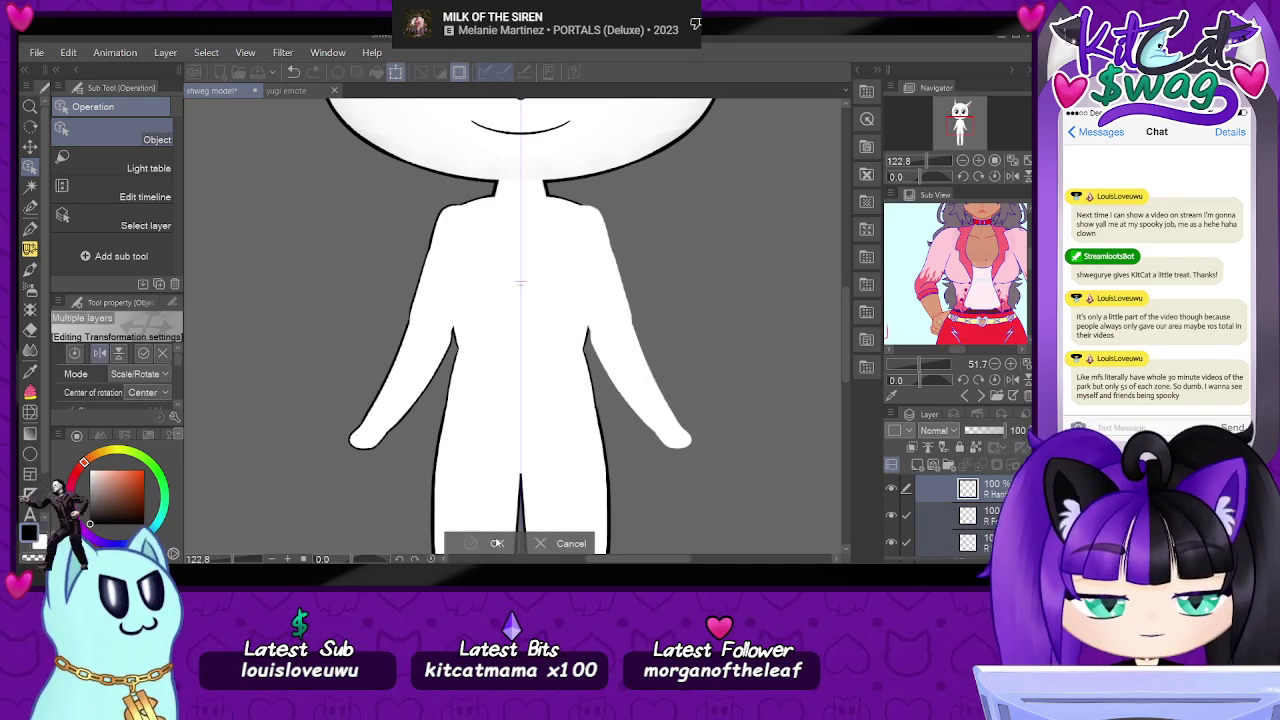
pyautogui.click(494, 544)
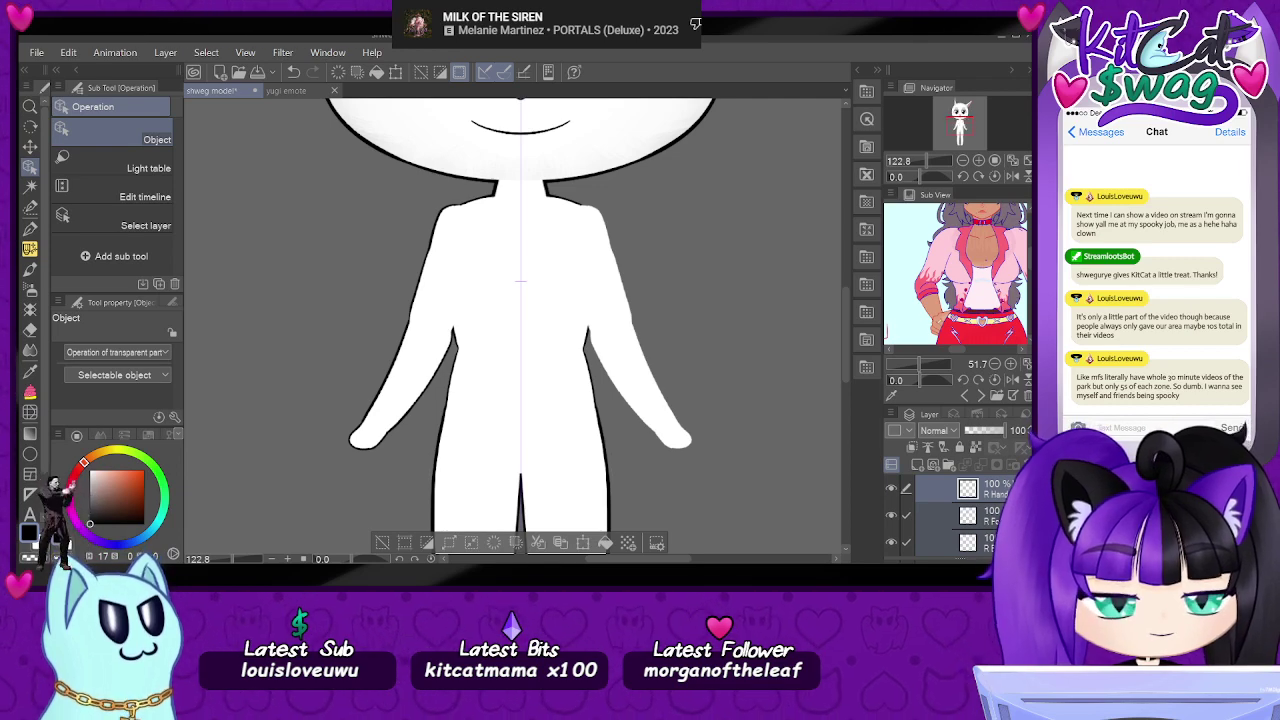
pyautogui.hotkey('ctrl', 'v')
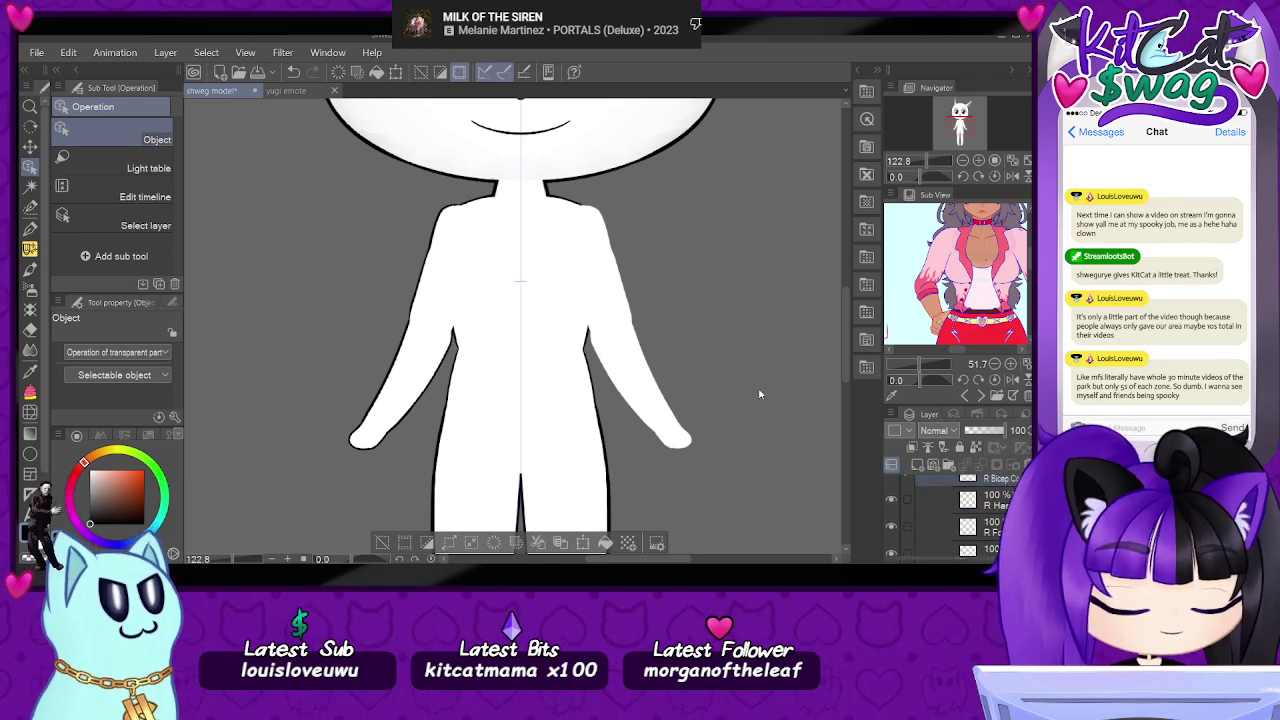
# - Duplicate the R Hand, R Forearm and R Bicep line layers and flip the copies horizontally to outline the opposite arm
pyautogui.click(412, 407)
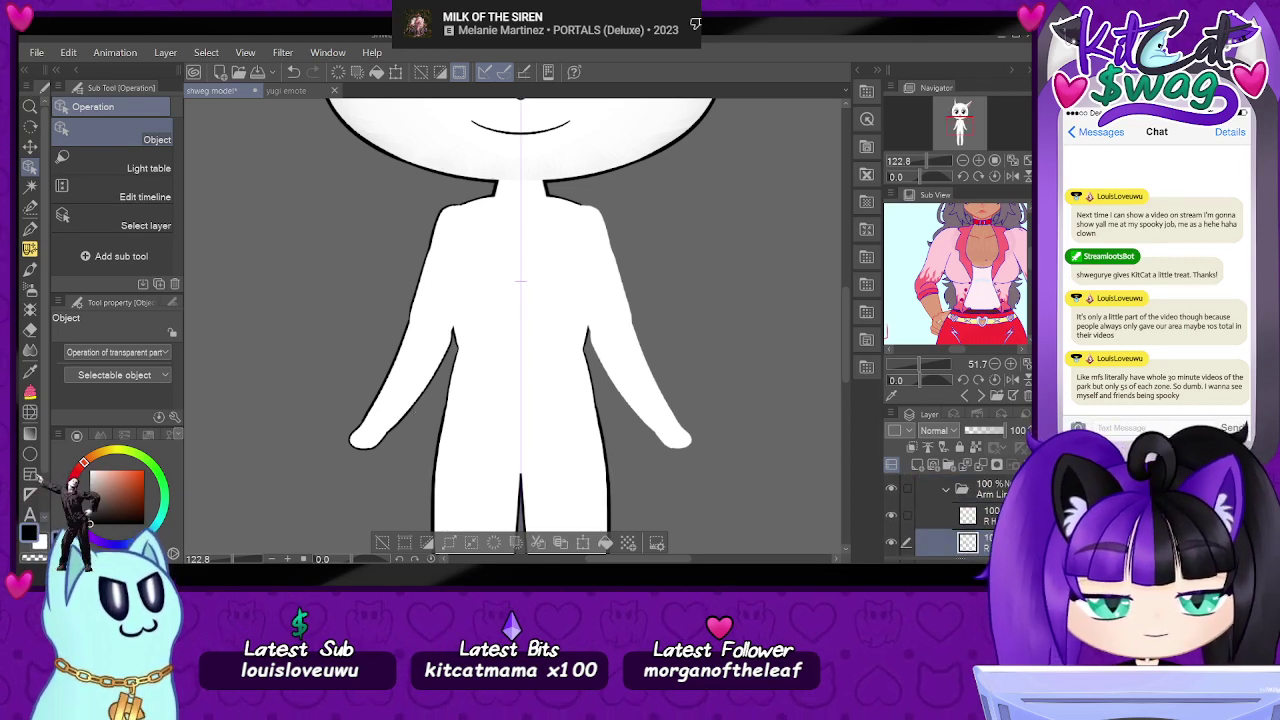
pyautogui.scroll(-1, 960, 520)
pyautogui.click(985, 492)
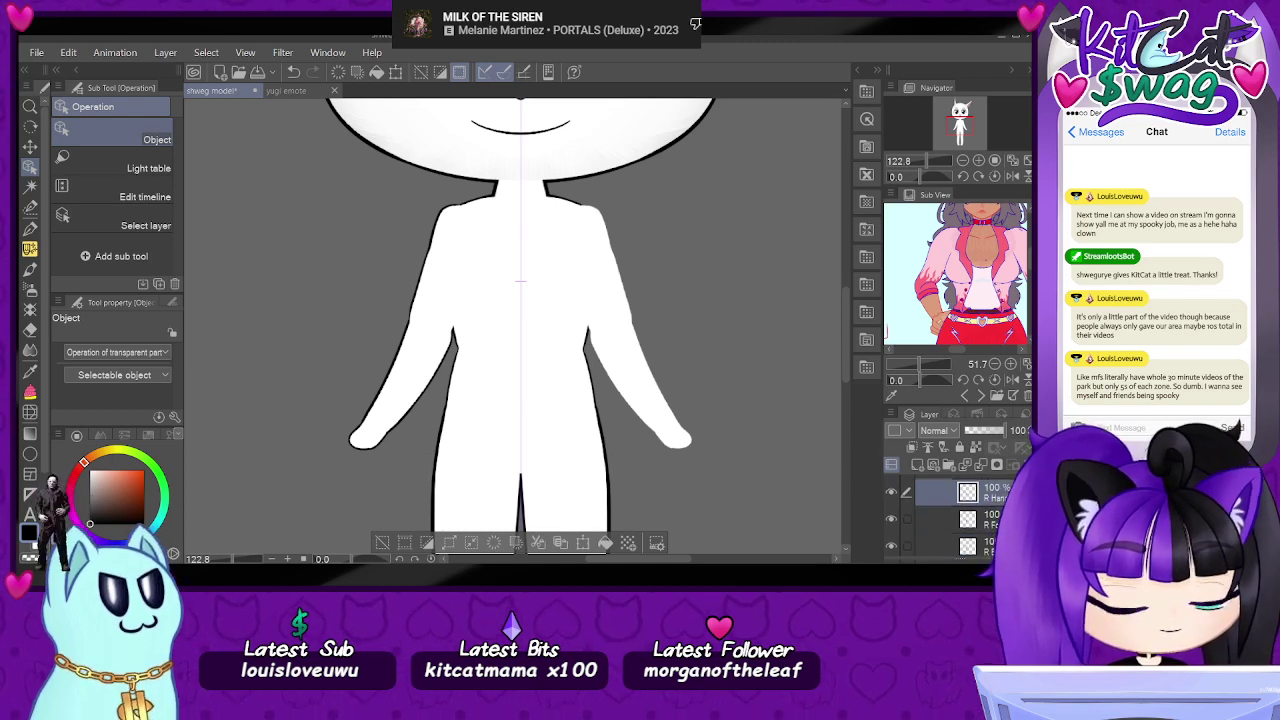
pyautogui.keyDown('shift'); pyautogui.click(985, 546); pyautogui.keyUp('shift')
pyautogui.scroll(-2, 960, 520)
pyautogui.scroll(2, 960, 520)
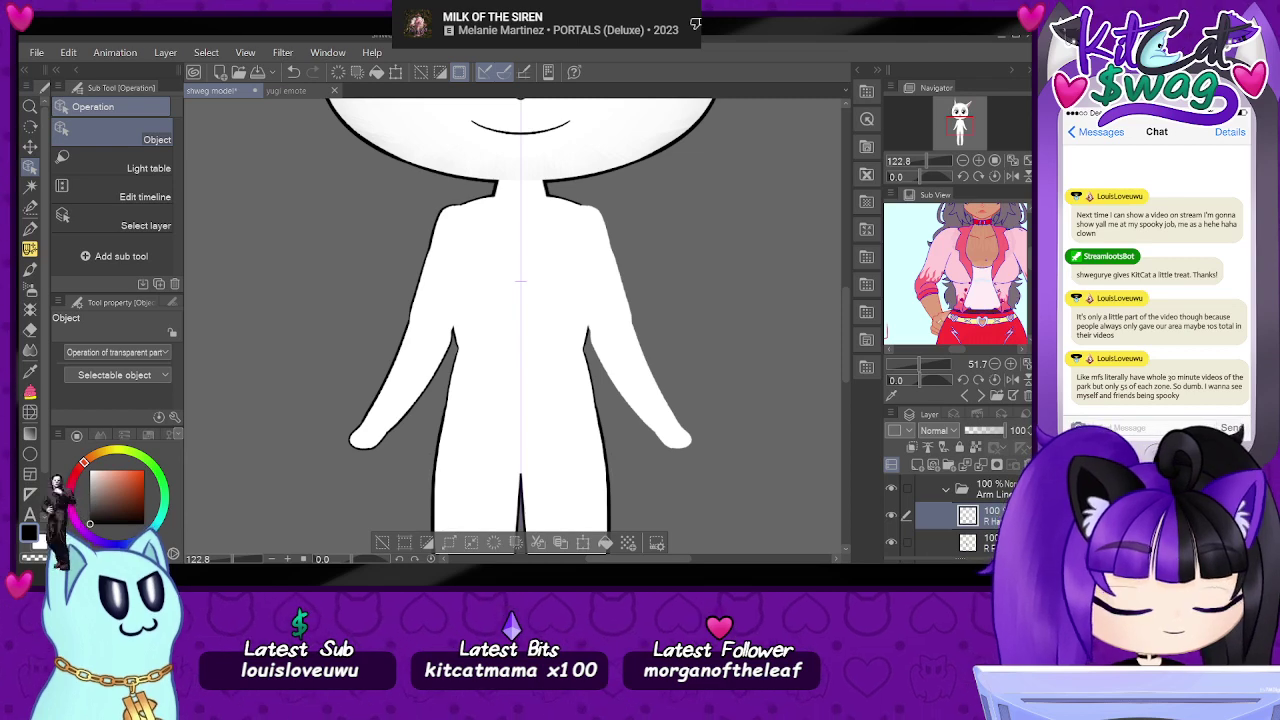
pyautogui.keyDown('shift'); pyautogui.click(1008, 523); pyautogui.keyUp('shift')
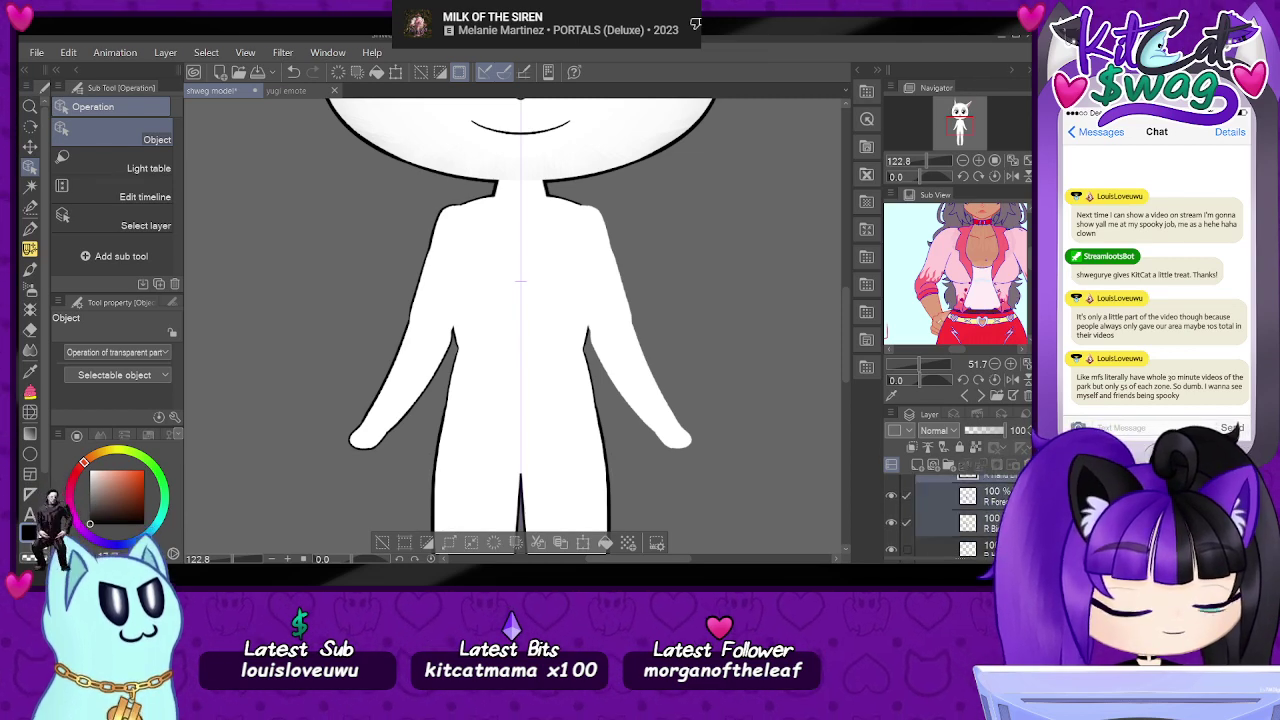
pyautogui.hotkey('ctrl', 't')
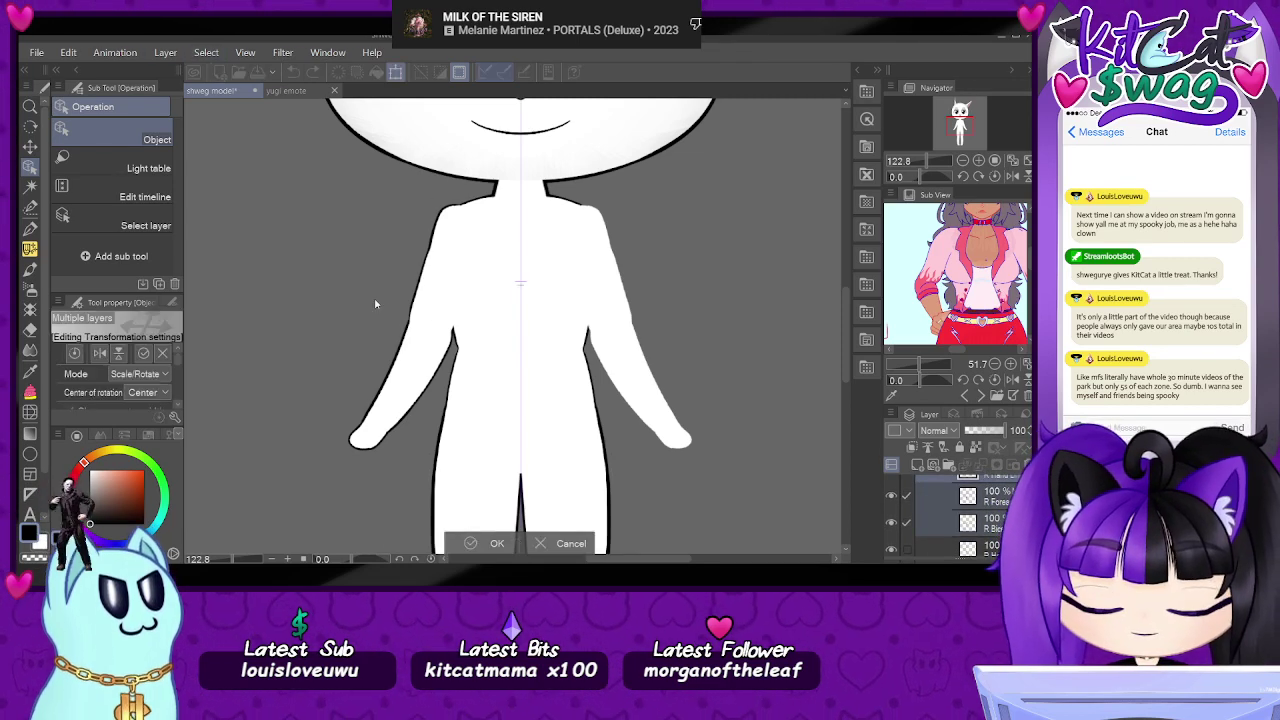
pyautogui.click(568, 542)
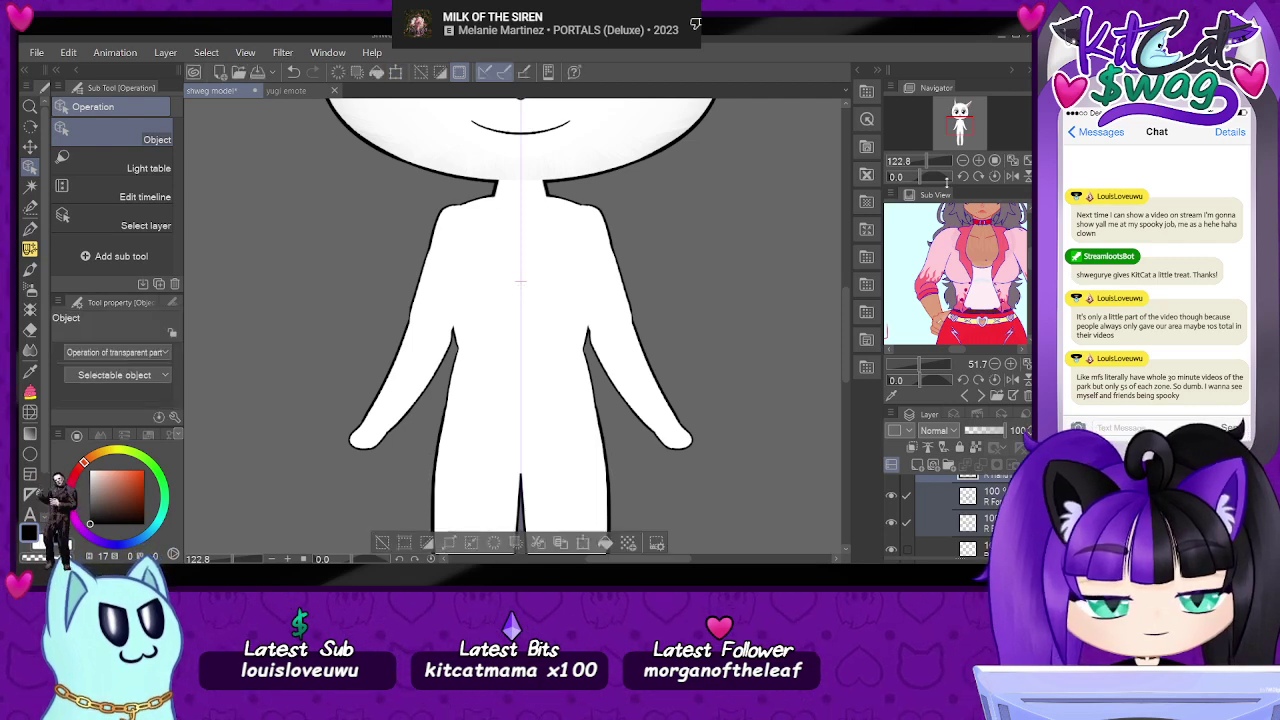
# - Examine the mirrored arms on the whole character and switch the Sub View reference to the grinning cat image
pyautogui.moveTo(922, 163); pyautogui.dragTo(926, 171)
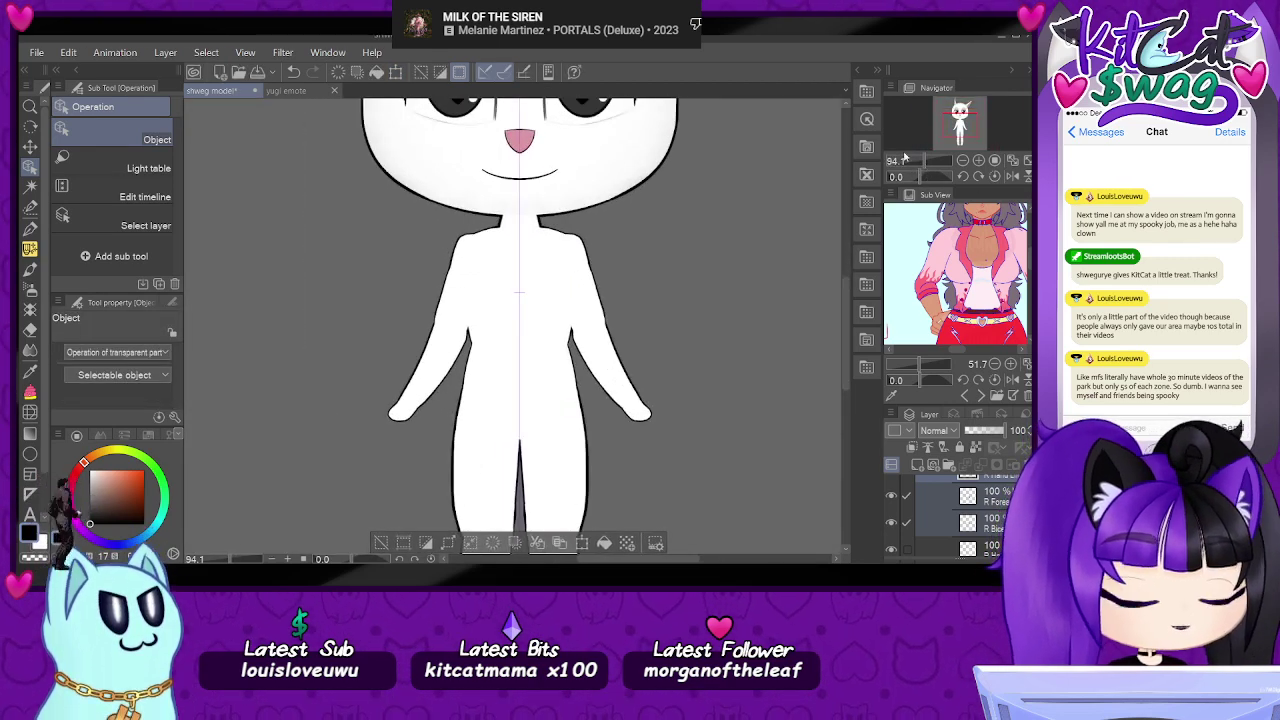
pyautogui.moveTo(930, 157)
pyautogui.mouseDown()
pyautogui.moveTo(918, 160)
pyautogui.moveTo(940, 160)
pyautogui.moveTo(926, 161)
pyautogui.mouseUp()
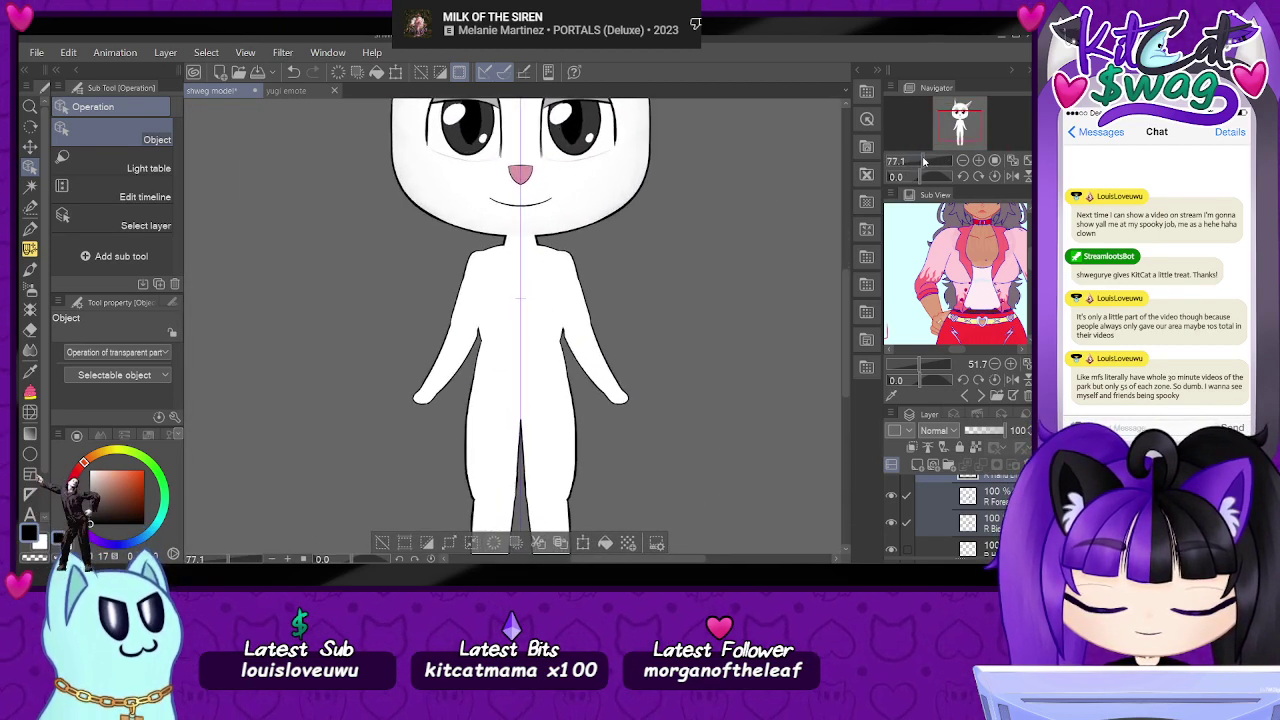
pyautogui.click(981, 396)
pyautogui.click(964, 396)
pyautogui.click(964, 396)
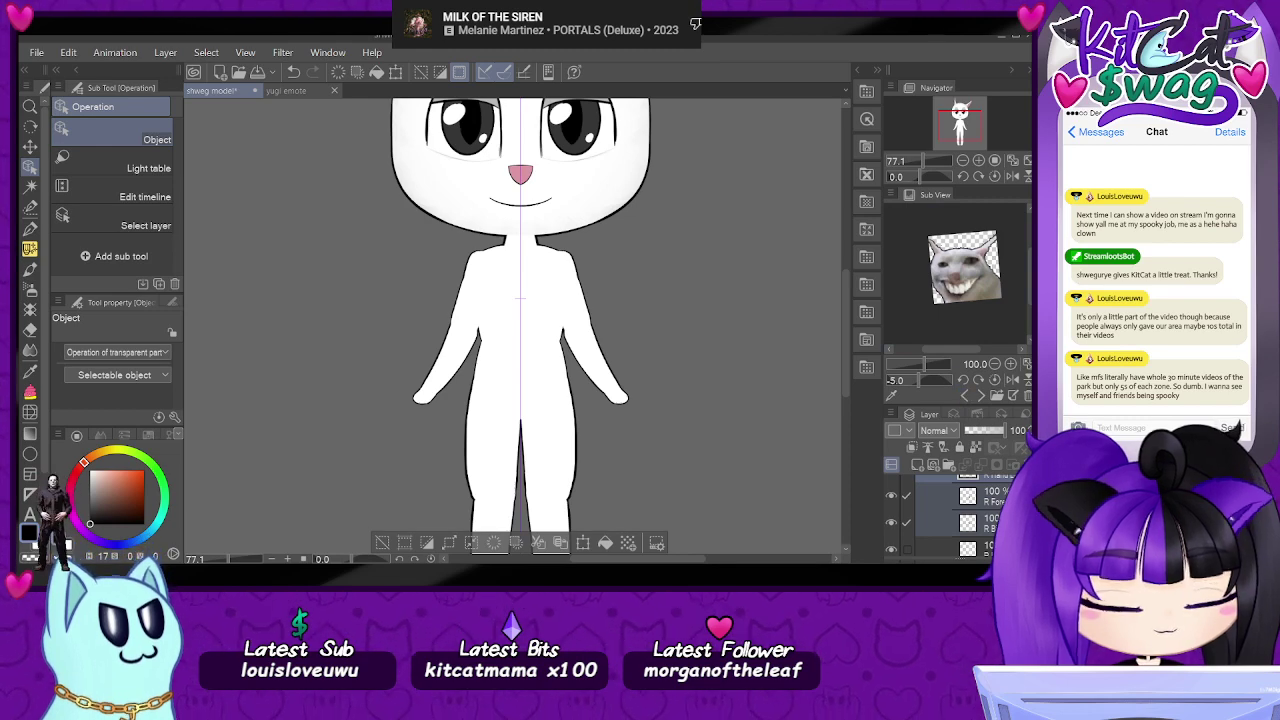
pyautogui.moveTo(936, 161); pyautogui.dragTo(919, 160)
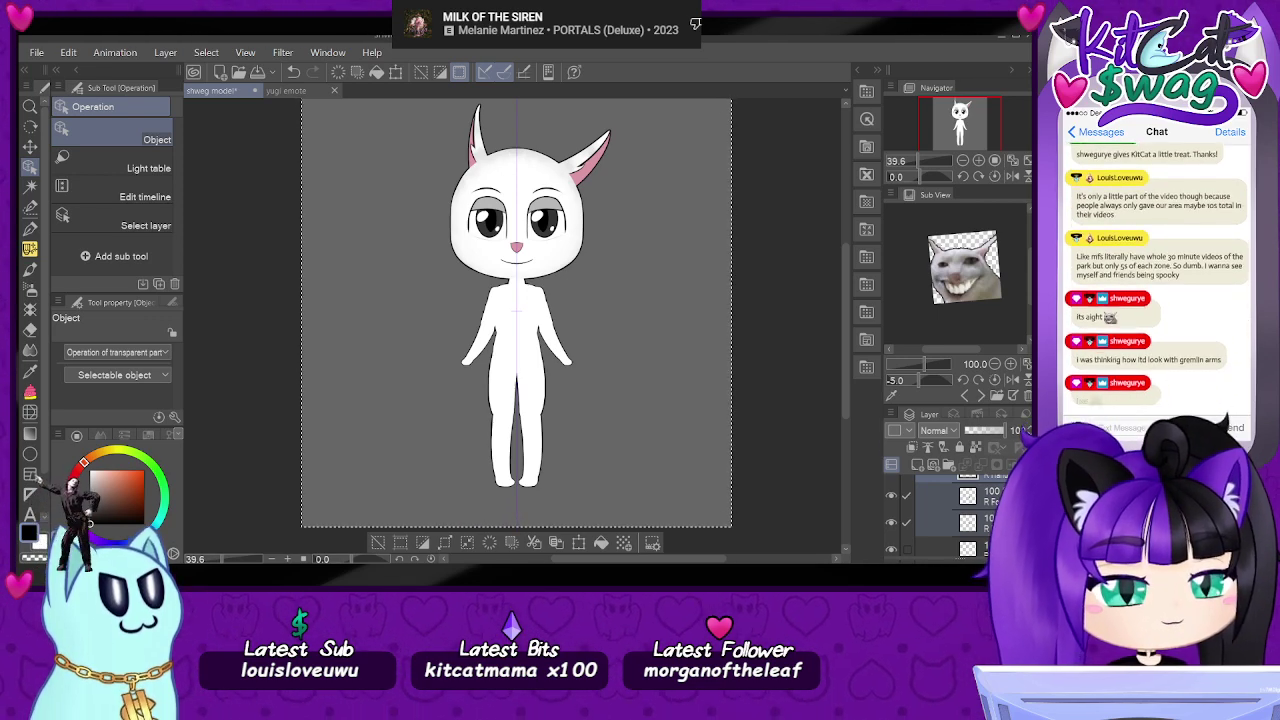
# - Try rotating the R Hand, R Forearm and R Bicep colour layers outward about the shoulder
pyautogui.scroll(2, 480, 367)
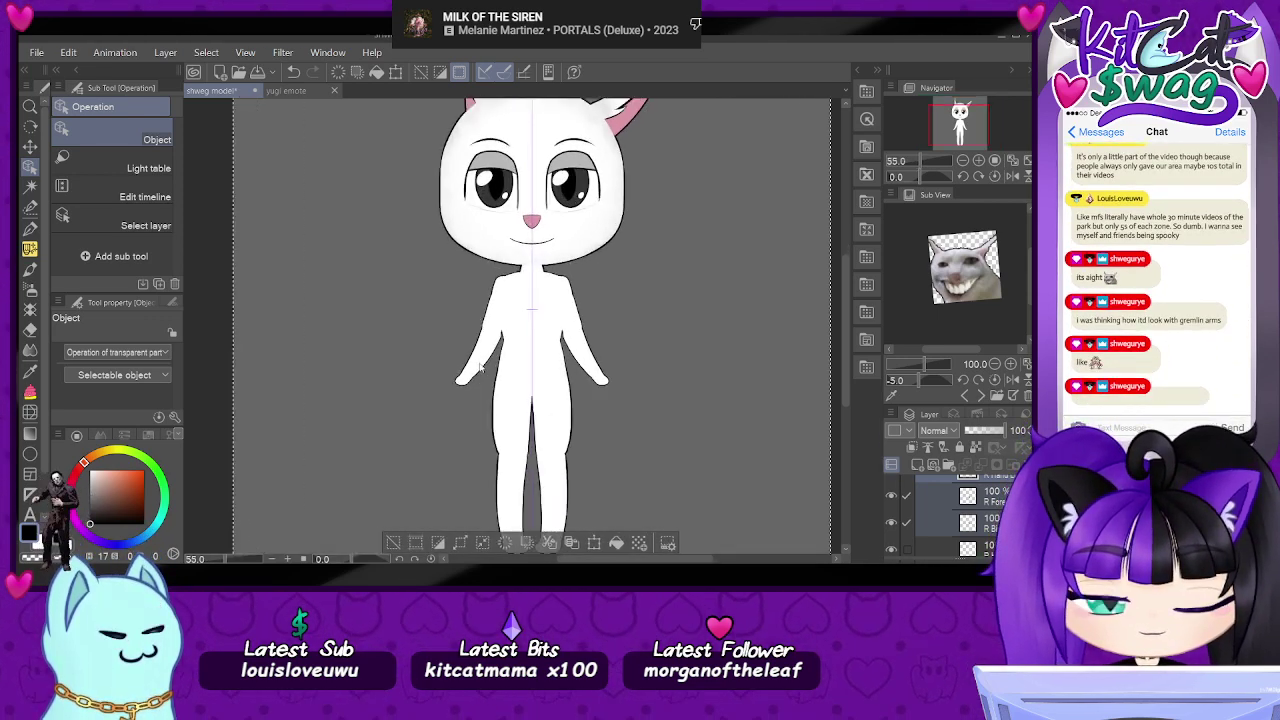
pyautogui.scroll(4, 485, 365)
pyautogui.scroll(-1, 498, 361)
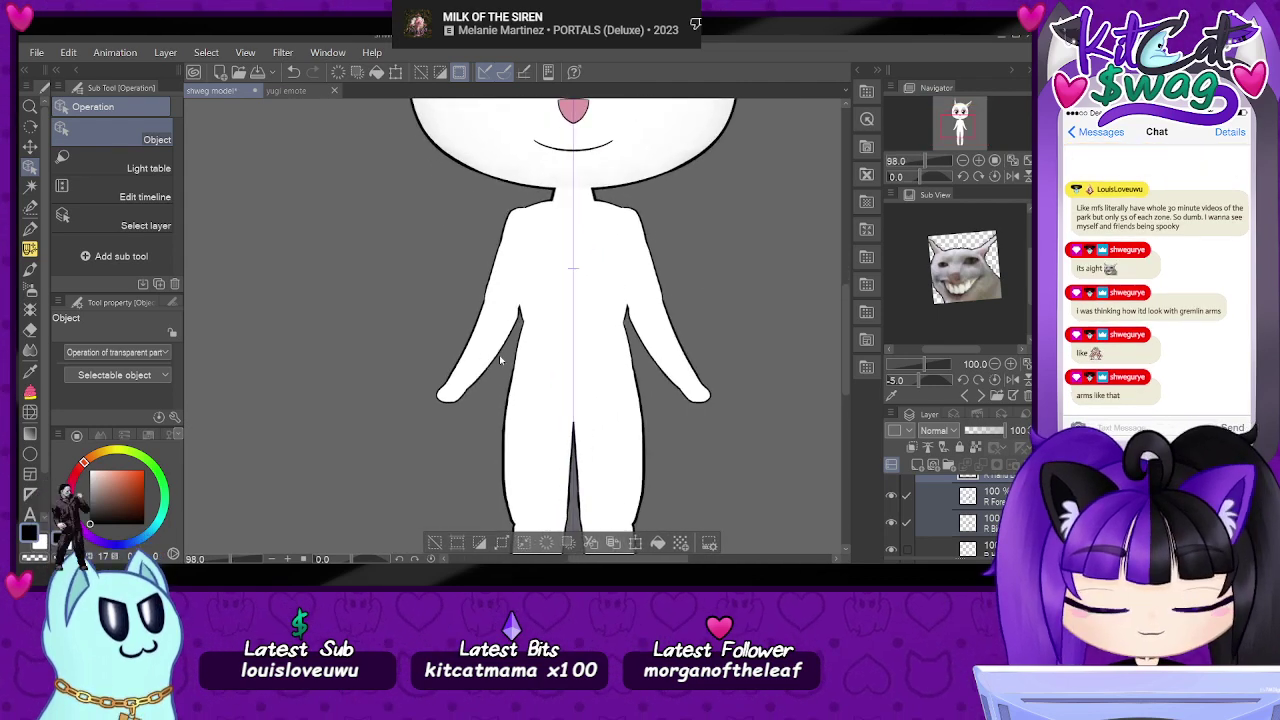
pyautogui.scroll(3, 500, 360)
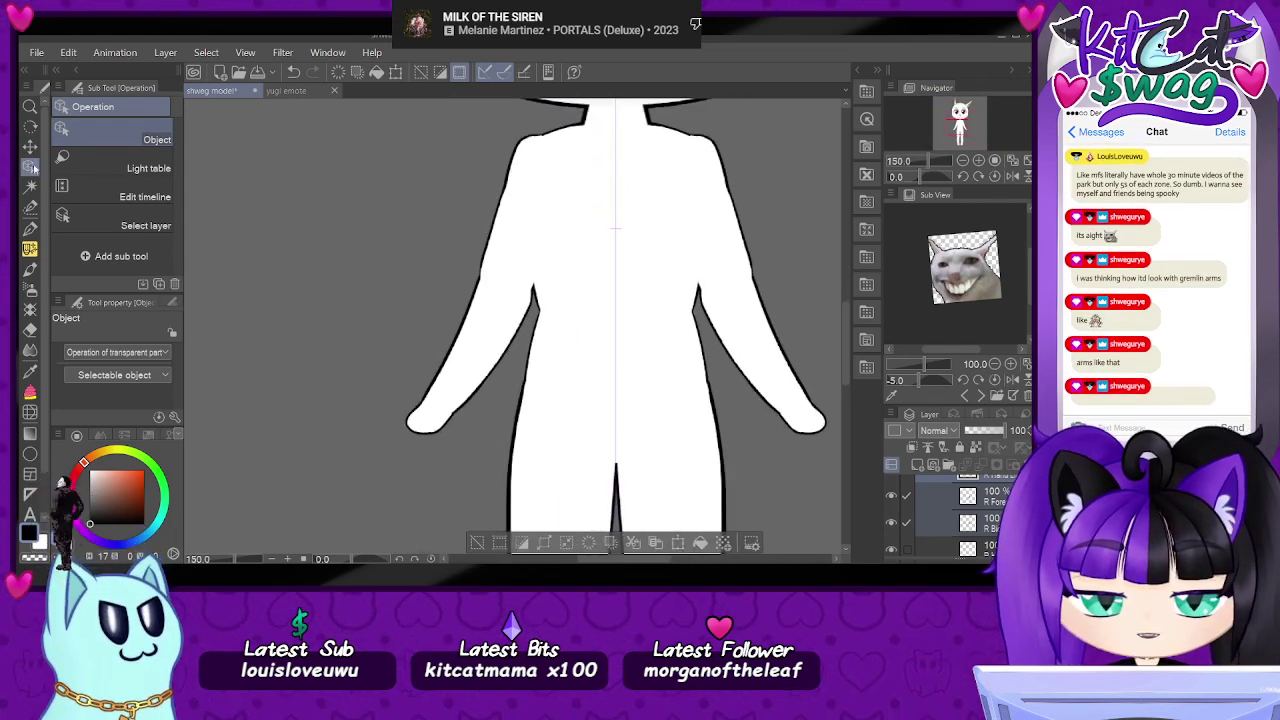
pyautogui.click(523, 223)
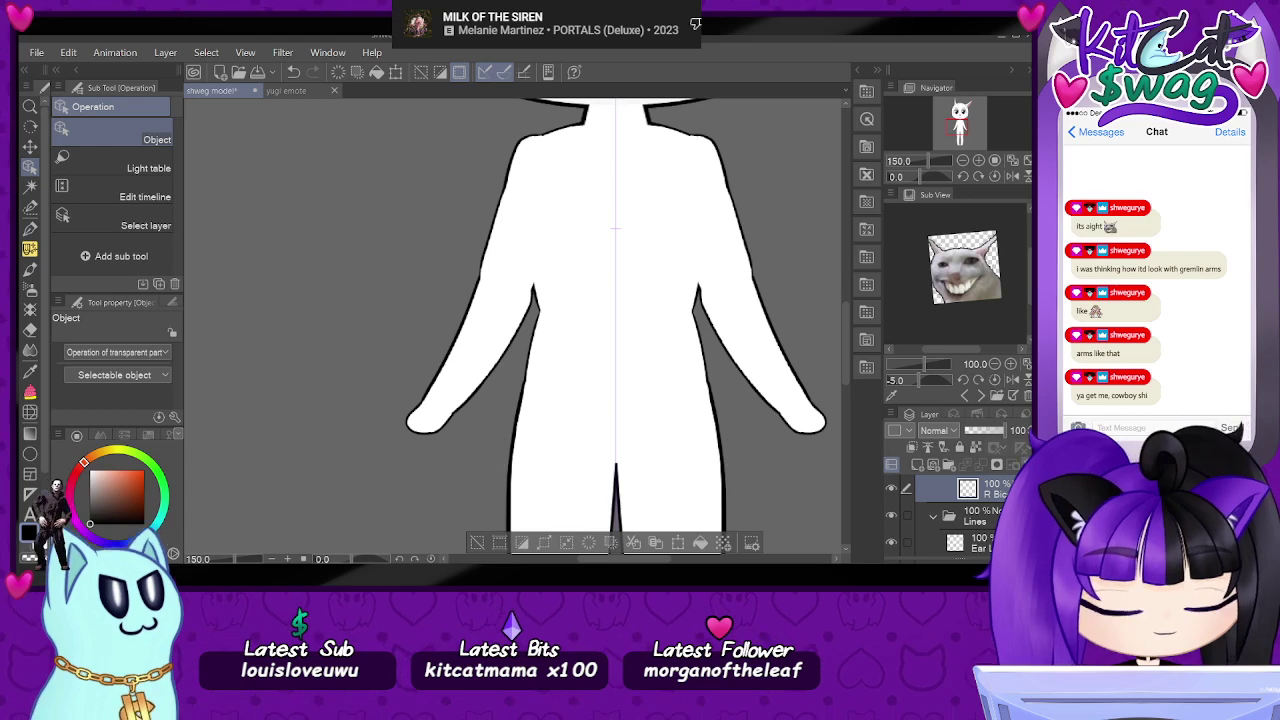
pyautogui.scroll(2, 950, 514)
pyautogui.keyDown('shift'); pyautogui.click(1005, 491); pyautogui.keyUp('shift')
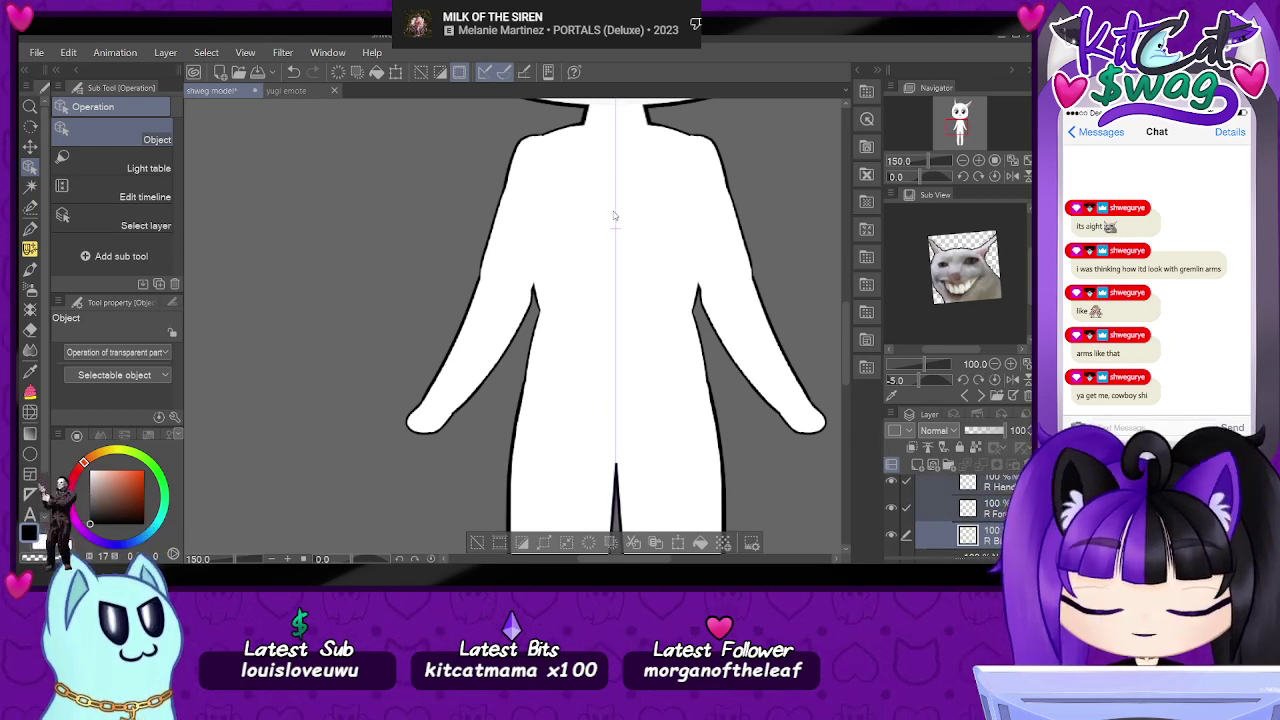
pyautogui.hotkey('ctrl', 't')
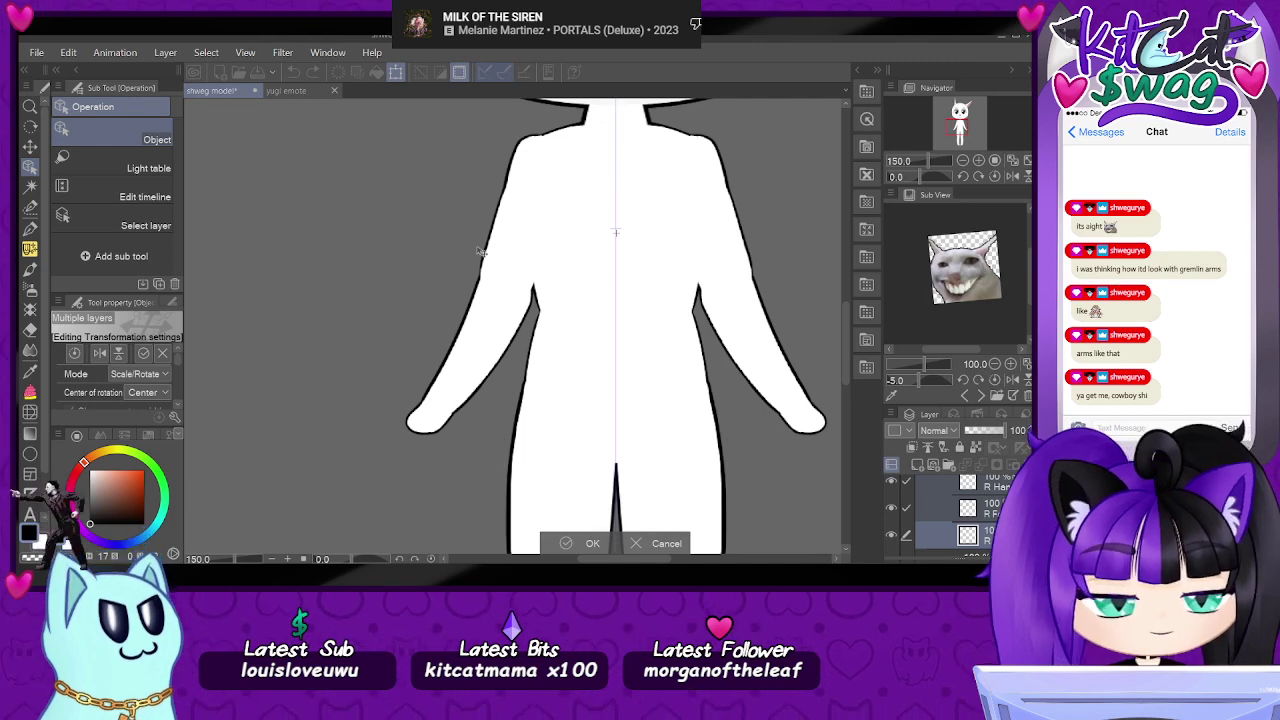
pyautogui.click(592, 543)
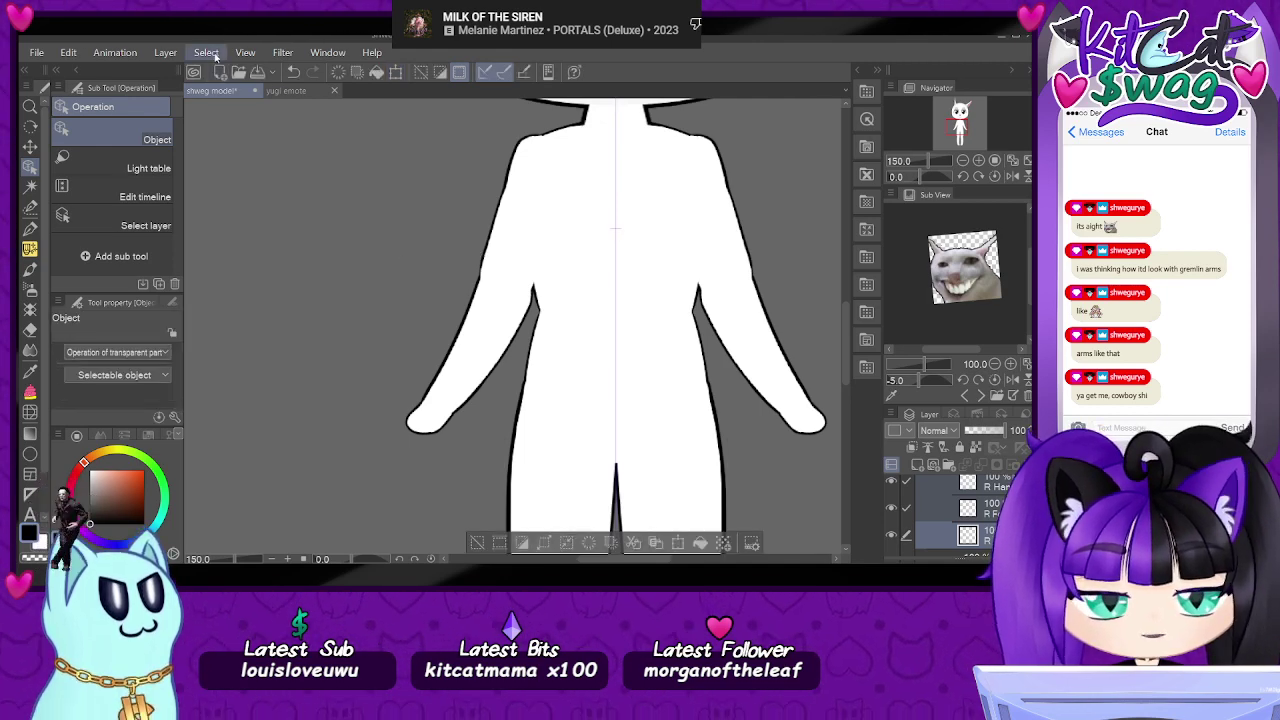
pyautogui.hotkey('ctrl', 't')
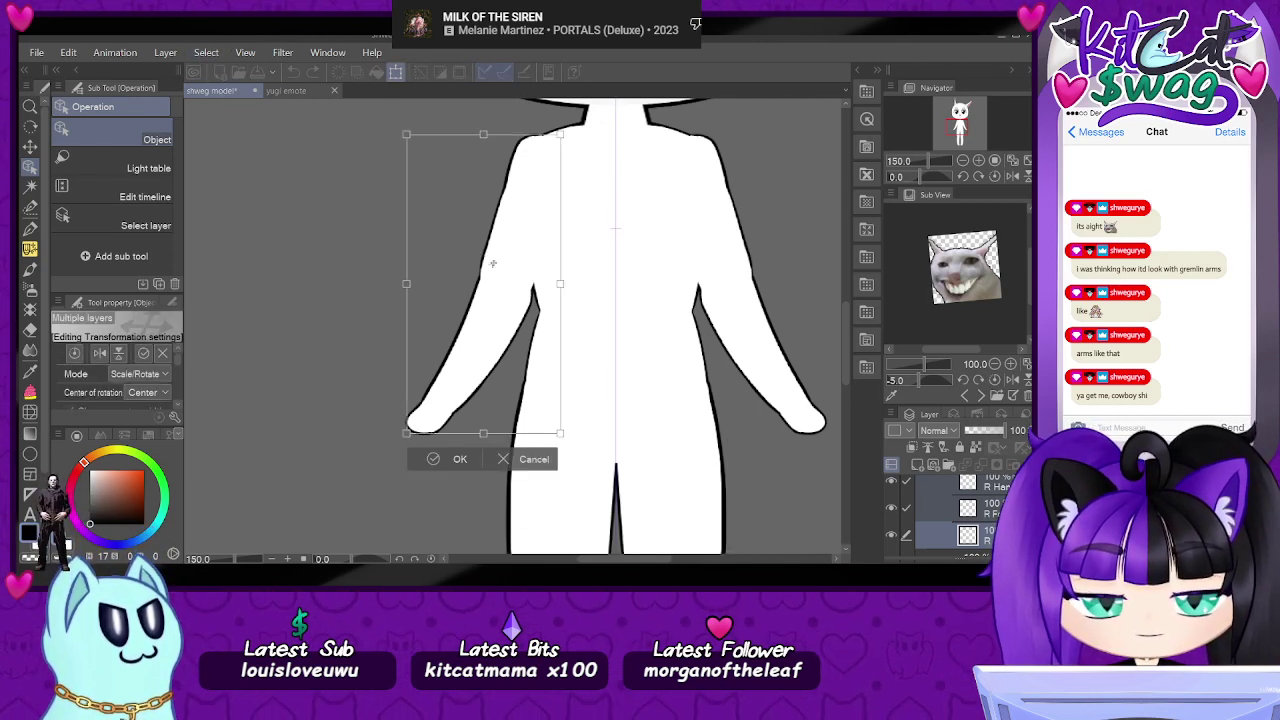
pyautogui.click(534, 160)
pyautogui.moveTo(580, 123); pyautogui.dragTo(587, 134)
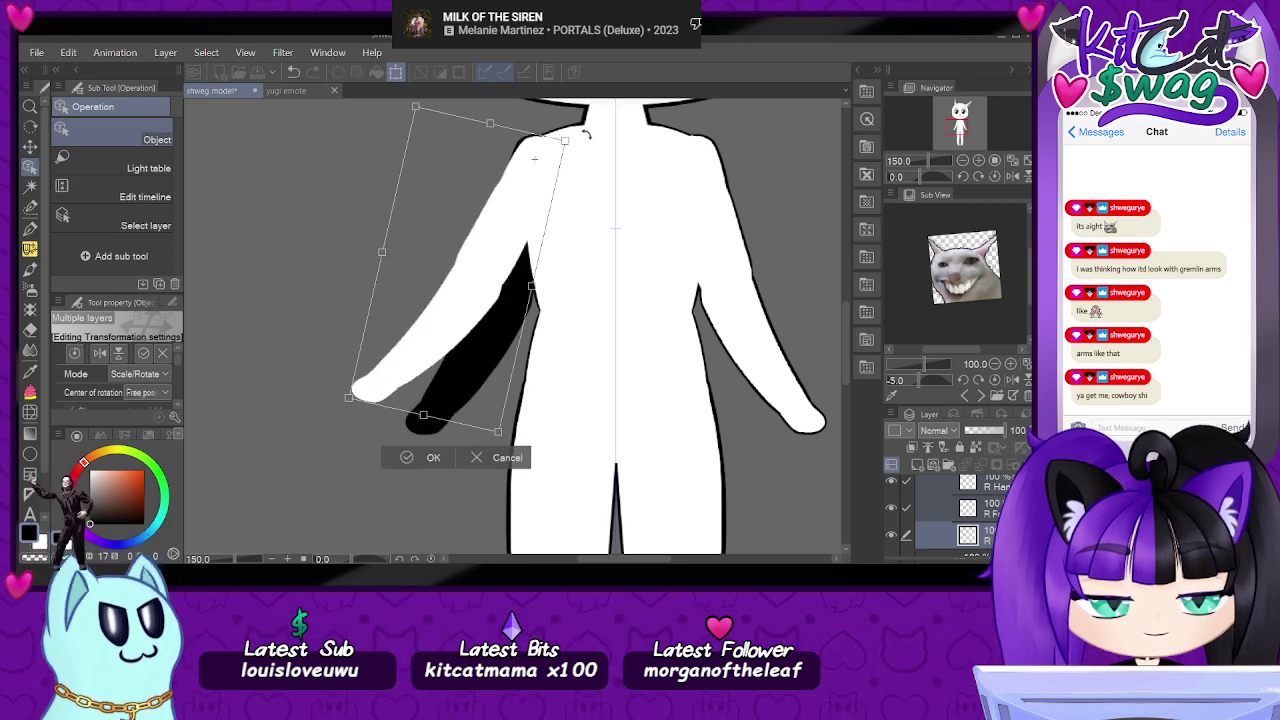
pyautogui.click(407, 457)
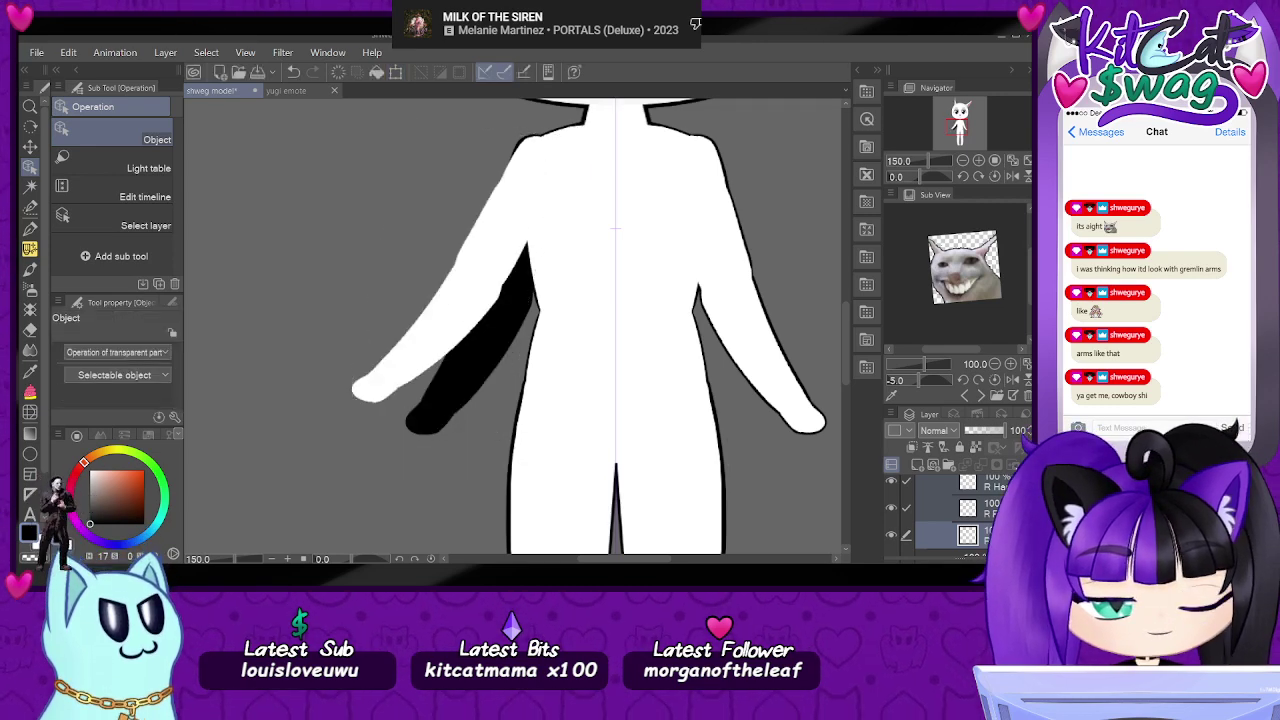
# - Try rotating the R Hand and R Forearm colour layers downward about the elbow to bend the arm
pyautogui.click(990, 486)
pyautogui.hotkey('ctrl', 't')
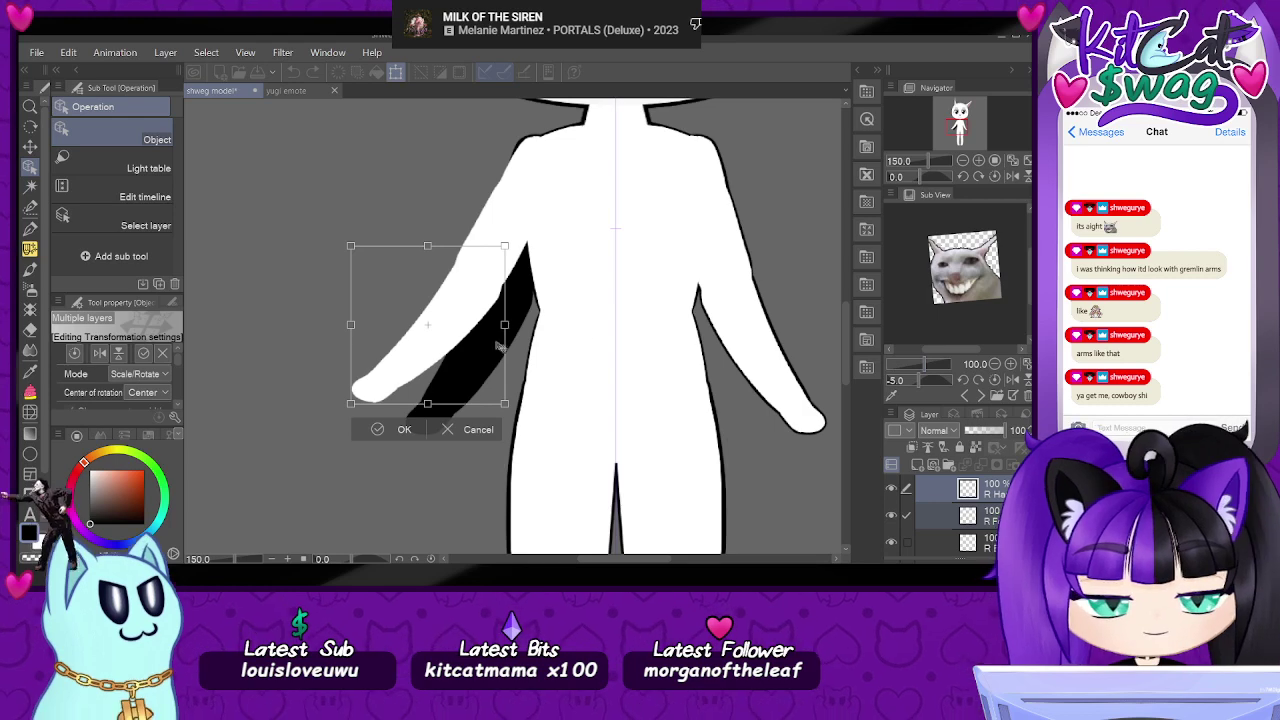
pyautogui.click(481, 269)
pyautogui.moveTo(524, 242); pyautogui.dragTo(504, 237)
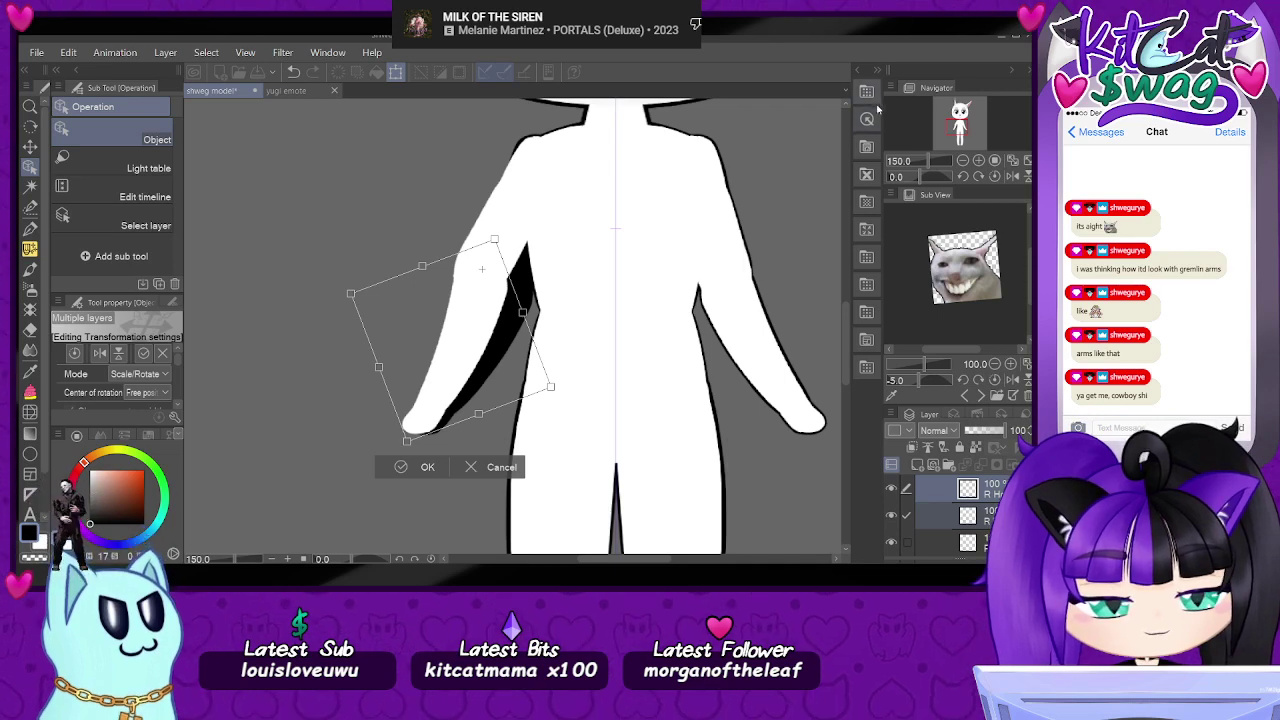
pyautogui.hotkey('ctrl', 'z')
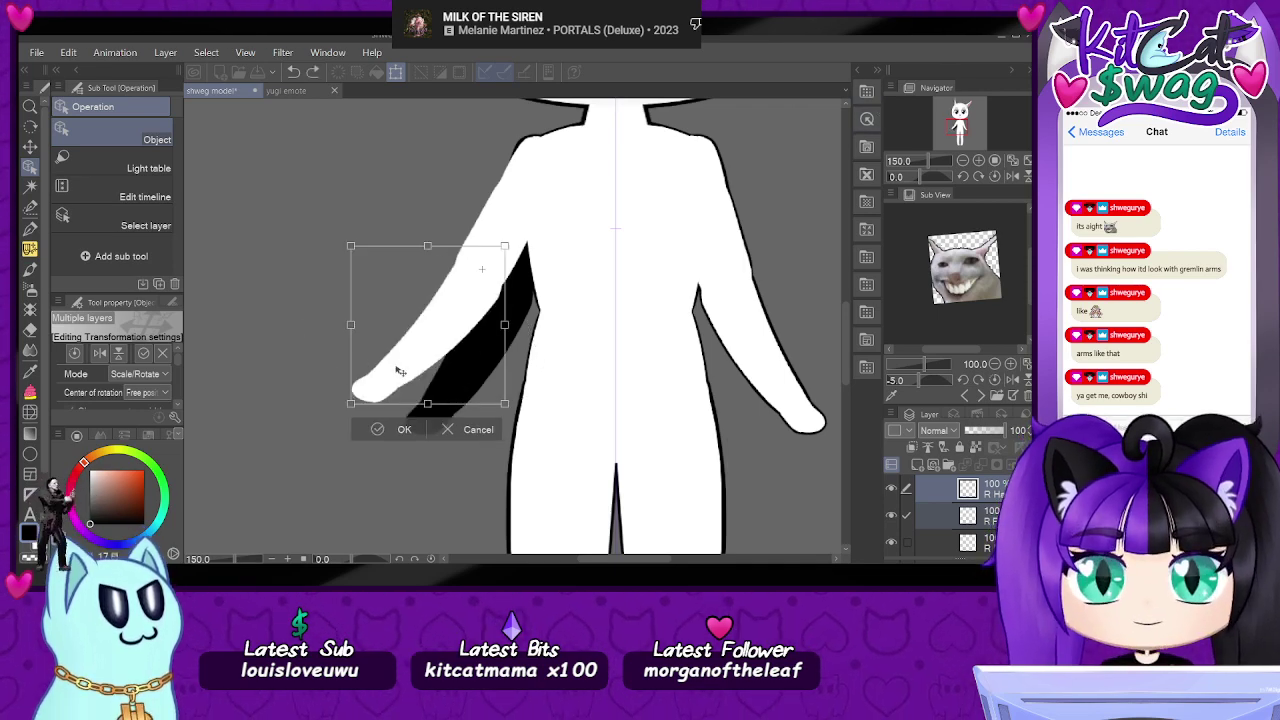
pyautogui.moveTo(522, 234); pyautogui.dragTo(506, 228)
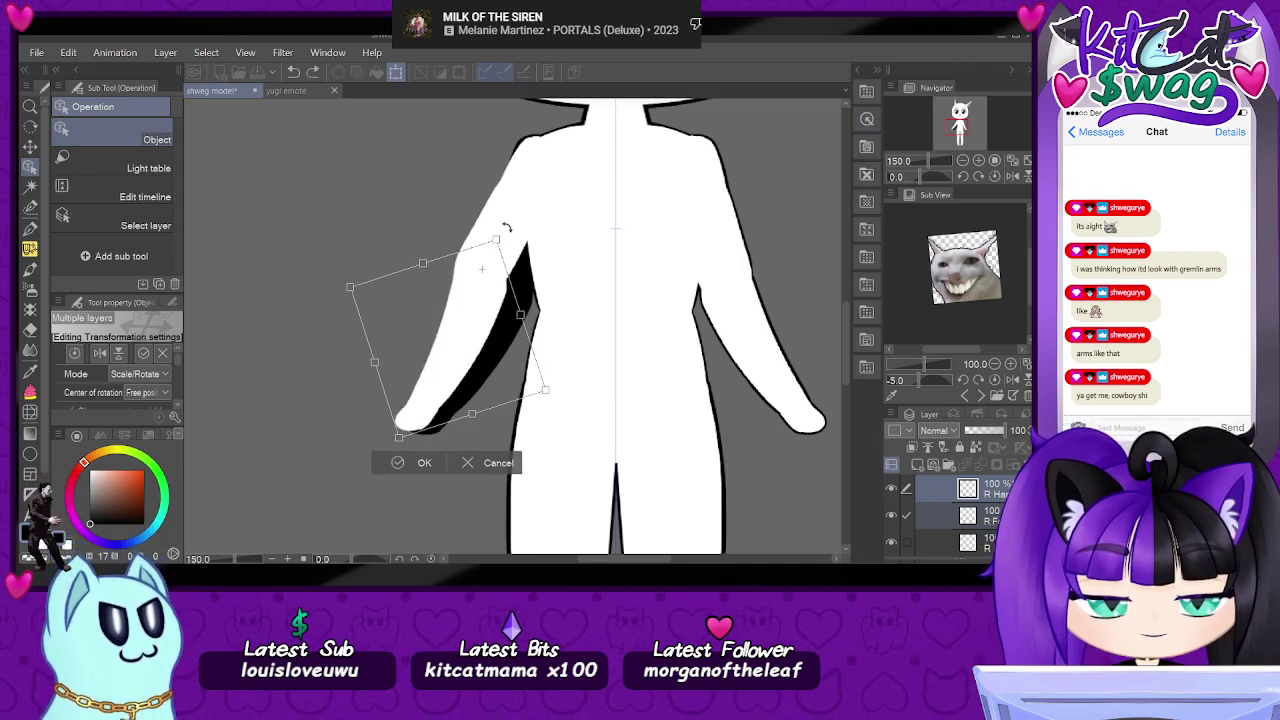
pyautogui.click(400, 468)
# - Try rotating the R Hand colour layer slightly outward about the wrist
pyautogui.click(416, 414)
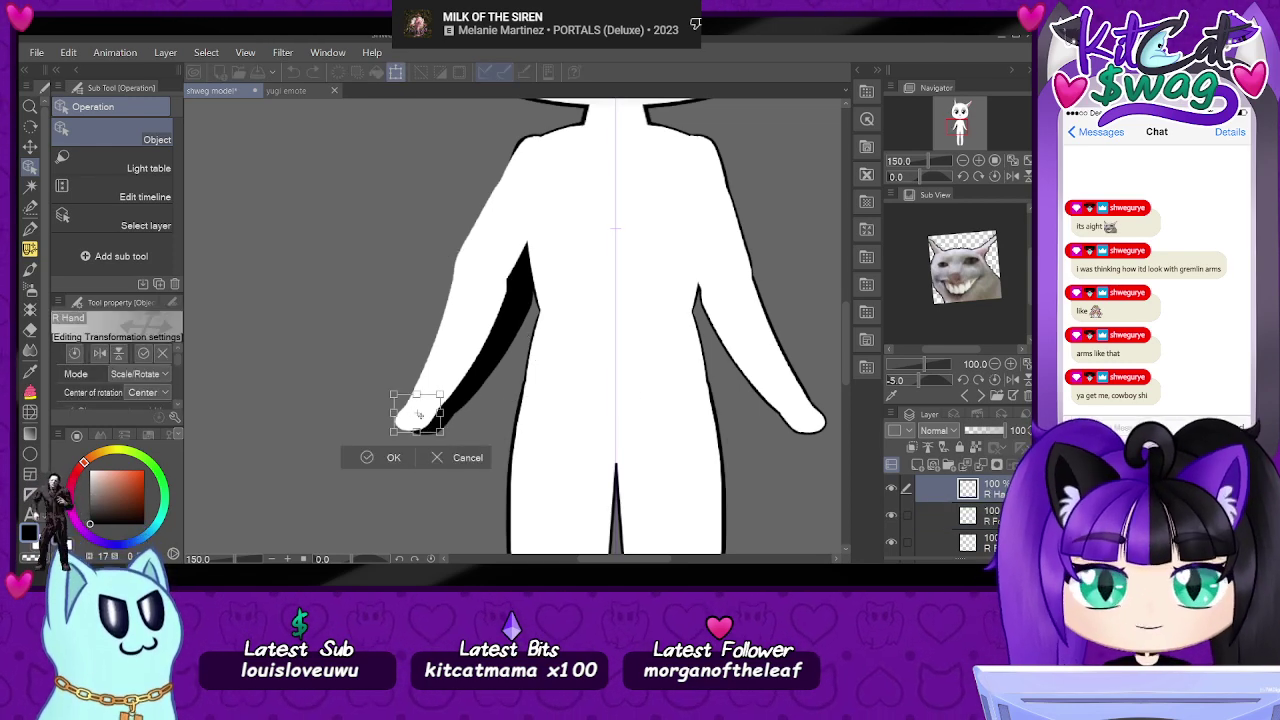
pyautogui.moveTo(427, 403); pyautogui.dragTo(384, 425)
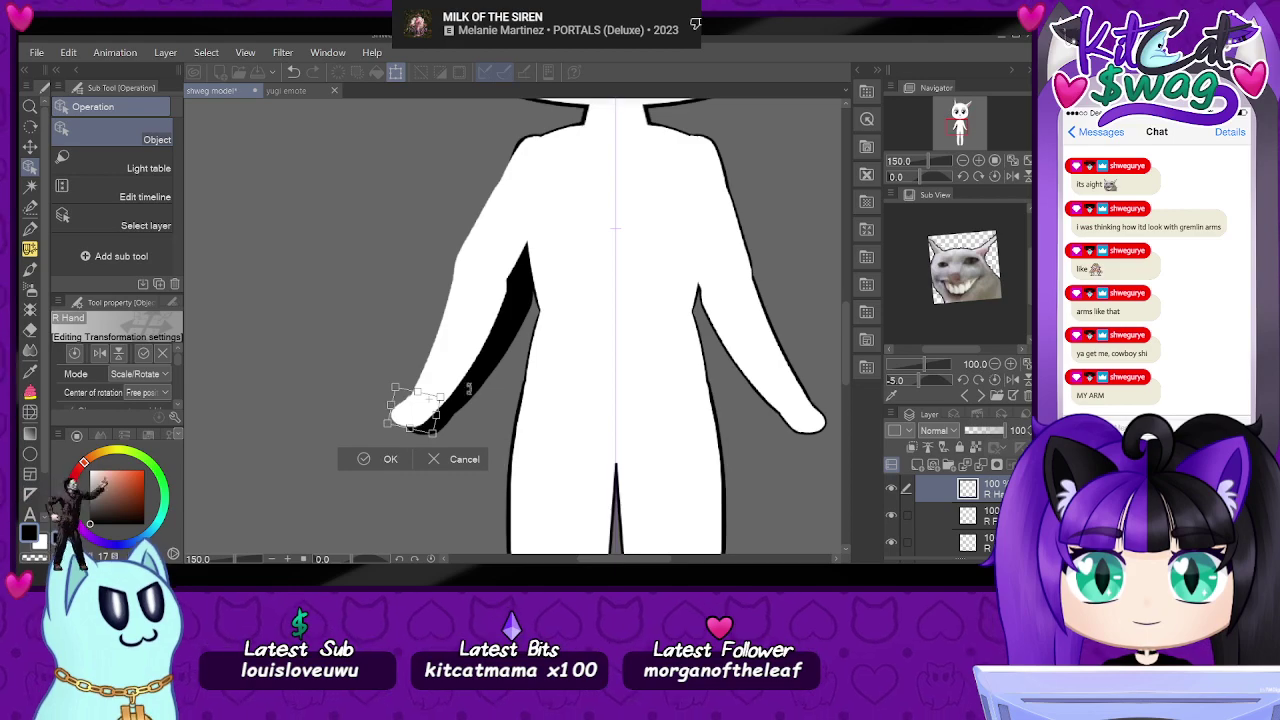
pyautogui.click(368, 460)
# - Undo the trial rotations of the right arm's colour layers
pyautogui.moveTo(940, 164)
pyautogui.mouseDown()
pyautogui.moveTo(910, 166)
pyautogui.moveTo(930, 168)
pyautogui.mouseUp()
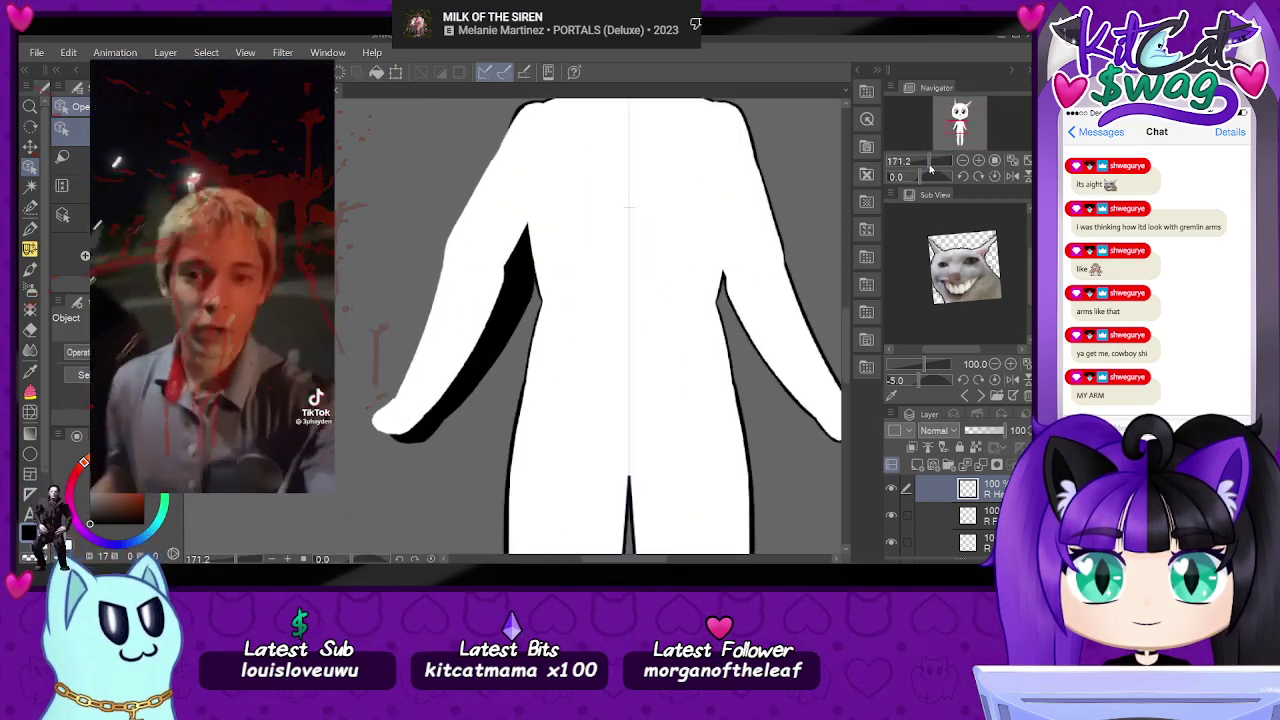
pyautogui.hotkey('ctrl', 'z')
pyautogui.hotkey('ctrl', 'z')
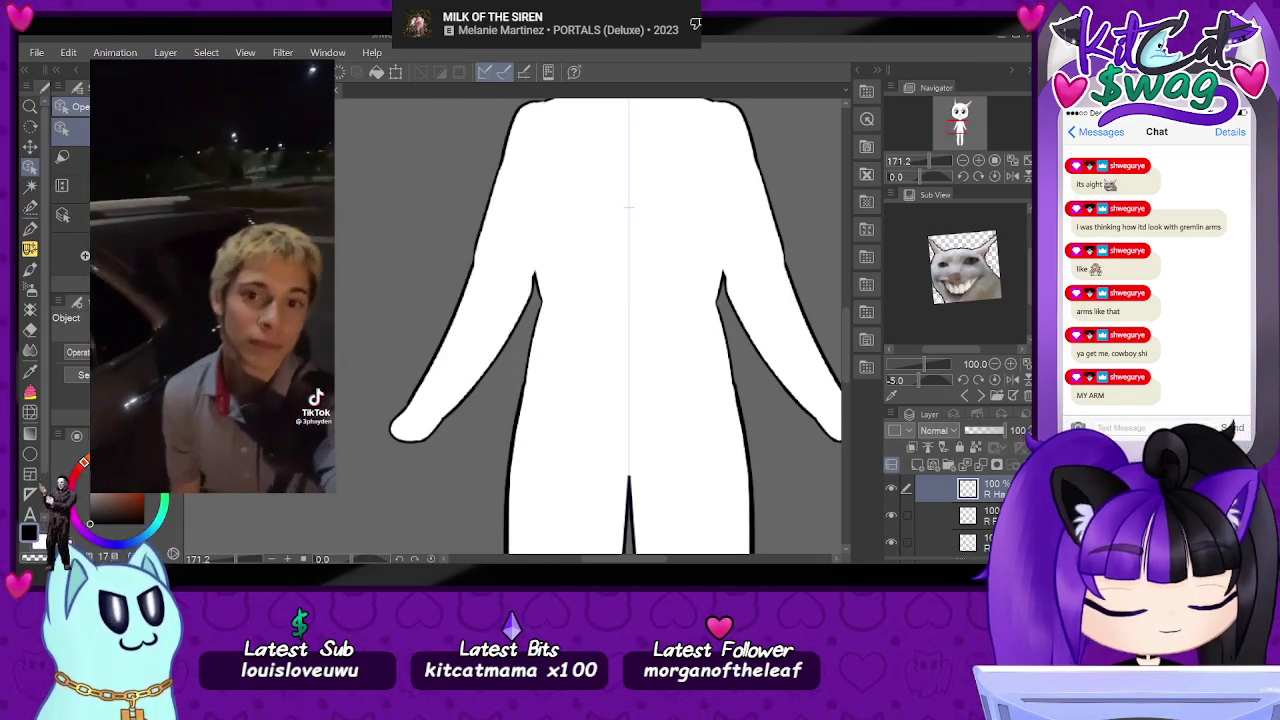
# - Collapse and hide the Arms colour folder and the Arm Lines folder so that neither arm is displayed
pyautogui.click(990, 516)
pyautogui.click(990, 543)
pyautogui.scroll(1, 993, 522)
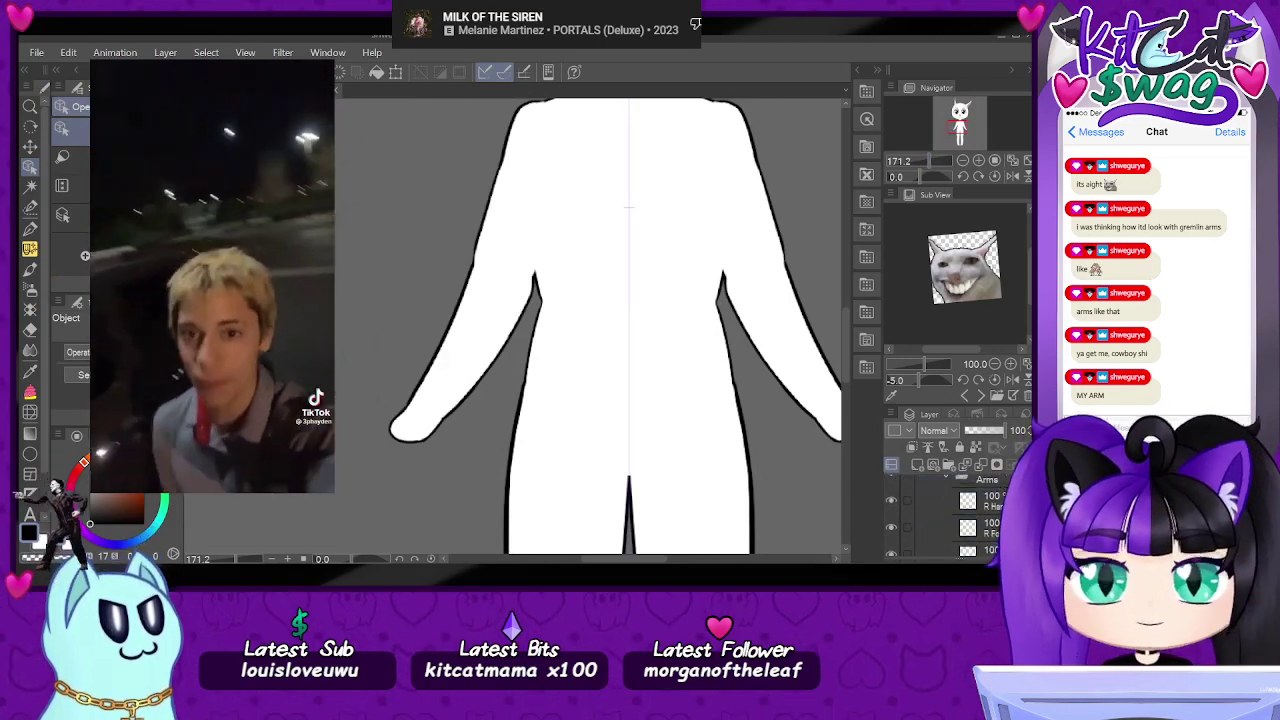
pyautogui.click(993, 522)
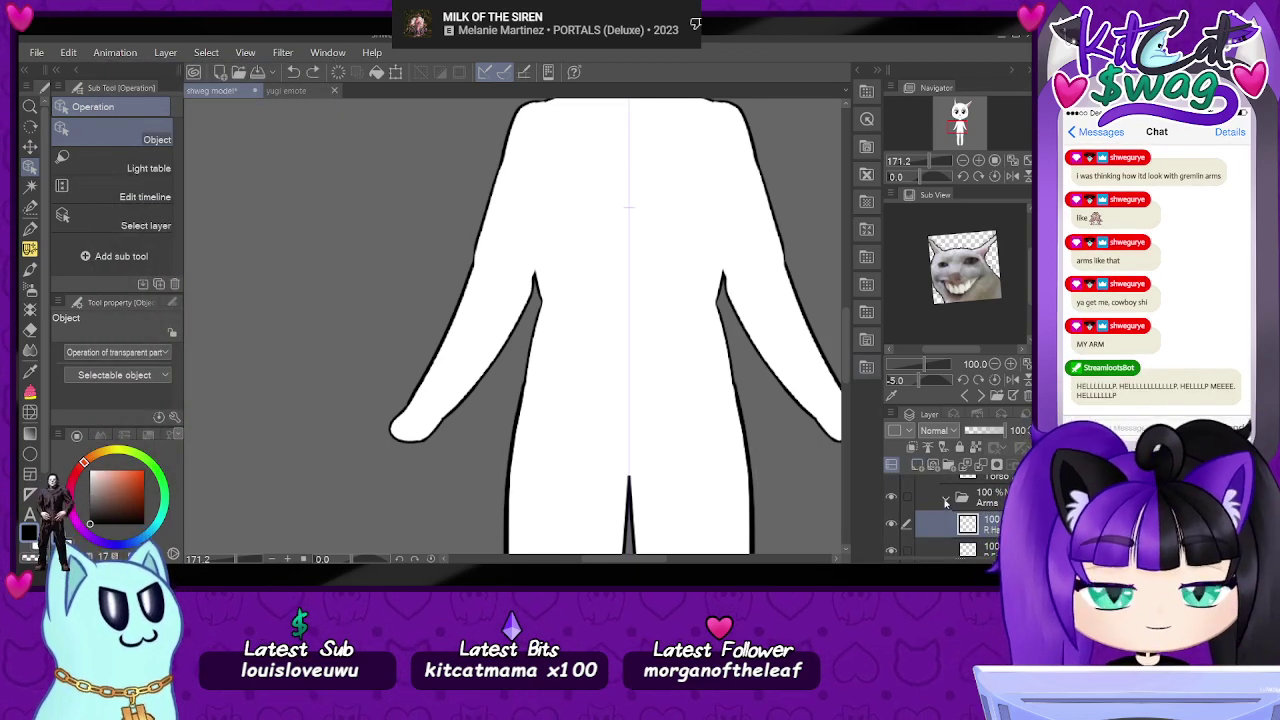
pyautogui.click(947, 497)
pyautogui.click(891, 497)
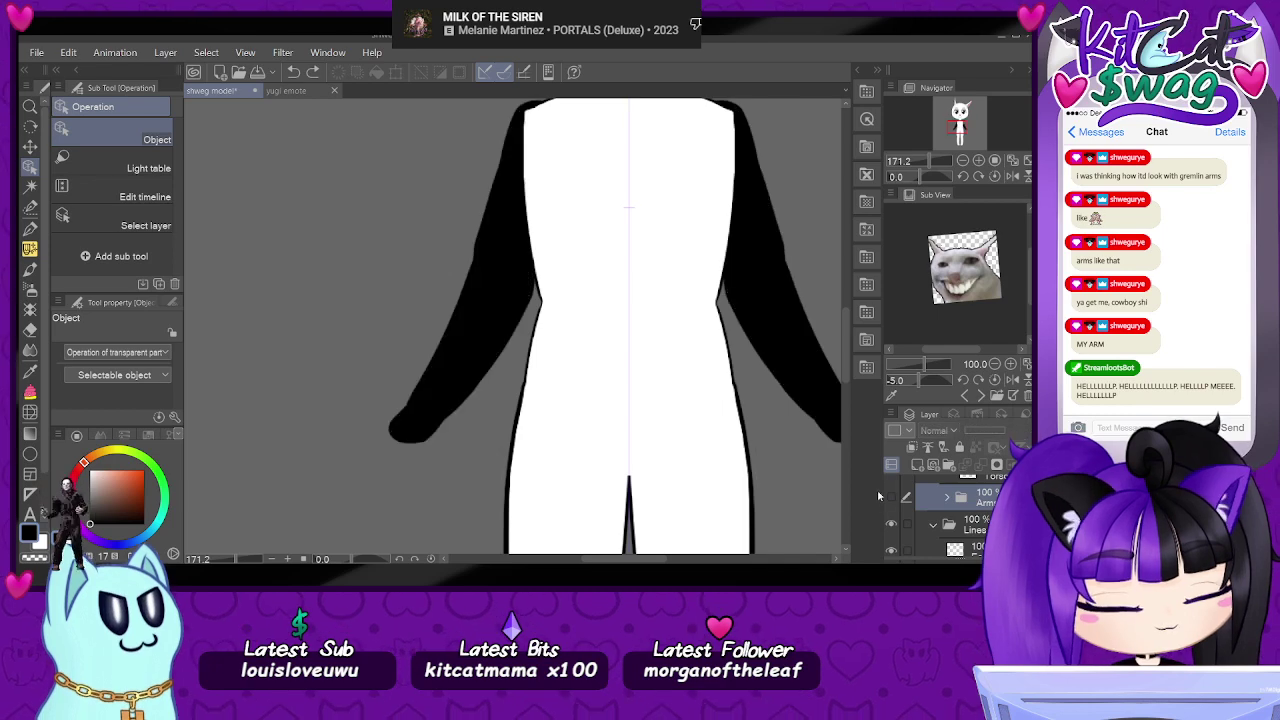
pyautogui.click(476, 304)
pyautogui.scroll(3, 1000, 515)
pyautogui.click(947, 501)
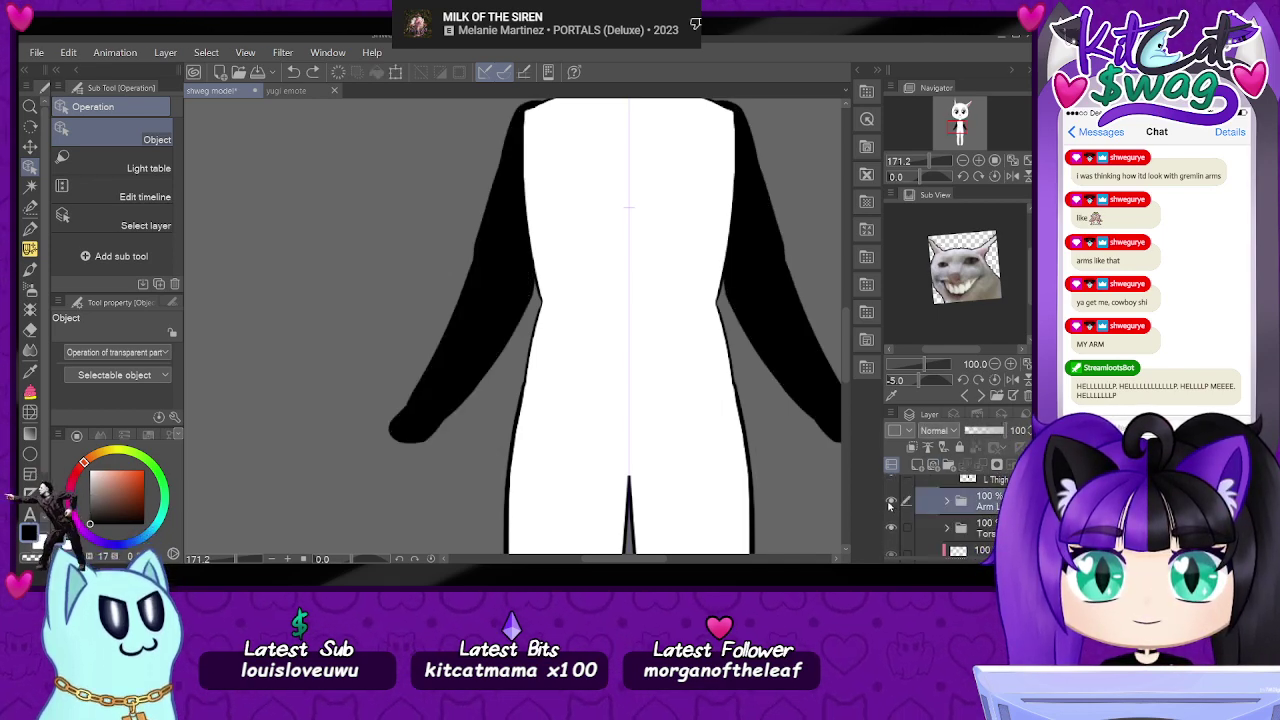
pyautogui.click(891, 502)
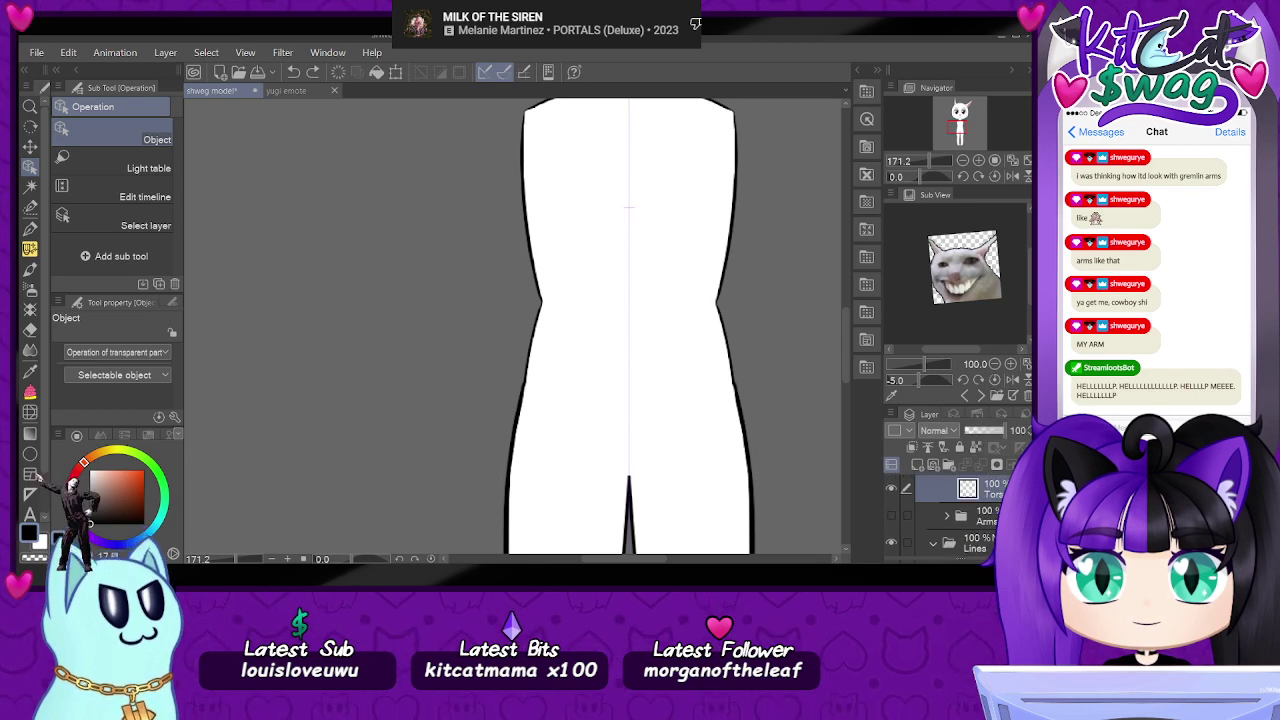
# - Add a new raster layer above the hidden Arms line folder and ready the G-pen in white for sketching
pyautogui.scroll(1, 980, 515)
pyautogui.click(982, 540)
pyautogui.click(917, 465)
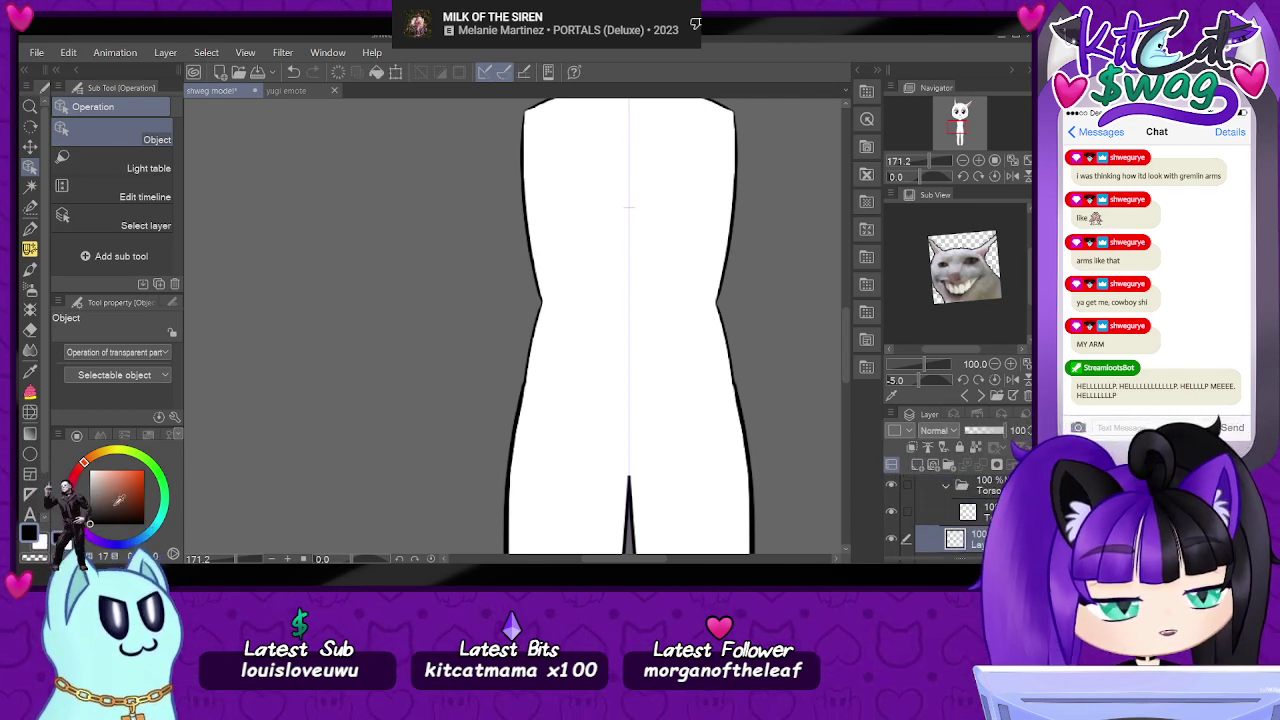
pyautogui.press('p')
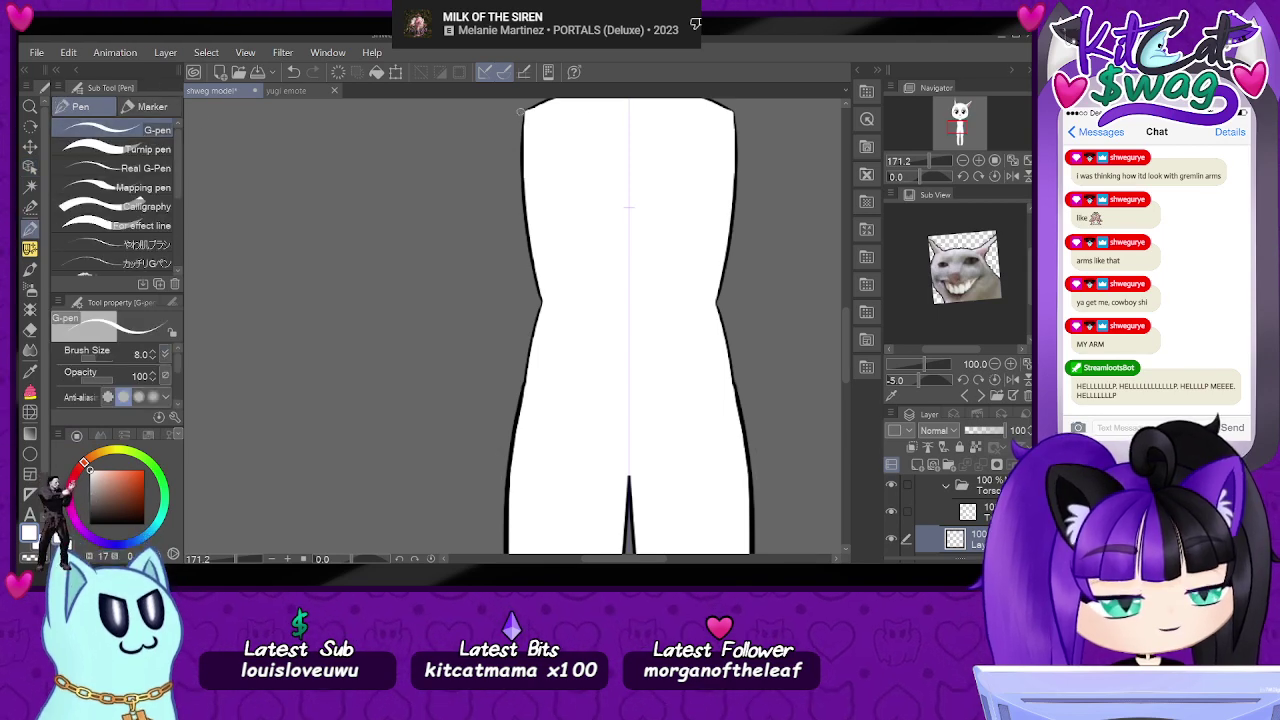
# - Try sketching a mirrored pair of arms outward from the shoulders in white, undoing each attempt
pyautogui.moveTo(522, 108)
pyautogui.mouseDown()
pyautogui.moveTo(384, 177)
pyautogui.moveTo(300, 377)
pyautogui.moveTo(524, 192)
pyautogui.mouseUp()
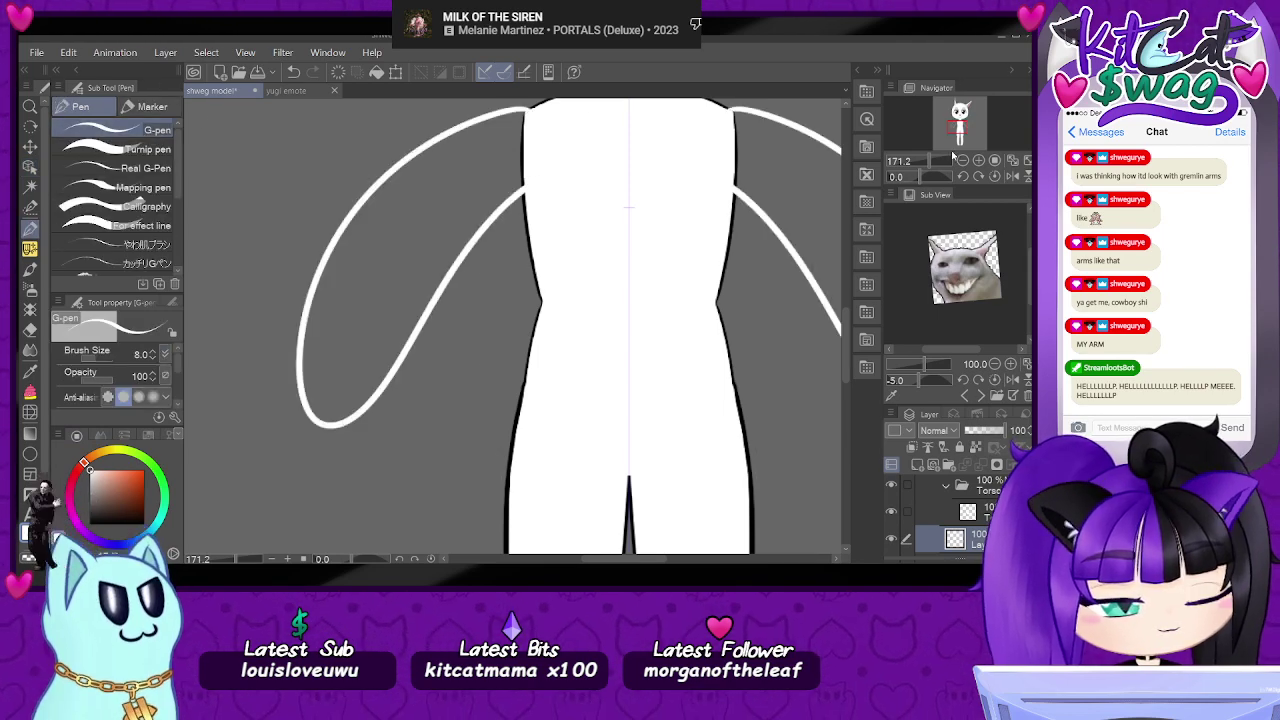
pyautogui.moveTo(929, 162); pyautogui.dragTo(927, 162)
pyautogui.hotkey('ctrl', 'z')
pyautogui.moveTo(524, 172); pyautogui.dragTo(436, 227)
pyautogui.moveTo(521, 233); pyautogui.dragTo(463, 269)
pyautogui.hotkey('ctrl', 'z')
pyautogui.hotkey('ctrl', 'z')
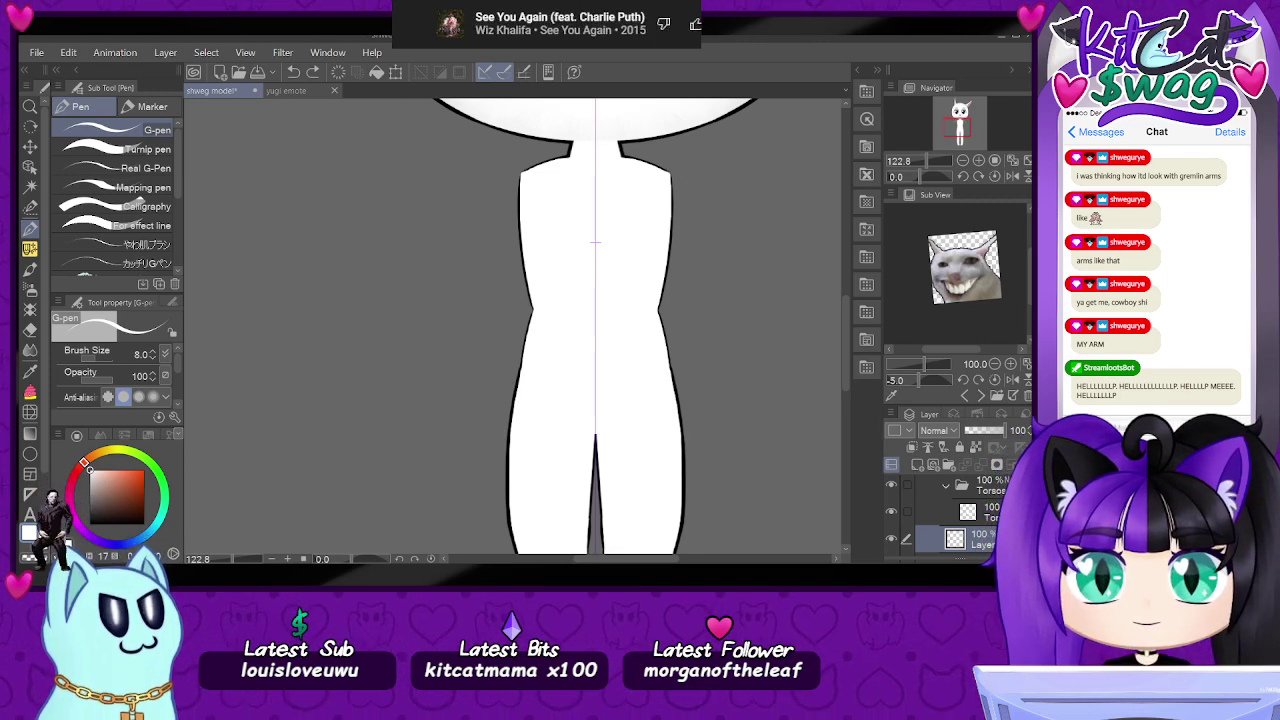
pyautogui.moveTo(556, 160)
pyautogui.mouseDown()
pyautogui.moveTo(498, 183)
pyautogui.moveTo(404, 342)
pyautogui.mouseUp()
pyautogui.hotkey('ctrl', 'z')
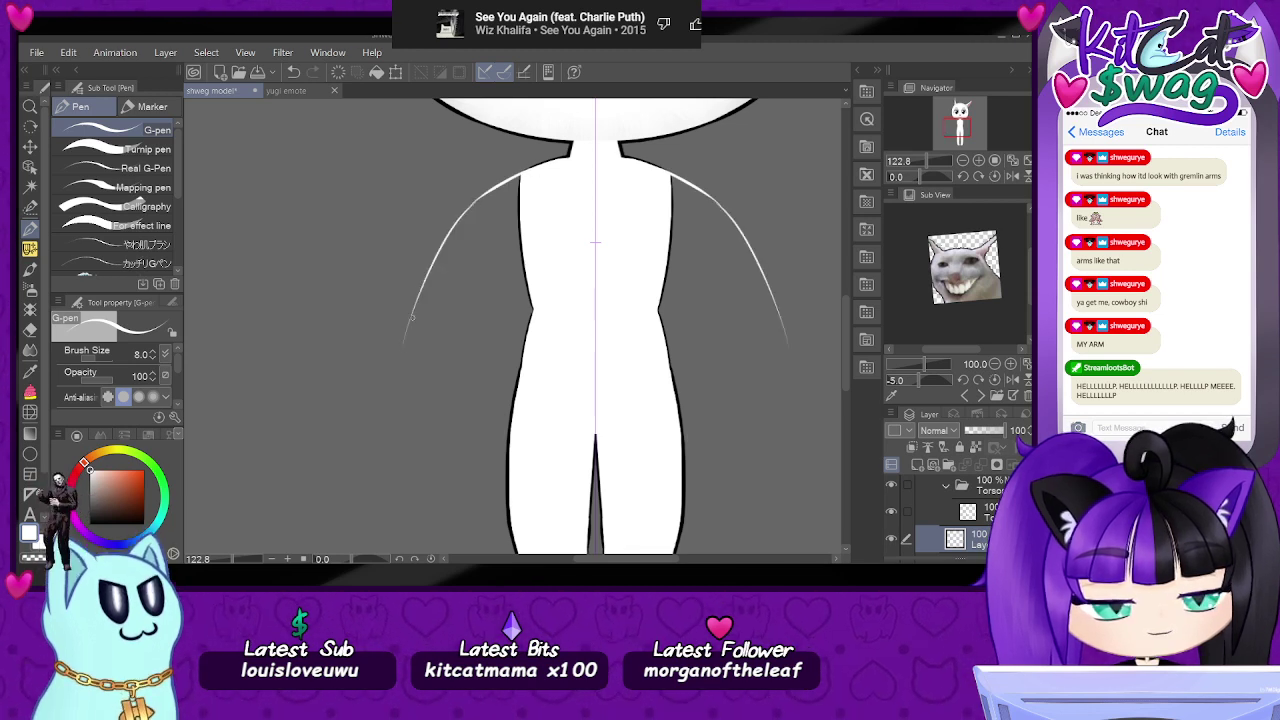
pyautogui.hotkey('ctrl', 'z')
# - Sketch mirrored slender, gently curved arms with rounded hands in white, checking their proportions against the whole character
pyautogui.moveTo(480, 197)
pyautogui.mouseDown()
pyautogui.moveTo(427, 278)
pyautogui.moveTo(400, 359)
pyautogui.moveTo(420, 408)
pyautogui.moveTo(505, 235)
pyautogui.mouseUp()
pyautogui.moveTo(922, 166)
pyautogui.mouseDown()
pyautogui.moveTo(910, 166)
pyautogui.moveTo(922, 172)
pyautogui.mouseUp()
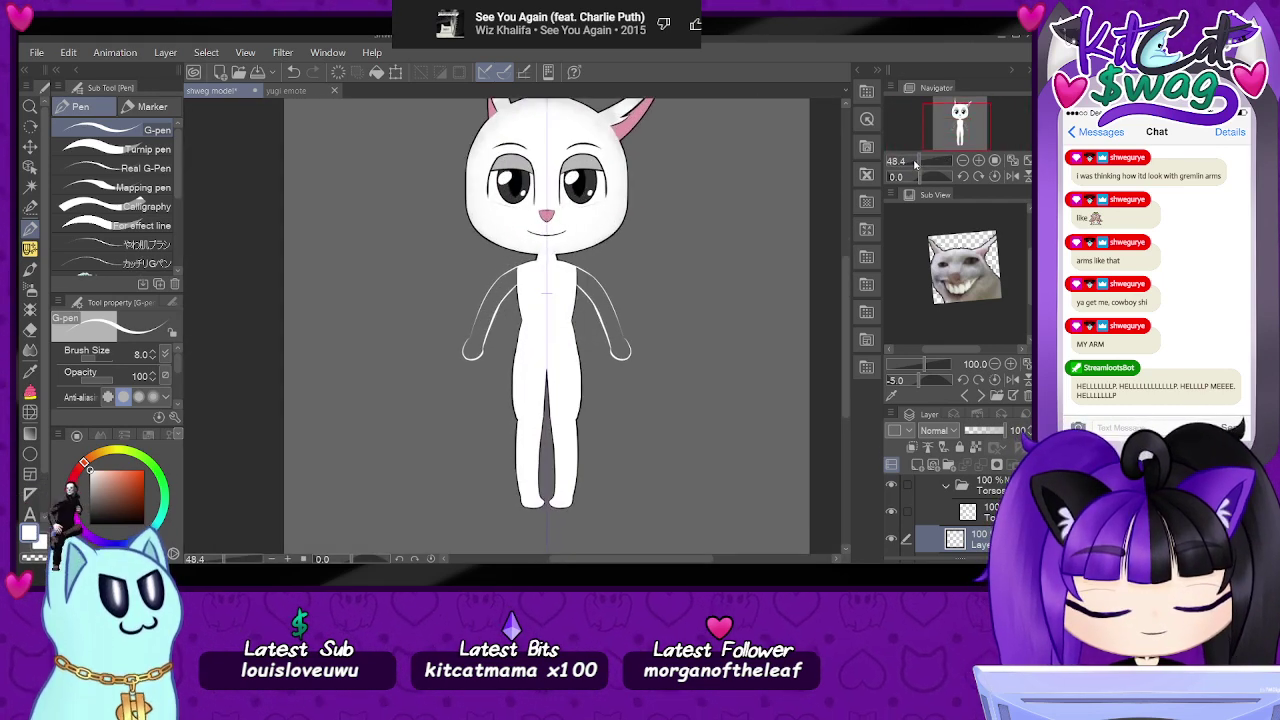
pyautogui.moveTo(916, 166); pyautogui.dragTo(926, 160)
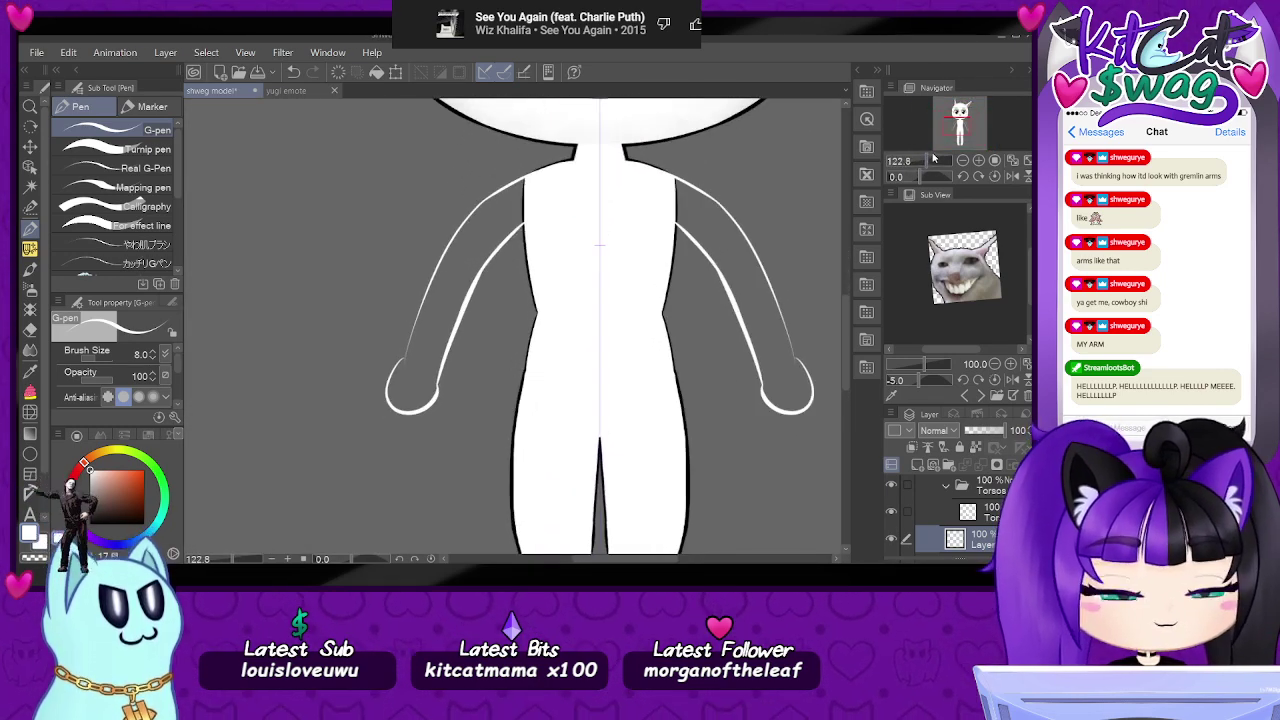
pyautogui.moveTo(924, 172)
pyautogui.mouseDown()
pyautogui.moveTo(905, 163)
pyautogui.moveTo(912, 178)
pyautogui.moveTo(913, 163)
pyautogui.mouseUp()
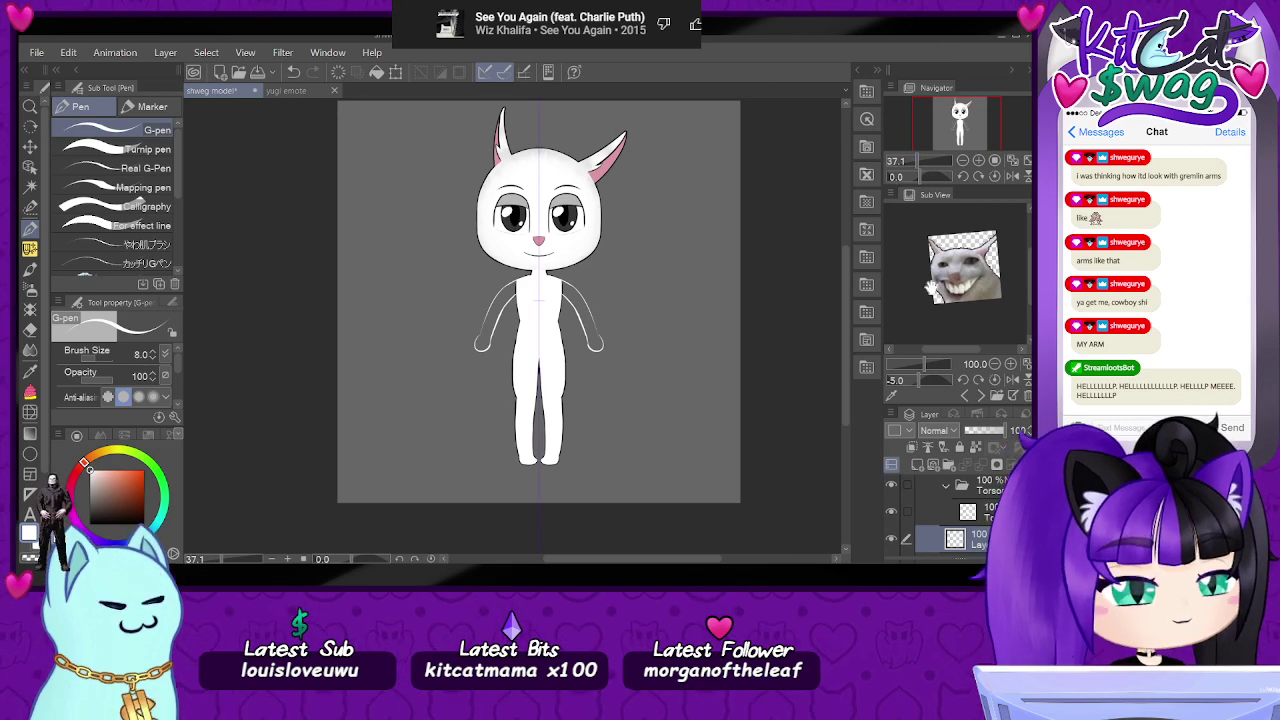
pyautogui.scroll(8, 450, 368)
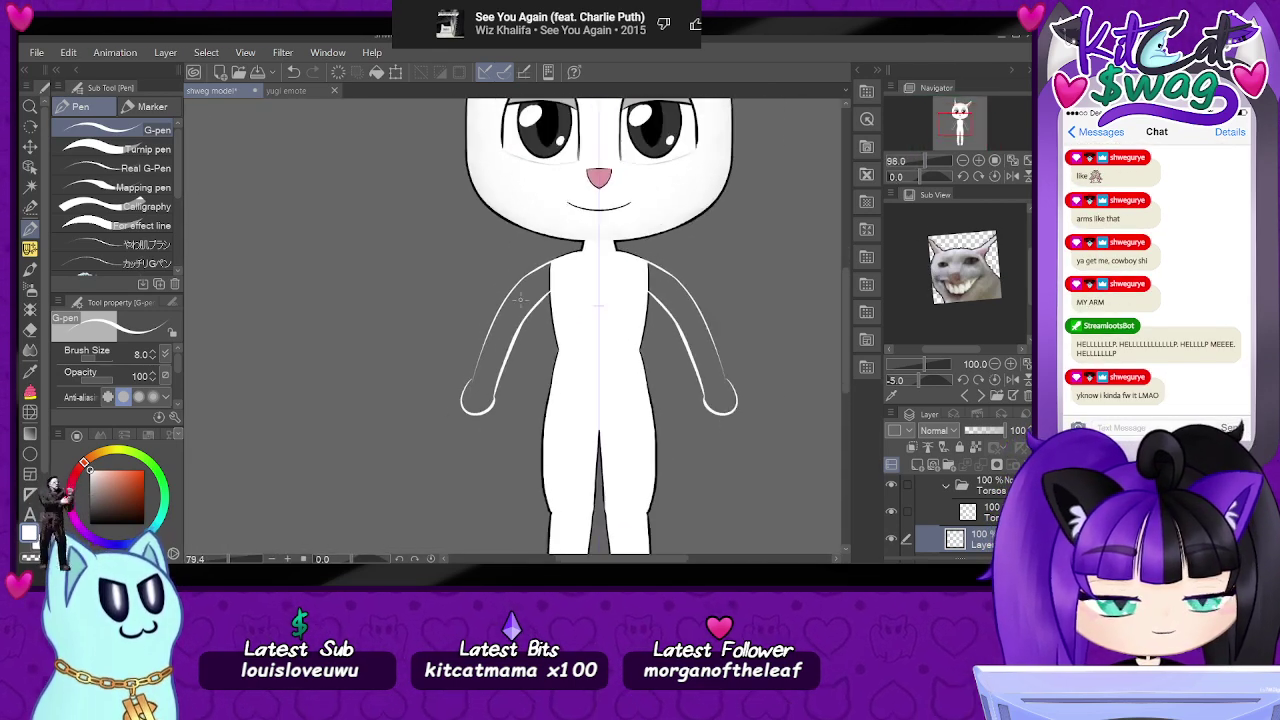
pyautogui.scroll(3, 524, 307)
pyautogui.scroll(2, 524, 307)
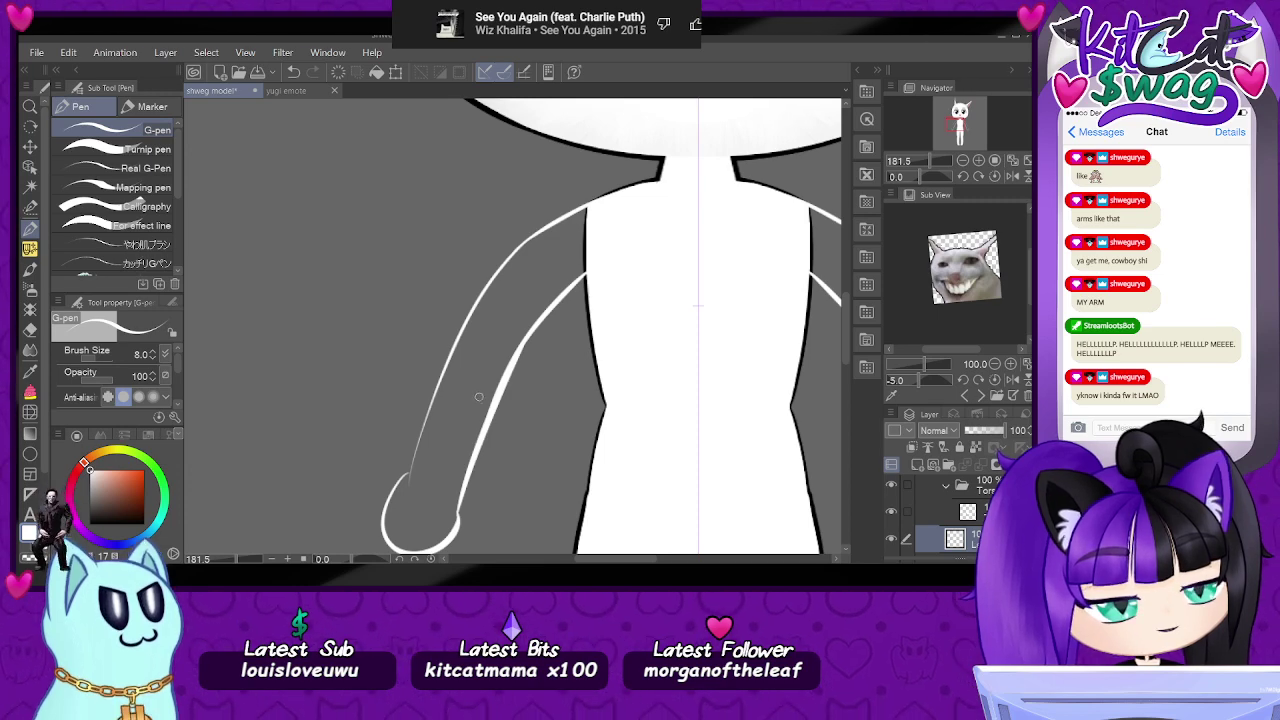
# - Lower the arm sketch layer to 38% opacity and place it inside a new folder above the Arms folder
pyautogui.click(983, 432)
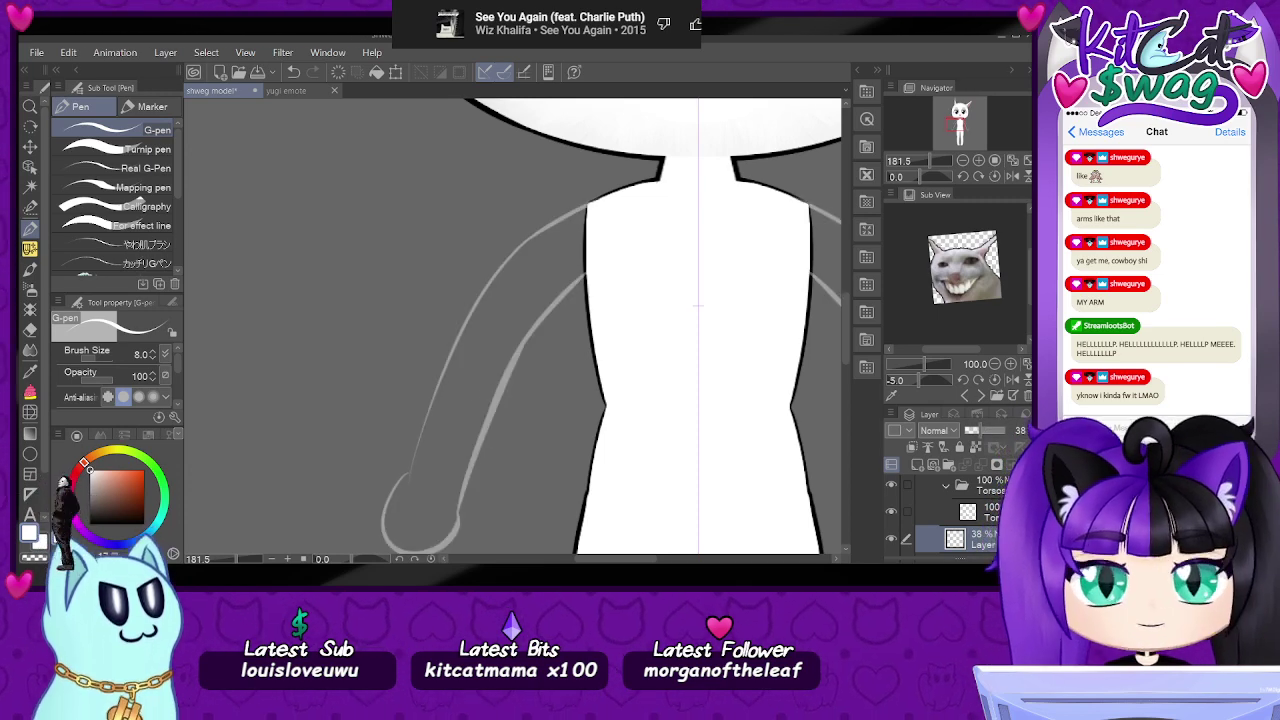
pyautogui.scroll(-1, 955, 515)
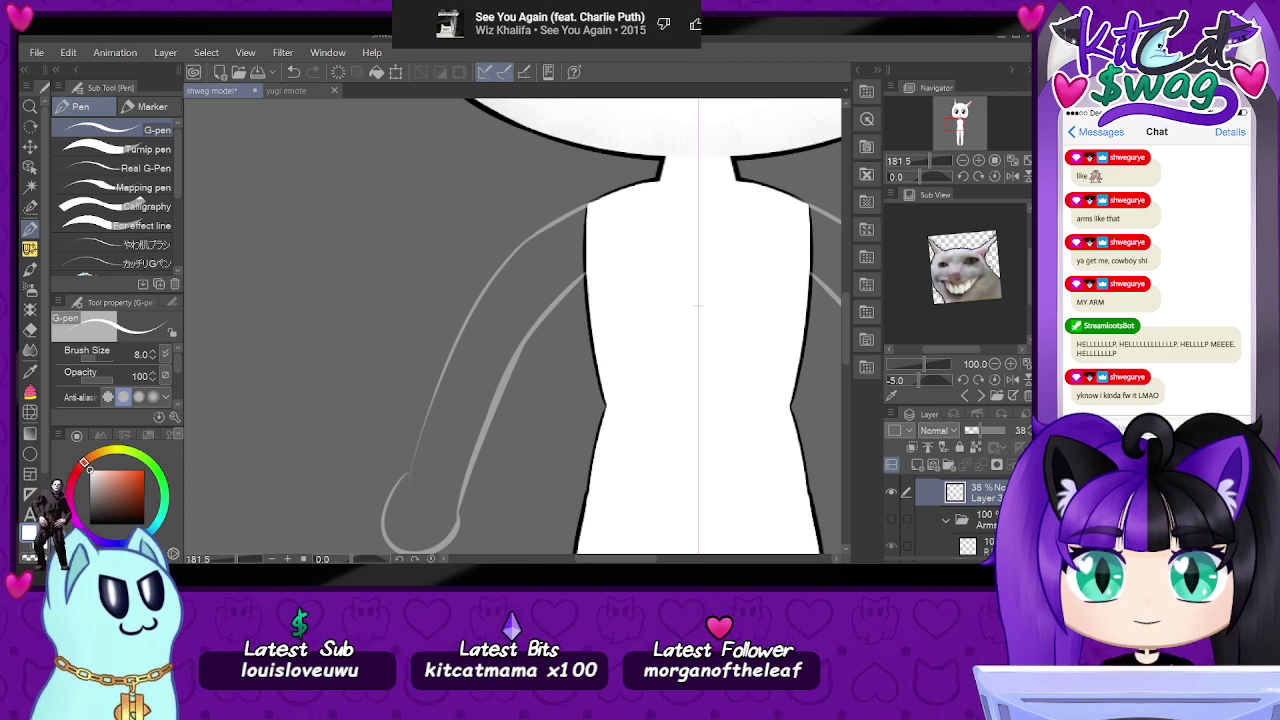
pyautogui.click(946, 521)
pyautogui.click(984, 522)
pyautogui.click(949, 465)
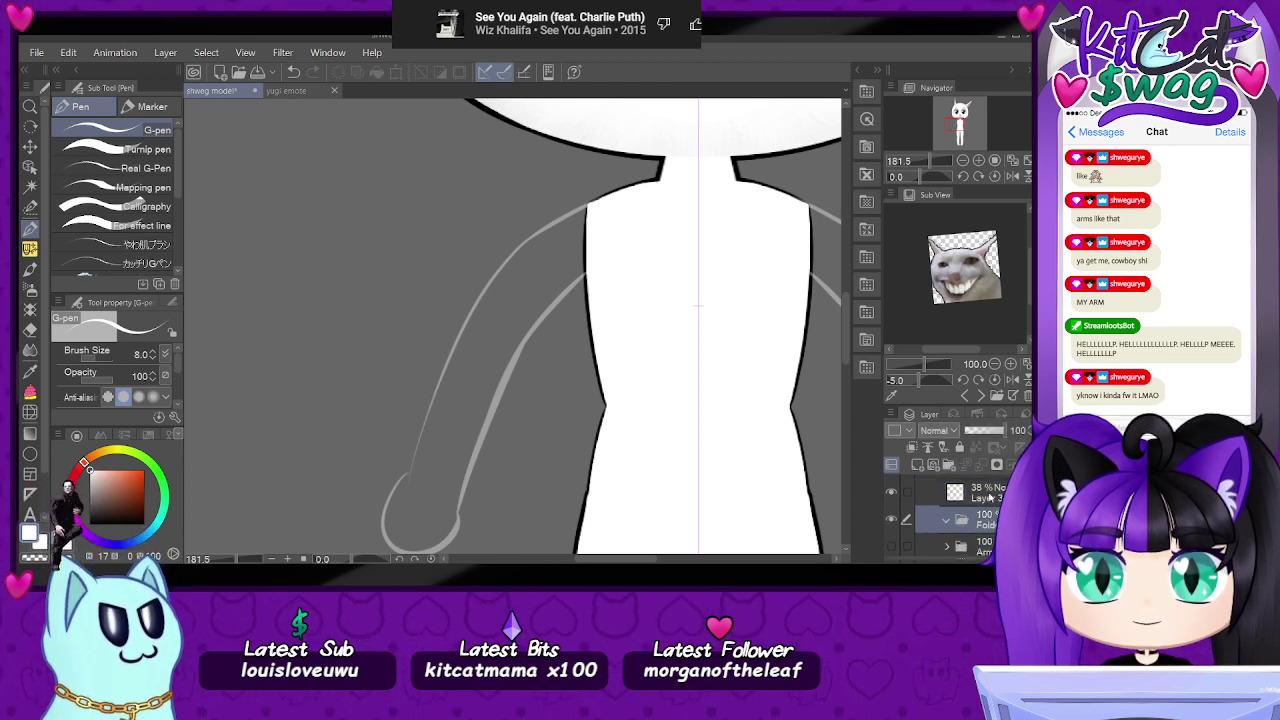
pyautogui.click(992, 500)
pyautogui.moveTo(992, 522); pyautogui.dragTo(990, 522)
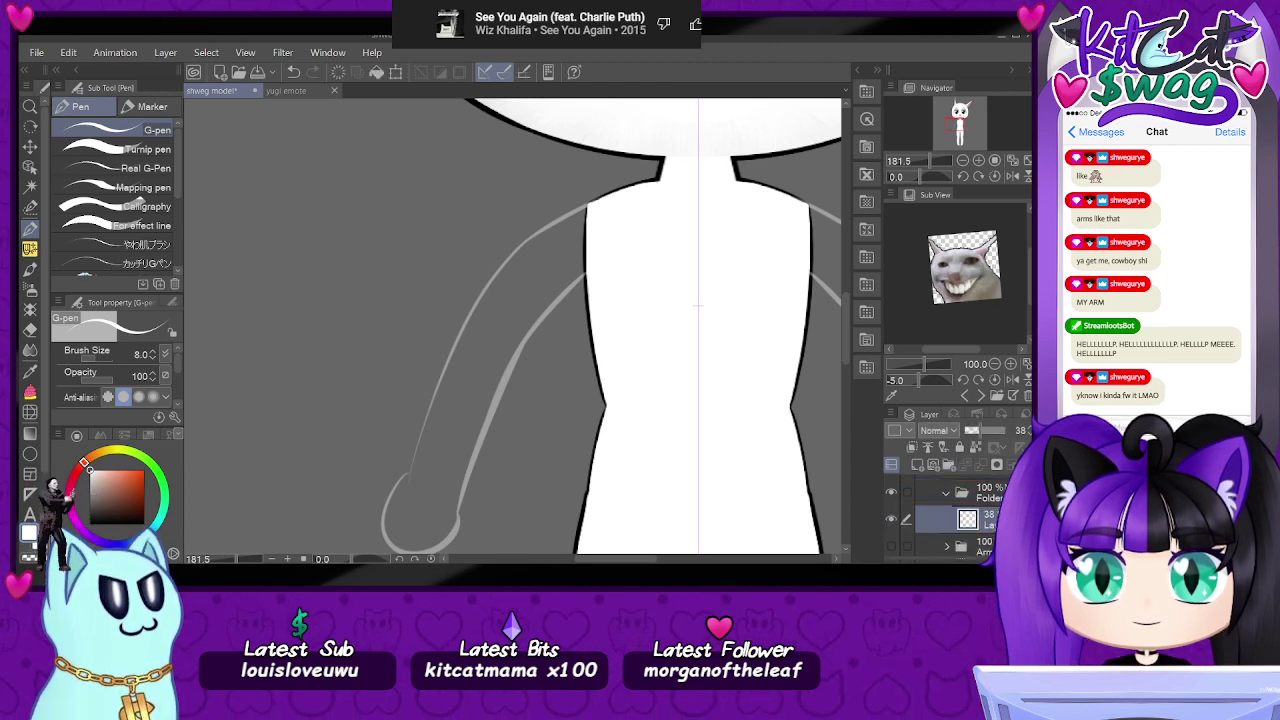
# - On a new layer above the sketch, ink the upper arm's outer and inner edges in black from the shoulder and armpit
pyautogui.click(918, 466)
pyautogui.moveTo(105, 510); pyautogui.dragTo(88, 526)
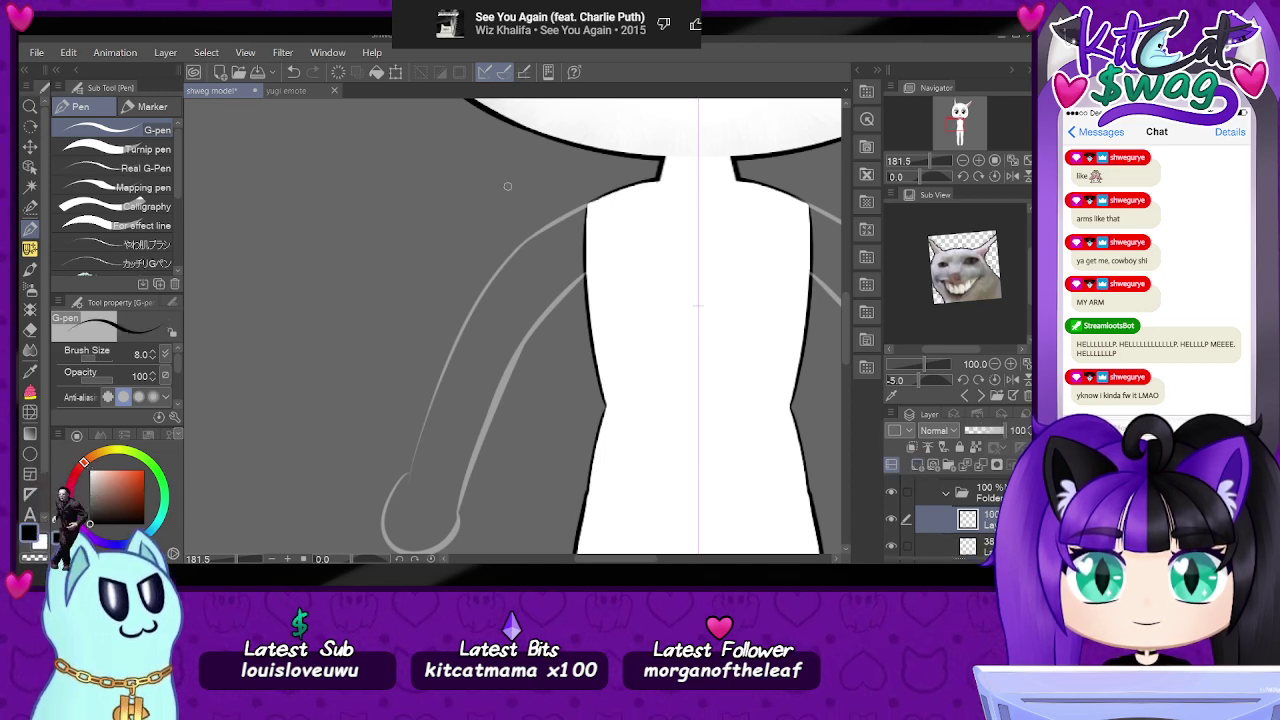
pyautogui.scroll(1, 493, 177)
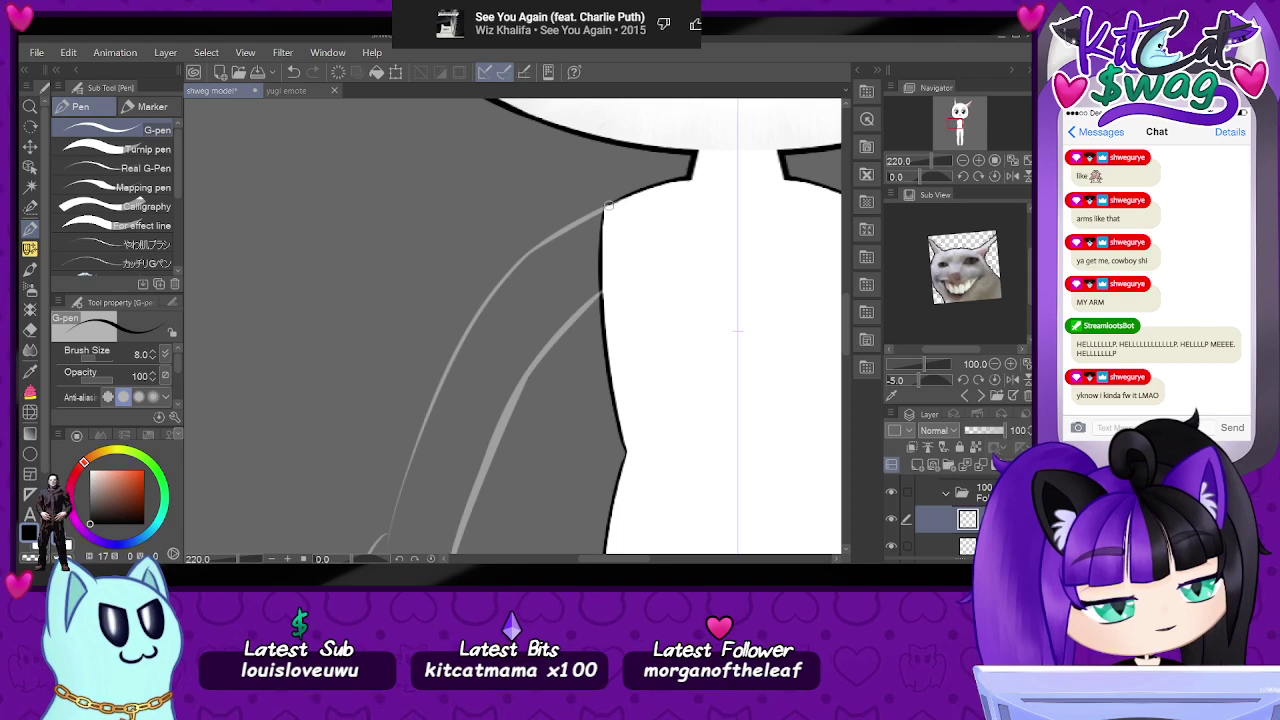
pyautogui.moveTo(608, 208); pyautogui.dragTo(542, 246)
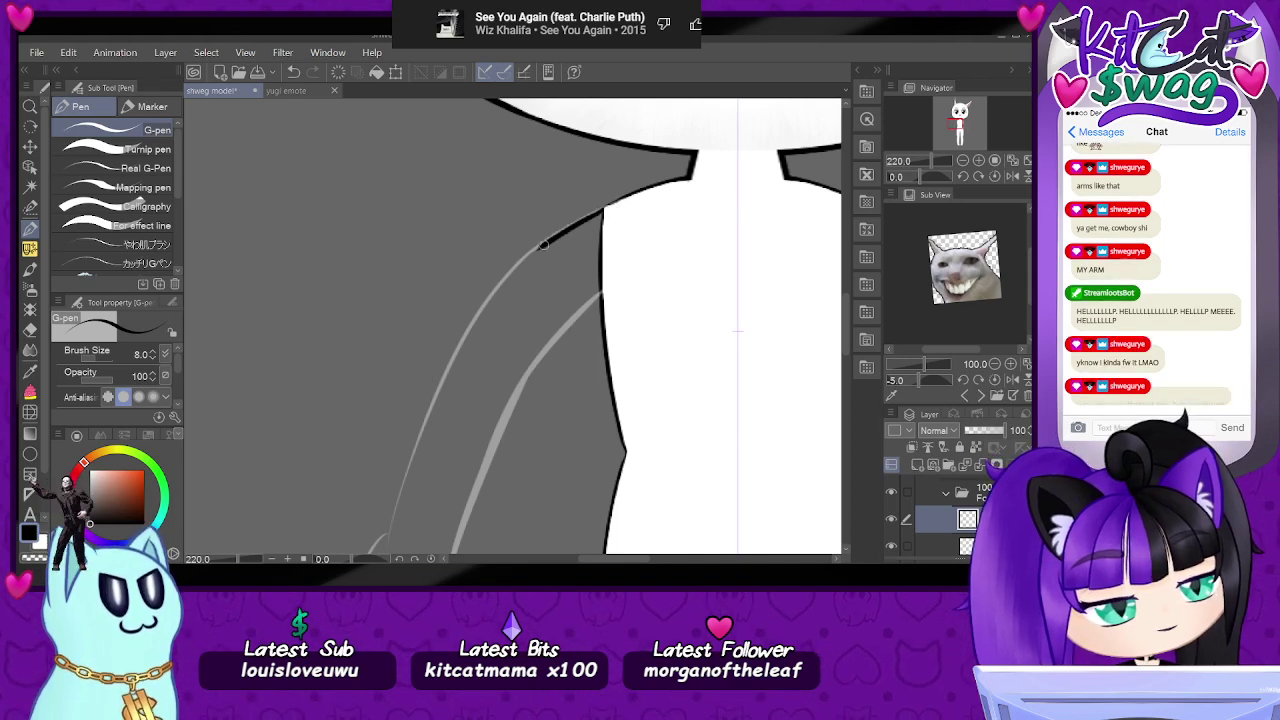
pyautogui.hotkey('ctrl', 'z')
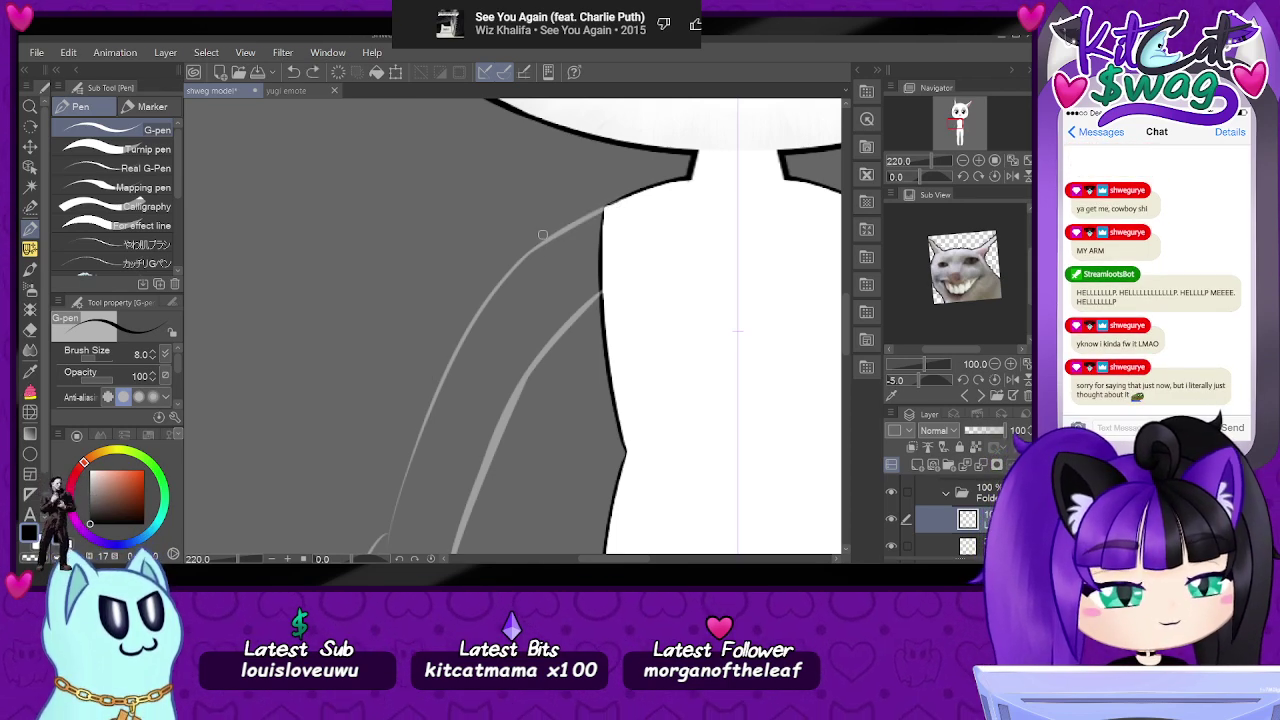
pyautogui.moveTo(608, 207); pyautogui.dragTo(496, 263)
pyautogui.hotkey('ctrl', 'z')
pyautogui.moveTo(607, 208); pyautogui.dragTo(467, 301)
pyautogui.hotkey('ctrl', 'z')
pyautogui.moveTo(607, 207)
pyautogui.mouseDown()
pyautogui.moveTo(496, 287)
pyautogui.moveTo(450, 367)
pyautogui.mouseUp()
pyautogui.moveTo(609, 289); pyautogui.dragTo(517, 397)
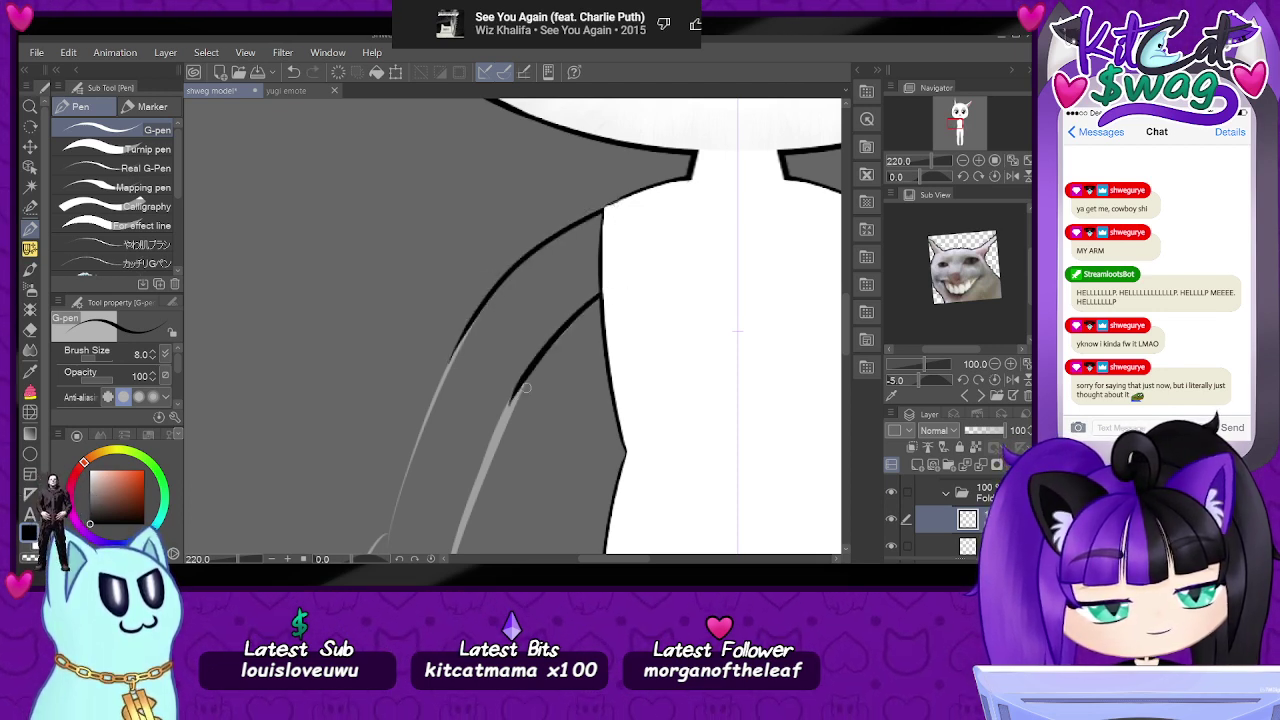
# - Close the inked upper arm with a rounded elbow end and smooth the thin spots along its inner edge
pyautogui.click(958, 130)
pyautogui.click(933, 161)
pyautogui.click(918, 177)
pyautogui.click(953, 131)
pyautogui.moveTo(920, 176); pyautogui.dragTo(938, 167)
pyautogui.click(994, 177)
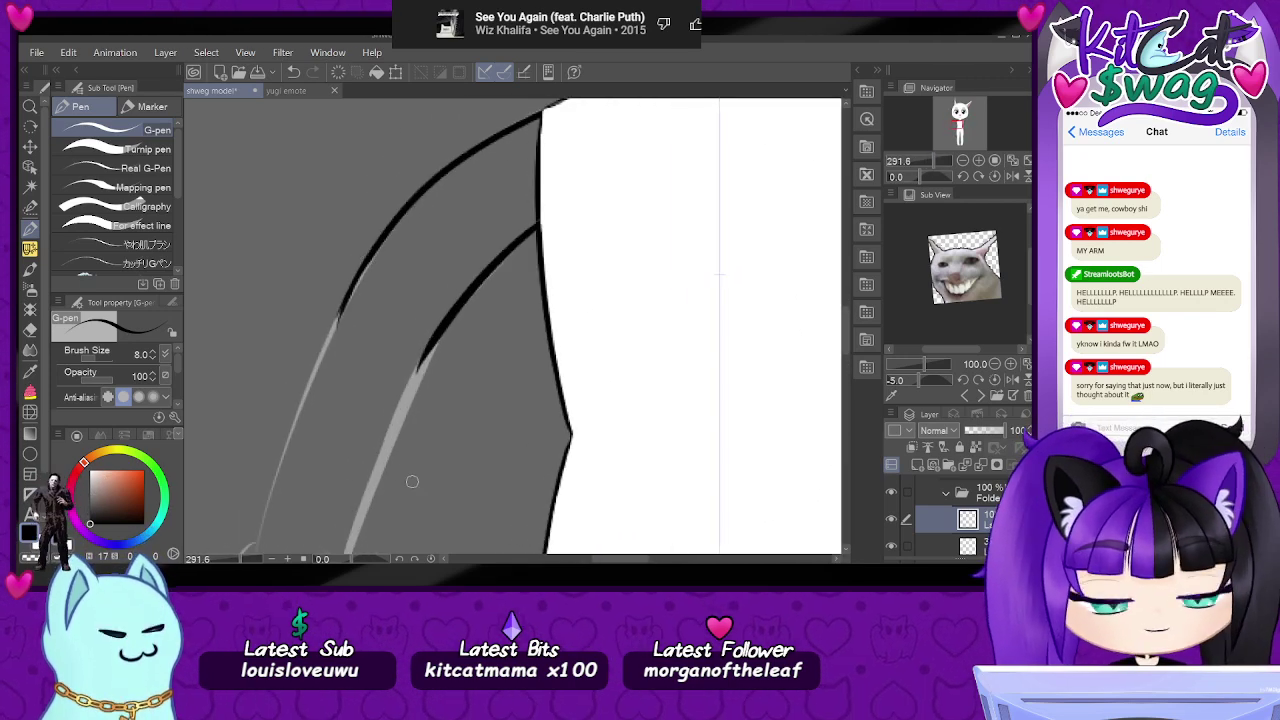
pyautogui.hotkey('ctrl', 'z')
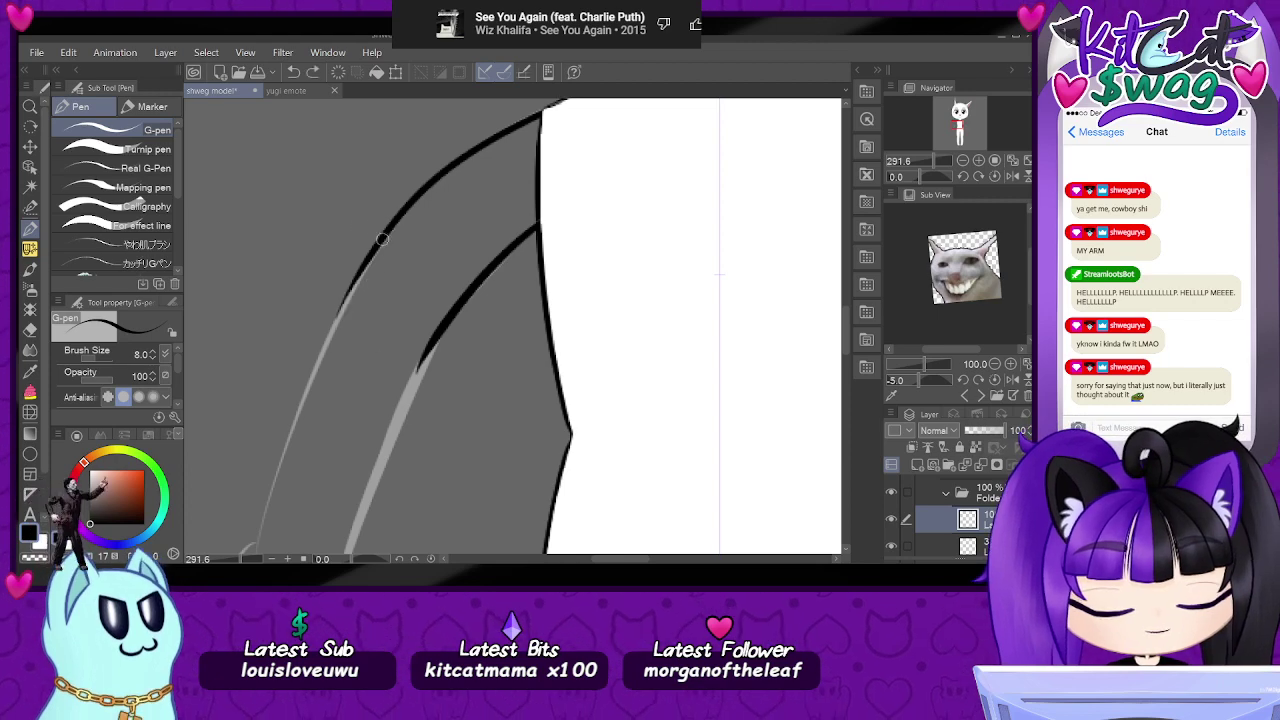
pyautogui.moveTo(377, 245); pyautogui.dragTo(331, 325)
pyautogui.hotkey('ctrl', 'z')
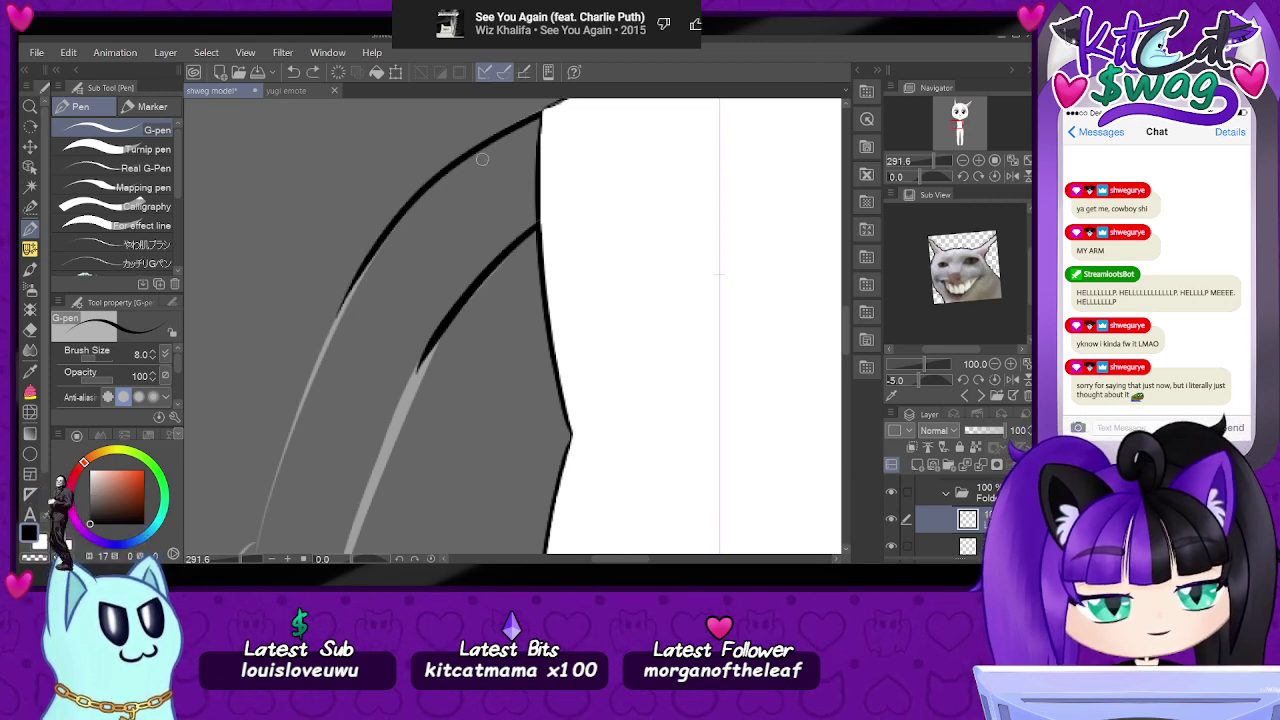
pyautogui.moveTo(405, 372); pyautogui.dragTo(428, 356)
pyautogui.hotkey('ctrl', 'z')
pyautogui.moveTo(352, 280)
pyautogui.mouseDown()
pyautogui.moveTo(340, 311)
pyautogui.moveTo(367, 387)
pyautogui.moveTo(430, 352)
pyautogui.mouseUp()
pyautogui.moveTo(935, 161); pyautogui.dragTo(941, 165)
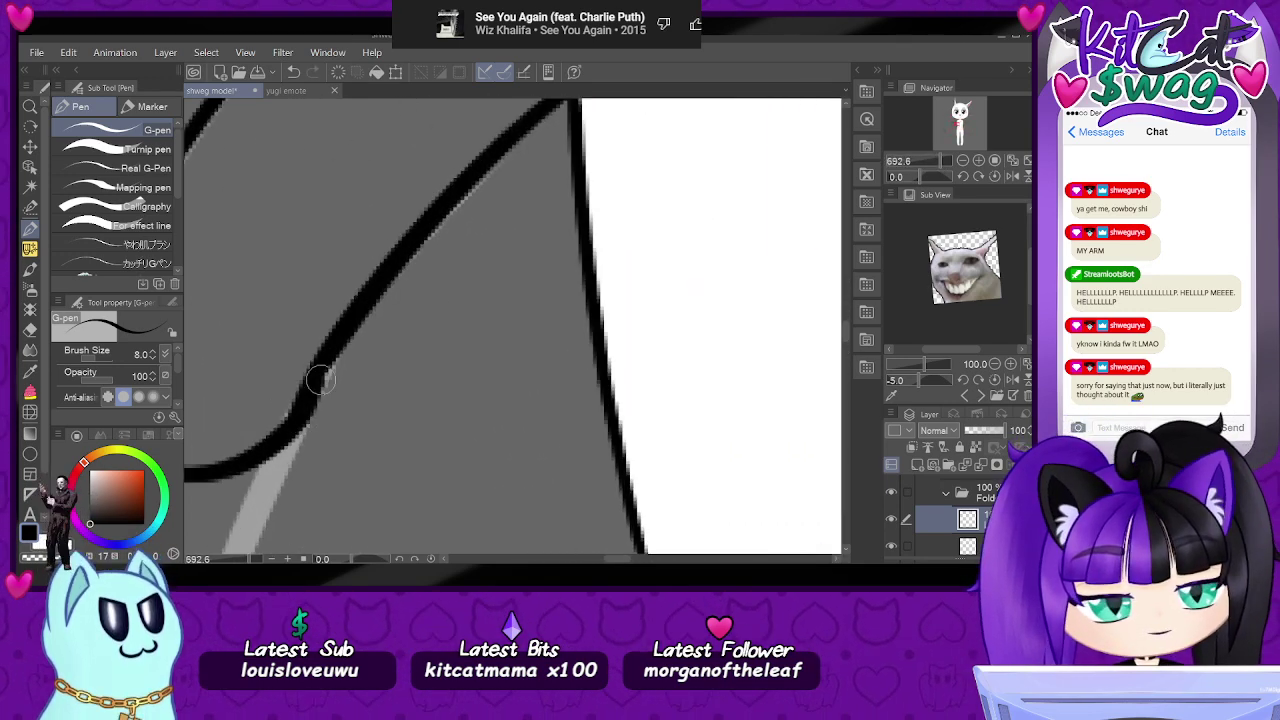
pyautogui.moveTo(314, 393); pyautogui.dragTo(385, 294)
pyautogui.moveTo(941, 162); pyautogui.dragTo(936, 164)
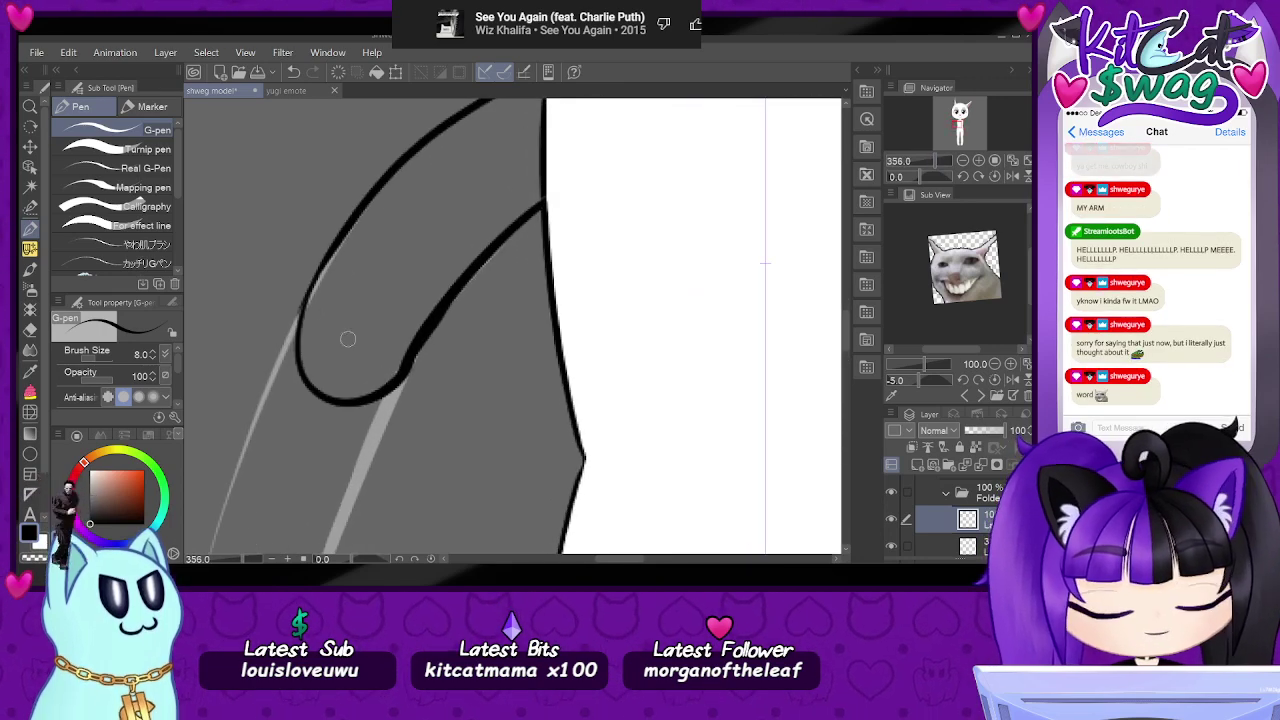
# - Add a new layer between the upper arm lines and the sketch, and ink both forearm edges down to the wrist
pyautogui.moveTo(954, 131)
pyautogui.mouseDown()
pyautogui.moveTo(927, 163)
pyautogui.moveTo(950, 118)
pyautogui.moveTo(955, 129)
pyautogui.mouseUp()
pyautogui.click(987, 541)
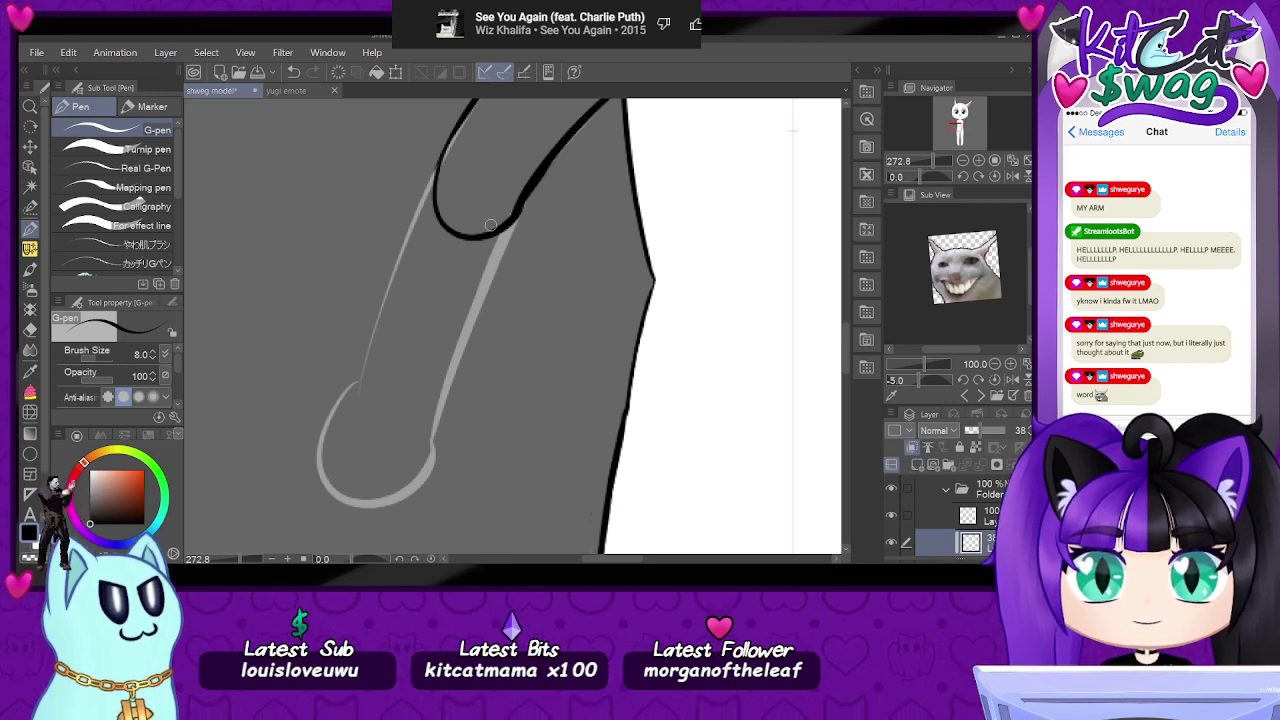
pyautogui.click(919, 466)
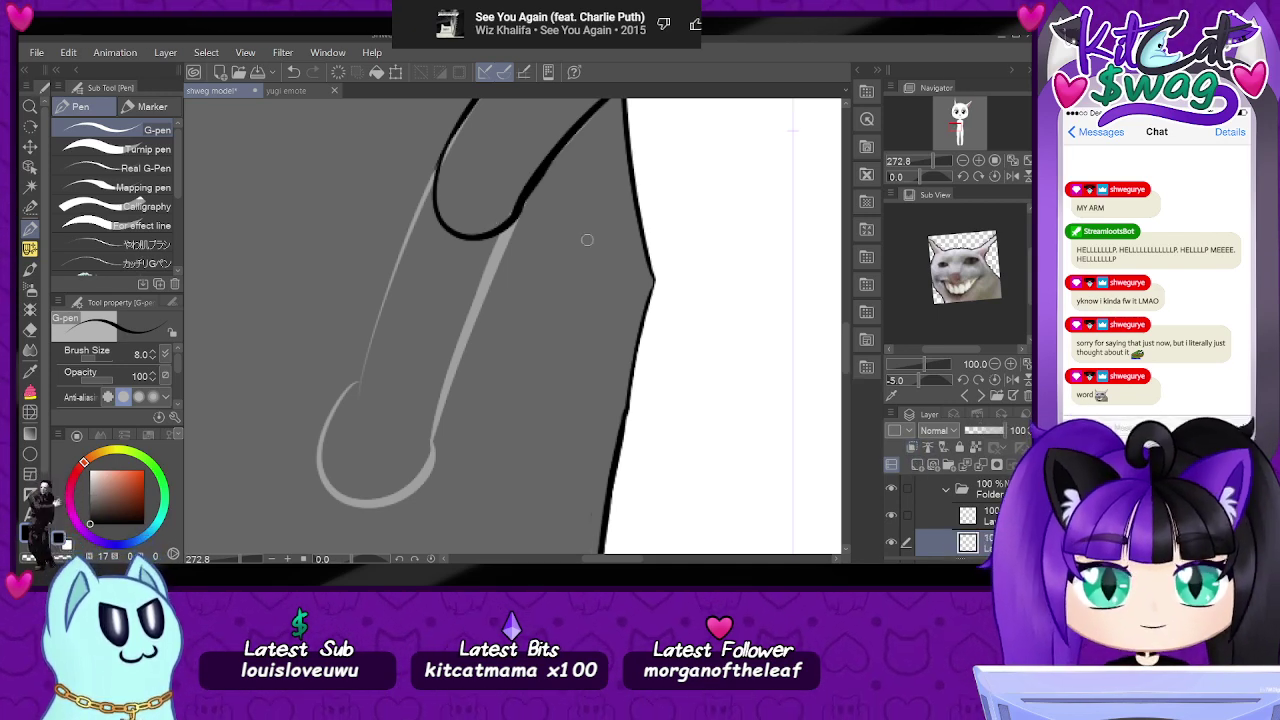
pyautogui.moveTo(437, 170); pyautogui.dragTo(390, 298)
pyautogui.hotkey('ctrl', 'z')
pyautogui.moveTo(440, 165)
pyautogui.mouseDown()
pyautogui.moveTo(384, 300)
pyautogui.moveTo(360, 408)
pyautogui.mouseUp()
pyautogui.hotkey('ctrl', 'z')
pyautogui.moveTo(440, 162)
pyautogui.mouseDown()
pyautogui.moveTo(392, 273)
pyautogui.moveTo(360, 400)
pyautogui.mouseUp()
pyautogui.moveTo(520, 207); pyautogui.dragTo(420, 424)
pyautogui.hotkey('ctrl', 'z')
pyautogui.moveTo(522, 204); pyautogui.dragTo(439, 408)
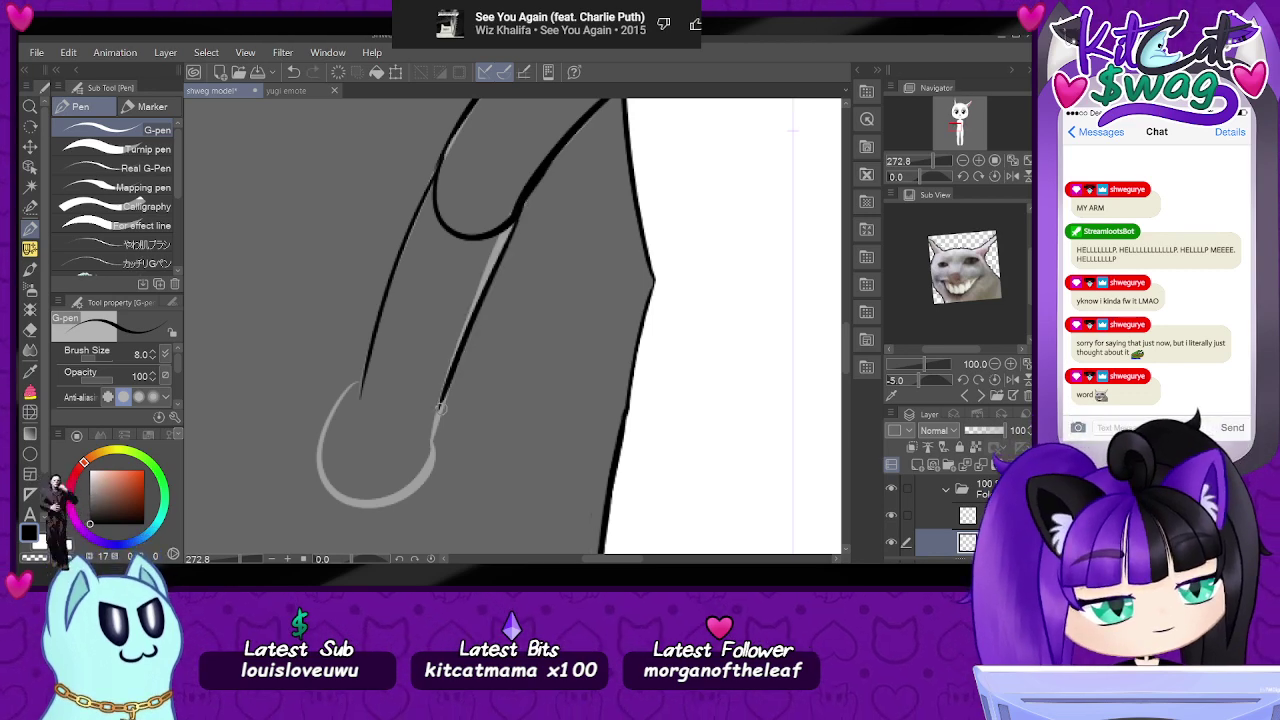
pyautogui.hotkey('ctrl', 'z')
pyautogui.moveTo(514, 220); pyautogui.dragTo(428, 424)
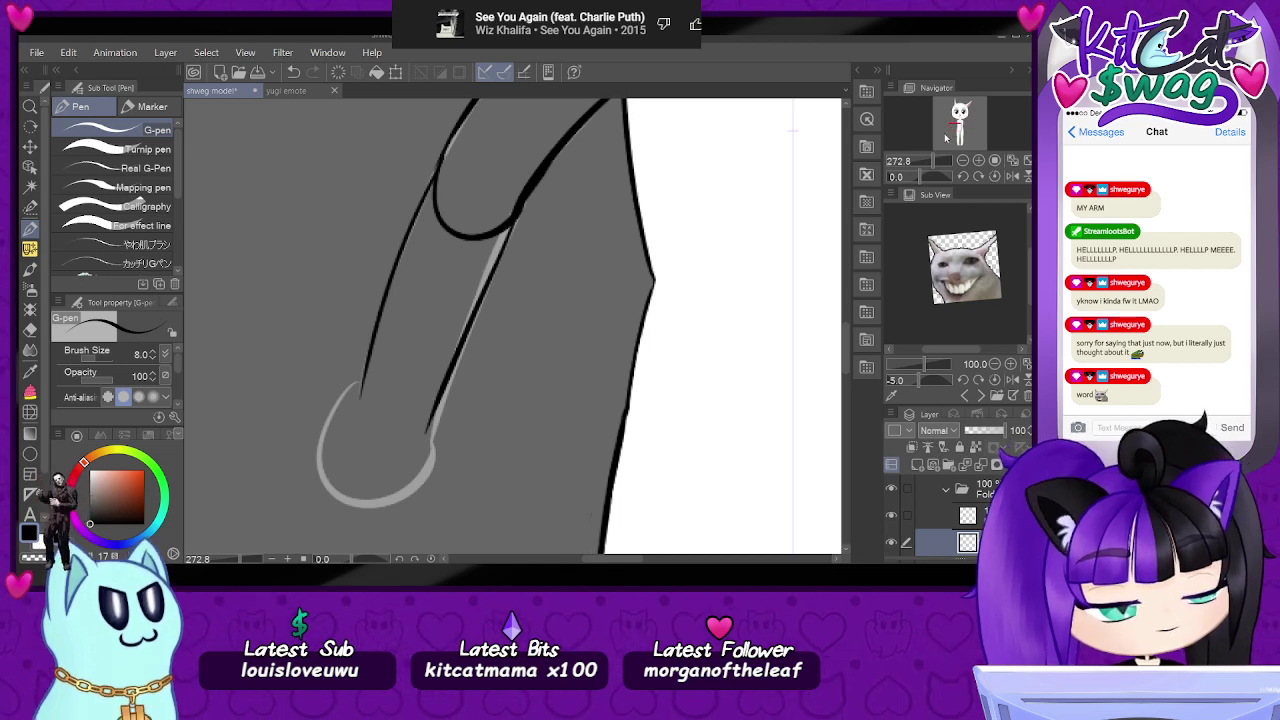
# - Close the lower end of the forearm with a rounded wrist curve
pyautogui.moveTo(933, 162); pyautogui.dragTo(935, 162)
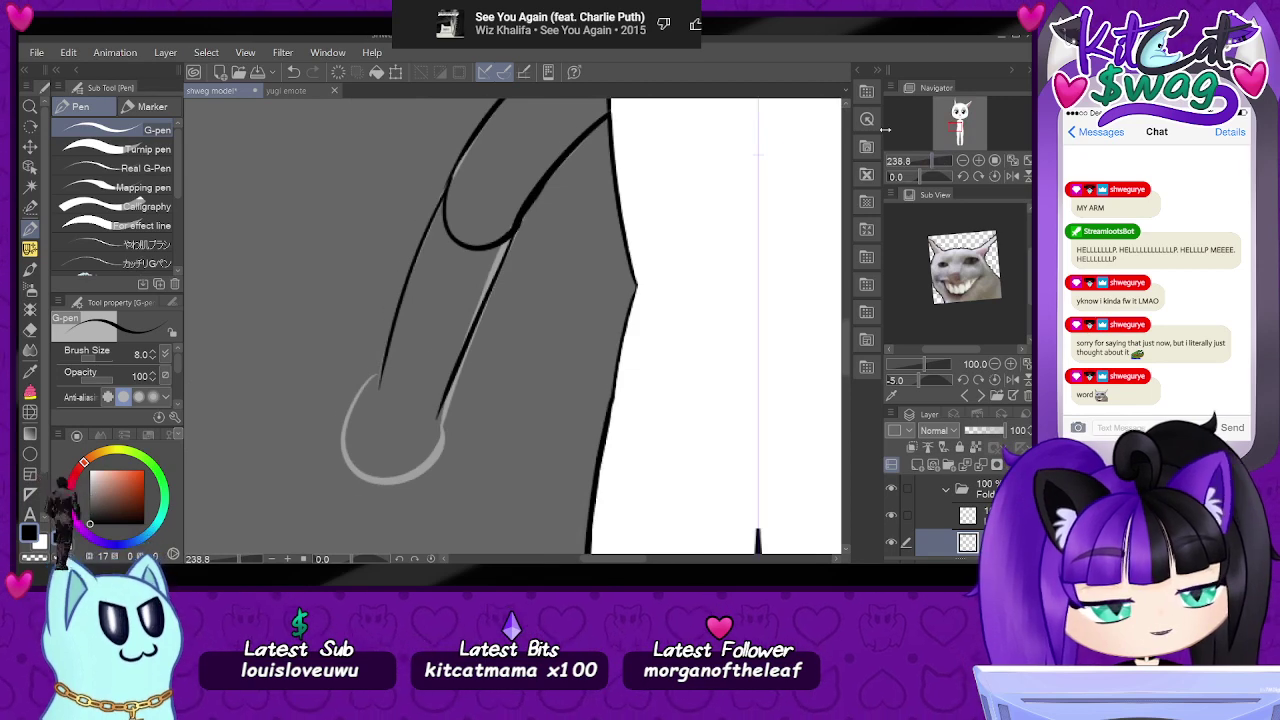
pyautogui.moveTo(383, 362)
pyautogui.mouseDown()
pyautogui.moveTo(391, 416)
pyautogui.moveTo(444, 410)
pyautogui.mouseUp()
pyautogui.hotkey('ctrl', 'z')
pyautogui.moveTo(382, 364)
pyautogui.mouseDown()
pyautogui.moveTo(389, 415)
pyautogui.moveTo(441, 410)
pyautogui.mouseUp()
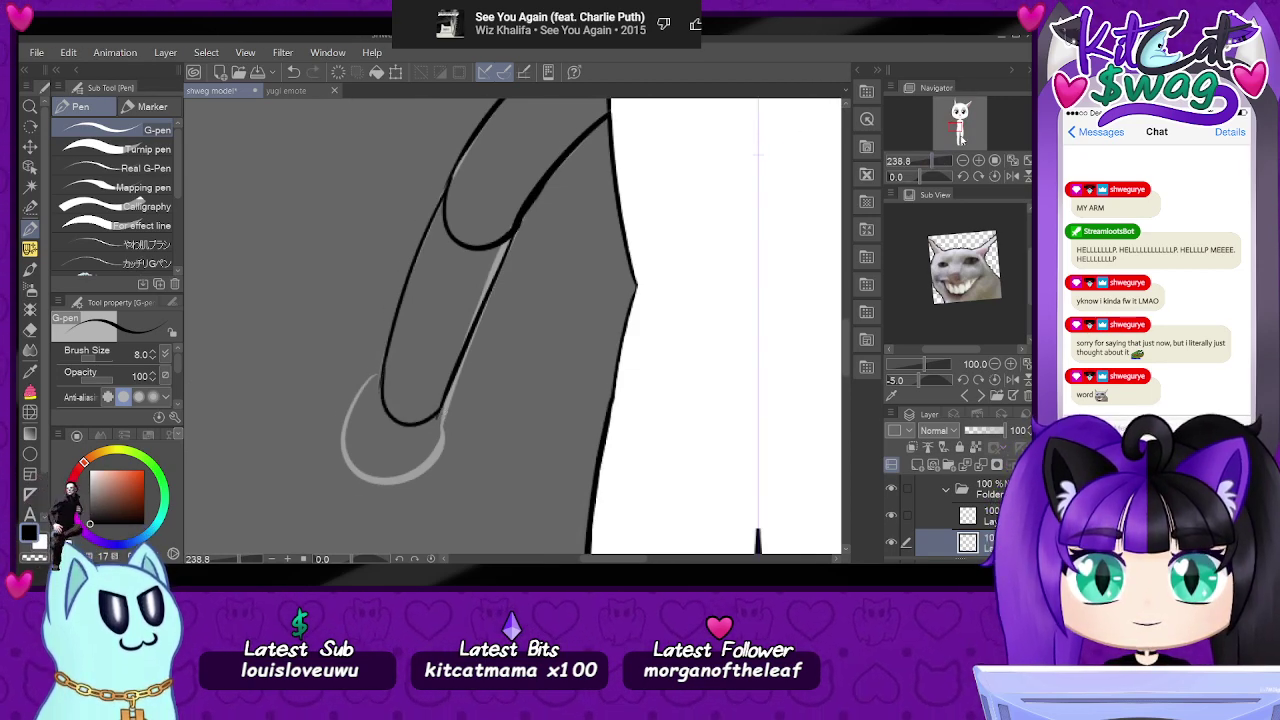
# - Fade the upper arm line layer to 58% opacity and draw a rounded elbow cap closing the top of the forearm
pyautogui.scroll(5, 958, 136)
pyautogui.moveTo(955, 128); pyautogui.dragTo(972, 122)
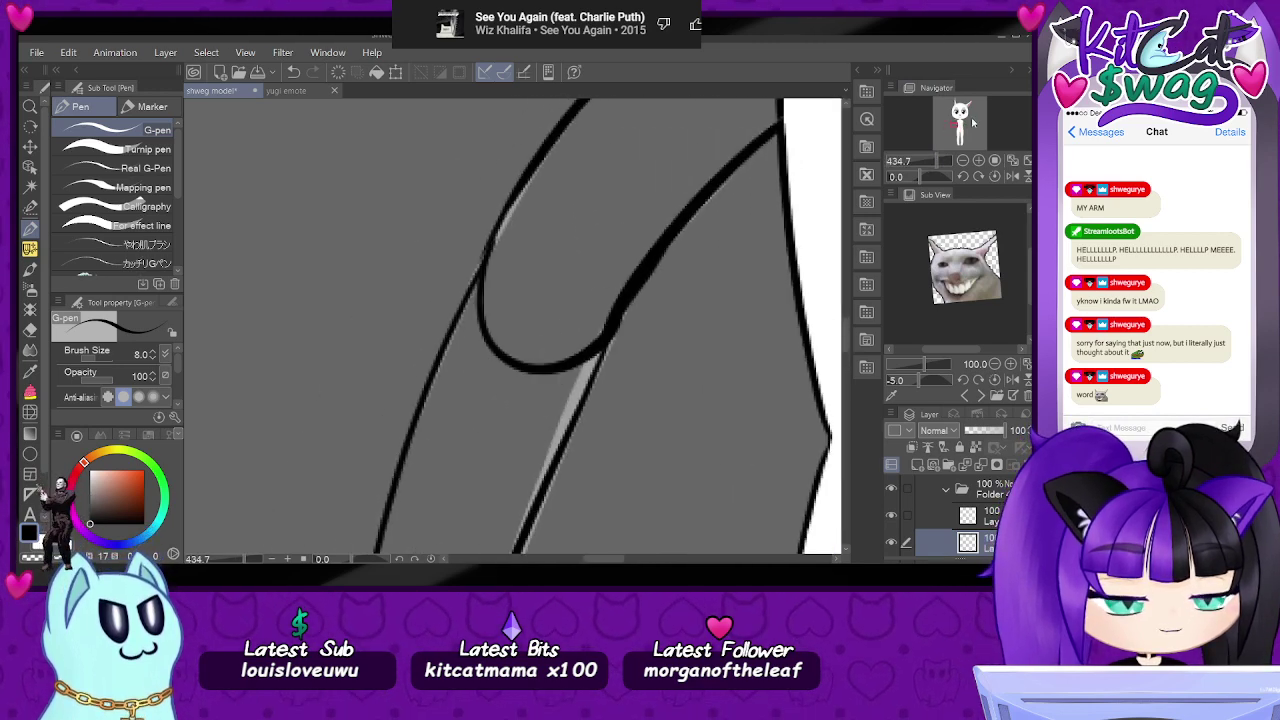
pyautogui.click(985, 513)
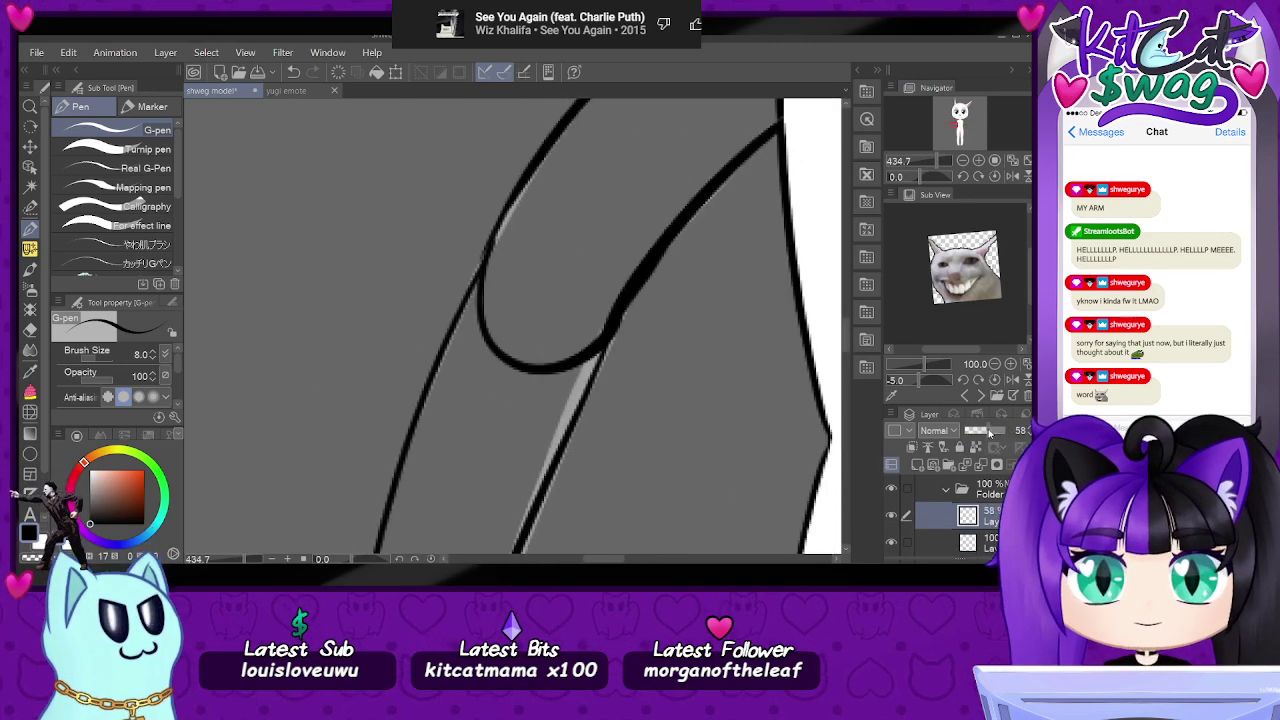
pyautogui.click(986, 541)
pyautogui.moveTo(920, 178); pyautogui.dragTo(914, 178)
pyautogui.moveTo(455, 297)
pyautogui.mouseDown()
pyautogui.moveTo(488, 215)
pyautogui.moveTo(534, 206)
pyautogui.mouseUp()
pyautogui.moveTo(608, 315)
pyautogui.mouseDown()
pyautogui.moveTo(596, 249)
pyautogui.moveTo(553, 206)
pyautogui.moveTo(494, 210)
pyautogui.mouseUp()
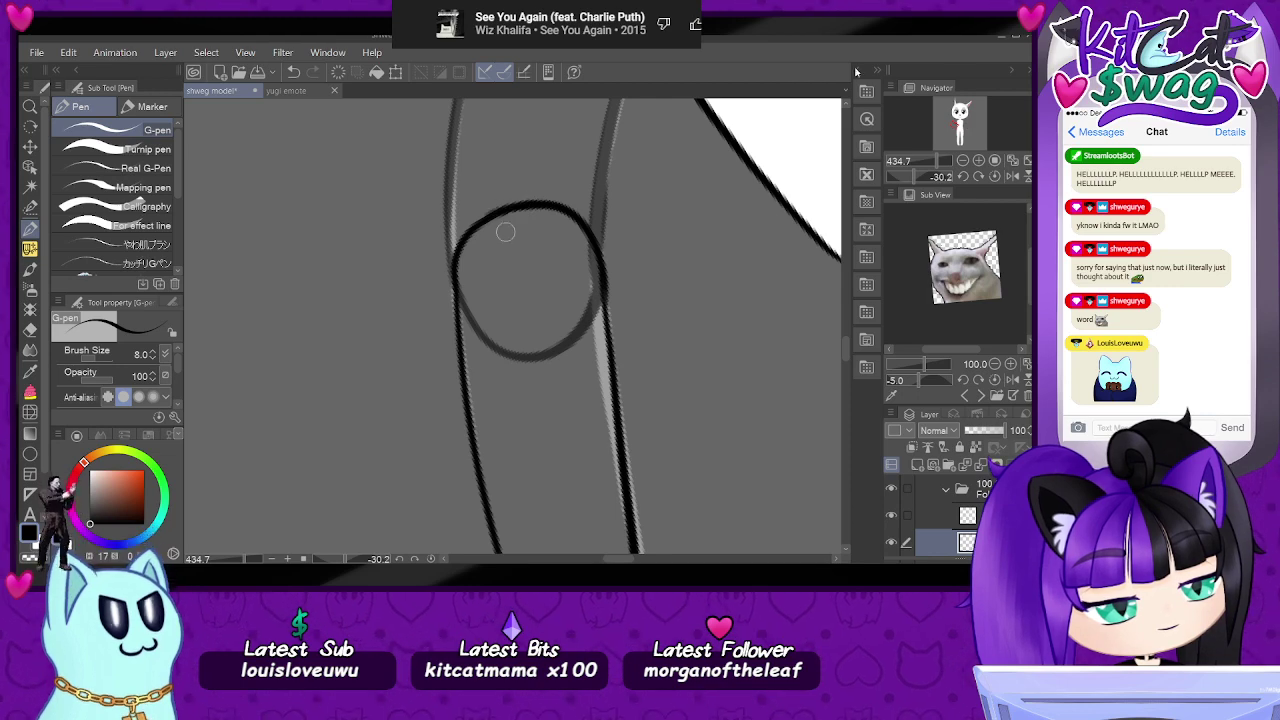
pyautogui.click(994, 176)
# - Add a new layer above the faded arm lines and ink the hand as a closed rounded oval overlapping the wrist
pyautogui.moveTo(951, 127); pyautogui.dragTo(954, 129)
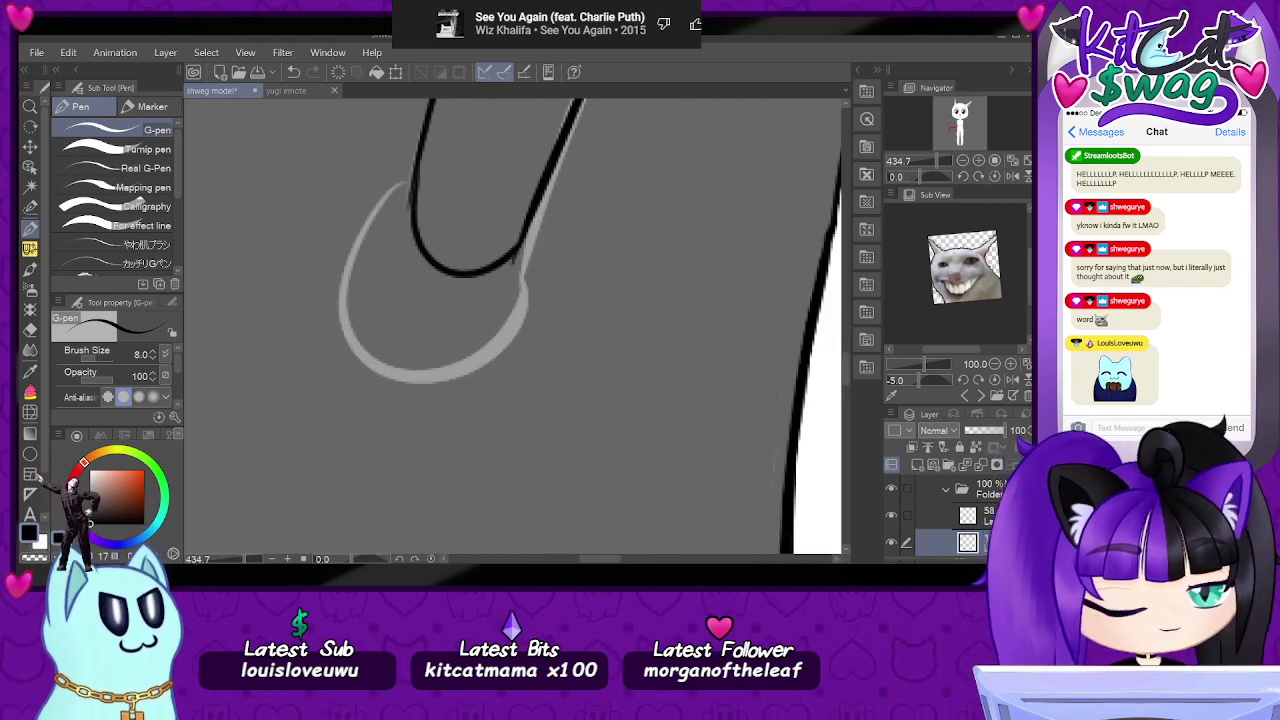
pyautogui.click(990, 518)
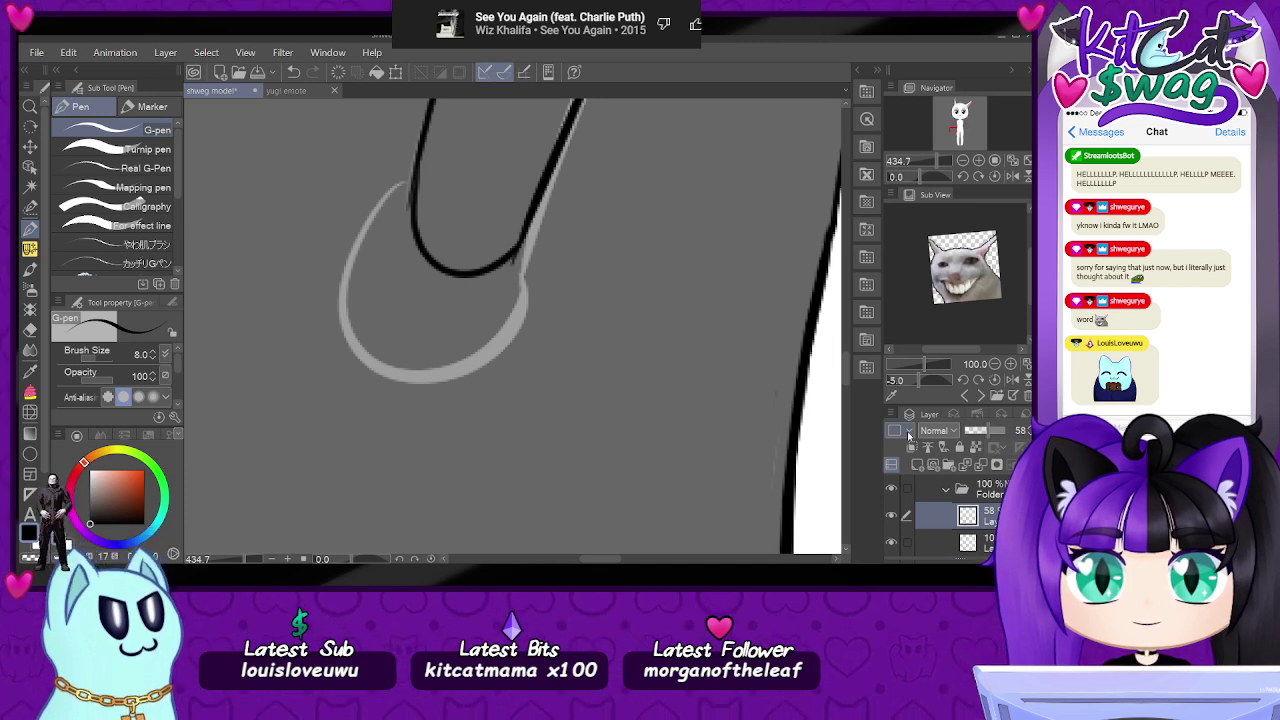
pyautogui.scroll(-1, 981, 527)
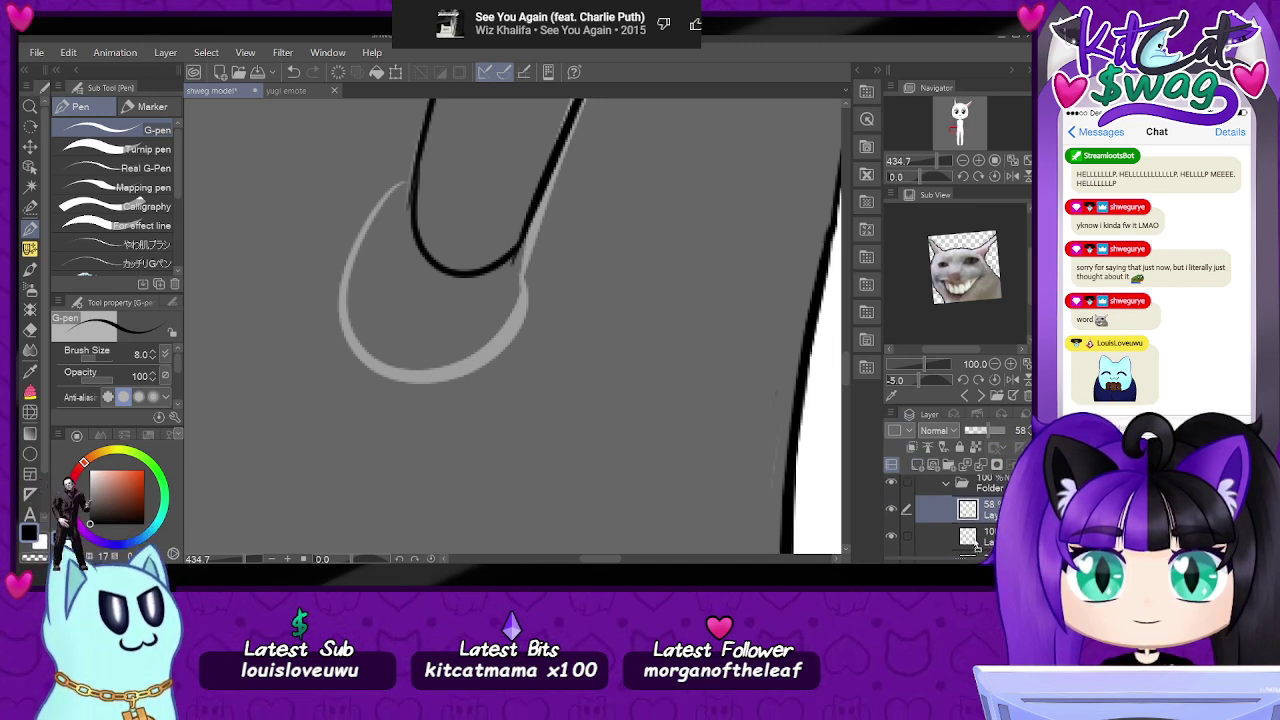
pyautogui.scroll(1, 982, 505)
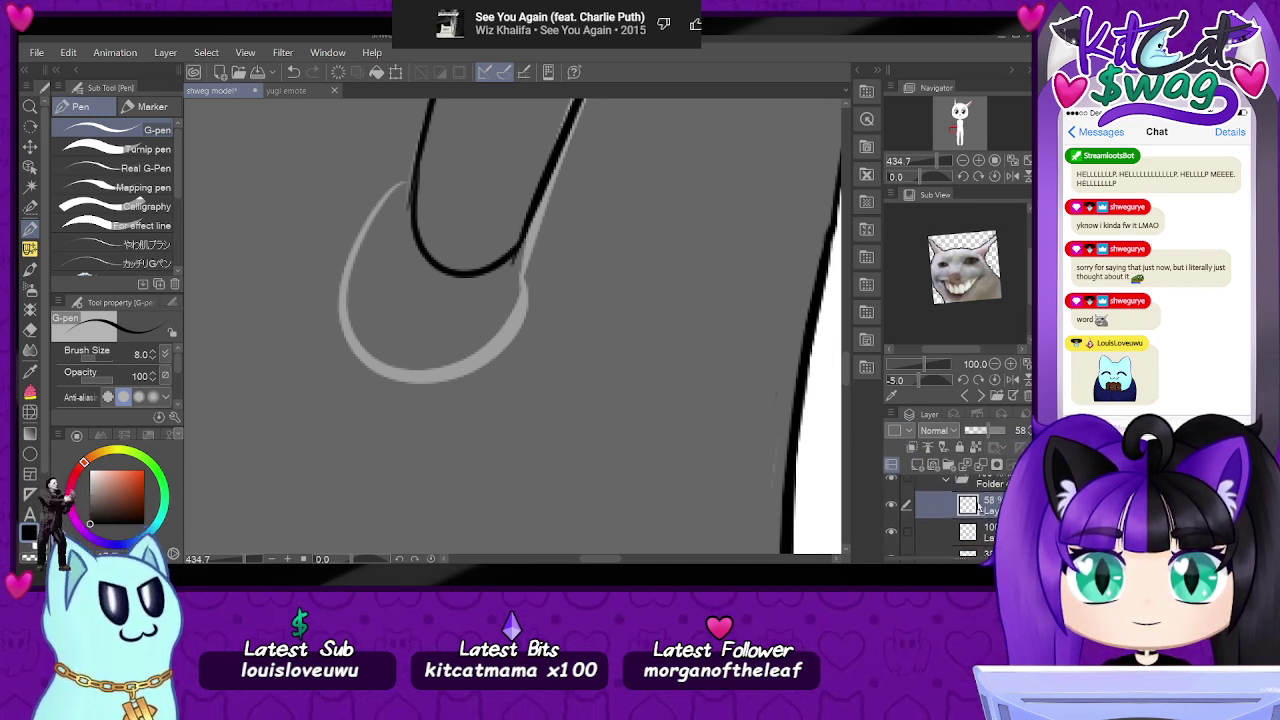
pyautogui.moveTo(979, 537); pyautogui.dragTo(982, 535)
pyautogui.click(994, 500)
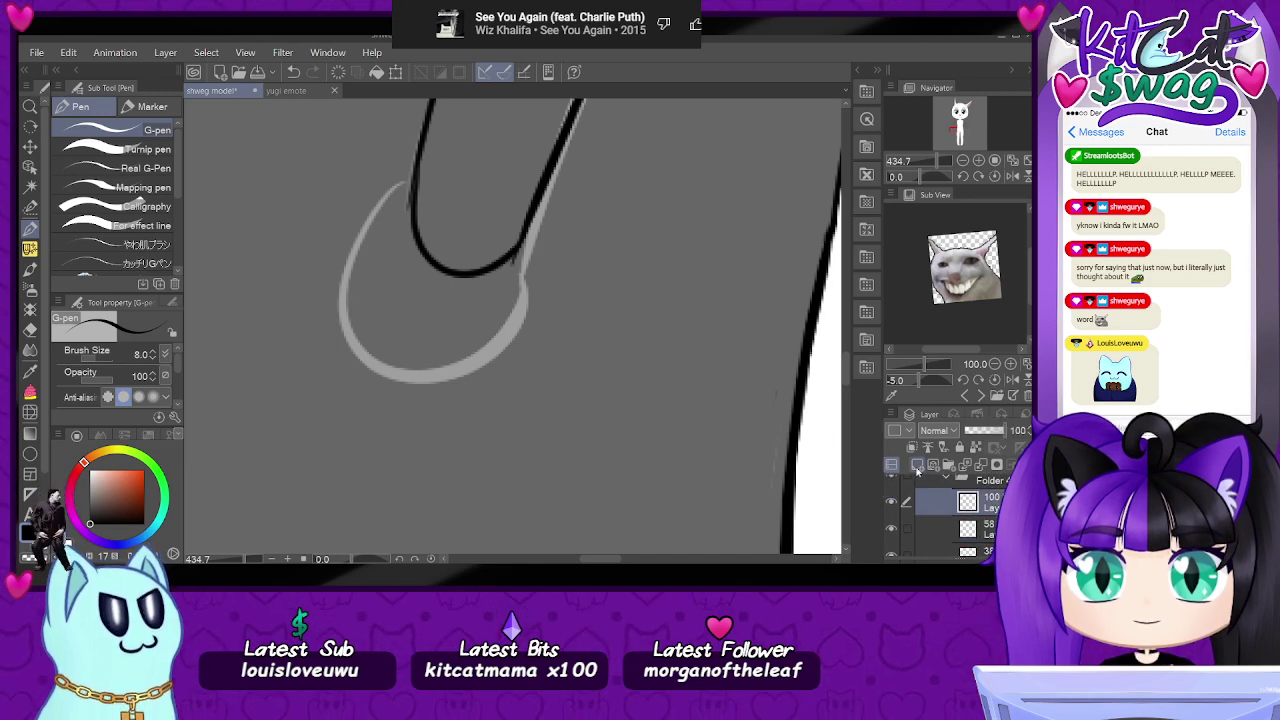
pyautogui.moveTo(416, 176)
pyautogui.mouseDown()
pyautogui.moveTo(375, 245)
pyautogui.moveTo(365, 358)
pyautogui.moveTo(477, 356)
pyautogui.moveTo(520, 248)
pyautogui.mouseUp()
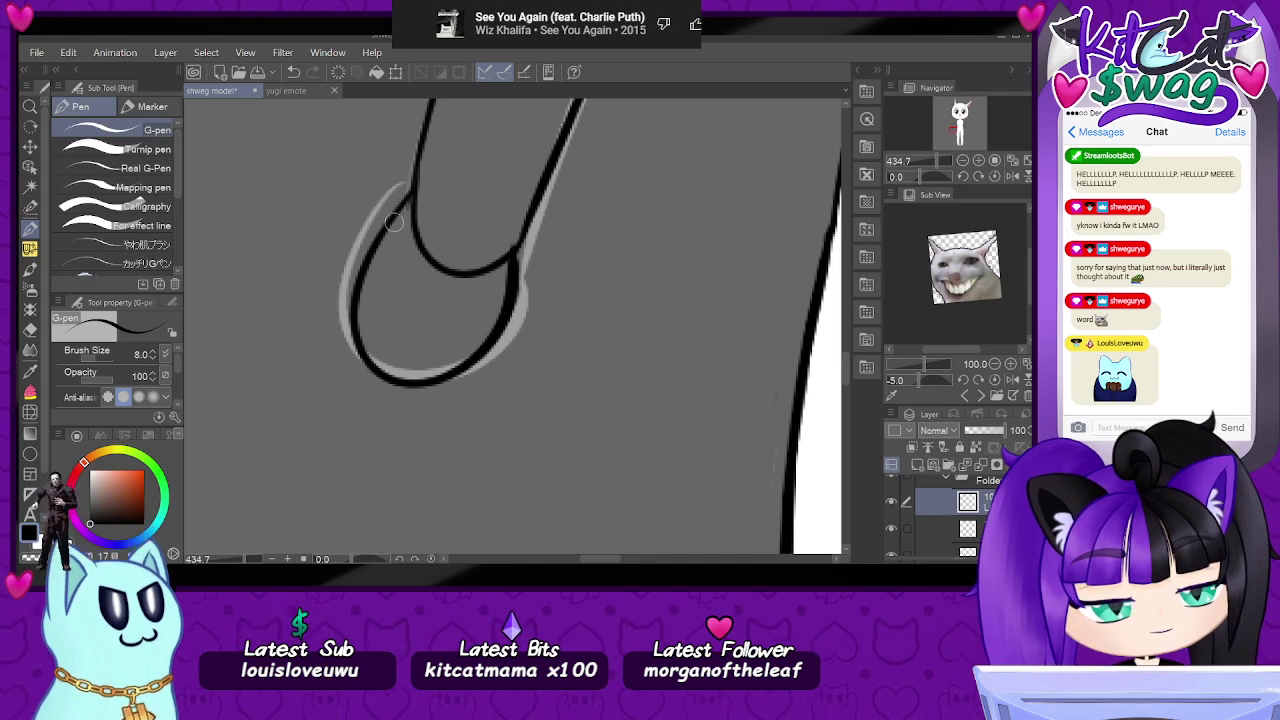
pyautogui.moveTo(414, 196)
pyautogui.mouseDown()
pyautogui.moveTo(500, 217)
pyautogui.moveTo(517, 292)
pyautogui.moveTo(511, 230)
pyautogui.moveTo(458, 188)
pyautogui.moveTo(425, 197)
pyautogui.mouseUp()
pyautogui.hotkey('ctrl', 'z')
pyautogui.moveTo(952, 173)
pyautogui.mouseDown()
pyautogui.moveTo(927, 170)
pyautogui.moveTo(942, 167)
pyautogui.mouseUp()
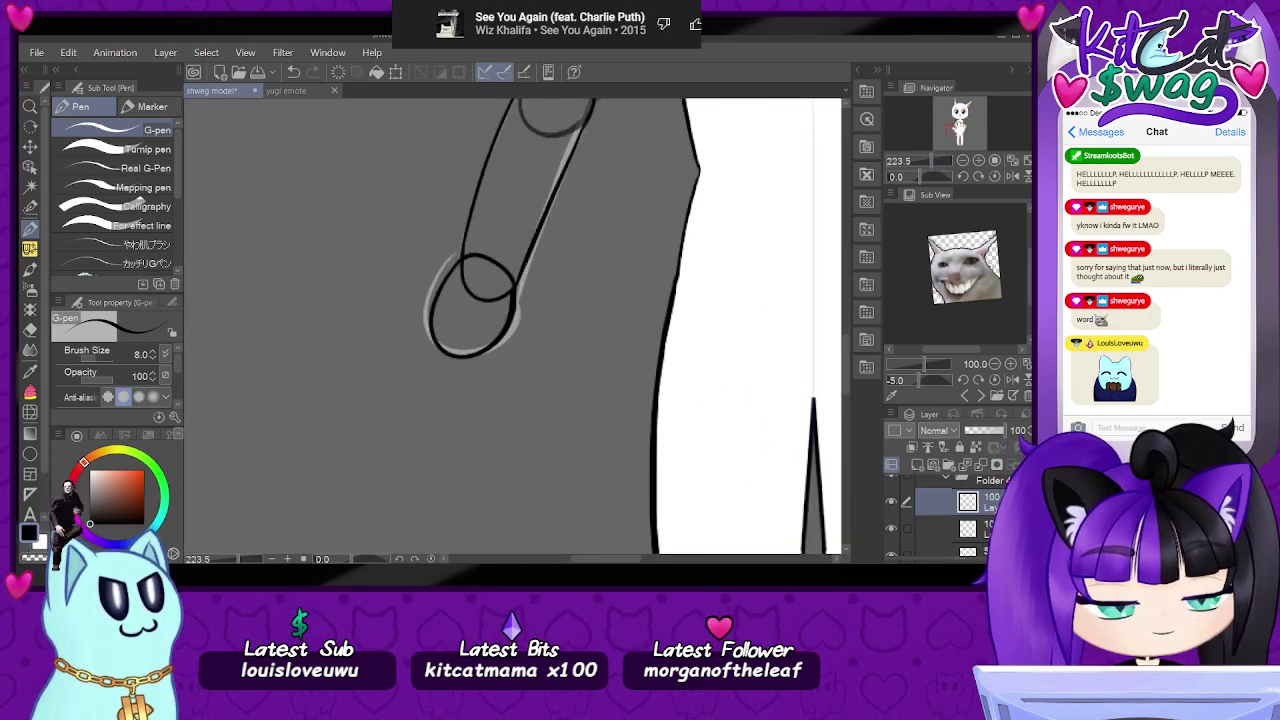
# - Restore the upper arm line layer to 100% opacity
pyautogui.click(957, 120)
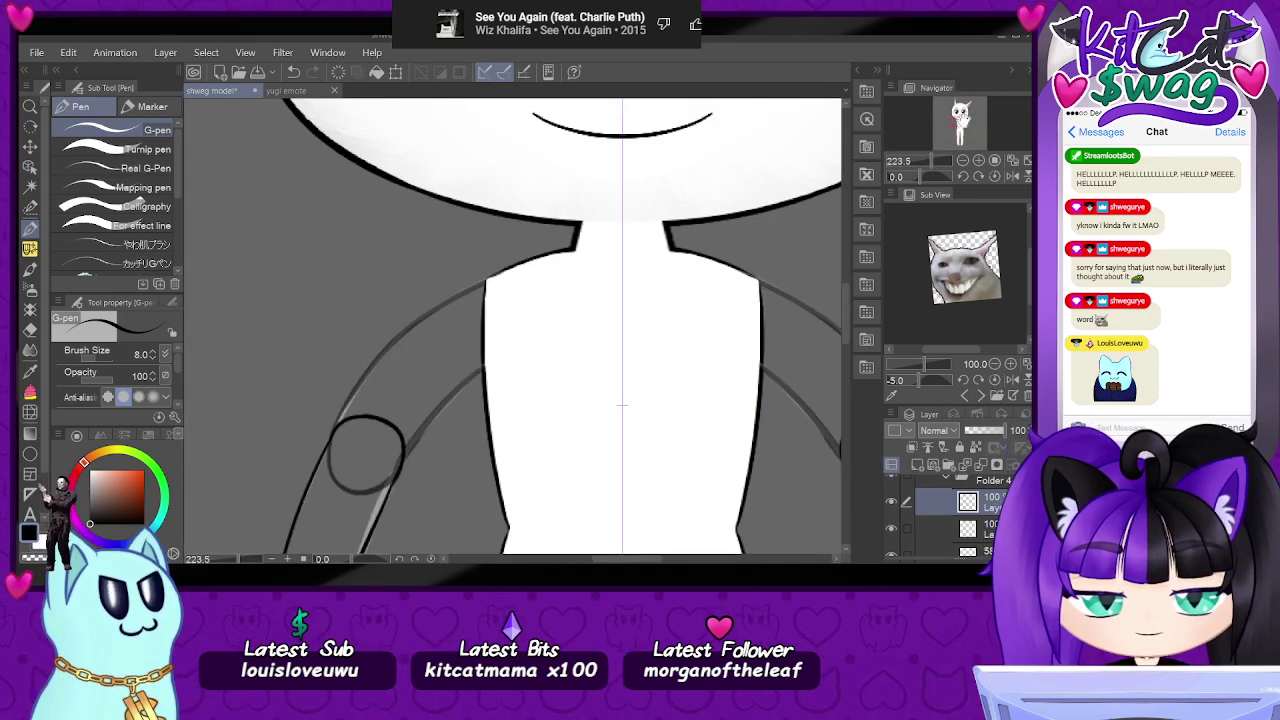
pyautogui.moveTo(622, 405); pyautogui.dragTo(741, 118)
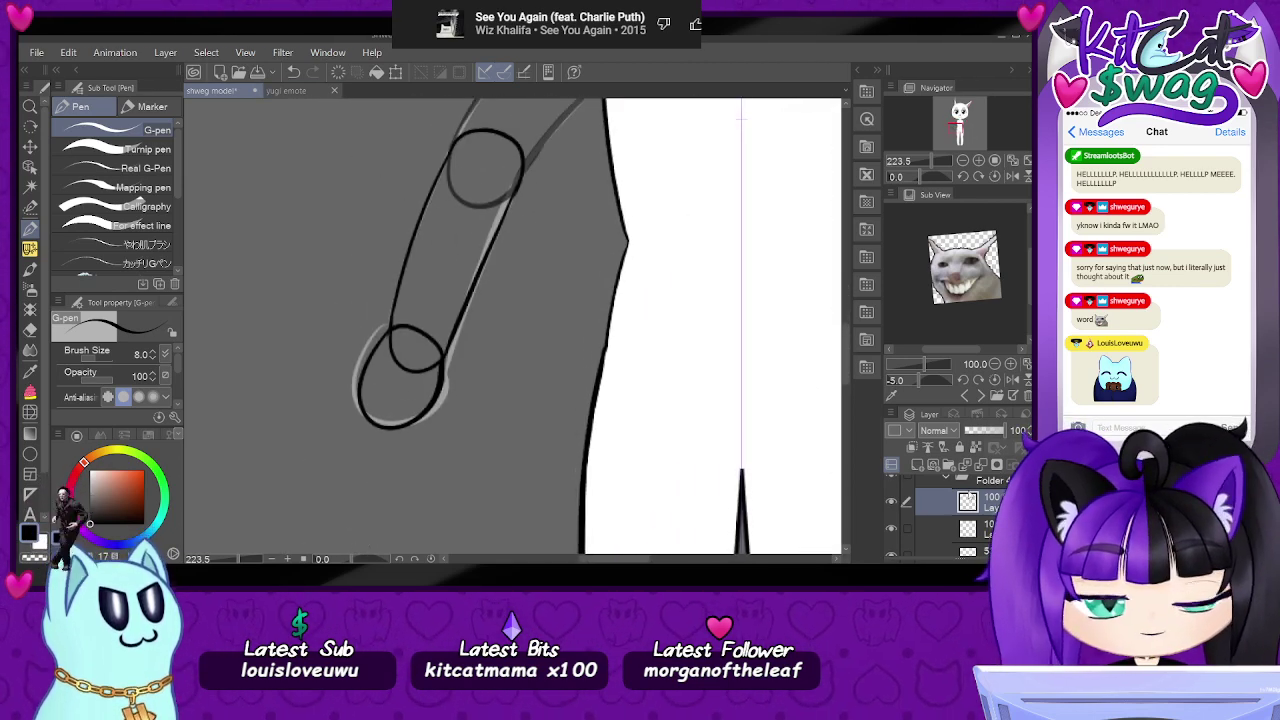
pyautogui.click(984, 552)
pyautogui.moveTo(585, 100); pyautogui.dragTo(505, 200)
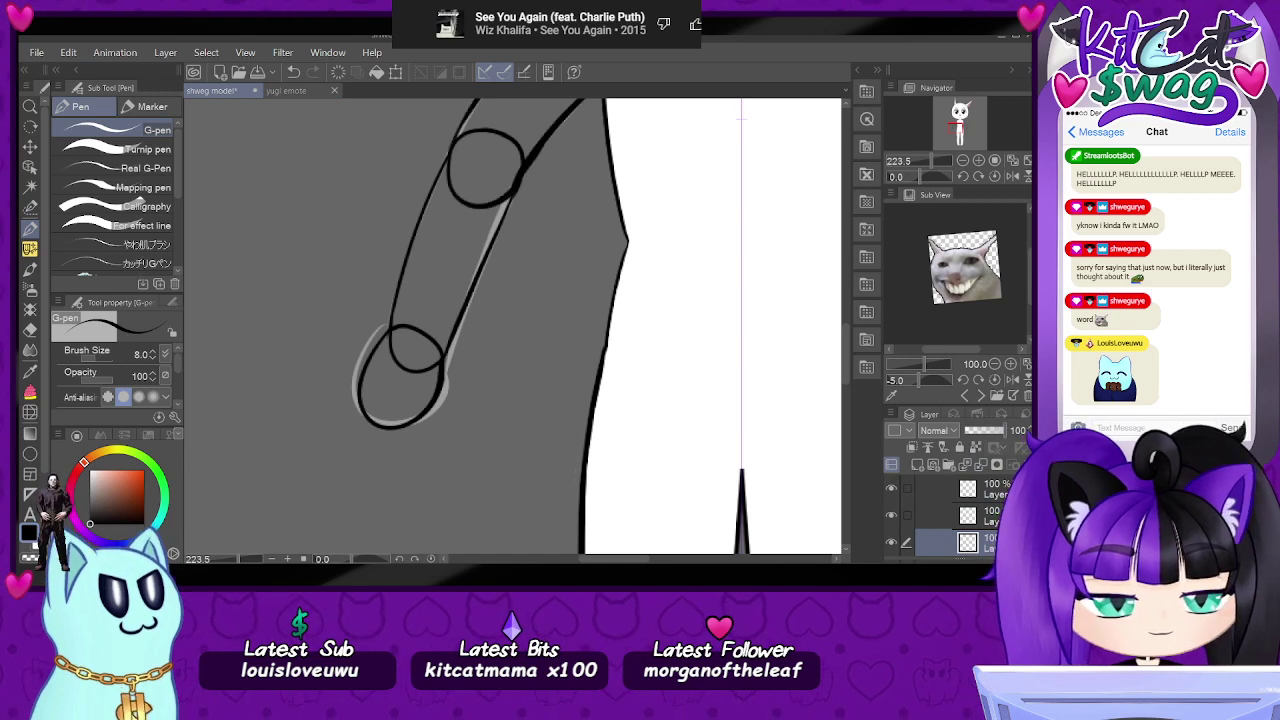
# - Delete the faint 38% arm sketch layer beneath the inked parts
pyautogui.scroll(-1, 960, 517)
pyautogui.scroll(-2, 985, 510)
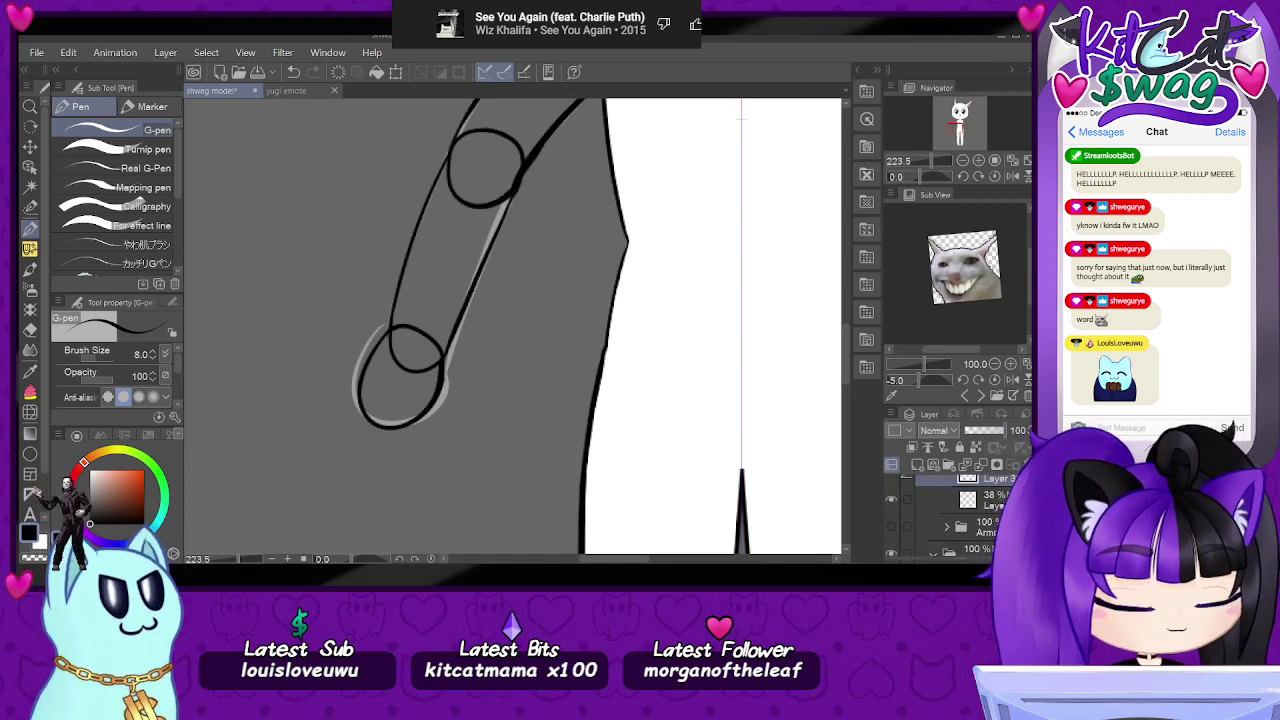
pyautogui.click(995, 500)
pyautogui.click(1027, 465)
pyautogui.moveTo(932, 159); pyautogui.dragTo(932, 160)
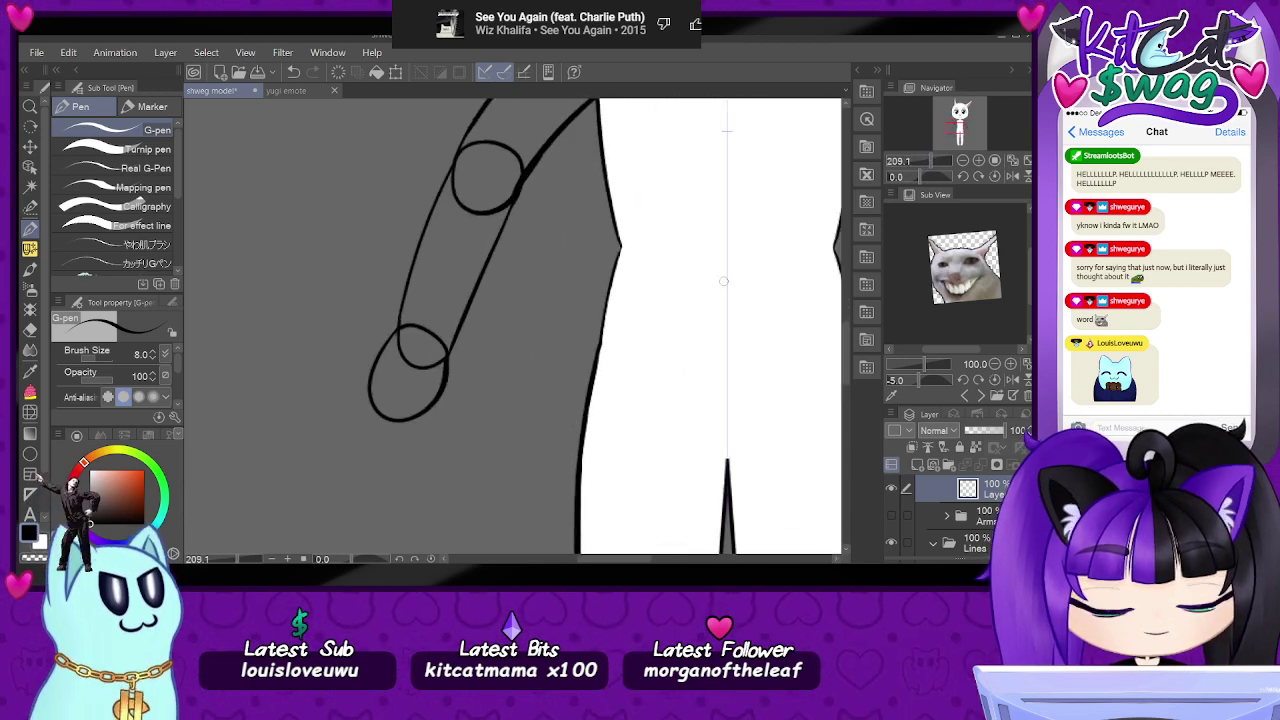
# - Hide the forearm and hand line layers, leaving only the upper arm lines visible
pyautogui.scroll(2, 975, 510)
pyautogui.moveTo(898, 541); pyautogui.dragTo(884, 478)
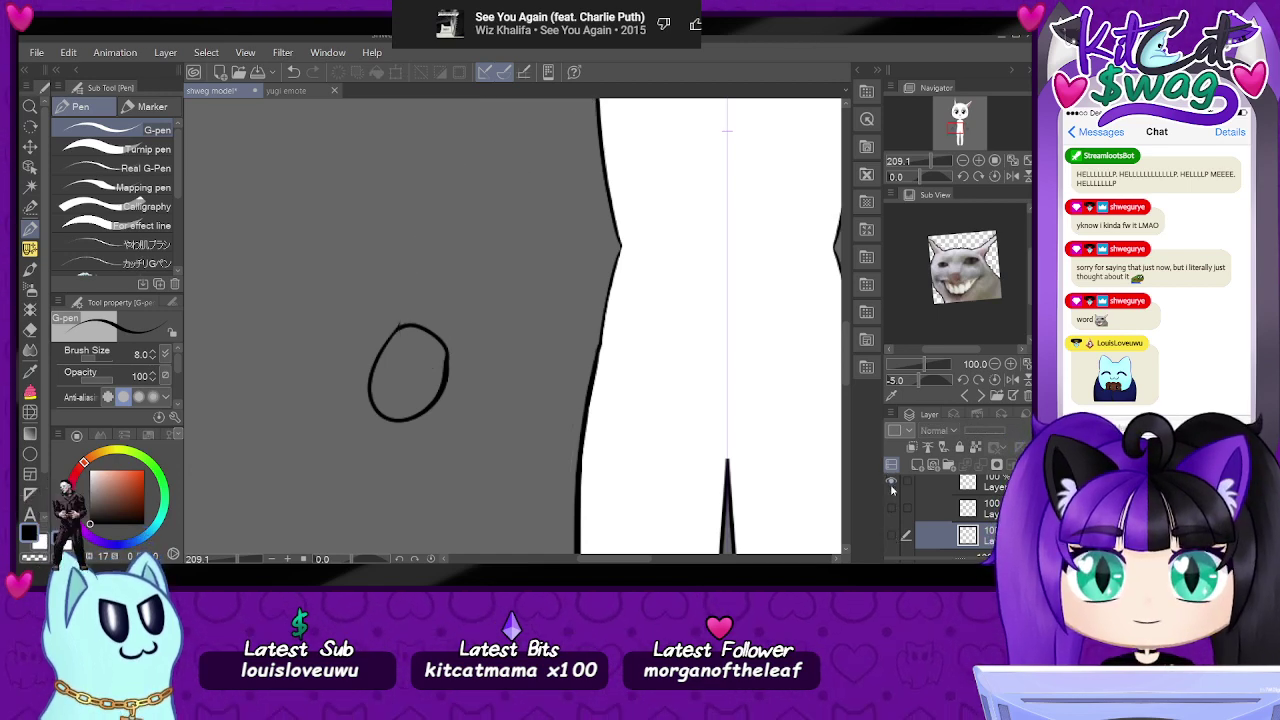
pyautogui.click(892, 482)
pyautogui.click(892, 482)
pyautogui.click(892, 482)
pyautogui.click(894, 536)
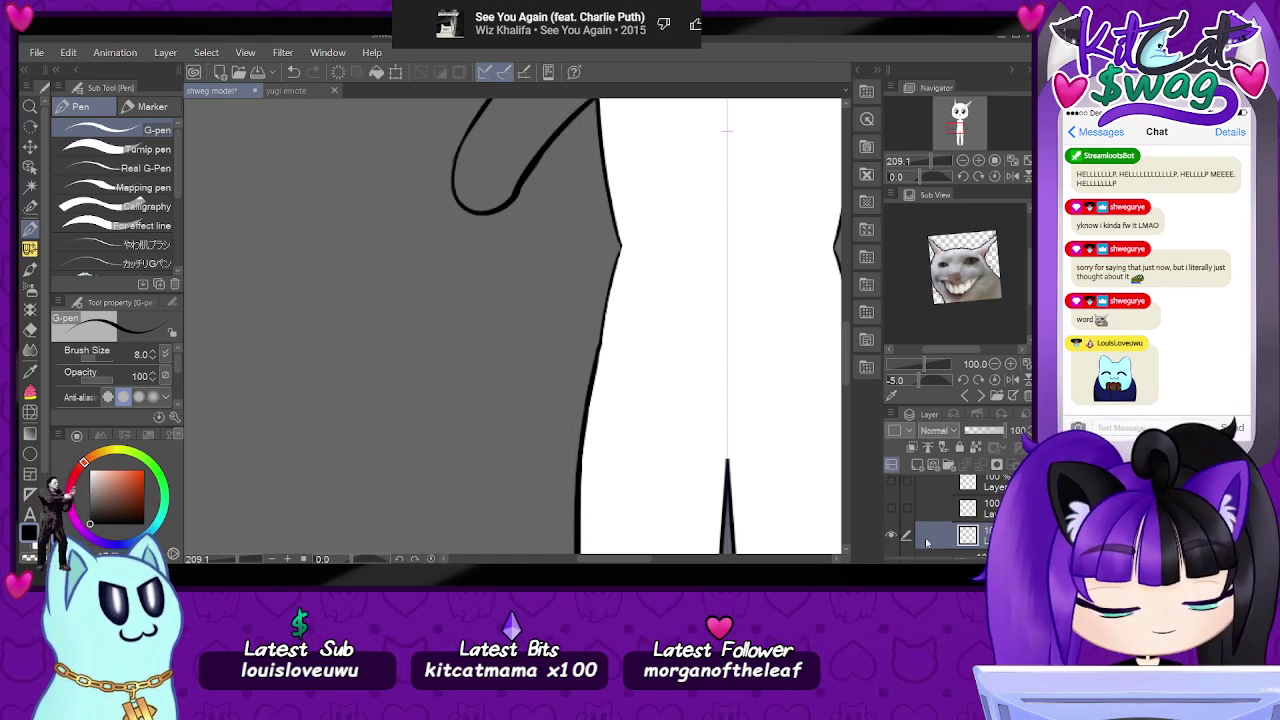
# - Add a new layer beneath the upper arm lines and sample white from the body as the fill colour
pyautogui.scroll(-2, 940, 510)
pyautogui.click(918, 465)
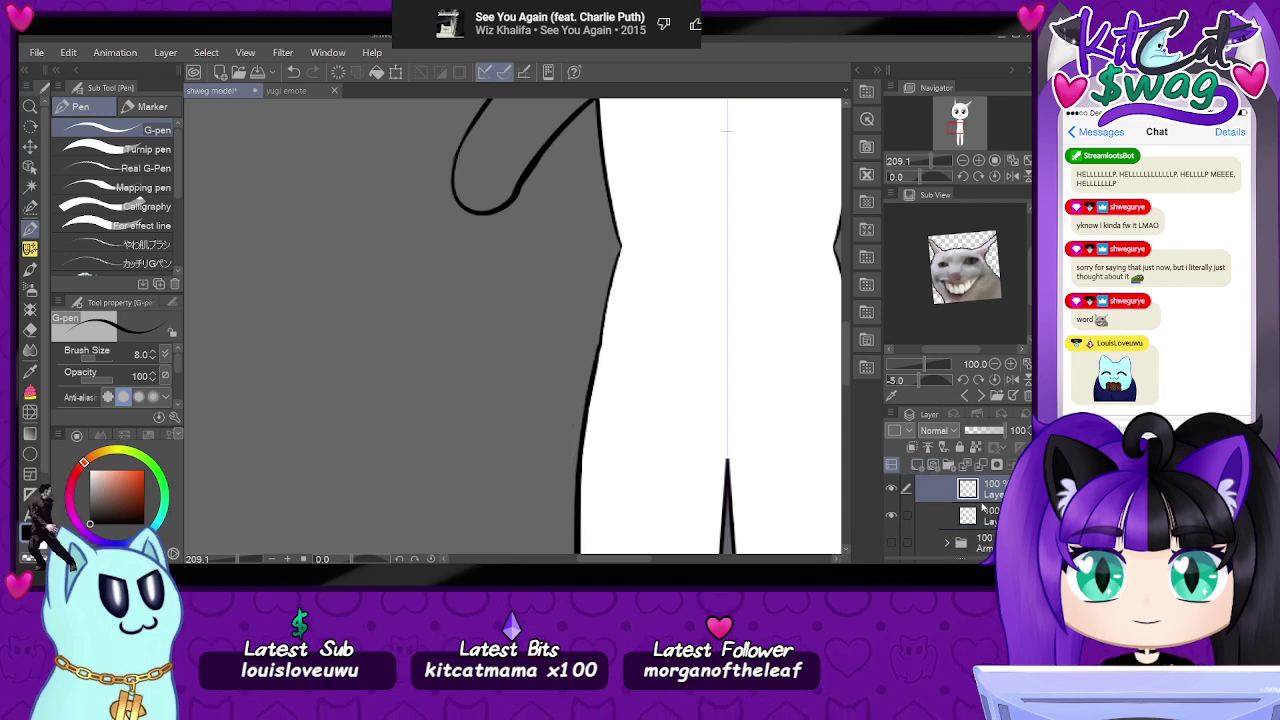
pyautogui.click(966, 513)
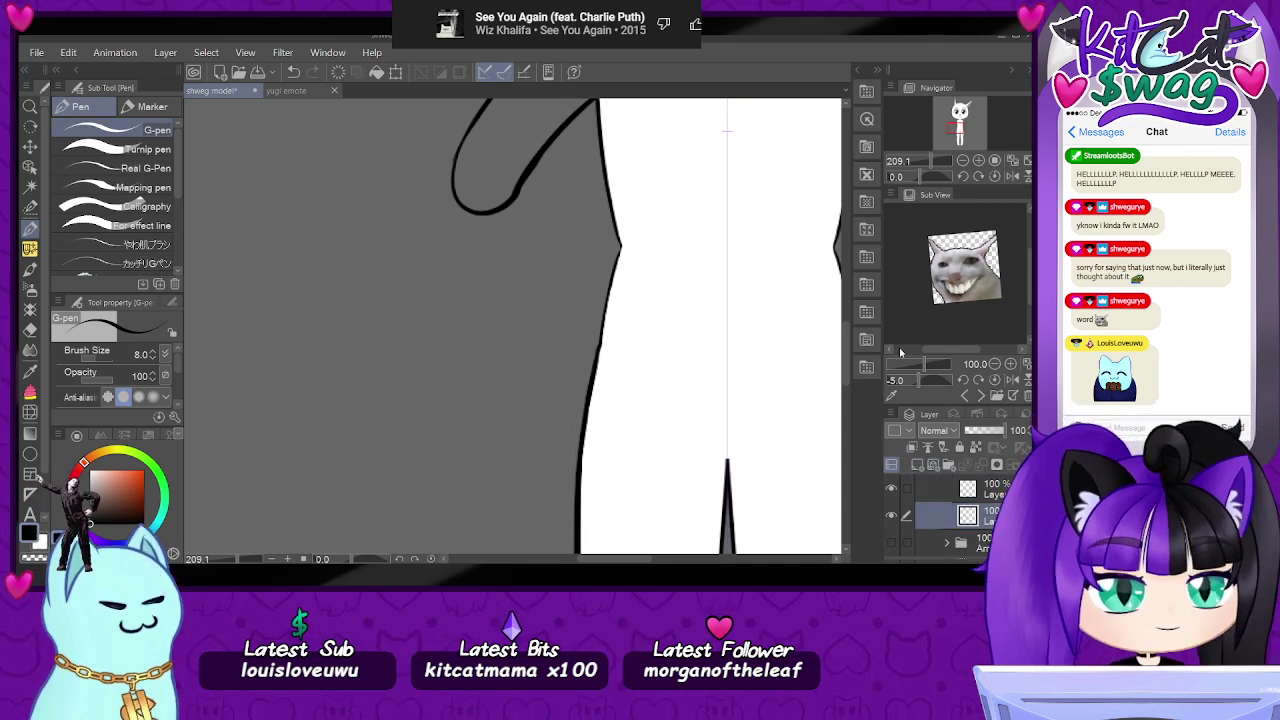
pyautogui.moveTo(948, 130); pyautogui.dragTo(958, 124)
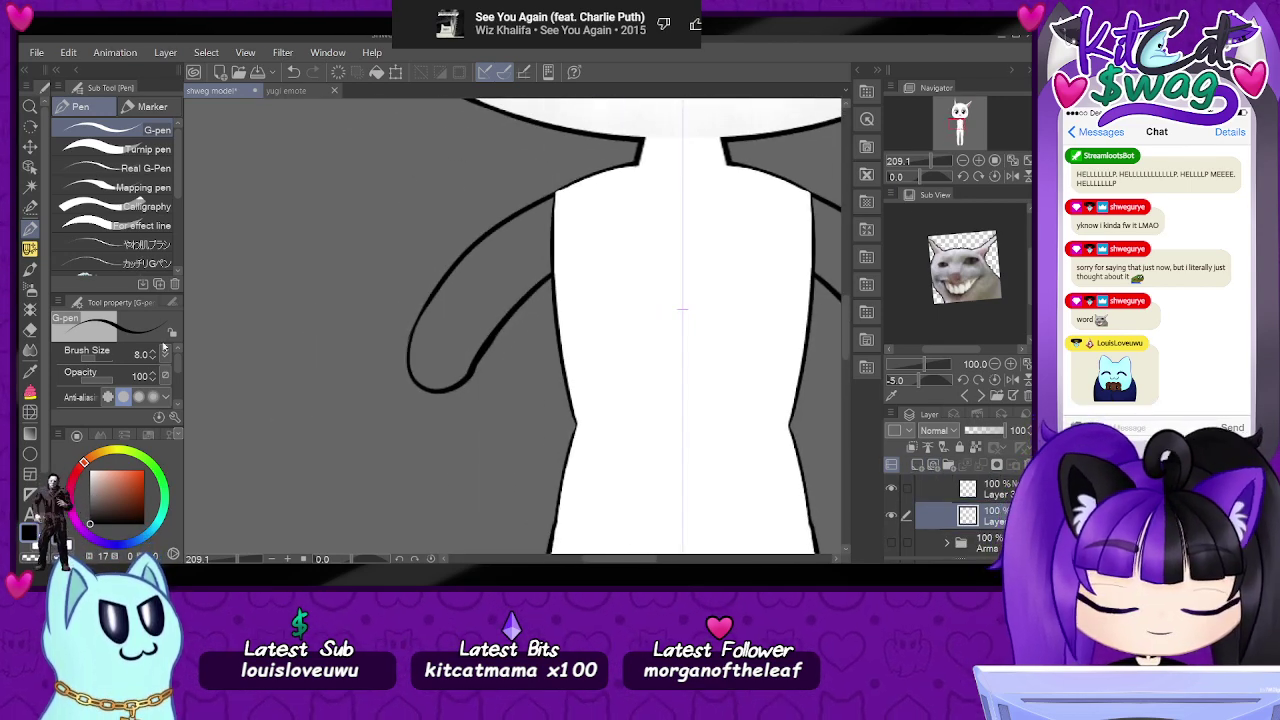
pyautogui.click(30, 392)
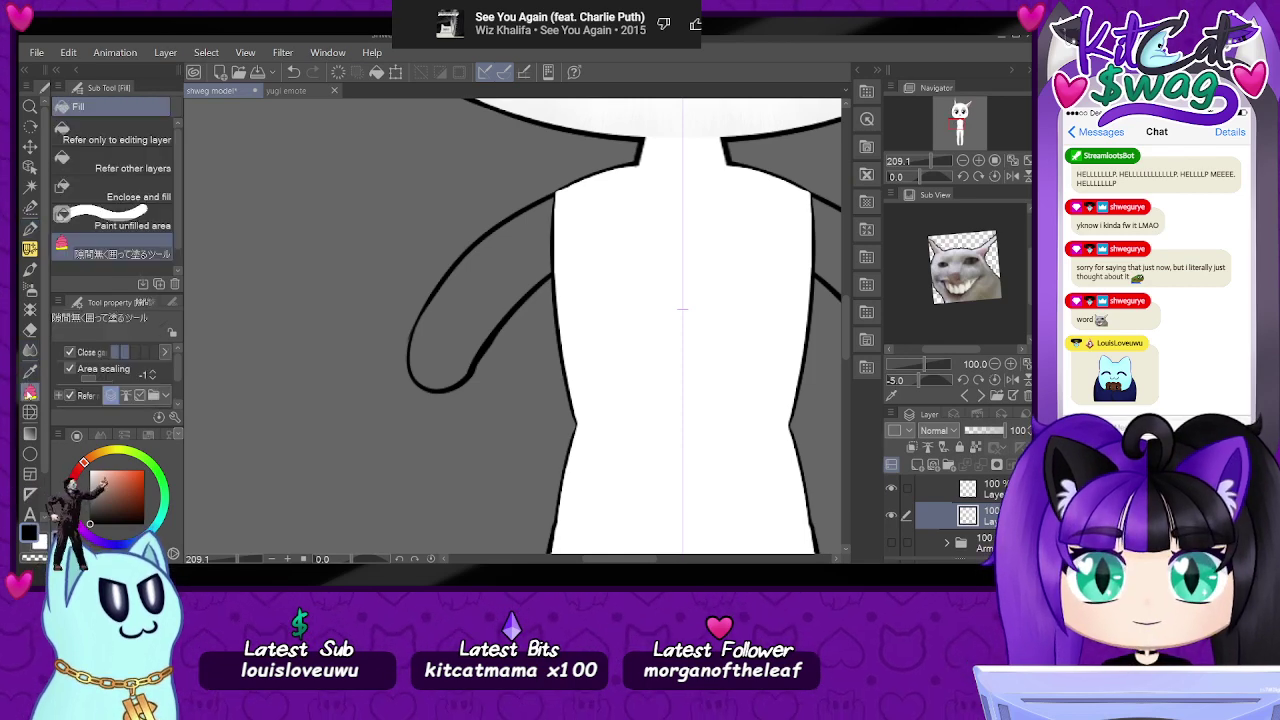
pyautogui.click(32, 371)
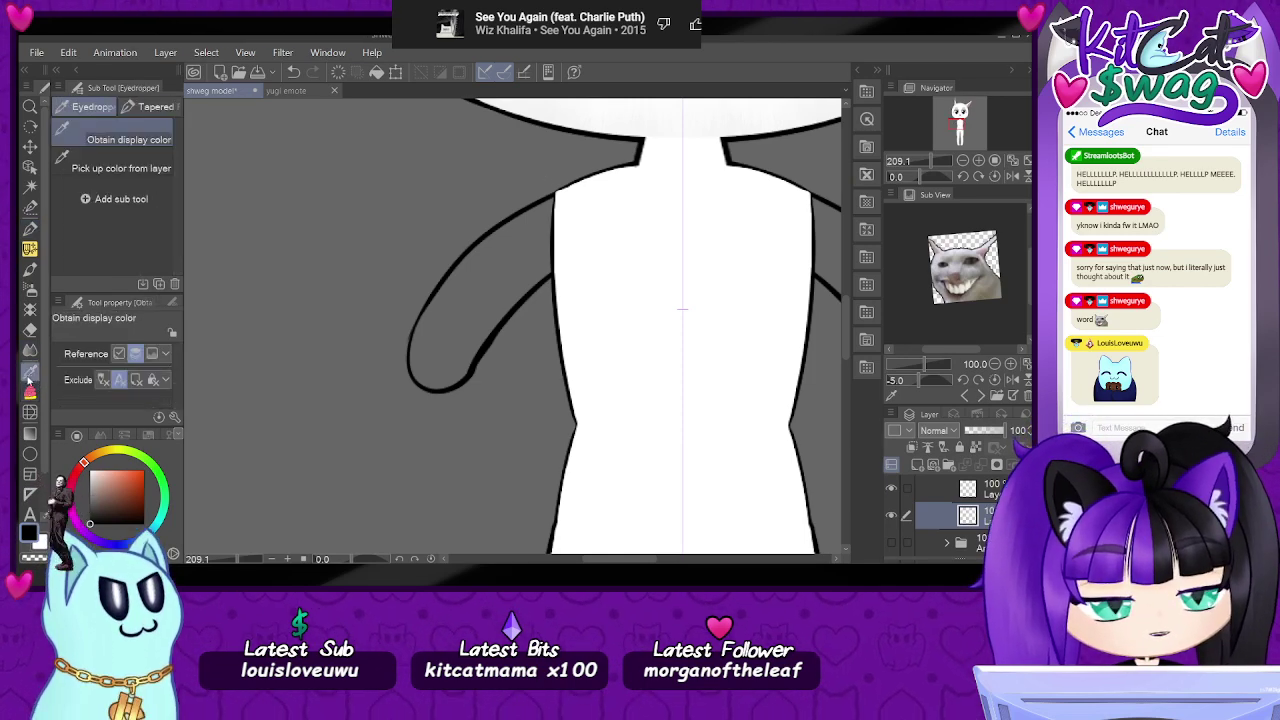
pyautogui.click(30, 392)
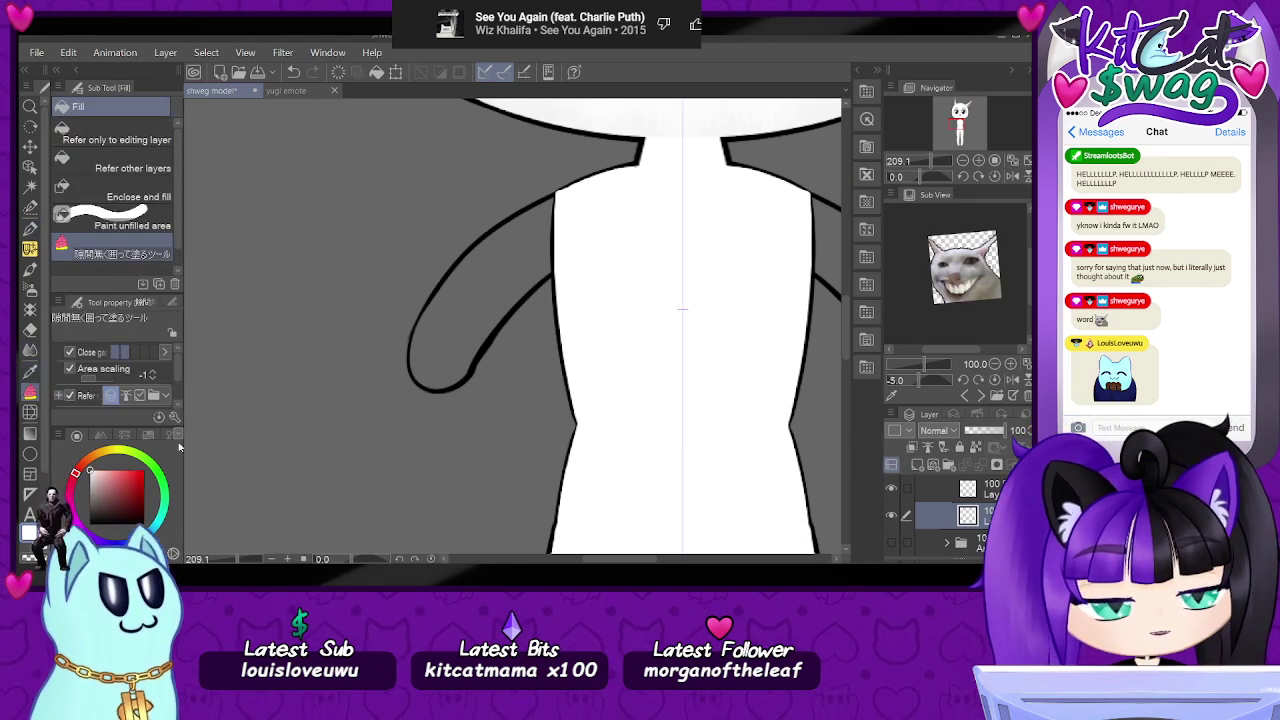
# - Hide the white torso layer and the black bodysuit layer that cover the shoulder ends of the arm
pyautogui.click(30, 166)
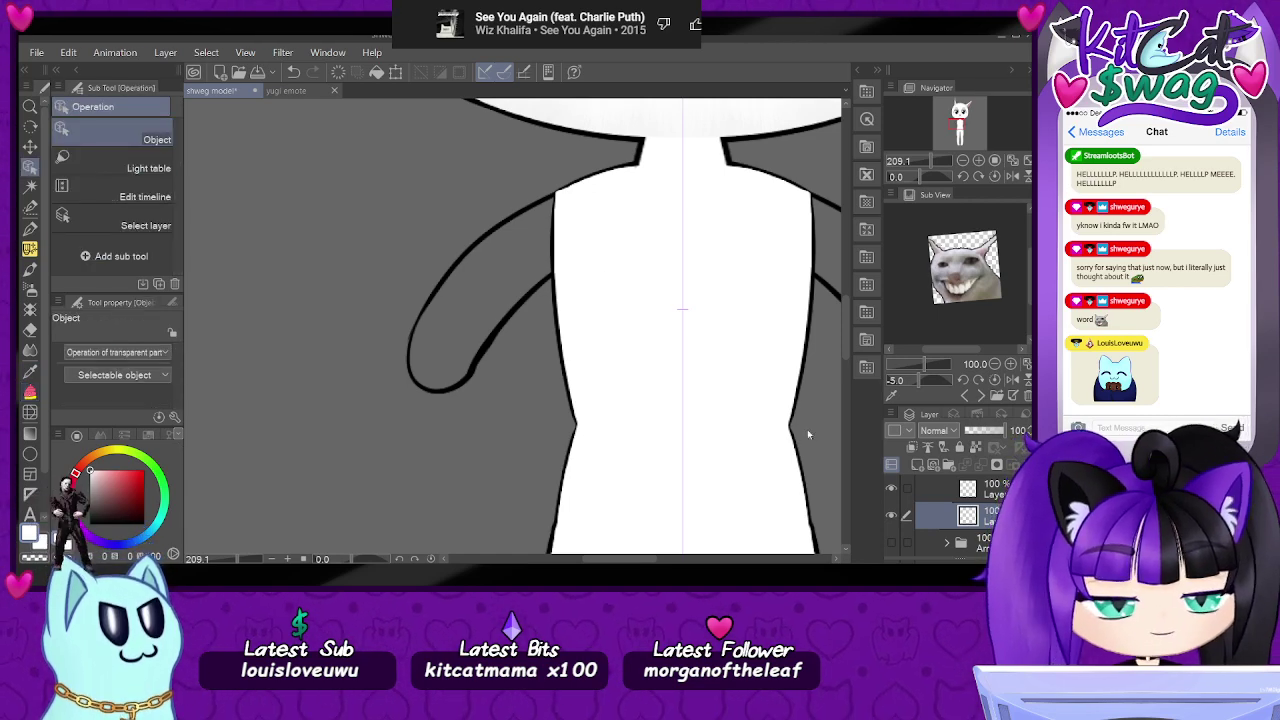
pyautogui.click(614, 281)
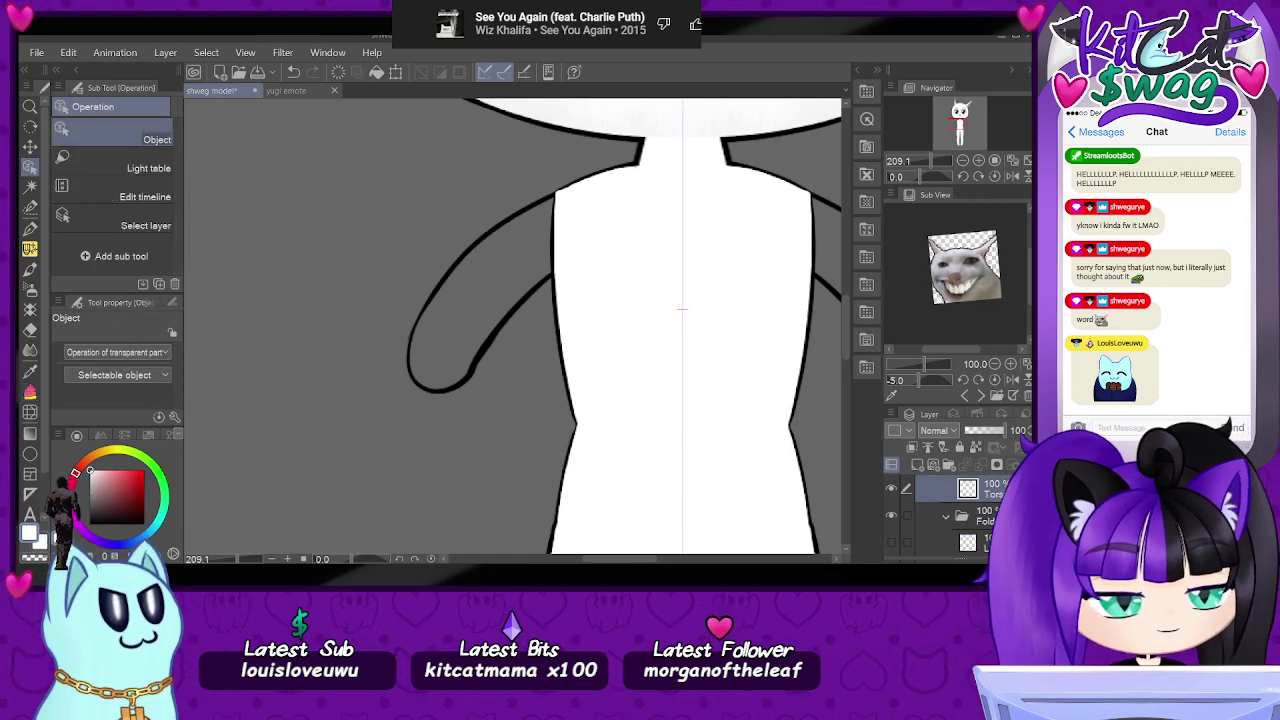
pyautogui.click(889, 493)
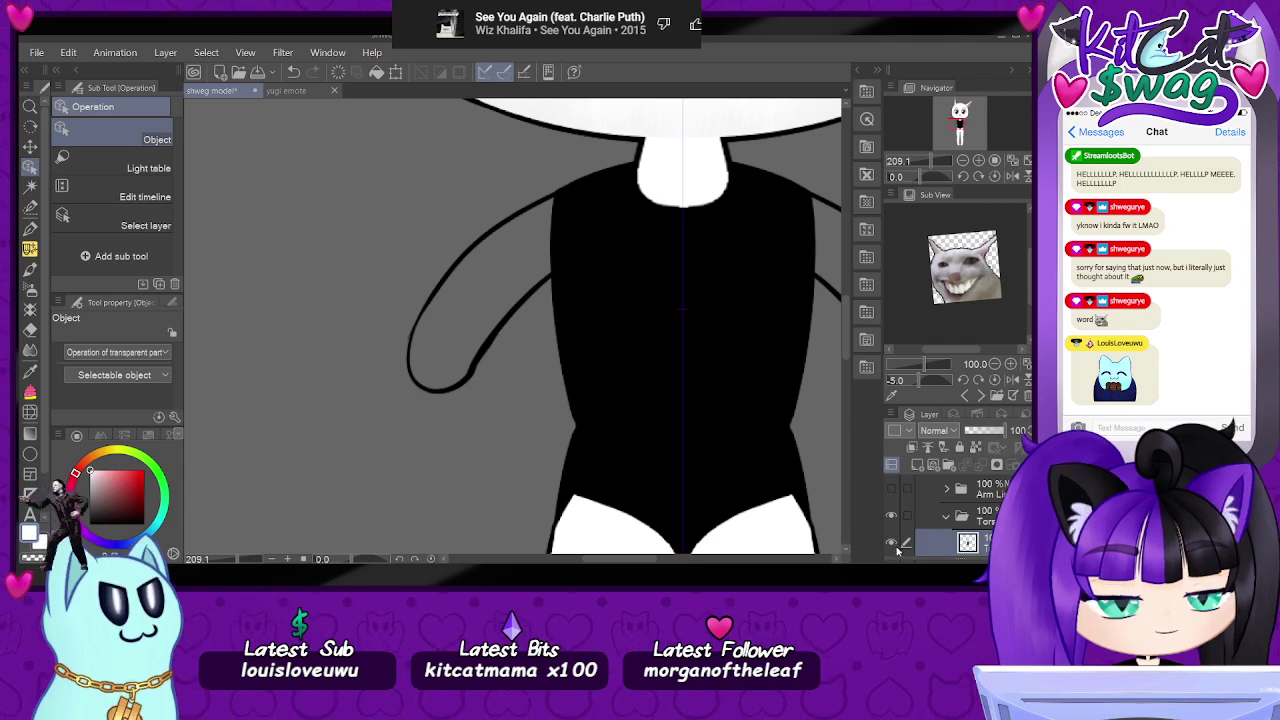
pyautogui.click(892, 543)
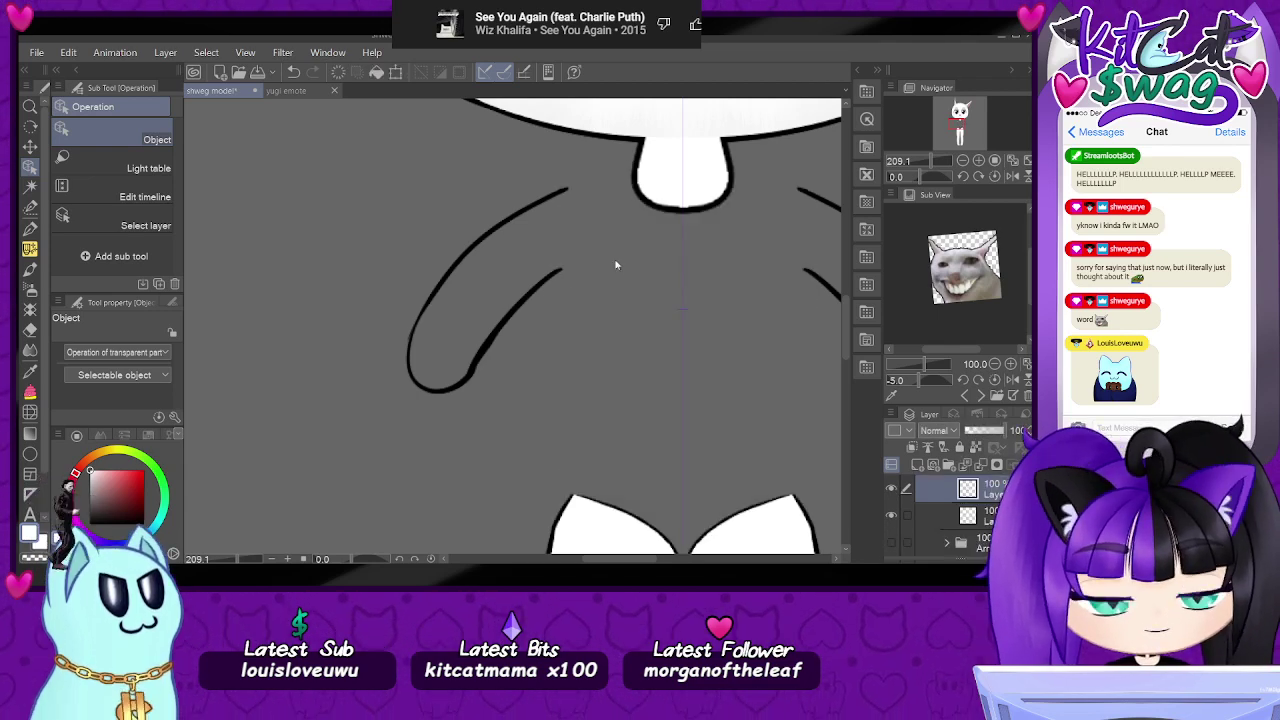
# - On the upper arm line layer, extend the inner edge toward the chest and close the shoulder end with a rounded black cap
pyautogui.scroll(4, 610, 240)
pyautogui.click(30, 226)
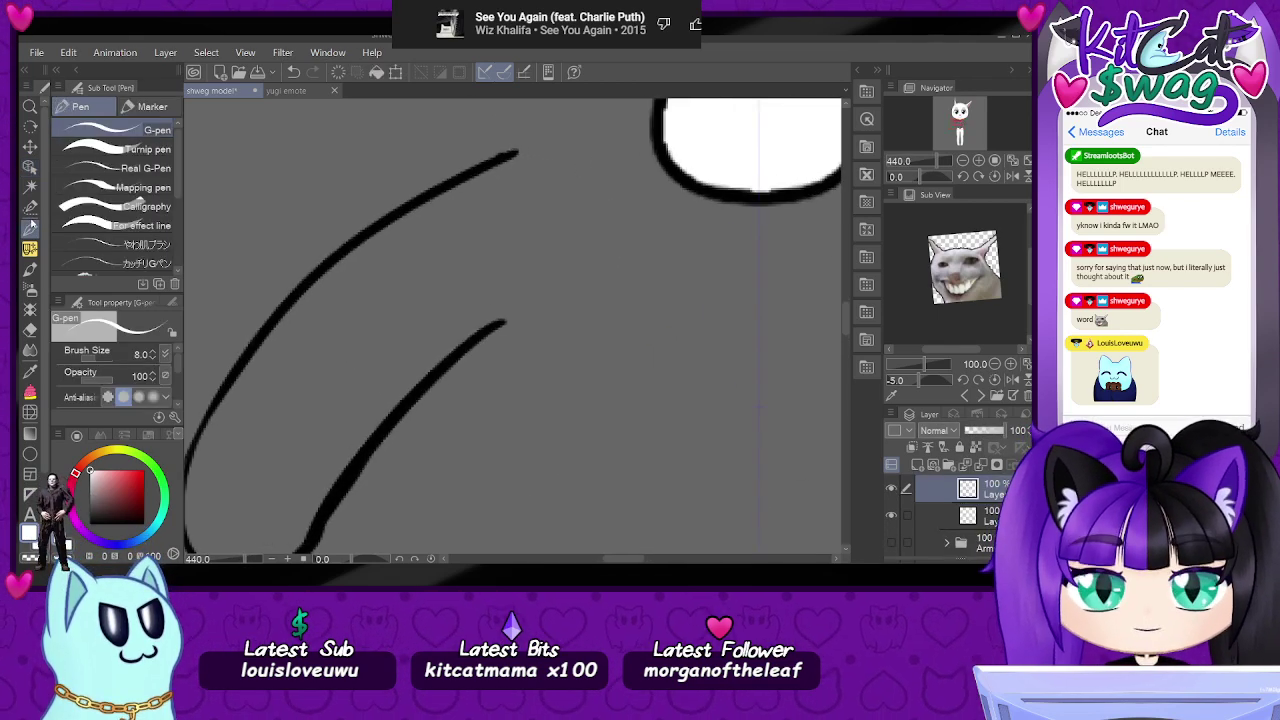
pyautogui.moveTo(510, 151)
pyautogui.mouseDown()
pyautogui.moveTo(568, 190)
pyautogui.moveTo(497, 322)
pyautogui.mouseUp()
pyautogui.hotkey('ctrl', 'z')
pyautogui.moveTo(510, 152)
pyautogui.mouseDown()
pyautogui.moveTo(534, 143)
pyautogui.moveTo(606, 180)
pyautogui.moveTo(490, 330)
pyautogui.moveTo(549, 287)
pyautogui.mouseUp()
pyautogui.hotkey('ctrl', 'z')
pyautogui.hotkey('ctrl', 'z')
pyautogui.moveTo(468, 350); pyautogui.dragTo(575, 278)
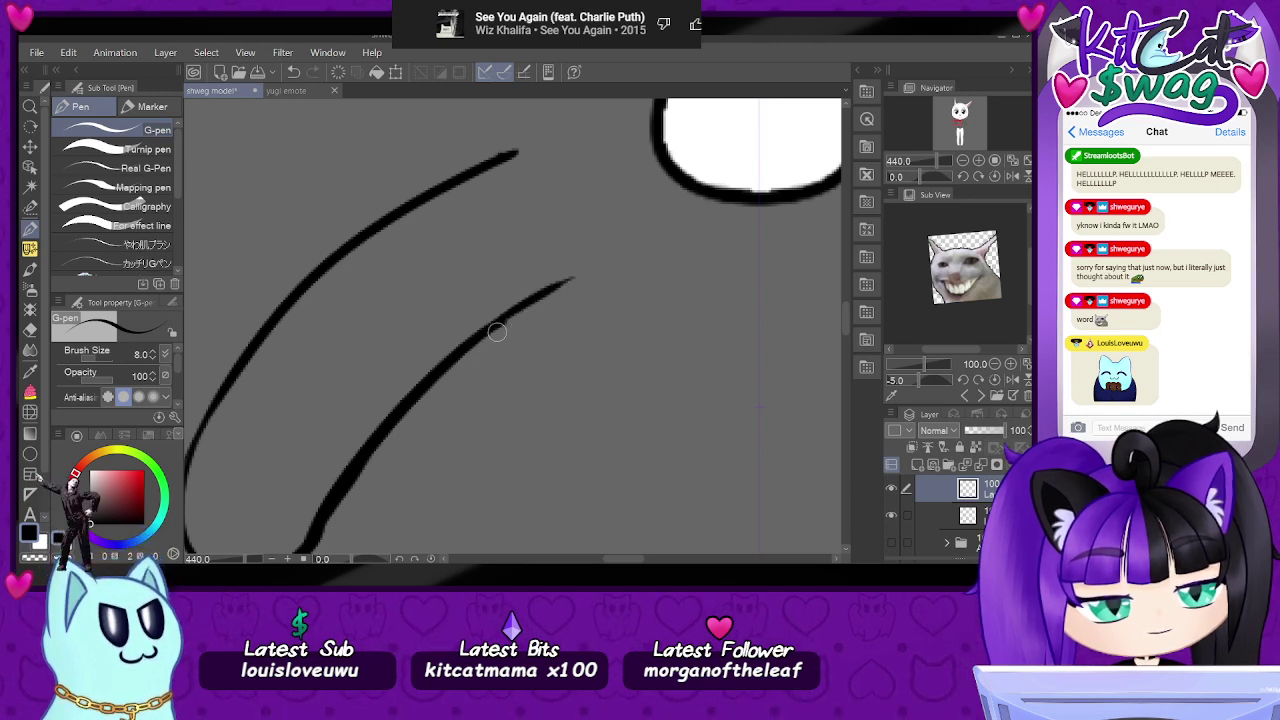
pyautogui.moveTo(515, 153)
pyautogui.mouseDown()
pyautogui.moveTo(575, 184)
pyautogui.moveTo(545, 298)
pyautogui.mouseUp()
pyautogui.hotkey('ctrl', 'z')
pyautogui.moveTo(514, 152)
pyautogui.mouseDown()
pyautogui.moveTo(550, 148)
pyautogui.moveTo(602, 214)
pyautogui.moveTo(562, 290)
pyautogui.mouseUp()
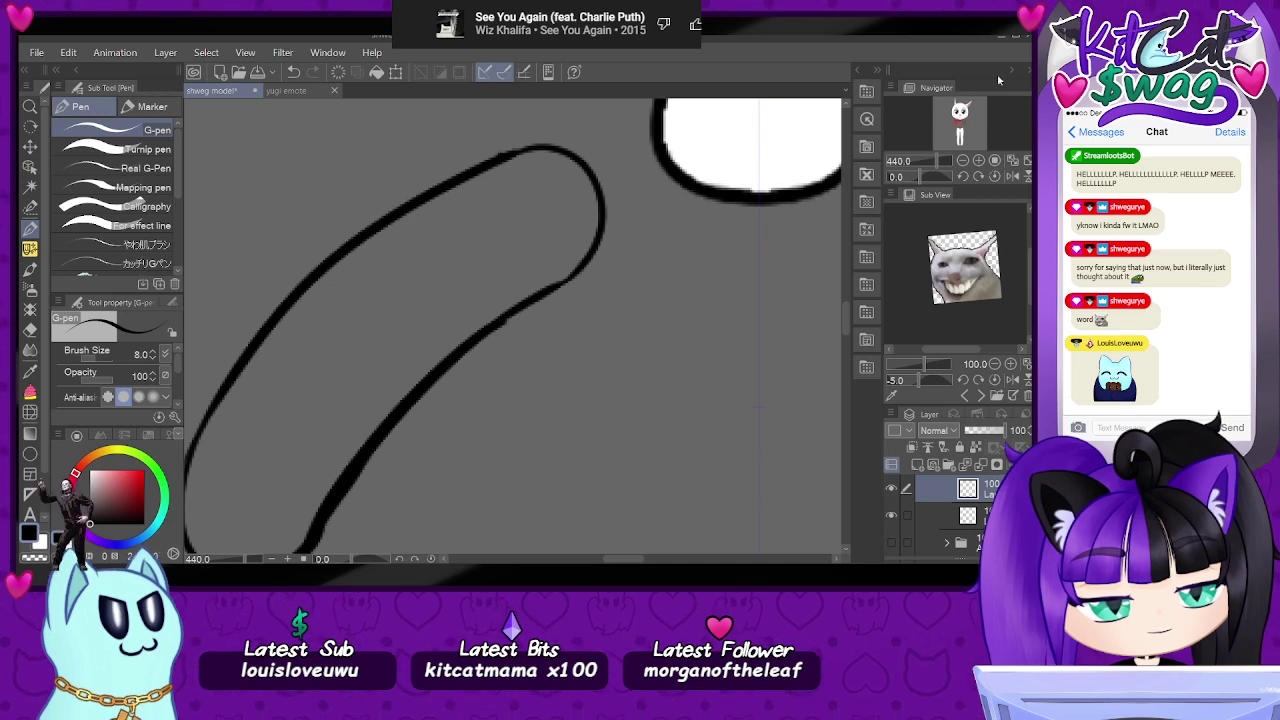
# - Try to enclose and fill the upper arm with white on the layer beneath its lines
pyautogui.moveTo(933, 161); pyautogui.dragTo(937, 162)
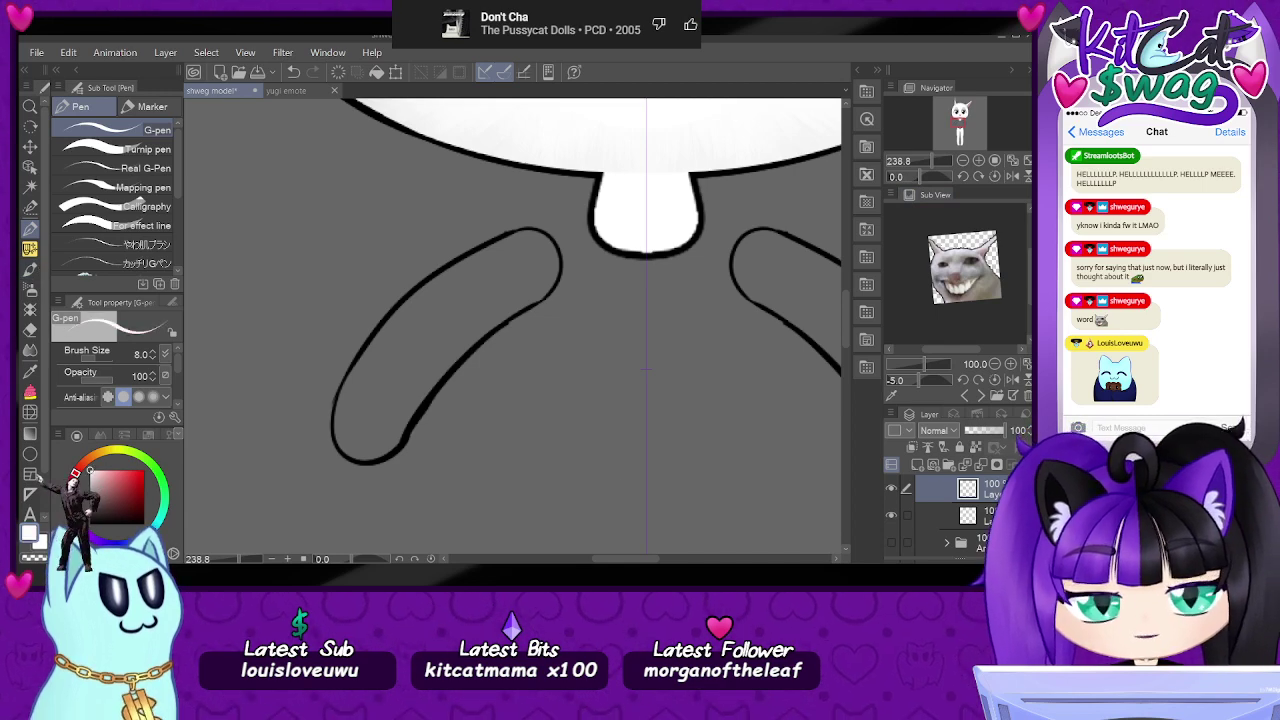
pyautogui.click(919, 514)
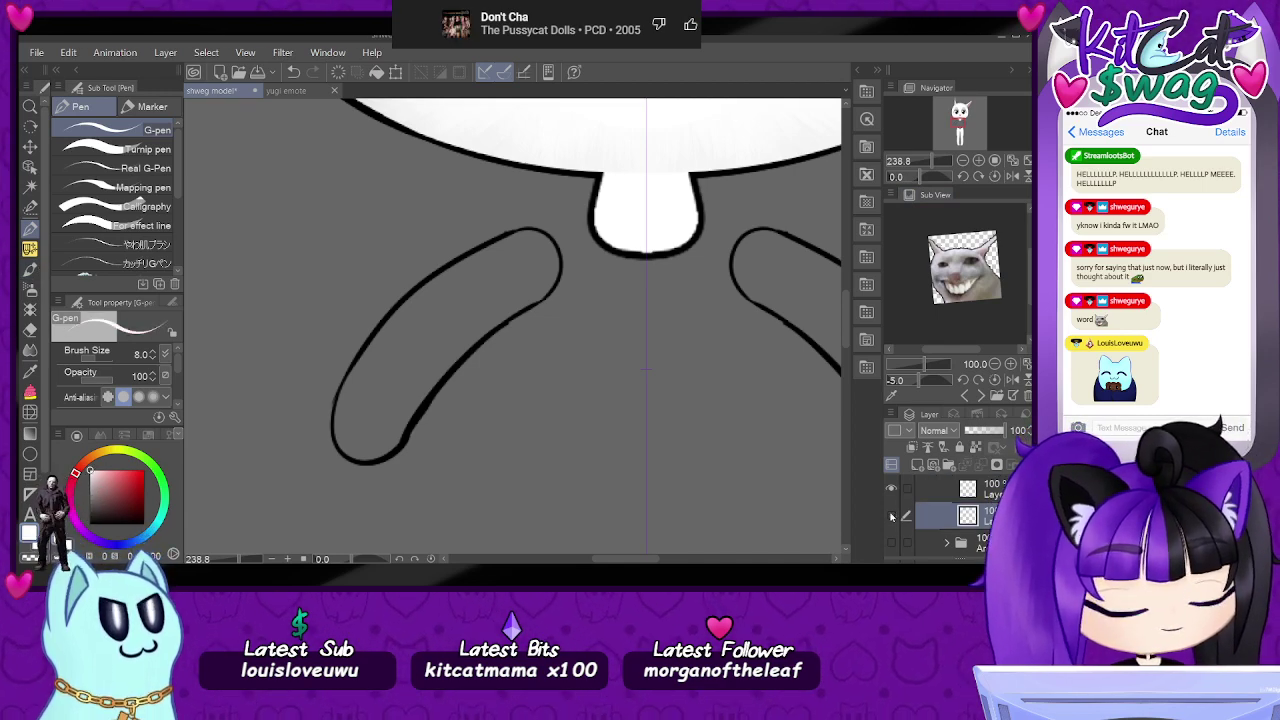
pyautogui.click(891, 516)
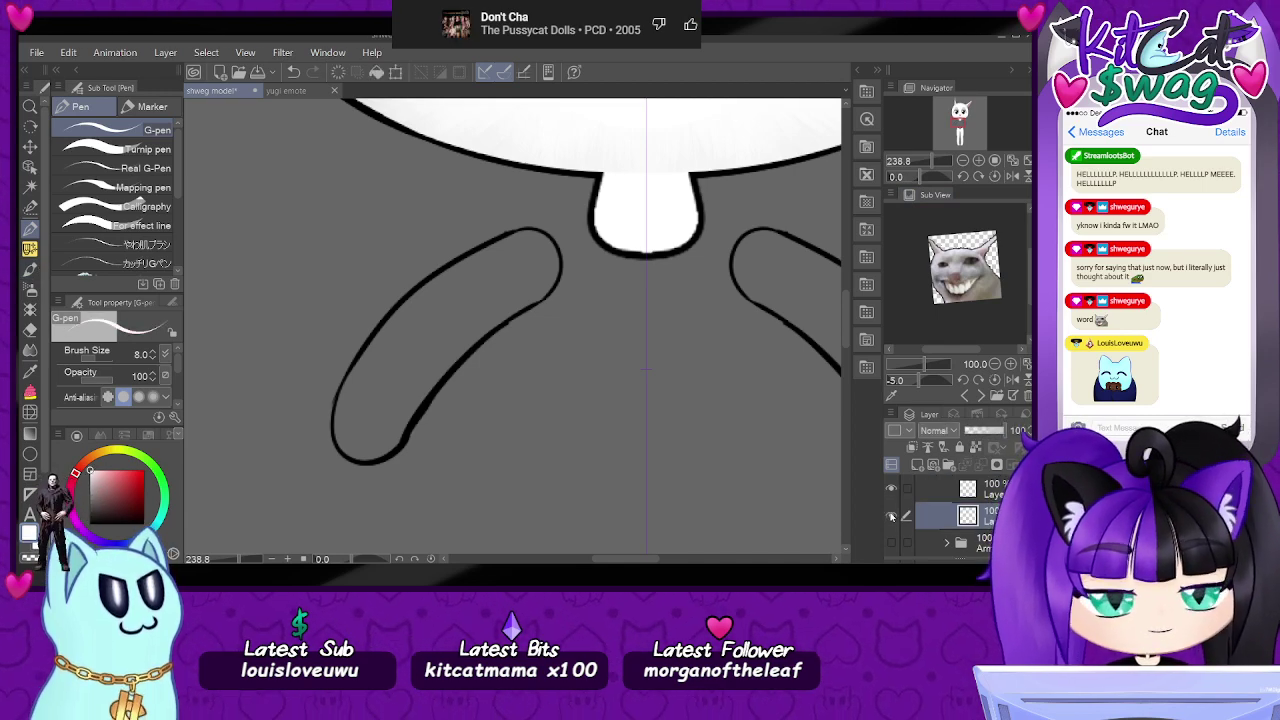
pyautogui.click(31, 394)
pyautogui.moveTo(545, 204)
pyautogui.mouseDown()
pyautogui.moveTo(379, 289)
pyautogui.moveTo(289, 479)
pyautogui.moveTo(392, 486)
pyautogui.mouseUp()
# - Select the area inside the upper arm outline, paint it solid white on the top layer of Folder 4, and deselect
pyautogui.moveTo(990, 527); pyautogui.dragTo(995, 501)
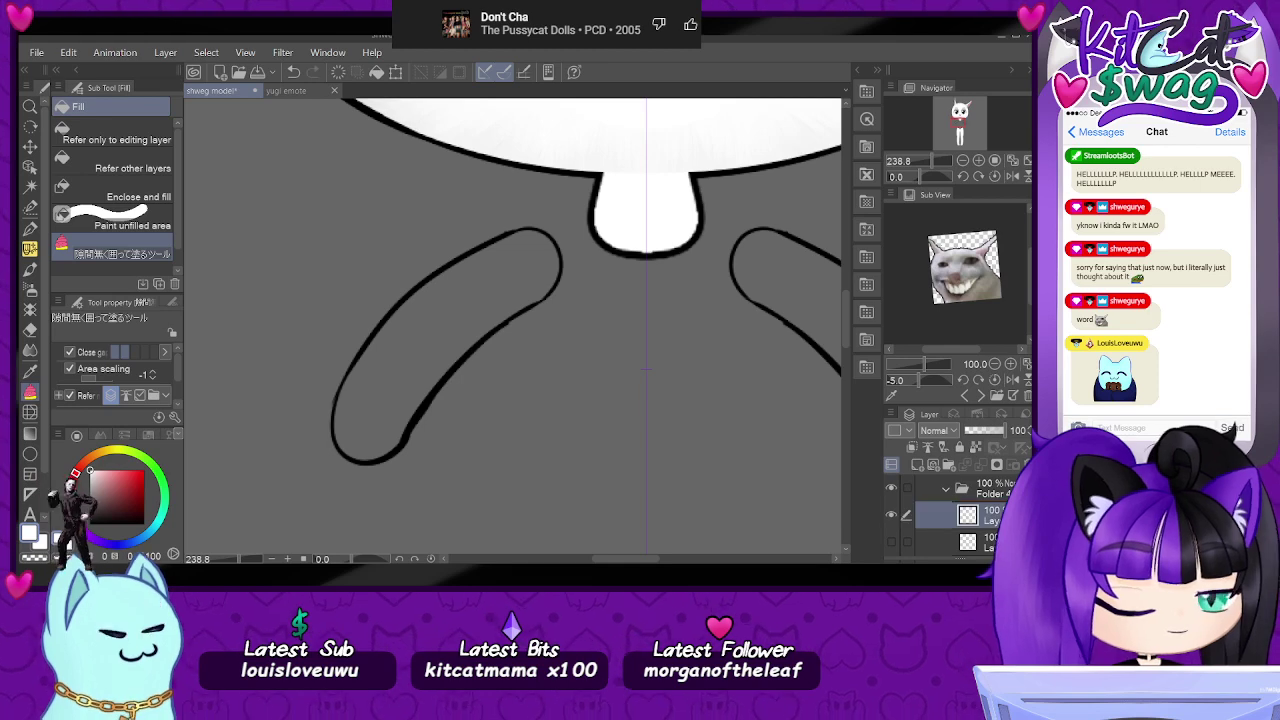
pyautogui.click(30, 187)
pyautogui.click(400, 348)
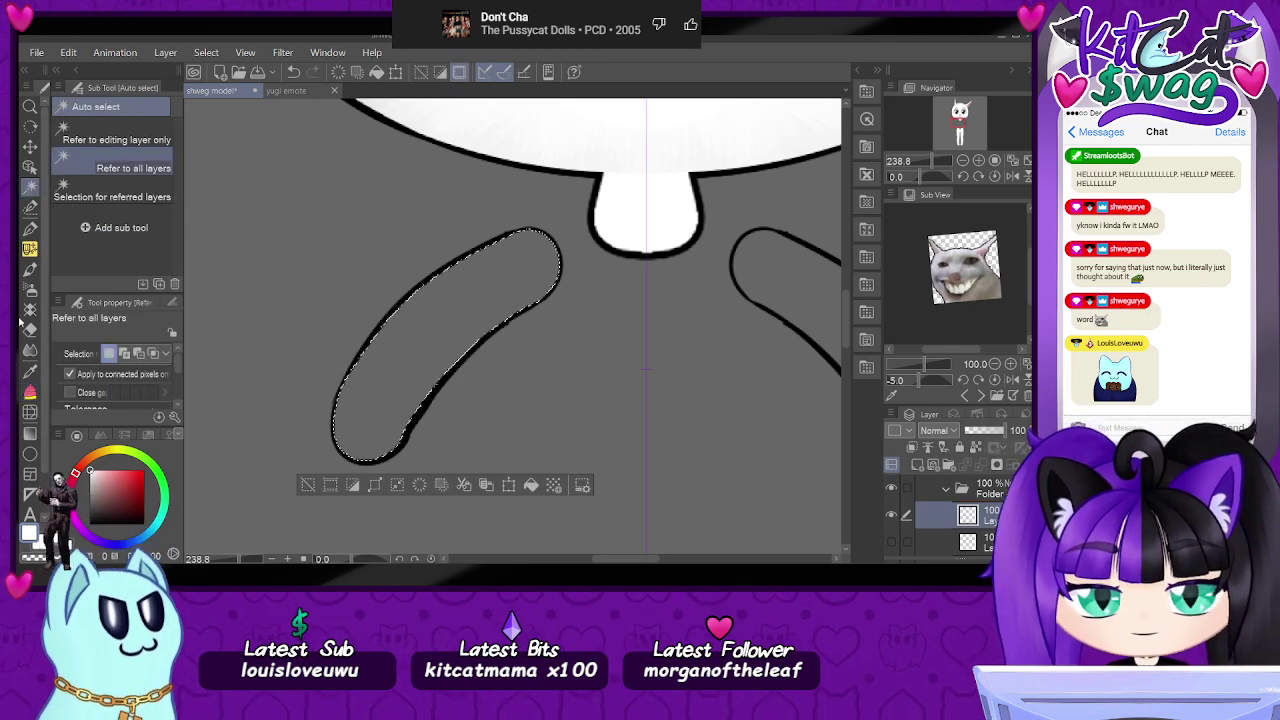
pyautogui.press('p')
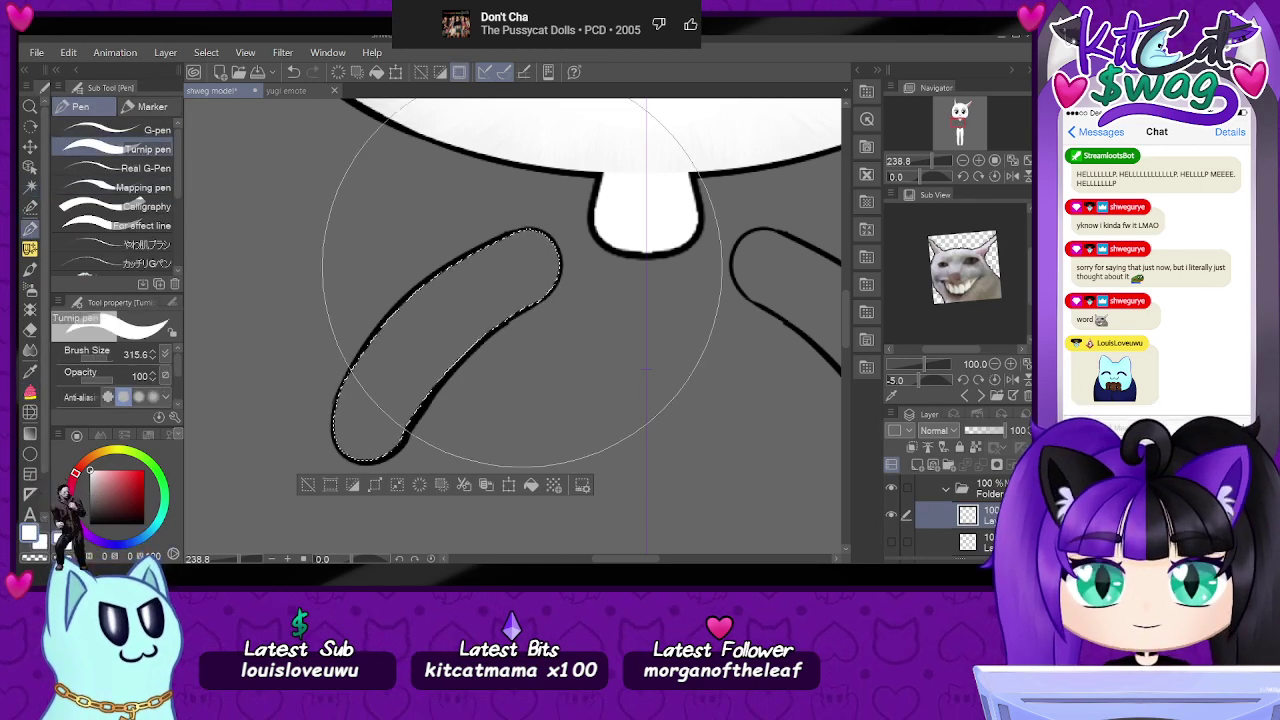
pyautogui.moveTo(480, 298); pyautogui.dragTo(357, 520)
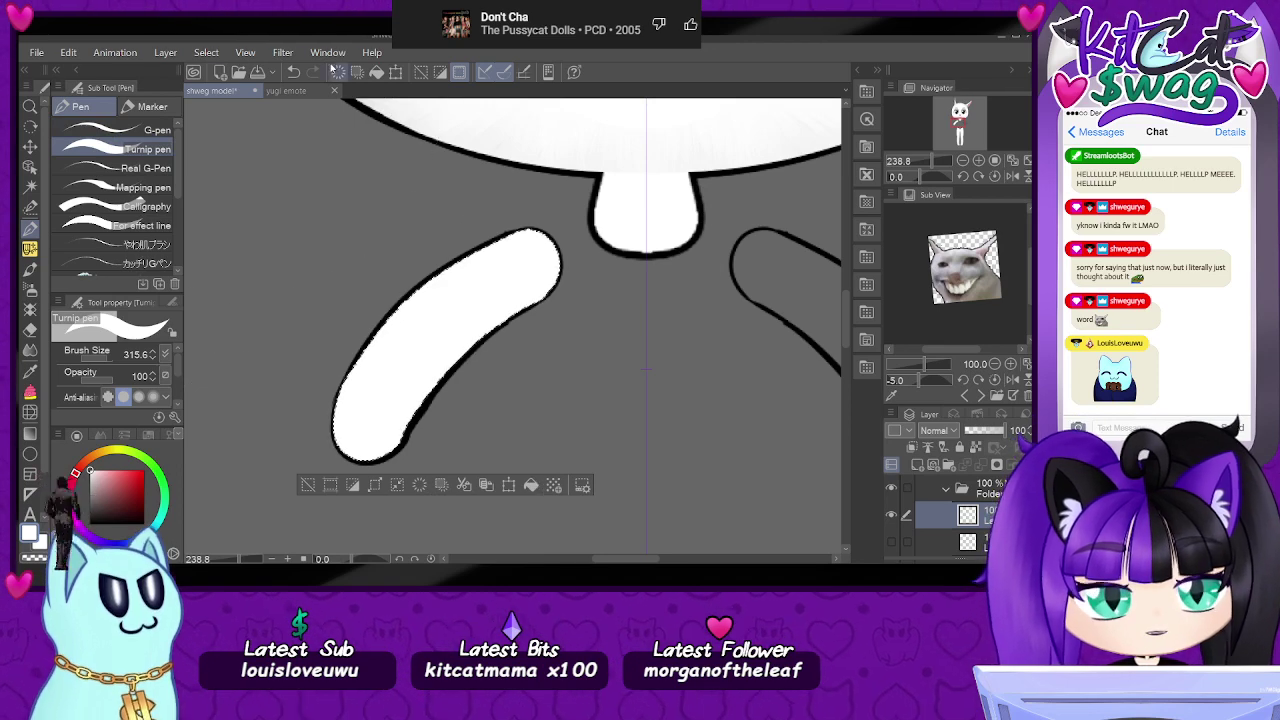
pyautogui.hotkey('ctrl', 'd')
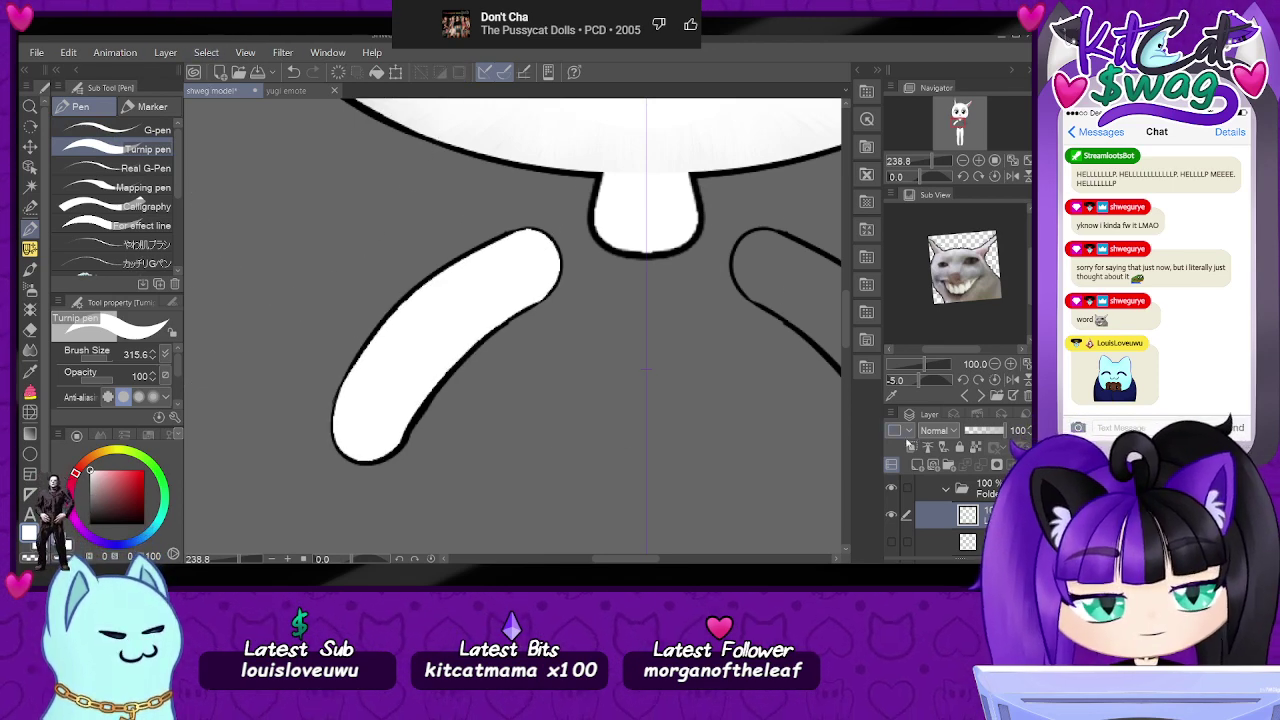
# - Inspect the outline of the white-filled upper arm closely from the shoulder cap down to the elbow end
pyautogui.scroll(3, 405, 365)
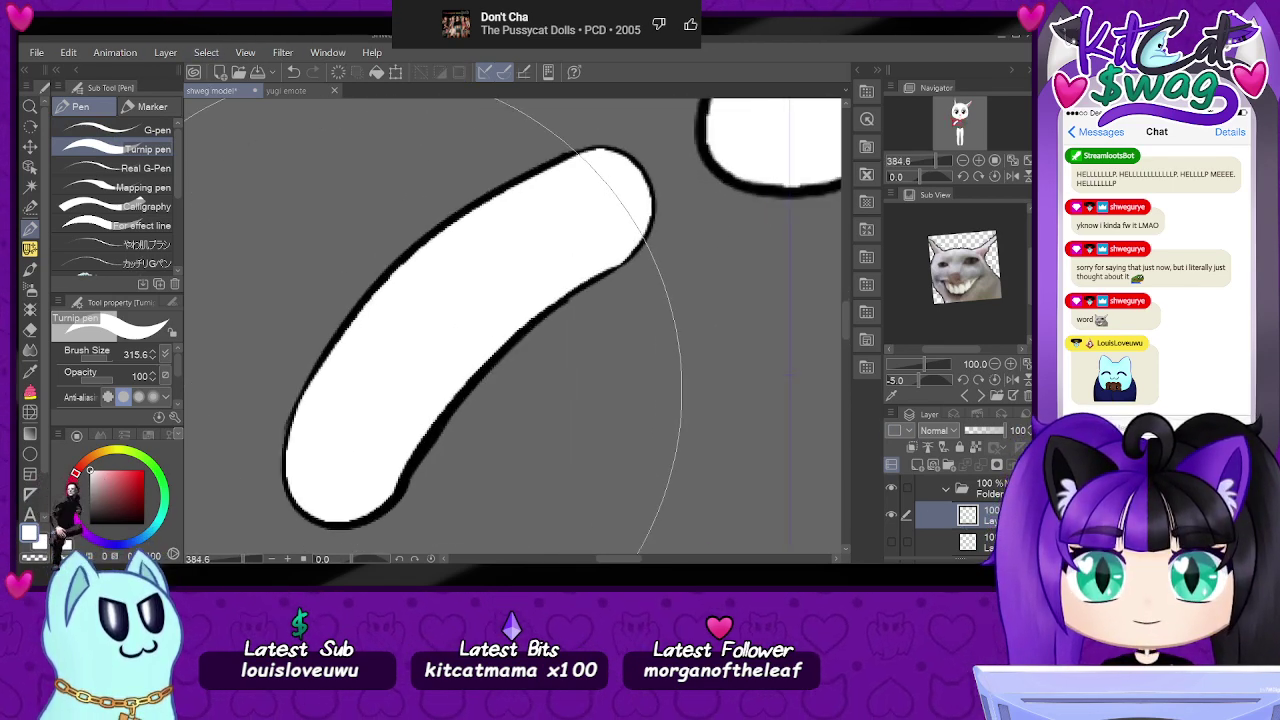
pyautogui.scroll(-4, 300, 400)
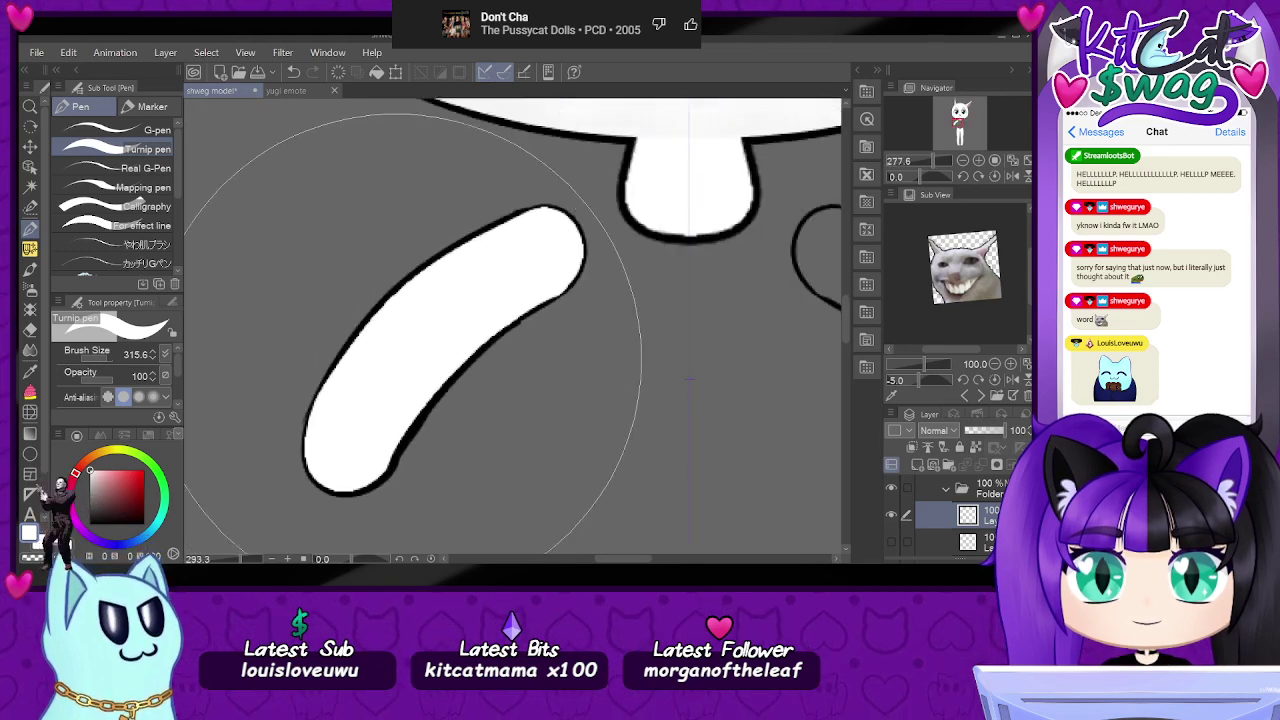
pyautogui.scroll(4, 424, 377)
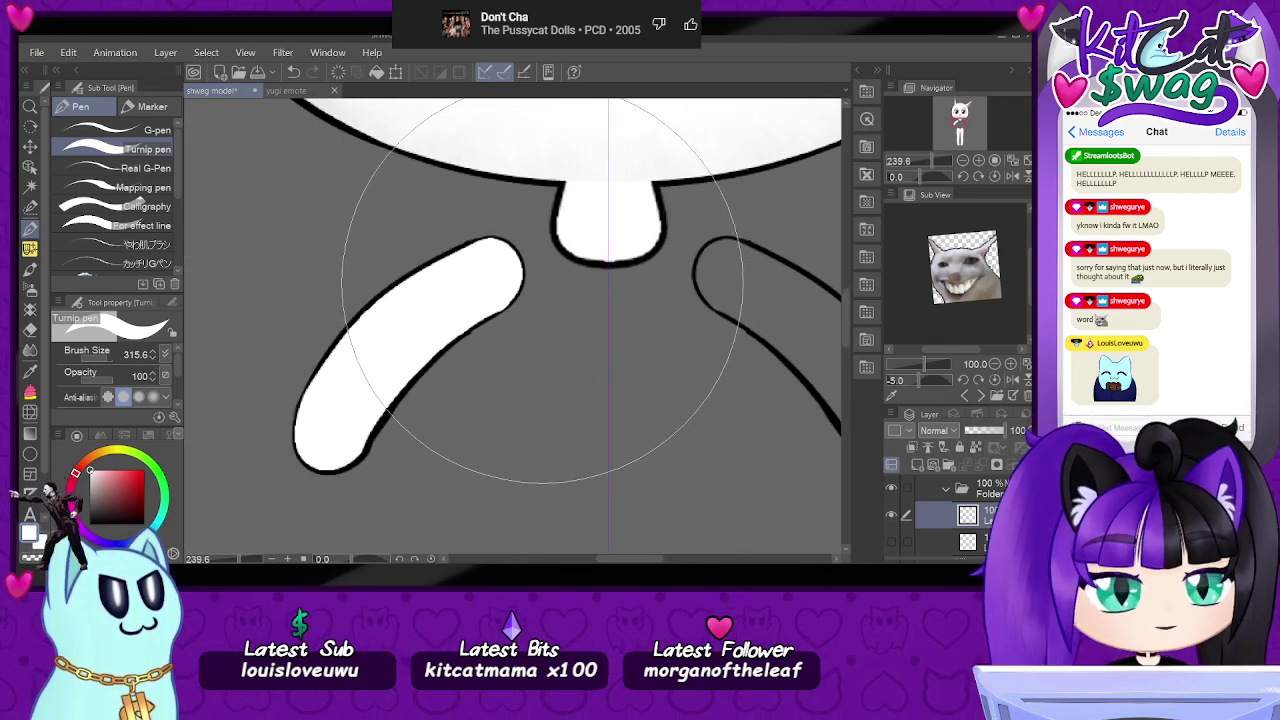
pyautogui.scroll(3, 462, 252)
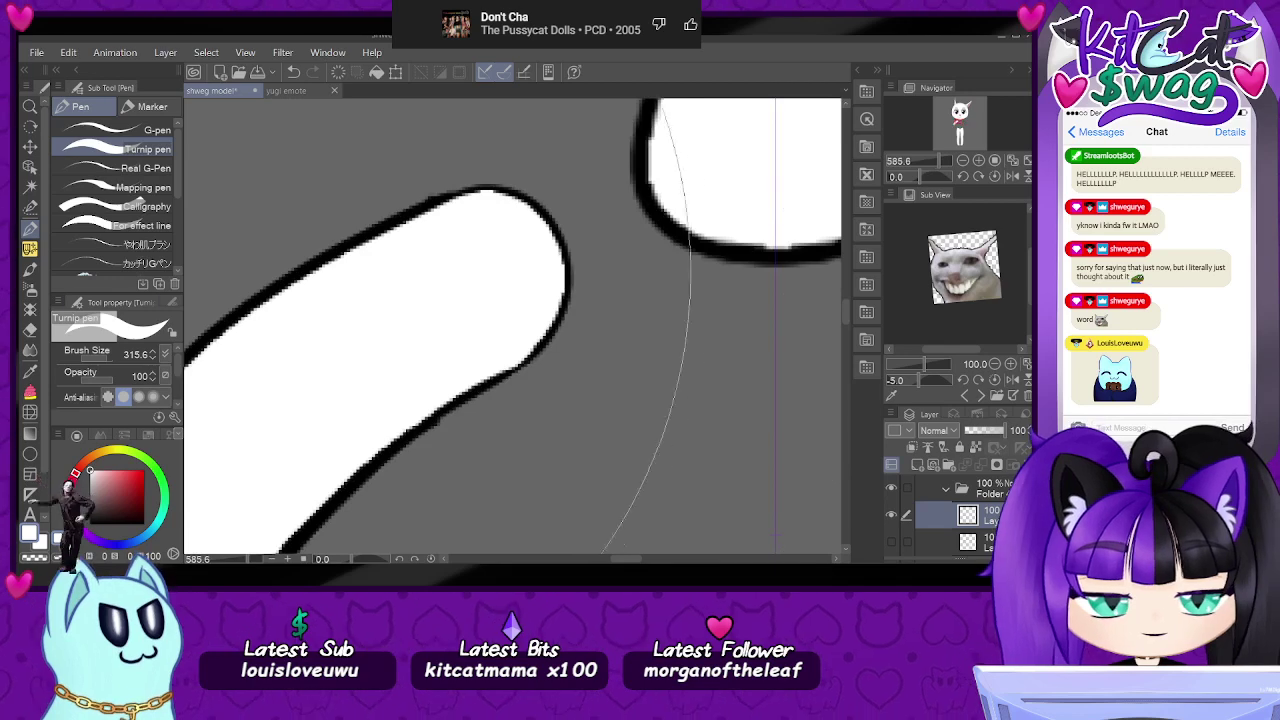
pyautogui.click(31, 330)
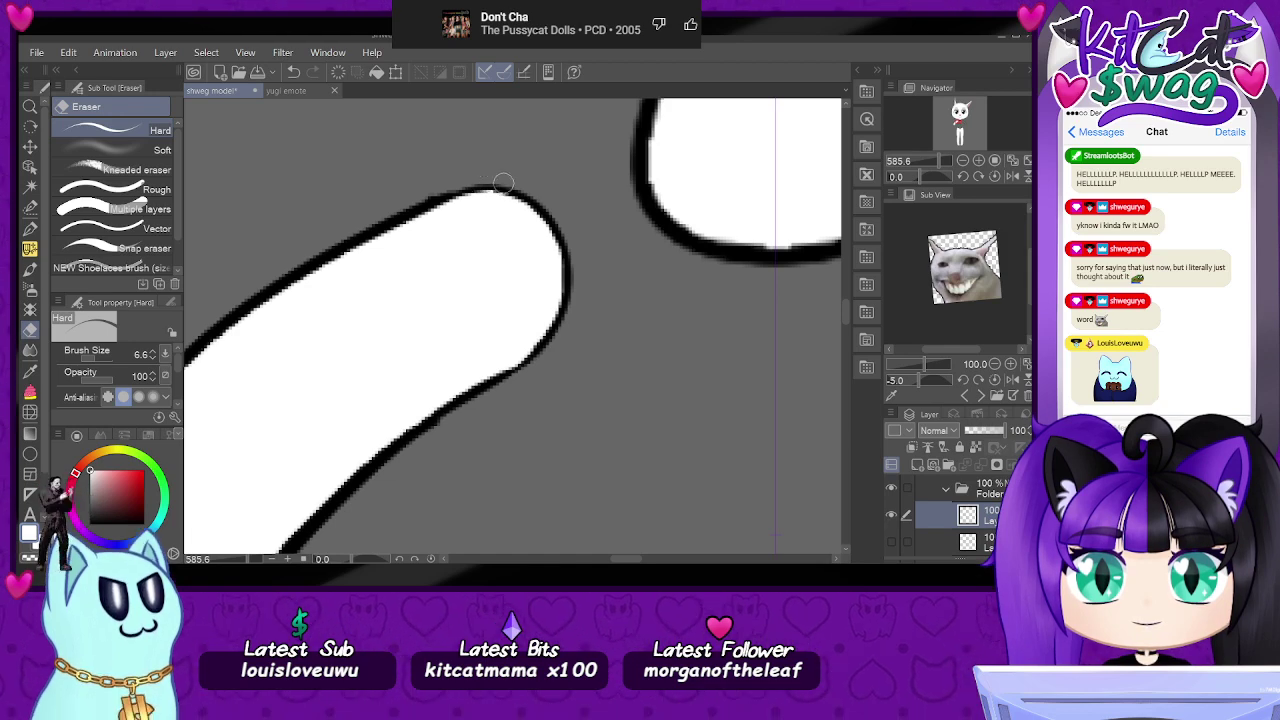
pyautogui.moveTo(957, 125); pyautogui.dragTo(953, 126)
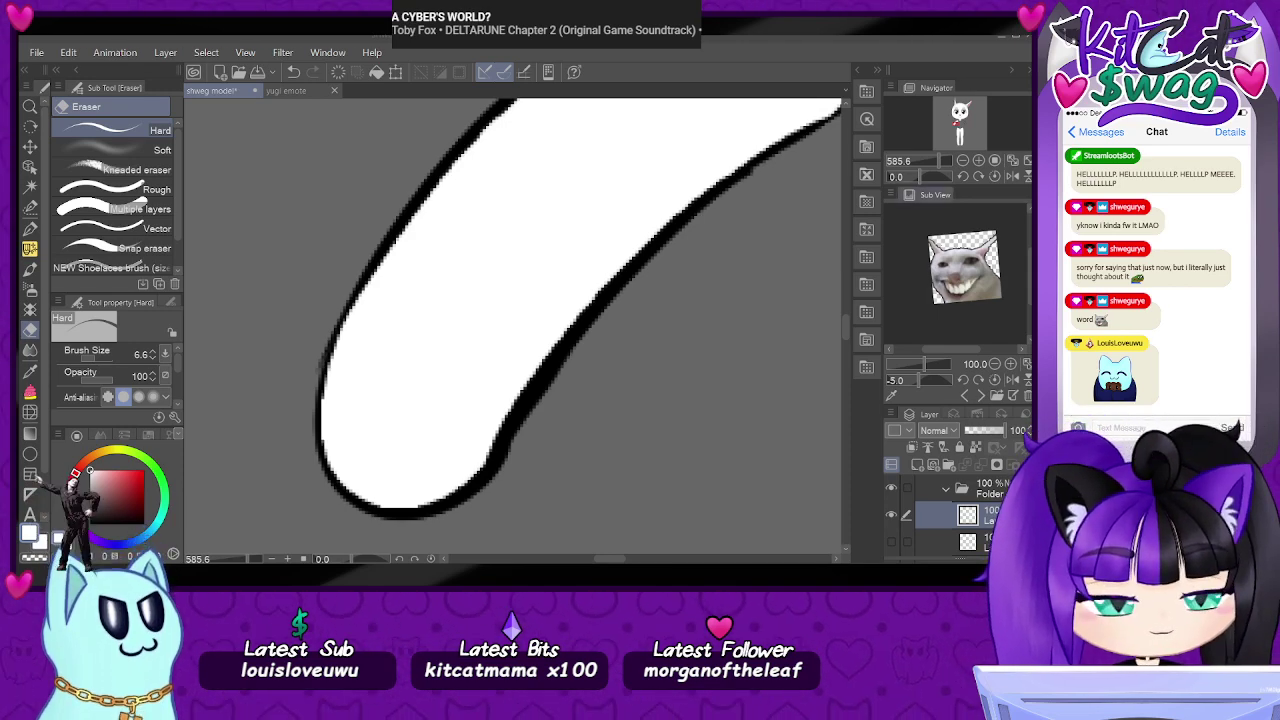
pyautogui.click(931, 160)
pyautogui.click(936, 160)
pyautogui.moveTo(953, 124); pyautogui.dragTo(957, 124)
pyautogui.scroll(2, 595, 141)
pyautogui.scroll(1, 596, 140)
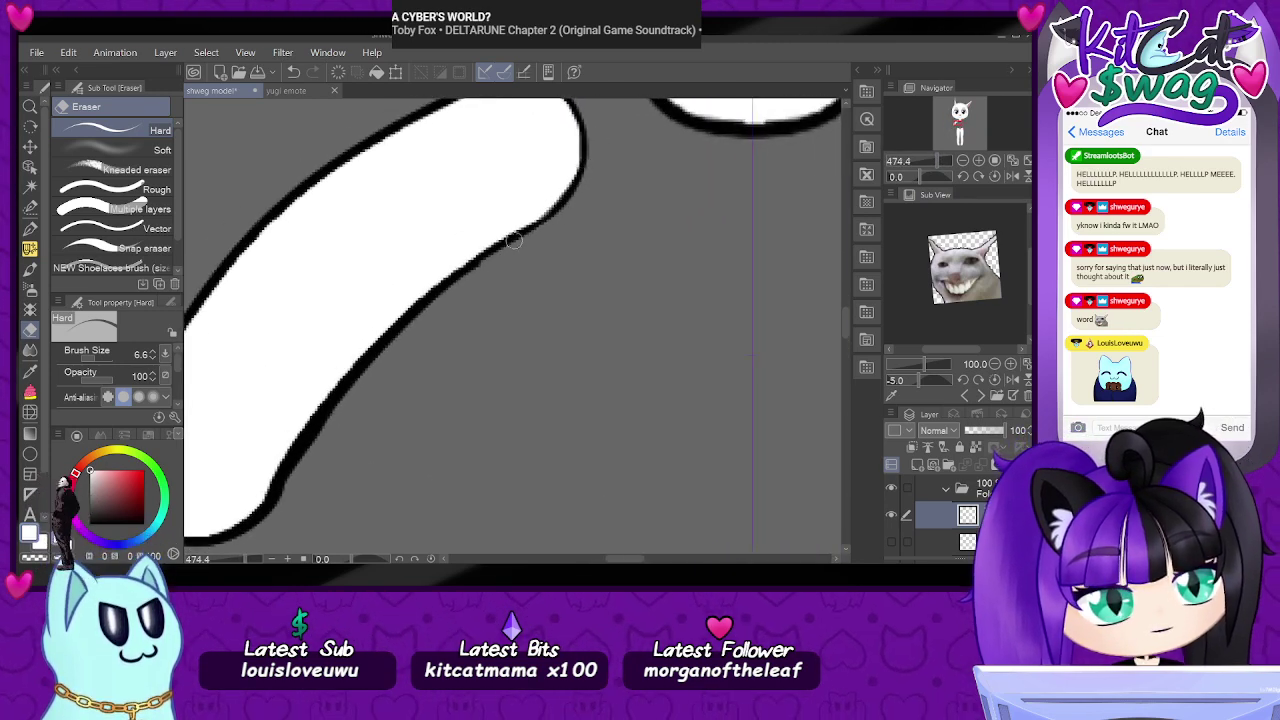
pyautogui.moveTo(938, 161); pyautogui.dragTo(952, 132)
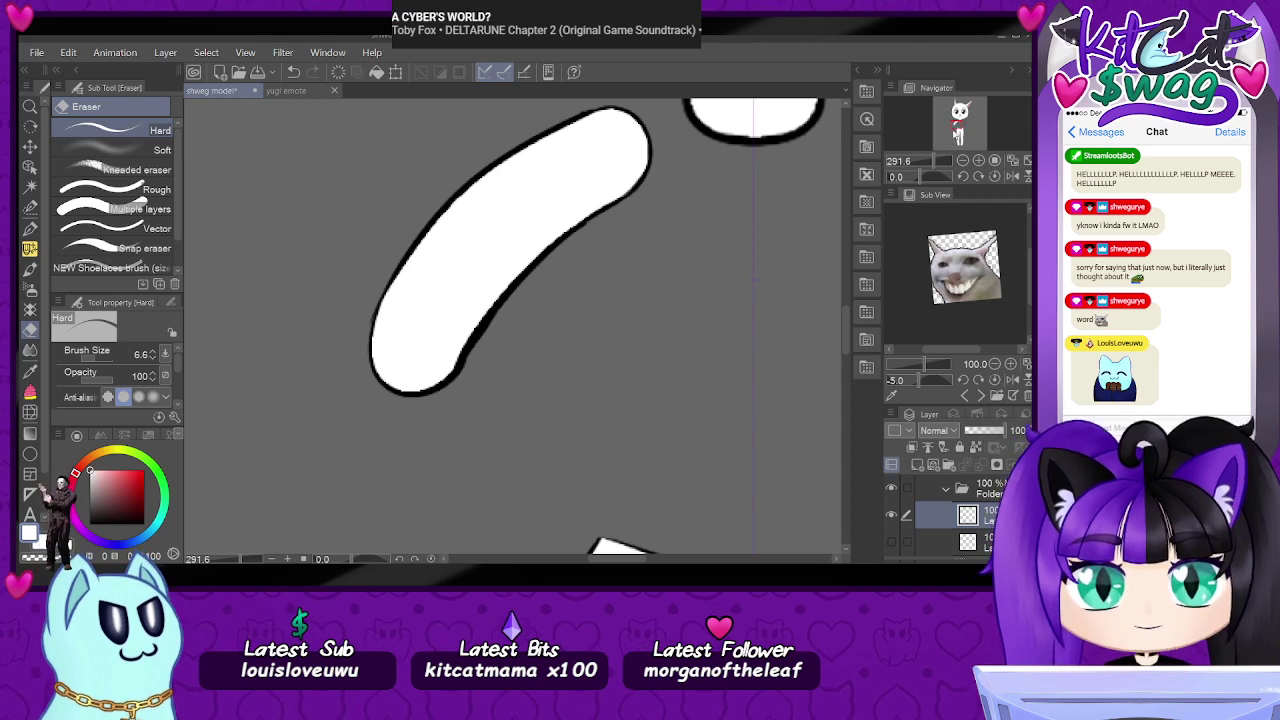
pyautogui.moveTo(938, 162); pyautogui.dragTo(944, 162)
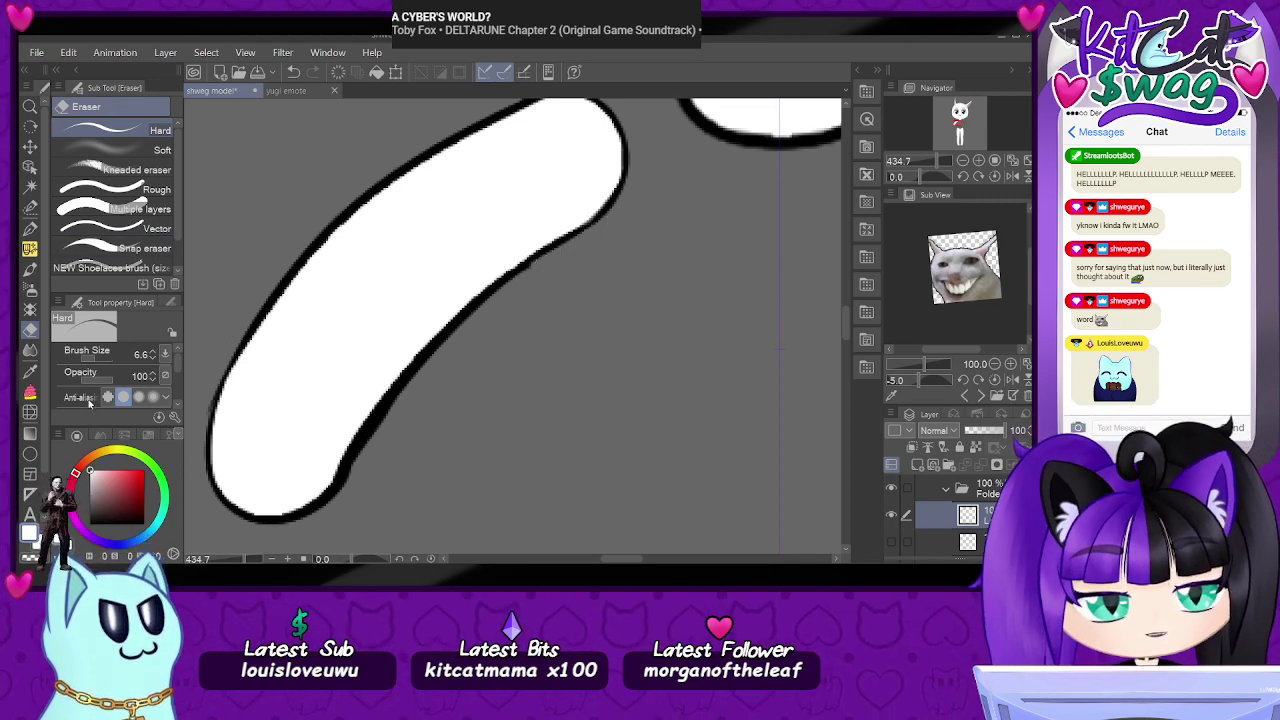
# - With the G-pen in white at size 8.0, thin and smooth the upper arm's inner edge line down to the elbow
pyautogui.press('p')
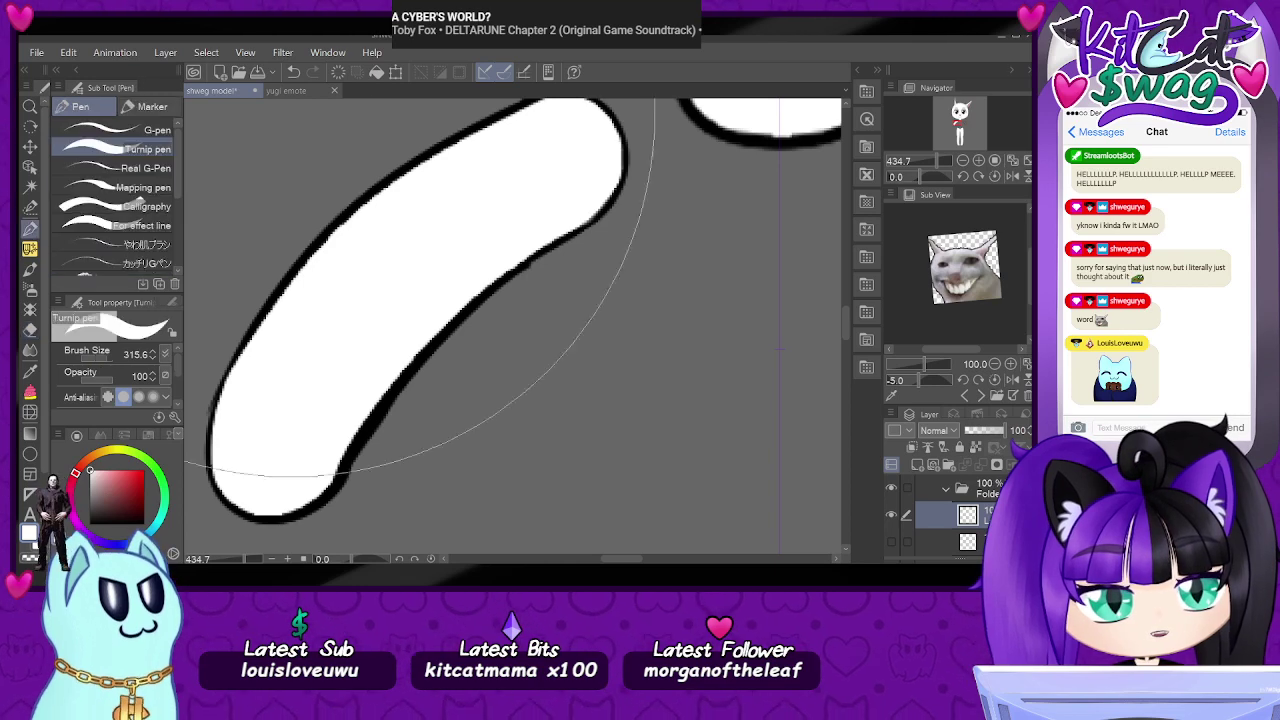
pyautogui.click(158, 130)
pyautogui.moveTo(335, 468); pyautogui.dragTo(392, 378)
pyautogui.moveTo(344, 455)
pyautogui.mouseDown()
pyautogui.moveTo(452, 314)
pyautogui.moveTo(498, 282)
pyautogui.moveTo(440, 327)
pyautogui.moveTo(537, 245)
pyautogui.moveTo(372, 414)
pyautogui.mouseUp()
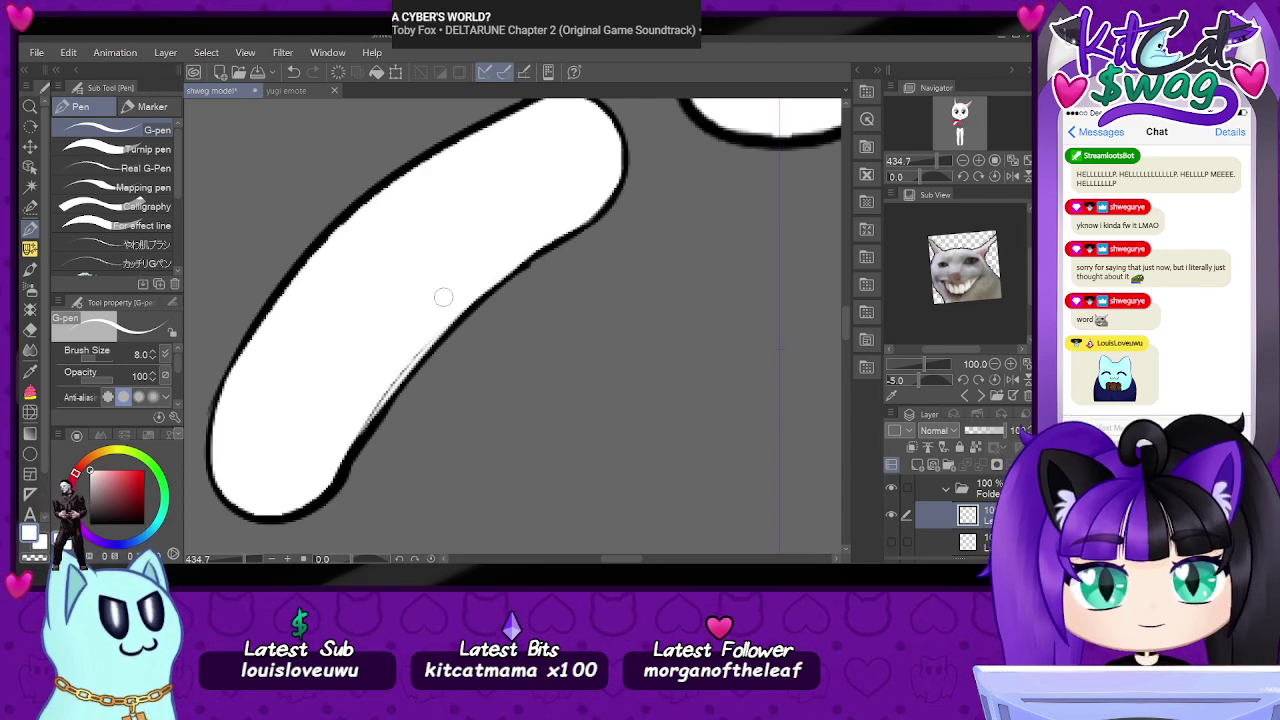
pyautogui.hotkey('ctrl', 'z')
pyautogui.moveTo(507, 270); pyautogui.dragTo(378, 403)
pyautogui.moveTo(416, 351); pyautogui.dragTo(335, 481)
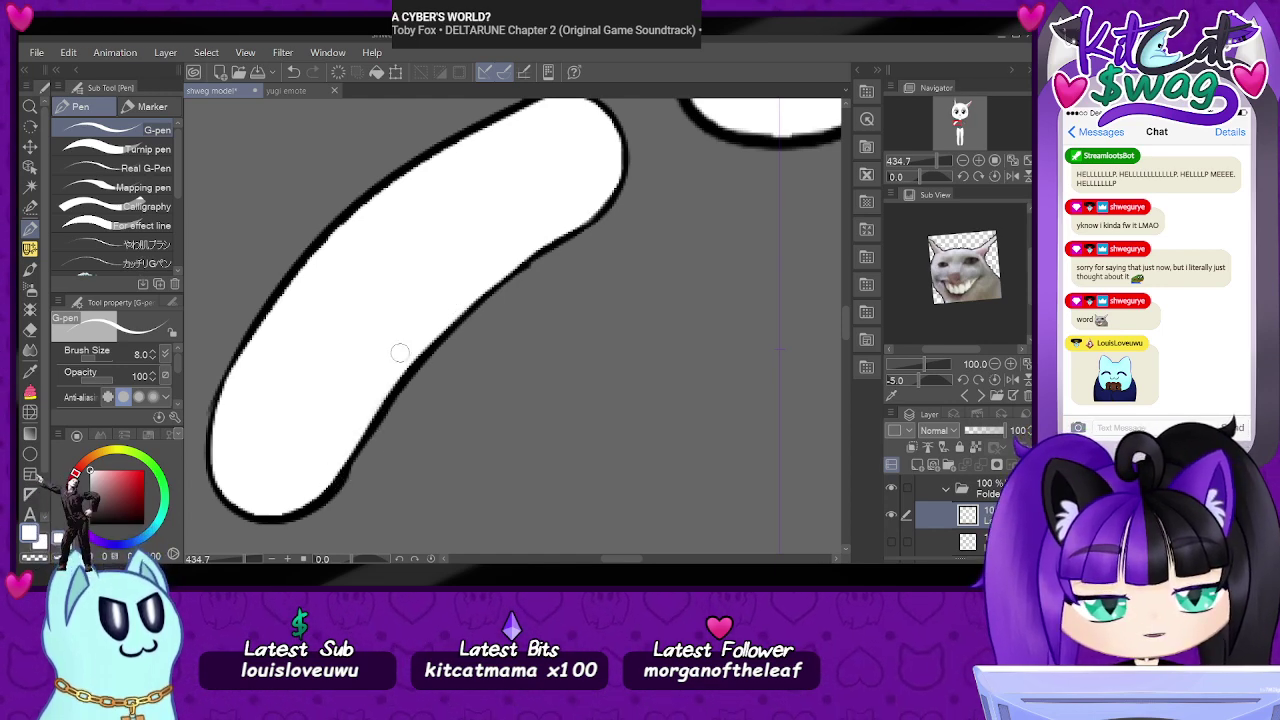
# - Smooth the upper arm's outer edge with white G-pen strokes from the shoulder down toward the elbow
pyautogui.moveTo(957, 126); pyautogui.dragTo(952, 120)
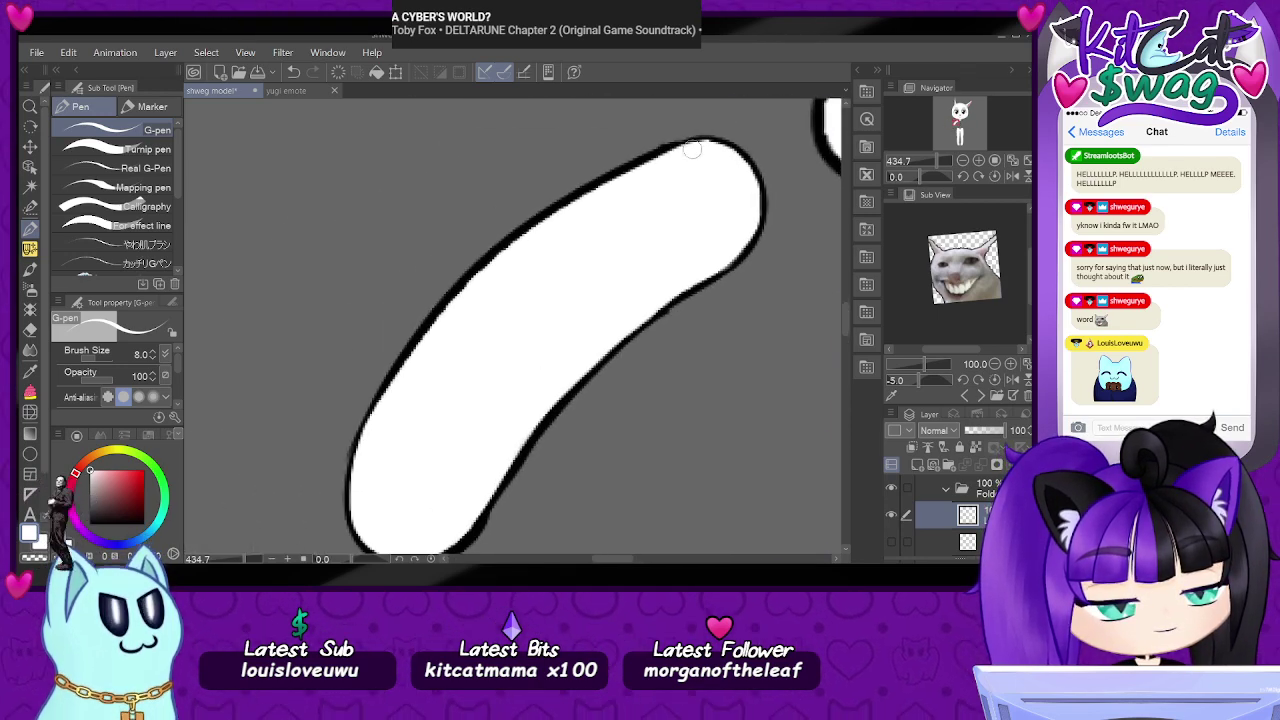
pyautogui.moveTo(692, 148); pyautogui.dragTo(548, 220)
pyautogui.moveTo(480, 278); pyautogui.dragTo(411, 359)
pyautogui.hotkey('ctrl', 'z')
pyautogui.moveTo(480, 276); pyautogui.dragTo(397, 390)
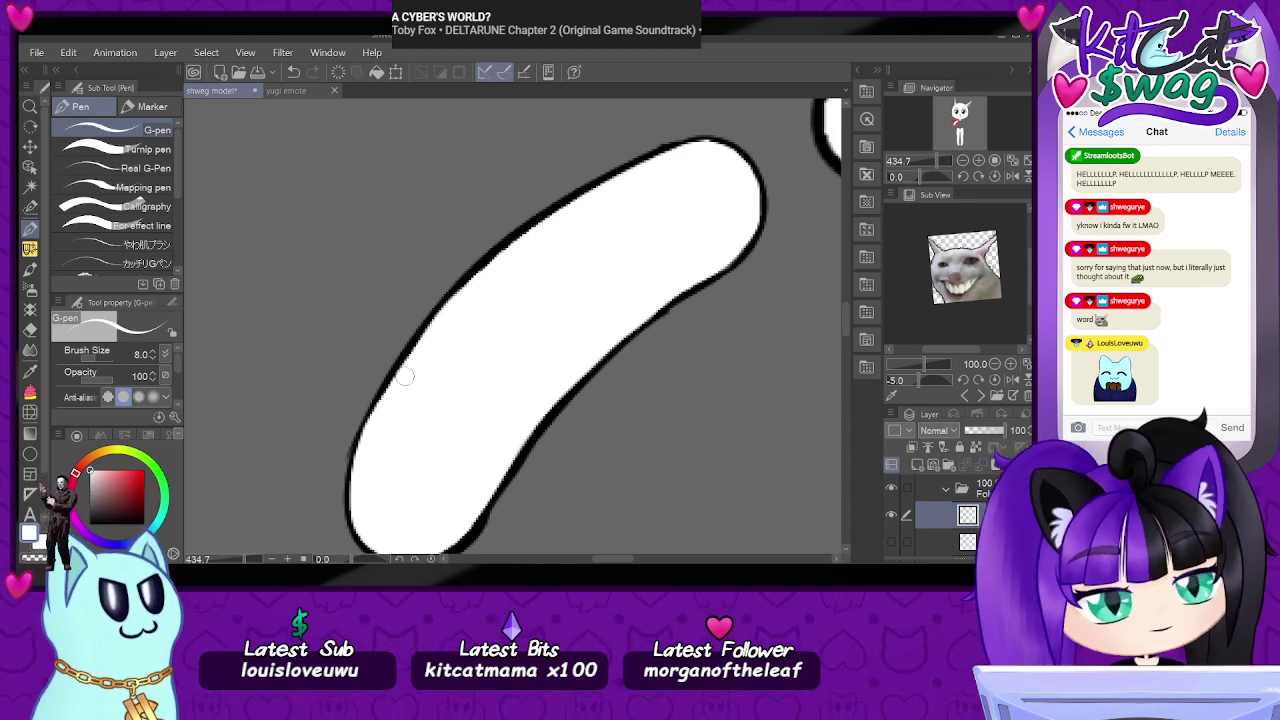
pyautogui.moveTo(440, 321); pyautogui.dragTo(387, 395)
pyautogui.moveTo(441, 318); pyautogui.dragTo(376, 421)
pyautogui.hotkey('ctrl', 'z')
pyautogui.moveTo(442, 316); pyautogui.dragTo(376, 424)
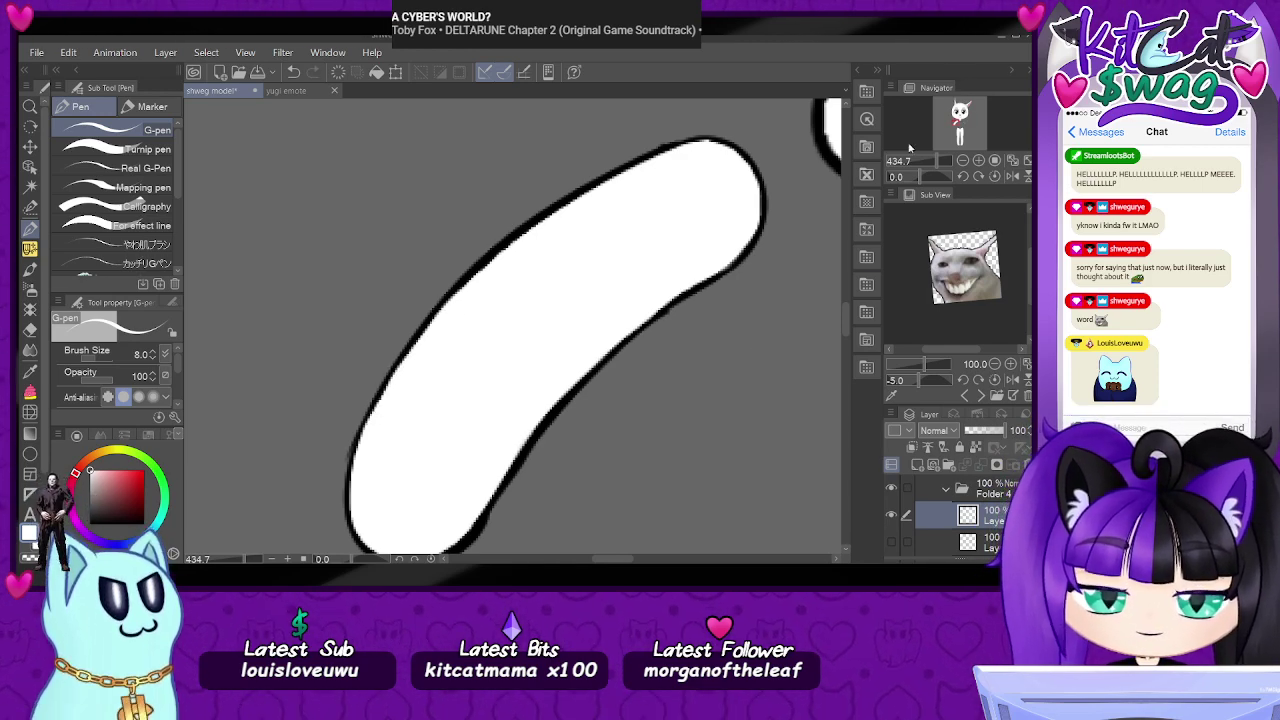
# - On the white fill layer, select and delete the stray mirrored white strokes on the right arm, and deselect
pyautogui.moveTo(937, 161); pyautogui.dragTo(927, 164)
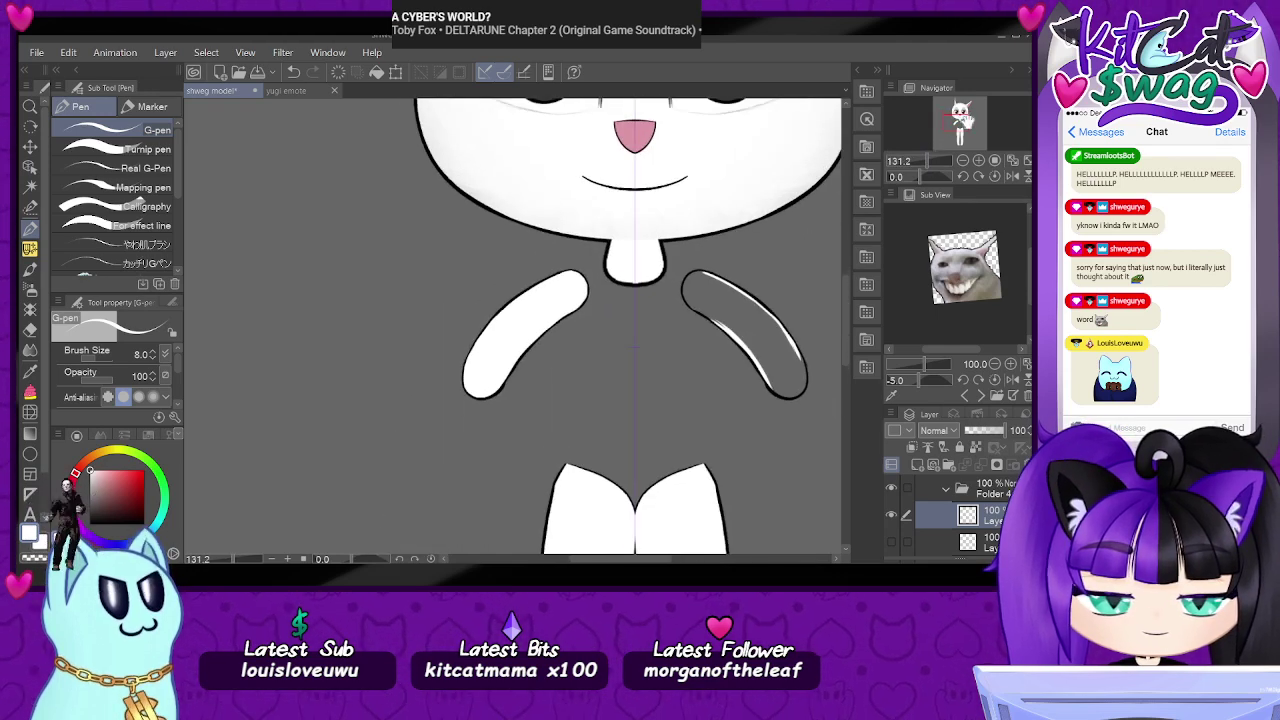
pyautogui.moveTo(966, 121); pyautogui.dragTo(971, 122)
pyautogui.press('m')
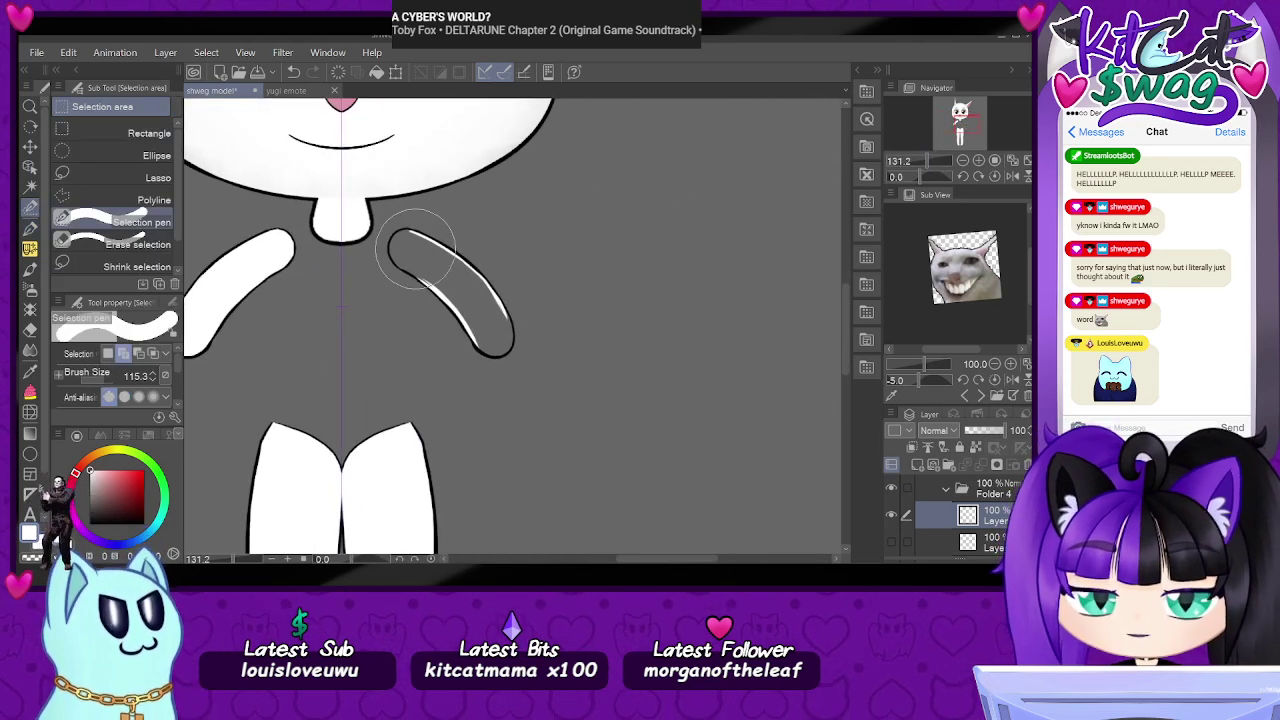
pyautogui.moveTo(428, 251); pyautogui.dragTo(600, 395)
pyautogui.press('Delete')
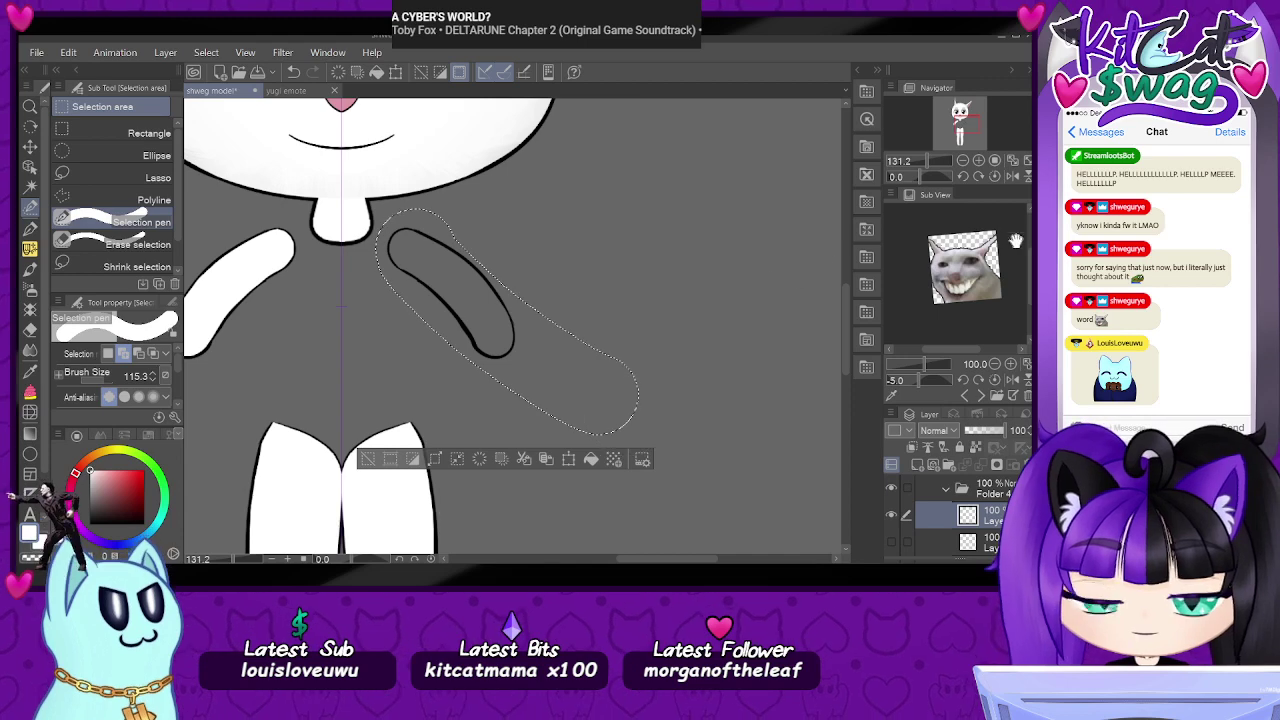
pyautogui.moveTo(959, 124); pyautogui.dragTo(960, 121)
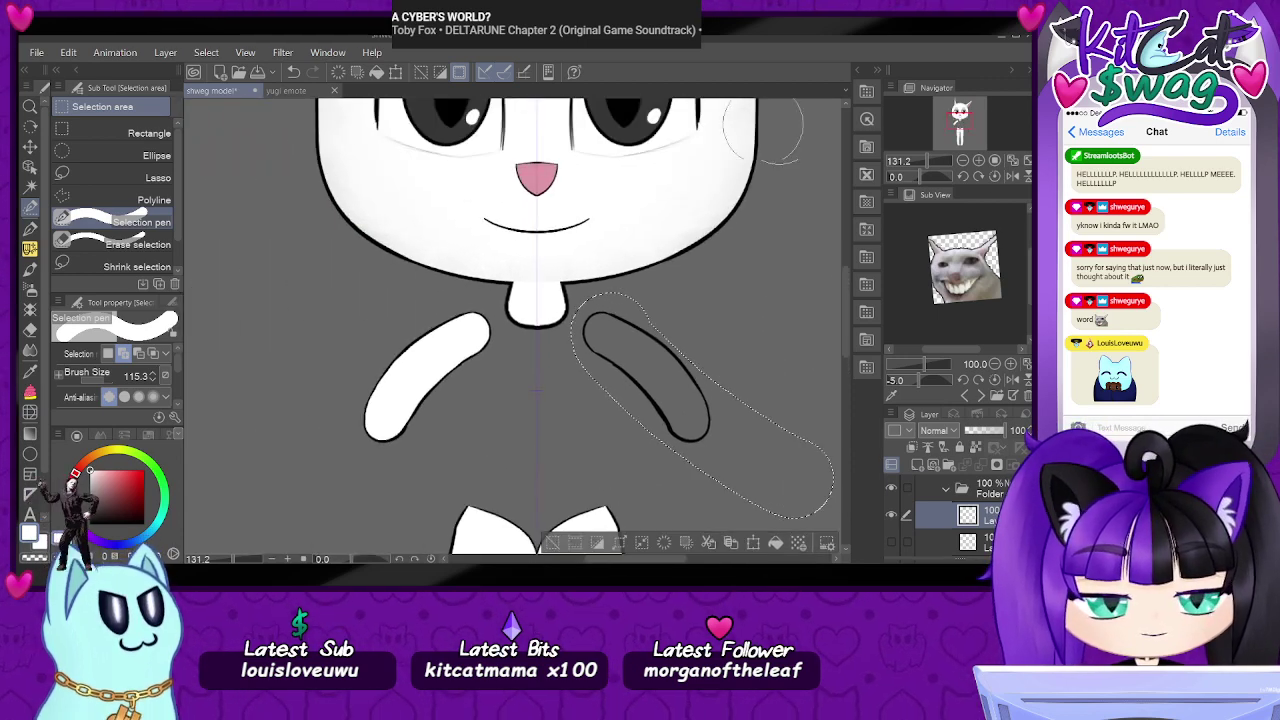
pyautogui.click(207, 53)
pyautogui.hotkey('ctrl', 'd')
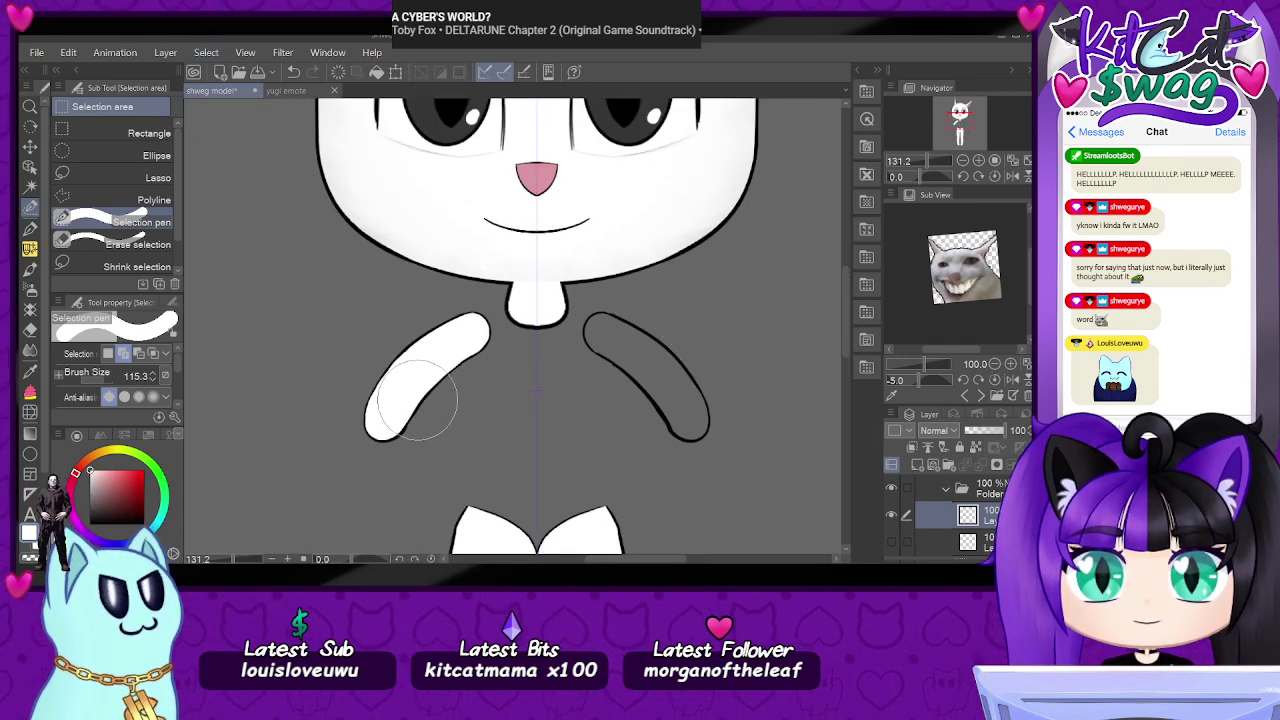
# - On the upper arm line layer, brush a selection over the mirrored right upper arm and delete its outline
pyautogui.scroll(2, 417, 401)
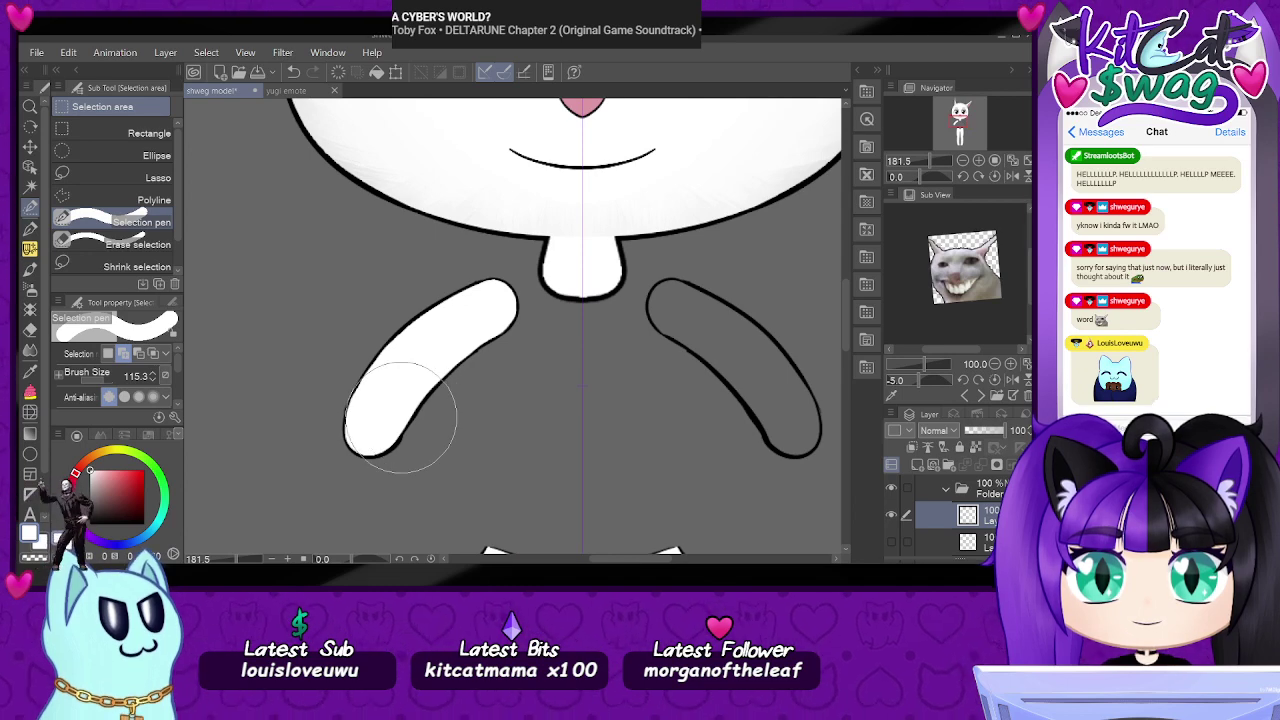
pyautogui.click(974, 546)
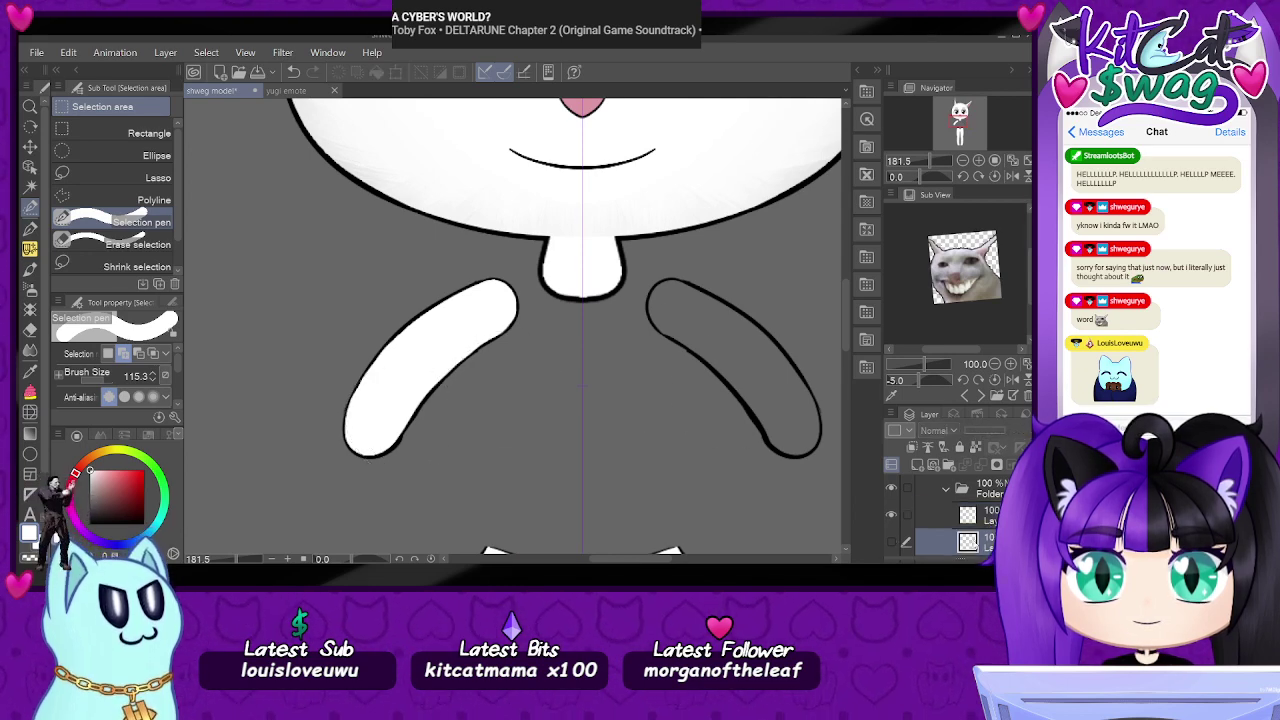
pyautogui.scroll(-3, 974, 520)
pyautogui.click(974, 526)
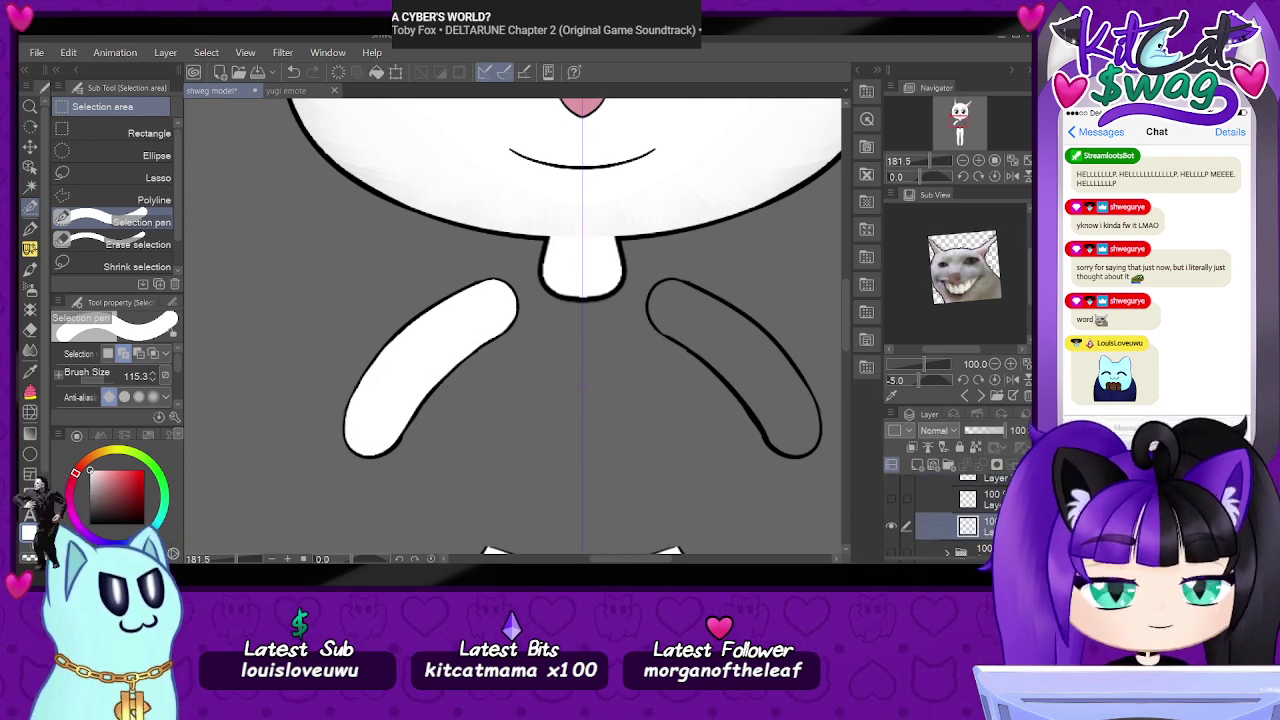
pyautogui.moveTo(690, 310); pyautogui.dragTo(795, 420)
pyautogui.press('Delete')
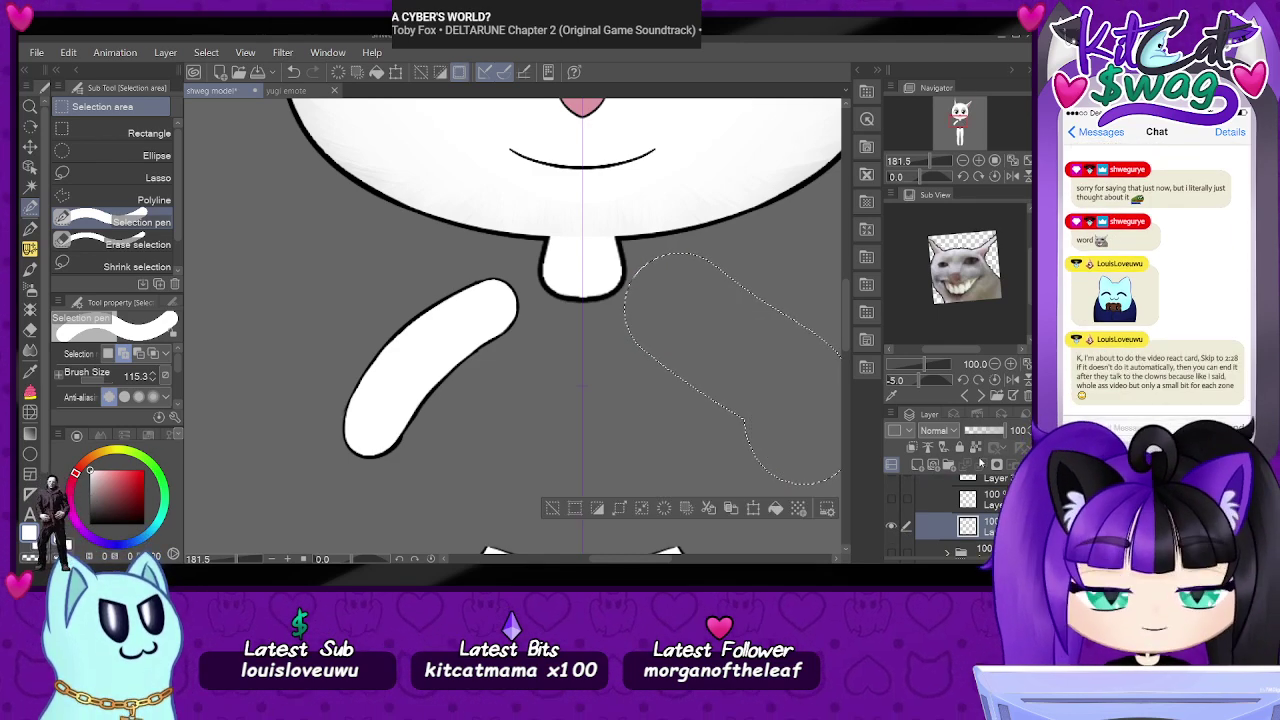
# - Show the forearm line layer, extend the selection over the mirrored right forearm, and delete its outline
pyautogui.click(891, 498)
pyautogui.click(945, 499)
pyautogui.moveTo(959, 121); pyautogui.dragTo(968, 130)
pyautogui.moveTo(494, 146); pyautogui.dragTo(565, 300)
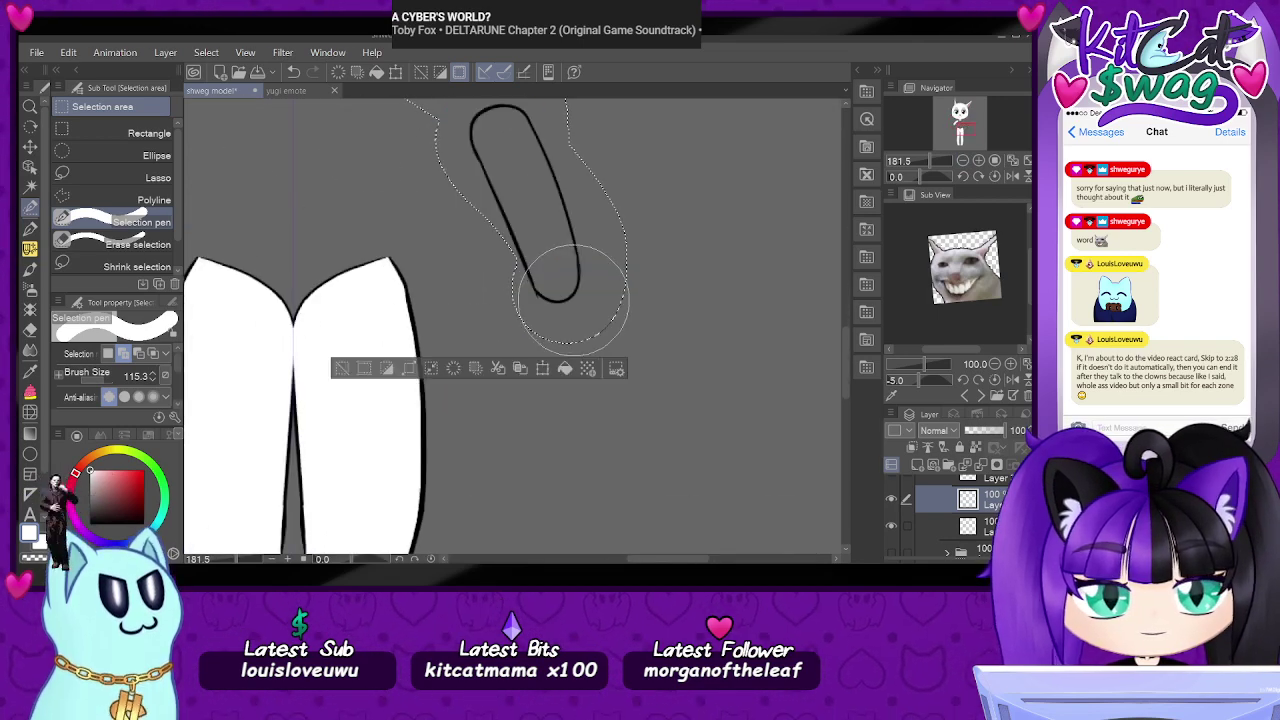
pyautogui.press('Delete')
# - Show the hand line layer, delete the mirrored right hand's oval outline from it, and deselect
pyautogui.scroll(1, 938, 499)
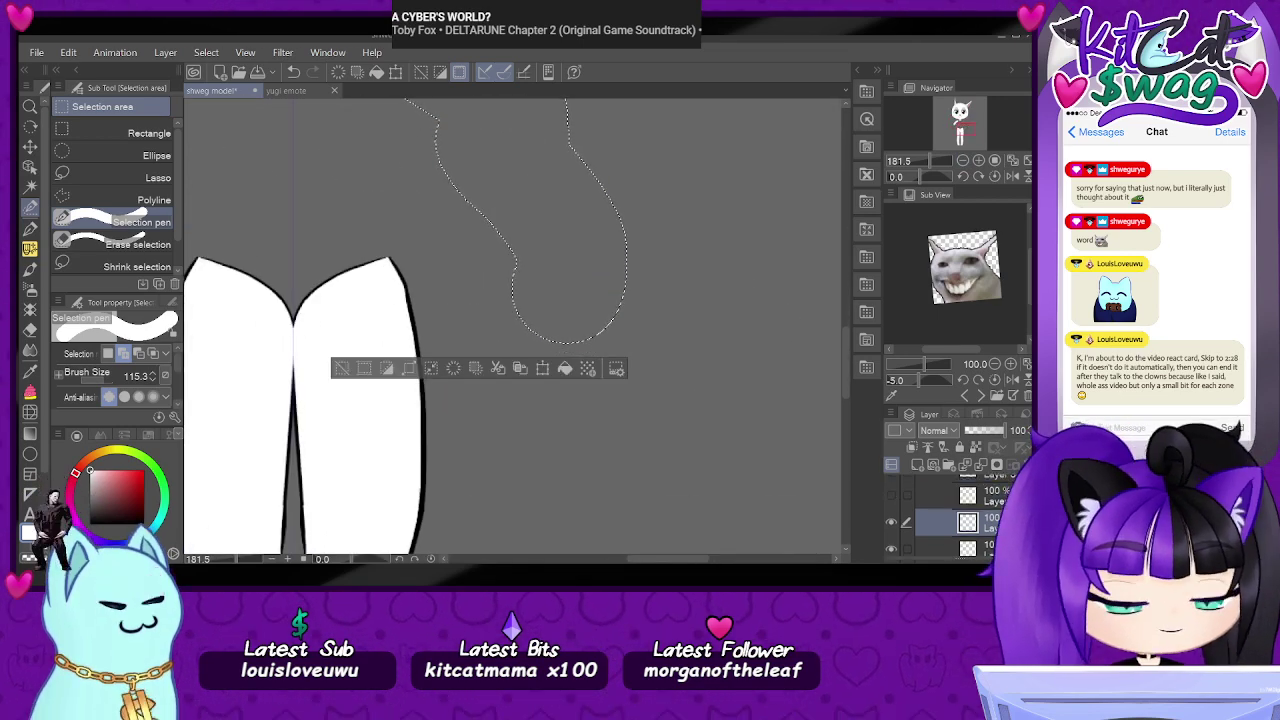
pyautogui.click(891, 496)
pyautogui.moveTo(581, 308); pyautogui.dragTo(582, 310)
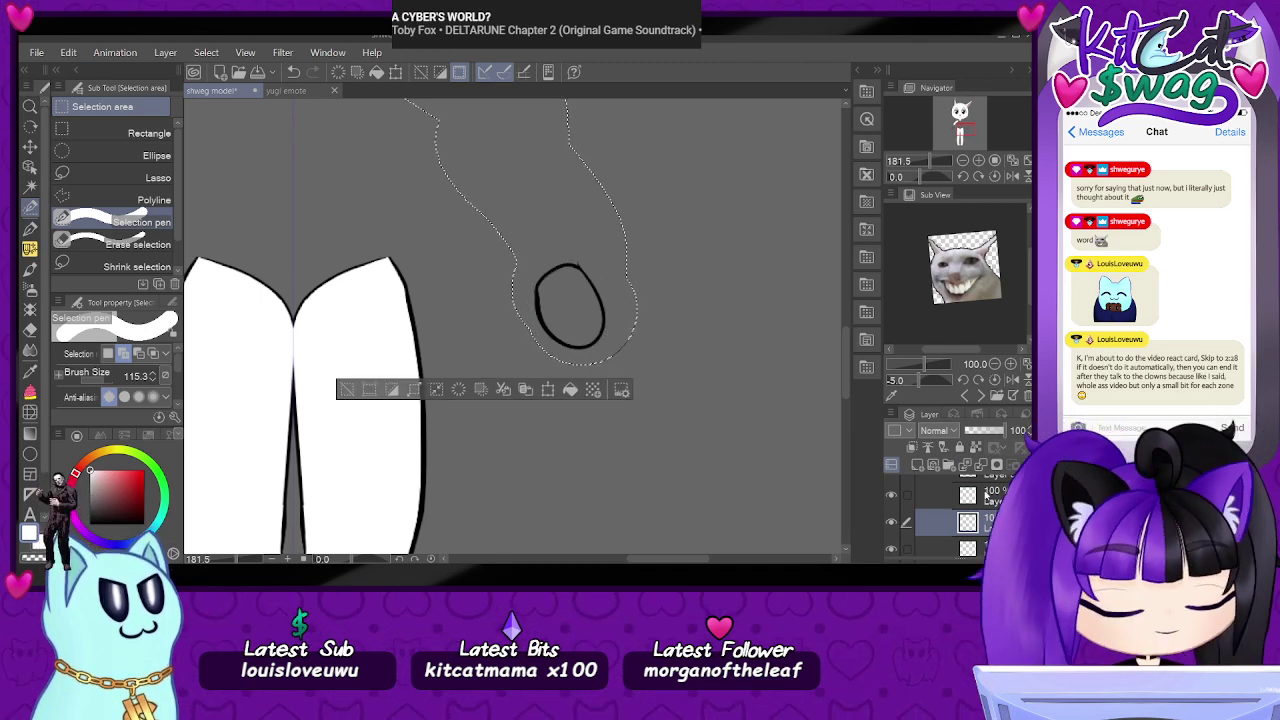
pyautogui.click(980, 497)
pyautogui.press('Delete')
pyautogui.moveTo(480, 260); pyautogui.dragTo(673, 356)
pyautogui.moveTo(480, 220); pyautogui.dragTo(615, 431)
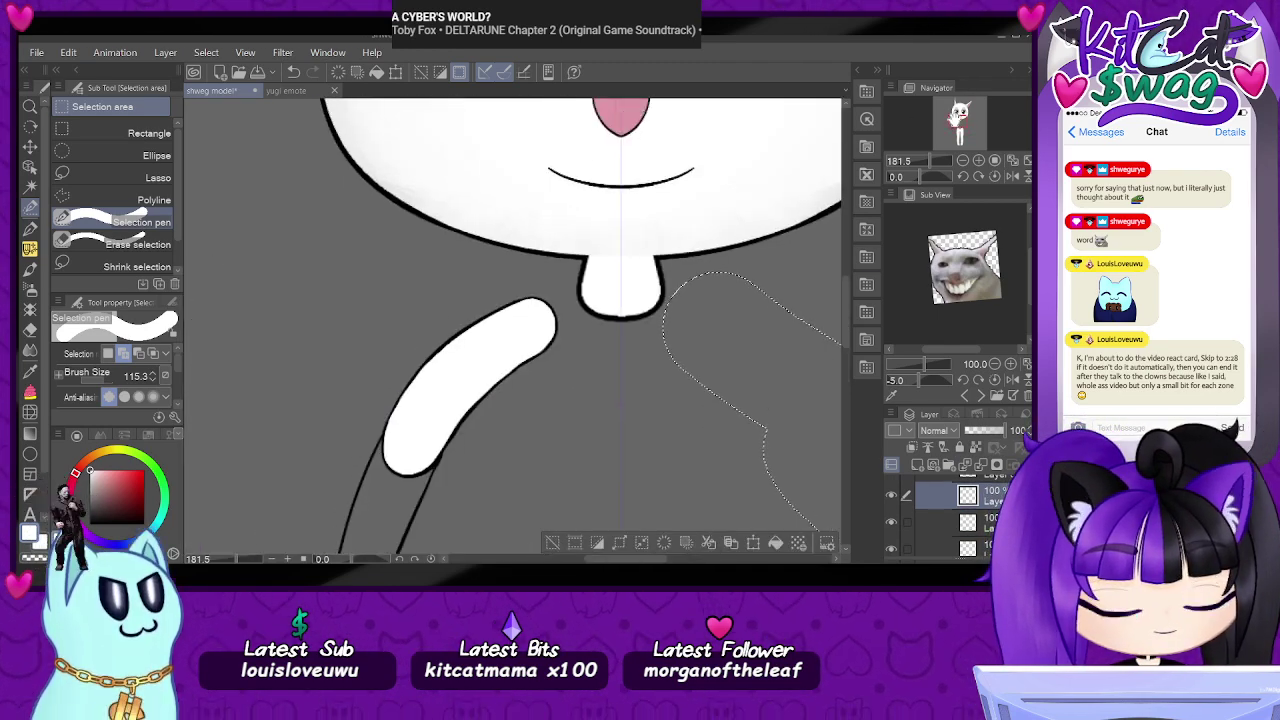
pyautogui.hotkey('ctrl', 'd')
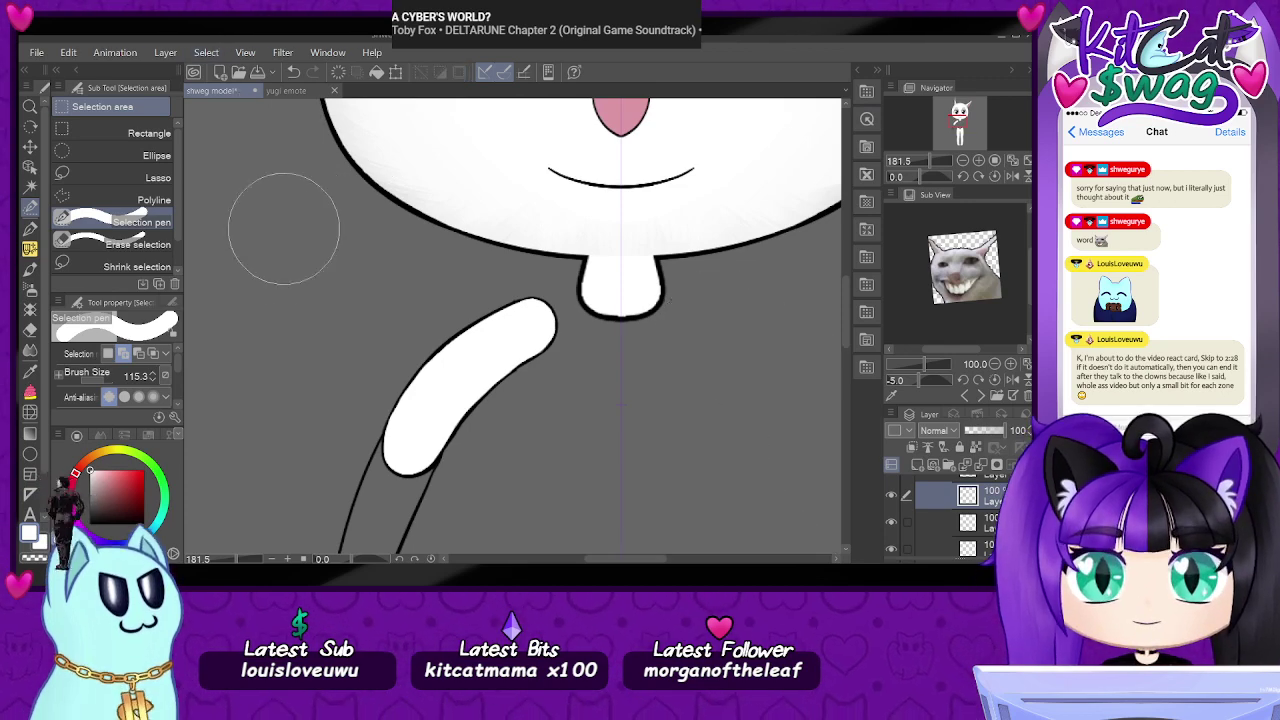
# - Hide the forearm, hand and white fill layers so only the remaining upper arm's outline is shown
pyautogui.scroll(1, 382, 492)
pyautogui.click(893, 523)
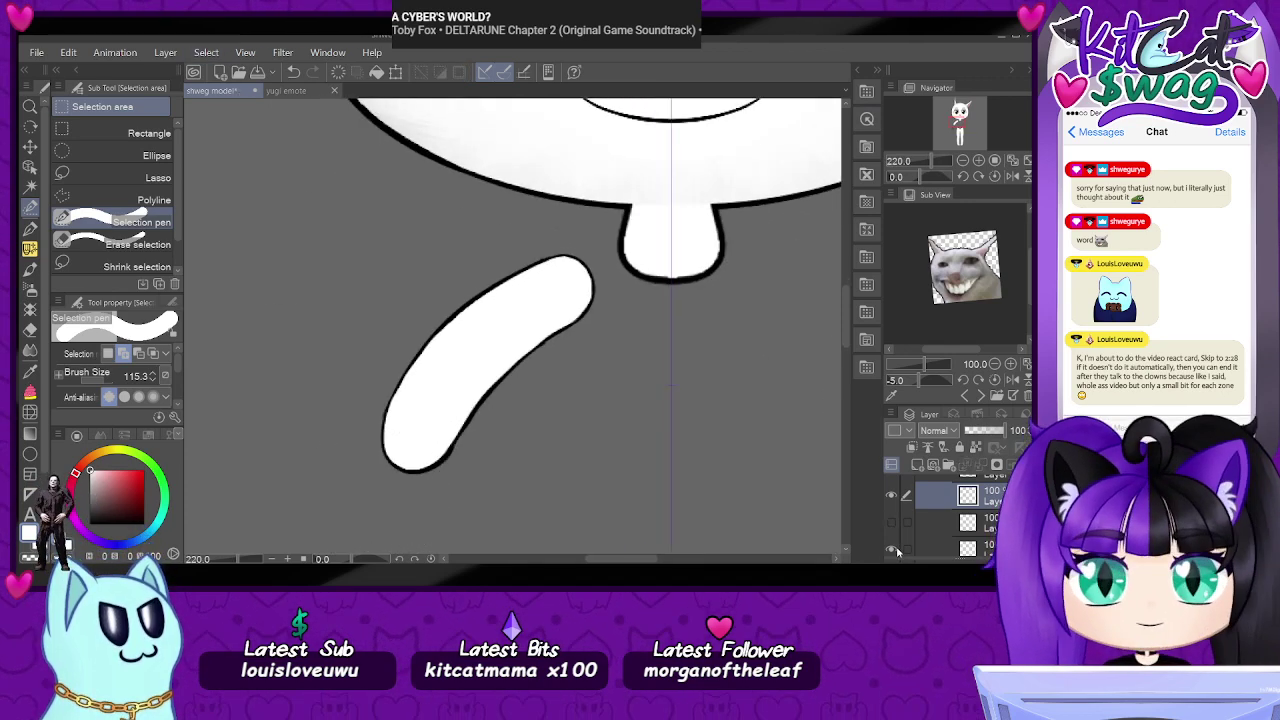
pyautogui.click(893, 549)
pyautogui.click(893, 549)
pyautogui.click(891, 497)
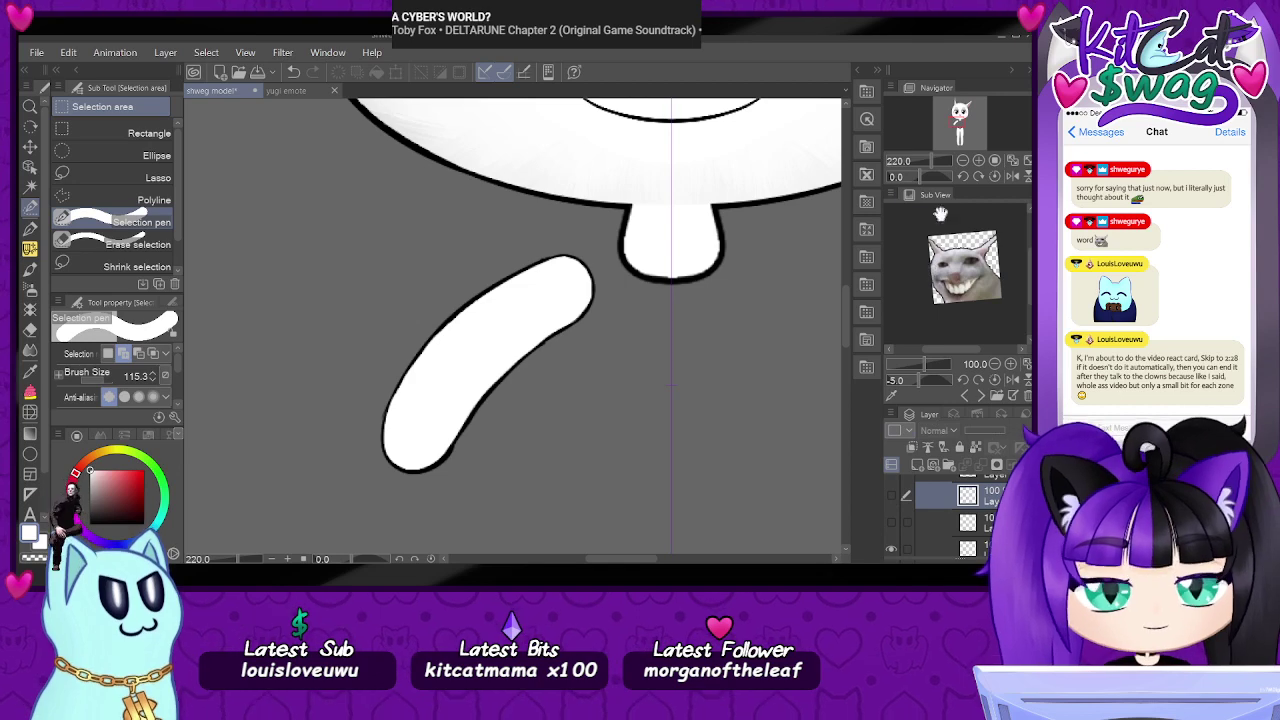
pyautogui.scroll(1, 900, 508)
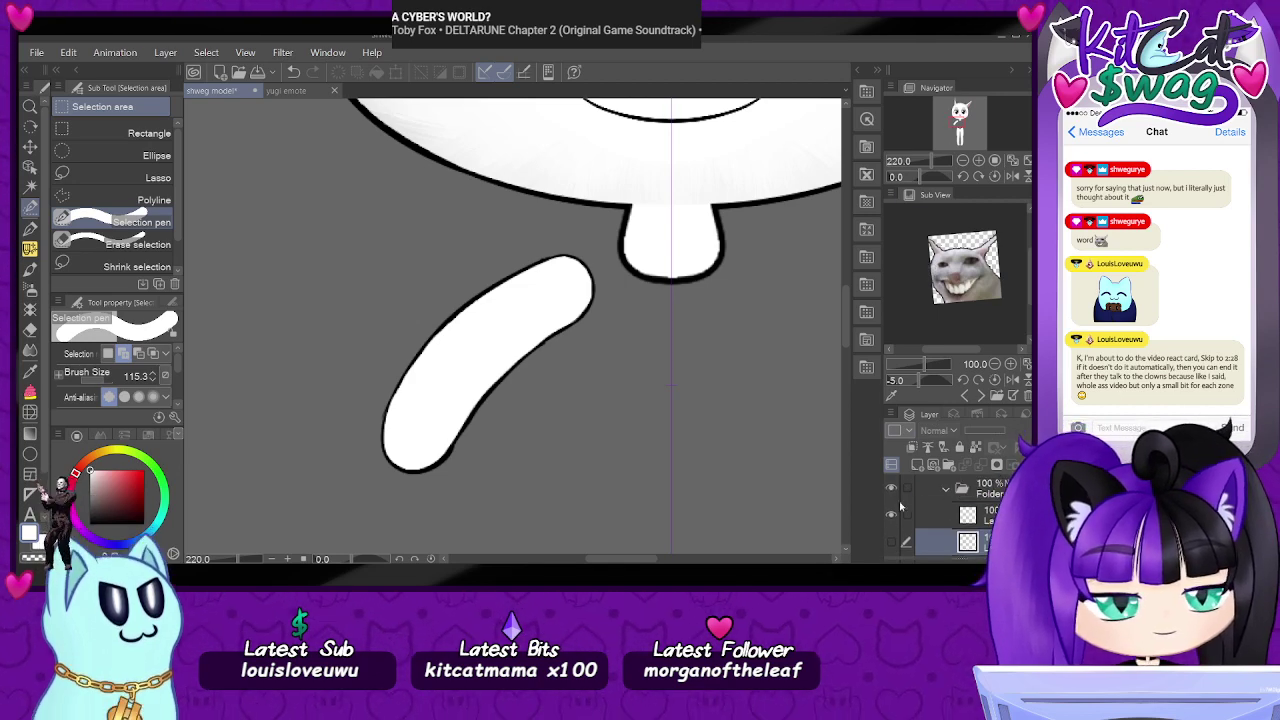
pyautogui.click(890, 515)
pyautogui.scroll(-1, 900, 512)
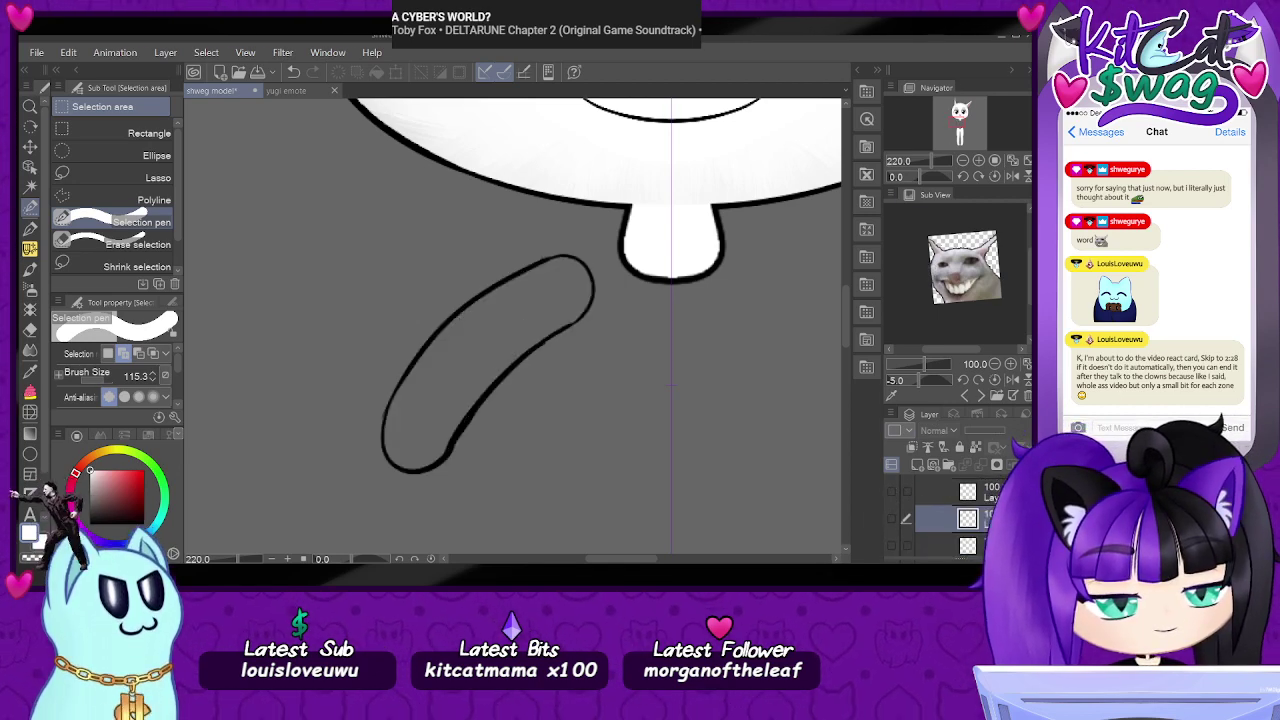
# - On the upper arm line layer, fill the whole upper arm outline with solid black using the enclosing fill tool
pyautogui.click(988, 527)
pyautogui.scroll(3, 374, 420)
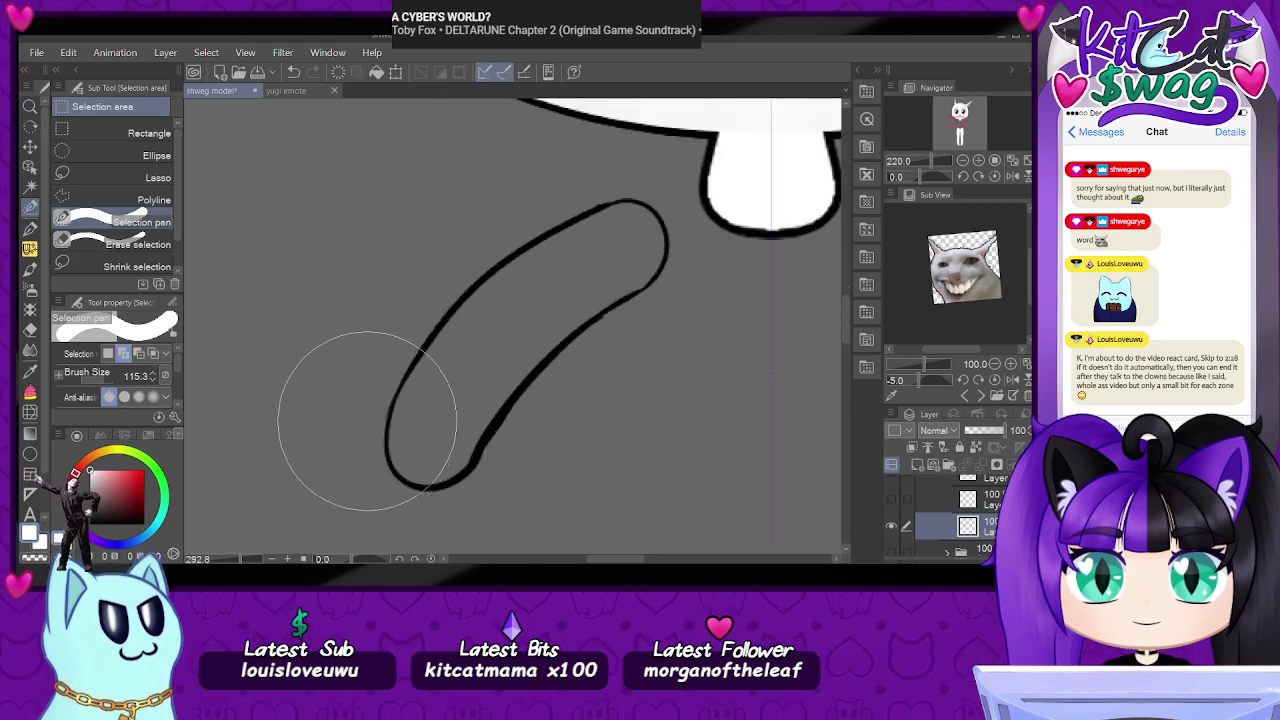
pyautogui.click(31, 392)
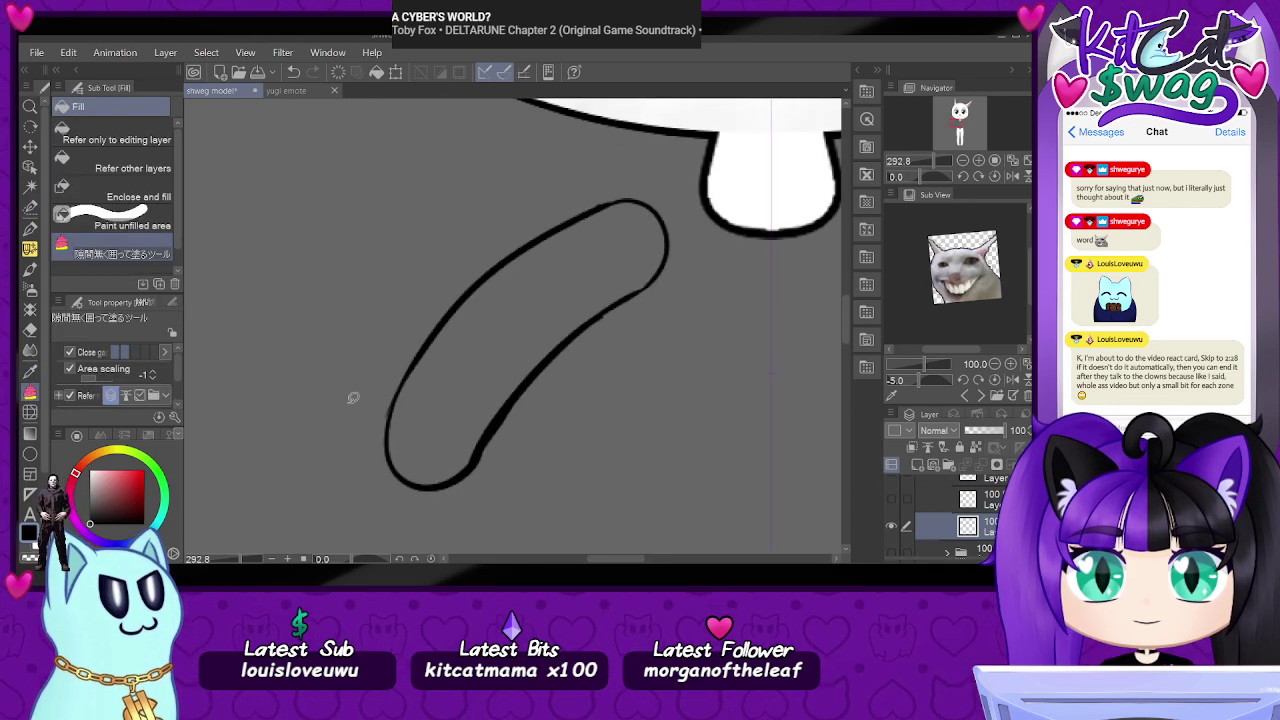
pyautogui.moveTo(625, 182)
pyautogui.mouseDown()
pyautogui.moveTo(457, 265)
pyautogui.moveTo(350, 506)
pyautogui.moveTo(474, 509)
pyautogui.moveTo(656, 381)
pyautogui.moveTo(715, 300)
pyautogui.moveTo(632, 176)
pyautogui.mouseUp()
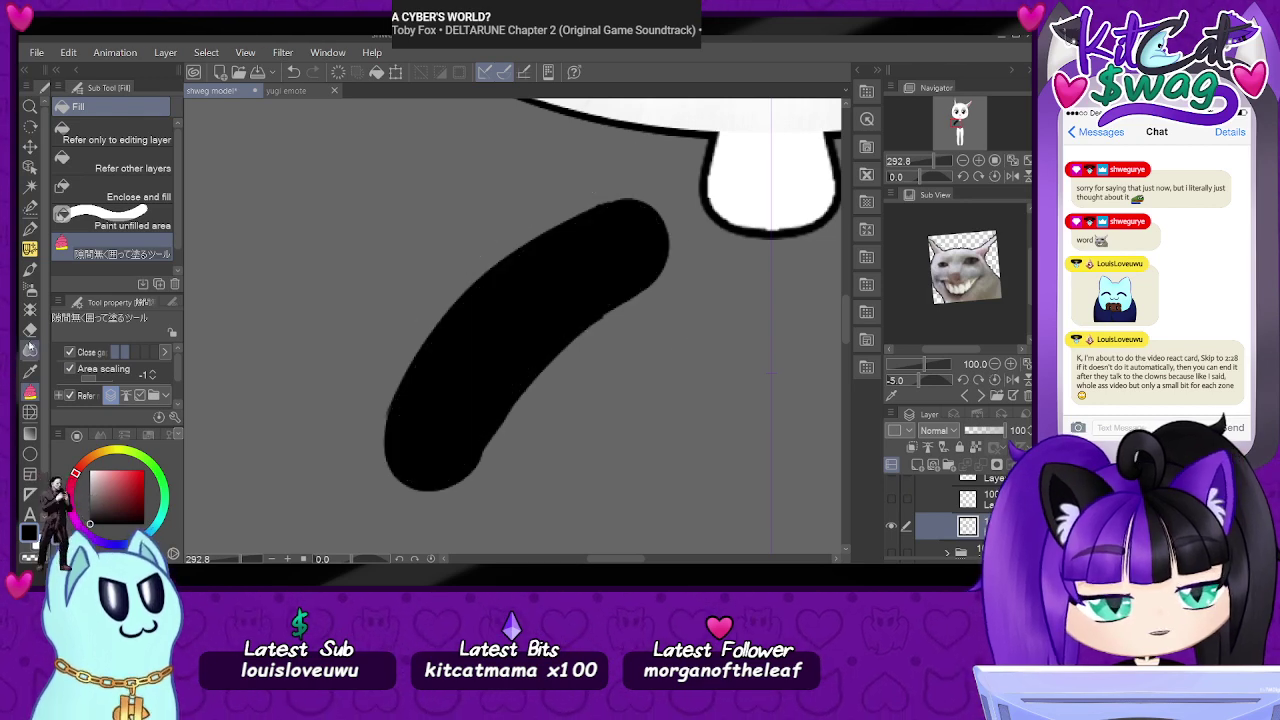
# - Show the white upper arm fill over the black shape and smooth its outline near the lower end with the hard eraser
pyautogui.press('e')
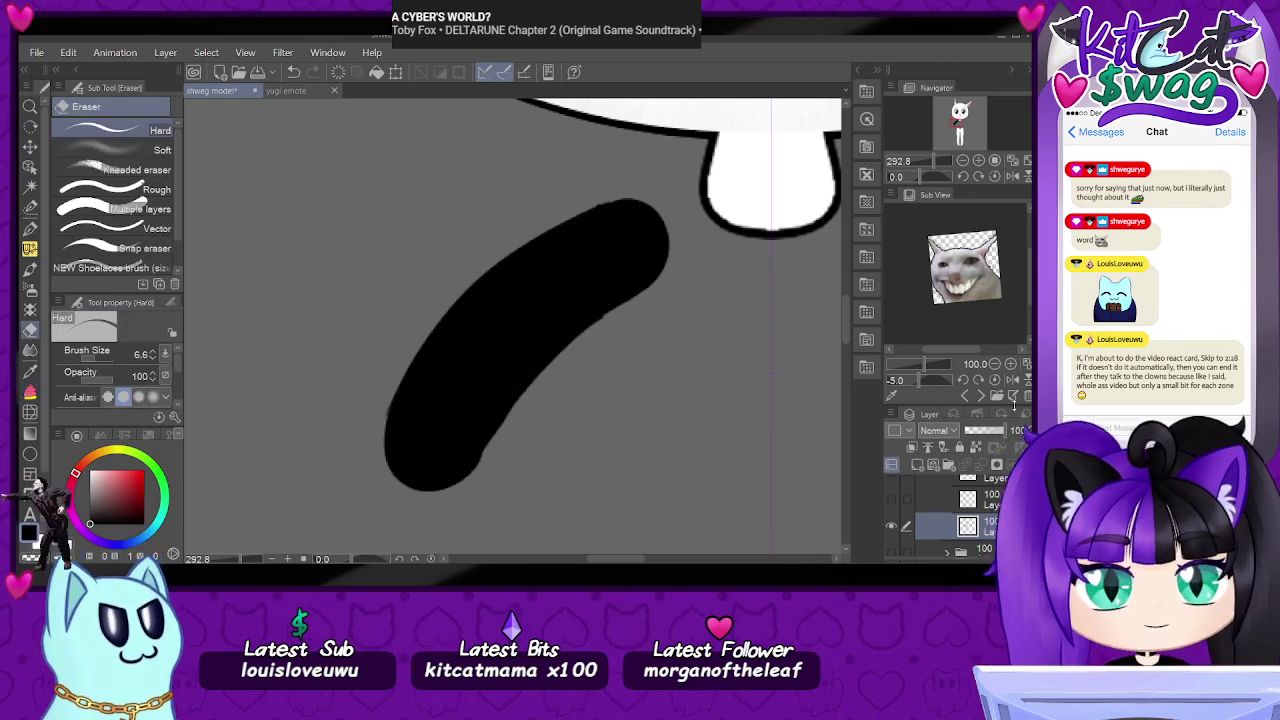
pyautogui.scroll(4, 948, 515)
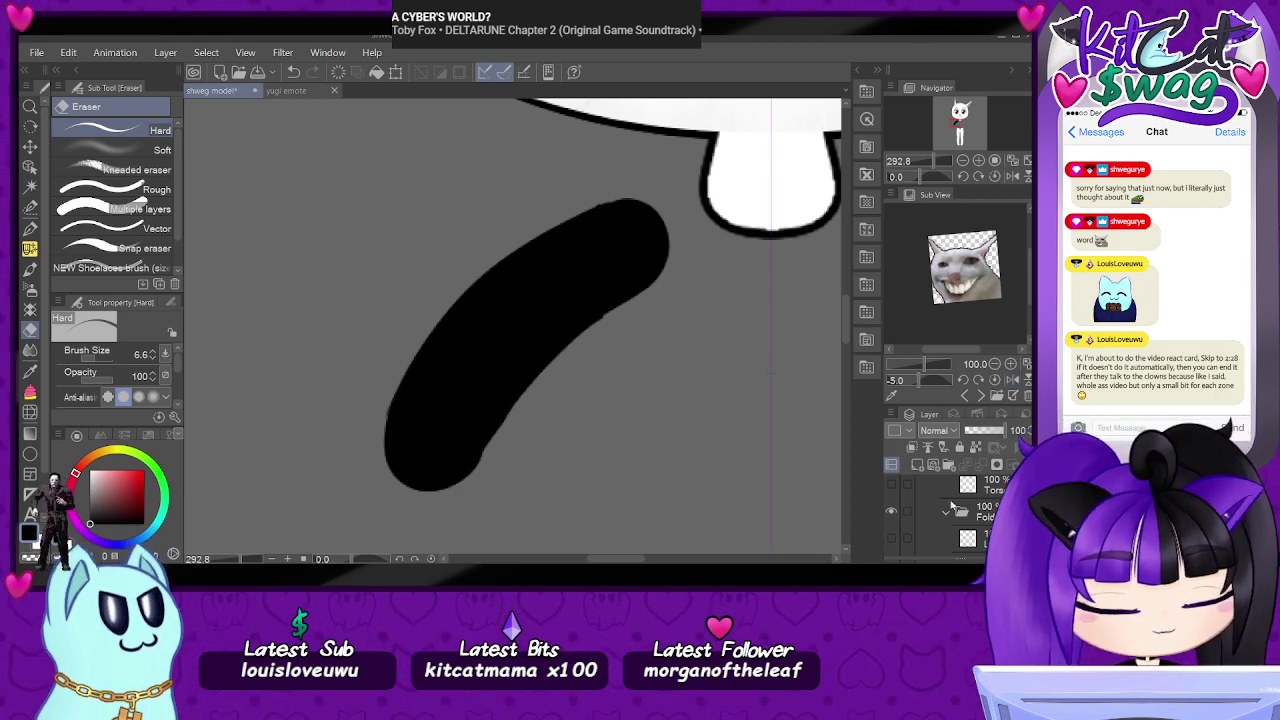
pyautogui.click(892, 536)
pyautogui.scroll(2, 332, 318)
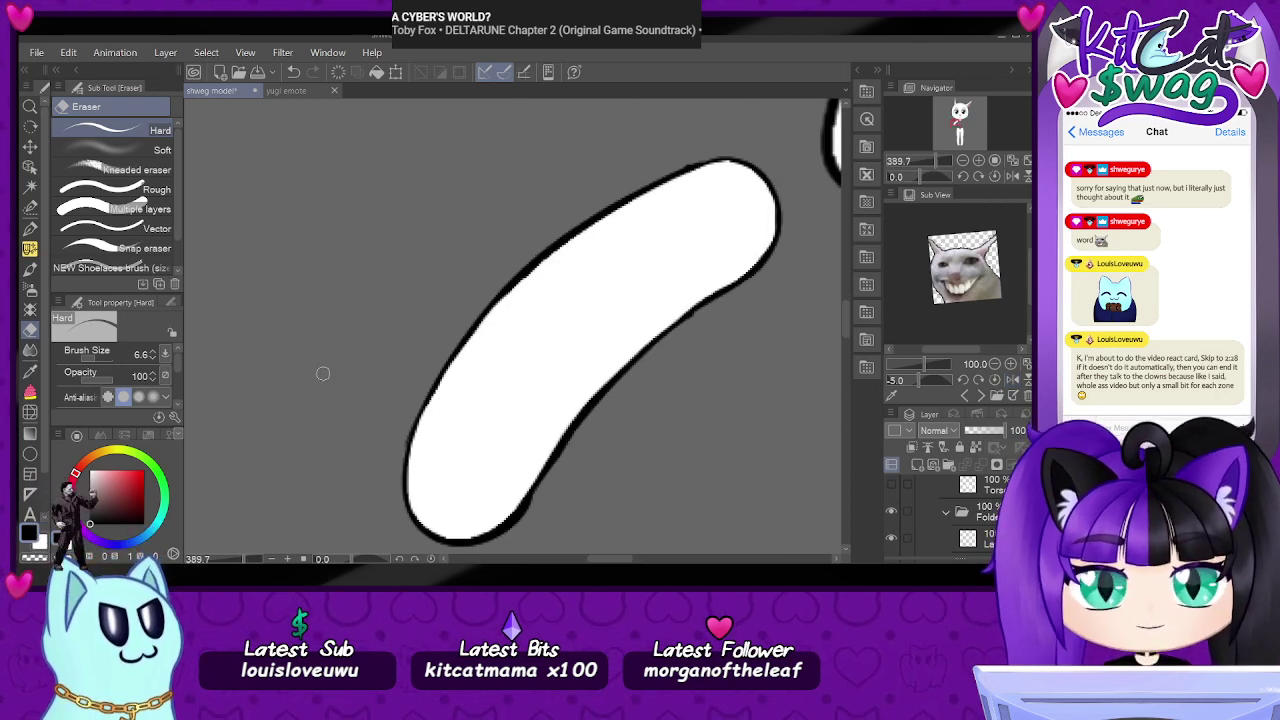
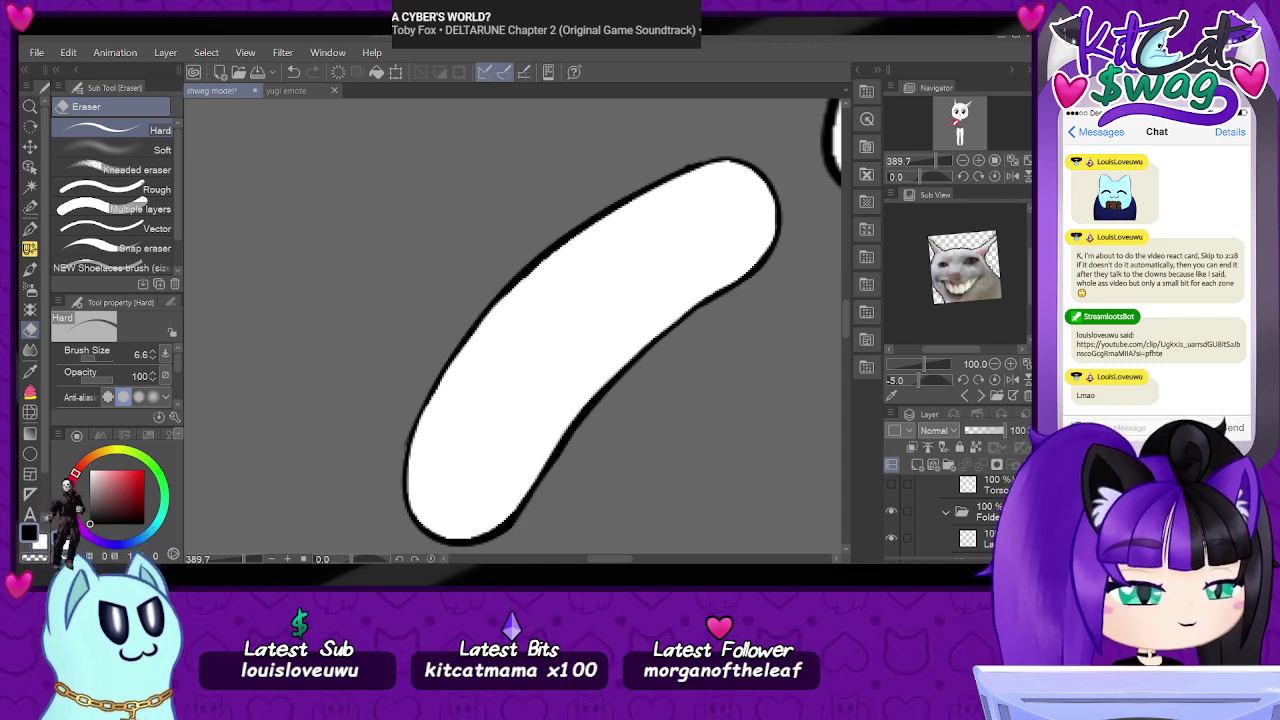
# - Switch to the browser video "Scarowinds opening weekend 2023", change its playback quality, and rewind it to the start
pyautogui.hotkey('alt', 'Tab')
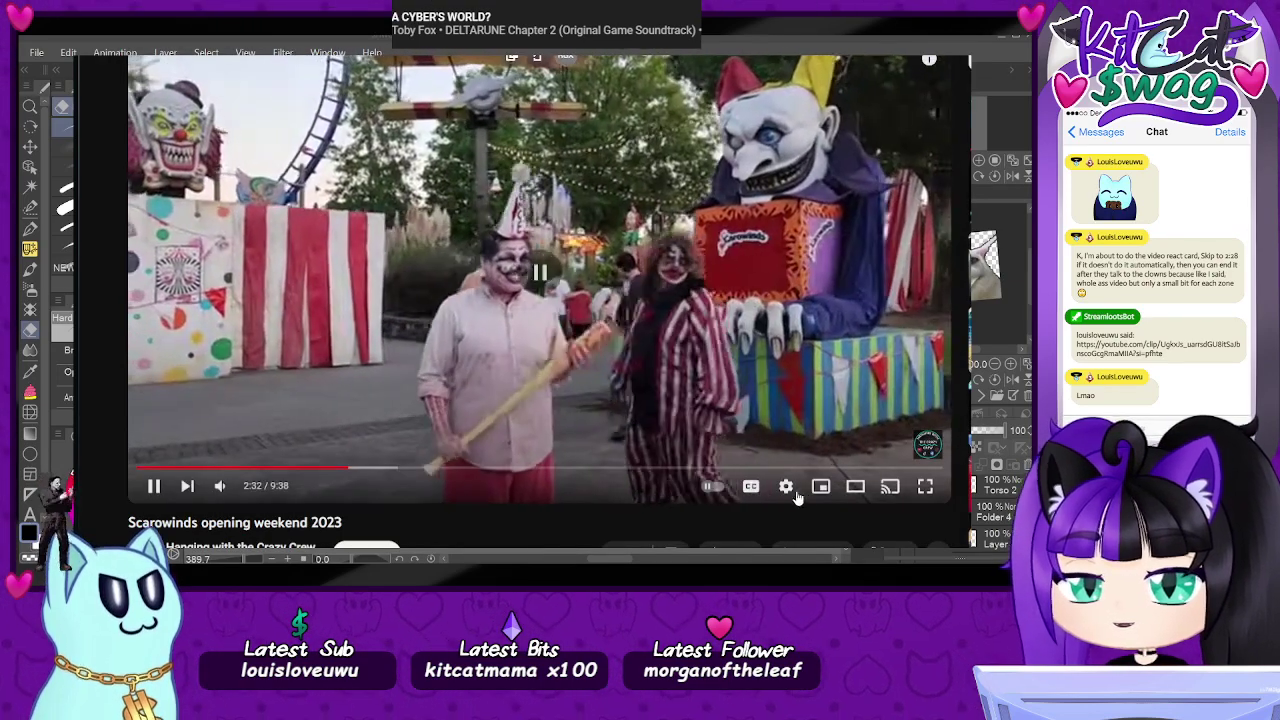
pyautogui.click(786, 486)
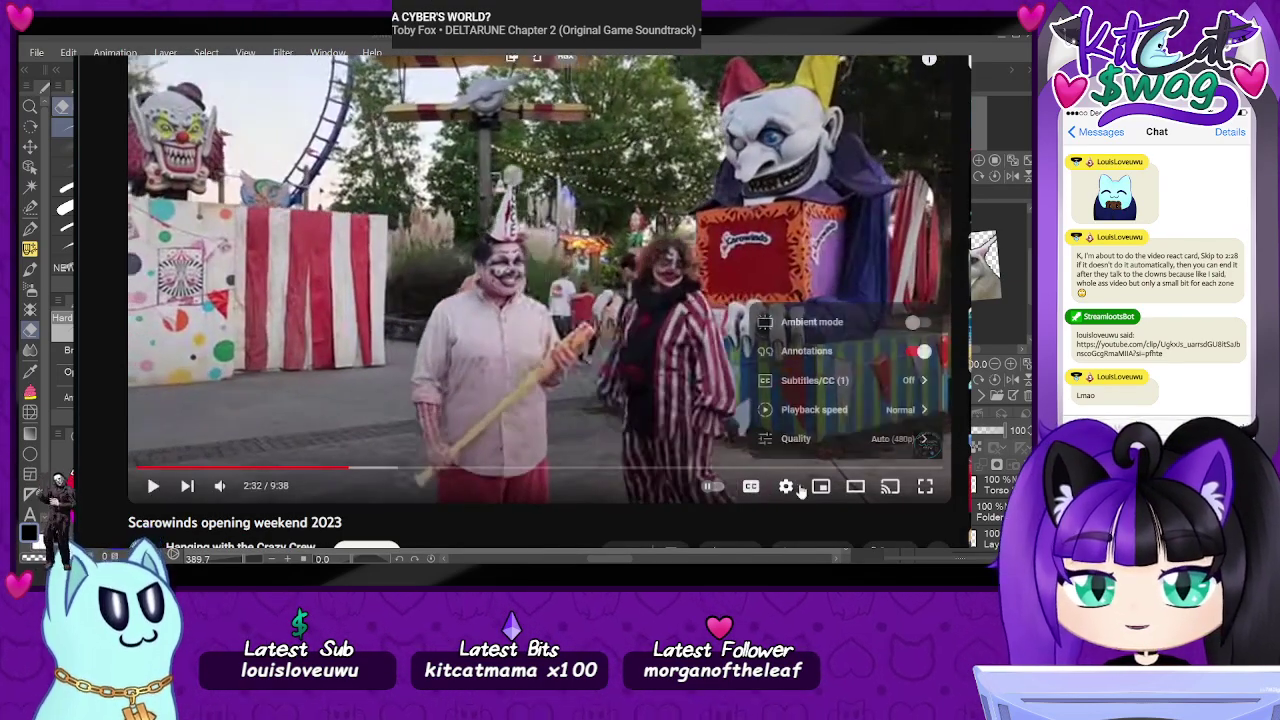
pyautogui.click(846, 440)
pyautogui.click(849, 258)
pyautogui.moveTo(349, 468); pyautogui.dragTo(132, 467)
pyautogui.click(552, 375)
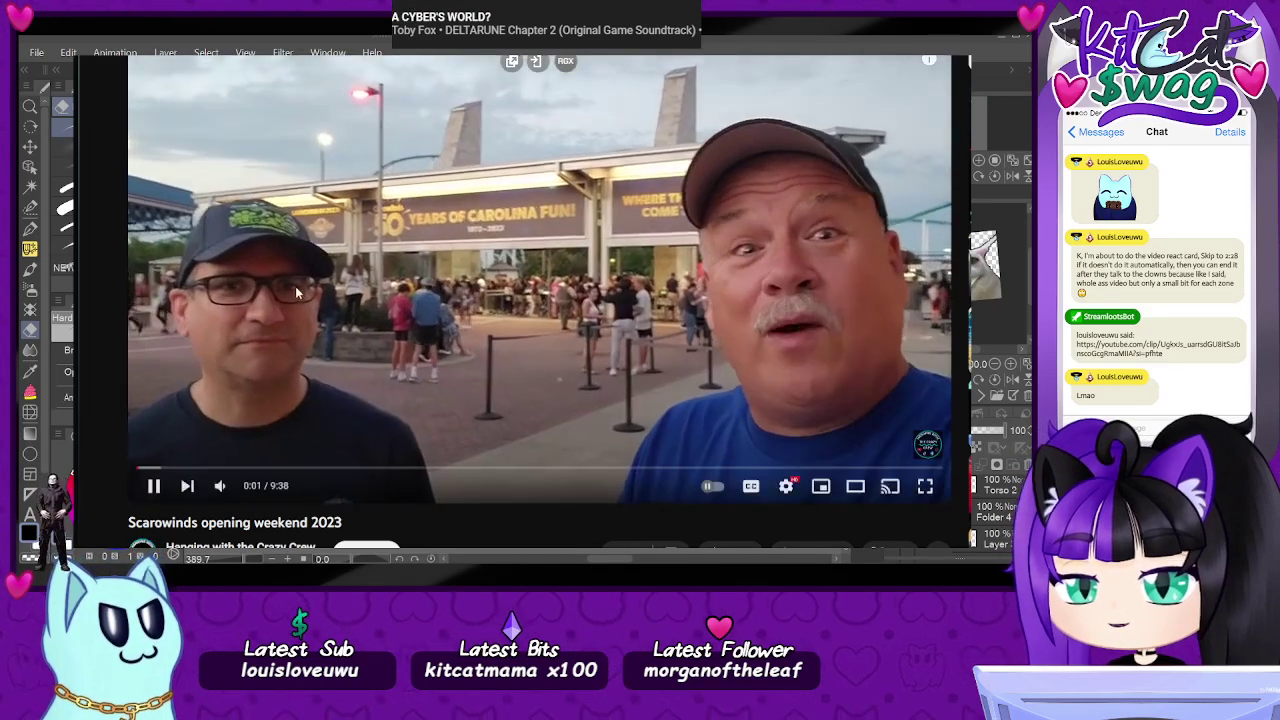
pyautogui.click(153, 486)
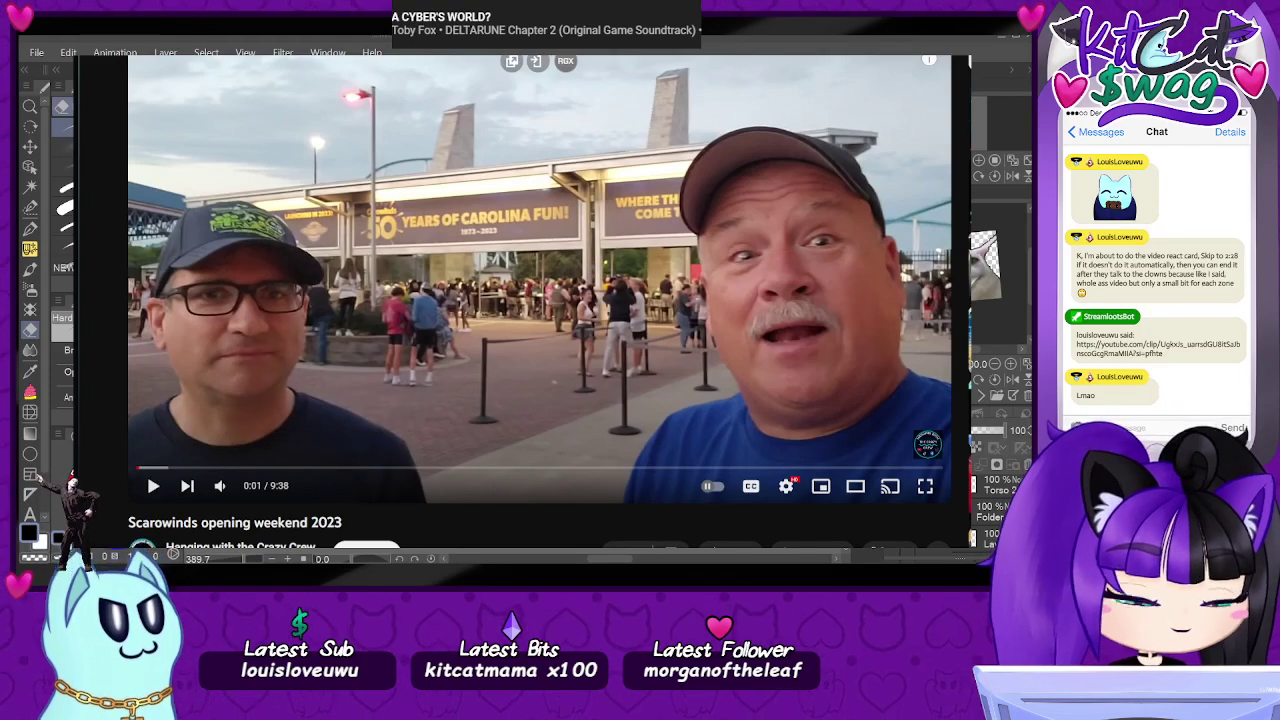
pyautogui.hotkey('alt', 'Tab')
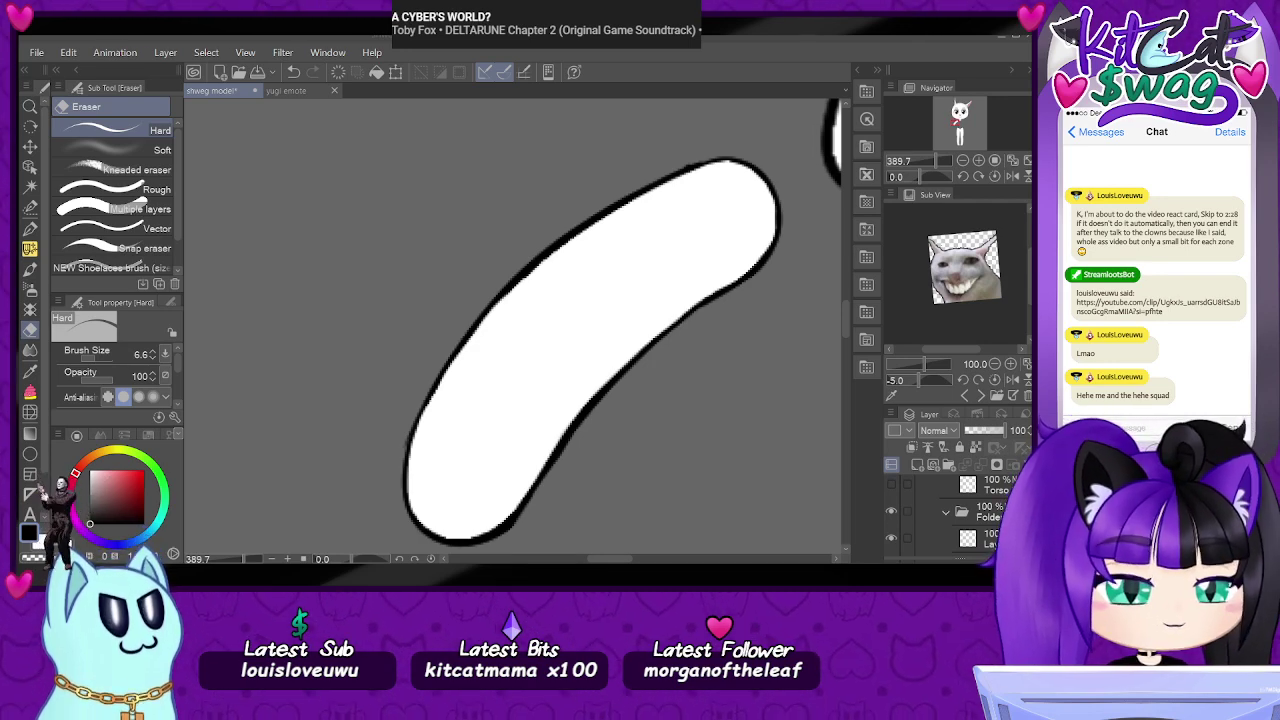
# - Watch the shared Scarowinds clip in the browser, replaying it from its start, and return to Clip Studio Paint
pyautogui.hotkey('alt', 'Tab')
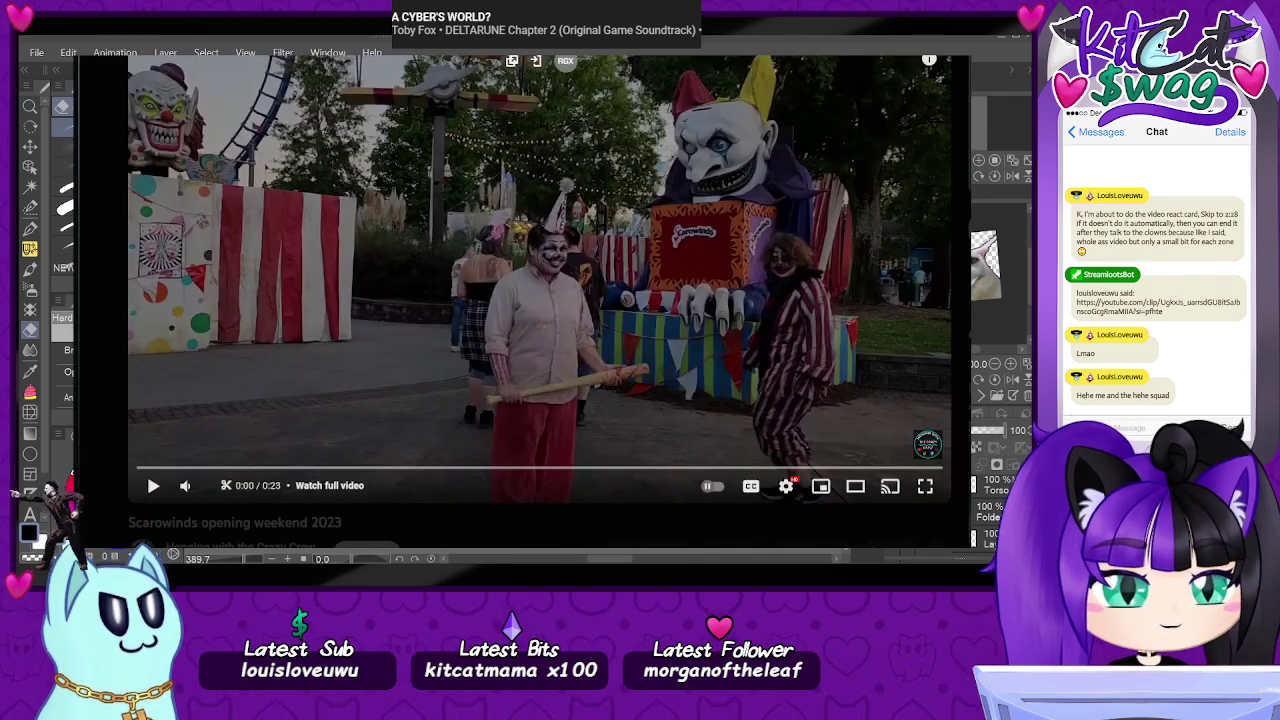
pyautogui.click(586, 460)
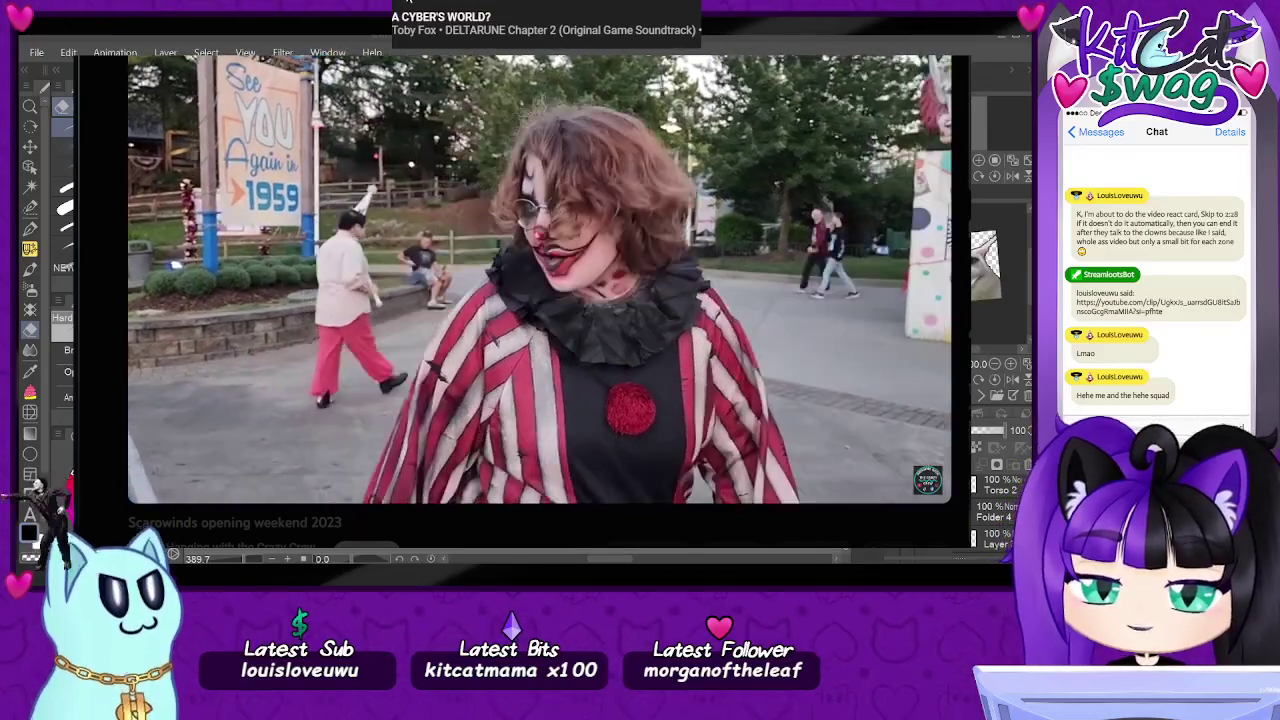
pyautogui.press('space')
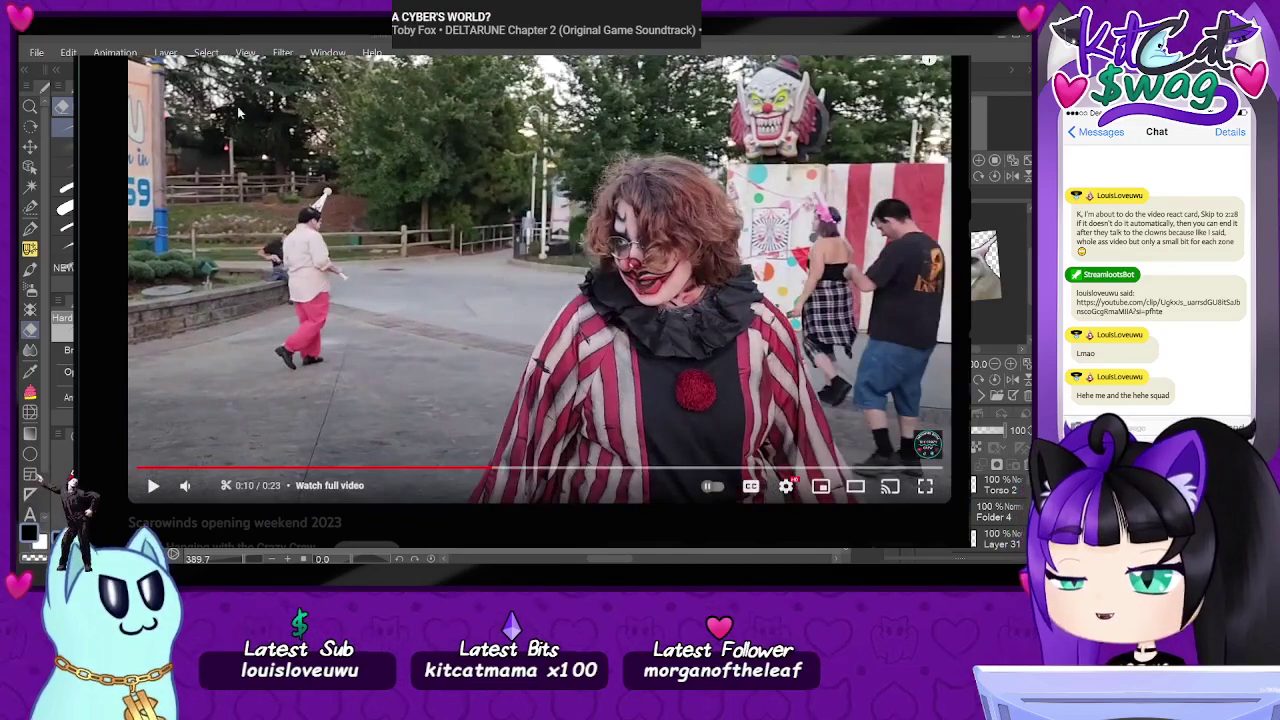
pyautogui.click(148, 482)
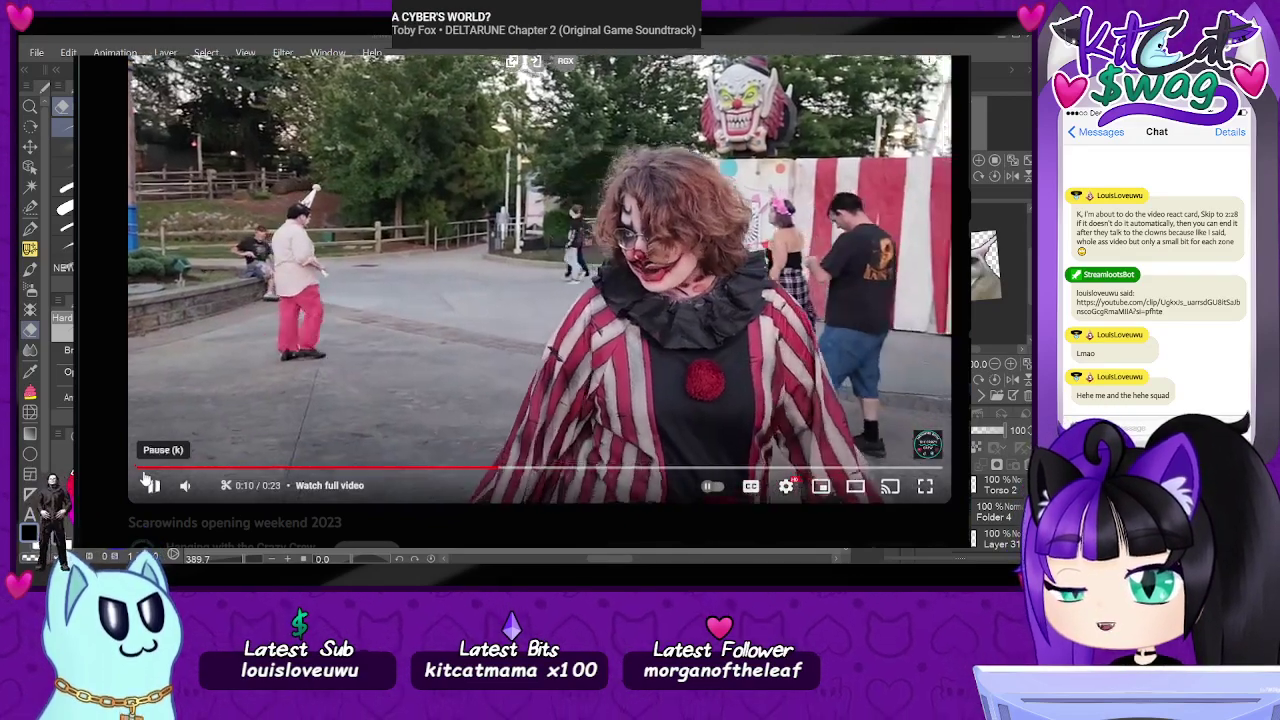
pyautogui.click(145, 467)
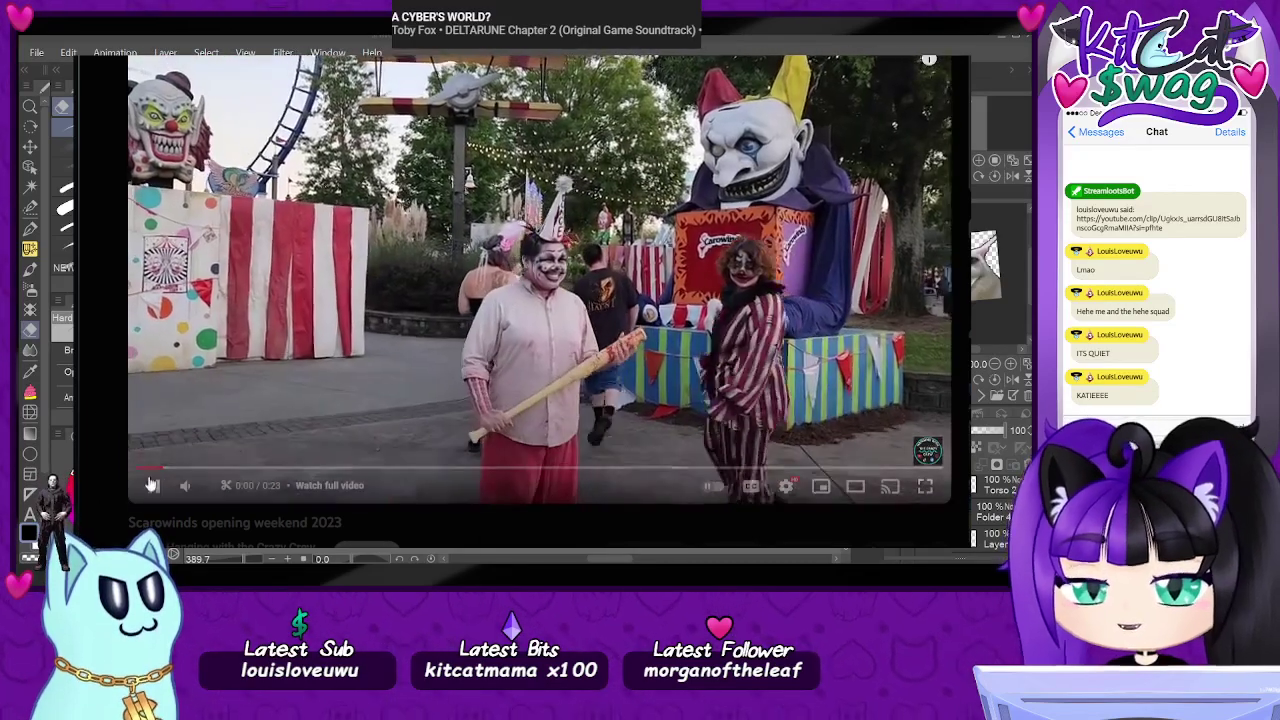
pyautogui.click(153, 487)
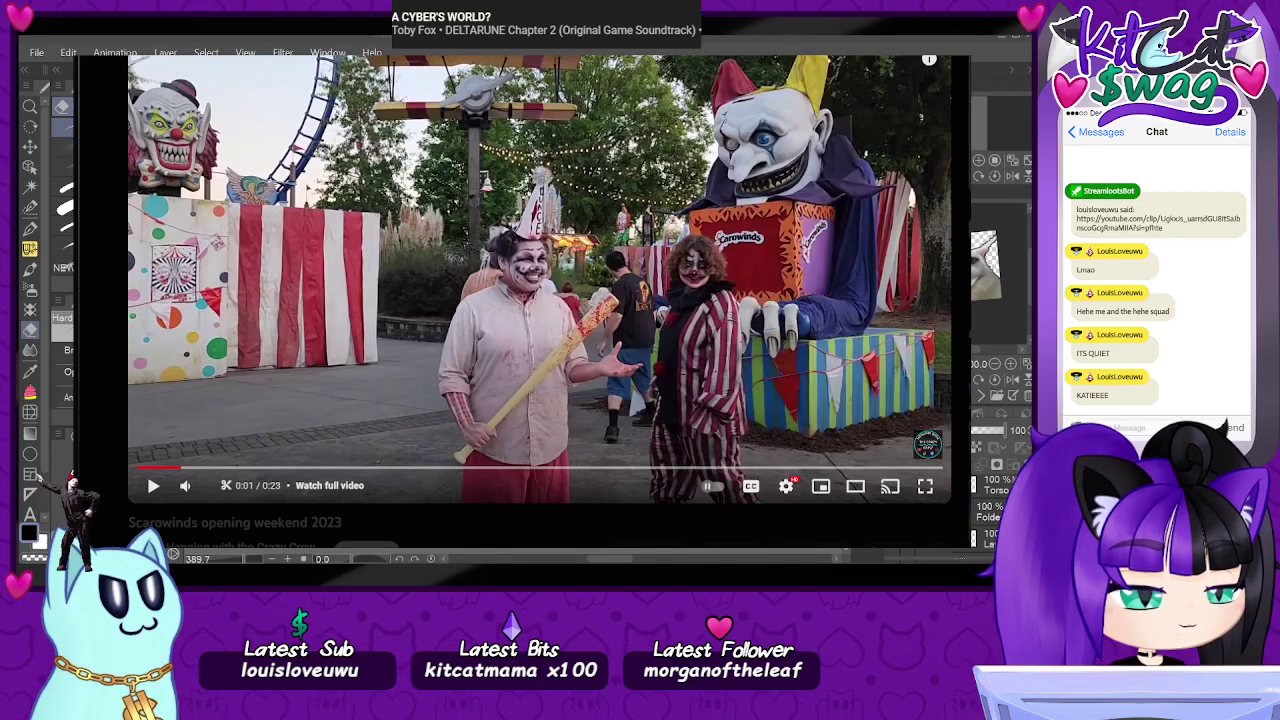
pyautogui.hotkey('alt', 'Tab')
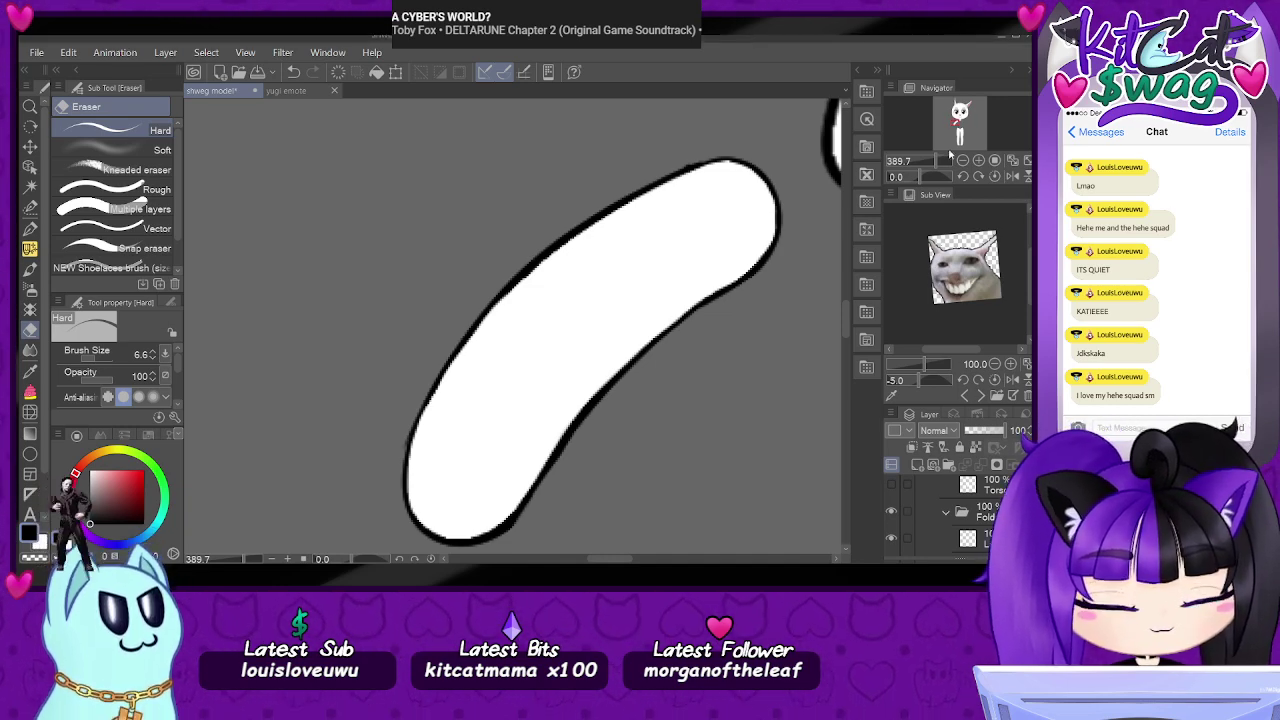
# - Hide the upper arm's white fill layer and toggle the black line layer to check each shape separately
pyautogui.moveTo(937, 161); pyautogui.dragTo(932, 161)
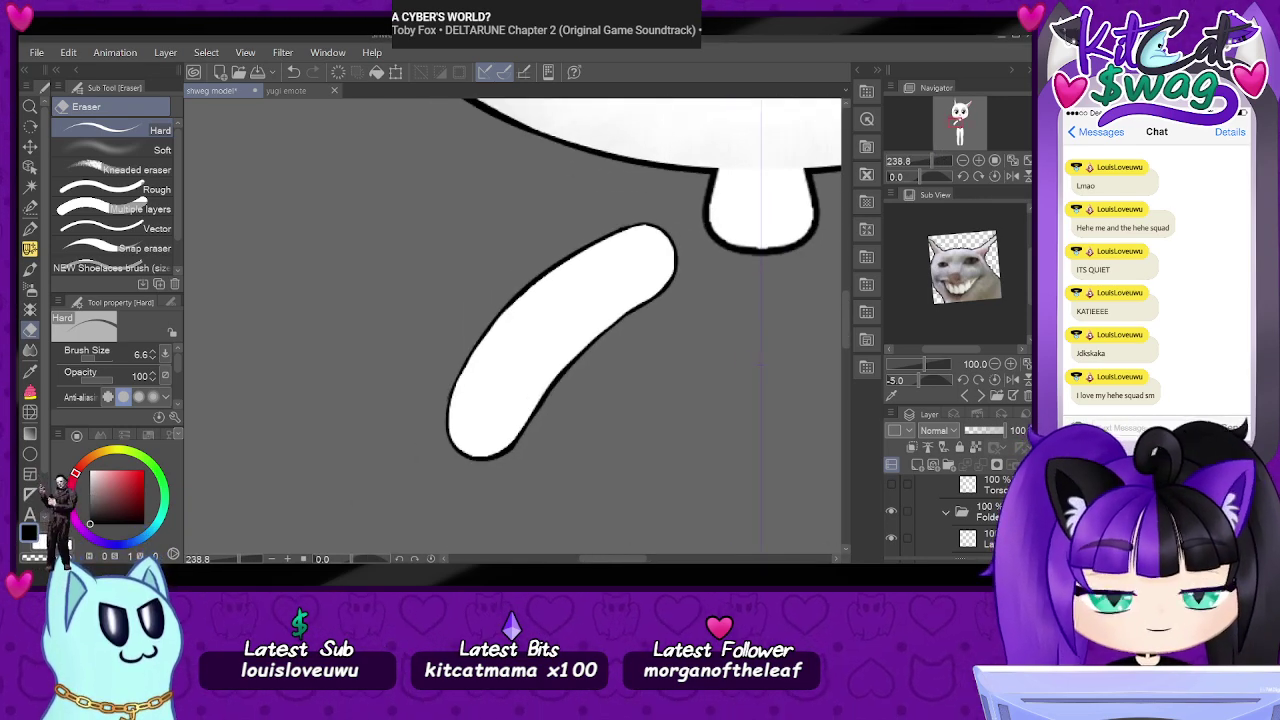
pyautogui.scroll(-3, 950, 516)
pyautogui.scroll(-1, 950, 516)
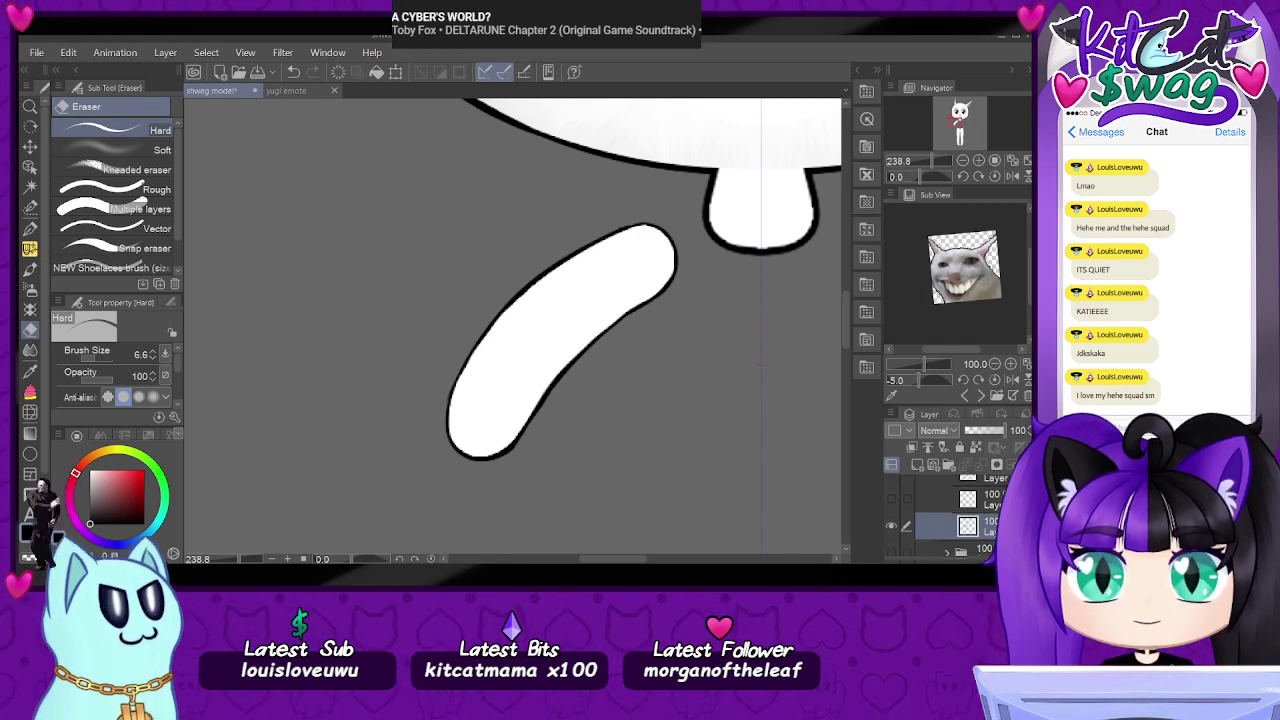
pyautogui.click(891, 526)
pyautogui.scroll(3, 918, 526)
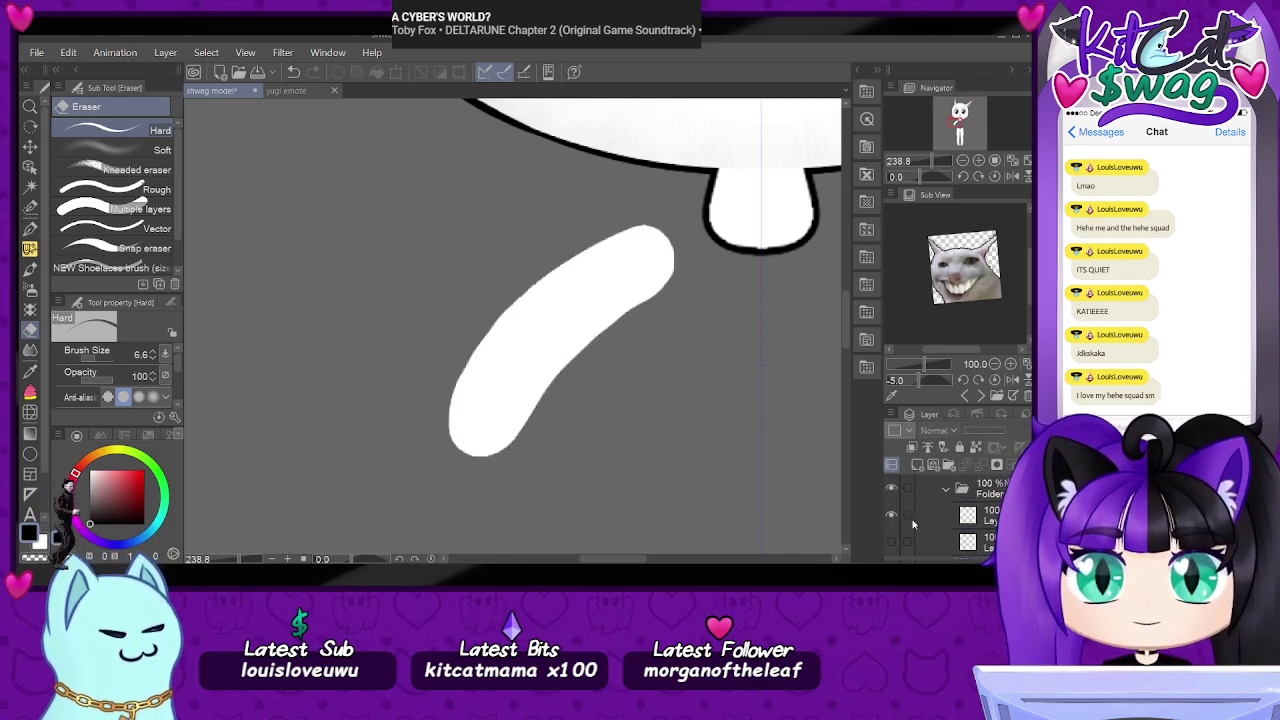
pyautogui.click(896, 516)
pyautogui.scroll(-3, 897, 517)
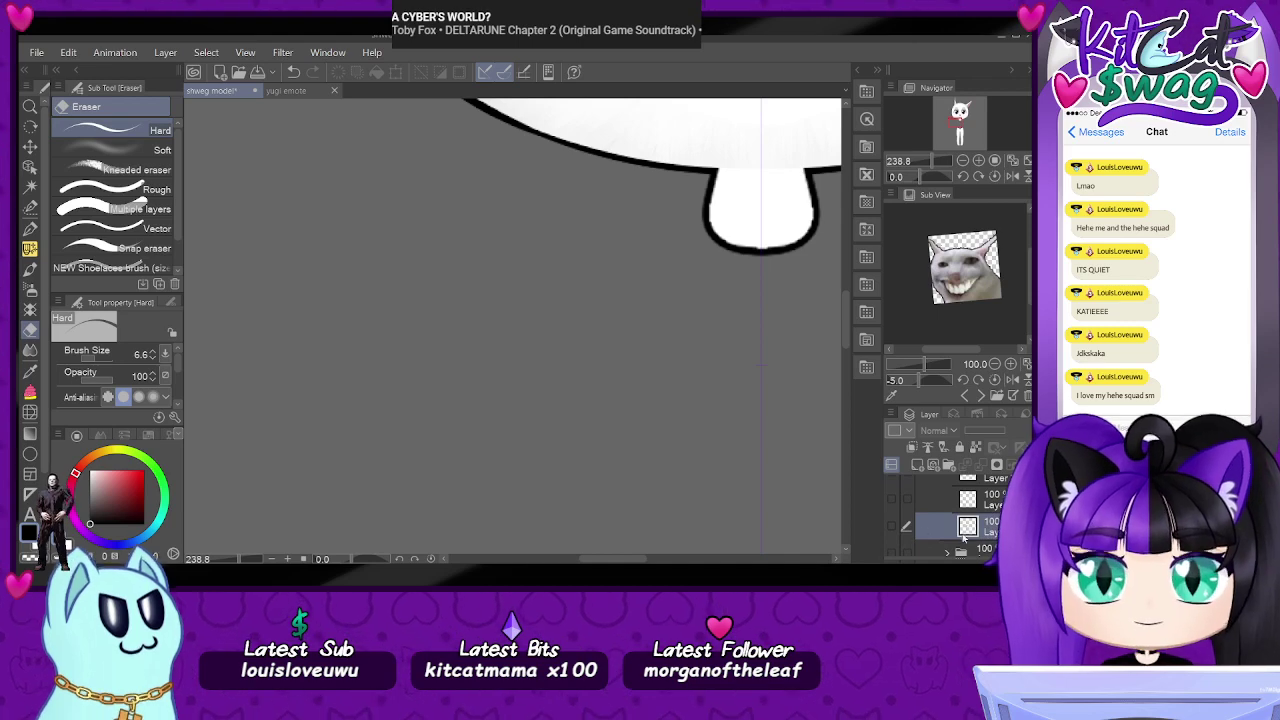
pyautogui.click(893, 527)
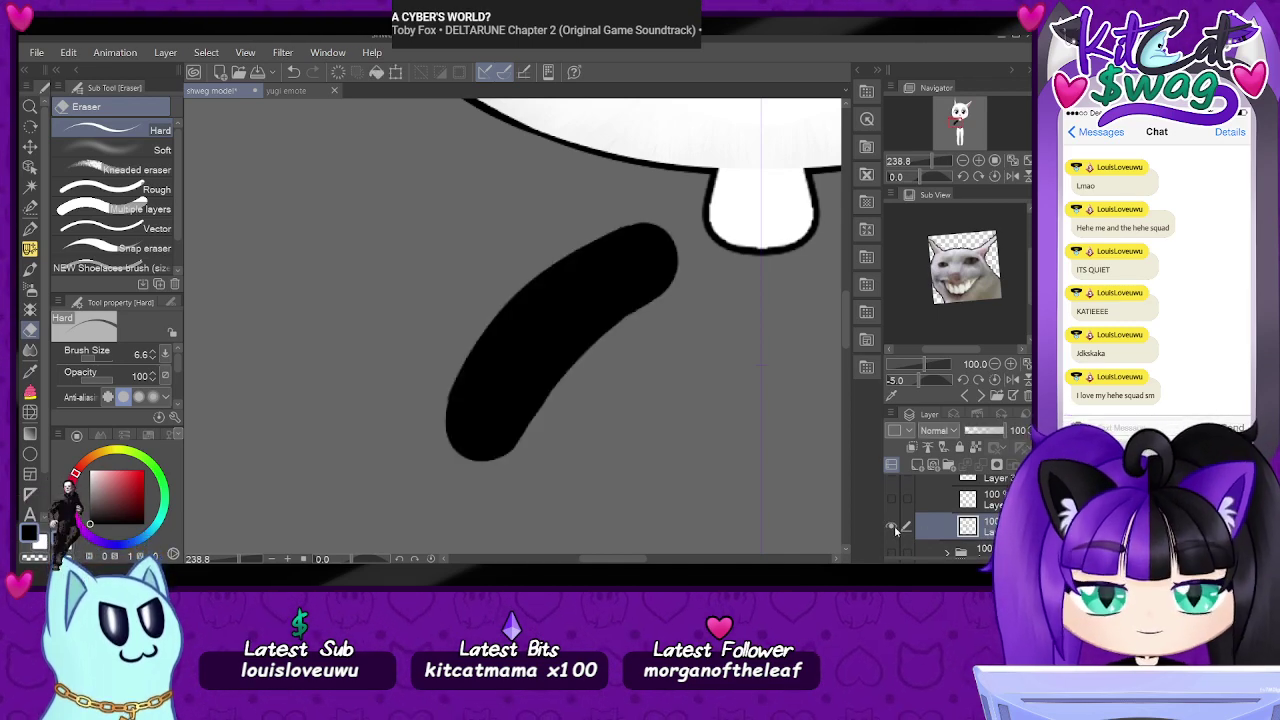
# - Show the forearm line layer and hide the black upper arm so the forearm outline stands alone
pyautogui.scroll(4, 474, 440)
pyautogui.scroll(-2, 471, 440)
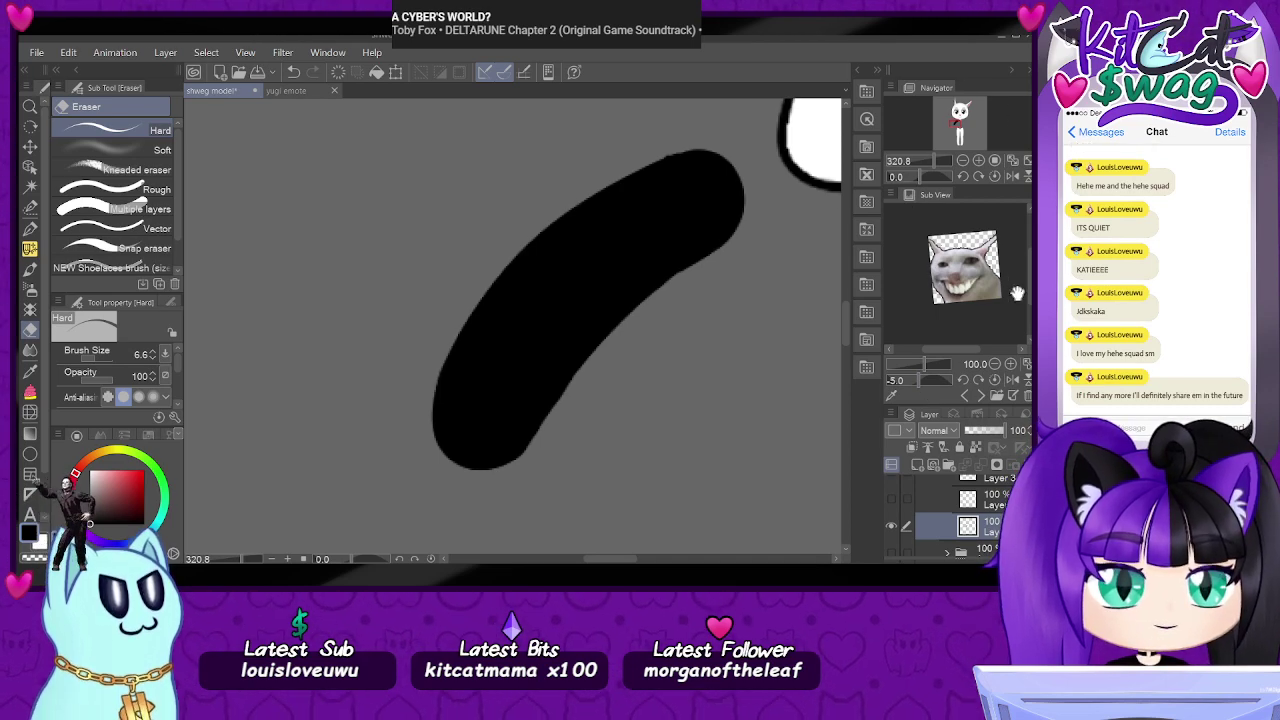
pyautogui.moveTo(937, 160); pyautogui.dragTo(933, 160)
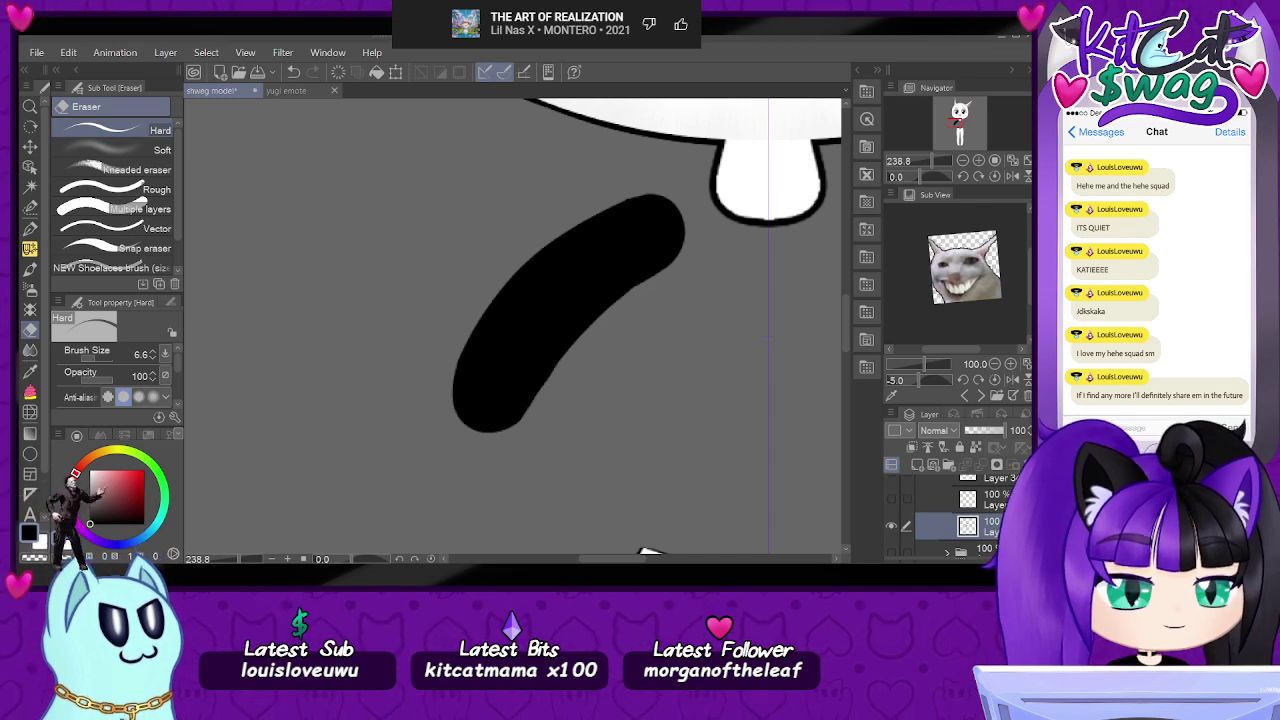
pyautogui.moveTo(933, 161); pyautogui.dragTo(930, 163)
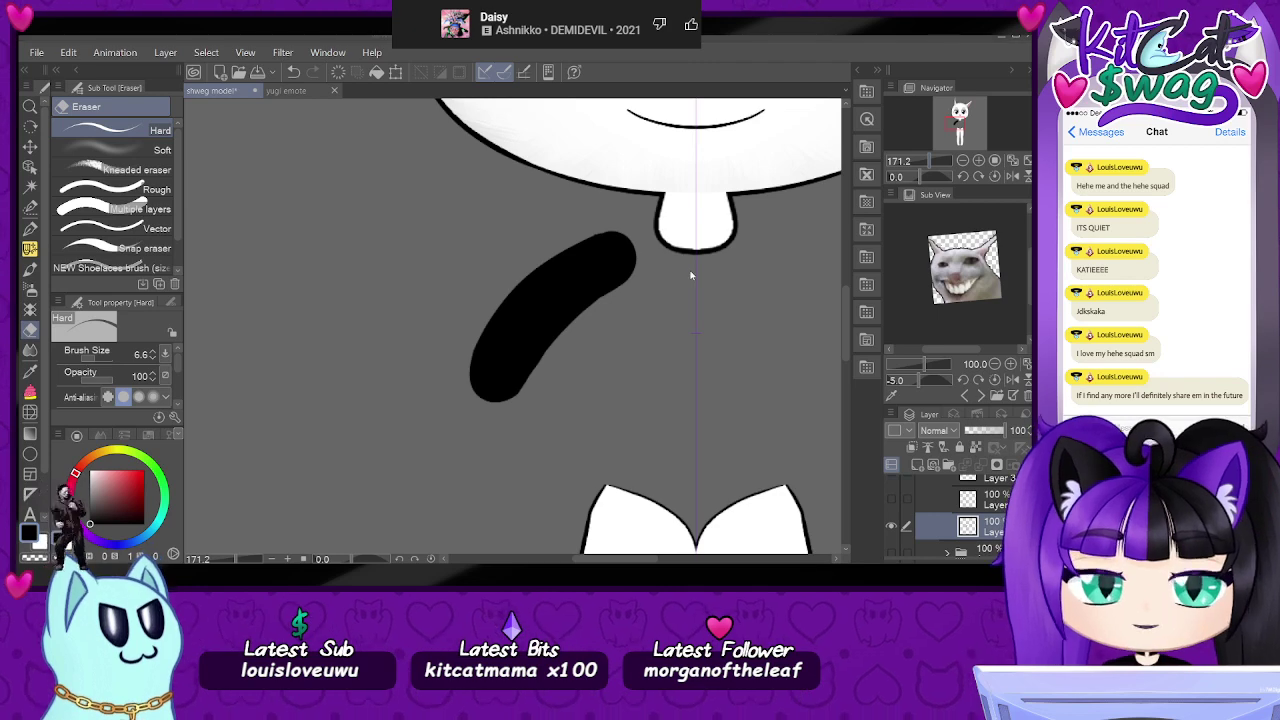
pyautogui.click(892, 503)
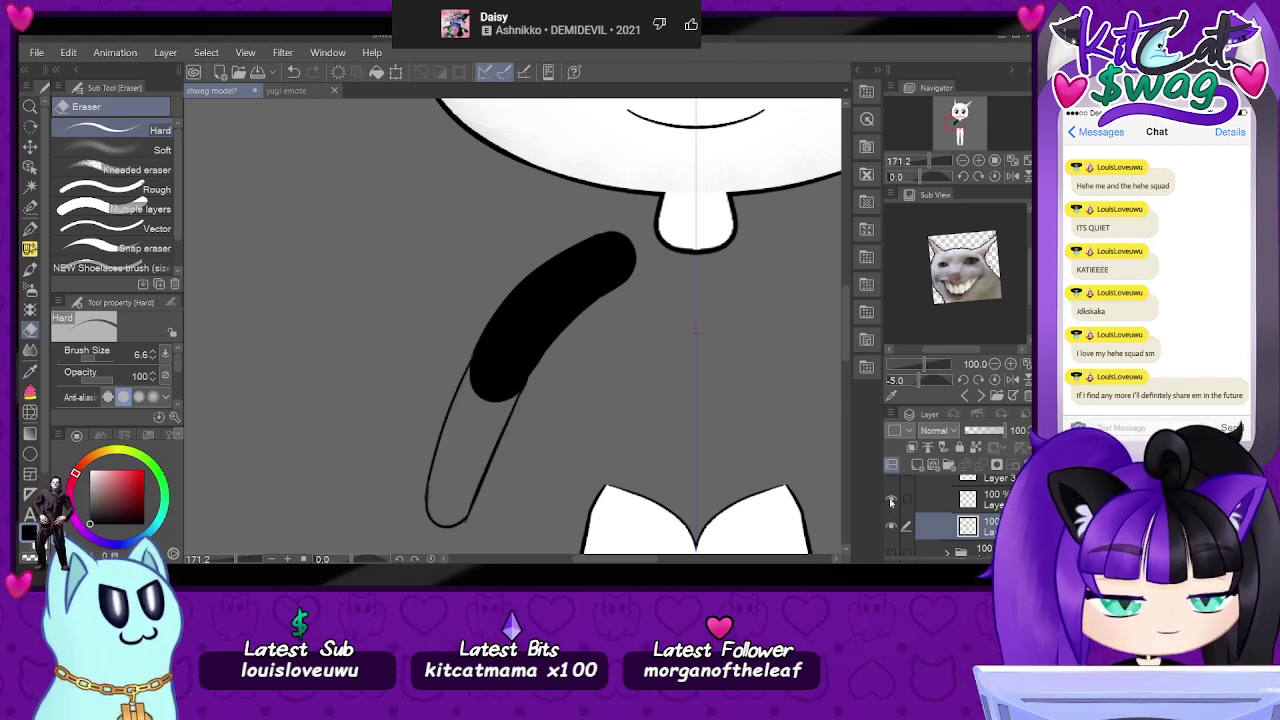
pyautogui.click(890, 526)
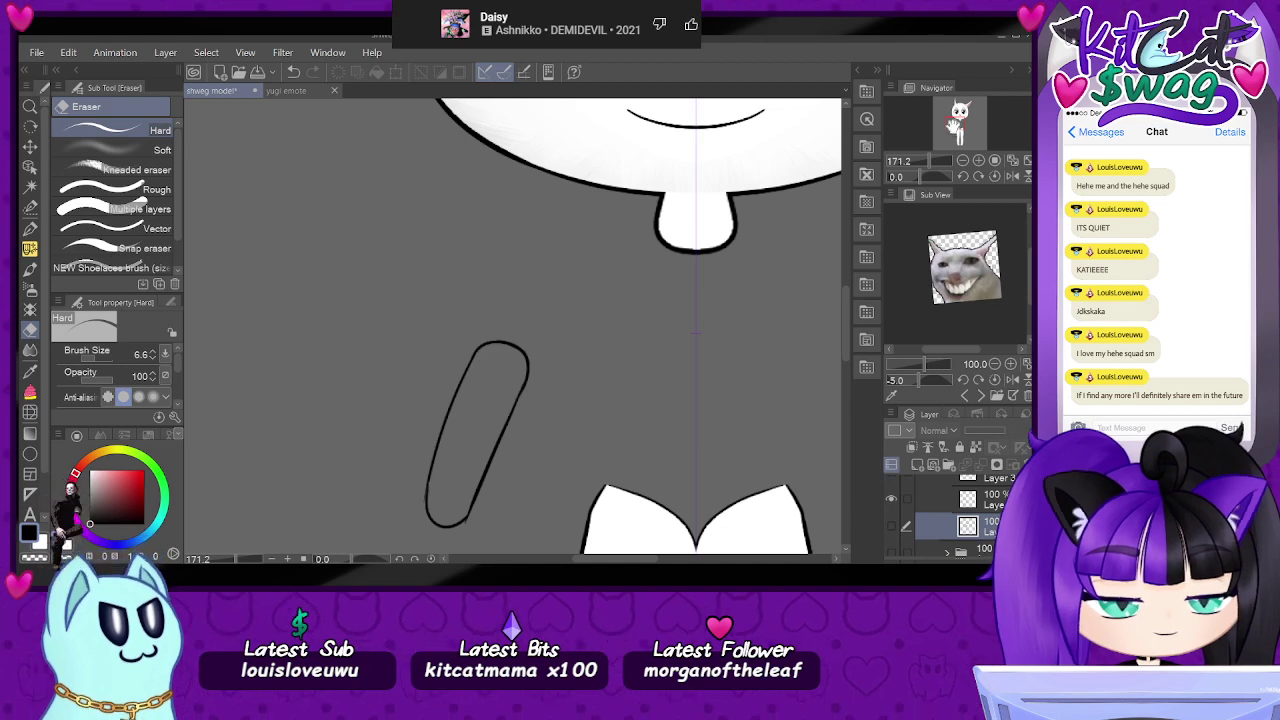
pyautogui.moveTo(955, 126); pyautogui.dragTo(955, 130)
pyautogui.scroll(2, 549, 297)
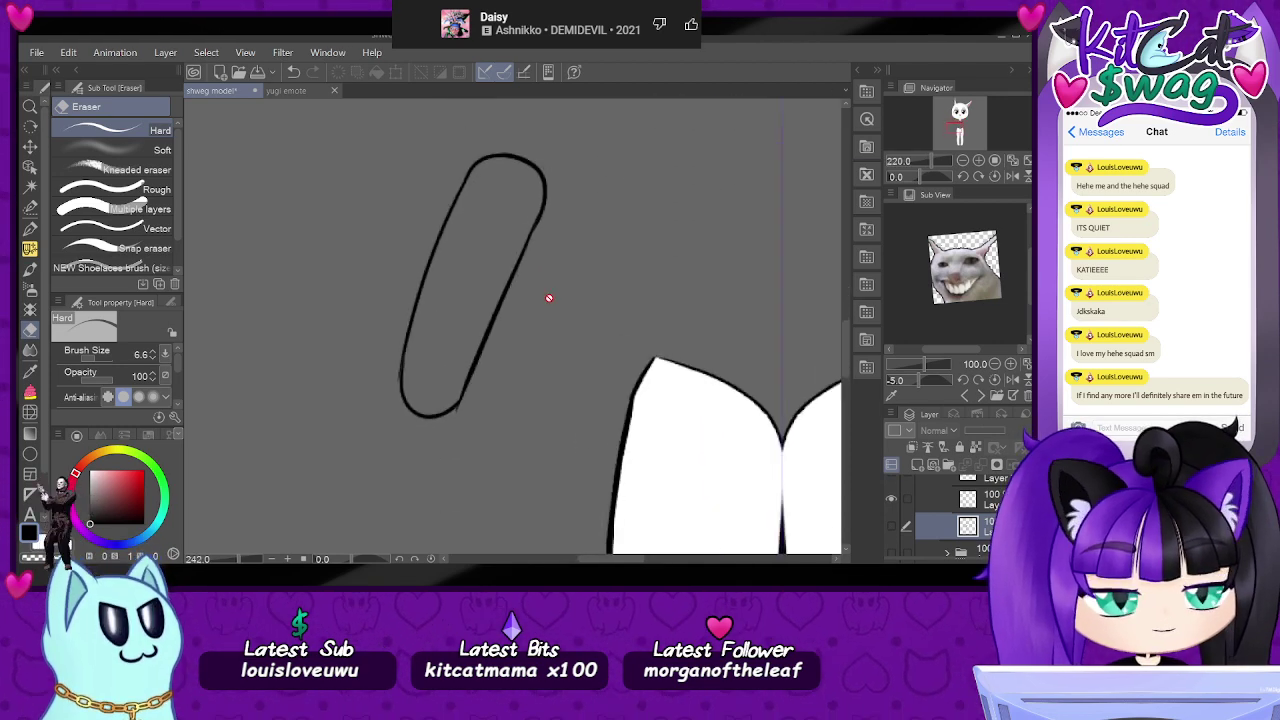
pyautogui.scroll(3, 957, 517)
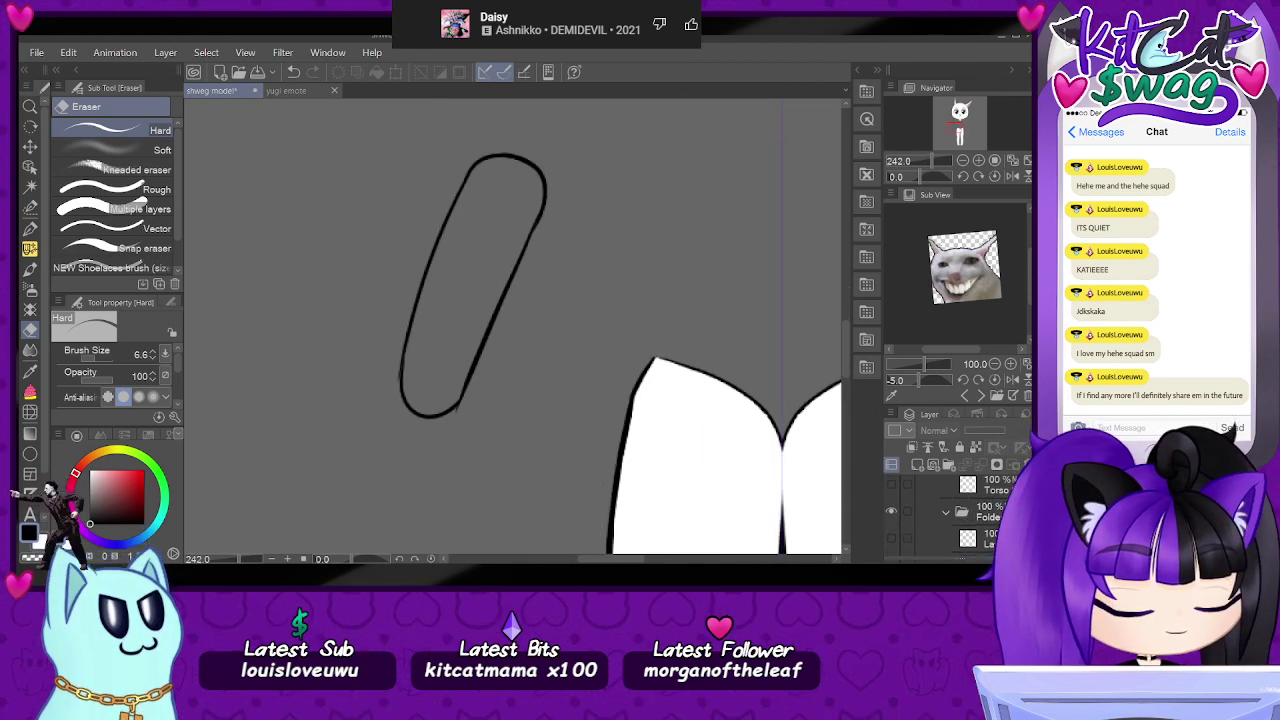
pyautogui.scroll(-2, 957, 517)
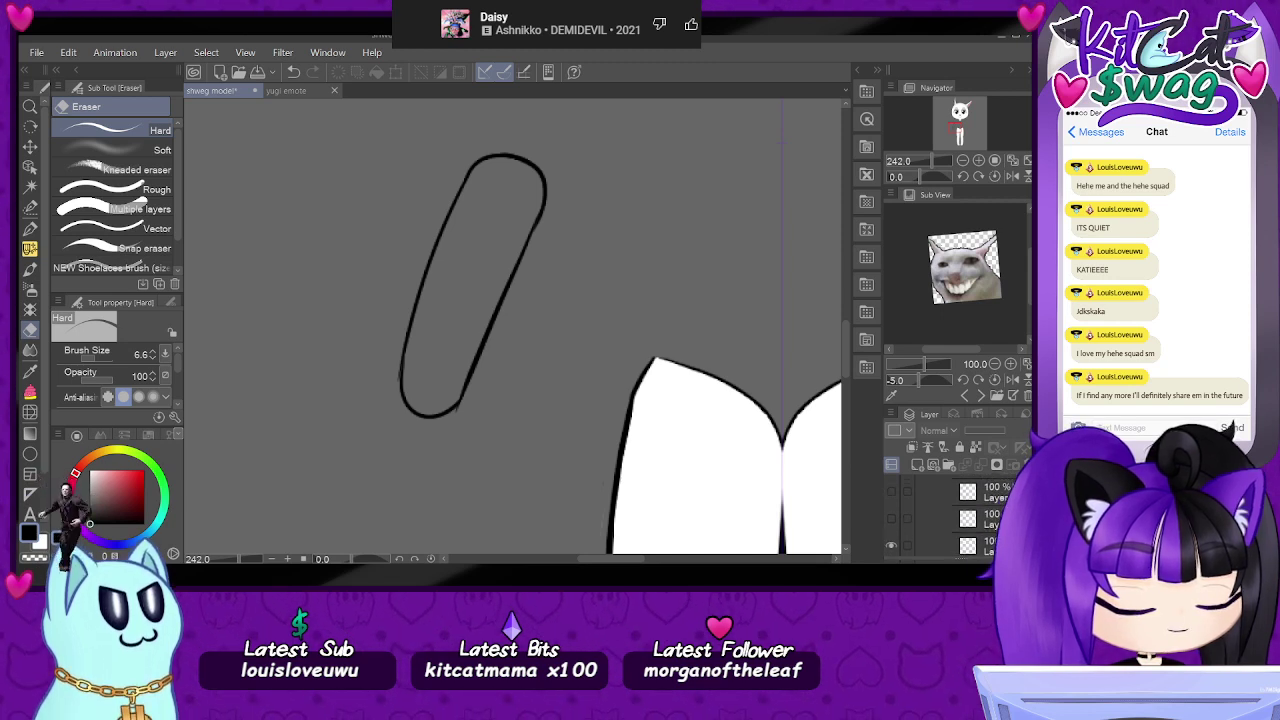
# - Select the inside of the forearm outline and paint it white on the forearm's fill layer with the Turnip pen, leaving nothing selected
pyautogui.click(968, 497)
pyautogui.click(892, 492)
pyautogui.click(892, 492)
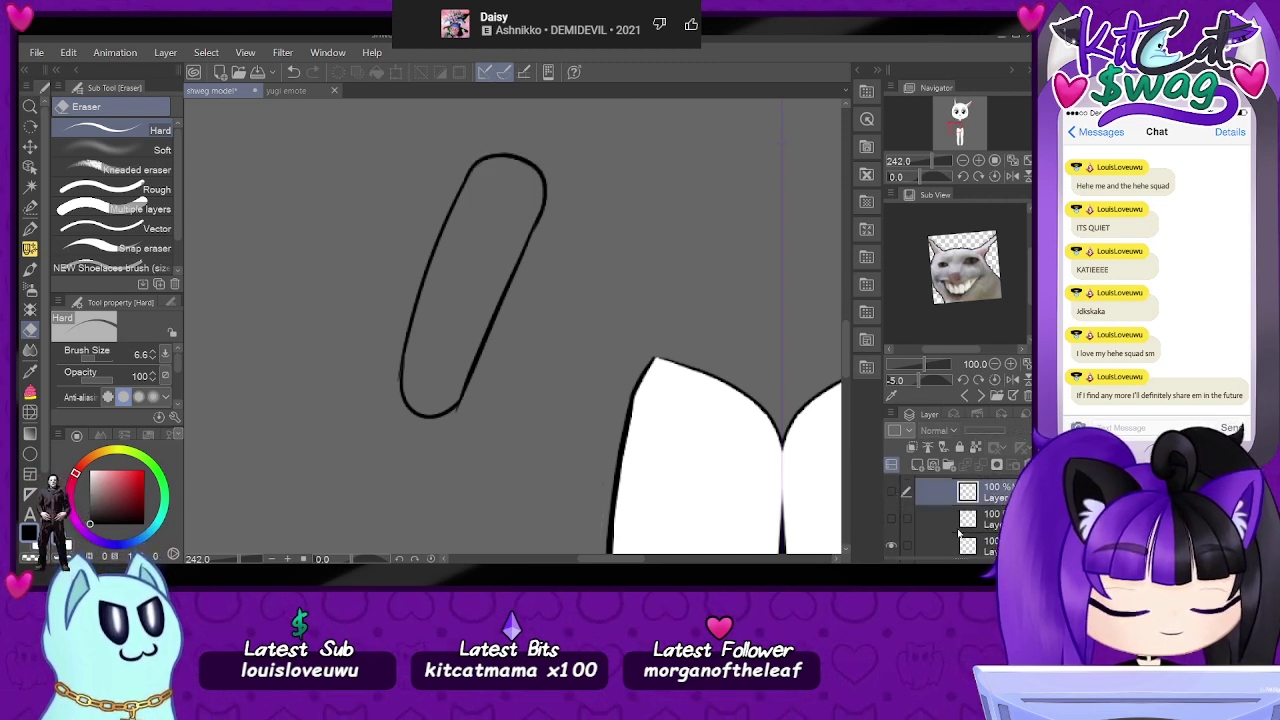
pyautogui.click(959, 526)
pyautogui.press('w')
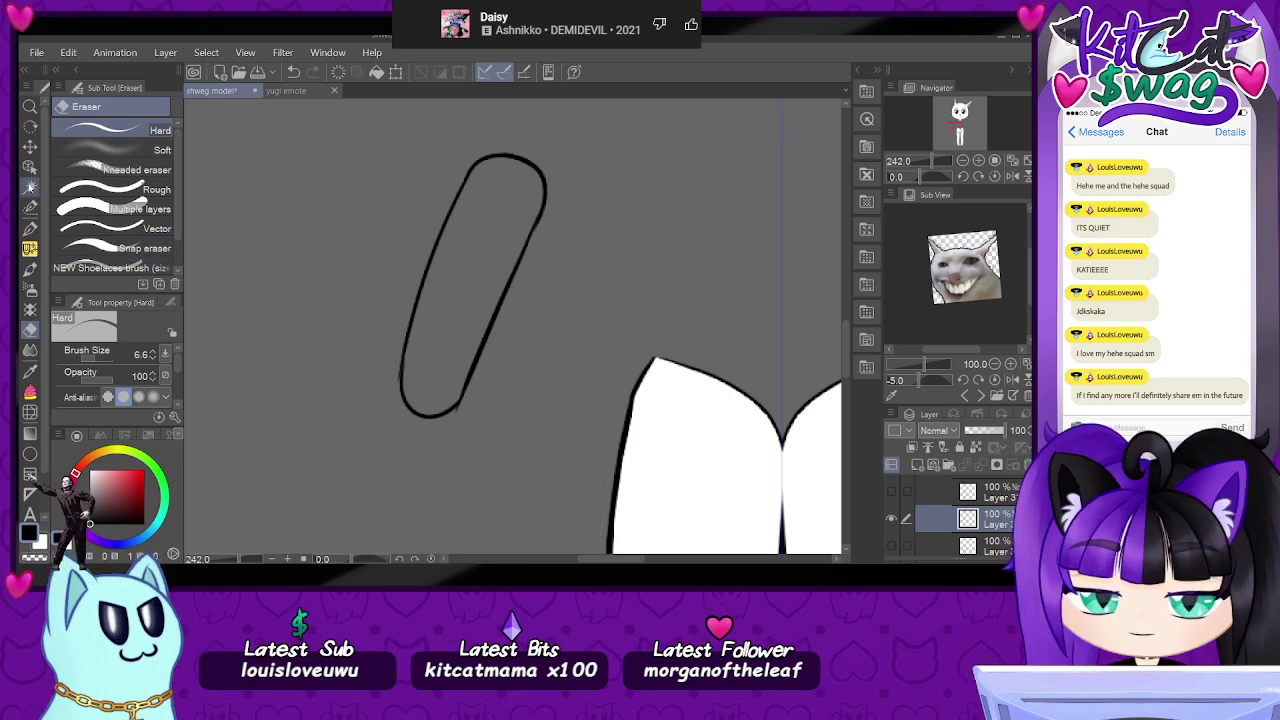
pyautogui.click(493, 256)
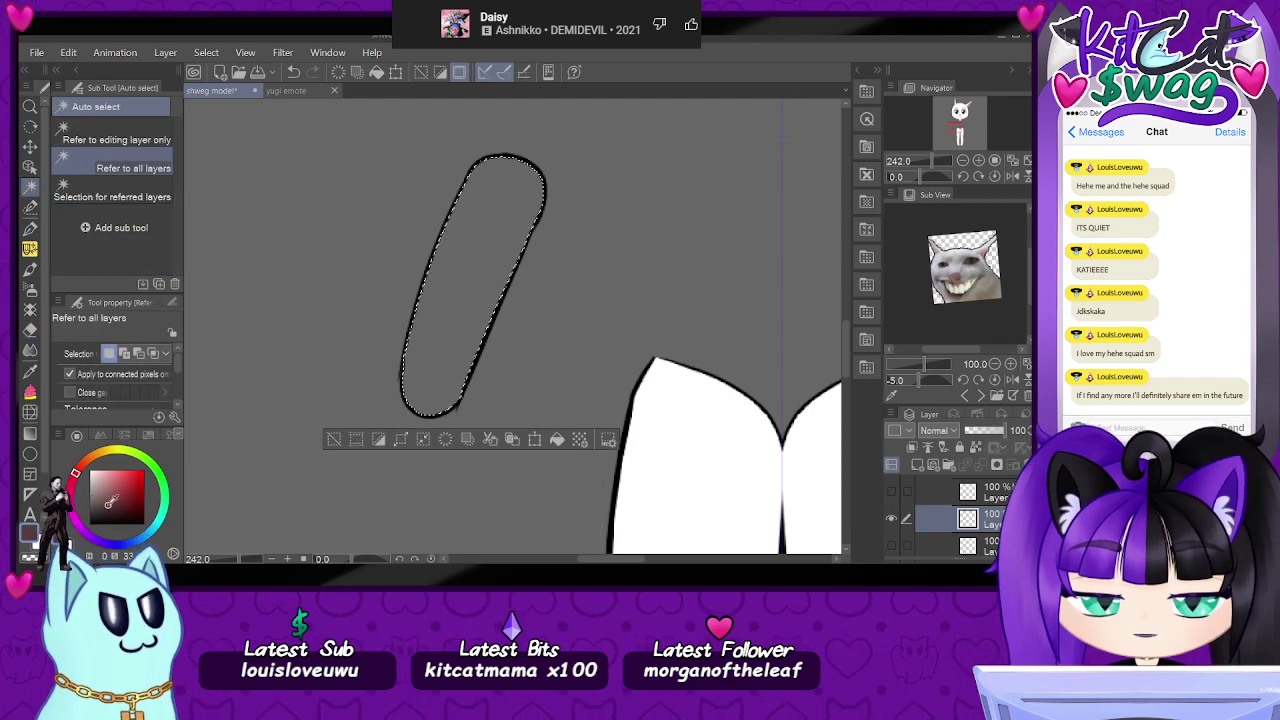
pyautogui.click(30, 228)
pyautogui.click(118, 149)
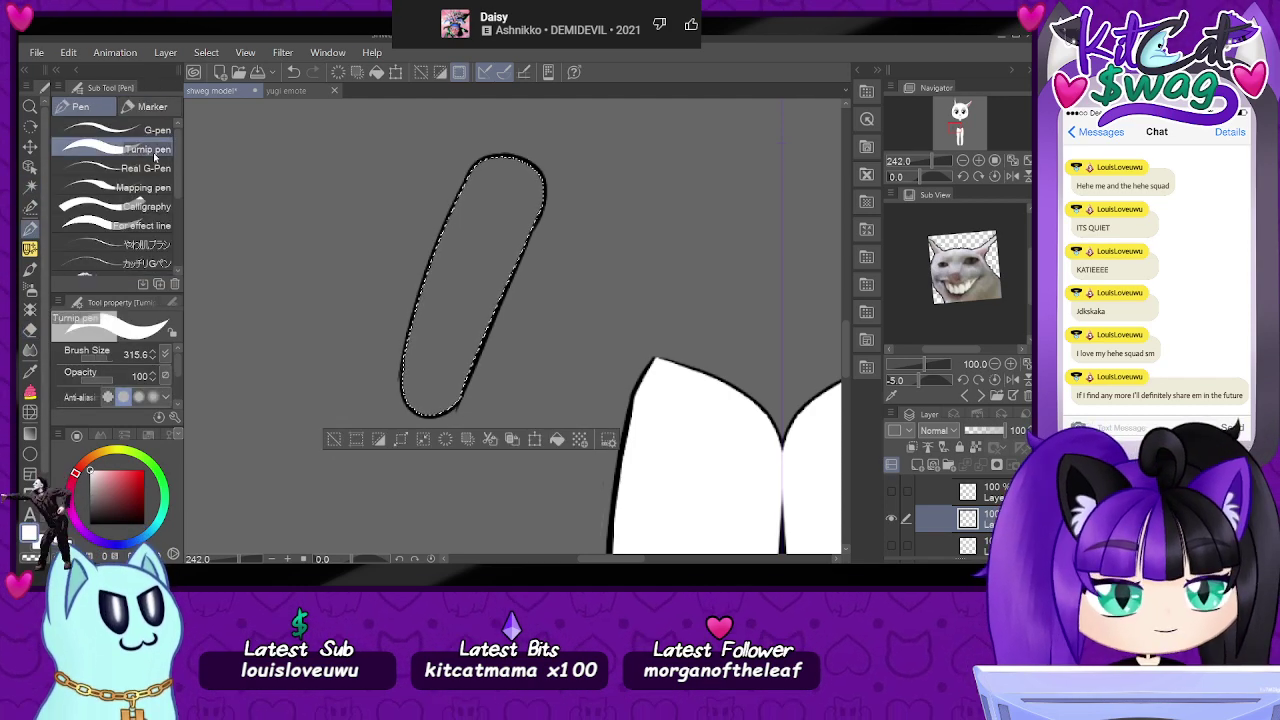
pyautogui.moveTo(491, 231); pyautogui.dragTo(425, 590)
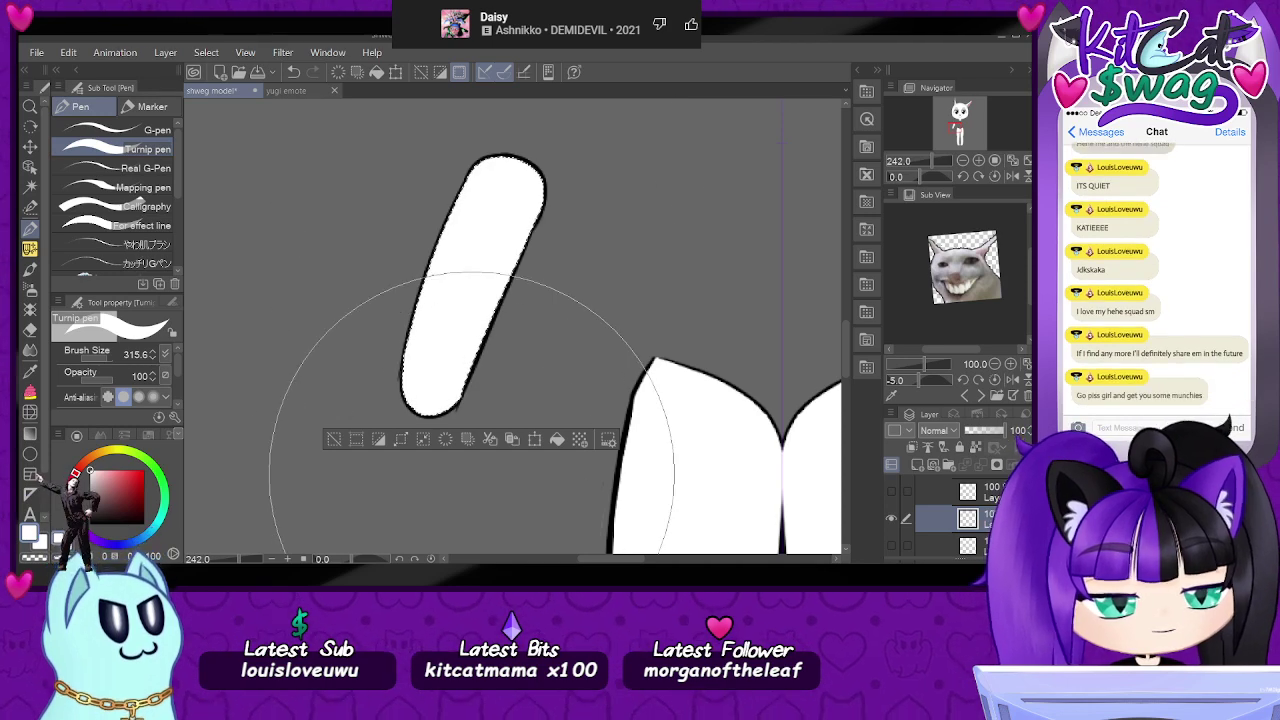
pyautogui.hotkey('ctrl', 'd')
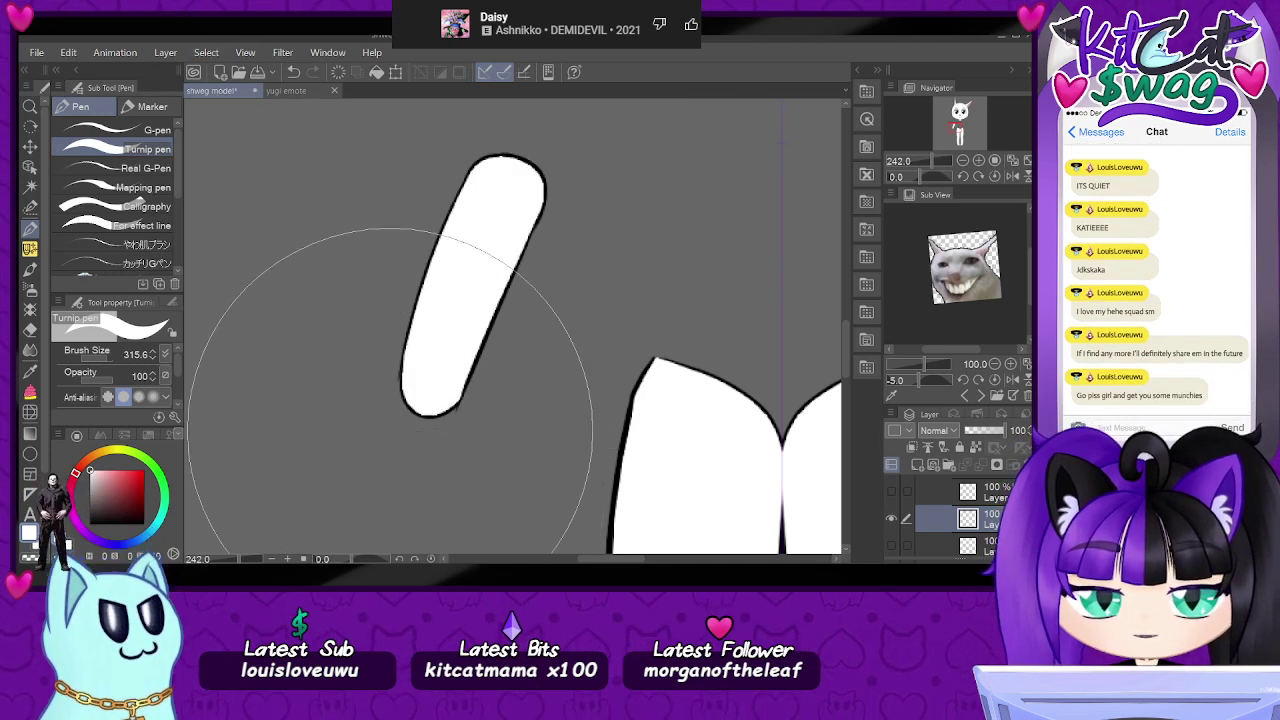
# - Erase the stray line bits beside the forearm's lower end with the Hard eraser and inspect its upper end
pyautogui.scroll(2, 390, 420)
pyautogui.scroll(3, 484, 380)
pyautogui.scroll(-2, 408, 350)
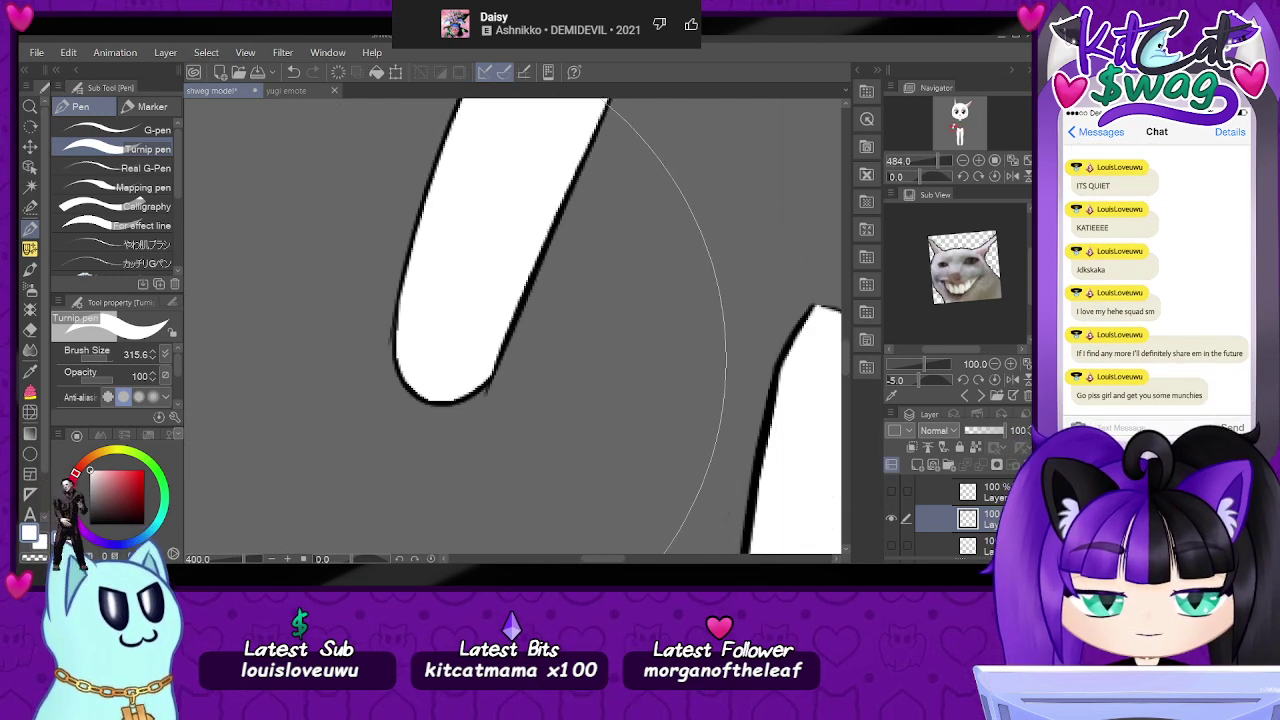
pyautogui.press('e')
pyautogui.scroll(1, 432, 390)
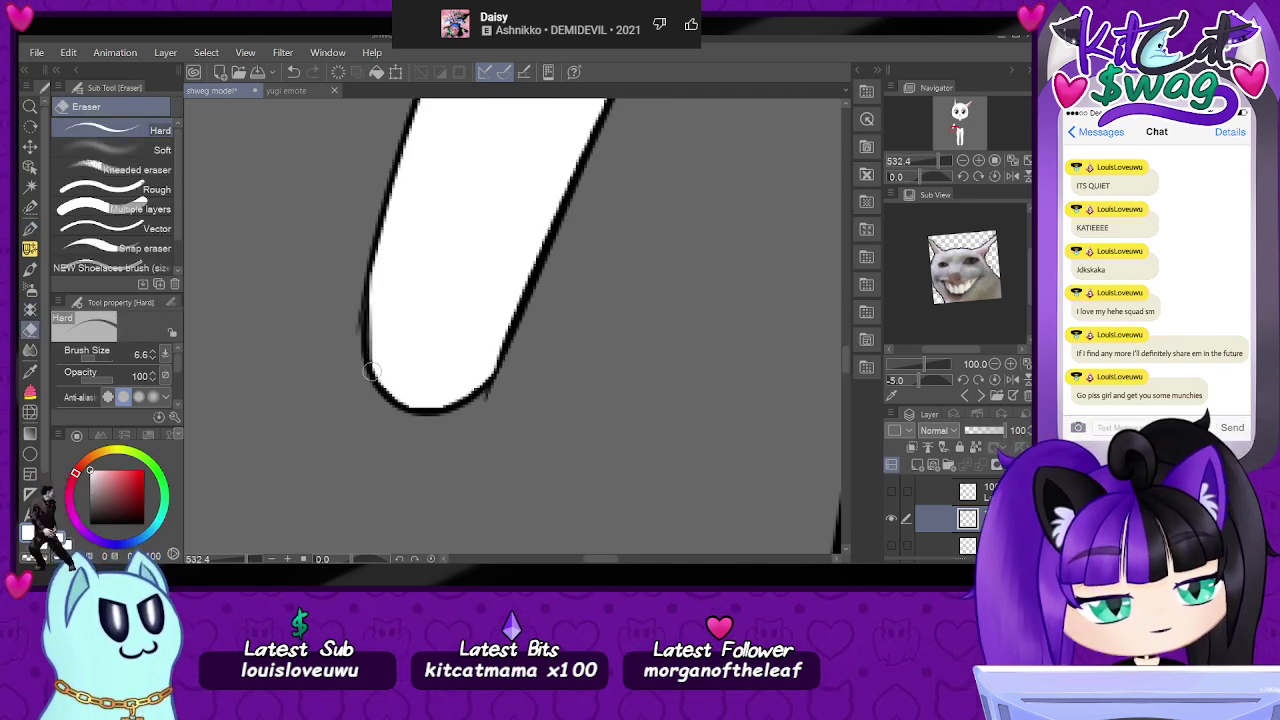
pyautogui.moveTo(364, 360); pyautogui.dragTo(367, 320)
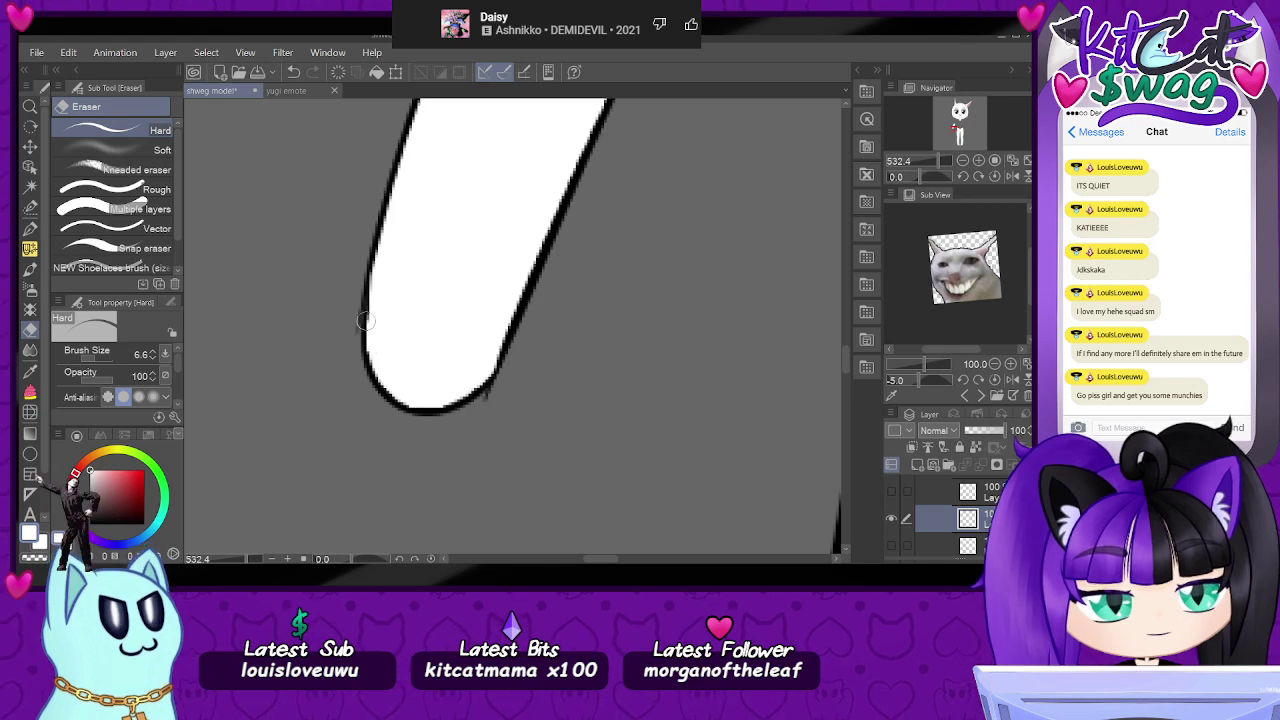
pyautogui.moveTo(956, 133); pyautogui.dragTo(954, 129)
pyautogui.moveTo(918, 177); pyautogui.dragTo(907, 181)
pyautogui.moveTo(953, 128); pyautogui.dragTo(952, 126)
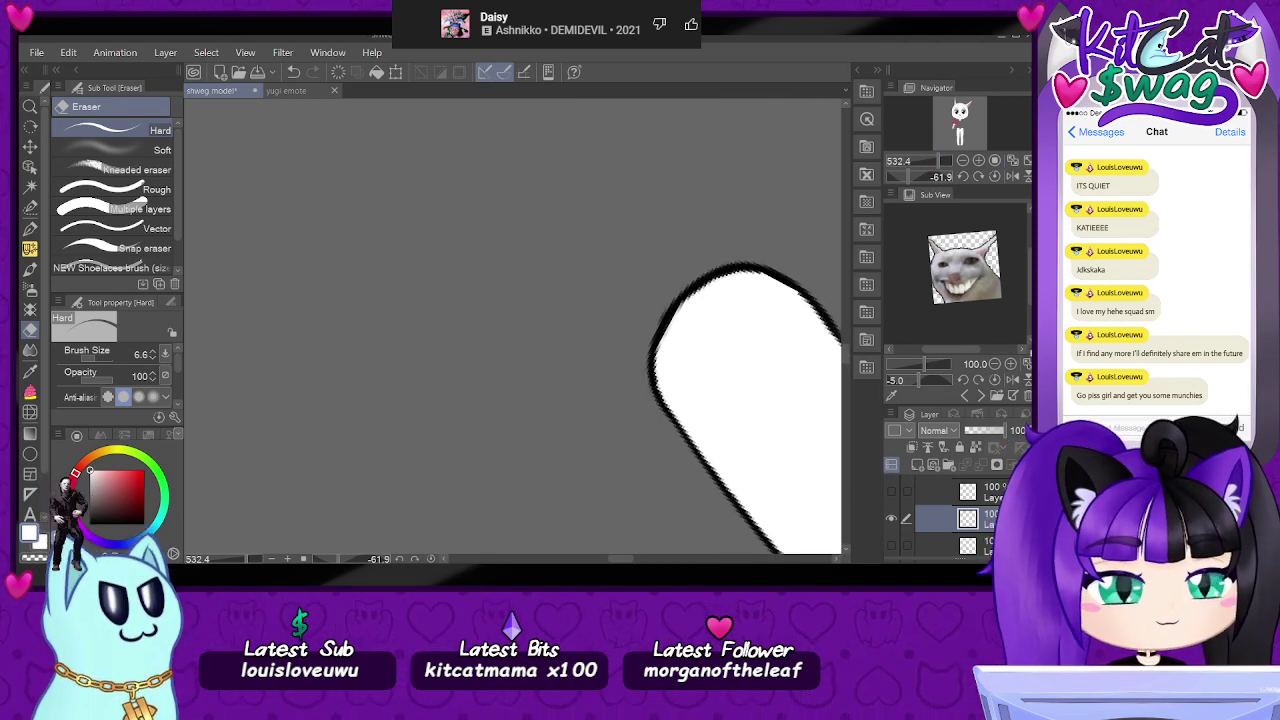
pyautogui.click(979, 176)
pyautogui.moveTo(946, 162); pyautogui.dragTo(955, 128)
# - Clean the remaining rough spots on both sides of the forearm's rounded lower tip with the Hard eraser
pyautogui.scroll(1, 424, 379)
pyautogui.scroll(7, 503, 294)
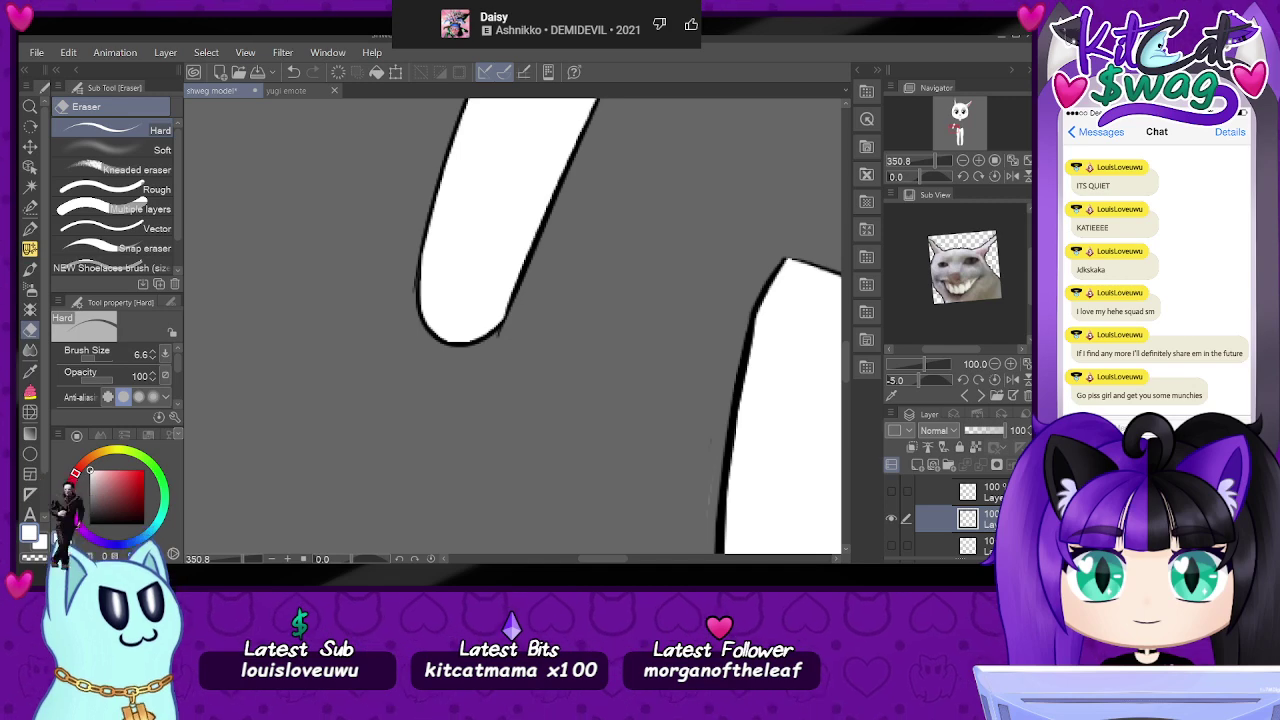
pyautogui.scroll(2, 469, 305)
pyautogui.scroll(1, 469, 305)
pyautogui.moveTo(404, 246); pyautogui.dragTo(399, 340)
pyautogui.moveTo(575, 367); pyautogui.dragTo(548, 396)
pyautogui.moveTo(930, 162); pyautogui.dragTo(928, 162)
pyautogui.scroll(1, 754, 187)
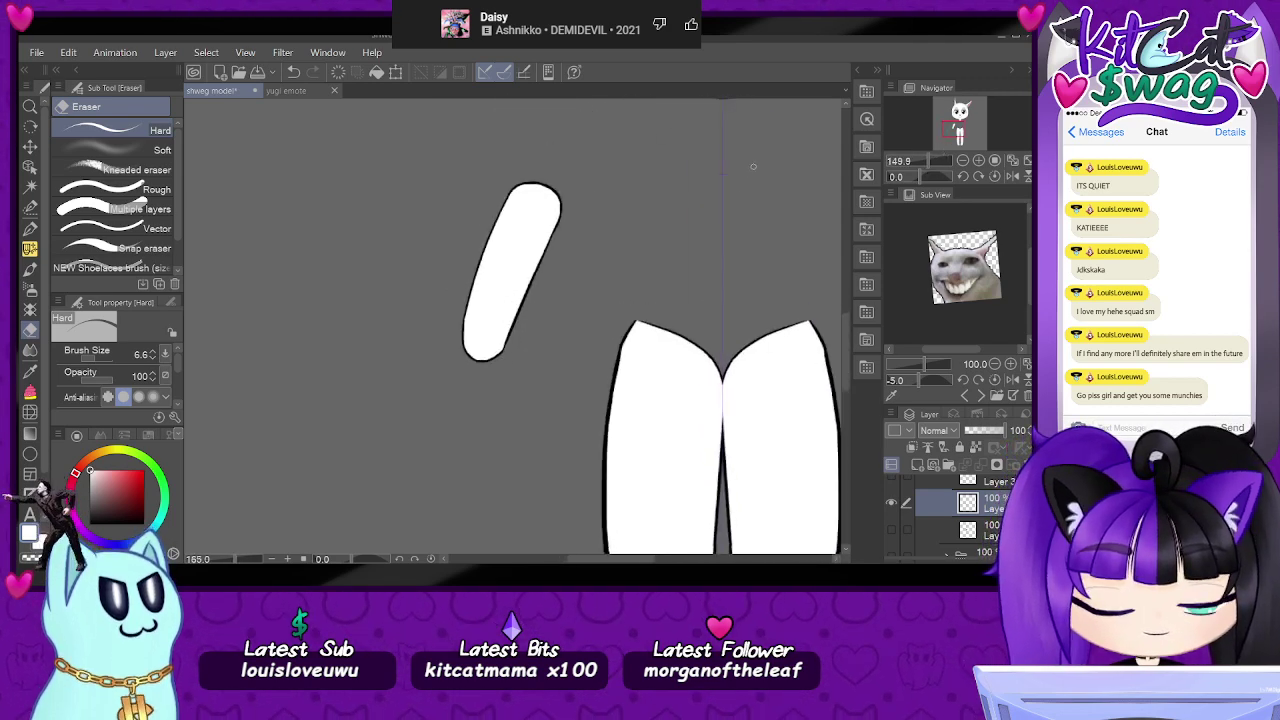
# - Check the white forearm without its lines, hide the white fill, and fill the forearm outline layer solid black
pyautogui.click(891, 503)
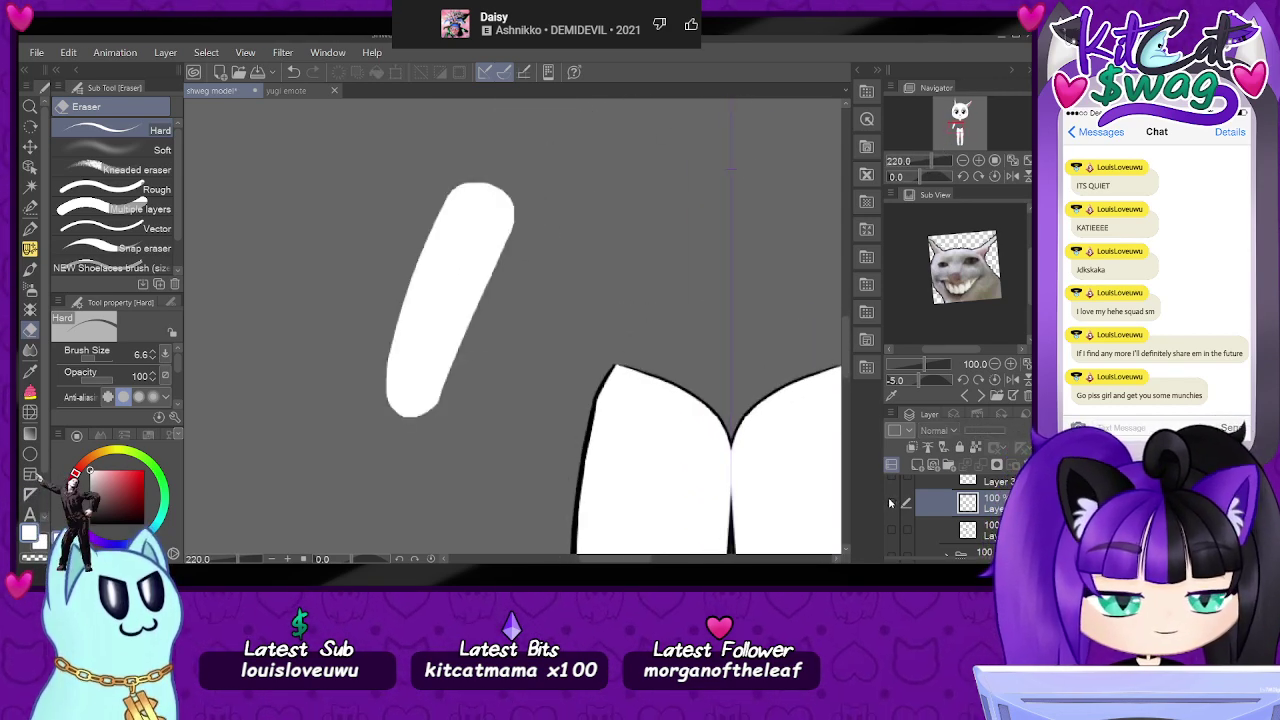
pyautogui.click(891, 503)
pyautogui.scroll(2, 940, 515)
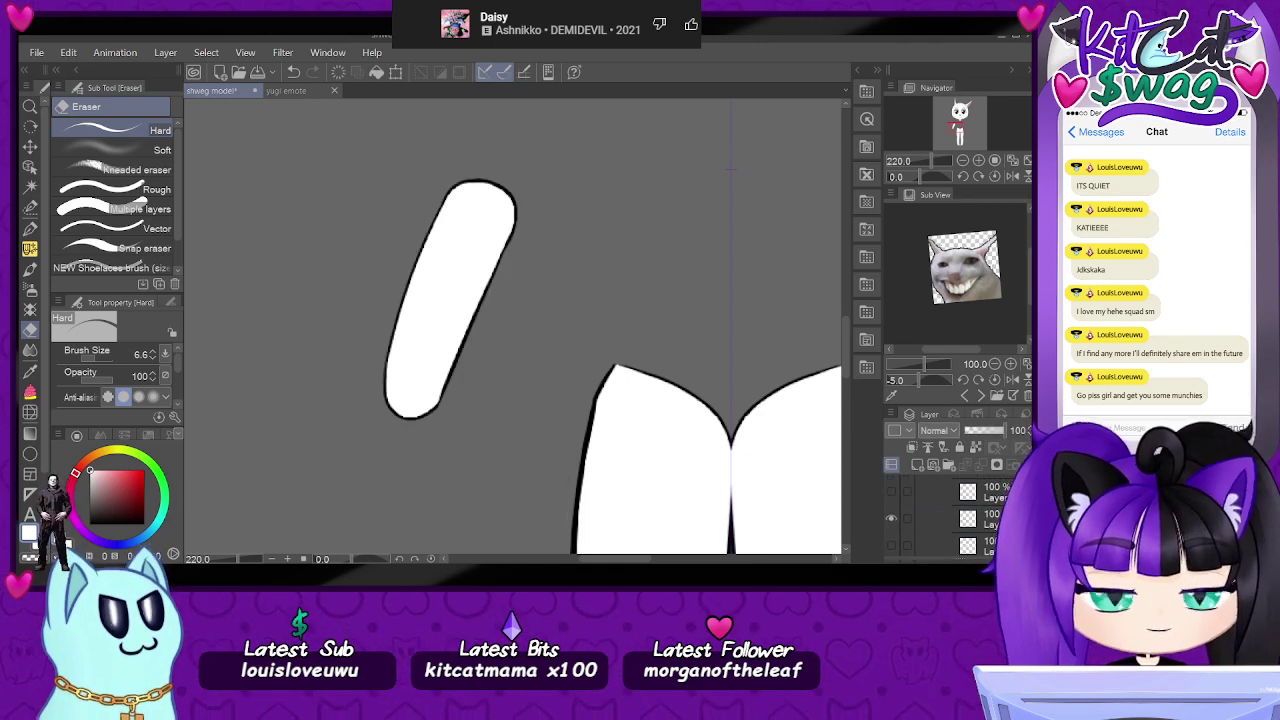
pyautogui.click(891, 541)
pyautogui.scroll(-2, 940, 520)
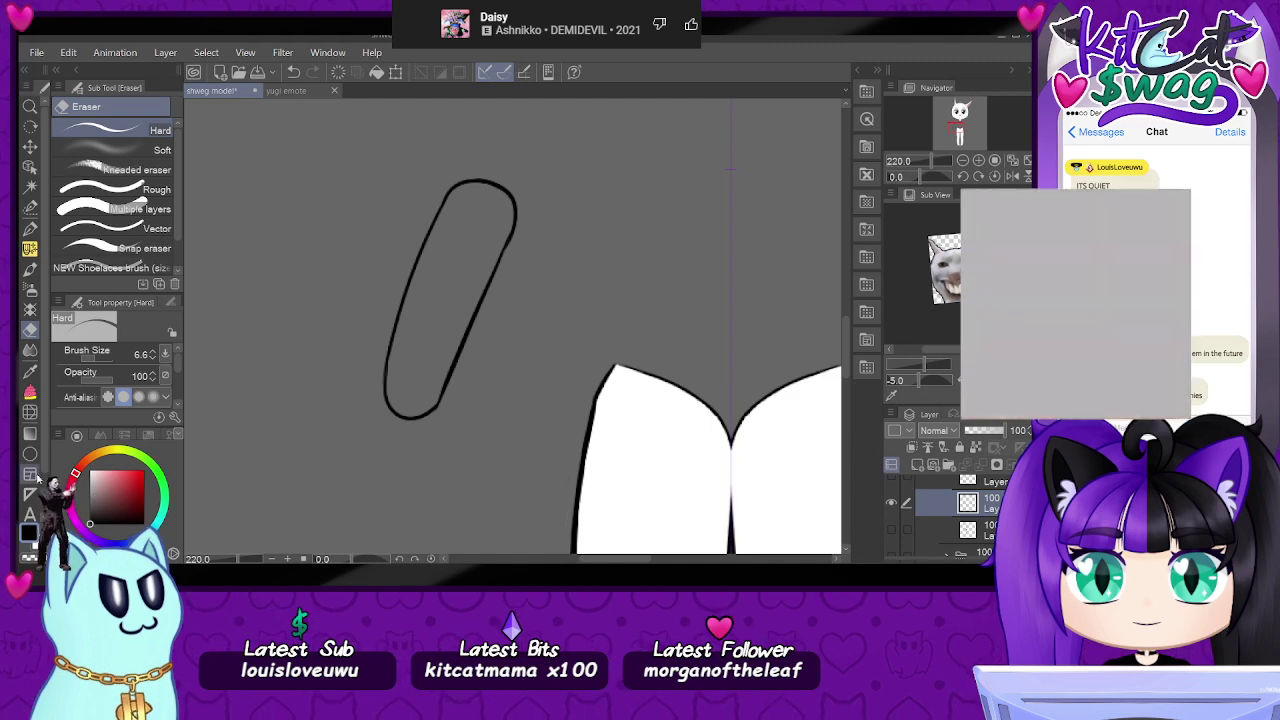
pyautogui.click(30, 394)
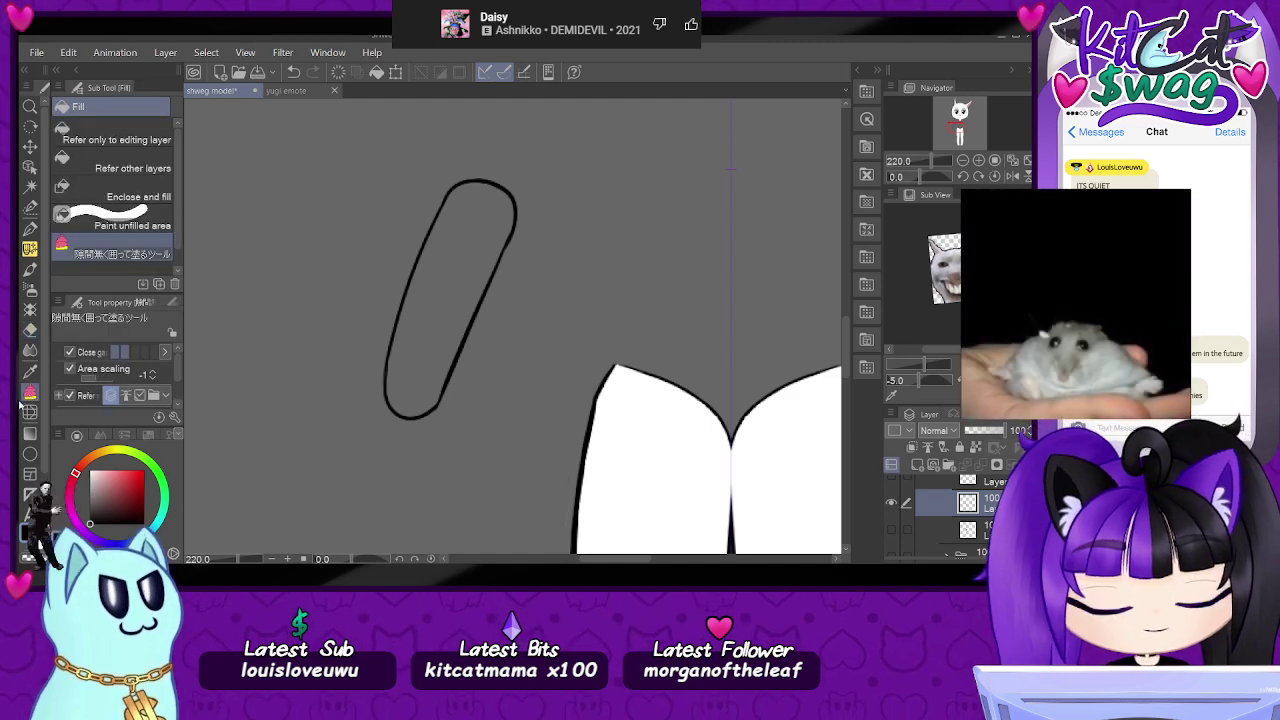
pyautogui.moveTo(466, 164)
pyautogui.mouseDown()
pyautogui.moveTo(372, 274)
pyautogui.moveTo(390, 445)
pyautogui.moveTo(551, 266)
pyautogui.moveTo(492, 152)
pyautogui.moveTo(463, 128)
pyautogui.mouseUp()
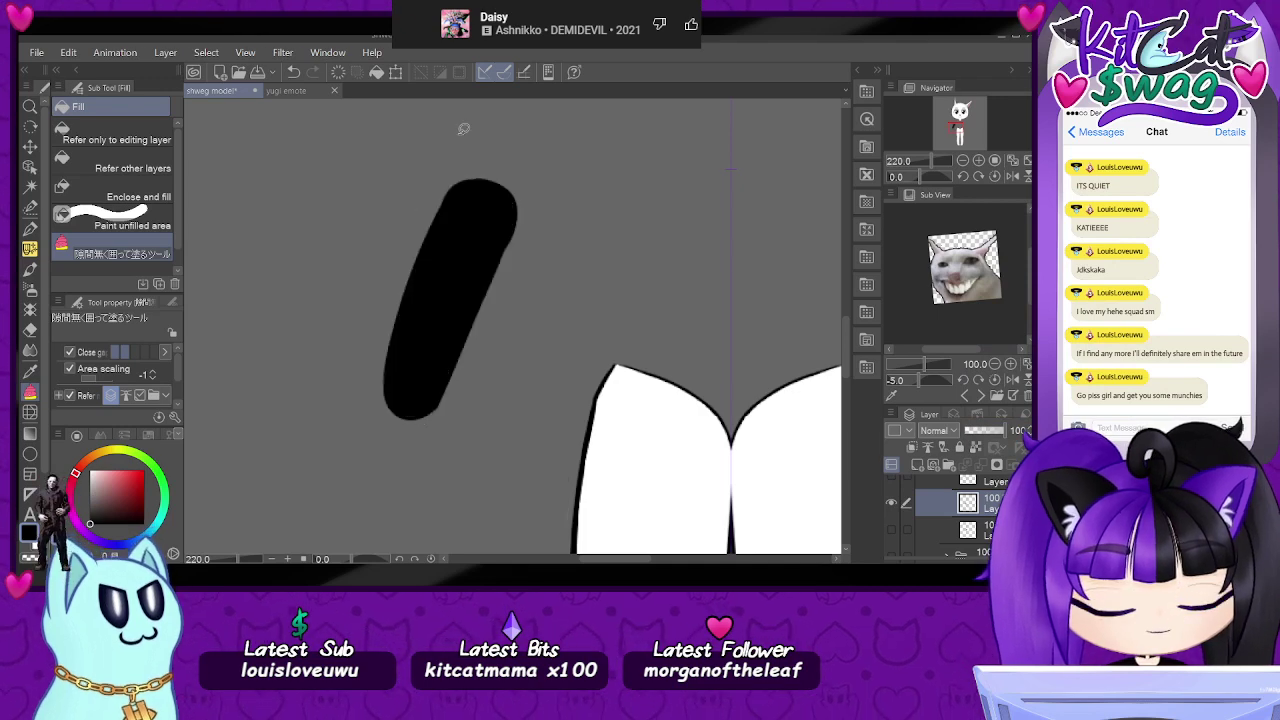
# - Show the upper arm and forearm line and fill layers together to check how the two parts overlap
pyautogui.scroll(1, 945, 515)
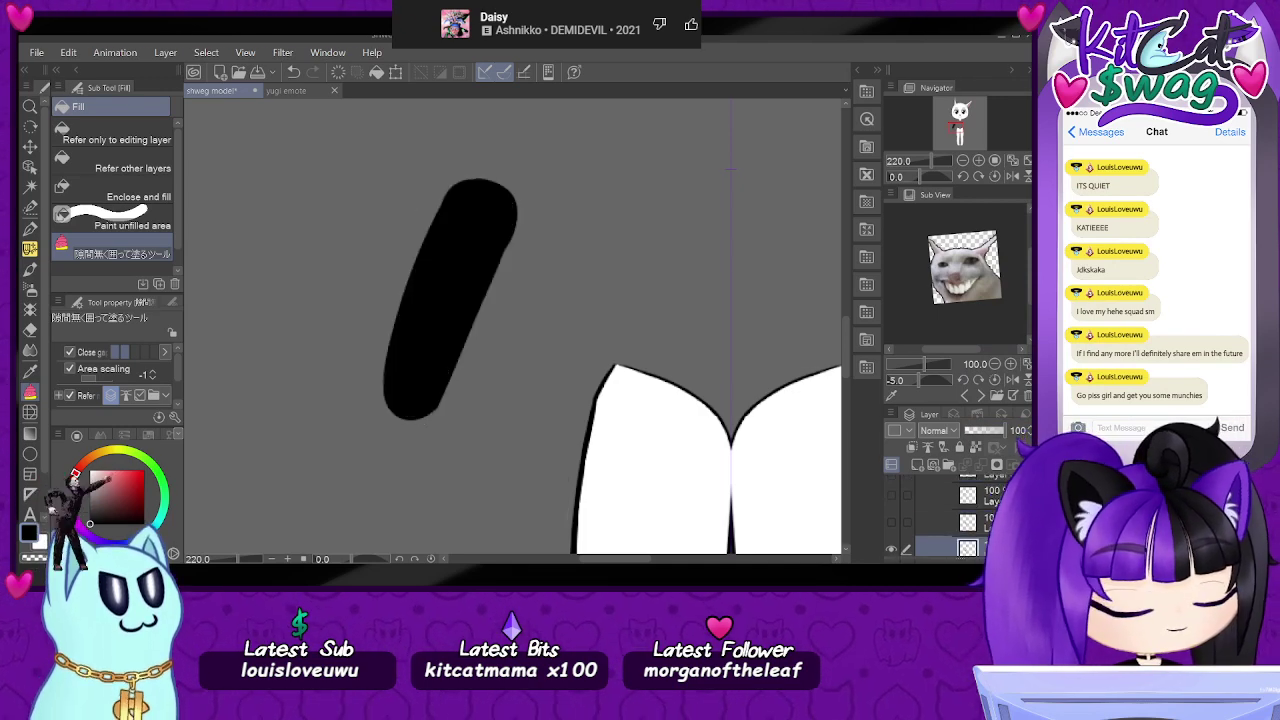
pyautogui.click(891, 542)
pyautogui.click(891, 515)
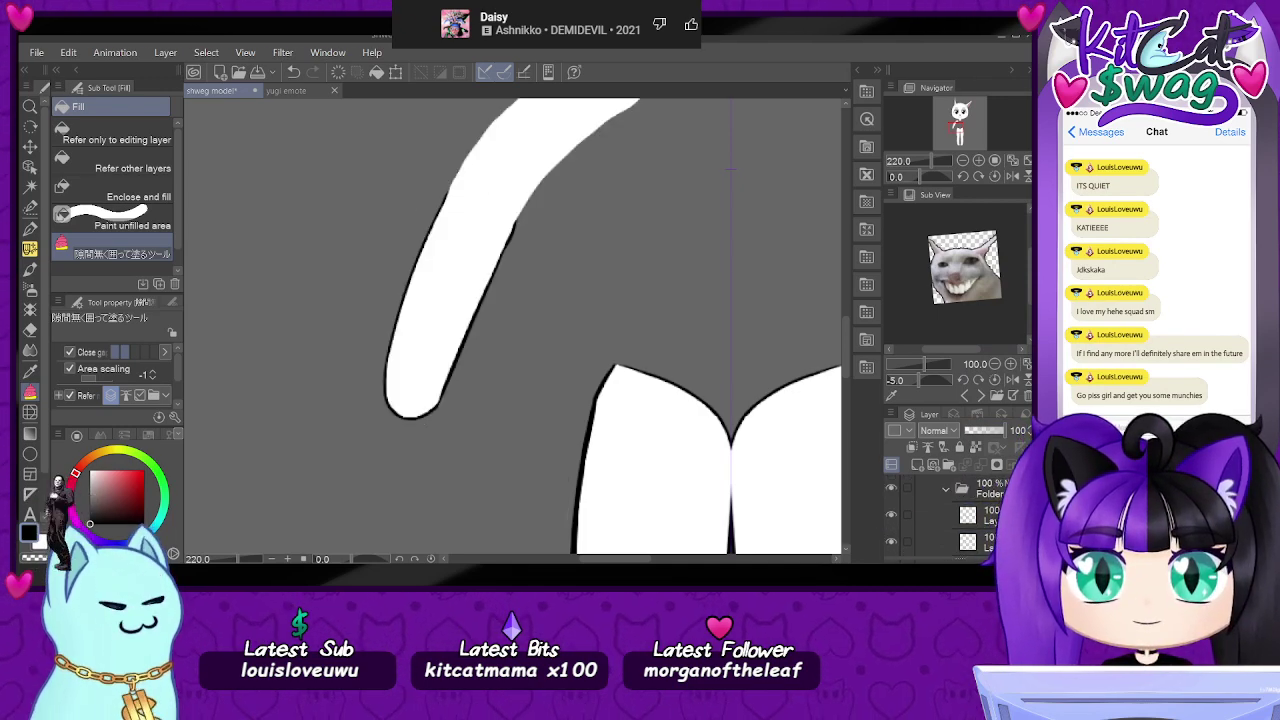
pyautogui.scroll(-5, 945, 515)
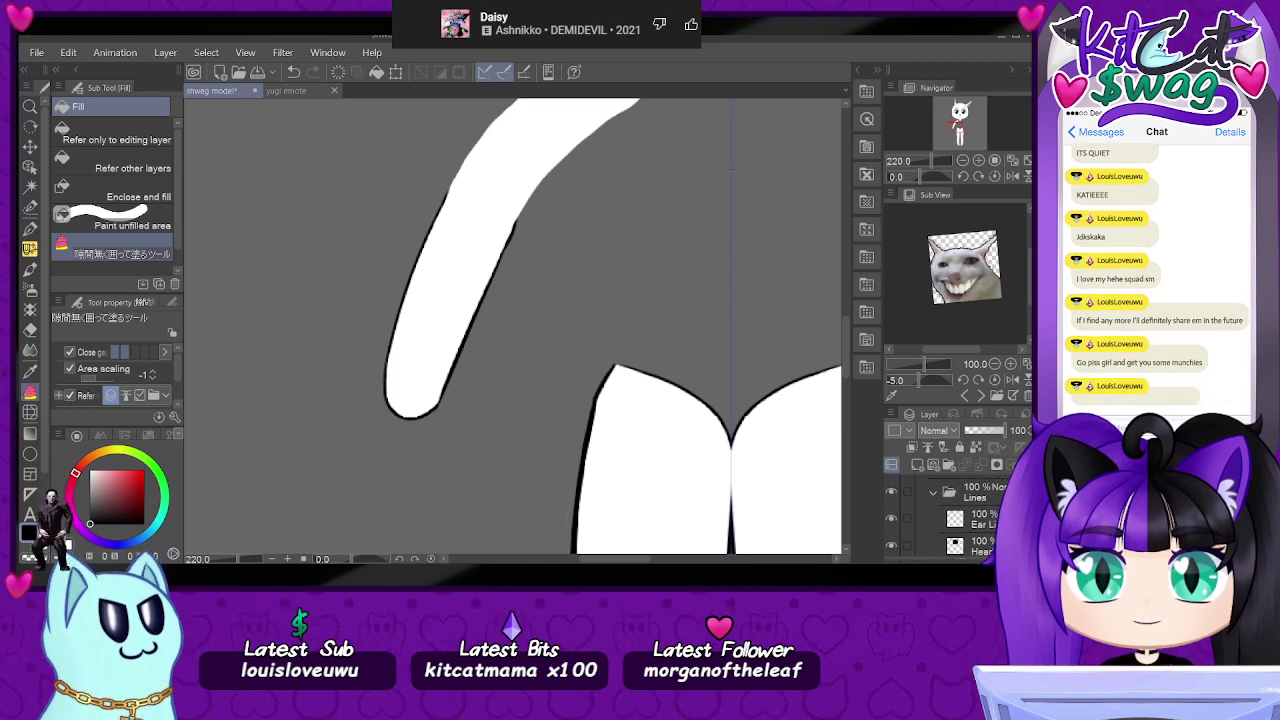
pyautogui.scroll(-2, 906, 516)
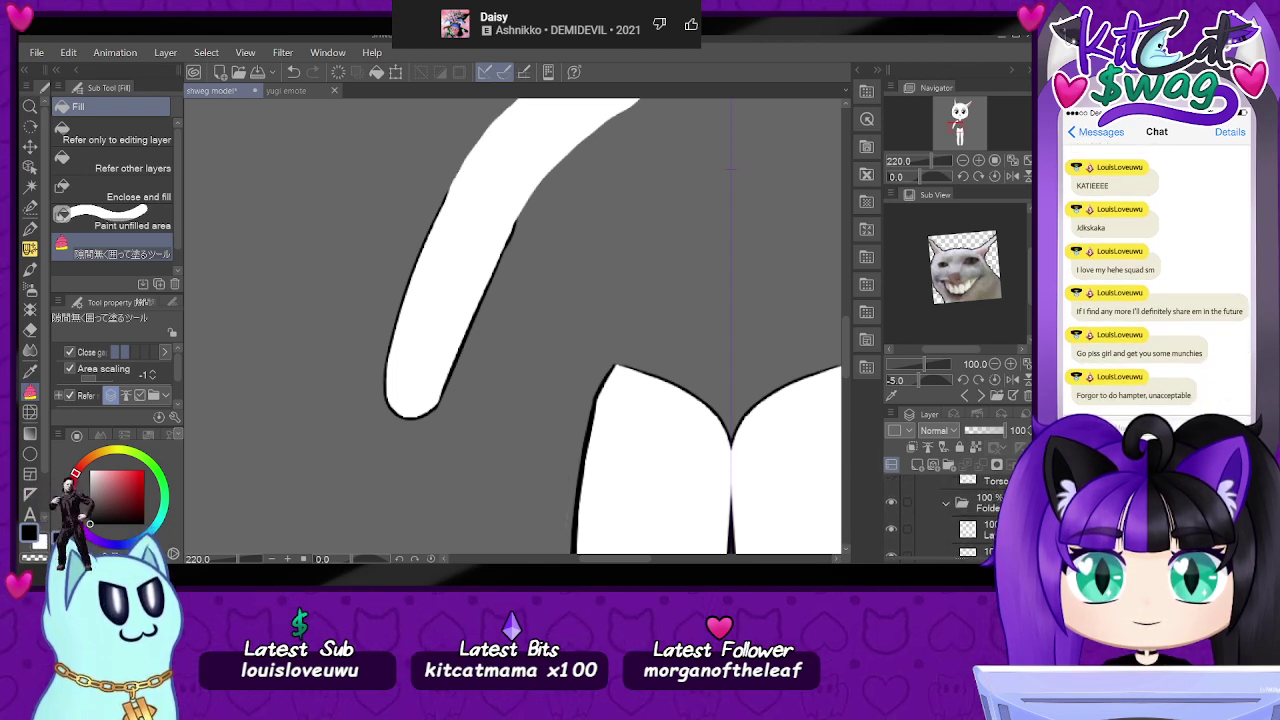
pyautogui.press('o')
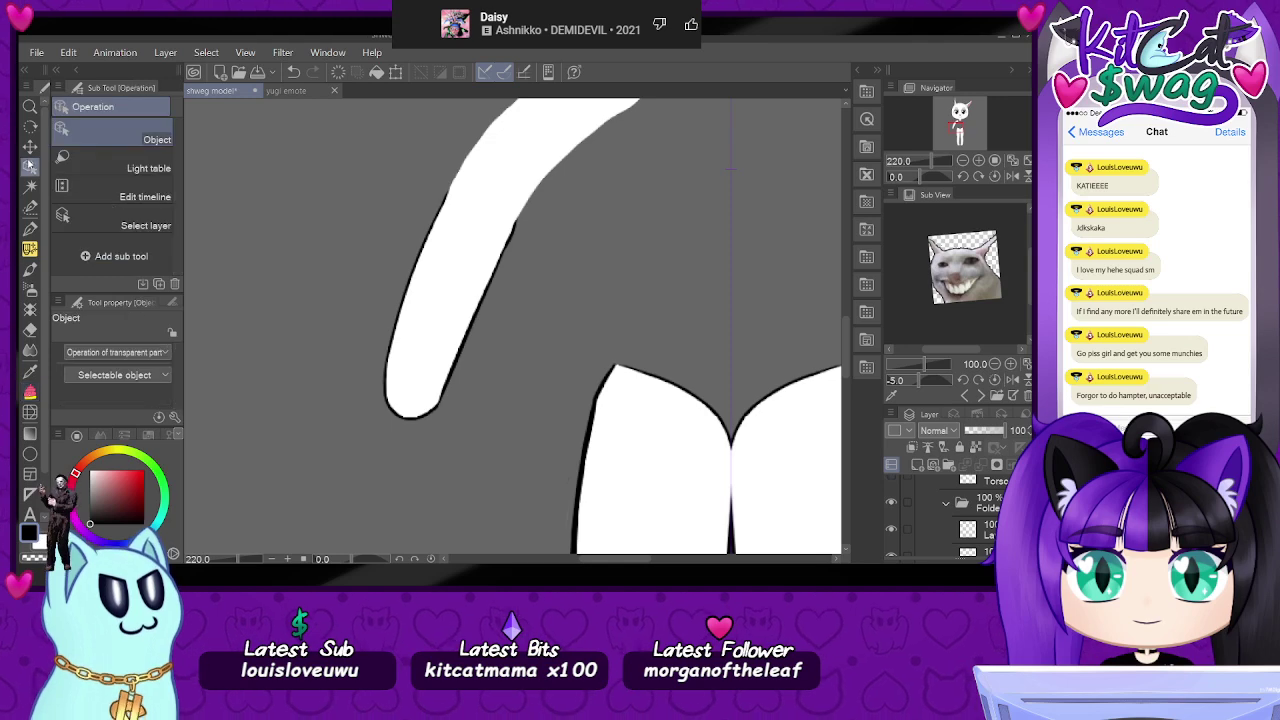
pyautogui.click(542, 136)
pyautogui.scroll(-2, 906, 516)
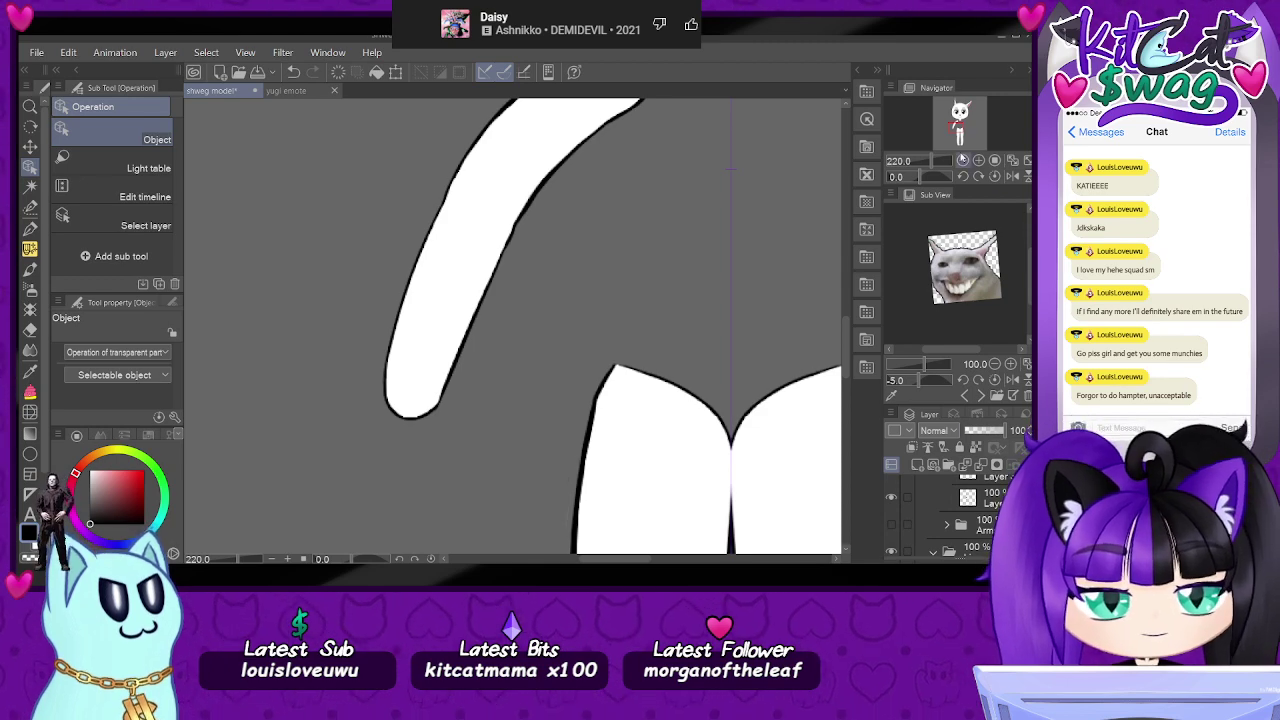
pyautogui.moveTo(962, 158); pyautogui.dragTo(957, 134)
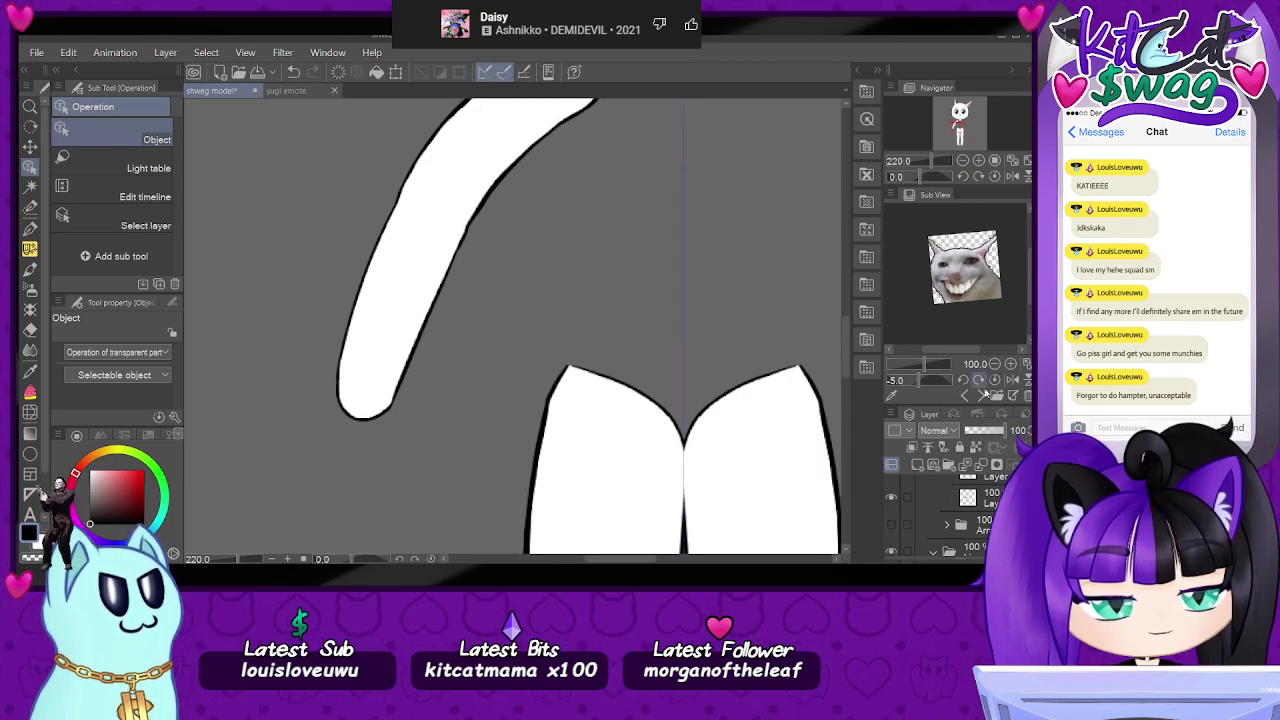
# - Hide the upper arm and forearm layers and show only the hand's outline layer
pyautogui.scroll(-3, 950, 510)
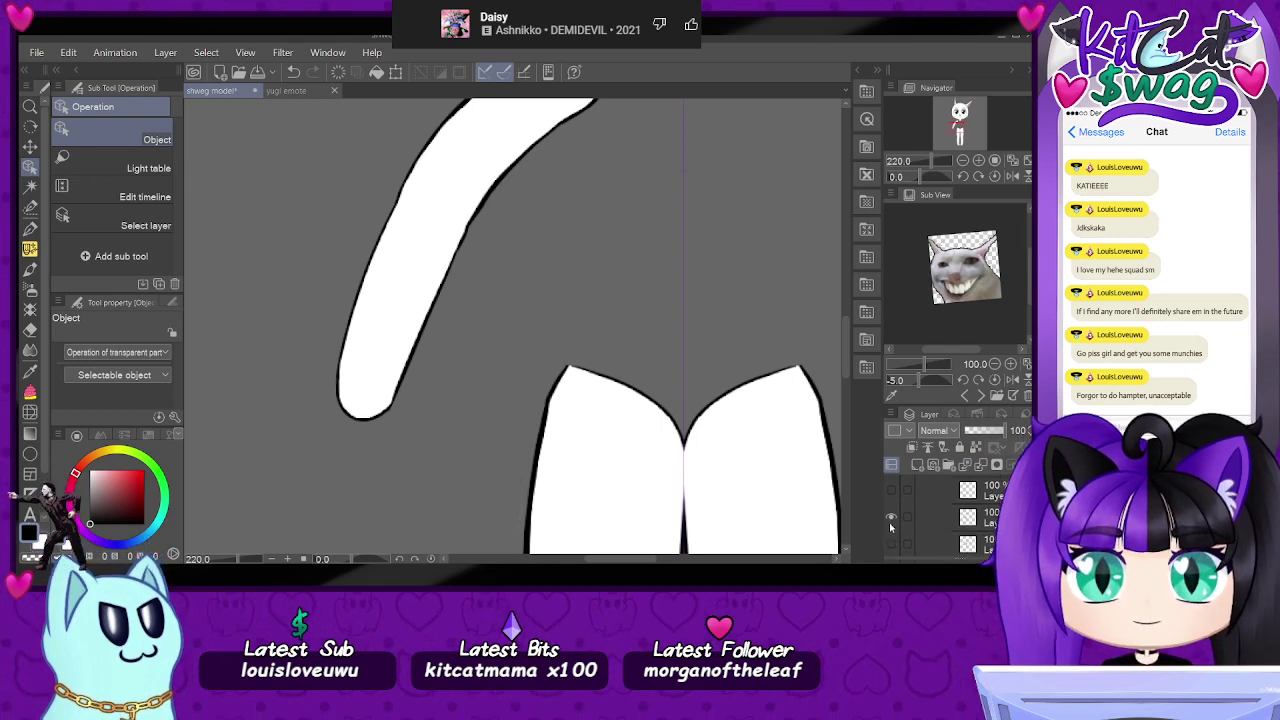
pyautogui.click(891, 517)
pyautogui.scroll(2, 892, 515)
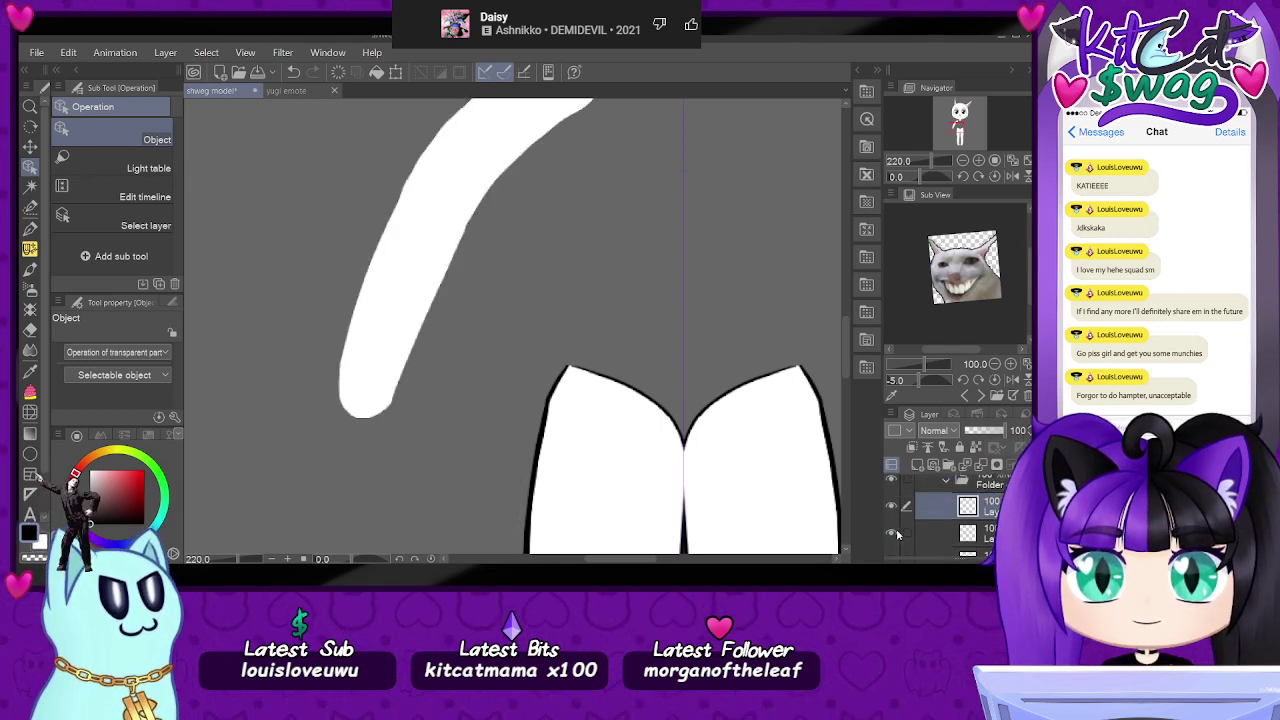
pyautogui.click(891, 533)
pyautogui.click(891, 507)
pyautogui.scroll(-1, 950, 510)
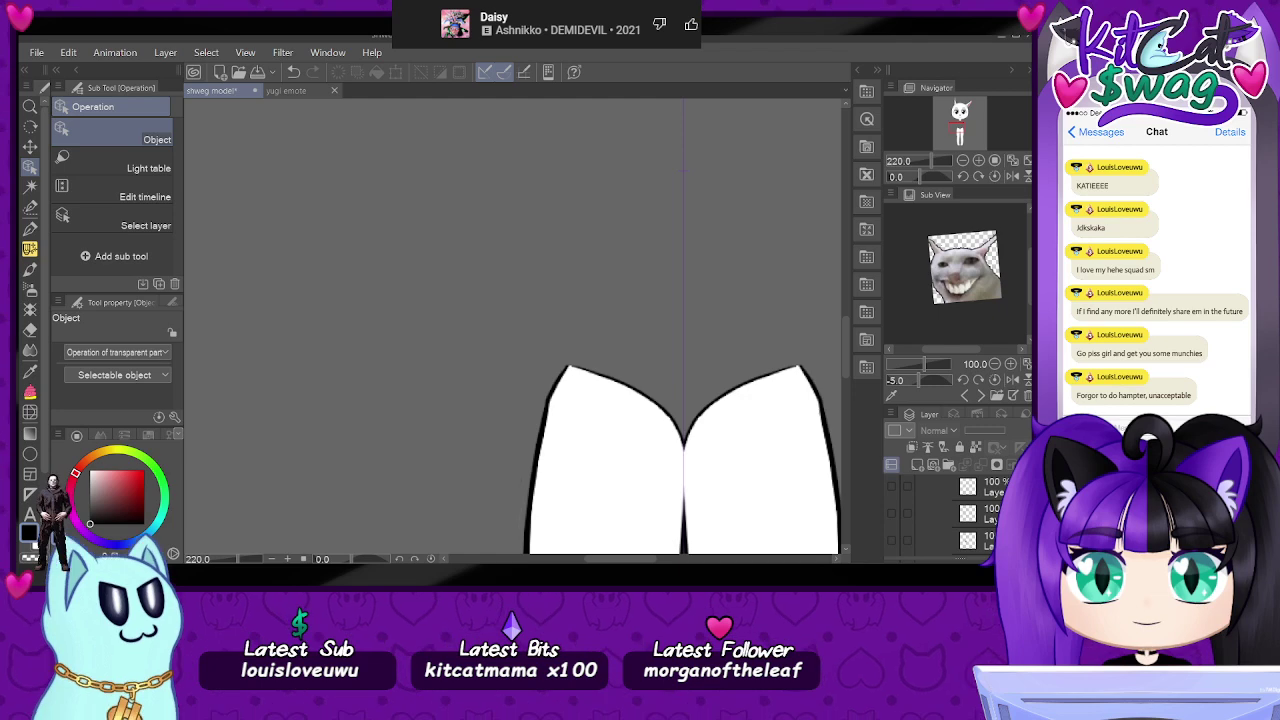
pyautogui.click(935, 488)
pyautogui.scroll(-2, 950, 515)
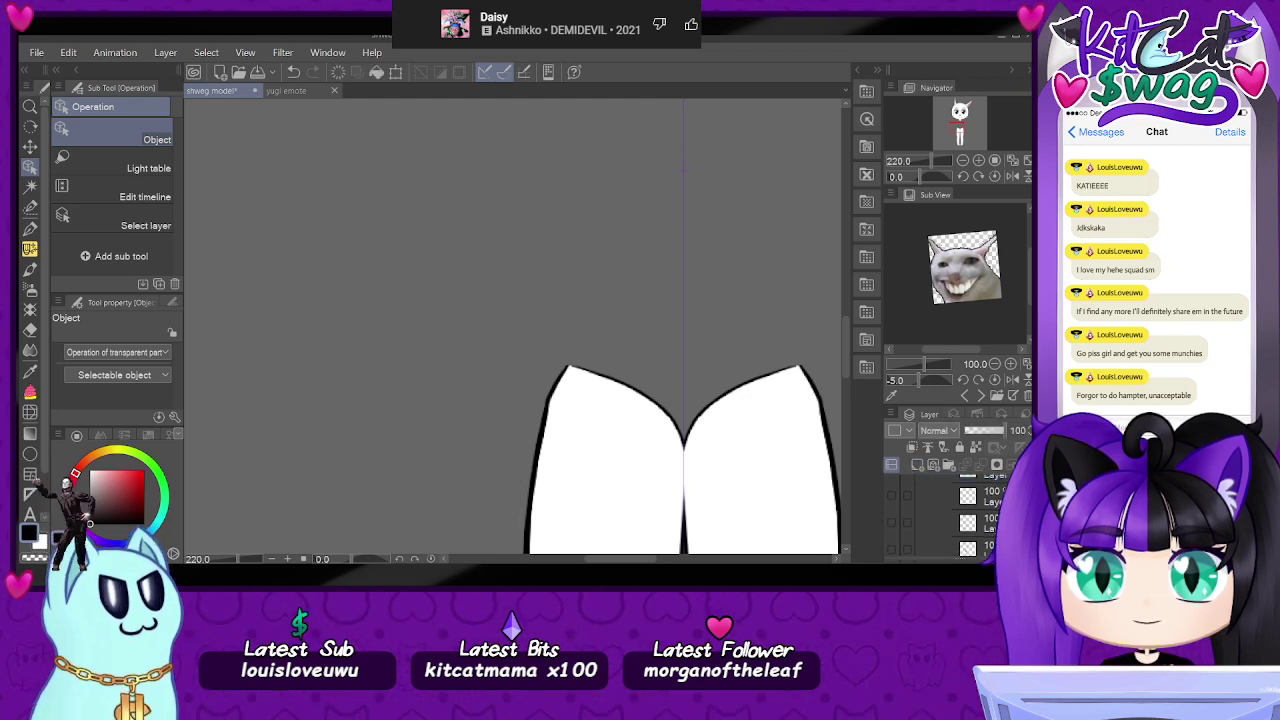
pyautogui.click(892, 522)
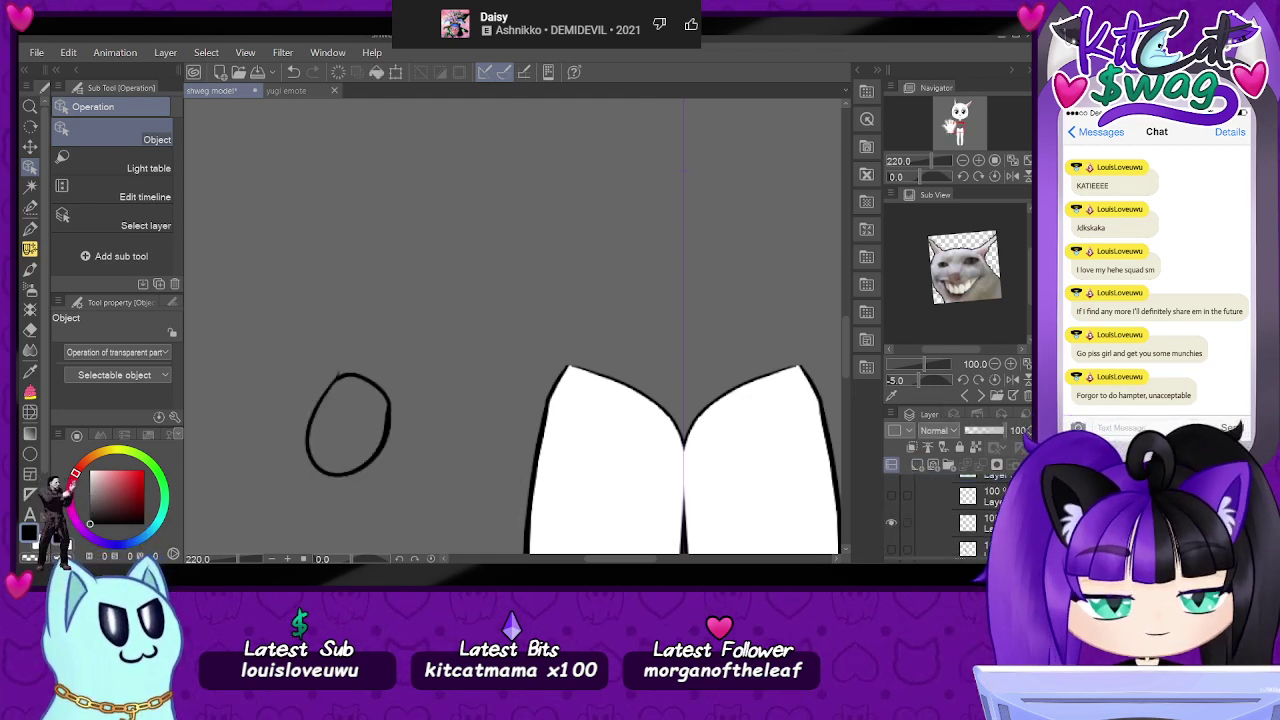
# - Select the inside of the hand outline and paint it white on the hand's fill layer with the Turnip pen
pyautogui.click(948, 130)
pyautogui.scroll(-3, 950, 515)
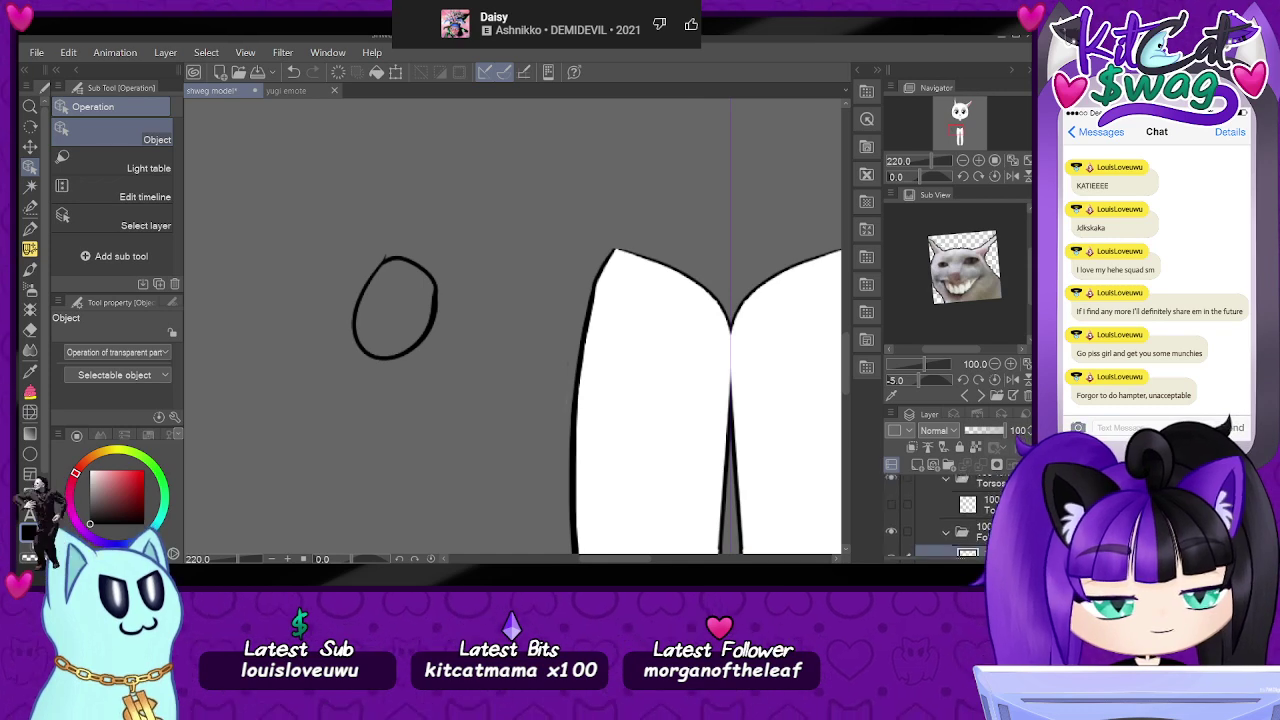
pyautogui.click(968, 535)
pyautogui.click(30, 187)
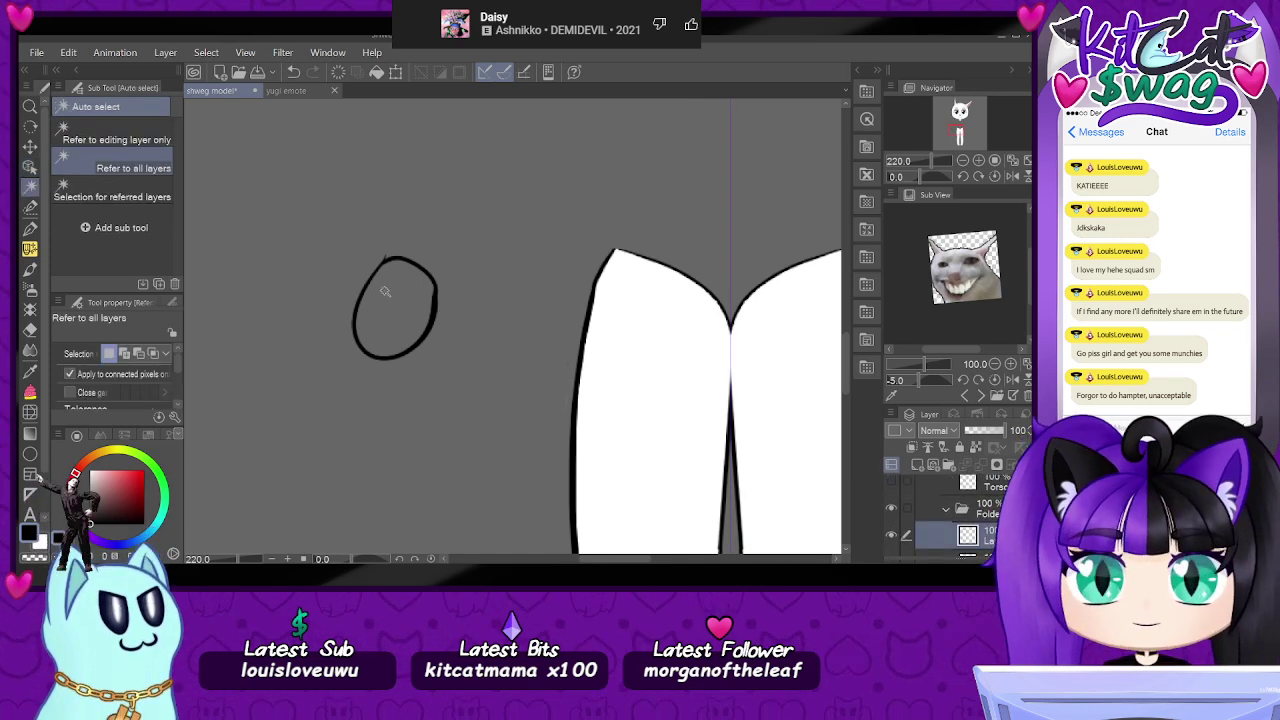
pyautogui.click(386, 277)
pyautogui.click(30, 228)
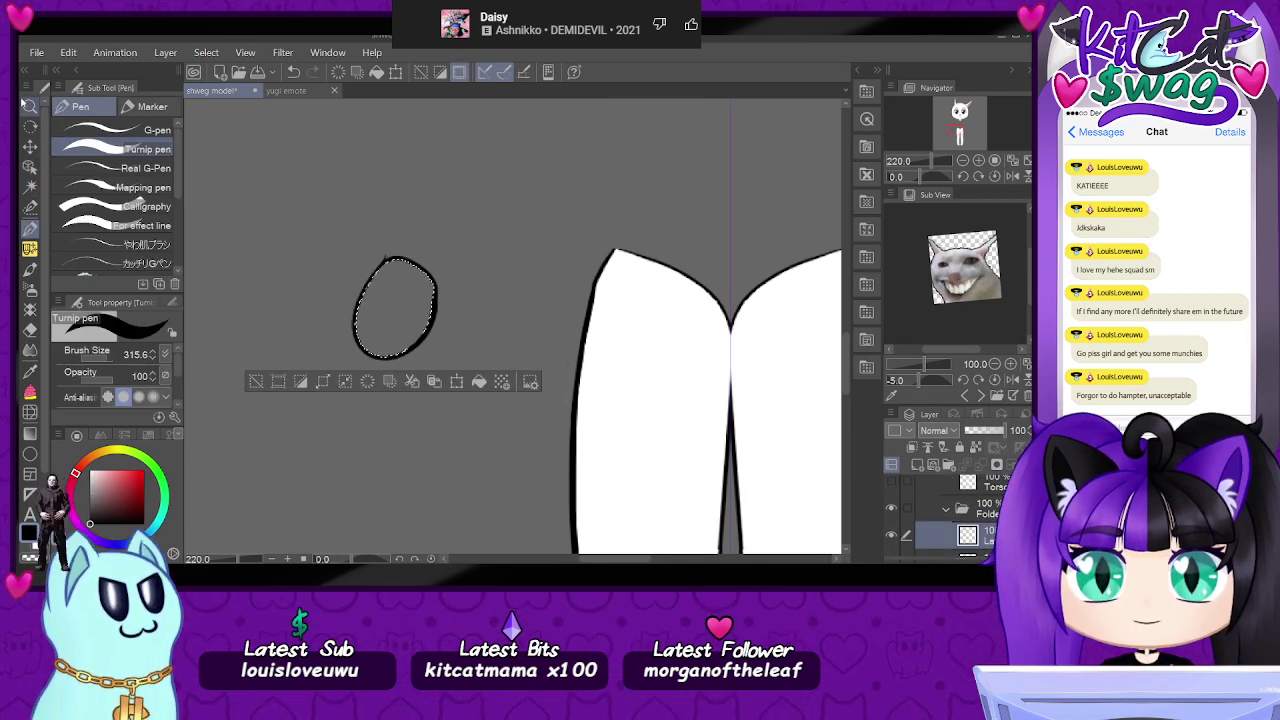
pyautogui.press('x')
pyautogui.click(90, 470)
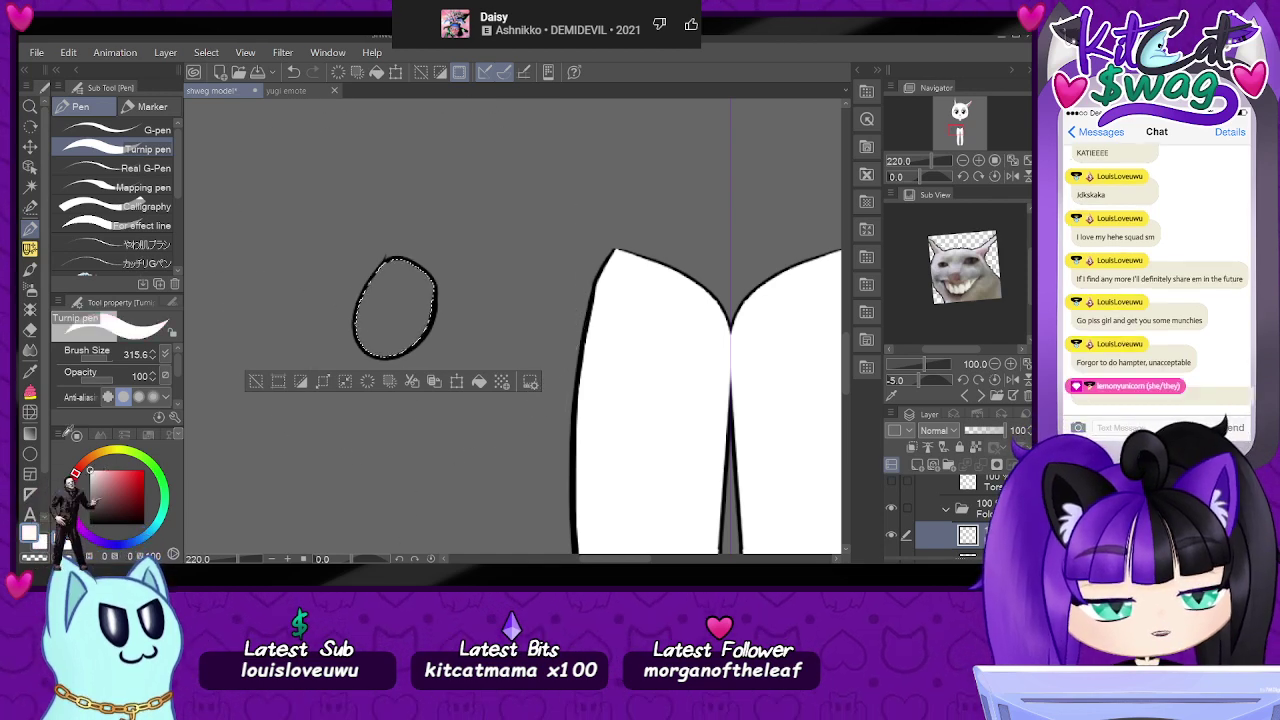
pyautogui.moveTo(376, 305); pyautogui.dragTo(414, 210)
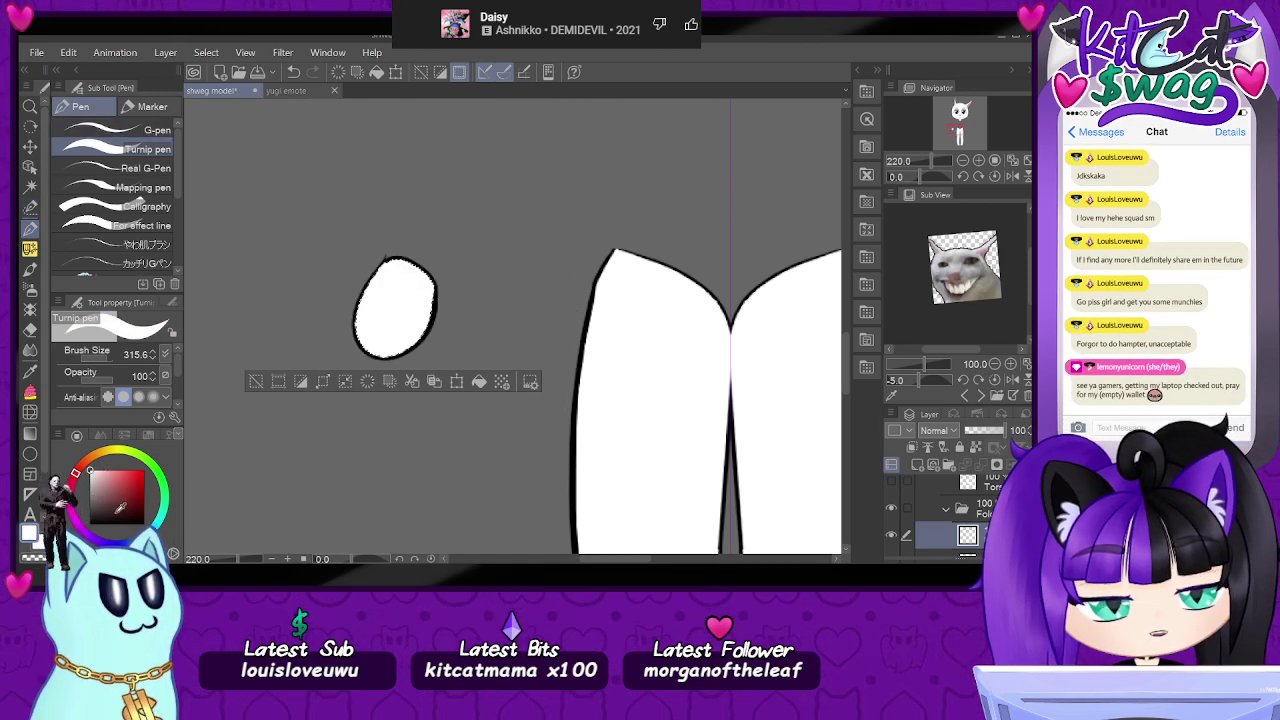
pyautogui.press('x')
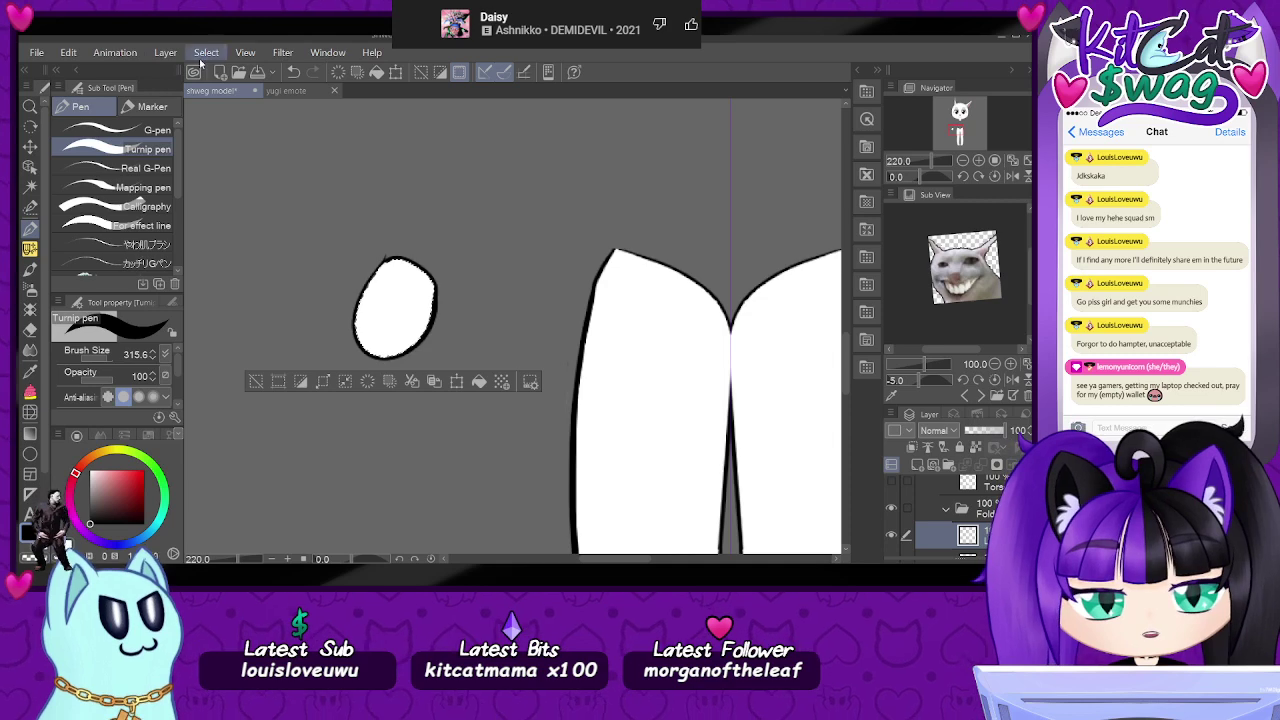
# - Deselect the hand and erase the stray spur sticking out of its outline on the line layer with the Hard eraser
pyautogui.hotkey('ctrl', 'd')
pyautogui.scroll(1, 372, 318)
pyautogui.scroll(1, 372, 318)
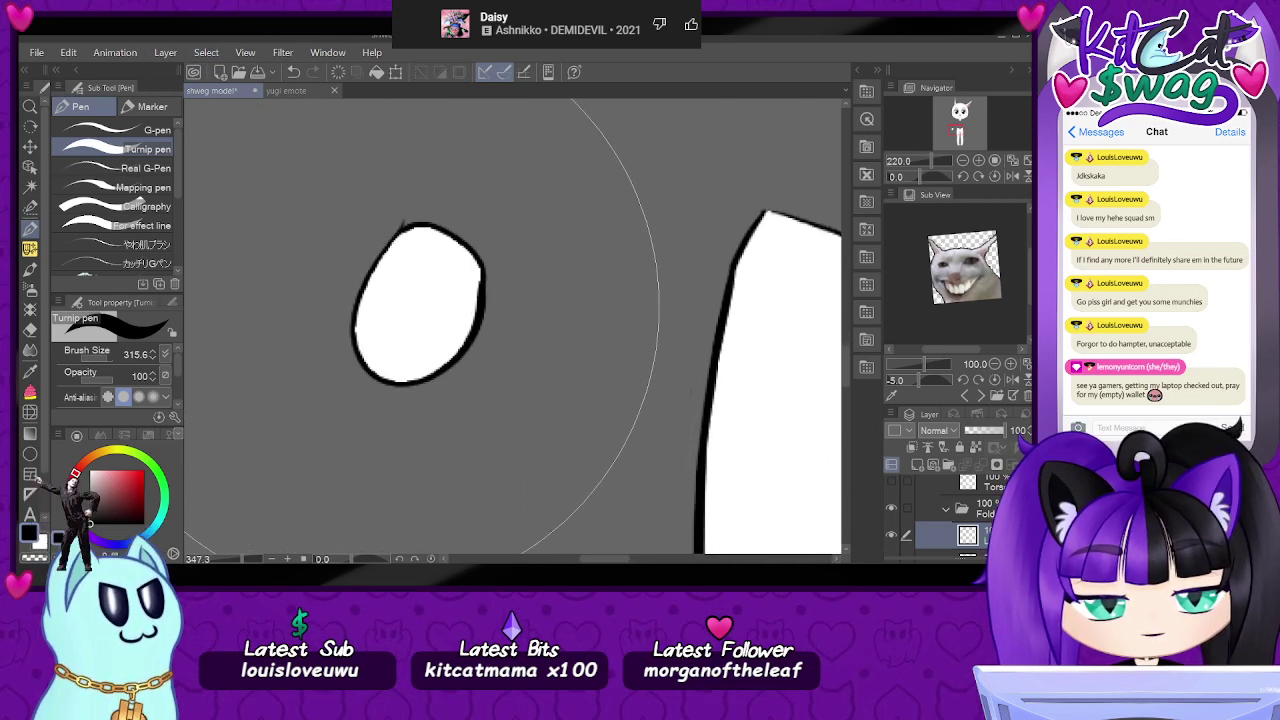
pyautogui.scroll(-1, 372, 318)
pyautogui.scroll(4, 370, 316)
pyautogui.scroll(1, 378, 311)
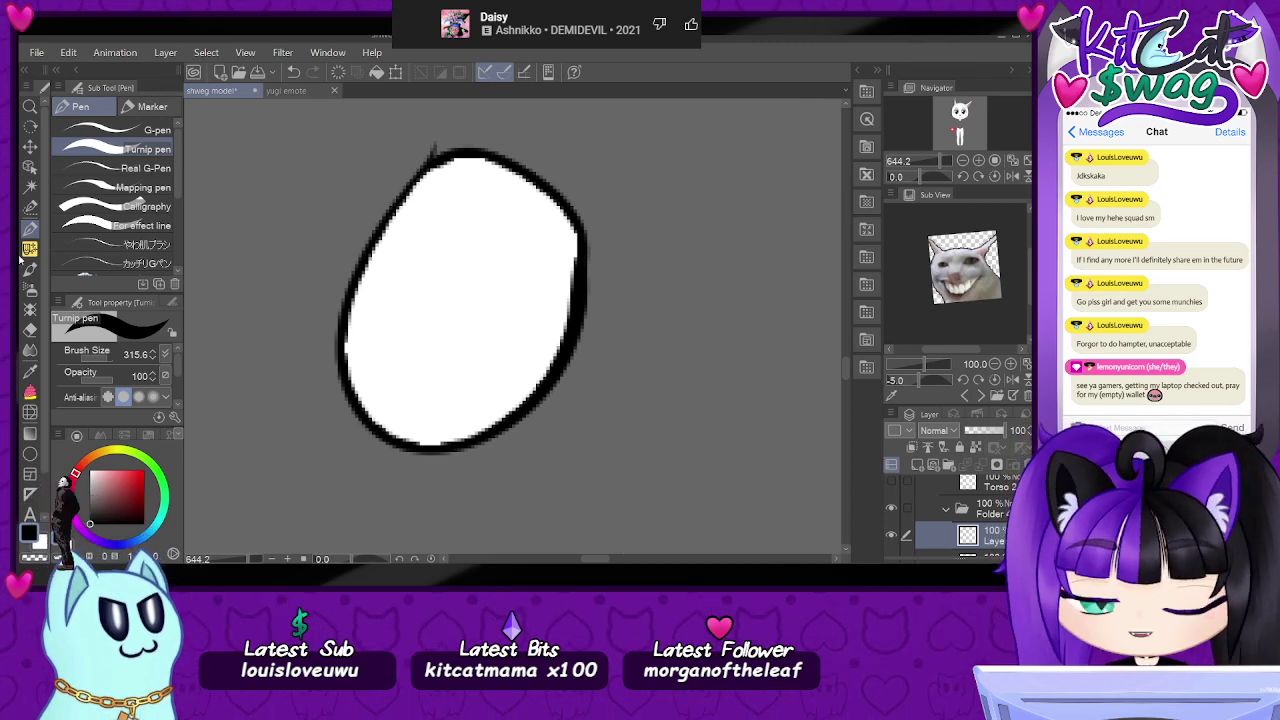
pyautogui.click(33, 332)
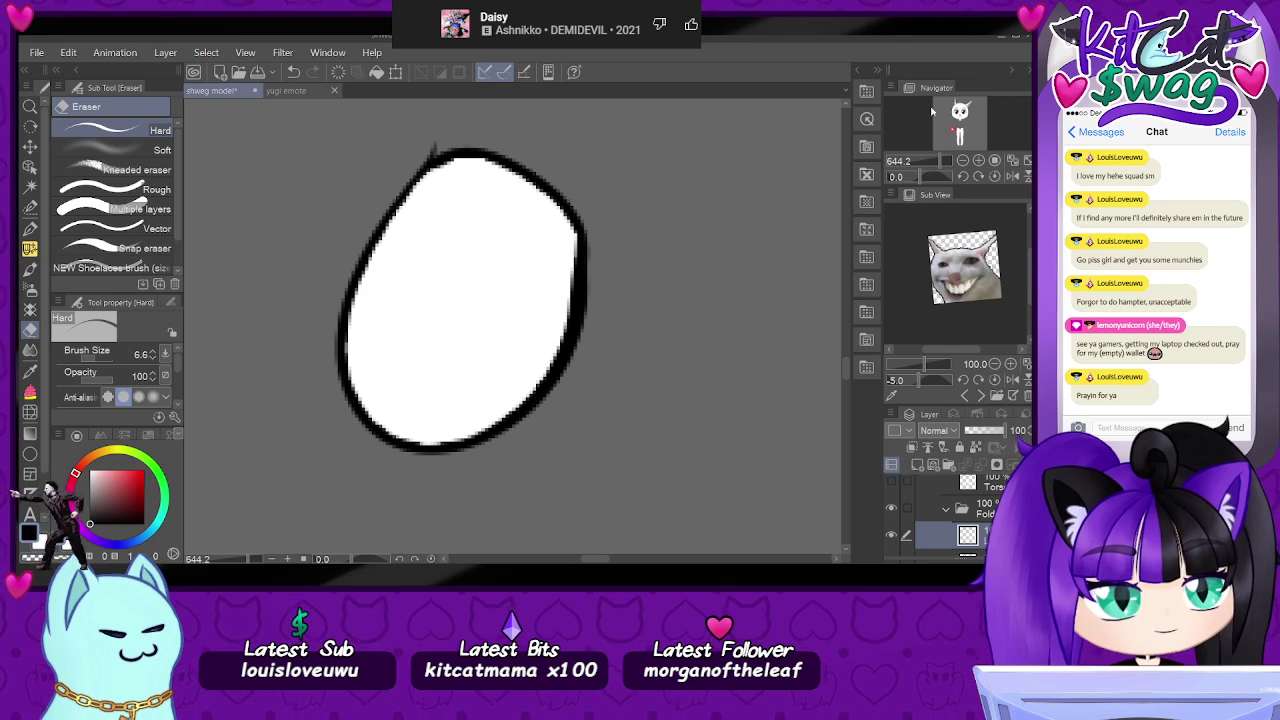
pyautogui.moveTo(918, 179); pyautogui.dragTo(905, 178)
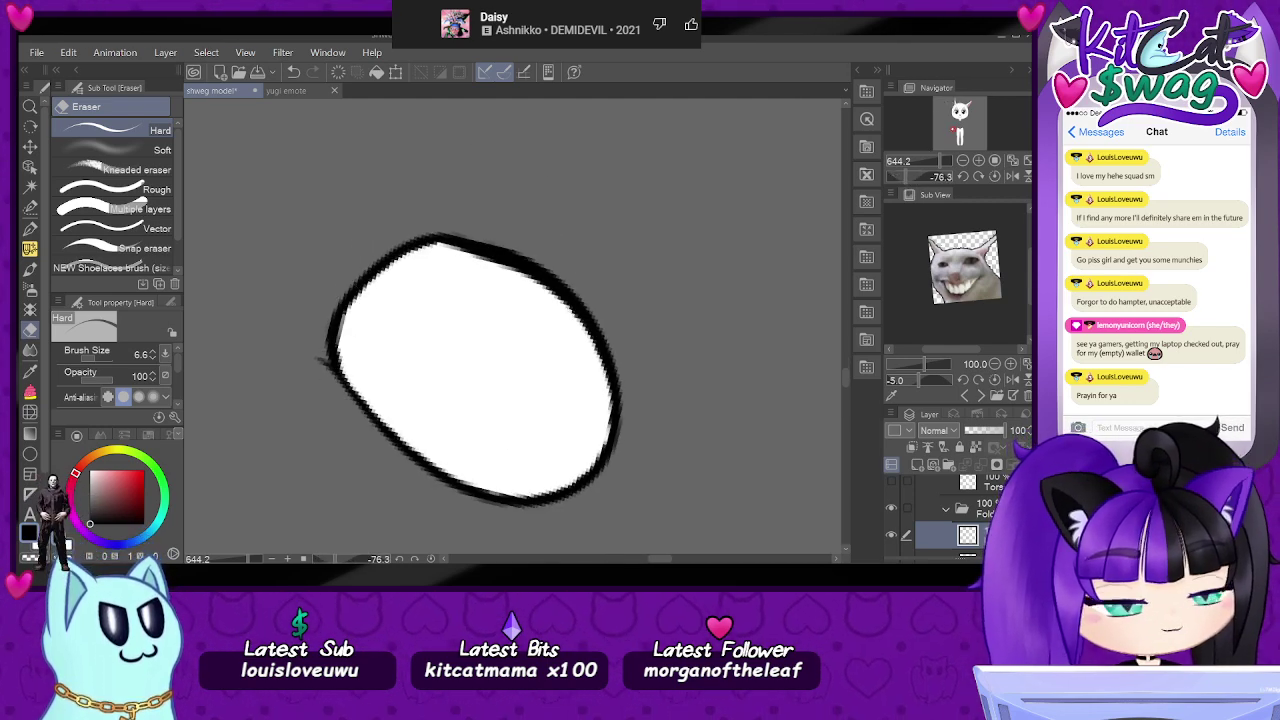
pyautogui.scroll(-4, 955, 515)
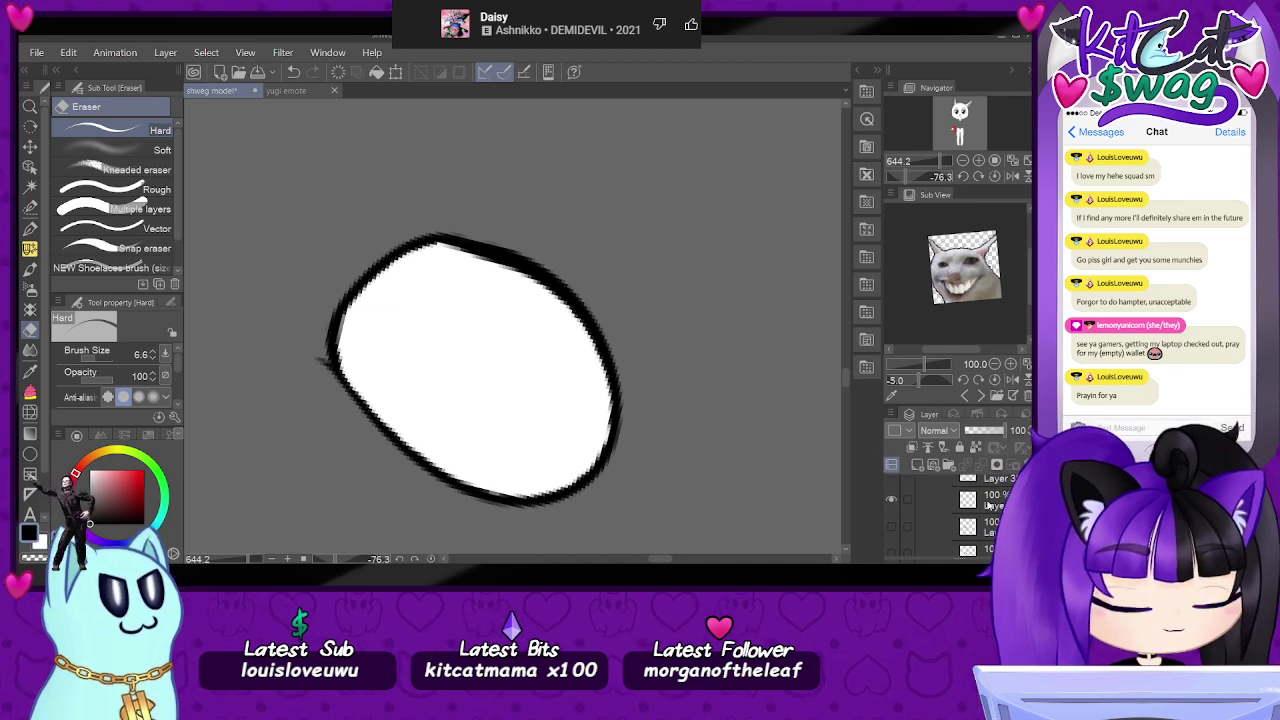
pyautogui.click(1014, 505)
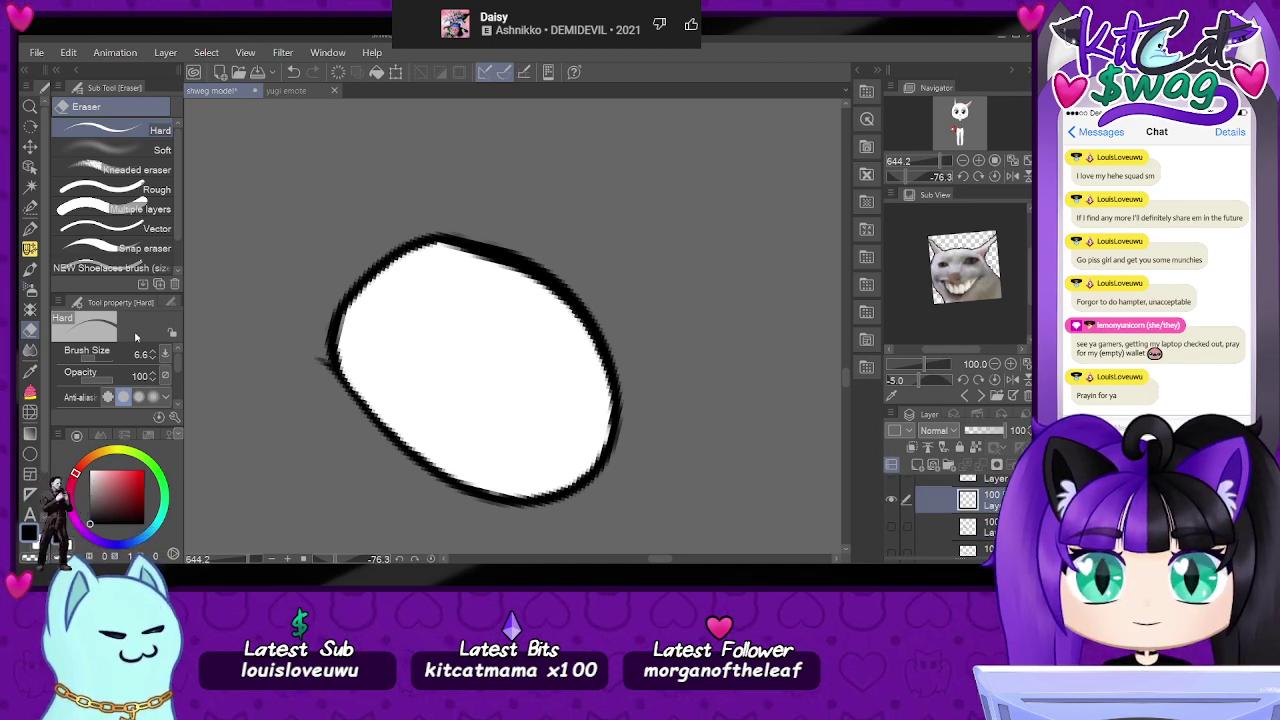
pyautogui.moveTo(319, 313); pyautogui.dragTo(344, 404)
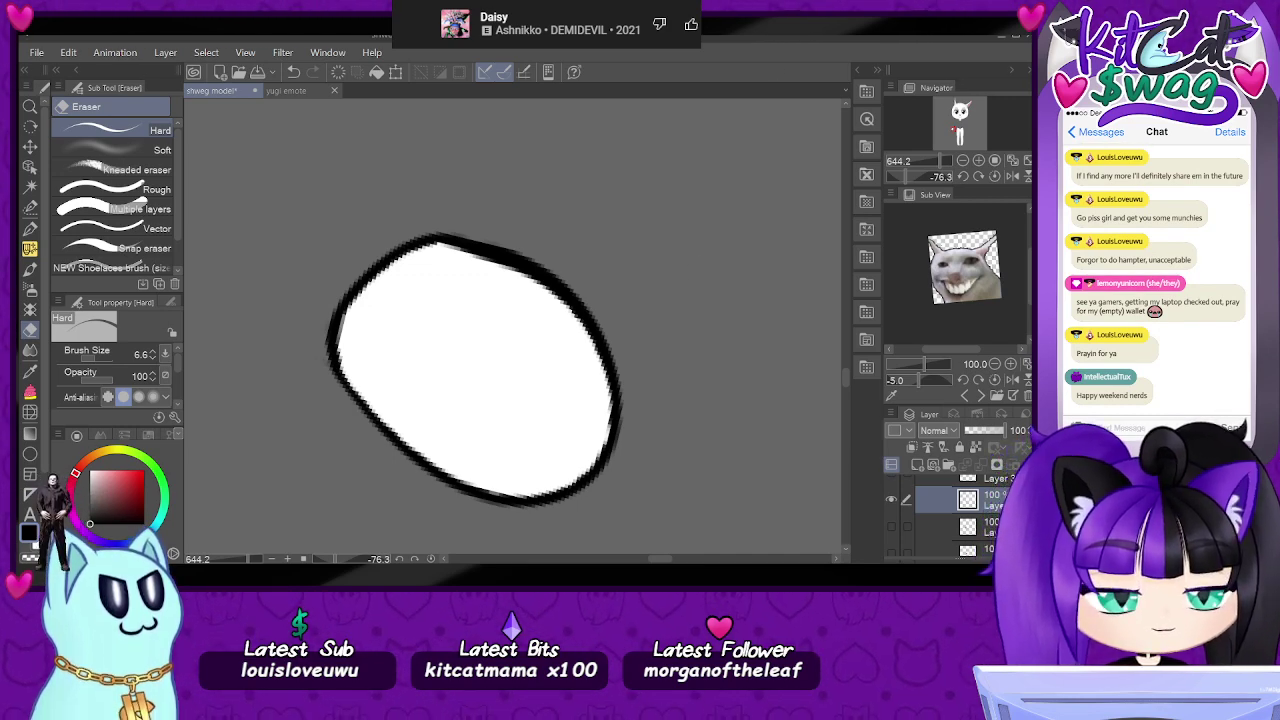
# - Hide the hand's white fill and fill the inside of the hand outline black on its line layer
pyautogui.click(30, 166)
pyautogui.scroll(-1, 921, 508)
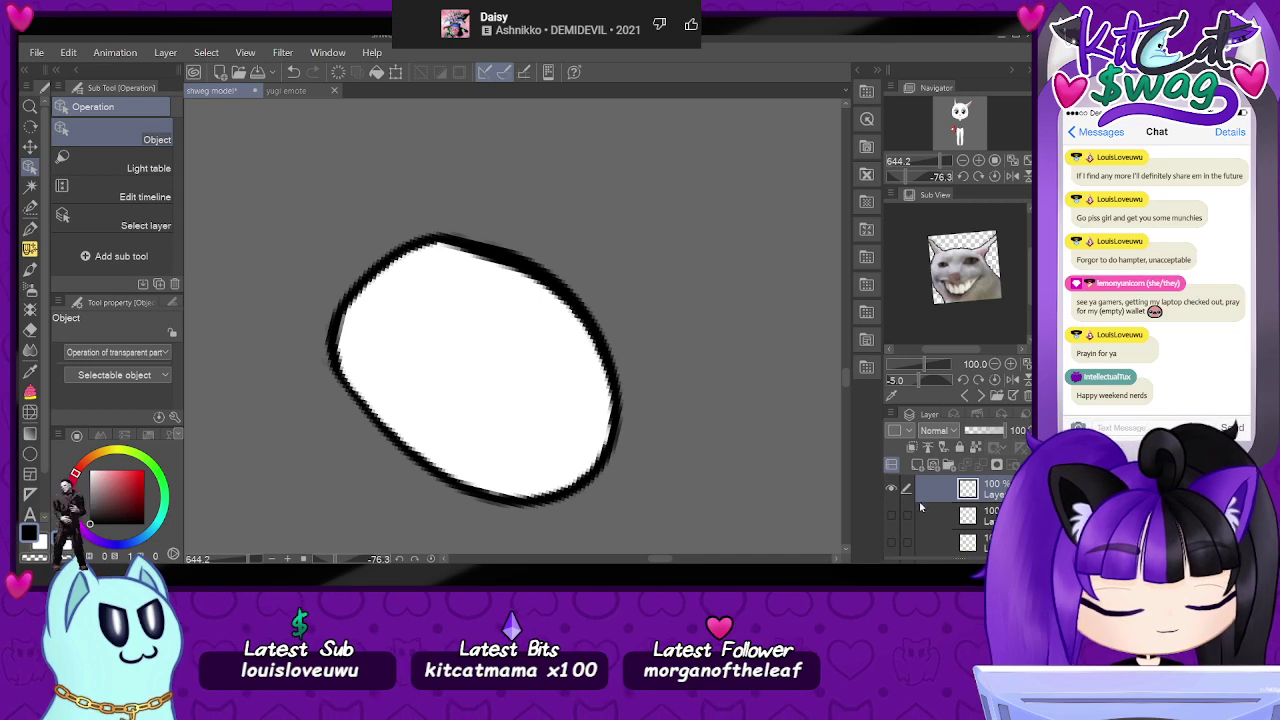
pyautogui.click(894, 490)
pyautogui.click(609, 437)
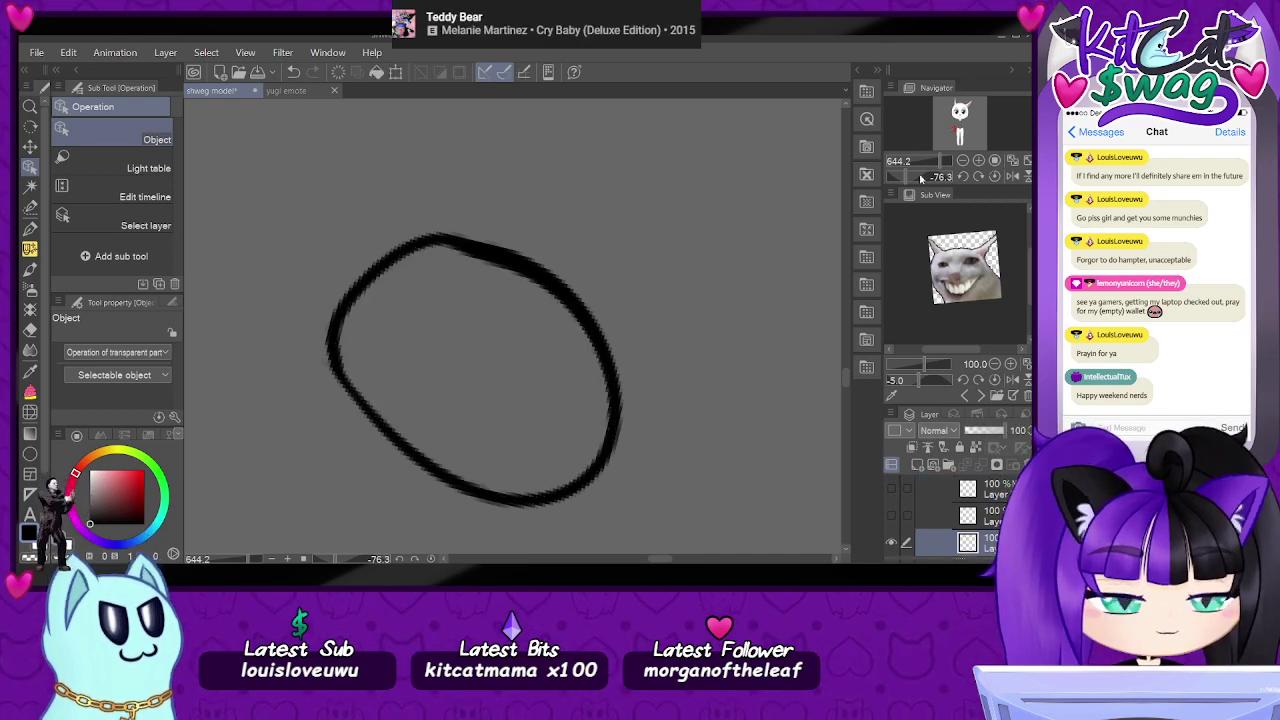
pyautogui.scroll(-1, 950, 510)
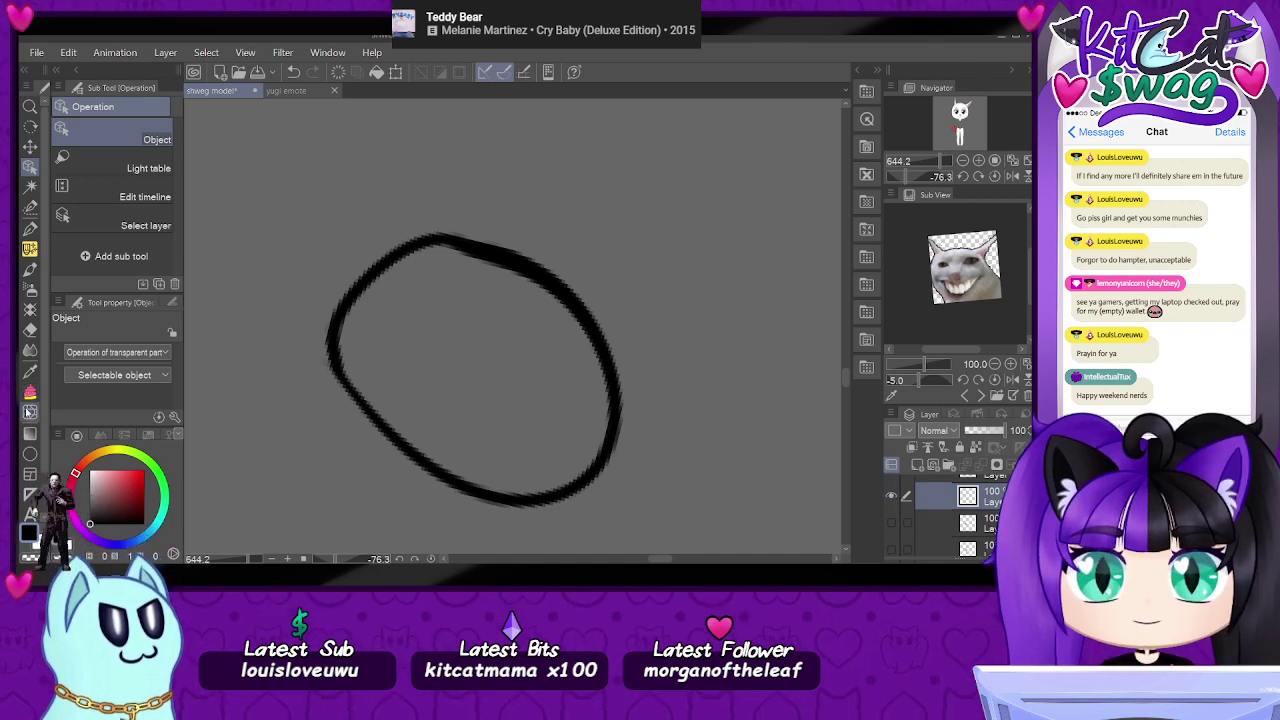
pyautogui.click(30, 393)
pyautogui.moveTo(395, 228)
pyautogui.mouseDown()
pyautogui.moveTo(367, 239)
pyautogui.moveTo(310, 440)
pyautogui.moveTo(467, 531)
pyautogui.moveTo(638, 473)
pyautogui.moveTo(673, 340)
pyautogui.moveTo(567, 216)
pyautogui.moveTo(400, 213)
pyautogui.mouseUp()
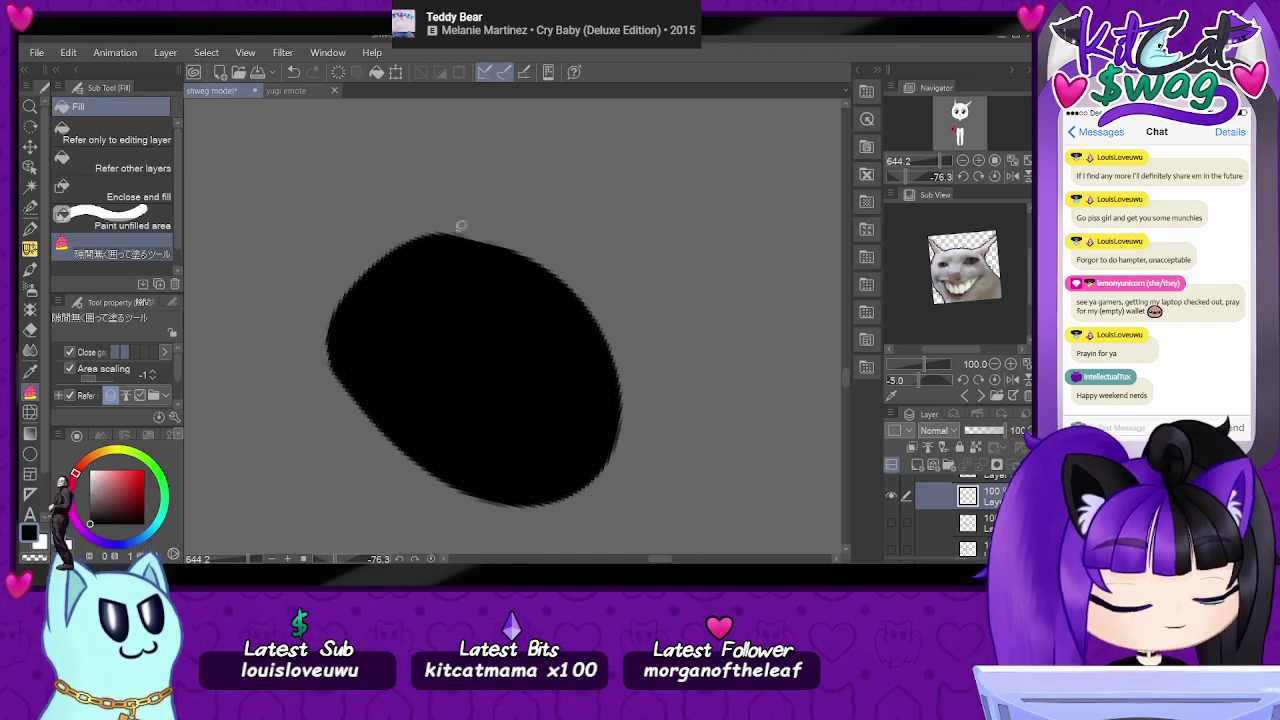
pyautogui.hotkey('ctrl', 'z')
pyautogui.hotkey('ctrl', 'y')
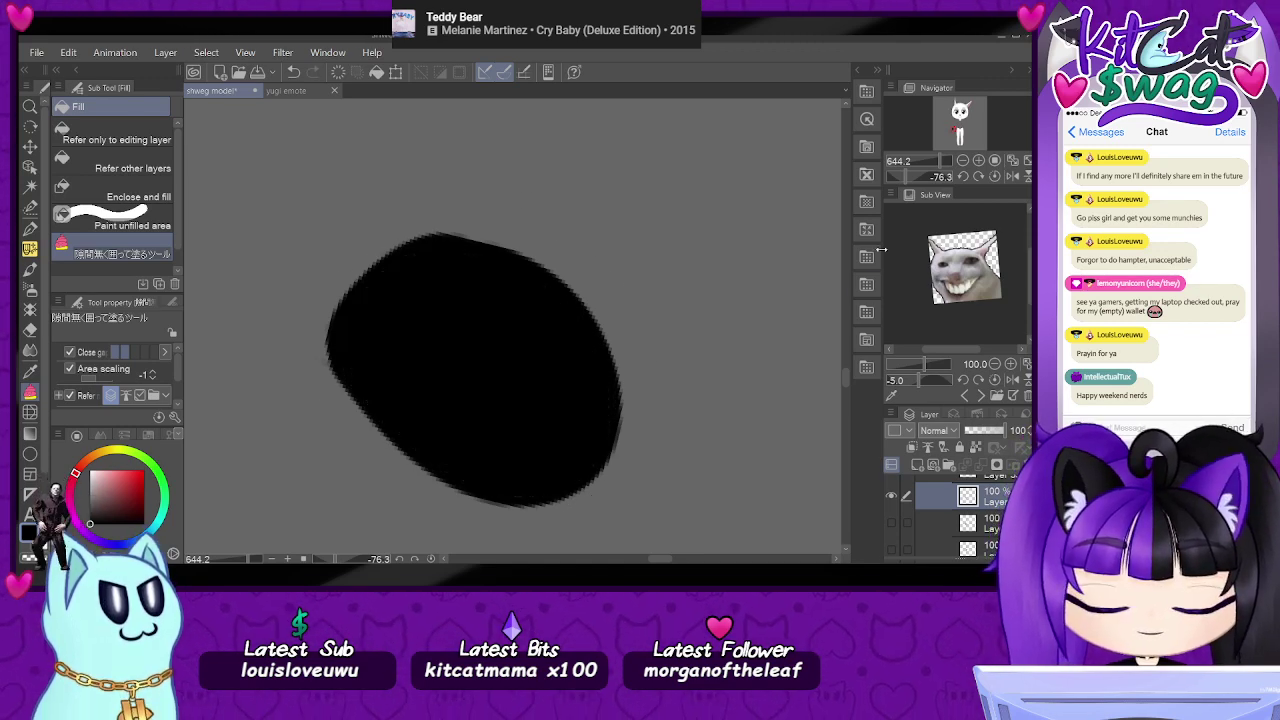
# - Reset the canvas rotation and show the white fills of the hand and forearm over the black hand shape
pyautogui.click(994, 176)
pyautogui.click(938, 162)
pyautogui.moveTo(938, 162); pyautogui.dragTo(936, 162)
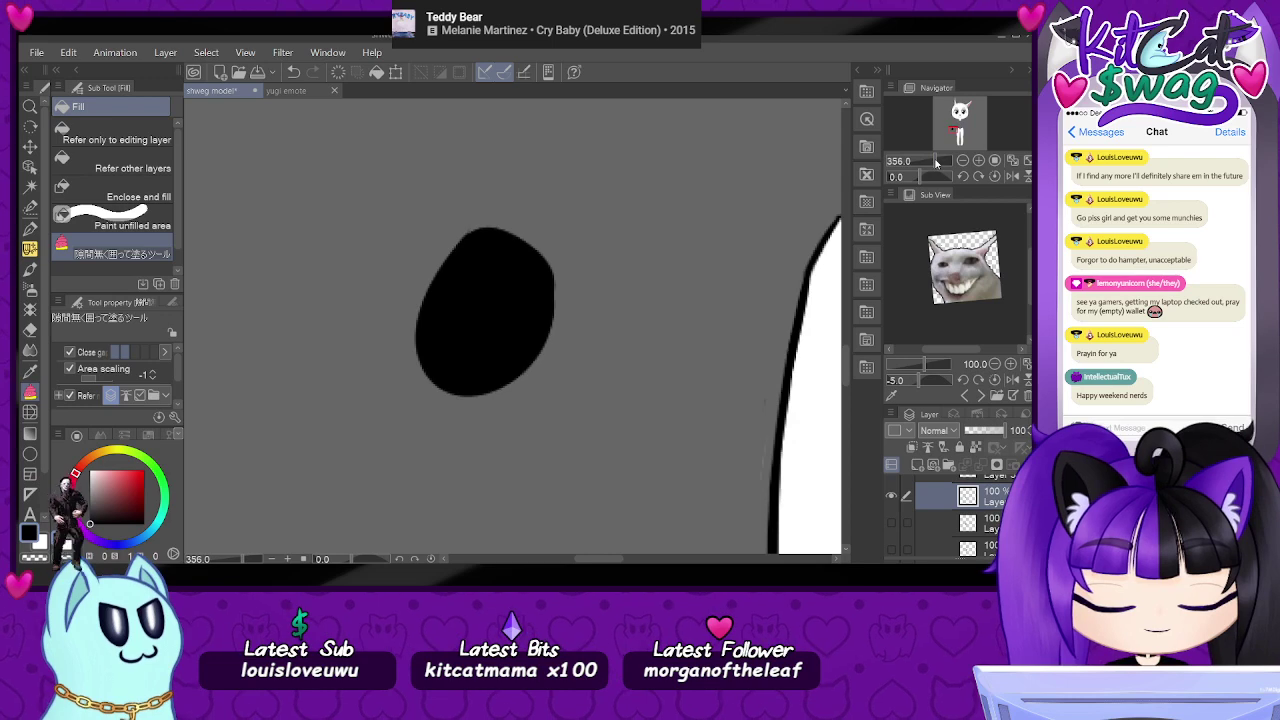
pyautogui.scroll(2, 945, 520)
pyautogui.click(940, 489)
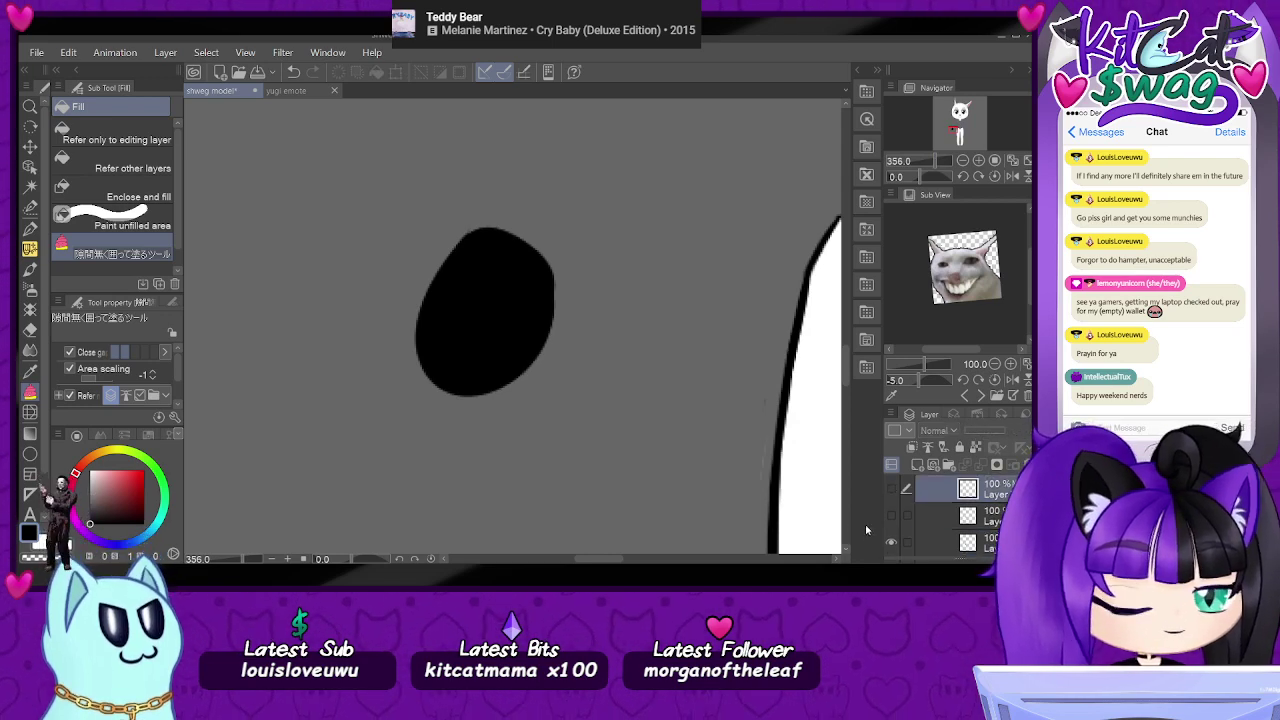
pyautogui.click(891, 516)
pyautogui.click(891, 489)
pyautogui.scroll(-2, 945, 515)
pyautogui.click(940, 510)
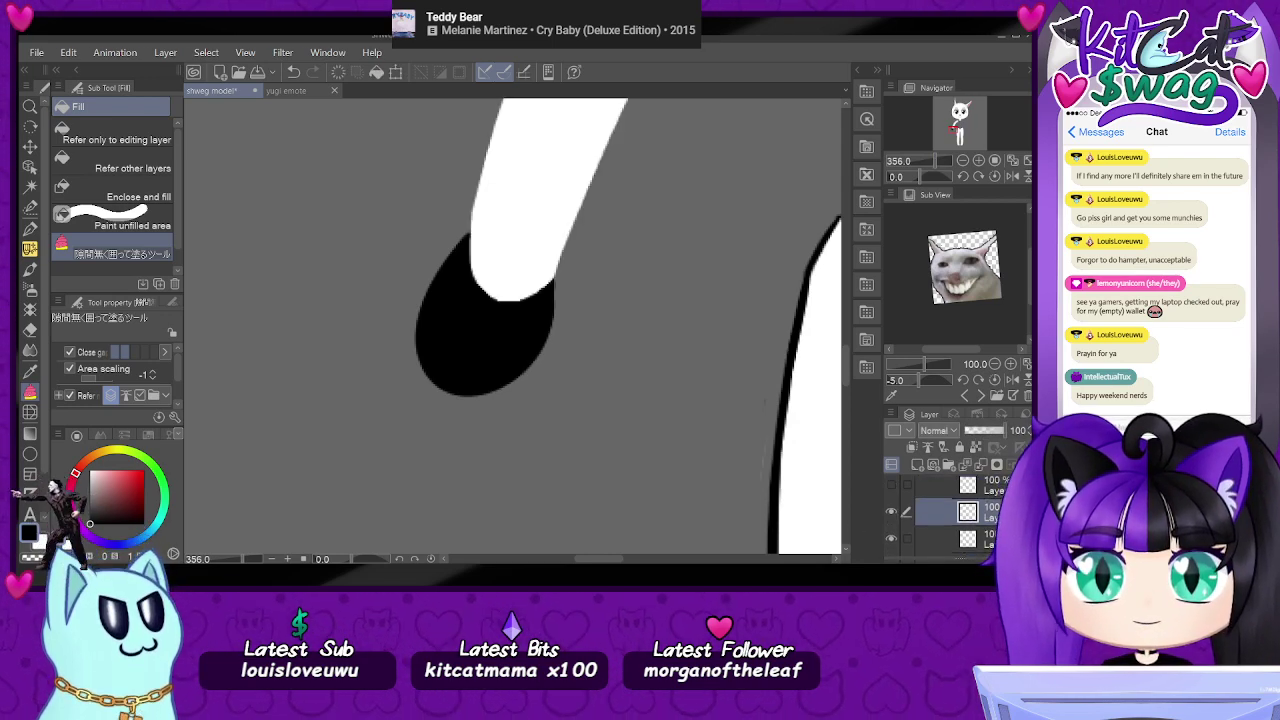
pyautogui.click(940, 535)
pyautogui.click(891, 508)
pyautogui.scroll(-3, 945, 515)
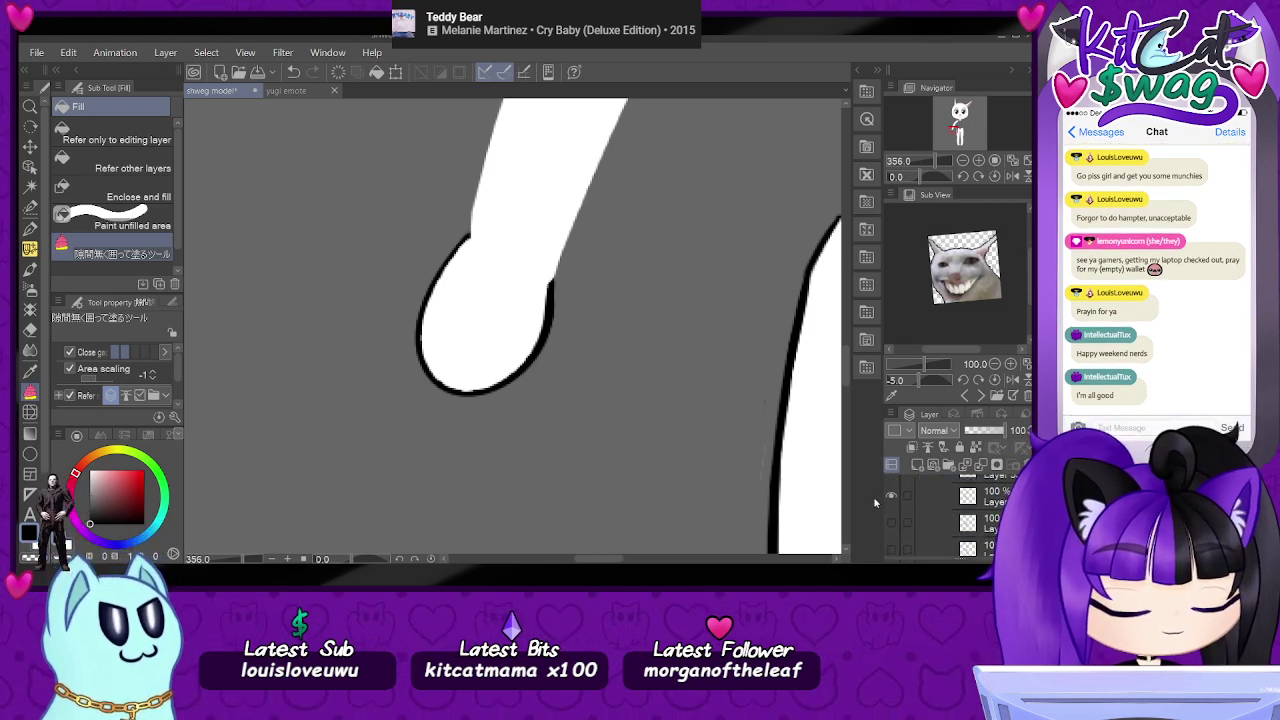
# - Show the forearm's line layer and the upper arm's line and fill layers together with the hand
pyautogui.click(891, 523)
pyautogui.scroll(-2, 891, 523)
pyautogui.click(895, 506)
pyautogui.click(891, 530)
pyautogui.click(891, 530)
# - Examine the assembled arm and its proportions against the character's head, neck and legs
pyautogui.click(914, 162)
pyautogui.moveTo(913, 173)
pyautogui.mouseDown()
pyautogui.moveTo(933, 175)
pyautogui.moveTo(922, 174)
pyautogui.mouseUp()
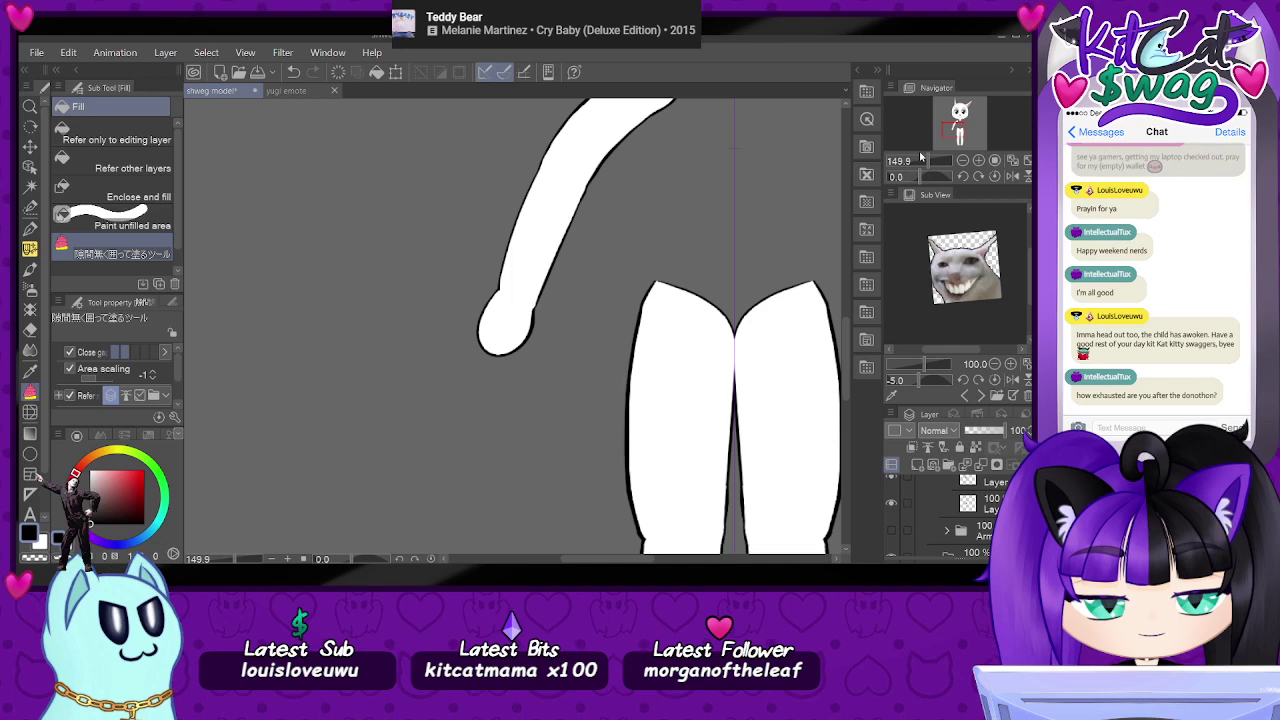
pyautogui.moveTo(946, 130); pyautogui.dragTo(950, 127)
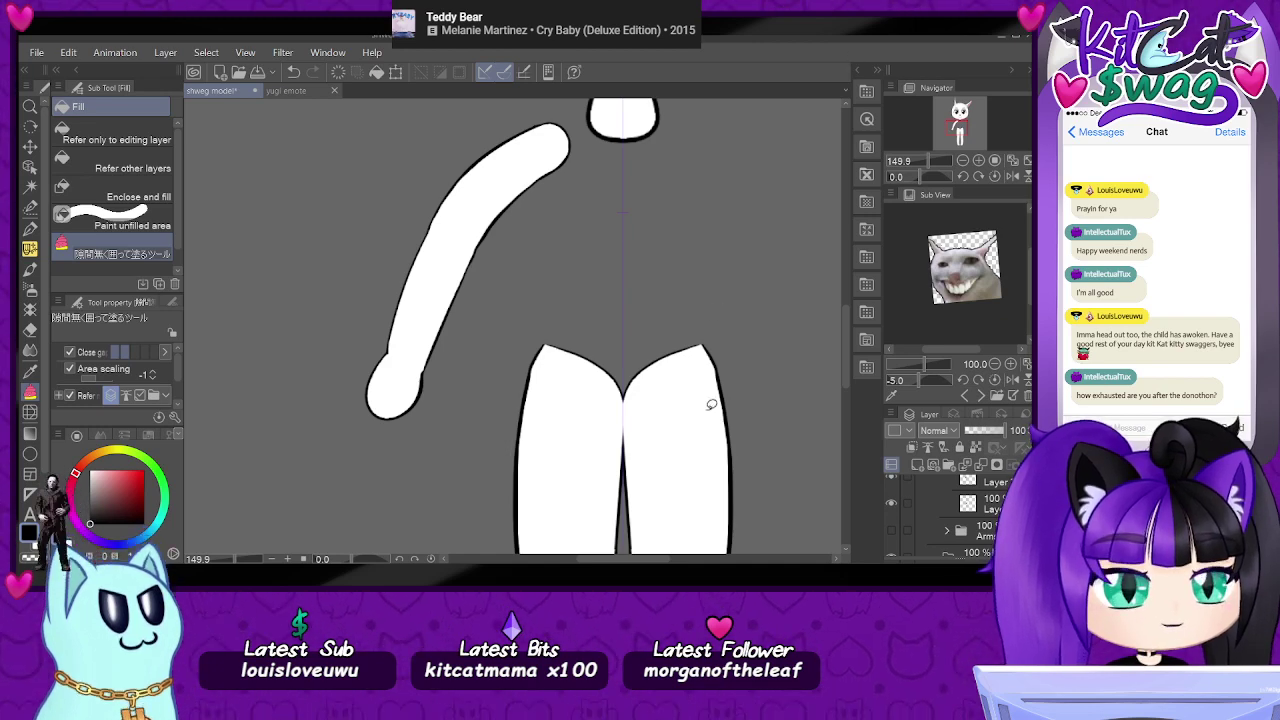
pyautogui.click(961, 128)
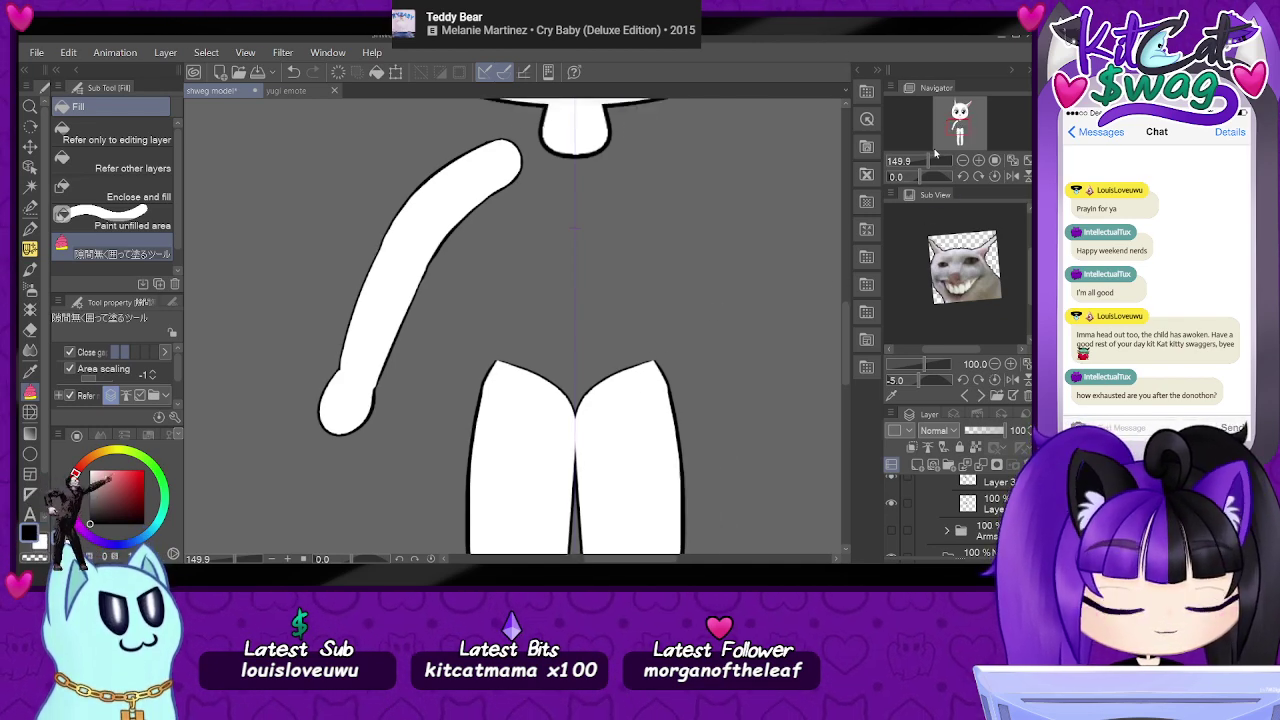
pyautogui.moveTo(929, 162); pyautogui.dragTo(926, 162)
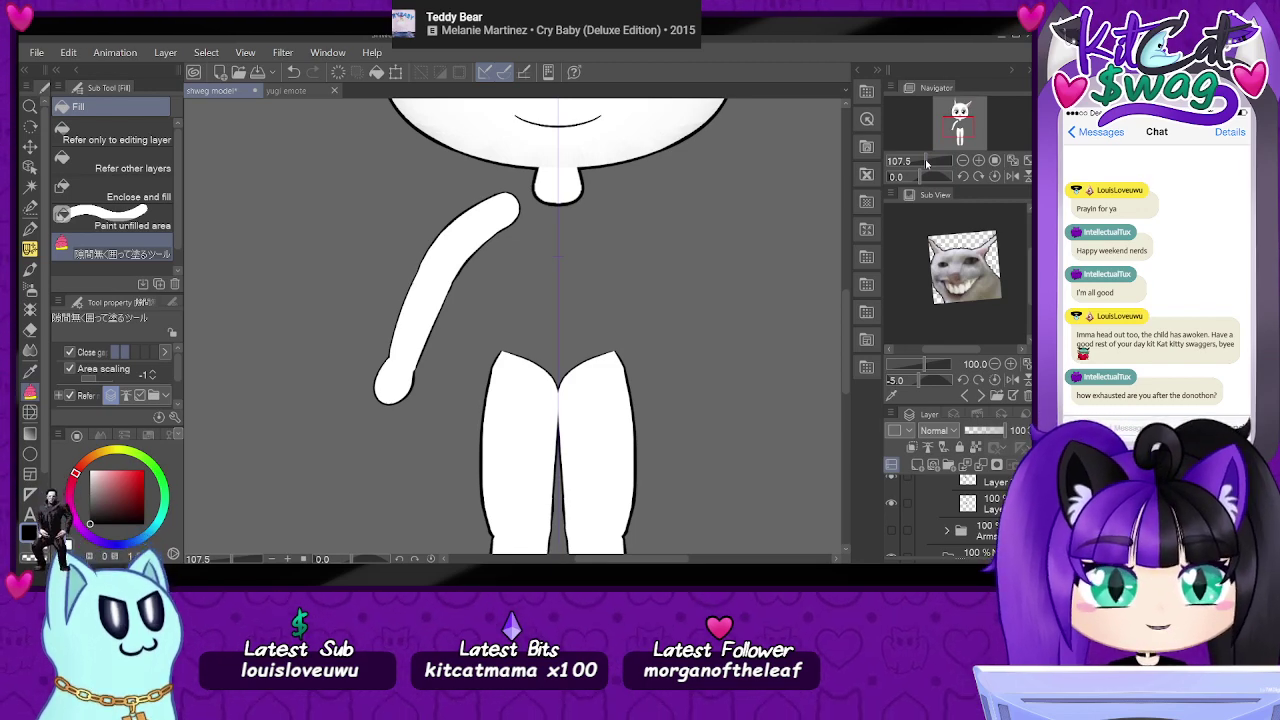
pyautogui.click(928, 165)
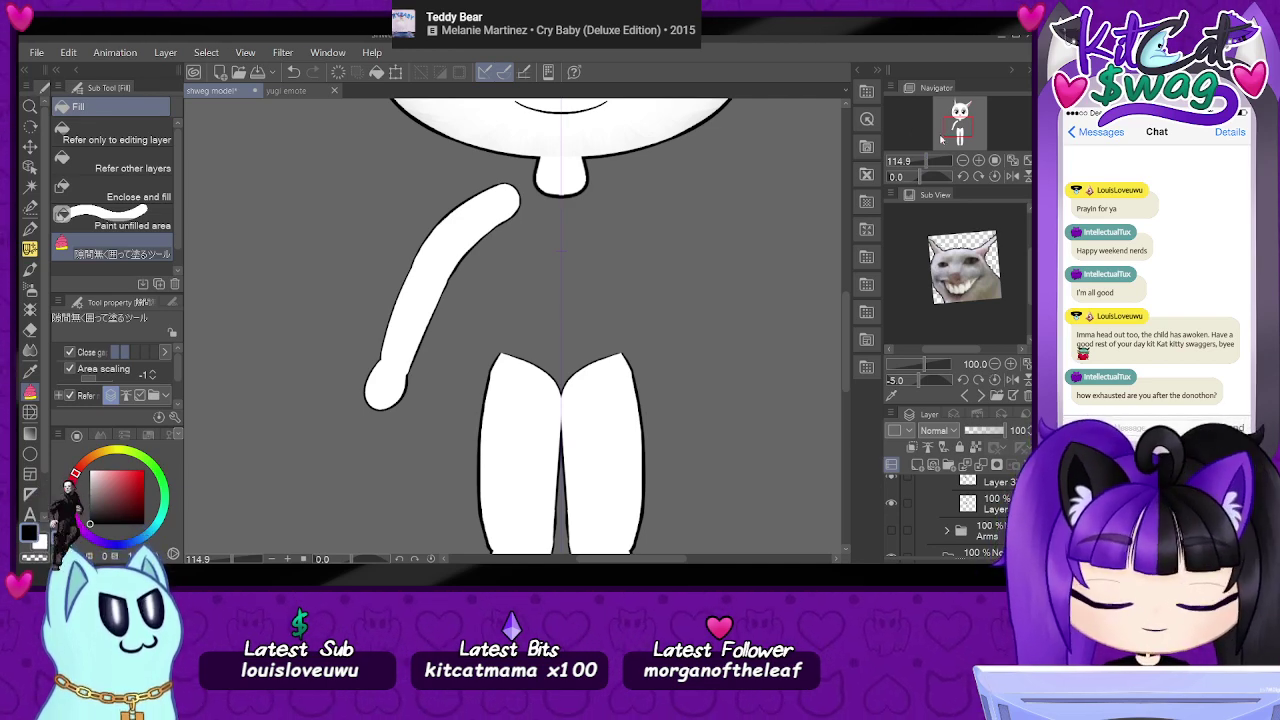
pyautogui.moveTo(972, 131); pyautogui.dragTo(973, 124)
pyautogui.moveTo(928, 161); pyautogui.dragTo(923, 161)
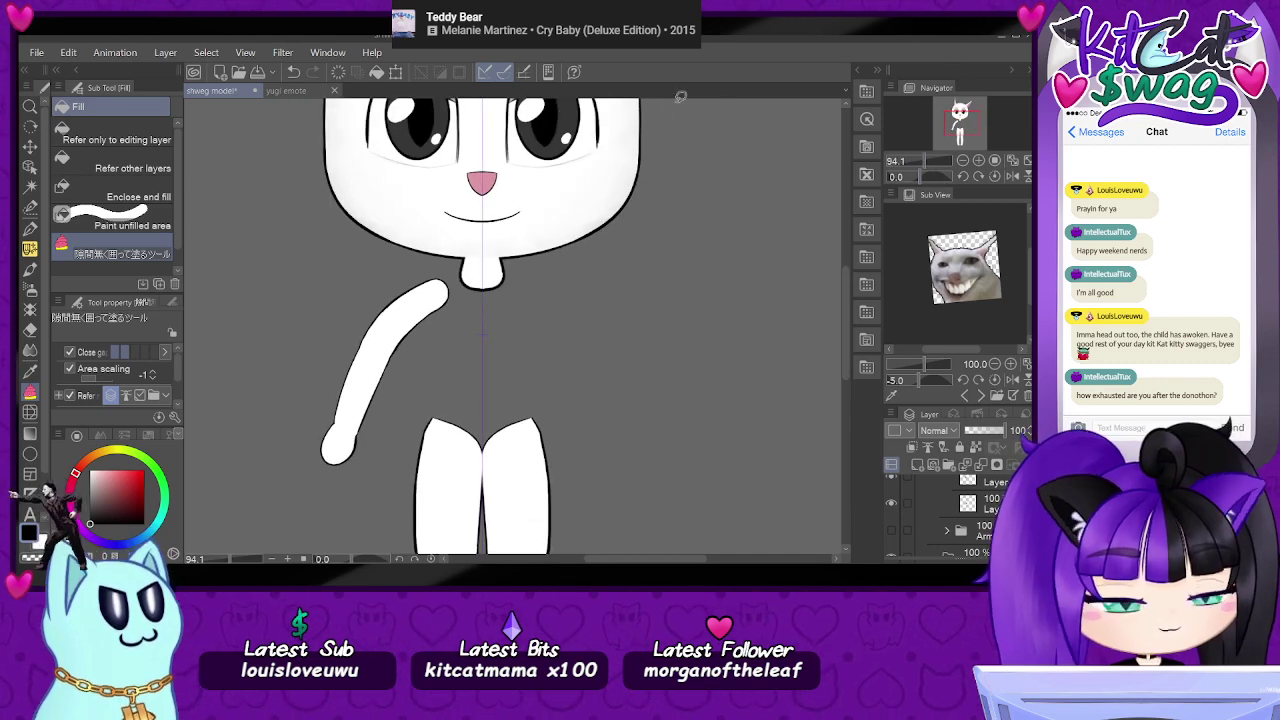